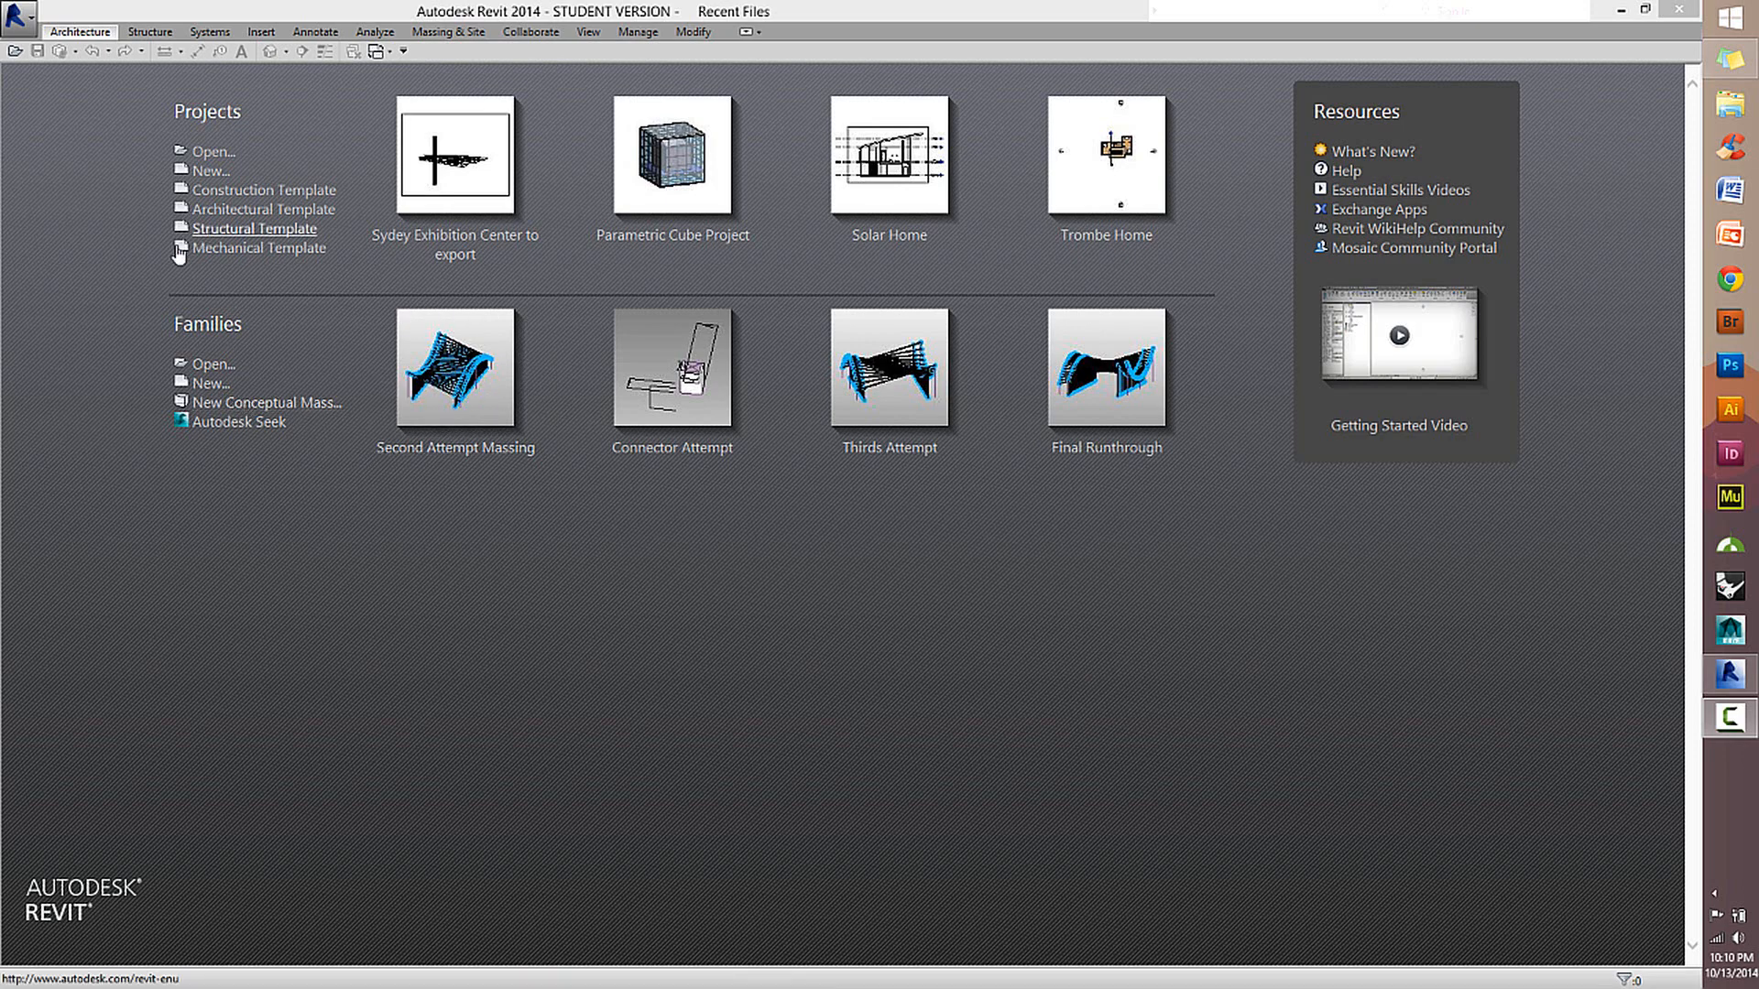
Create a new conceptual mass family from the Mass.rft template.
left_click(274, 403)
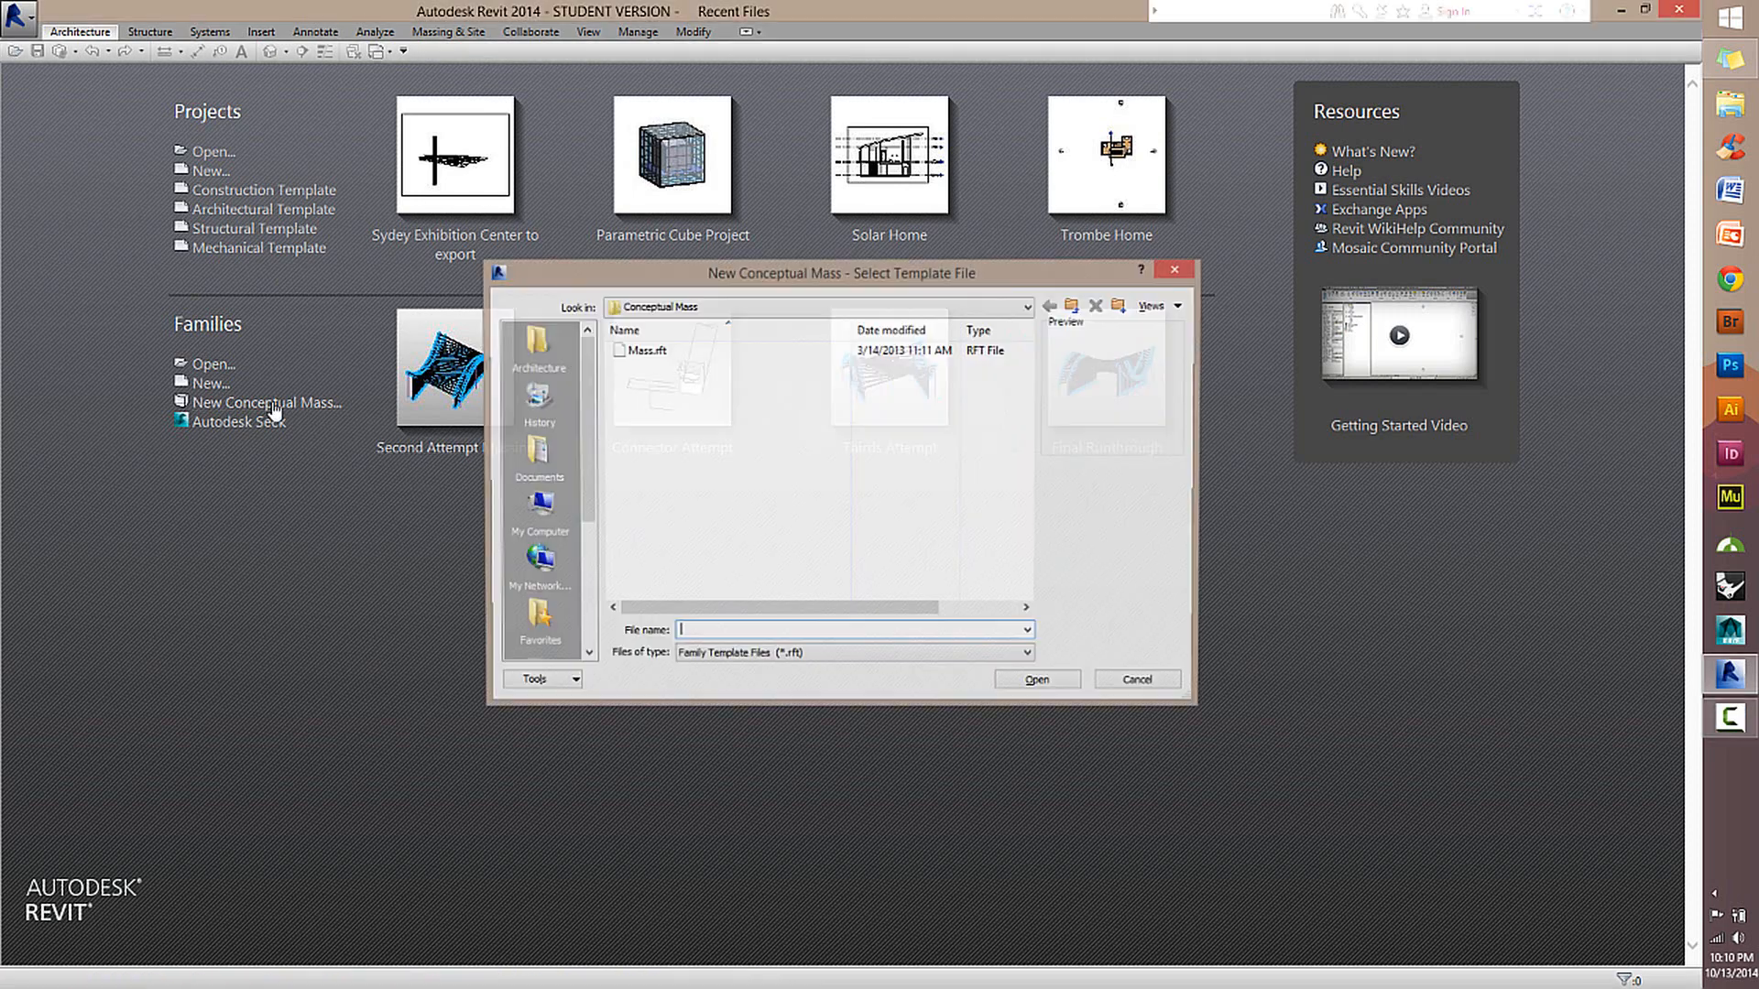
left_click(648, 360)
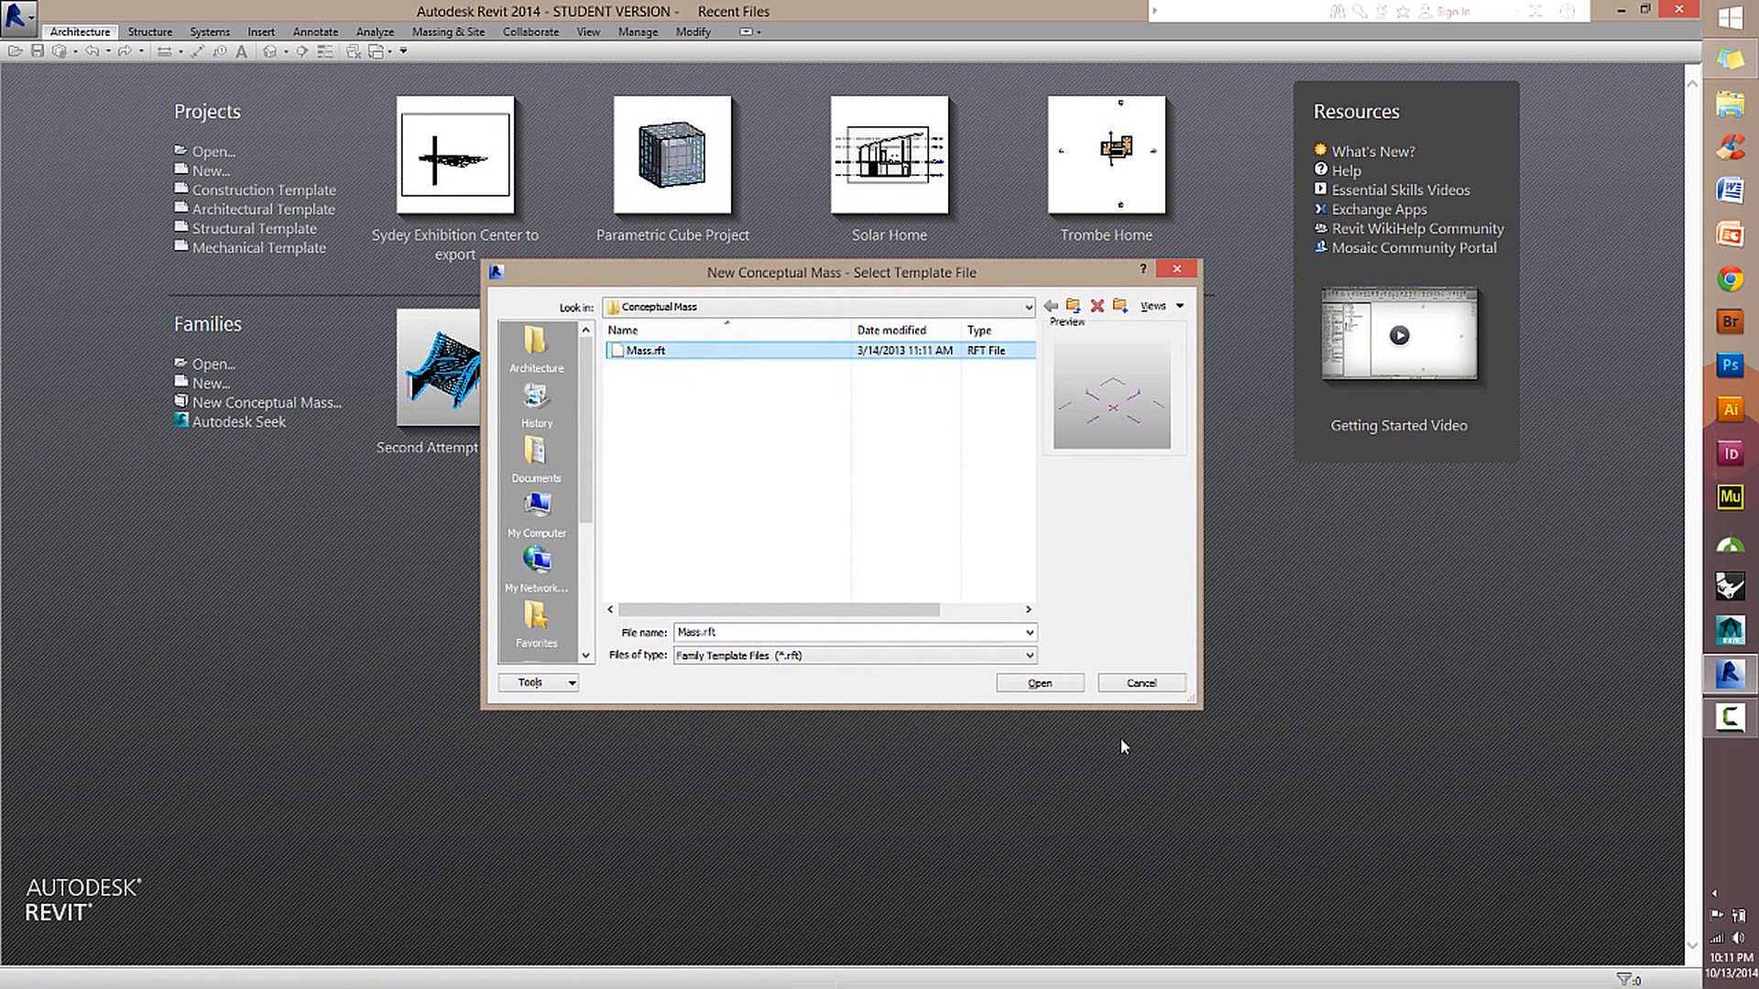
left_click(1037, 687)
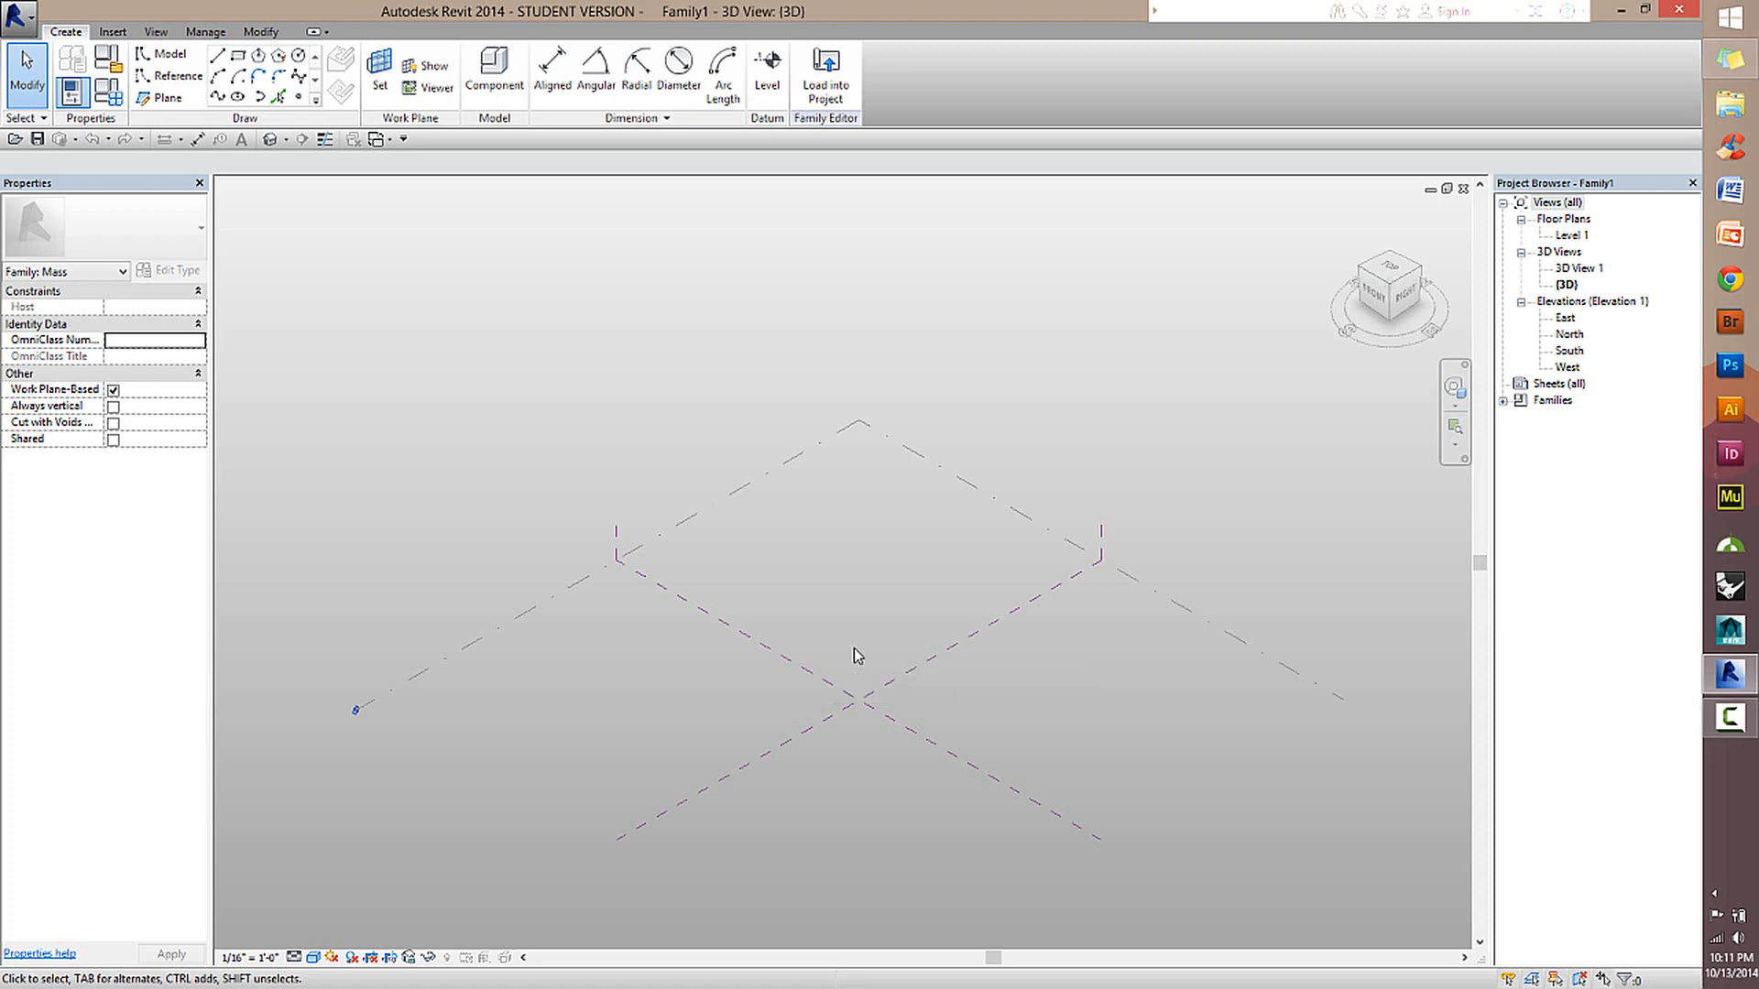
scroll(861, 641, "down", 2)
middle_click_drag(859, 639, 1005, 444, "shift")
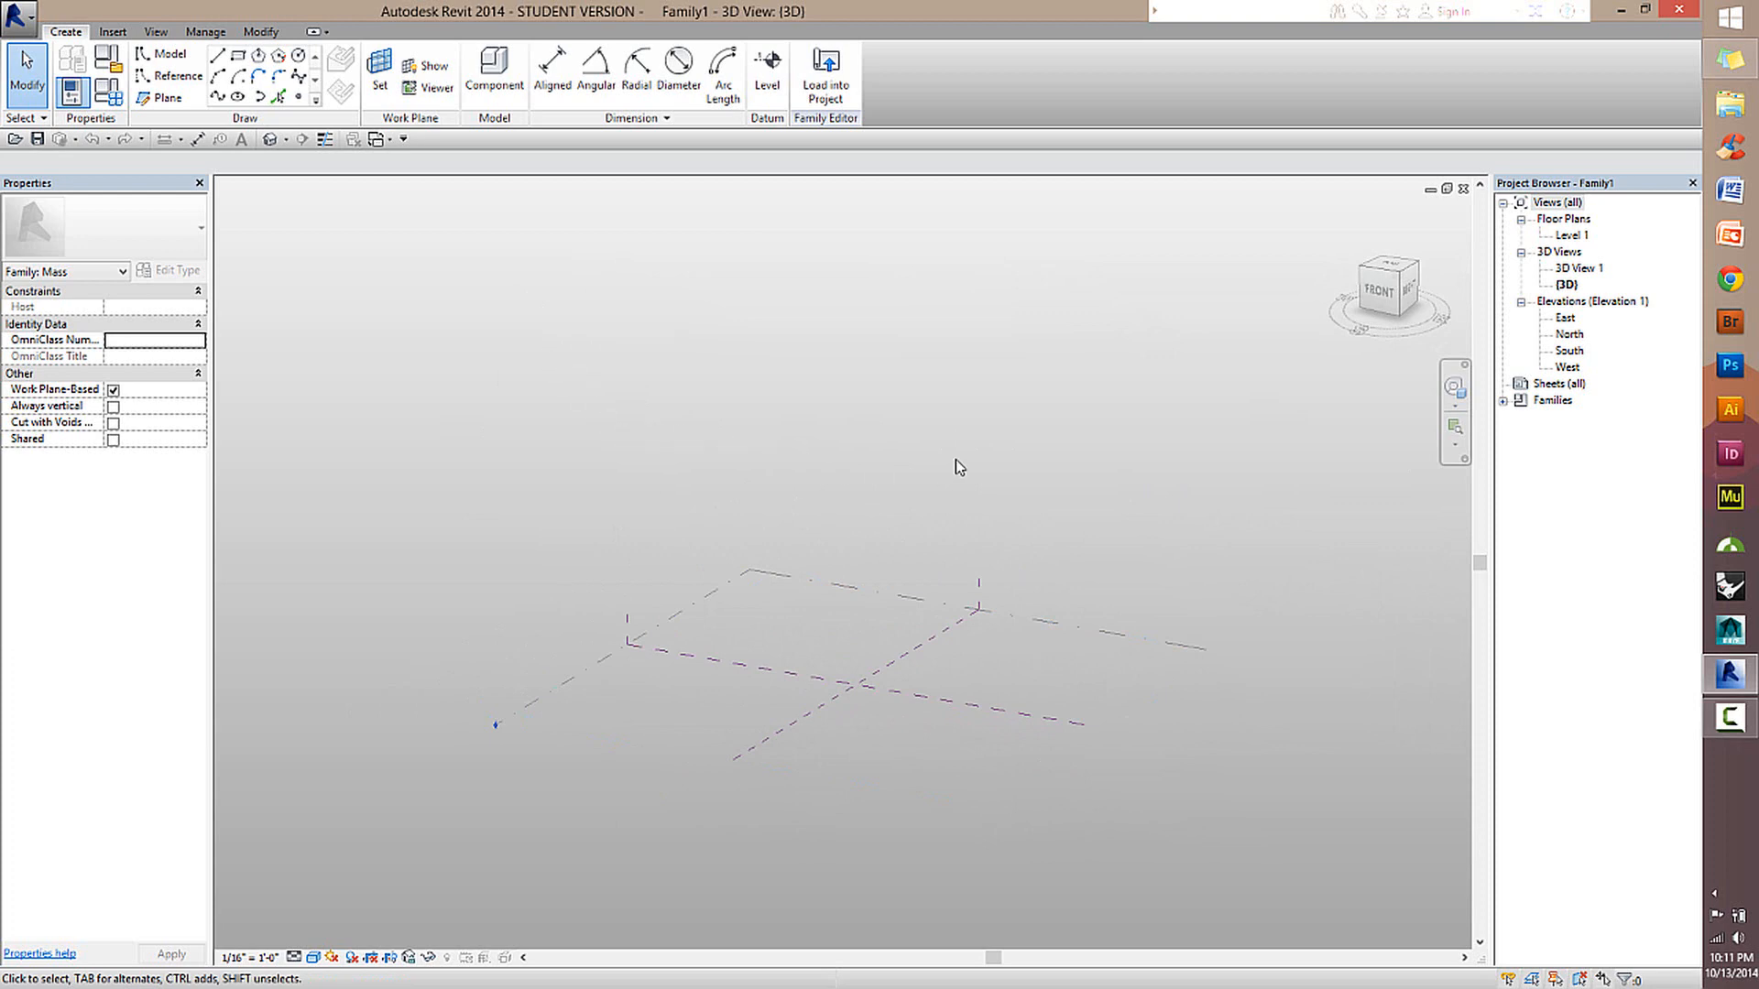
middle_click_drag(1063, 515, 971, 417, "shift")
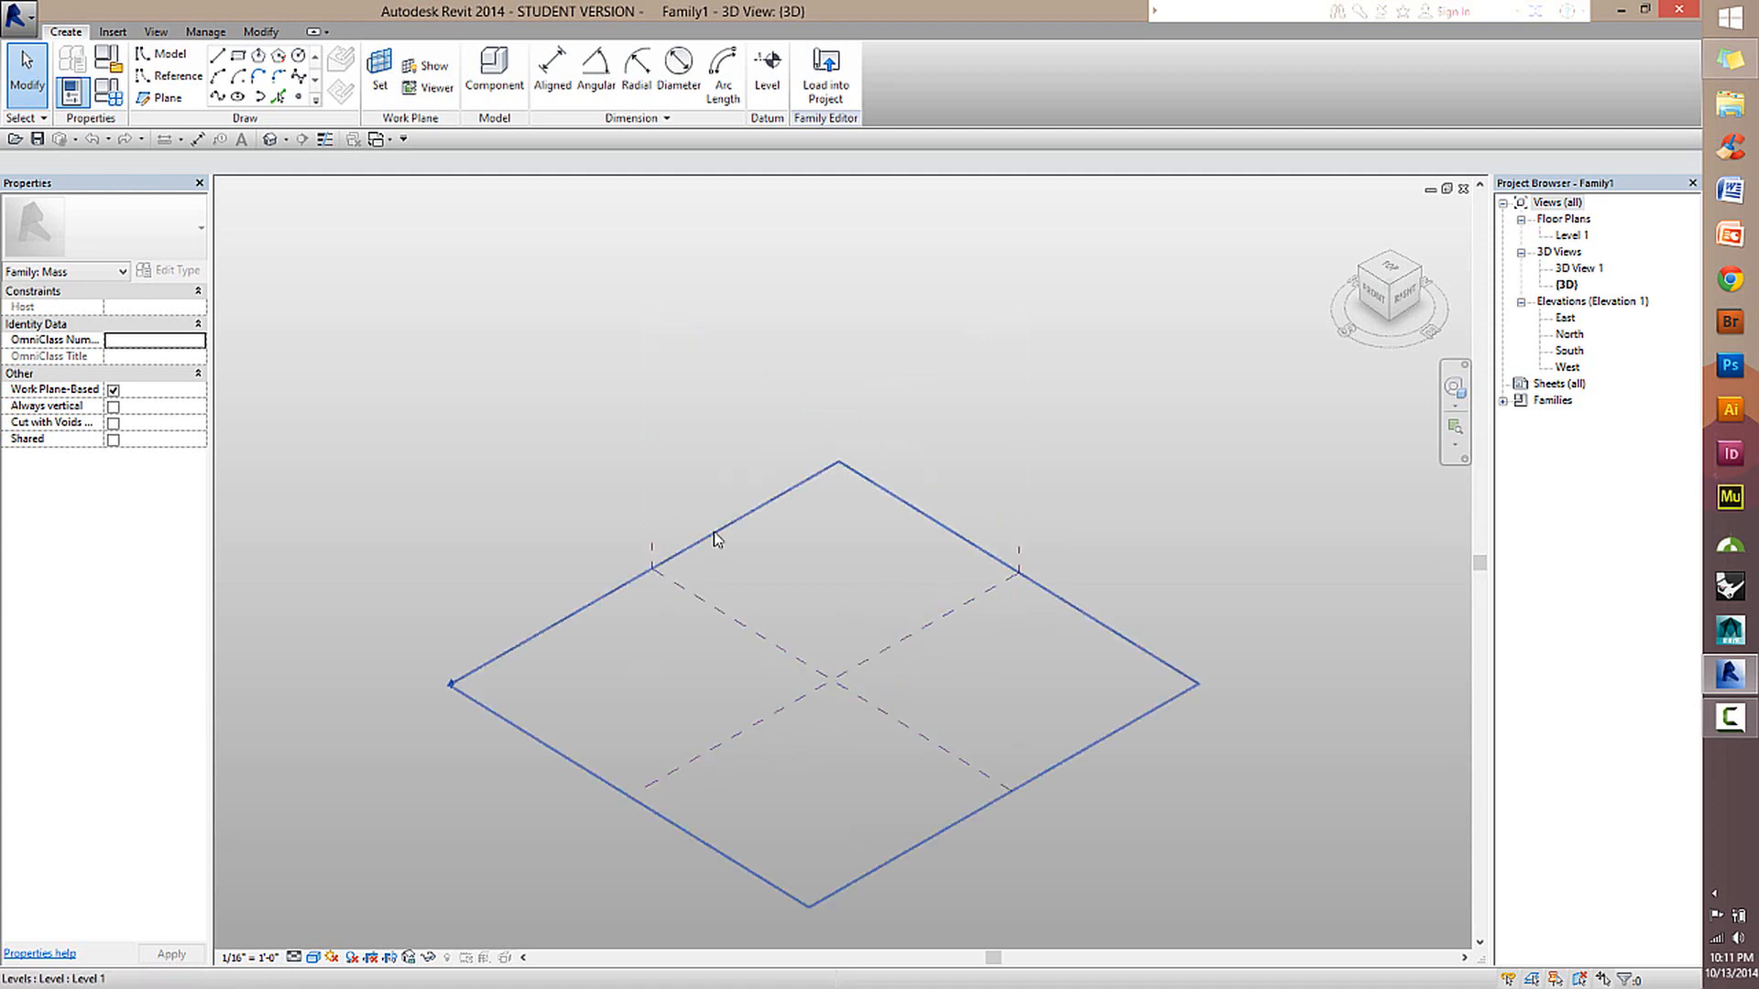
left_click(162, 57)
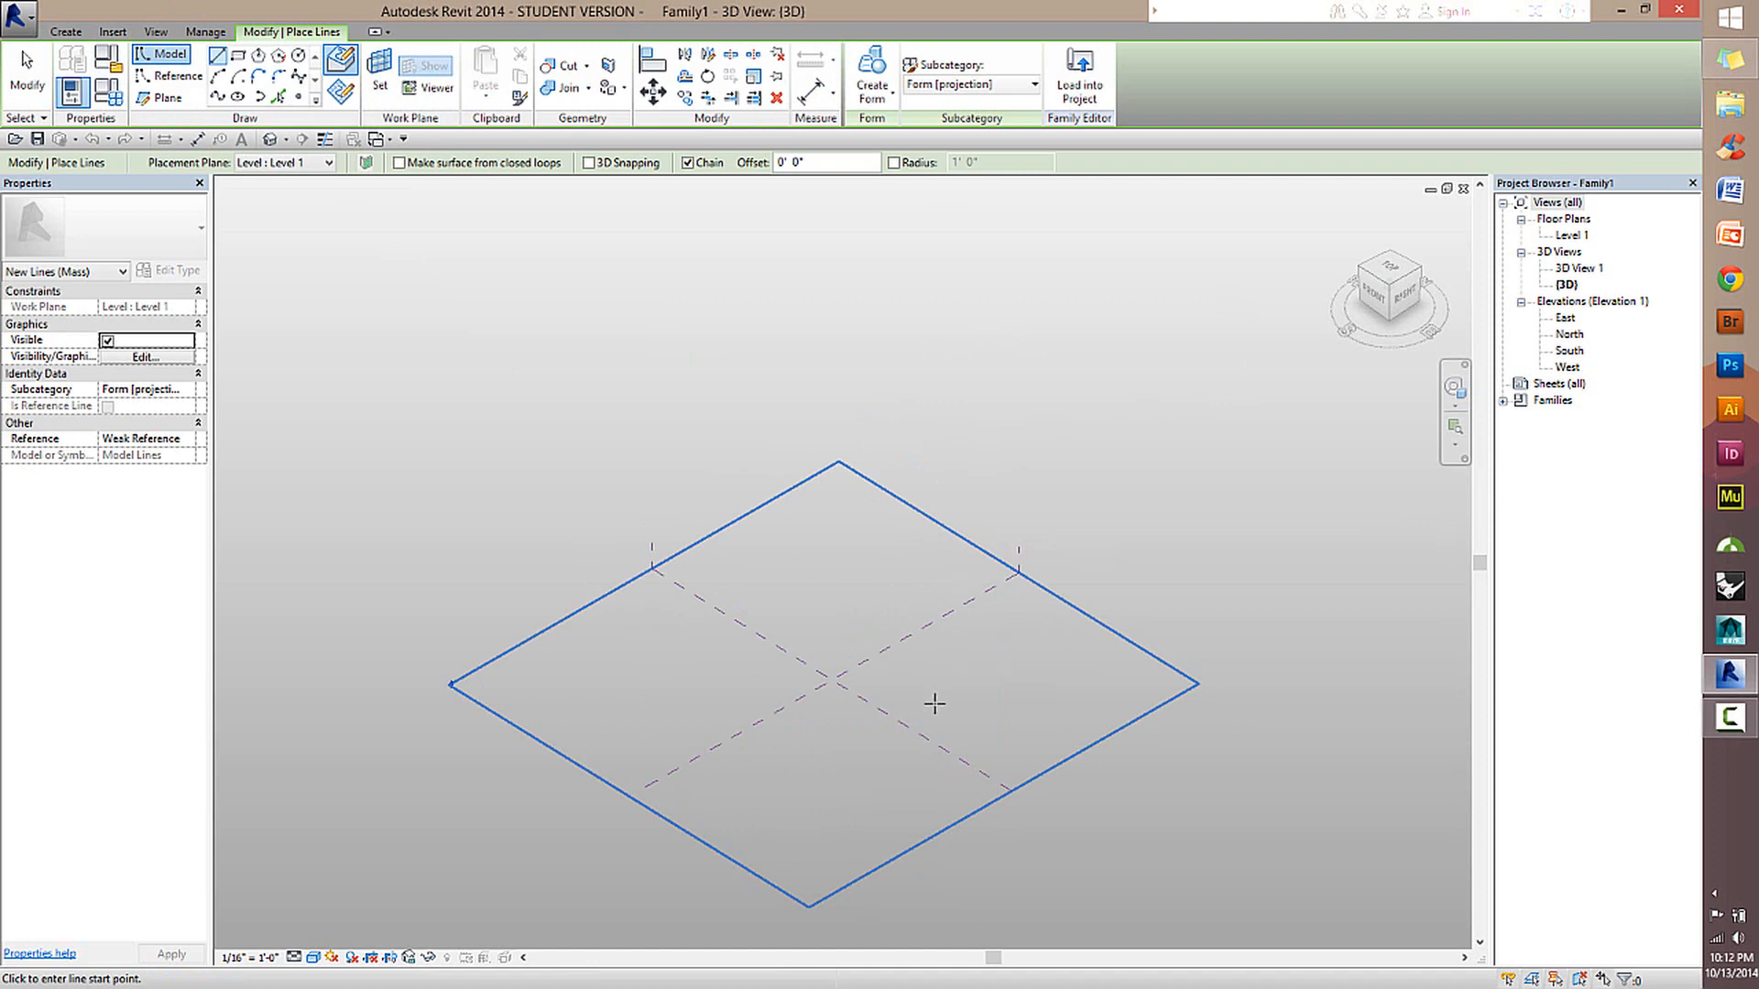
scroll(855, 687, "up", 3)
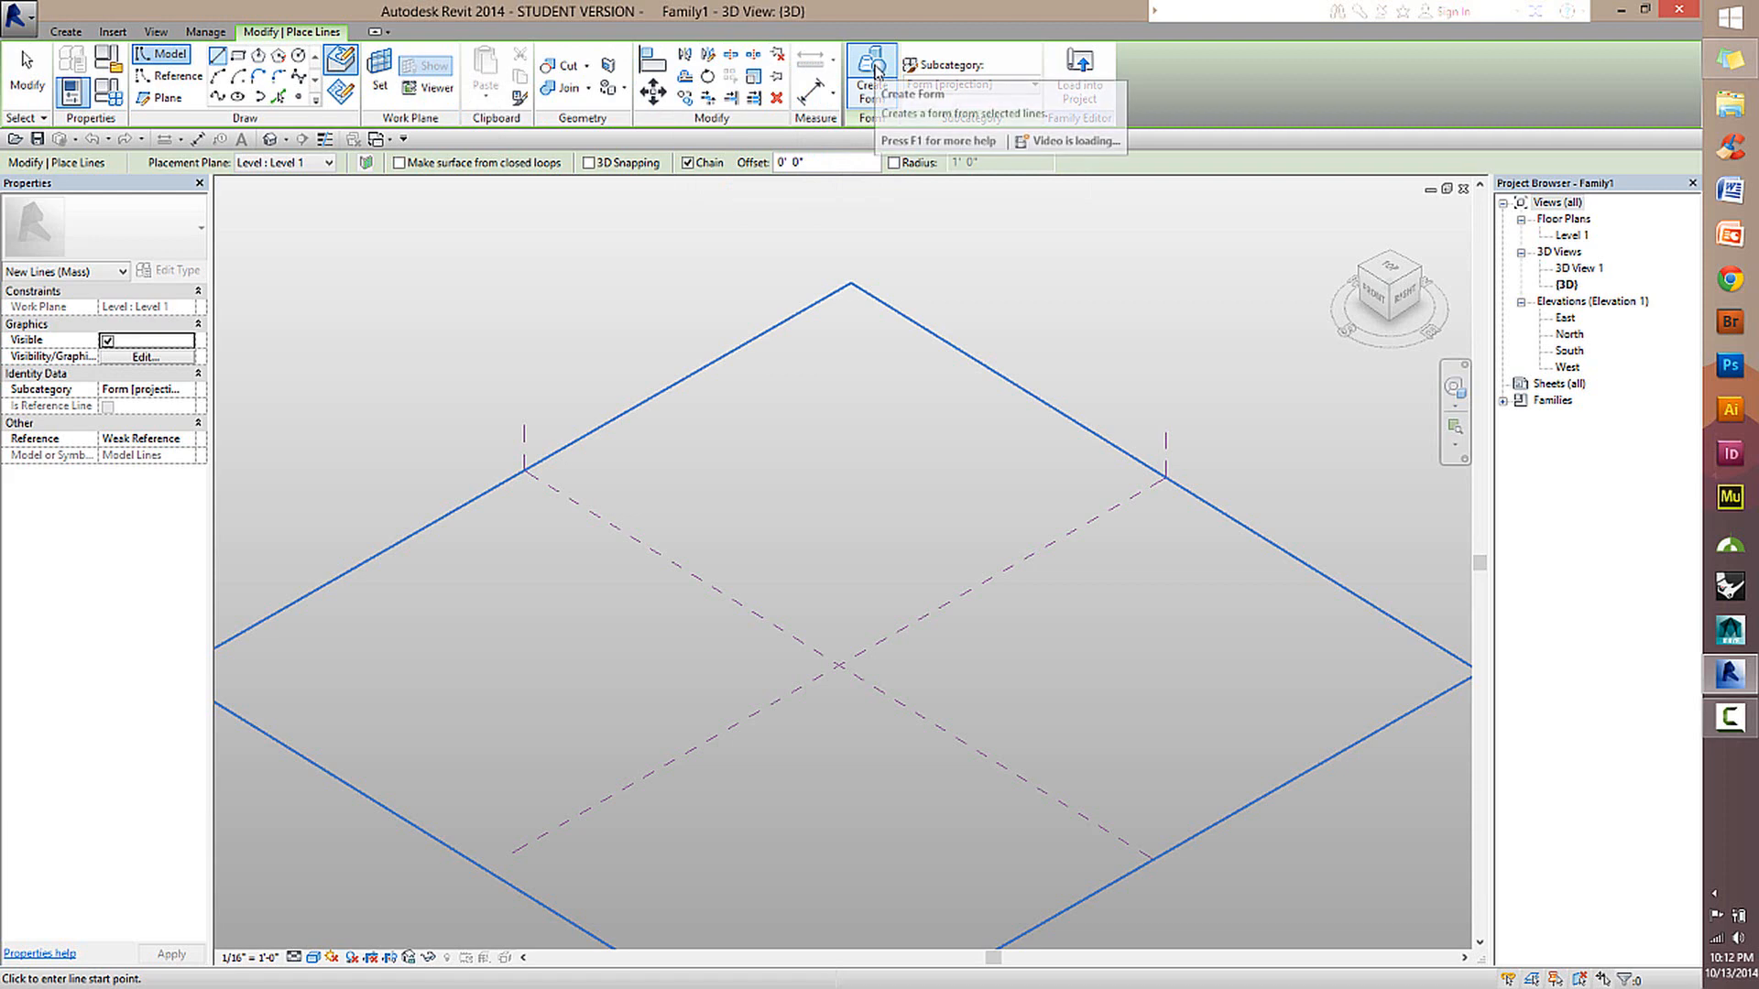
left_click(872, 92)
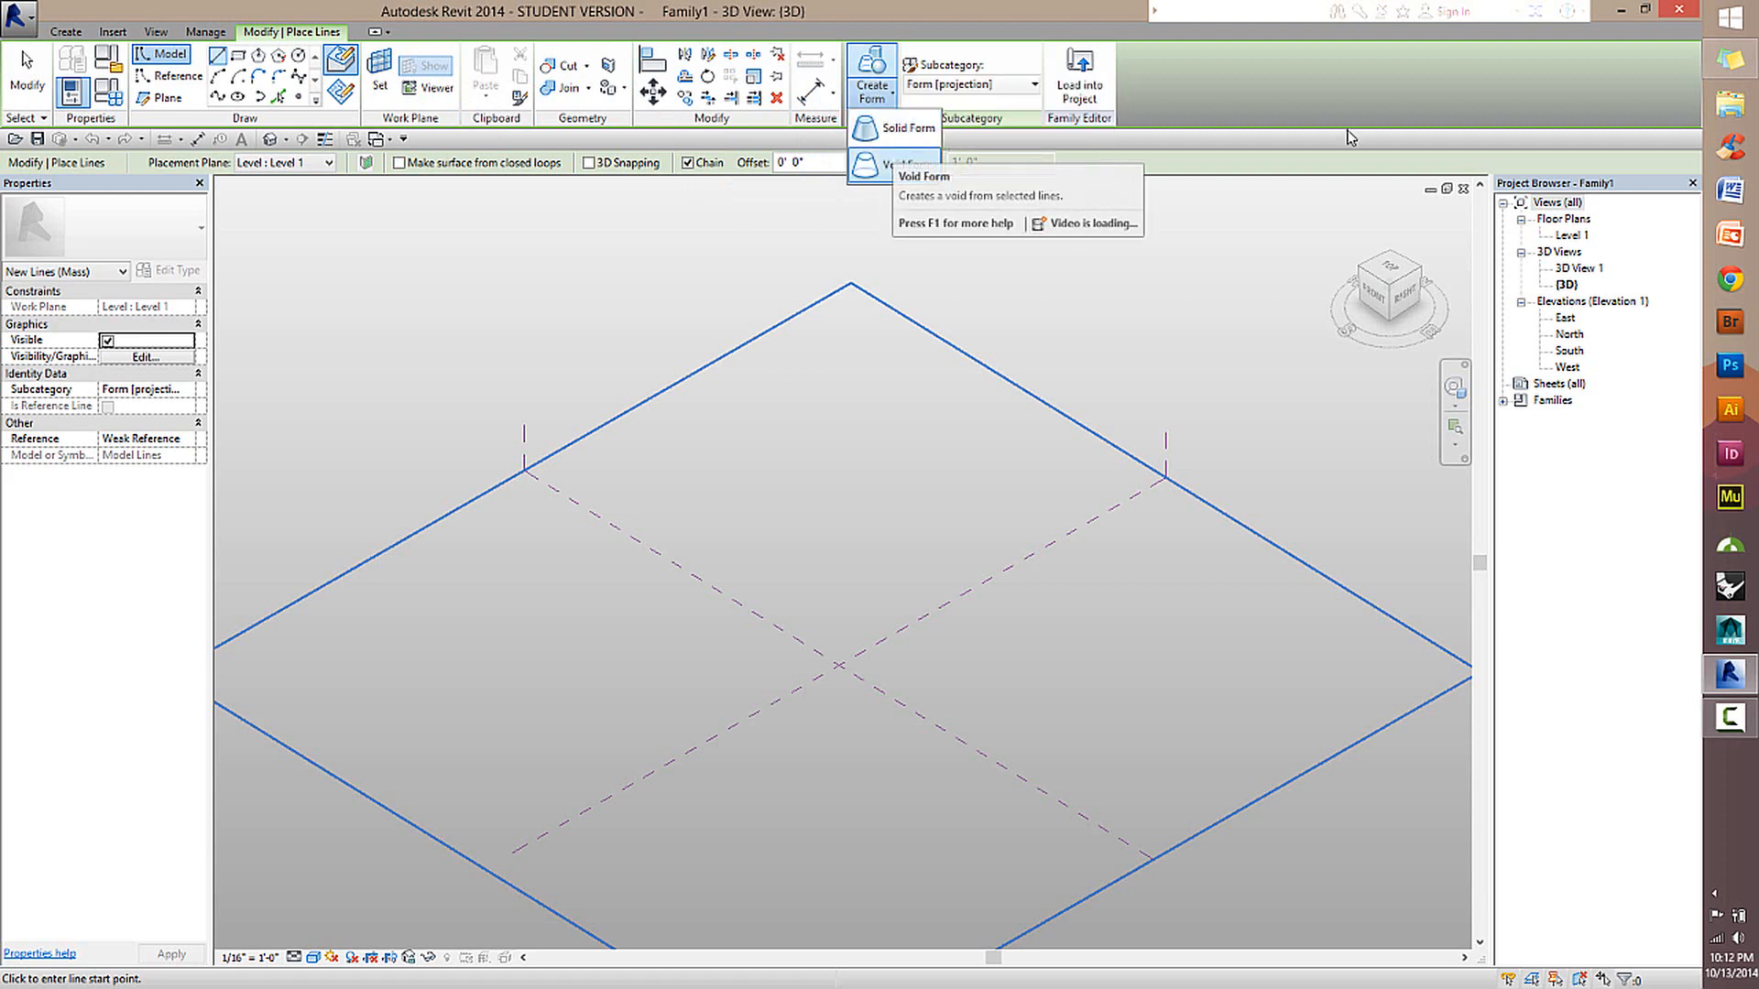
left_click(1246, 86)
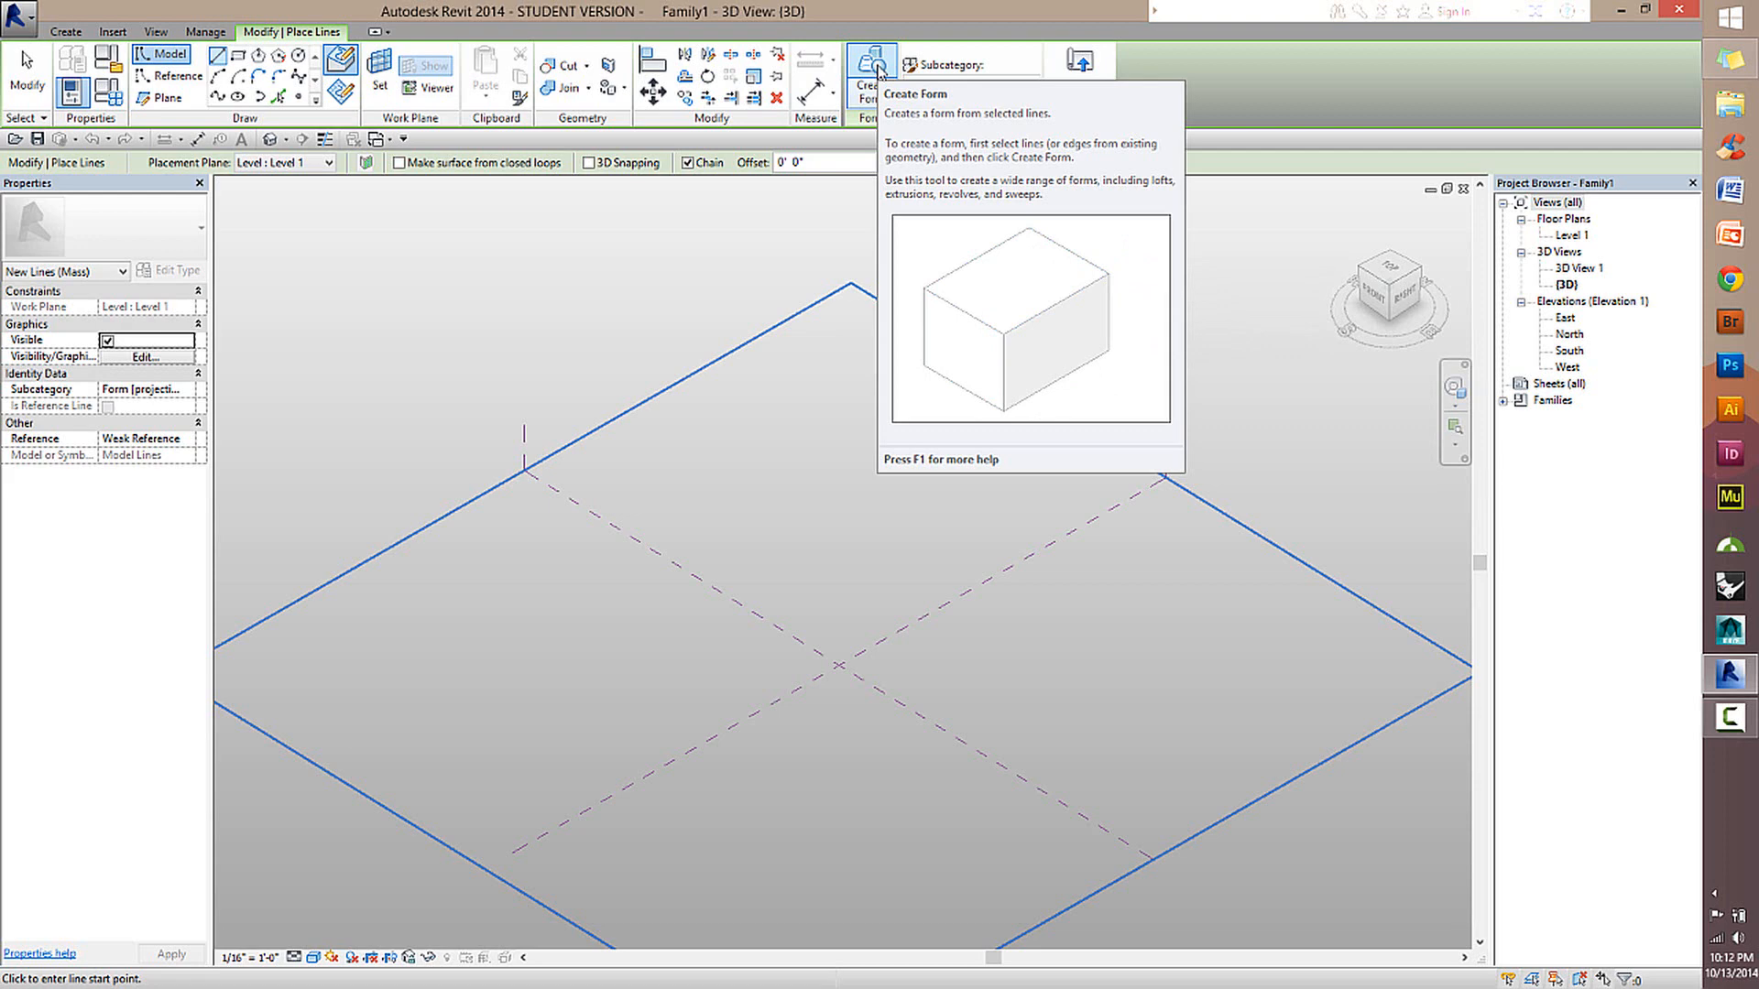
left_click(173, 98)
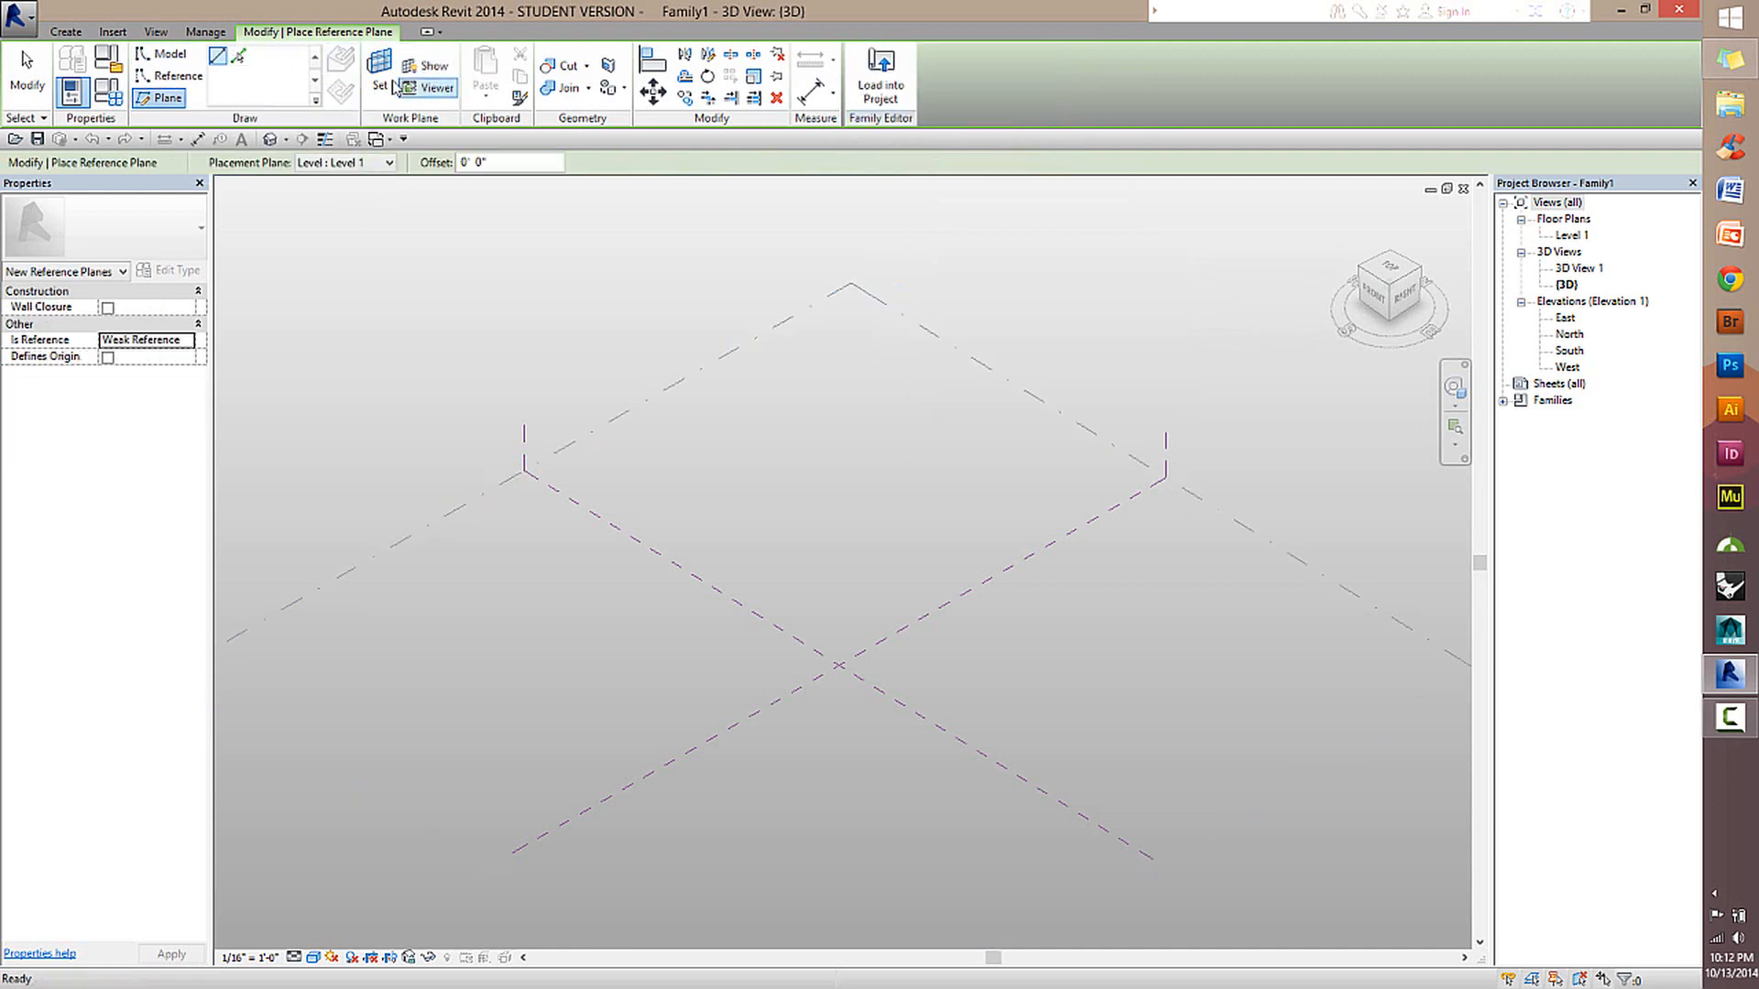
left_click(231, 59)
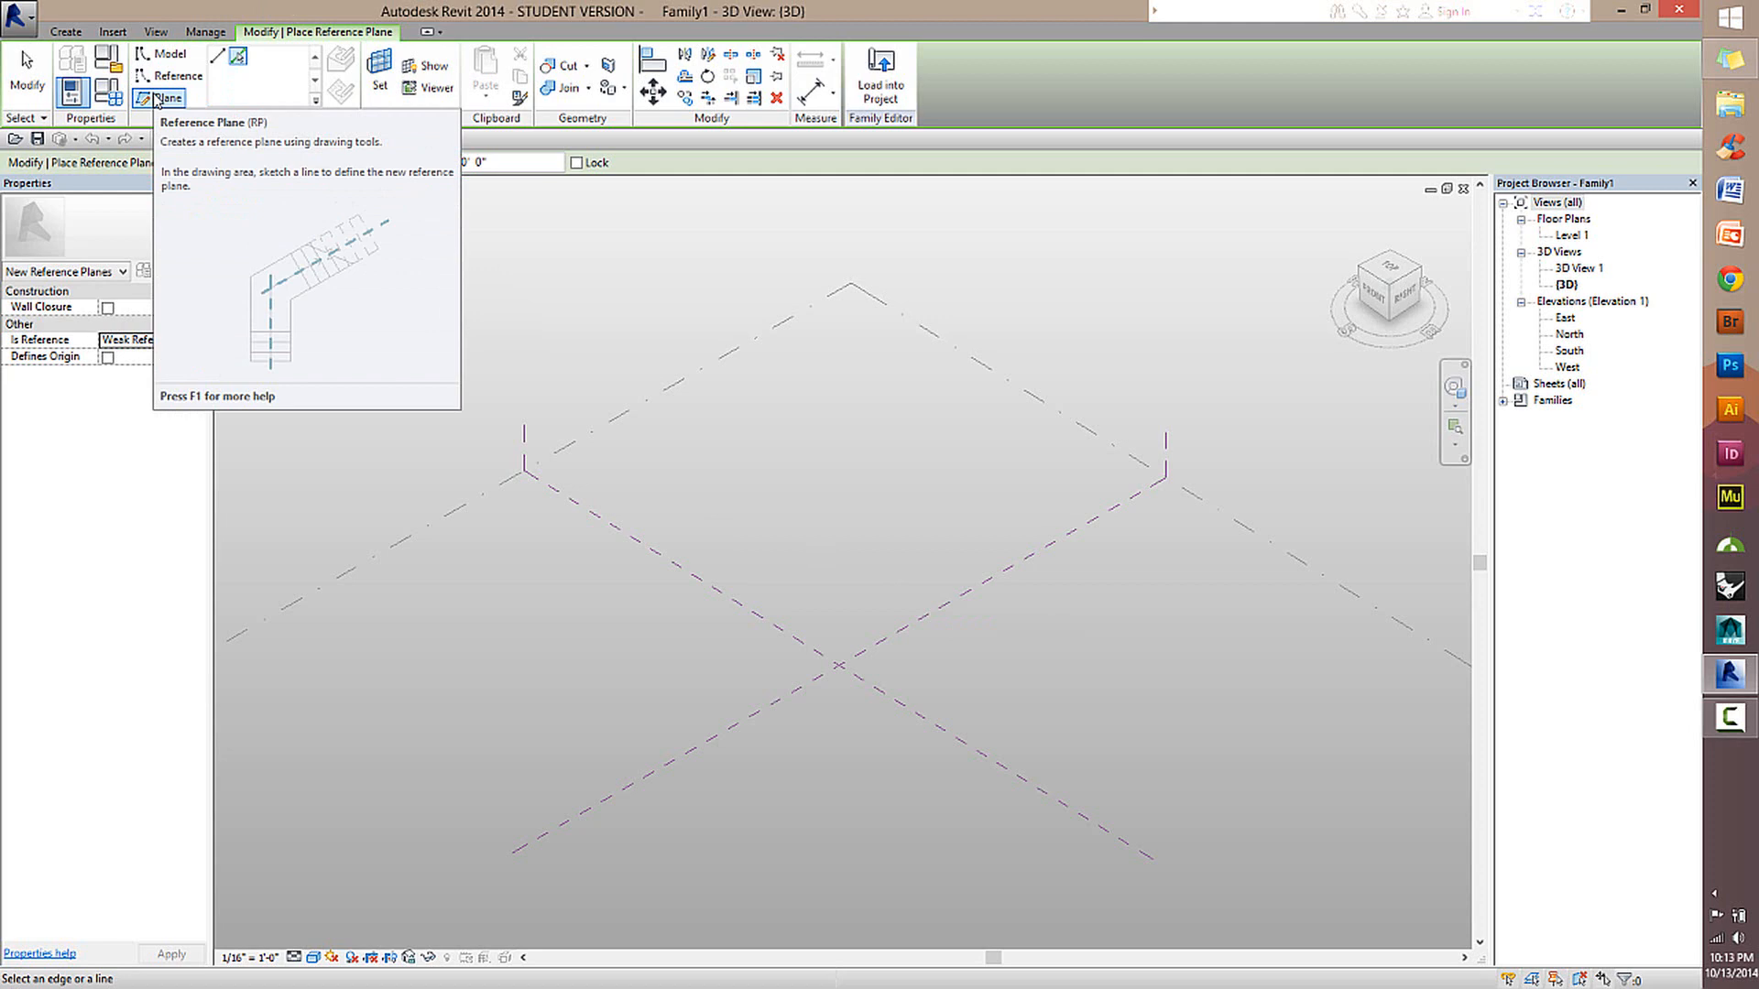
In the Level 1 floor plan, place reference planes offset 20' on both sides of each of the two center reference planes.
double_click(1568, 236)
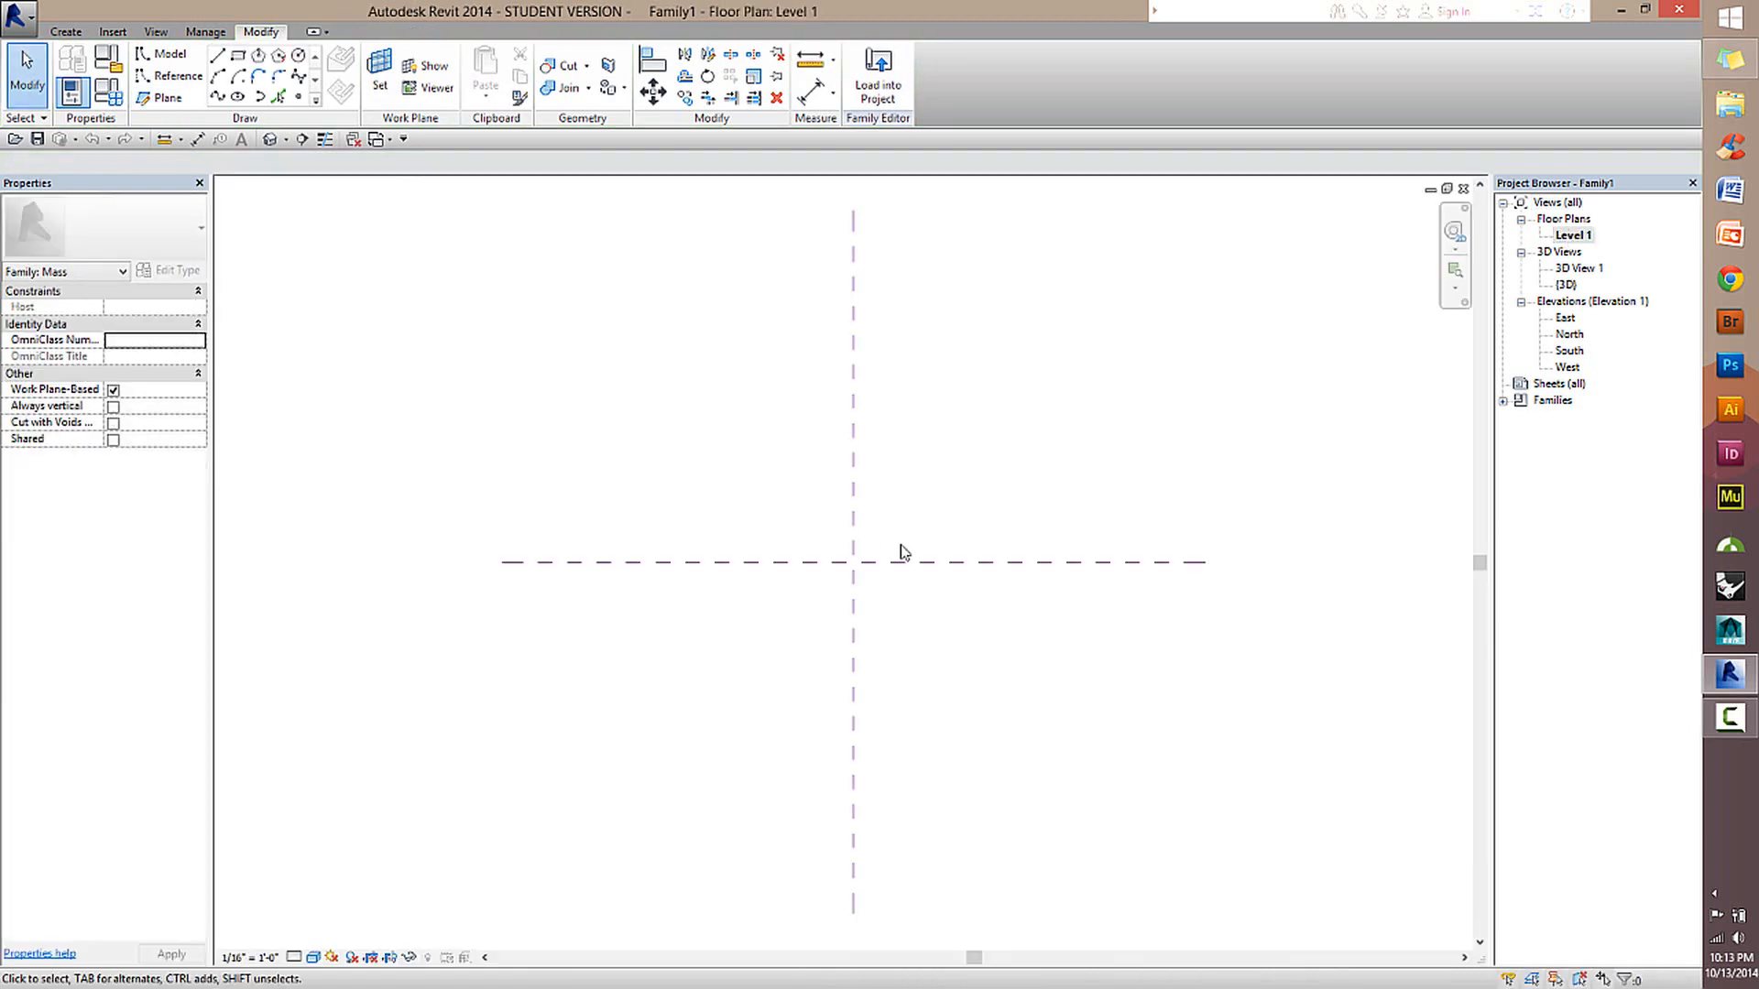
left_click(1577, 236)
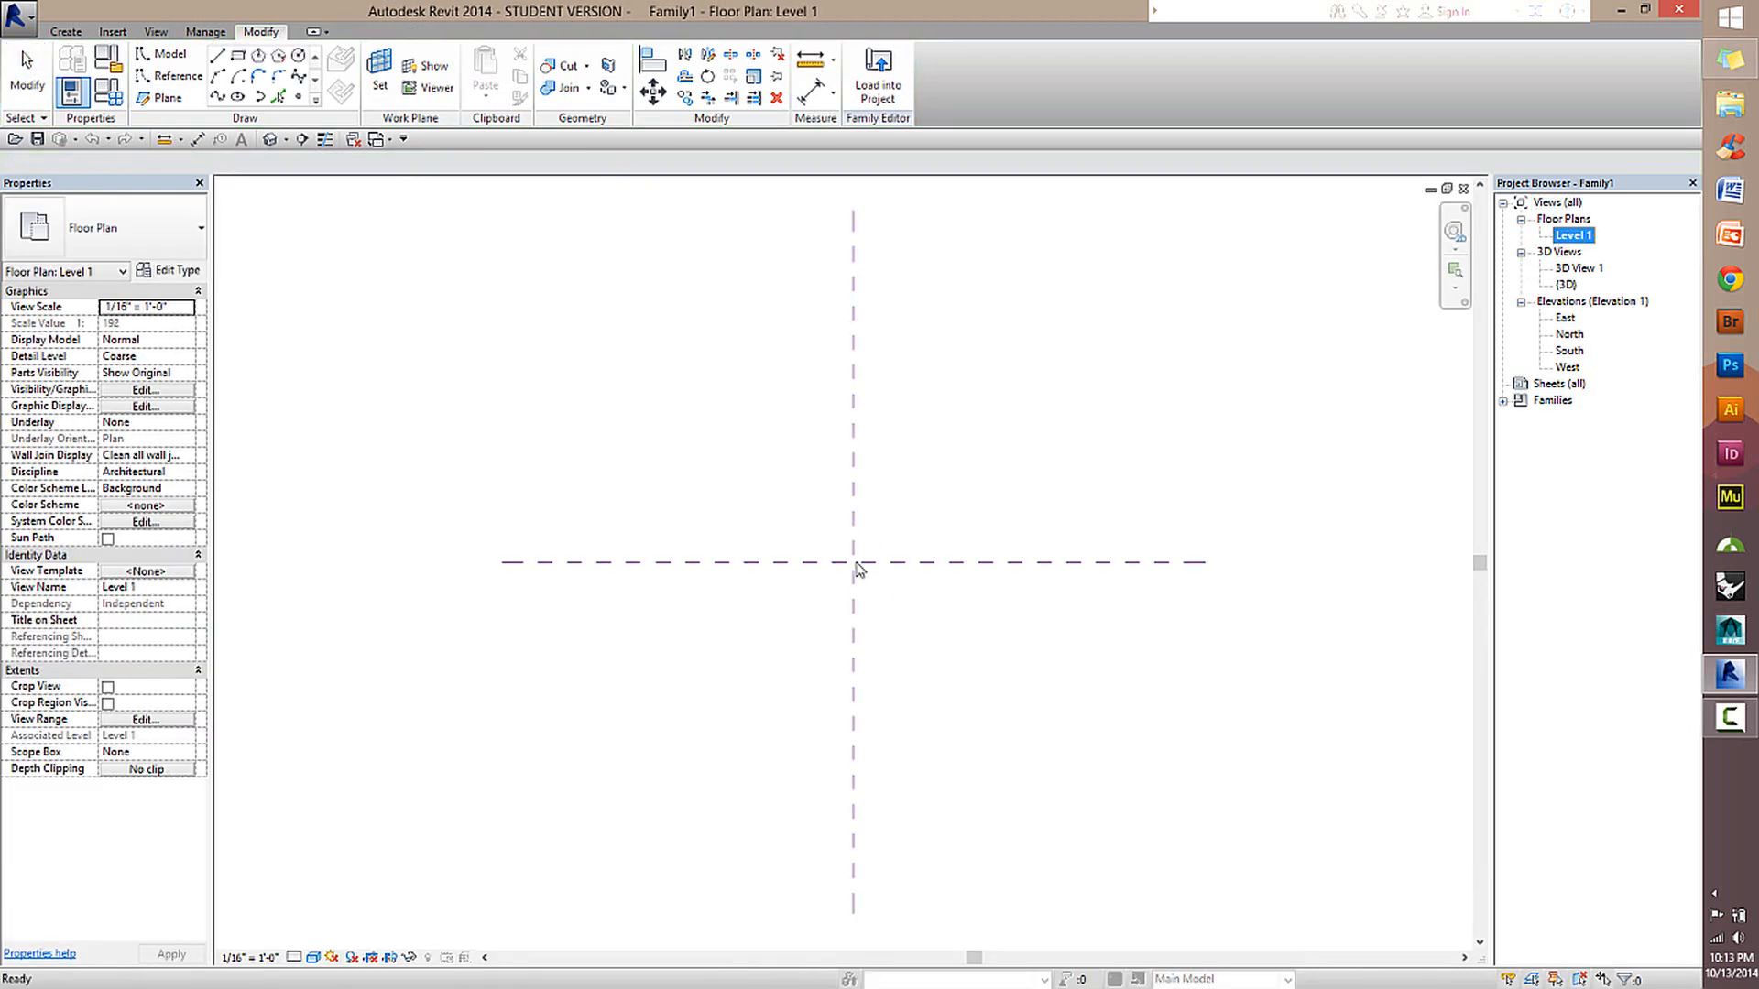
left_click(188, 89)
left_click(238, 56)
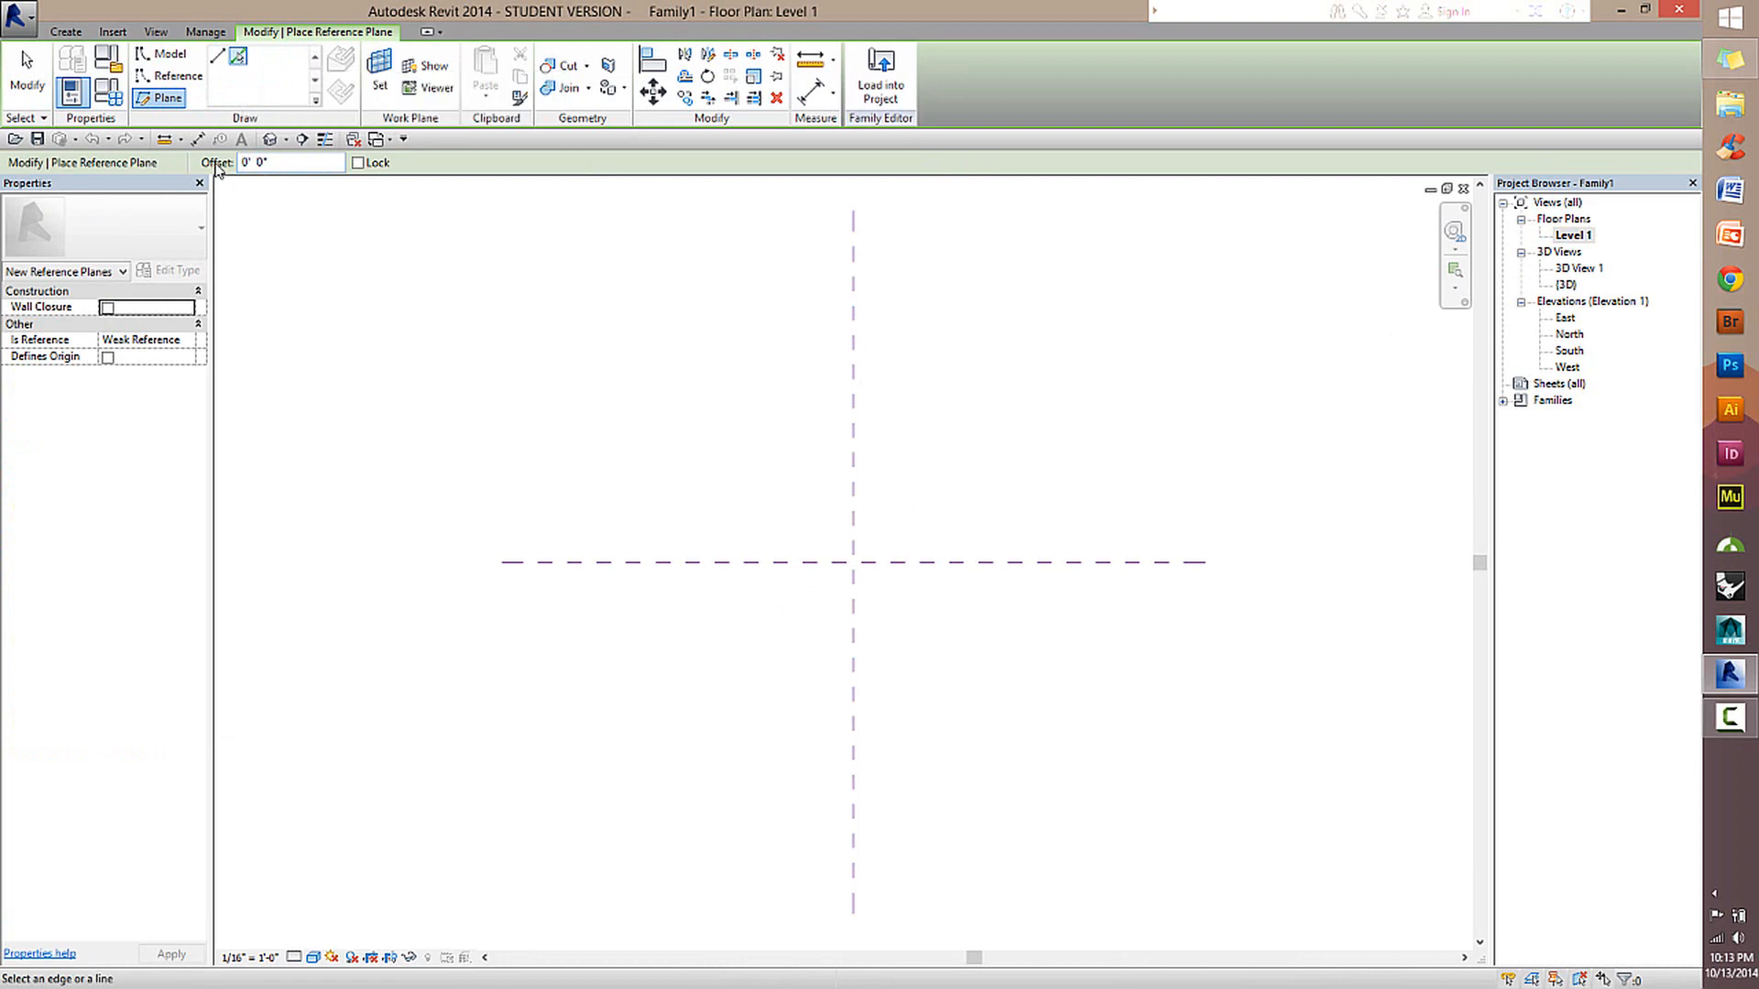
left_click(286, 161)
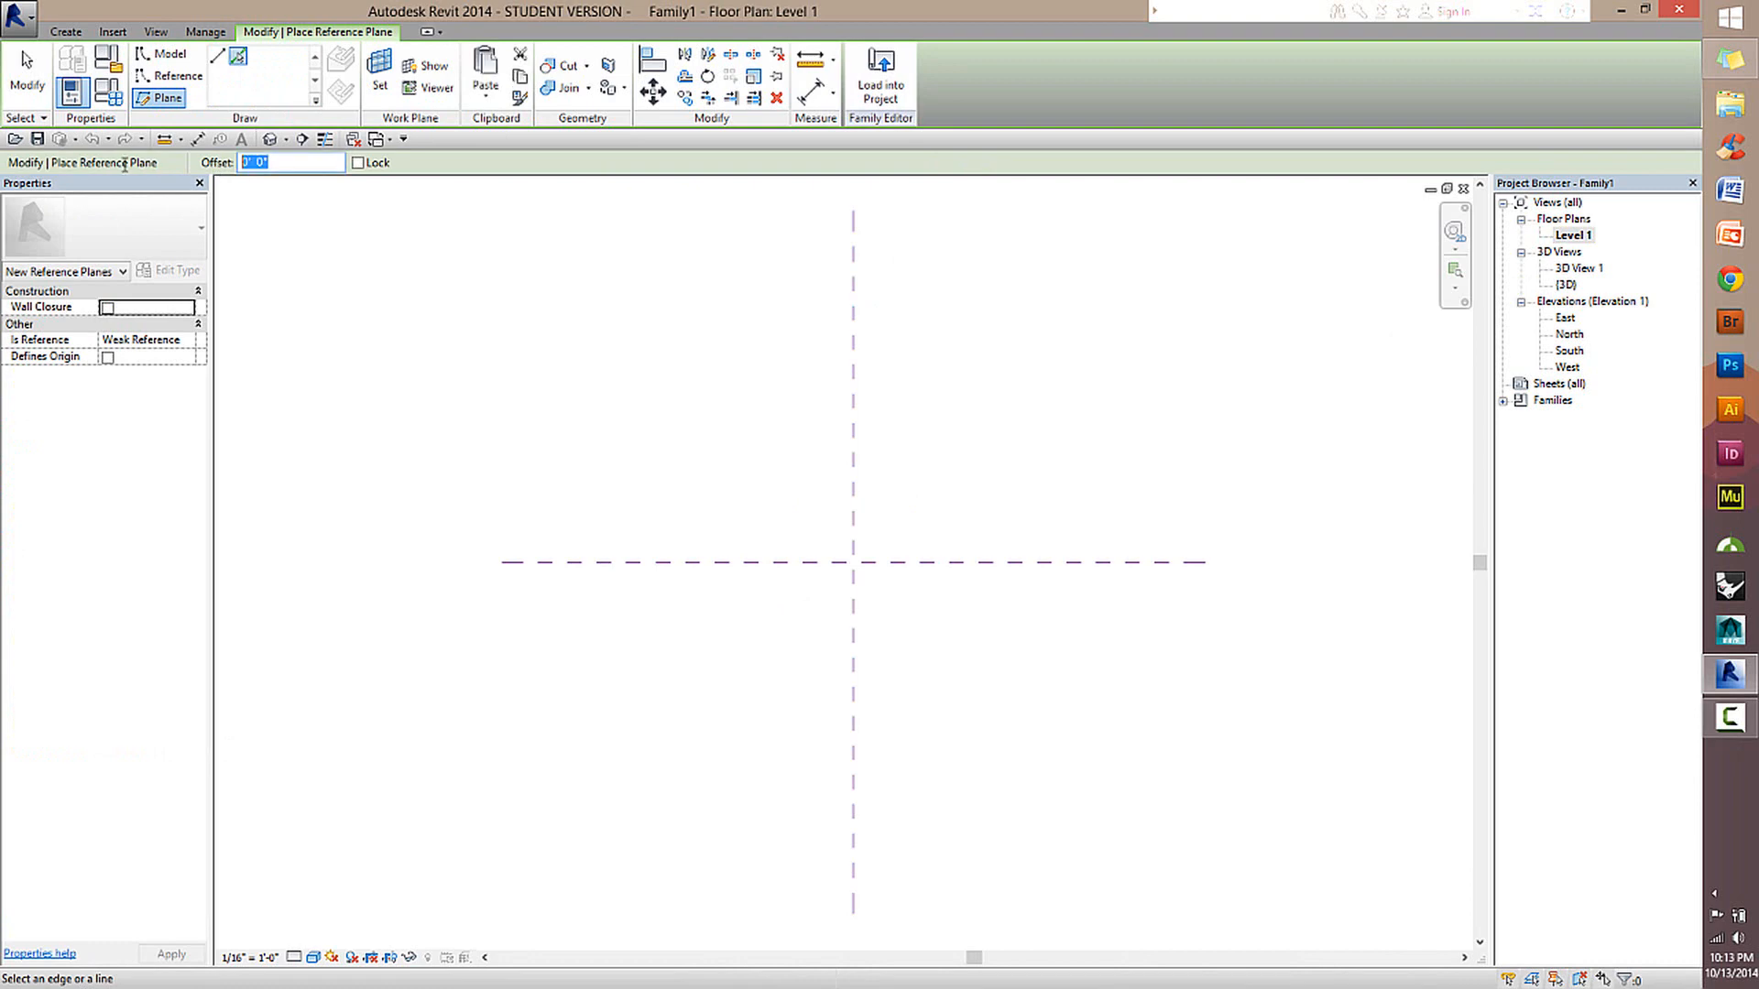
type("20")
key("Return")
left_click(853, 488)
left_click(850, 495)
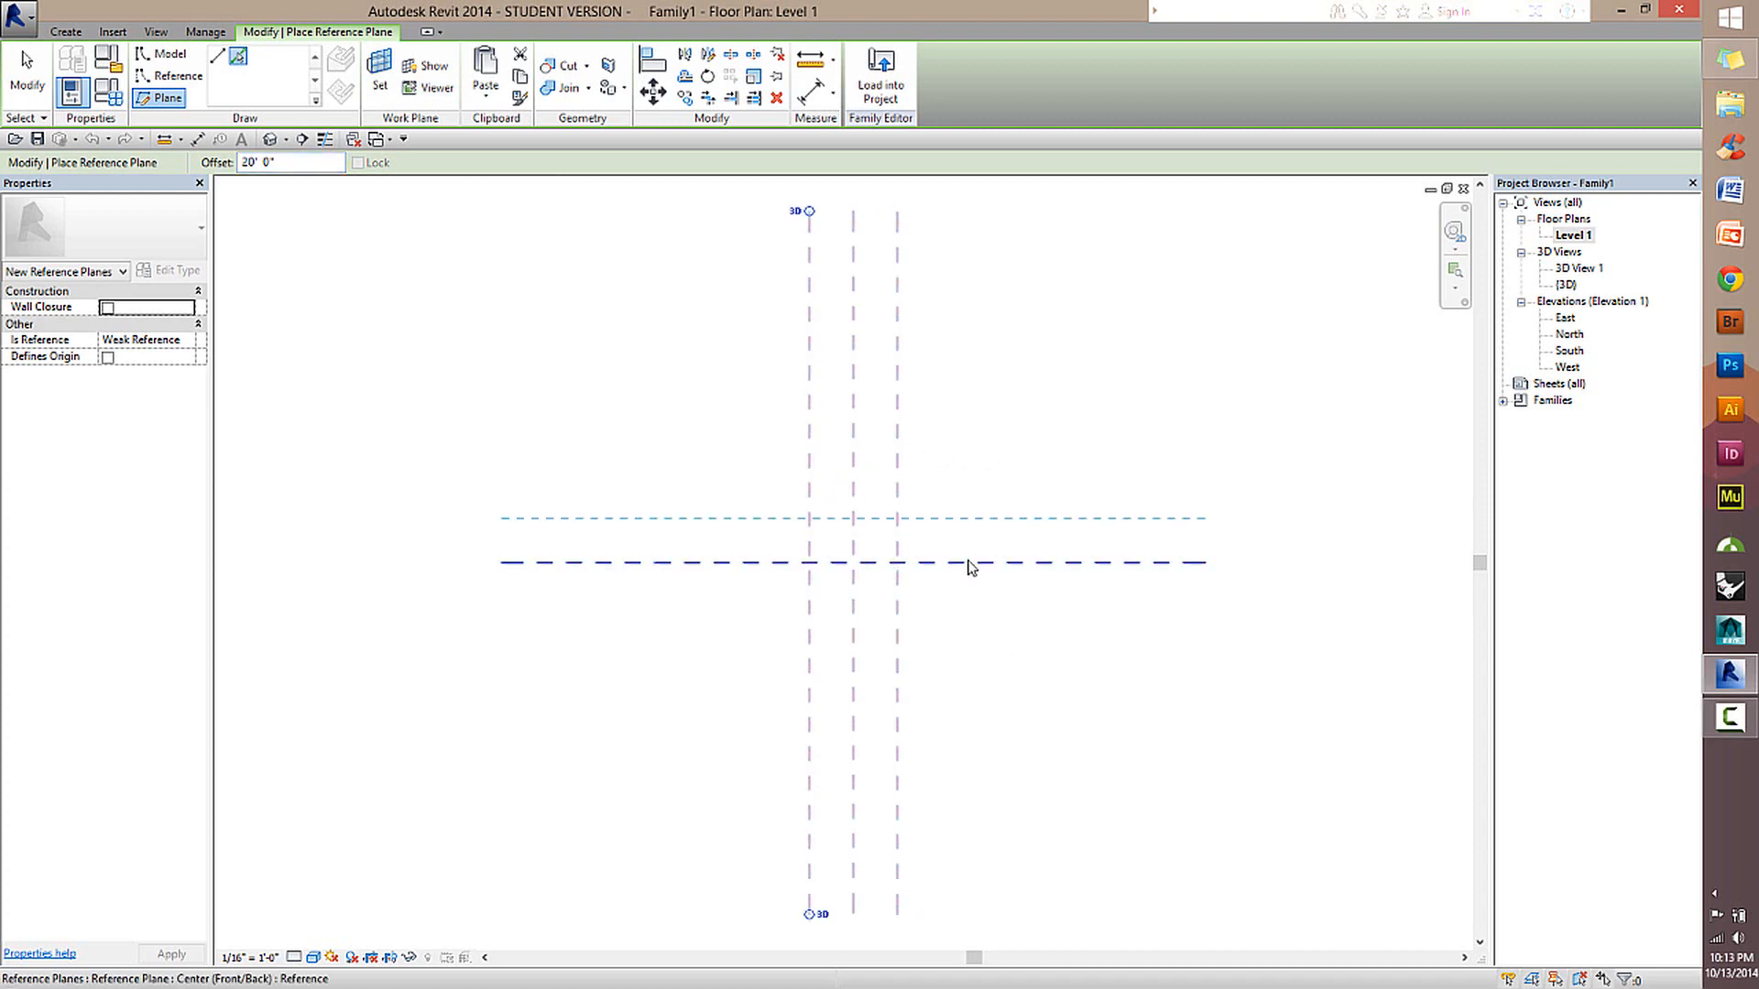
left_click(970, 566)
left_click(967, 573)
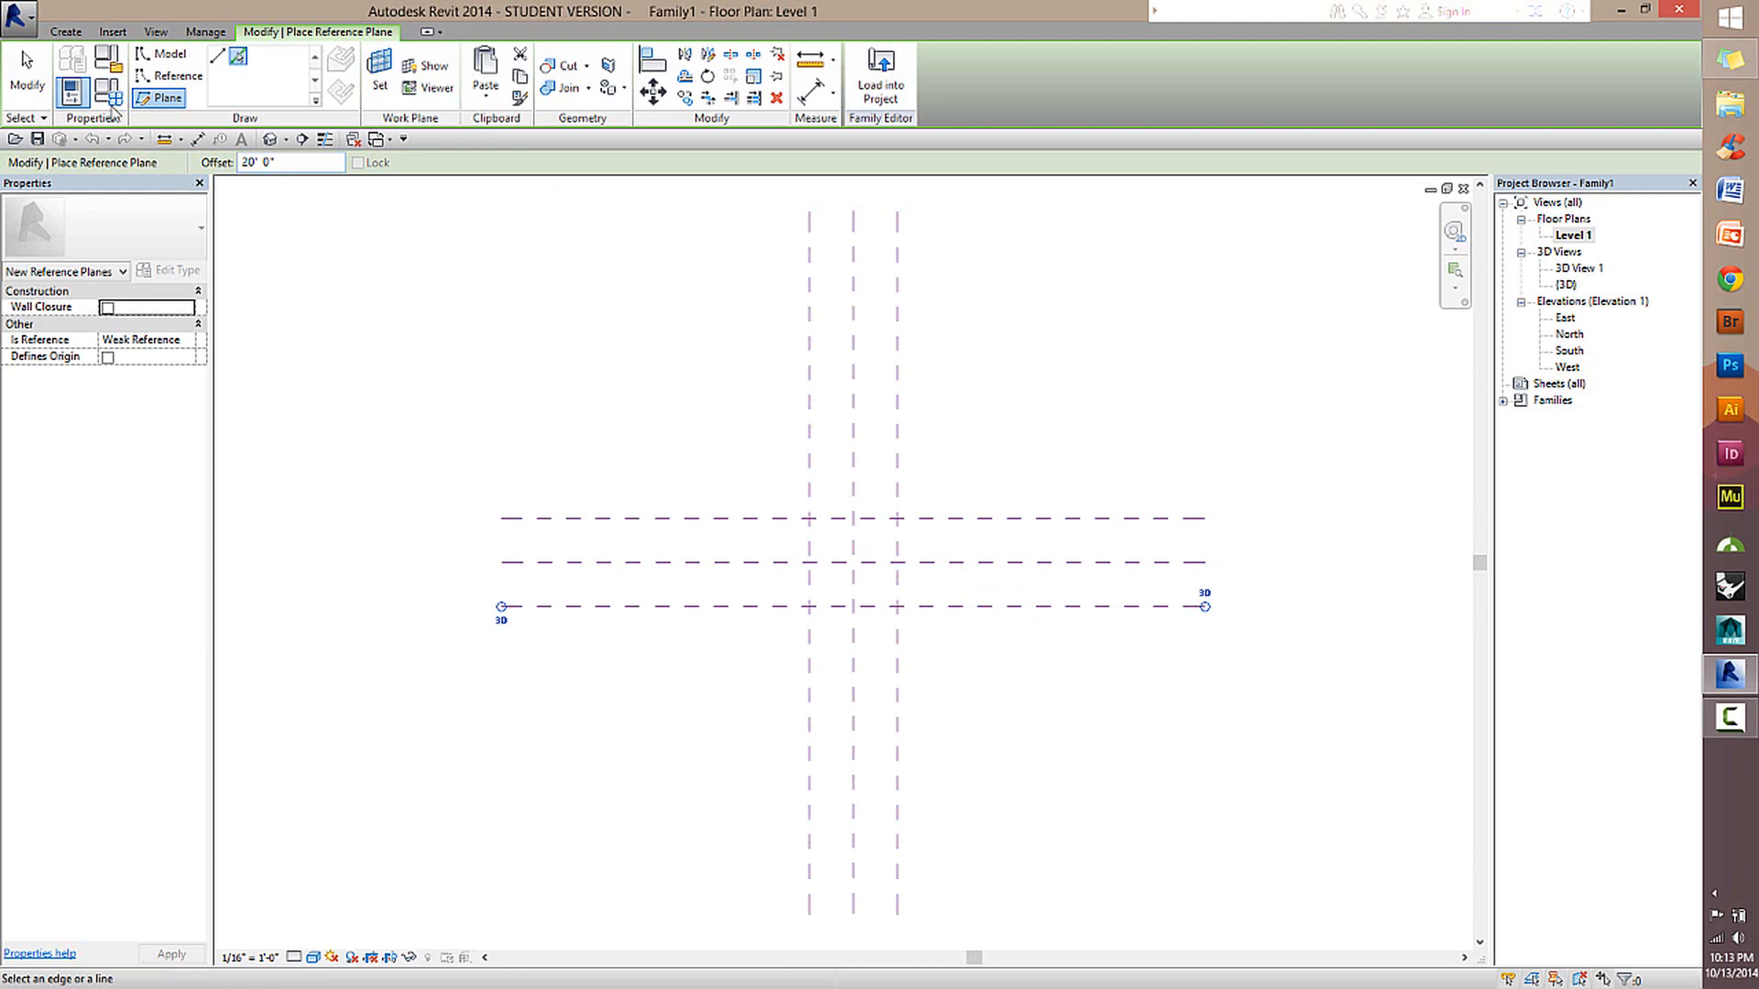
left_click(26, 74)
Examine the center and offset reference planes one by one, including their spacing from the center.
left_click(866, 563)
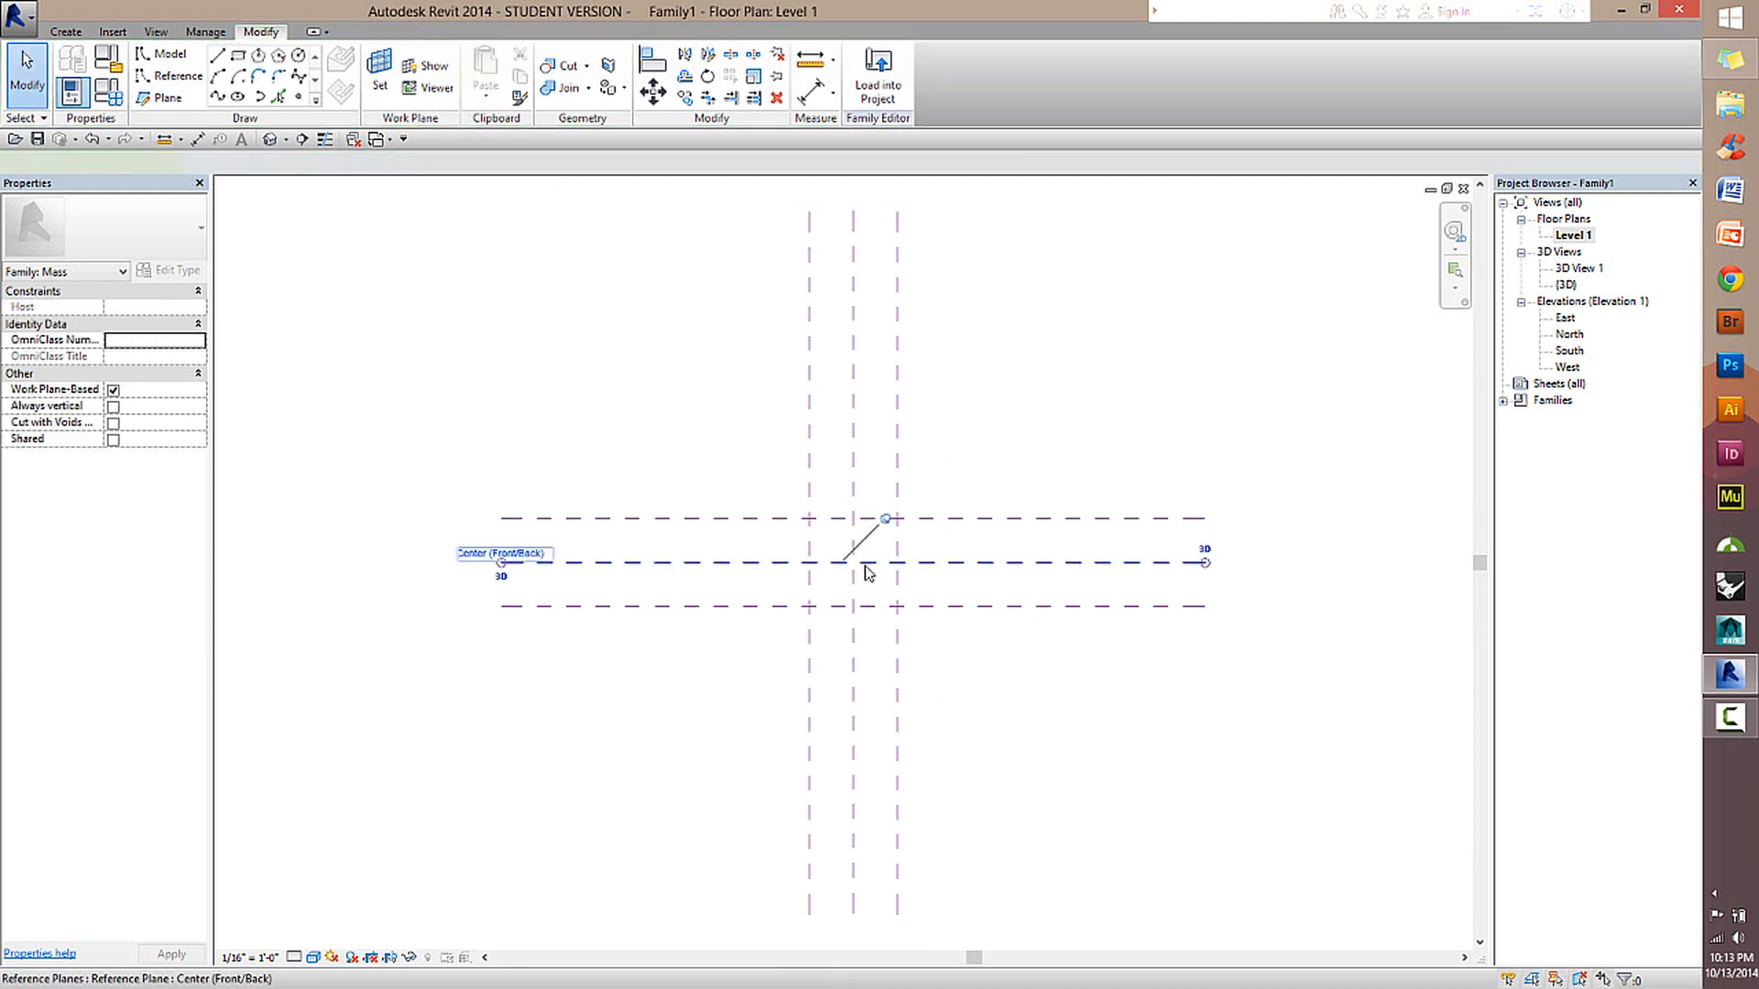
left_click(854, 433)
left_click(898, 455)
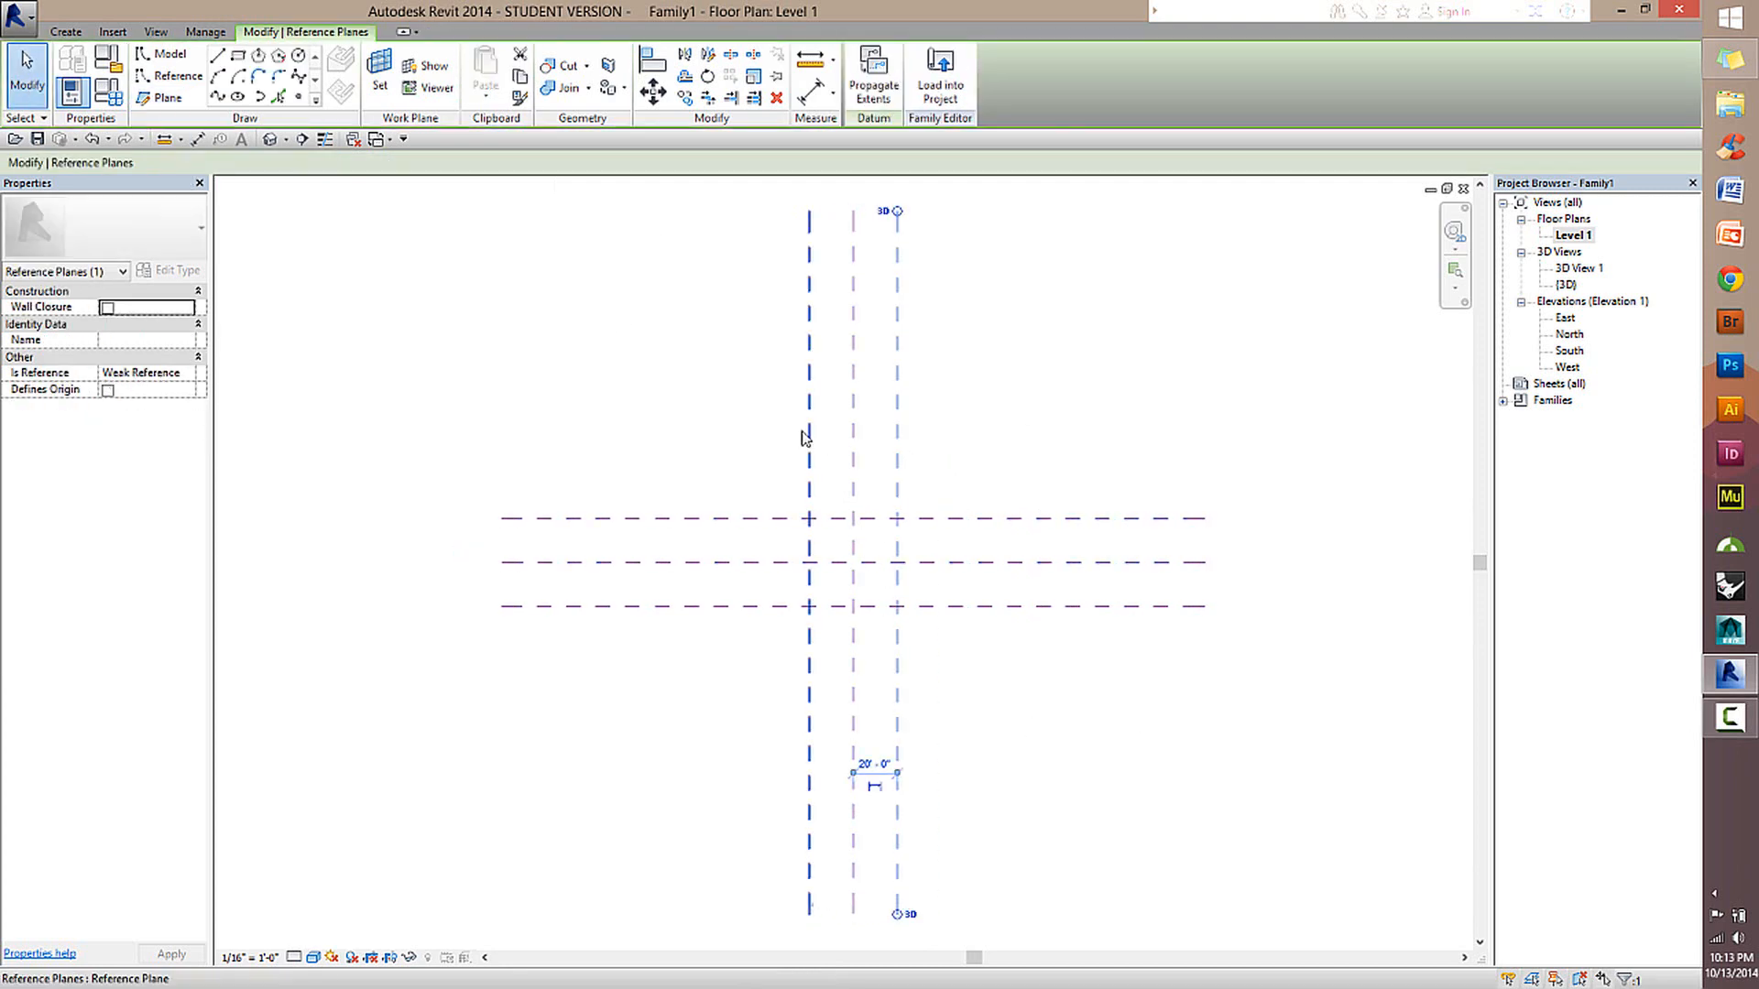
left_click(807, 438)
left_click(978, 518)
left_click(982, 607)
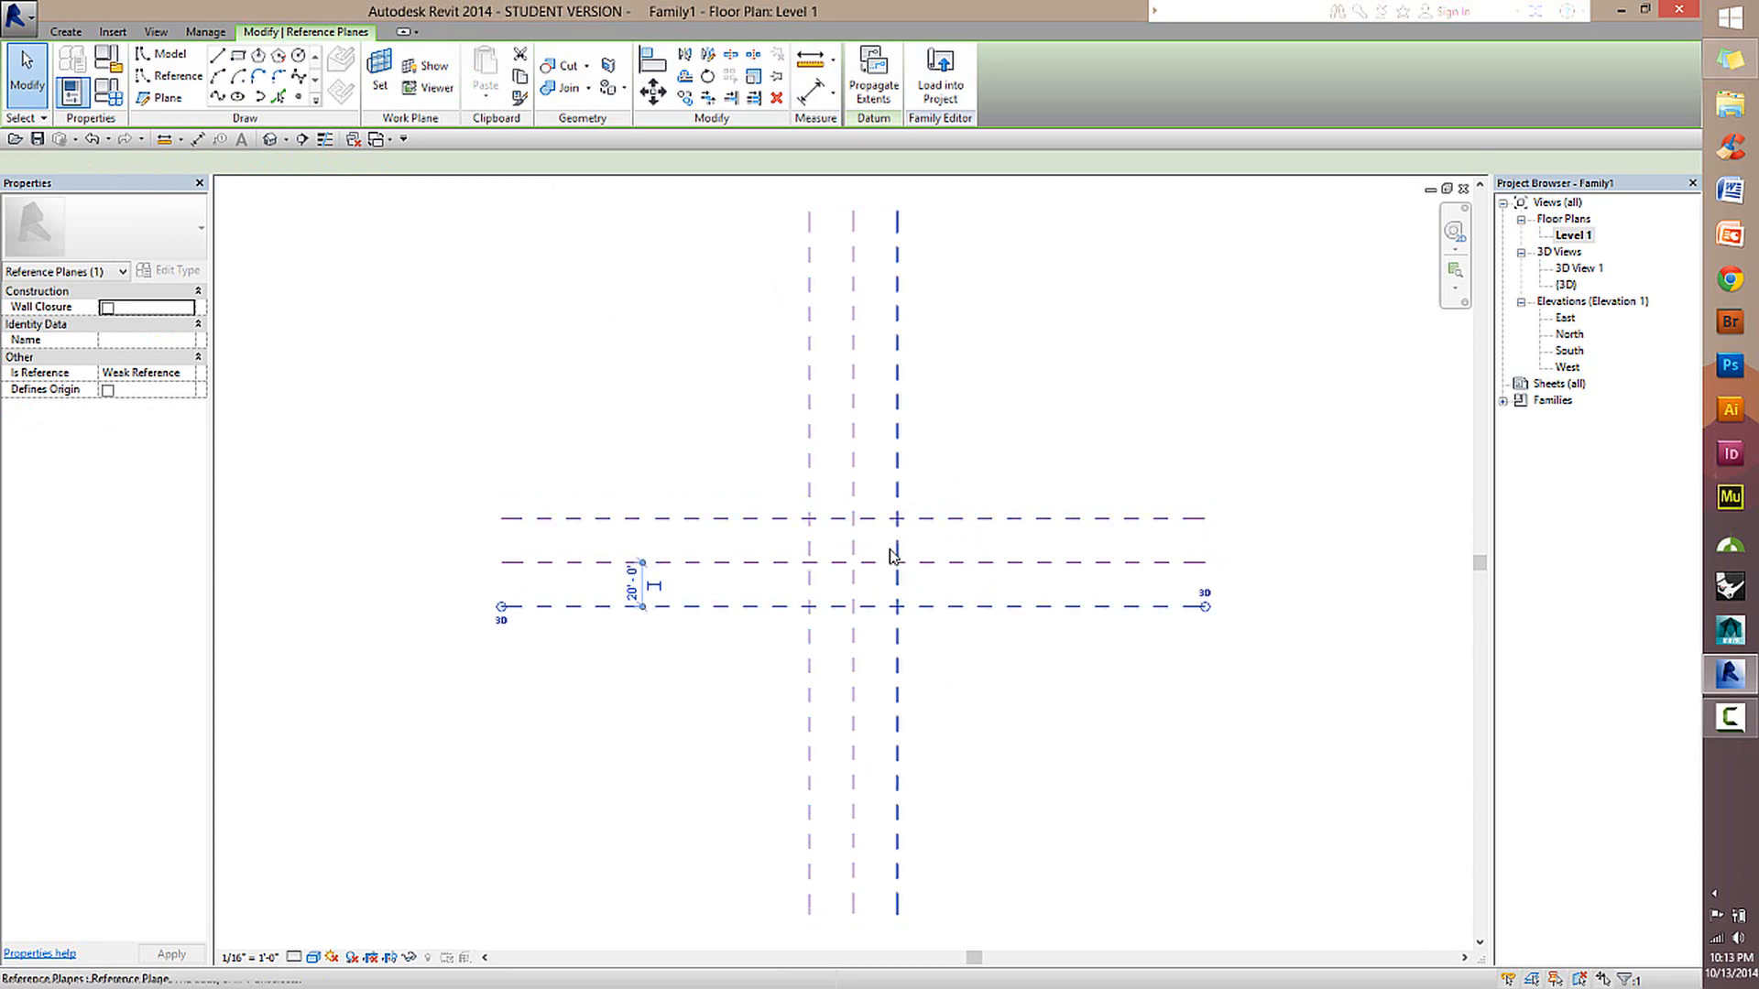
scroll(871, 532, "up", 2)
key("alt")
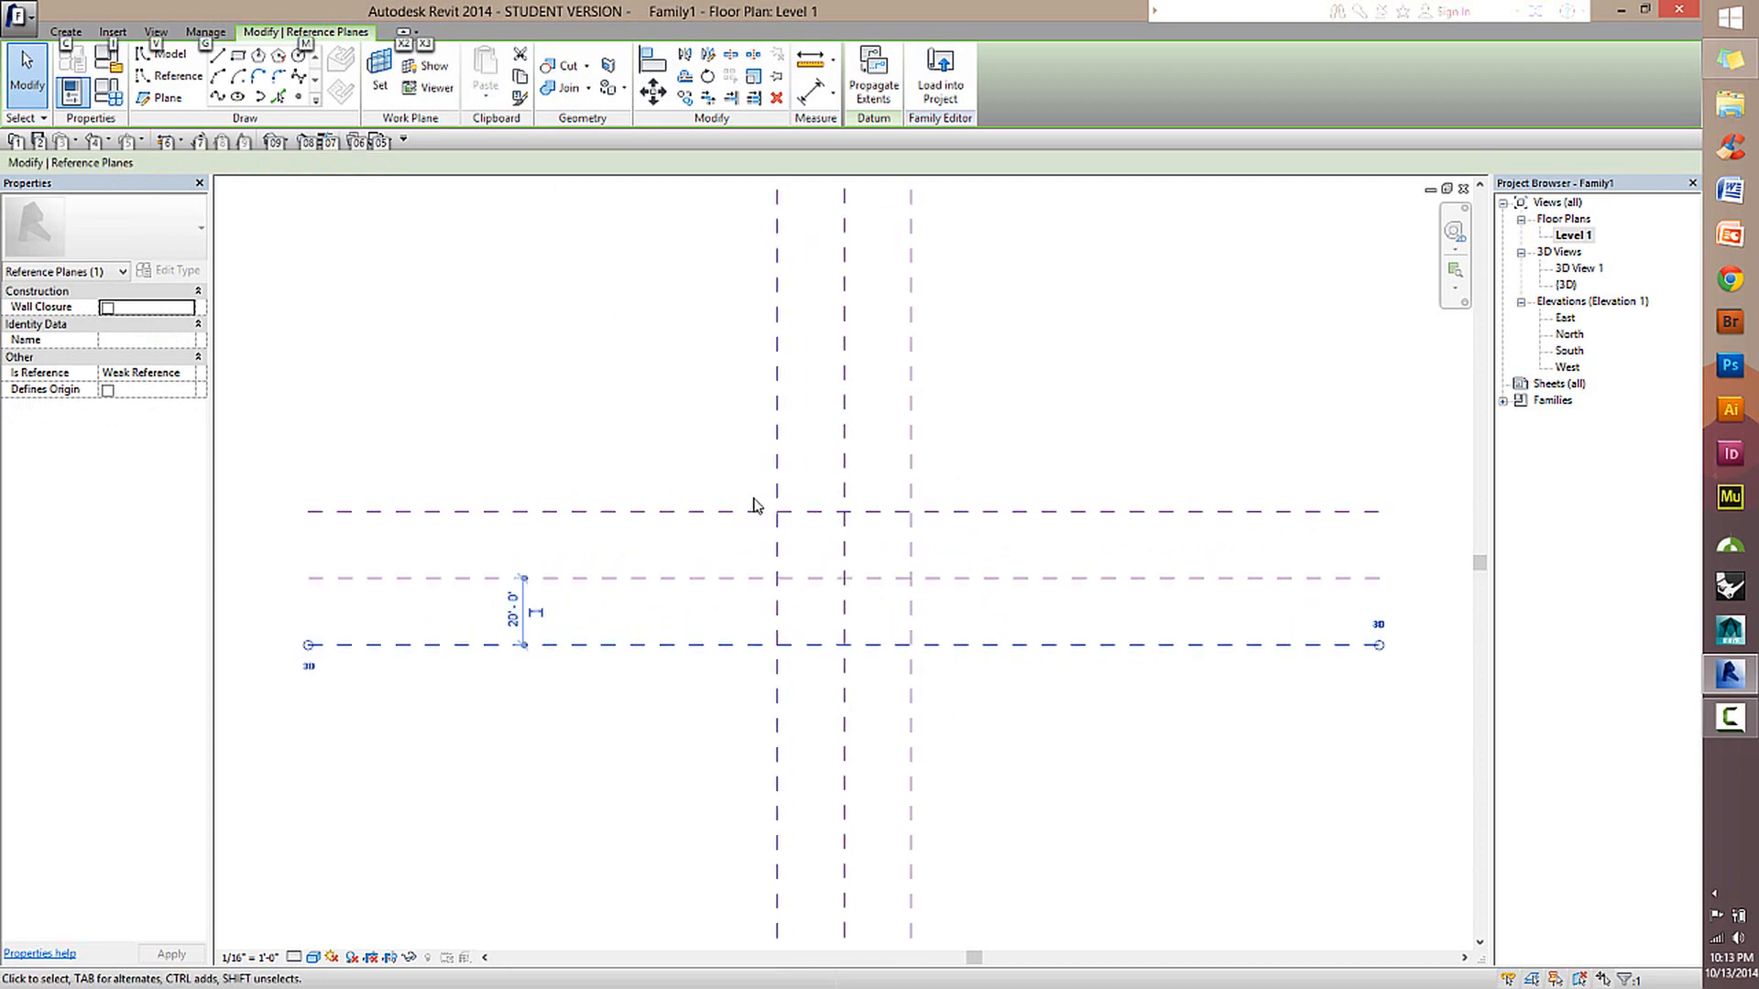
left_click(1171, 460)
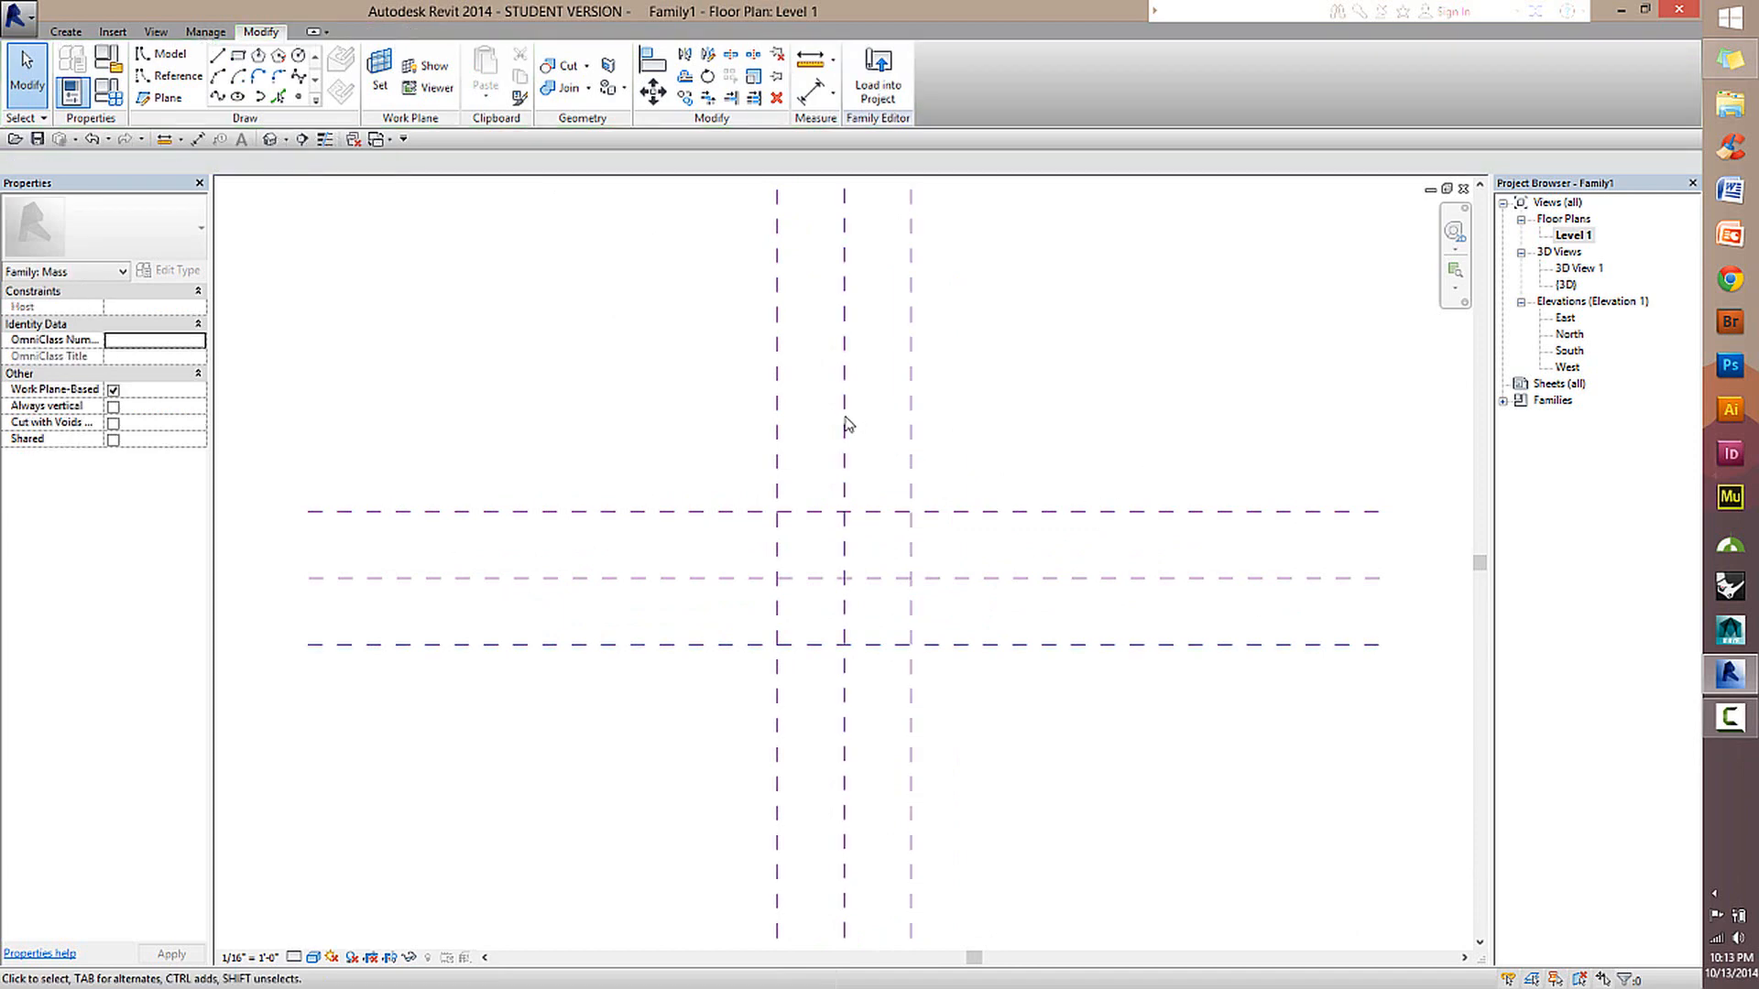
Compare the Name, Is Reference and Defines Origin properties of the center planes with those of the right-hand offset plane.
left_click(844, 426)
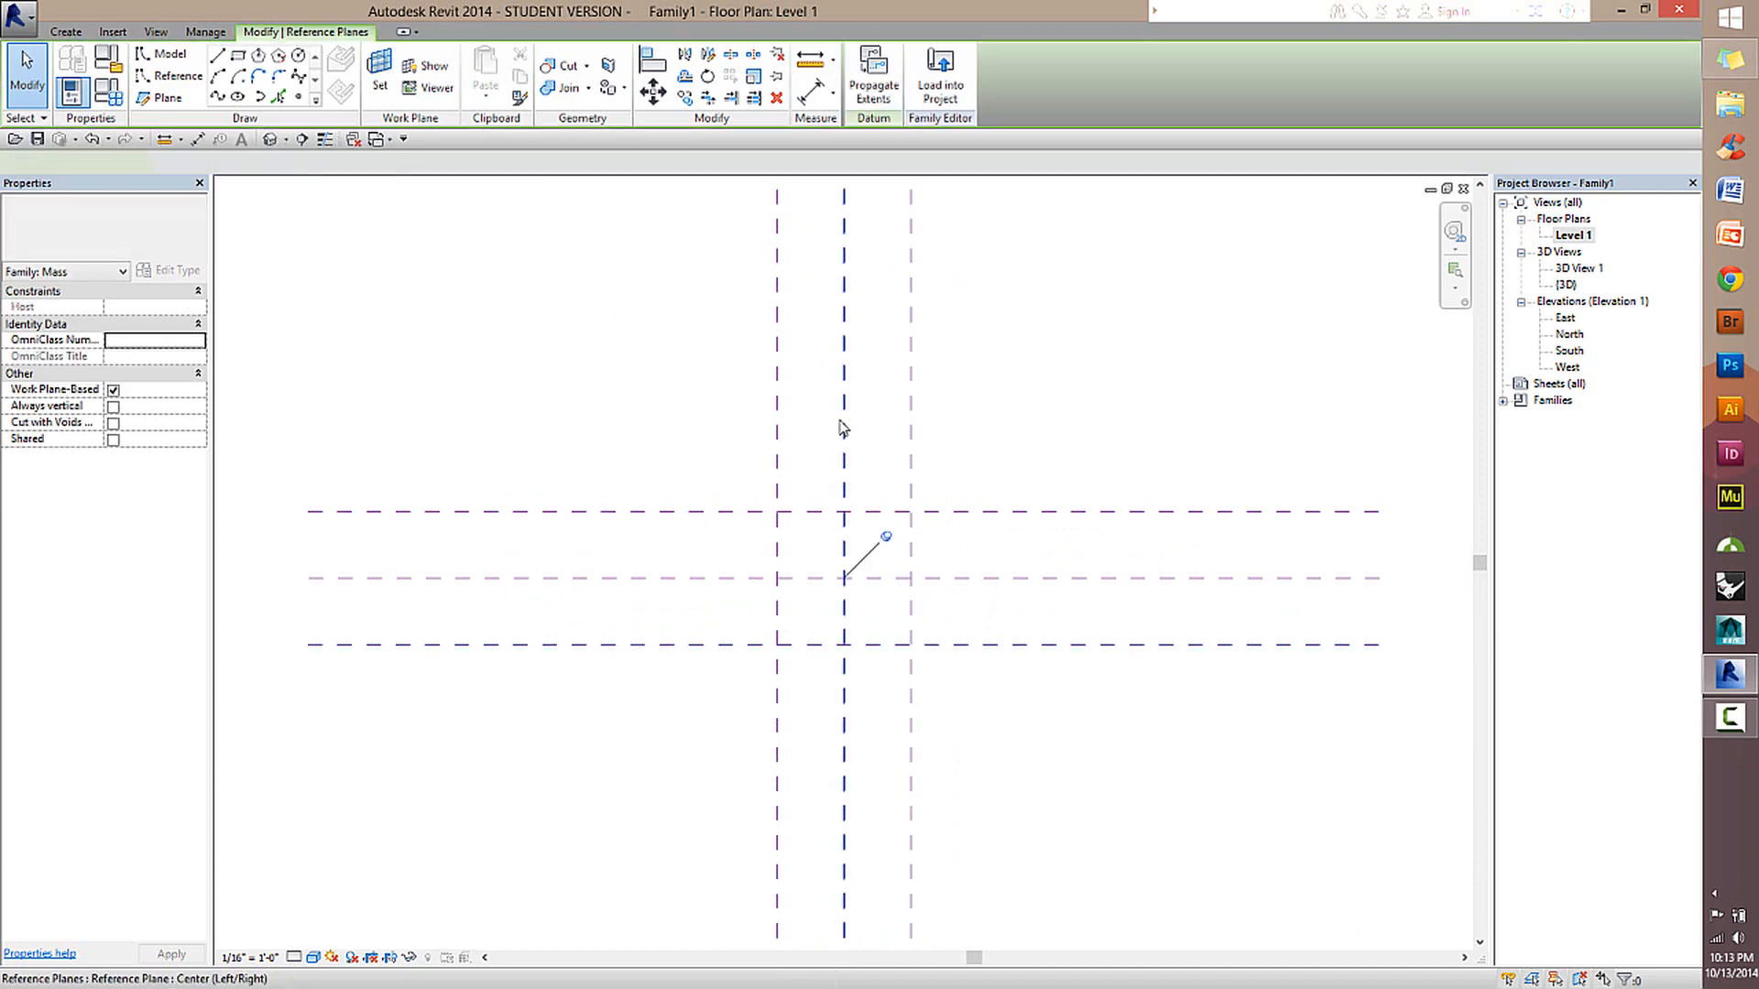
left_click(907, 426)
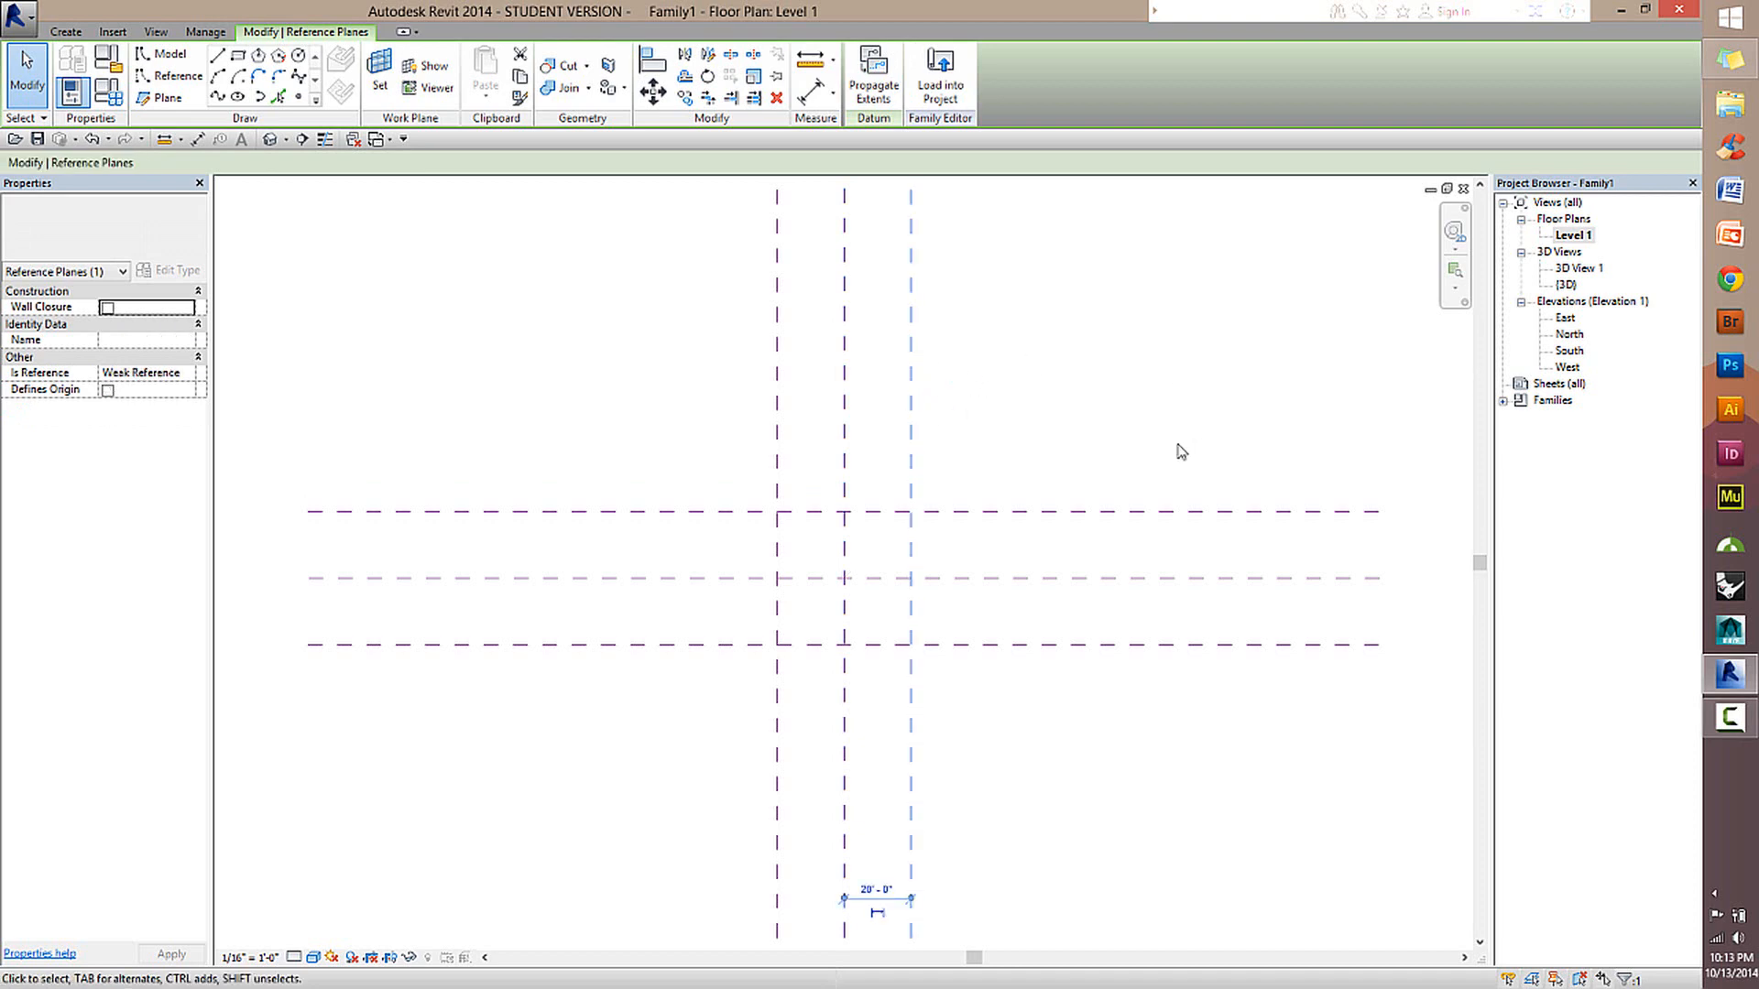
left_click(880, 580)
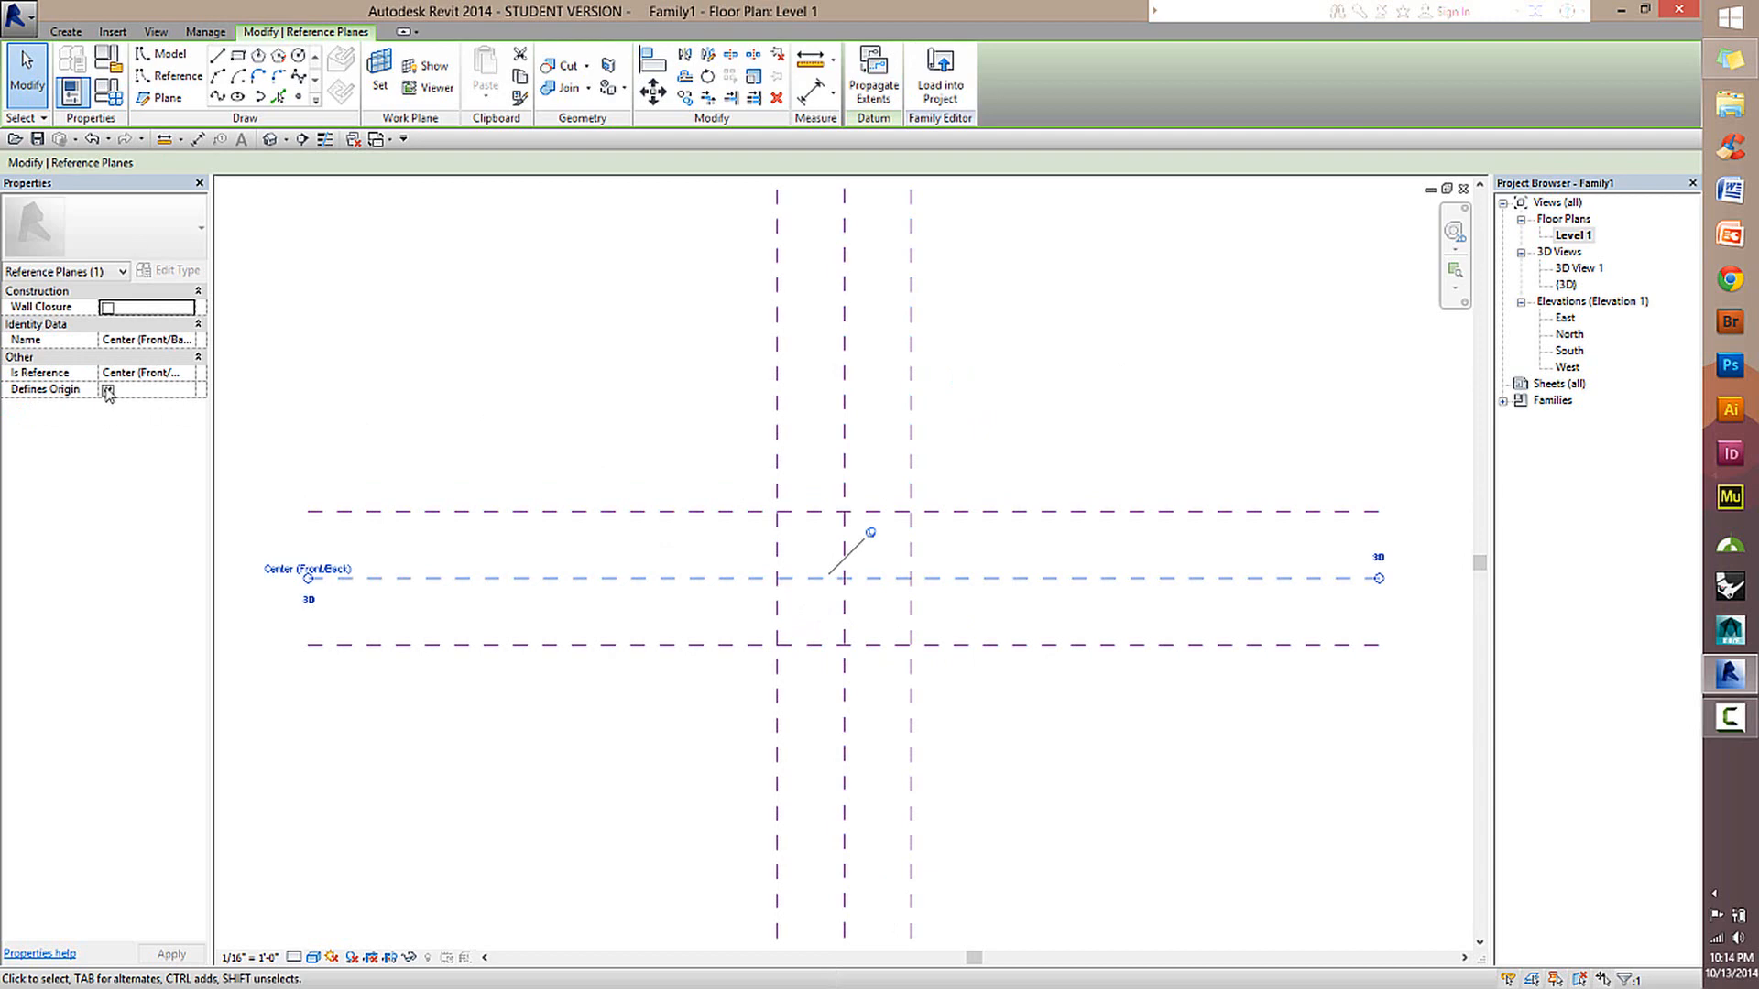
left_click(844, 404)
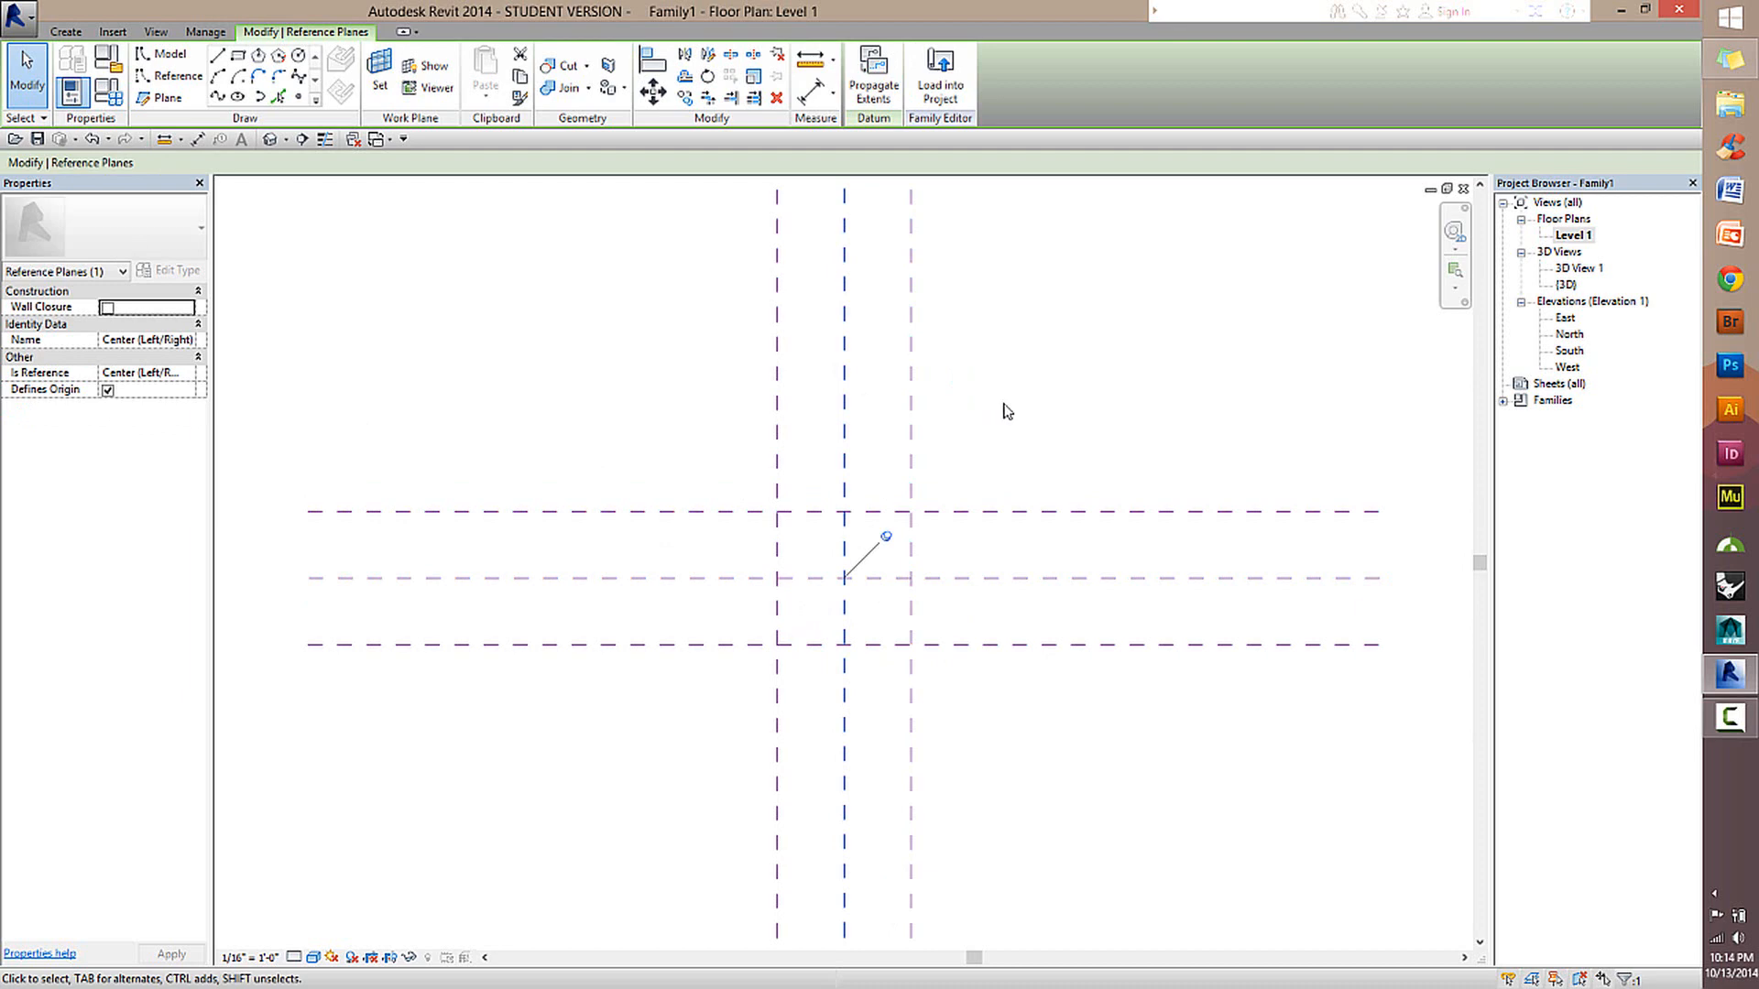
left_click(997, 548)
left_click(843, 447)
left_click(1112, 416)
left_click(911, 459)
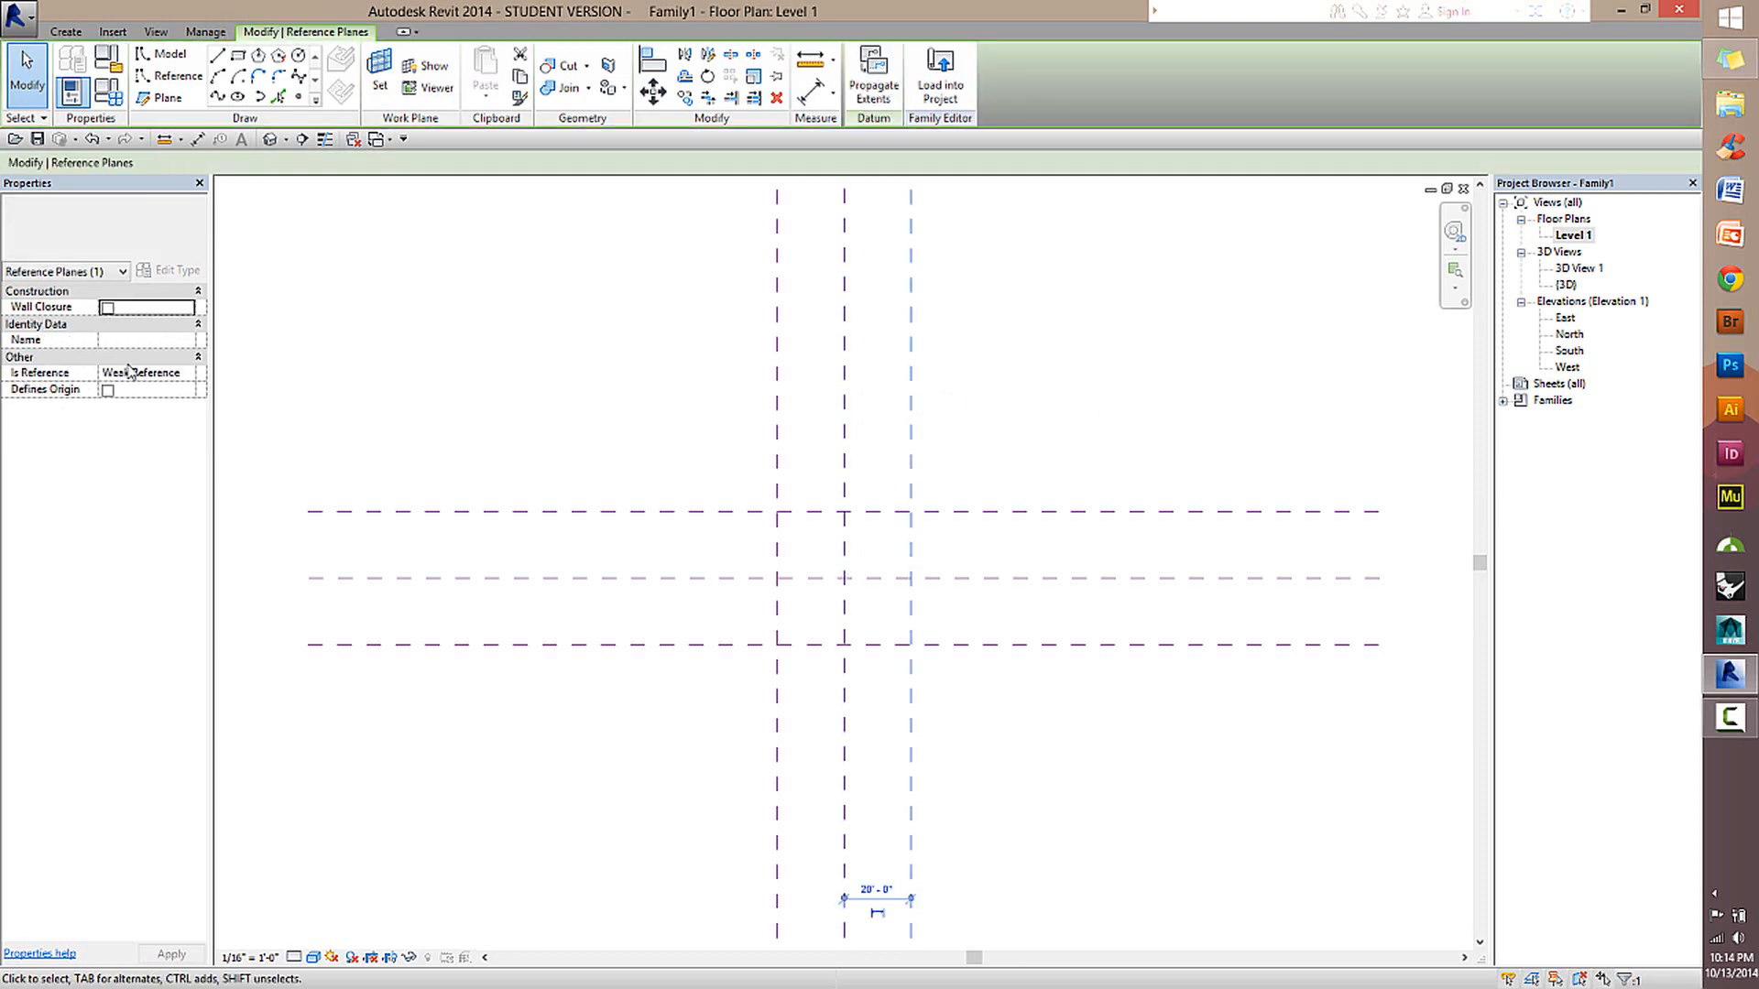
left_click(1183, 558)
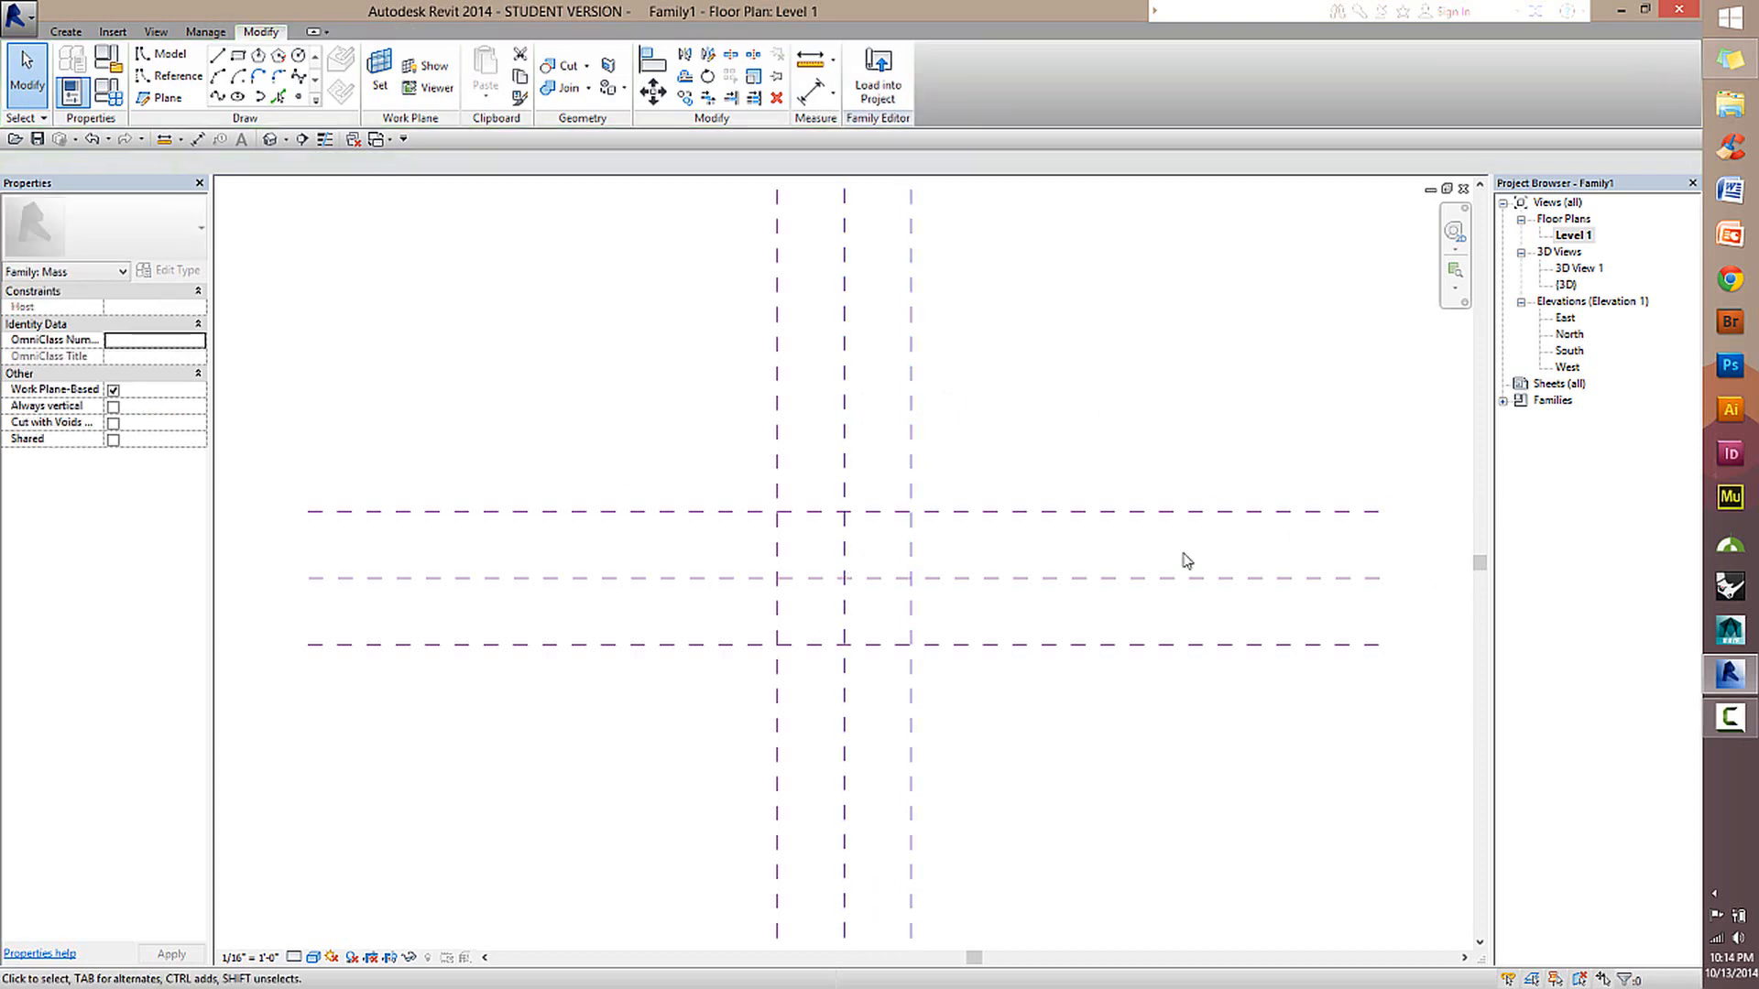
Inspect the temporary dimension between the right-hand vertical reference plane and the Center (Left/Right) plane.
scroll(1028, 733, "down", 2)
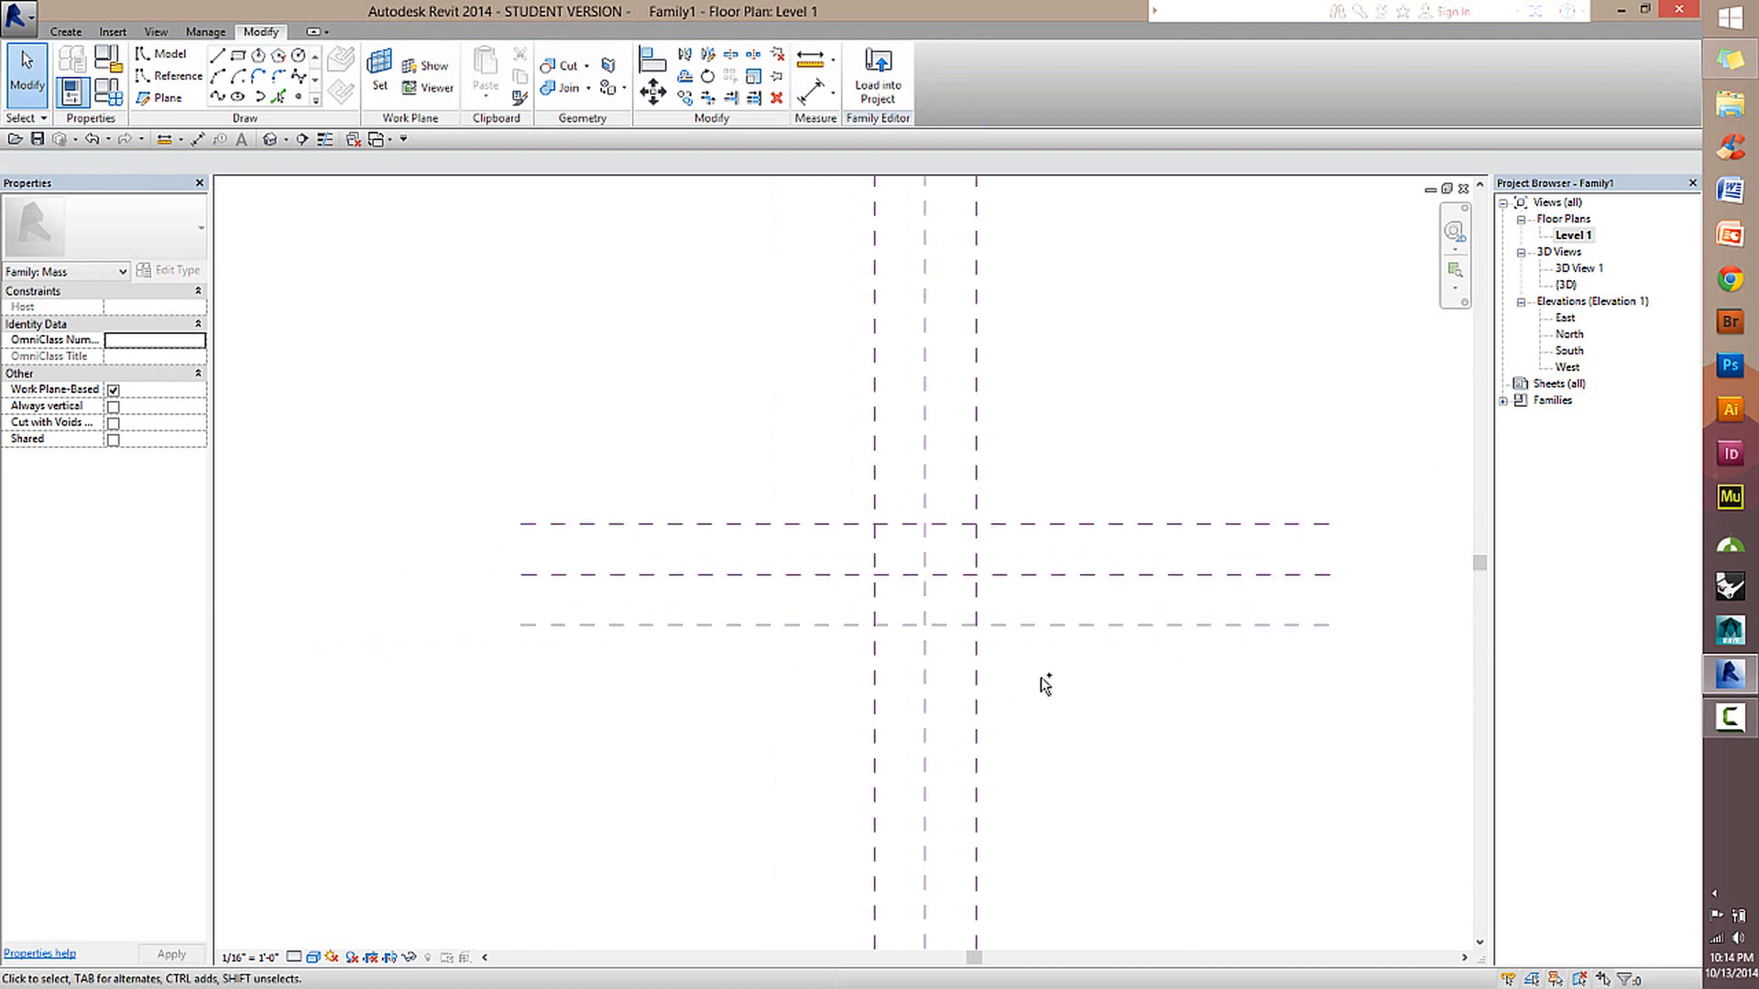
middle_click_drag(1024, 703, 1016, 595)
left_click(969, 606)
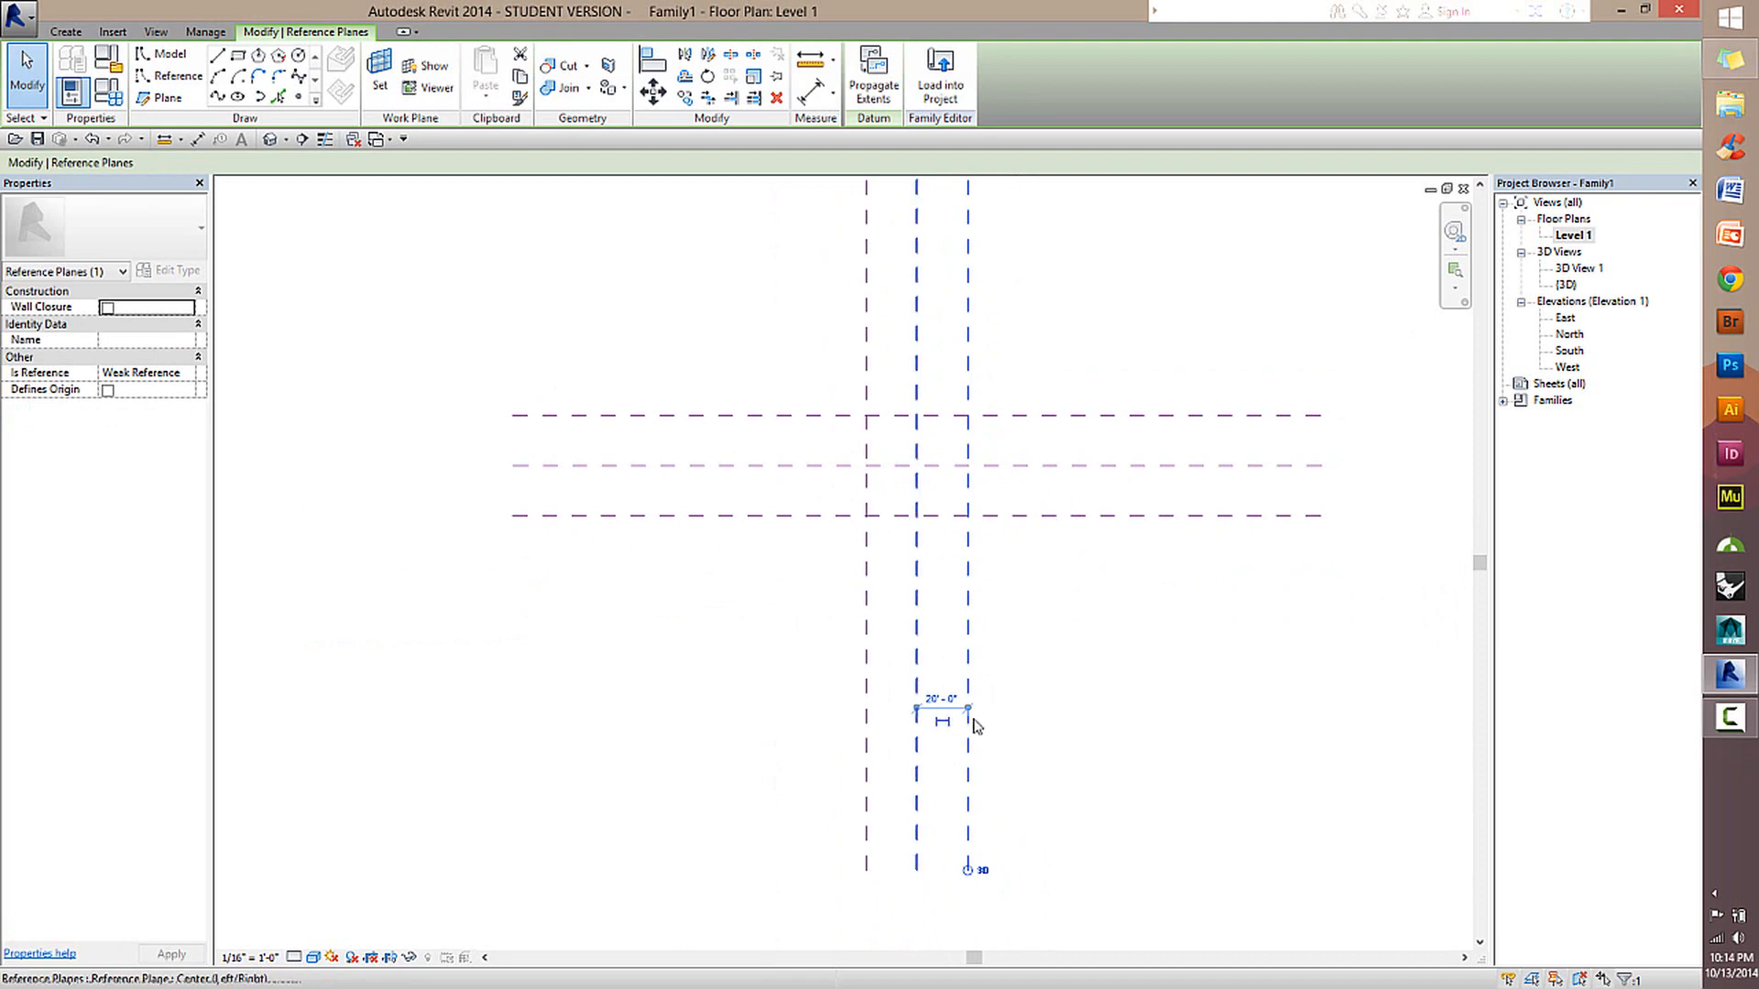
scroll(1020, 723, "up", 3)
scroll(958, 734, "down", 1)
middle_click_drag(1069, 608, 1012, 689)
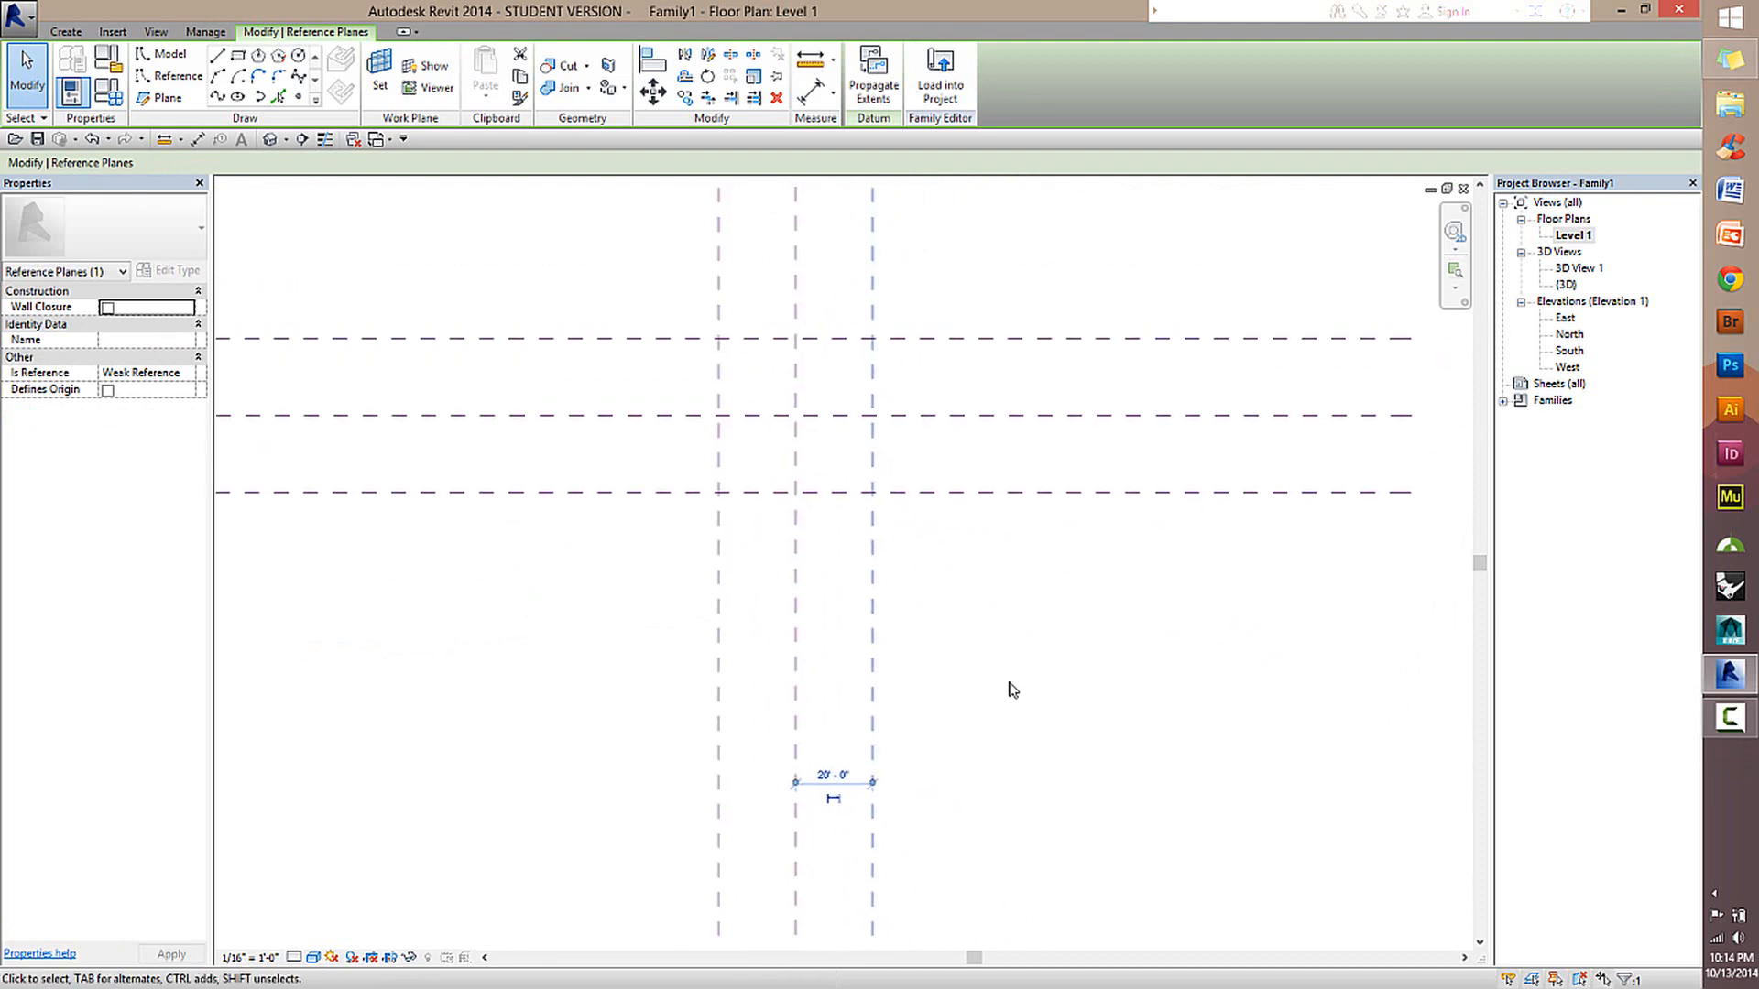
scroll(1013, 689, "down", 1)
left_click(1148, 689)
Move the right-hand vertical reference plane outward to about 36' from the Center (Left/Right) plane.
left_click(811, 92)
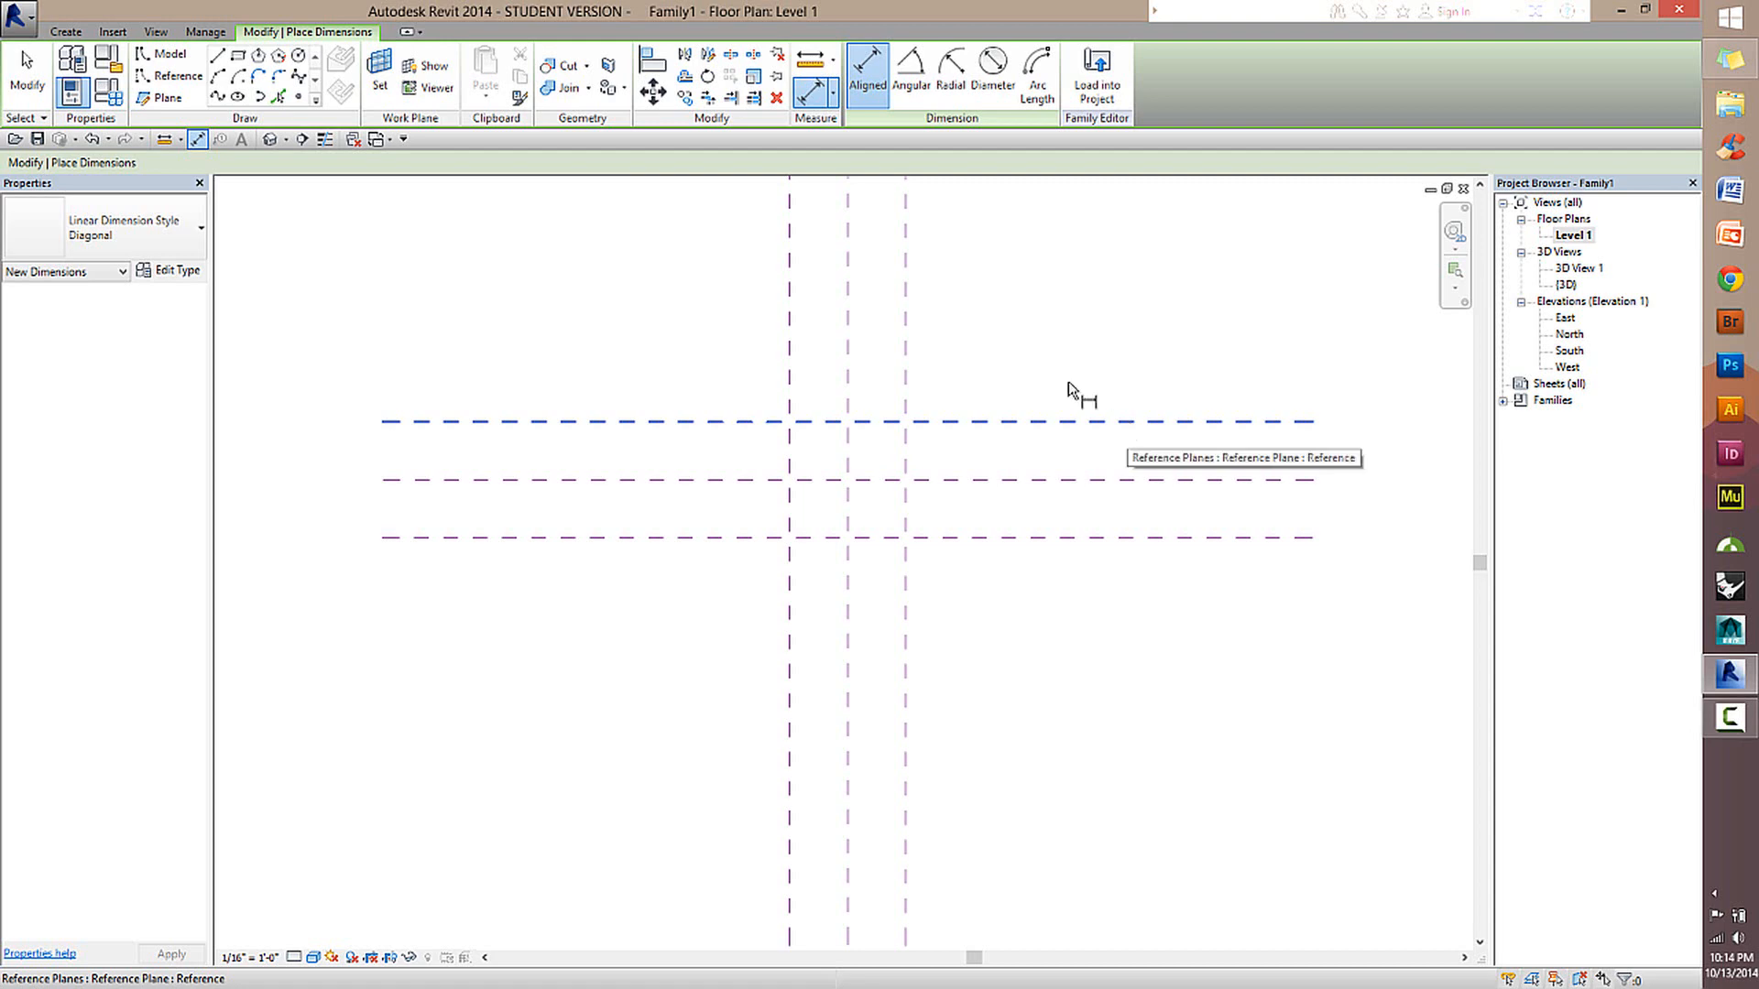
left_click(27, 73)
left_click_drag(906, 299, 952, 346)
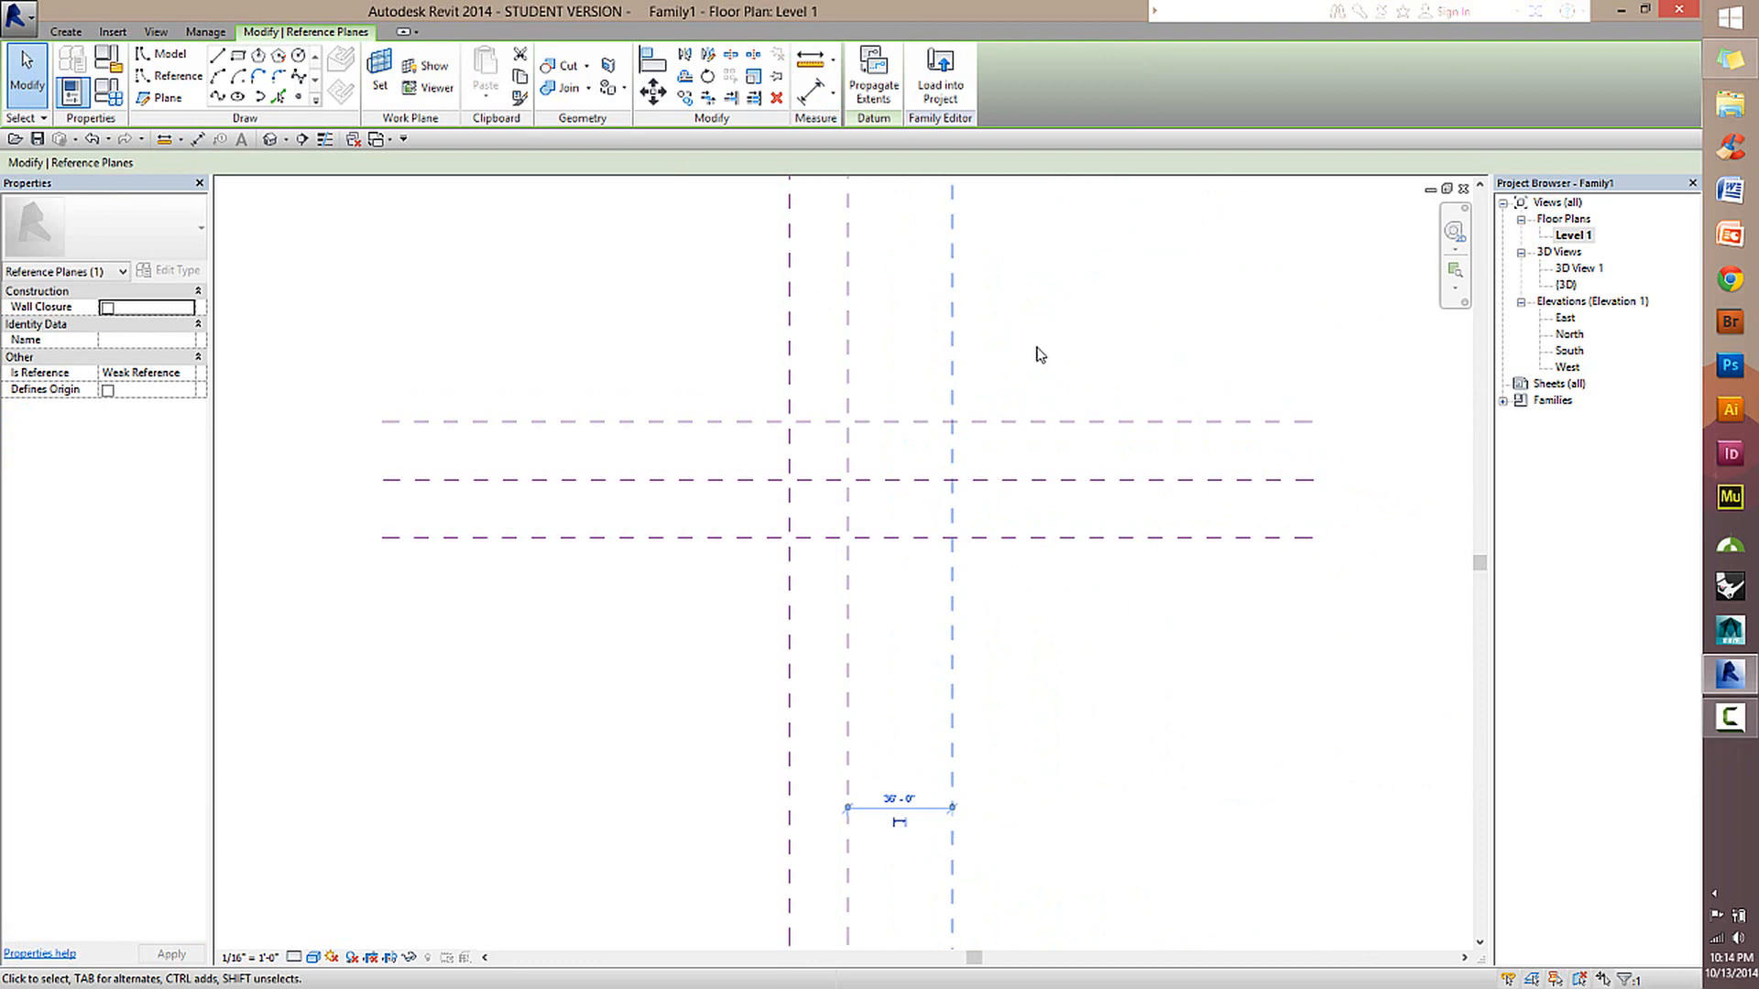
Review the parameters listed in the mass family's Family Types, without changing any.
left_click(108, 92)
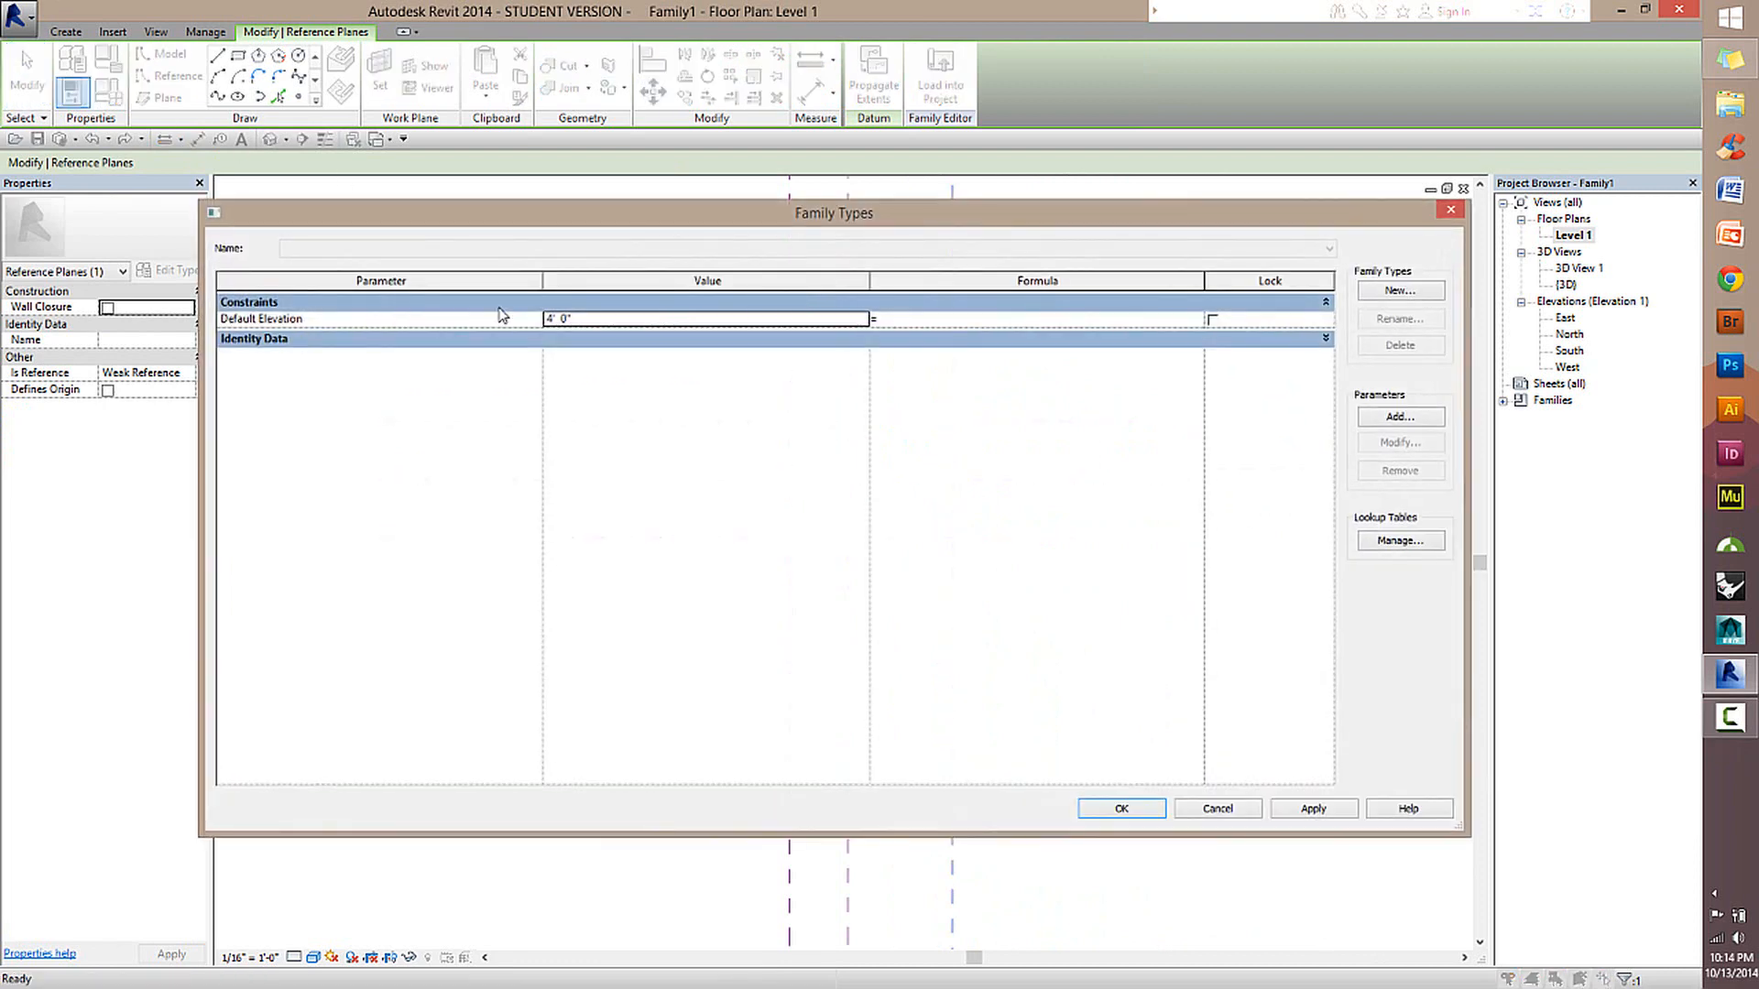
left_click(1218, 809)
left_click(952, 650)
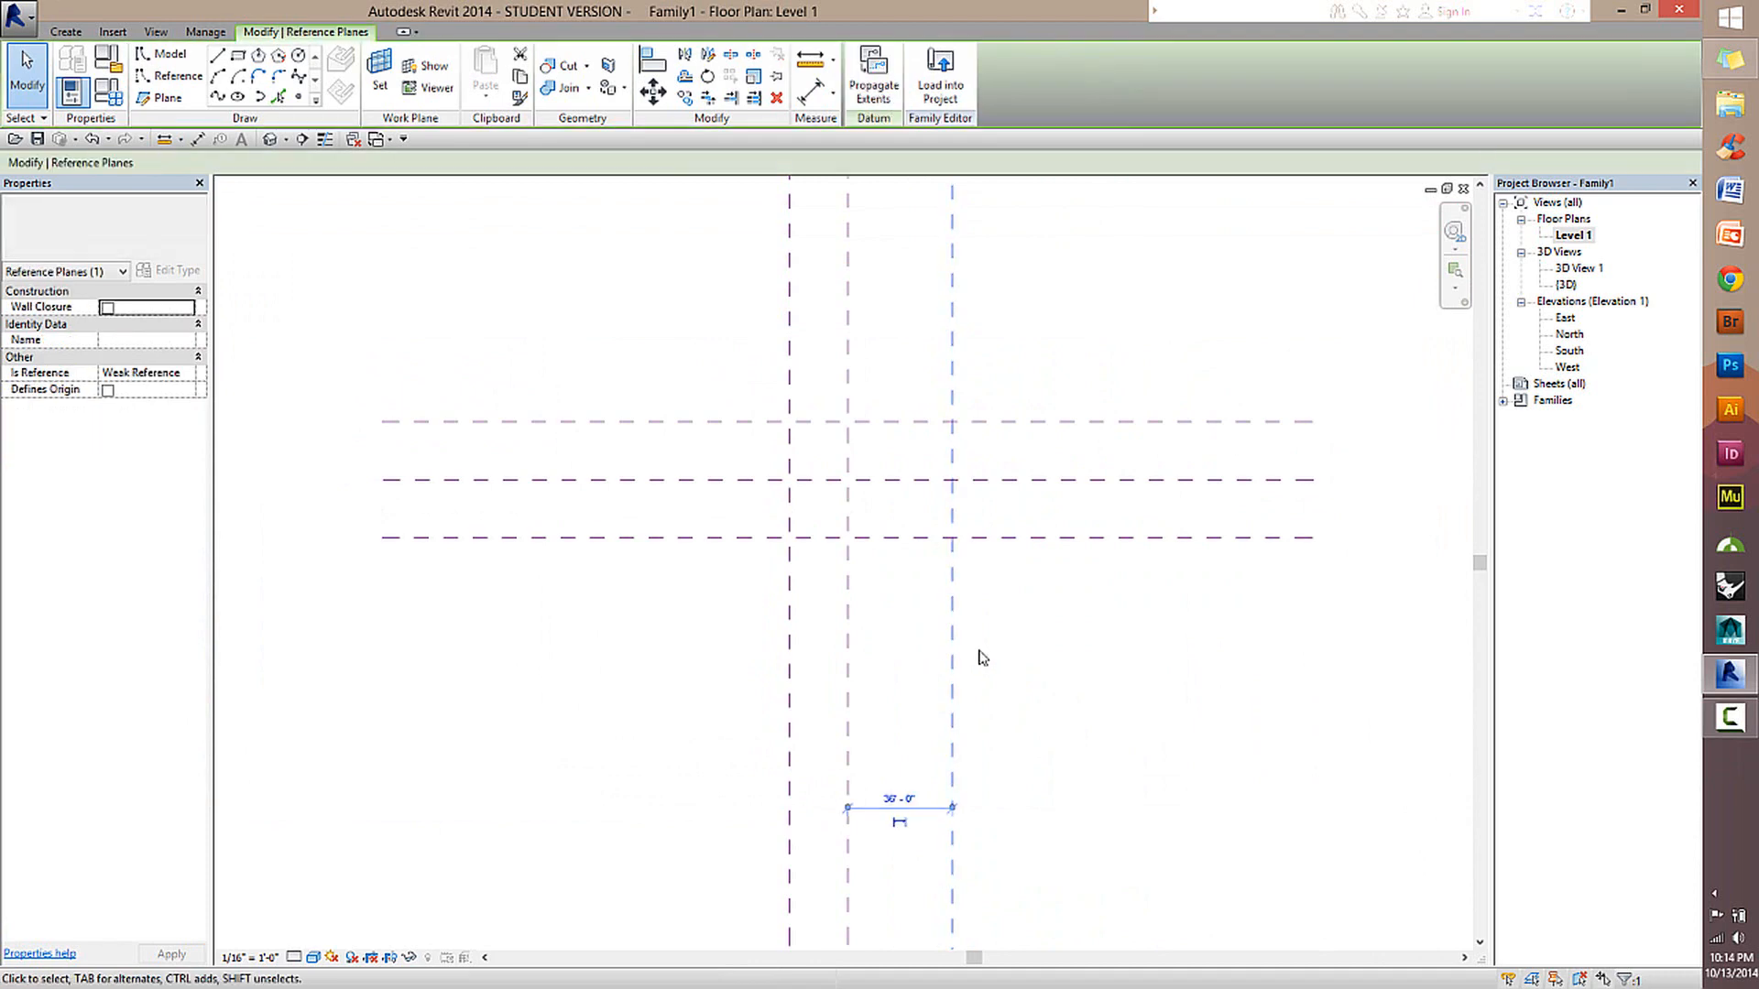
Move the right-hand vertical reference plane back to about 20' from the Center (Left/Right) plane.
left_click_drag(904, 598, 905, 599)
left_click(1141, 647)
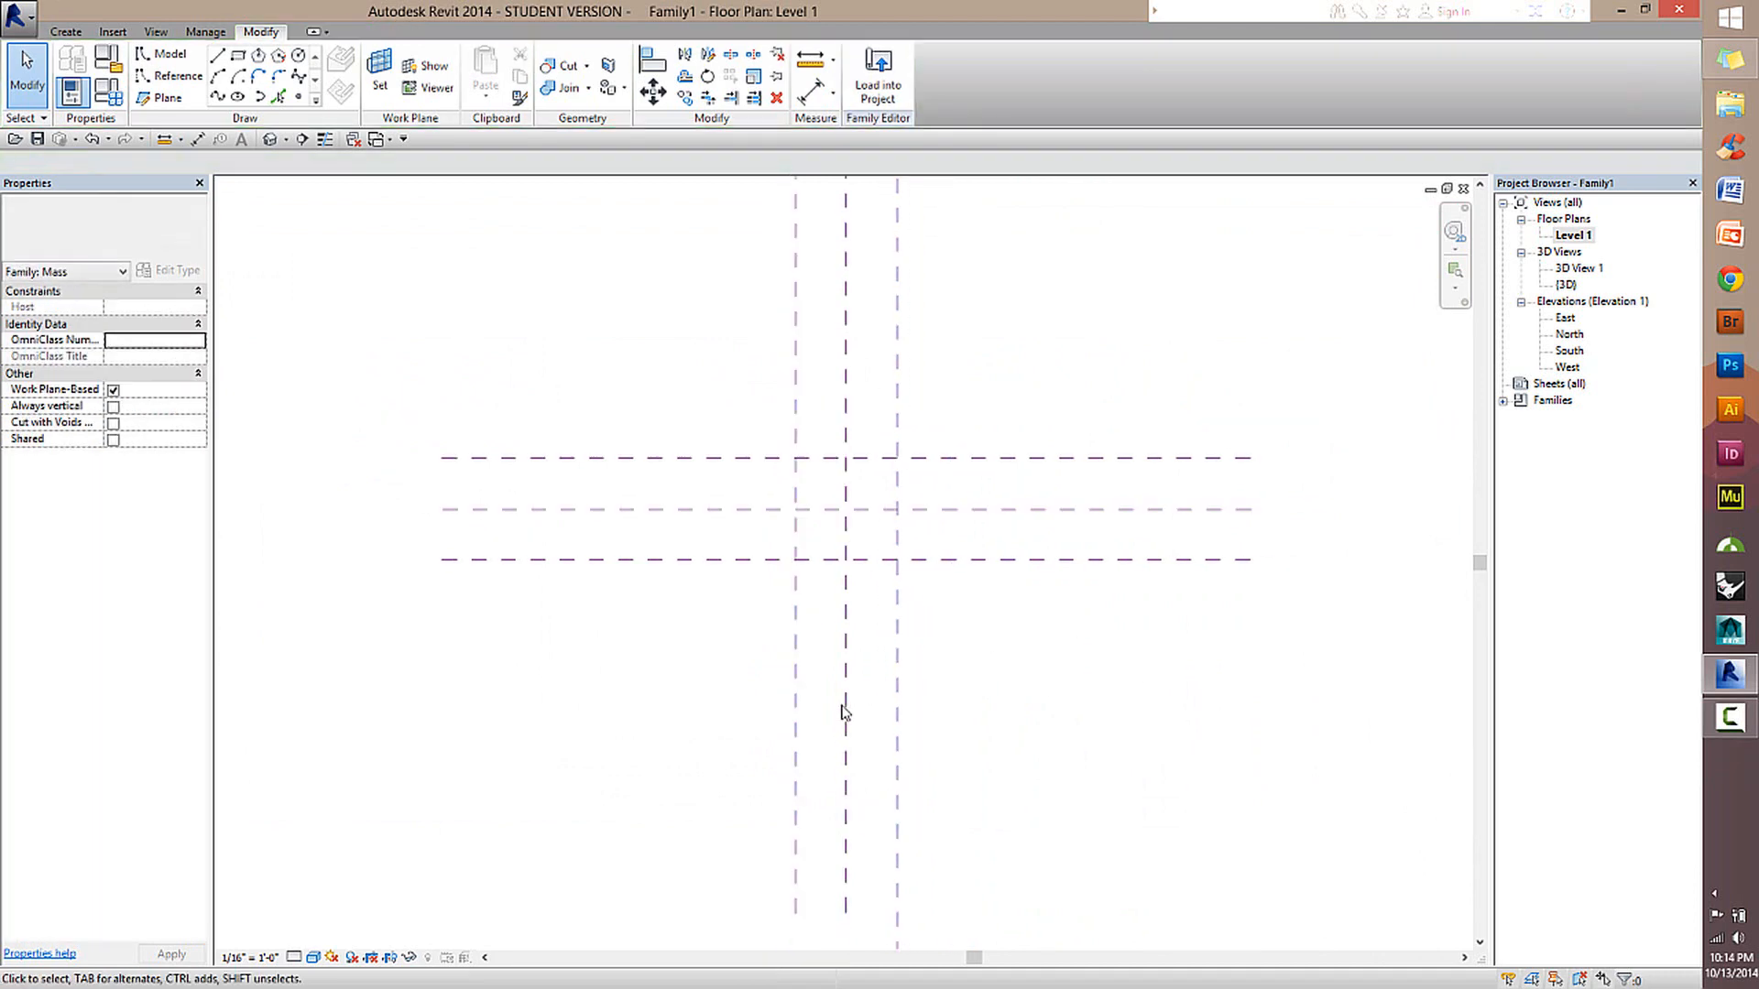
scroll(845, 711, "up", 2)
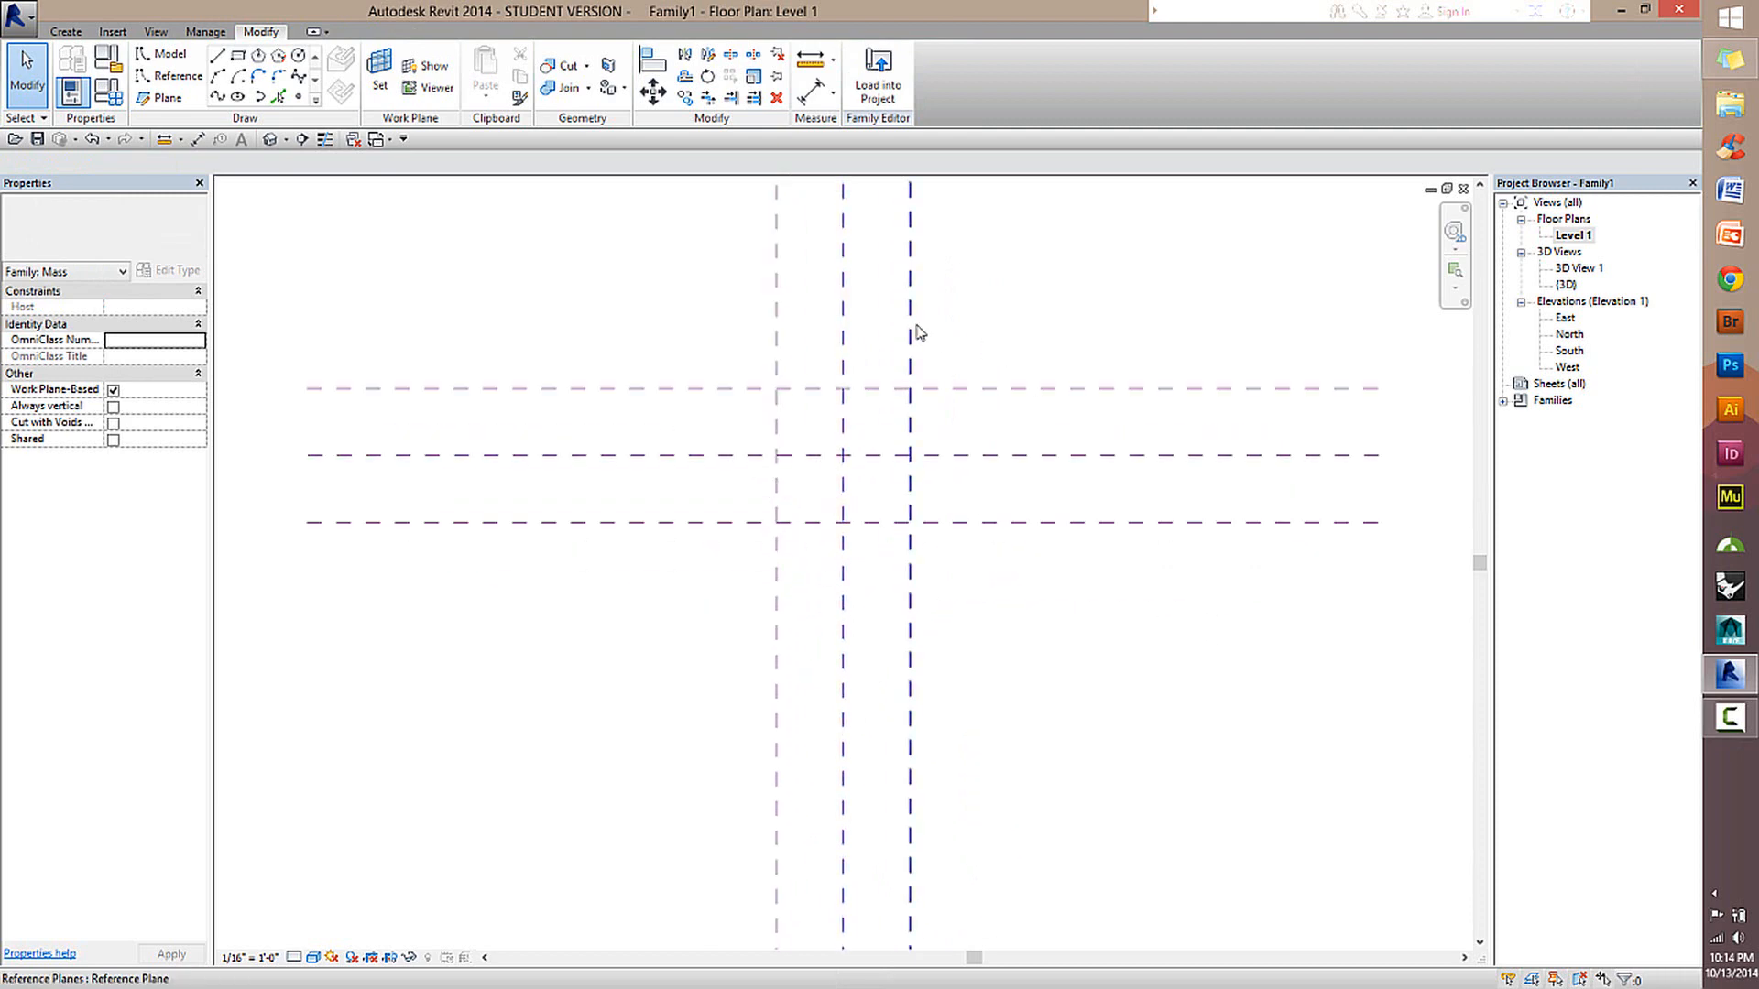
Place an aligned dimension string across the three vertical reference planes below the horizontal planes and make its segments equal (EQ).
left_click(810, 91)
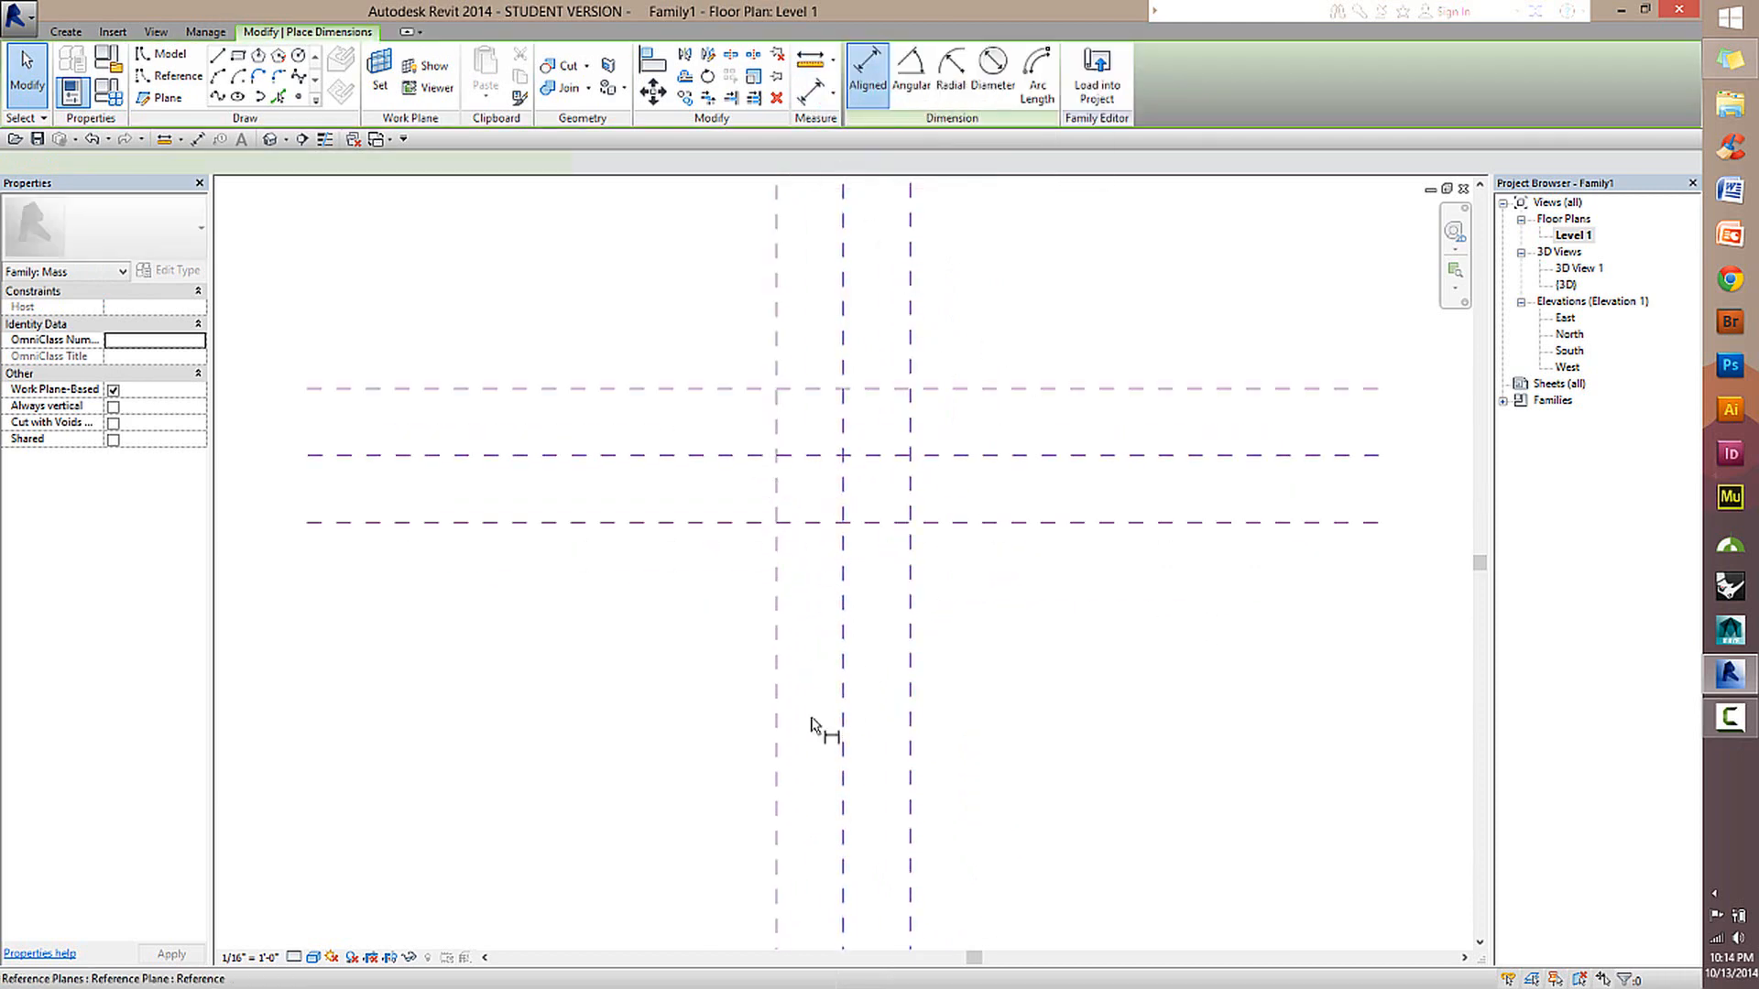
left_click(910, 628)
left_click(842, 620)
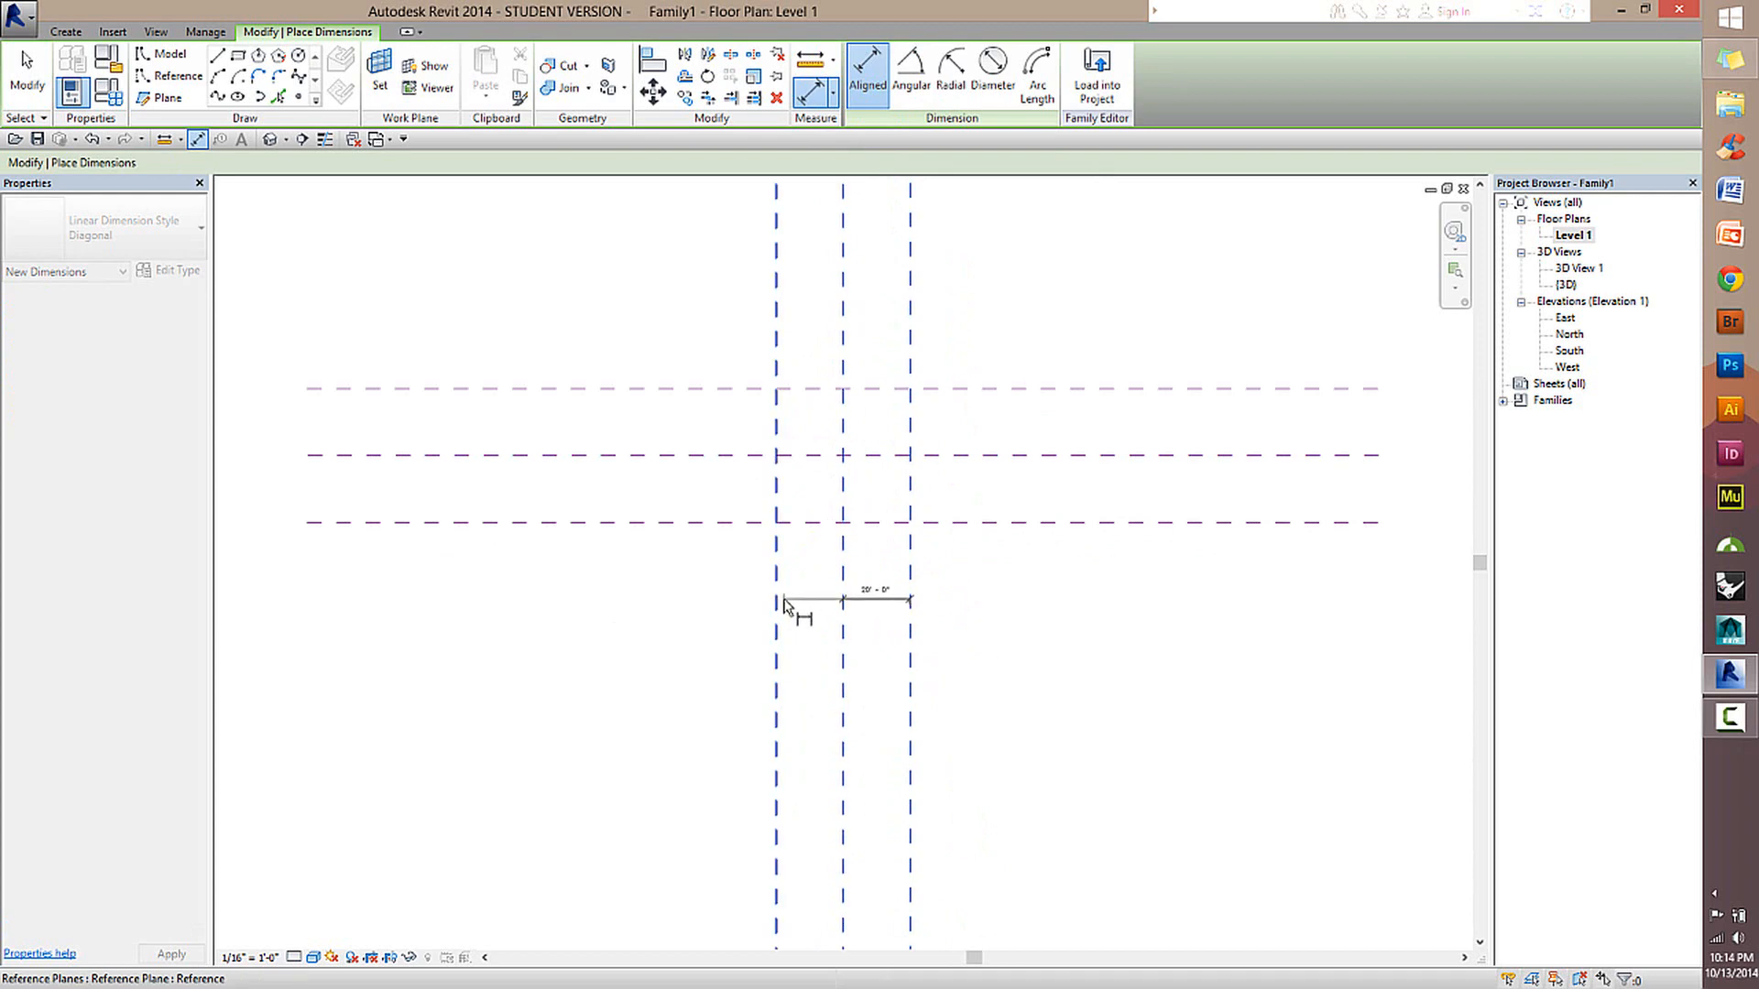
left_click(777, 609)
left_click(829, 641)
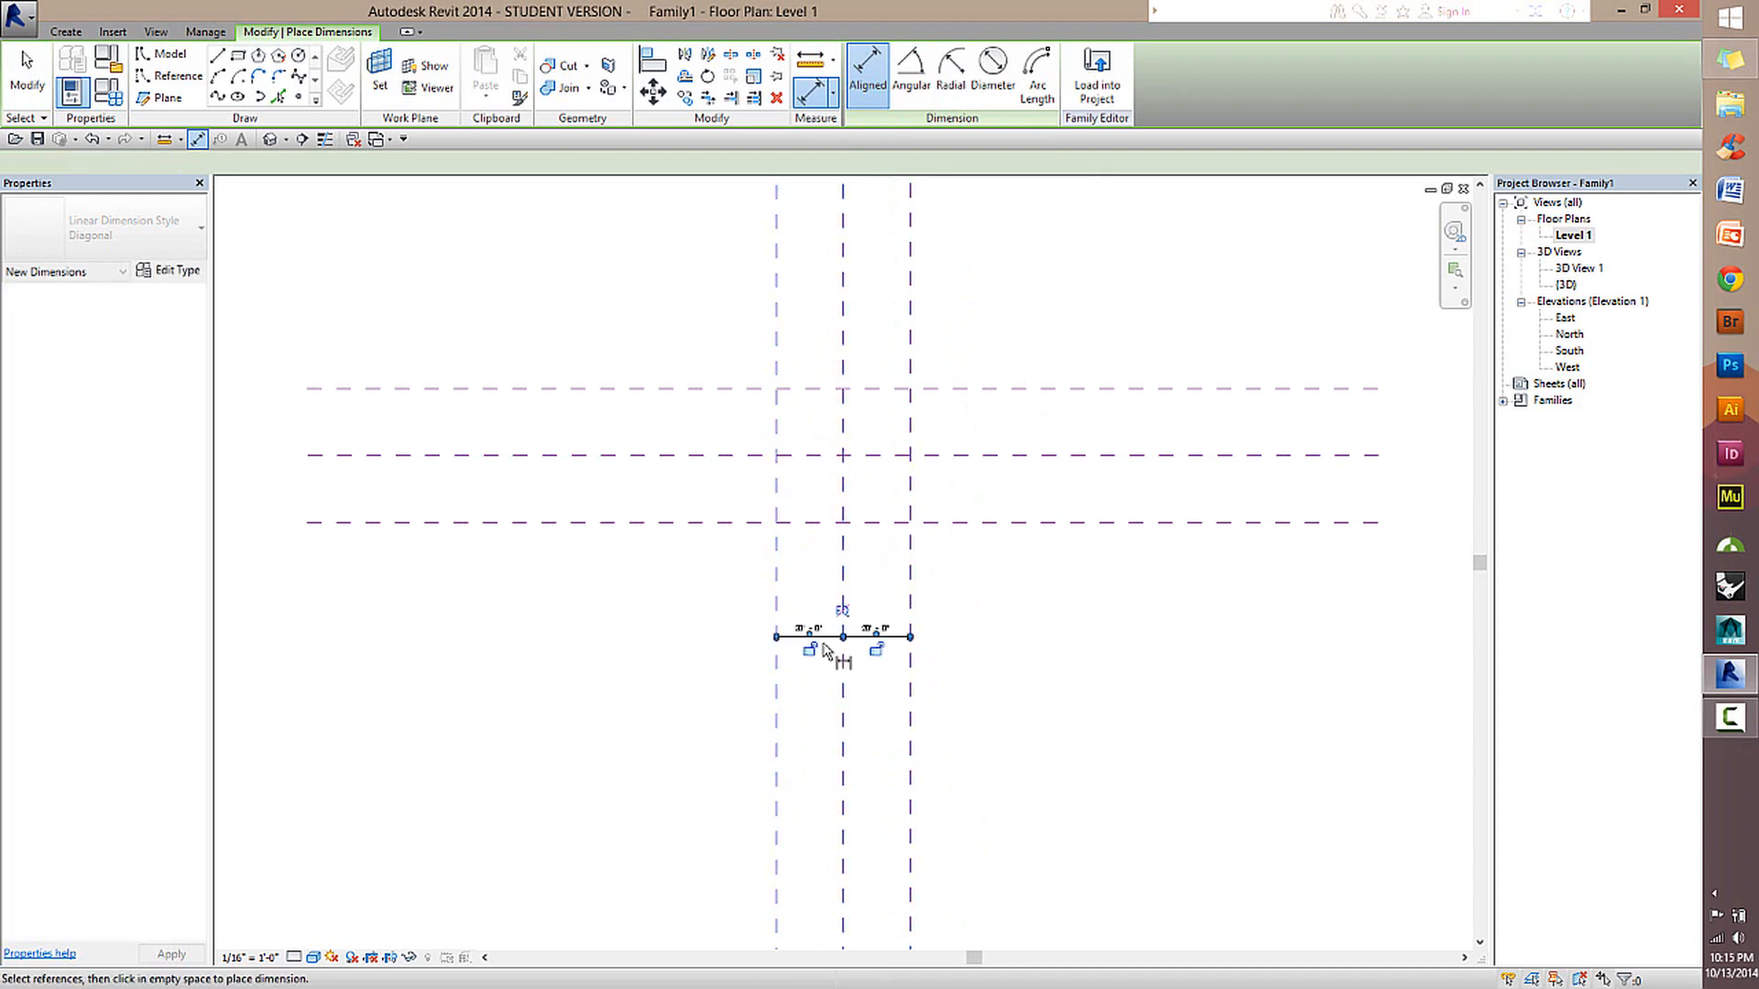
left_click(843, 611)
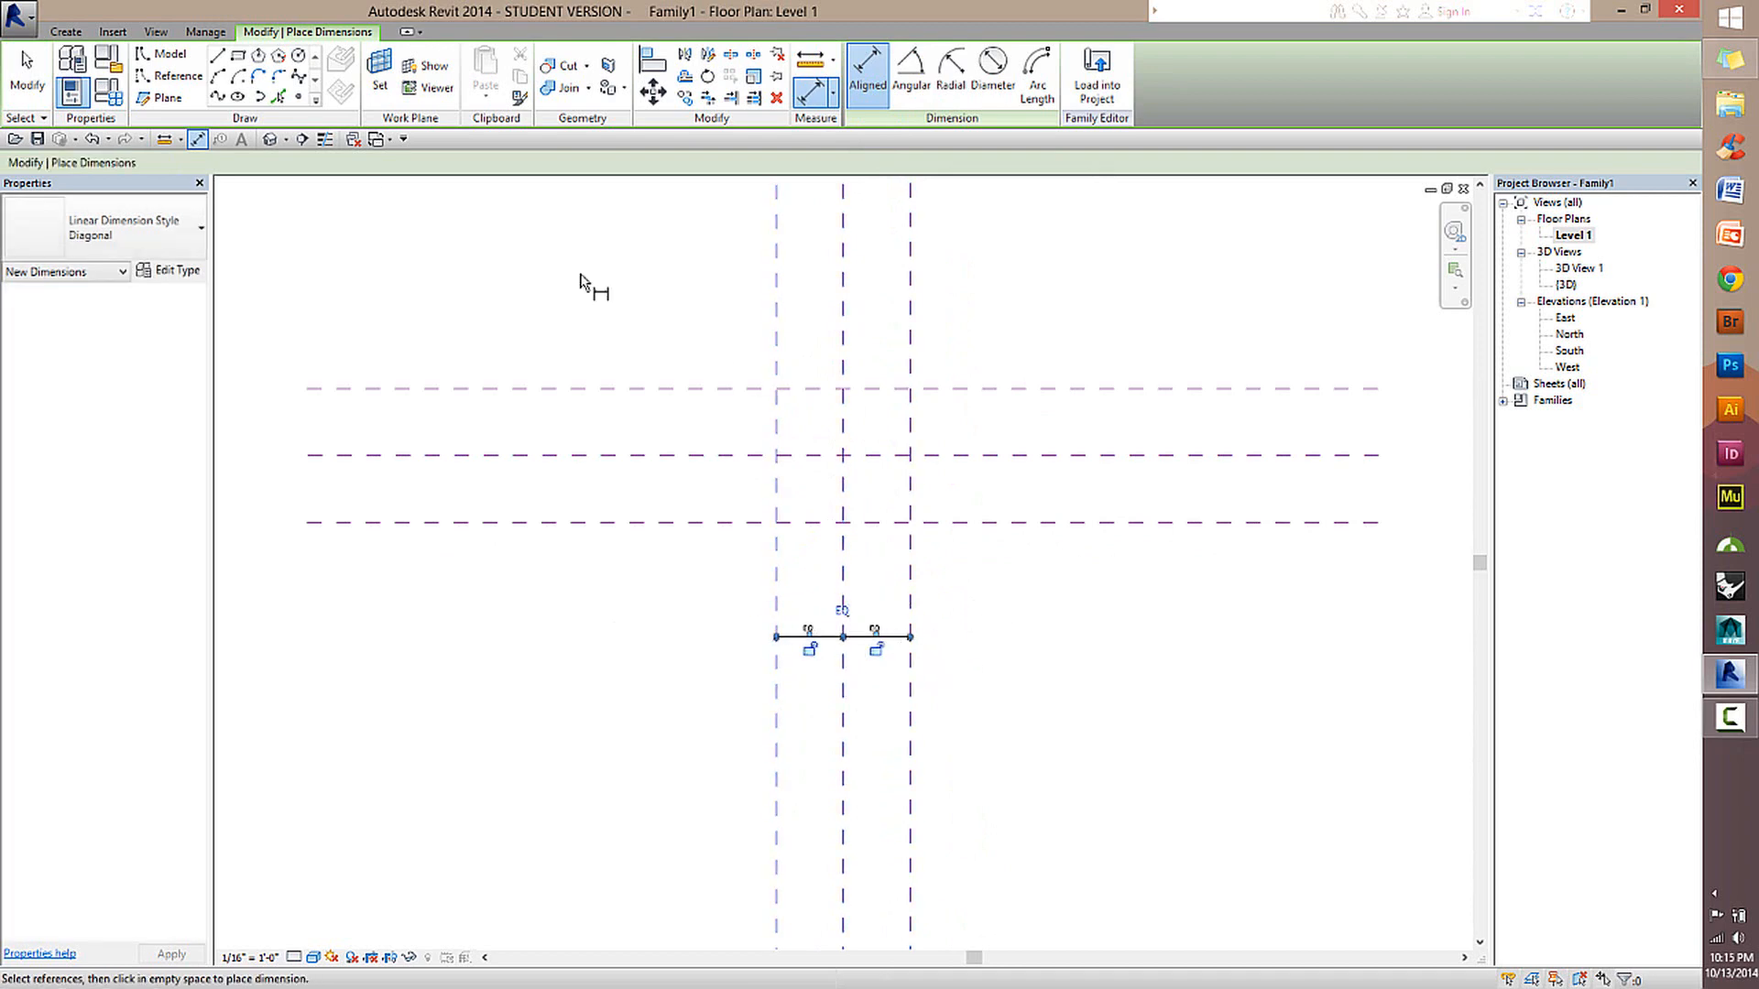
key("Escape")
key("Escape")
Move the right-hand vertical reference plane outward to about 28' from the Center (Left/Right) plane to test the equality constraint.
mouse_move(913, 570)
left_mouse_down()
mouse_move(1037, 569)
mouse_move(903, 574)
mouse_move(1045, 589)
mouse_move(943, 585)
mouse_move(930, 566)
left_mouse_up()
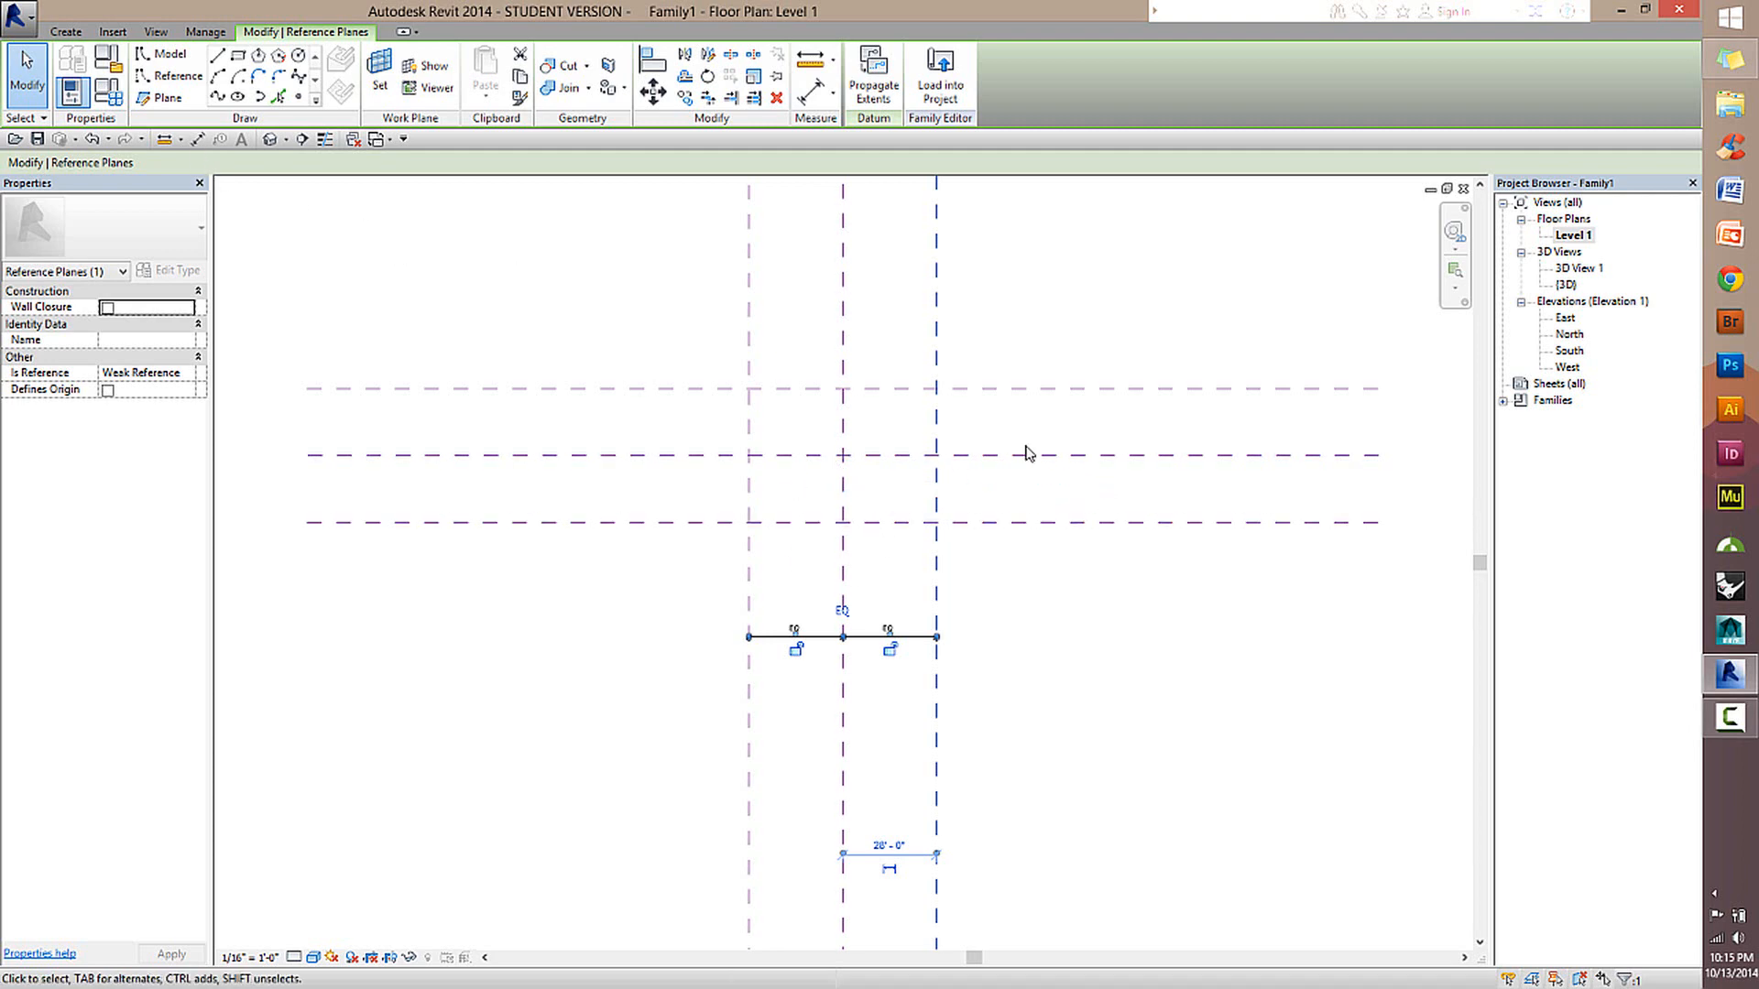
left_click(861, 457)
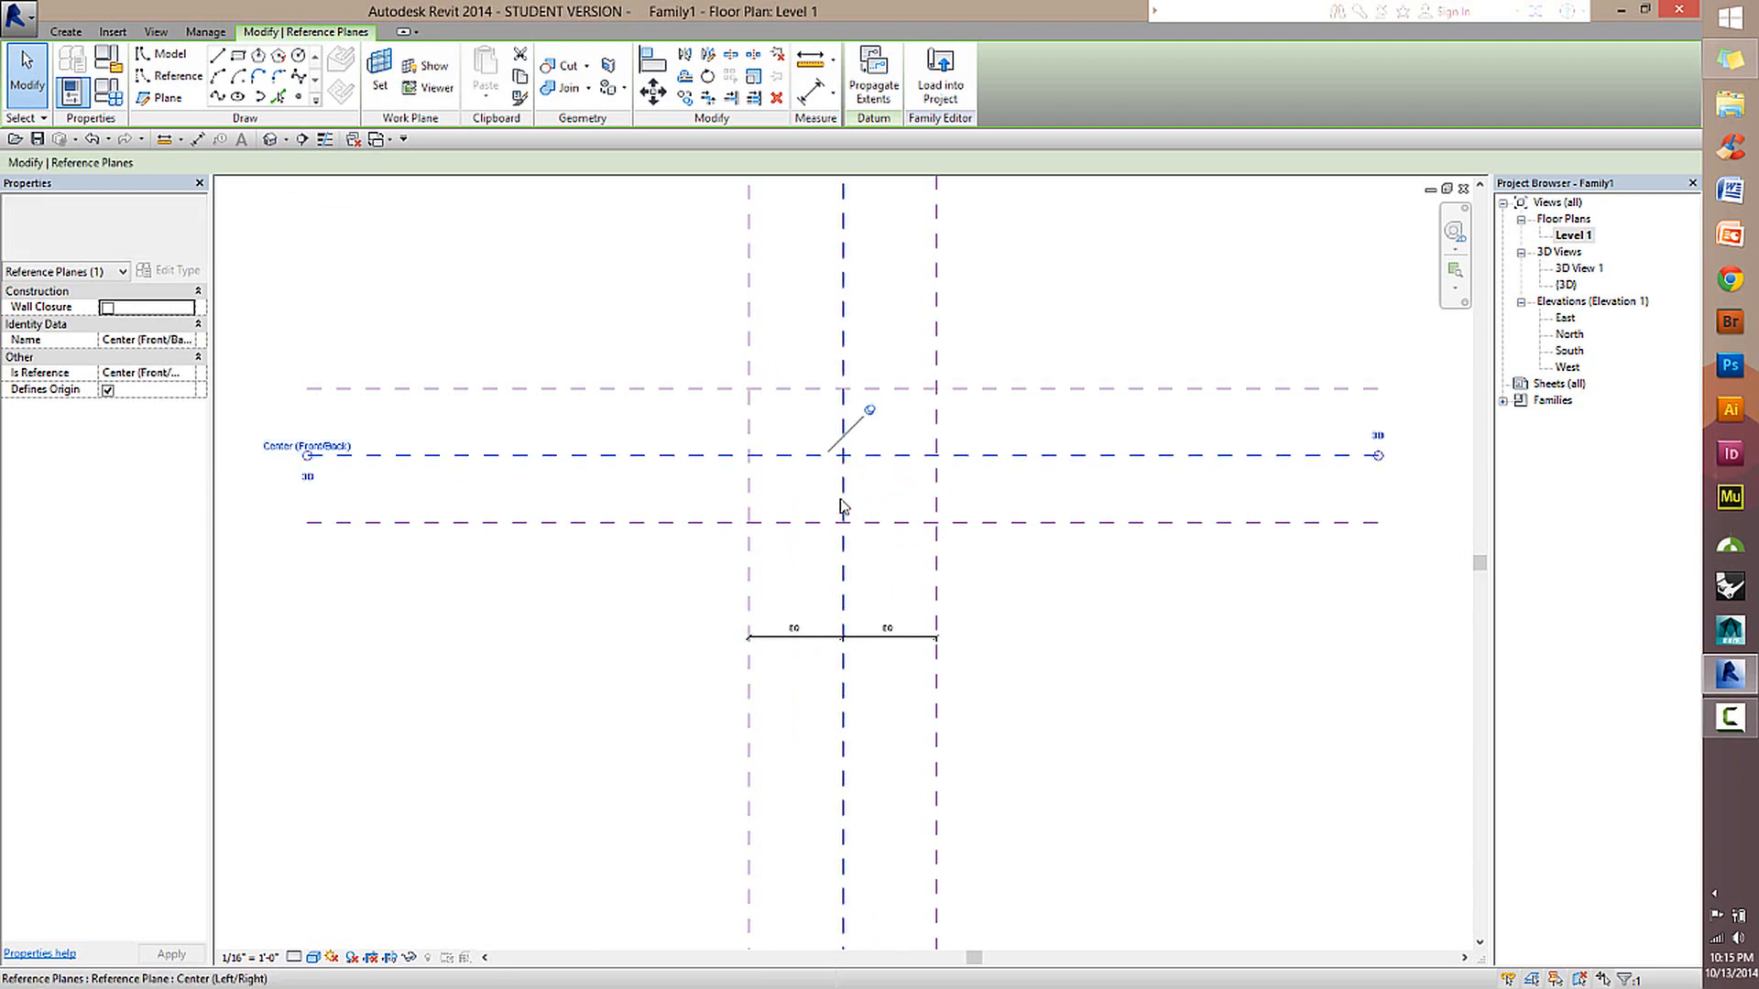
left_click(1049, 620)
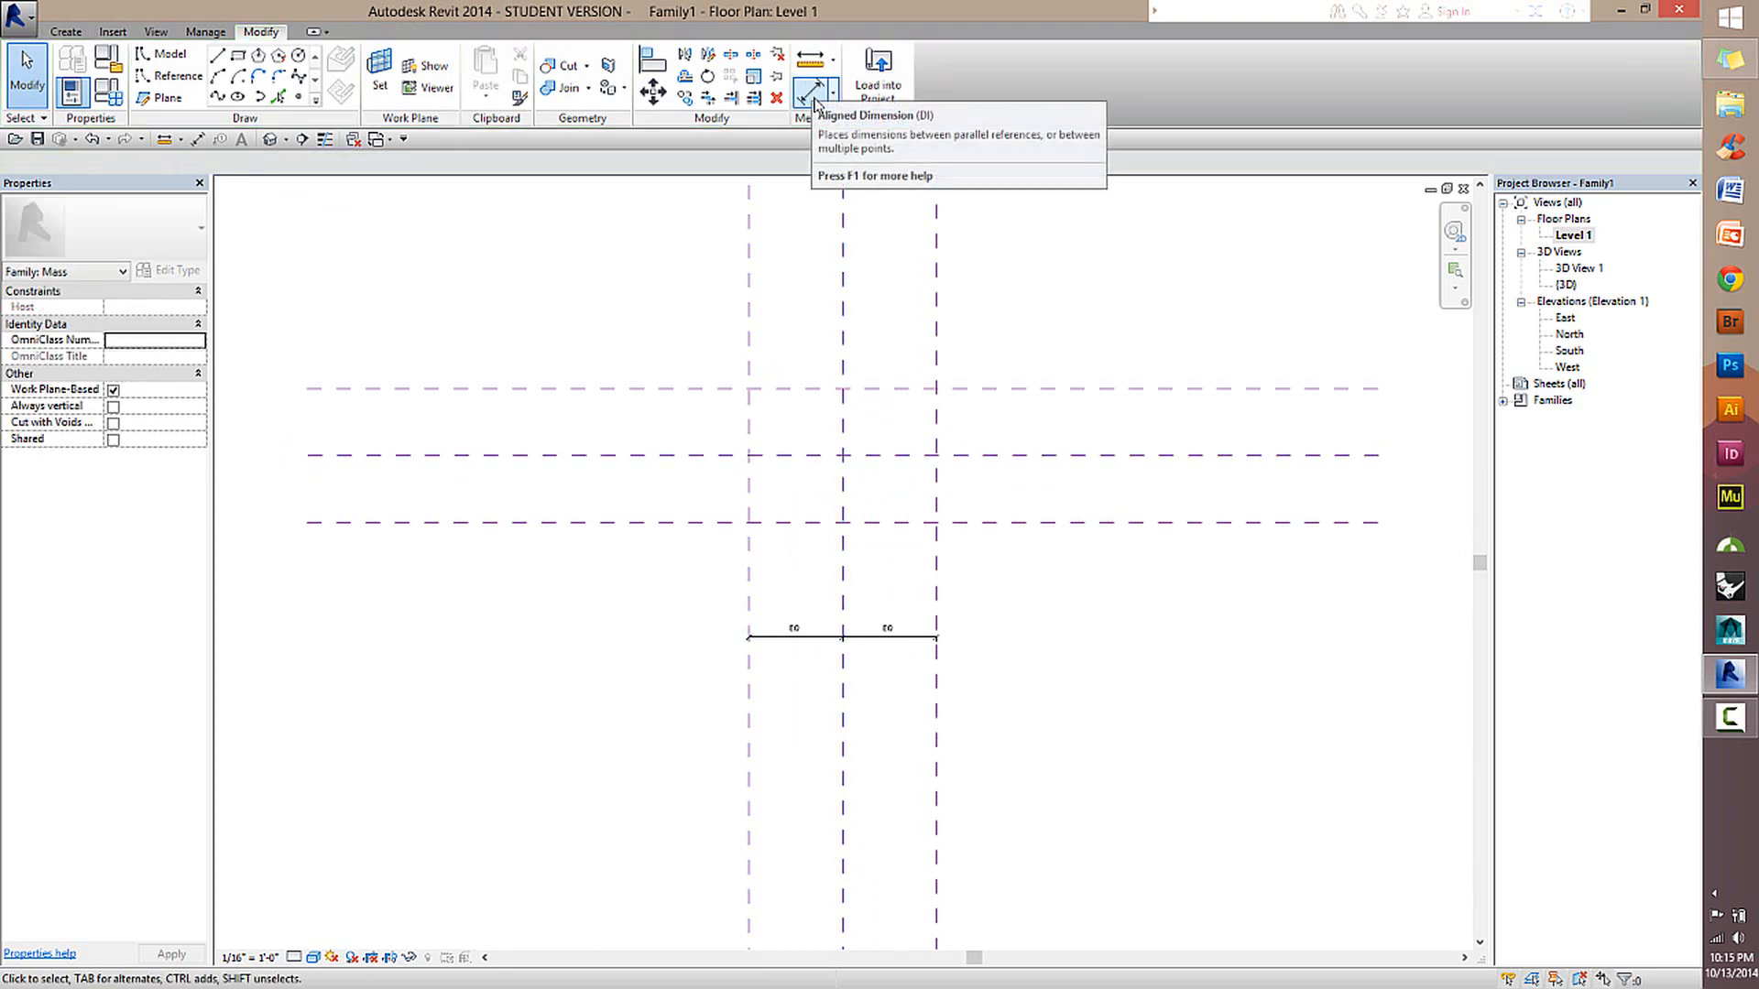
Place an aligned dimension string across the three horizontal reference planes, beside the vertical planes, and make its segments equal (EQ).
left_click(811, 91)
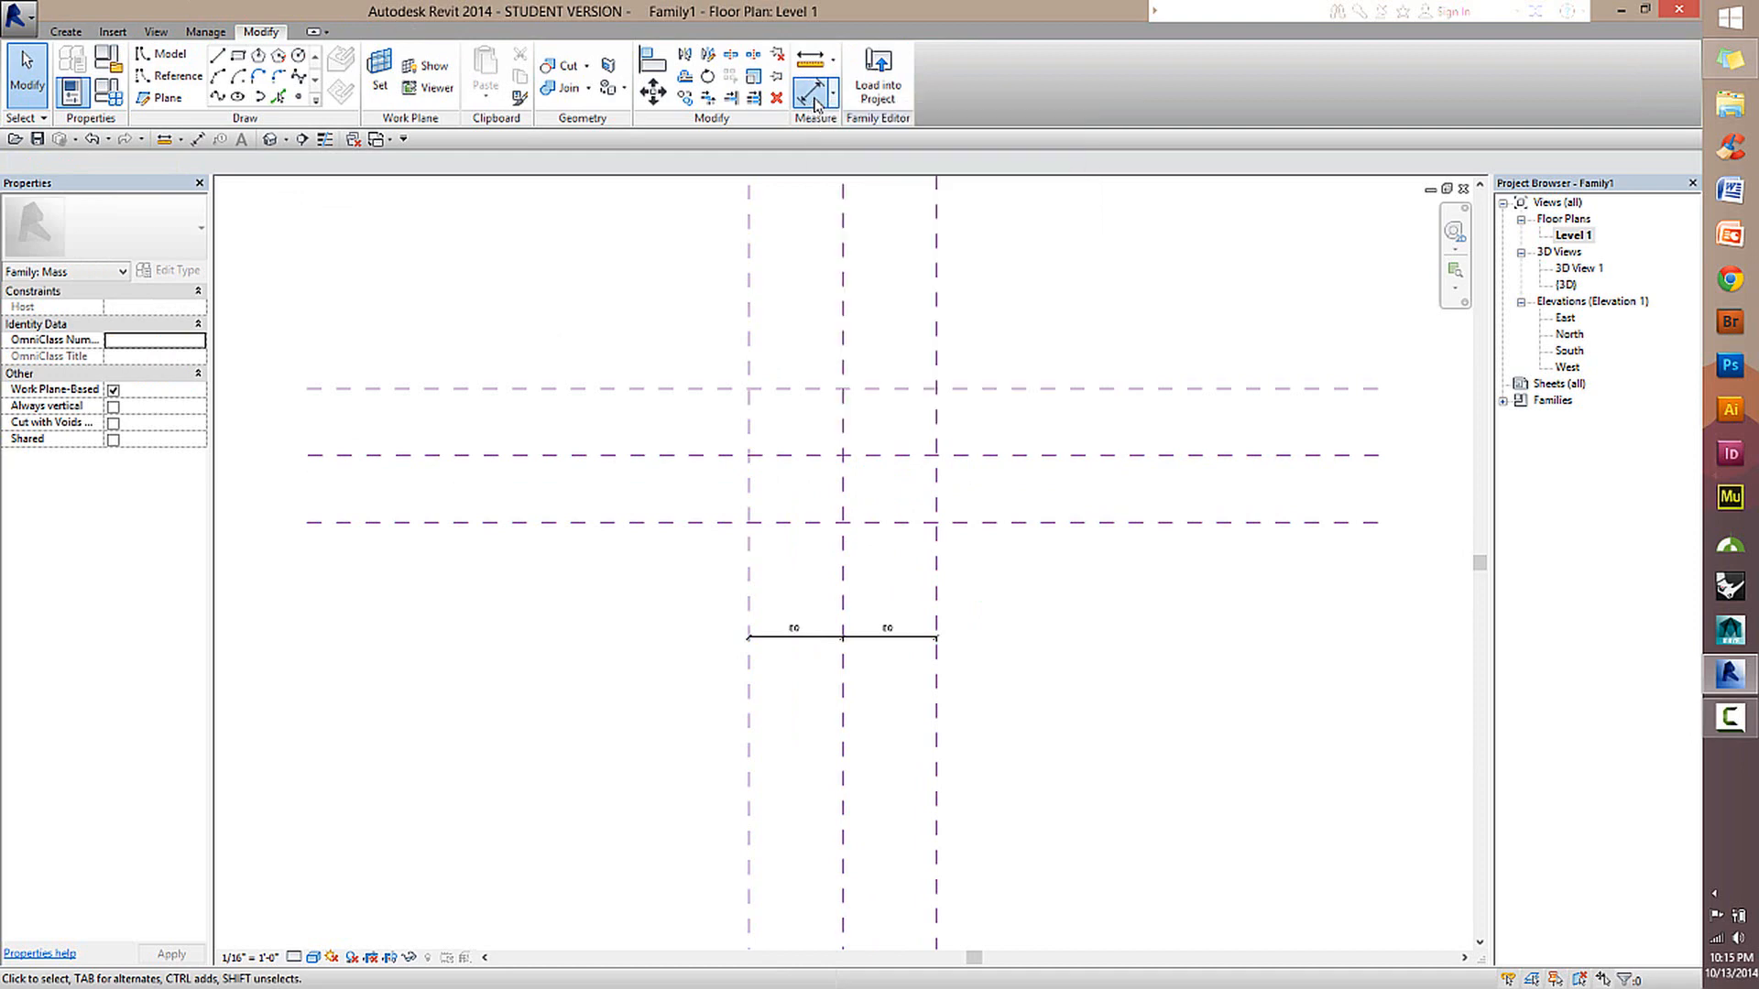
left_click(1017, 391)
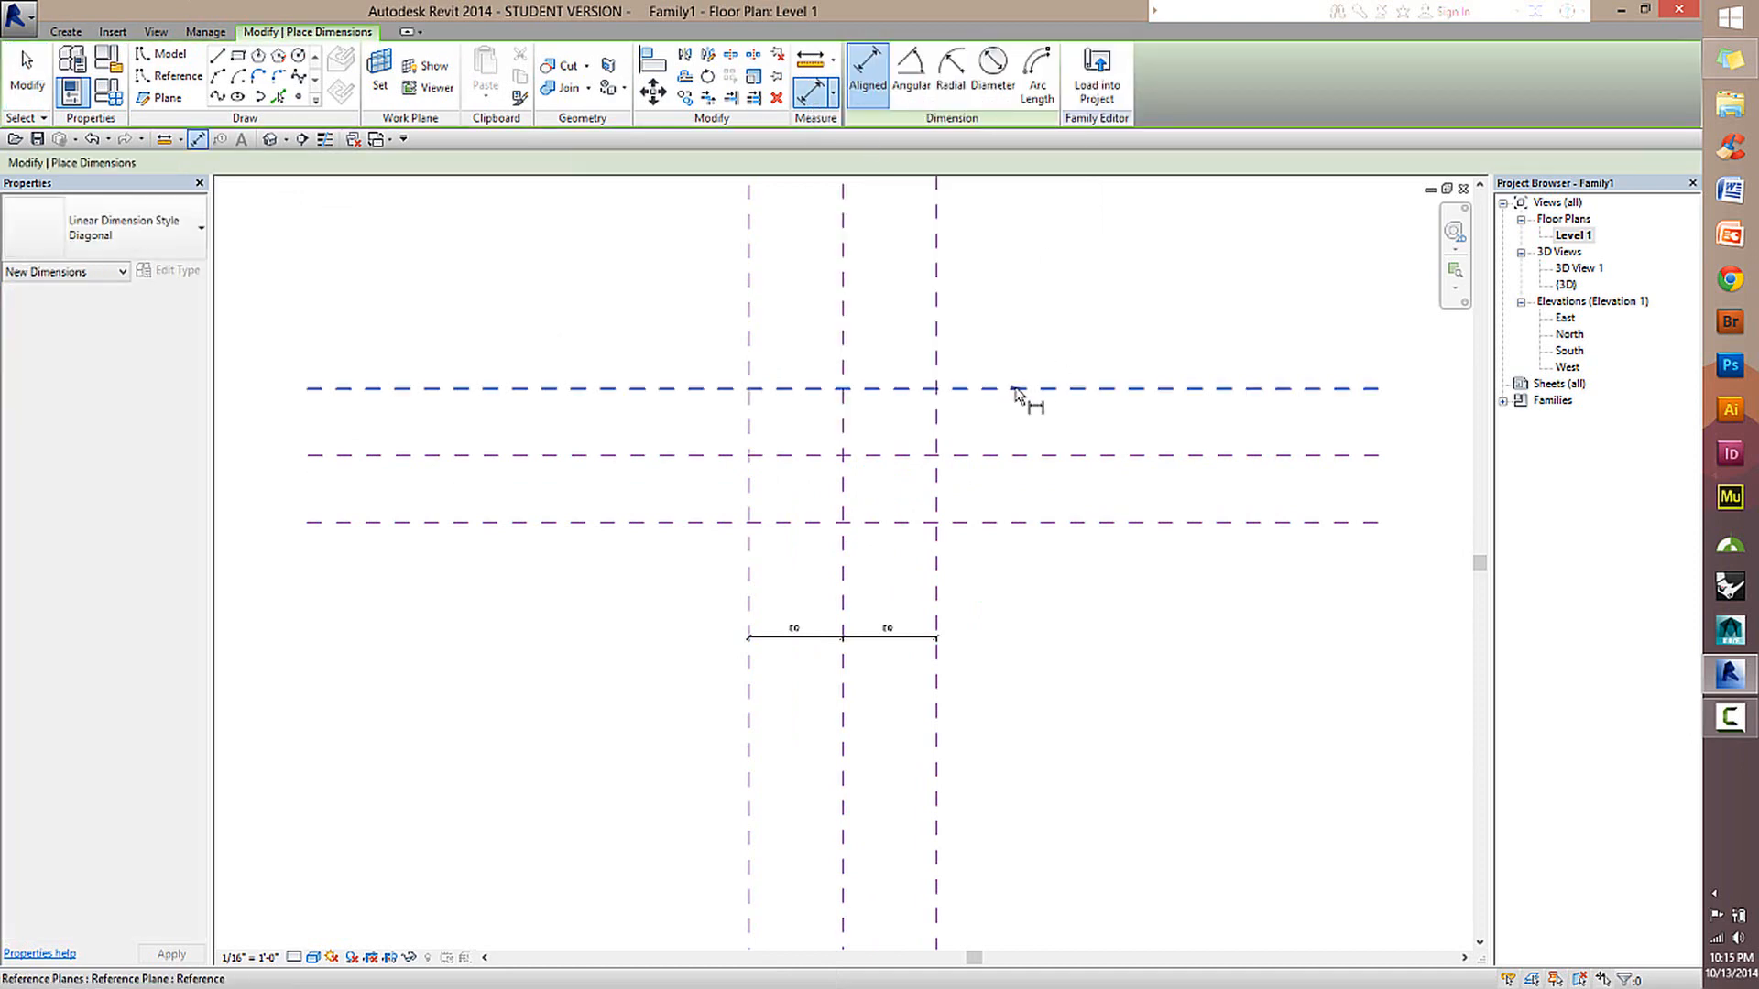
left_click(1041, 457)
left_click(1044, 521)
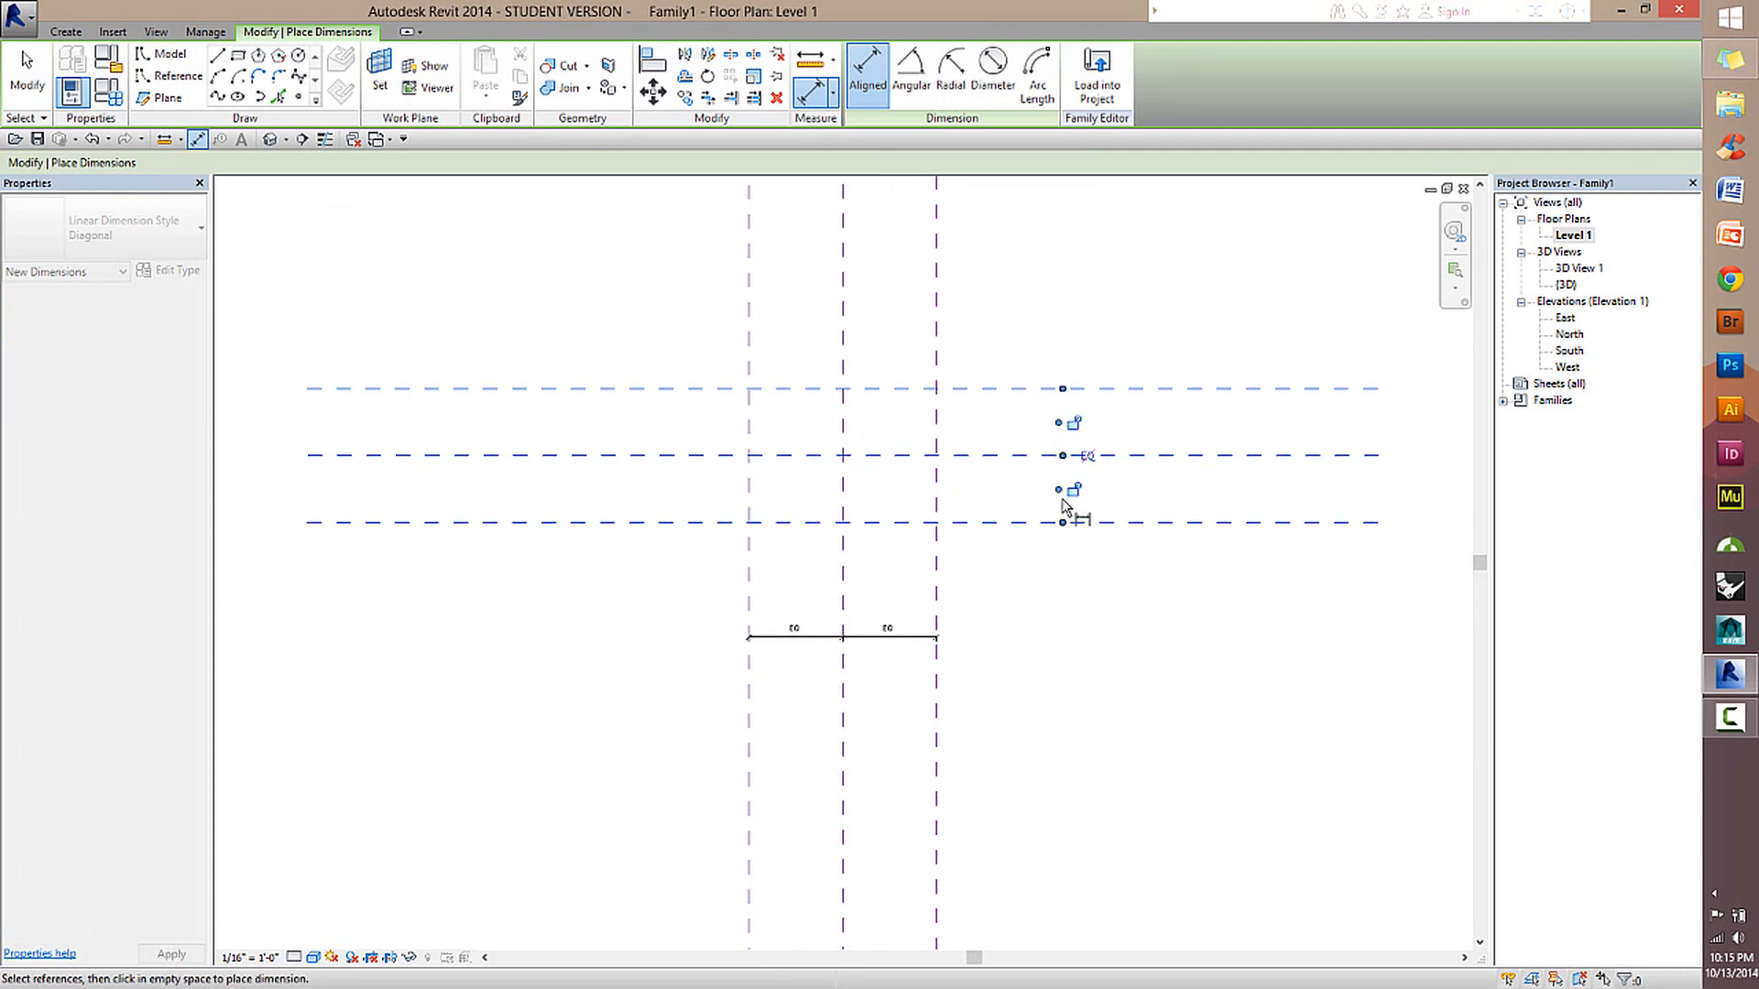
left_click(1081, 486)
scroll(1076, 462, "up", 3)
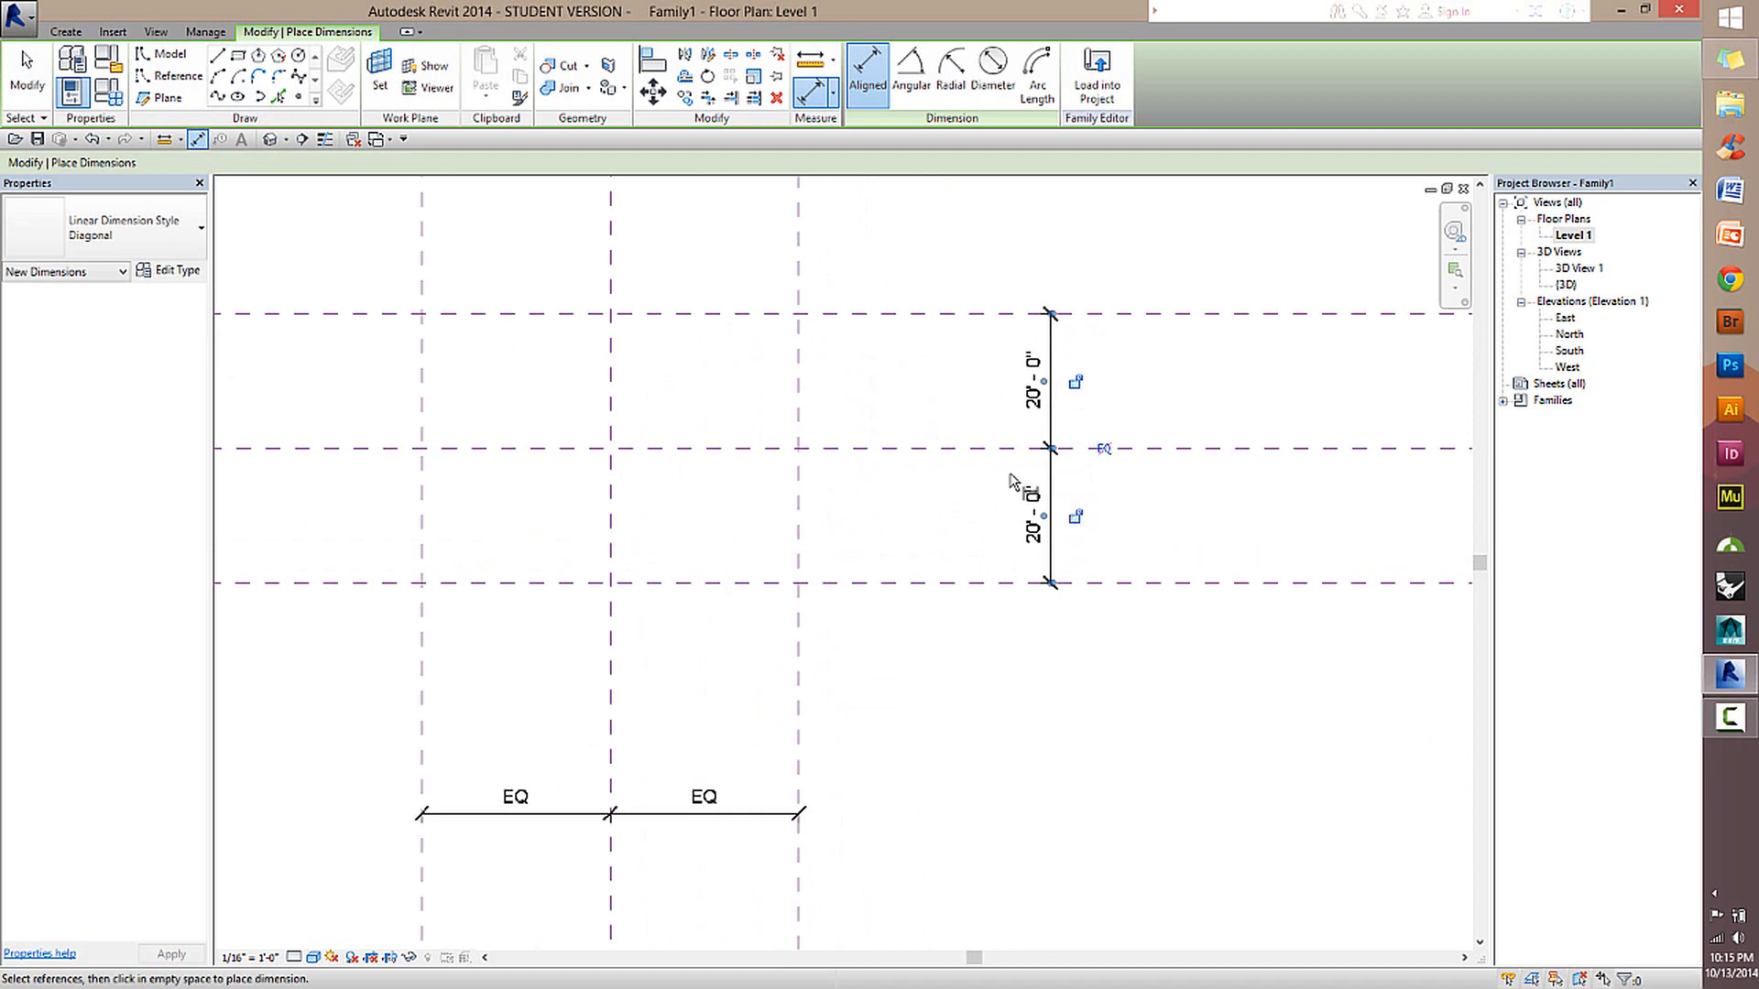
scroll(1059, 472, "down", 1)
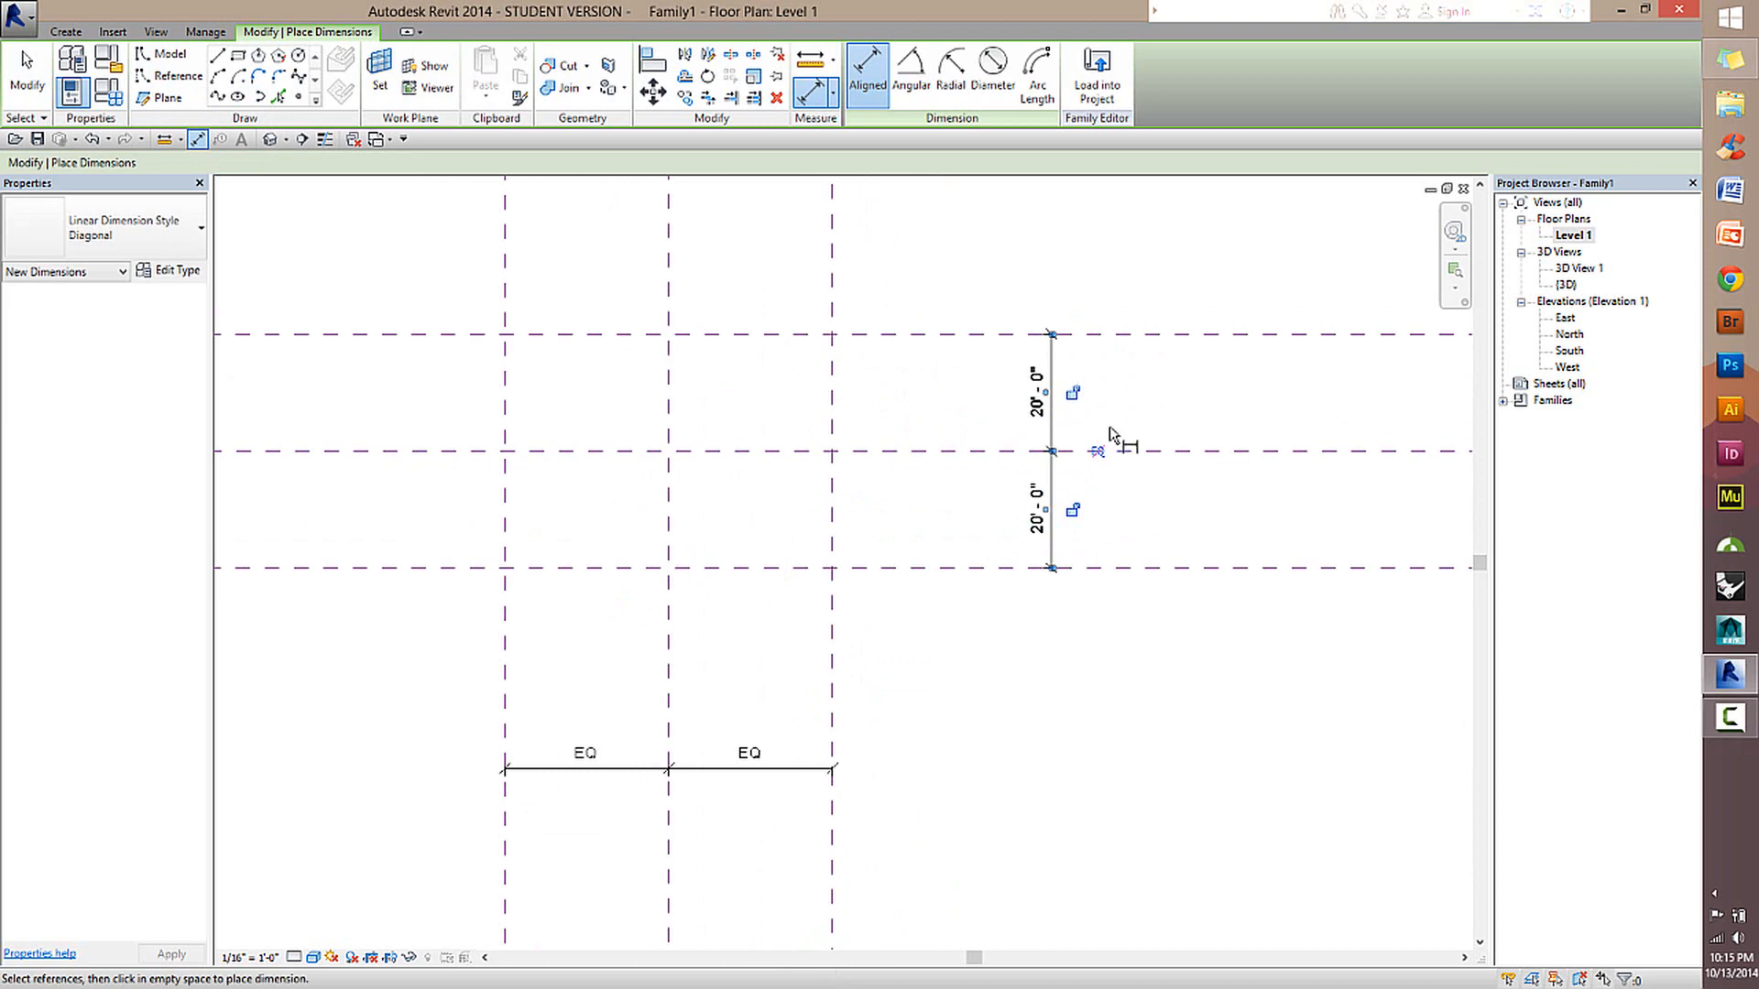
scroll(1113, 449, "down", 2)
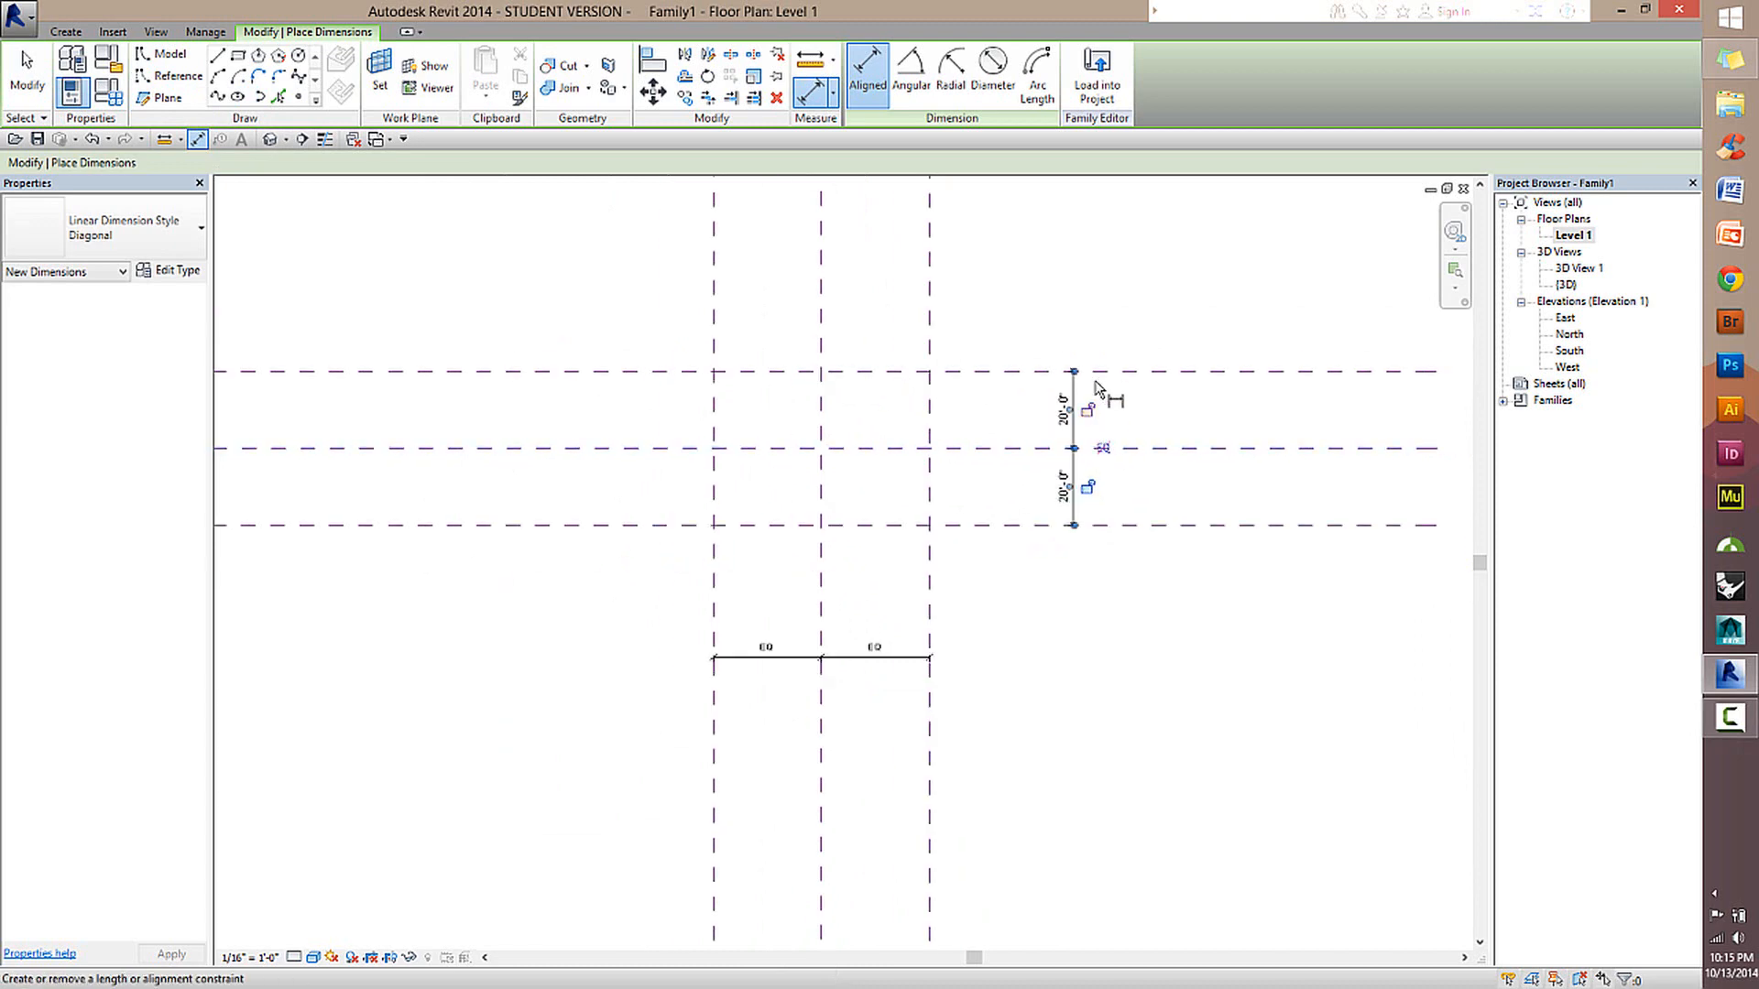
left_click(1103, 449)
left_click(27, 74)
Move the upper horizontal reference plane outward to about 36' from the Center (Front/Back) plane.
left_click_drag(1008, 373, 1007, 310)
left_click(1180, 632)
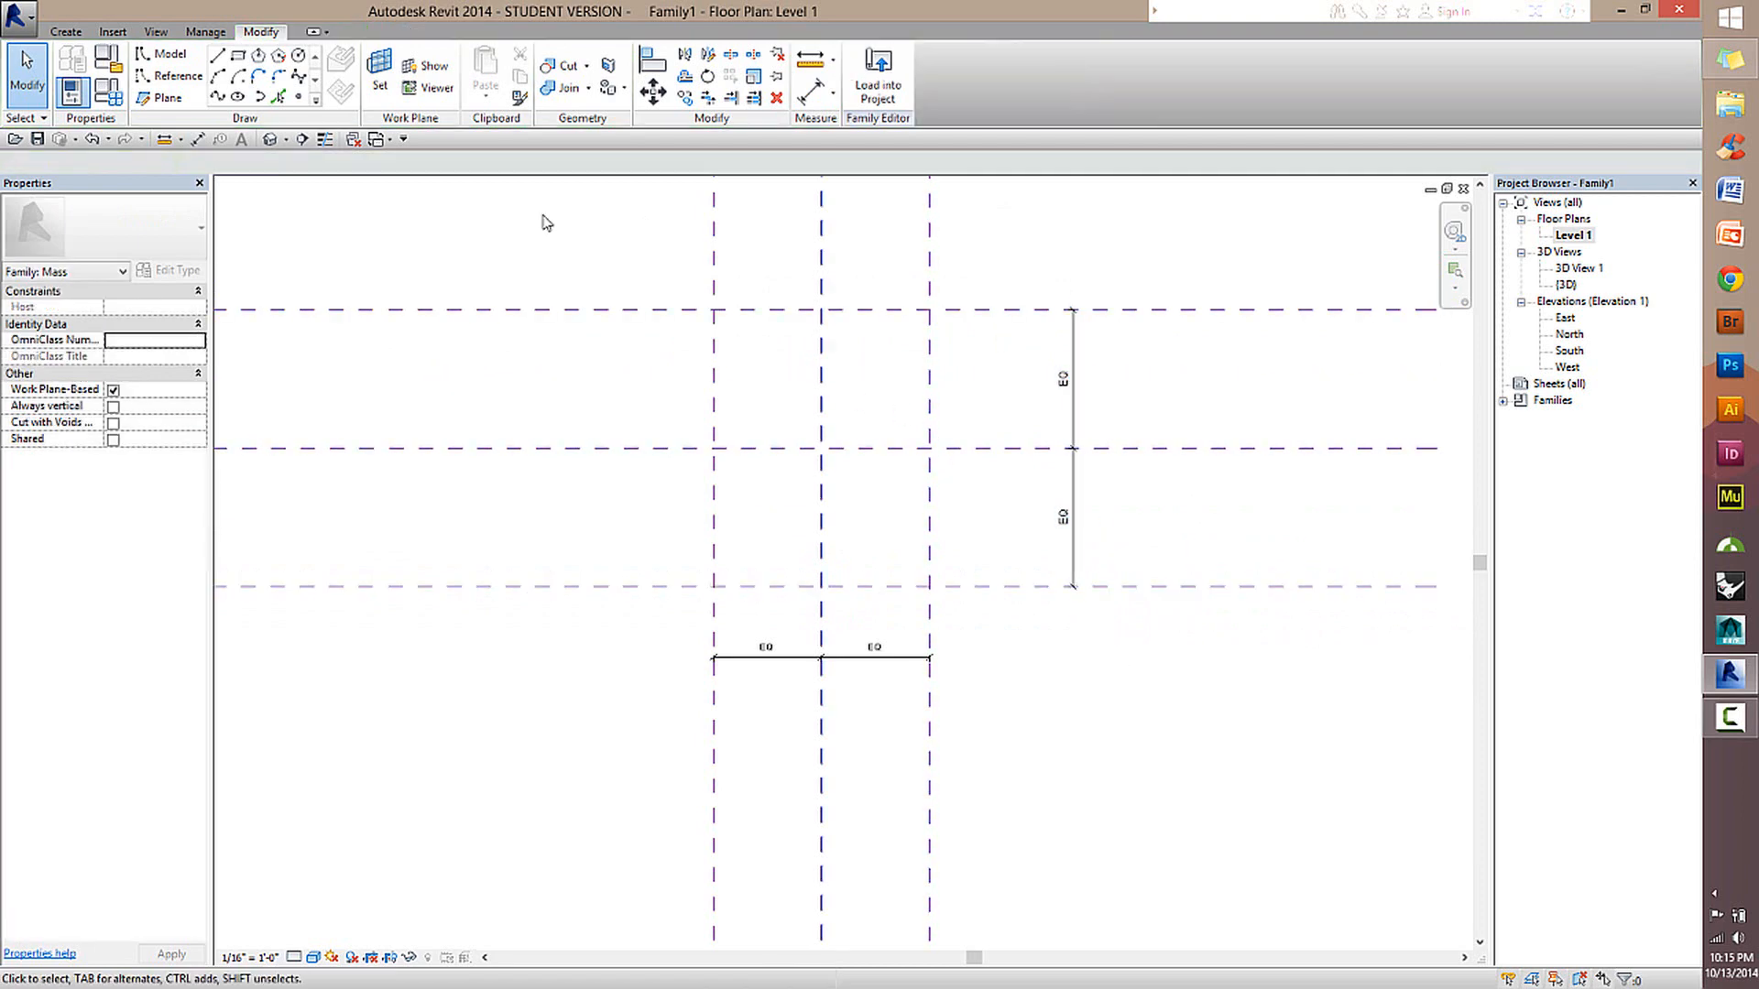
Place an overall aligned dimension between the outer two horizontal reference planes, outside their EQ dimension string.
left_click(813, 94)
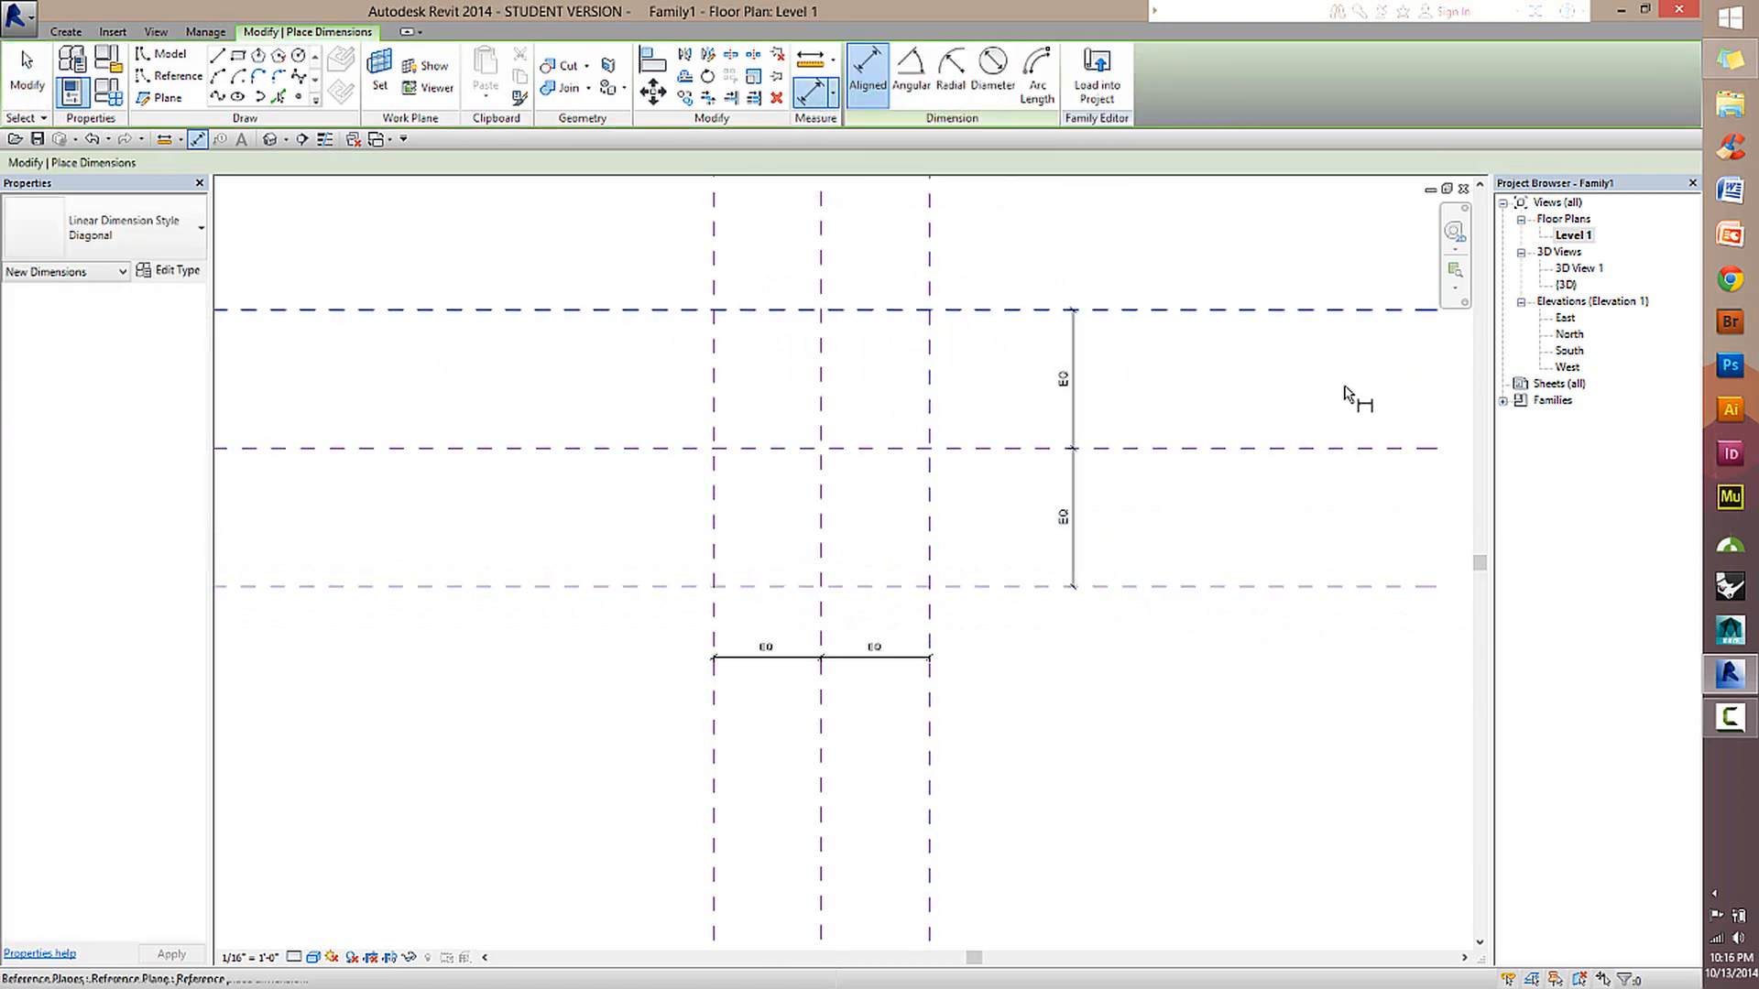
scroll(1099, 318, "down", 2)
scroll(1147, 493, "up", 2)
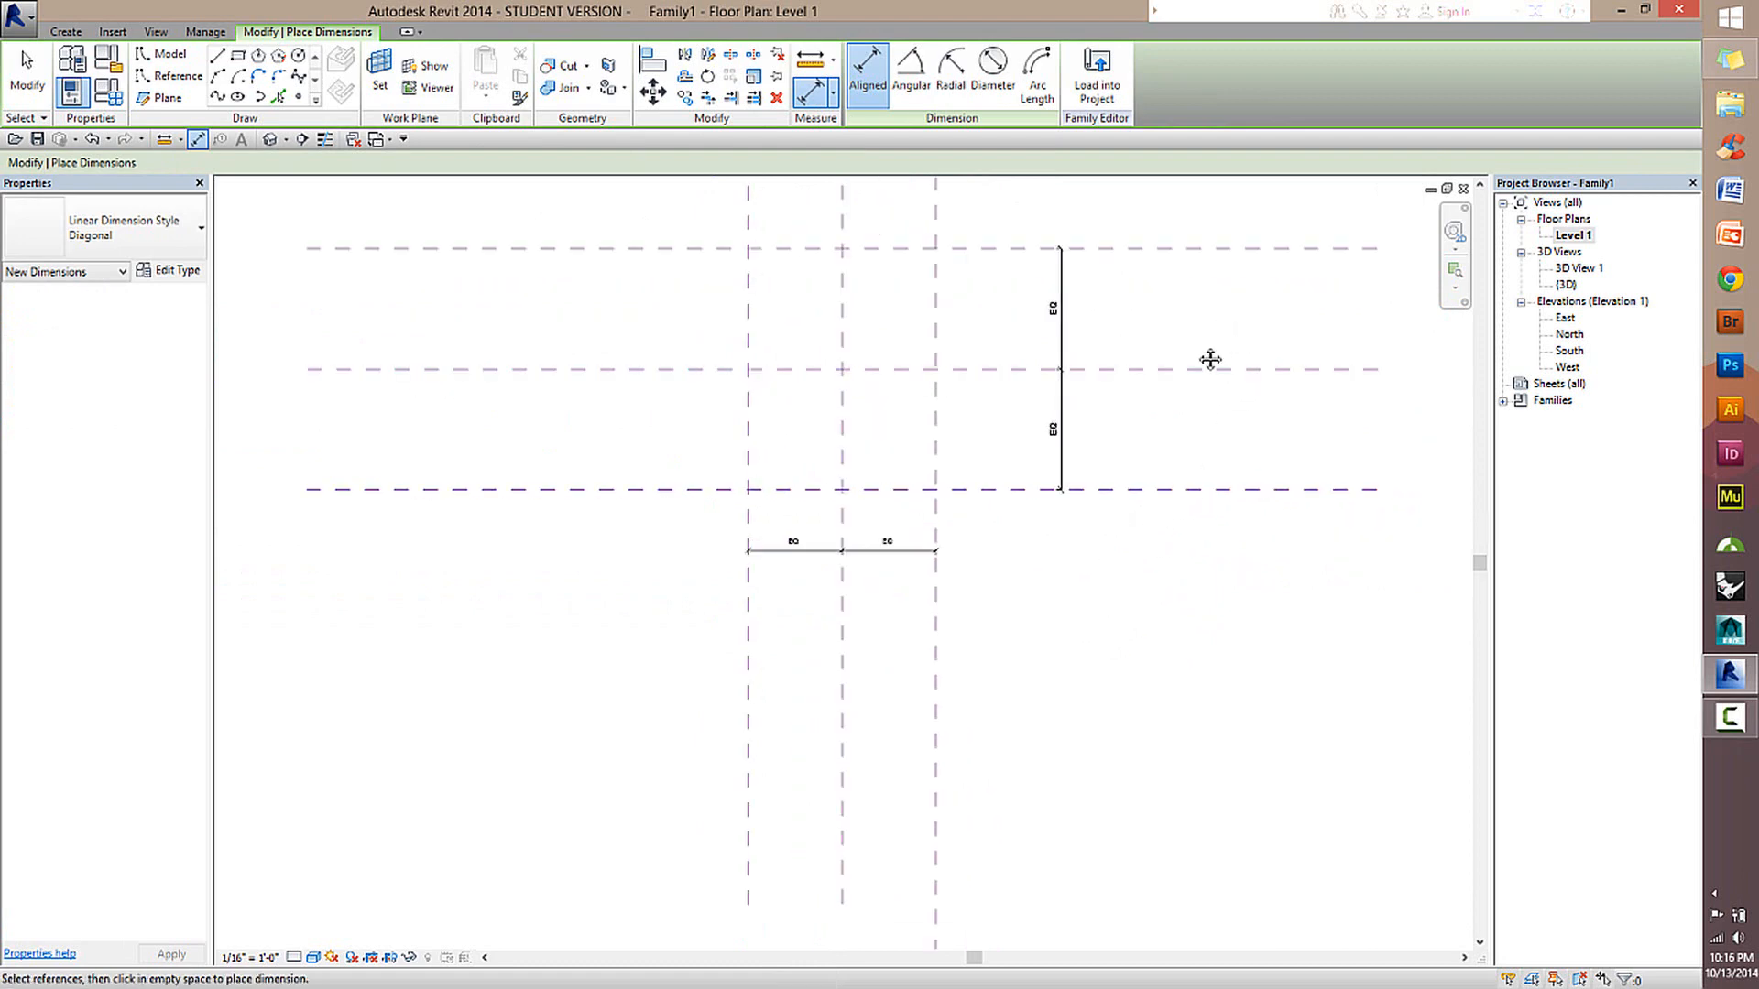
middle_click_drag(1210, 359, 1118, 412)
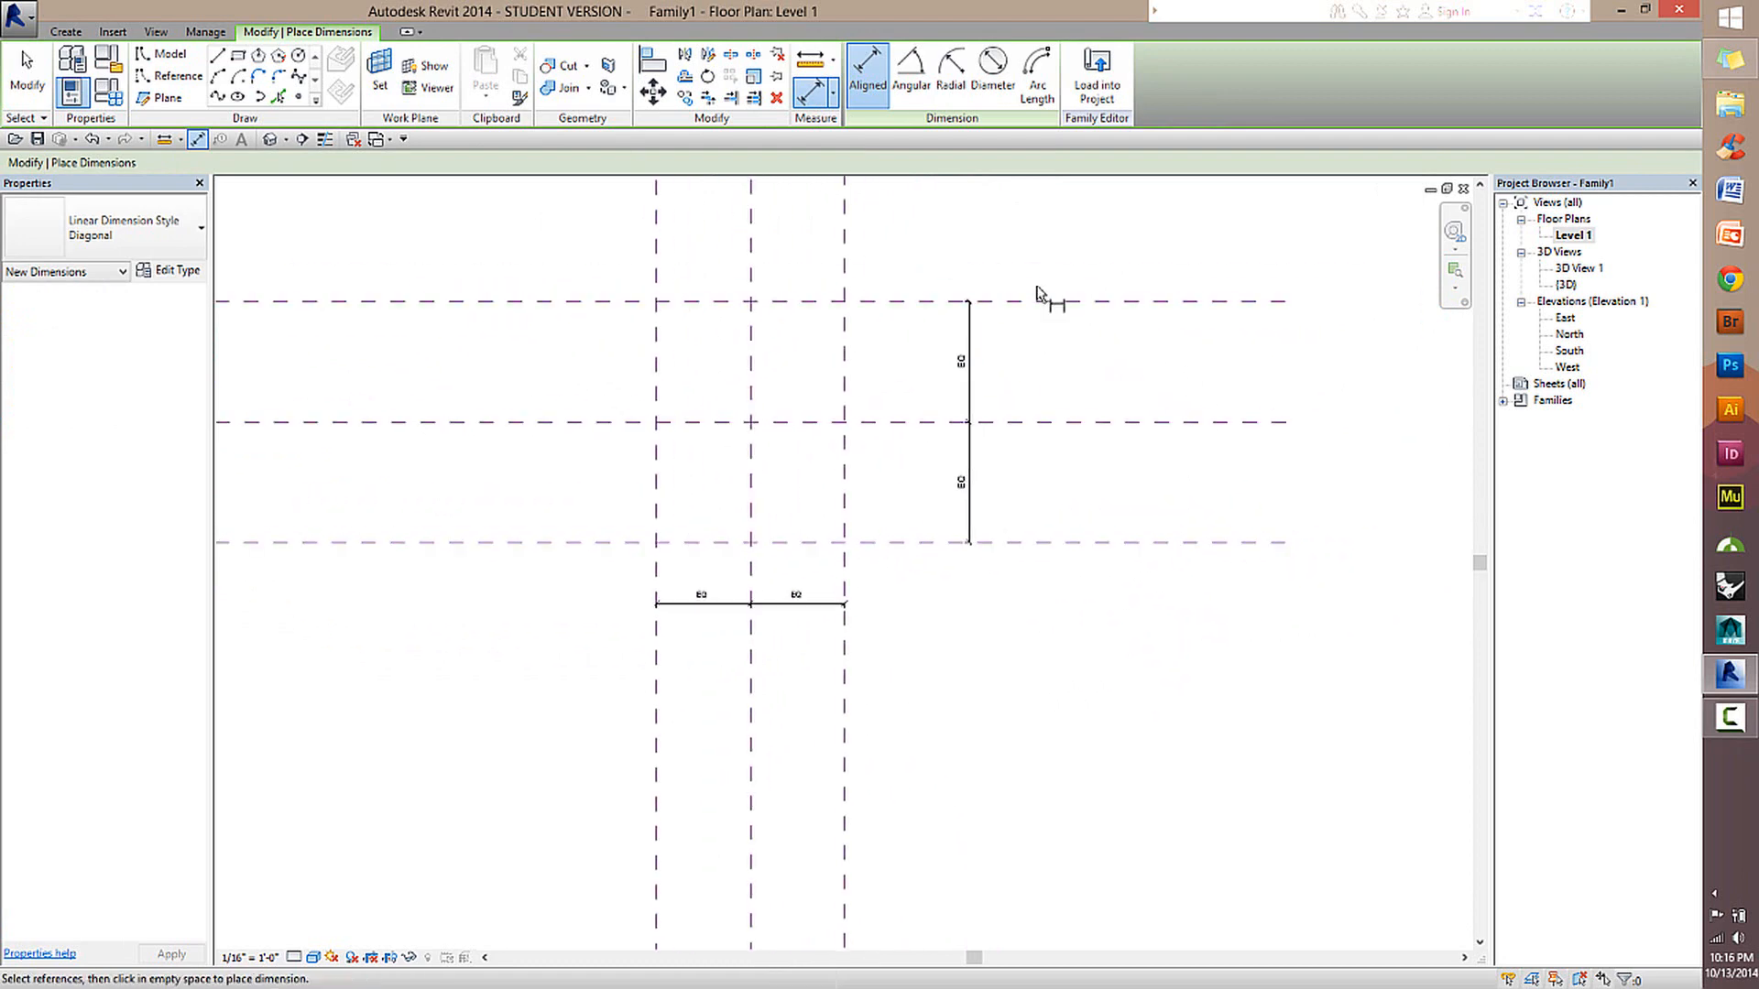
left_click(825, 98)
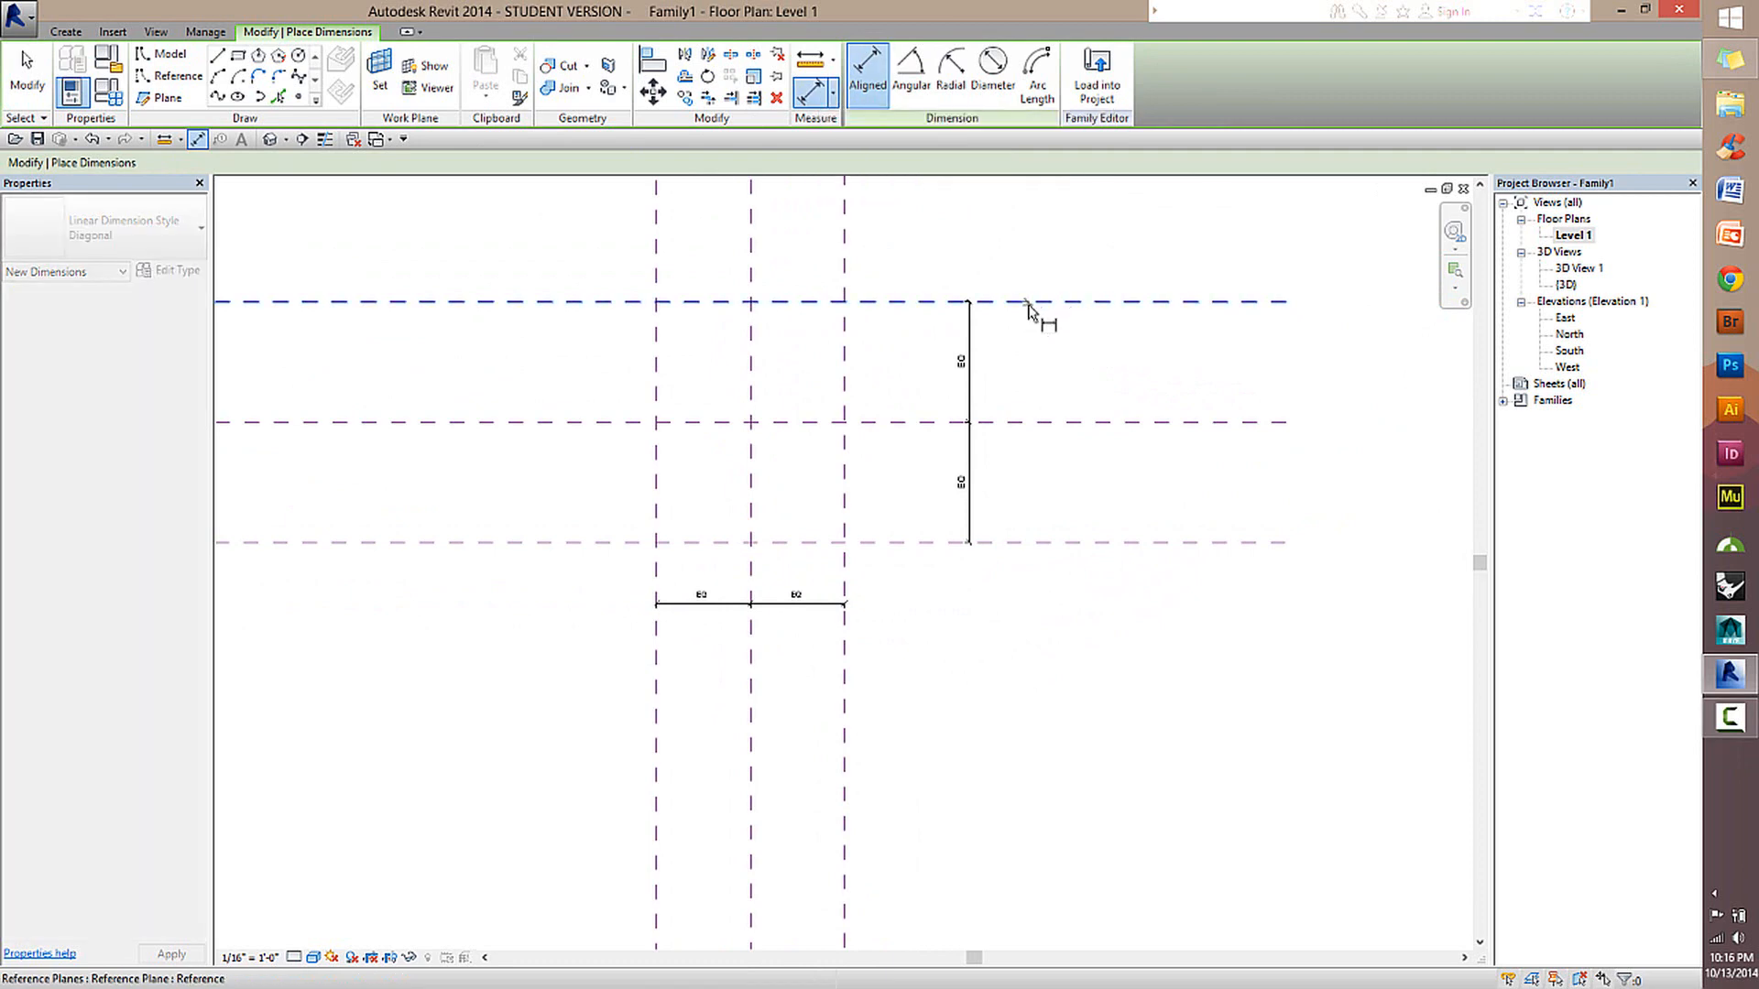
left_click(1028, 305)
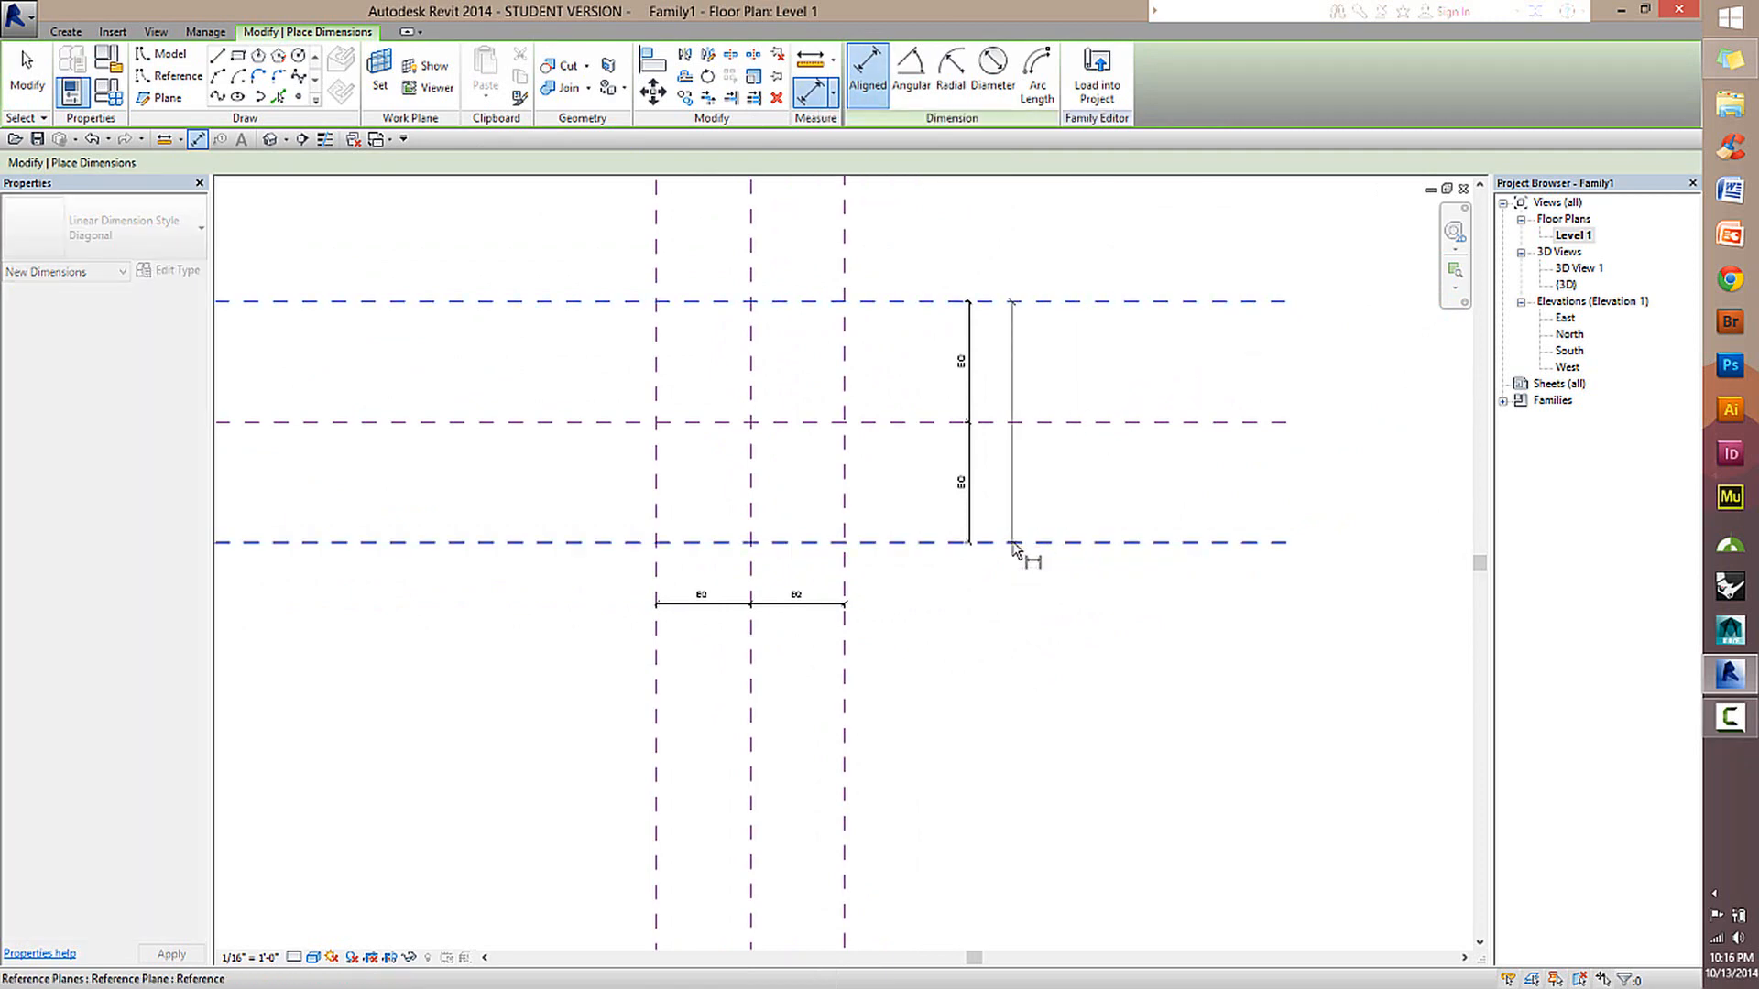
left_click(1046, 542)
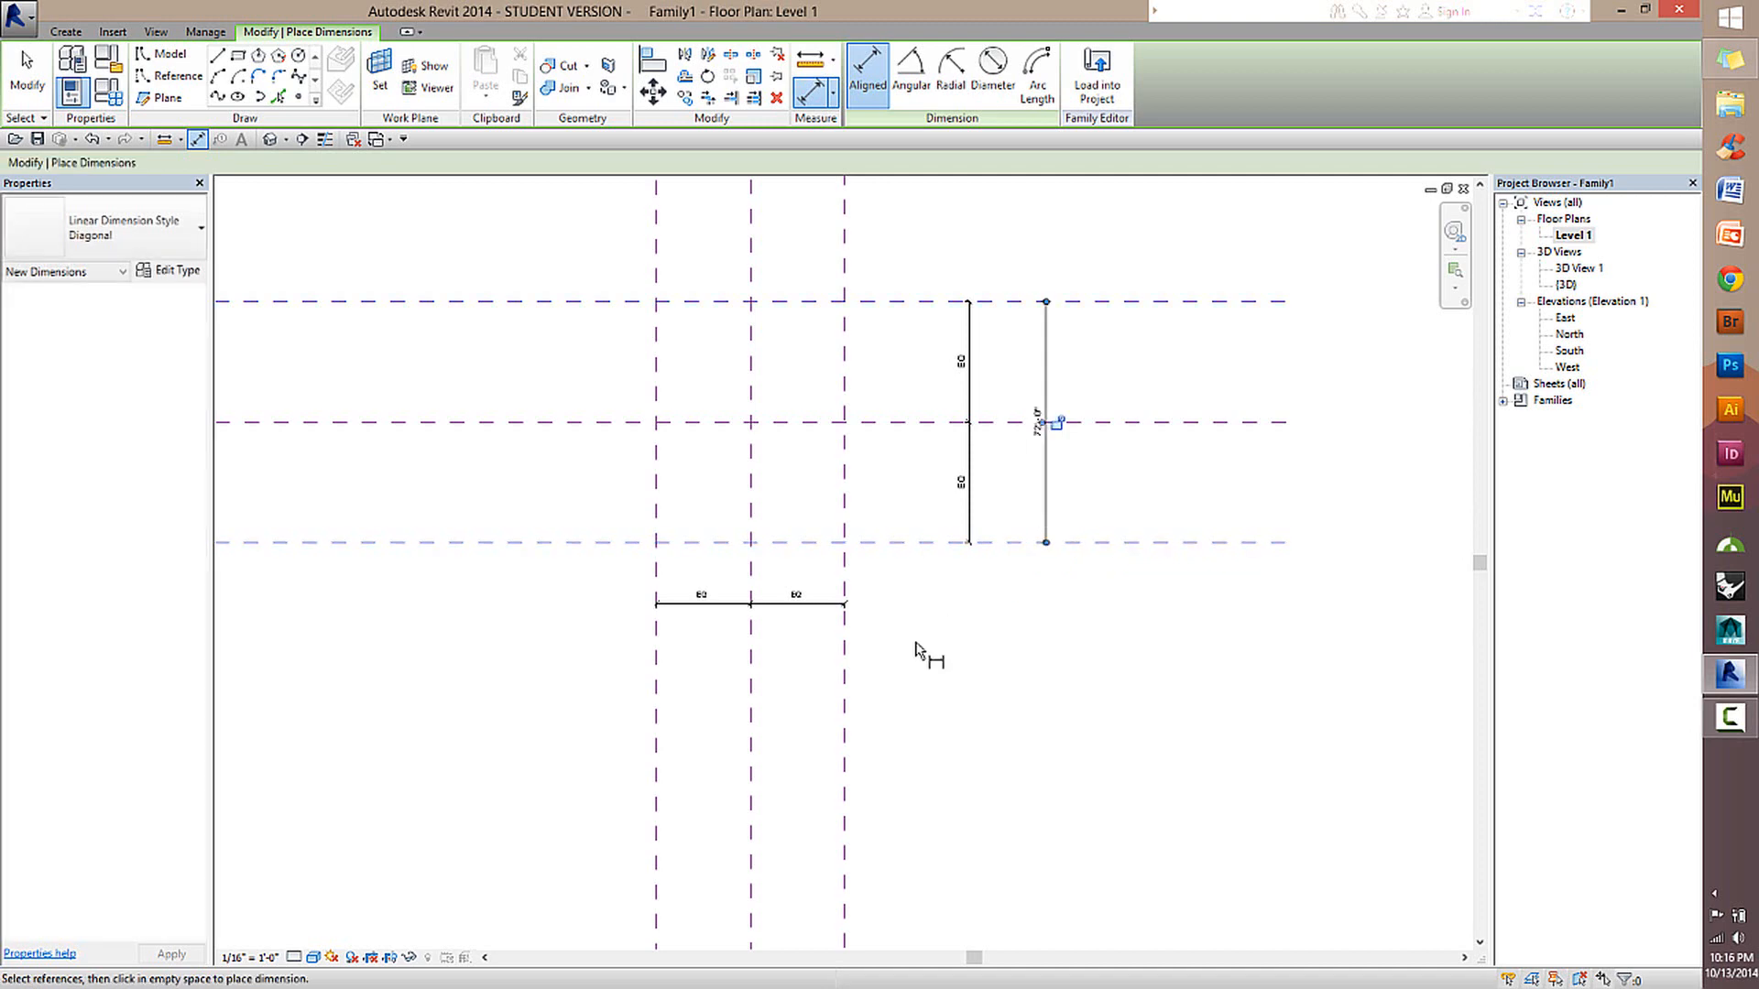
Place an overall aligned dimension between the outer two vertical reference planes, below their EQ dimension string.
left_click(844, 667)
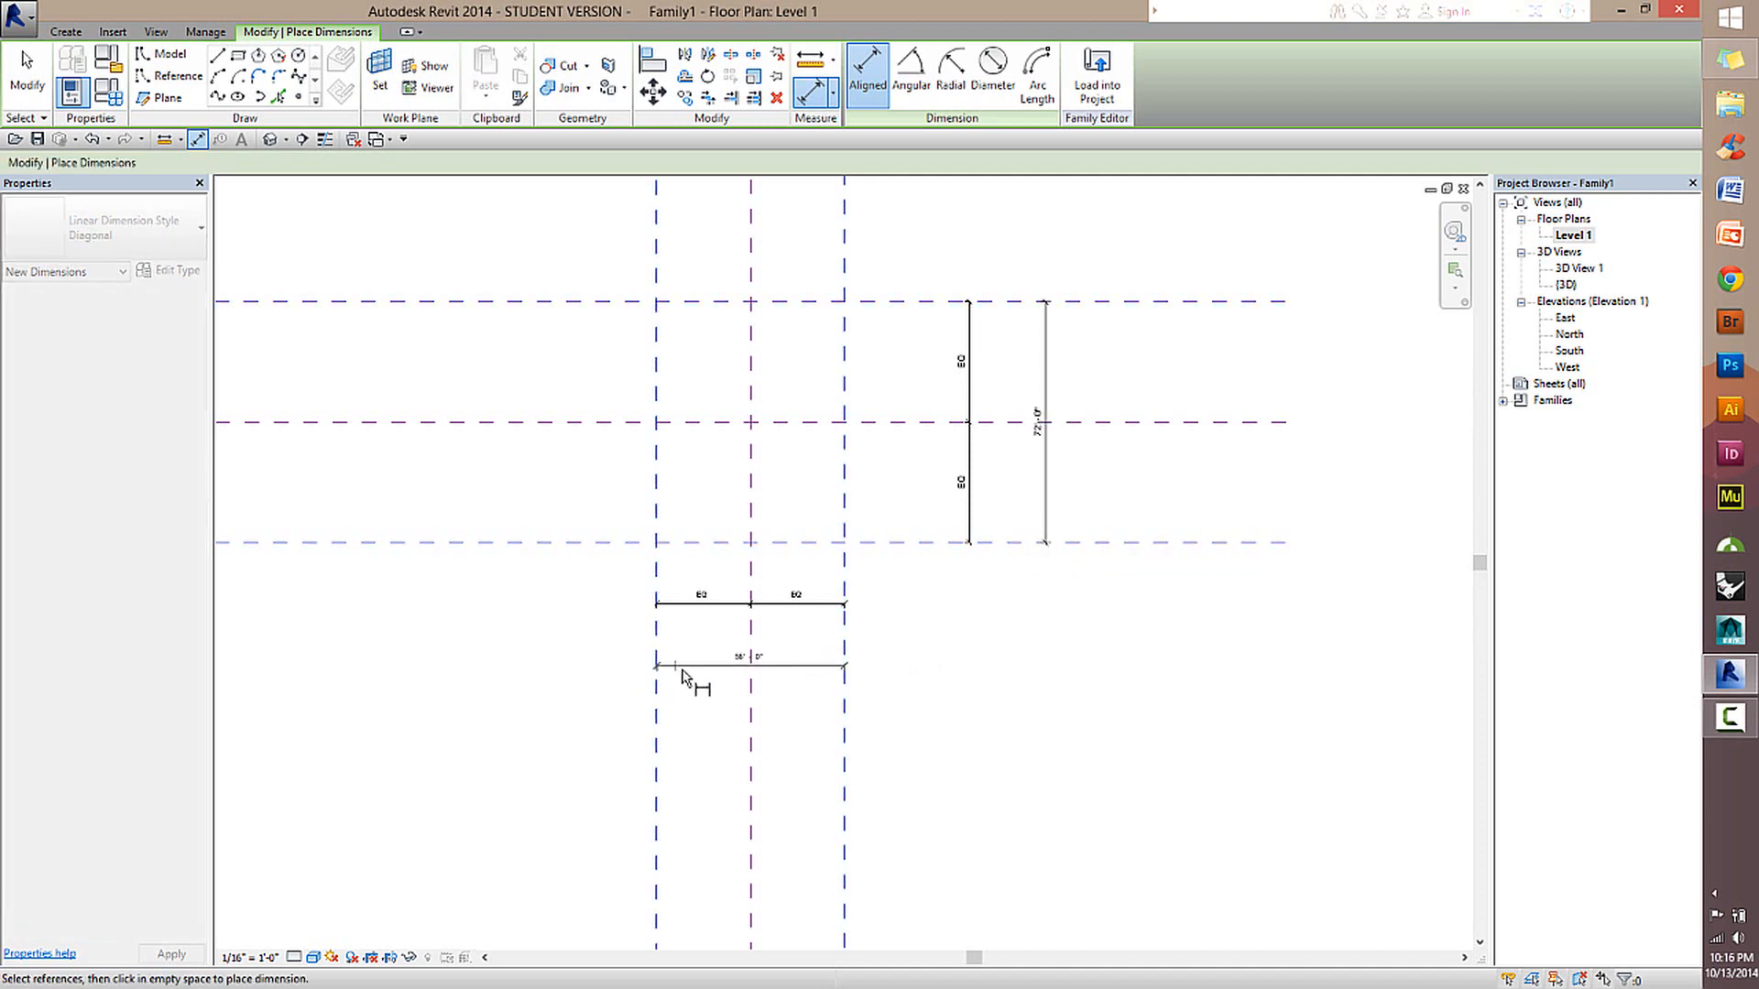
left_click(682, 676)
scroll(766, 680, "up", 5)
scroll(788, 678, "down", 2)
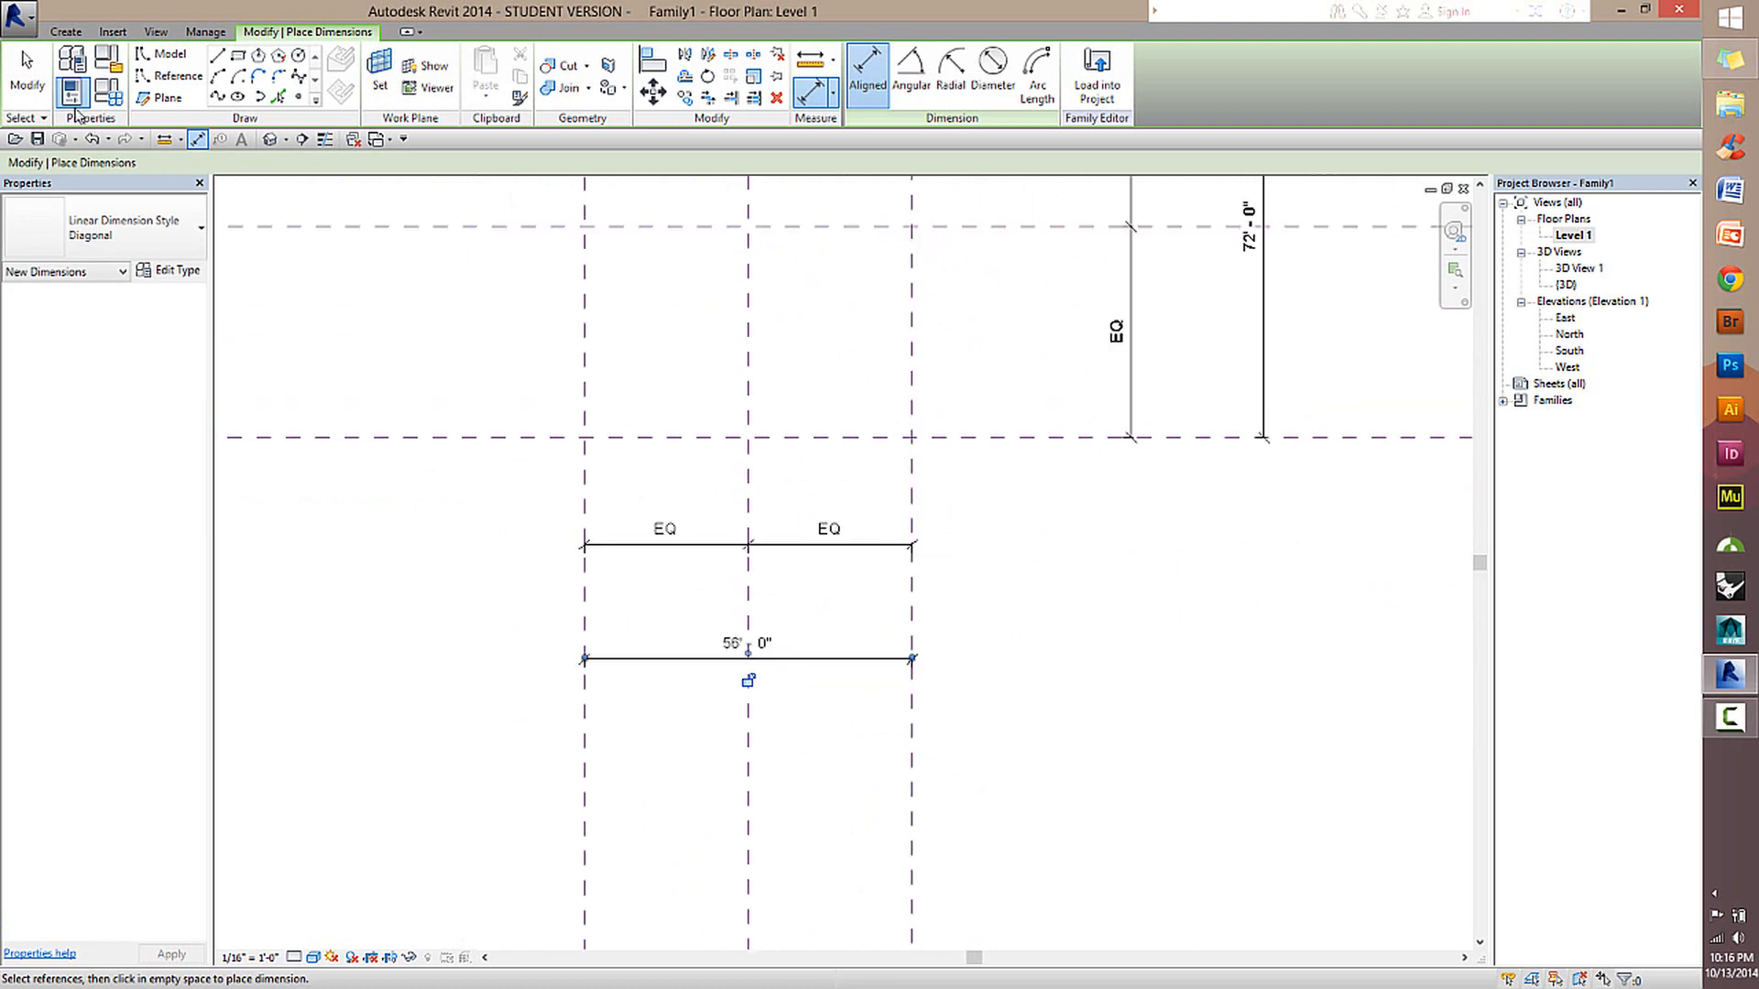
key("Escape")
key("Escape")
Examine the Label choices for the overall dimension between the outer horizontal planes, leaving the label at <None>.
scroll(1338, 330, "down", 2)
scroll(1196, 505, "up", 2)
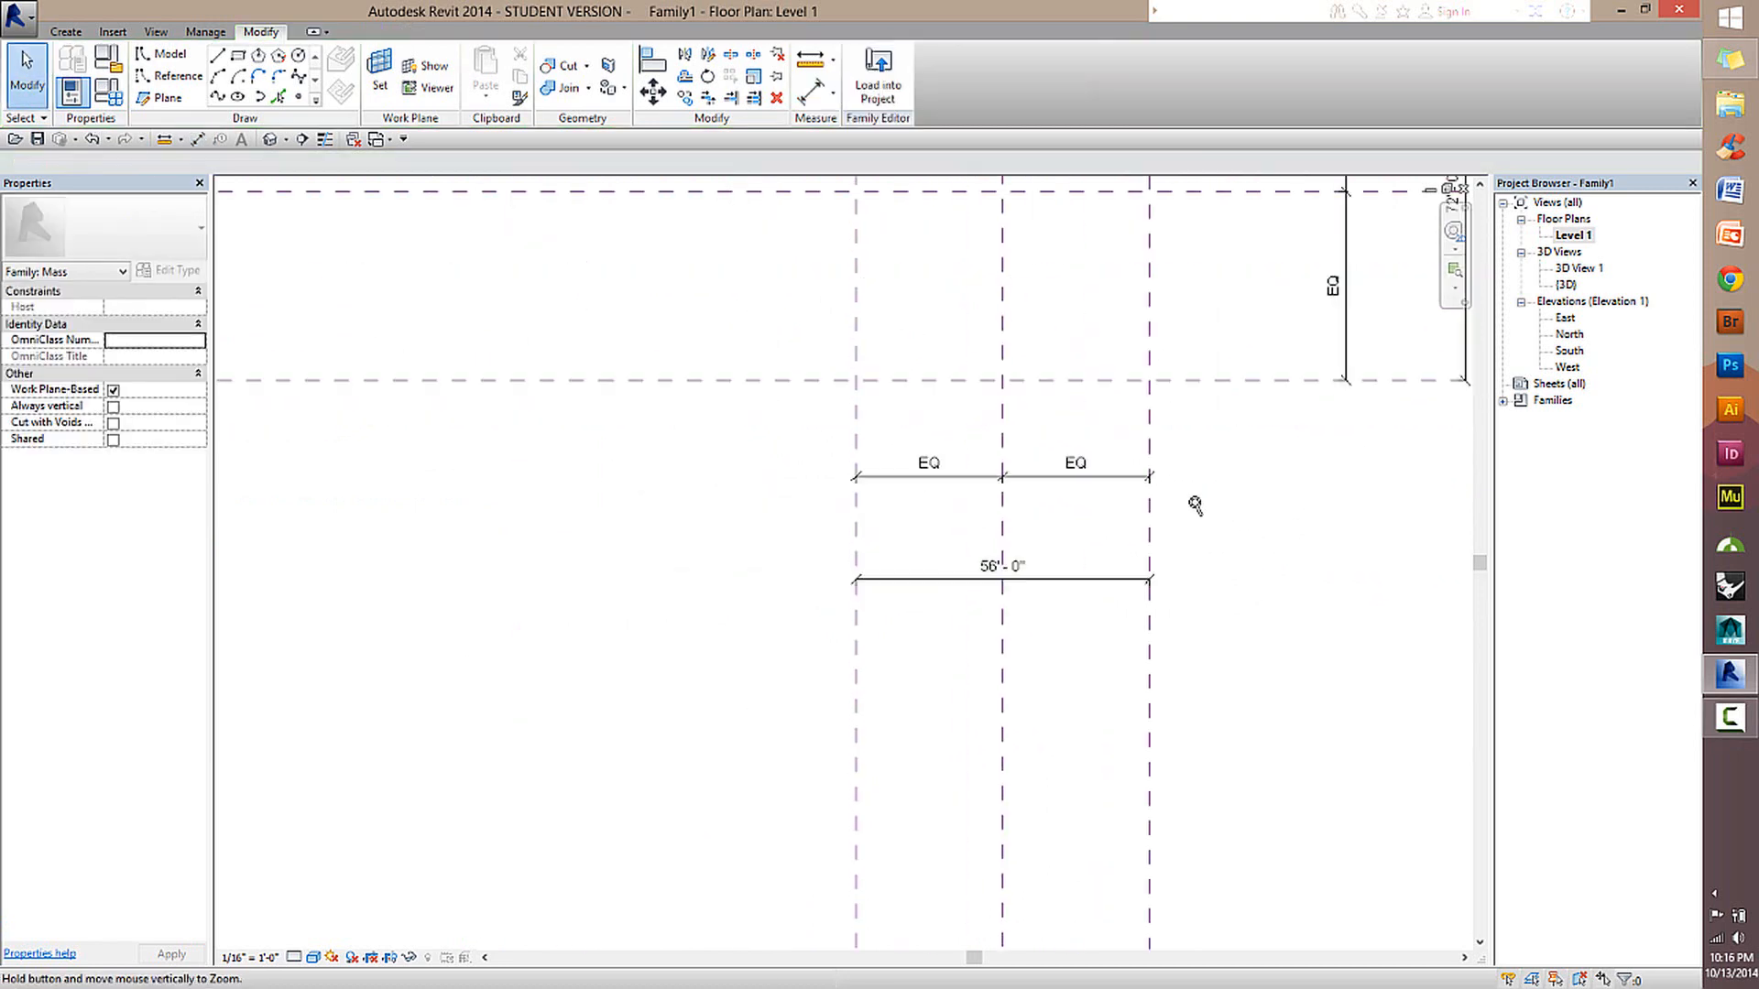
scroll(1196, 506, "up", 1)
scroll(1233, 499, "down", 3)
middle_click_drag(1354, 430, 977, 597)
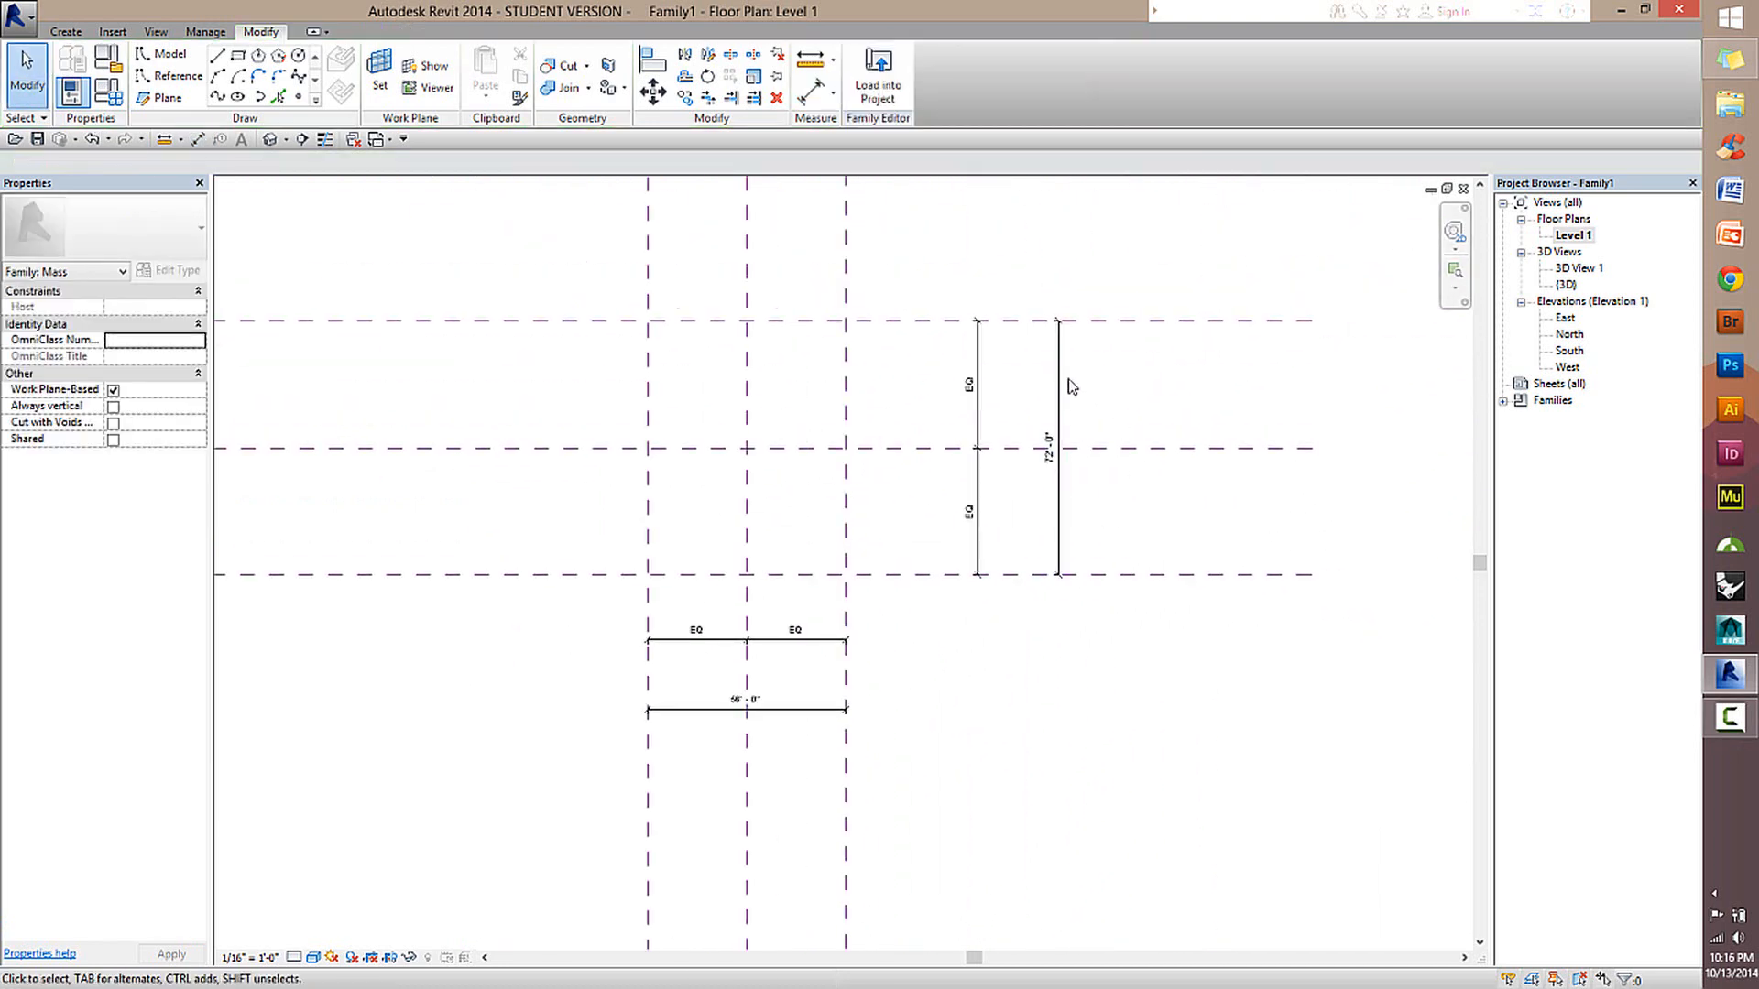
left_click(1061, 437)
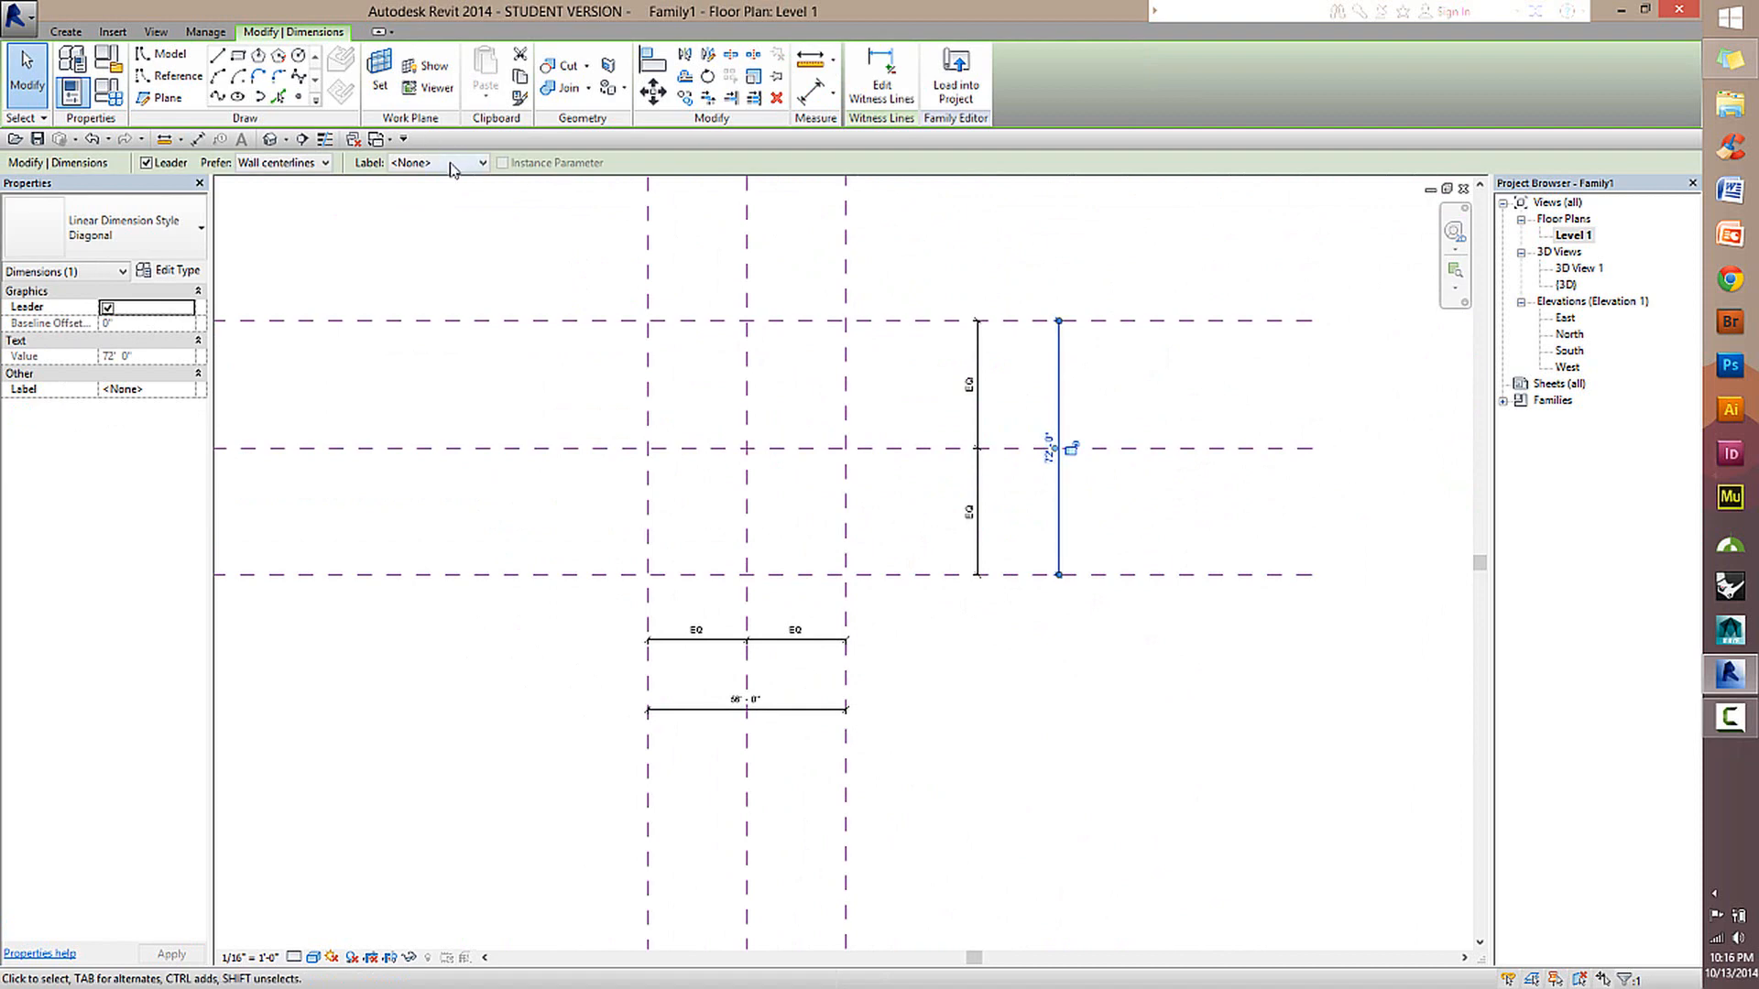
left_click(451, 166)
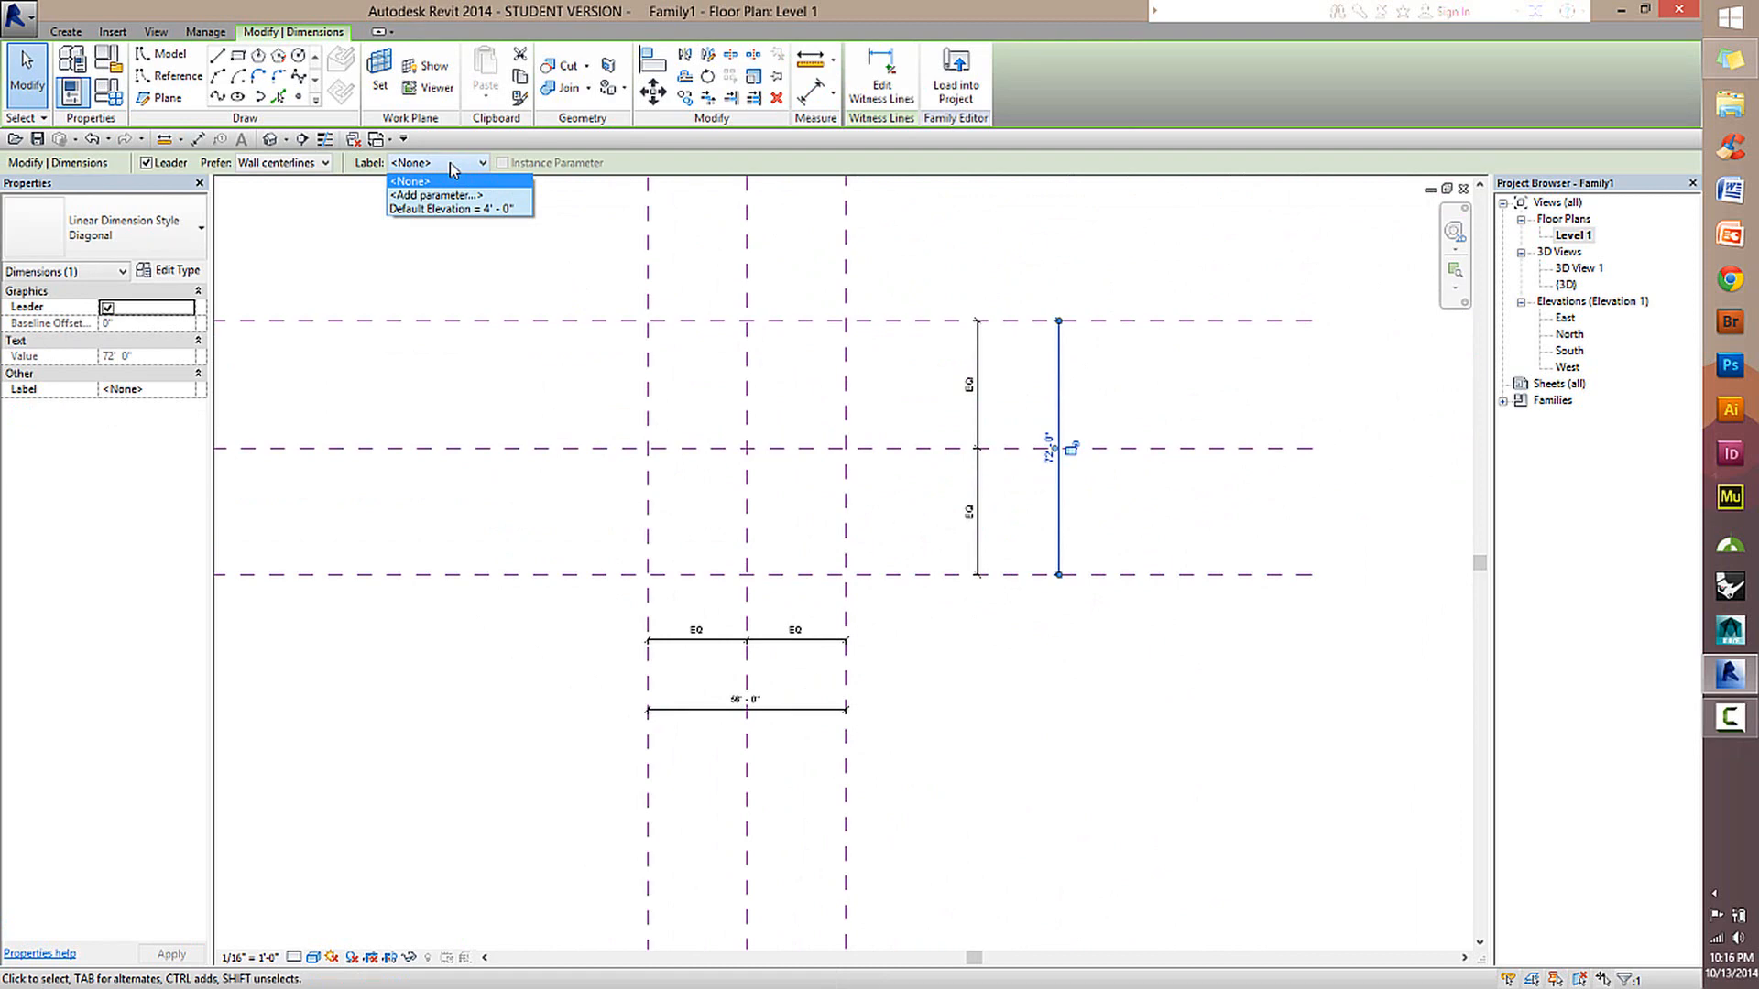
left_click(468, 162)
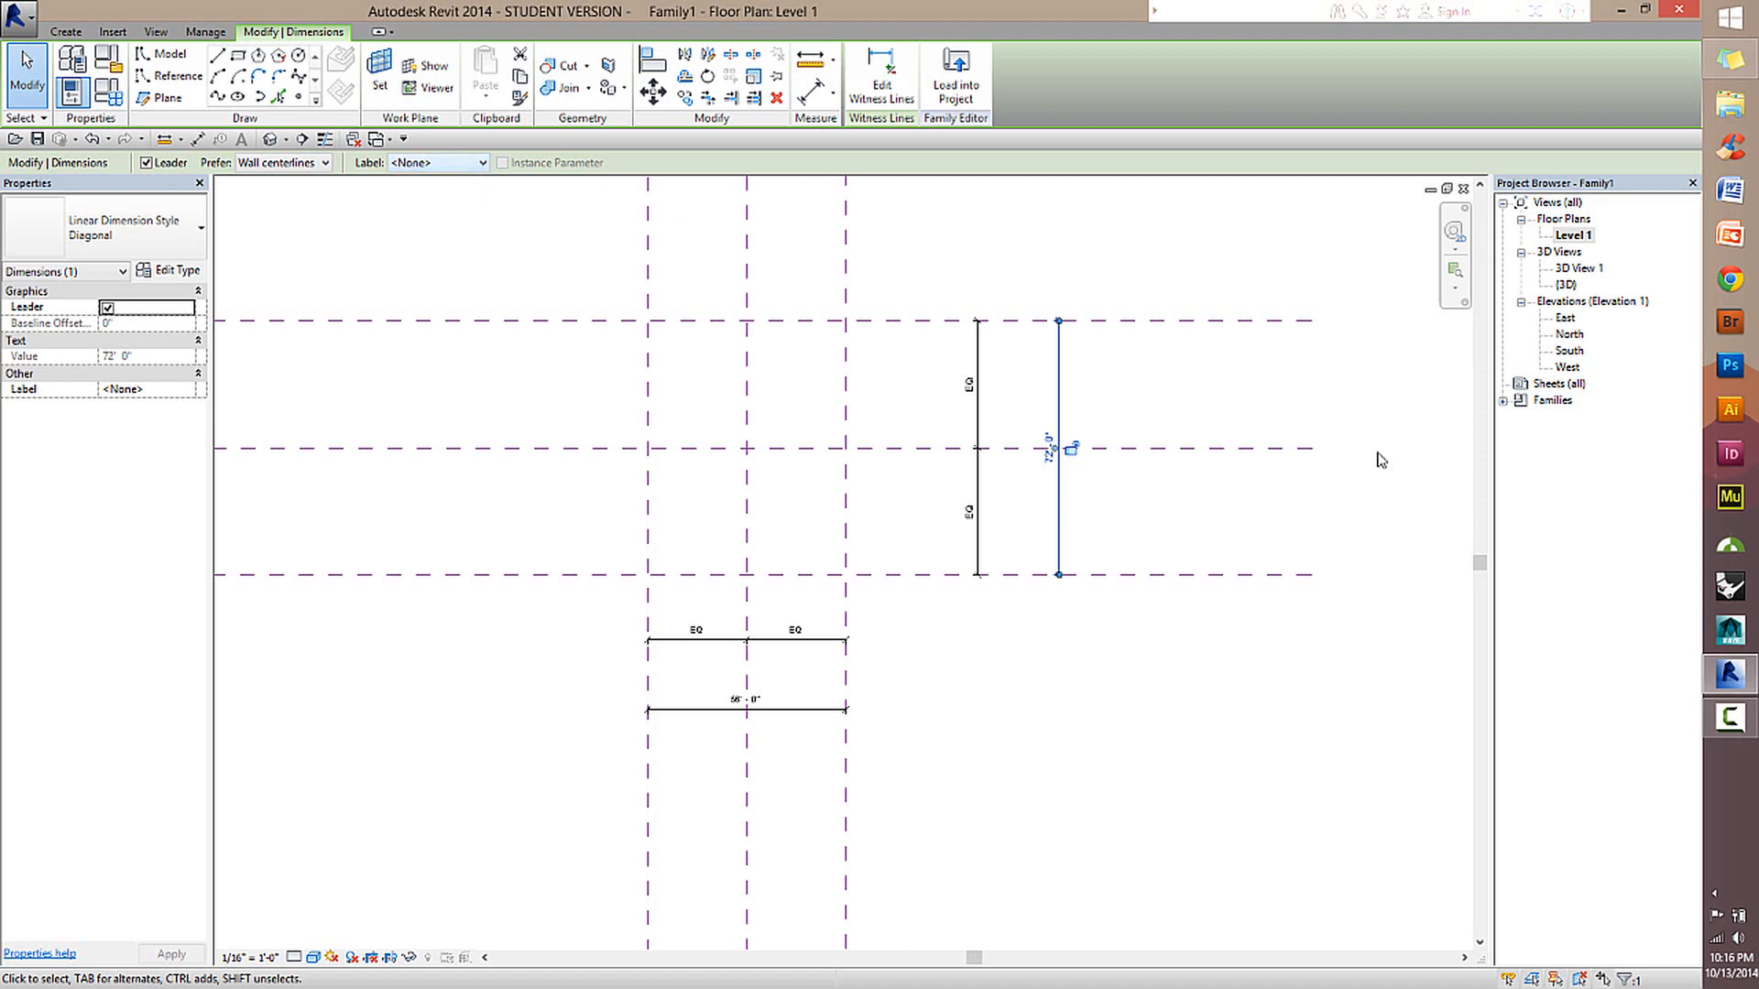
left_click(1111, 389)
Label the overall dimension between the outer horizontal planes with a new family type parameter named Length, grouped under Dimensions.
left_click(1065, 394)
left_click(412, 163)
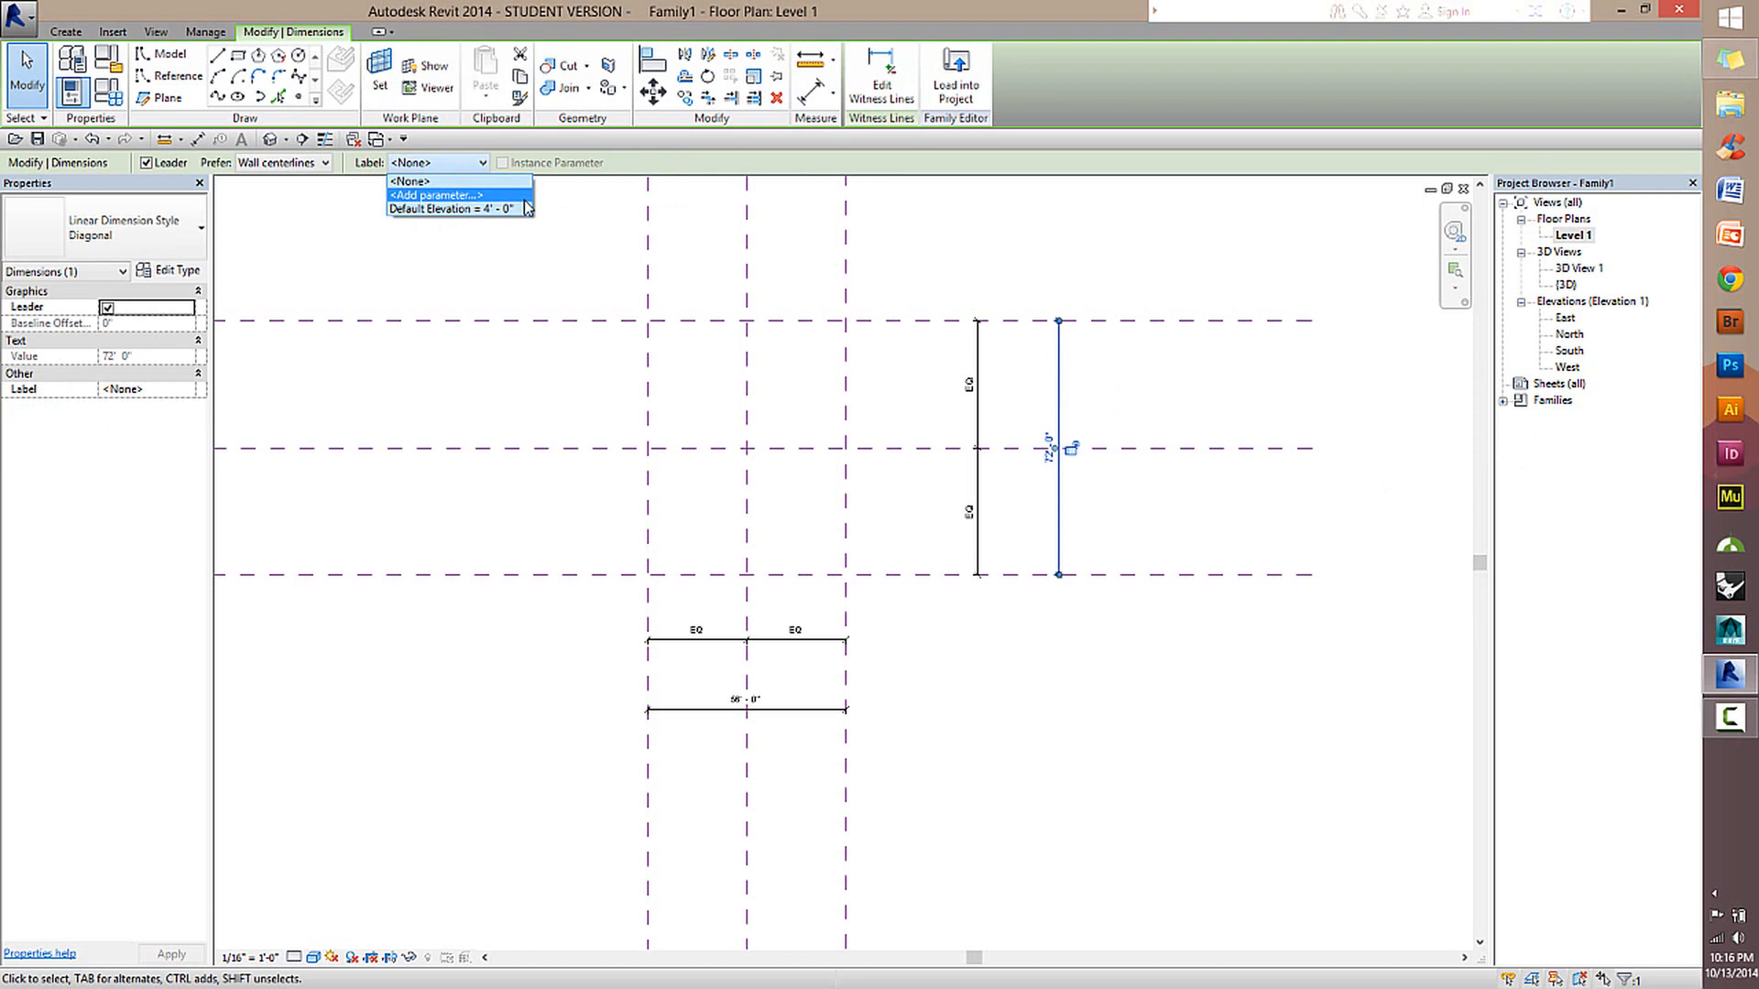
left_click(426, 197)
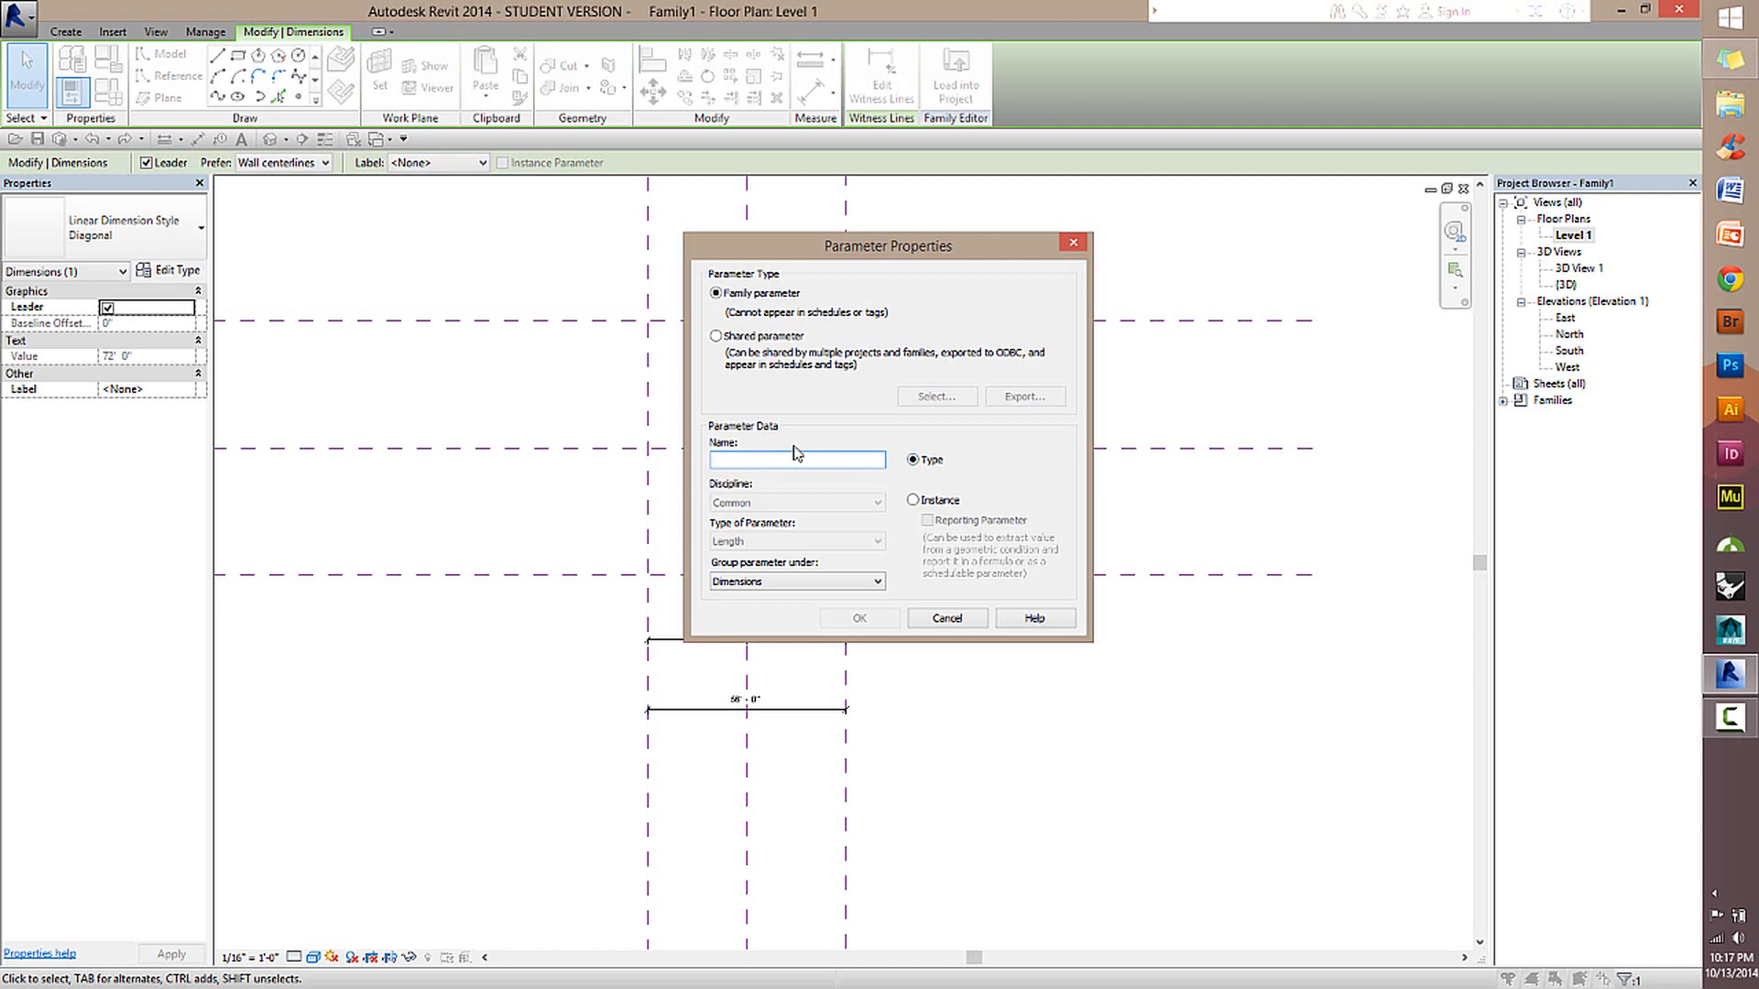
type("ength")
key("Return")
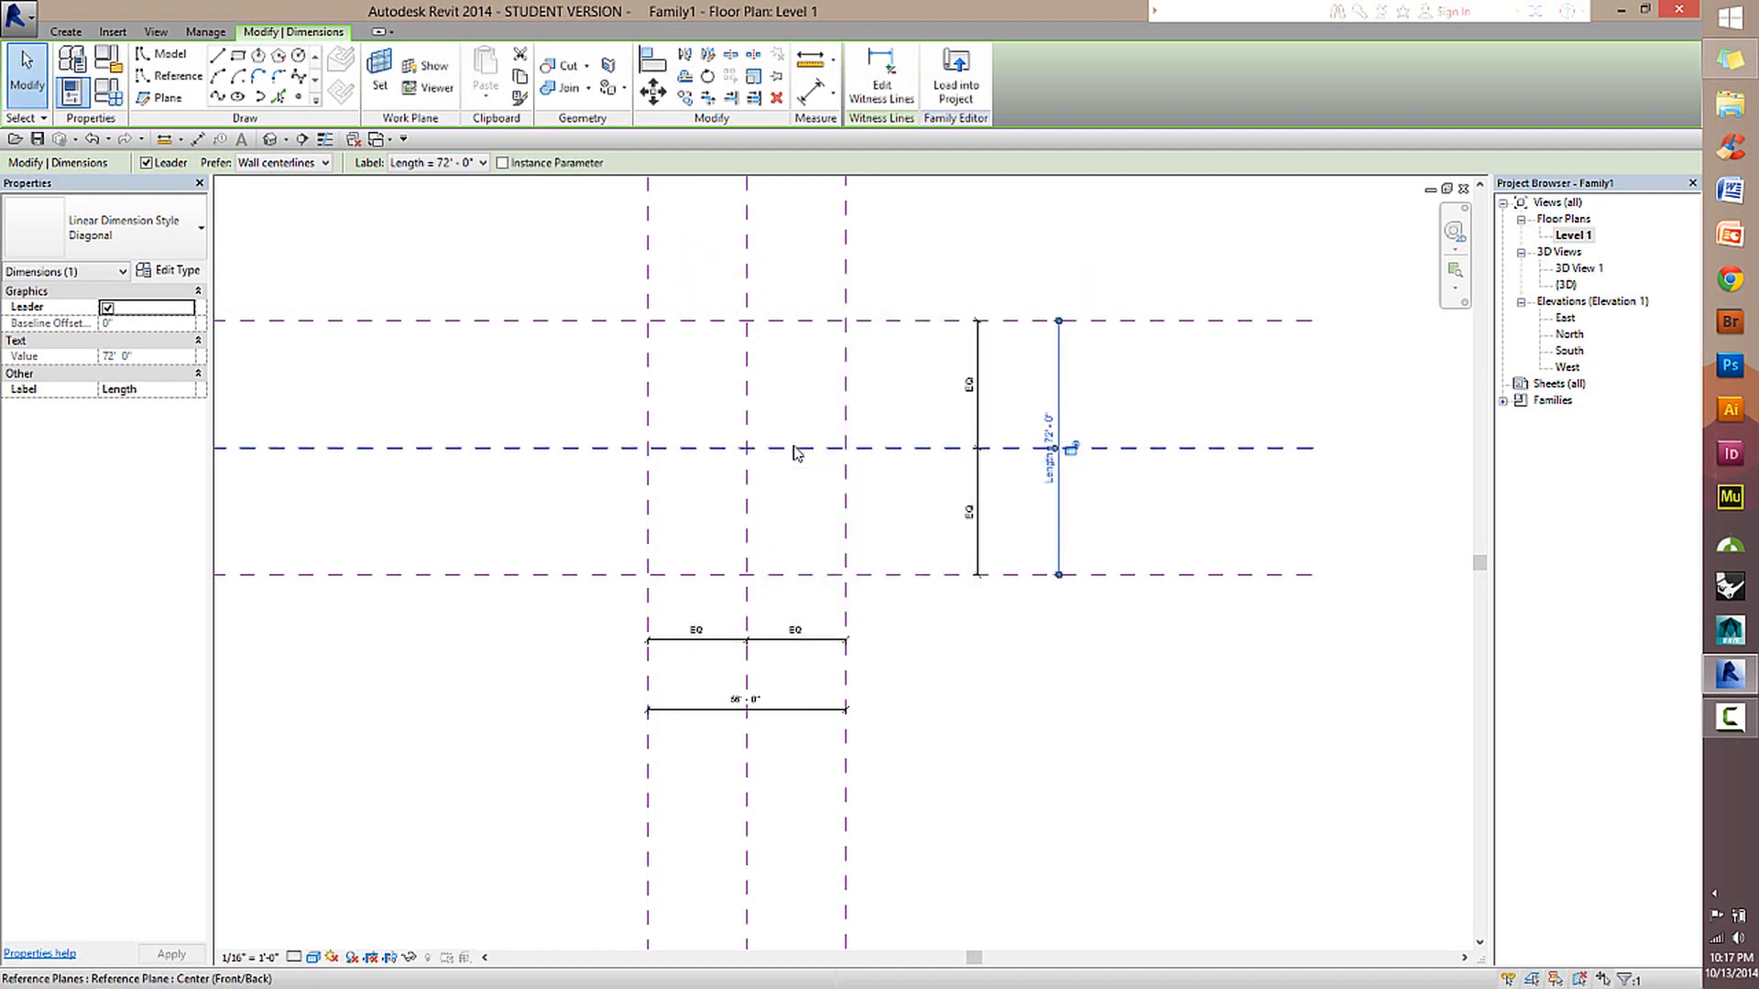
Label the overall dimension between the outer vertical reference planes with a new family type parameter named Width, grouped under Dimensions.
left_click(810, 711)
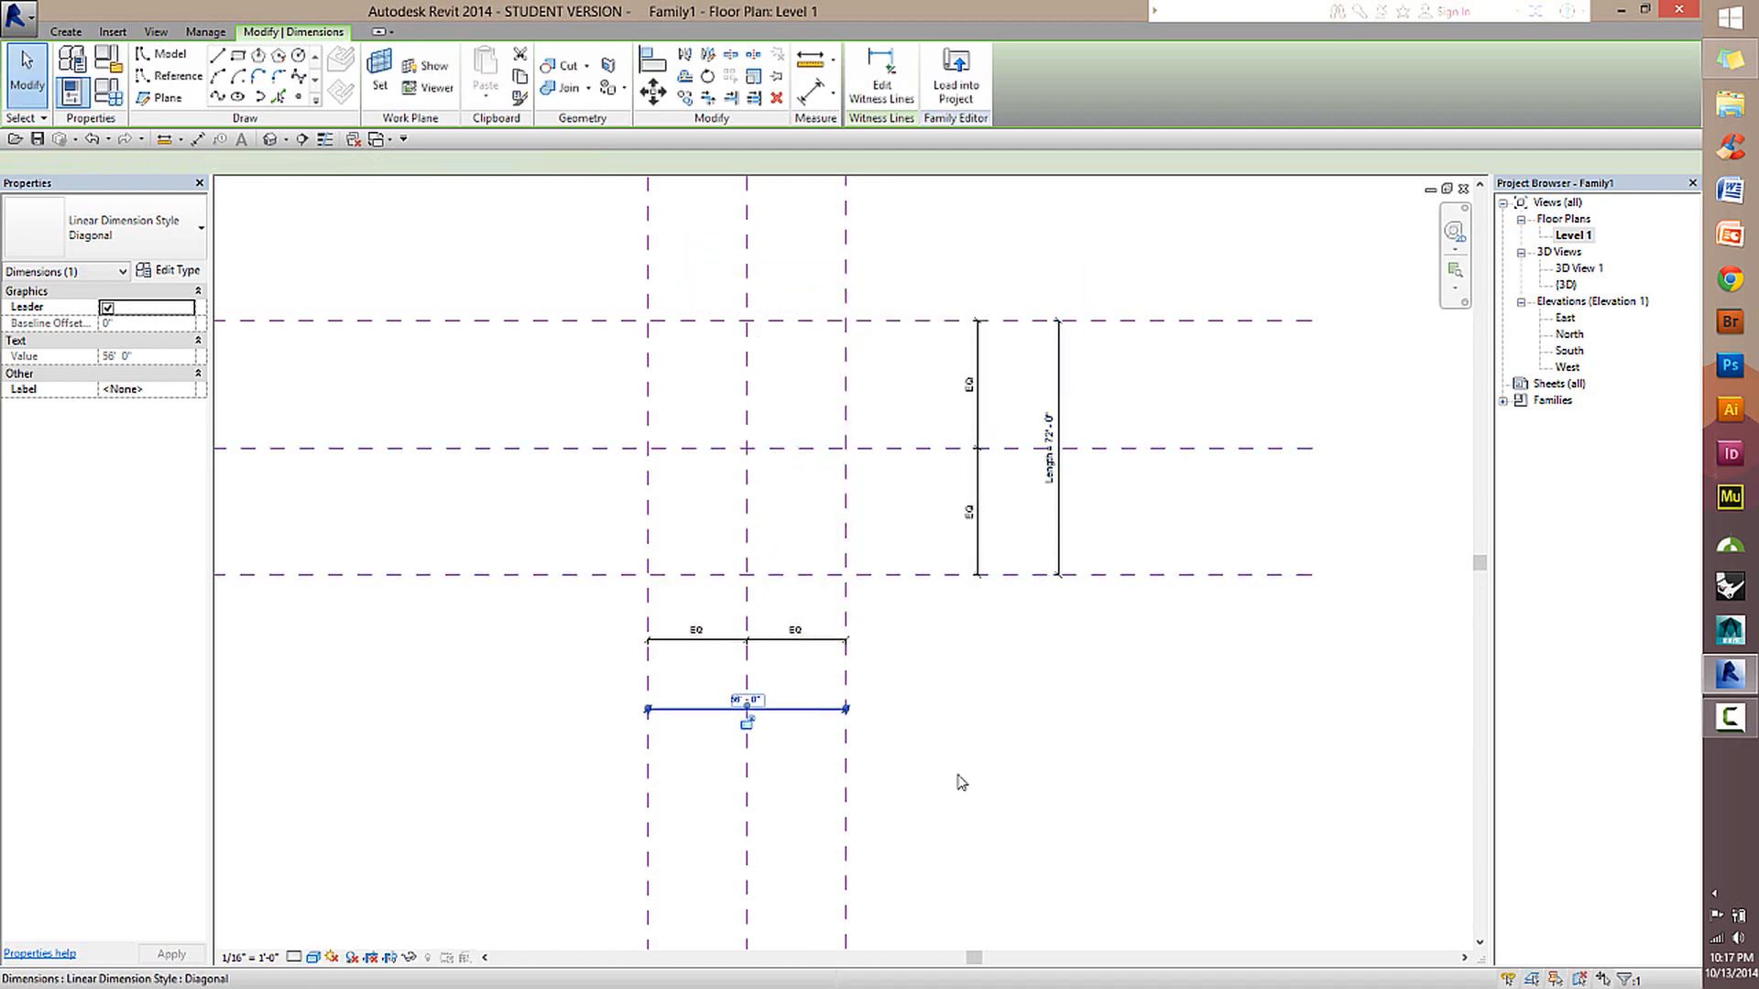
left_click(1010, 768)
left_click(824, 709)
left_click(476, 164)
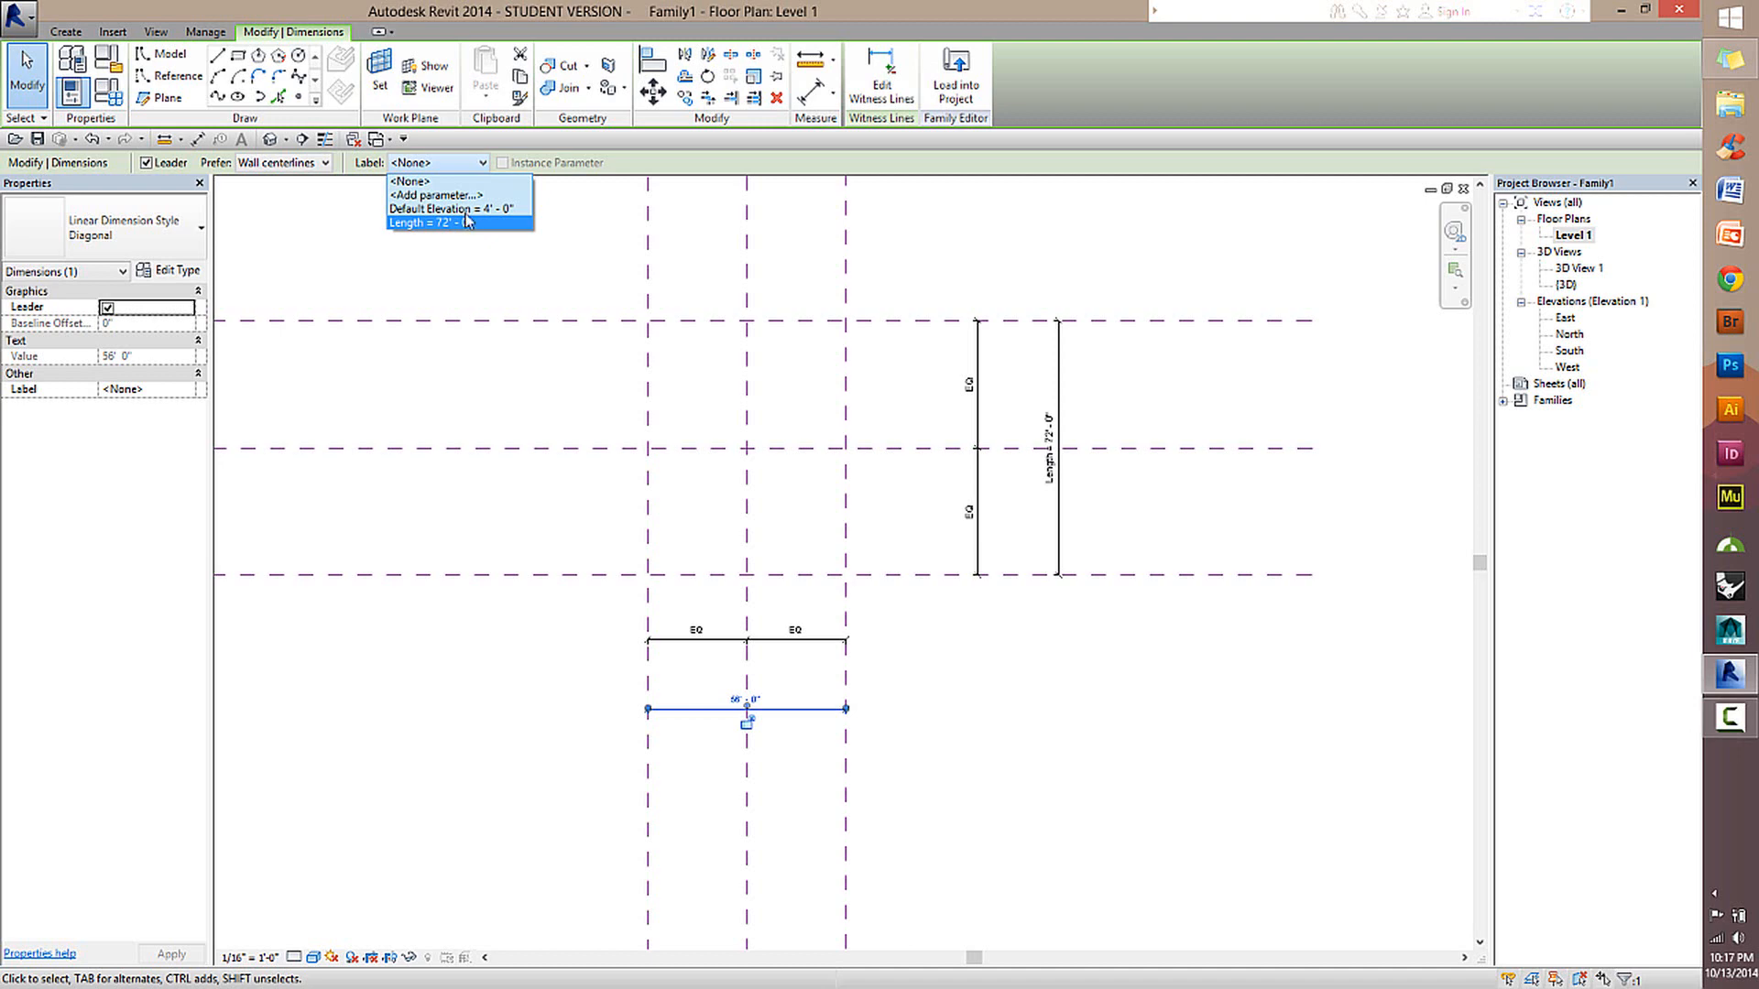
left_click(437, 195)
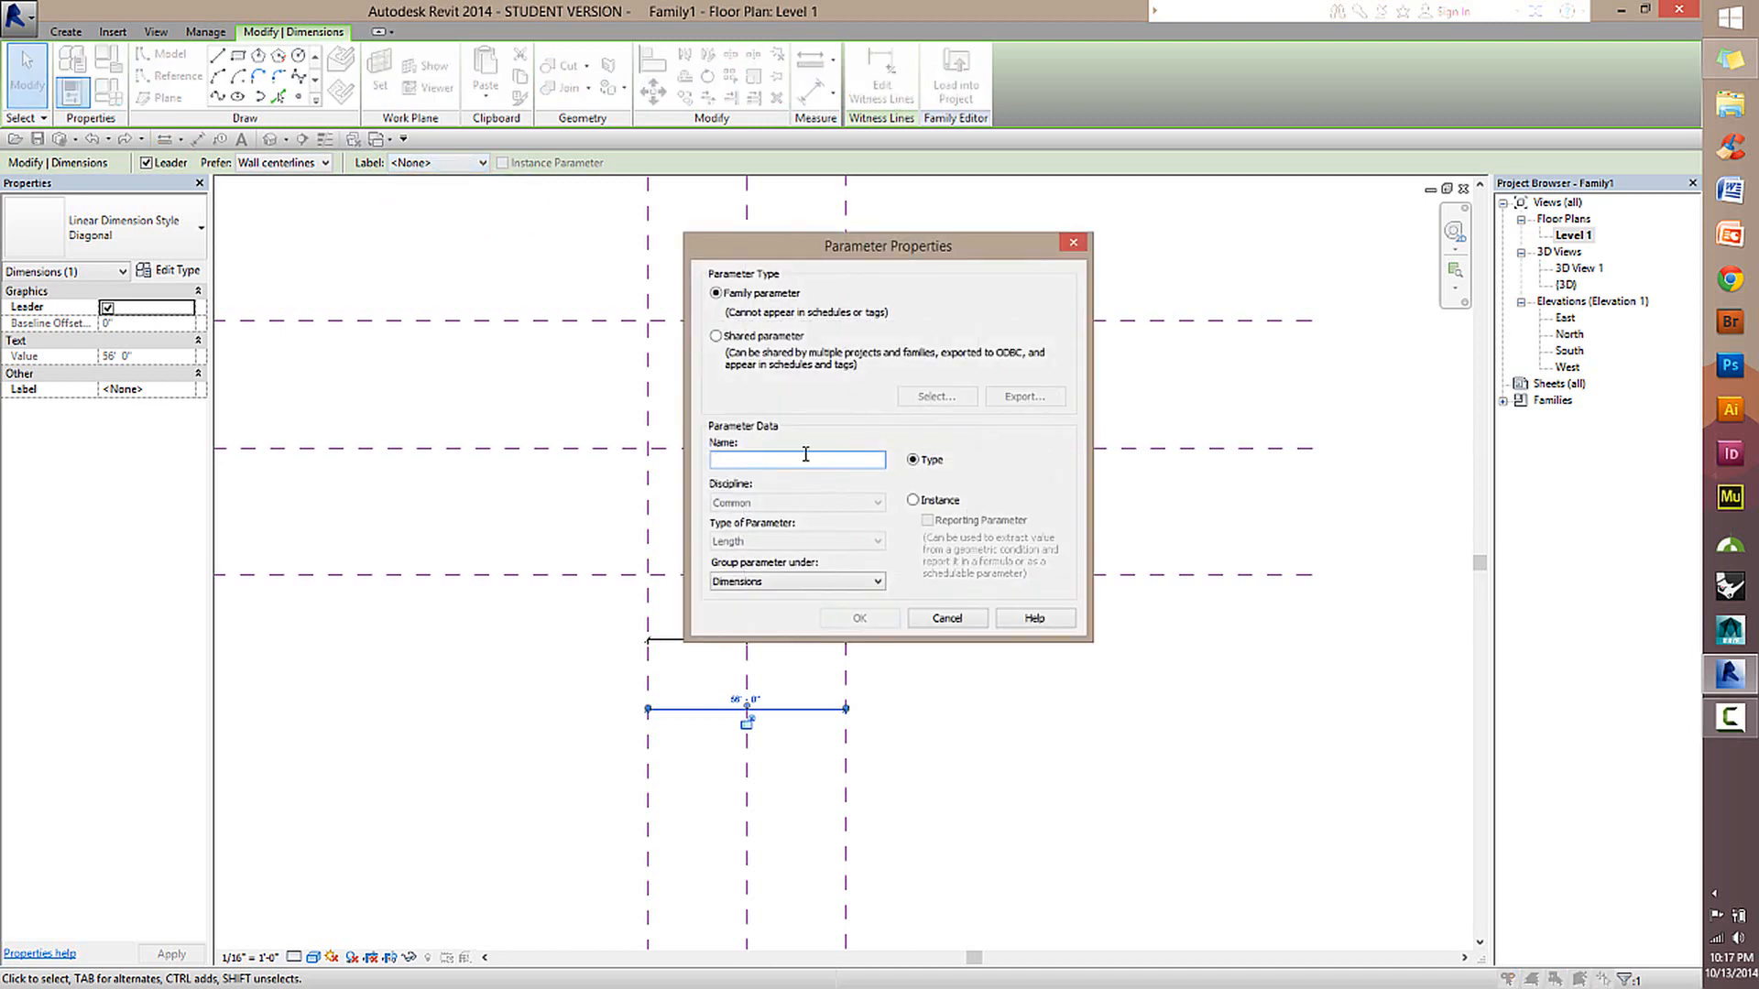
type("Width")
key("Return")
left_click(1009, 740)
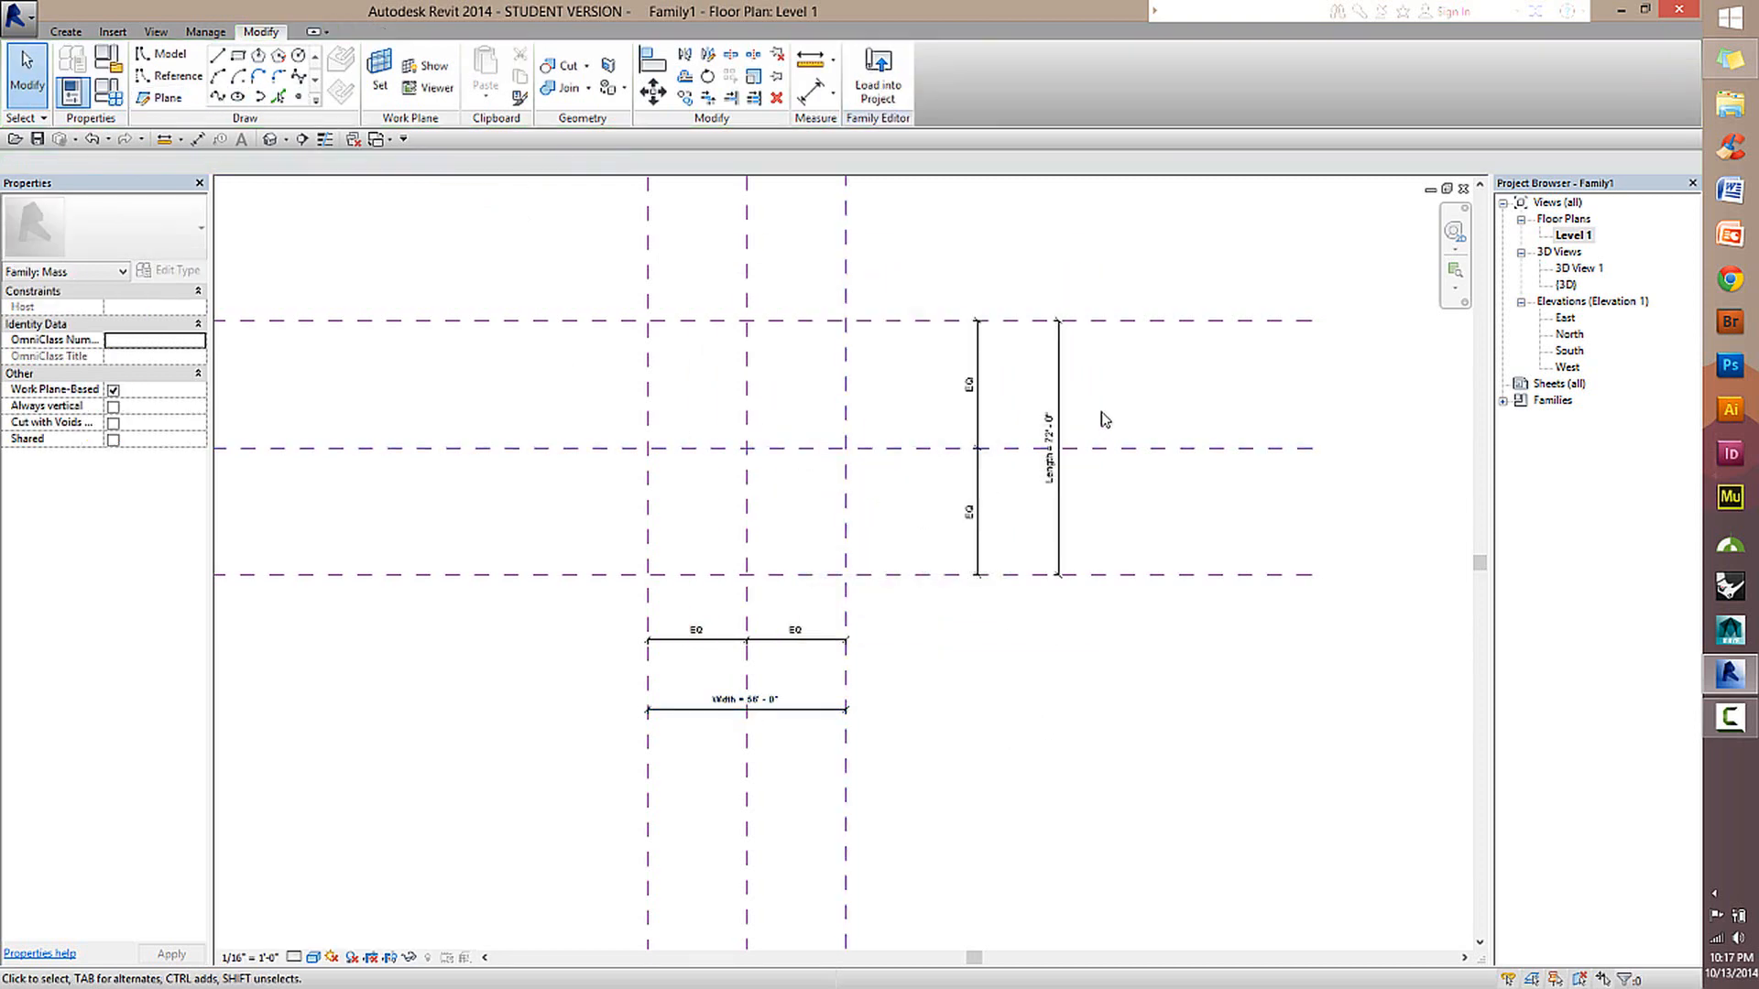
Move the upper horizontal reference plane inward to flex the Length parameter to 64' - 0".
left_click(1055, 379)
left_click(1023, 320)
mouse_move(1022, 320)
left_mouse_down()
mouse_move(1023, 266)
mouse_move(1015, 306)
left_mouse_up()
mouse_move(899, 306)
left_mouse_down()
mouse_move(892, 359)
mouse_move(916, 334)
left_mouse_up()
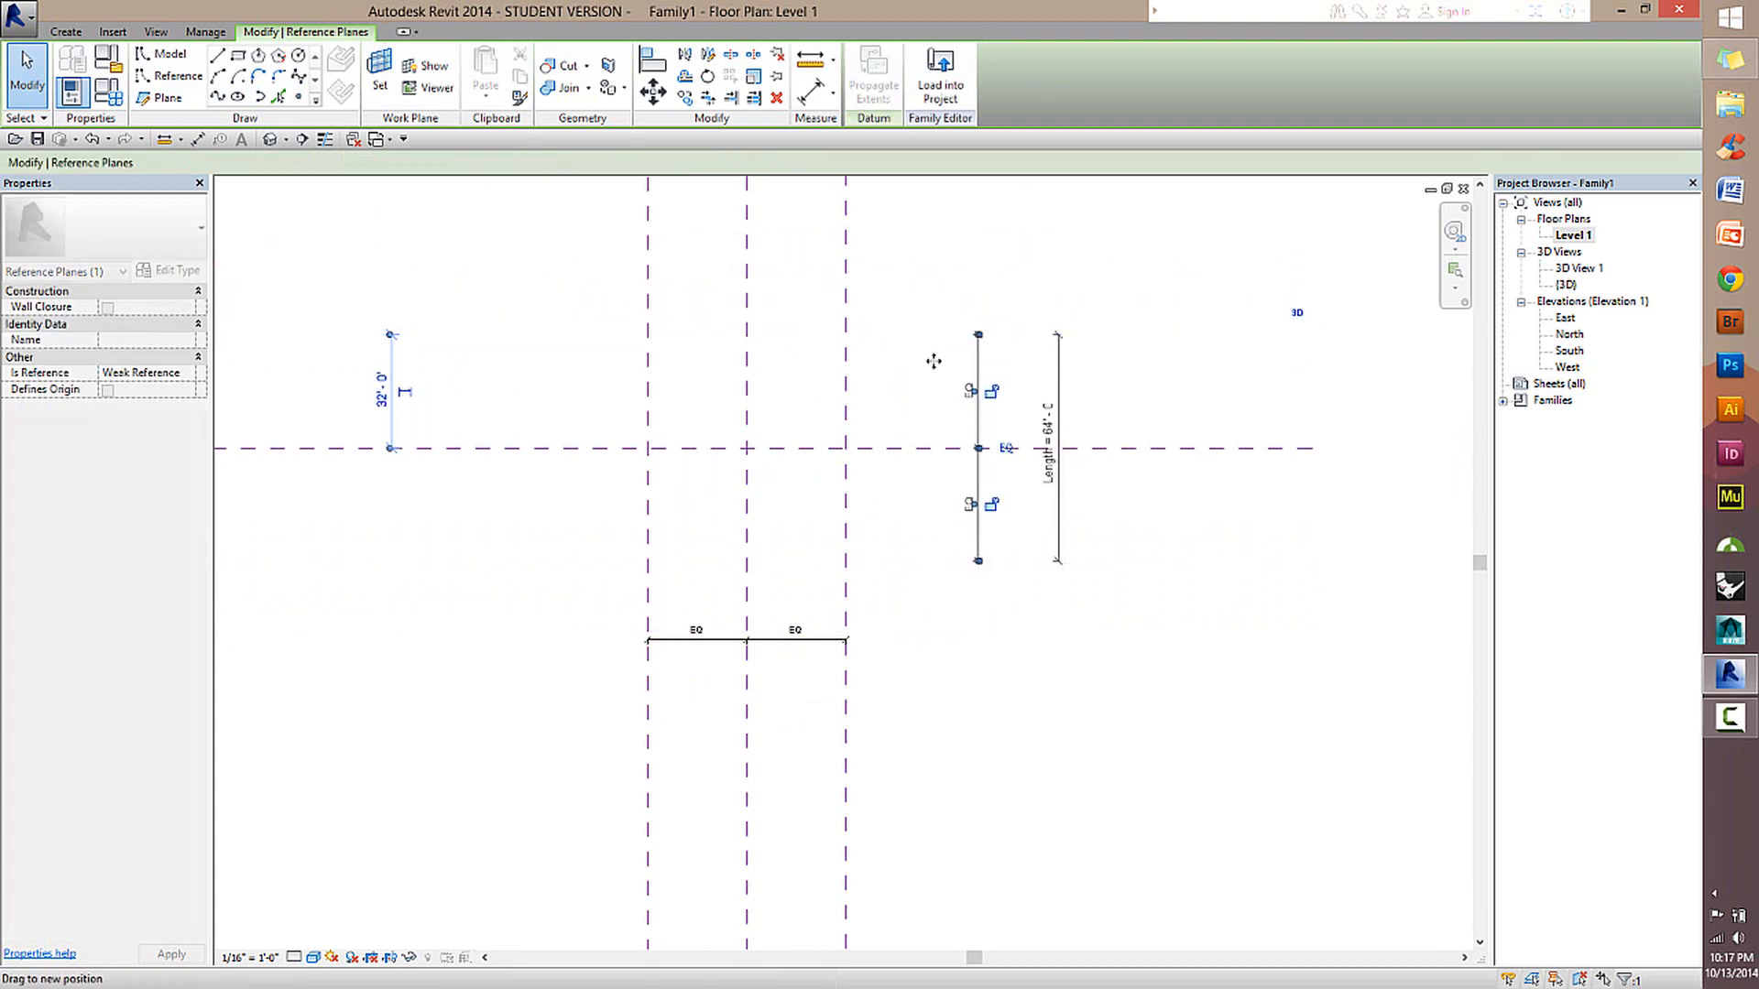
Move the outer vertical reference plane on the right side of the plan inward to flex the Width parameter to 40' - 0".
left_click(962, 681)
left_click(848, 612)
left_click_drag(847, 612, 817, 596)
left_click(1021, 660)
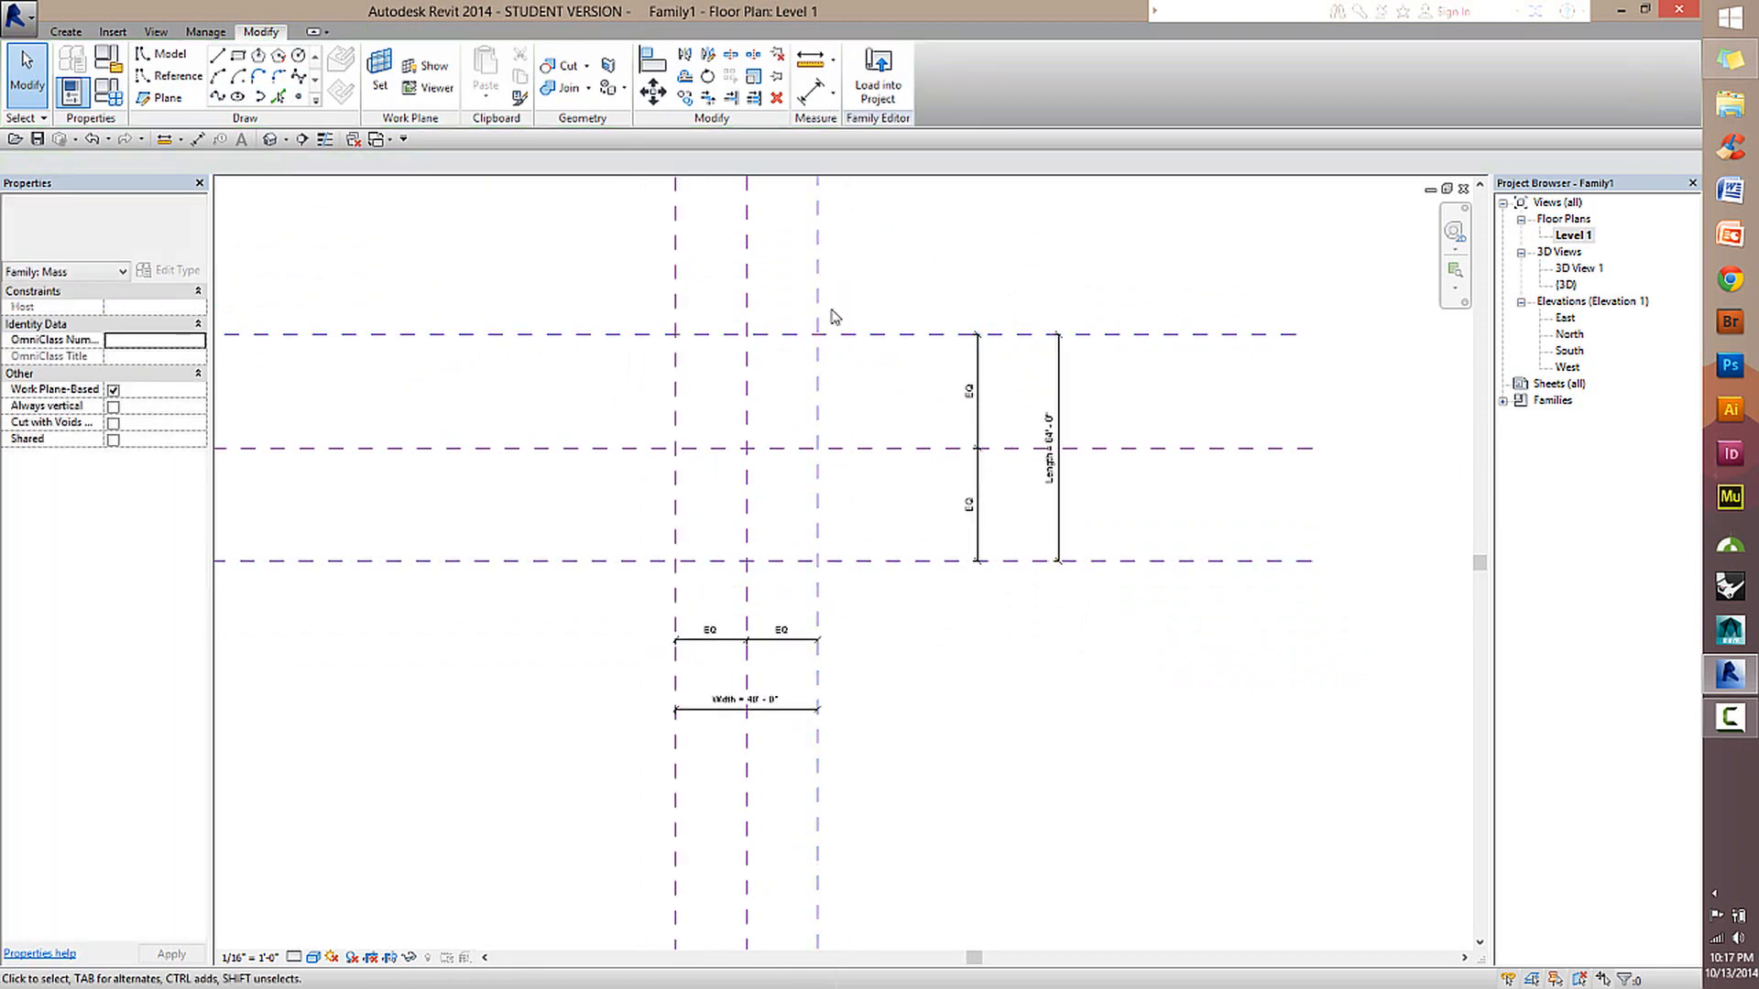
Check the labelled Length dimension, then review the Width and Length parameters in Family Types without changing them.
left_click(1059, 403)
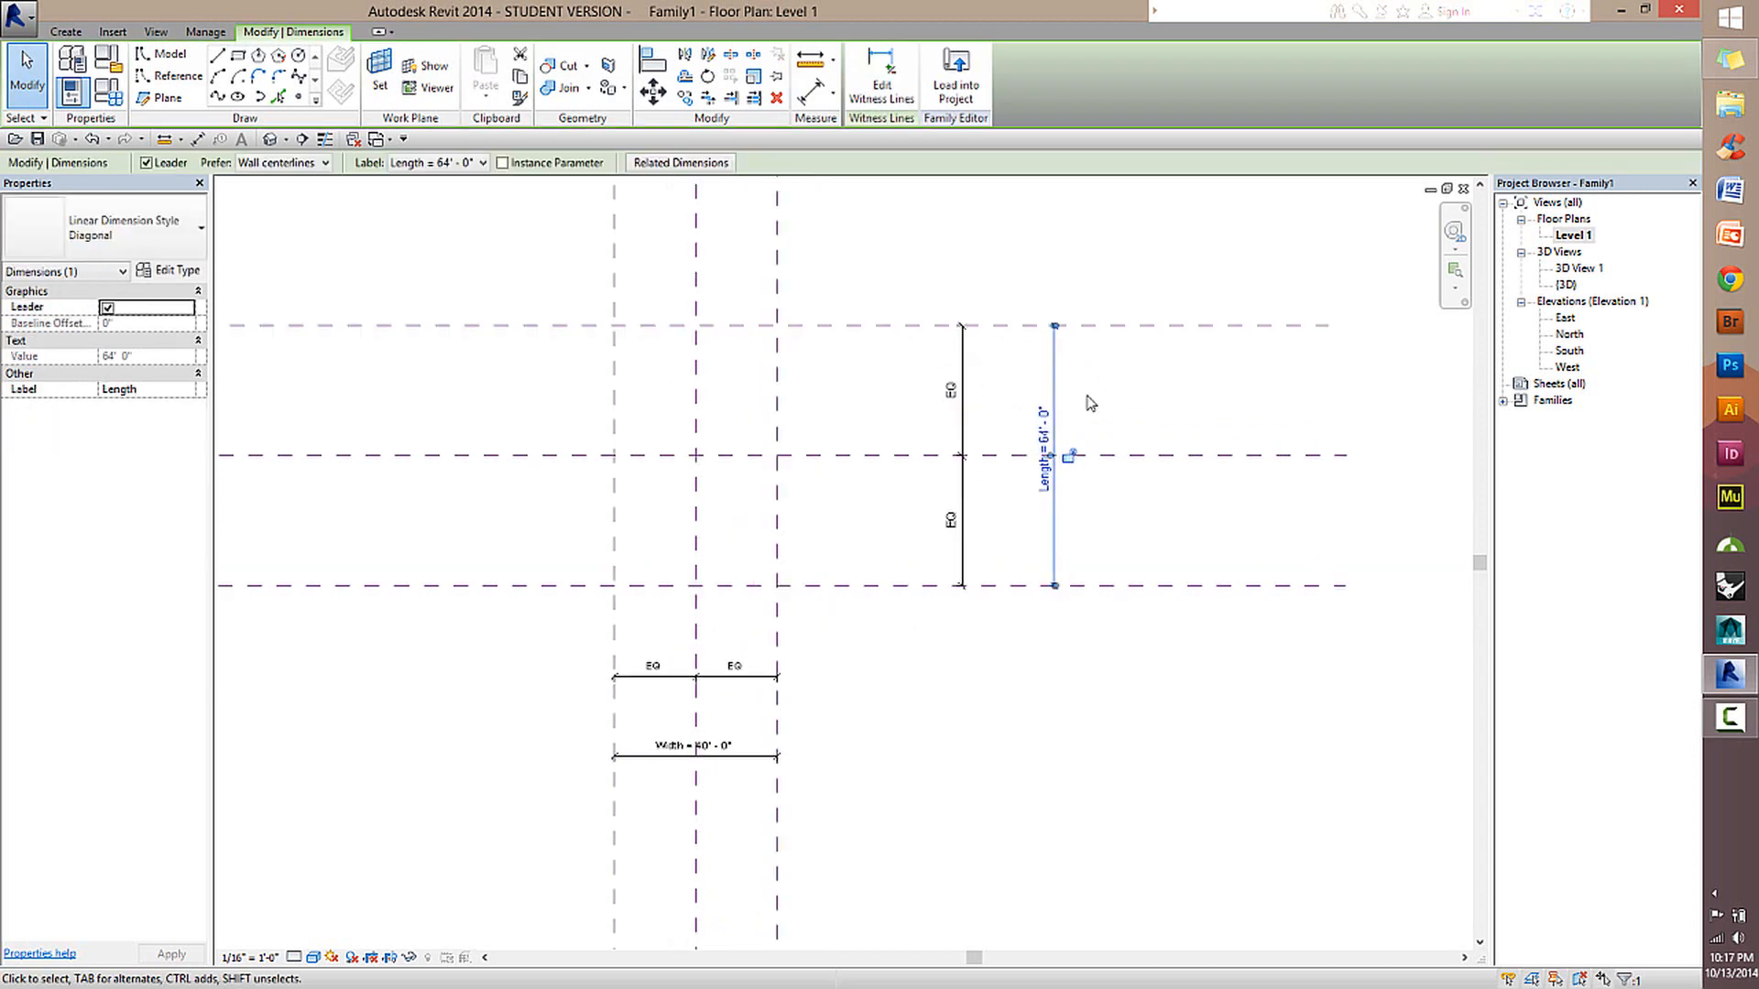
scroll(1091, 396, "up", 1)
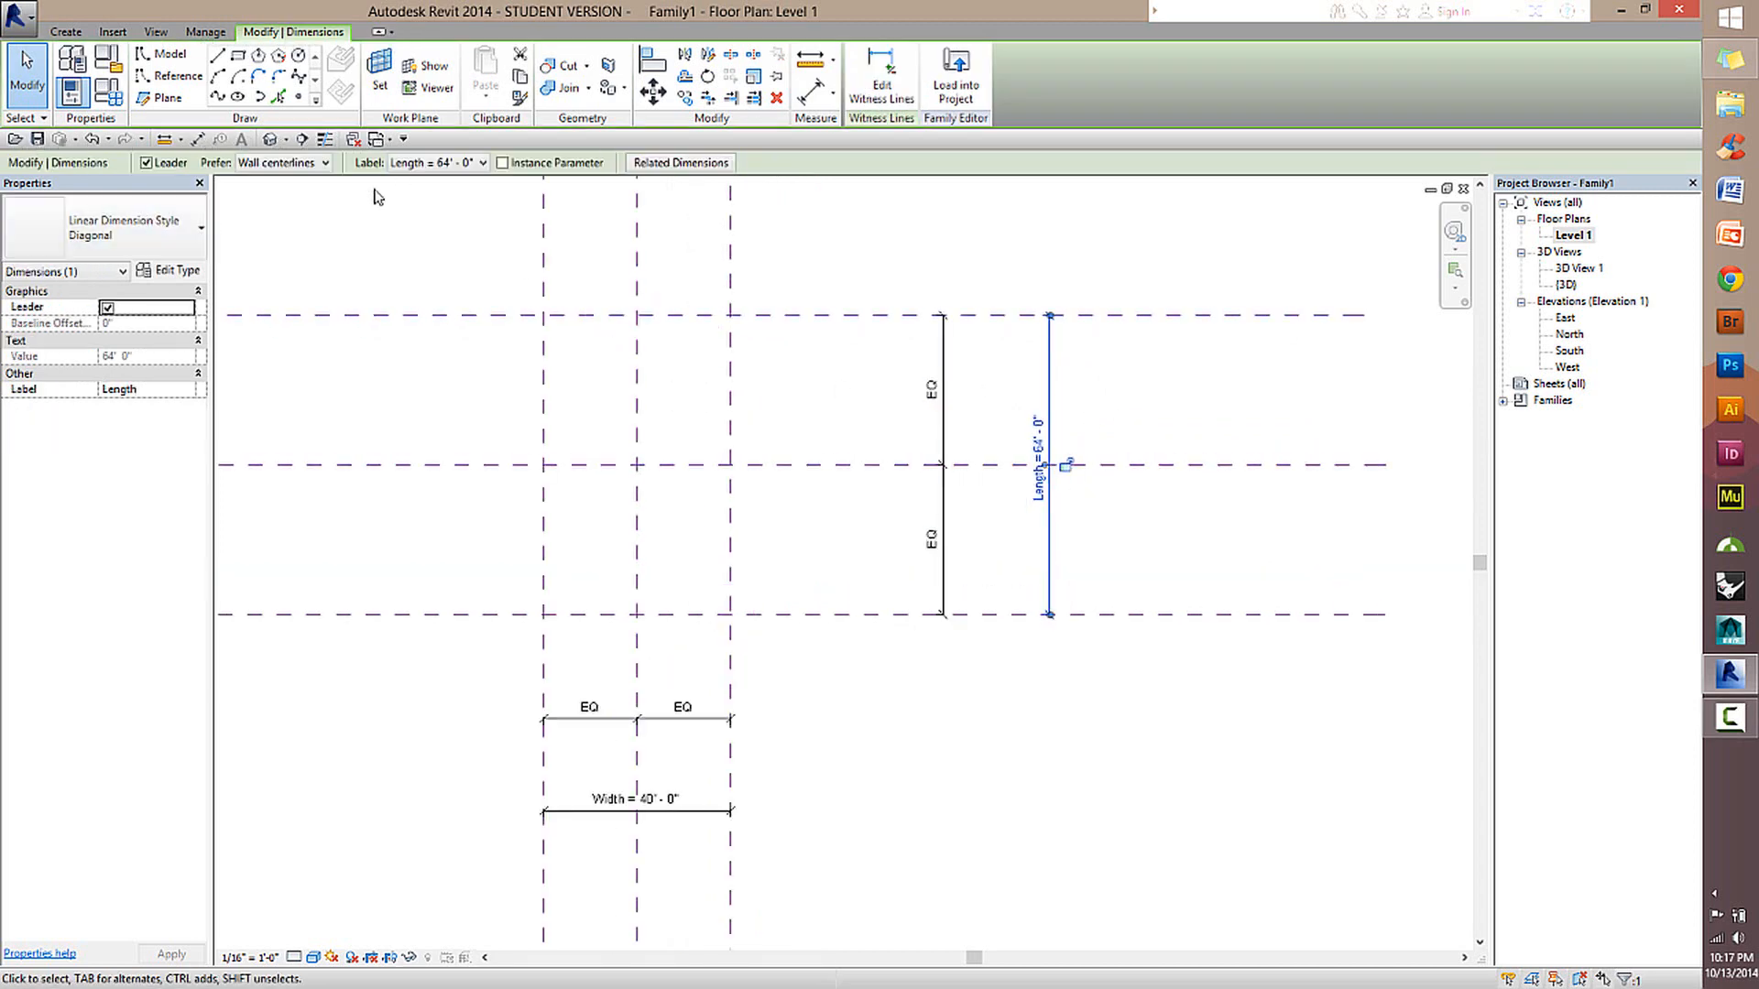
key("Escape")
left_click(107, 92)
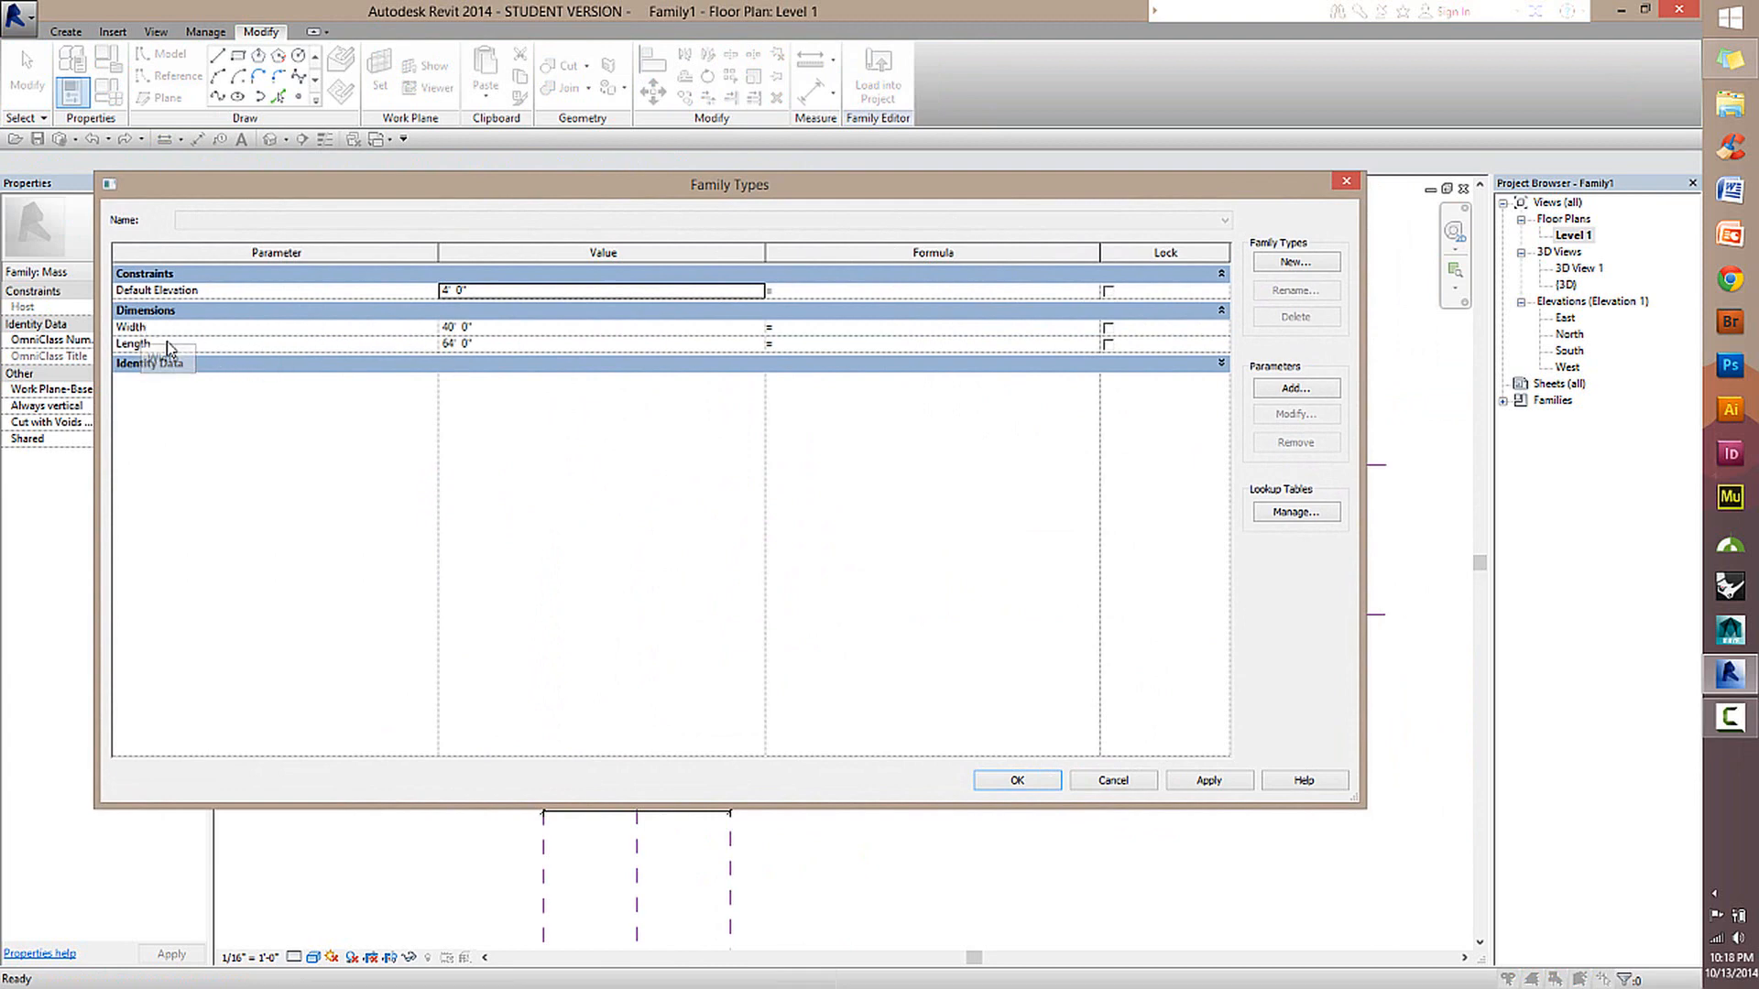
left_click(1140, 780)
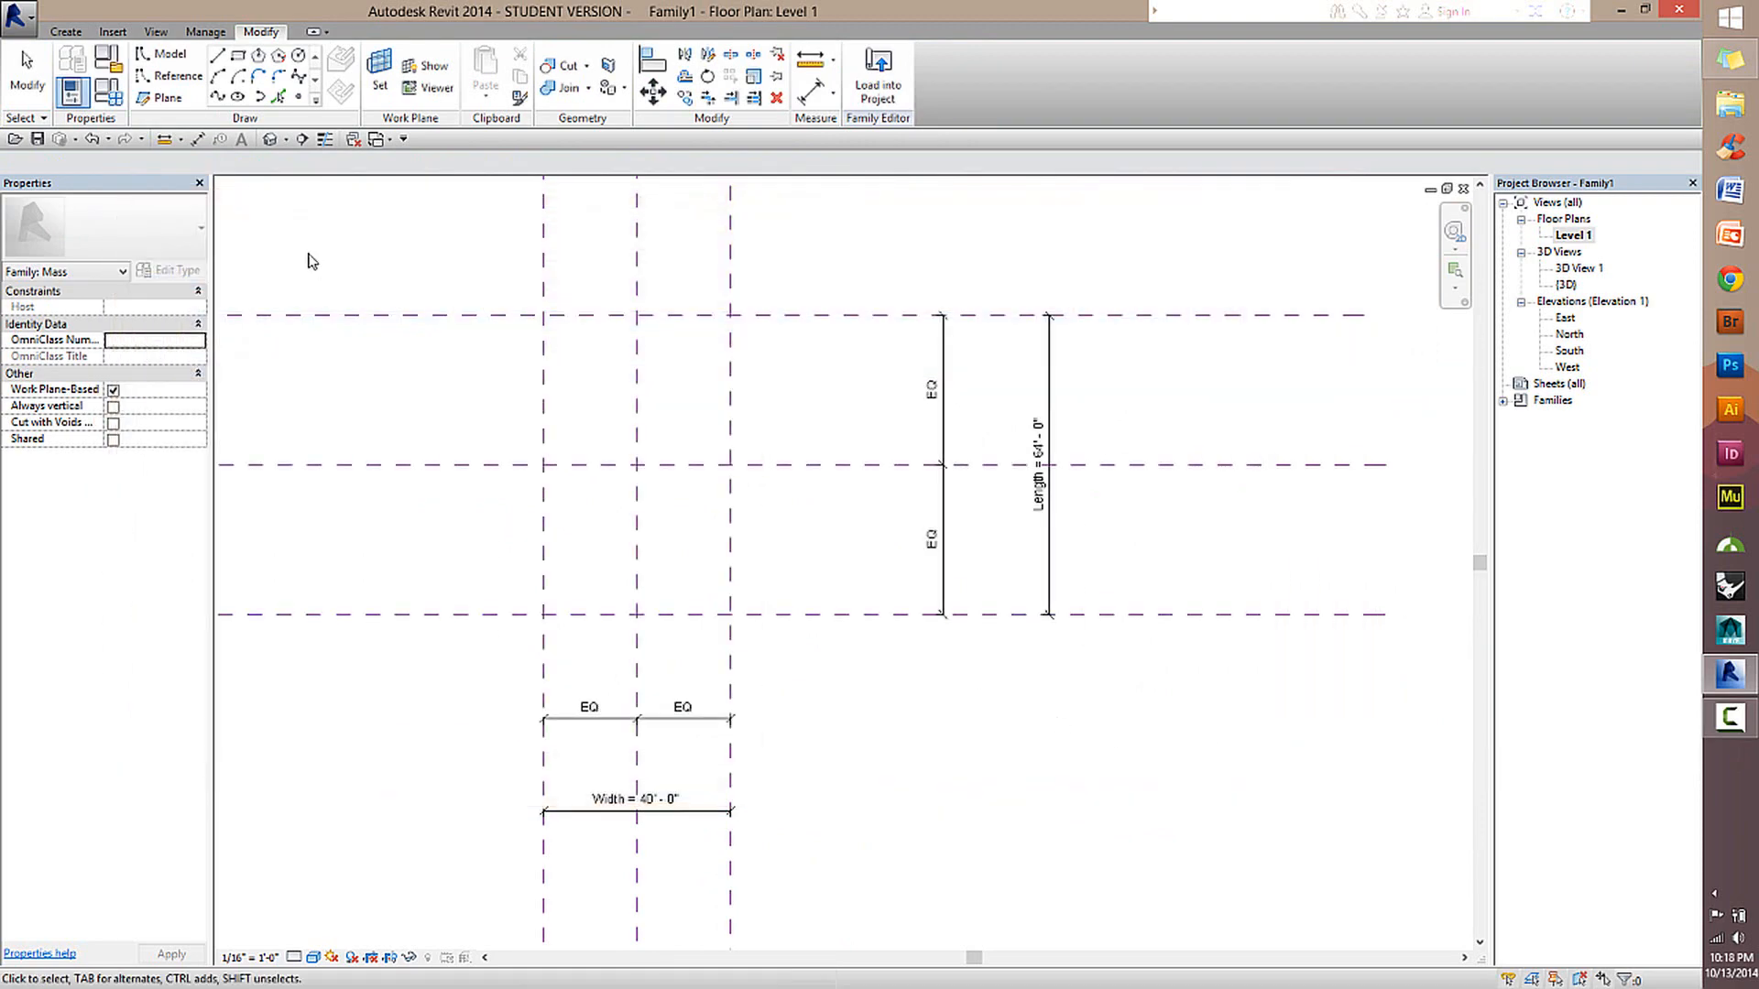
Set the Width parameter to 50' and the Length parameter to 80' in Family Types and apply the values.
left_click(111, 96)
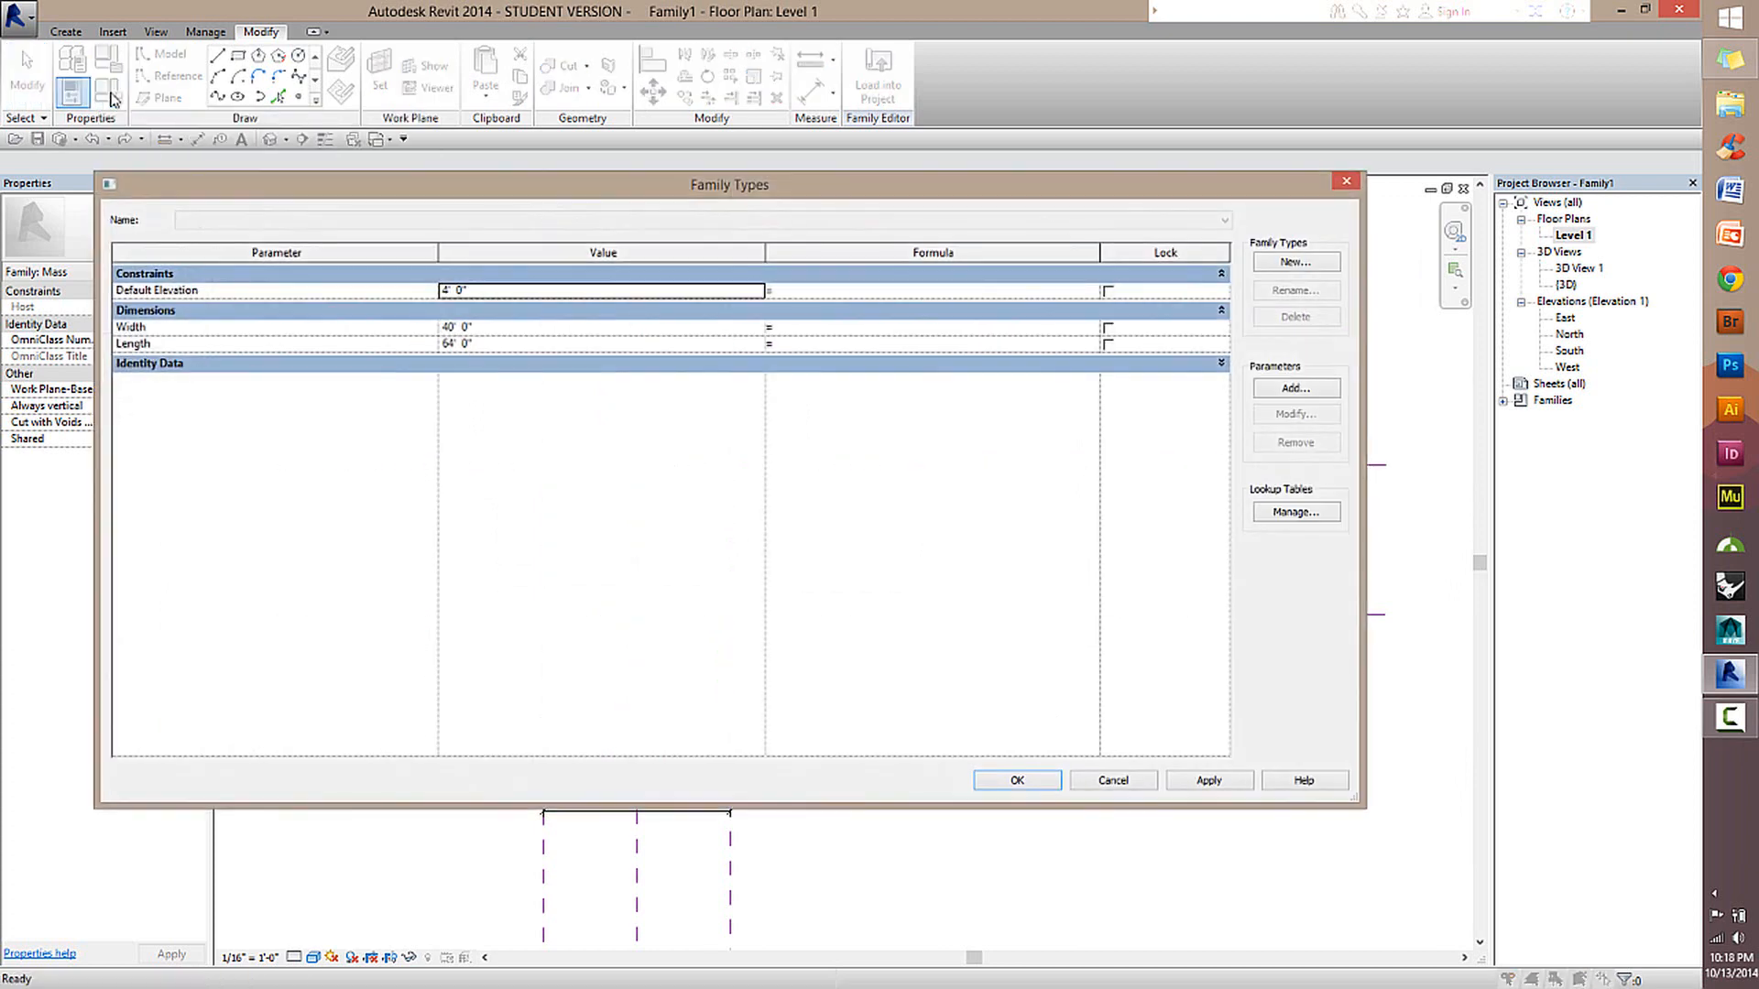
left_click_drag(699, 199, 841, 183)
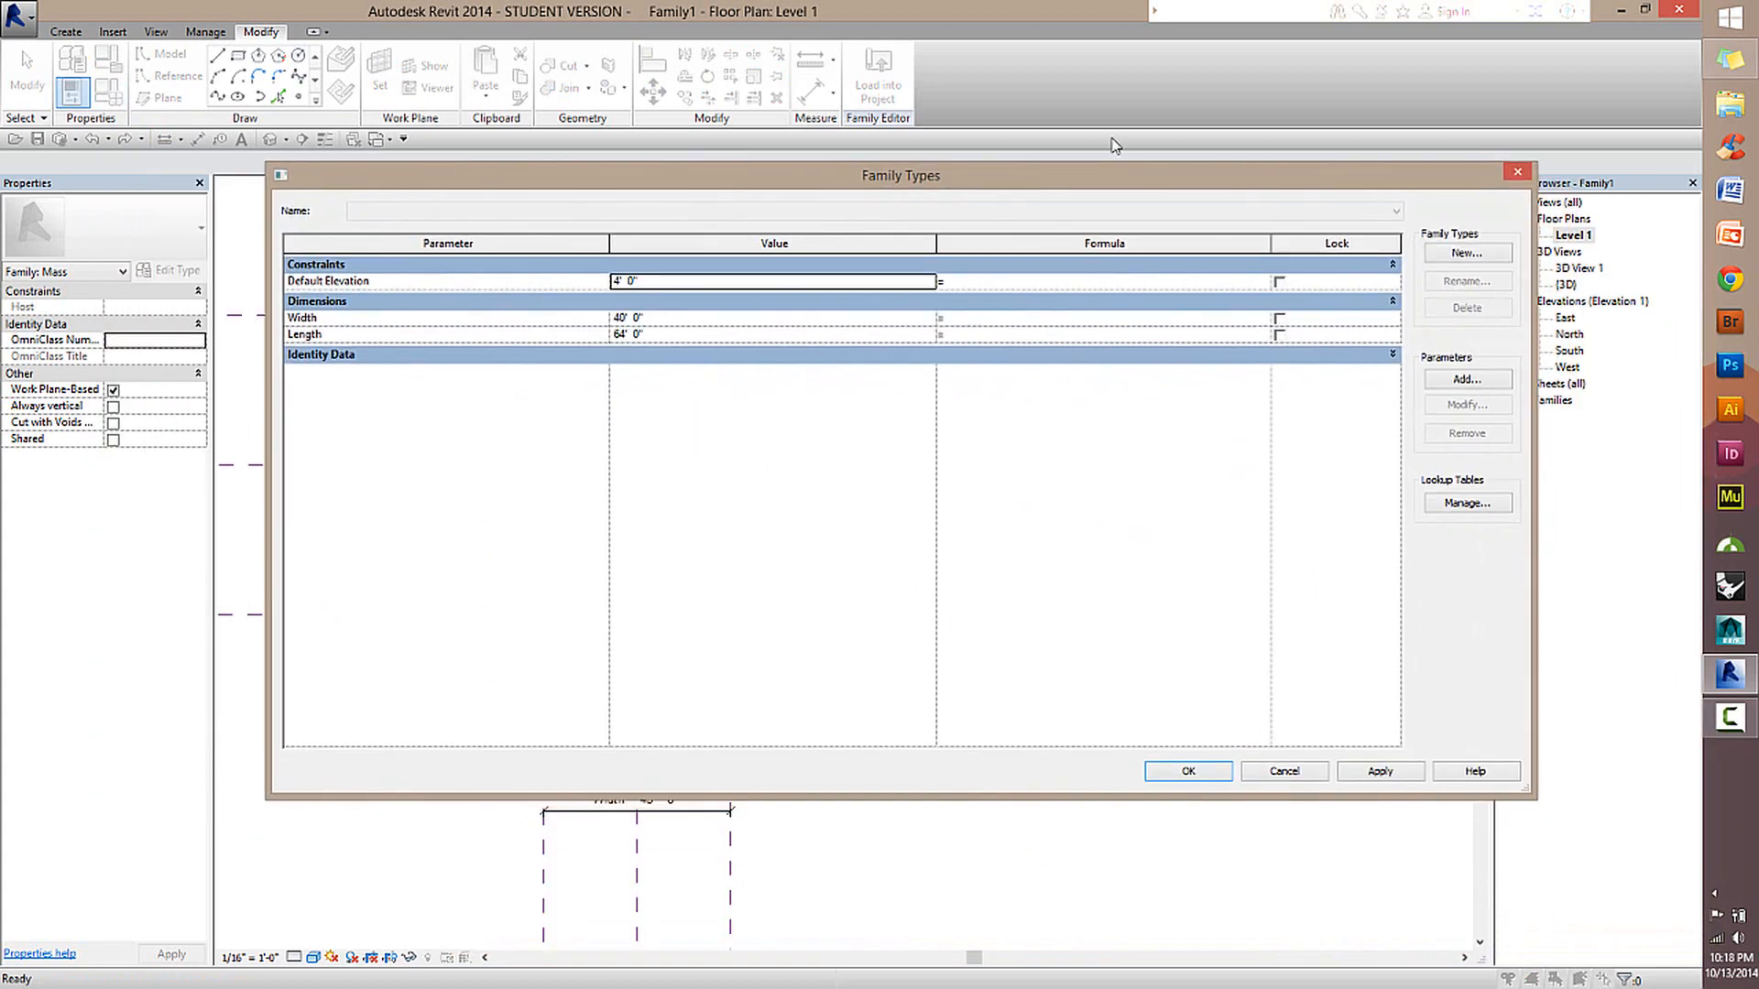
left_click_drag(1536, 293, 1460, 293)
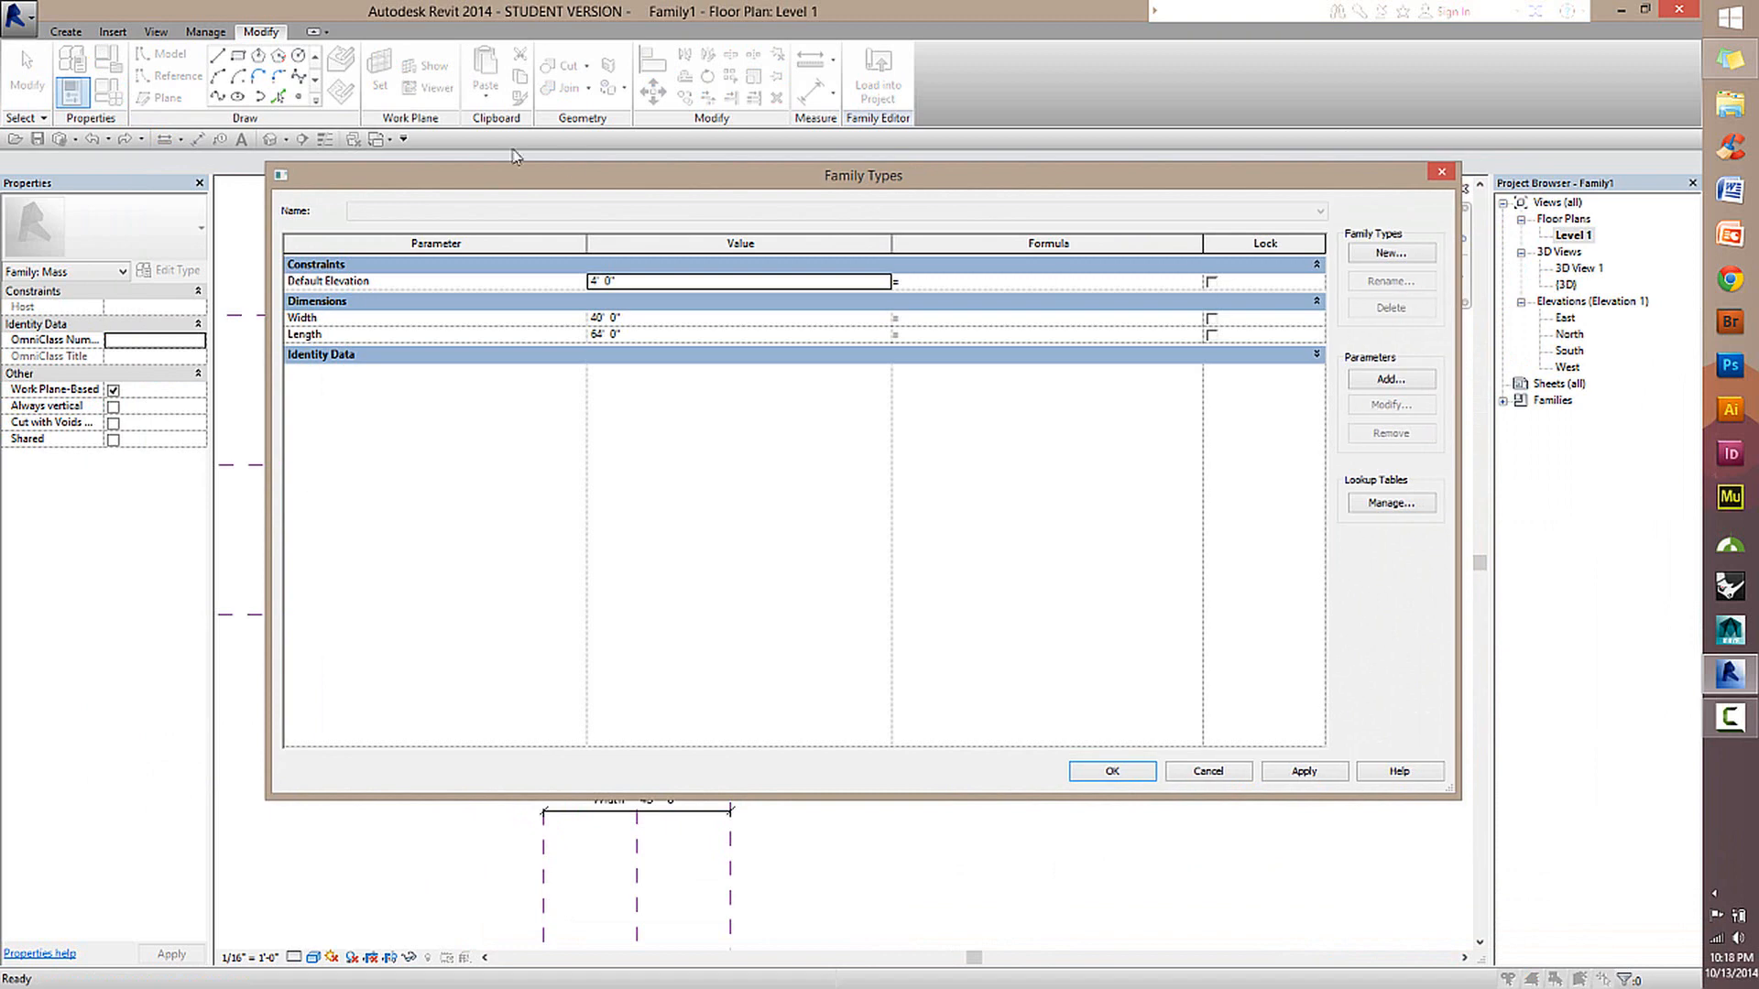
left_click(646, 320)
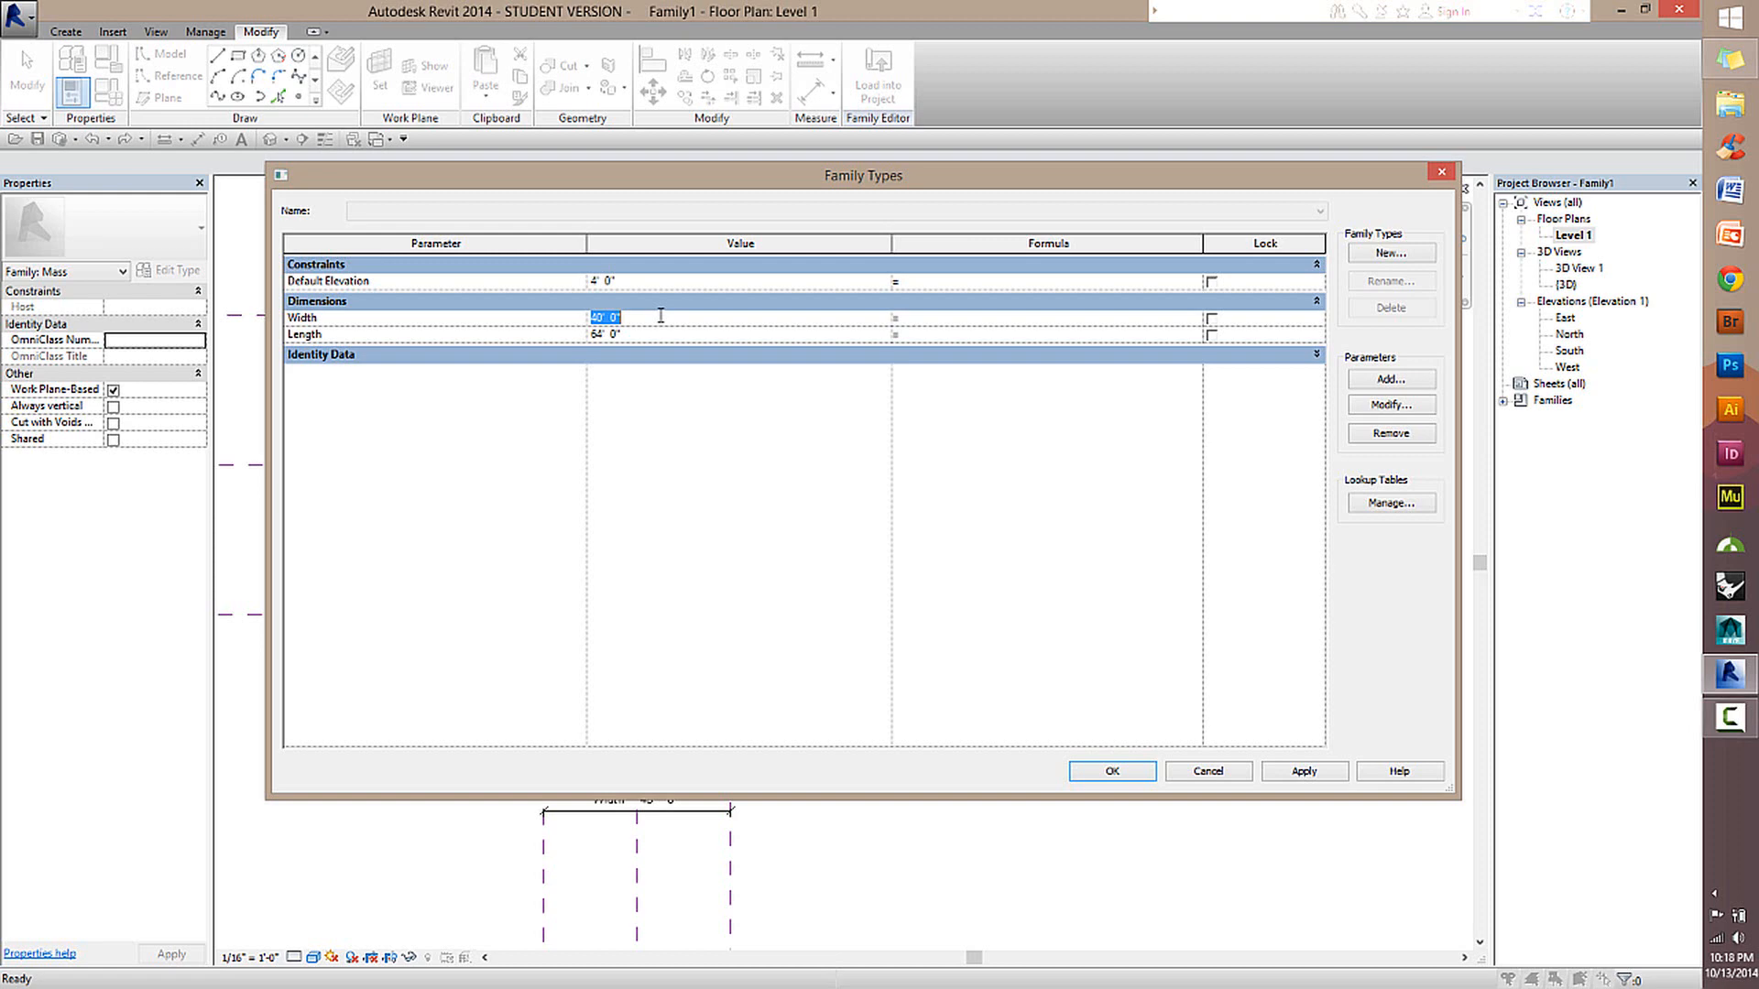
type("50")
left_click(636, 335)
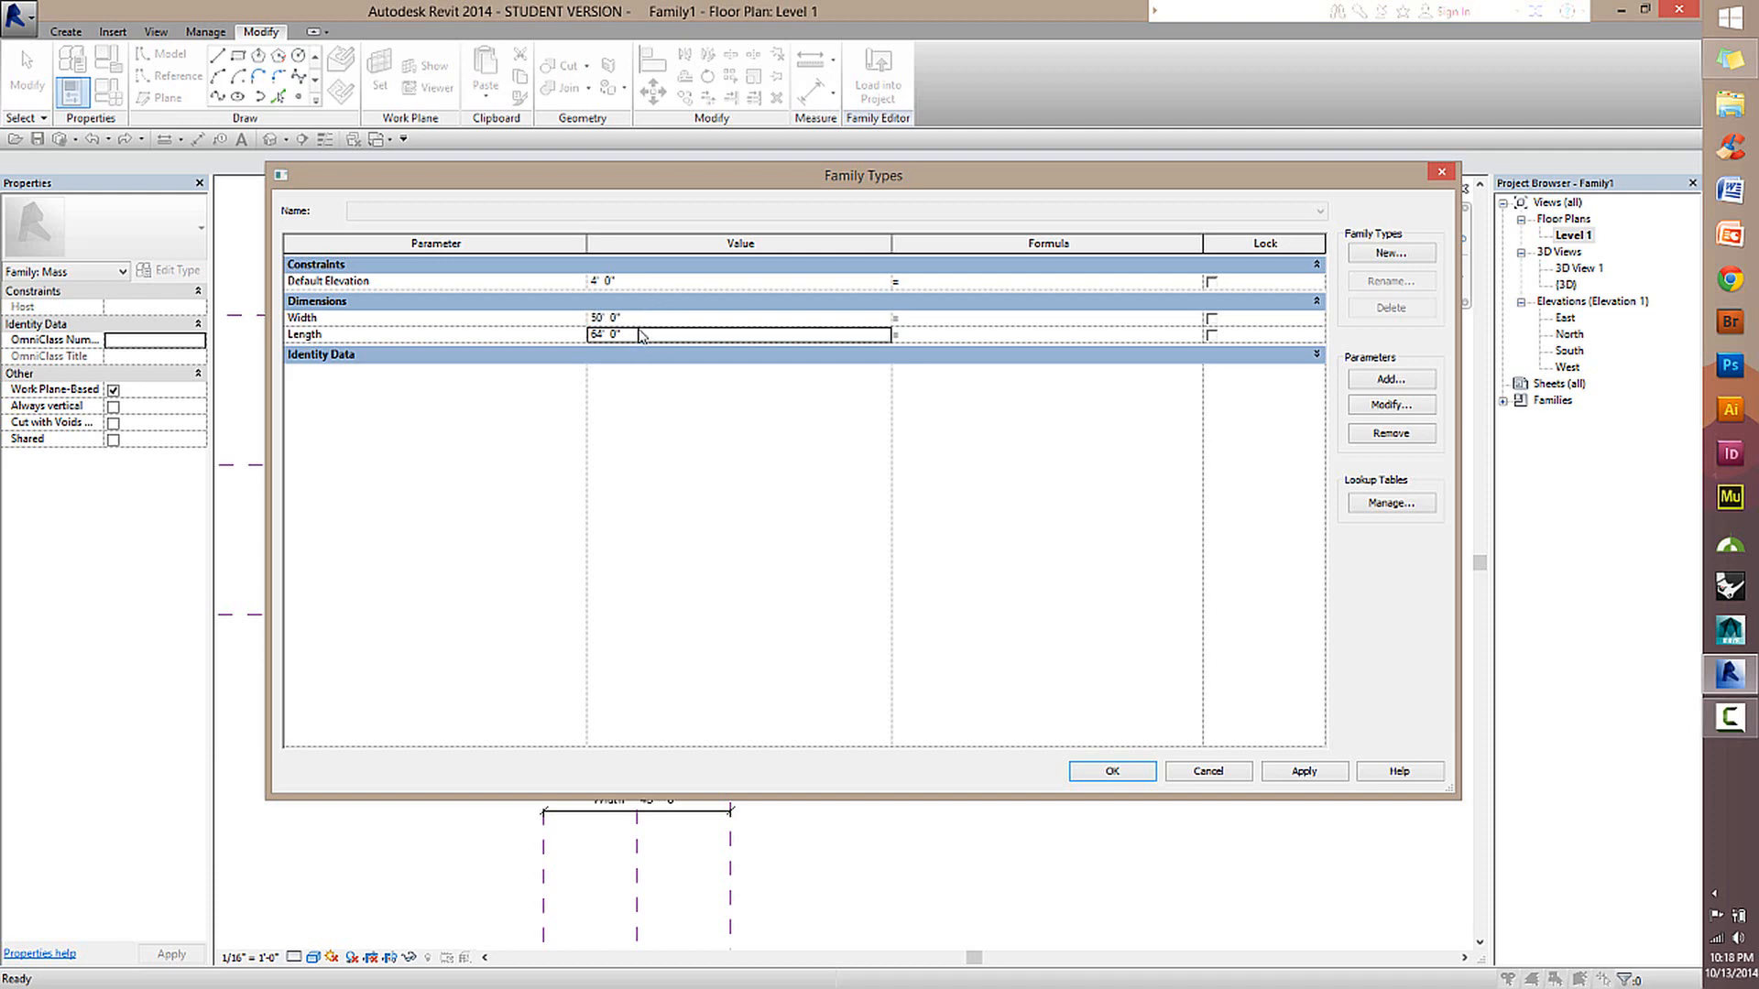
type("80")
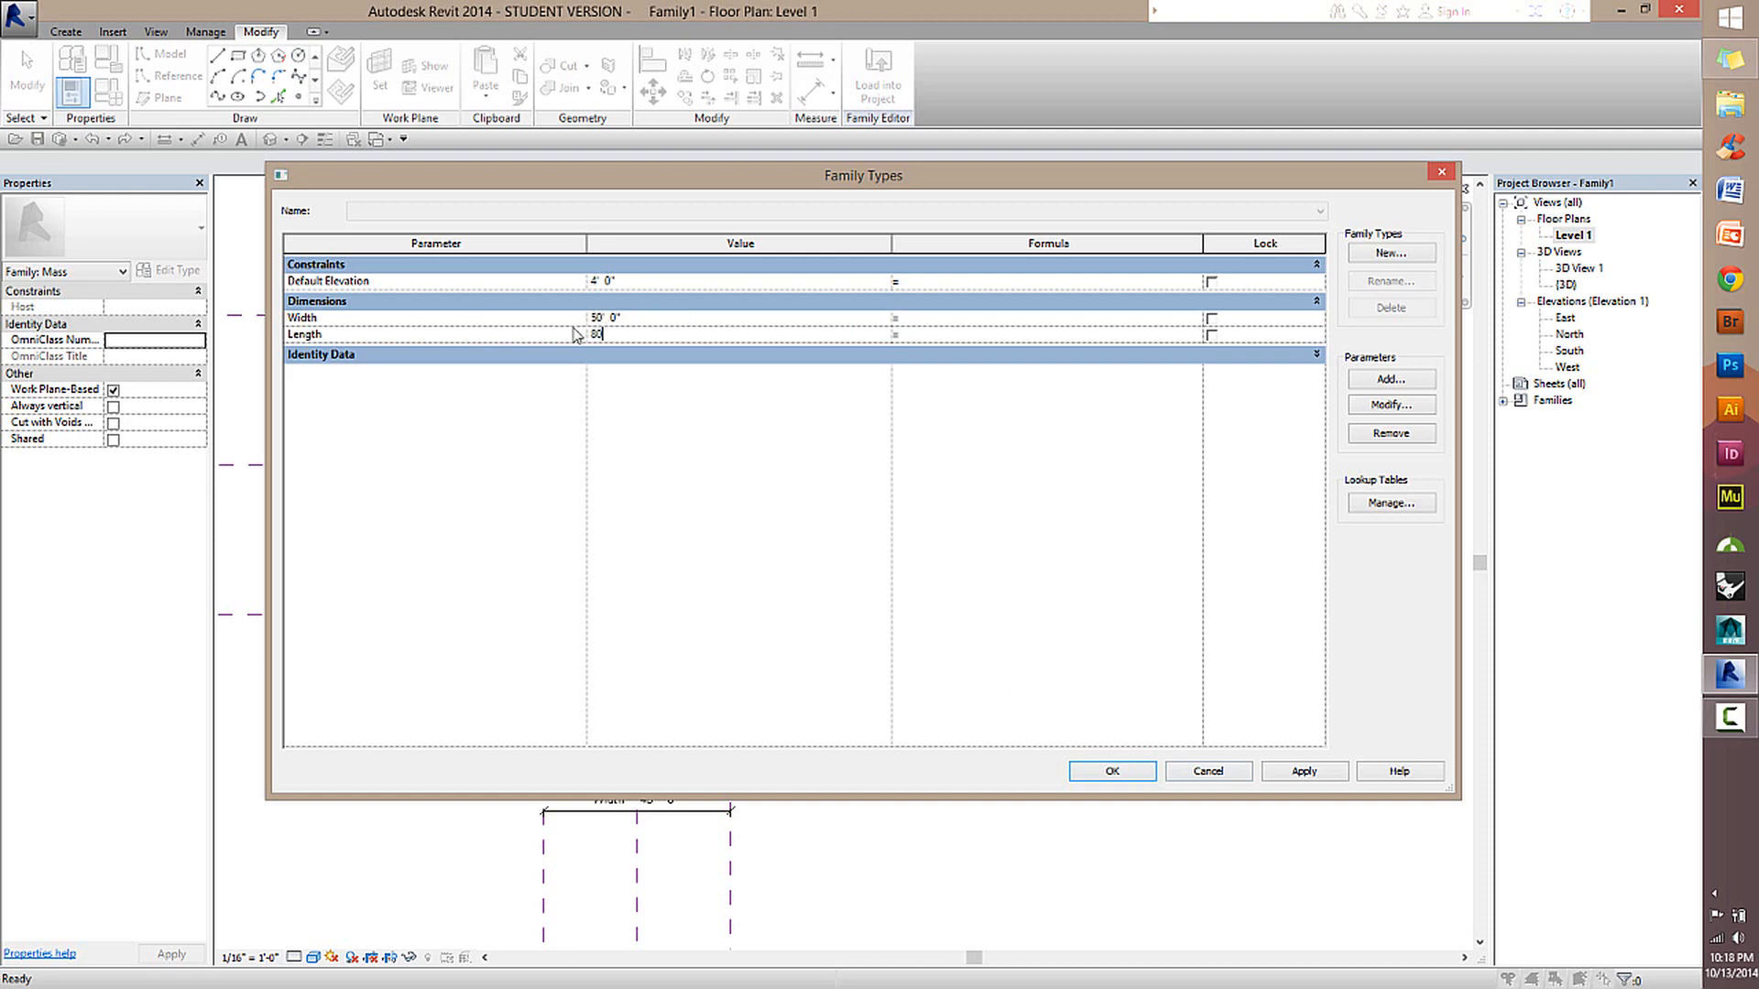
left_click(1112, 772)
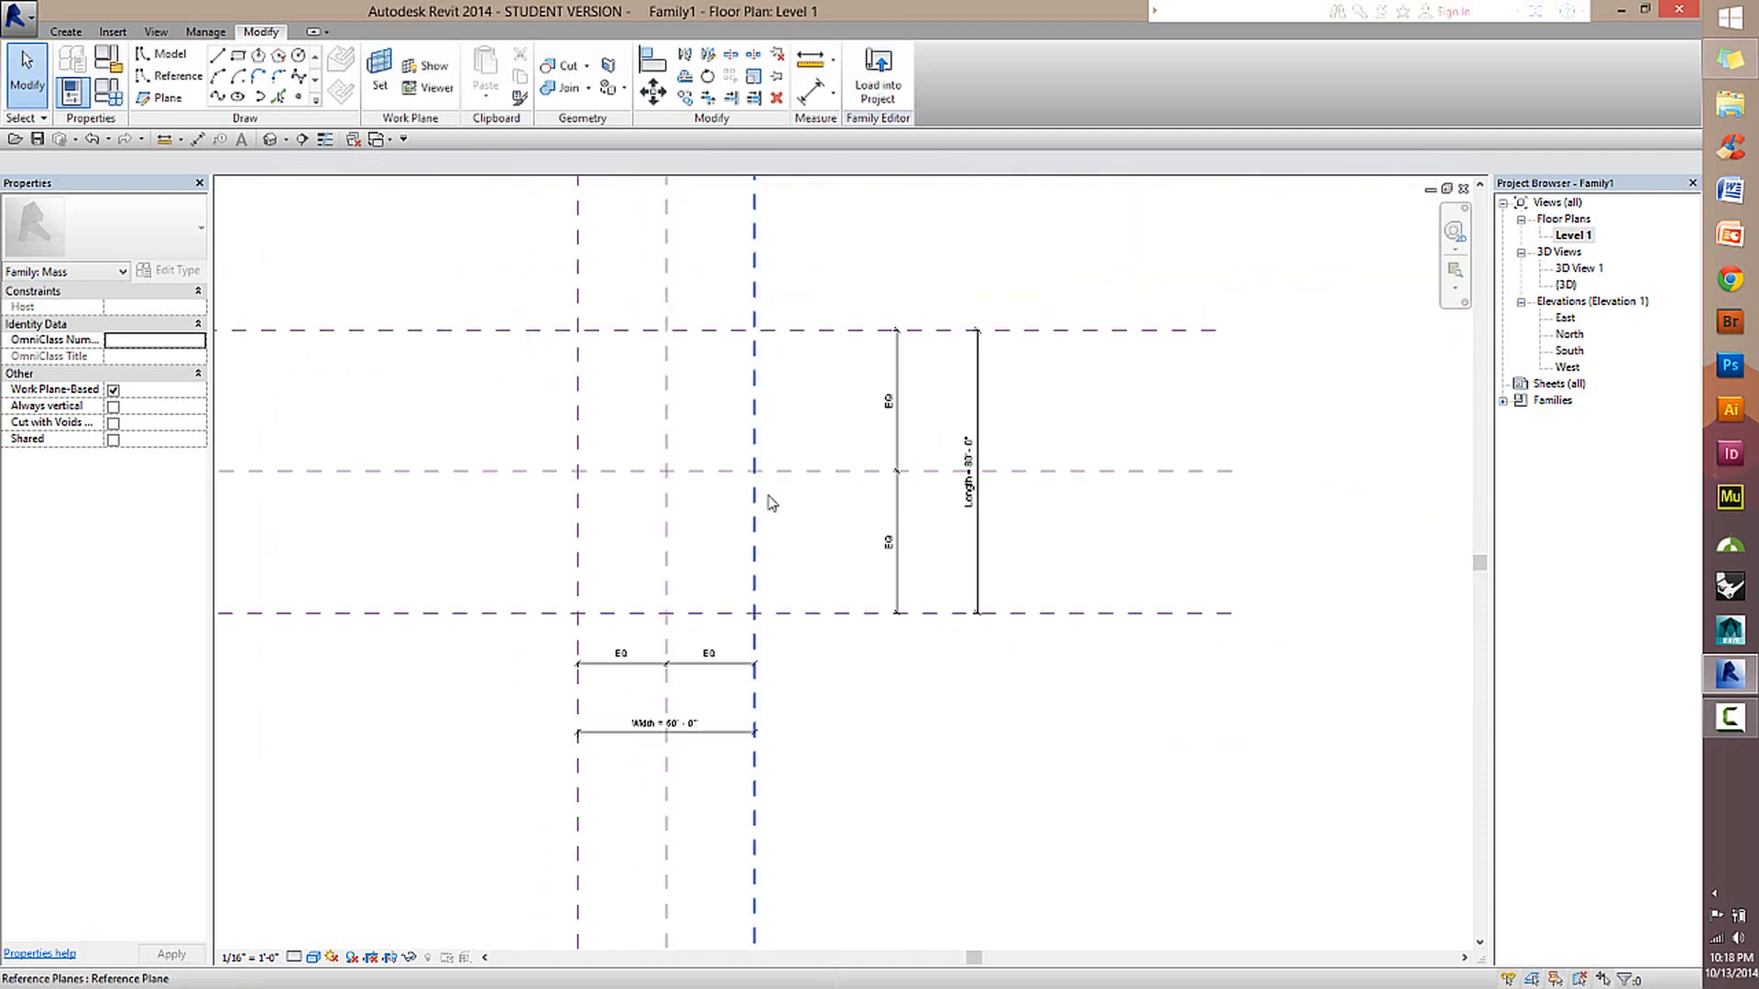
Review the resized plan layout and open the default 3D view to examine the reference planes and labelled dimensions.
scroll(791, 502, "down", 2)
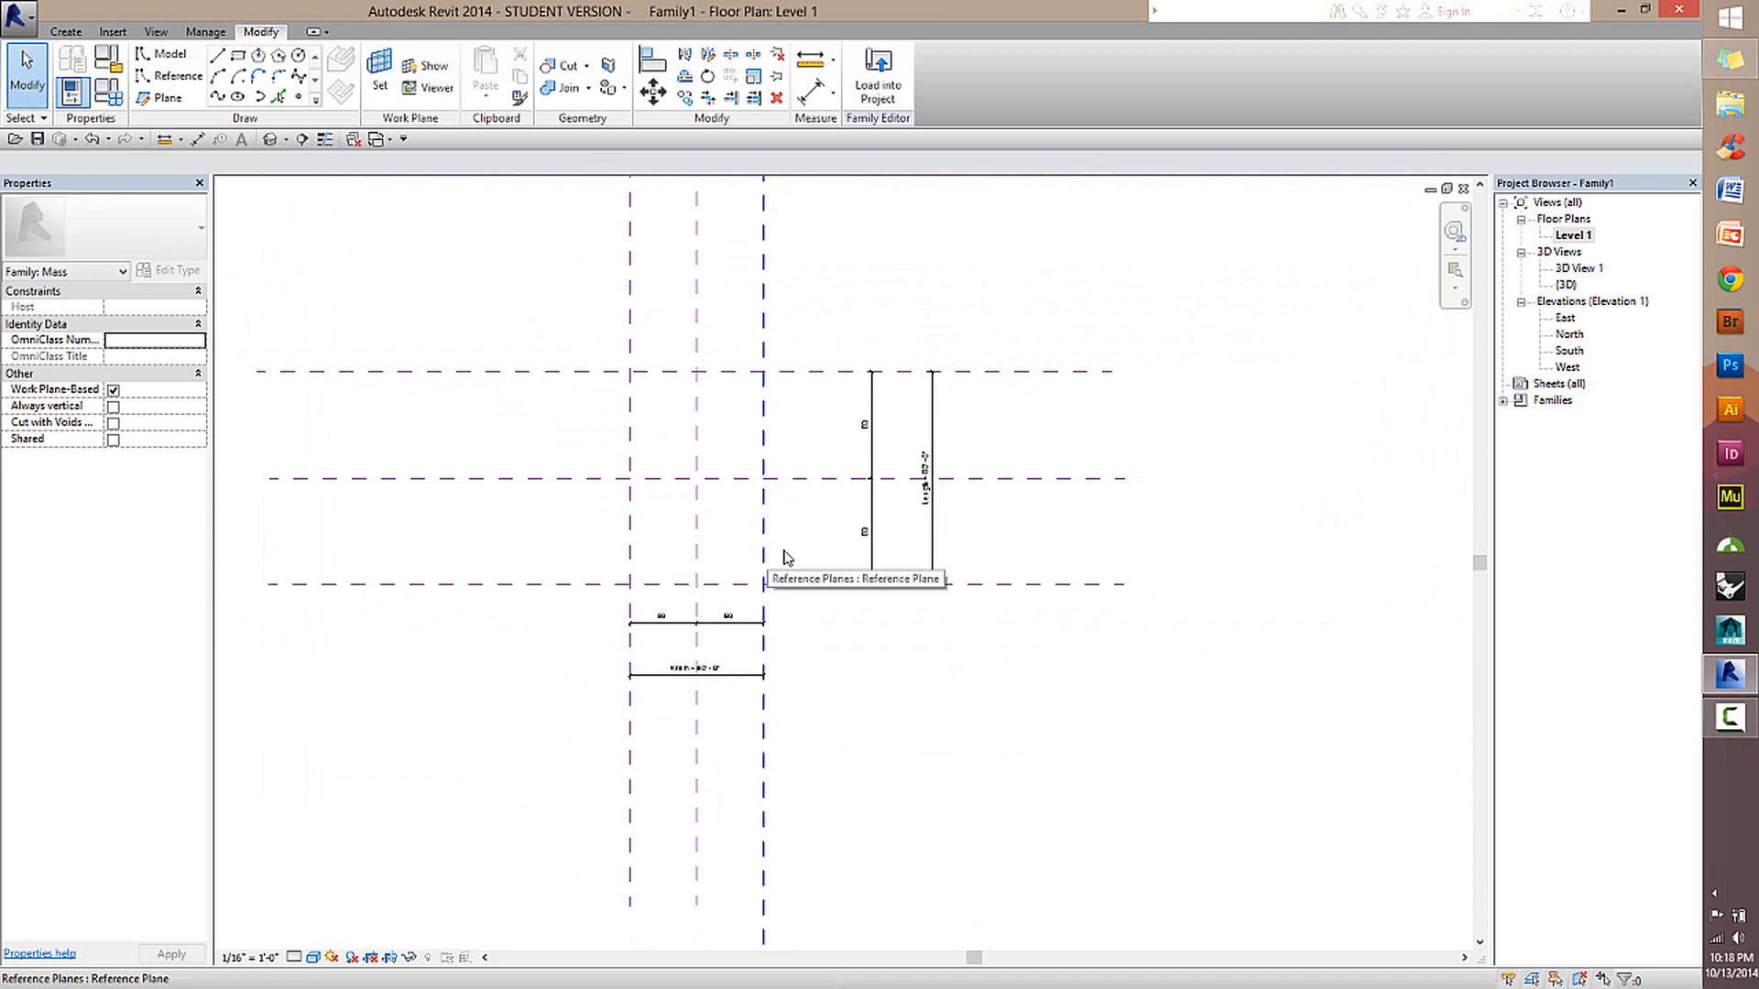
scroll(864, 522, "up", 2)
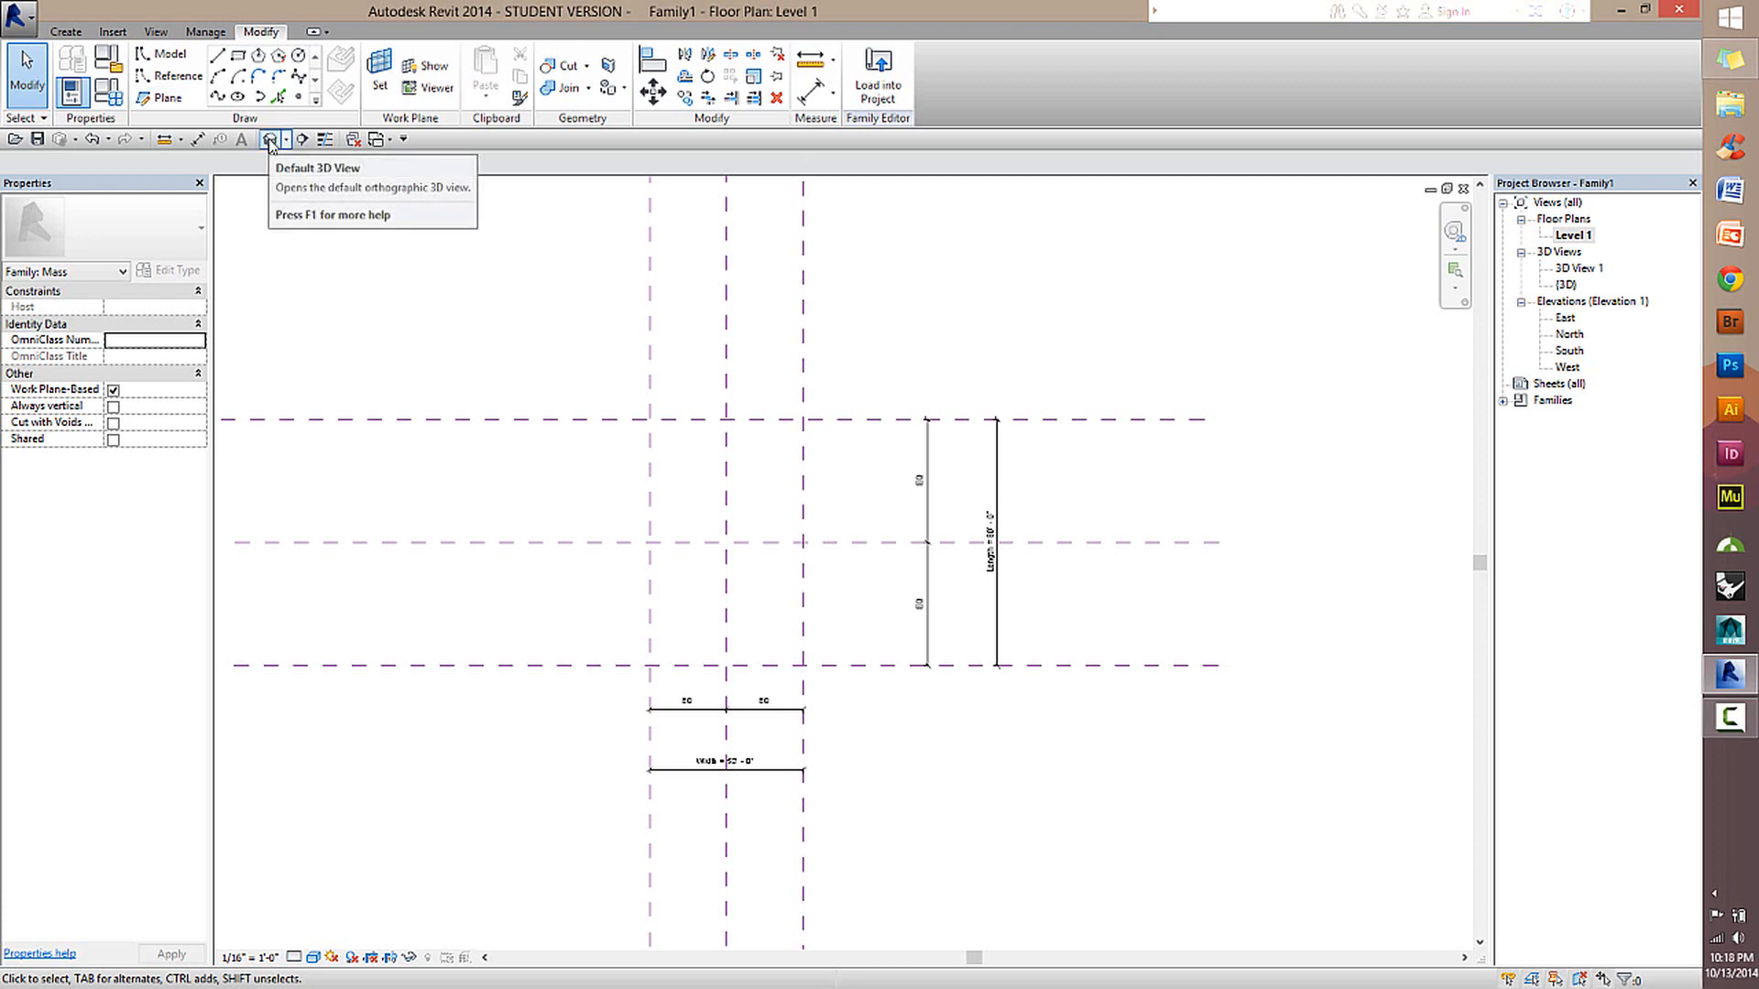
left_click(271, 142)
scroll(856, 549, "up", 2)
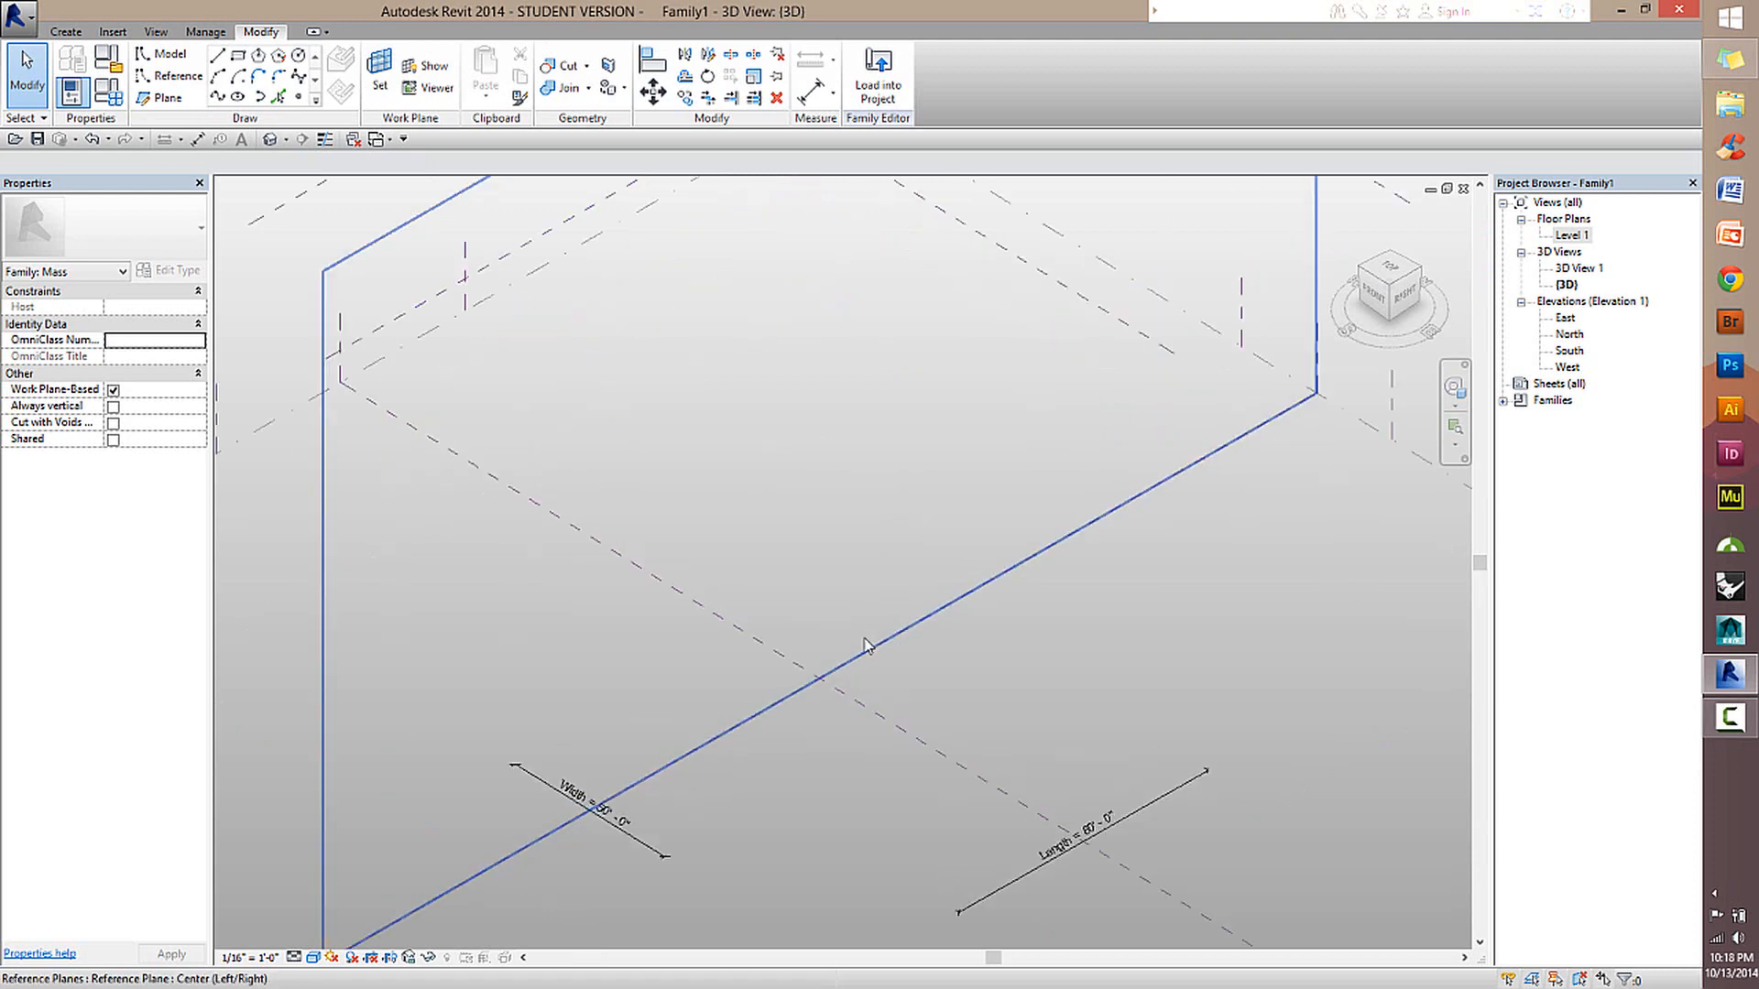
middle_click_drag(857, 532, 852, 516)
scroll(903, 381, "down", 5)
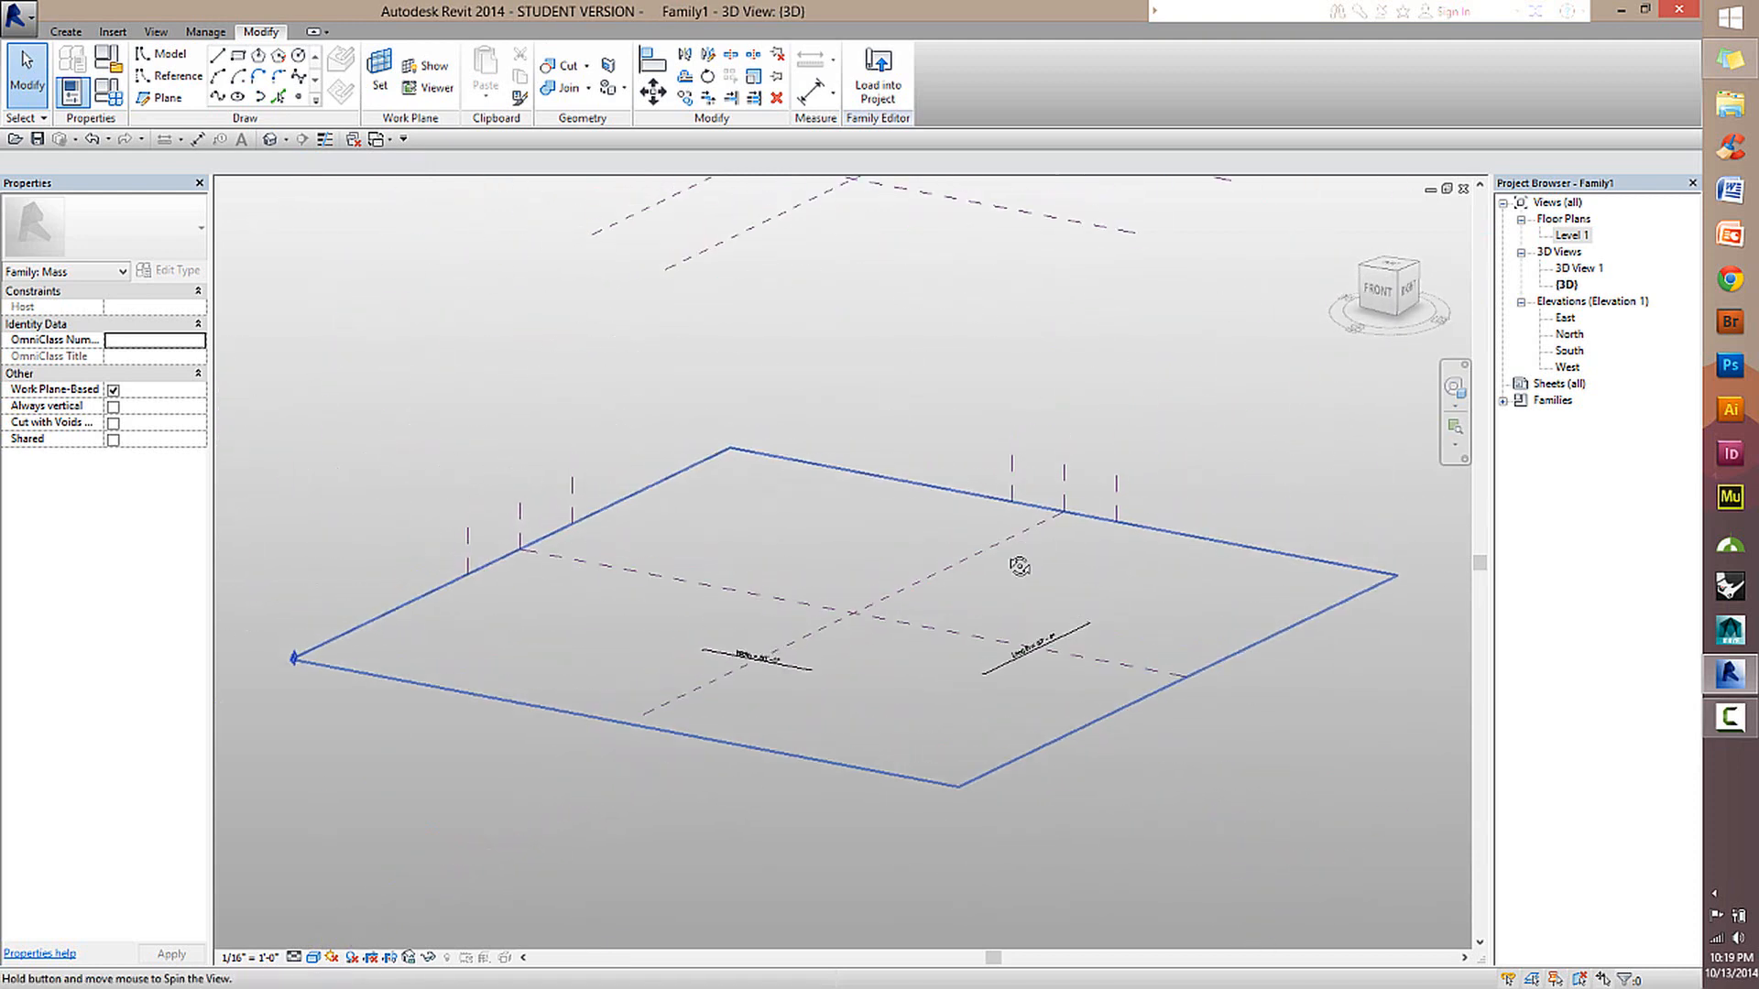
scroll(959, 637, "up", 2)
scroll(959, 637, "up", 2)
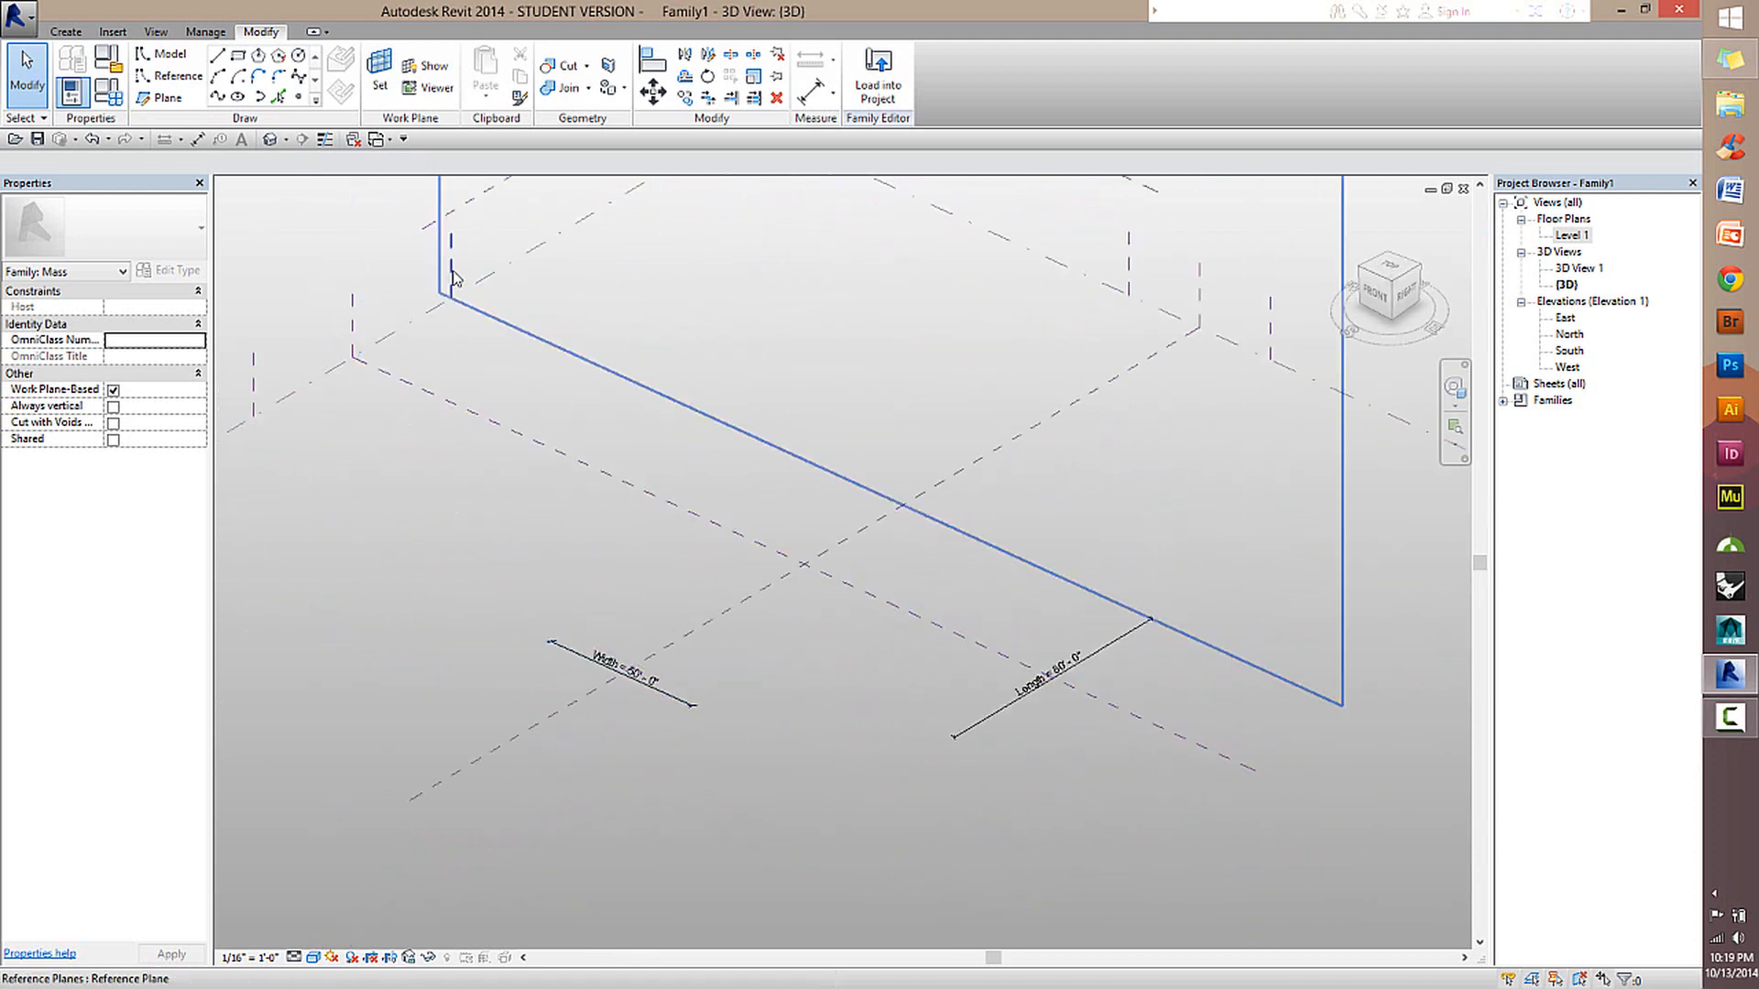
Inspect the outer reference planes together with the Length and Width dimensions that control them in the 3D view.
left_click(440, 294)
left_click(249, 415)
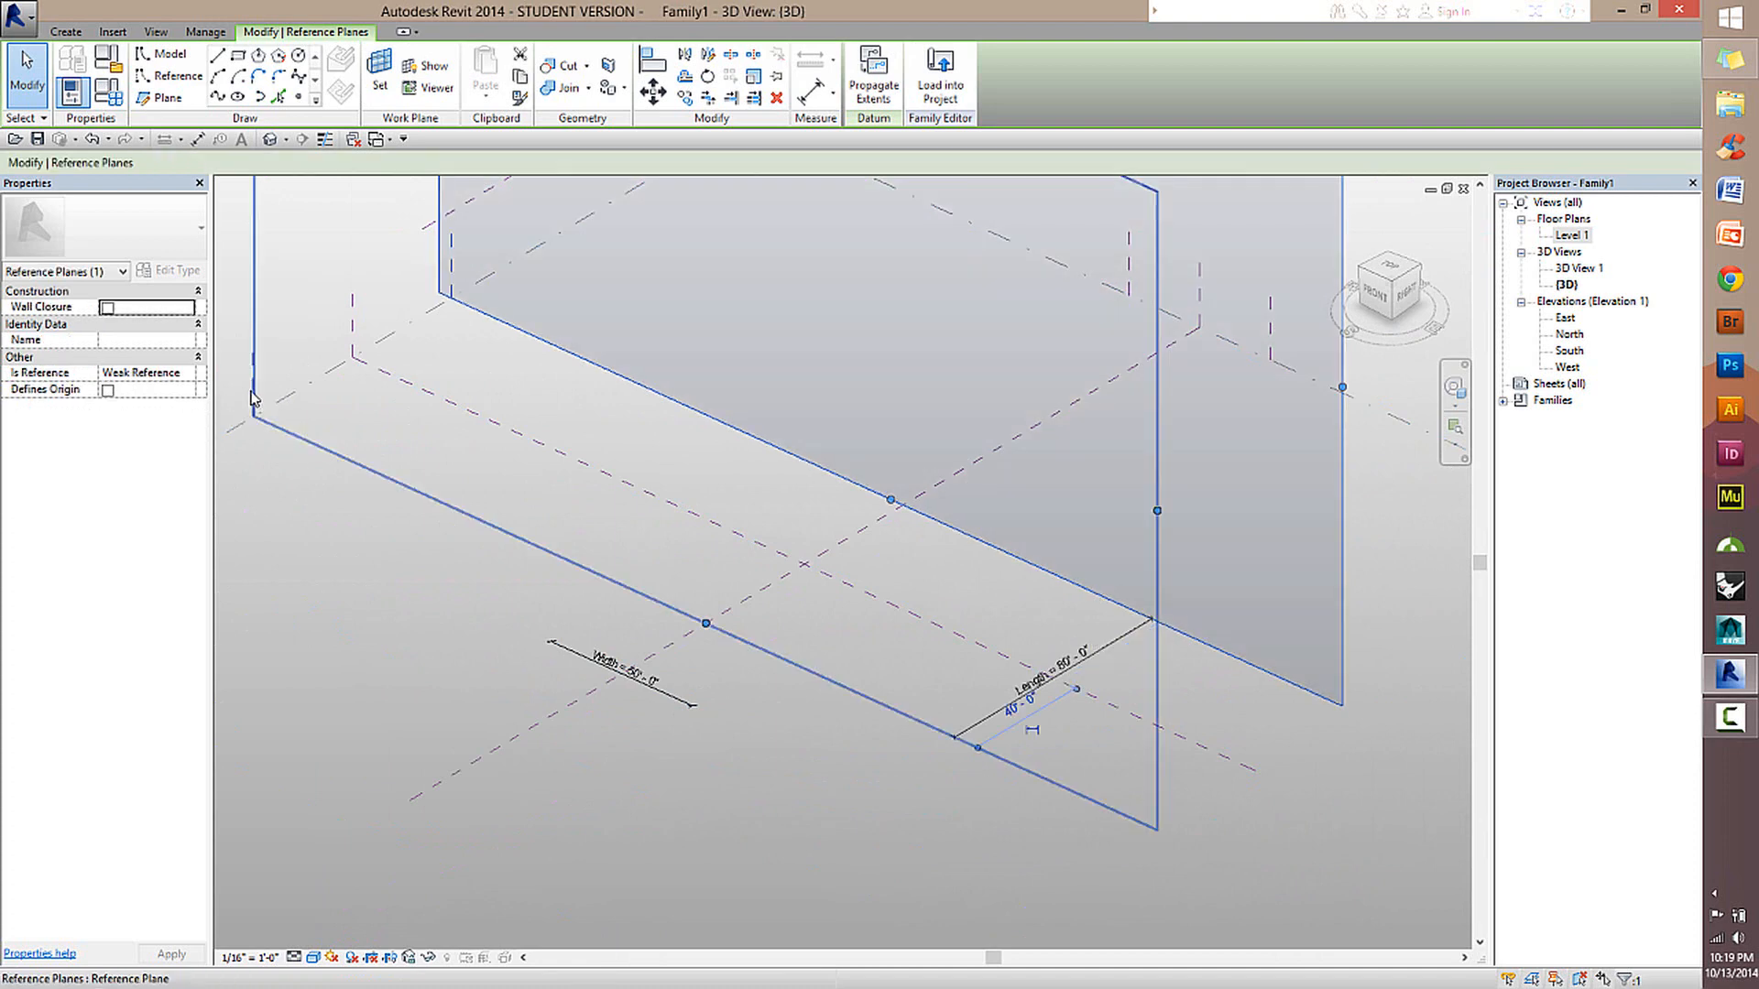
left_click(1114, 655)
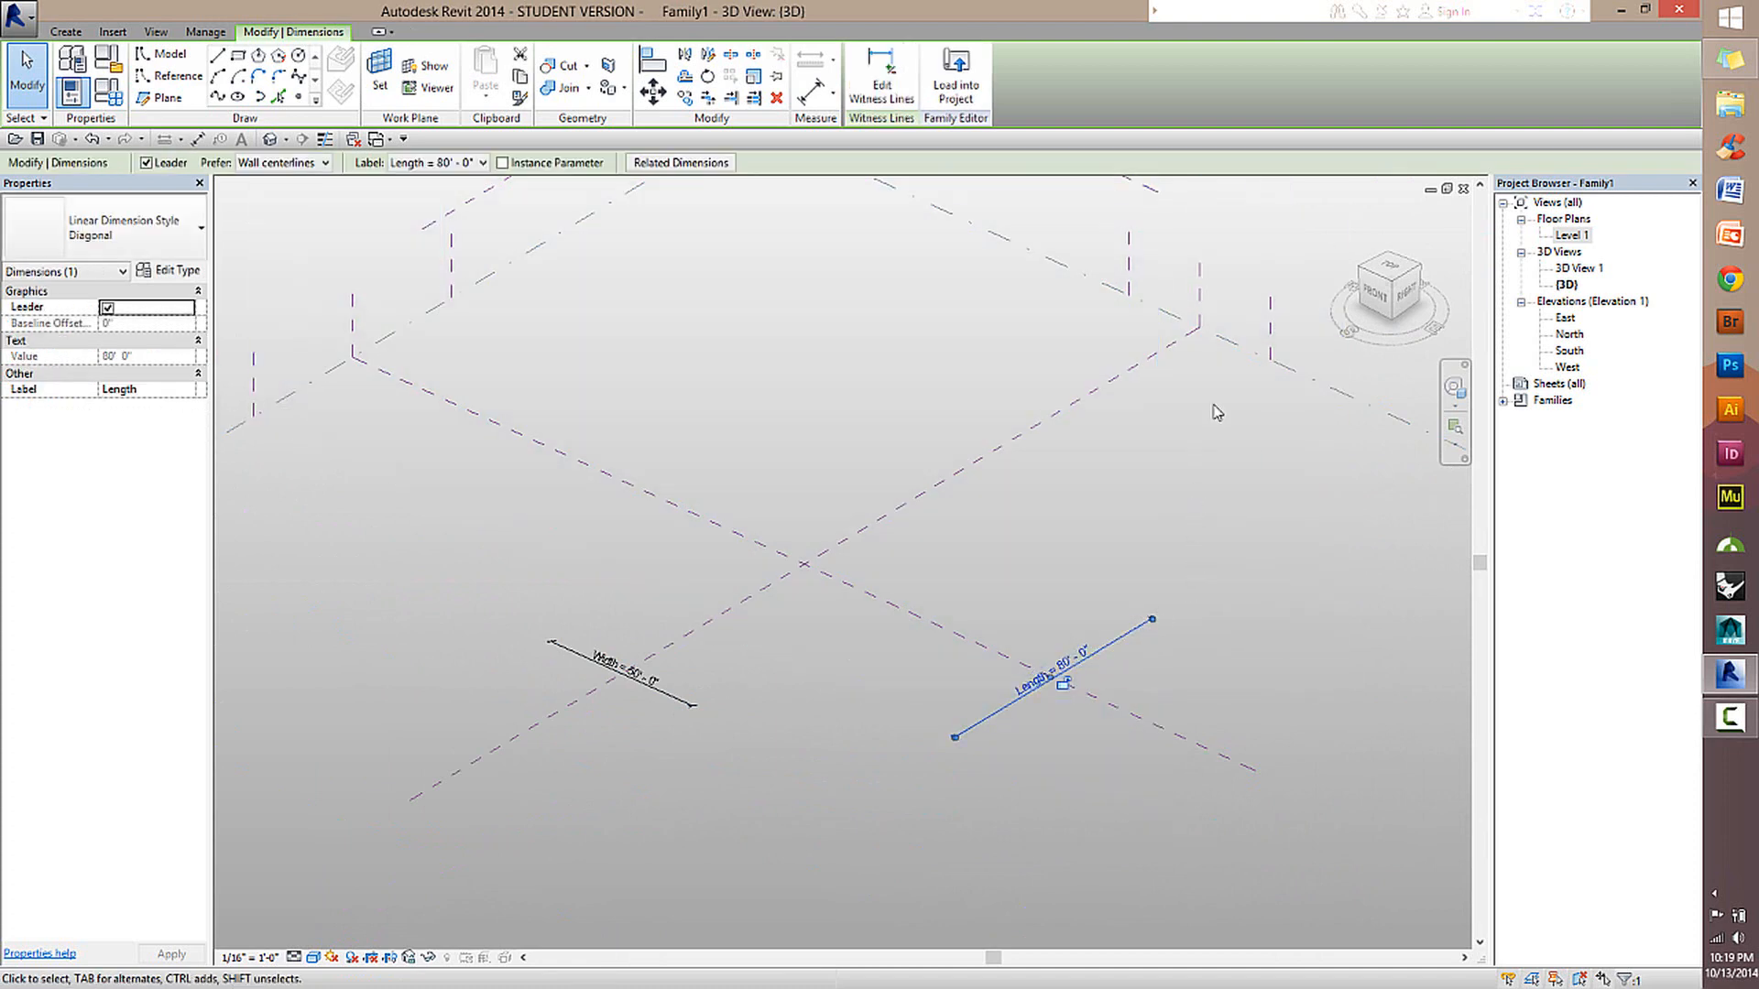
left_click(1128, 273)
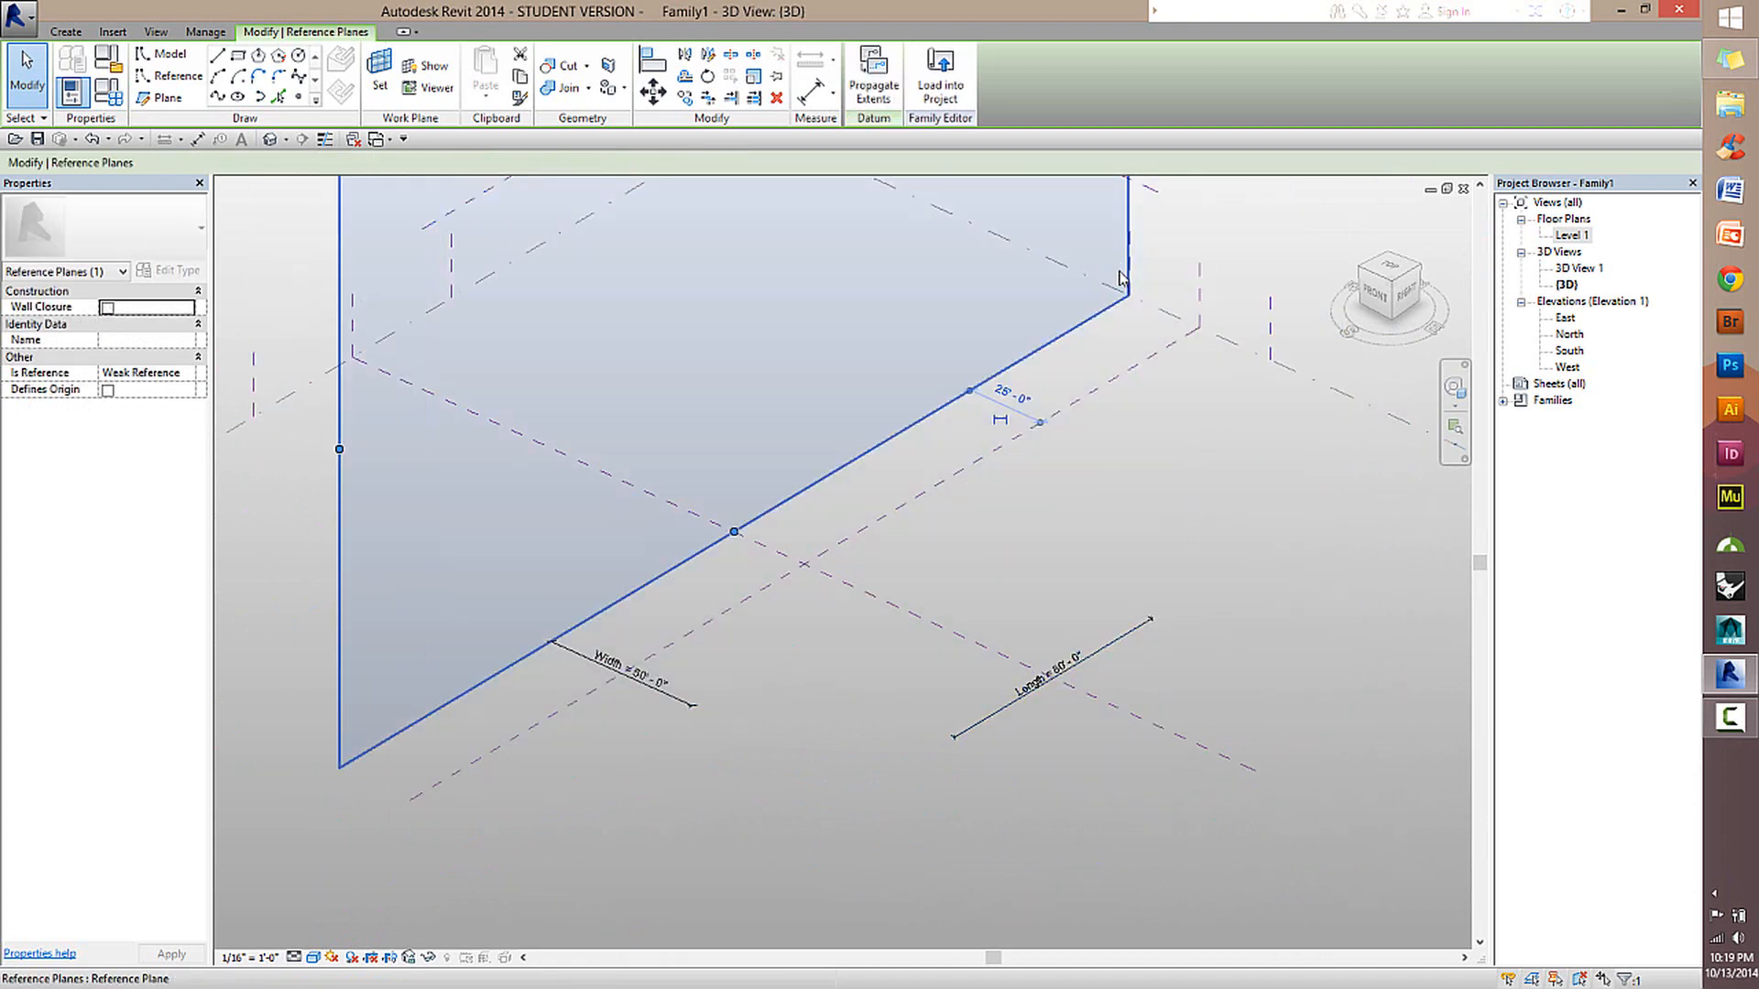
left_click(664, 702)
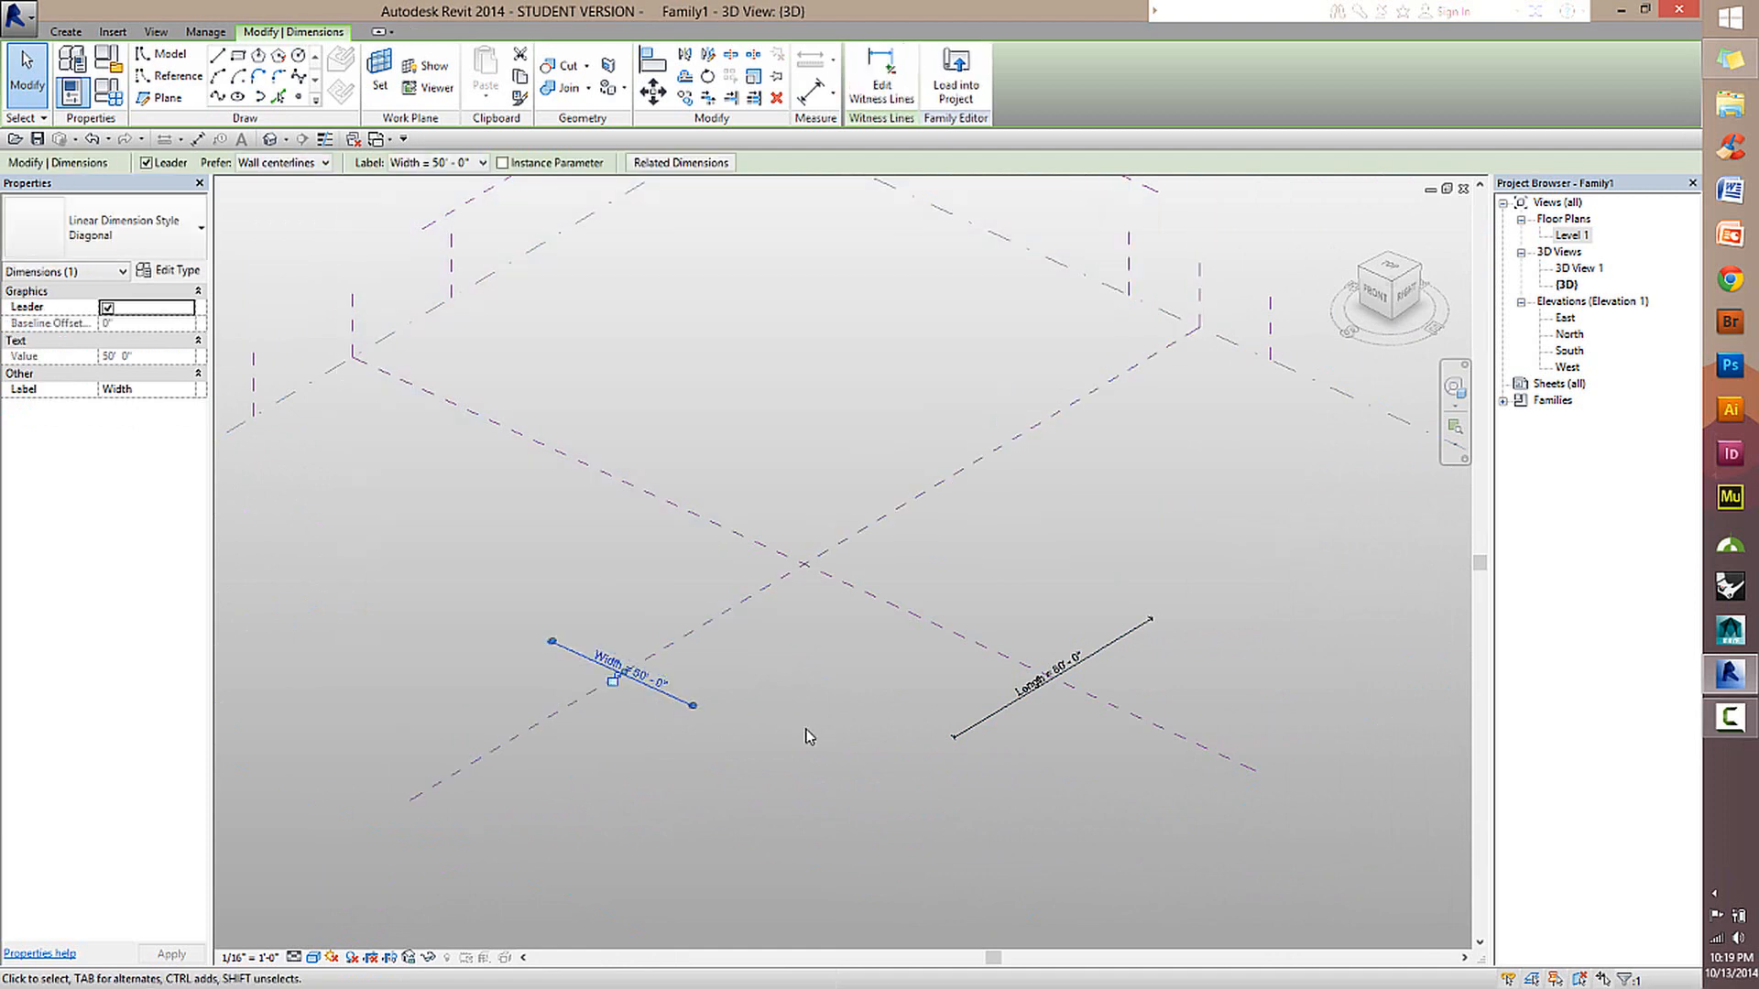
left_click(806, 731)
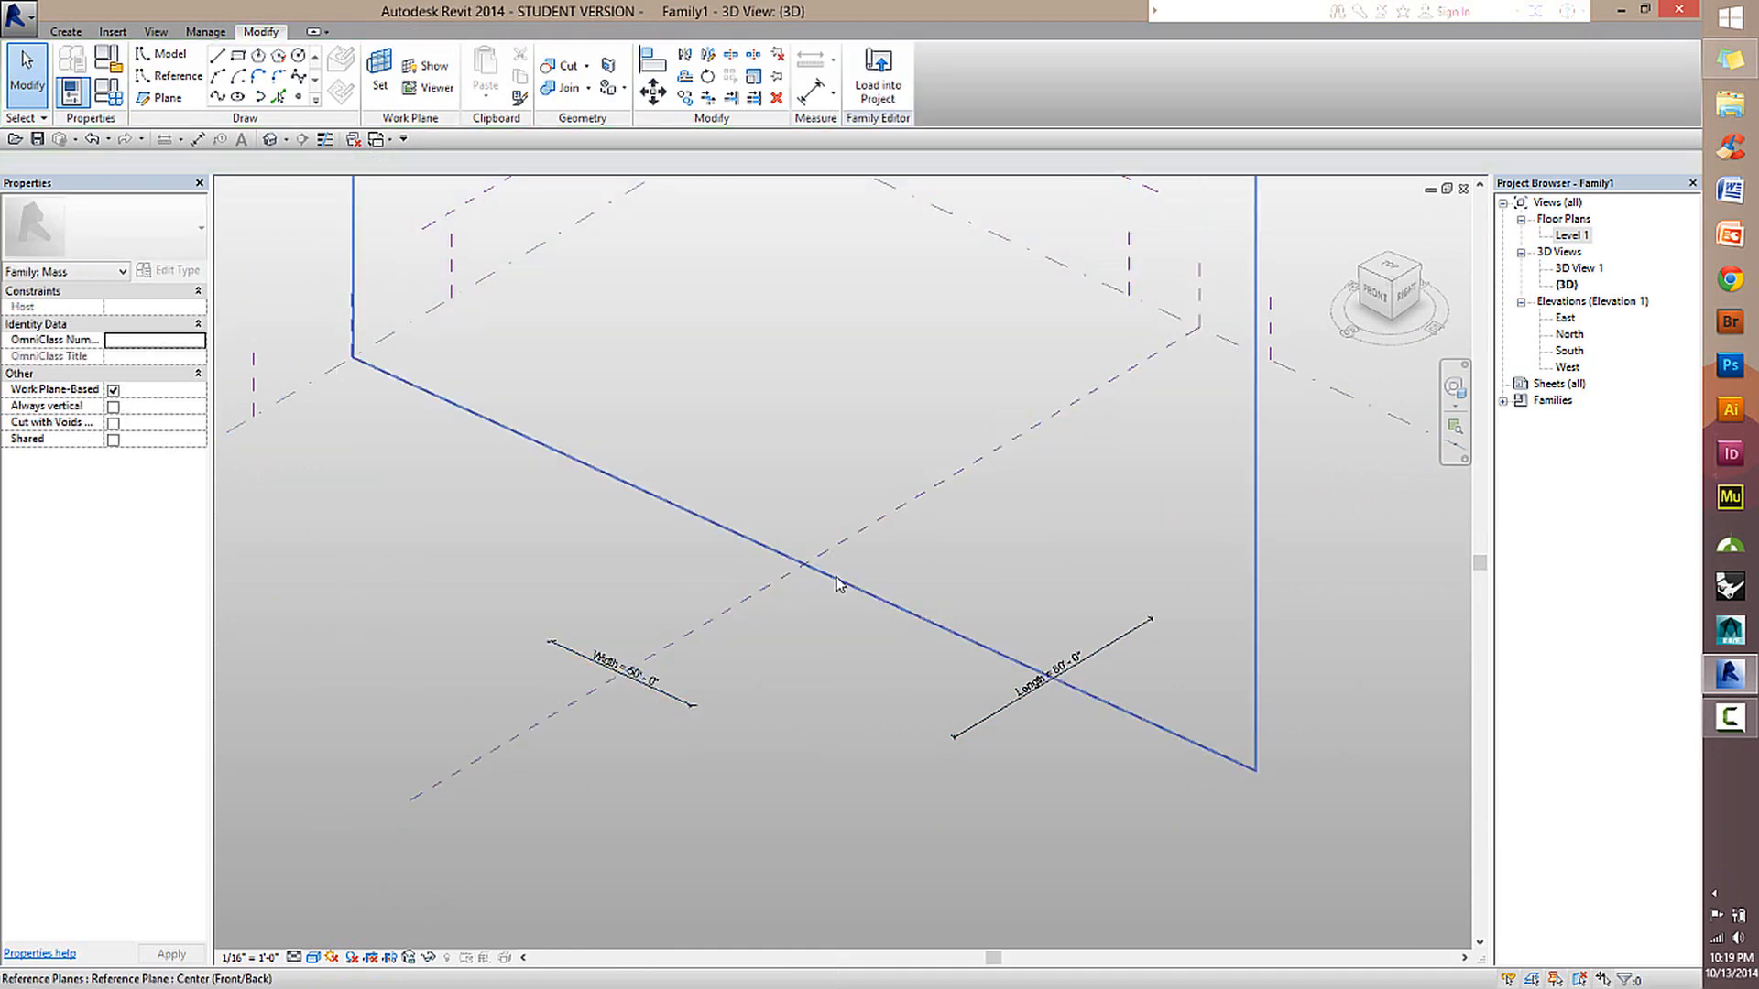
middle_click_drag(933, 679, 985, 562, "shift")
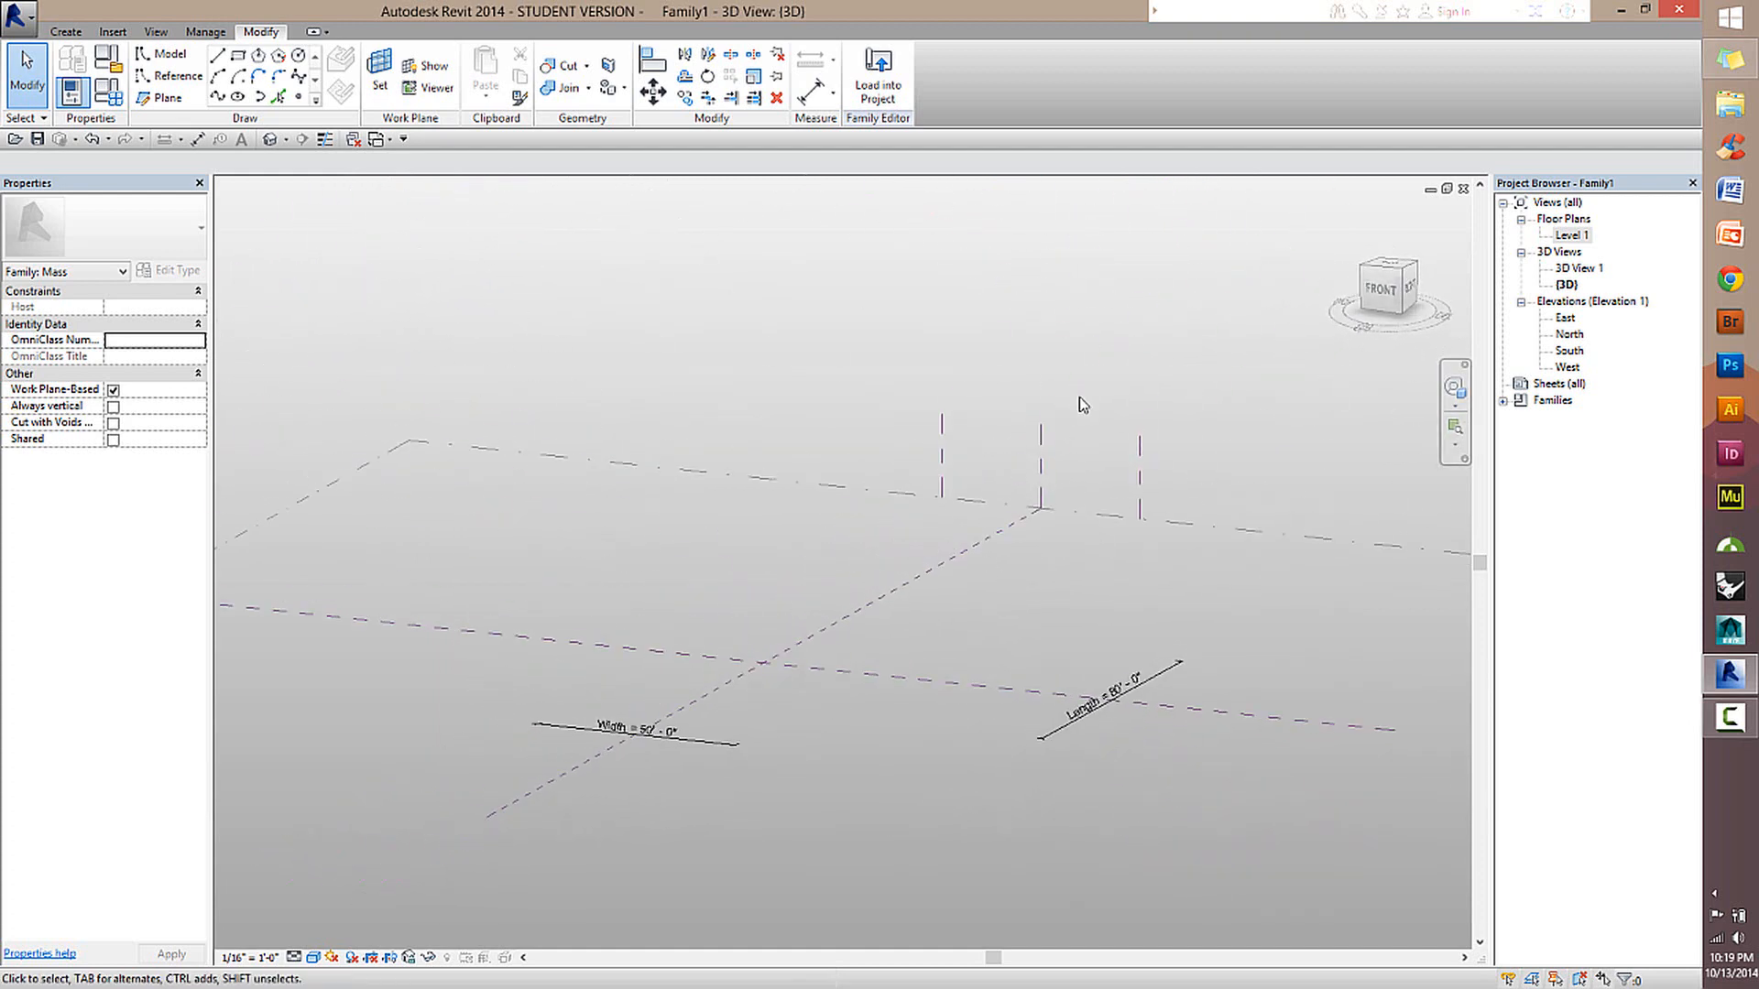
middle_click_drag(698, 617, 722, 569)
scroll(759, 553, "down", 1)
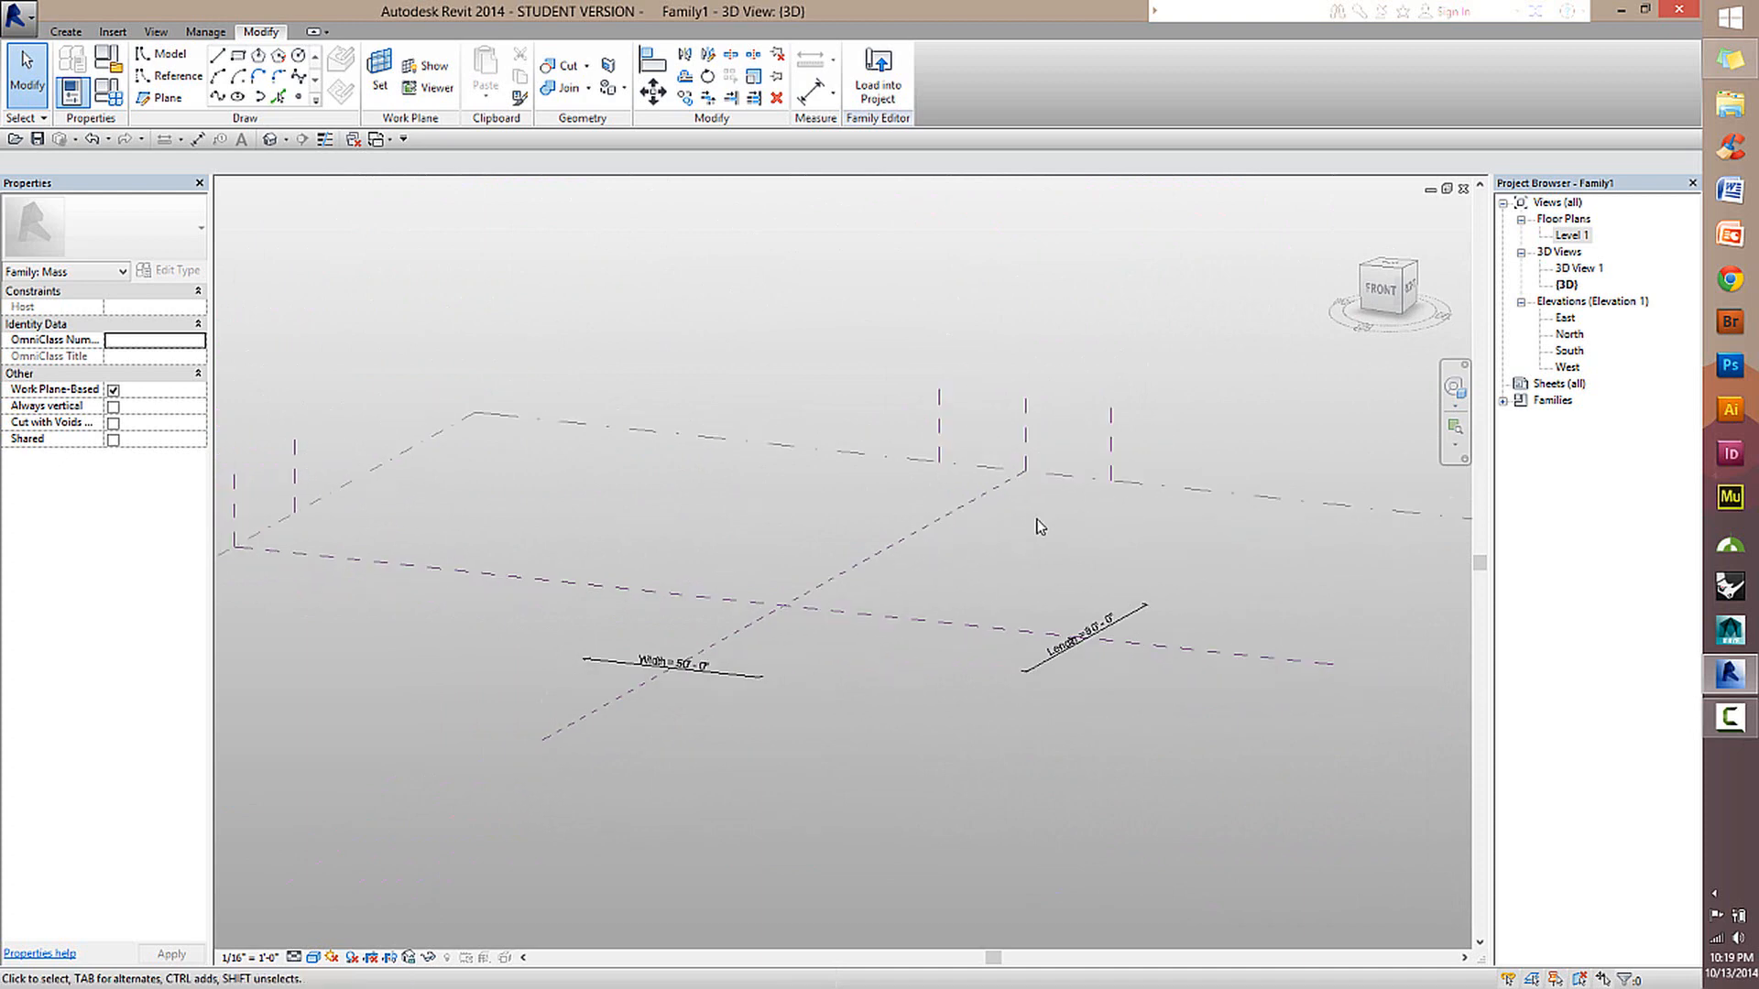
Open the North elevation and frame the vertical reference planes together with the Level 1 line.
left_click(1569, 335)
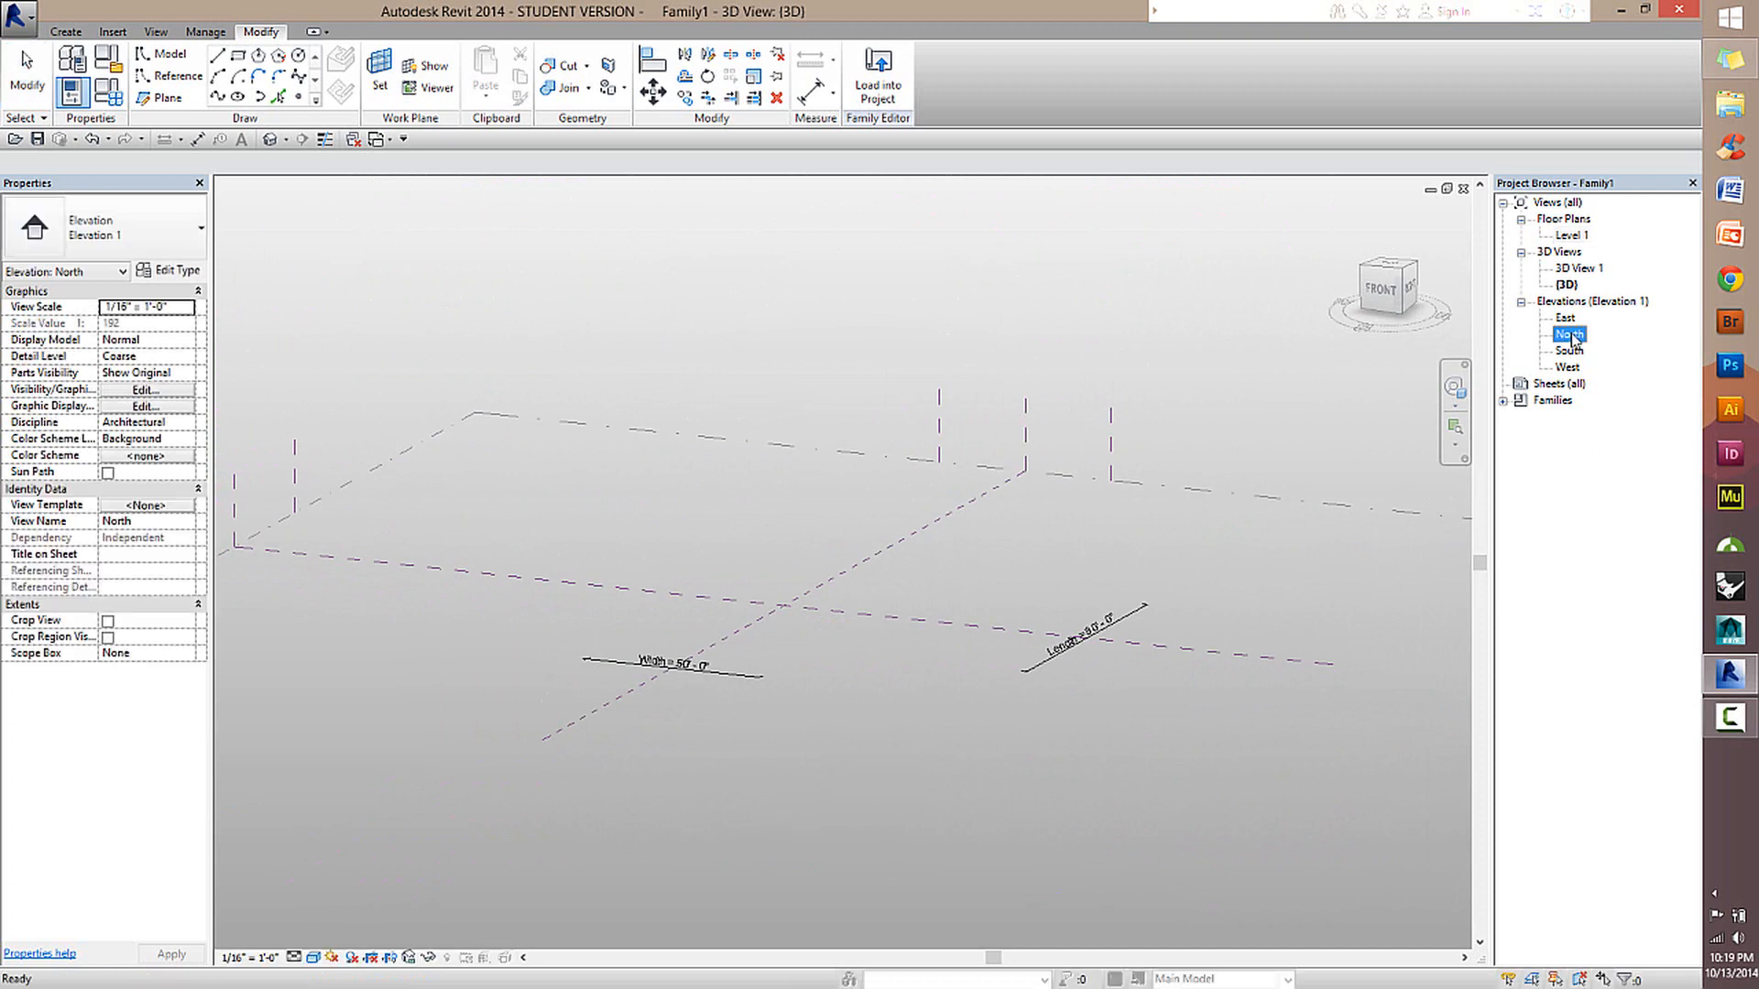
double_click(1570, 336)
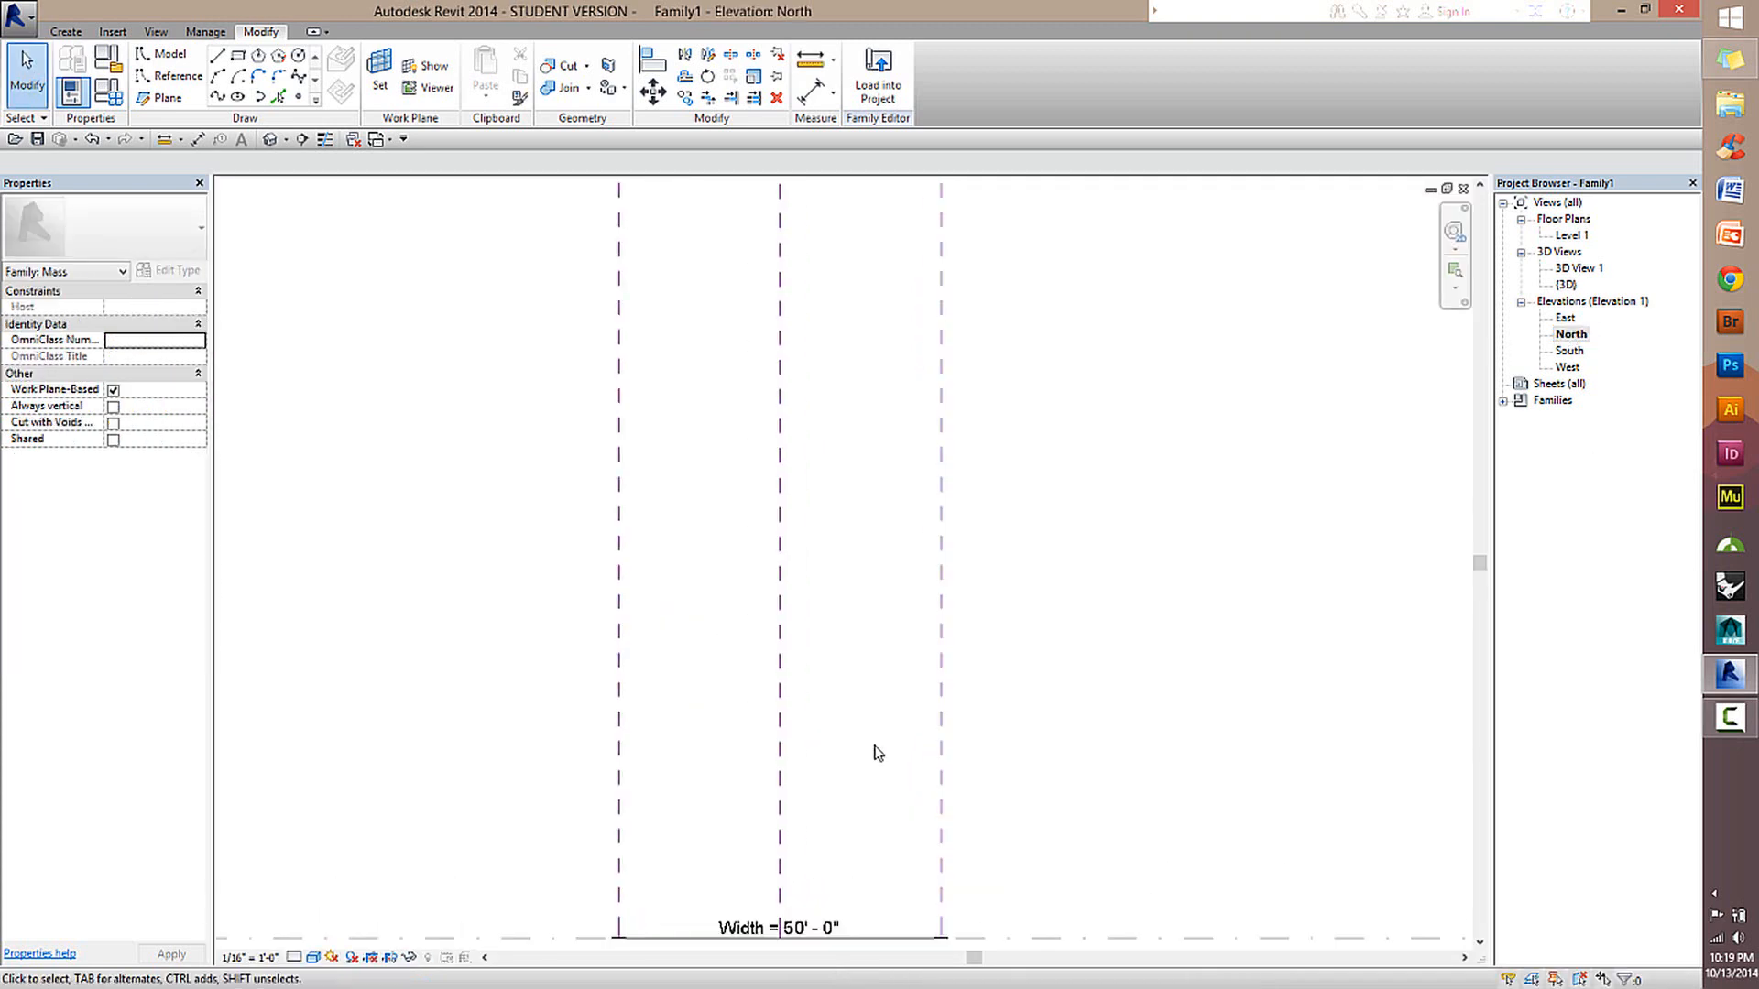
middle_click_drag(872, 750, 907, 534)
scroll(959, 613, "up", 3)
scroll(1079, 717, "down", 1)
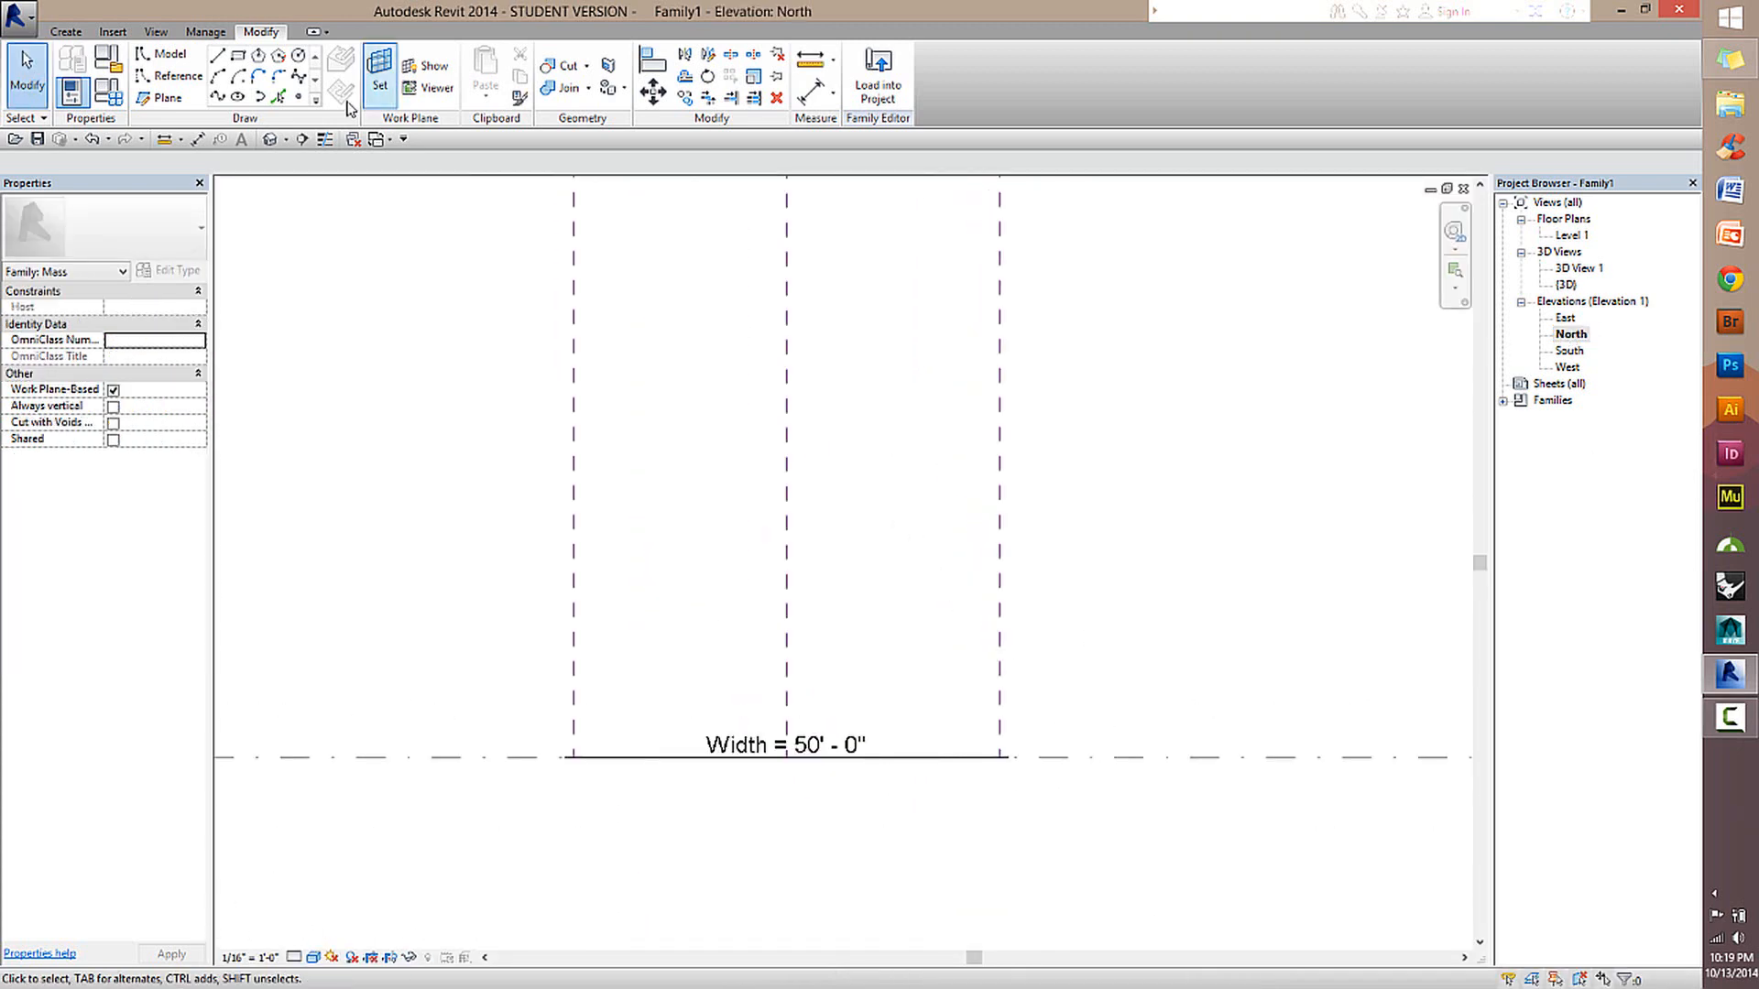
scroll(1109, 704, "down", 4)
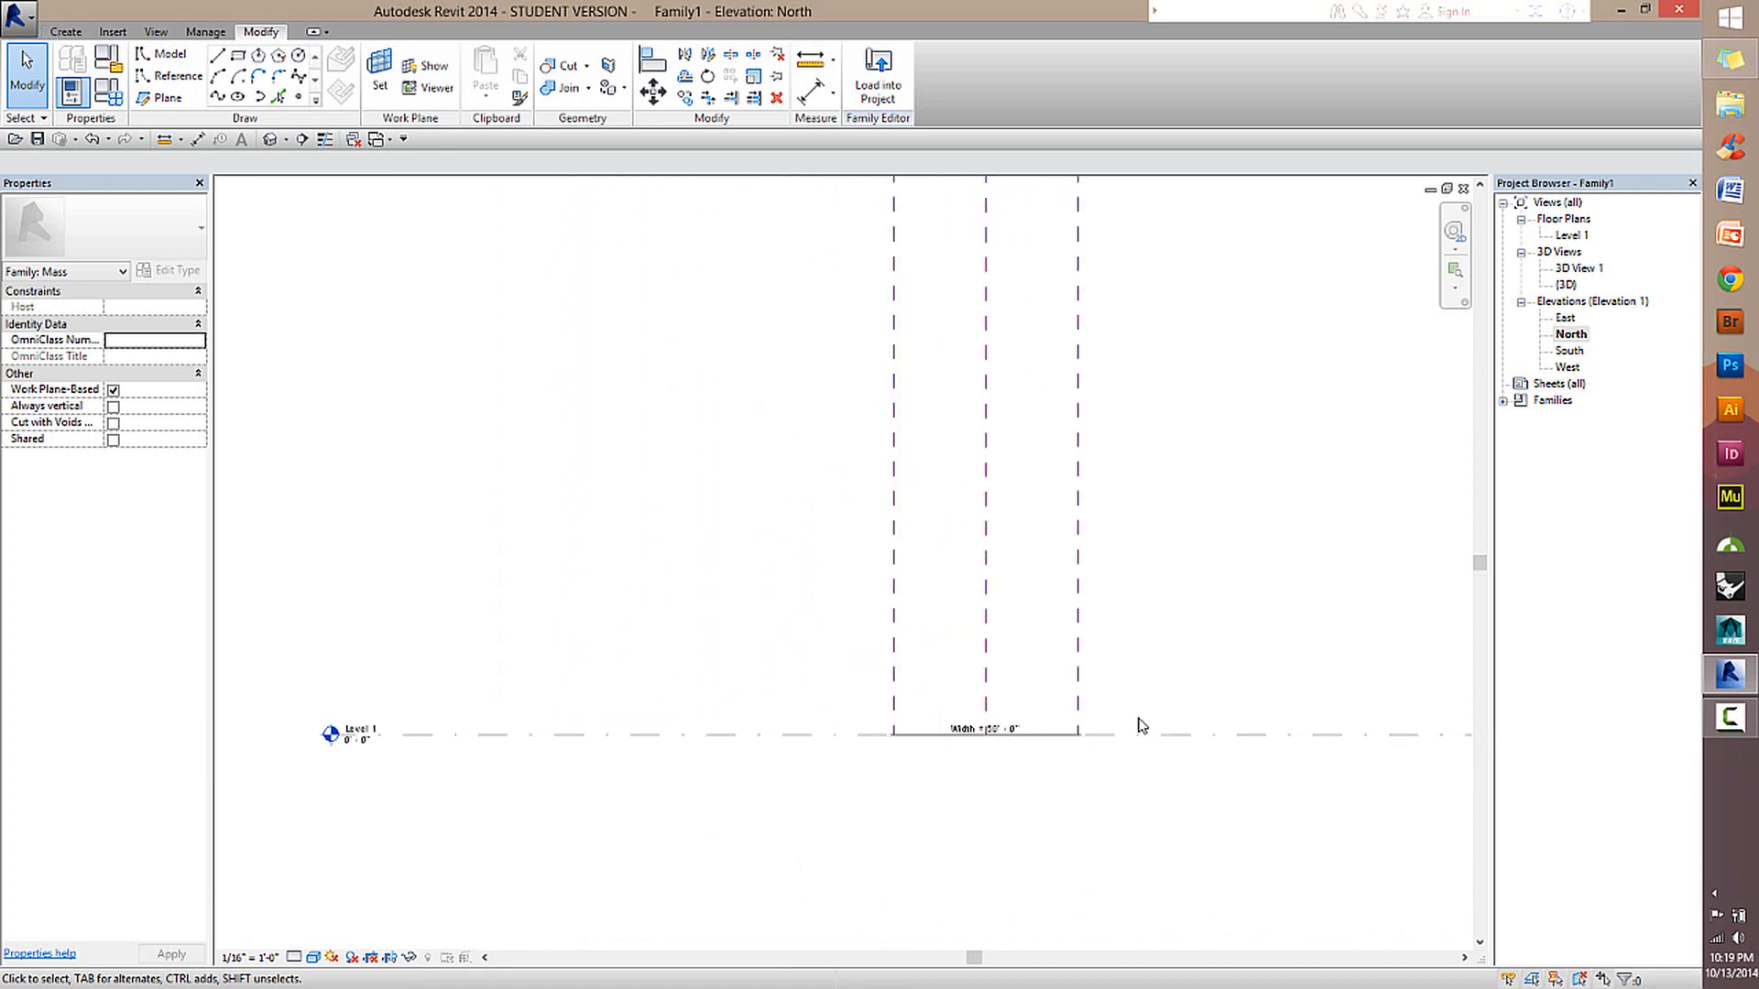
middle_click_drag(1014, 640, 785, 519)
left_click(147, 98)
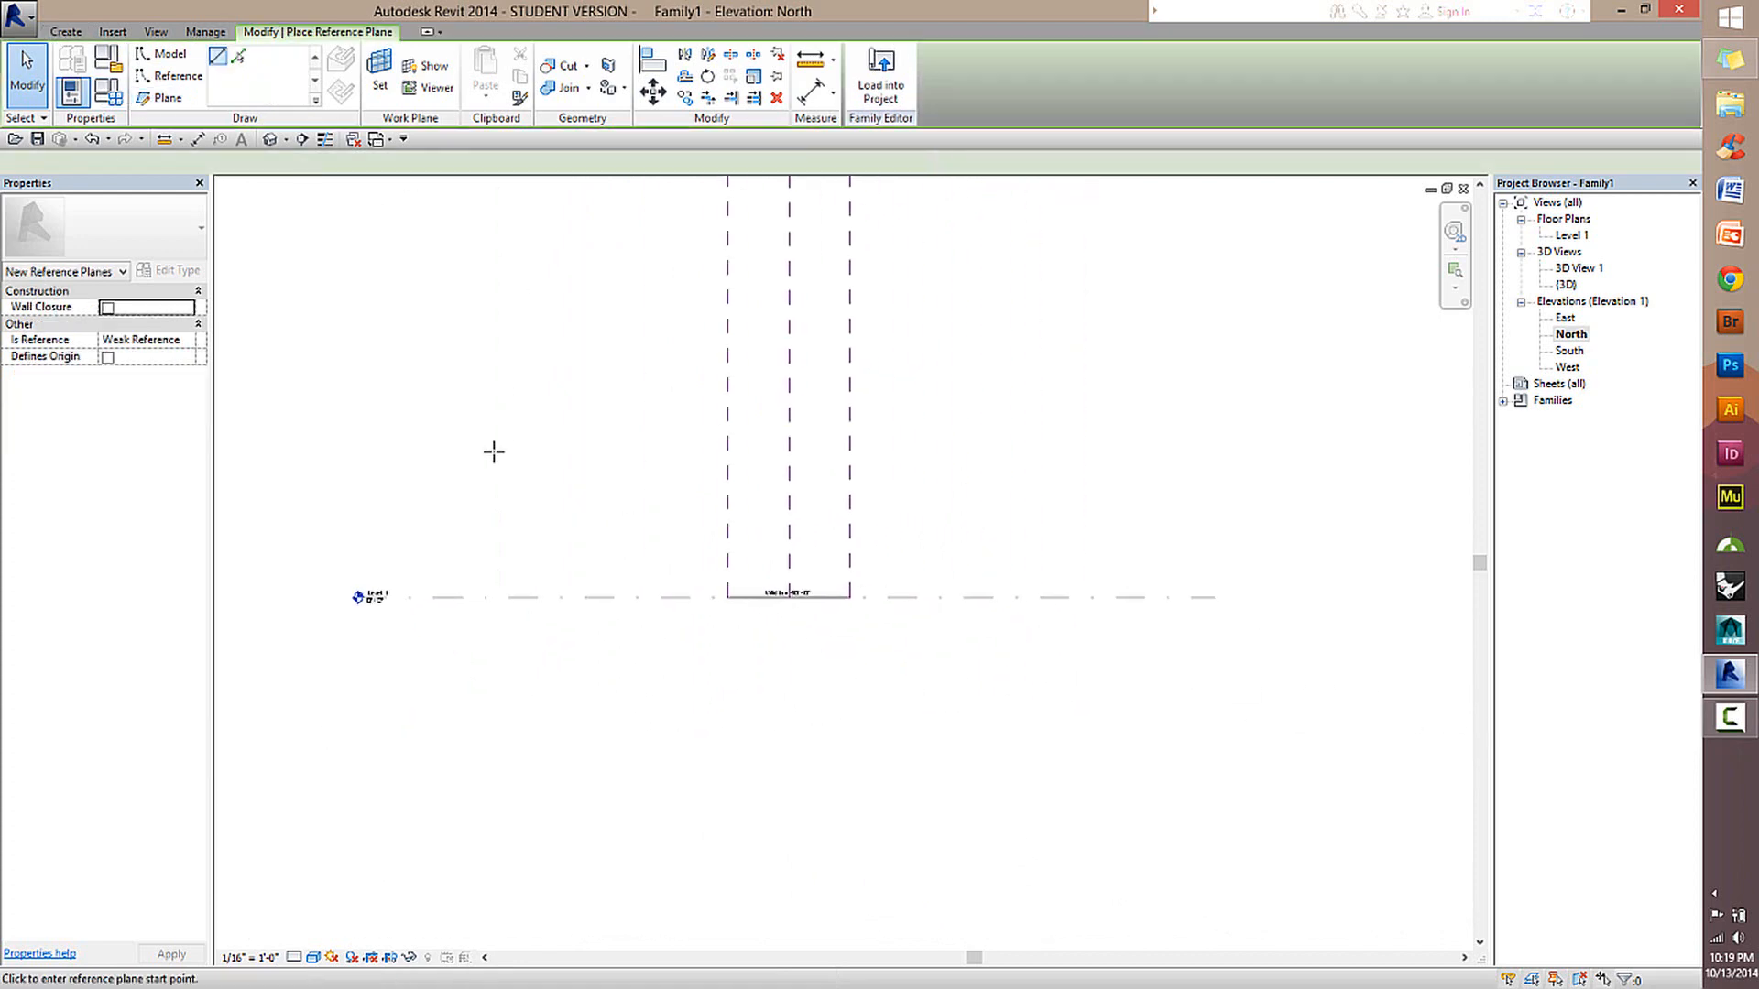
left_click(386, 420)
key("Escape")
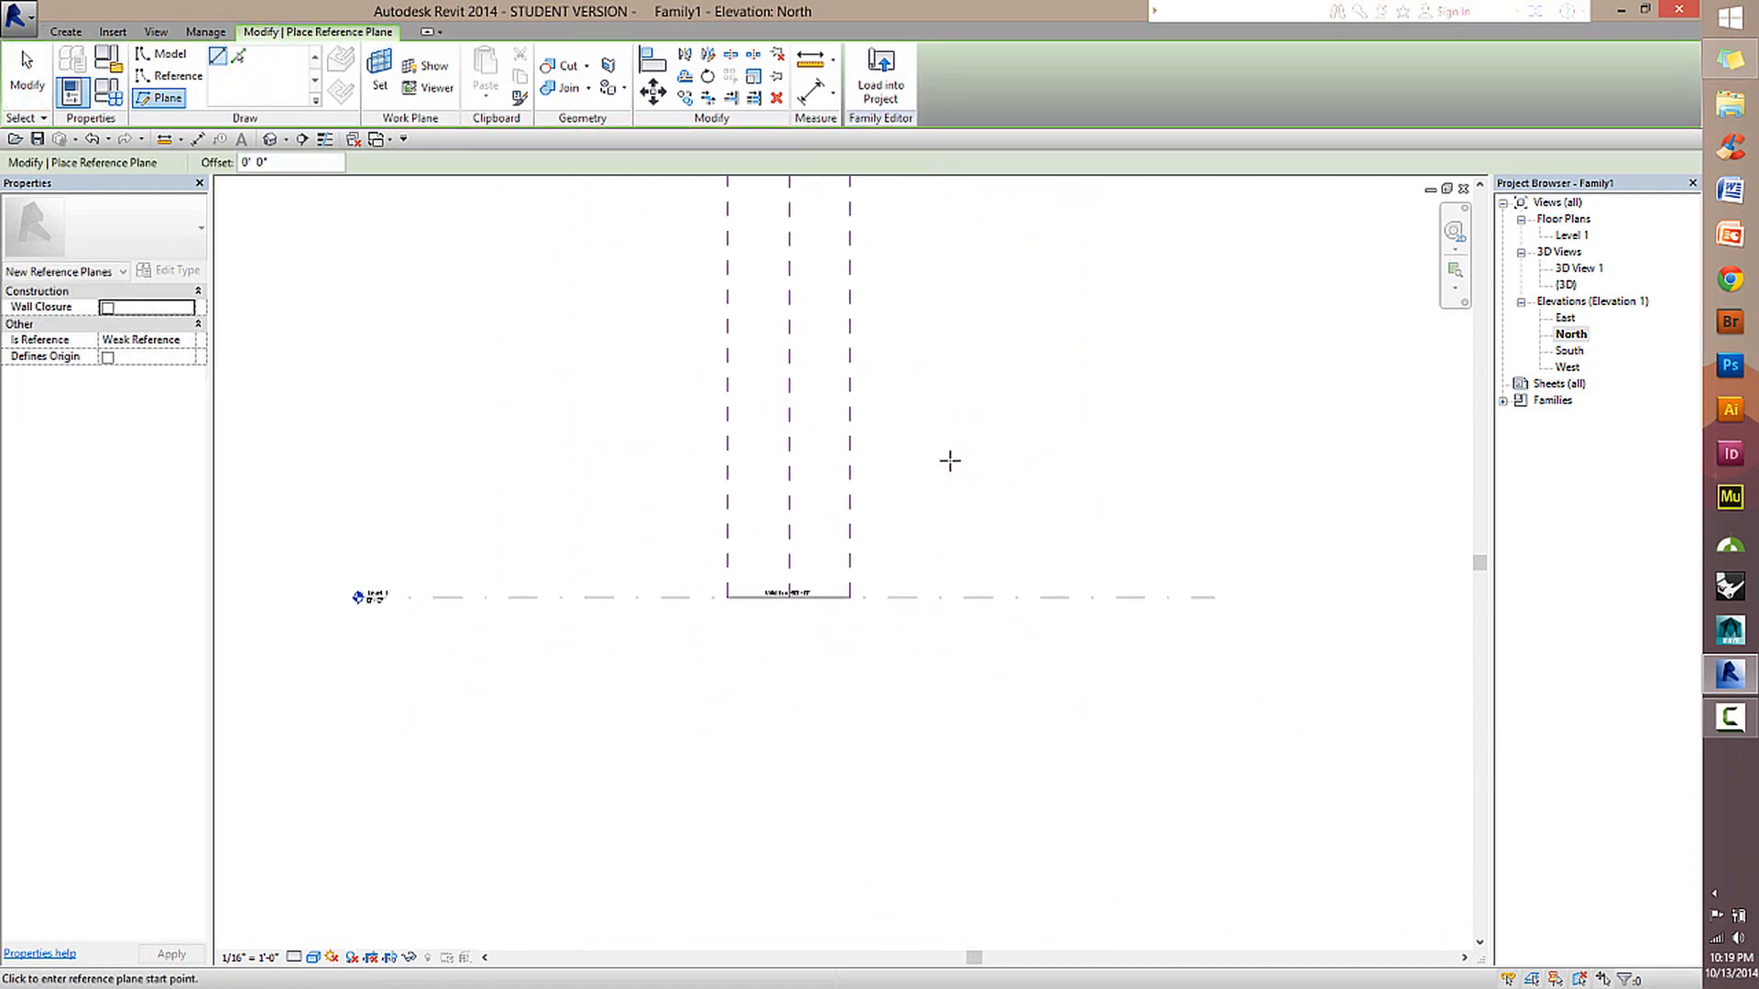
left_click(66, 31)
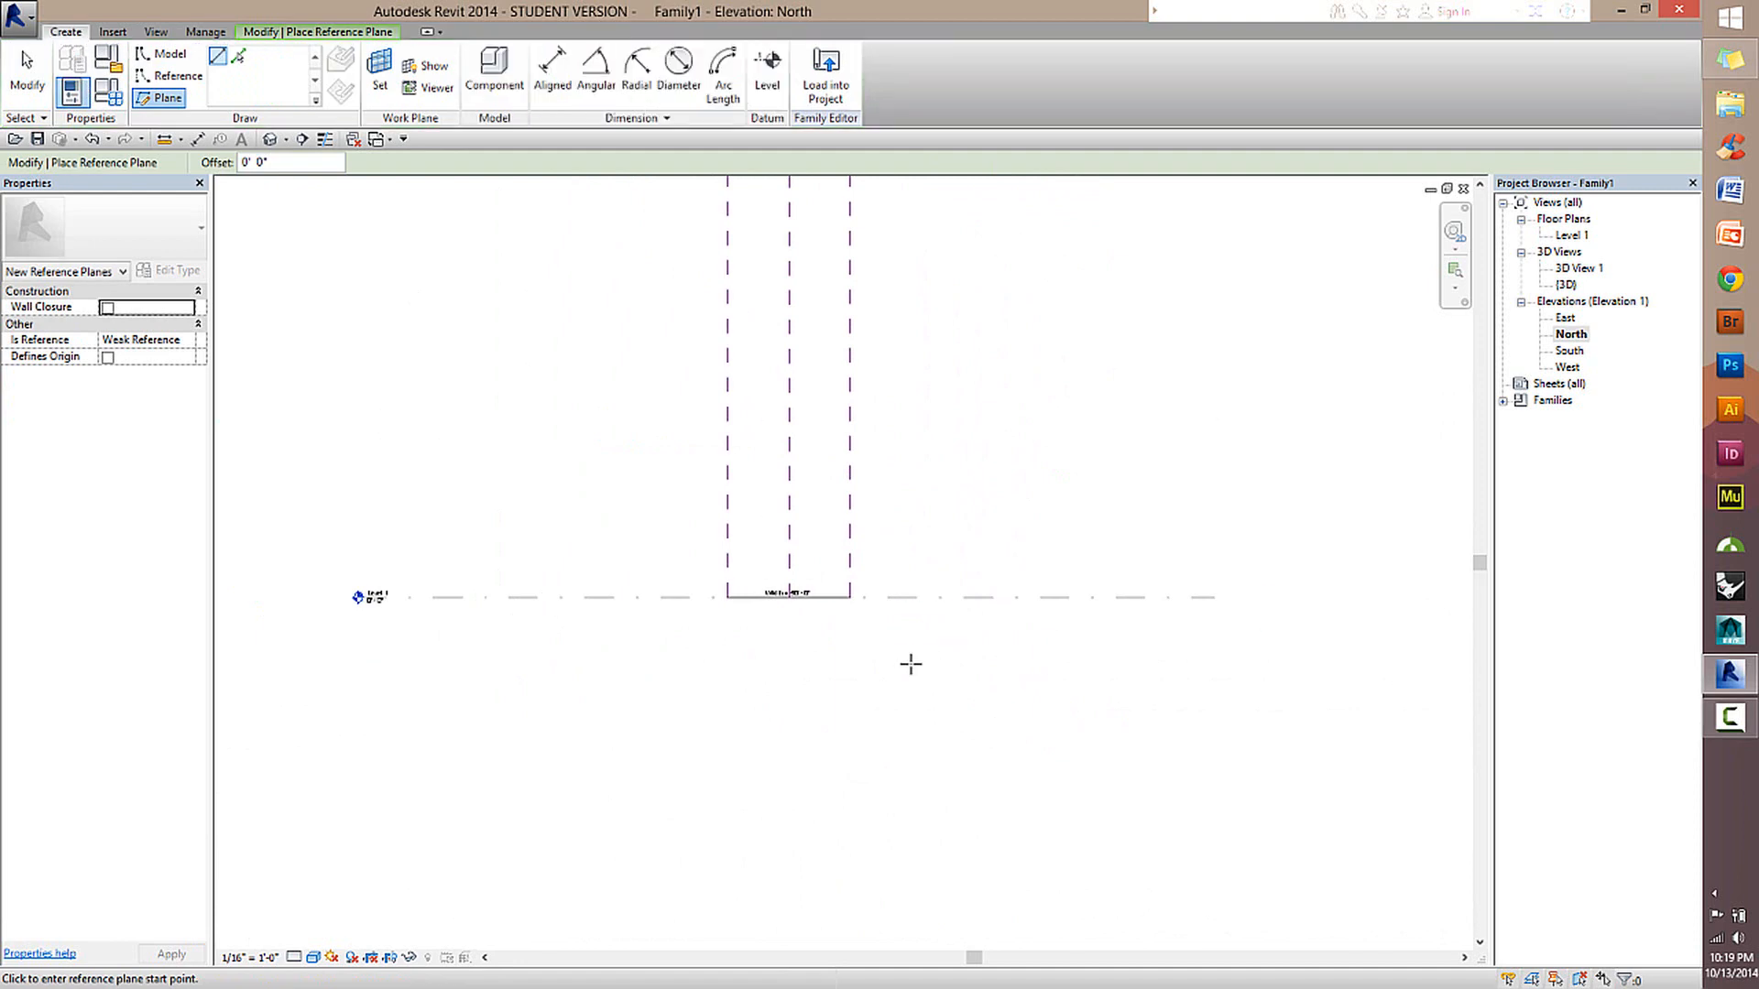
scroll(1064, 700, "up", 1)
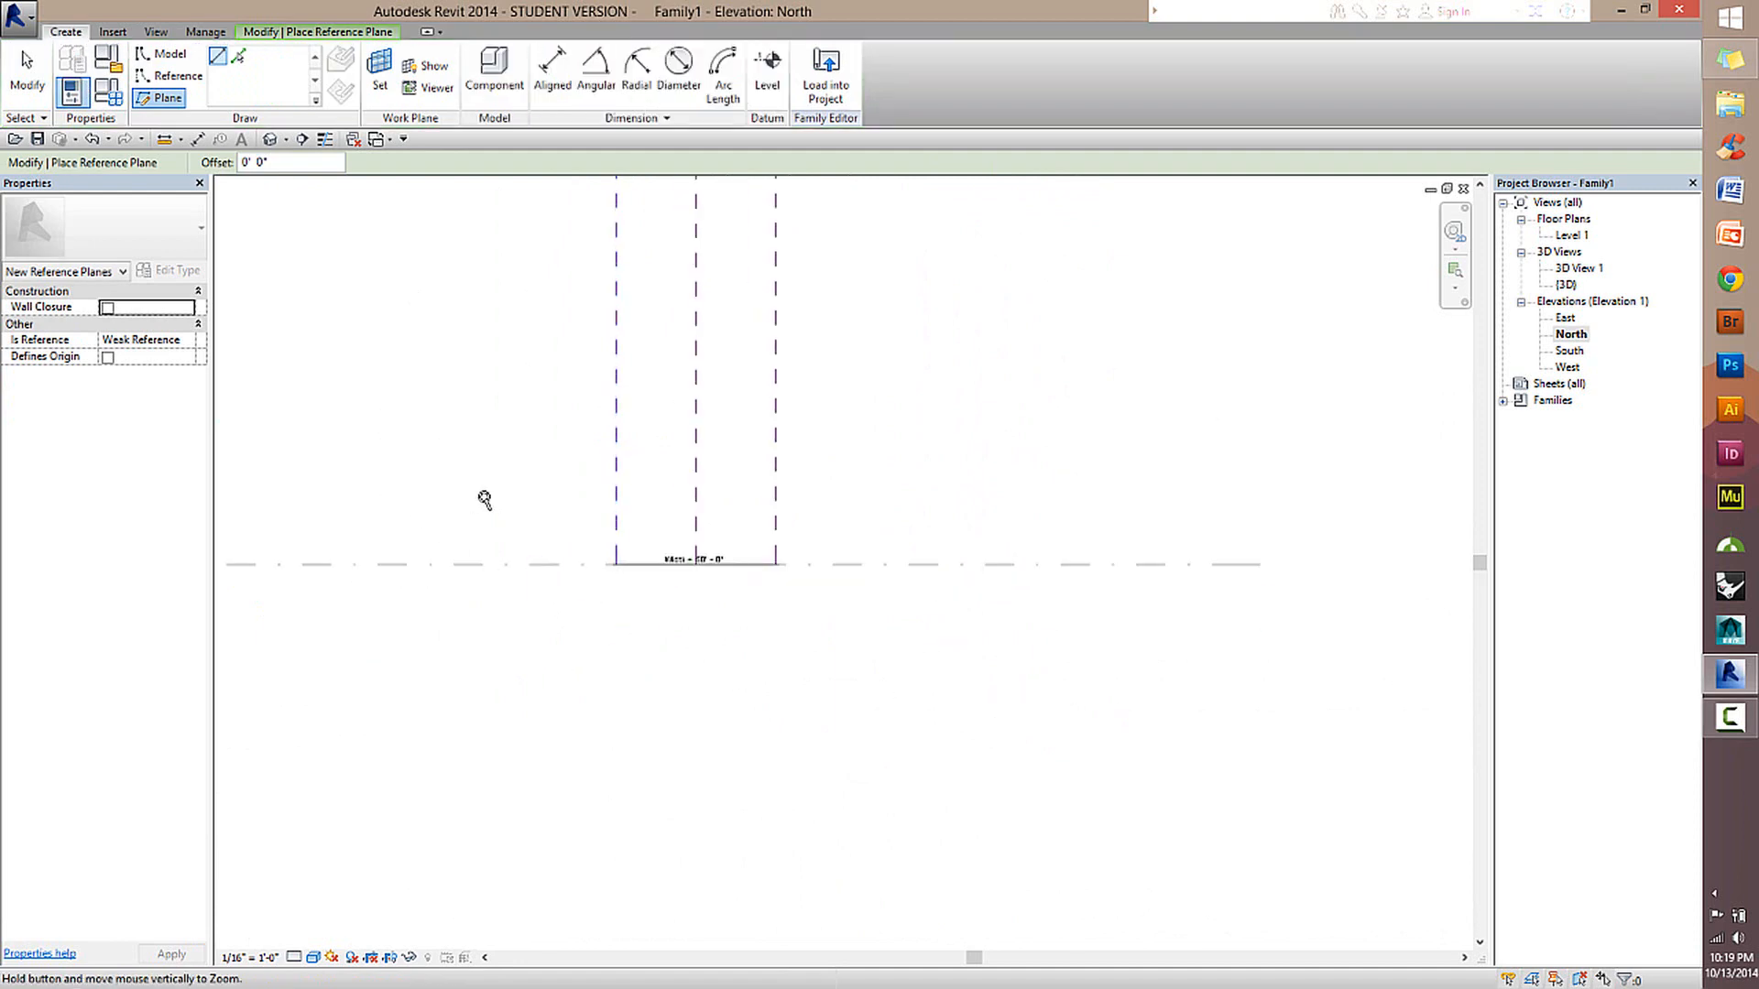
scroll(513, 531, "down", 2)
middle_click_drag(300, 569, 574, 577)
scroll(570, 575, "up", 2)
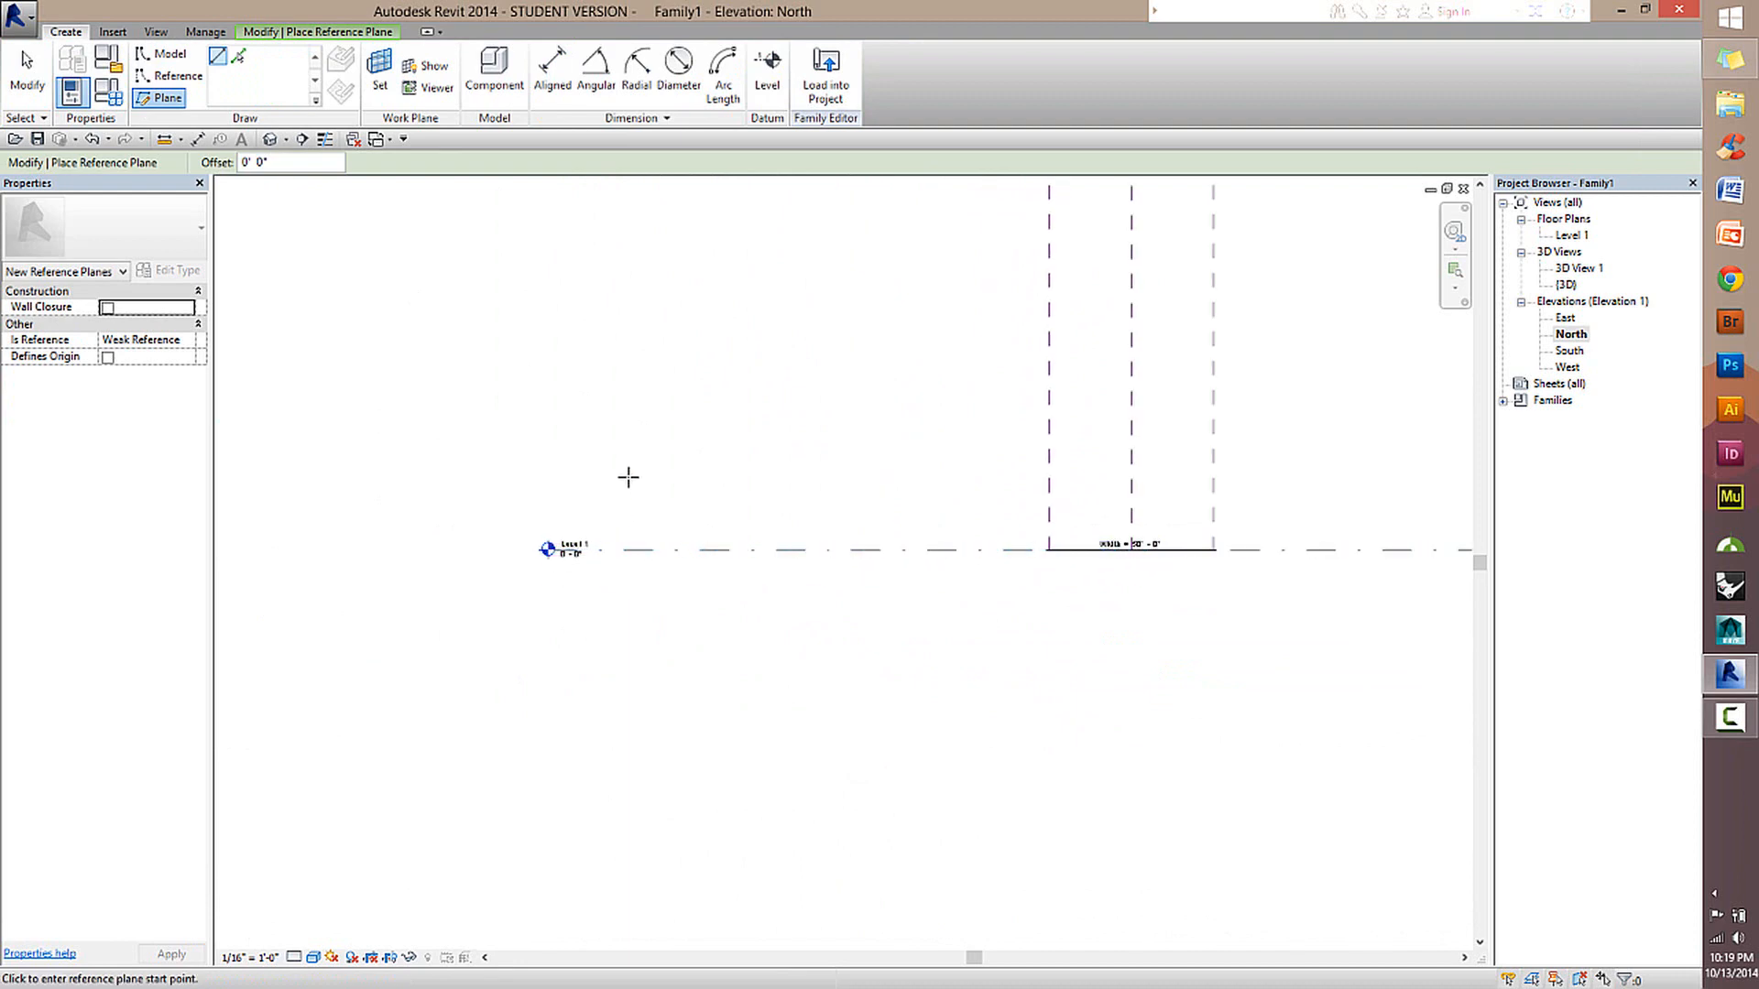
left_click(766, 69)
left_click(66, 31)
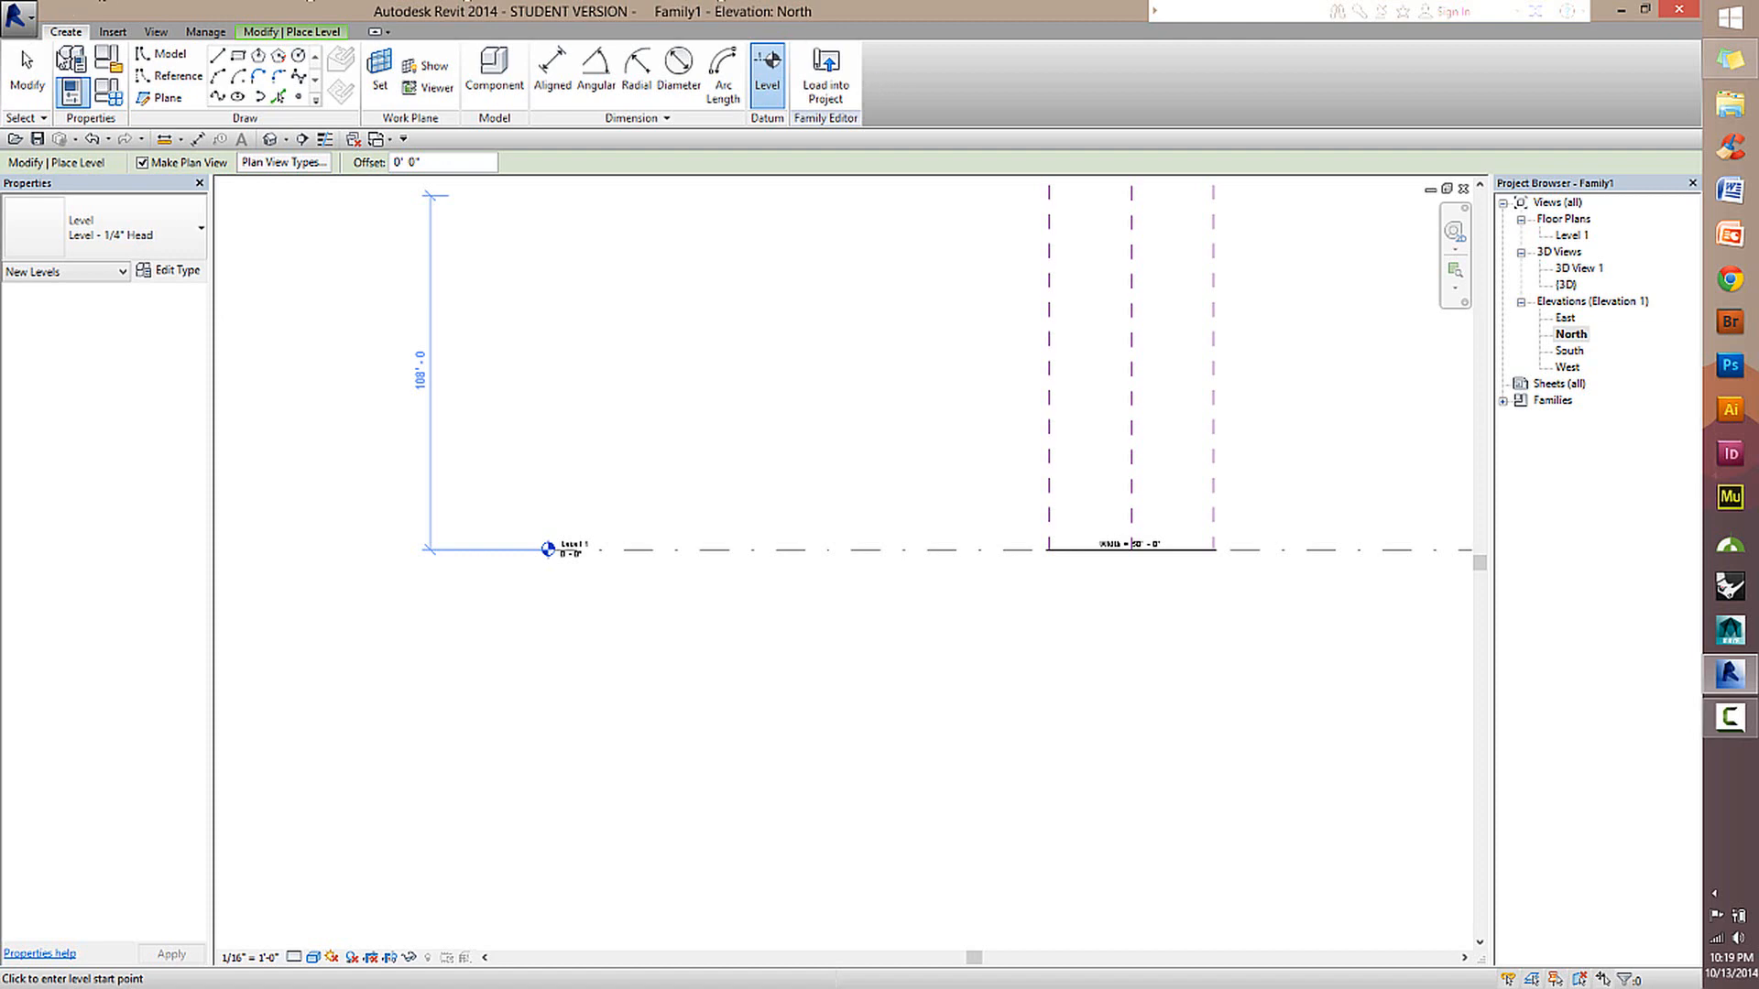
left_click(31, 71)
left_click(646, 552)
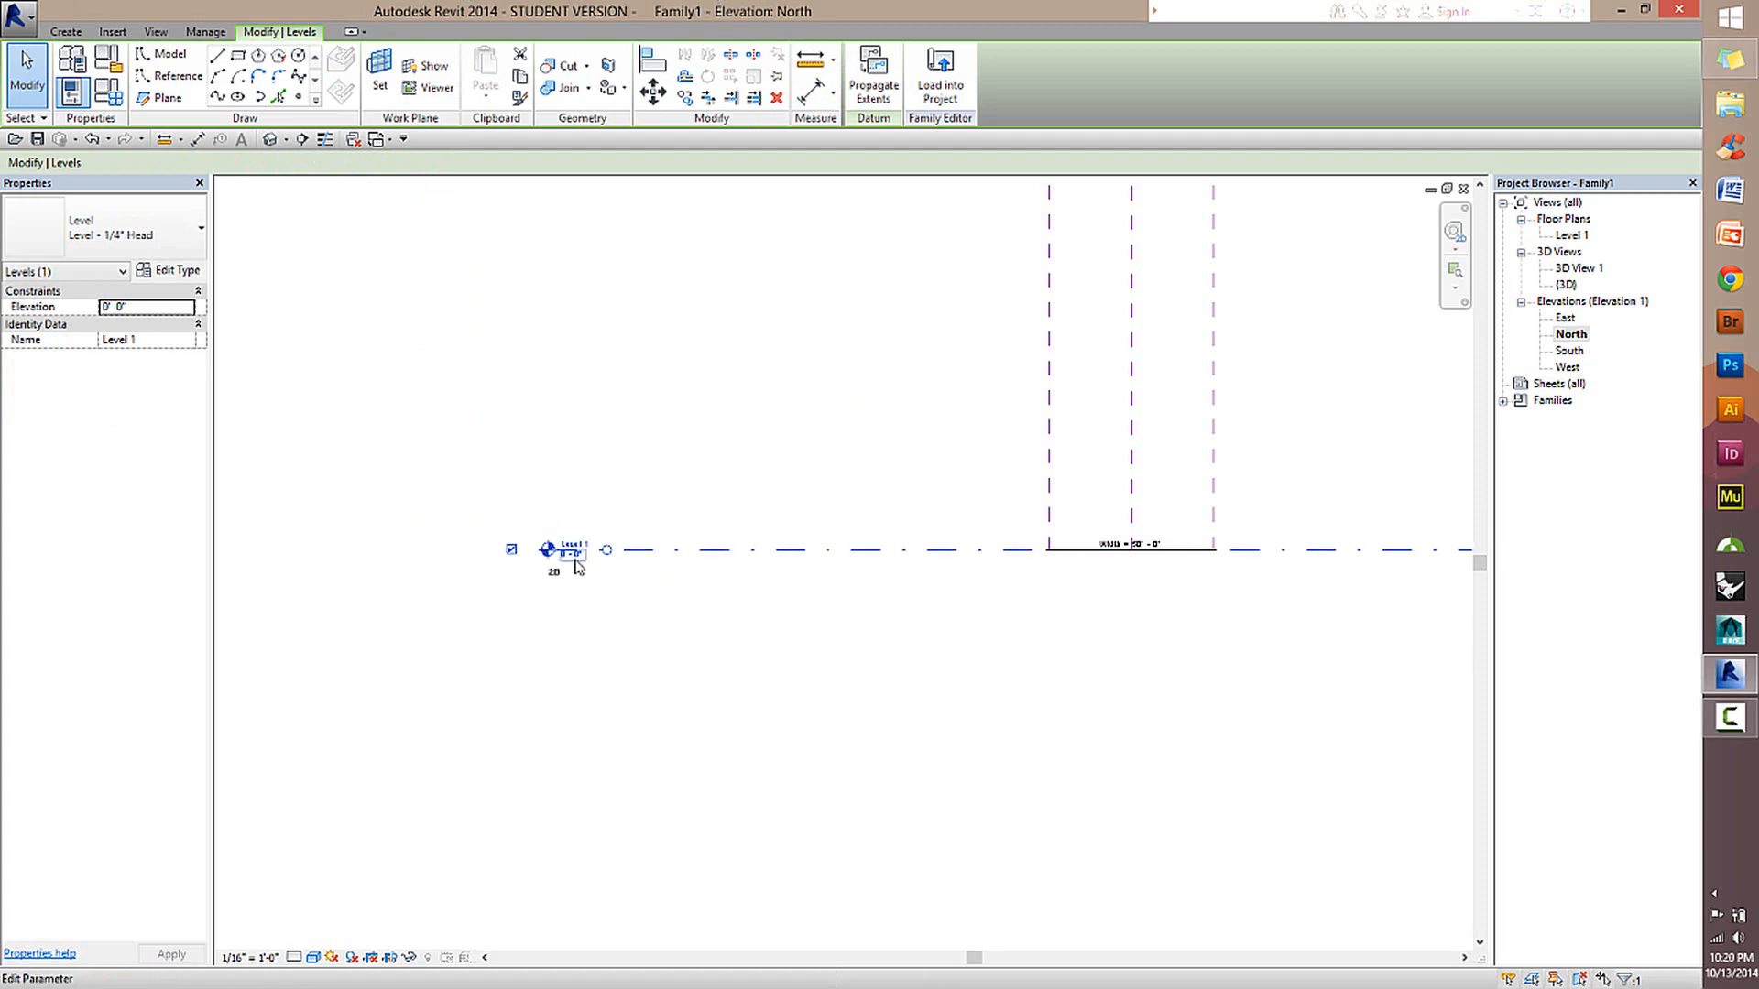
left_click(982, 478)
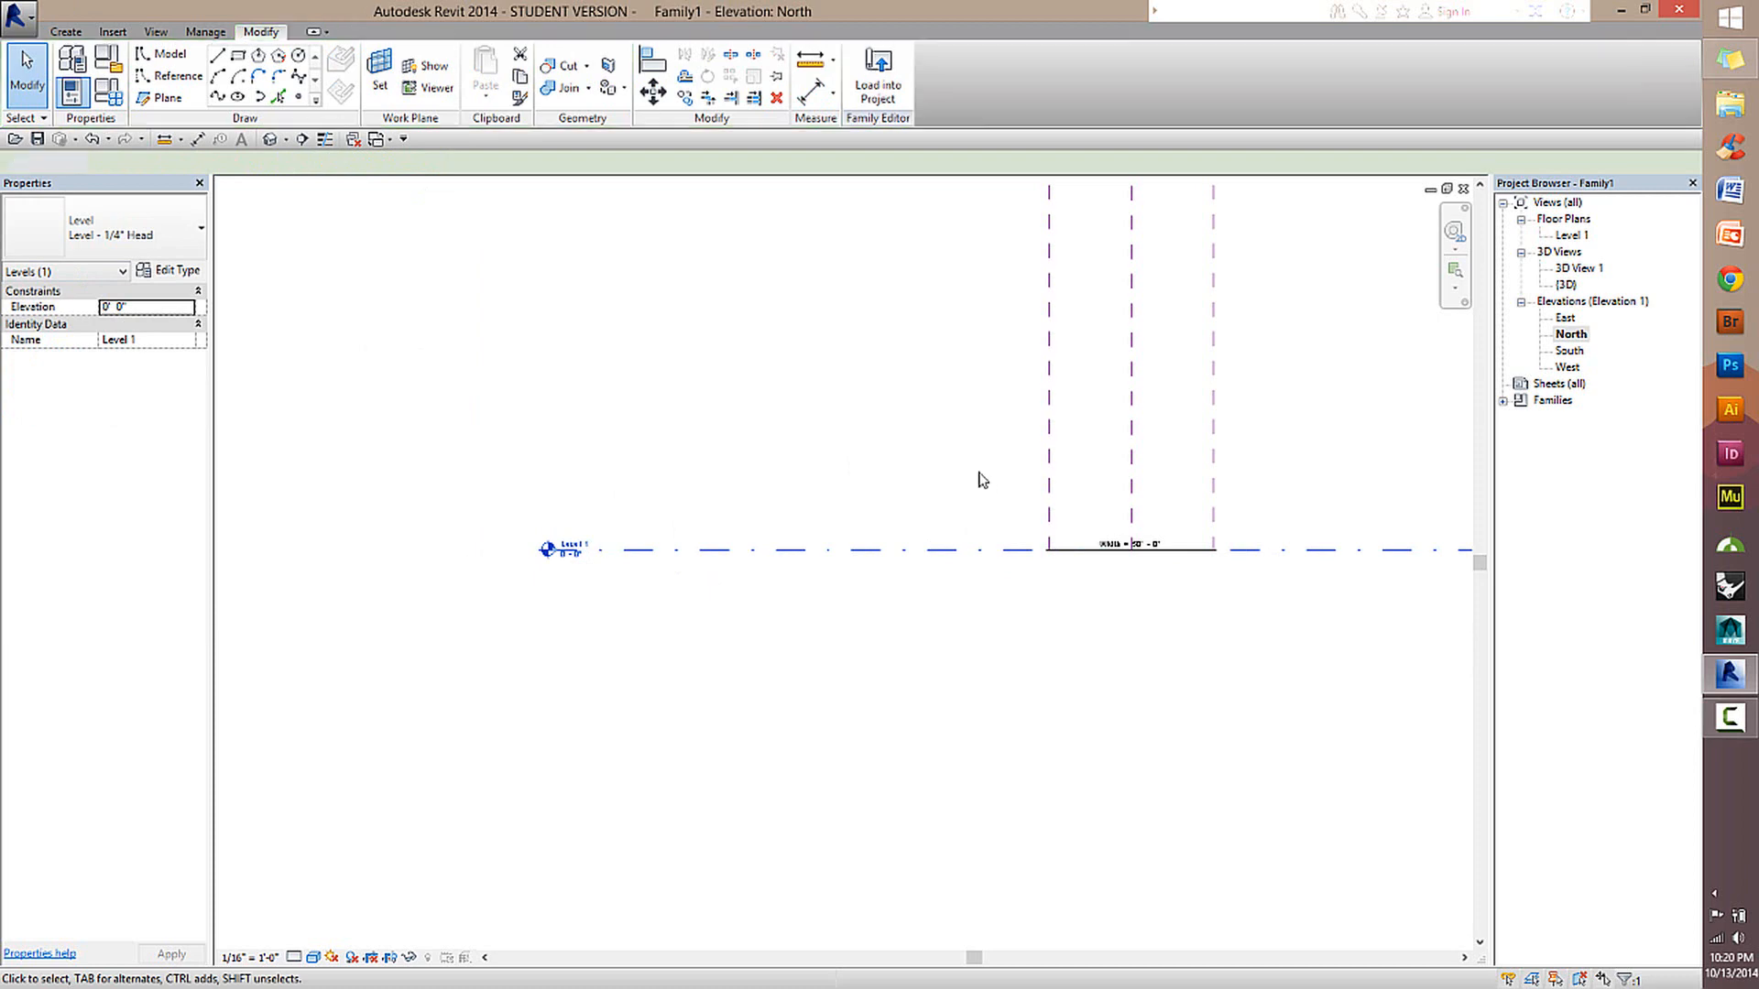
Place two new levels across the vertical reference planes above Level 1, at about 32' and 56' elevation.
middle_click_drag(1204, 644, 1098, 704)
scroll(793, 516, "up", 1)
left_click(66, 31)
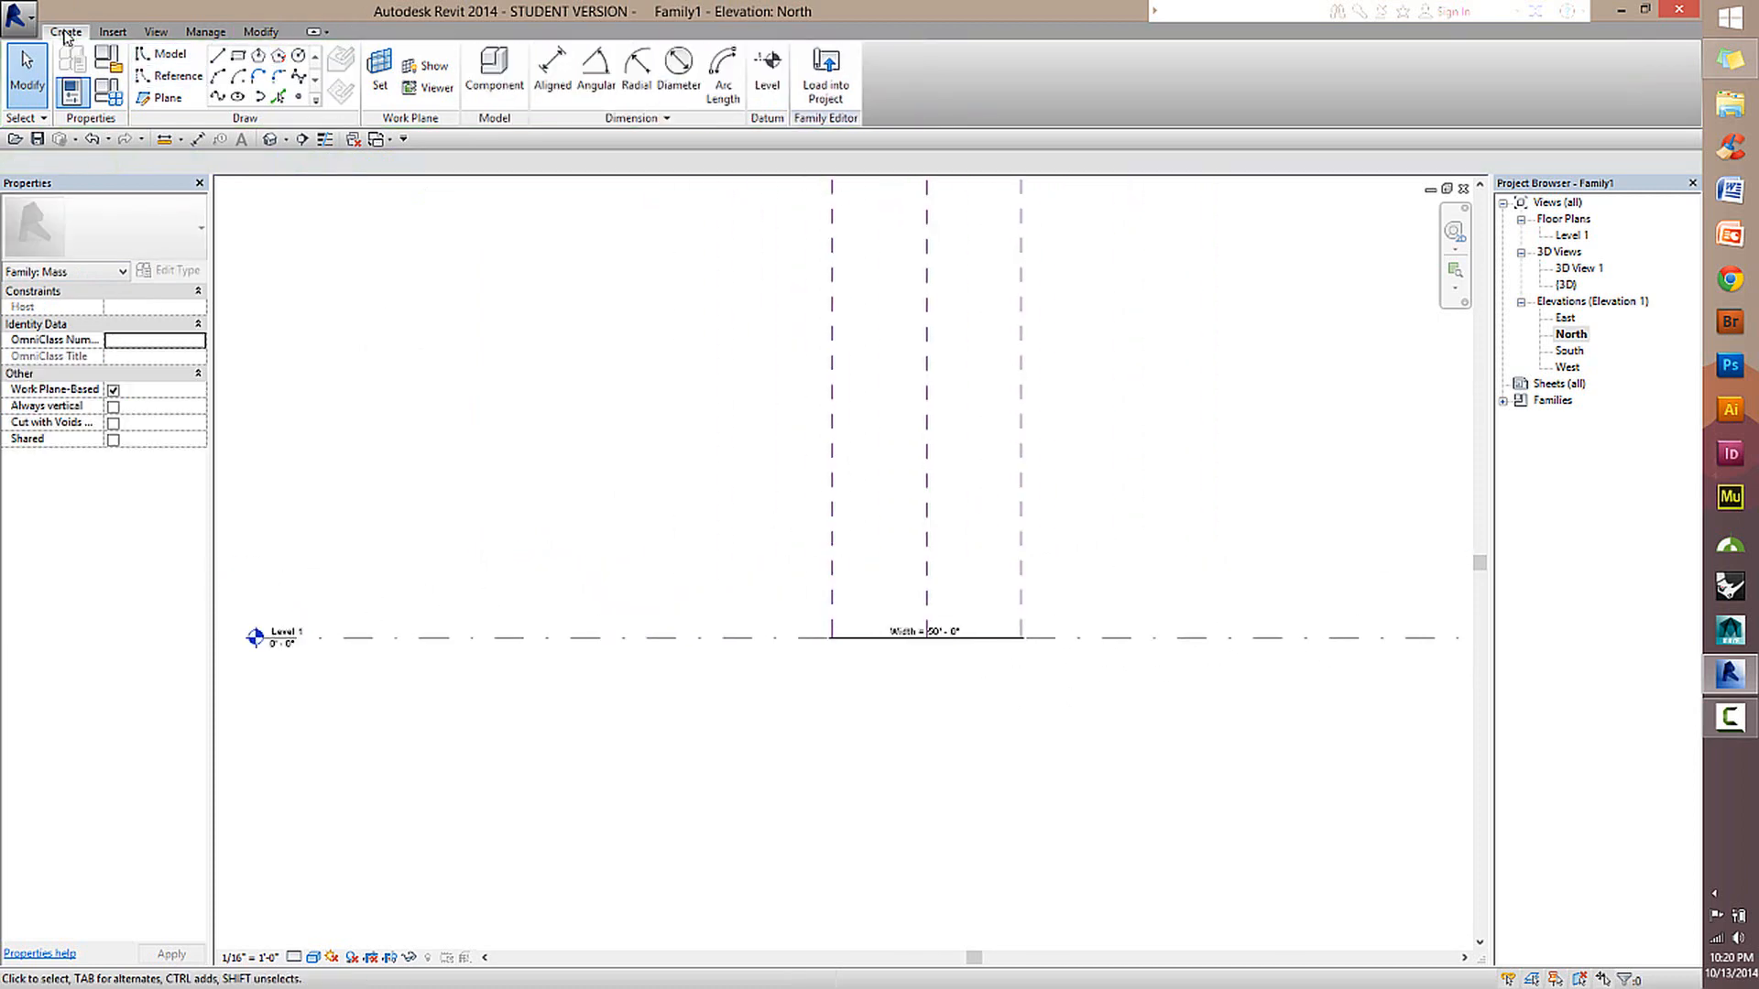
left_click(770, 81)
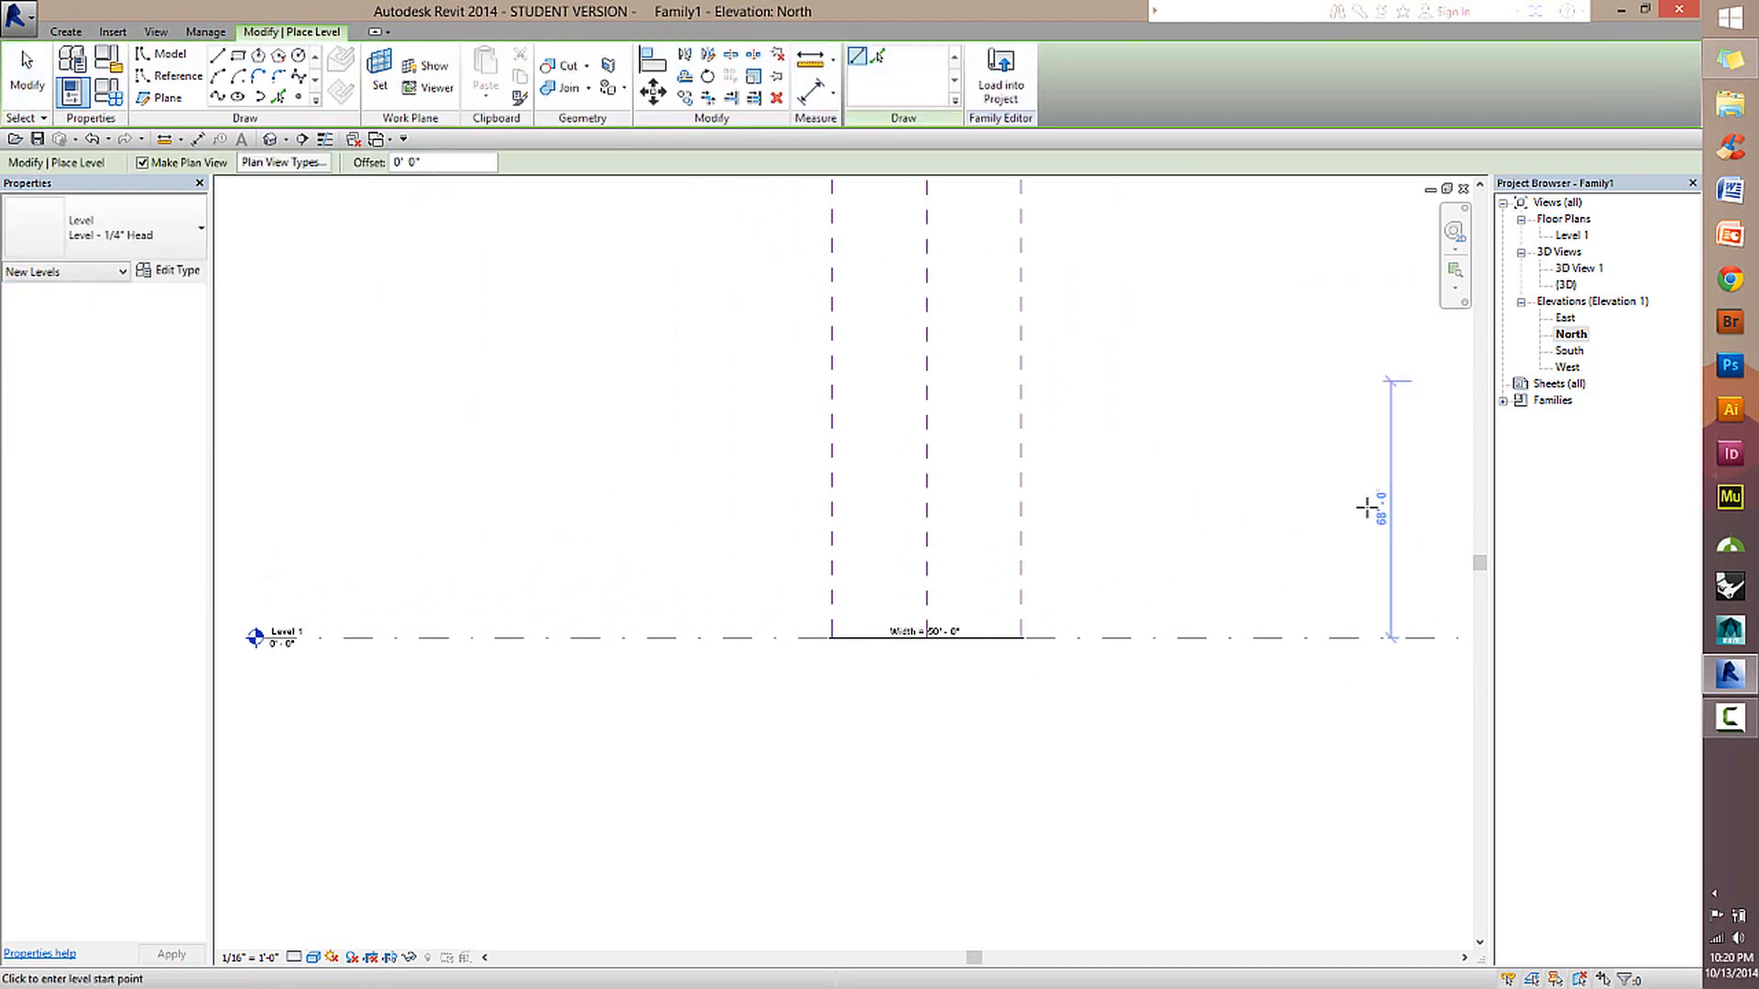
left_click(1284, 517)
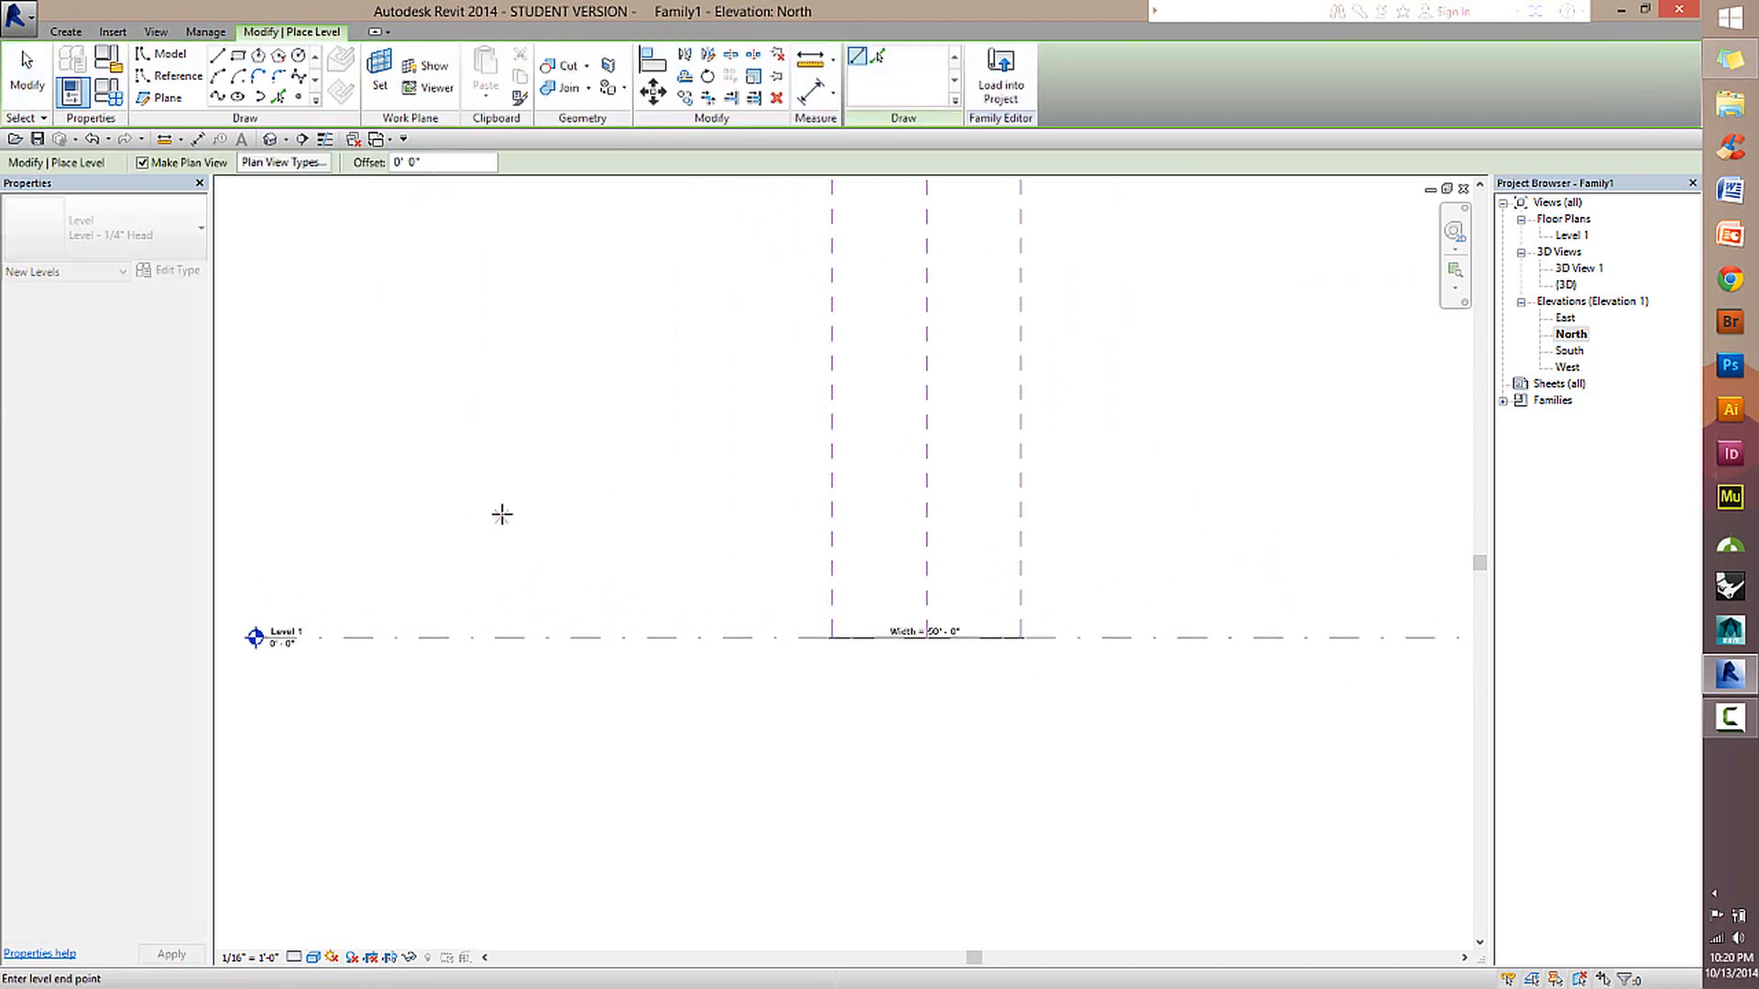
left_click(451, 517)
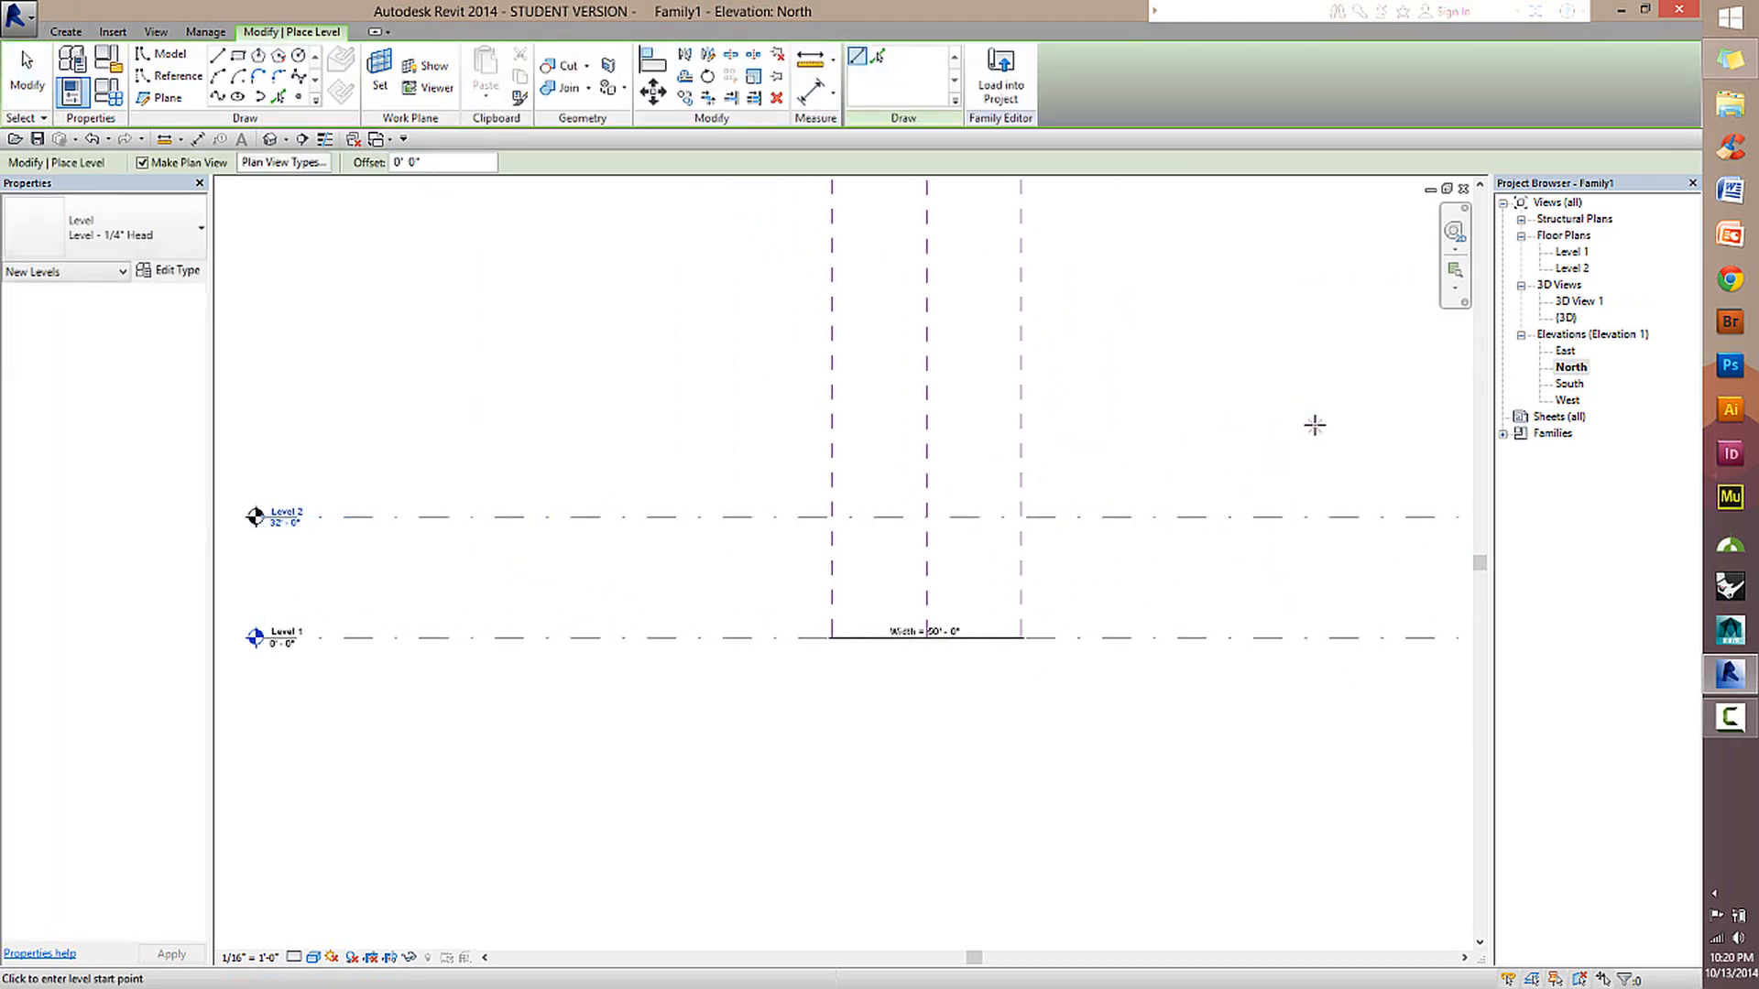
left_click(1313, 426)
left_click(647, 426)
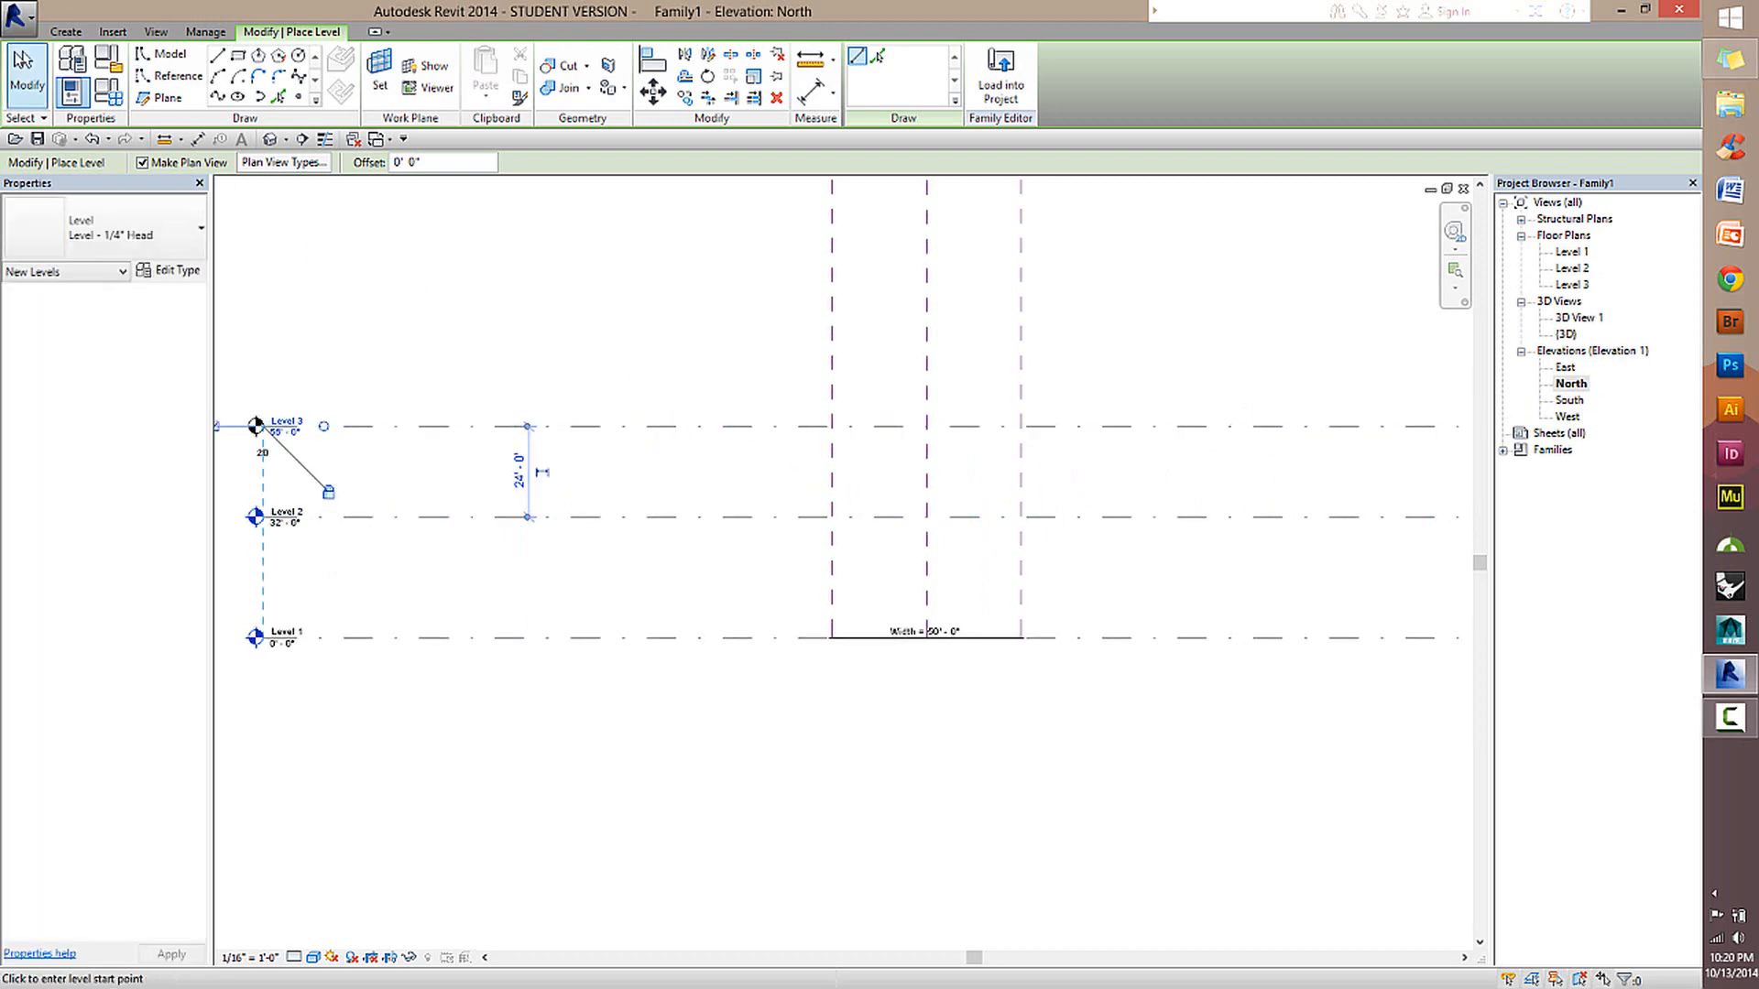
key("Escape")
key("Escape")
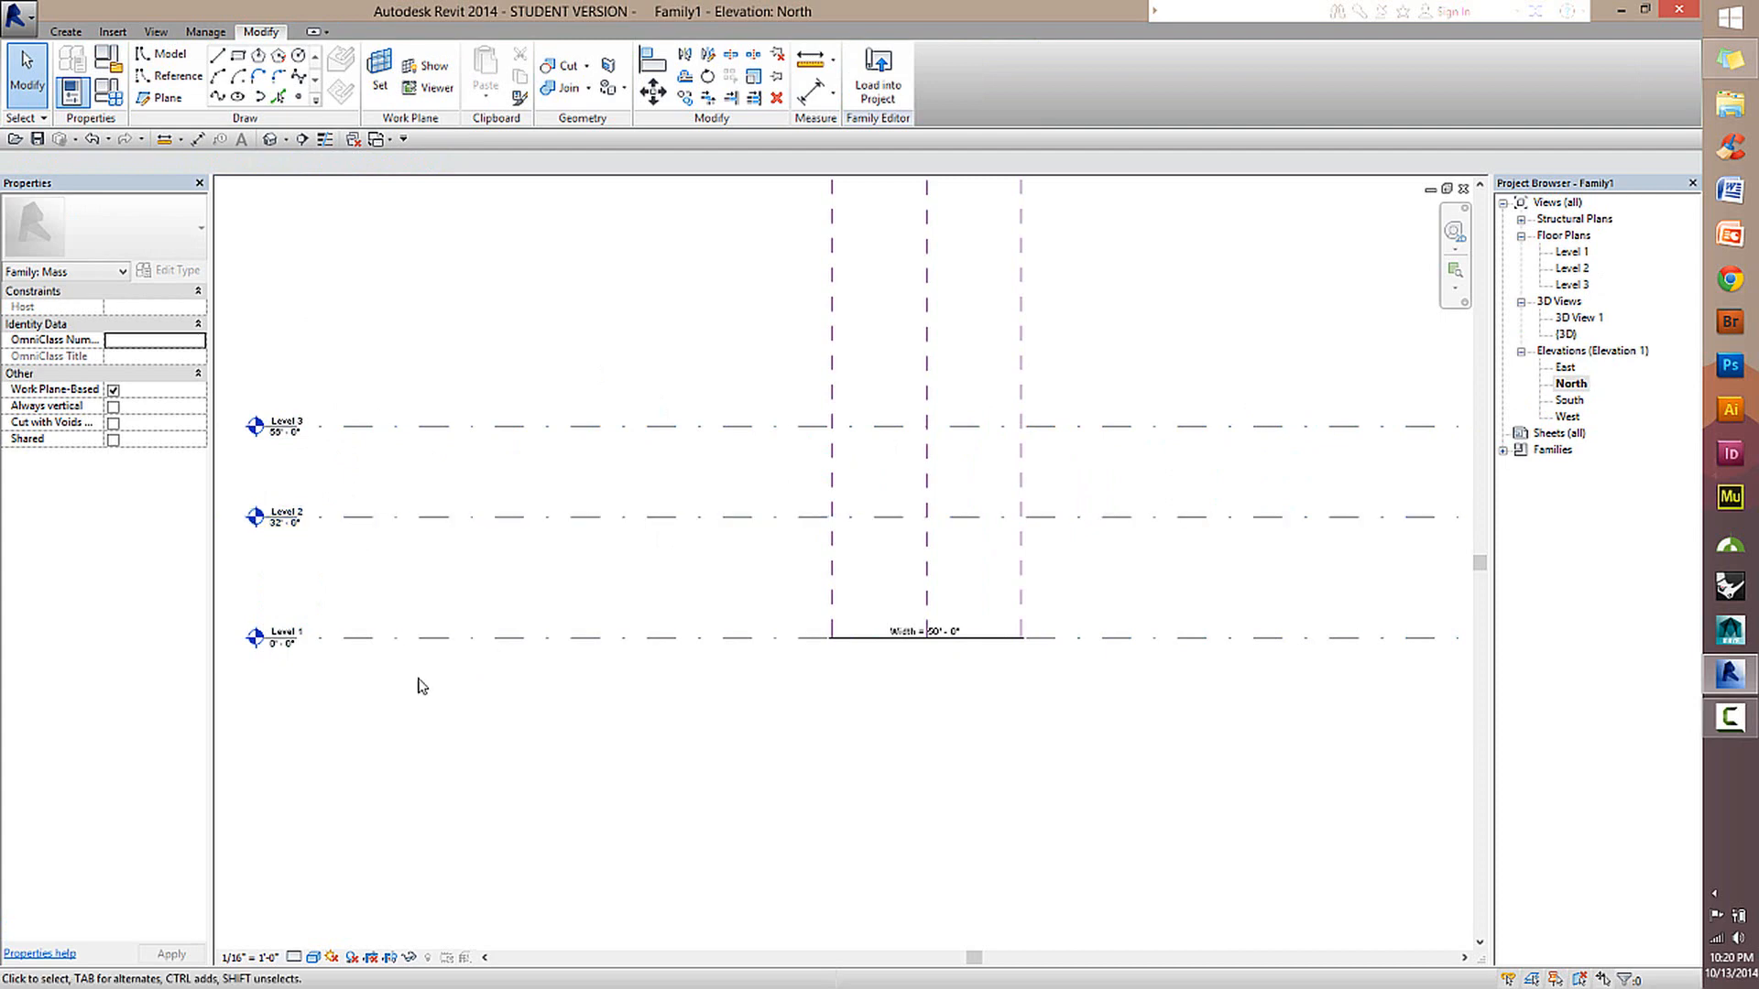
Rename Level 2 as Lower Roof and let the corresponding views be renamed too.
left_click(452, 516)
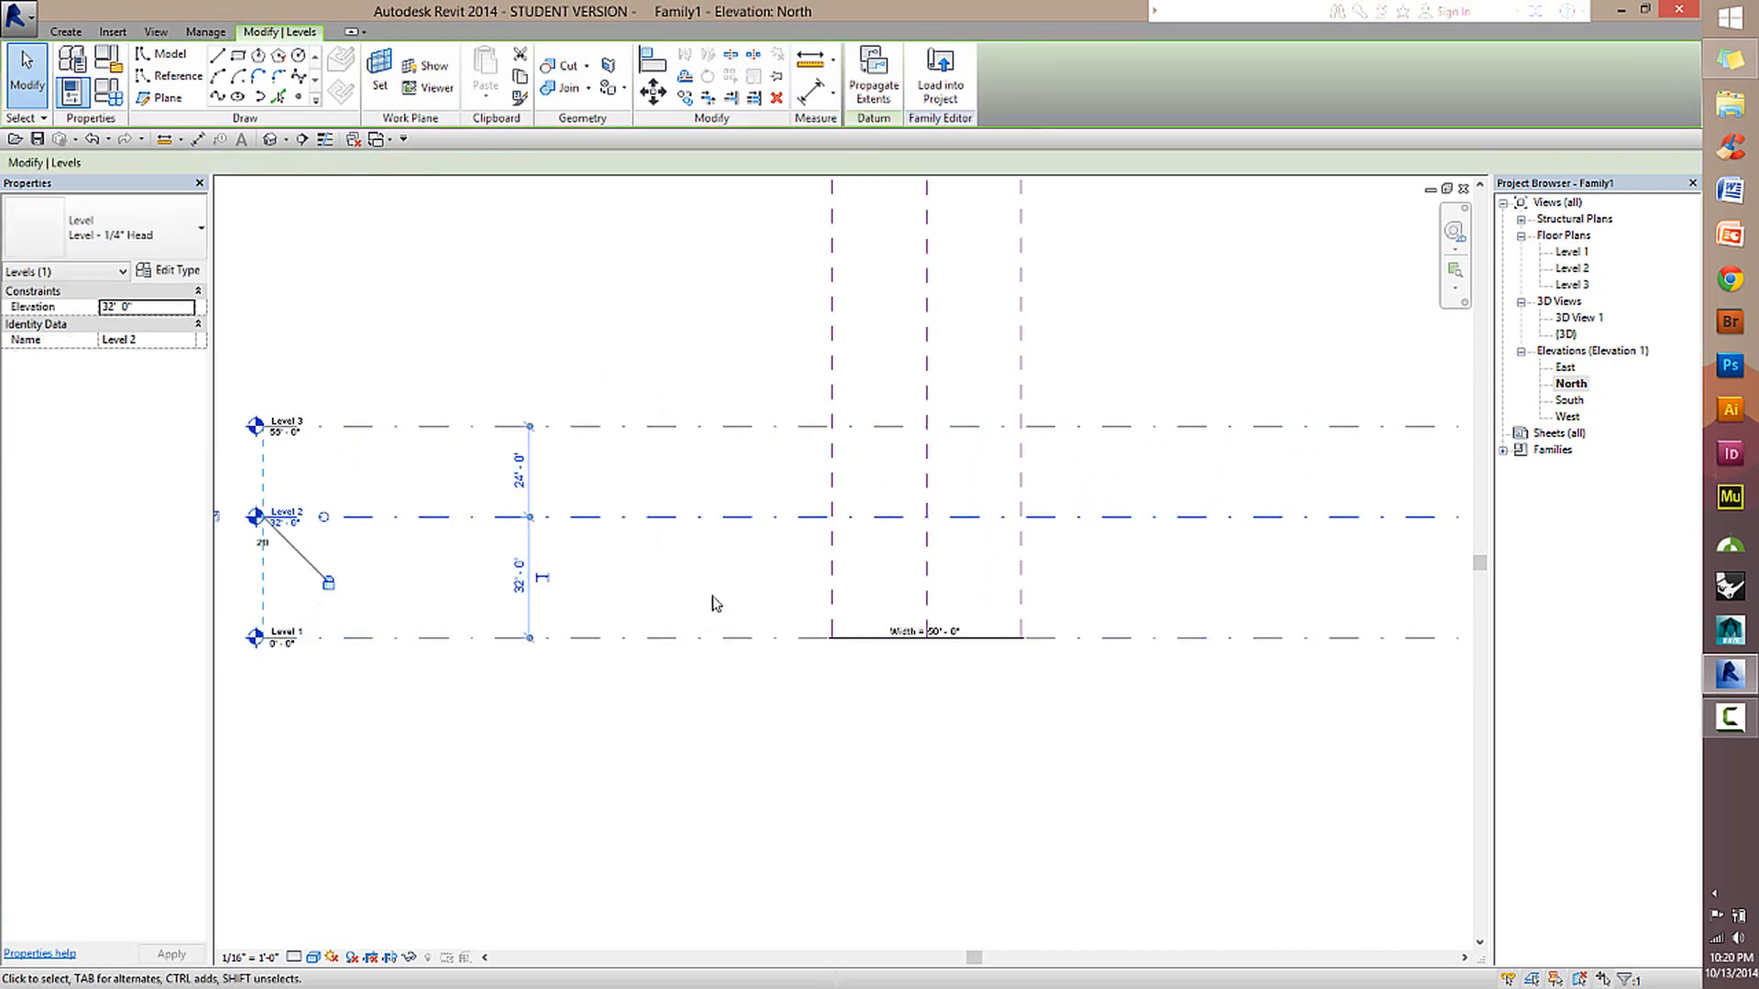
left_click(287, 515)
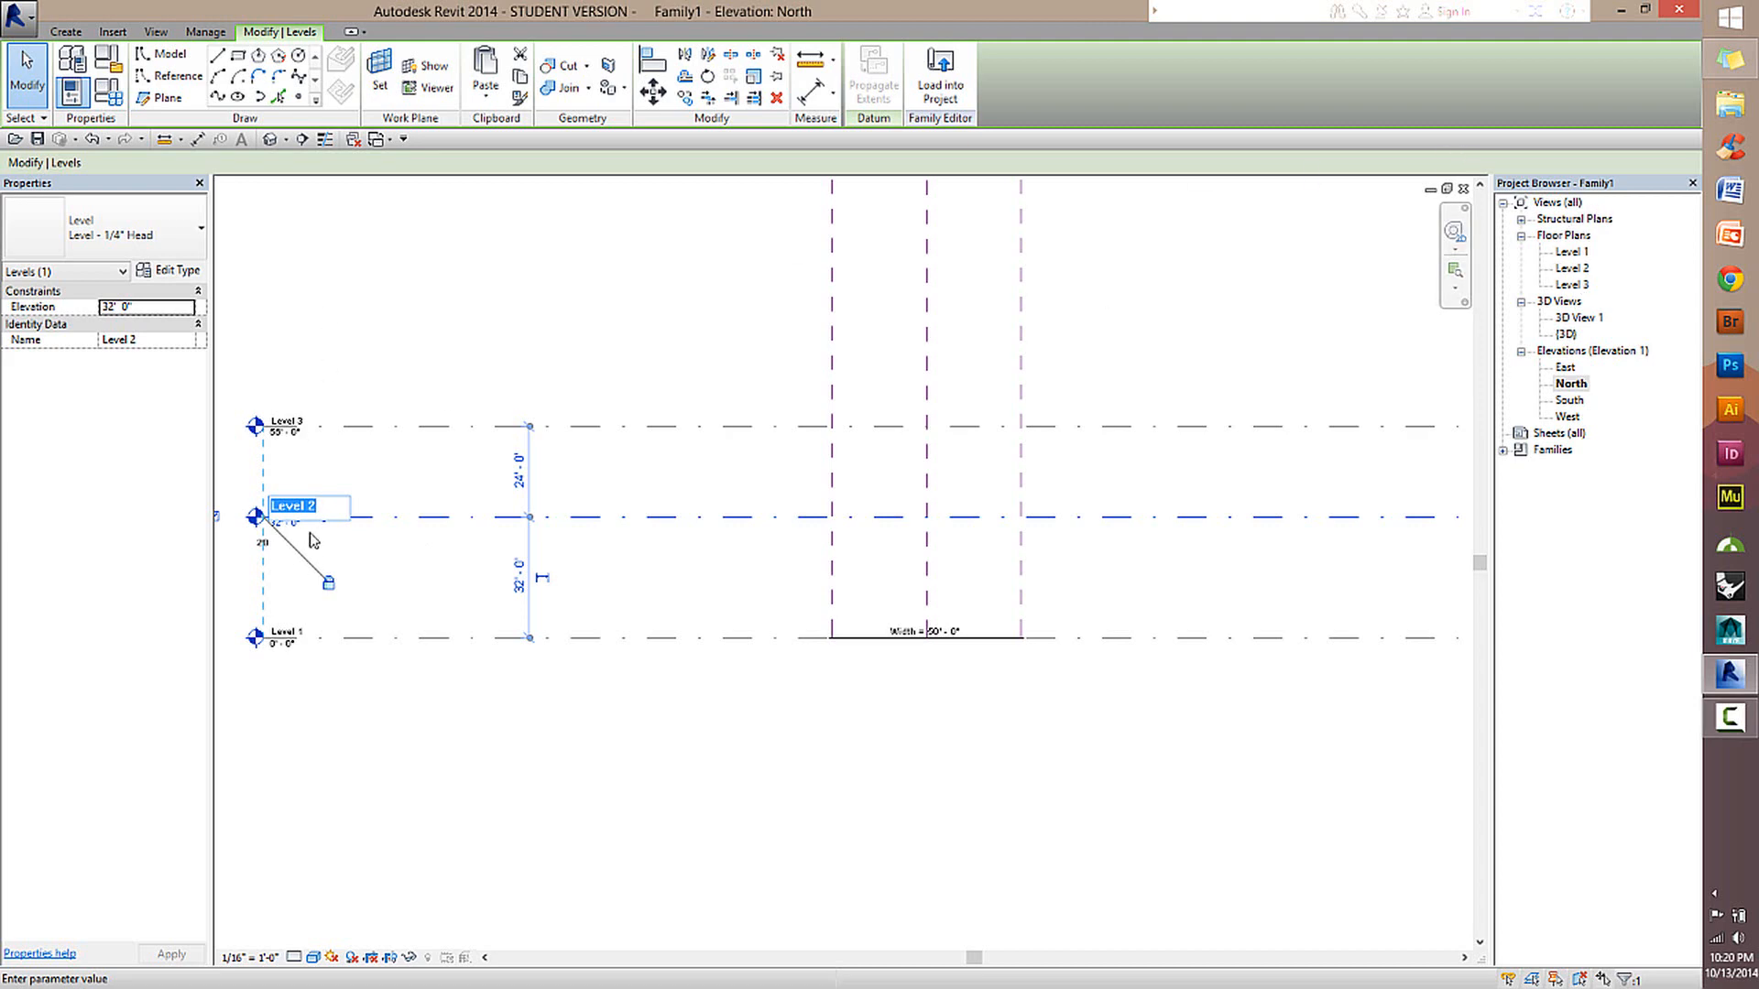
type("Lower Roof")
key("Return")
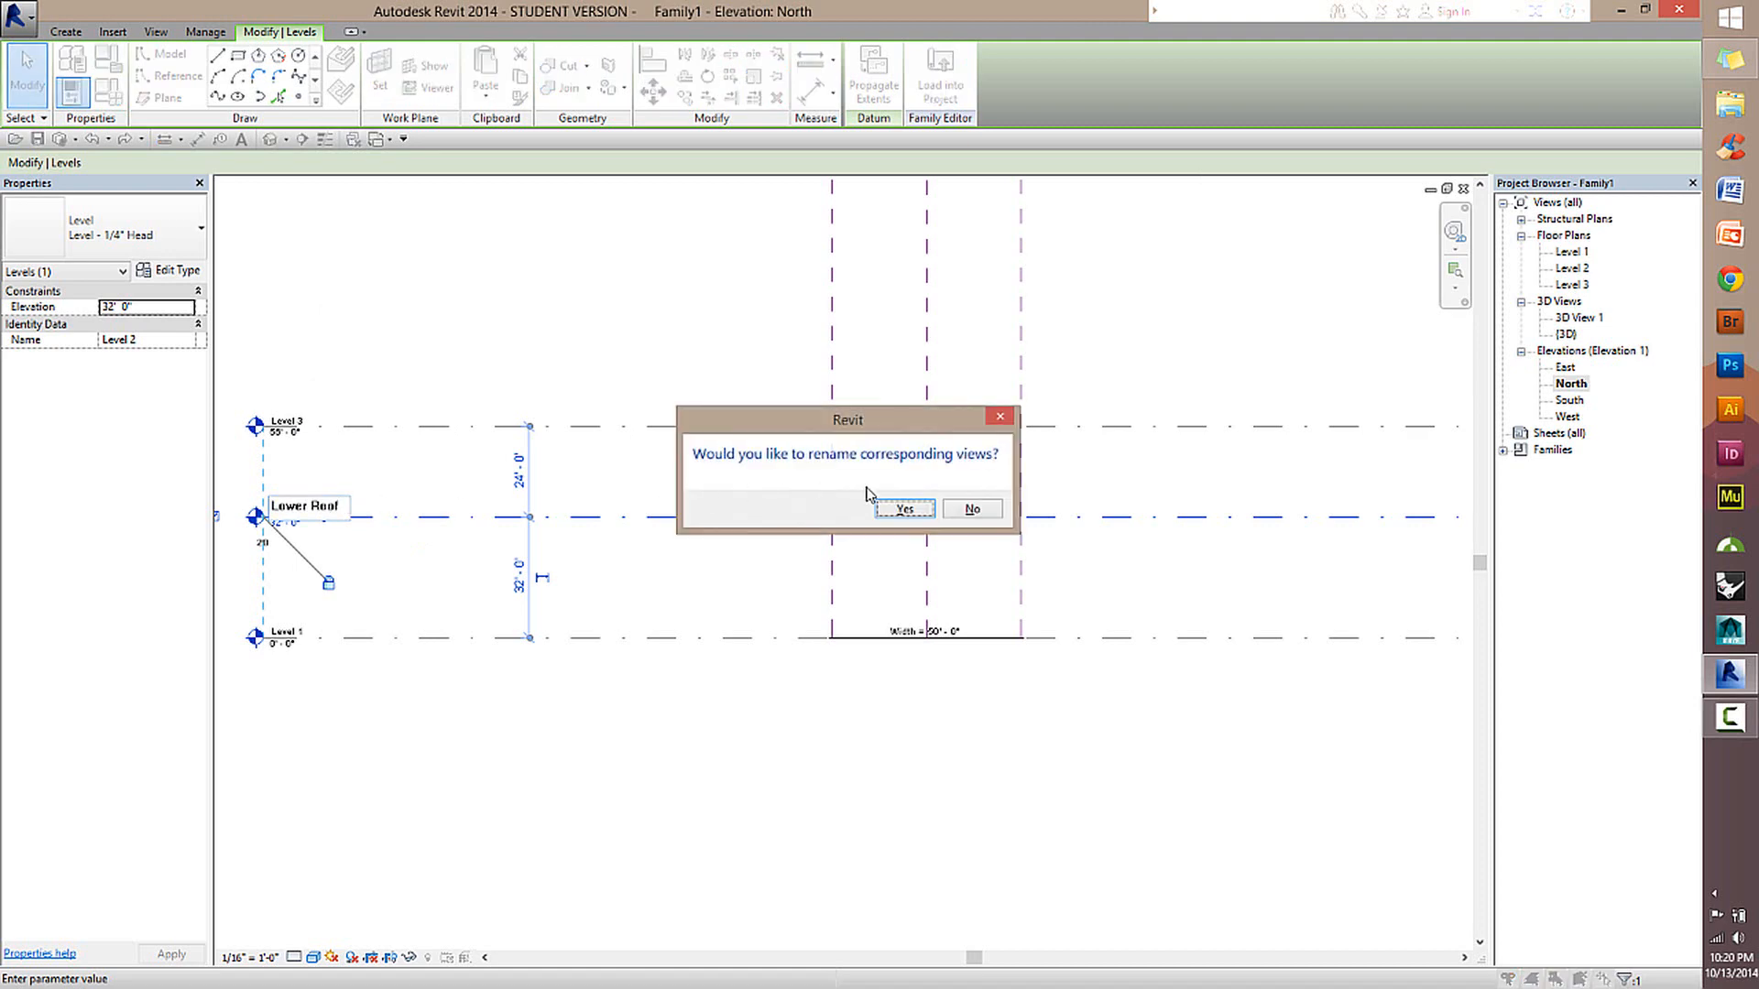
left_click(903, 509)
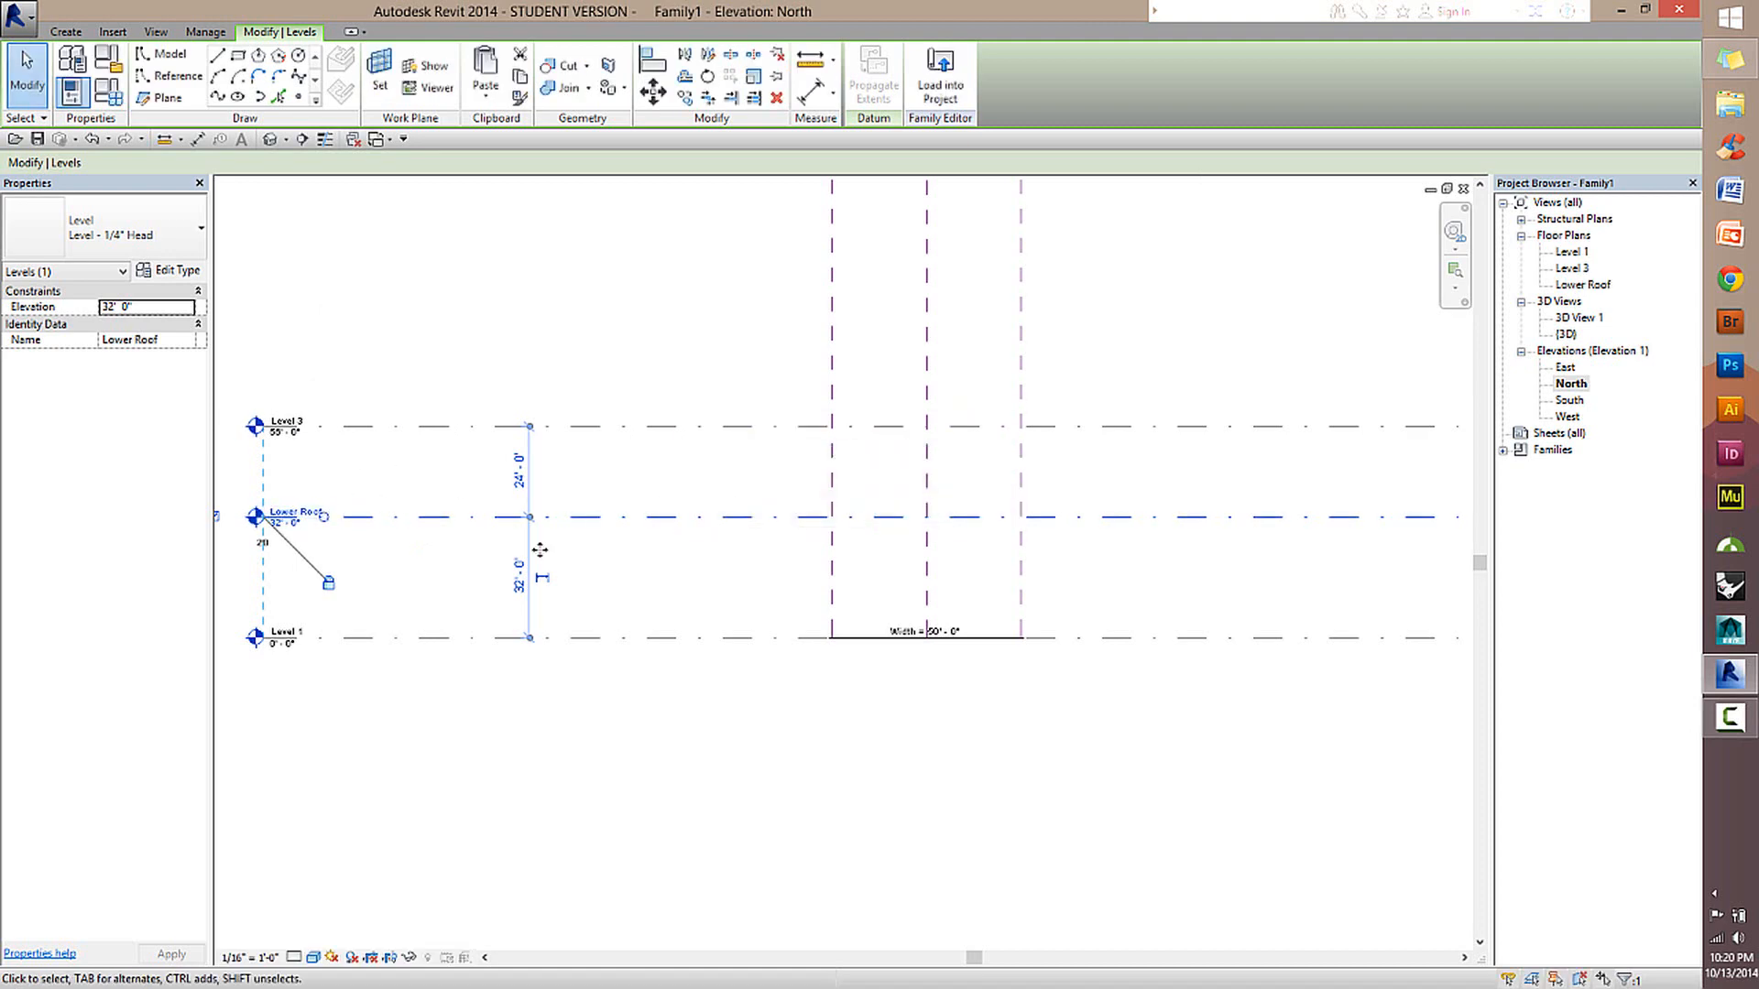
Rename Level 3 as Upper Roof and rename its corresponding views to match.
left_click(293, 427)
left_click(294, 422)
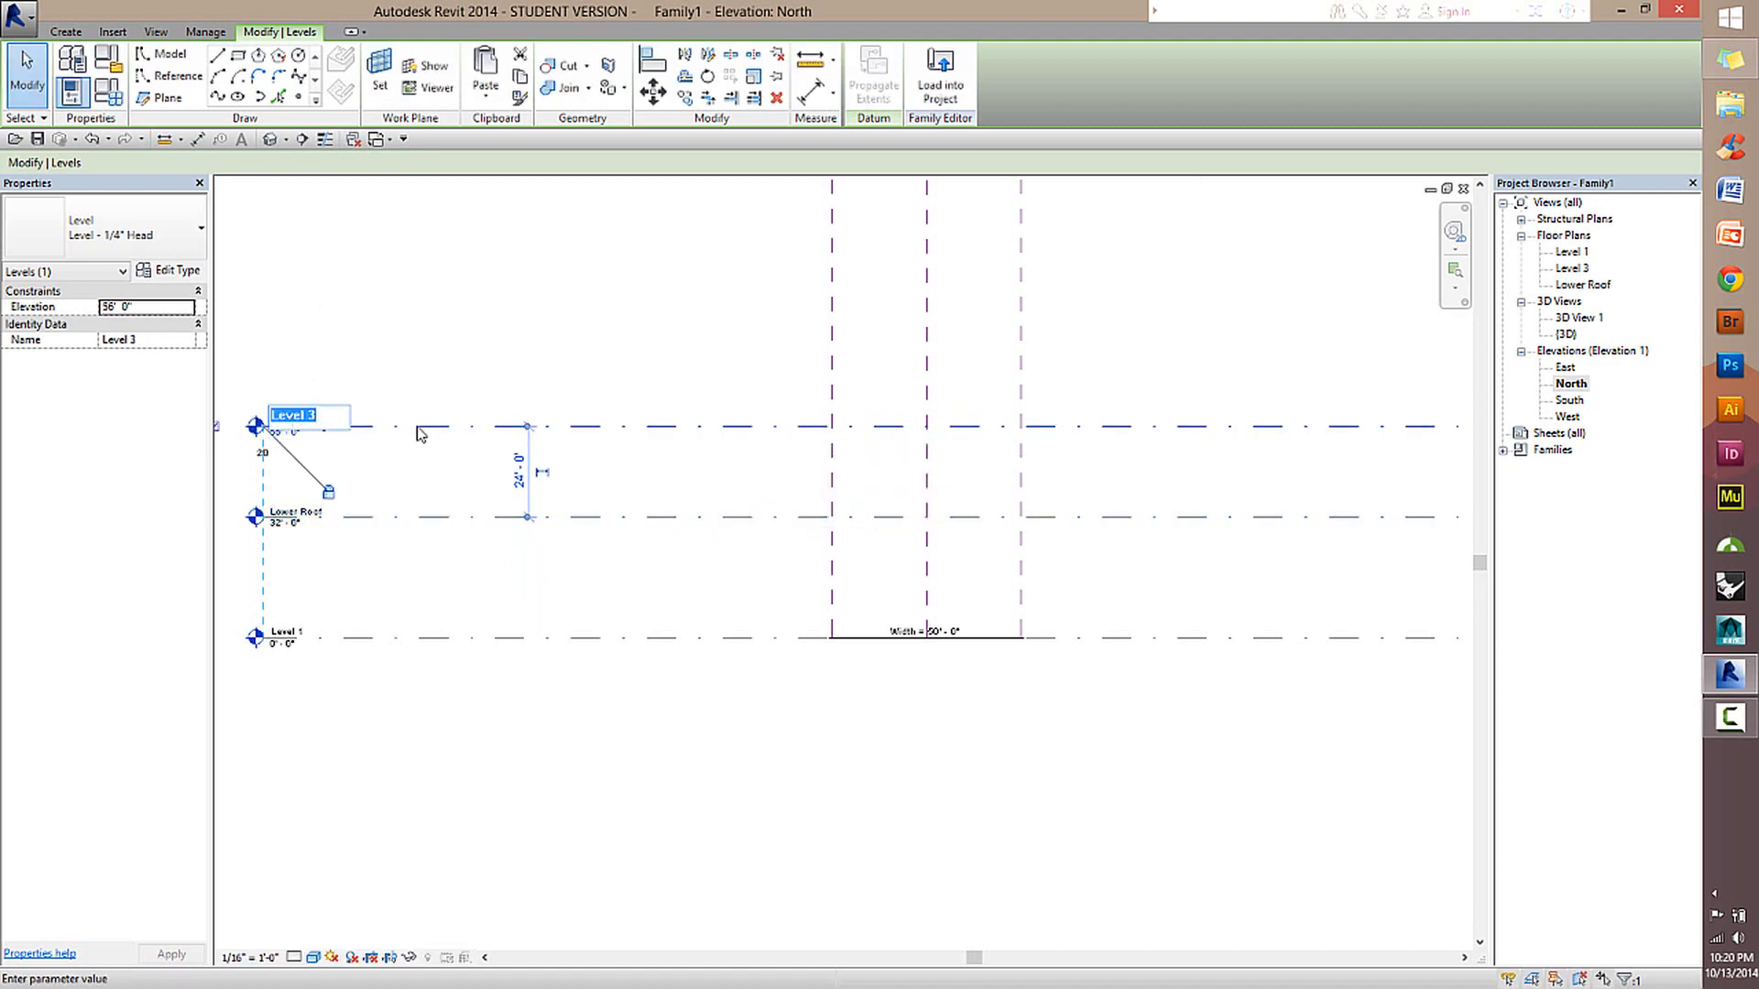
type("Upper Roof")
key("Return")
left_click(904, 507)
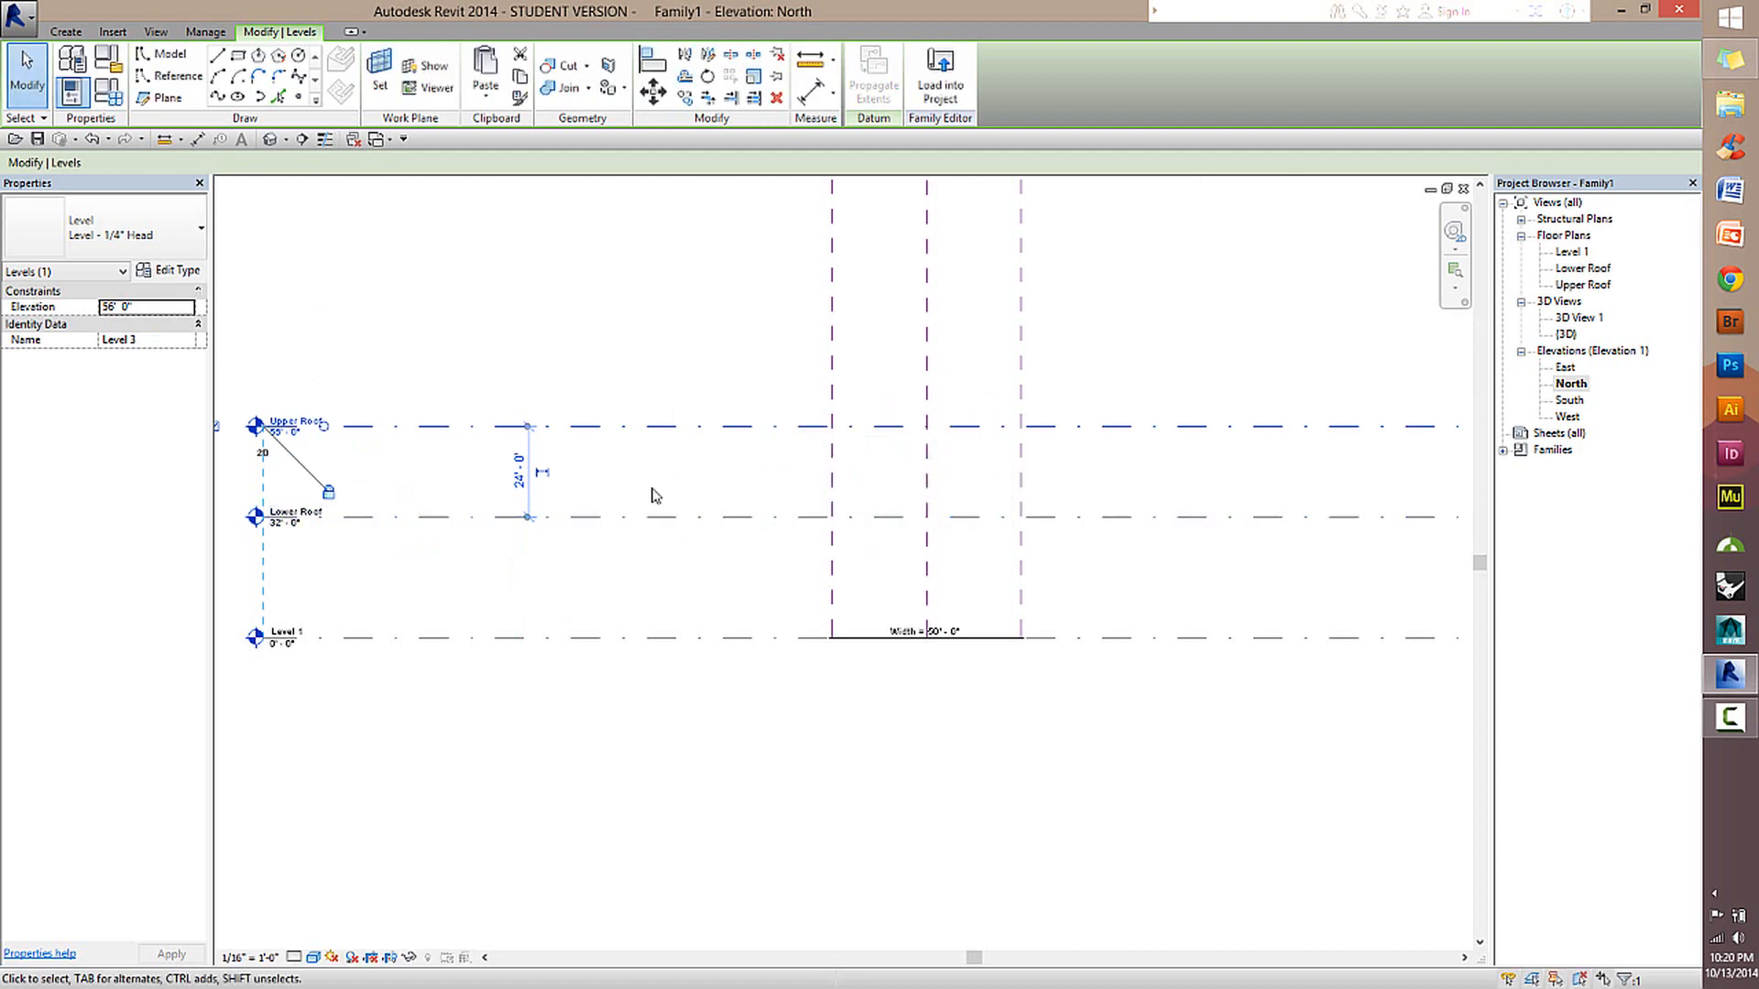
Set the Lower Roof level to 15' above Level 1.
left_click(651, 518)
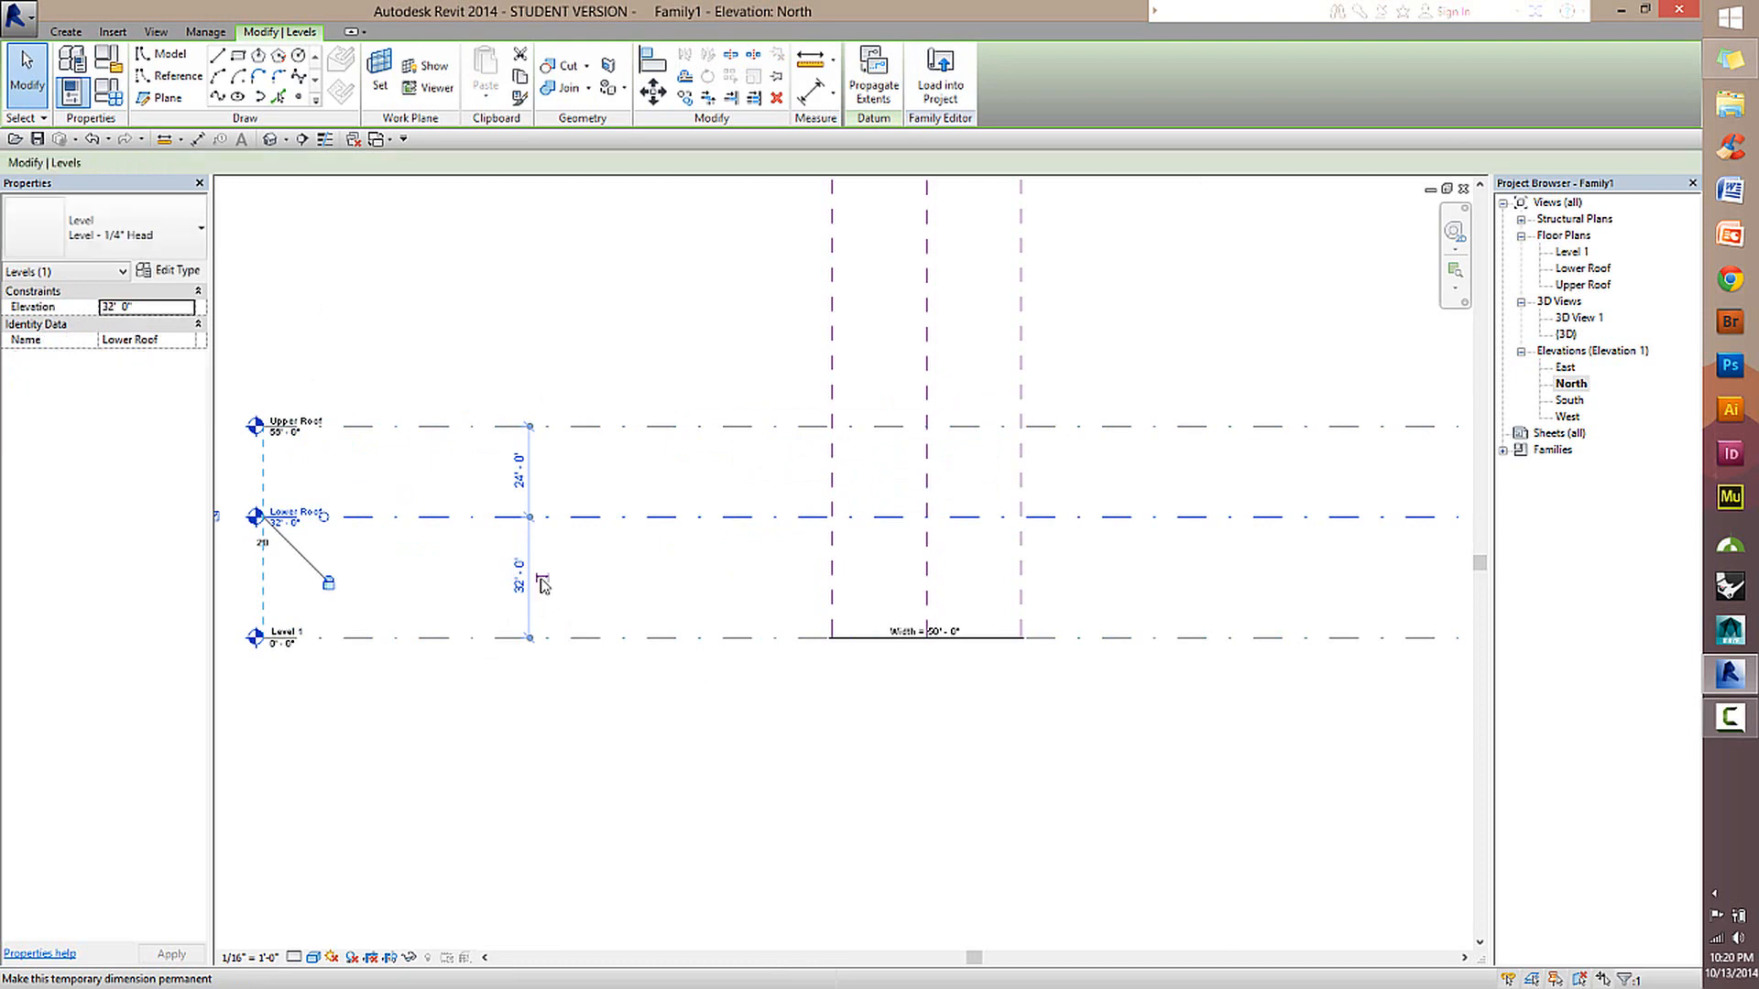
left_click(438, 591)
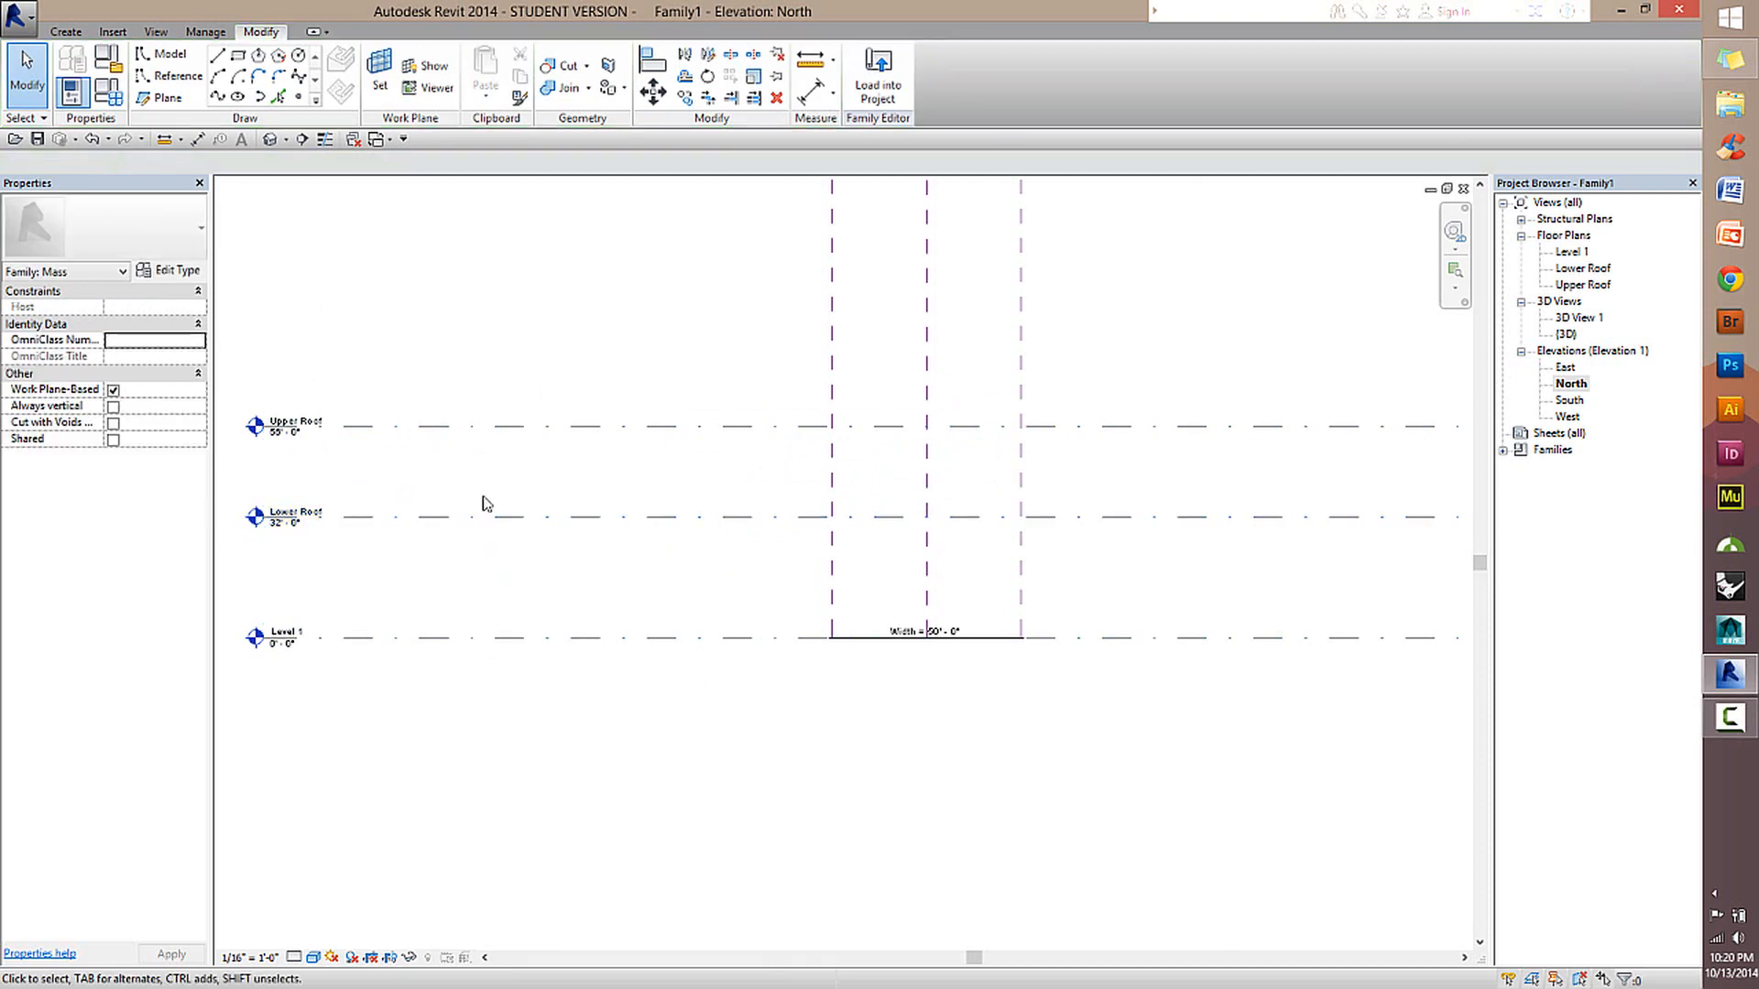
left_click(424, 522)
left_click(520, 575)
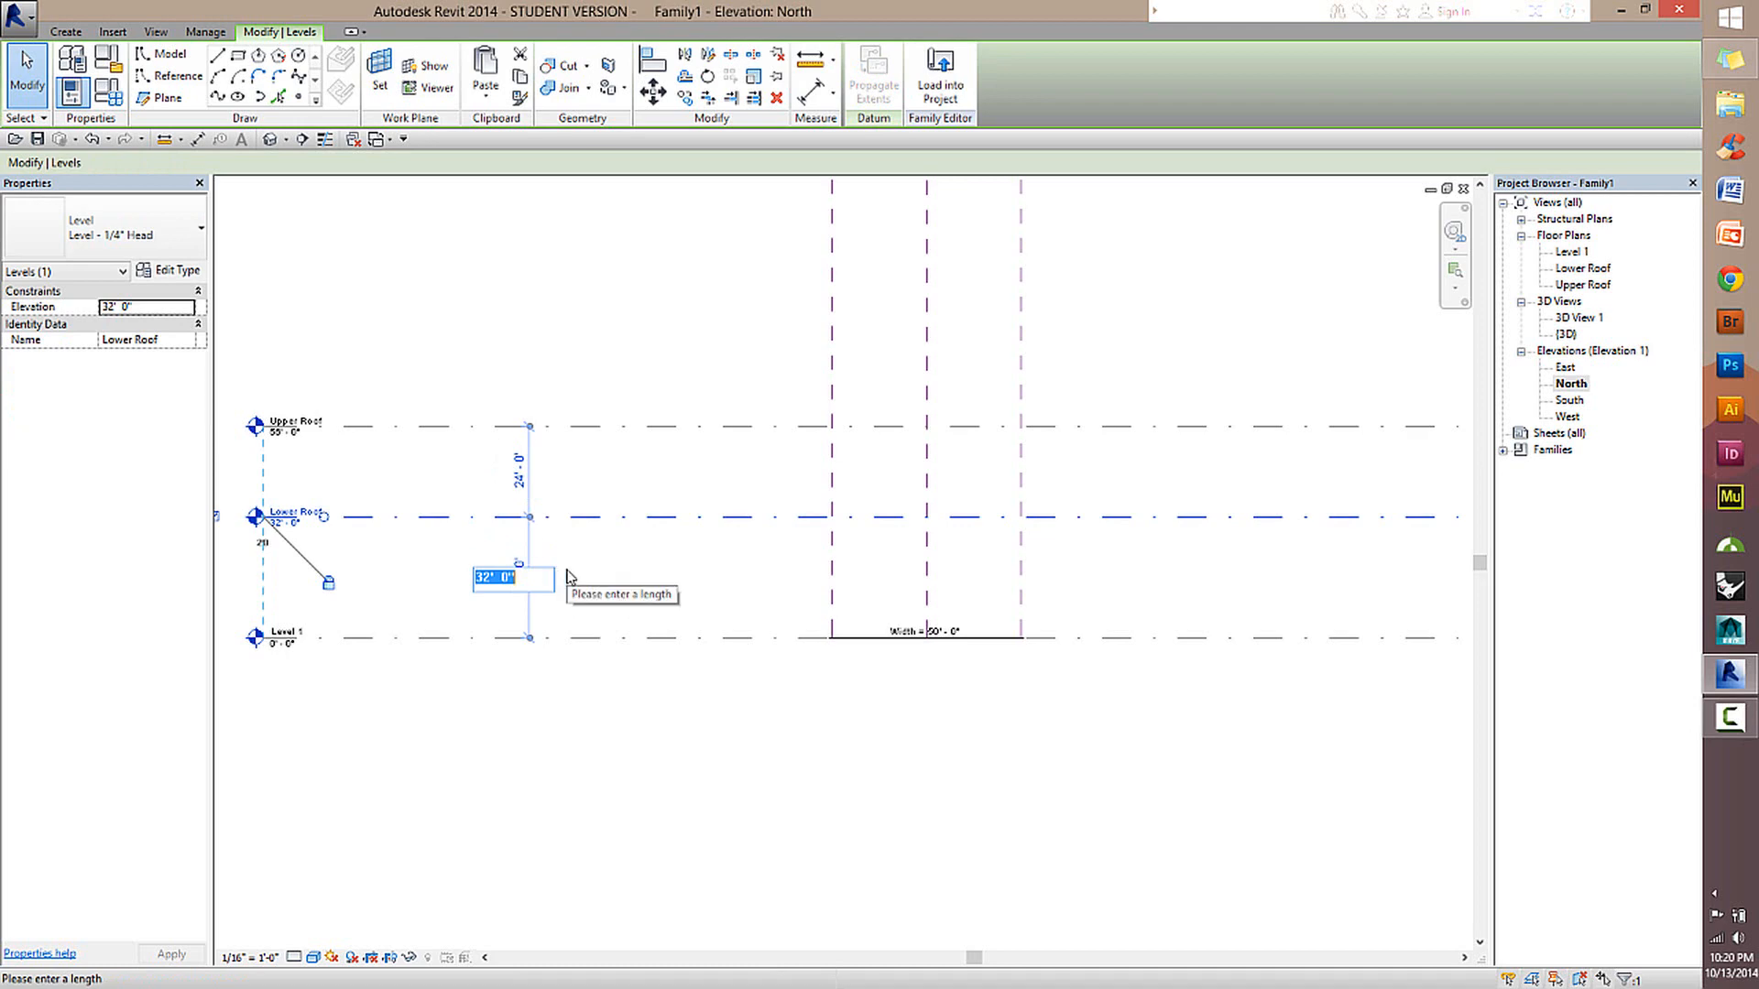
type("15")
key("Return")
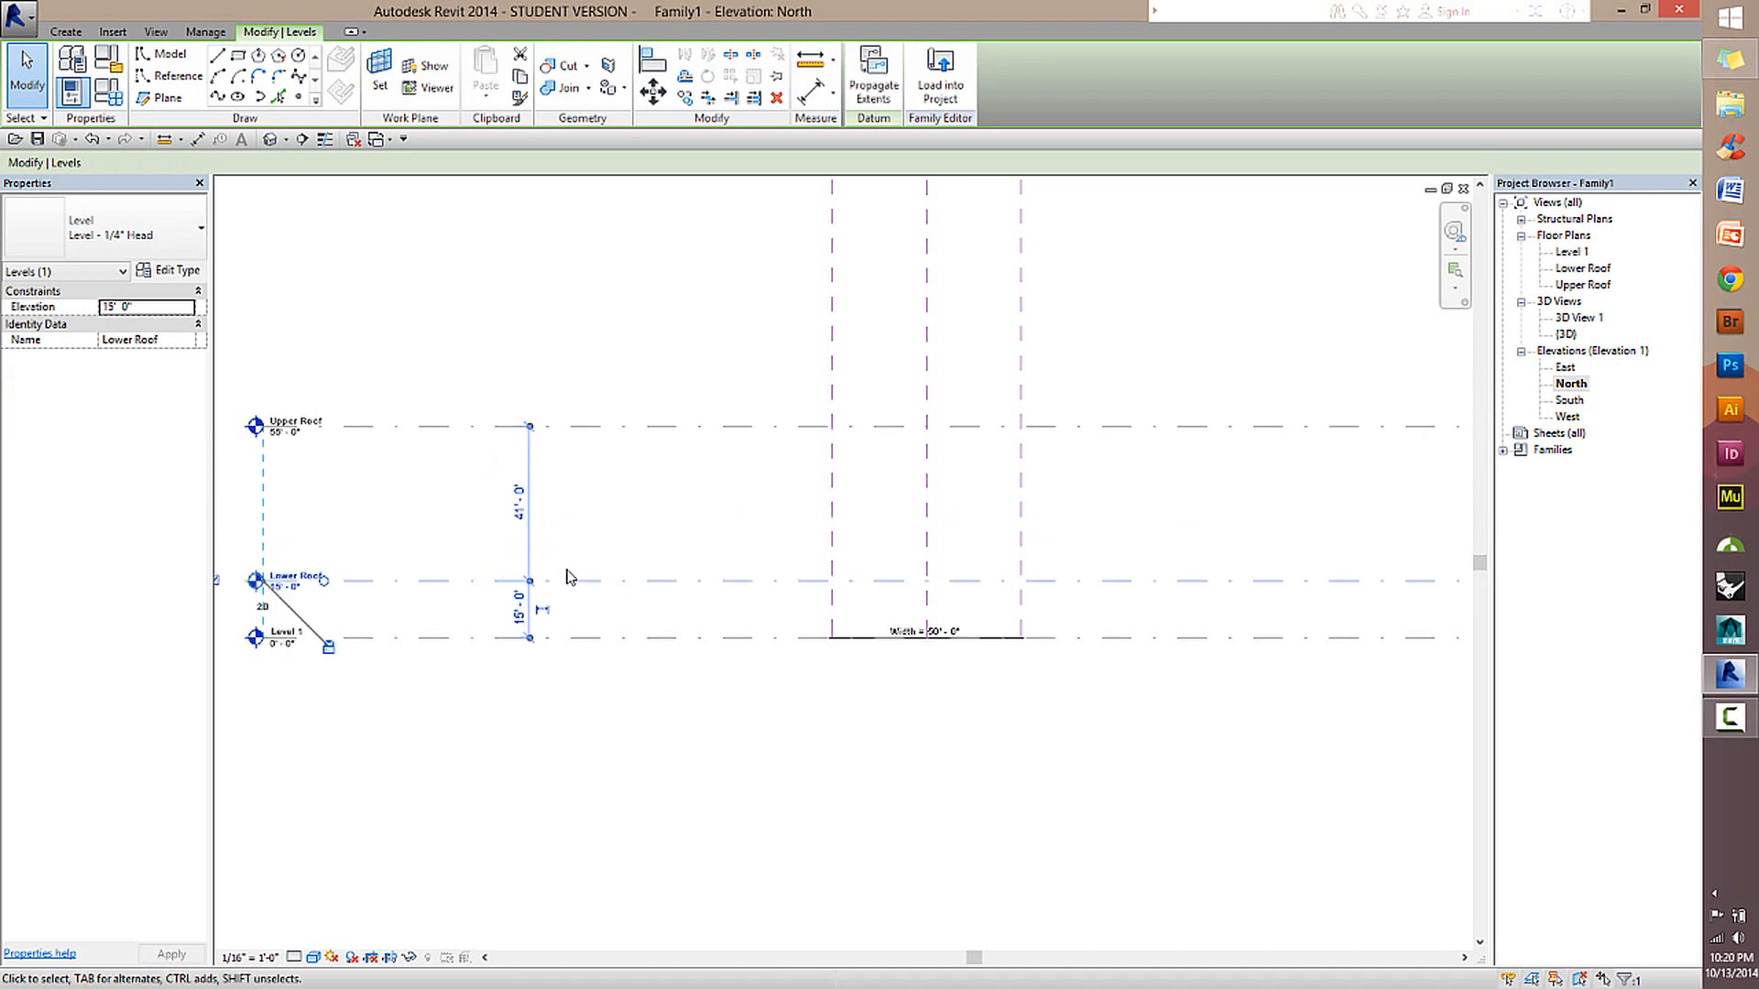
key("Escape")
Try making the Lower Roof's temporary dimensions permanent, and delete the dimension string spanning all three levels.
scroll(529, 636, "up", 1)
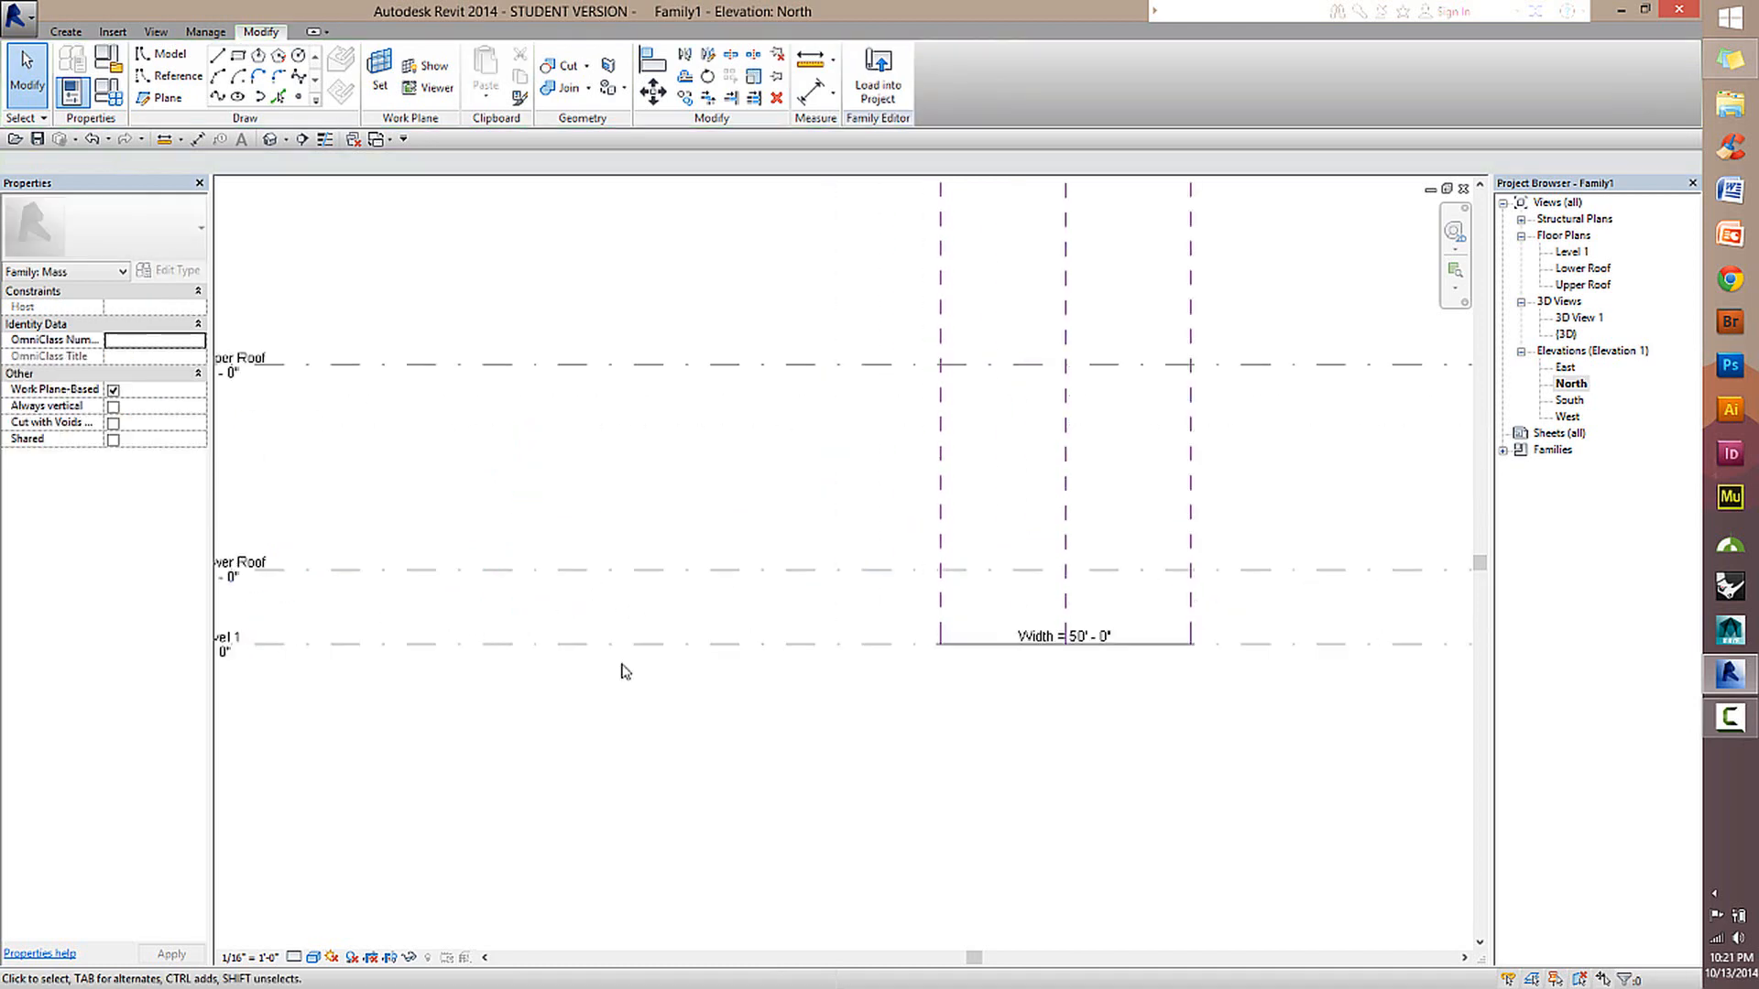
scroll(586, 660, "down", 1)
middle_click_drag(421, 625, 519, 582)
left_click(518, 579)
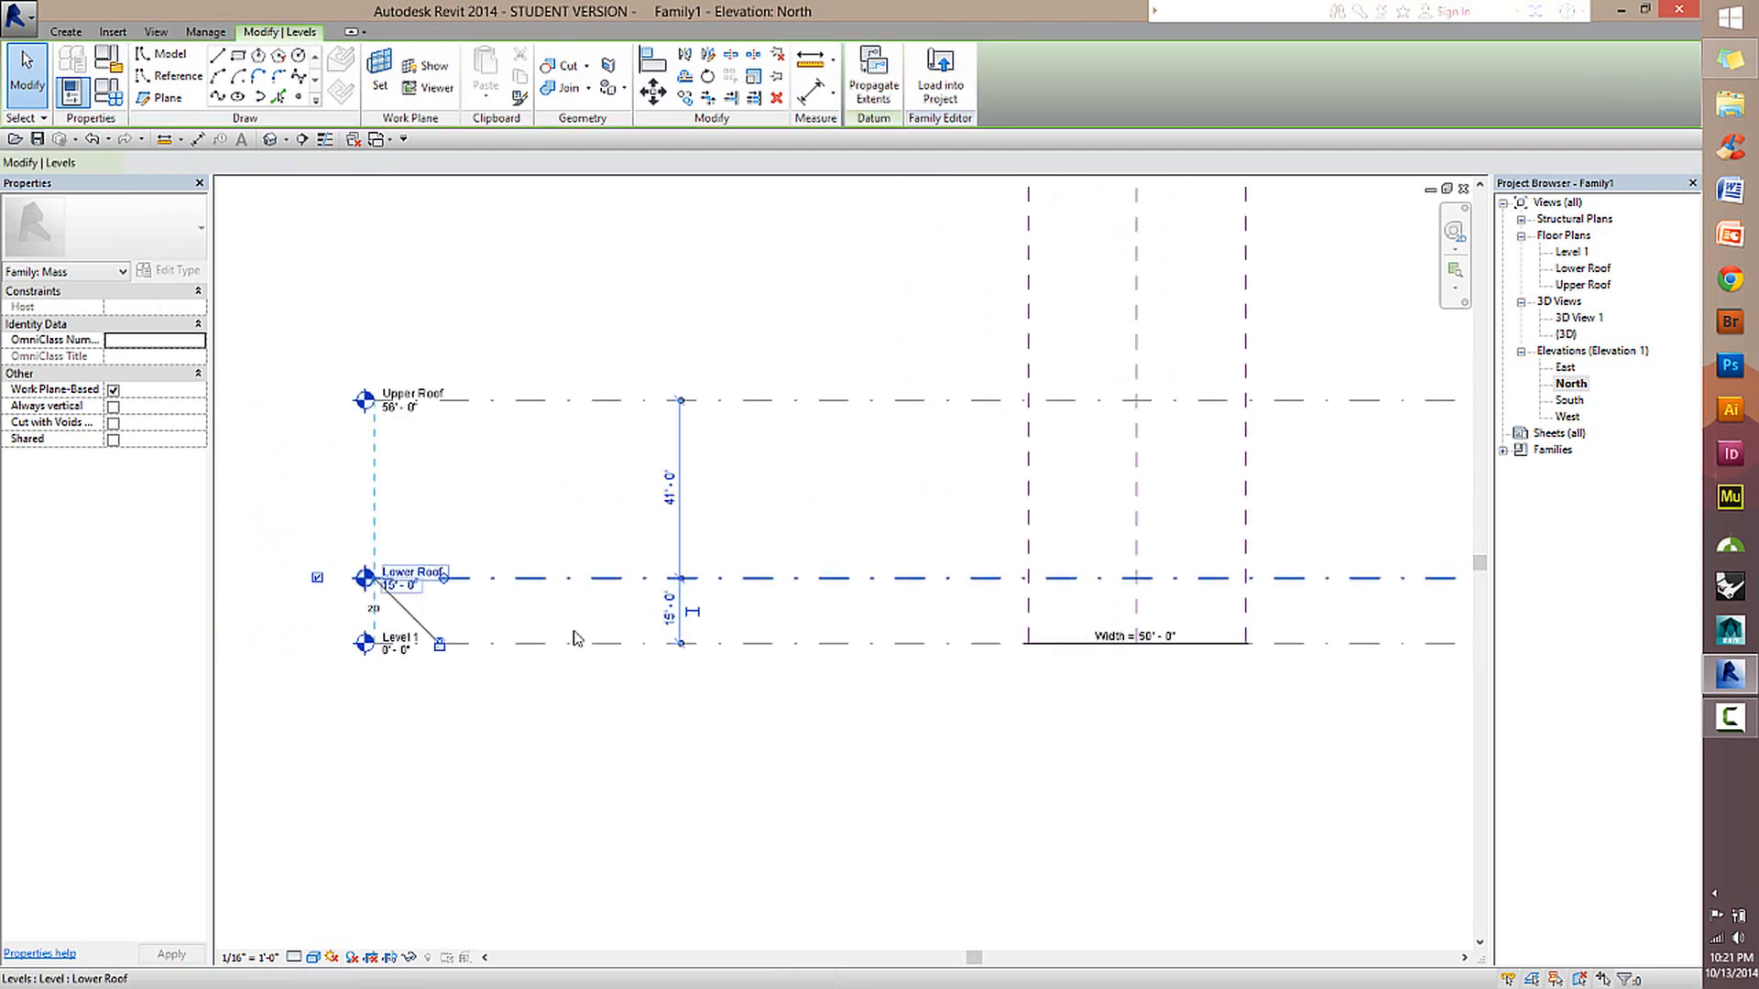
scroll(675, 596, "up", 2)
scroll(673, 597, "down", 1)
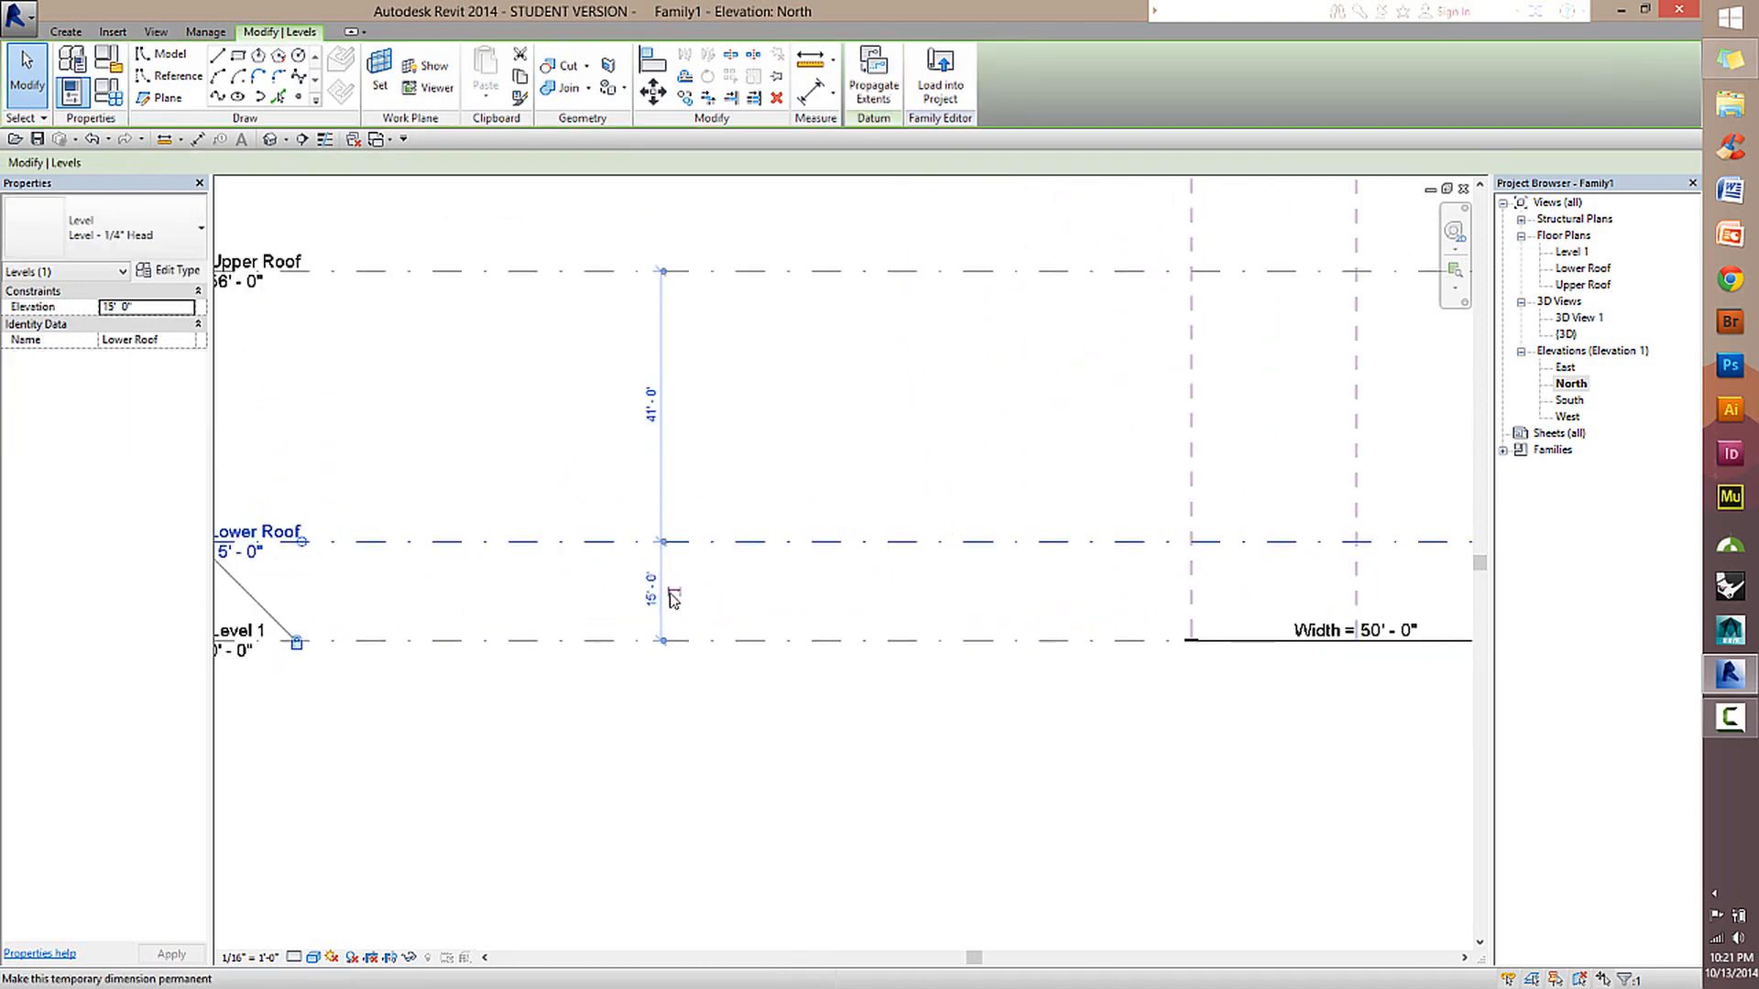
scroll(673, 599, "down", 1)
middle_click_drag(594, 607, 648, 599)
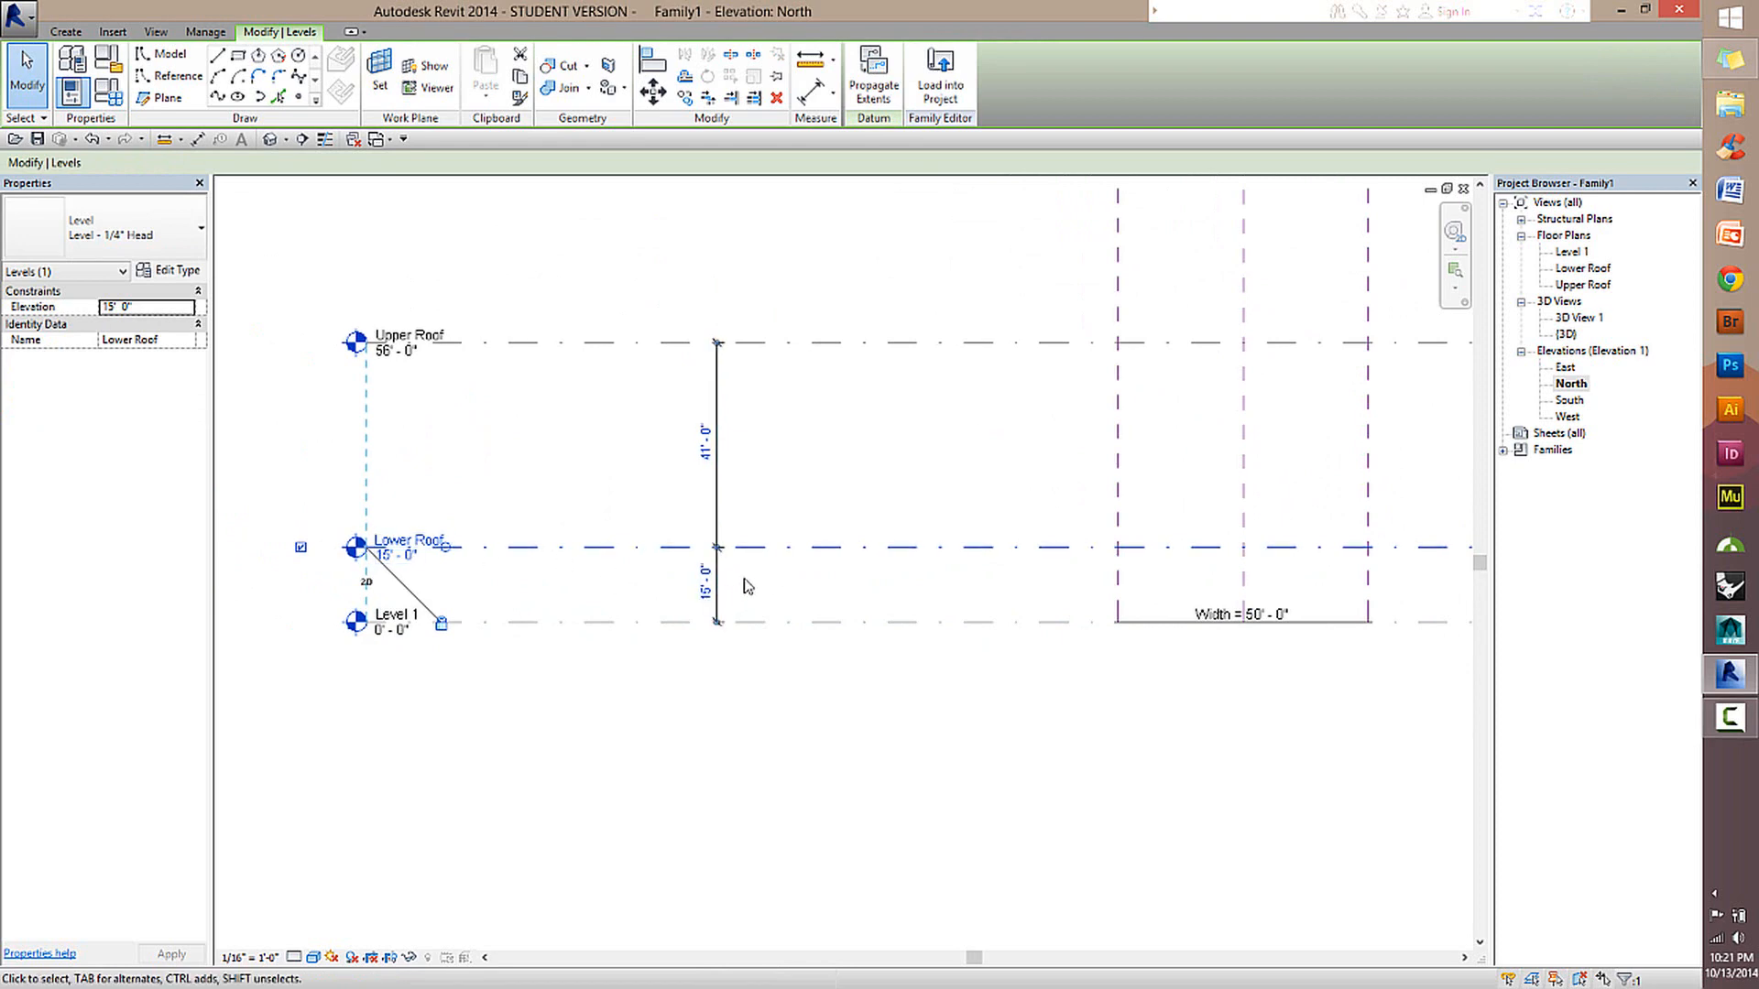
left_click(717, 577)
key("Delete")
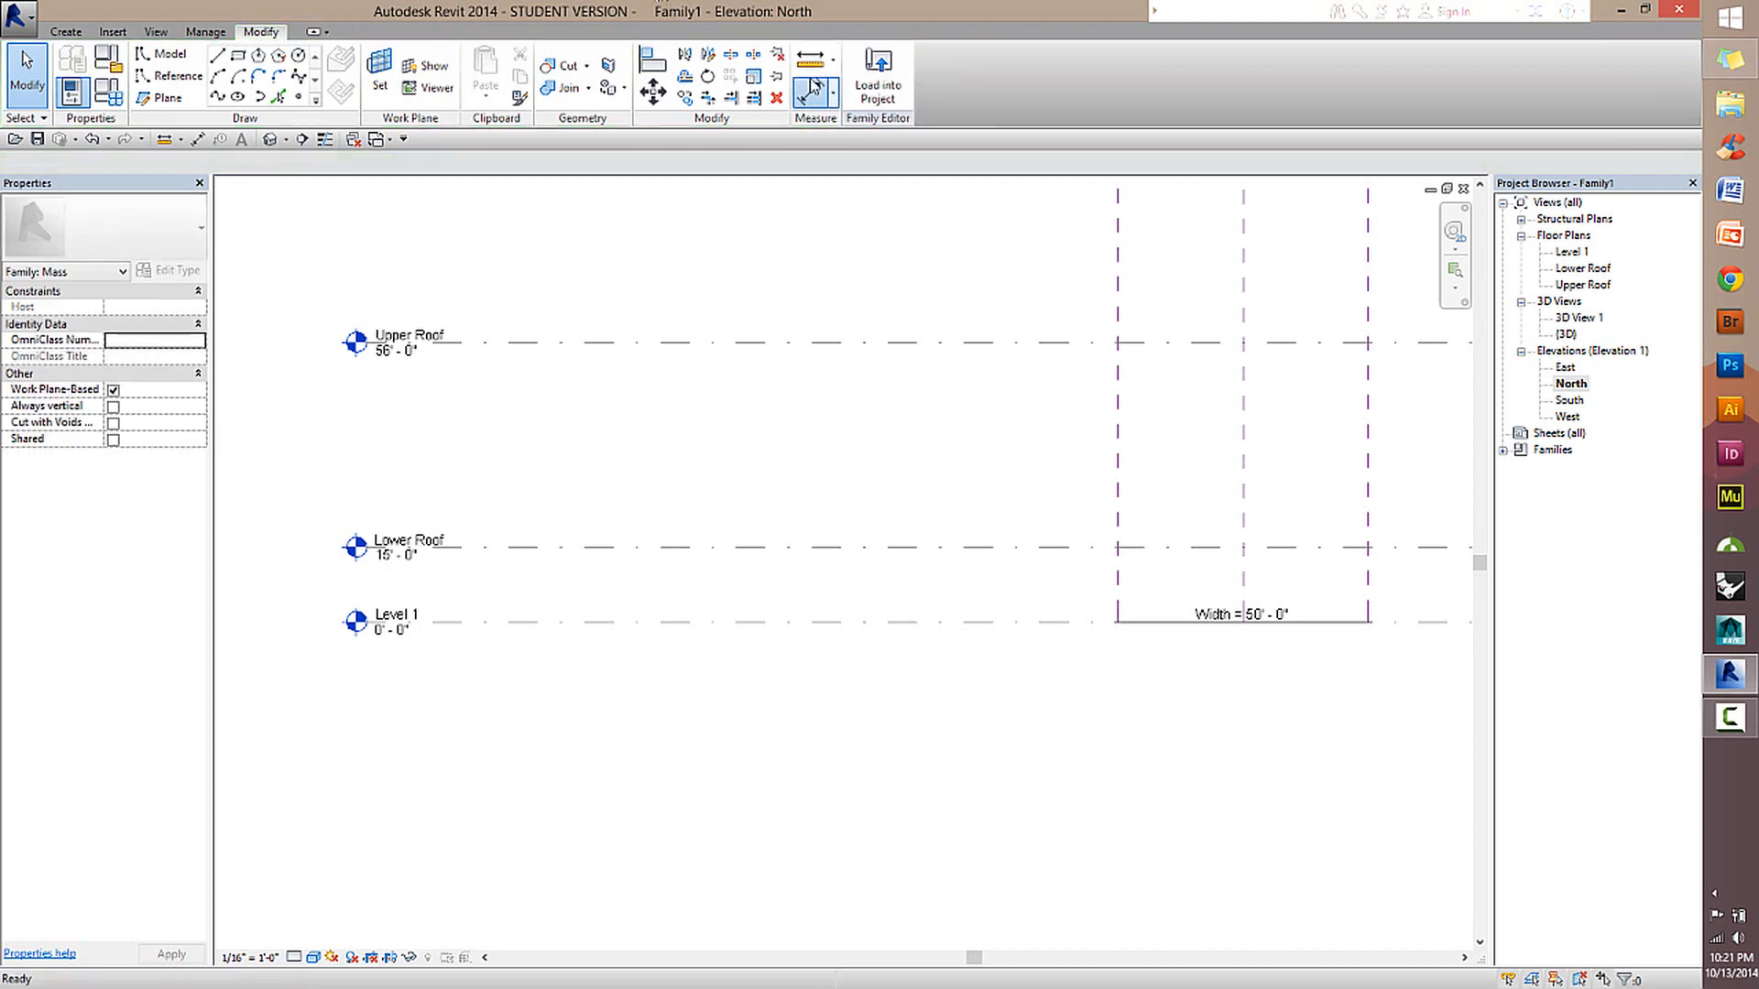
Add an aligned dimension between Level 1 and Lower Roof and lock it to fix their spacing.
left_click(812, 91)
left_click(755, 623)
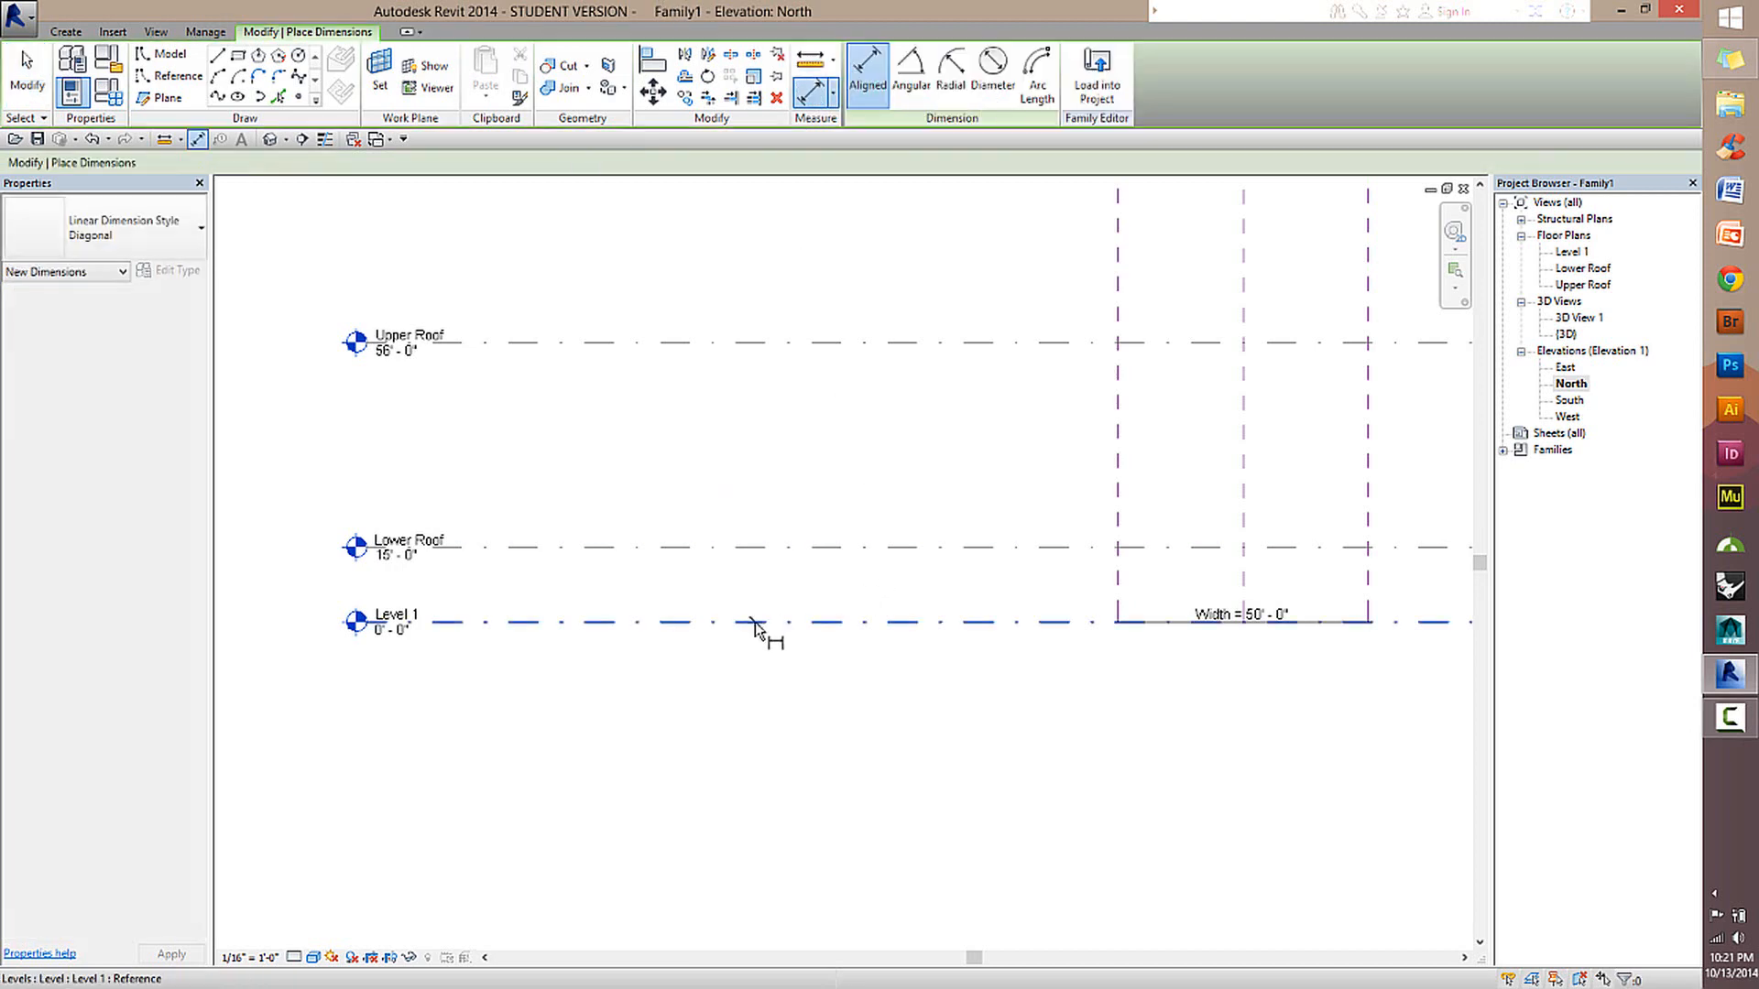
left_click(766, 548)
left_click(715, 582)
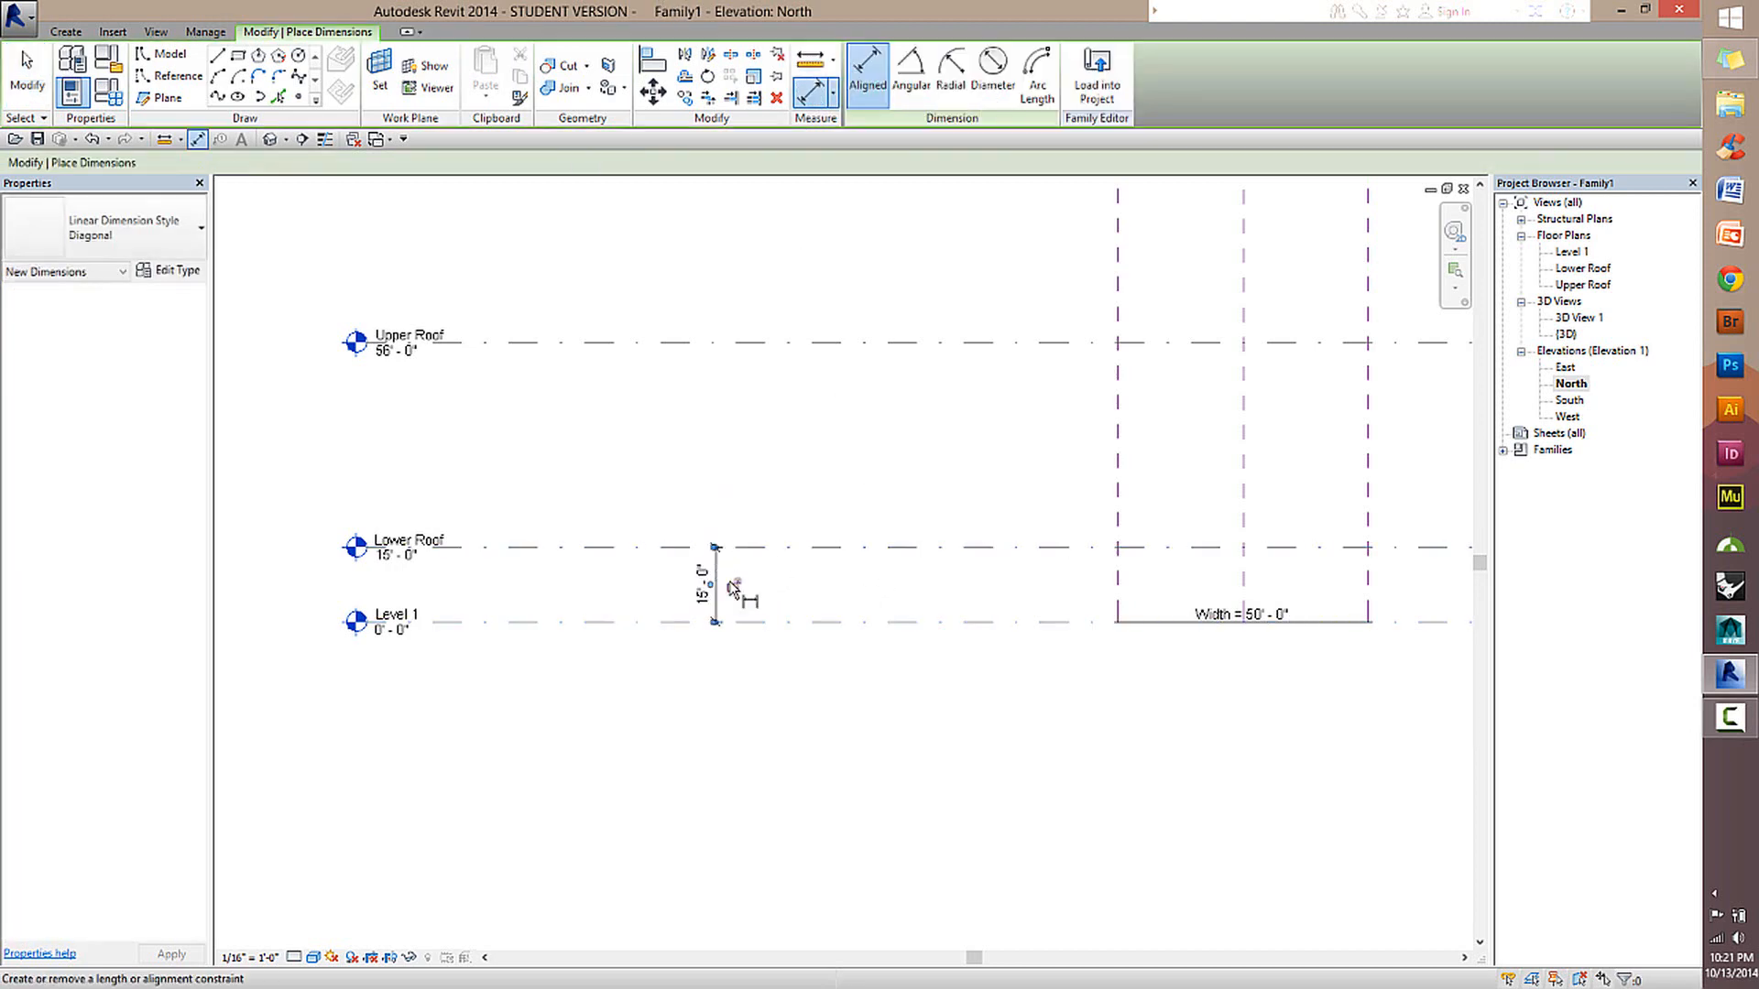
scroll(720, 579, "up", 3)
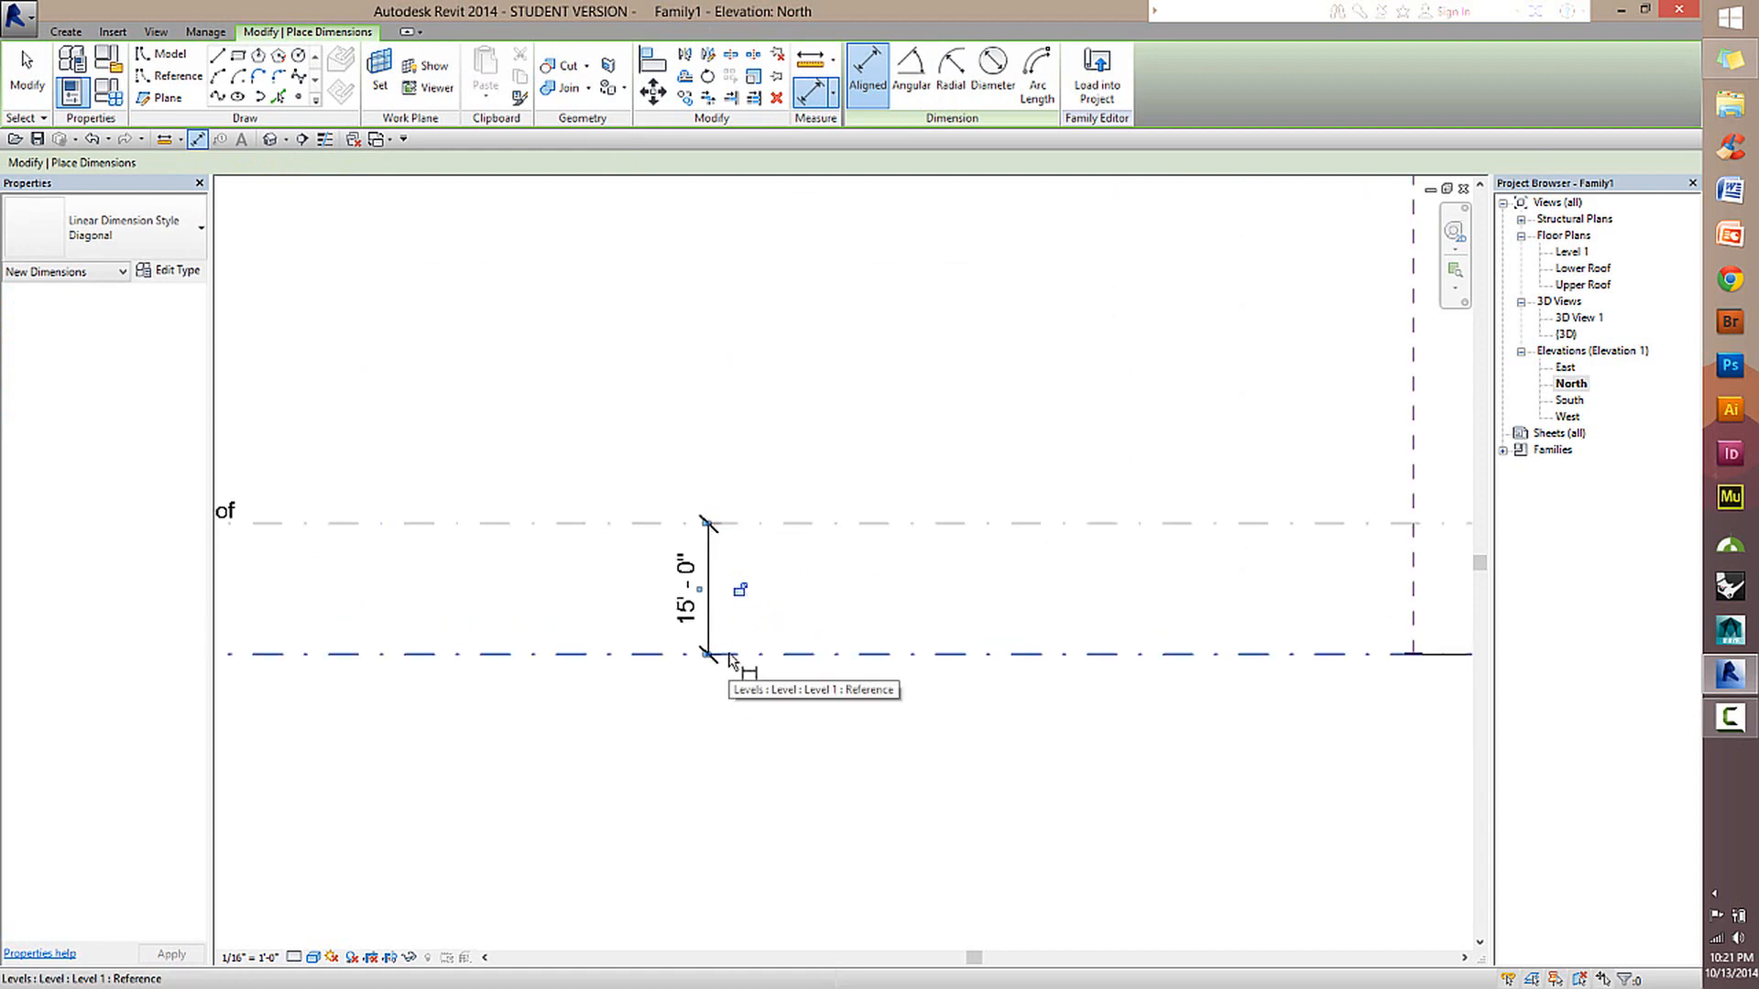
left_click(738, 589)
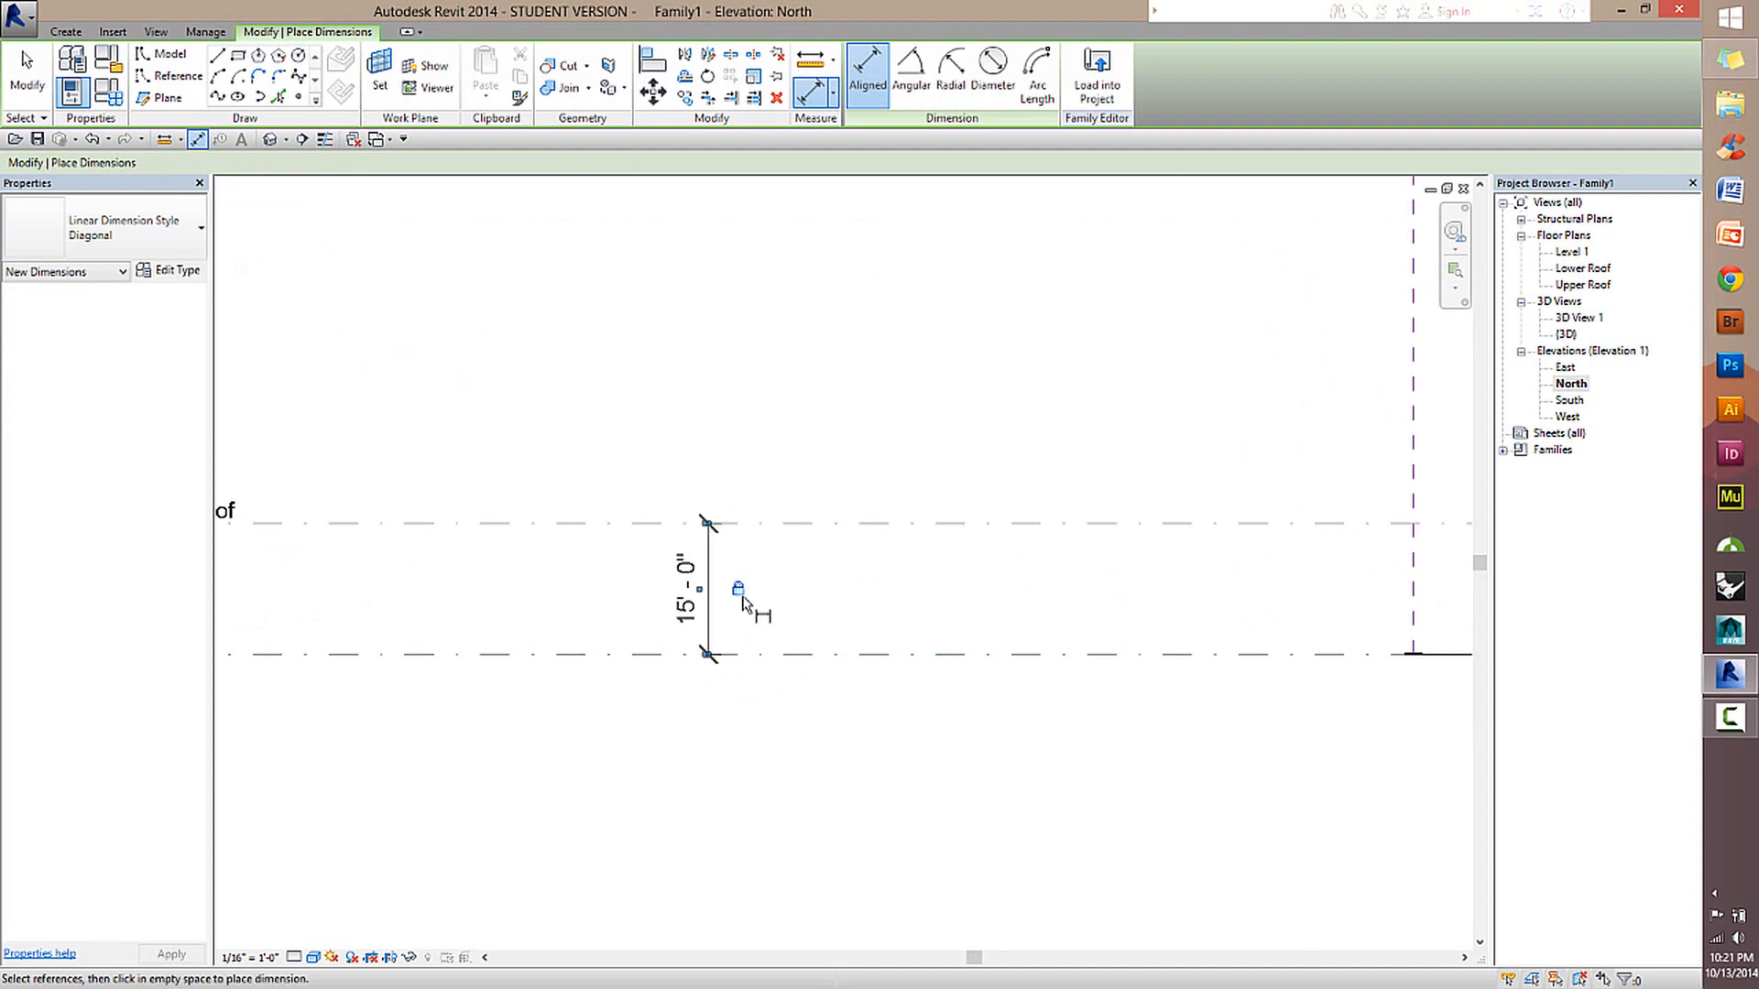
scroll(959, 557, "down", 2)
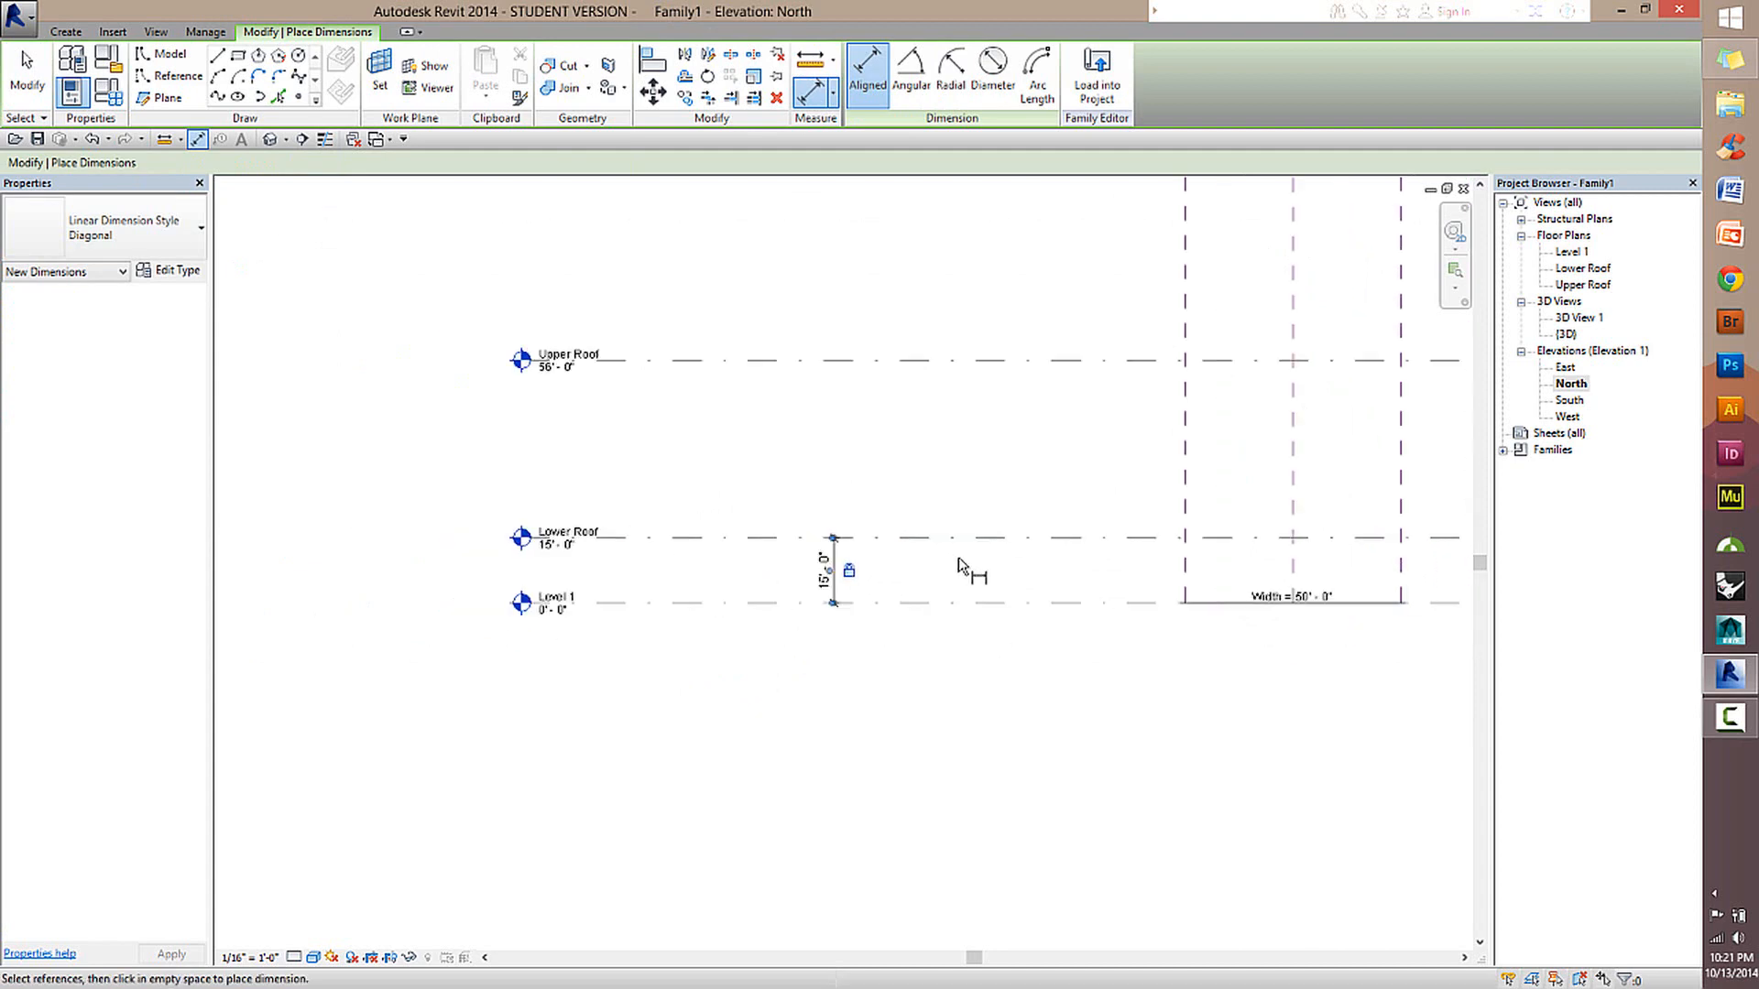
left_click(26, 64)
Add an aligned dimension between the Lower Roof and Upper Roof levels.
left_click(701, 539)
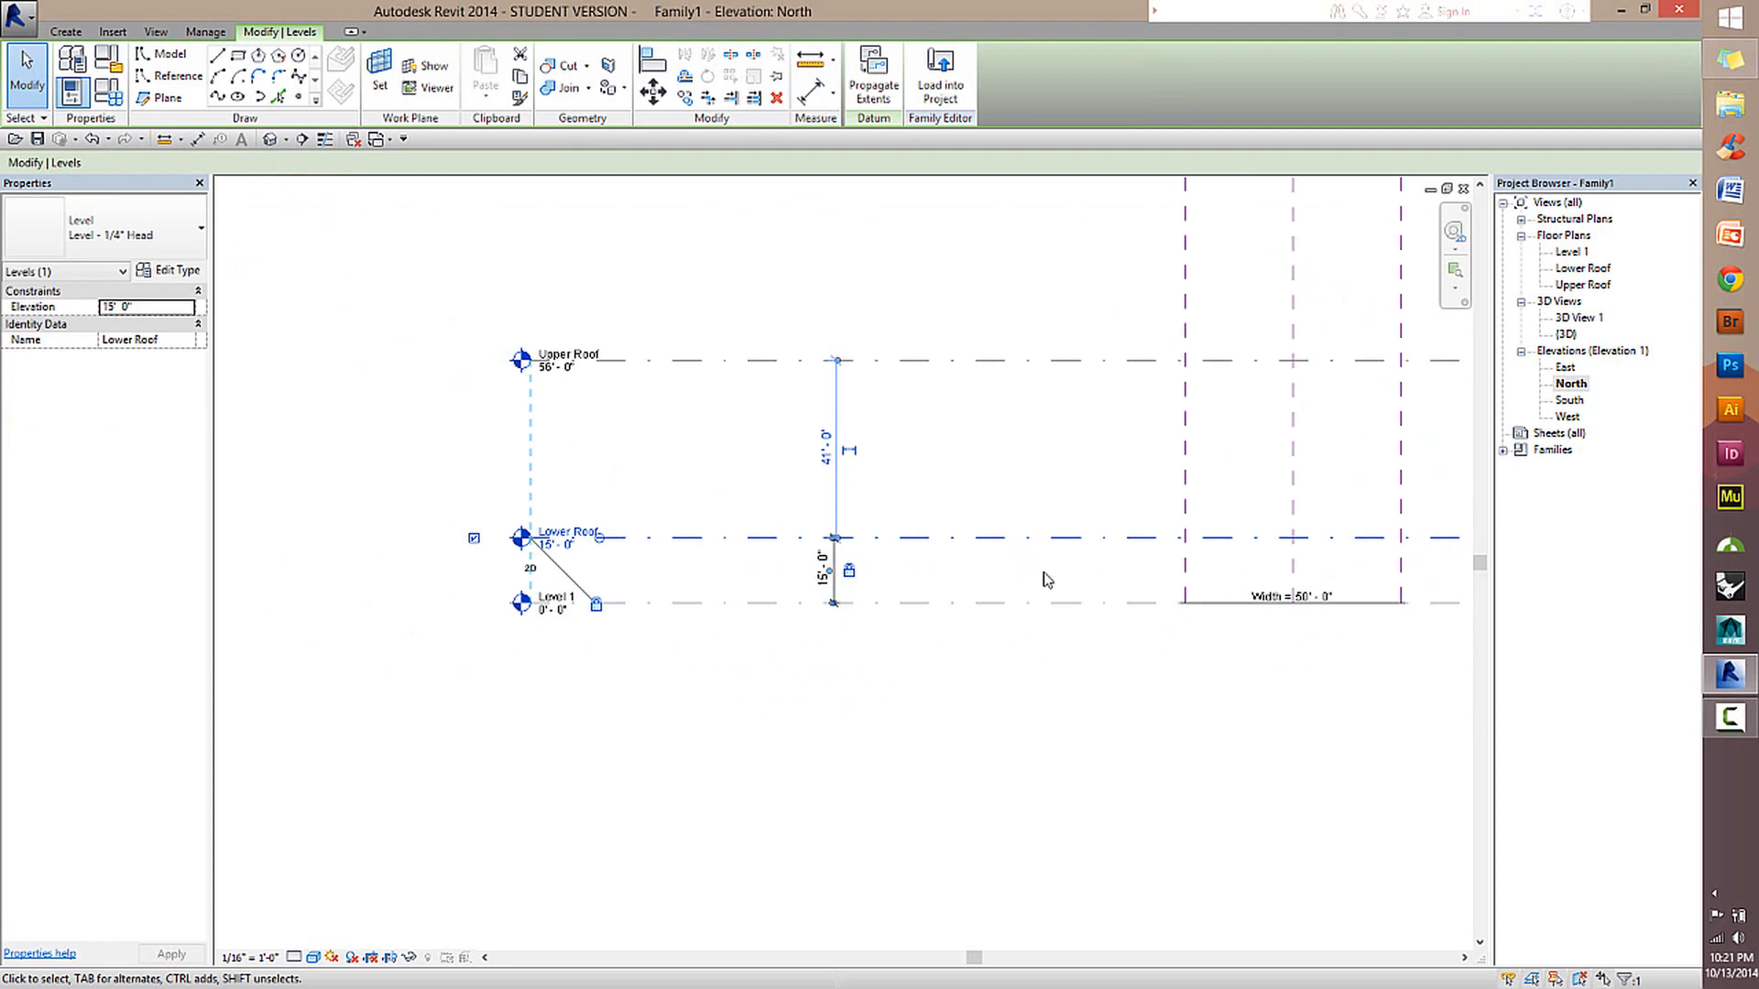
left_click(1047, 579)
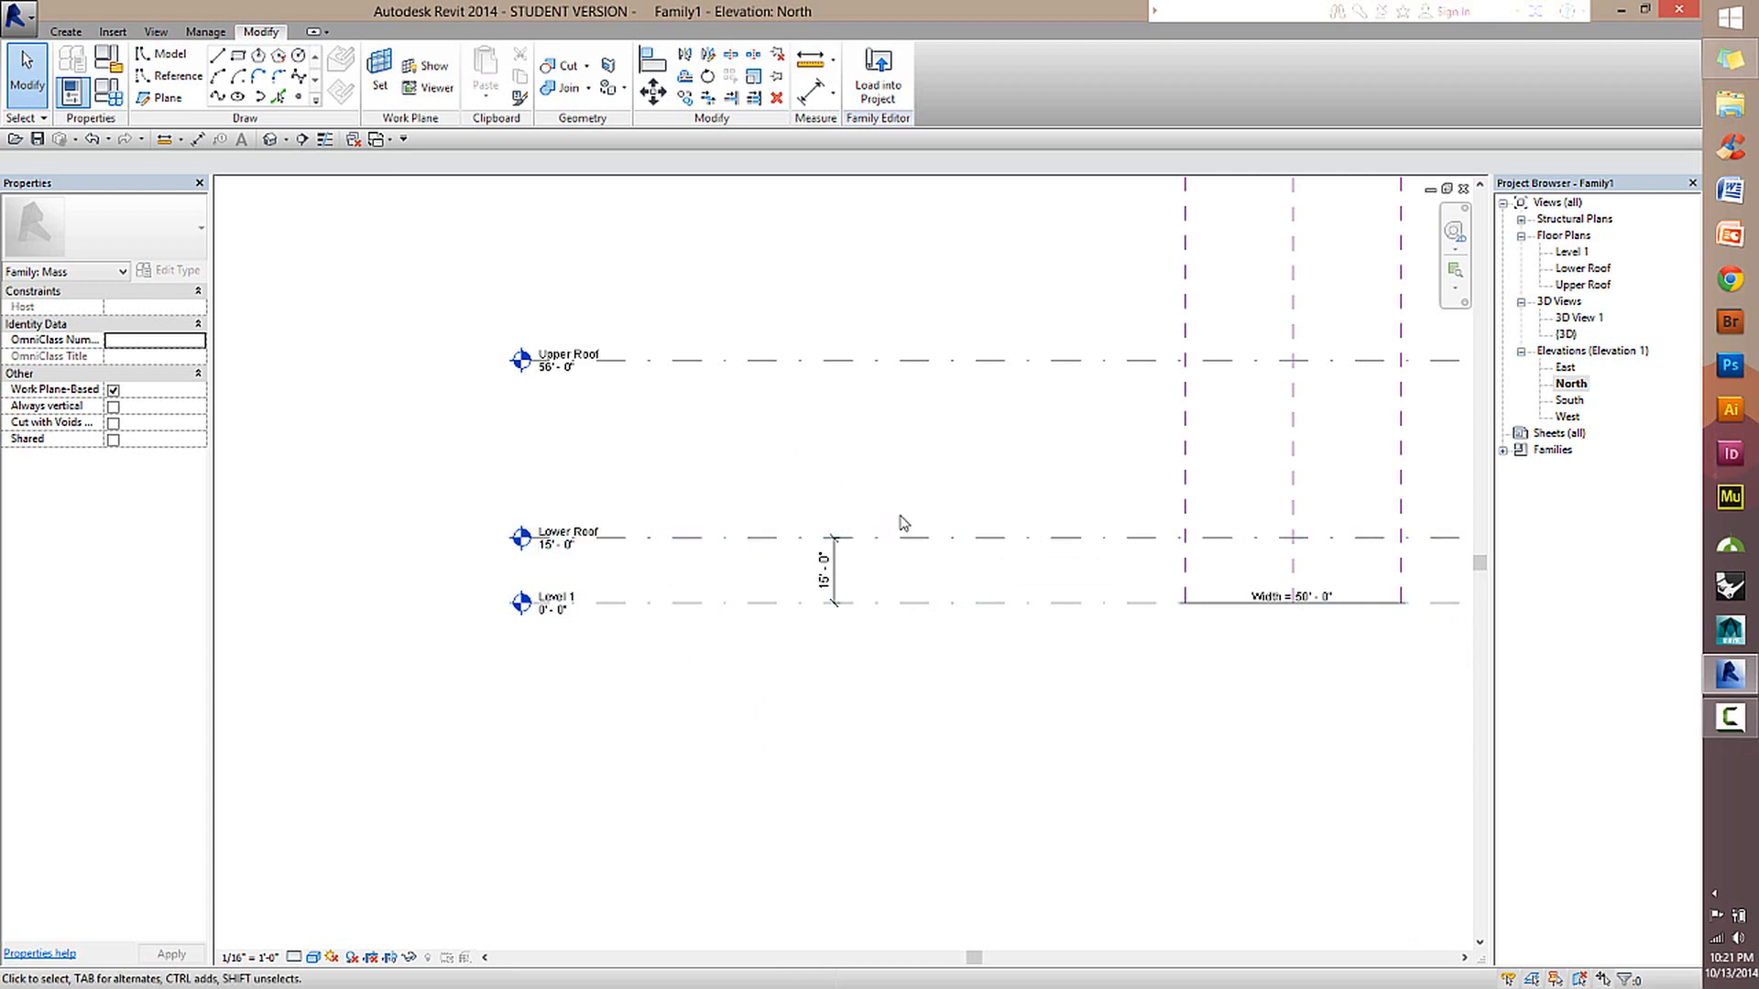
scroll(962, 548, "down", 1)
middle_click_drag(1073, 581, 845, 559)
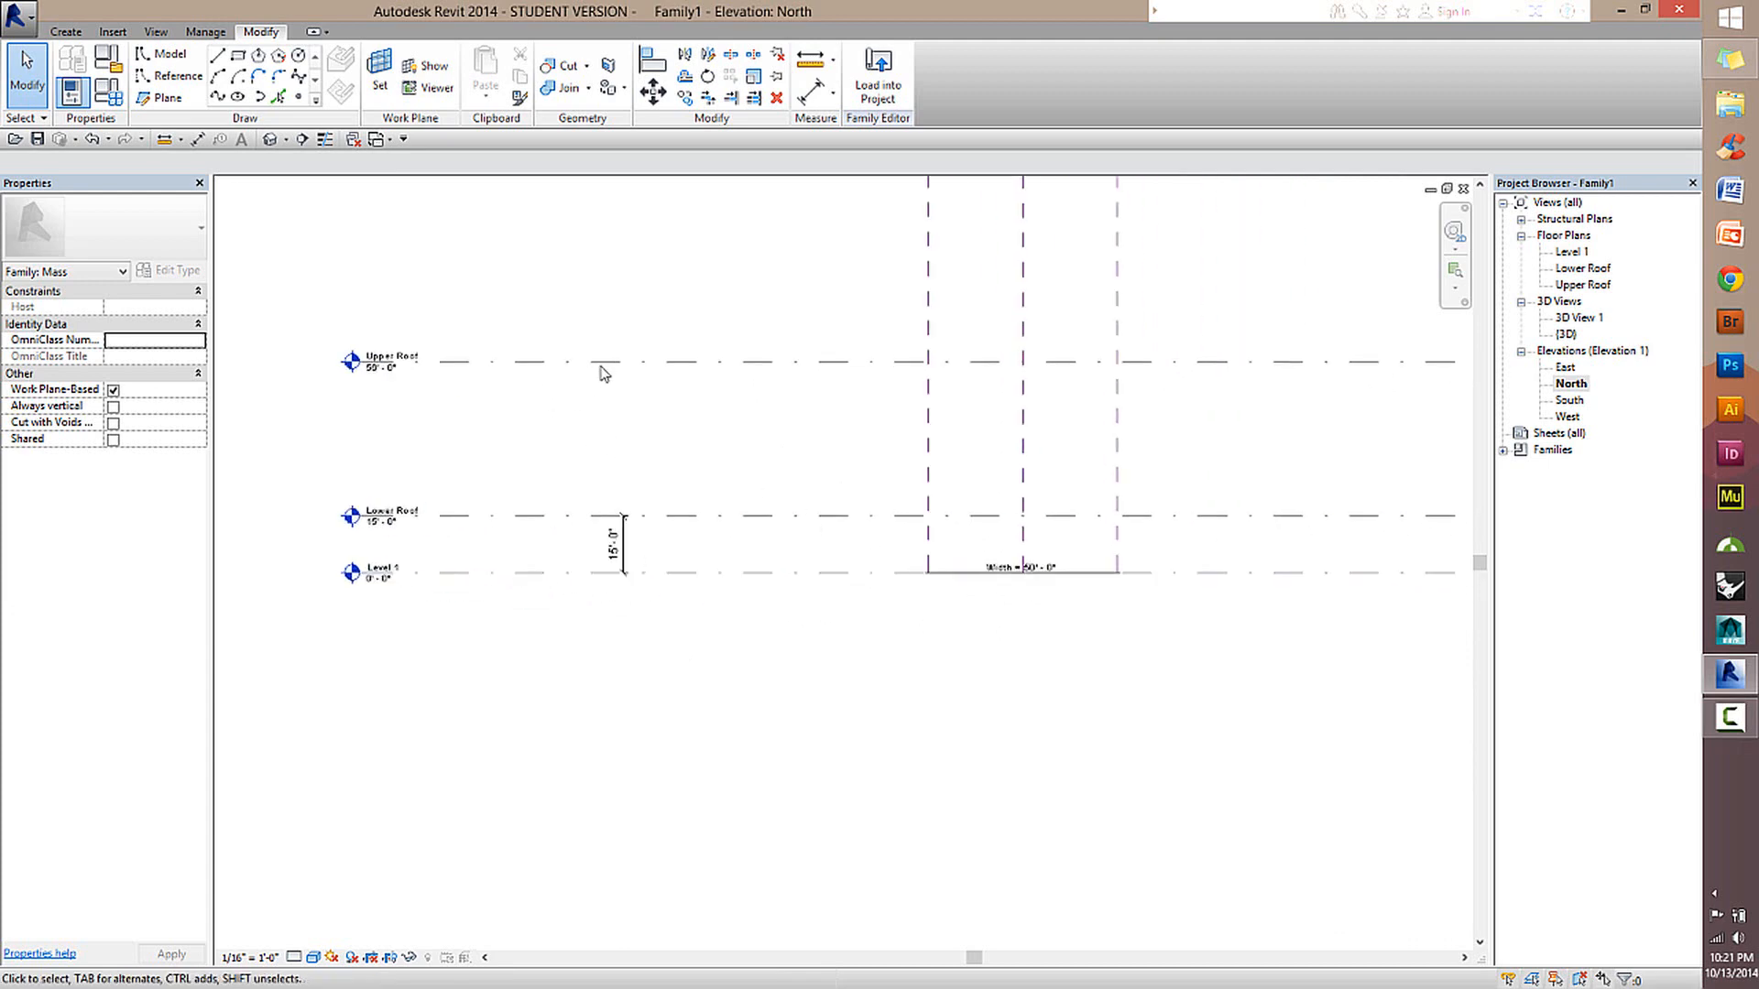
left_click(605, 369)
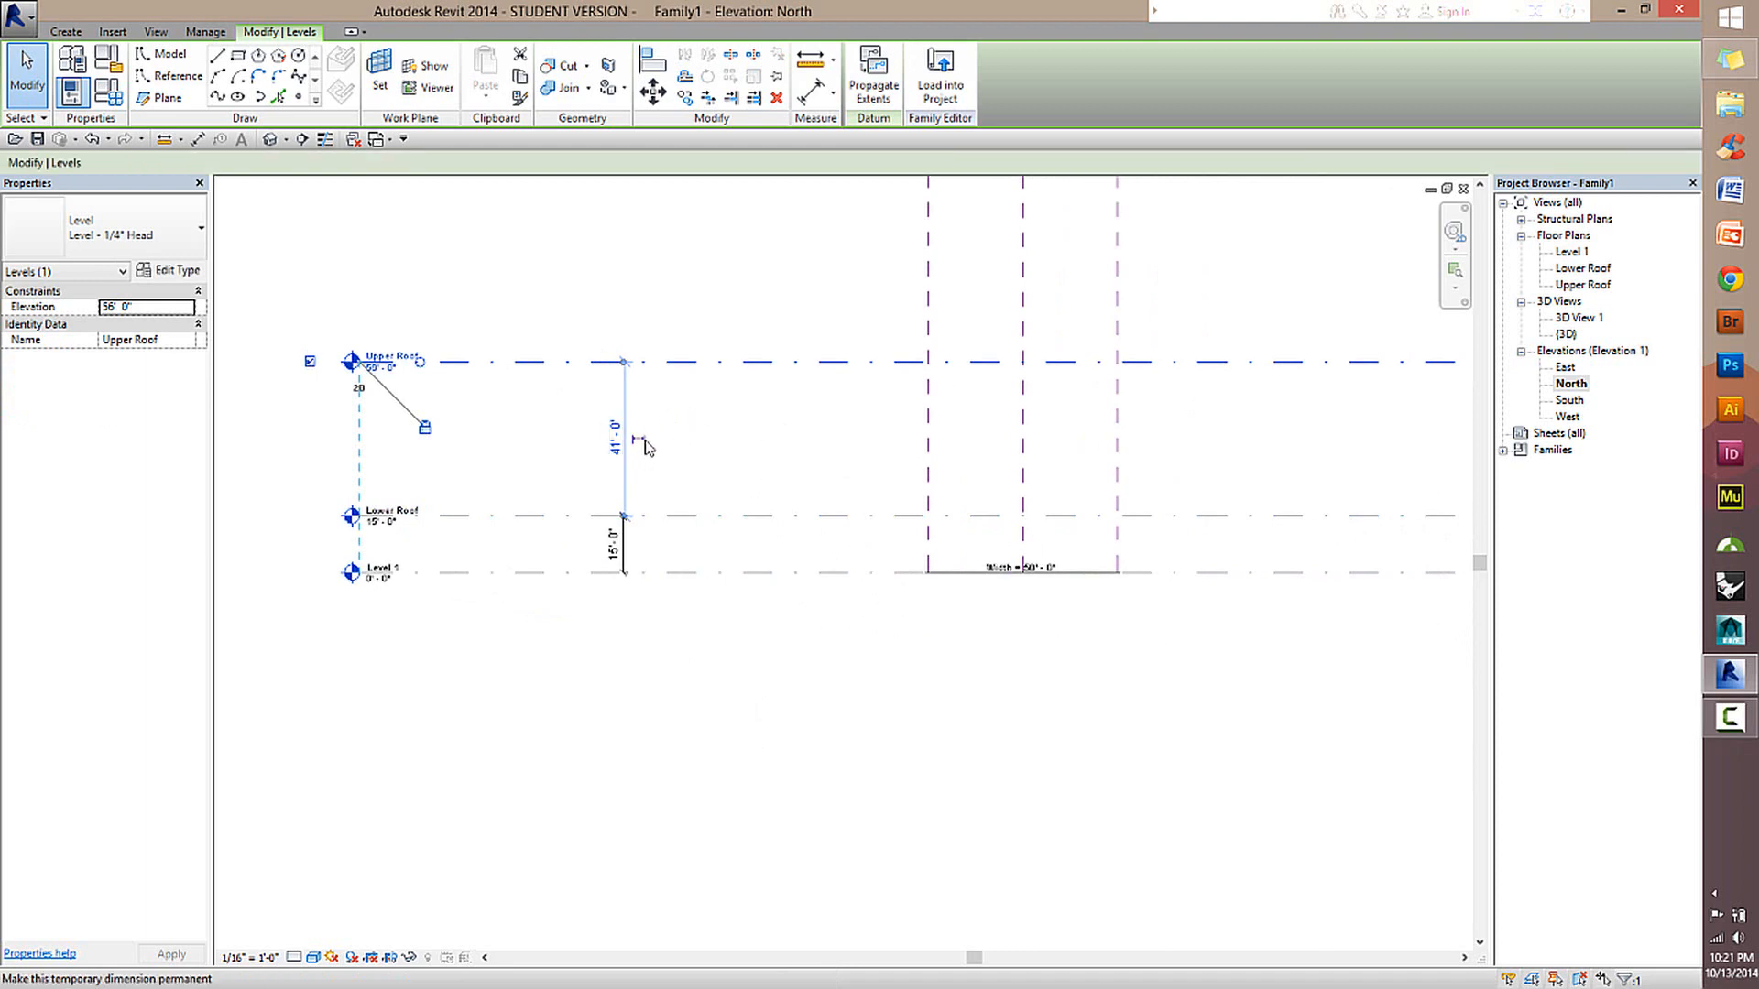
key("d")
key("i")
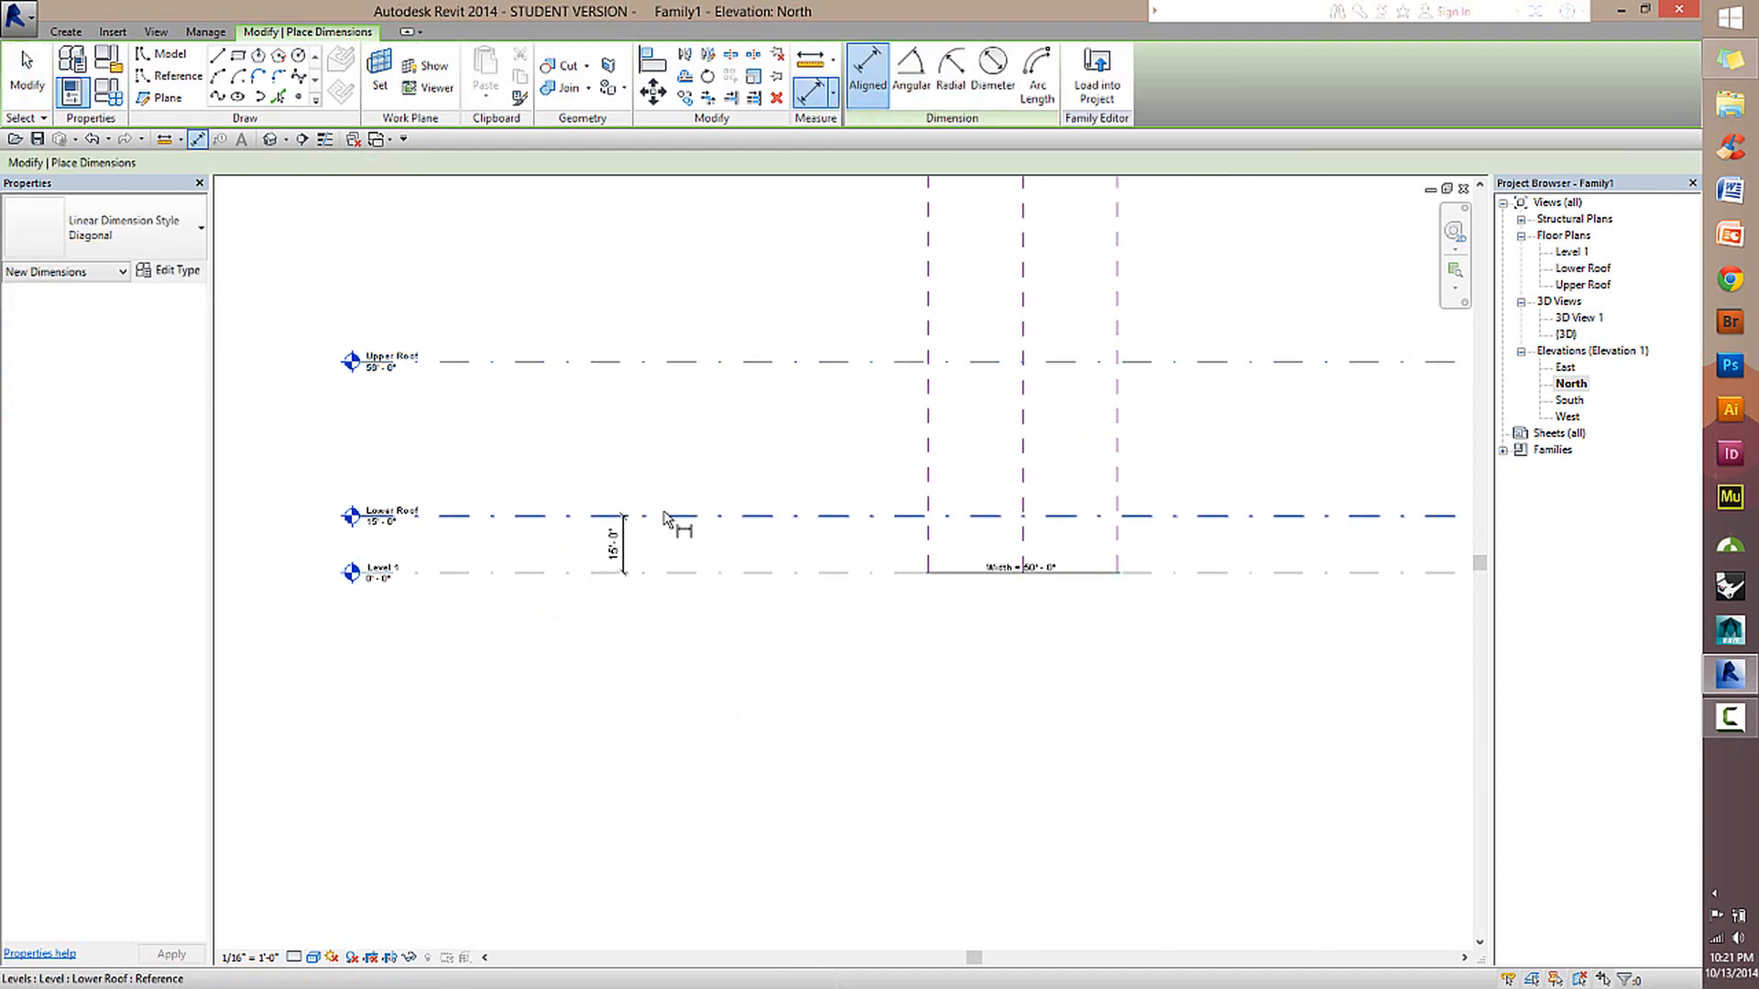
left_click(666, 516)
left_click(688, 363)
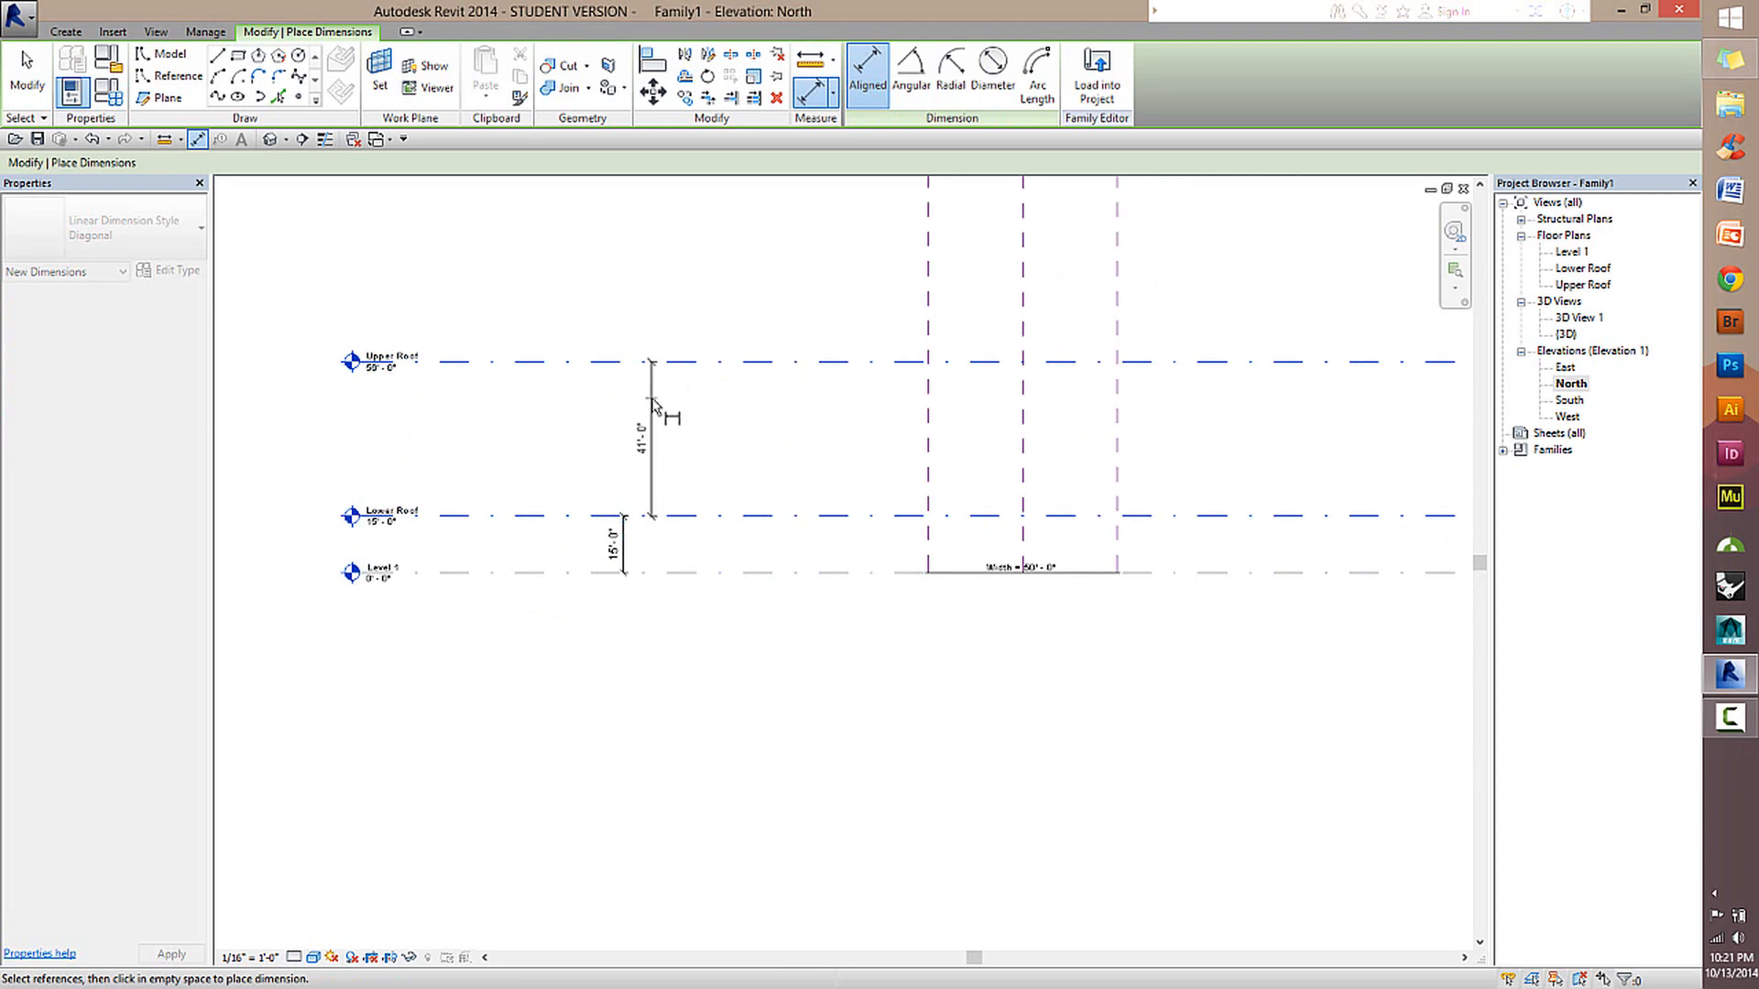
left_click(630, 431)
left_click(30, 78)
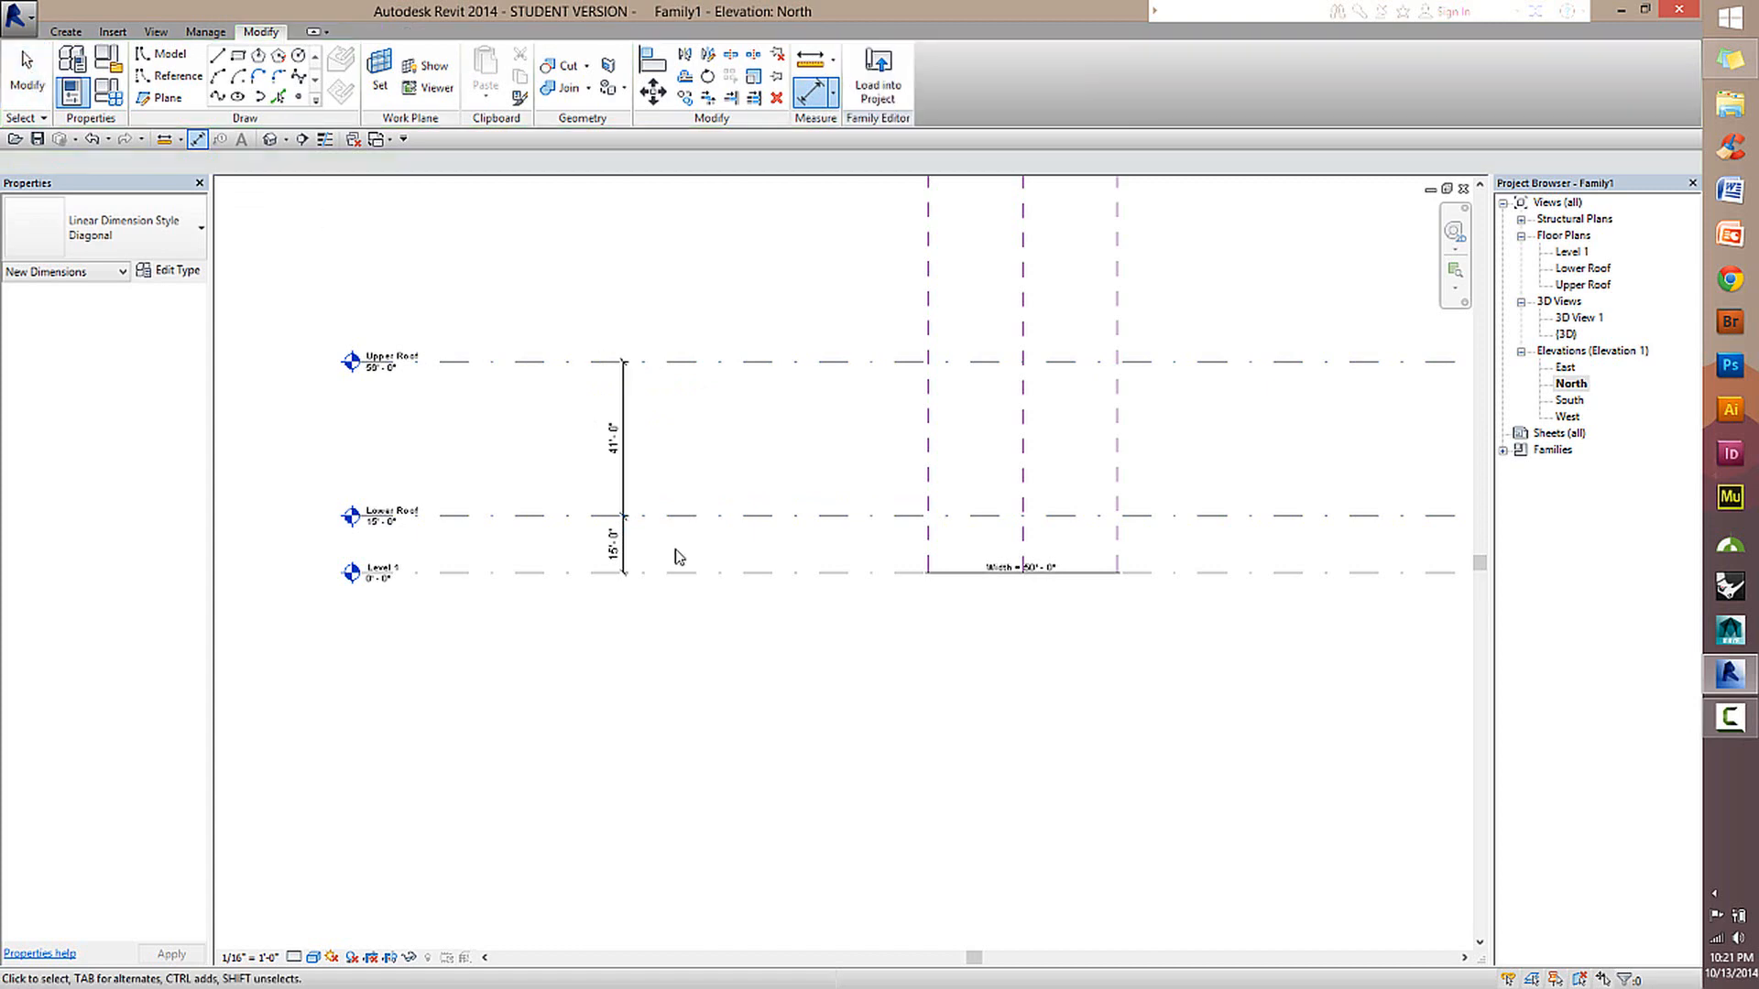
Move the dimension between Lower Roof and Upper Roof sideways, clear of the Level 1 to Lower Roof dimension line.
scroll(638, 510, "up", 3)
left_click(613, 496)
left_click_drag(613, 495, 696, 484)
left_click(737, 584)
scroll(742, 591, "down", 2)
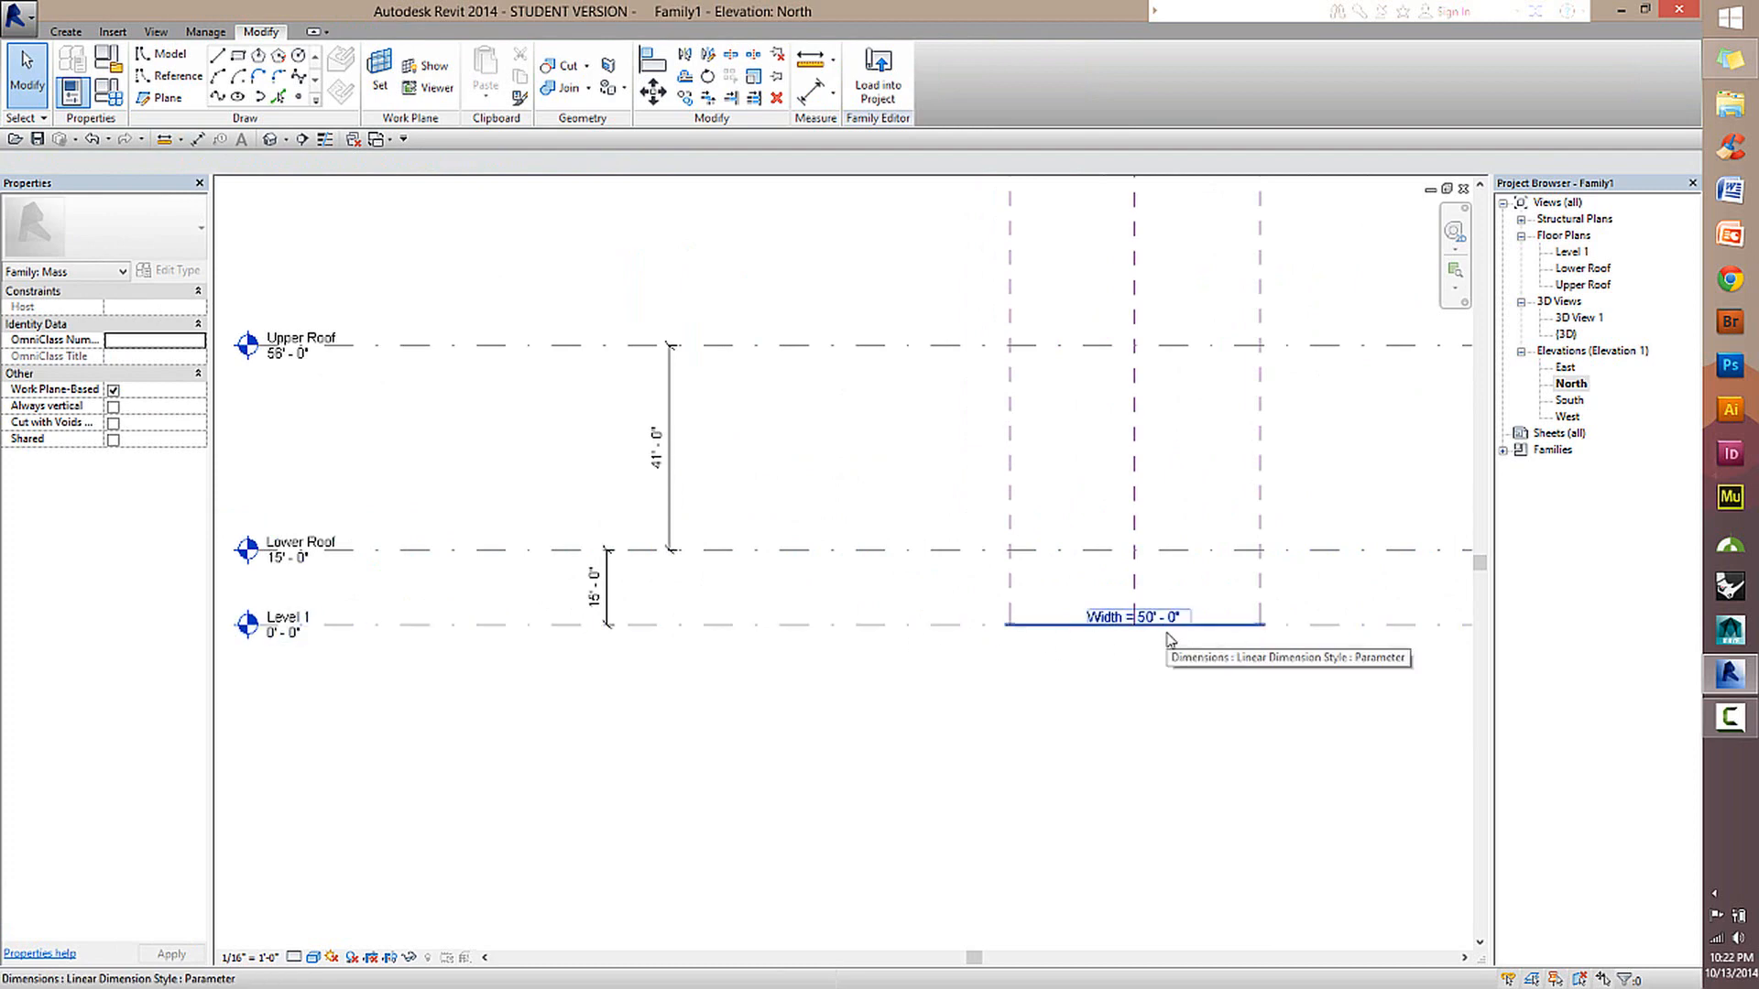
Label the dimension between the two roof levels with a new type-based family parameter named Roof Difference.
left_click(670, 515)
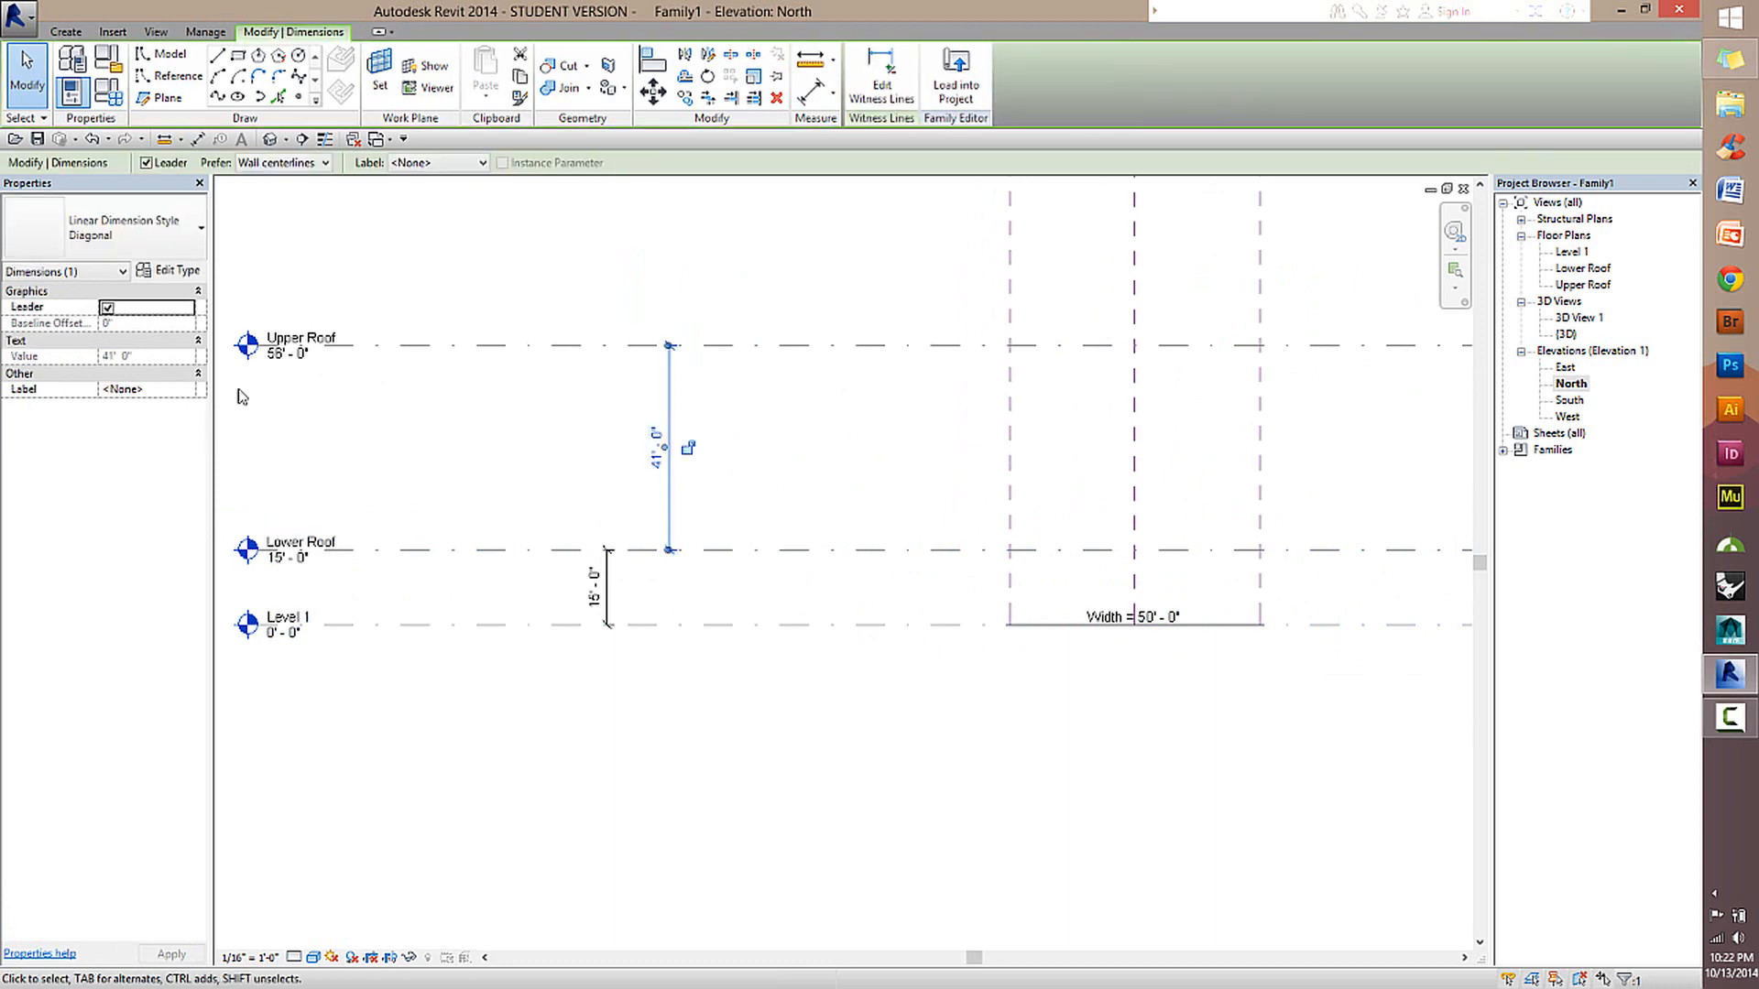
left_click(468, 164)
left_click(424, 193)
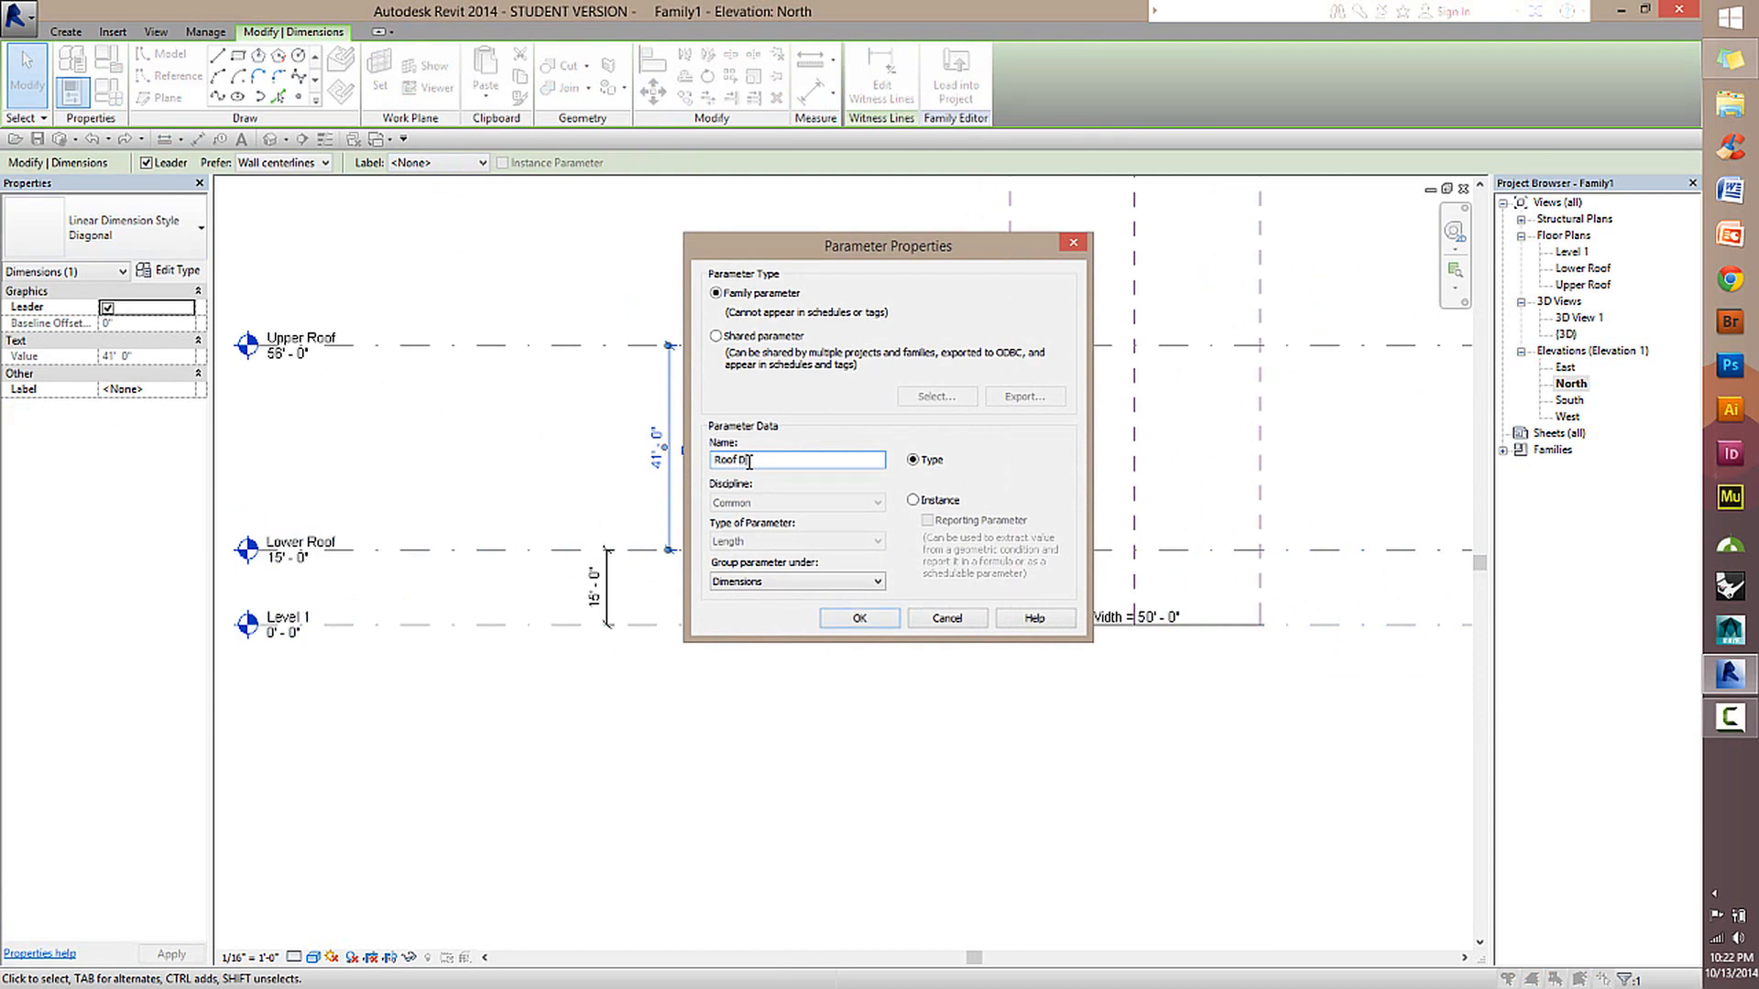
type("Roof Difference")
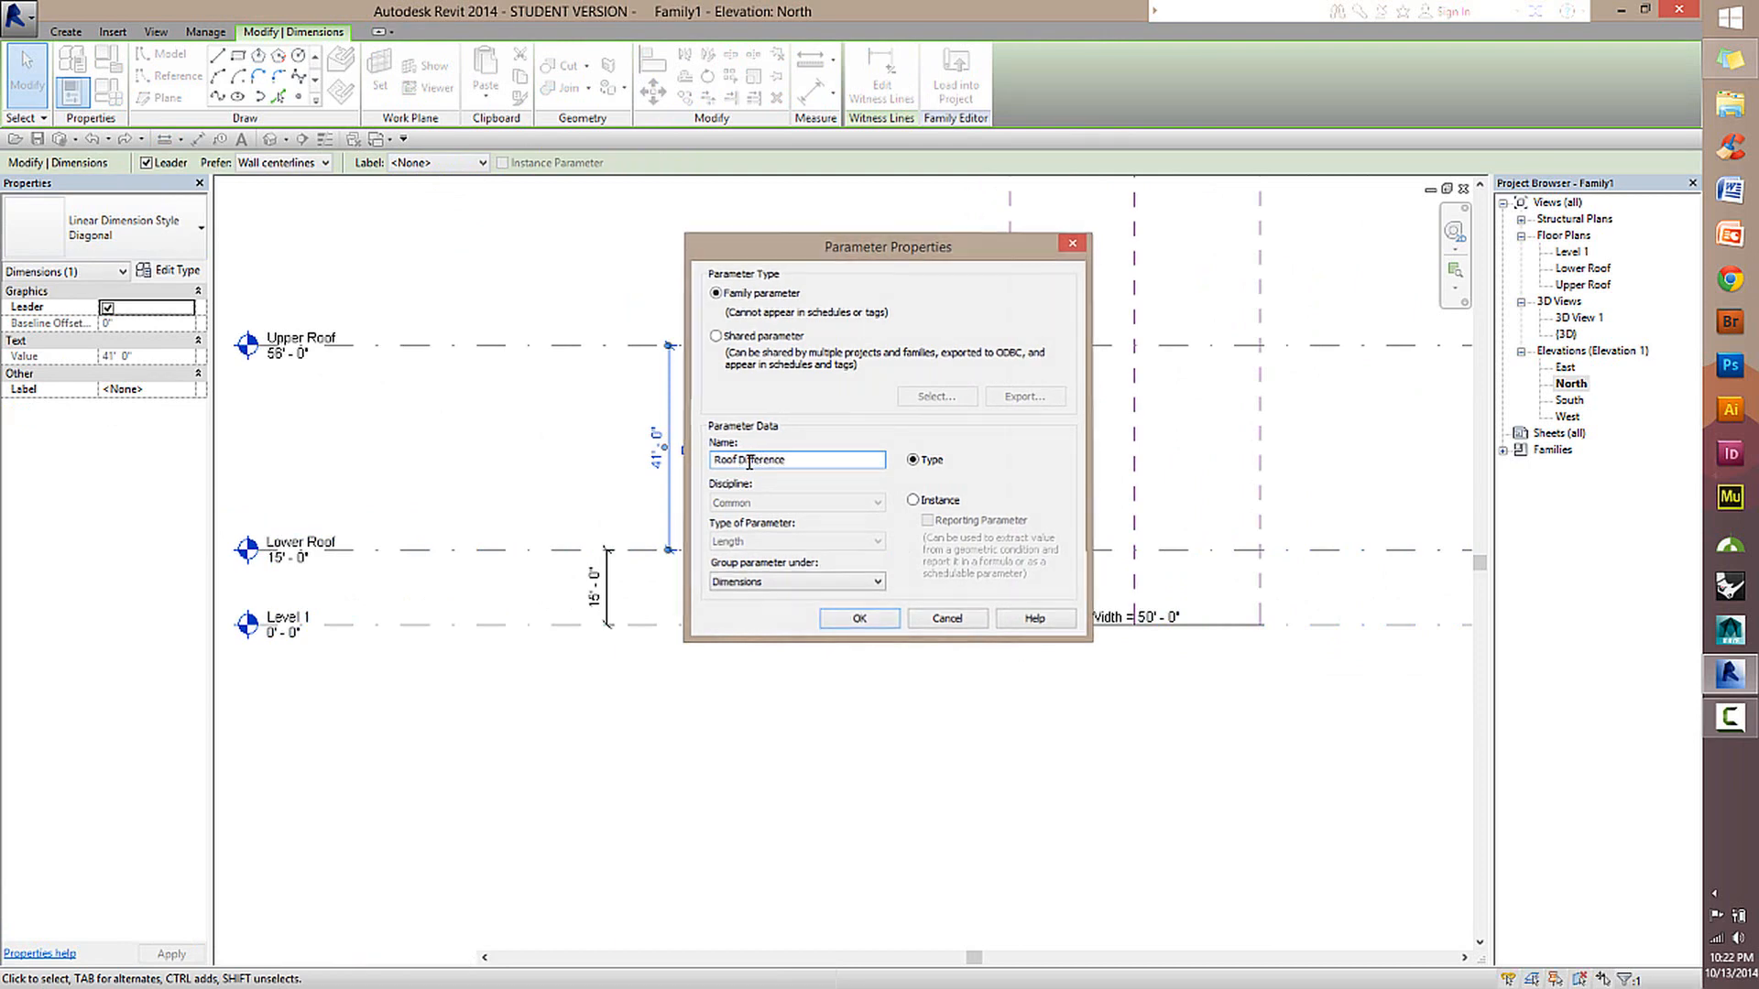
key("Return")
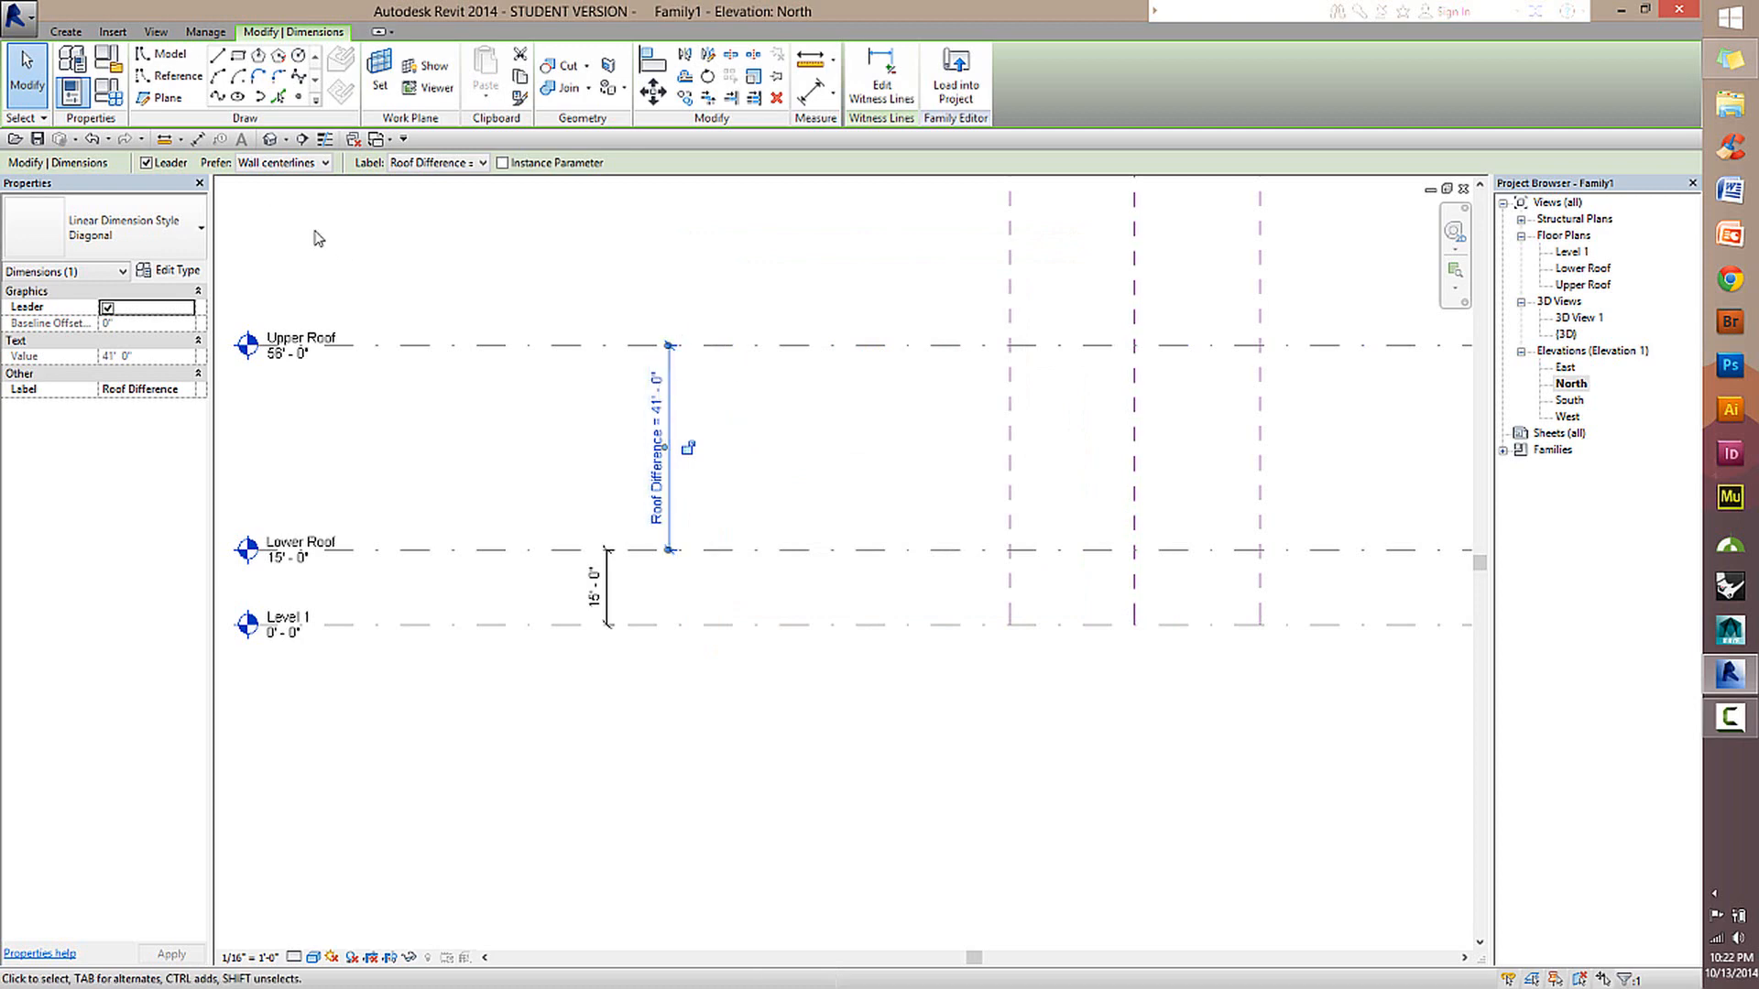
Set the Roof Difference parameter to 15' in the family types and check the stored value.
left_click(106, 92)
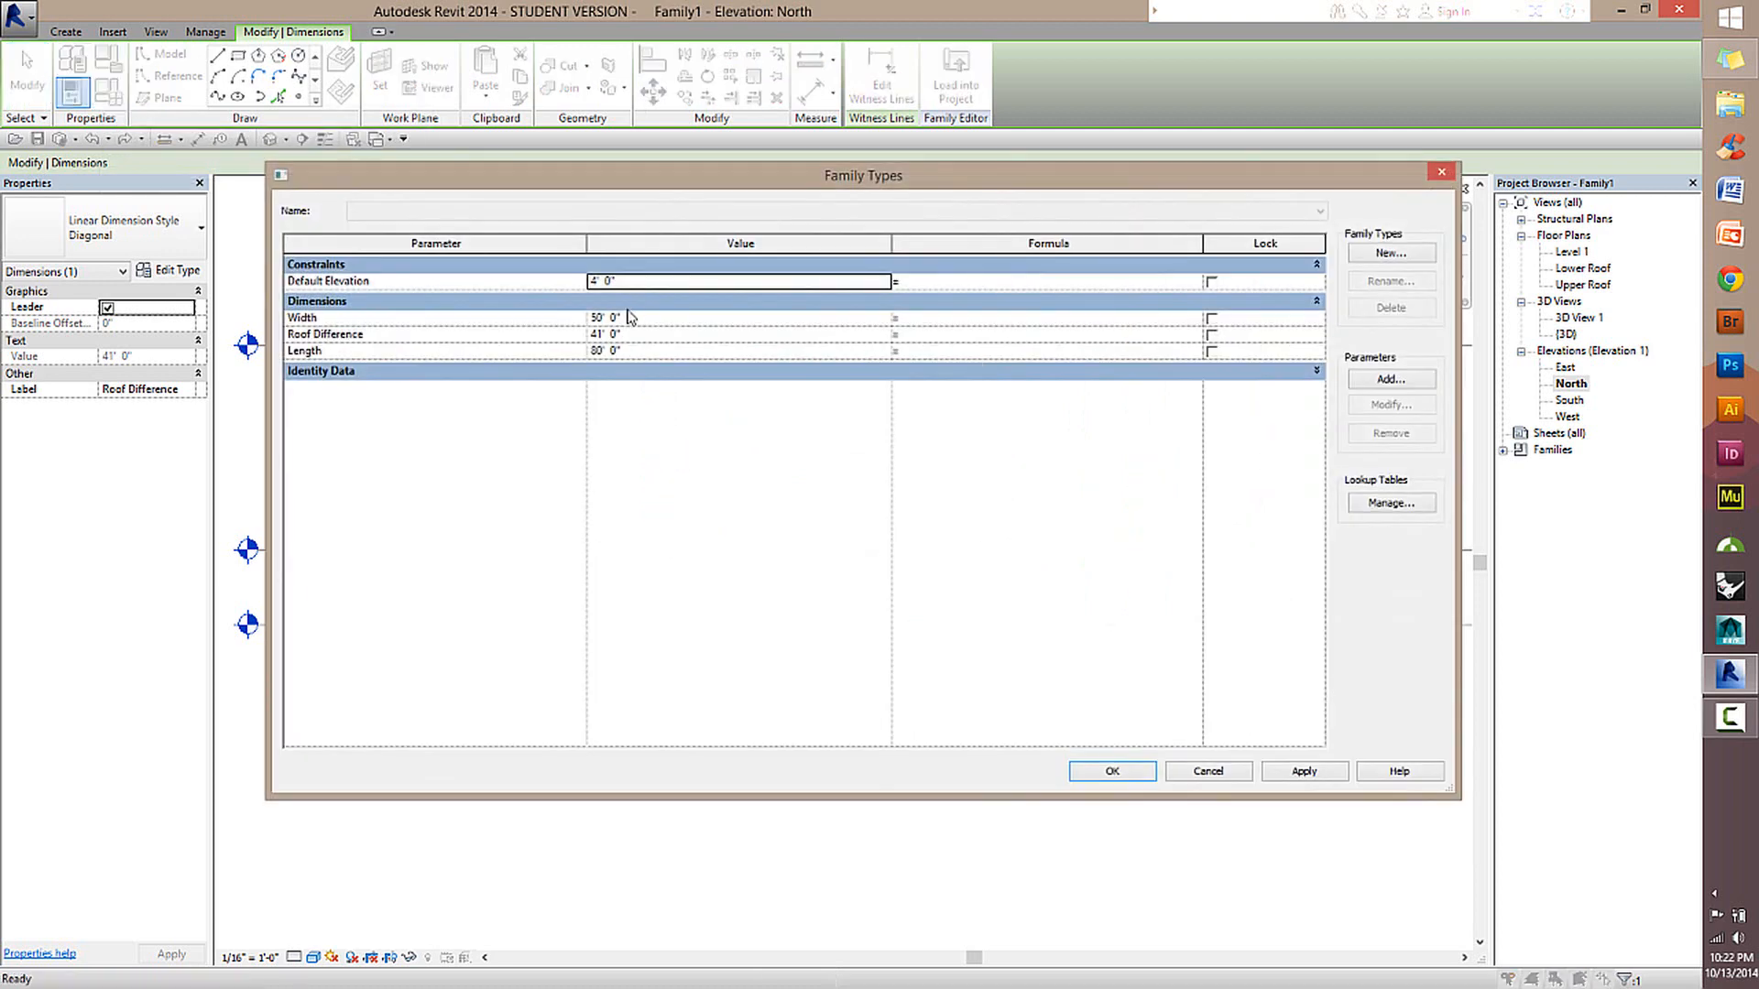
left_click(670, 333)
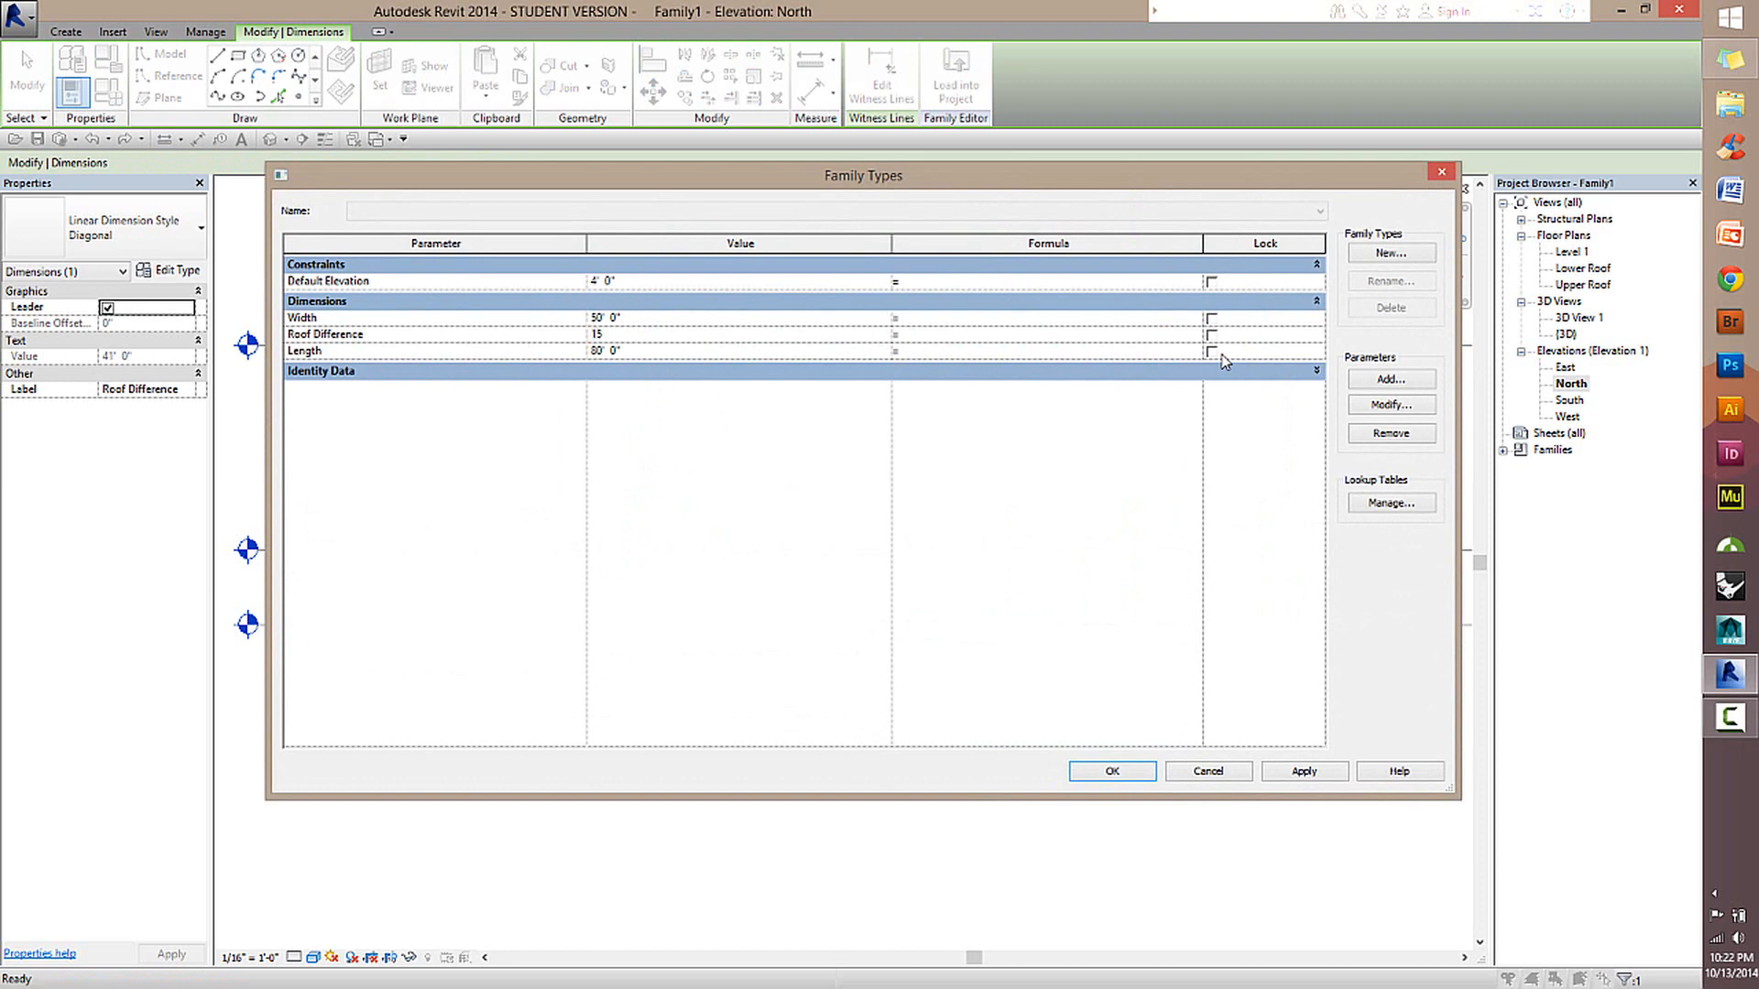
left_click(1121, 776)
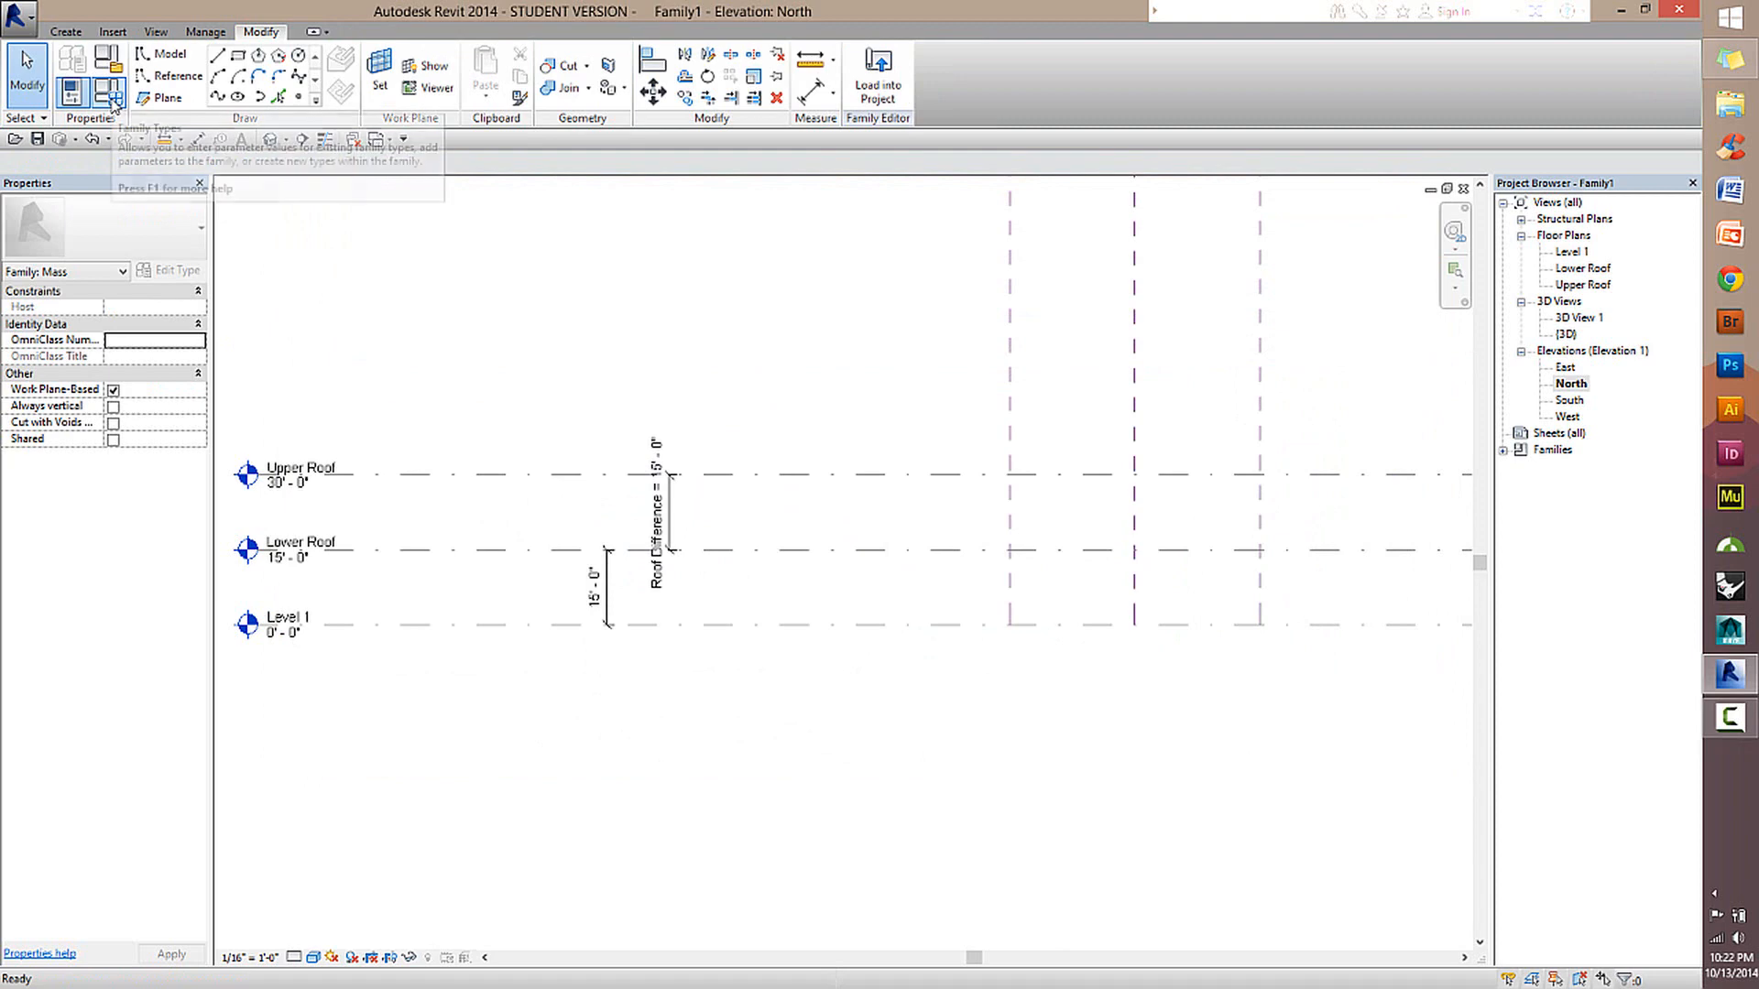
left_click(111, 94)
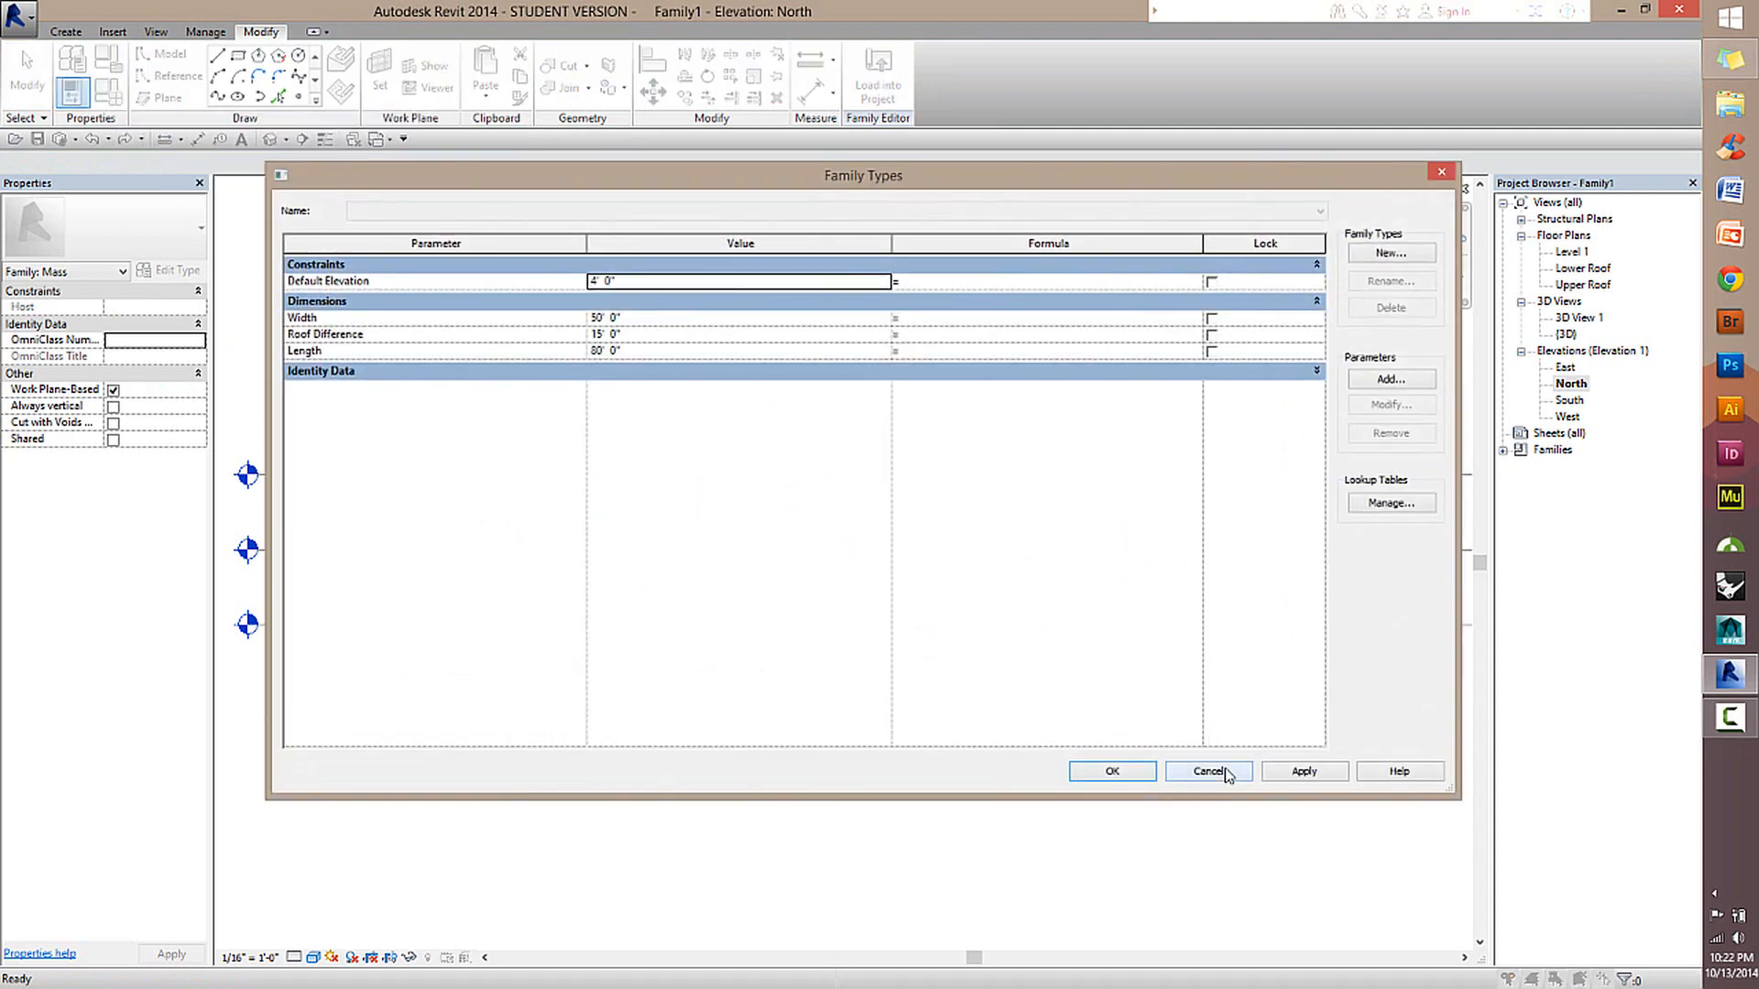
left_click(1224, 772)
Examine the roof levels and the Length and Width reference planes from several angles in the default 3D view.
scroll(974, 593, "down", 1)
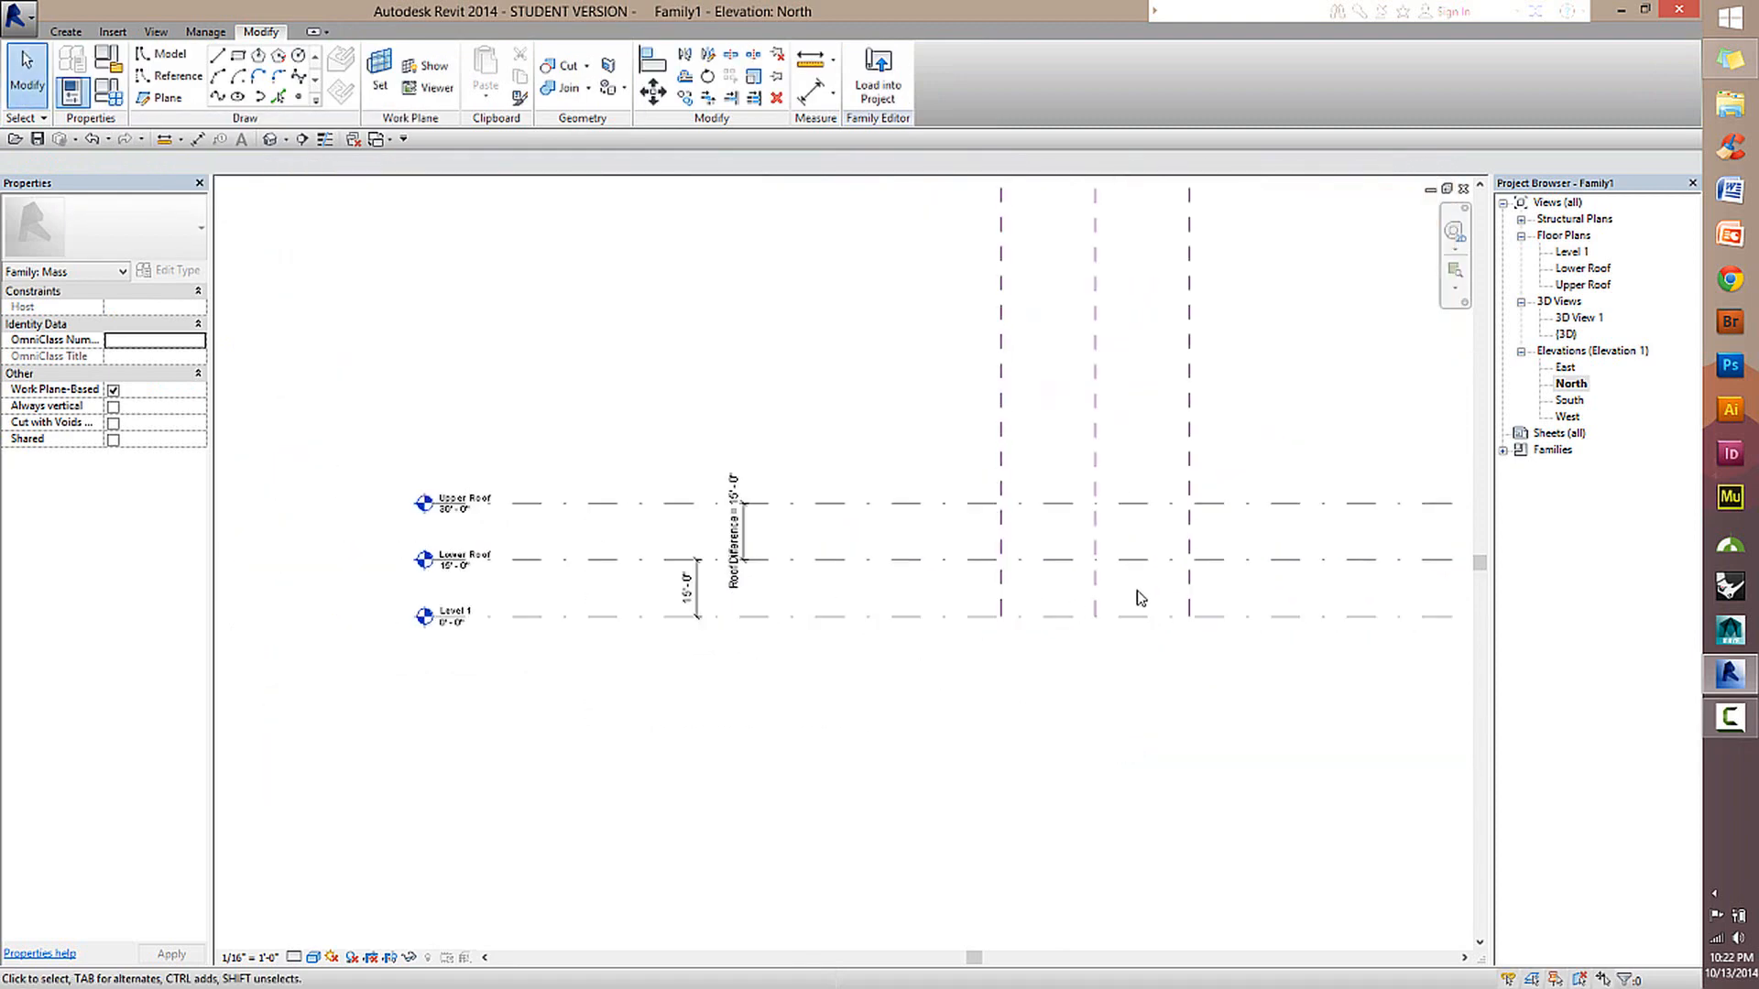
middle_click_drag(1203, 564, 1113, 549)
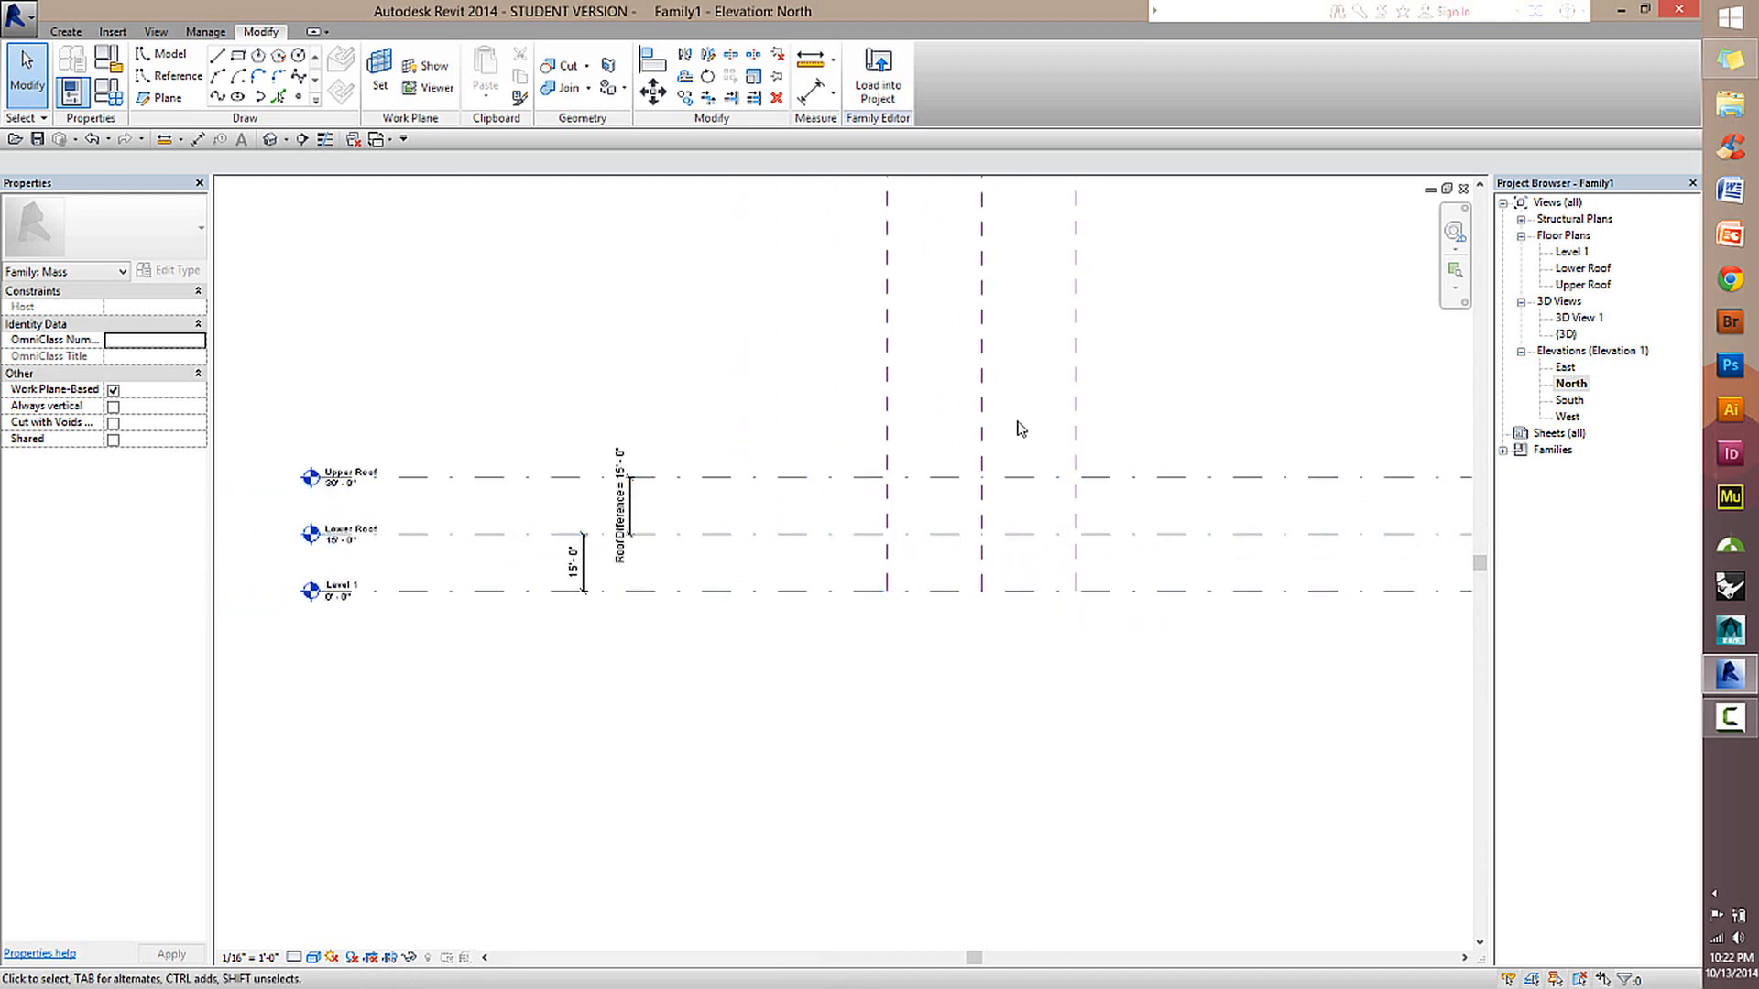
middle_click_drag(1001, 499, 875, 484)
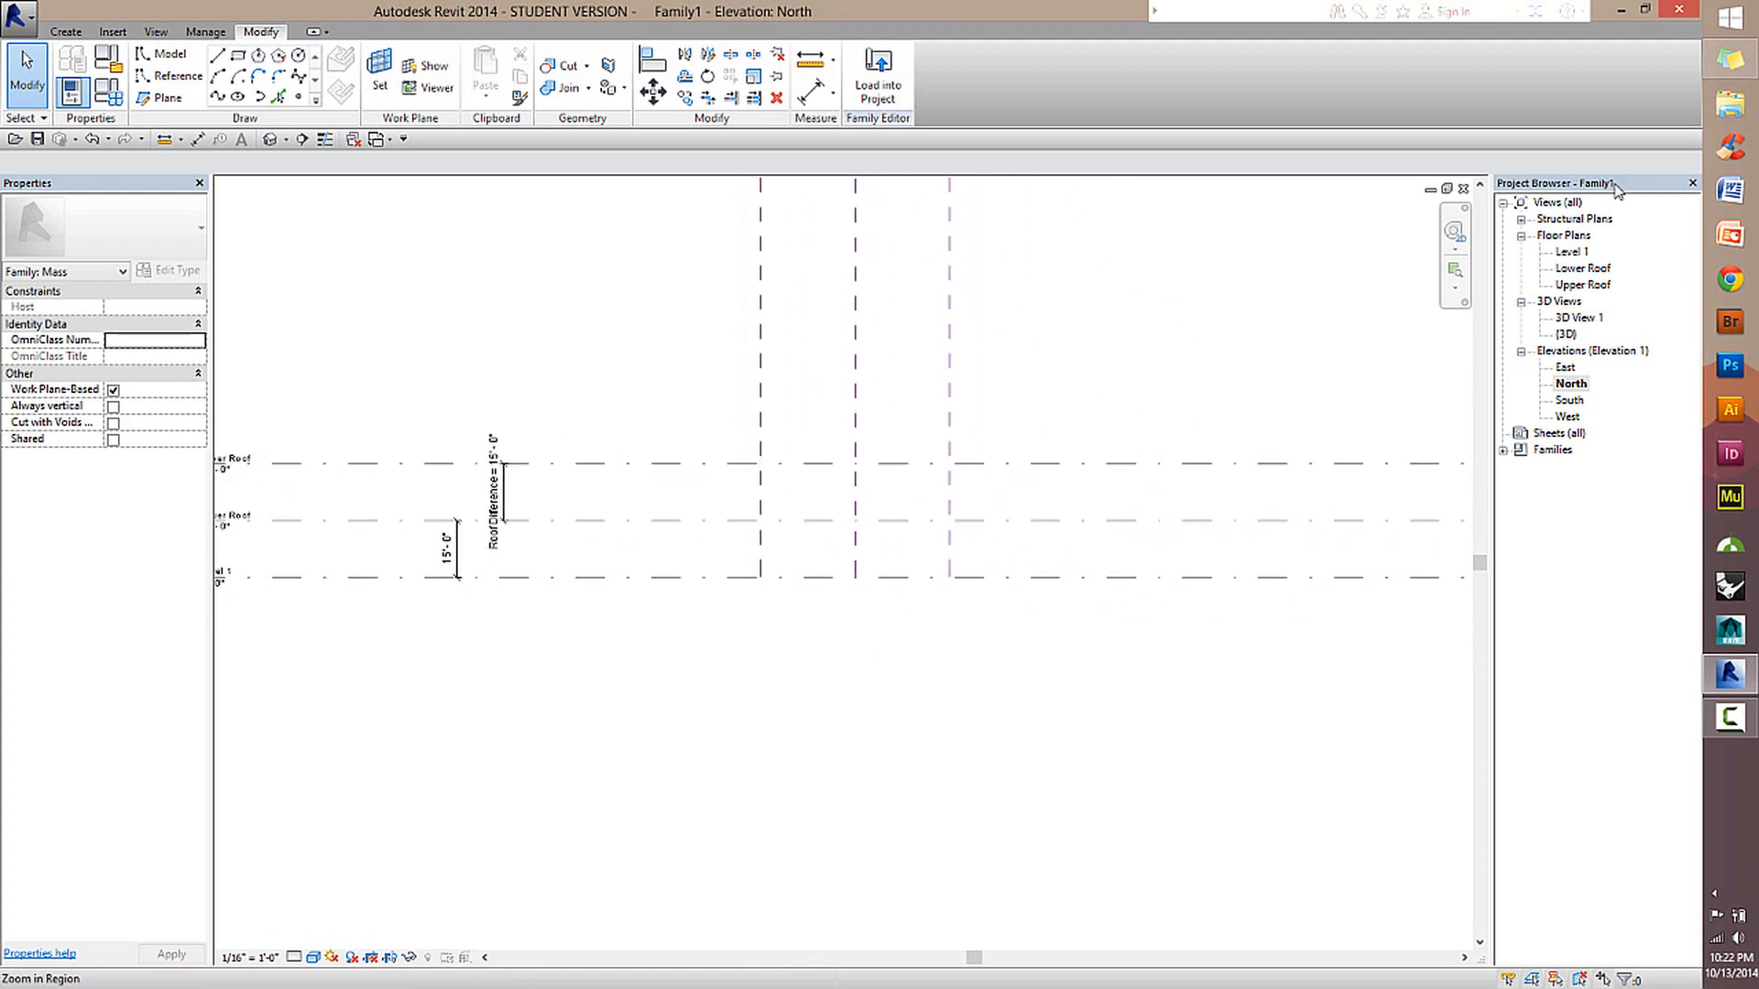
left_click(271, 140)
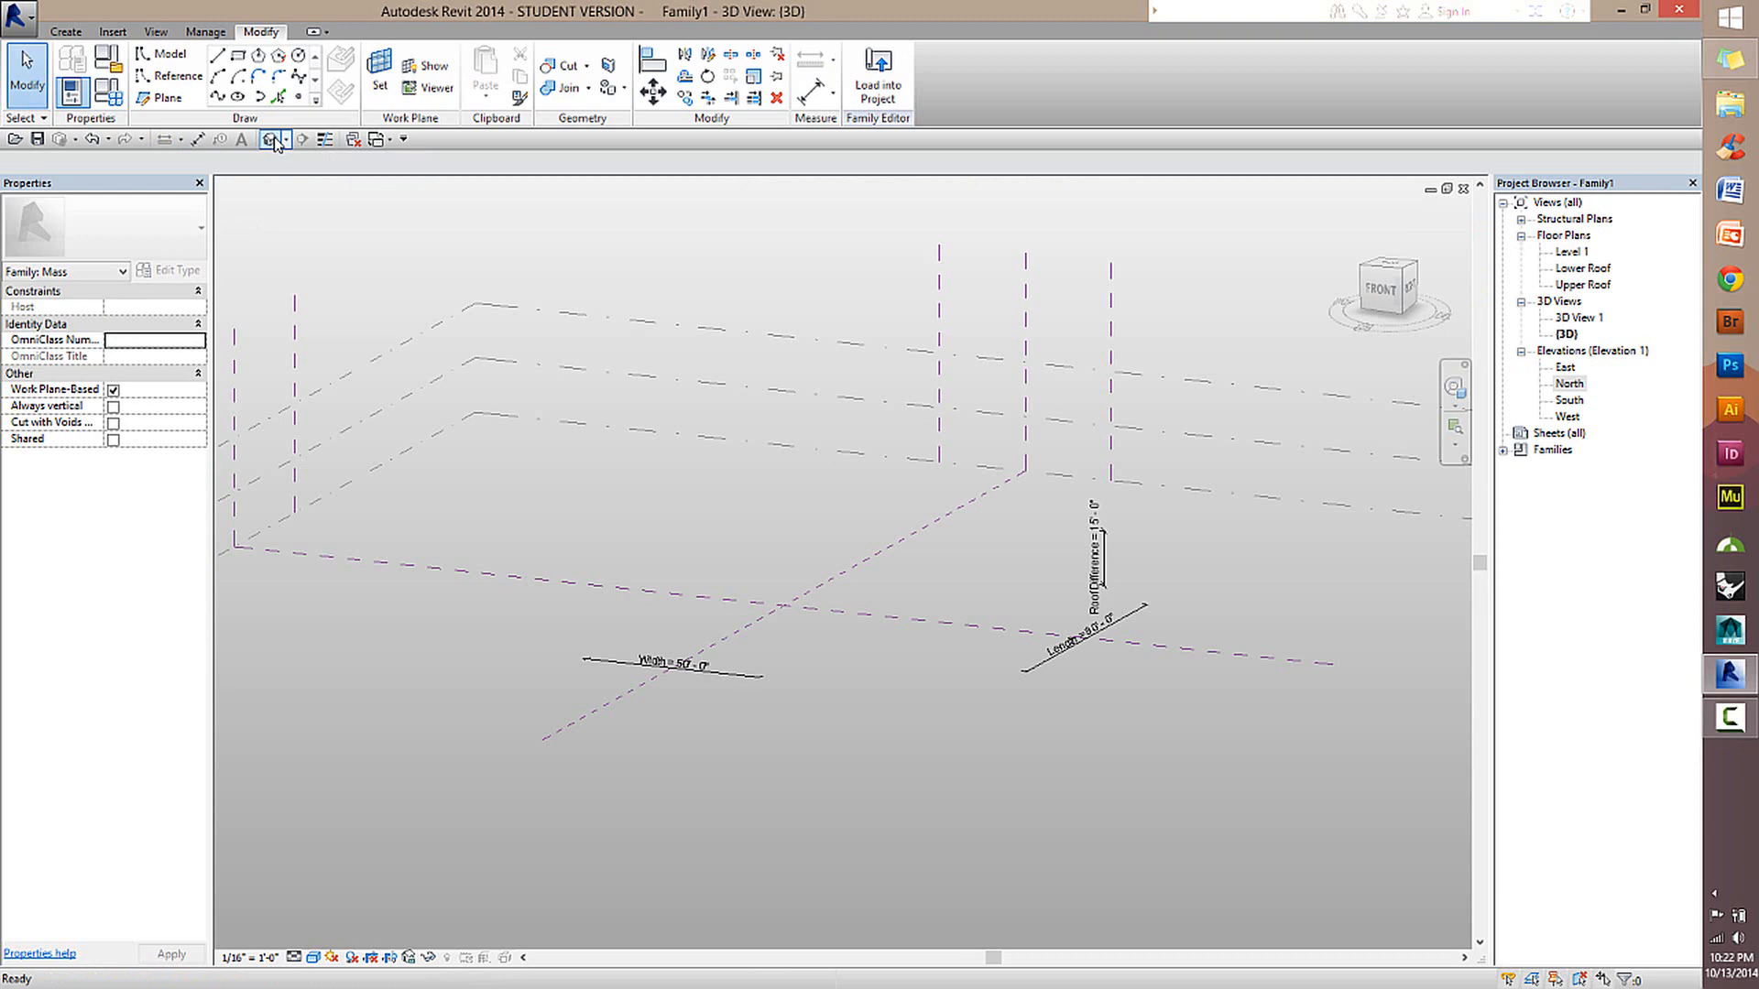
scroll(831, 570, "up", 1)
middle_click_drag(872, 535, 932, 328, "shift")
left_click(1254, 435)
left_click(1056, 365)
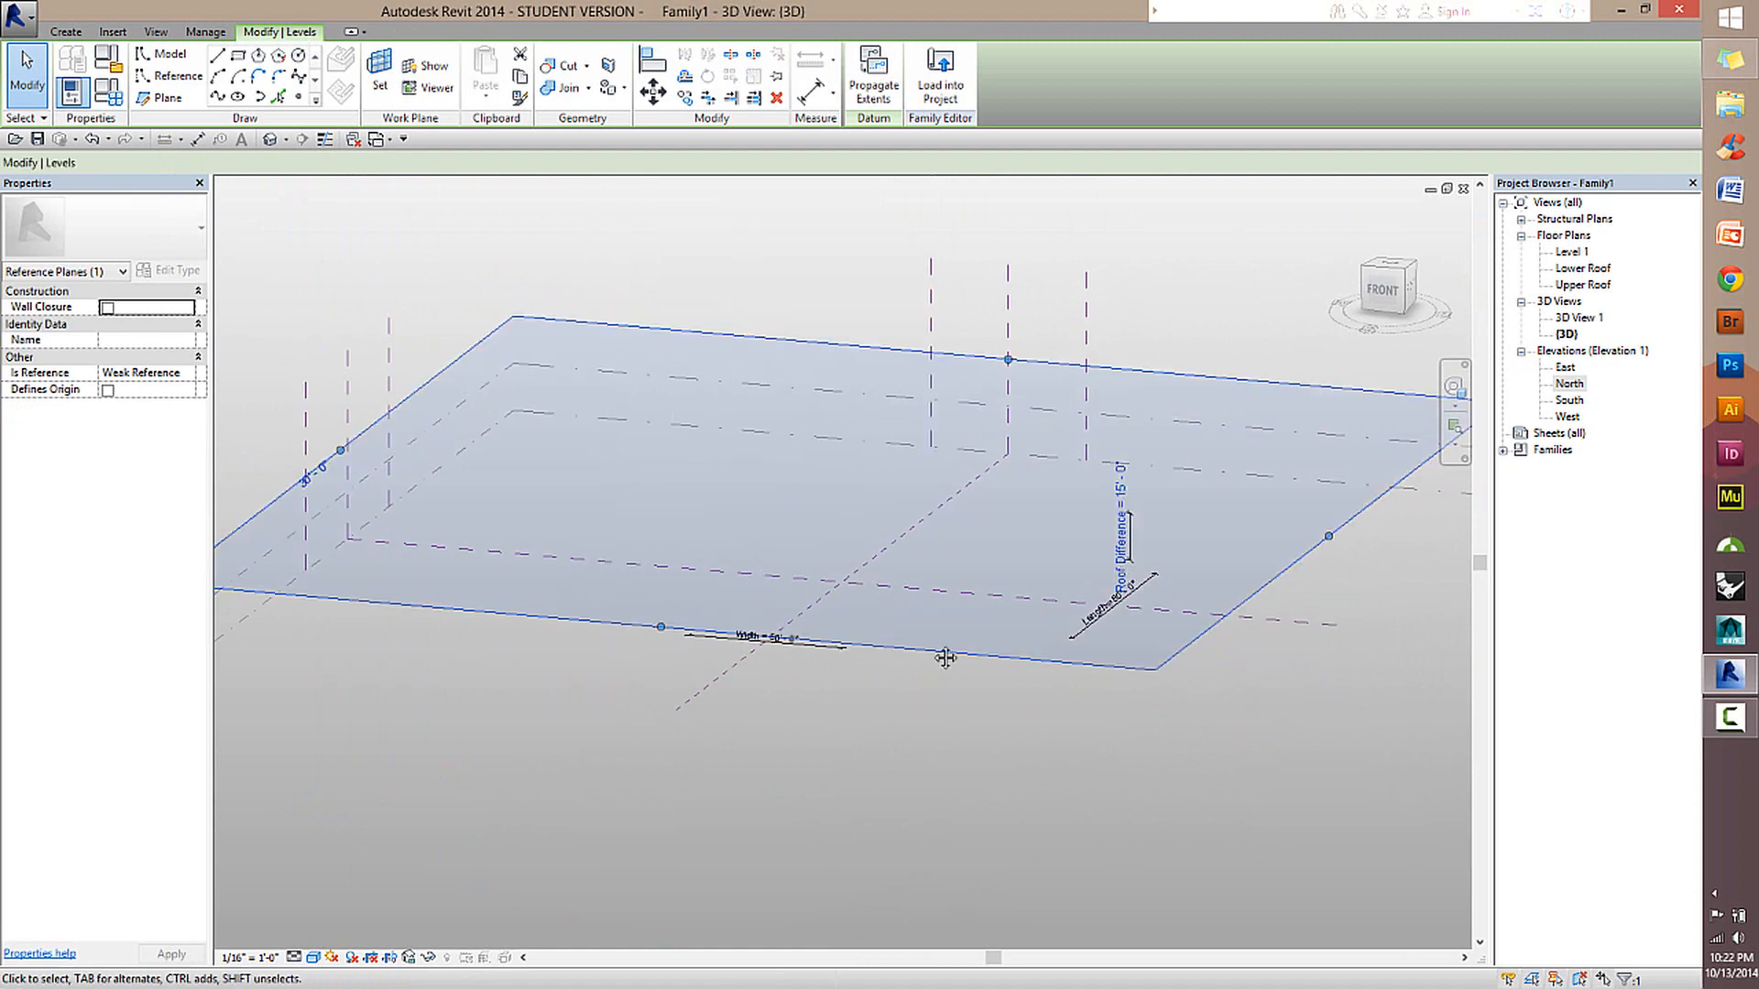
middle_click_drag(943, 656, 1078, 401, "shift")
left_click(970, 420)
left_click(896, 436)
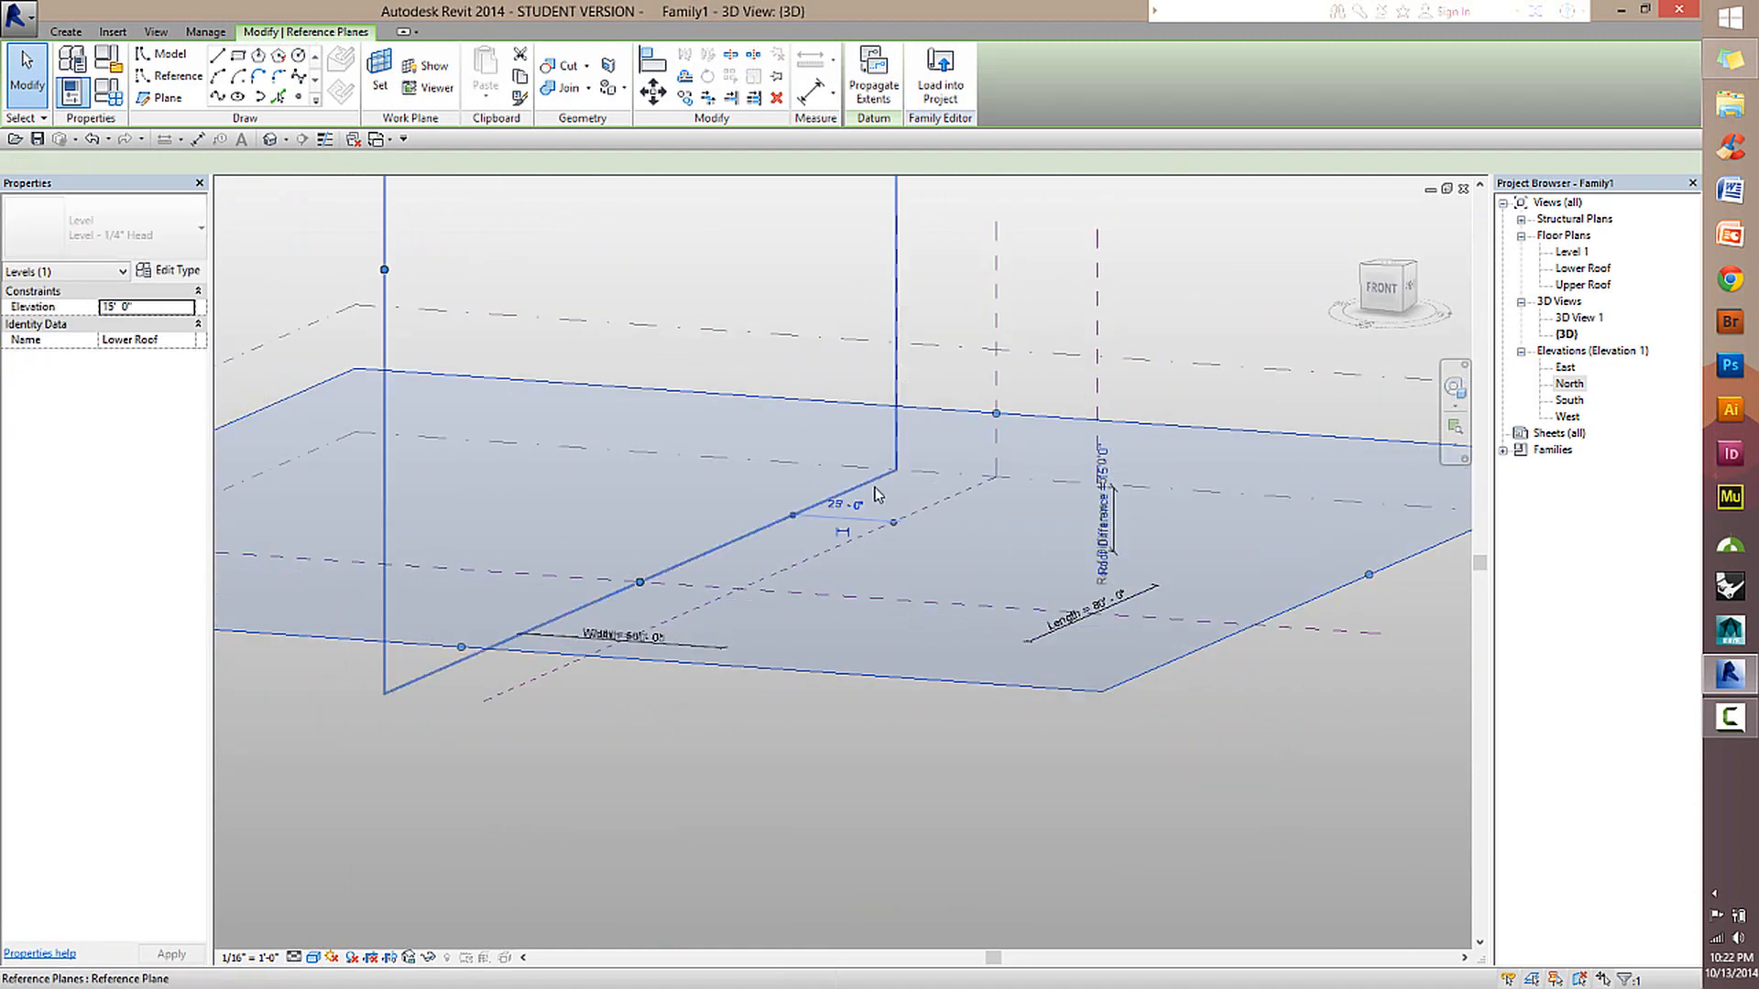
middle_click_drag(656, 661, 1048, 384)
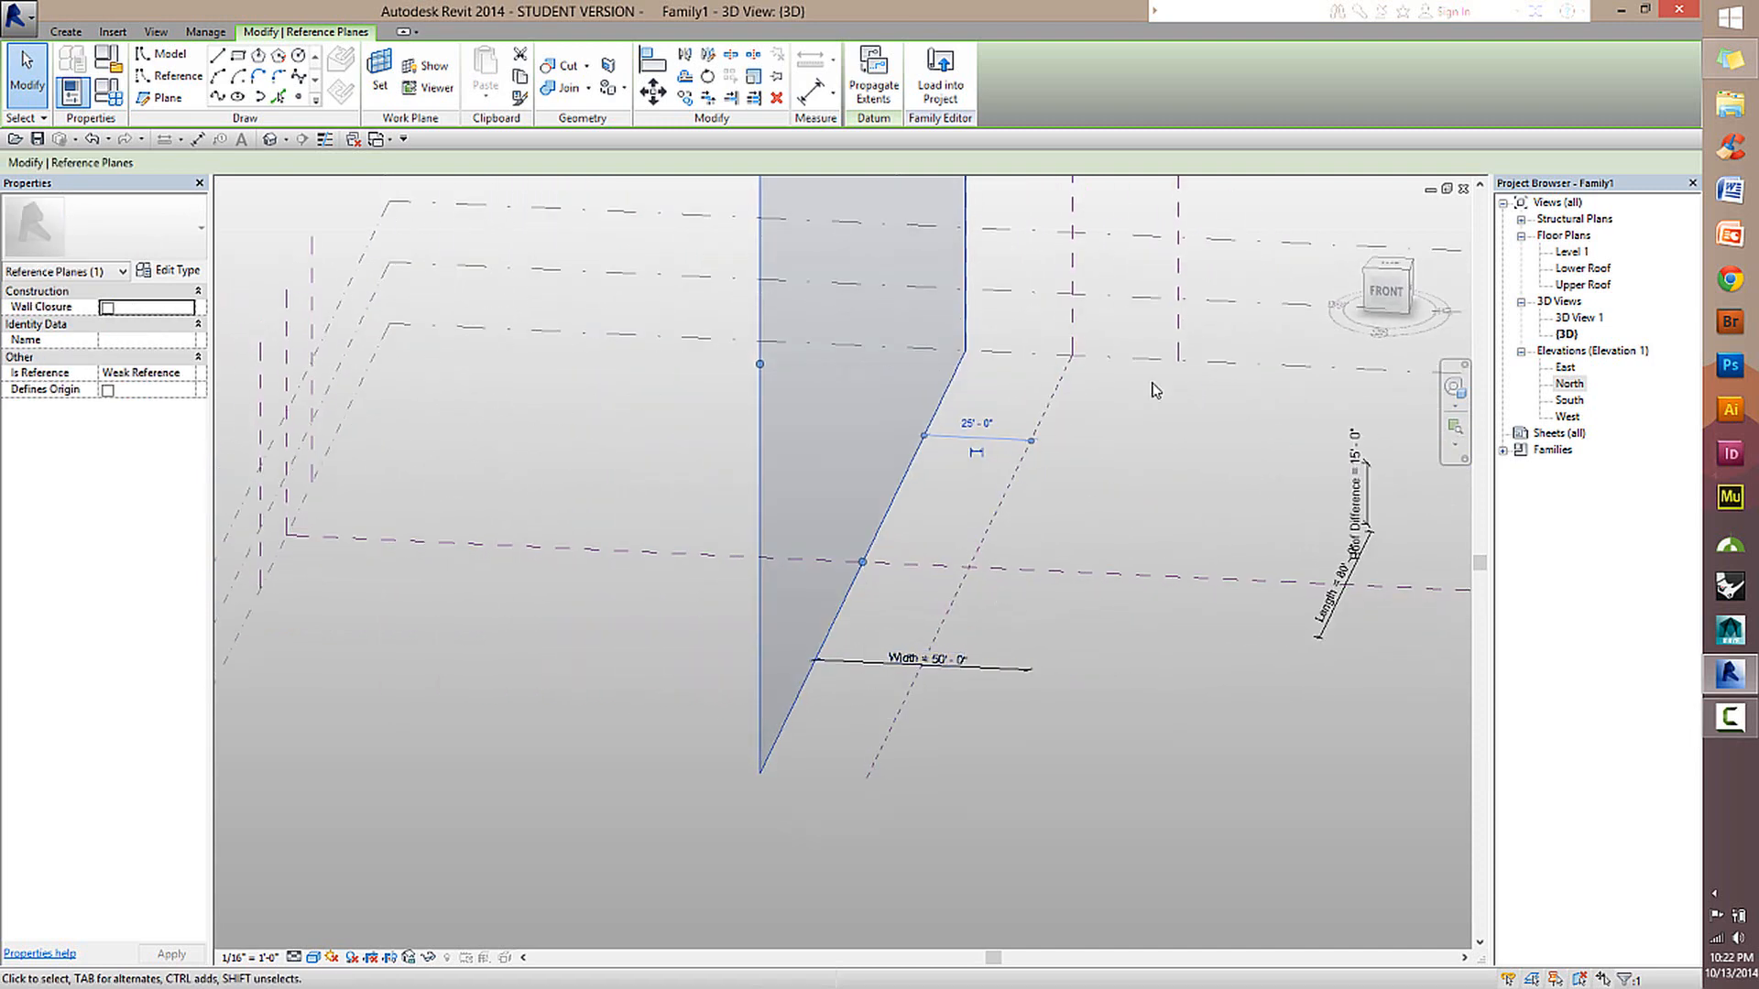
middle_click_drag(1184, 293, 899, 660, "shift")
left_click(343, 340)
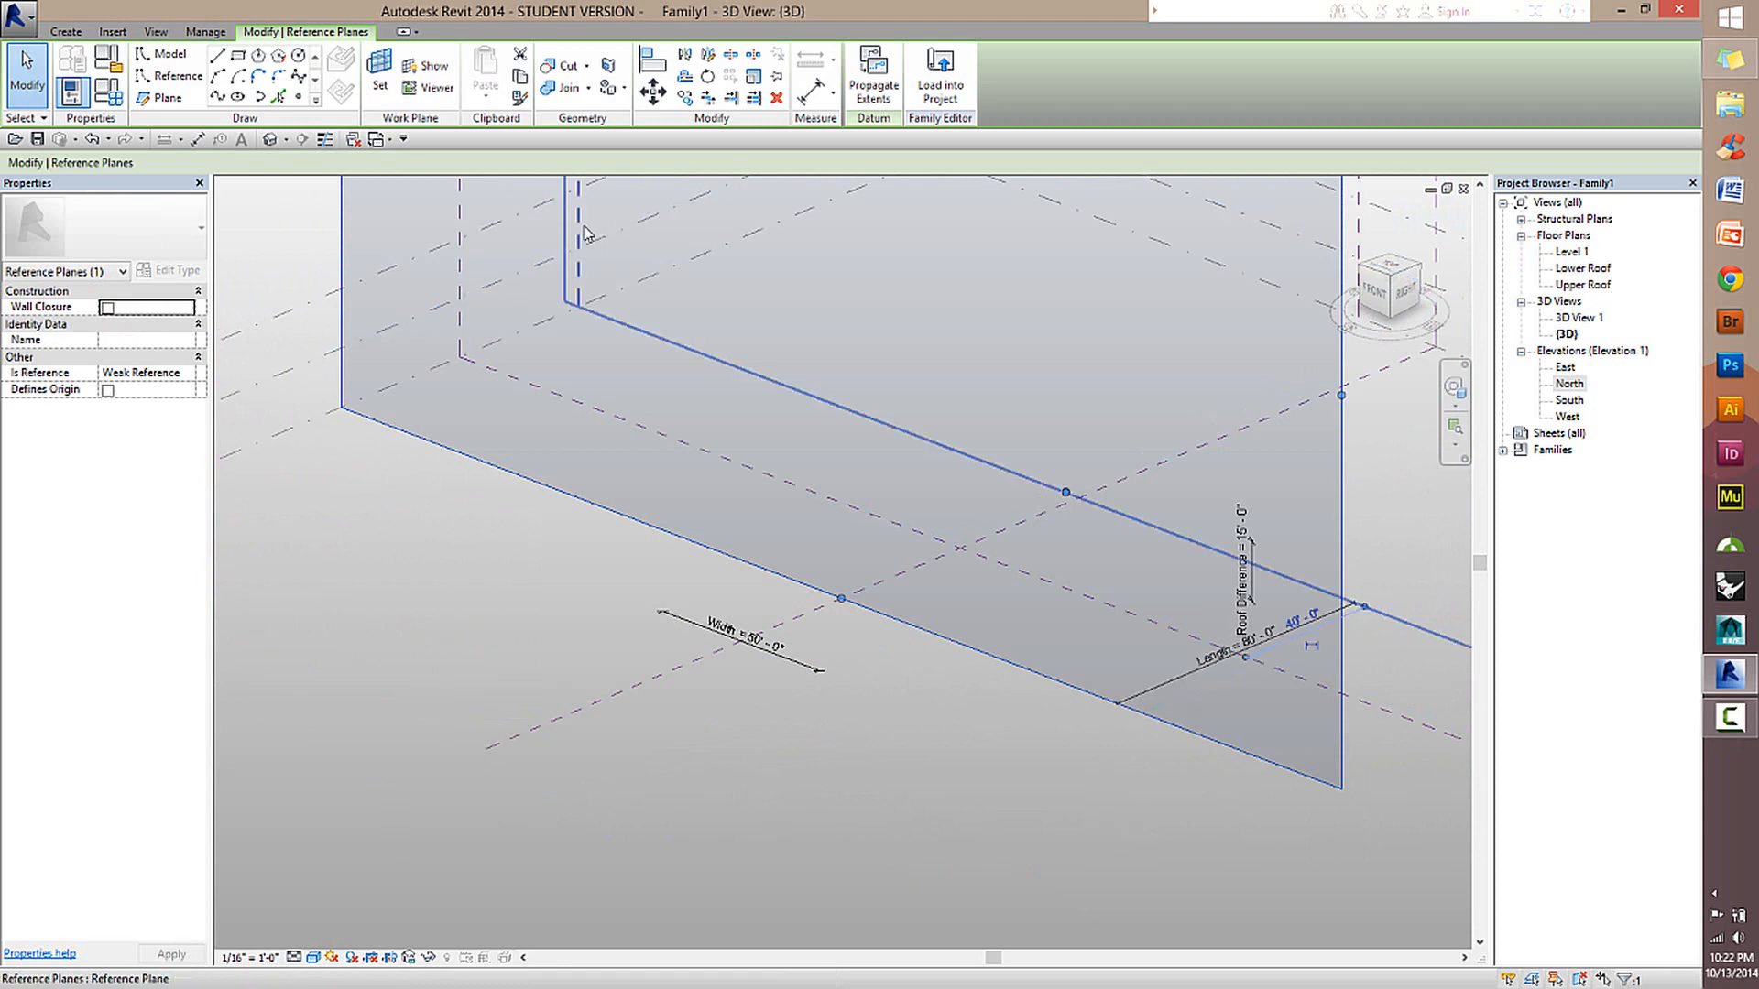
left_click(565, 227)
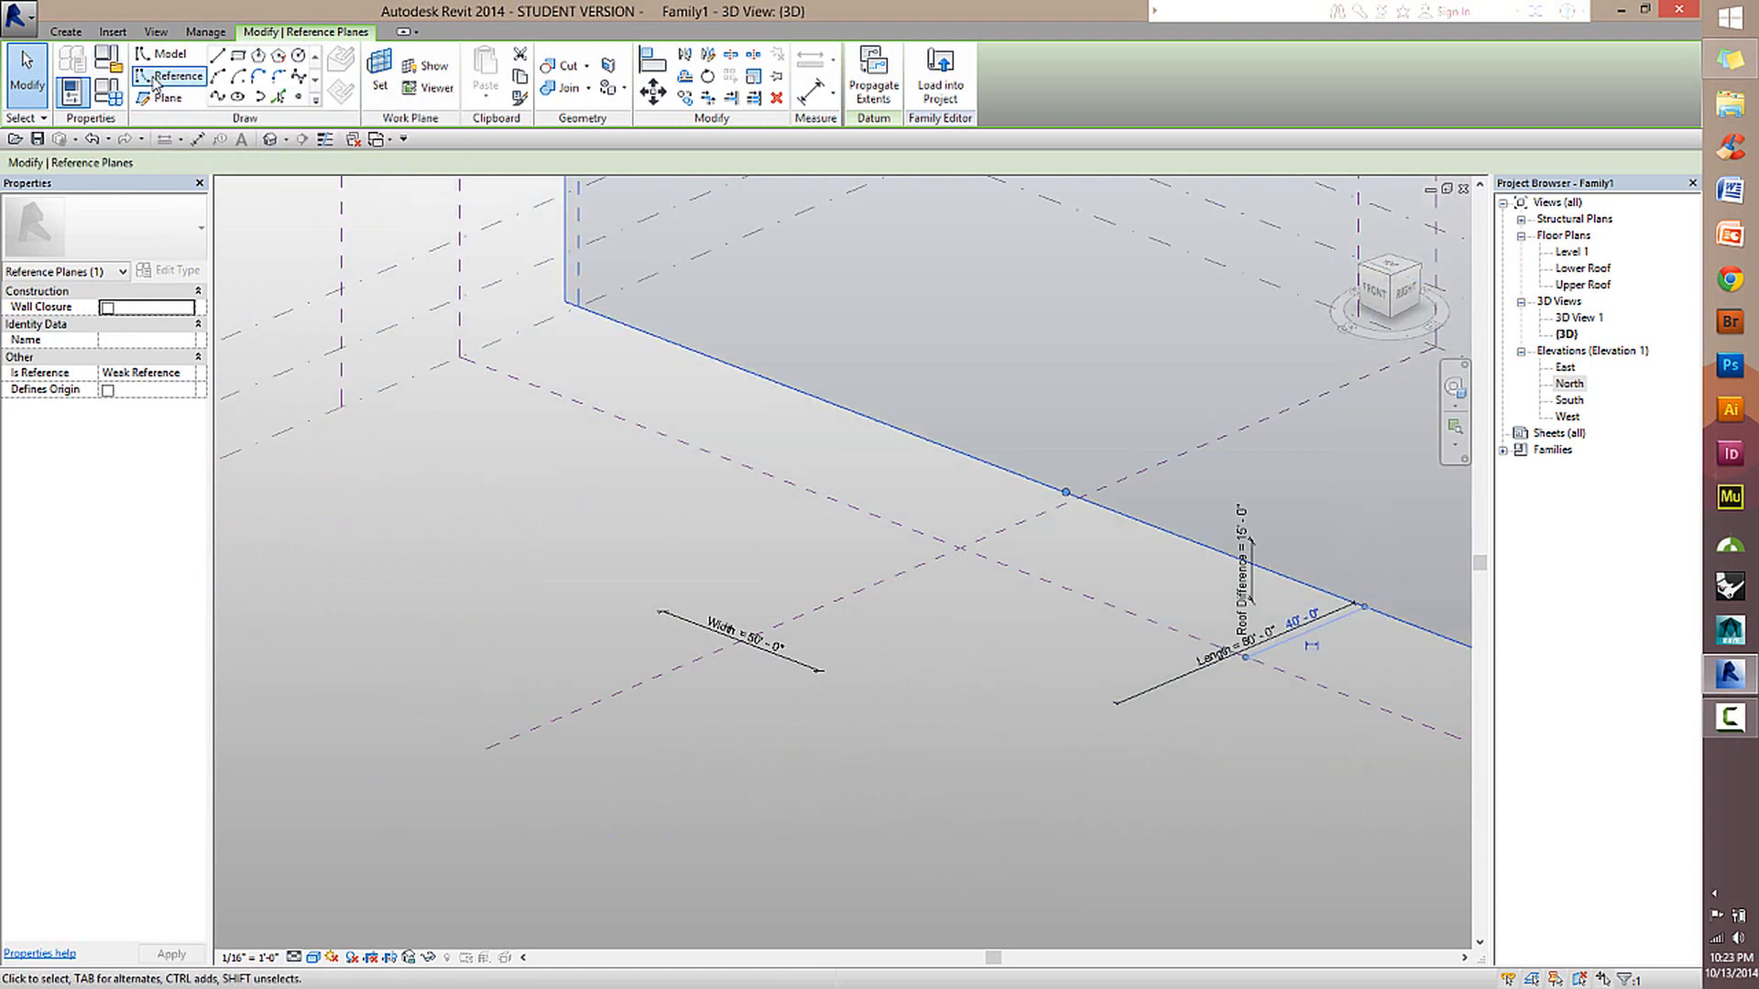
Start placing reference lines and set the work plane to the central vertical reference plane parallel to the Width dimension.
left_click(158, 77)
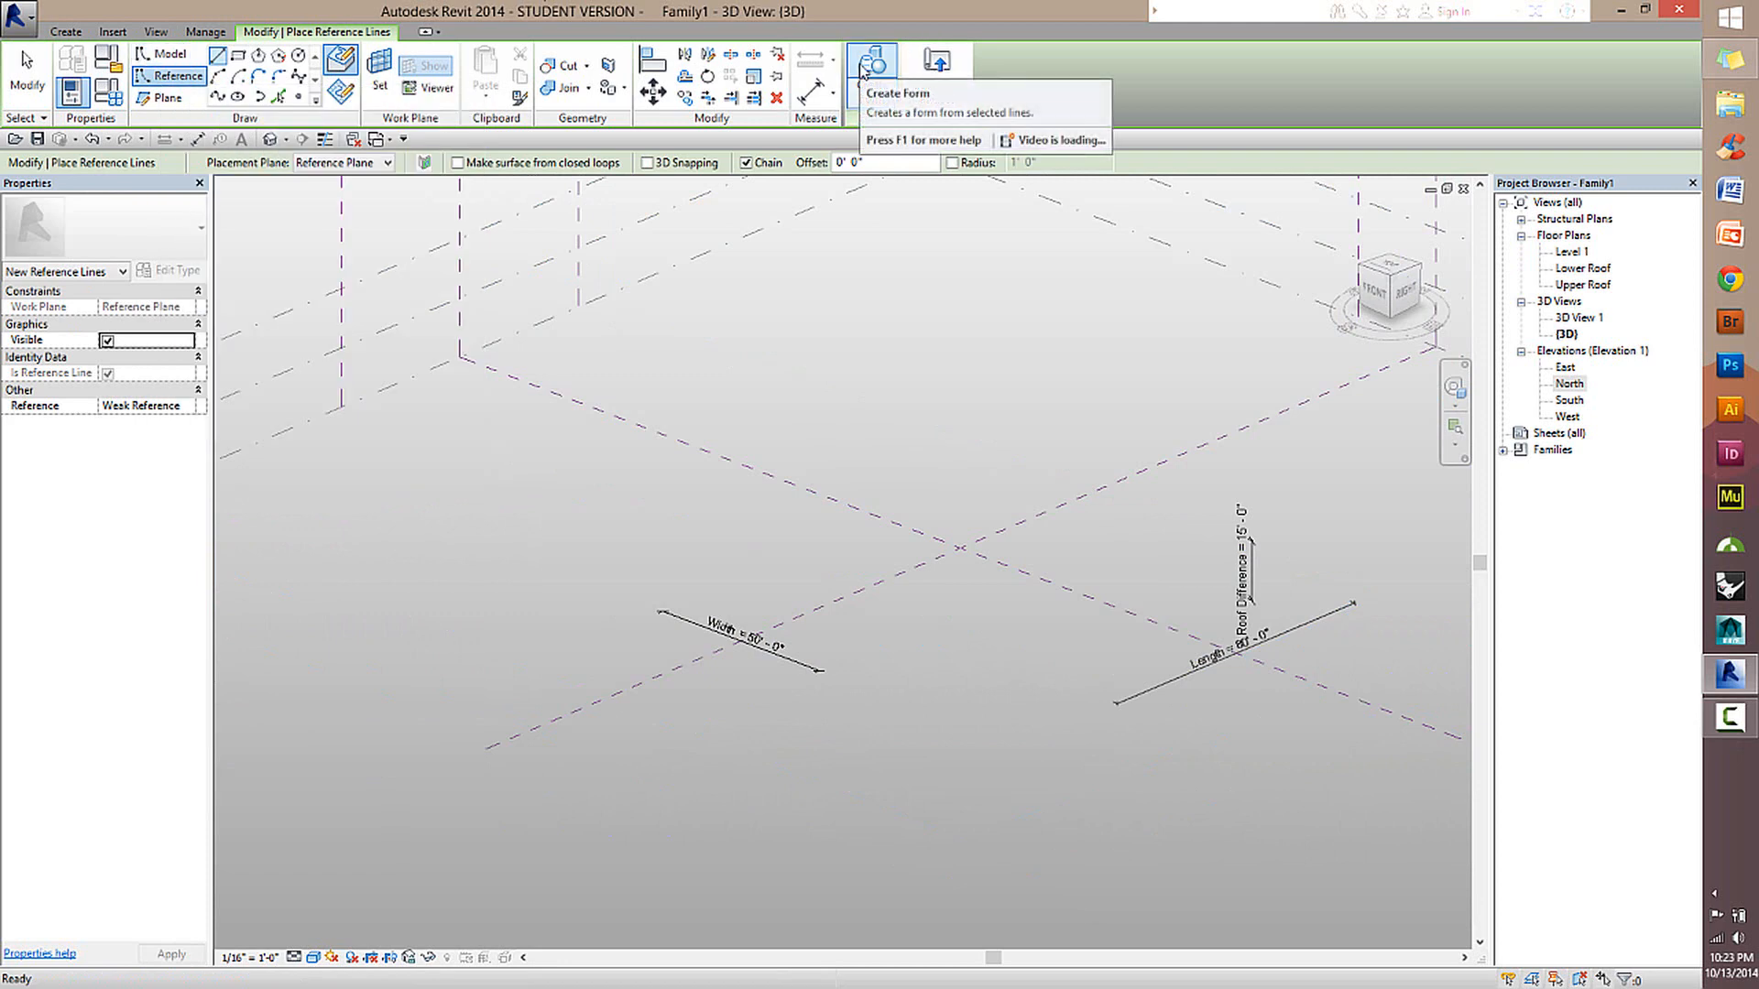
left_click(165, 53)
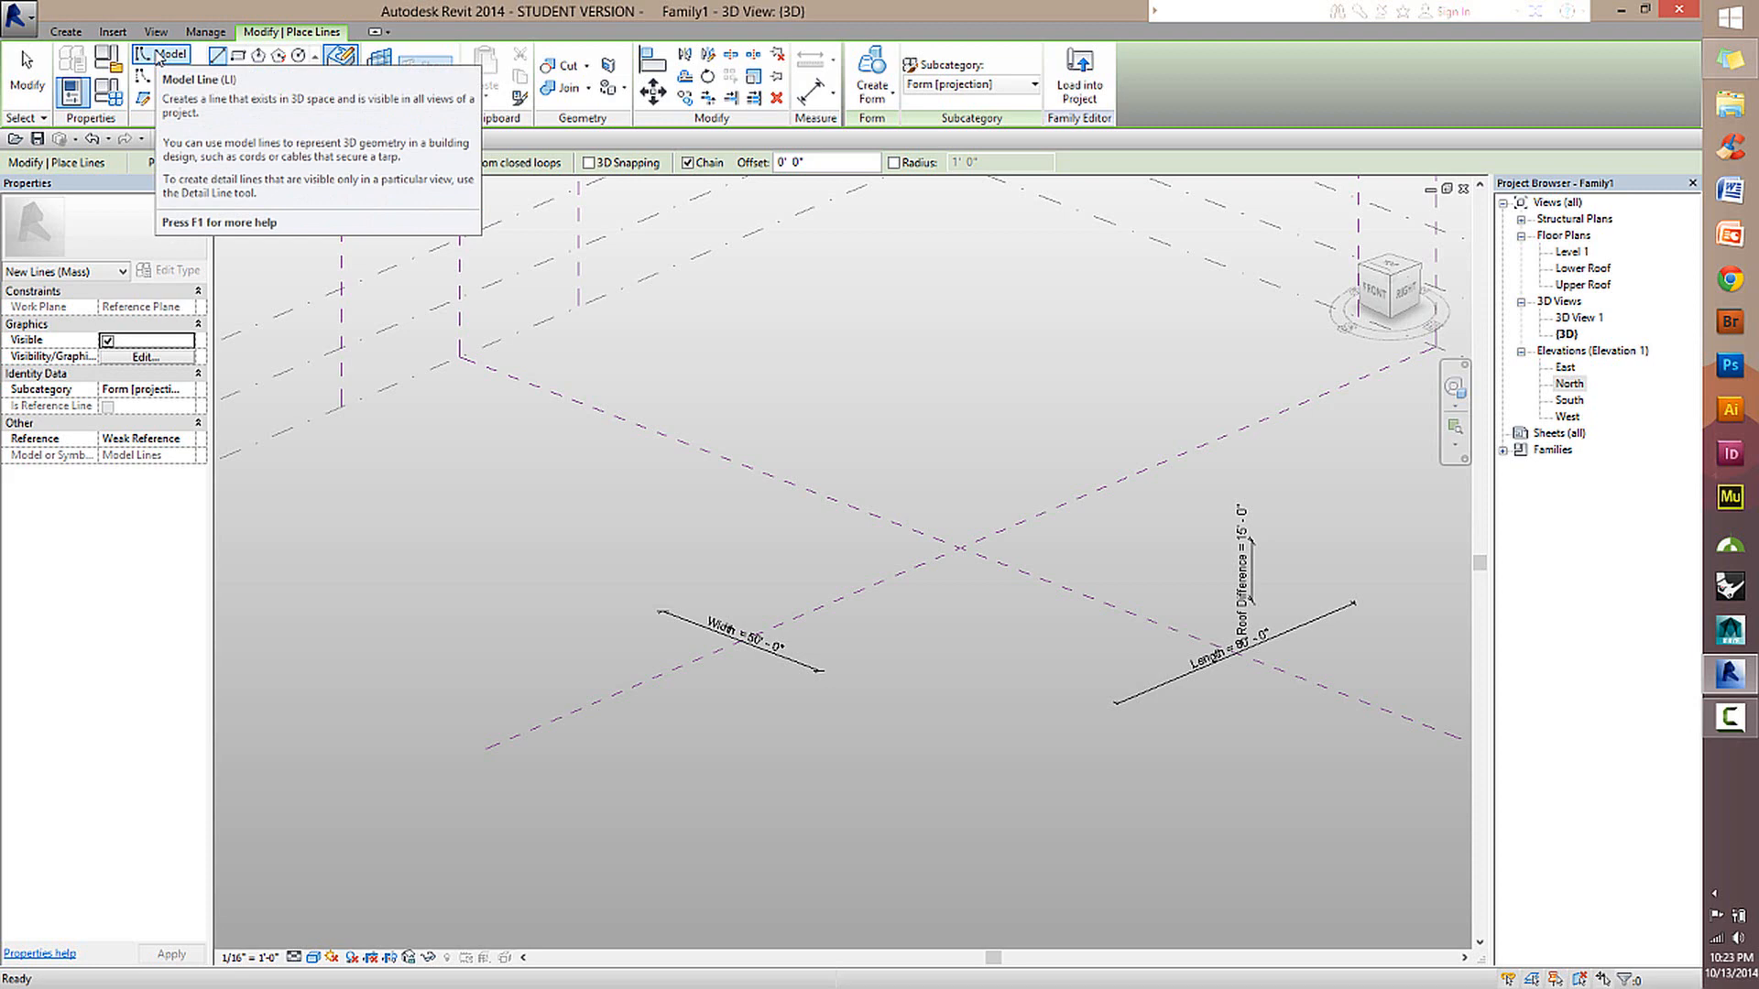
left_click(169, 75)
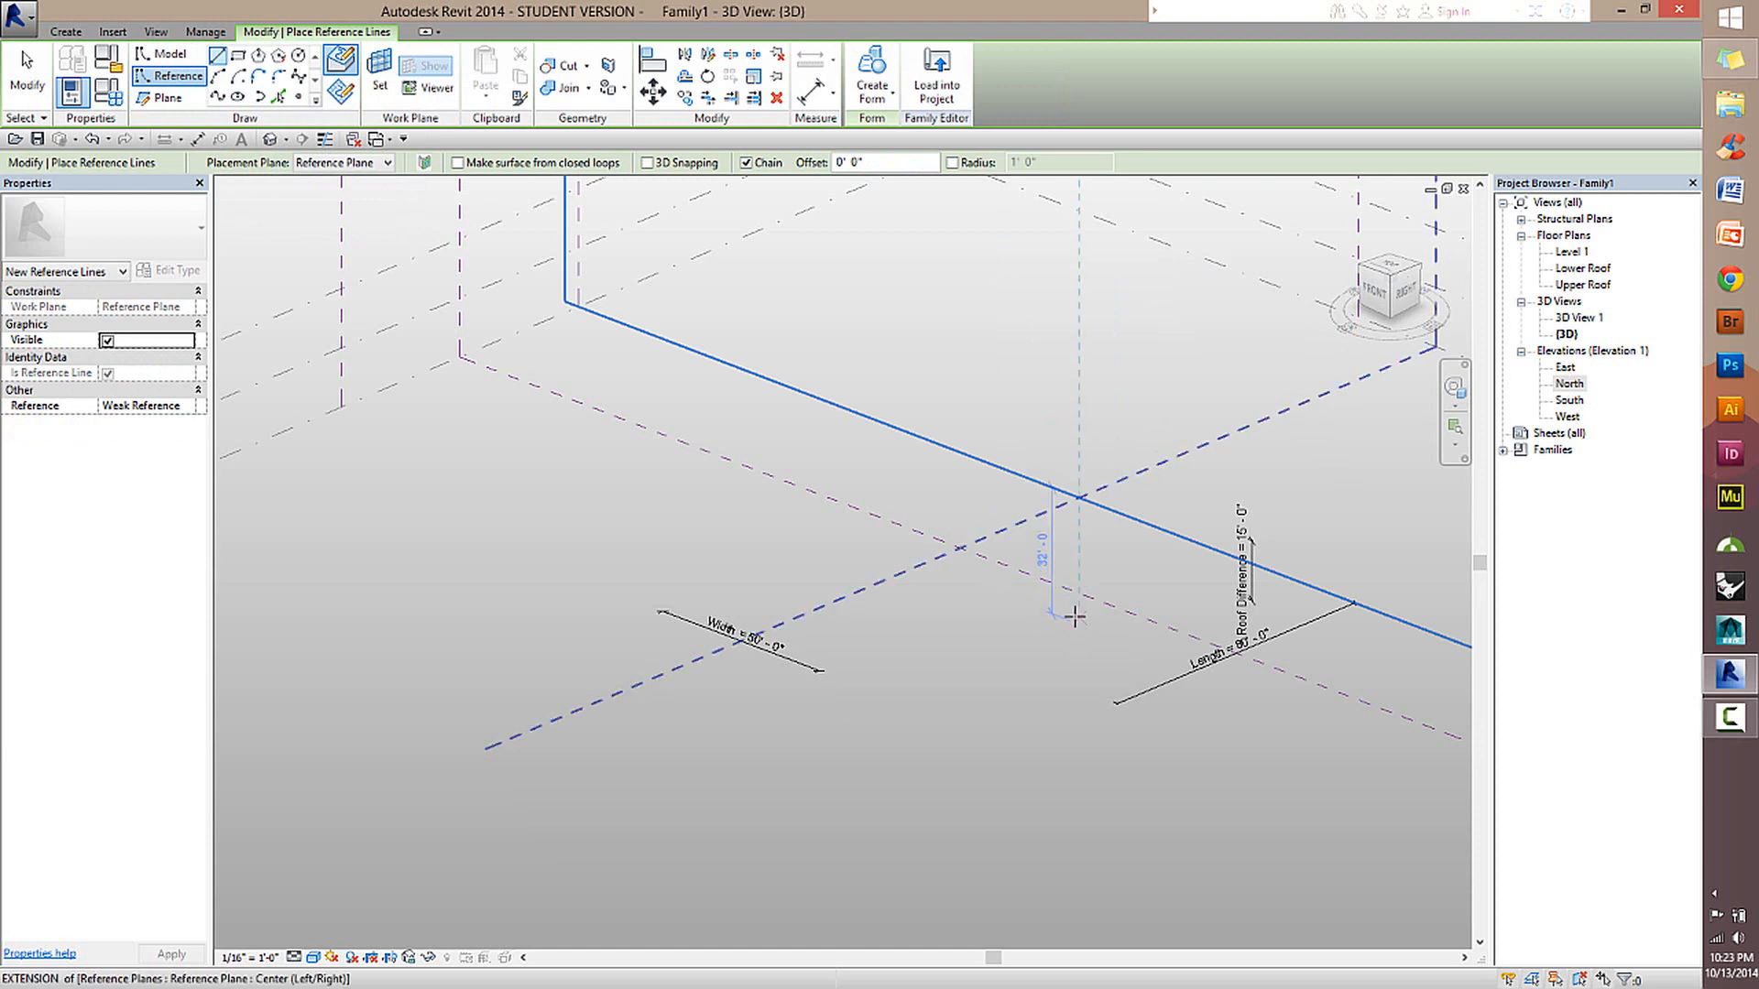
scroll(979, 597, "down", 2)
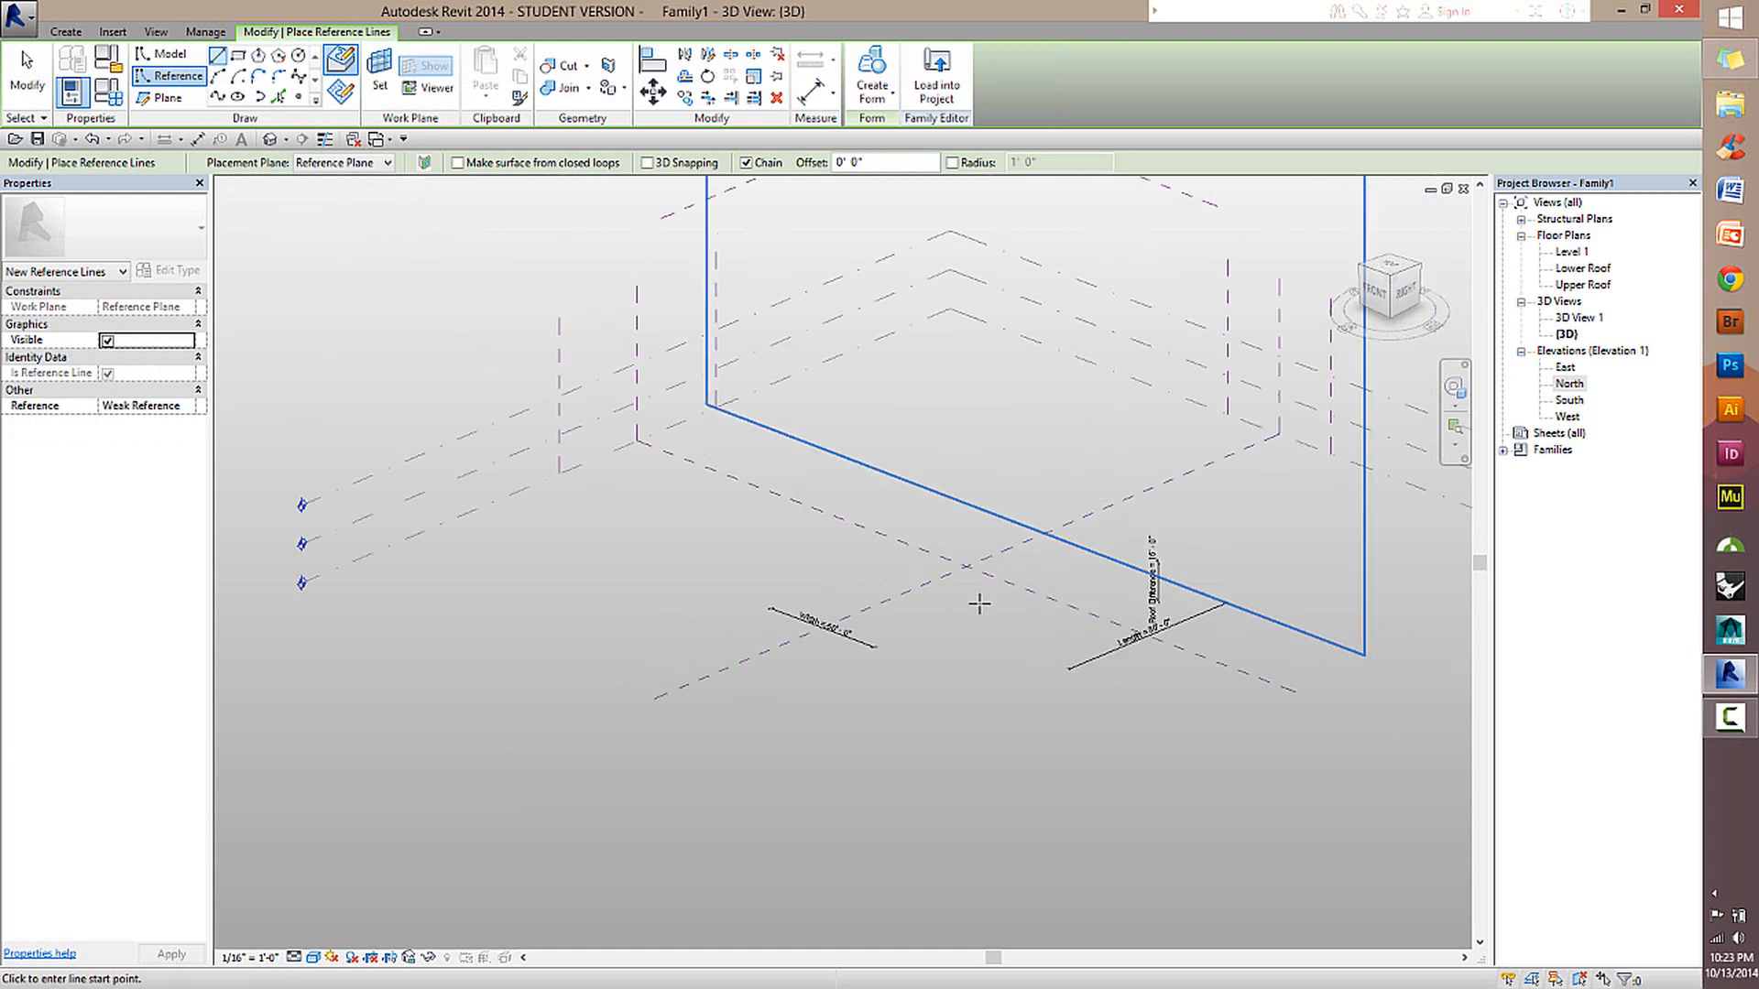
scroll(965, 576, "up", 2)
middle_click_drag(1025, 524, 860, 462)
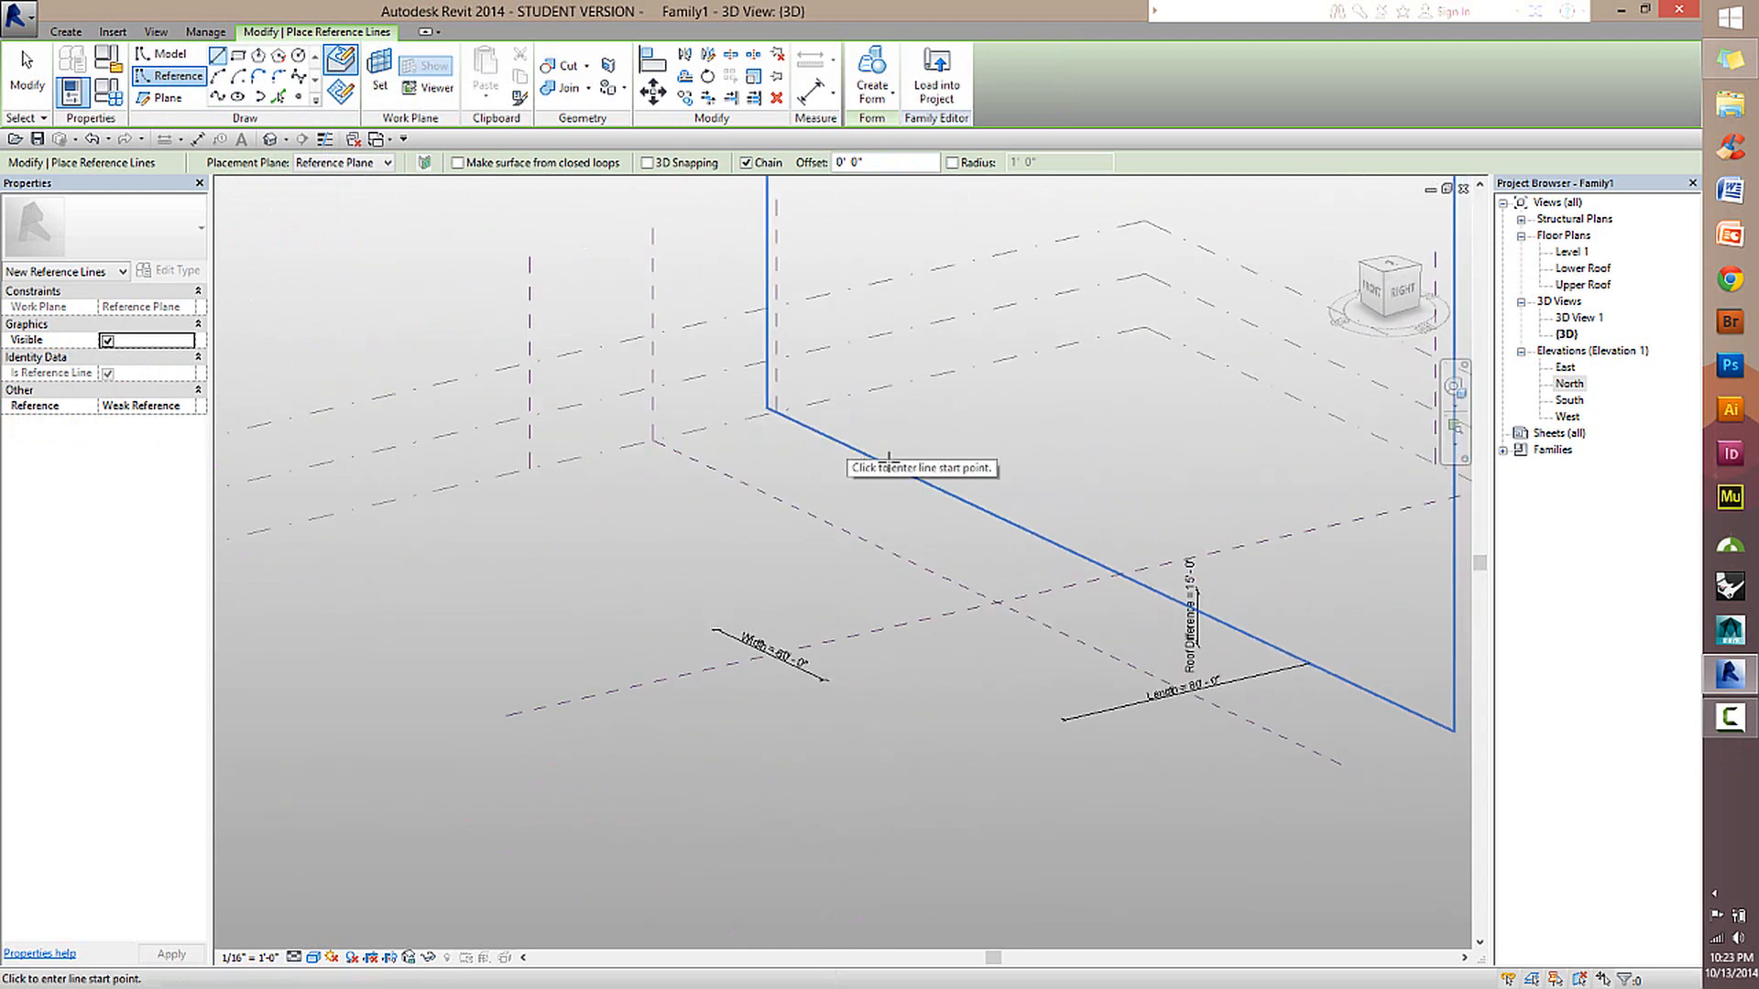
middle_click_drag(1017, 580, 1150, 528, "shift")
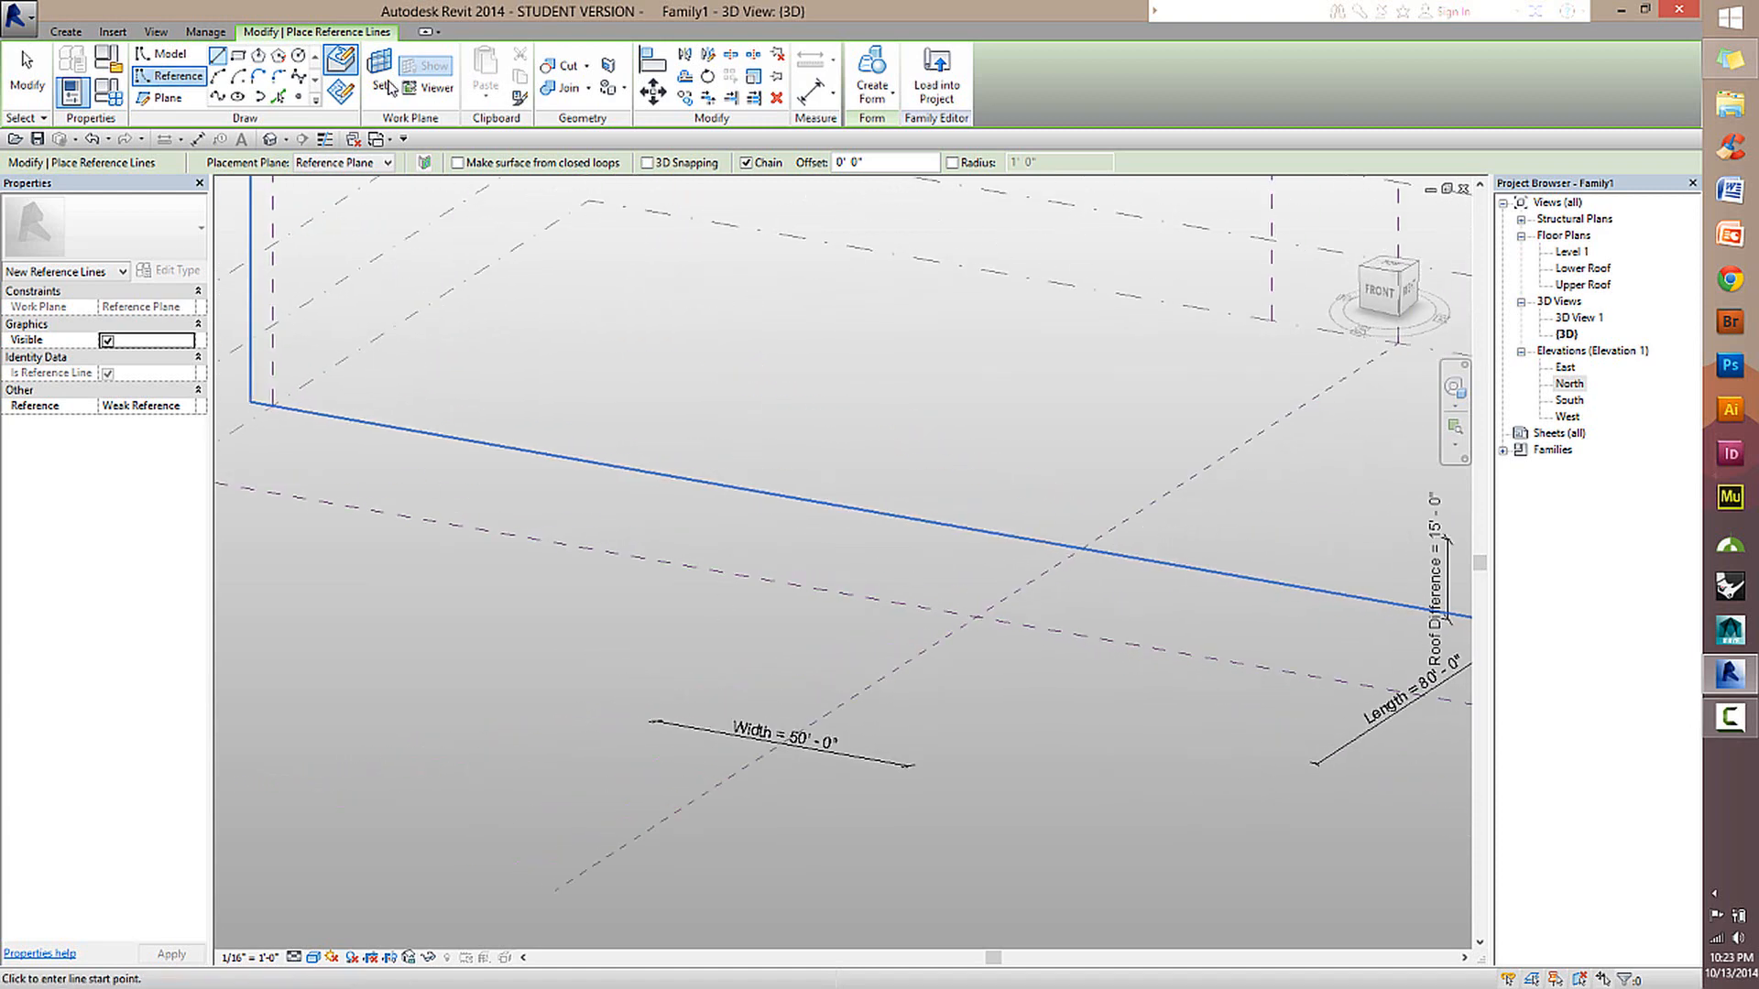
scroll(930, 545, "down", 4)
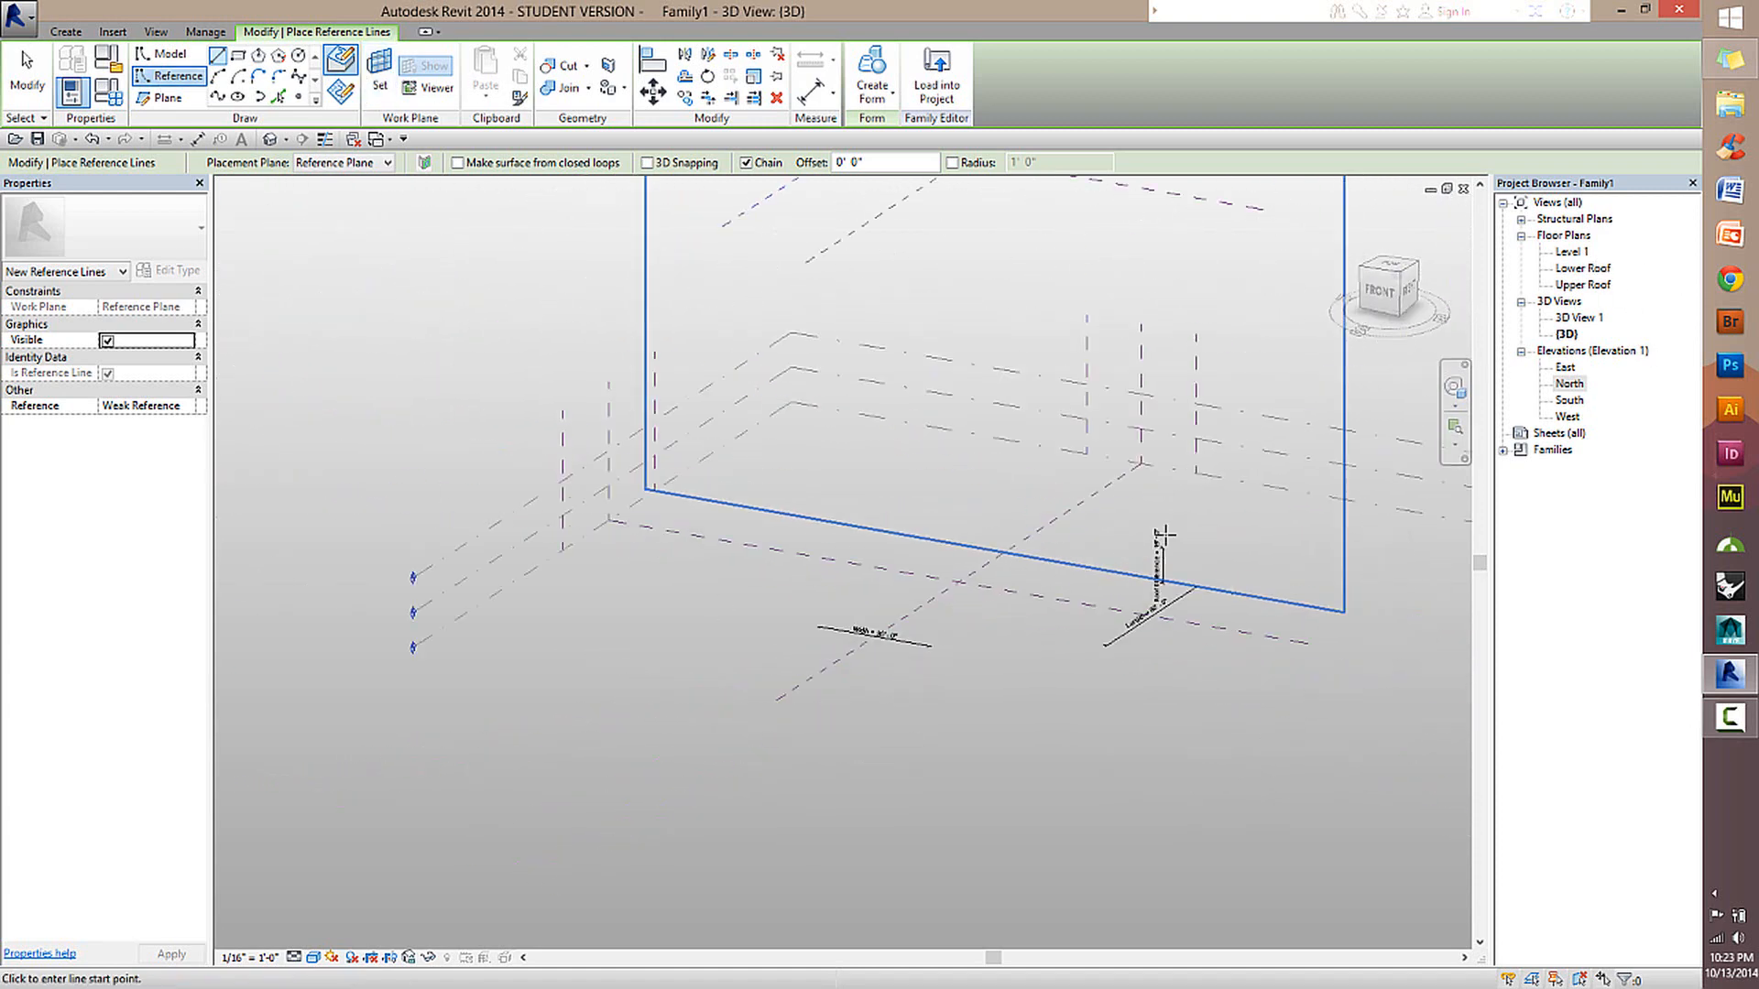
middle_click_drag(1199, 486, 1045, 530, "shift")
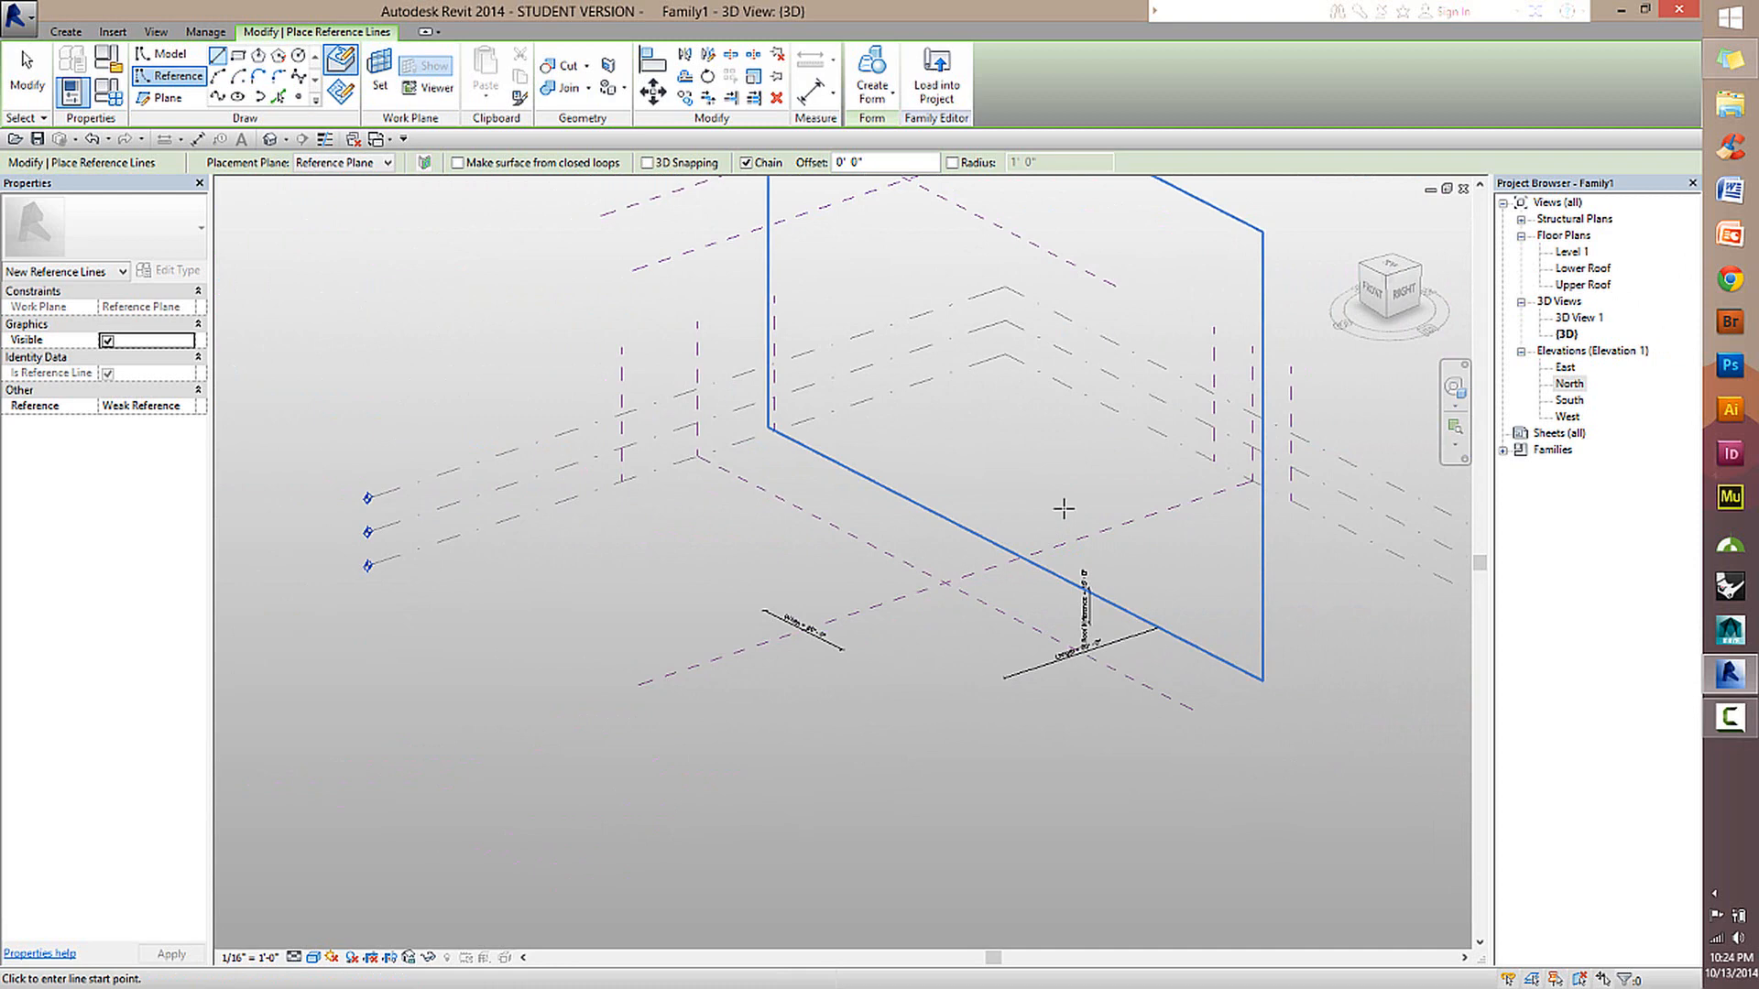
left_click(381, 74)
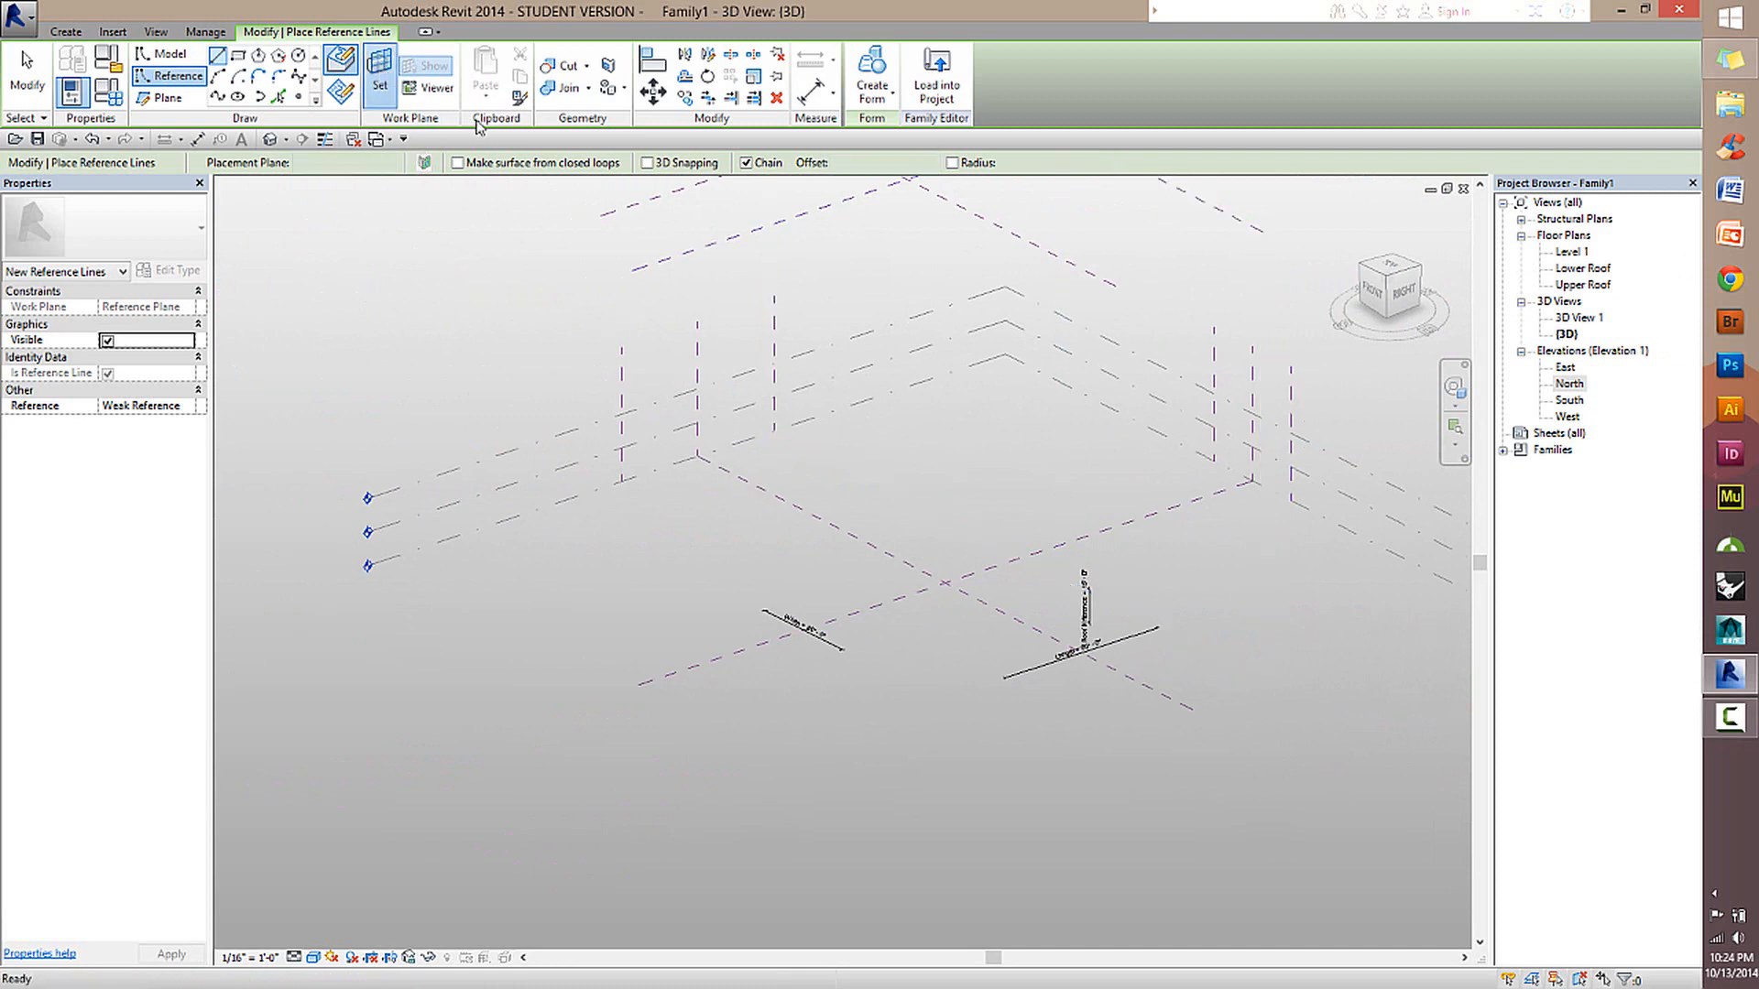
left_click(734, 416)
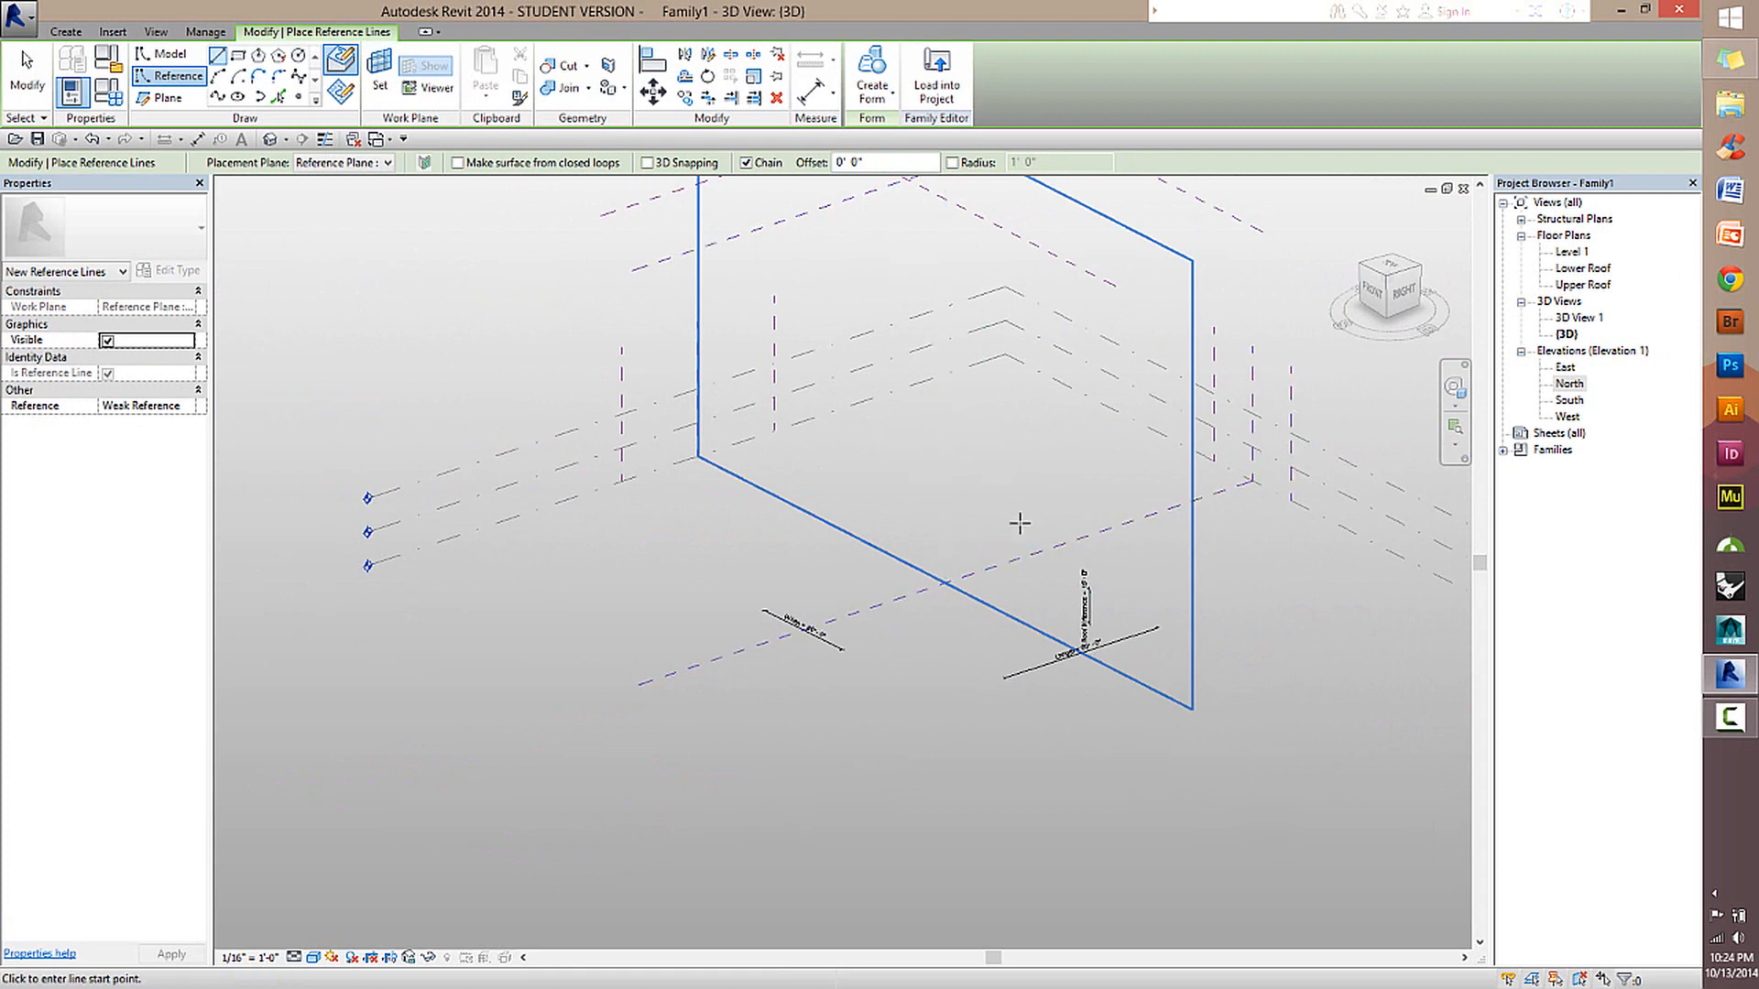
Leave reference line placement in the 3D view and open the Level 1 floor plan.
left_click(27, 83)
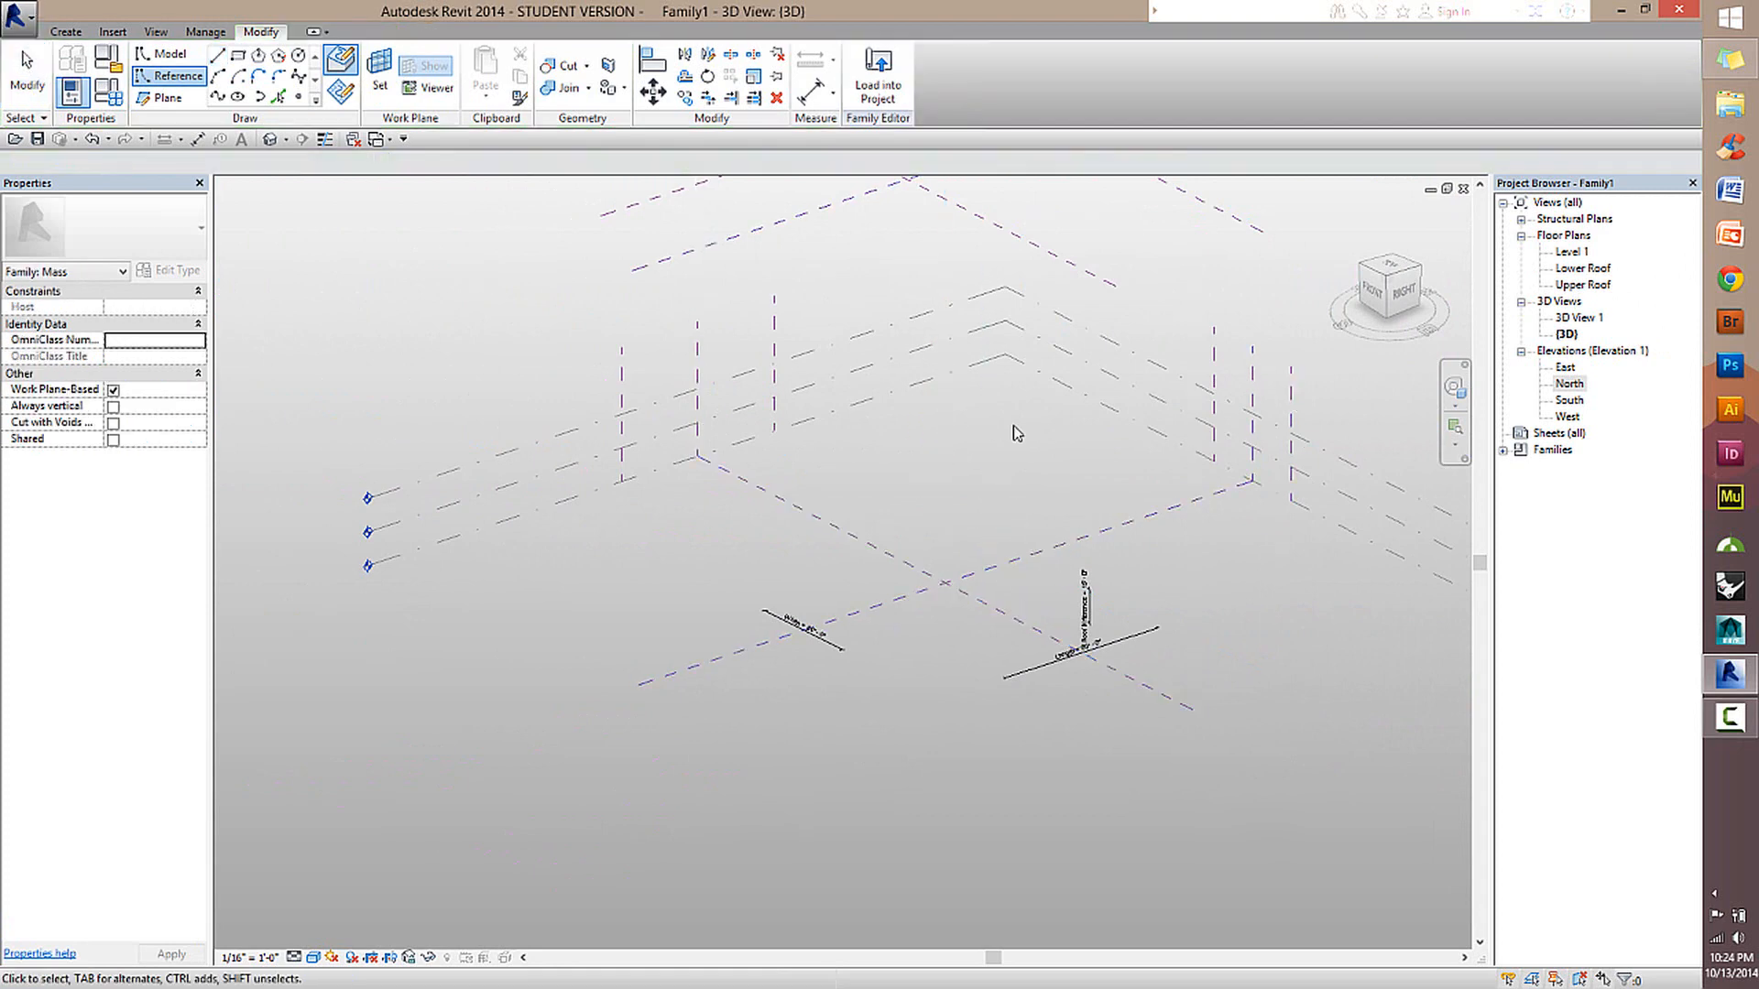
scroll(898, 589, "up", 3)
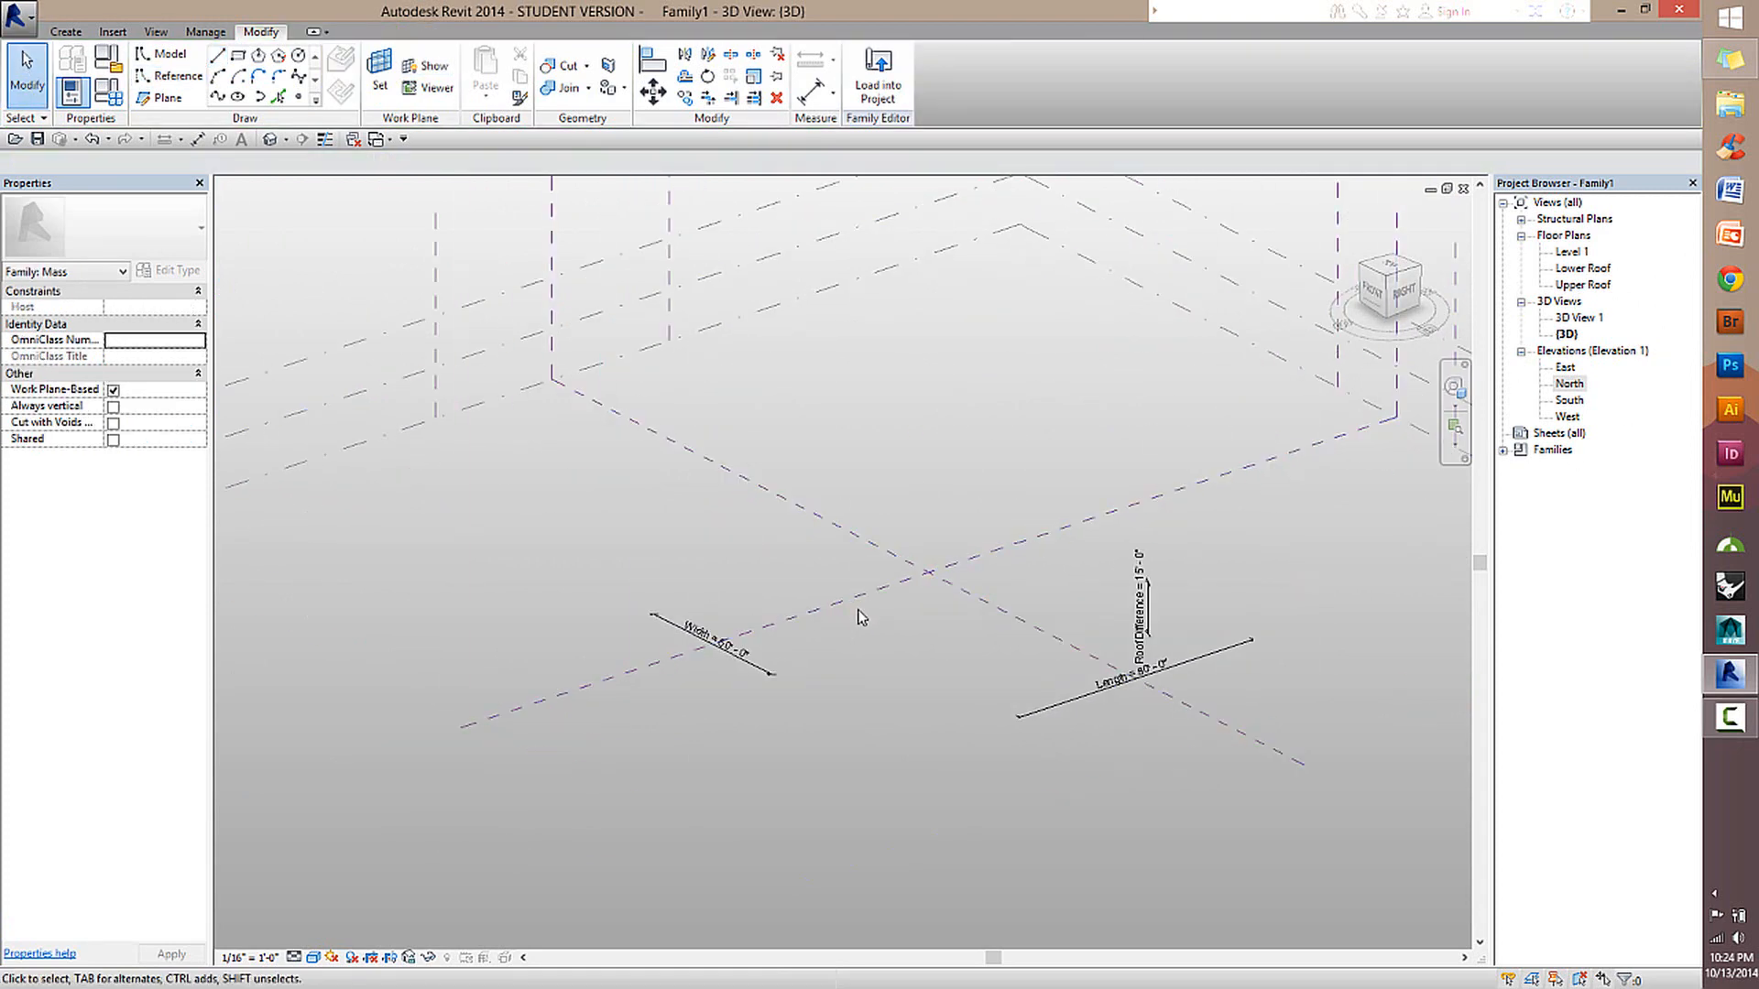
left_click(1571, 255)
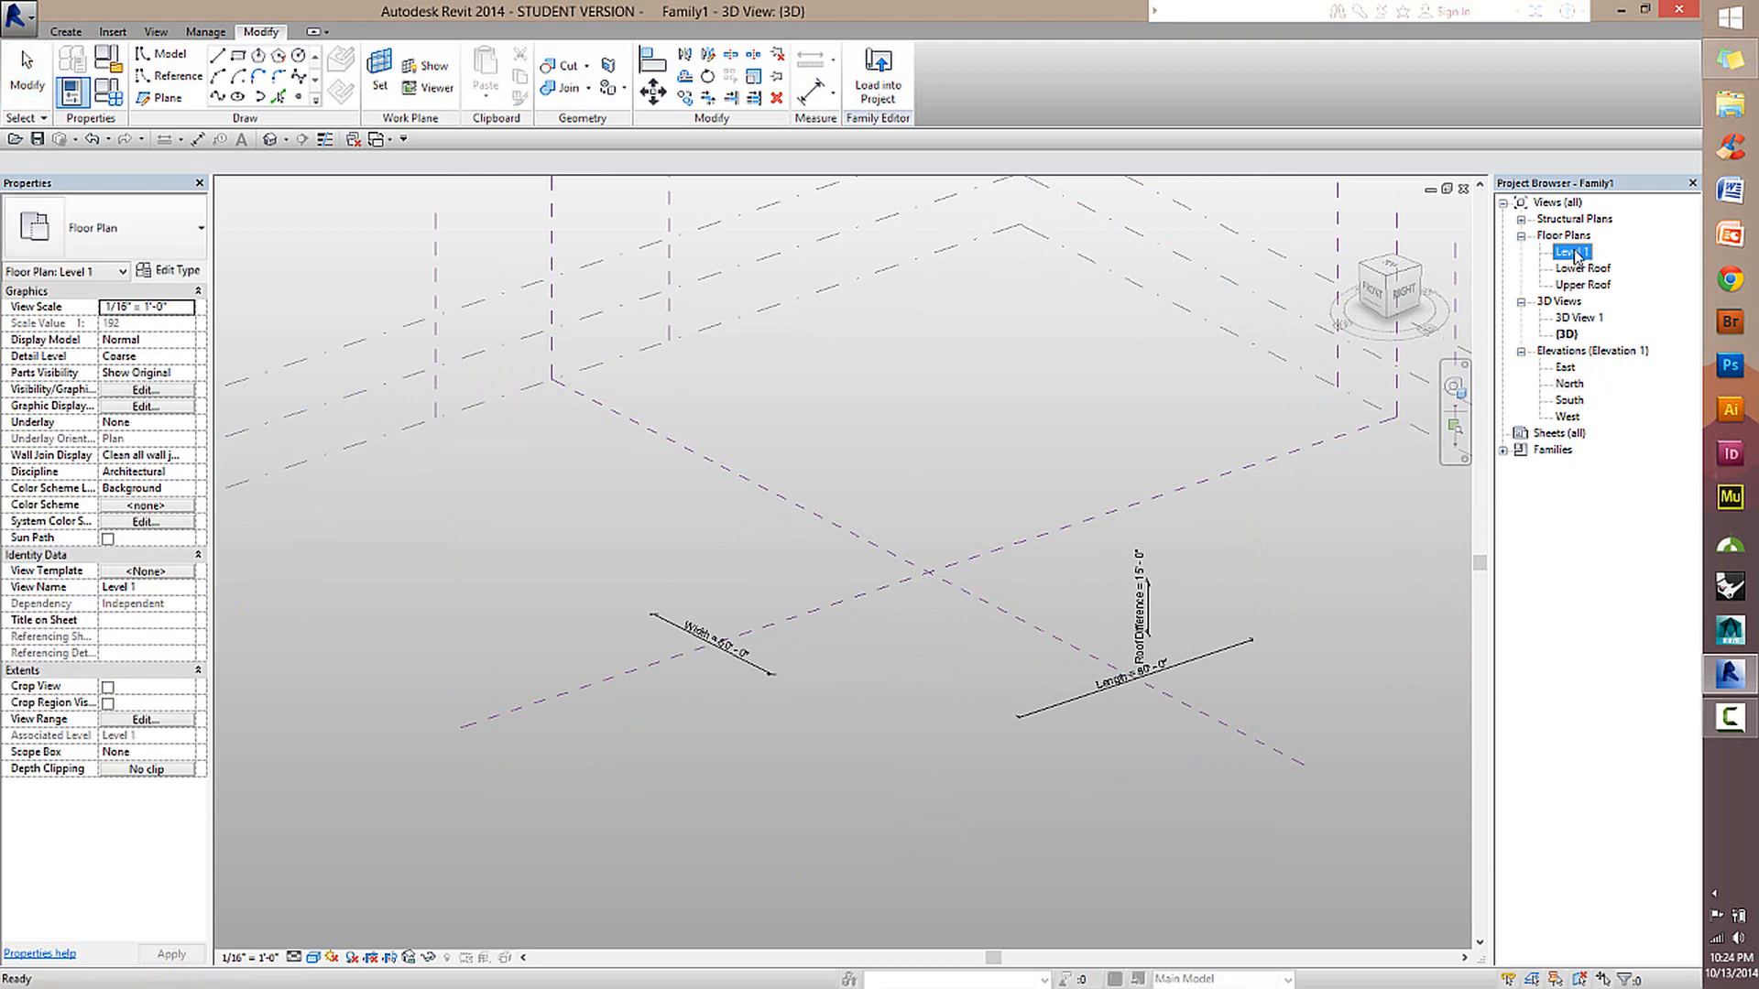
double_click(1575, 256)
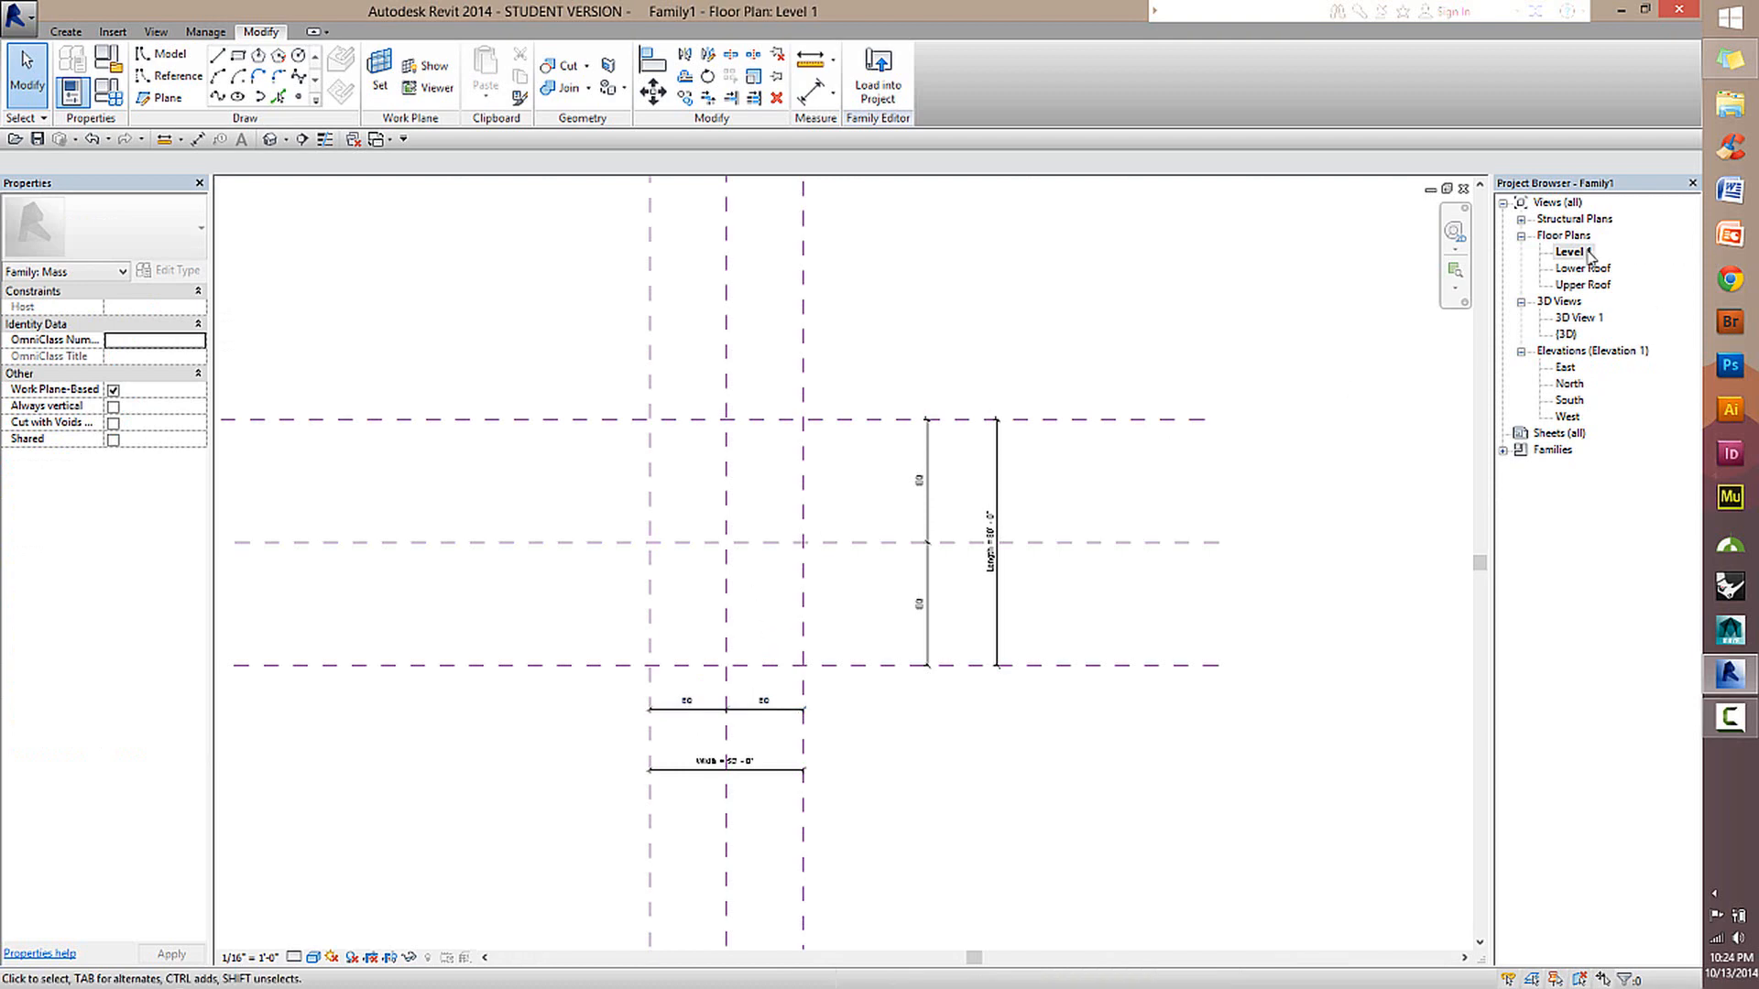
scroll(694, 603, "up", 4)
middle_click_drag(822, 555, 892, 628)
scroll(893, 627, "down", 1)
scroll(896, 632, "down", 1)
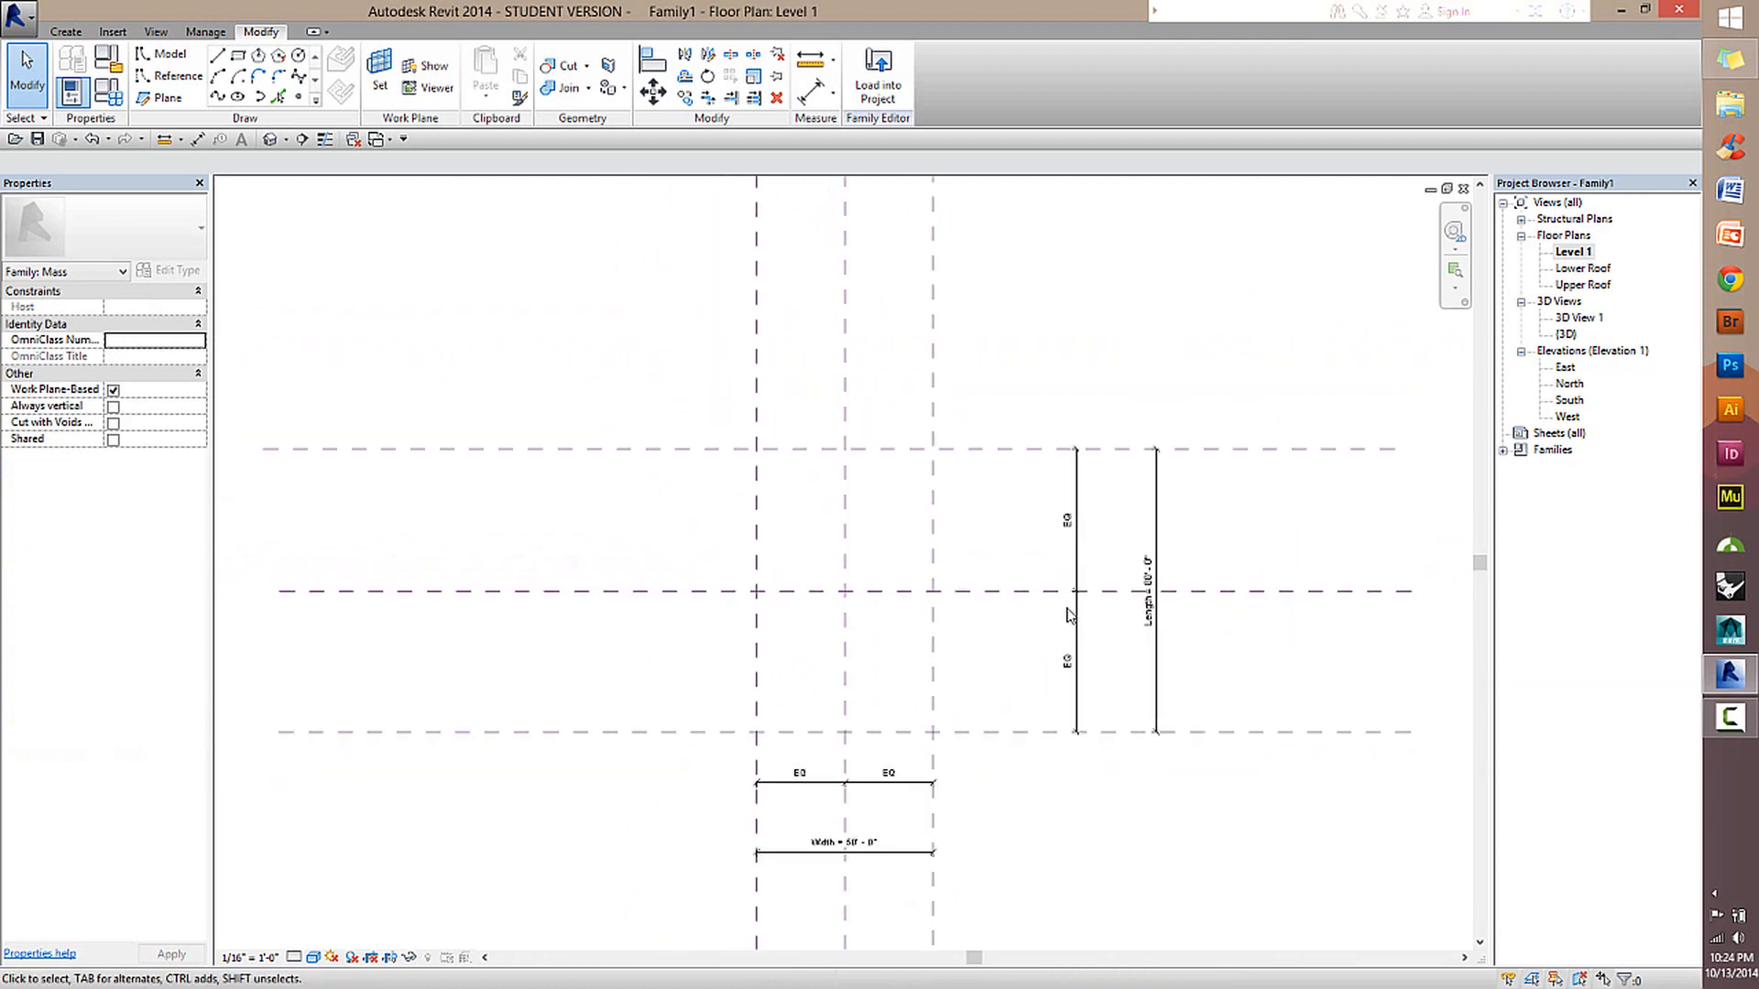
Start reference lines with Draw on Work Plane, pick the southern Length reference plane as the work plane, and open the North elevation.
left_click(160, 84)
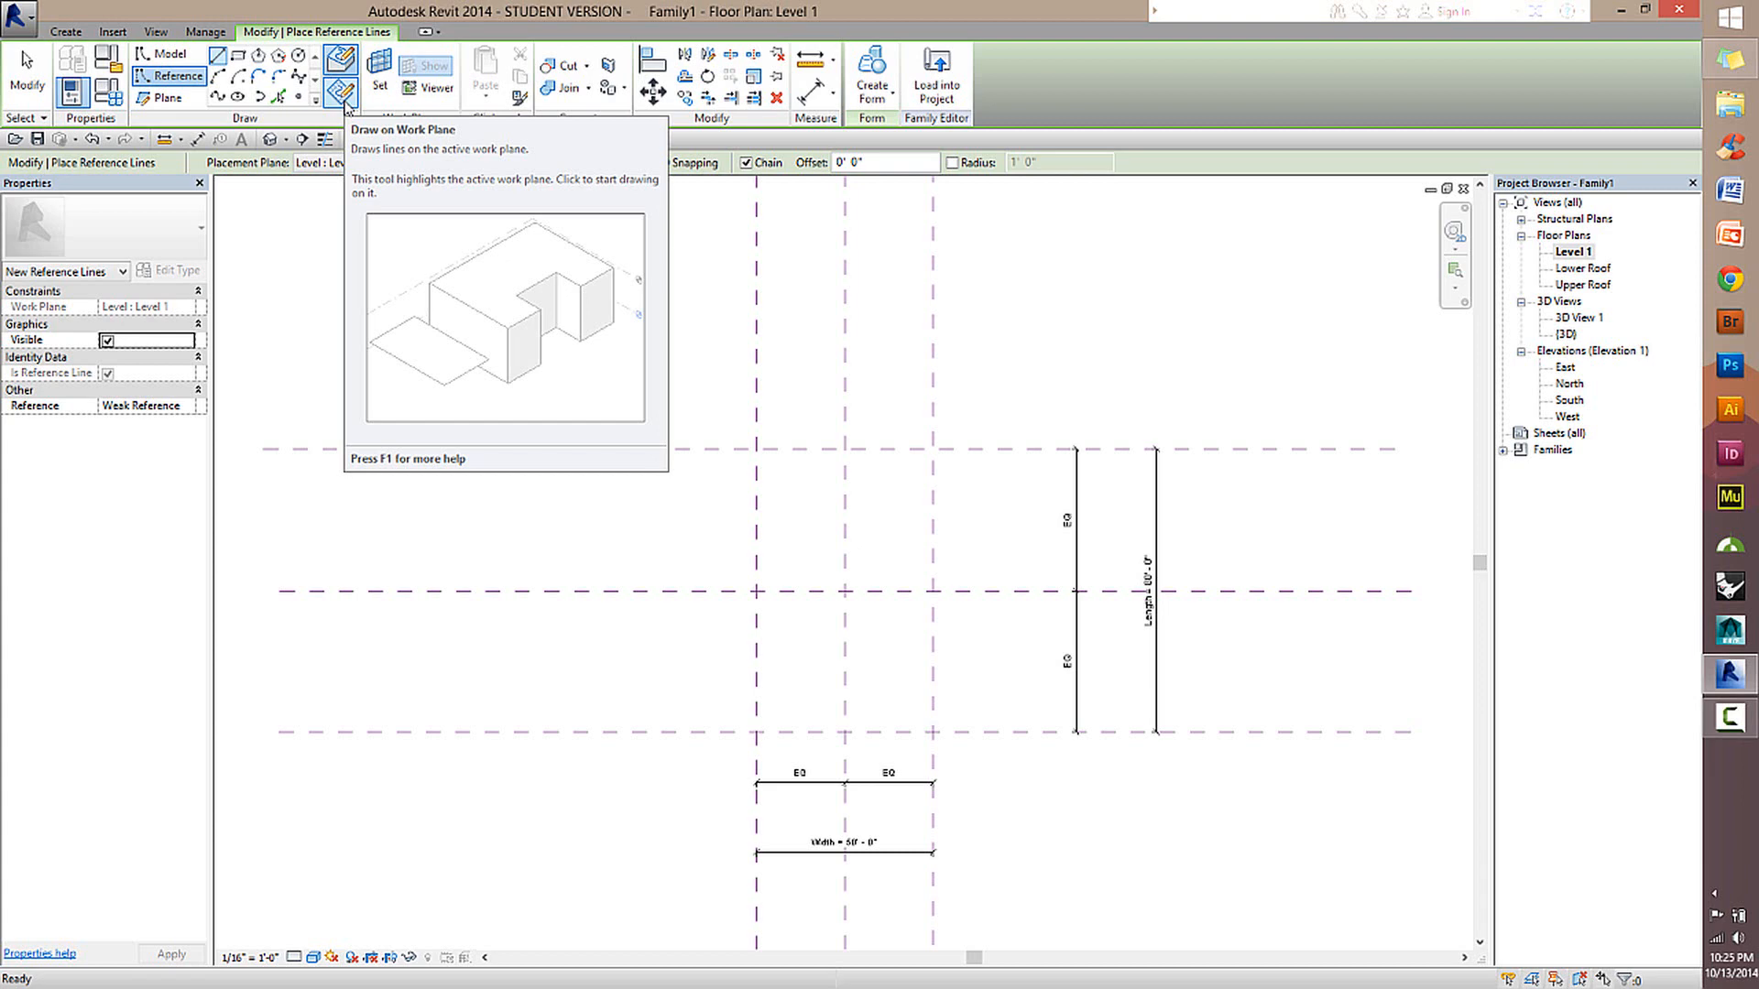
left_click(342, 93)
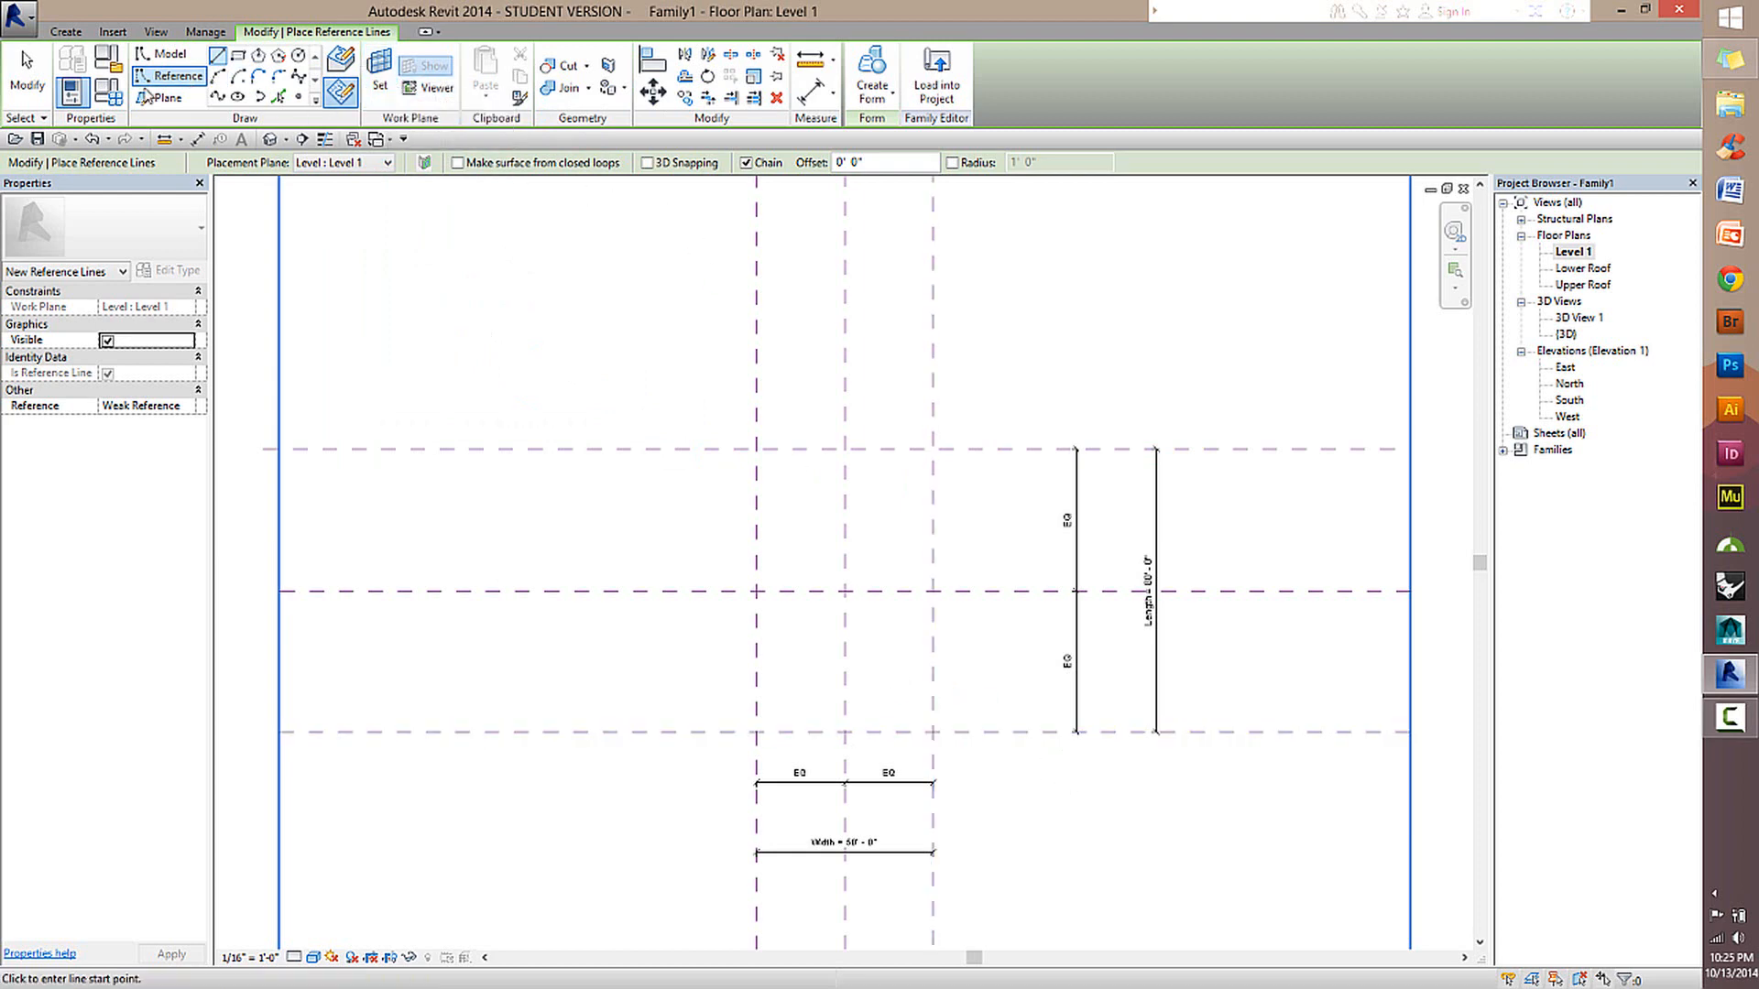
left_click(379, 66)
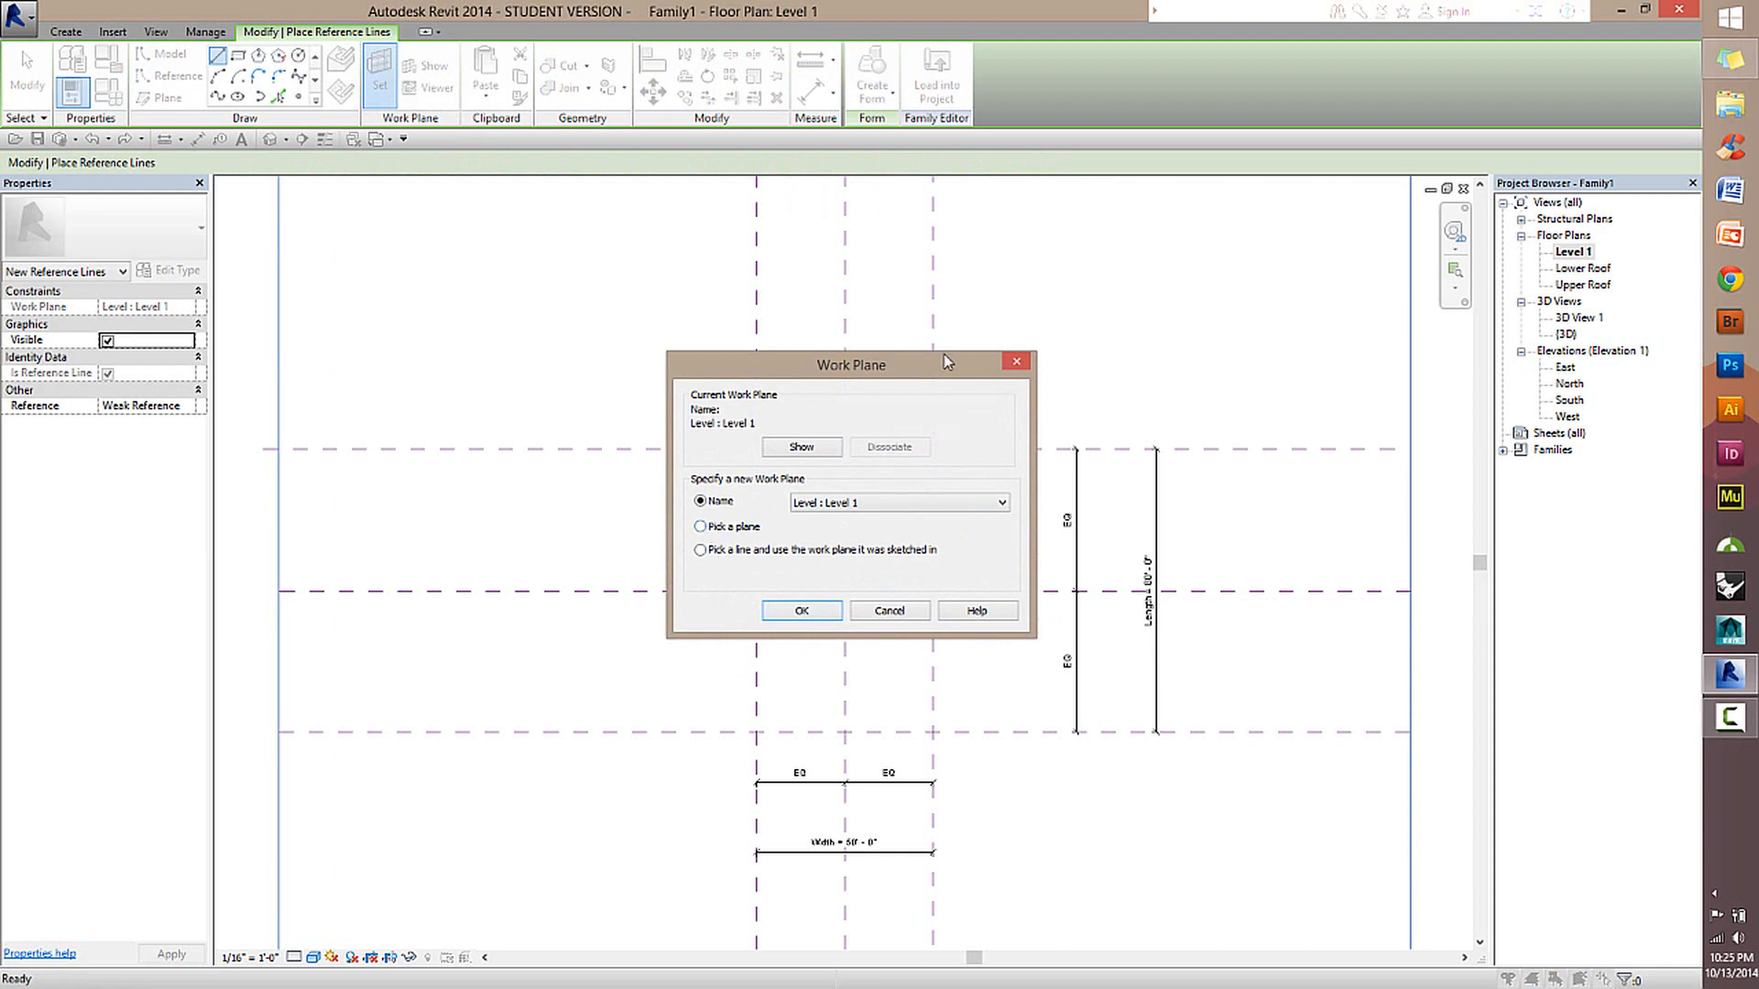
left_click_drag(808, 375, 785, 339)
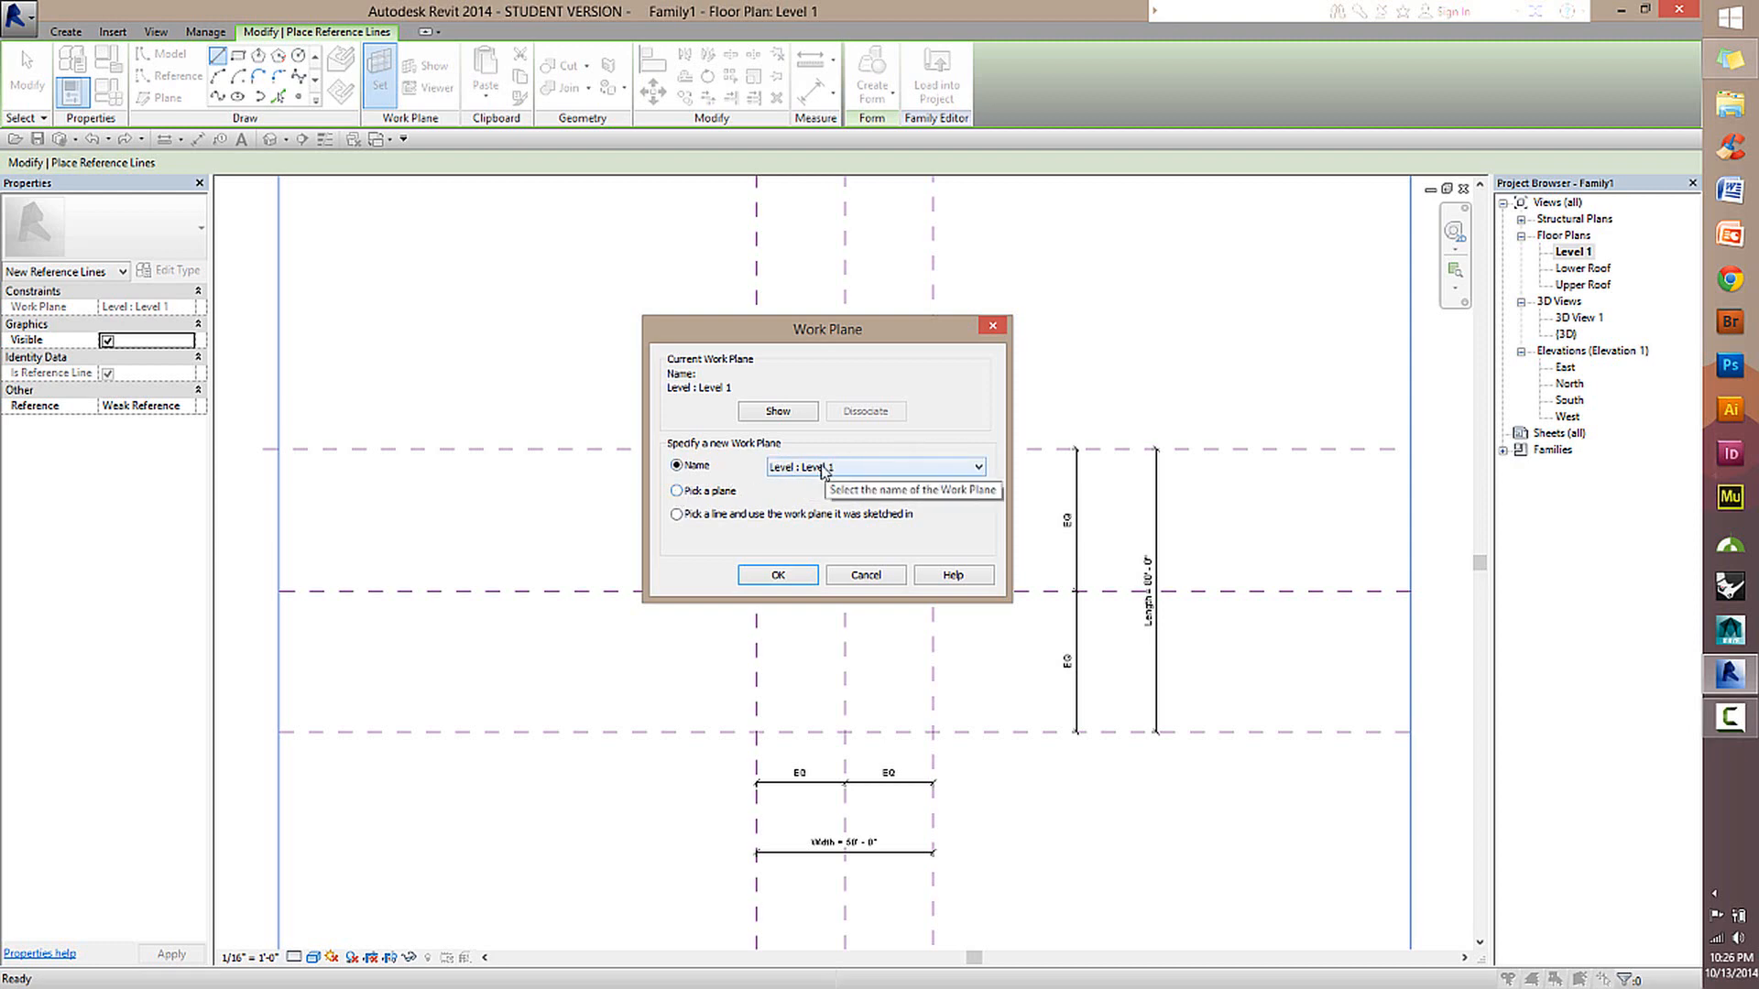
left_click(678, 492)
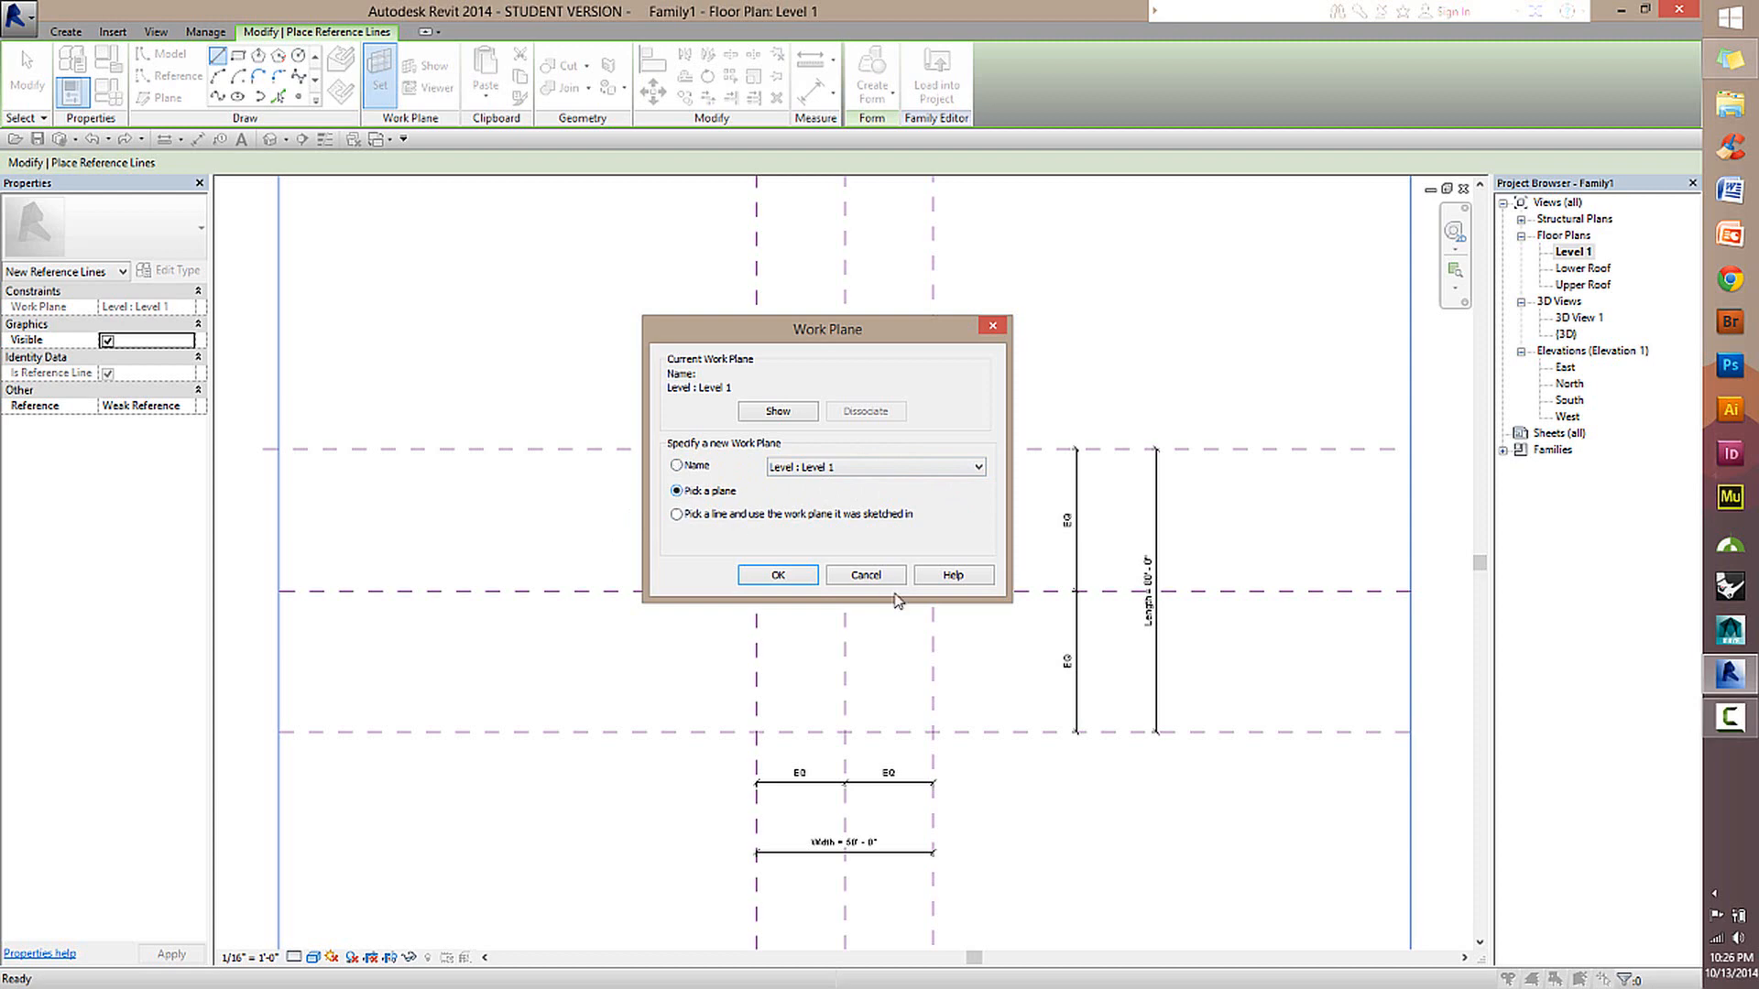
left_click(778, 576)
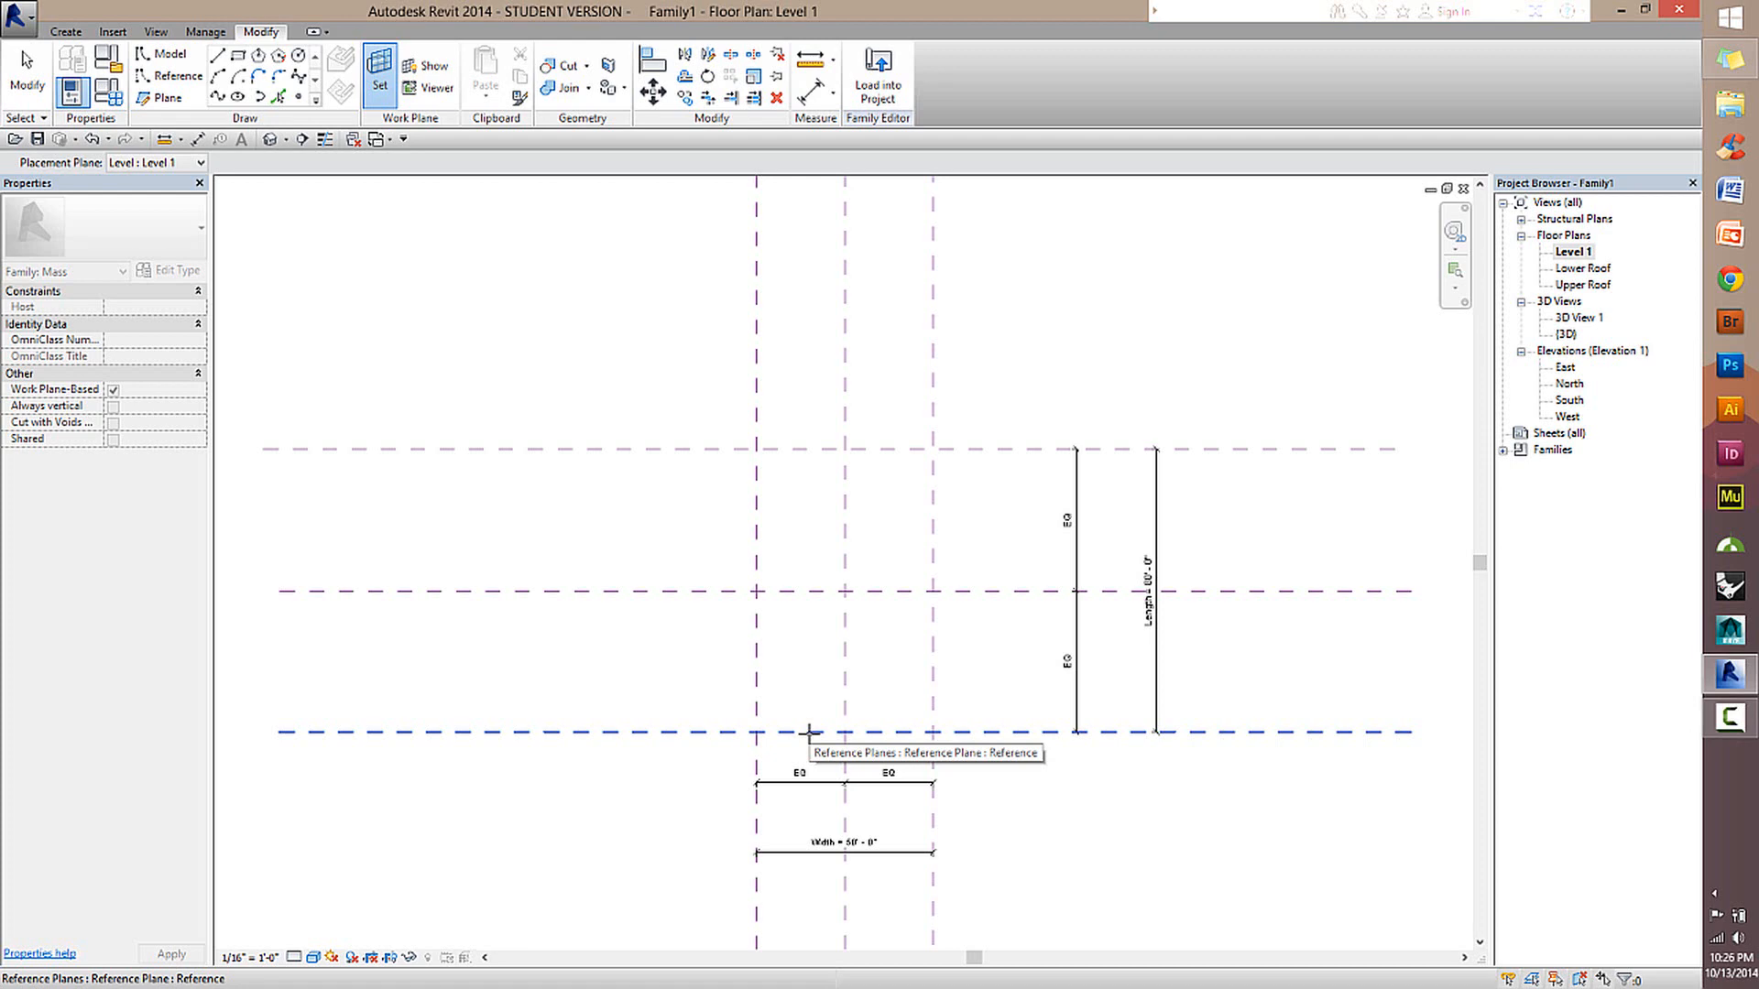
left_click(808, 732)
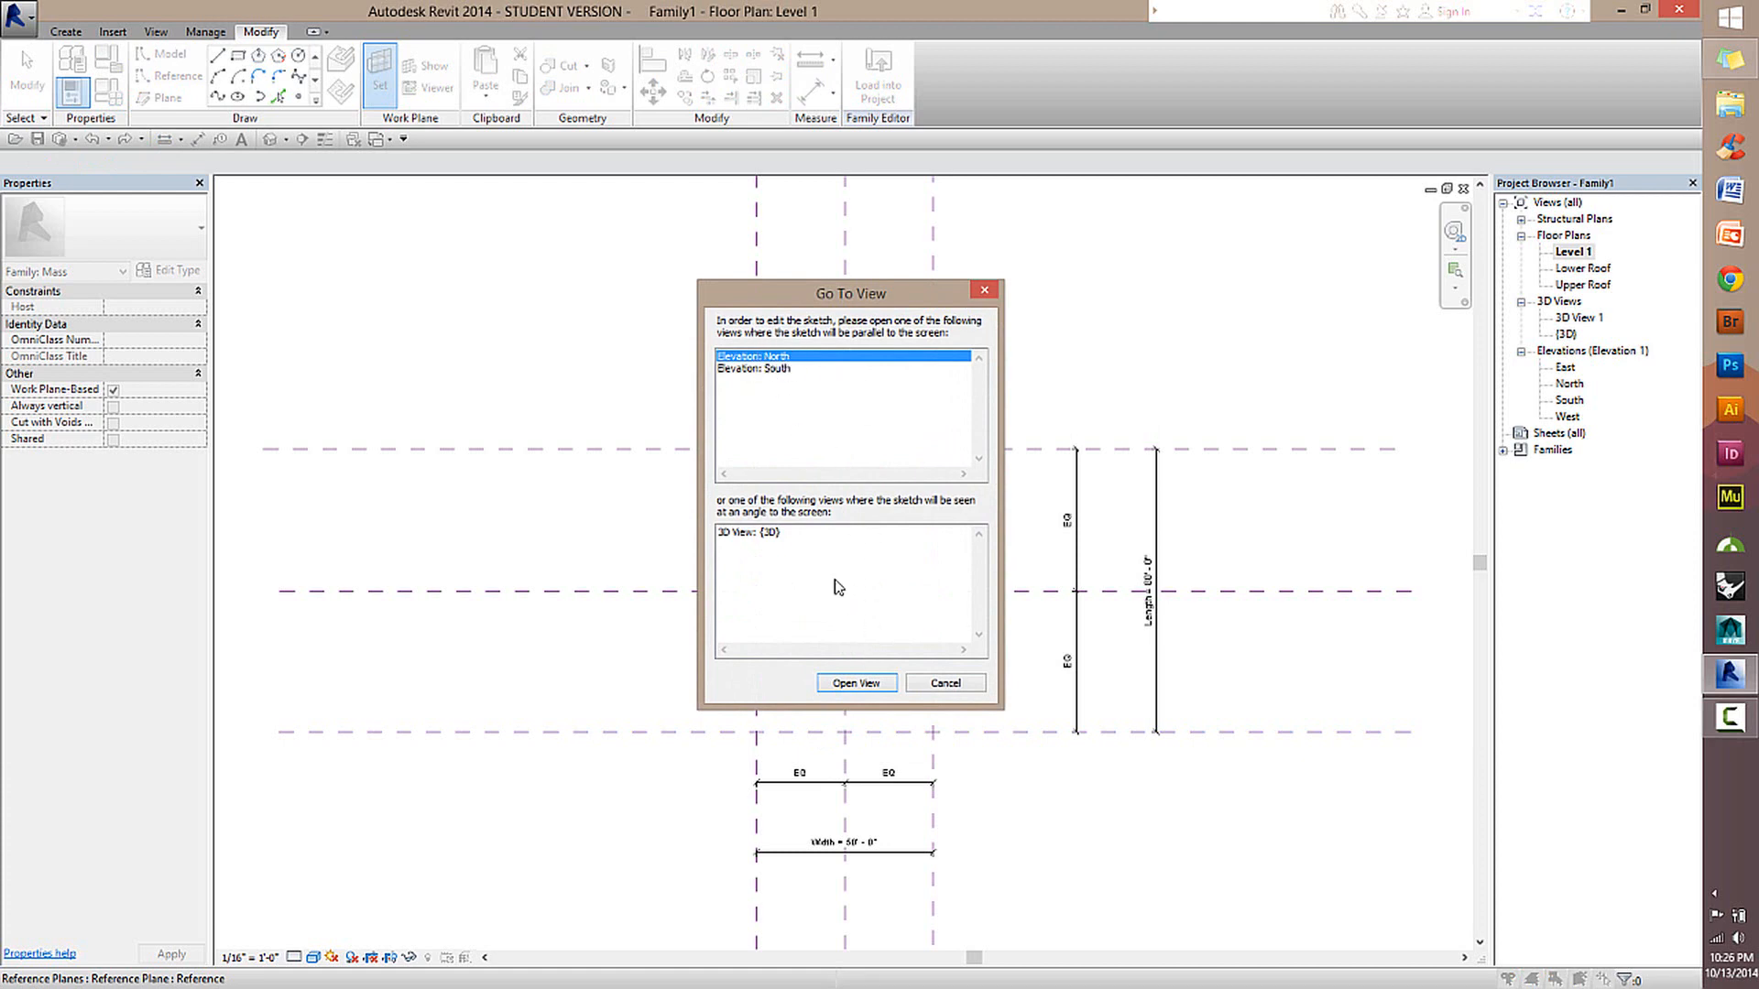
left_click(877, 686)
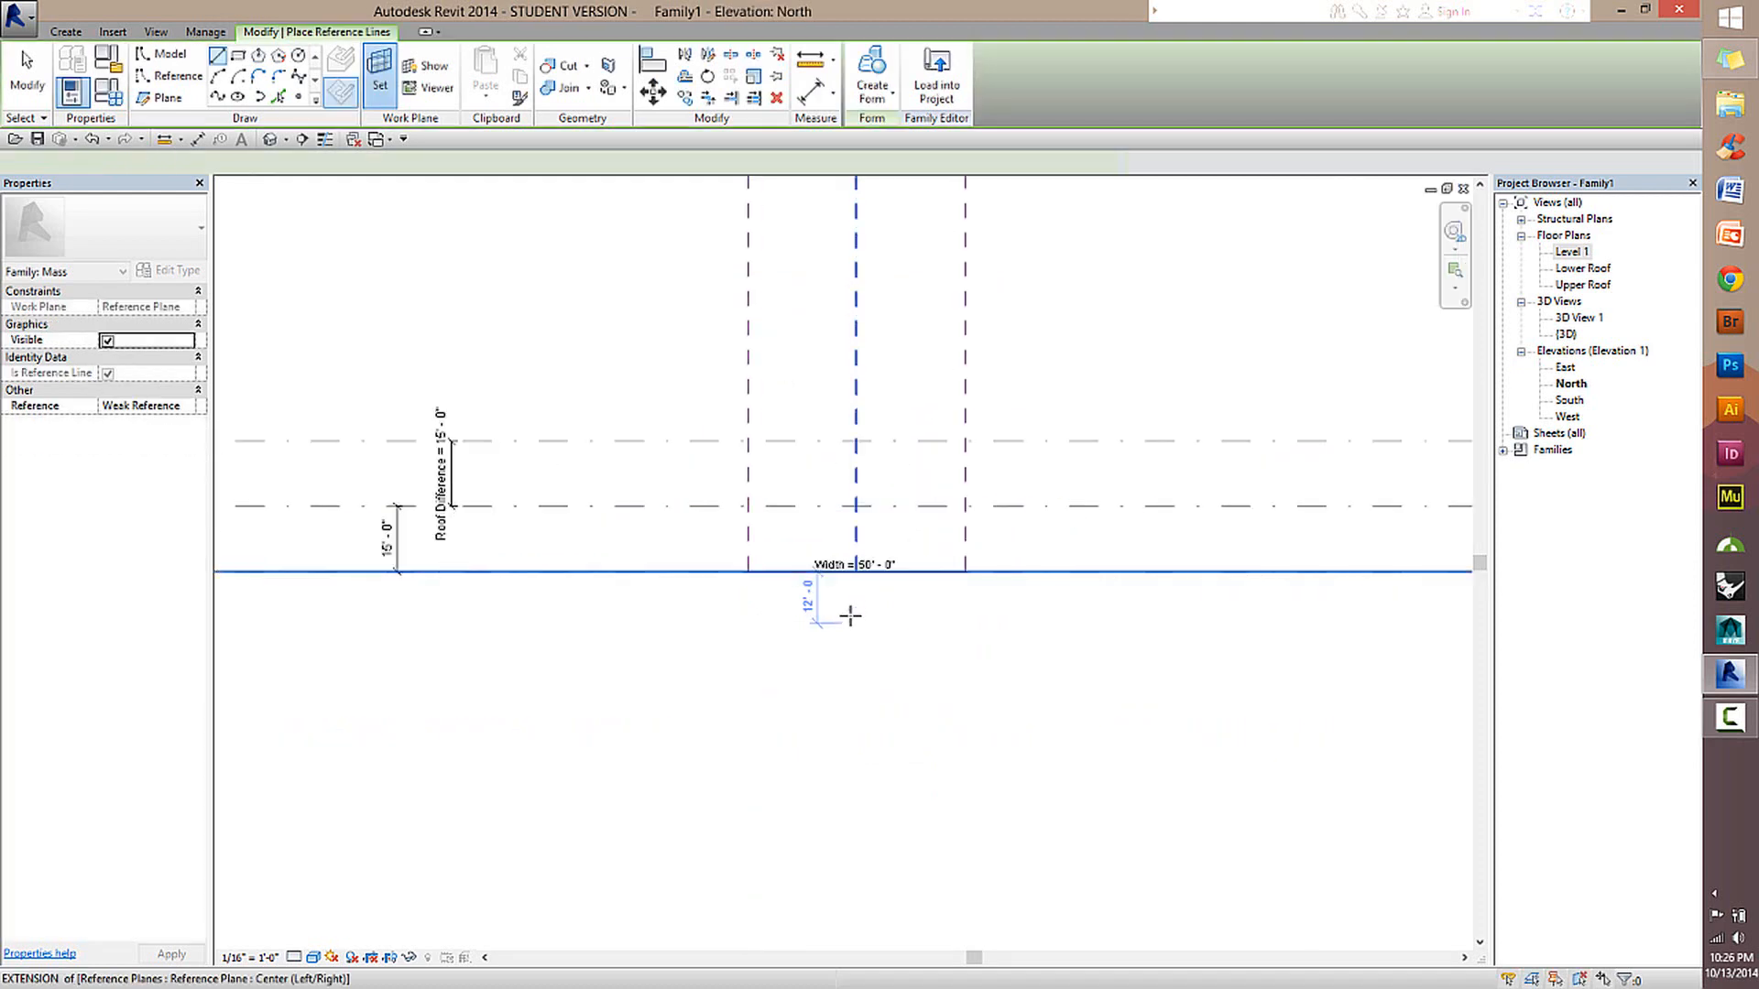
Draw chained reference lines up one outer Width plane from Level 1 to Upper Roof, sloping to Lower Roof at the opposite plane, then down to Level 1.
scroll(844, 608, "up", 3)
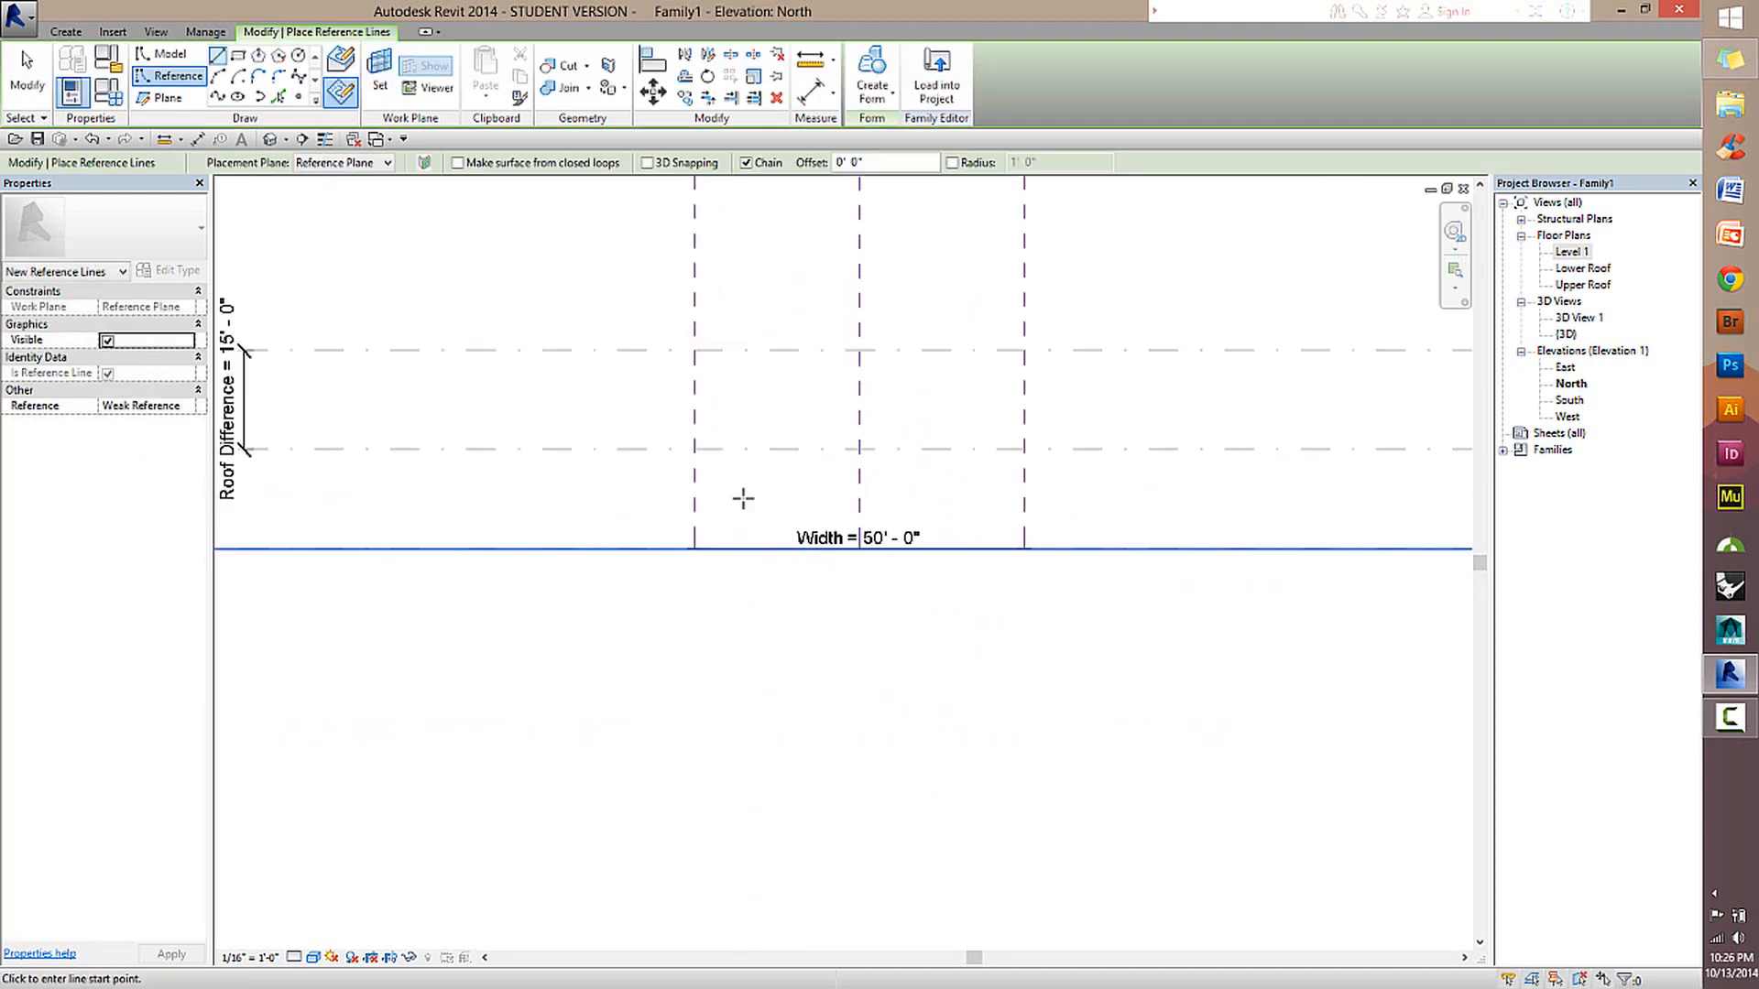
left_click(693, 549)
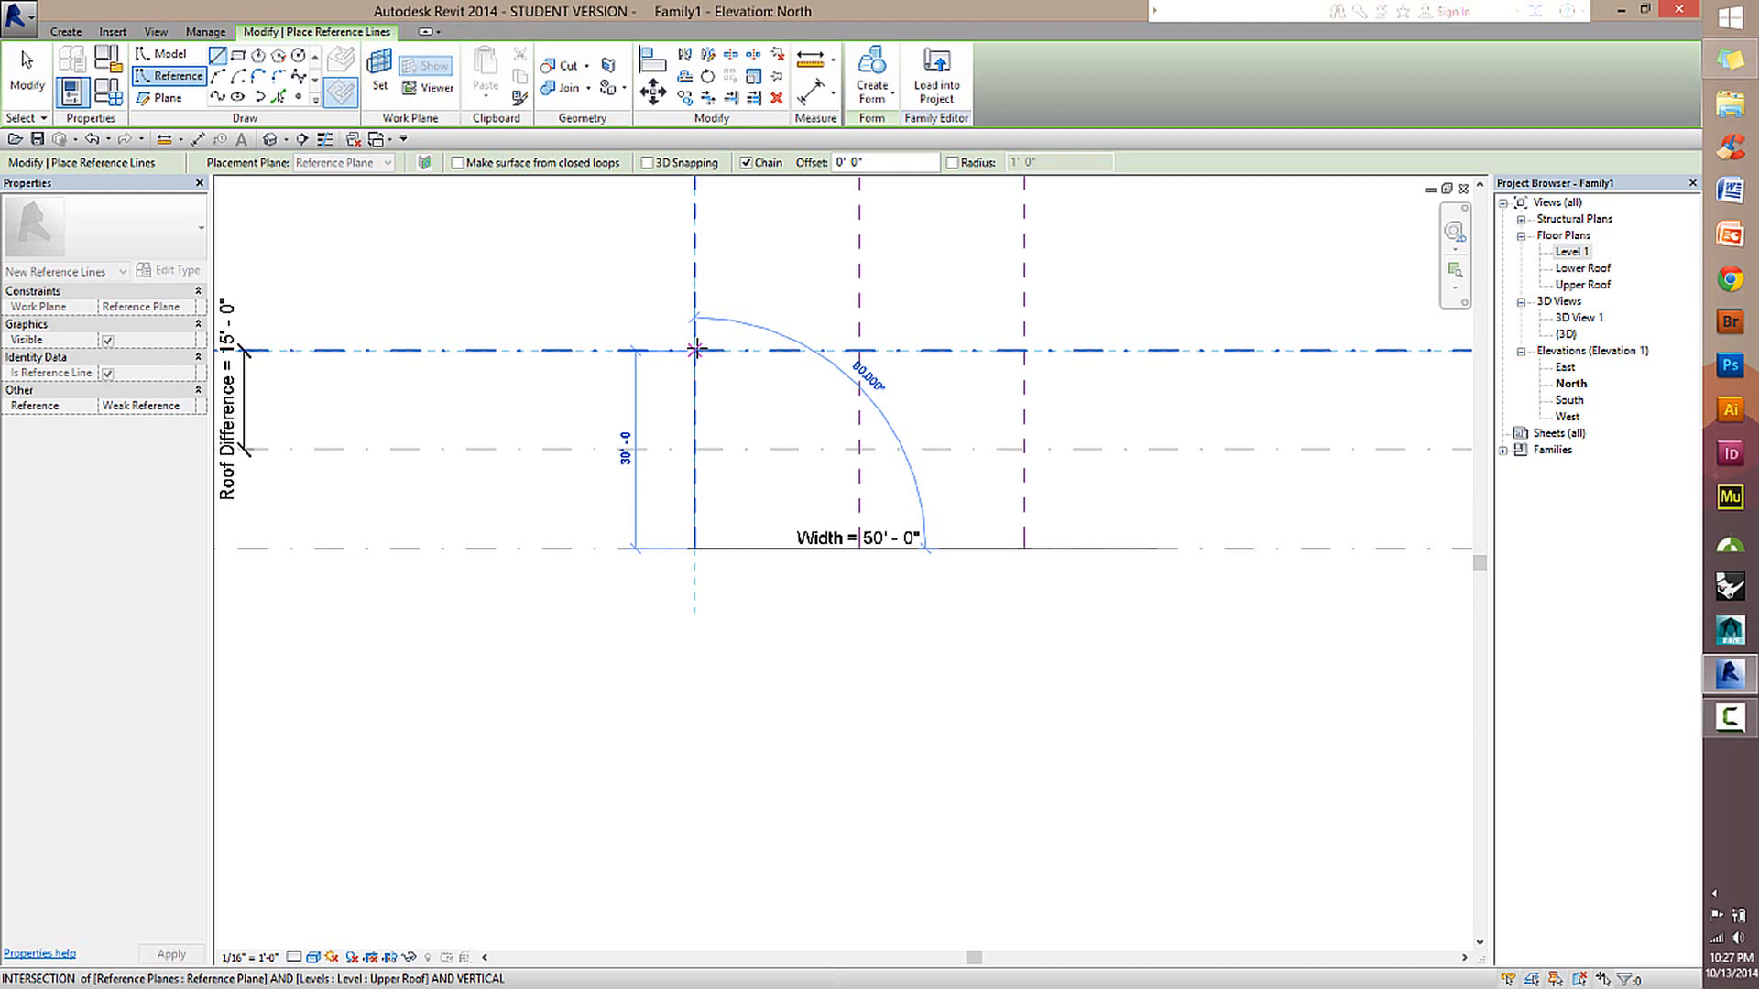
left_click(696, 349)
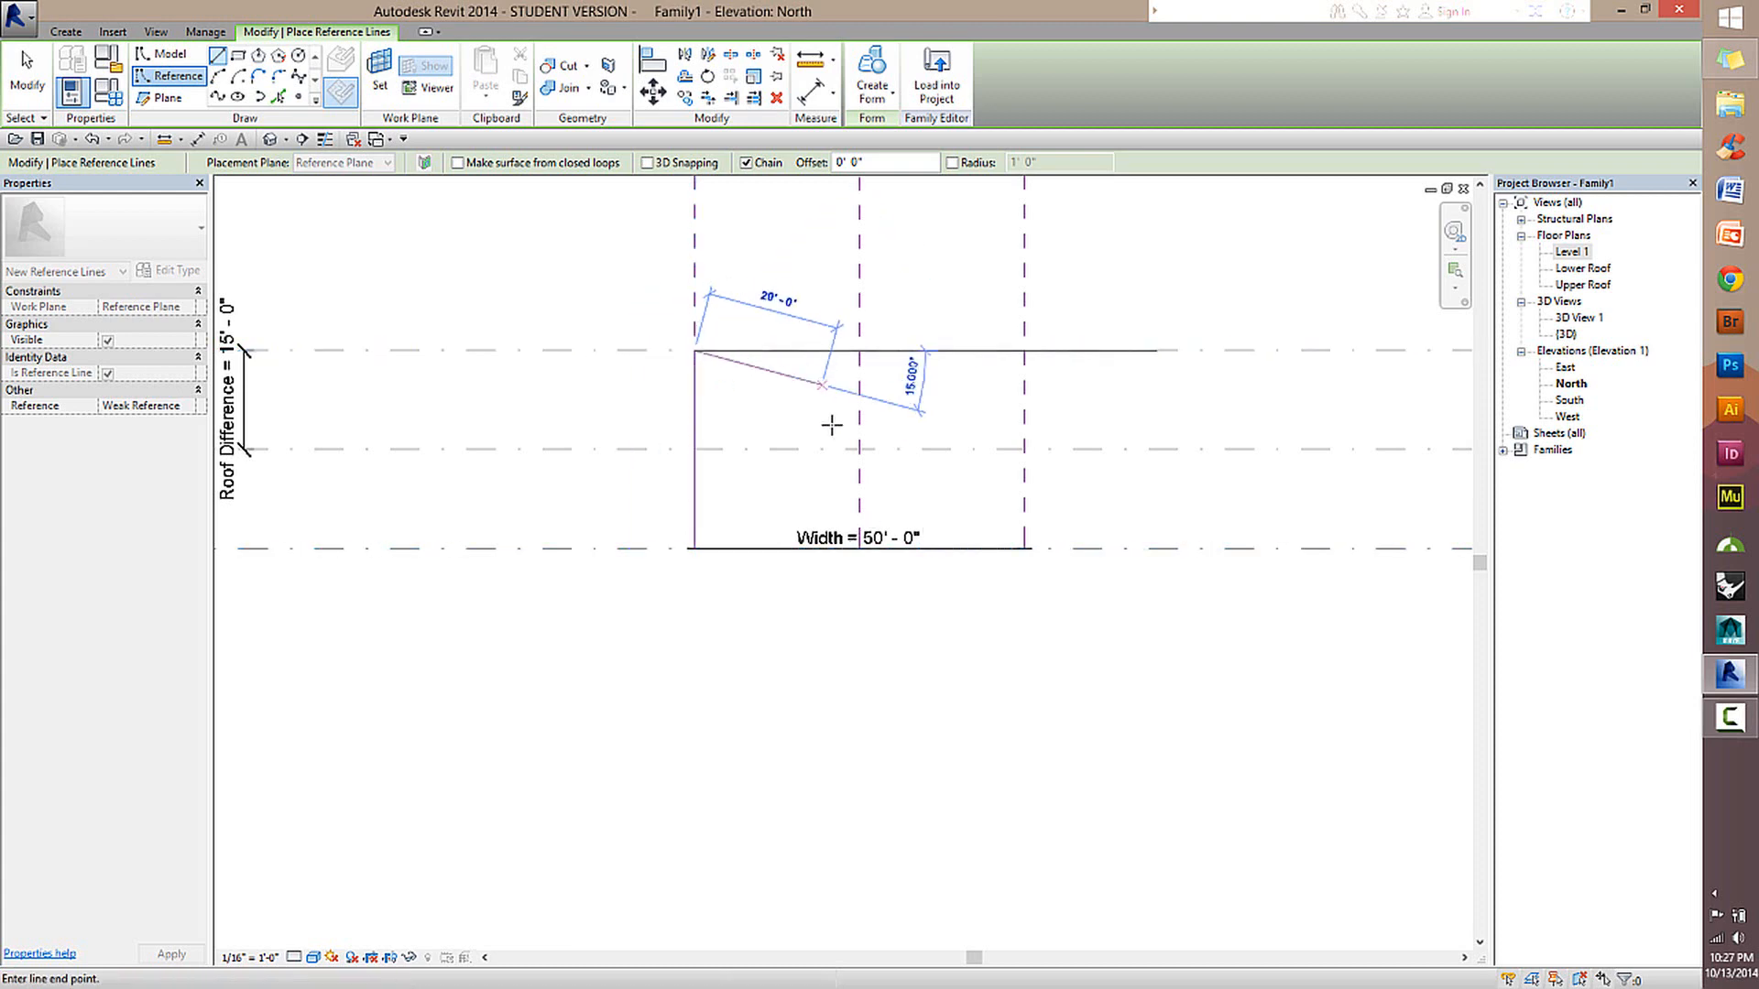
left_click(1024, 449)
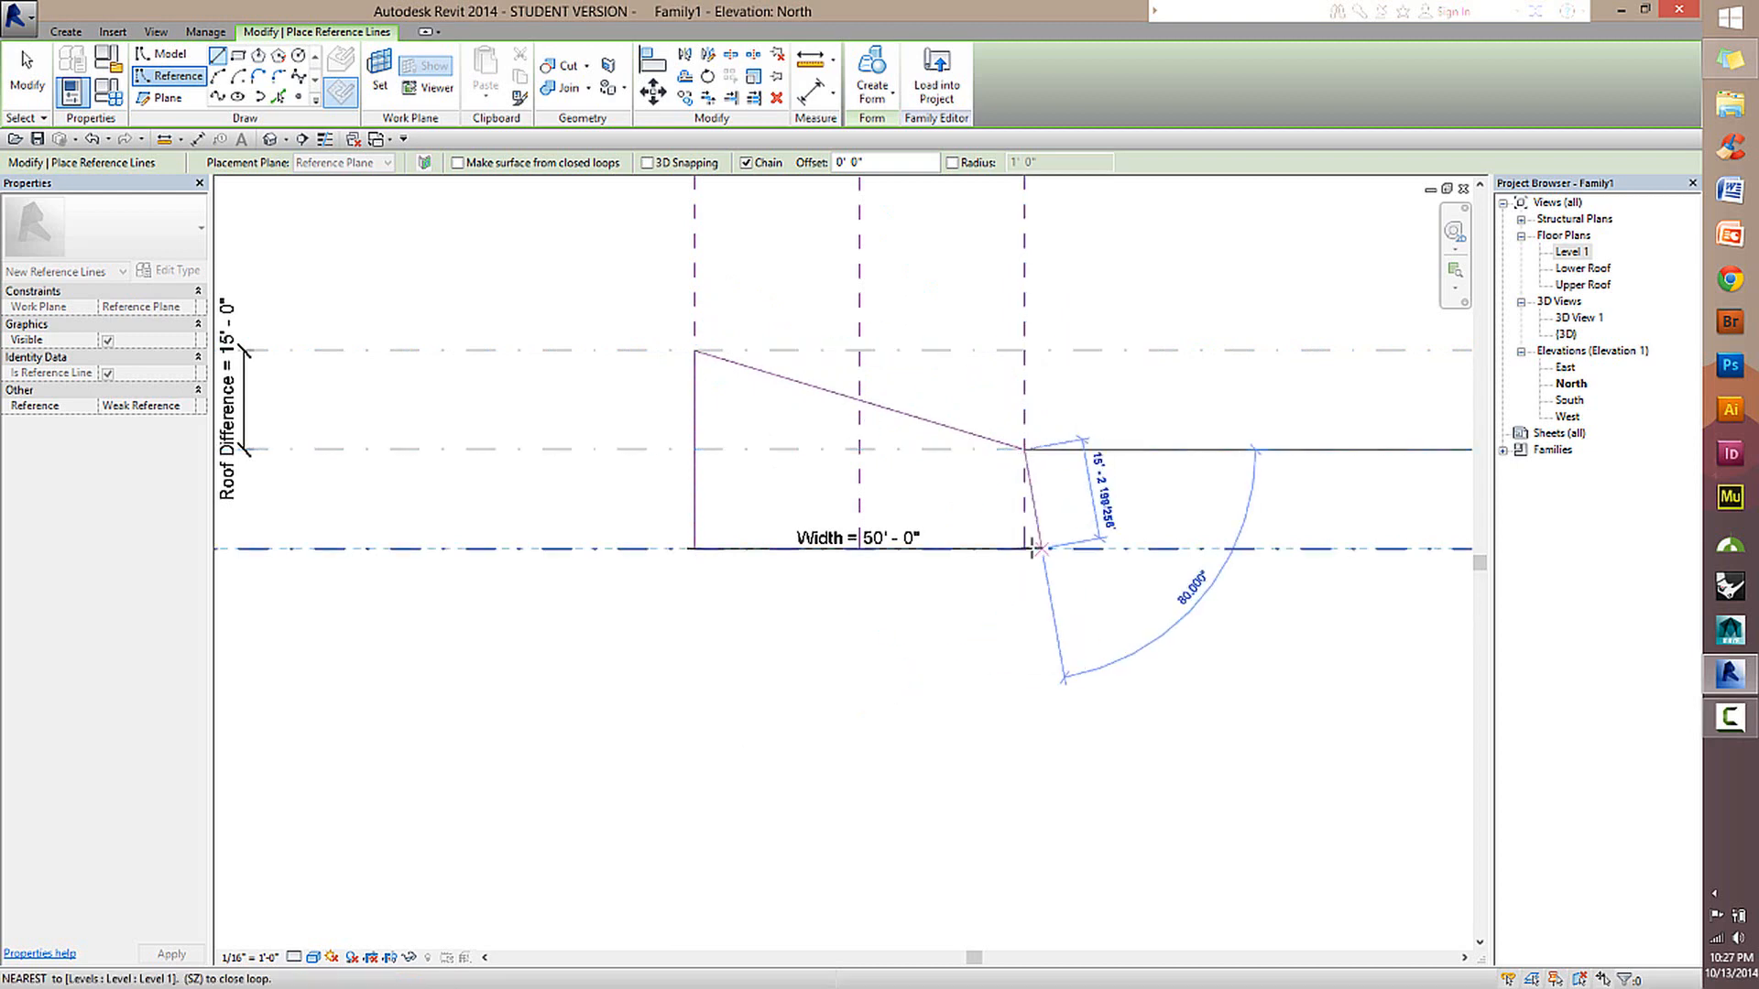
left_click(1025, 548)
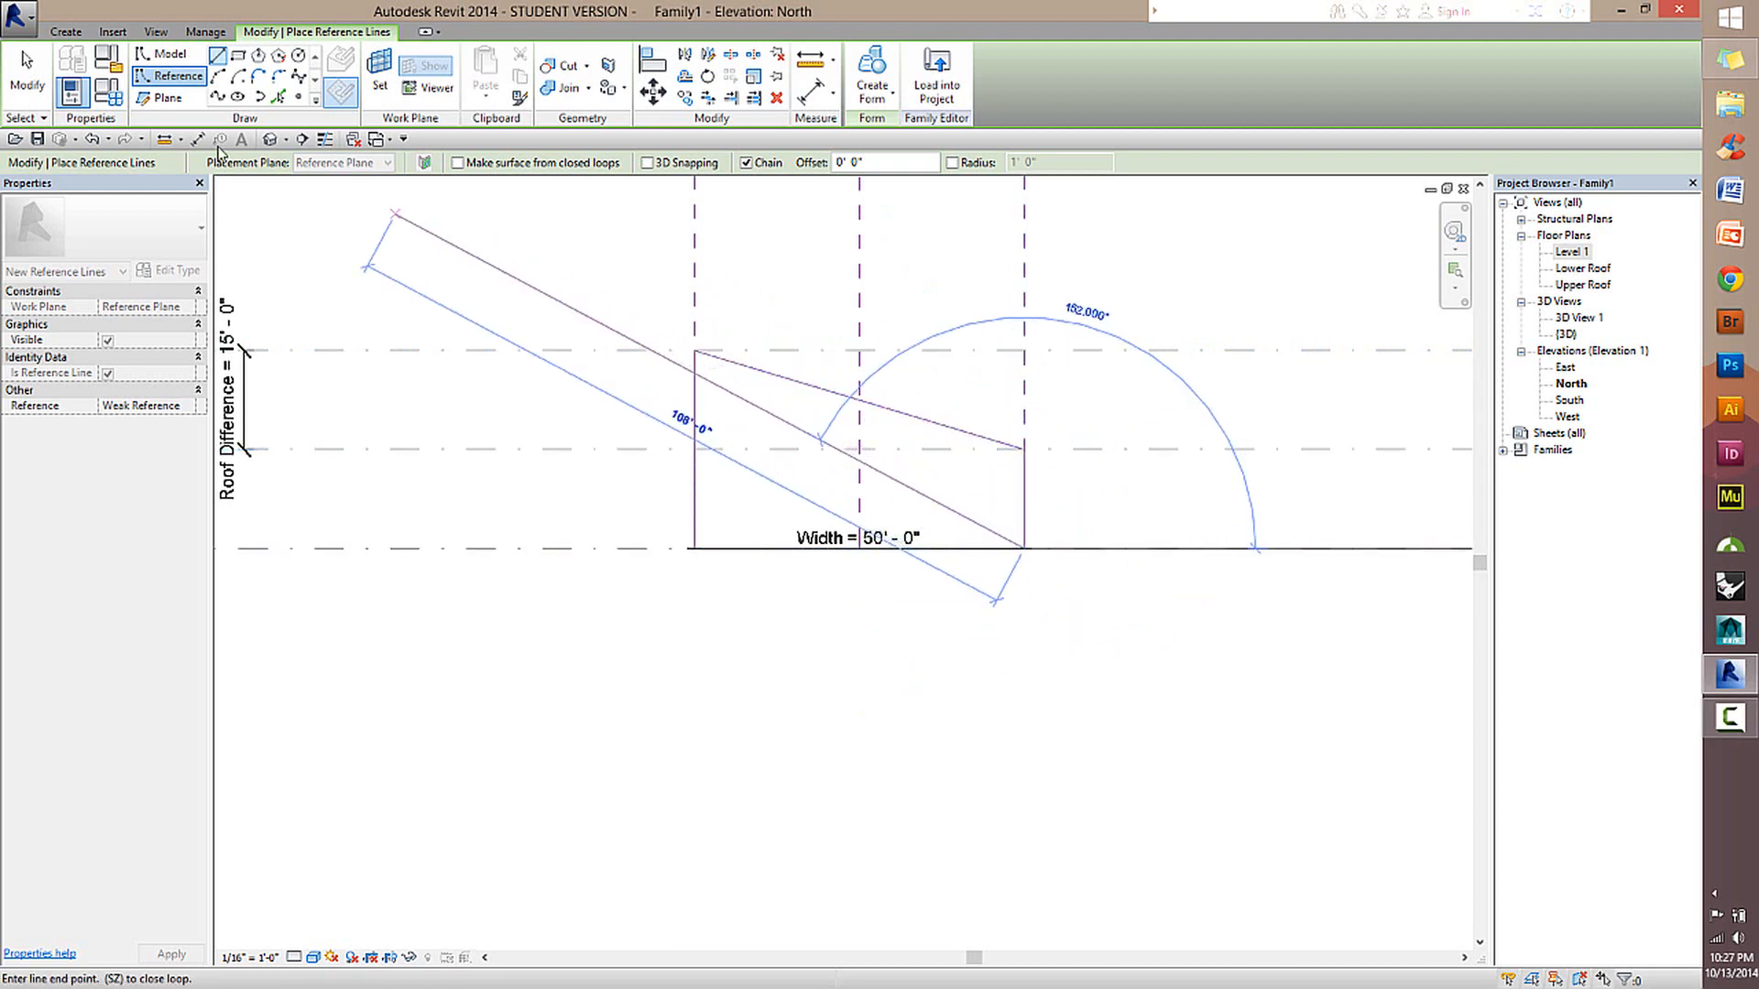
left_click(34, 87)
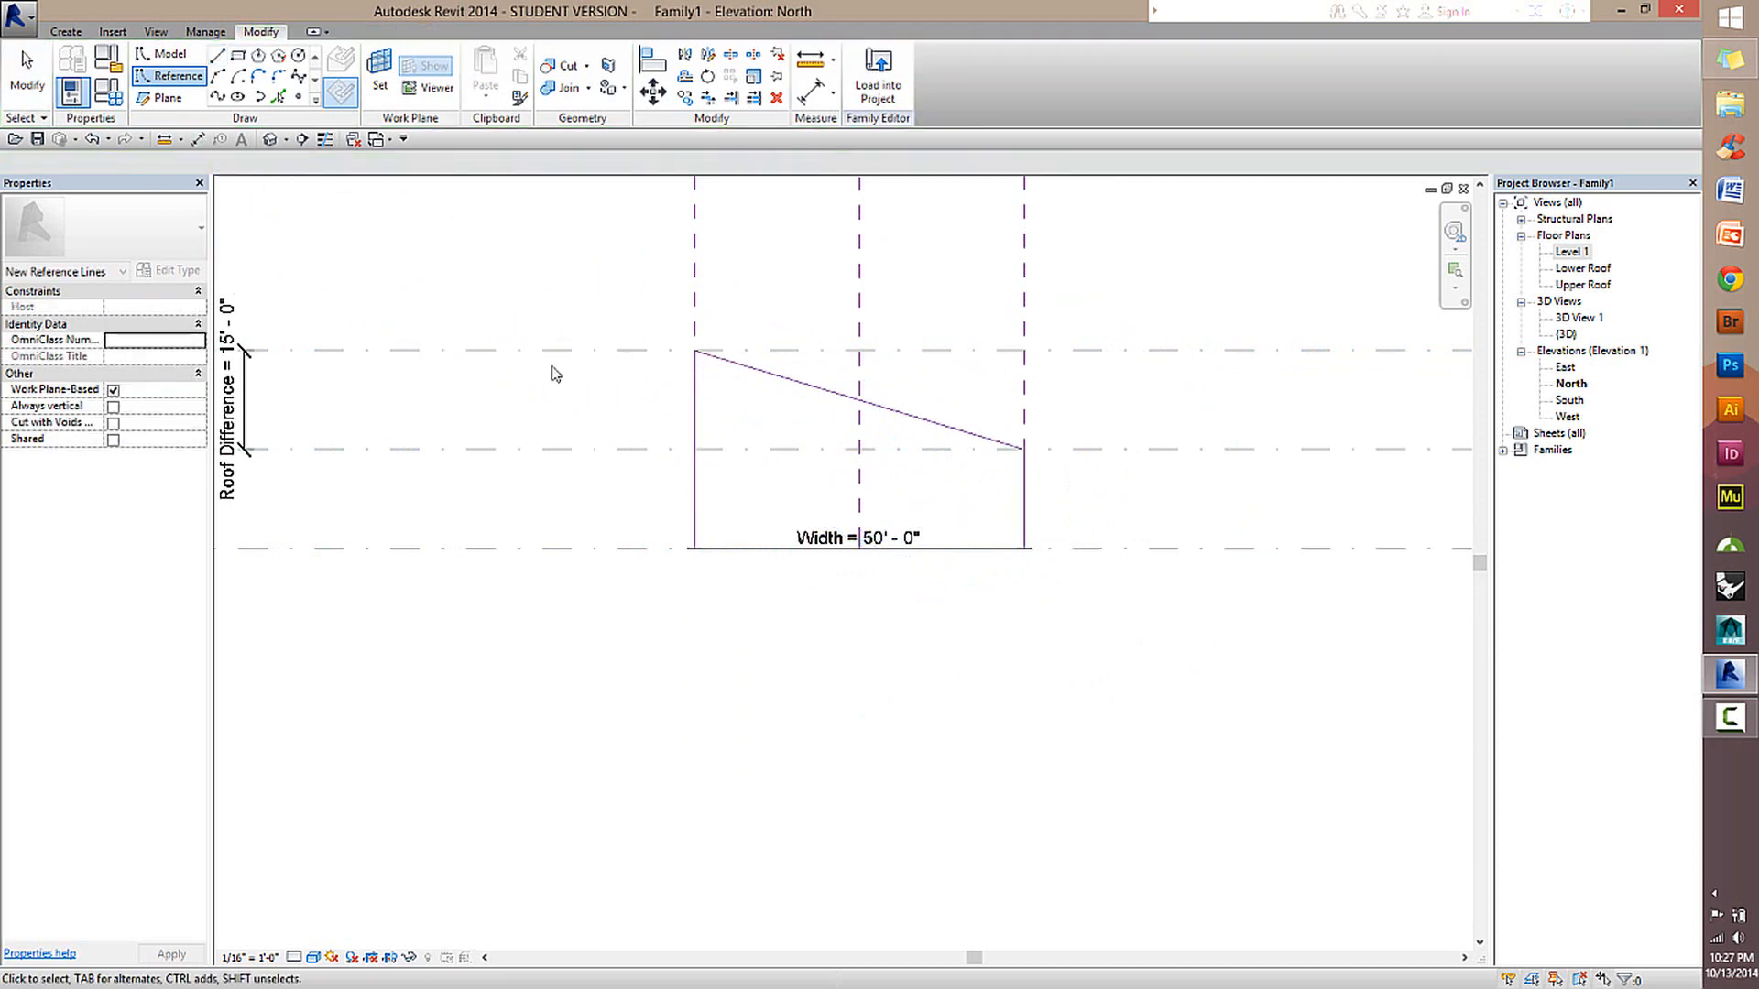
Examine the chain of three reference lines in the North elevation and from several angles in the default 3D view.
scroll(962, 502, "up", 1)
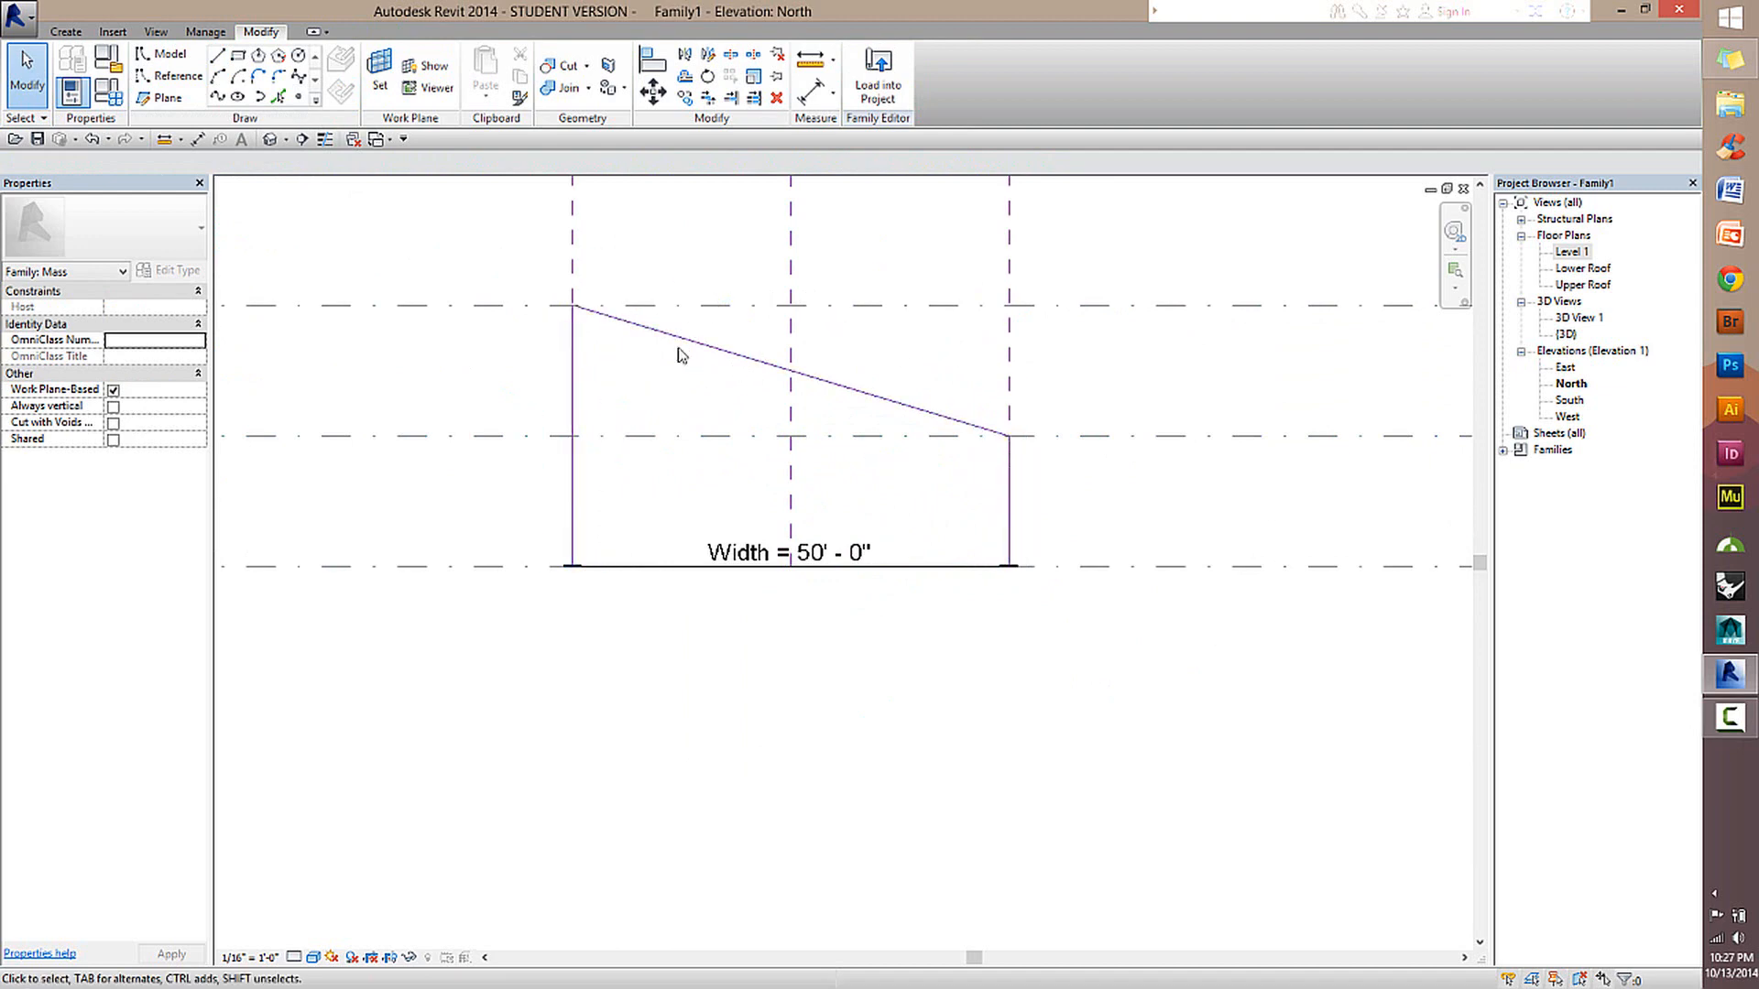
scroll(833, 385, "down", 1)
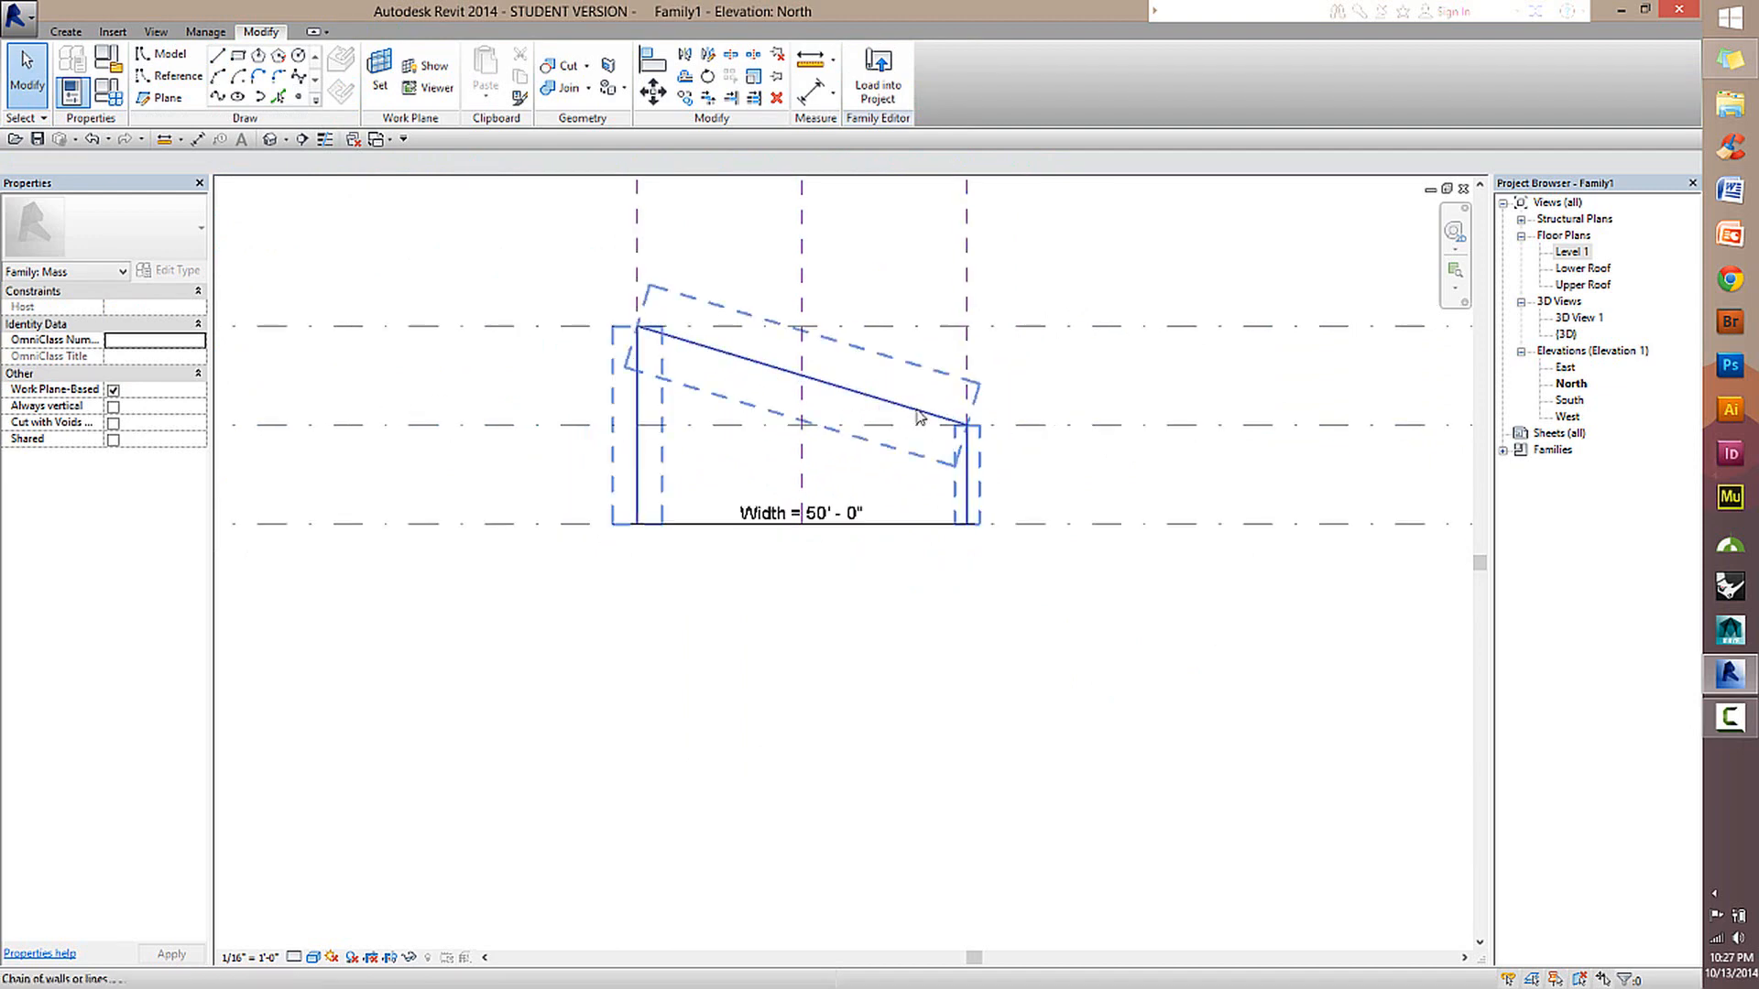
left_click(967, 420)
left_click(1119, 408)
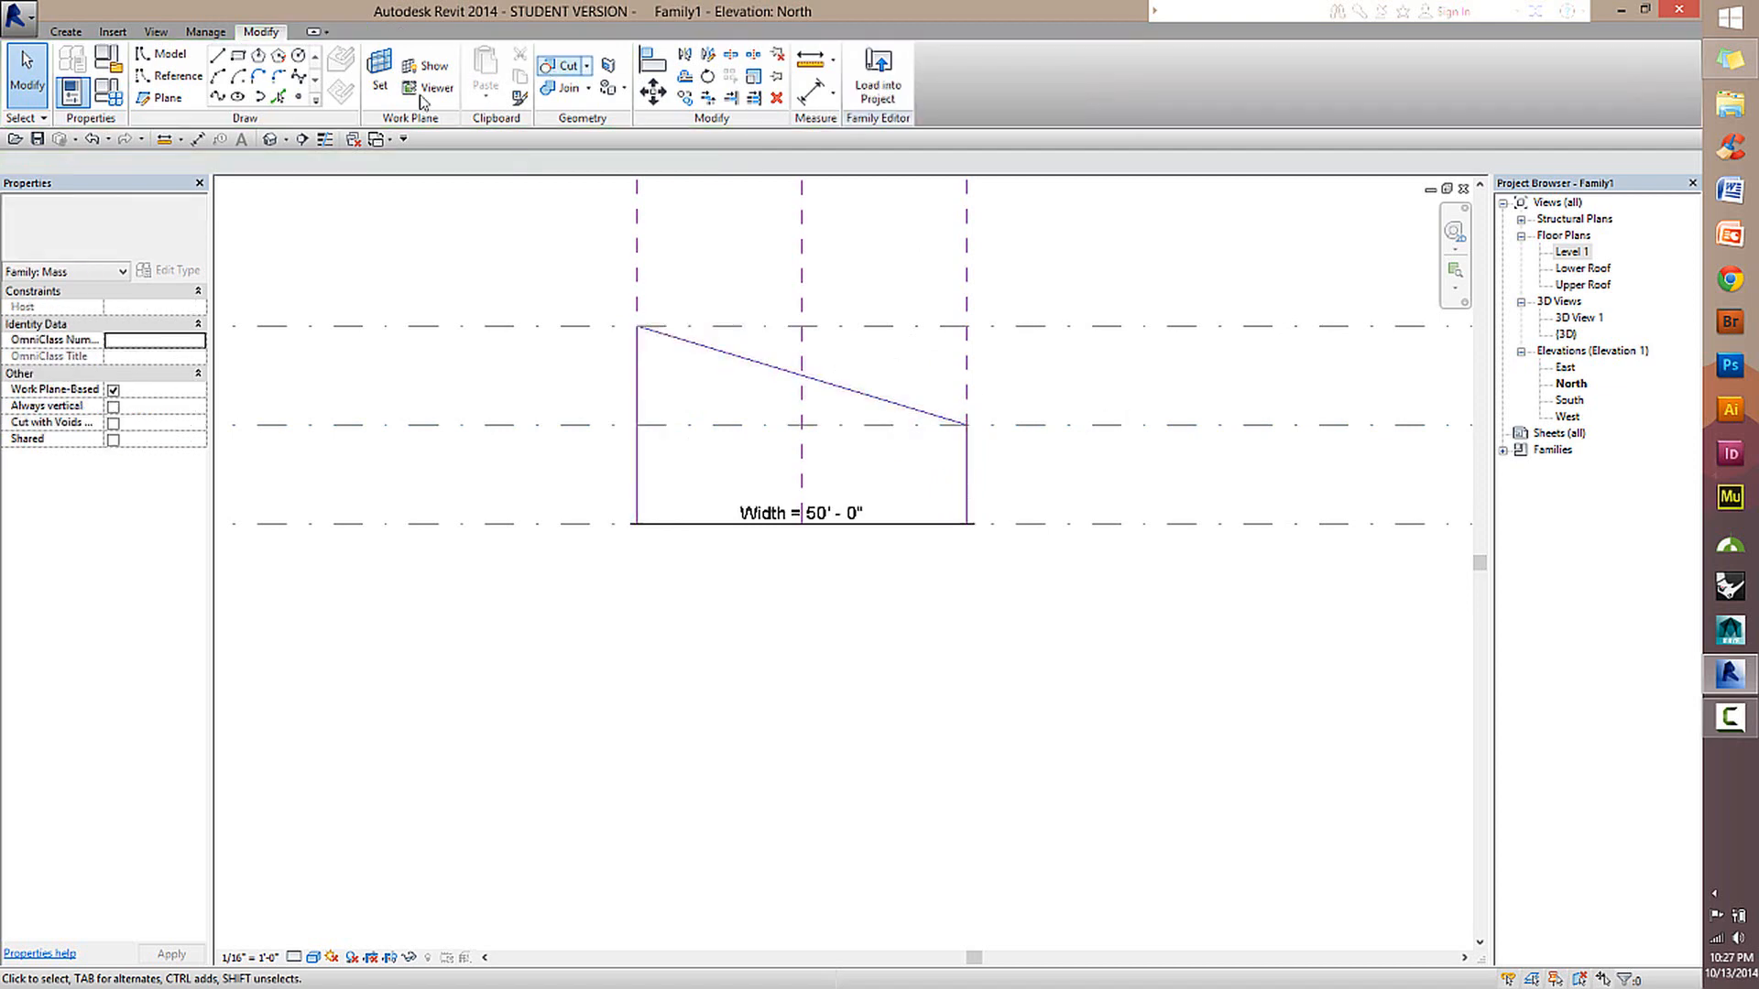
left_click(270, 139)
scroll(852, 548, "up", 2)
middle_click_drag(1033, 575, 753, 444, "shift")
key("Tab")
left_click(747, 520)
middle_click_drag(593, 543, 845, 620, "shift")
scroll(971, 631, "down", 2)
left_click(607, 415)
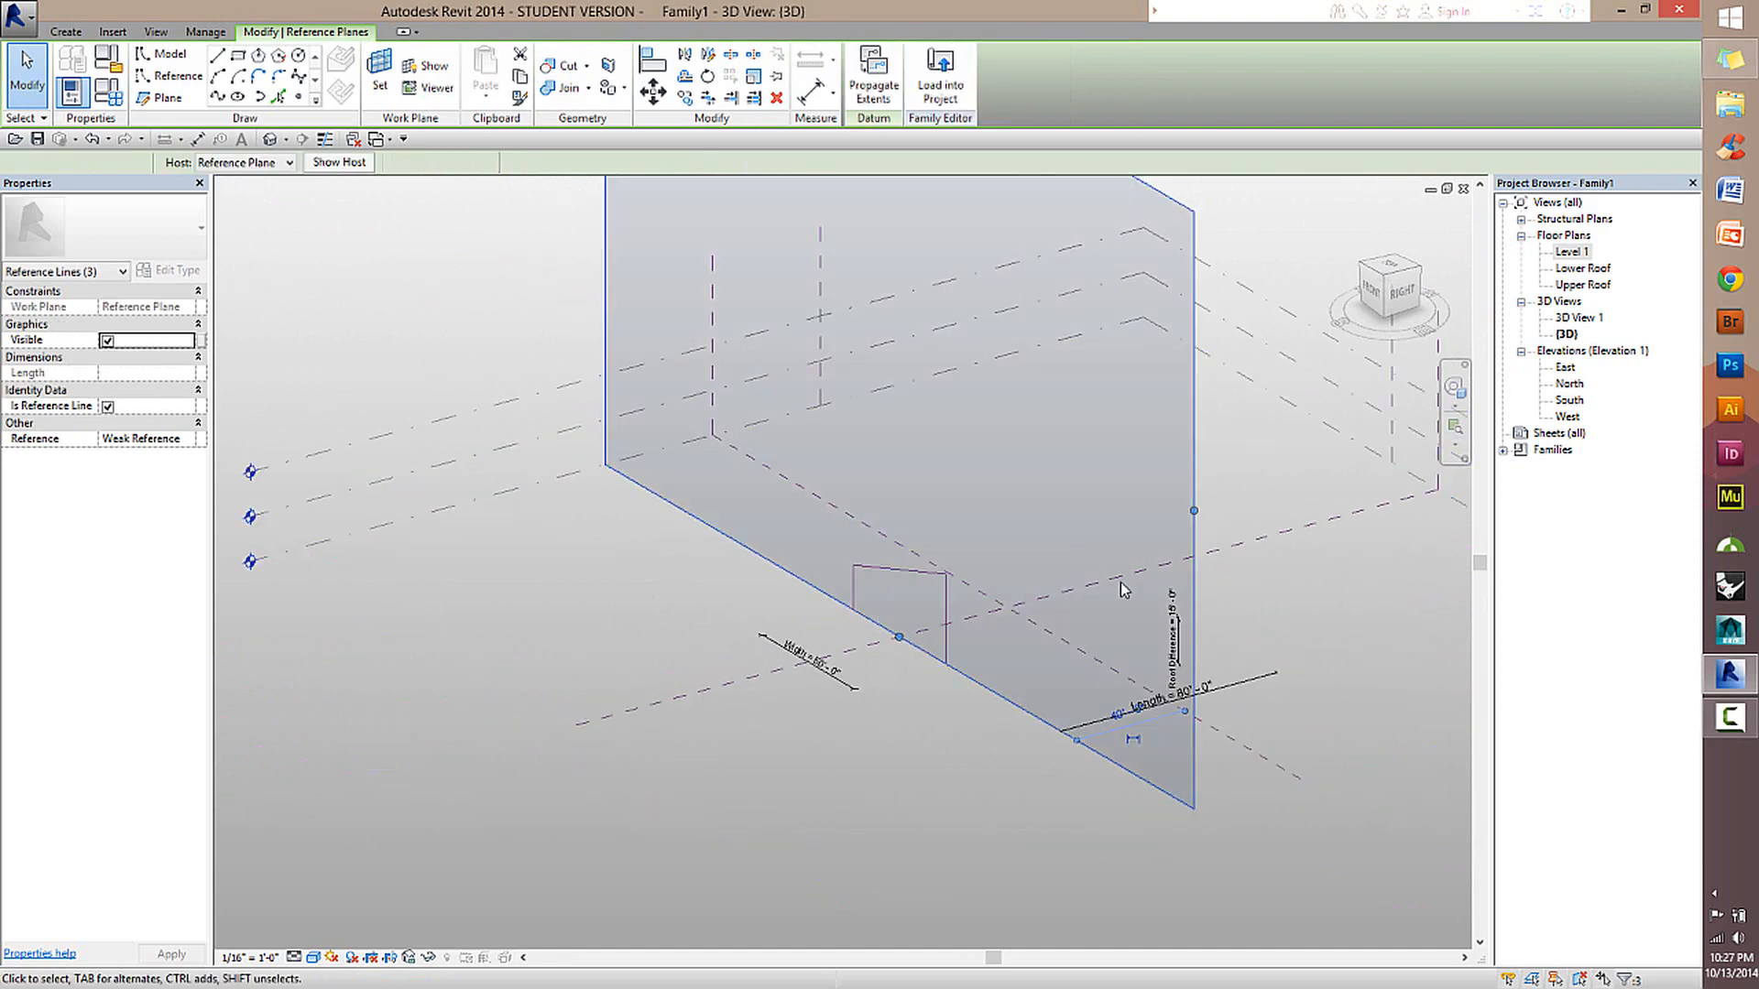
middle_click_drag(1122, 589, 928, 518, "shift")
scroll(925, 512, "up", 2)
left_click(891, 498)
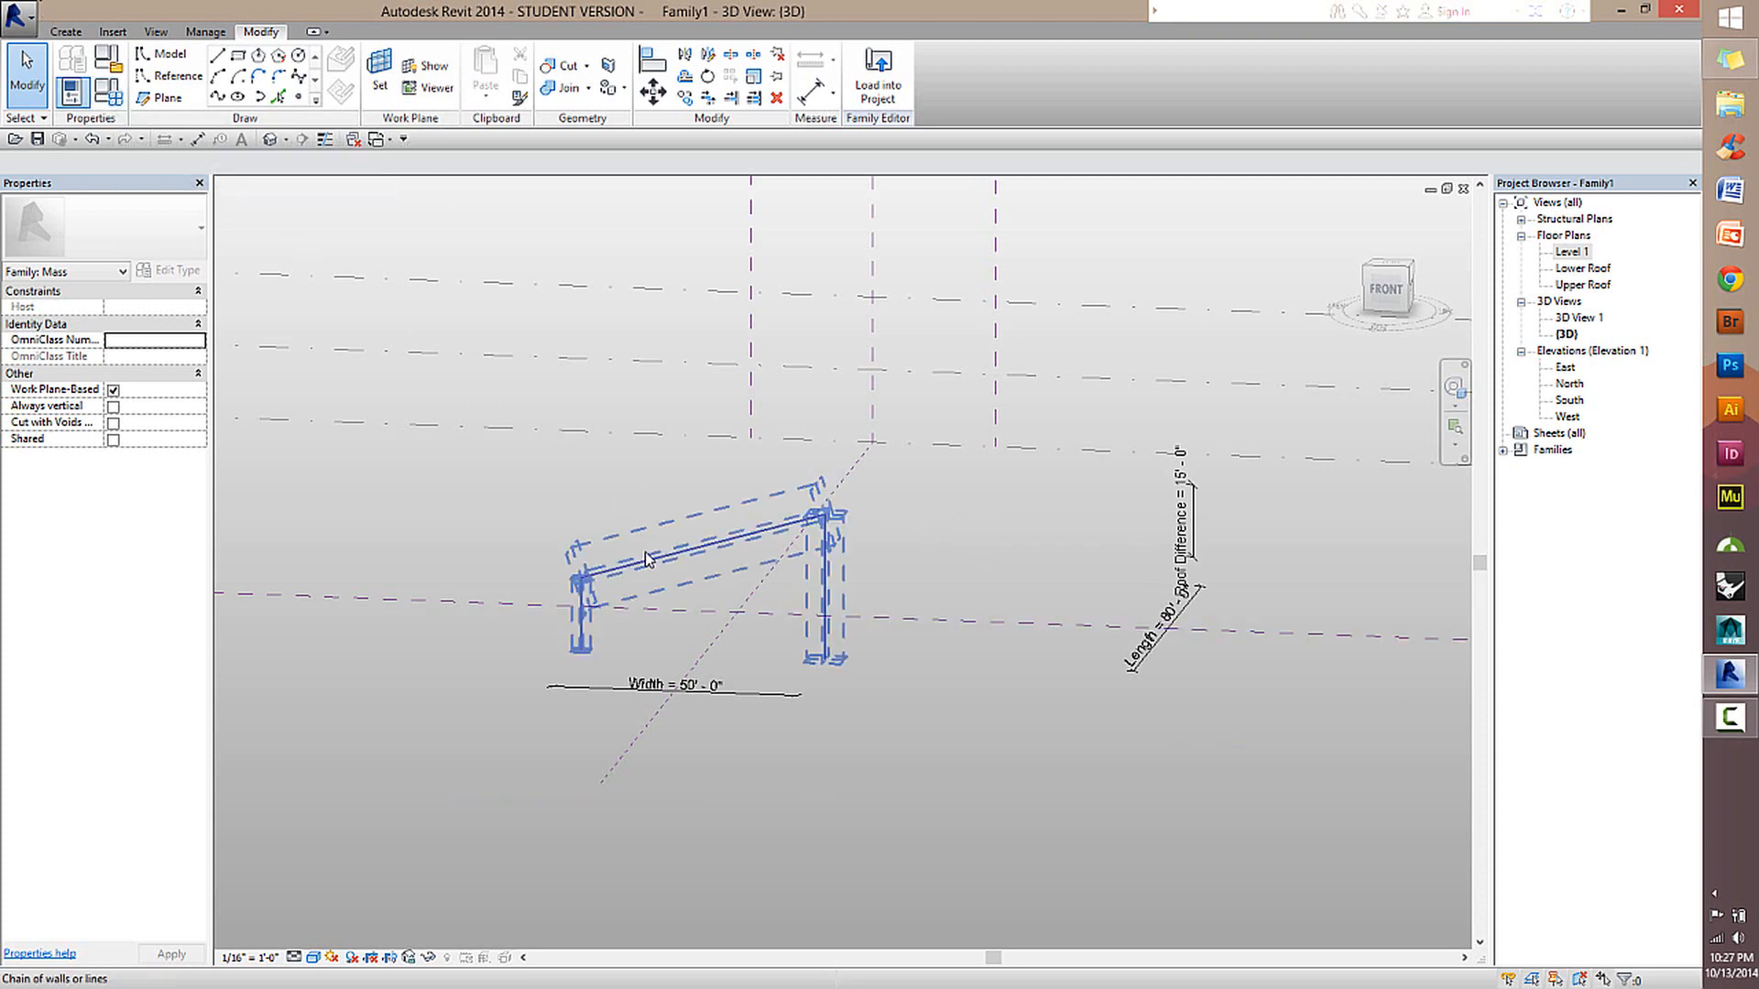
Set Width to 60', Roof Difference to 25' and Length to 100' in the family types and apply them to test the reference lines.
left_click(114, 99)
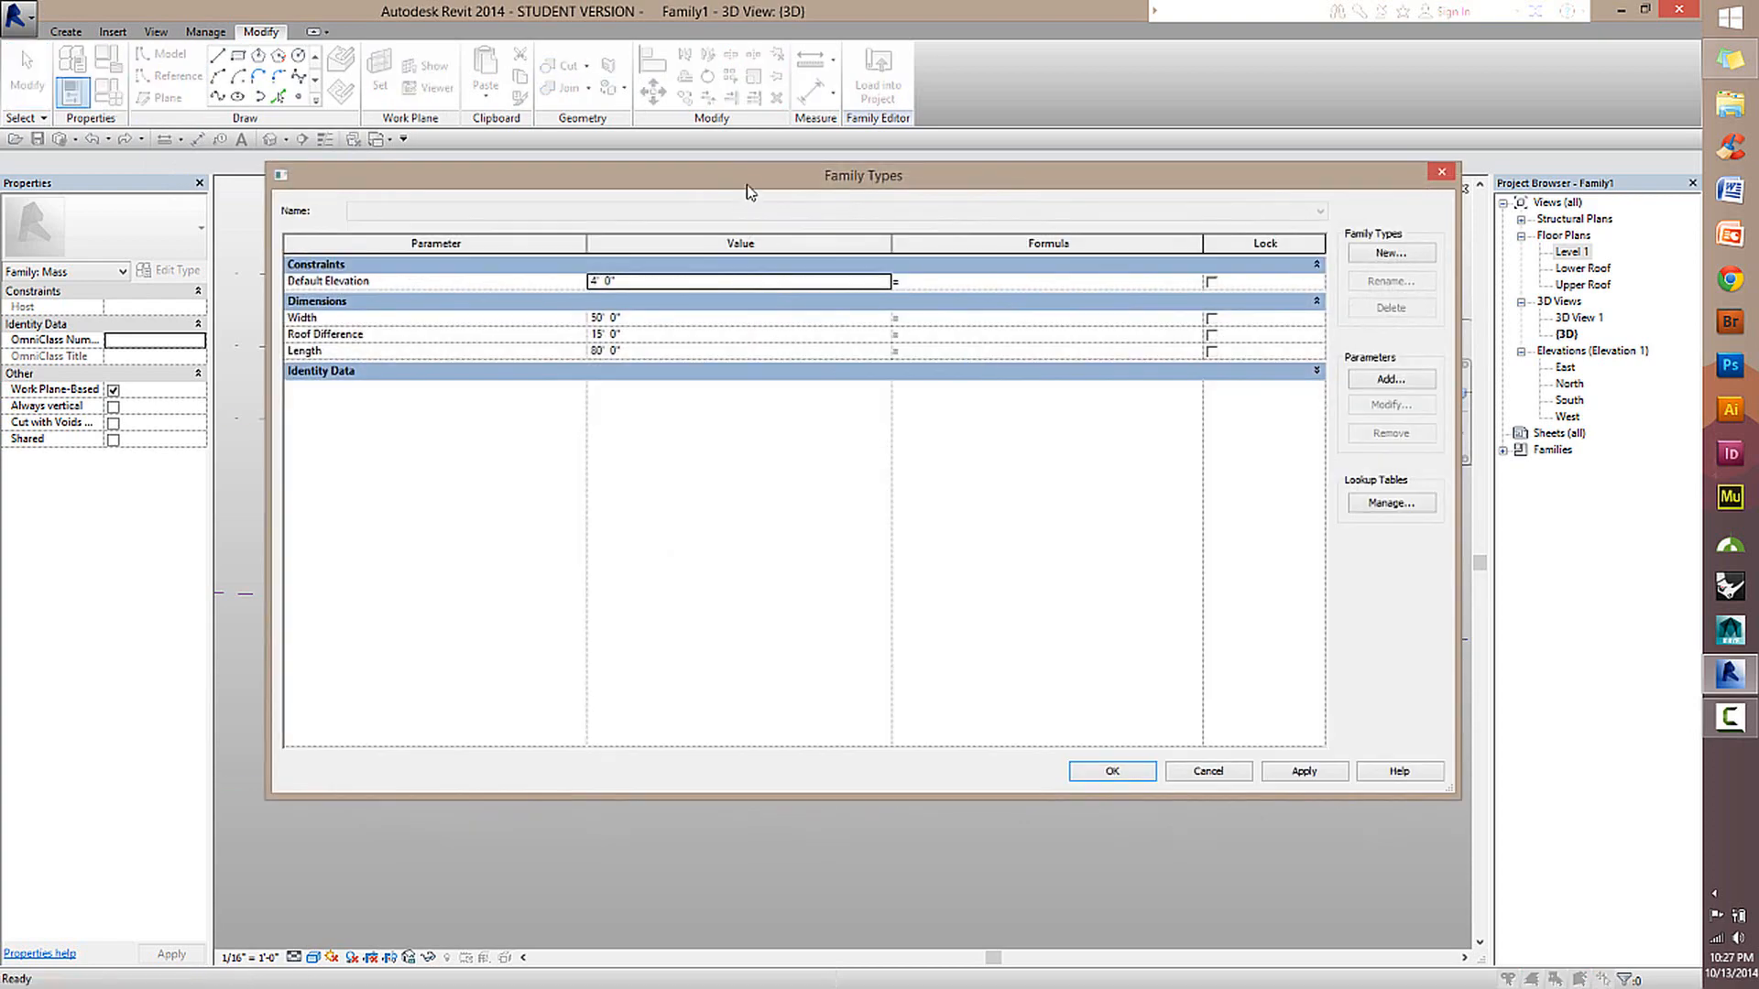
left_click_drag(747, 190, 1269, 173)
left_click(1182, 308)
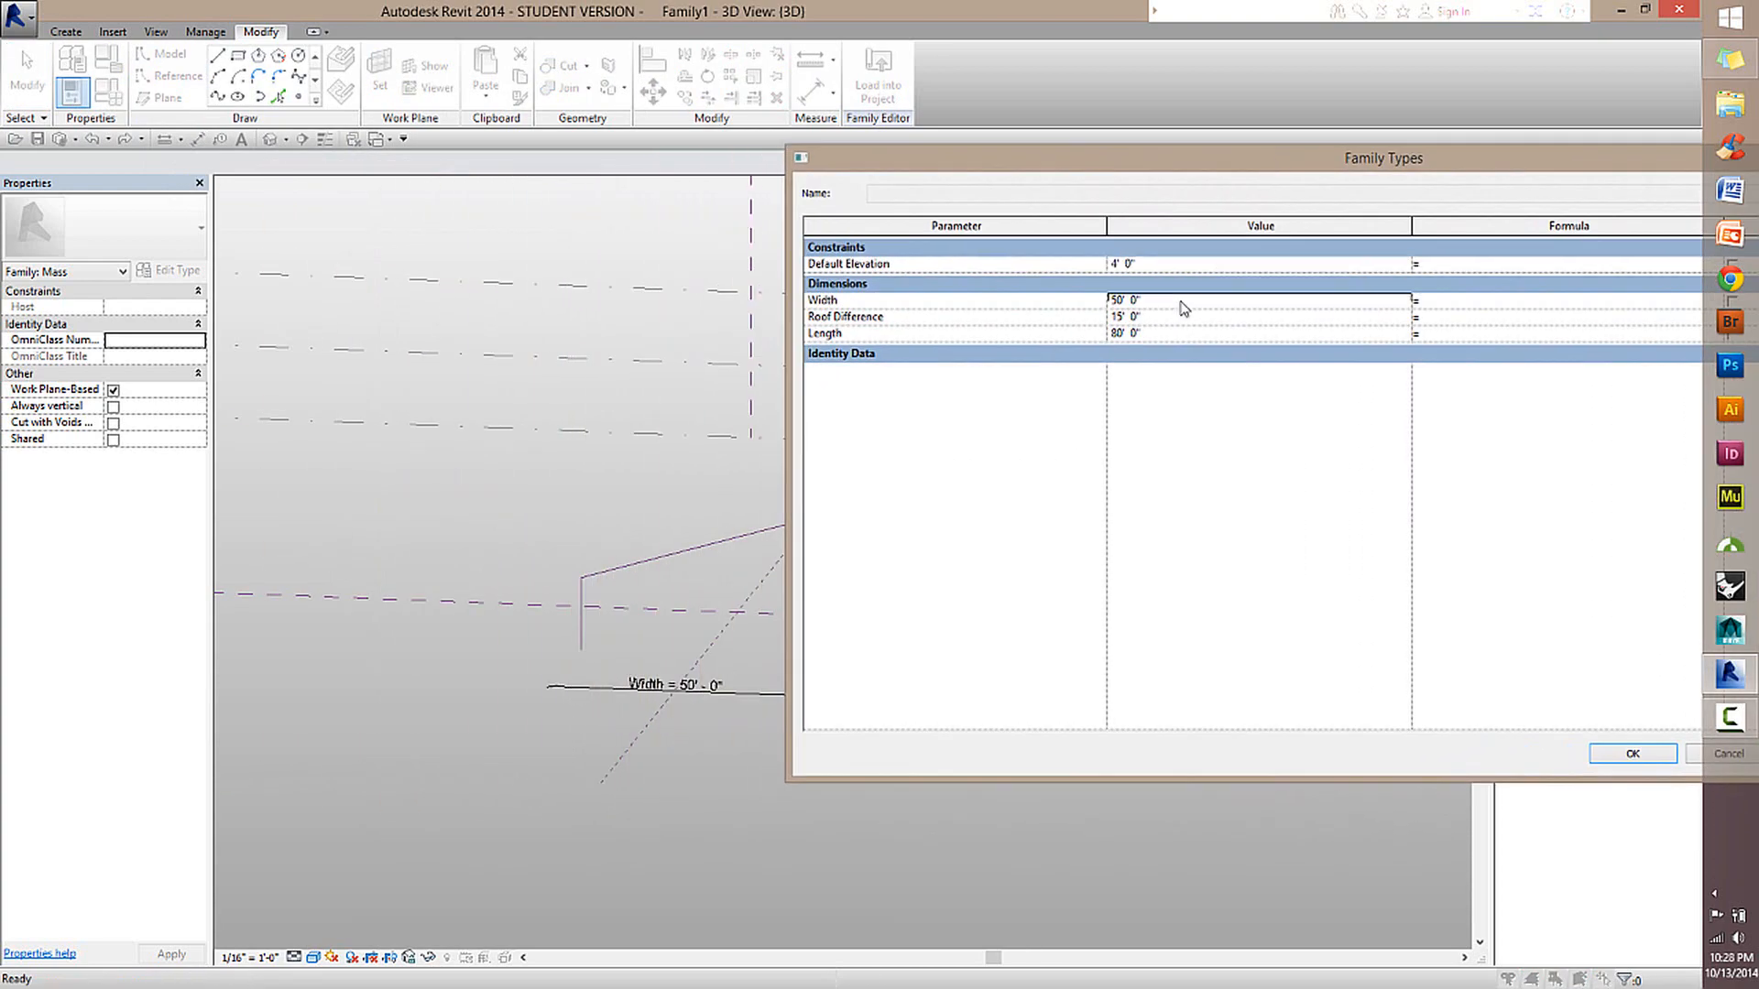
double_click(1182, 308)
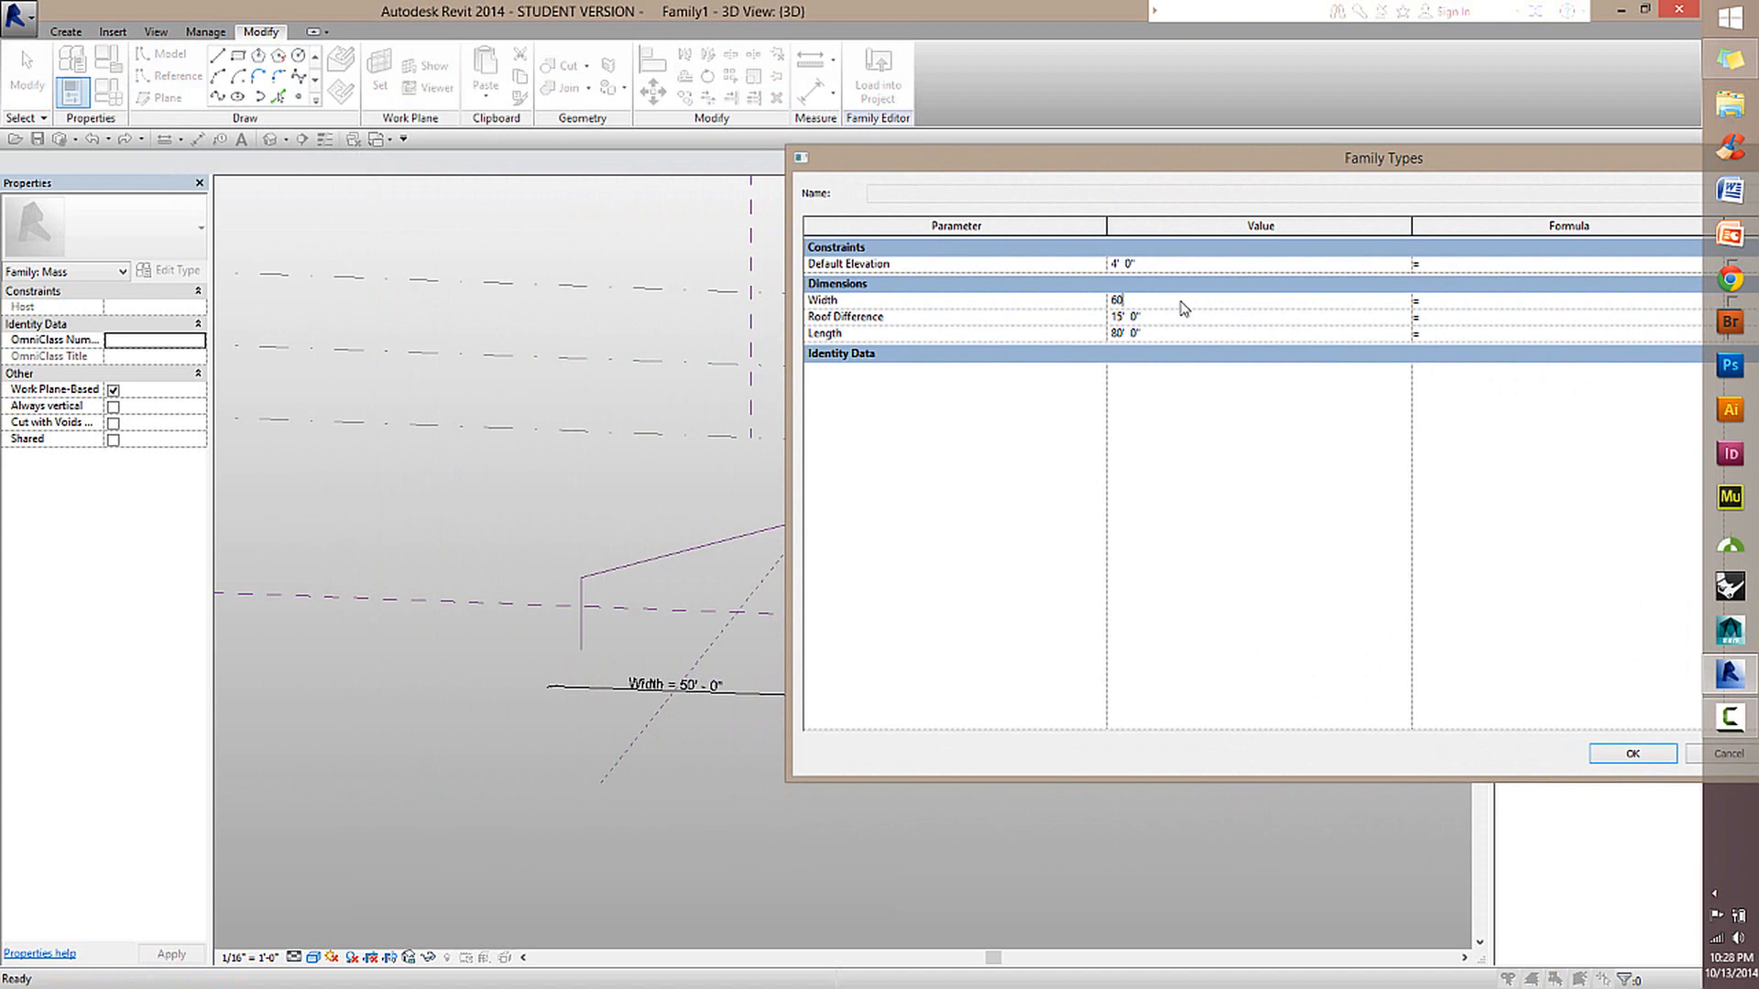
double_click(1180, 318)
key("Tab")
left_click_drag(1498, 162, 987, 128)
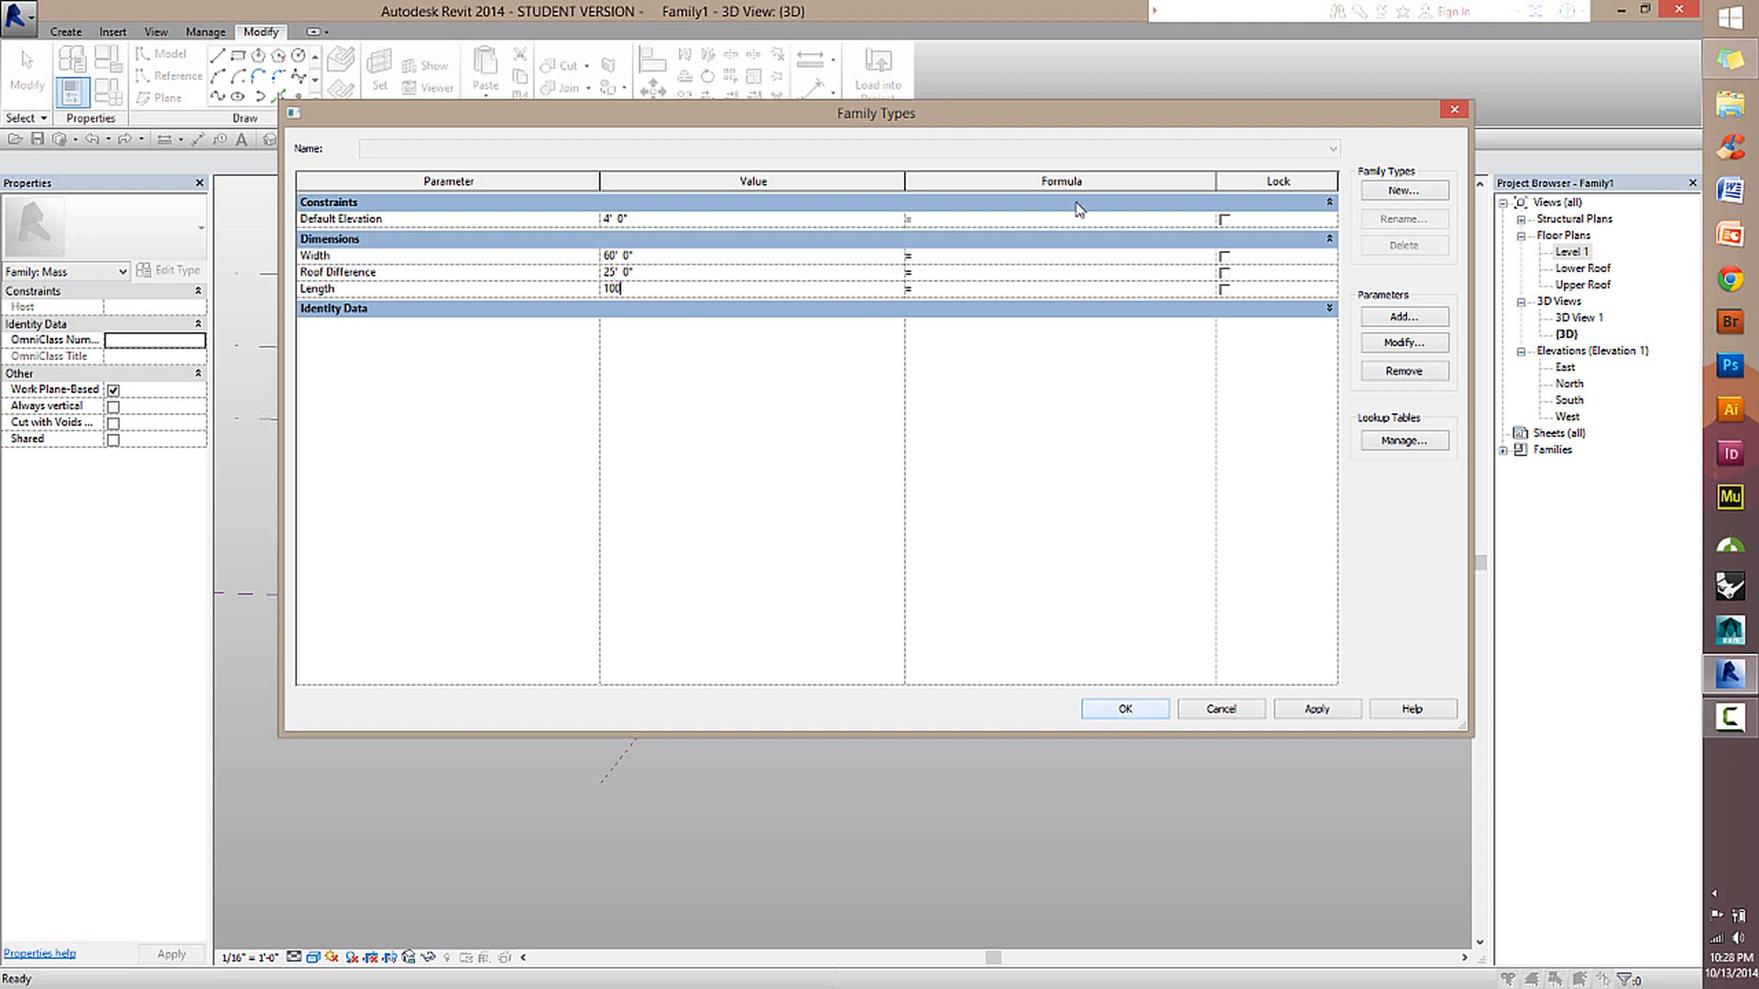
left_click_drag(1075, 126, 1592, 768)
left_click(1505, 631)
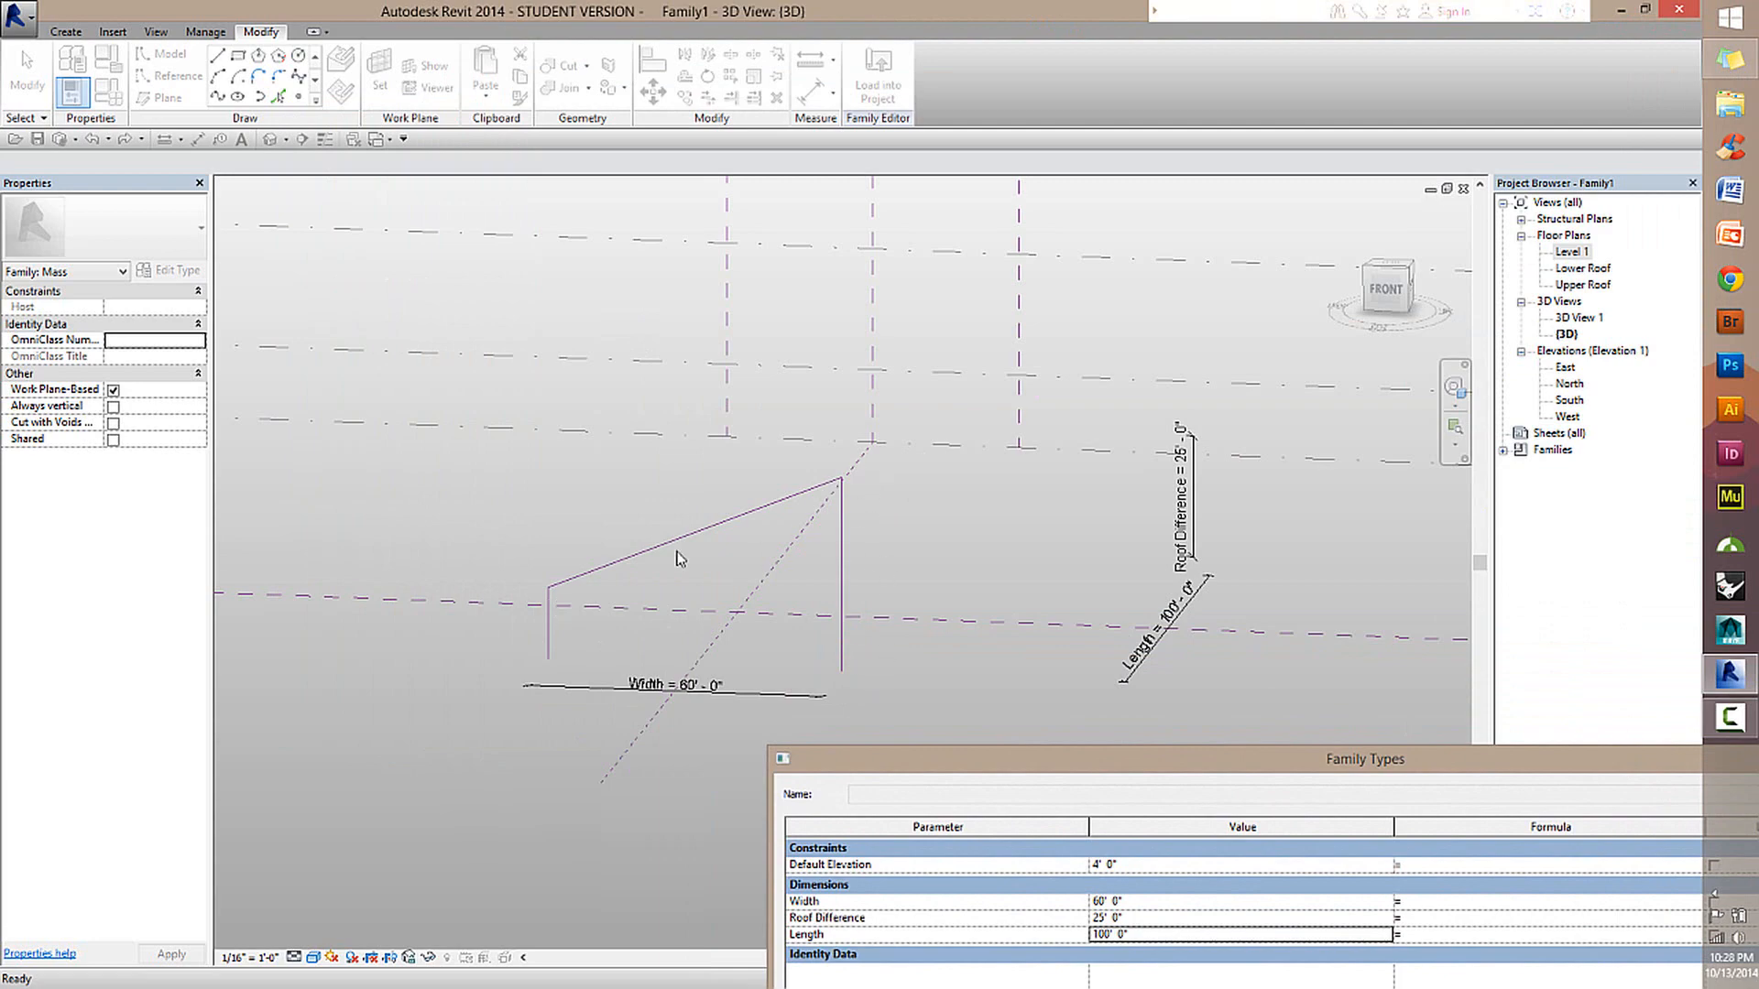
Close the family types and undo the test changes to Width, Roof Difference and Length.
left_click_drag(1075, 781, 809, 139)
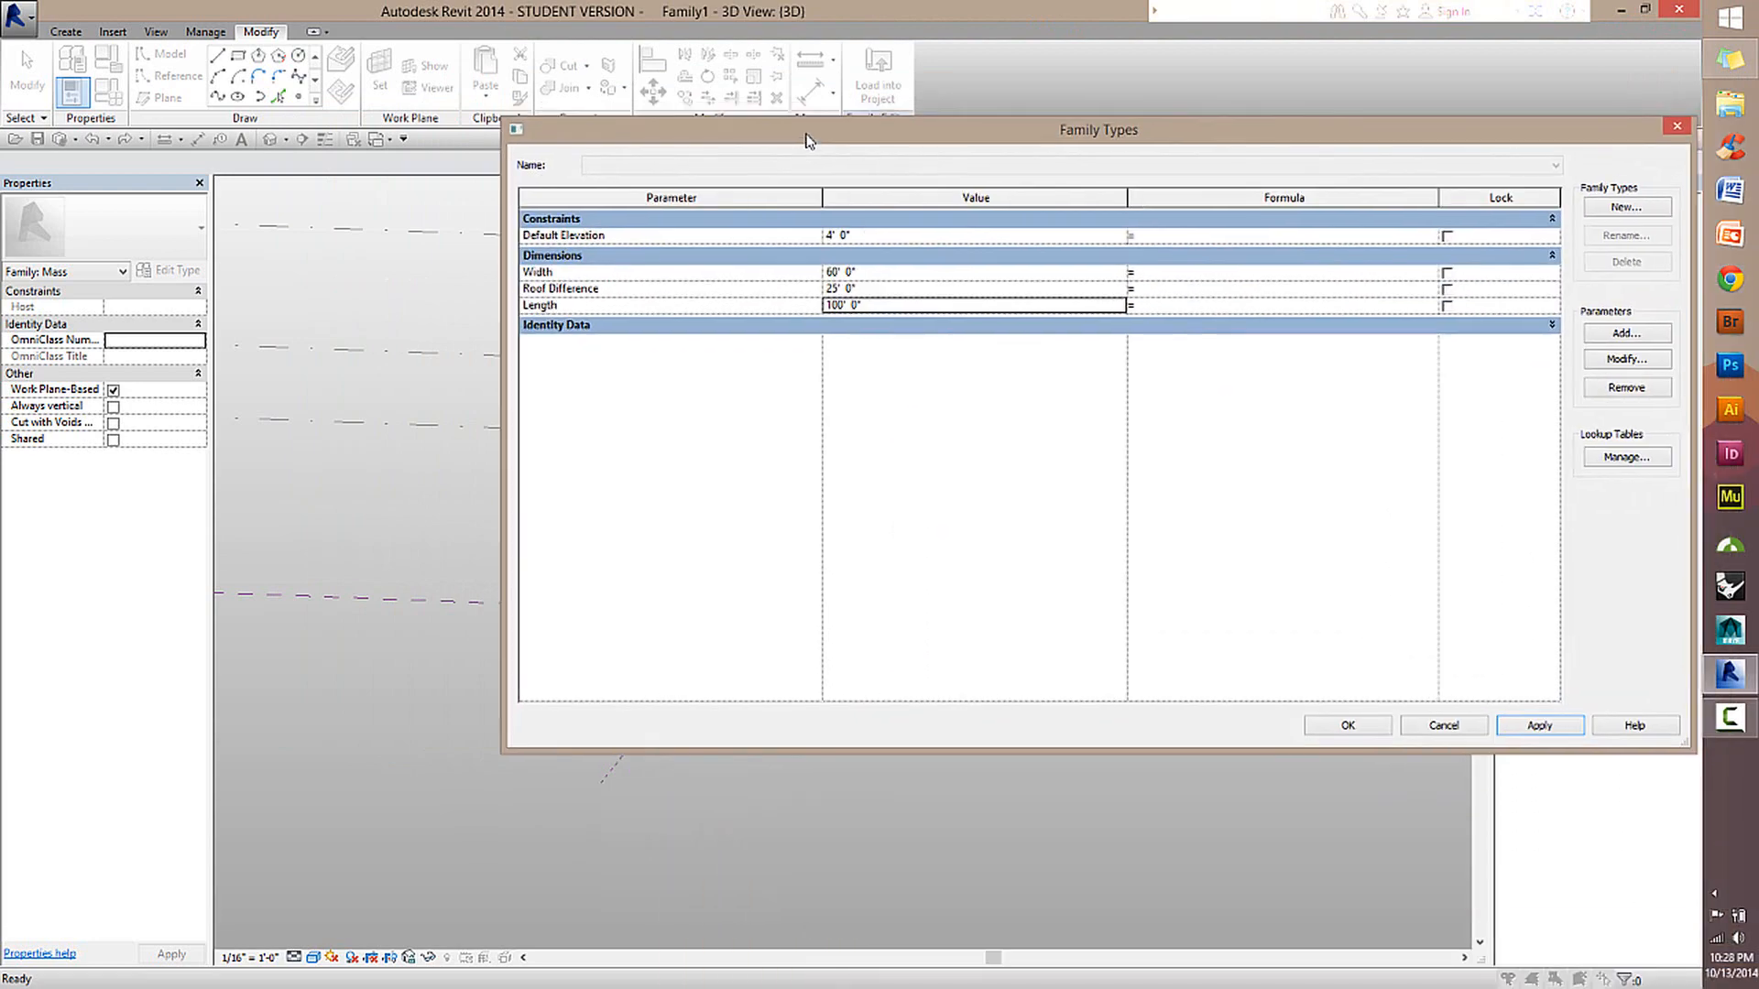
left_click(1445, 725)
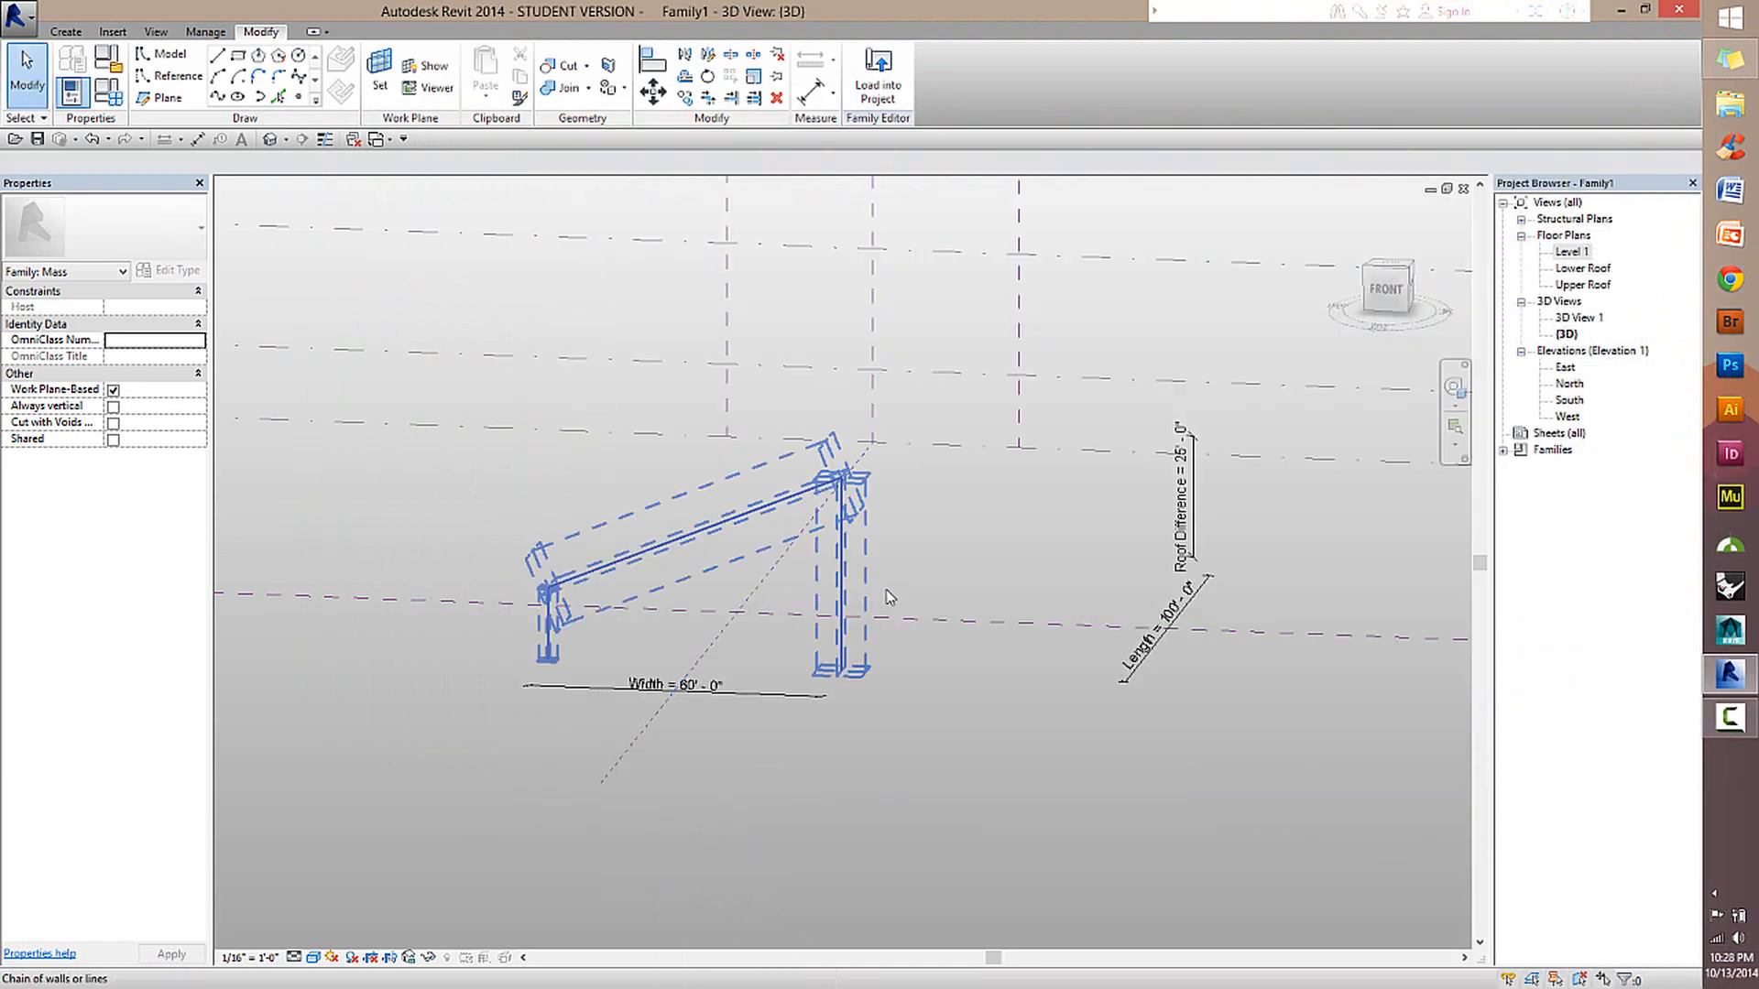
middle_click_drag(694, 685, 810, 560, "shift")
left_click(107, 92)
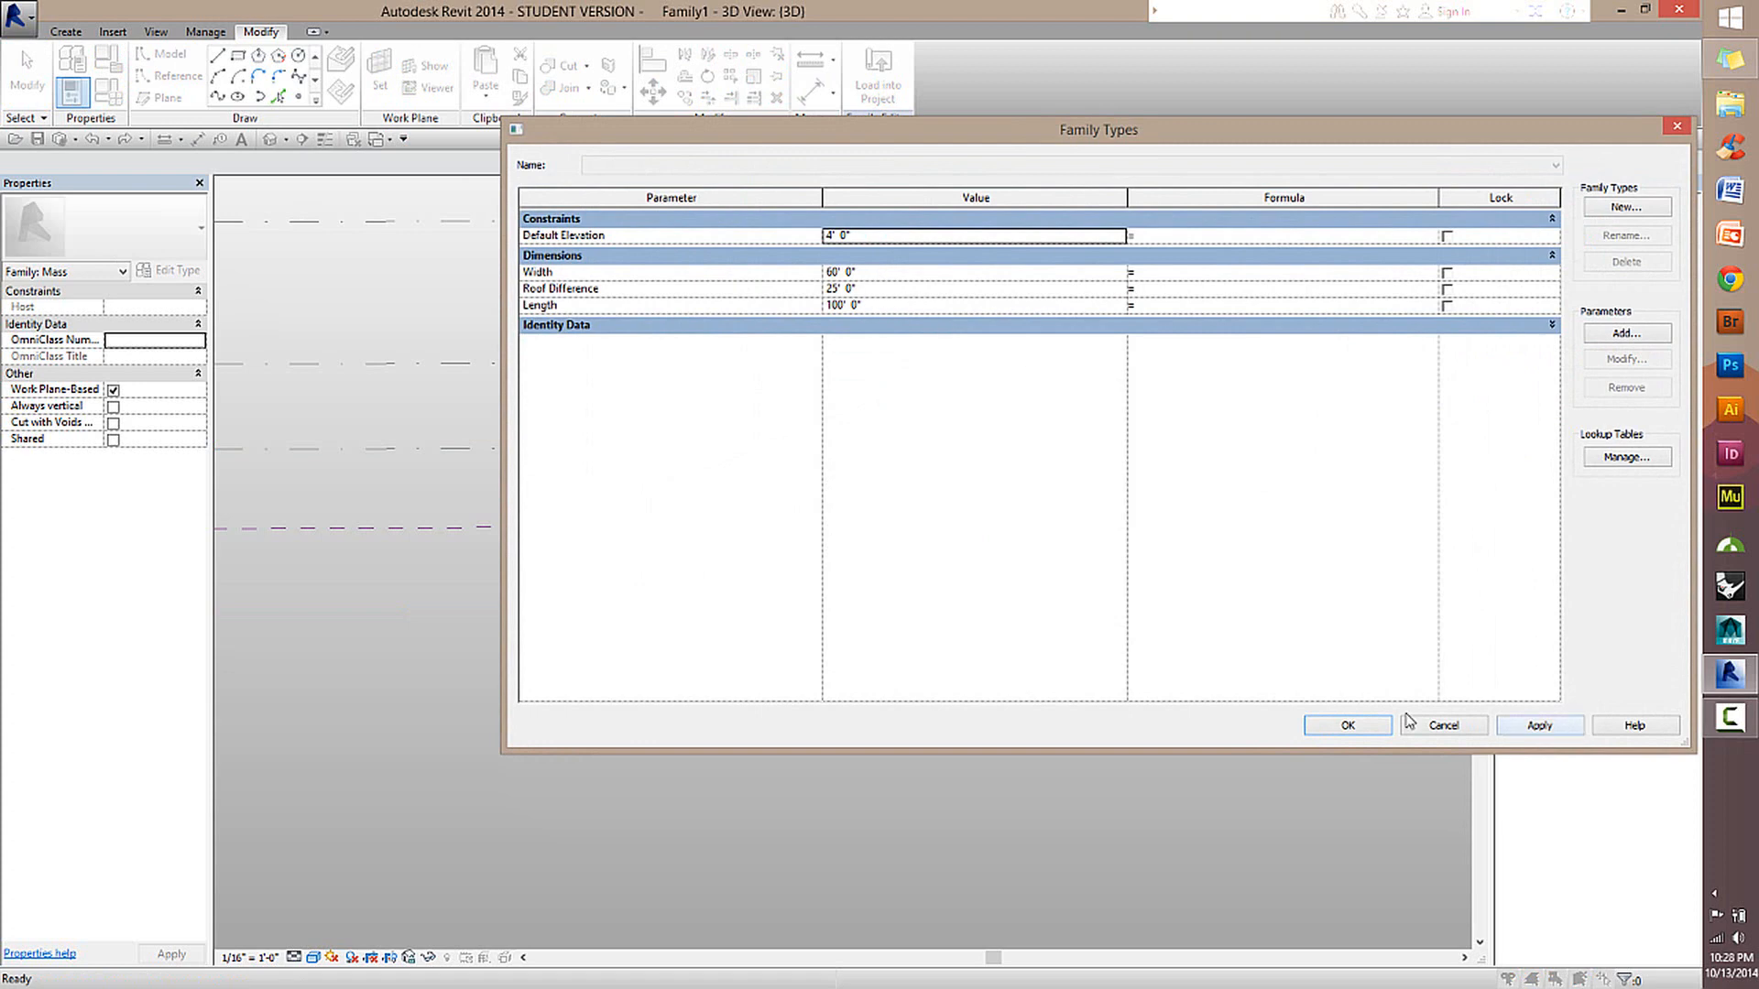
left_click(1435, 725)
middle_click_drag(1194, 485, 1003, 586, "shift")
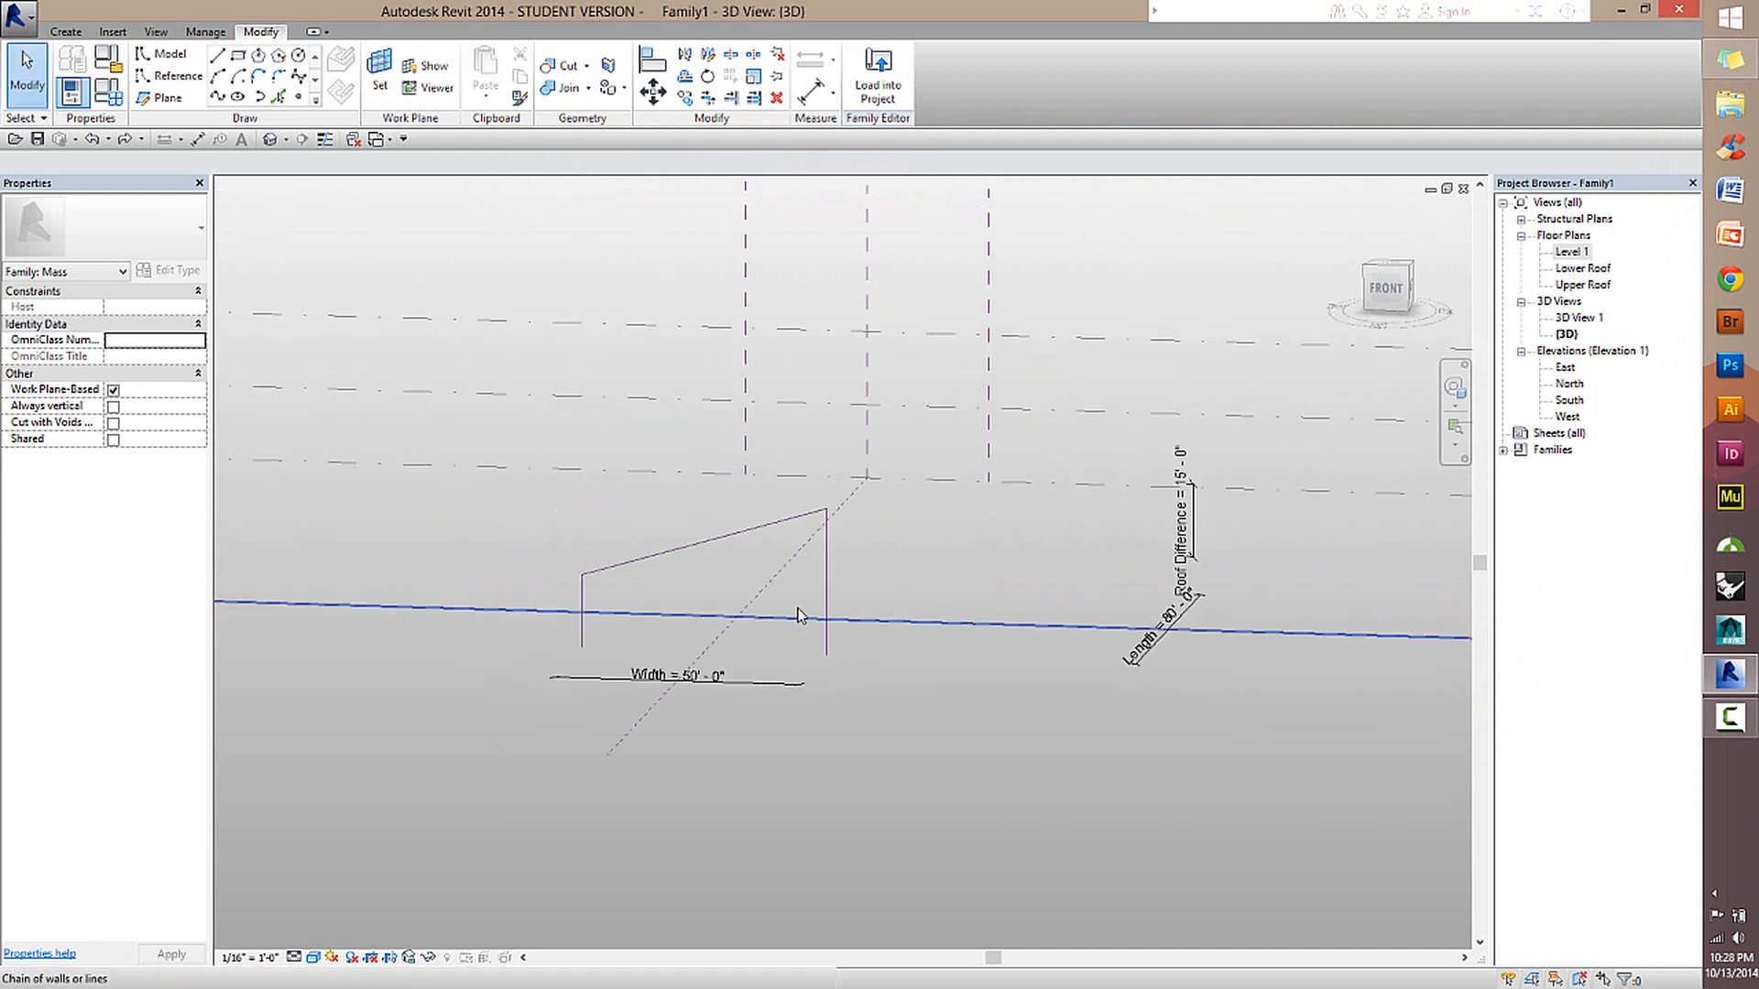
Start reference lines in the Level 1 plan with the Center (Front/Back) plane as work plane, viewed in the North elevation.
middle_click_drag(953, 548, 652, 668, "shift")
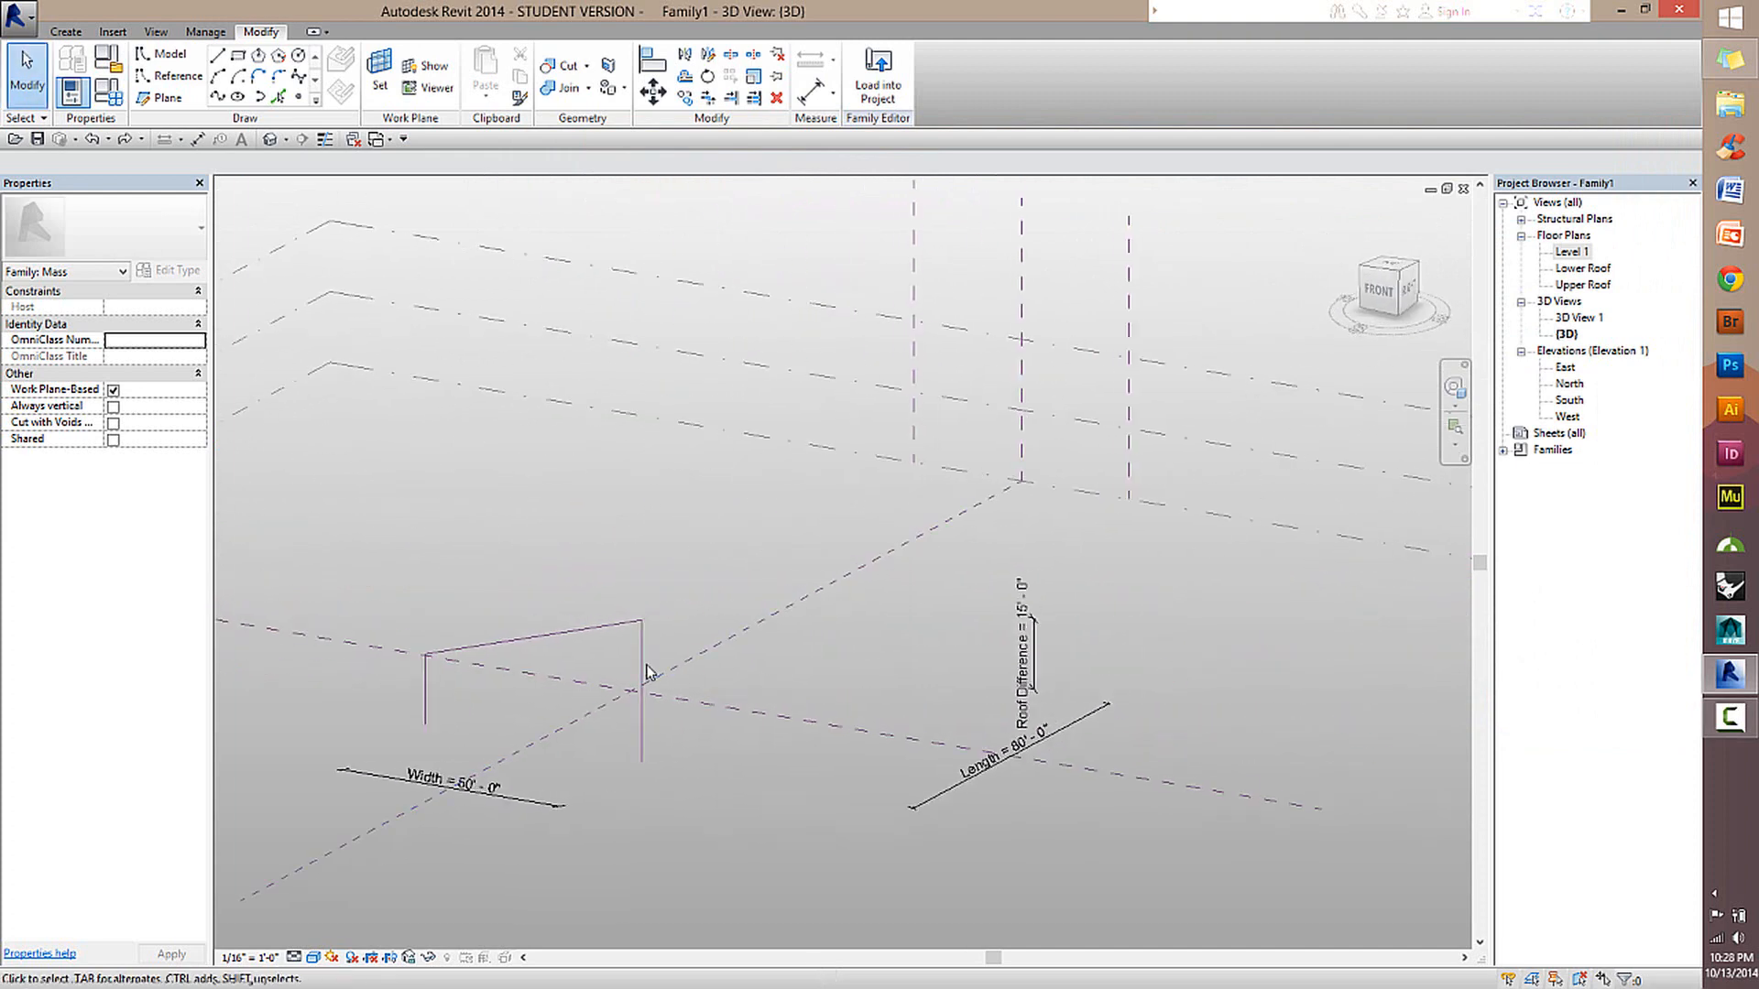
scroll(581, 734, "up", 5)
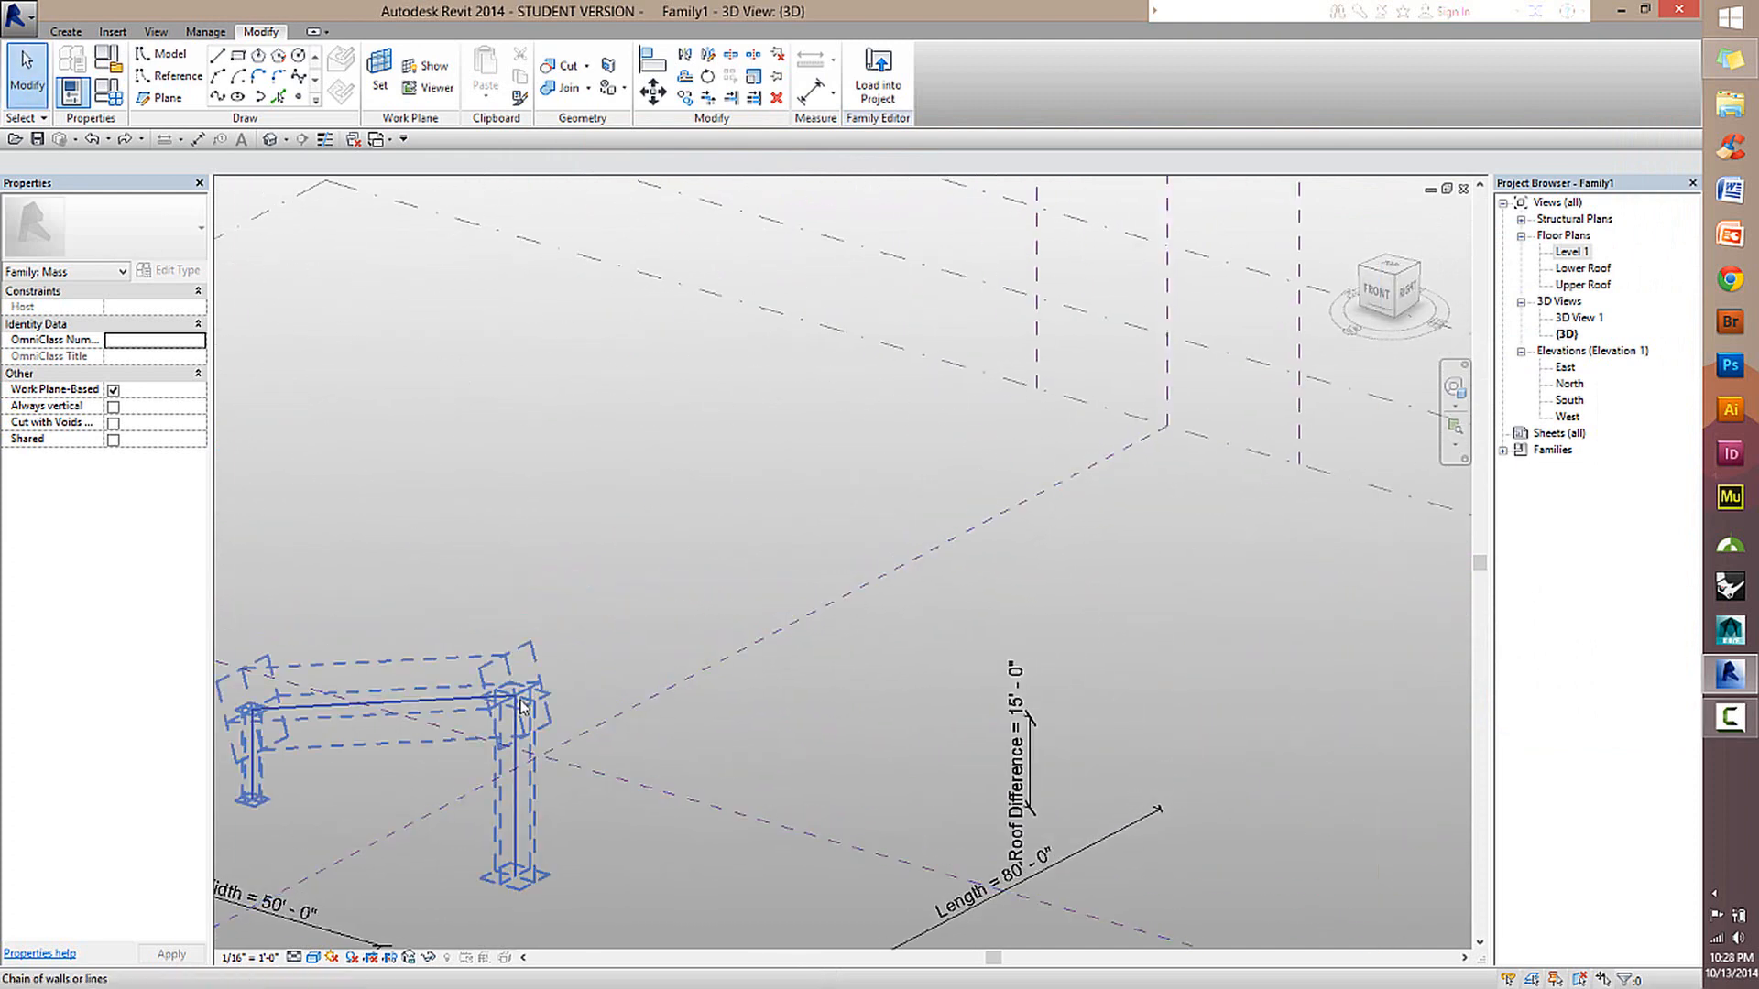
double_click(1573, 252)
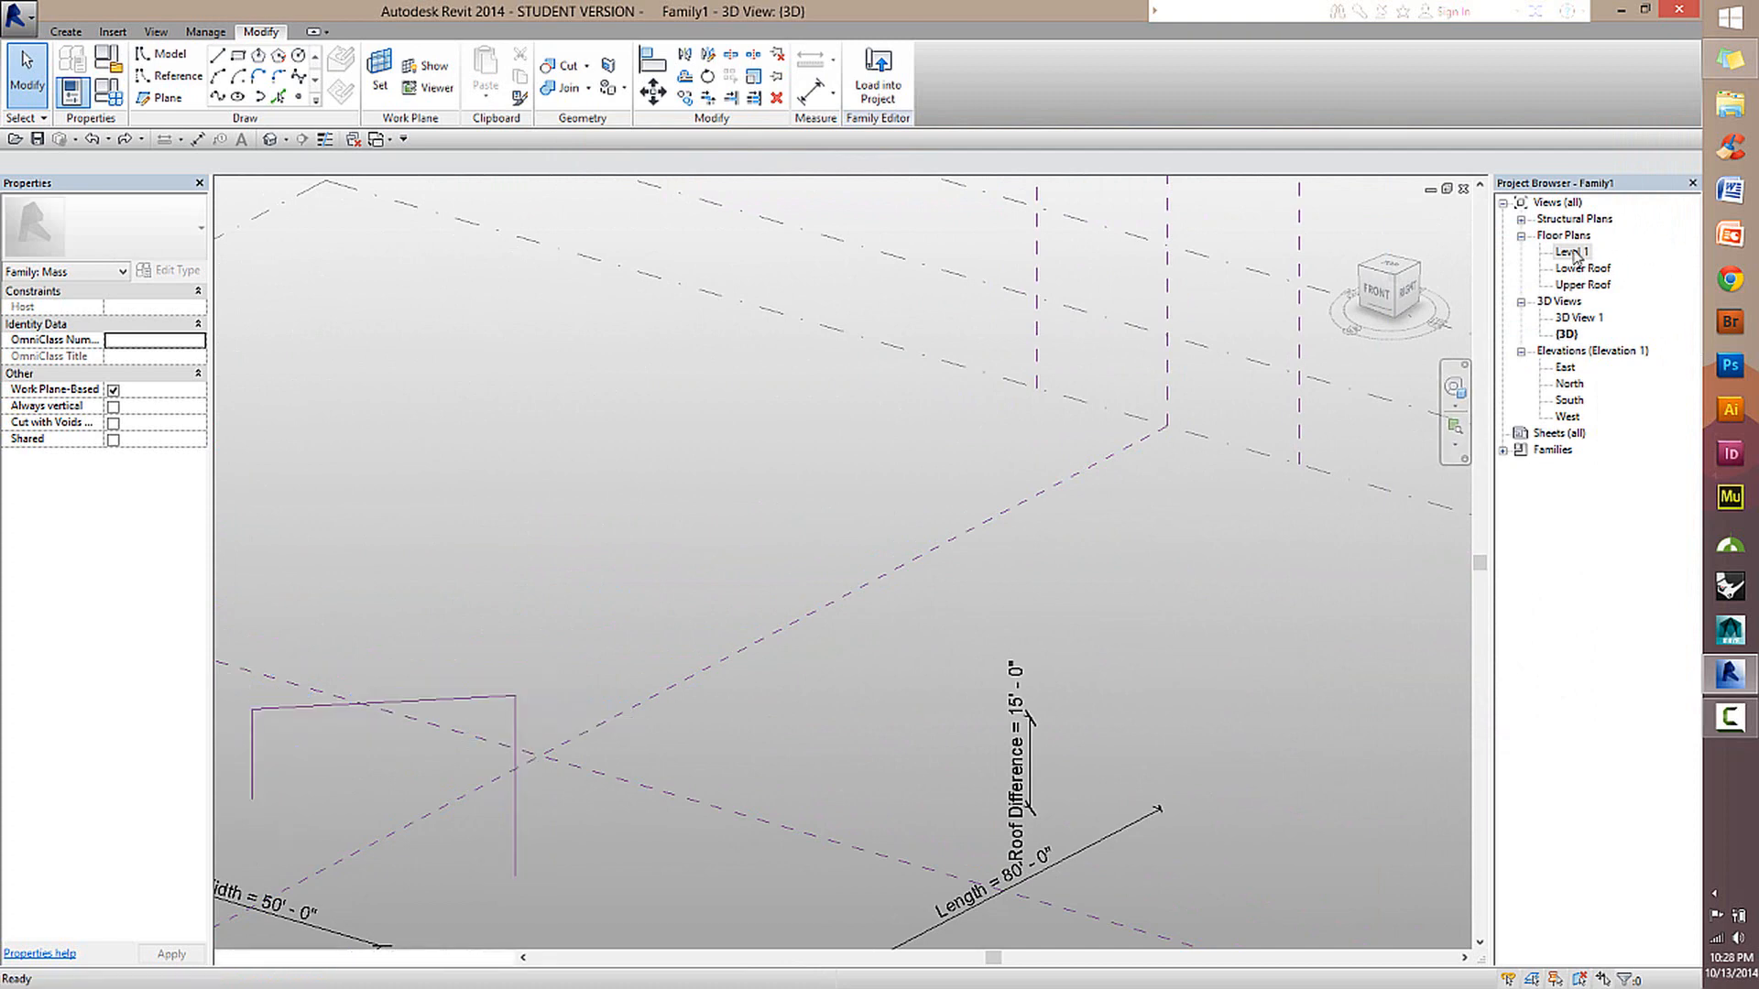
scroll(866, 639, "up", 3)
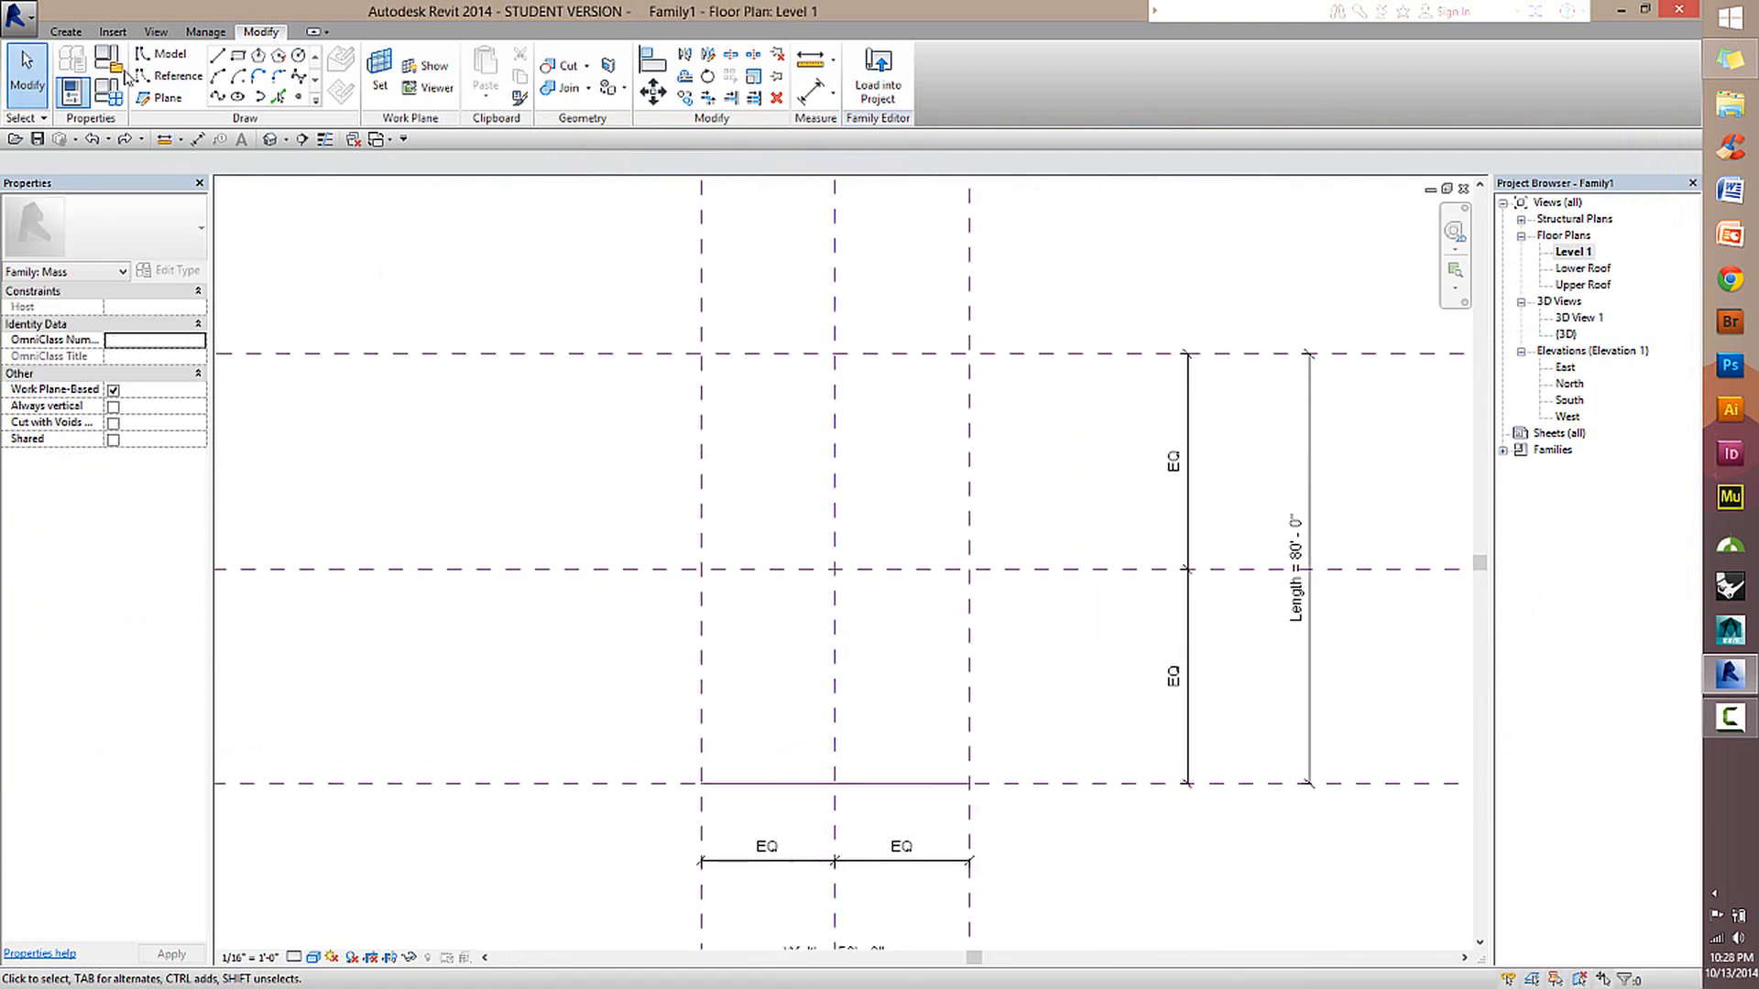
left_click(159, 81)
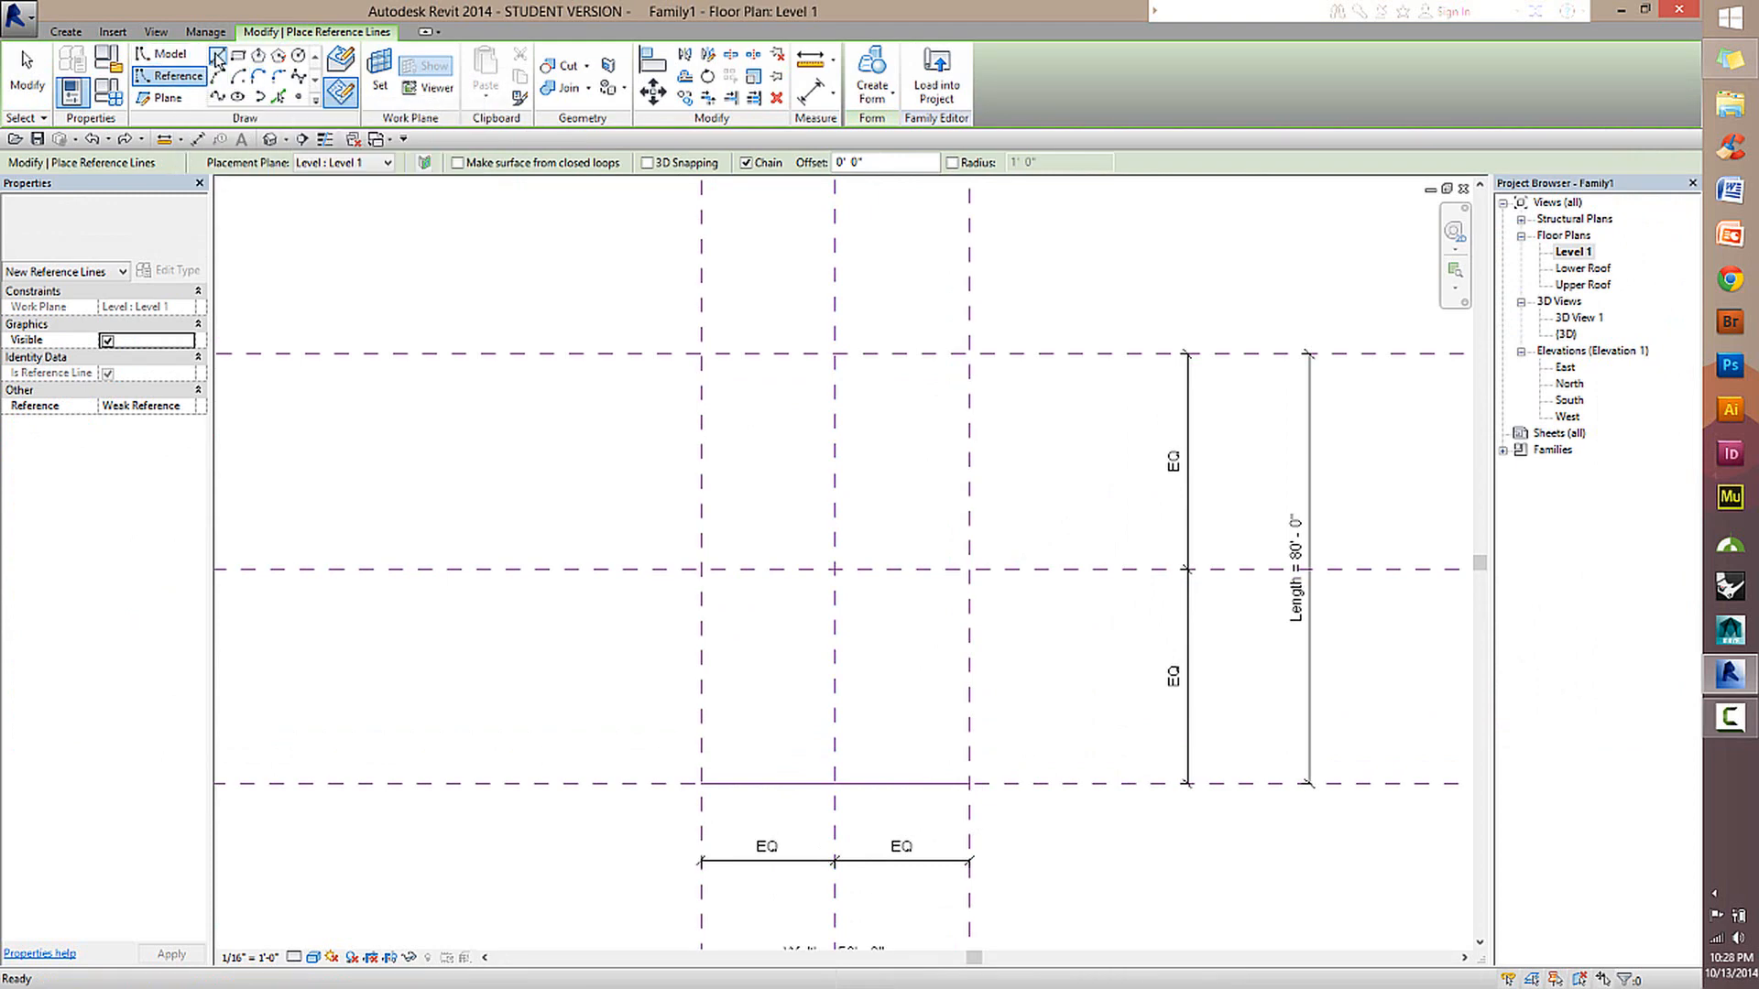
left_click(383, 74)
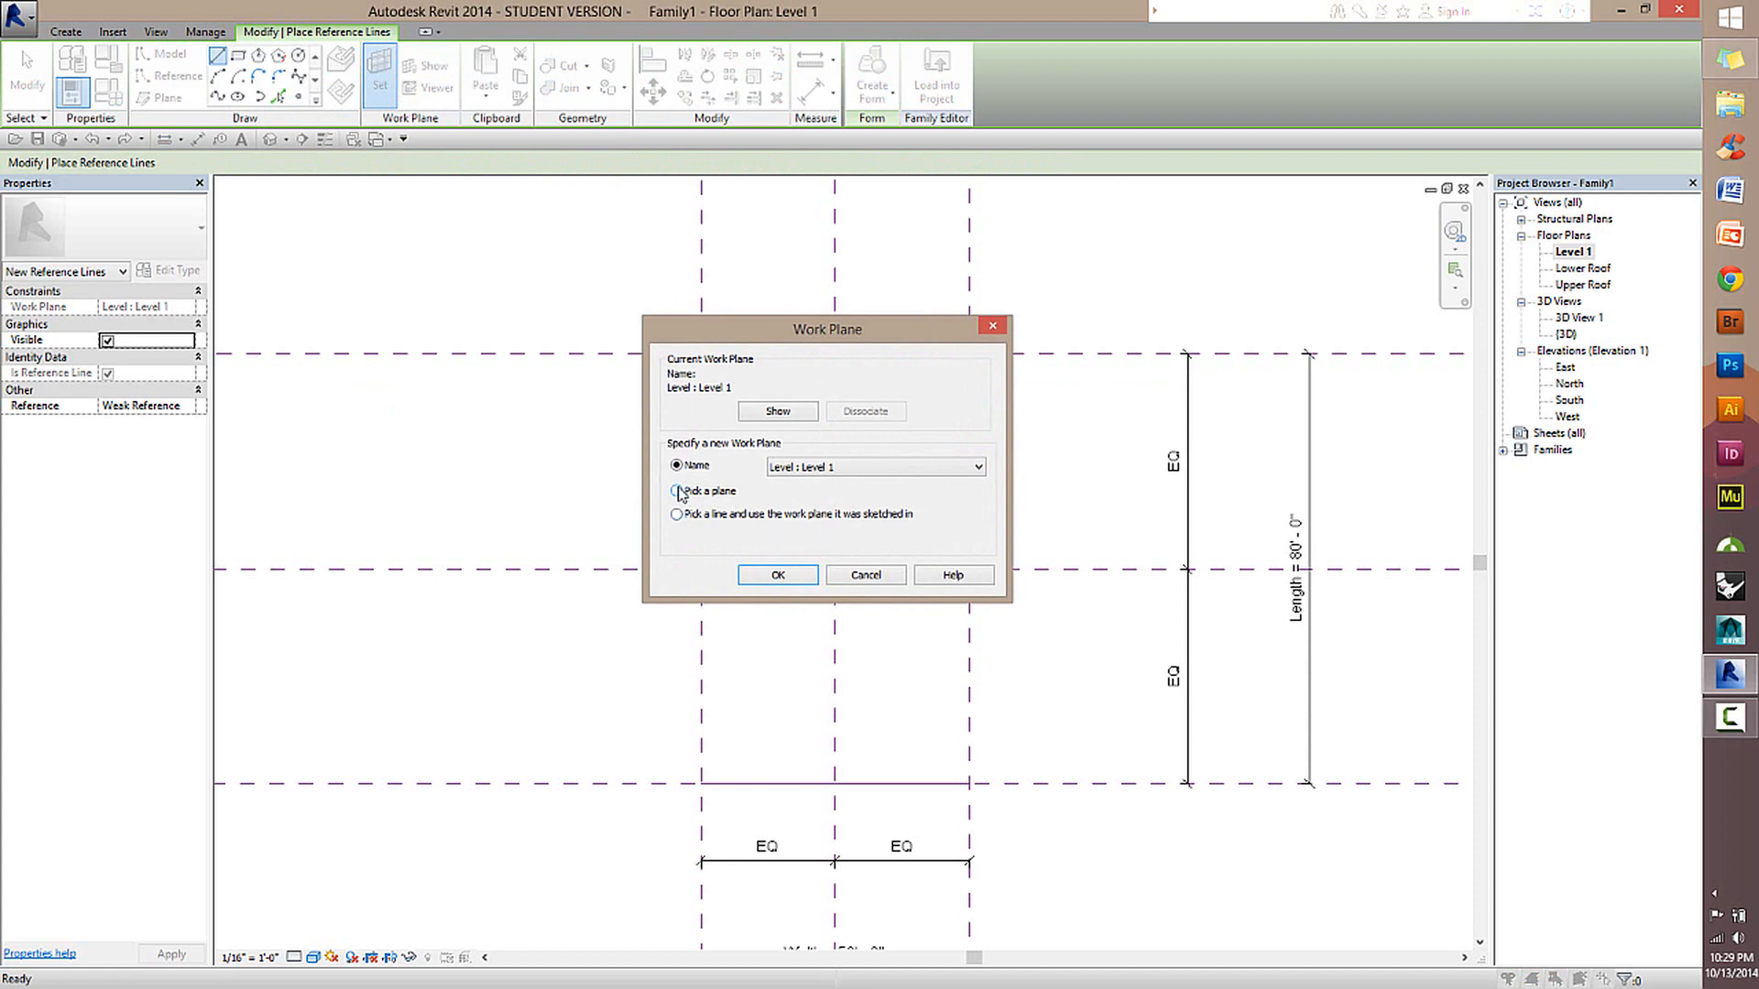
left_click(778, 575)
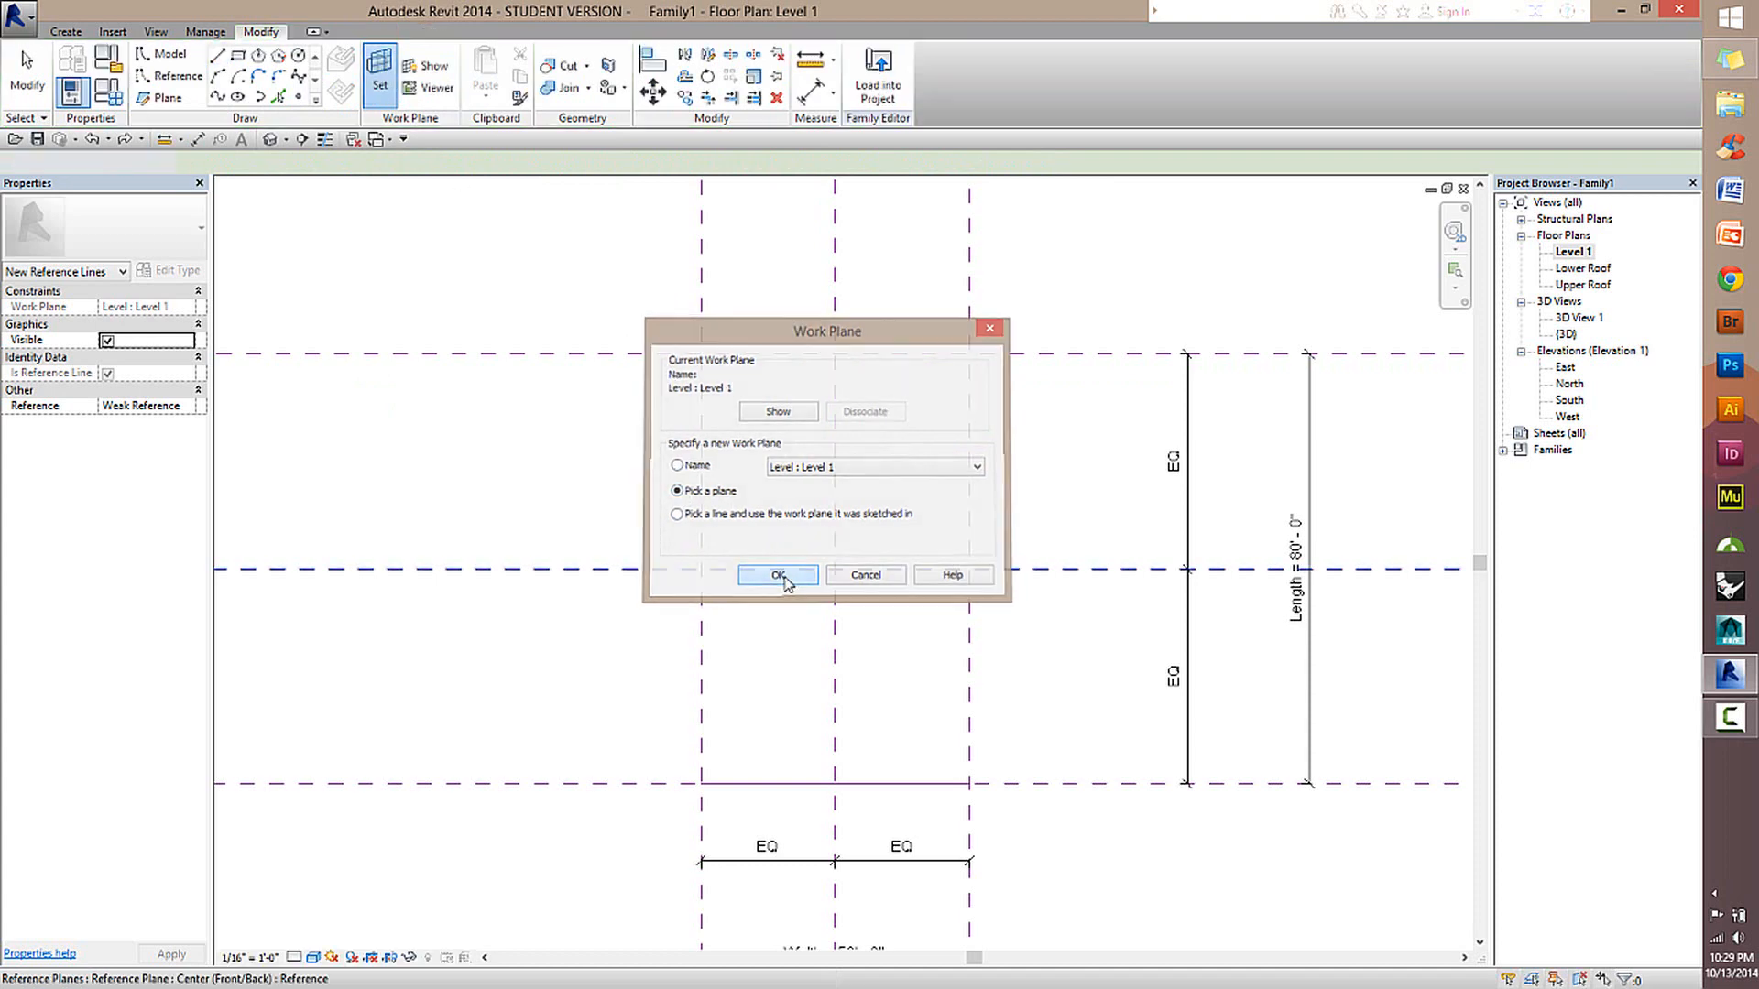
left_click(617, 571)
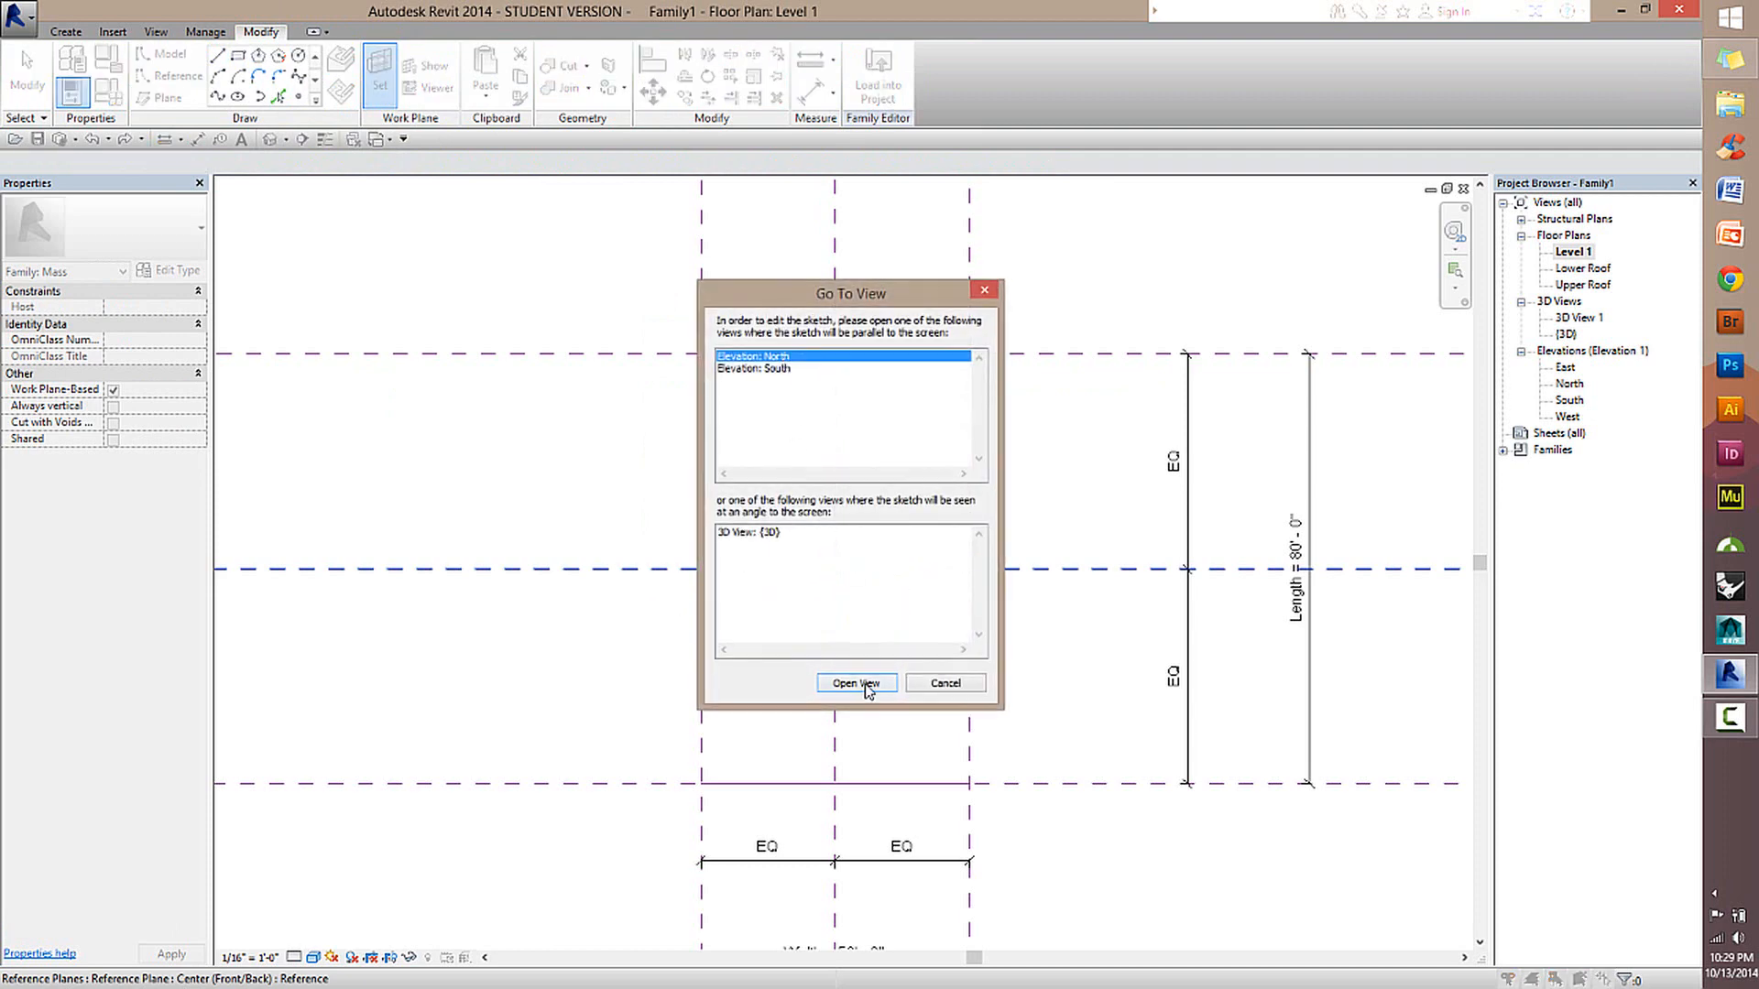
left_click(857, 684)
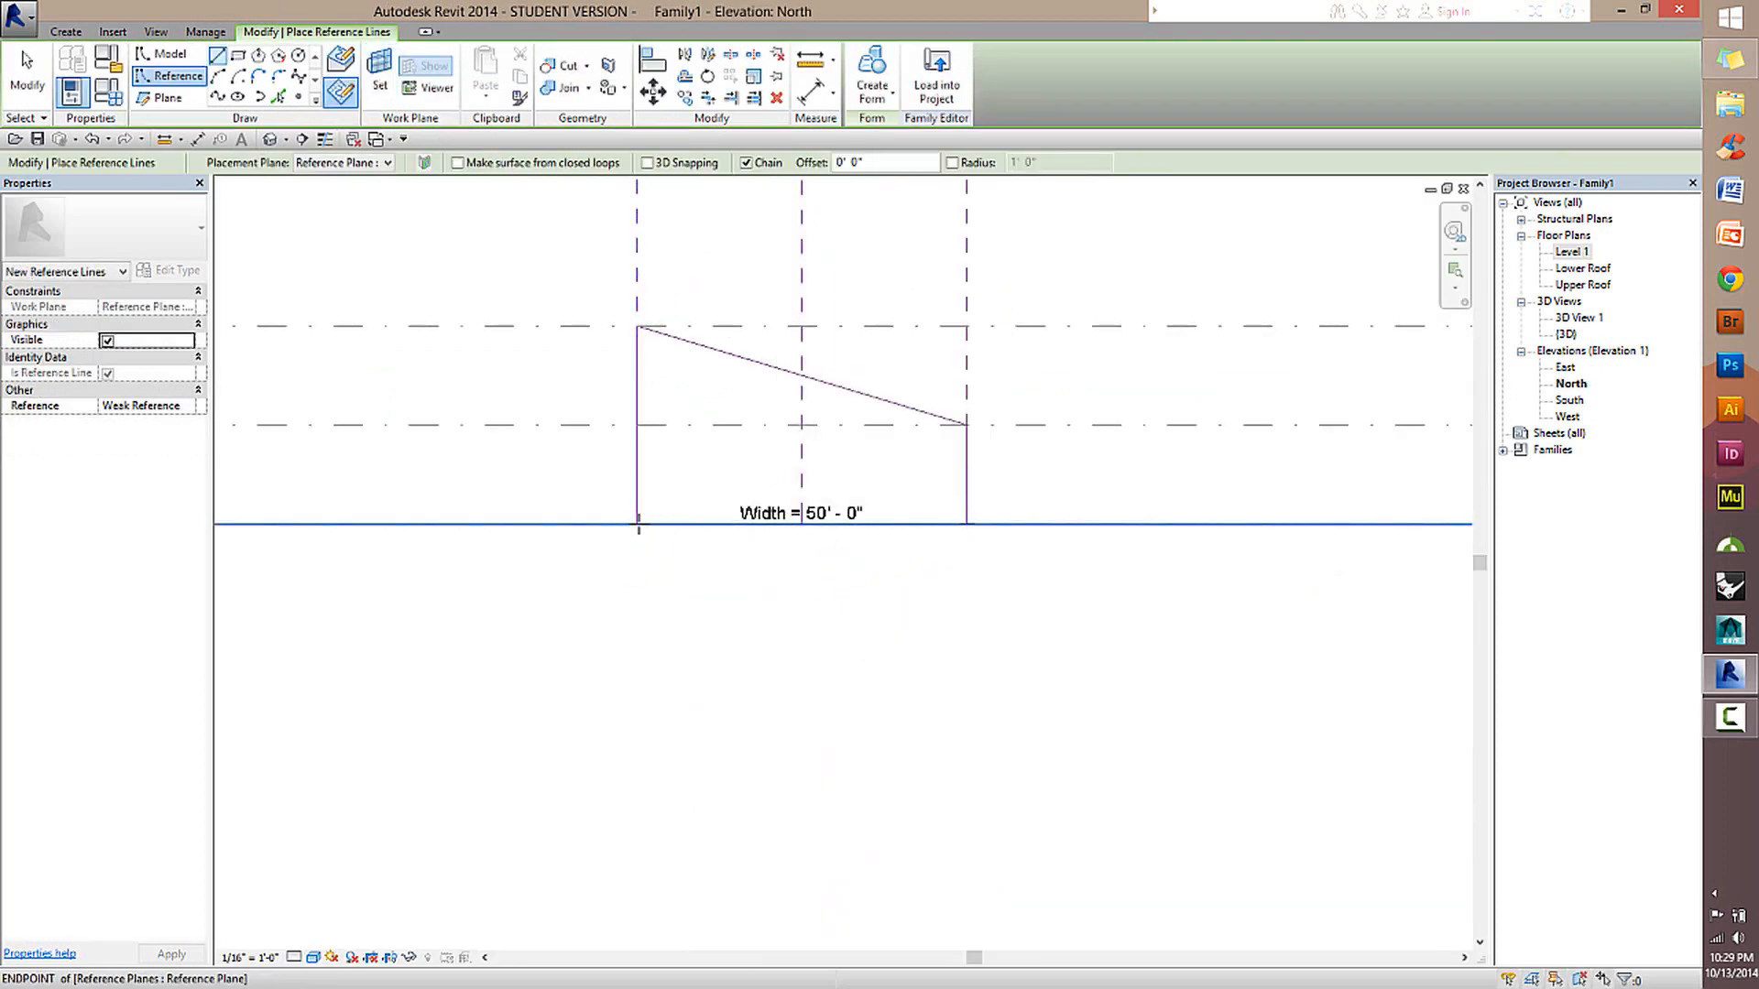
Draw chained reference lines from Level 1 up to Lower Roof, sloping to Upper Roof at the opposite Width plane, down to Level 1; view them in 3D.
left_click(638, 524)
left_click(637, 425)
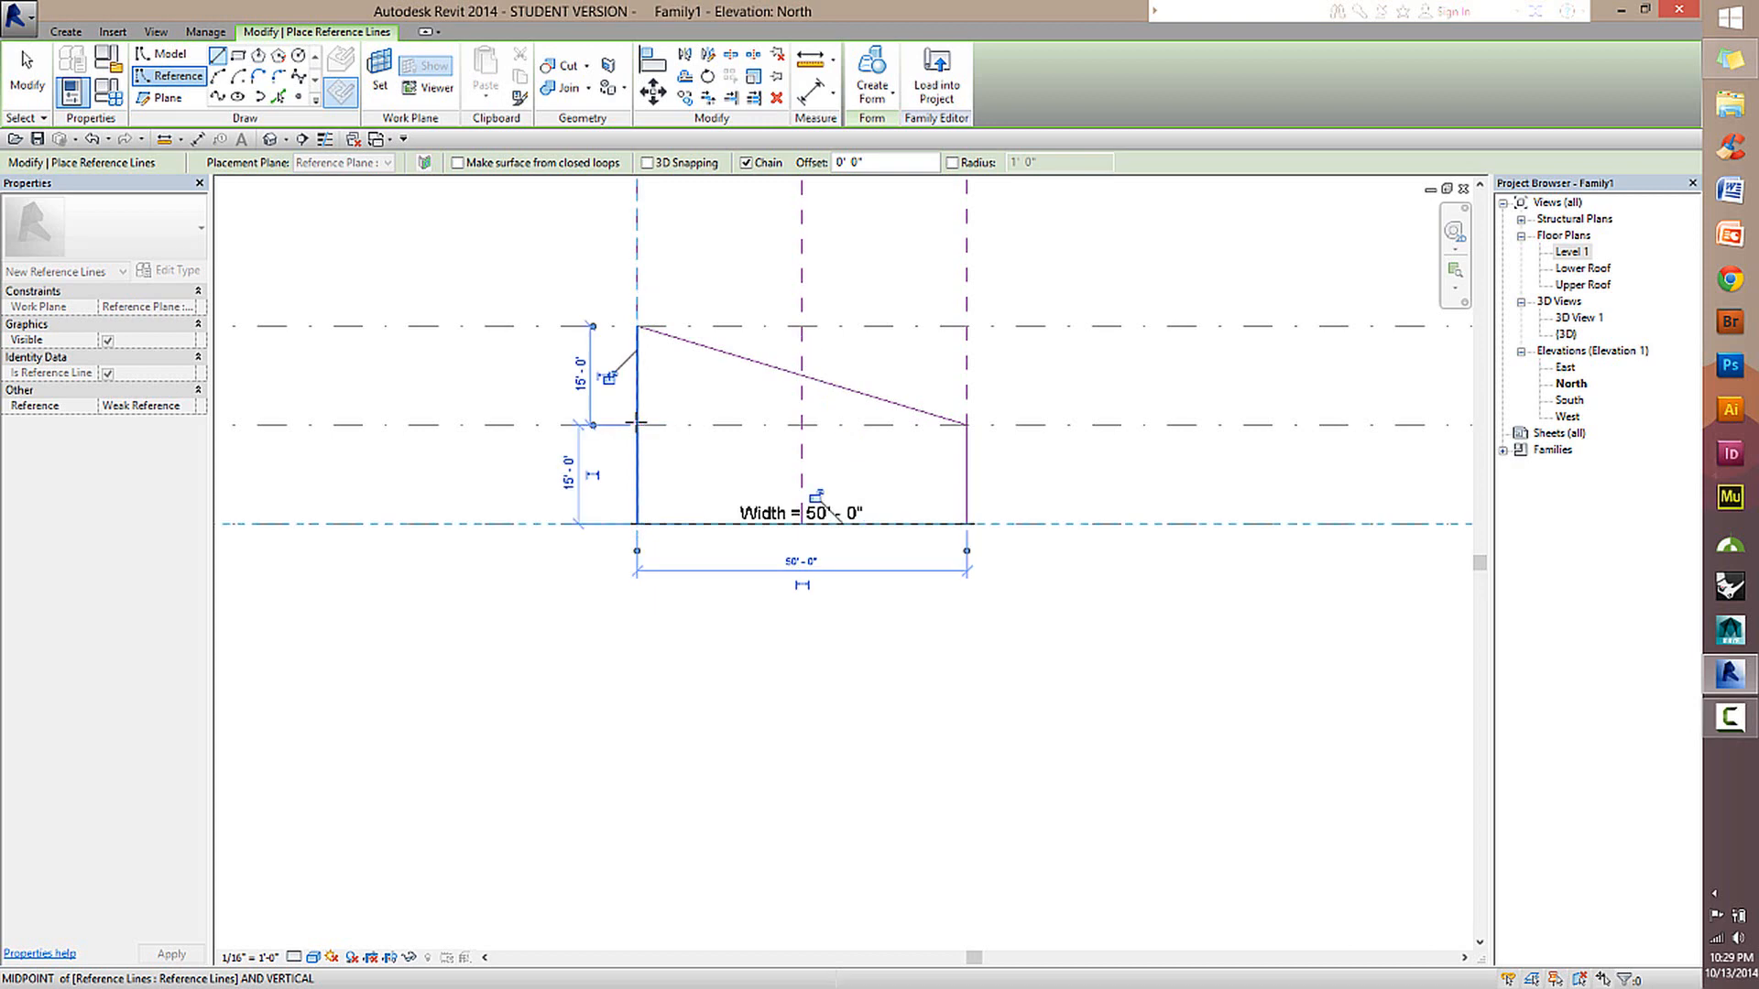
left_click(966, 327)
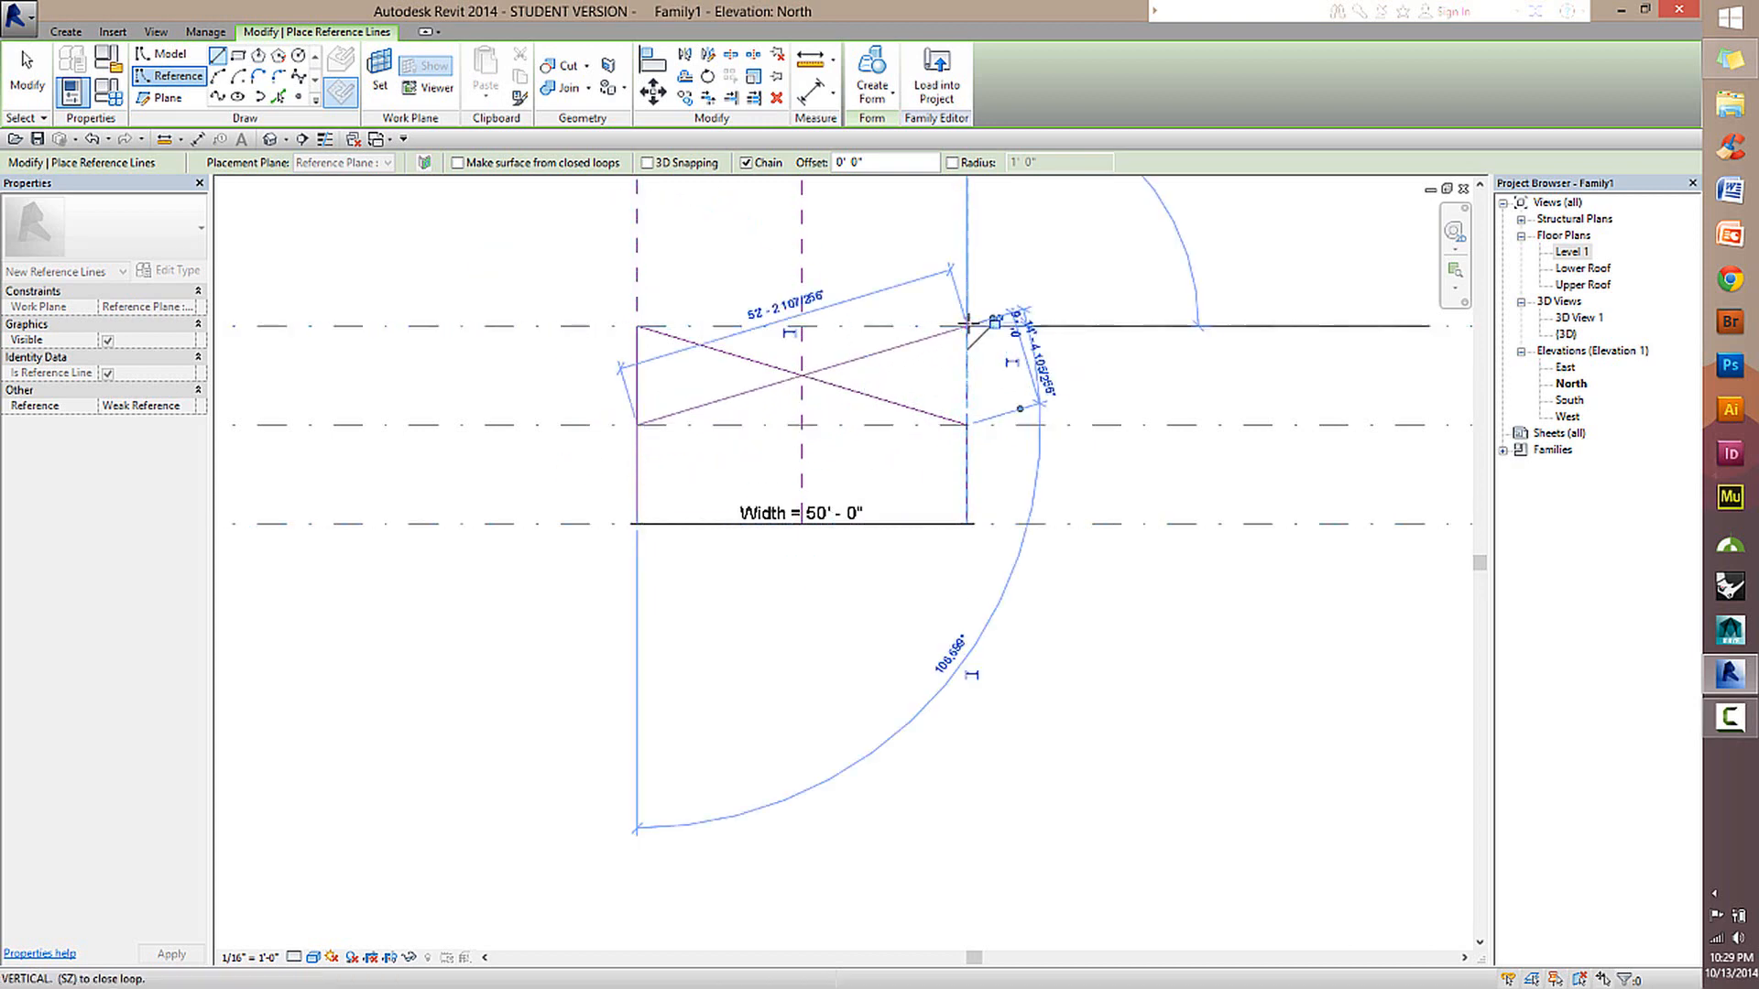
left_click(966, 524)
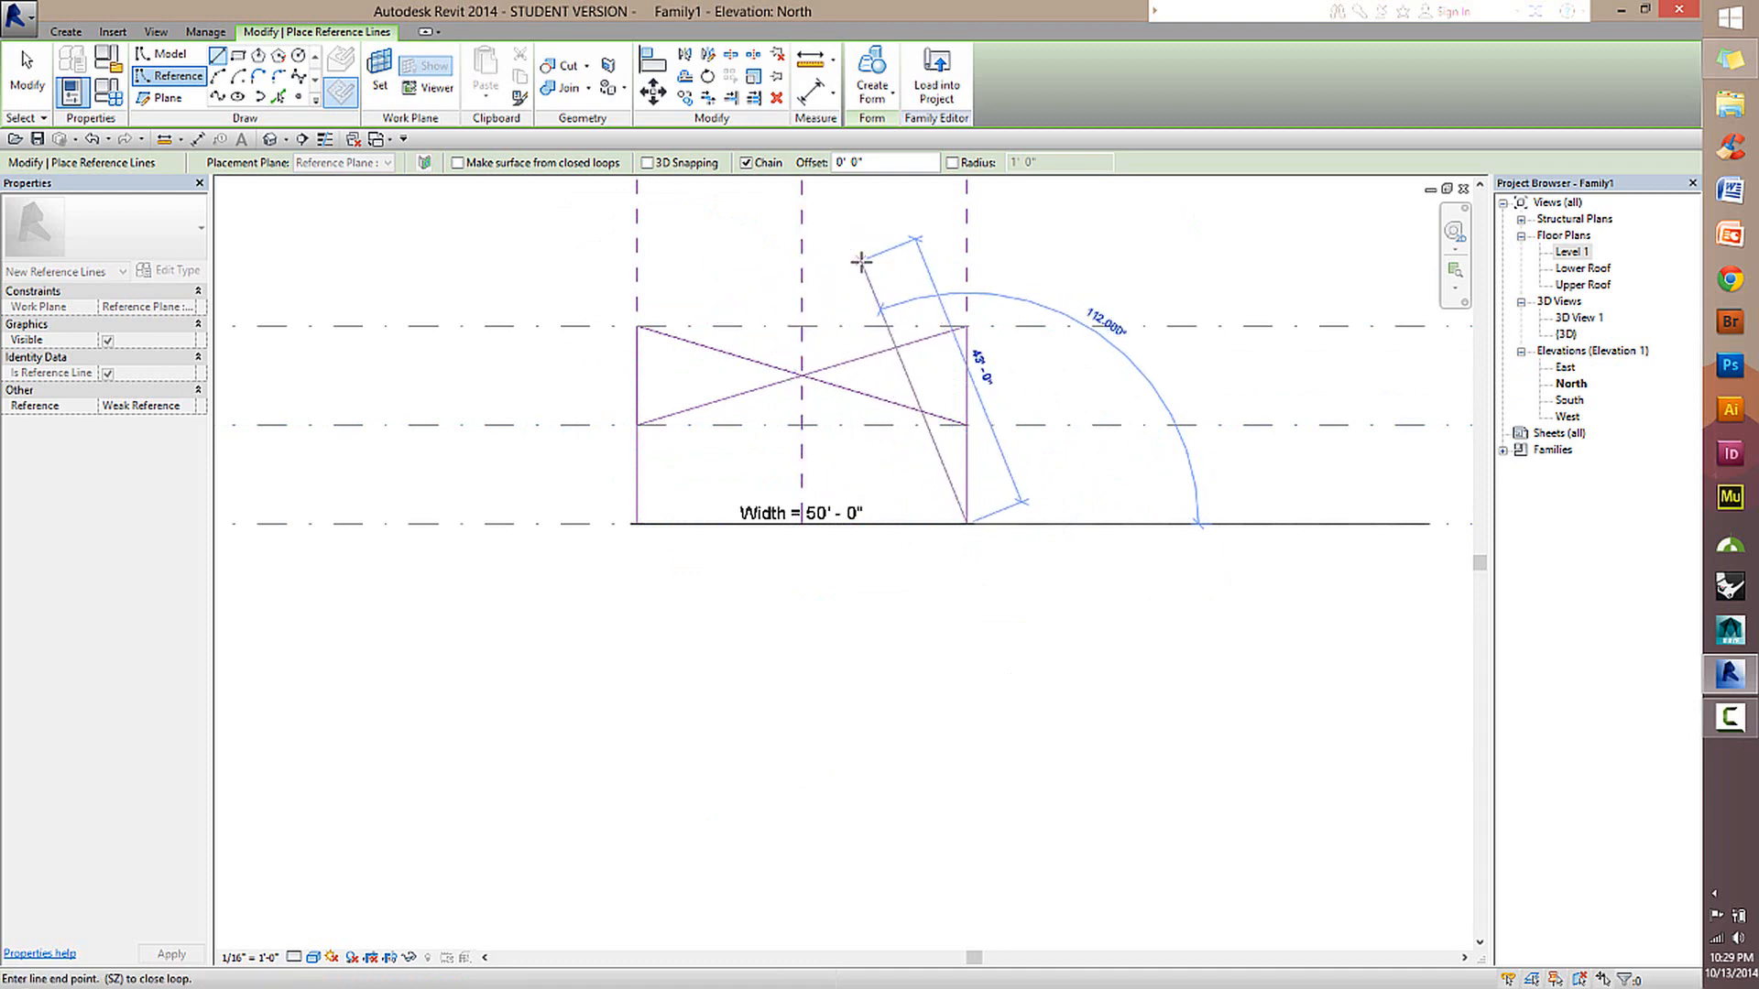
key("Escape")
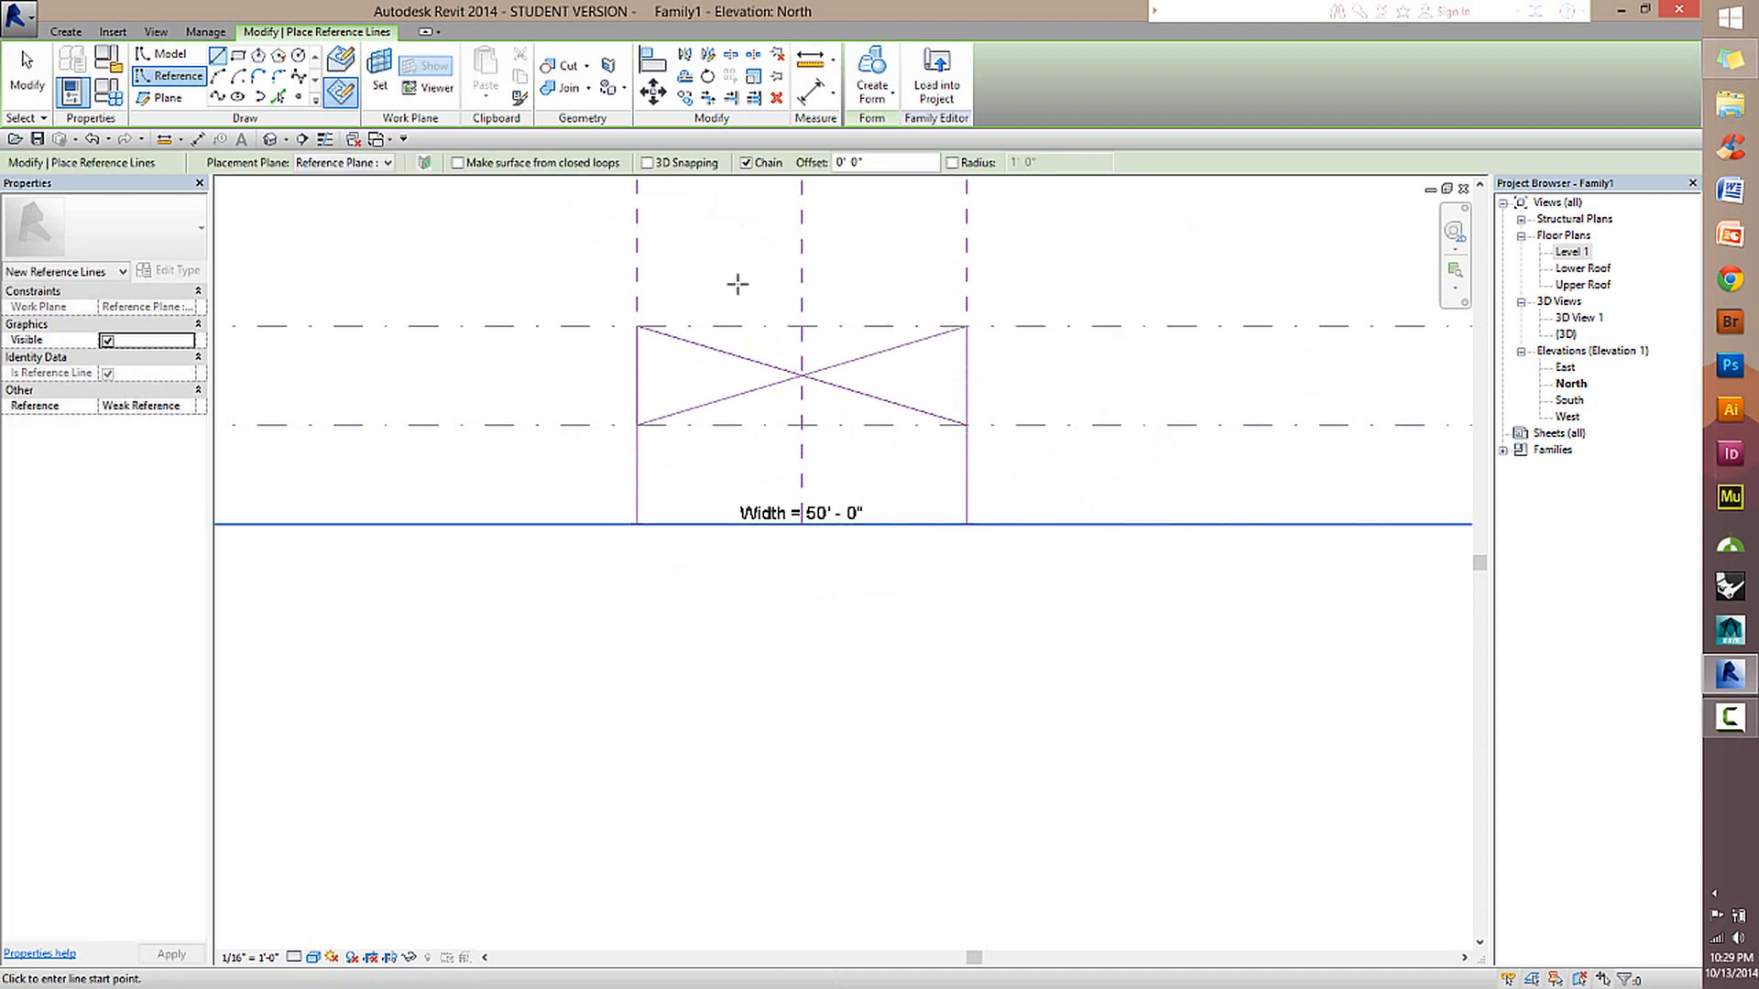
left_click(8, 82)
left_click(270, 138)
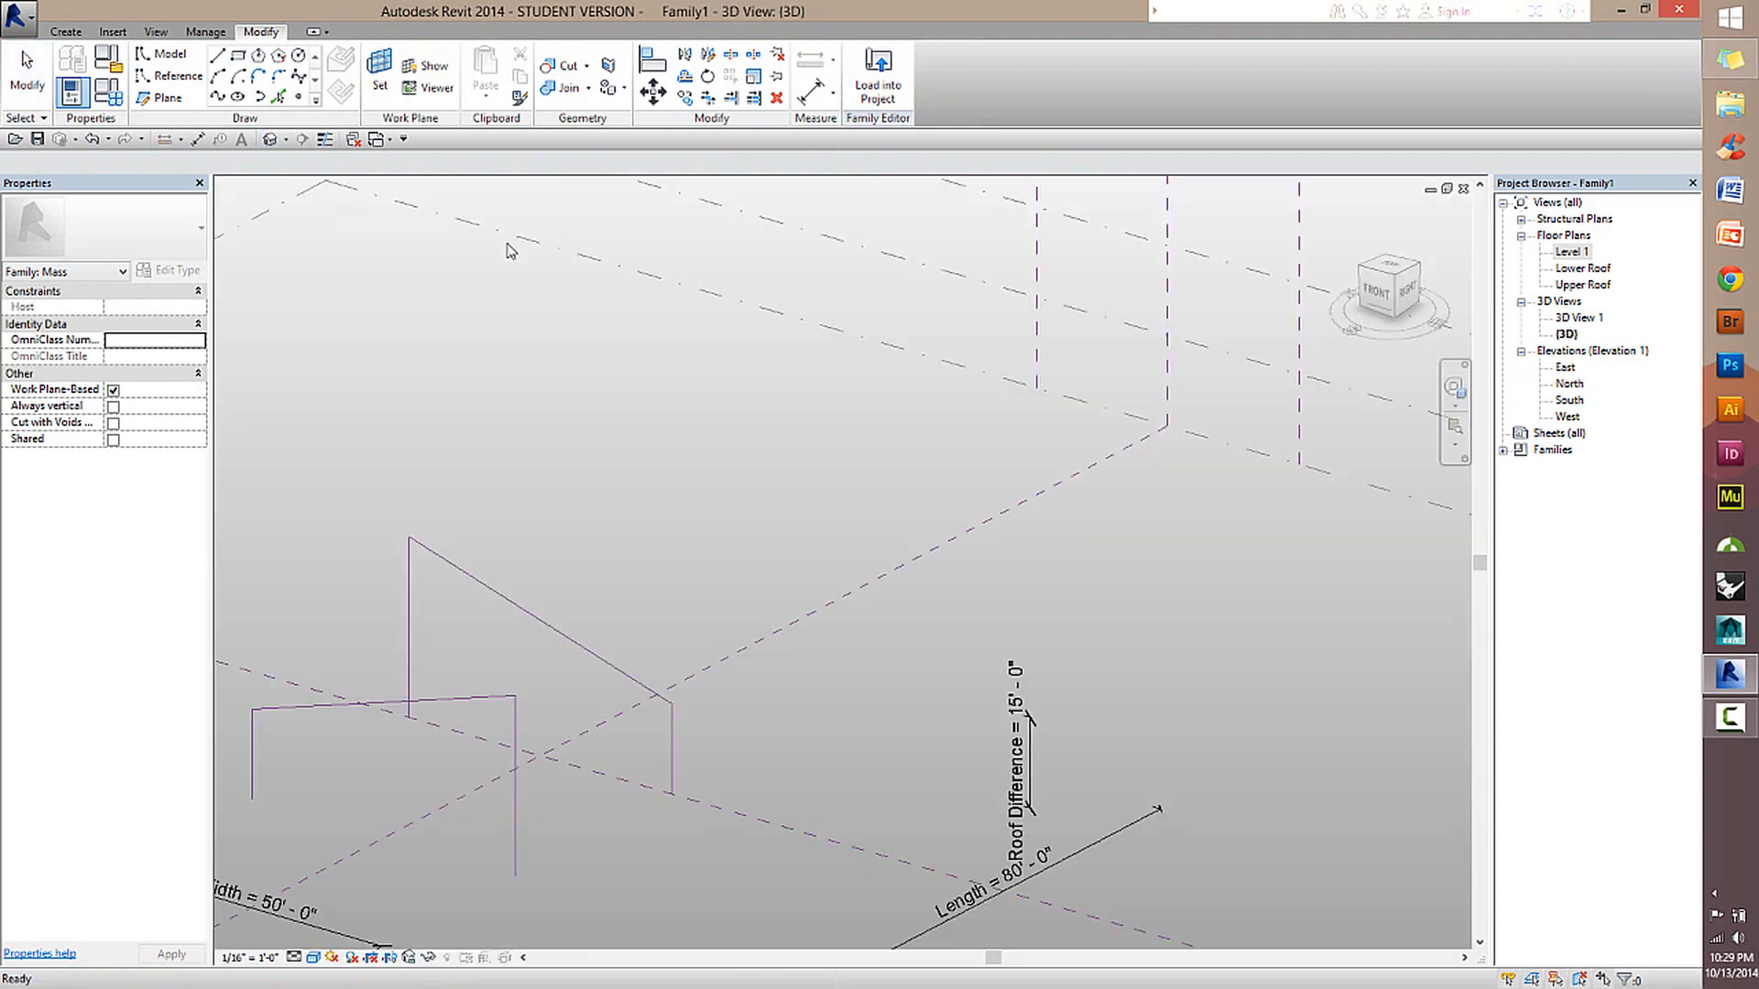
scroll(921, 612, "down", 3)
middle_click_drag(714, 669, 801, 555, "shift")
scroll(436, 744, "up", 2)
middle_click_drag(801, 554, 944, 522, "shift")
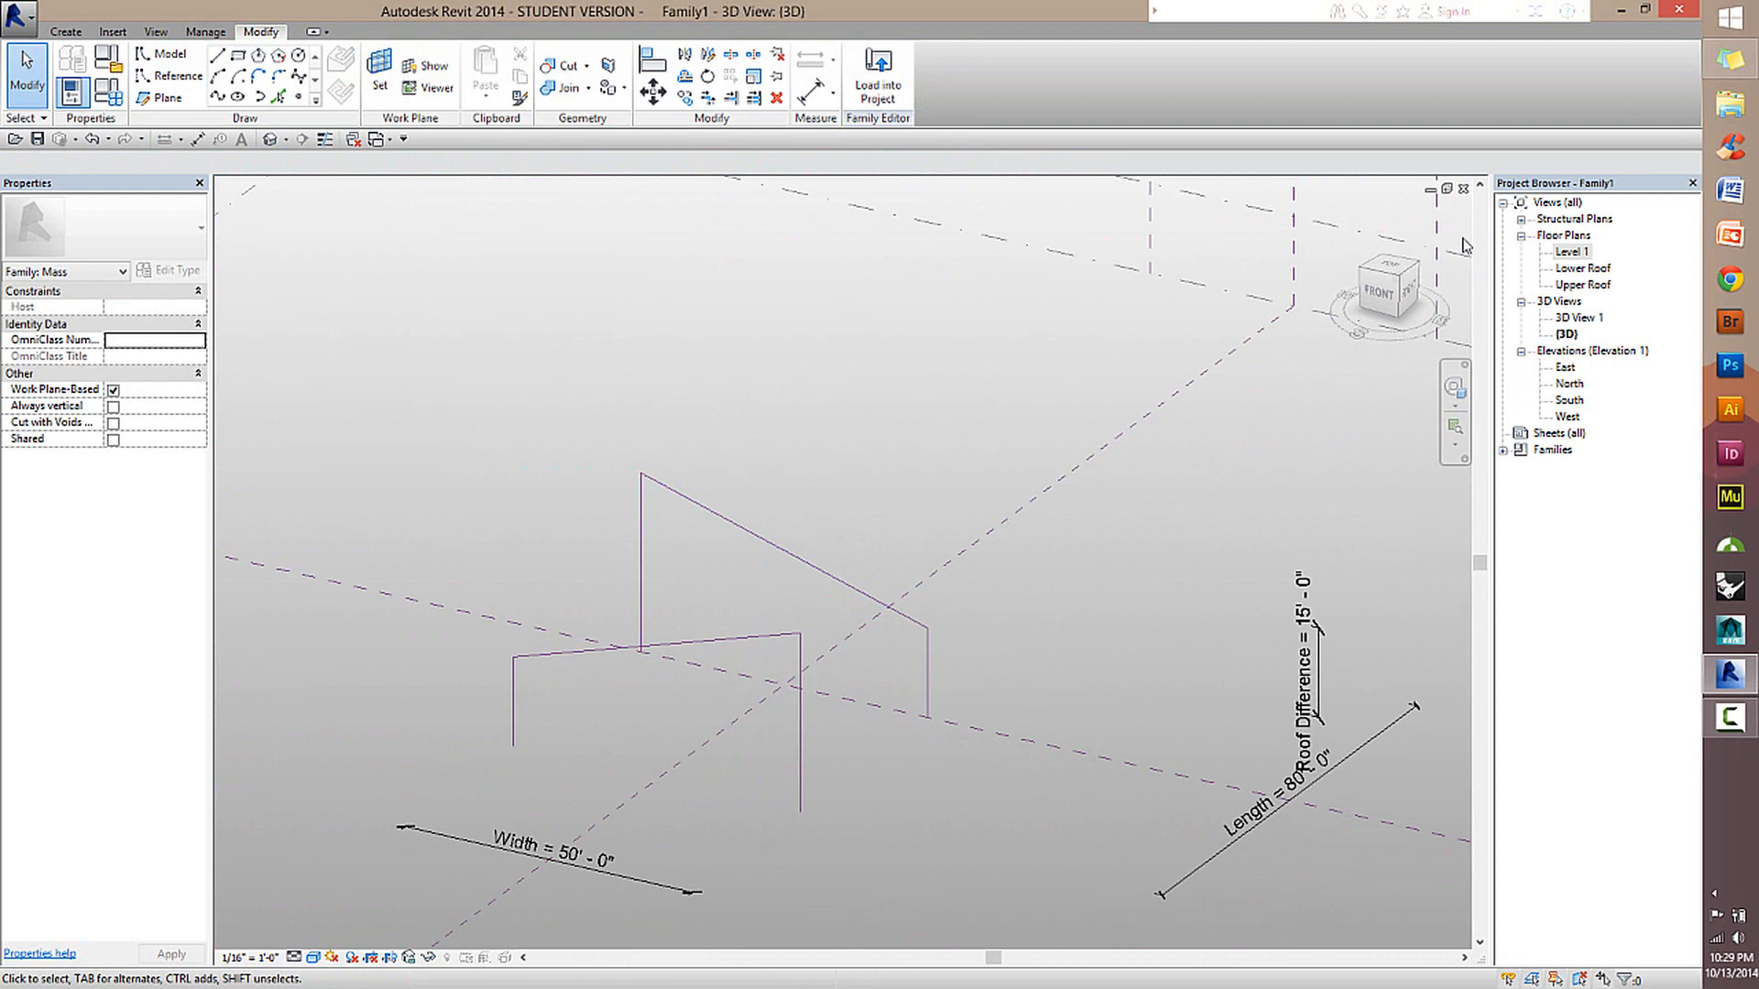
Start reference lines in the Level 1 plan on the still-empty outer Length plane as work plane, viewed in the North elevation.
double_click(1570, 252)
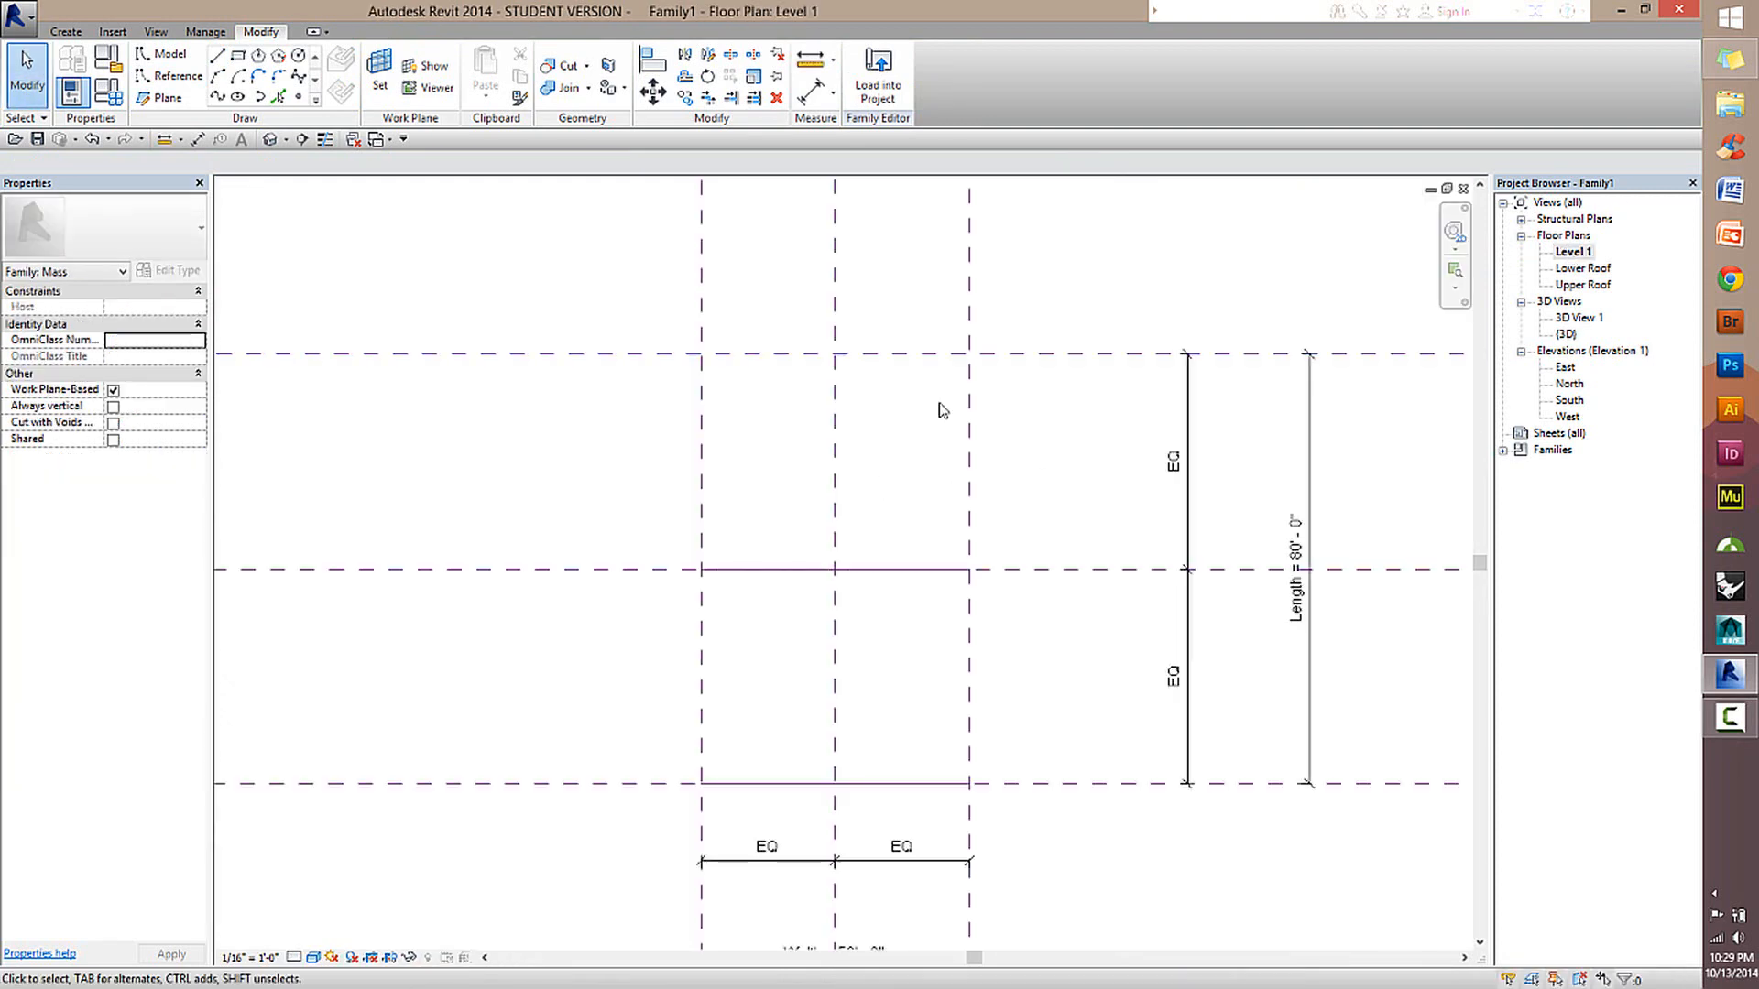
middle_click_drag(1121, 329, 1053, 380)
left_click(183, 72)
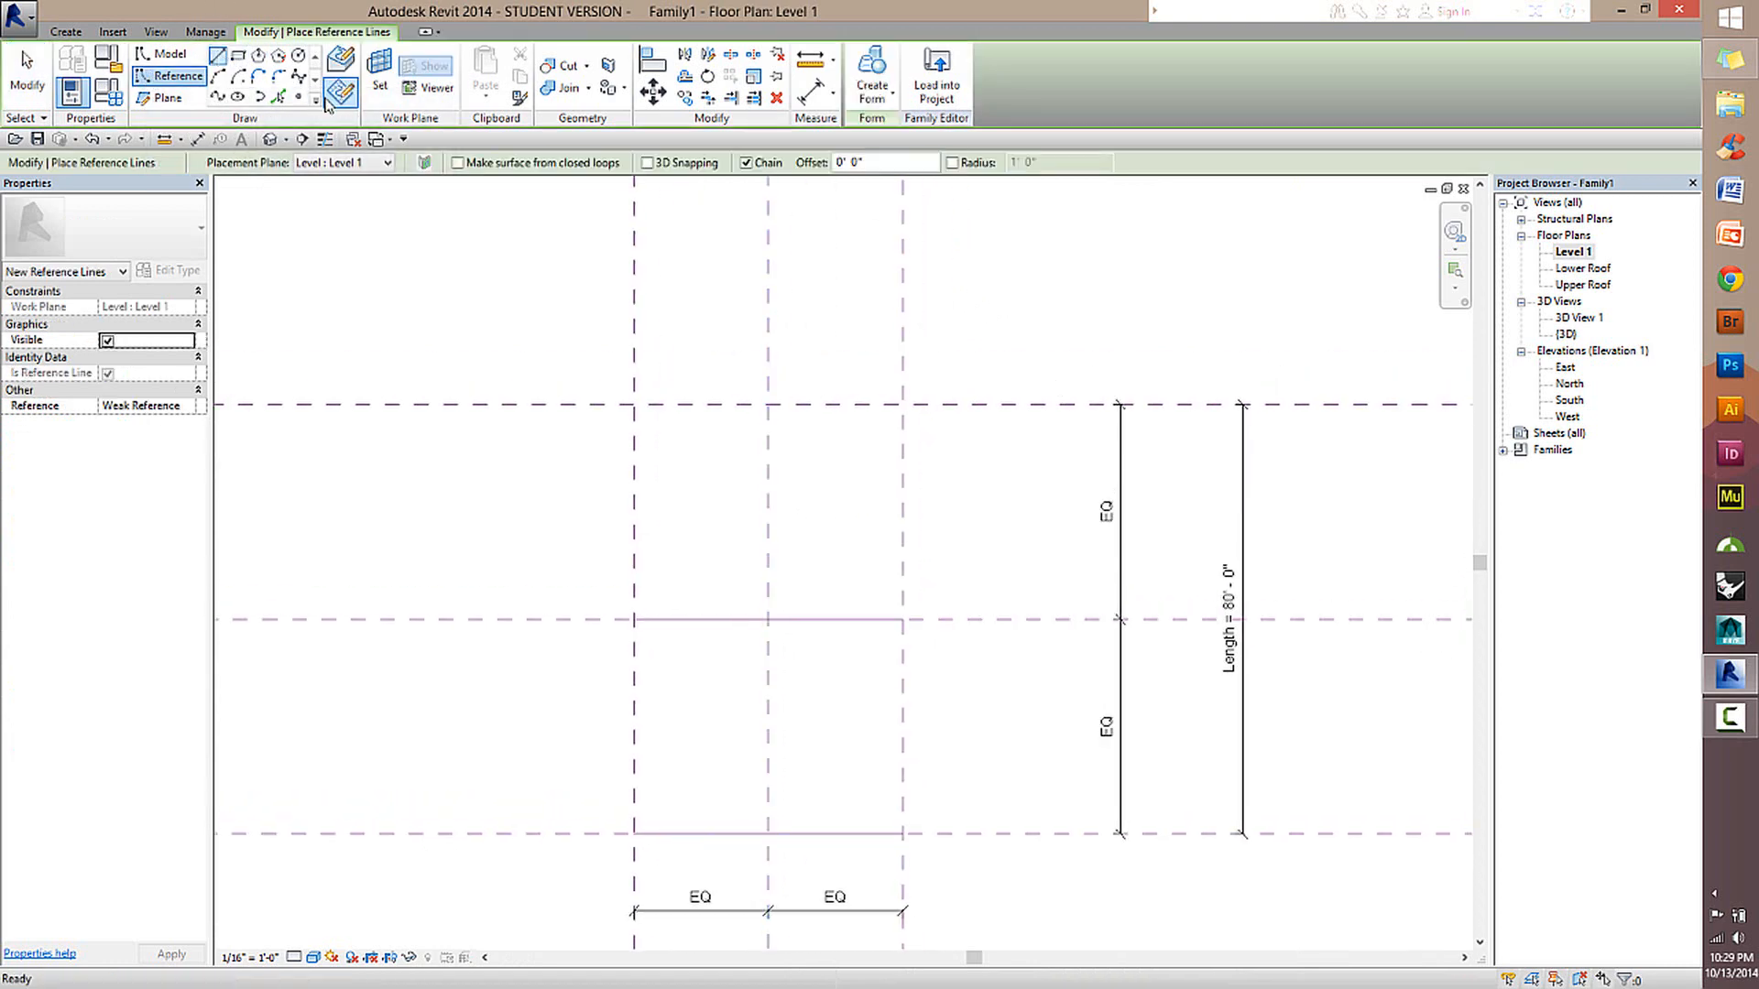
left_click(379, 71)
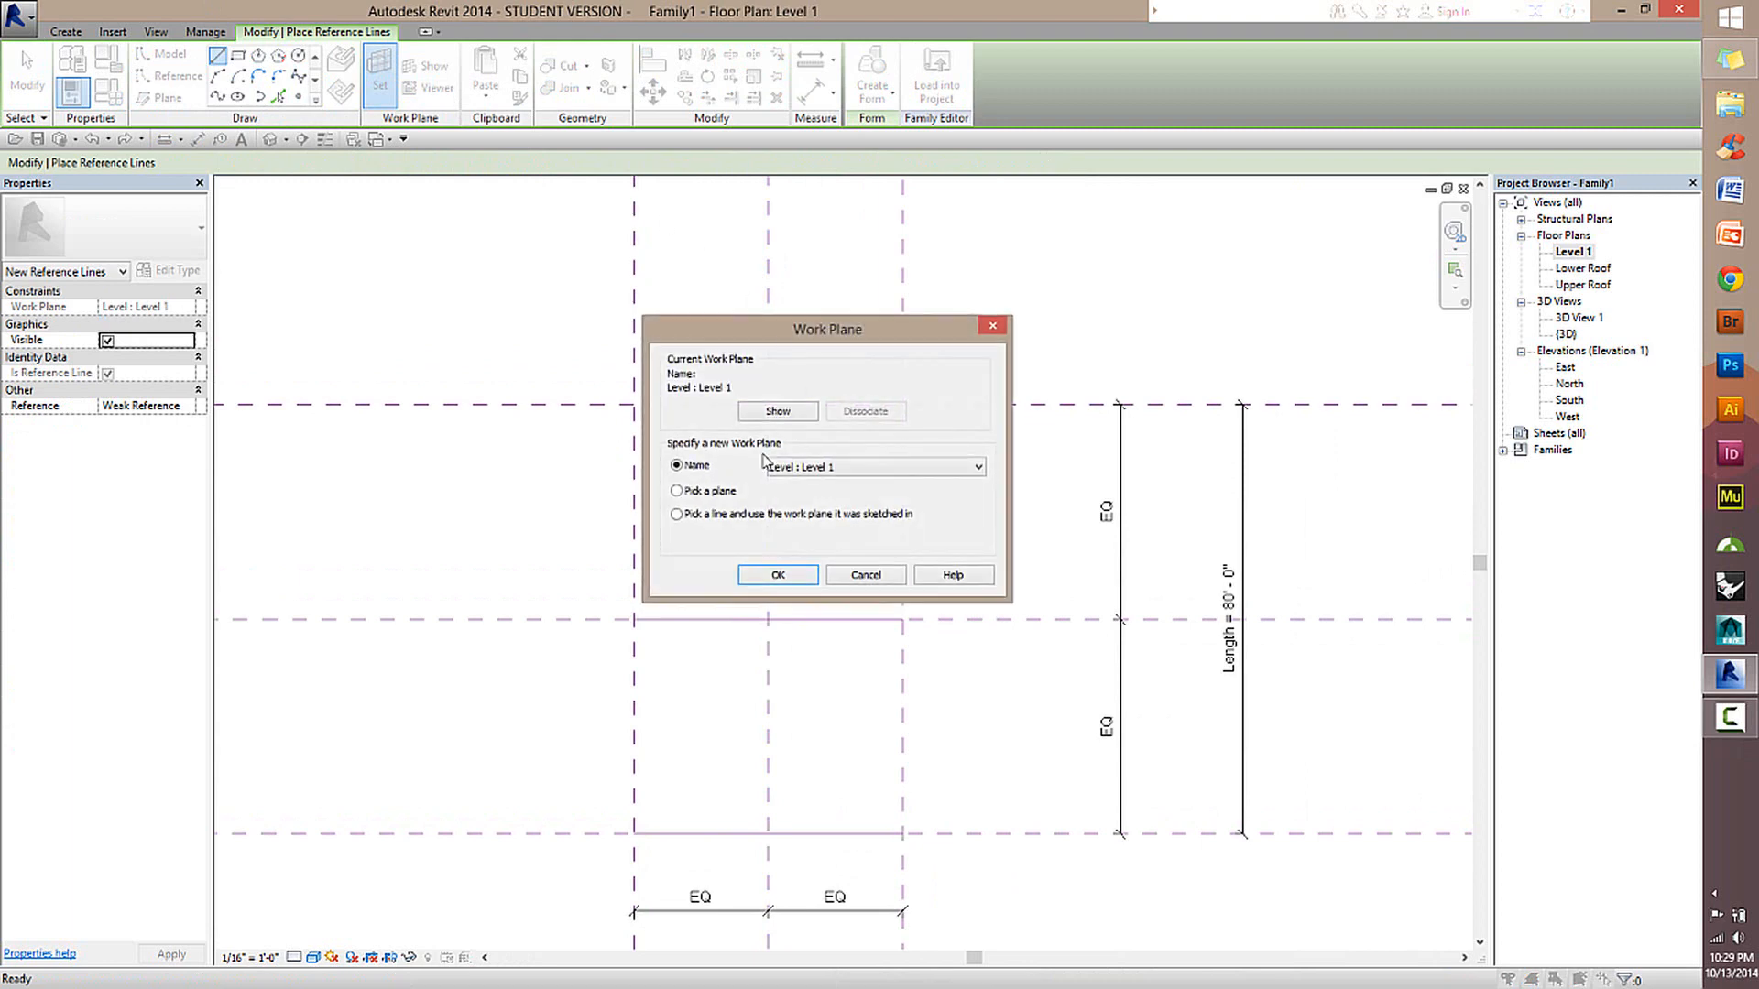
left_click(778, 574)
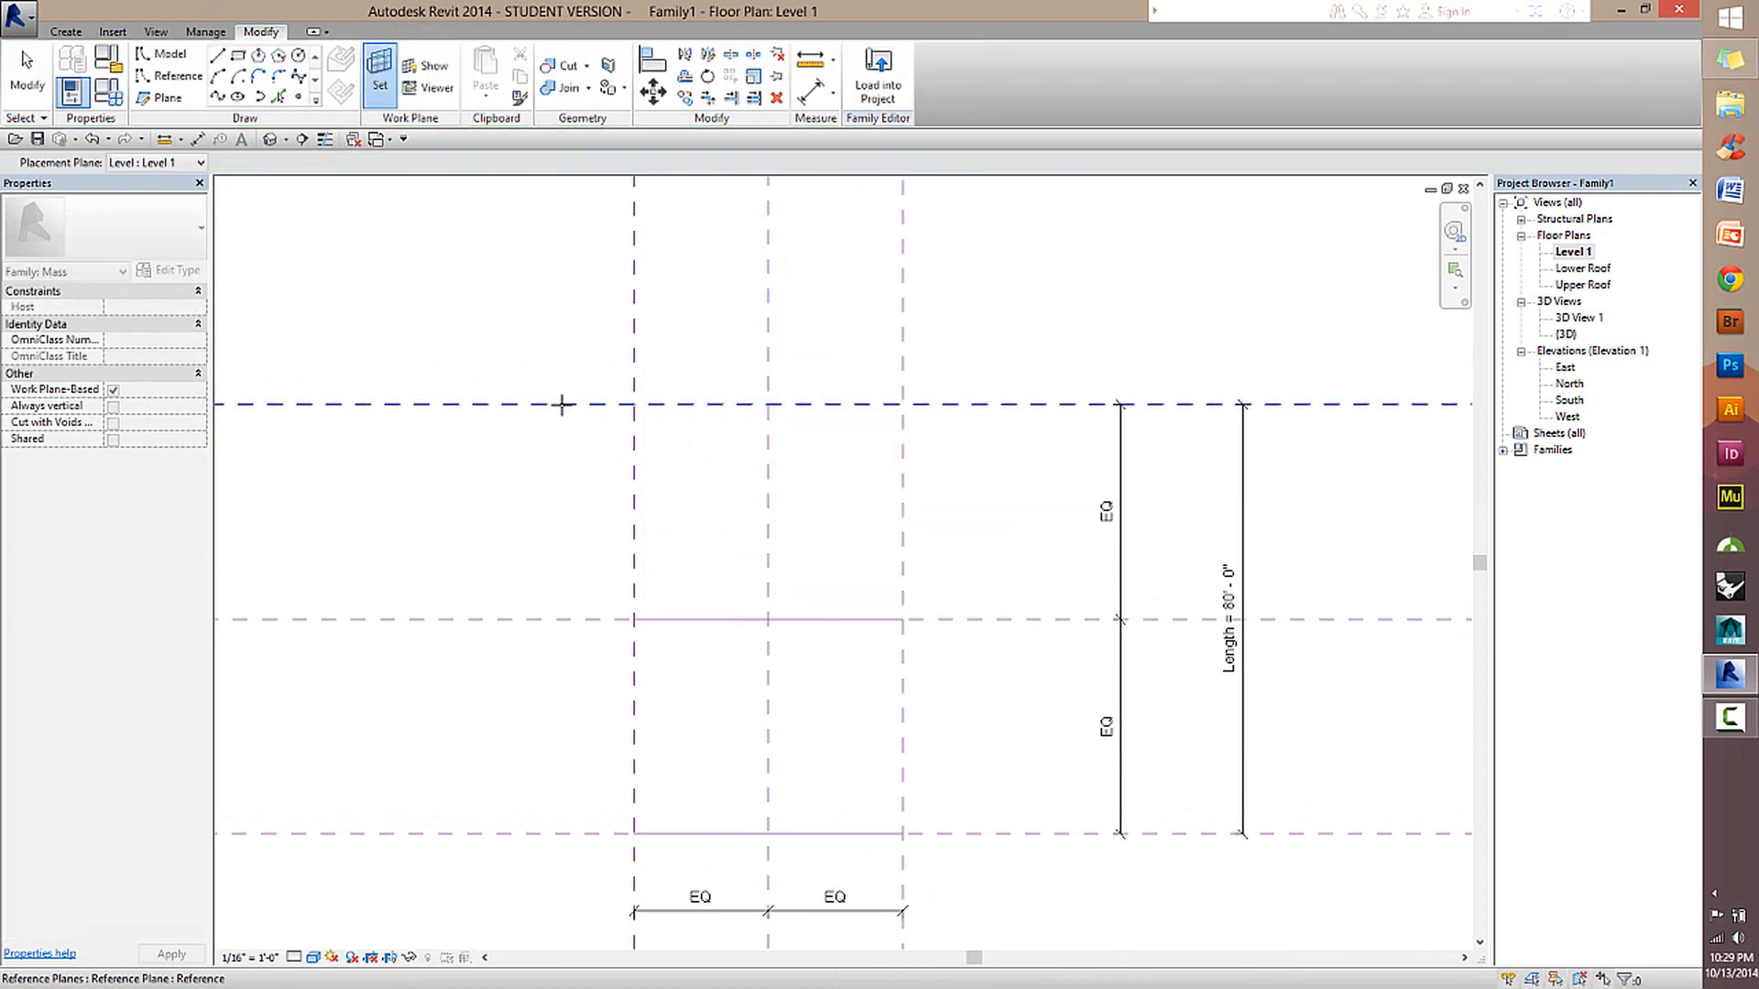
left_click(562, 404)
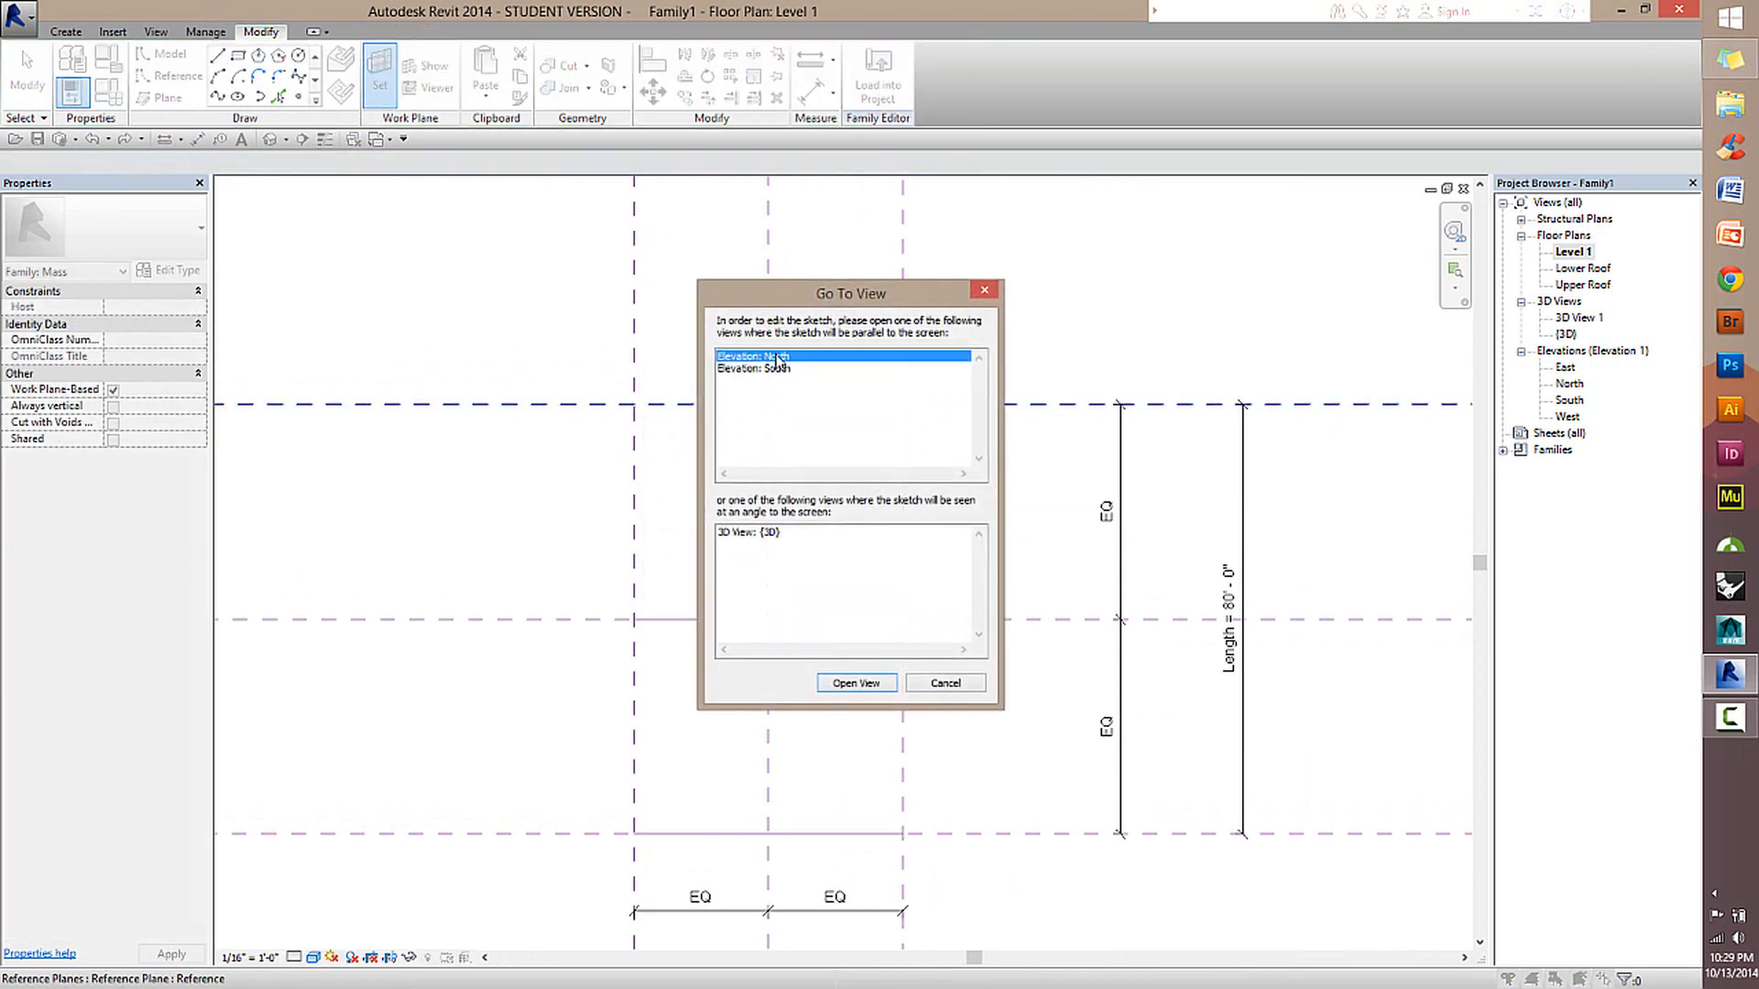
left_click(857, 683)
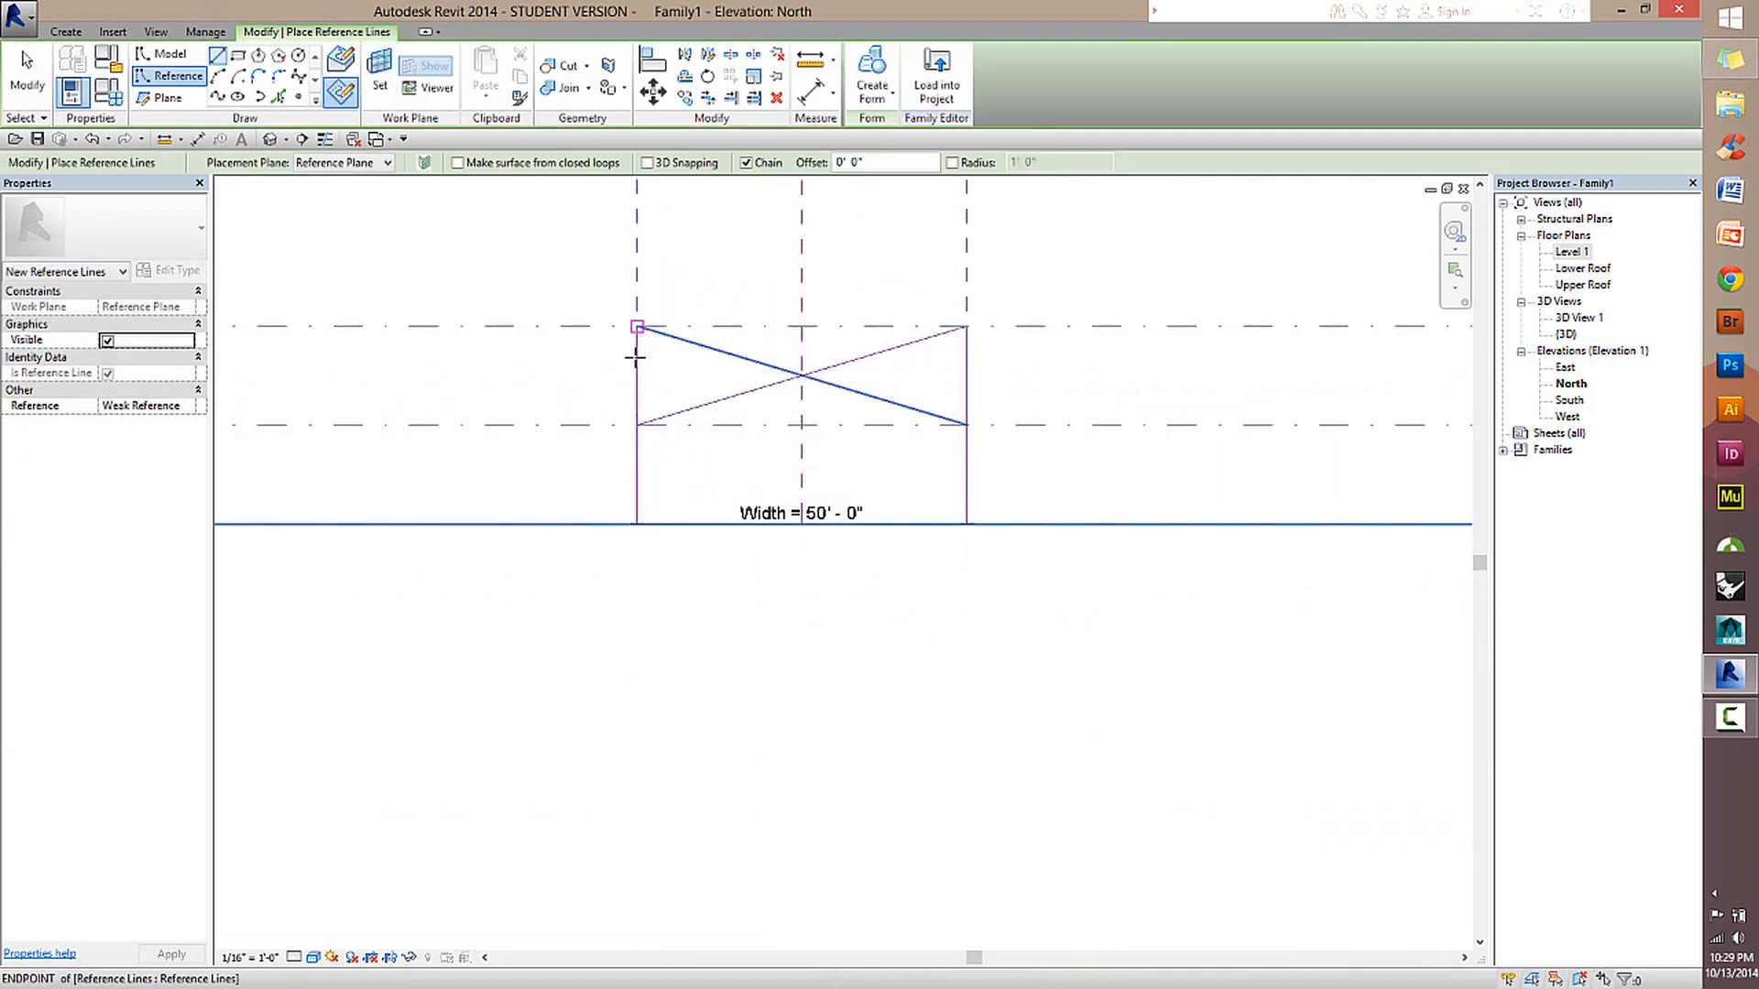
Draw the third chain from Level 1 up to Upper Roof, sloping to Lower Roof at the opposite Width plane, down to Level 1; view it in 3D.
left_click(639, 526)
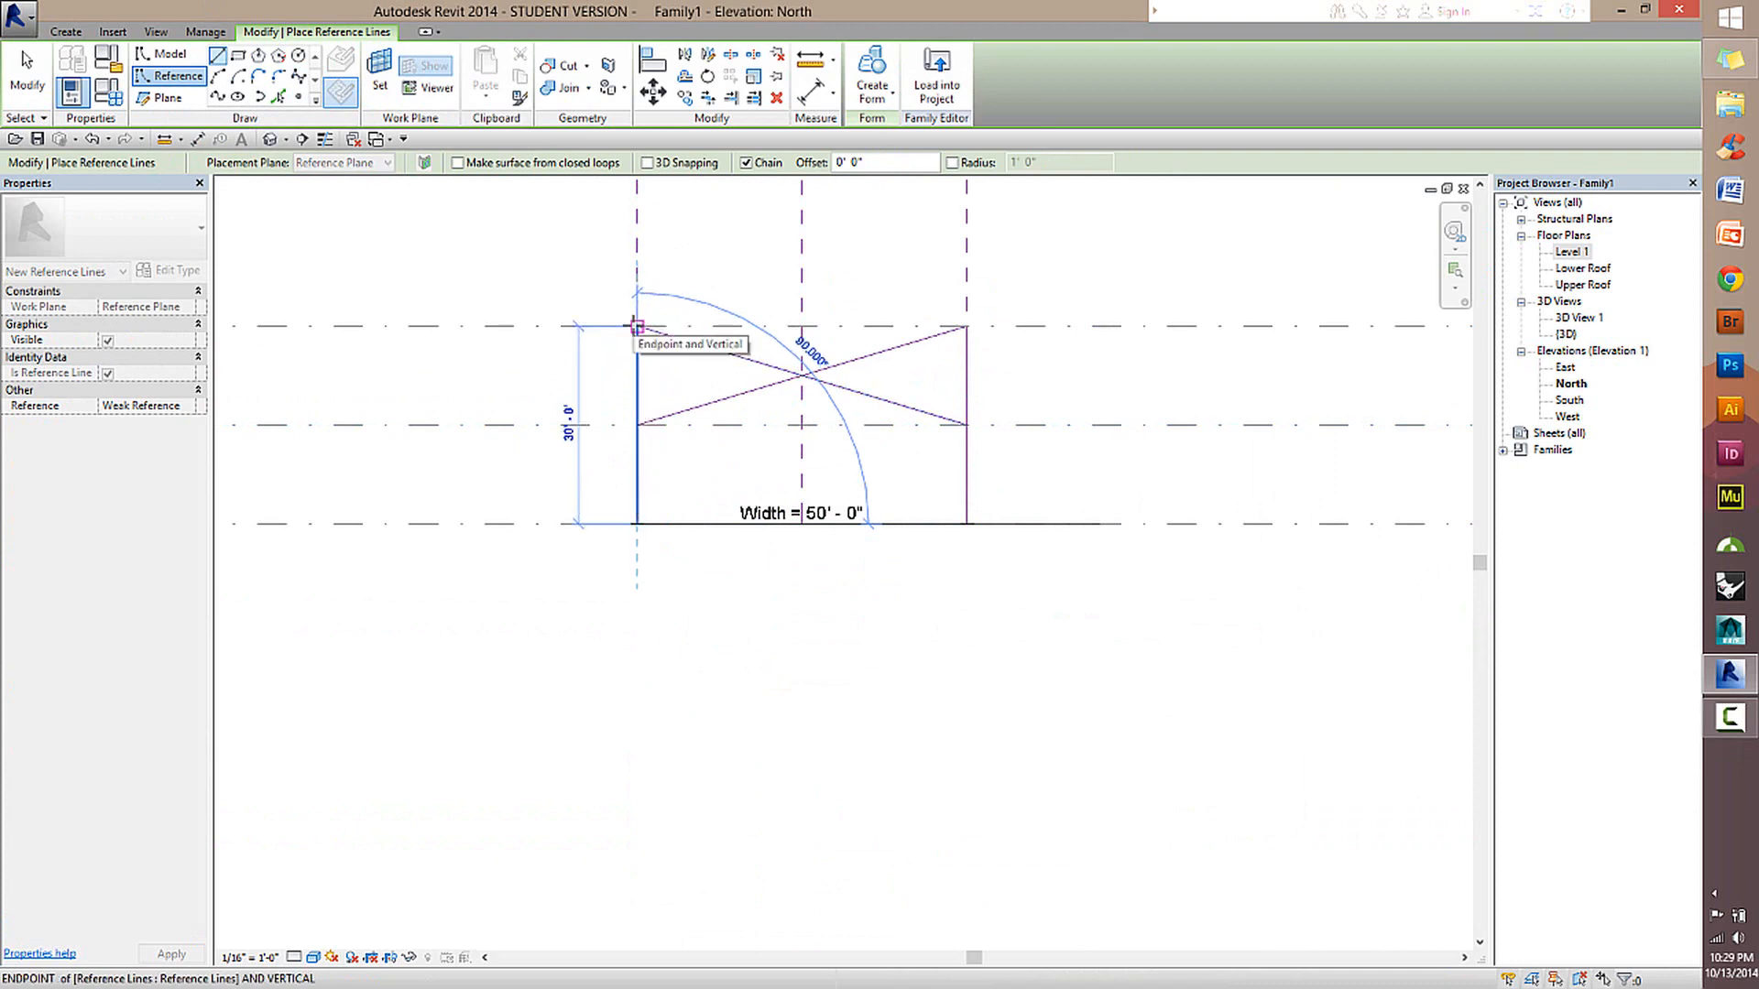
left_click(638, 327)
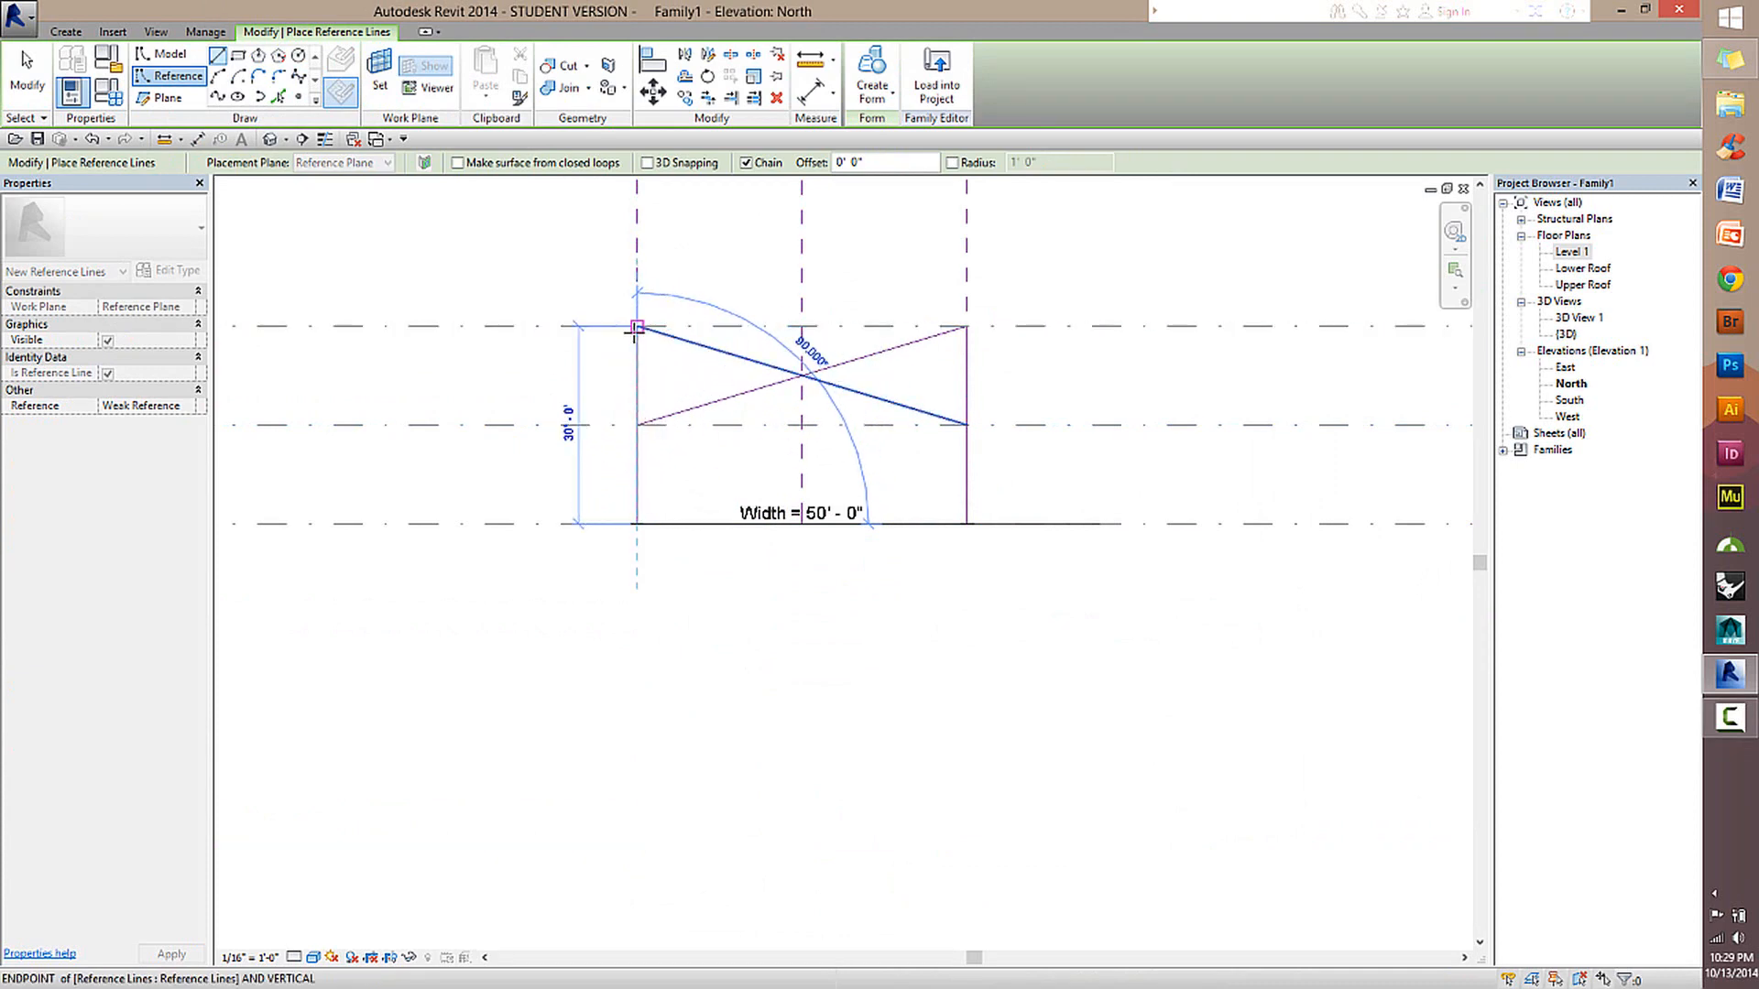
left_click(968, 425)
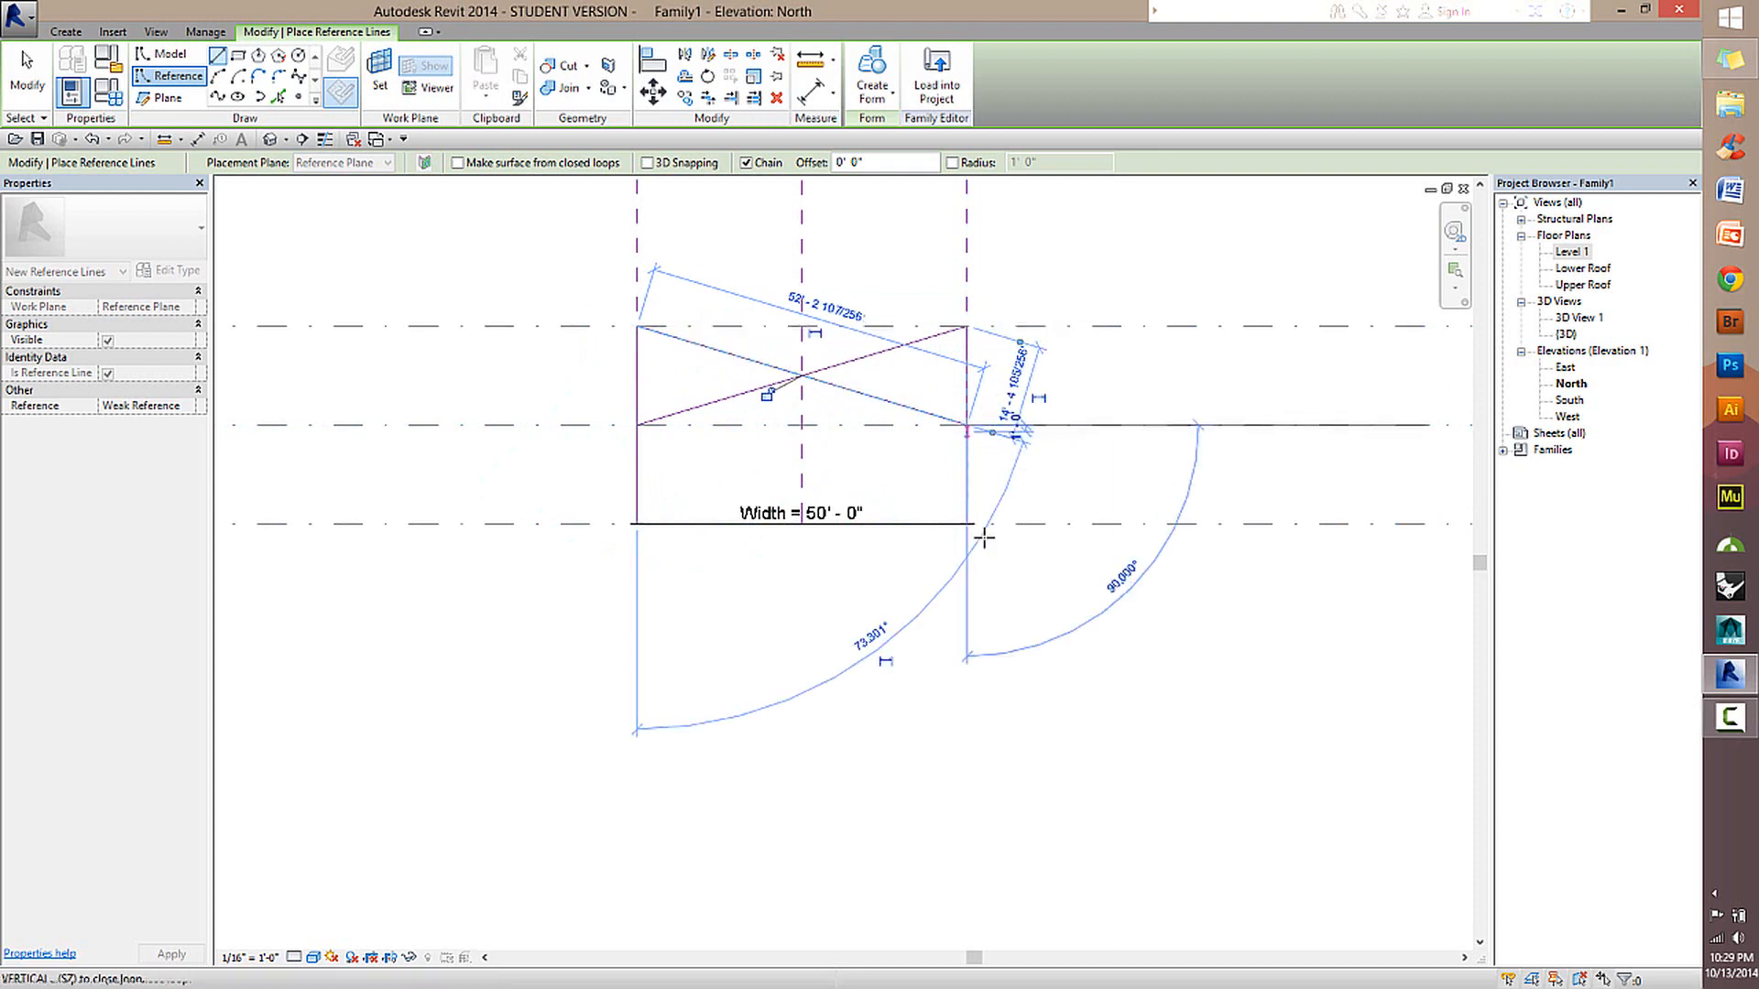
left_click(967, 523)
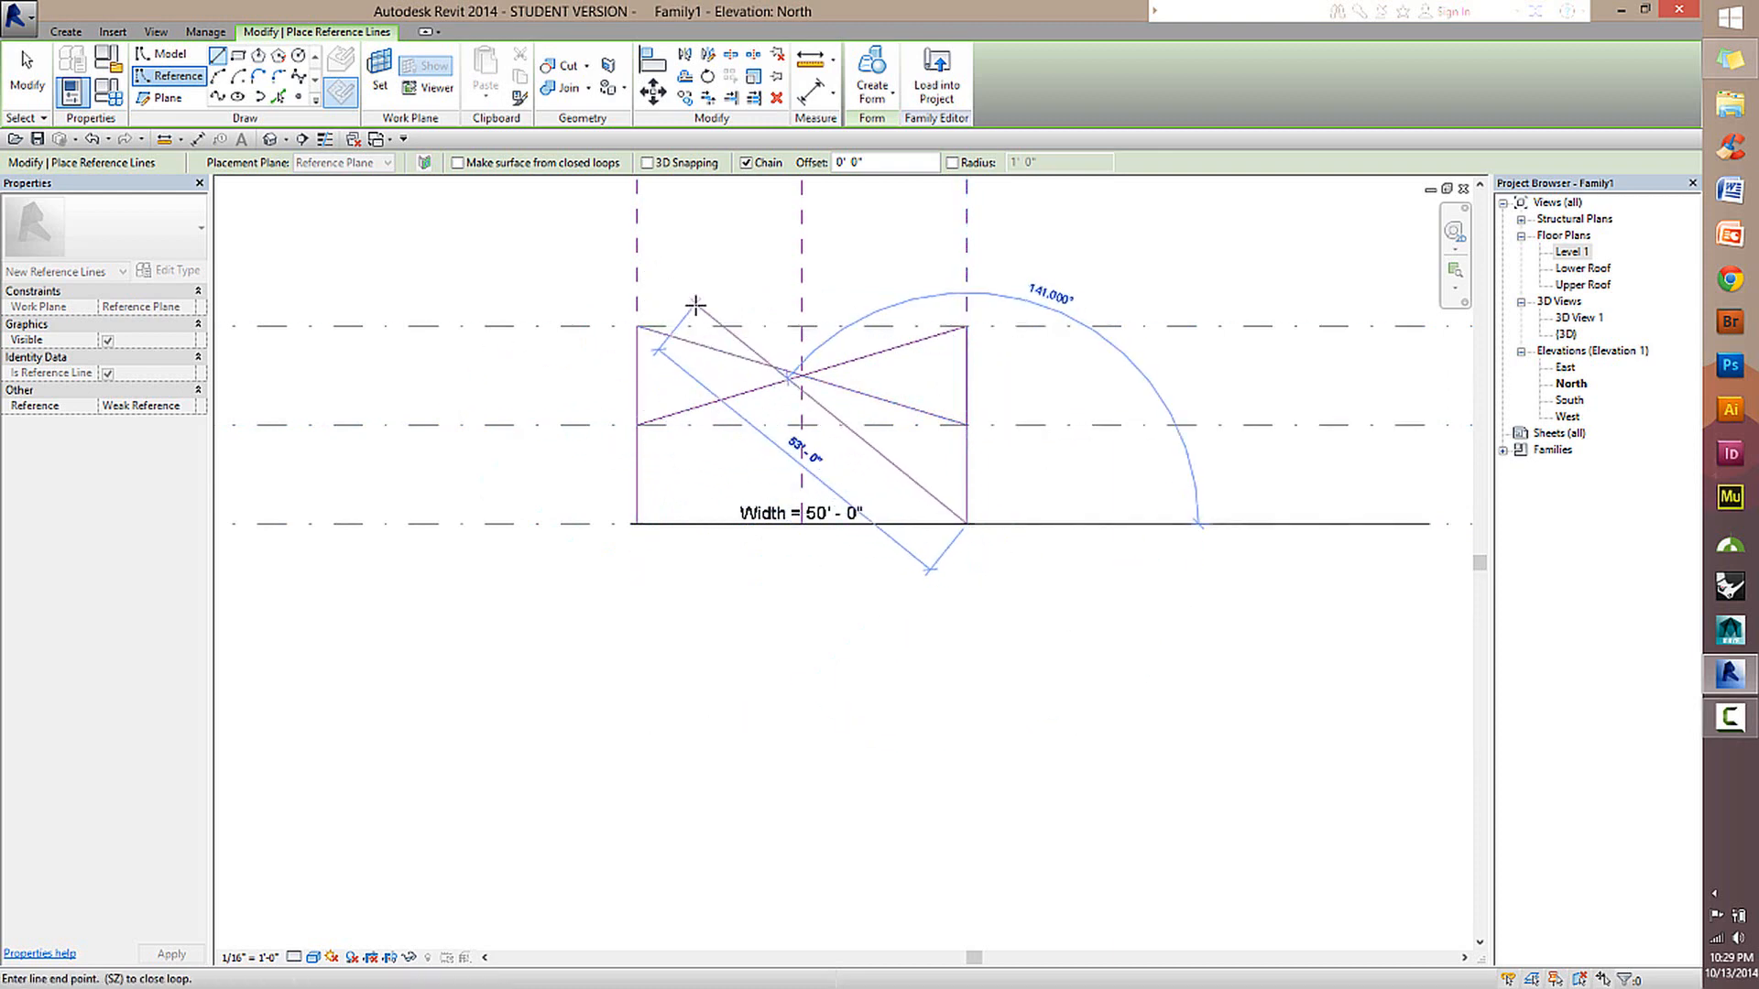
key("Escape")
left_click(26, 74)
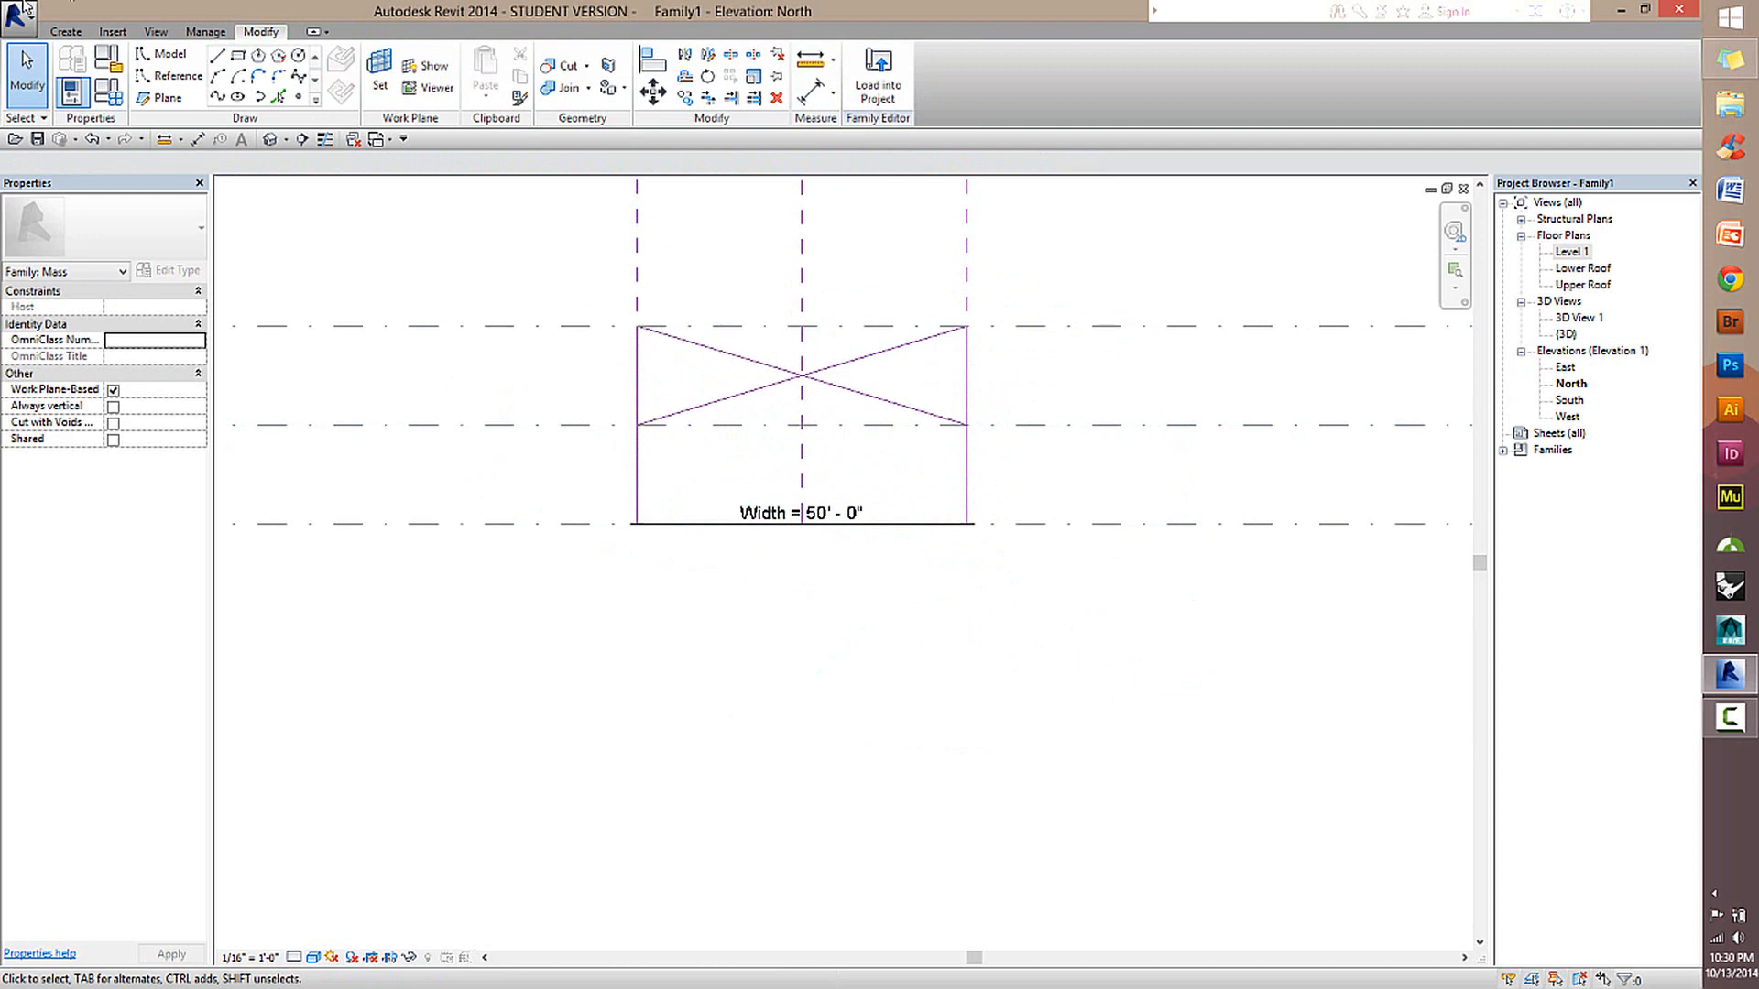
left_click(269, 138)
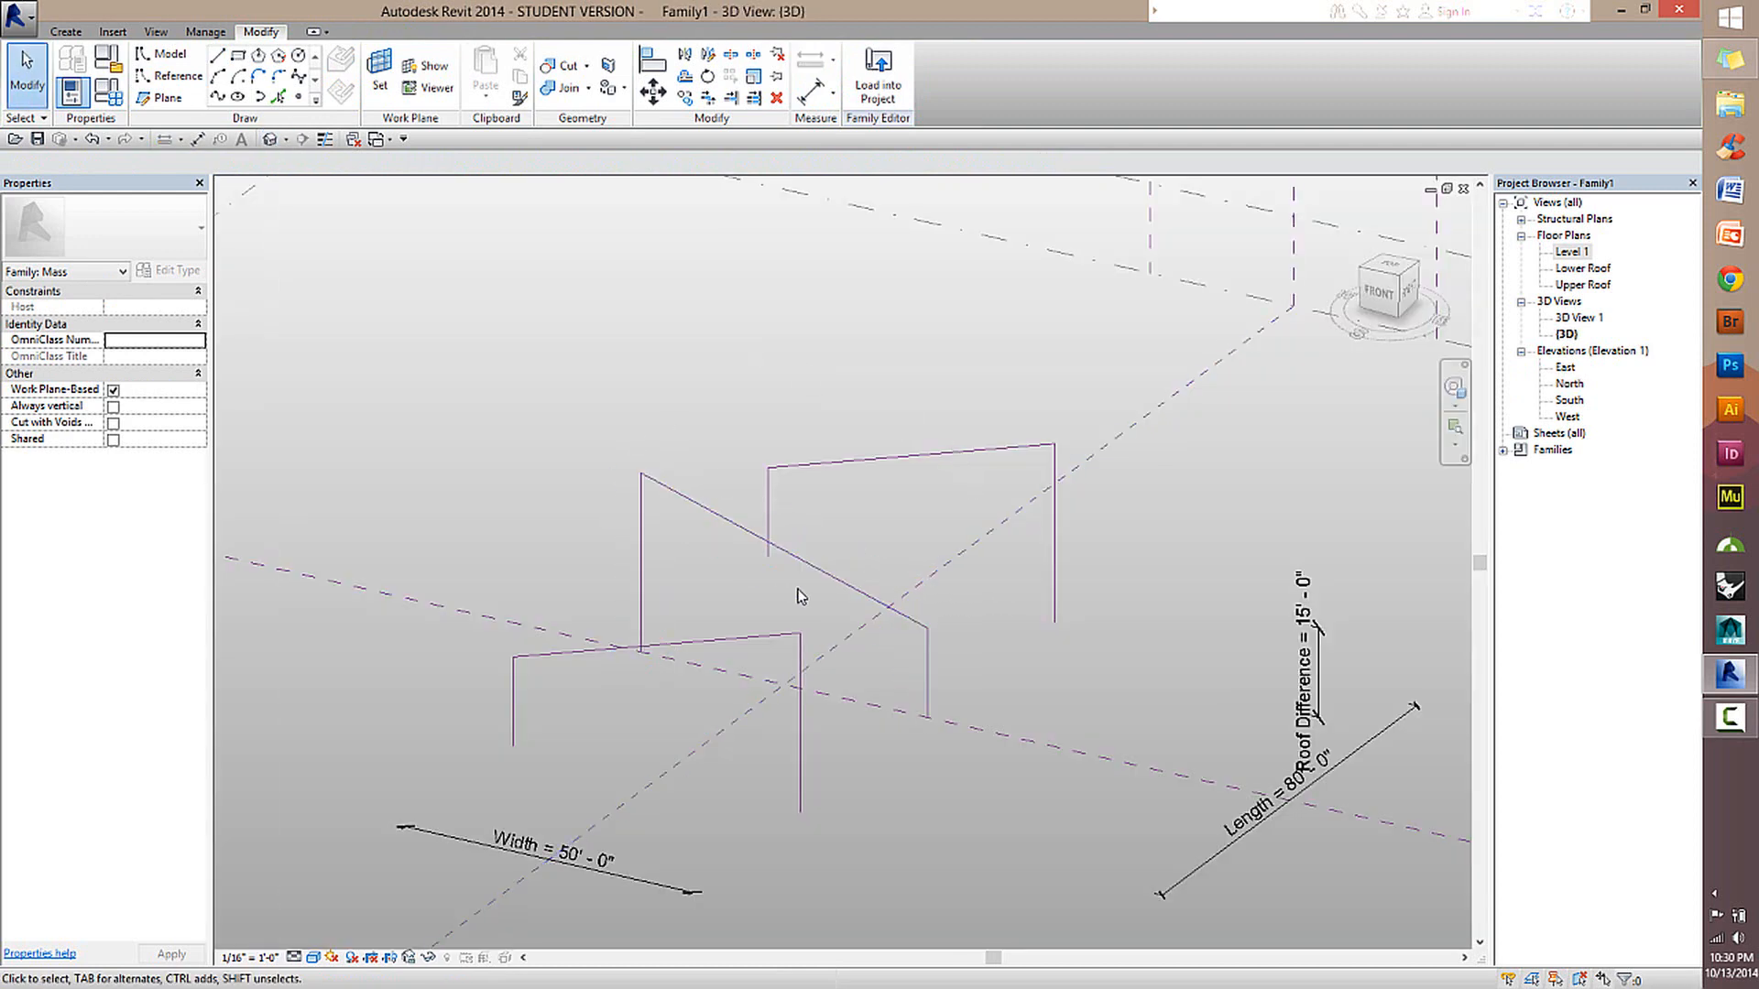
middle_click_drag(797, 596, 944, 405, "shift")
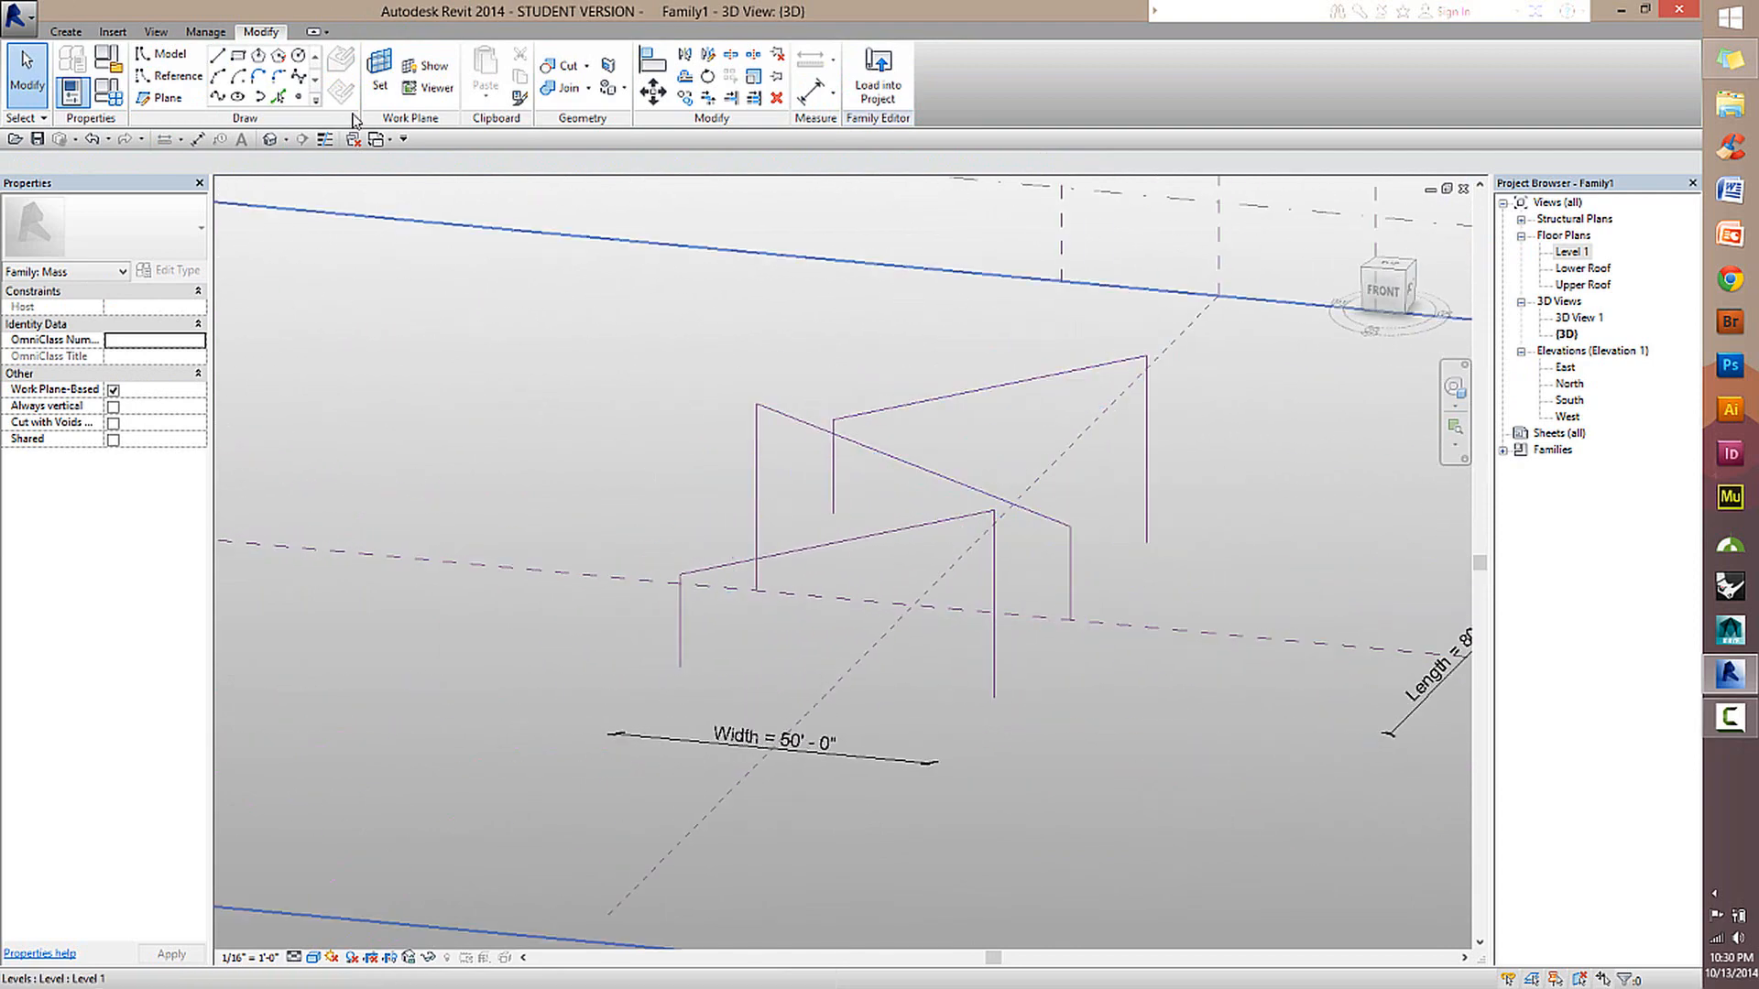
Set Roof Difference to 25', Width to 80' and Length to 125' in the family types to test all three reference line chains.
left_click(112, 94)
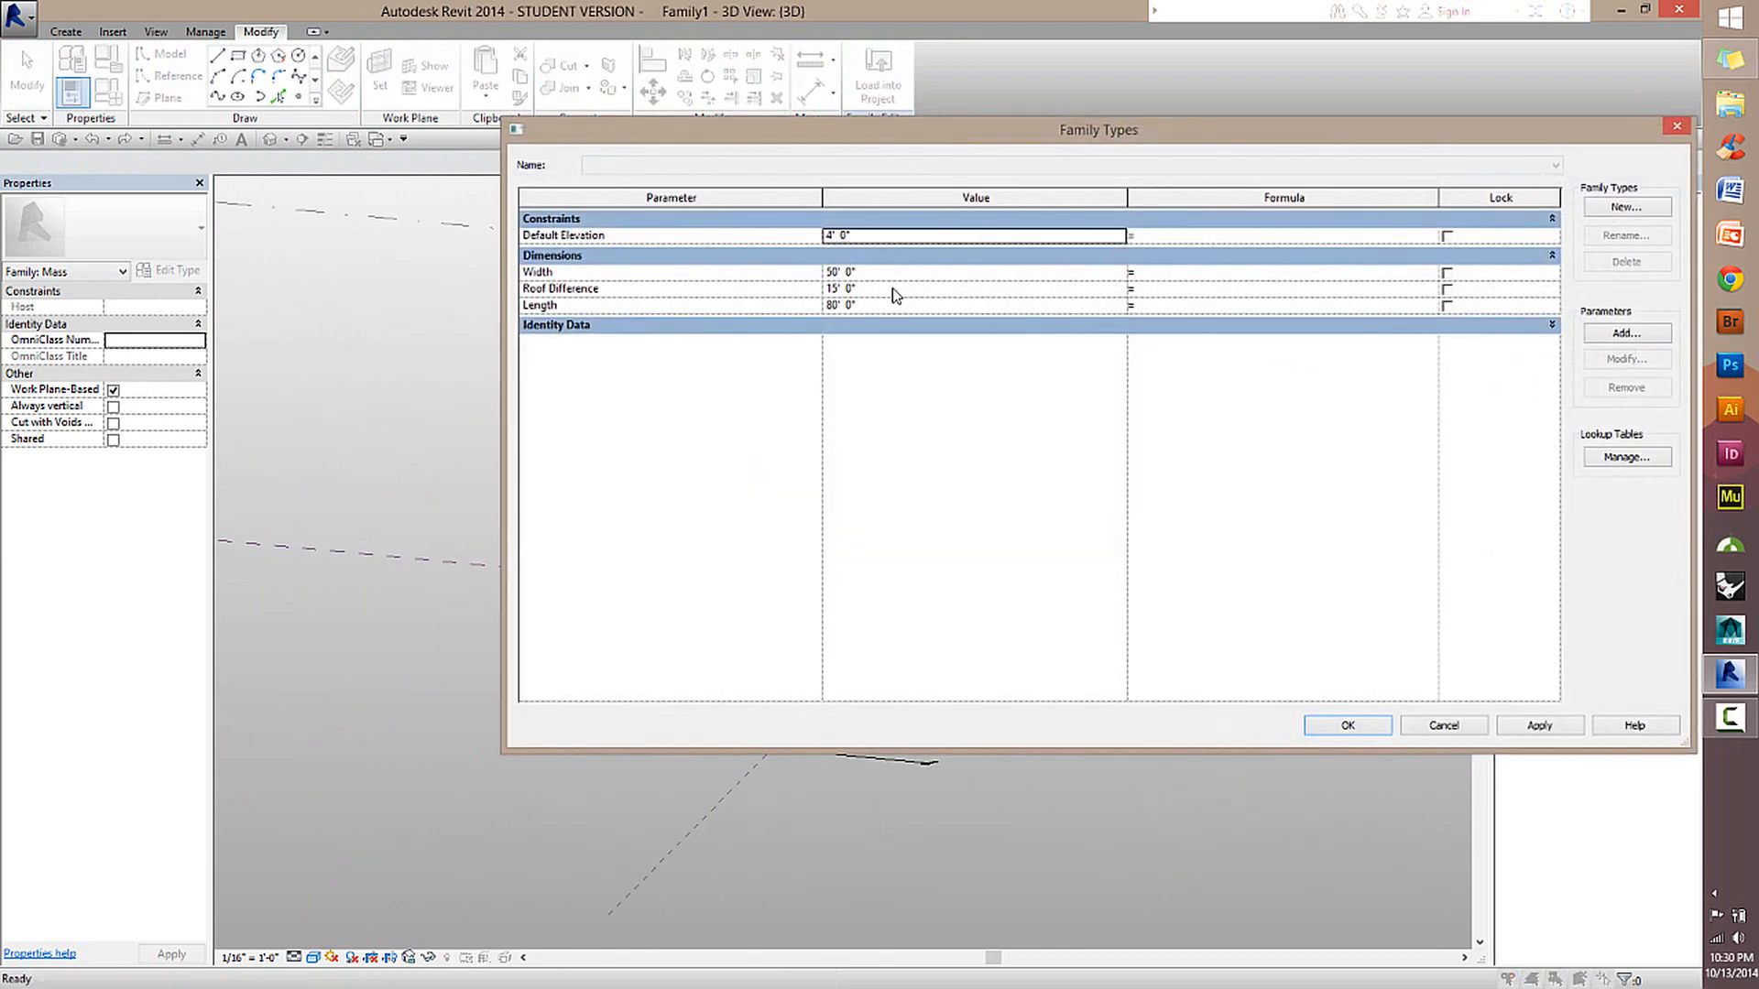
left_click(895, 291)
type("25")
left_click(932, 274)
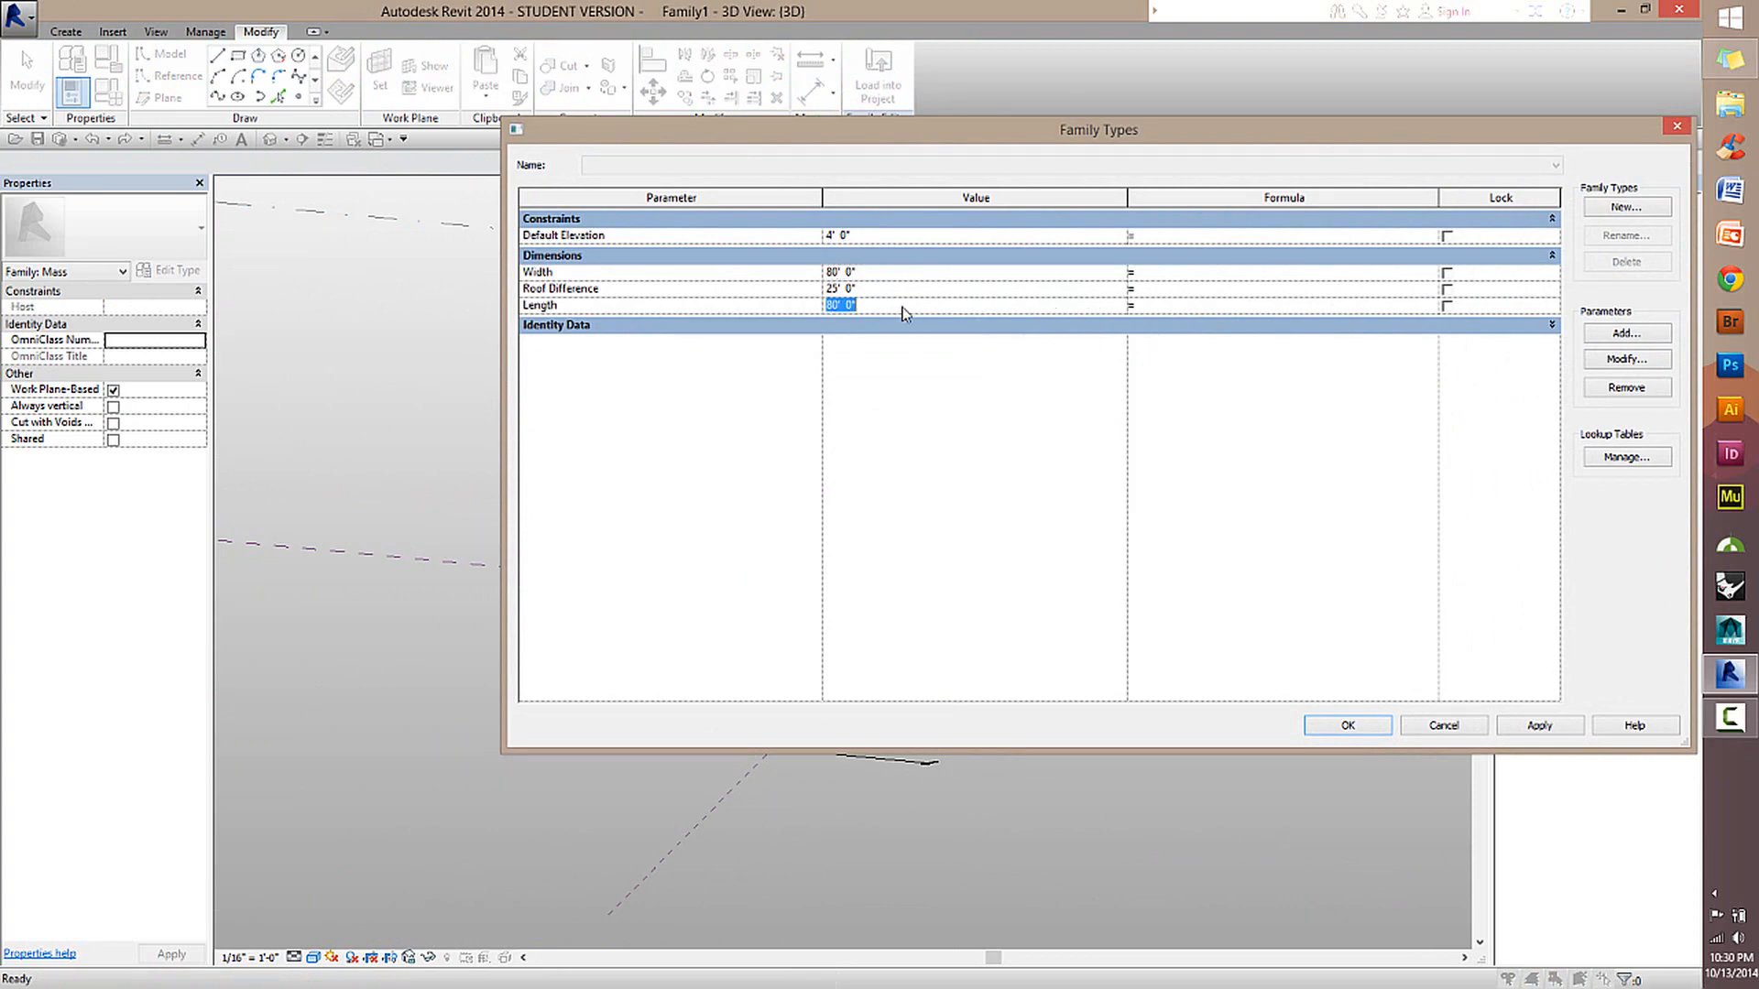
key("Tab")
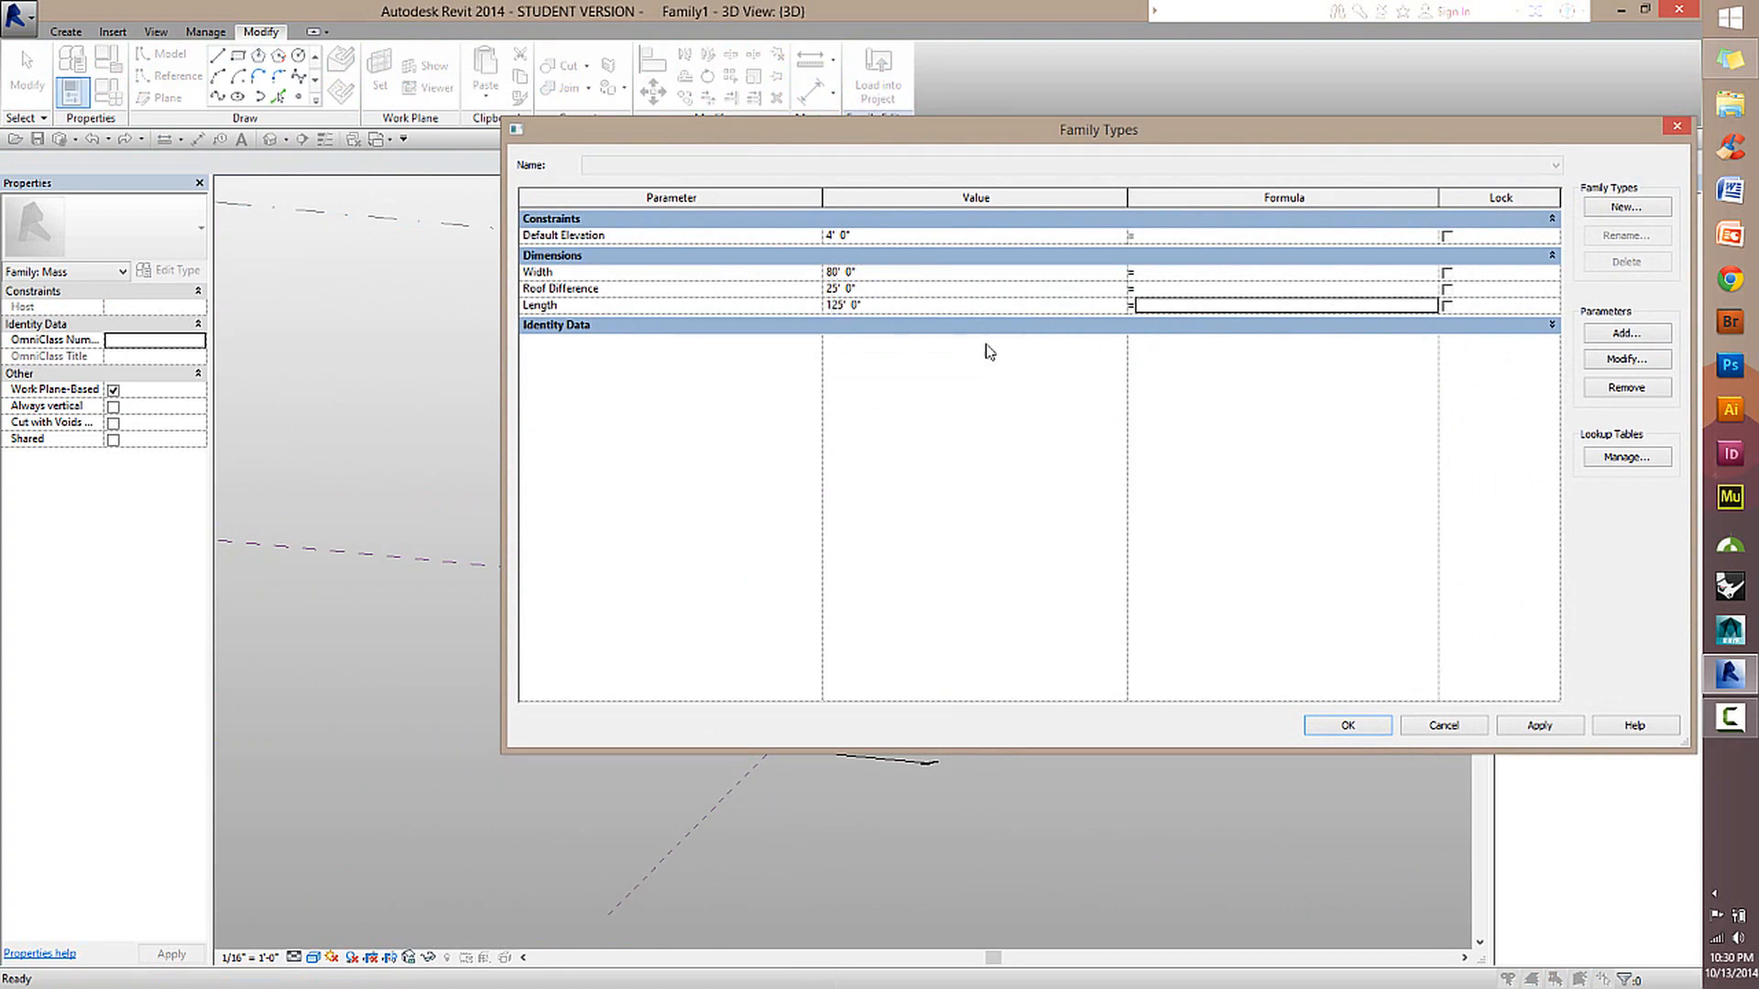
left_click(1366, 730)
scroll(1198, 710, "down", 2)
middle_click_drag(1100, 600, 1050, 411)
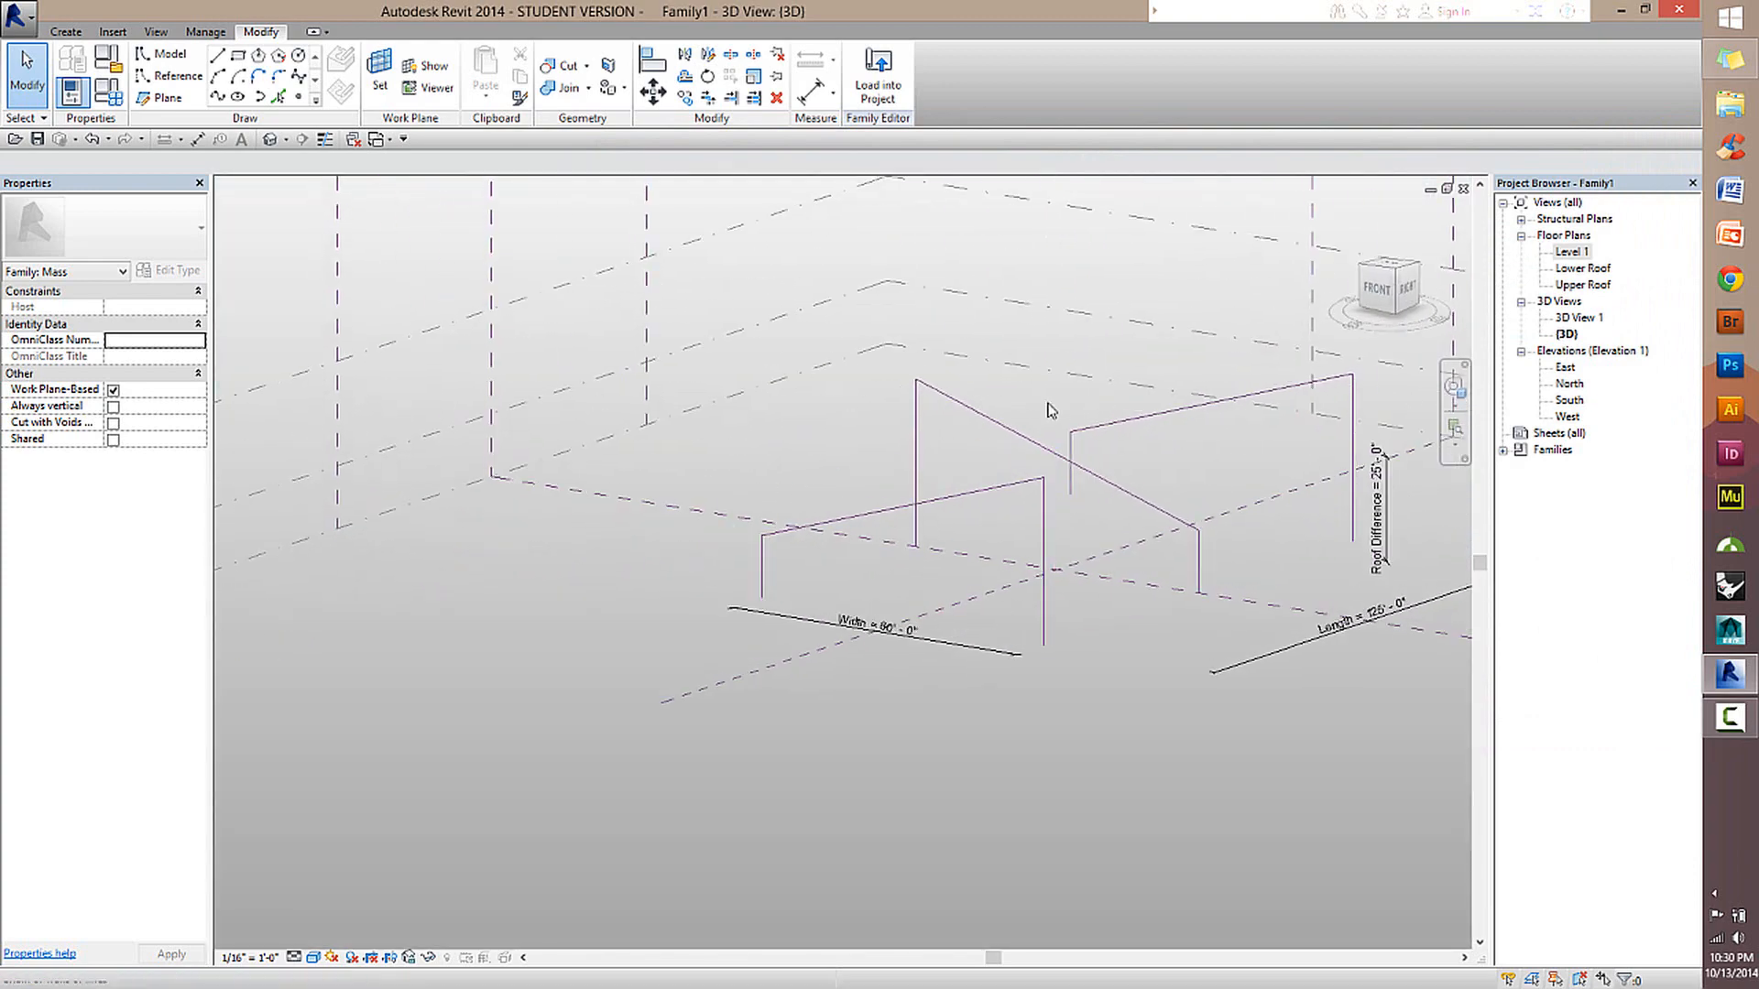
Undo the family type test changes and return to a close 3D view of the three profiles.
key("ctrl+z")
middle_click_drag(998, 638, 1064, 751)
scroll(1101, 534, "up", 2)
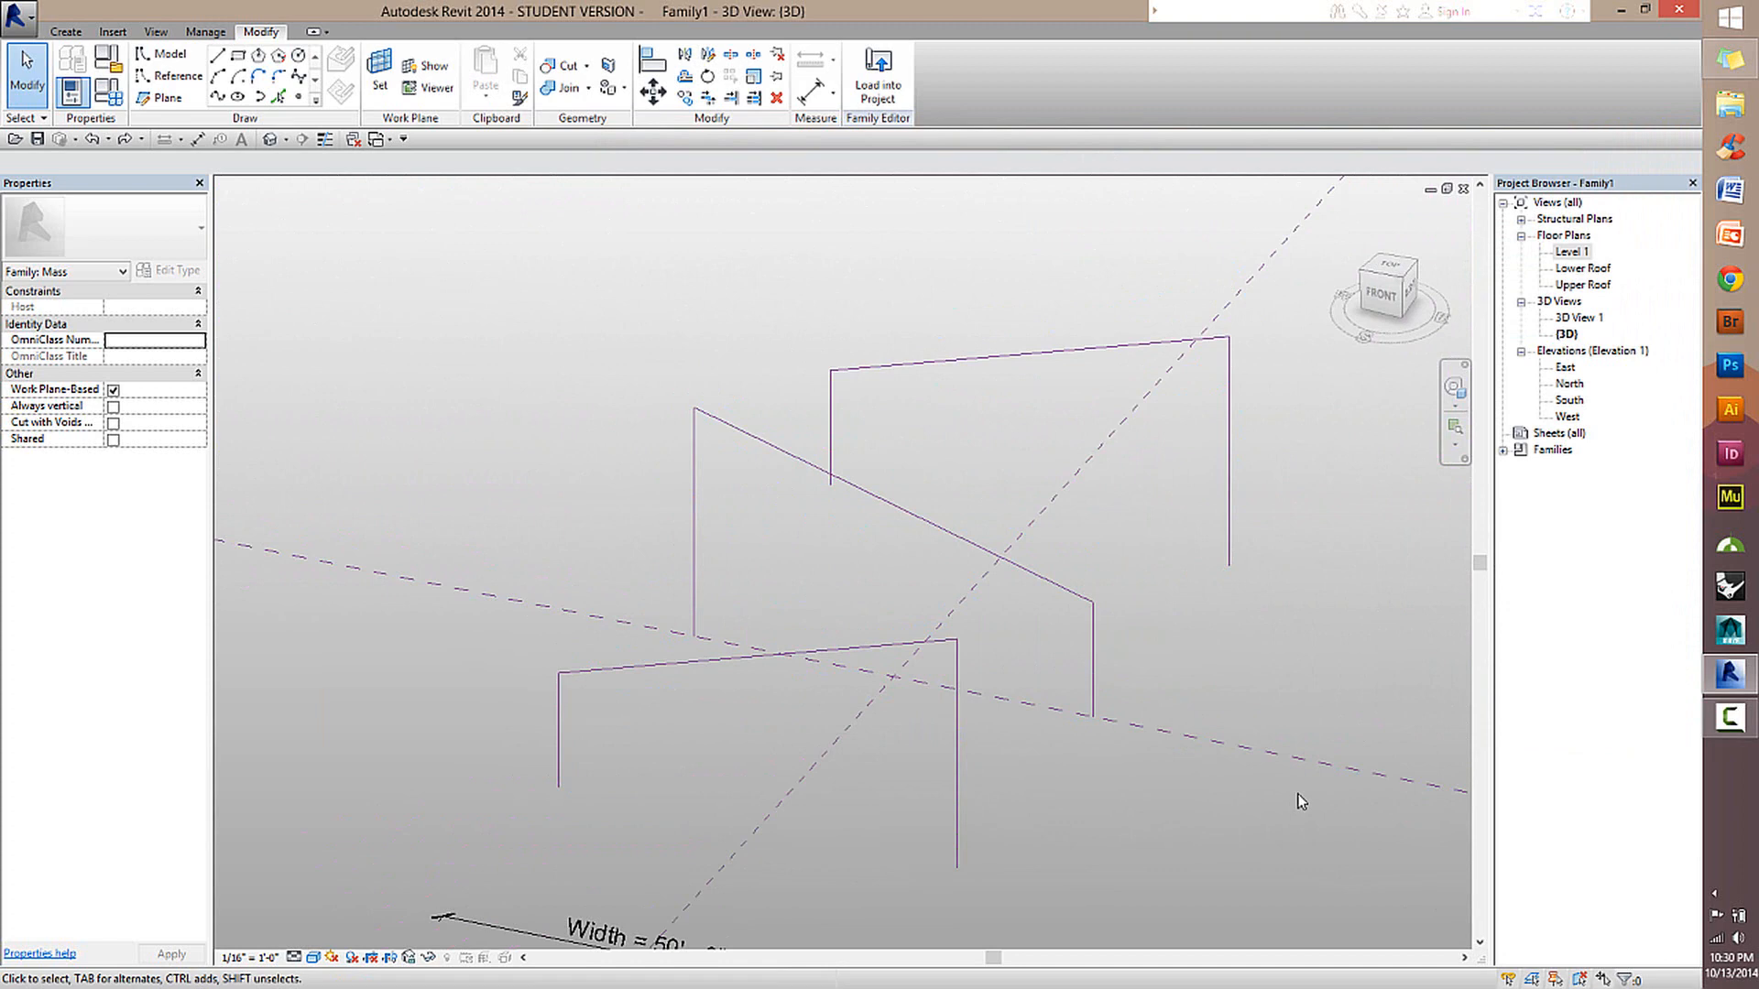
Highlight the front and middle reference line chains as whole profiles and inspect them from another angle in 3D.
key("Tab")
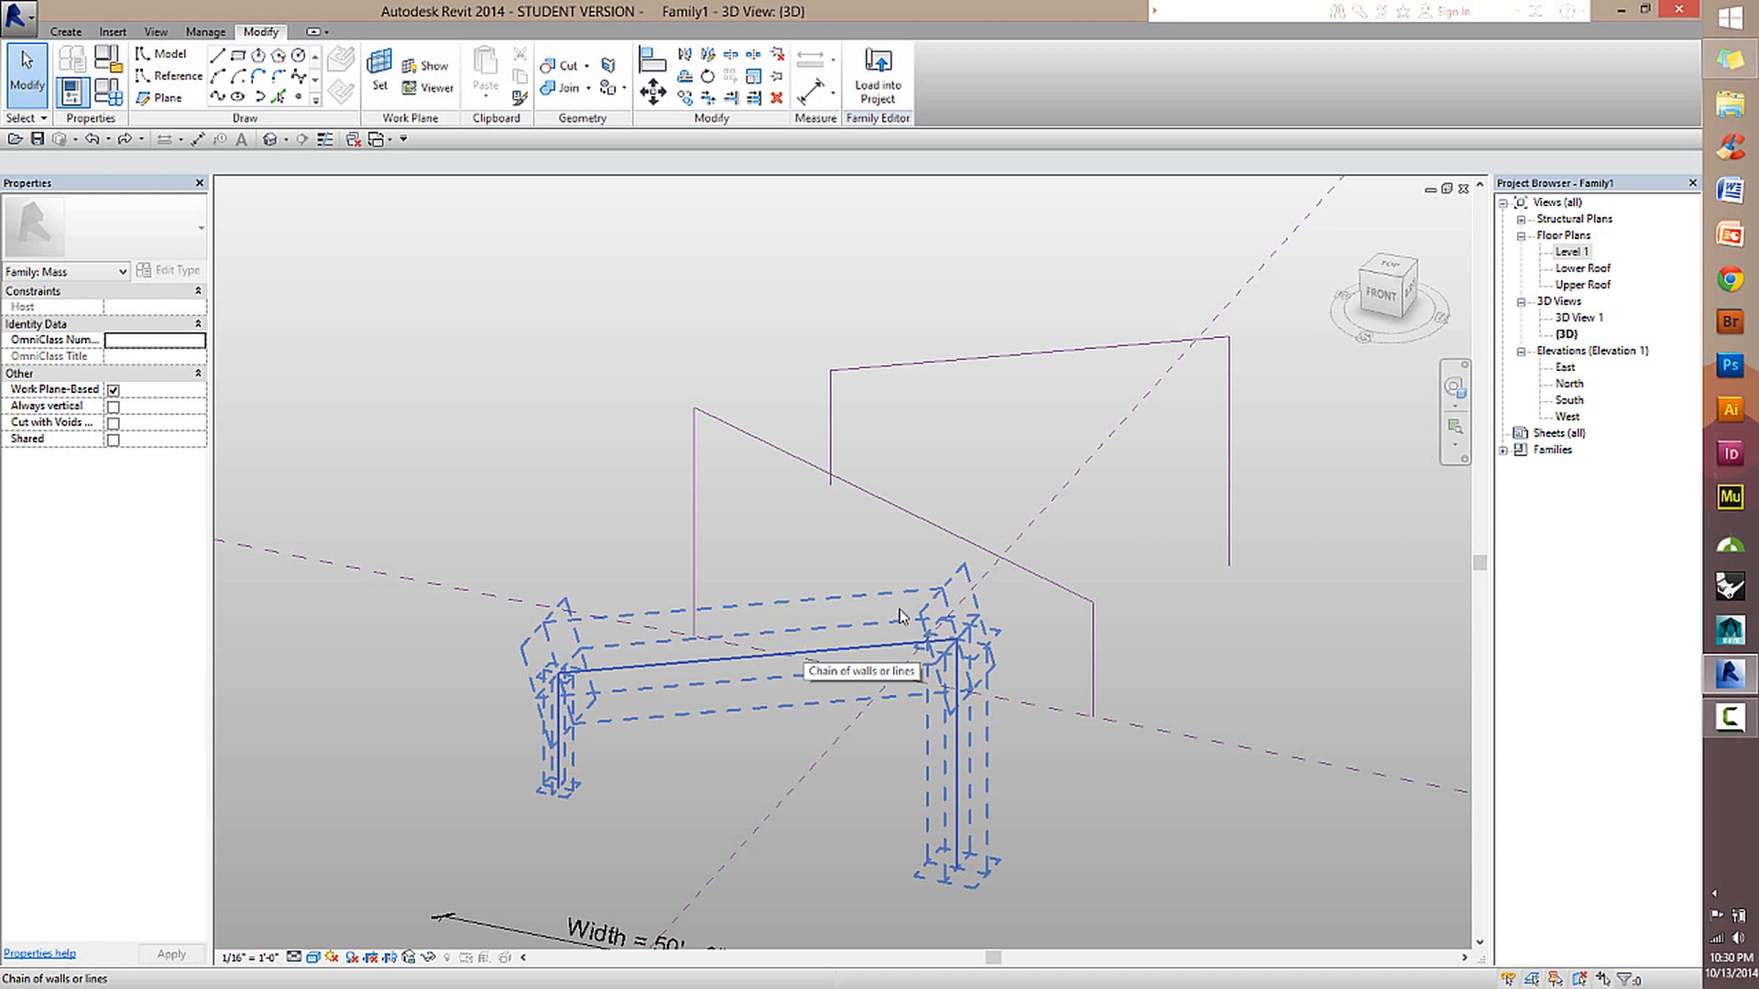
scroll(844, 618, "down", 2)
scroll(720, 639, "up", 2)
middle_click_drag(720, 640, 933, 502)
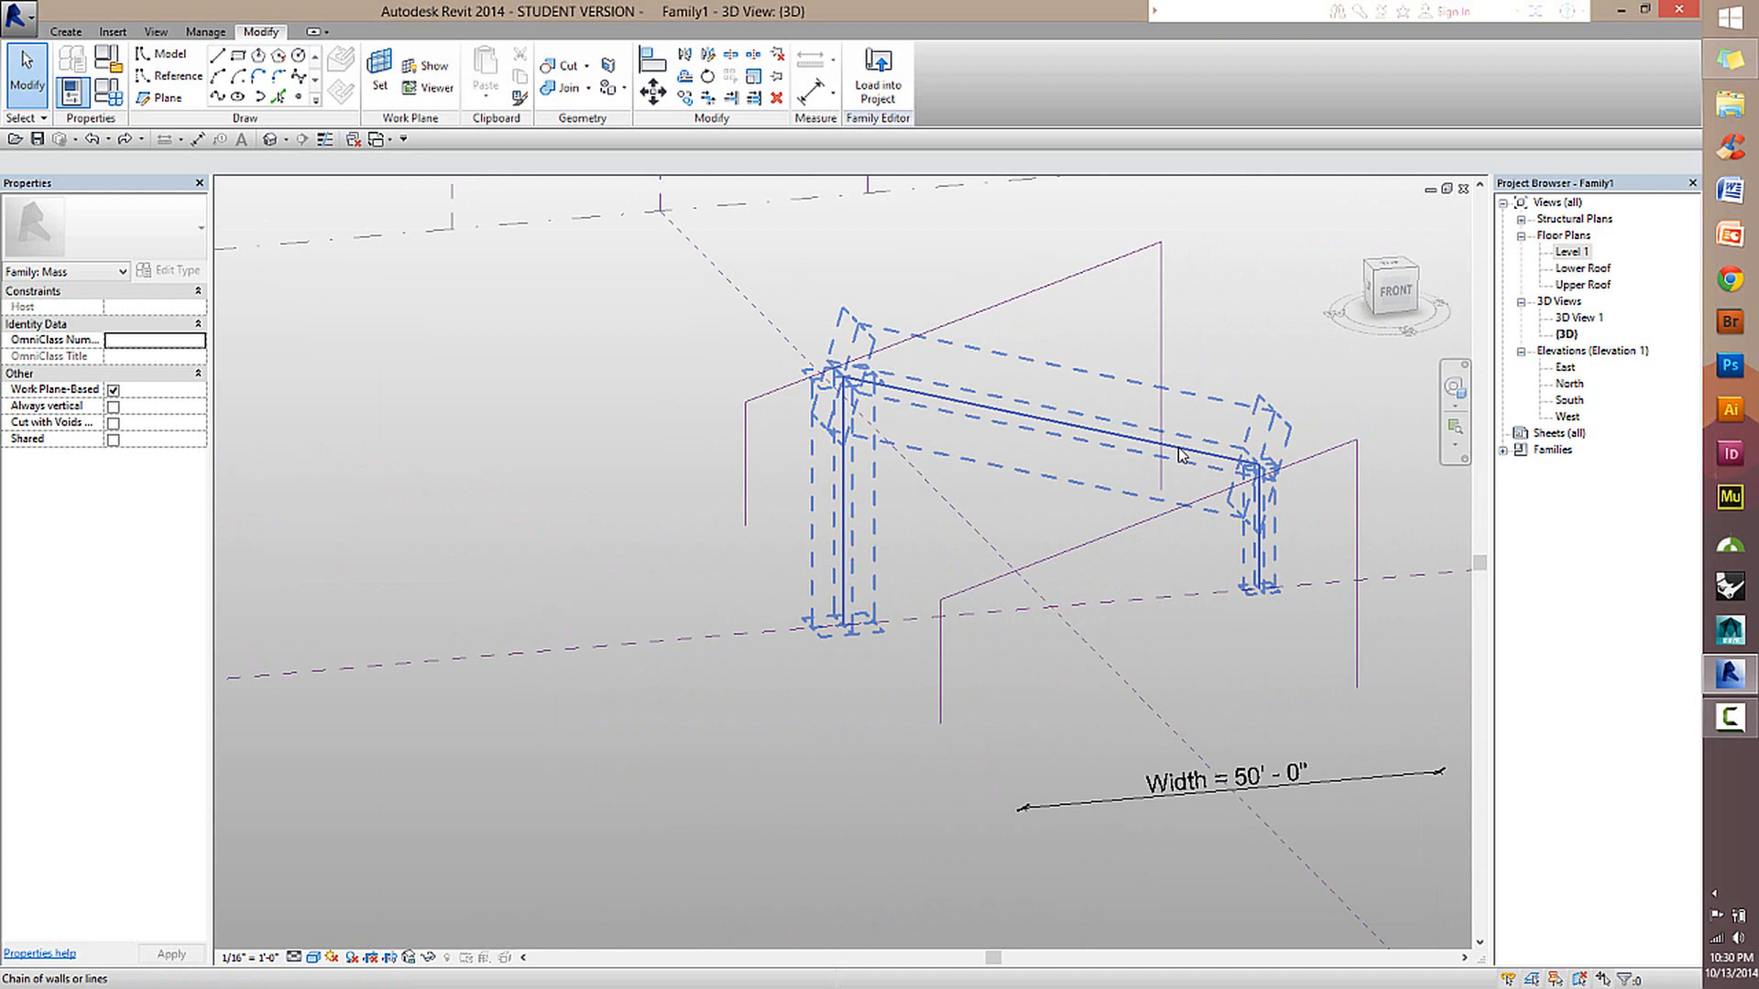
Select the rear and middle reference line chains in turn as whole profiles in 3D and clear the selection.
middle_click_drag(1101, 343, 921, 449, "shift")
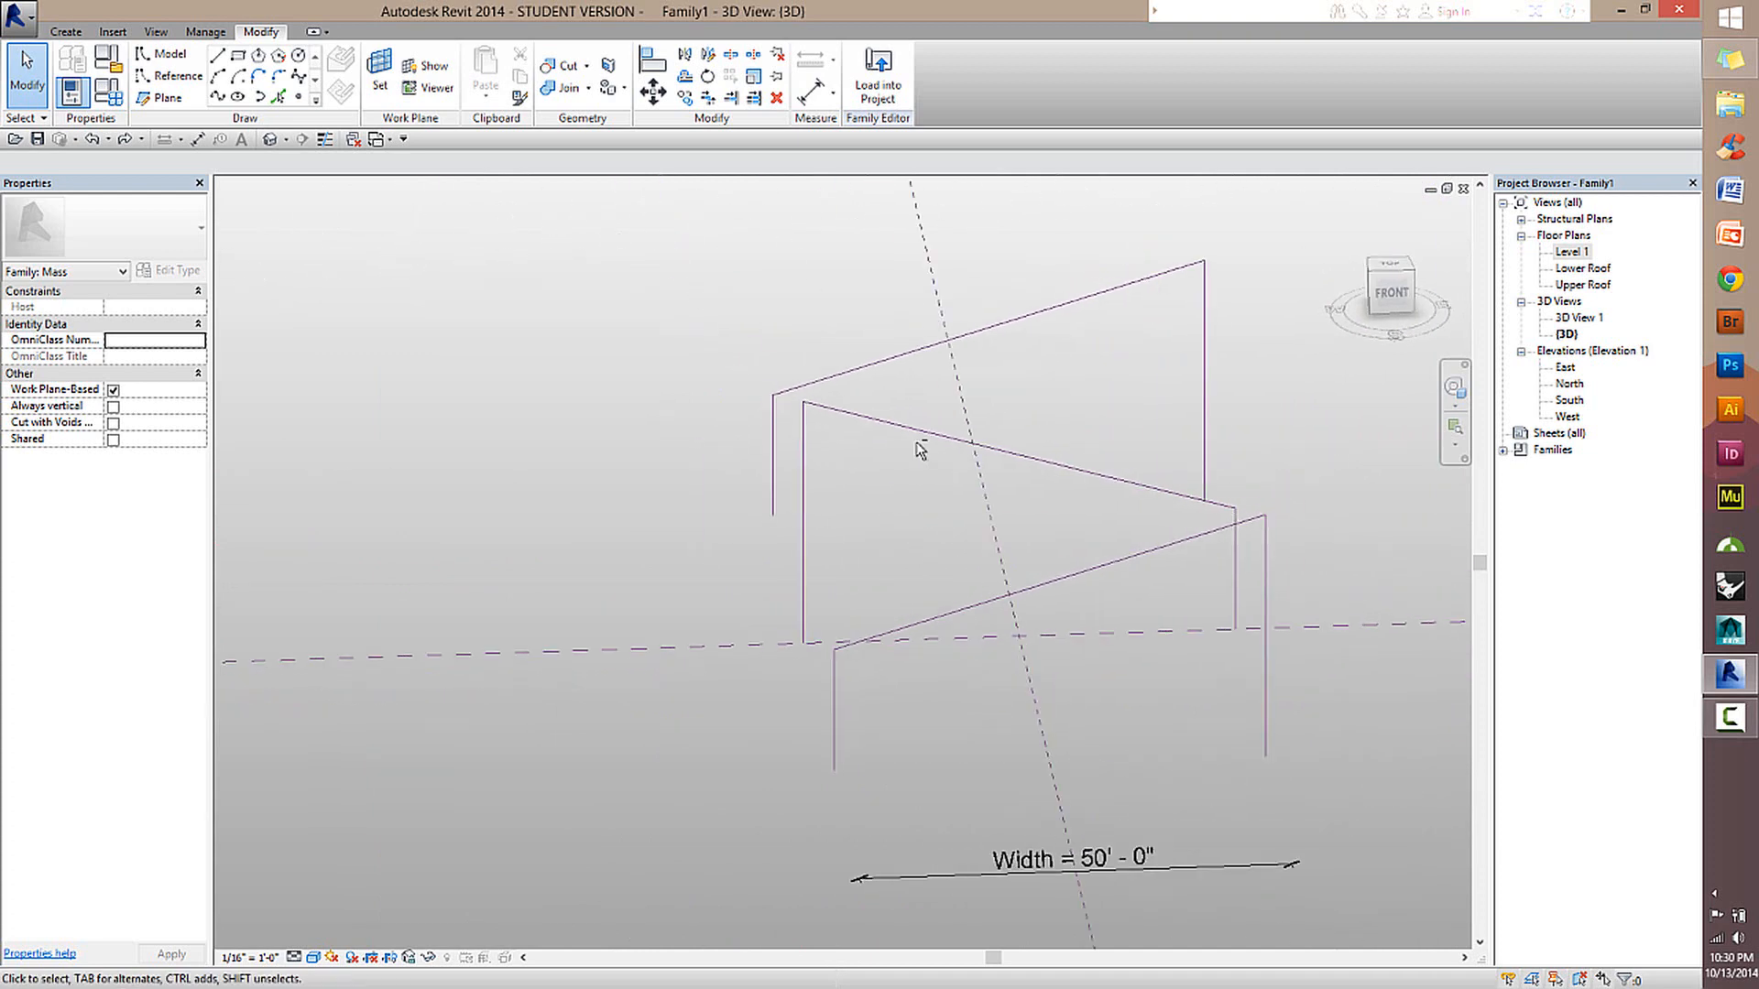
middle_click_drag(1056, 302, 1162, 534, "shift")
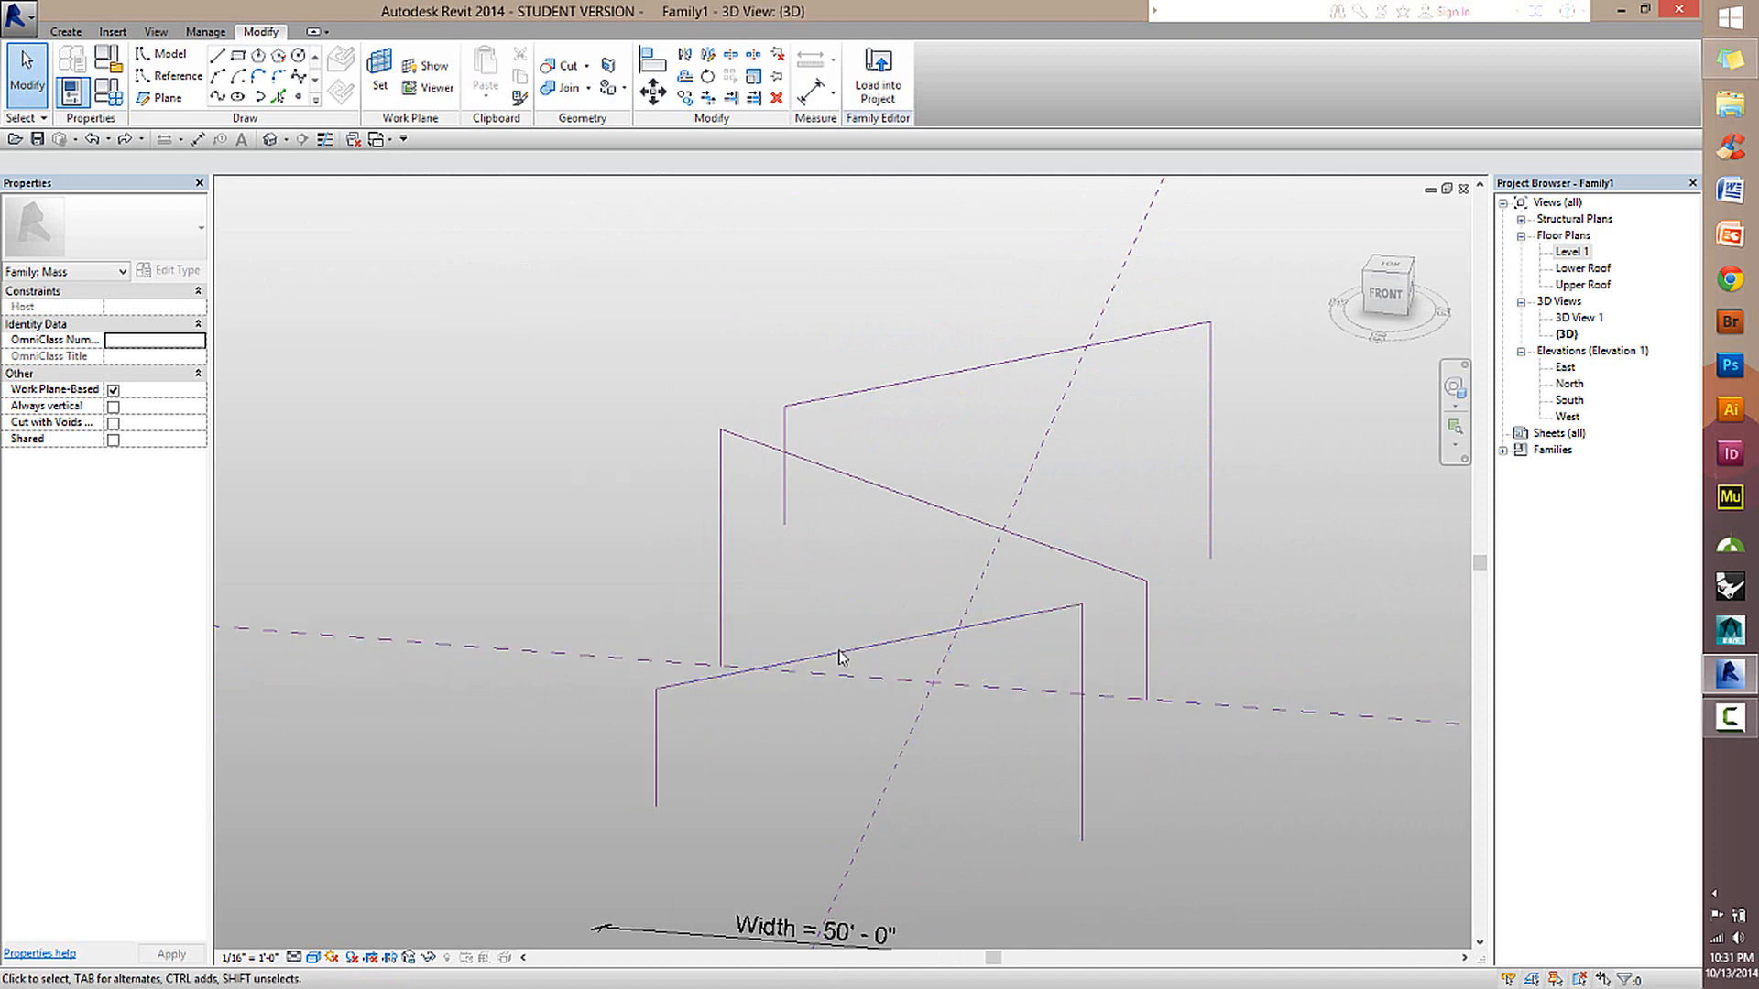
left_click_drag(840, 668, 955, 385)
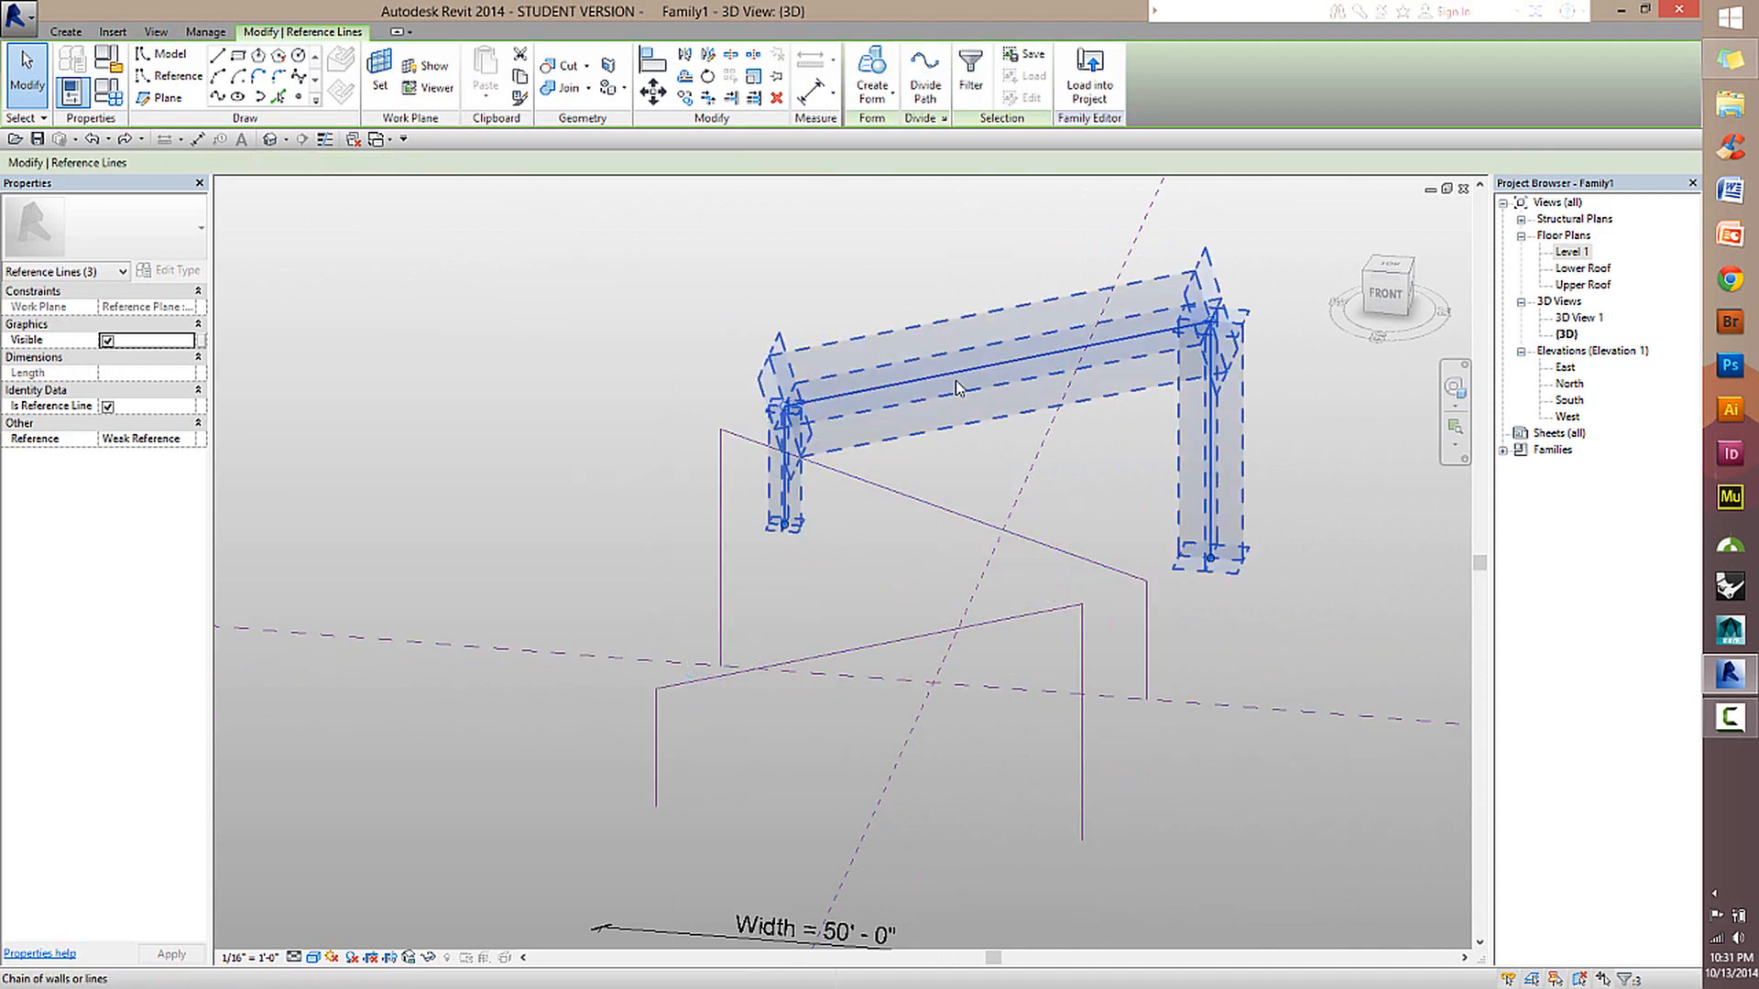
key("Tab")
left_click(914, 499)
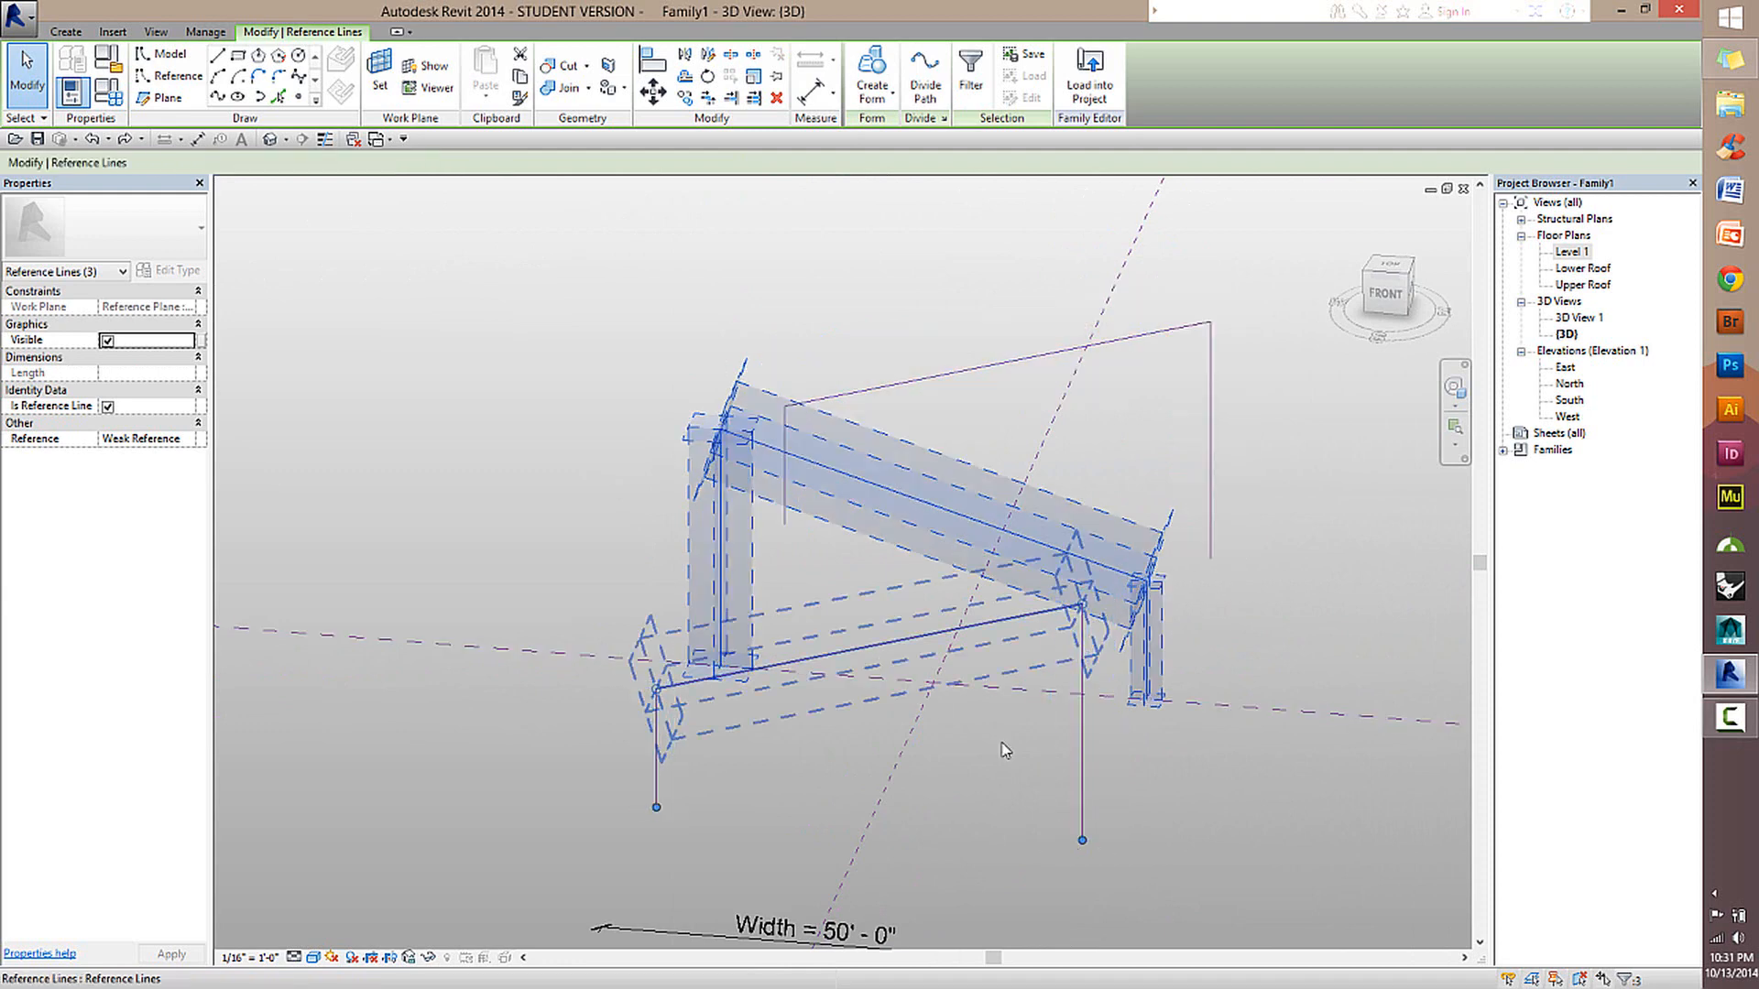
scroll(948, 746, "up", 2)
middle_click_drag(947, 744, 988, 664, "shift")
left_click(969, 676)
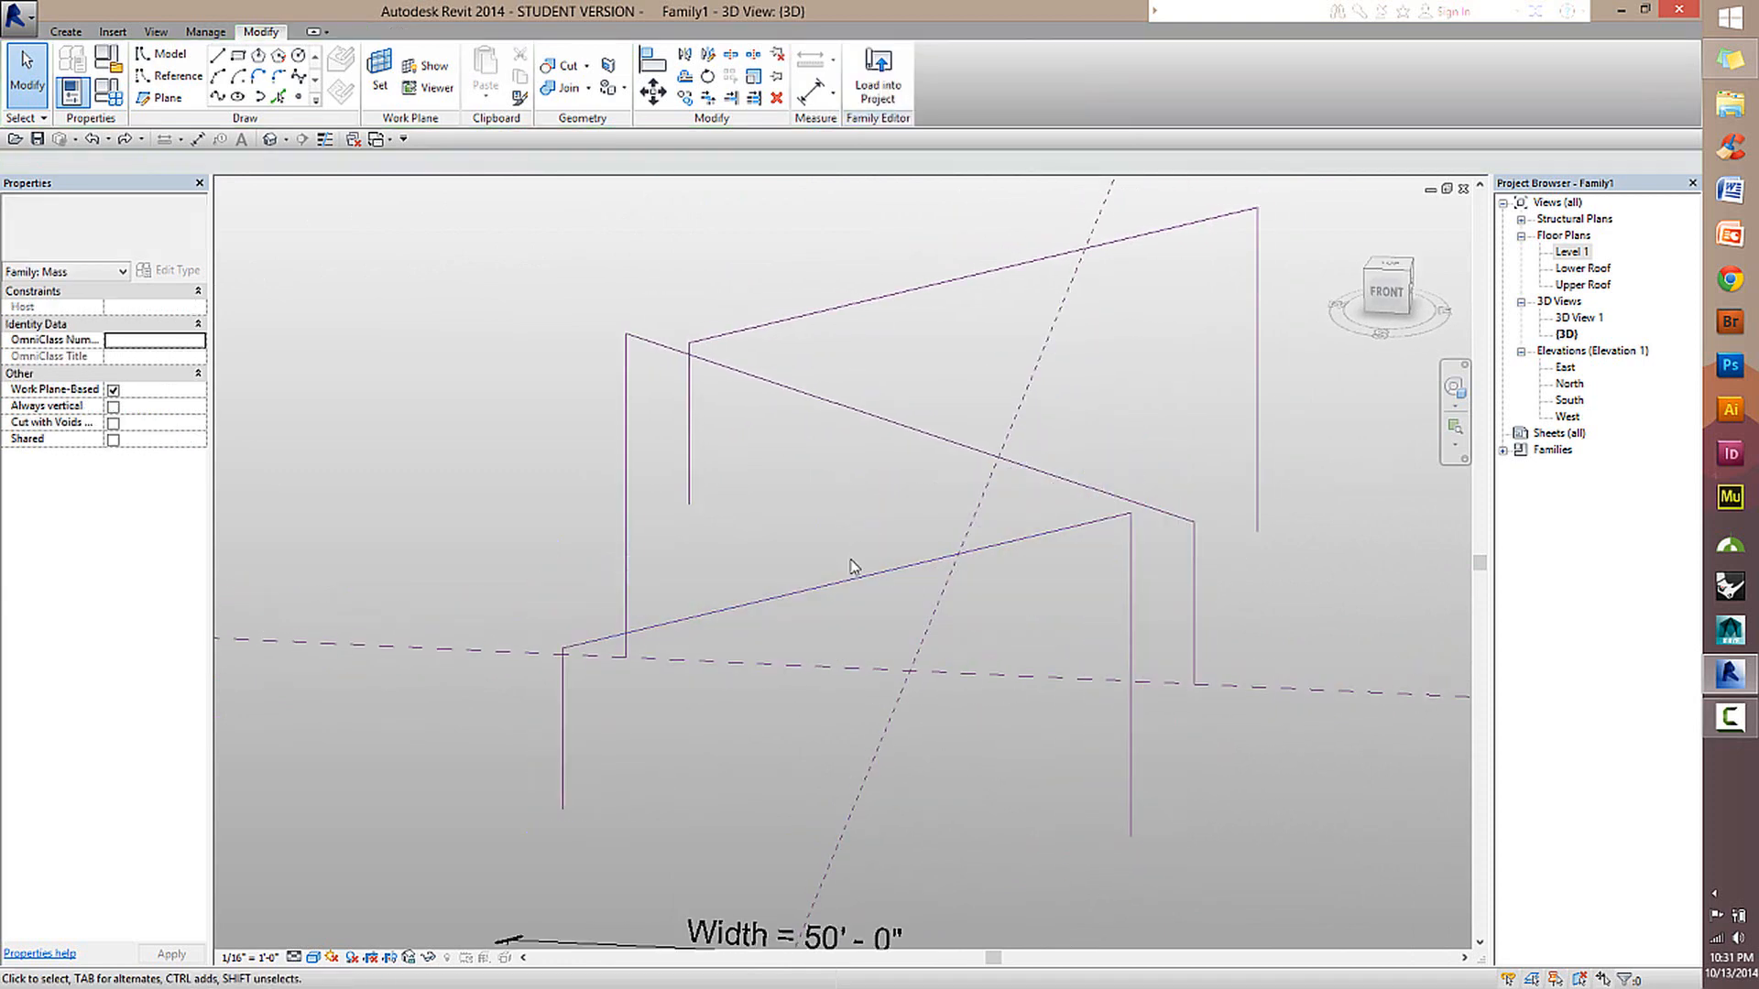
Select the front reference line chain as one whole profile and deselect it.
key("Tab")
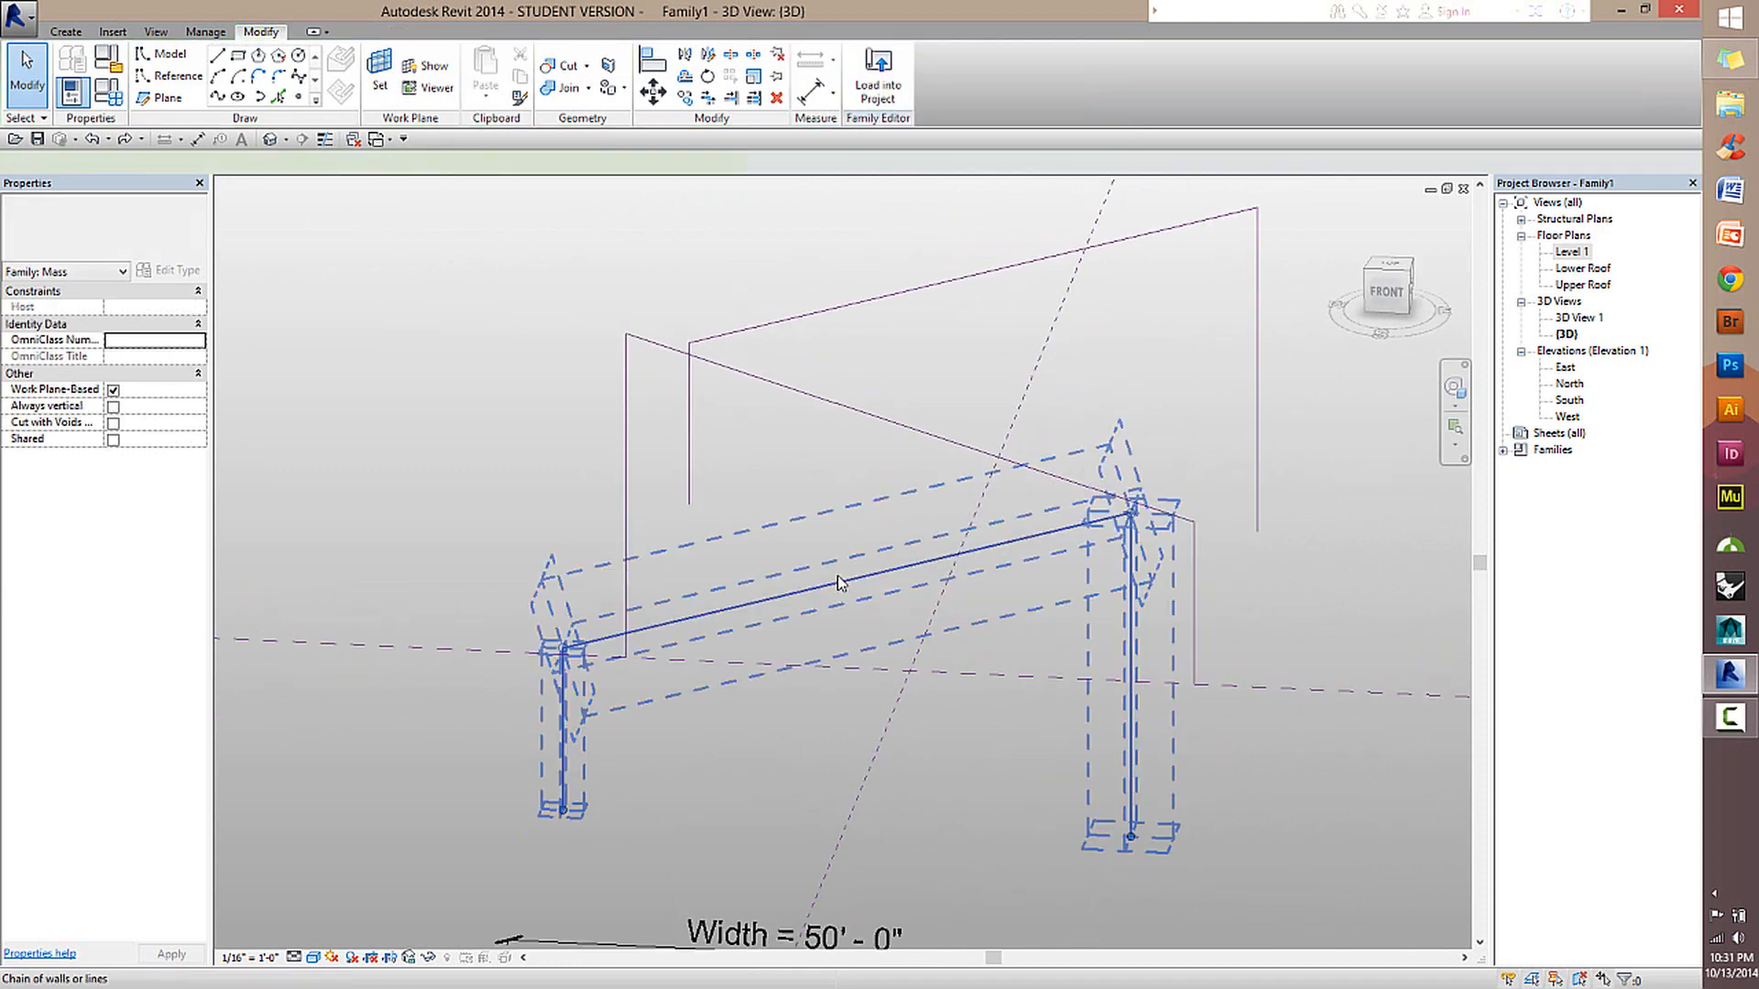
left_click(840, 582)
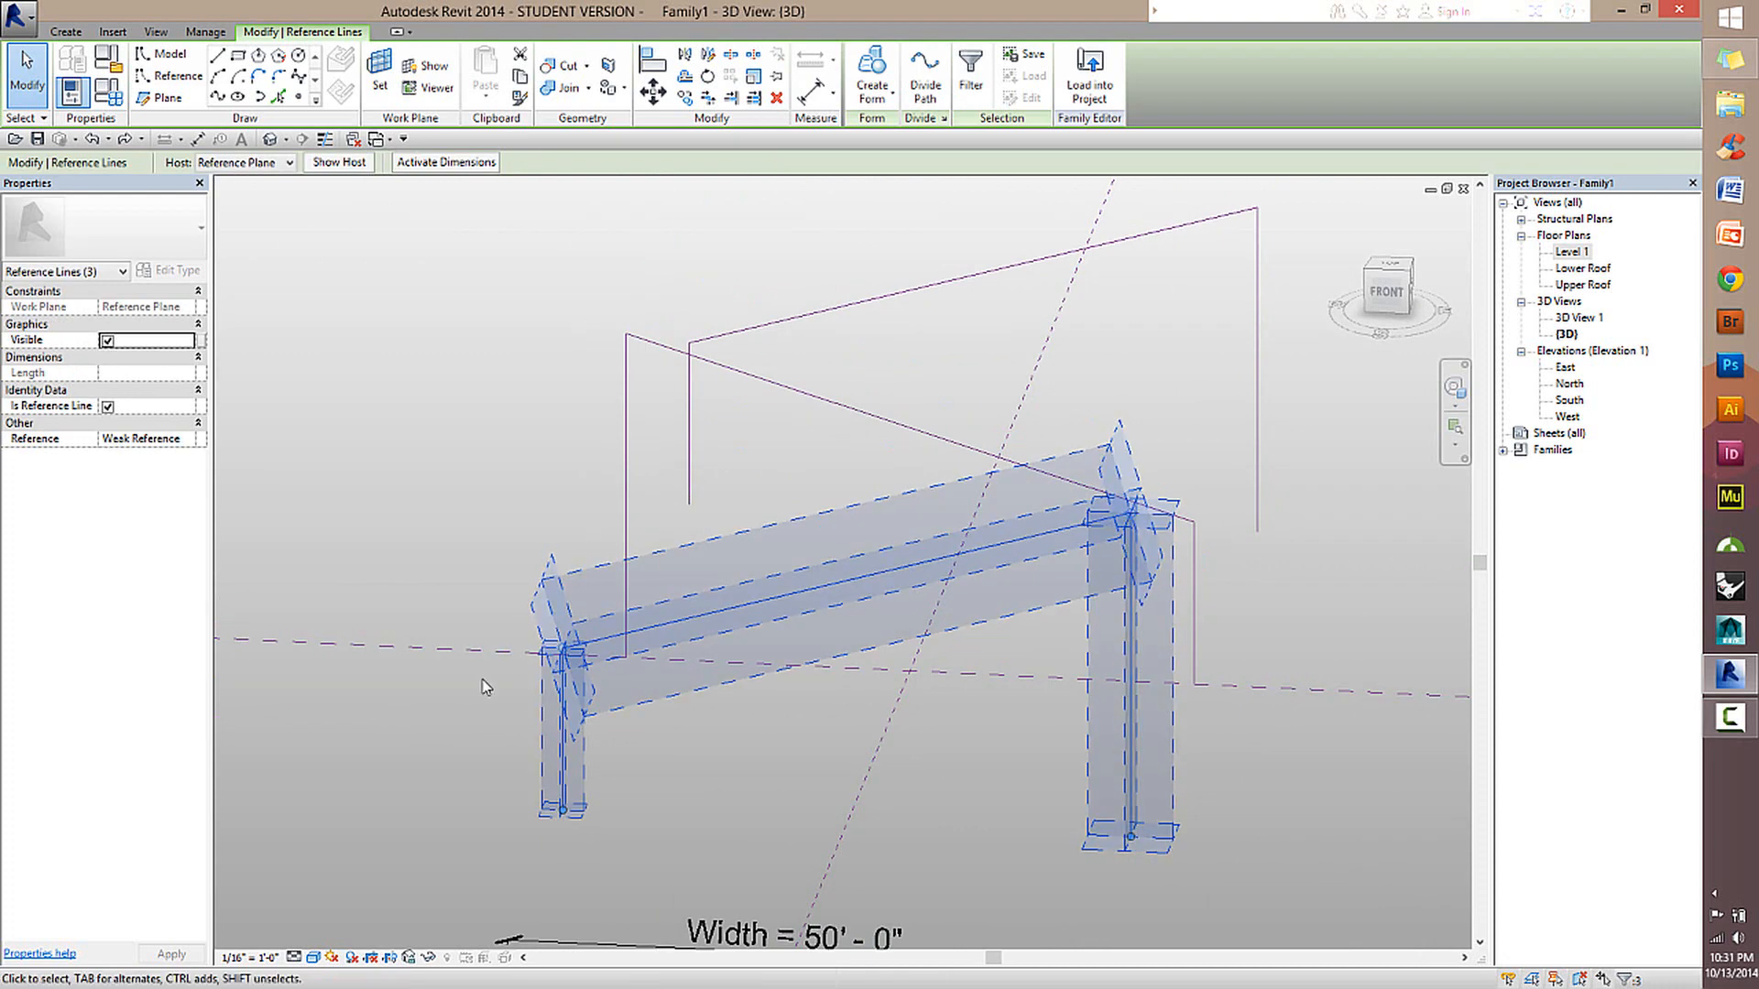
left_click(799, 759)
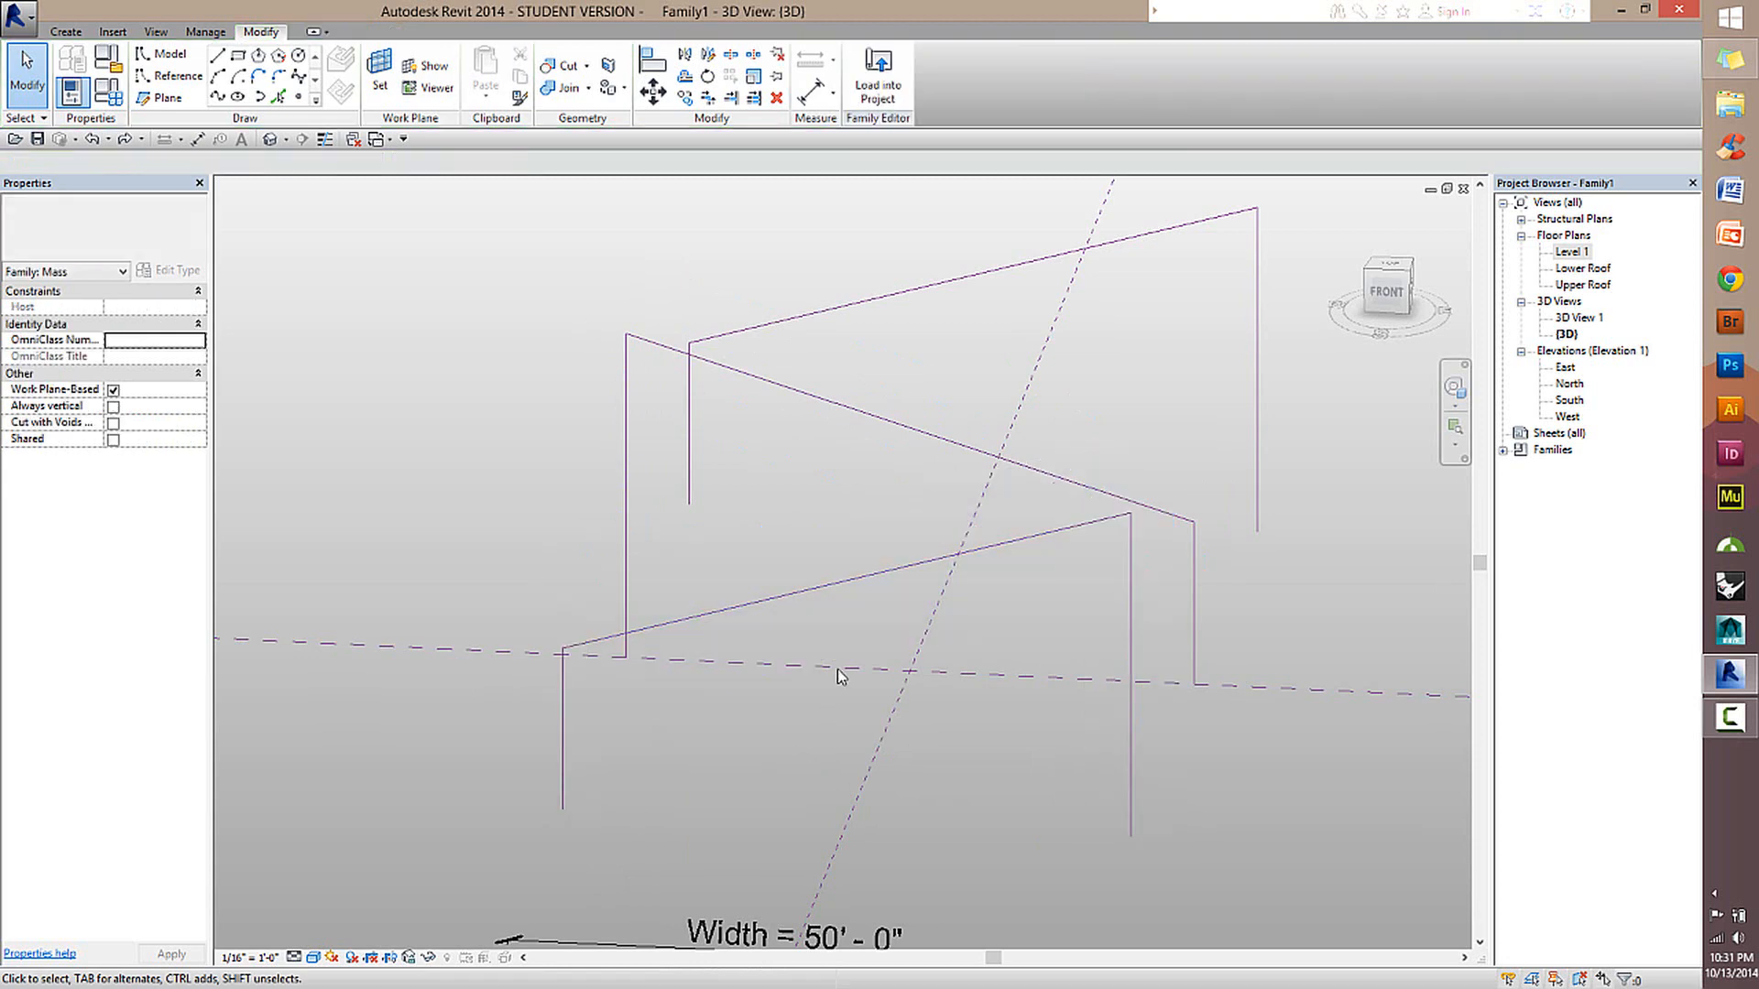
Select the front, middle and rear reference line chains together as whole profiles and create a form through them.
key("Tab")
left_click(786, 598)
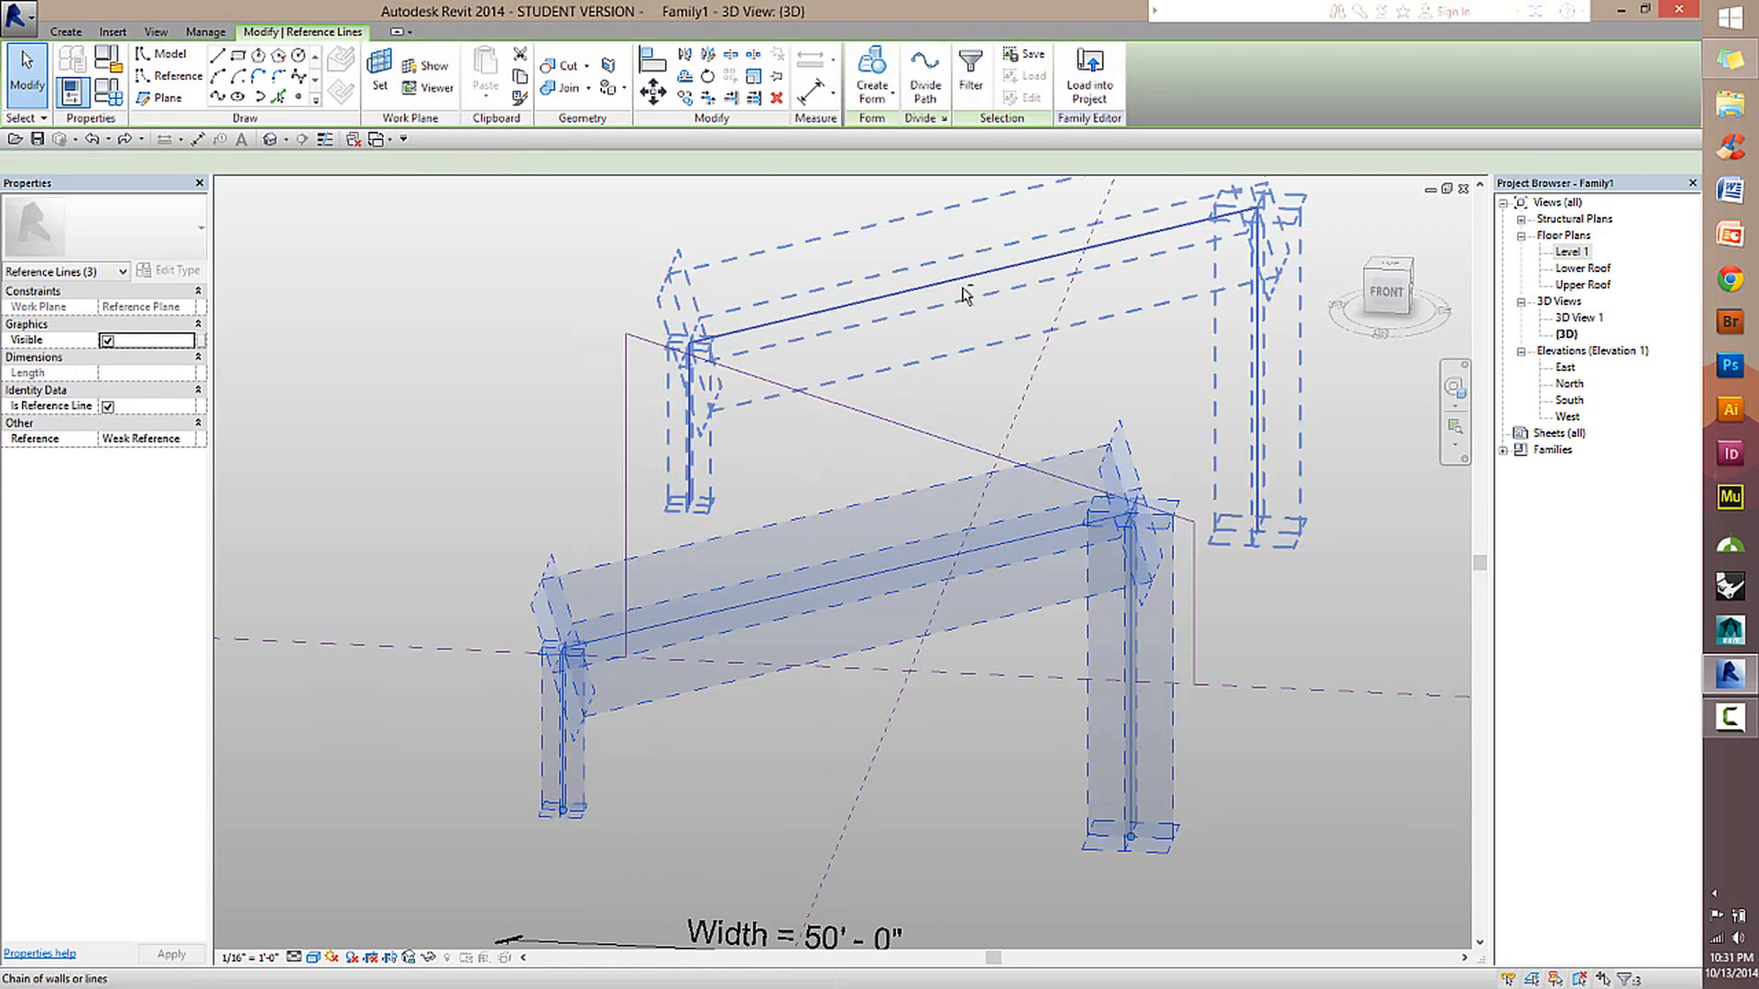
left_click(934, 437, "ctrl")
key("Tab")
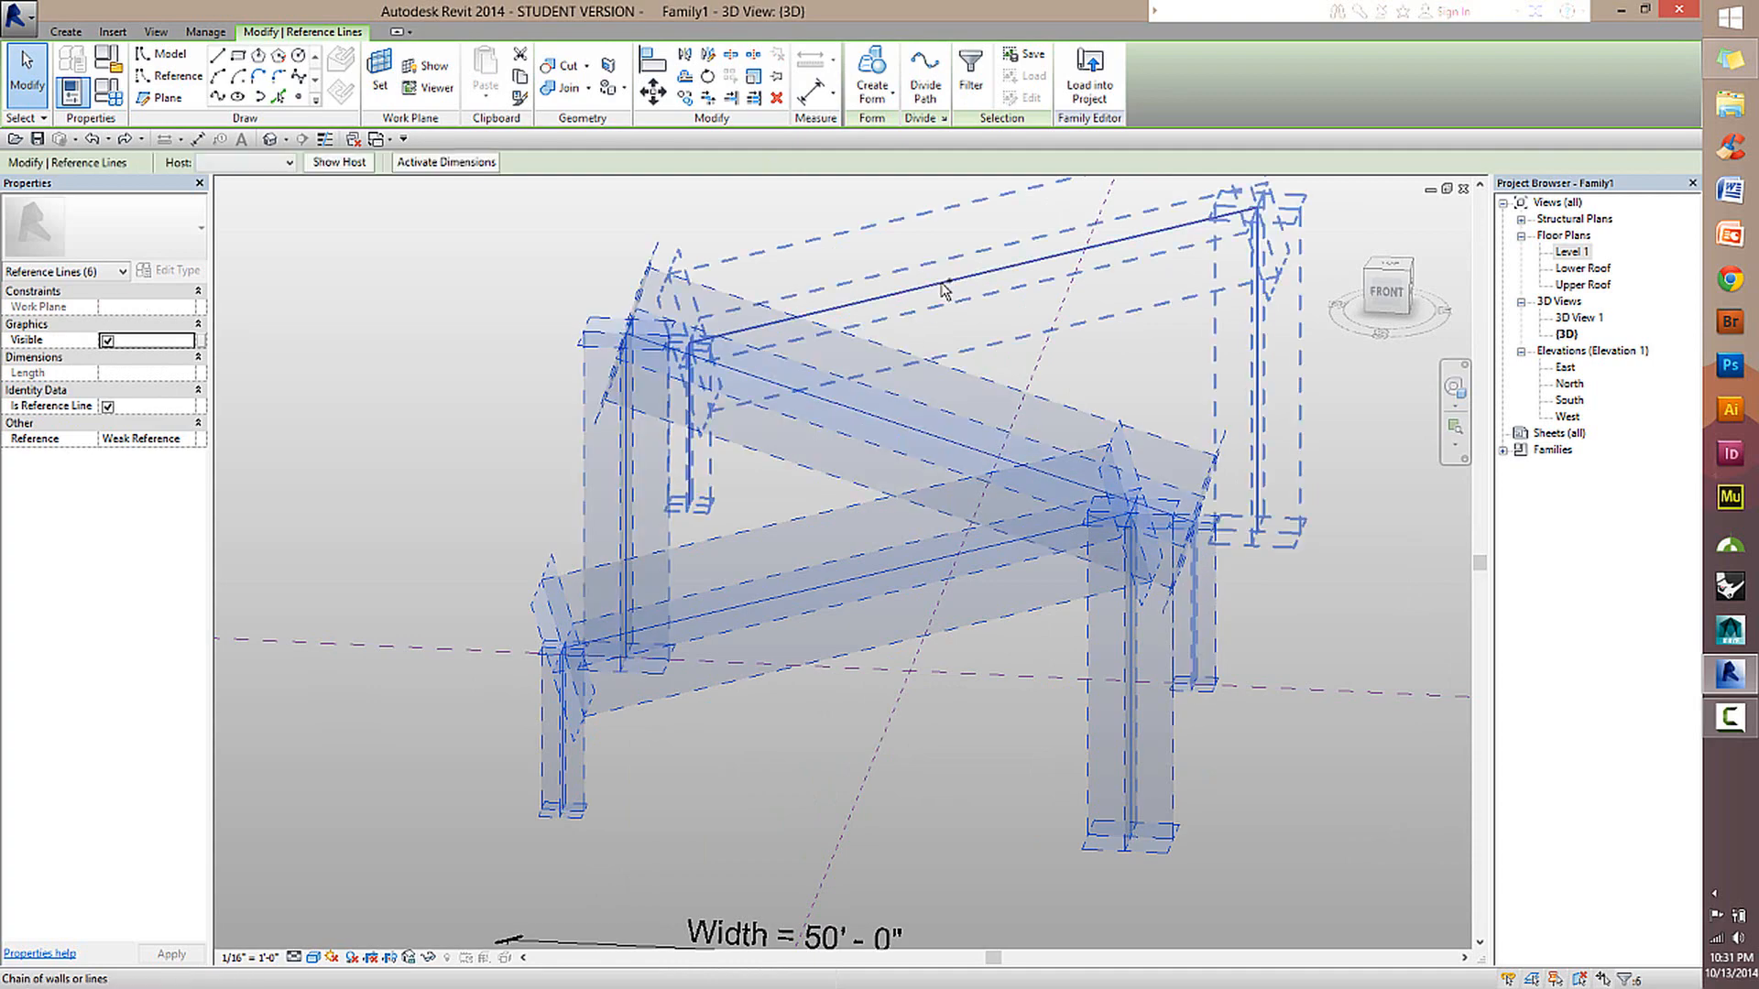
left_click(945, 285, "ctrl")
left_click(872, 75)
left_click(873, 240)
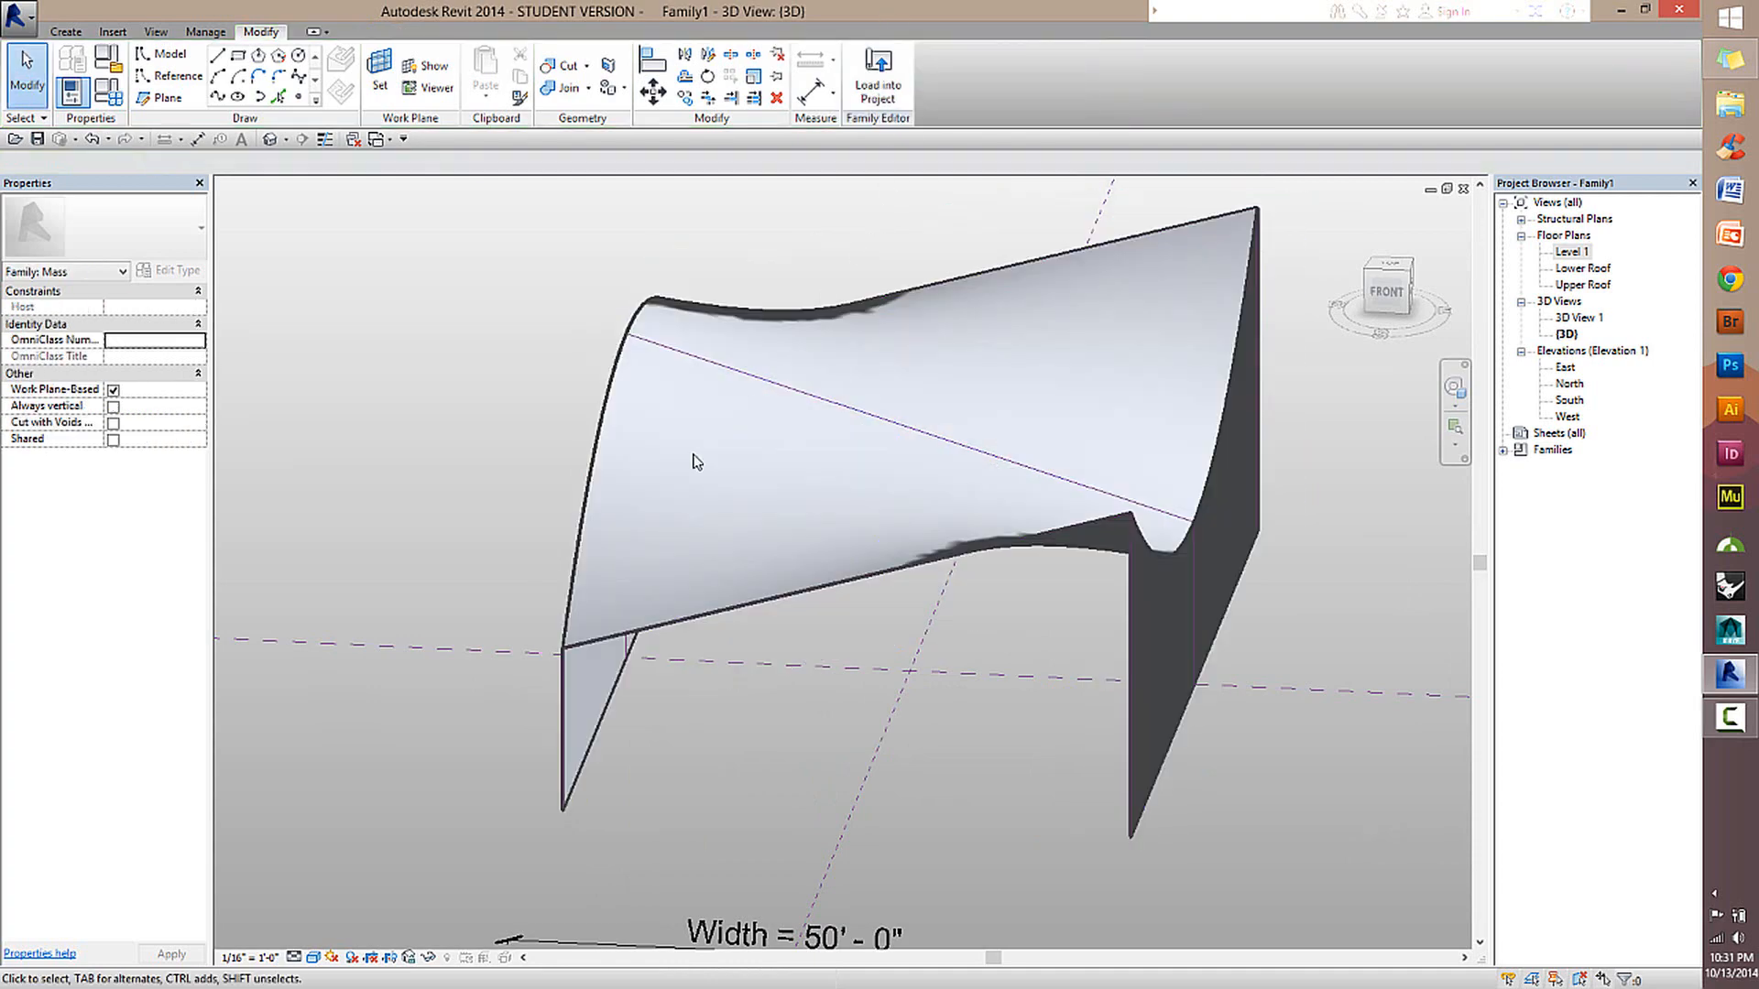
Inspect the curved form from several angles in 3D, check the middle profile's chain, and remove the form.
middle_click_drag(696, 459, 1045, 546, "shift")
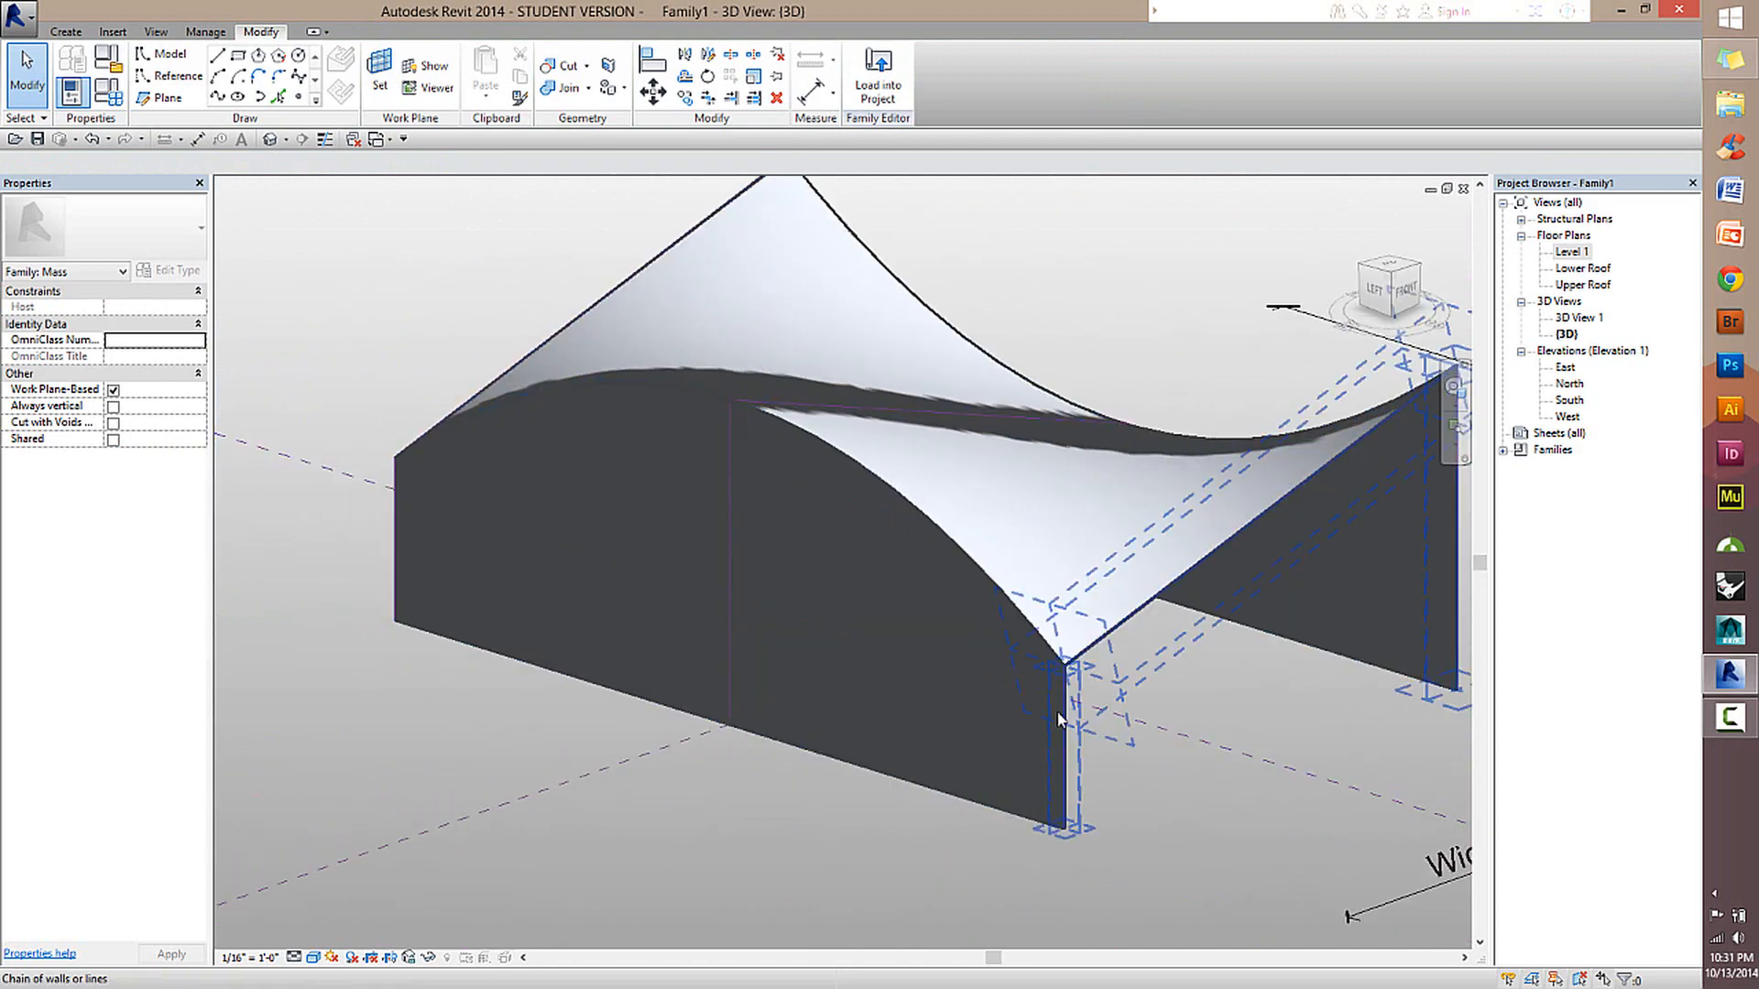
middle_click_drag(1067, 683, 994, 401, "shift")
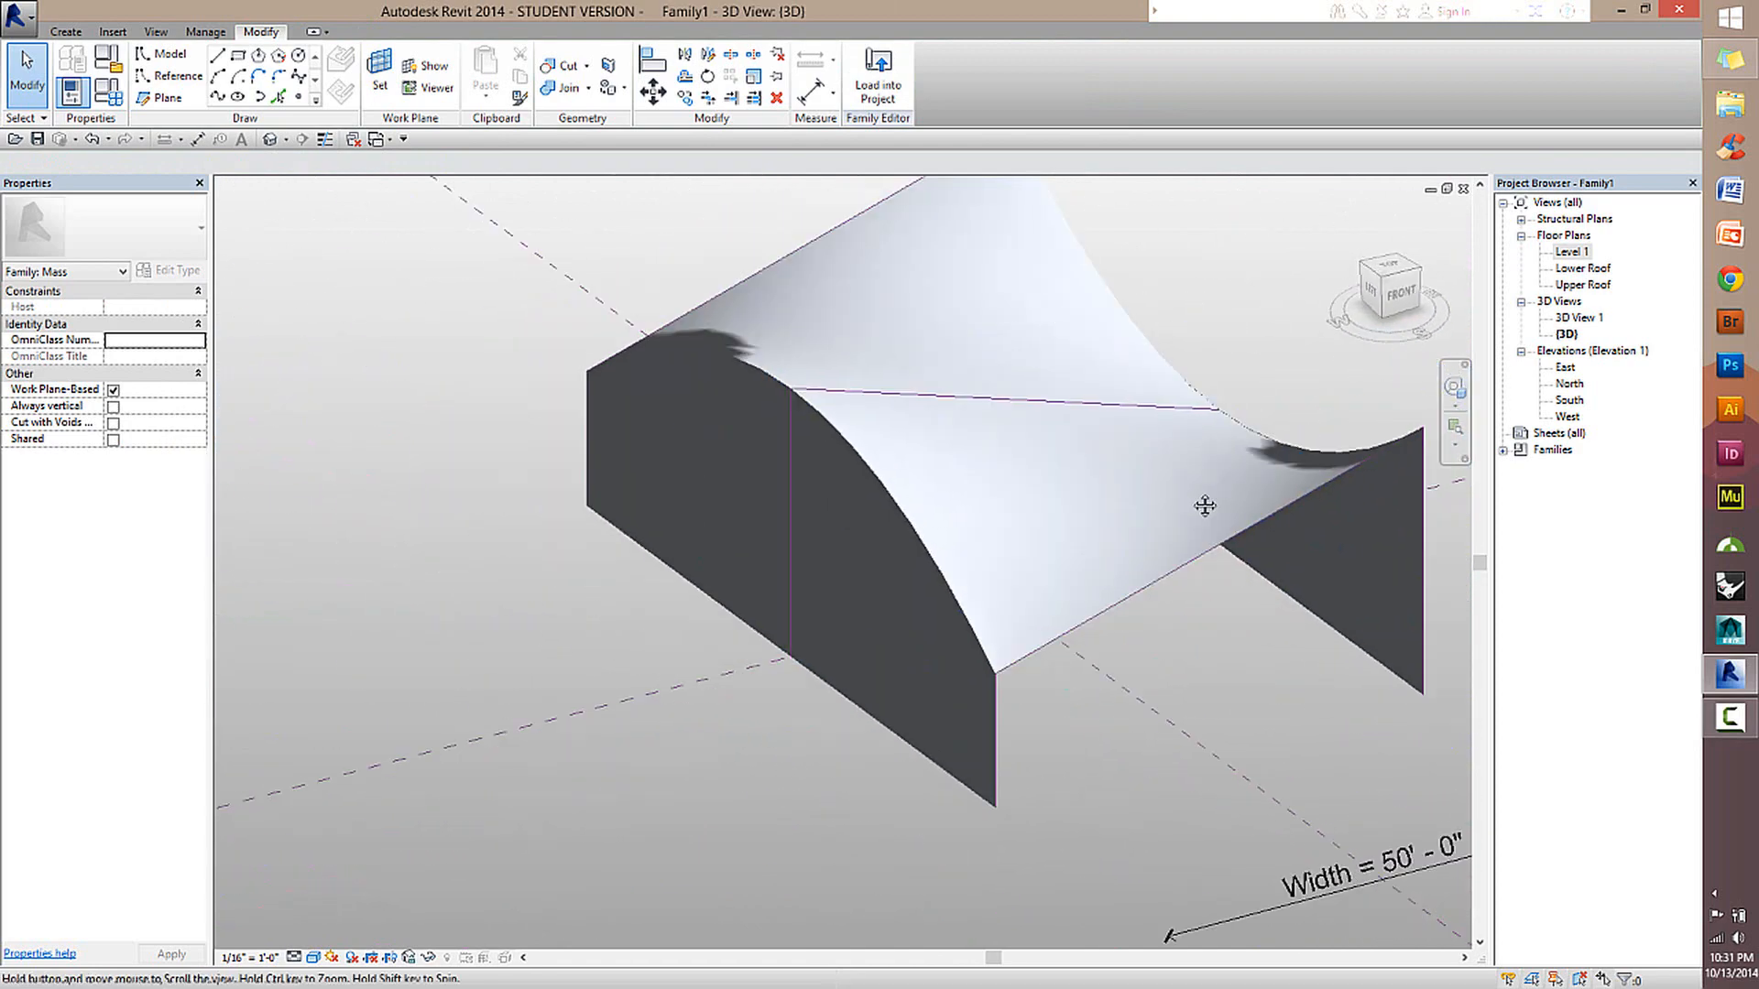
middle_click_drag(1135, 503, 1130, 586, "shift")
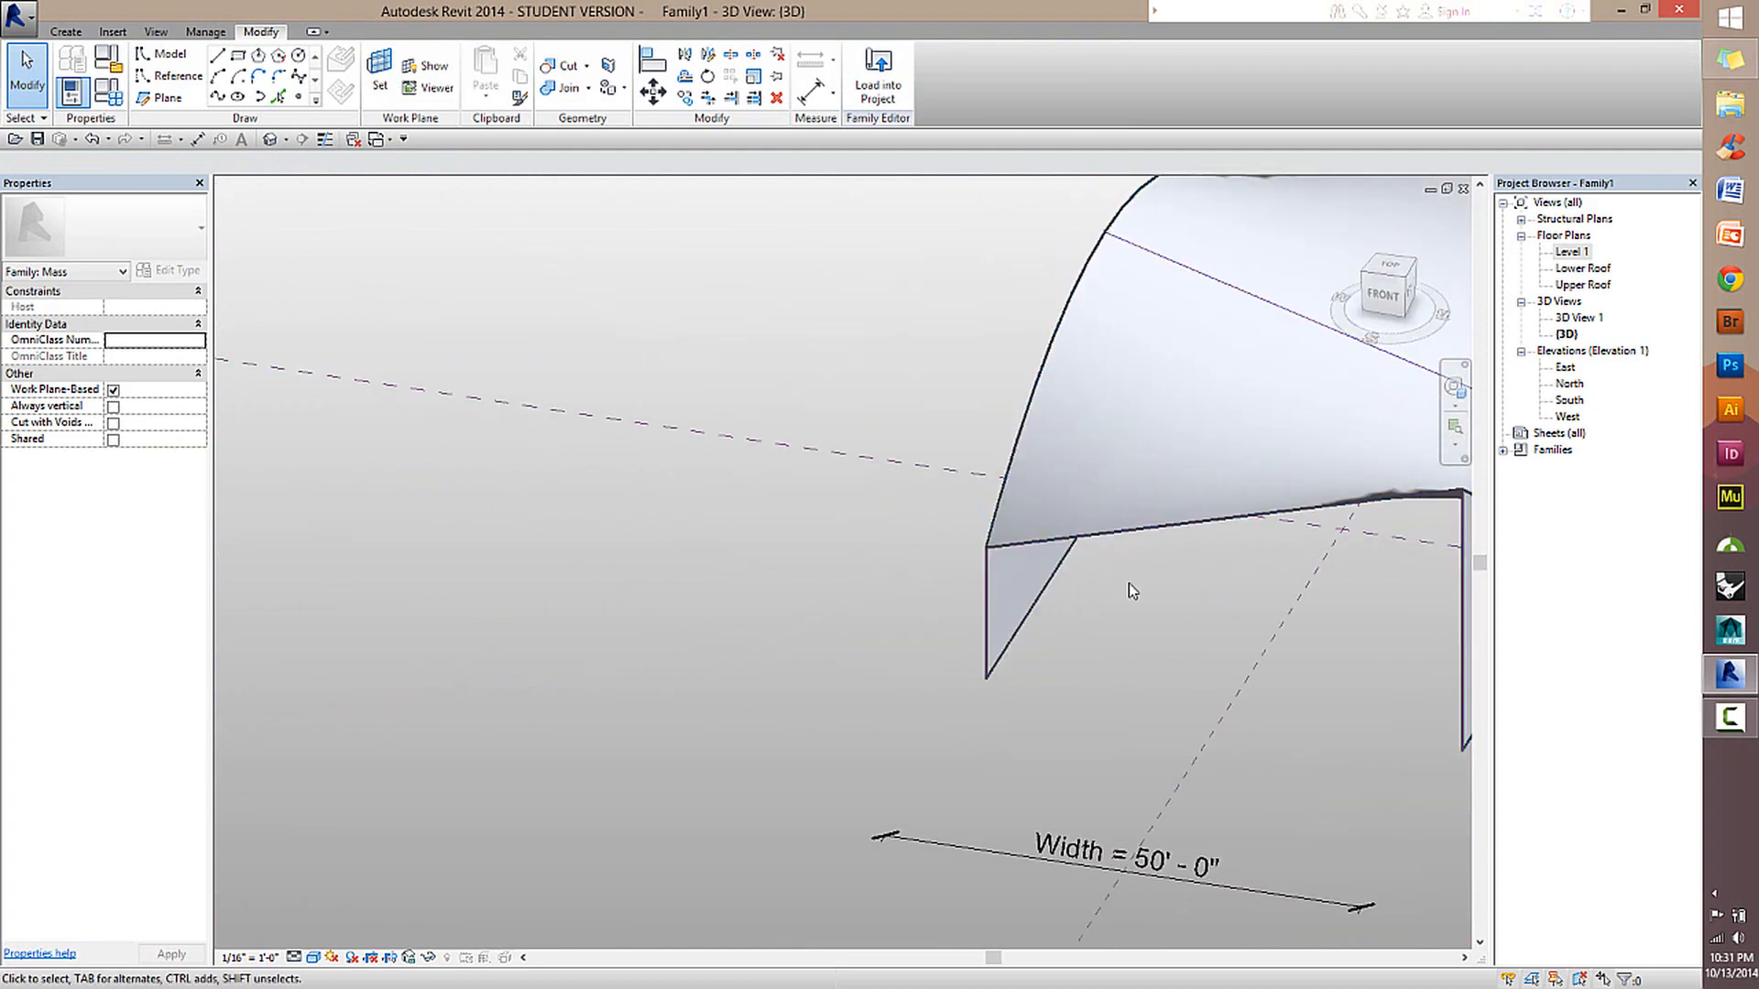
middle_click_drag(1285, 634, 1053, 651, "shift")
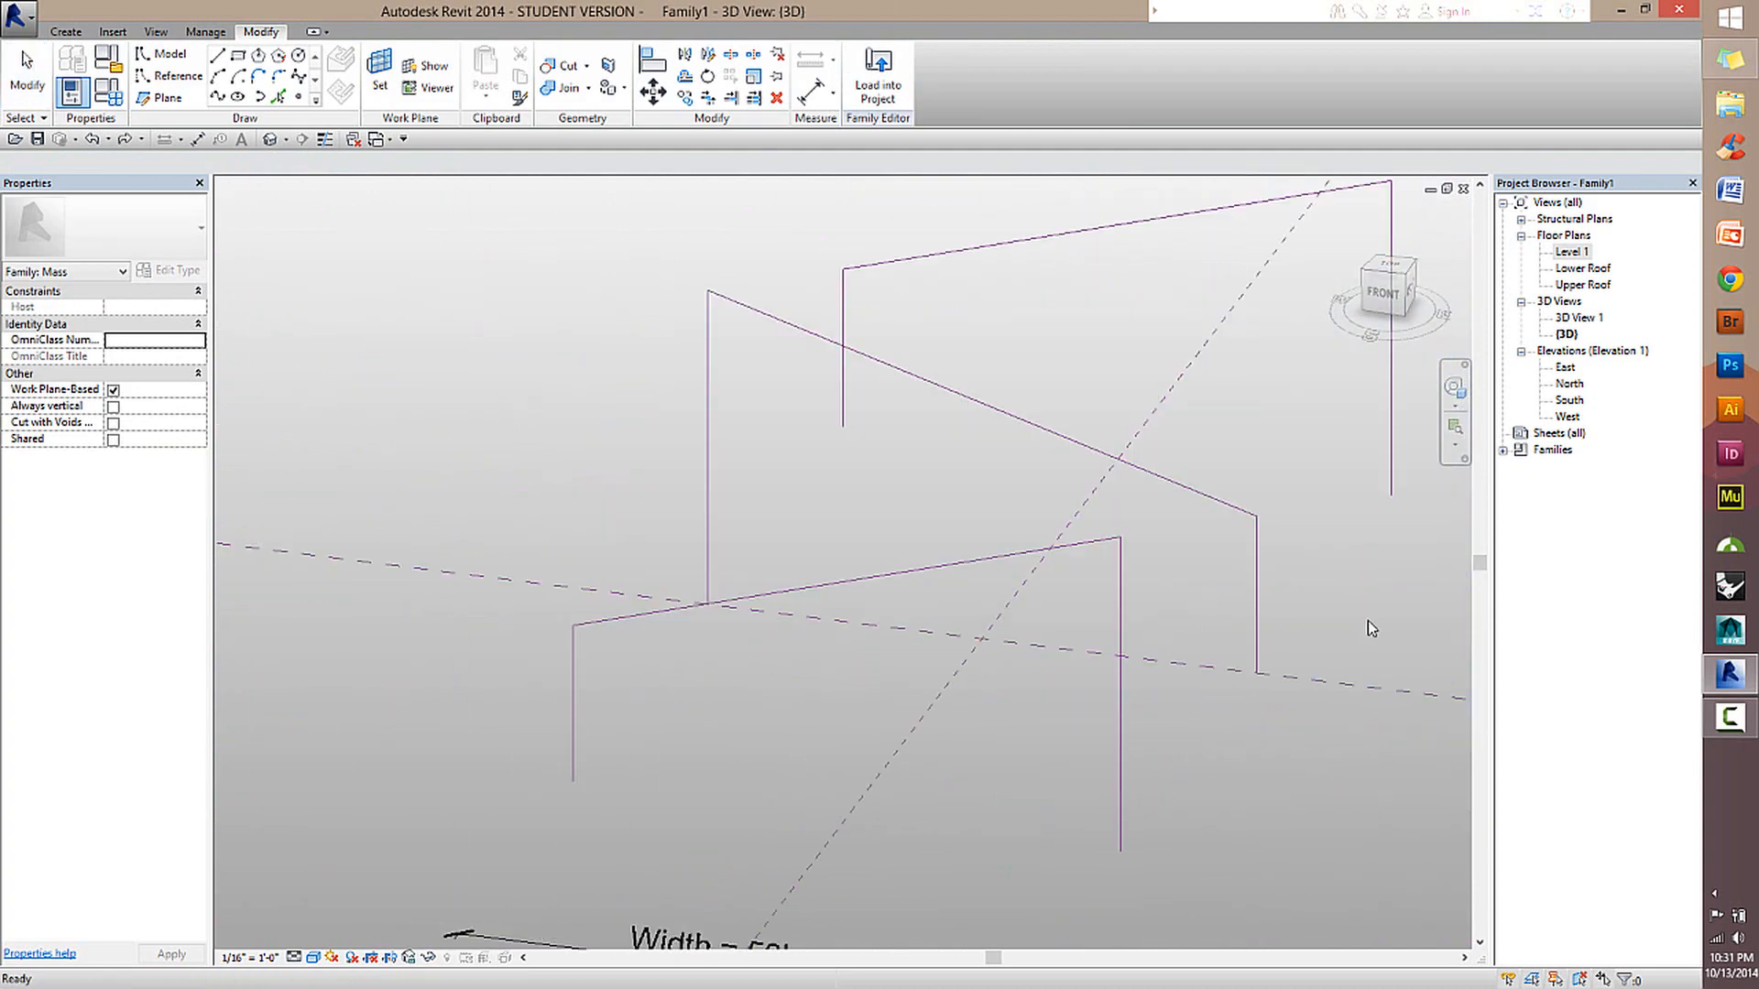
key("Tab")
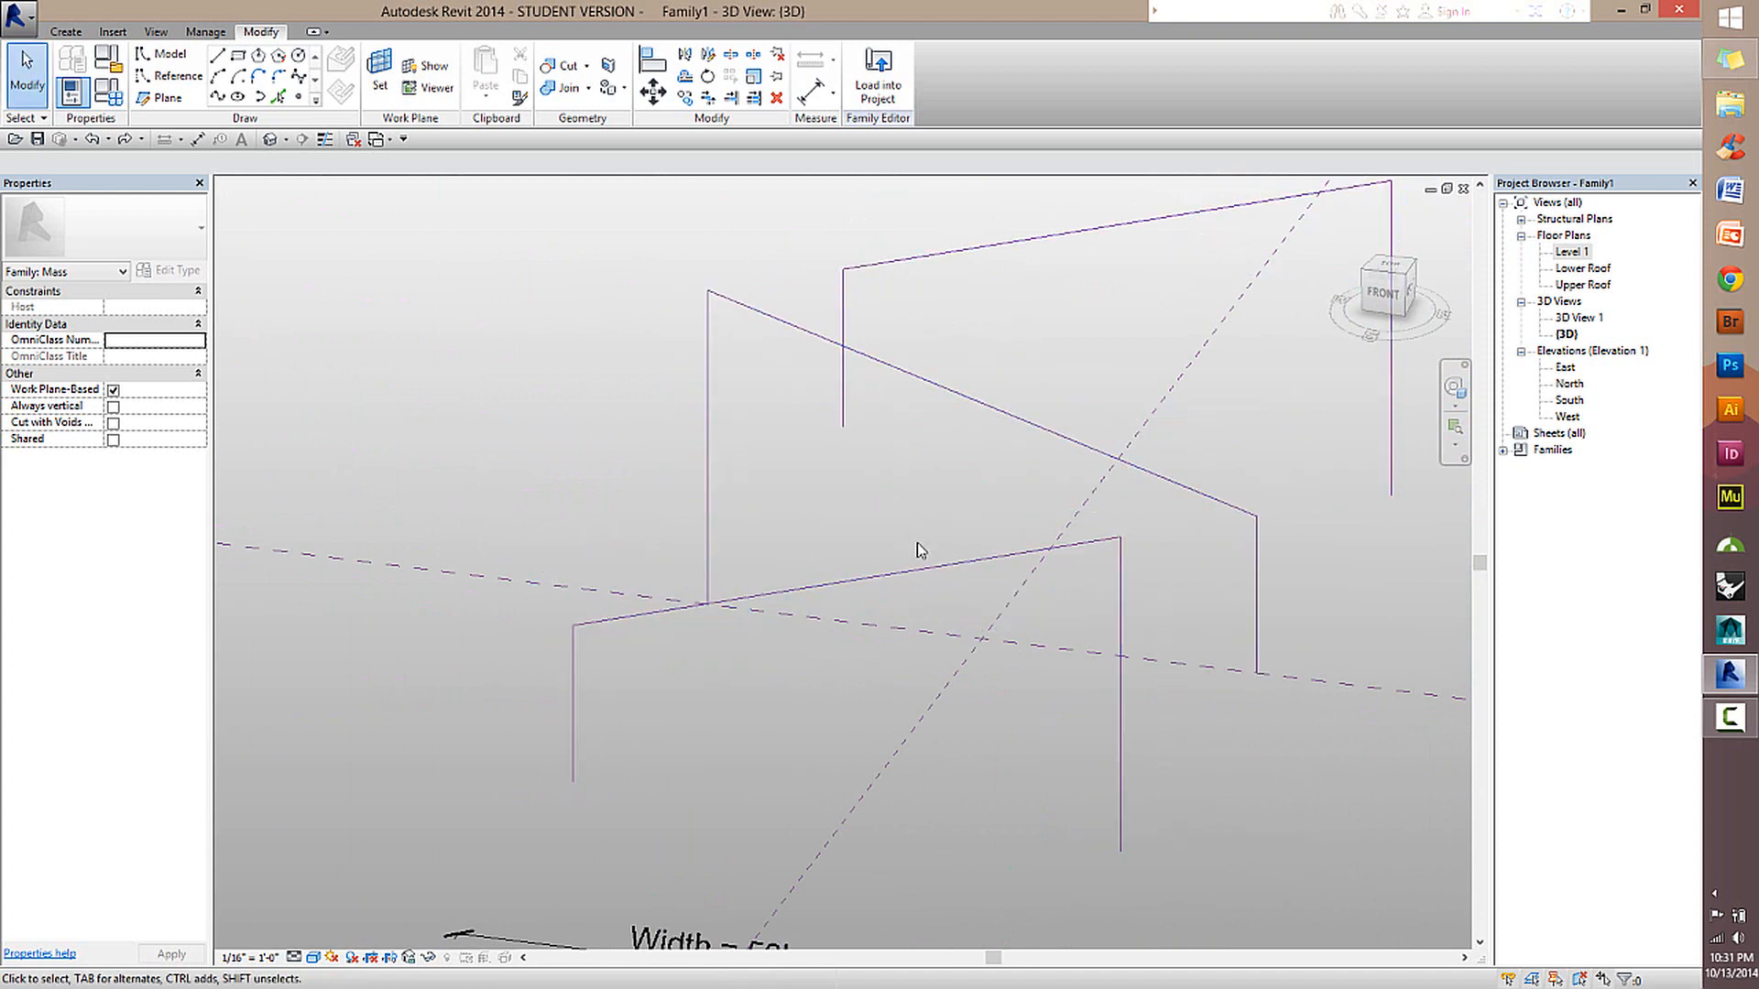
Select only the sloped roof reference line of the front profile, without its vertical legs.
key("Tab")
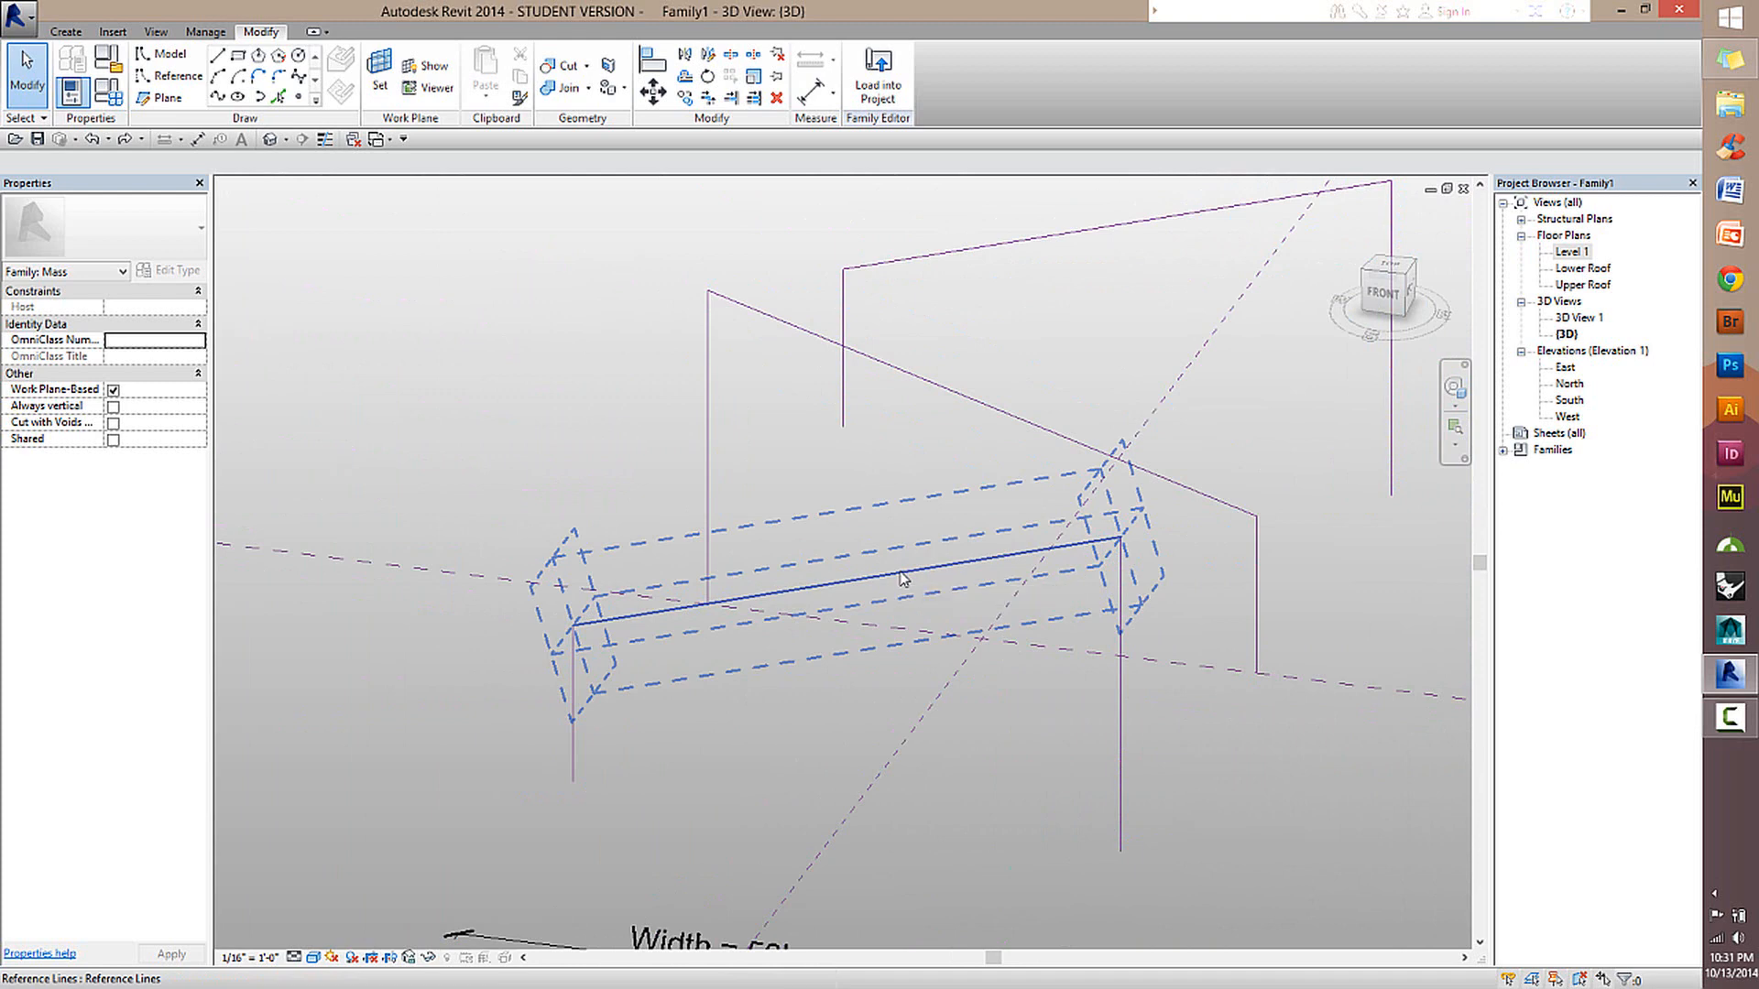
left_click(903, 578)
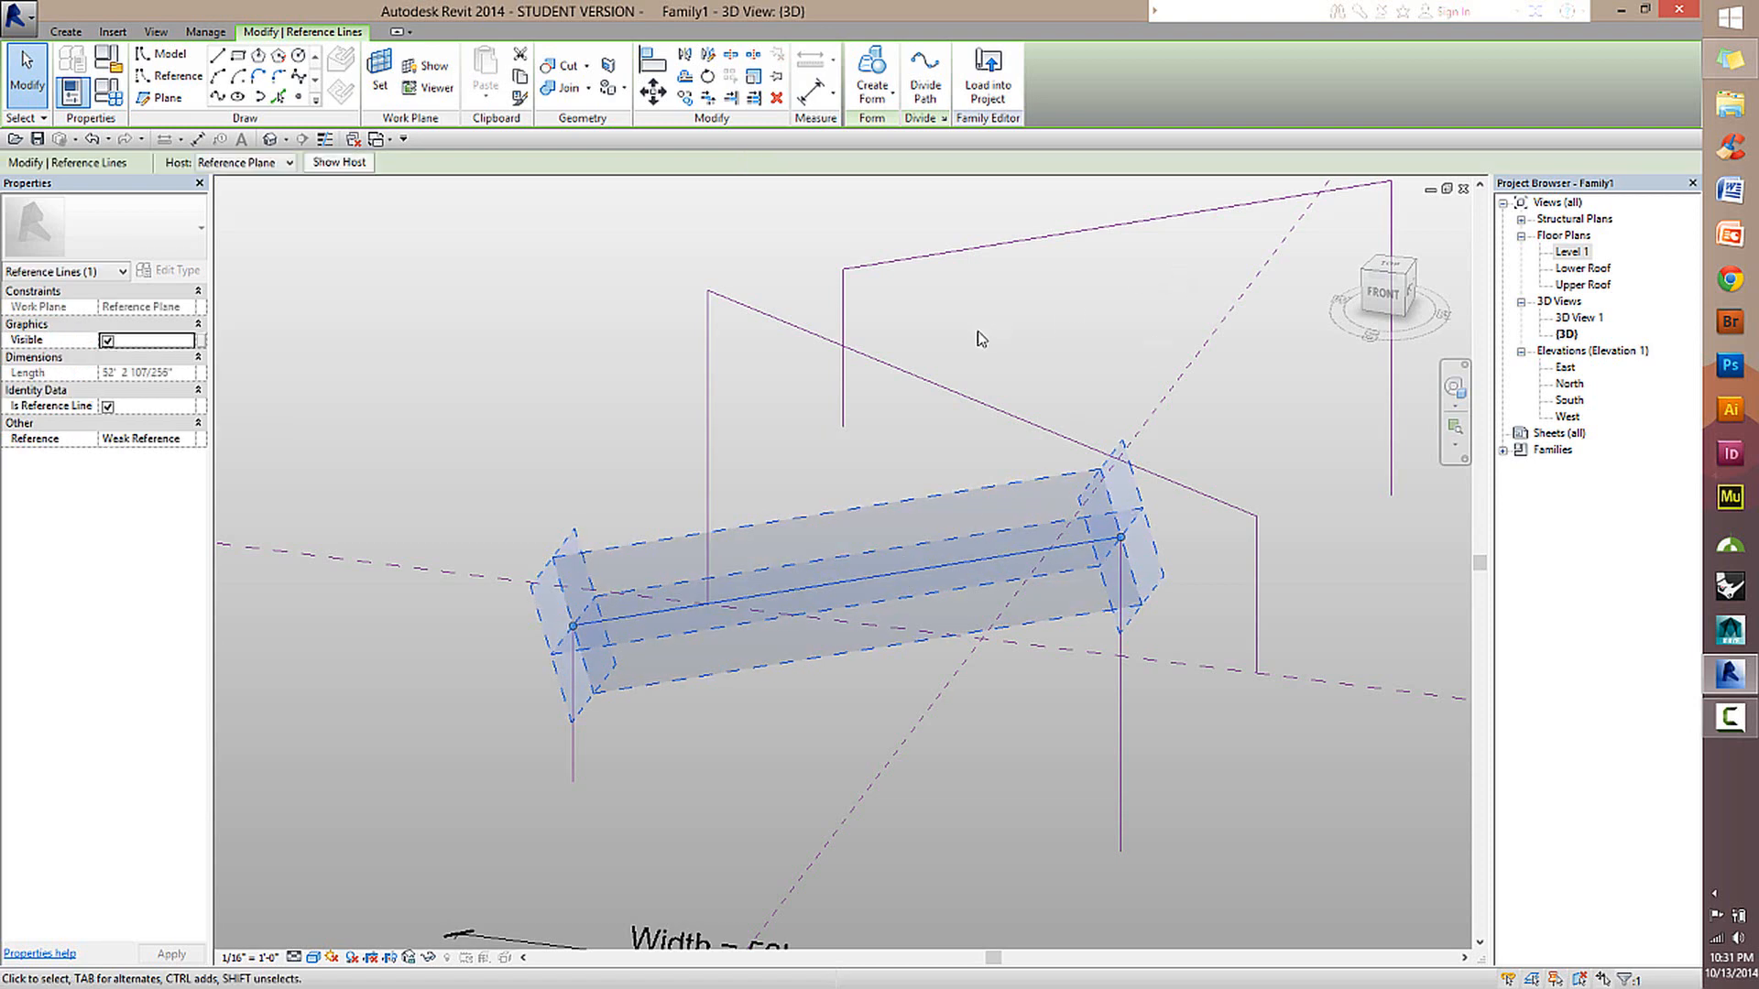
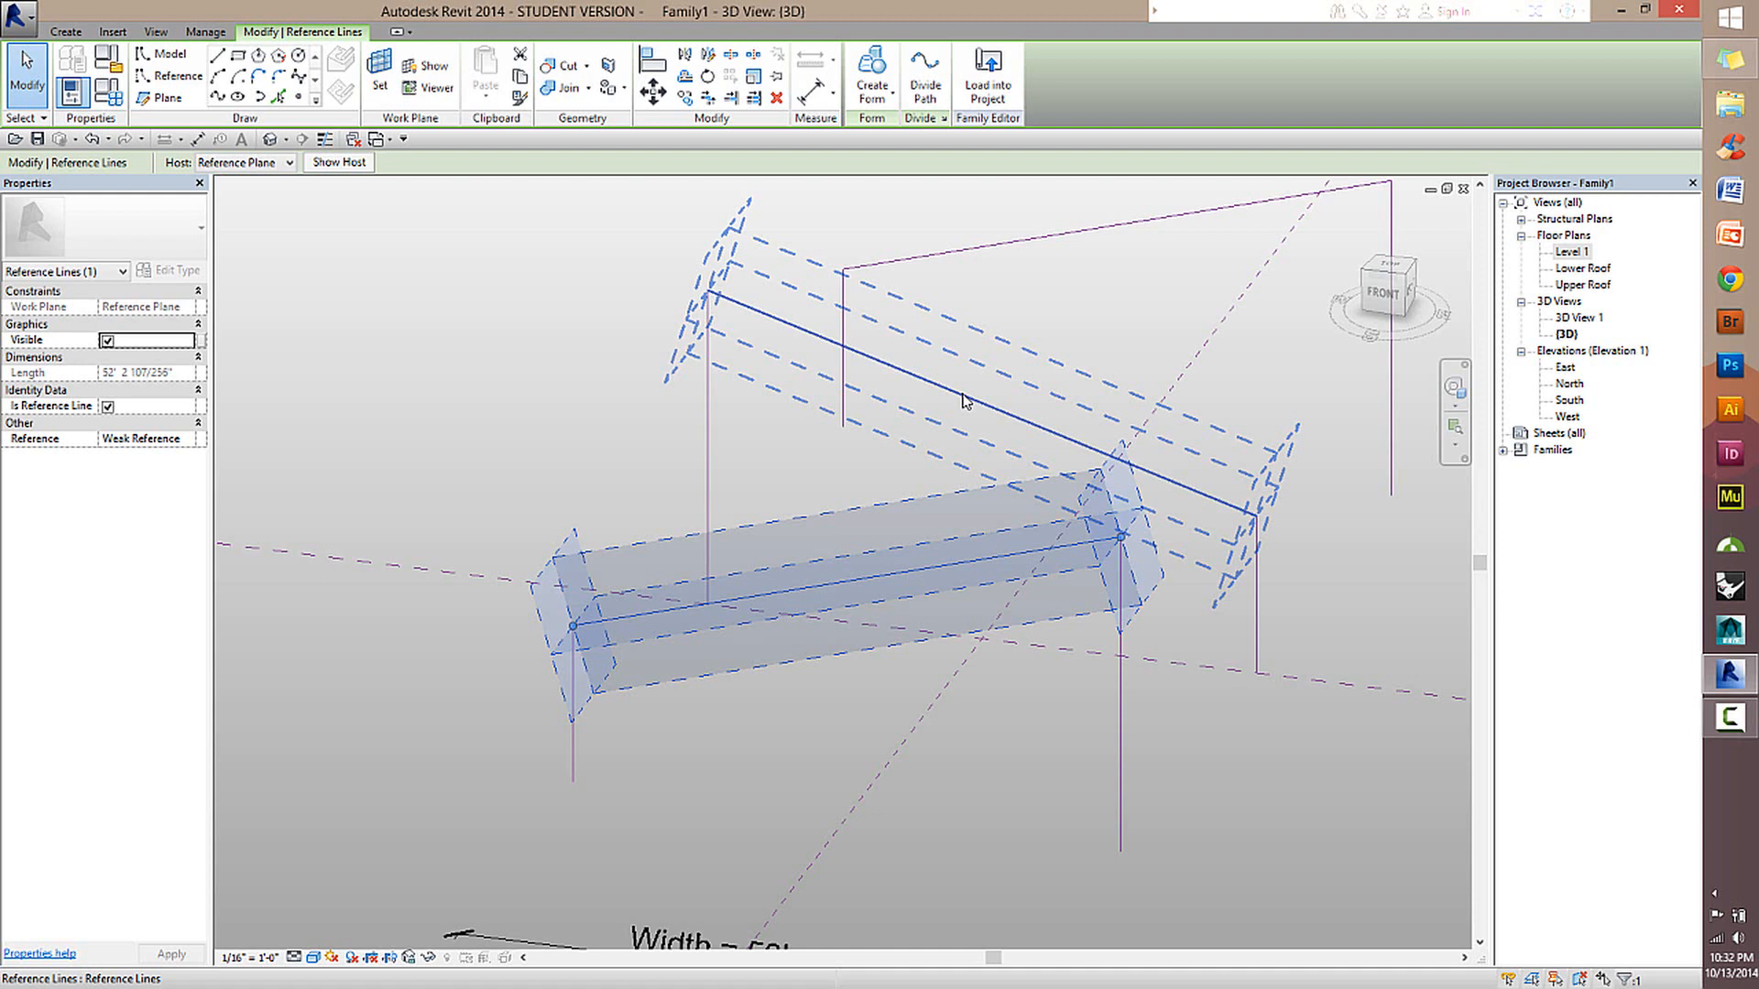
Add the middle and rear profiles' sloped roof reference lines to the selection and create a form through all three.
left_click(964, 401, "ctrl")
scroll(1261, 388, "down", 3)
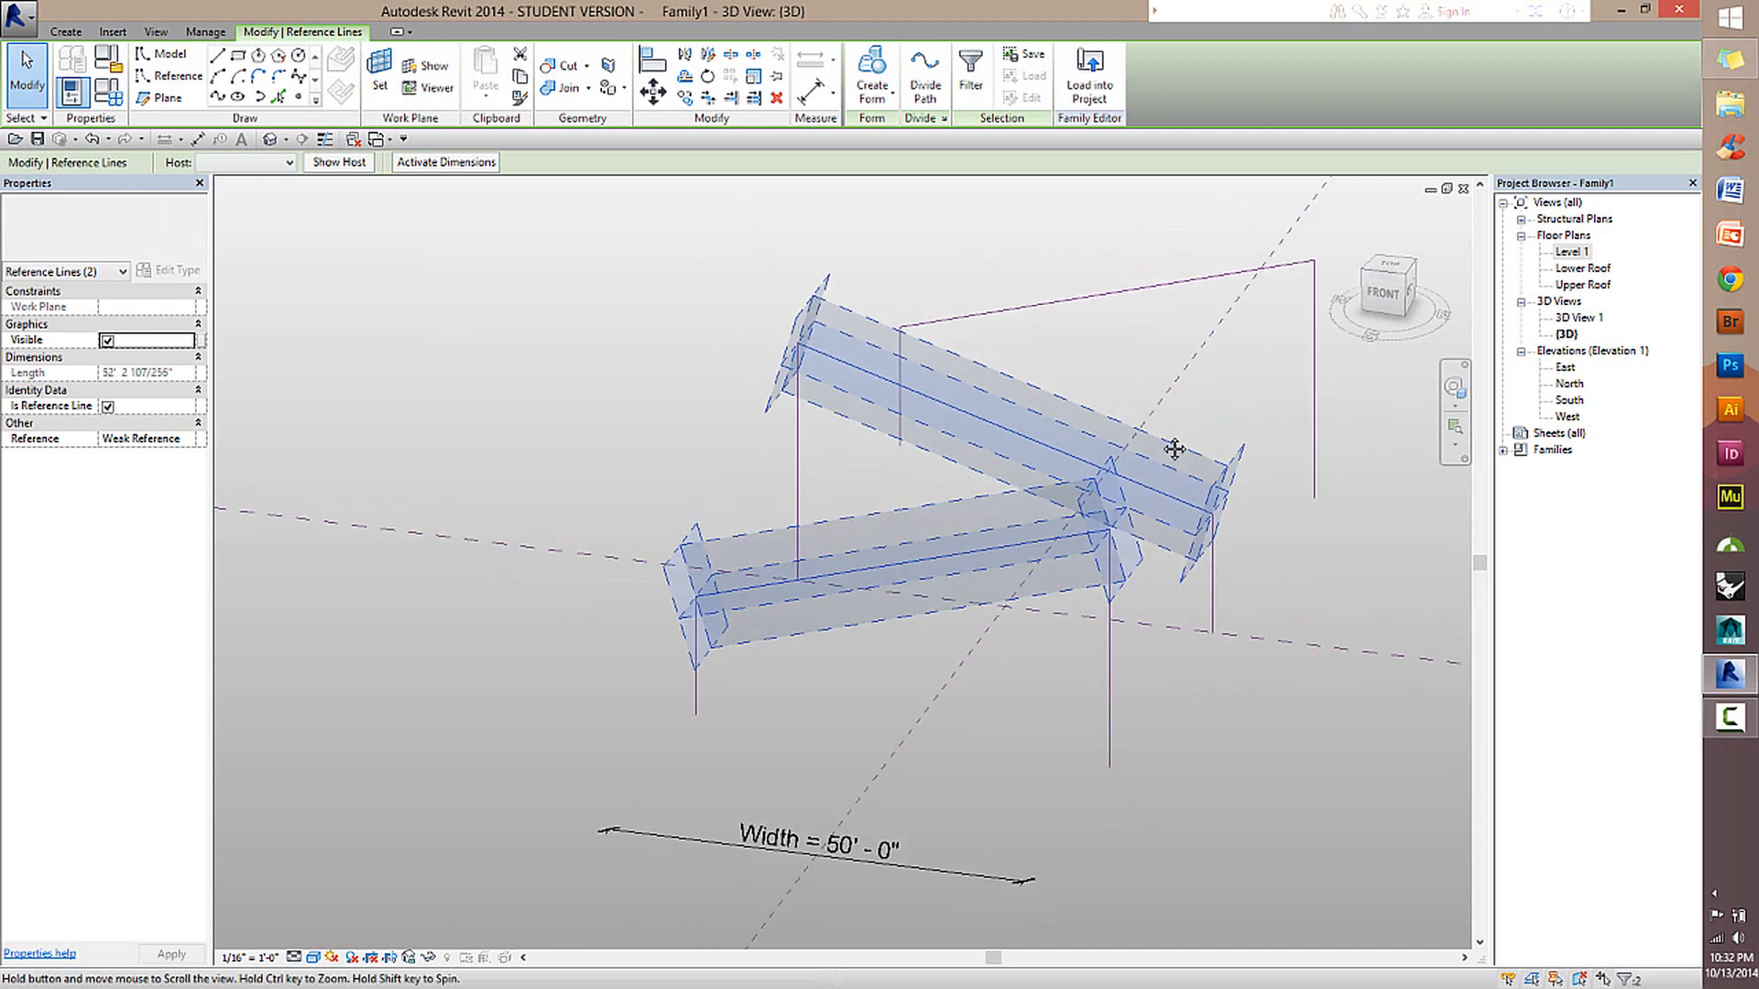
middle_click_drag(1174, 448, 1078, 385, "shift")
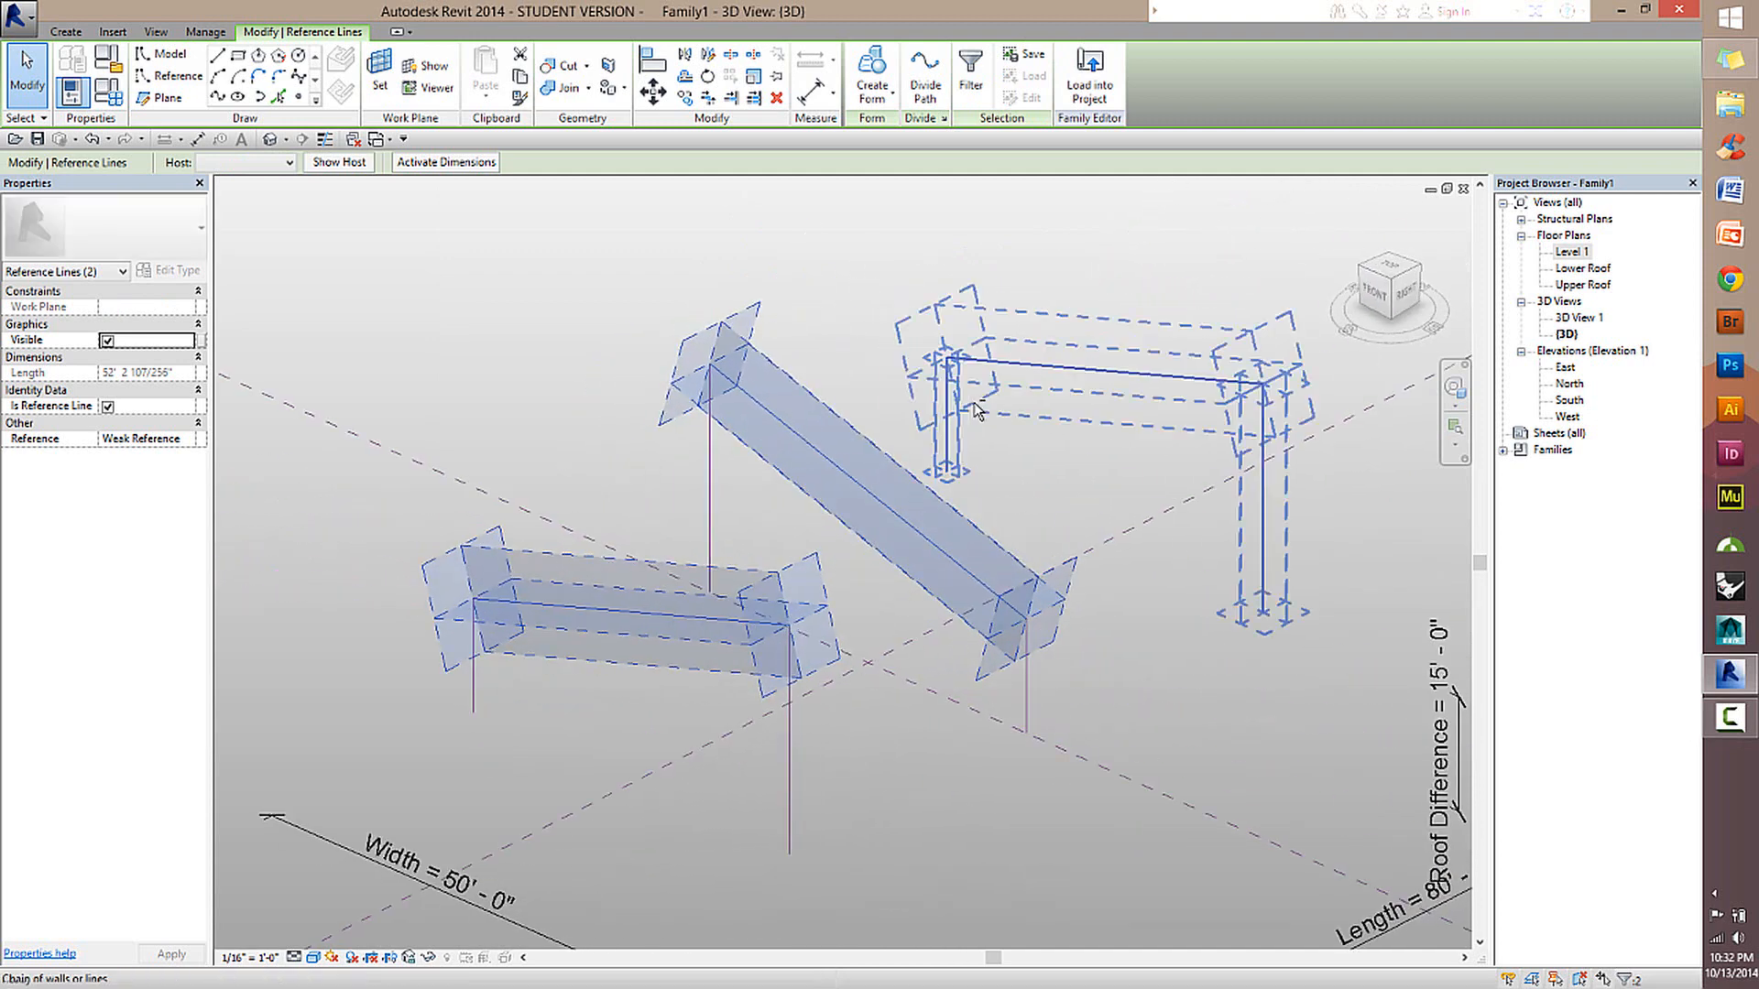
left_click(1074, 376, "ctrl")
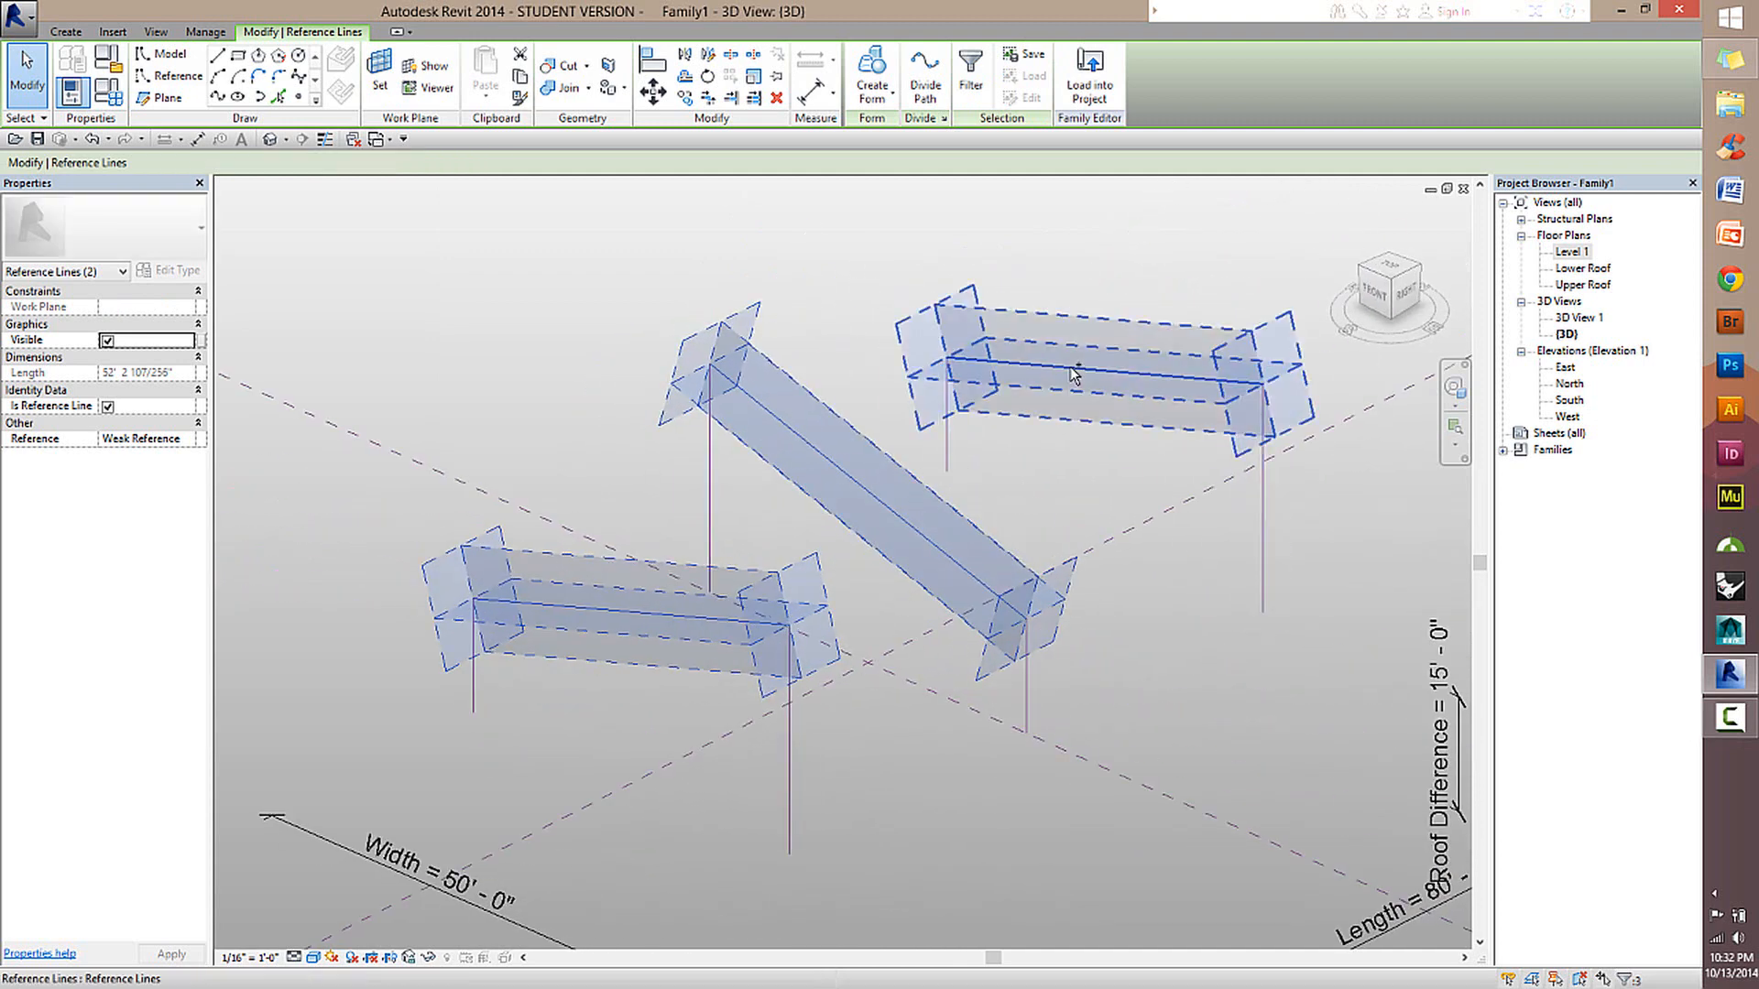
left_click(873, 64)
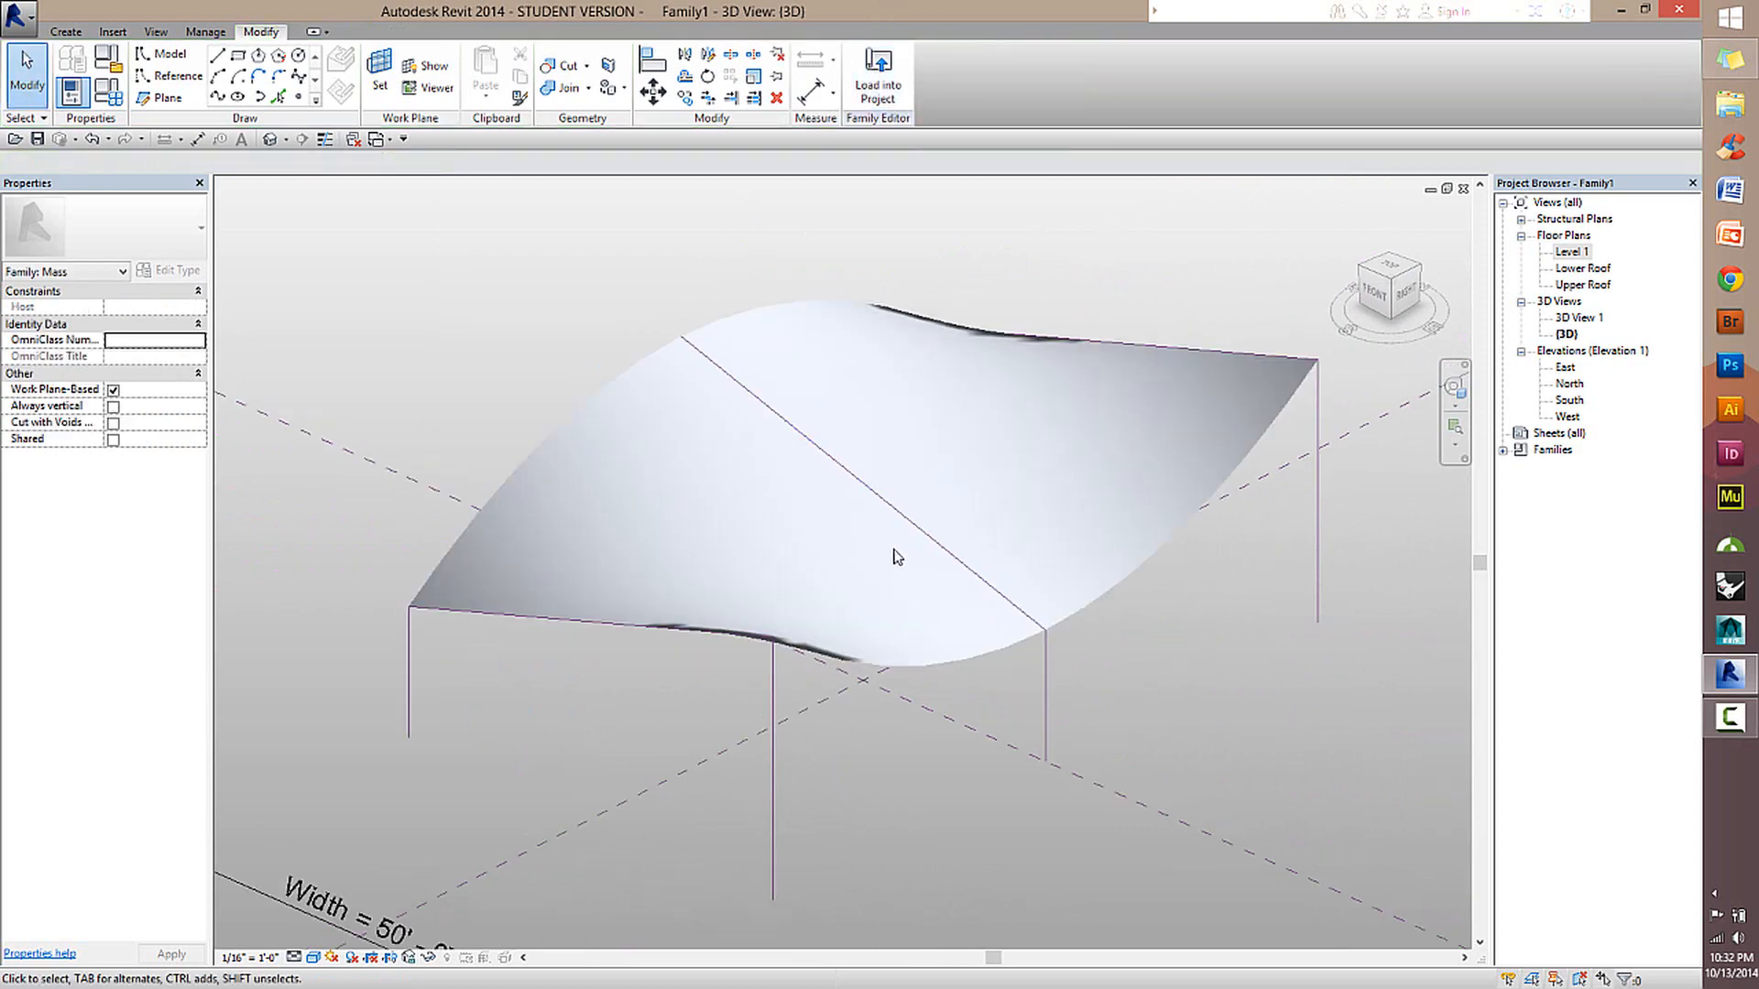
Examine the curved roof surface from the front, side and rear in 3D.
middle_click_drag(896, 556, 938, 530, "shift")
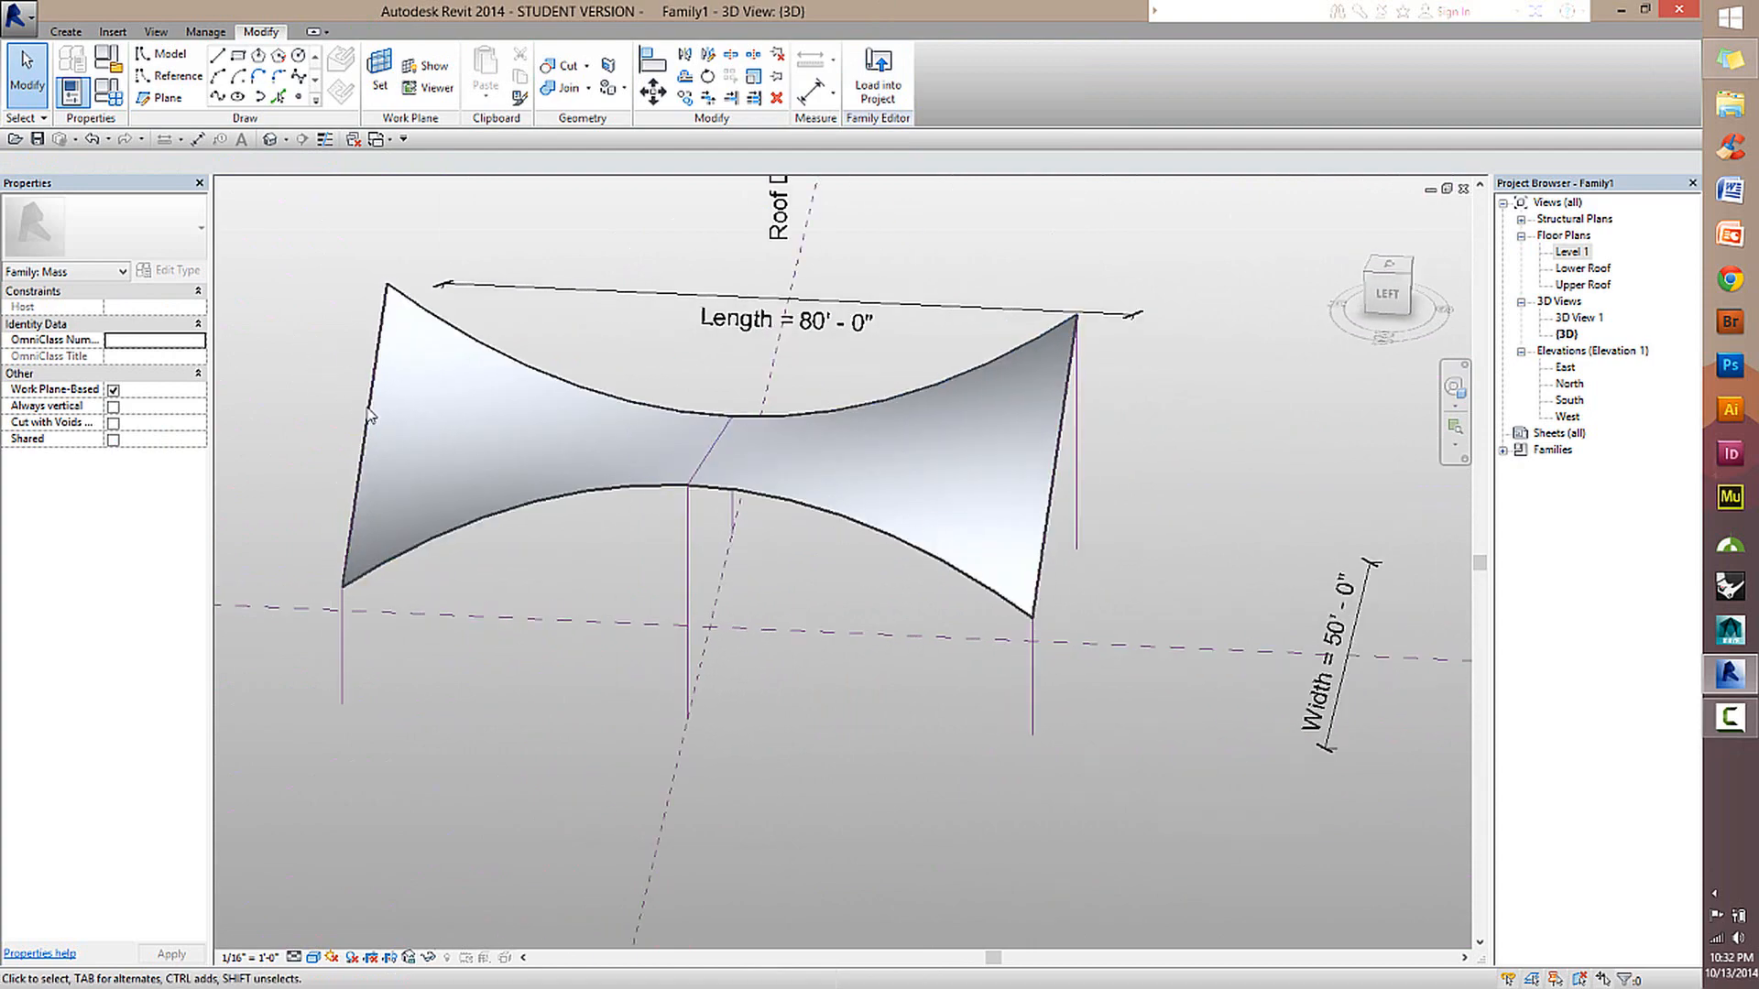
middle_click_drag(579, 378, 883, 558, "shift")
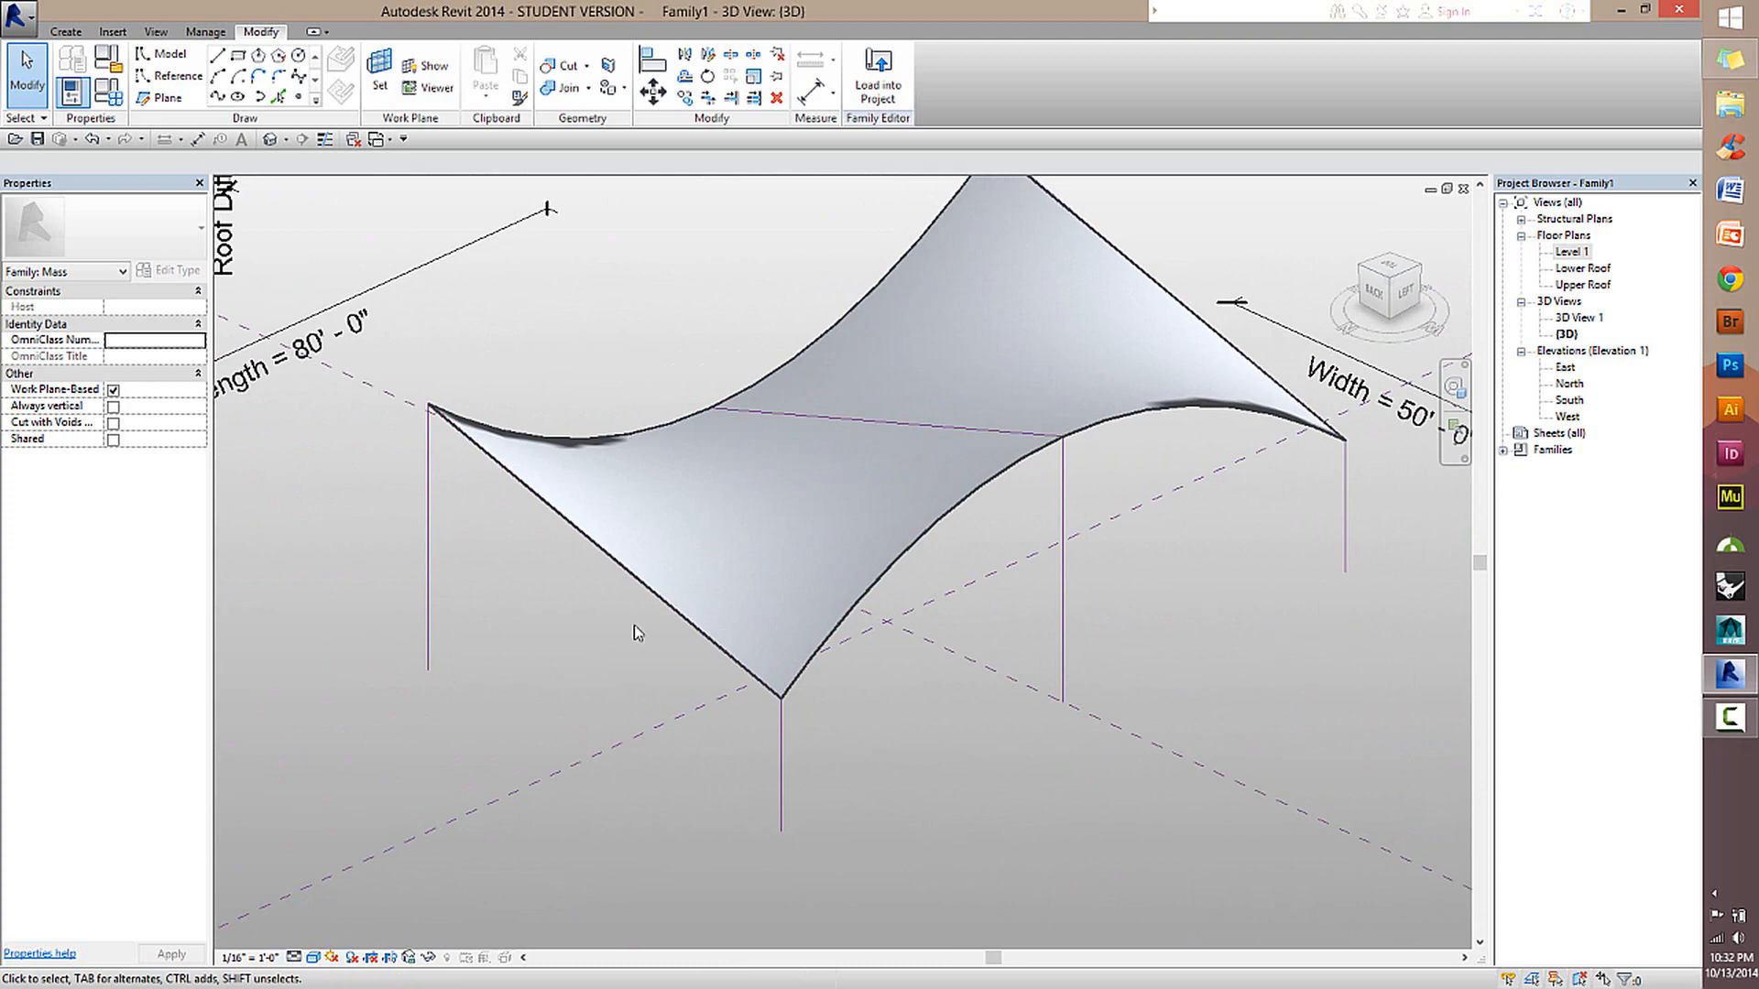
middle_click_drag(629, 628, 809, 412, "shift")
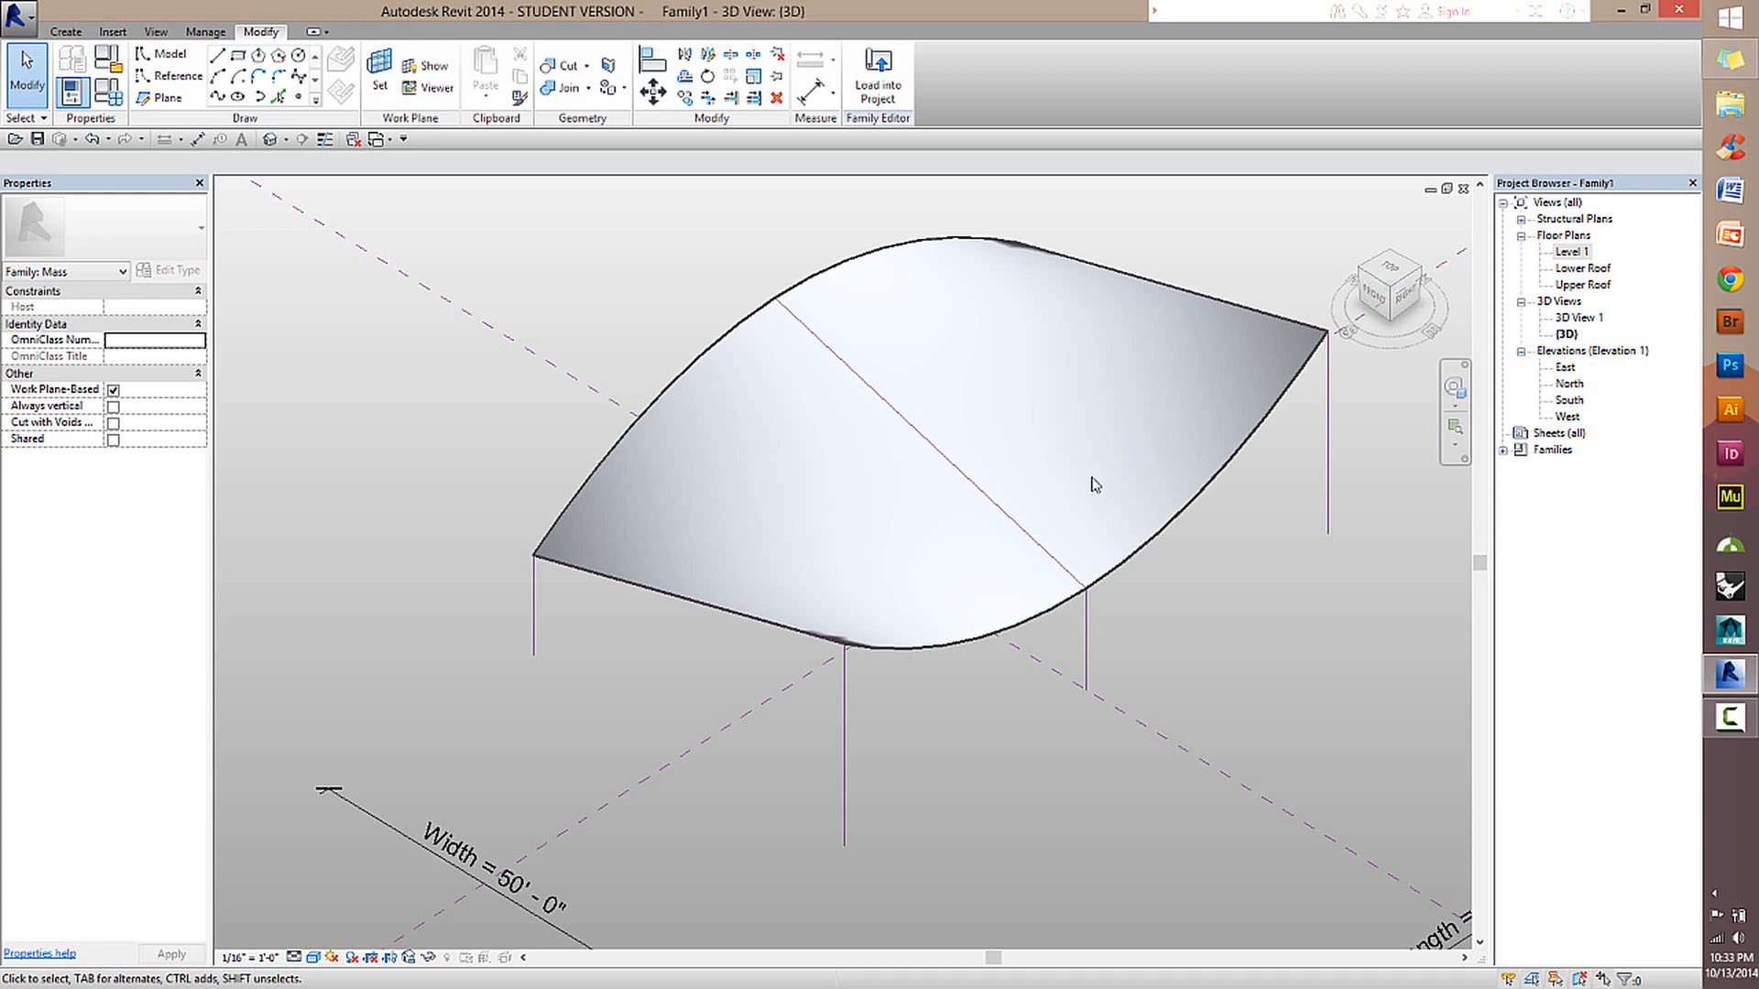
scroll(852, 574, "down", 2)
scroll(884, 548, "up", 3)
middle_click_drag(885, 549, 724, 516, "shift")
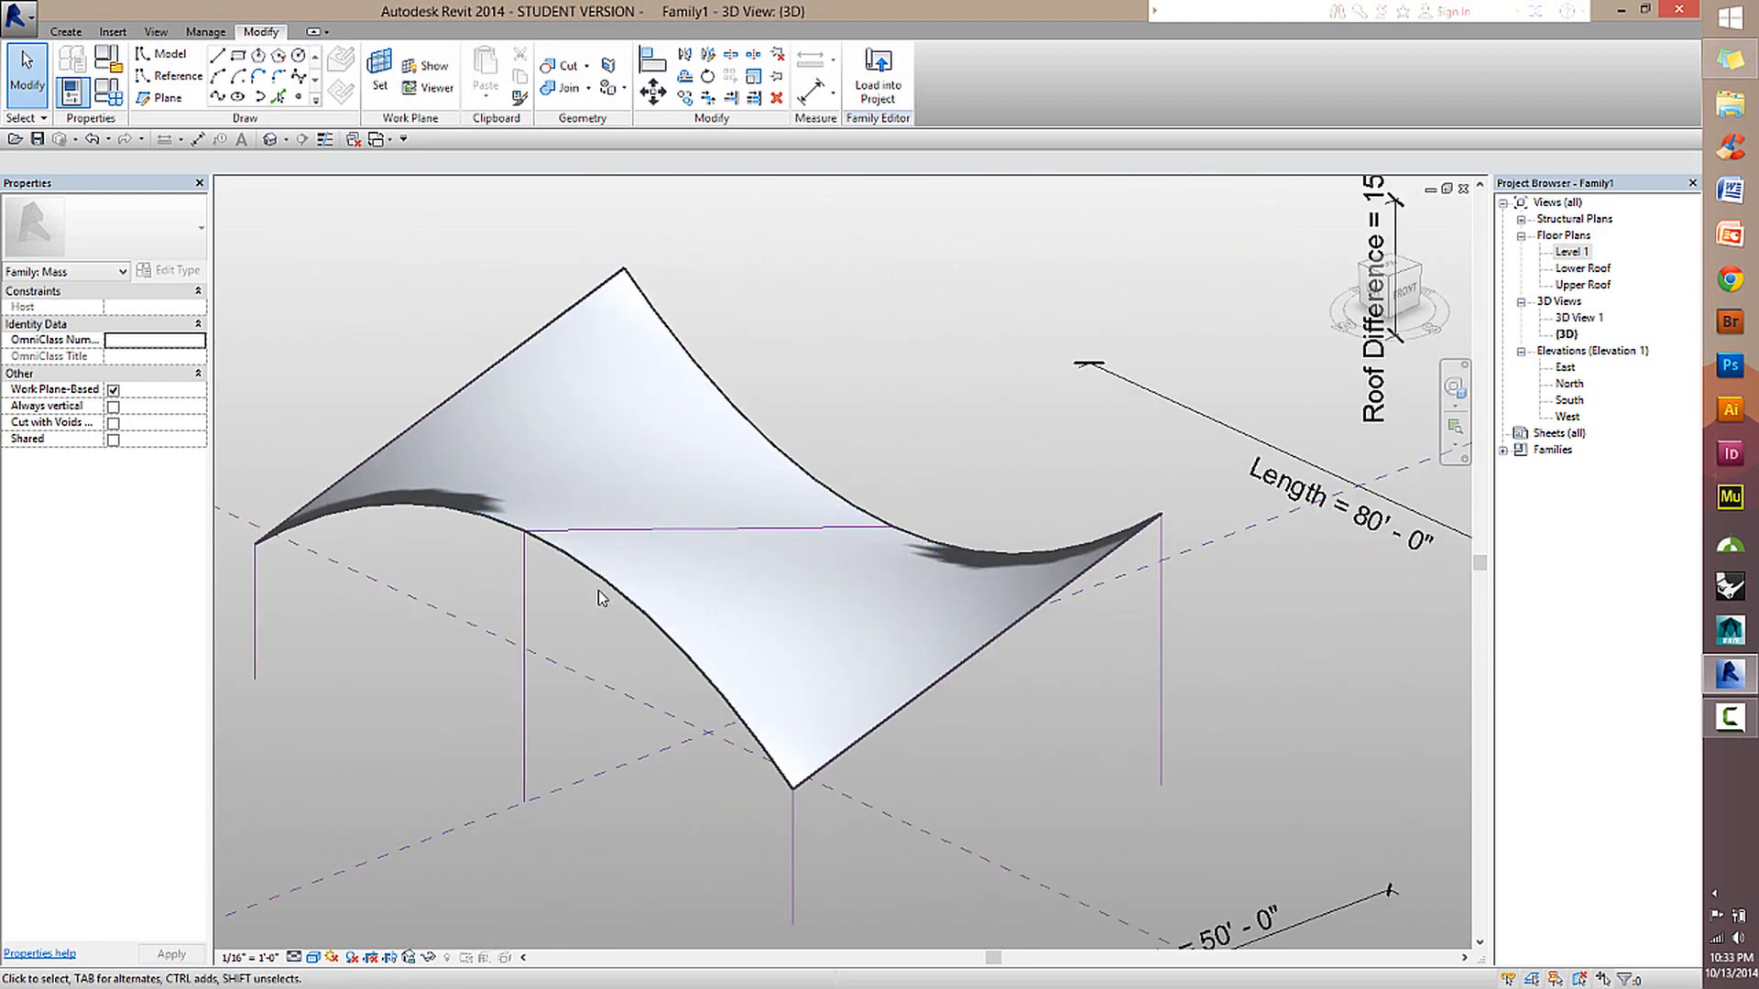
middle_click_drag(605, 596, 959, 565, "shift")
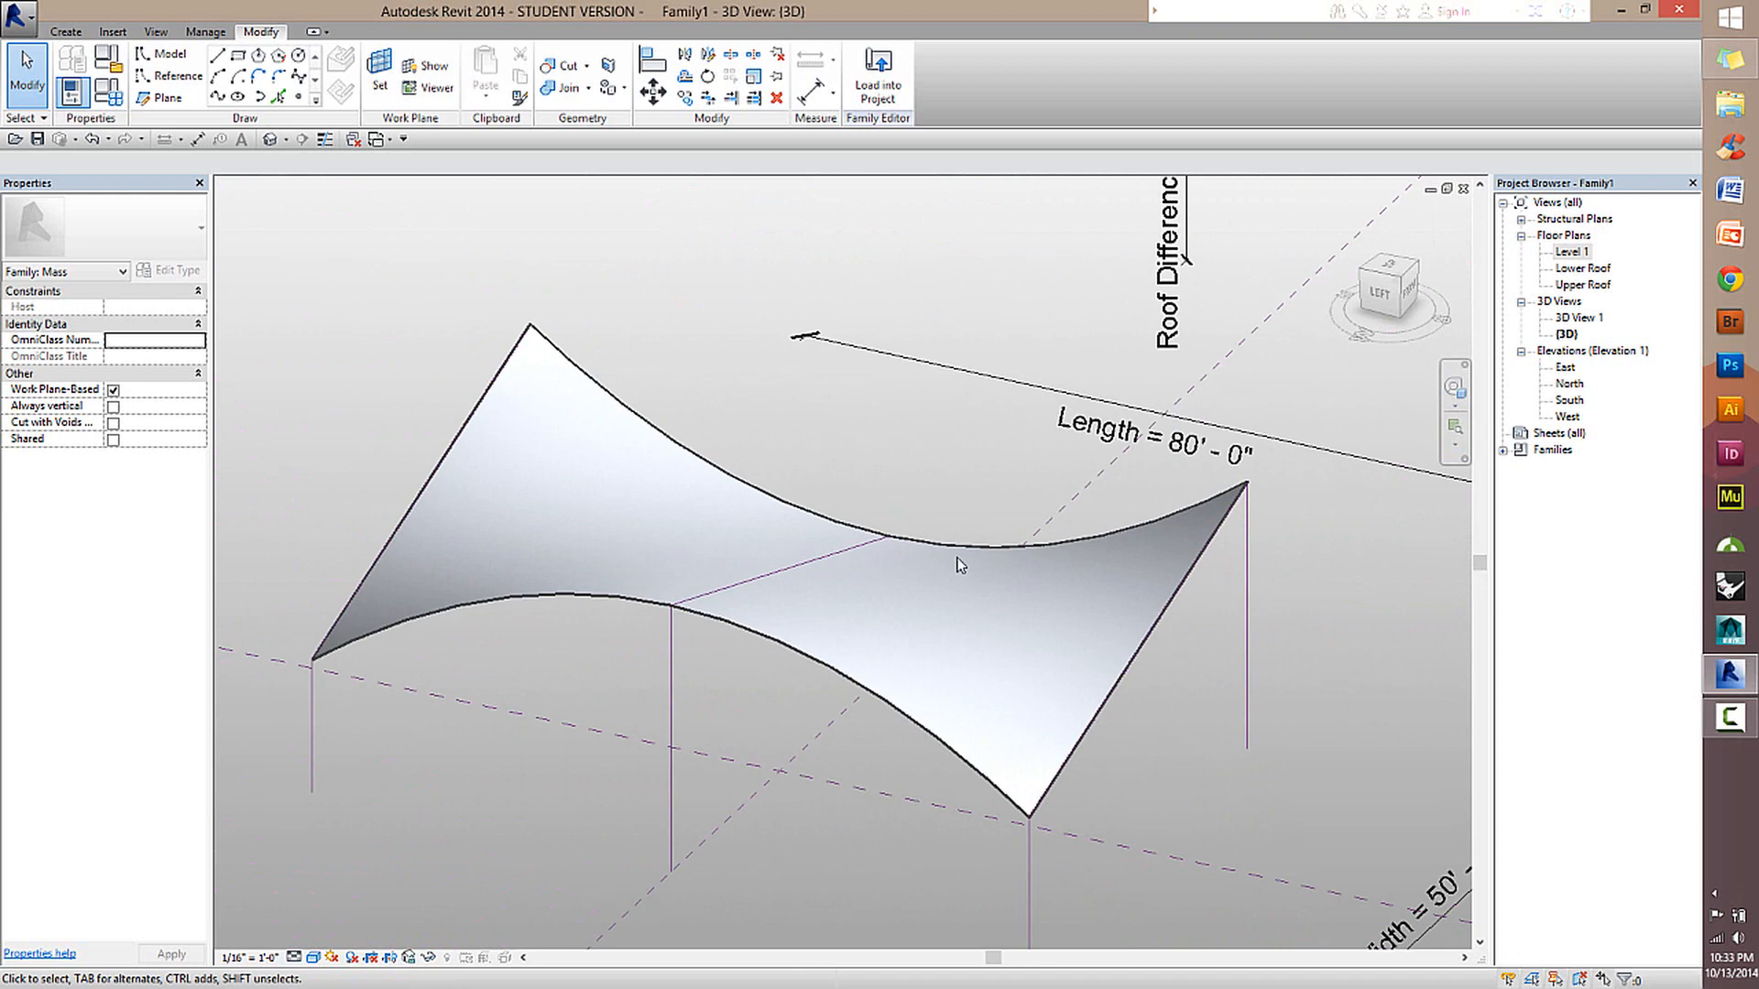
Check how the roof form selects as a whole and how it relates to the vertical reference planes spanning its length.
left_click(1189, 590)
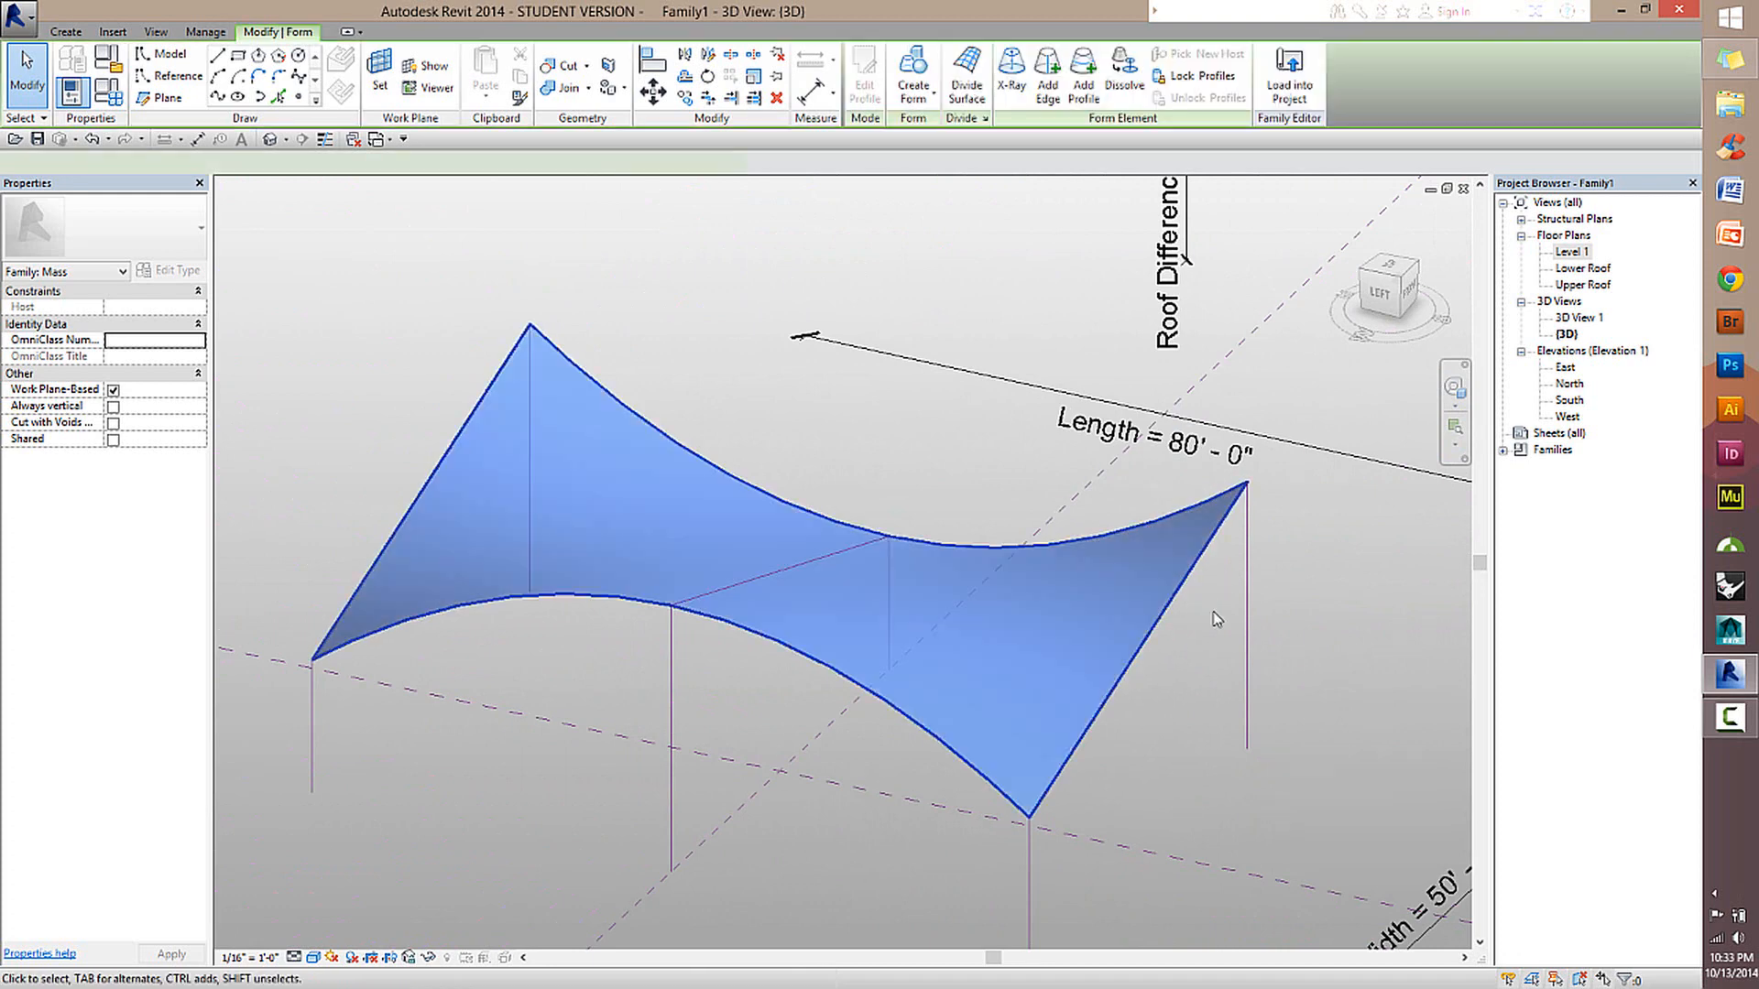
left_click(1213, 612)
scroll(1180, 660, "down", 2)
middle_click_drag(1185, 637, 1175, 569, "shift")
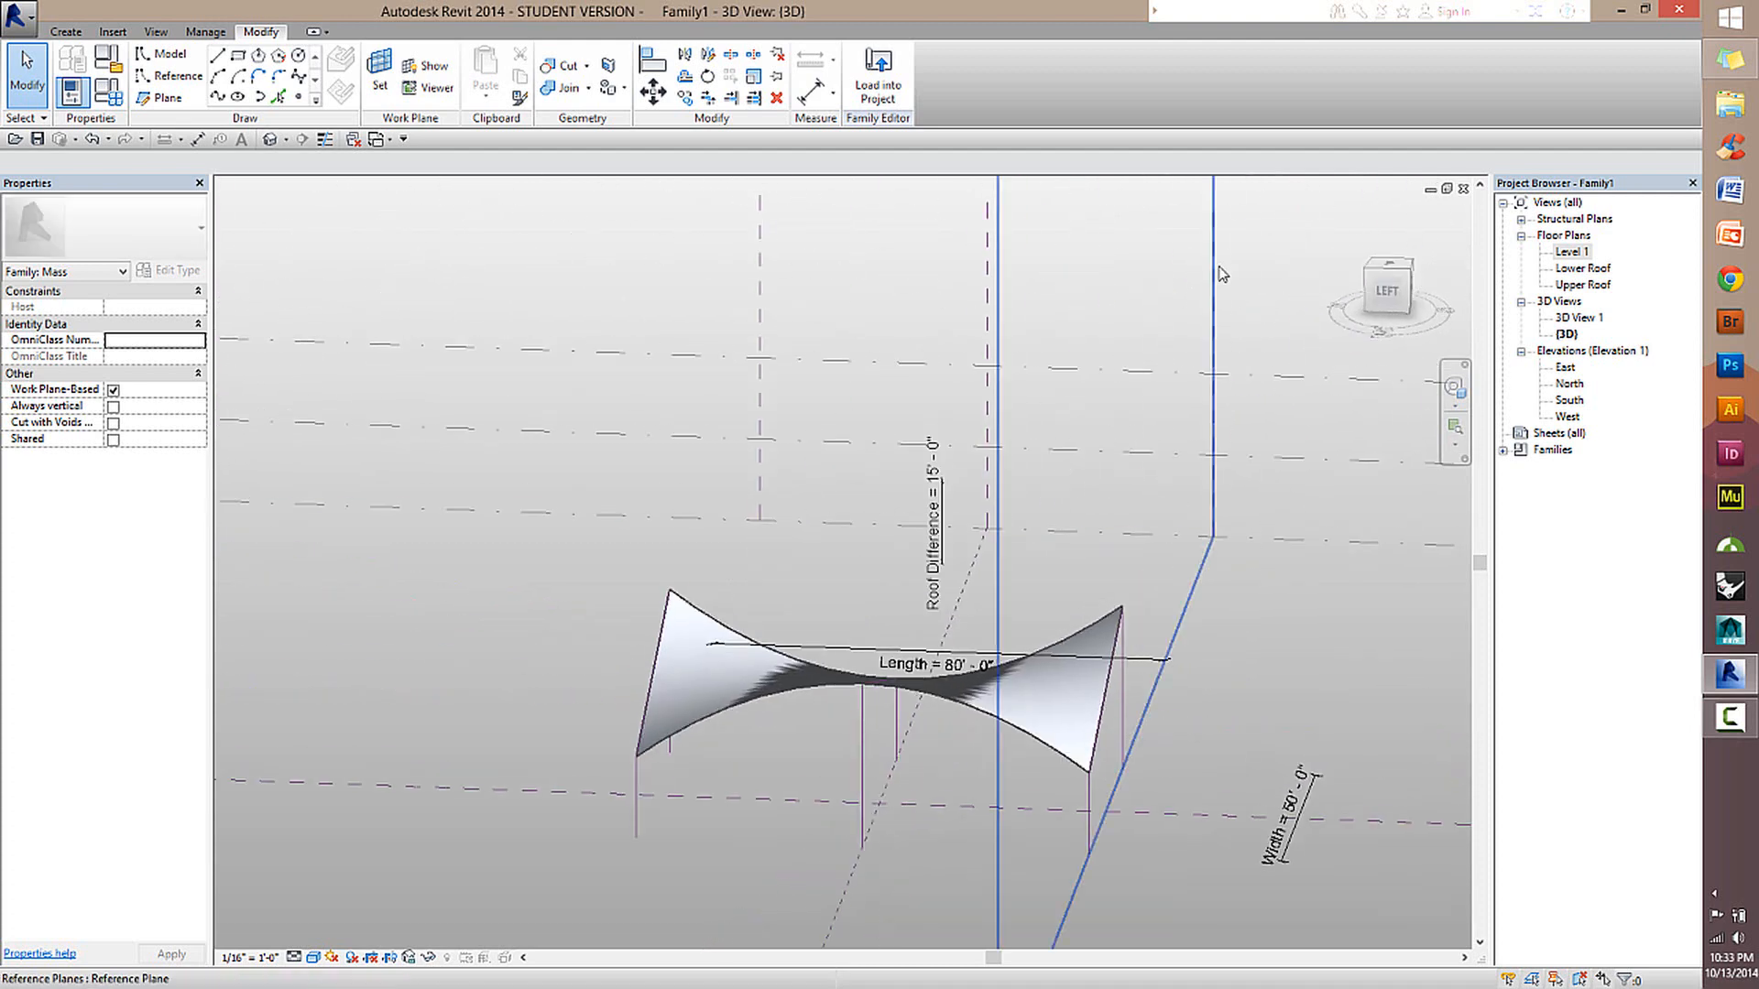
left_click(767, 286)
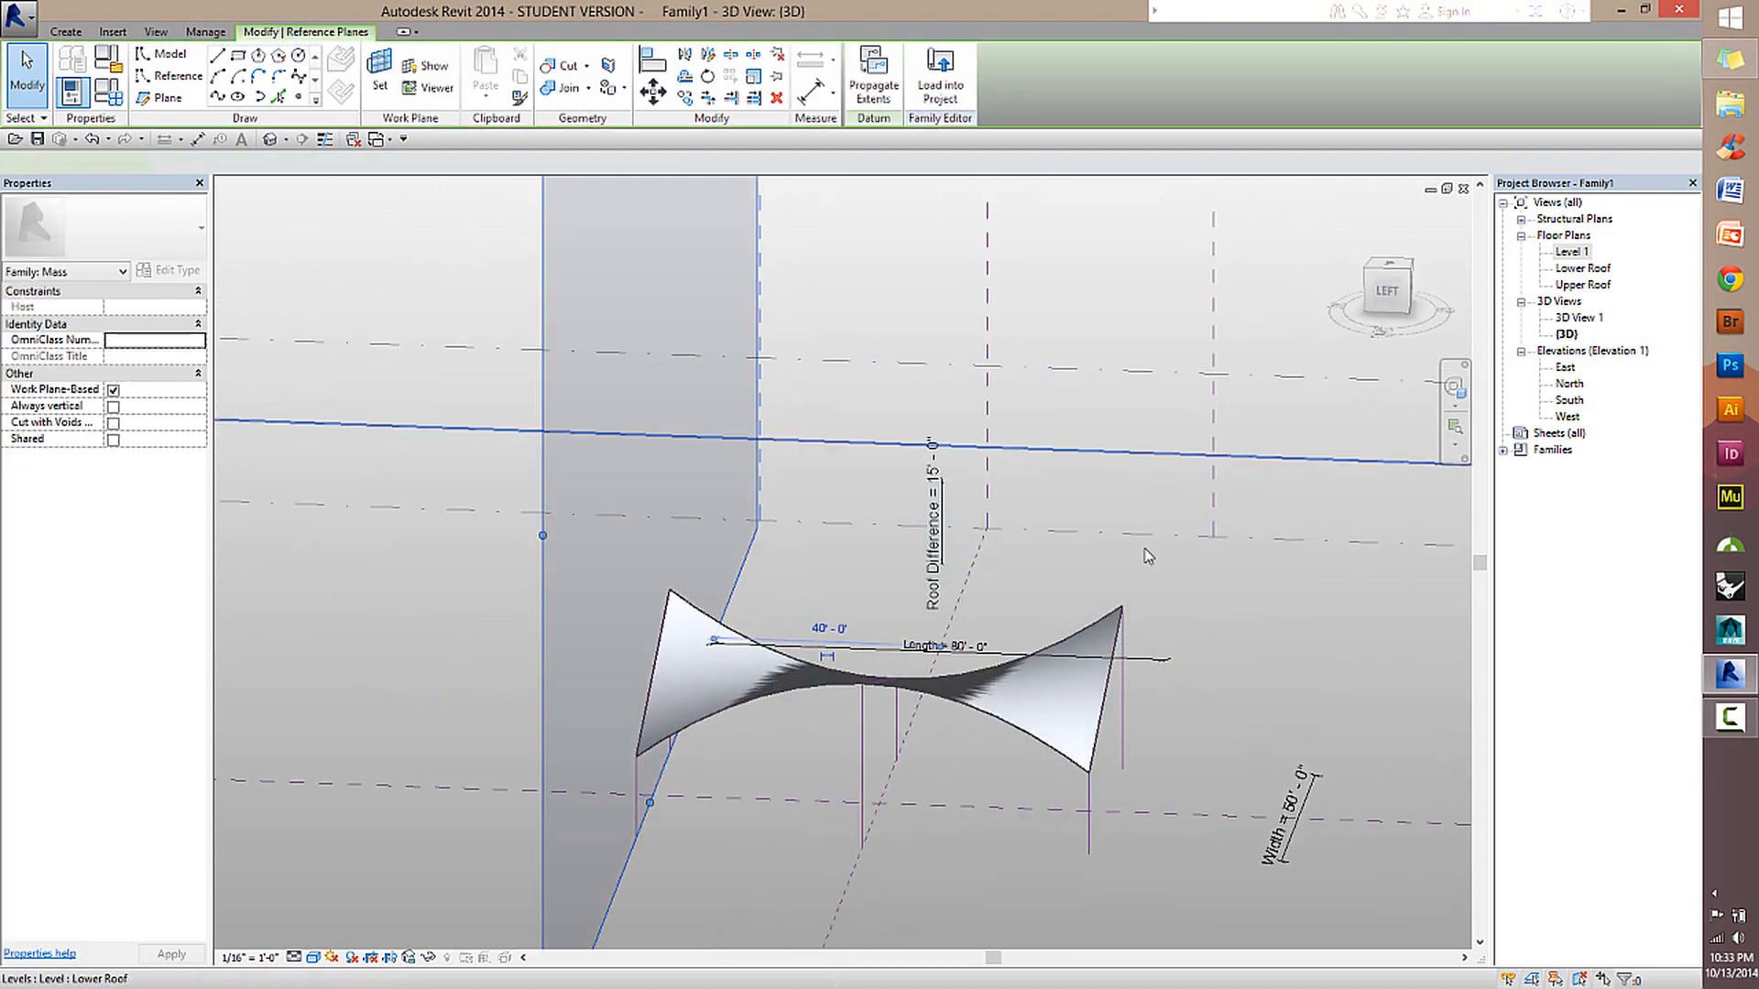
middle_click_drag(1146, 549, 780, 599, "shift")
left_click(837, 806)
scroll(804, 777, "up", 2)
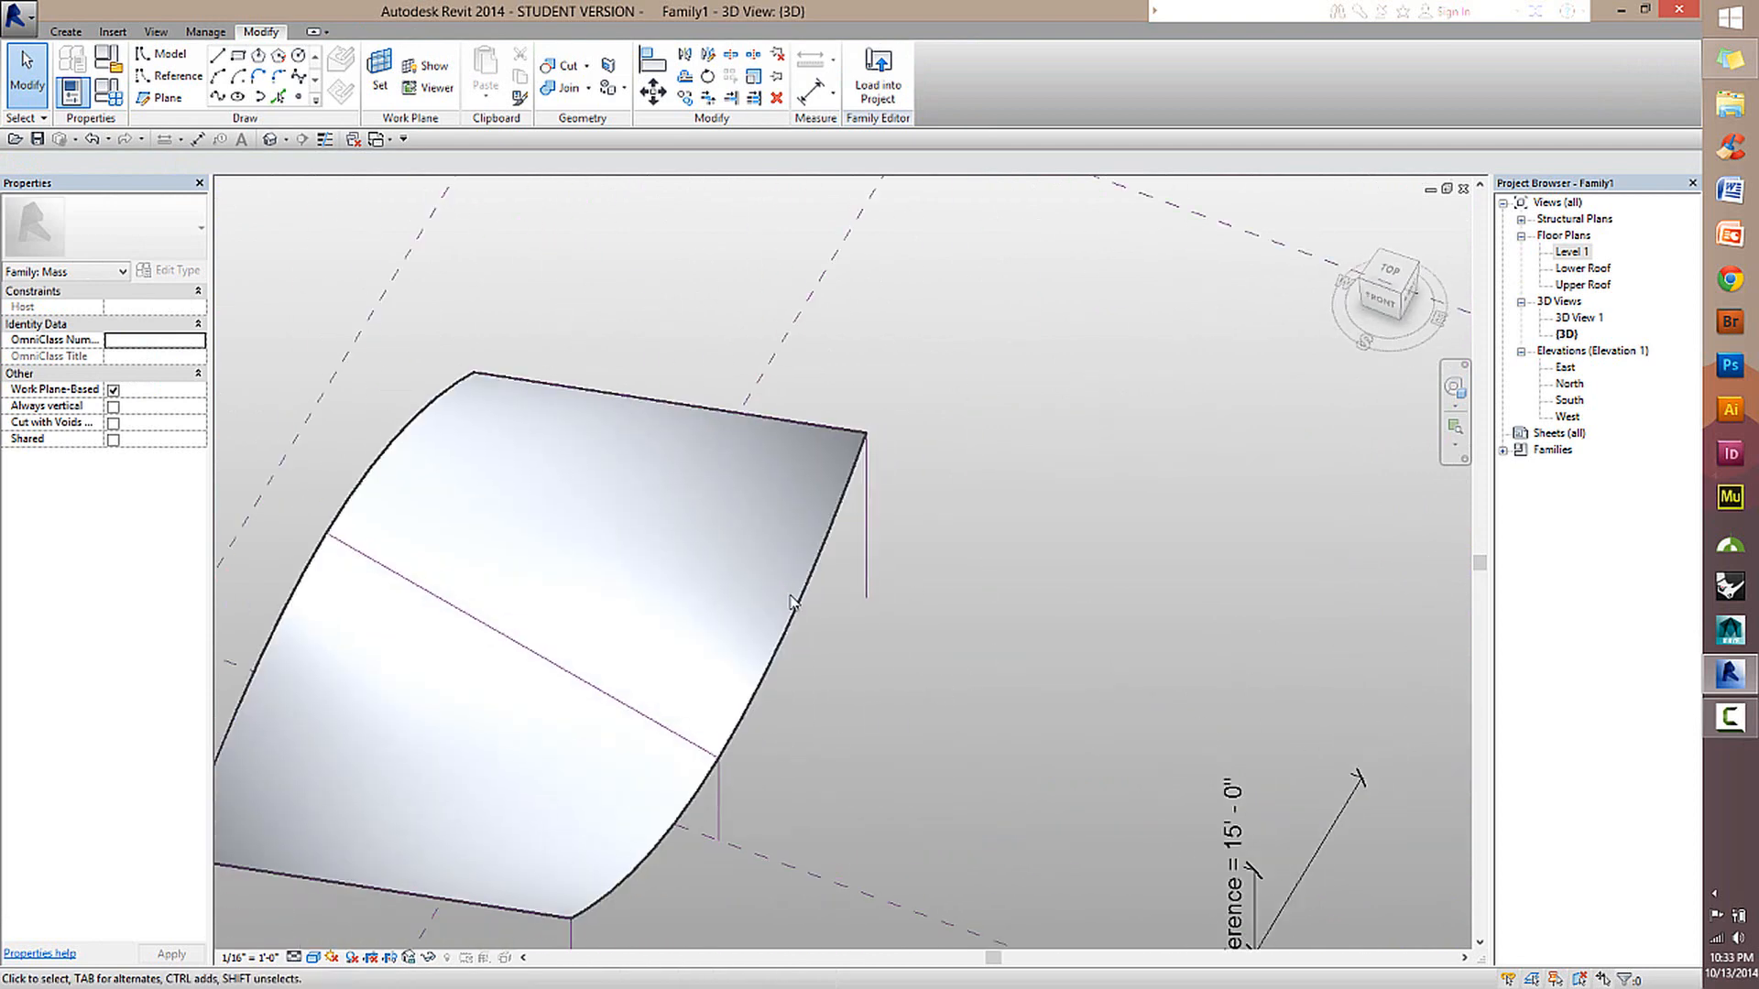
Select the whole roof form and divide its surface with a UV grid.
left_click(790, 611)
middle_click_drag(846, 685, 828, 574, "shift")
scroll(815, 559, "up", 2)
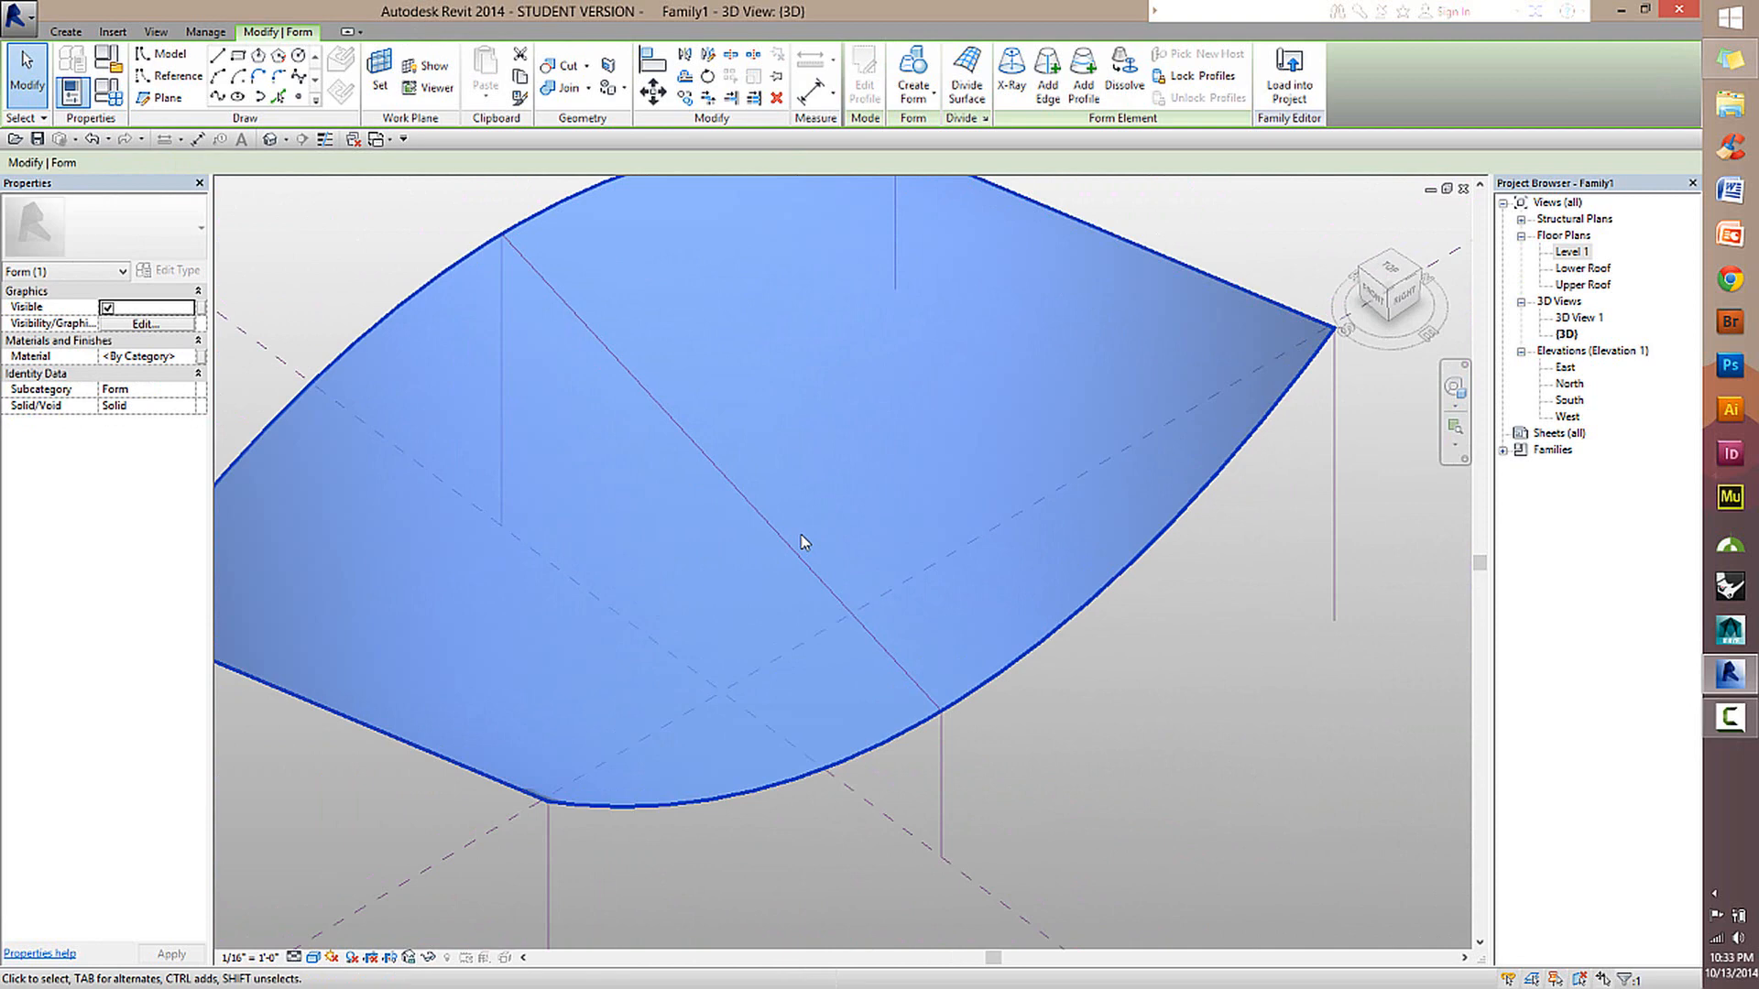
scroll(800, 535, "down", 2)
middle_click_drag(801, 542, 757, 424, "shift")
scroll(795, 416, "up", 2)
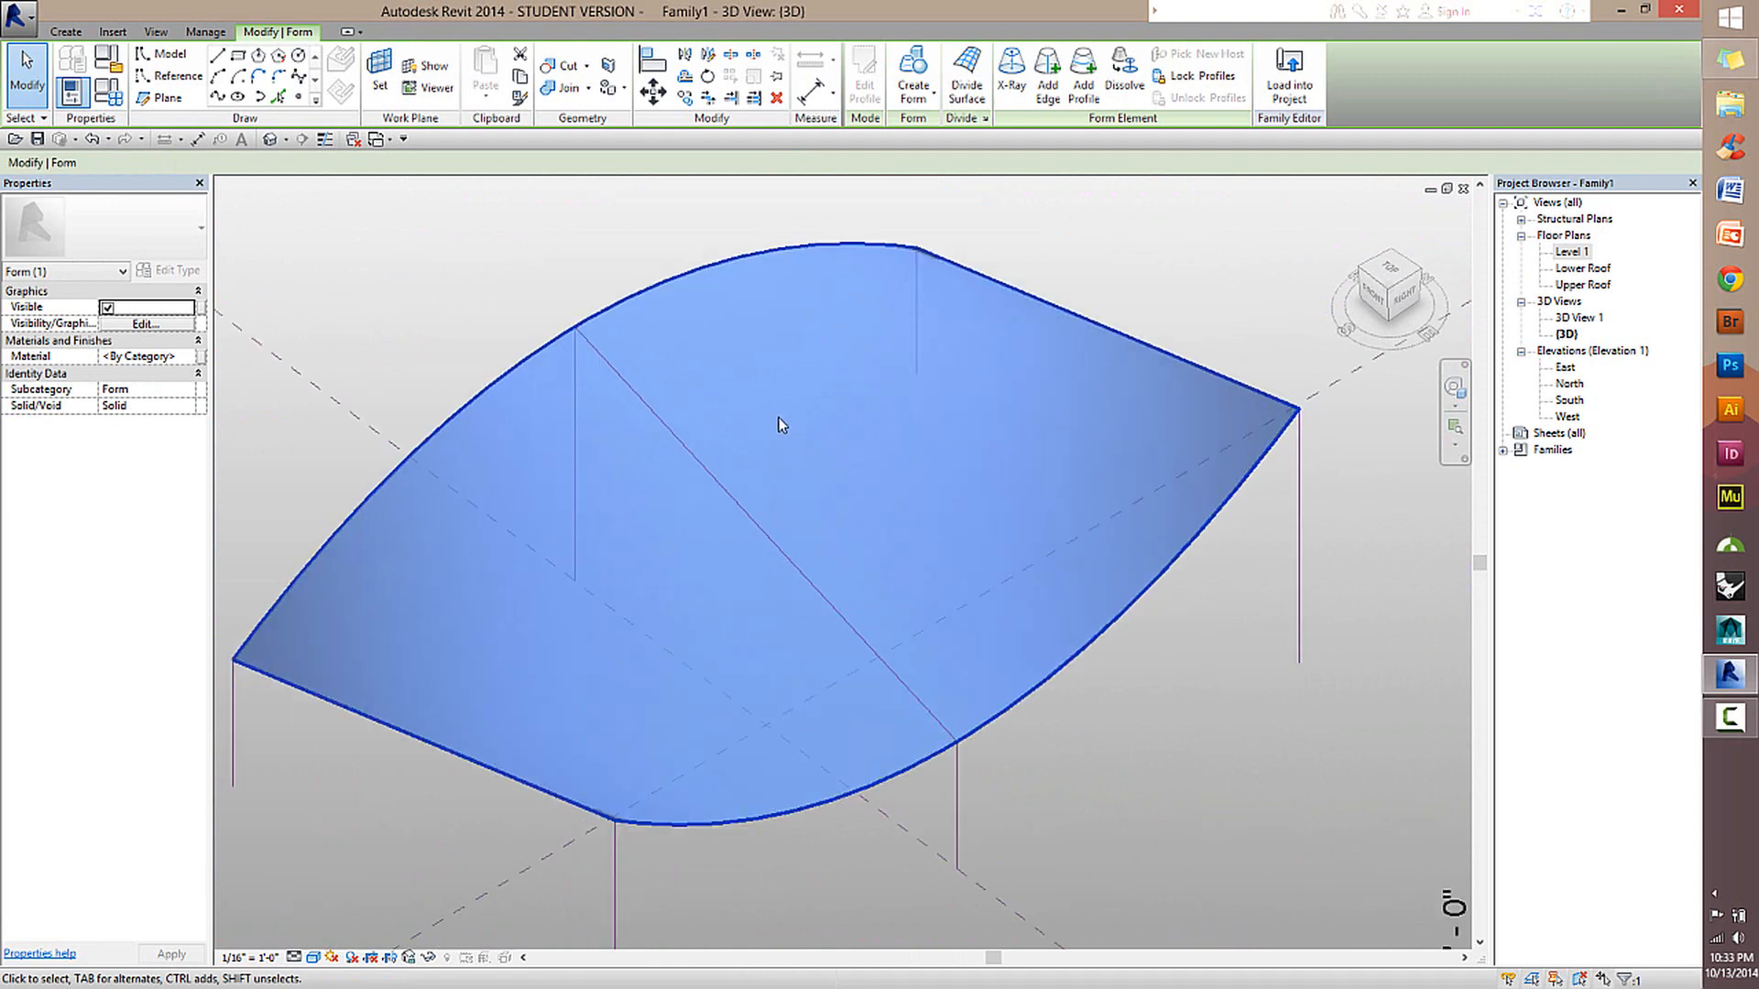
left_click(659, 246)
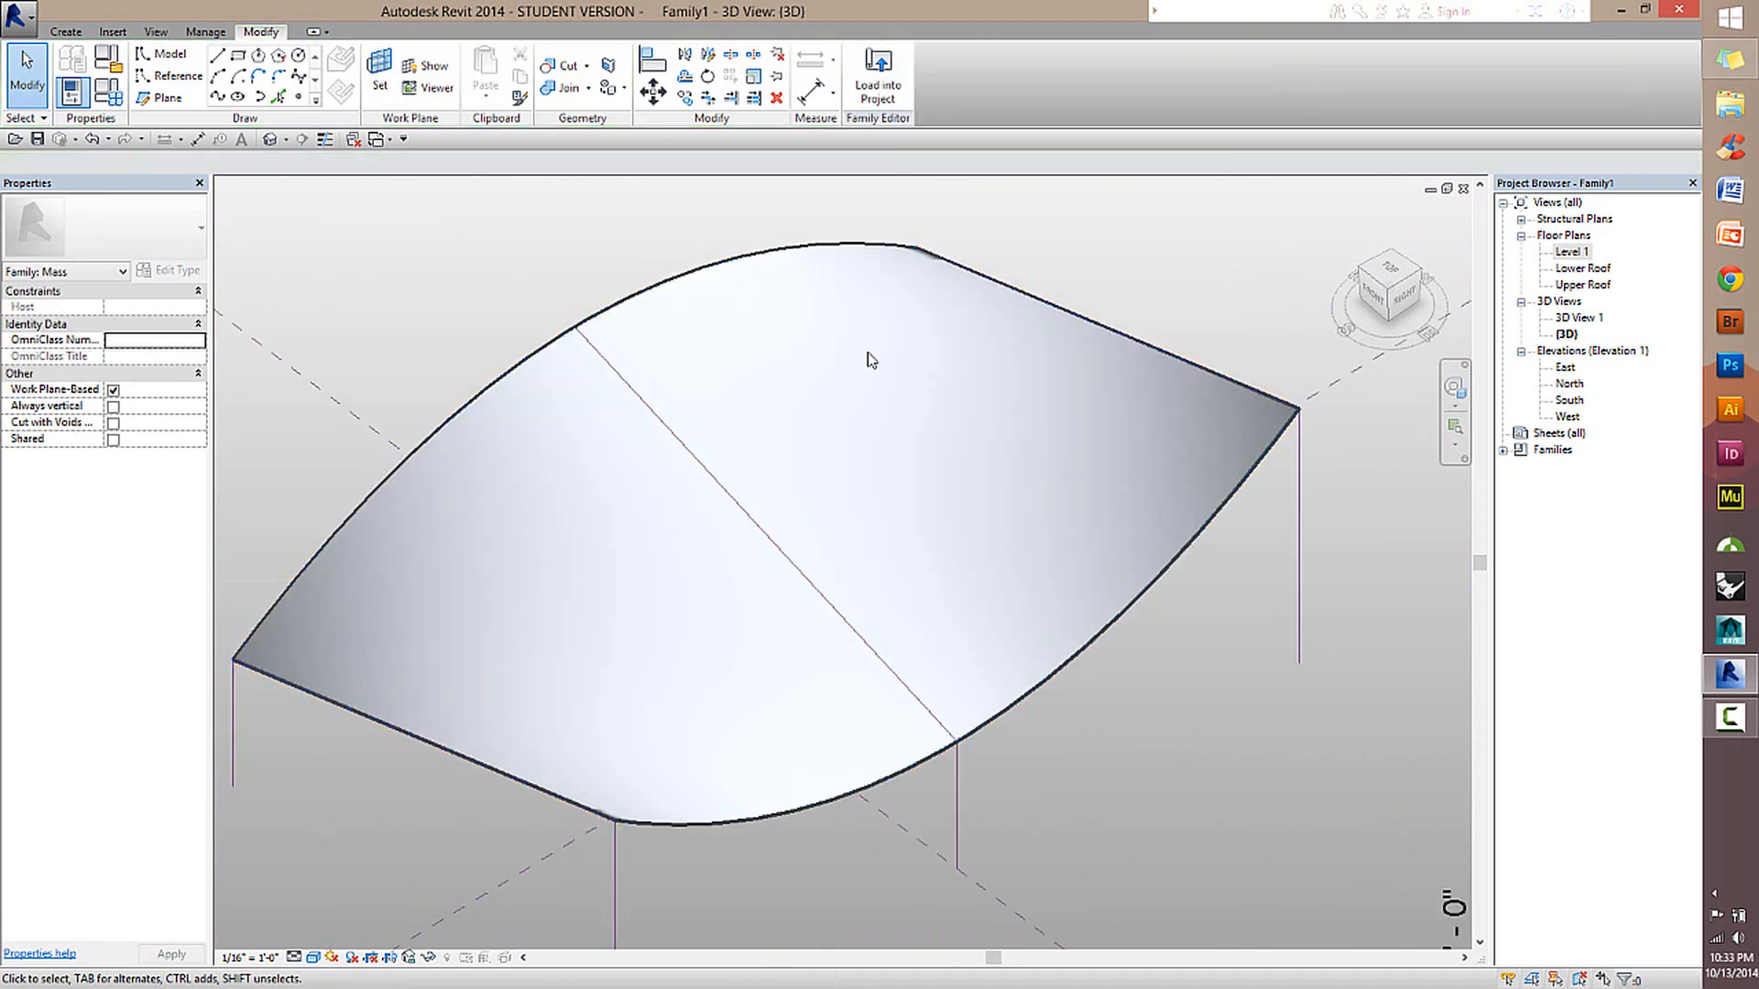
left_click(1200, 566)
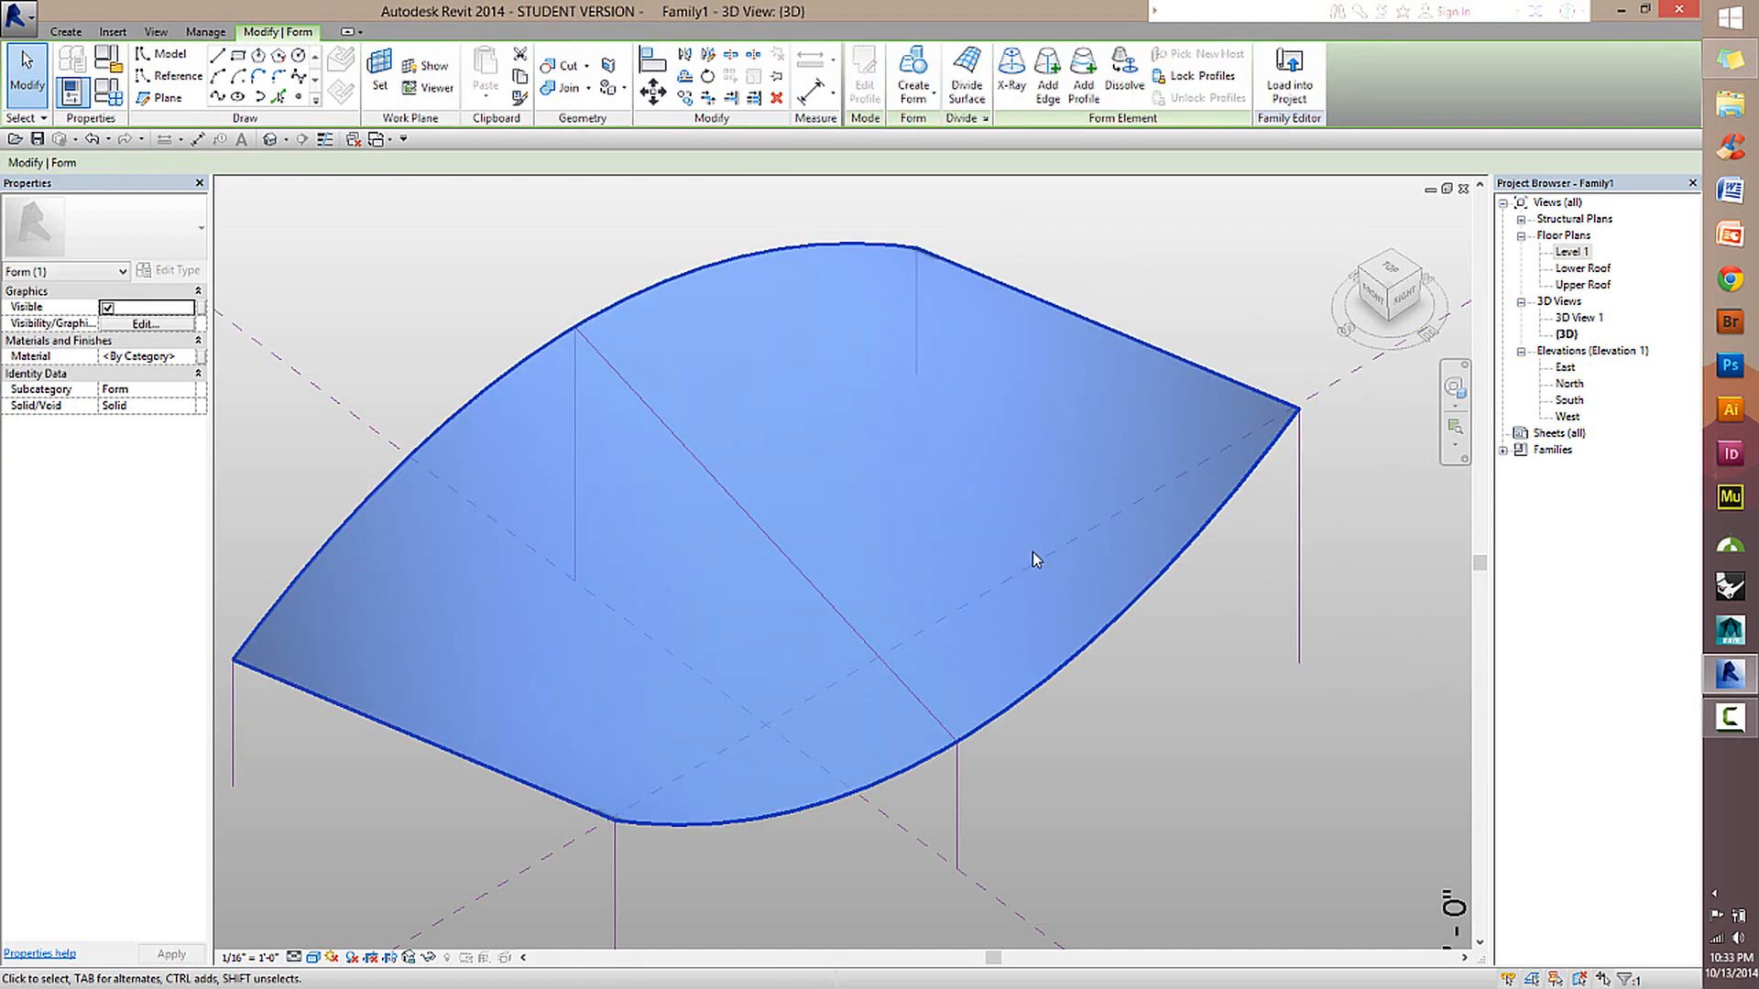
scroll(1032, 557, "down", 2)
scroll(1021, 597, "up", 1)
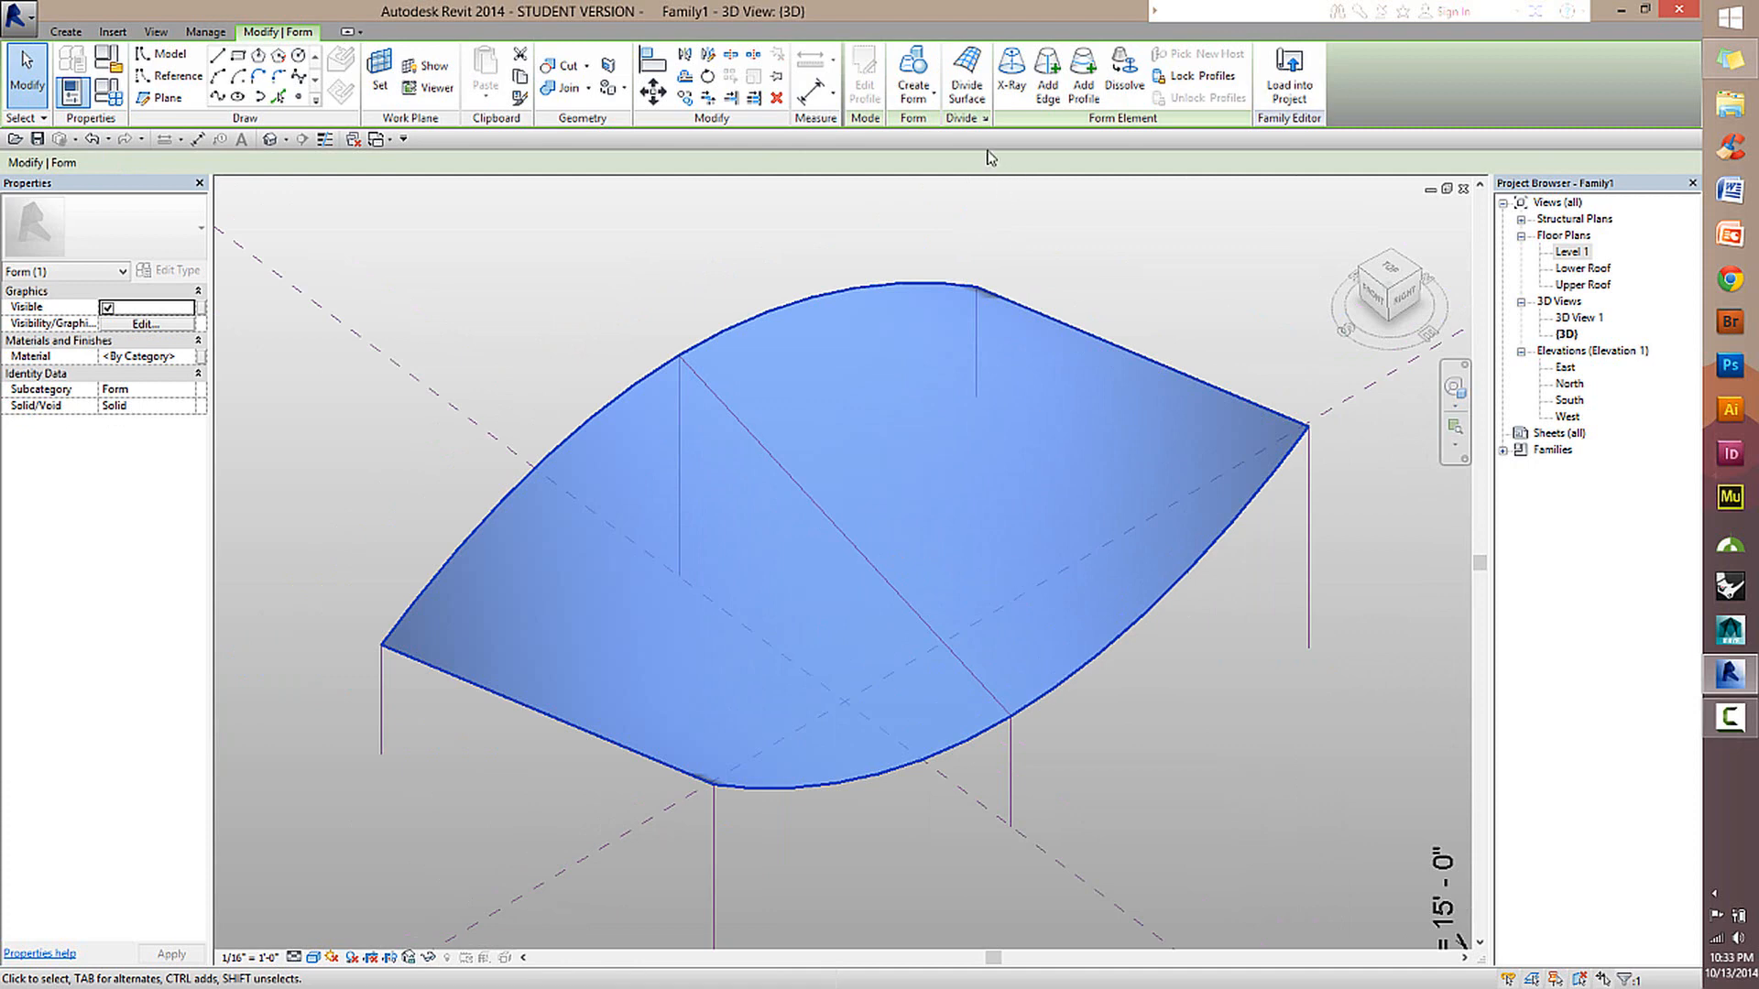
left_click(974, 91)
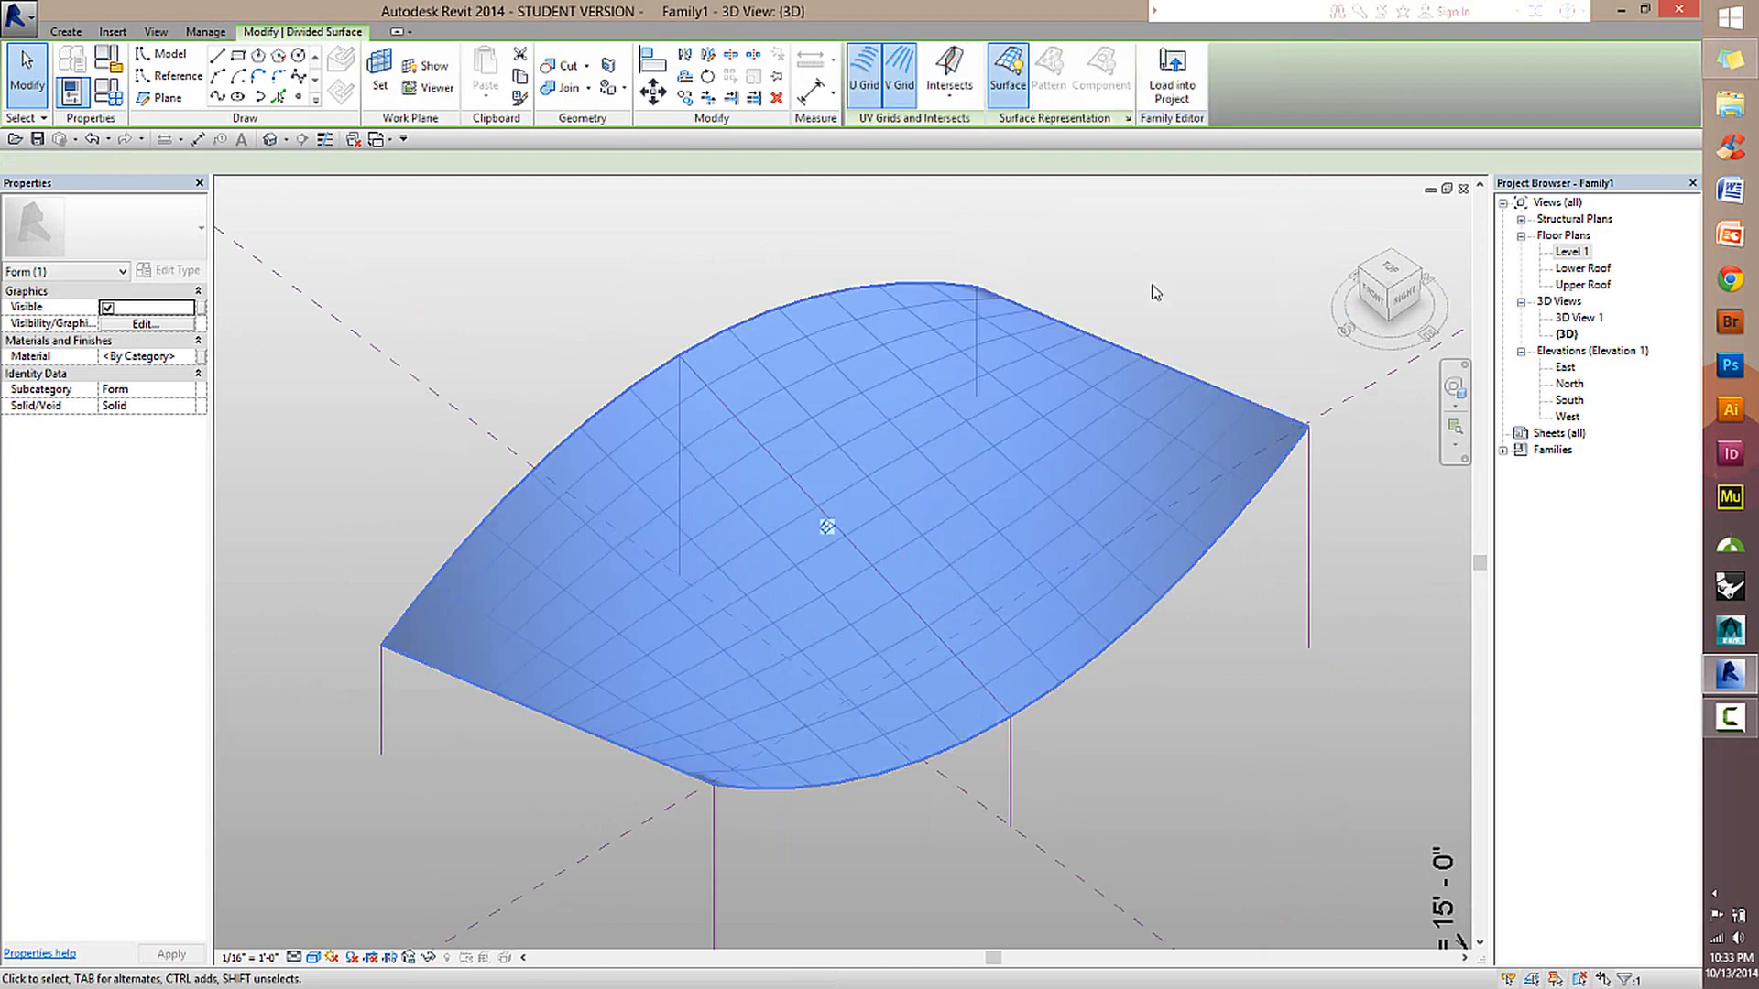
Examine the divided surface from several angles and review its U and V grid number settings.
left_click(1182, 279)
scroll(974, 654, "up", 2)
scroll(1153, 639, "down", 3)
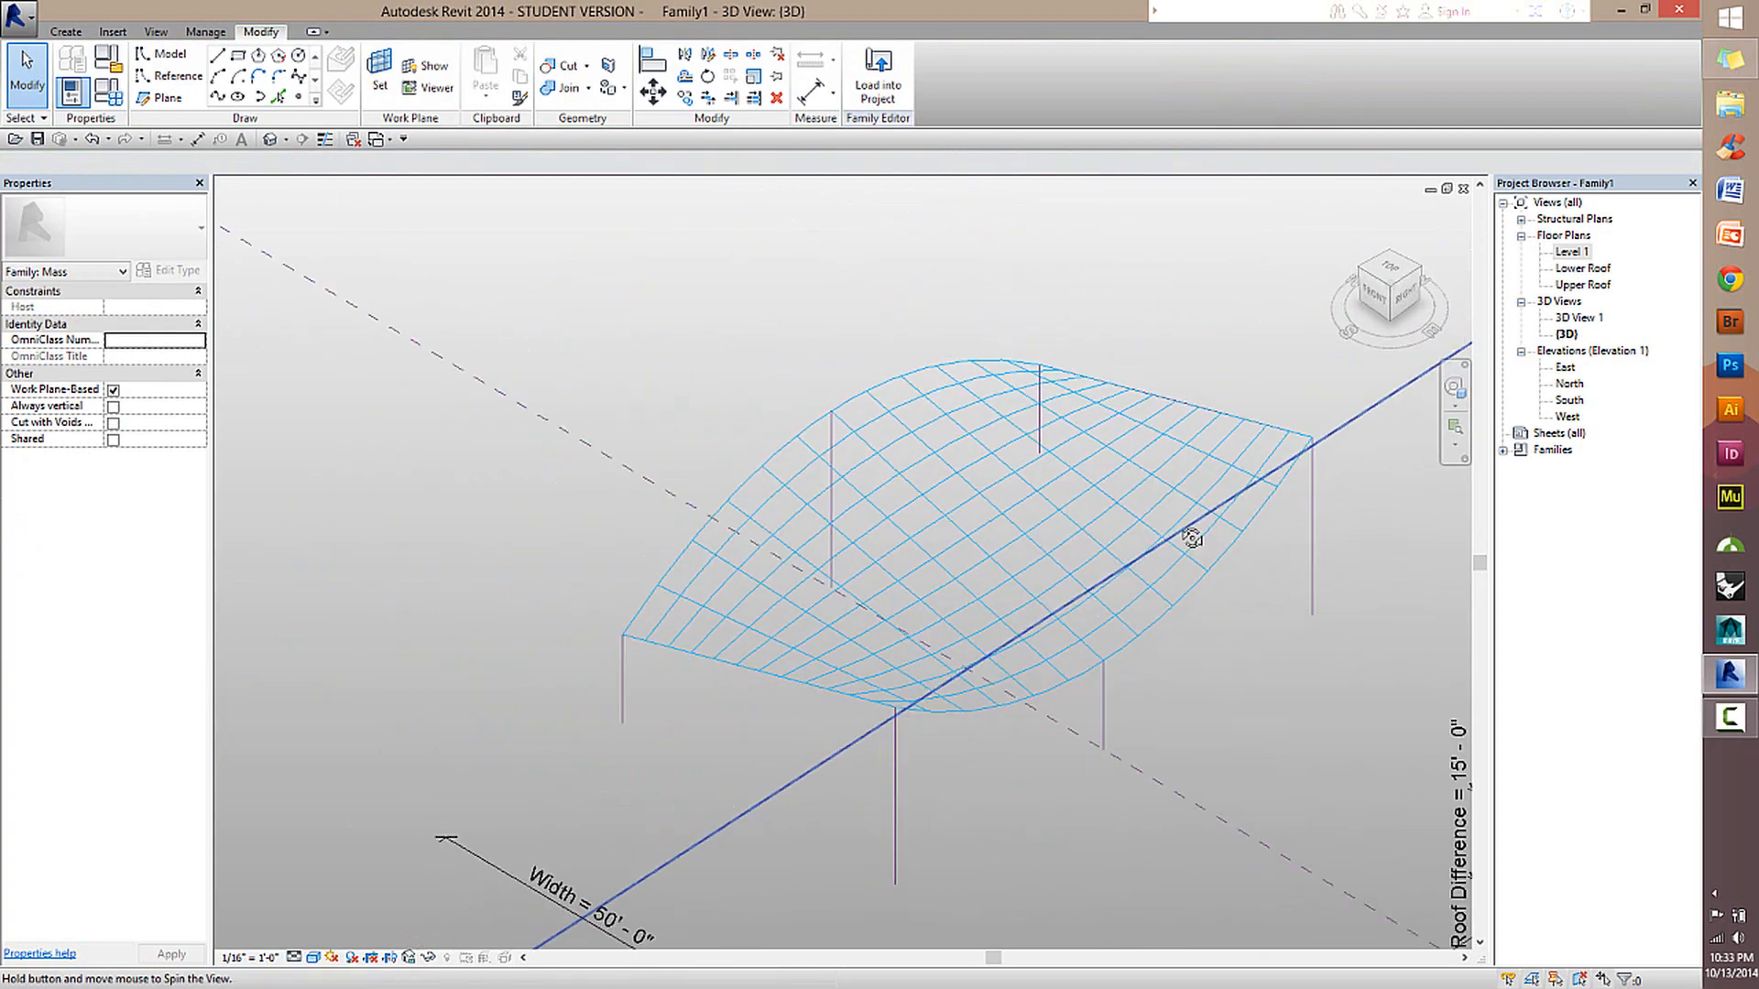
middle_click_drag(1152, 639, 1108, 541, "shift")
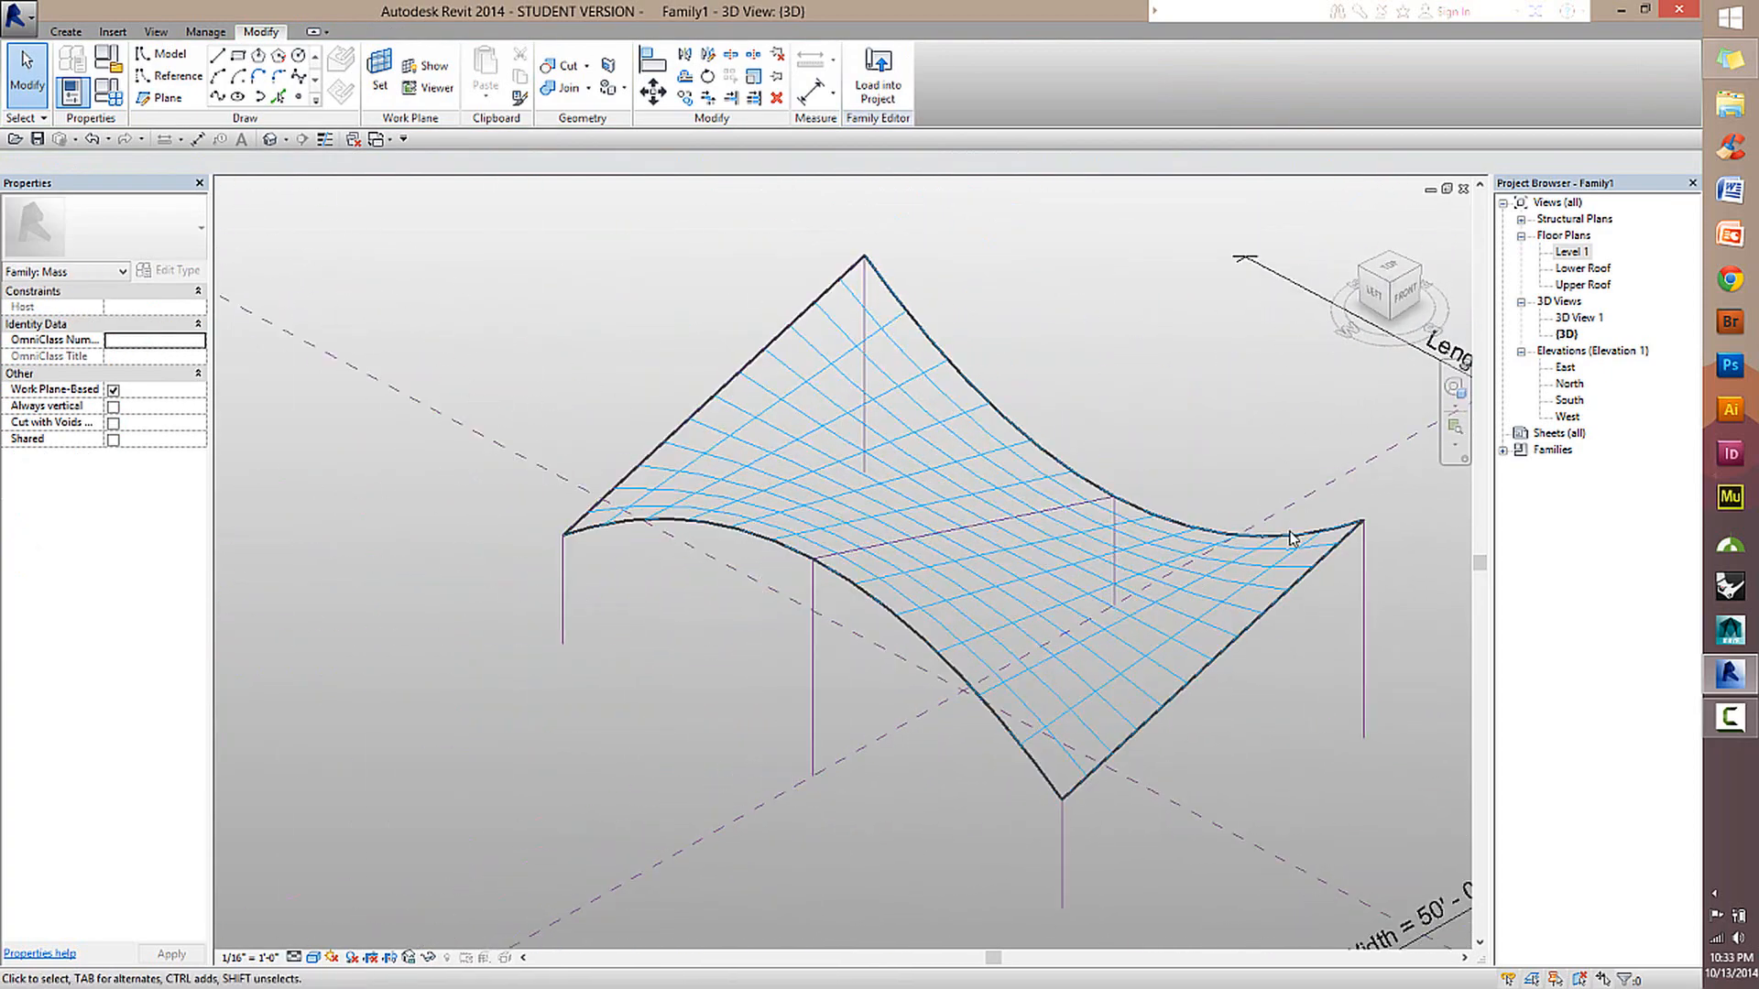
middle_click_drag(1256, 577, 1042, 538, "shift")
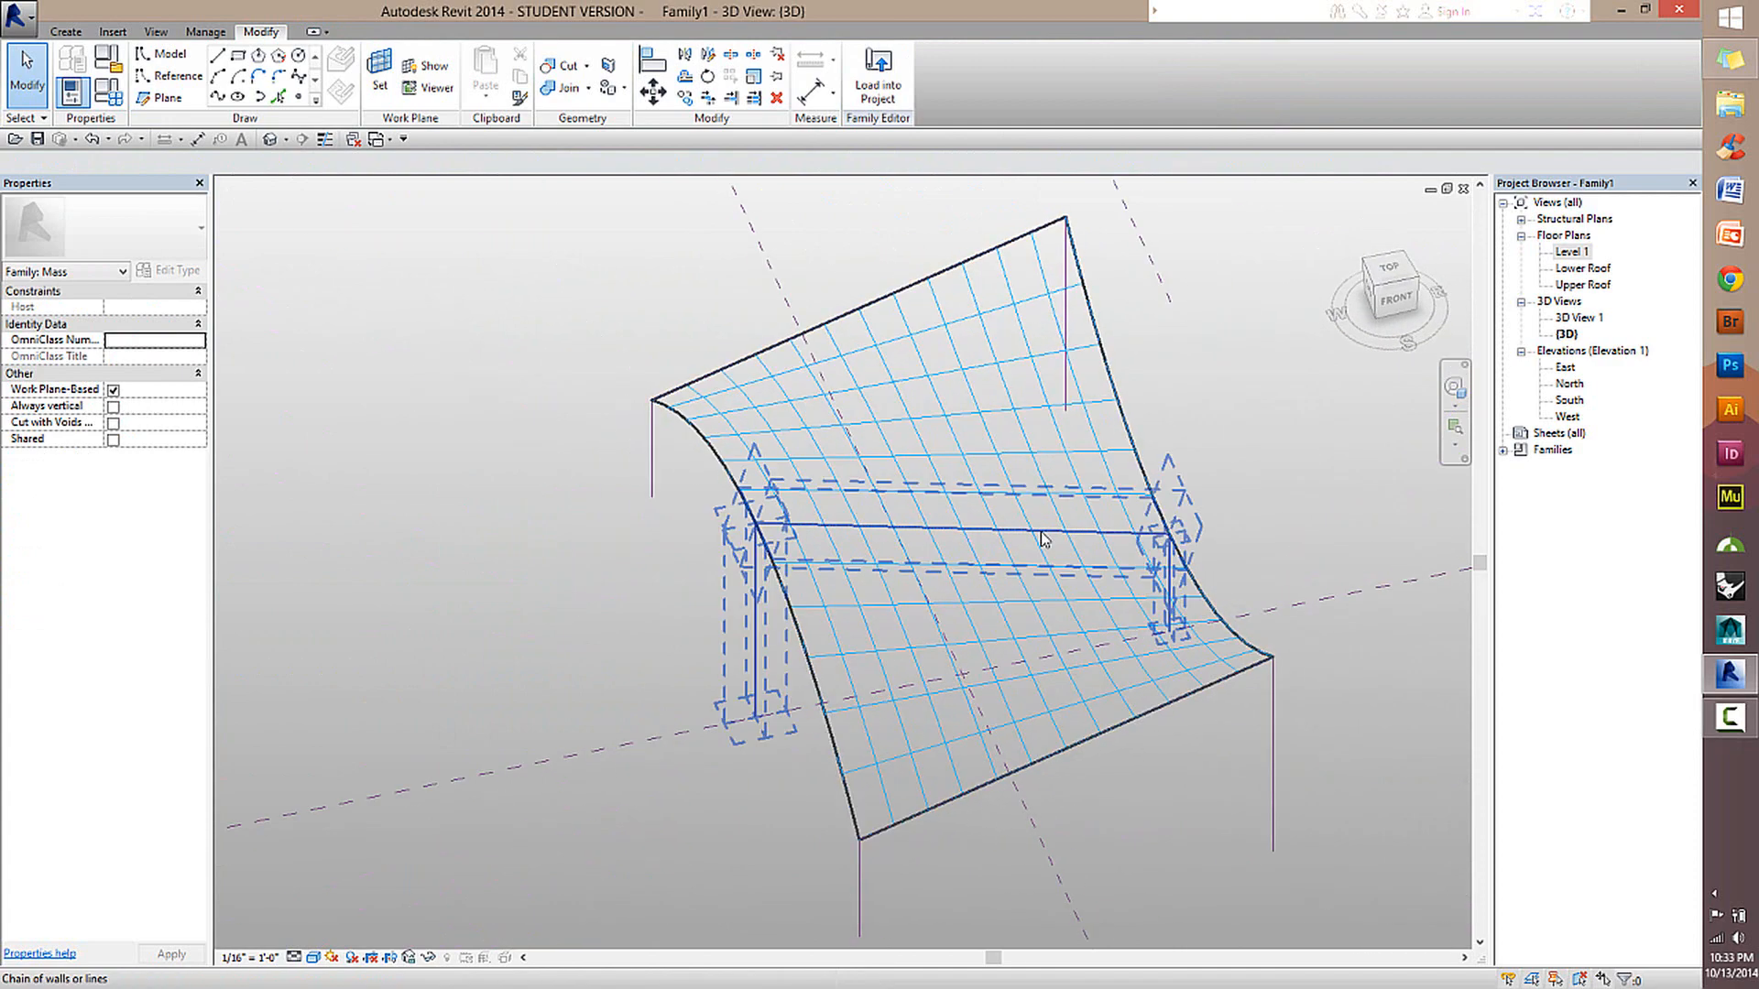
left_click(1100, 495)
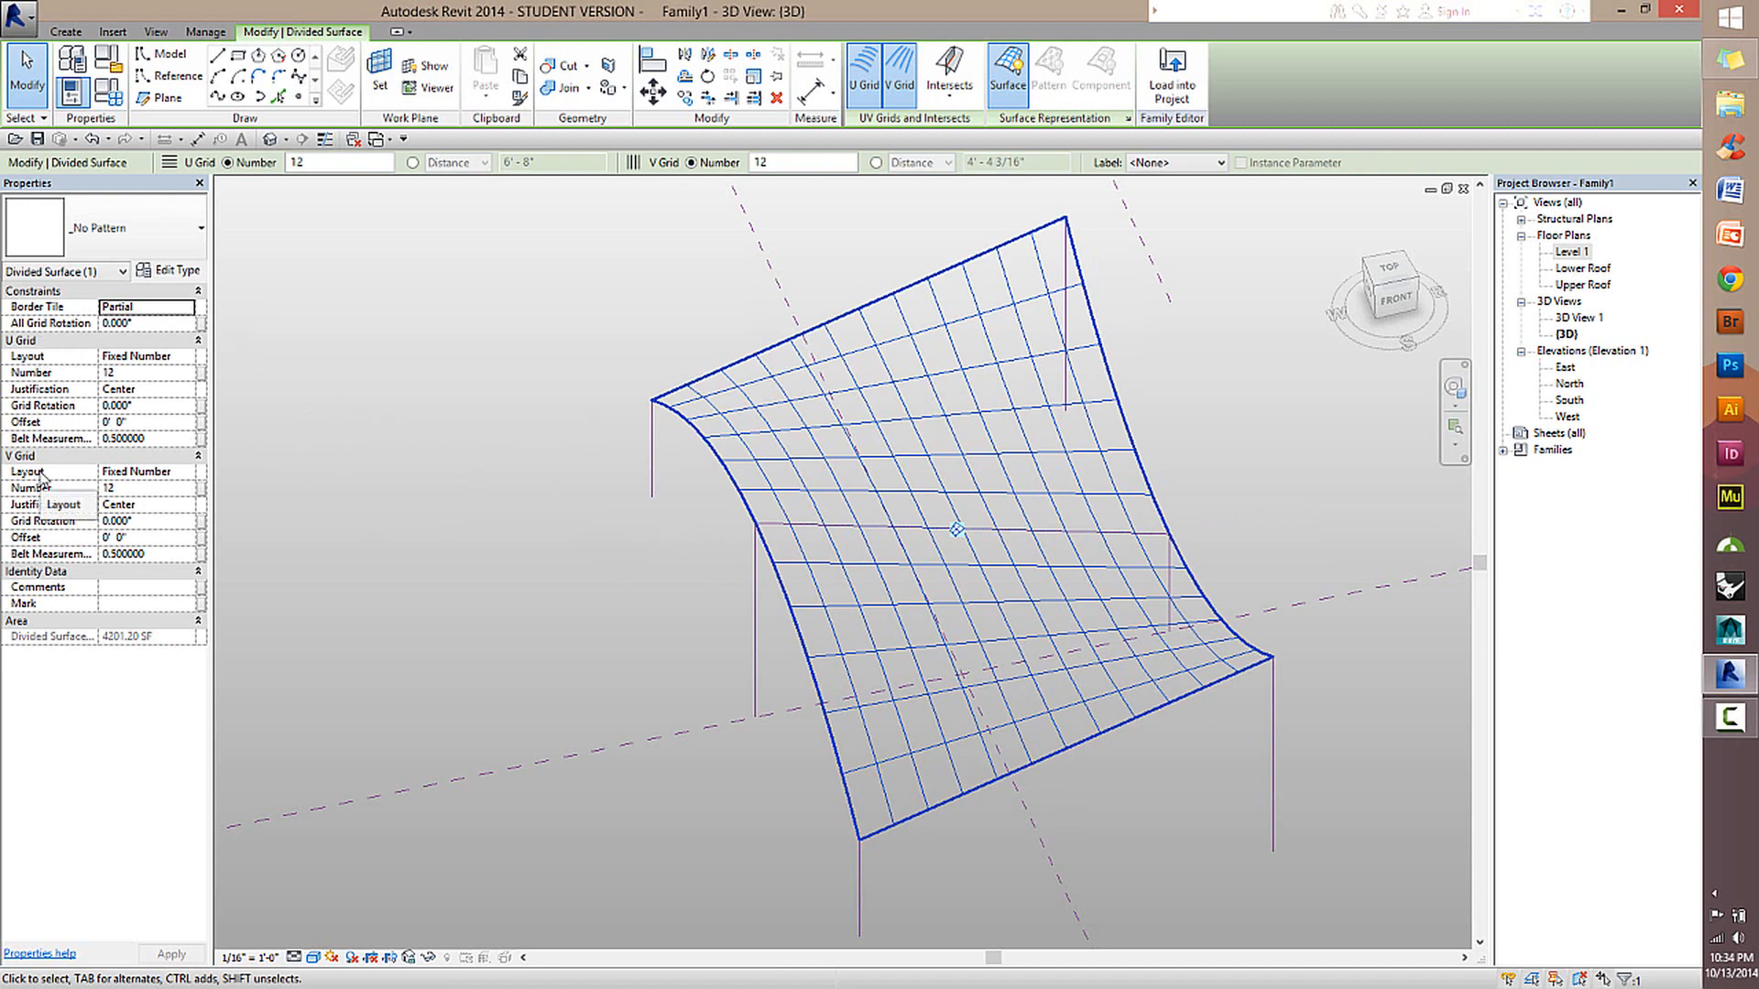
left_click(128, 488)
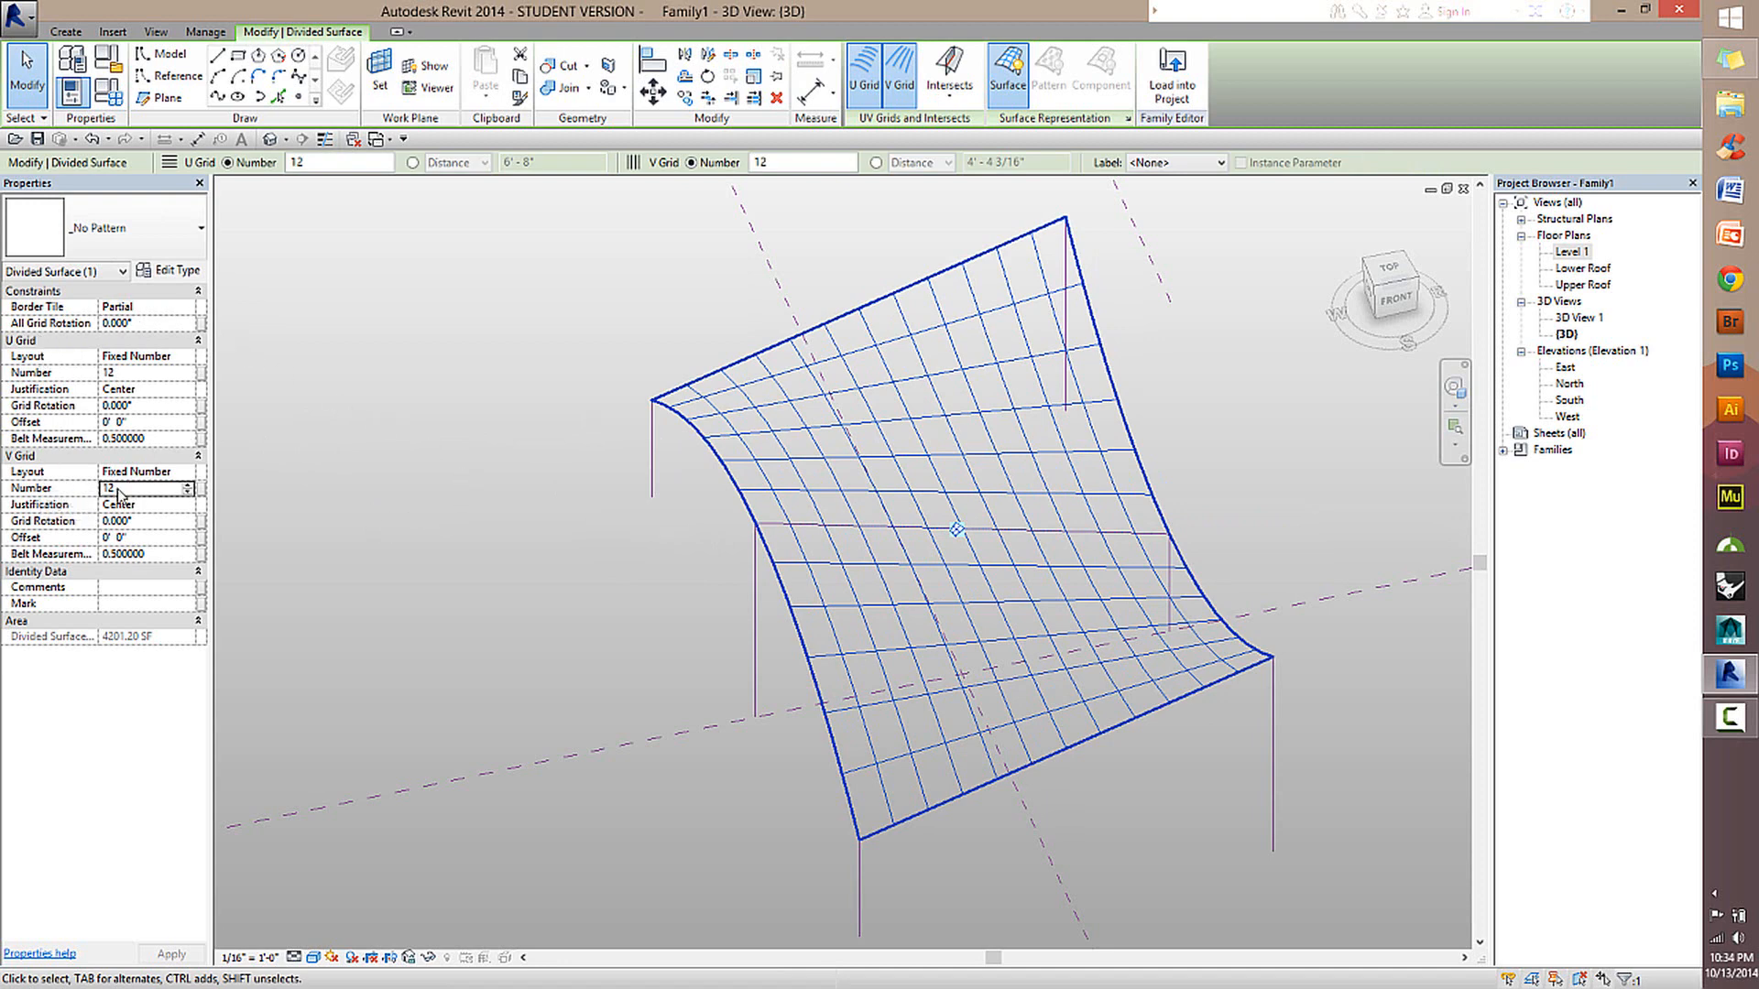
left_click(133, 373)
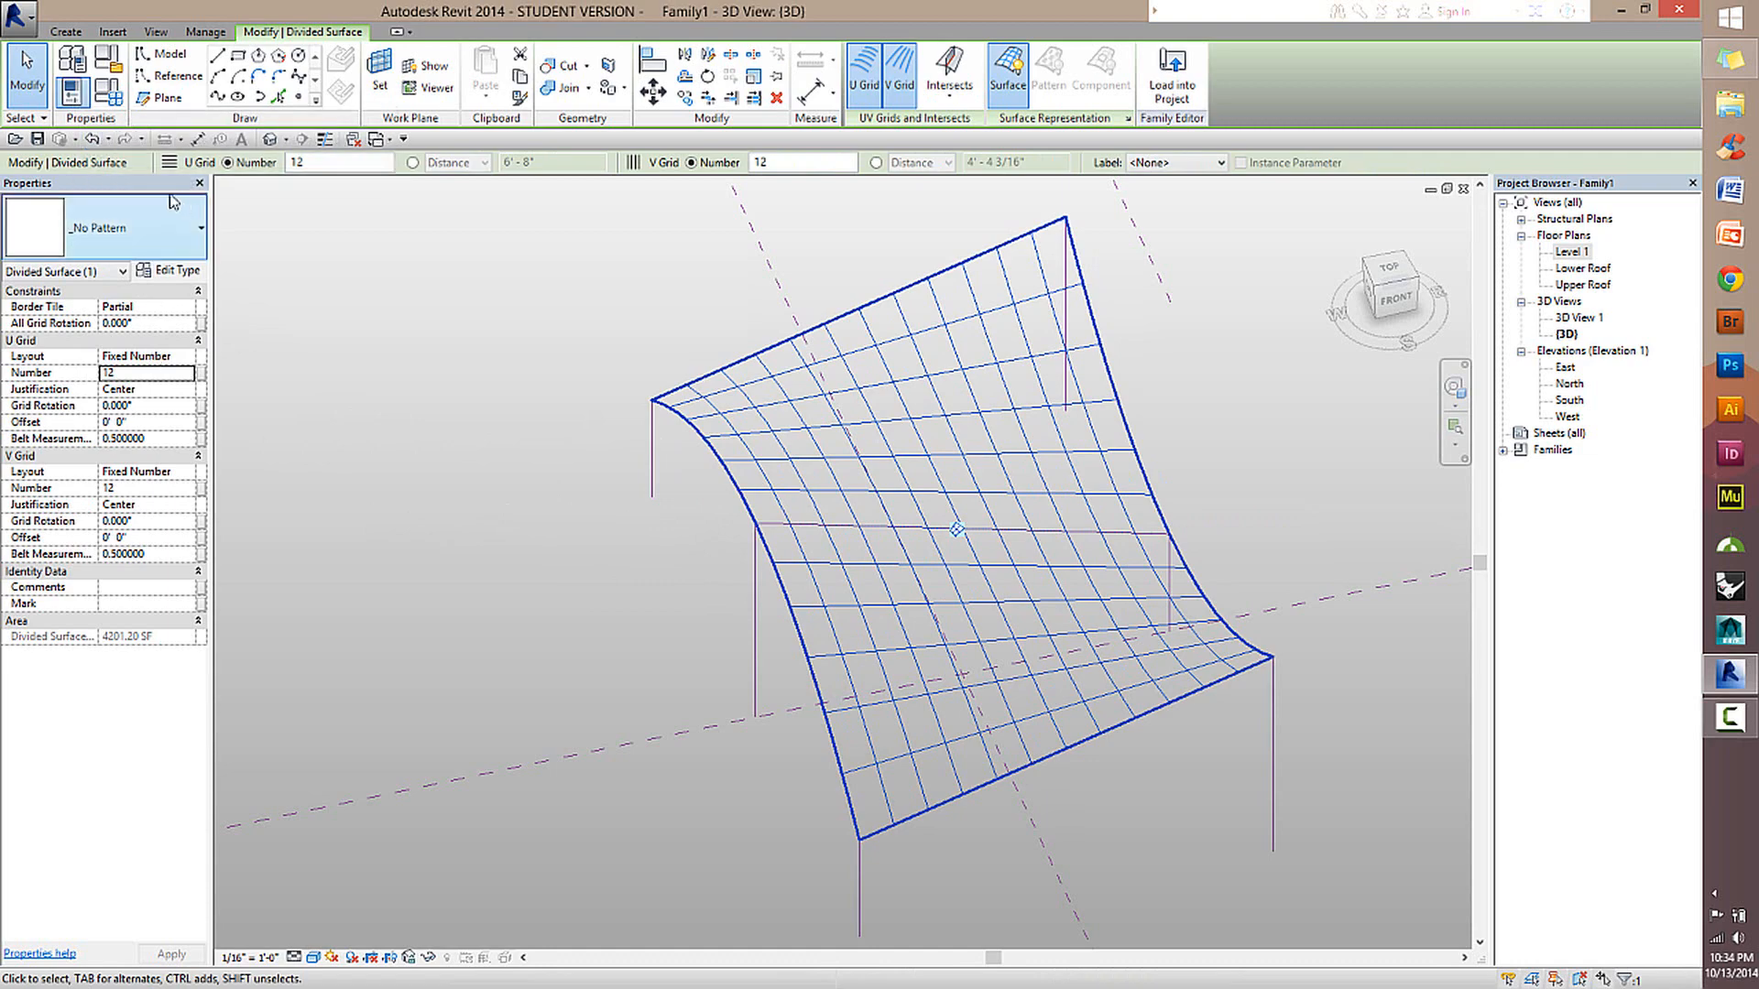
left_click(75, 97)
left_click(75, 94)
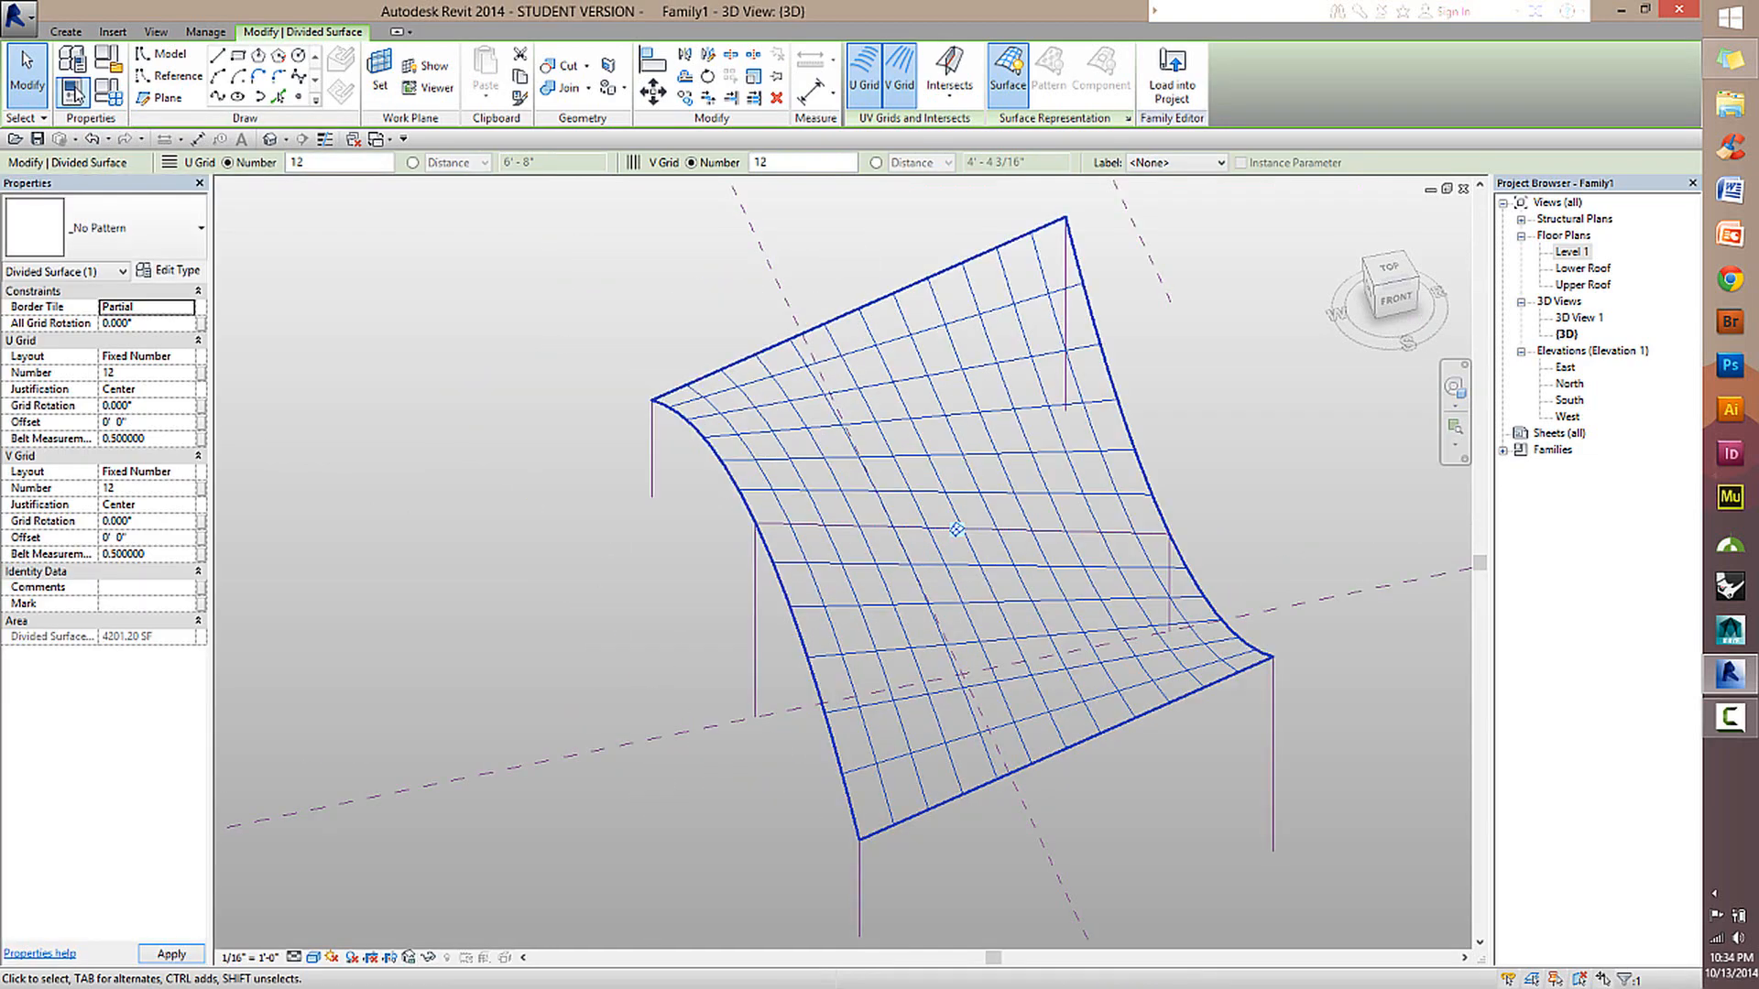
left_click(1226, 530)
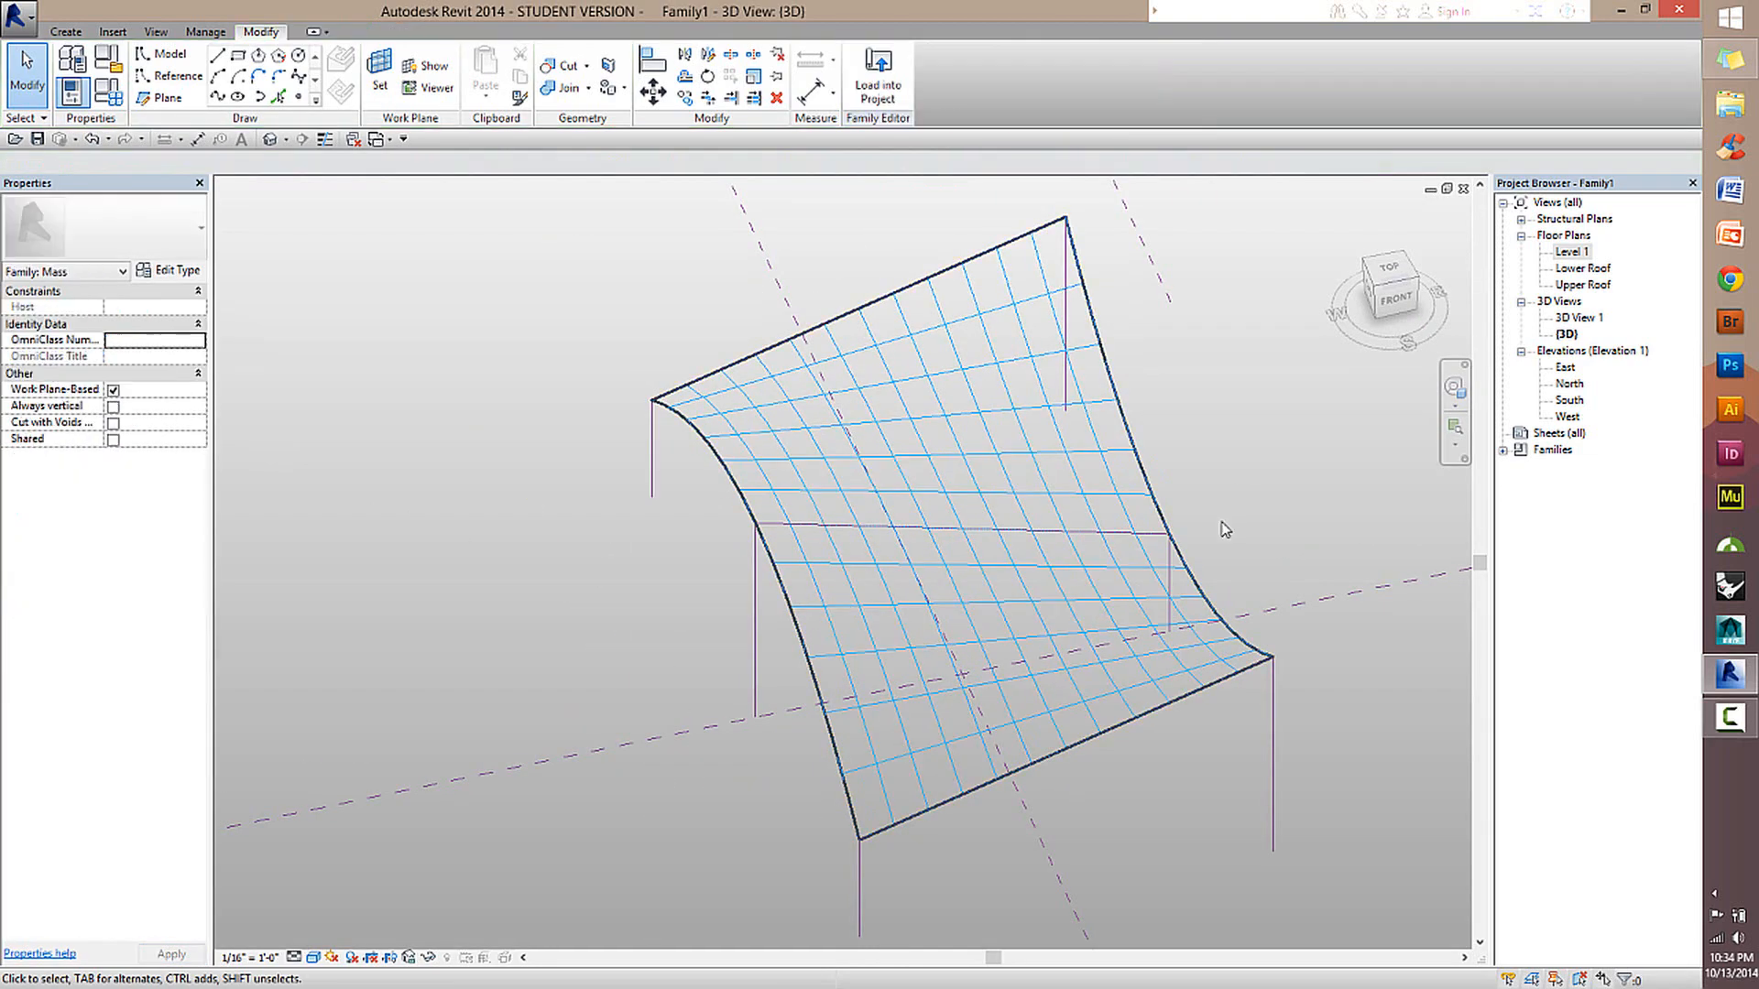
Set the divided roof surface's V grid layout to None so only the U grid lines divide it.
scroll(1226, 529, "up", 1)
middle_click_drag(1158, 613, 1058, 589)
left_click(941, 511)
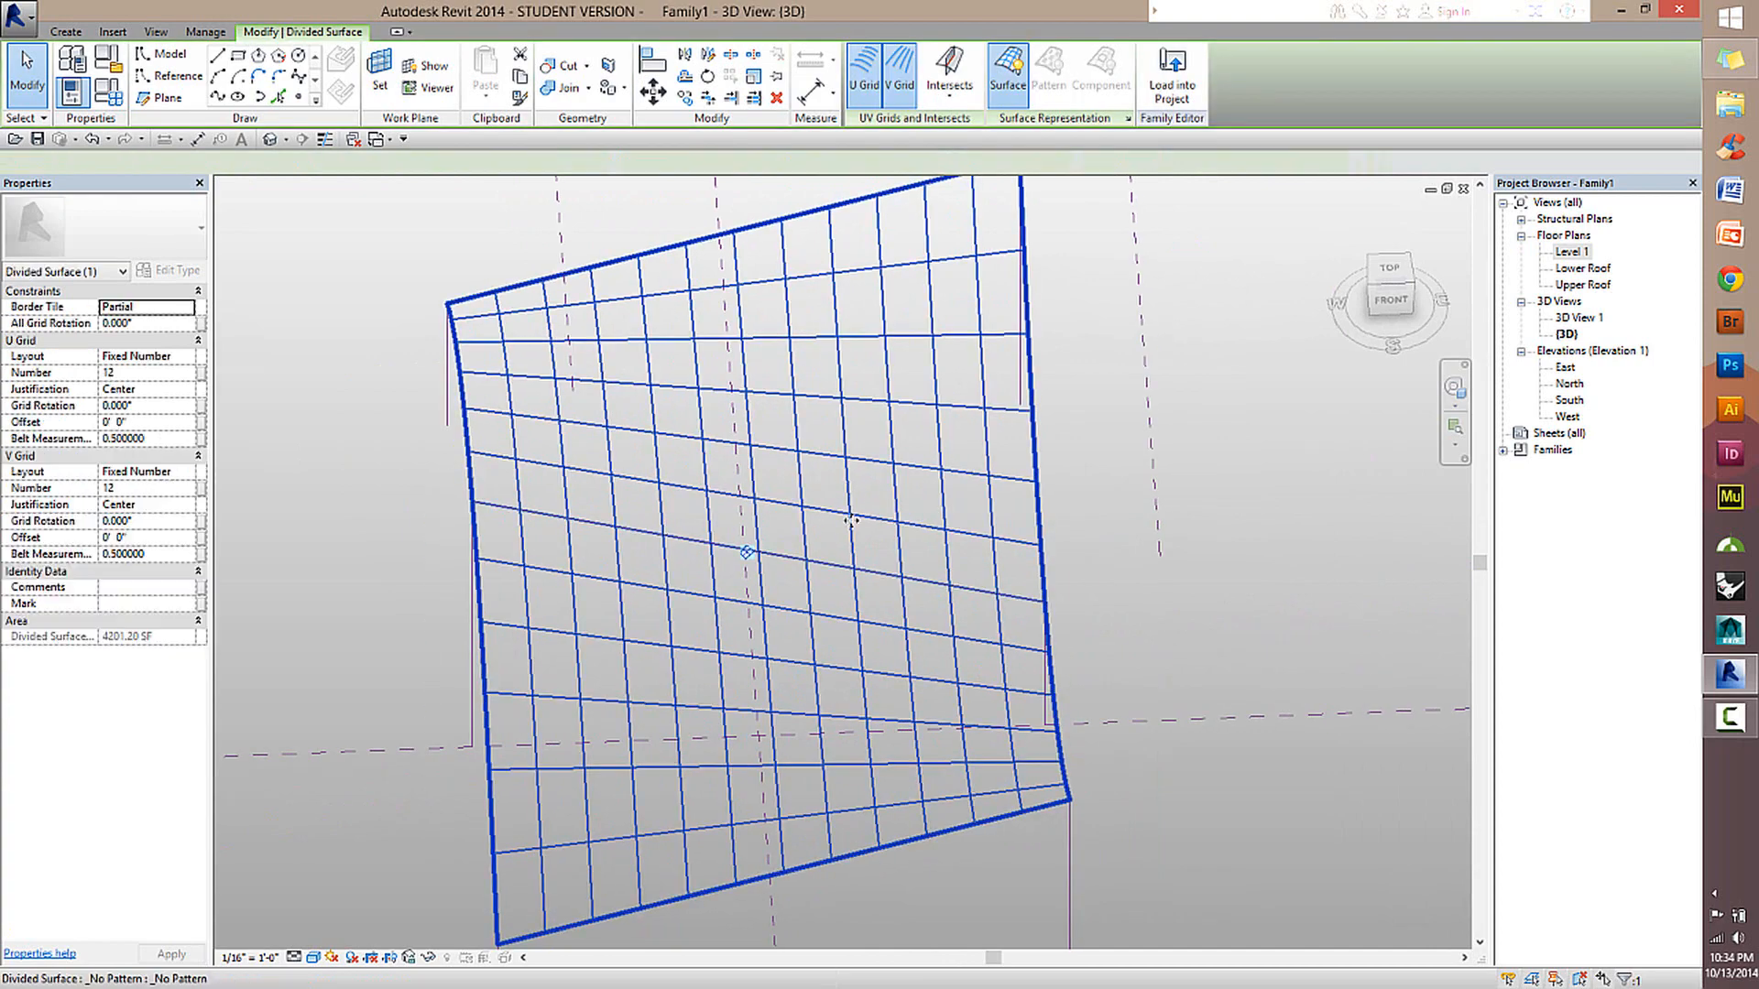
scroll(845, 529, "down", 2)
scroll(903, 545, "up", 1)
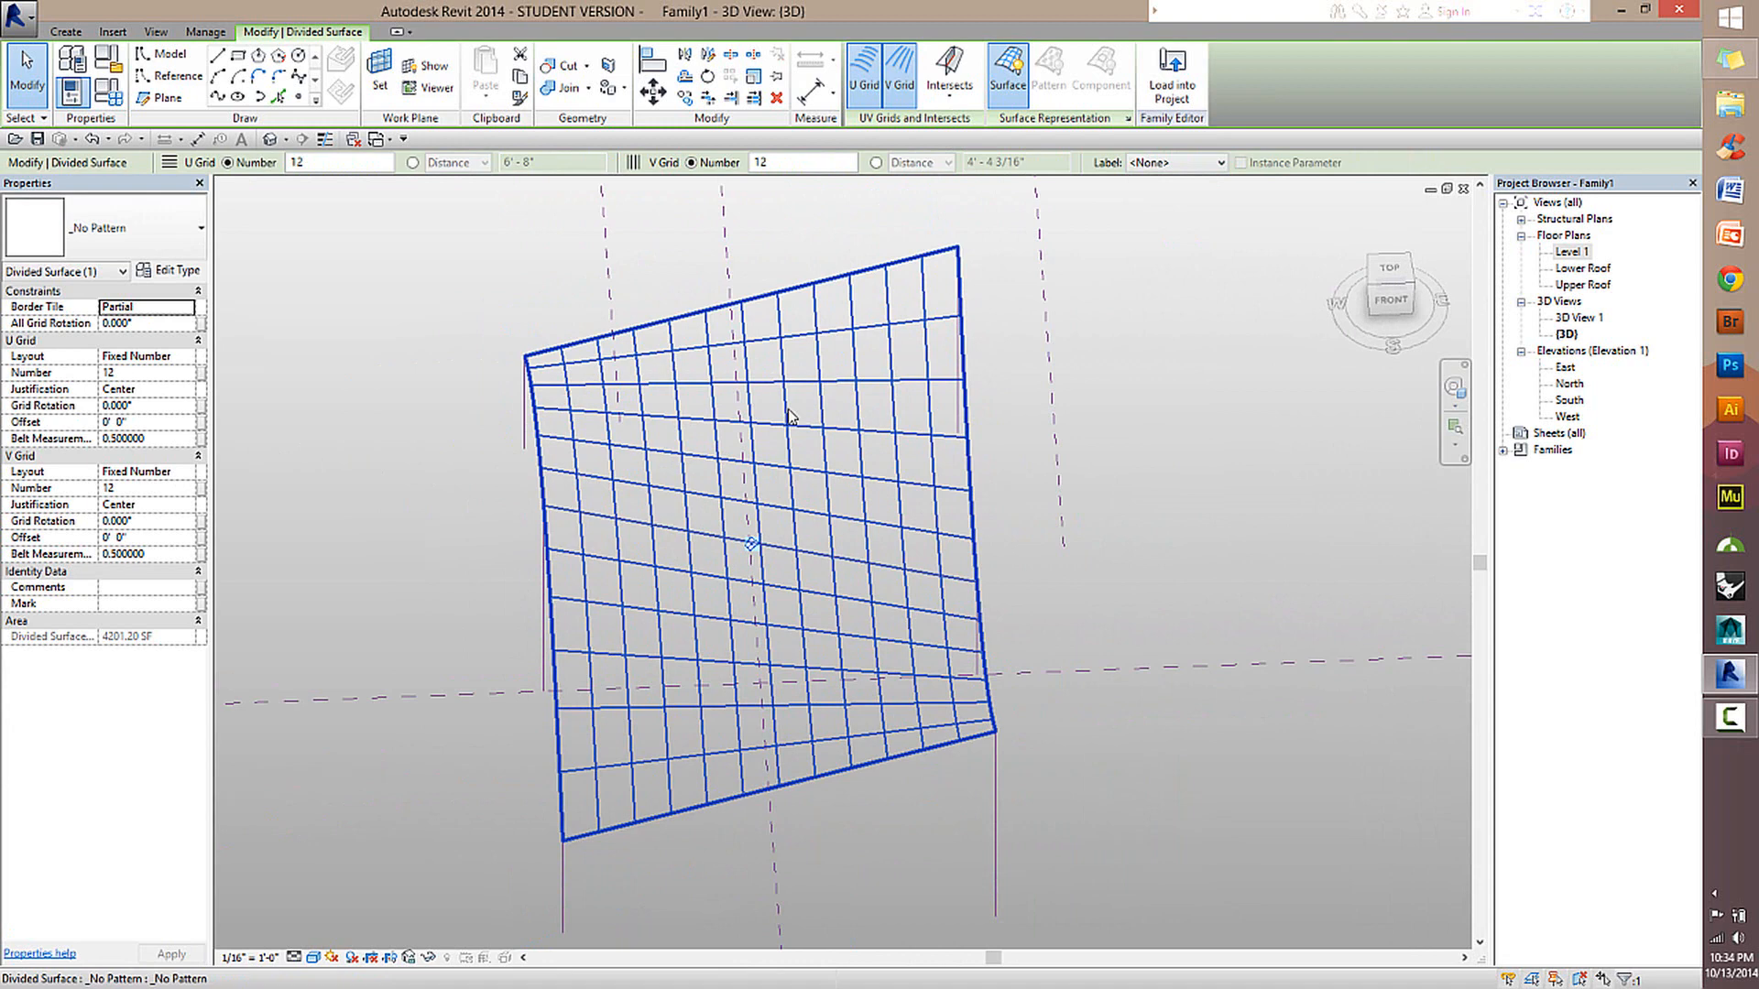
left_click(192, 475)
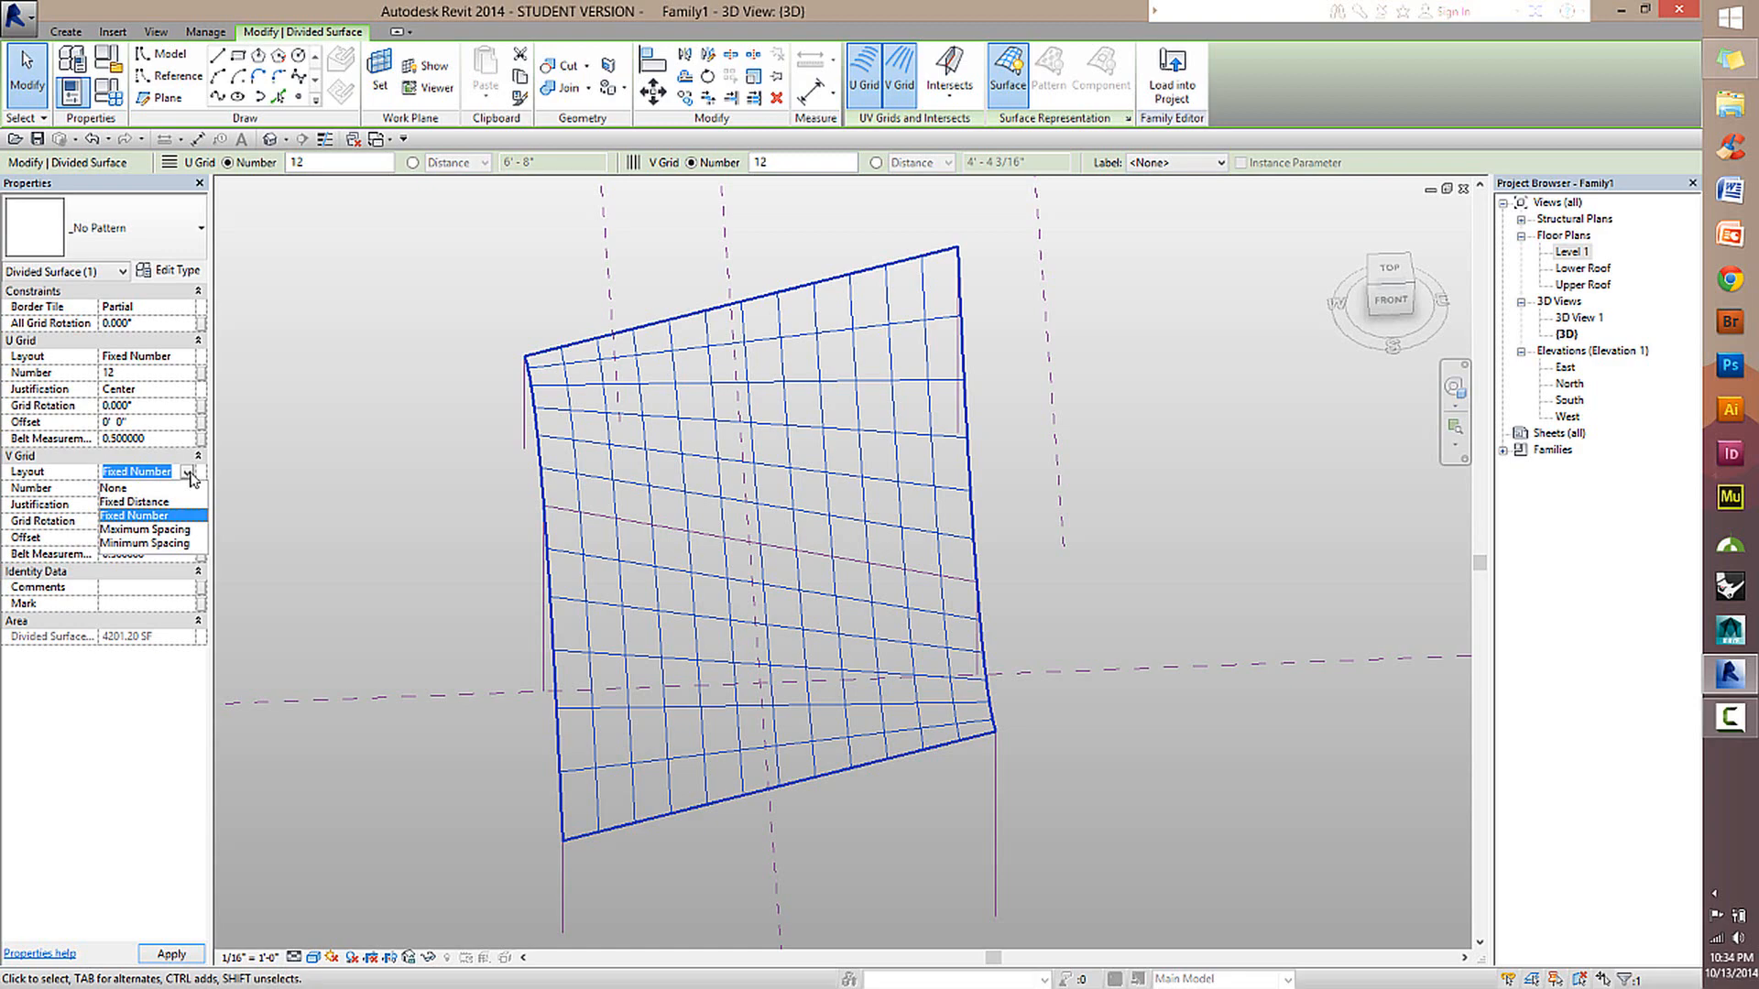
left_click(115, 488)
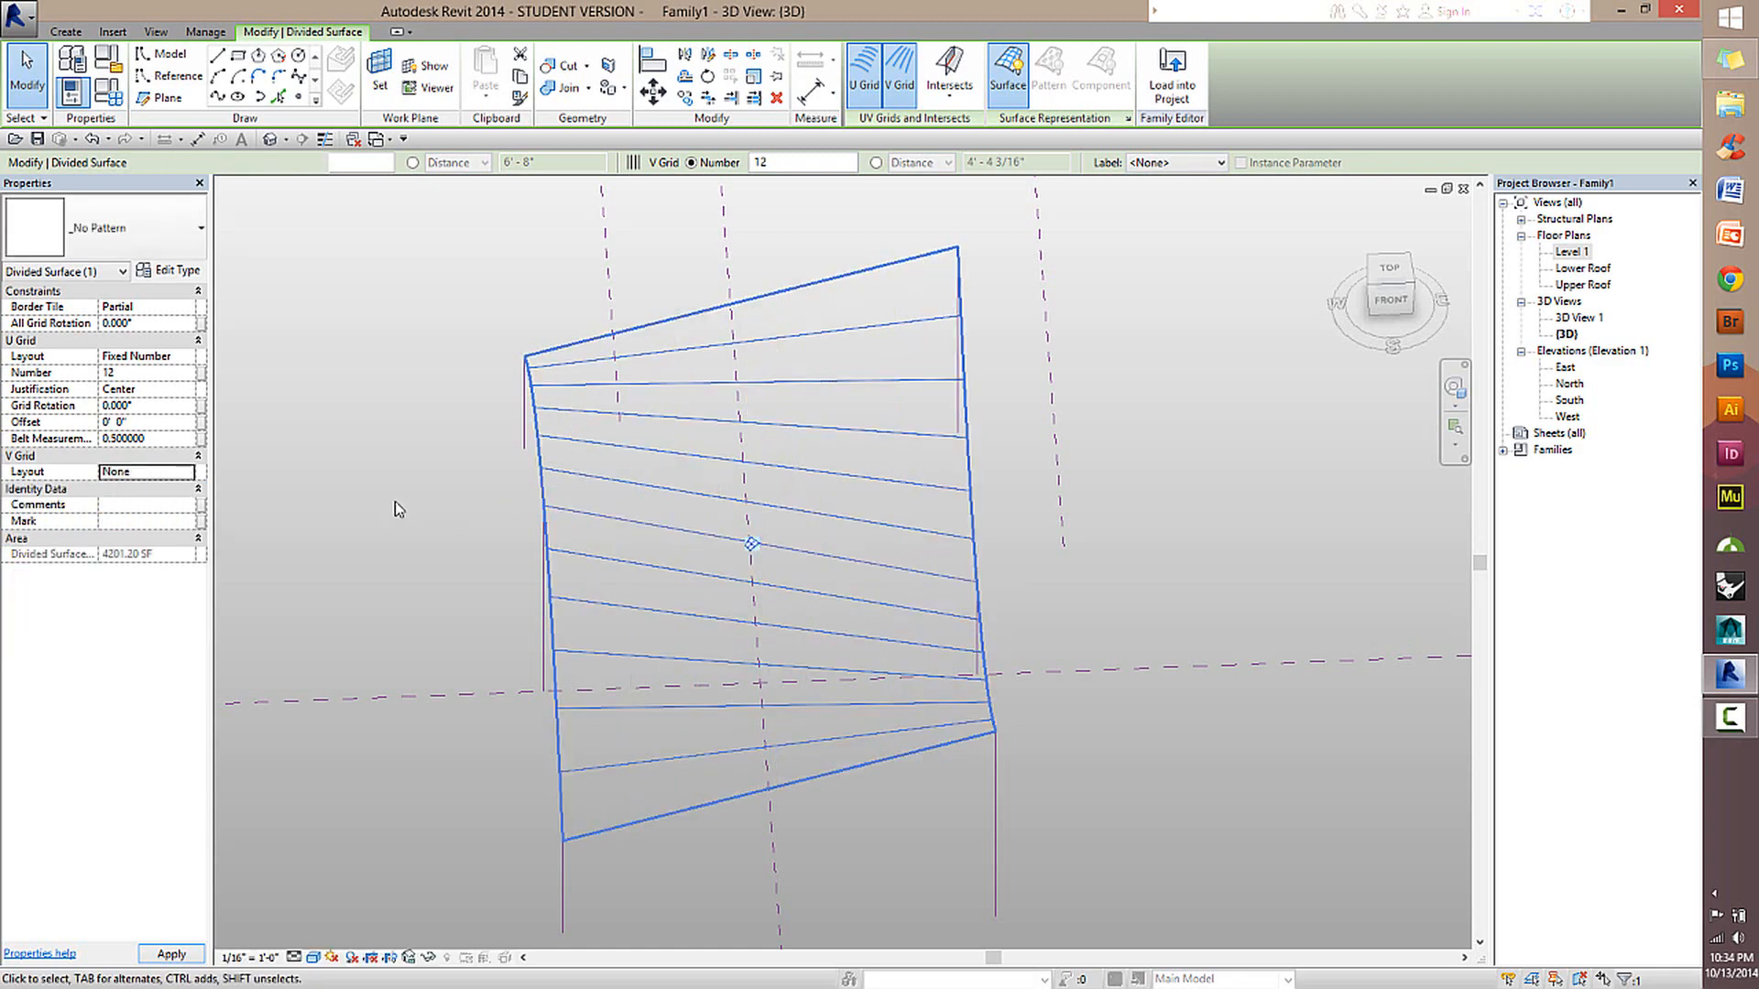
left_click(997, 460)
middle_click_drag(856, 503, 883, 479, "shift")
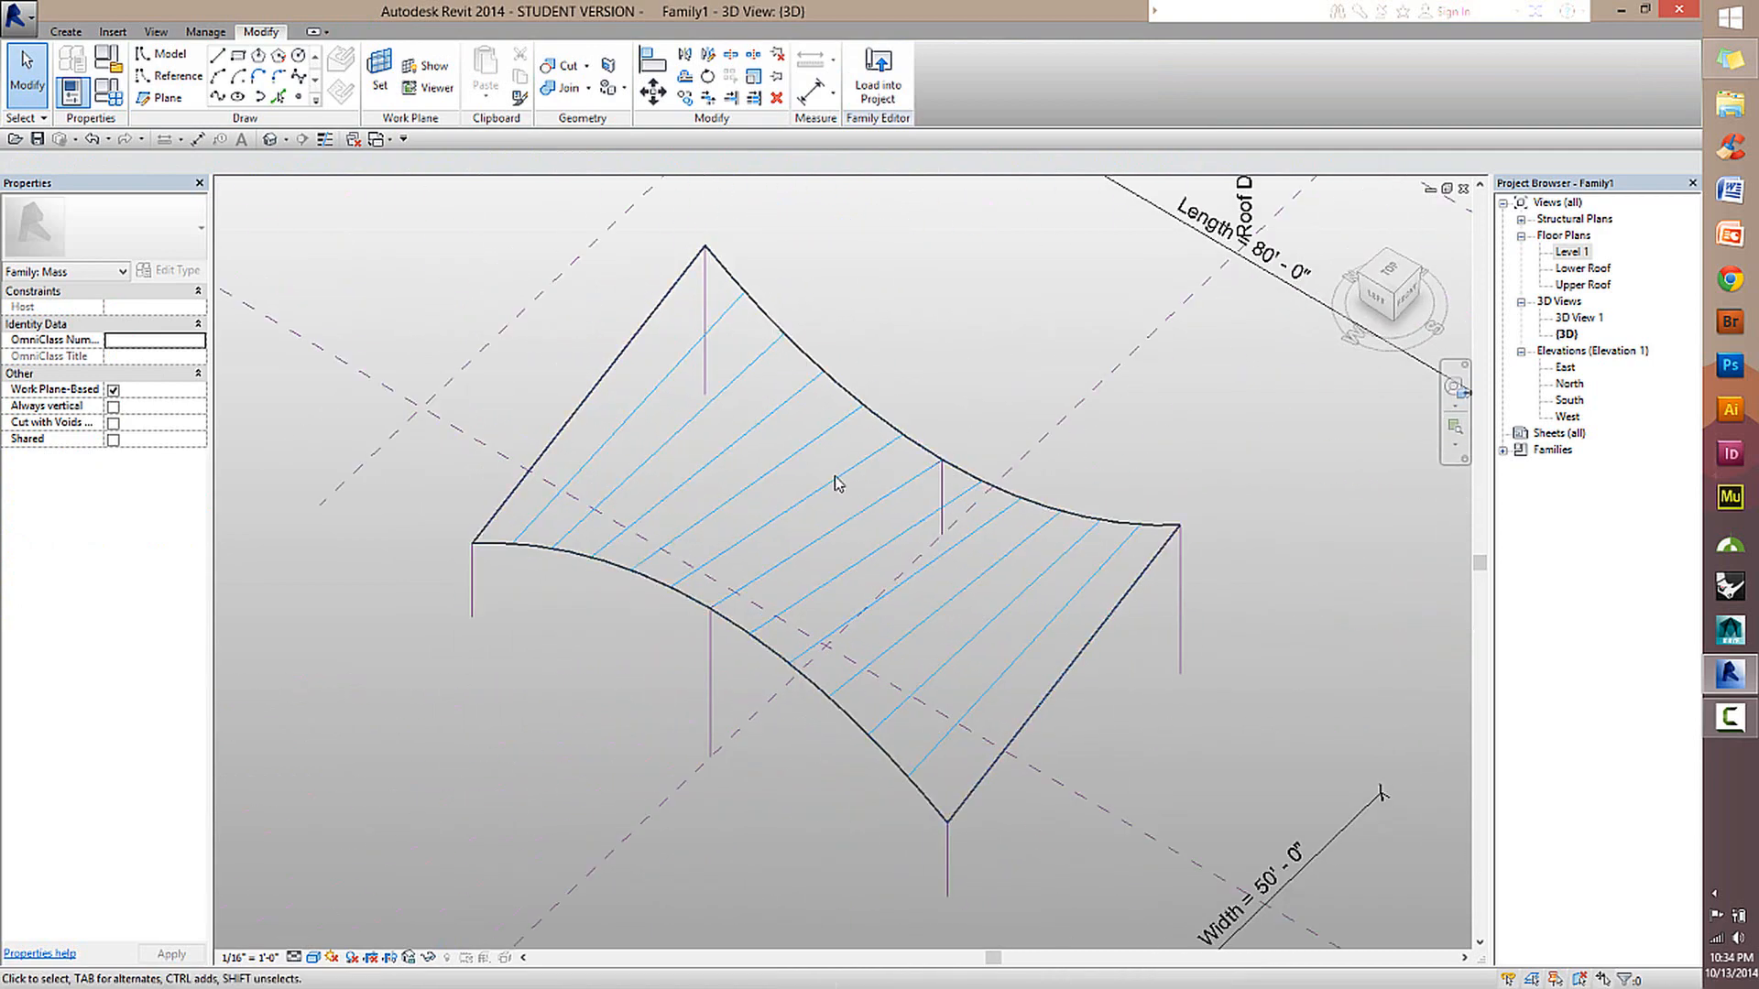
Open the divided roof surface's Surface Representation settings and review its Pattern and Component display options.
left_click(866, 484)
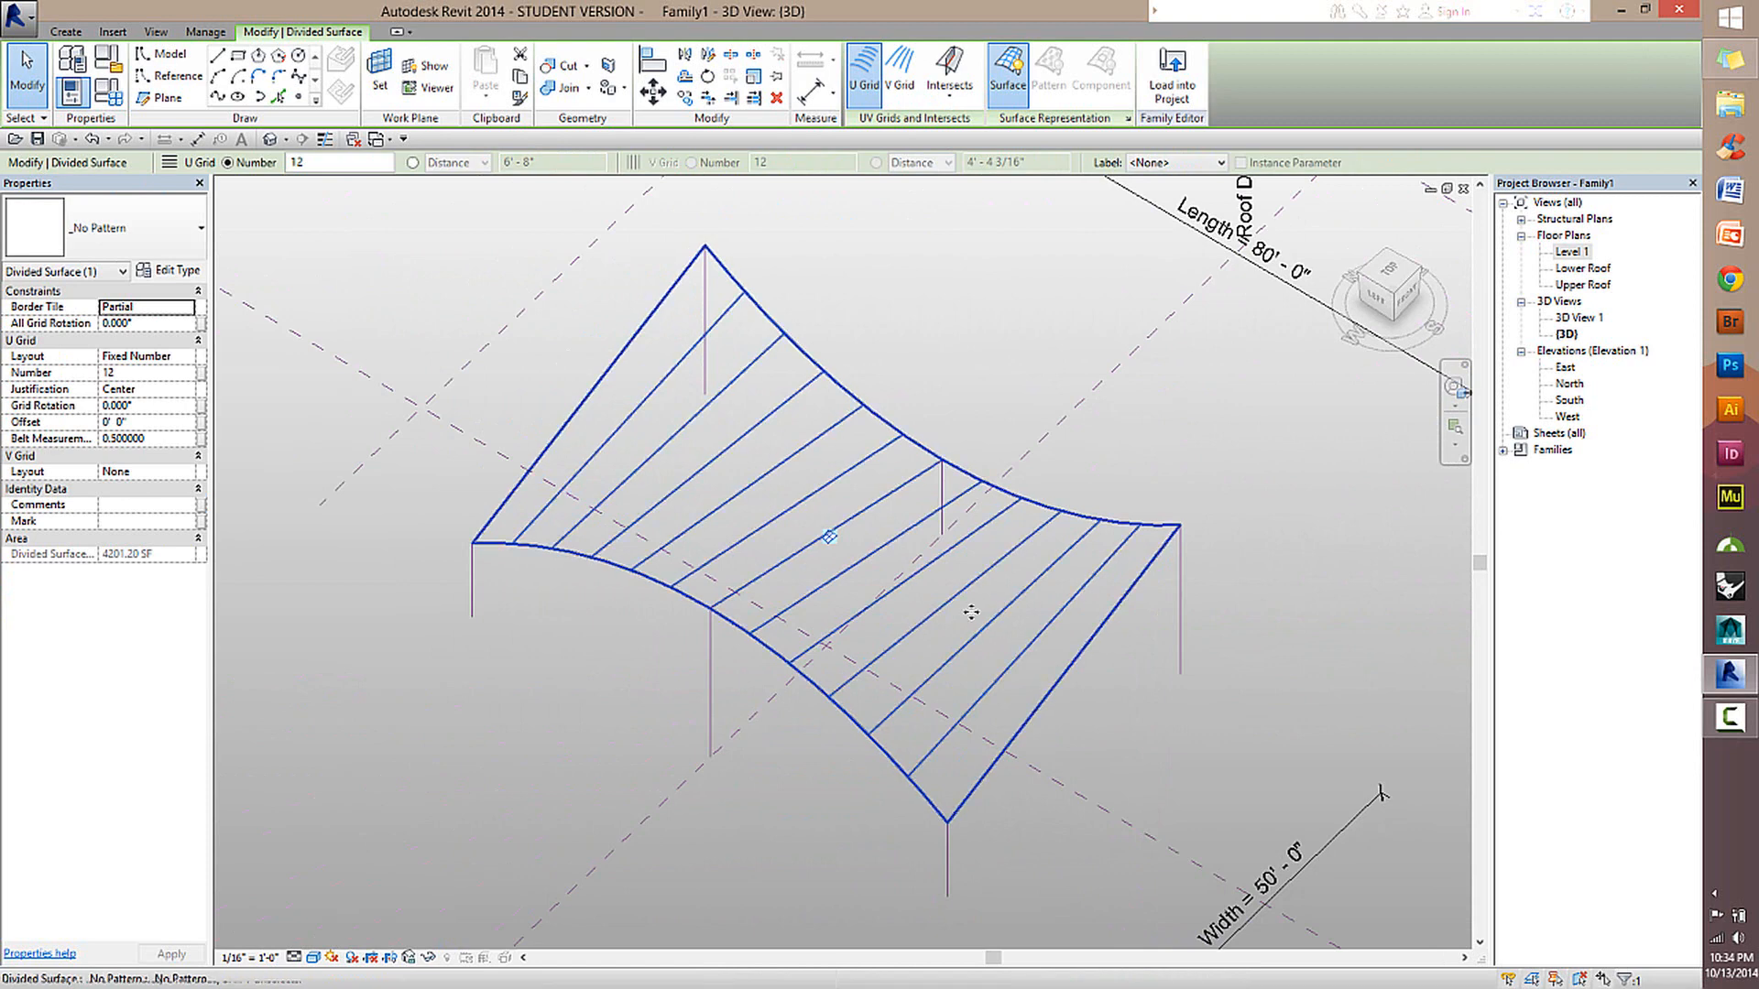
scroll(981, 498, "up", 3)
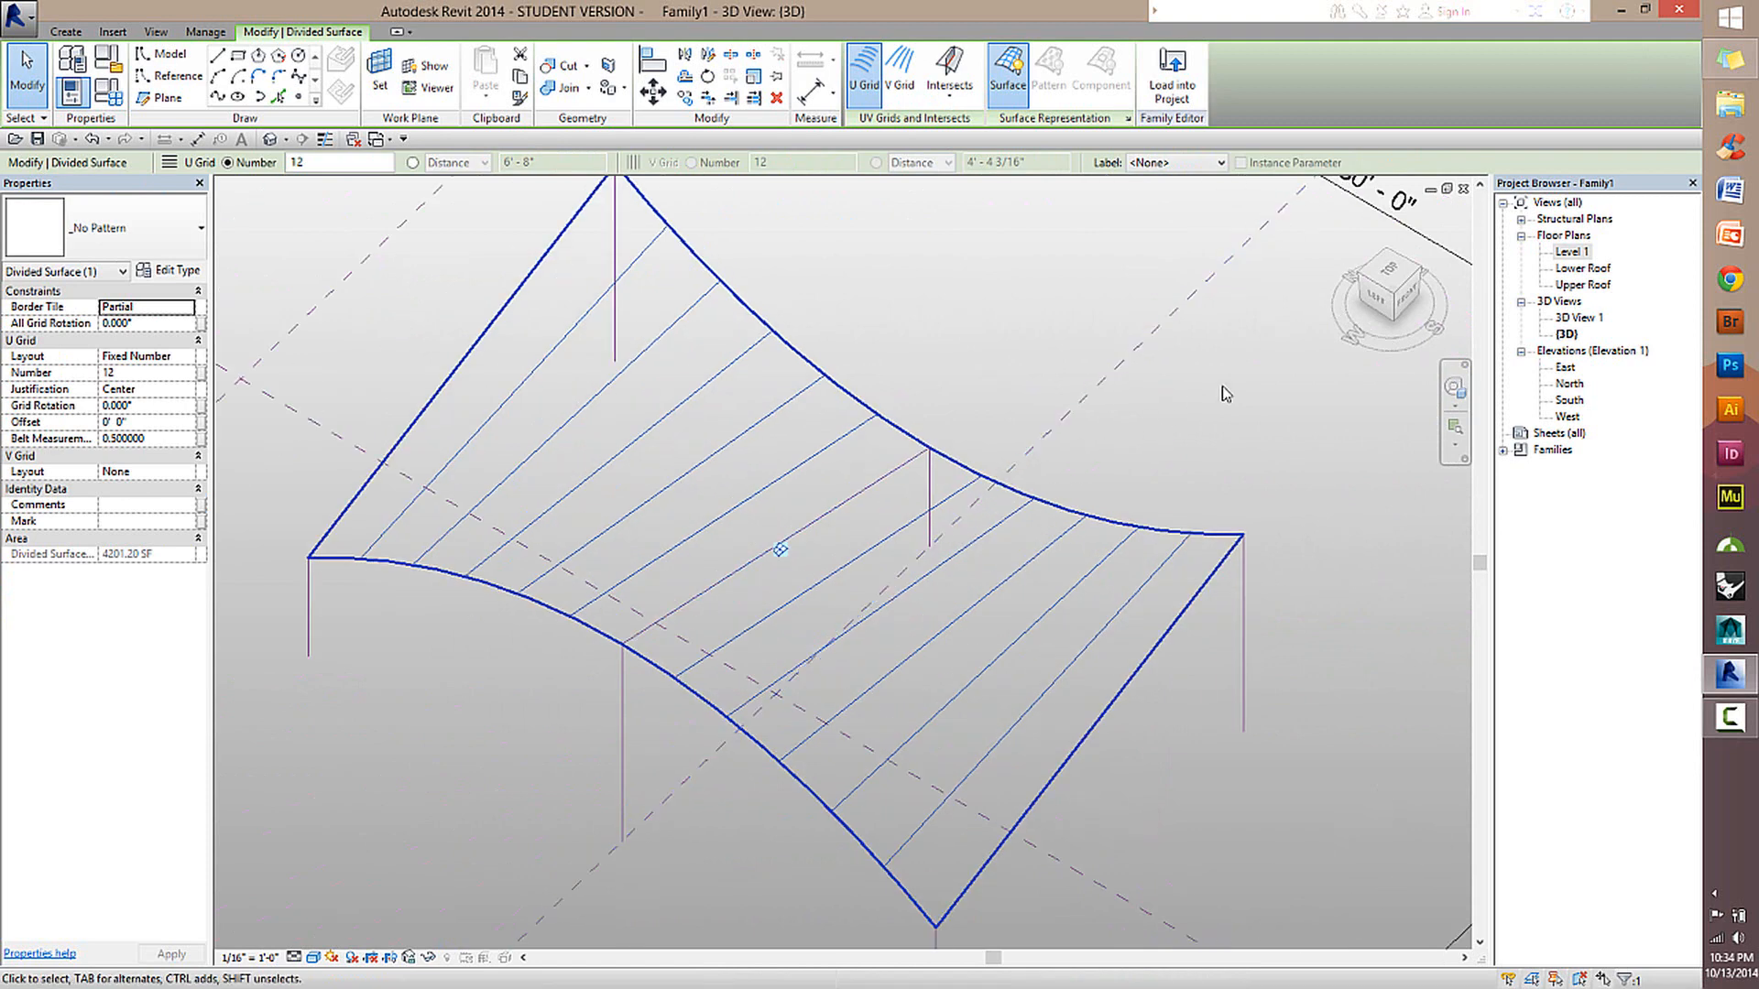
left_click(426, 316)
left_click(756, 364)
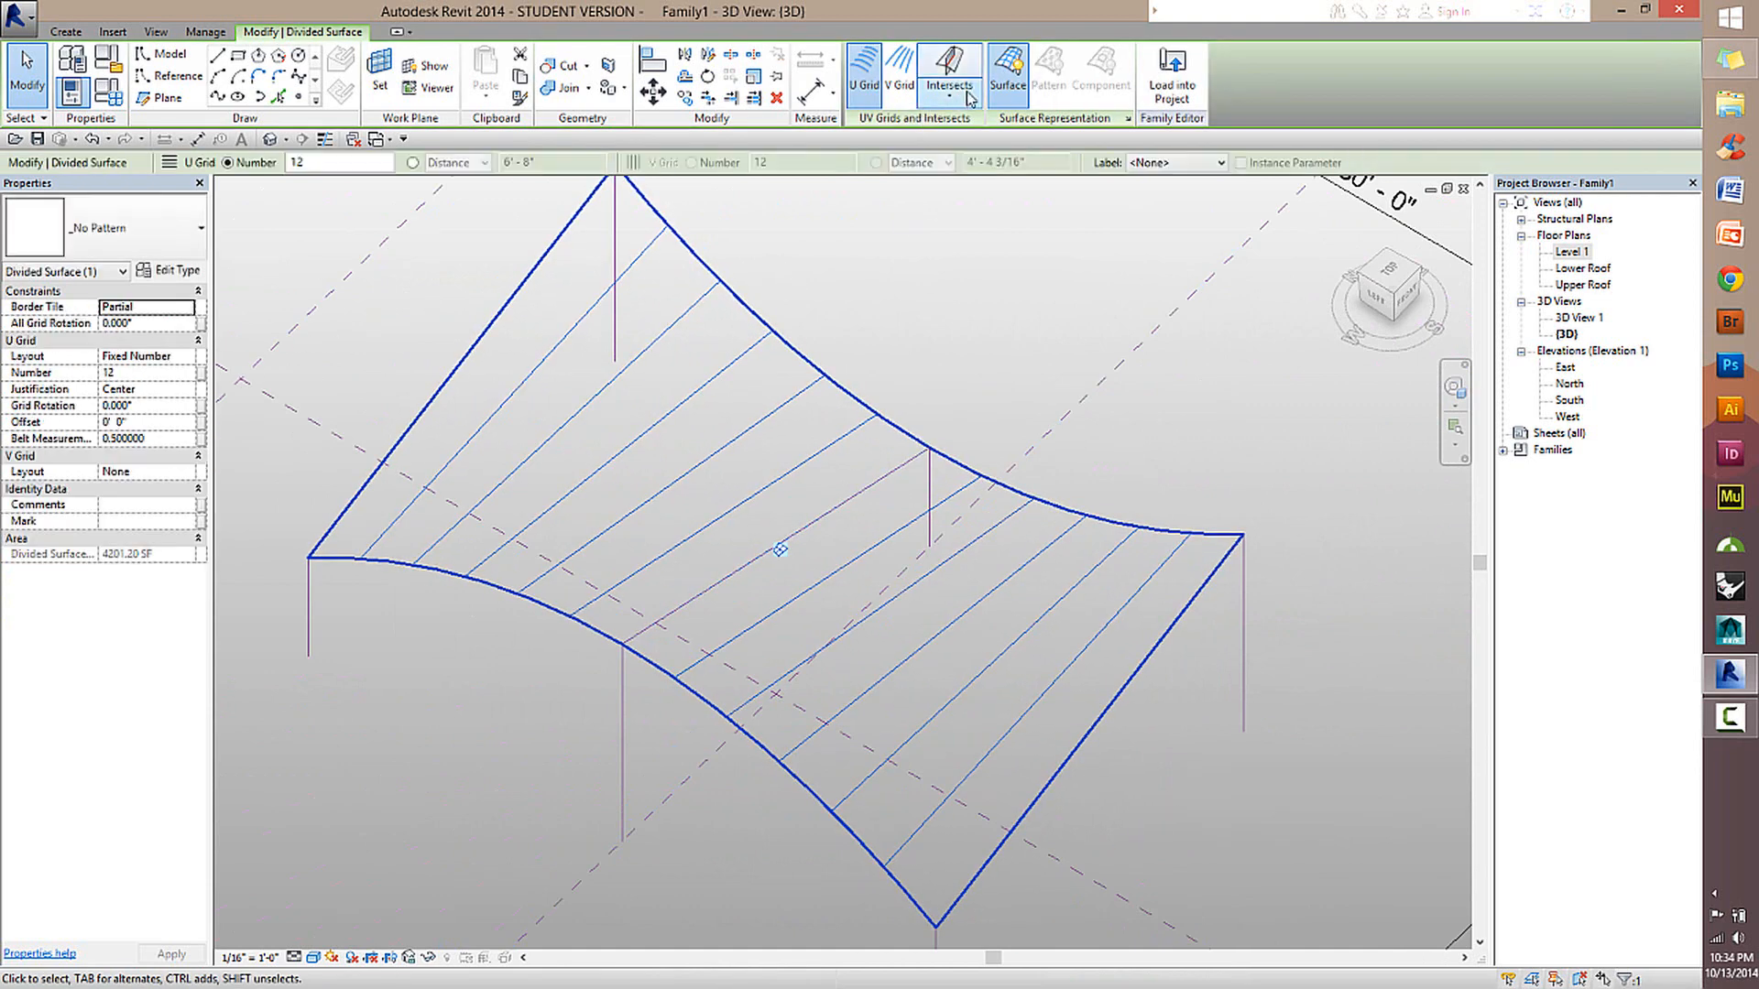
left_click(1130, 124)
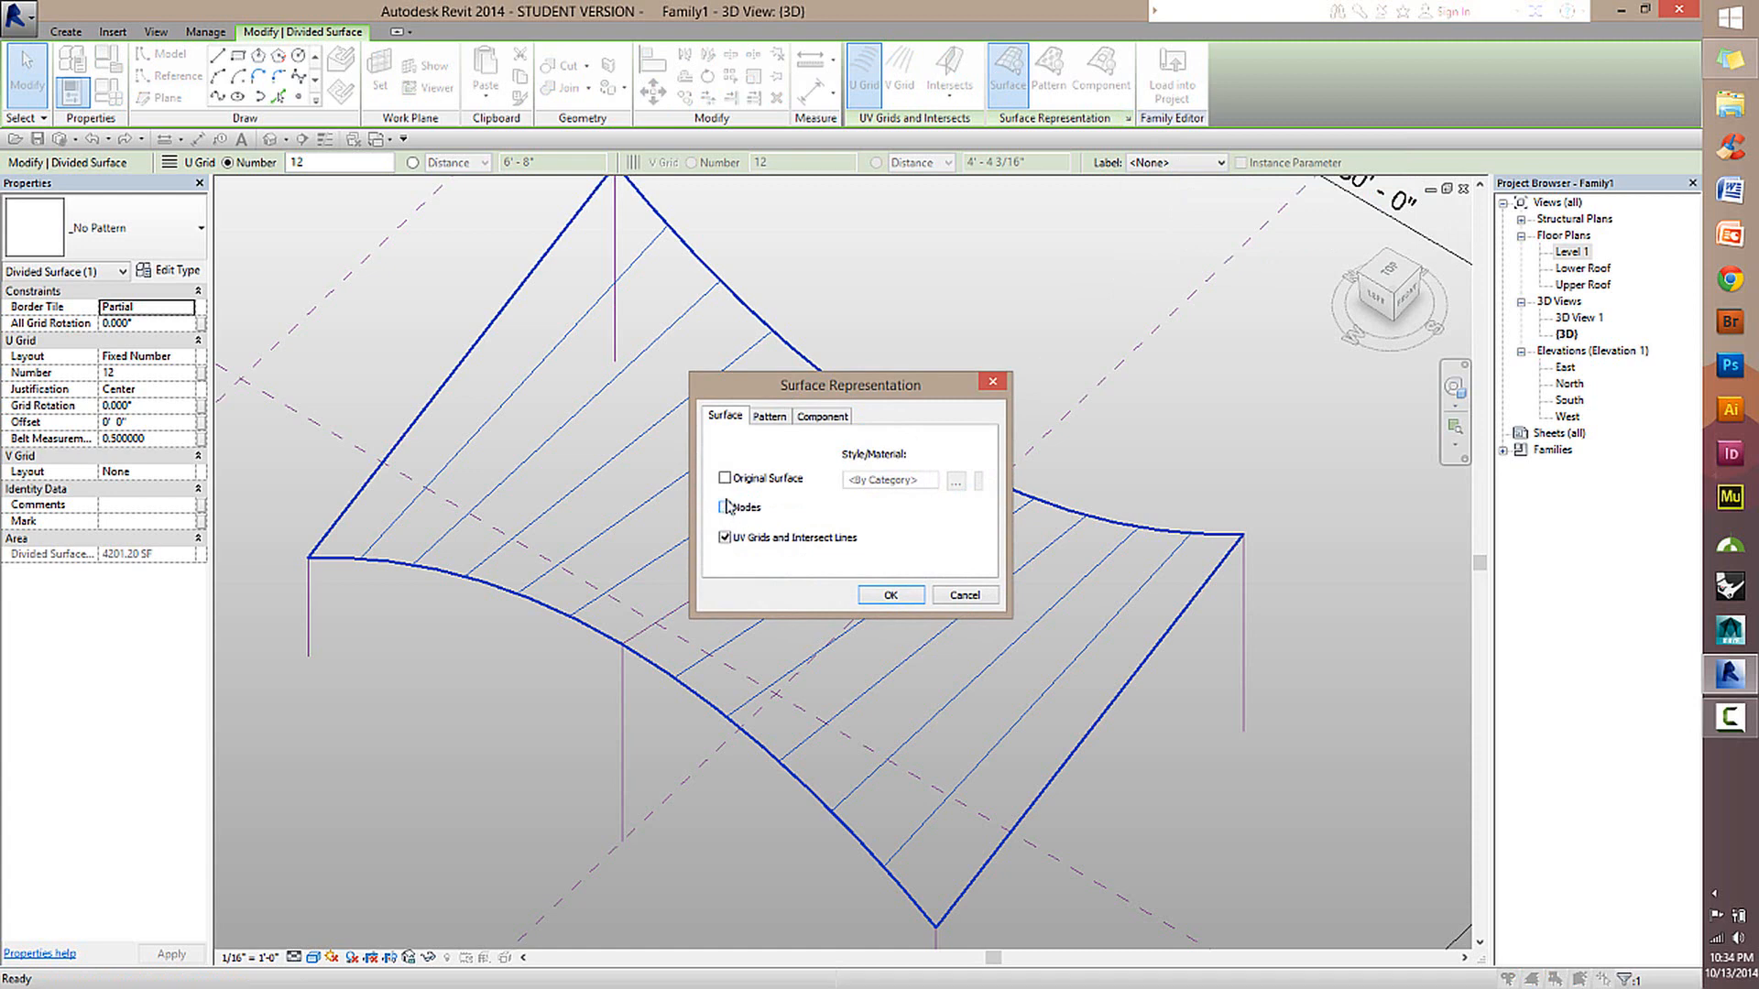
left_click(770, 417)
left_click(827, 416)
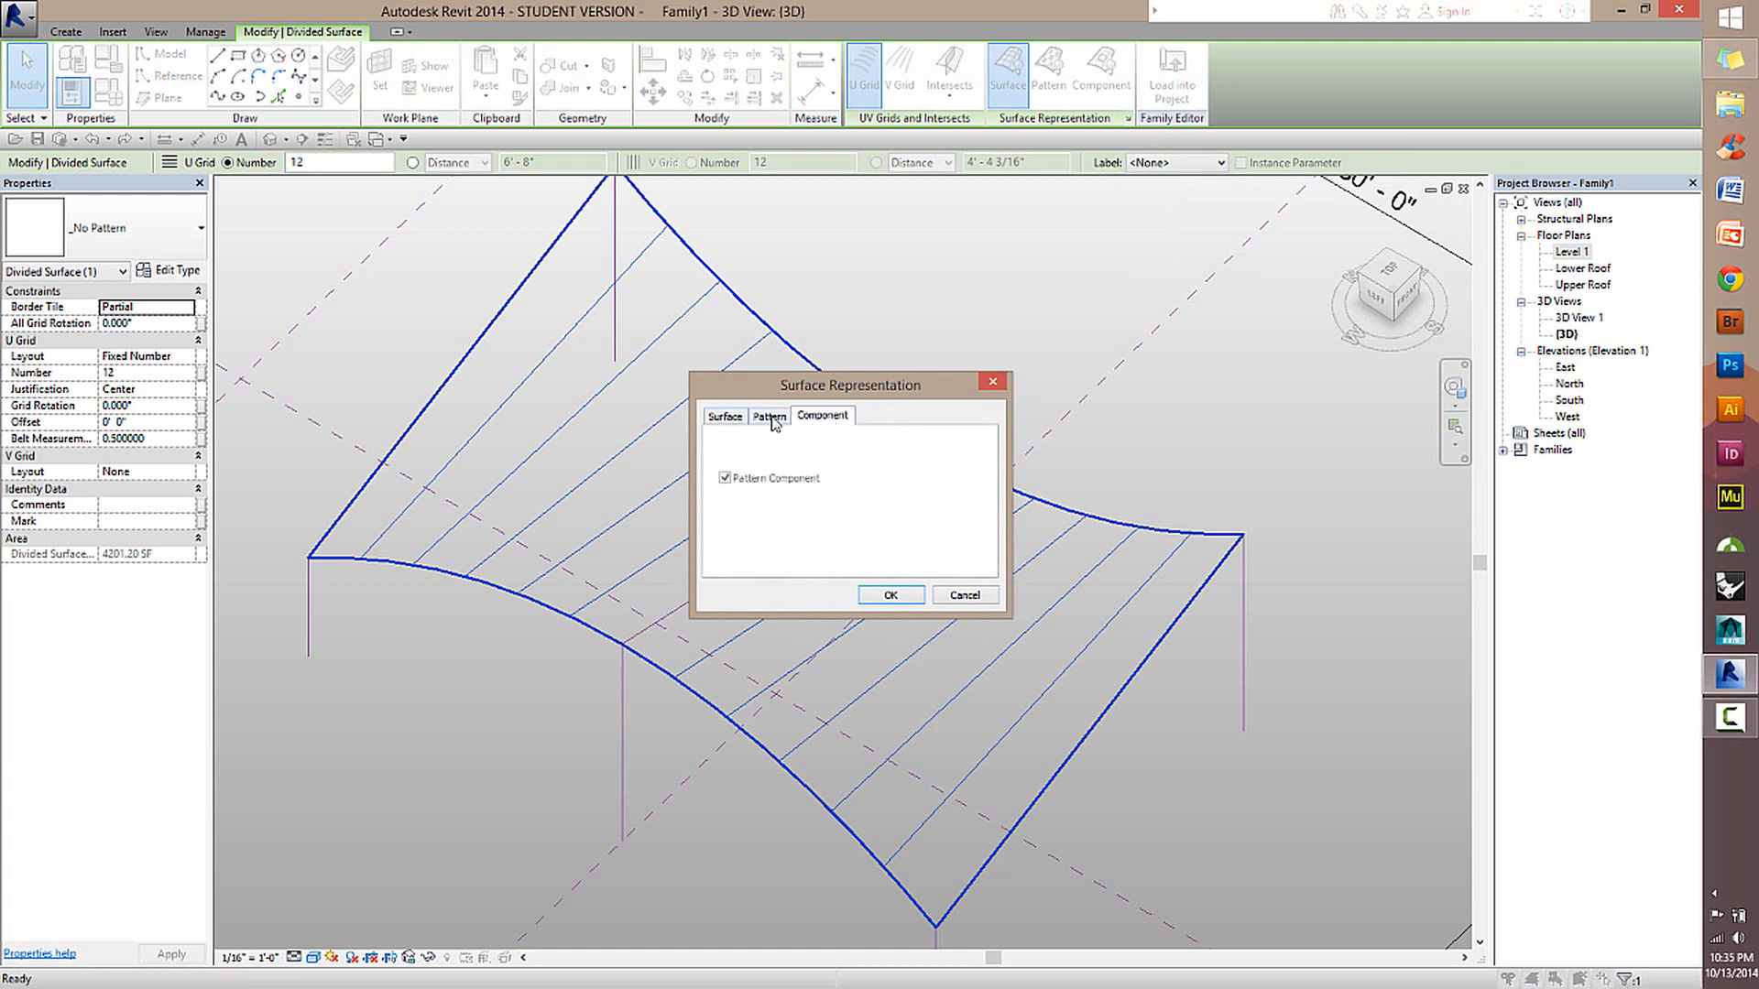
left_click(772, 417)
left_click(829, 417)
left_click(772, 417)
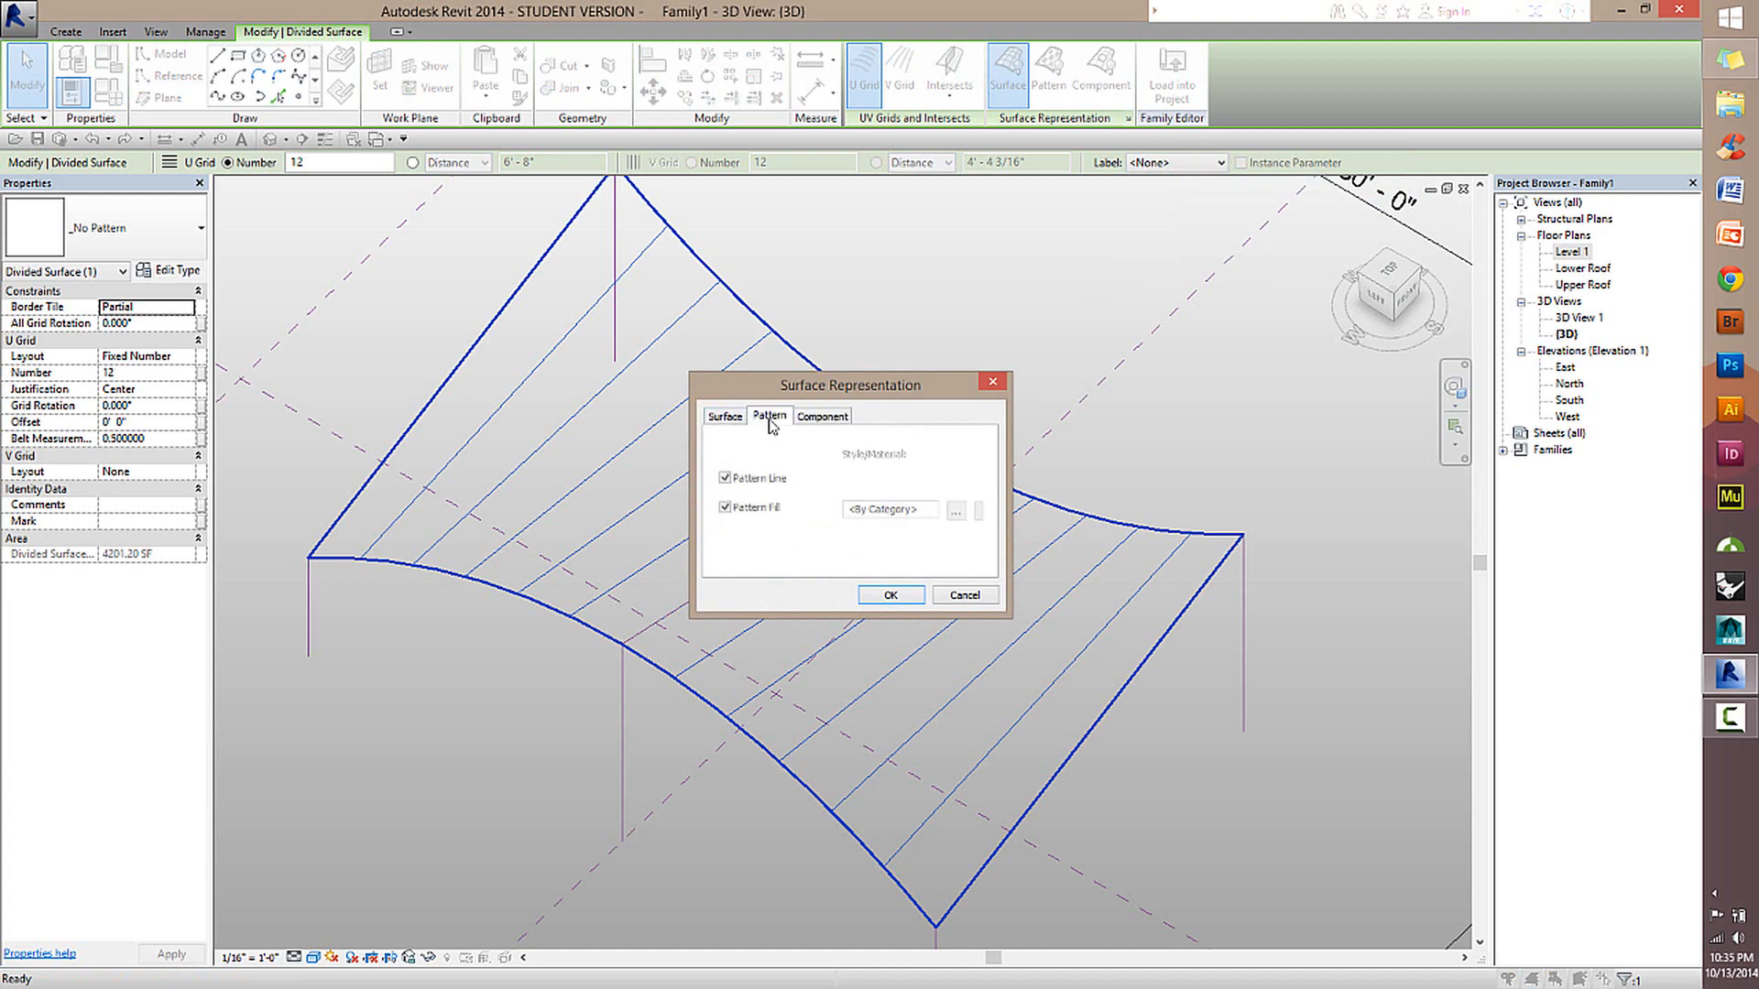
left_click(806, 417)
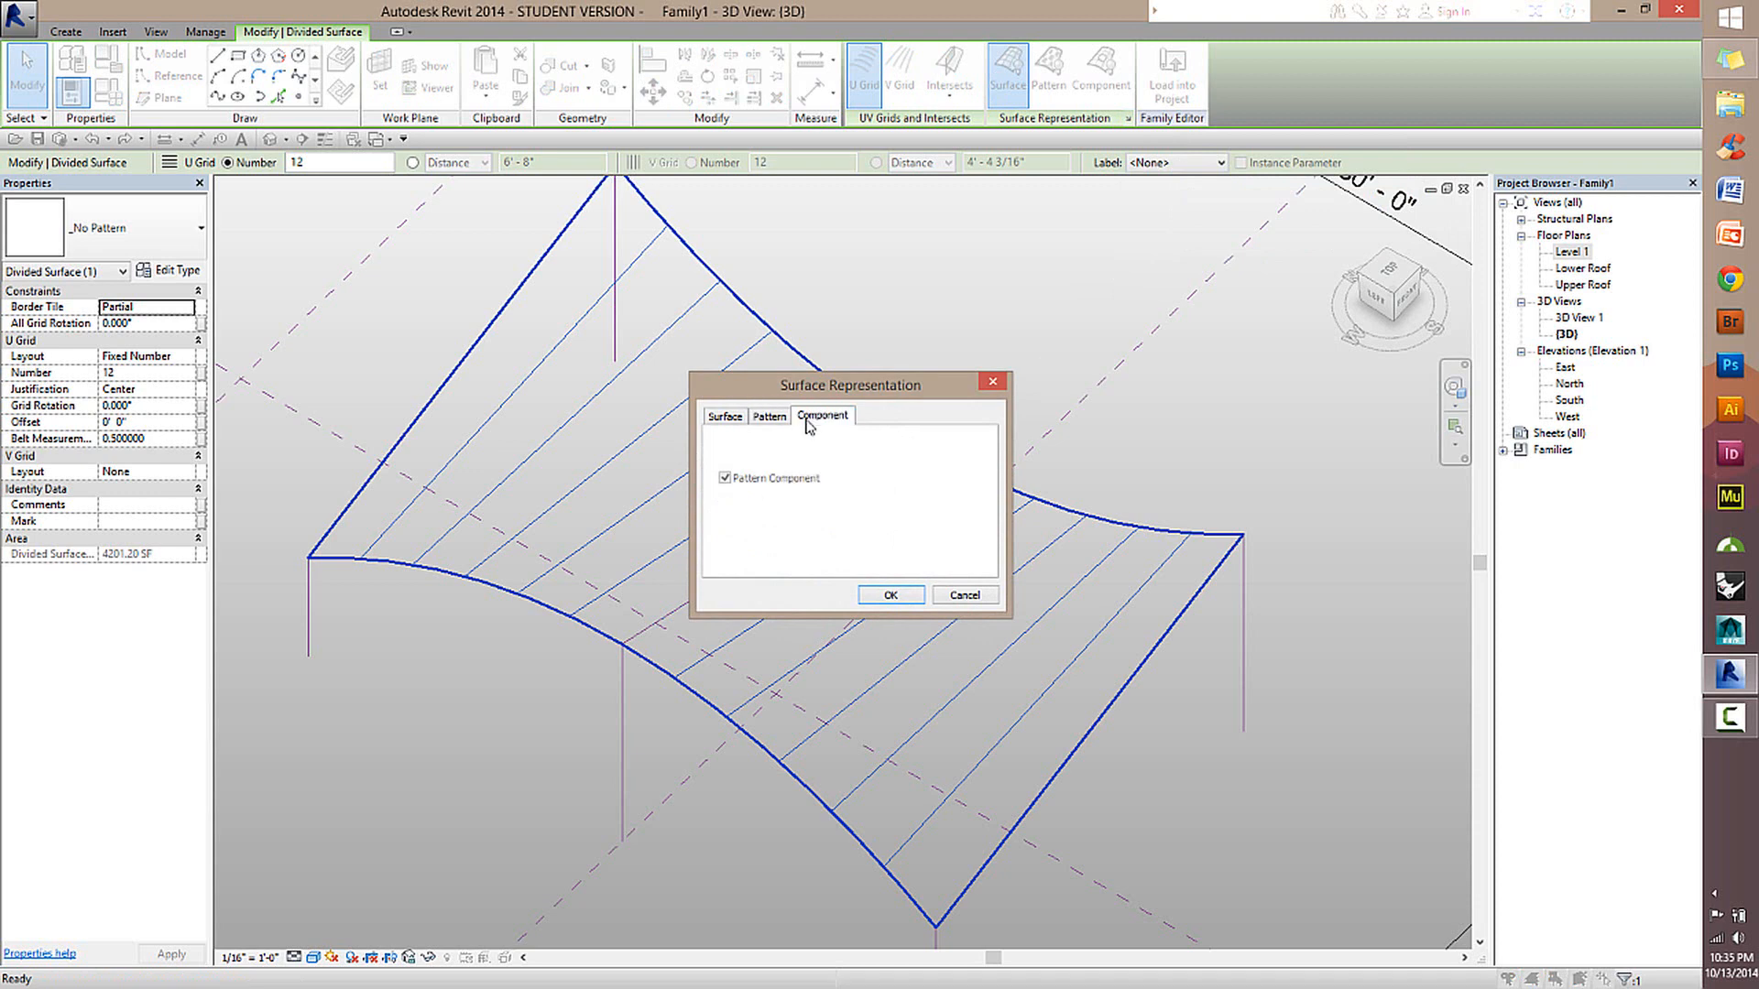
Turn on the display of Nodes in the divided roof surface's representation.
left_click(726, 417)
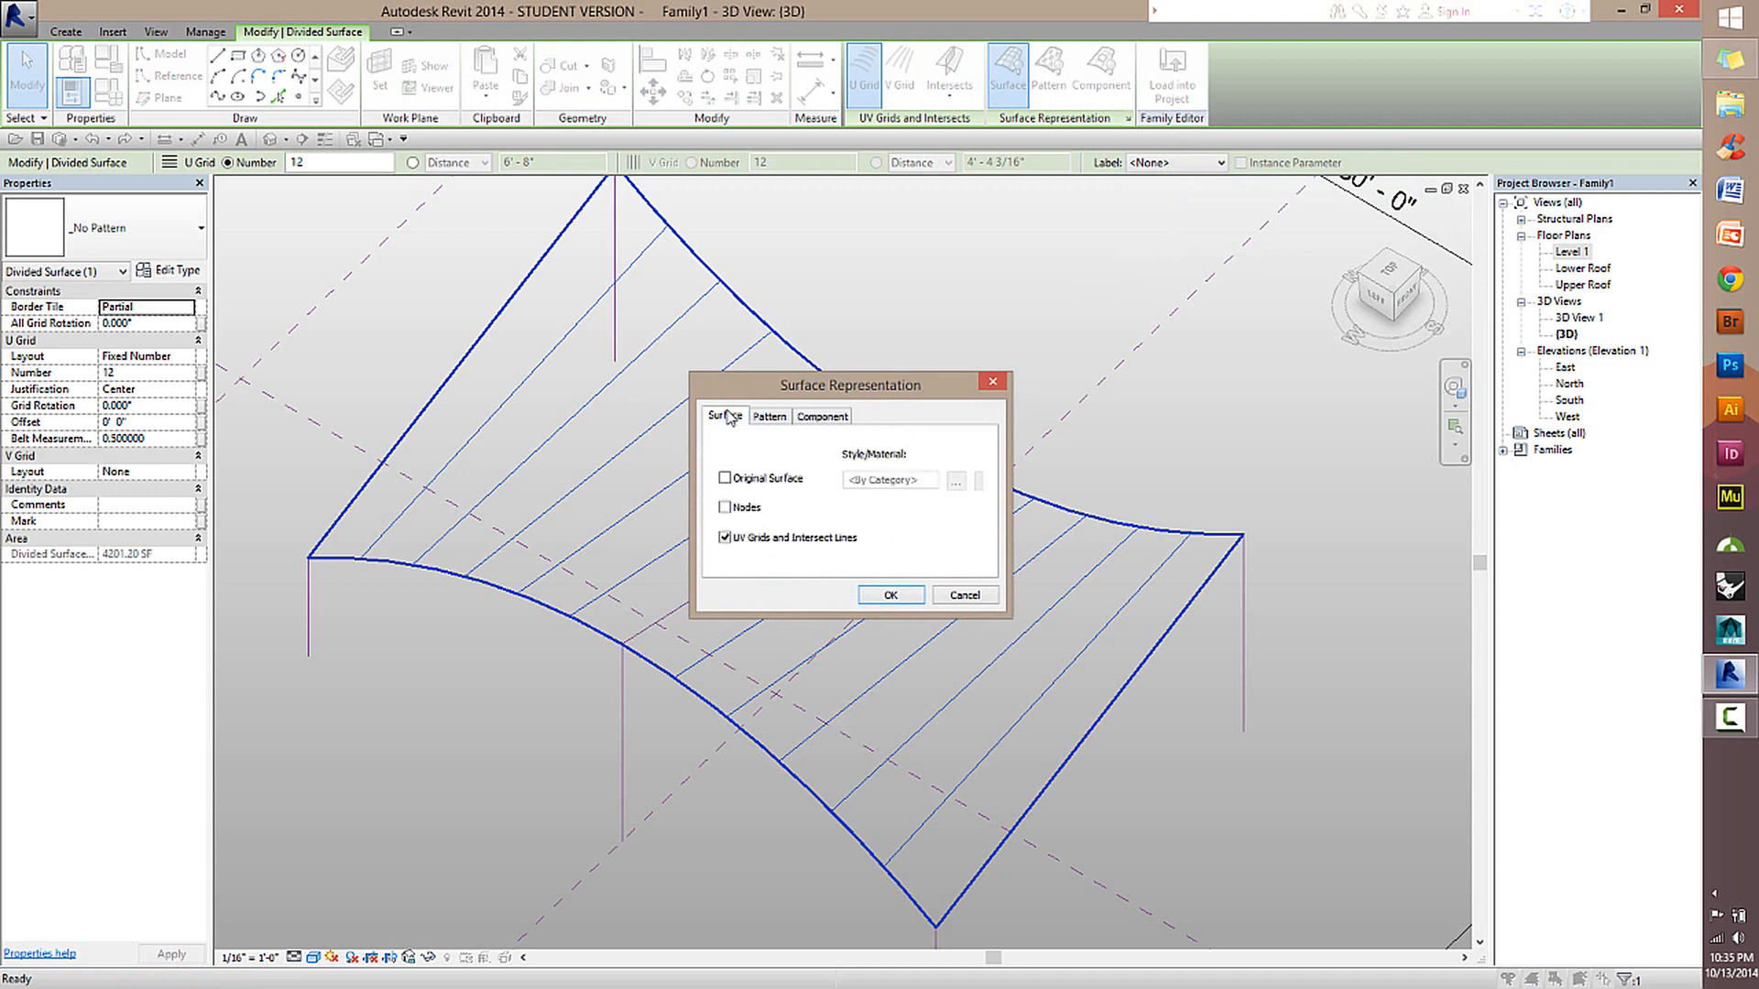
left_click(724, 506)
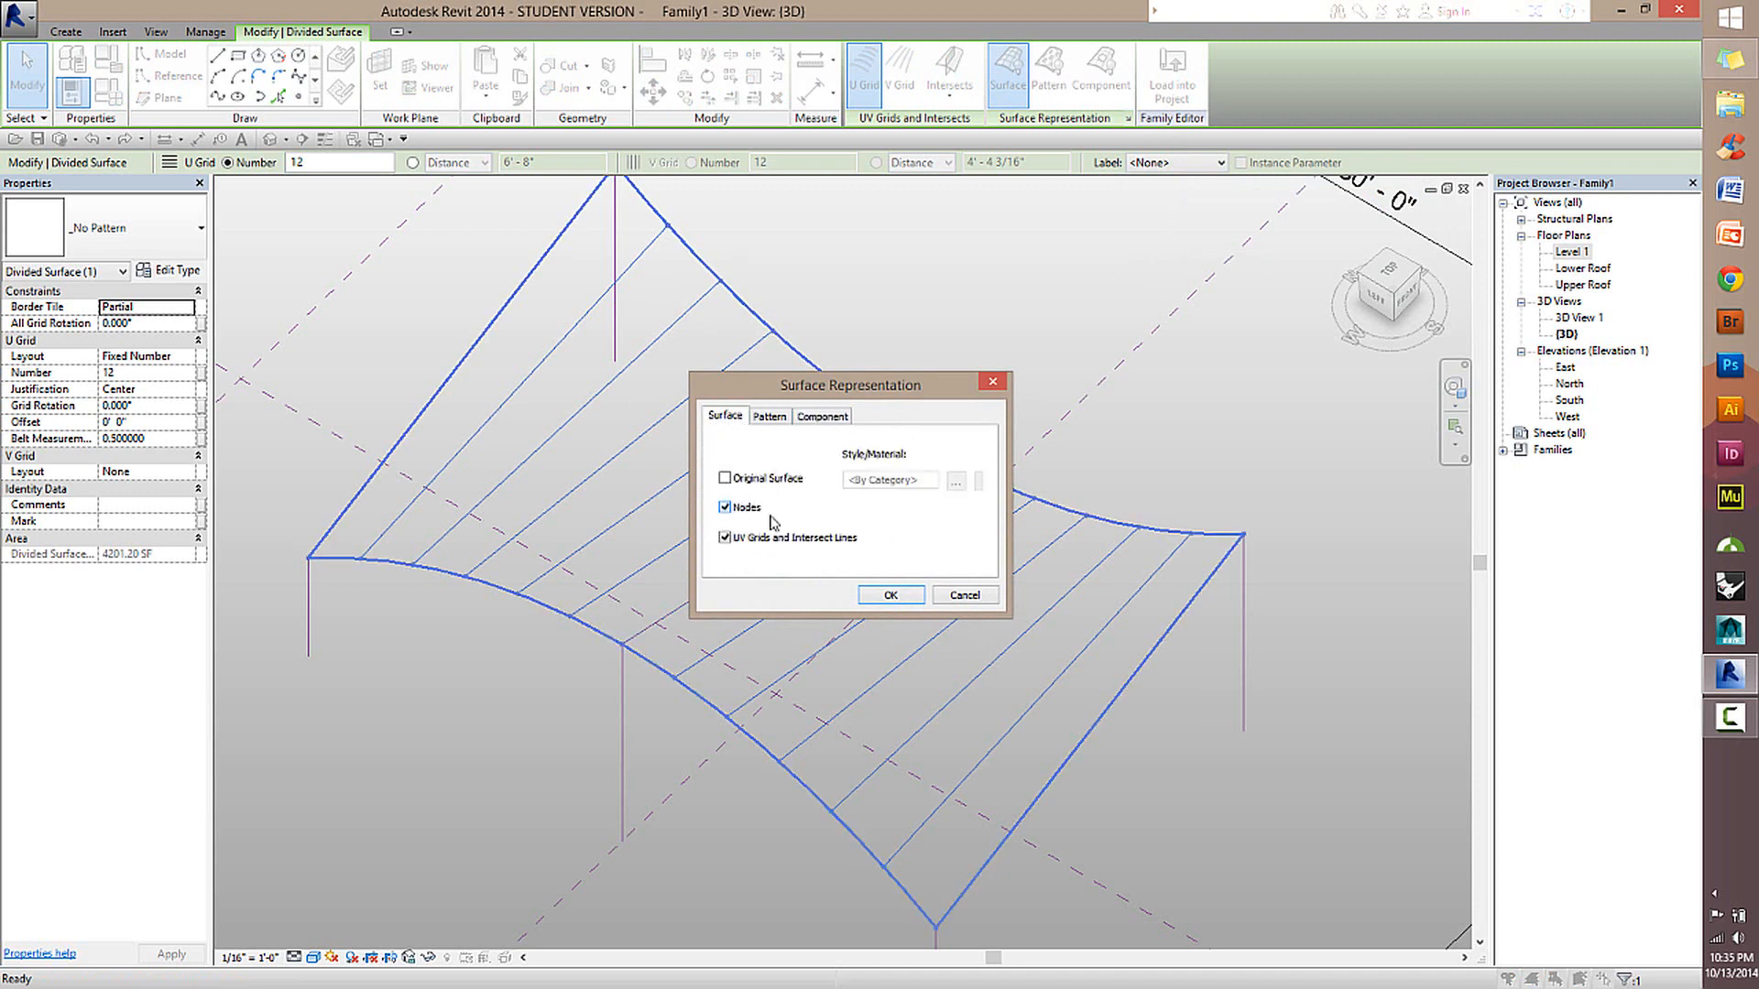
left_click(890, 596)
key("Escape")
Examine the nodes where the U grid lines meet the roof's two curved edges.
scroll(1104, 512, "up", 2)
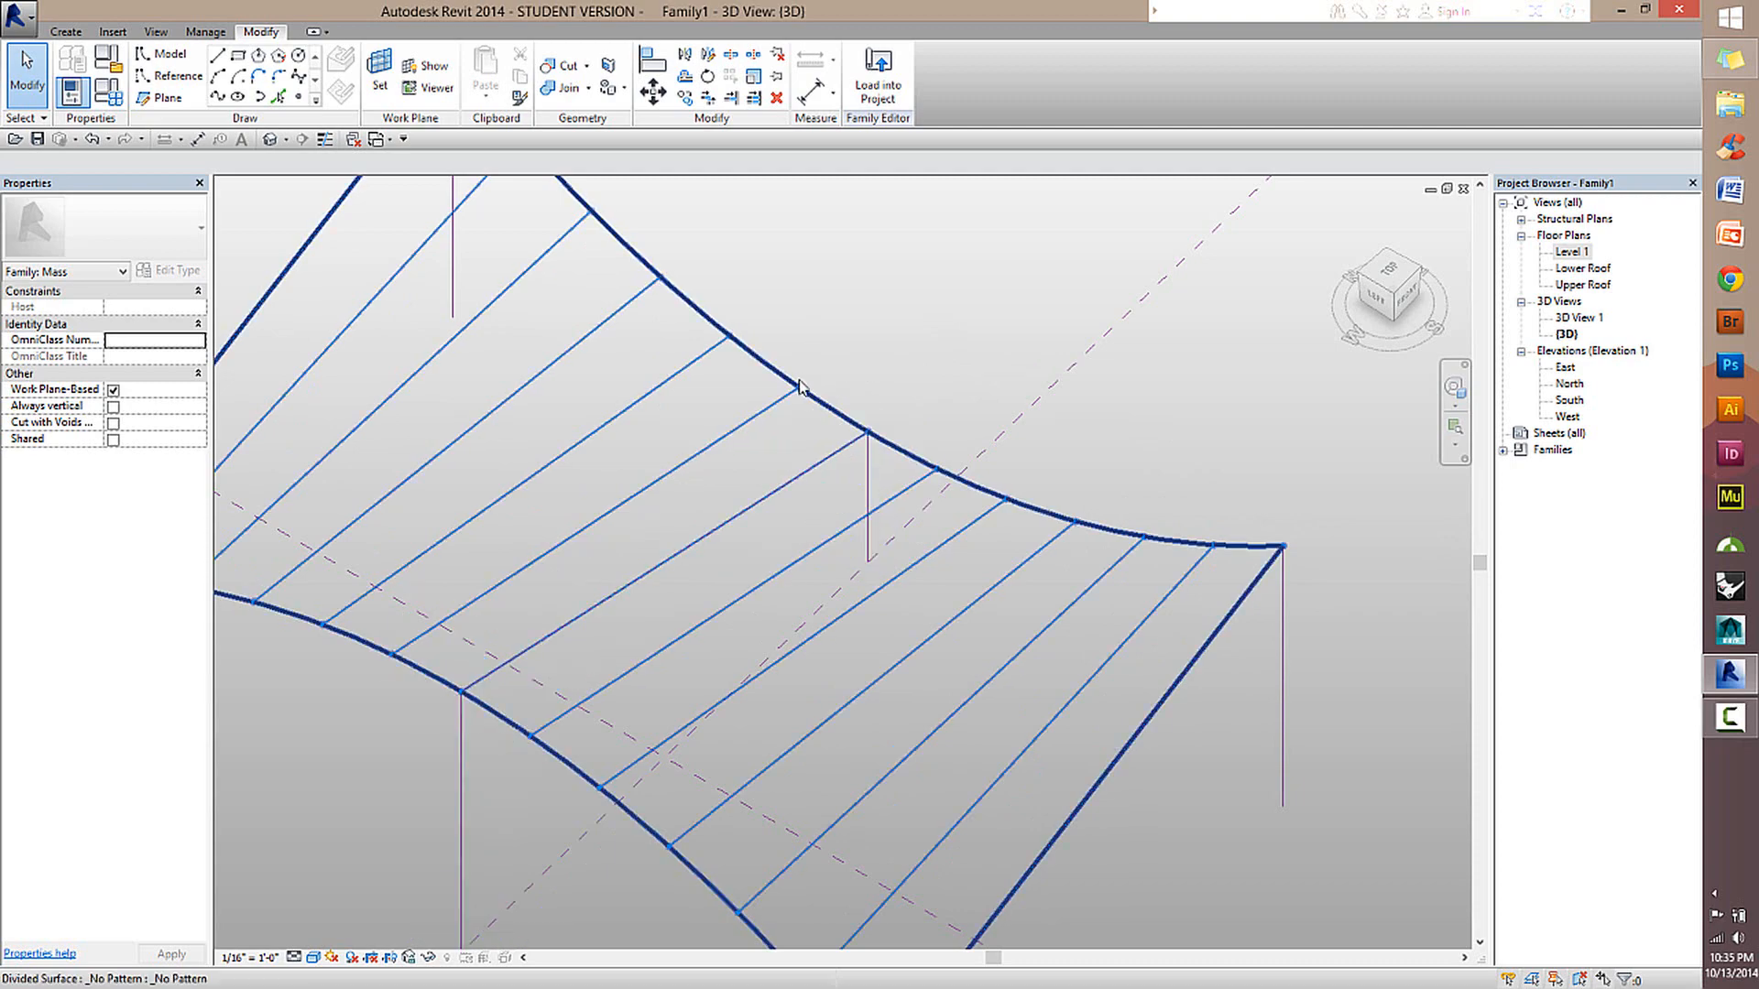
scroll(770, 365, "down", 2)
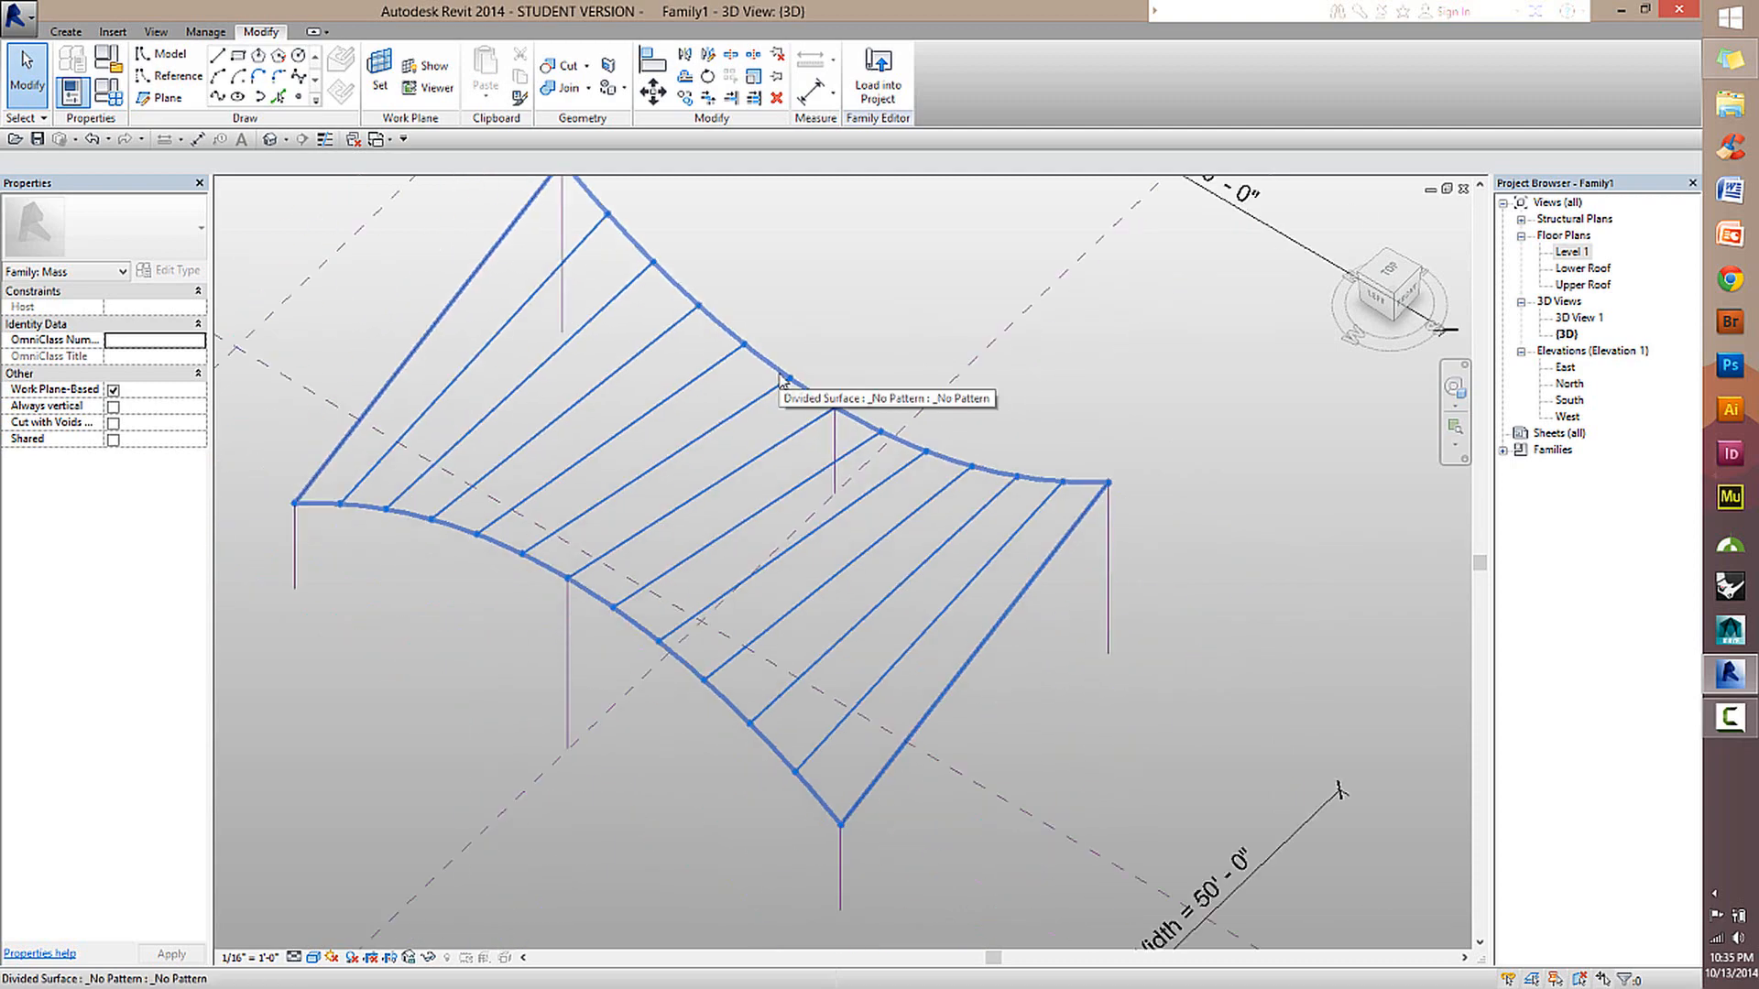
middle_click_drag(488, 644, 622, 623, "shift")
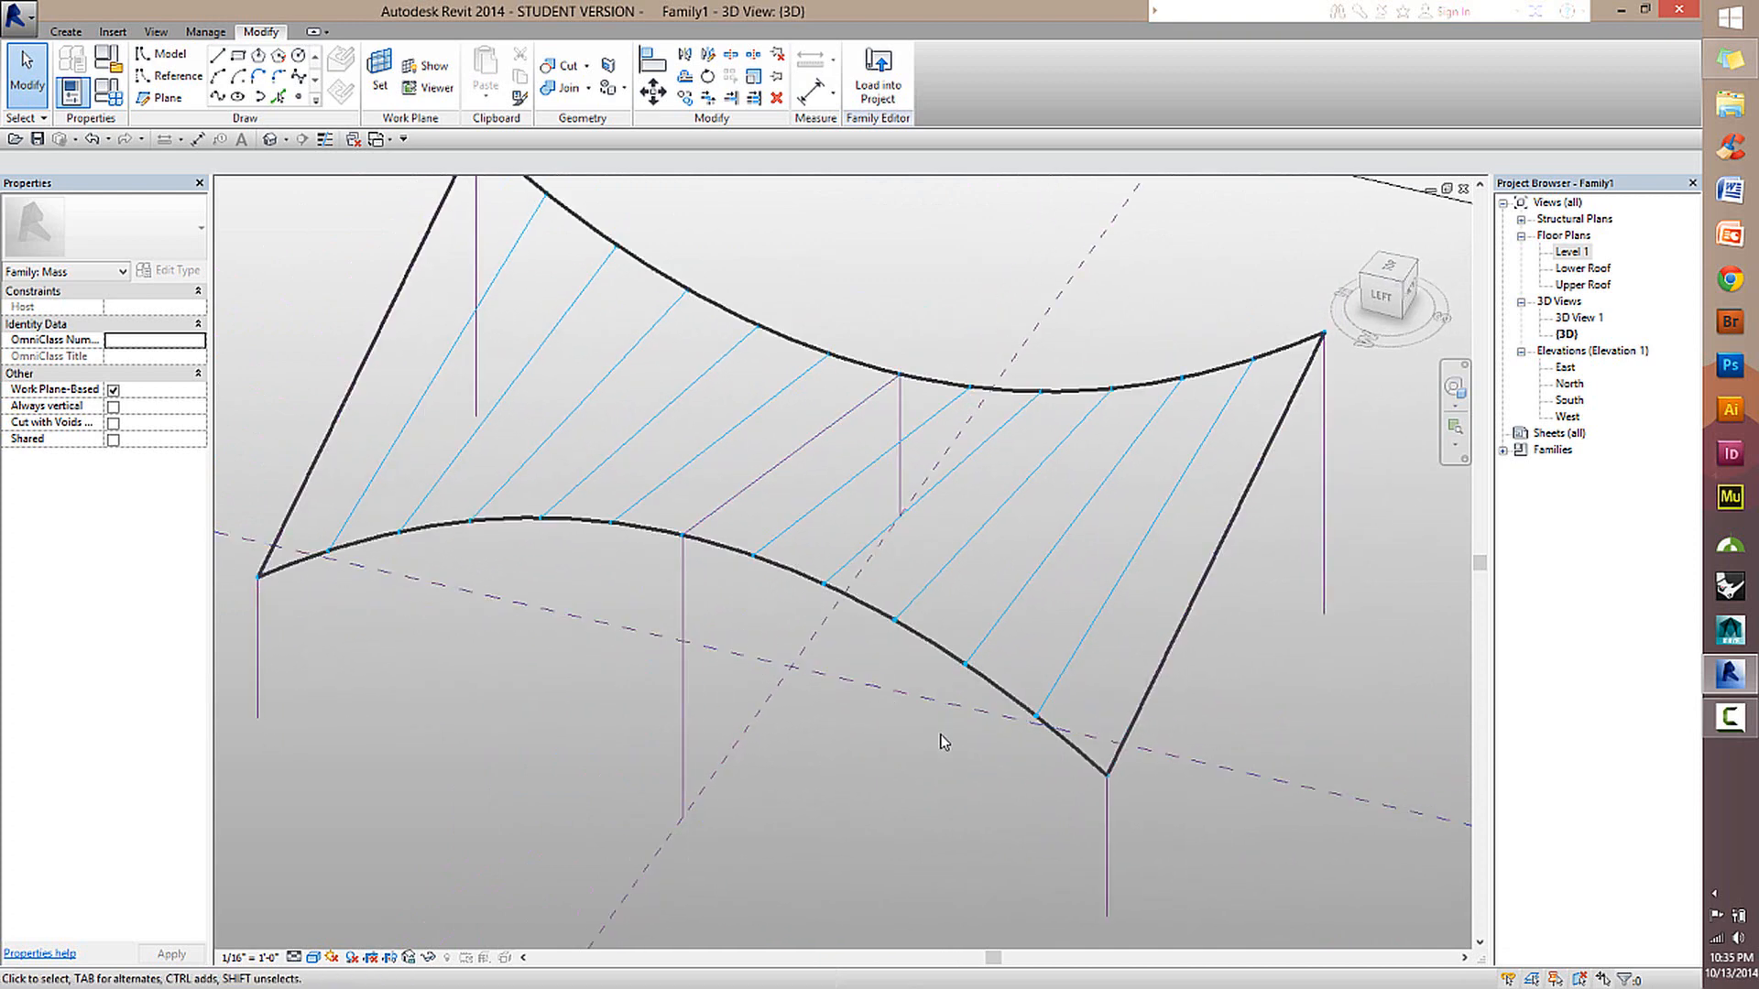
left_click(786, 524)
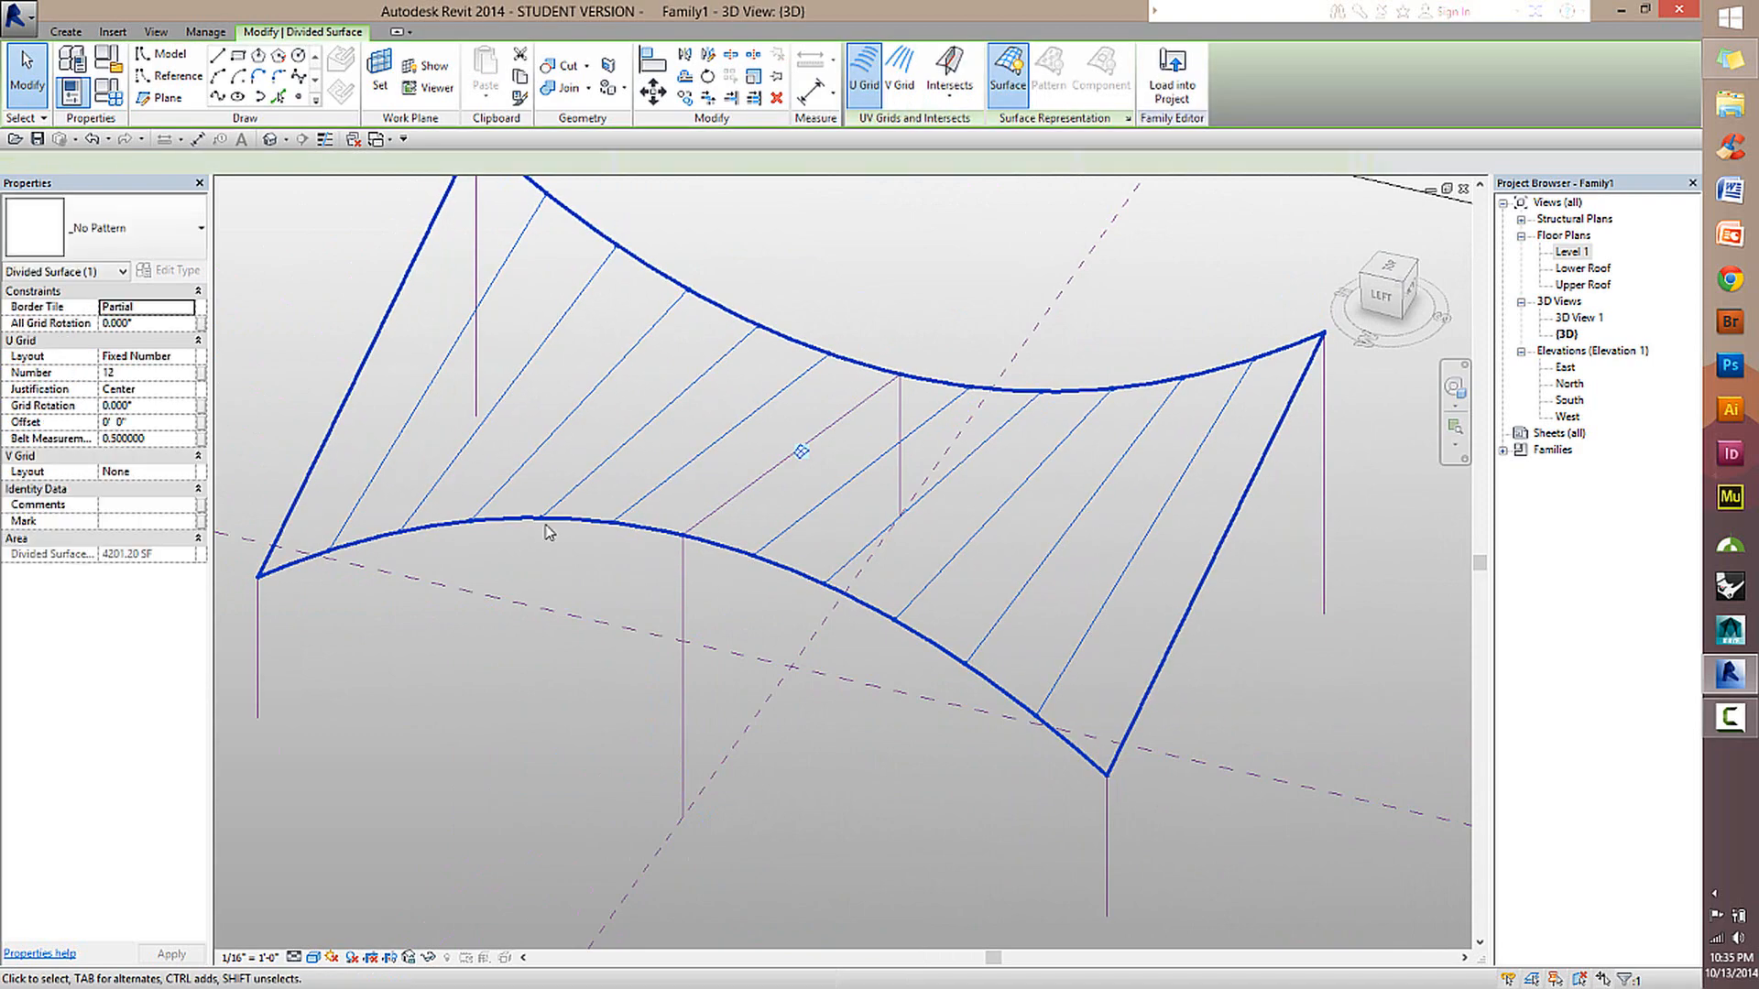
left_click(579, 557)
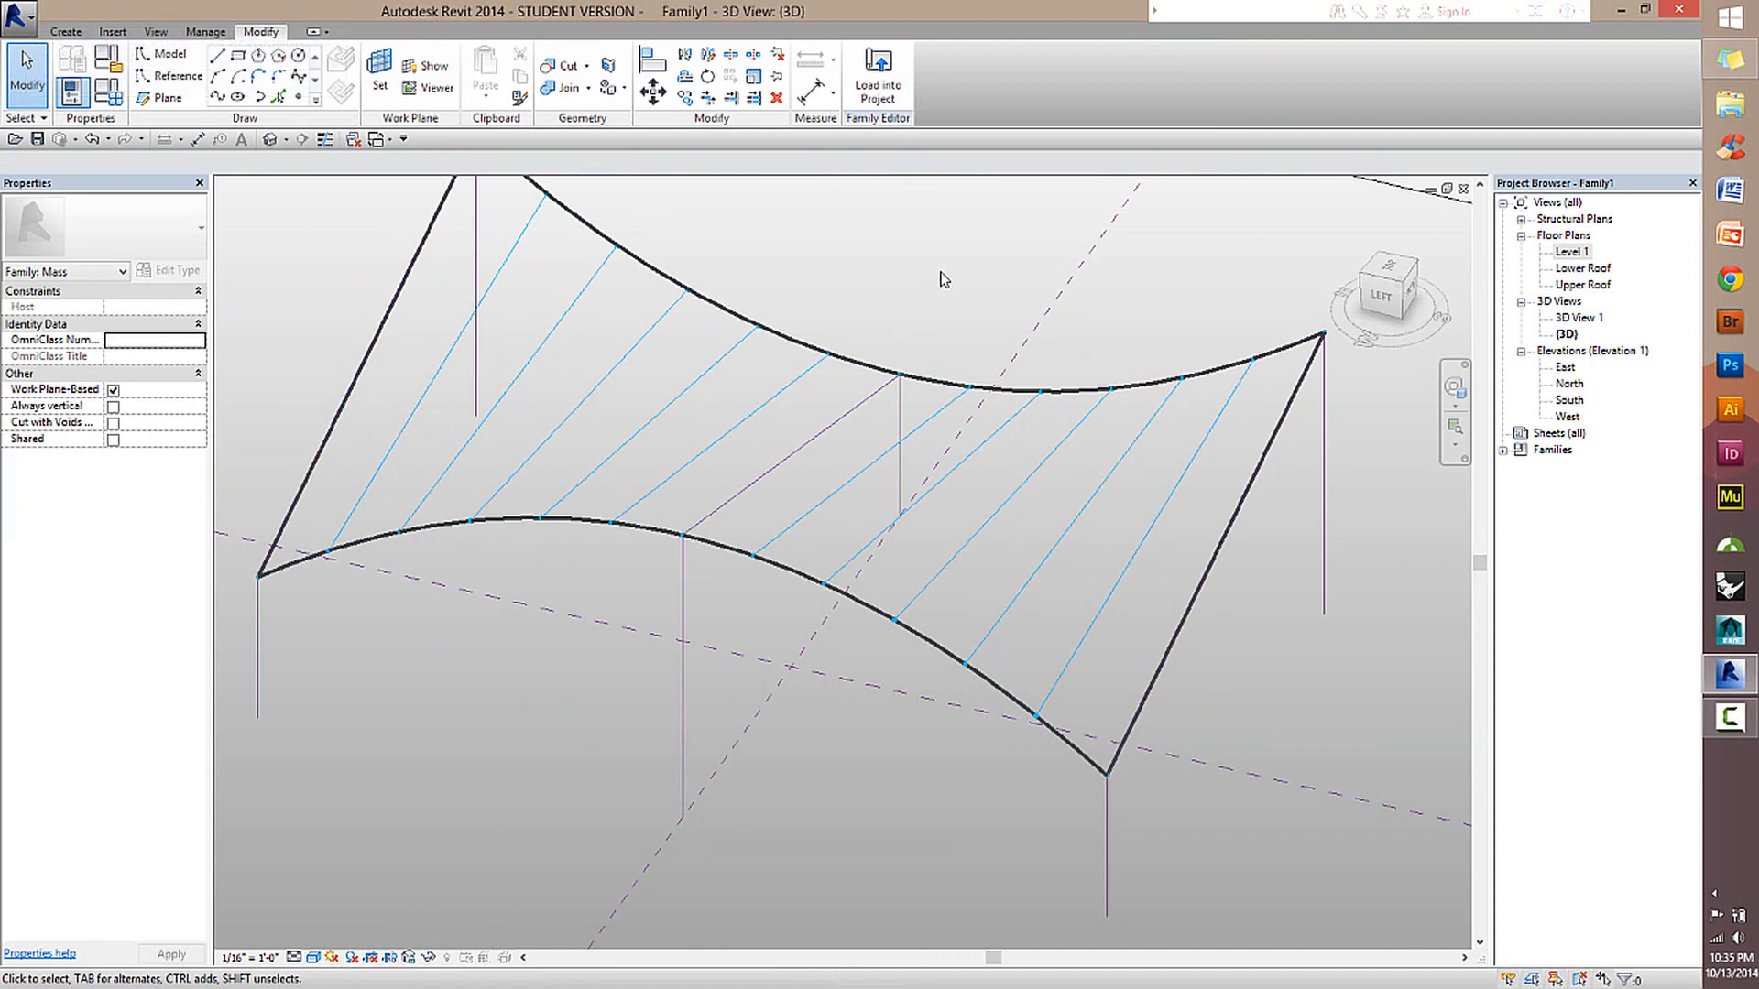
Create a new family from the Generic Model Adaptive.rft template.
left_click(12, 16)
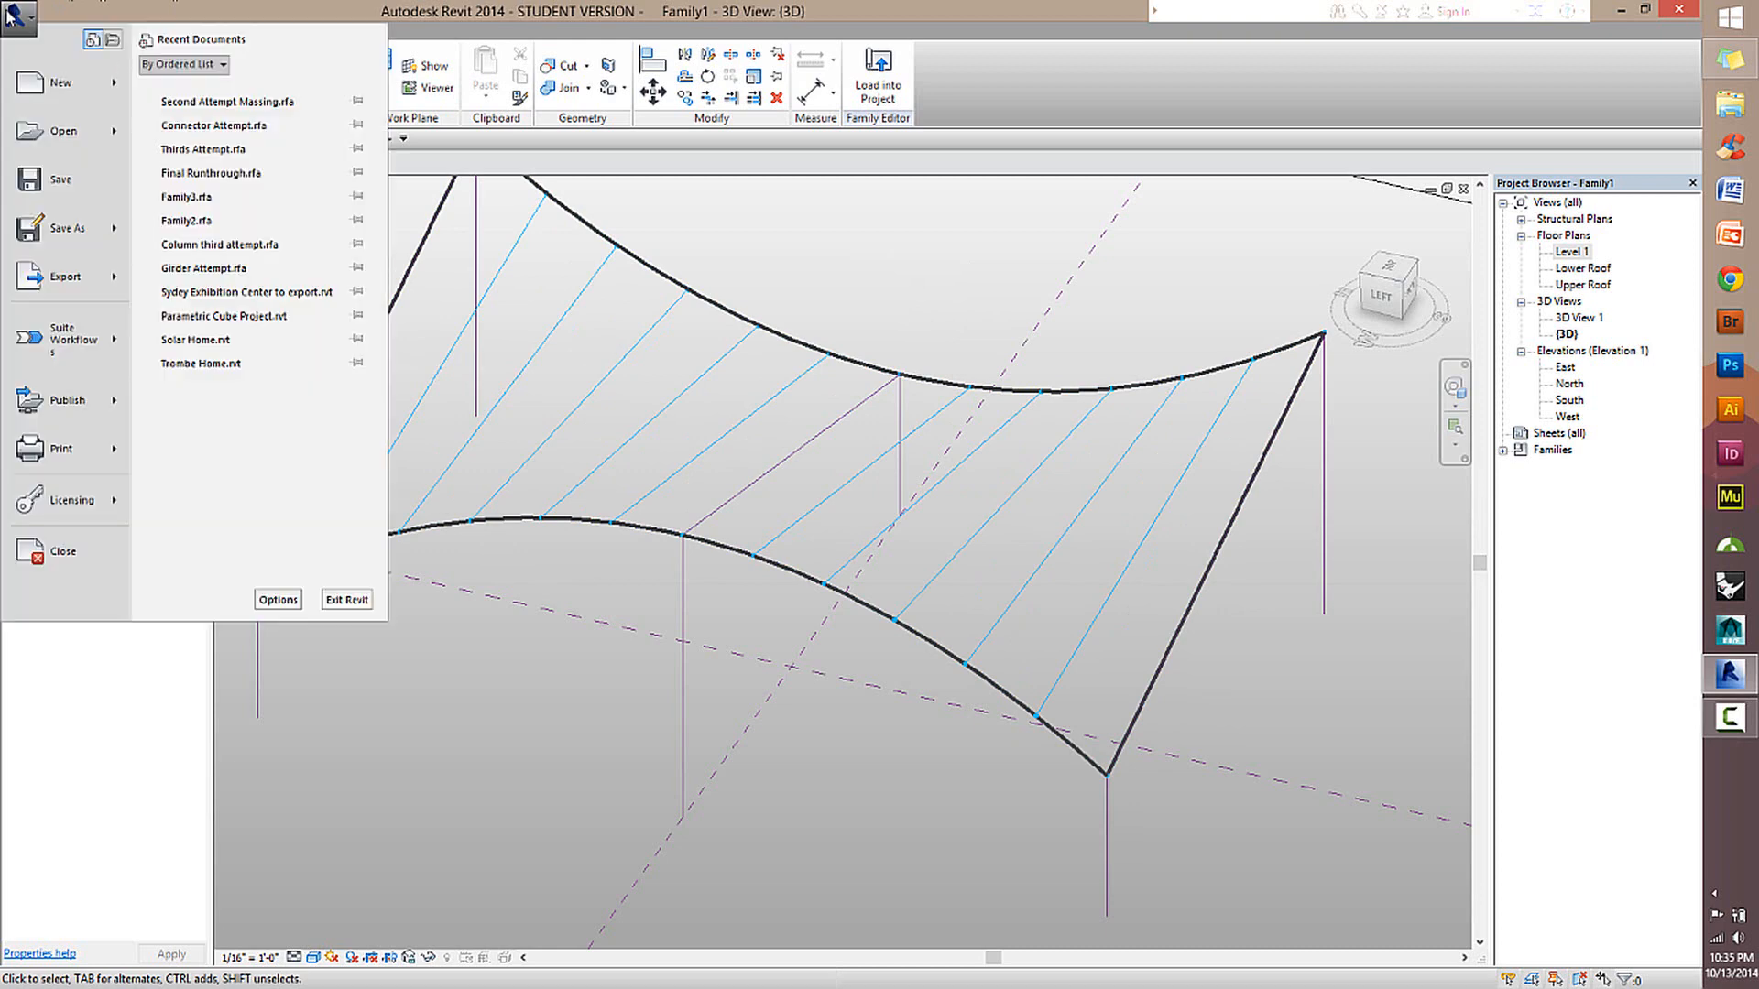
mouse_move(53, 76)
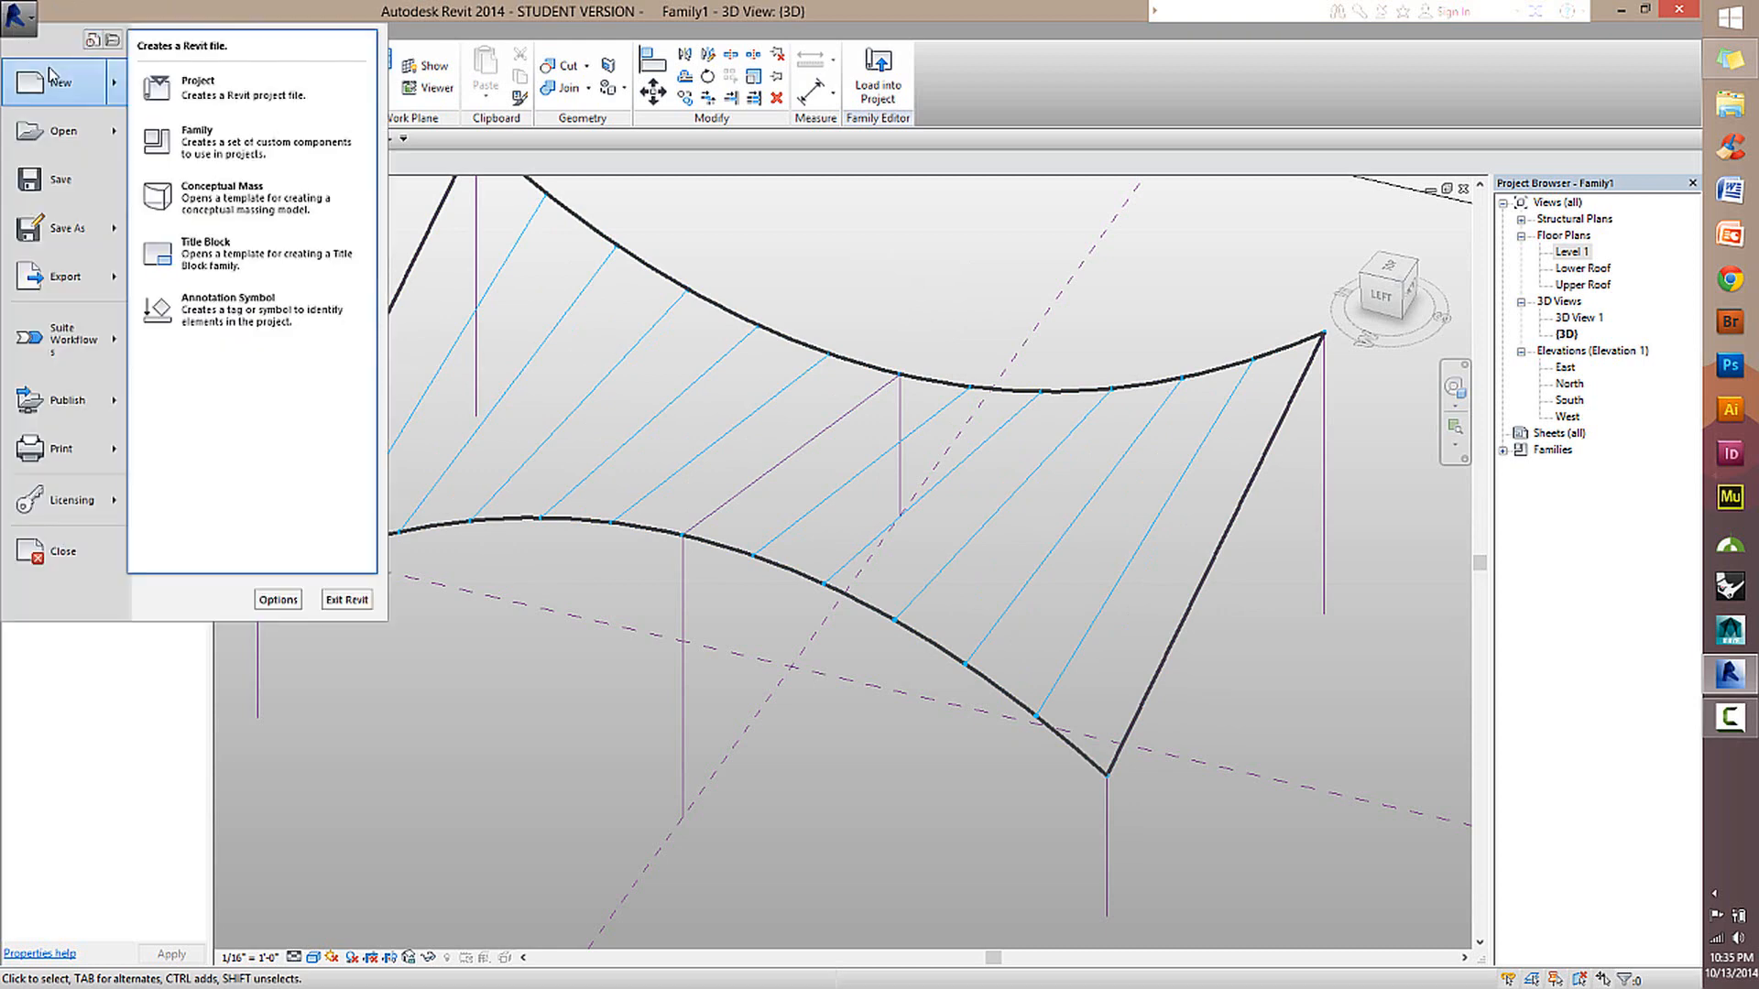
left_click(236, 133)
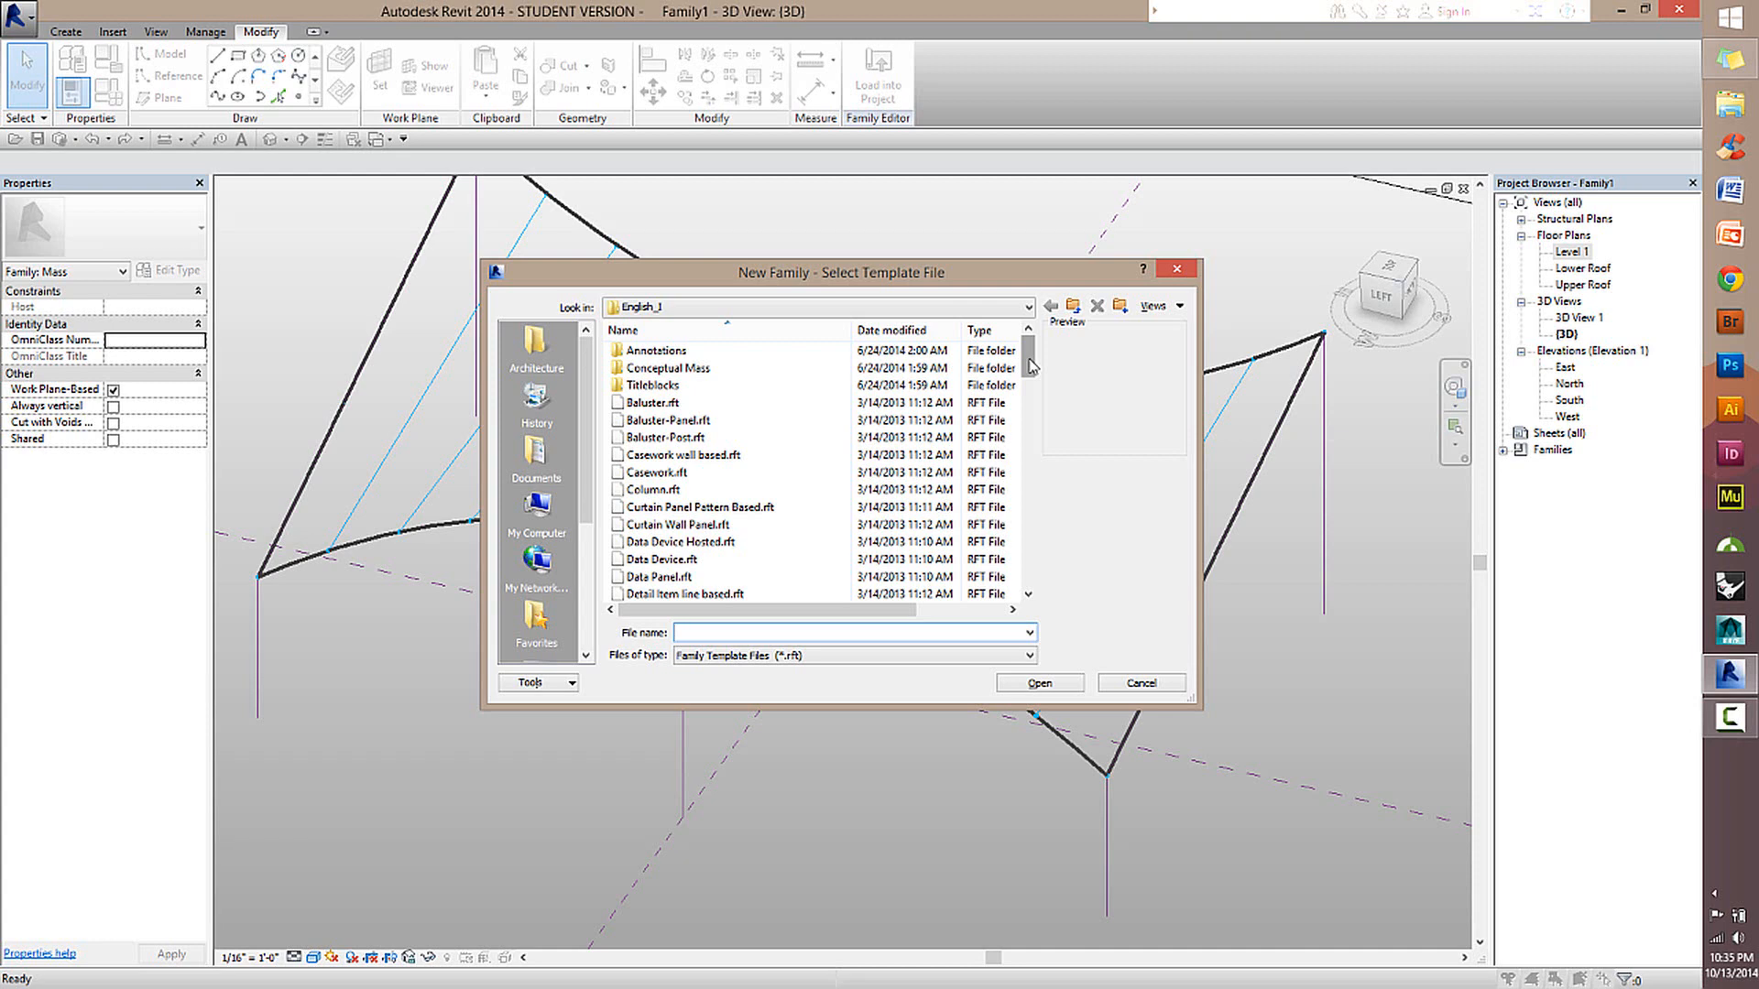
left_click_drag(1032, 364, 1012, 468)
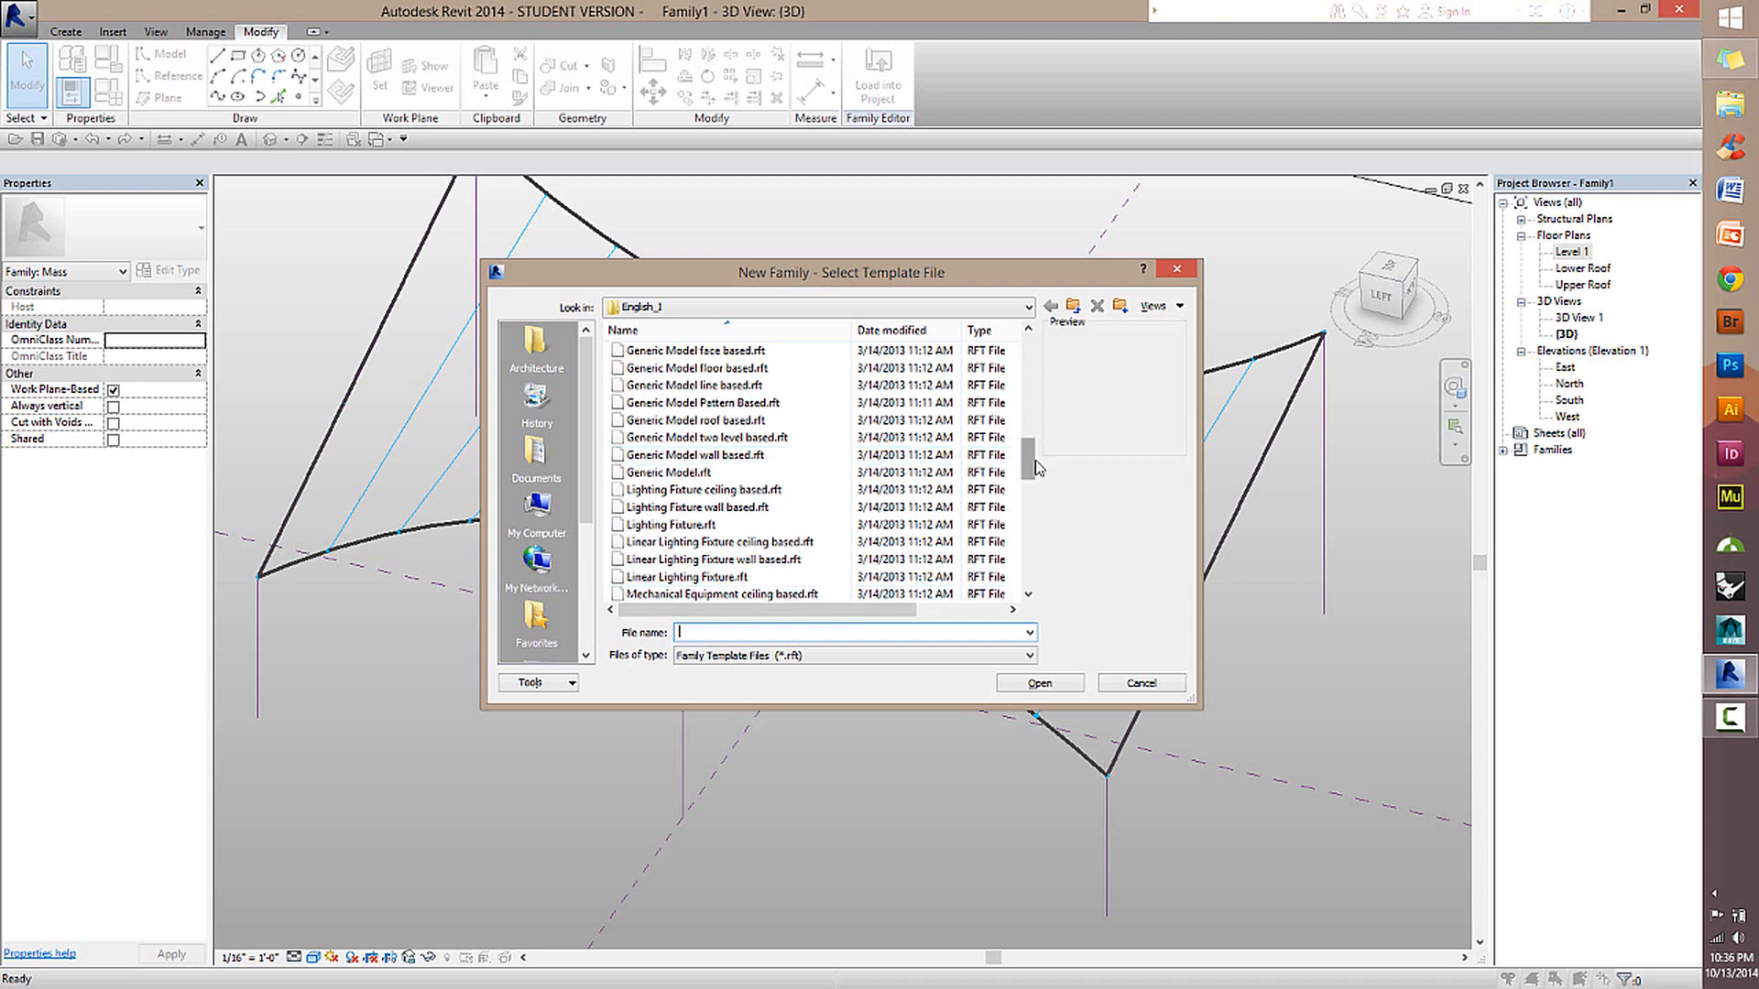
mouse_move(1037, 471)
left_mouse_down()
mouse_move(1017, 612)
mouse_move(1053, 426)
mouse_move(1061, 451)
left_mouse_up()
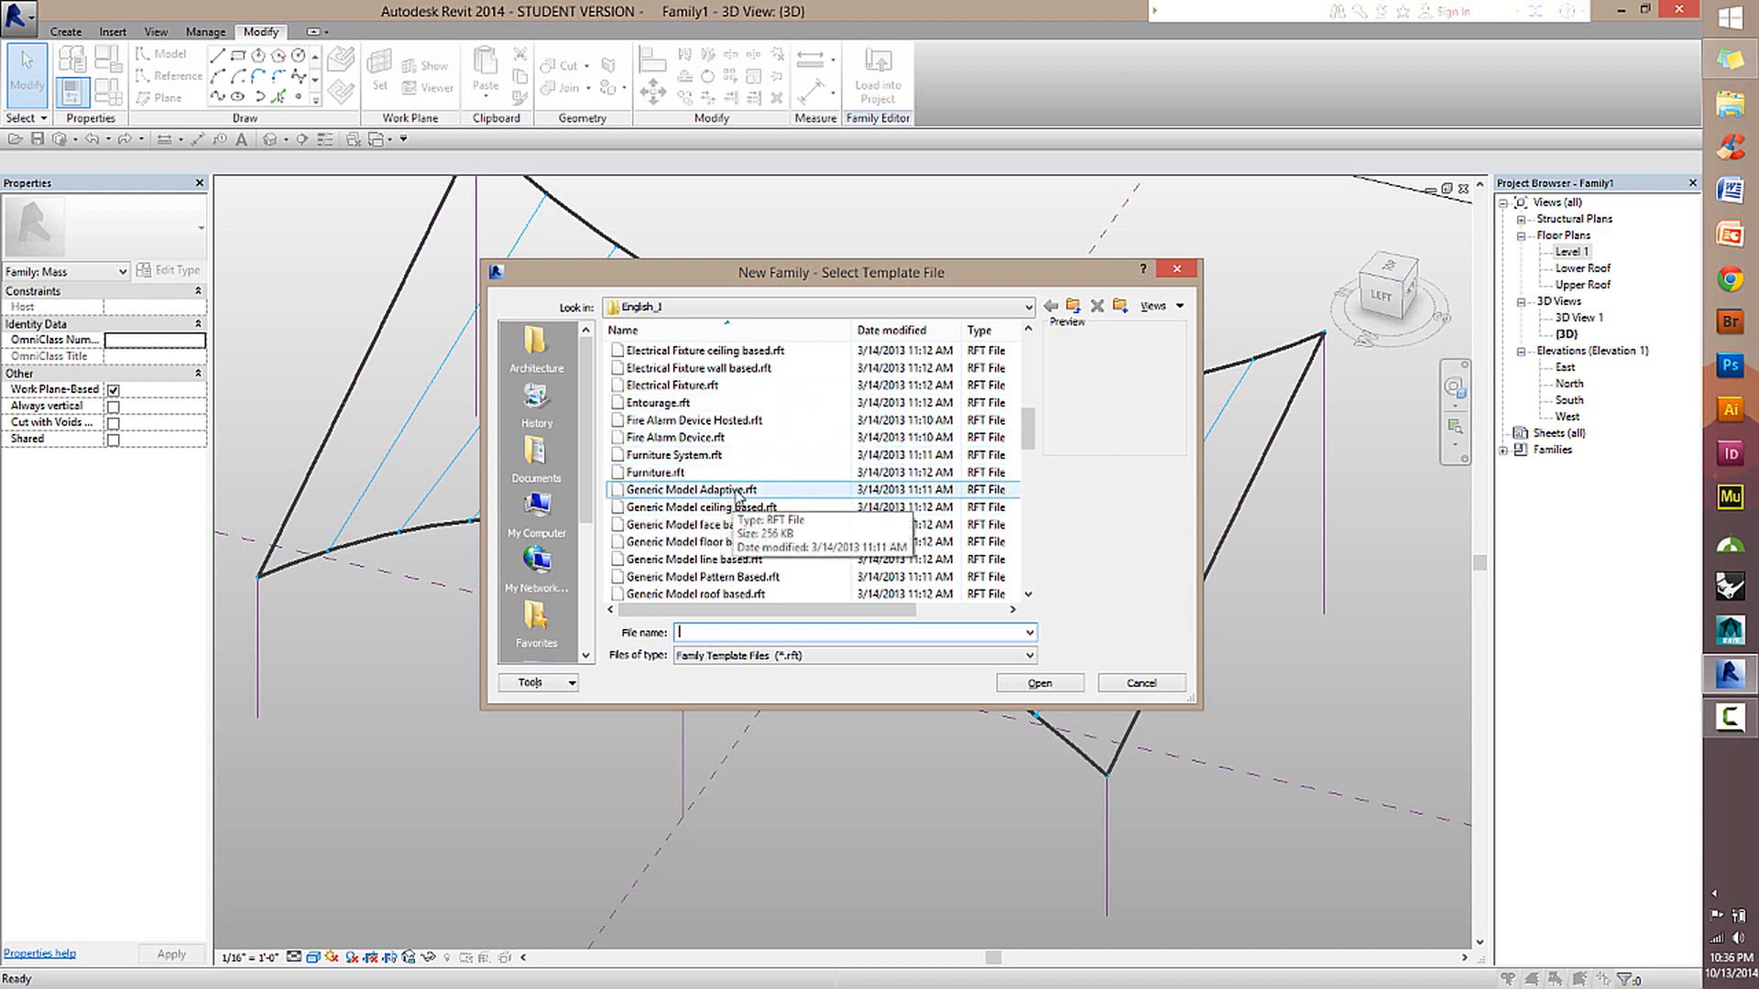
left_click(738, 492)
left_click(1041, 683)
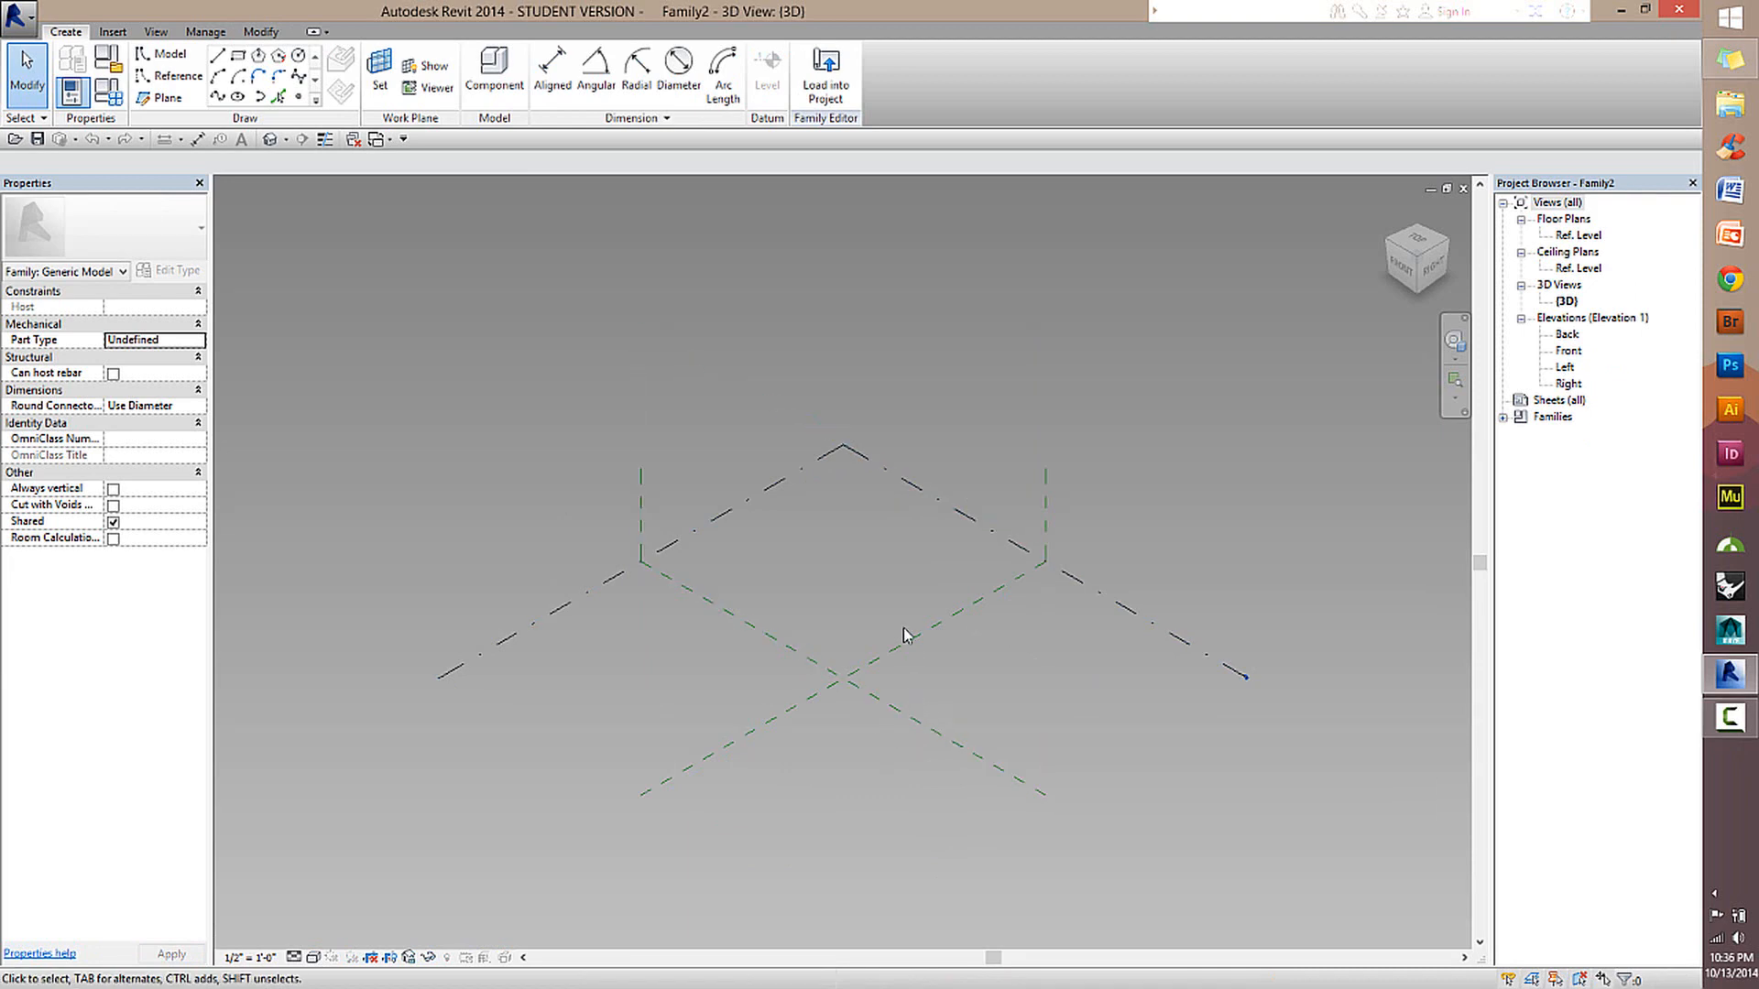
Examine the new adaptive family's Ref. Level and its two vertical center reference planes.
scroll(896, 640, "up", 4)
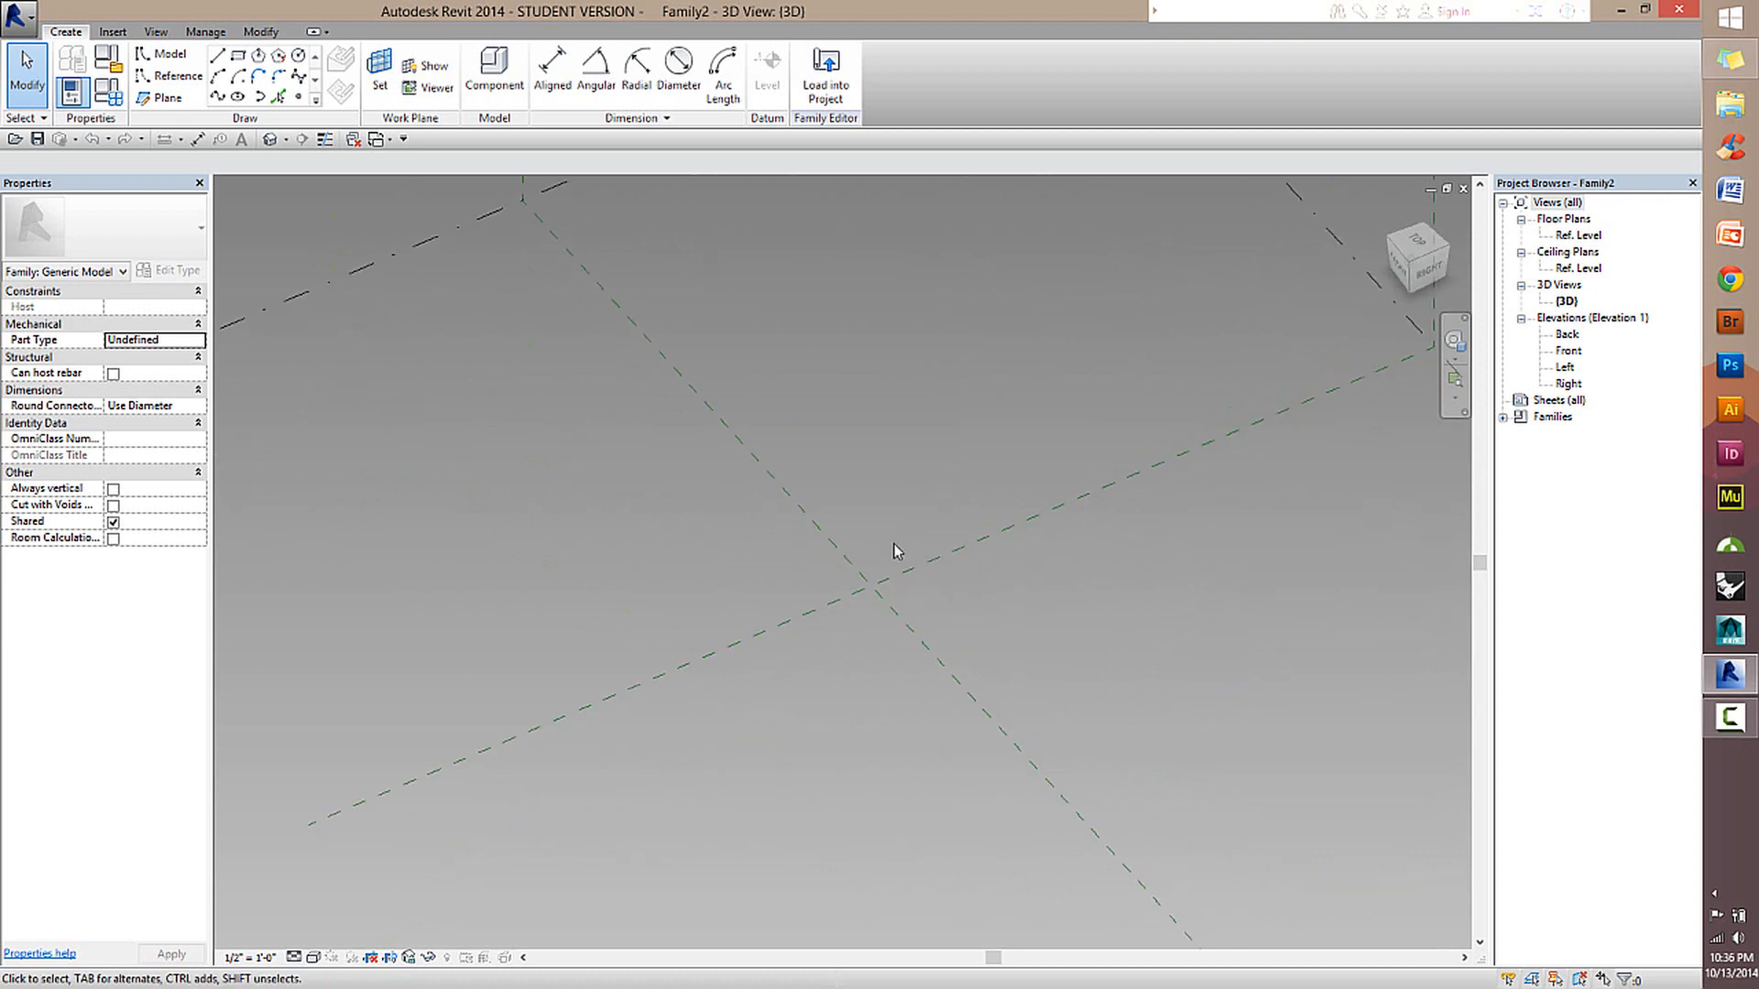
scroll(934, 519, "down", 5)
middle_click_drag(955, 475, 987, 432, "shift")
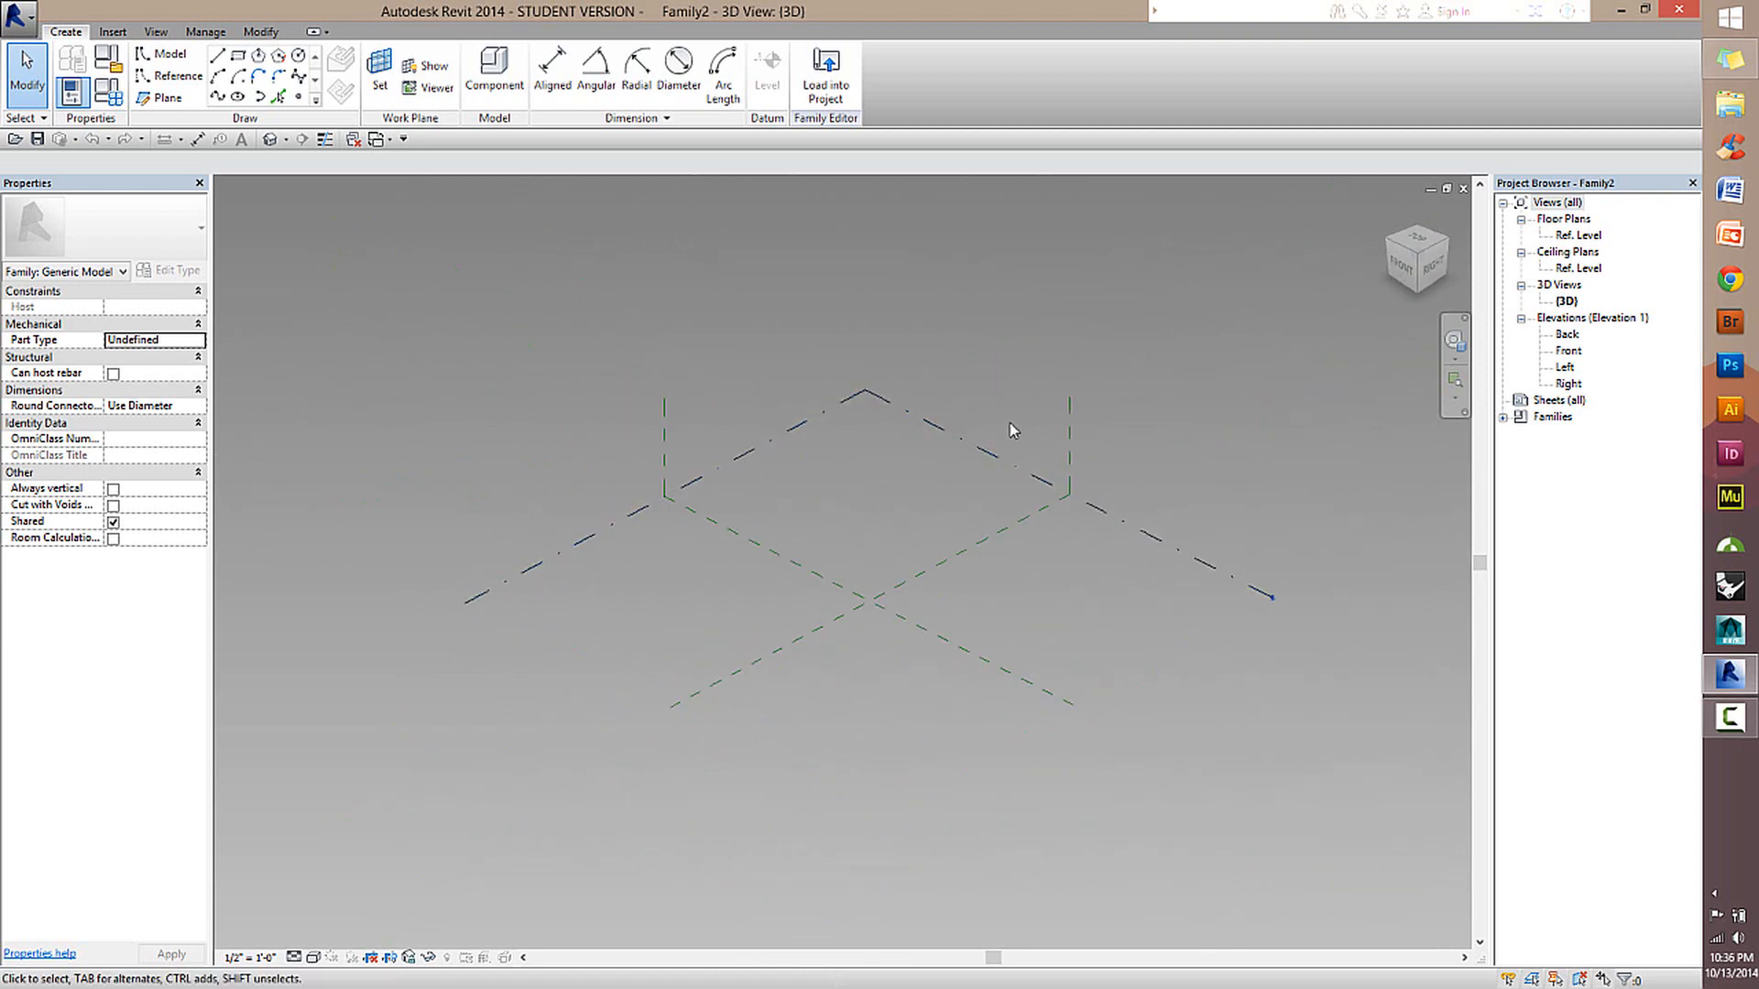
scroll(967, 520, "up", 2)
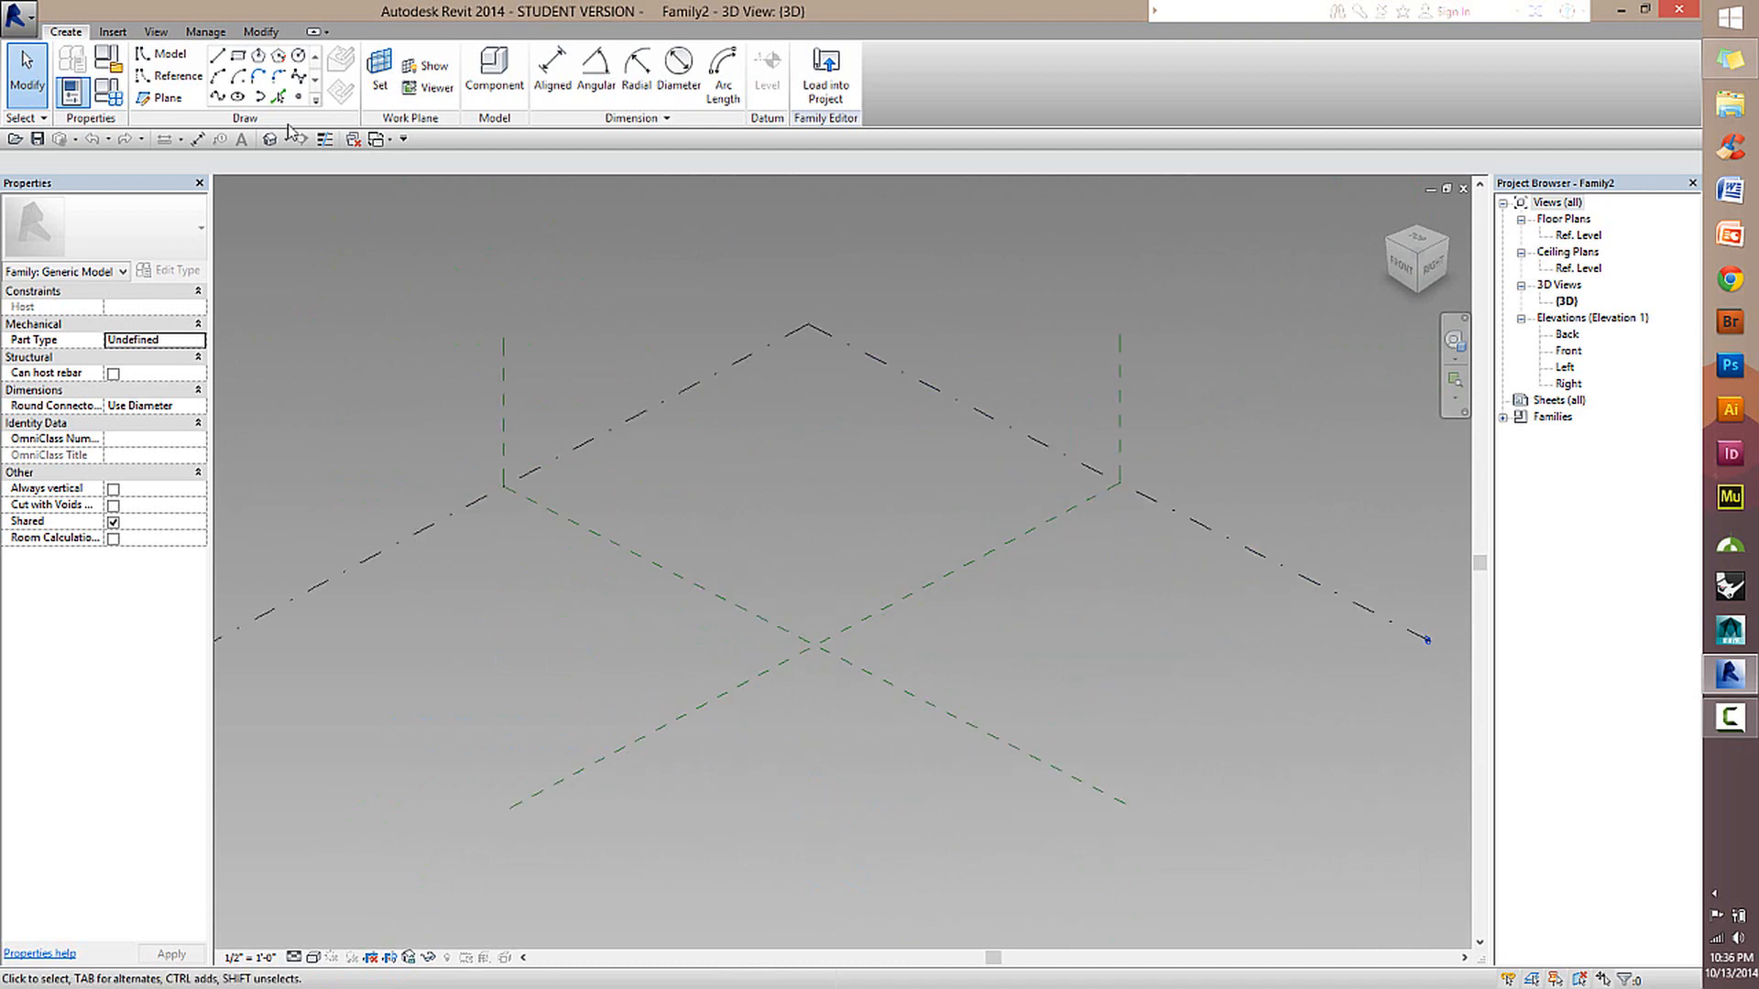
left_click(178, 76)
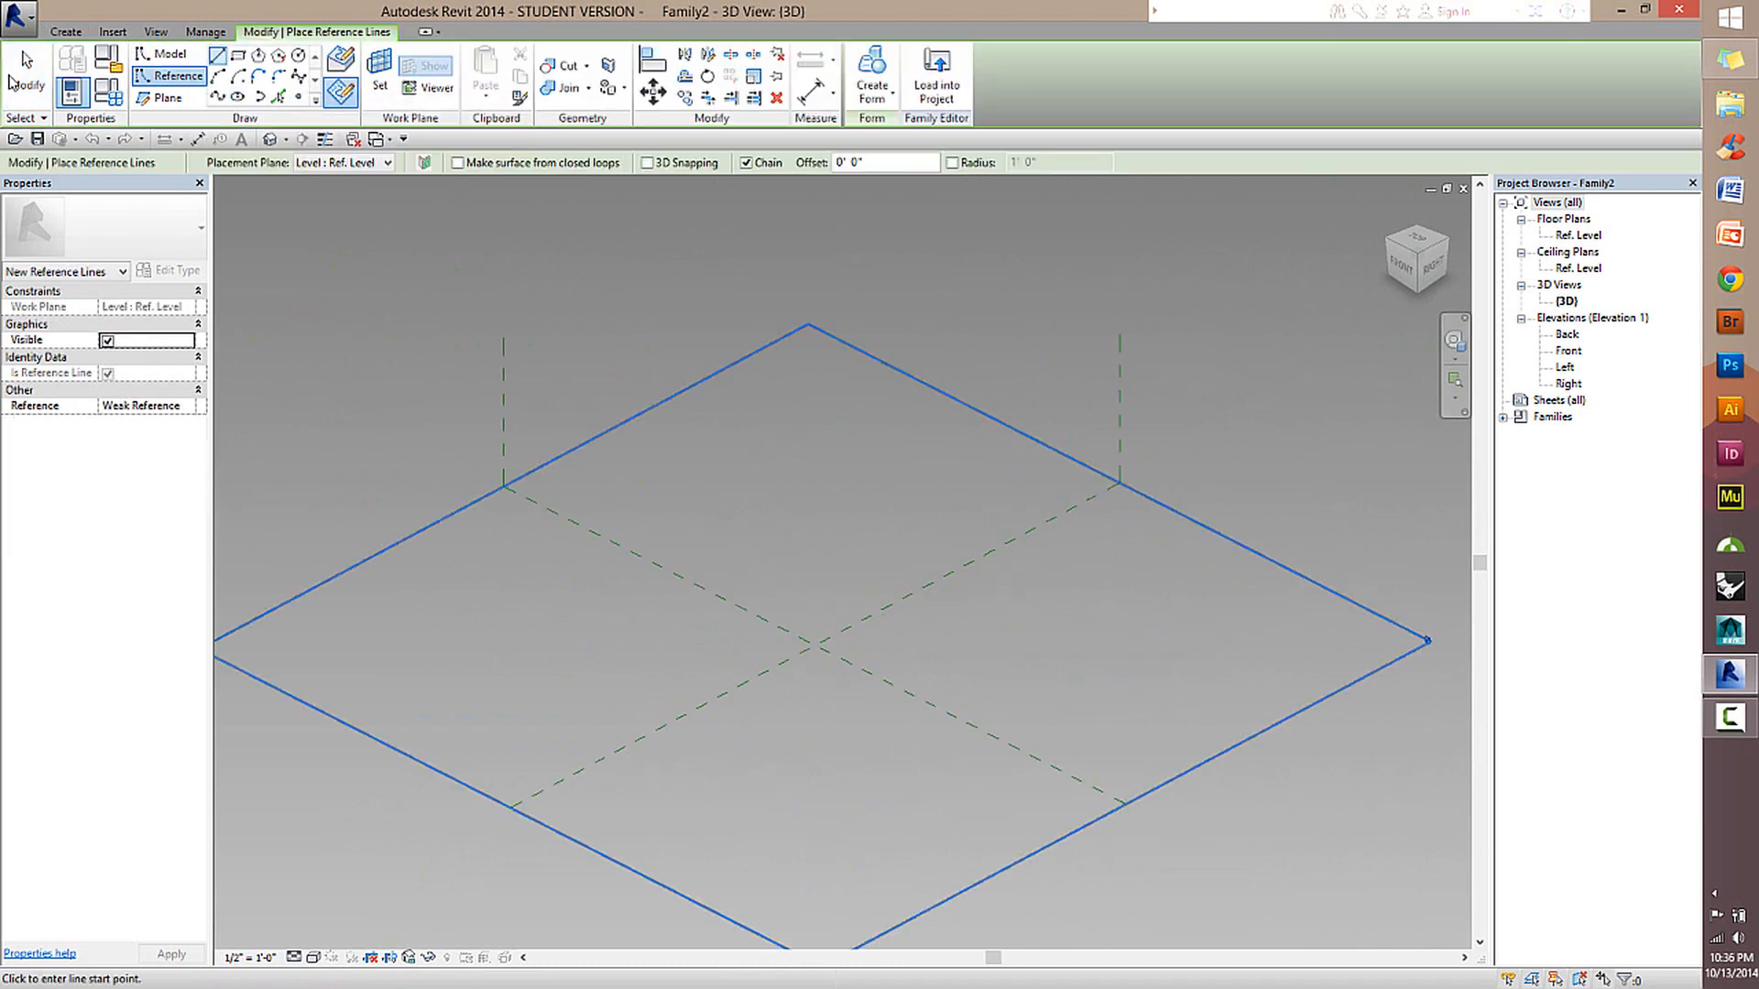
key("Escape")
key("Escape")
left_click(939, 595)
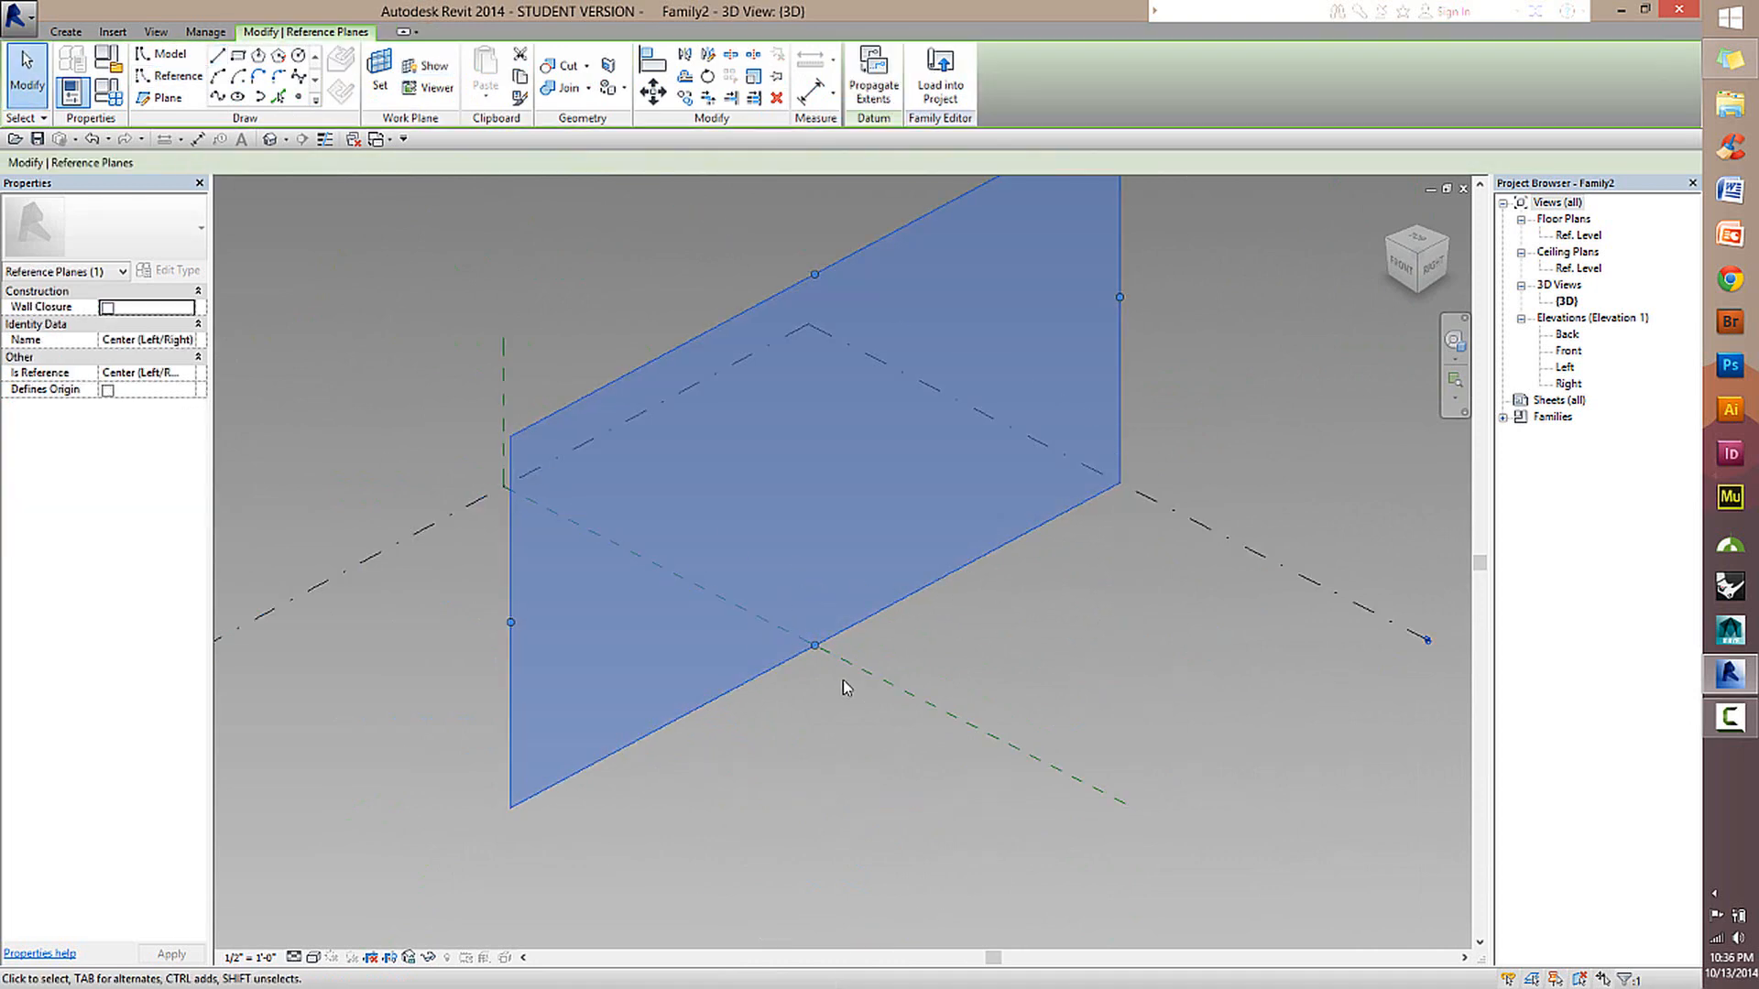
left_click(974, 634)
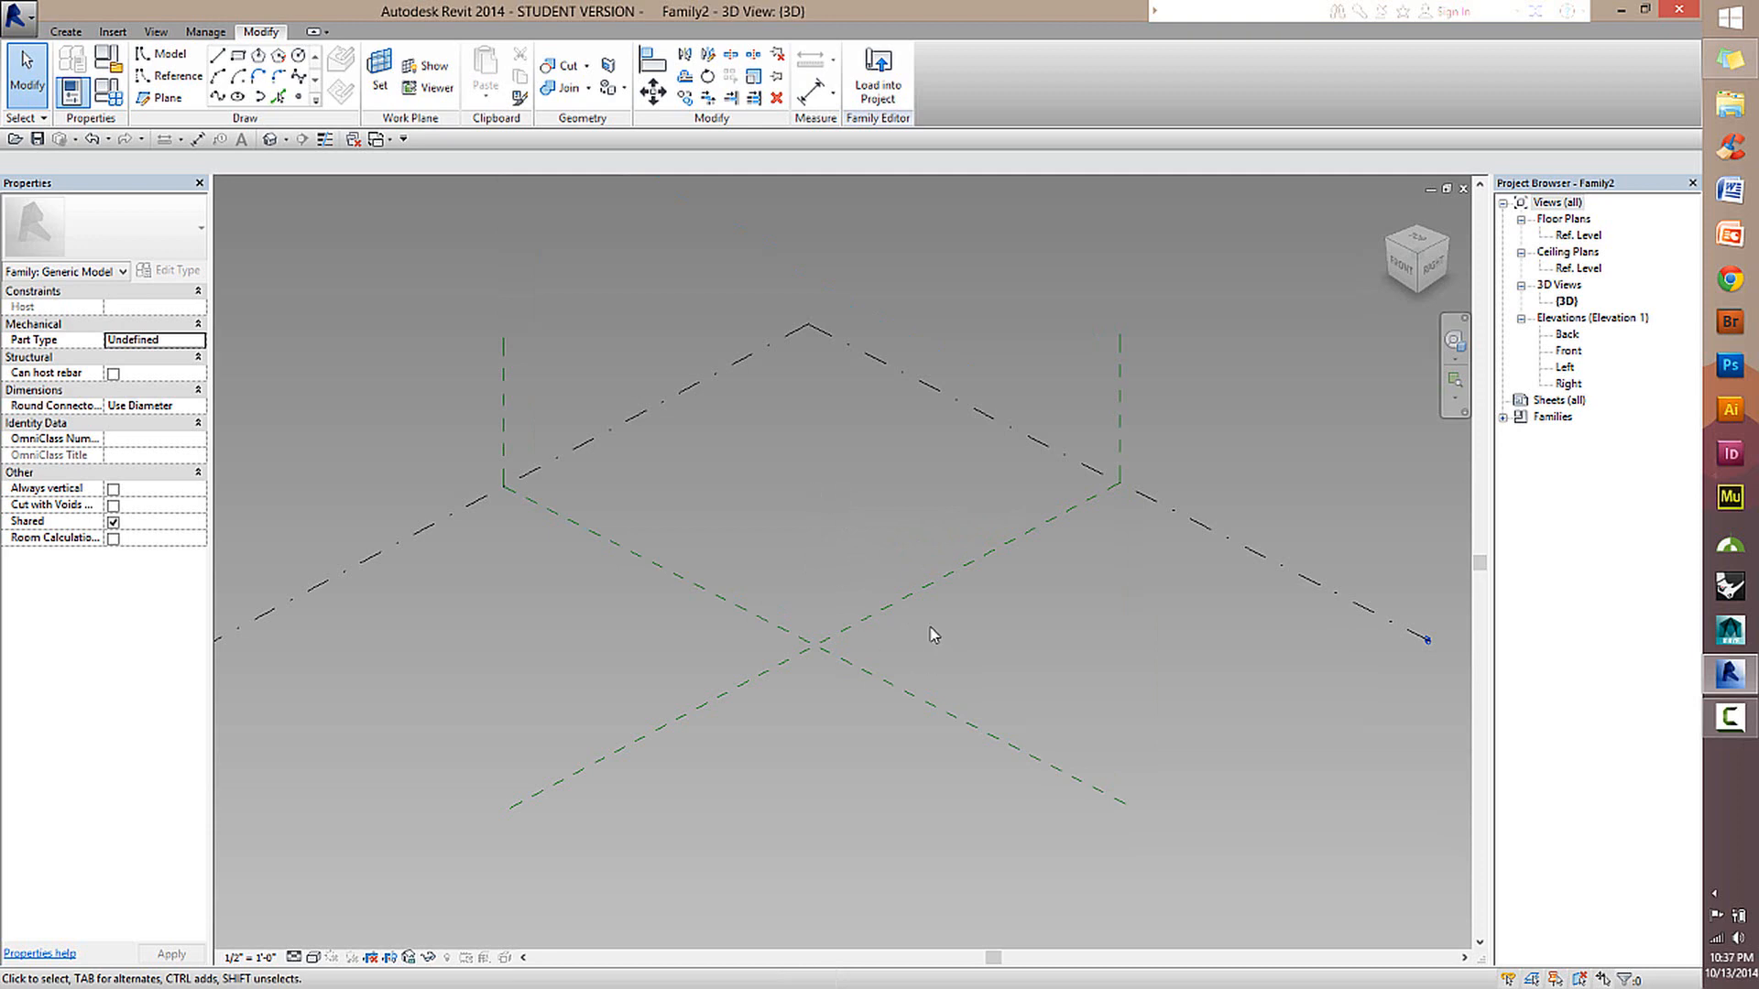
Set the Ref. Level as work plane and place two reference points on it, one on each side of the Center (Left/Right) plane.
scroll(932, 634, "up", 3)
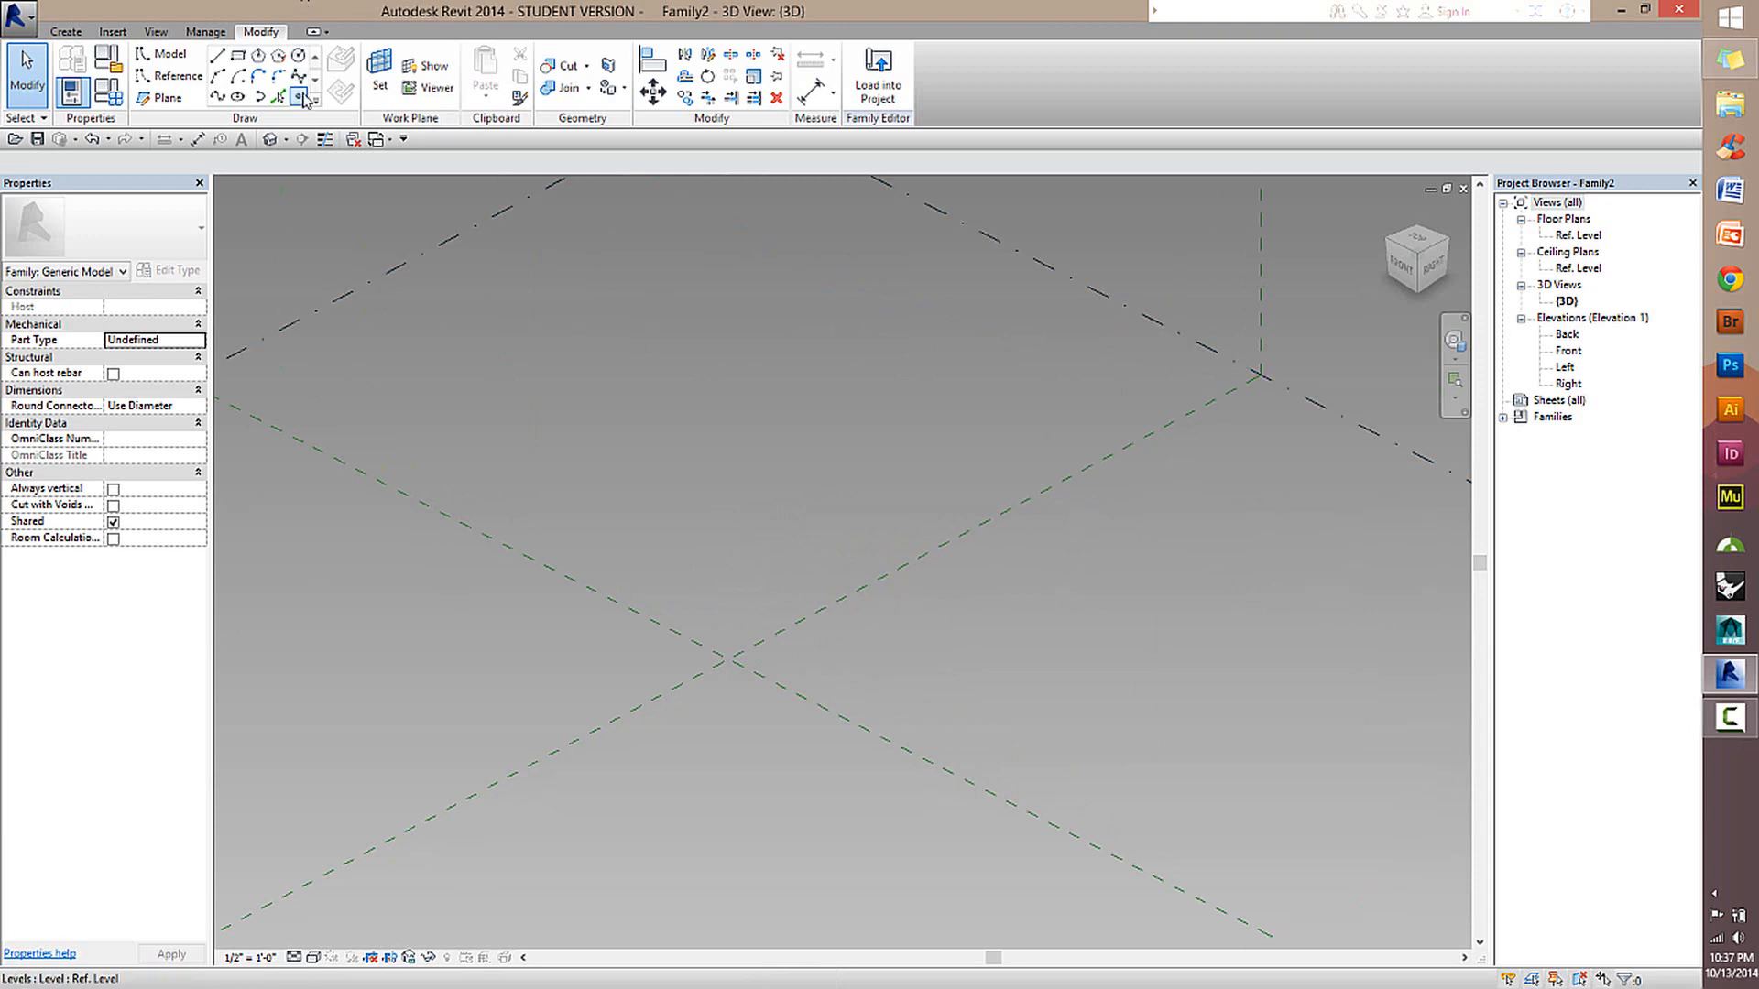
left_click(159, 56)
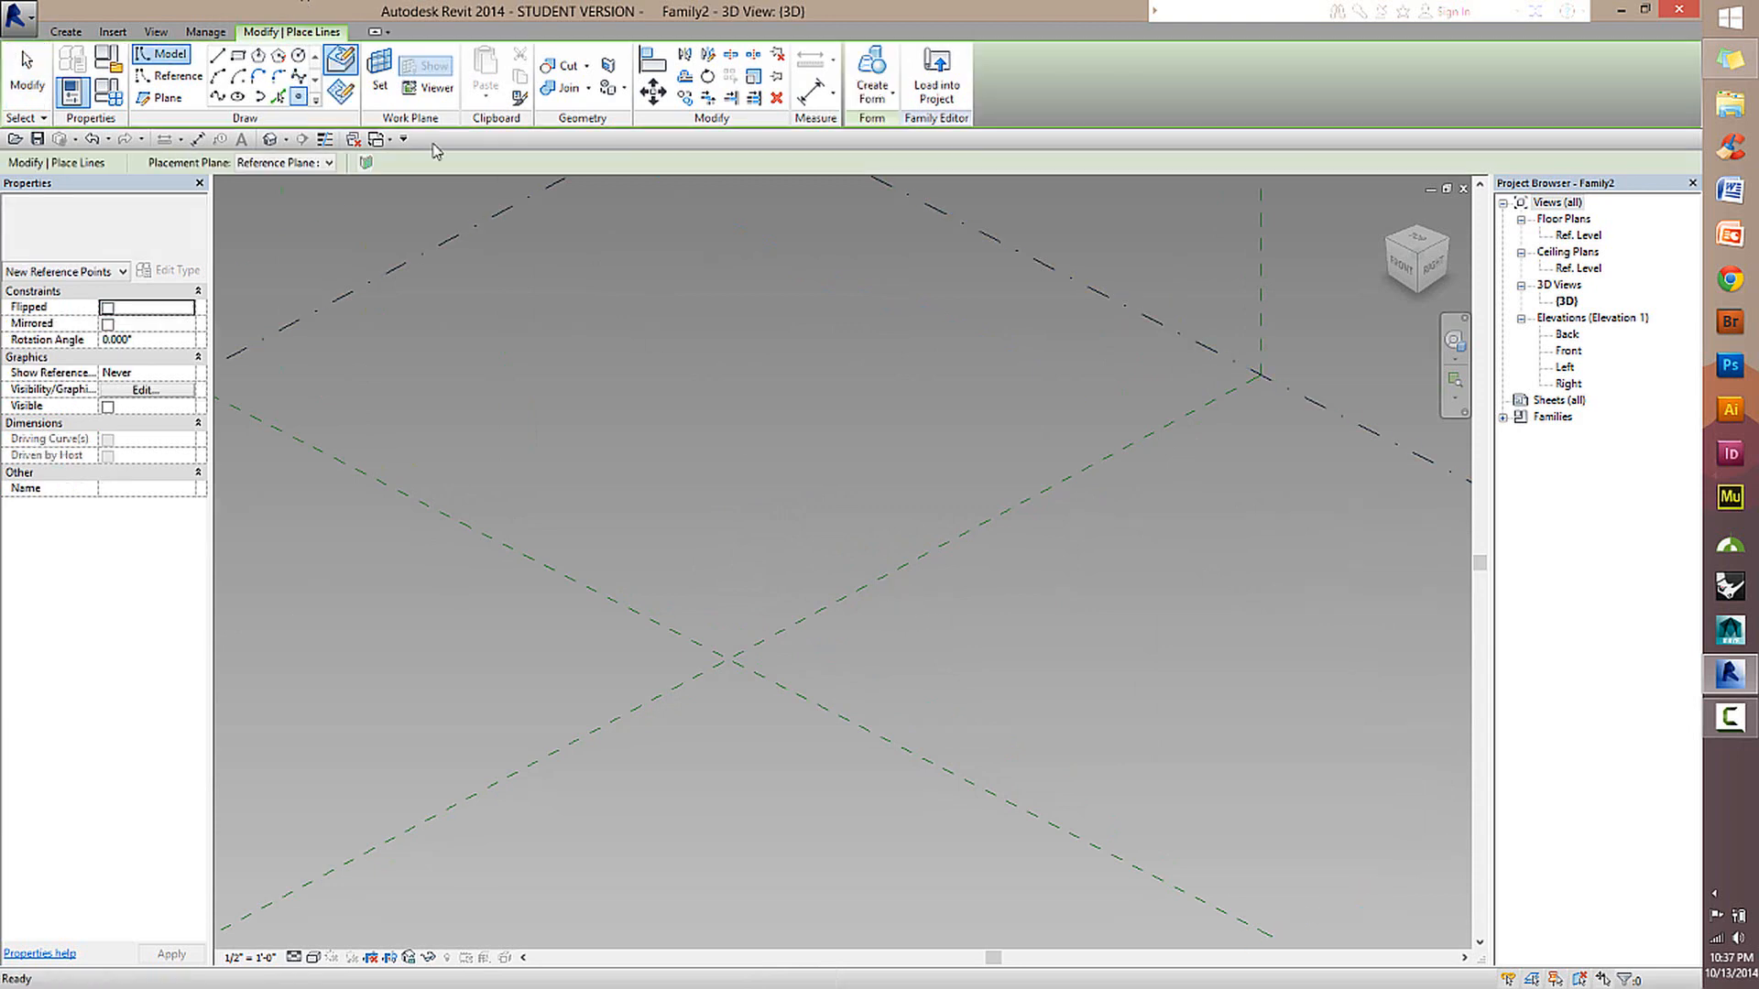
left_click(176, 79)
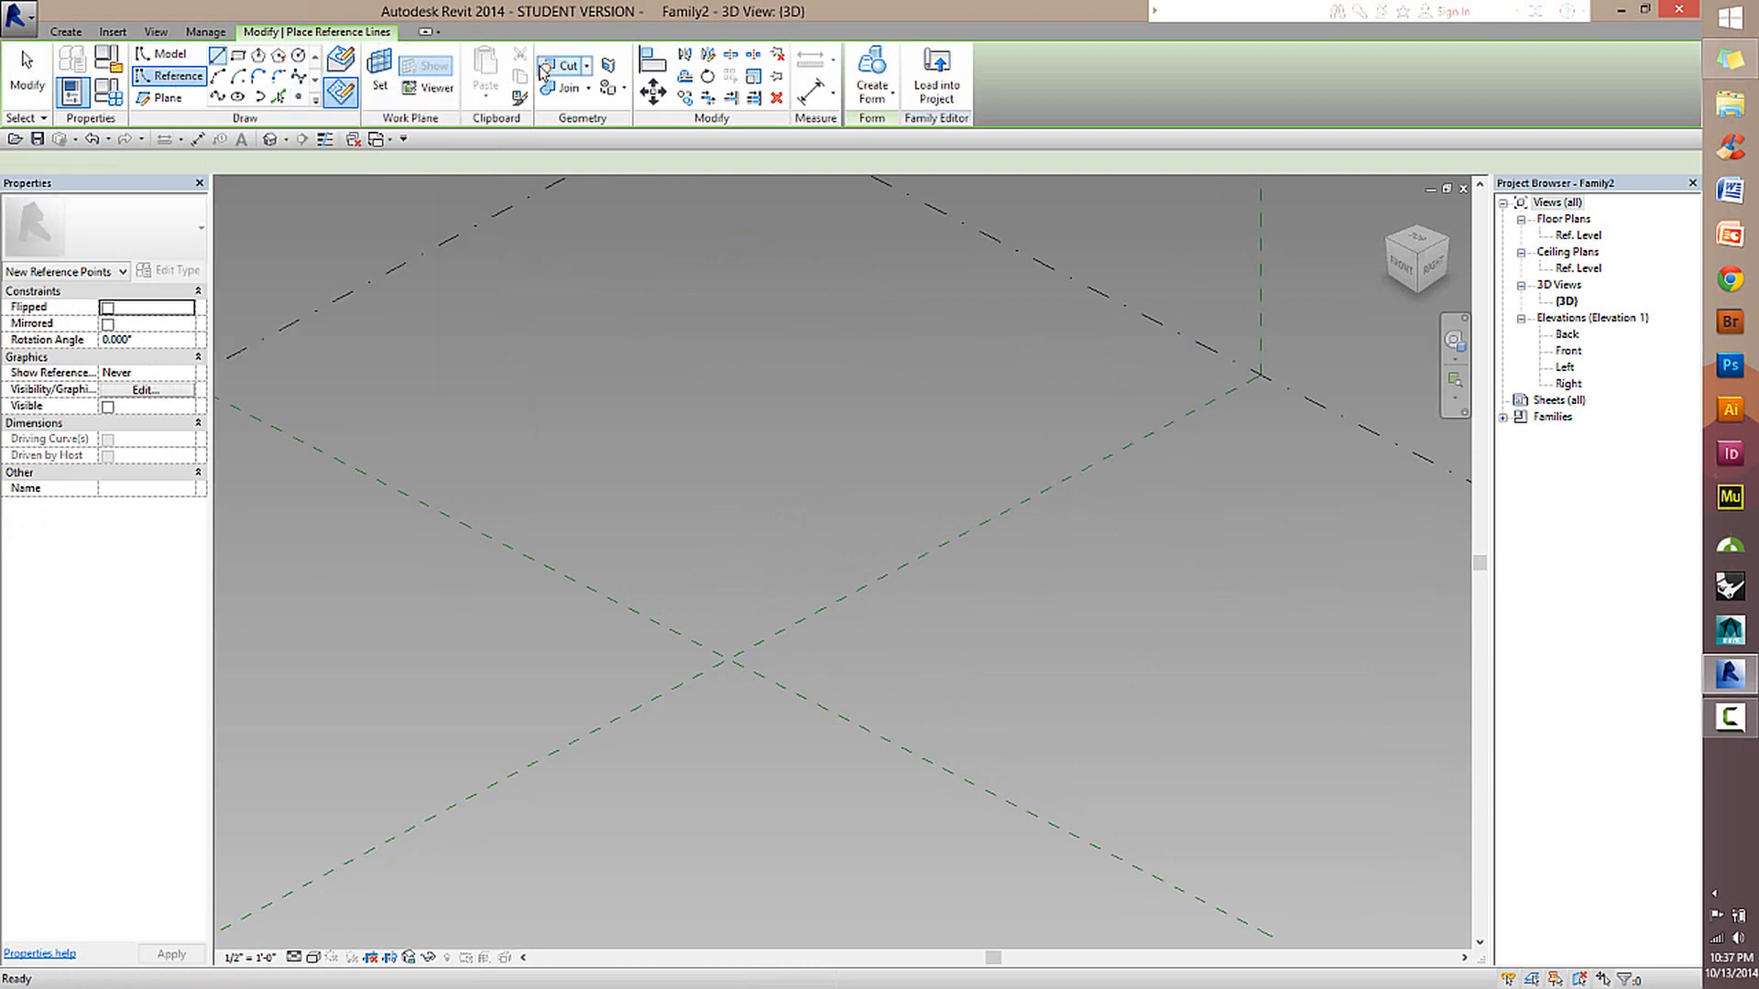
left_click(296, 98)
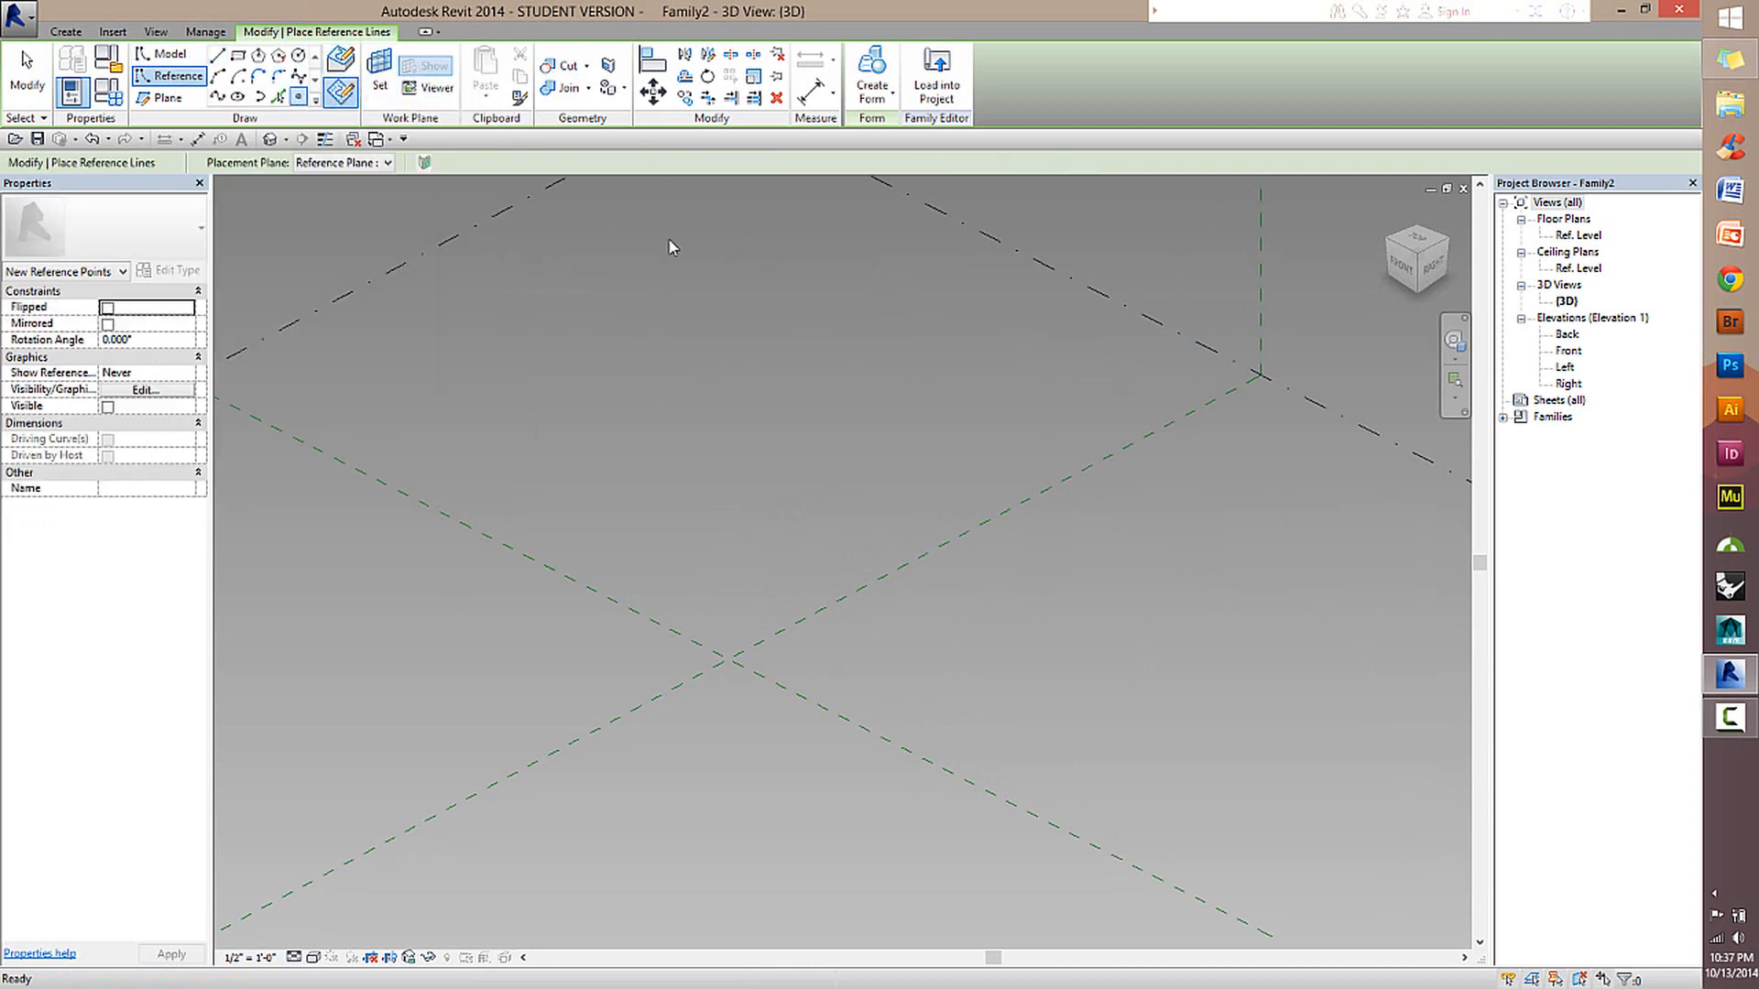
scroll(766, 443, "down", 3)
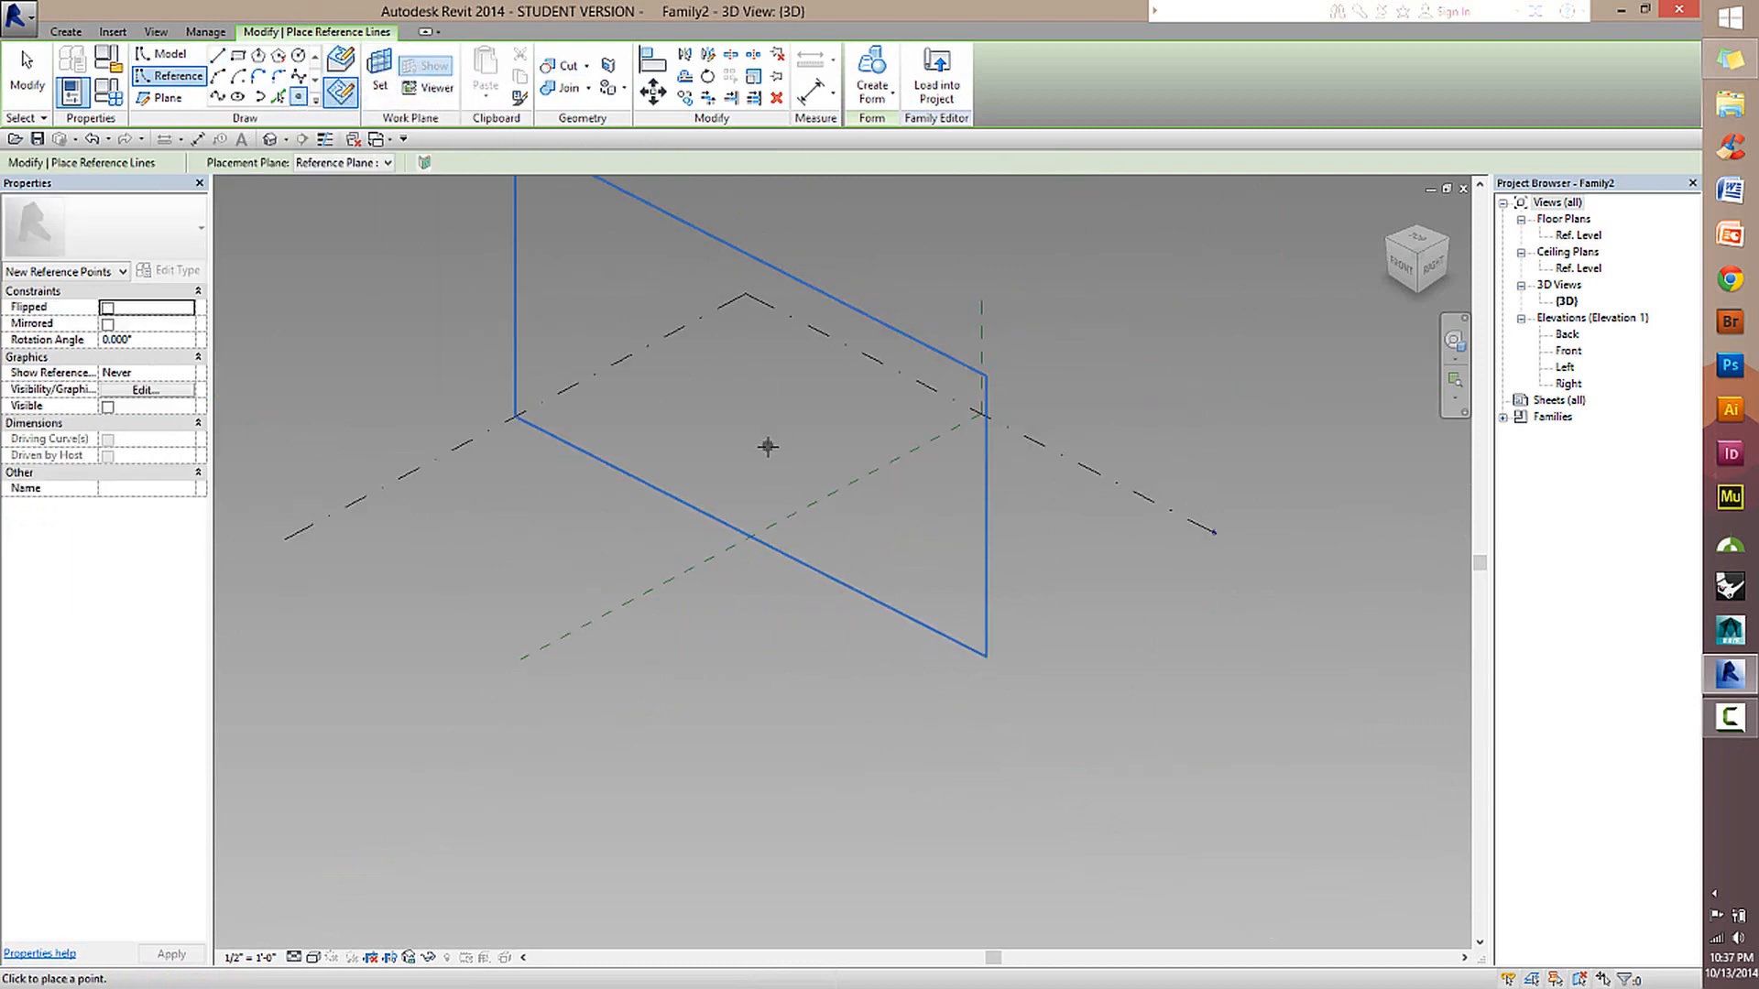
left_click(394, 70)
left_click(641, 263)
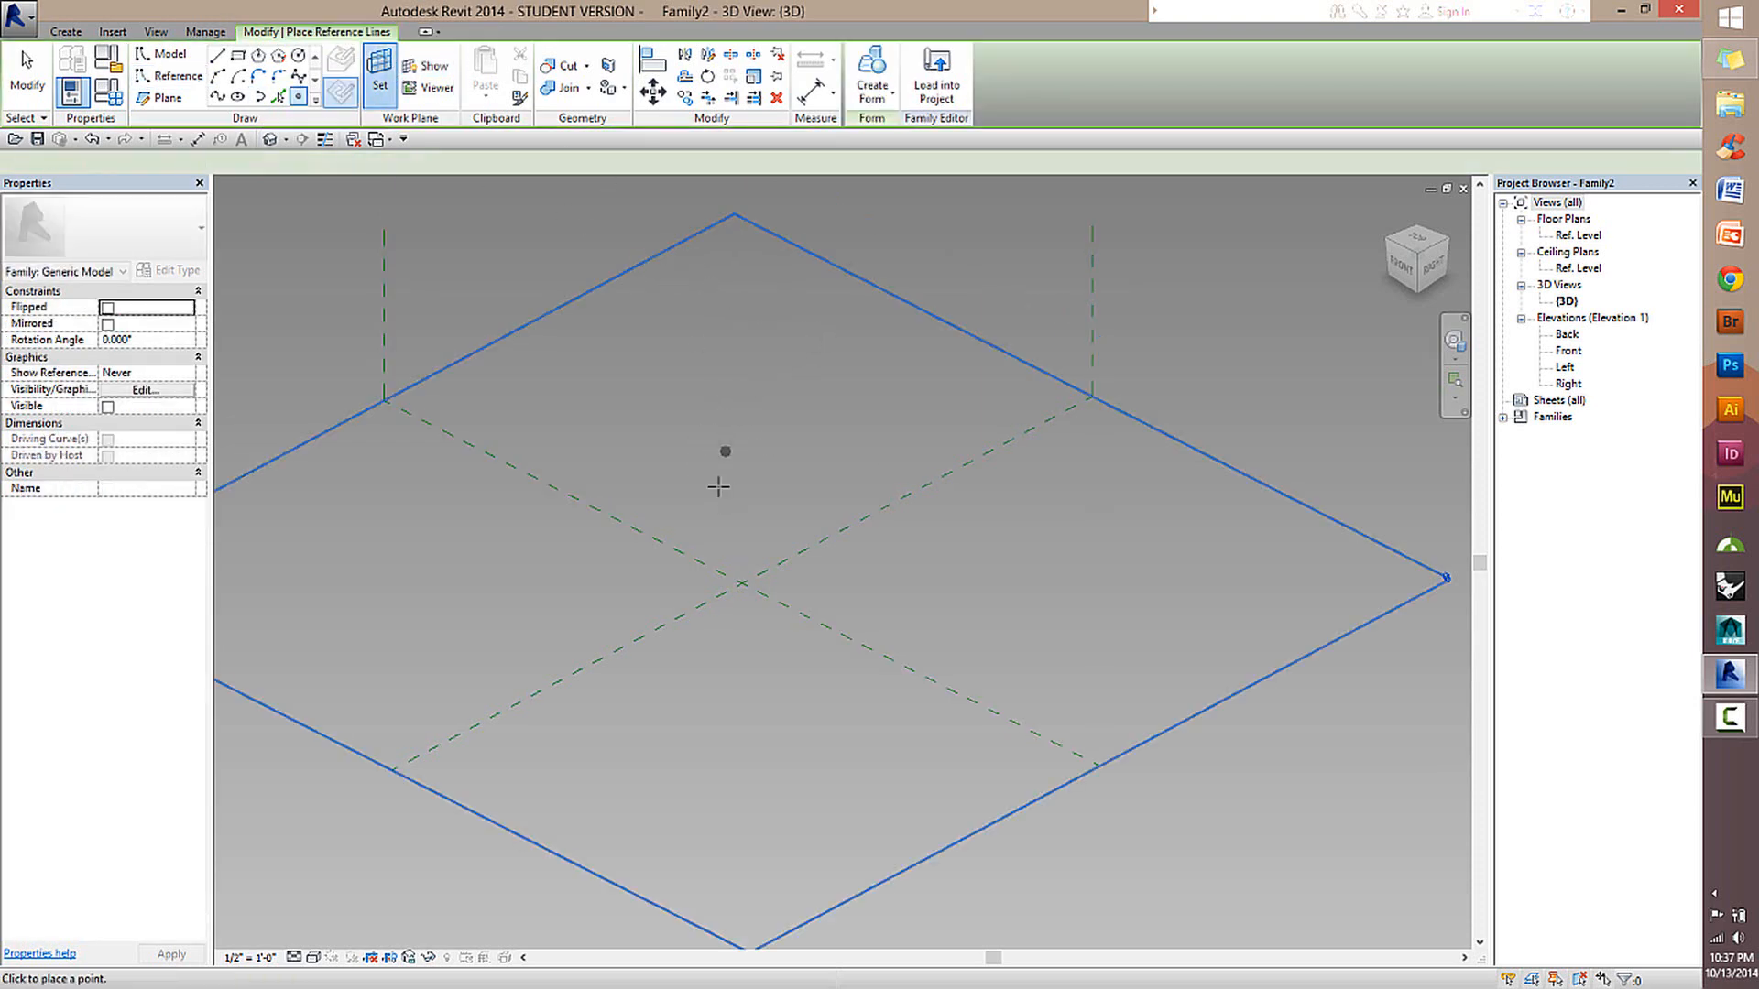
left_click(662, 436)
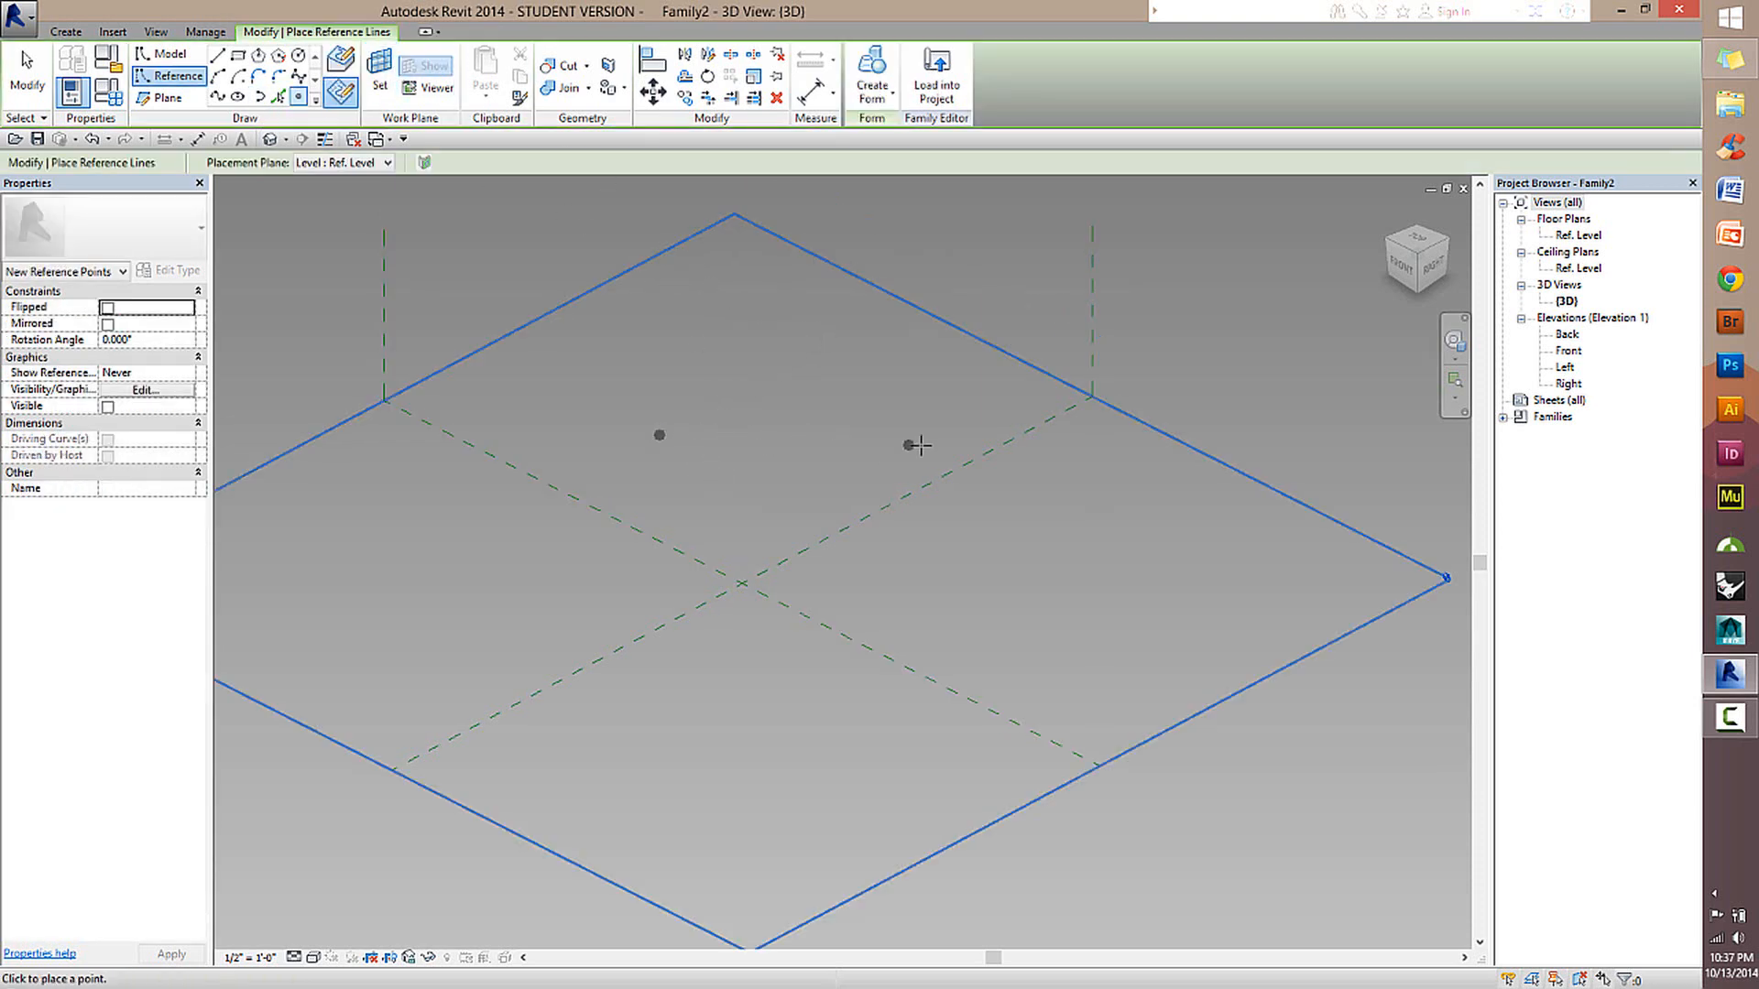
left_click(917, 446)
key("Escape")
key("Escape")
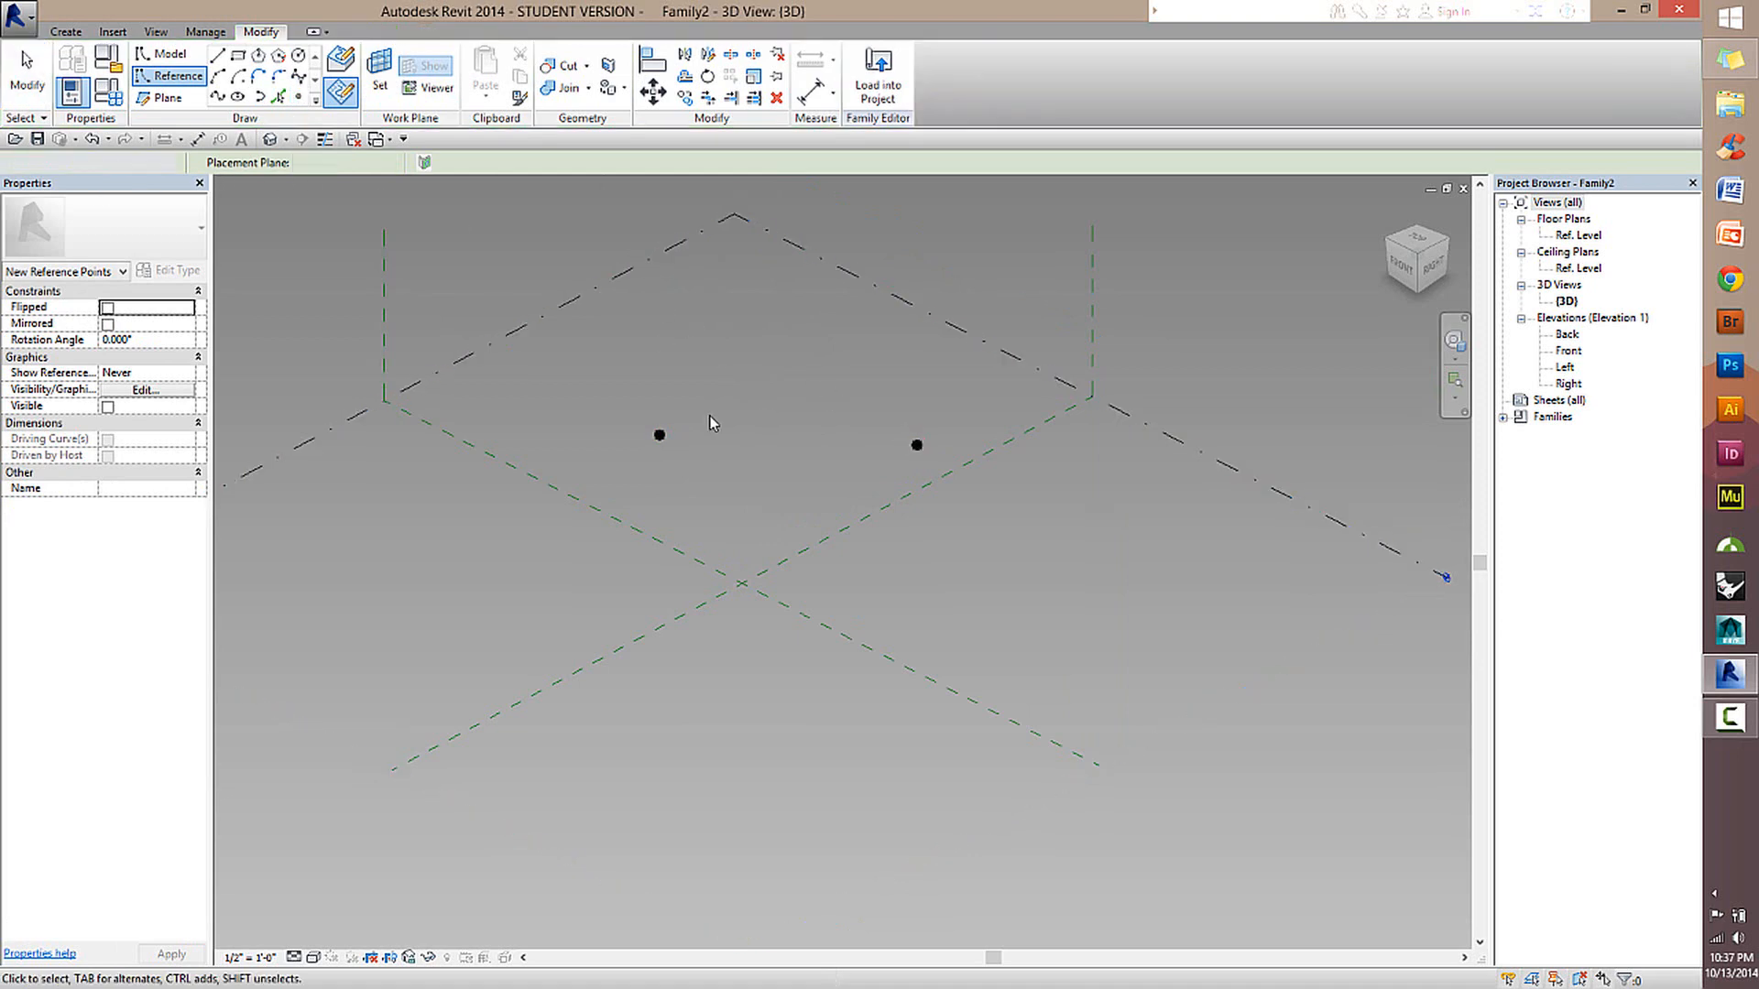
Make the reference point farther from the Center (Left/Right) plane adaptive.
scroll(668, 445, "up", 2)
left_click(665, 449)
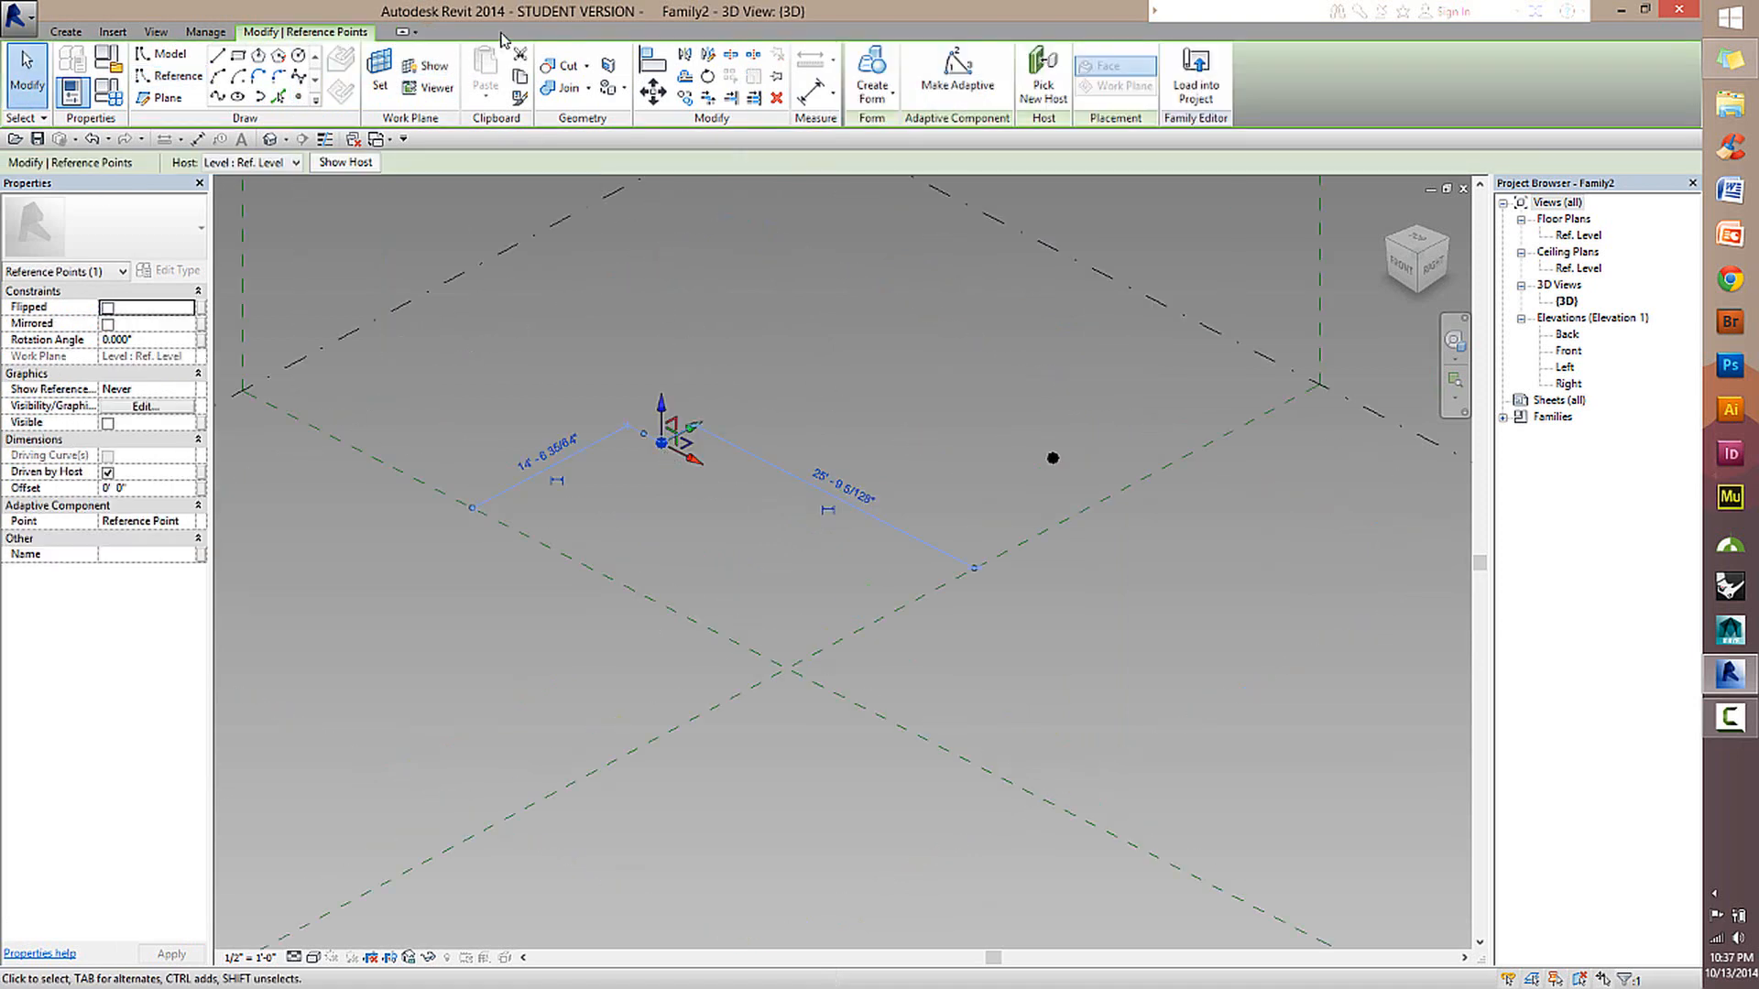
left_click(898, 352)
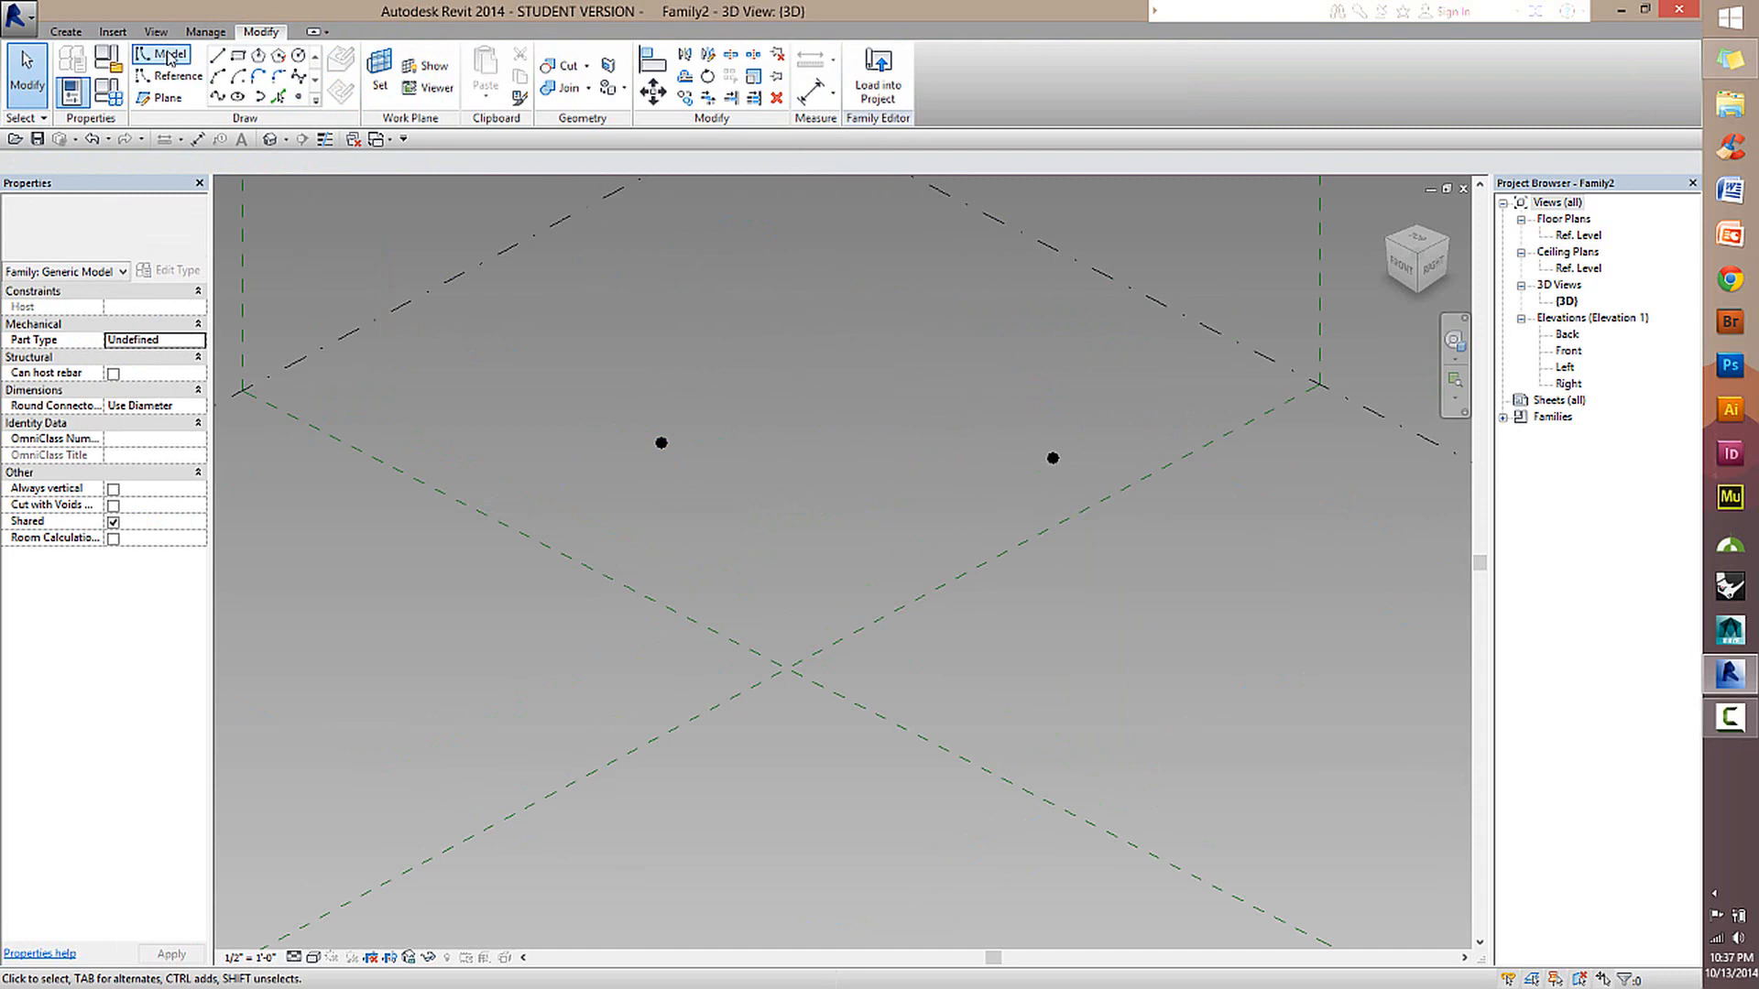
left_click(660, 444)
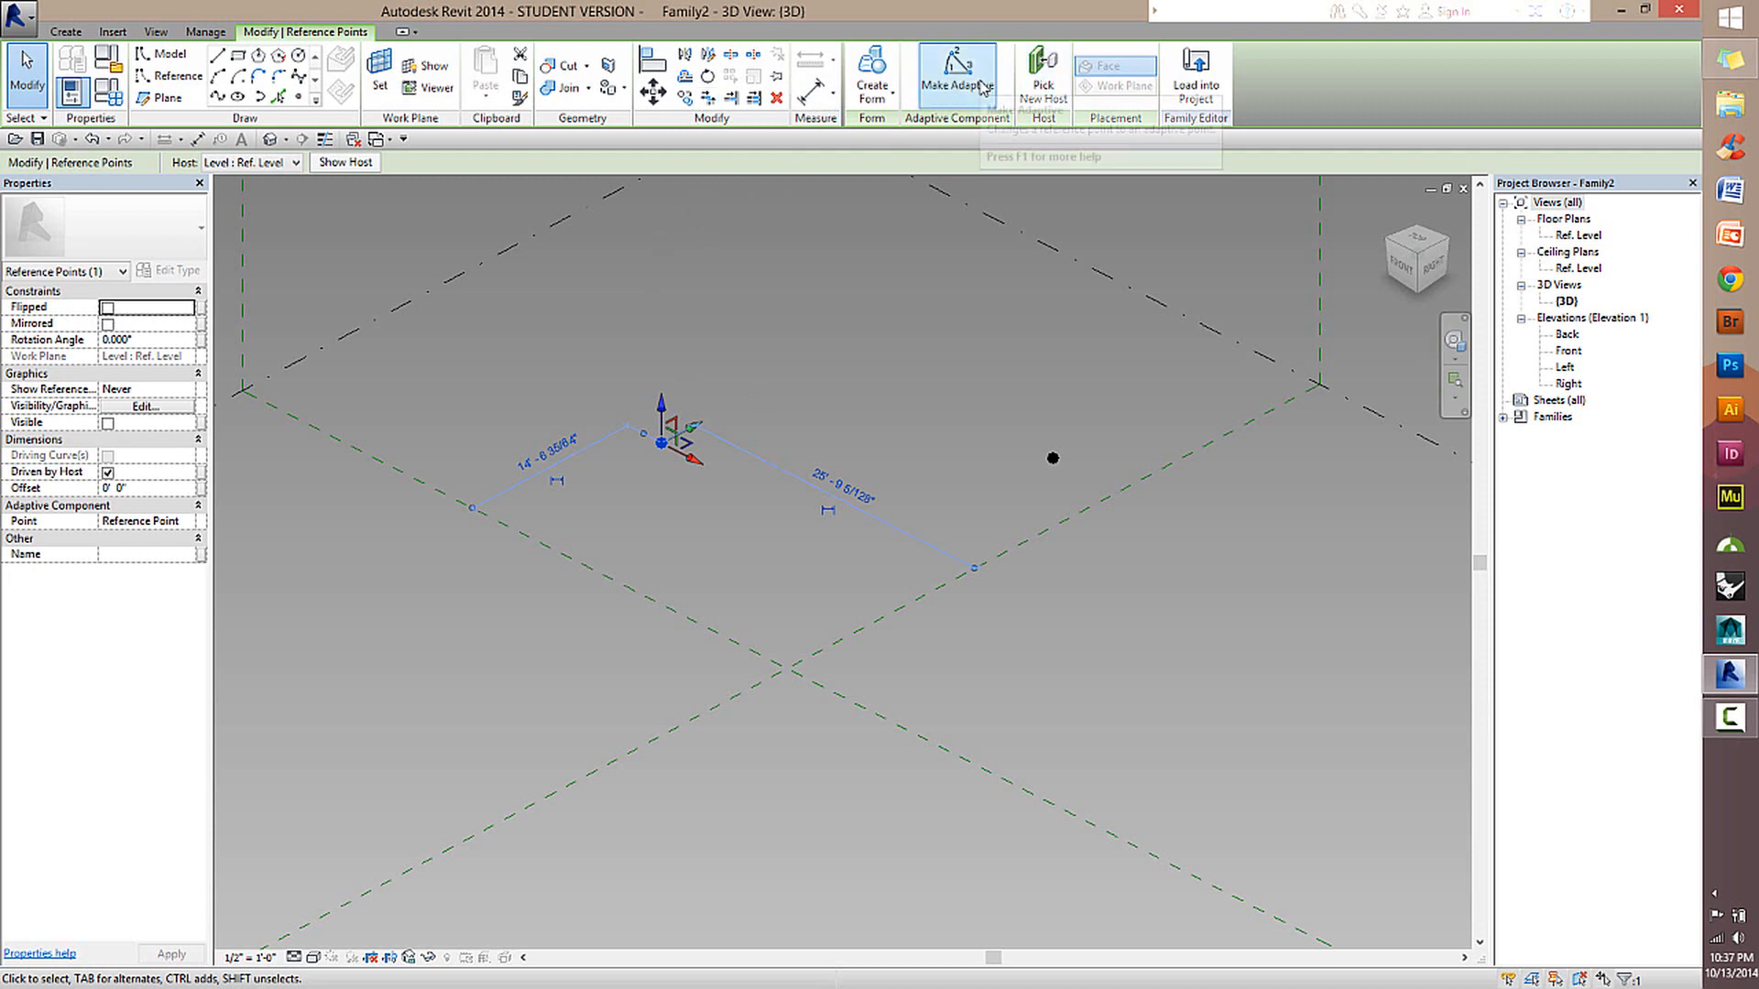
left_click(983, 88)
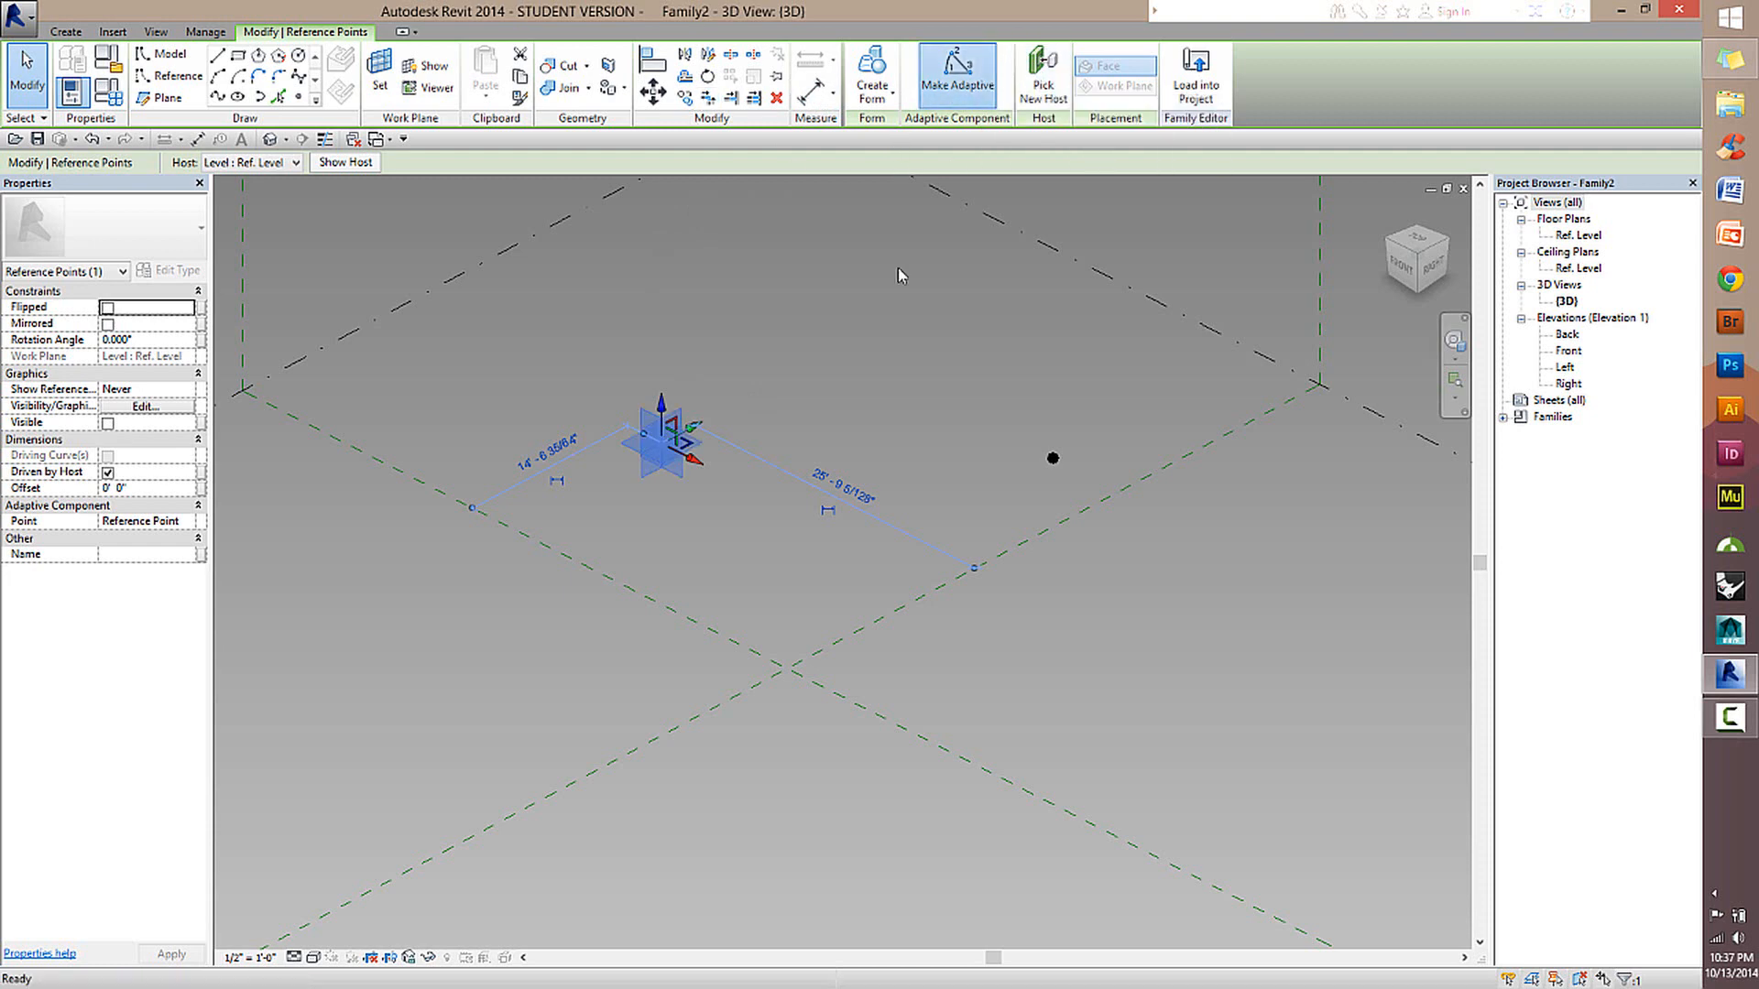
Examine the reference planes of adaptive placement point 1 from several angles.
scroll(645, 410, "up", 2)
scroll(792, 485, "up", 1)
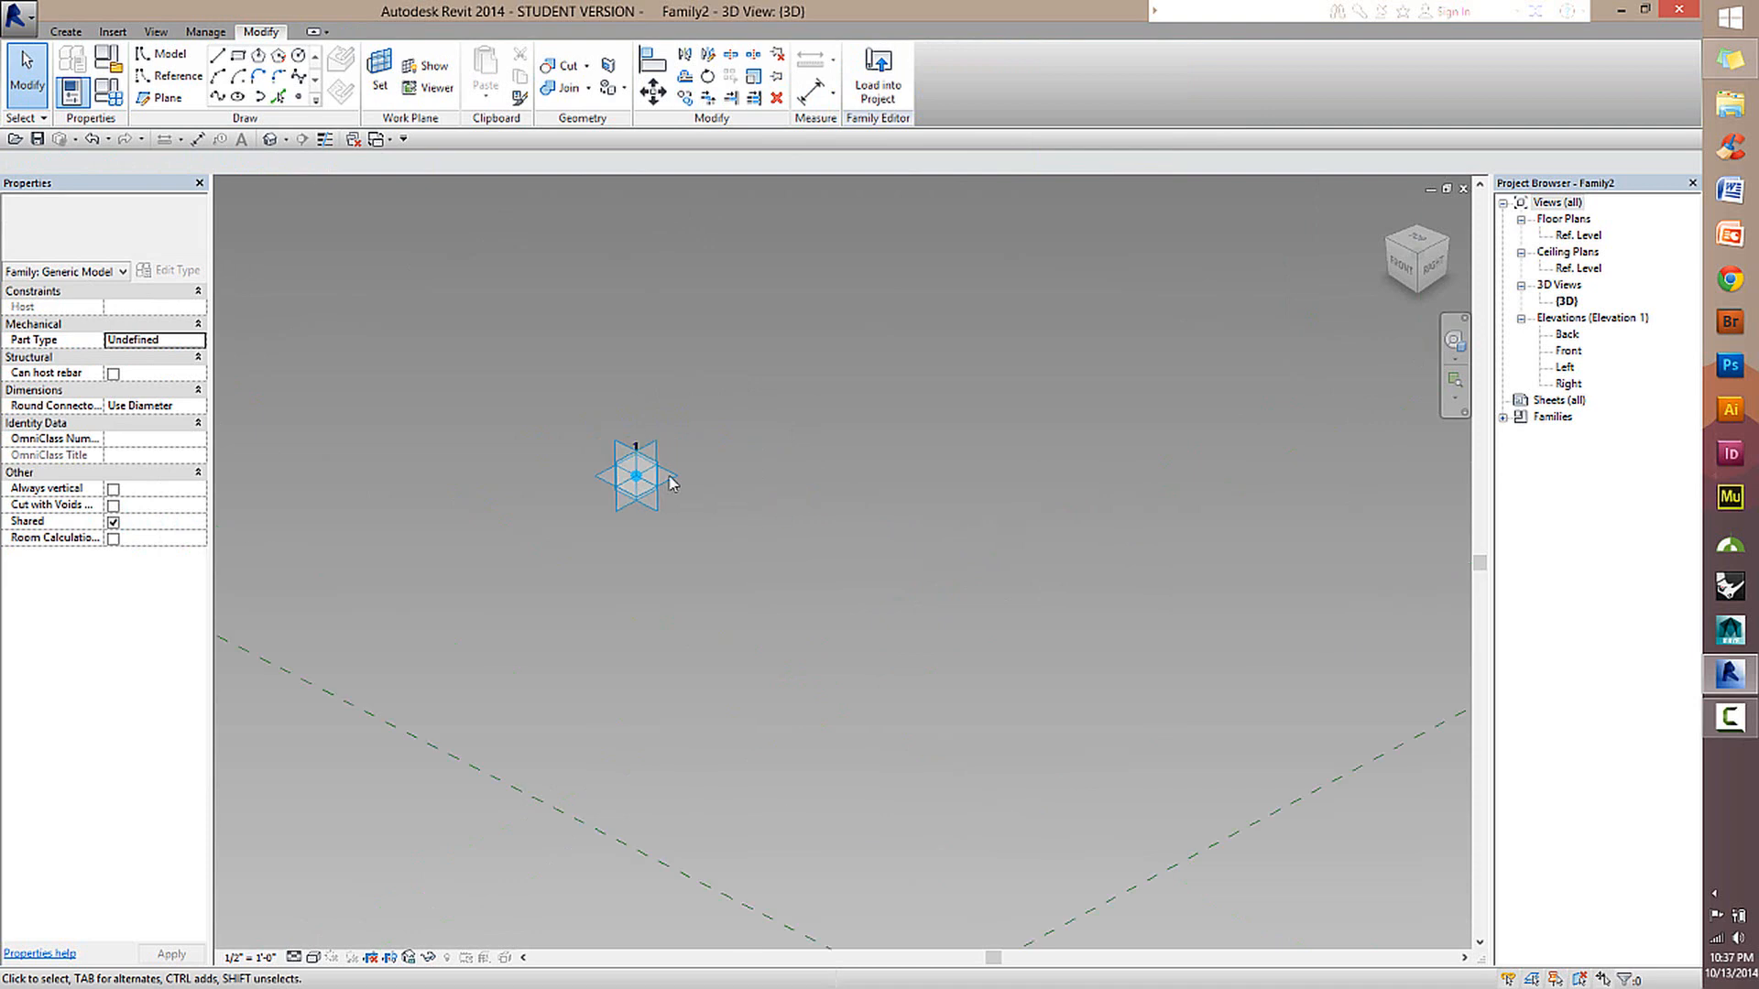
left_click(643, 493)
middle_click_drag(643, 493, 561, 550, "shift")
left_click(810, 364)
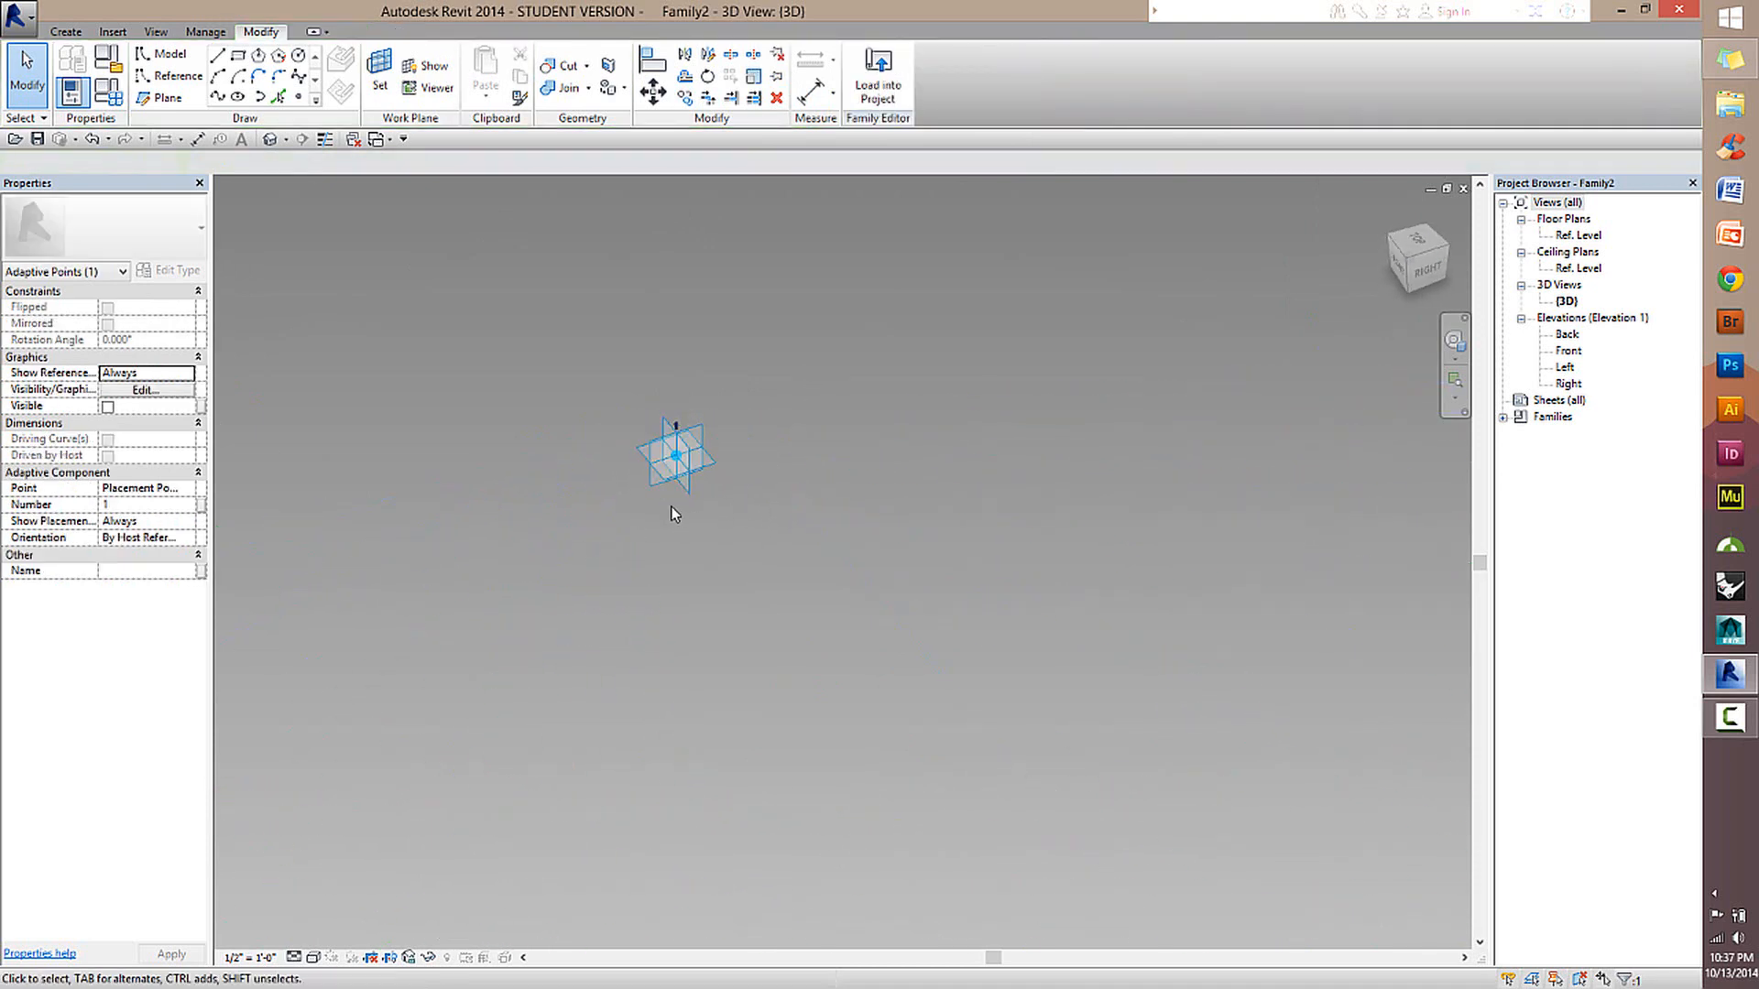
scroll(674, 494, "down", 8)
scroll(738, 467, "up", 3)
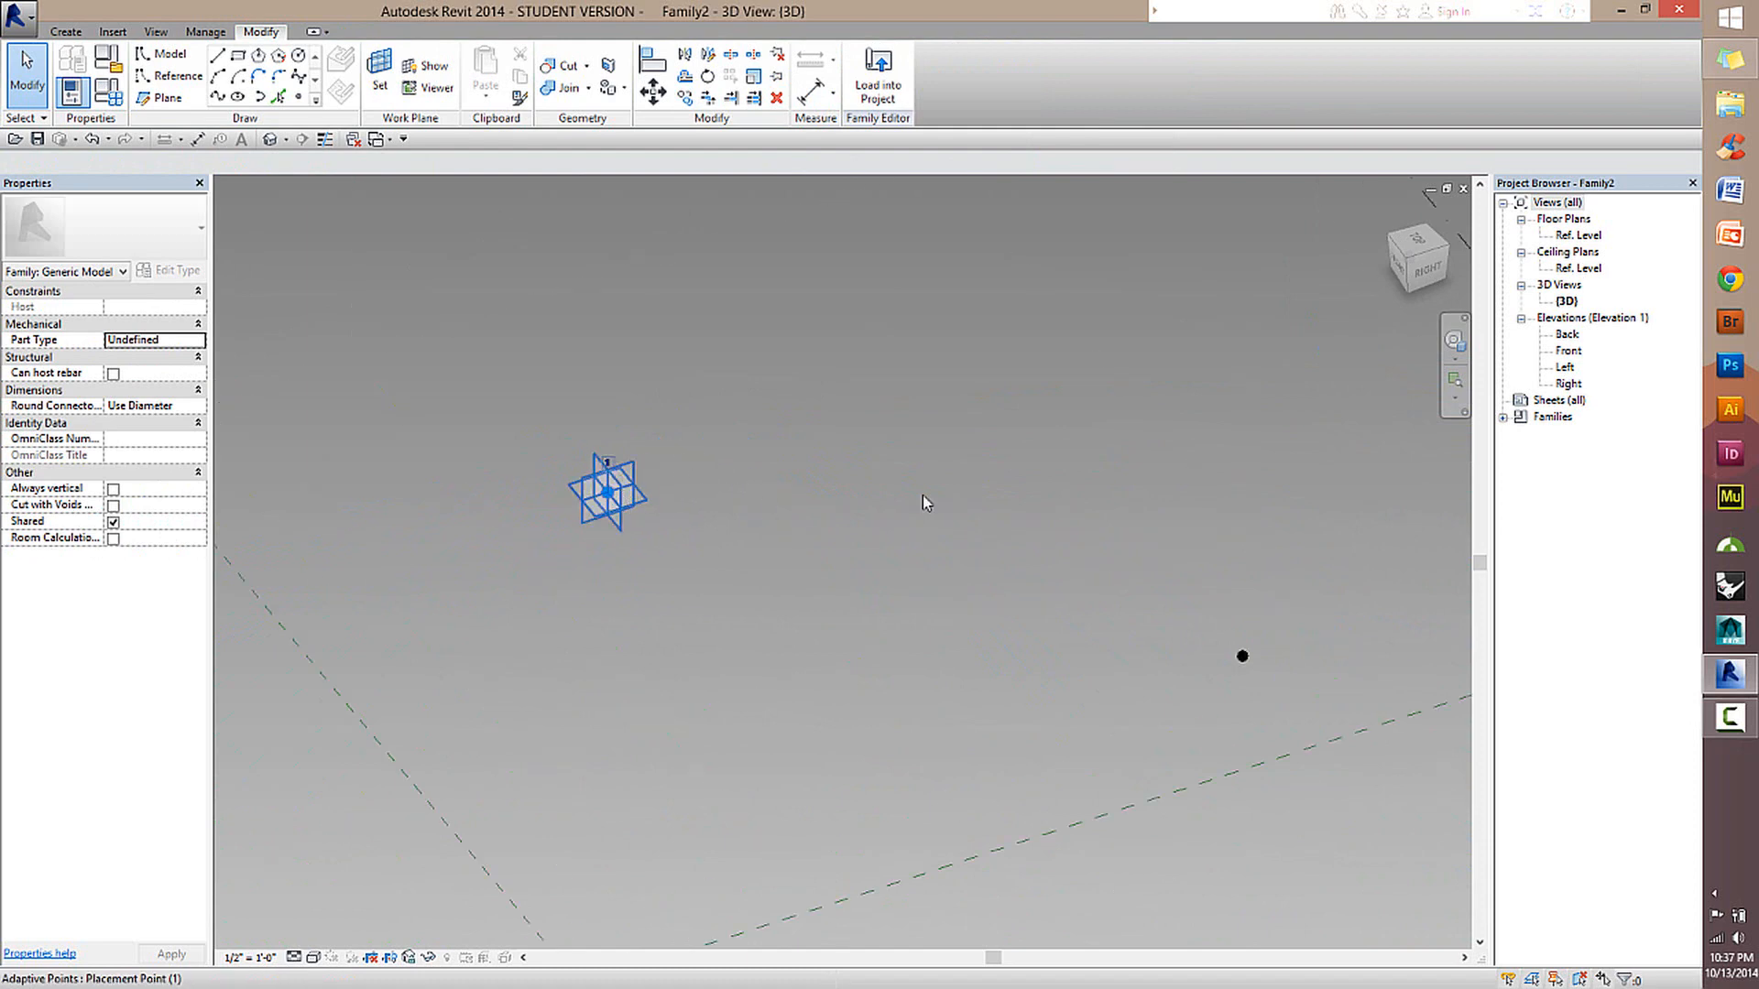
middle_click_drag(988, 502, 935, 504)
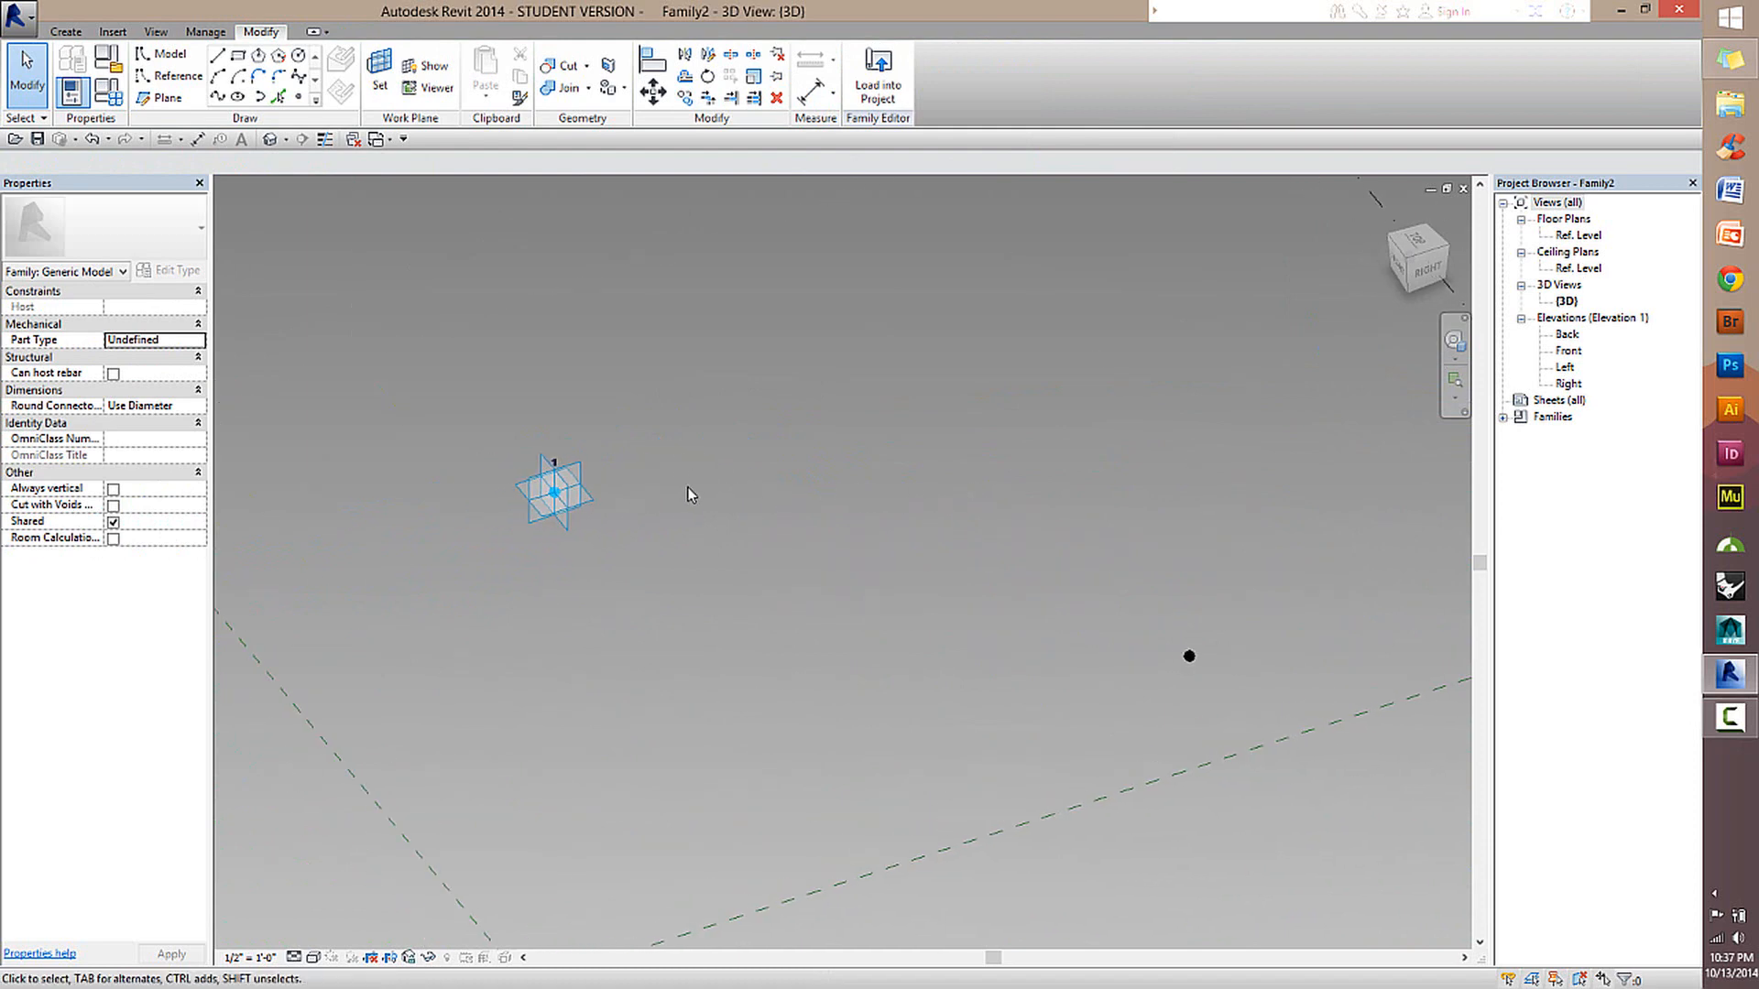
left_click(560, 475)
left_click(644, 408)
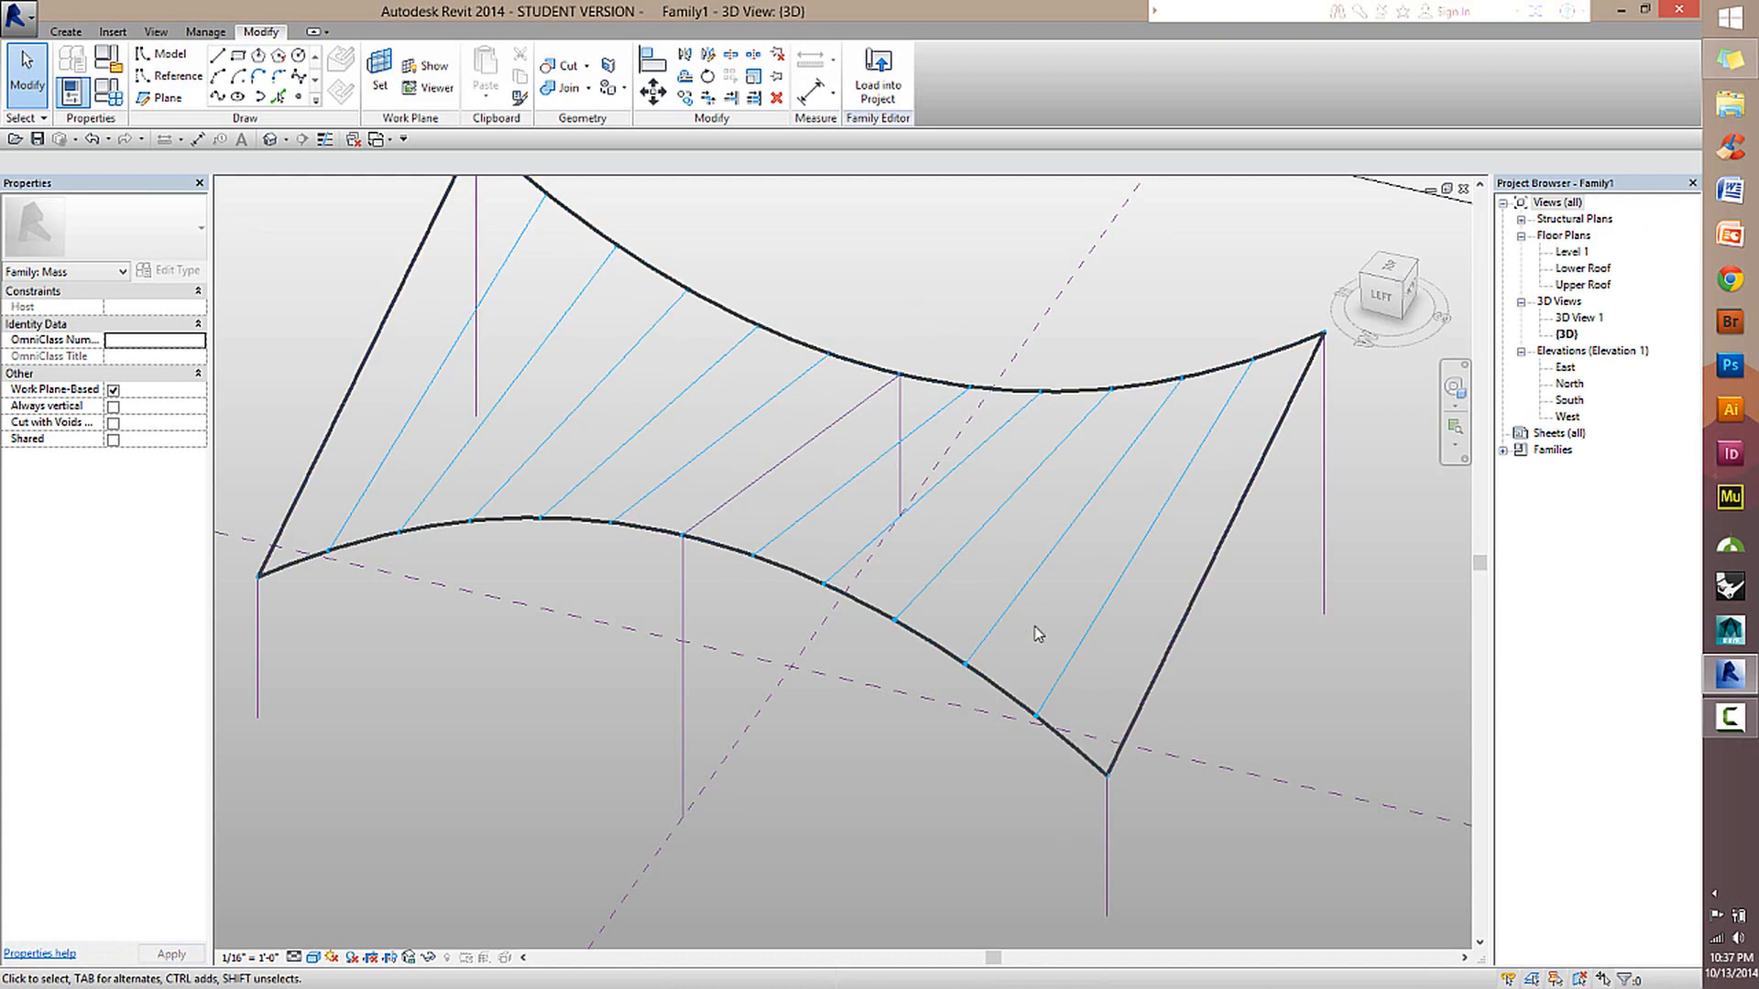
Examine the grid line nodes along the roof's curved edges in Family1, and go back to the adaptive family.
middle_click_drag(1032, 633, 768, 644, "shift")
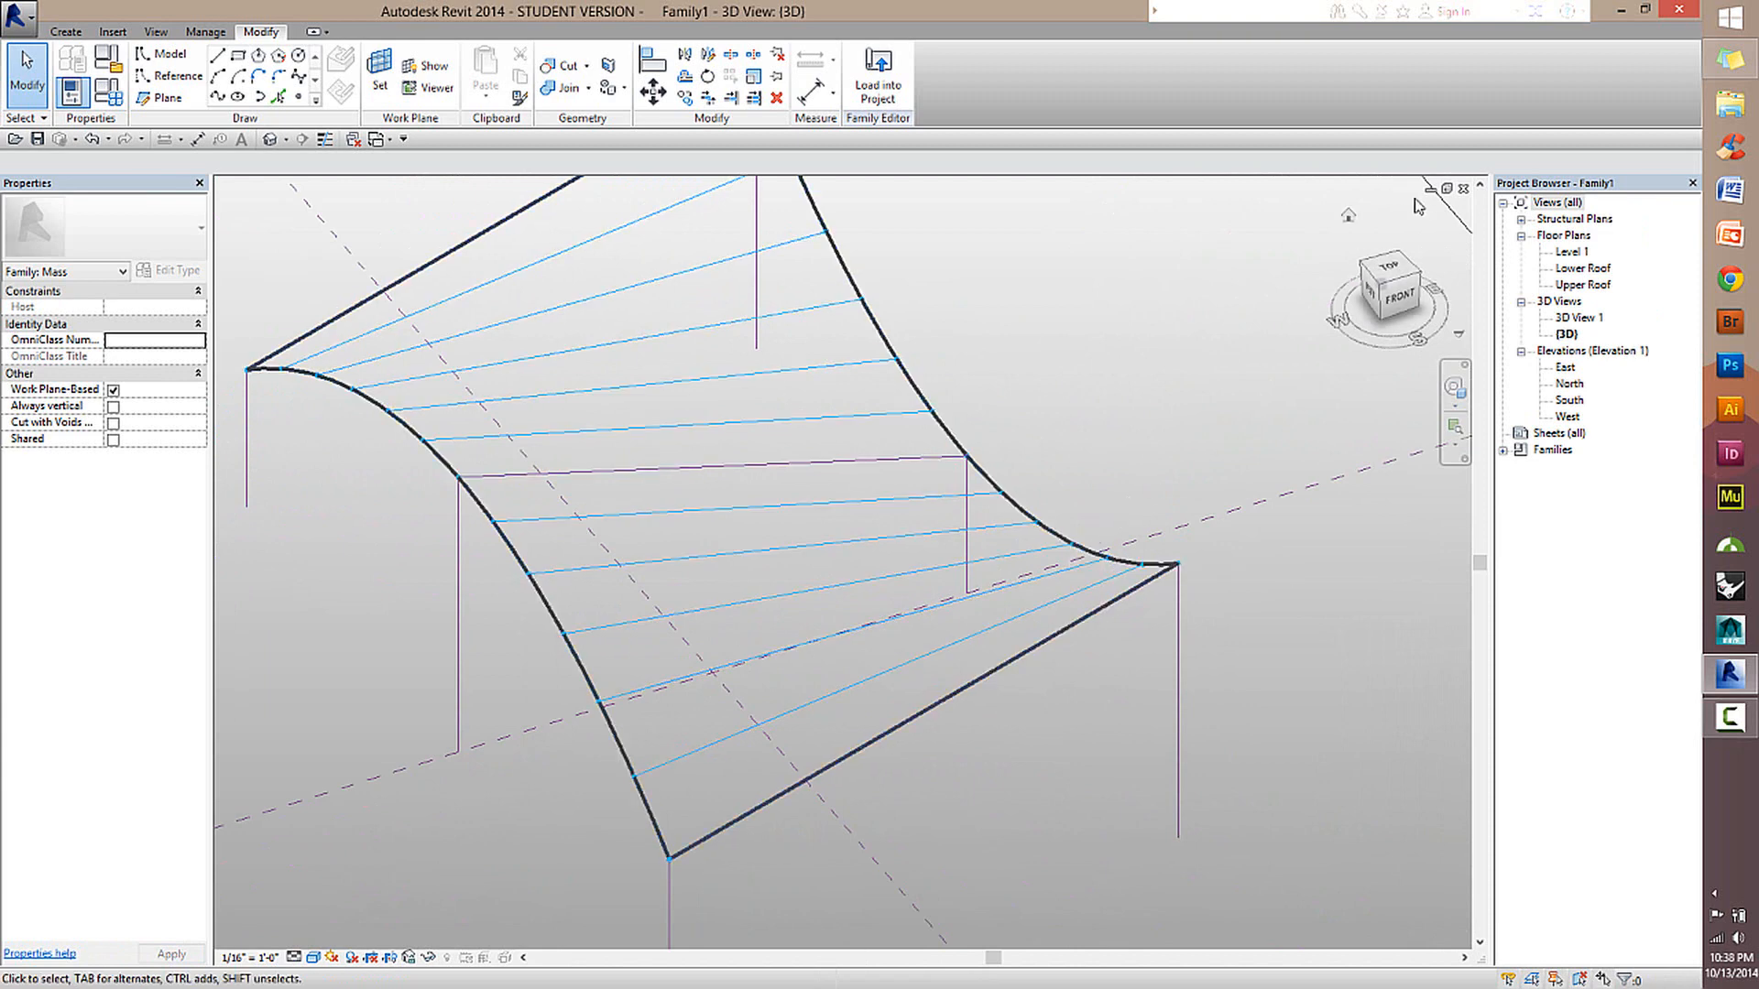
key("ctrl+Tab")
key("ctrl+Tab")
key("ctrl+Tab")
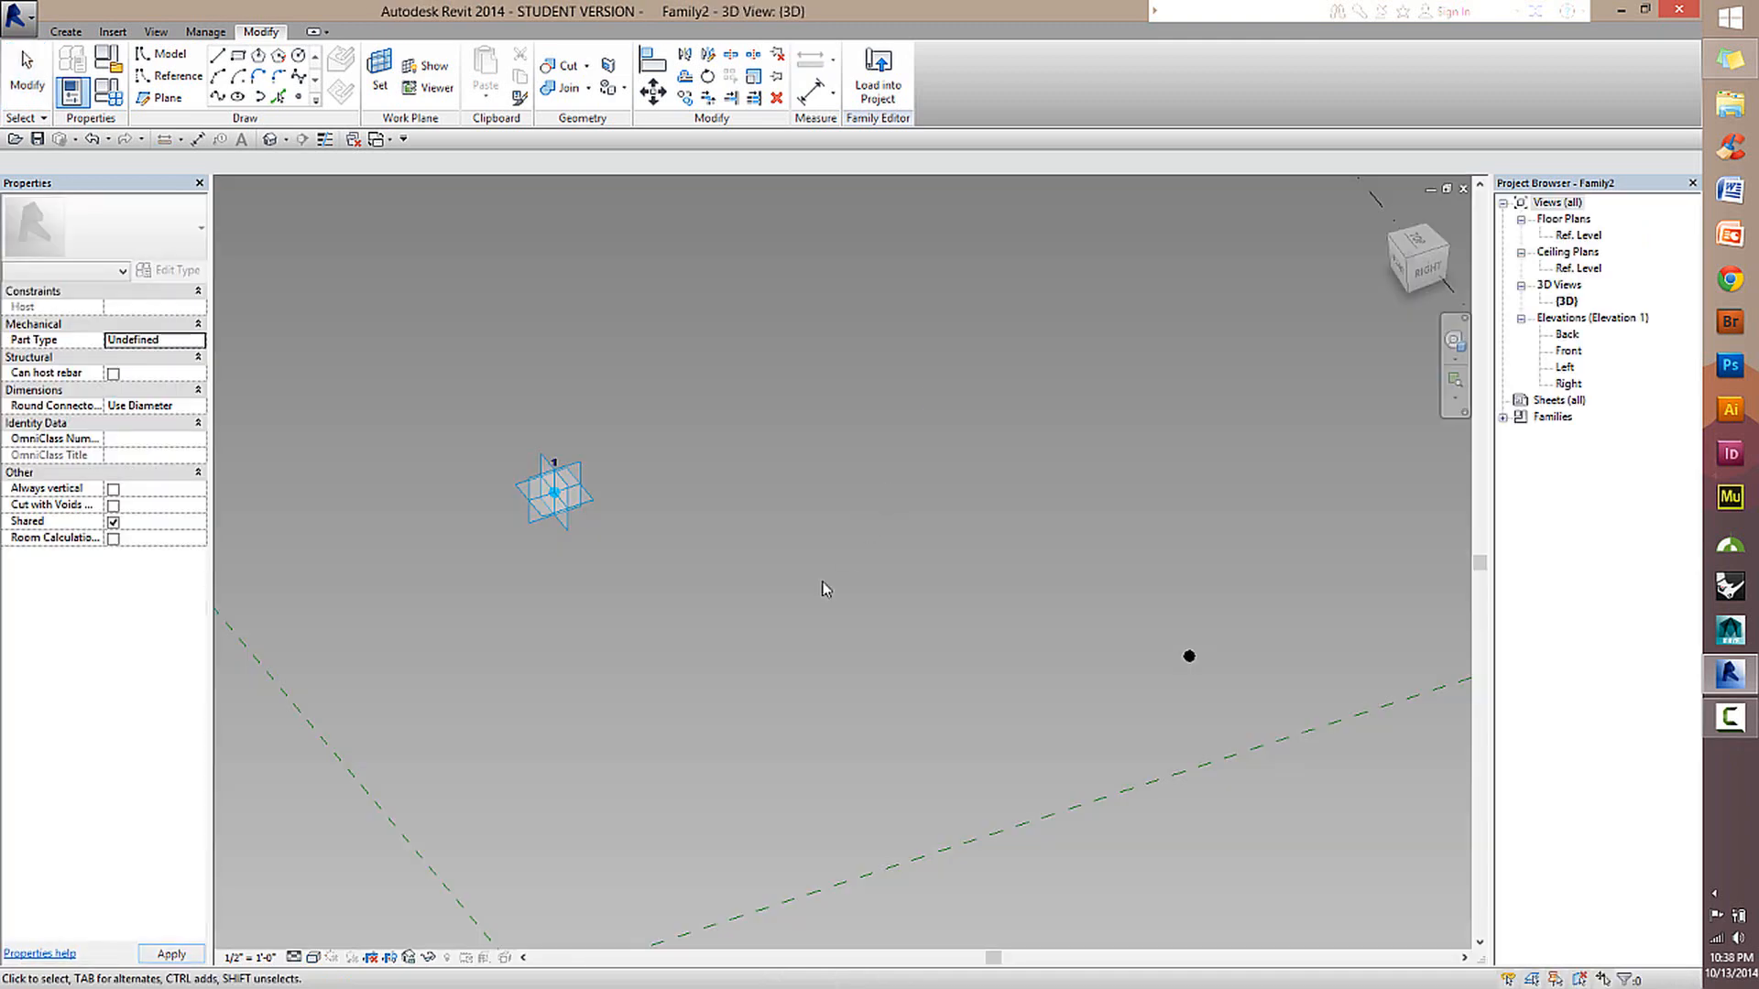
Make the second reference point adaptive as well.
middle_click_drag(634, 586, 887, 546, "shift")
left_click(1301, 469)
middle_click_drag(1009, 523, 801, 538)
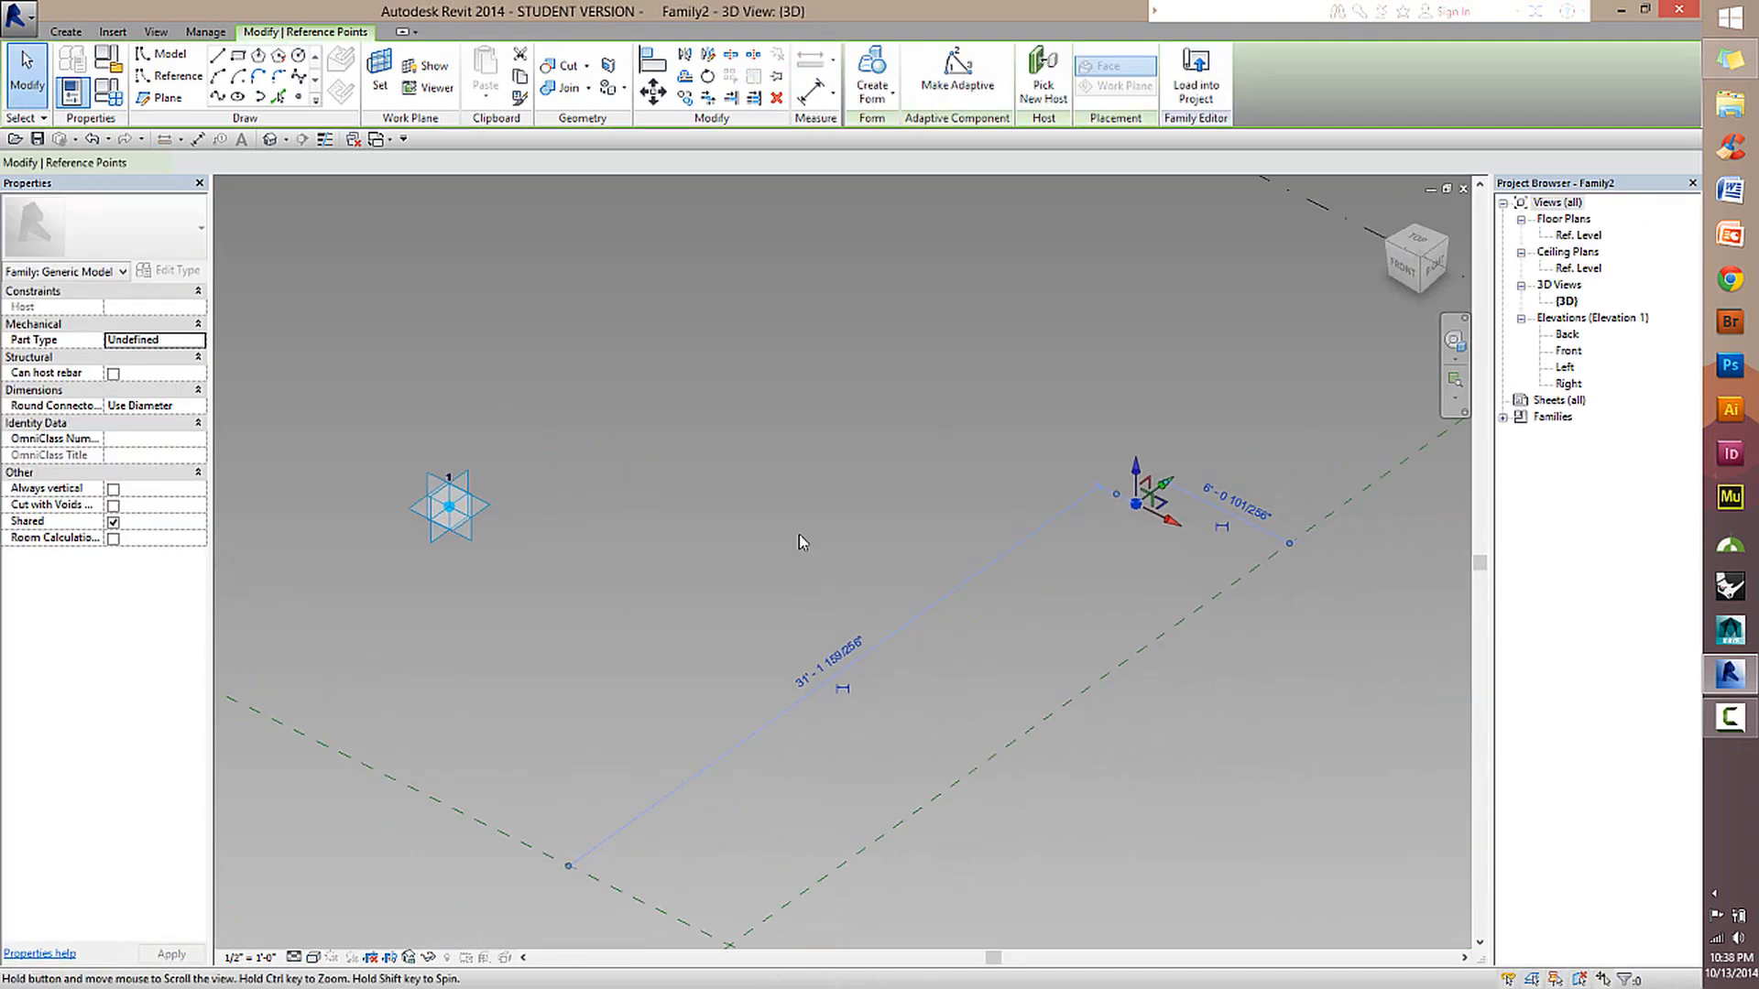
left_click(967, 88)
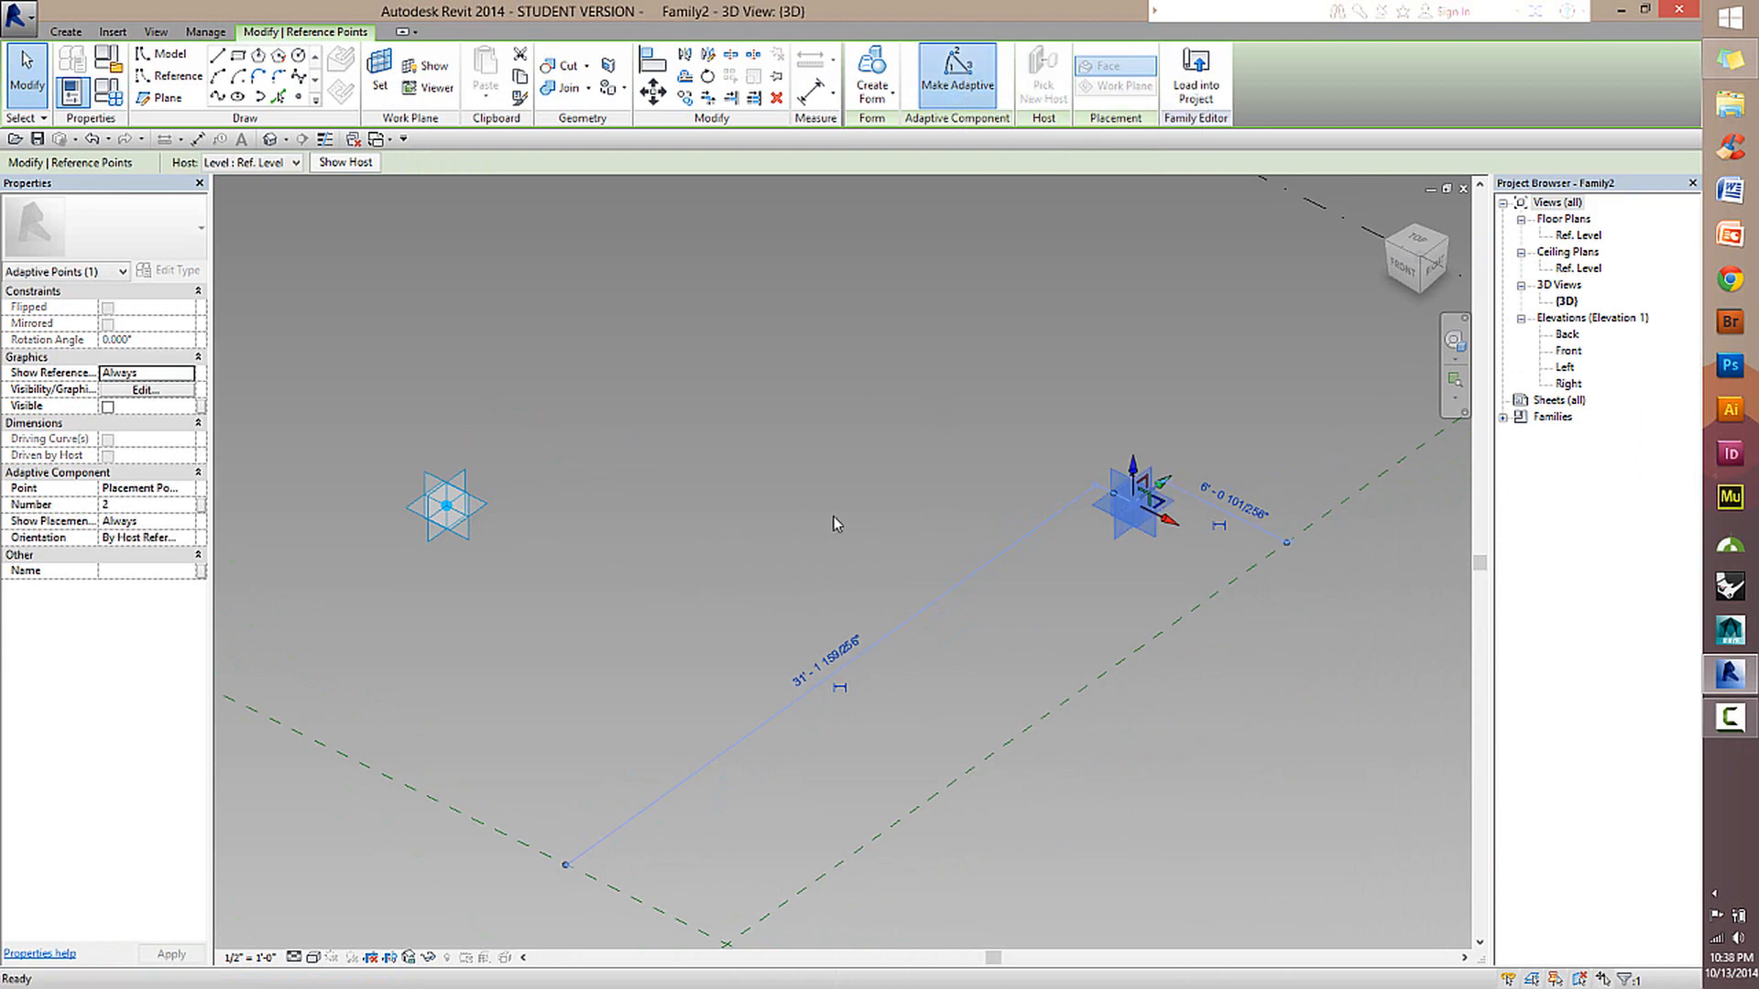
left_click(1223, 641)
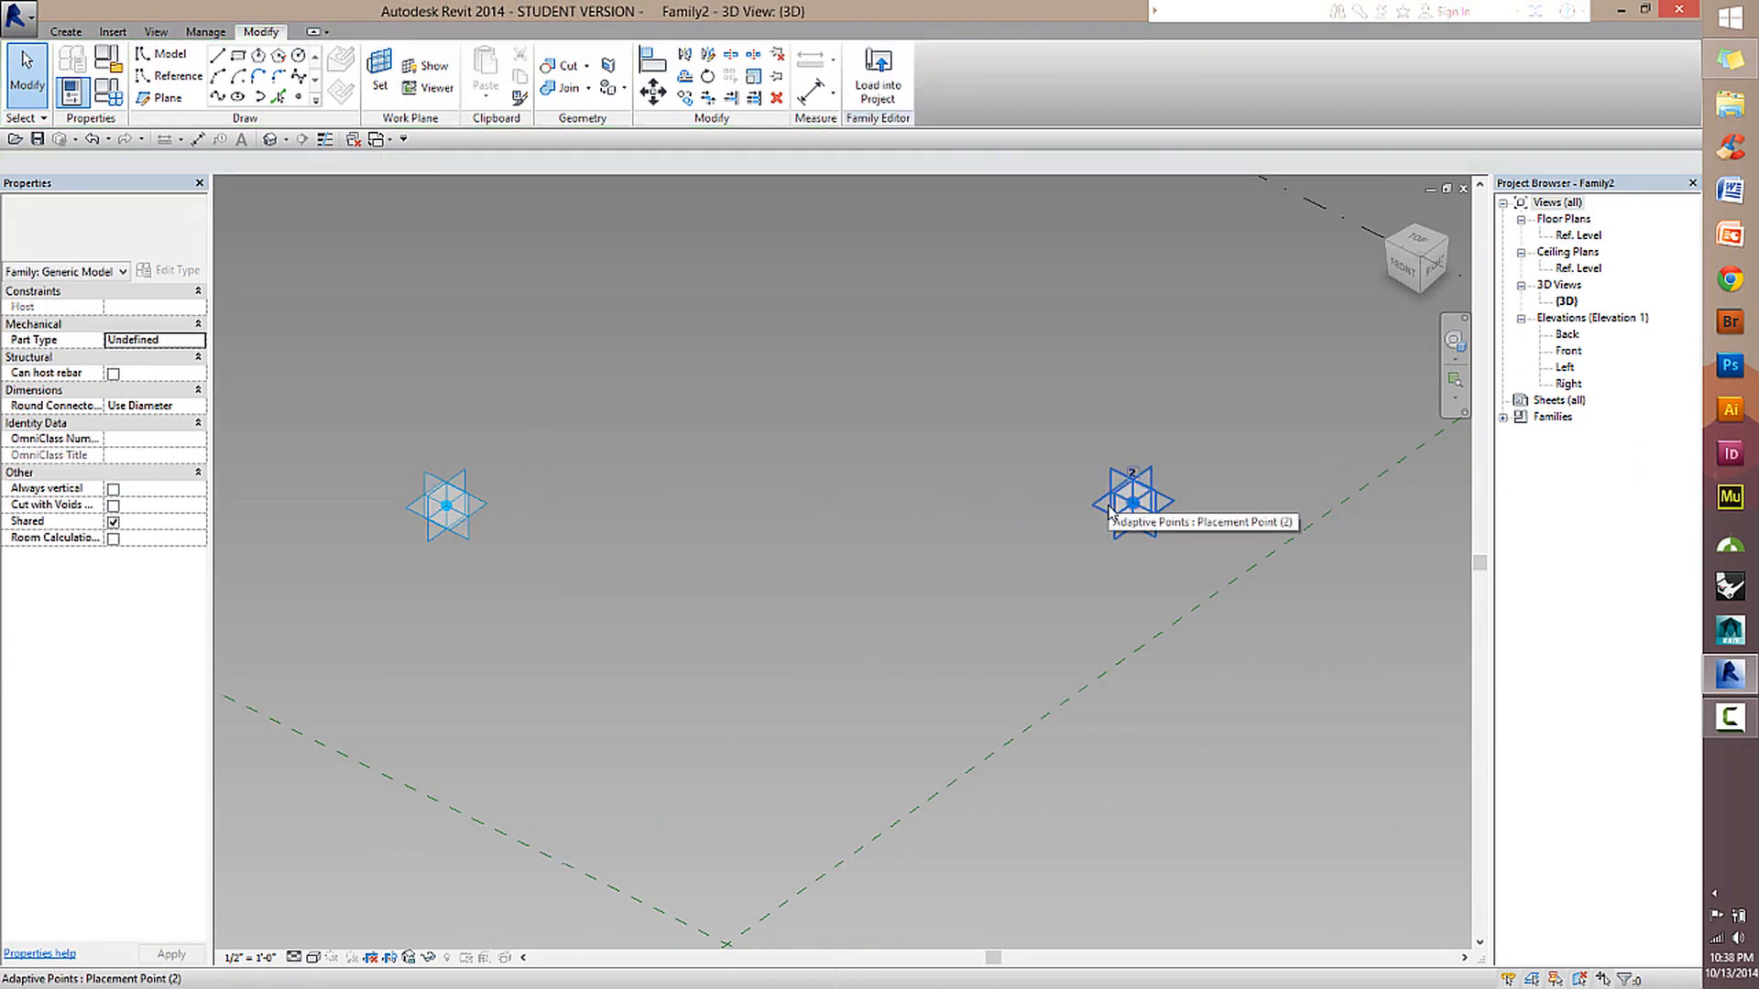
scroll(577, 572, "down", 3)
scroll(568, 568, "up", 4)
scroll(644, 538, "down", 2)
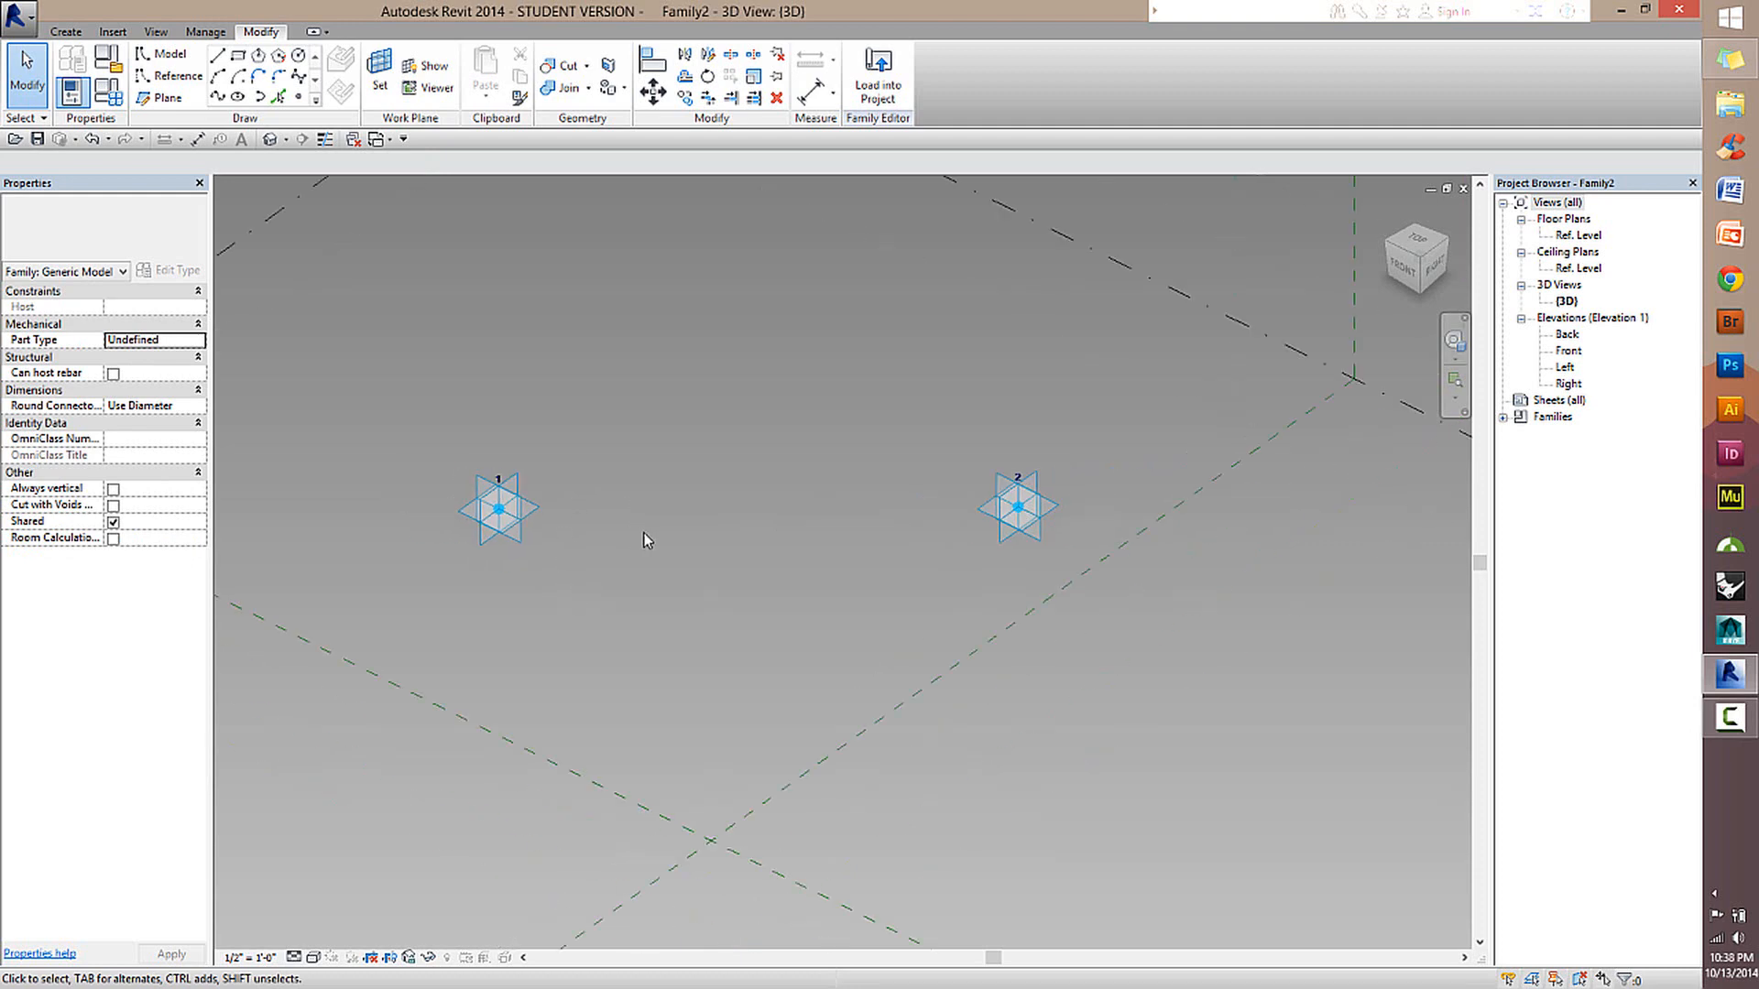
scroll(825, 513, "up", 2)
middle_click_drag(899, 494, 912, 659, "shift")
scroll(1004, 577, "down", 3)
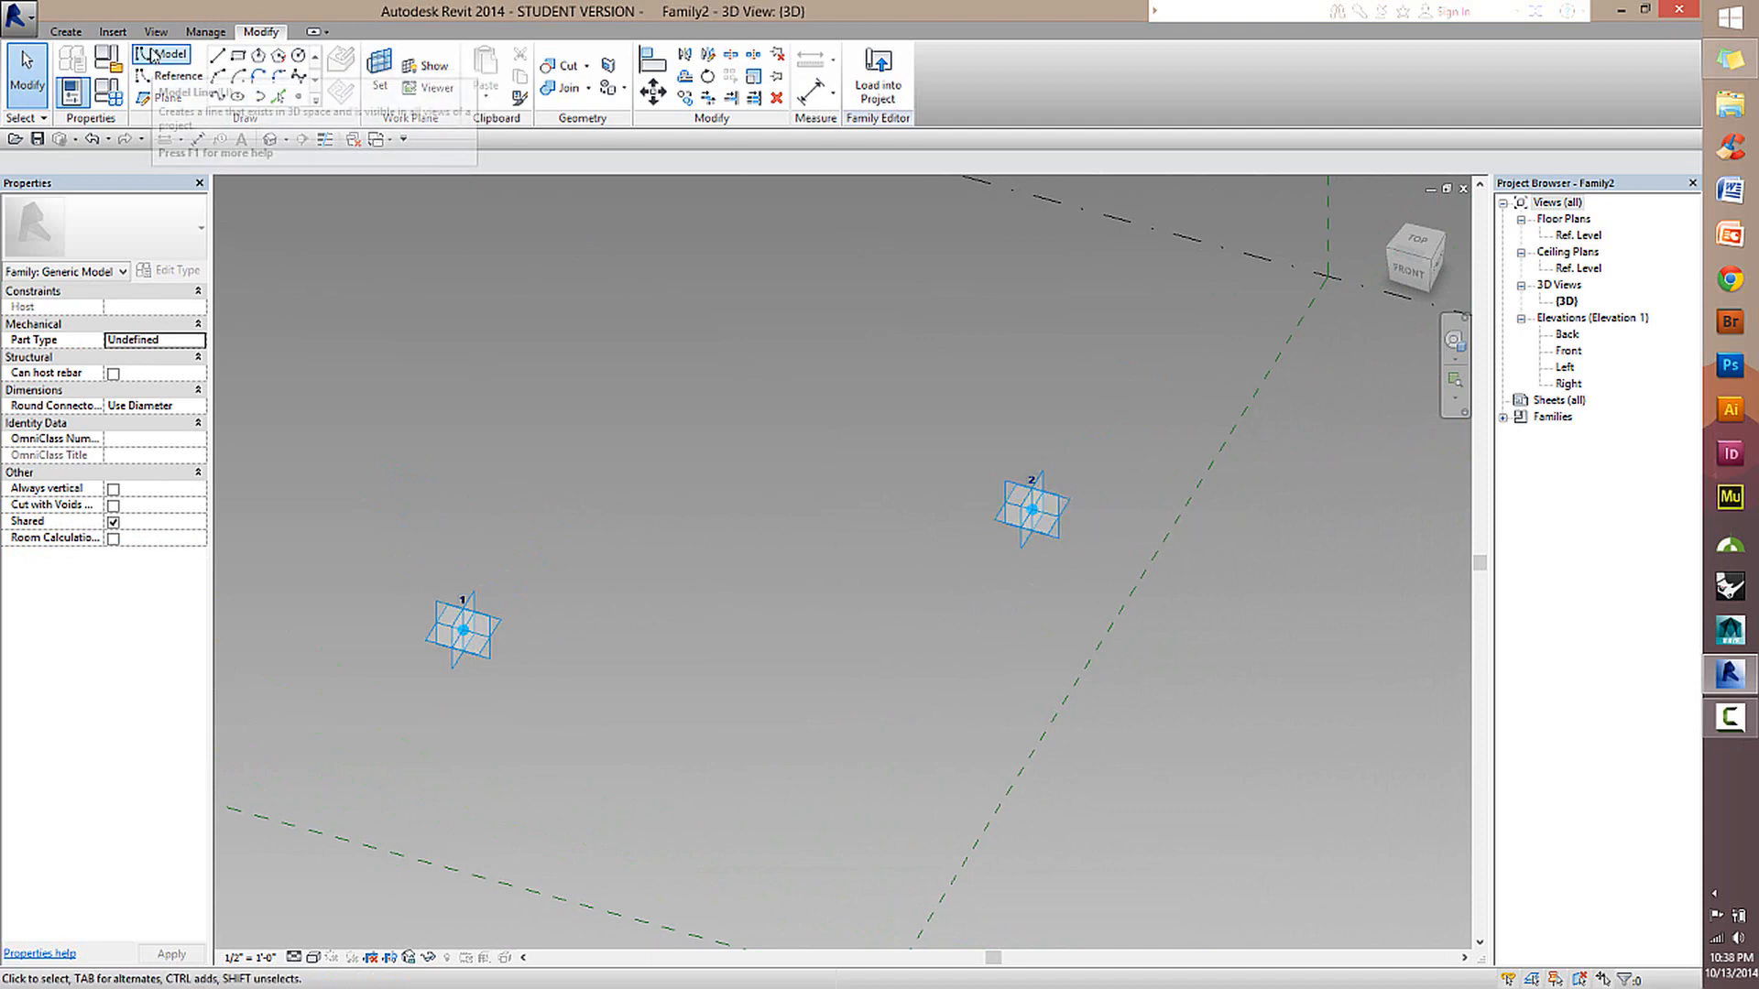
left_click(145, 81)
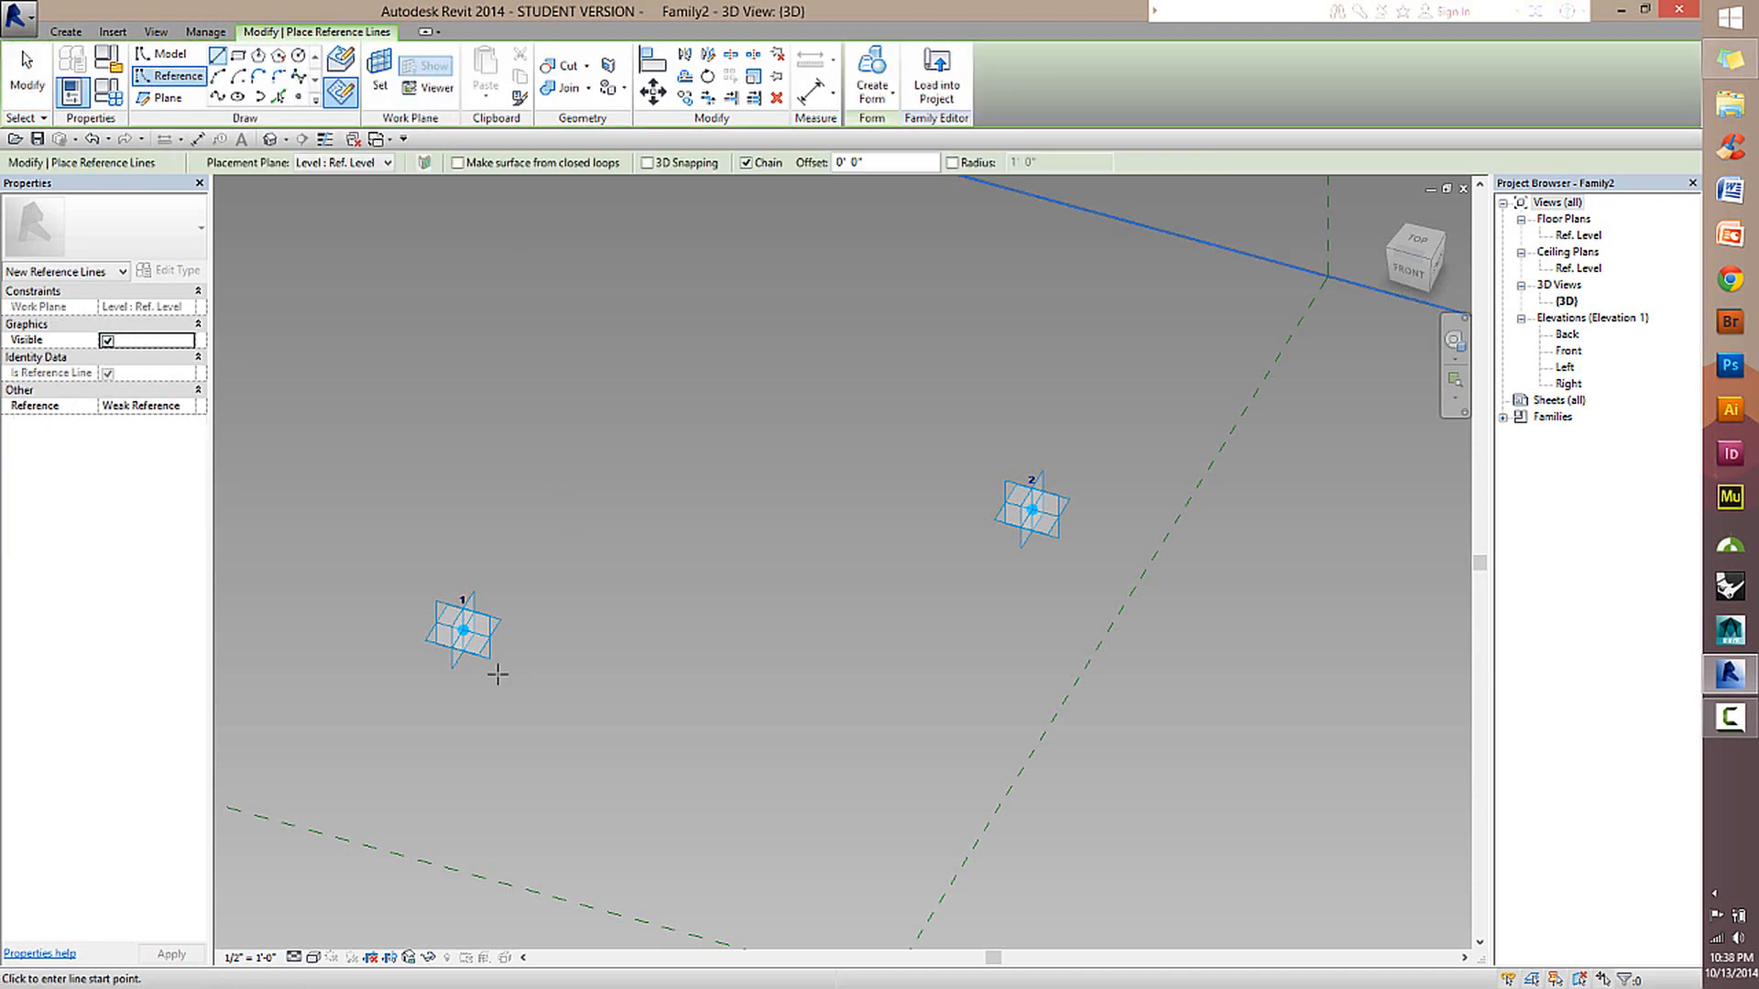
left_click(463, 630)
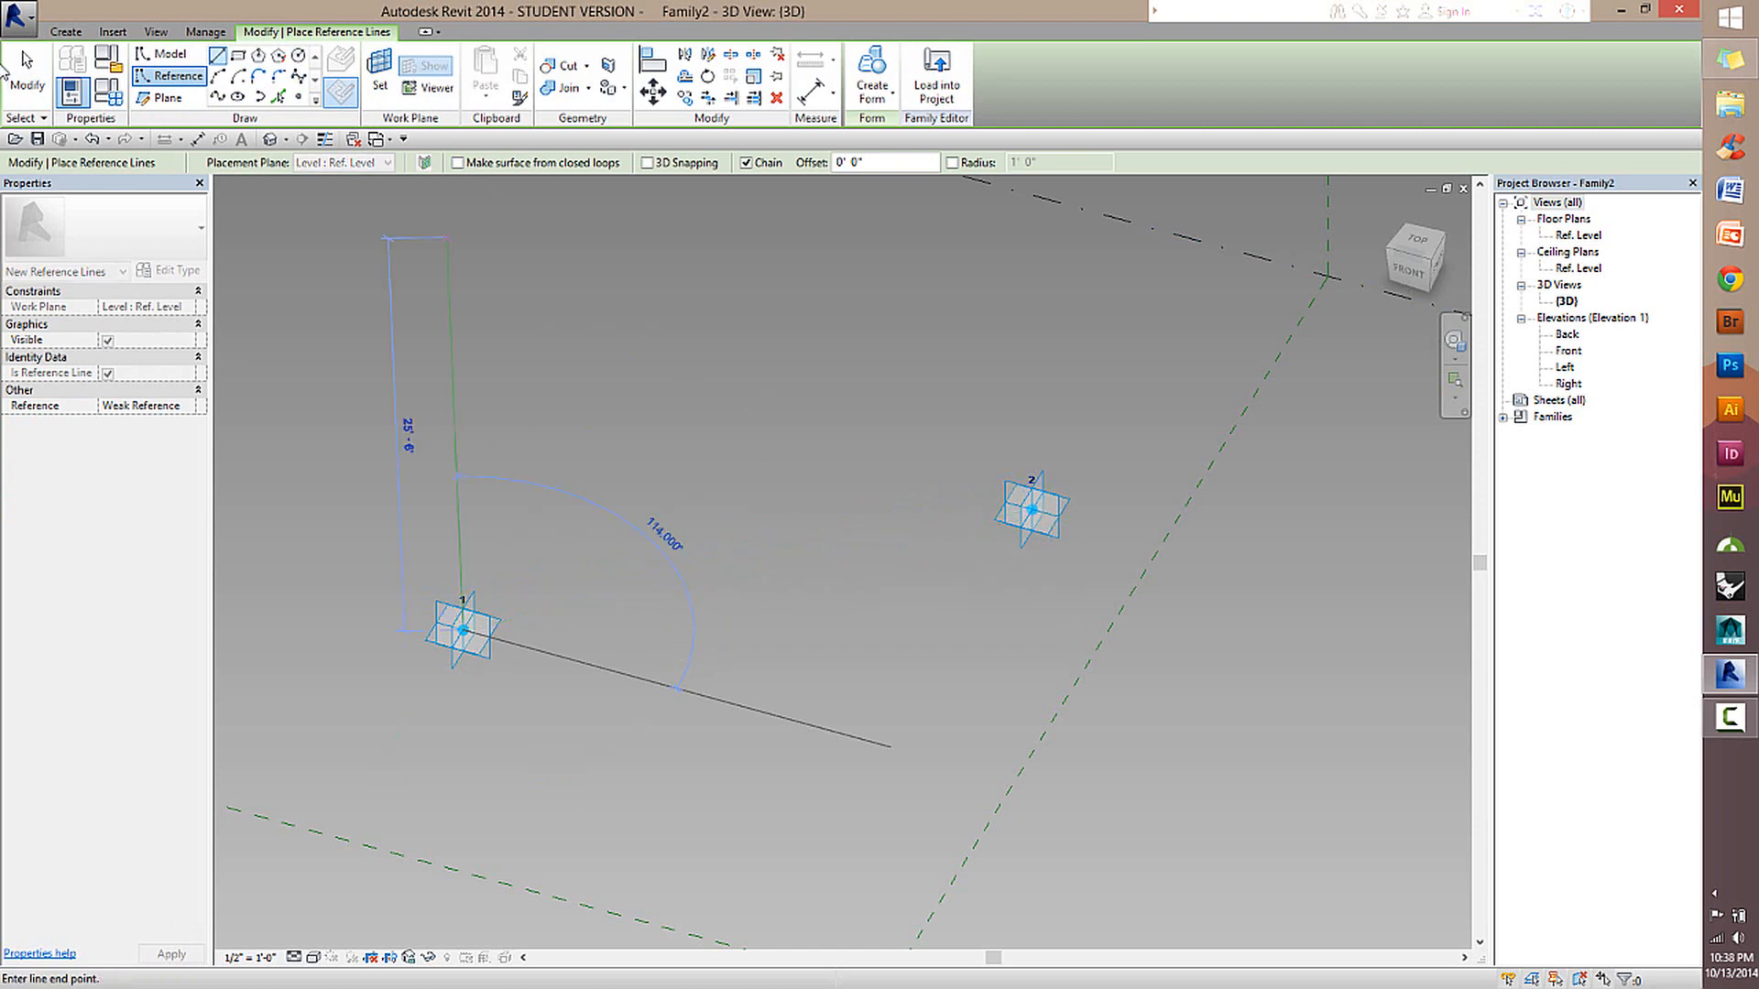
left_click(27, 73)
Move adaptive point 2 closer to the Center (Left/Right) plane and draw a straight reference line from point 1 to point 2.
left_click_drag(1040, 513, 1111, 481)
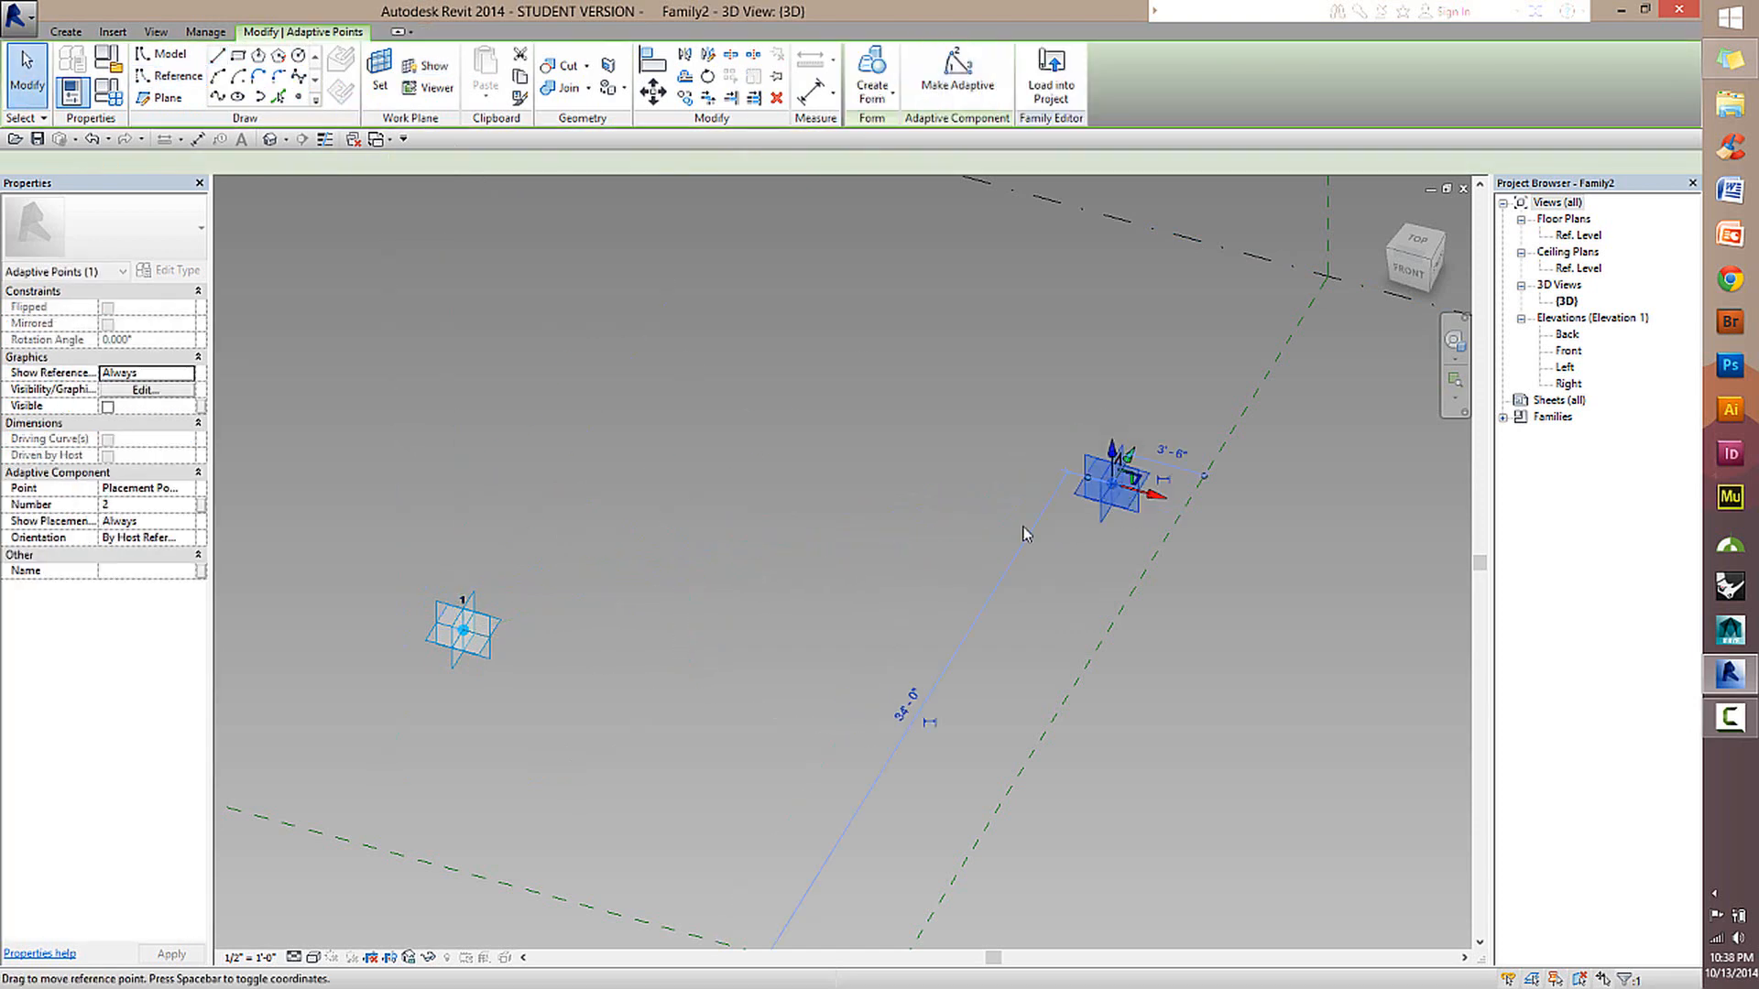
left_click(553, 522)
left_click(169, 75)
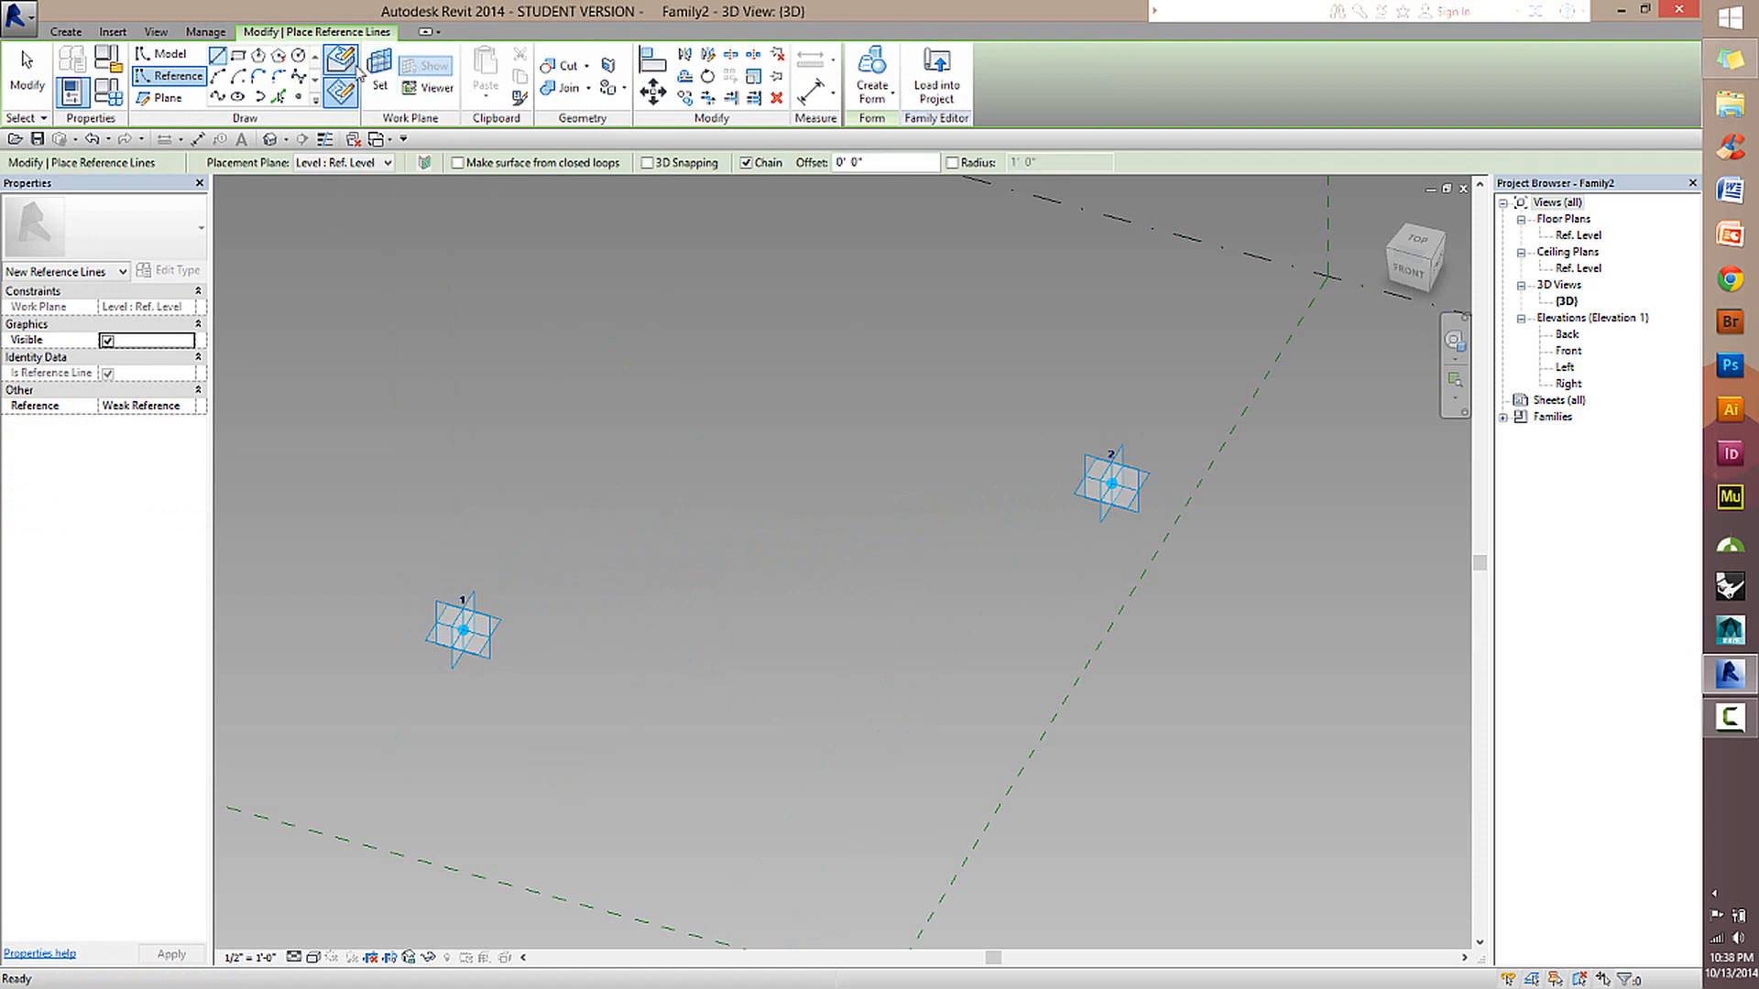
left_click(464, 630)
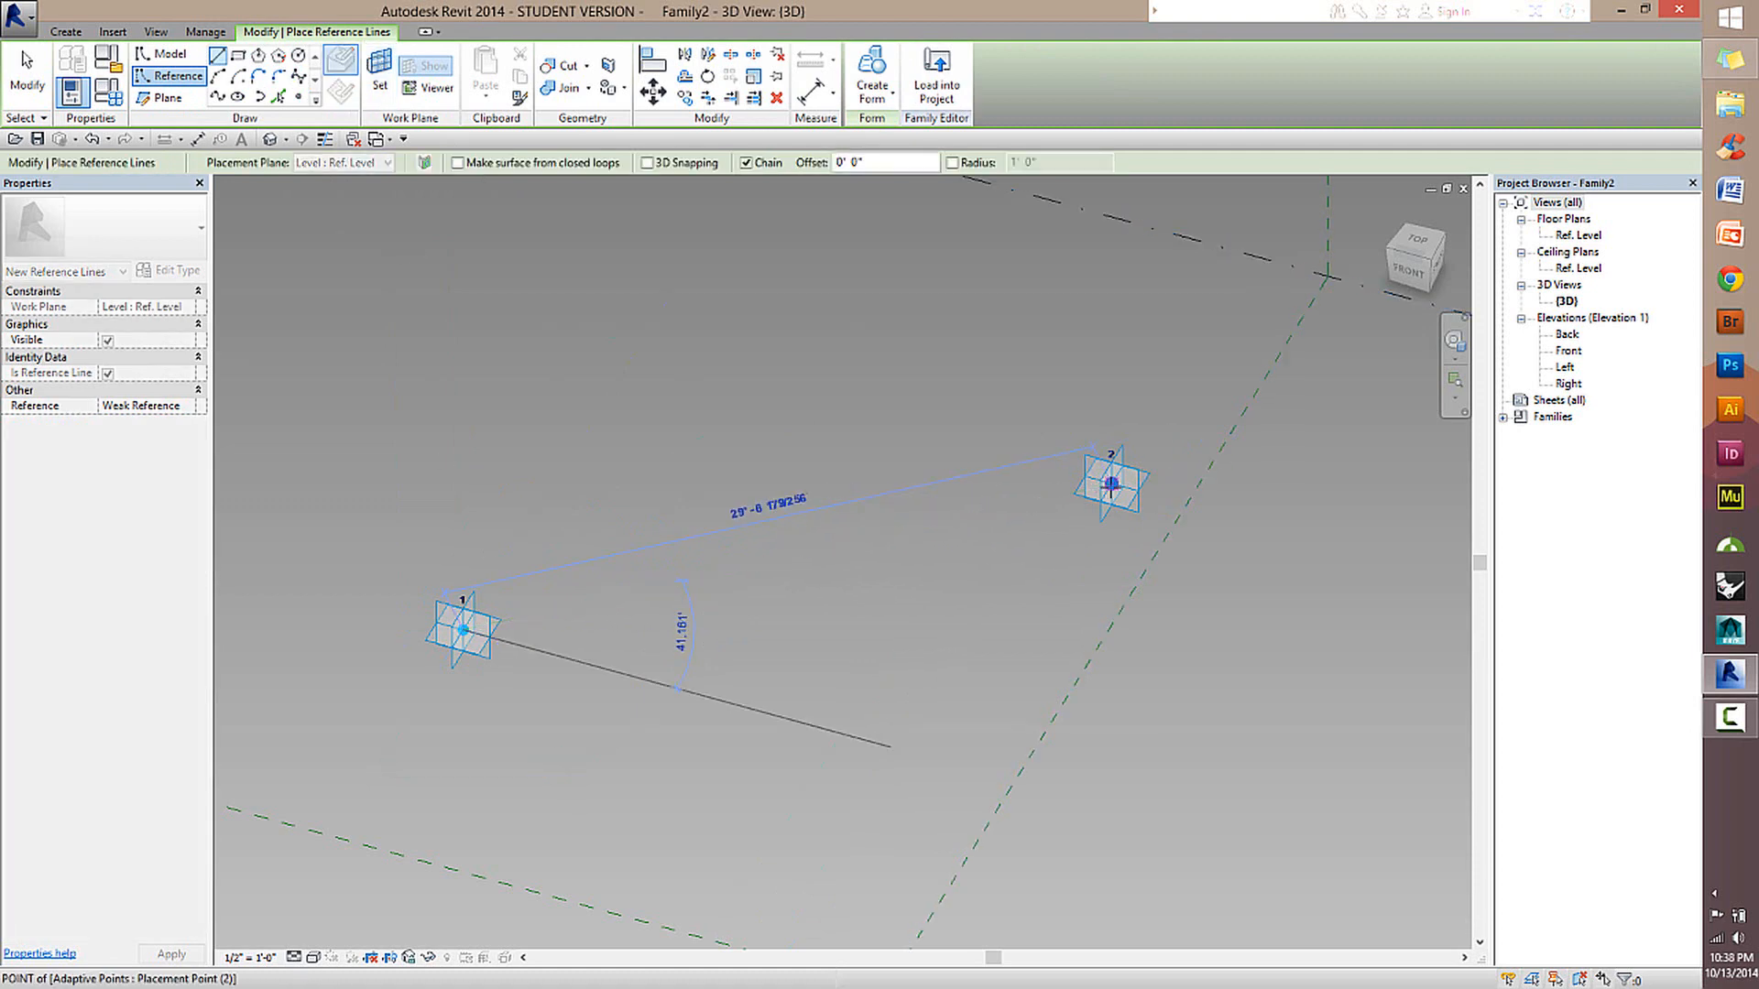
left_click(1111, 484)
key("Escape")
key("Escape")
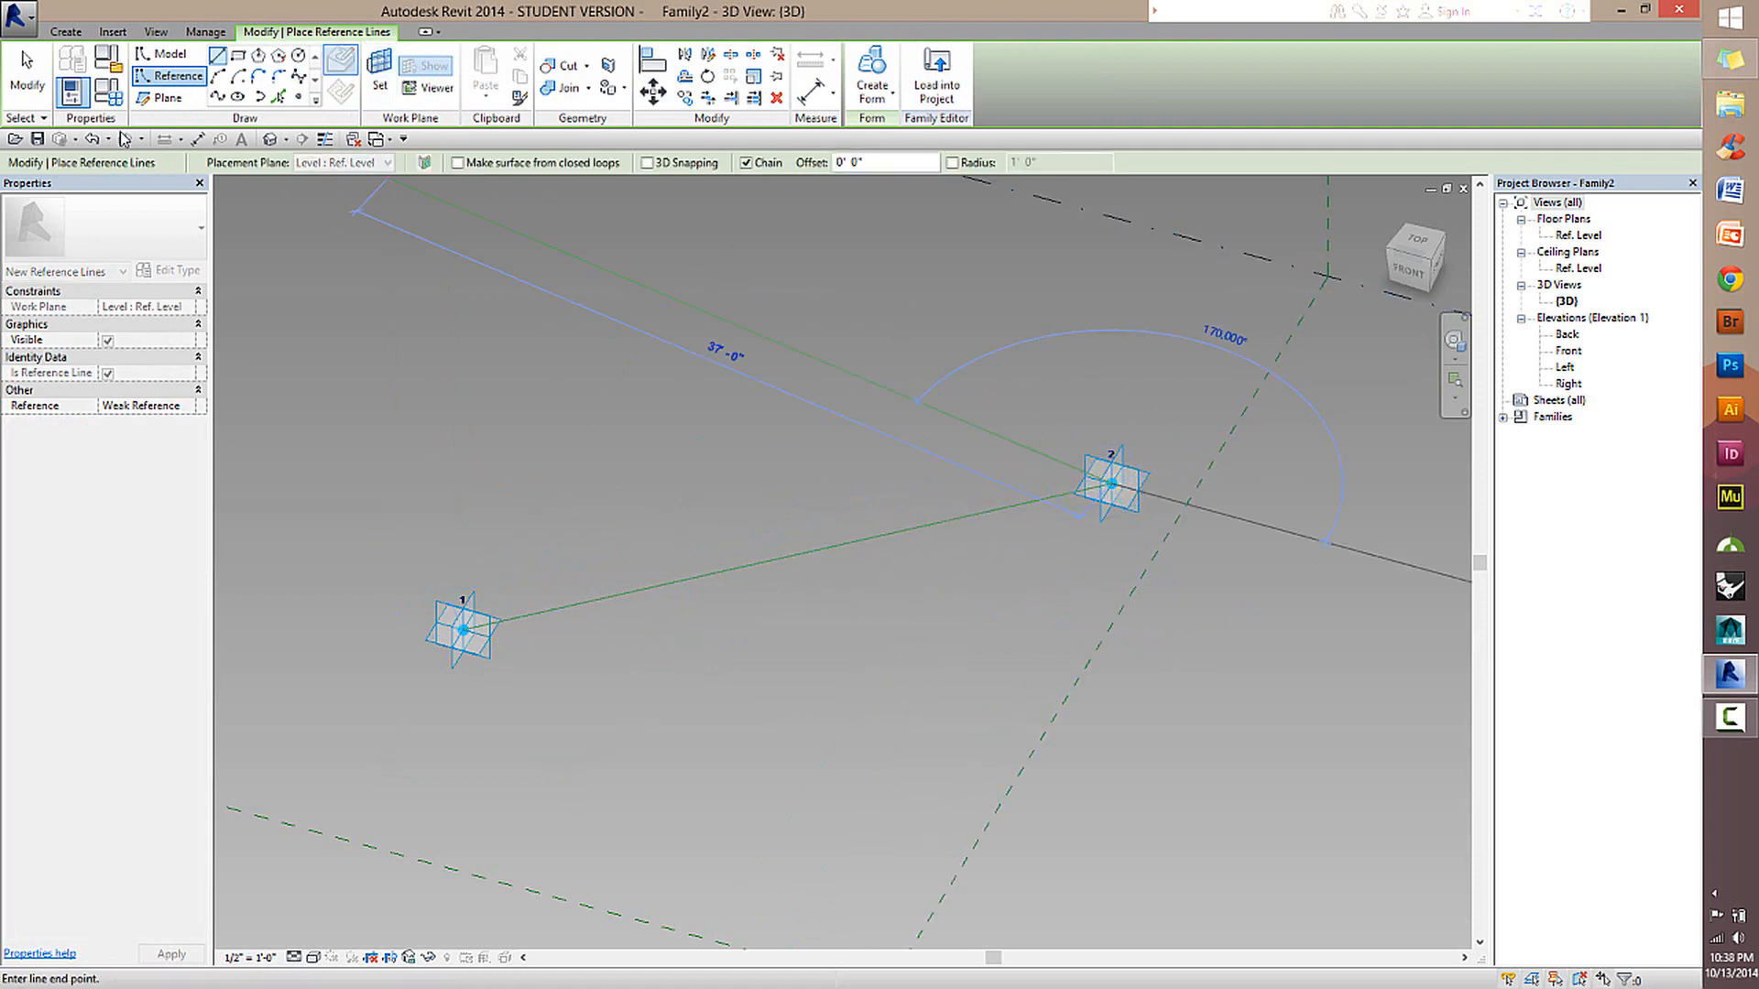
Move adaptive points 2 and 1 away from the reference line's ends, and delete the line.
left_click_drag(1146, 486, 1049, 383)
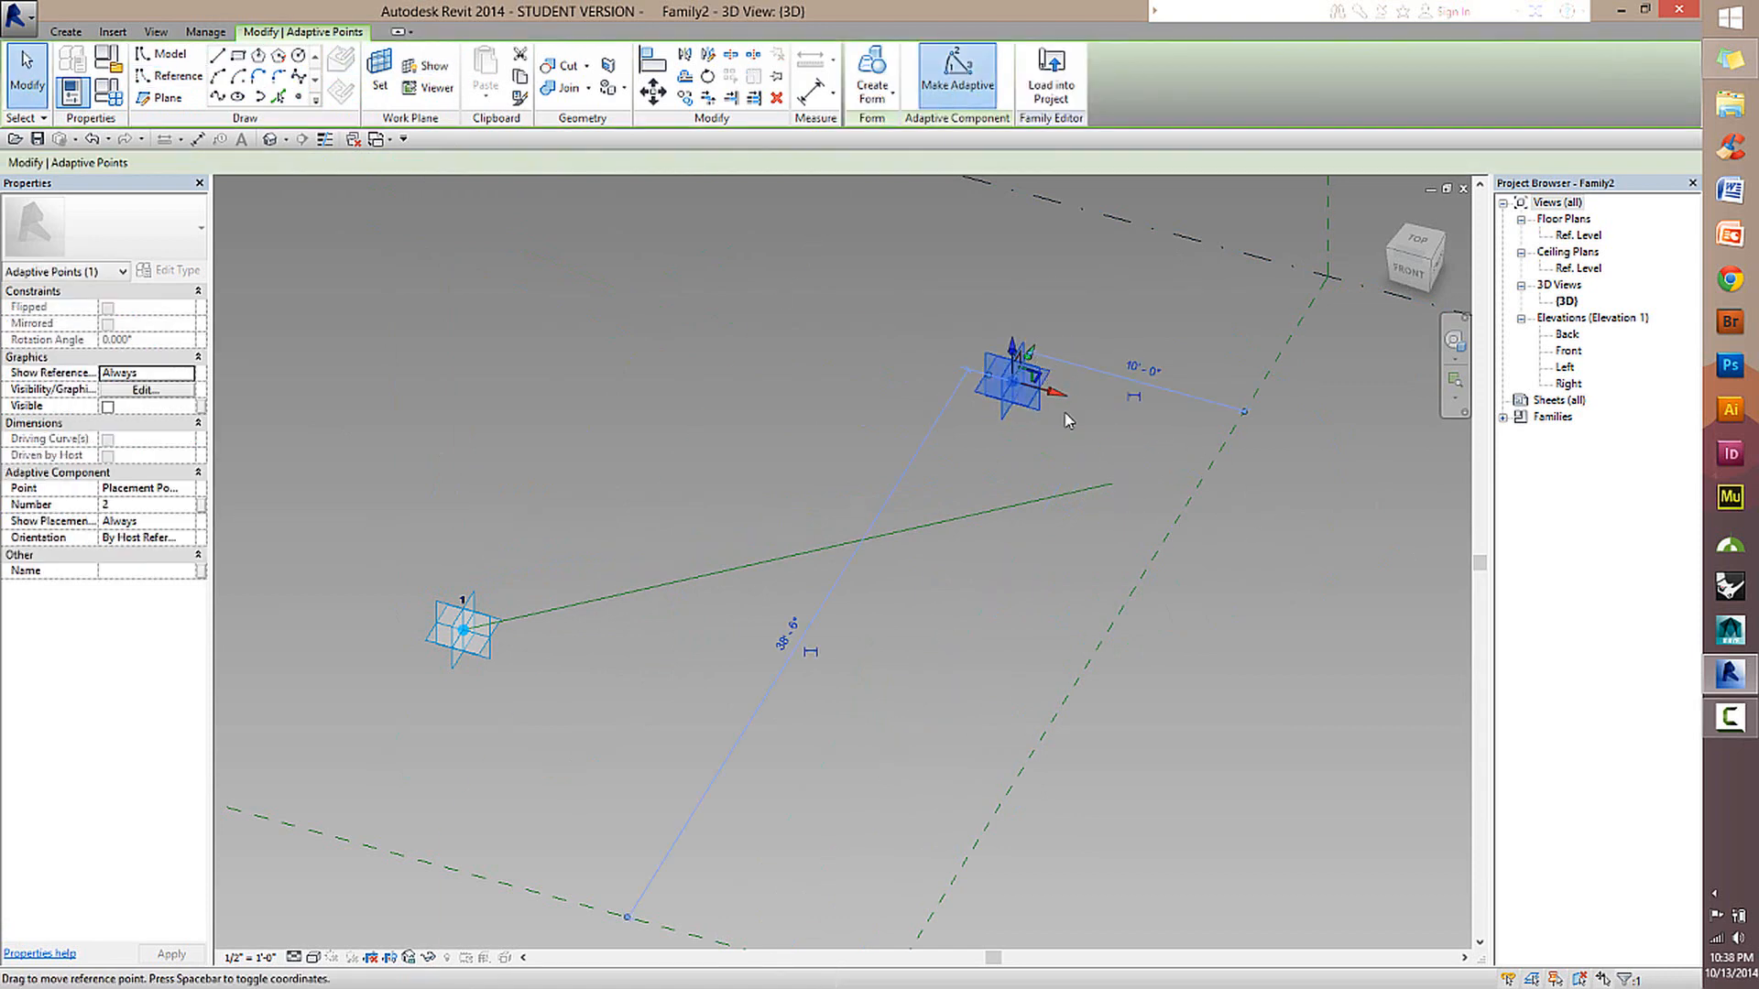
left_click(1041, 503)
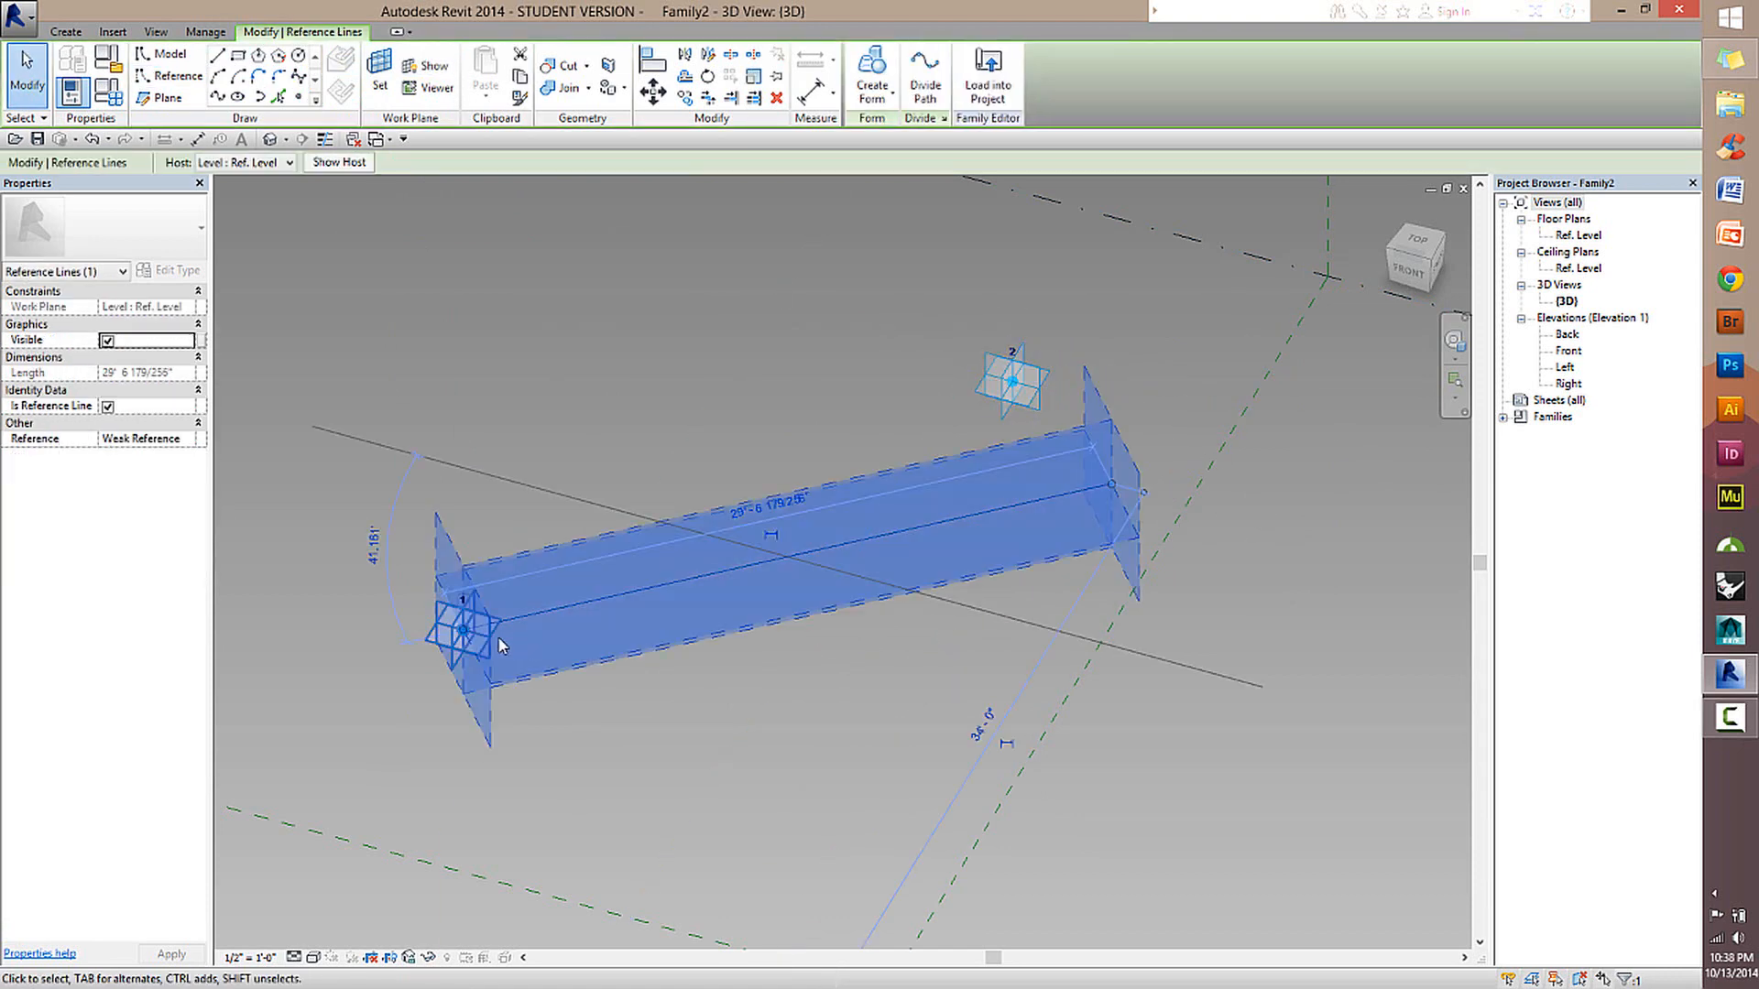
left_click(153, 81)
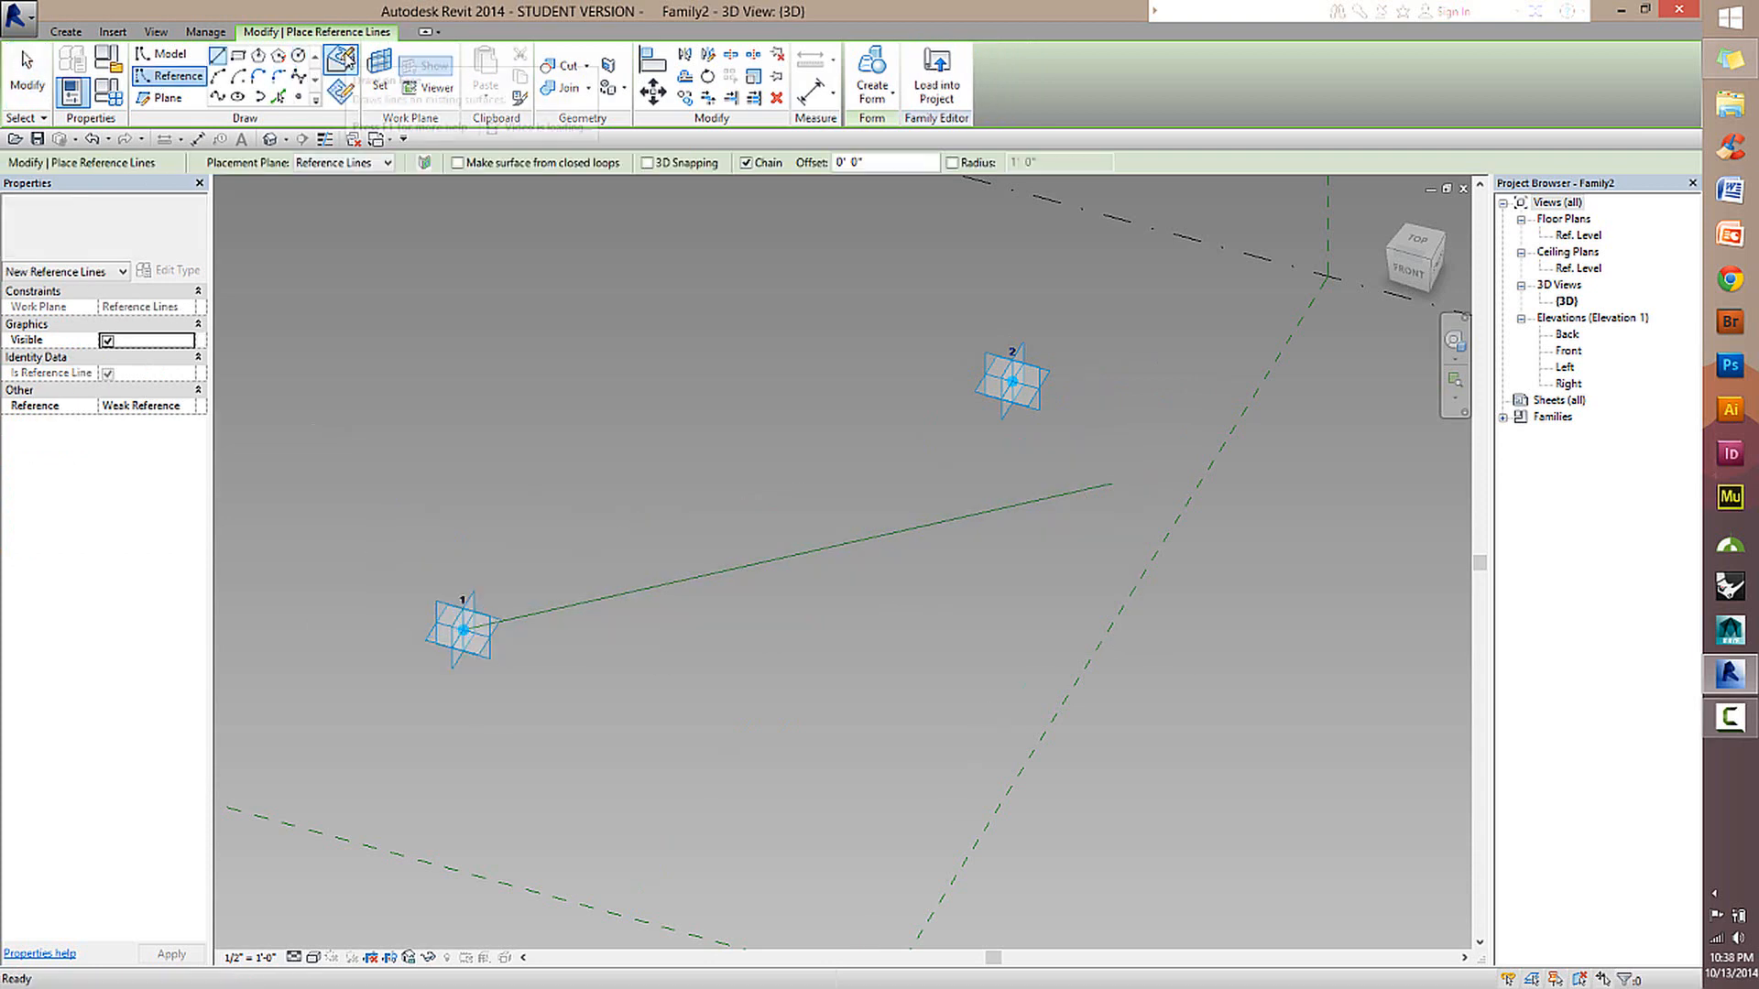
left_click(26, 73)
left_click(462, 631)
left_click_drag(385, 577, 386, 561)
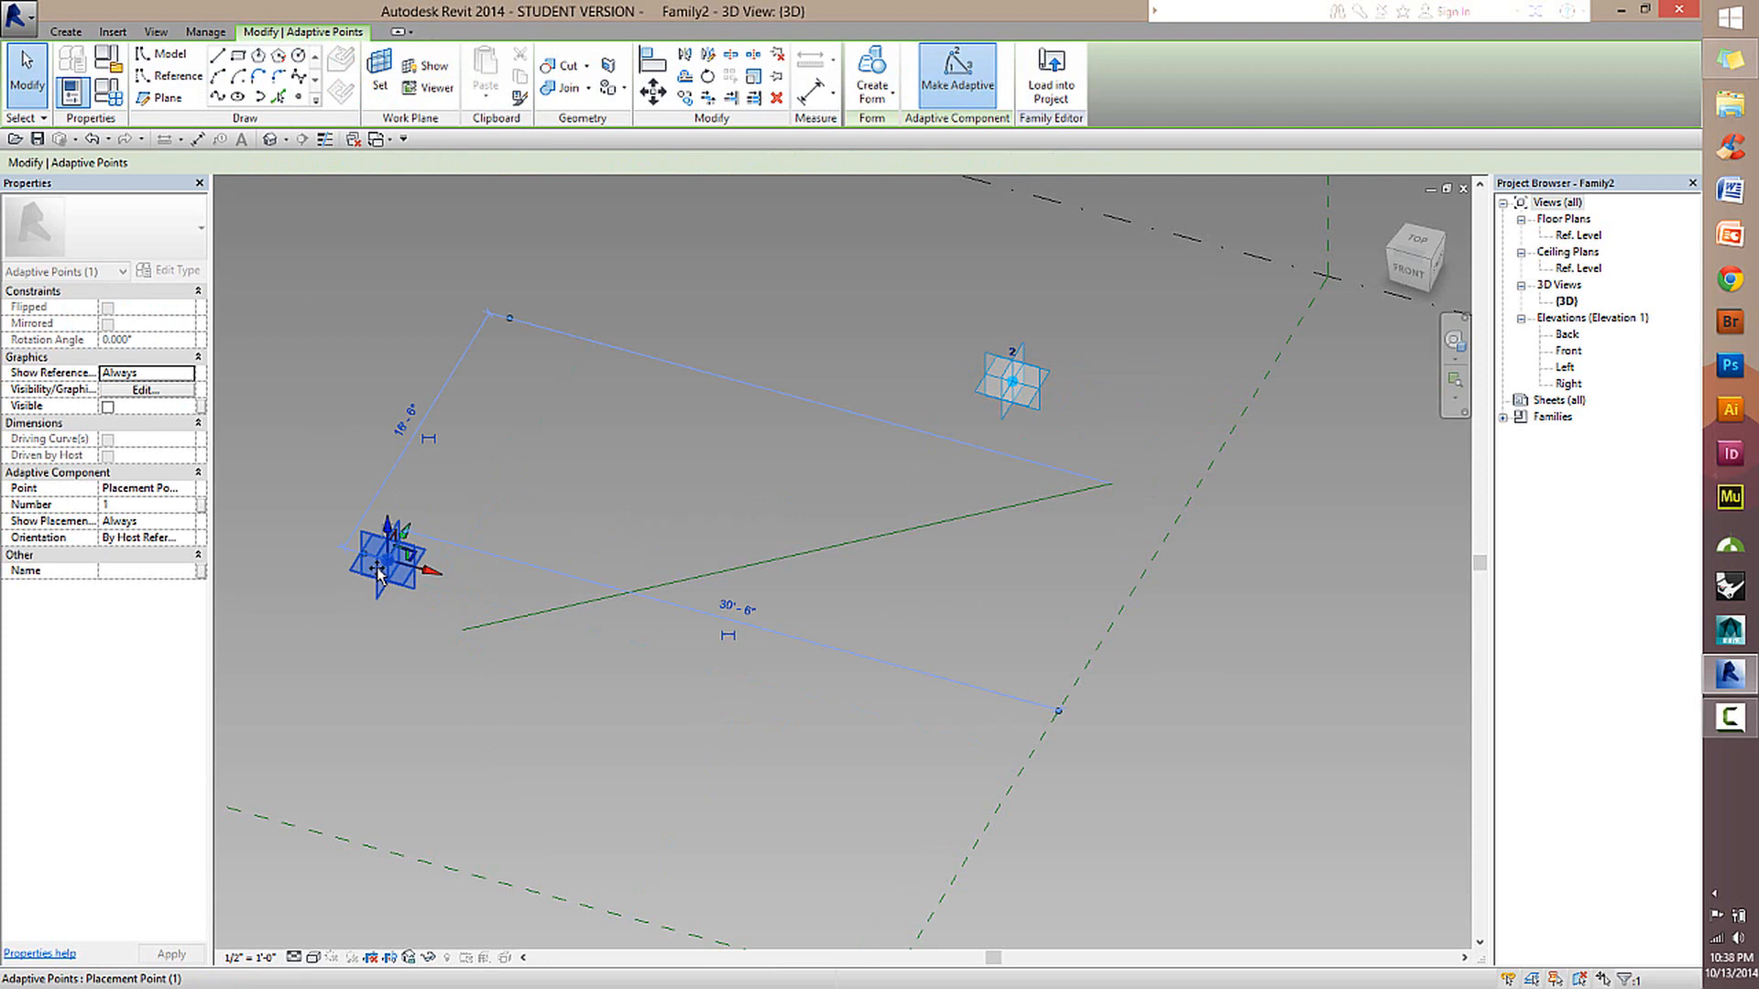
left_click(515, 623)
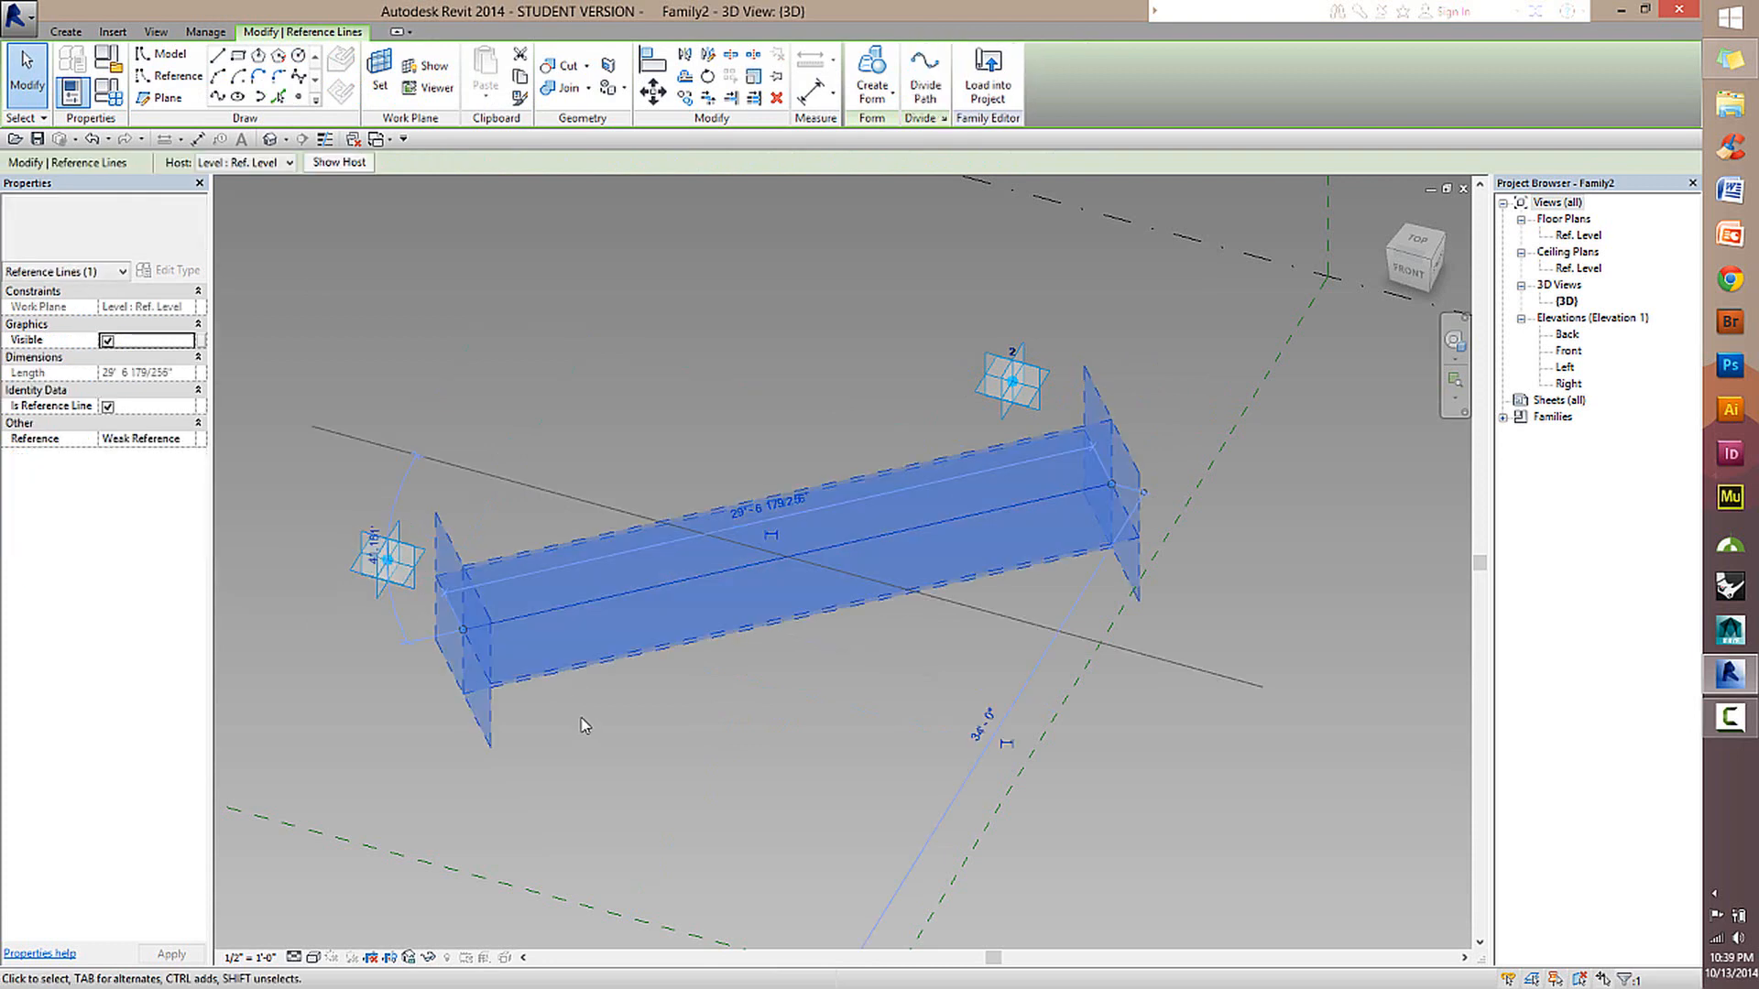
key("Delete")
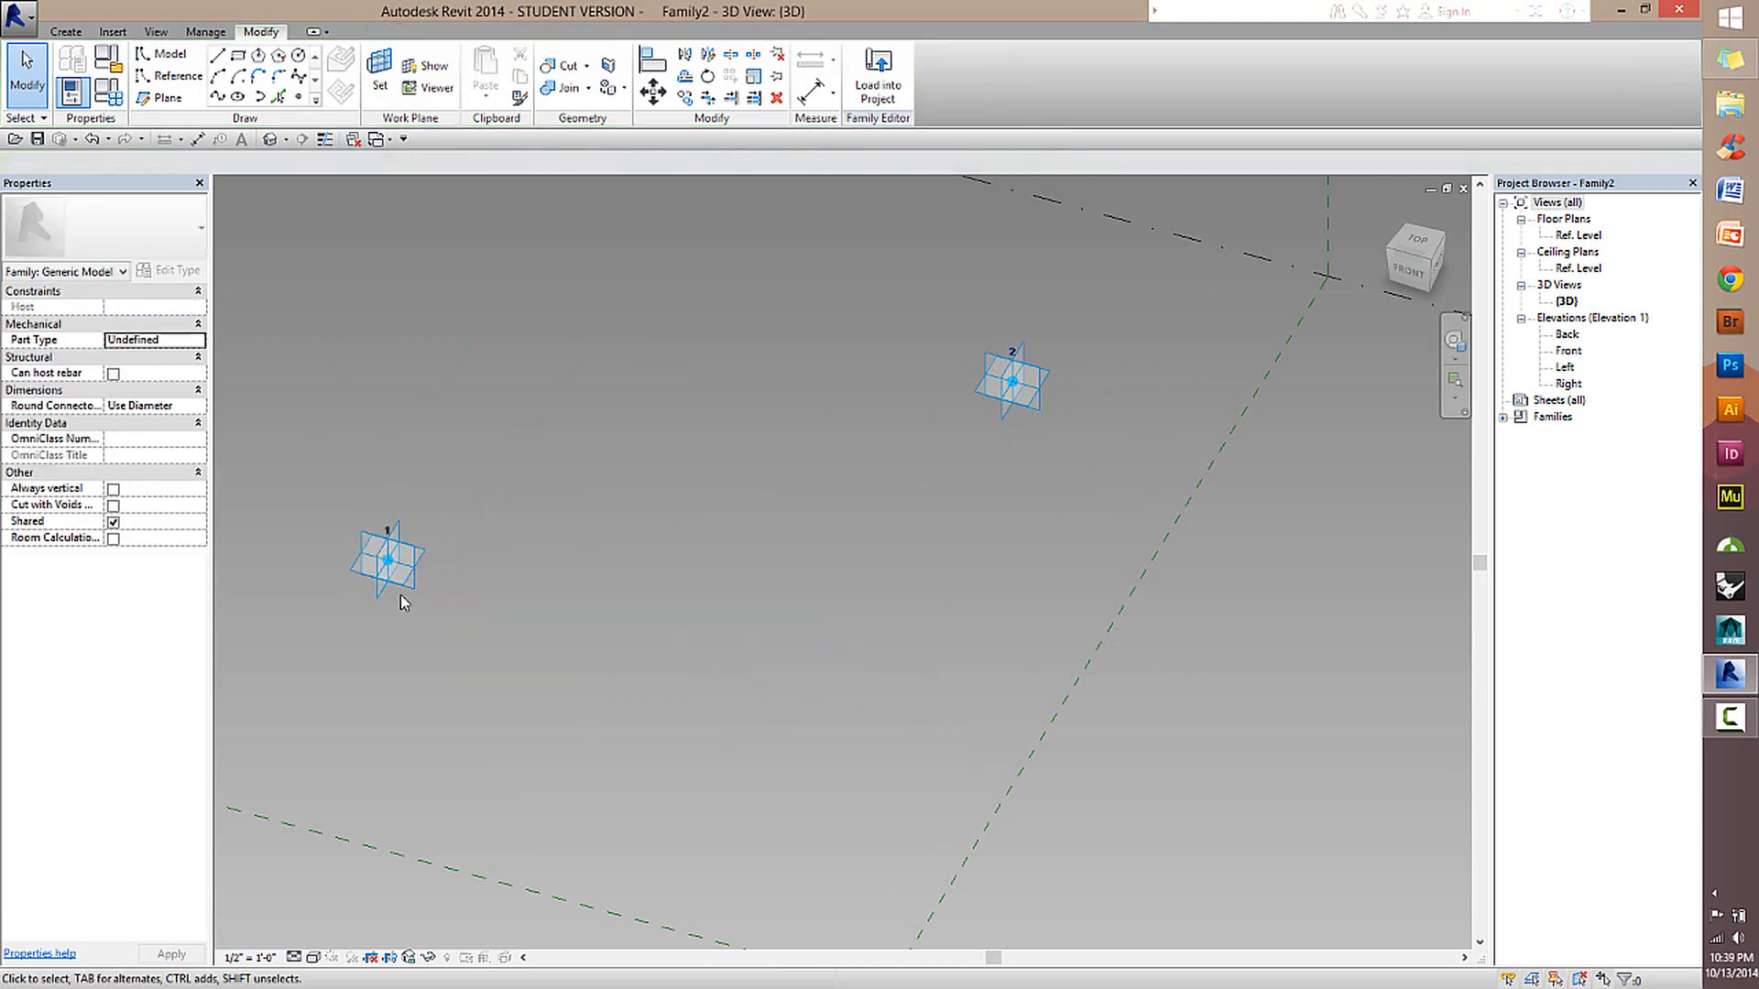
Draw a winding spline reference line through 13 control points in the space in front of the two adaptive points.
middle_click_drag(403, 602, 865, 579, "shift")
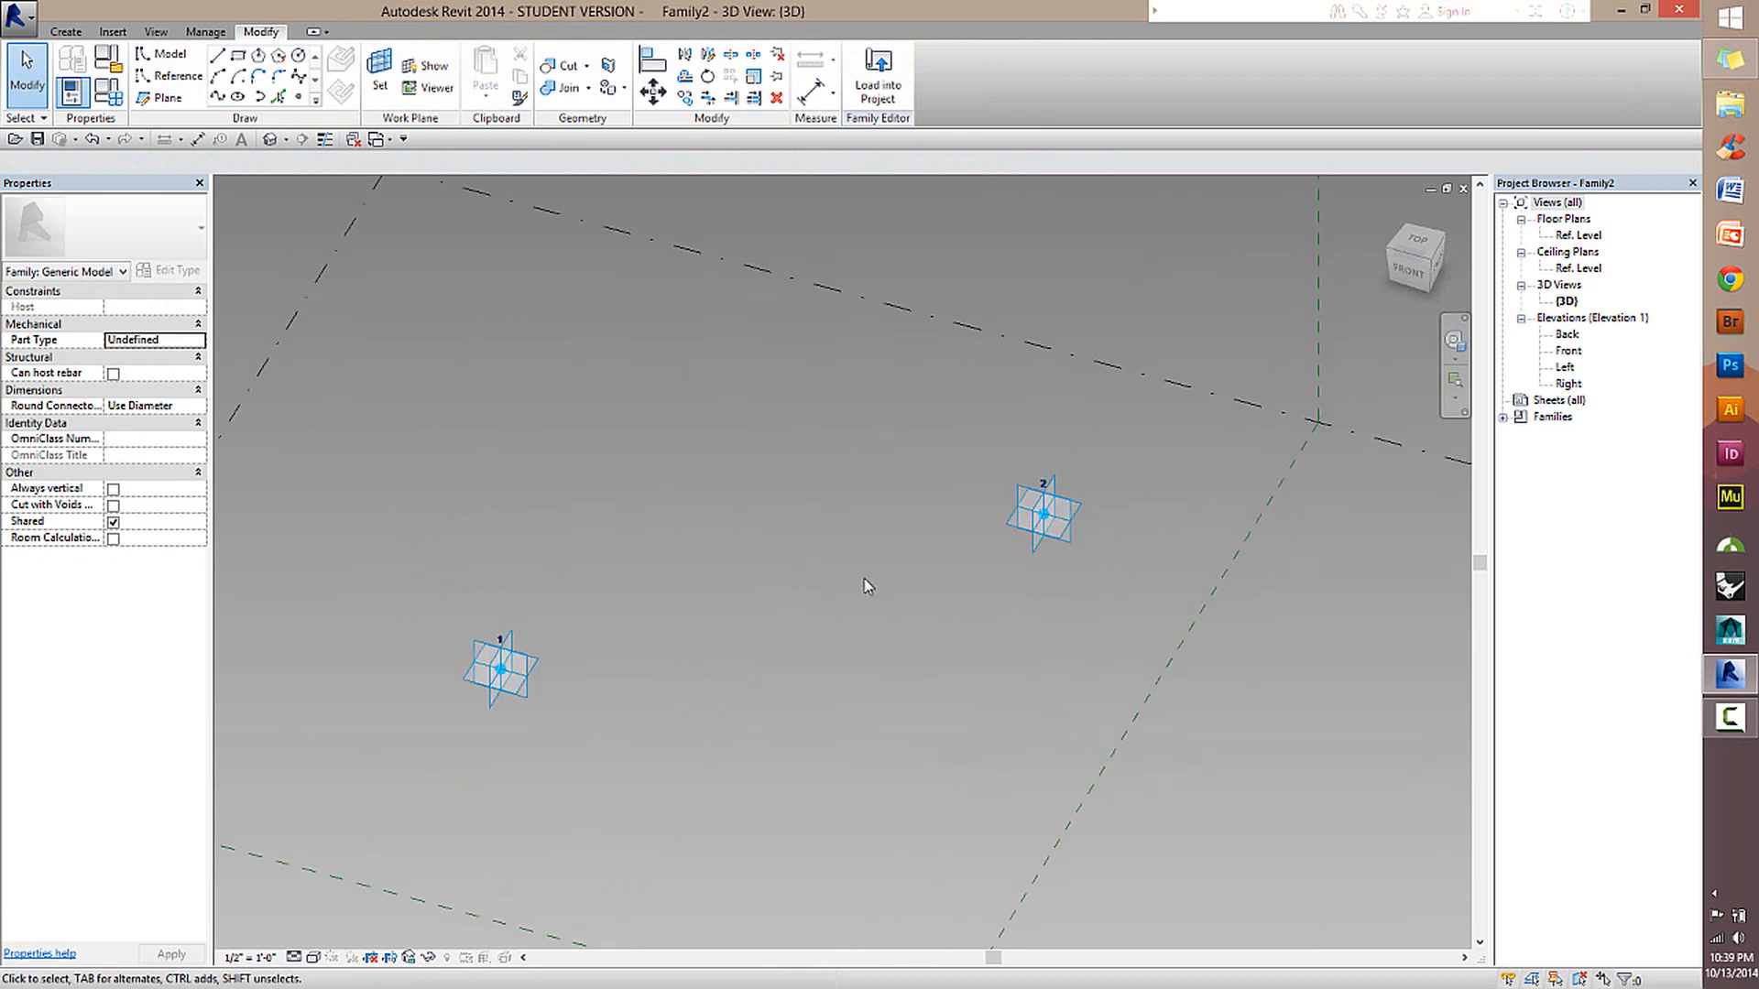
left_click(151, 75)
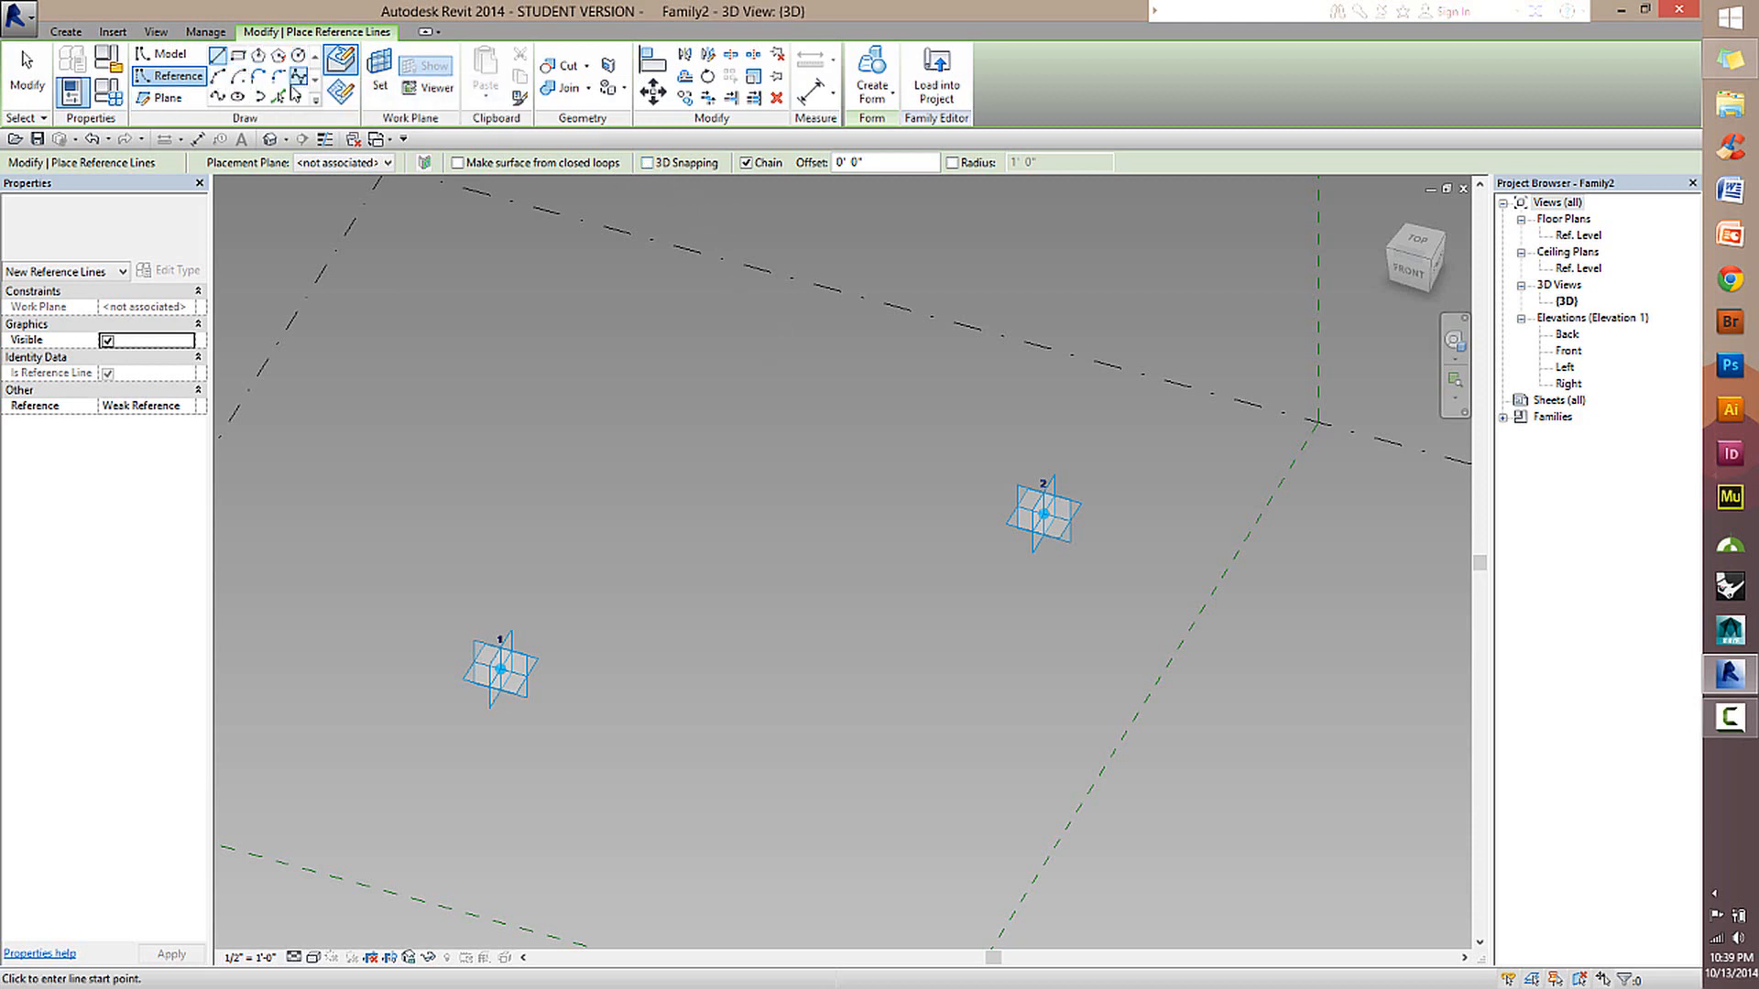
left_click(220, 99)
scroll(554, 396, "down", 3)
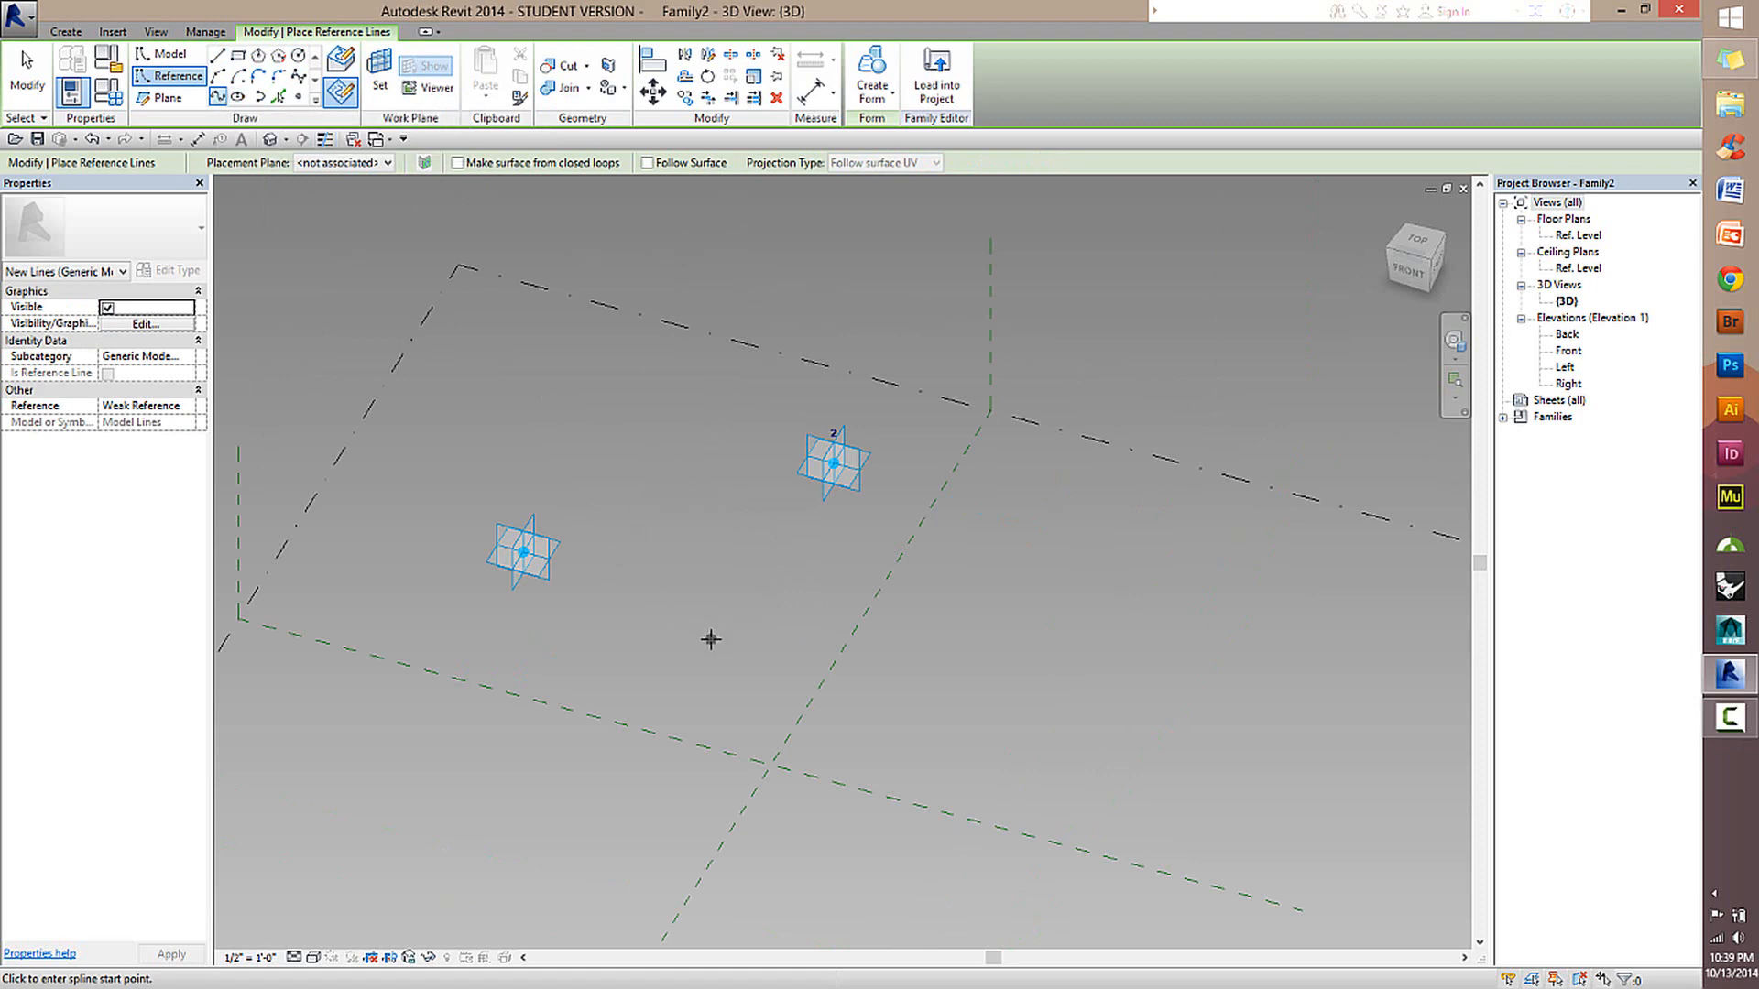
left_click(901, 556)
left_click(1075, 659)
left_click(925, 756)
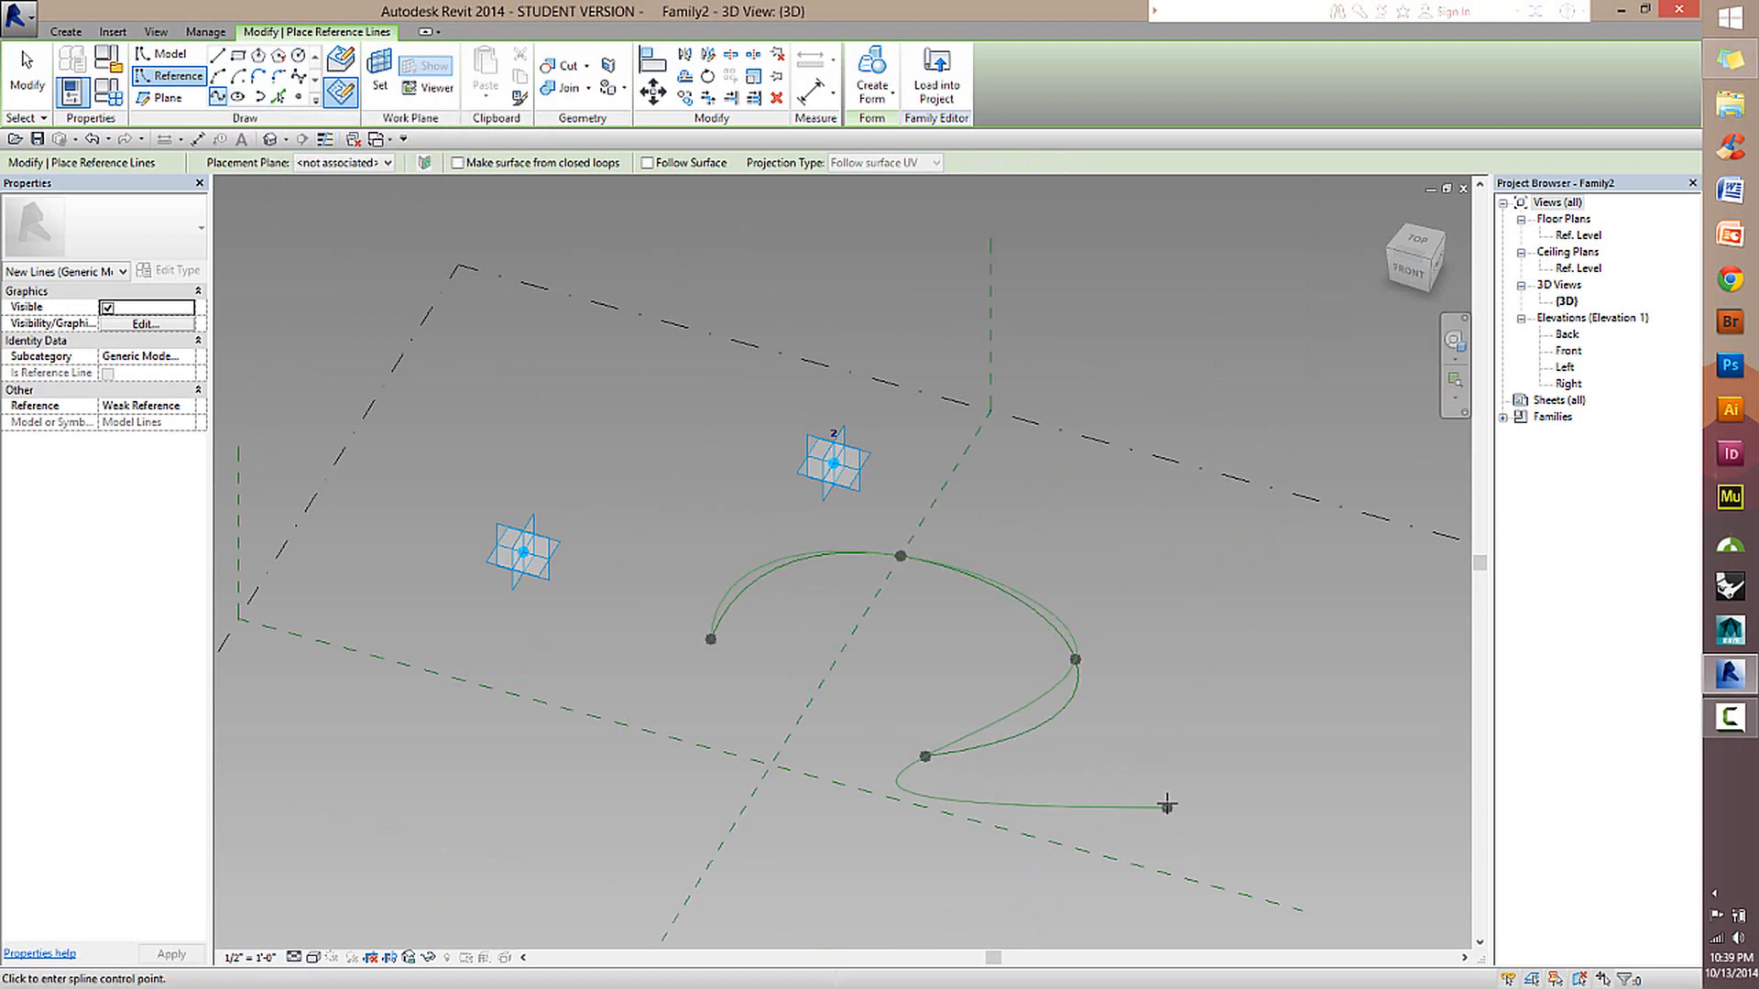
left_click(1167, 804)
left_click(1244, 662)
left_click(1371, 866)
left_click(1059, 919)
left_click(822, 791)
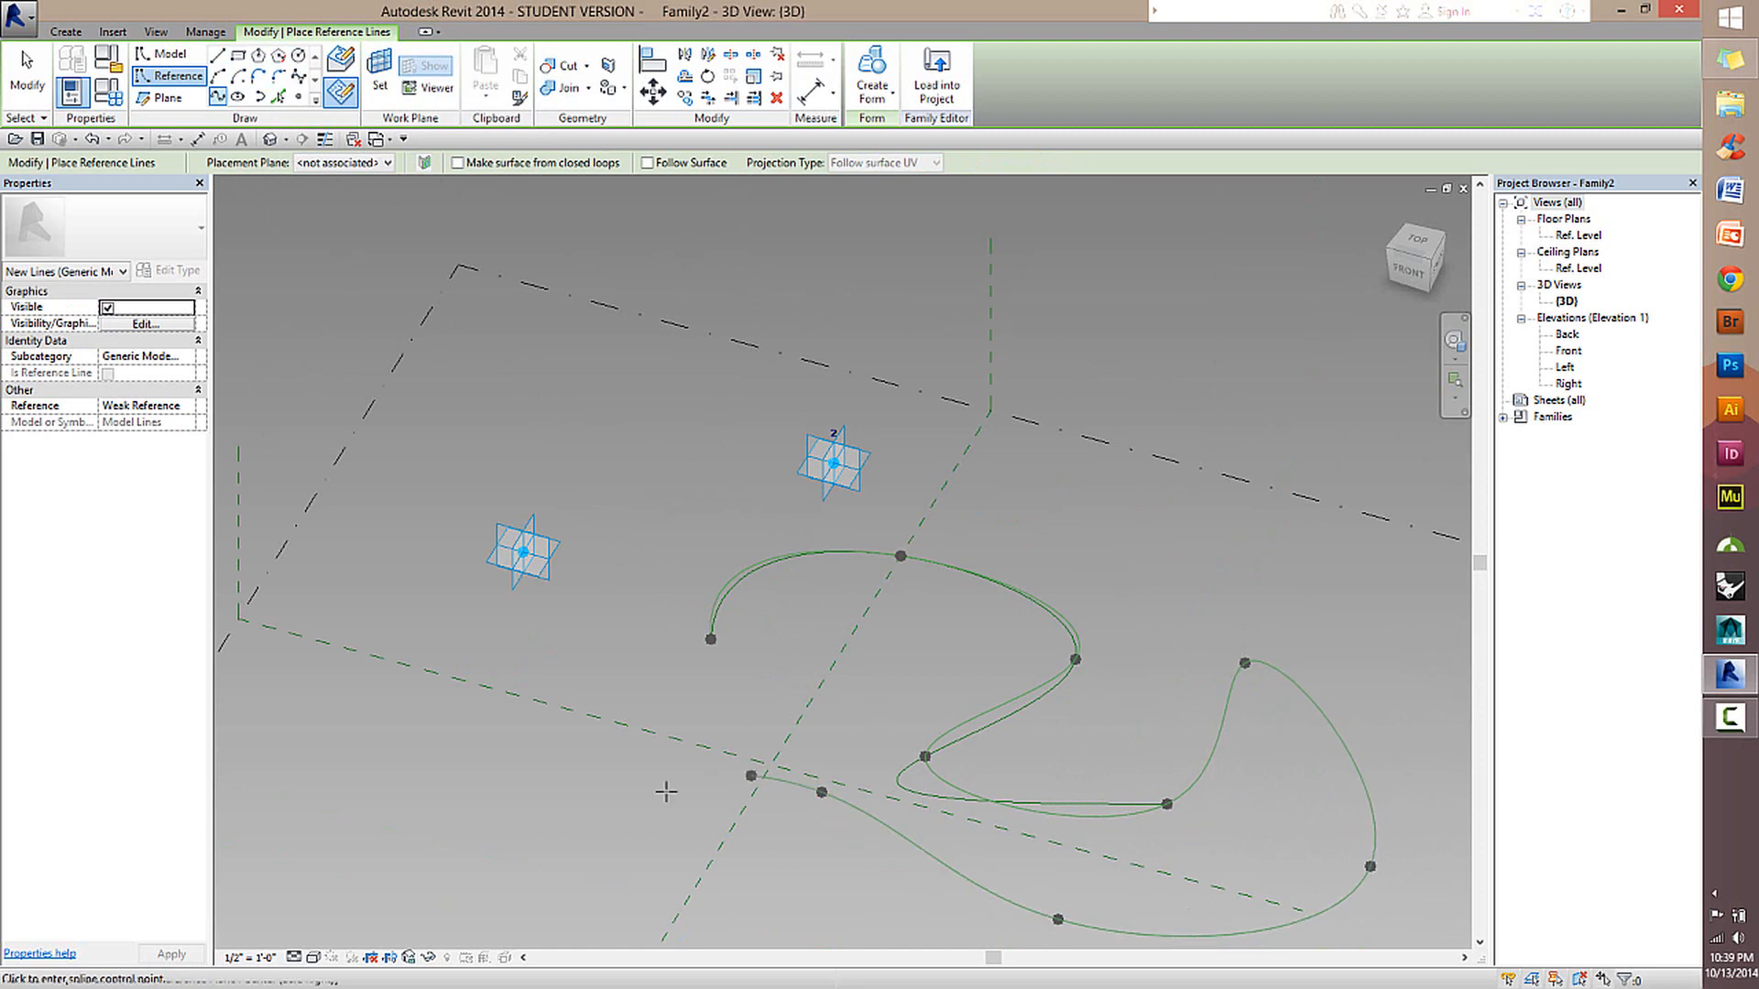
left_click(600, 805)
left_click(463, 819)
left_click(475, 701)
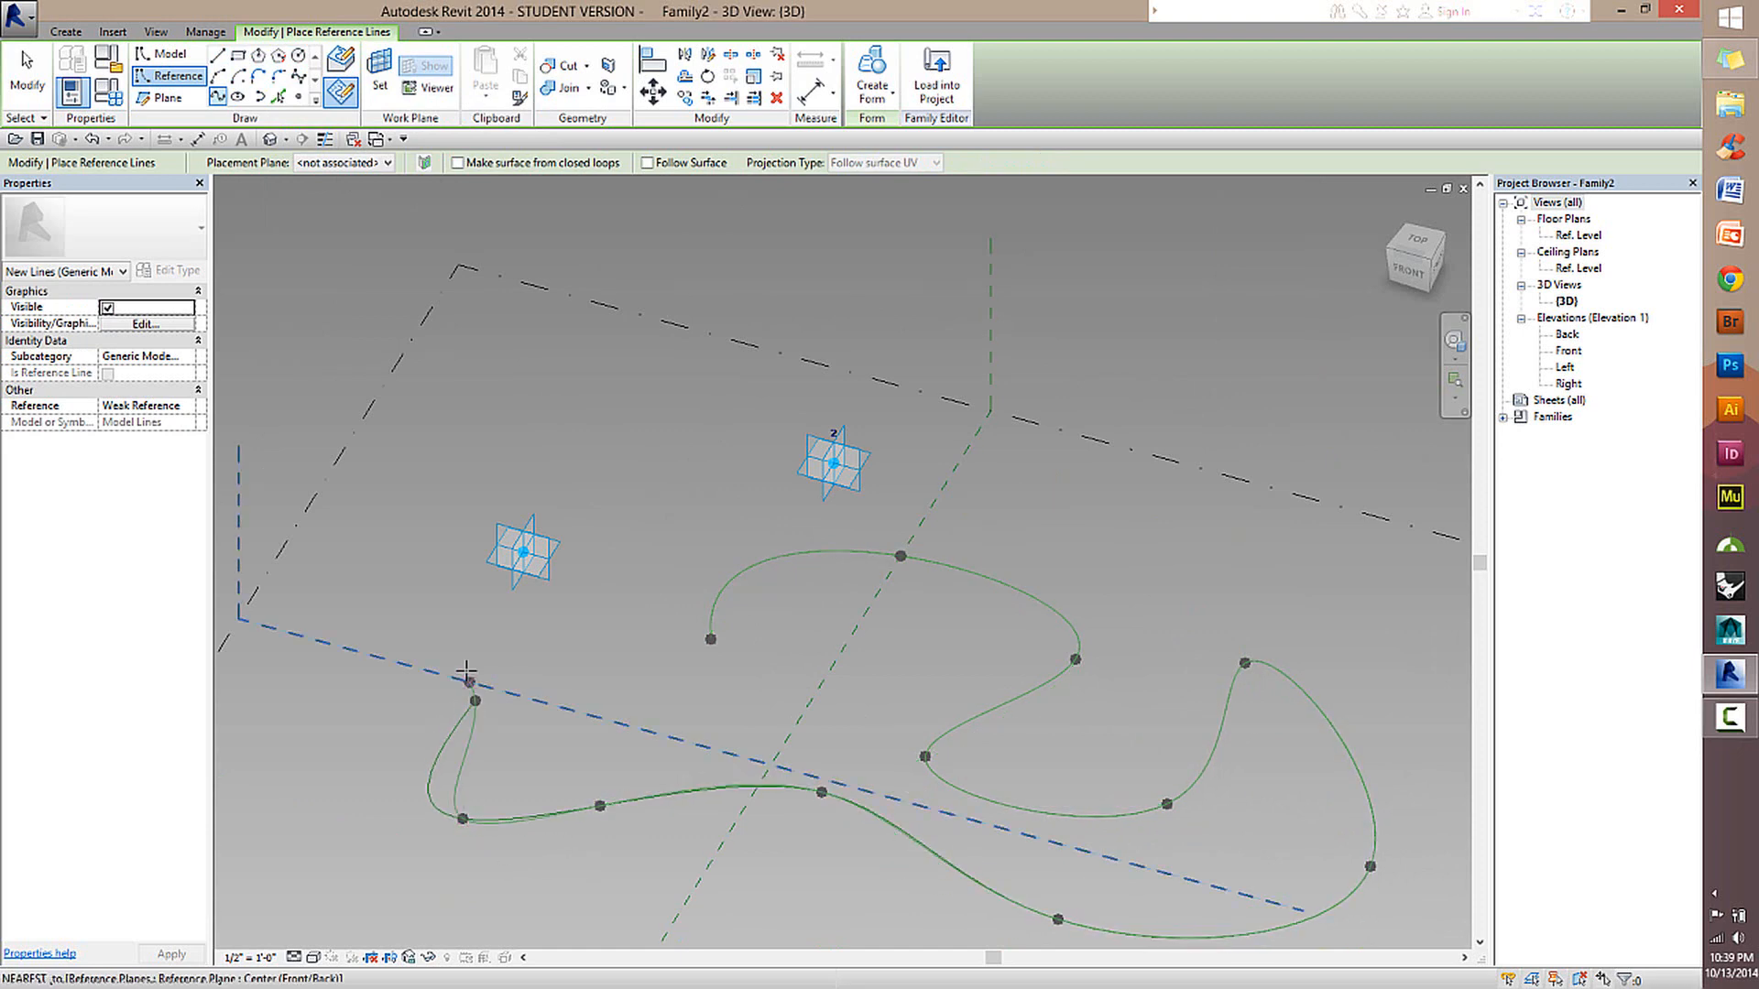
left_click(432, 612)
right_click(424, 559)
left_click(458, 572)
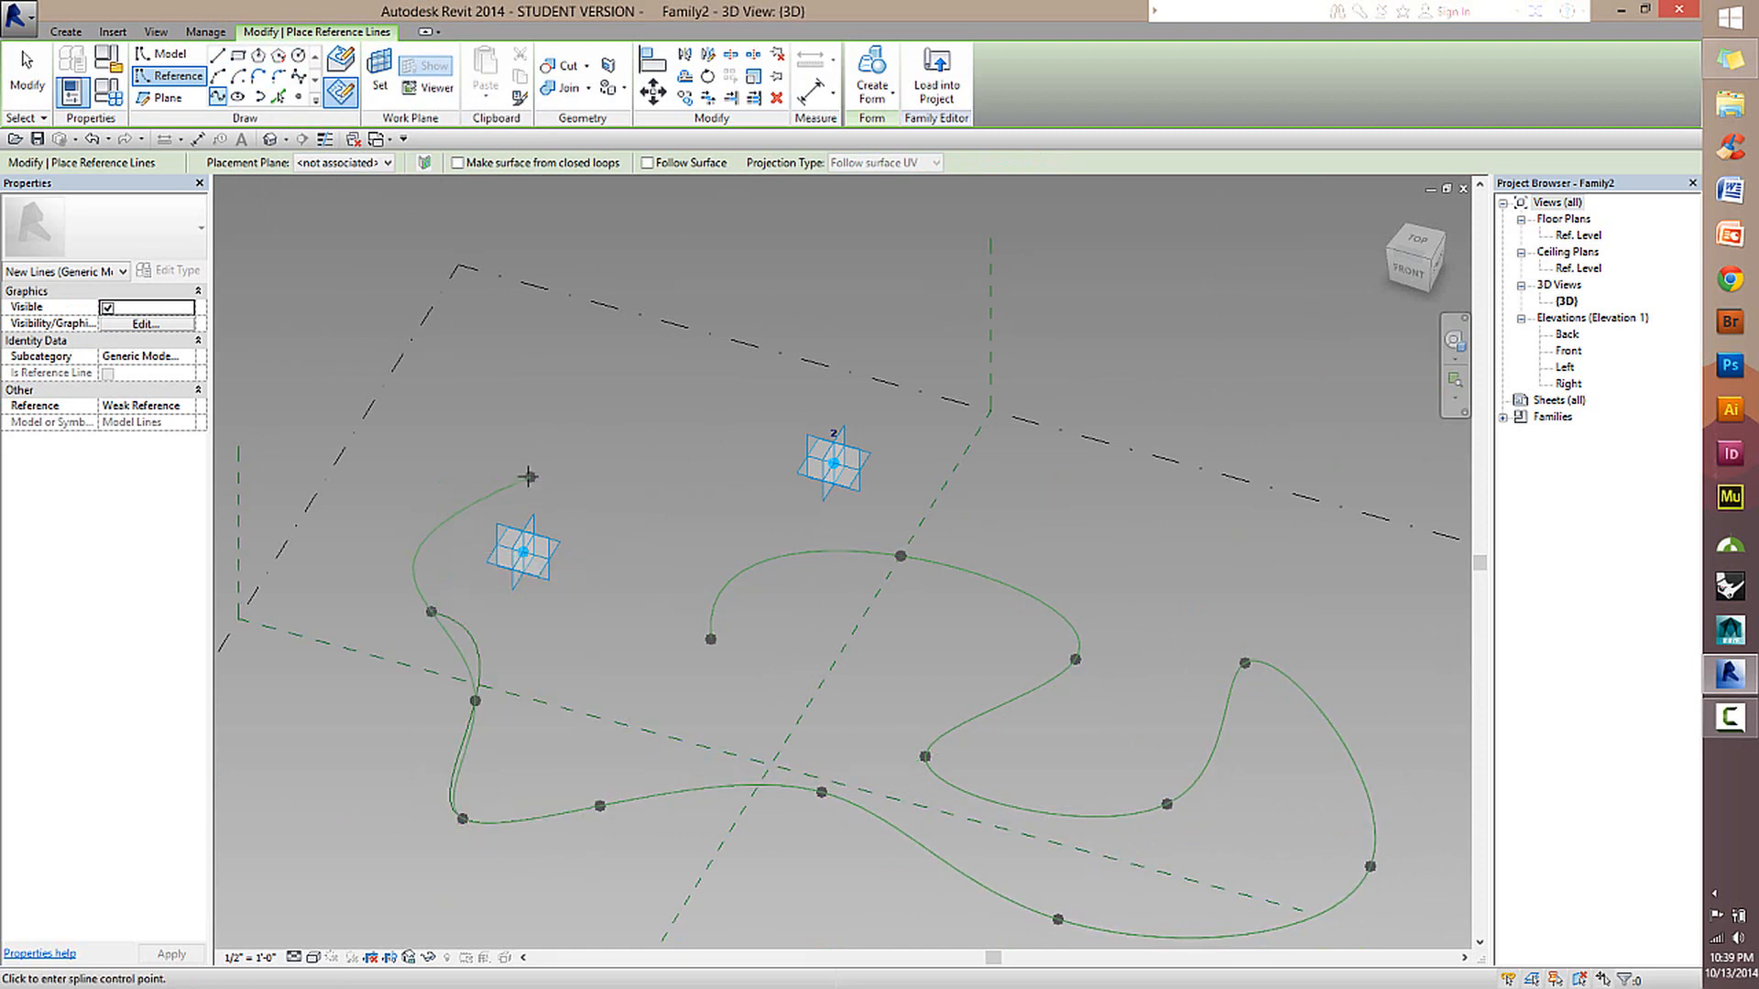
key("Escape")
scroll(980, 708, "down", 2)
key("Escape")
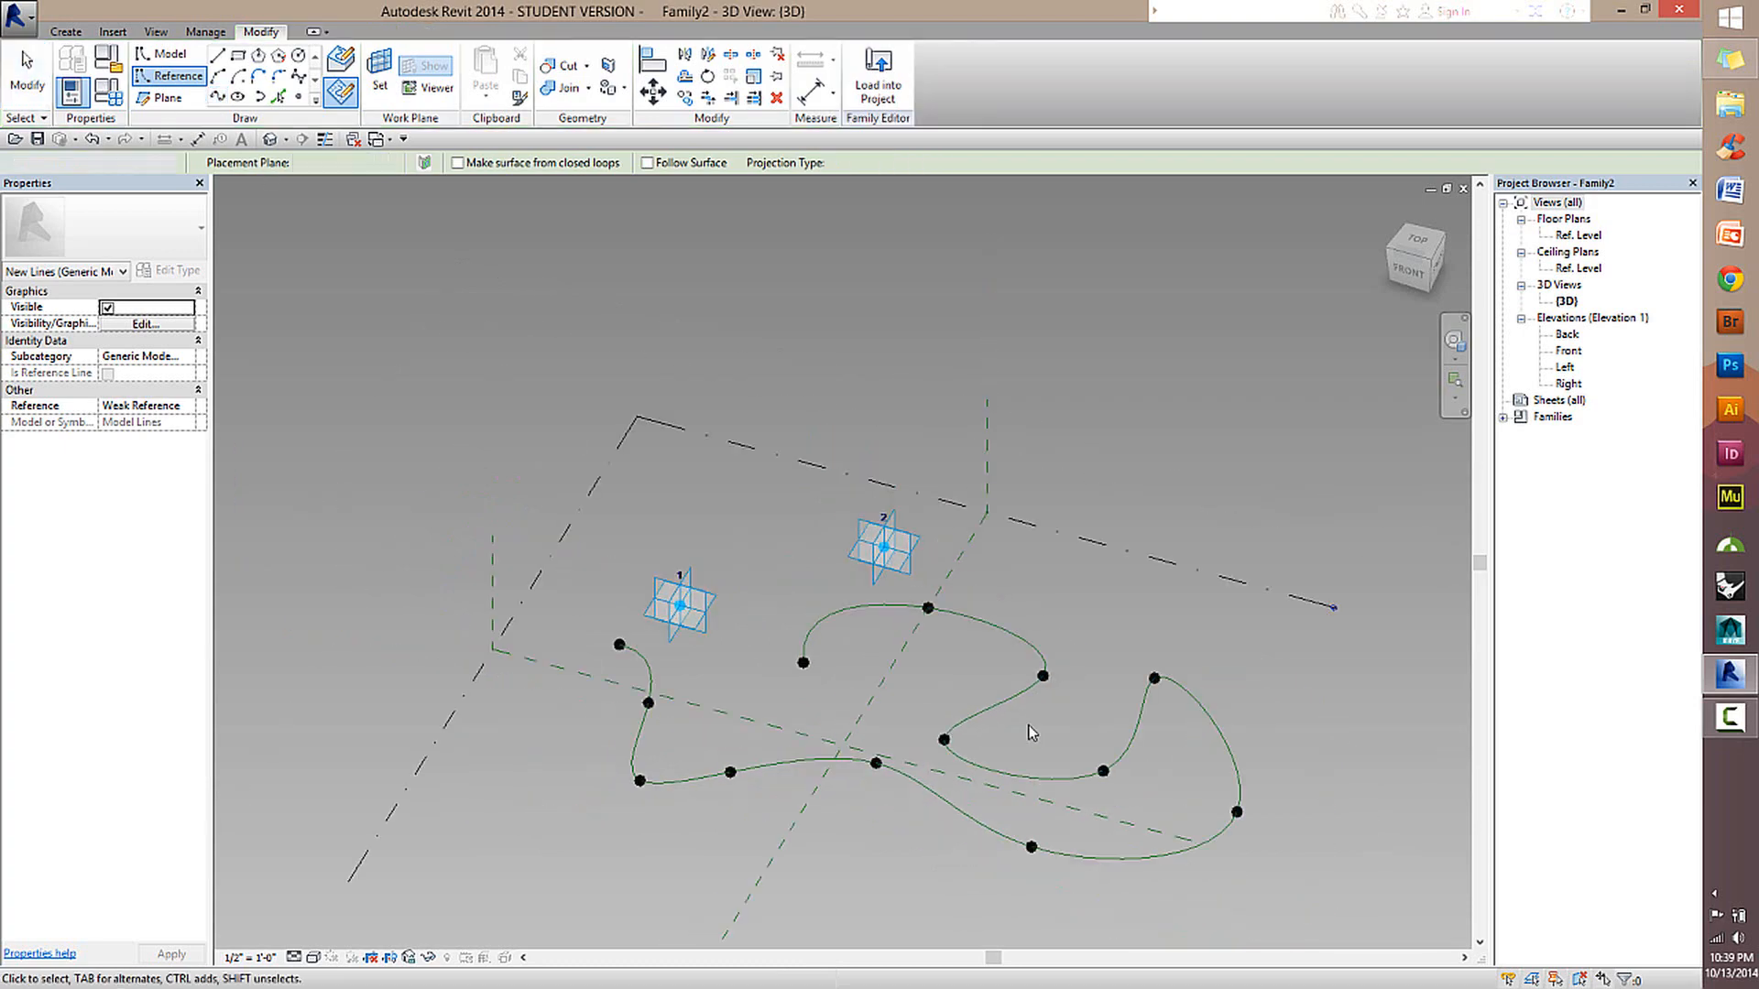
Select the spline reference line to show its end planes, and move one of its control points near adaptive point 1.
scroll(1028, 728, "up", 5)
left_click_drag(1008, 675, 1004, 541)
scroll(944, 677, "down", 3)
middle_click_drag(907, 632, 962, 655, "shift")
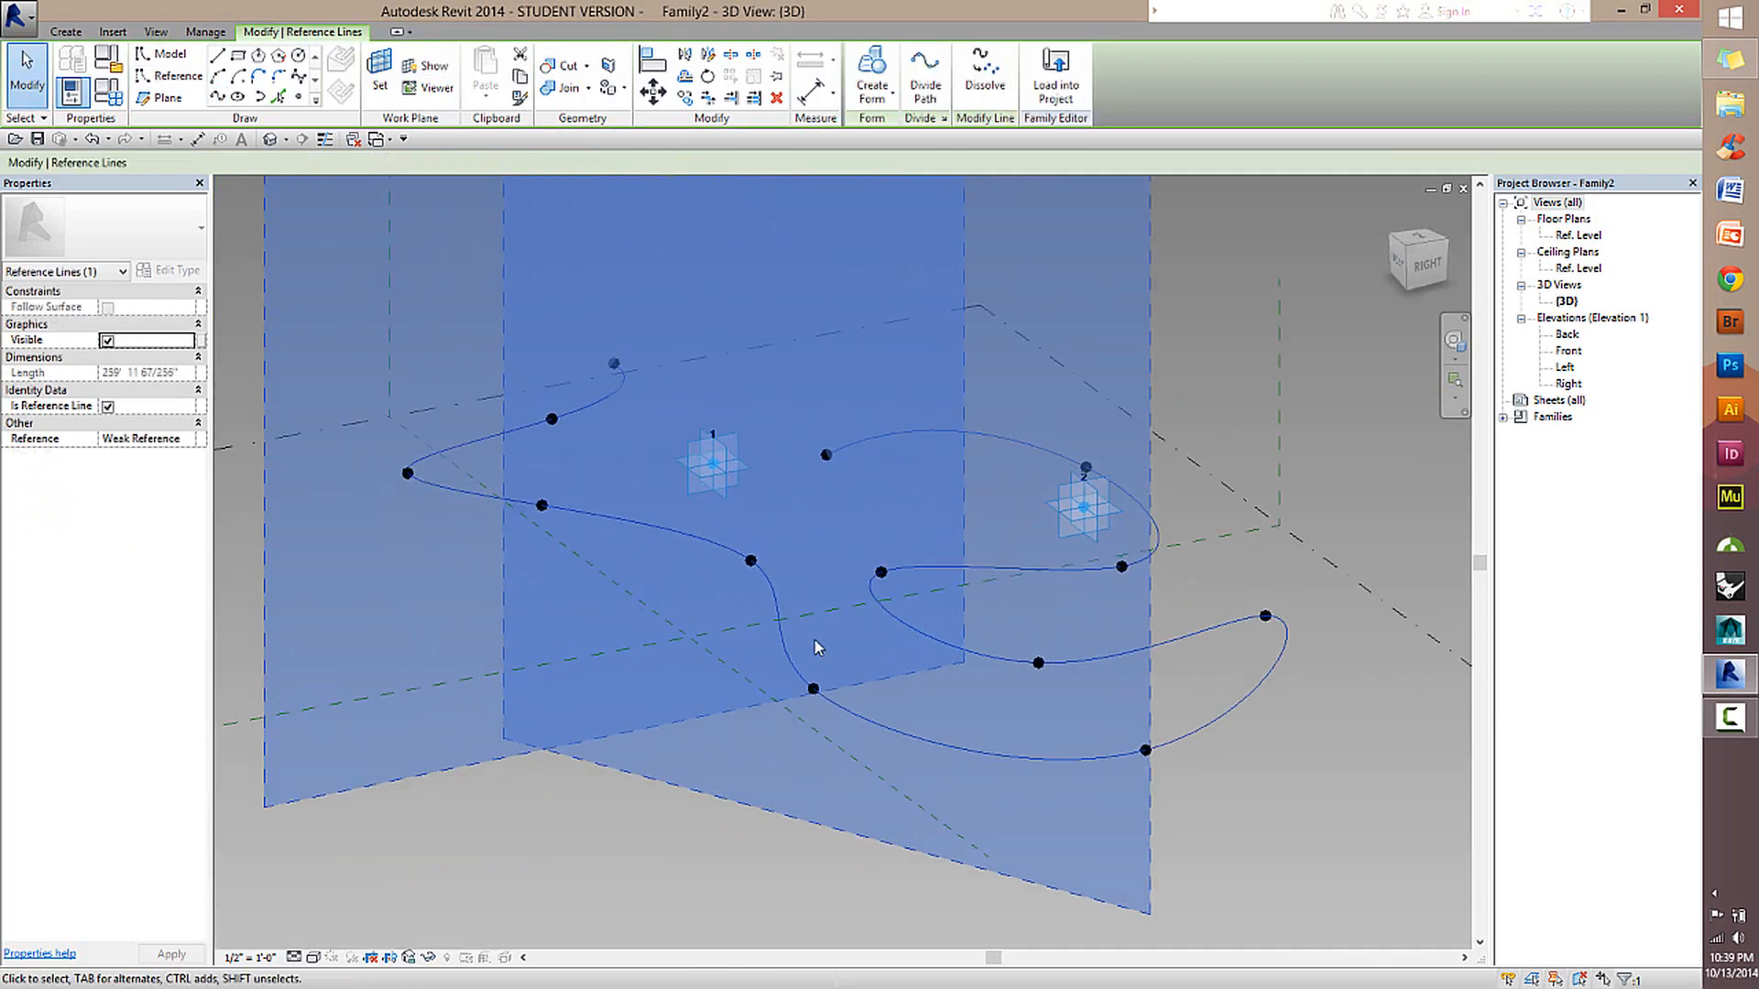
scroll(818, 646, "down", 2)
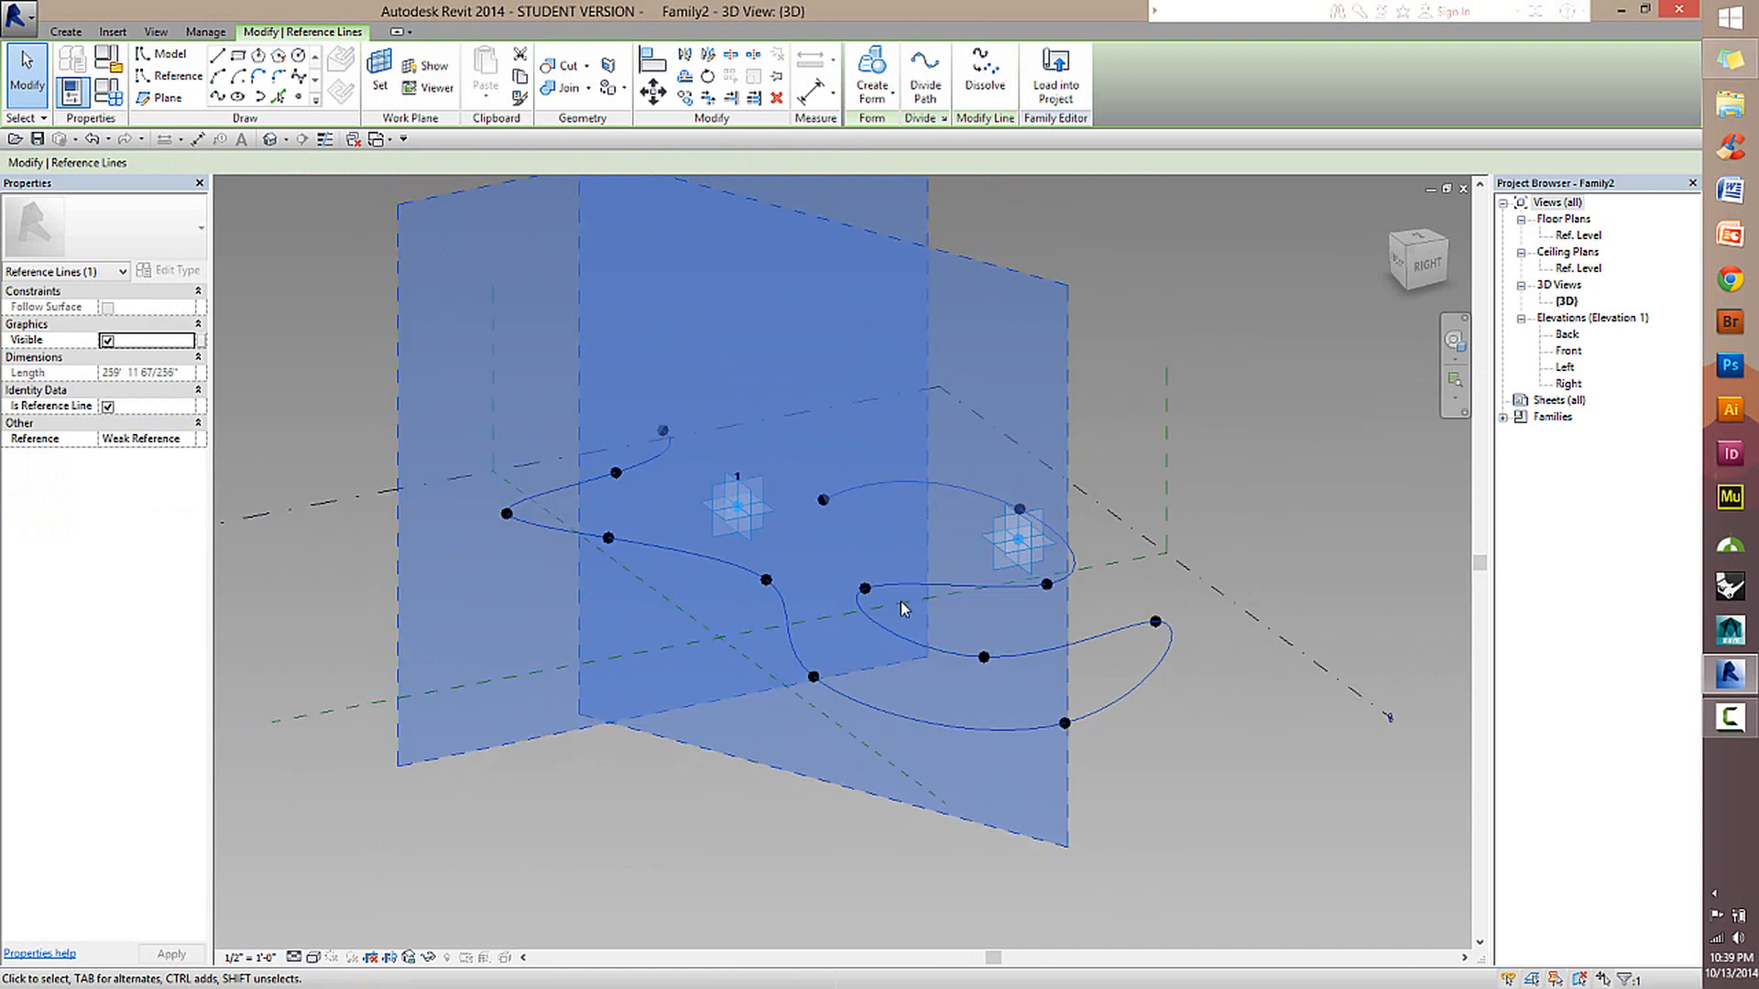
left_click(777, 588)
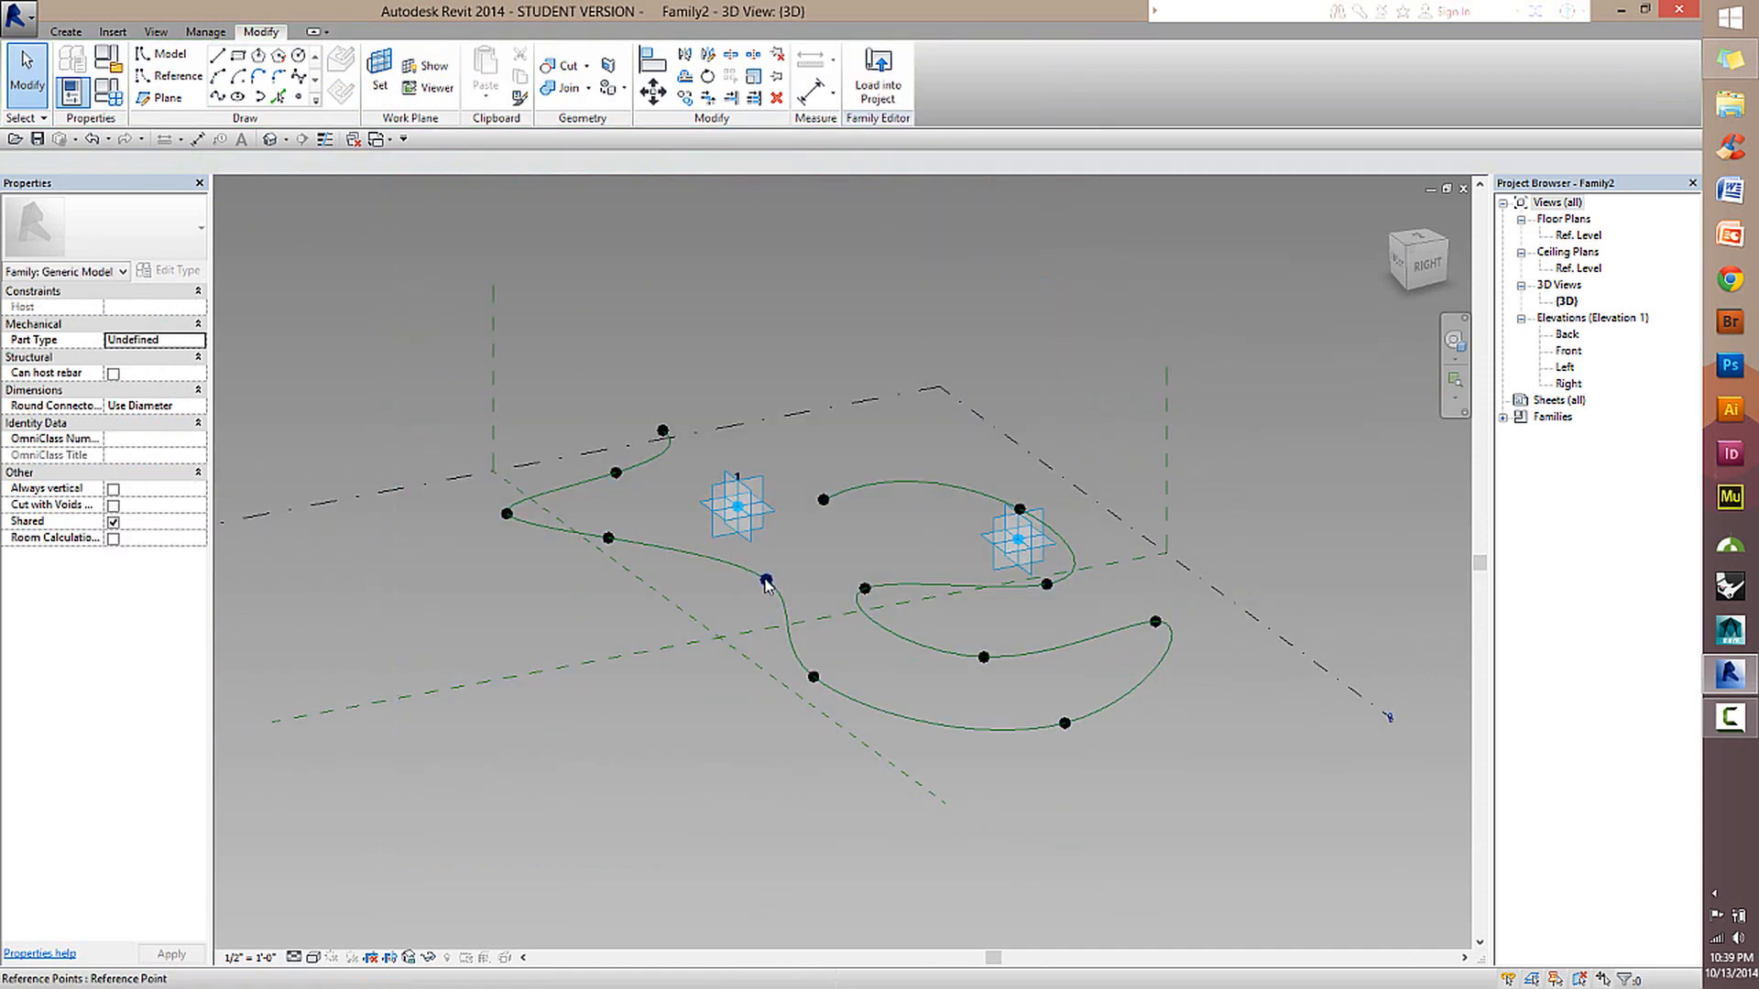
left_click_drag(640, 630, 698, 485)
left_click(728, 616)
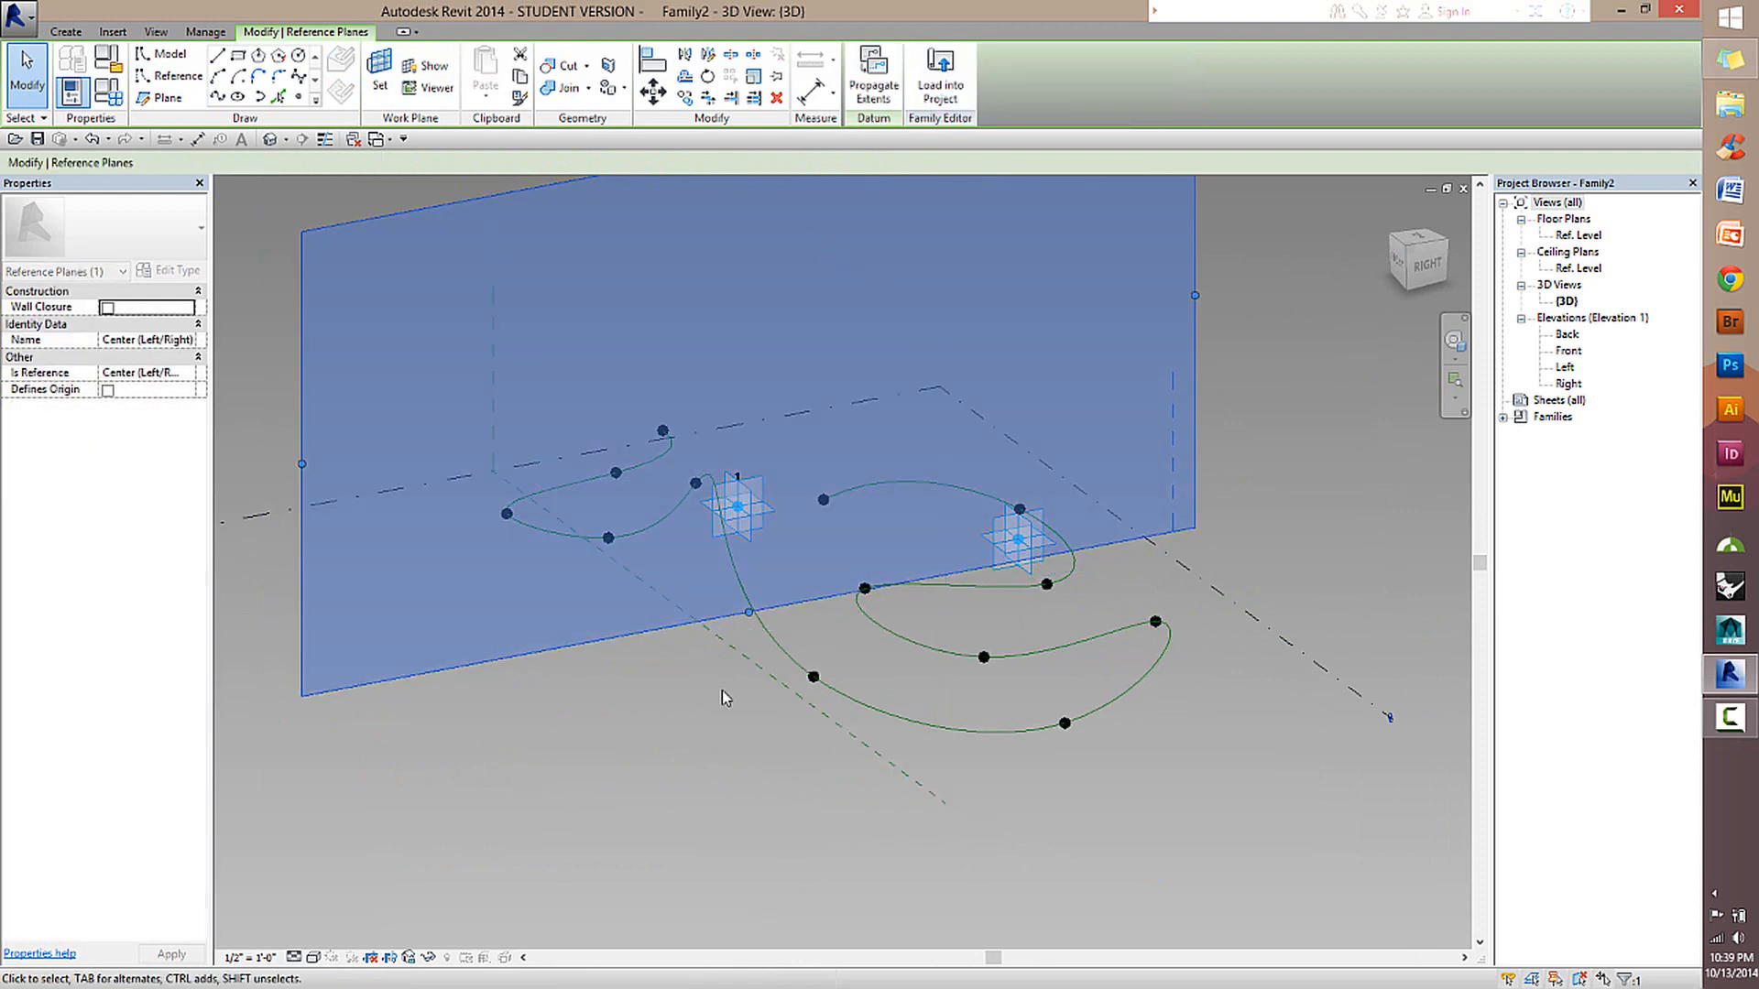
left_click(722, 692)
Delete the spline reference line.
middle_click_drag(663, 709, 788, 553, "shift")
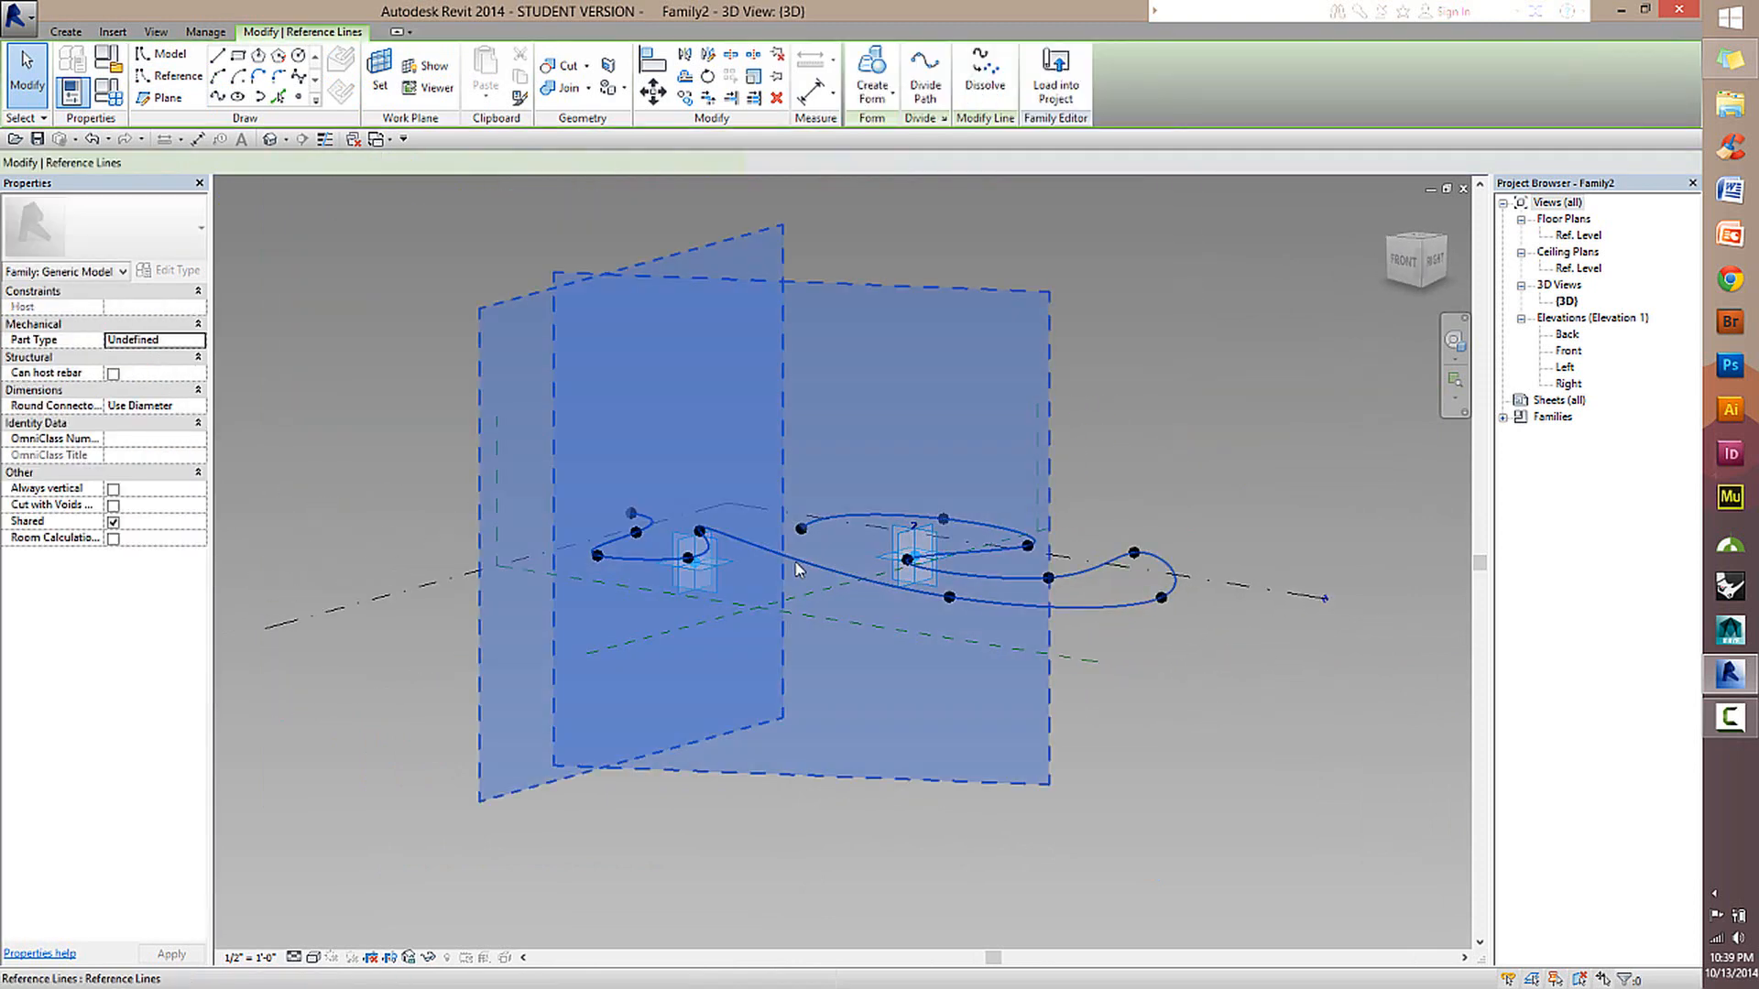
key("Delete")
middle_click_drag(902, 531, 821, 831, "shift")
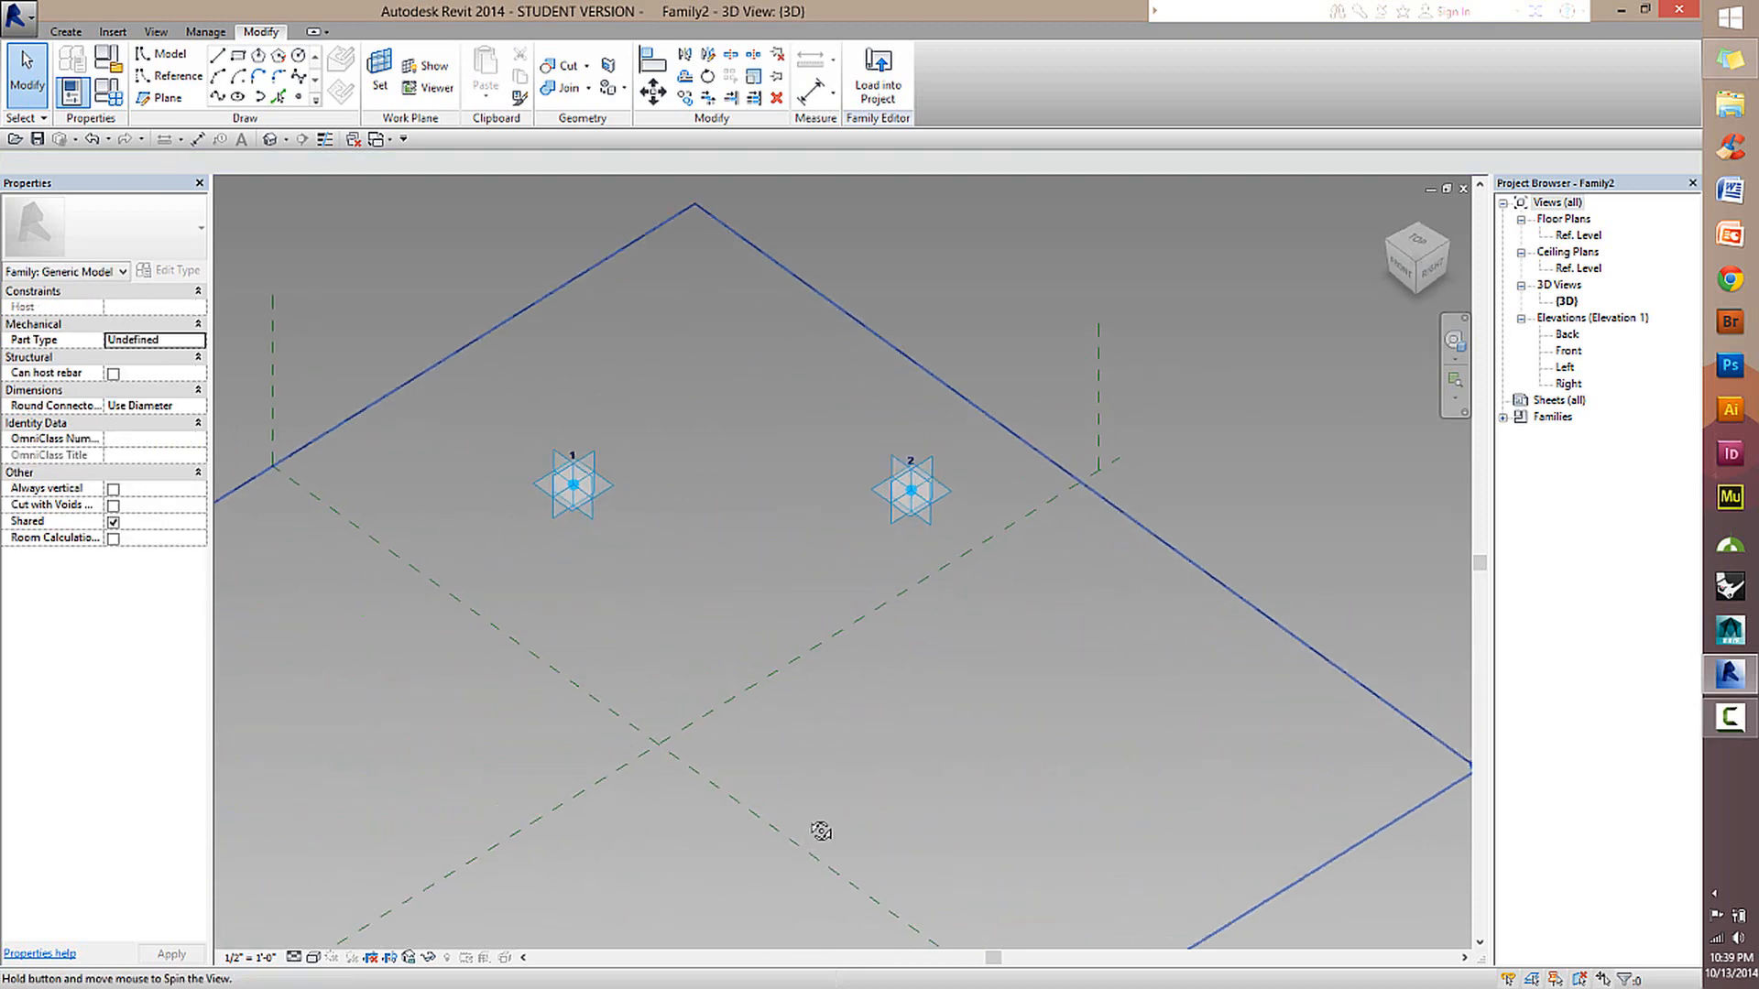
Start a straight reference line with 3D snapping turned on.
left_click(169, 75)
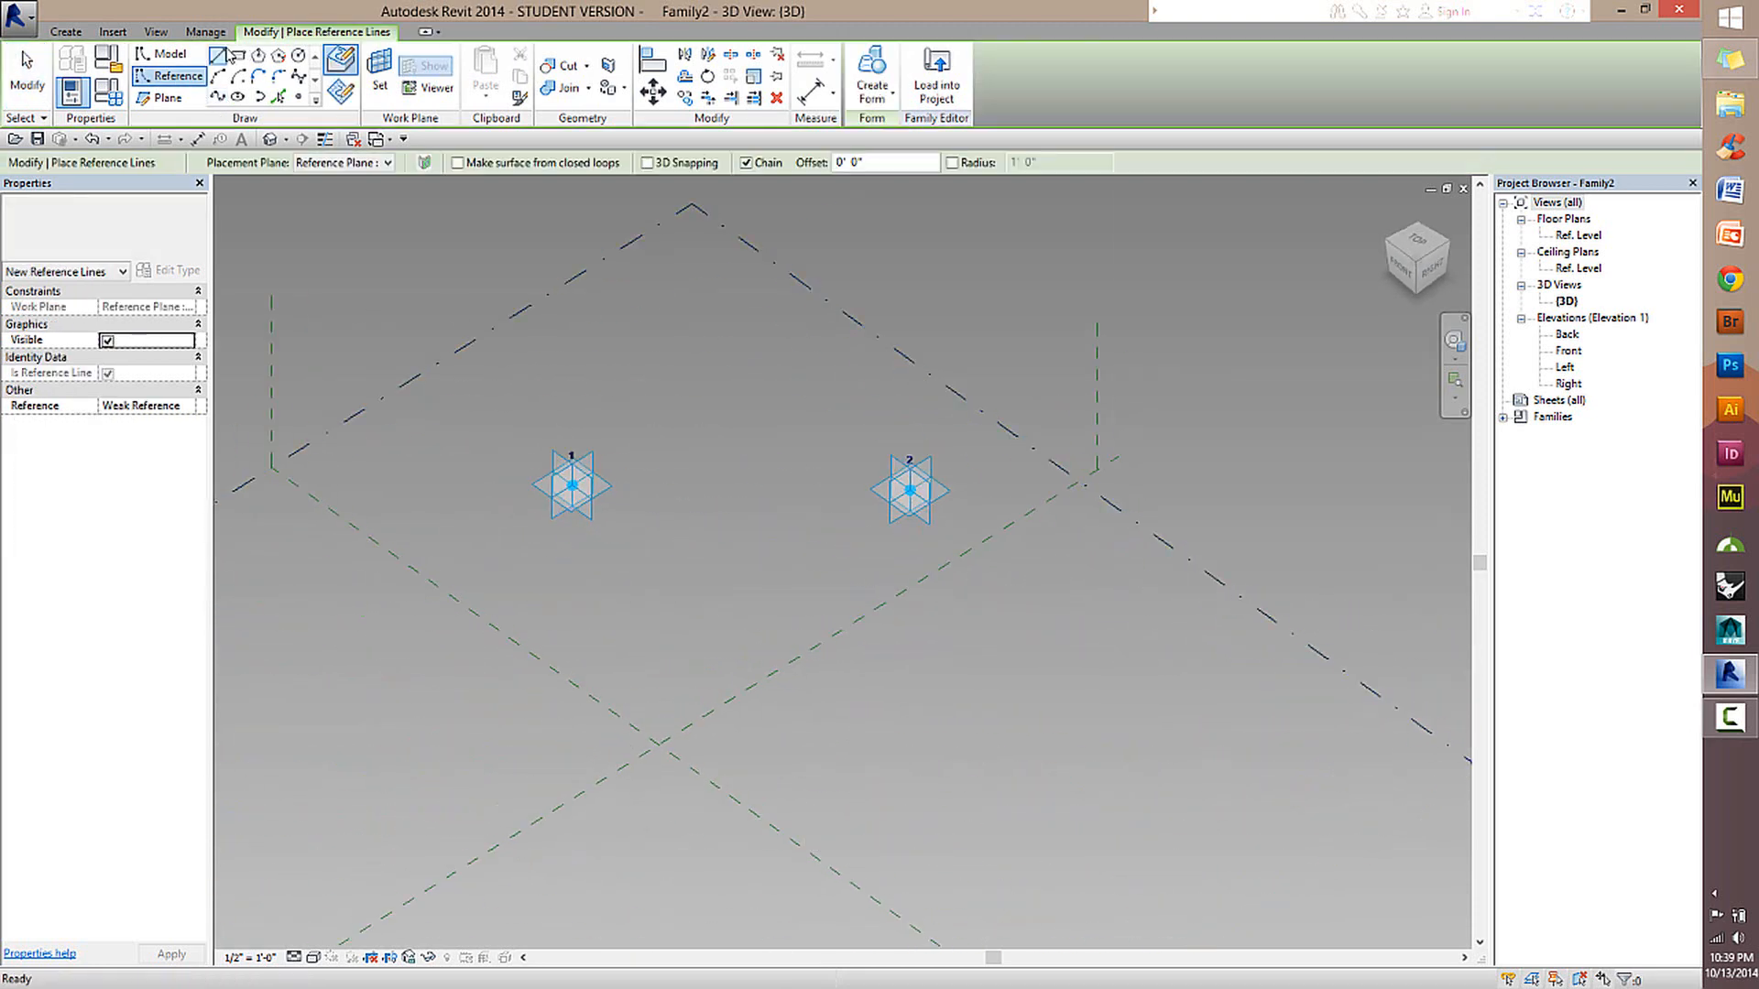
left_click(648, 165)
scroll(641, 463, "up", 3)
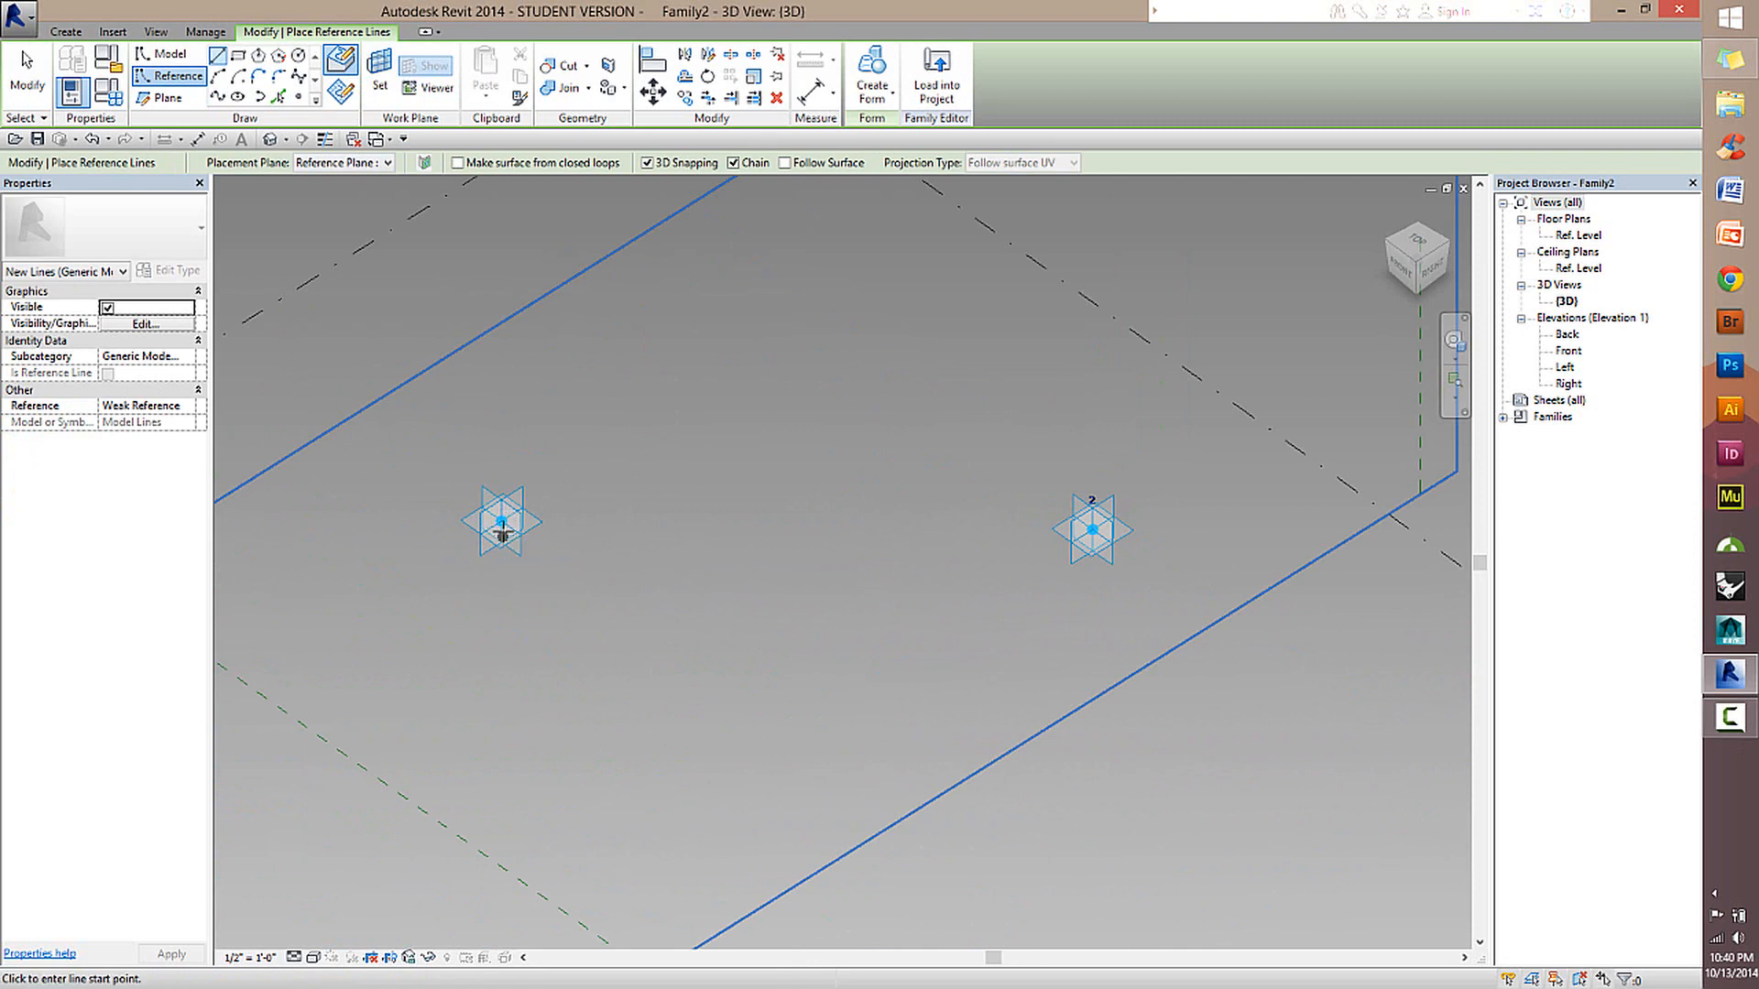
Draw a zigzag chain of four straight reference lines in front of the two adaptive points.
left_click(625, 728)
left_click(848, 581)
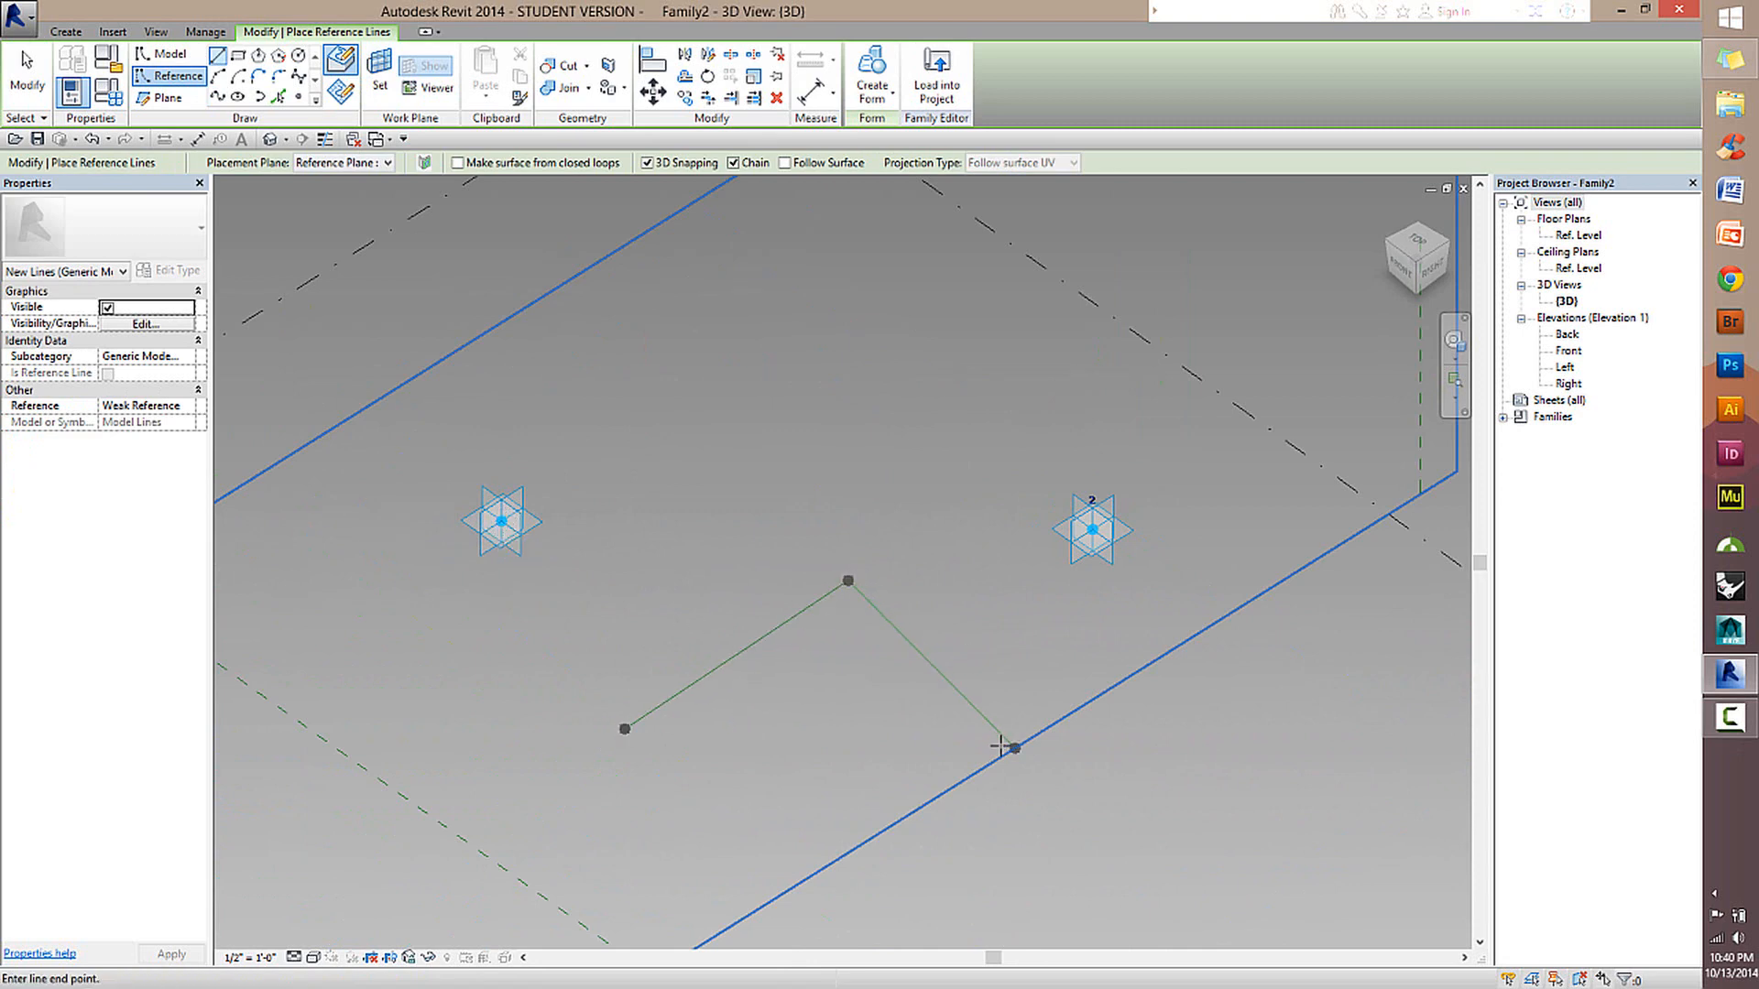
left_click(784, 873)
left_click(1104, 886)
key("Escape")
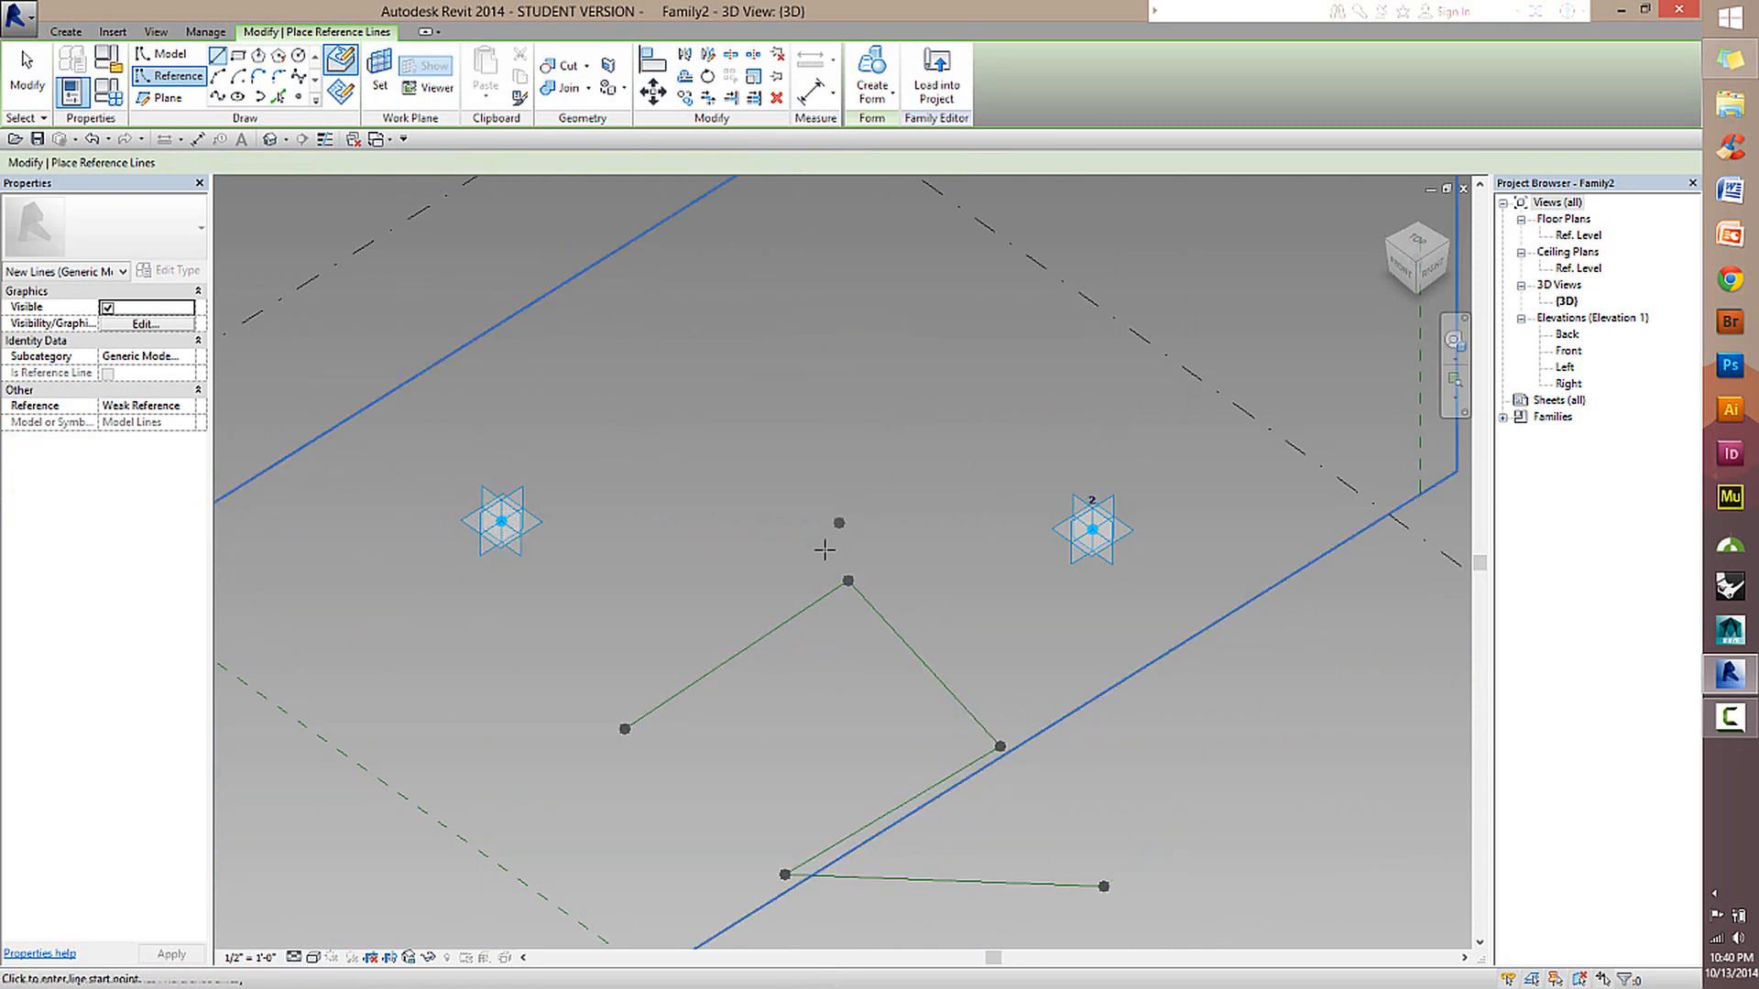
key("Escape")
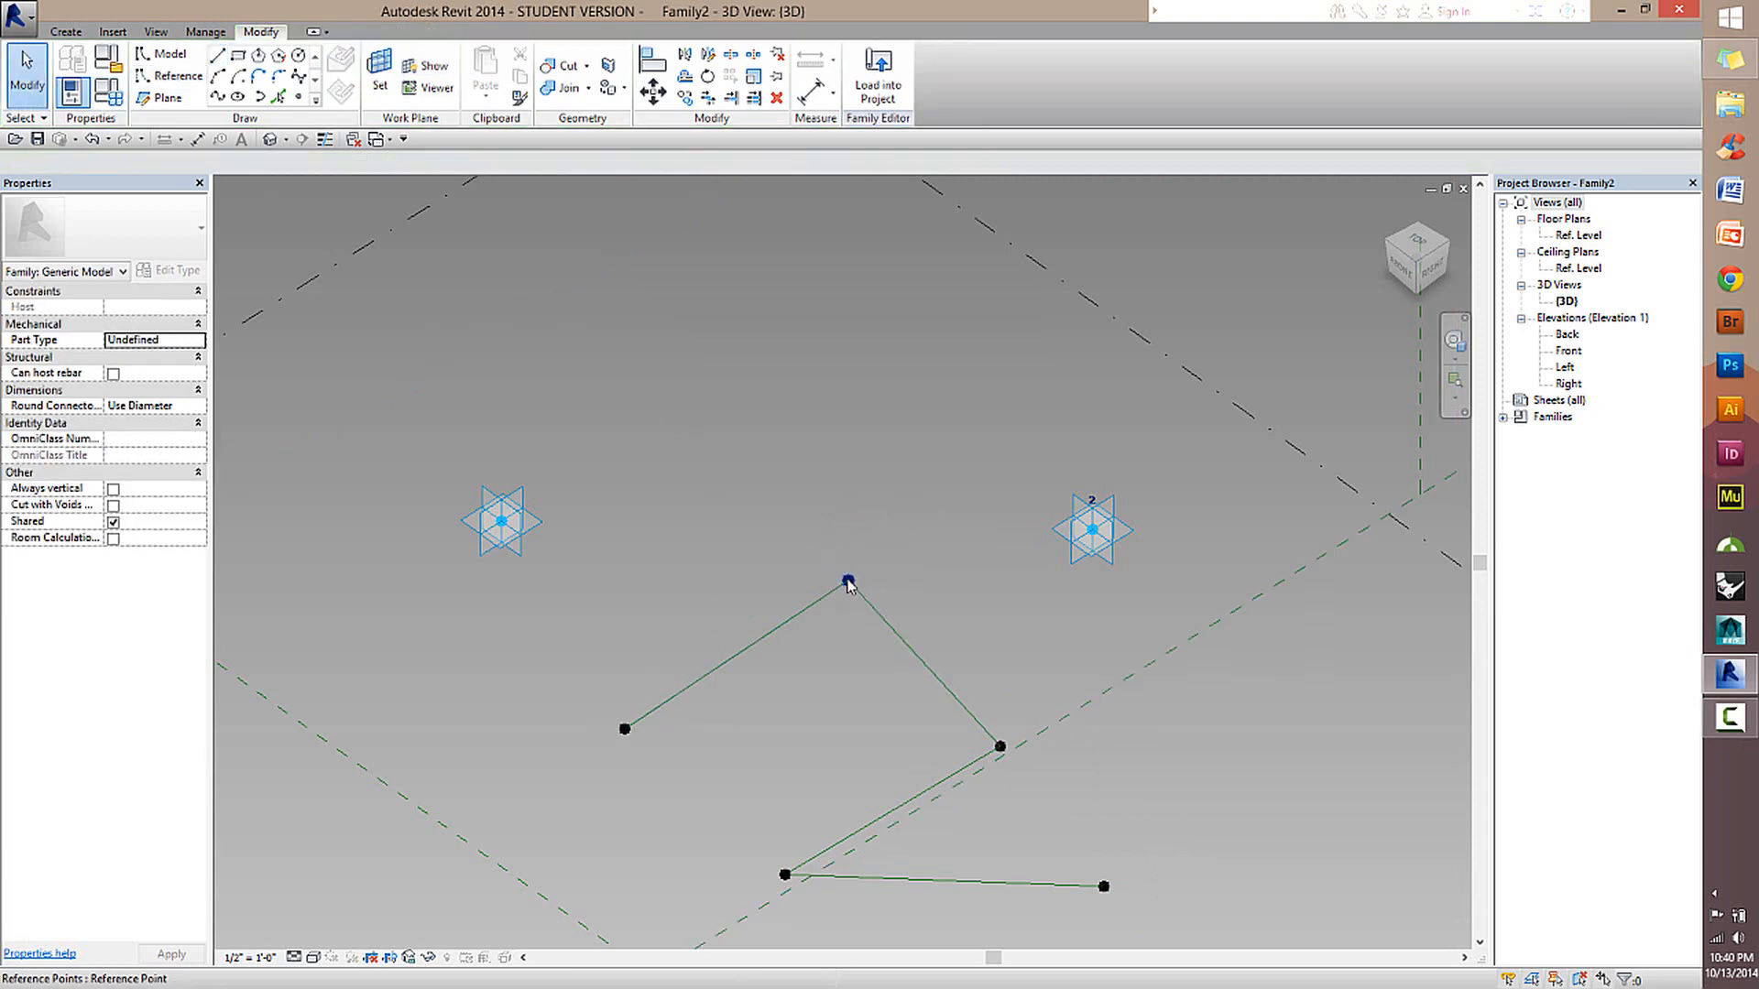
Select the whole zigzag chain of reference lines with its points and delete it.
left_click(848, 583)
middle_click_drag(861, 699, 902, 598, "shift")
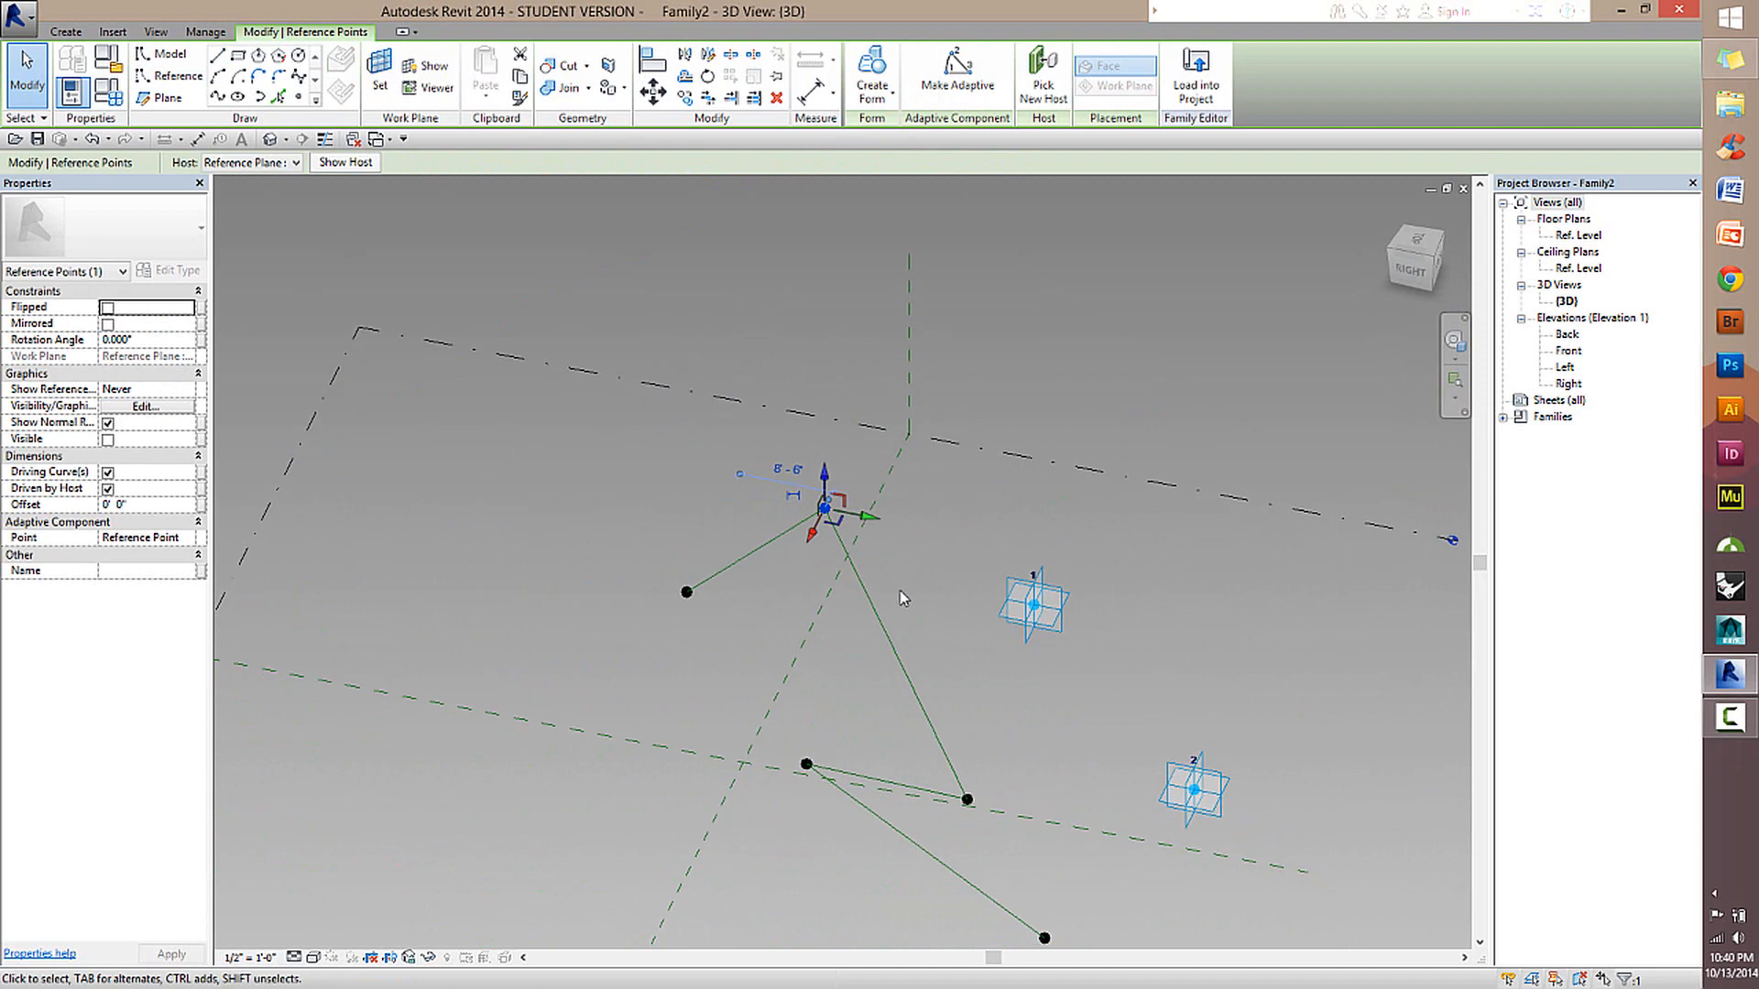
key("Tab")
left_click(893, 640)
key("Delete")
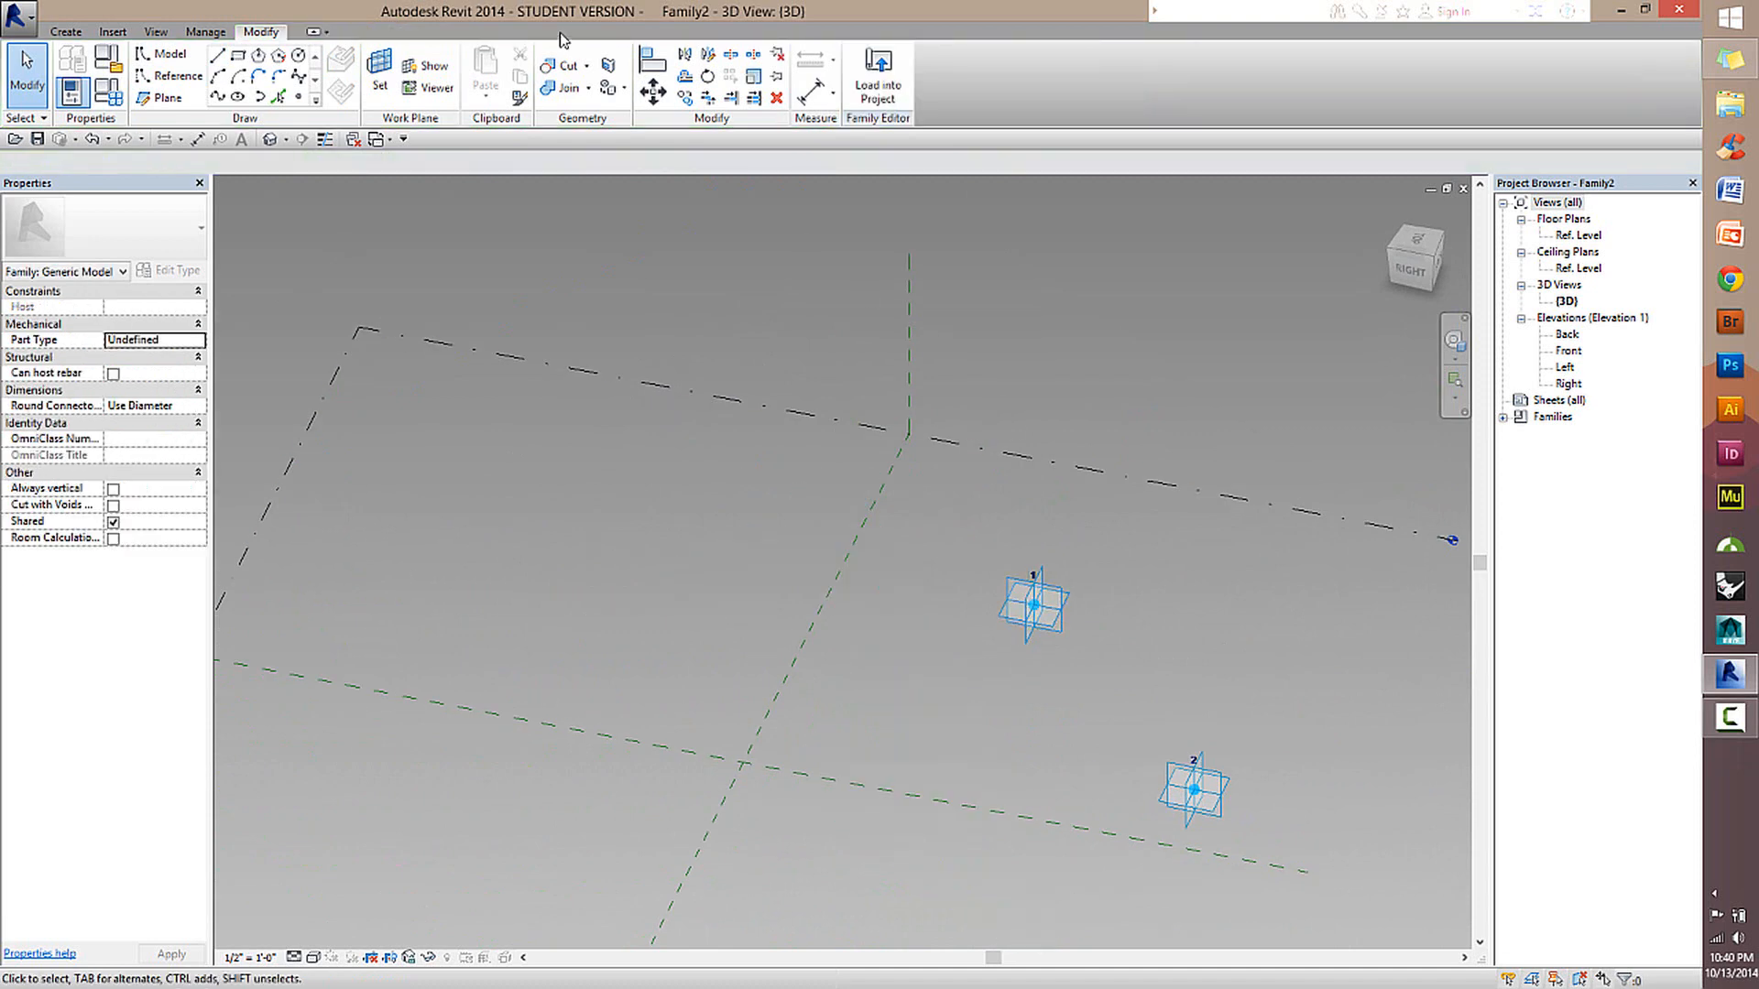
Set the Ref. Level as the work plane and draw a straight reference line from adaptive point 1 to adaptive point 2.
left_click(380, 73)
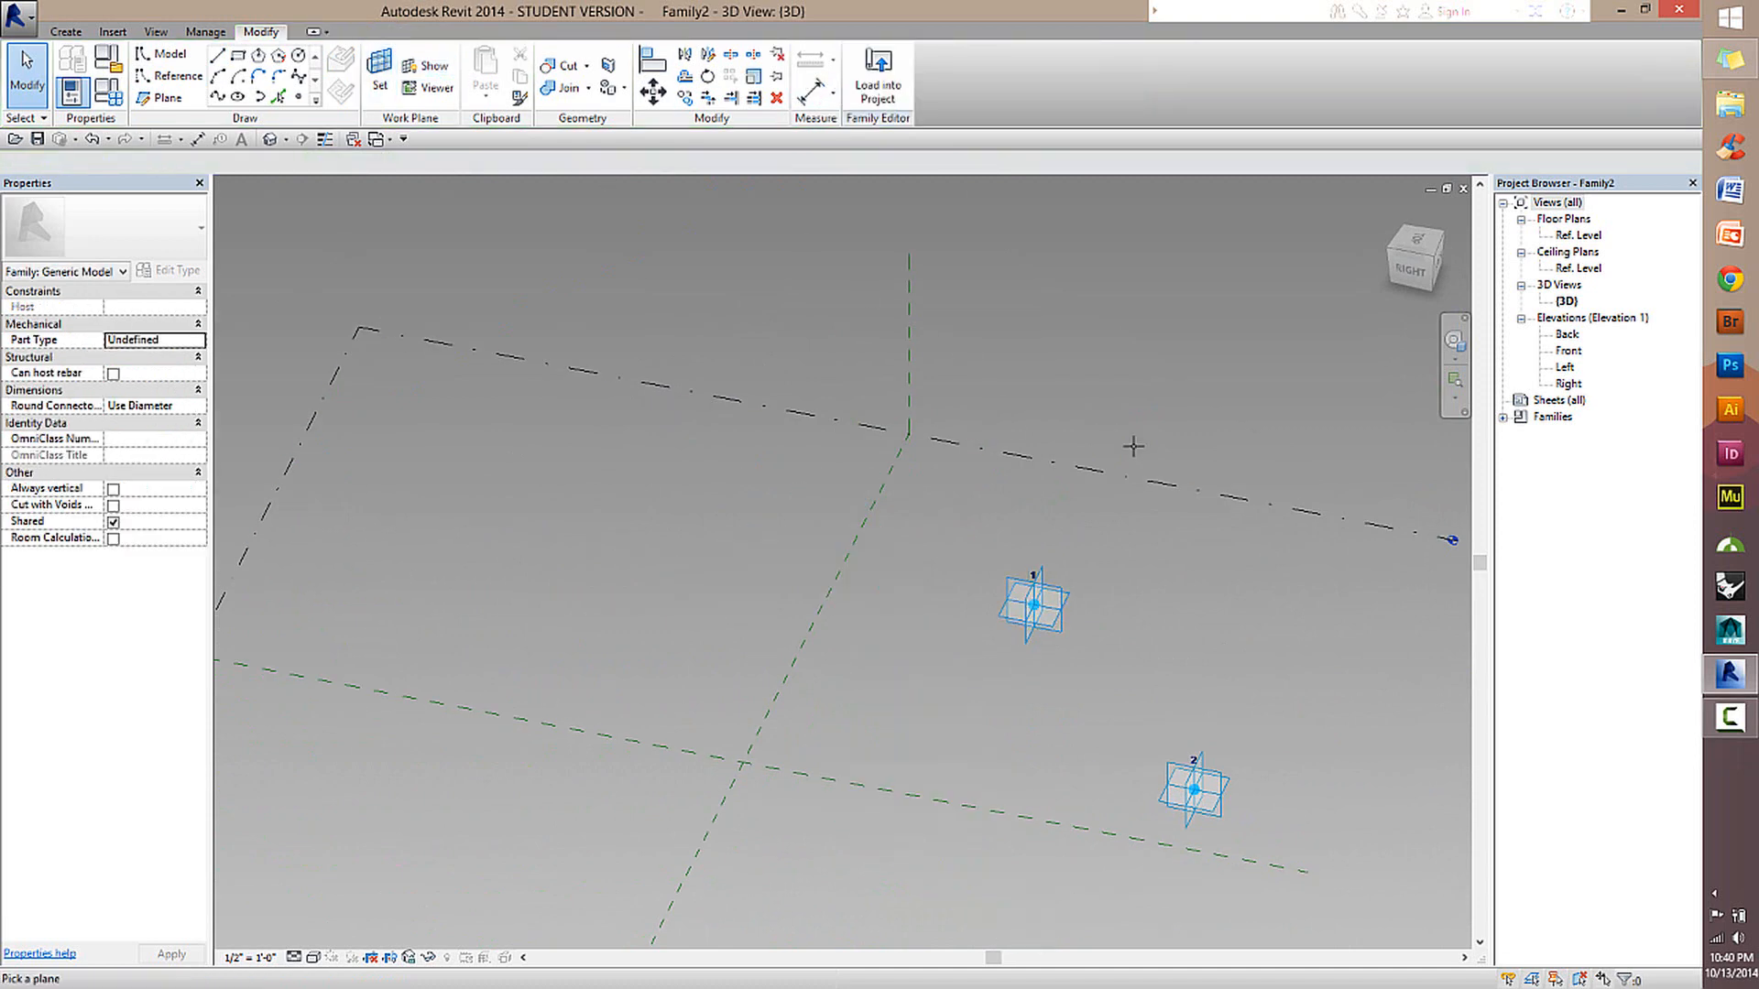
left_click(1060, 466)
left_click(160, 81)
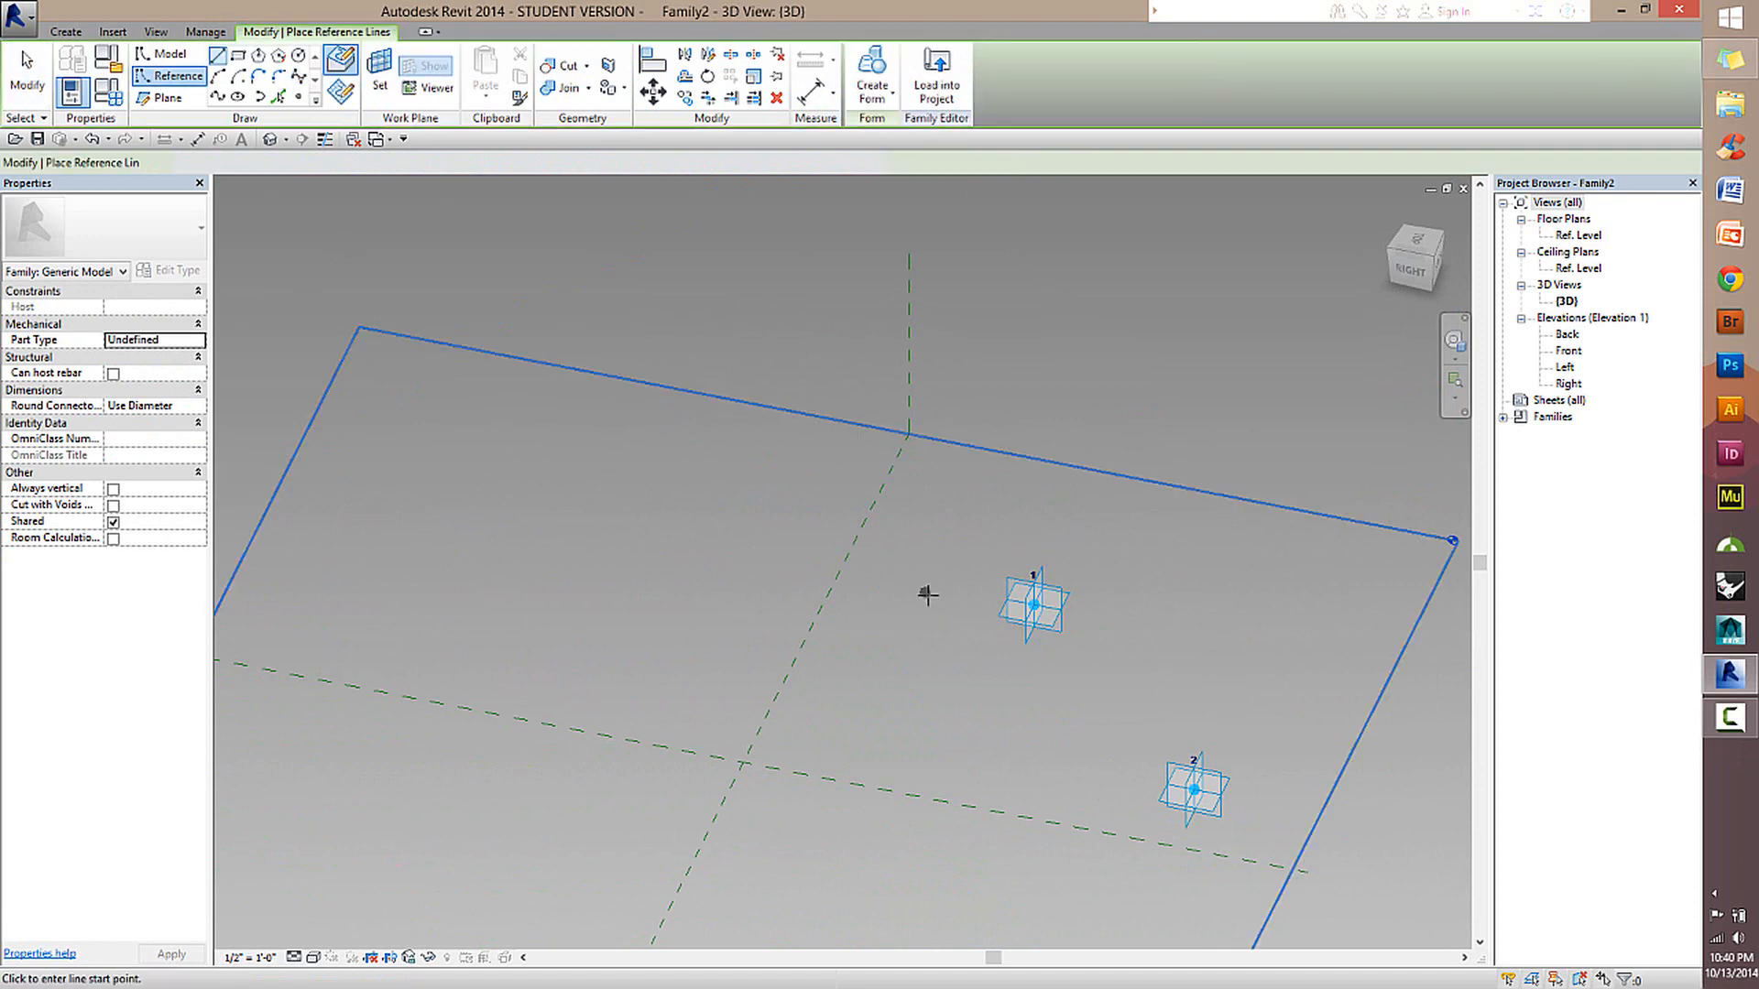
middle_click_drag(927, 594, 1283, 568, "shift")
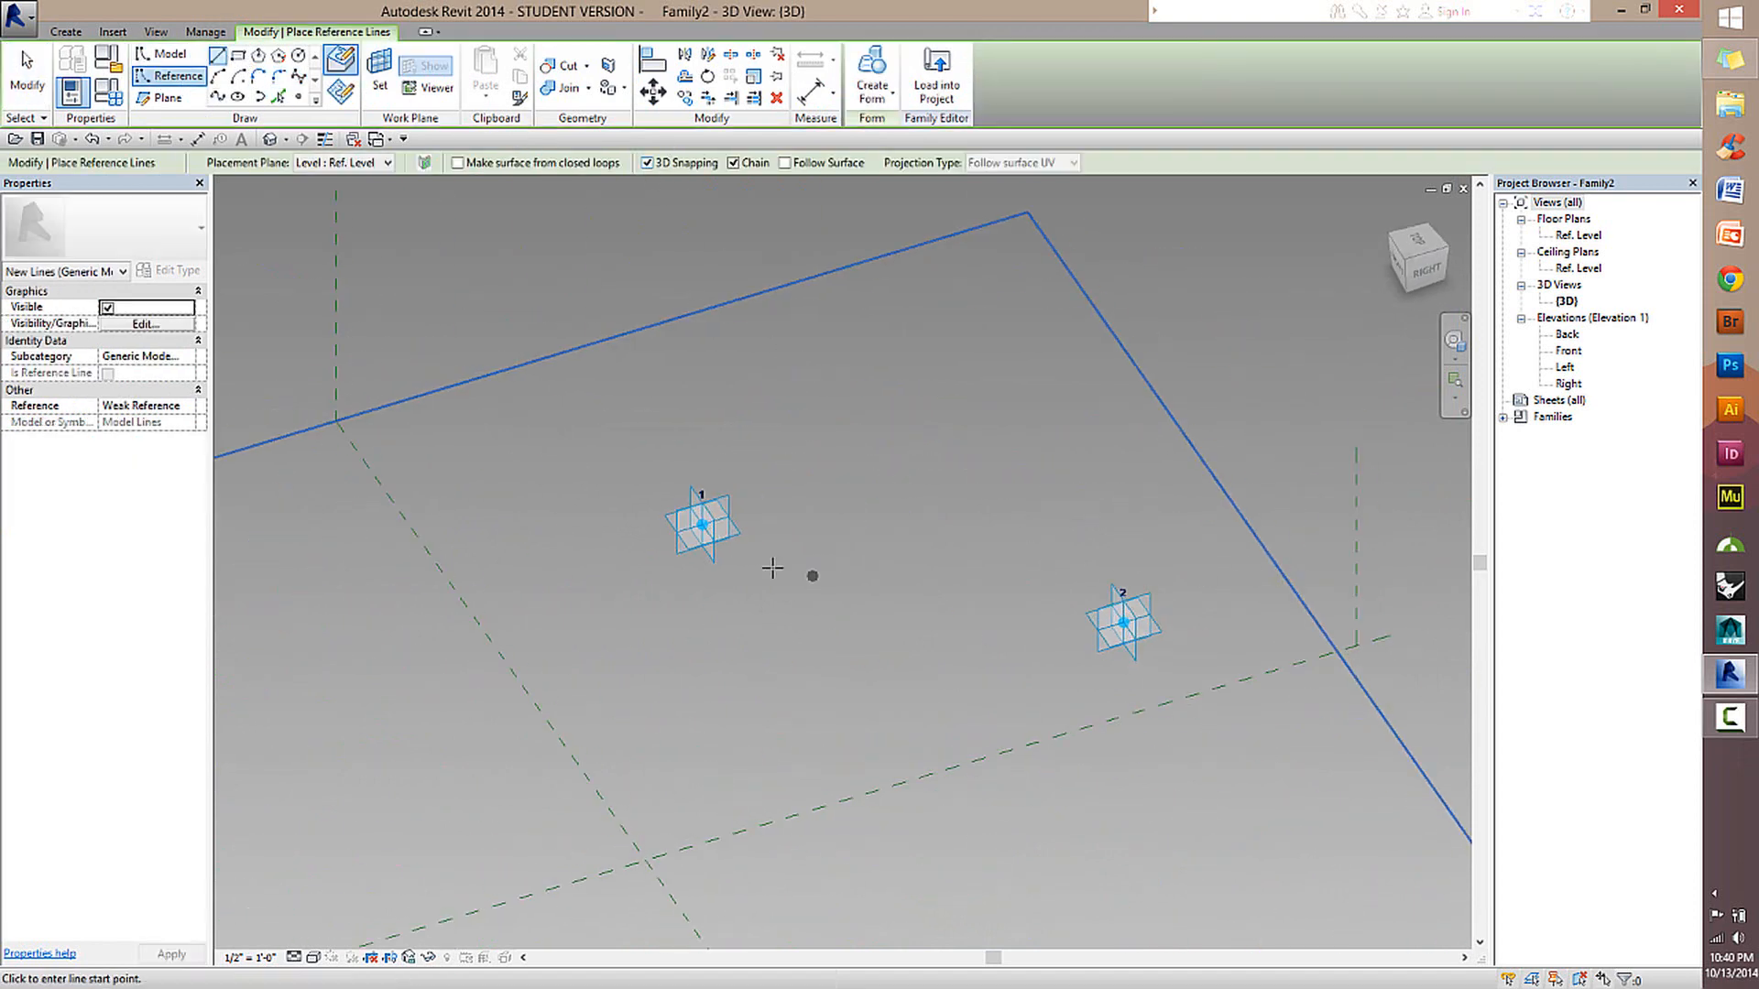
left_click(702, 525)
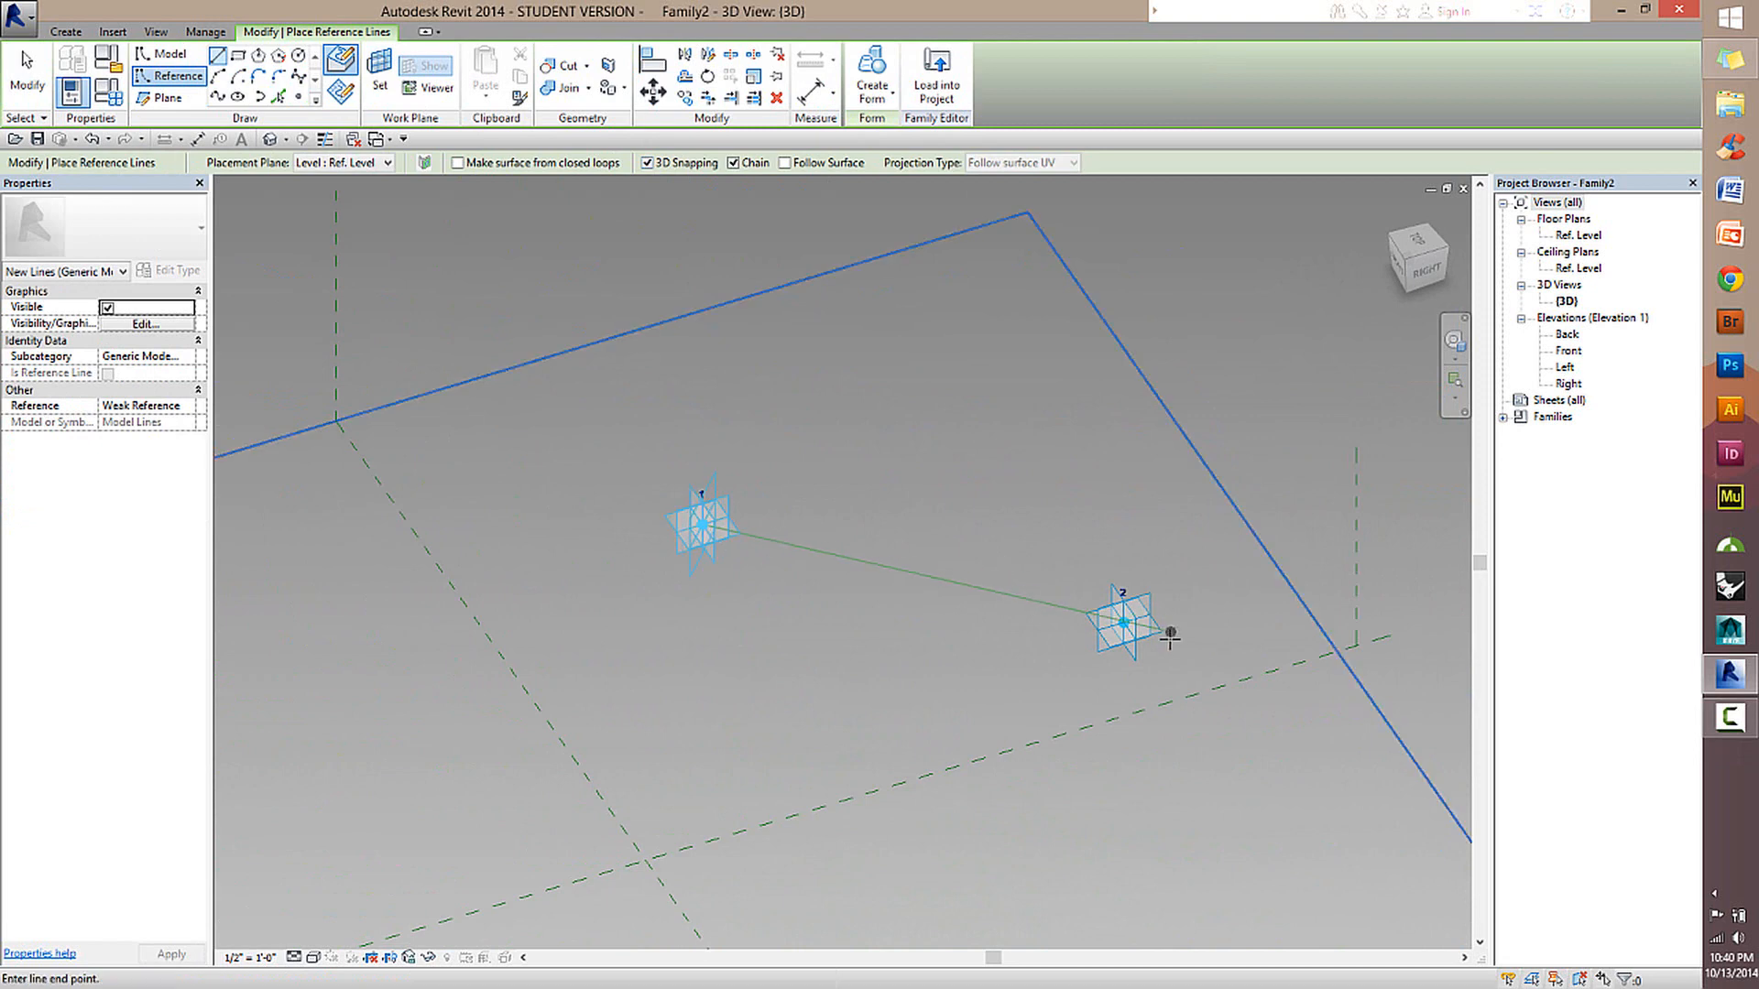
left_click(1125, 624)
left_click(28, 78)
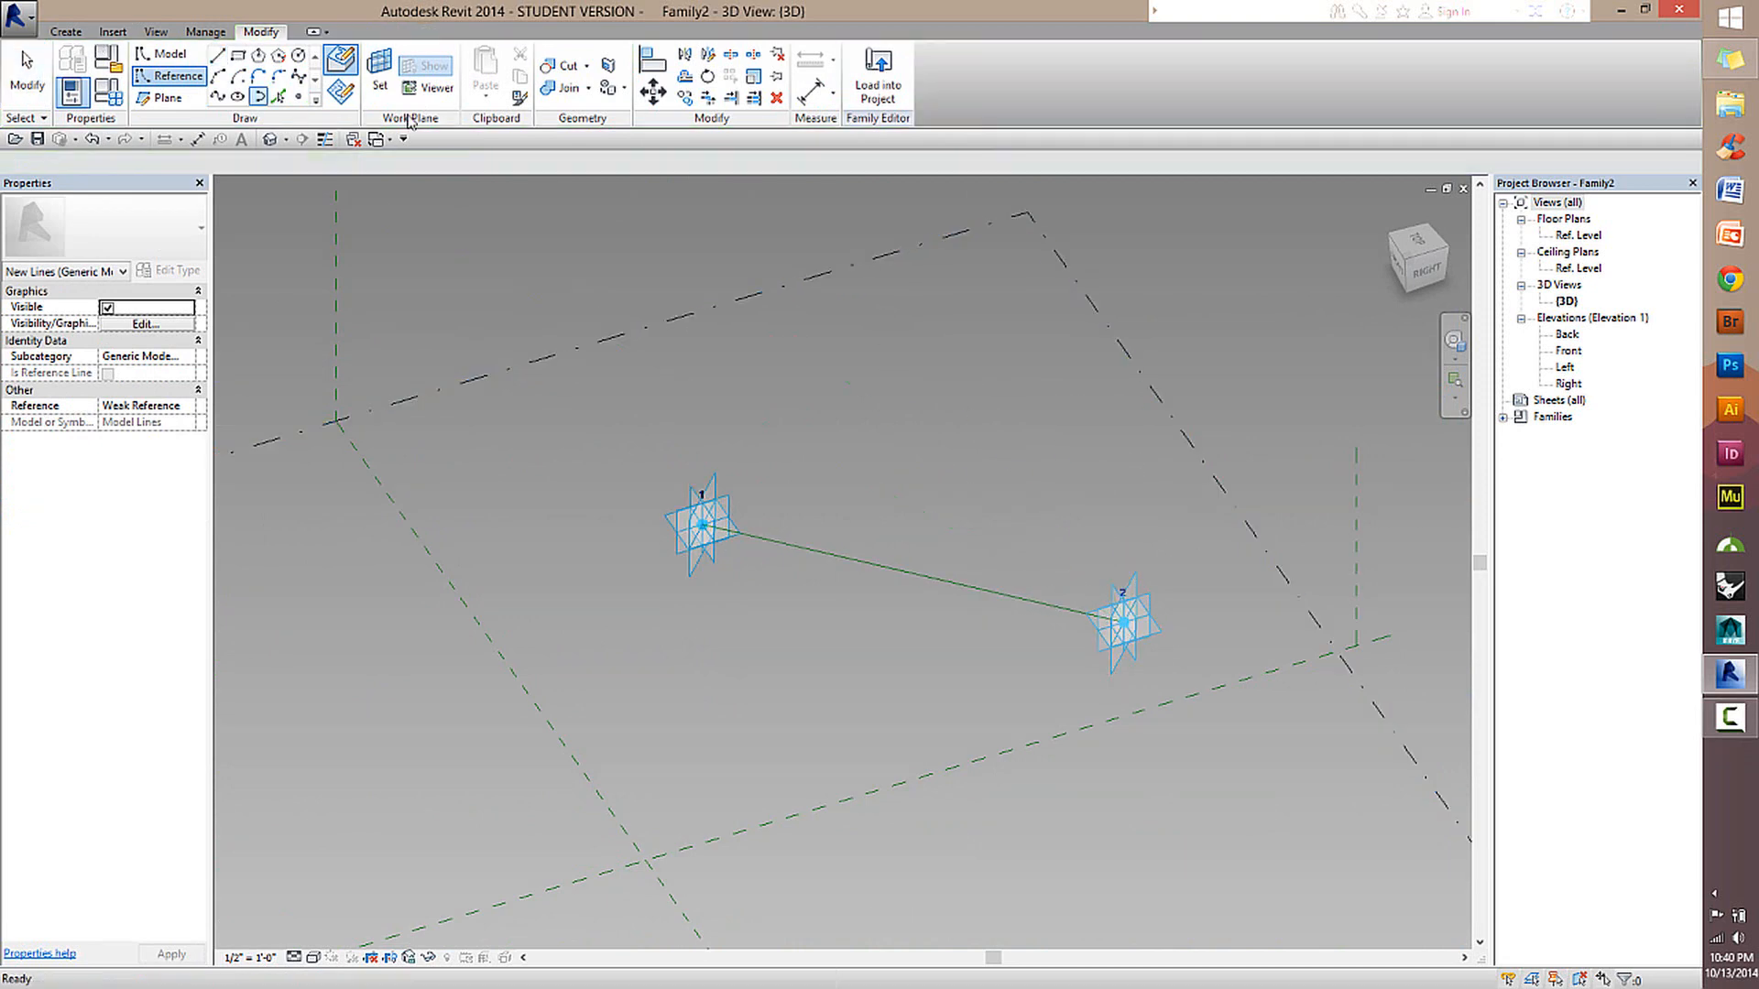
Examine the reference line between the two adaptive points and the planes around it from several angles.
left_click(157, 79)
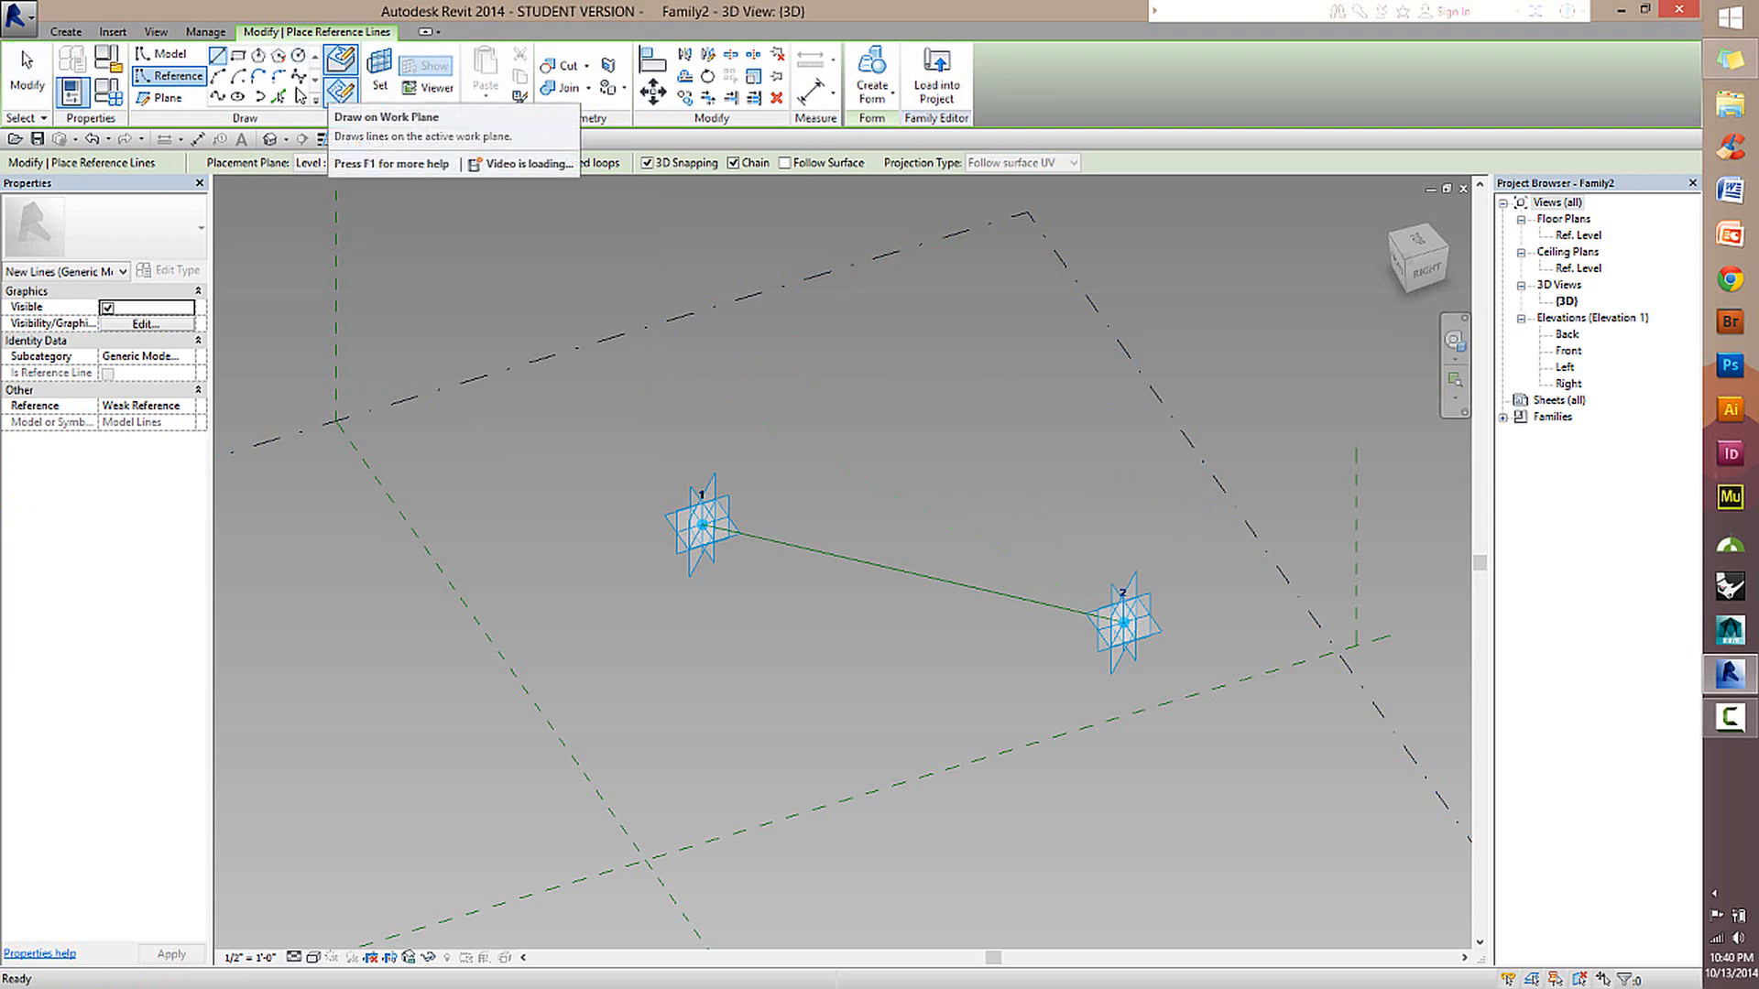
left_click(26, 73)
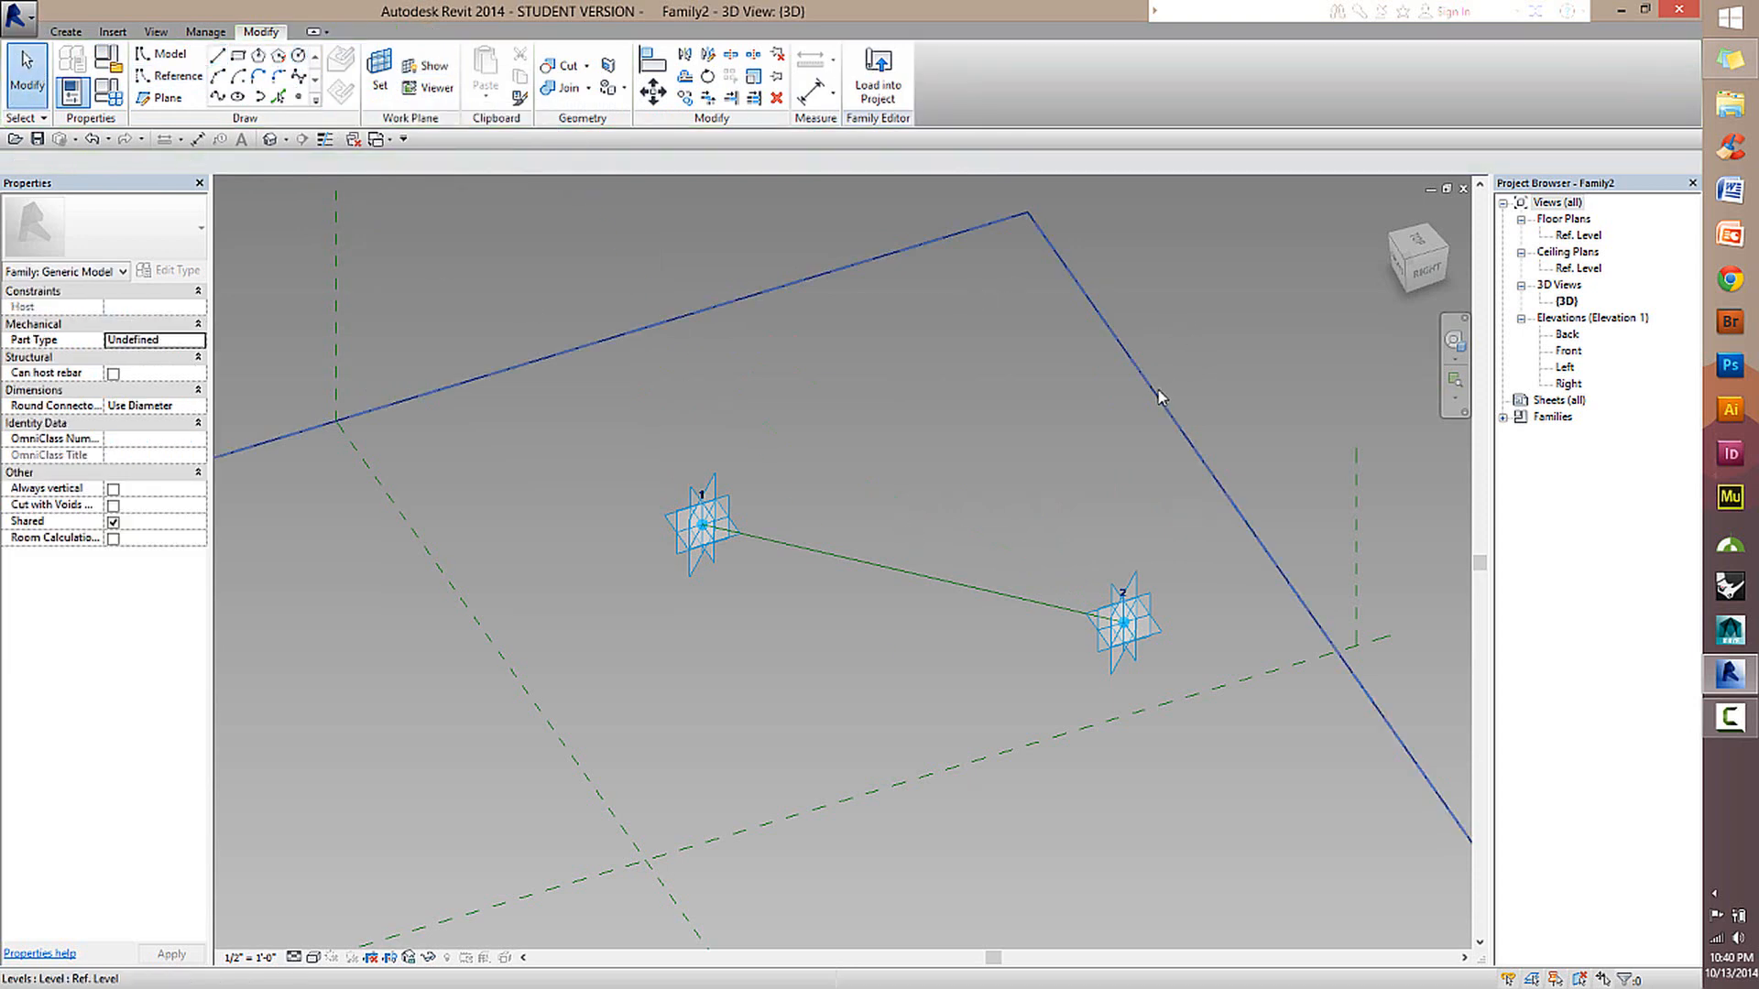
left_click(1159, 397)
left_click(938, 702)
middle_click_drag(938, 701, 962, 518)
scroll(958, 520, "down", 2)
middle_click_drag(776, 713, 973, 542)
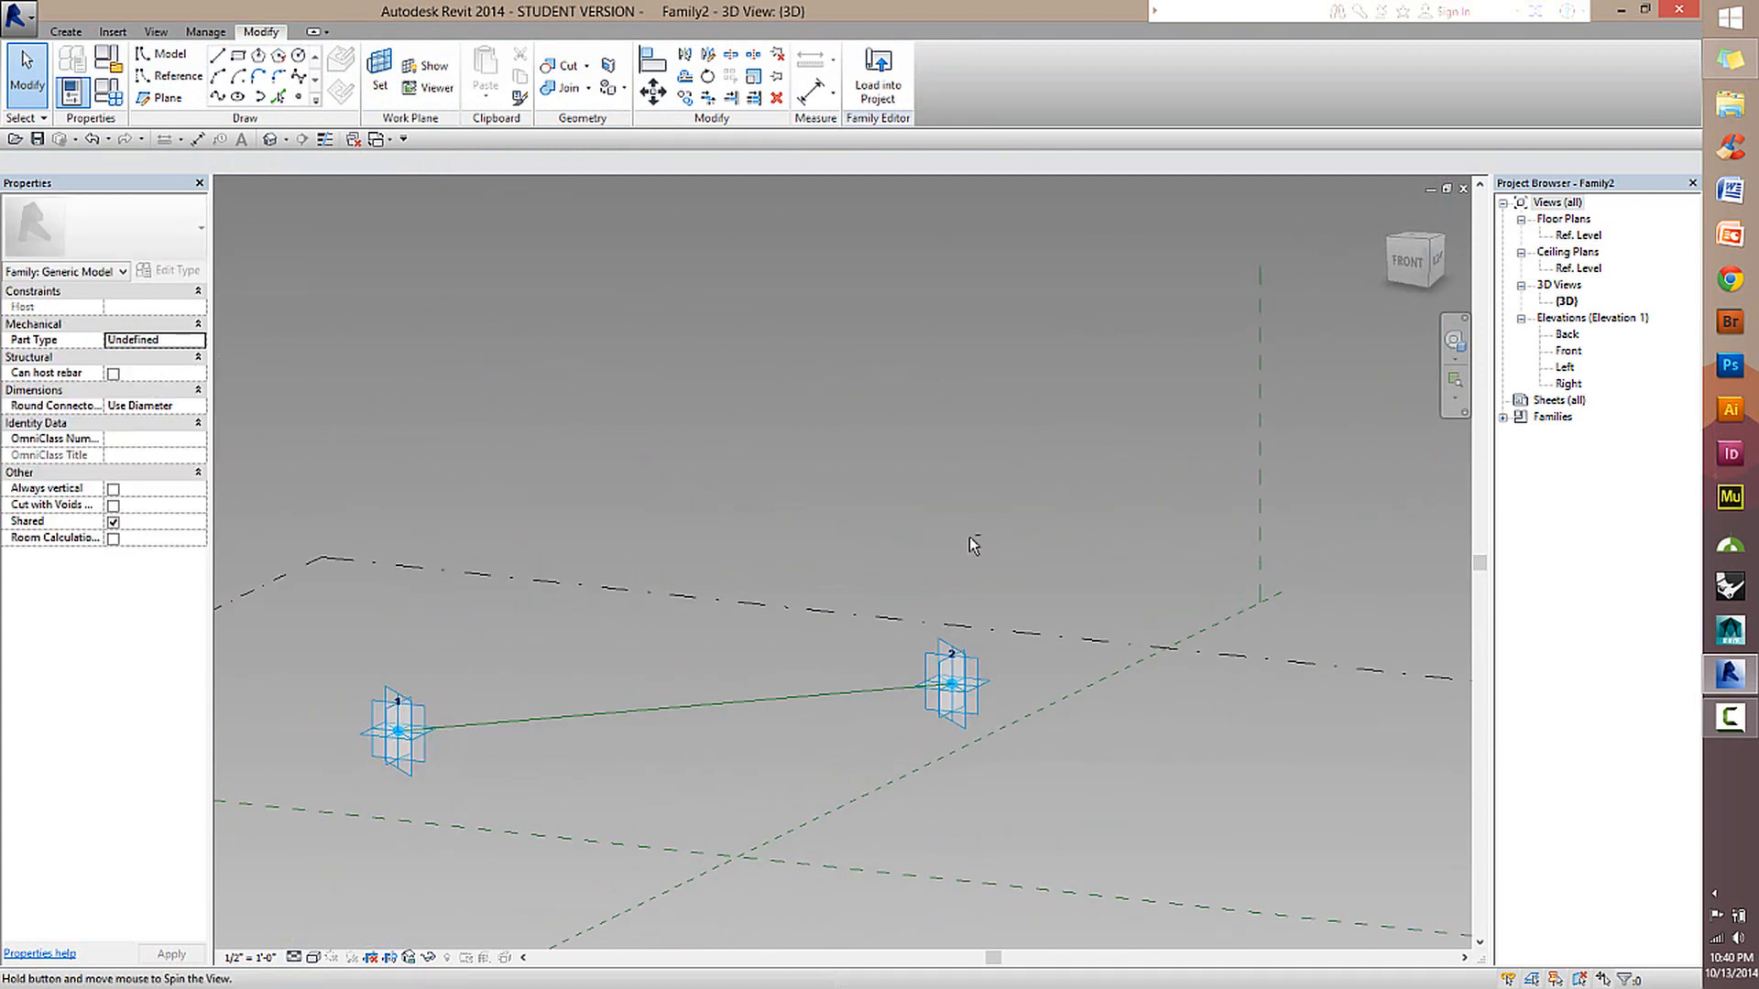
scroll(703, 620, "up", 2)
middle_click_drag(703, 597, 710, 737, "shift")
middle_click_drag(837, 696, 1088, 574)
scroll(1088, 574, "down", 2)
middle_click_drag(960, 625, 812, 738)
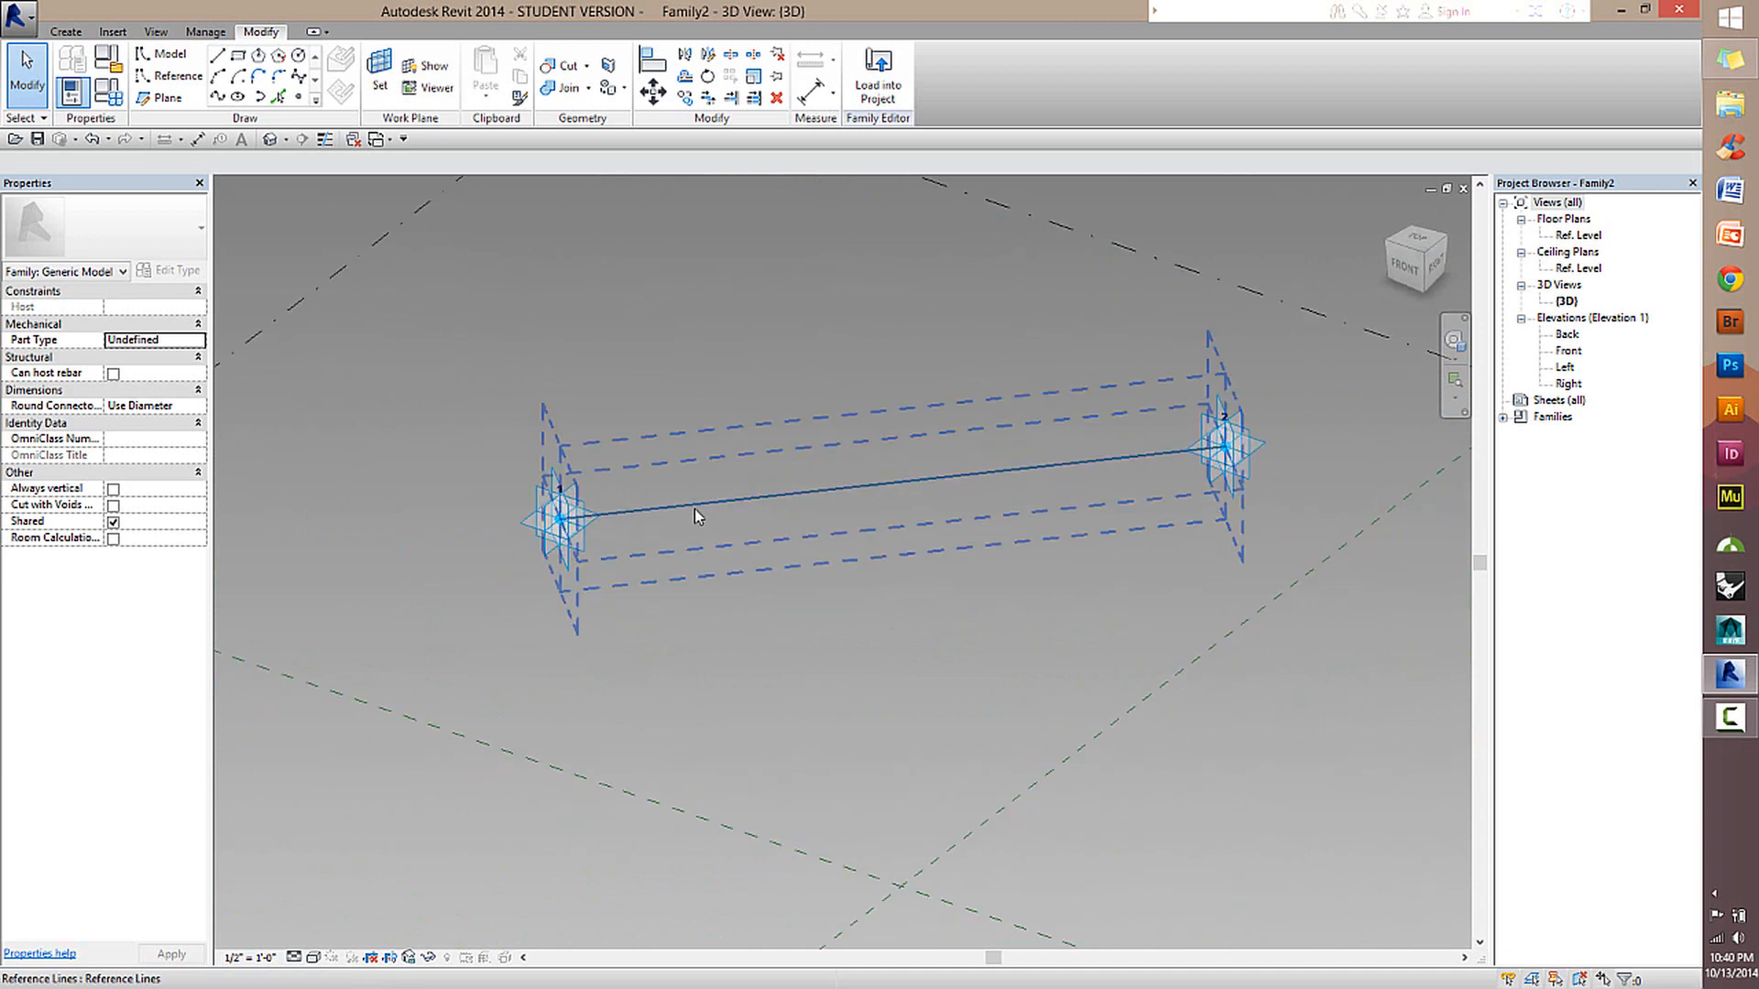
Select the reference line near adaptive point 1 and inspect its four built-in reference planes.
scroll(751, 543, "up", 1)
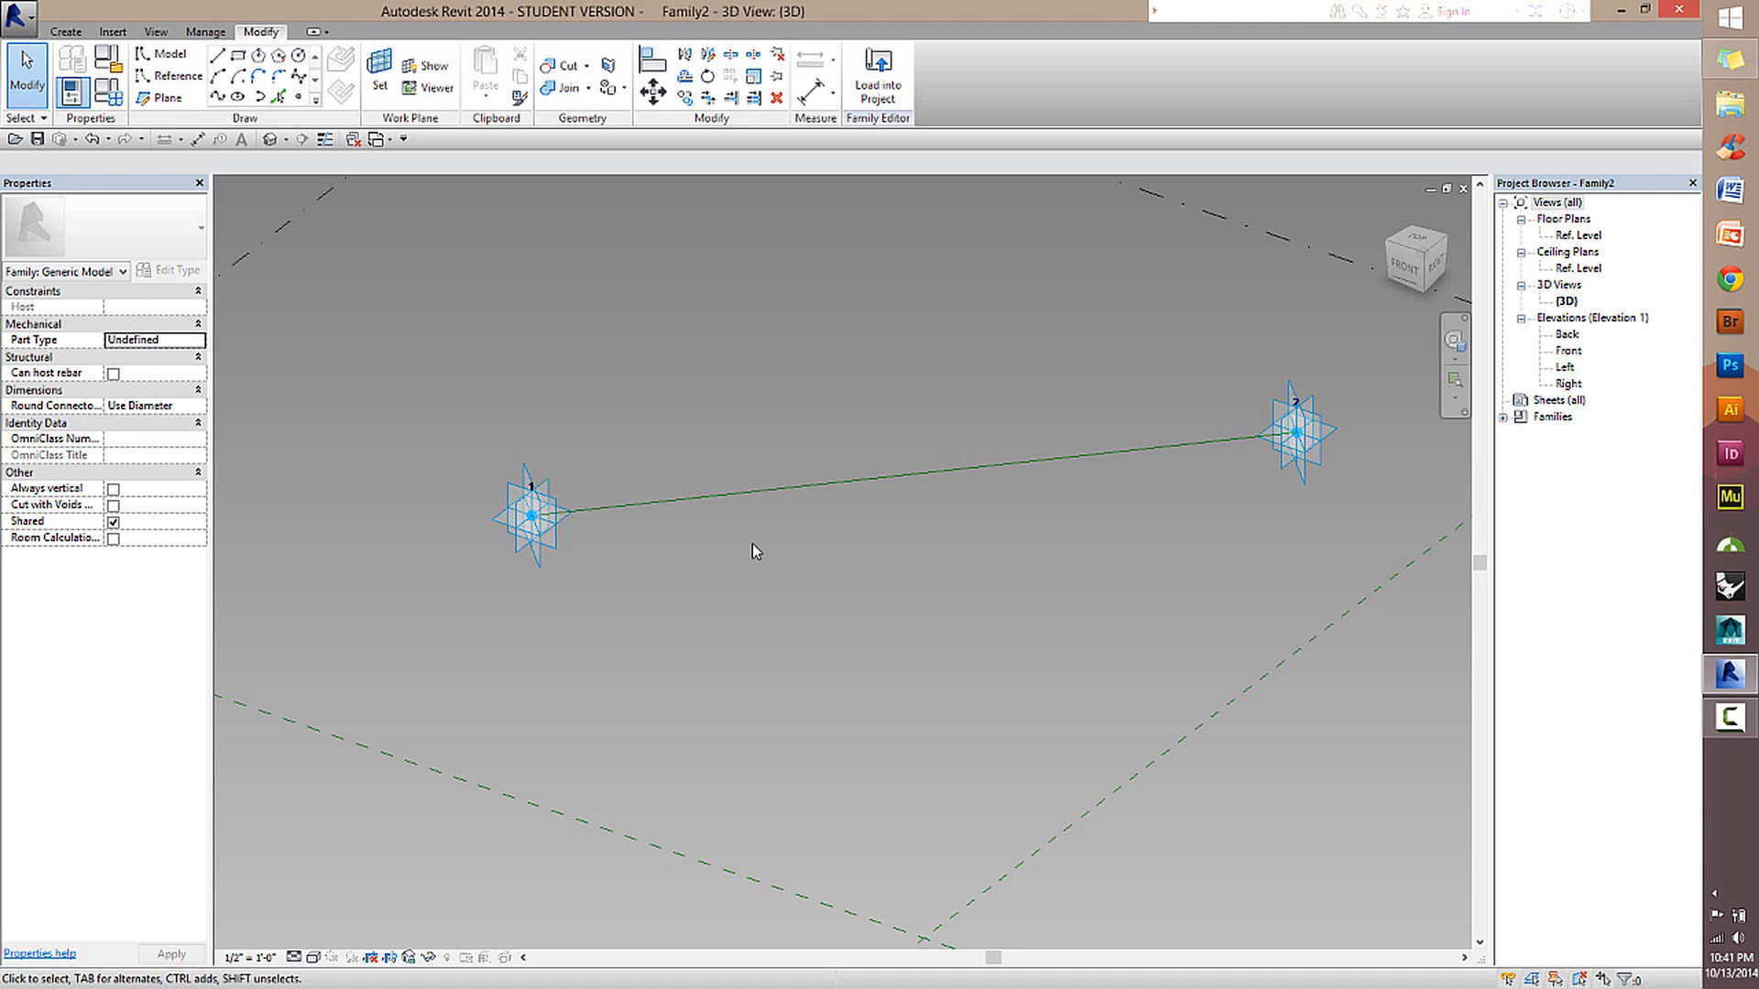
middle_click_drag(821, 499, 762, 589)
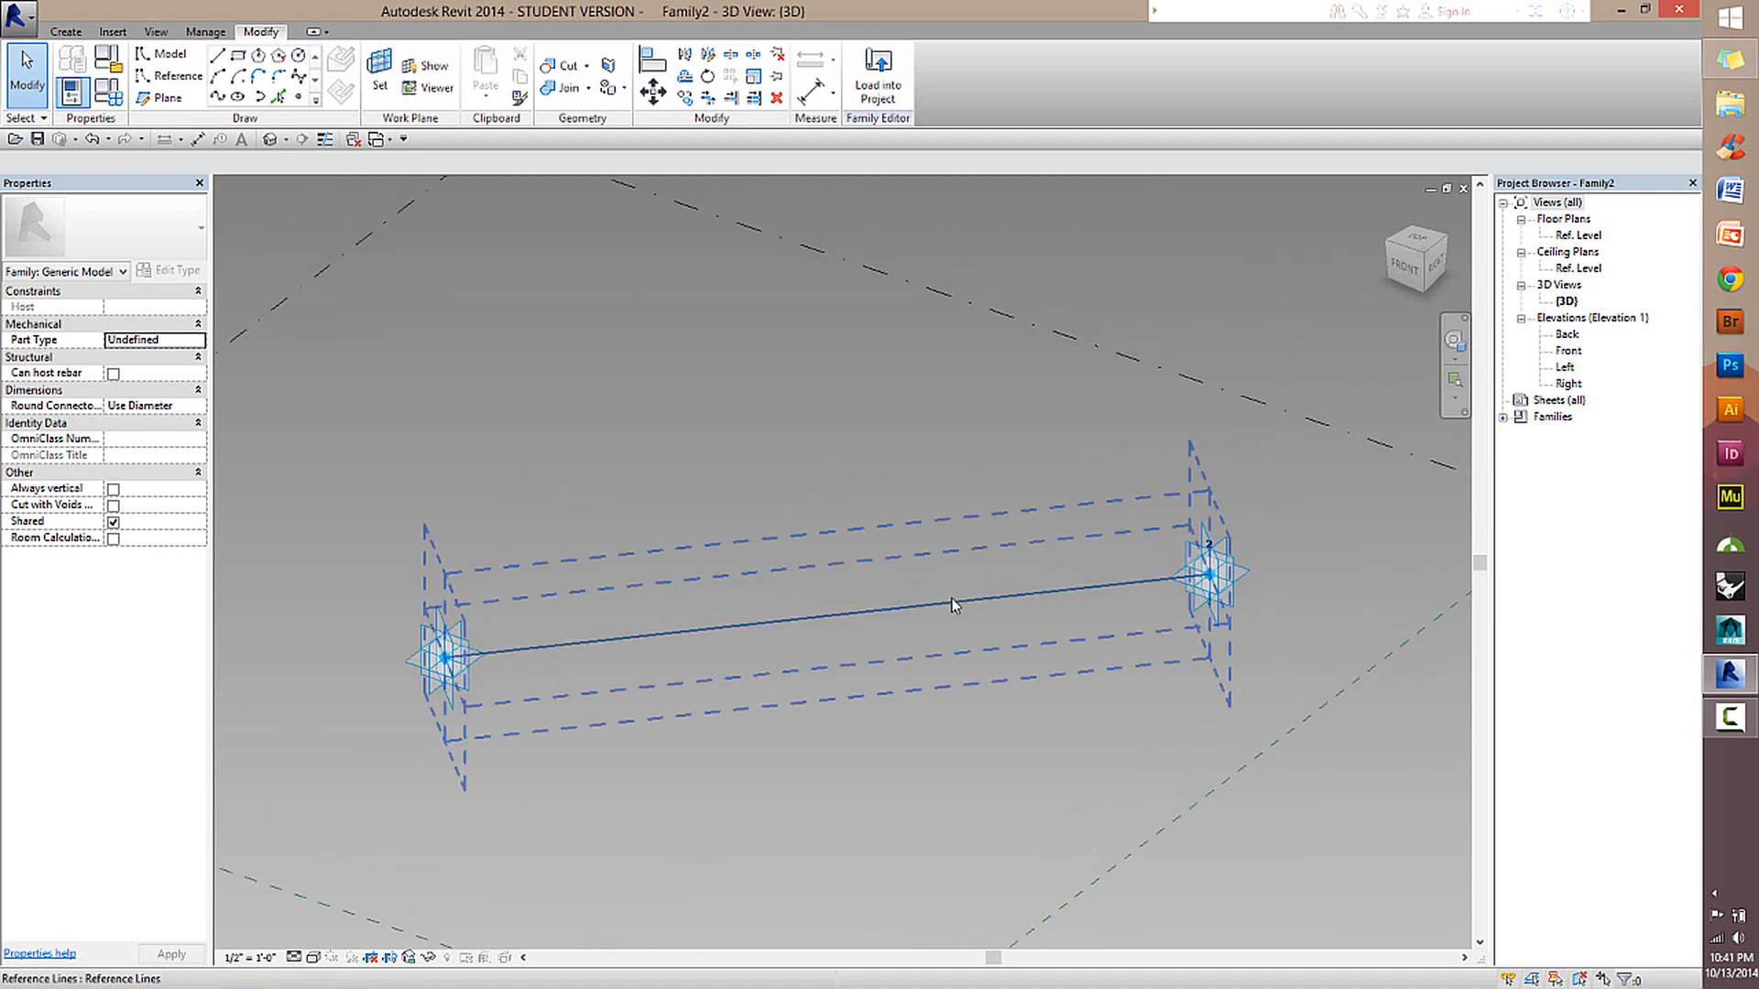
middle_click_drag(925, 541, 1023, 620)
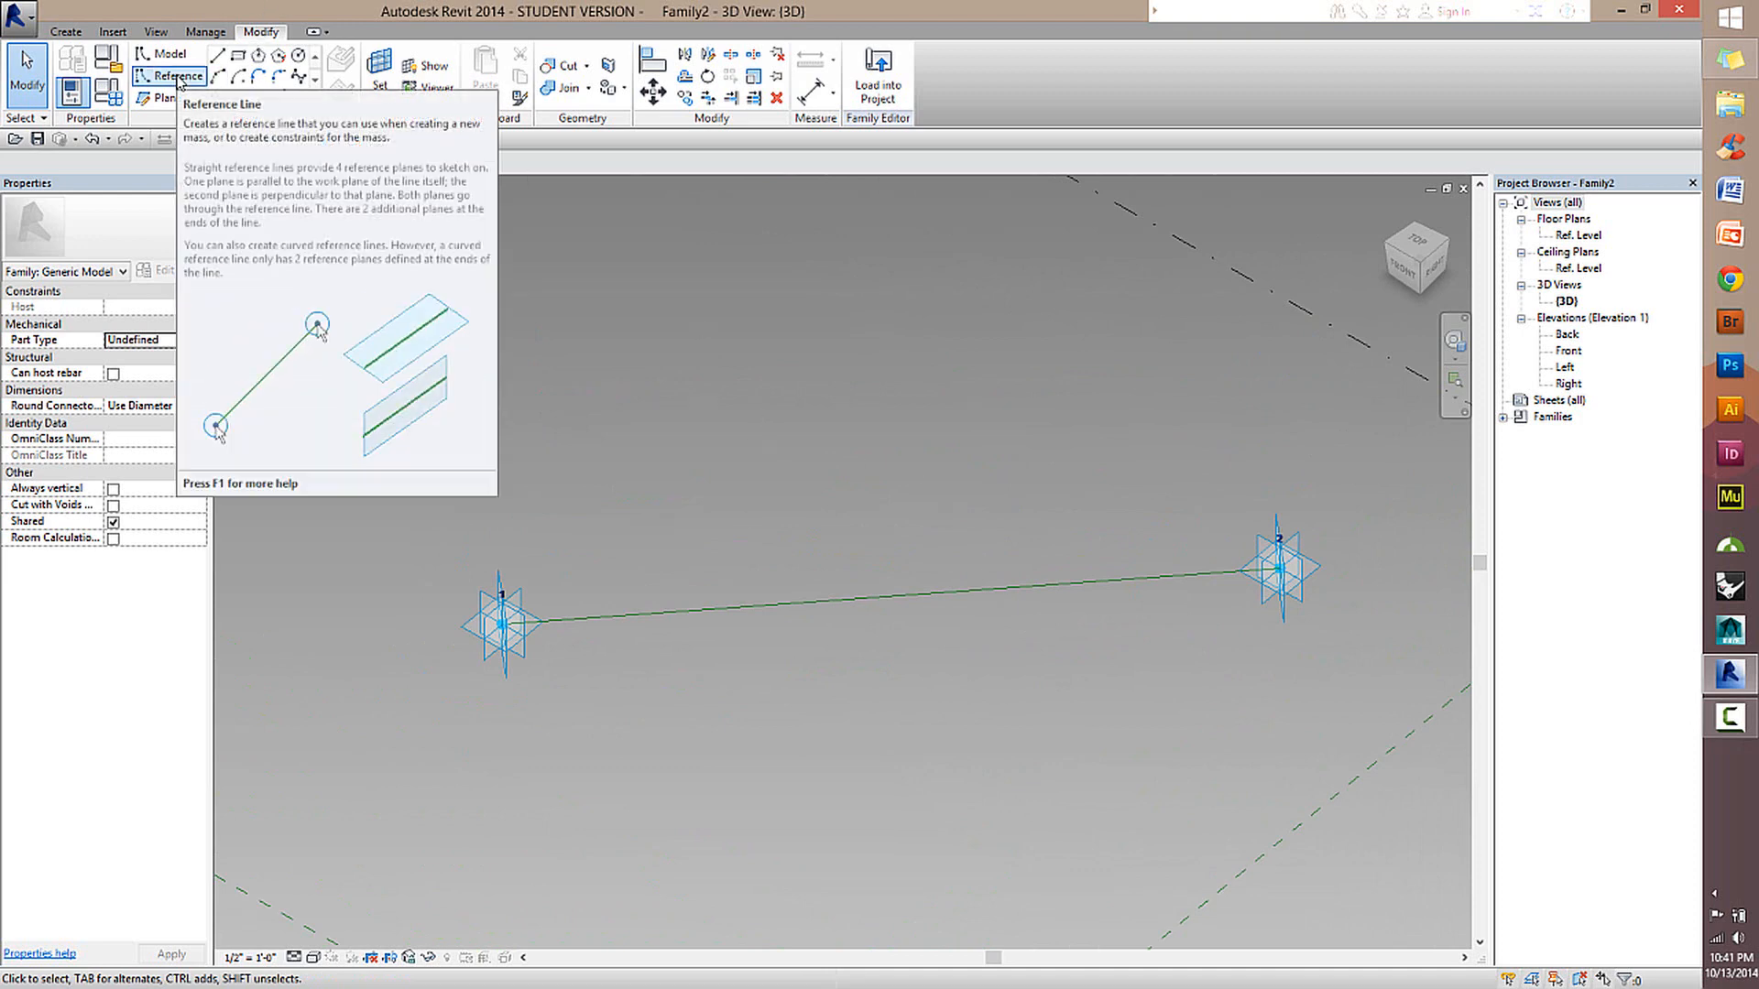
left_click(608, 625)
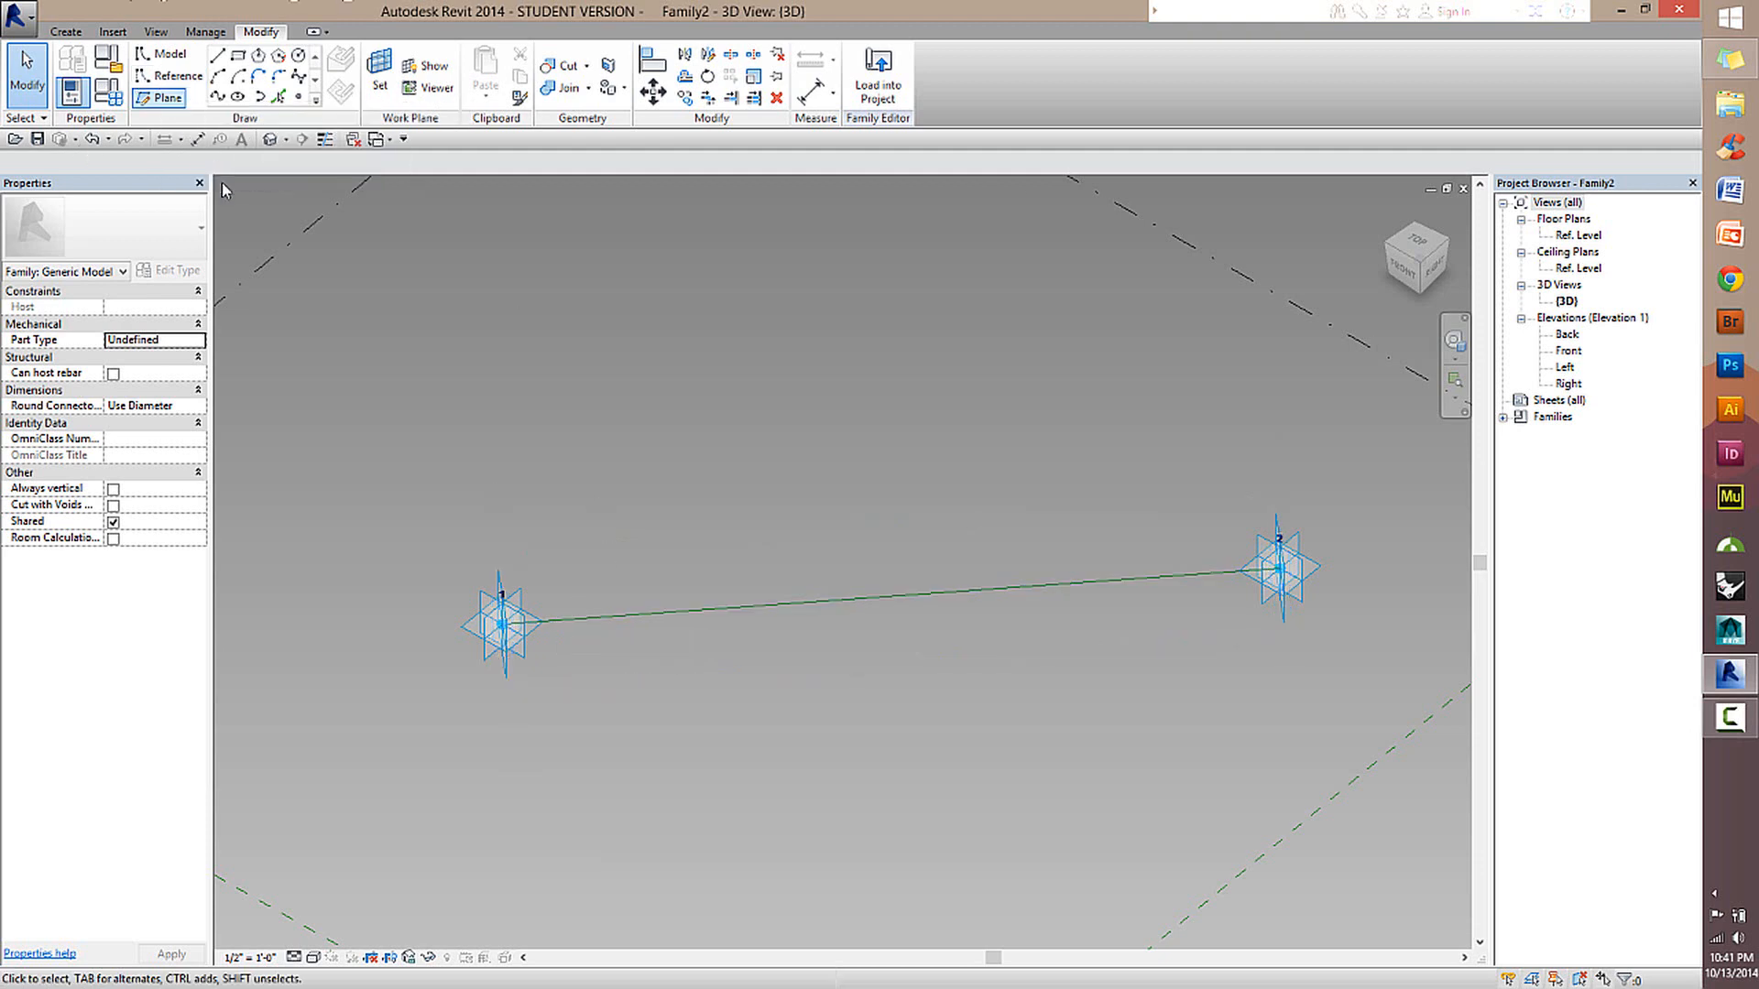
scroll(540, 733, "up", 5)
left_click(591, 480)
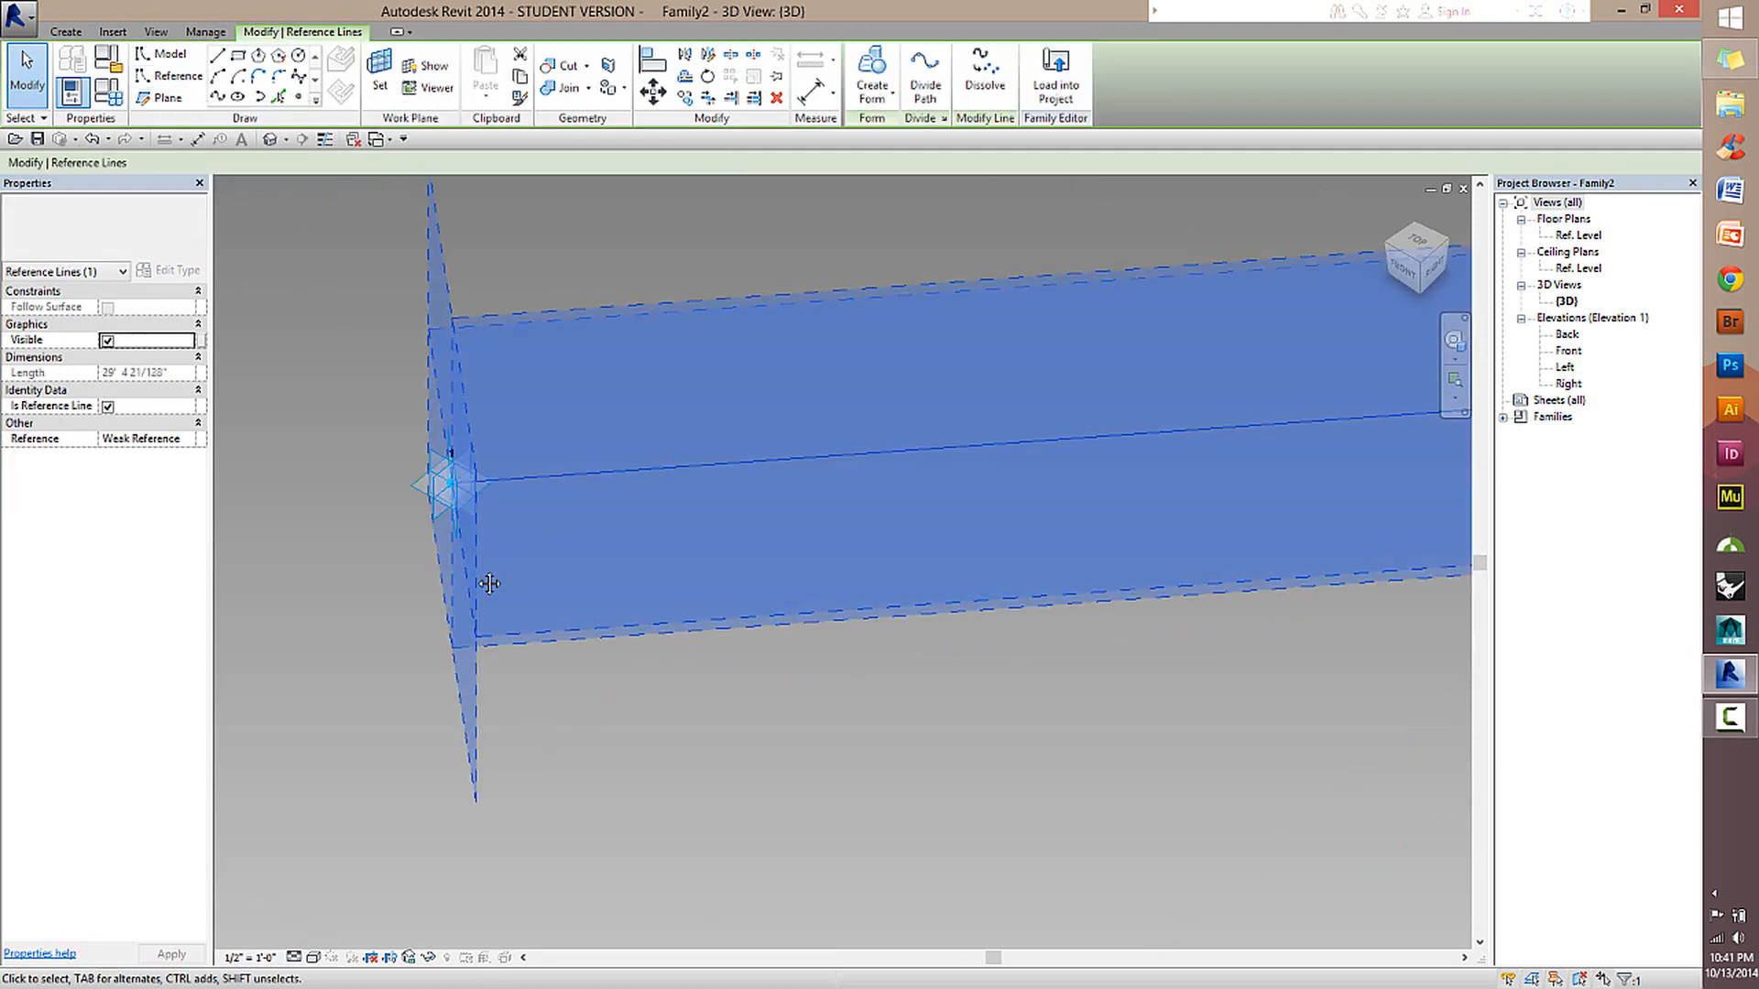
Clear the reference line selection and inspect the reference planes of adaptive points 1 and 2 from several angles.
middle_click_drag(487, 581, 1058, 632, "shift")
middle_click_drag(1073, 699, 932, 542)
left_click(722, 355)
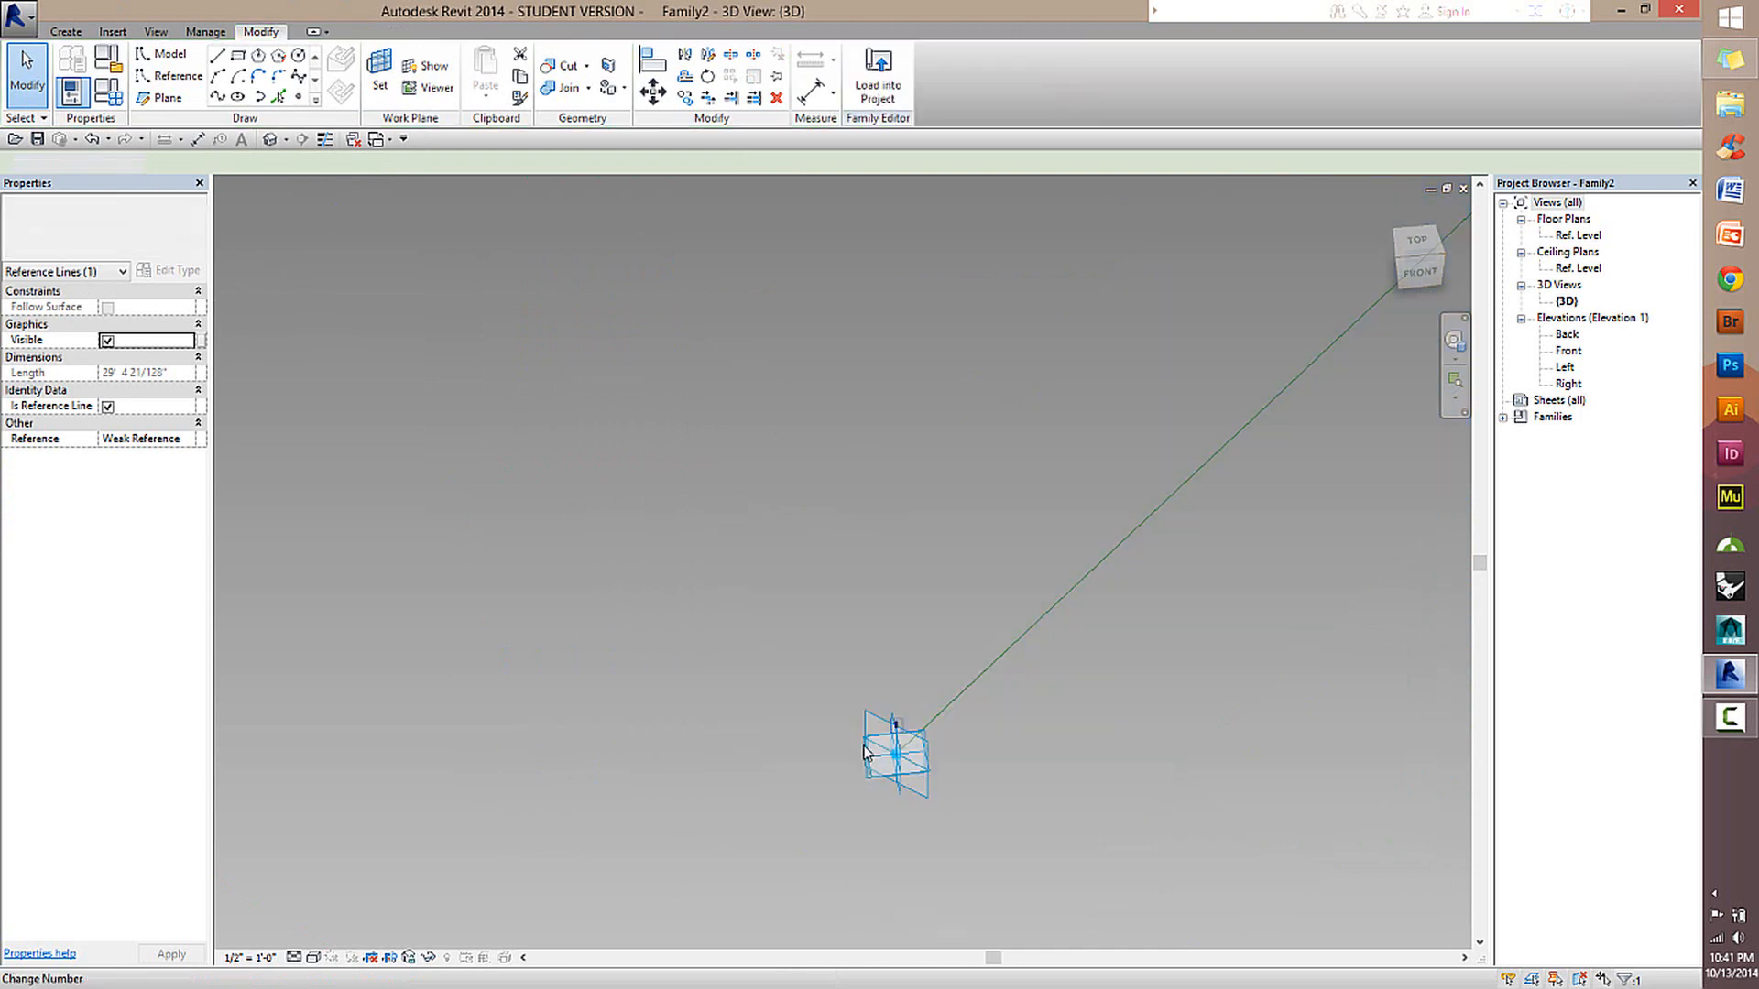
left_click(875, 713)
middle_click_drag(1048, 746, 843, 594, "shift")
left_click(843, 594)
left_click(849, 680)
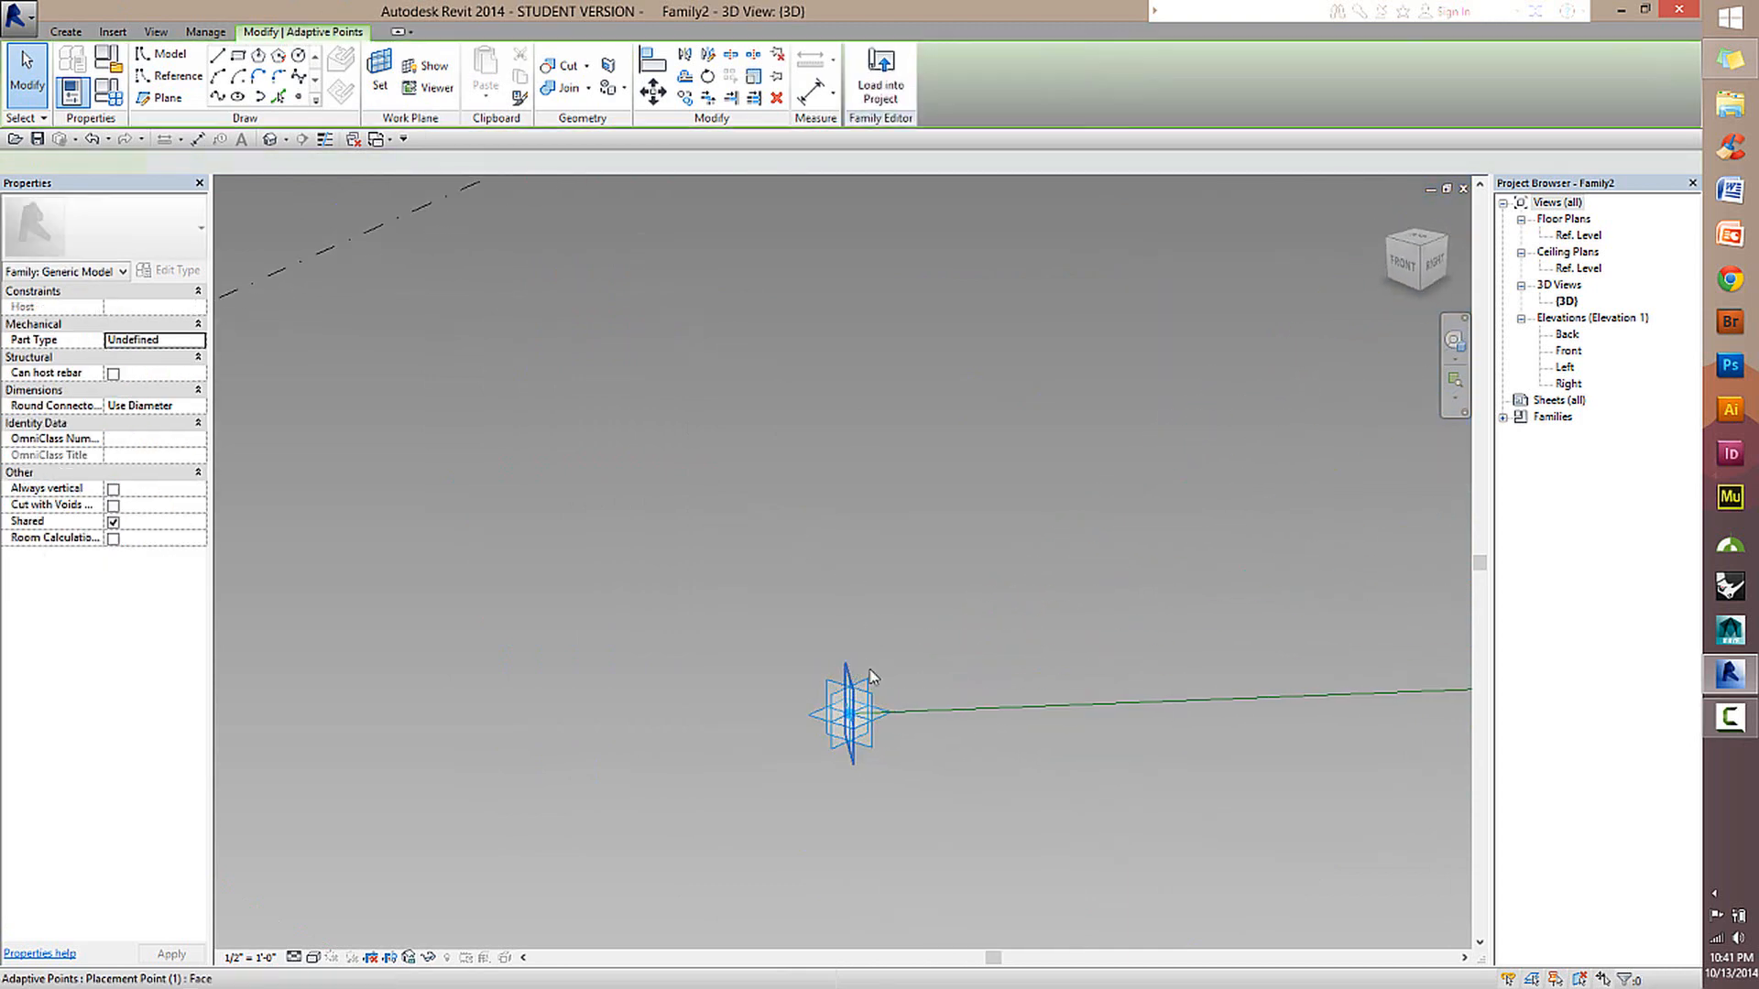
mouse_move(980, 679)
middle_mouse_down()
mouse_move(1146, 695)
mouse_move(974, 684)
middle_mouse_up()
scroll(702, 699, "down", 2)
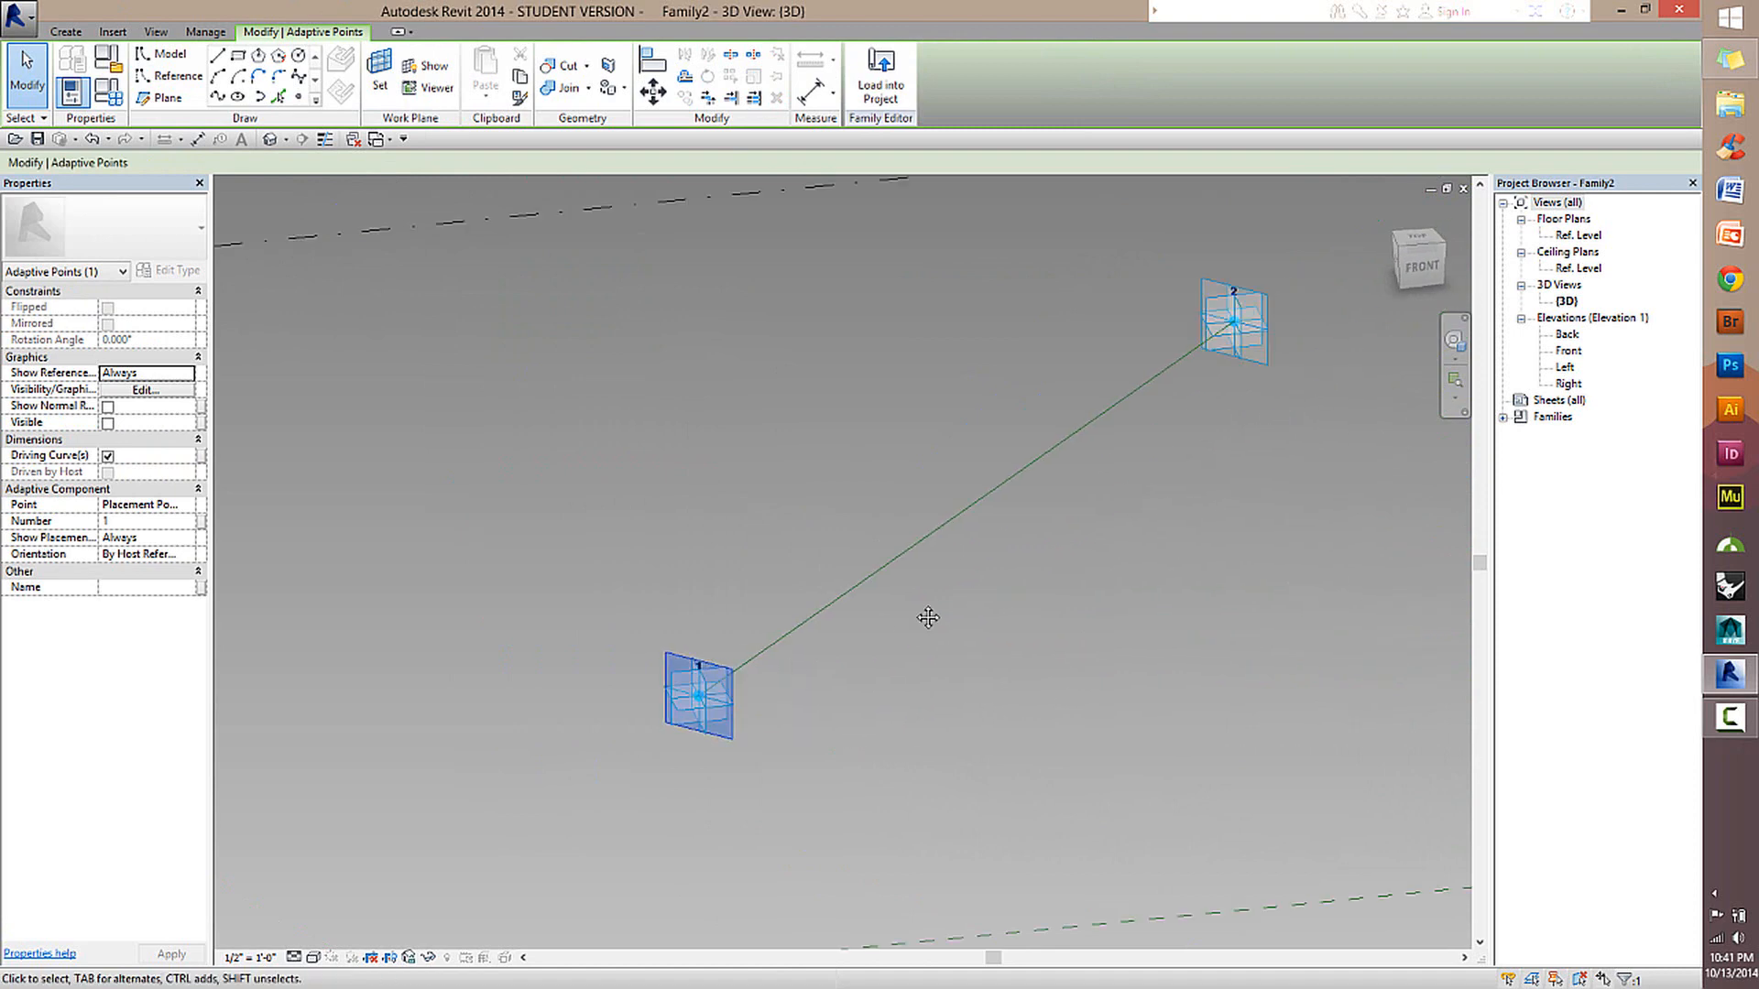
middle_click_drag(926, 616, 837, 652)
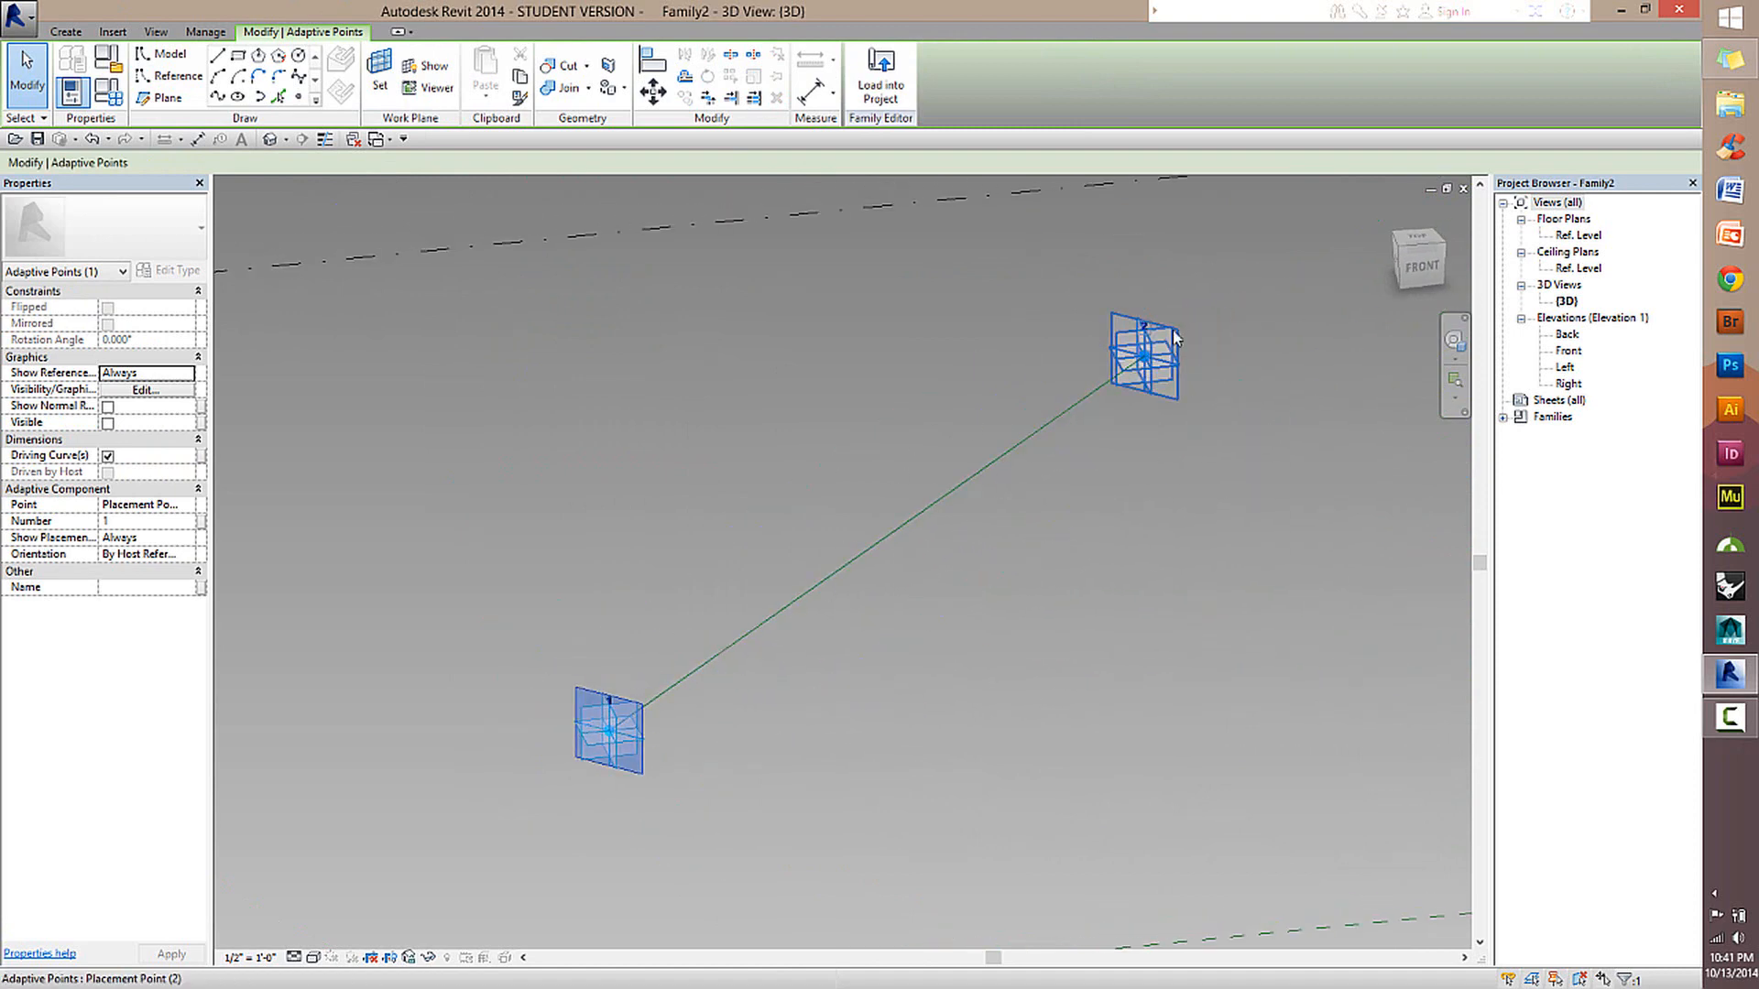
left_click(707, 449)
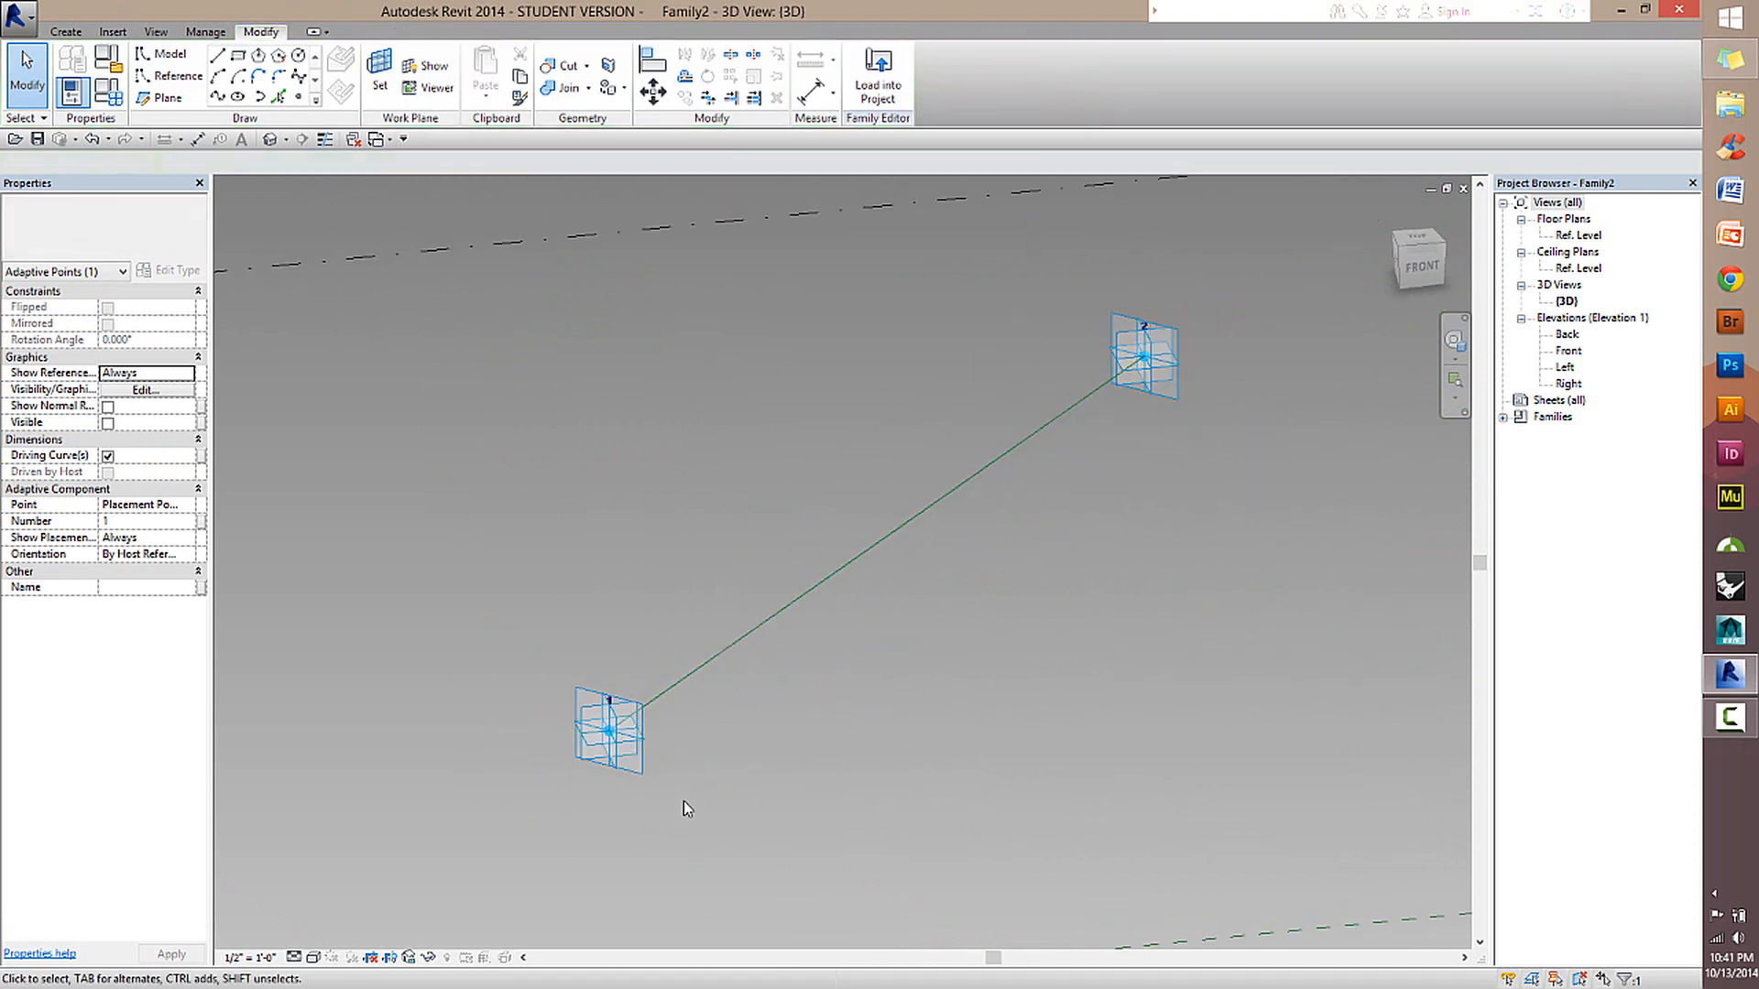
Move adaptive point 1 to several positions to test how the attached reference line follows it.
left_click_drag(609, 737, 1292, 731)
middle_click_drag(913, 767, 594, 758)
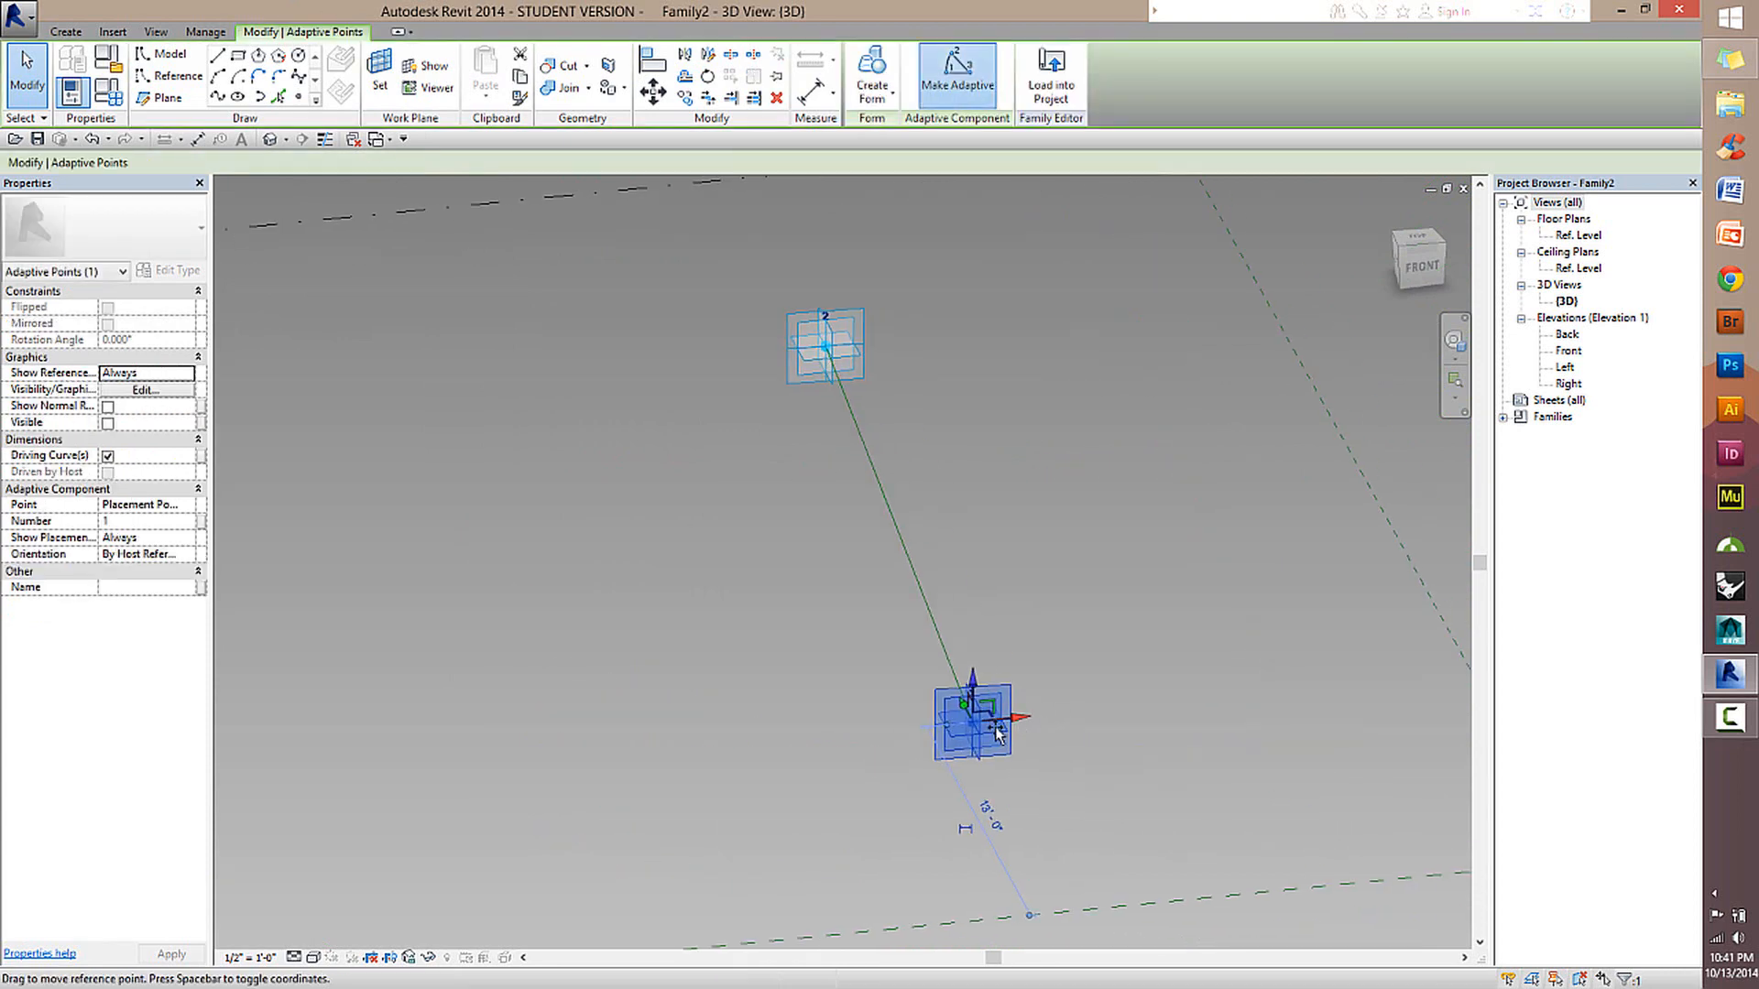
left_click_drag(997, 727, 548, 770)
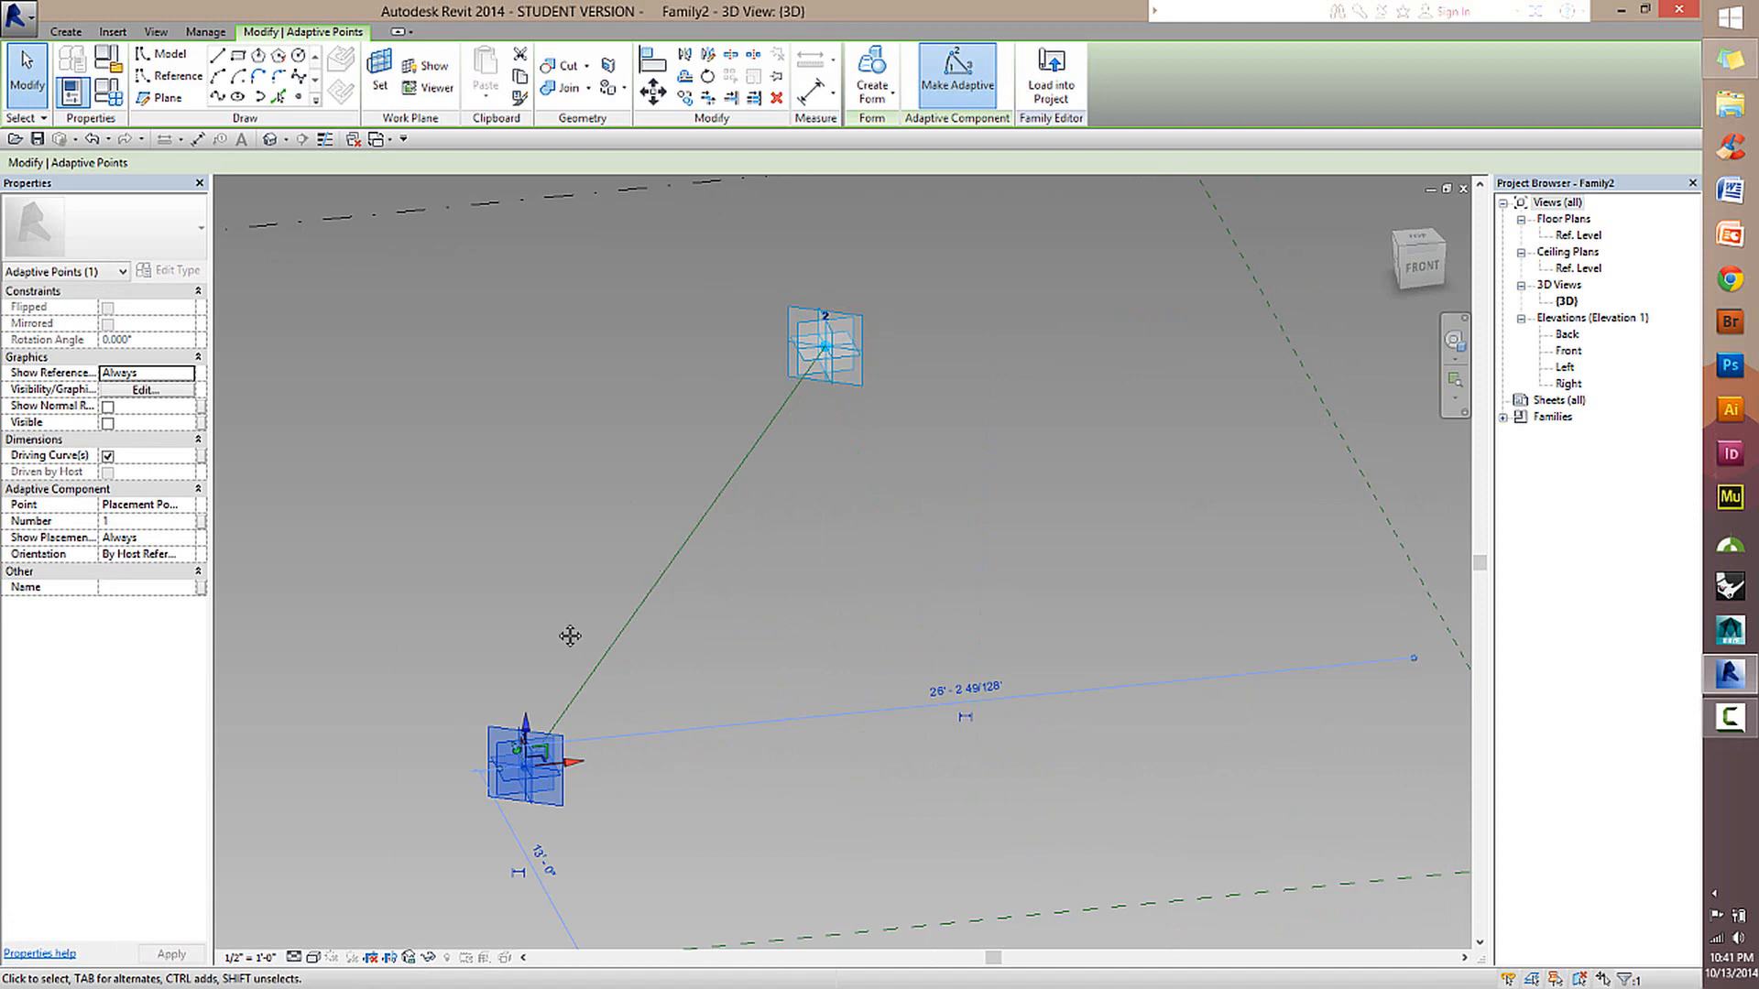
middle_click_drag(569, 636, 524, 706, "shift")
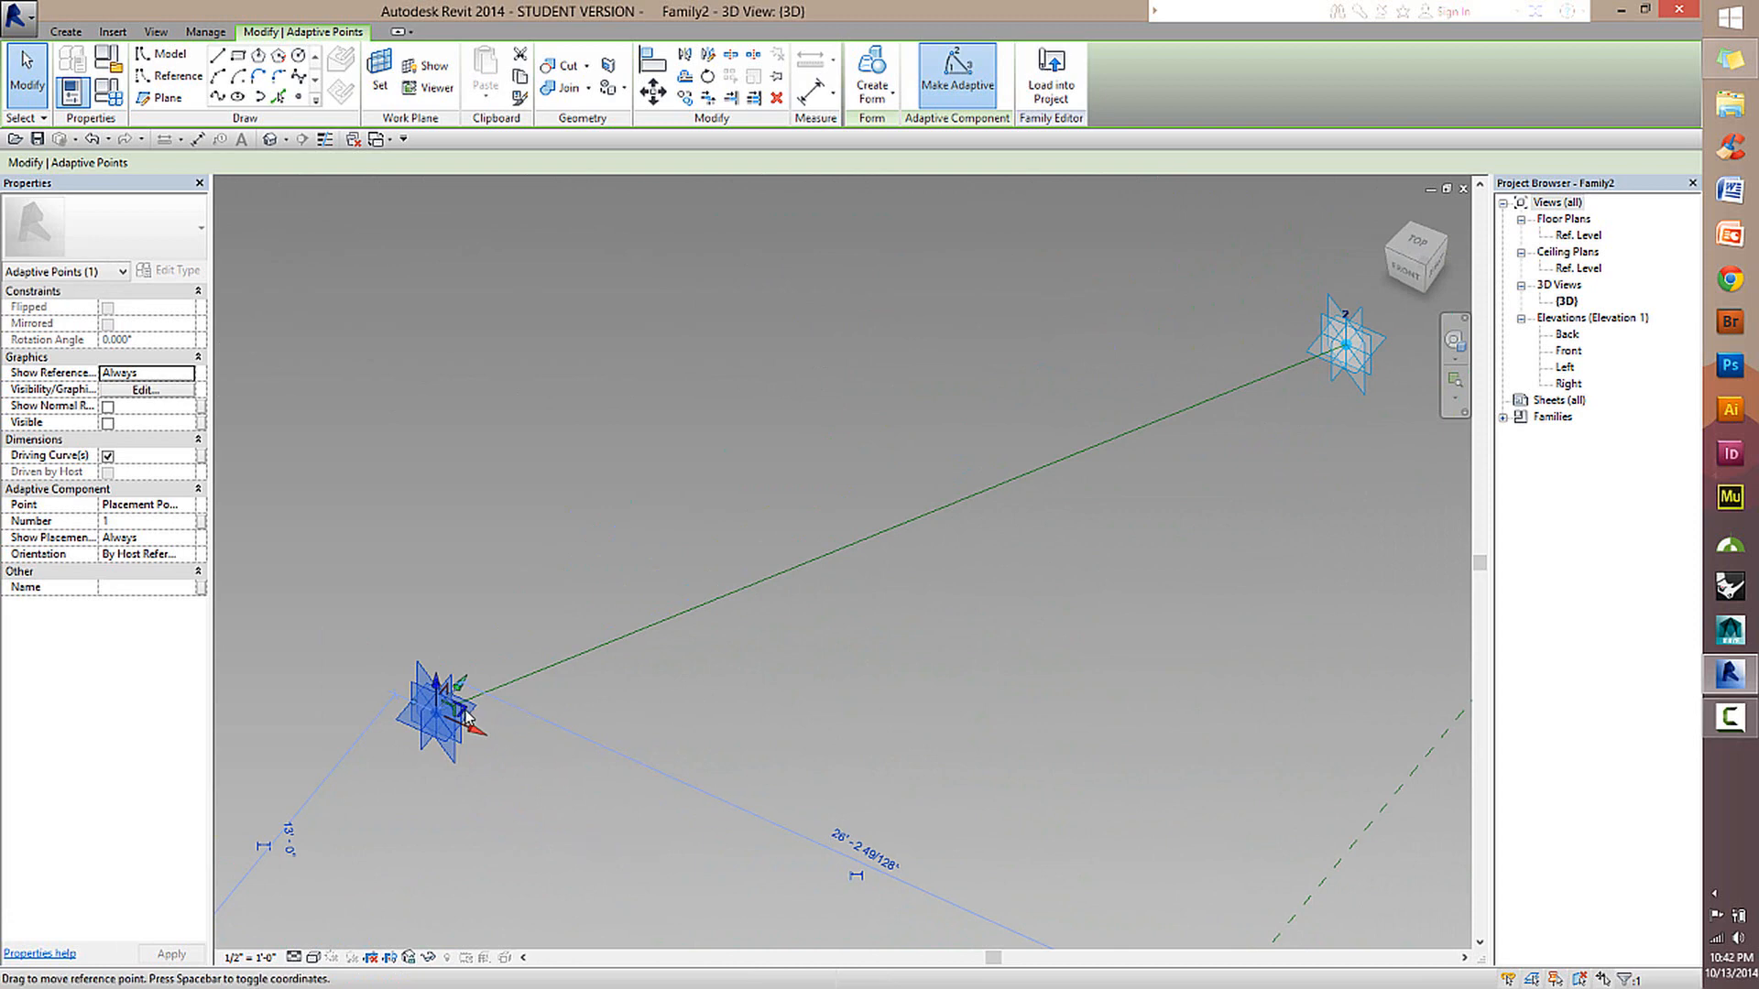
left_click_drag(486, 732, 1247, 848)
middle_click_drag(1247, 847, 900, 634, "shift")
left_click_drag(900, 634, 637, 553)
left_click_drag(768, 560, 597, 517)
left_click(828, 648)
scroll(827, 648, "down", 3)
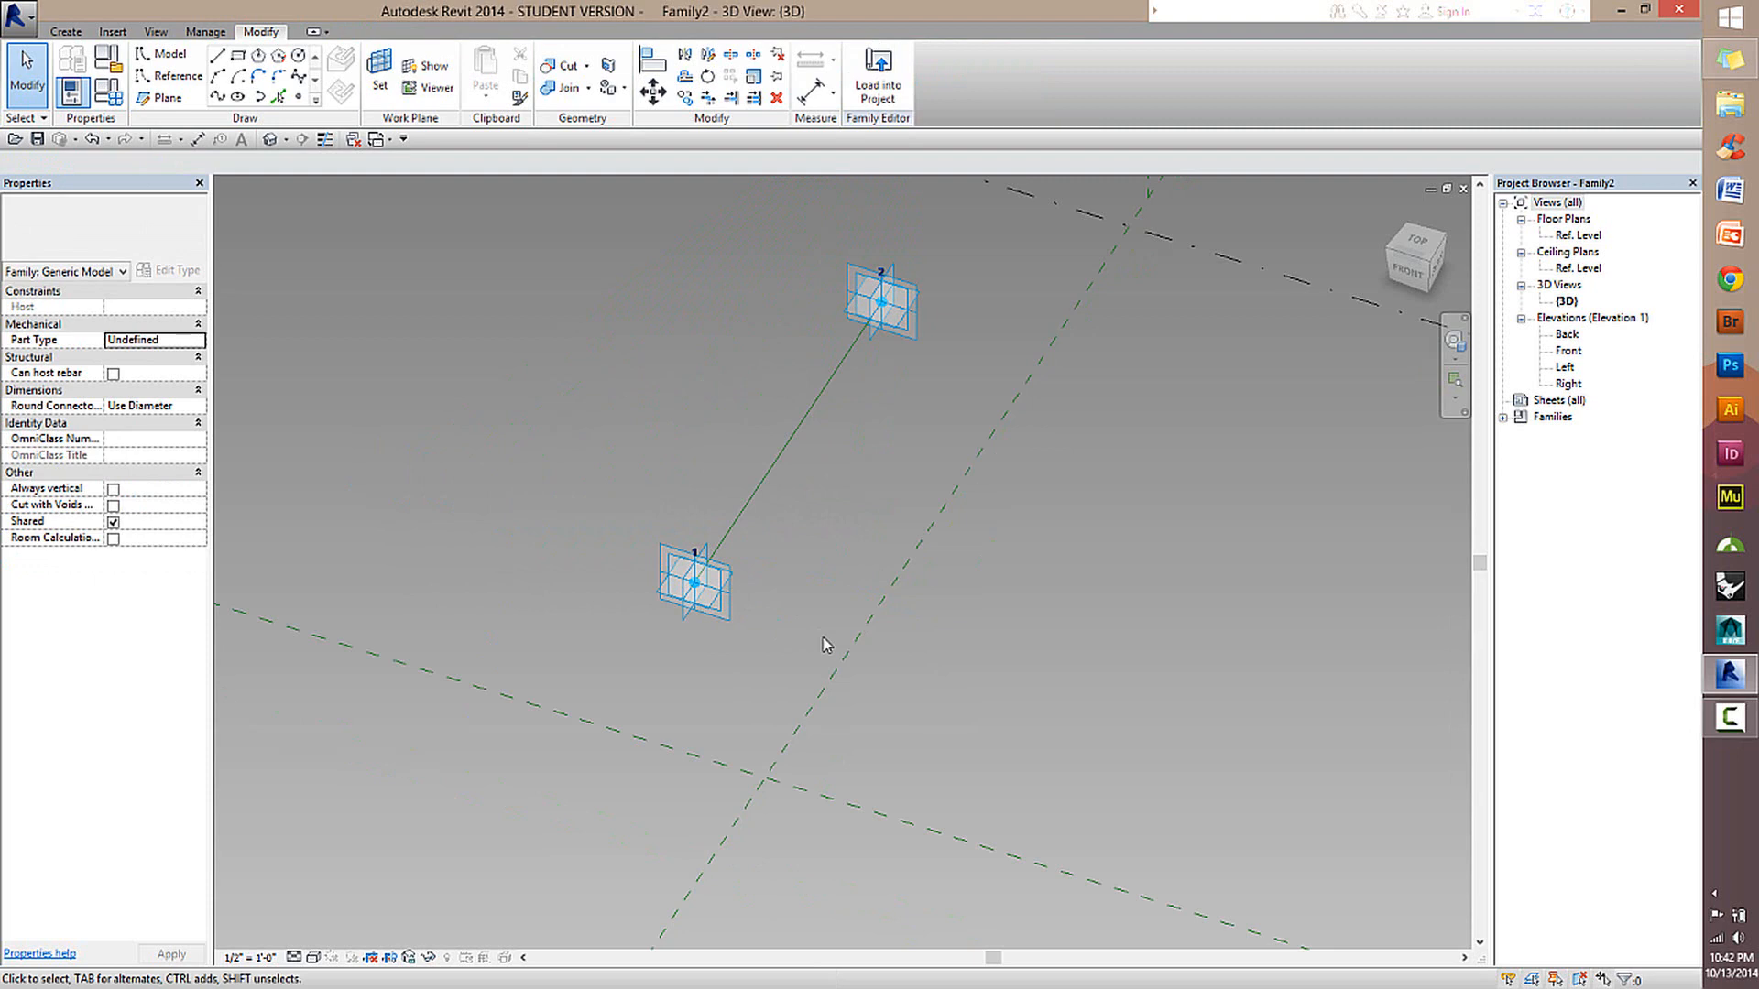
Examine the reference line between the two moved adaptive points and its built-in planes from several angles.
scroll(823, 420, "up", 3)
scroll(823, 421, "down", 2)
middle_click_drag(844, 432, 513, 550, "shift")
scroll(959, 607, "up", 3)
scroll(958, 606, "up", 1)
middle_click_drag(958, 606, 792, 636, "shift")
middle_click_drag(793, 637, 915, 428)
scroll(916, 429, "down", 2)
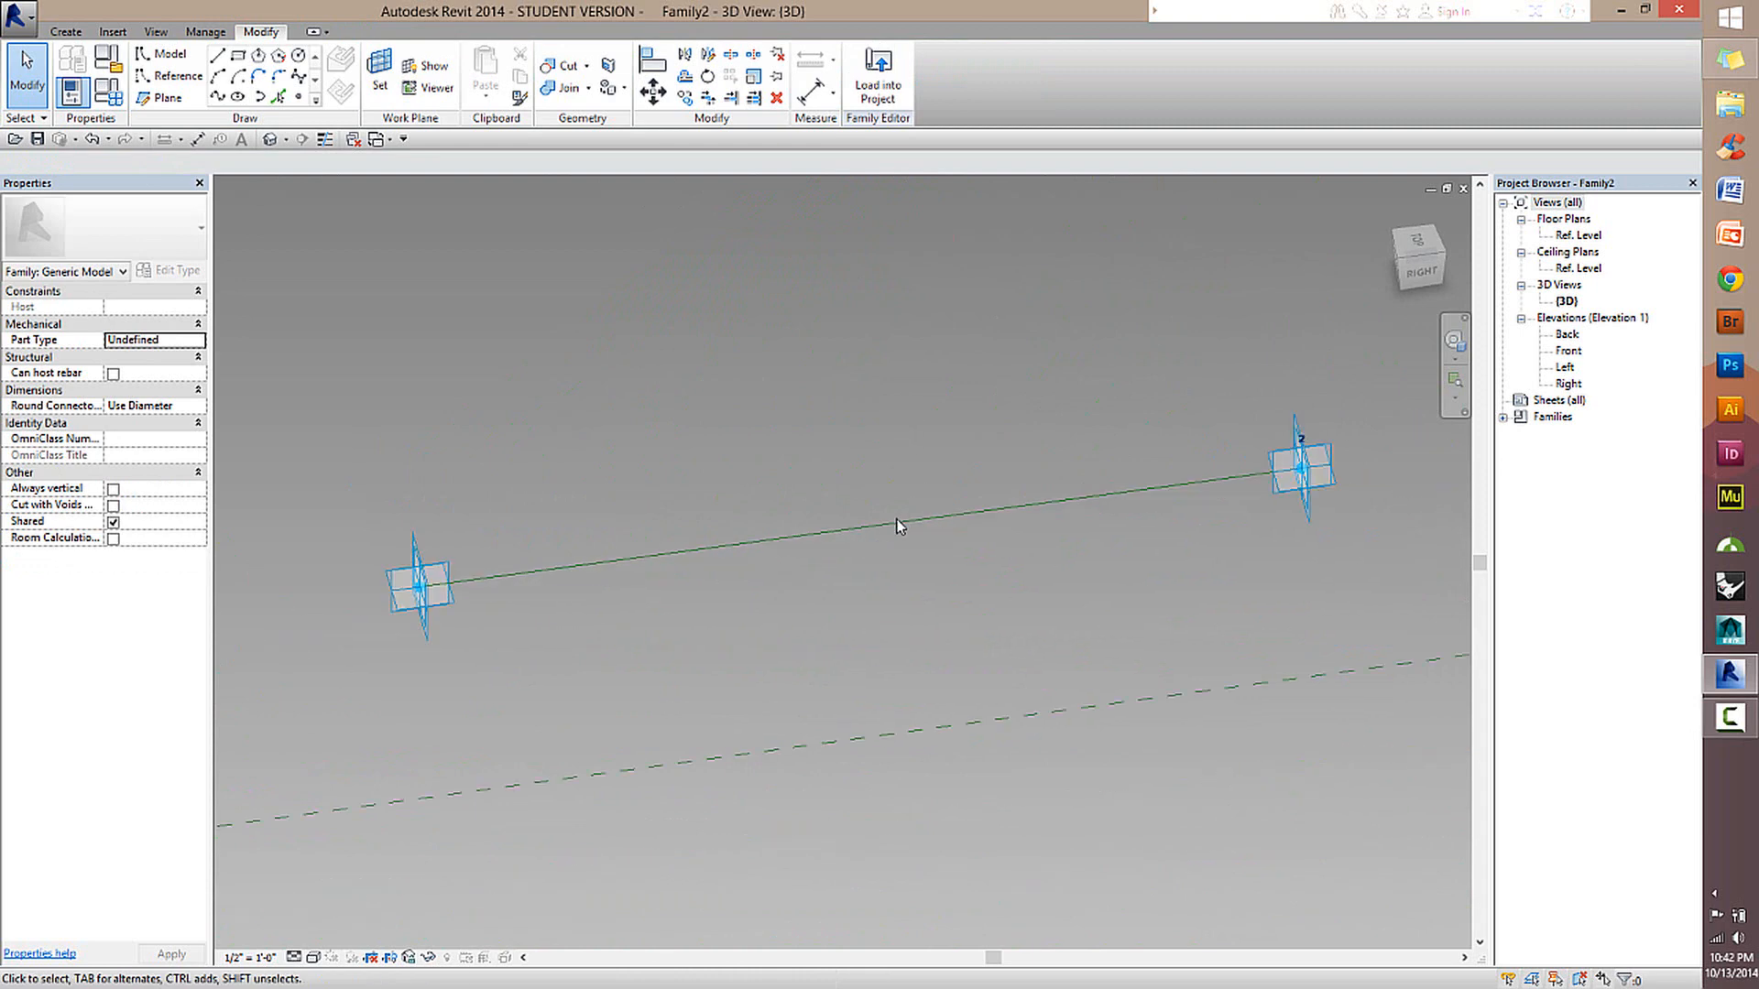
left_click(743, 475)
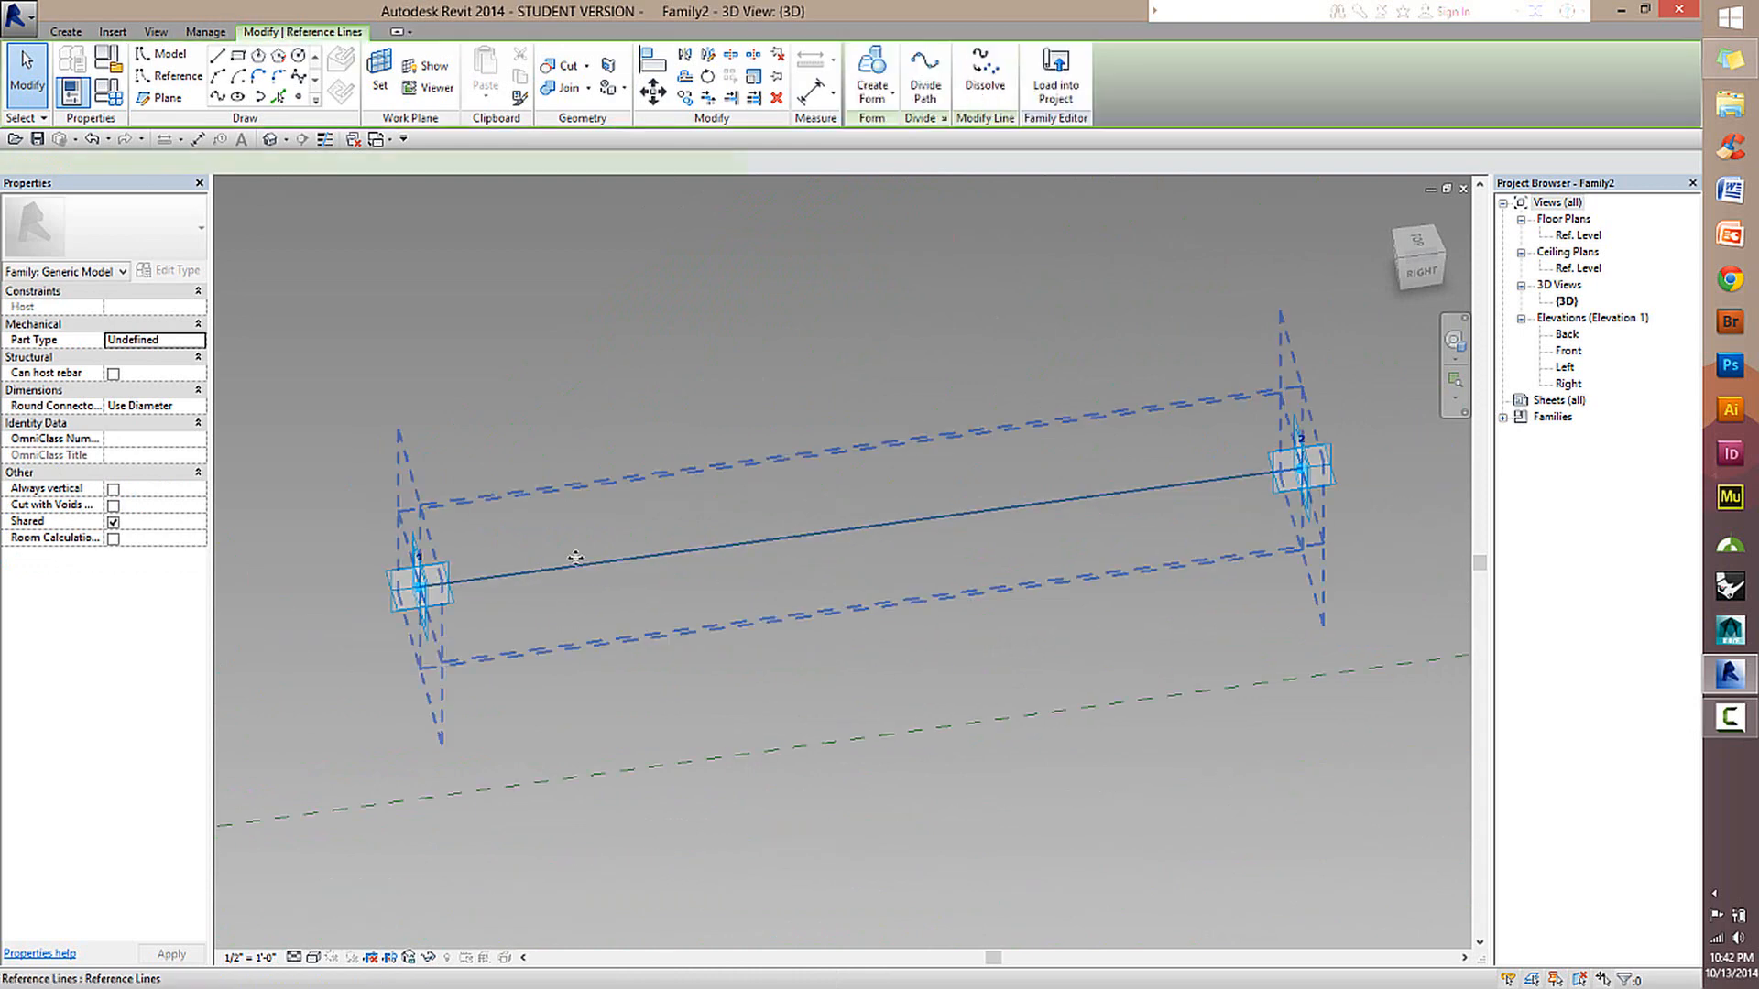
left_click(756, 363)
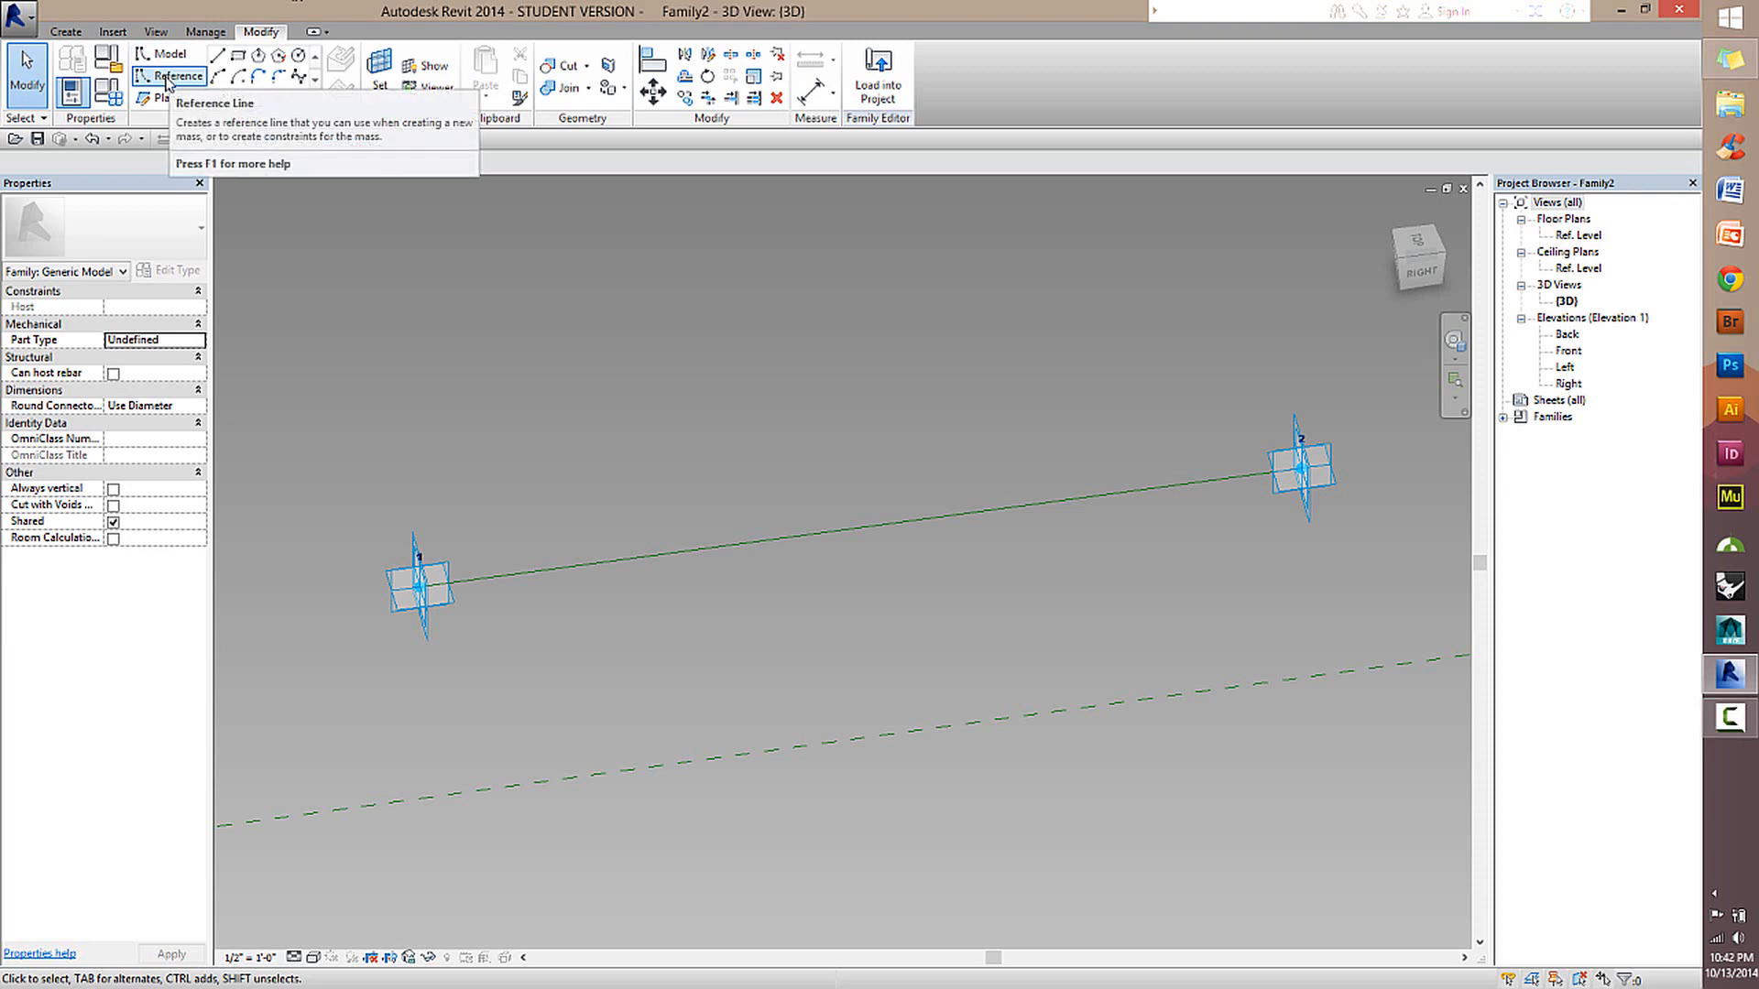
Place two reference points on the reference line with Draw on Face, one near each adaptive point.
left_click(175, 77)
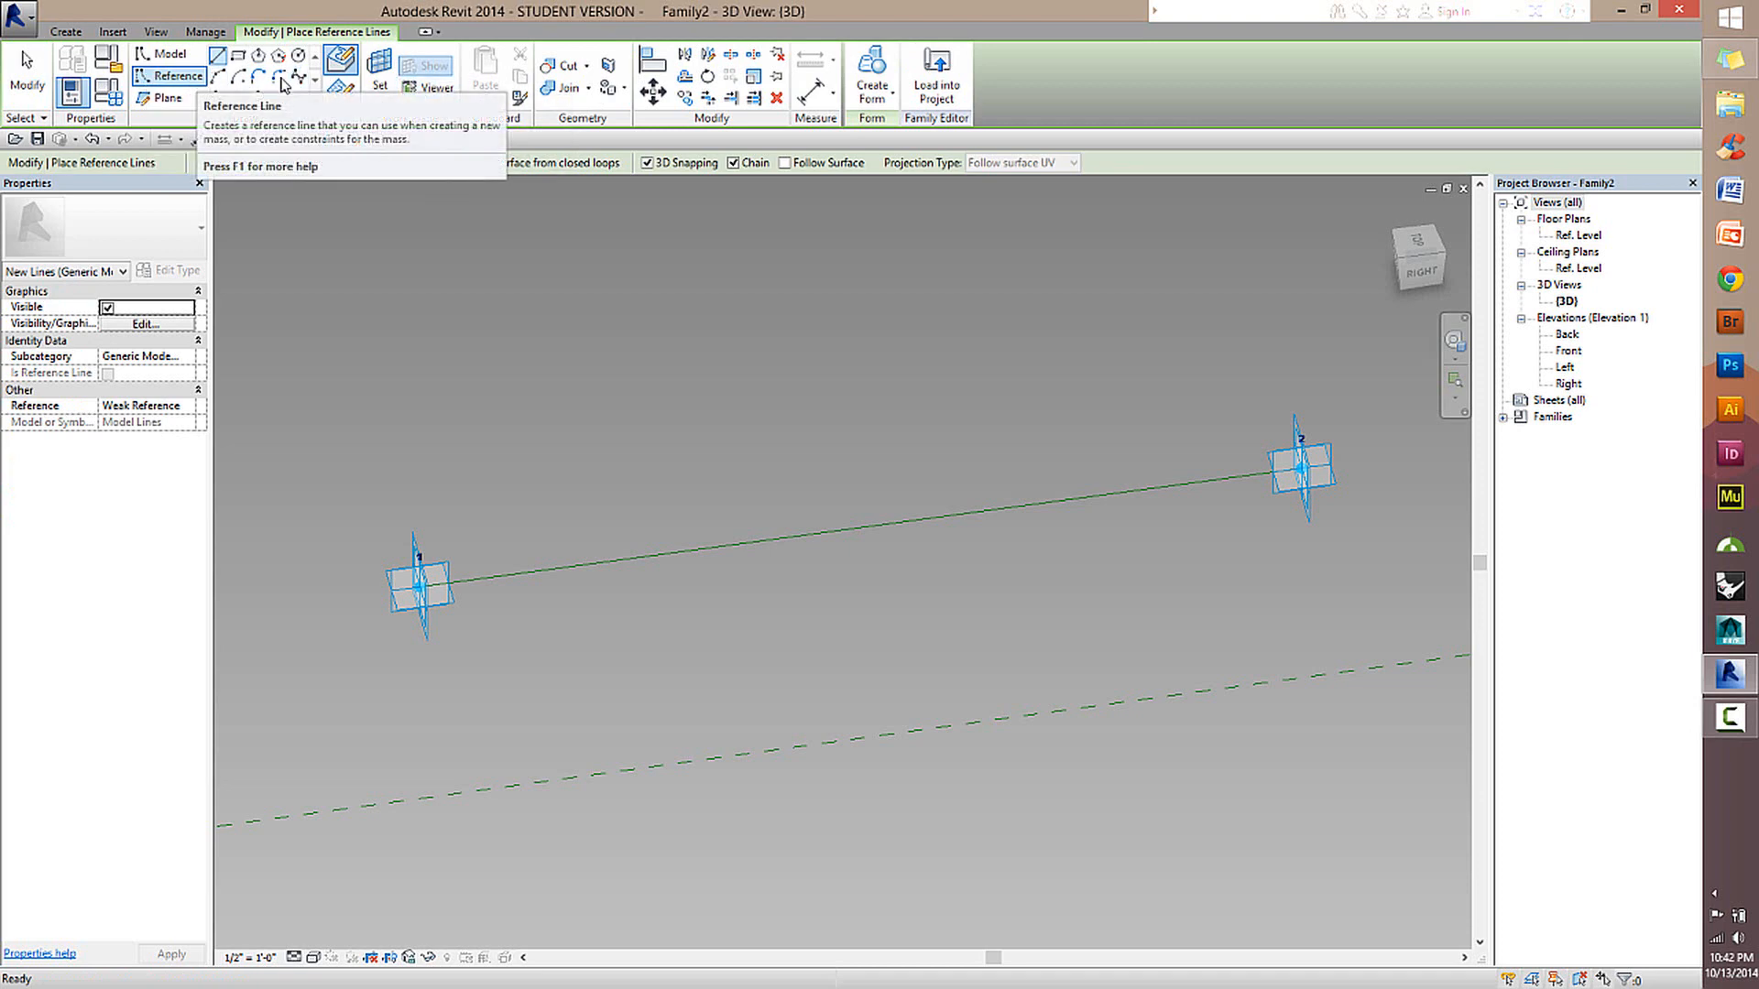
left_click(298, 98)
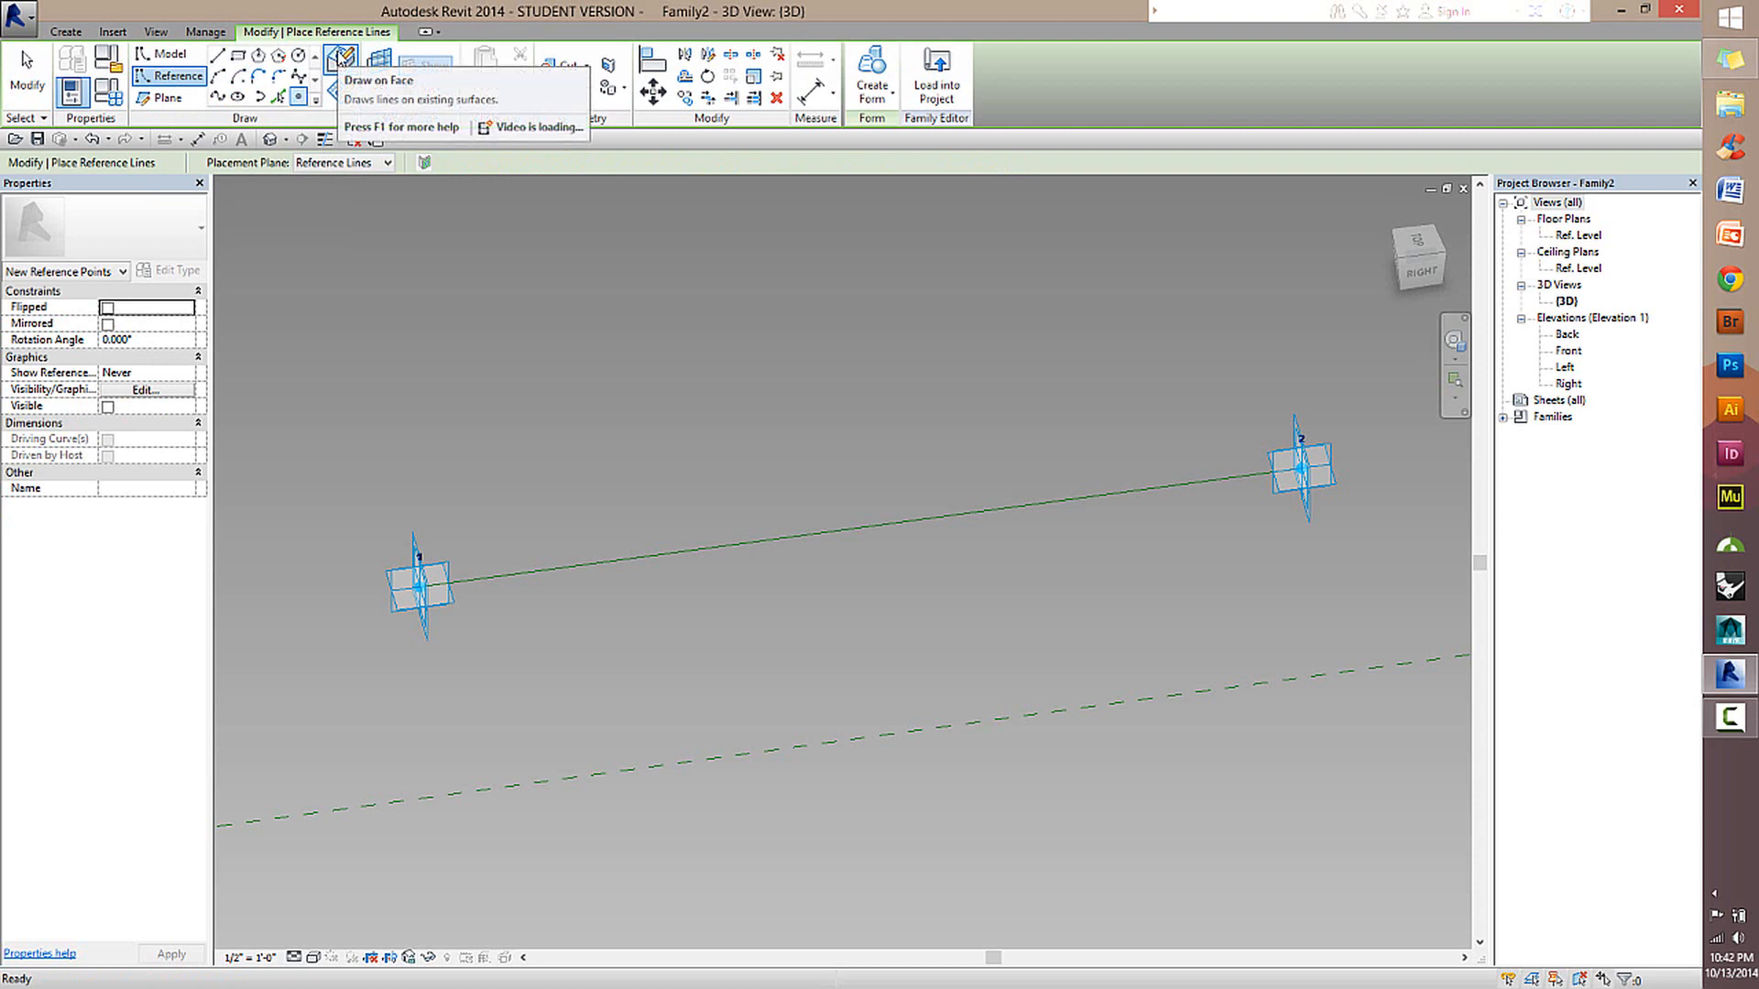
left_click(341, 59)
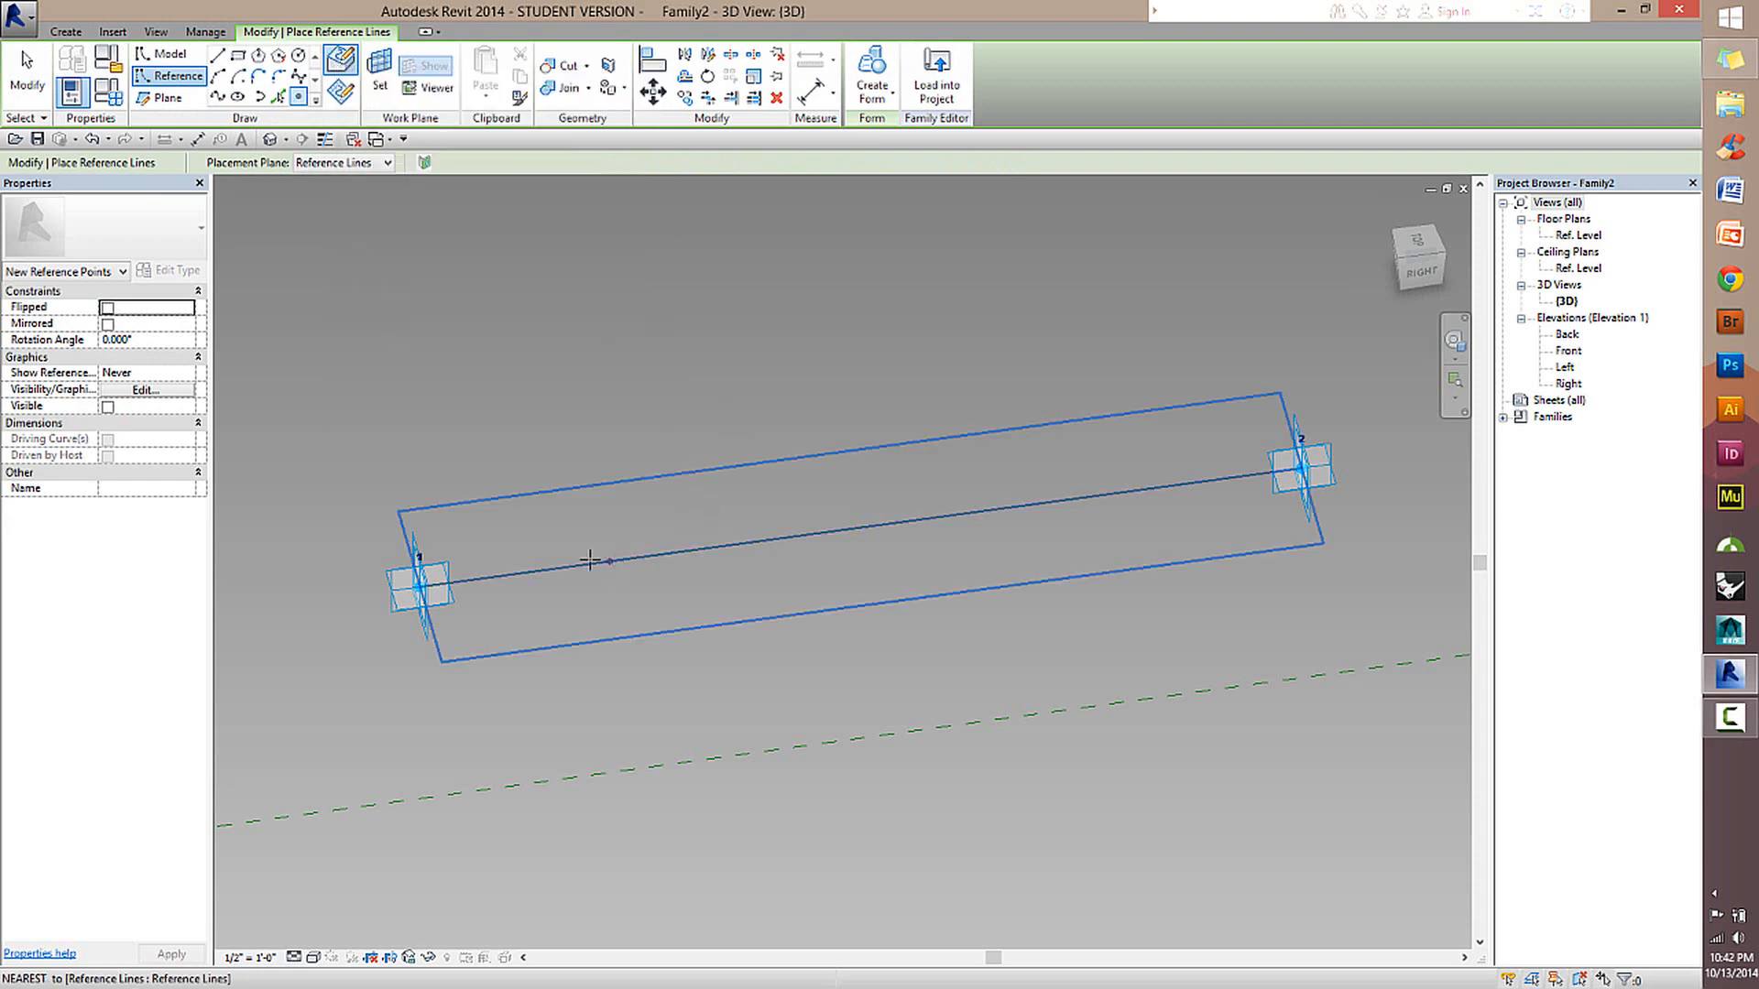
key("Escape")
key("Escape")
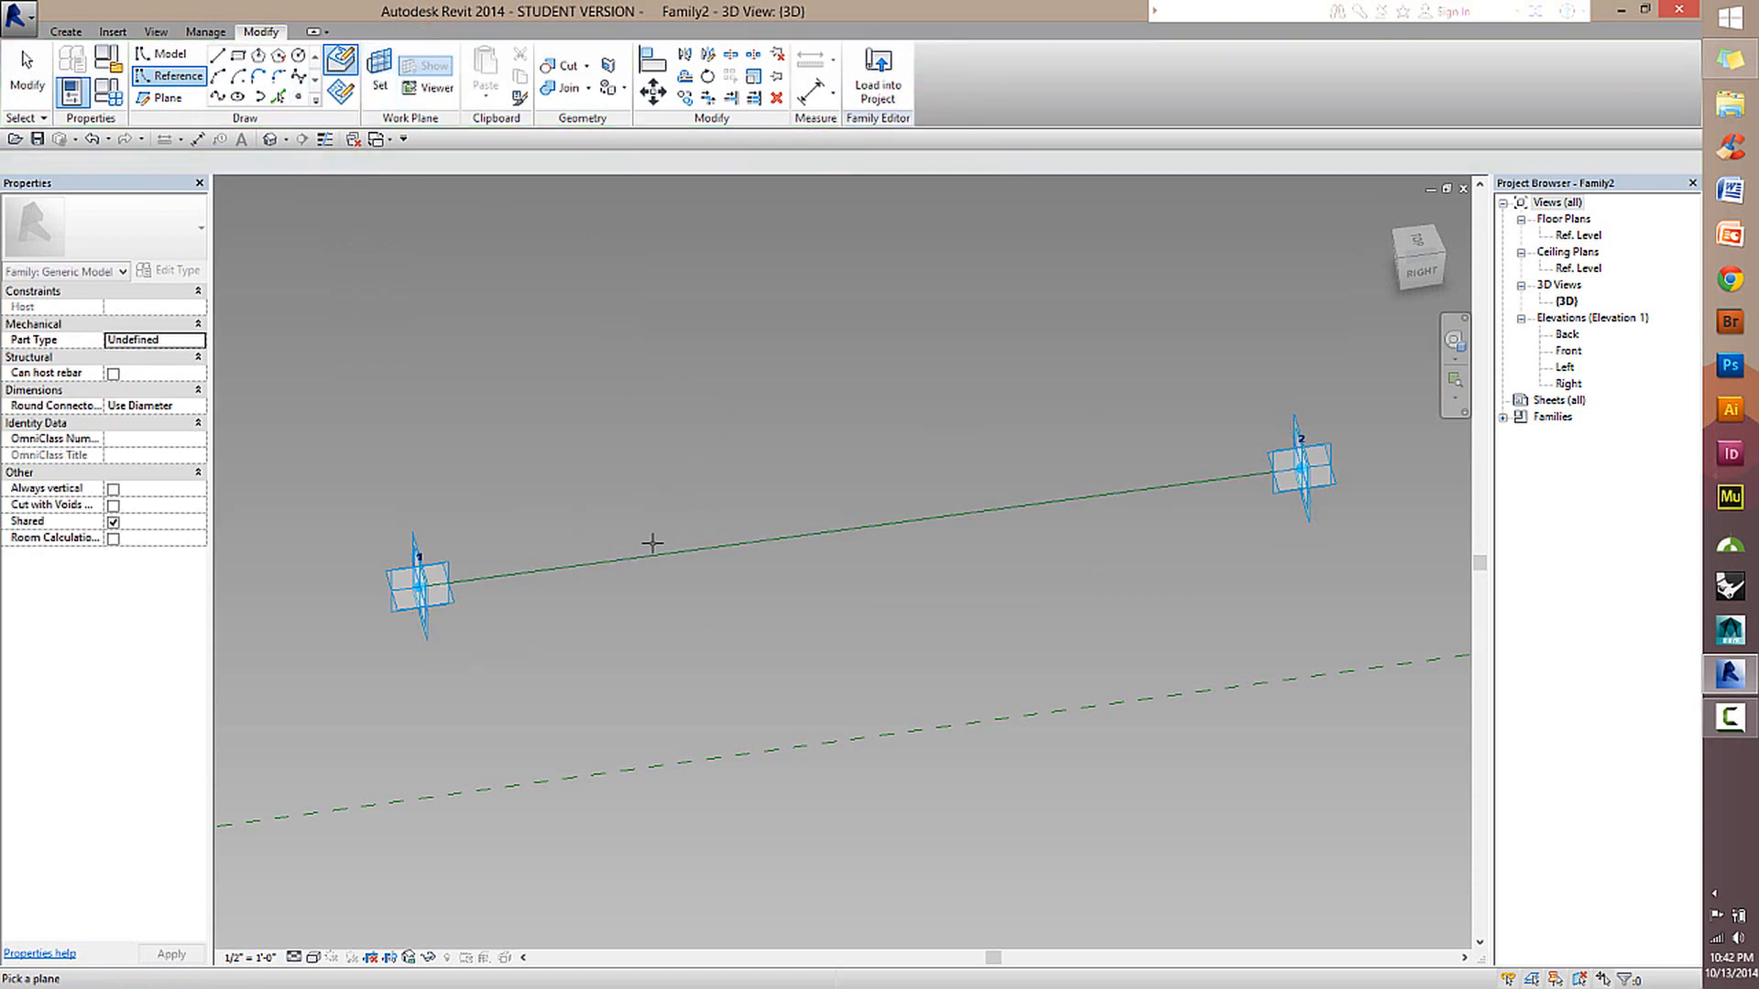
key("Return")
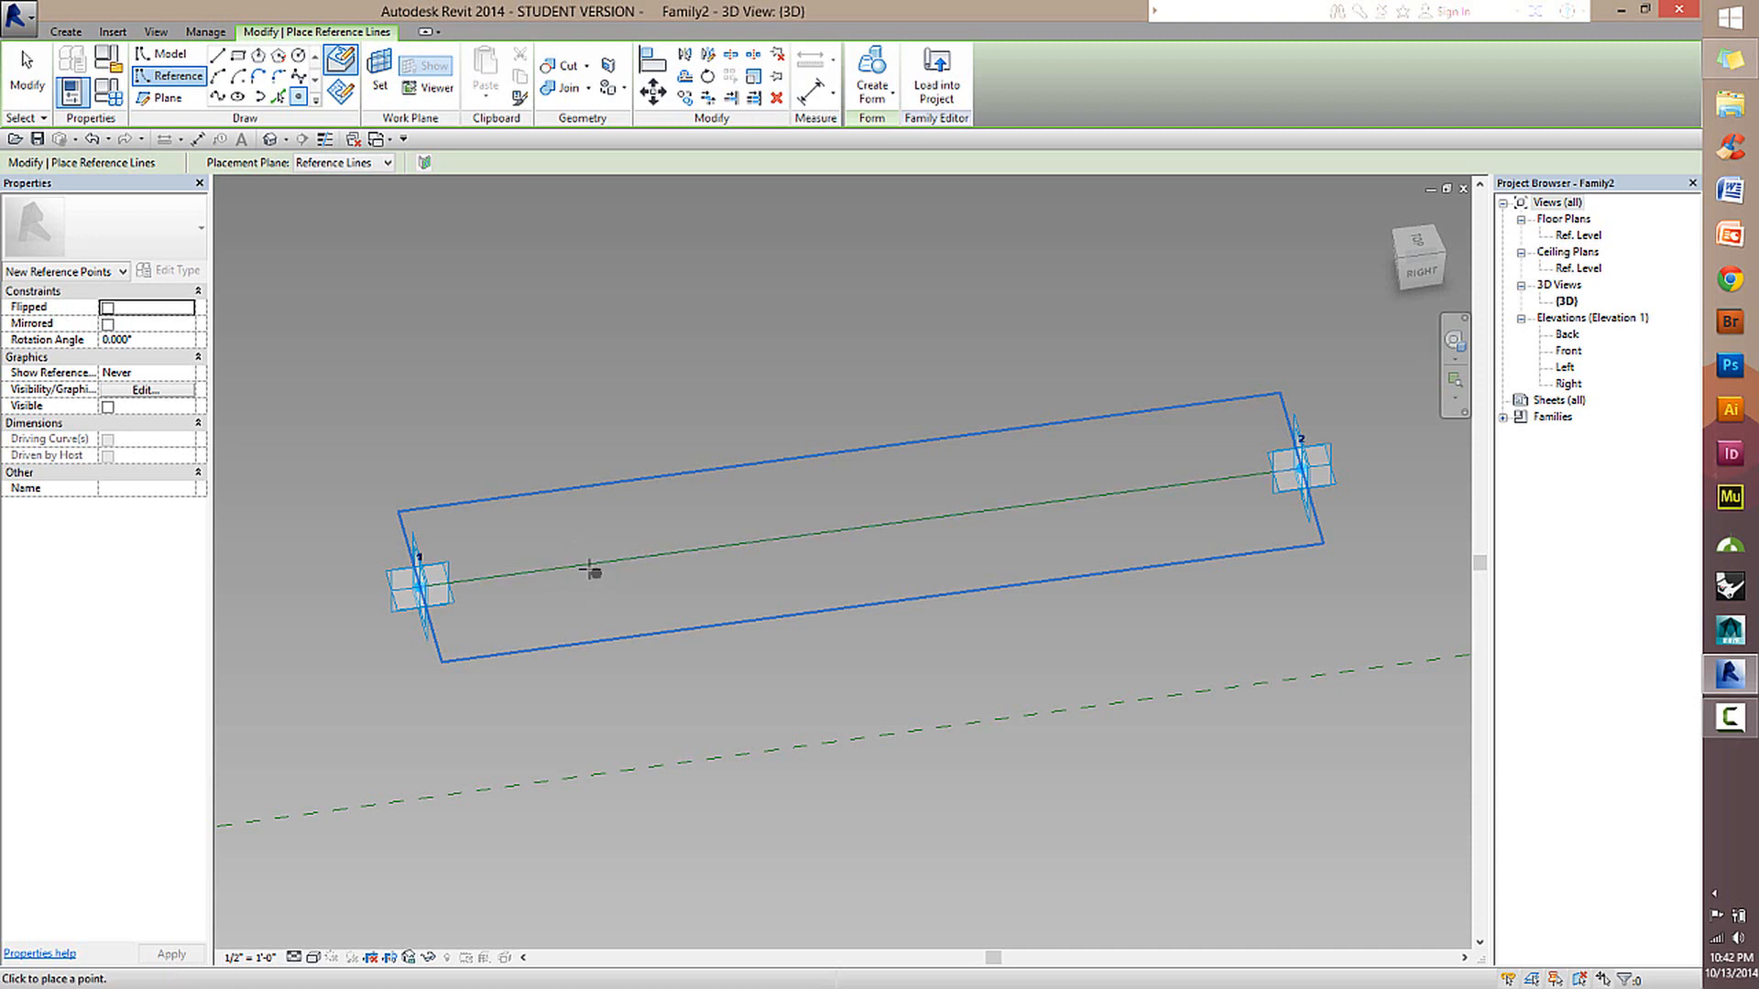
left_click(1085, 504)
left_click(35, 78)
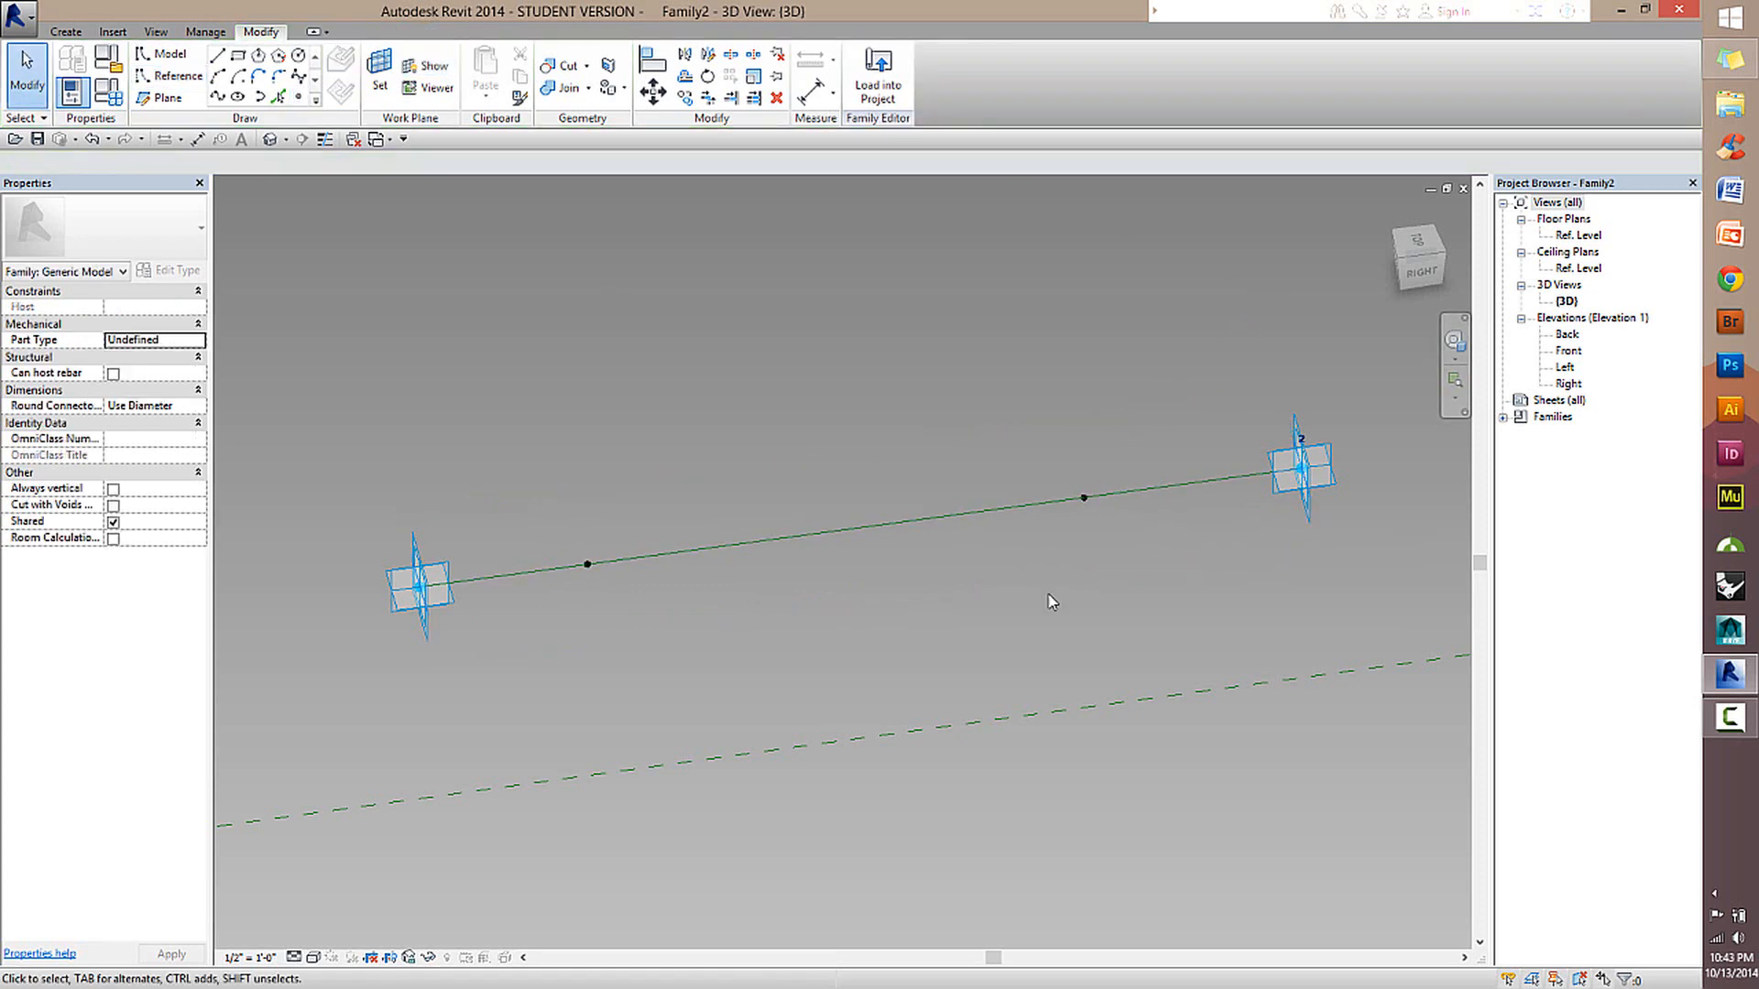
Select the two reference points hosted on the line and inspect their perpendicular work planes.
scroll(825, 561, "up", 2)
scroll(854, 545, "down", 2)
middle_click_drag(903, 599, 1076, 491)
middle_click_drag(922, 493, 1013, 648)
scroll(526, 701, "up", 2)
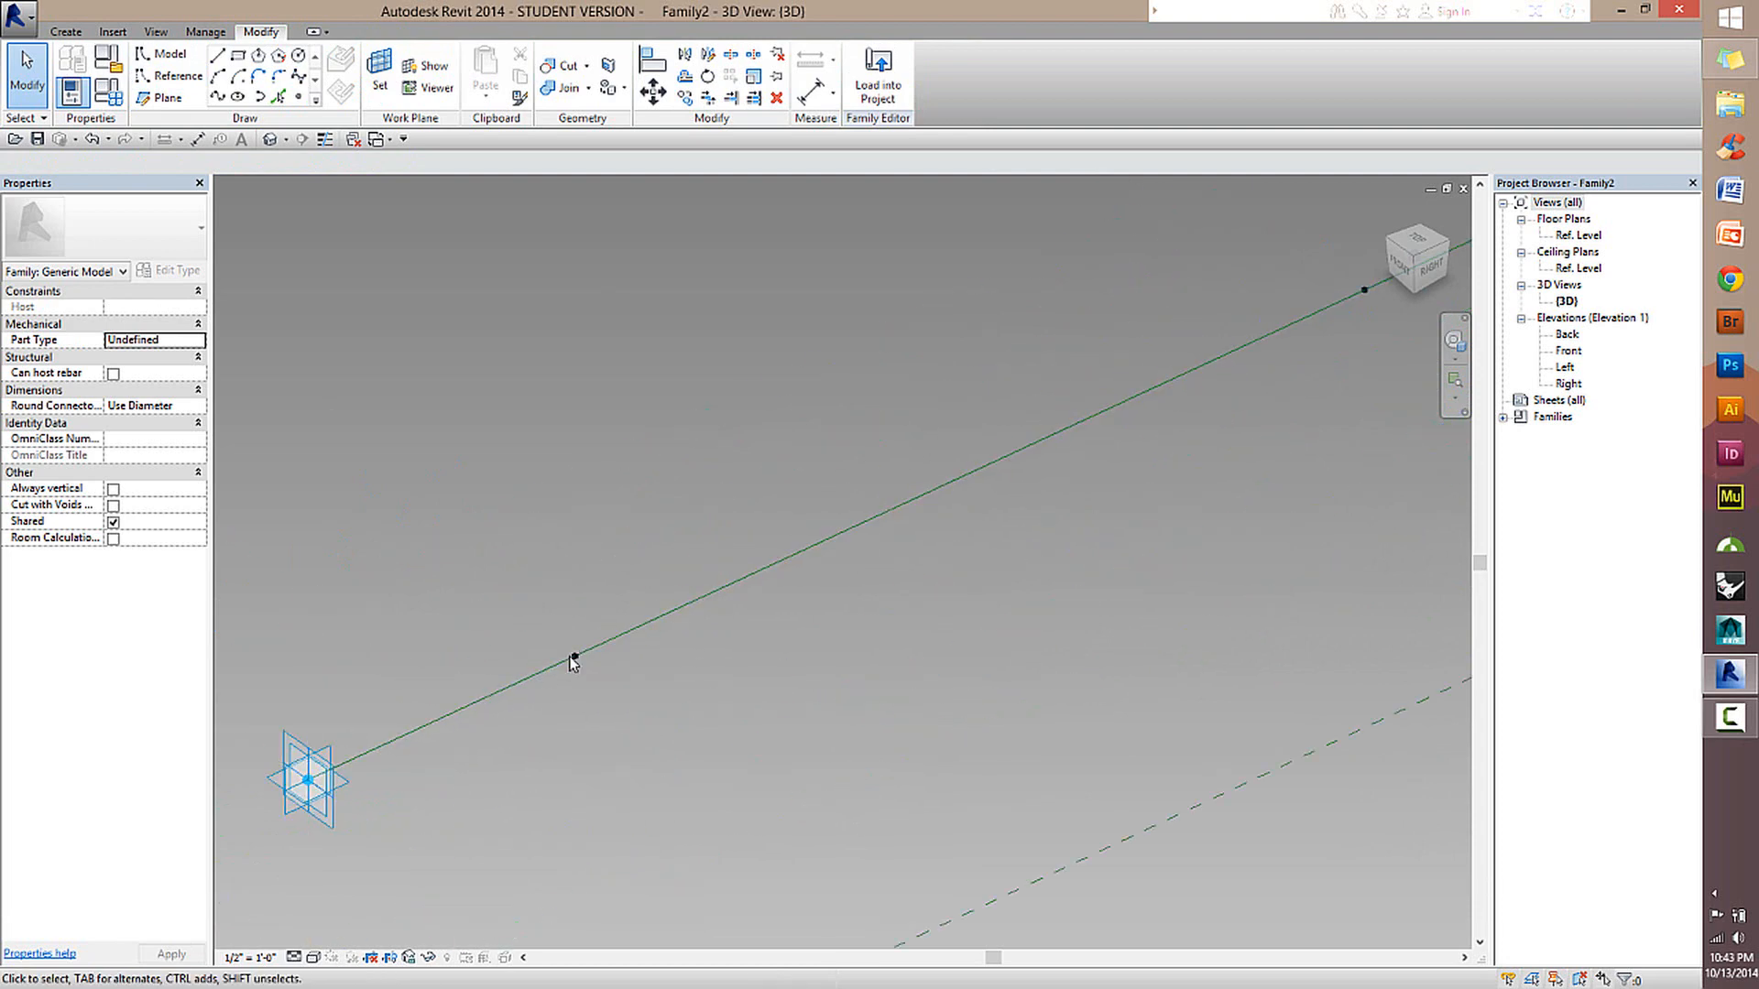
left_click(575, 657)
scroll(678, 687, "down", 3)
middle_click_drag(675, 696, 1052, 483, "shift")
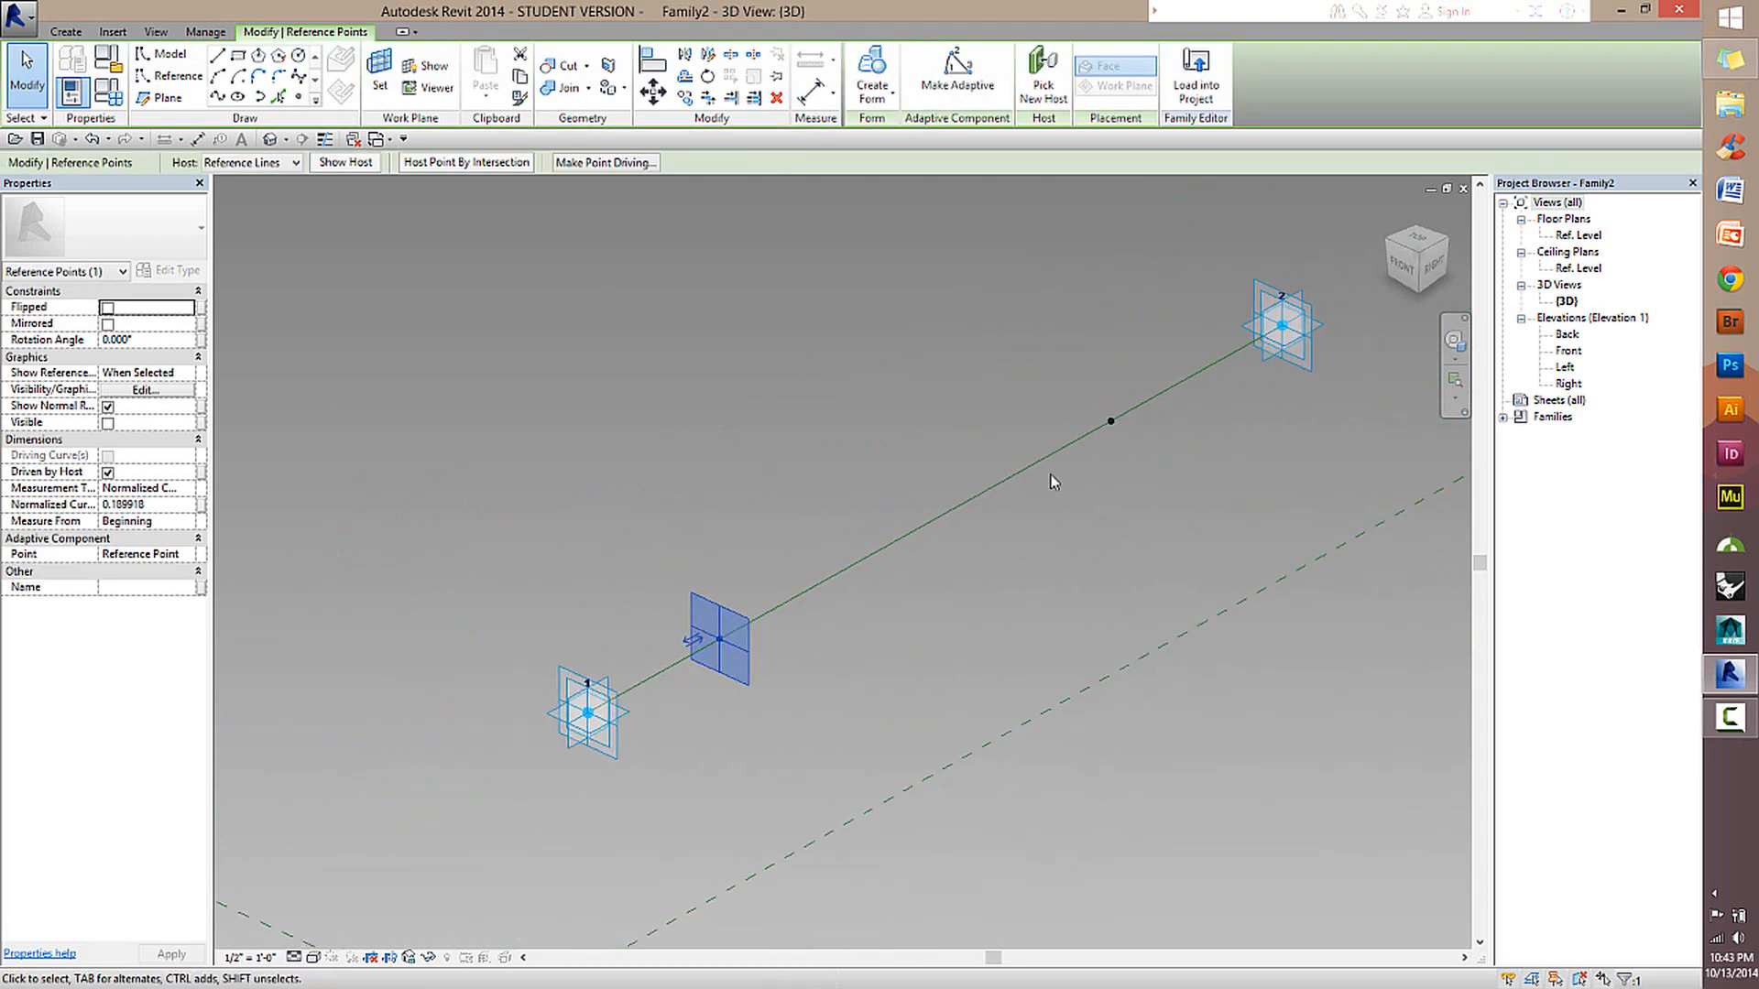
left_click(1111, 422)
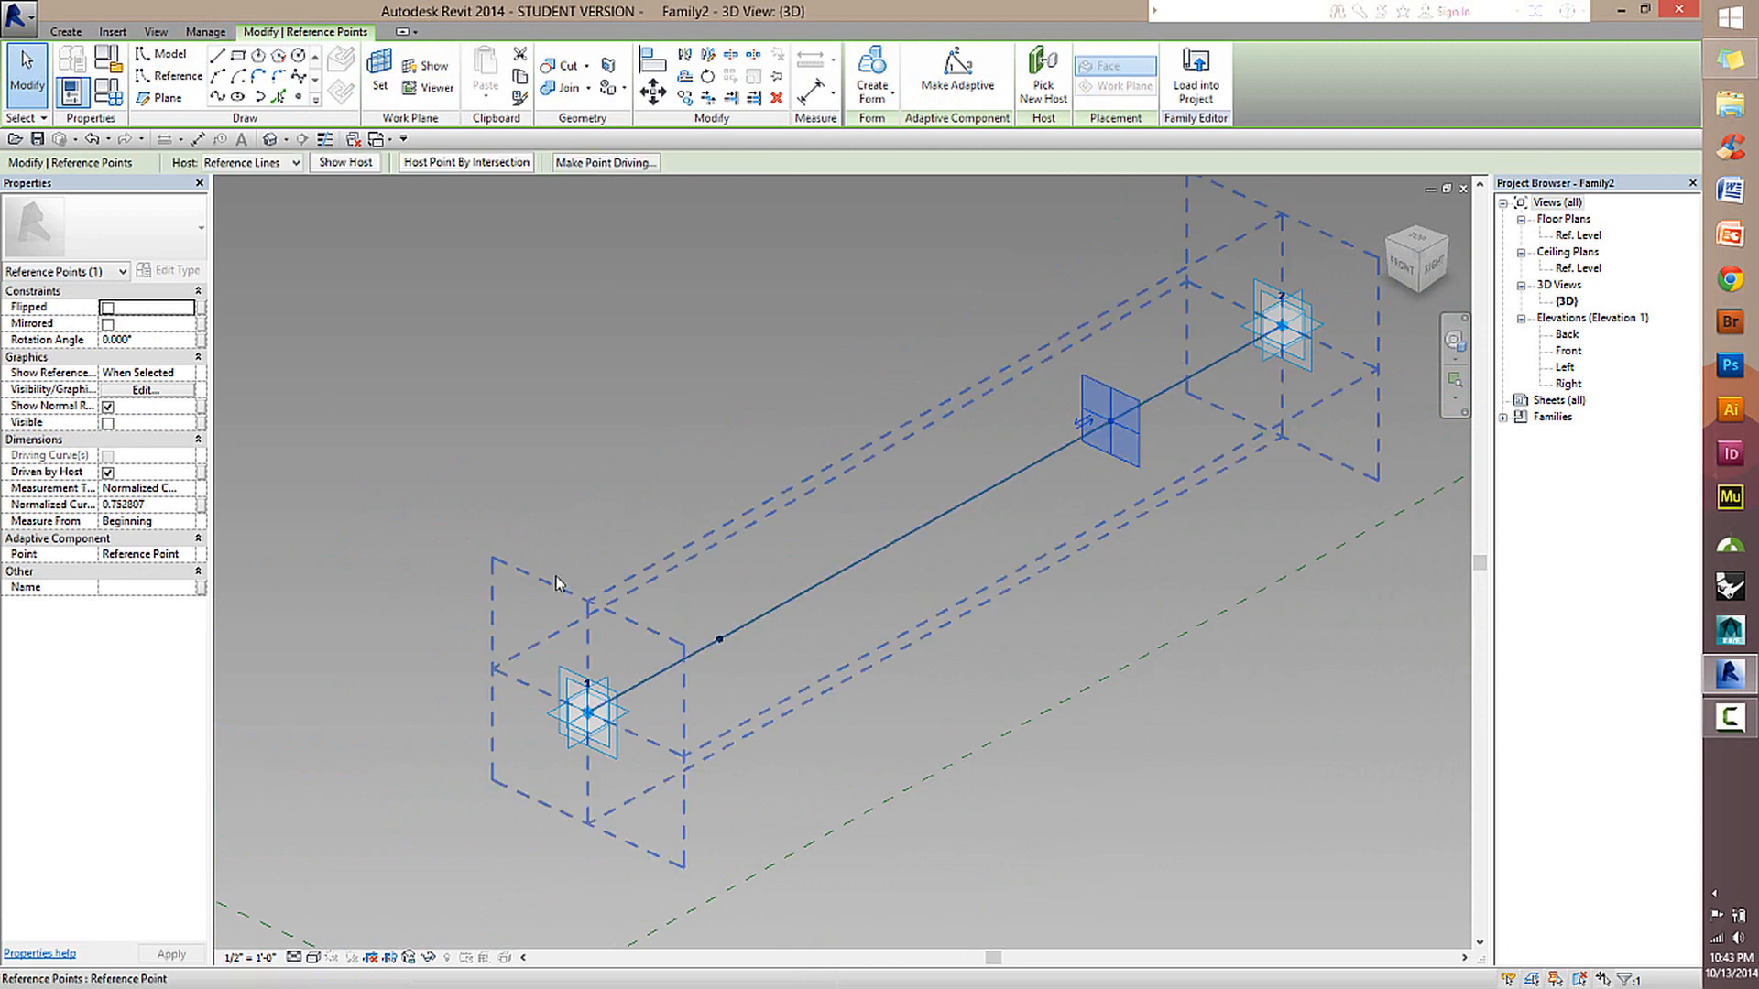
left_click(721, 639, "ctrl")
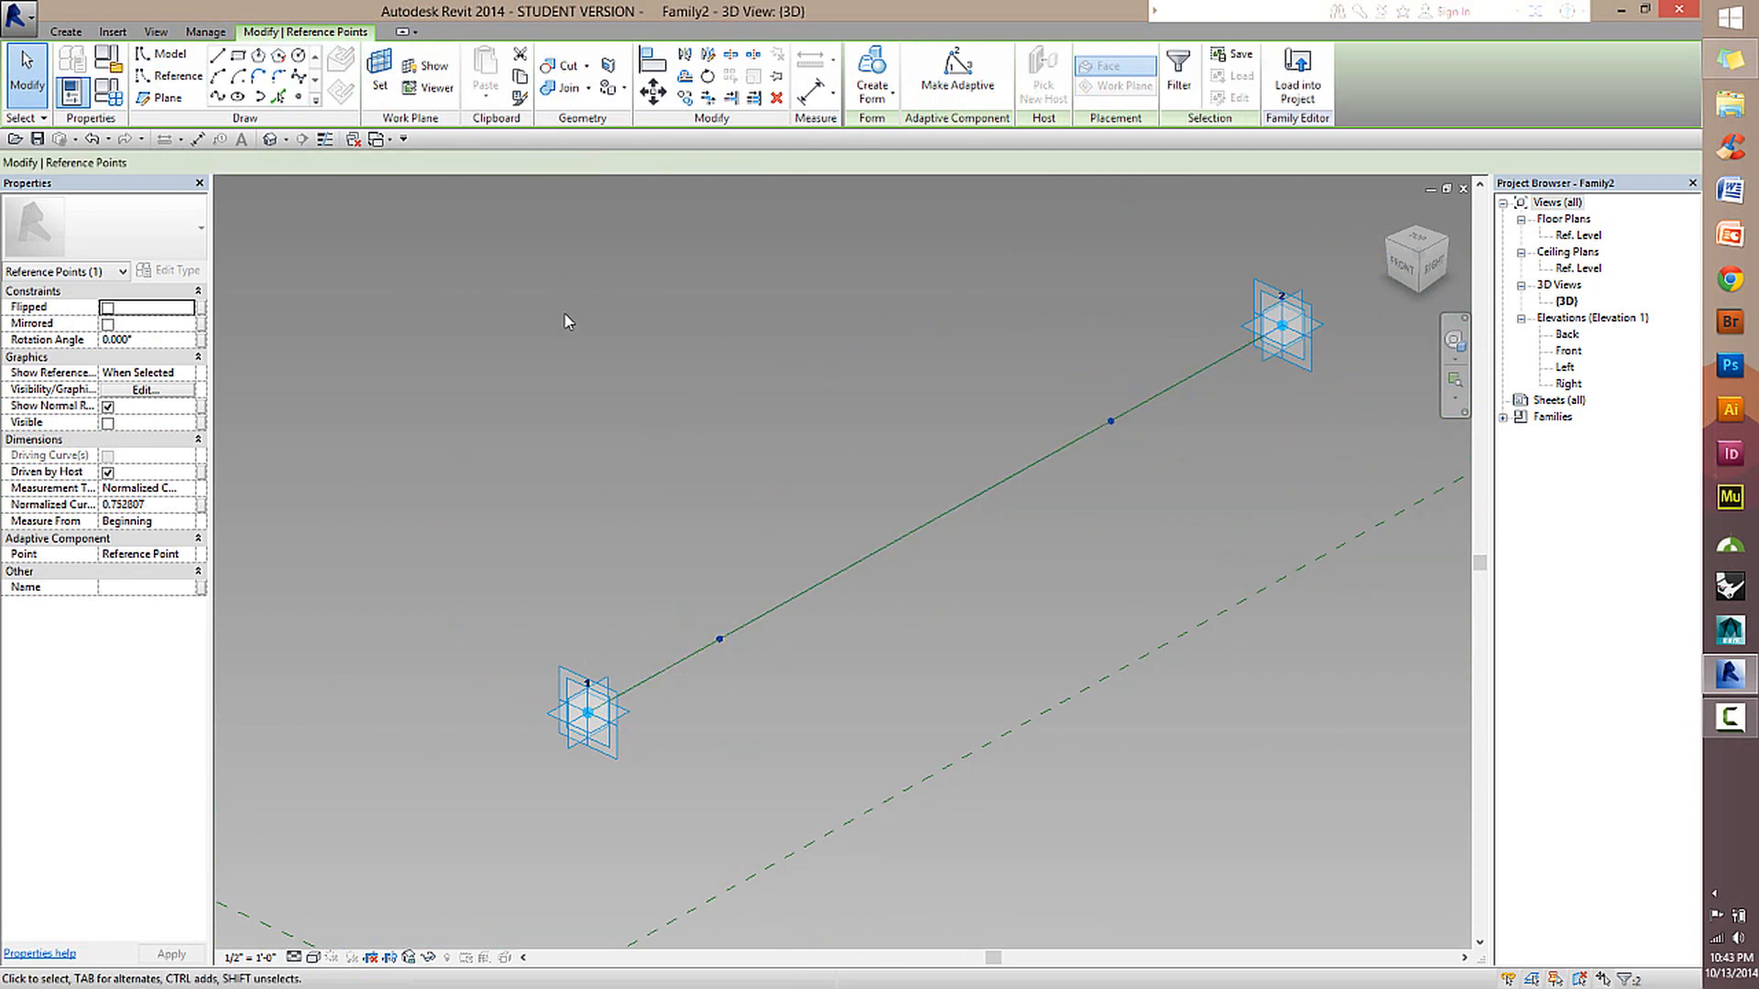
left_click(597, 459)
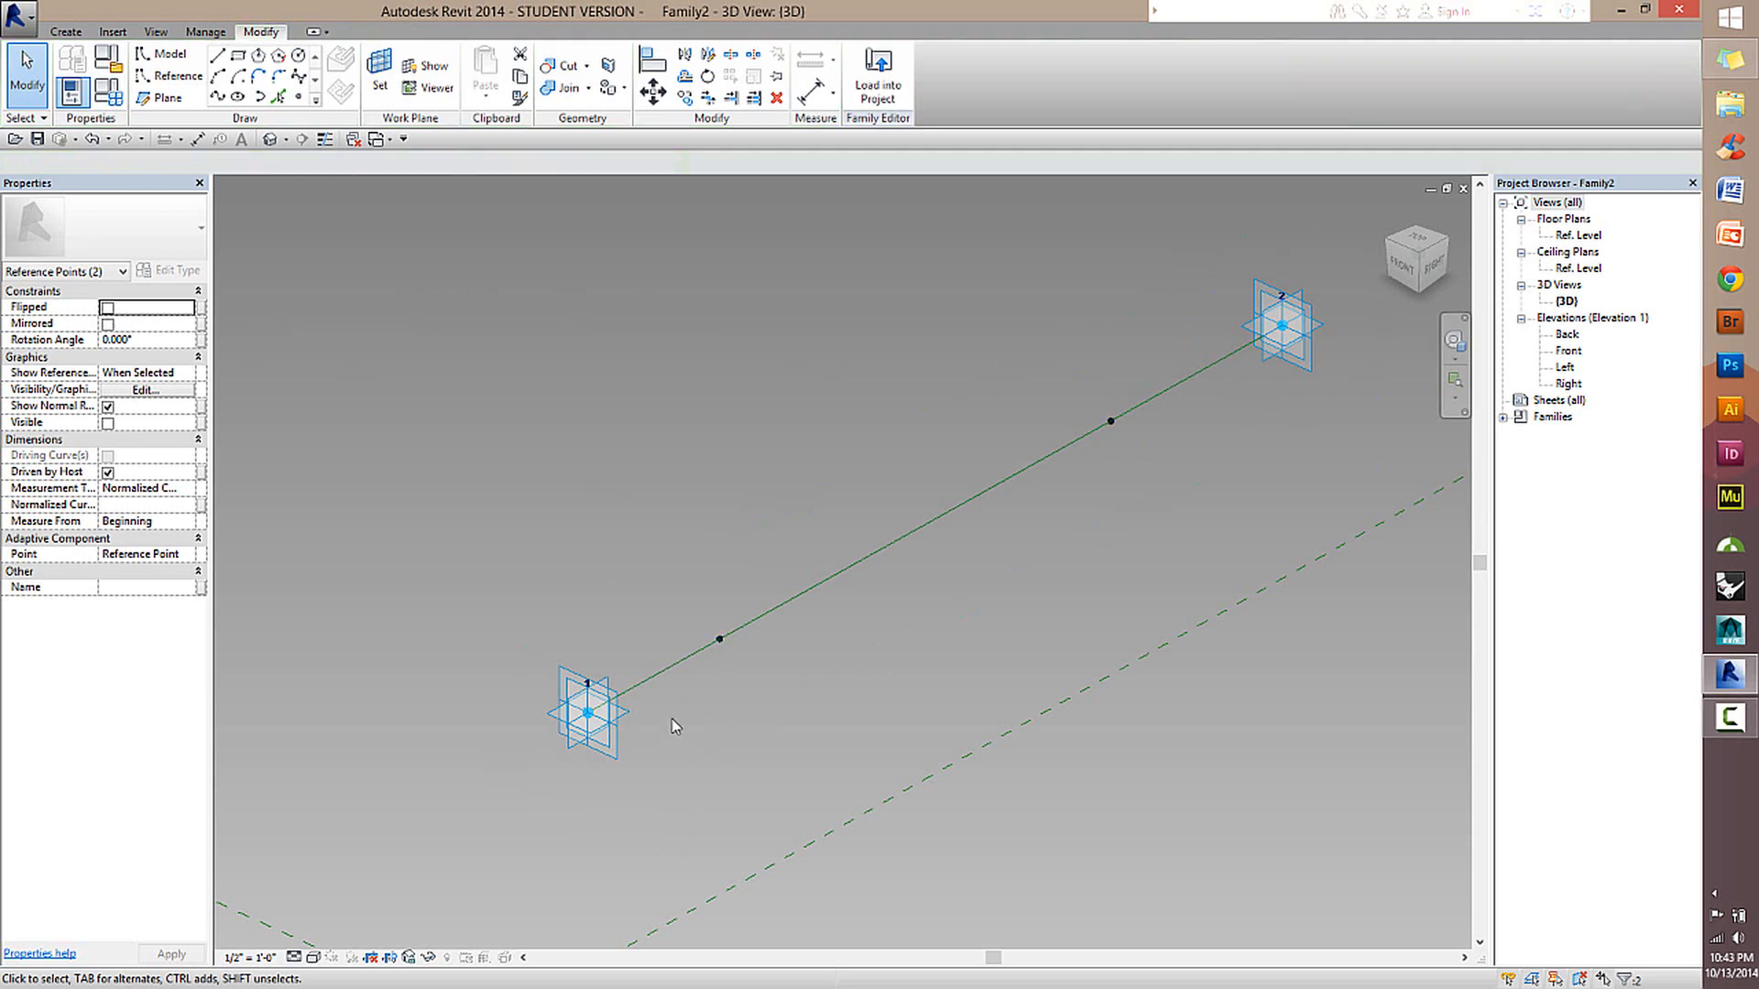
Set Show Reference Planes to Always for the hosted reference point near adaptive point 1.
left_click(722, 636)
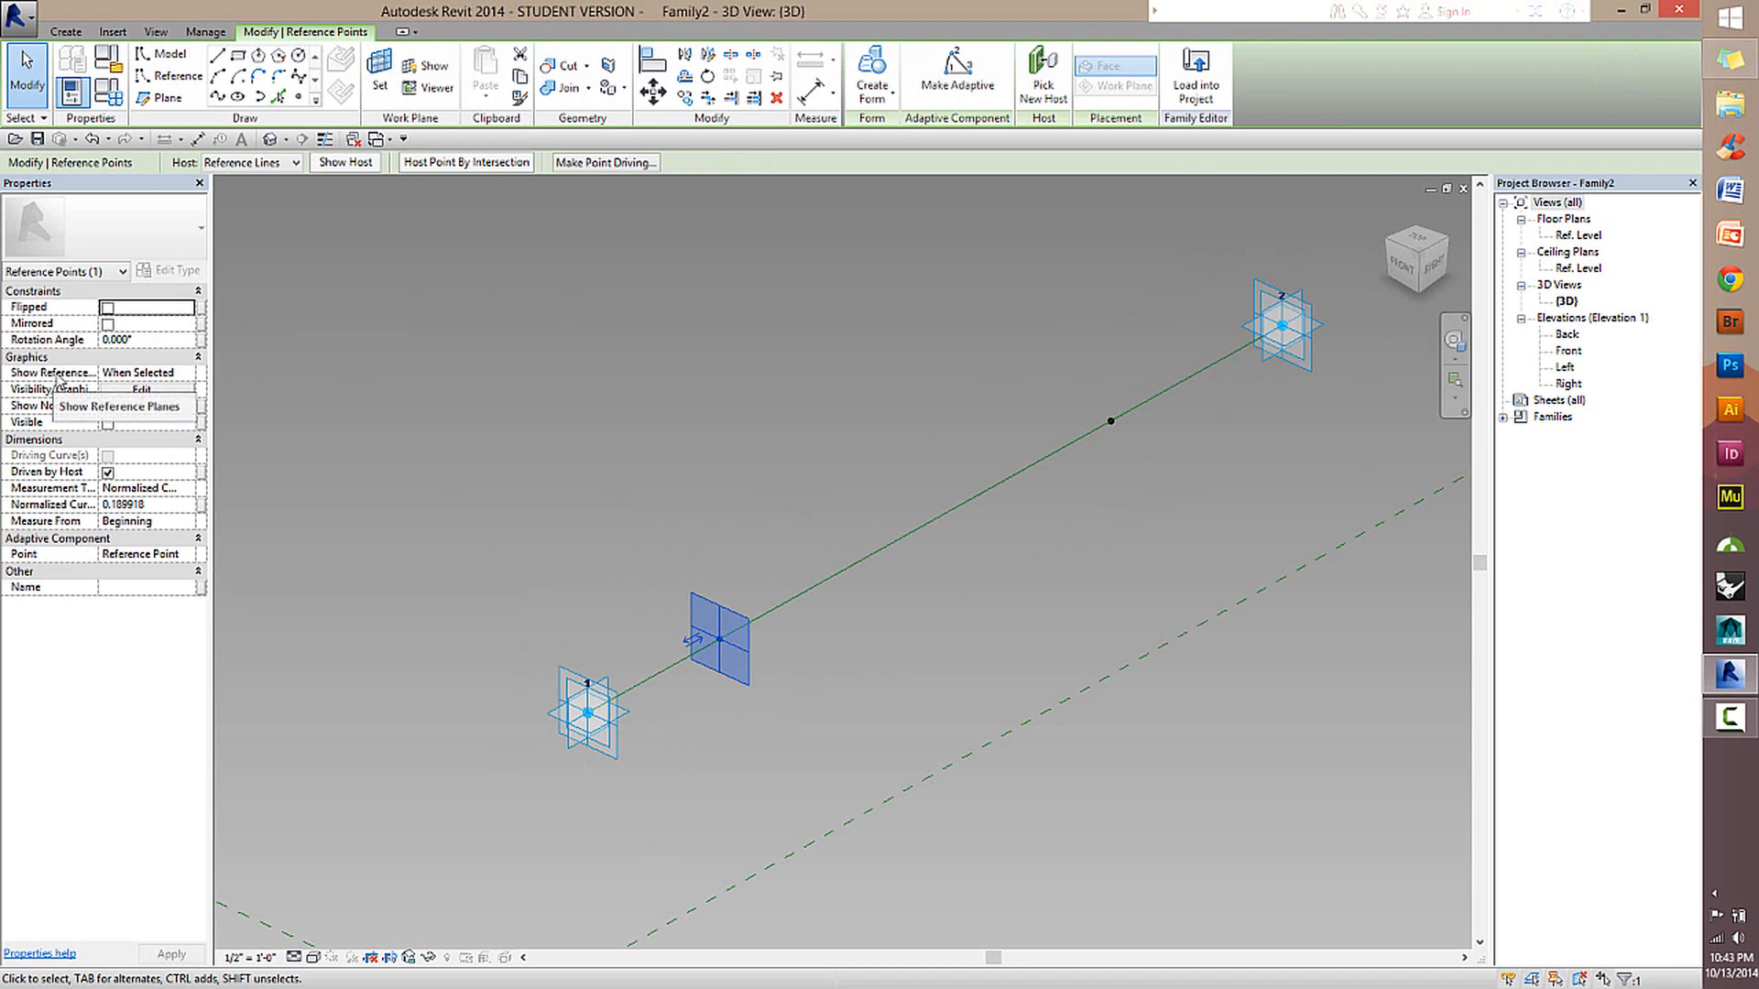
left_click(192, 374)
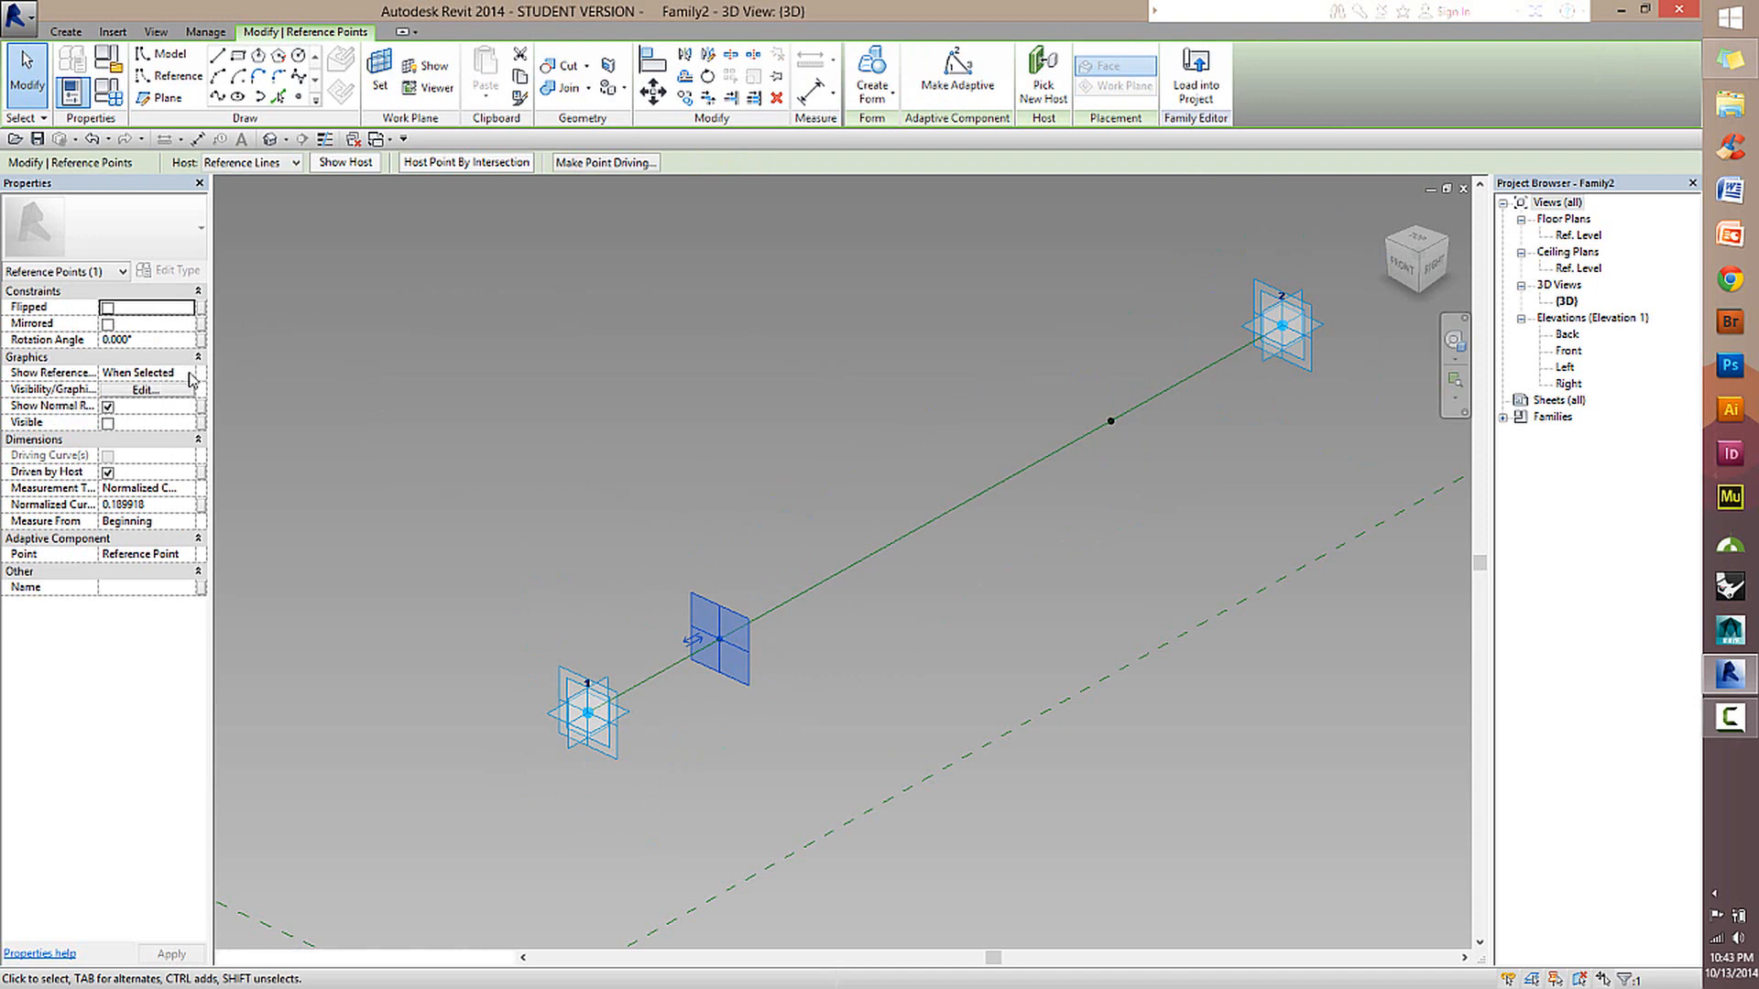
left_click(188, 374)
left_click(127, 415)
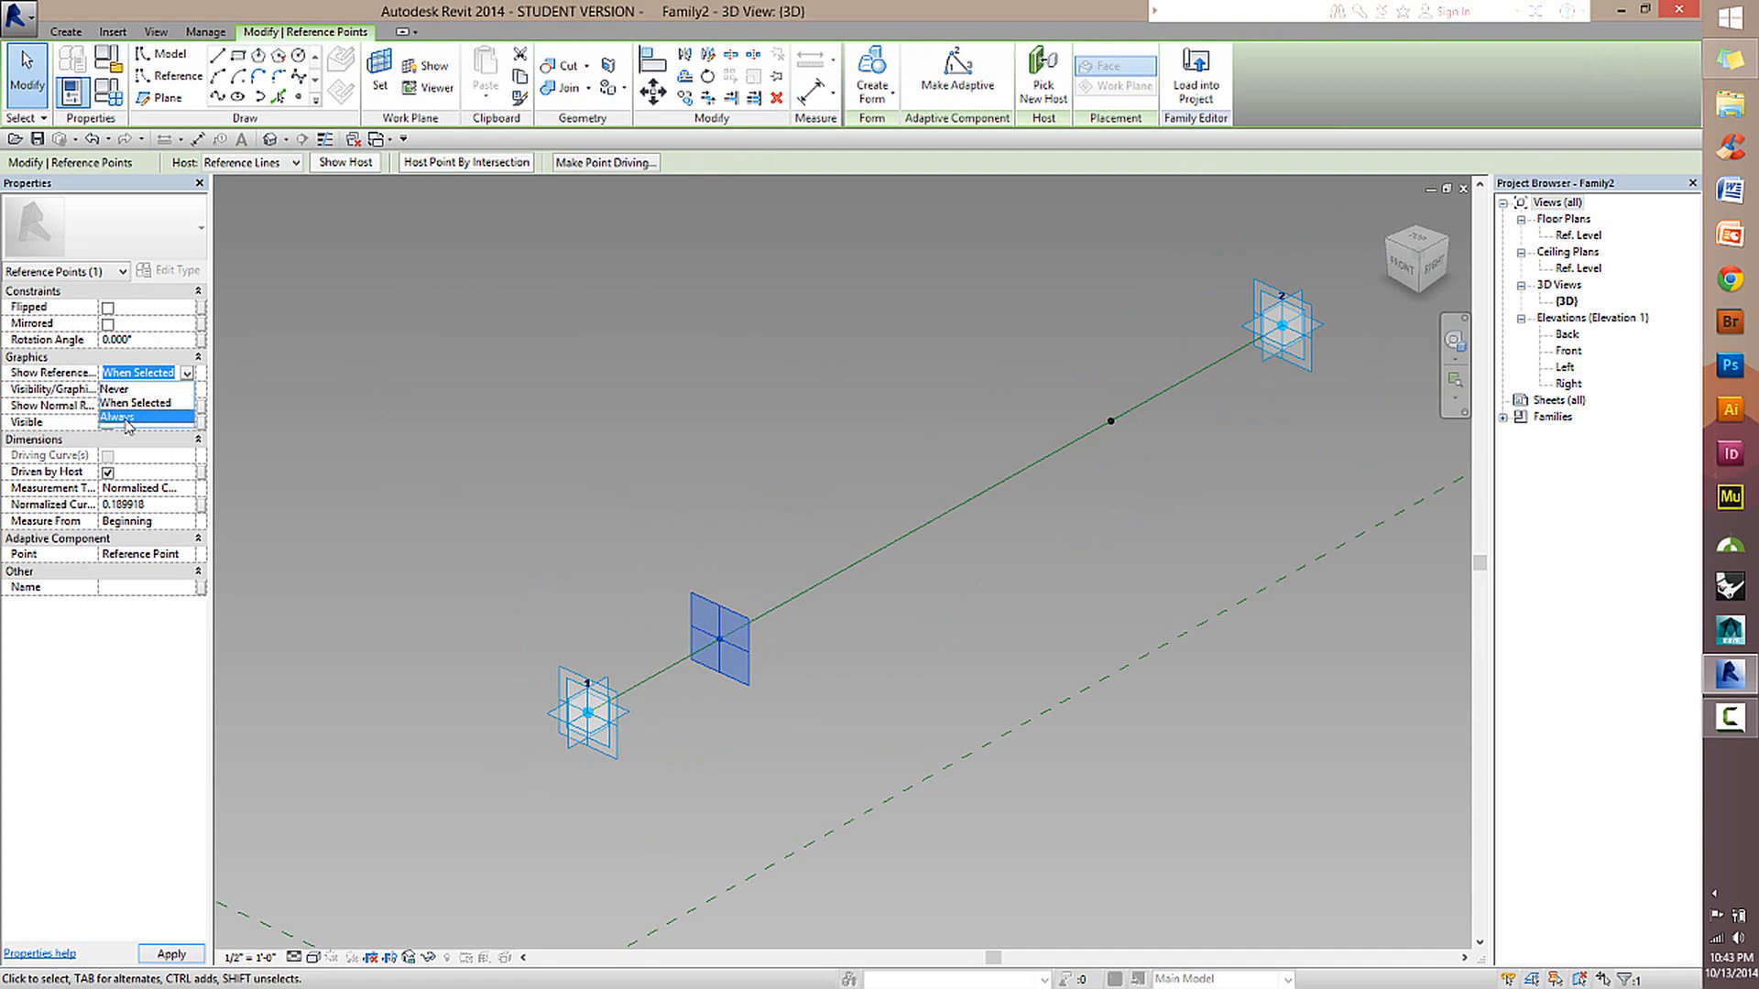
key("Escape")
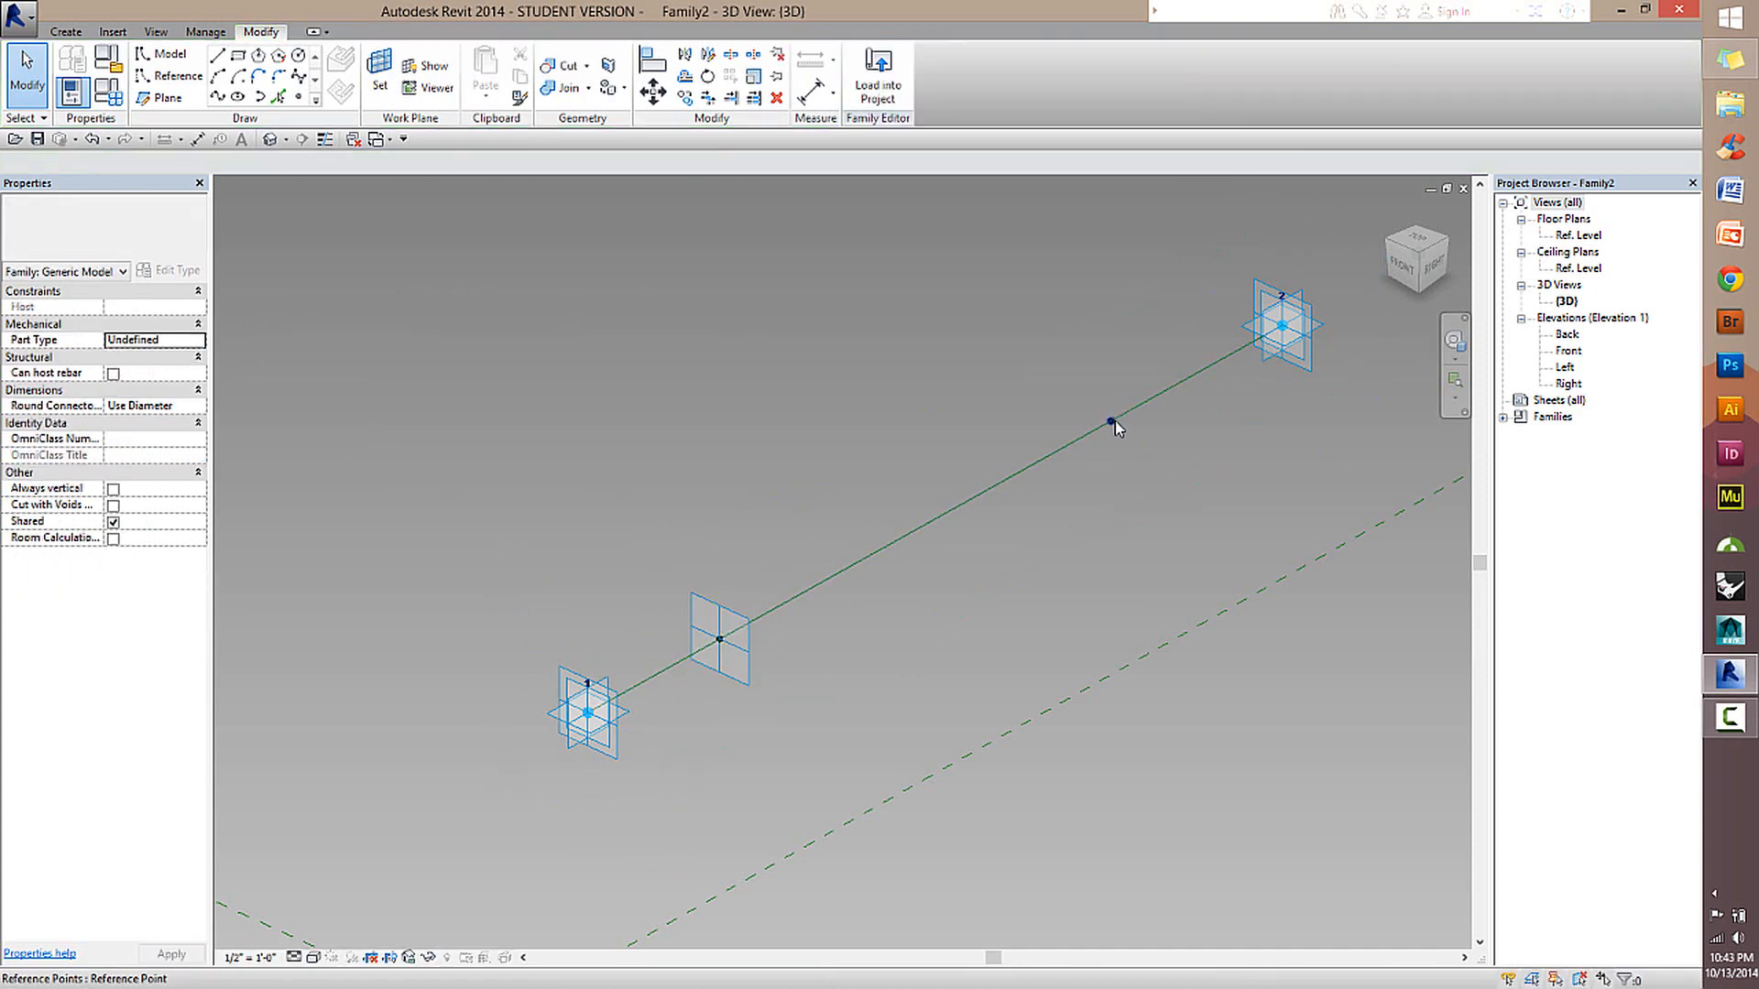
Set Show Reference Planes to Always for the hosted reference point near adaptive point 2.
left_click(1114, 420)
left_click(192, 375)
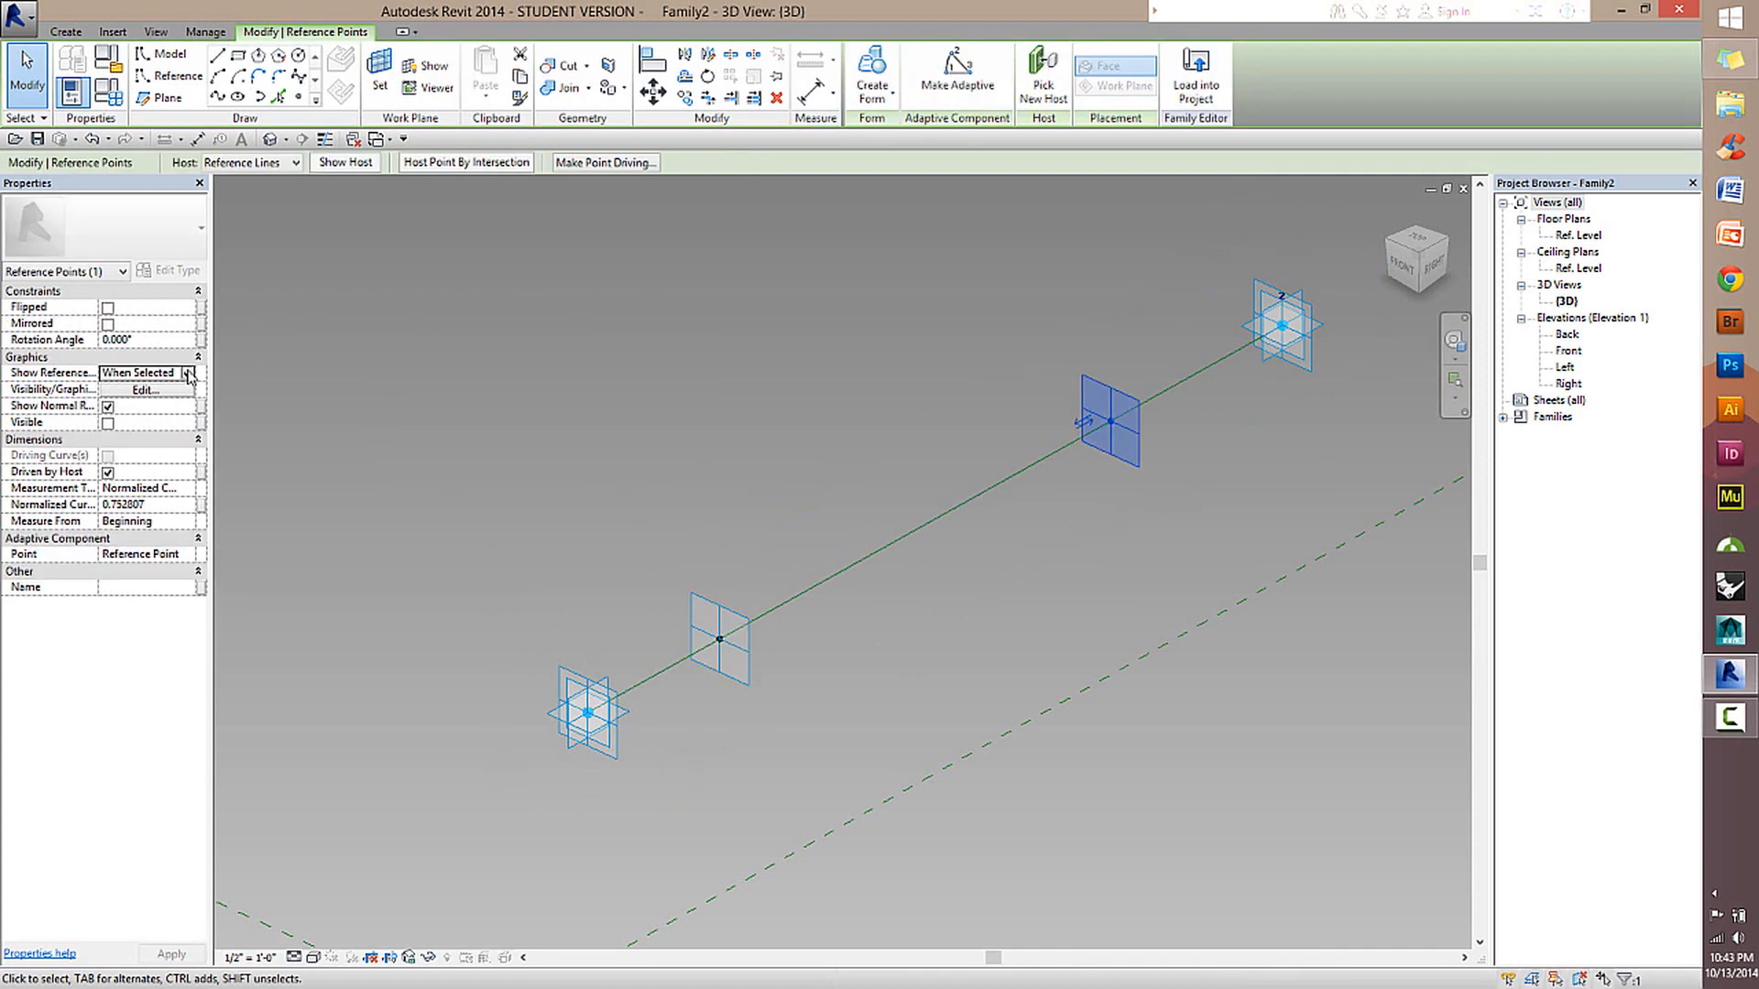
left_click(192, 375)
left_click(127, 416)
key("Escape")
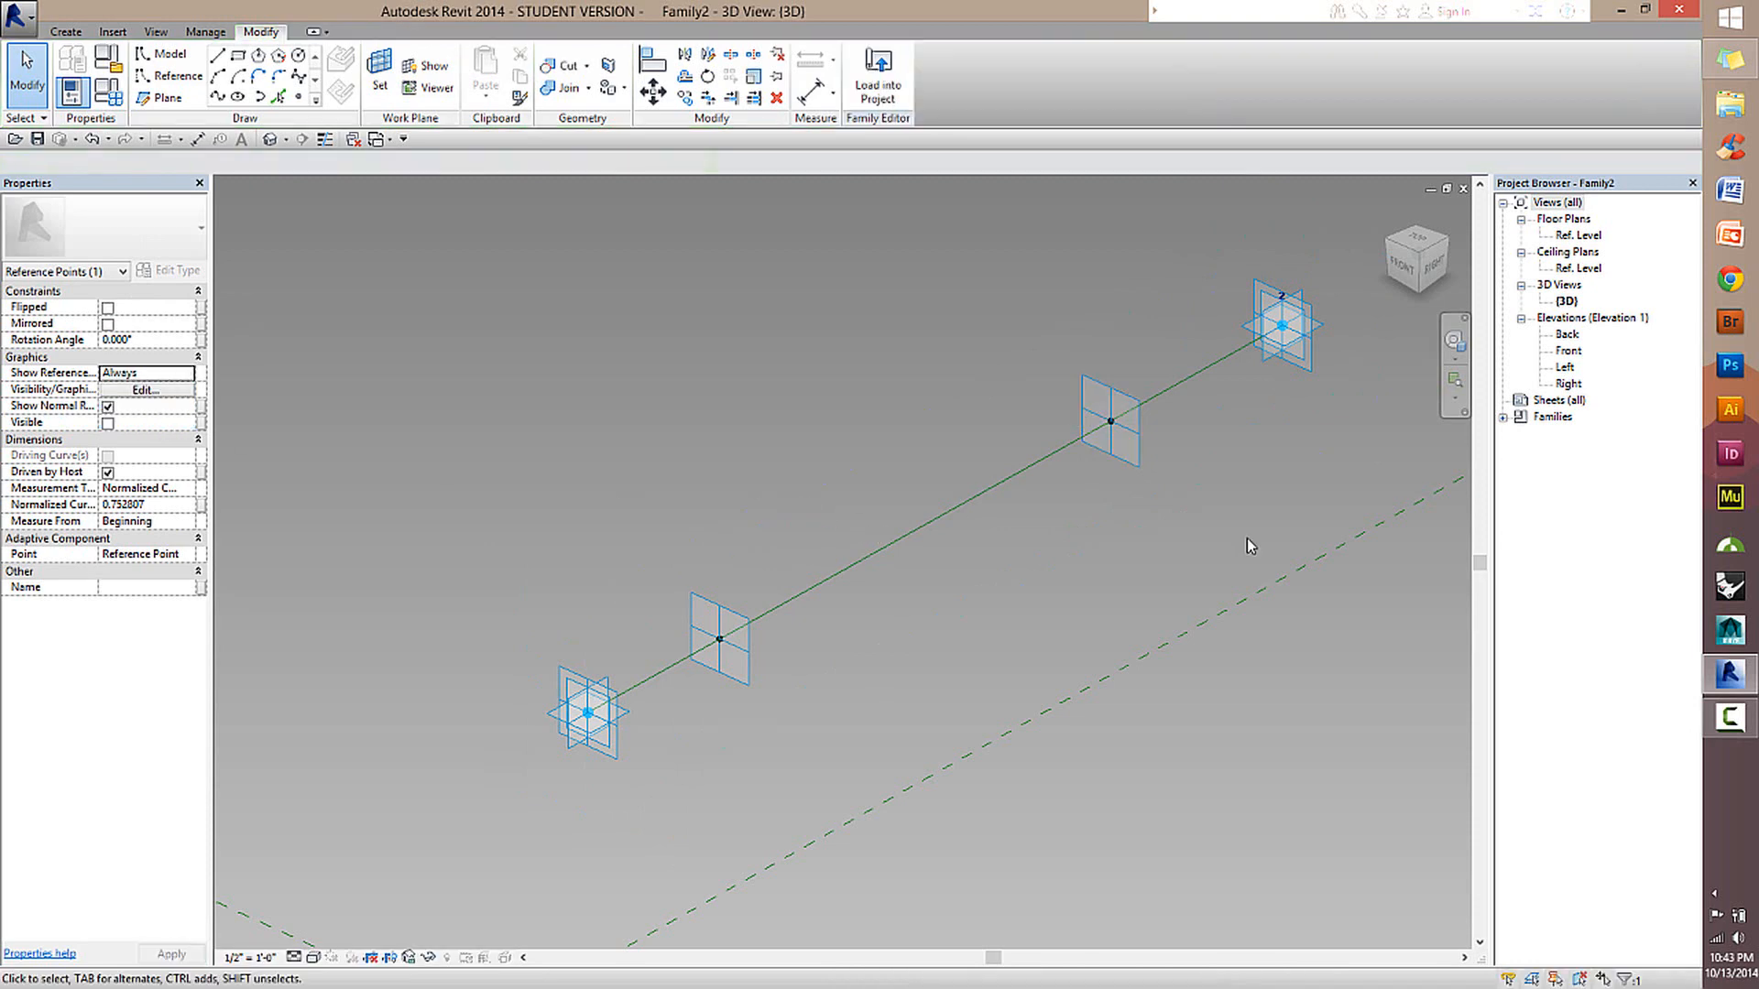
Start a rectangle of reference lines and set the work plane to the hosted reference point near adaptive point 1.
middle_click_drag(1144, 447, 871, 593, "shift")
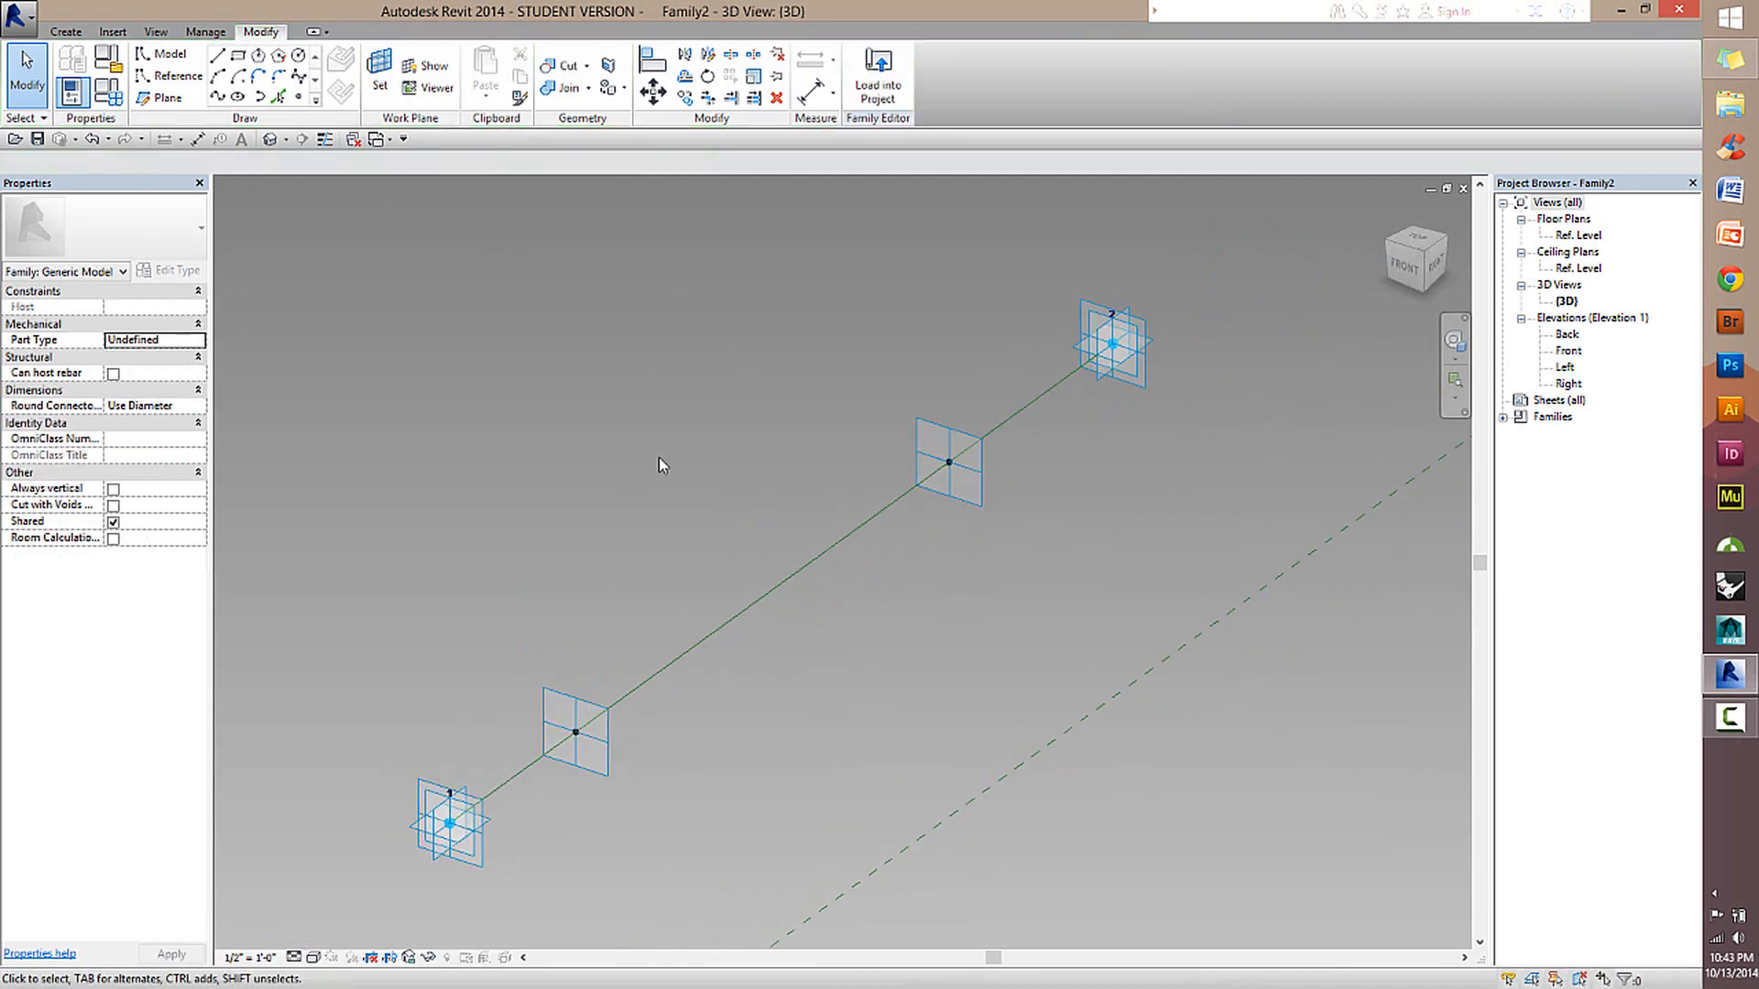
middle_click_drag(660, 465, 702, 399)
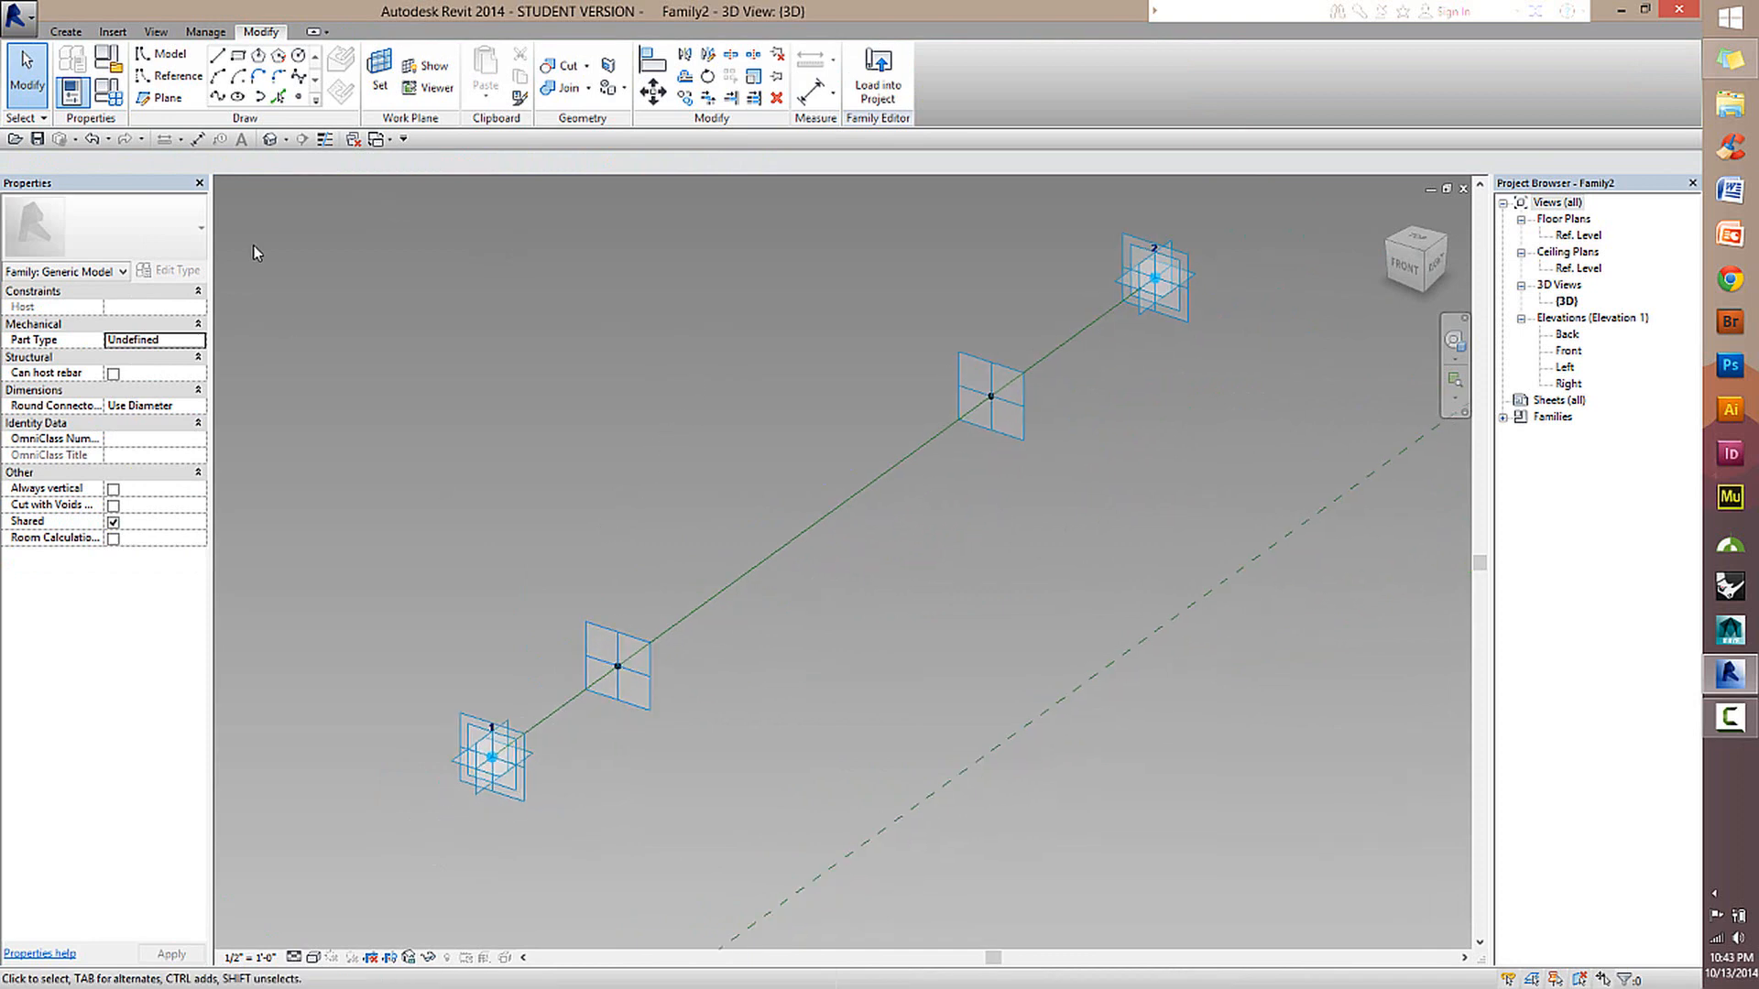
middle_click_drag(715, 270, 691, 234)
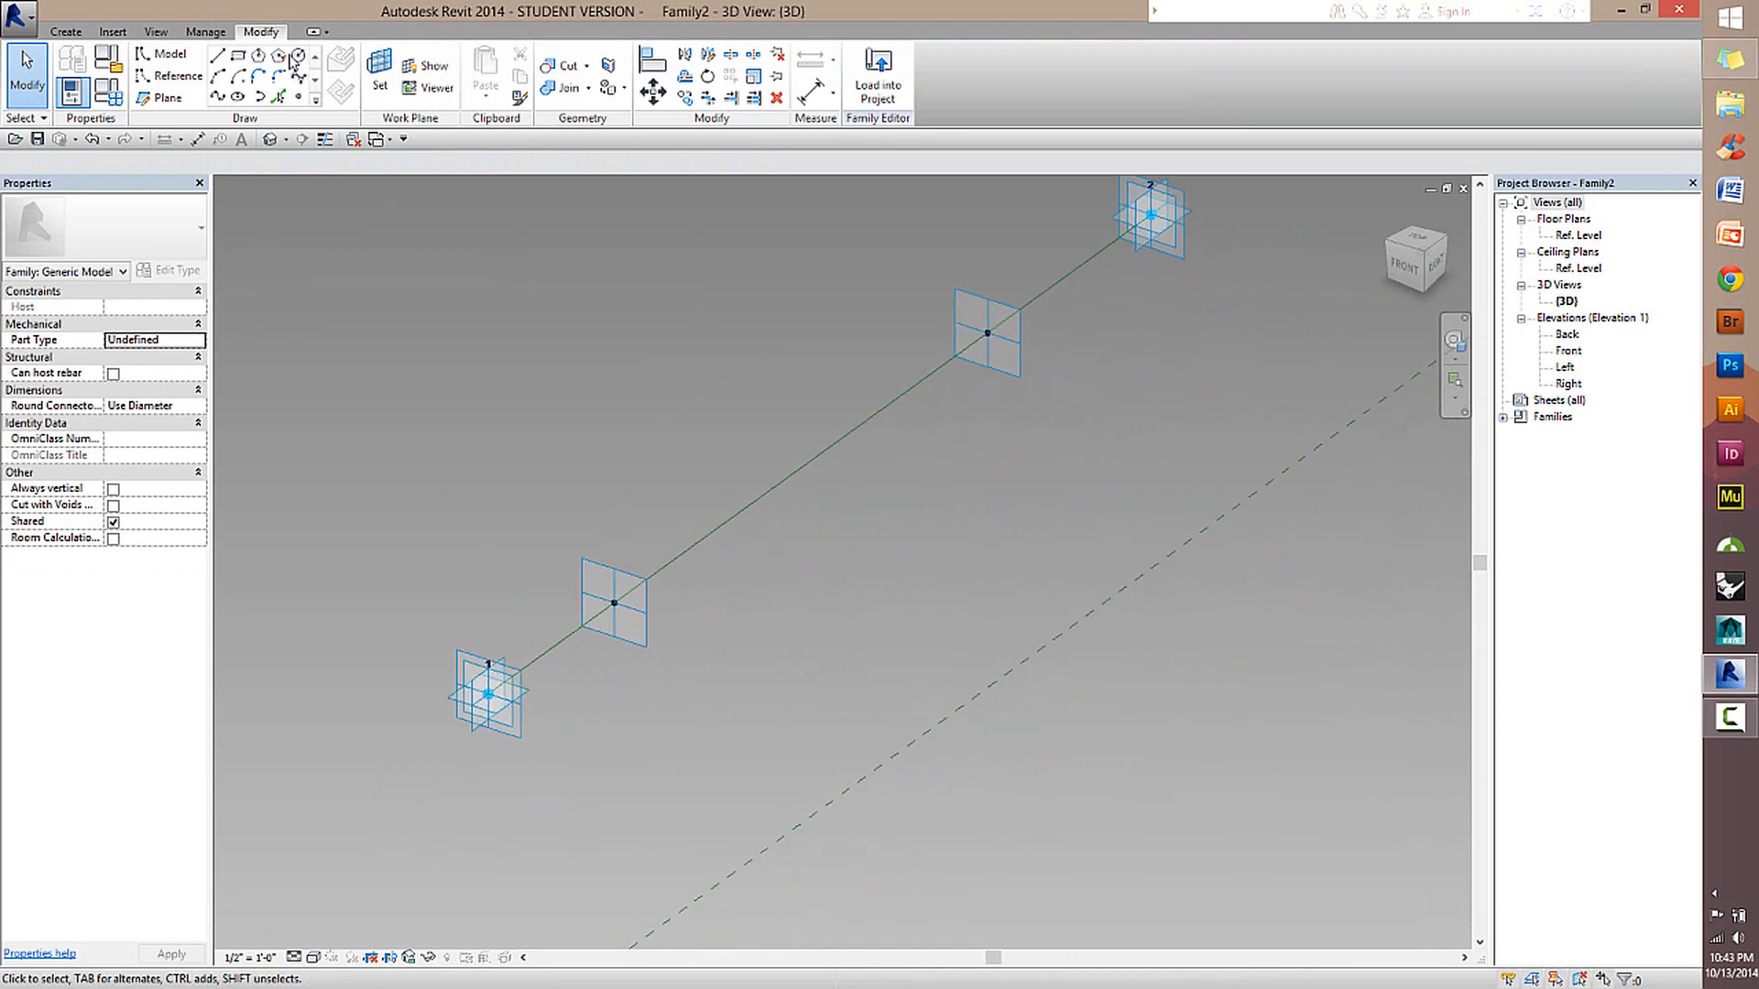
scroll(672, 629, "up", 2)
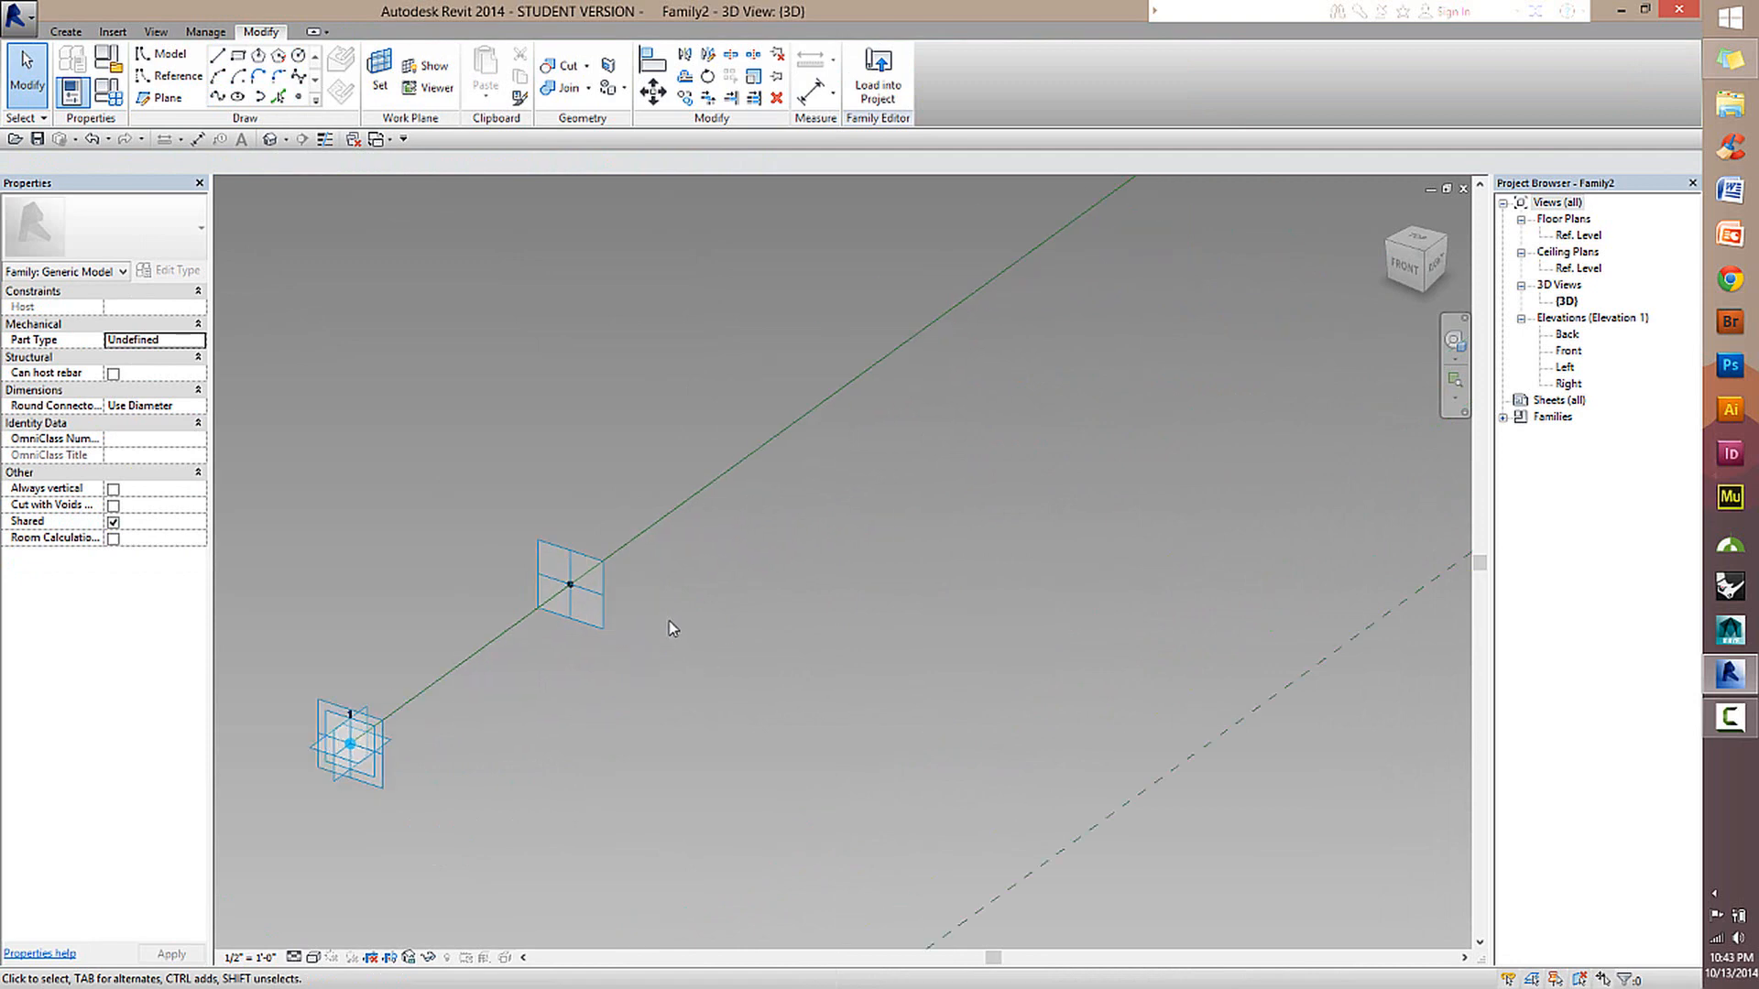
middle_click_drag(687, 551, 799, 570)
scroll(817, 583, "down", 2)
scroll(733, 557, "up", 1)
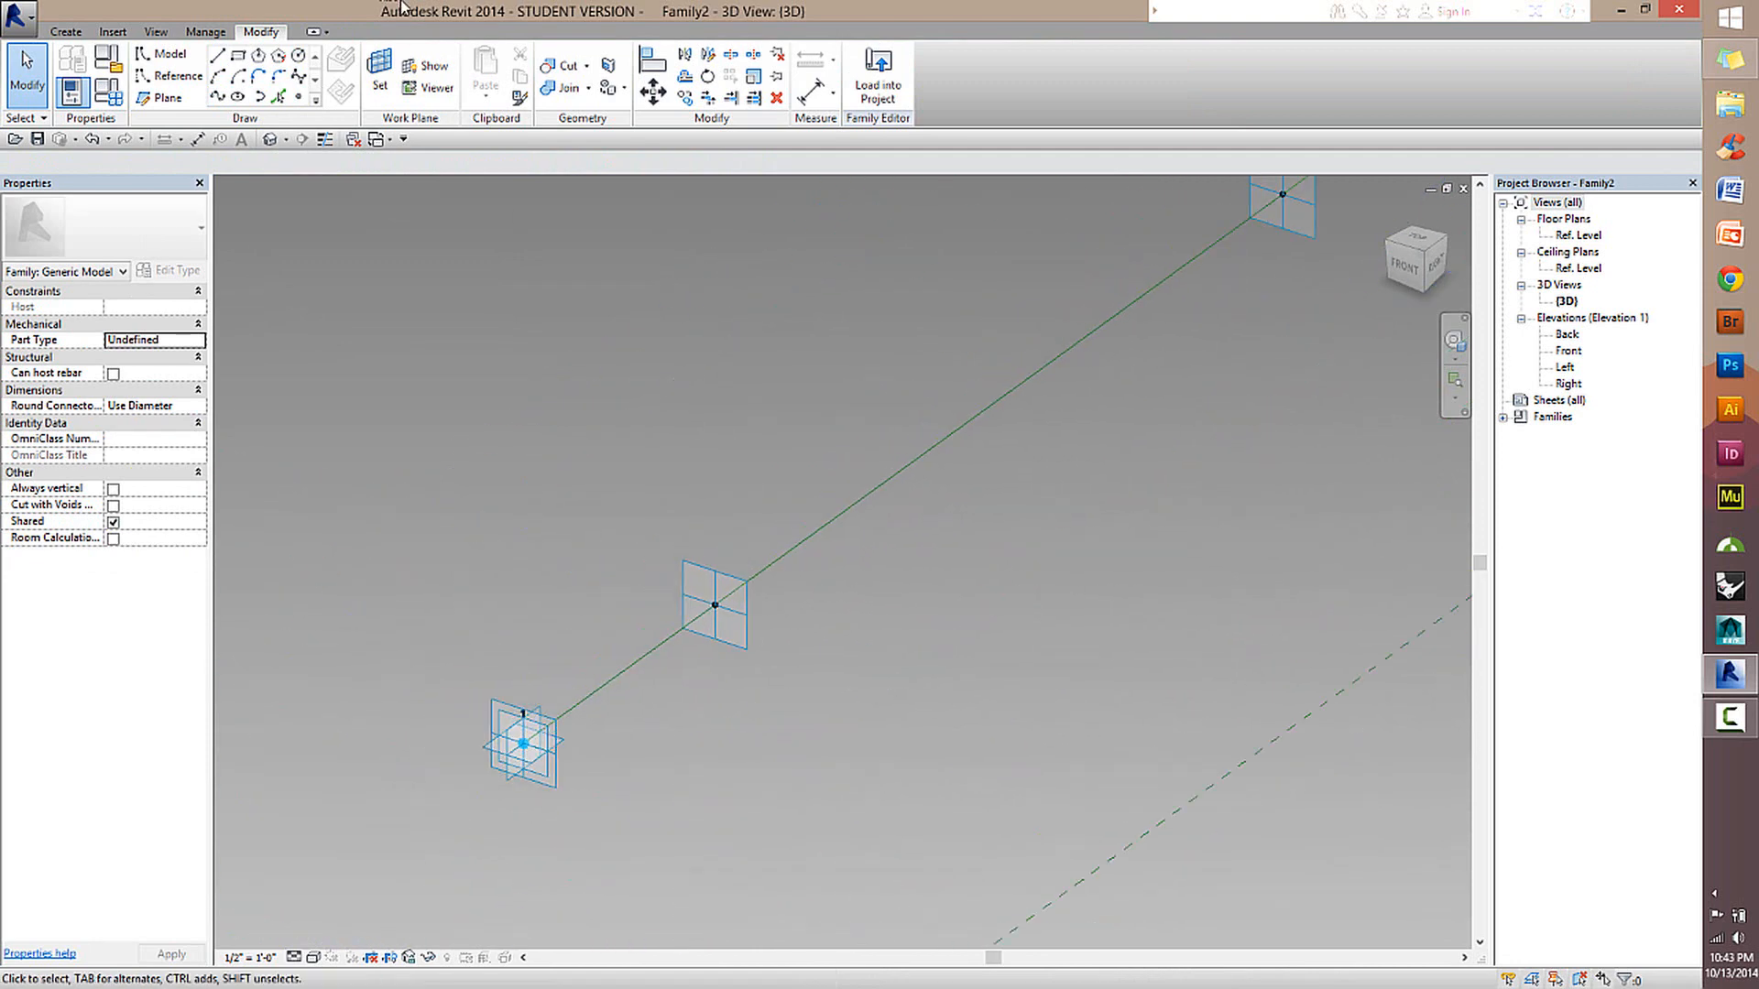
left_click(165, 76)
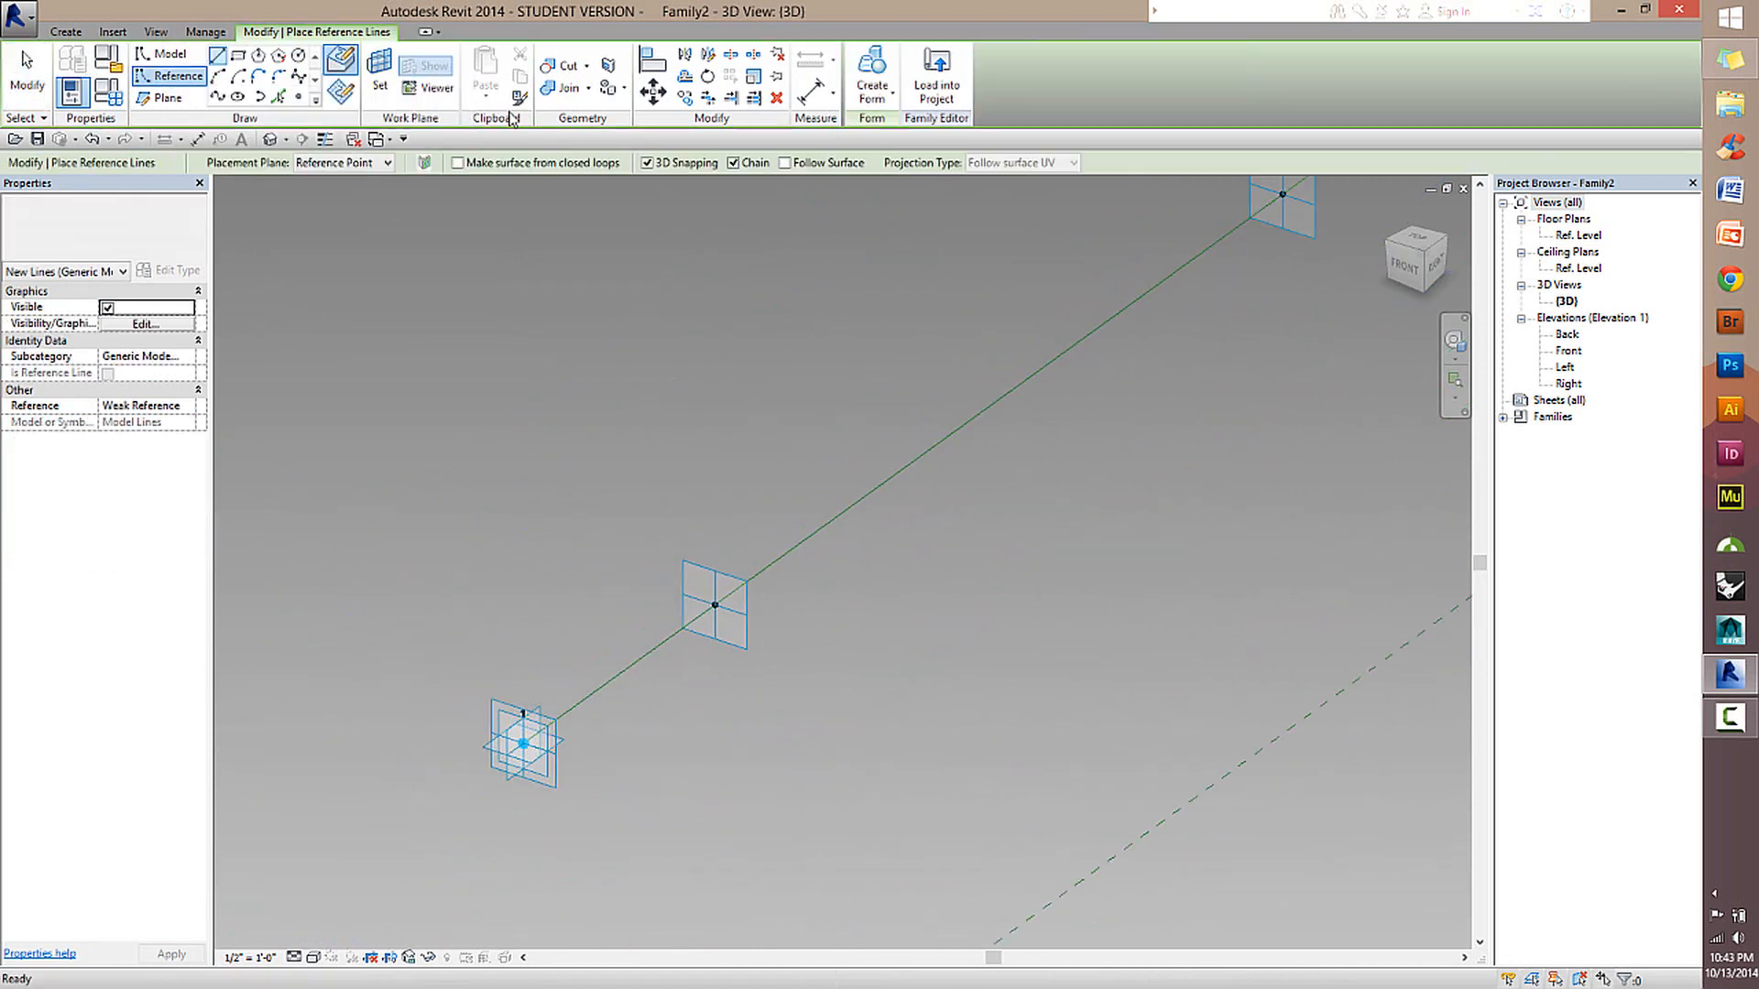
left_click(239, 60)
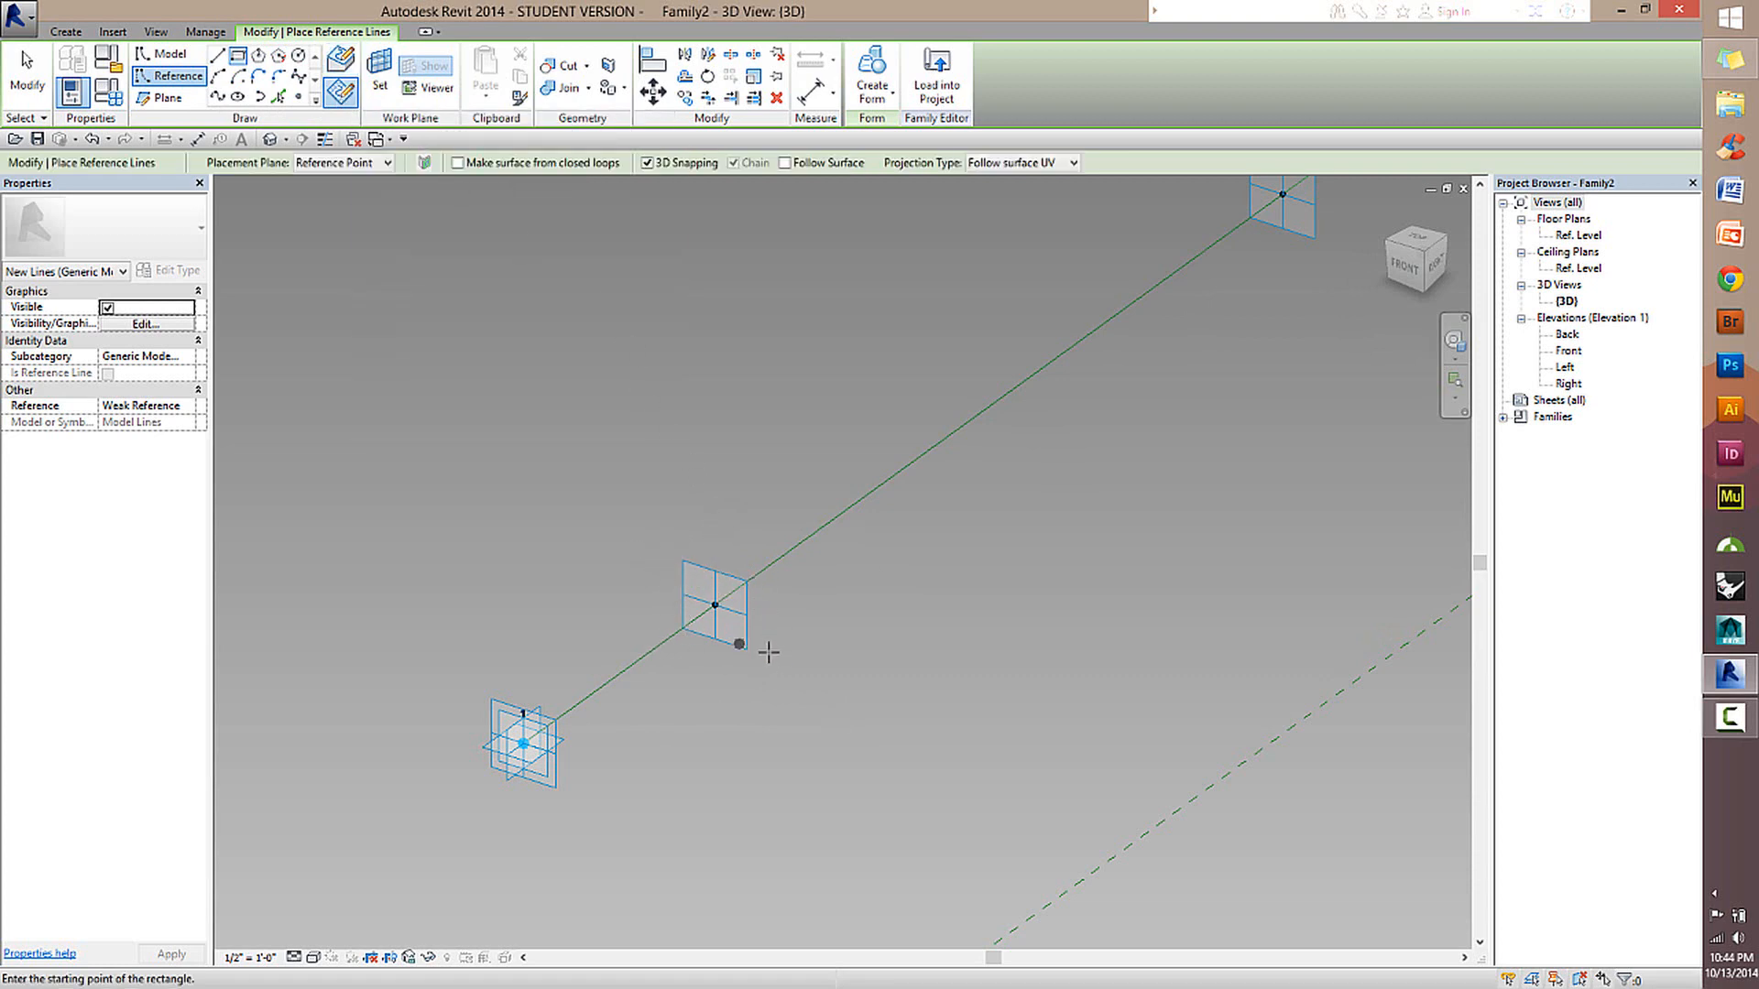
left_click(383, 66)
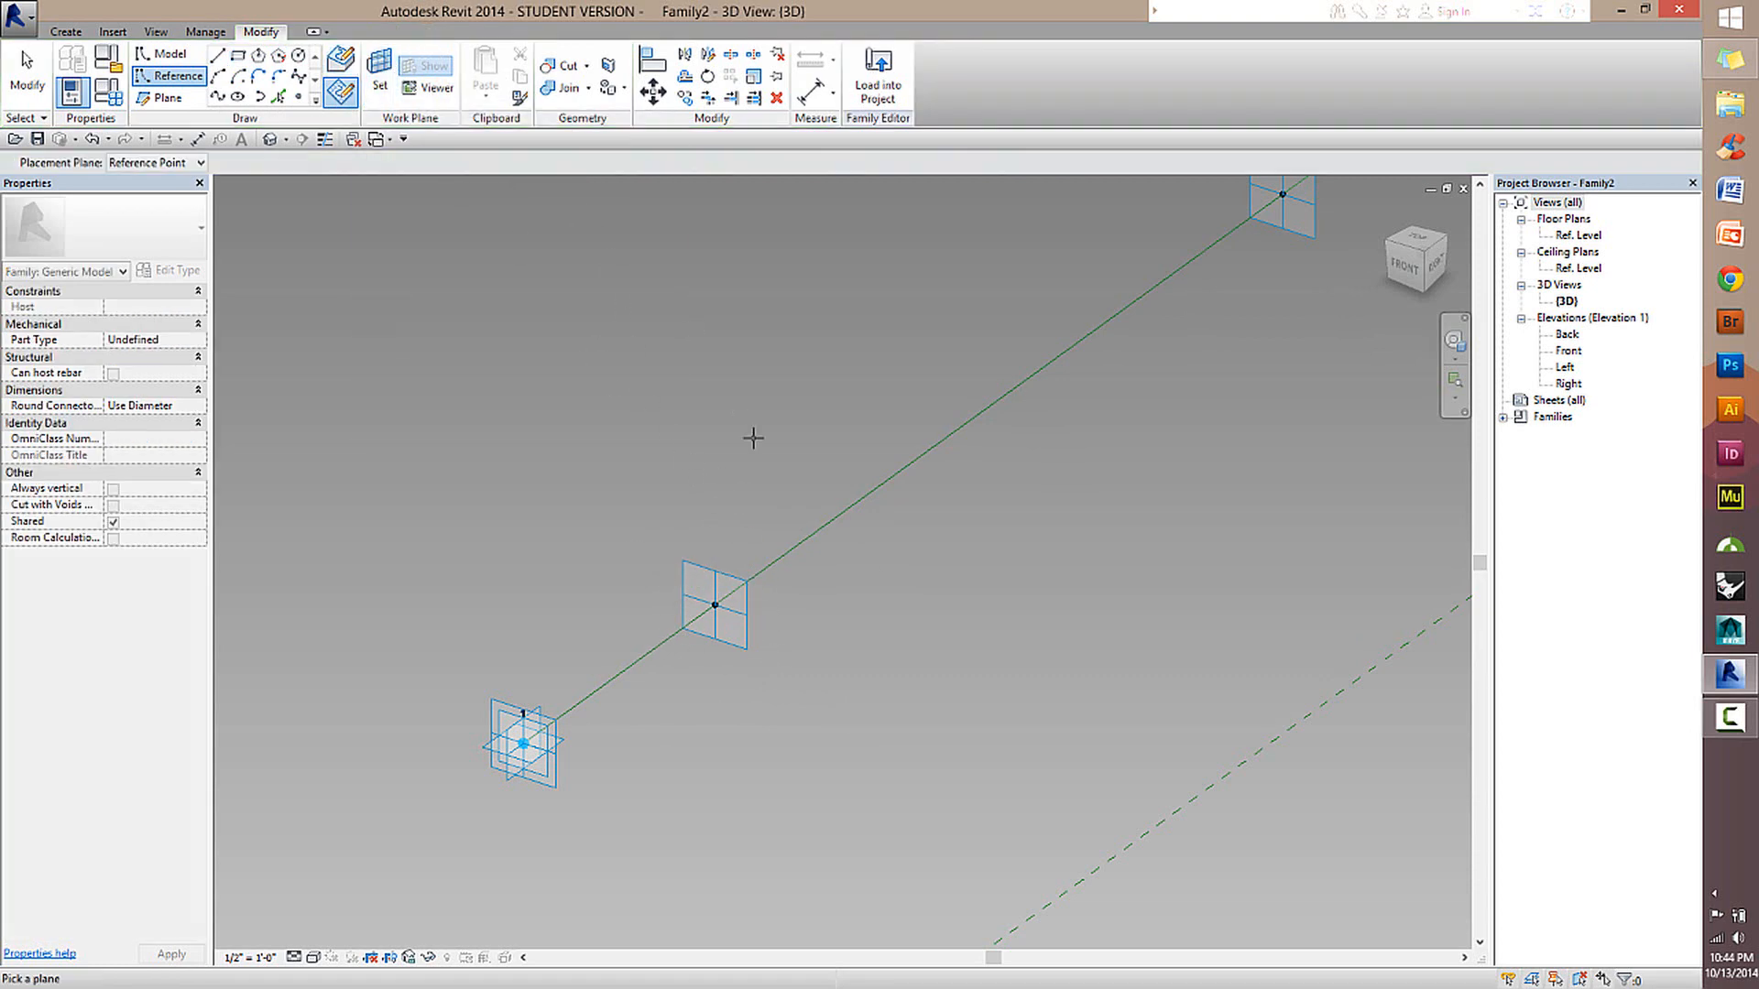
left_click(692, 565)
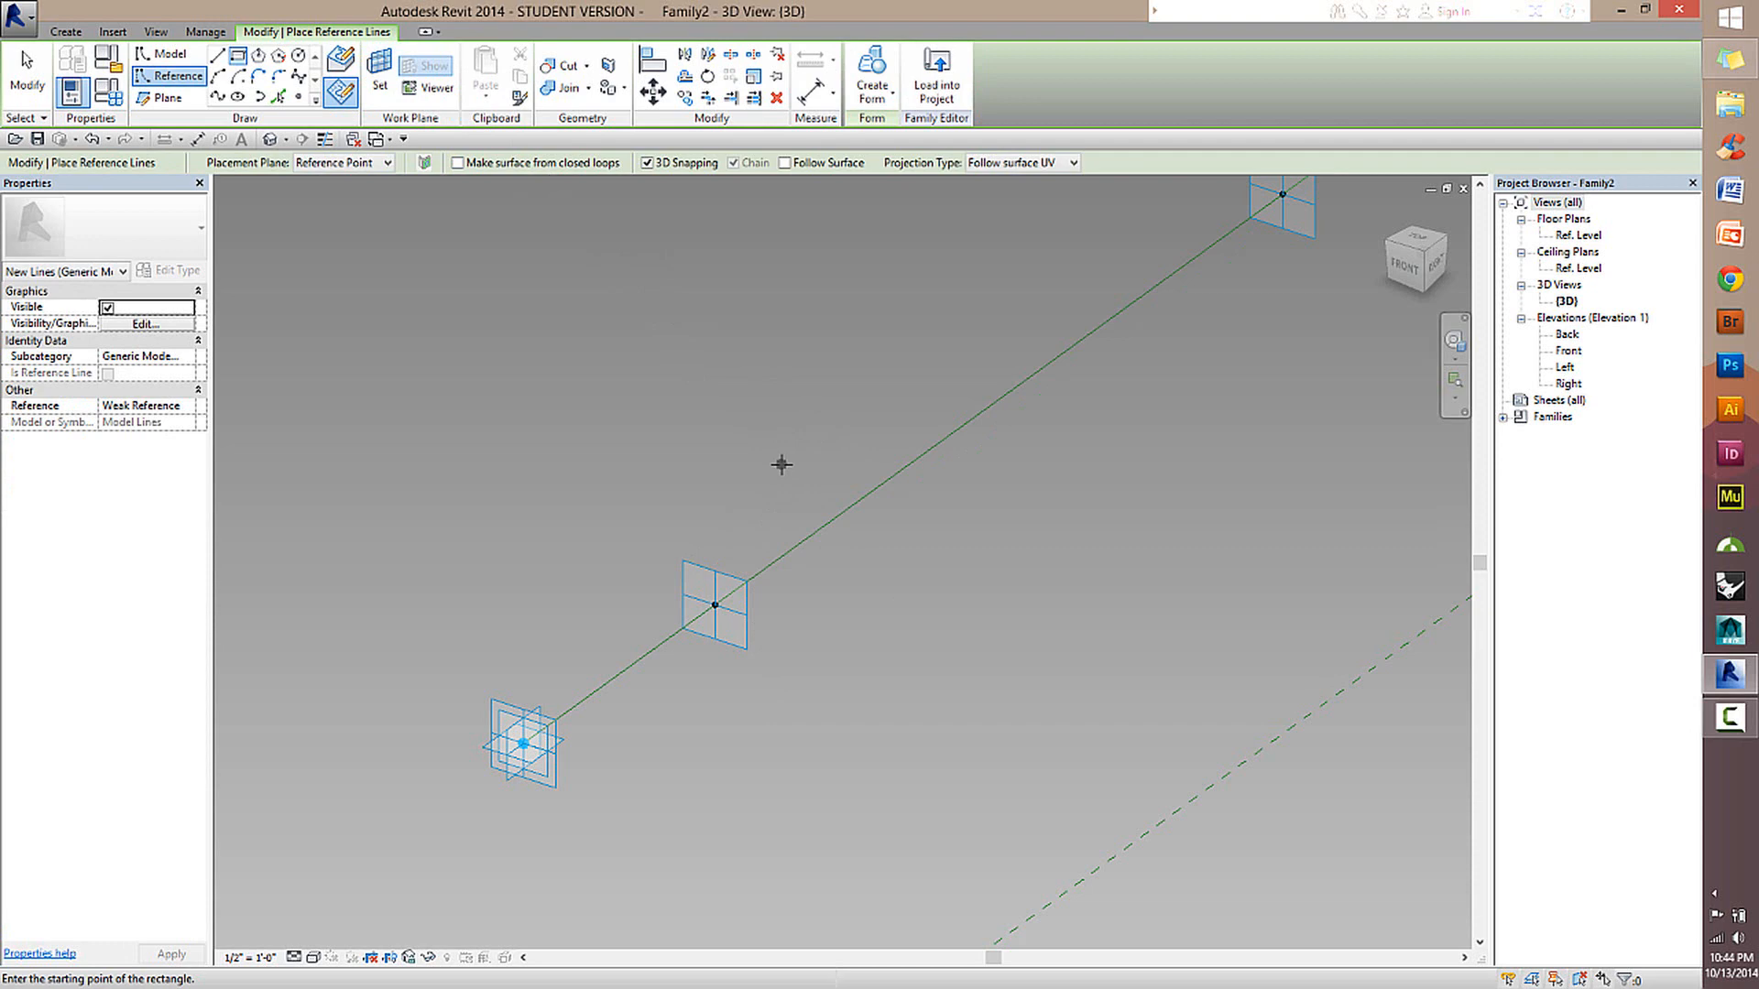
Turn off 3D Snapping and draw a reference-line rectangle about 8 by 10 inches around the hosted point.
left_click(648, 163)
scroll(709, 591, "up", 3)
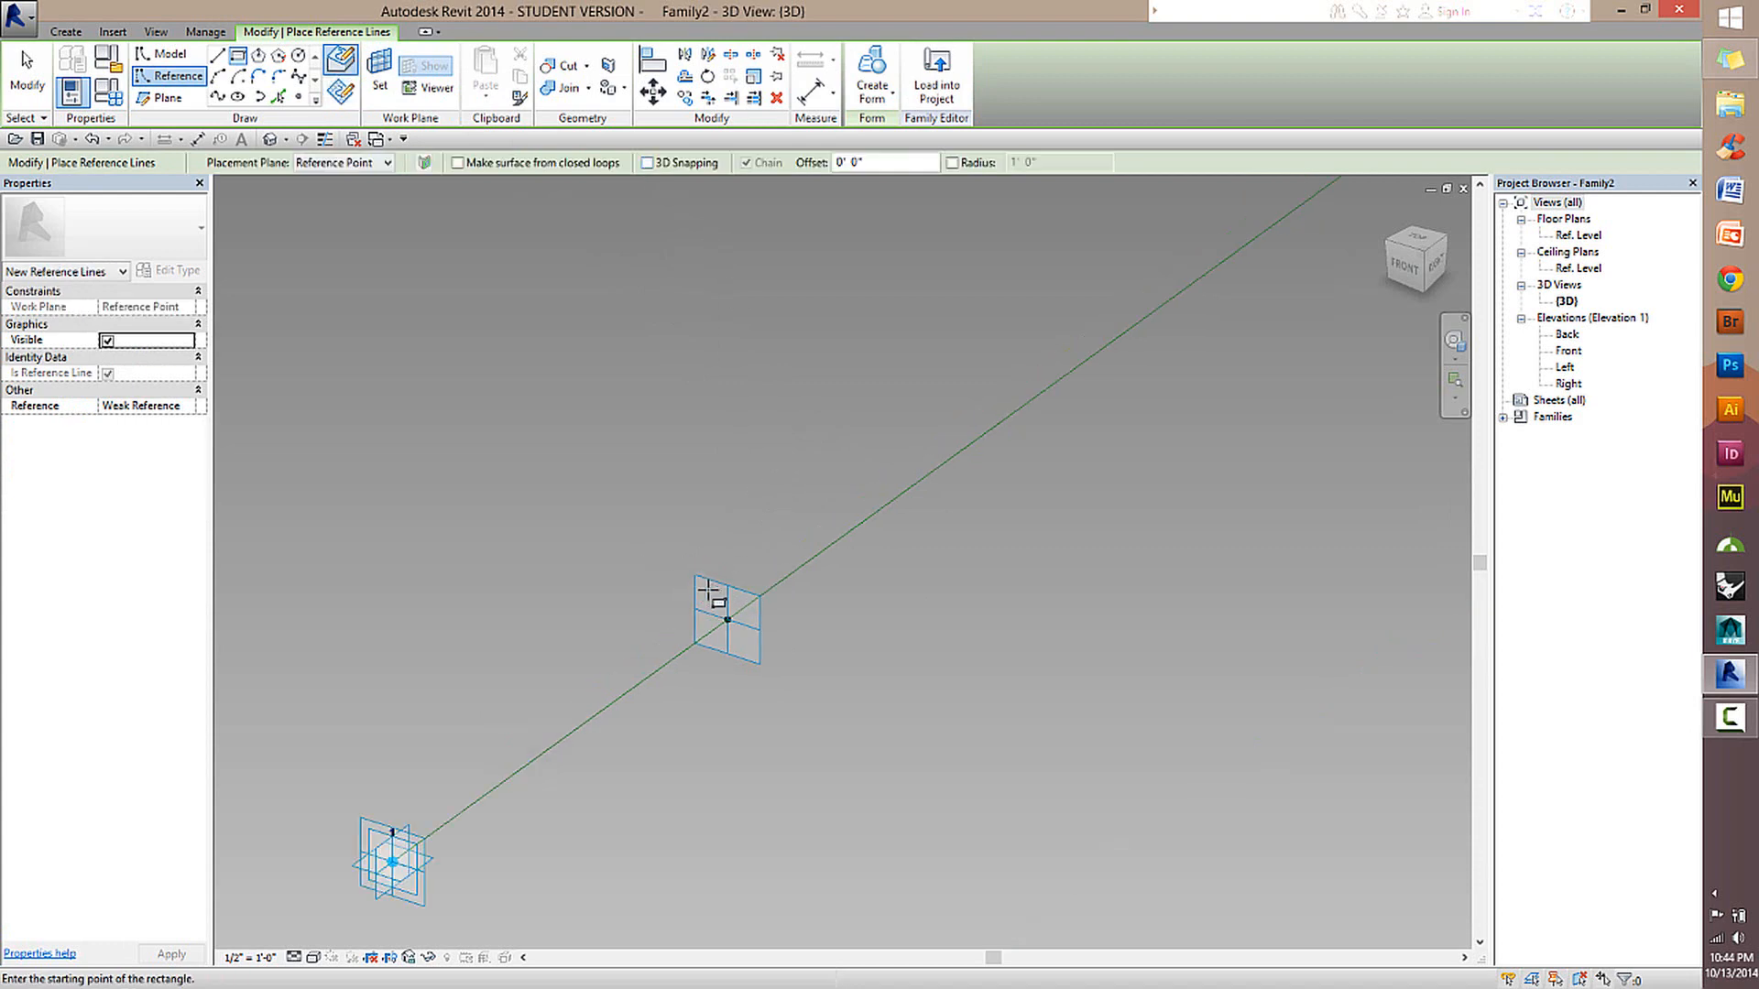
scroll(701, 575, "down", 1)
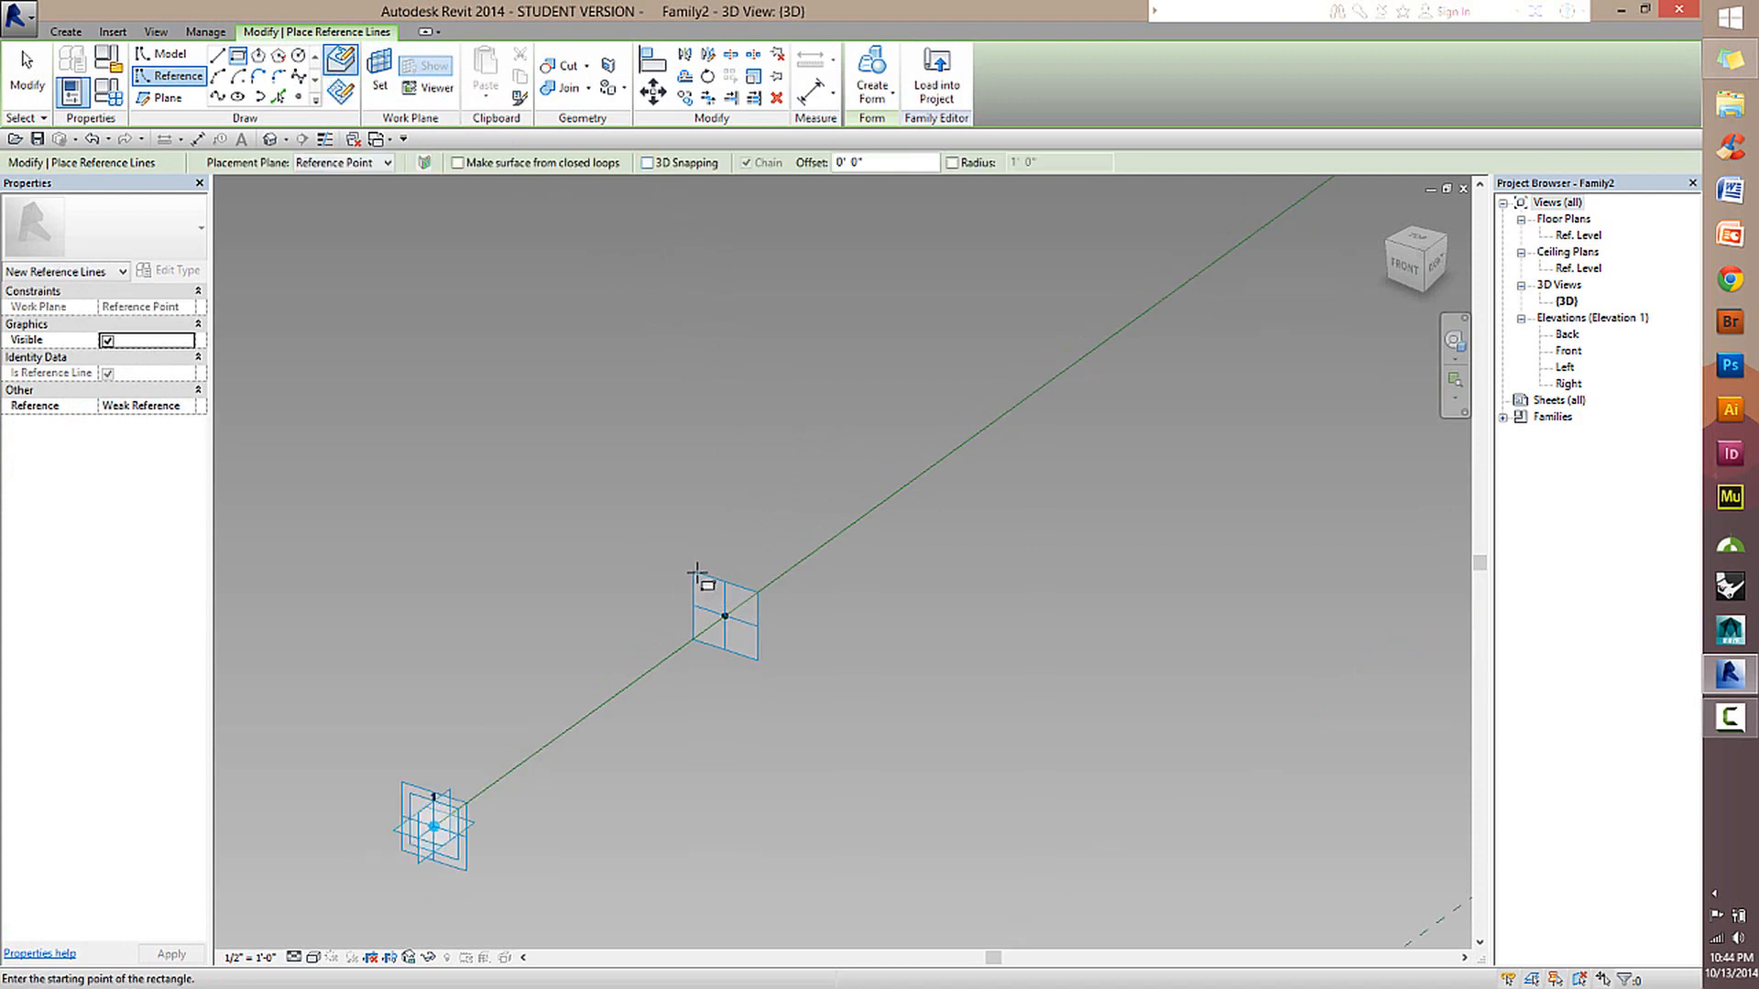
left_click(696, 575)
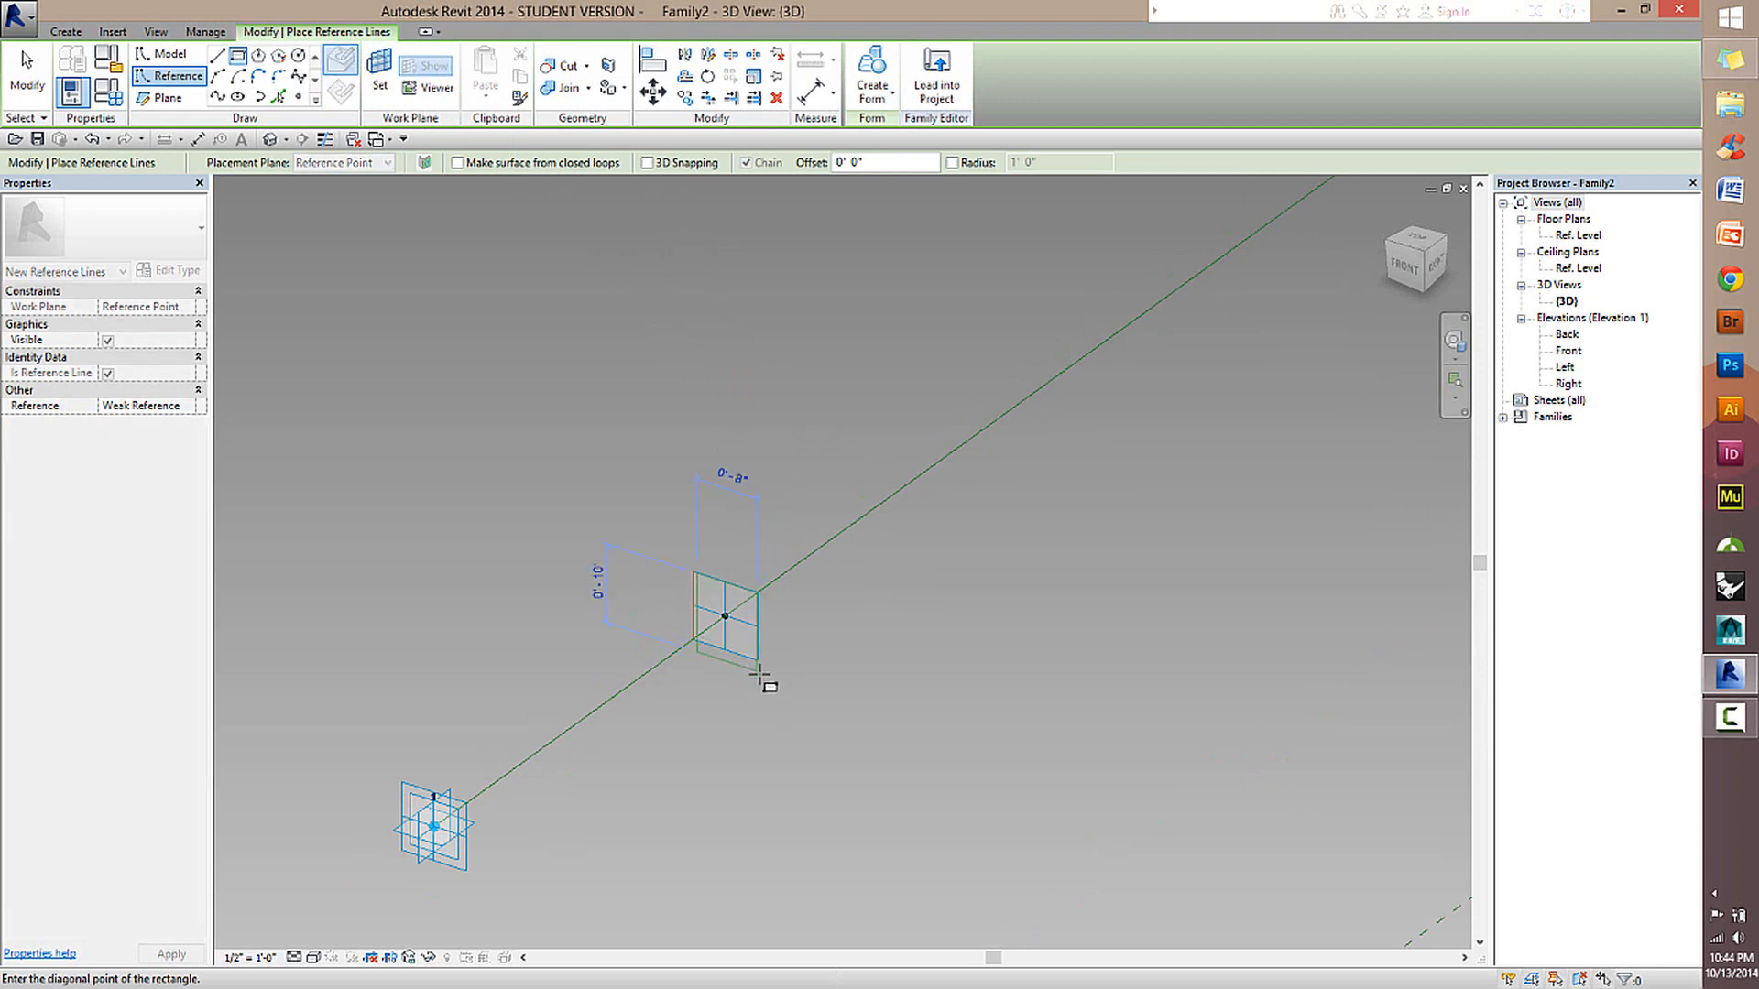
left_click(758, 669)
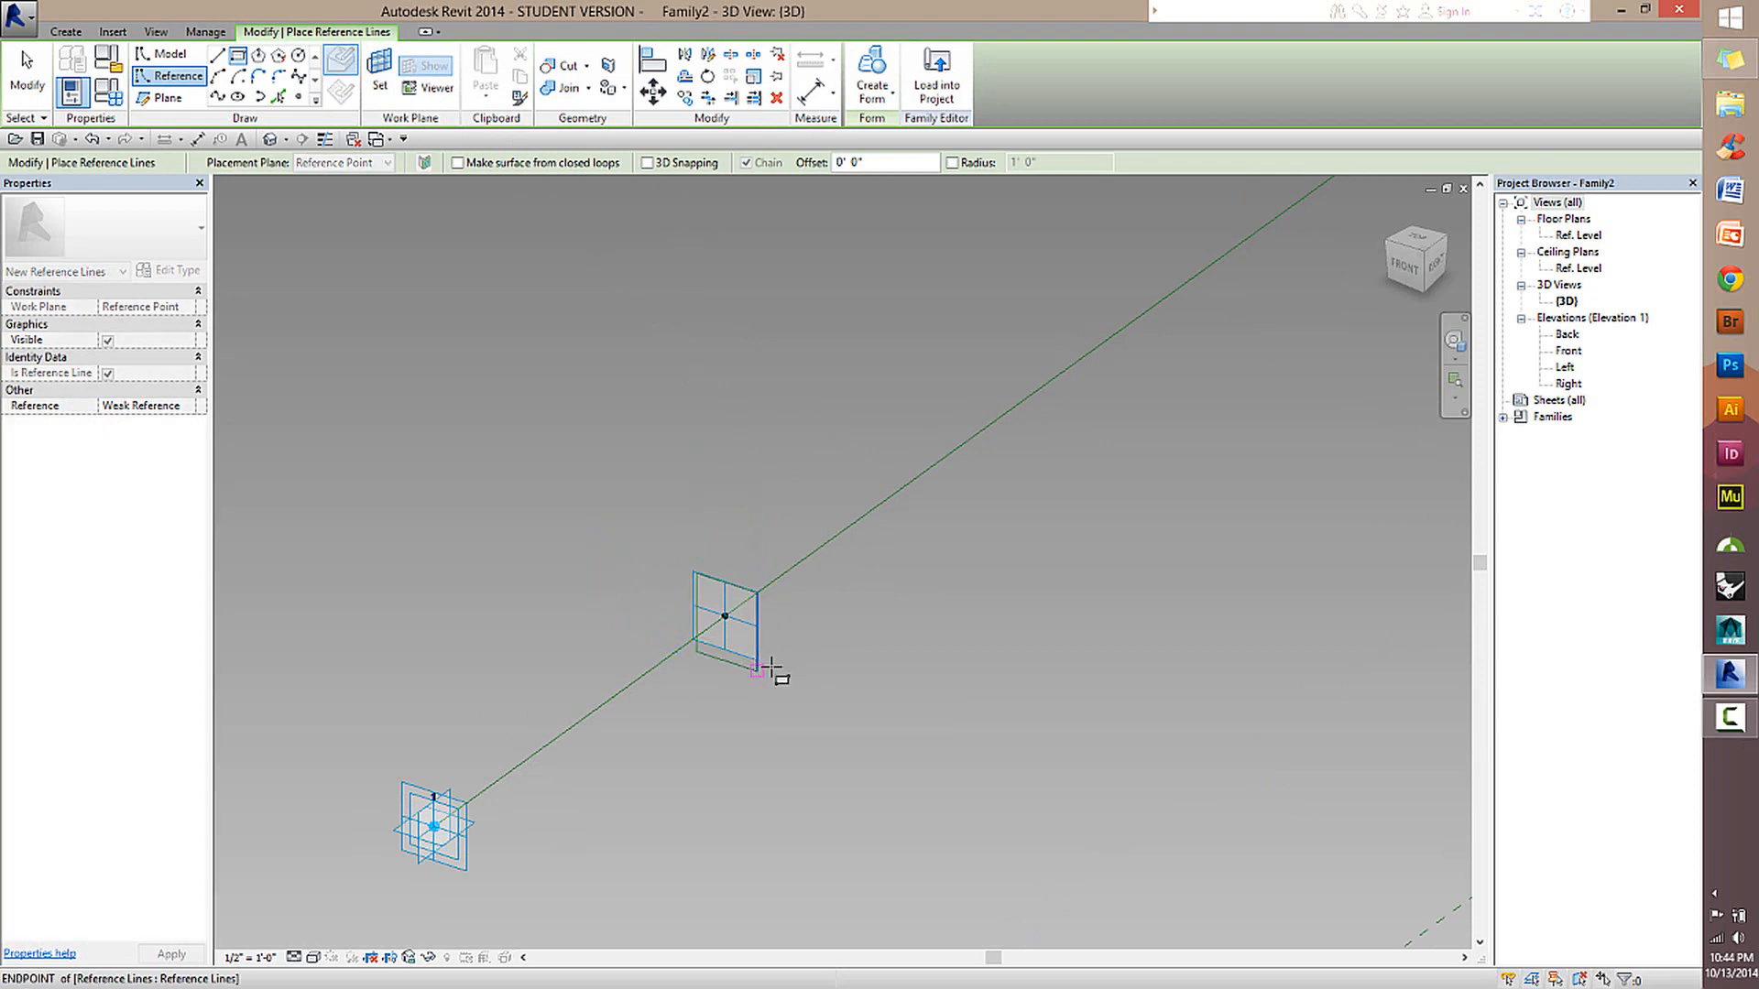
left_click(26, 73)
scroll(797, 653, "down", 2)
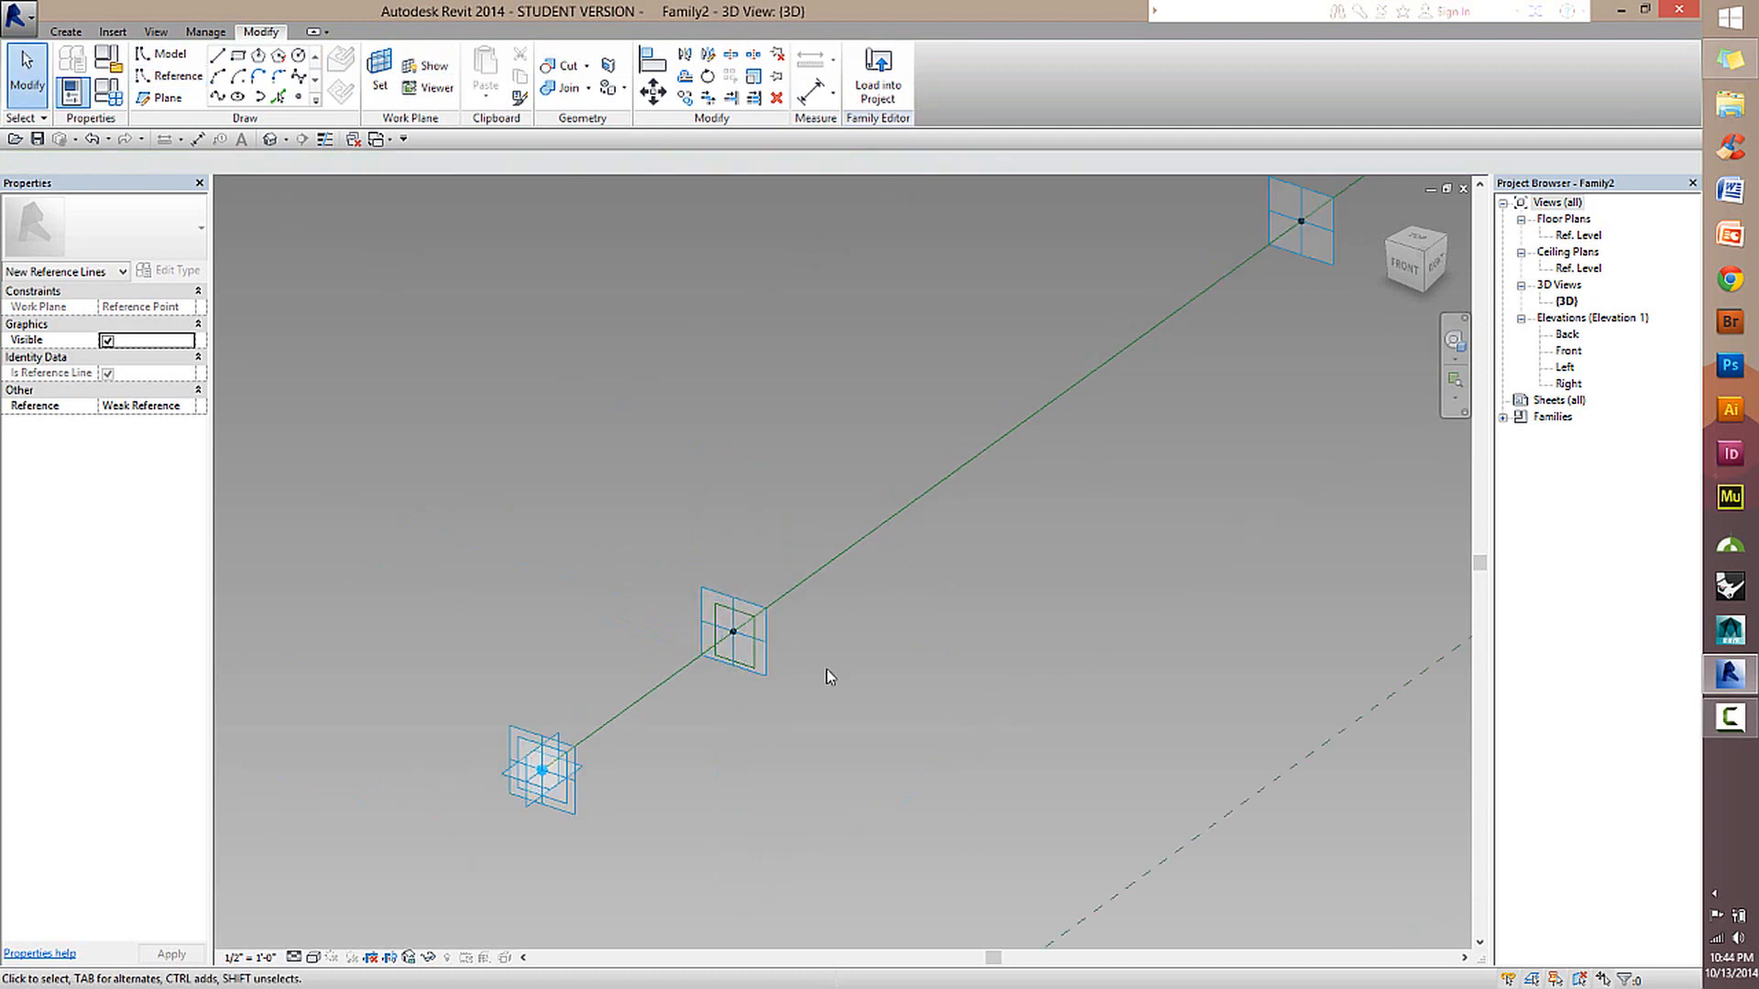
Select the rectangle's chain of reference lines and inspect how it sits around the hosted point.
scroll(828, 667, "up", 2)
middle_click_drag(840, 652, 757, 540)
key("Tab")
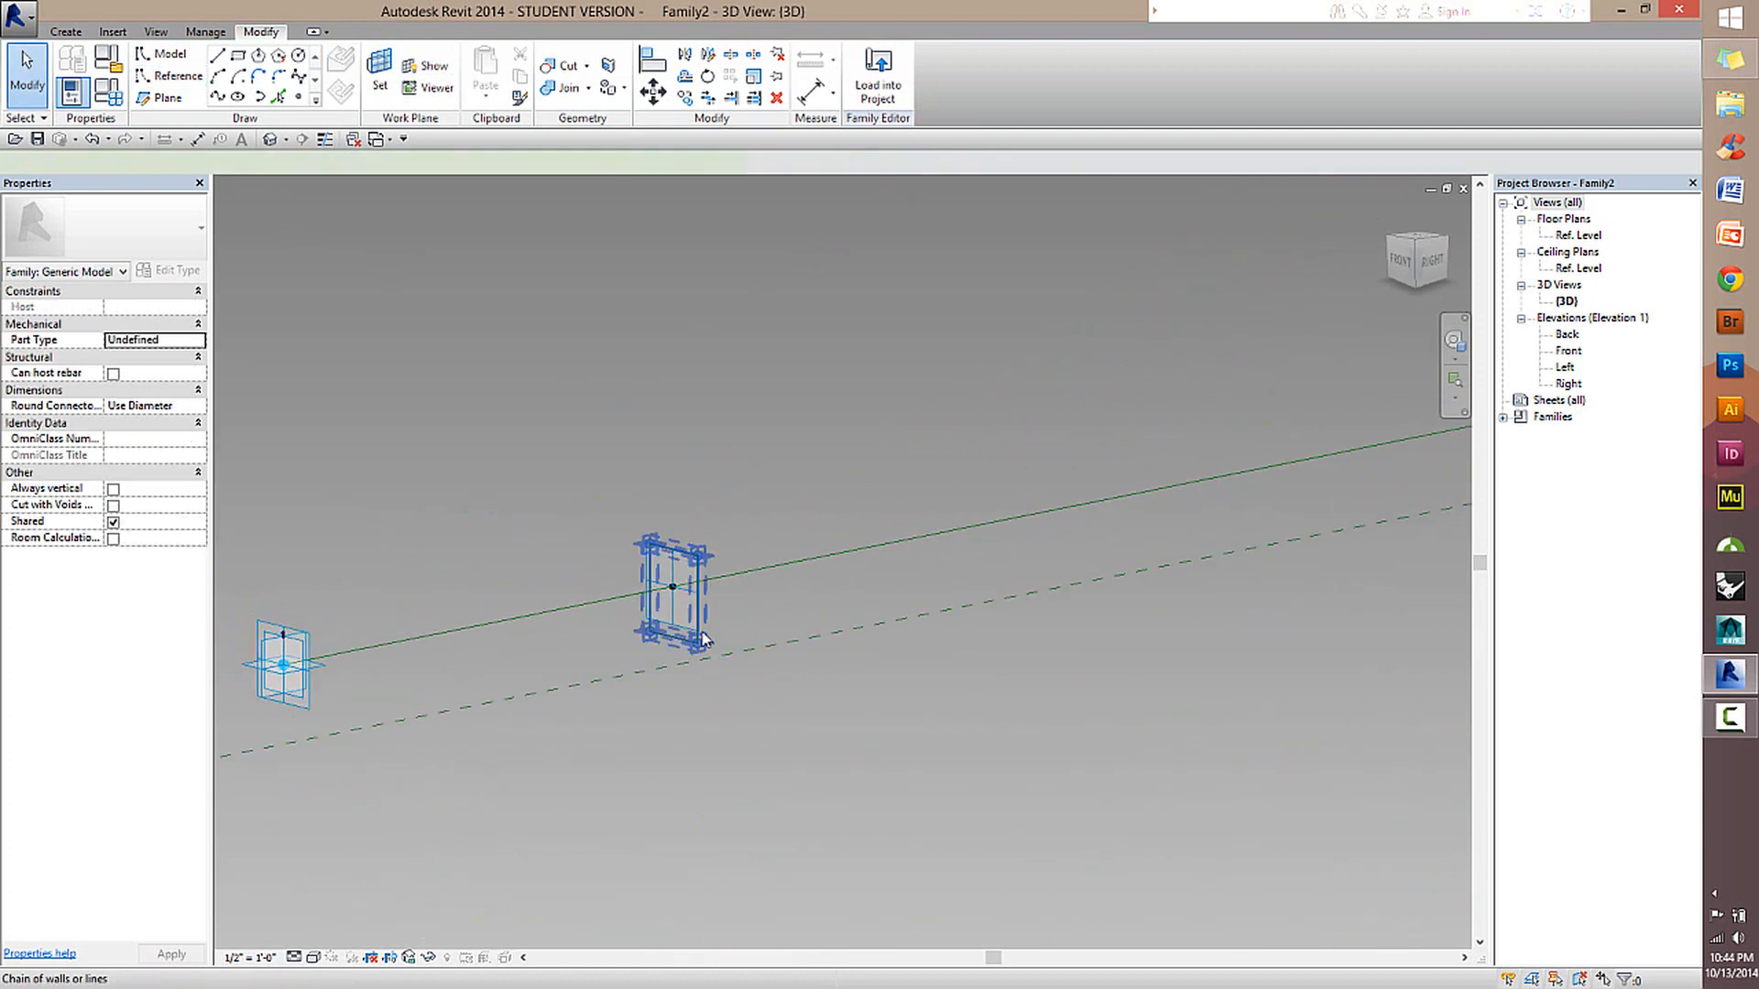
left_click(705, 640)
left_click(766, 568, "ctrl")
middle_click_drag(779, 625, 868, 537, "shift")
scroll(692, 606, "up", 2)
left_click(982, 651)
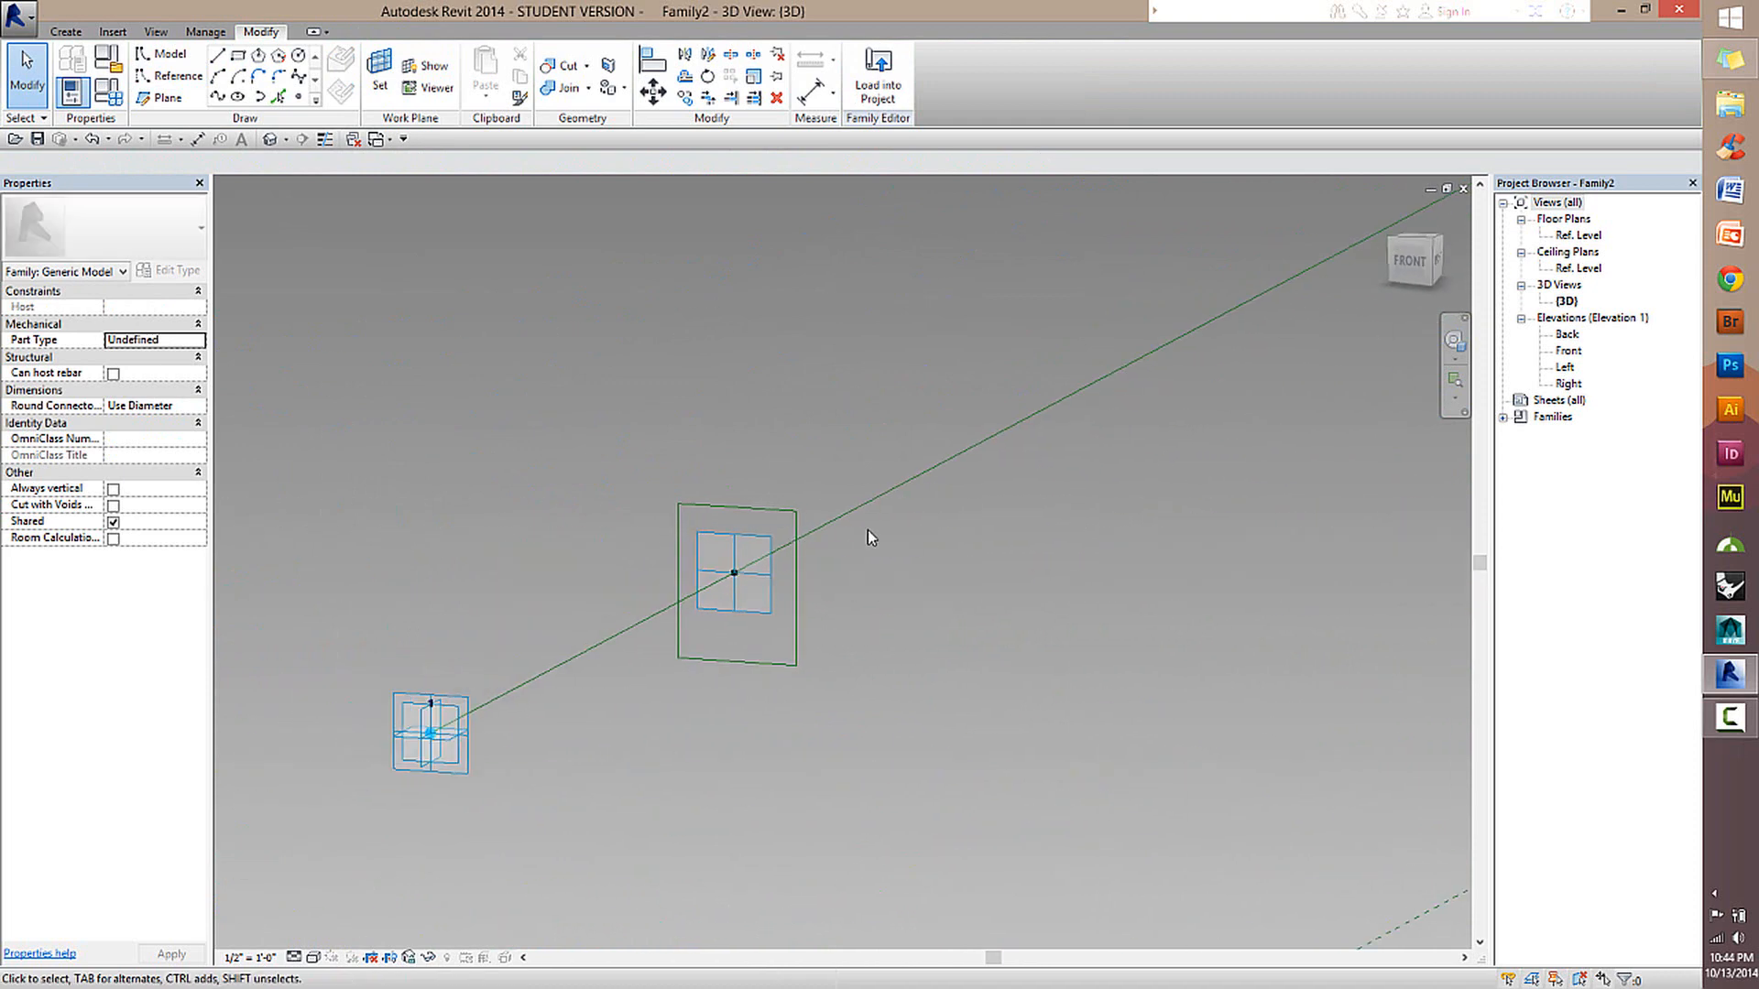
Select adaptive point 1 and examine its position relative to the rectangle on the reference line.
key("Tab")
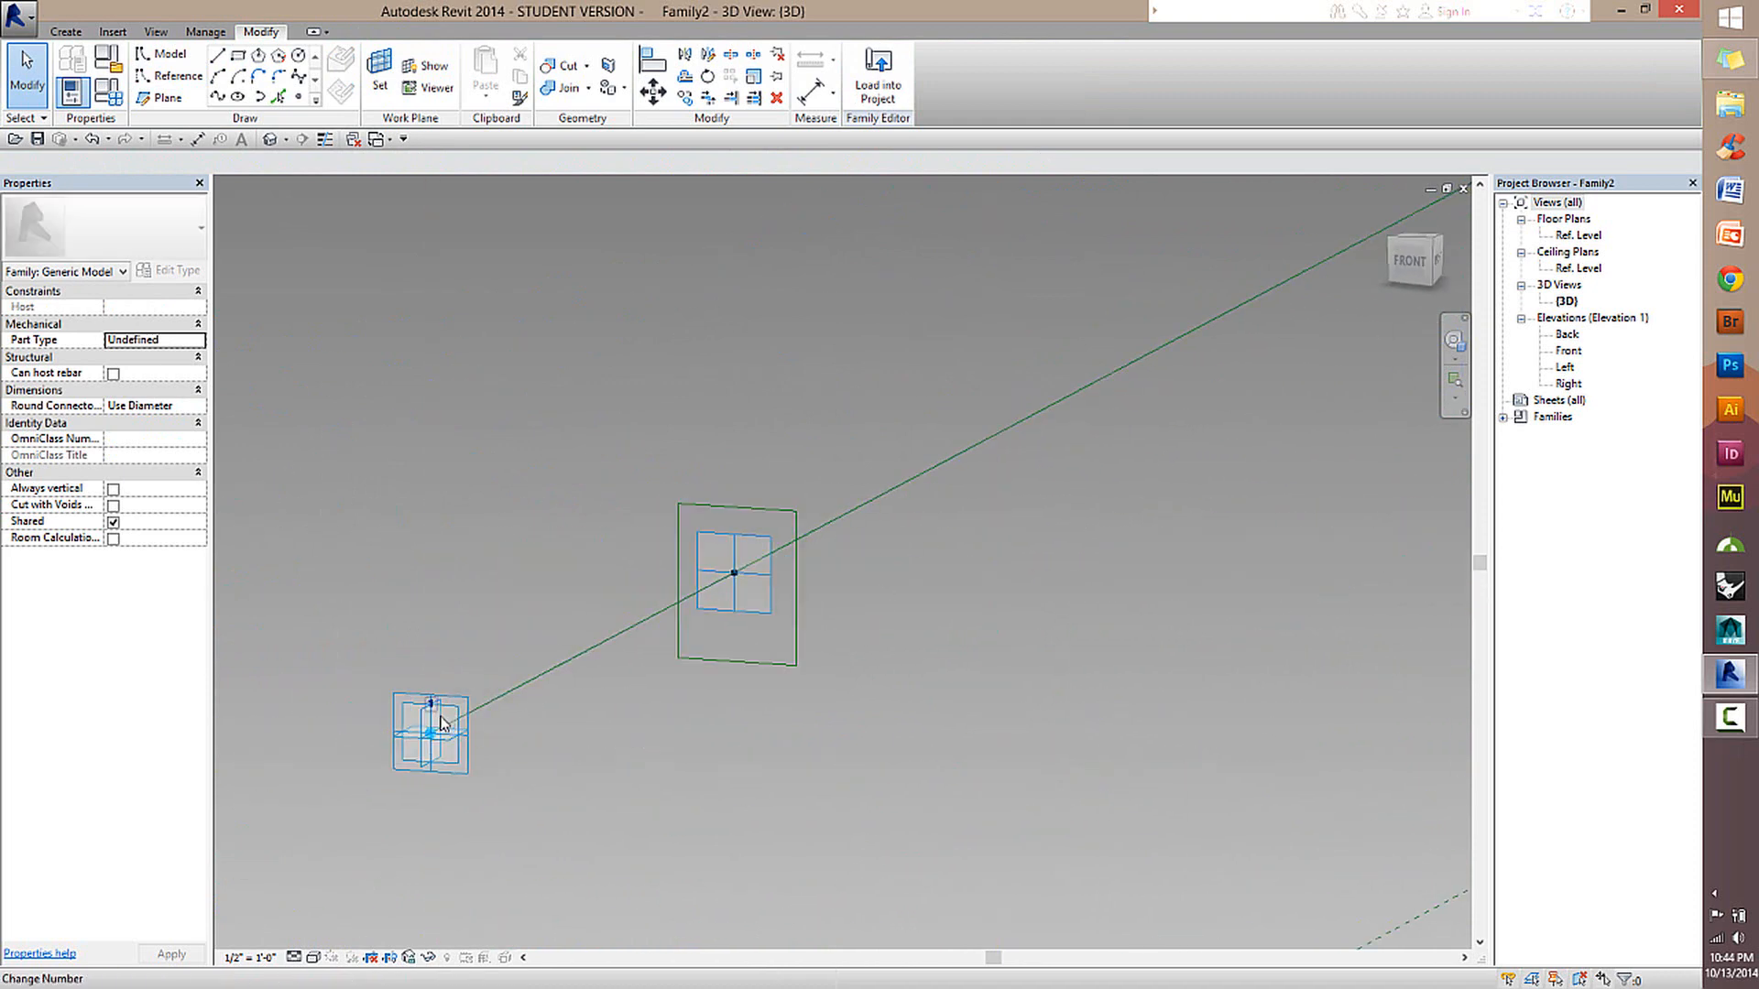
left_click_drag(441, 723, 255, 466)
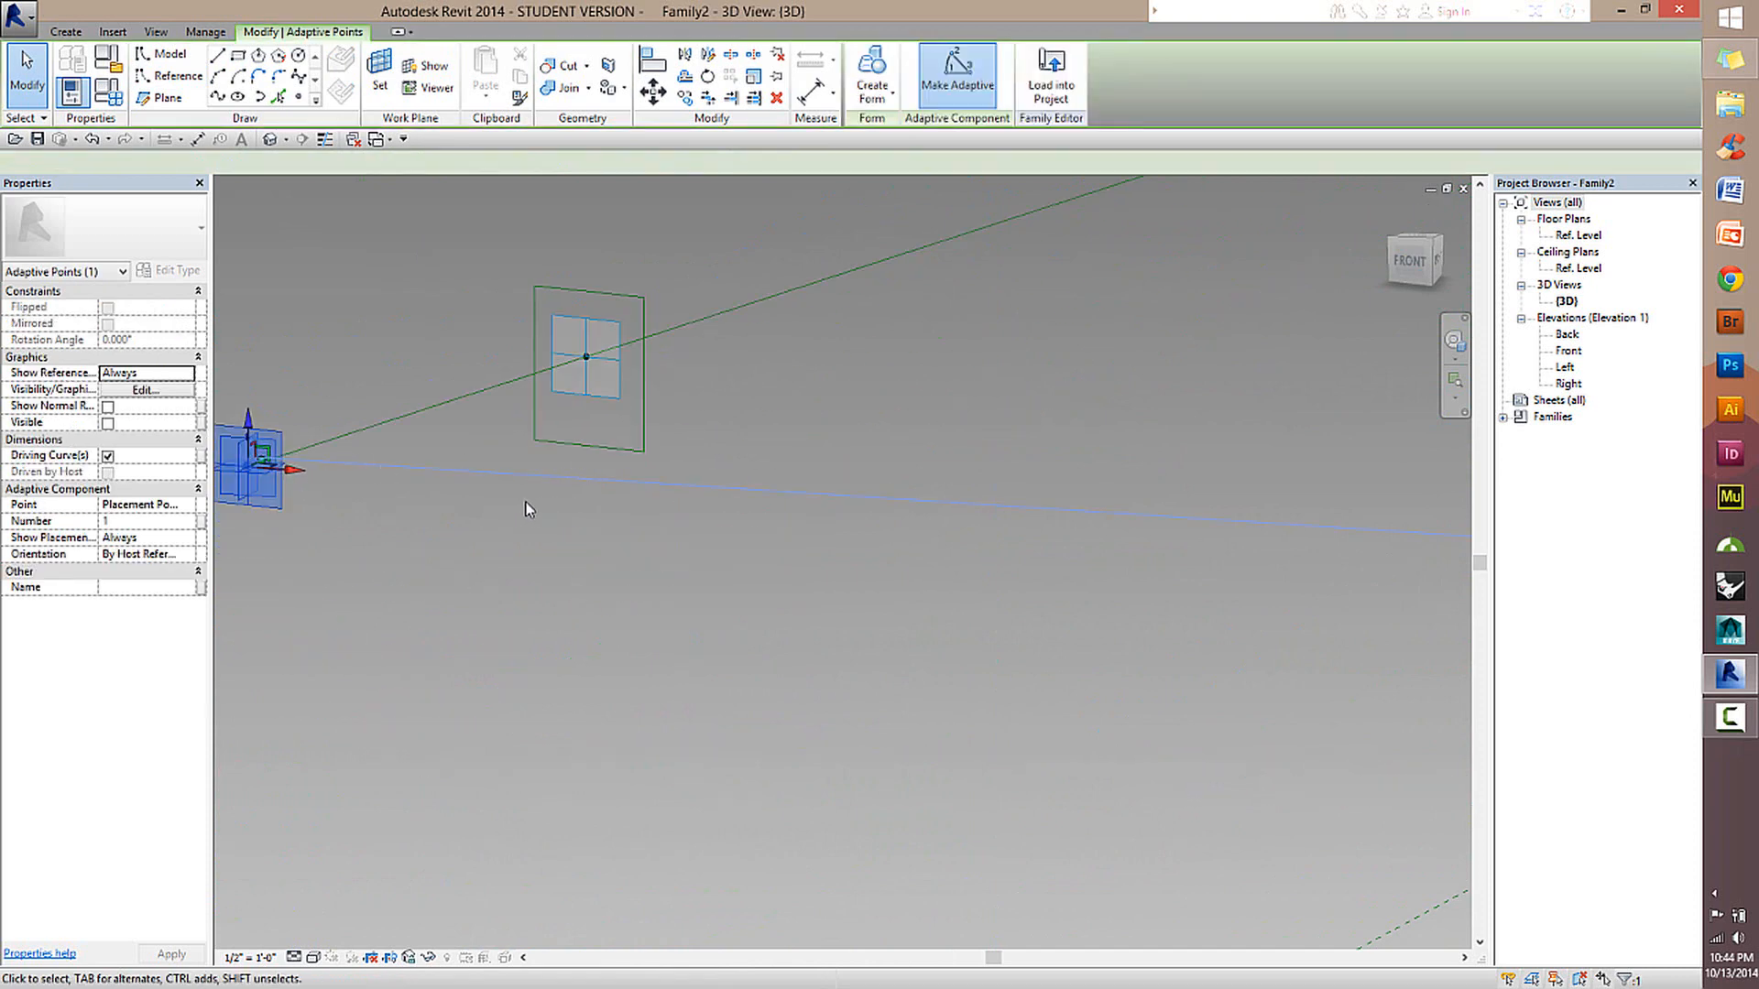
scroll(525, 502, "down", 2)
middle_click_drag(525, 502, 722, 404)
scroll(553, 374, "up", 1)
scroll(596, 355, "up", 2)
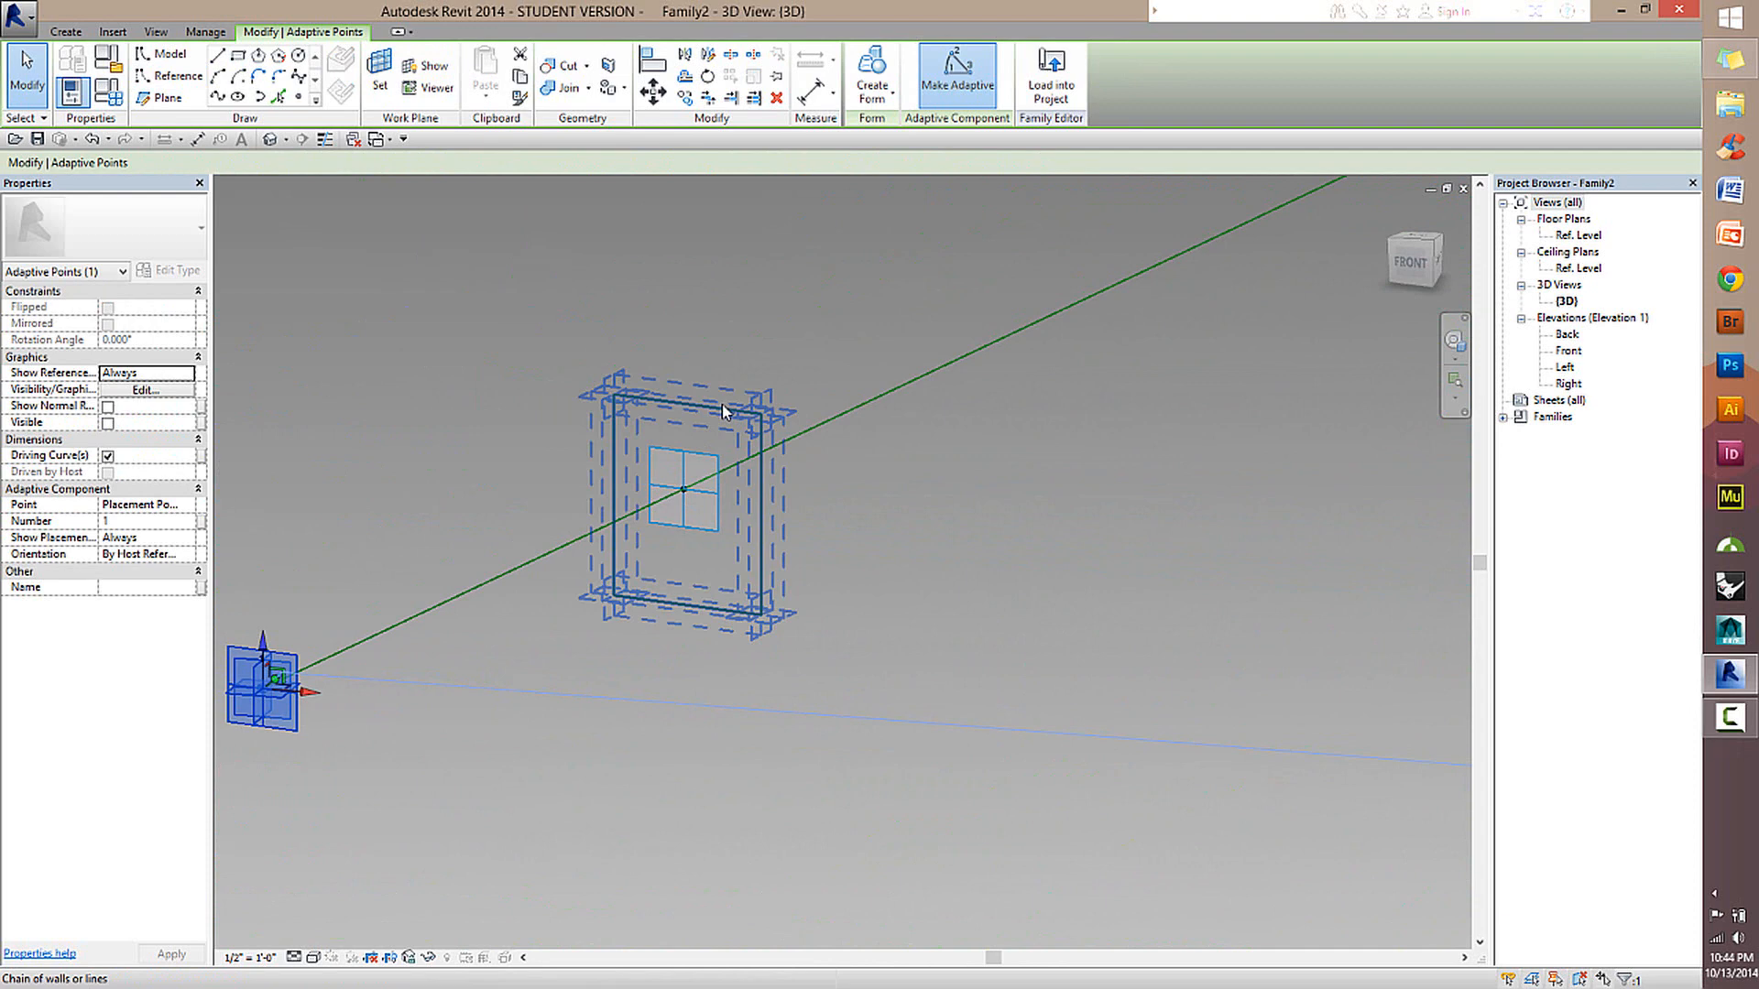
left_click(837, 294)
Try an aligned dimension string across the rectangle's two vertical sides and the hosted point's centre plane.
left_click(812, 91)
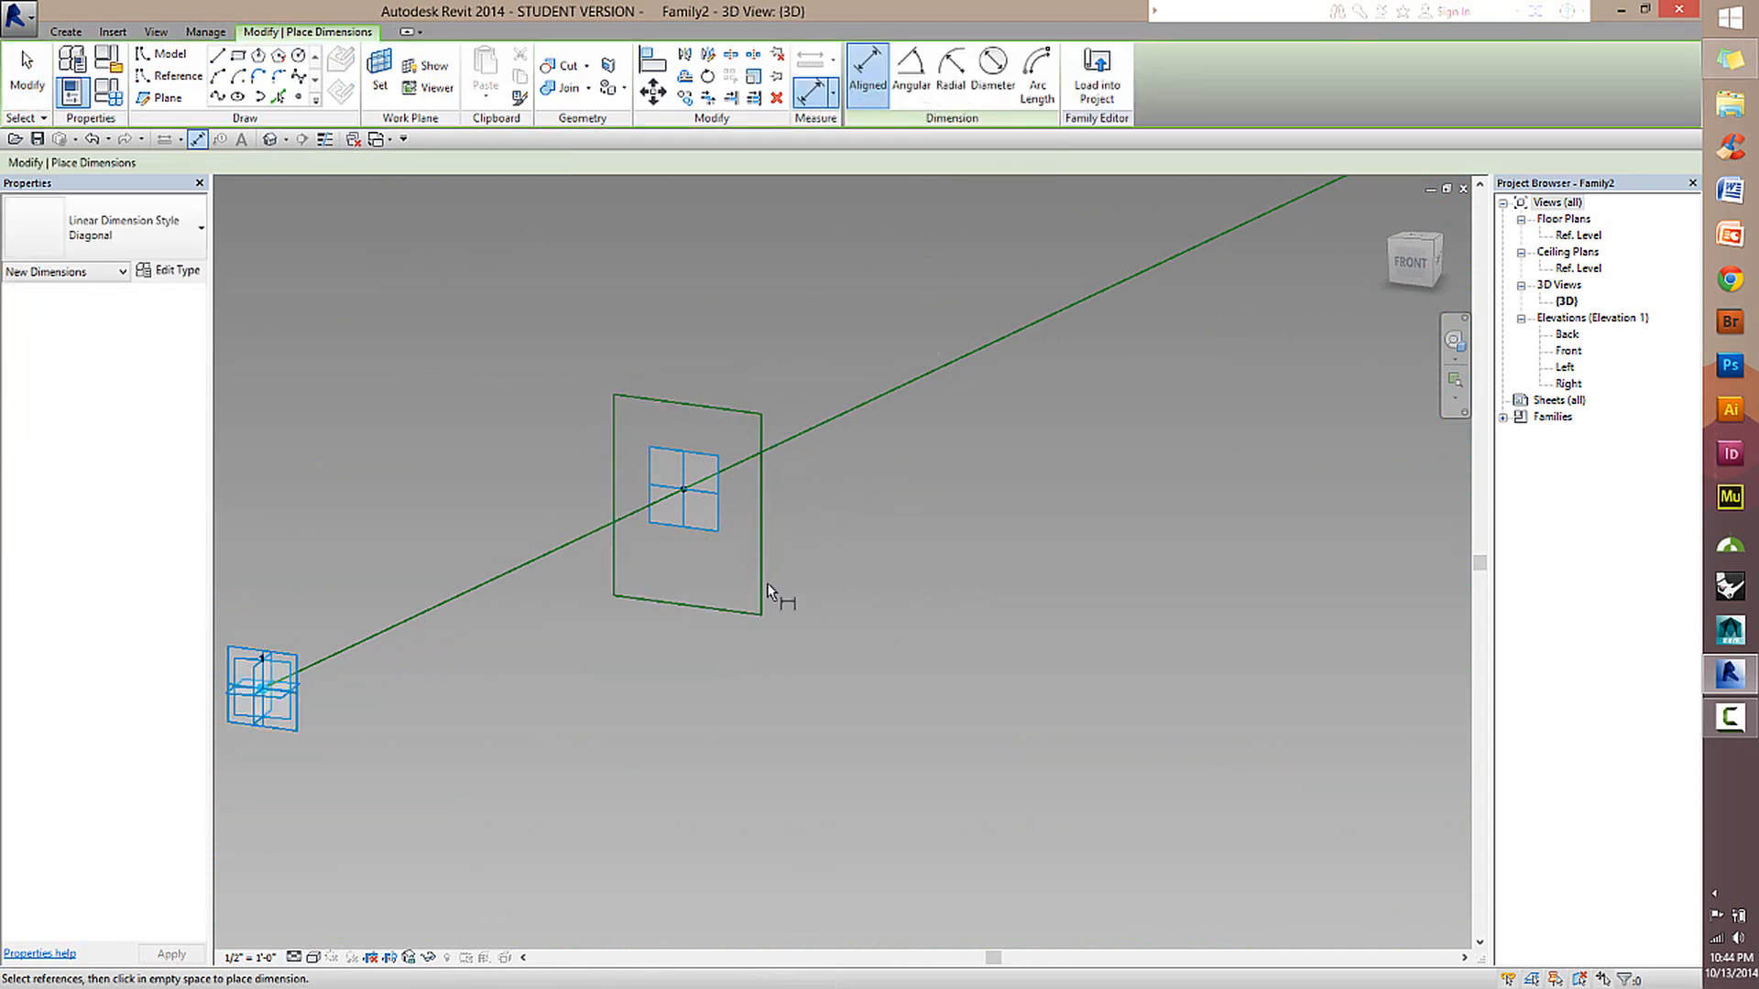
left_click(613, 427)
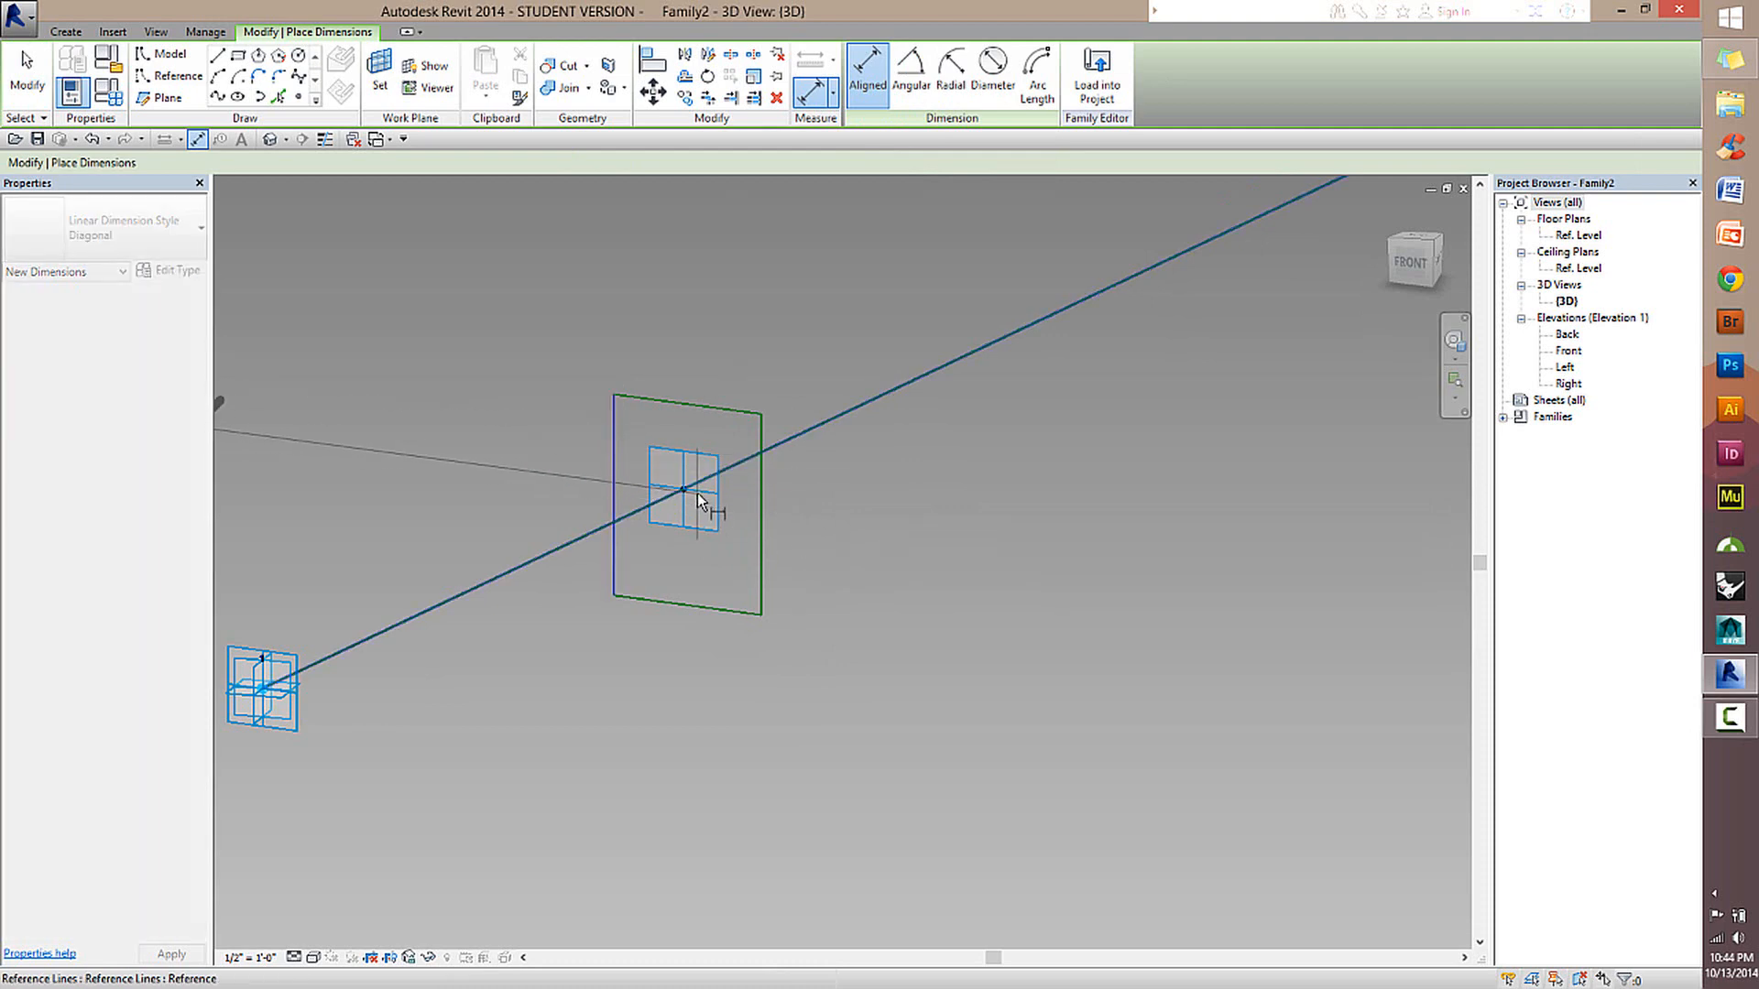
scroll(696, 501, "down", 3)
scroll(698, 494, "down", 2)
scroll(695, 493, "up", 4)
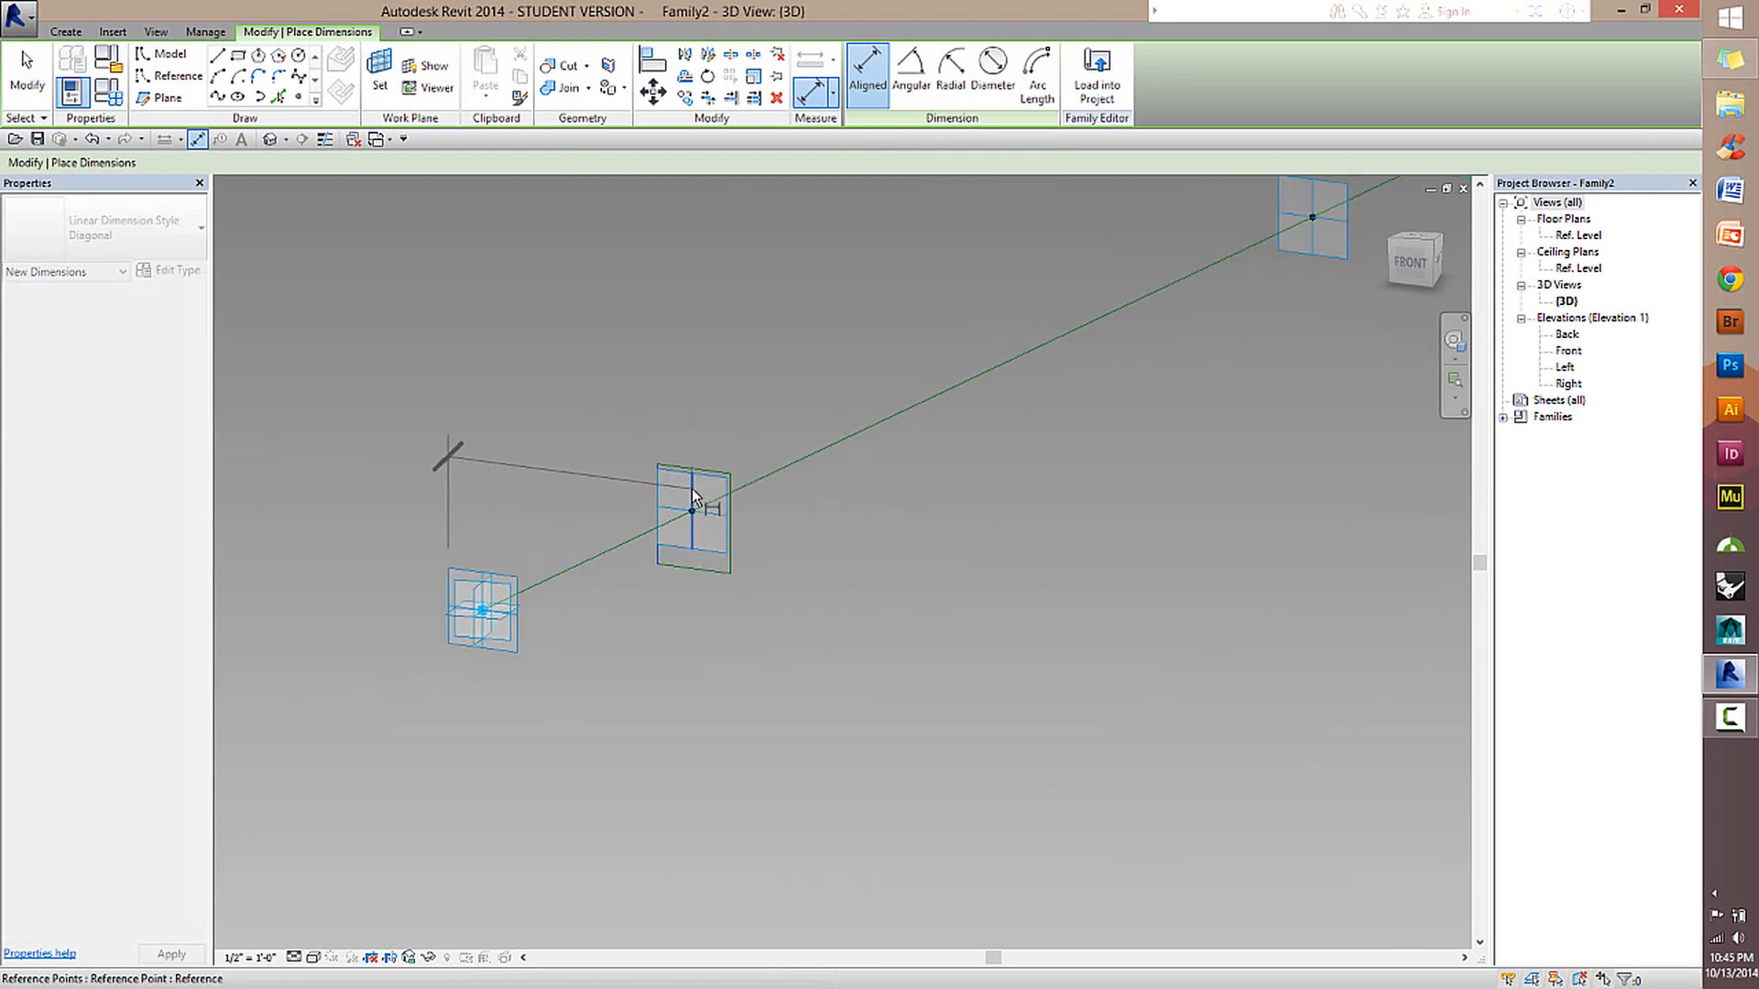
left_click(693, 489)
left_click(746, 496)
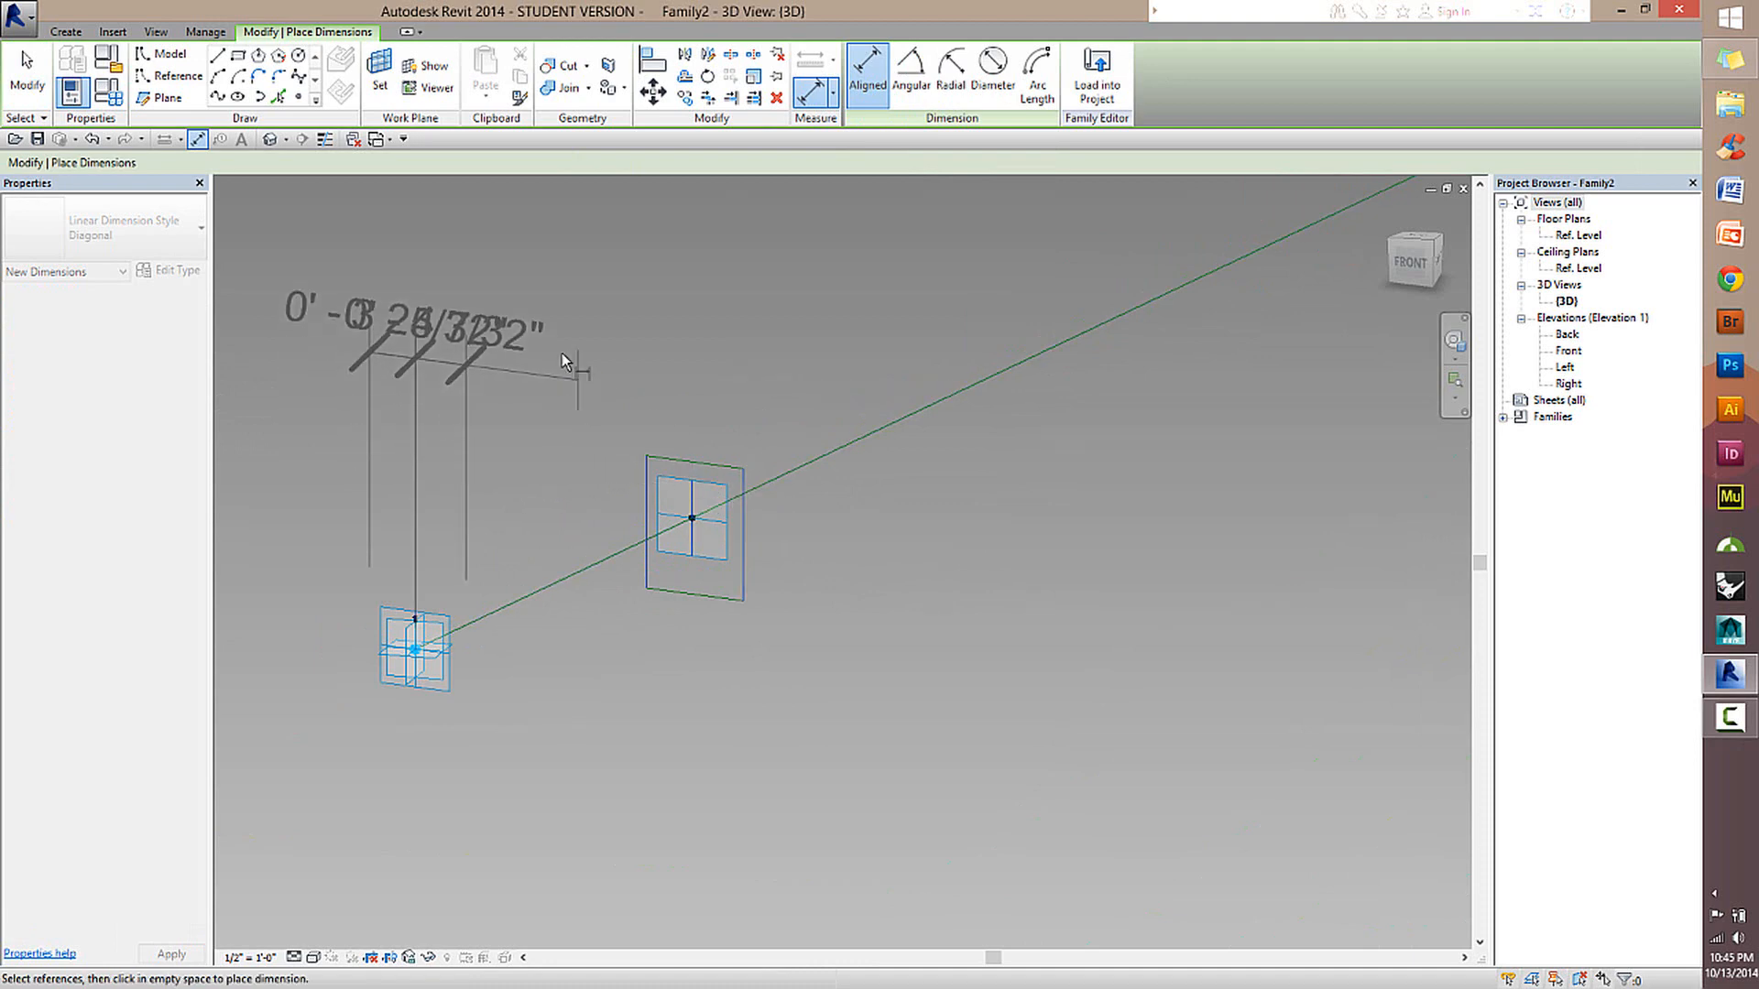
left_click(485, 346)
scroll(455, 442, "up", 2)
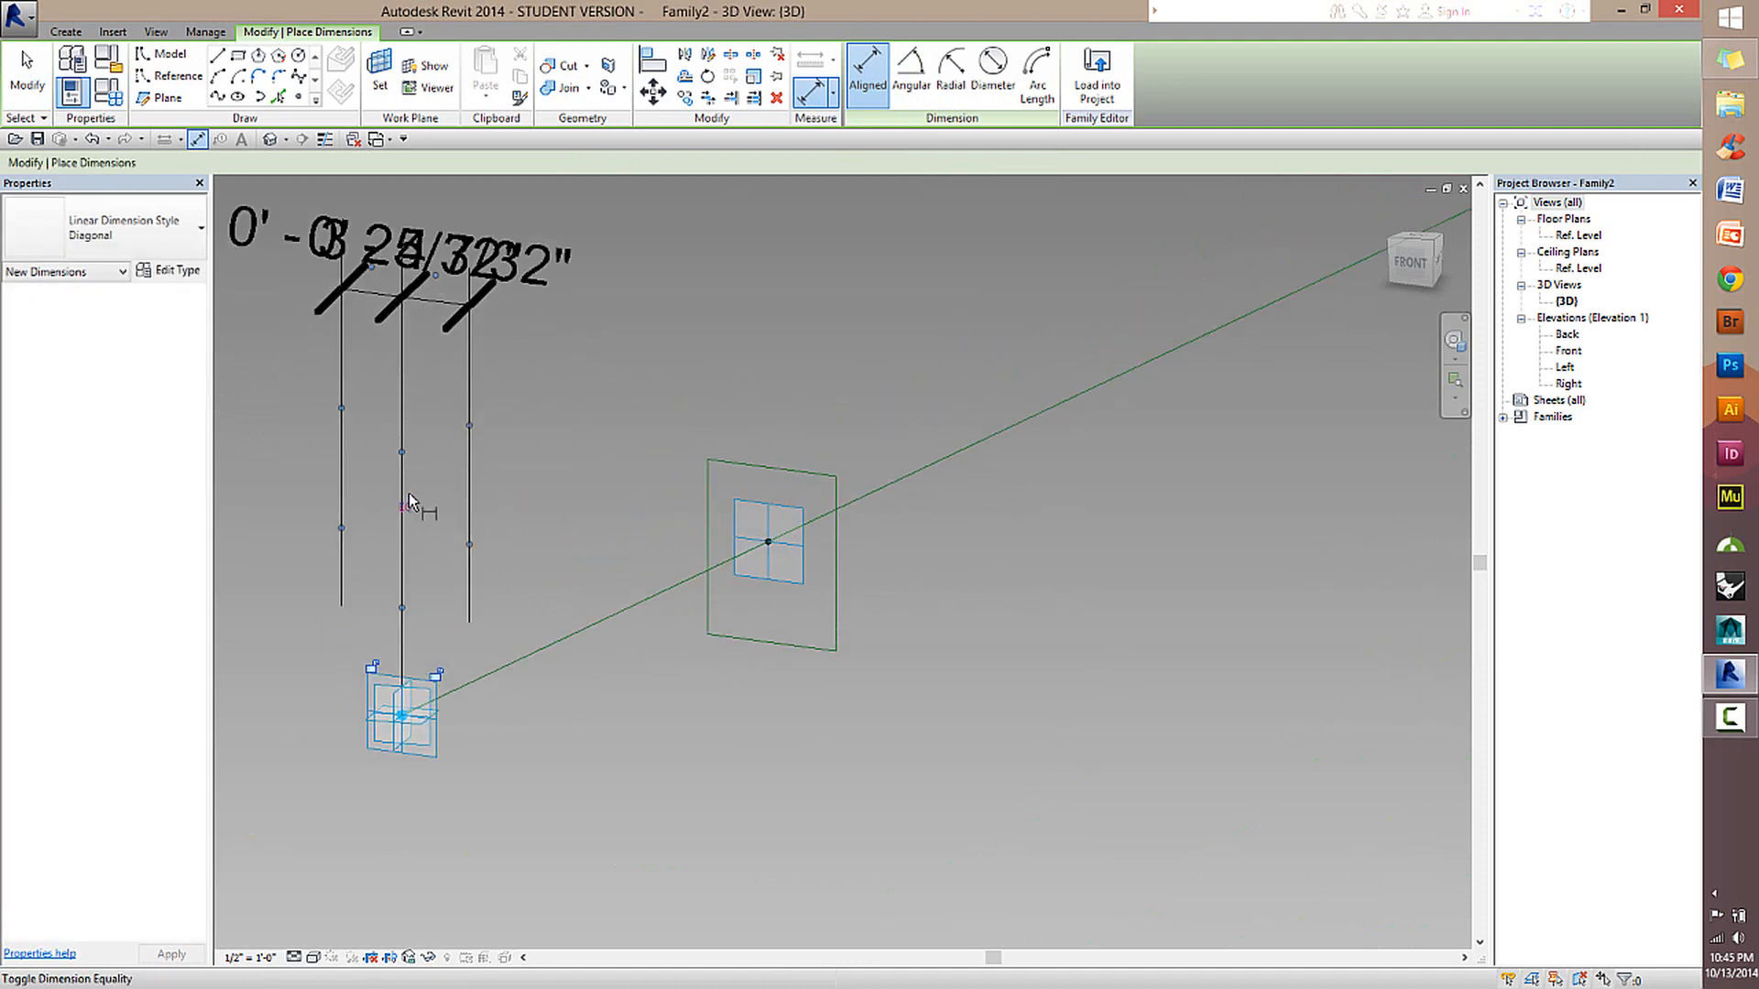
middle_click_drag(420, 412, 424, 593, "shift")
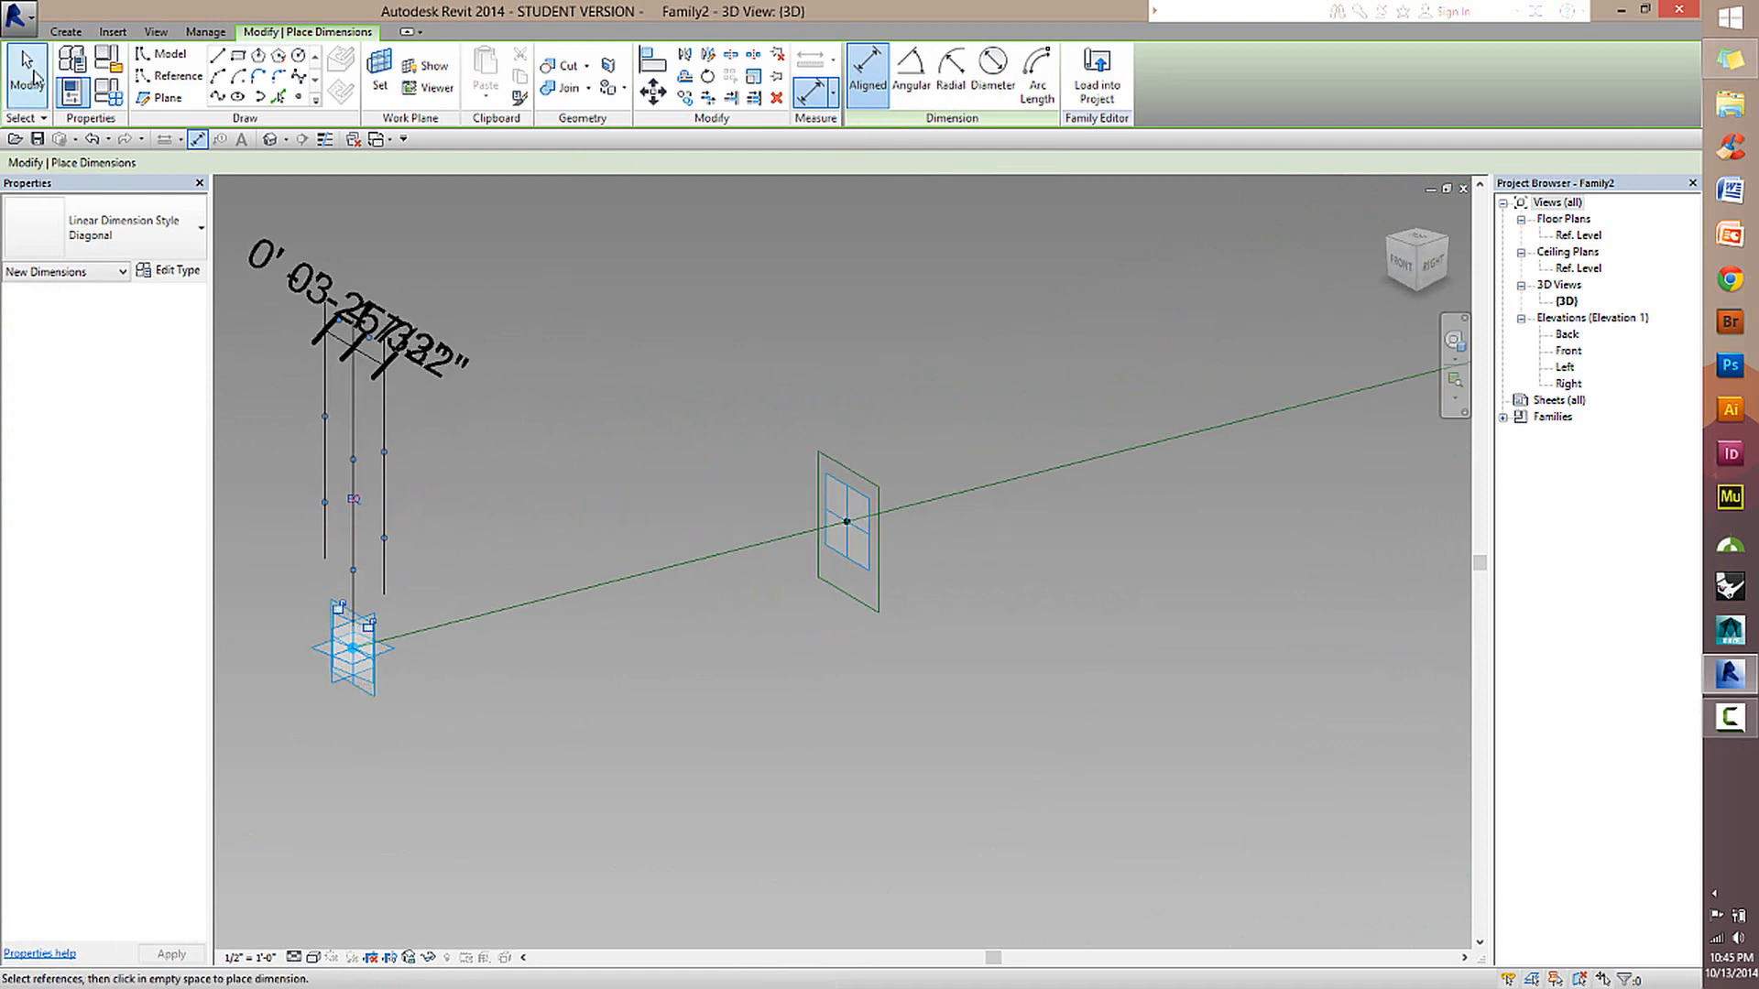
Delete the dimension string placed above adaptive point 1.
key("Escape")
left_click(384, 431)
key("Delete")
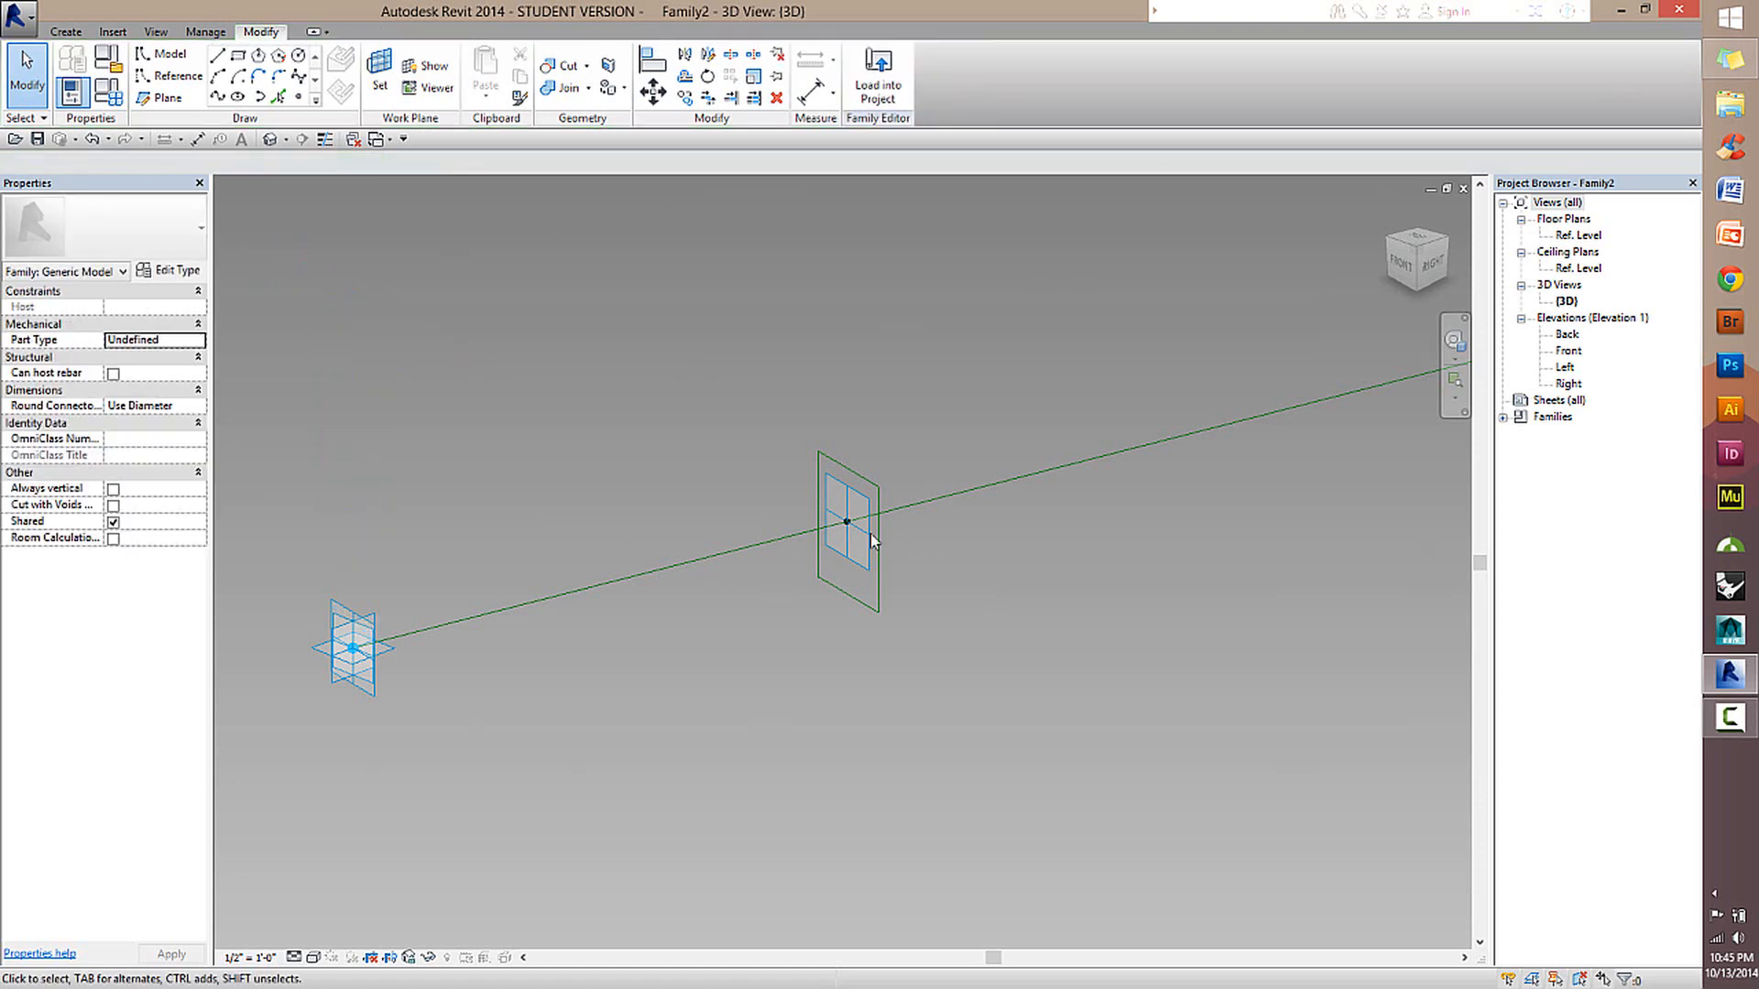
Restart the aligned dimension and set the work plane to the perpendicular plane of the hosted point inside the rectangle.
scroll(870, 534, "up", 2)
middle_click_drag(870, 533, 979, 527)
middle_click_drag(979, 527, 1148, 510, "shift")
left_click(812, 93)
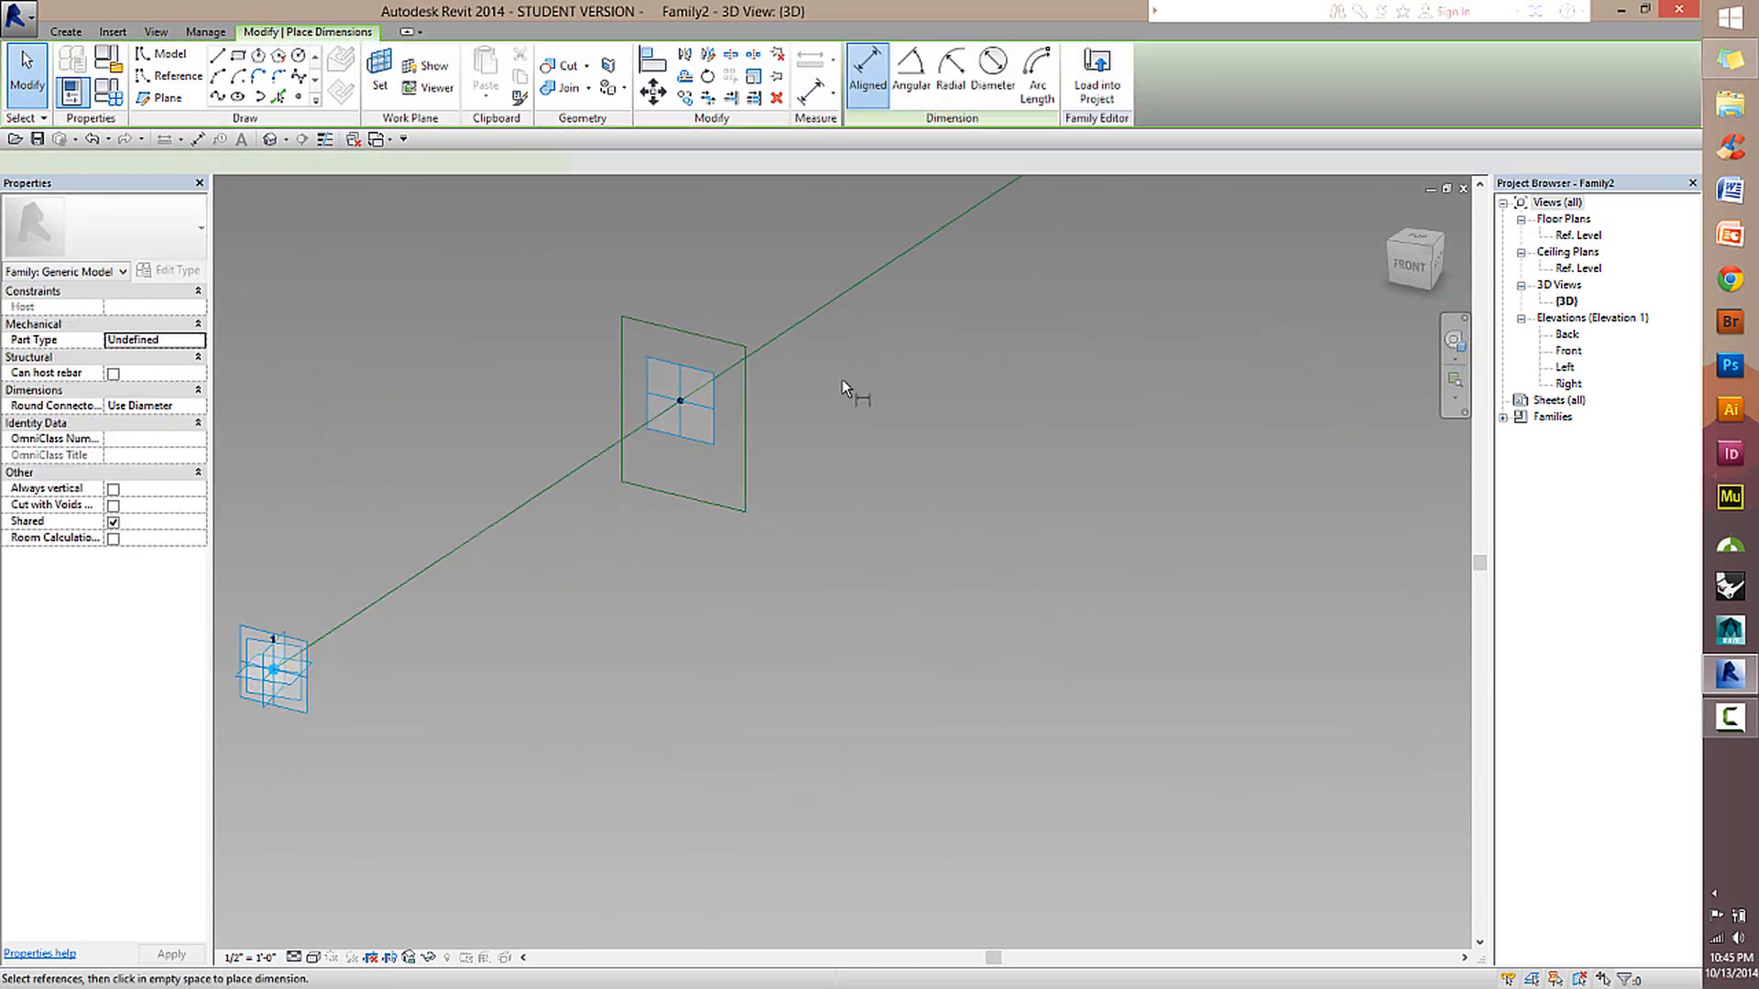
middle_click_drag(806, 373, 836, 480, "shift")
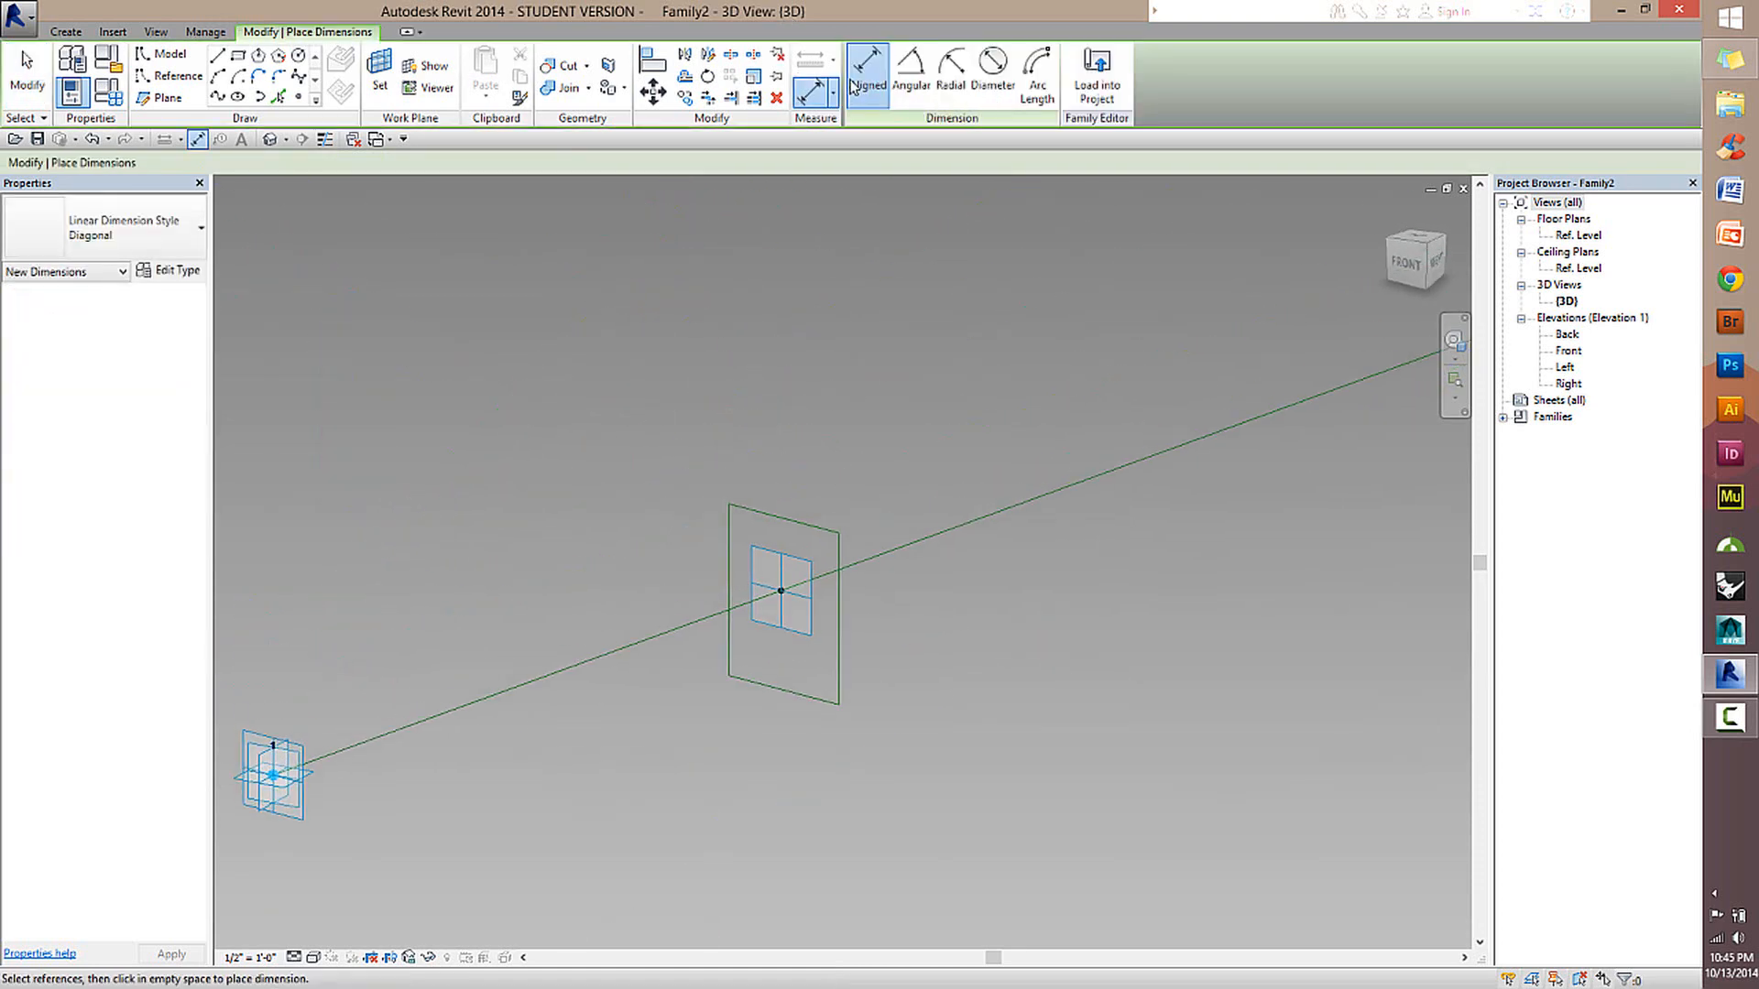
left_click(380, 71)
left_click(786, 579)
Dimension from one vertical side of the rectangle through the hosted point's centre plane to the other side, placing the string above it.
left_click(729, 558)
left_click(783, 580)
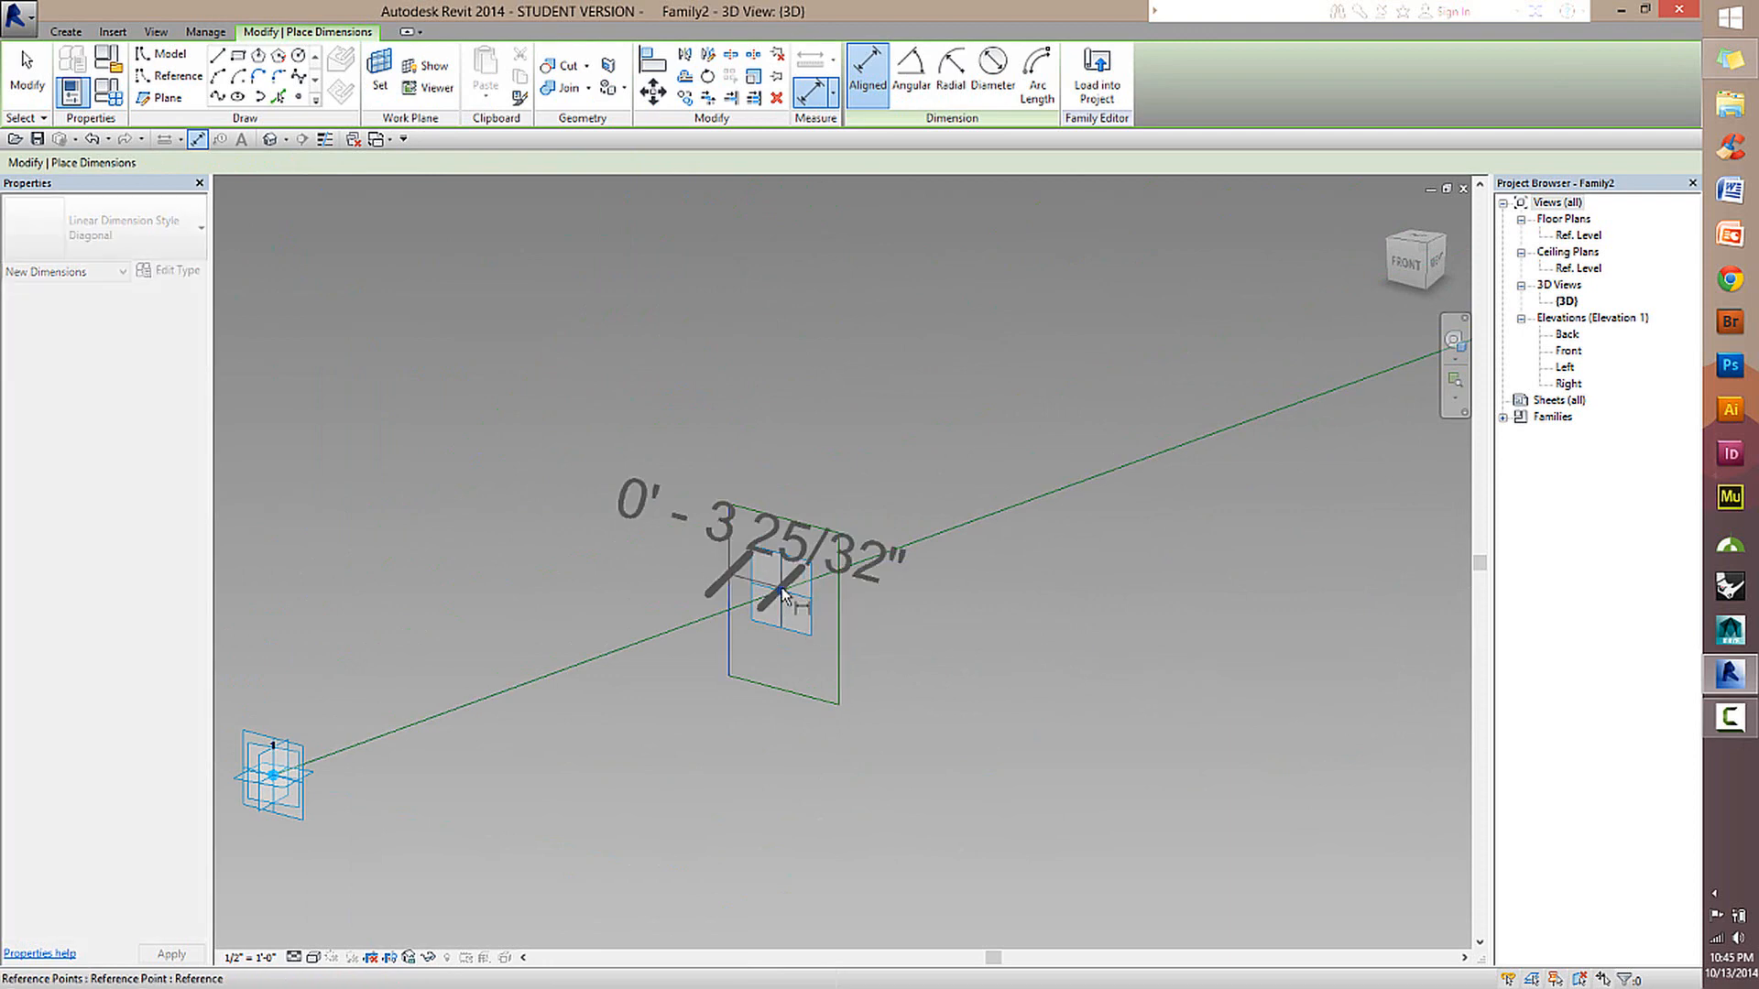
left_click(840, 569)
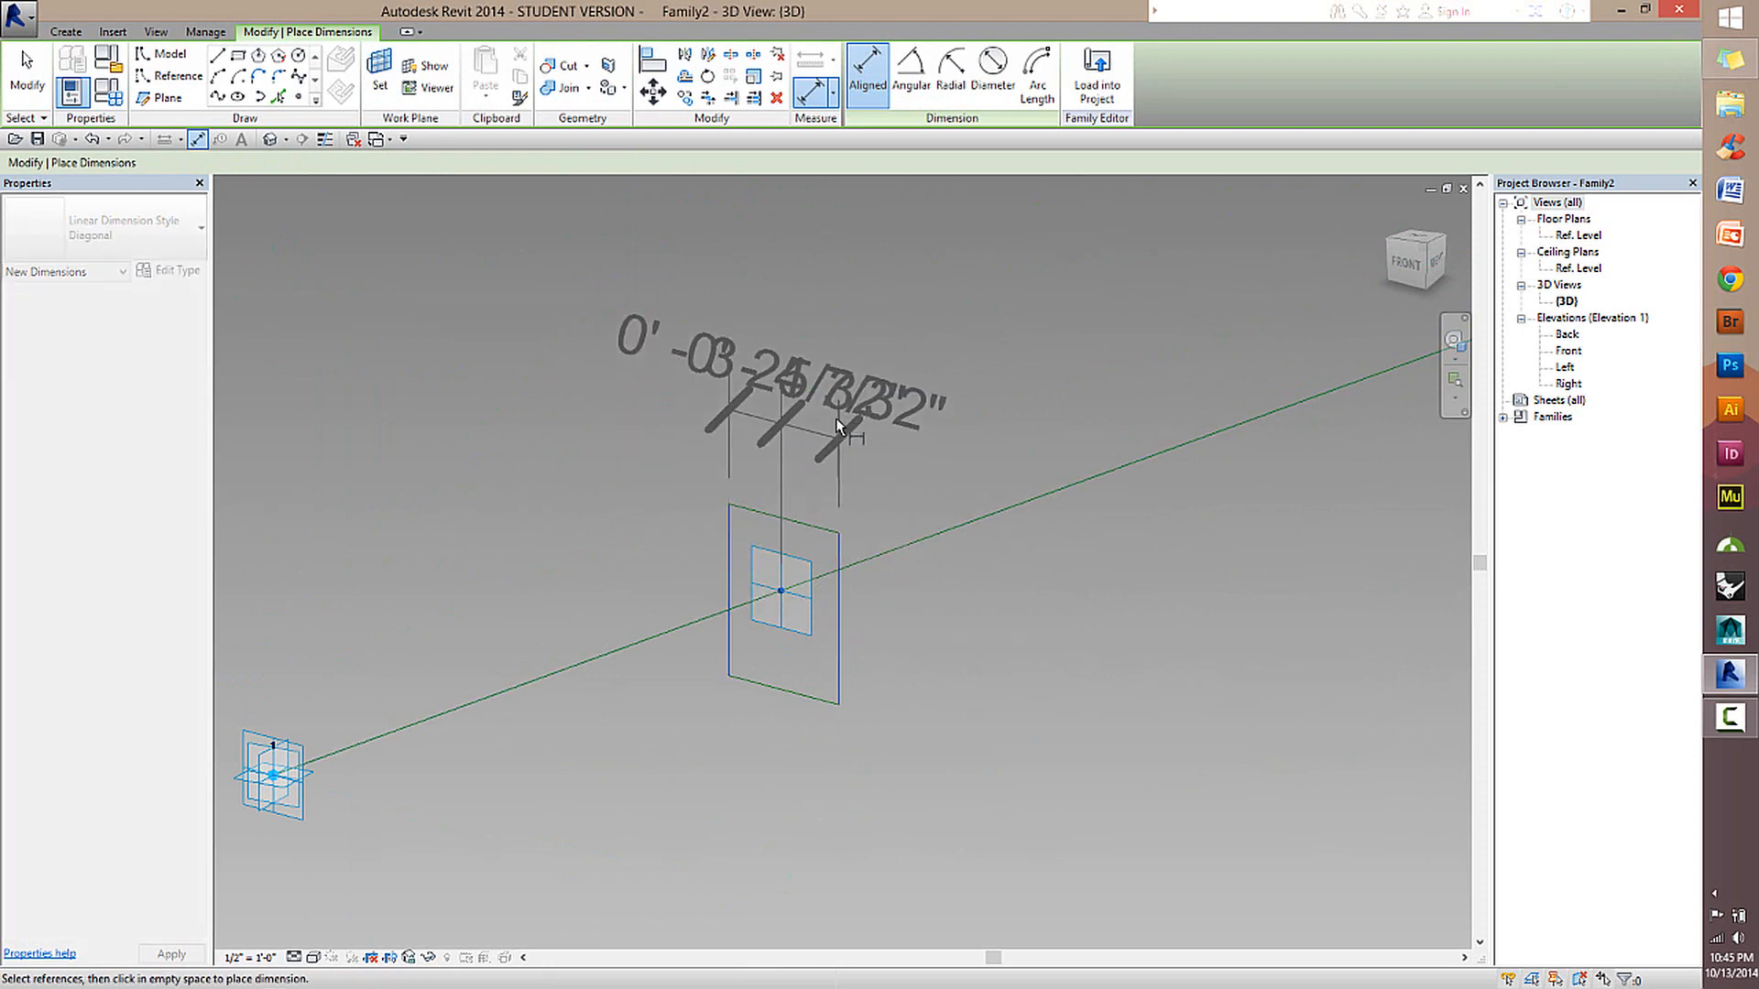
left_click(837, 344)
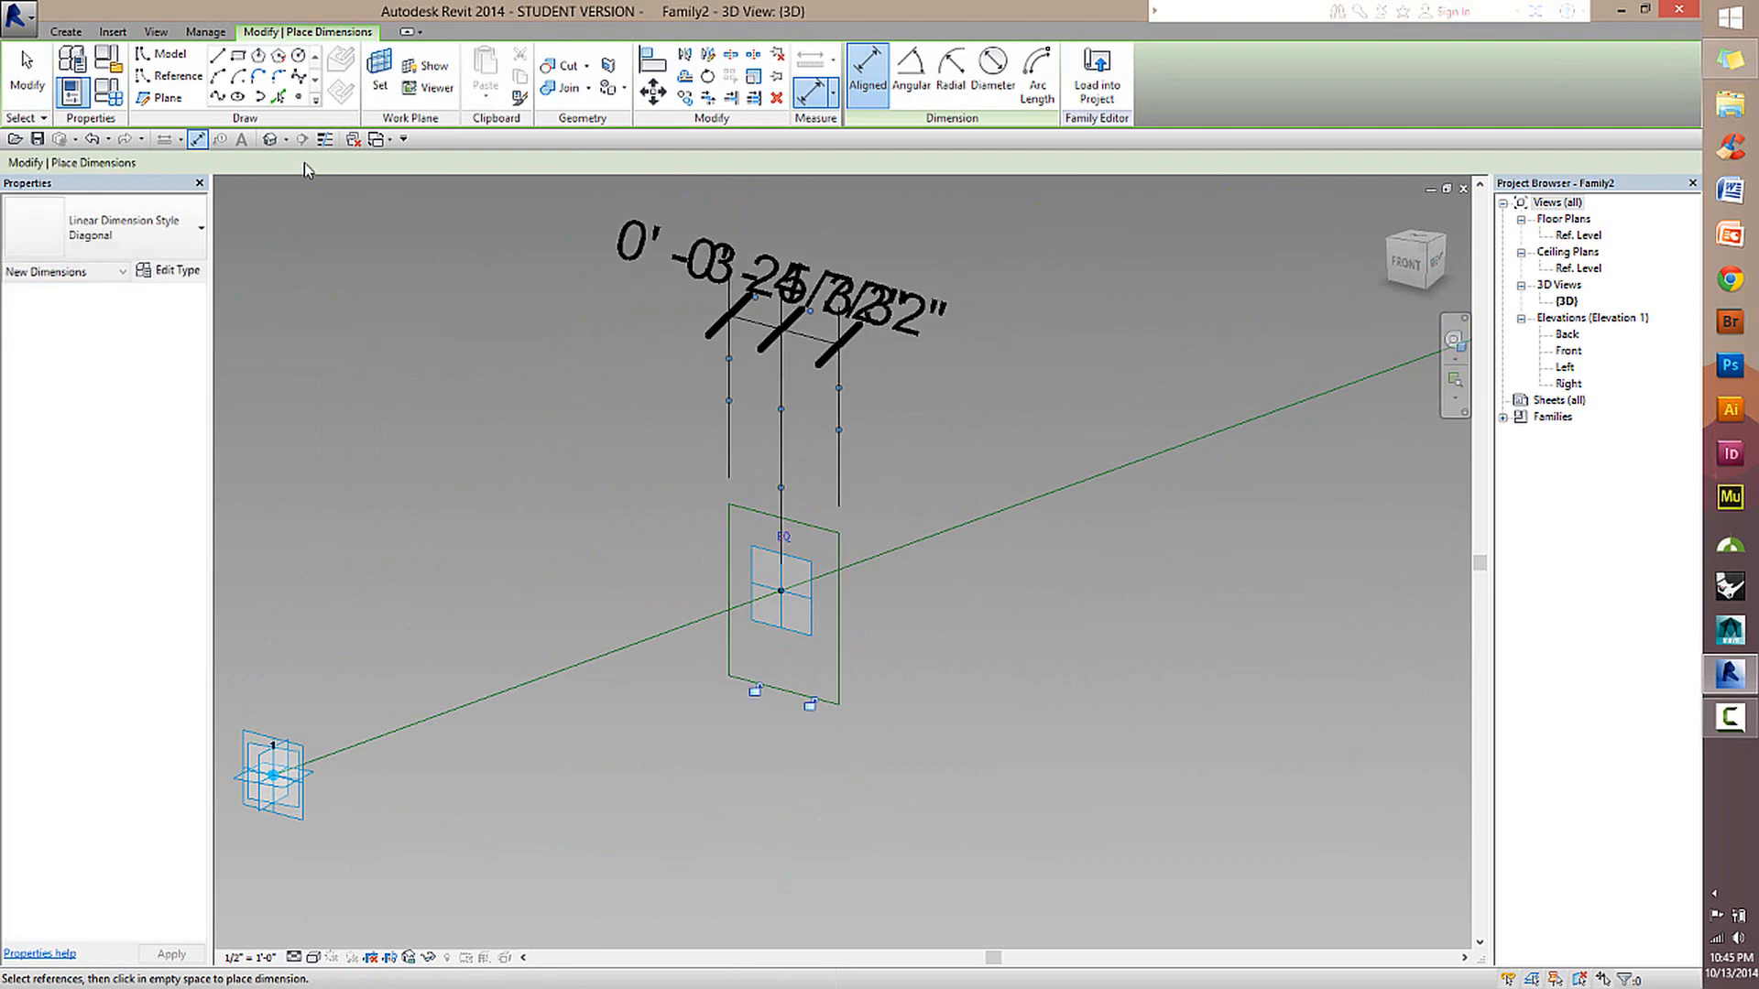
left_click(28, 74)
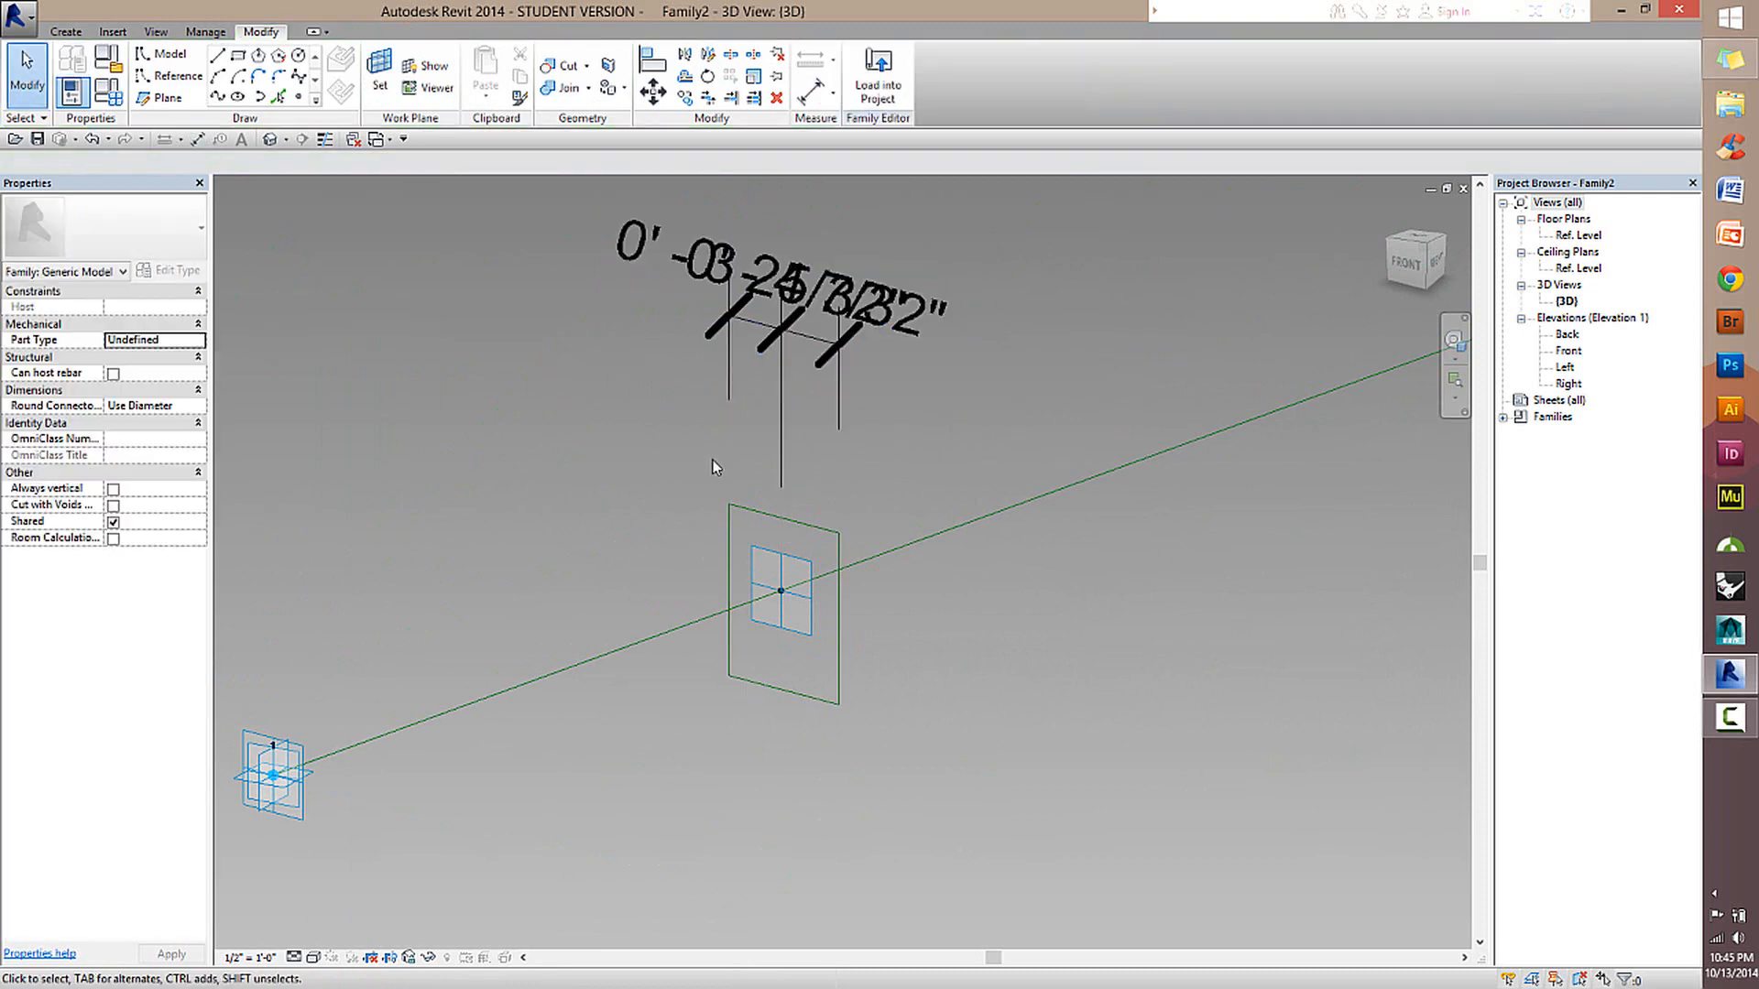
Set the 3D view's scale to 3" = 1'-0" and fit the whole model in view.
left_click(266, 959)
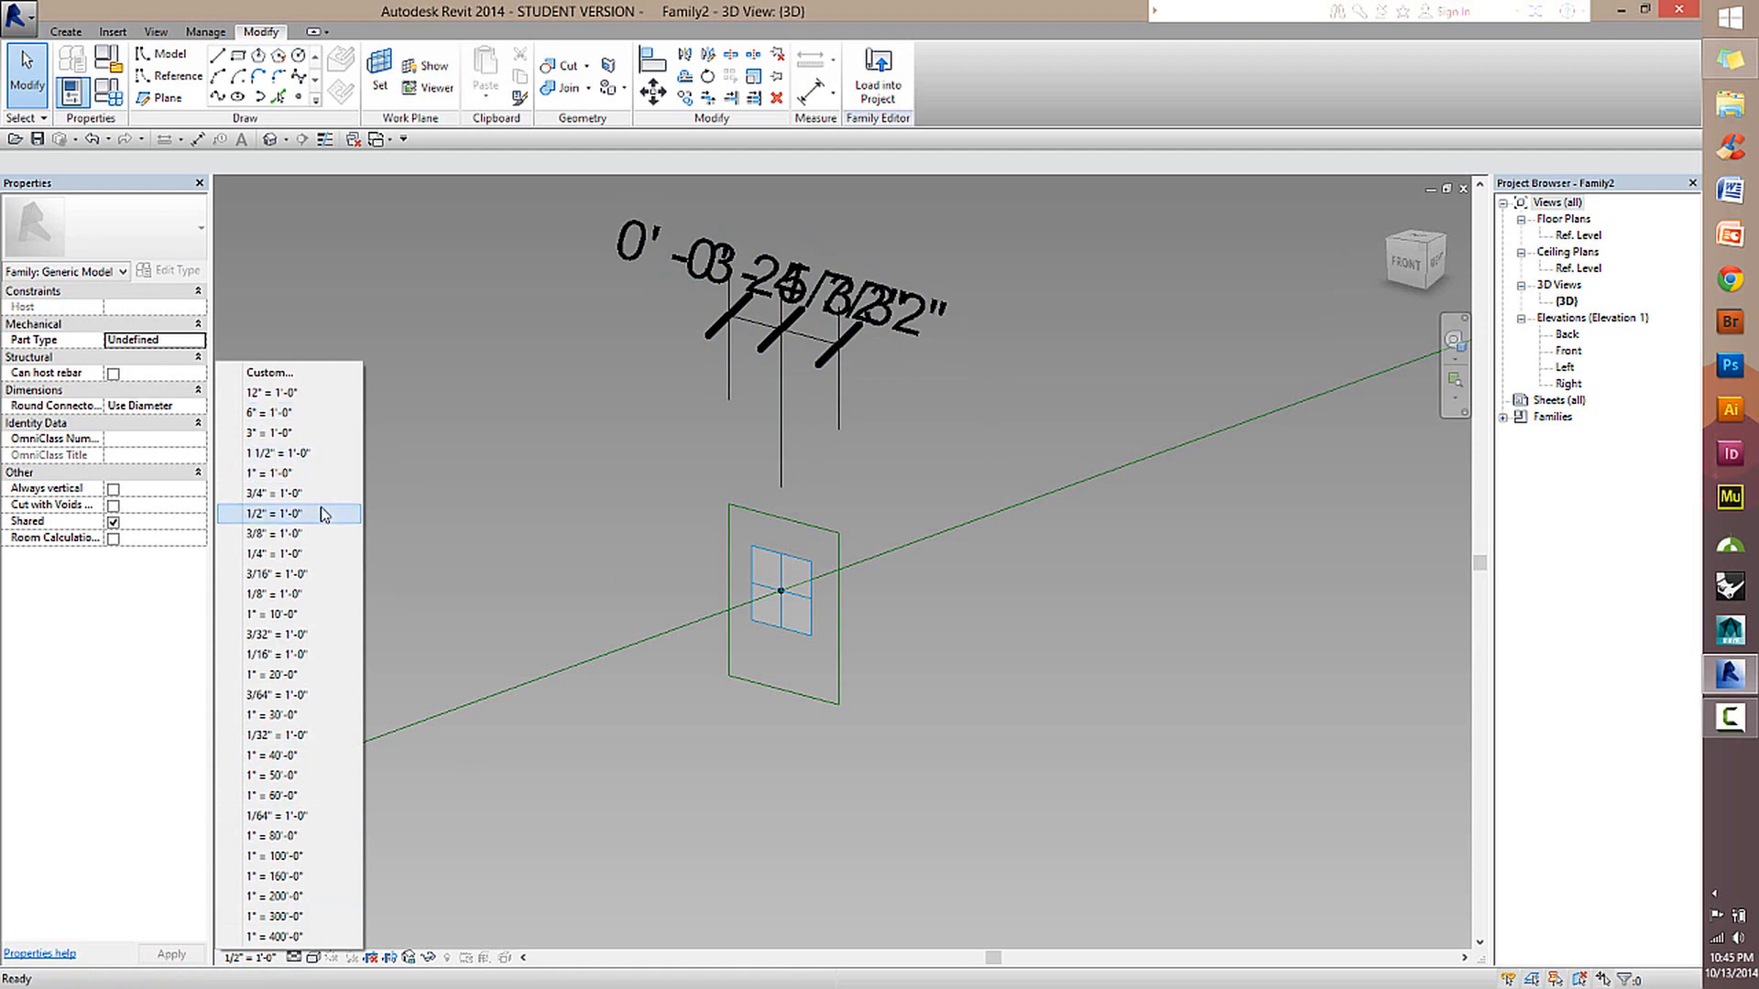
left_click(312, 434)
middle_click(794, 530)
middle_click(794, 529)
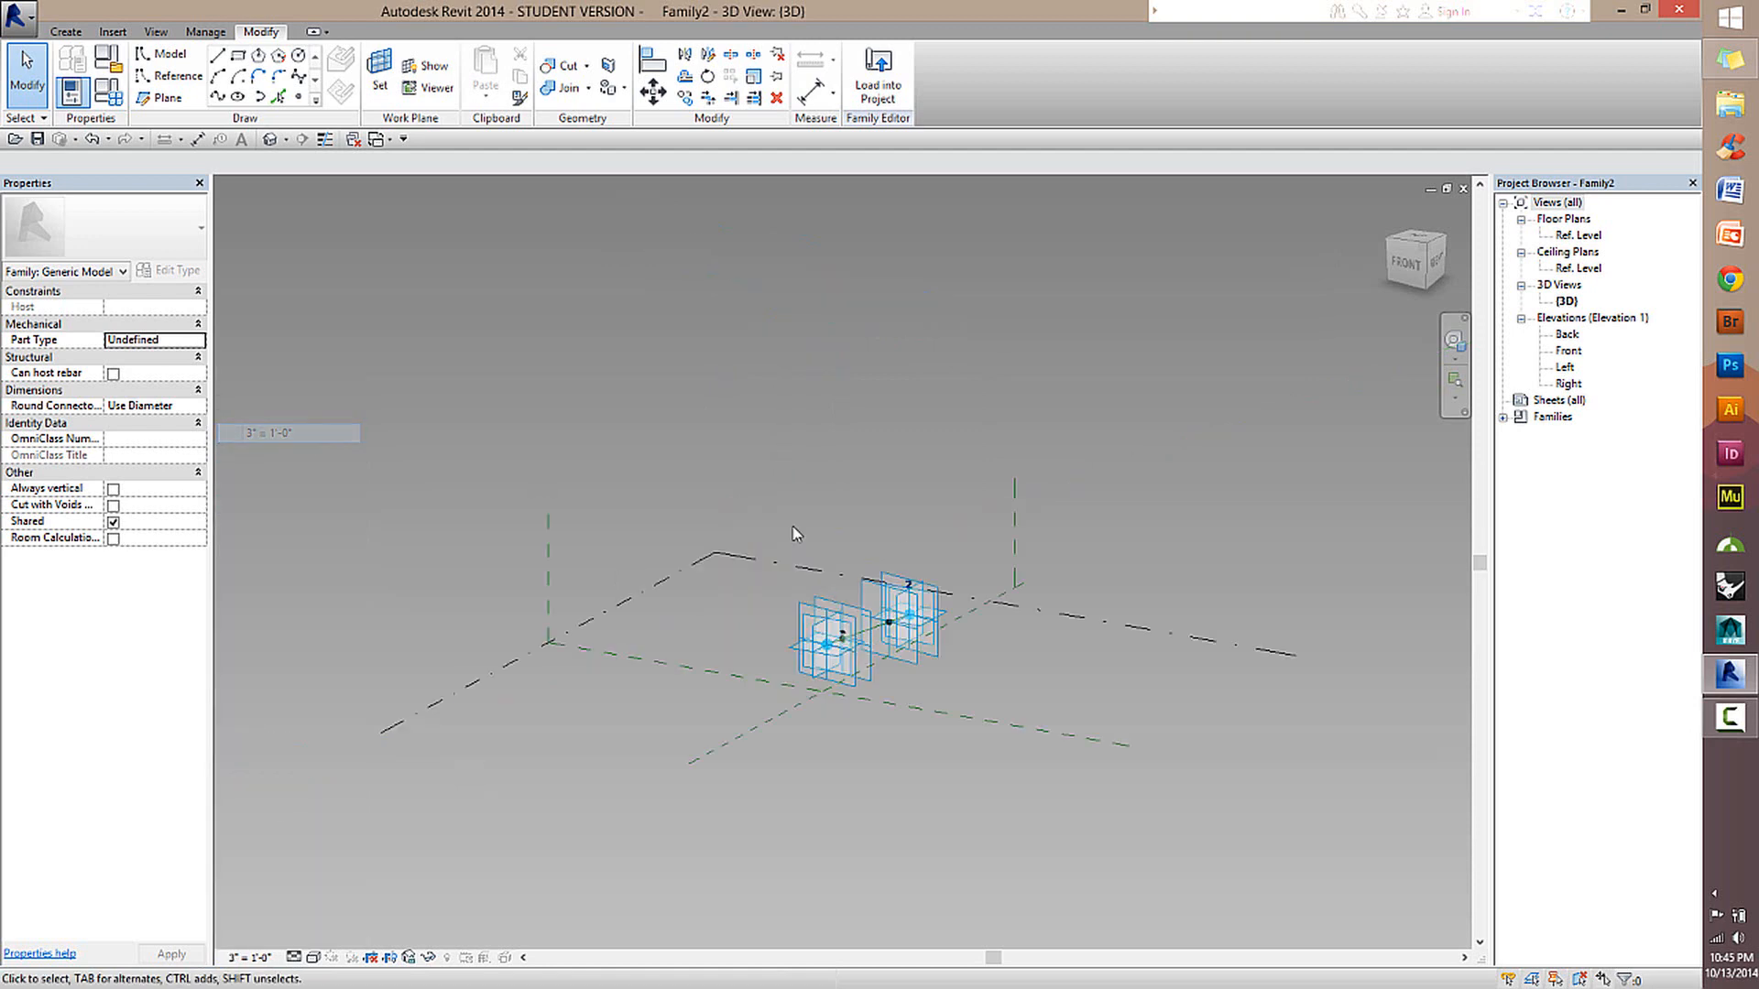
Try to apply the equality constraint to the two-segment dimension string above the rectangle.
scroll(828, 634, "up", 5)
scroll(887, 644, "up", 5)
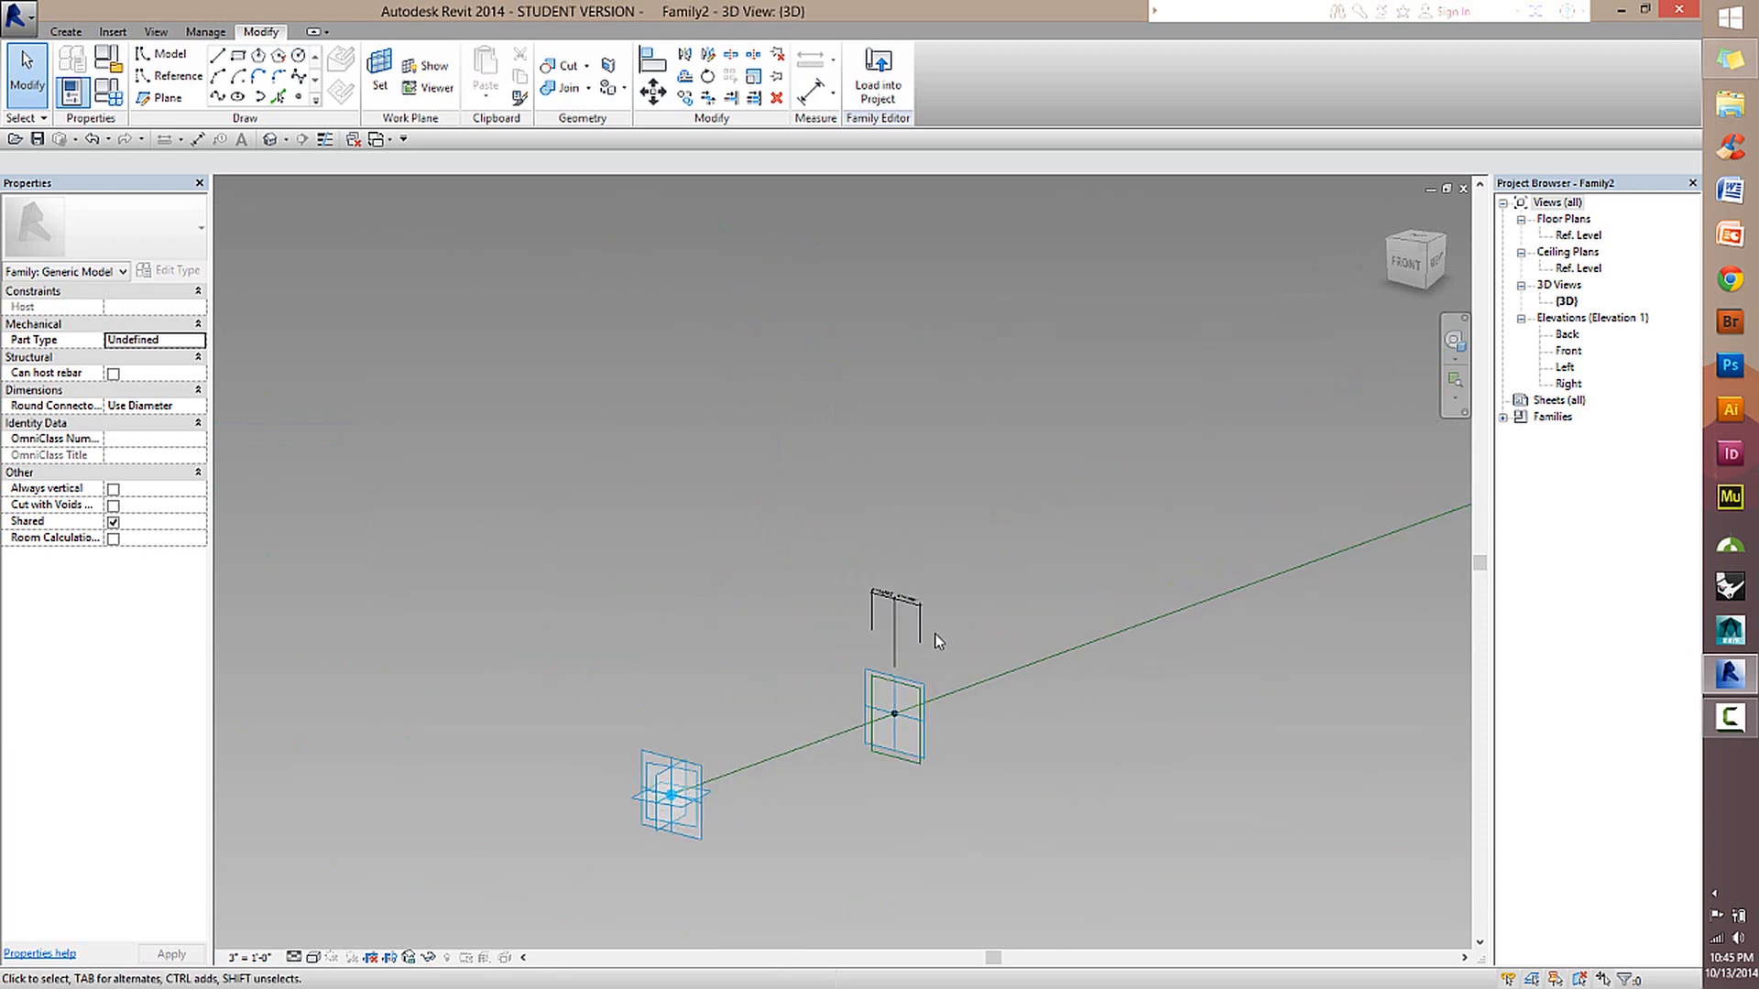
scroll(898, 653, "down", 2)
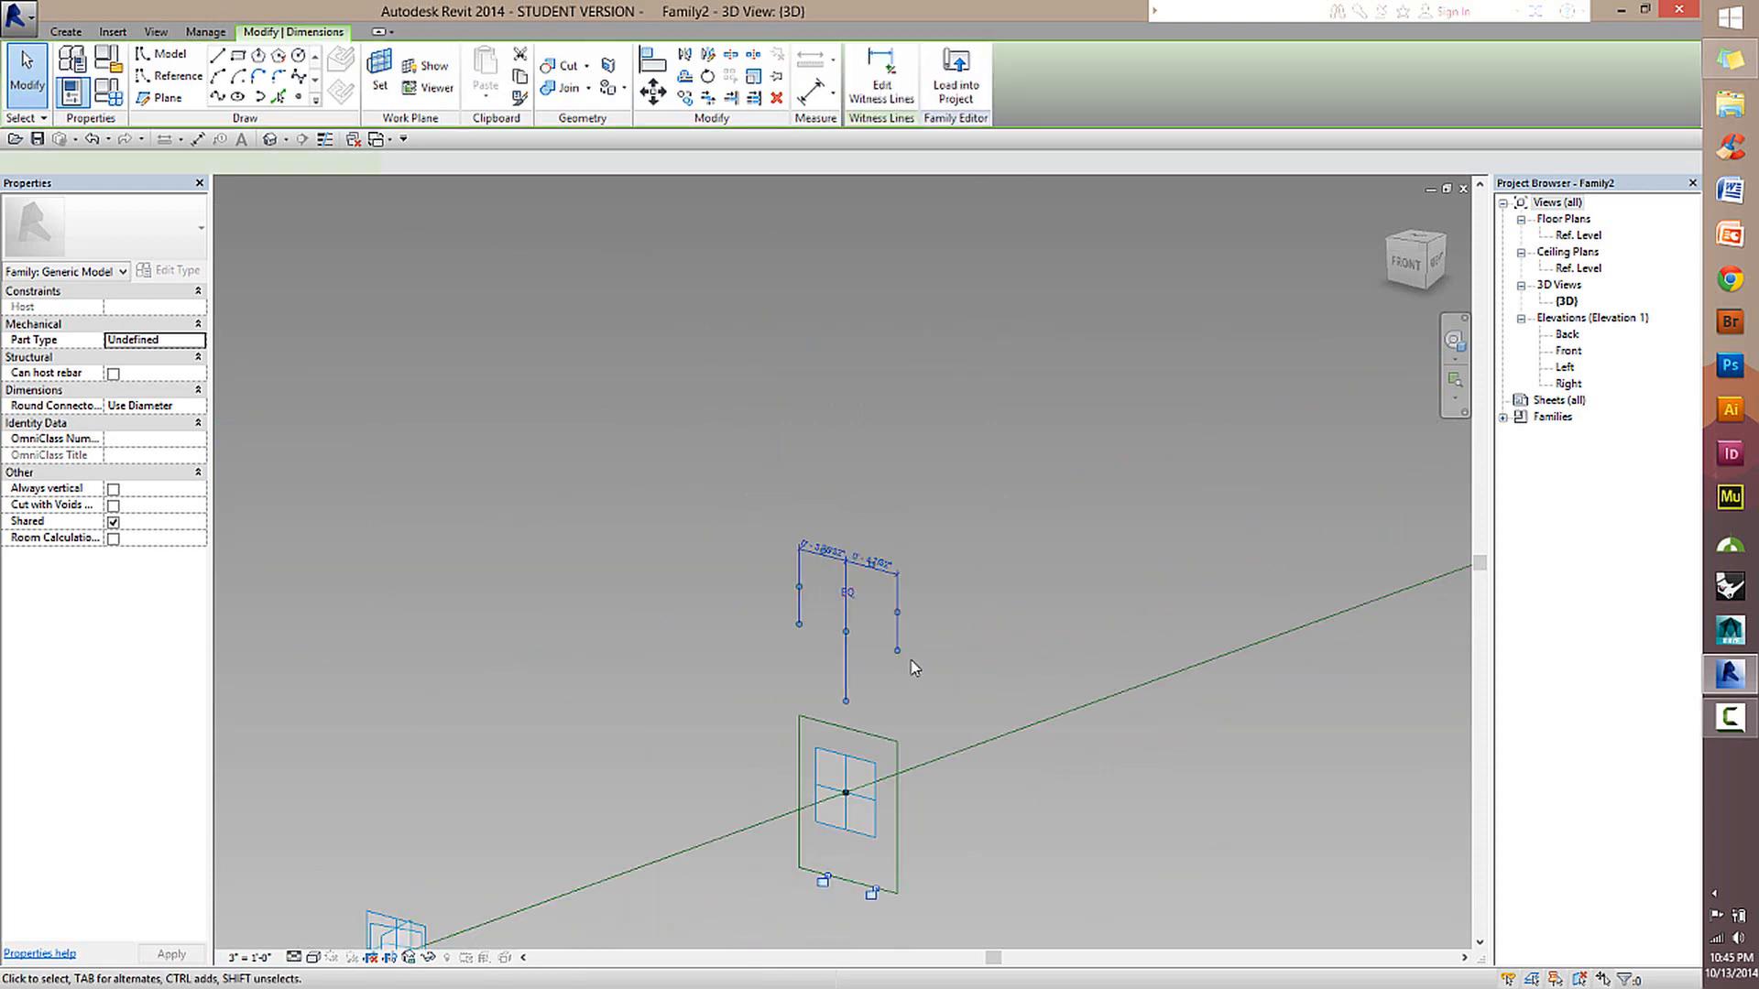
middle_click_drag(915, 668, 981, 496, "shift")
scroll(980, 496, "up", 2)
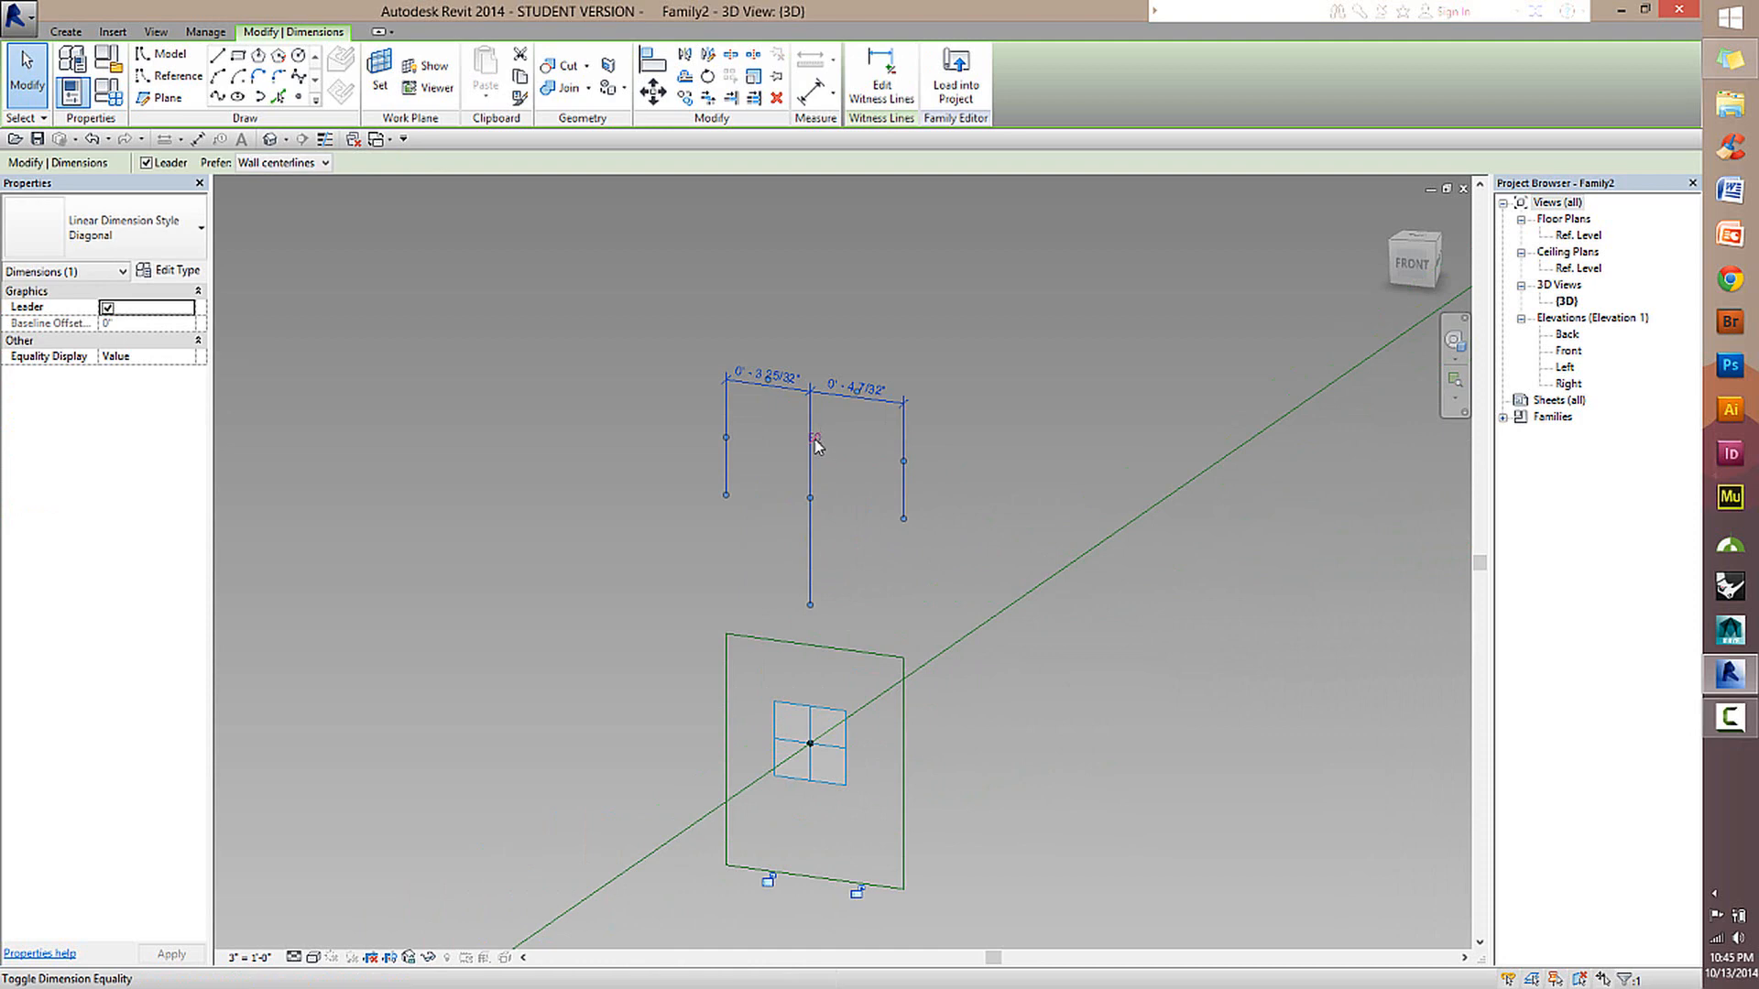
left_click(816, 442)
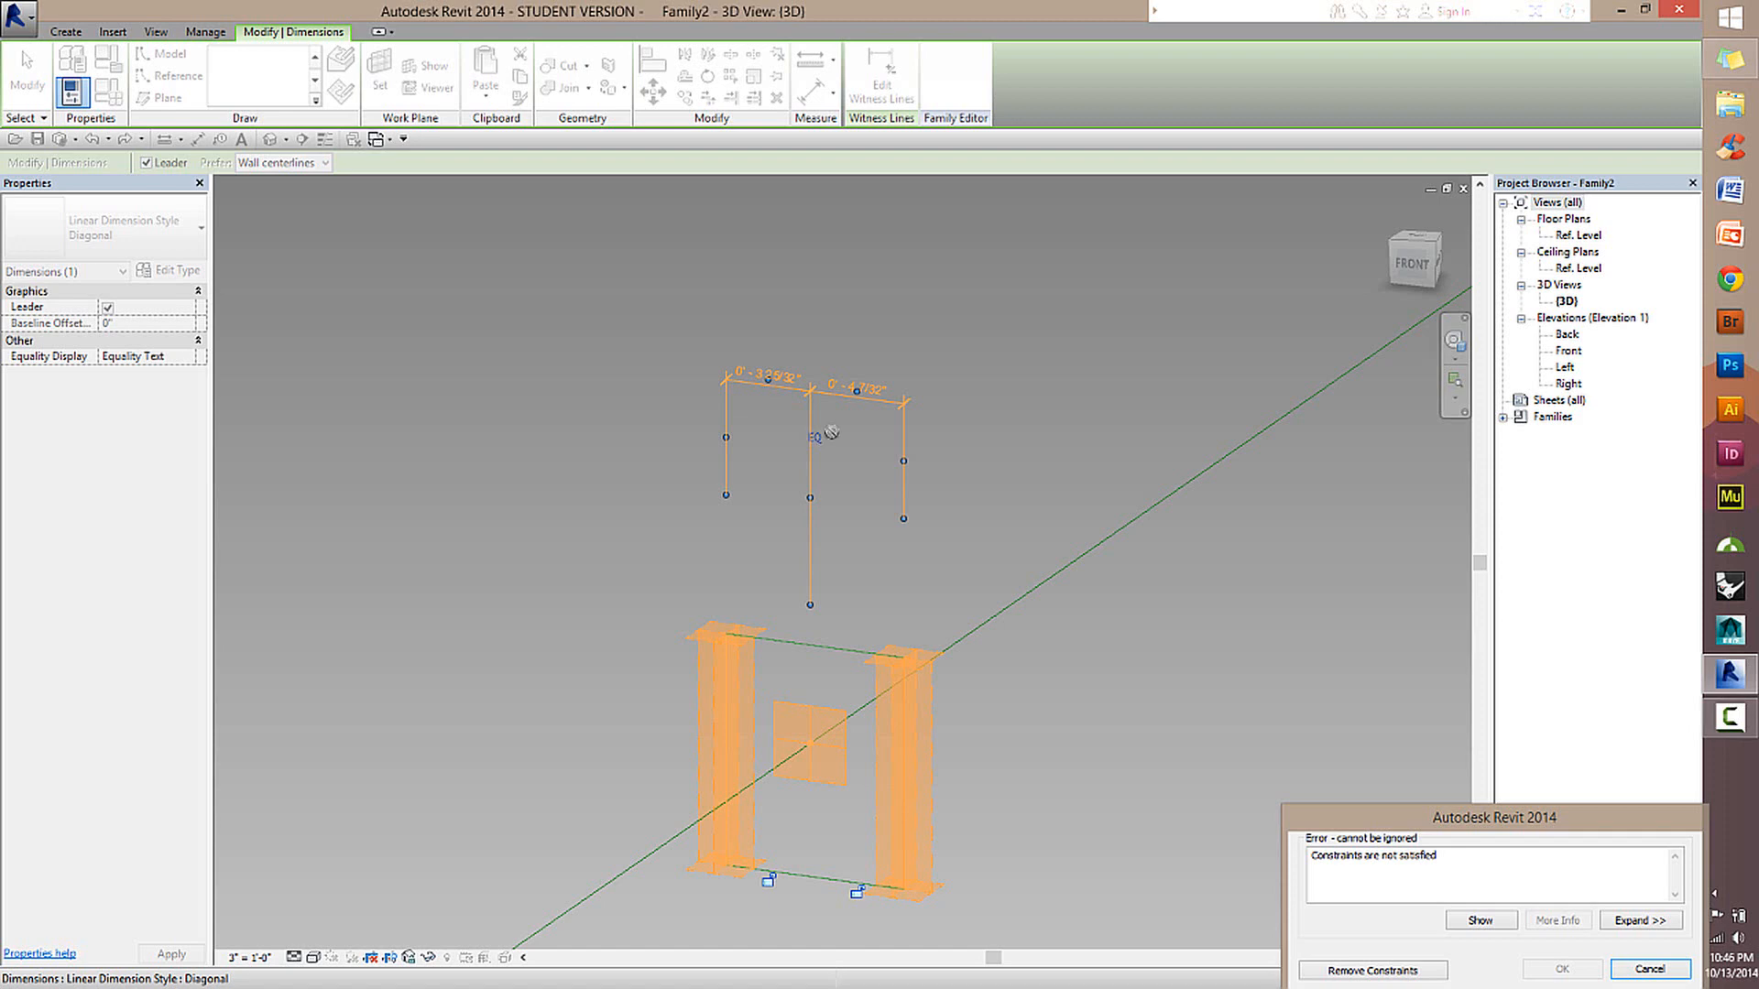
left_click(1650, 969)
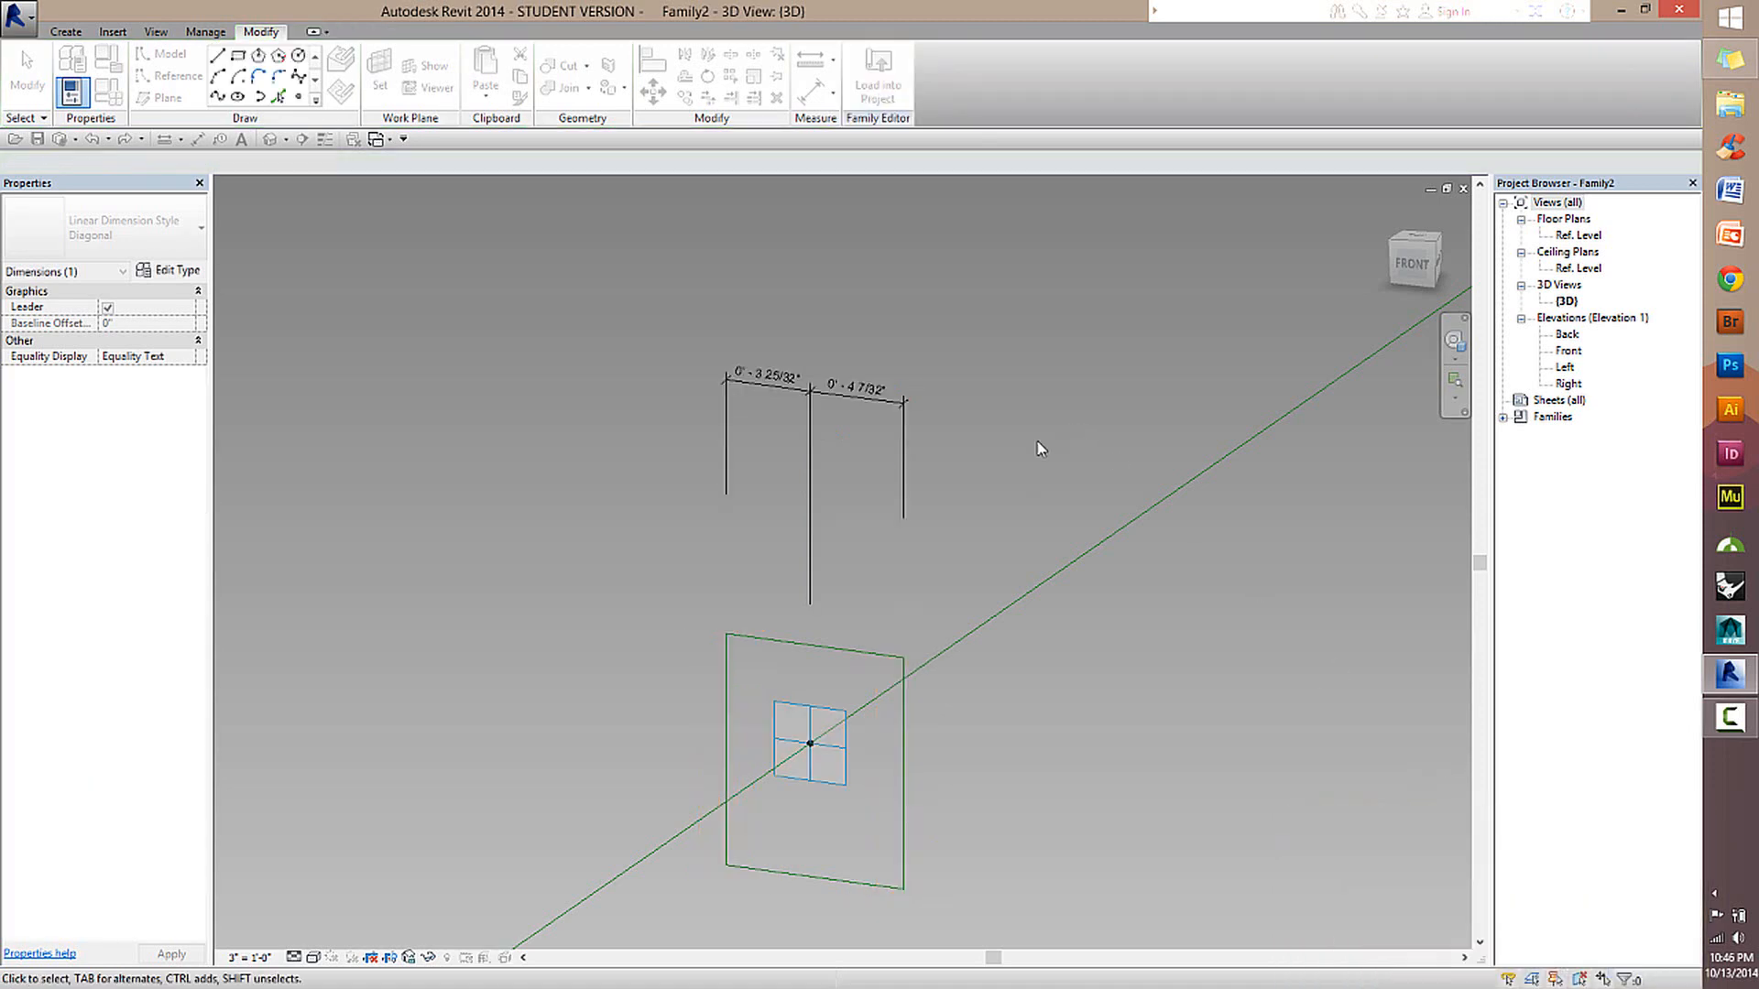
Move the rectangle's right vertical side by setting its dimension from the hosted point's centre plane to 6".
left_click(904, 427)
key("Tab")
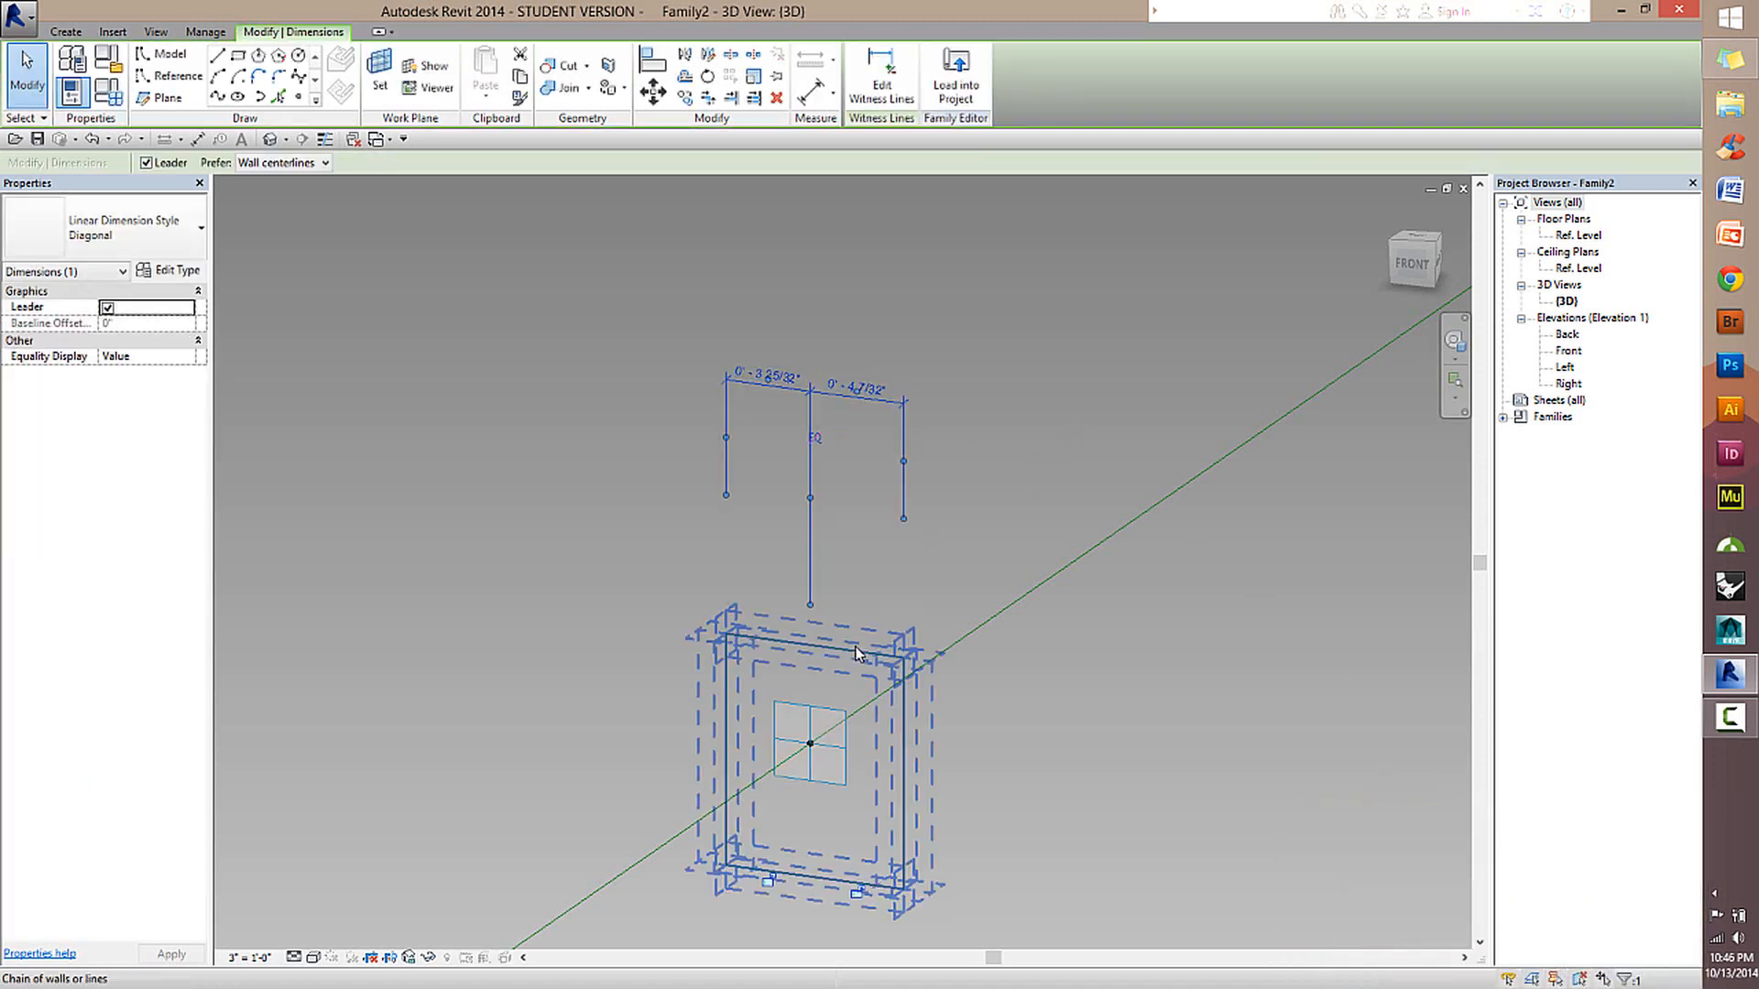
left_click(857, 649)
left_click(870, 396)
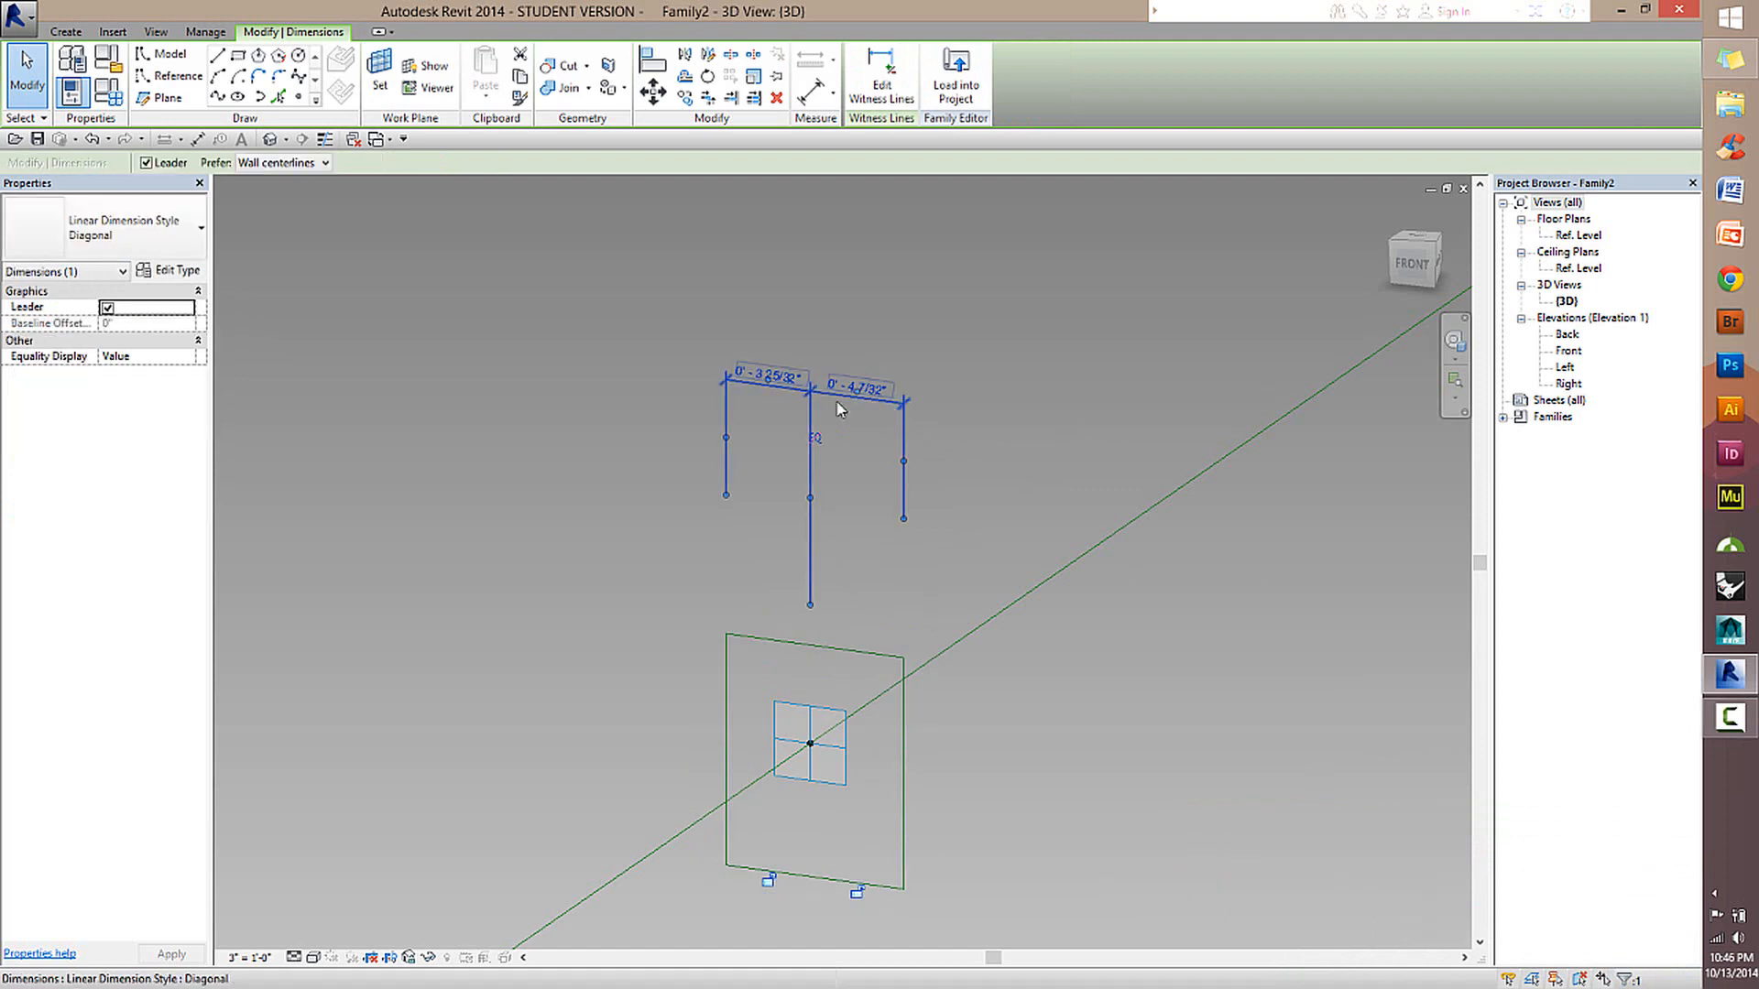
left_click(902, 670)
left_click(936, 734)
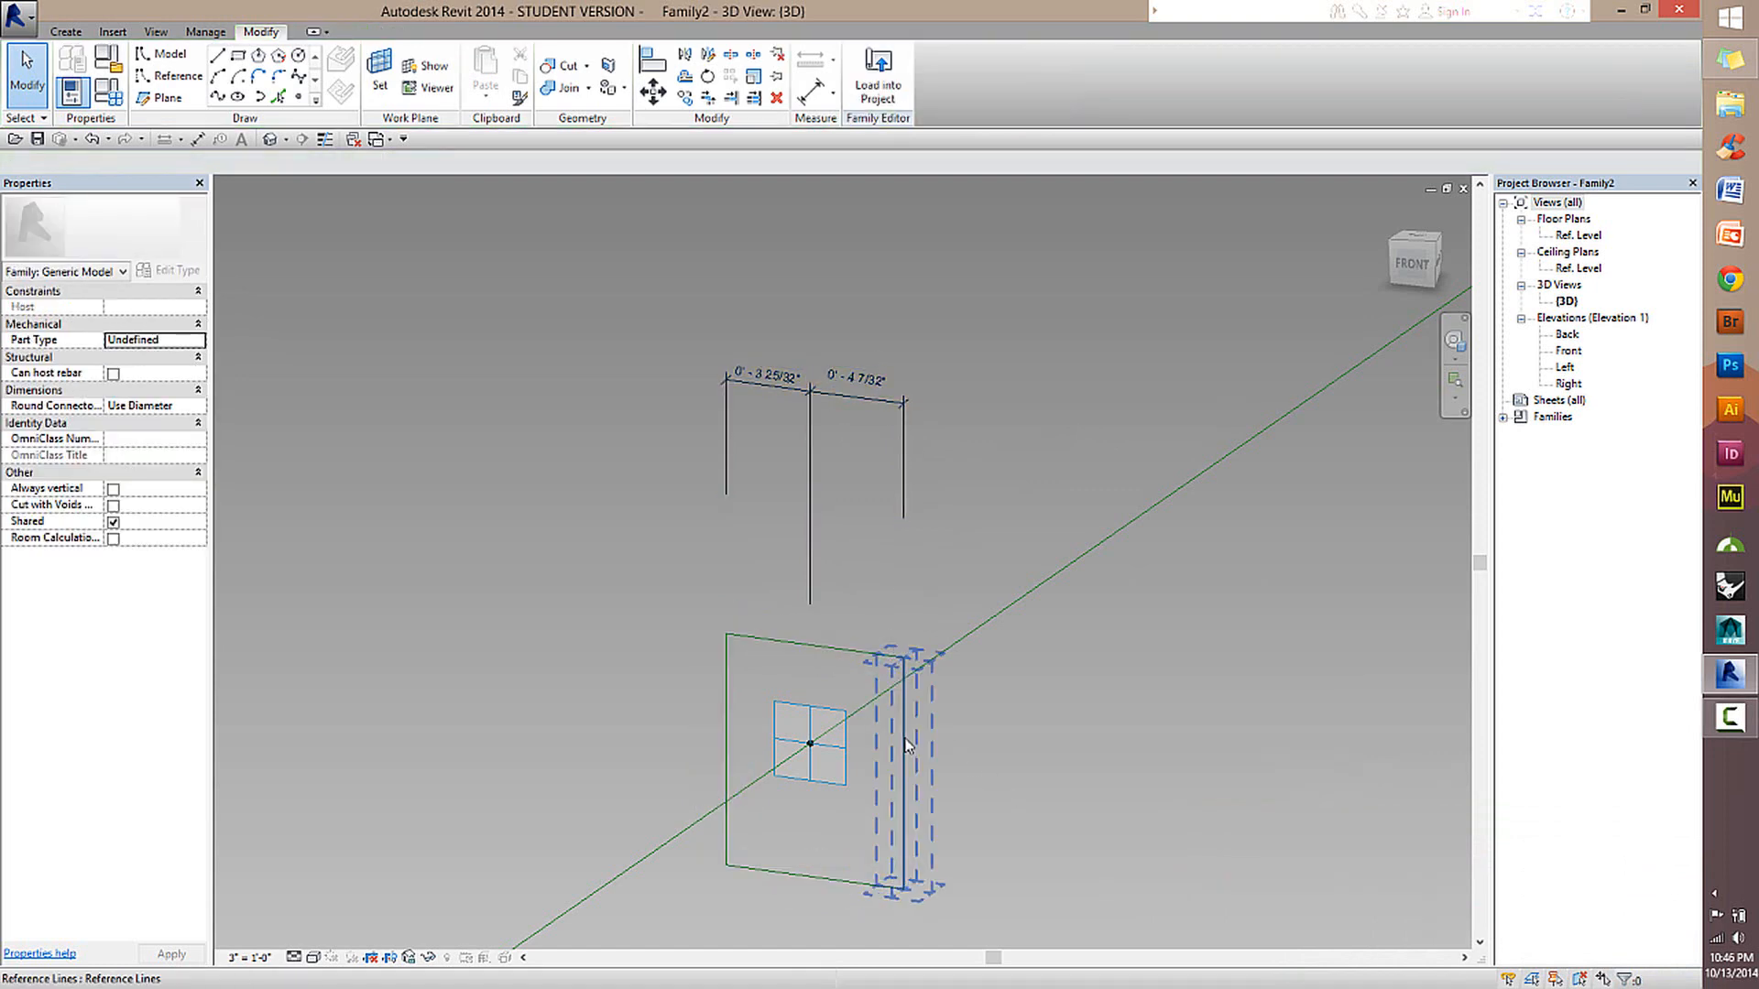
left_click(907, 747)
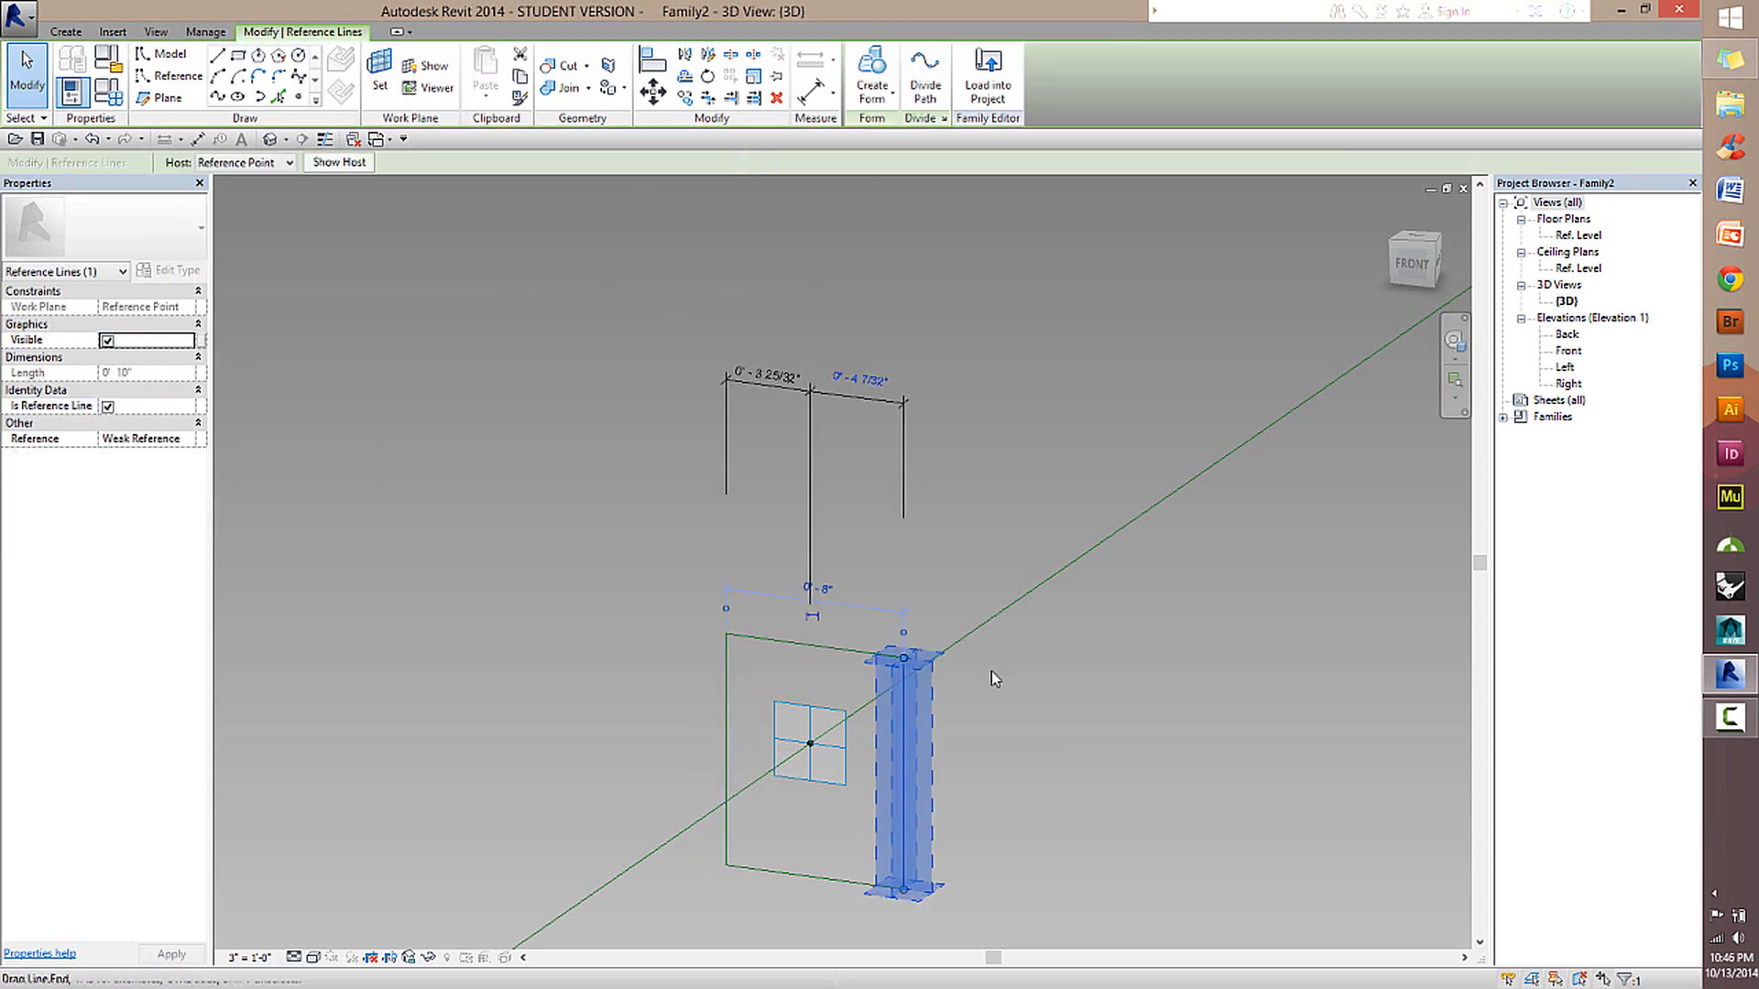
left_click(866, 386)
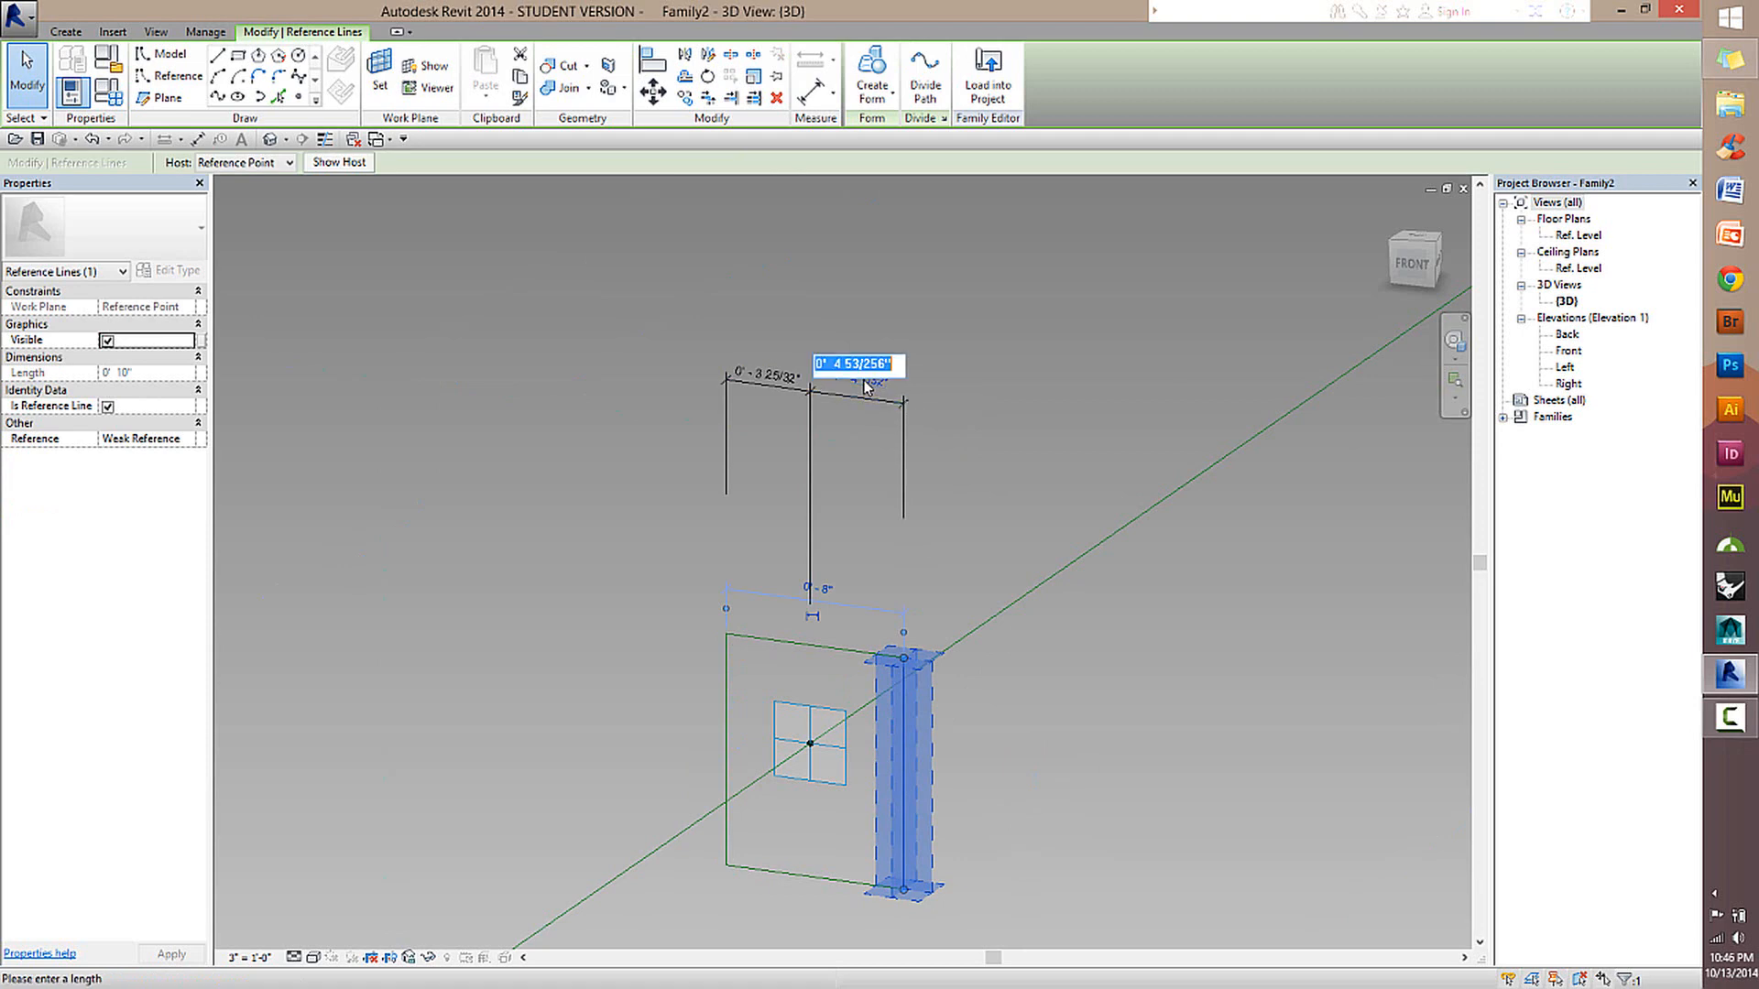
type("6\"")
key("Return")
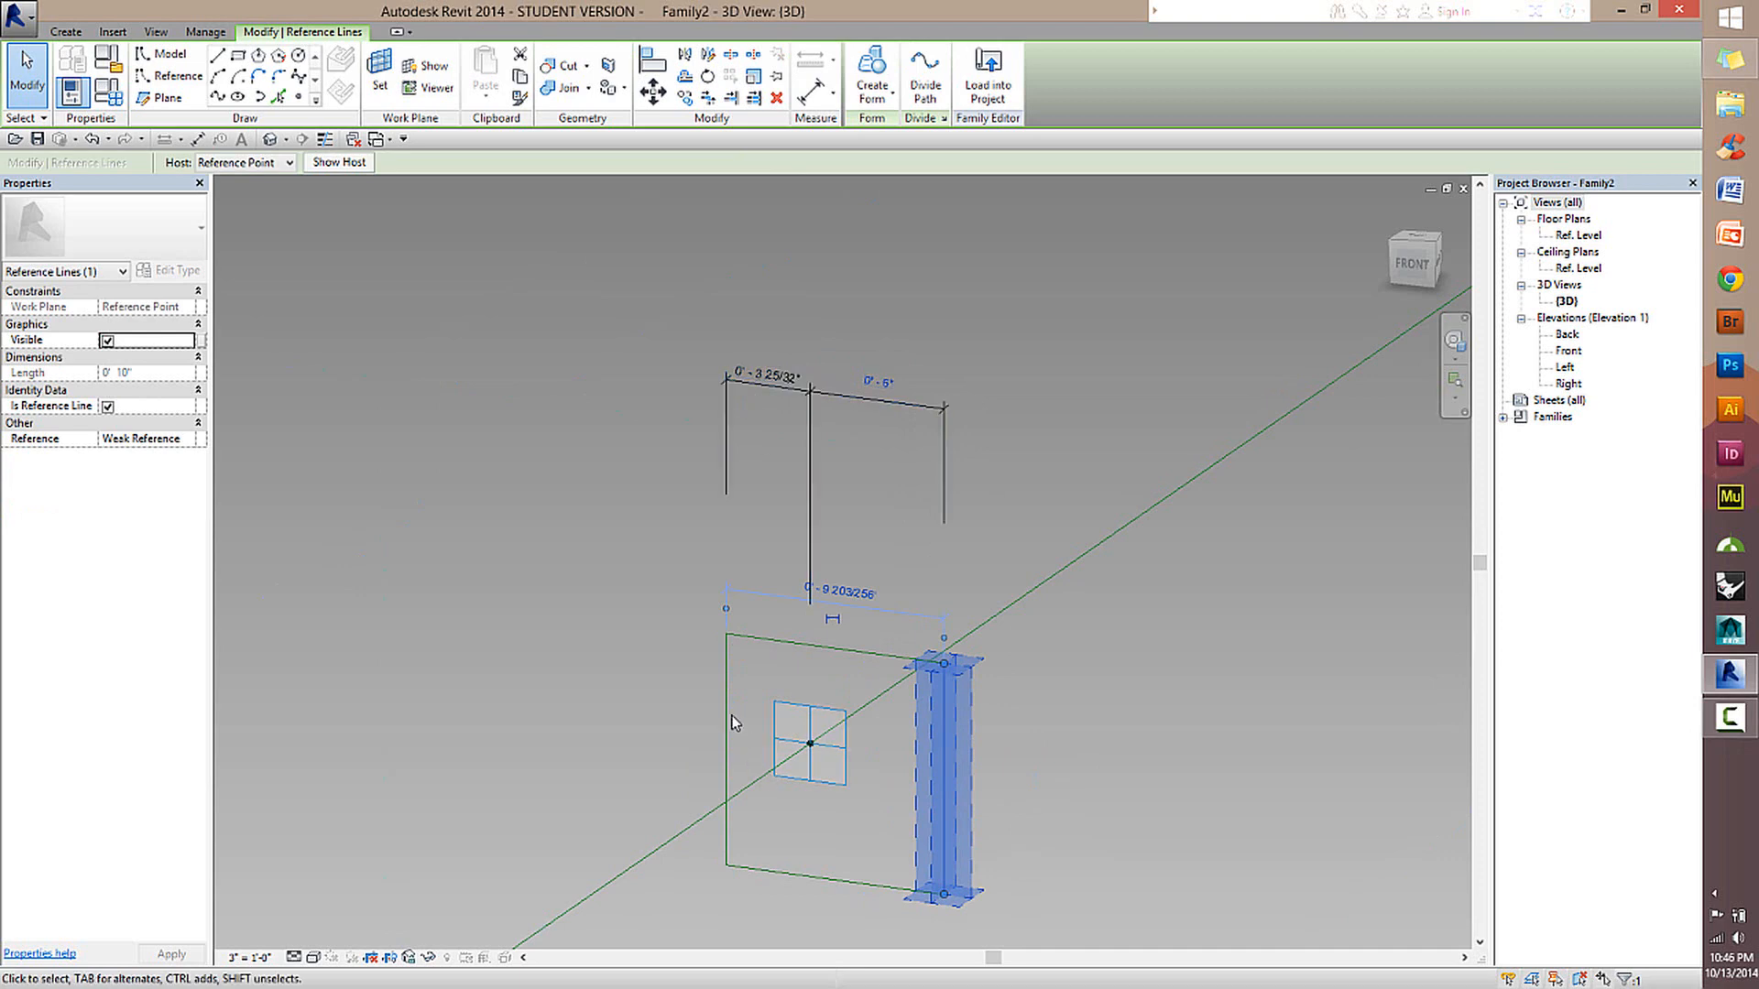
Move the rectangle's left vertical side by setting its dimension from the hosted point's centre plane to 6".
left_click(732, 720)
left_click(767, 374)
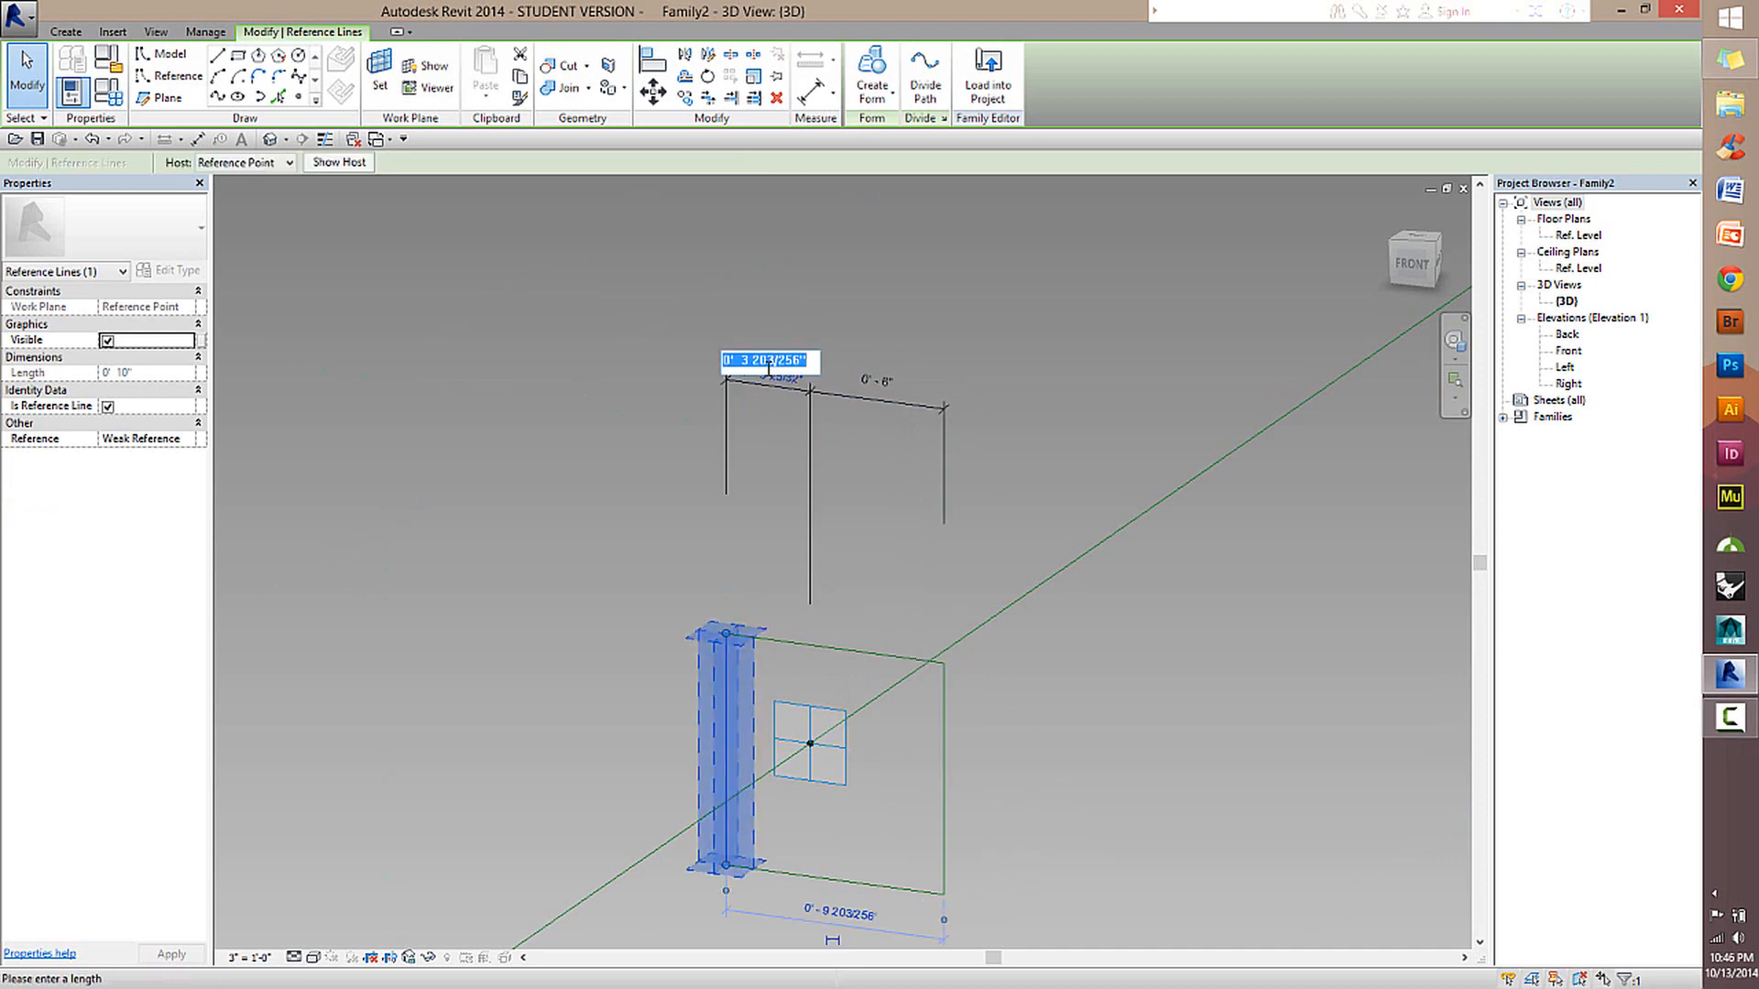
type("6\"")
key("Return")
left_click(1070, 761)
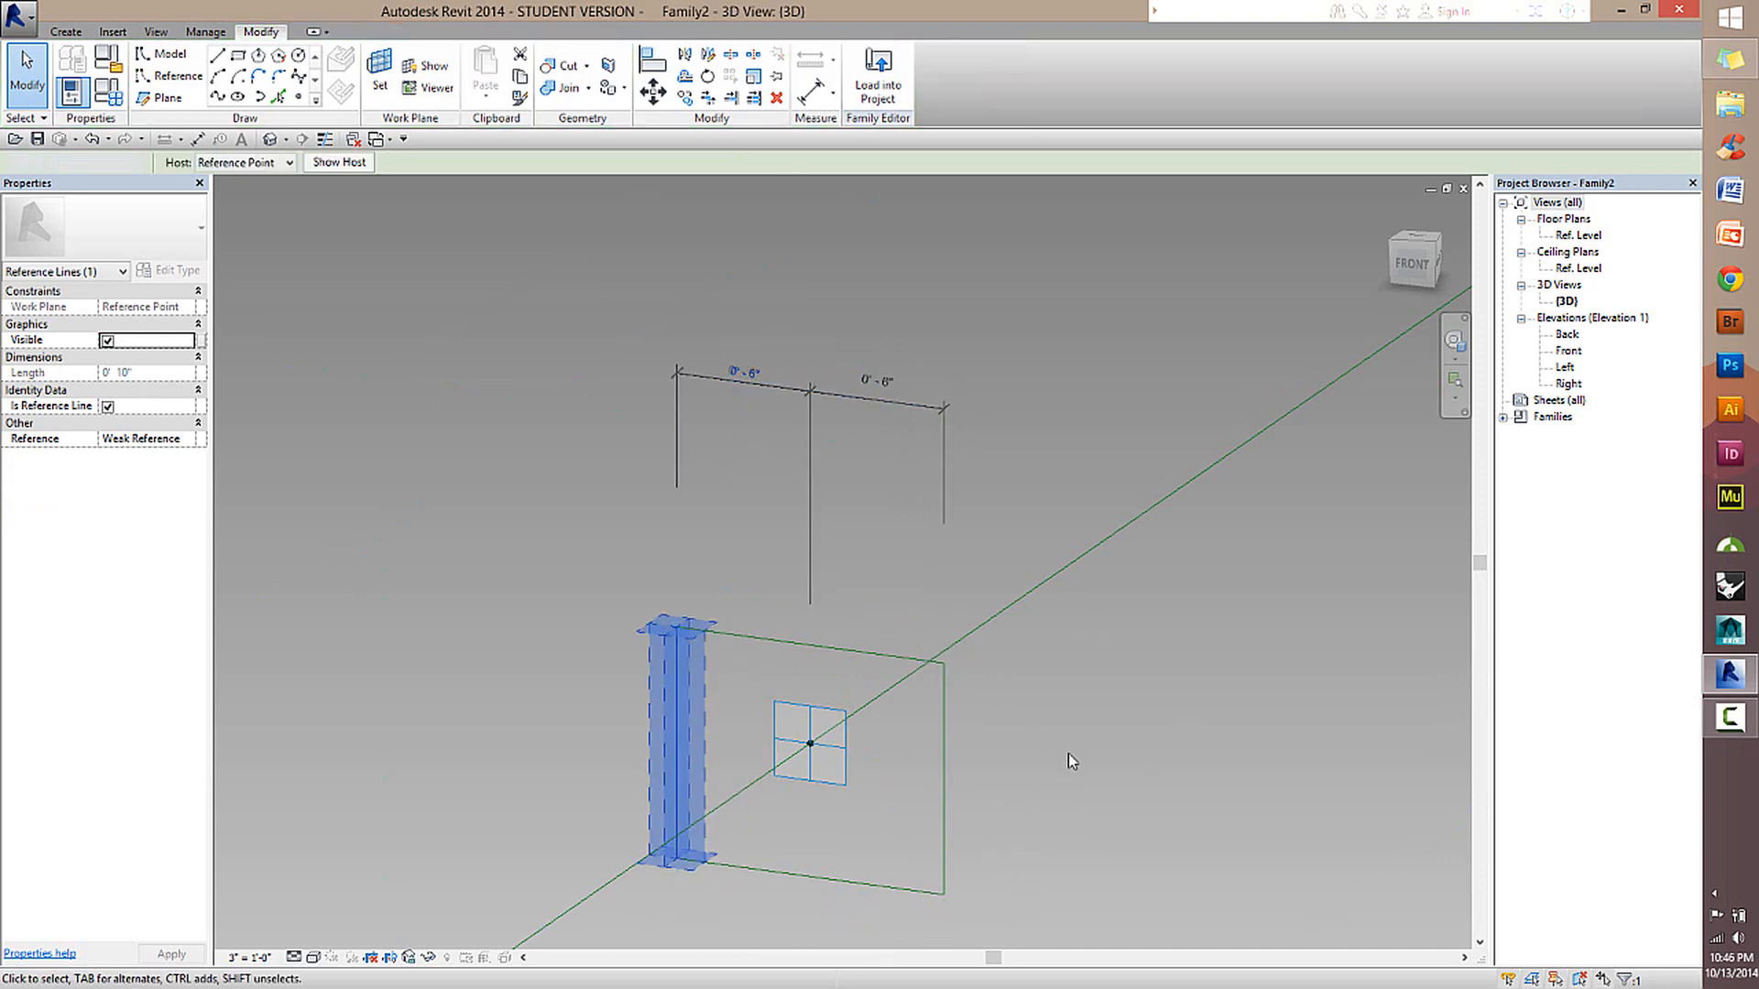
Constrain the two segments of the dimension string above the rectangle to be equal.
scroll(1068, 759, "down", 2)
left_click(863, 545)
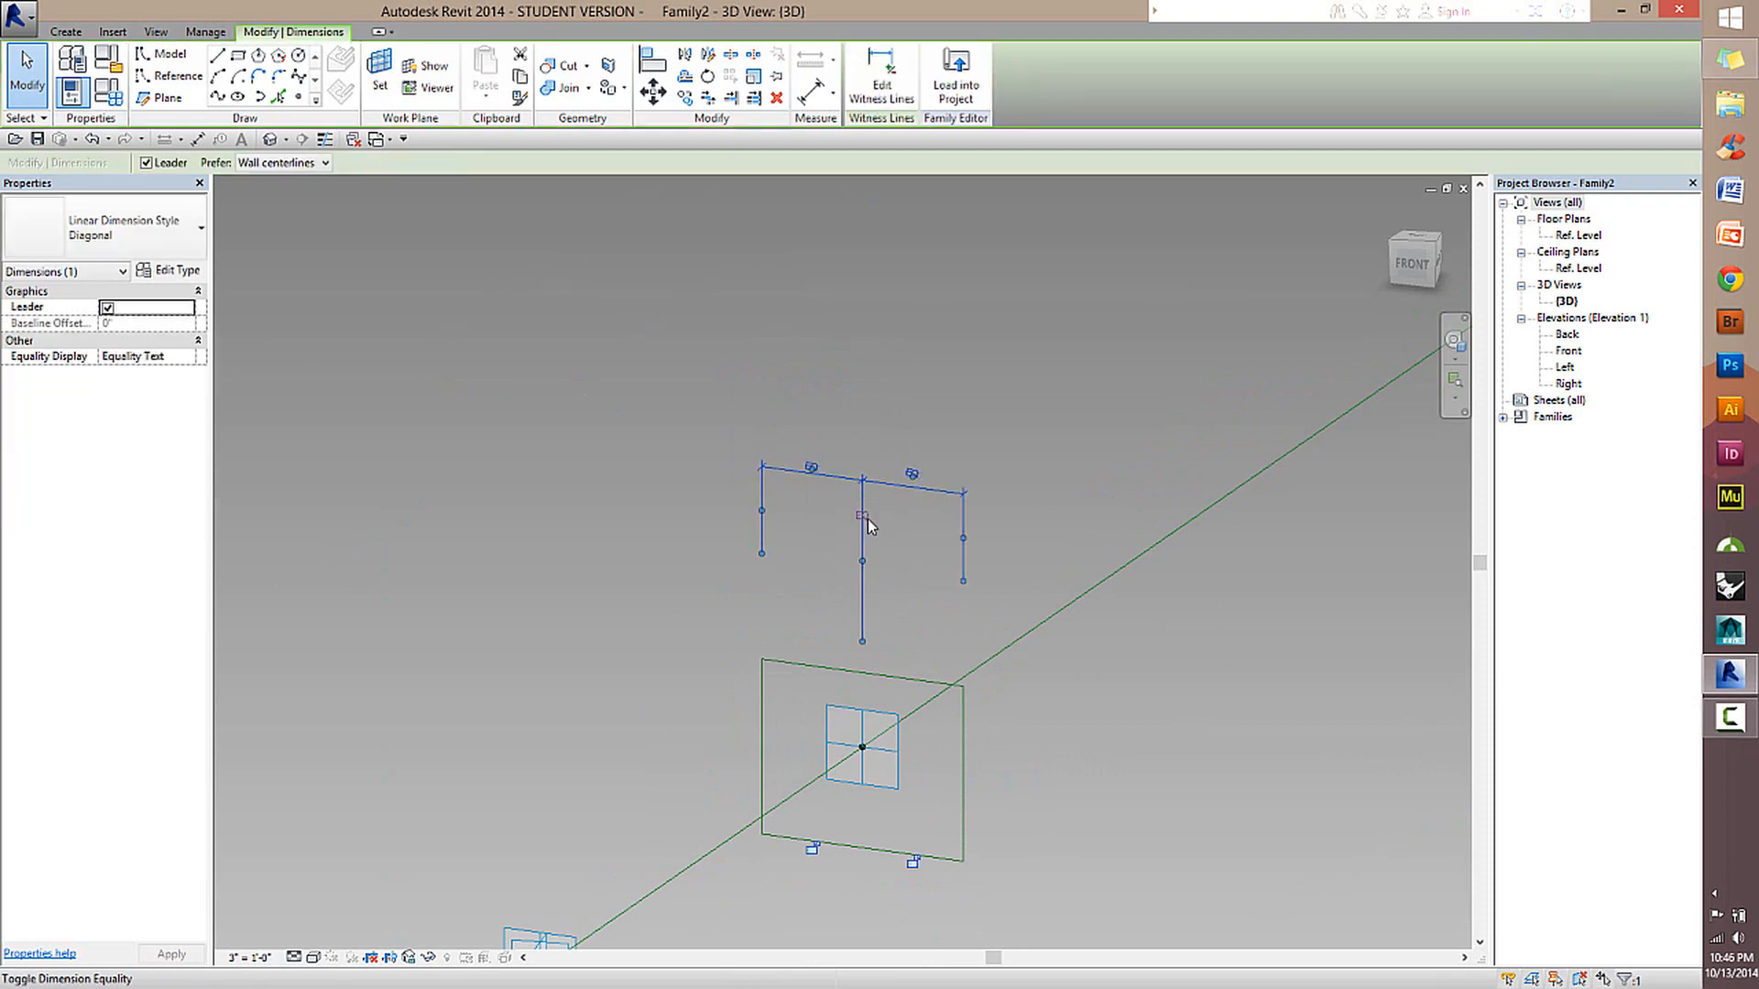
left_click(863, 516)
left_click(1173, 733)
Dimension from the rectangle's upper edge through the hosted point's centre plane to the lower edge, placing the string beside the right side.
middle_click_drag(1170, 745, 1122, 578, "shift")
scroll(1209, 753, "down", 2)
key("Tab")
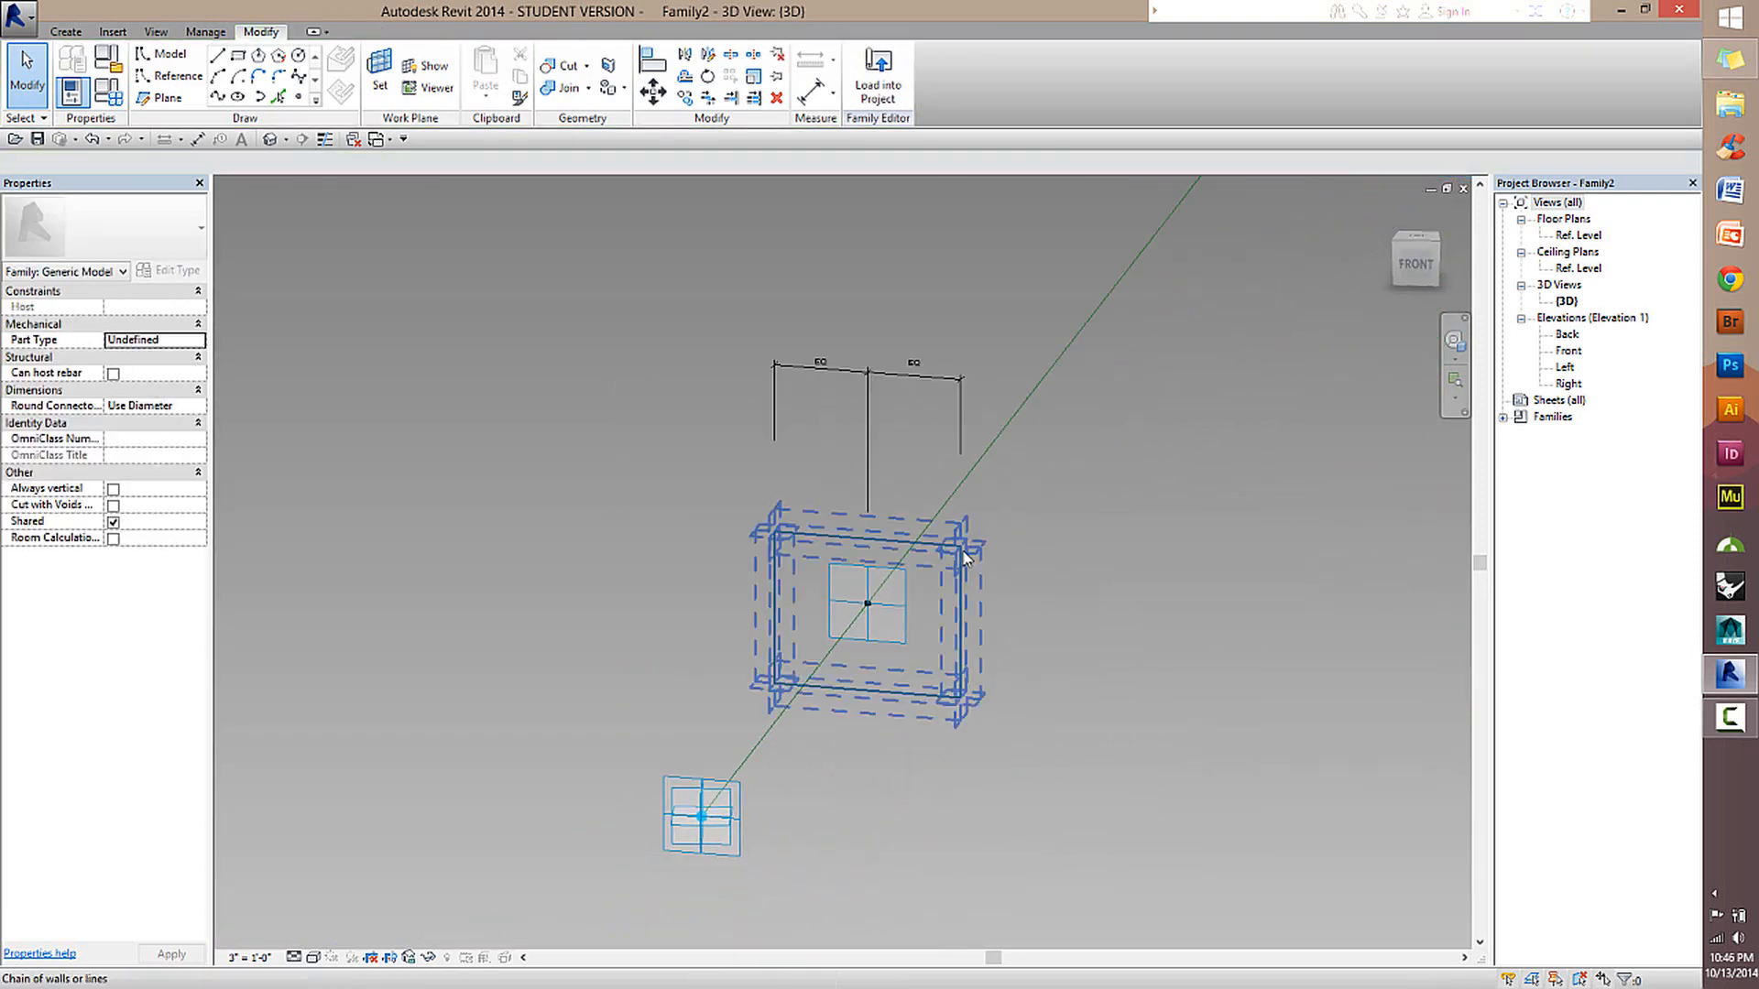
middle_click_drag(965, 556, 938, 600, "shift")
key("d")
key("i")
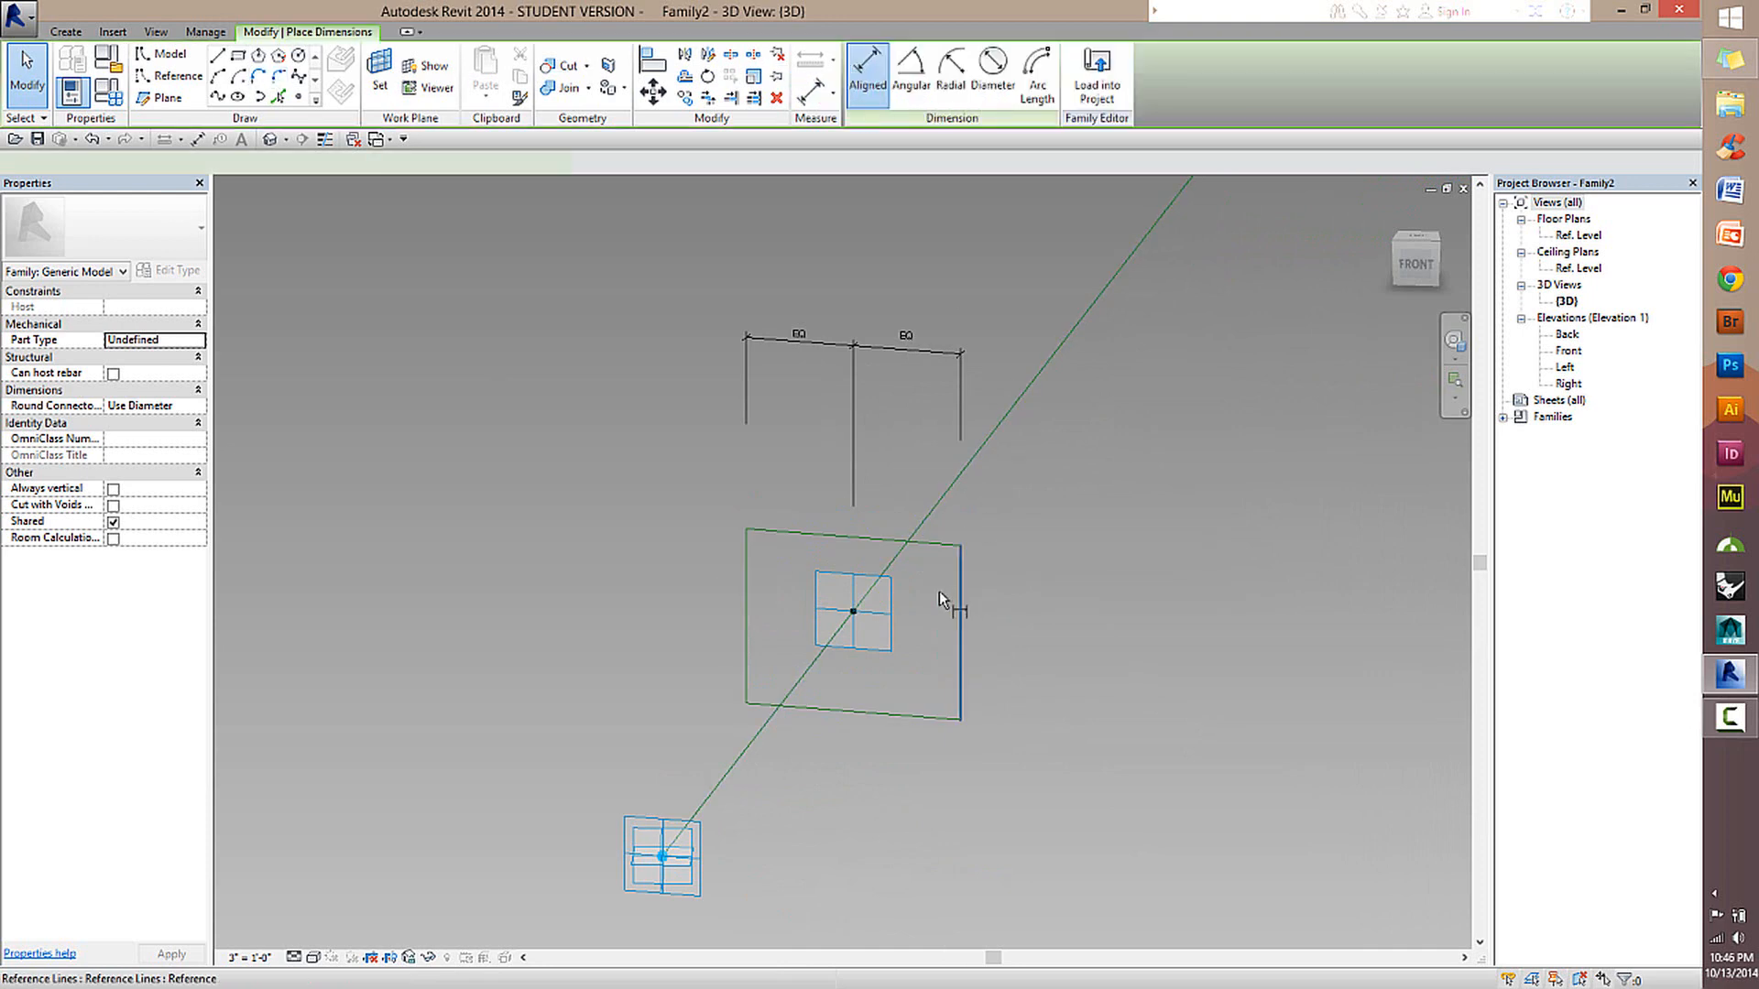
left_click(939, 543)
left_click(852, 610)
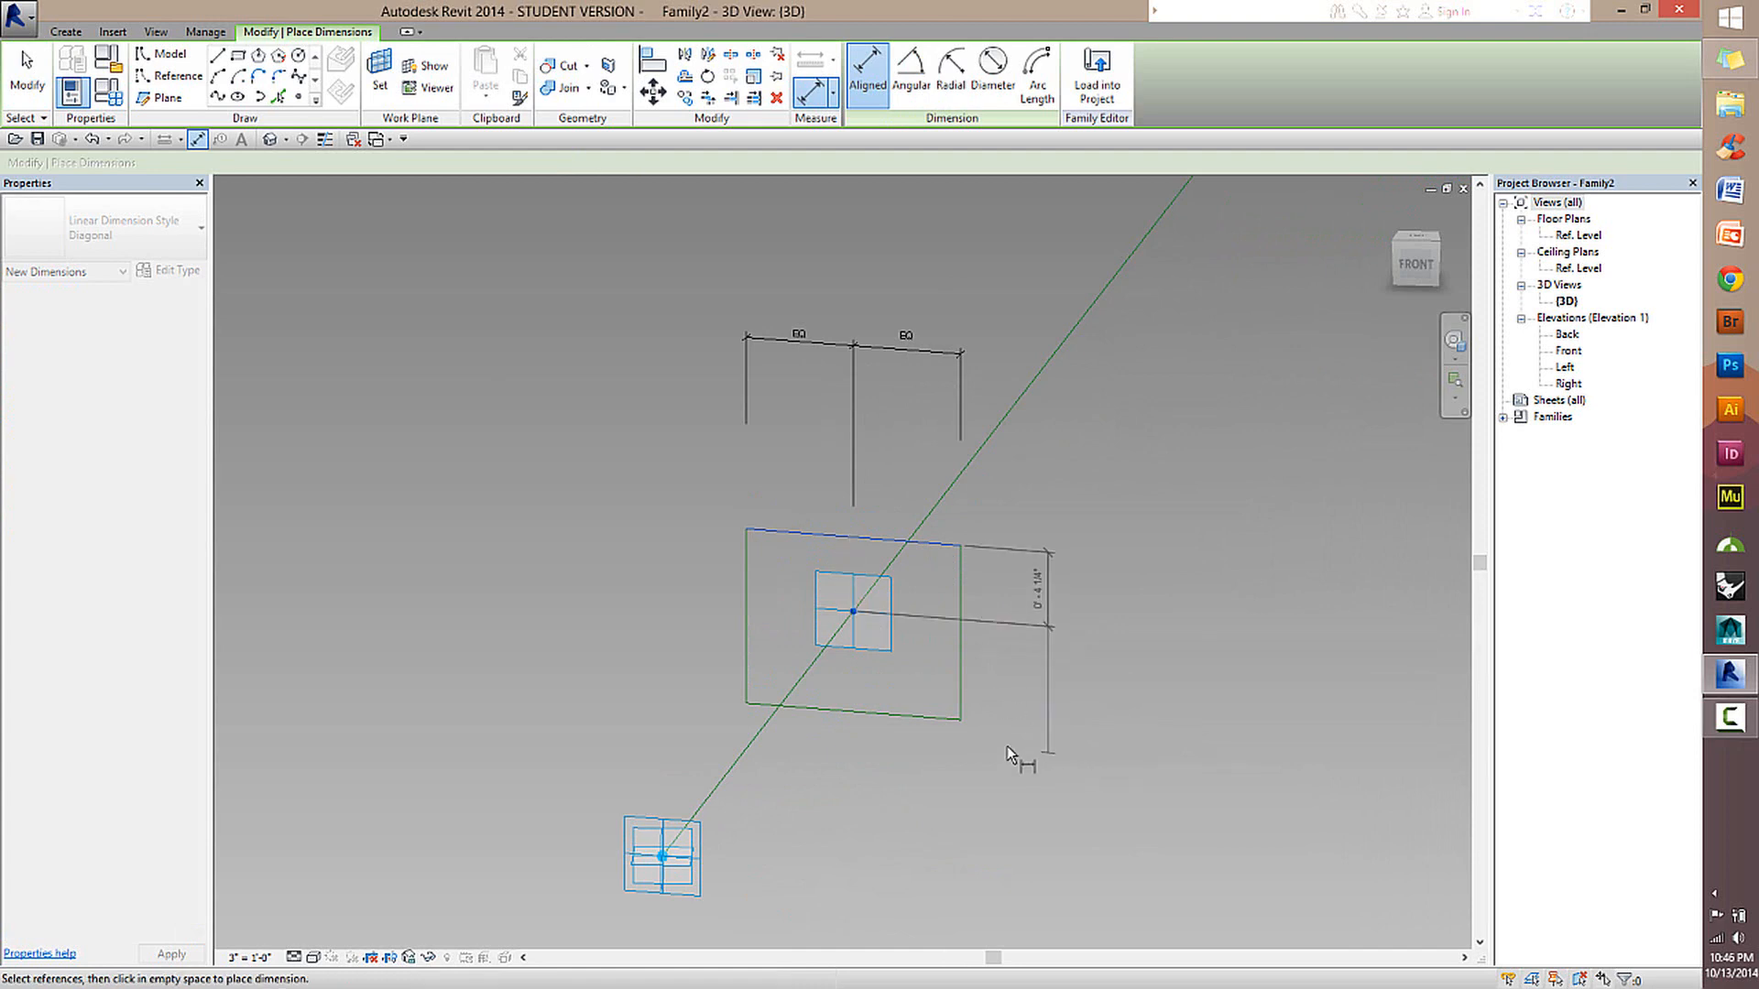
left_click(916, 711)
left_click(1074, 705)
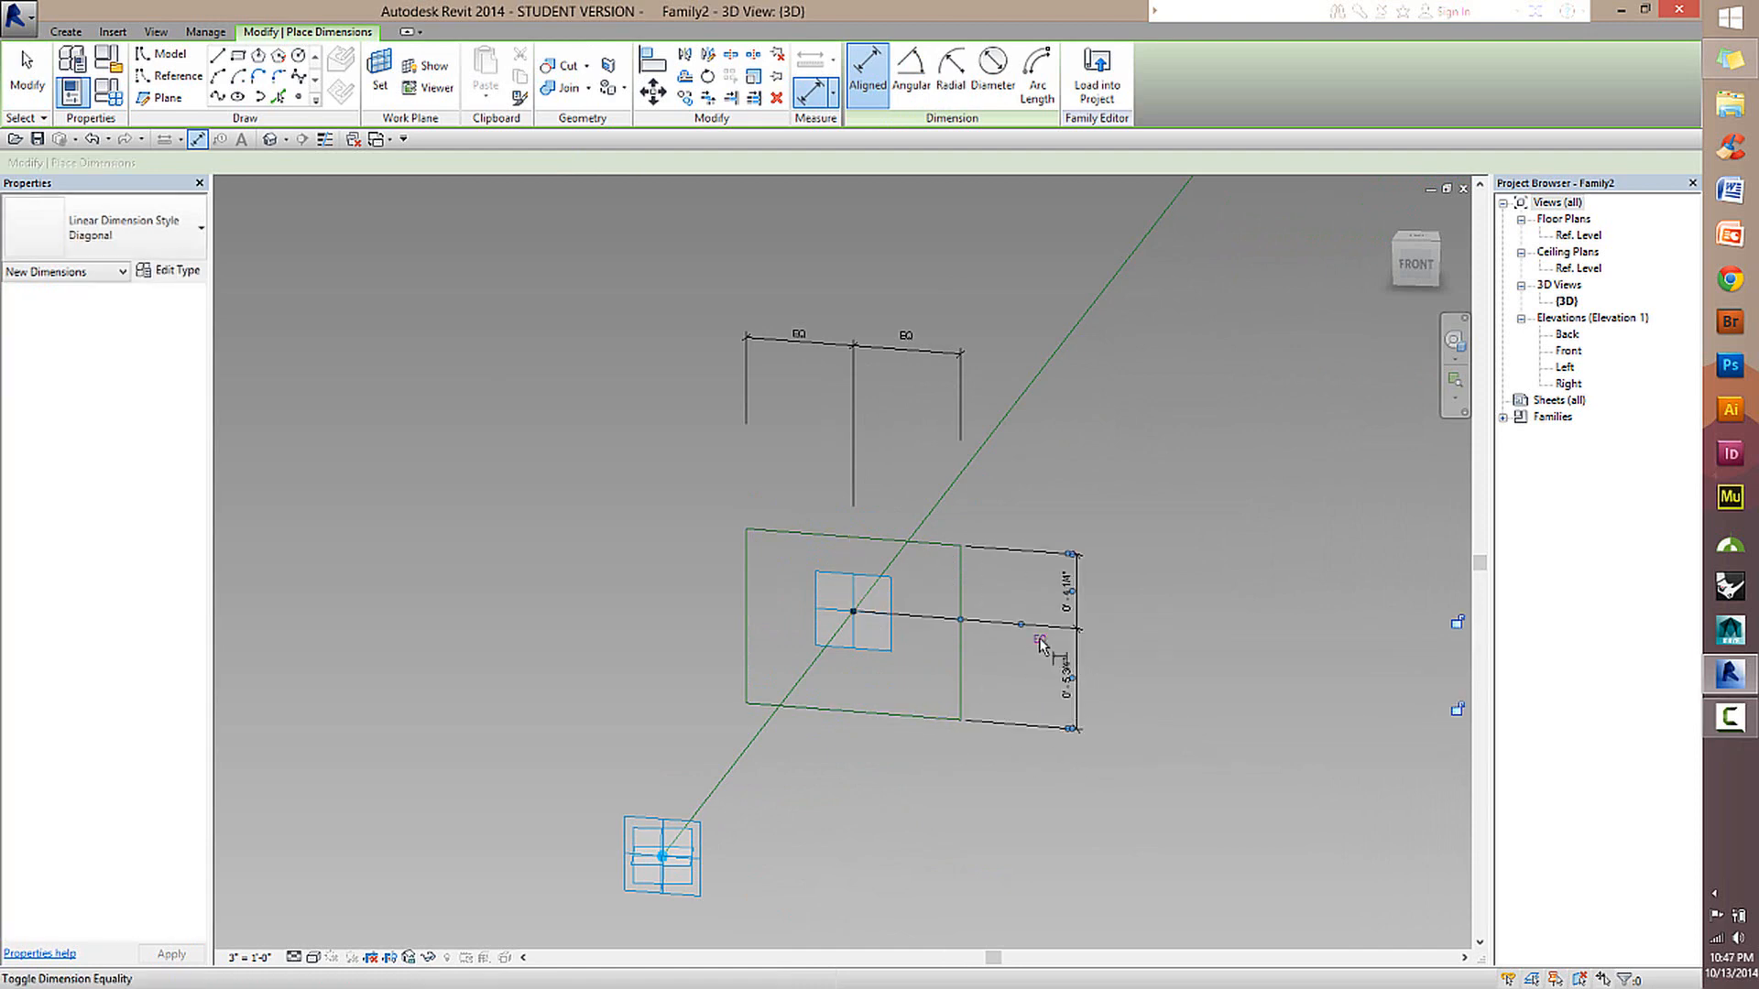
Try to apply the equality constraint to the vertical dimension string beside the rectangle.
left_click(1041, 639)
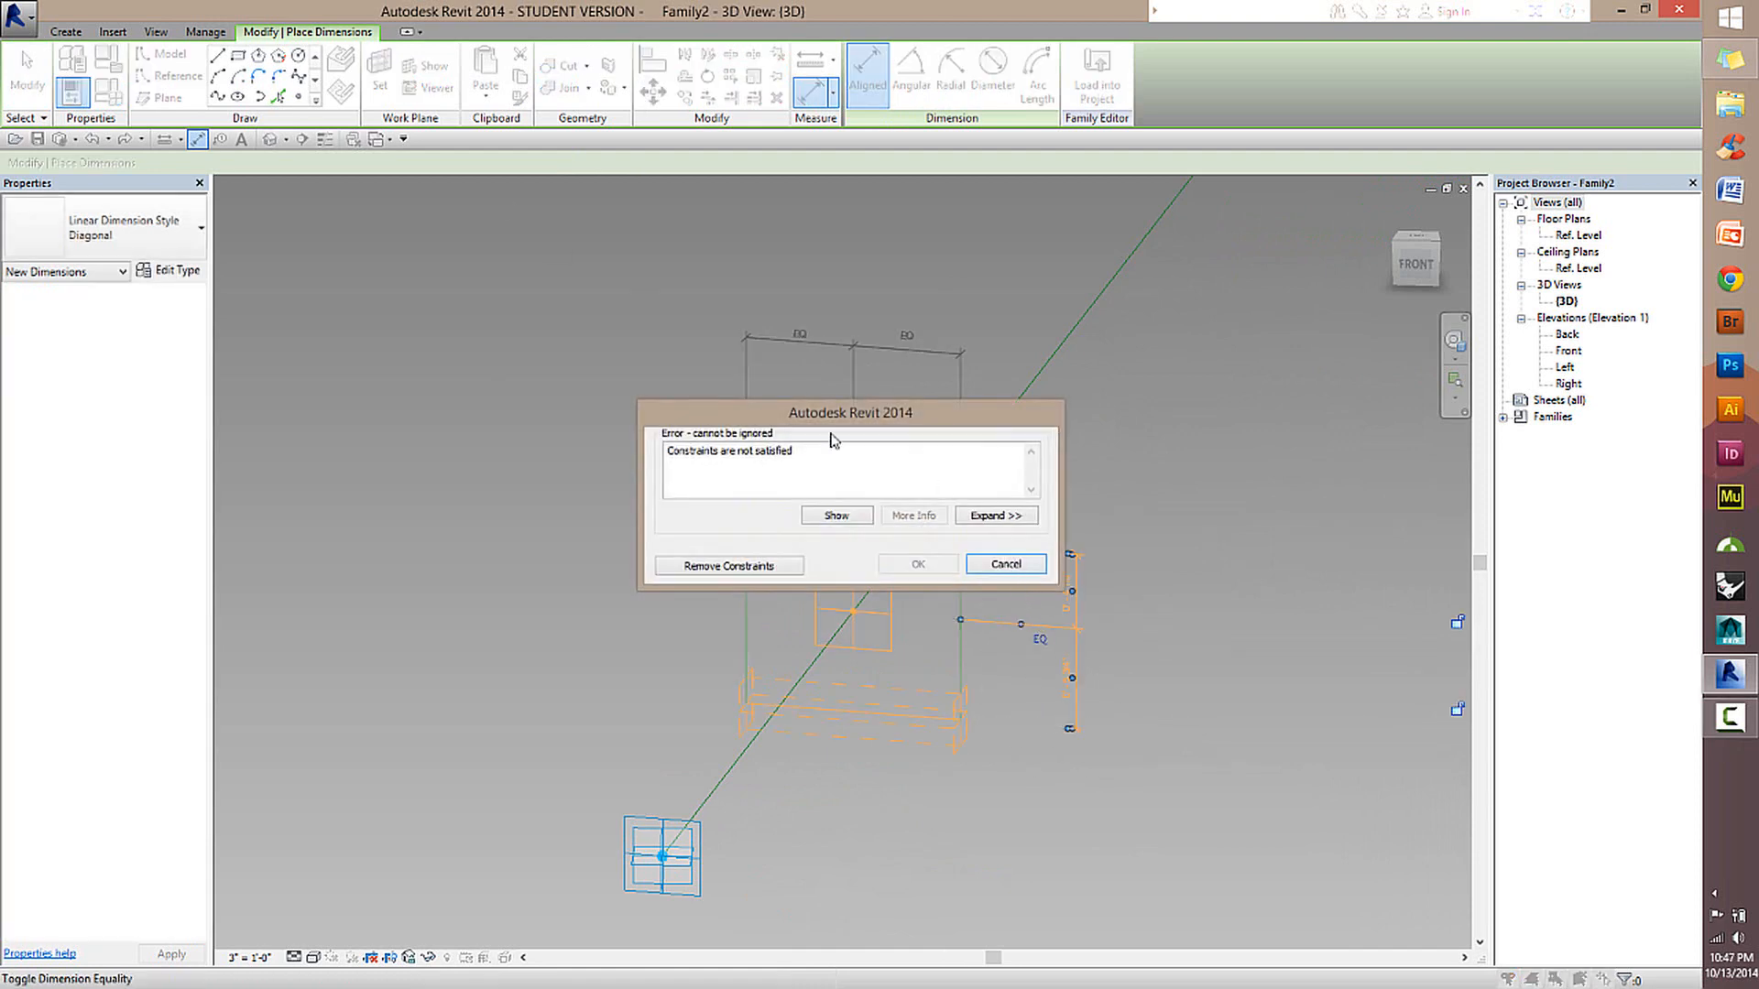
left_click(1005, 564)
key("Escape")
key("Escape")
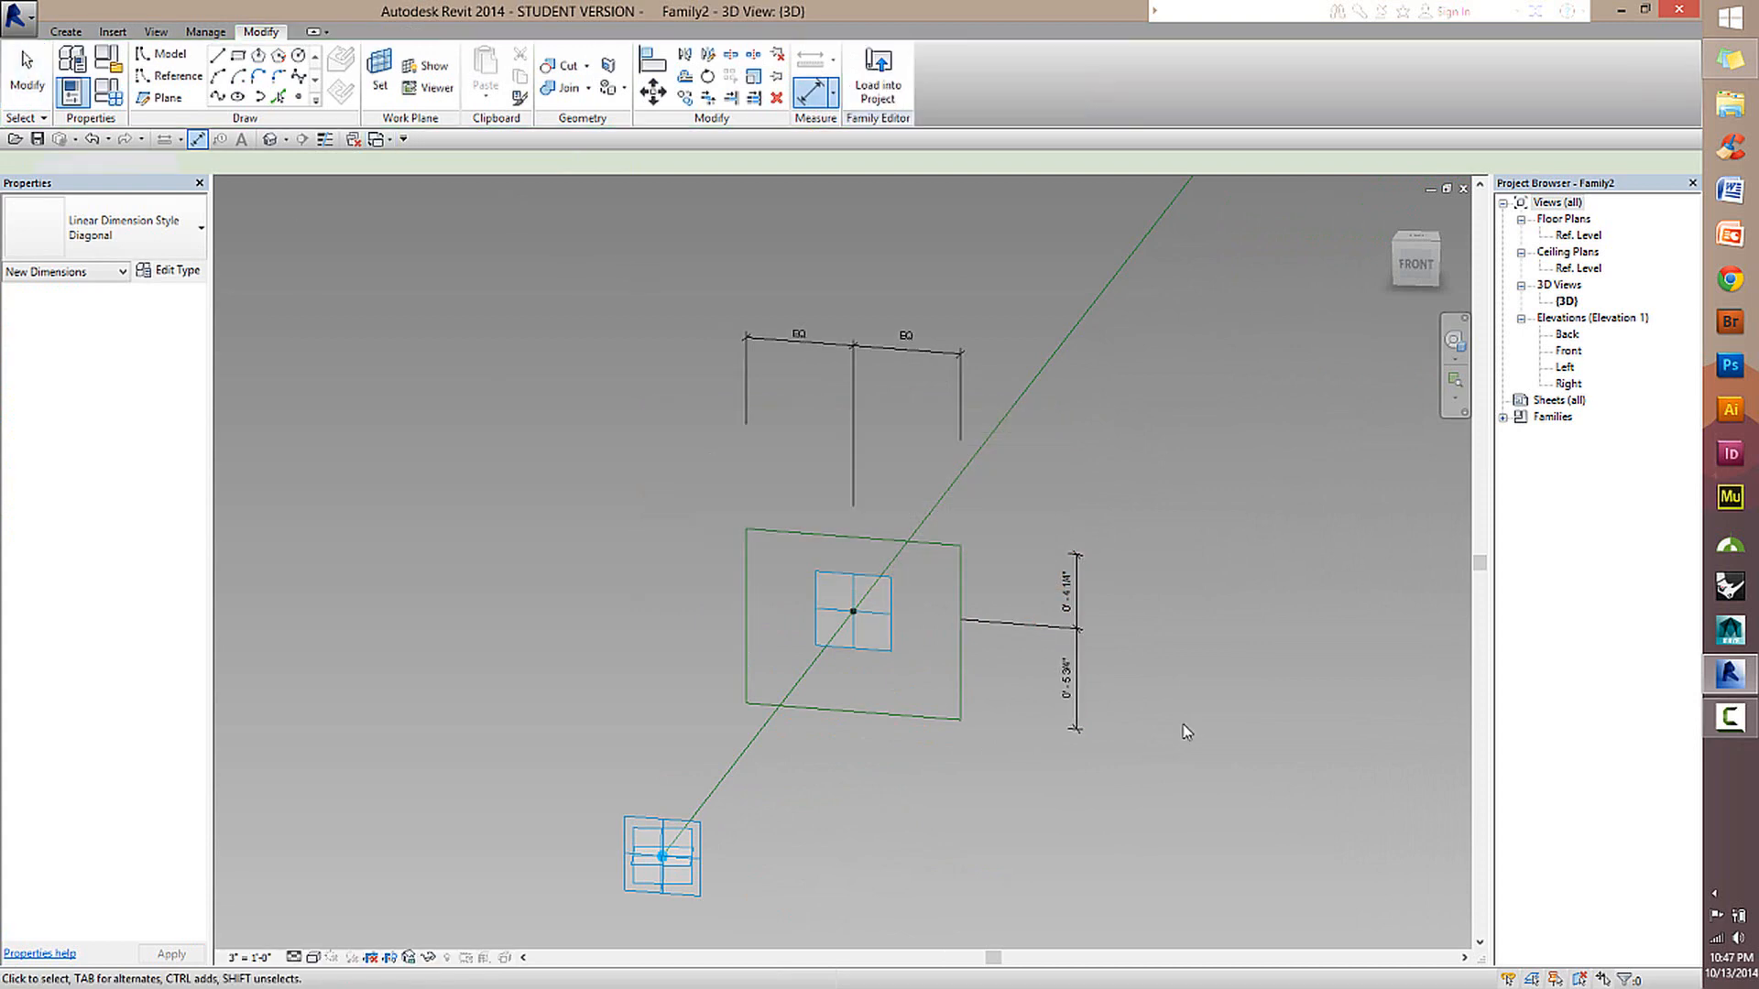
Move the rectangle's lower and upper edges so each is dimensioned 6" from the hosted point's centre plane.
left_click(921, 724)
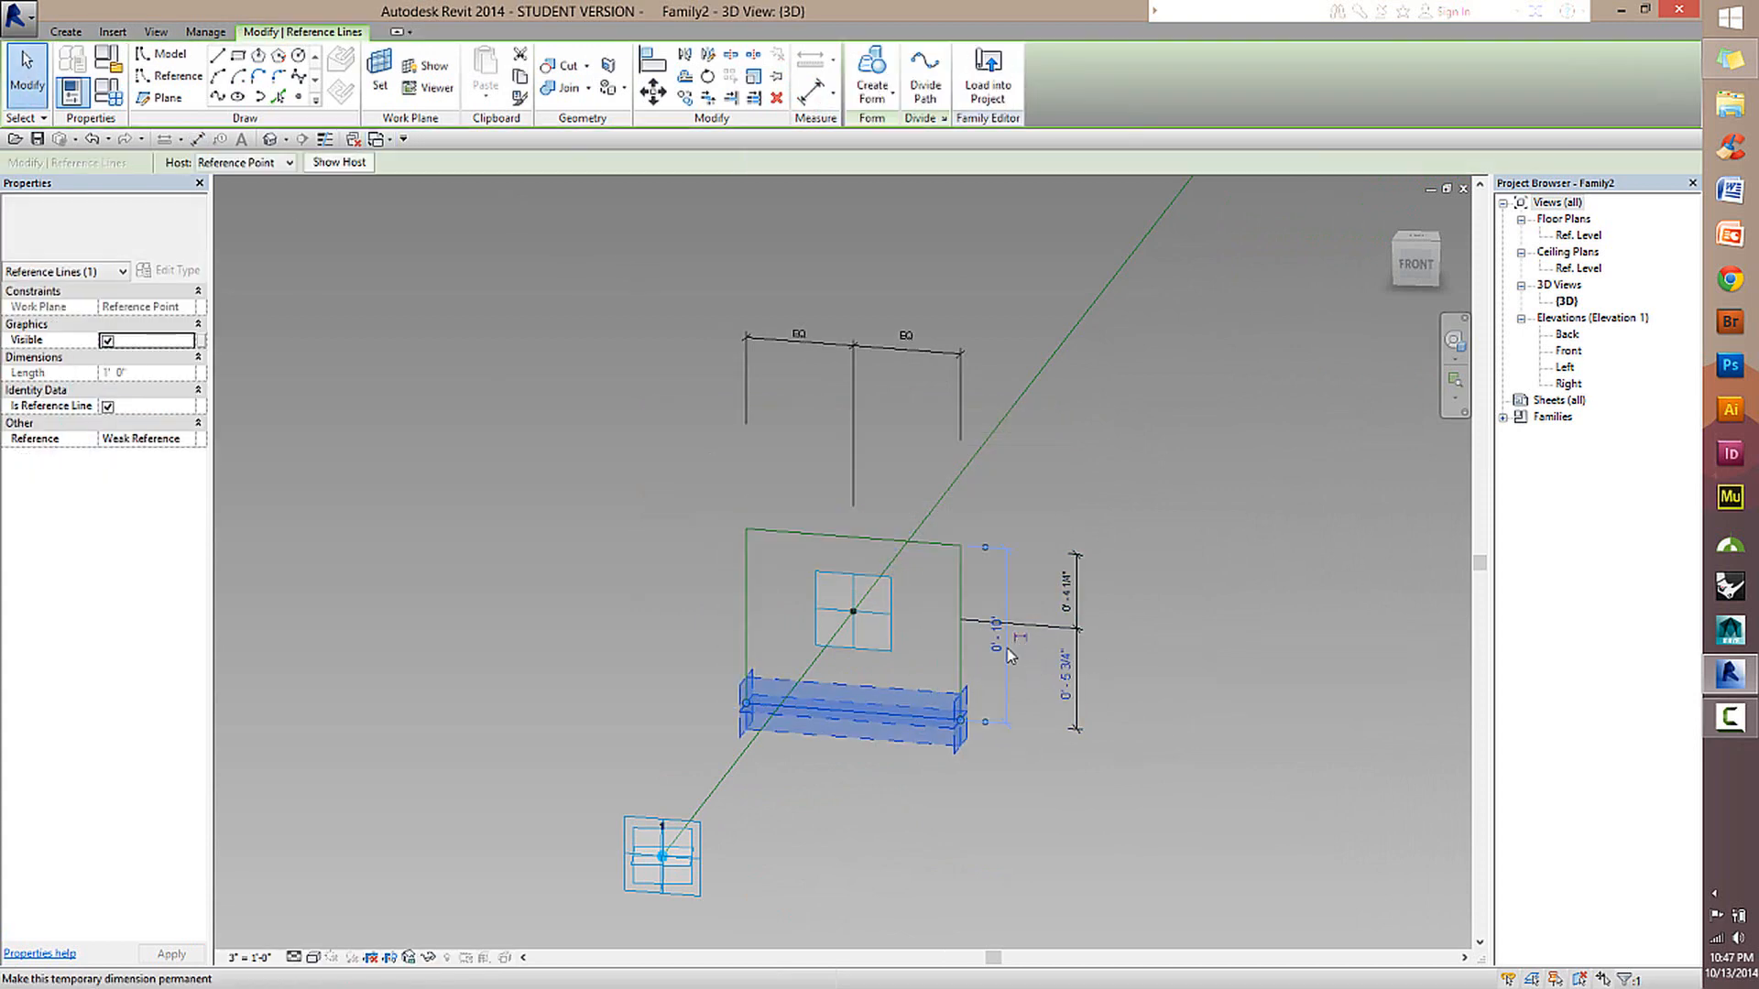
left_click(1070, 685)
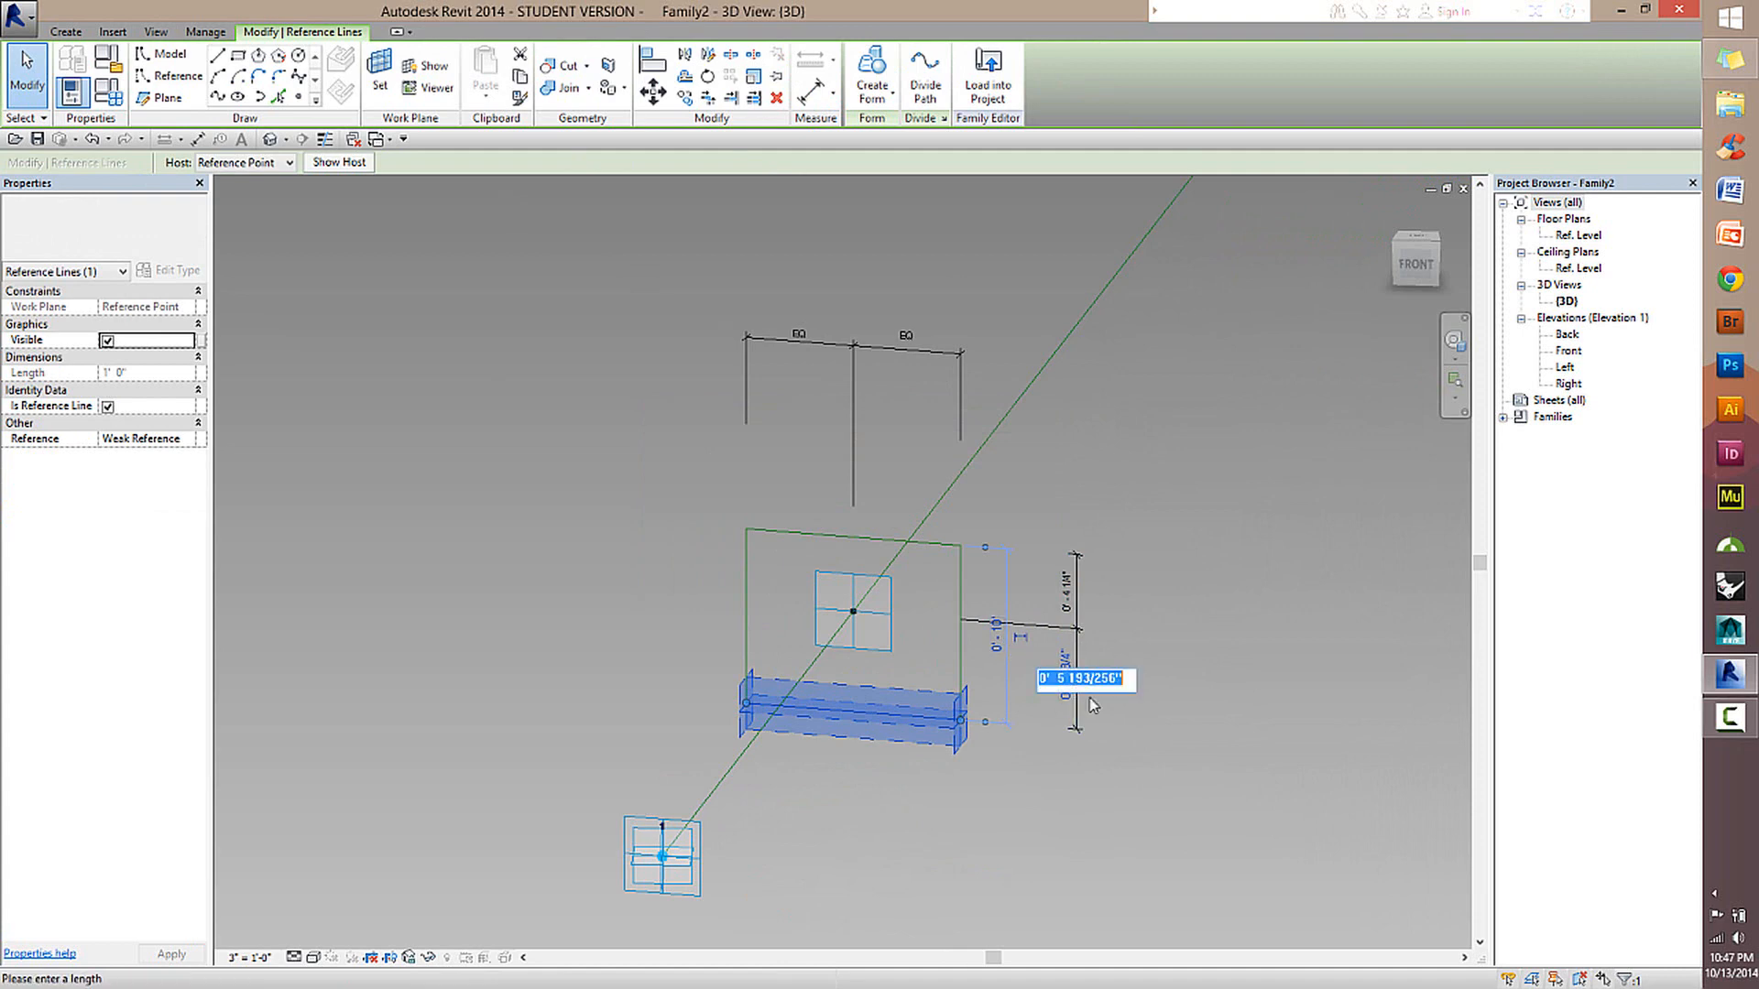
type("6")
key("Return")
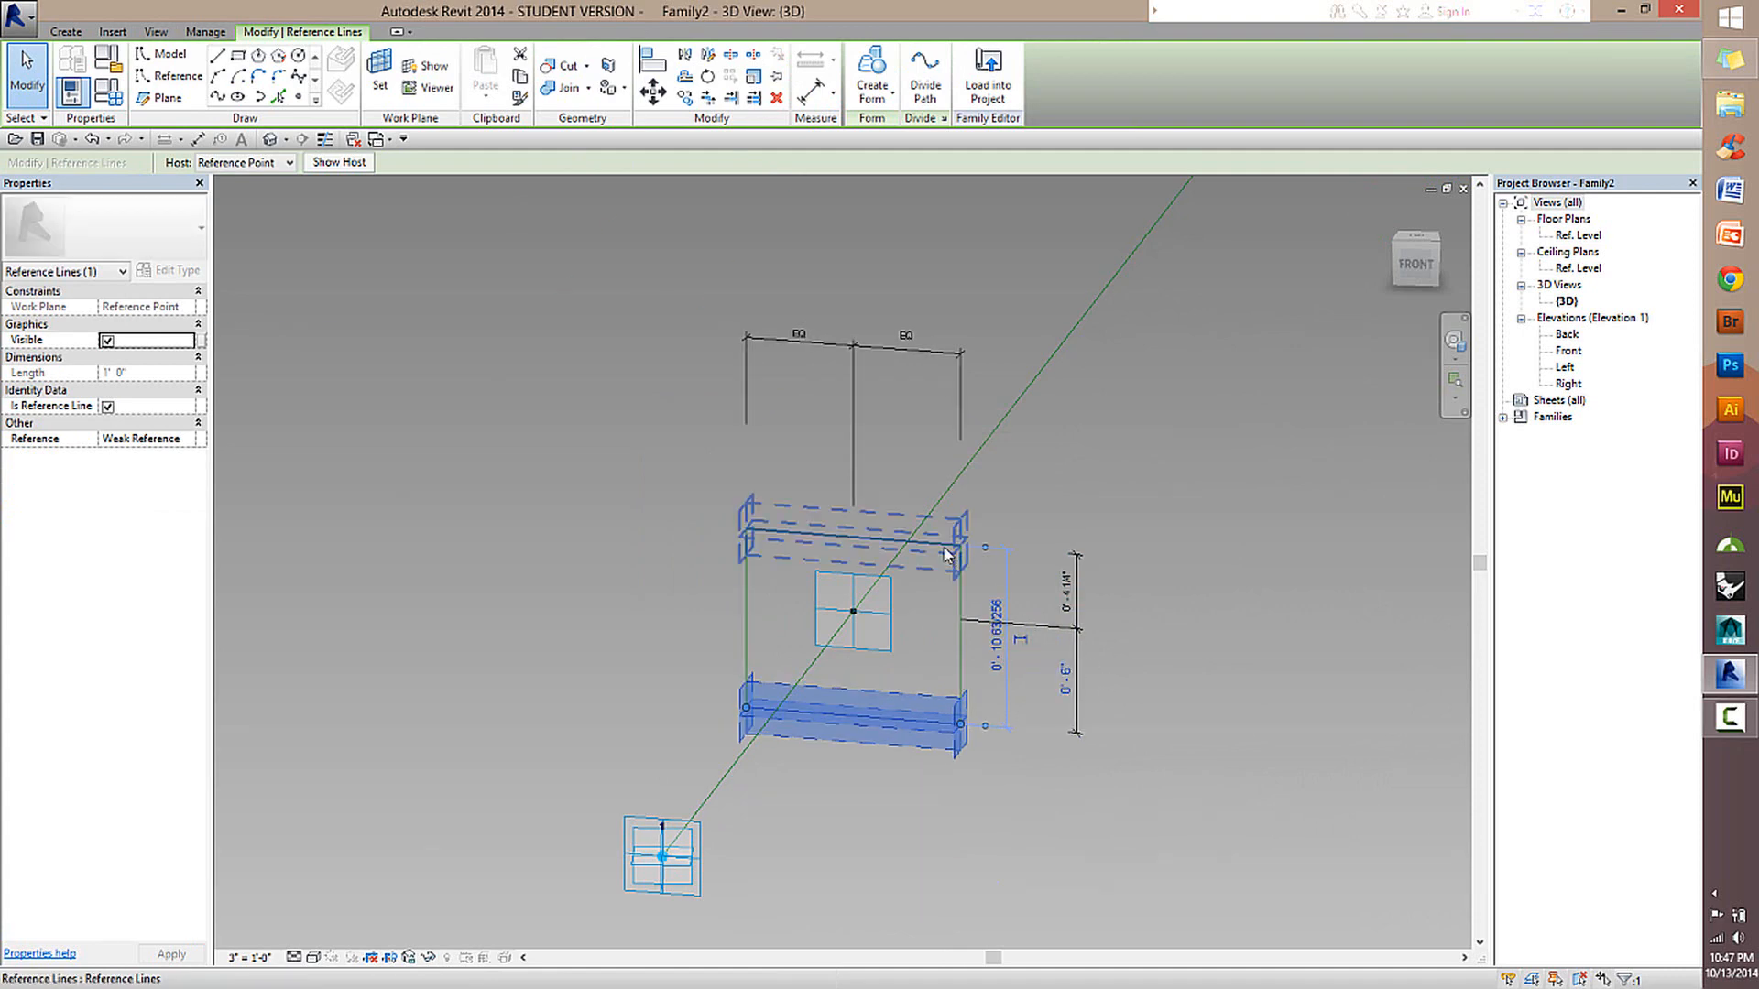
left_click(946, 554)
left_click(1065, 591)
type("6")
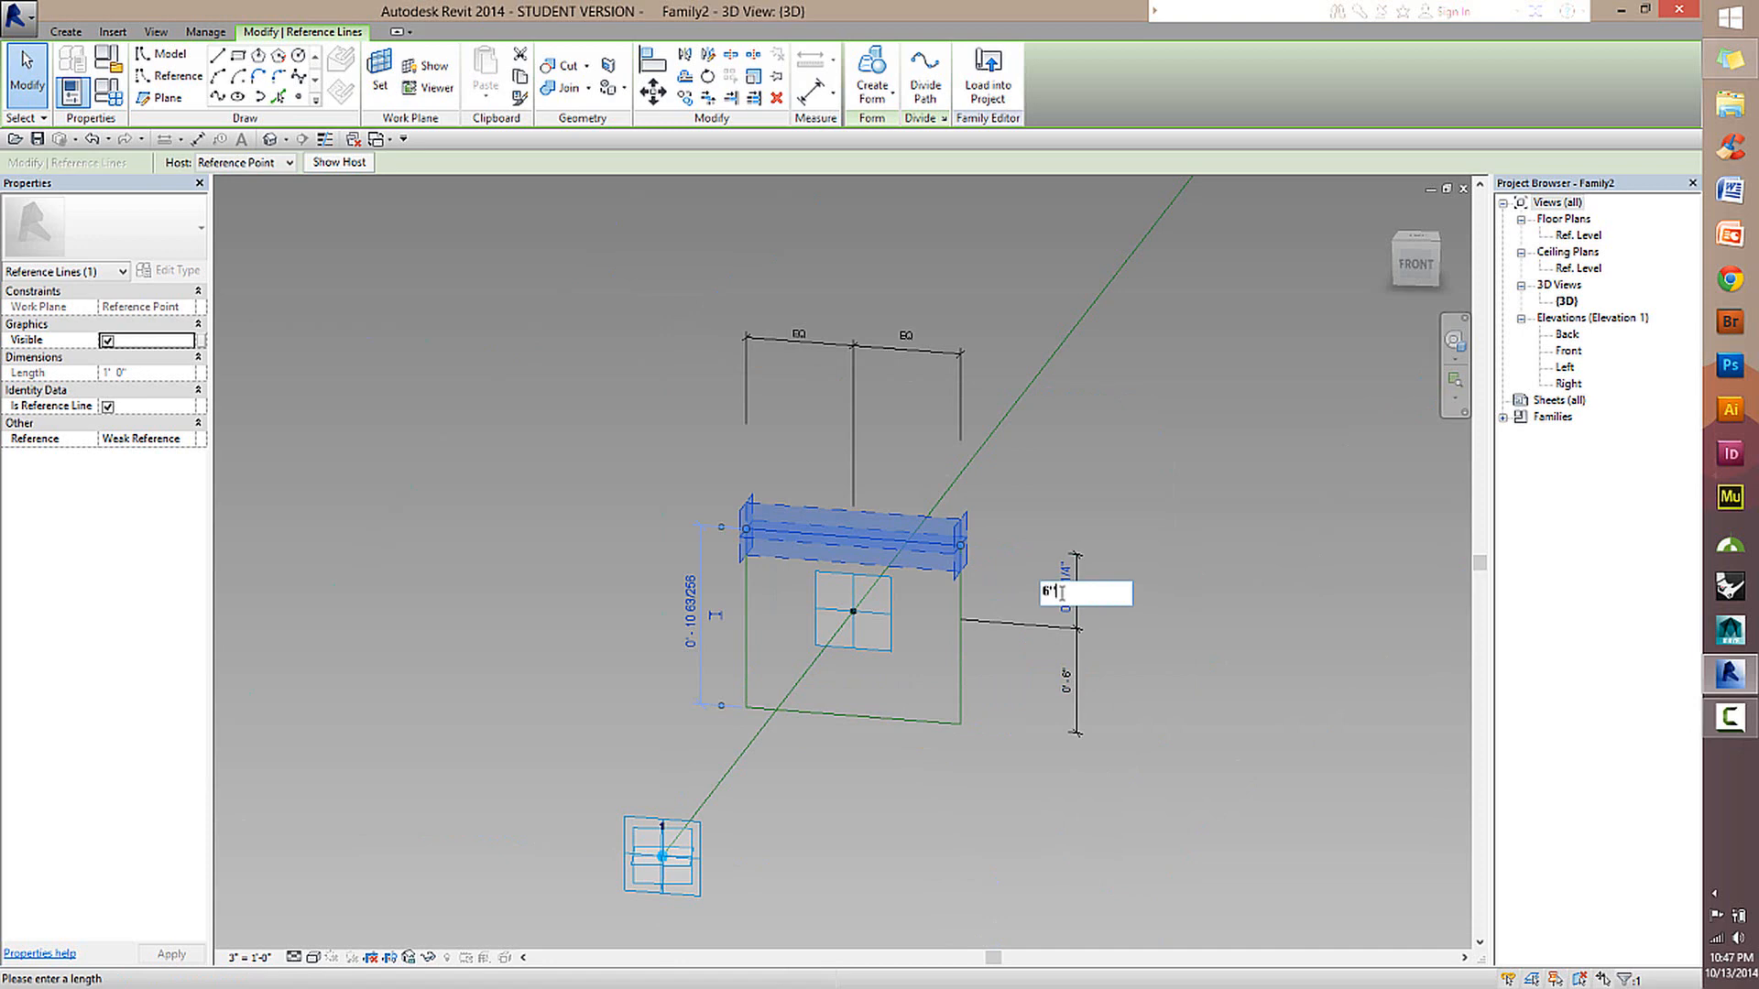
key("Return")
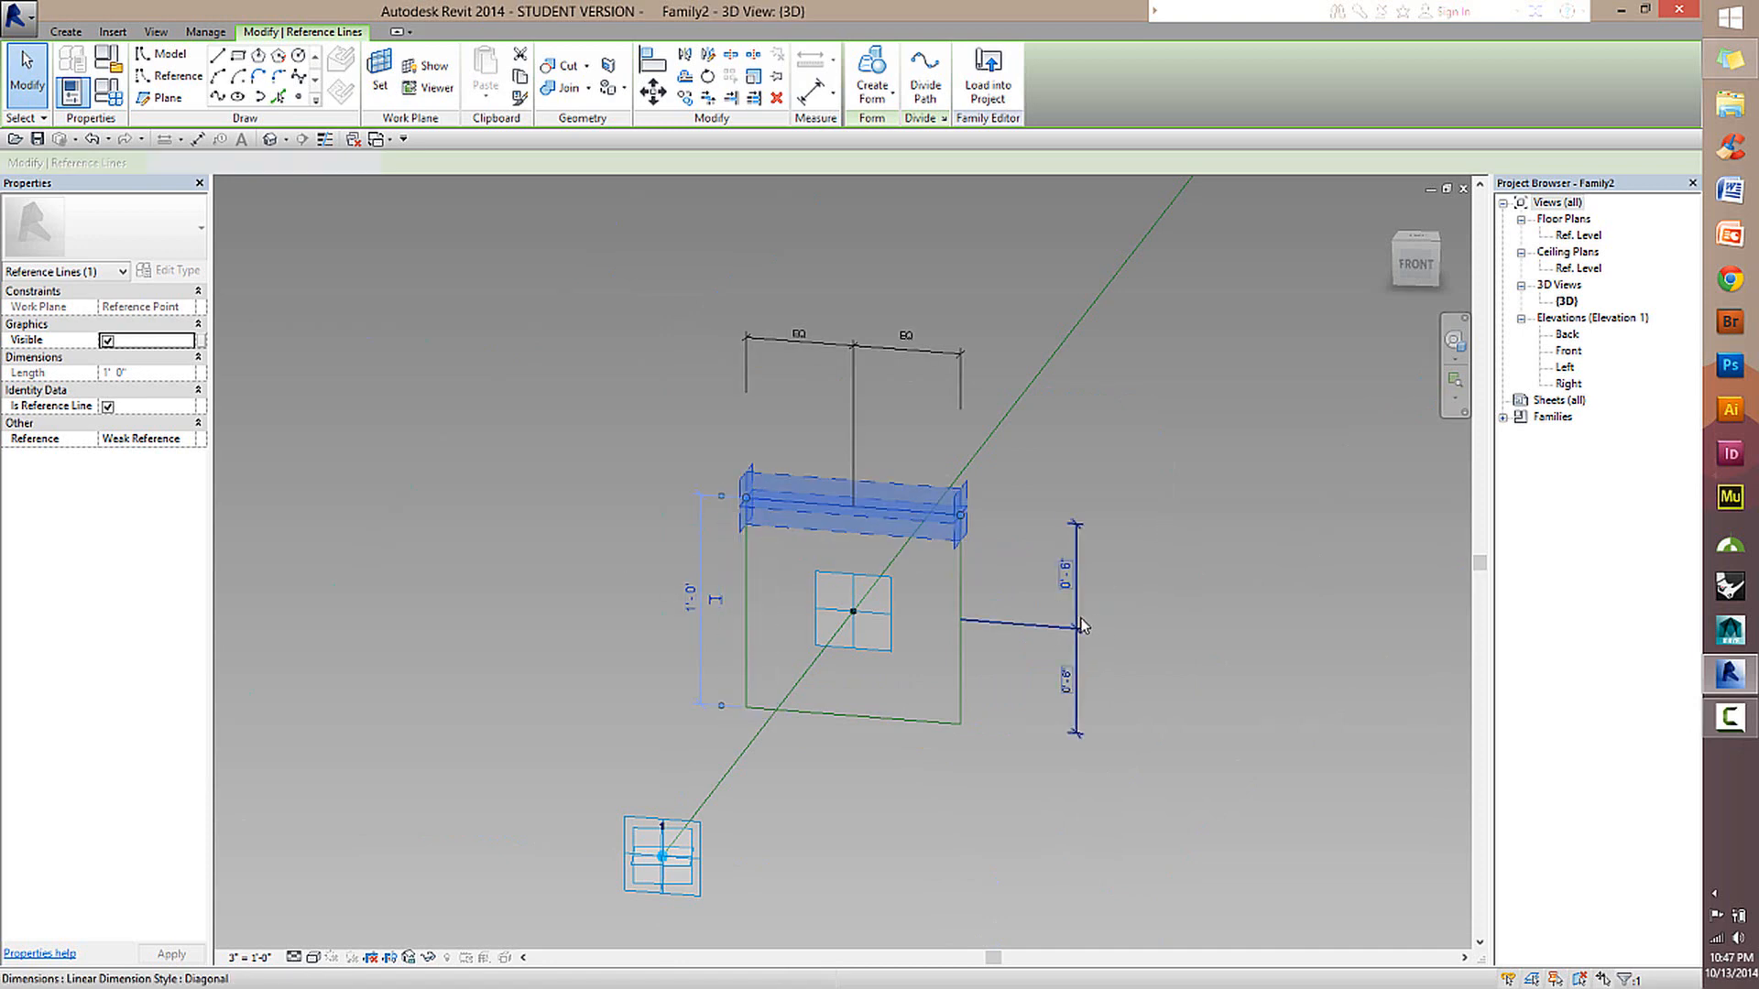
Constrain the two segments of the vertical dimension string beside the rectangle to be equal.
left_click(1081, 625)
left_click(1040, 628)
key("Escape")
Try moving the rectangle's upper edge upward to test the equality constraints.
key("Tab")
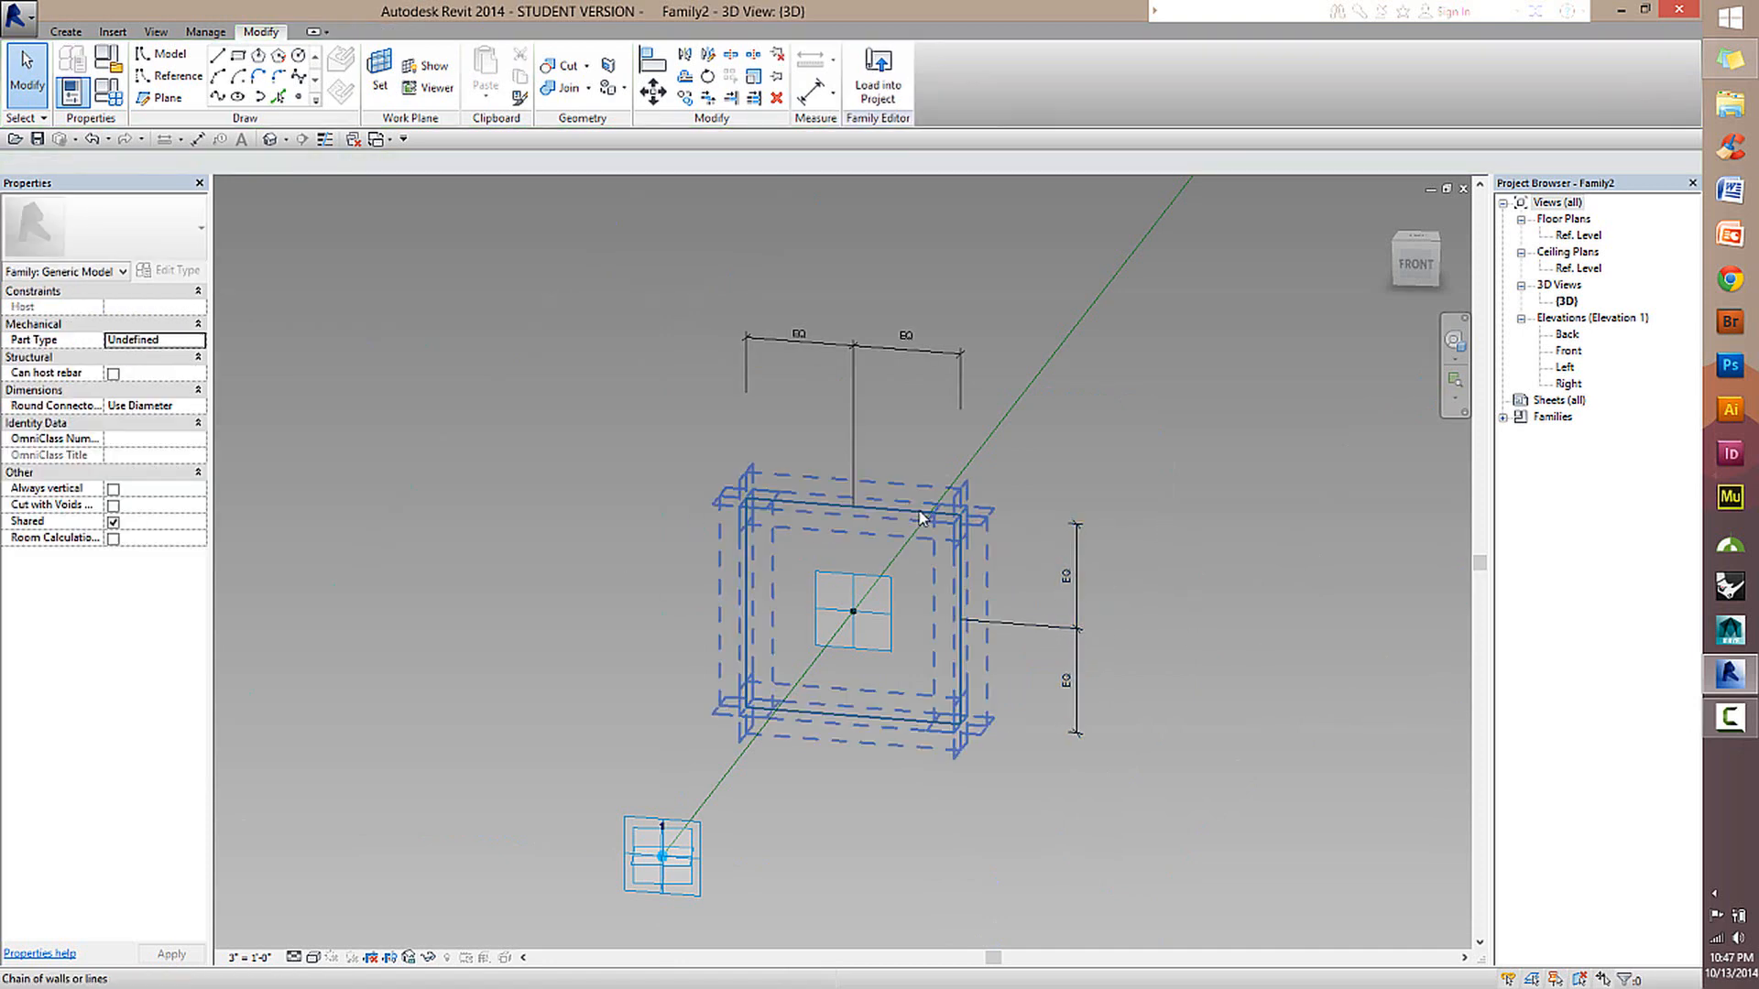
left_click(921, 519)
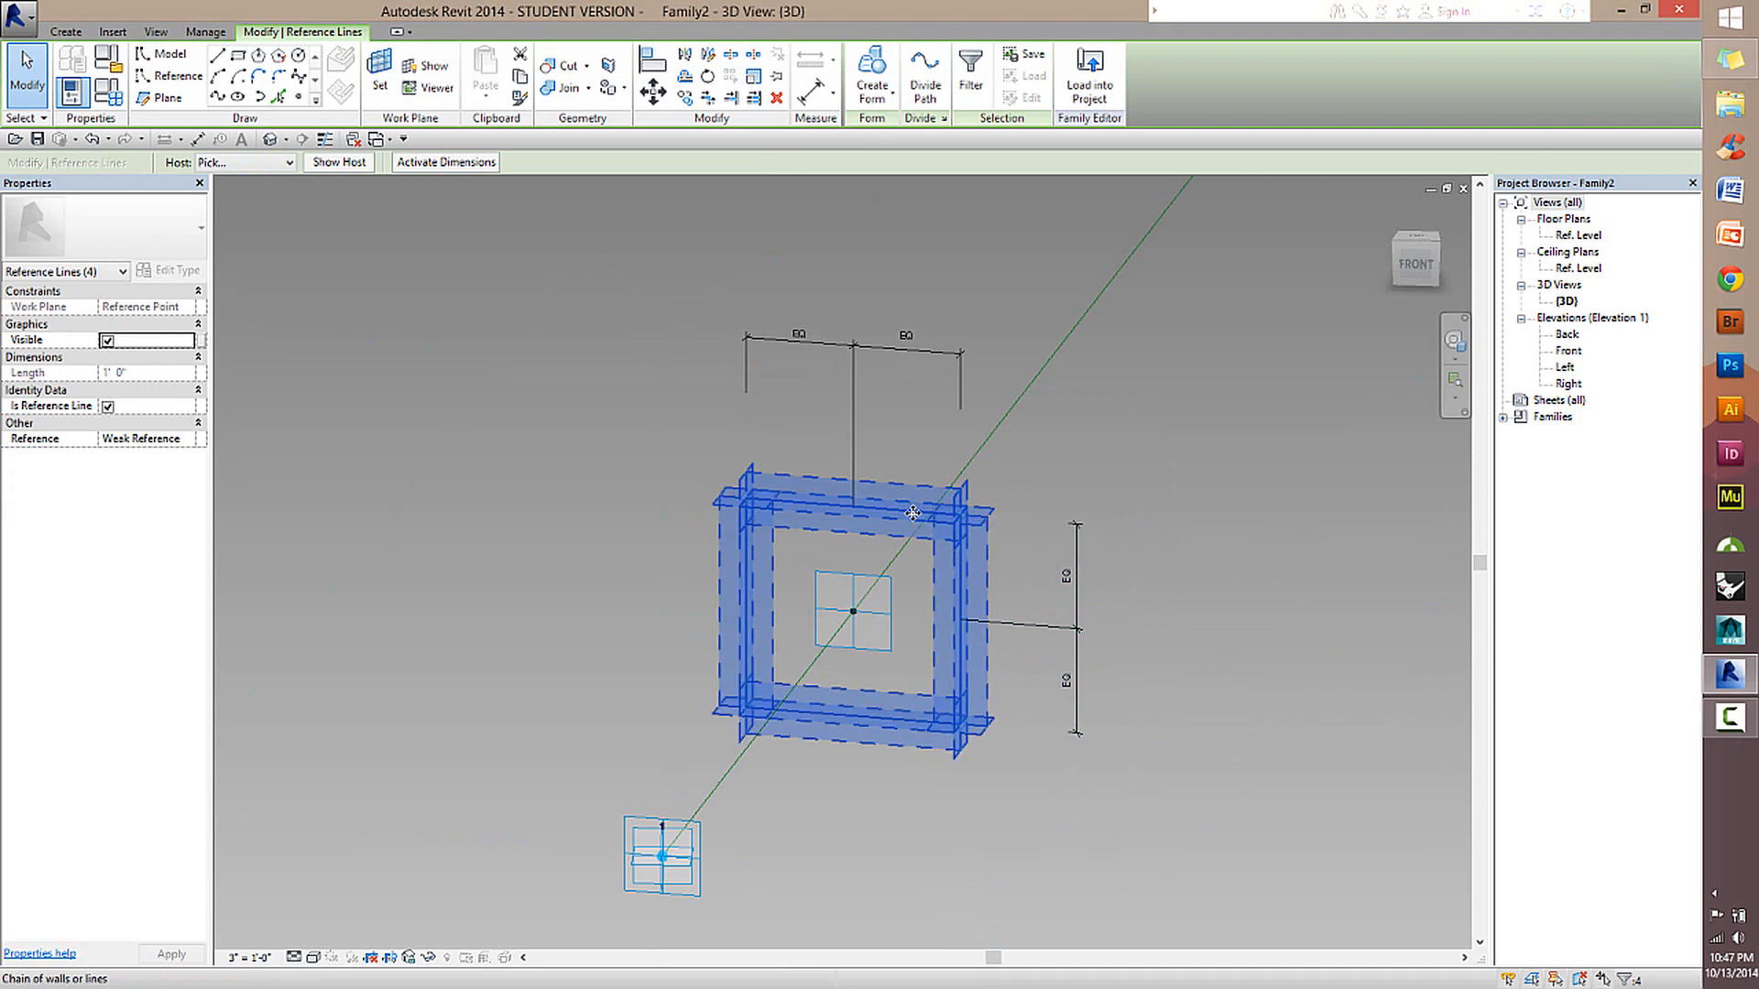
left_click(1147, 503)
left_click(917, 510)
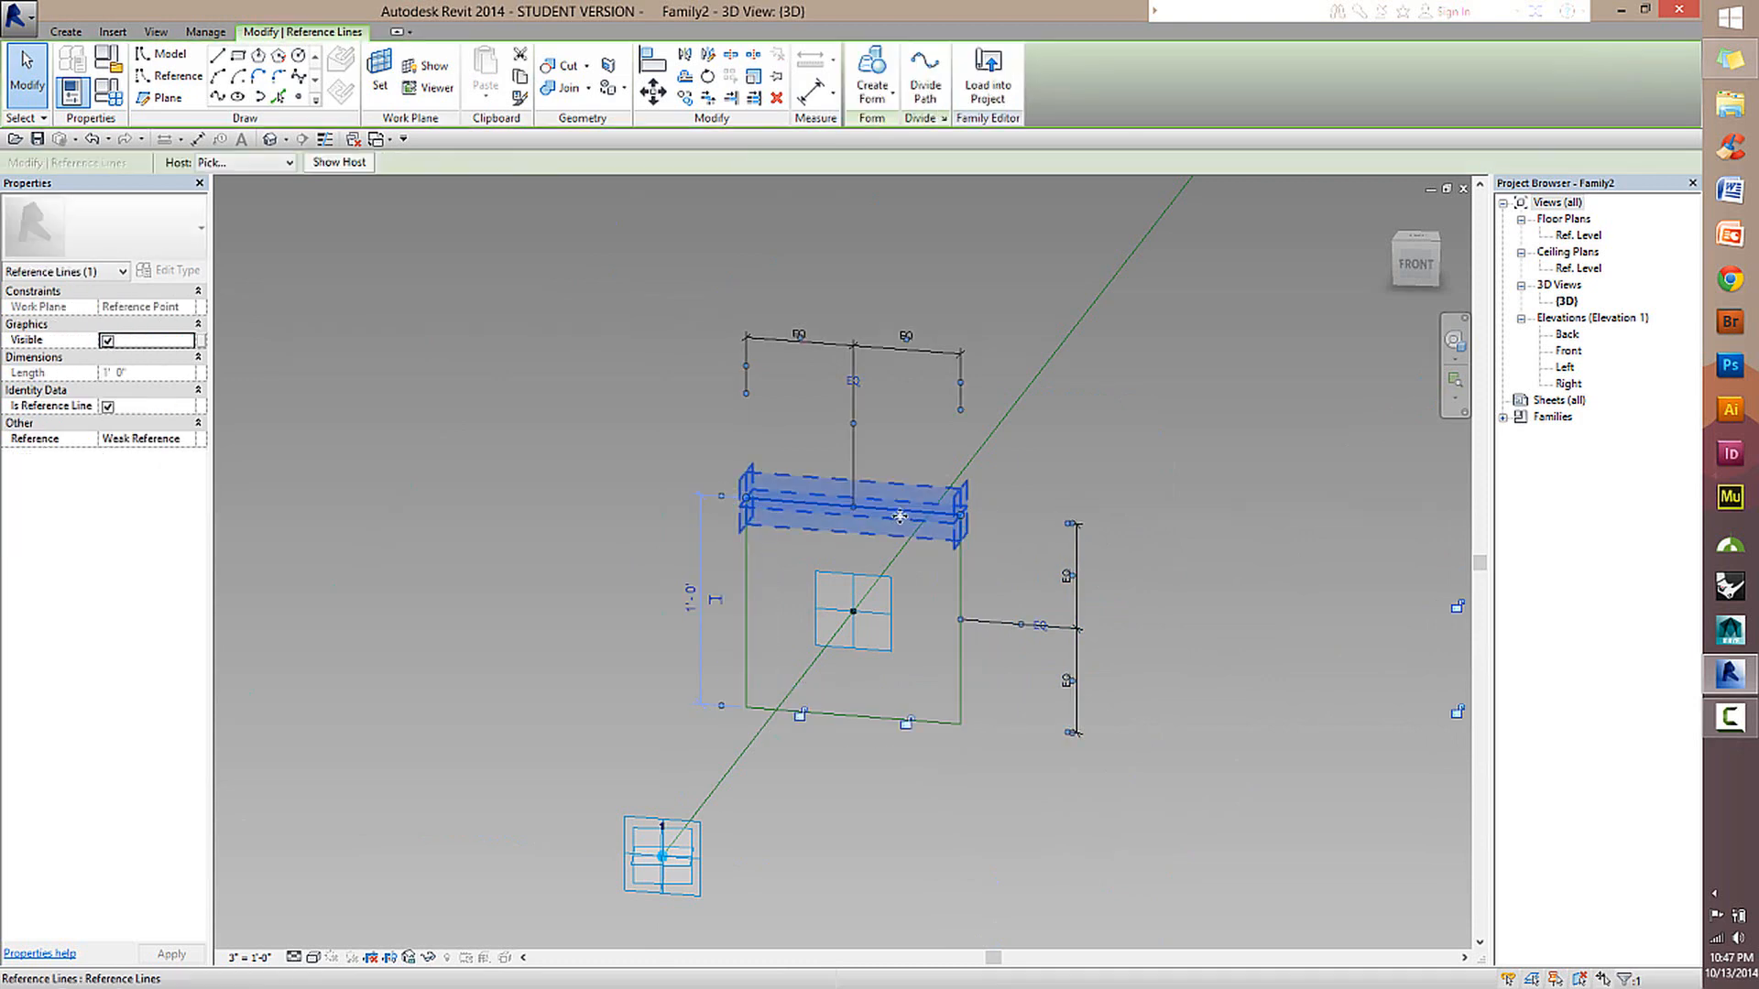
left_click_drag(898, 511, 910, 440)
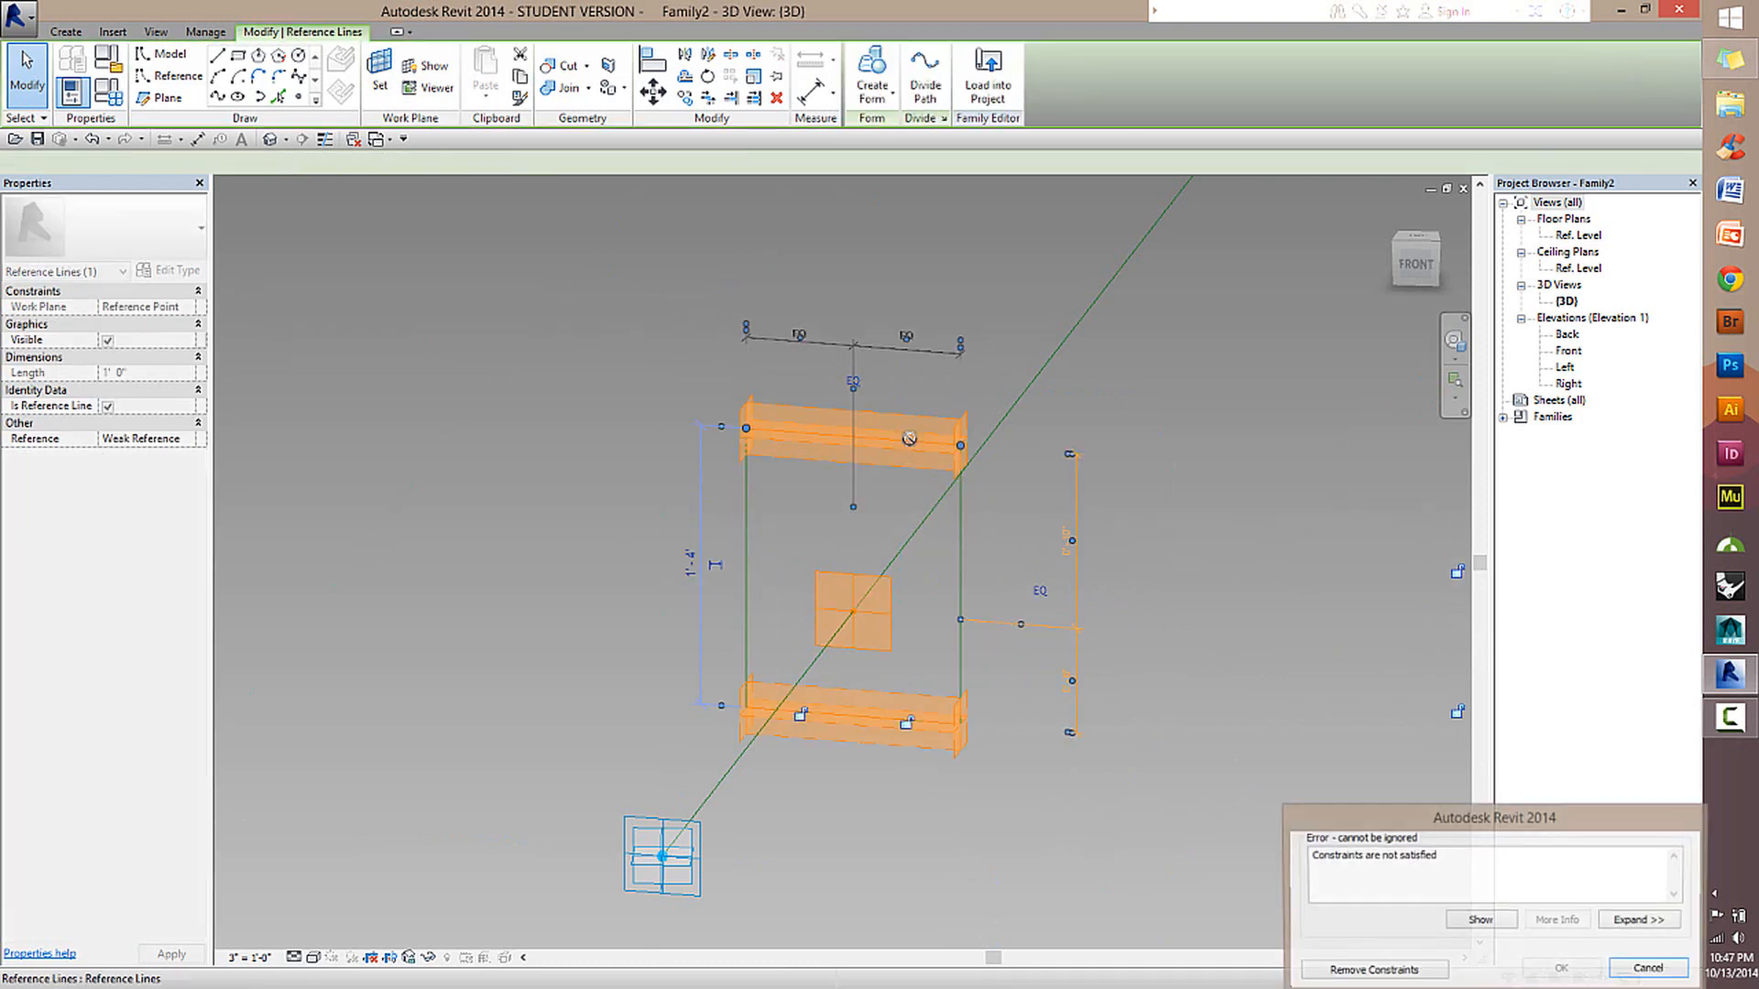
left_click(1649, 969)
Dimension the rectangle's overall height between its upper and lower edges, placing the string outside the equal-segment string.
scroll(1246, 676, "up", 3)
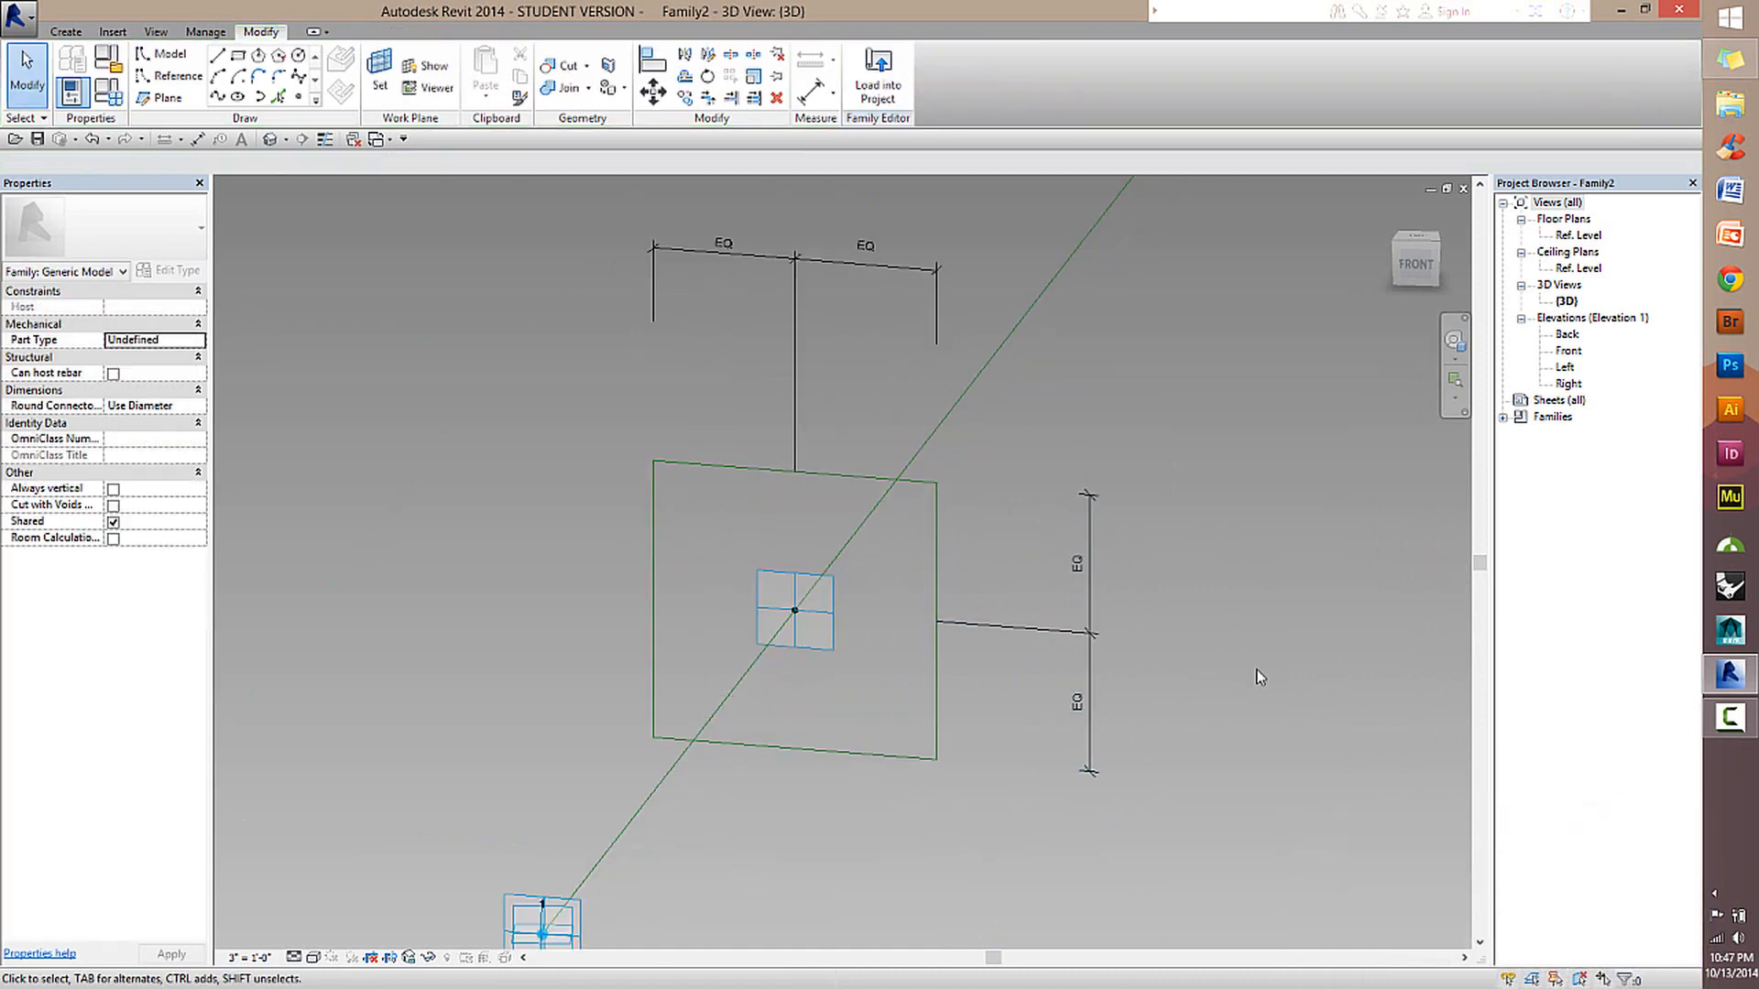
middle_click_drag(1259, 676, 1165, 719)
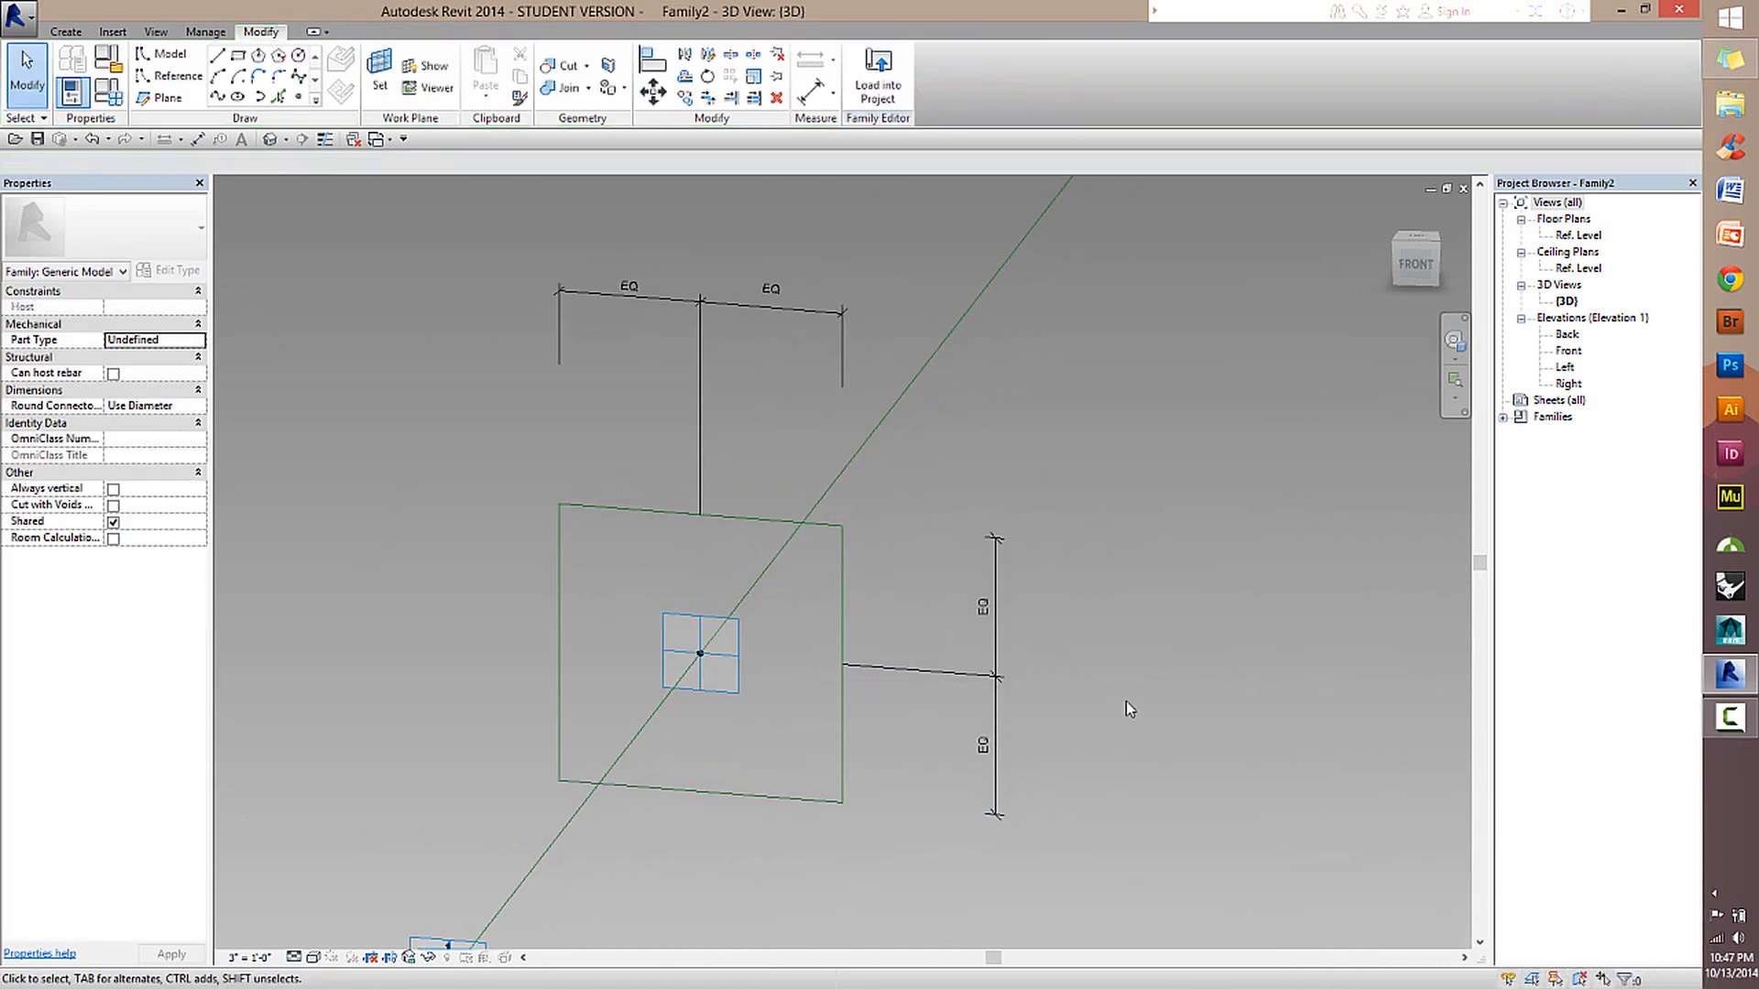
left_click(825, 102)
left_click(731, 515)
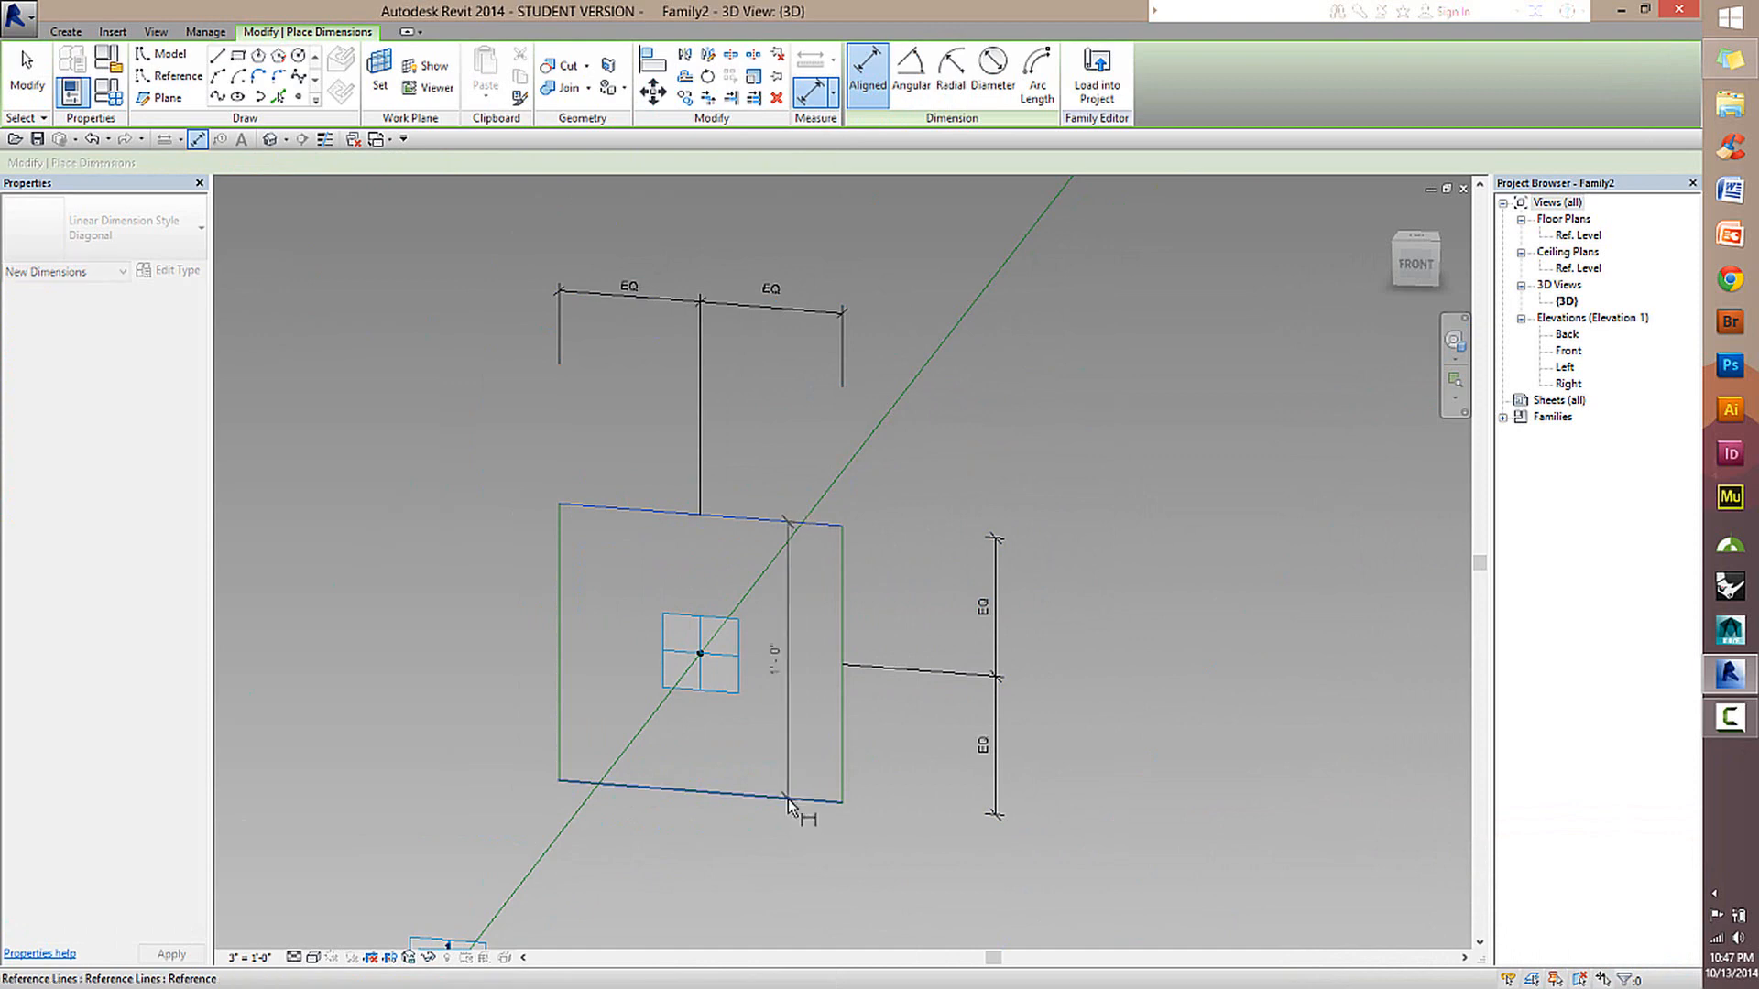
left_click(790, 804)
left_click(1126, 815)
Dimension the rectangle's overall width between its two vertical sides, placing the string above the equal-segment string.
left_click(843, 568)
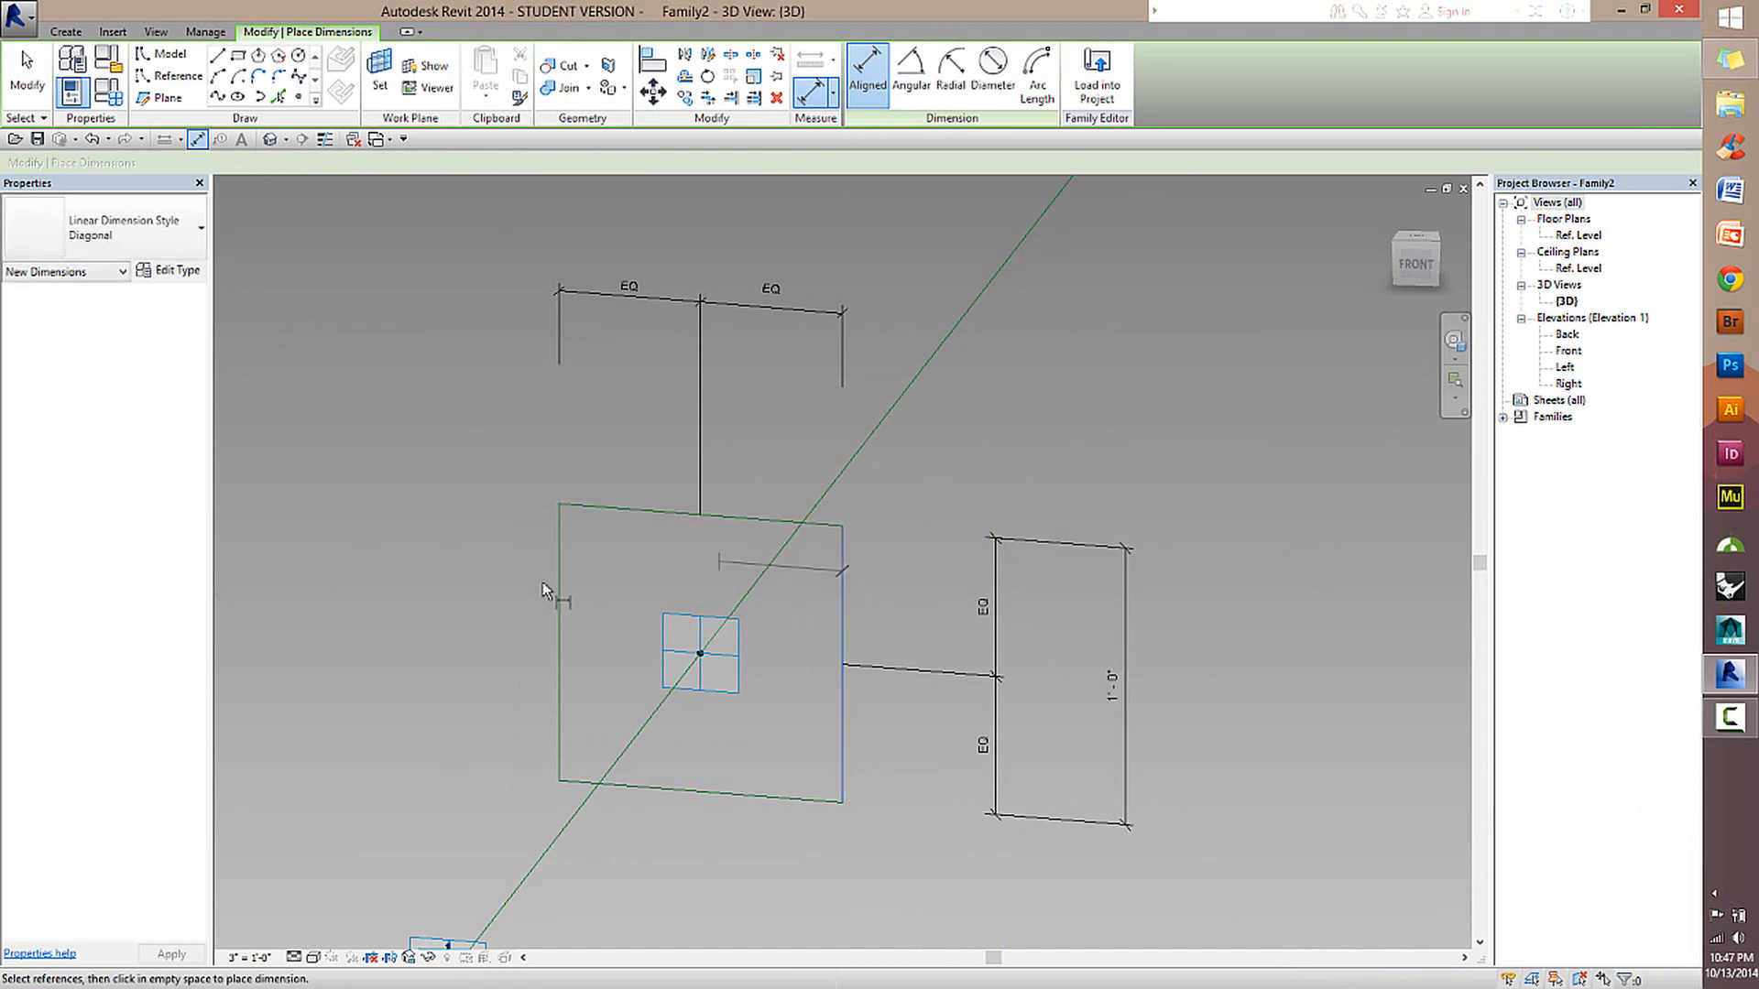
left_click(559, 586)
middle_click_drag(1010, 432, 930, 510, "shift")
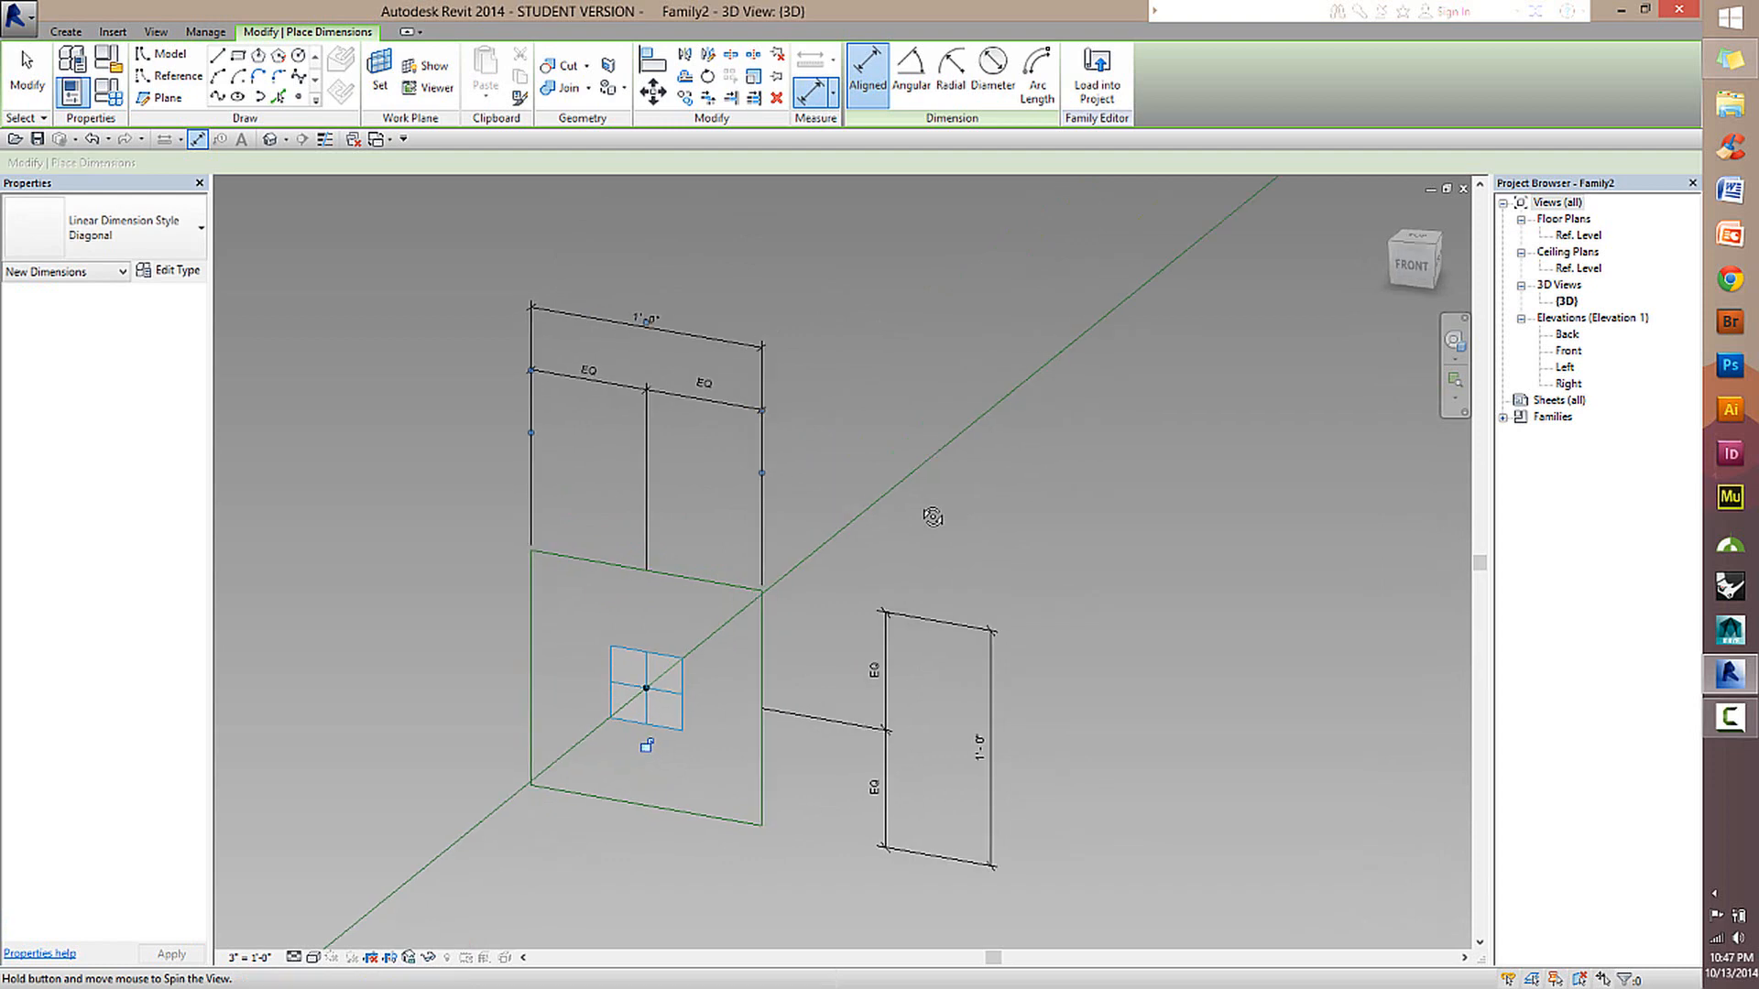
left_click(28, 75)
Label the rectangle's overall height dimension with a new family parameter named Height.
left_click(962, 634)
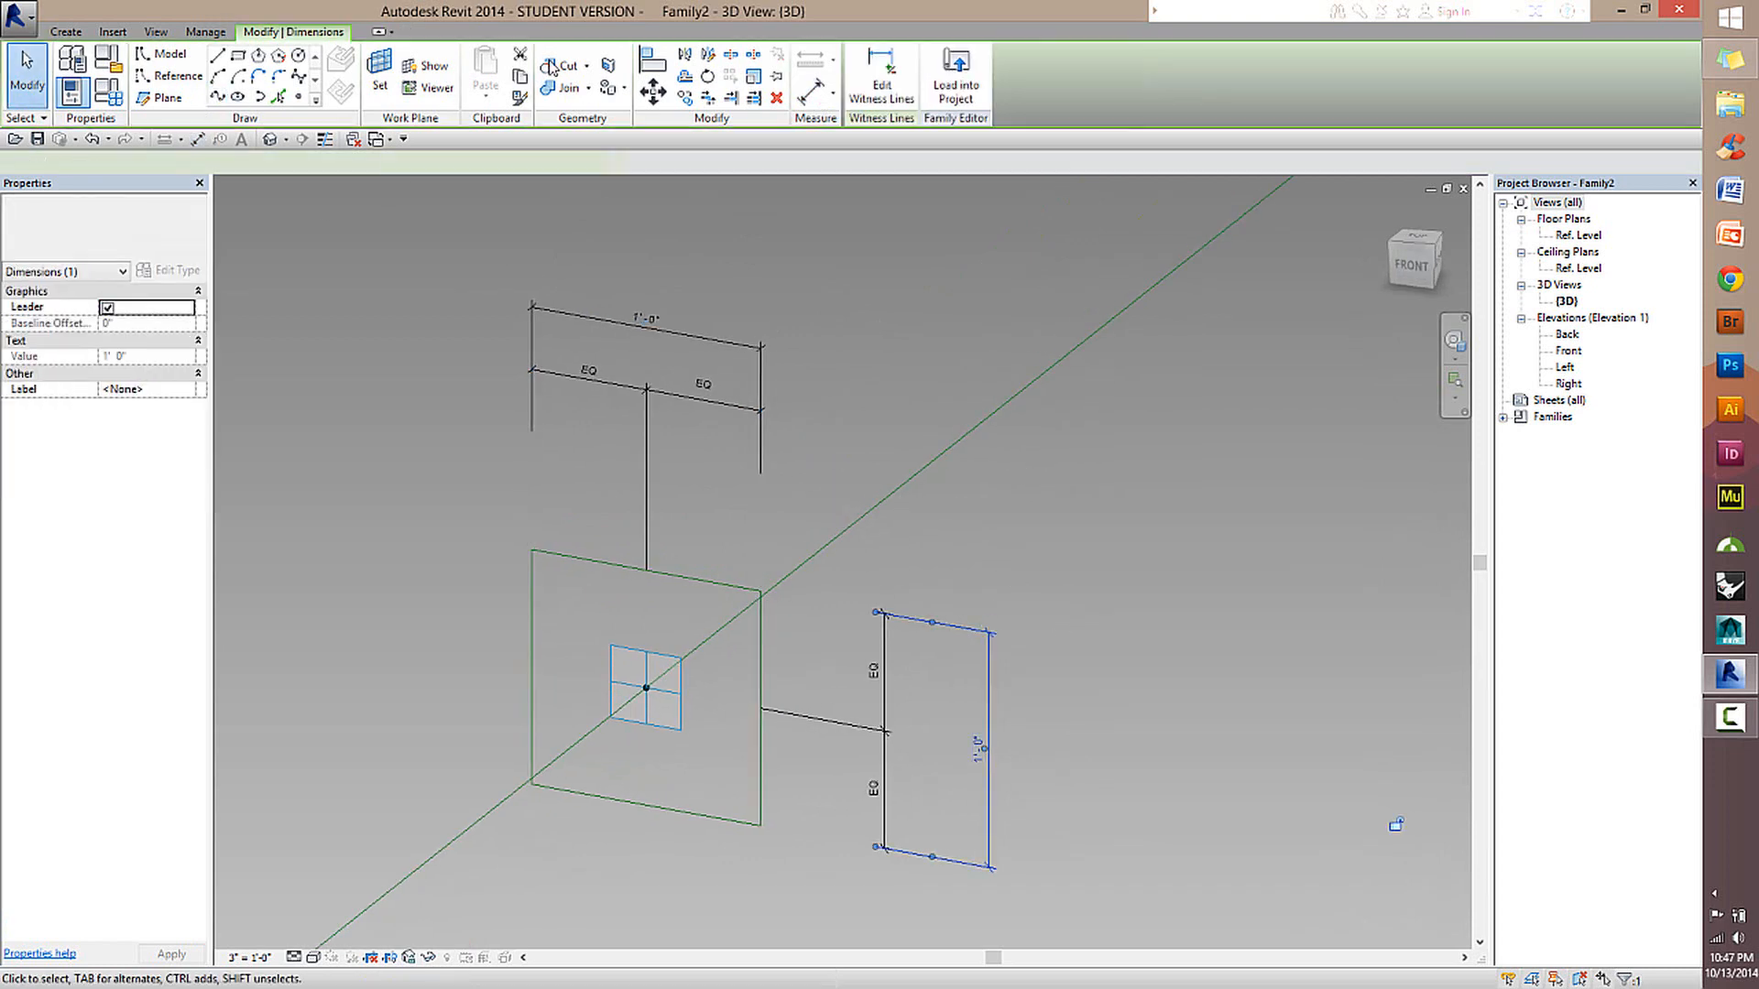
left_click(444, 163)
left_click(435, 196)
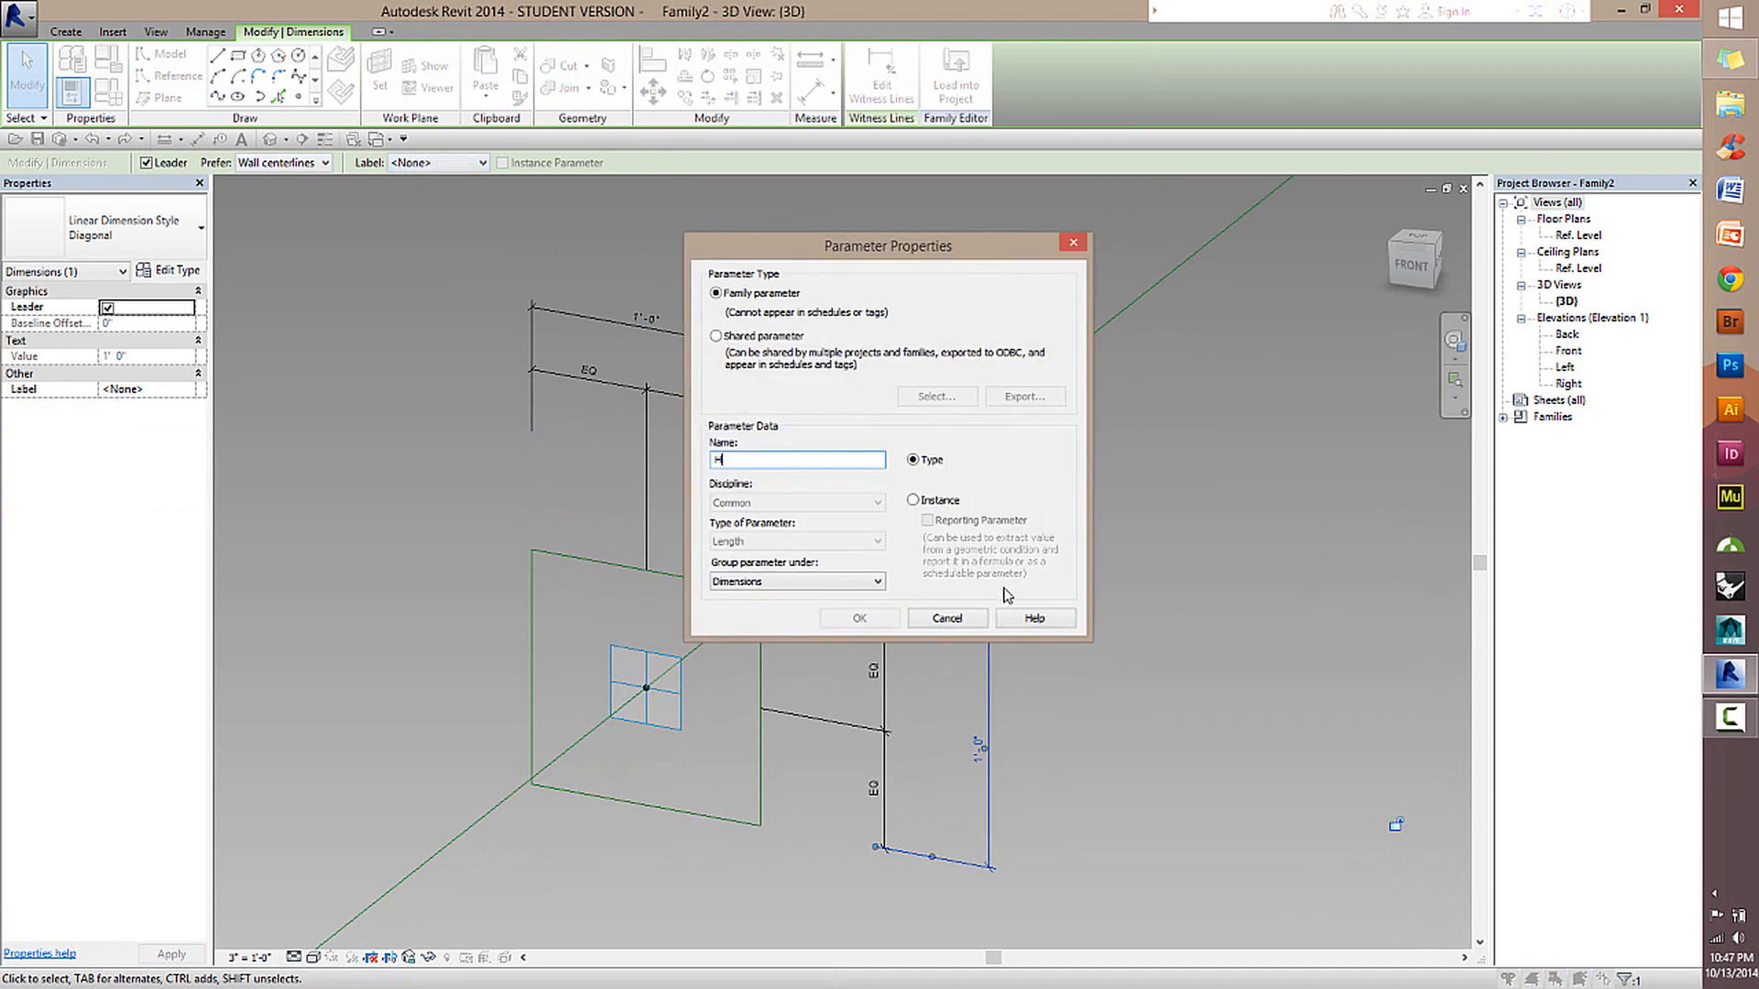
key("Return")
Label the rectangle's overall width dimension with a new family parameter named Width.
left_click(642, 327)
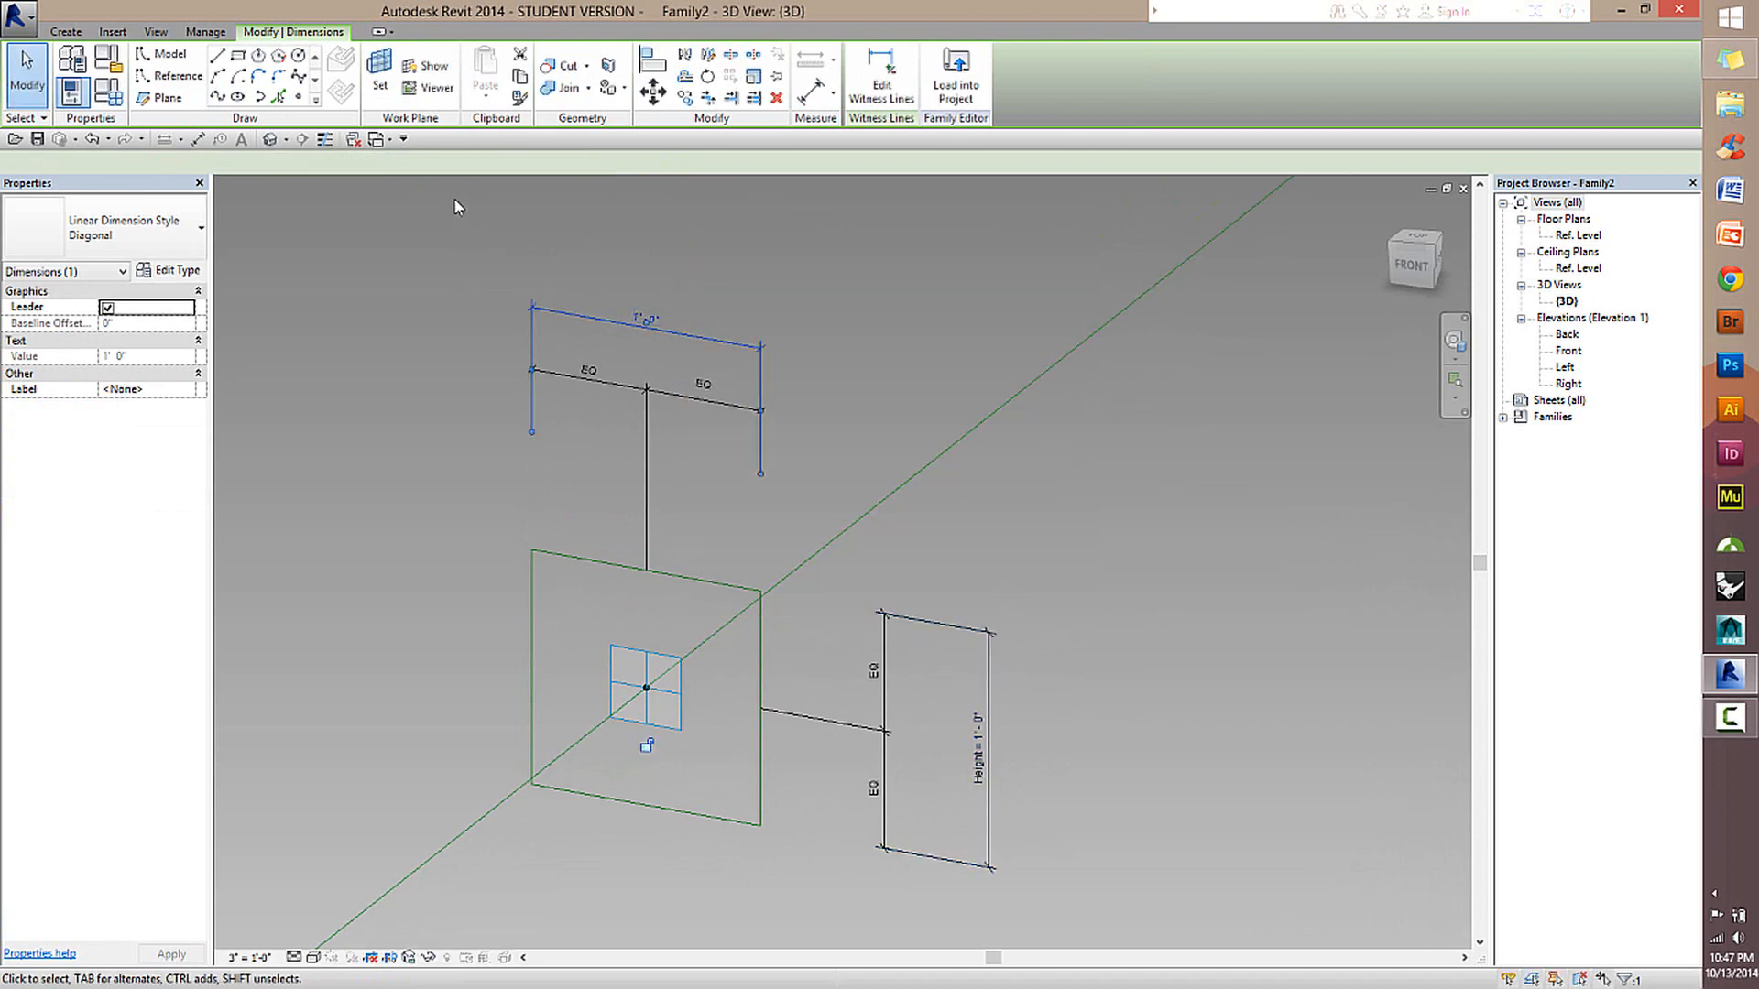
left_click(440, 163)
left_click(447, 198)
type("Width")
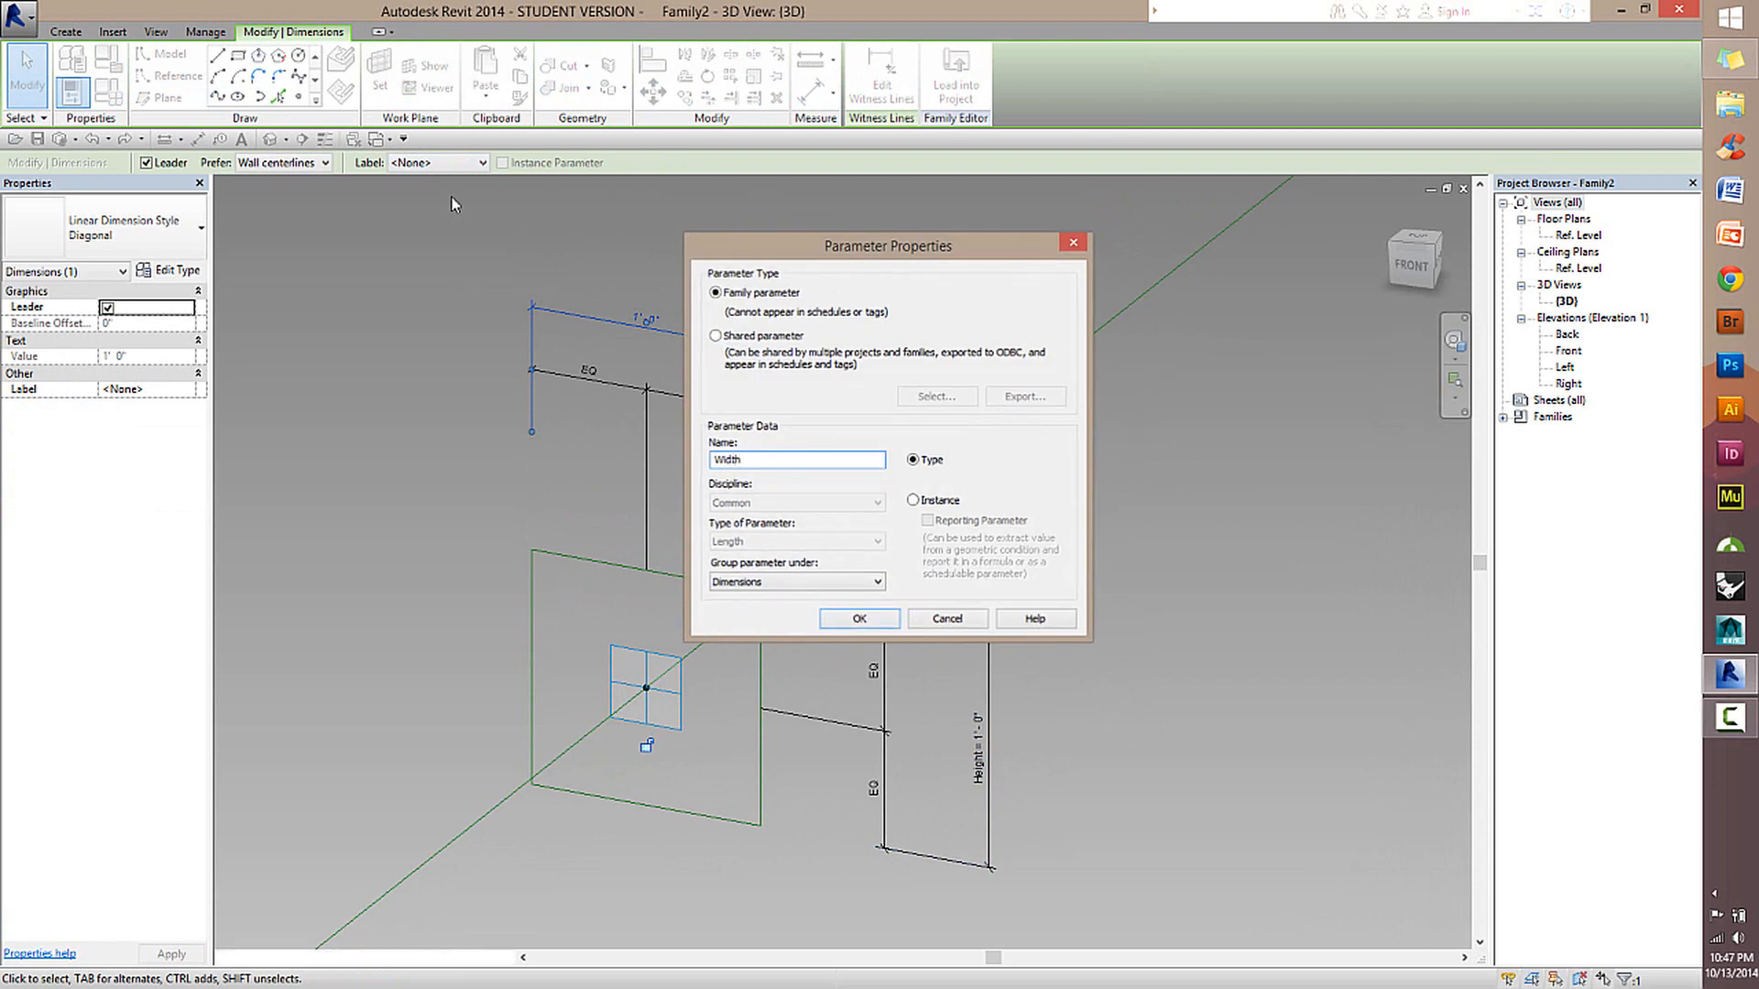
key("Return")
left_click(832, 283)
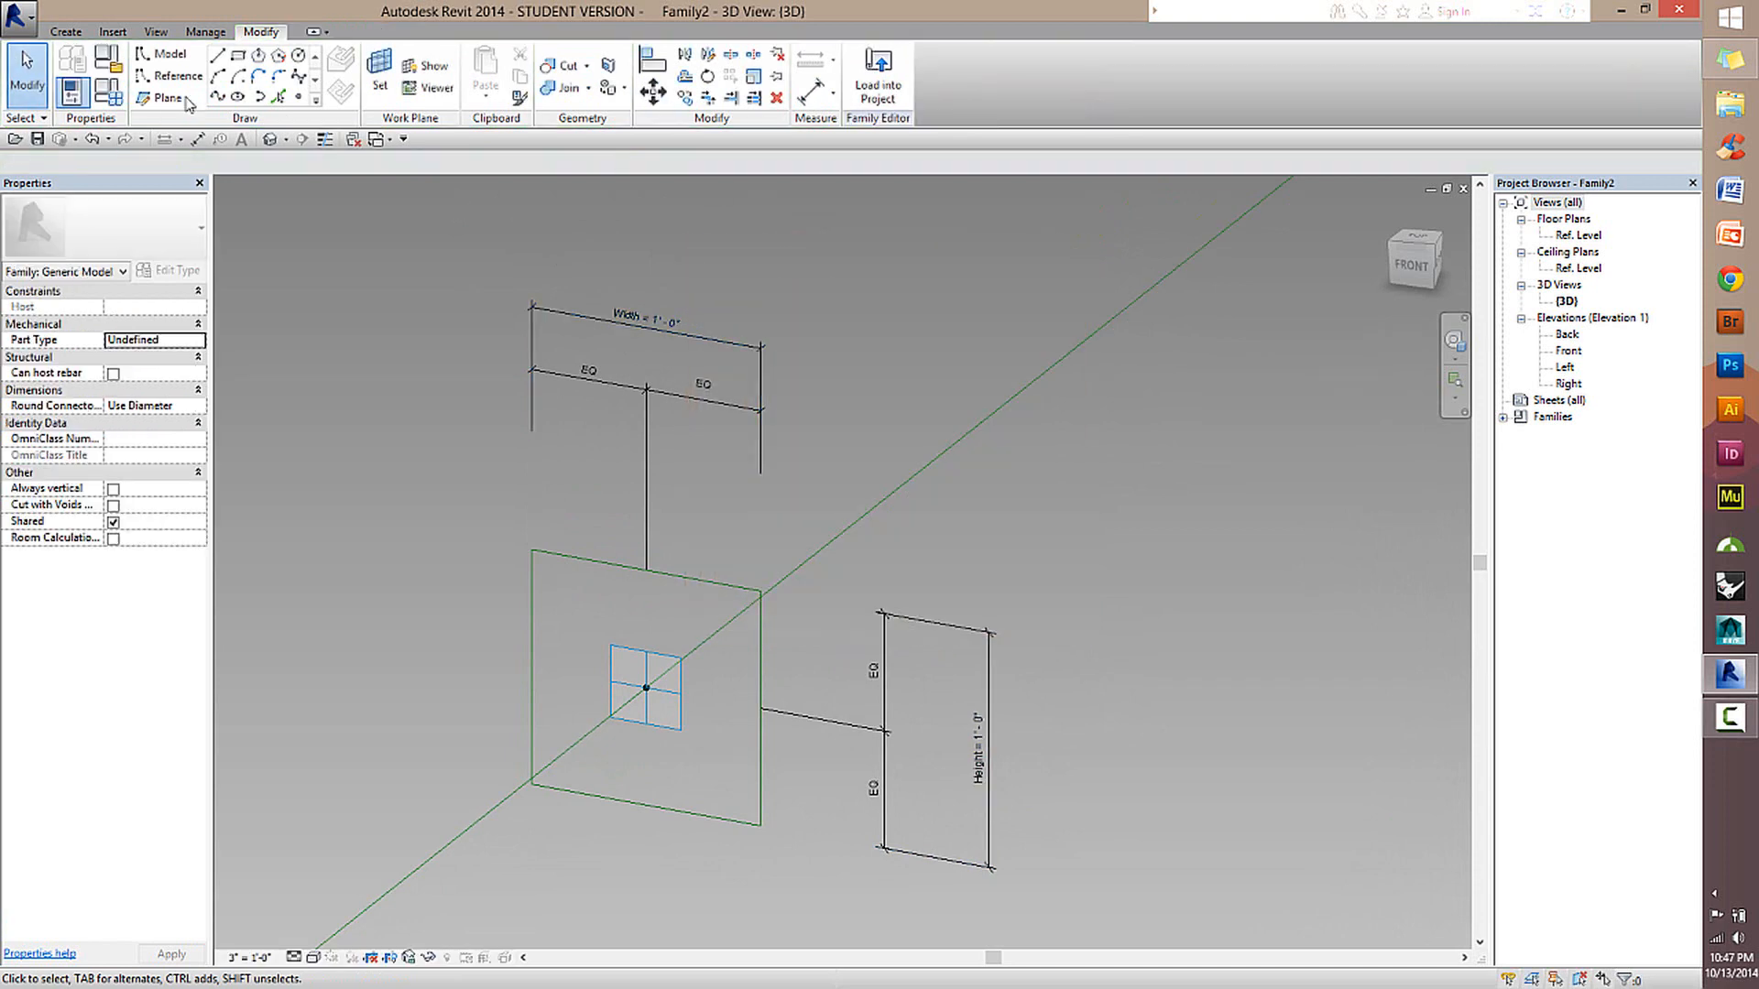
Set the family's Width parameter to 3 inches and its Height parameter to 8 inches, and apply the values.
left_click(108, 95)
left_click_drag(912, 133, 1323, 196)
left_click(1299, 229)
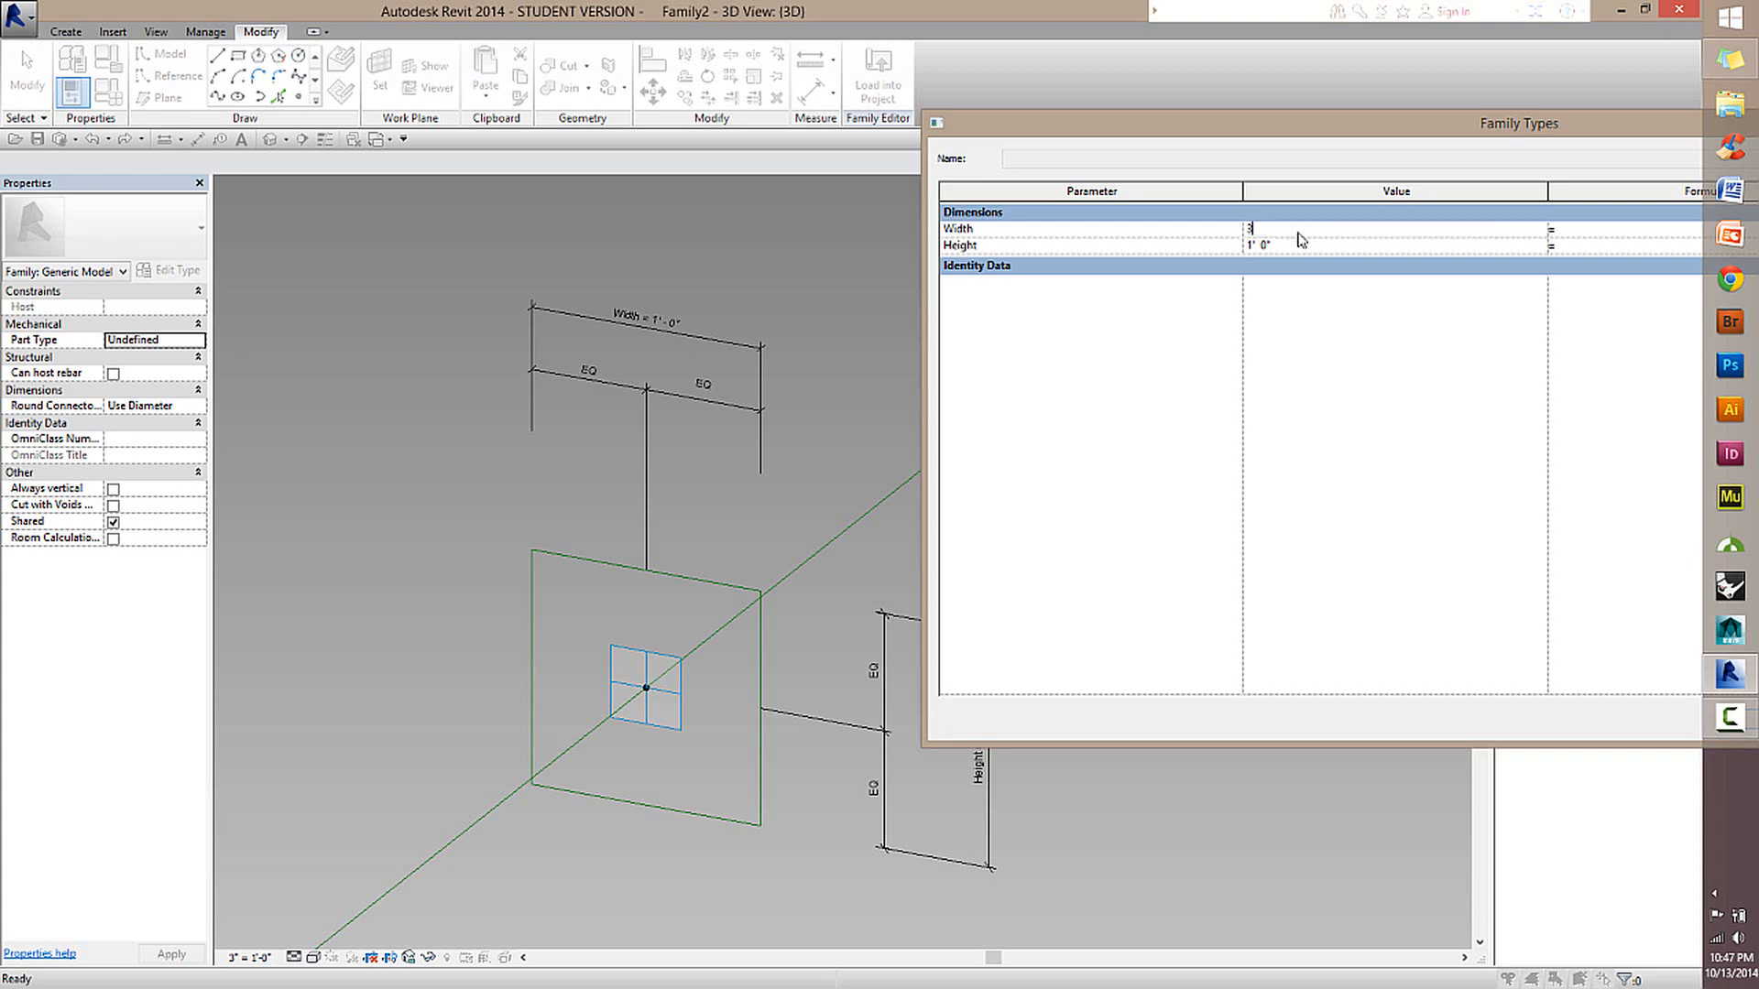
left_click(1304, 245)
left_click_drag(1373, 124, 908, 125)
left_click(1296, 713)
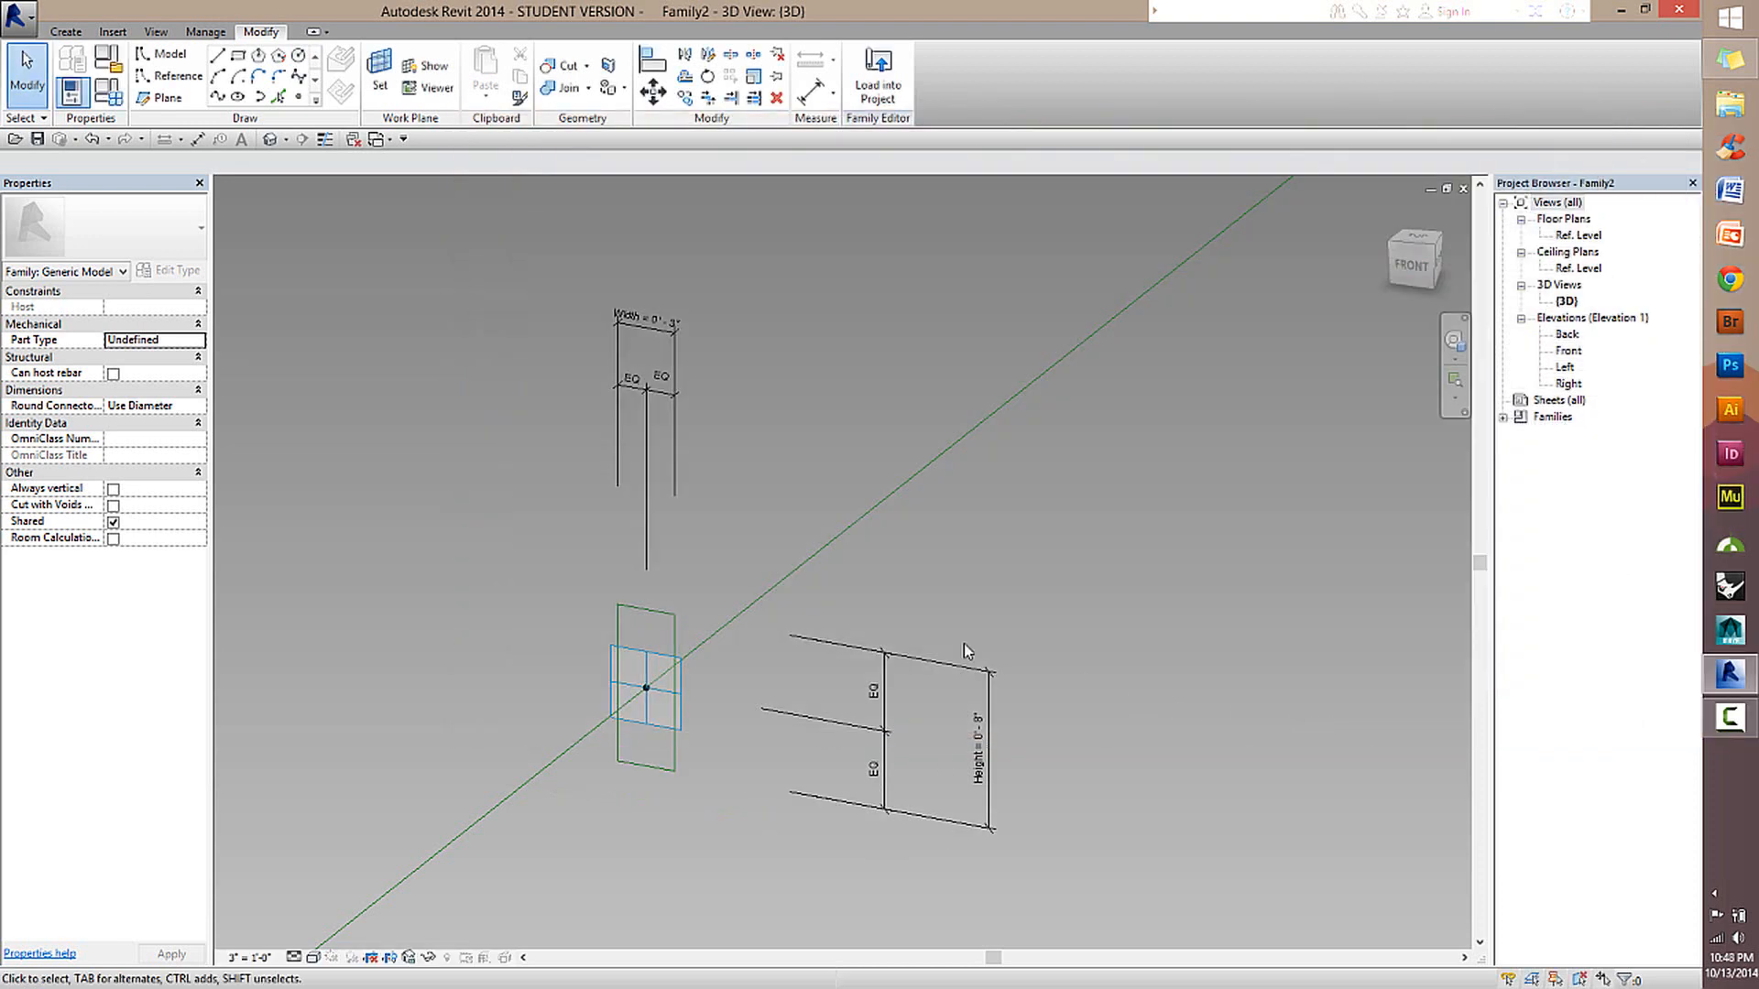
Examine the resized rectangular profile around its reference point together with its width and height dimensions.
scroll(702, 716, "up", 3)
scroll(703, 713, "down", 1)
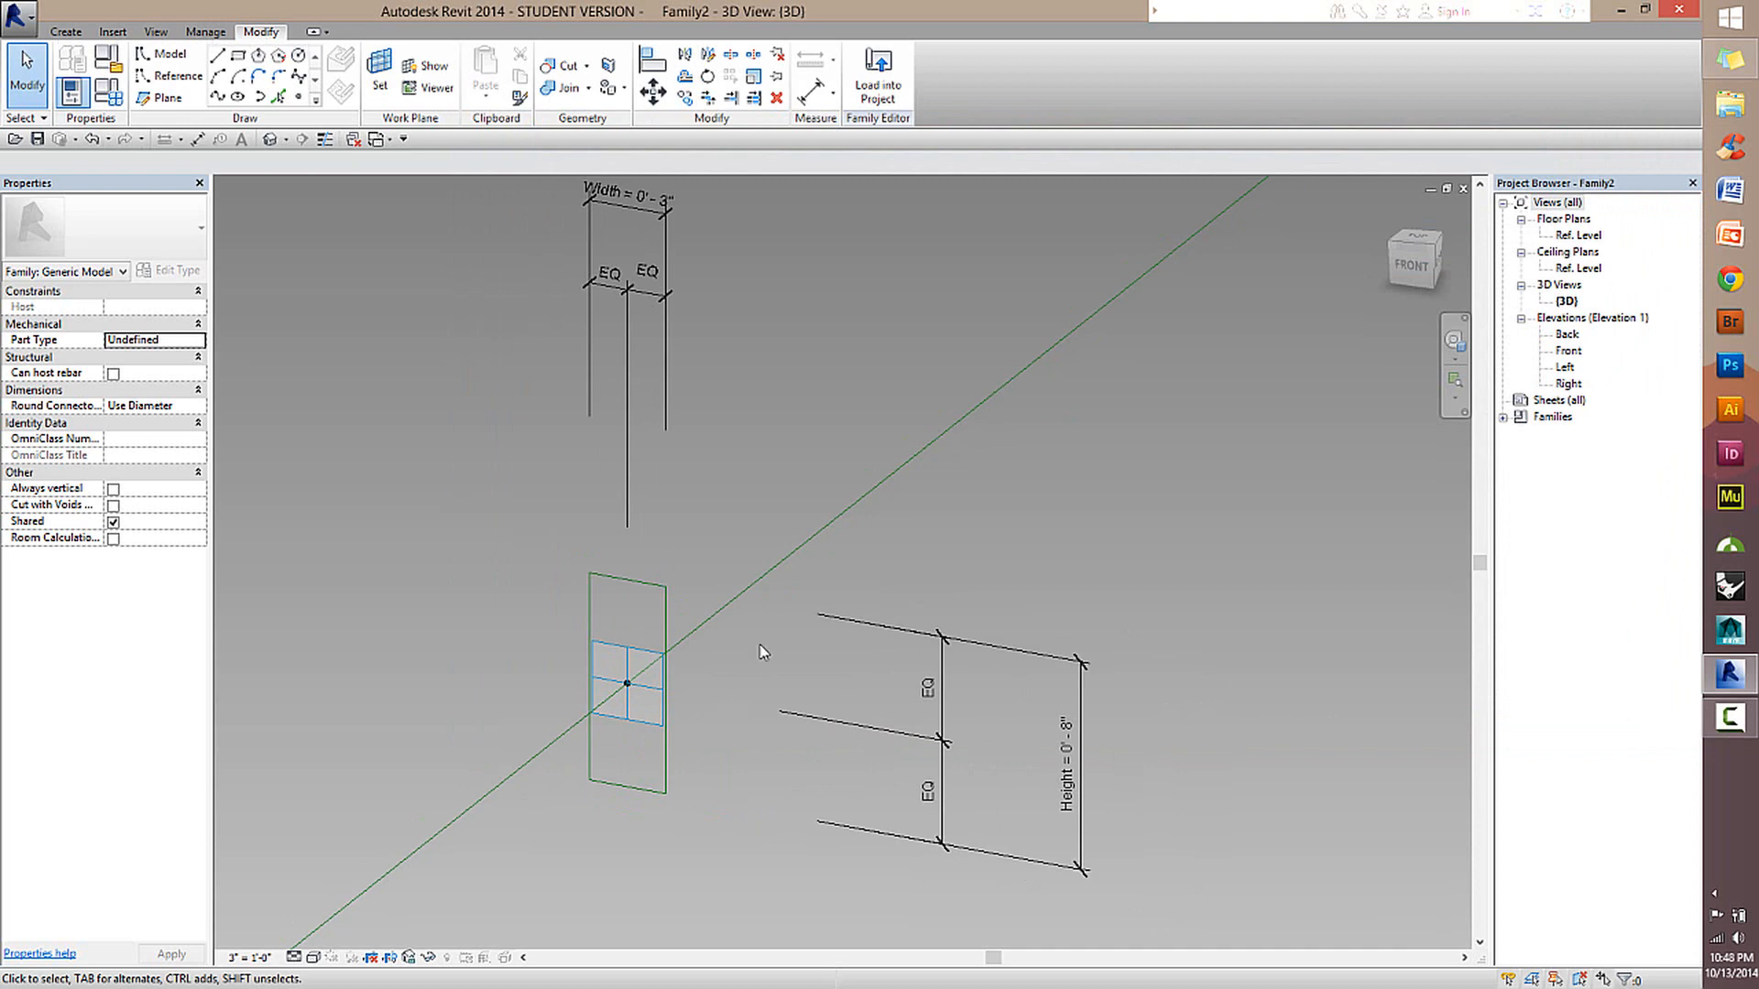
scroll(760, 651, "up", 1)
key("alt")
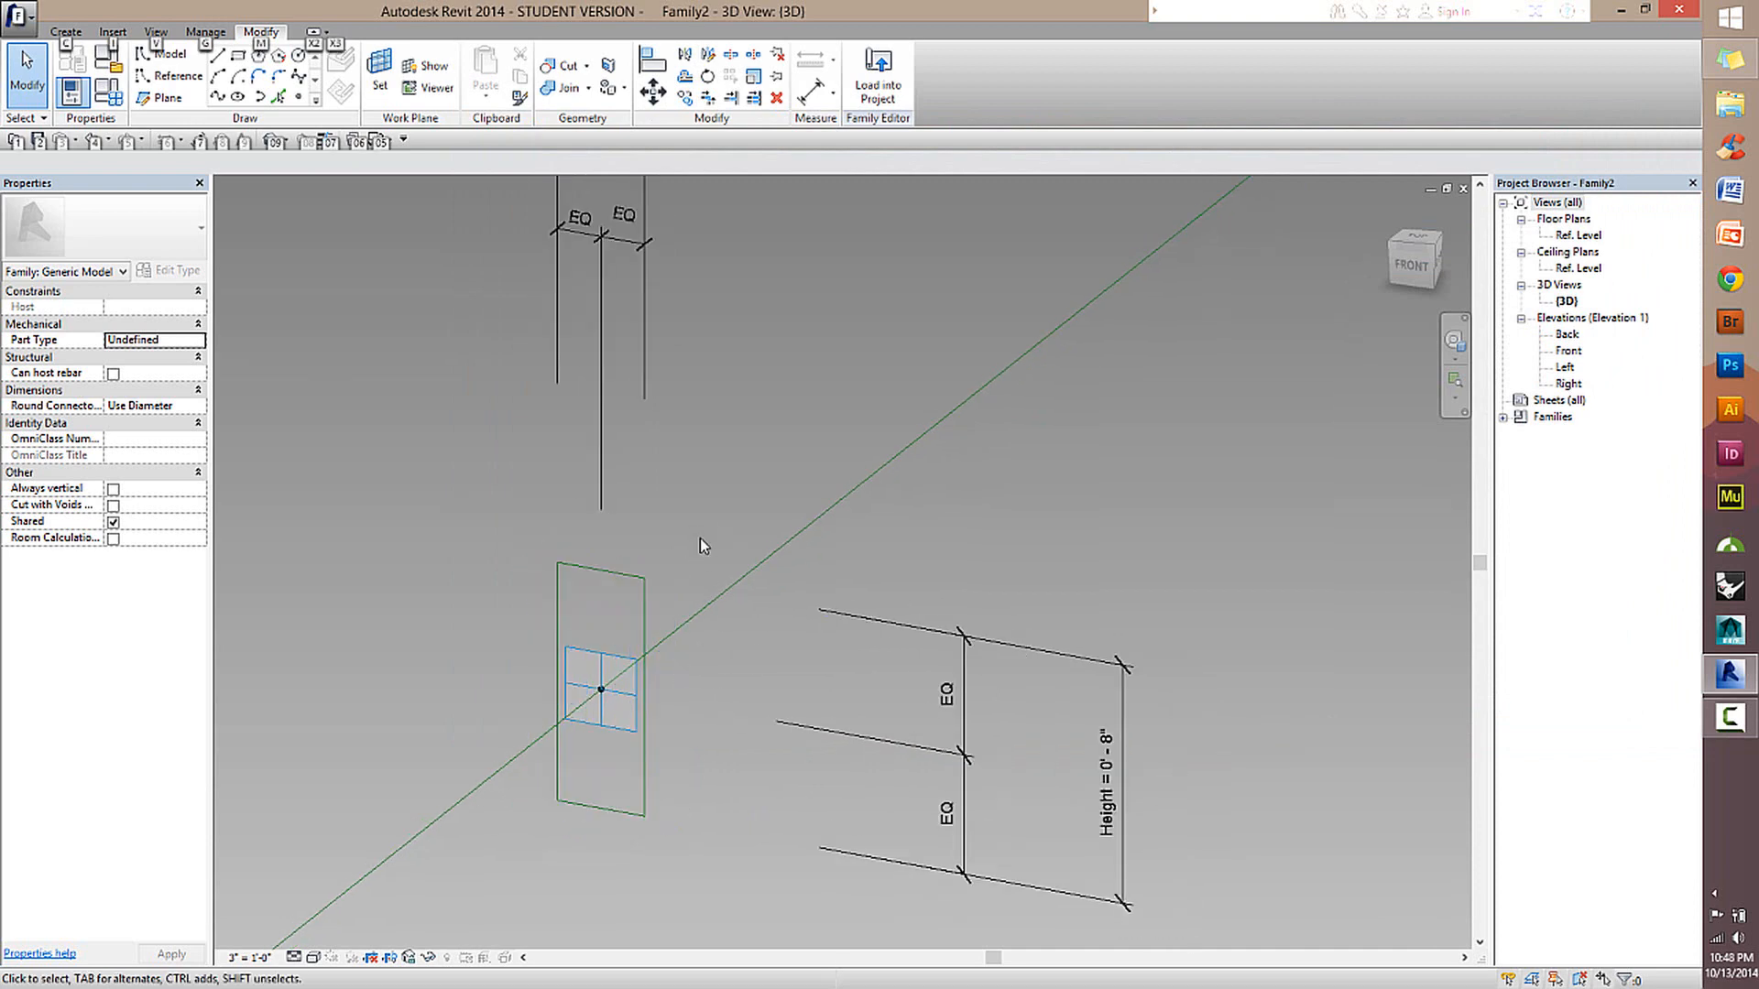
scroll(701, 539, "down", 2)
scroll(740, 557, "up", 1)
middle_click_drag(1022, 566, 1012, 648)
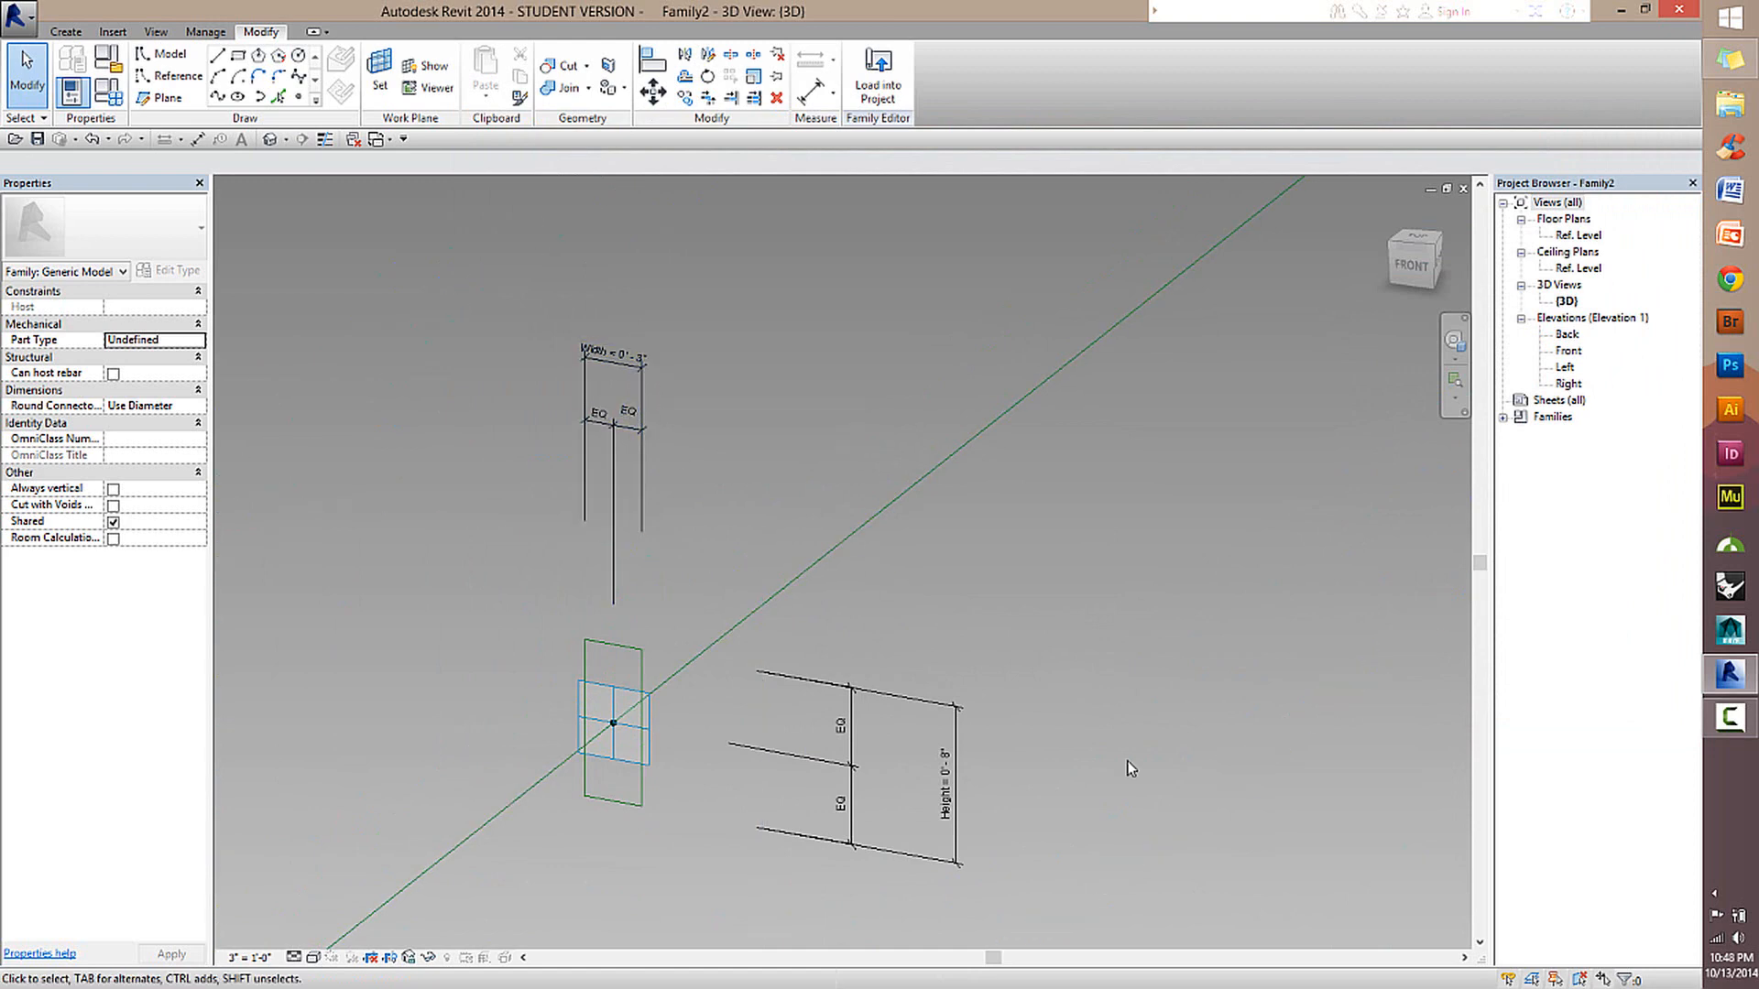
scroll(1134, 766, "down", 1)
scroll(810, 541, "up", 3)
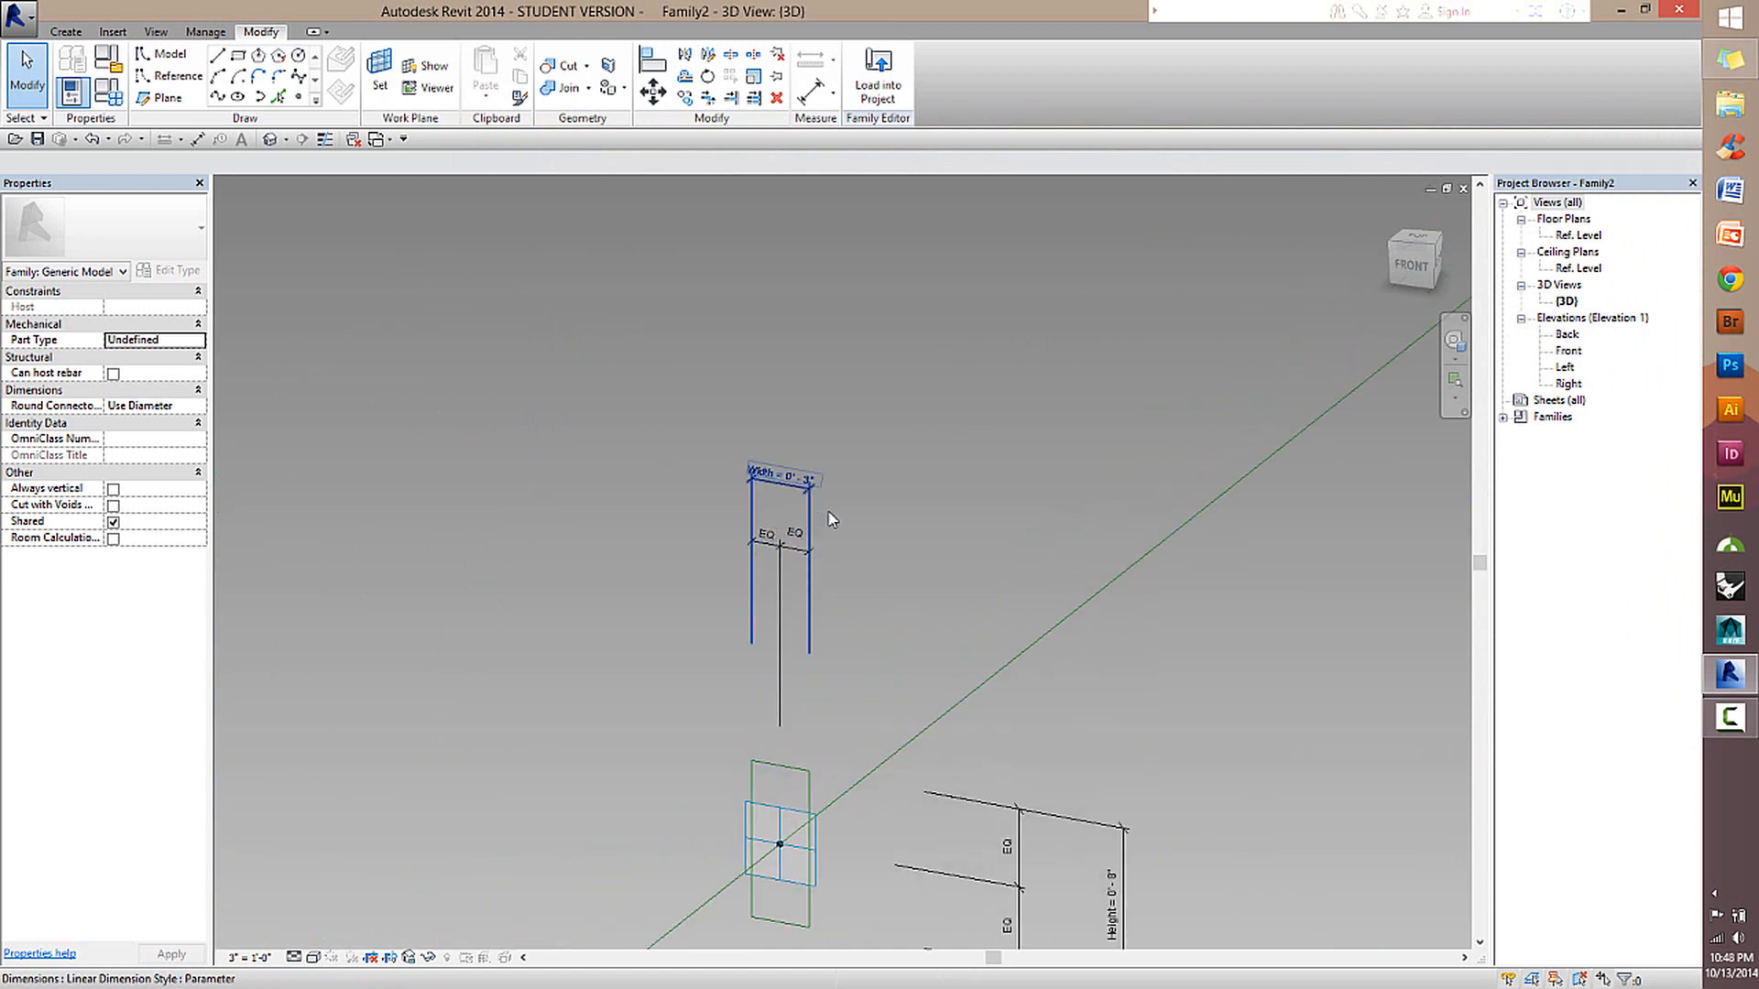
scroll(1029, 504, "down", 1)
scroll(1030, 504, "down", 3)
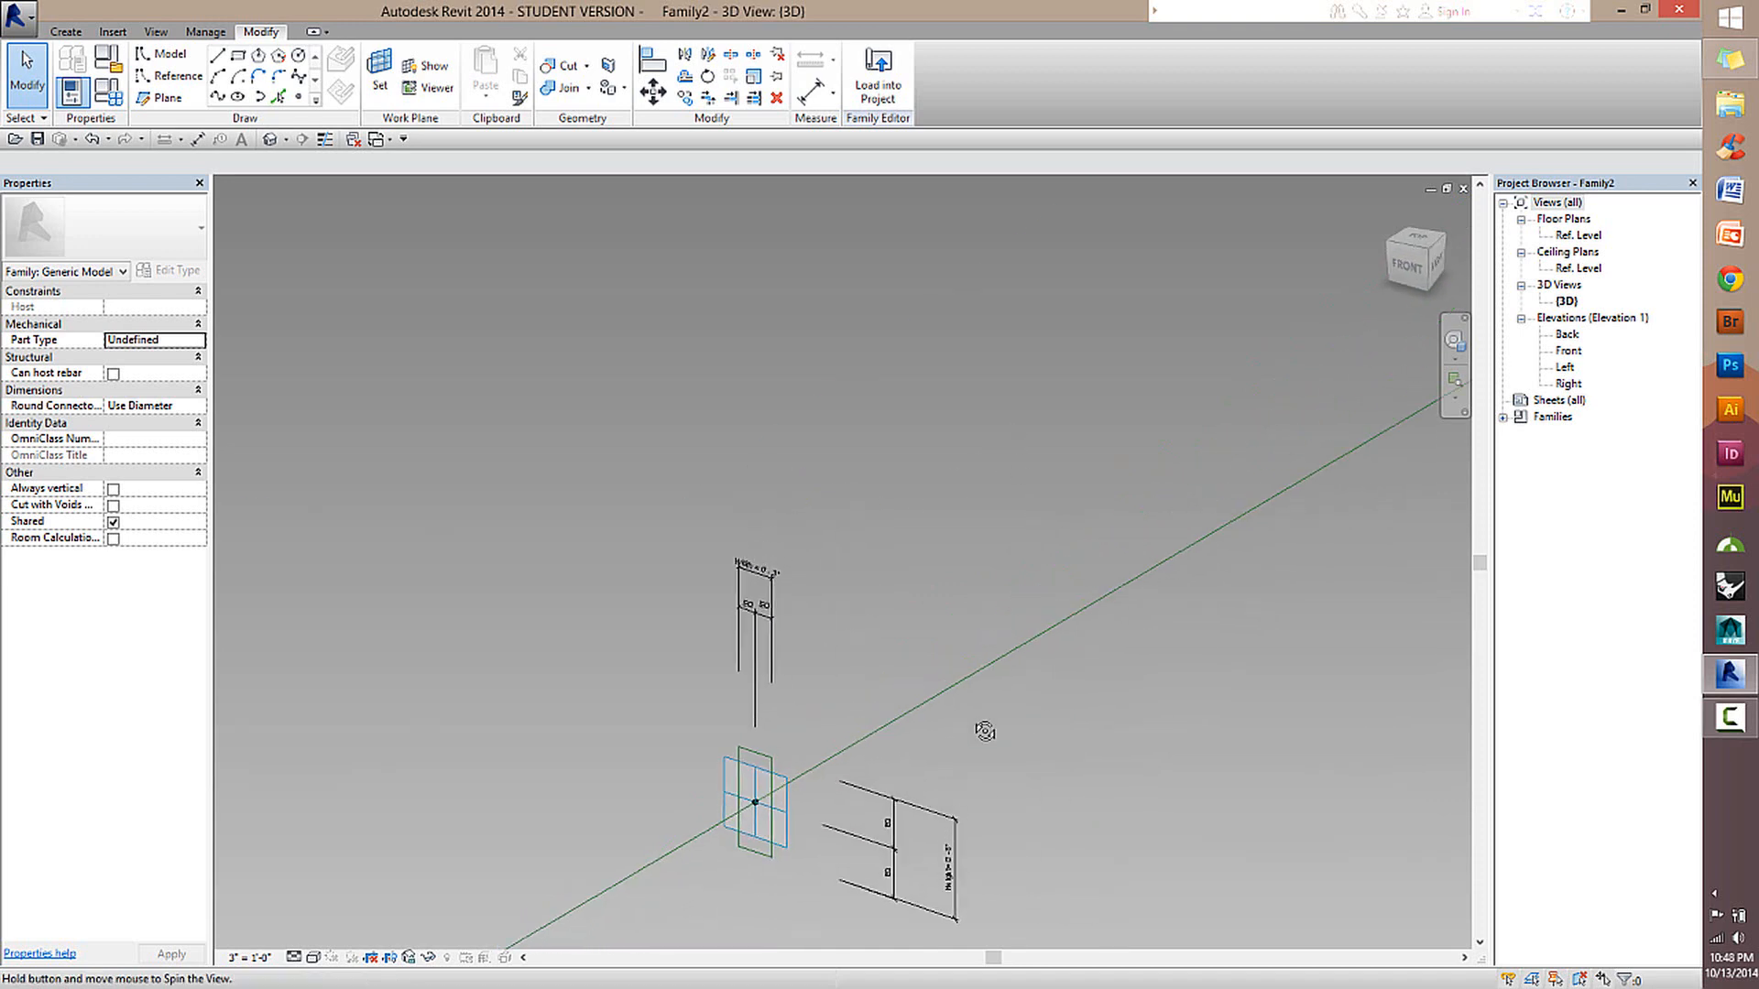
Start a rectangular reference line drawn on the work plane, using the plane of the hosted reference point nearest adaptive point 2.
middle_click_drag(1080, 672, 913, 713)
scroll(913, 713, "down", 2)
middle_click_drag(1063, 636, 843, 478)
scroll(885, 433, "up", 3)
scroll(947, 544, "down", 2)
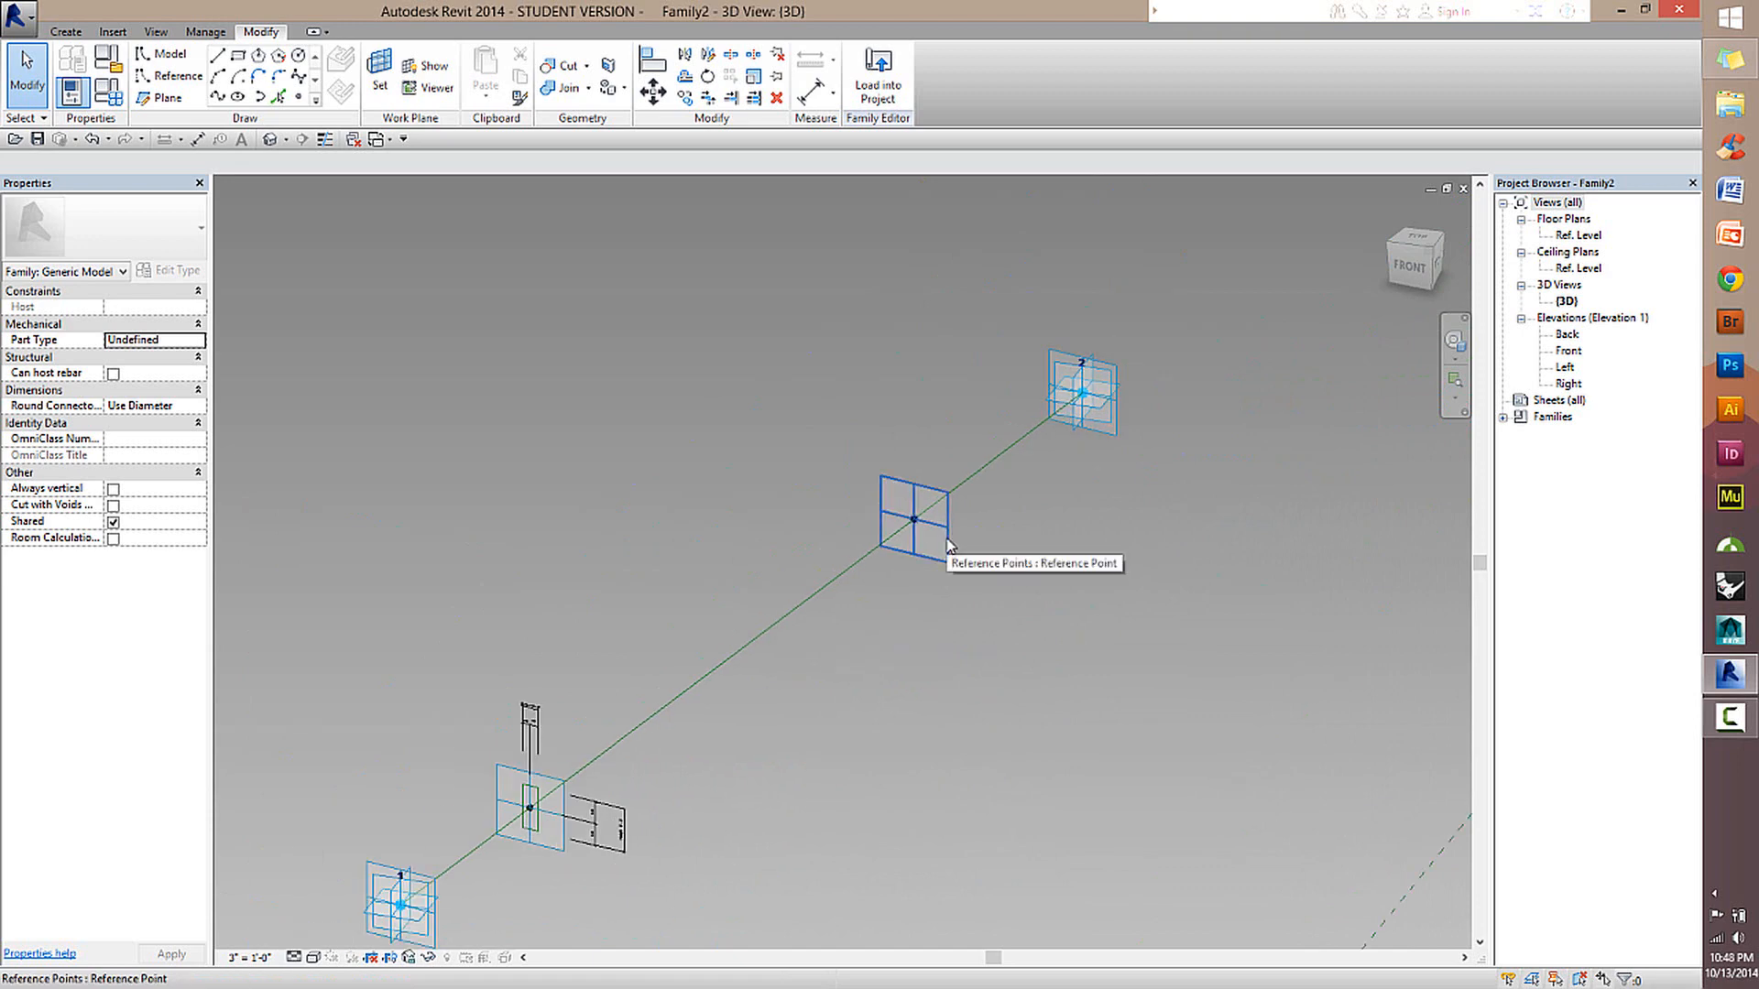
scroll(980, 525, "up", 2)
middle_click_drag(1092, 503, 971, 557)
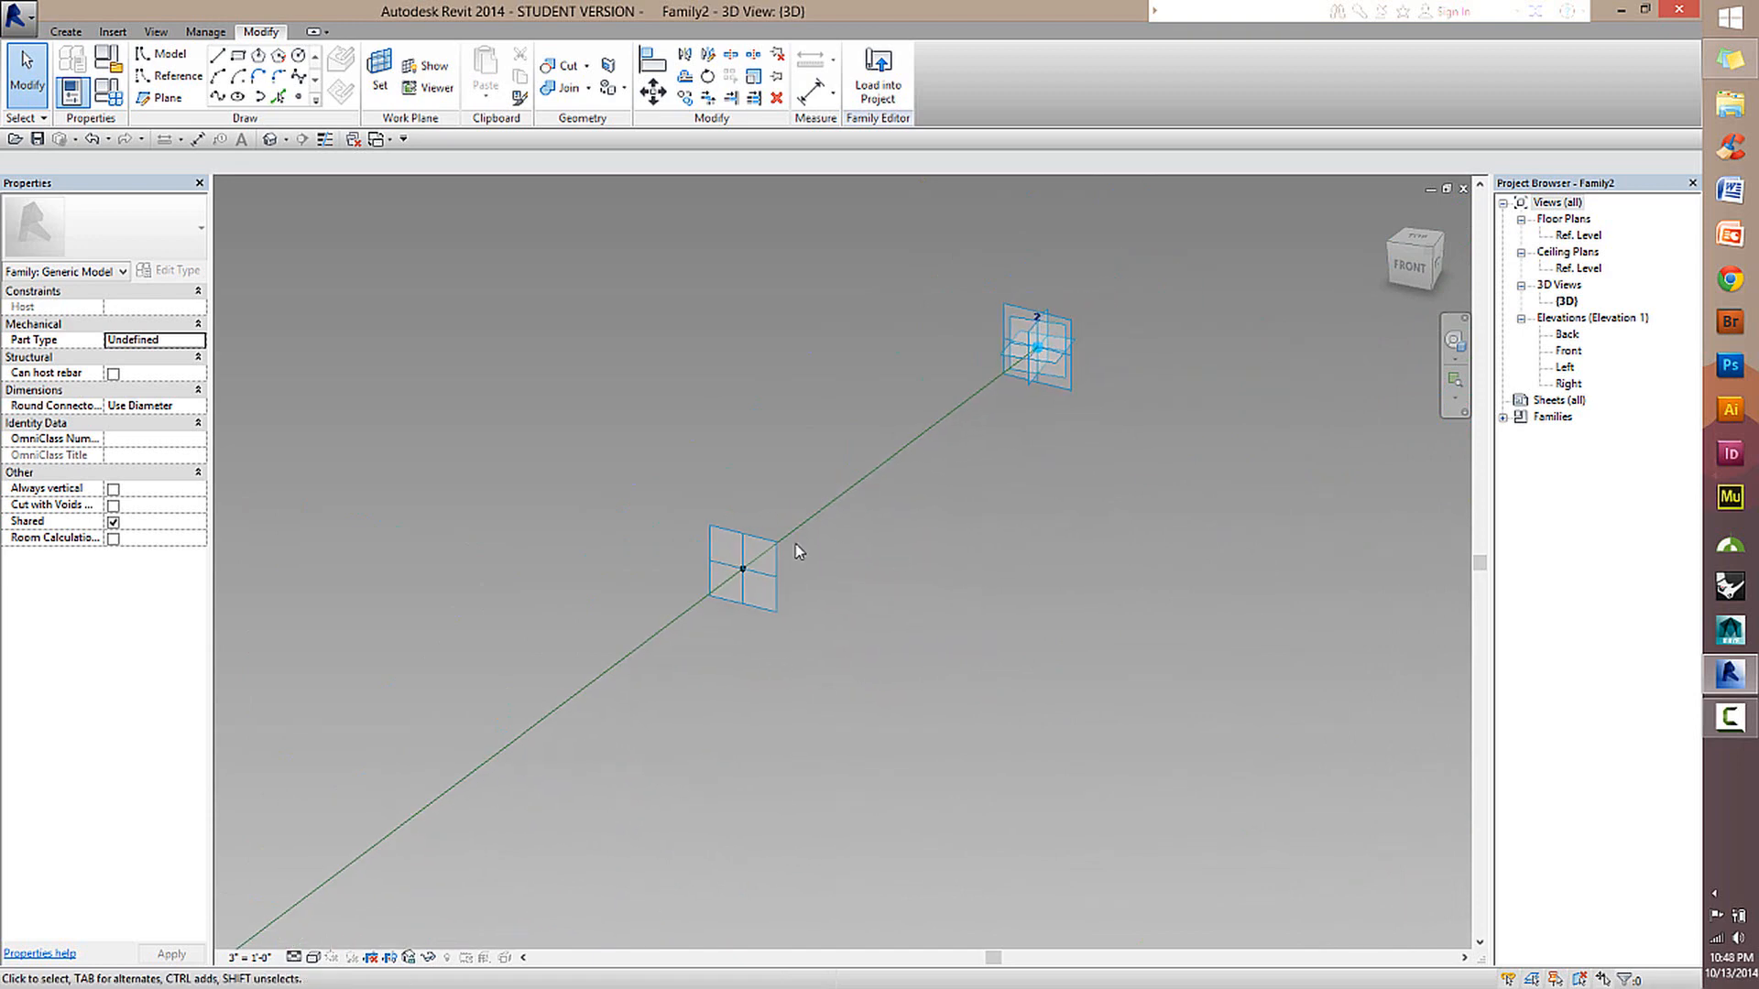
left_click(777, 590)
mouse_move(875, 498)
middle_mouse_down("shift")
mouse_move(757, 579)
mouse_move(756, 553)
mouse_move(911, 503)
mouse_move(875, 495)
middle_mouse_up("shift")
scroll(741, 557, "up", 2)
left_click(191, 79)
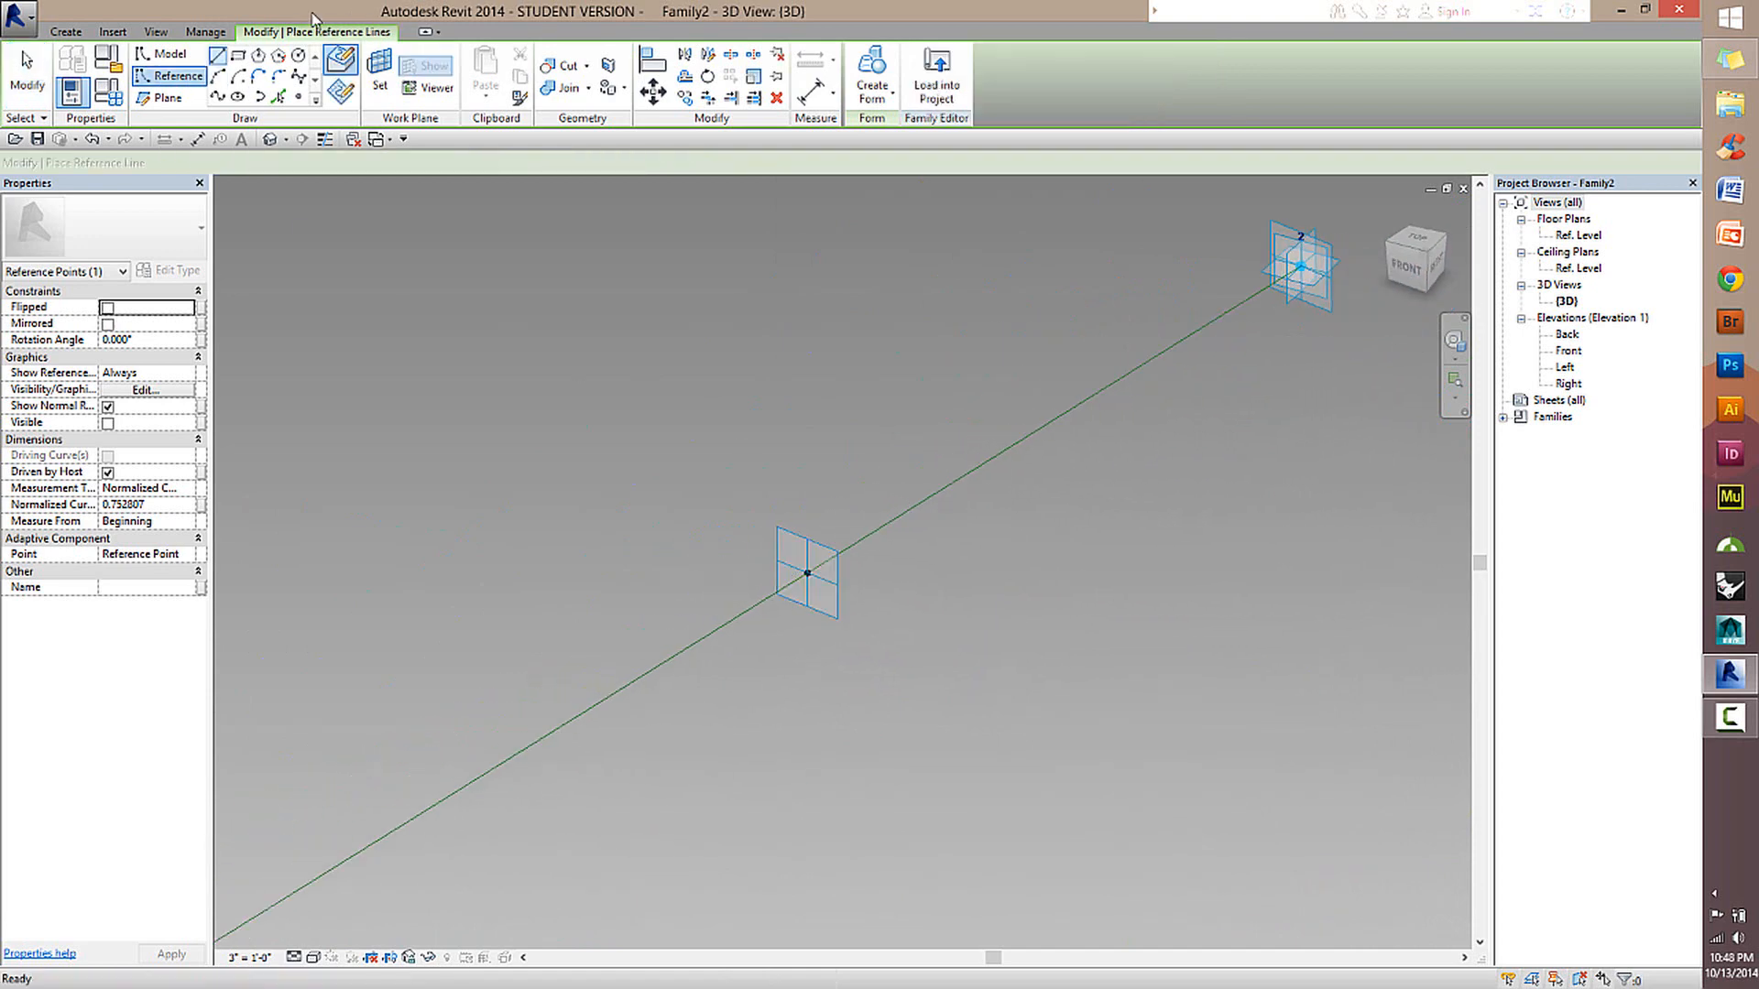
left_click(346, 93)
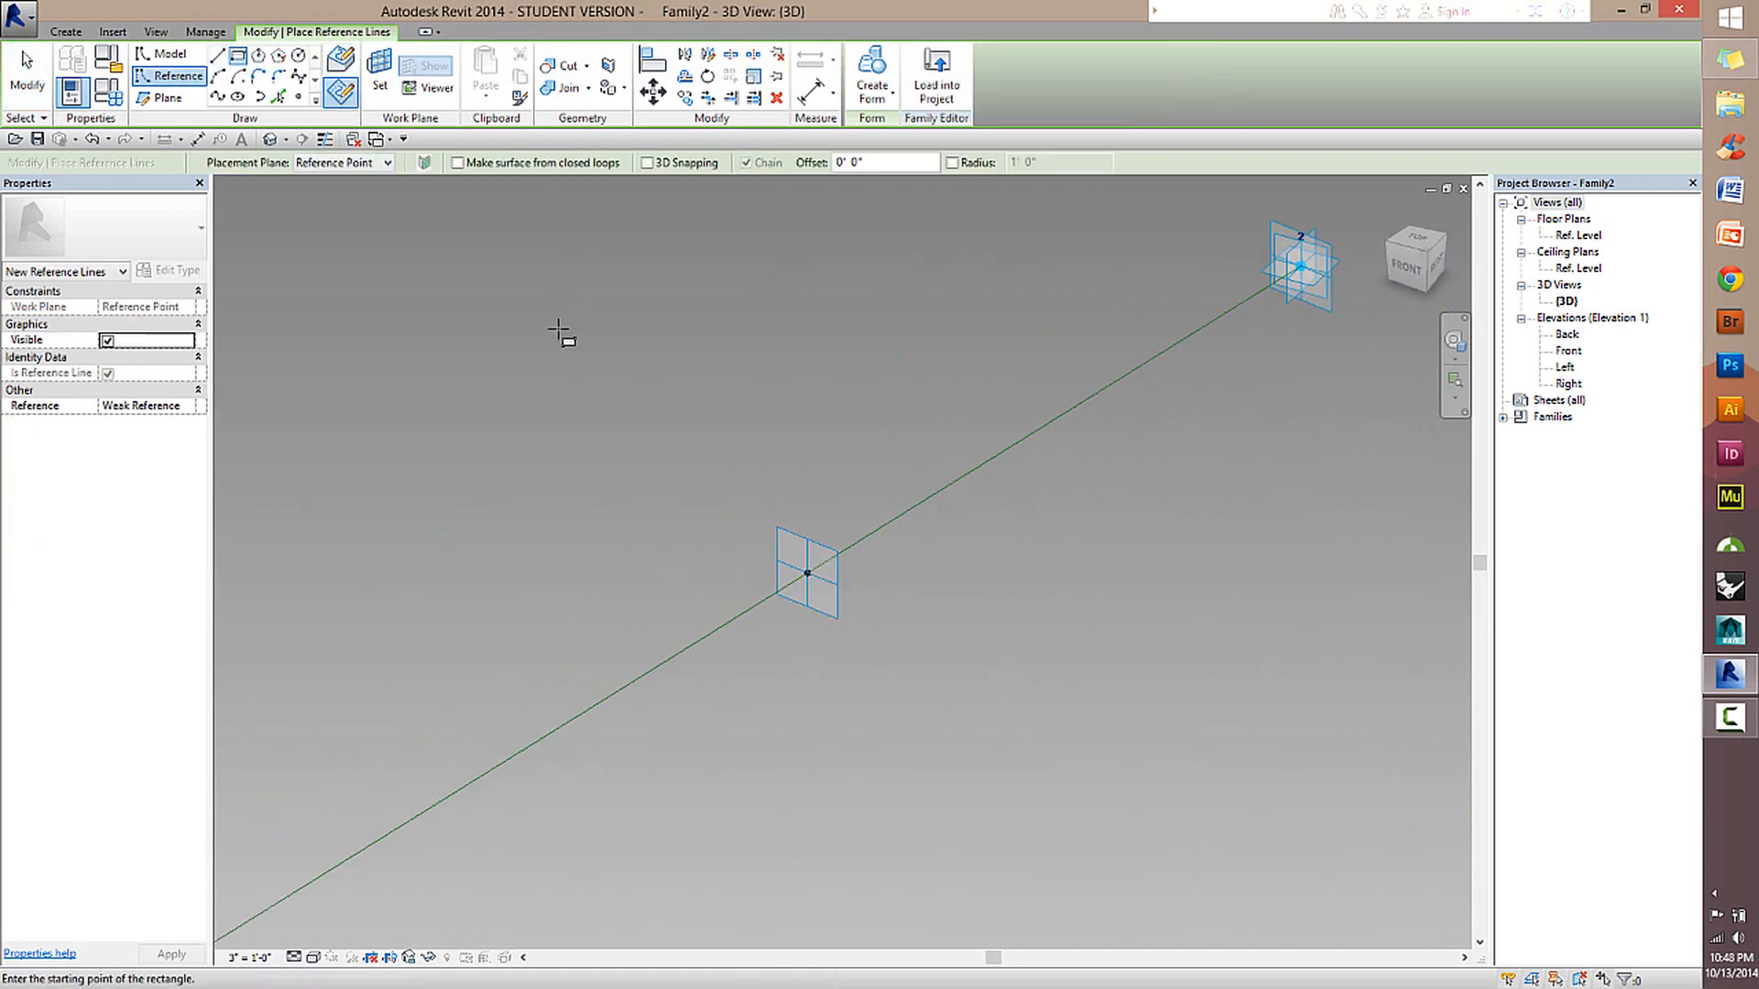
left_click(378, 64)
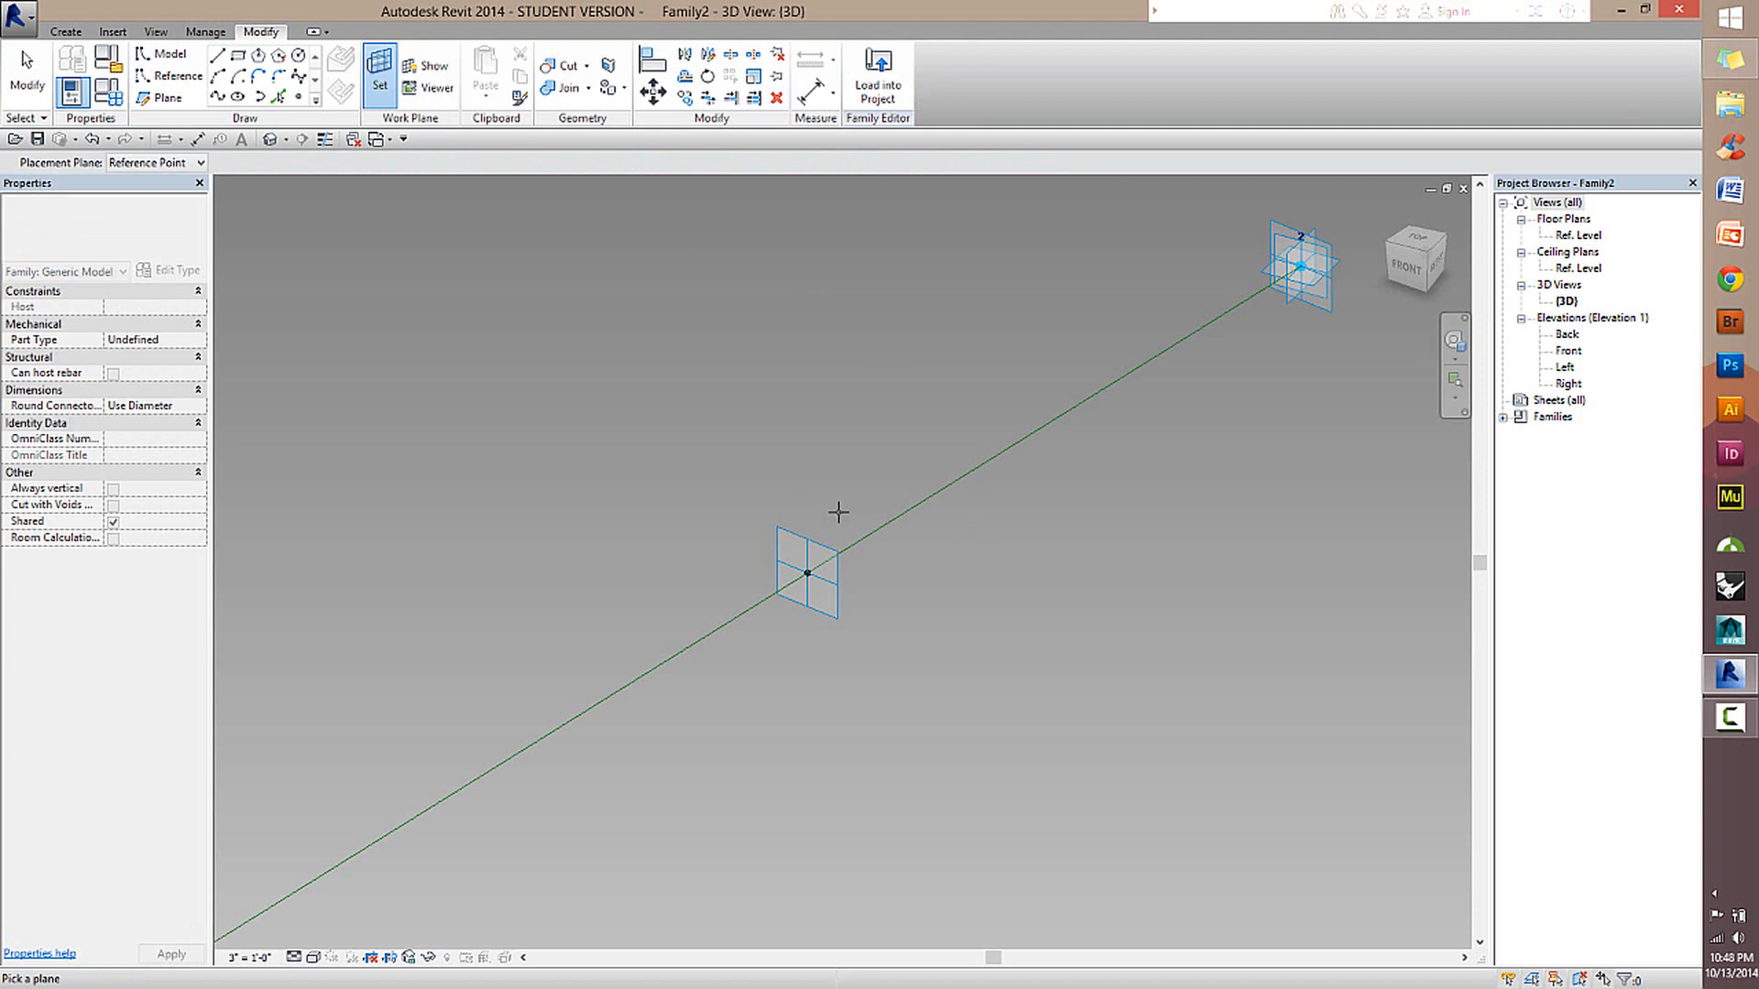
left_click(775, 539)
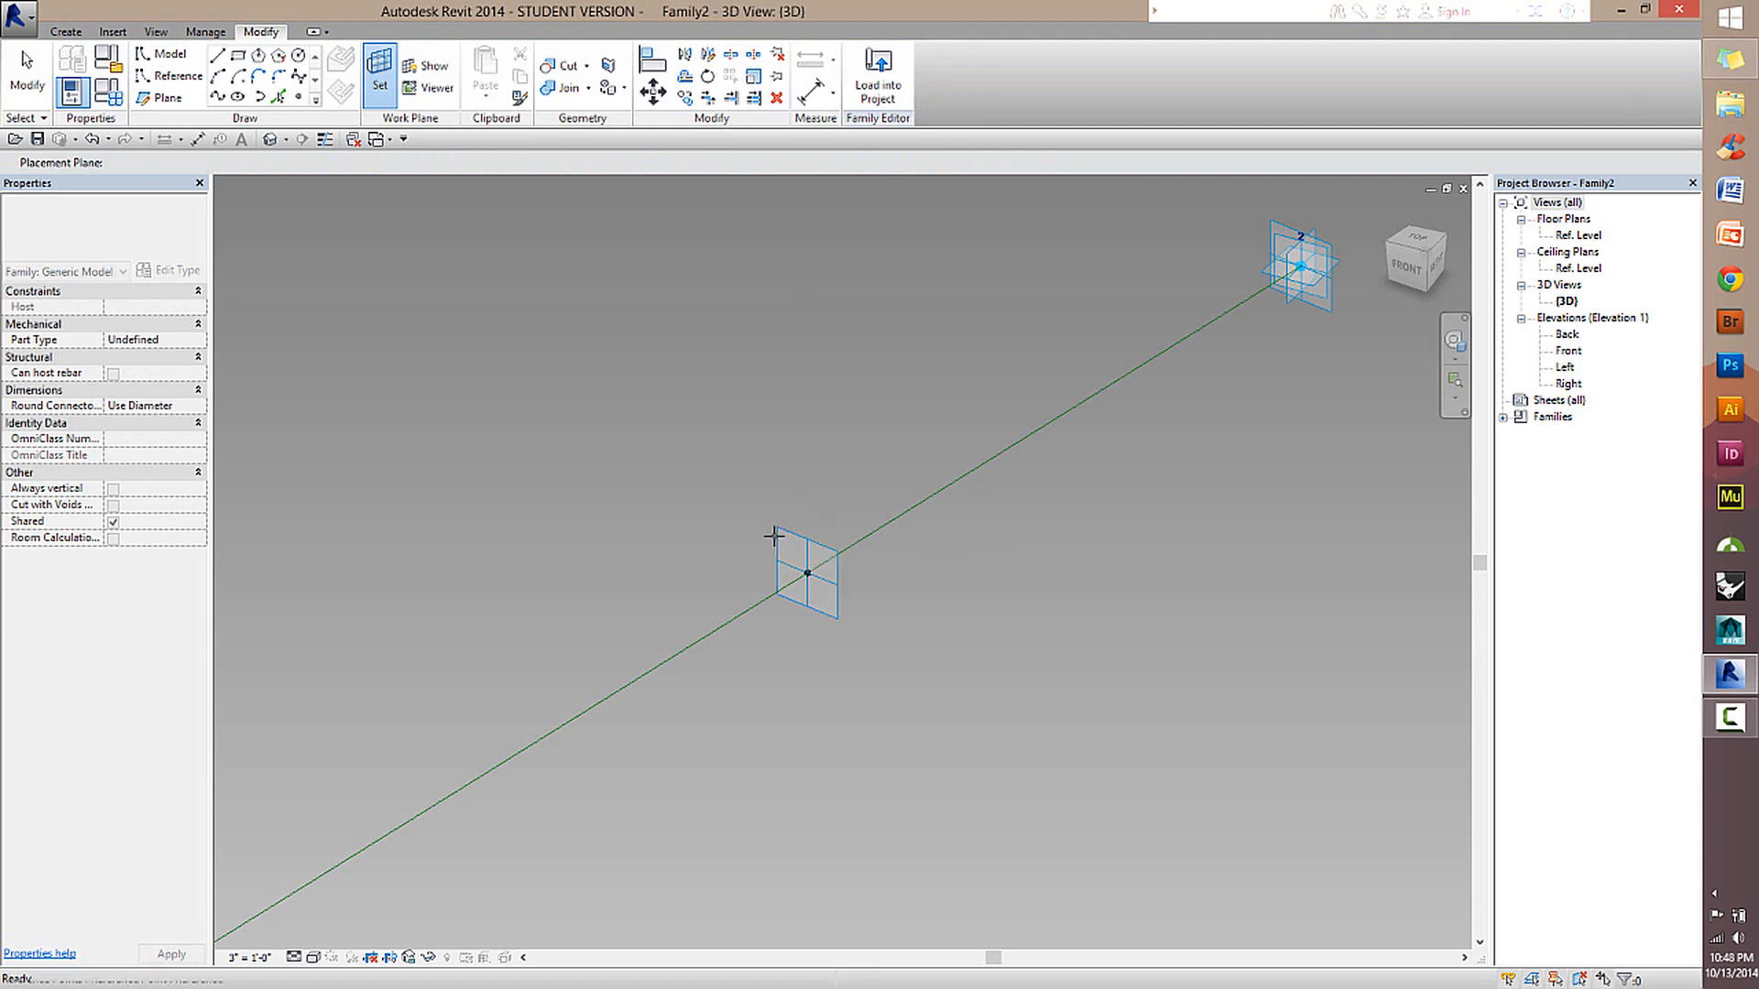
Draw a reference rectangle about 10 inches wide and 1'-6" tall around the second hosted reference point.
left_click(754, 450)
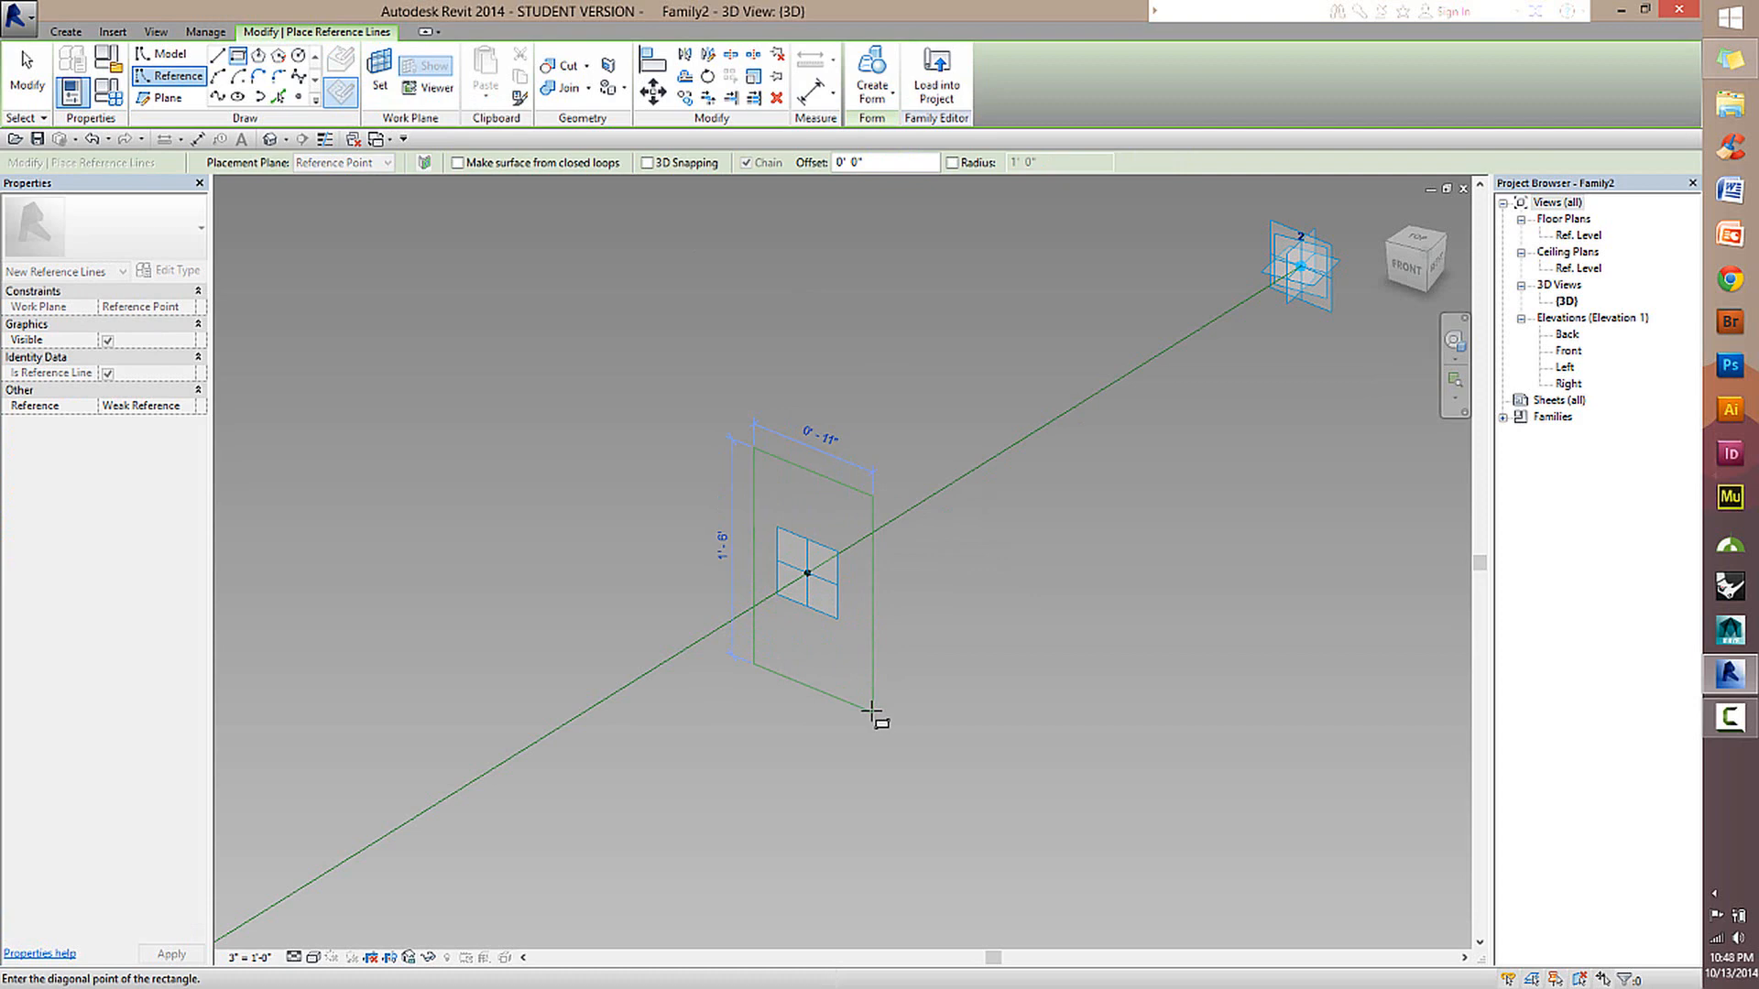
left_click(864, 708)
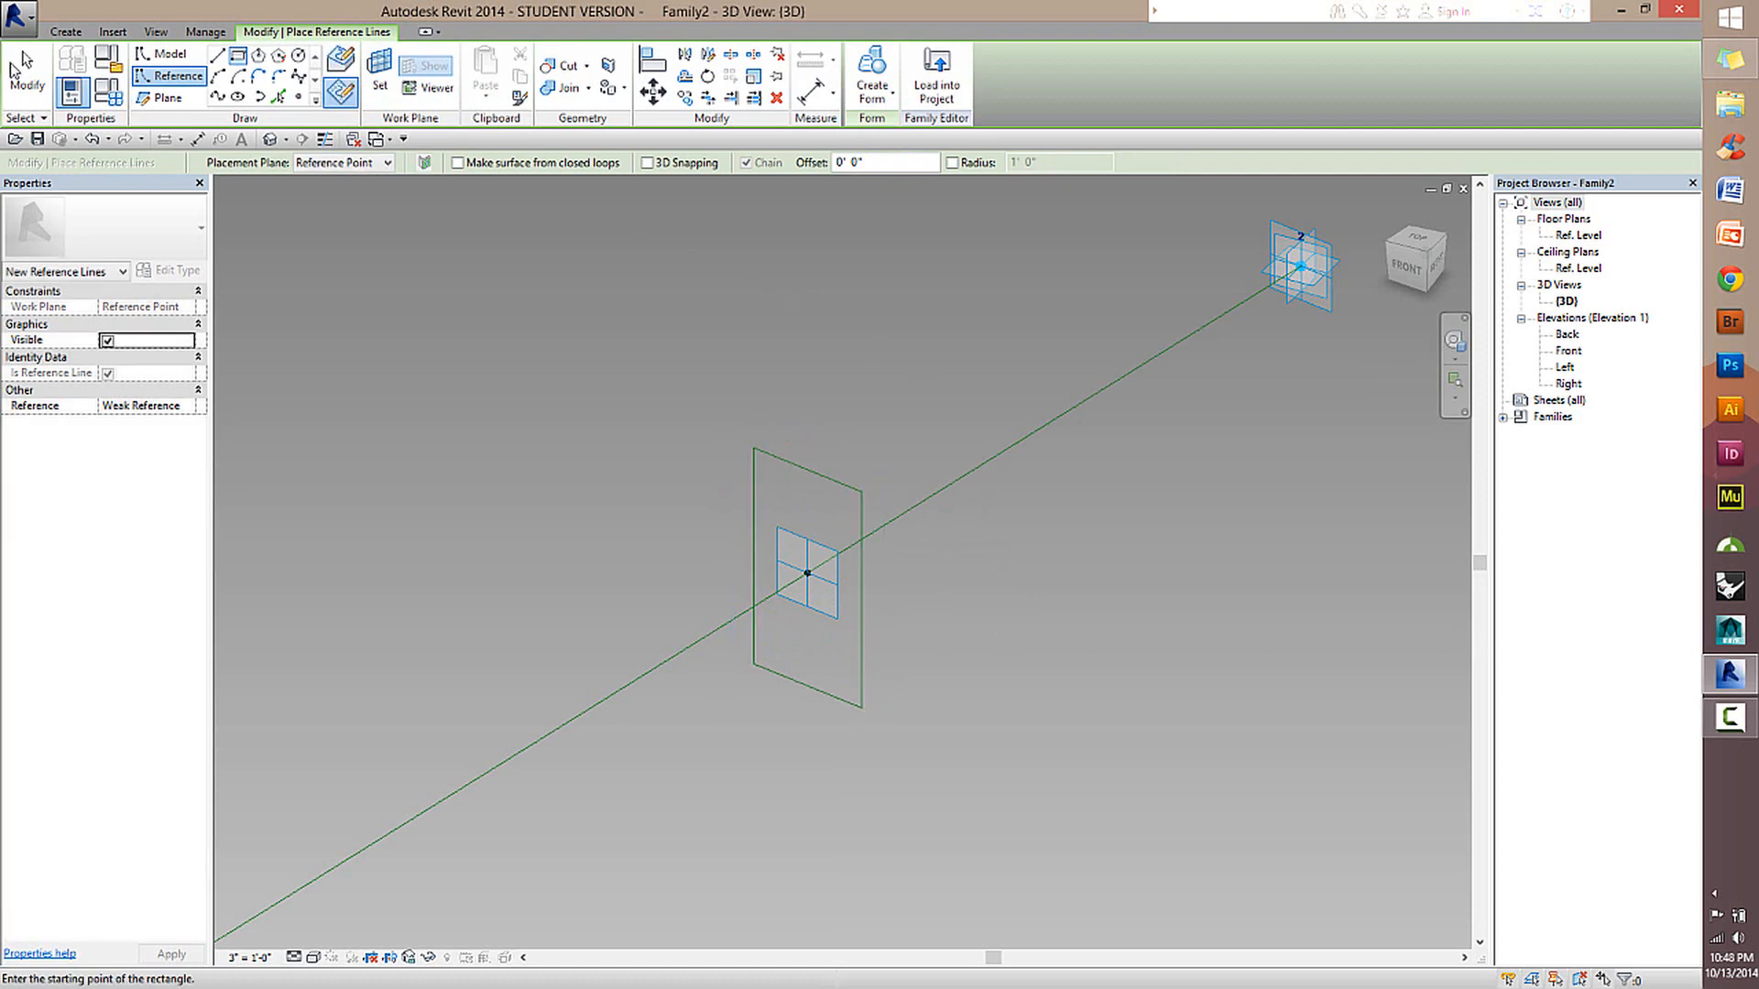
key("Escape")
key("Escape")
key("Tab")
left_click(788, 458)
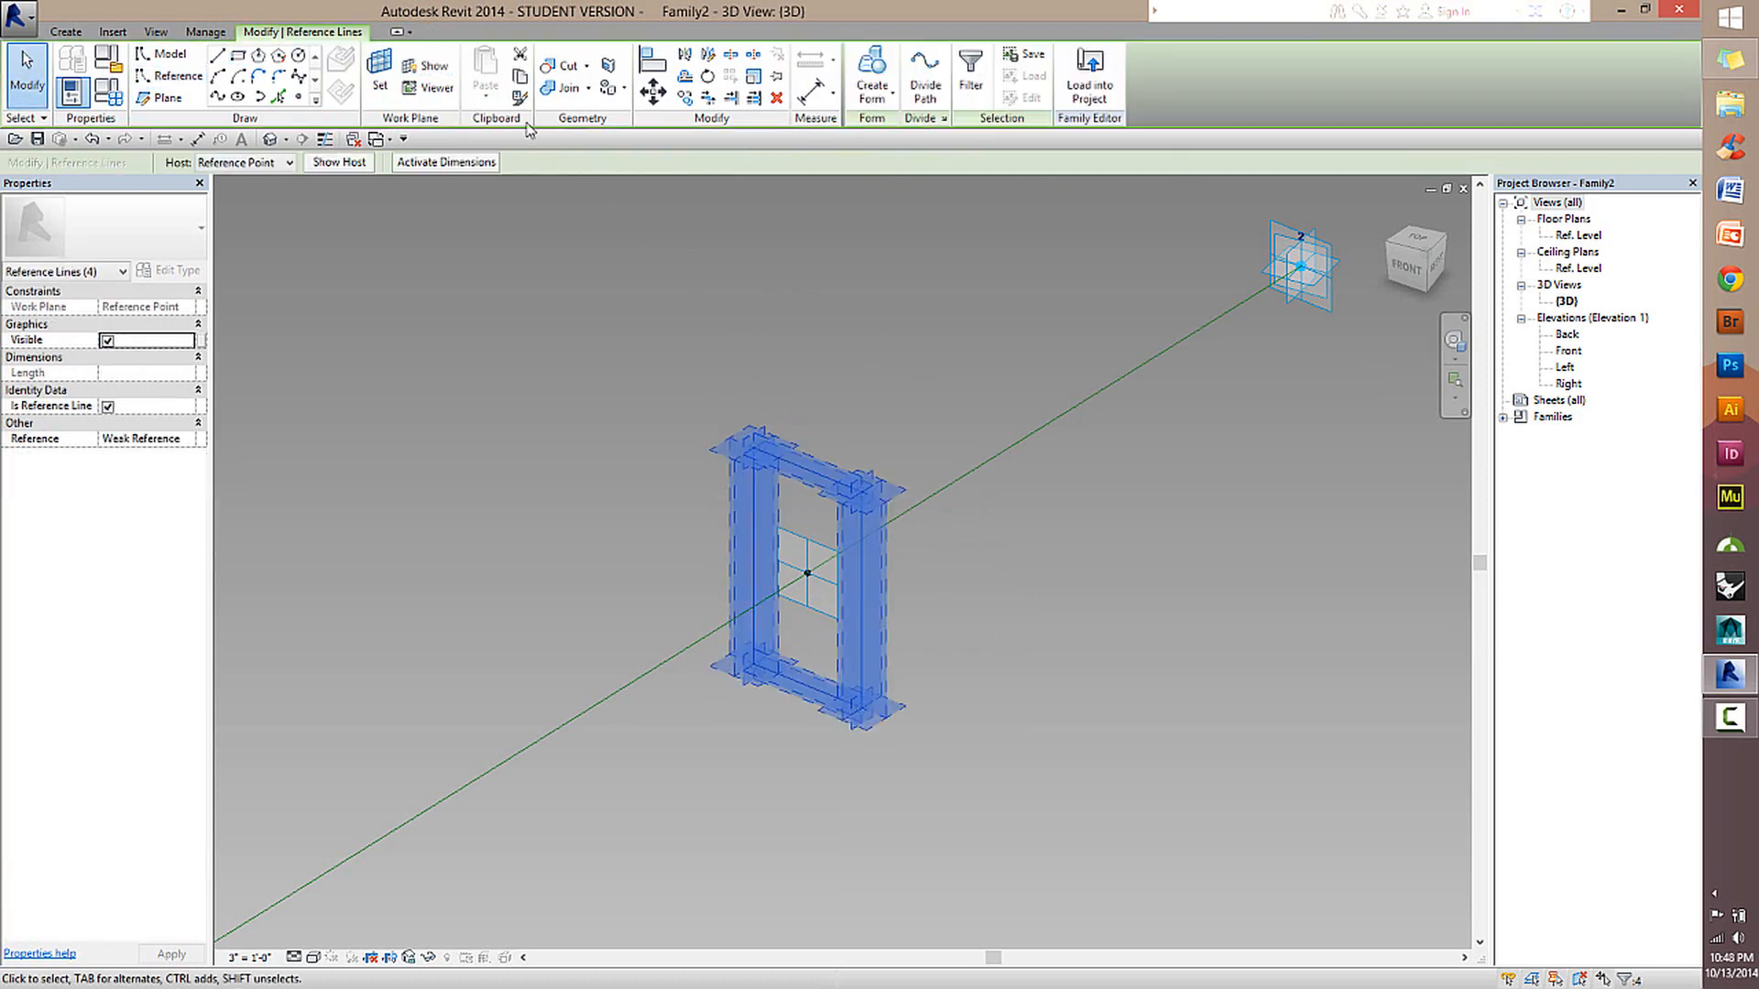
left_click(182, 80)
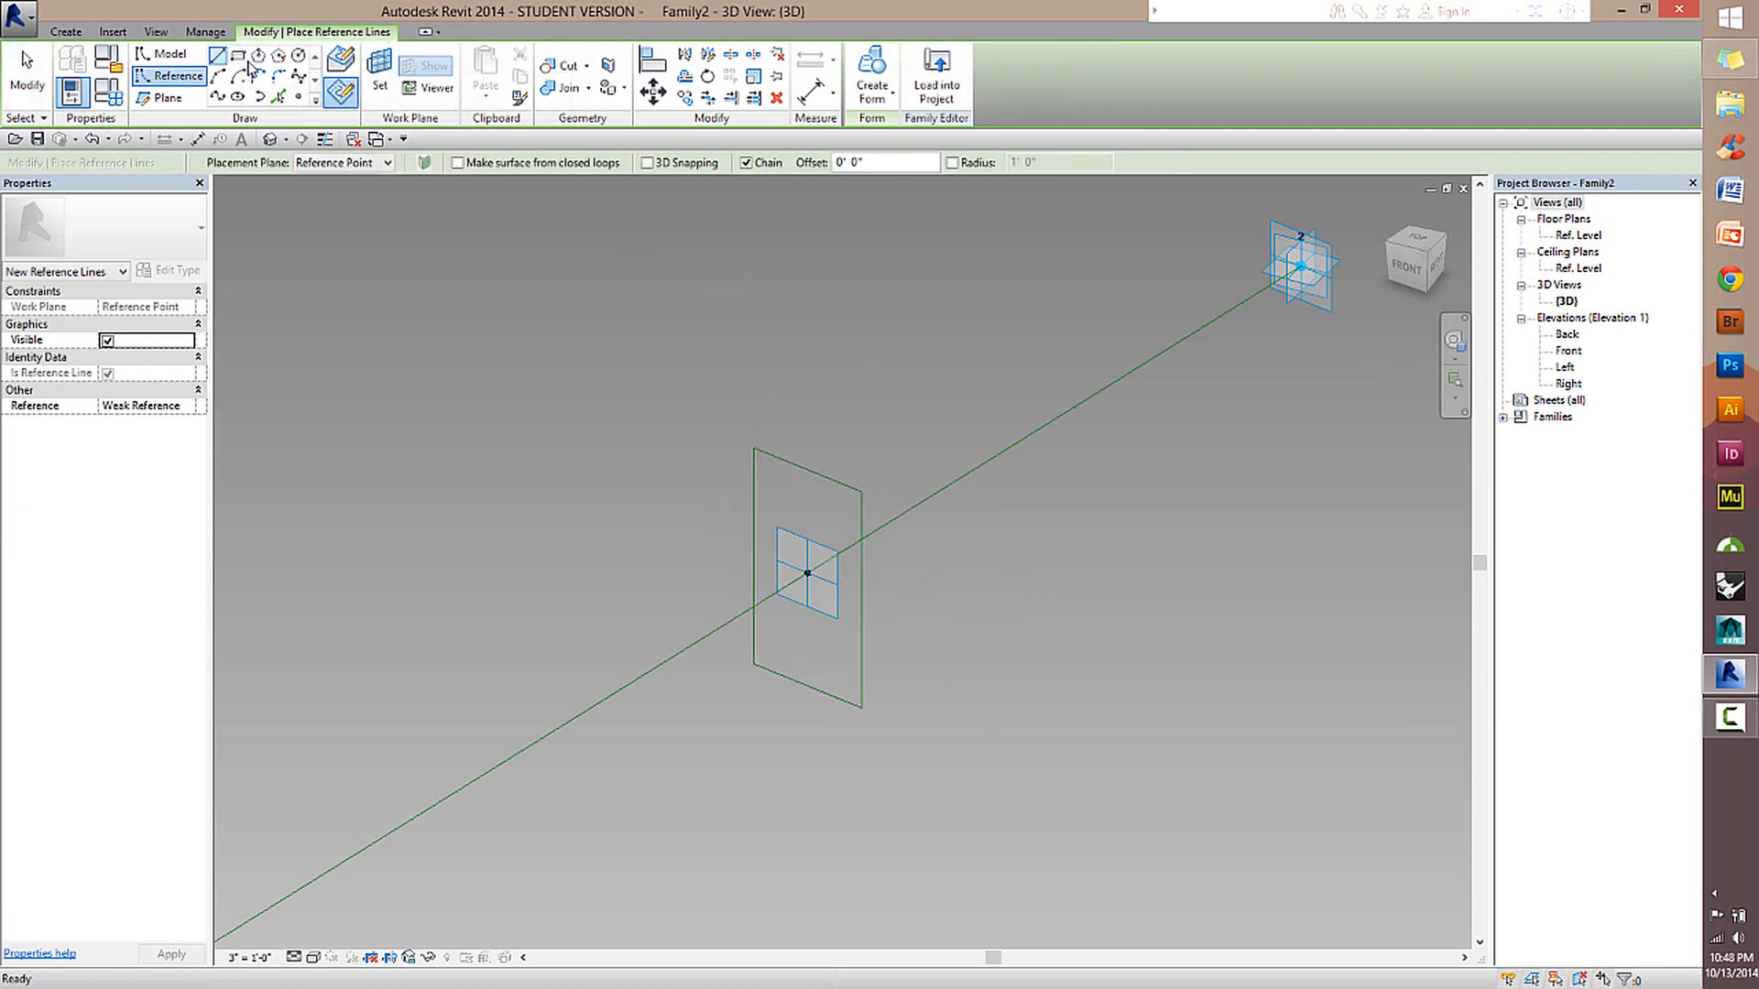
left_click(240, 57)
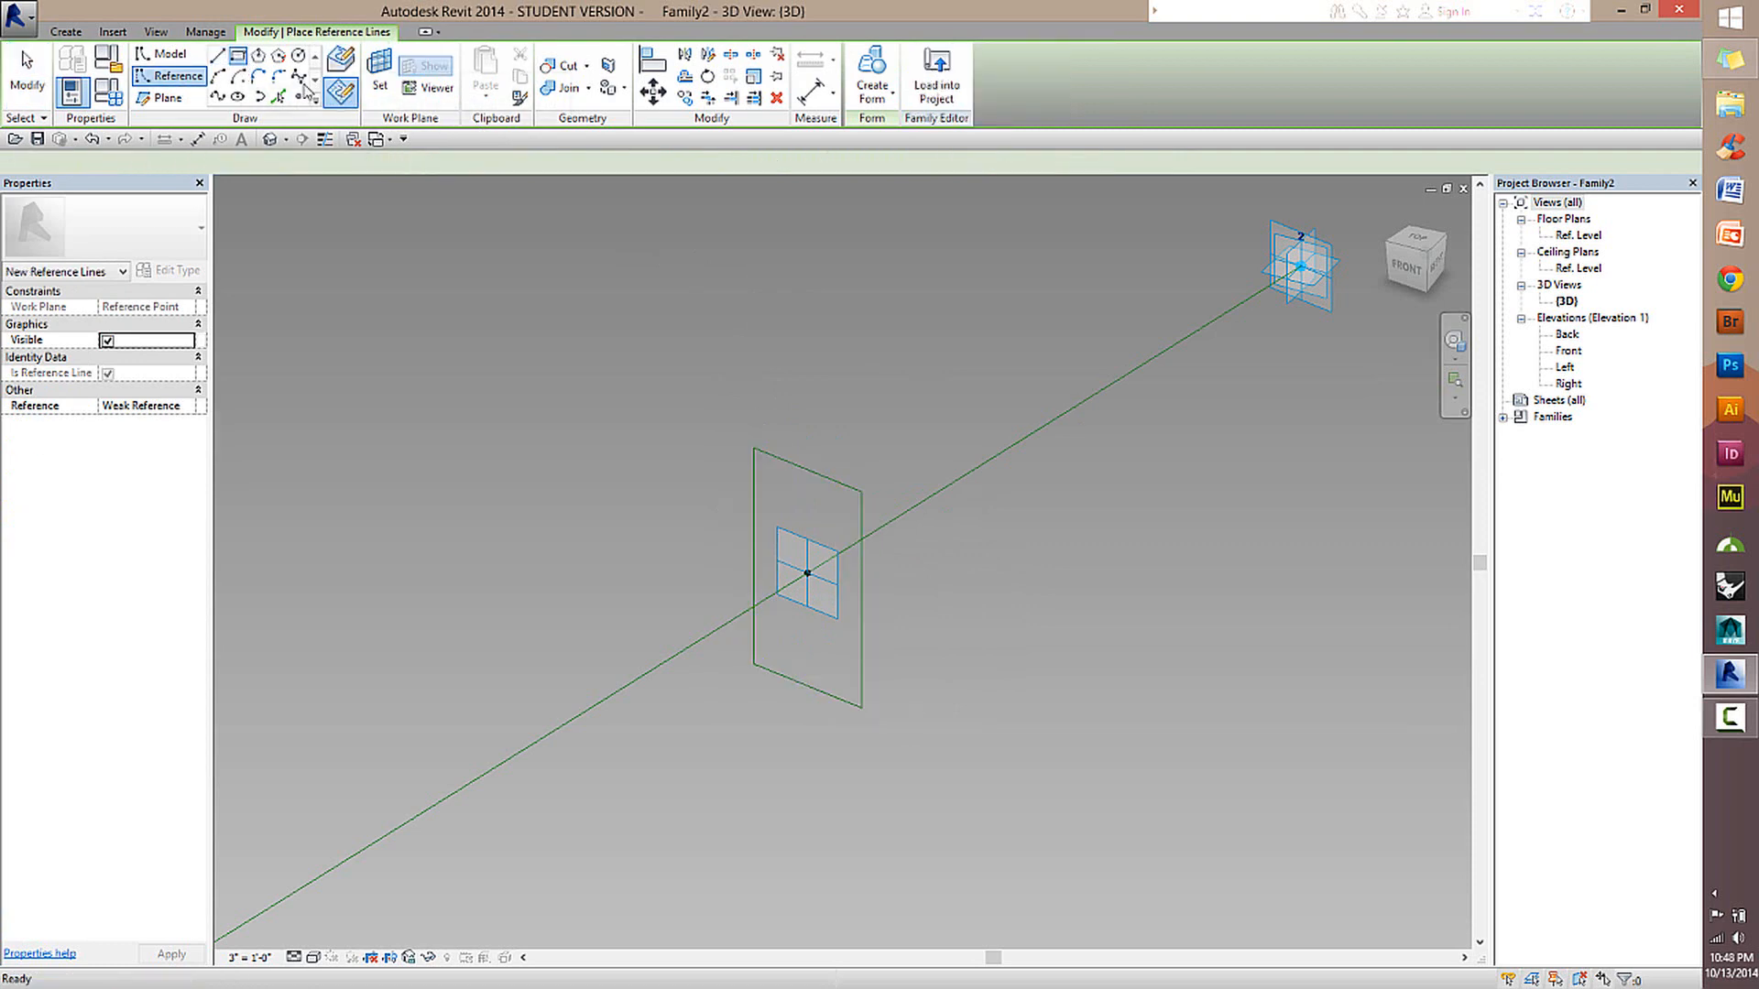
left_click(347, 96)
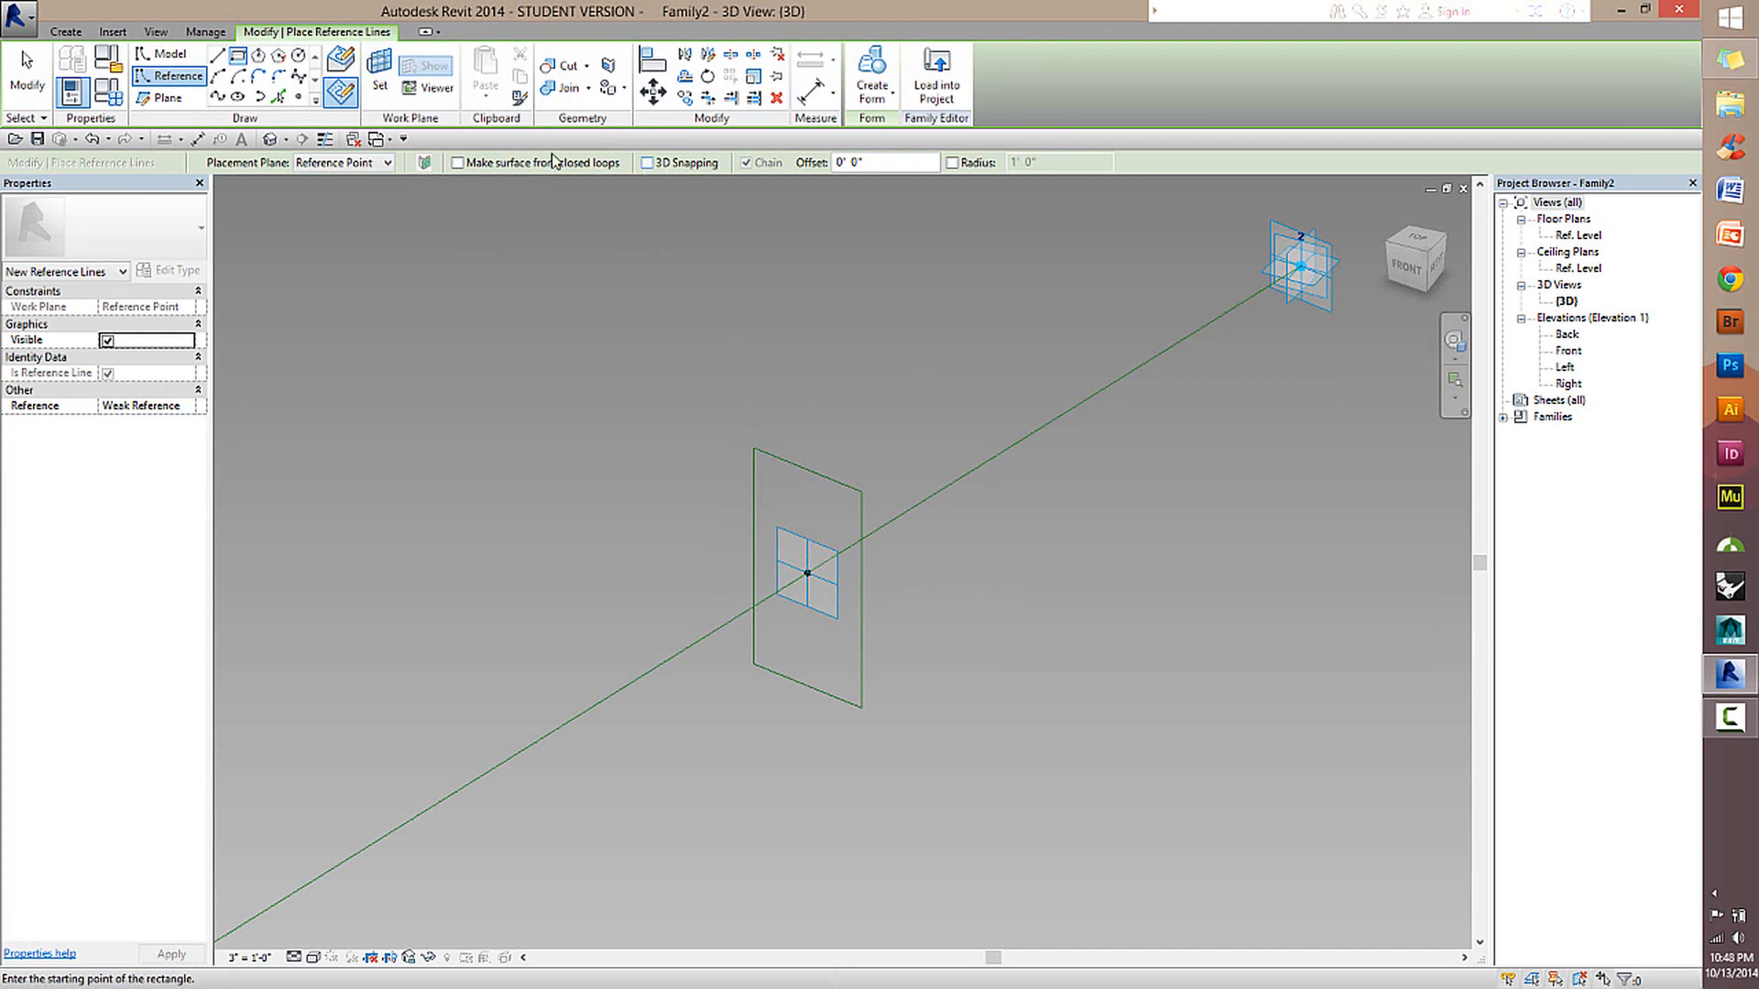
left_click(26, 60)
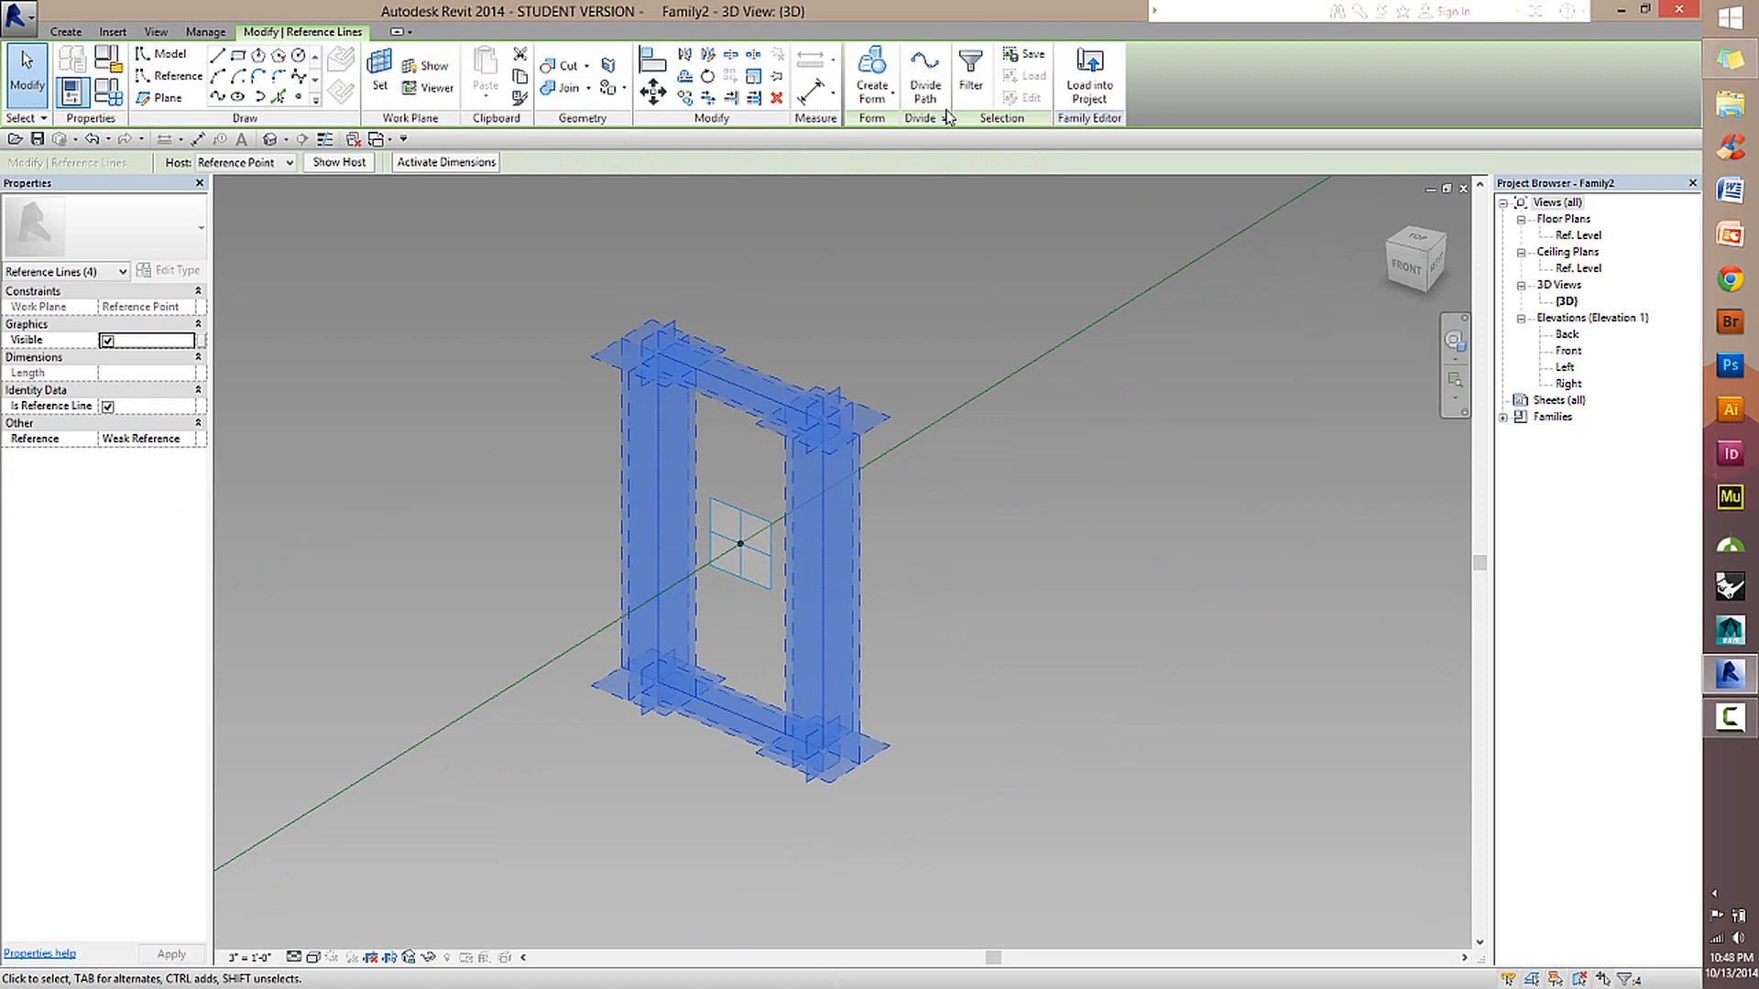
left_click(910, 218)
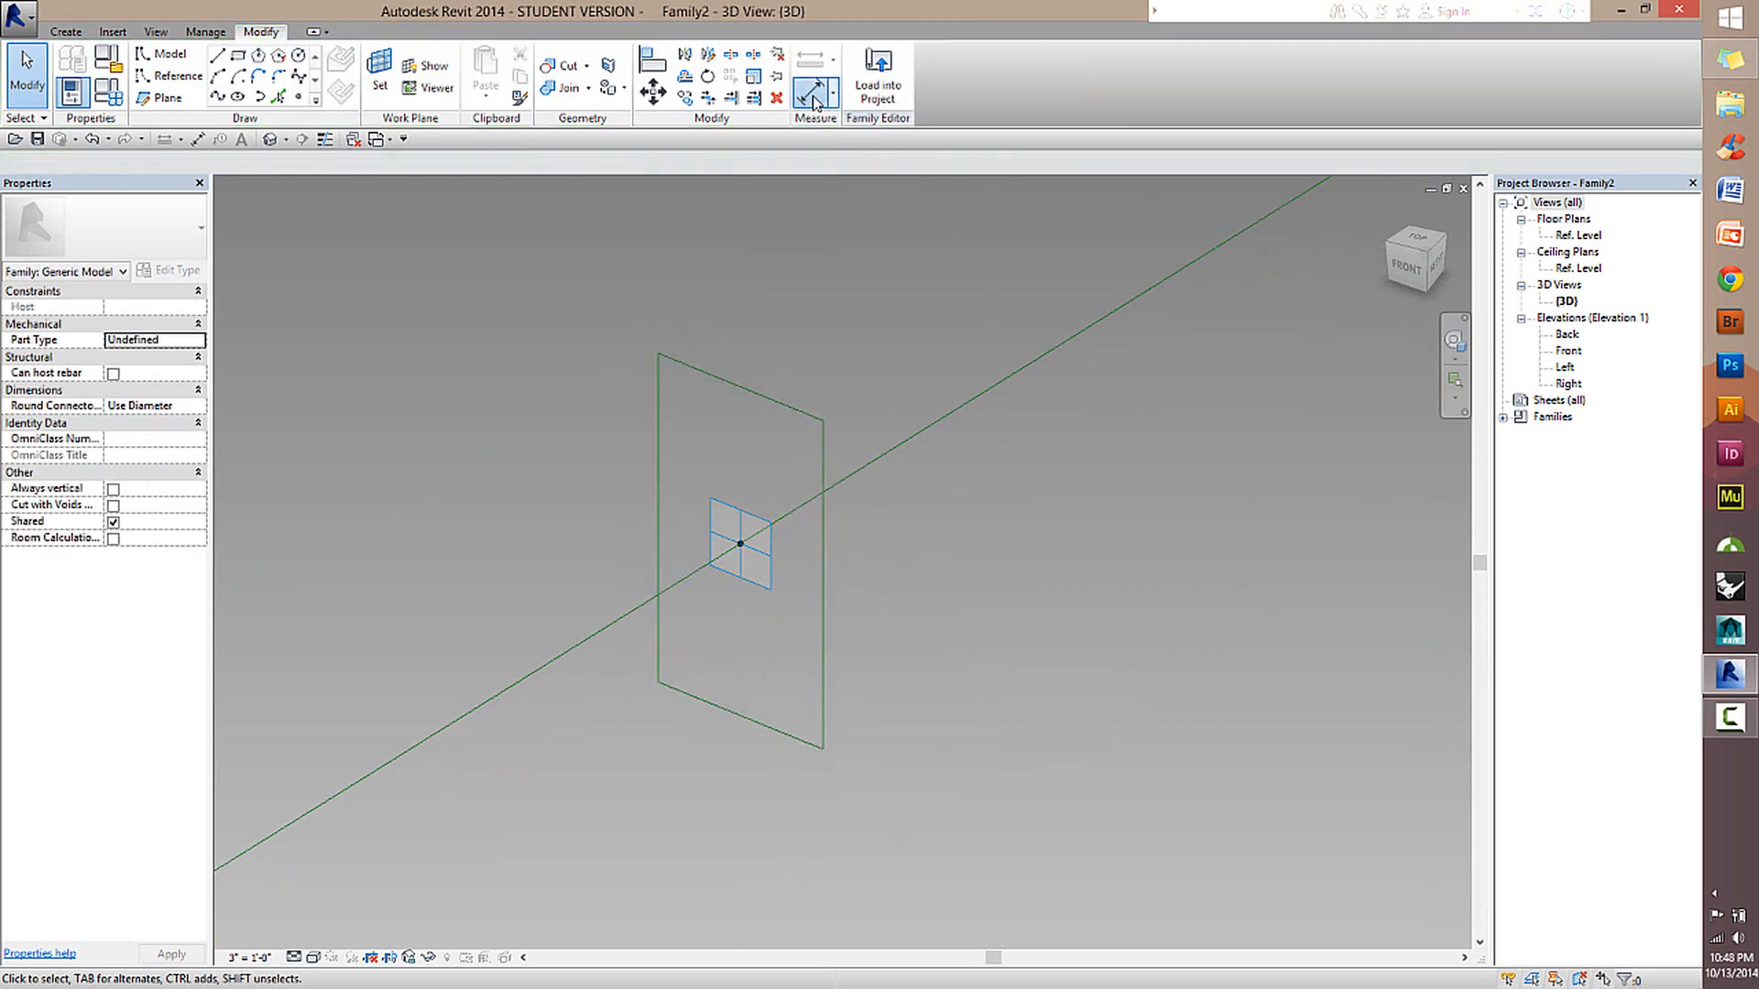
Dimension the second rectangle horizontally from one vertical side through the reference point to the other, placing the string above it.
left_click(810, 92)
left_click(667, 475)
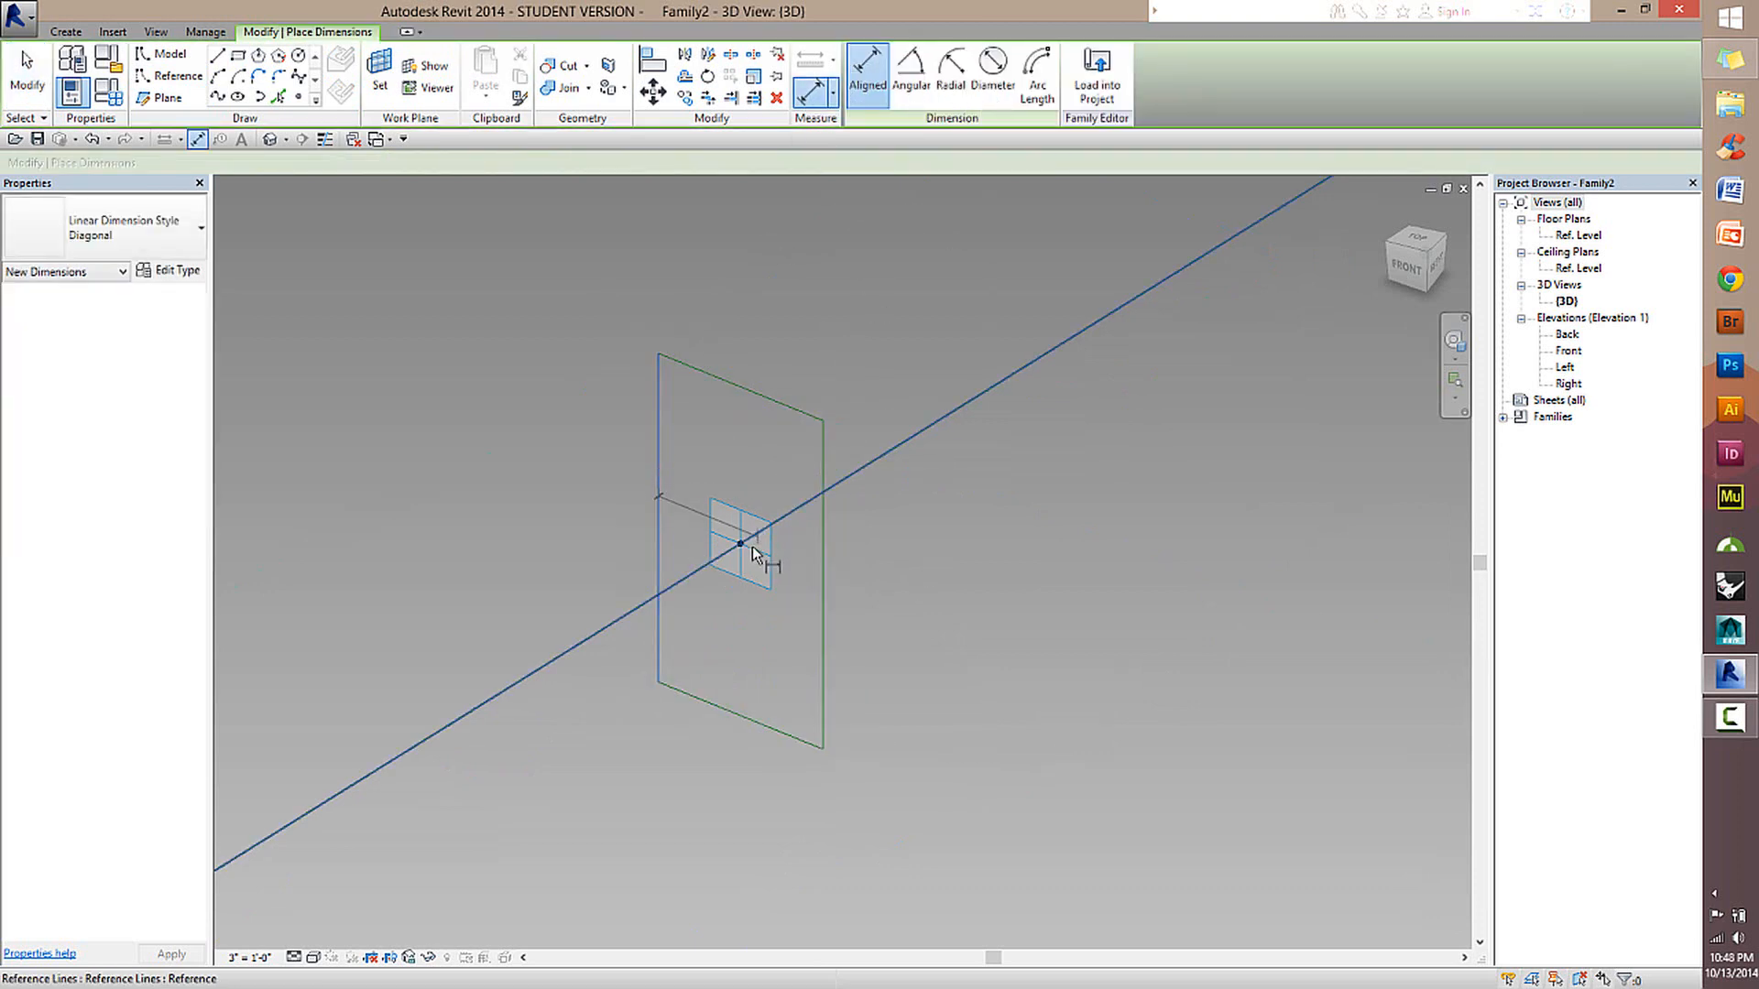
left_click(818, 556)
left_click(827, 311)
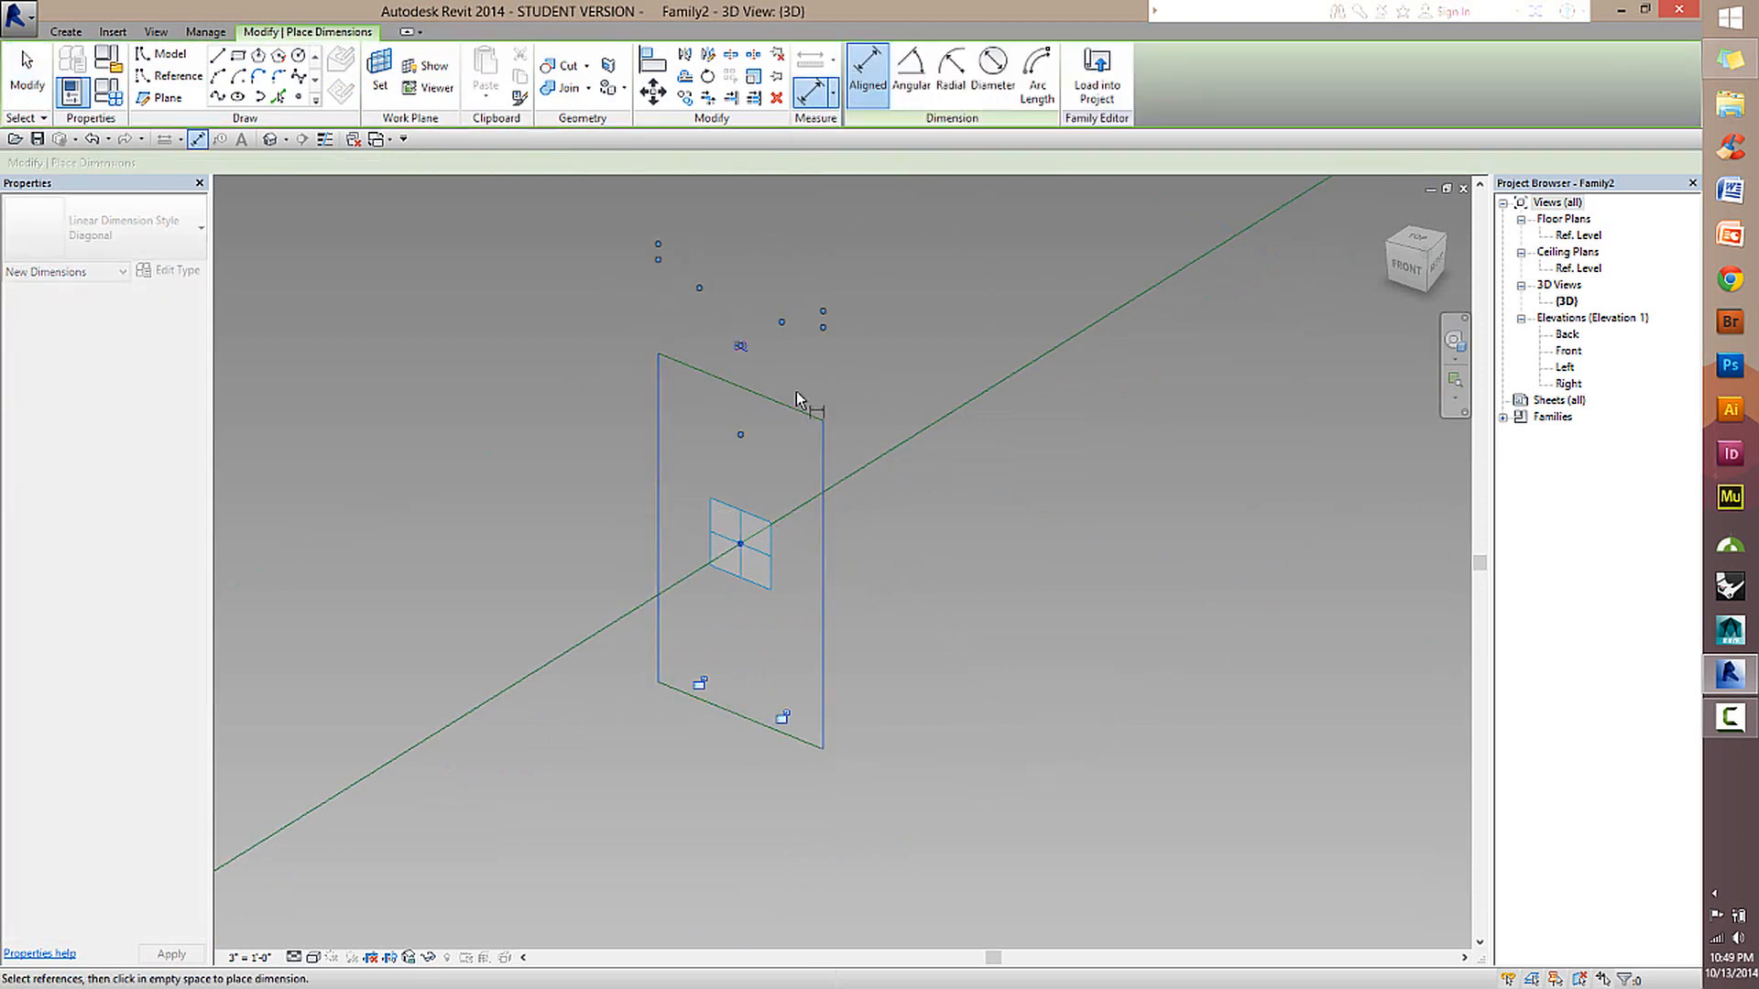
Dimension the second rectangle vertically from upper edge through the reference point to lower edge, and constrain both segments to be equal.
left_click(741, 544)
left_click(762, 727)
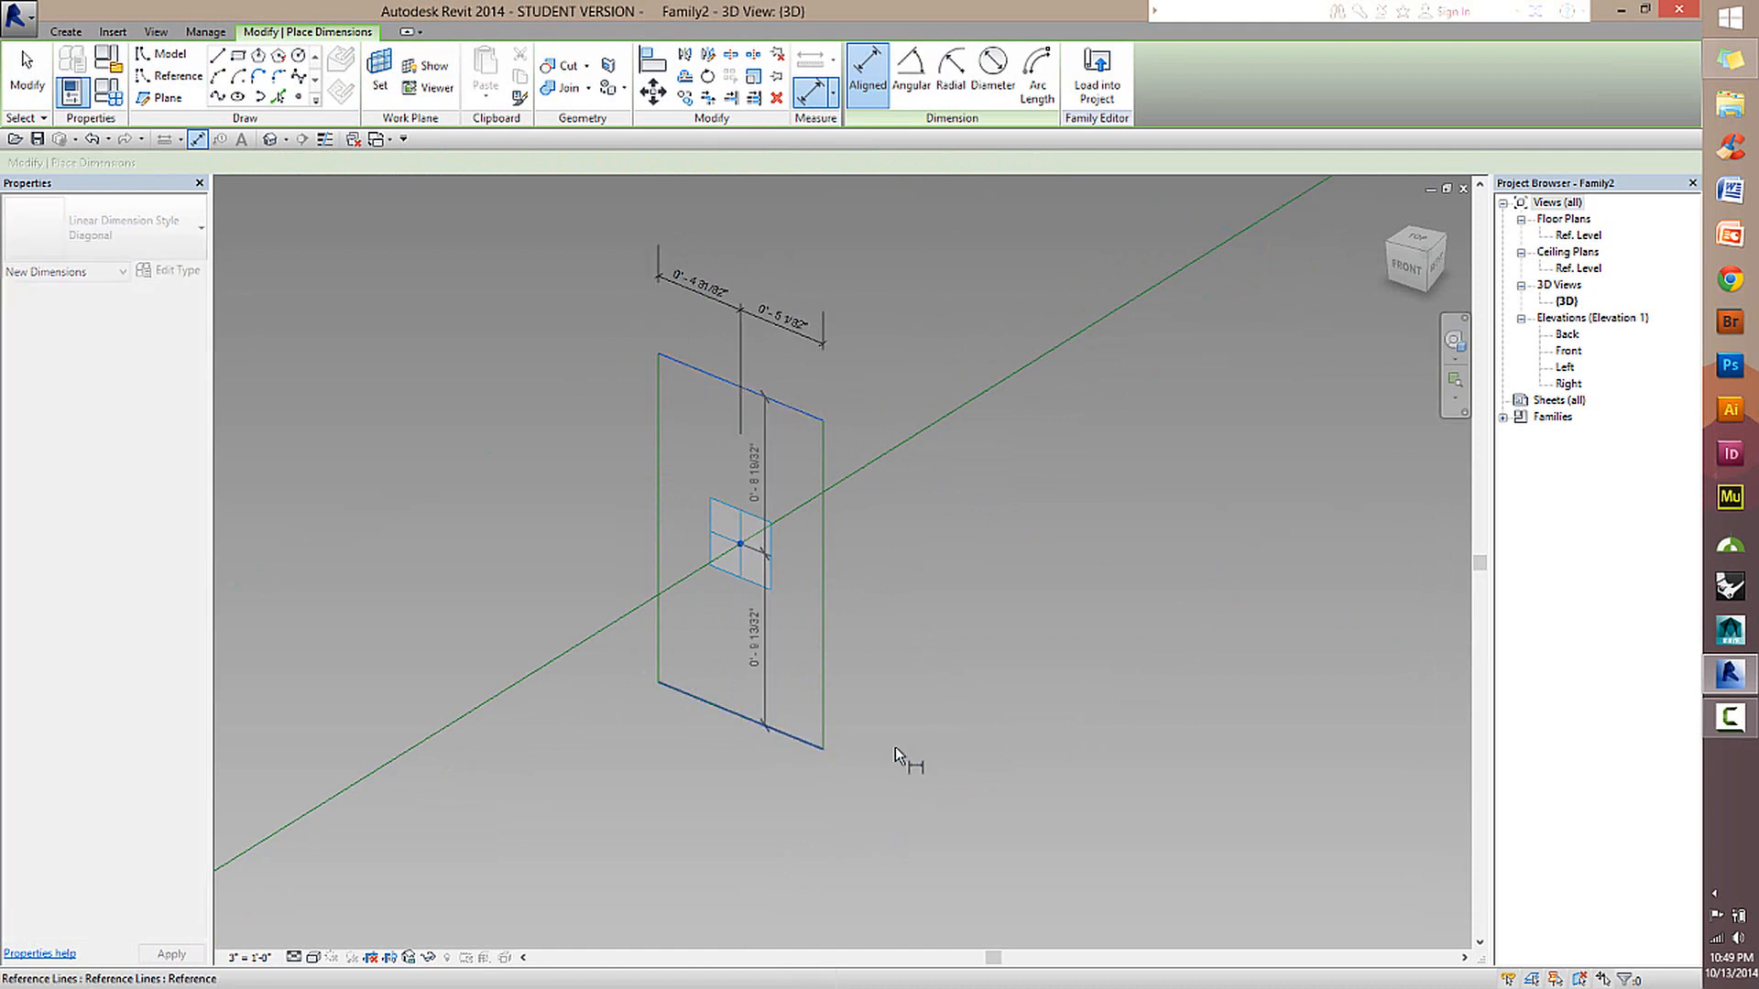
left_click(914, 708)
left_click(879, 608)
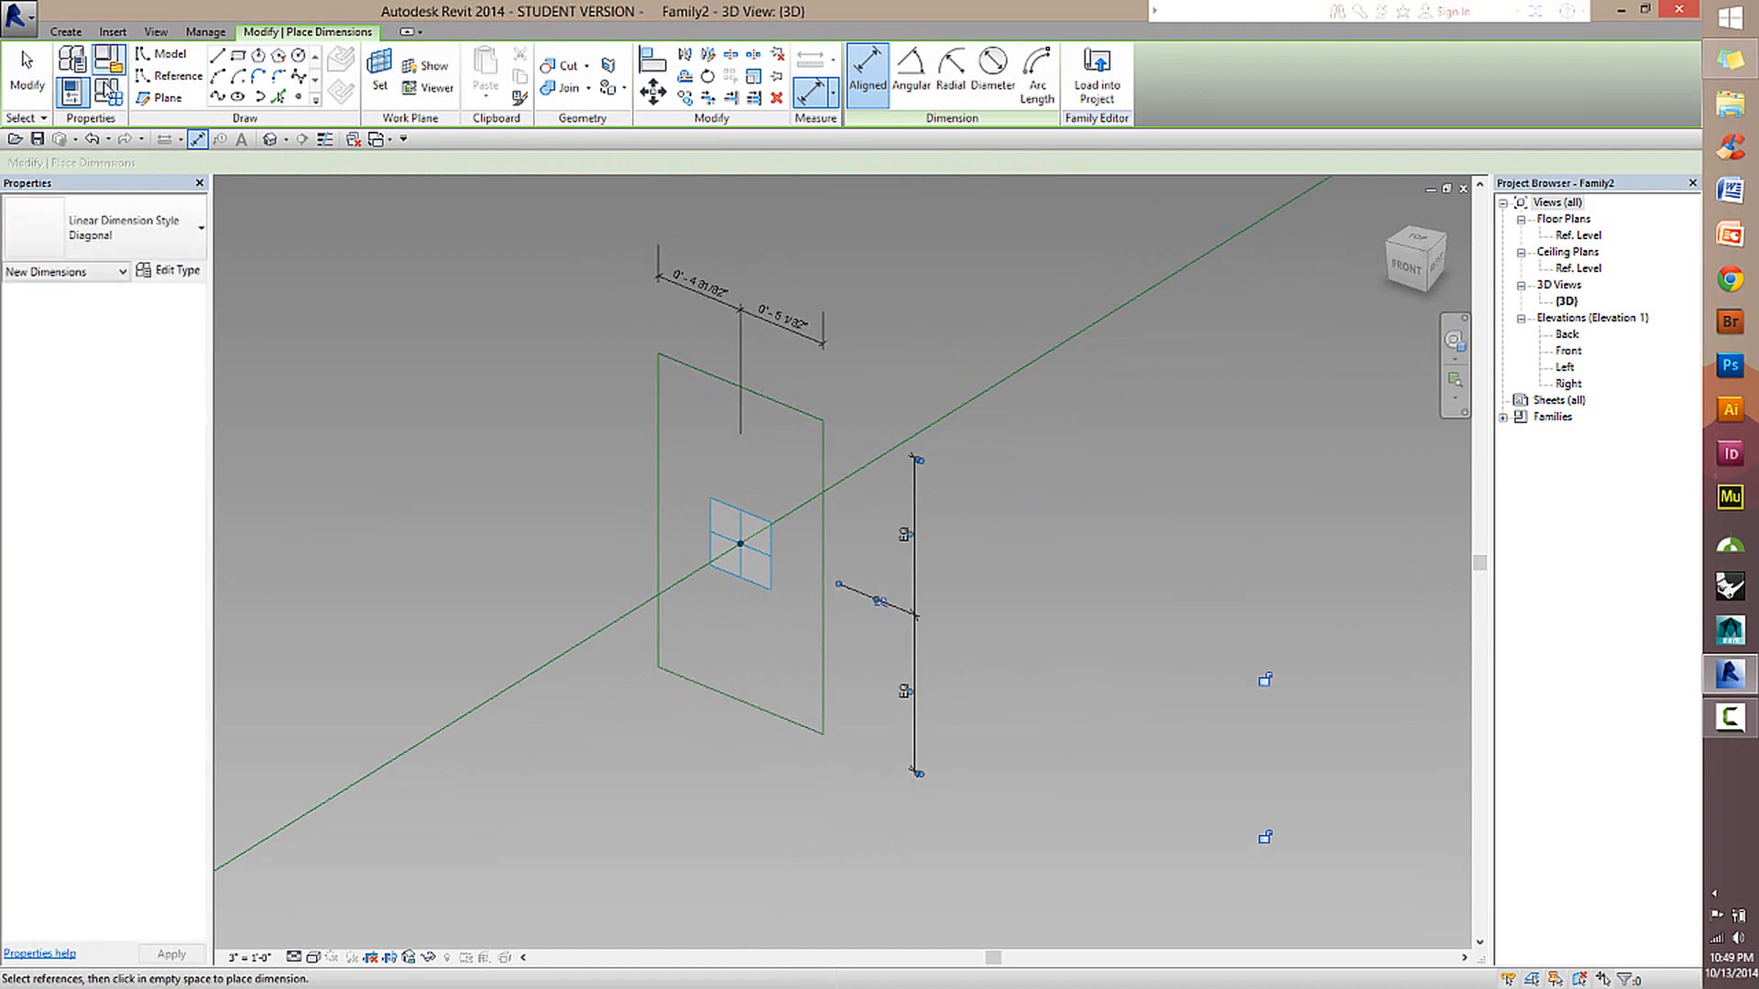
Constrain the two segments of the horizontal dimension string above the second rectangle to be equal.
left_click(26, 73)
left_click(744, 345)
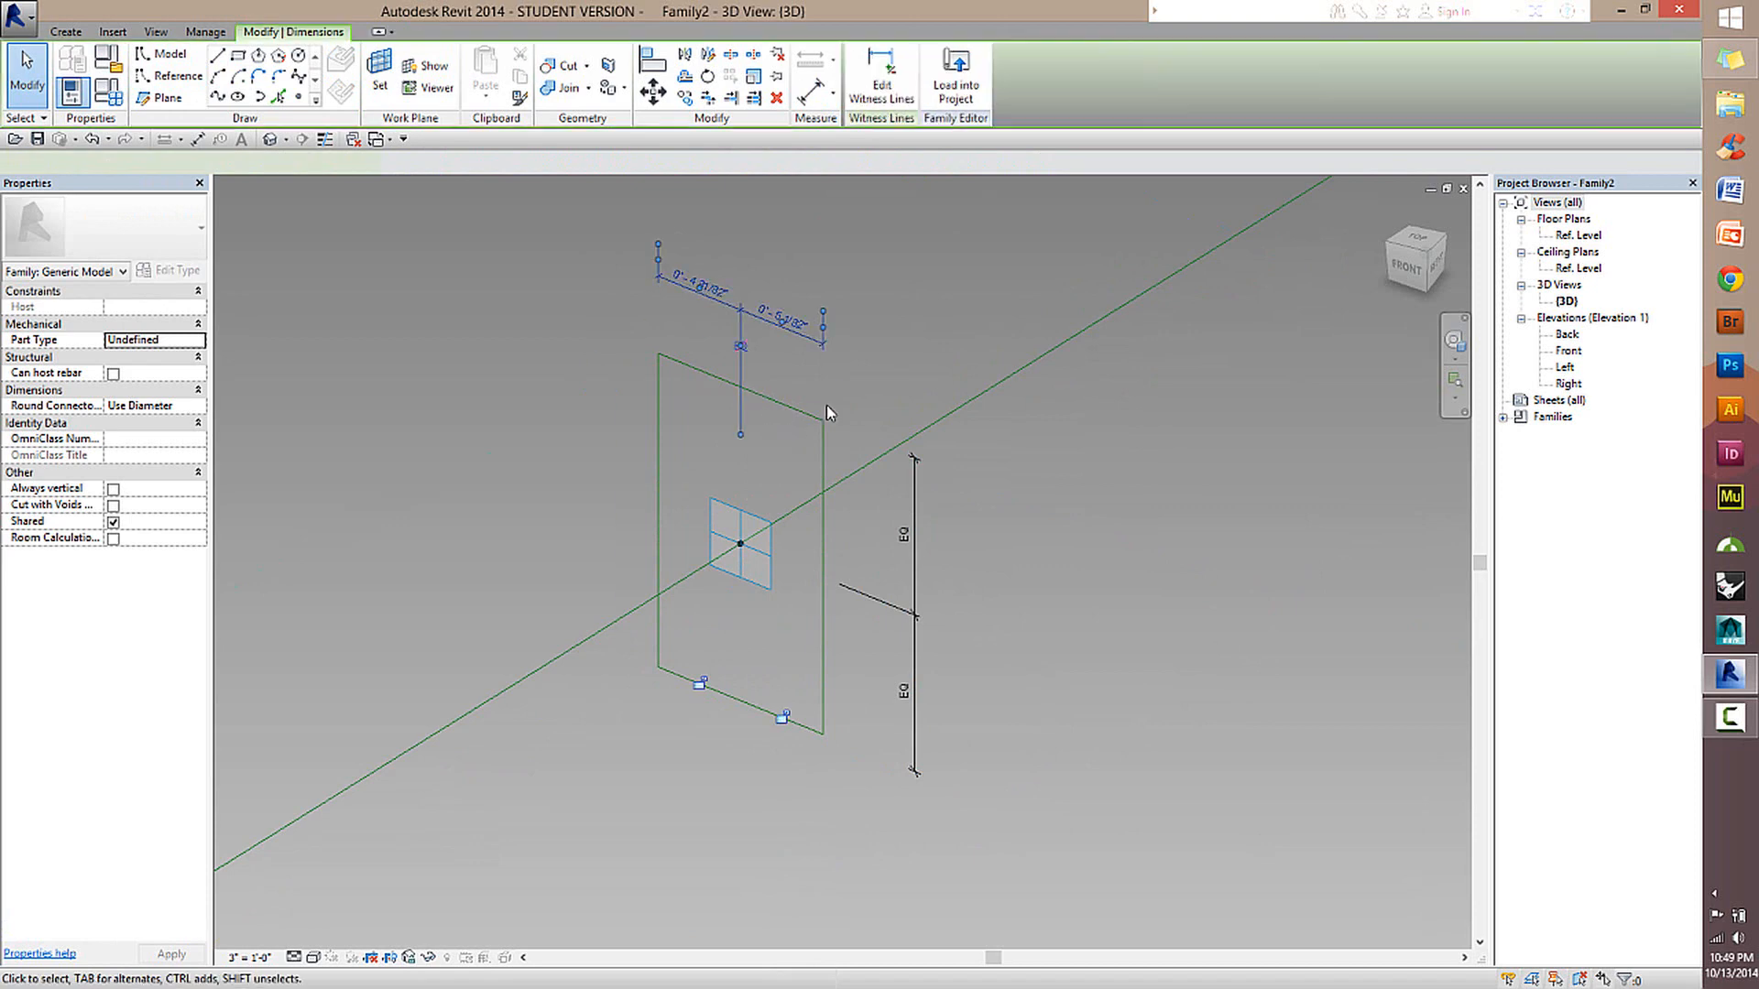
left_click(741, 347)
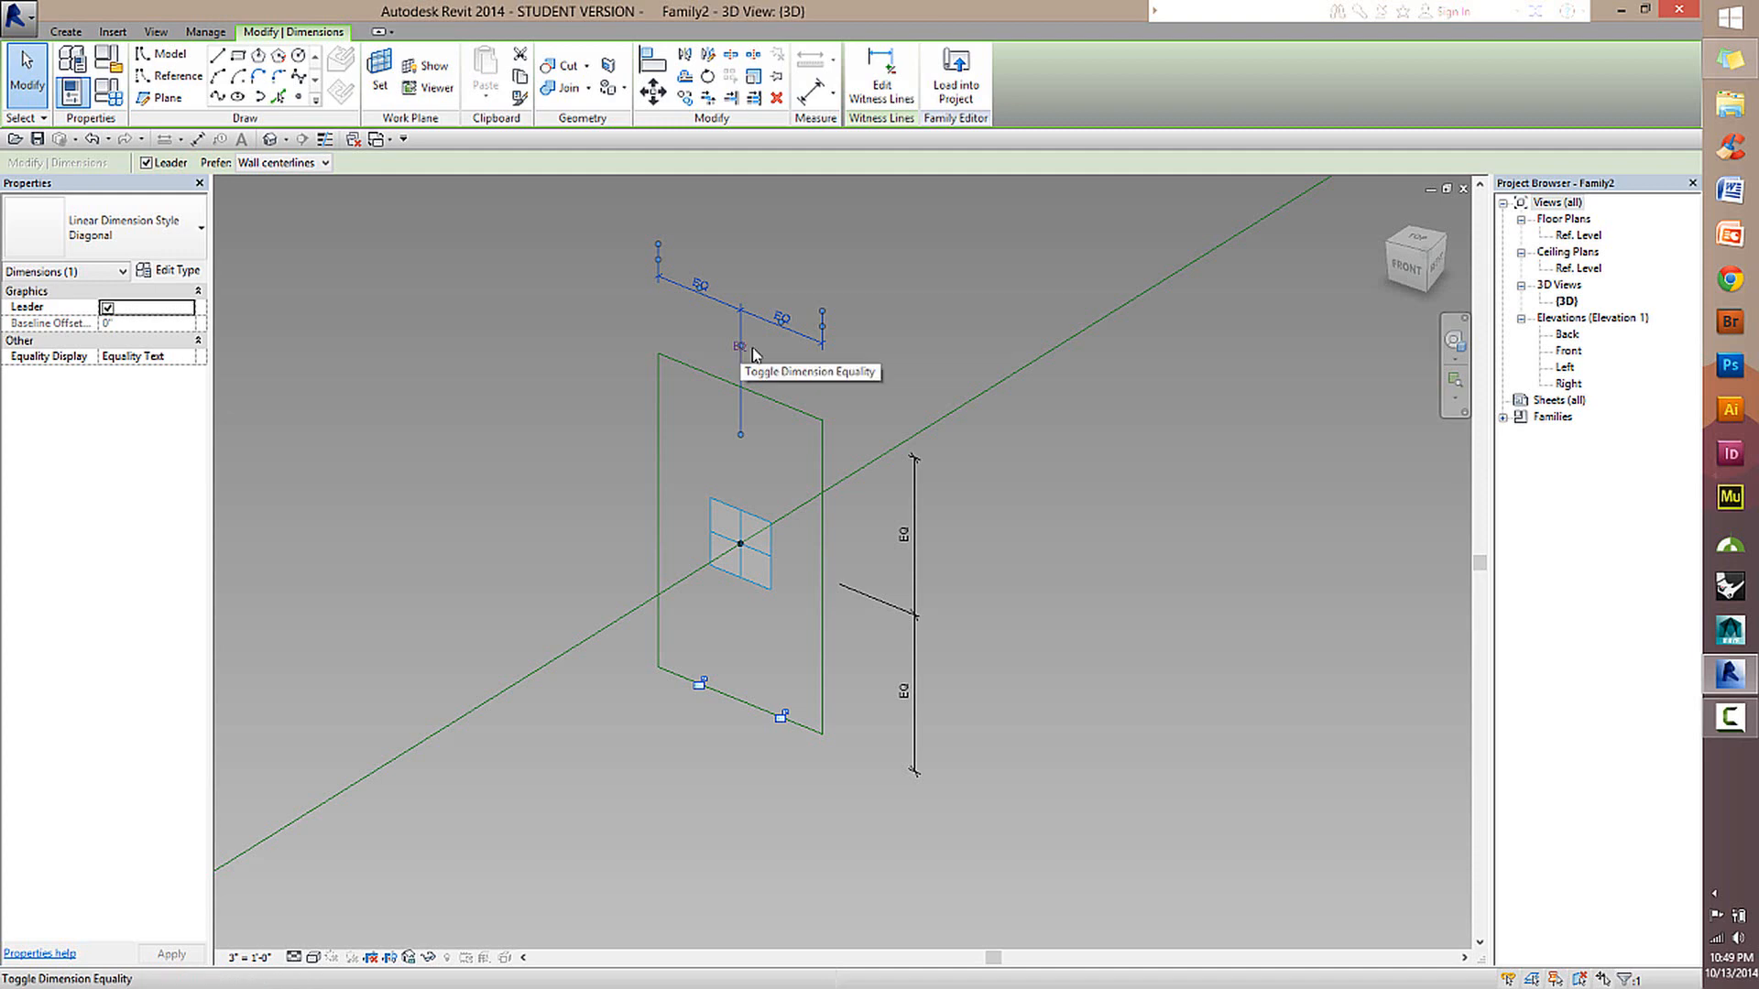
left_click(953, 368)
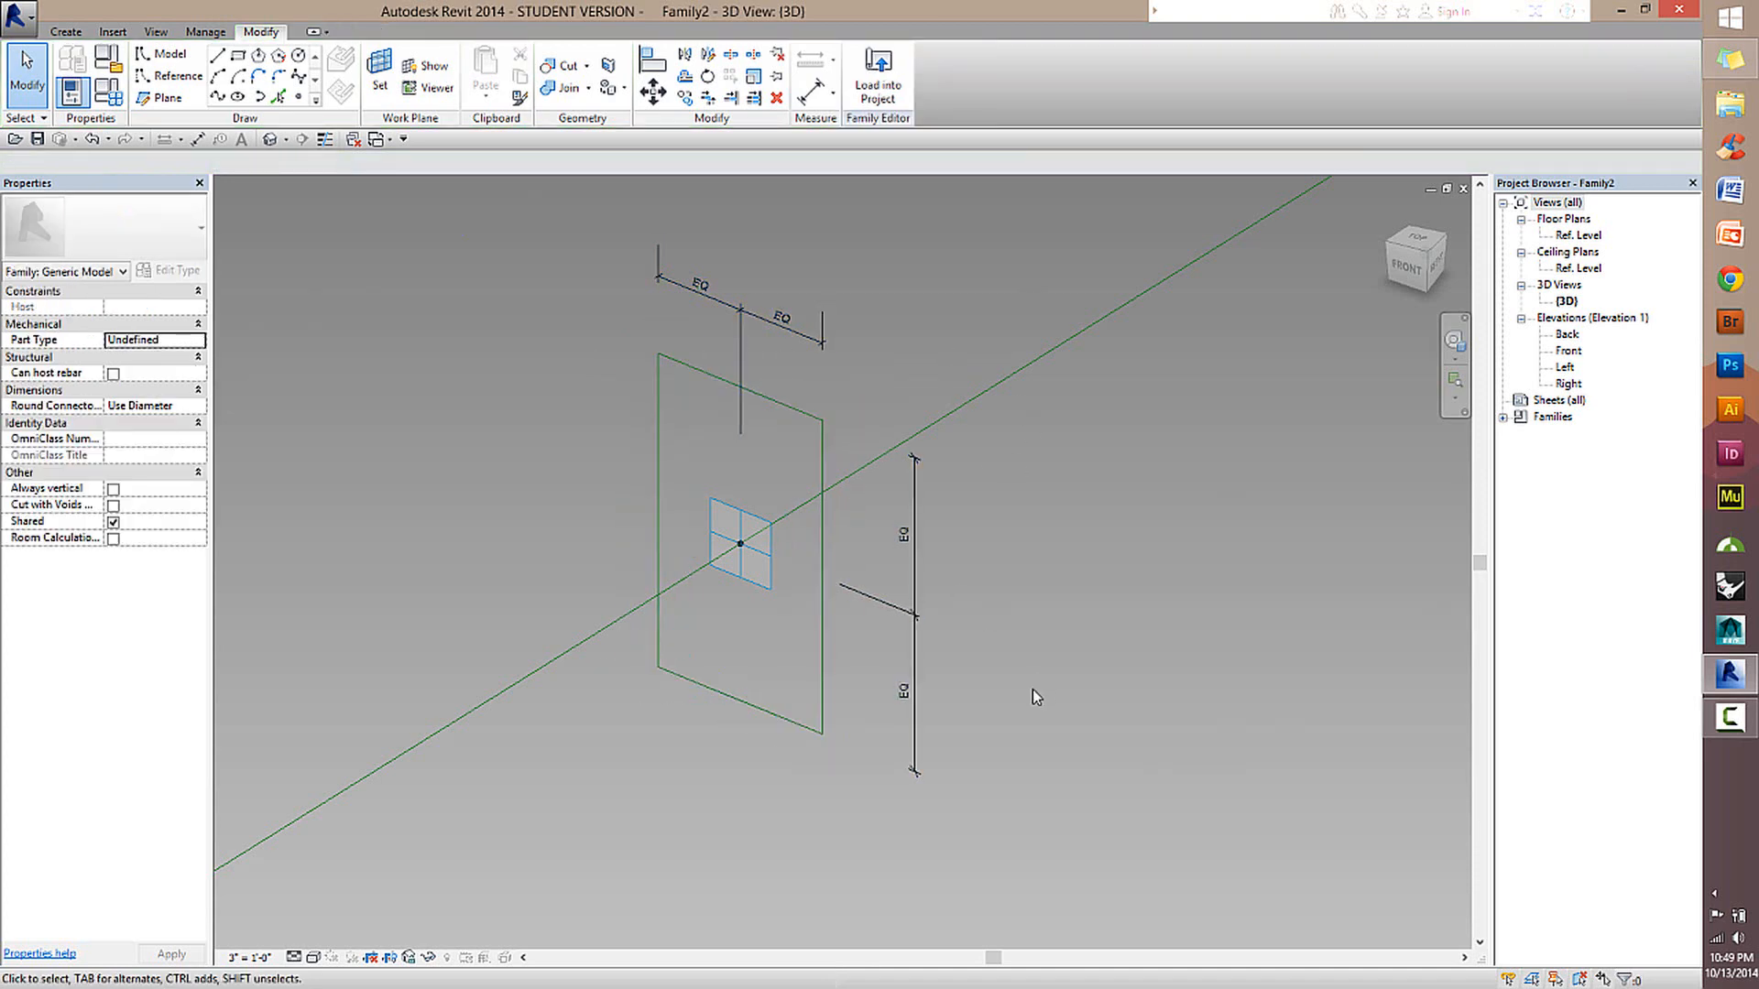
scroll(1031, 689, "down", 5)
middle_click_drag(920, 729, 1048, 535)
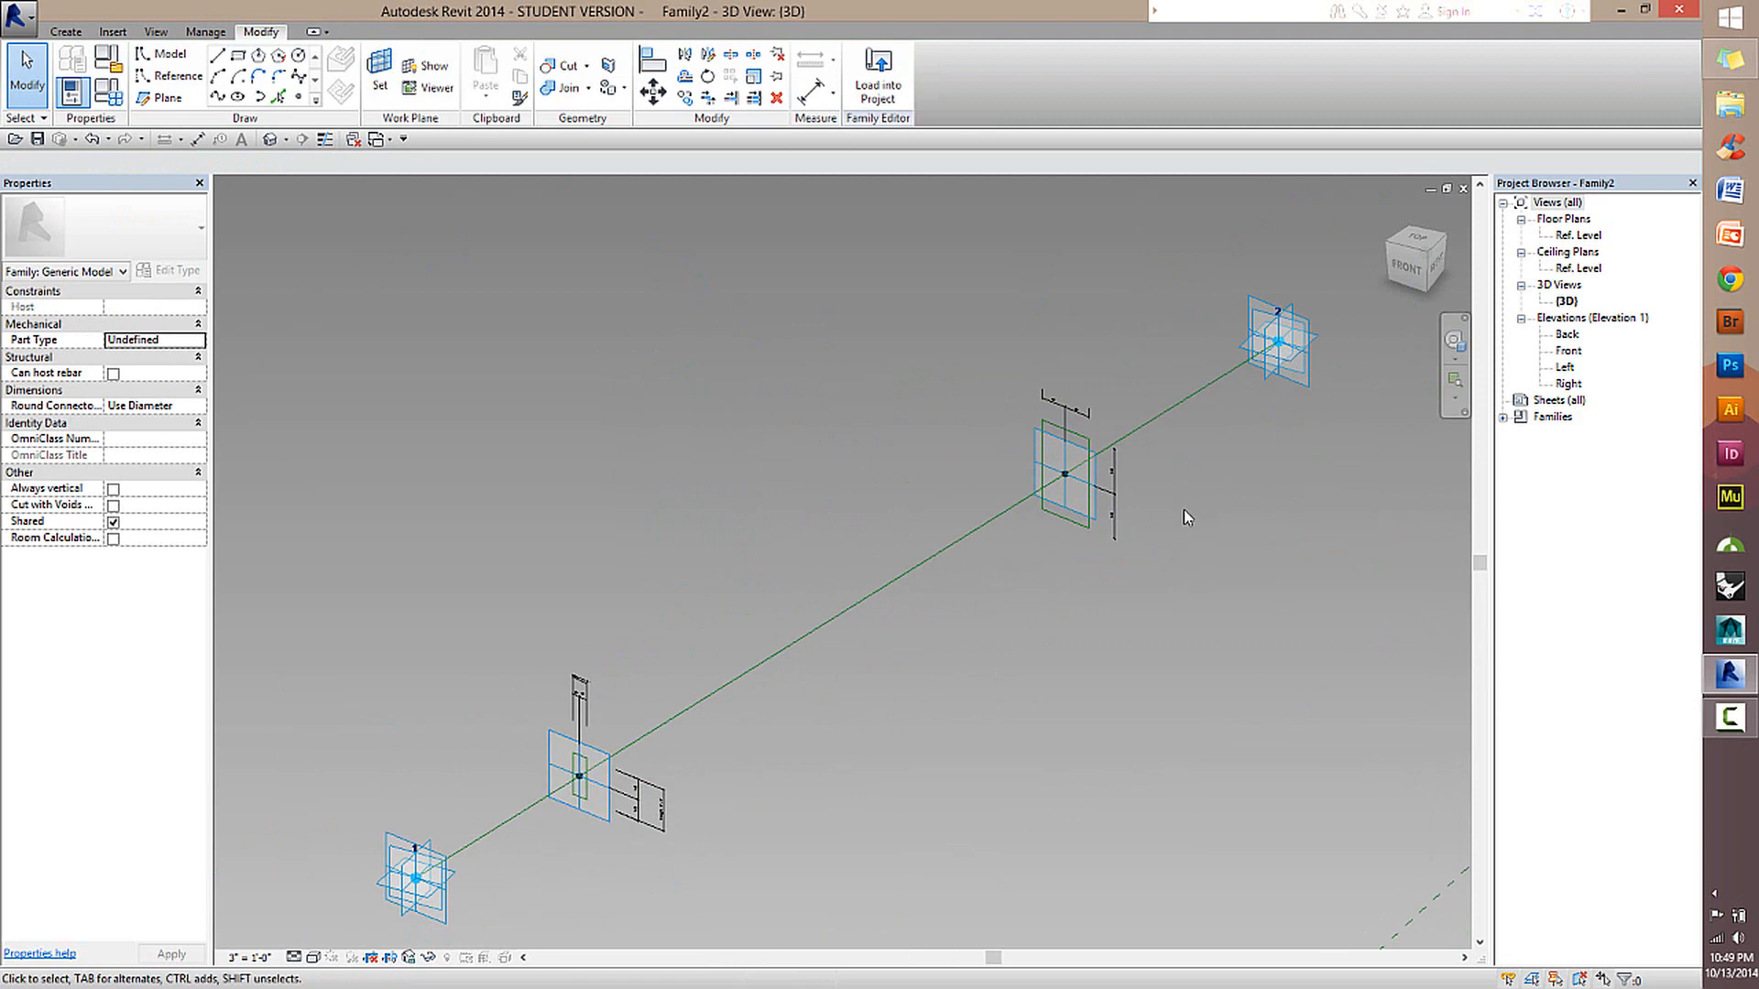
scroll(1182, 510, "up", 4)
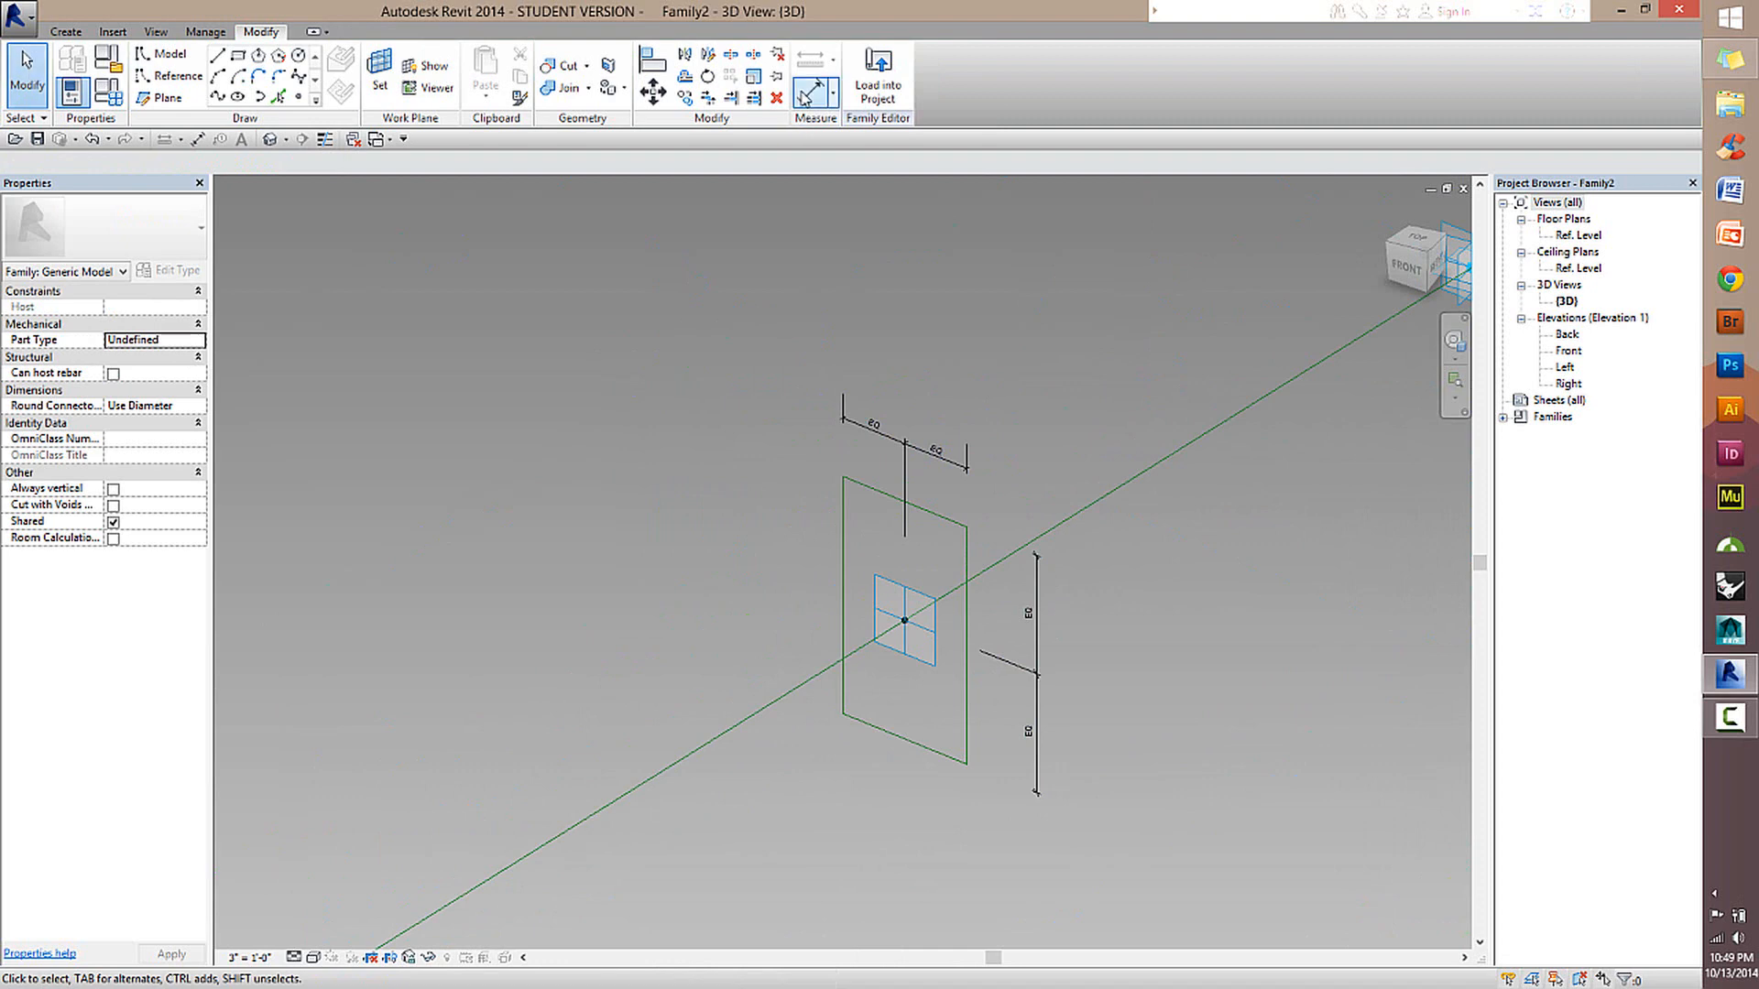
Add an overall width dimension between the second rectangle's two vertical sides, placing it above the equalized horizontal string.
left_click(805, 98)
scroll(929, 604, "up", 2)
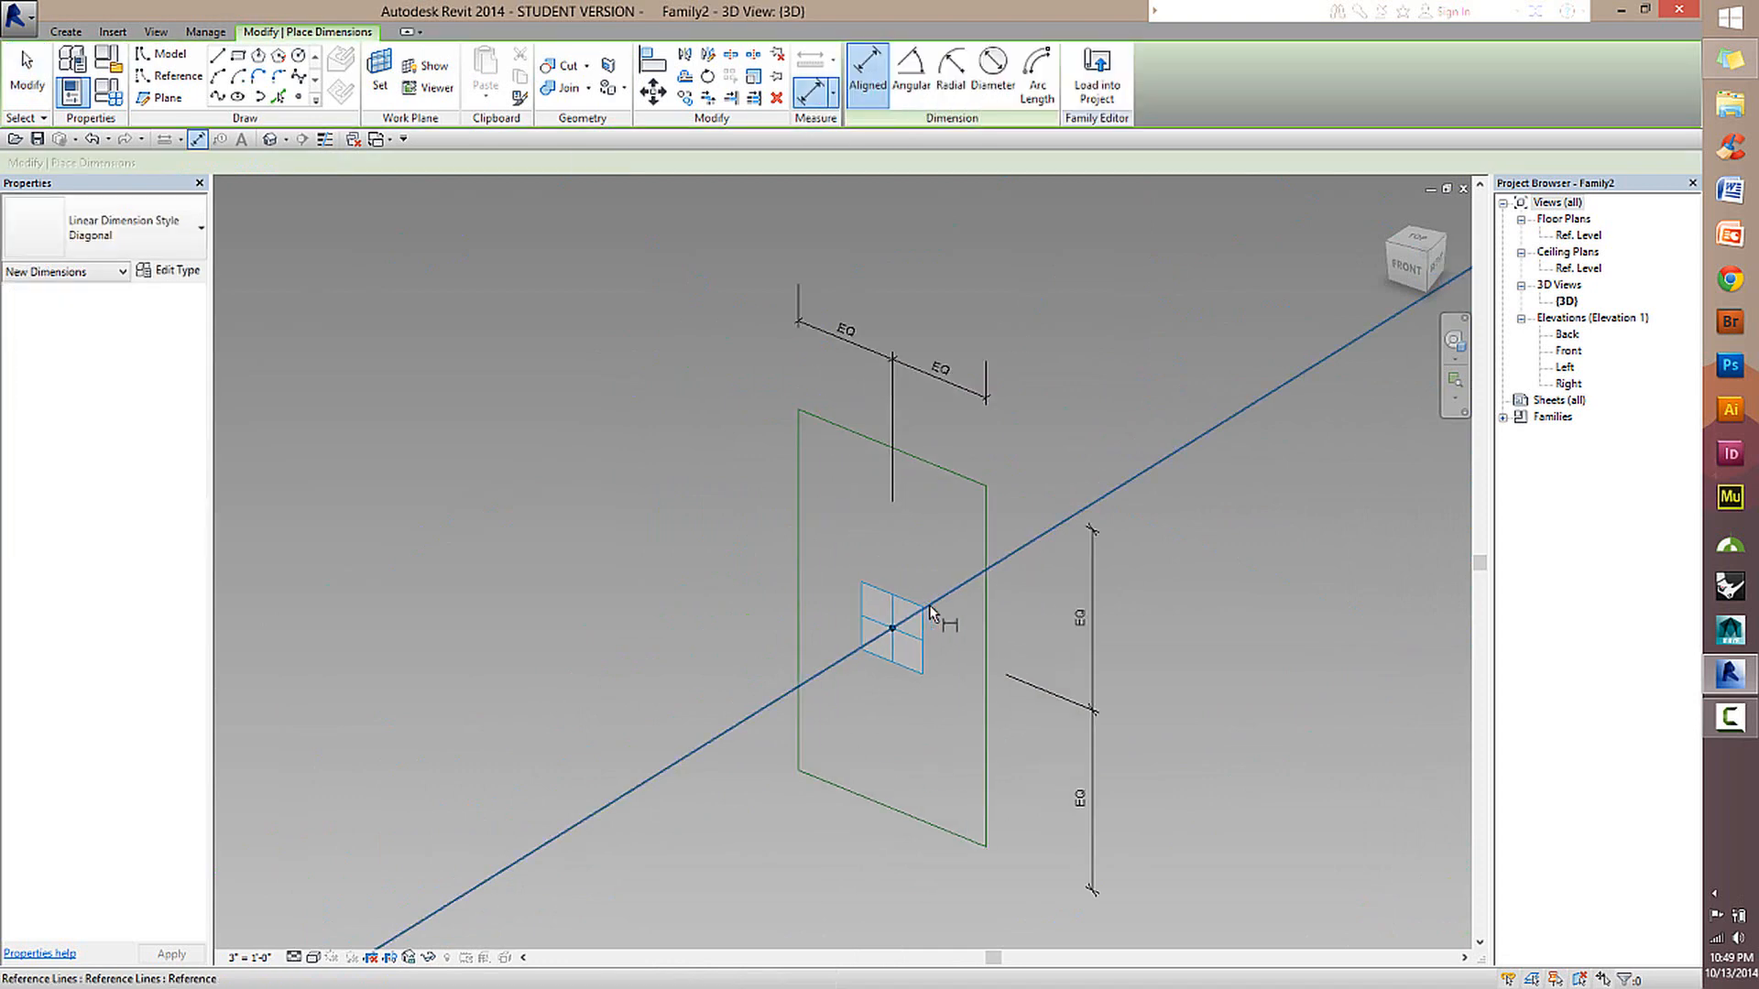
left_click(988, 651)
left_click(799, 535)
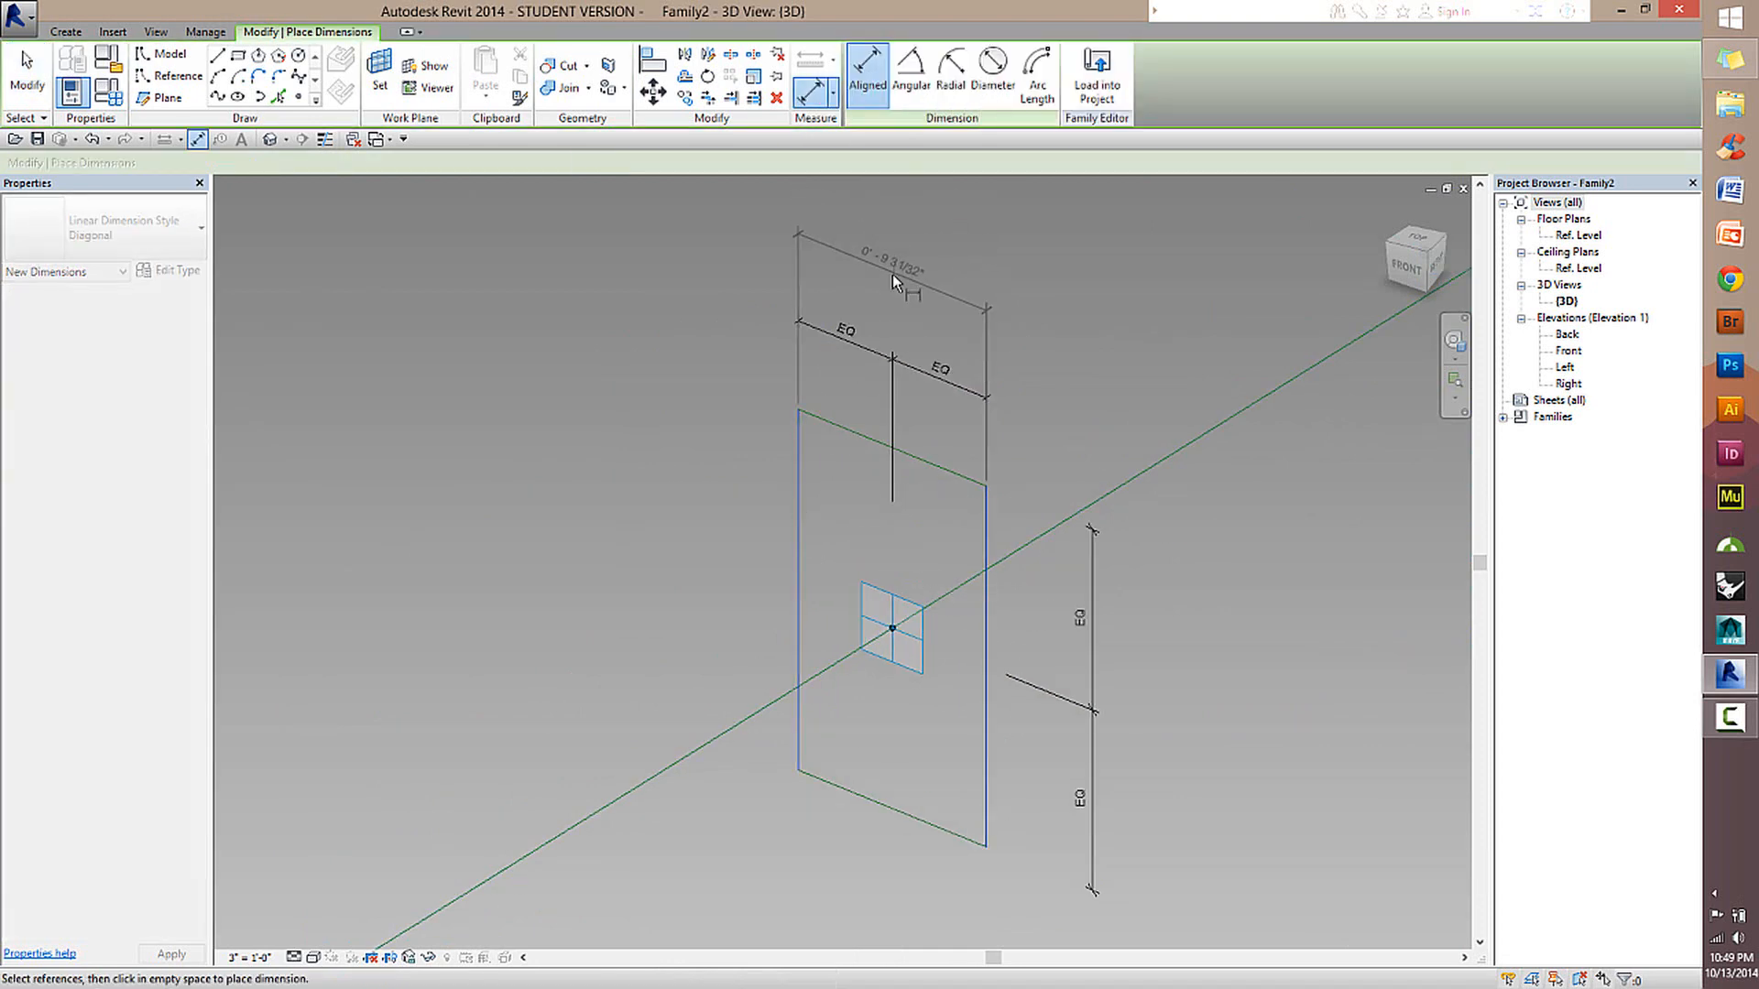
left_click(1074, 548)
Add an overall height dimension between the second rectangle's upper and lower edges, placing it outside the equalized vertical string.
scroll(962, 549, "down", 3)
left_click(799, 443)
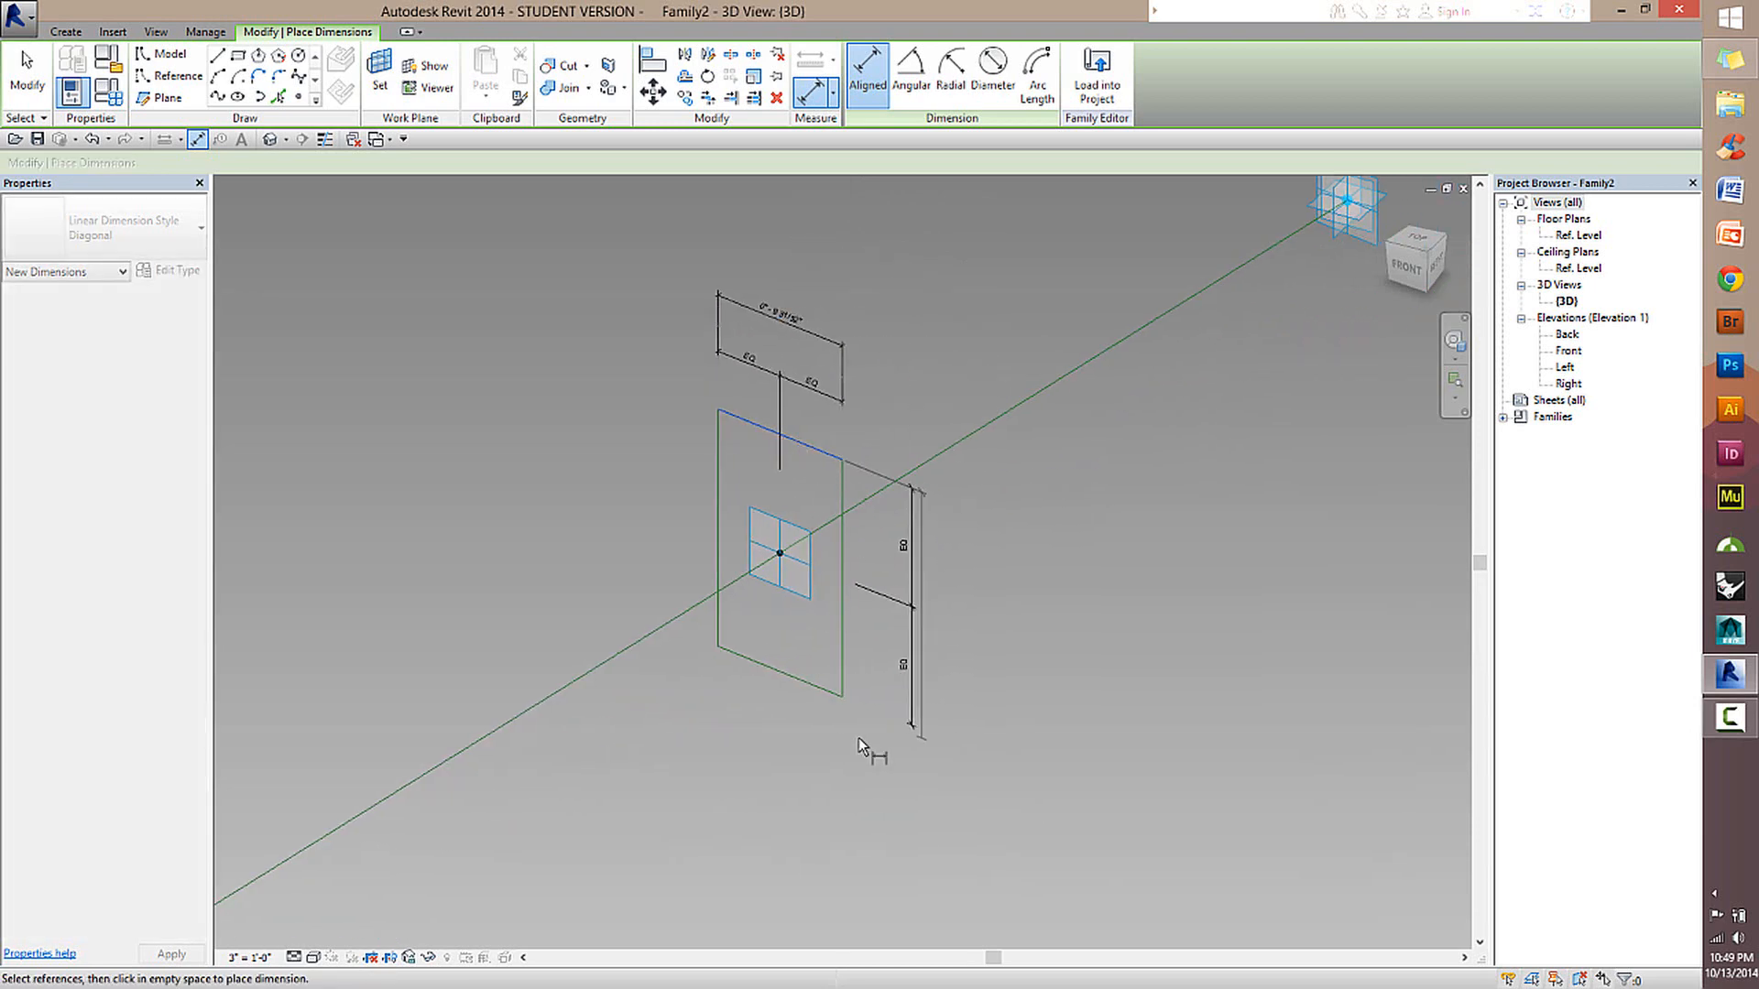
left_click(810, 699)
left_click(954, 733)
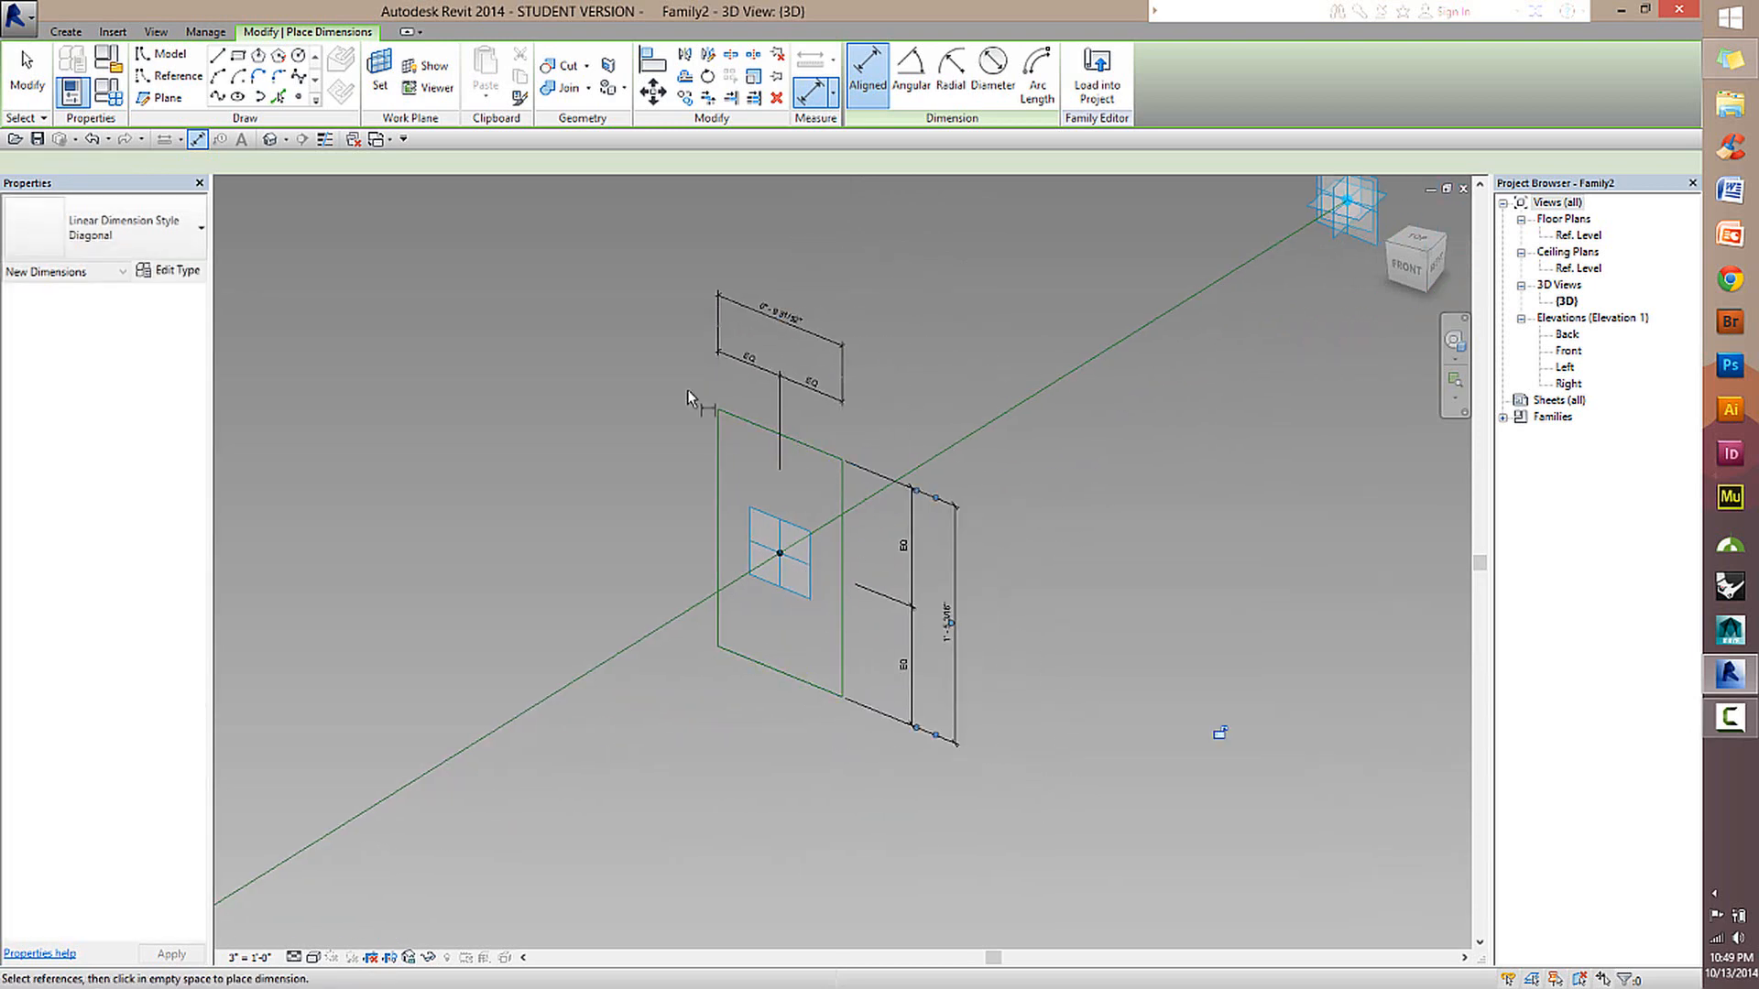
key("Escape")
key("Escape")
Select the overall horizontal dimension above the second rectangle and open its parameter label choices.
left_click(830, 322)
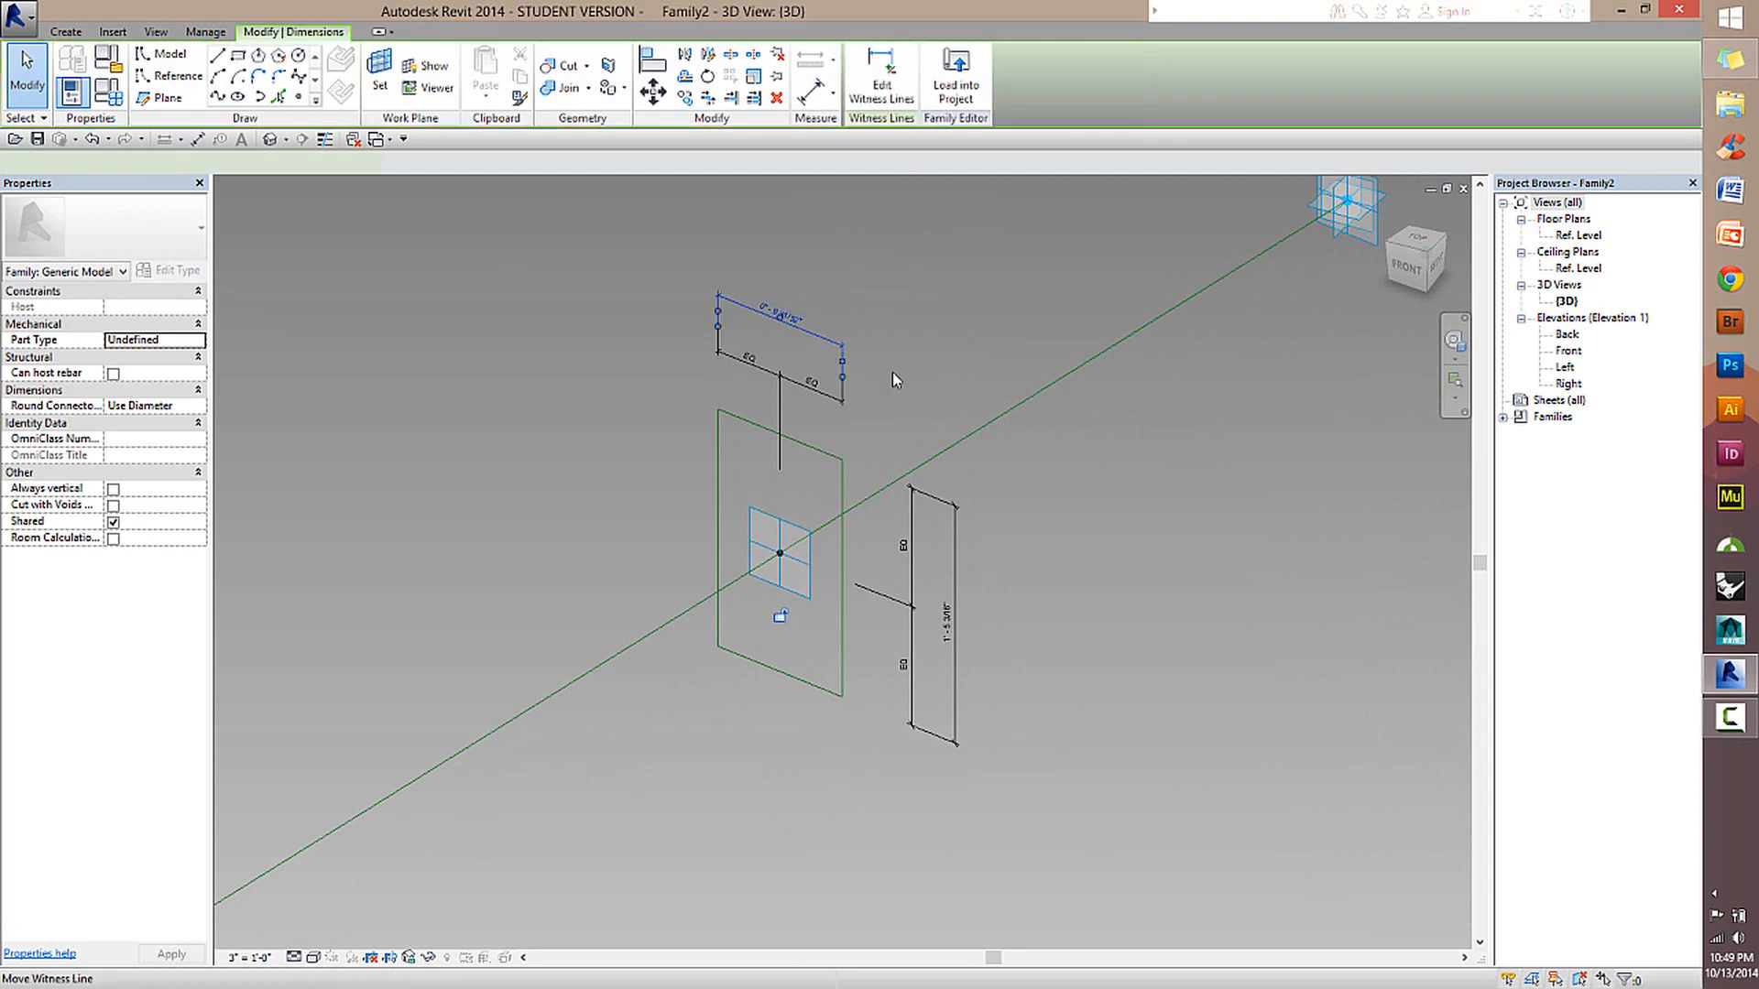
scroll(931, 383, "up", 2)
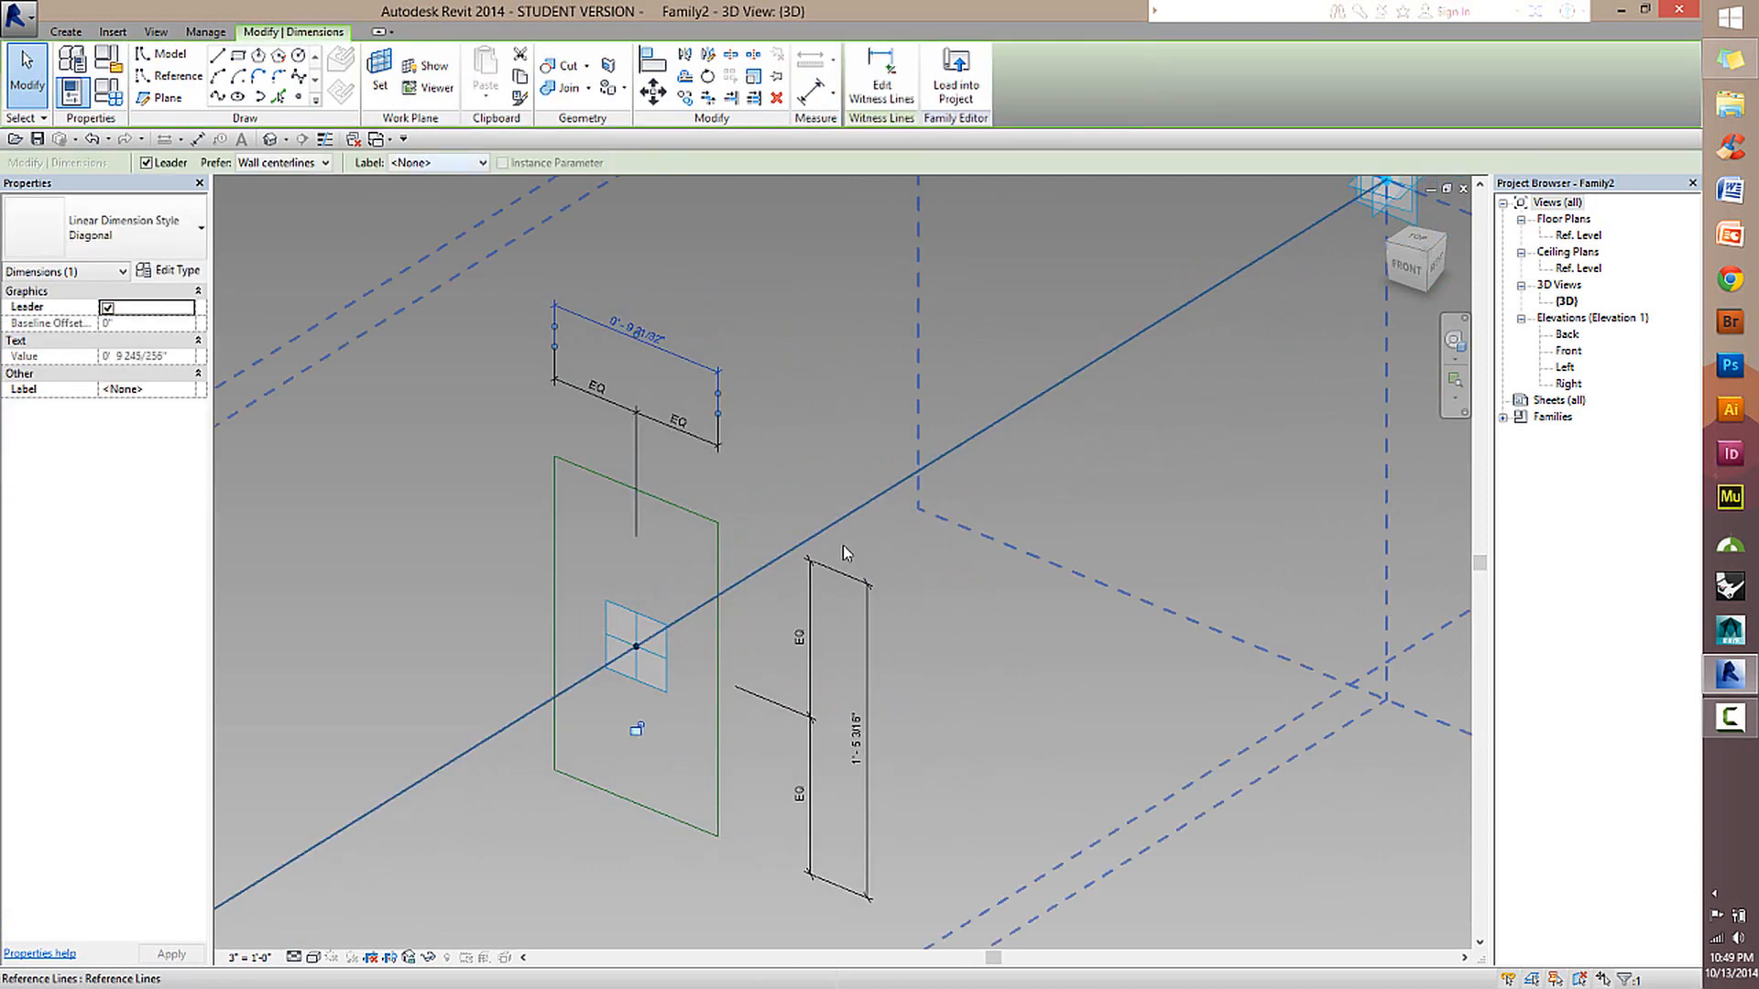
left_click(849, 624)
left_click(696, 363)
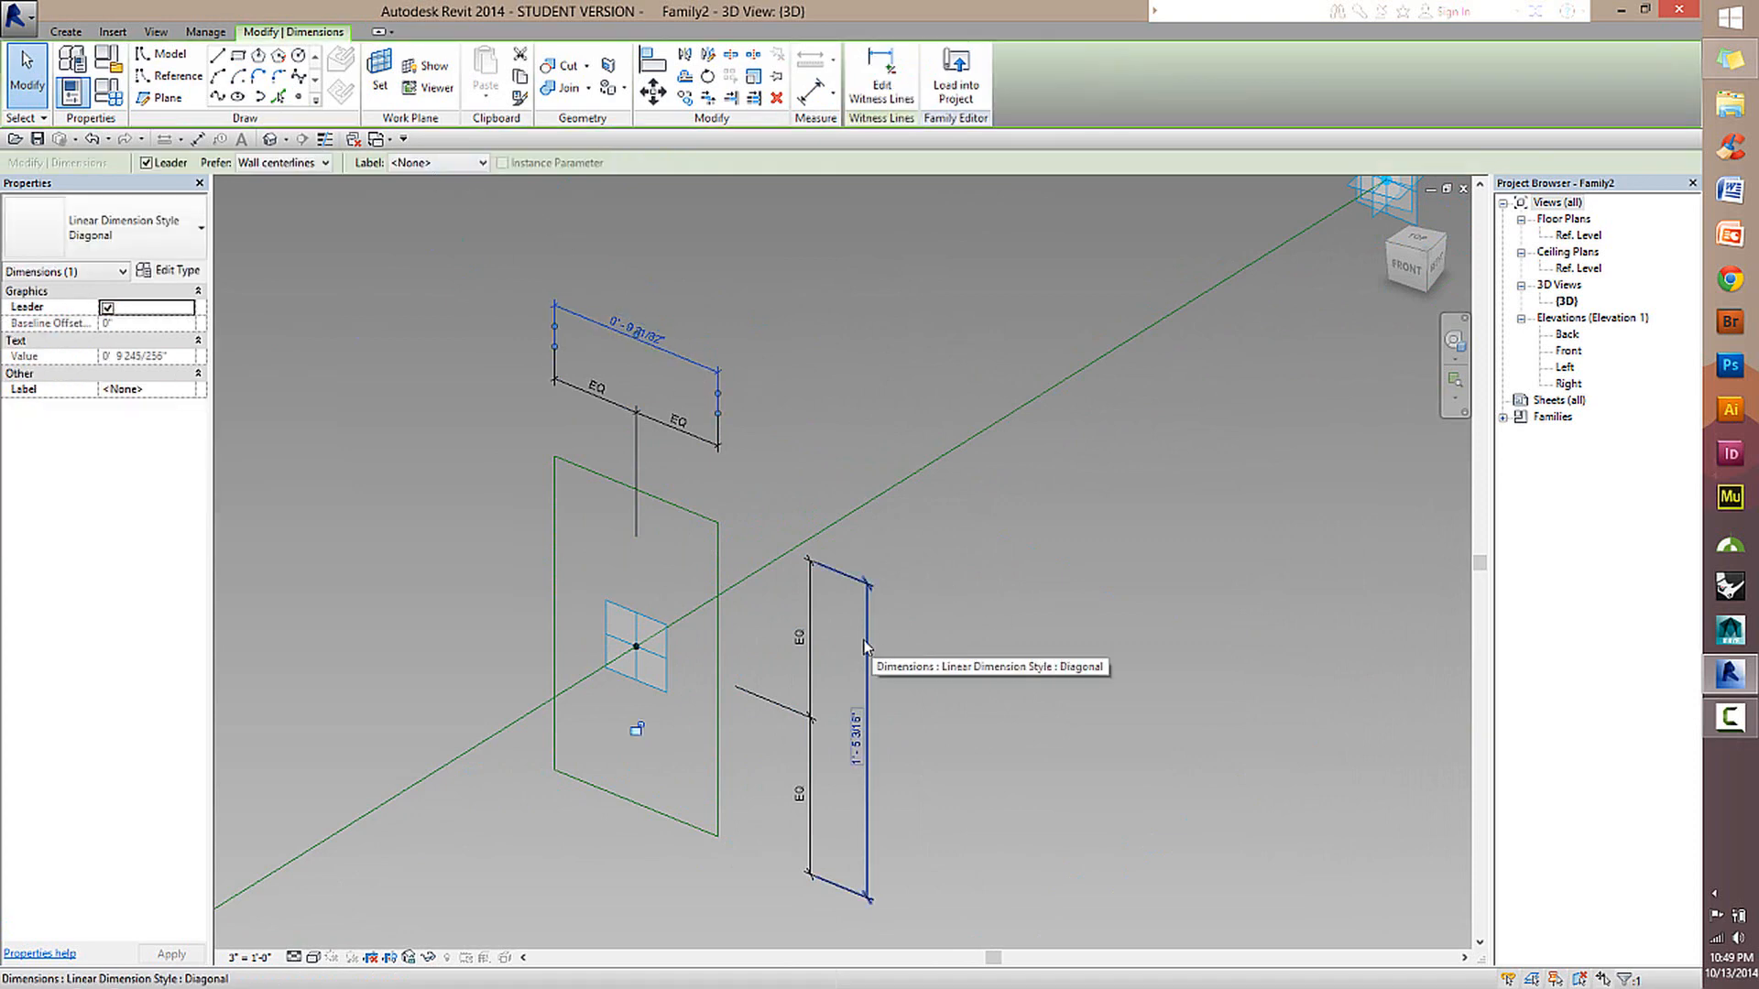
left_click(440, 163)
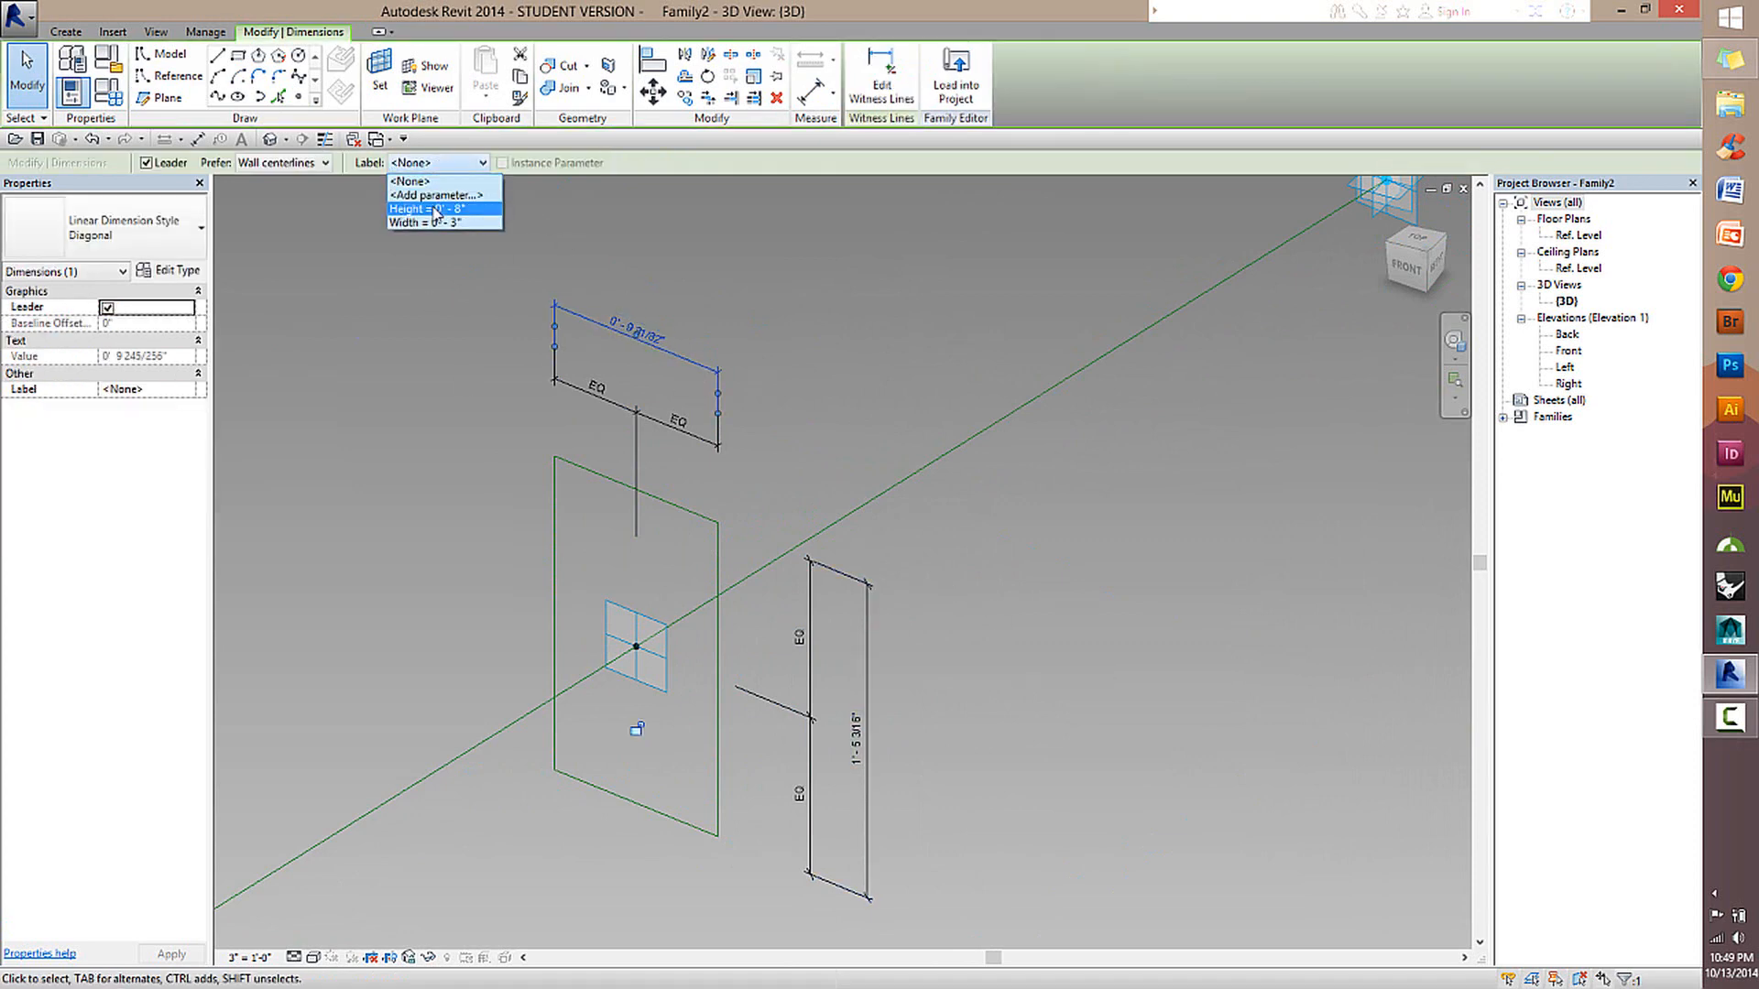
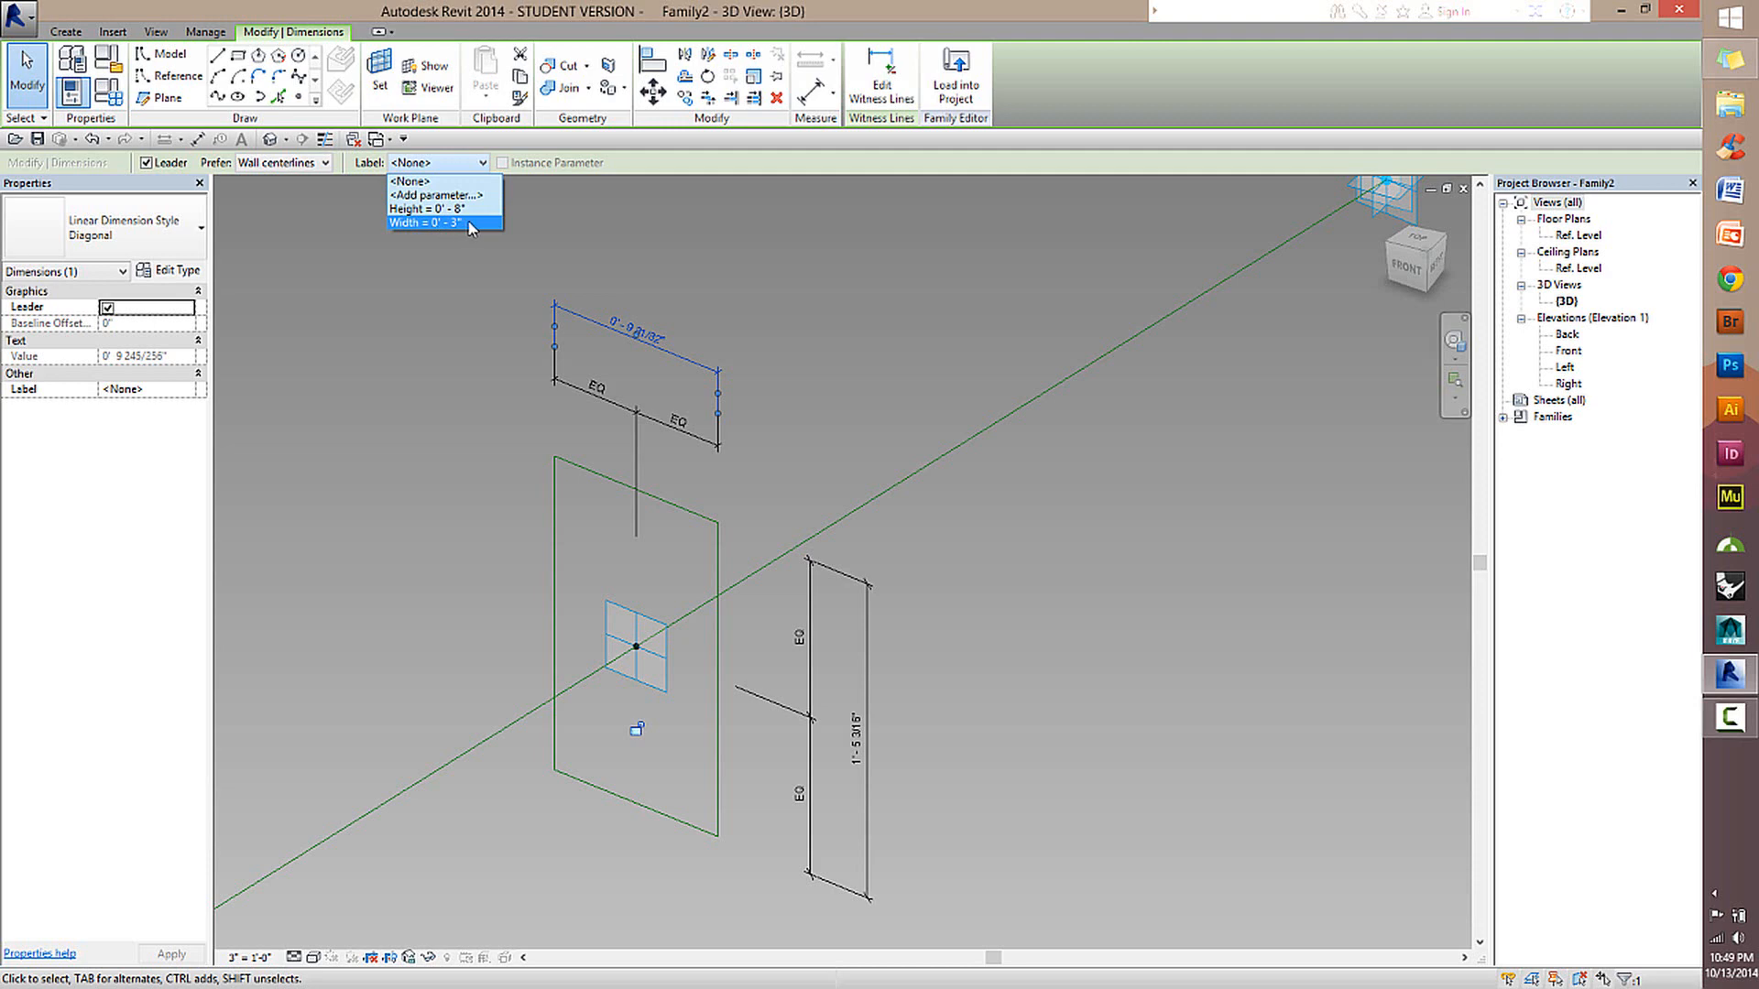
Label the second rectangle's overall horizontal dimension with the Width parameter and its overall vertical dimension with the Height parameter.
left_click(469, 221)
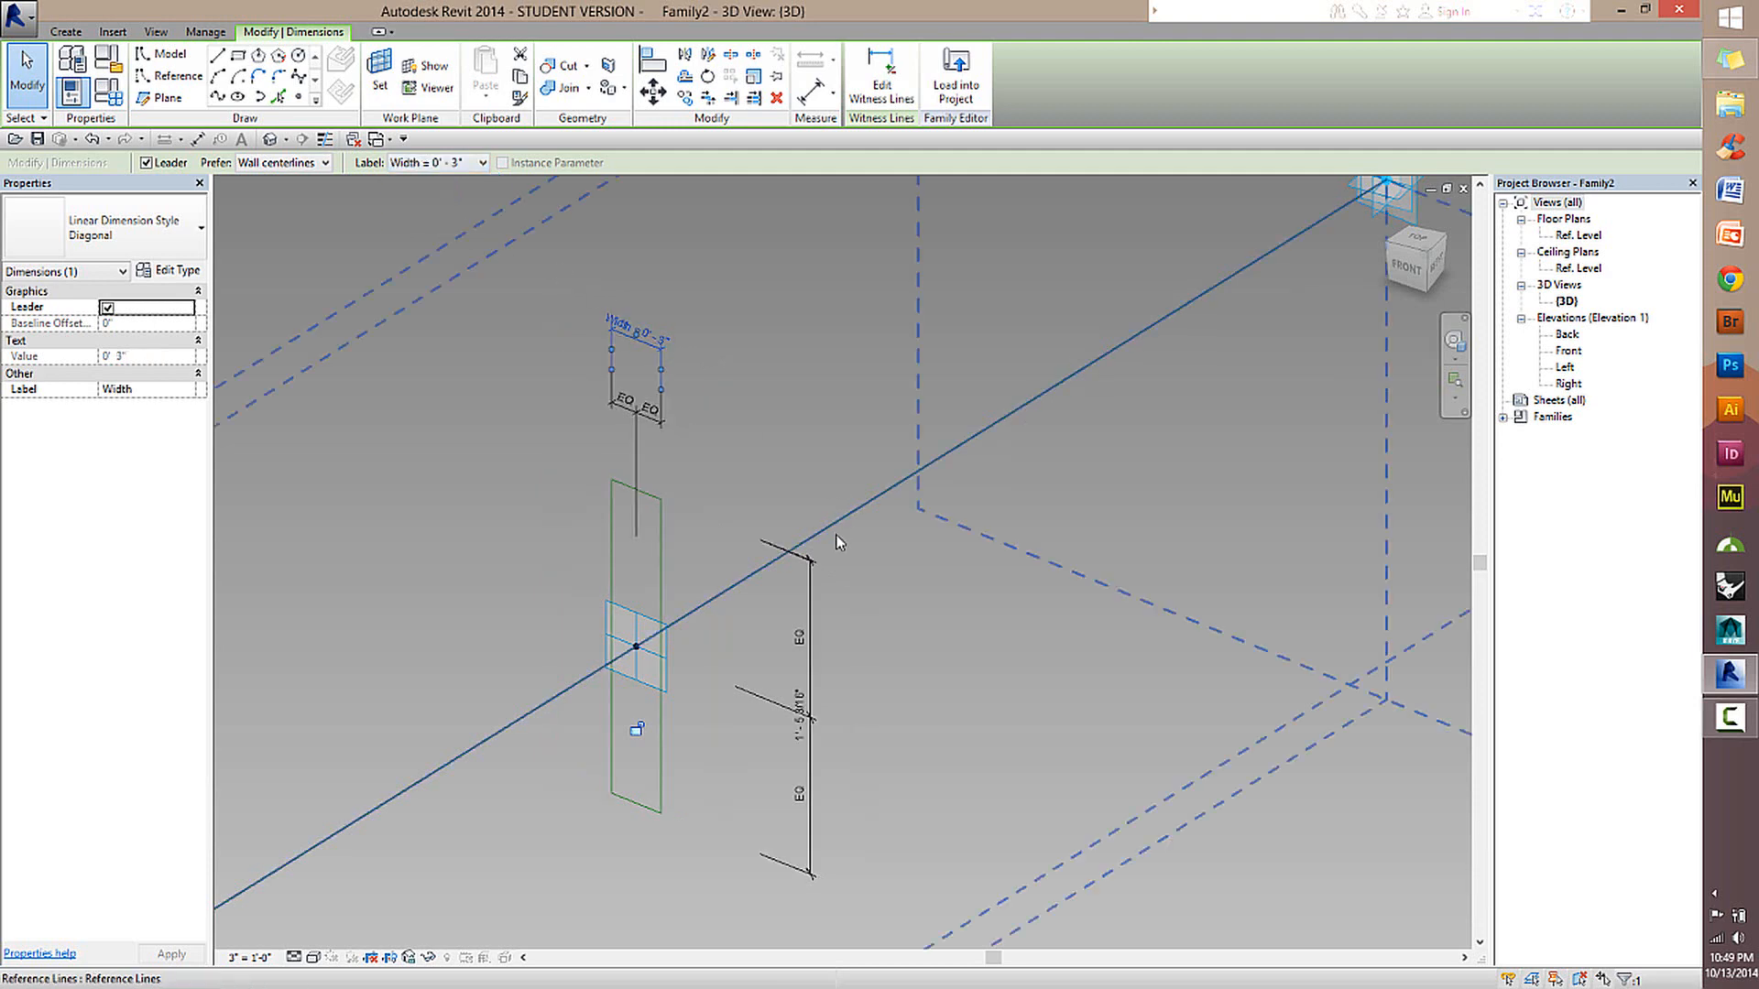
left_click(808, 574)
scroll(875, 673, "up", 2)
middle_click_drag(878, 652, 875, 509)
left_click(903, 568)
scroll(926, 367, "down", 2)
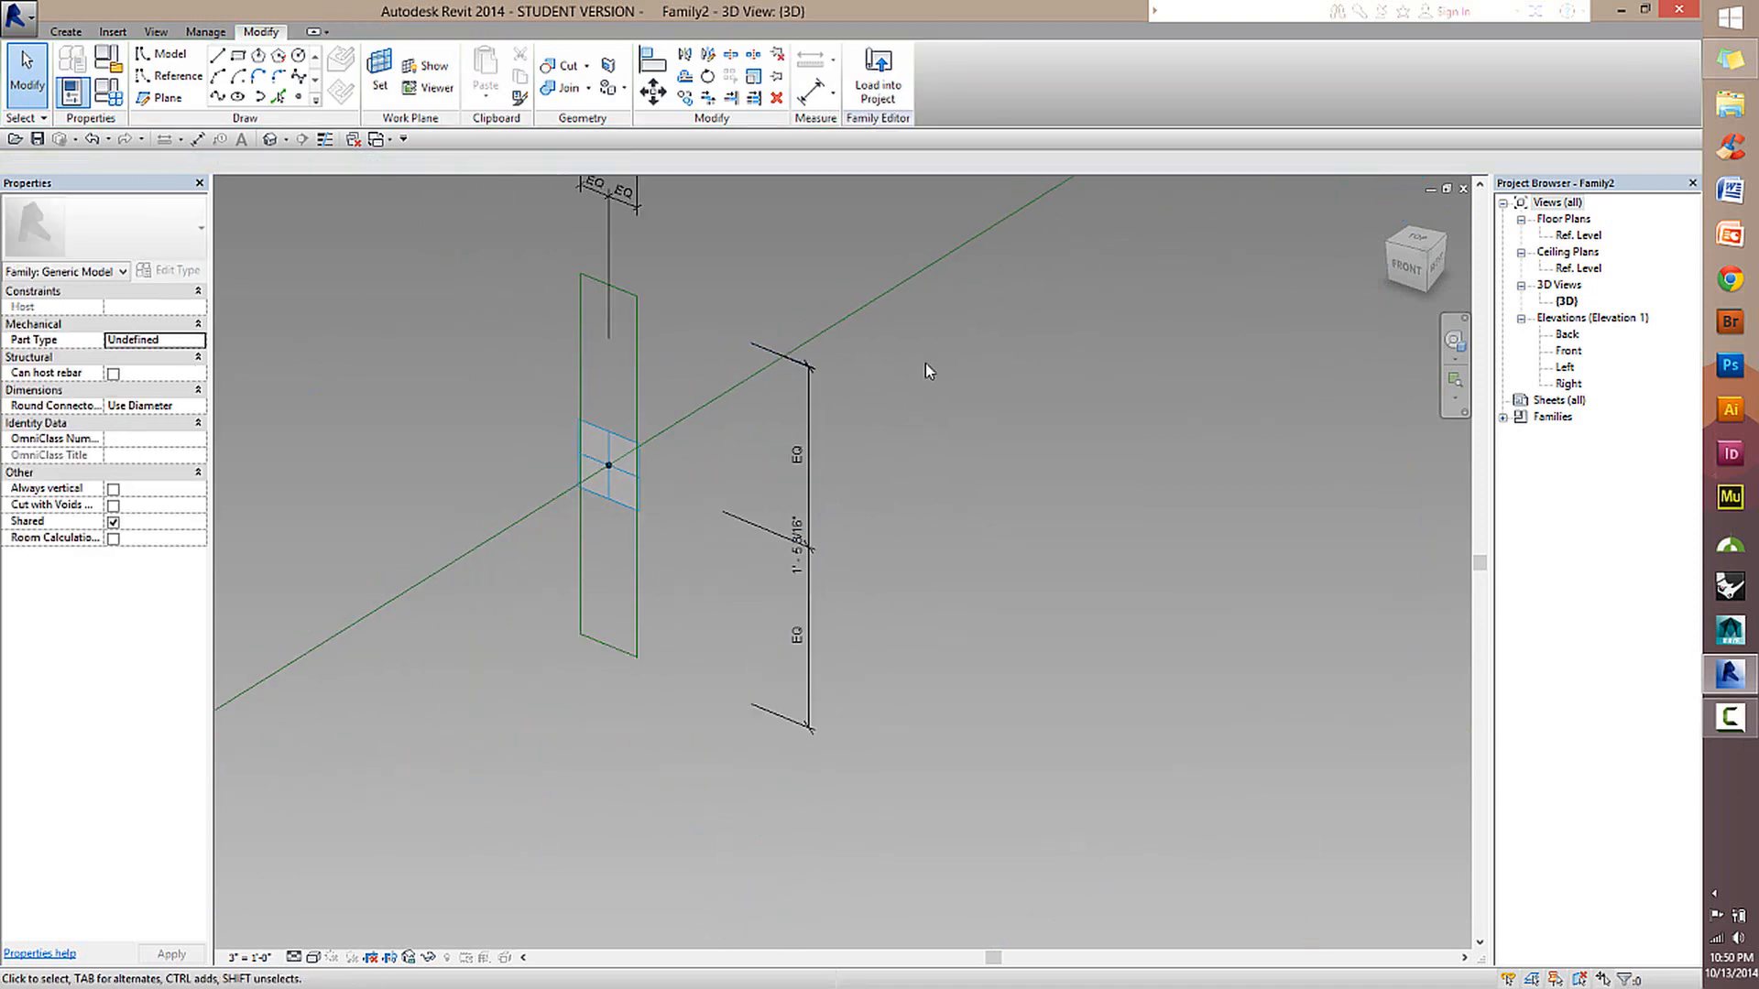
left_click(812, 517)
left_click(444, 164)
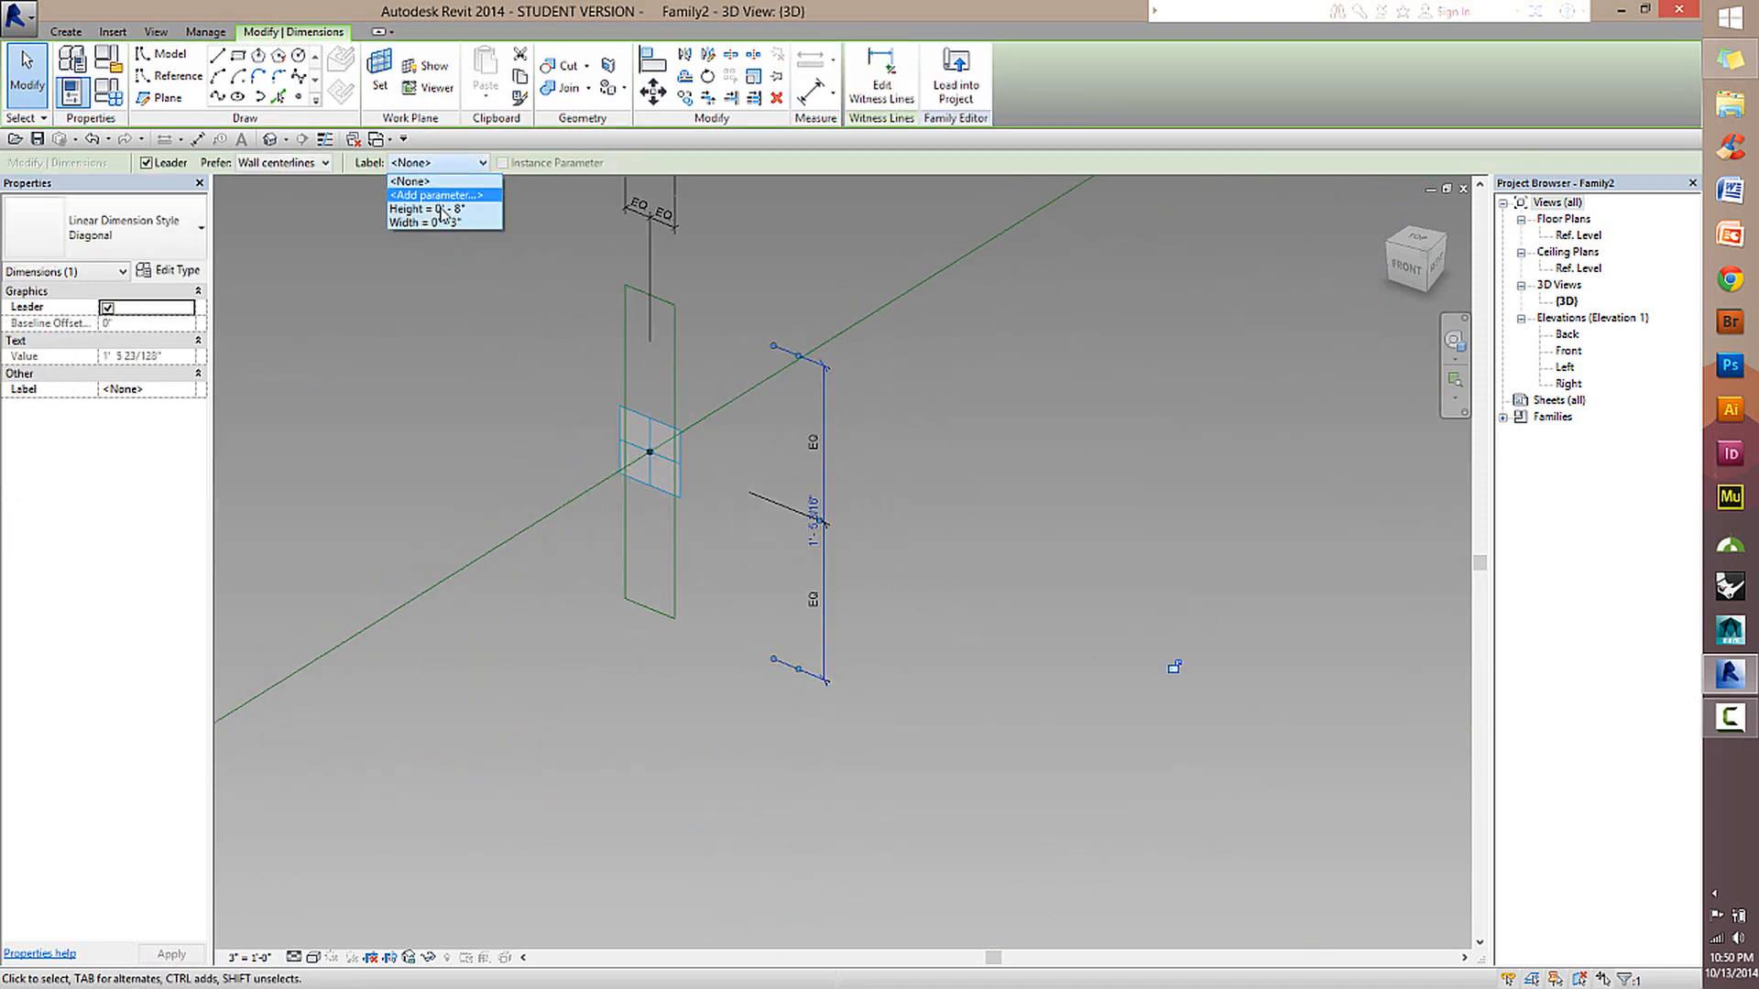
left_click(427, 209)
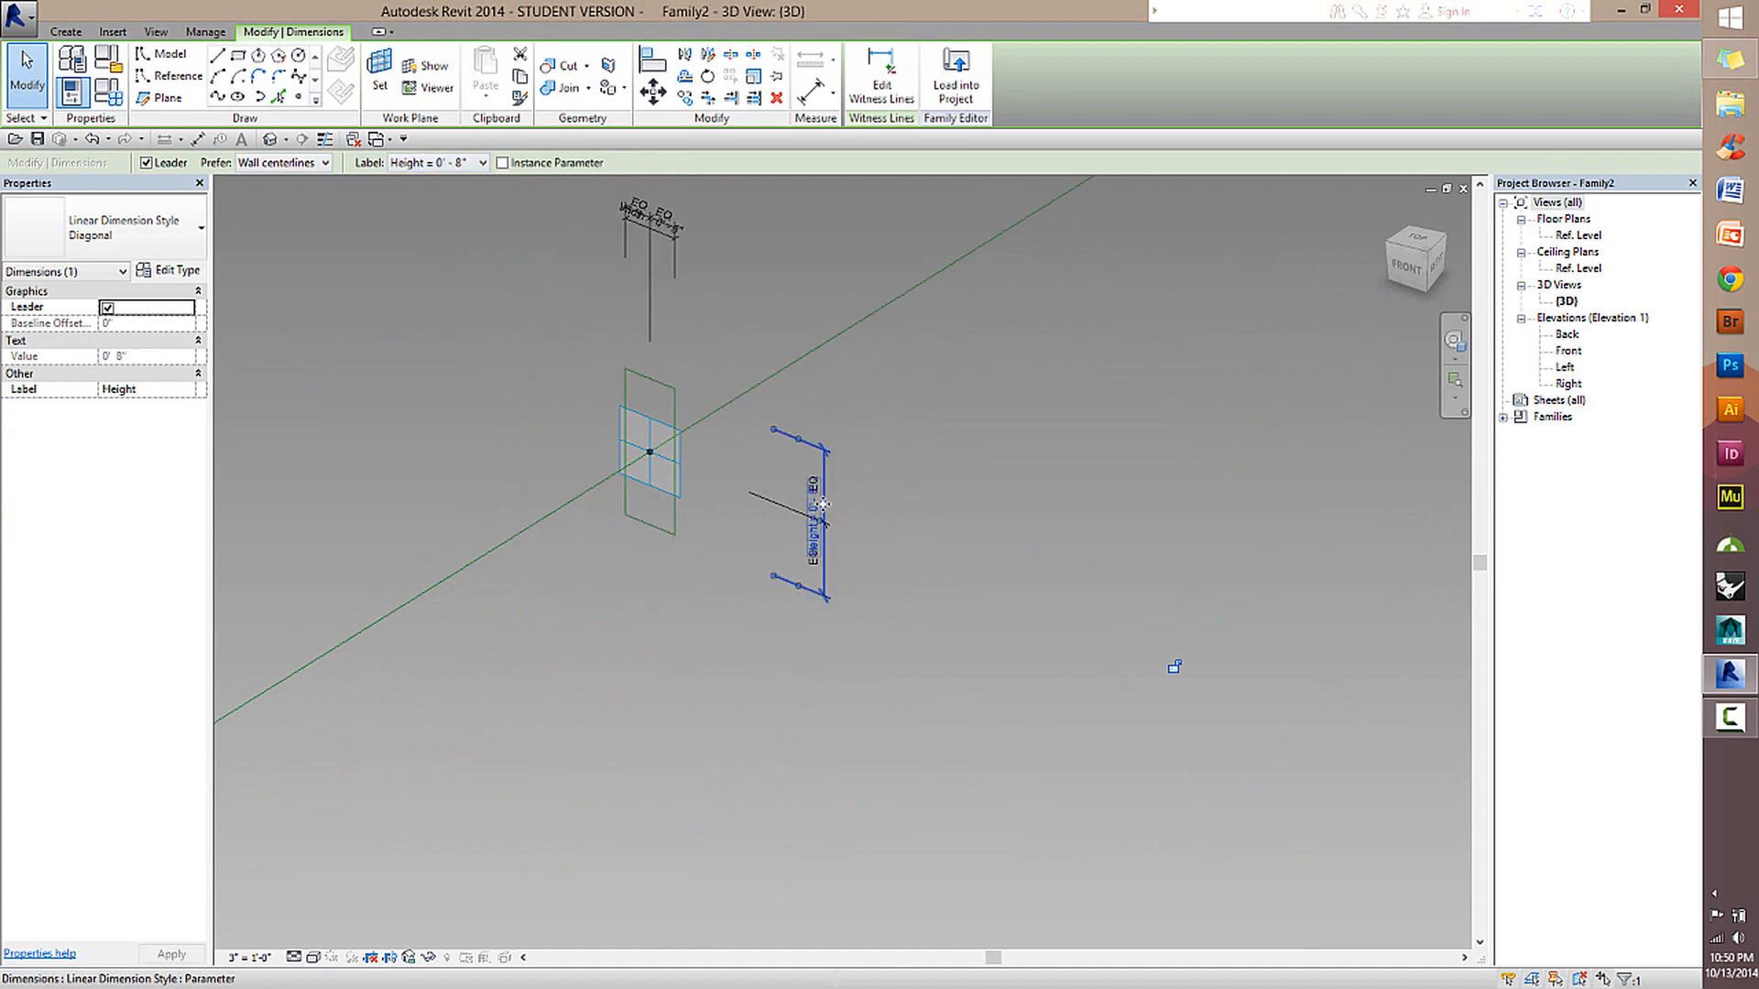
Separate the overlapping dimensions by moving the Height dimension outside its equalized string and the horizontal equalized string above the Width dimension.
scroll(823, 484, "up", 2)
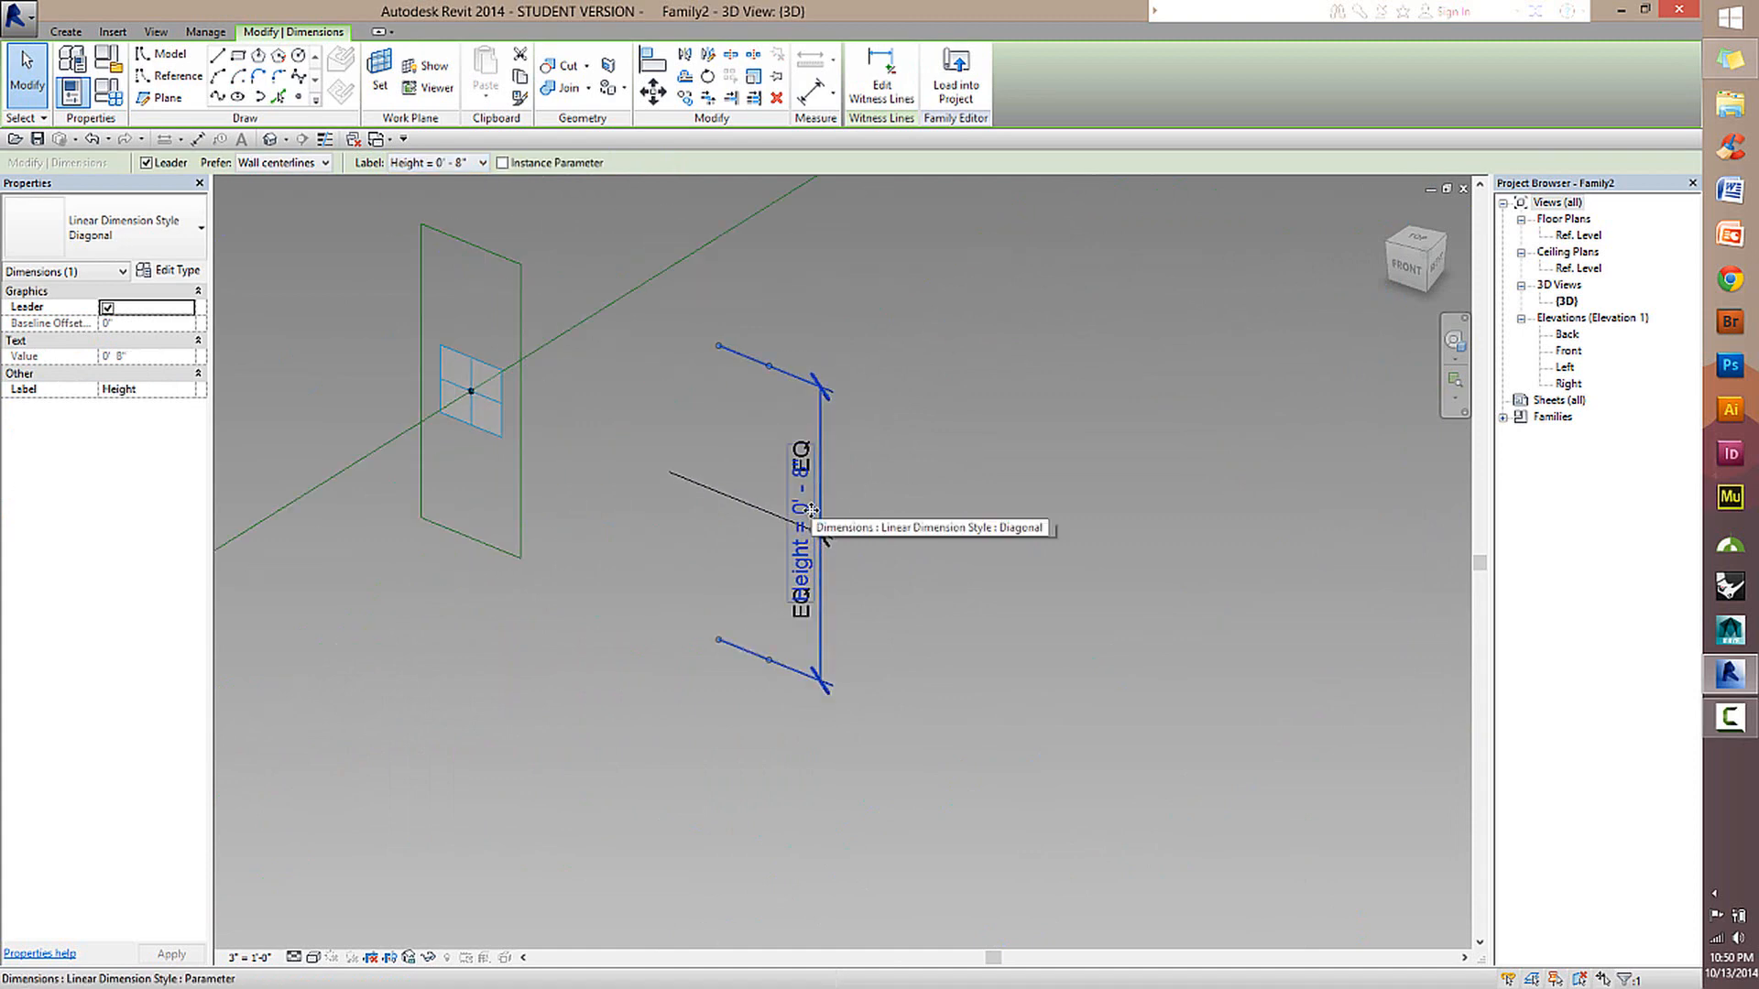
left_click_drag(819, 530, 925, 550)
left_click(1059, 592)
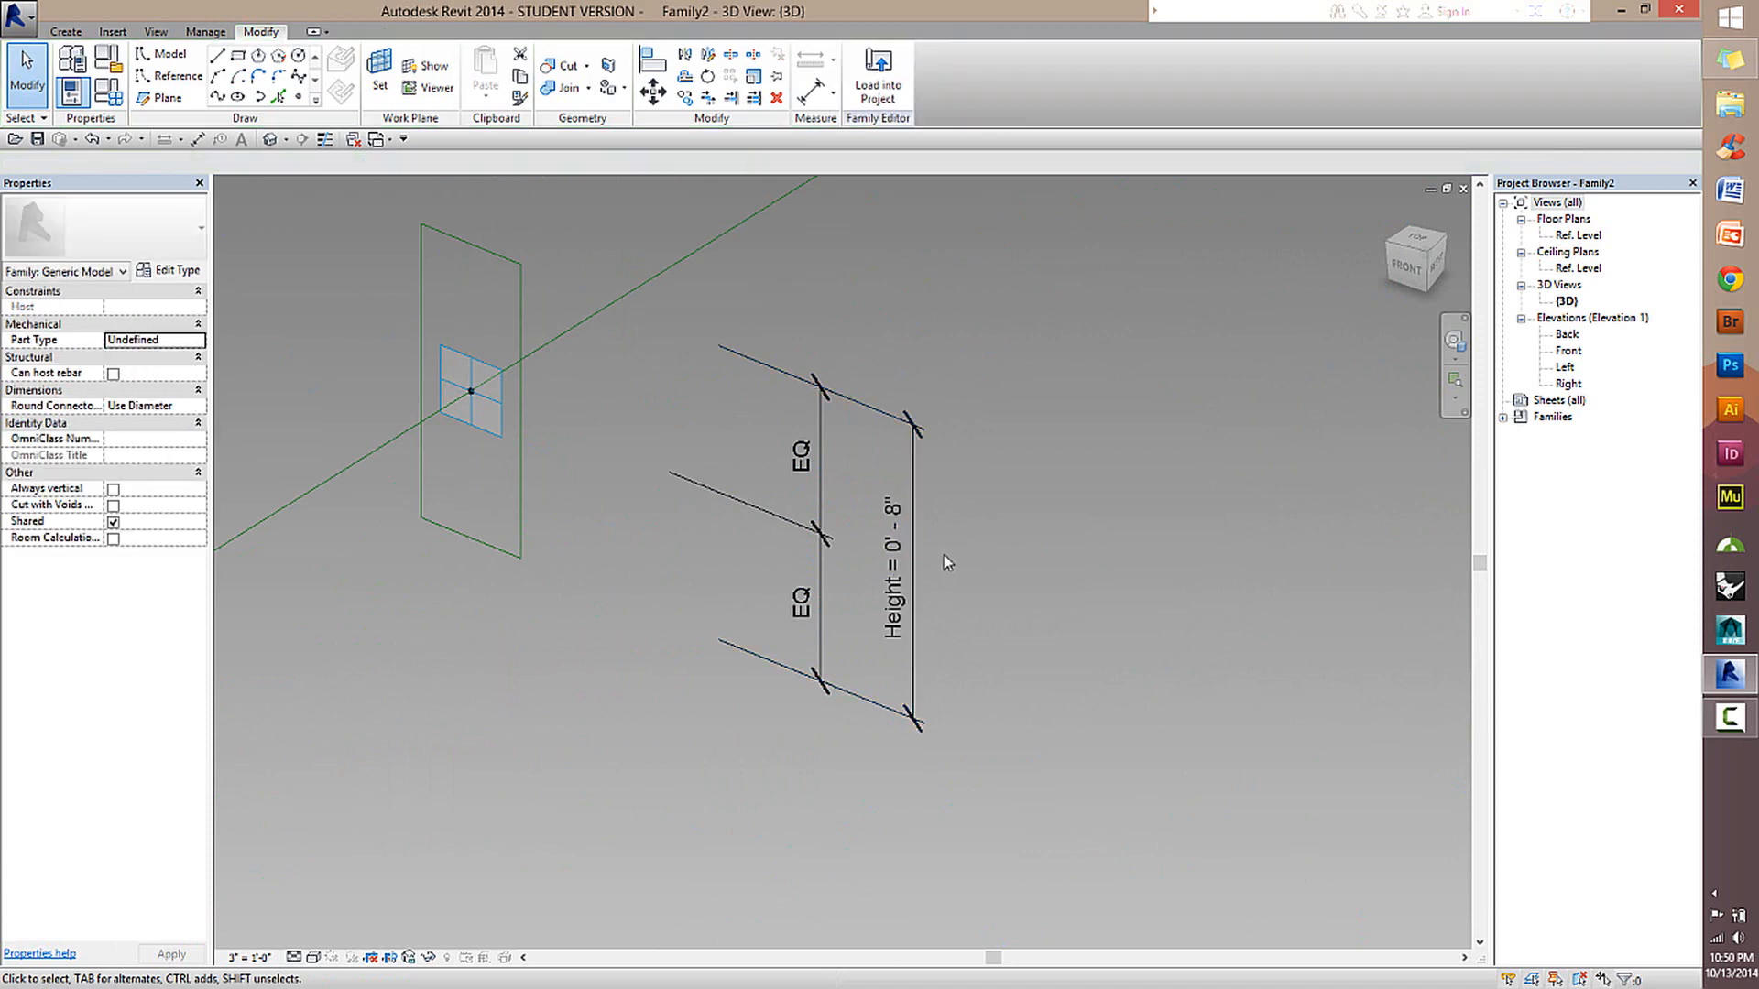
scroll(971, 524, "down", 2)
middle_click_drag(971, 530, 991, 718)
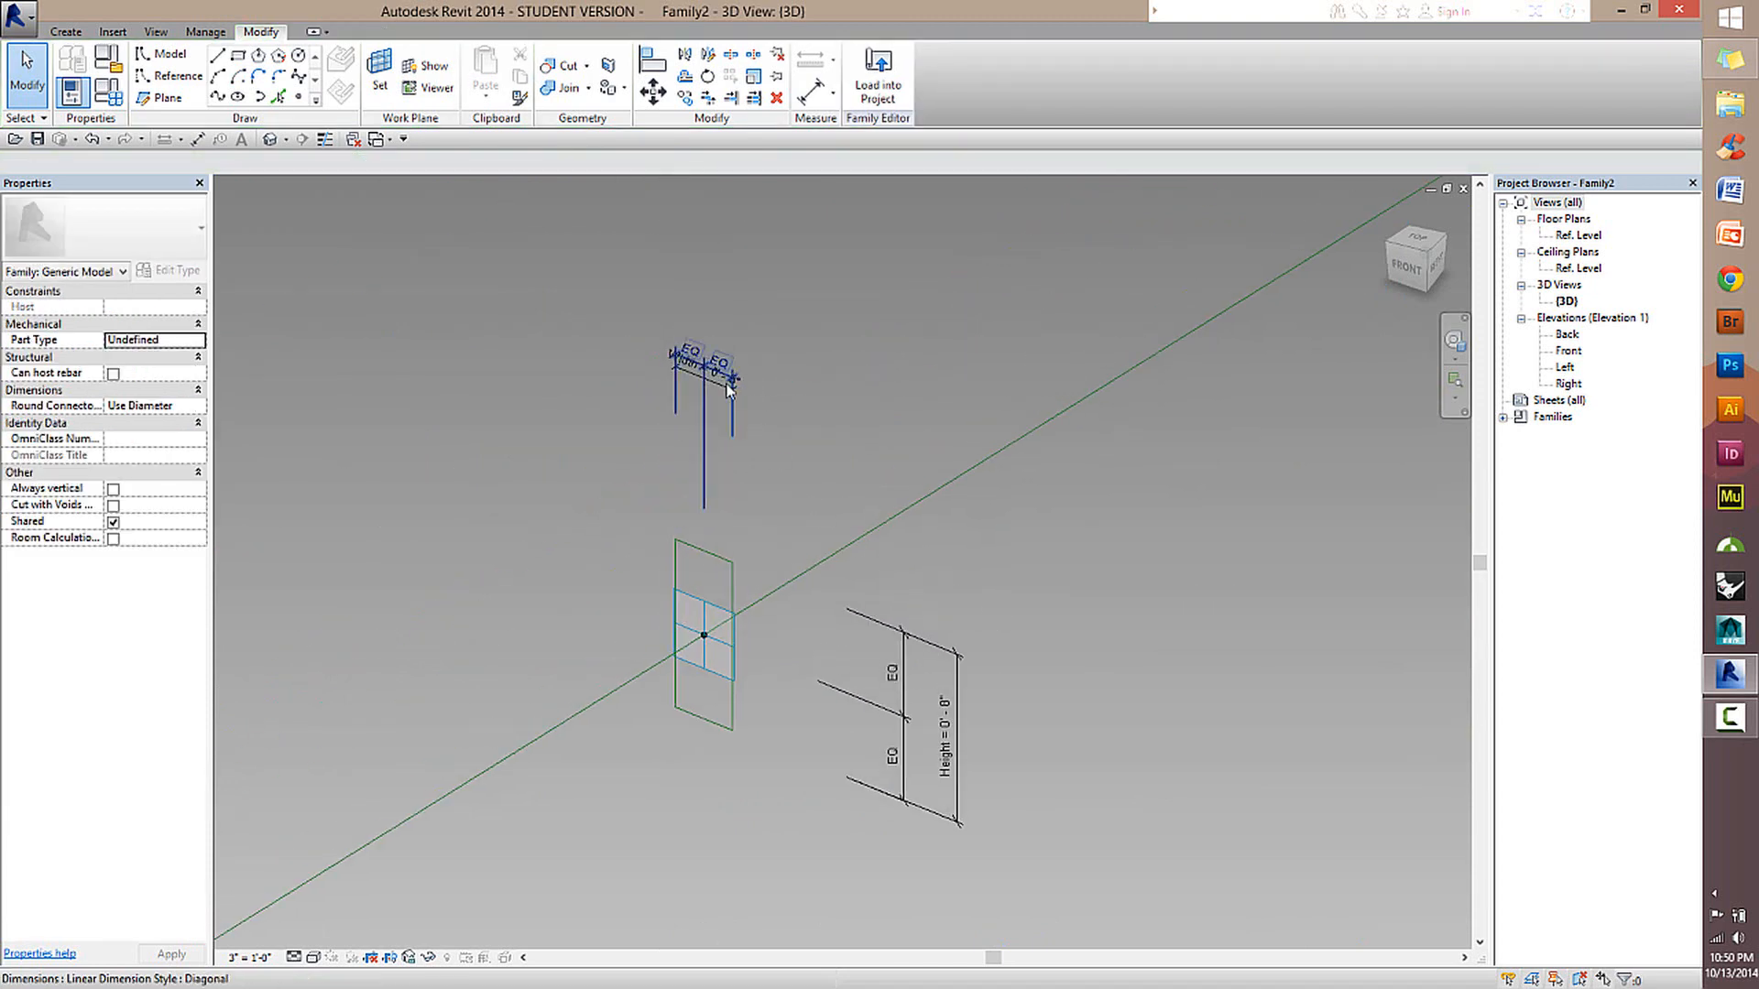
left_click(726, 394)
left_click(843, 464)
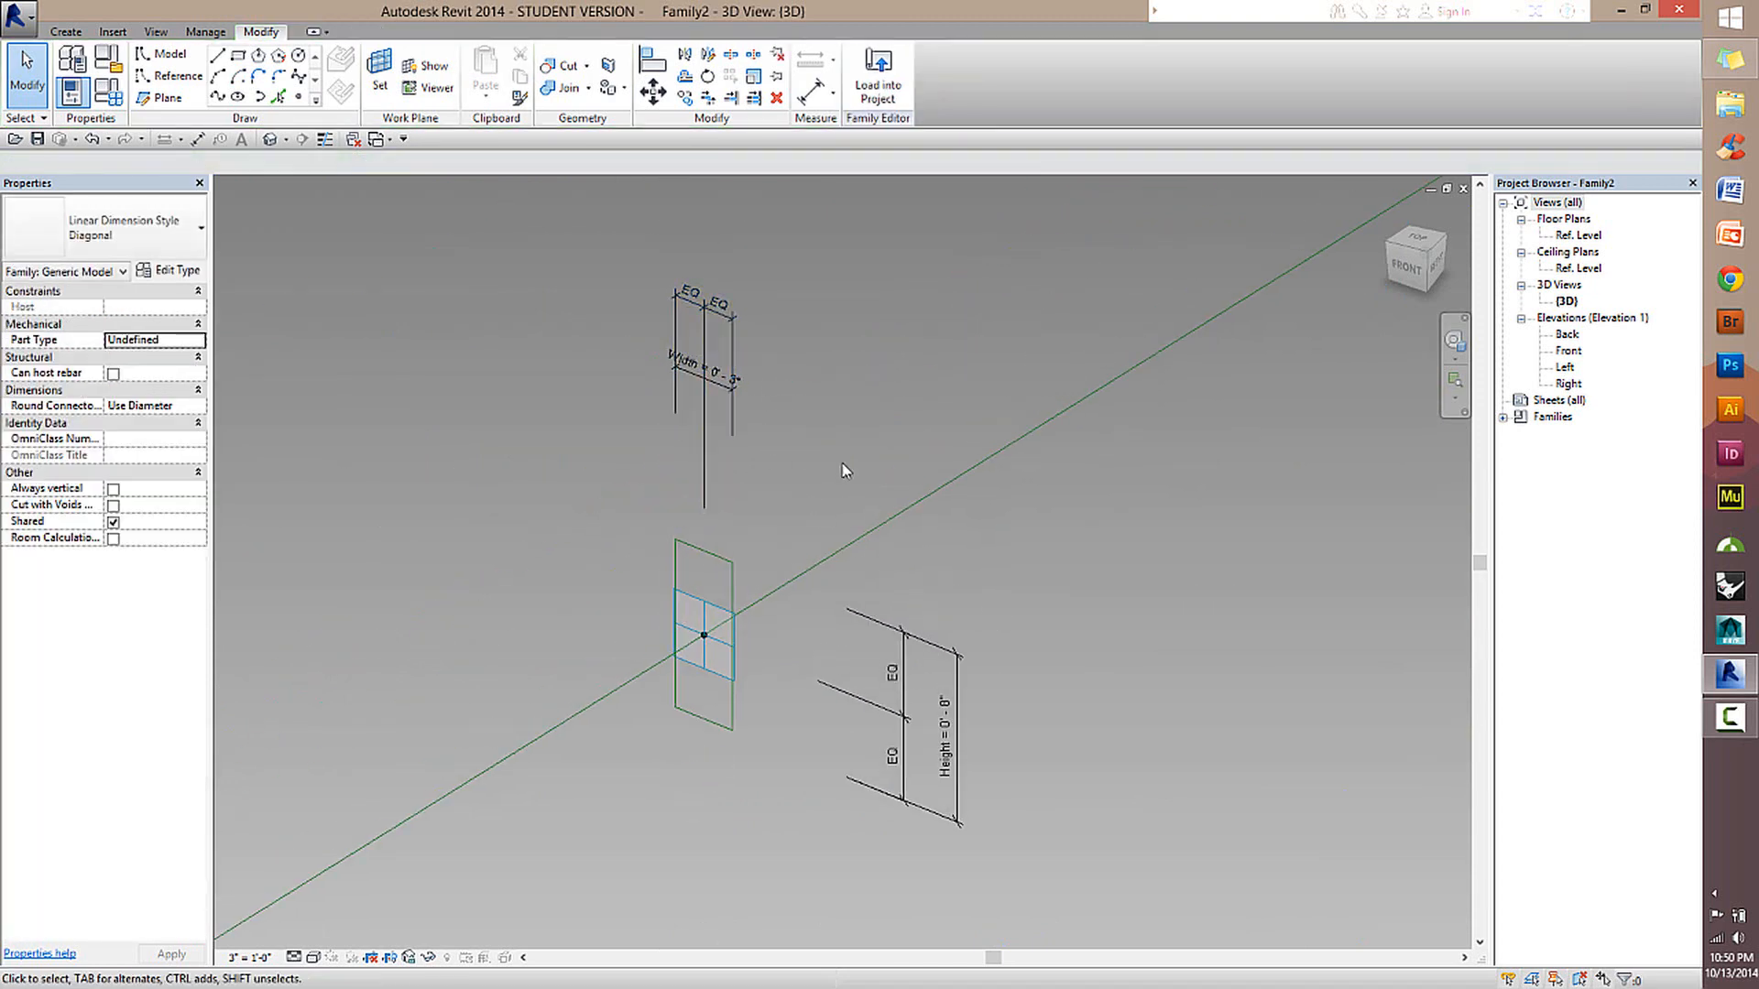
Examine both rectangular profiles and the two adaptive points along the reference line from several angles.
scroll(956, 522, "down", 1)
middle_click_drag(956, 523, 881, 387)
scroll(744, 643, "down", 3)
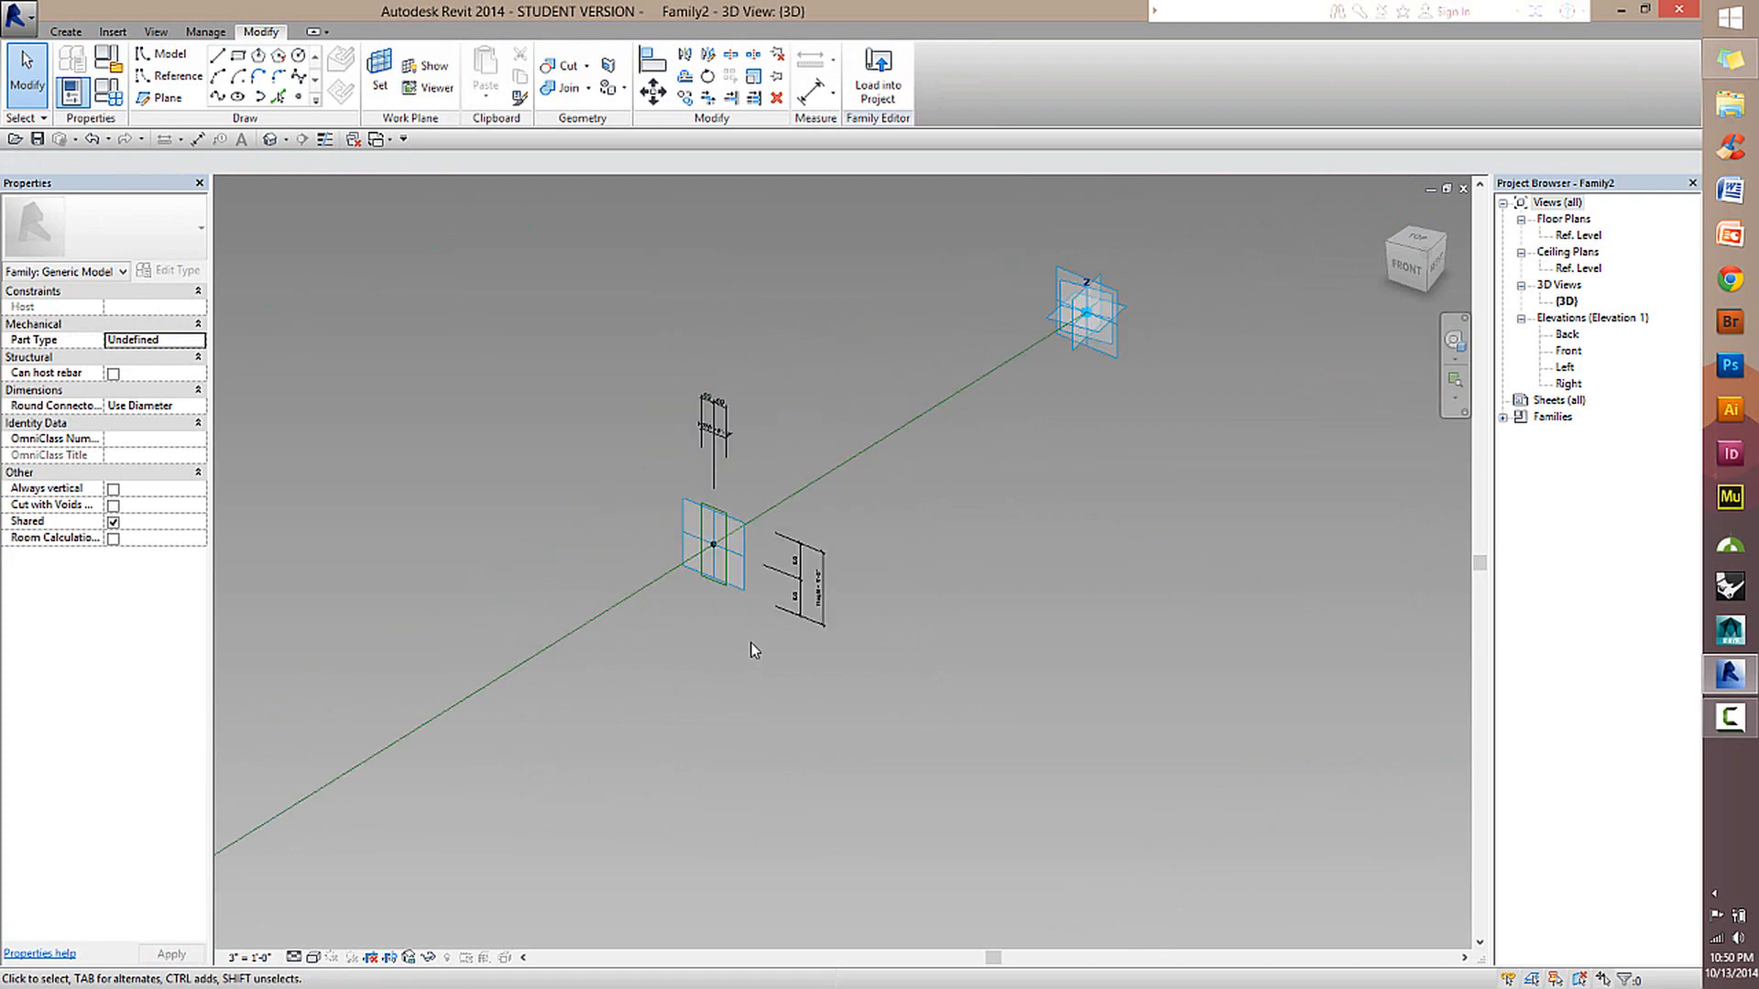
middle_click_drag(748, 643, 477, 667, "shift")
middle_click_drag(723, 655, 1502, 612)
scroll(1103, 630, "down", 2)
middle_click_drag(1103, 632, 1253, 579, "shift")
scroll(1048, 555, "down", 2)
middle_click_drag(1128, 660, 1106, 605)
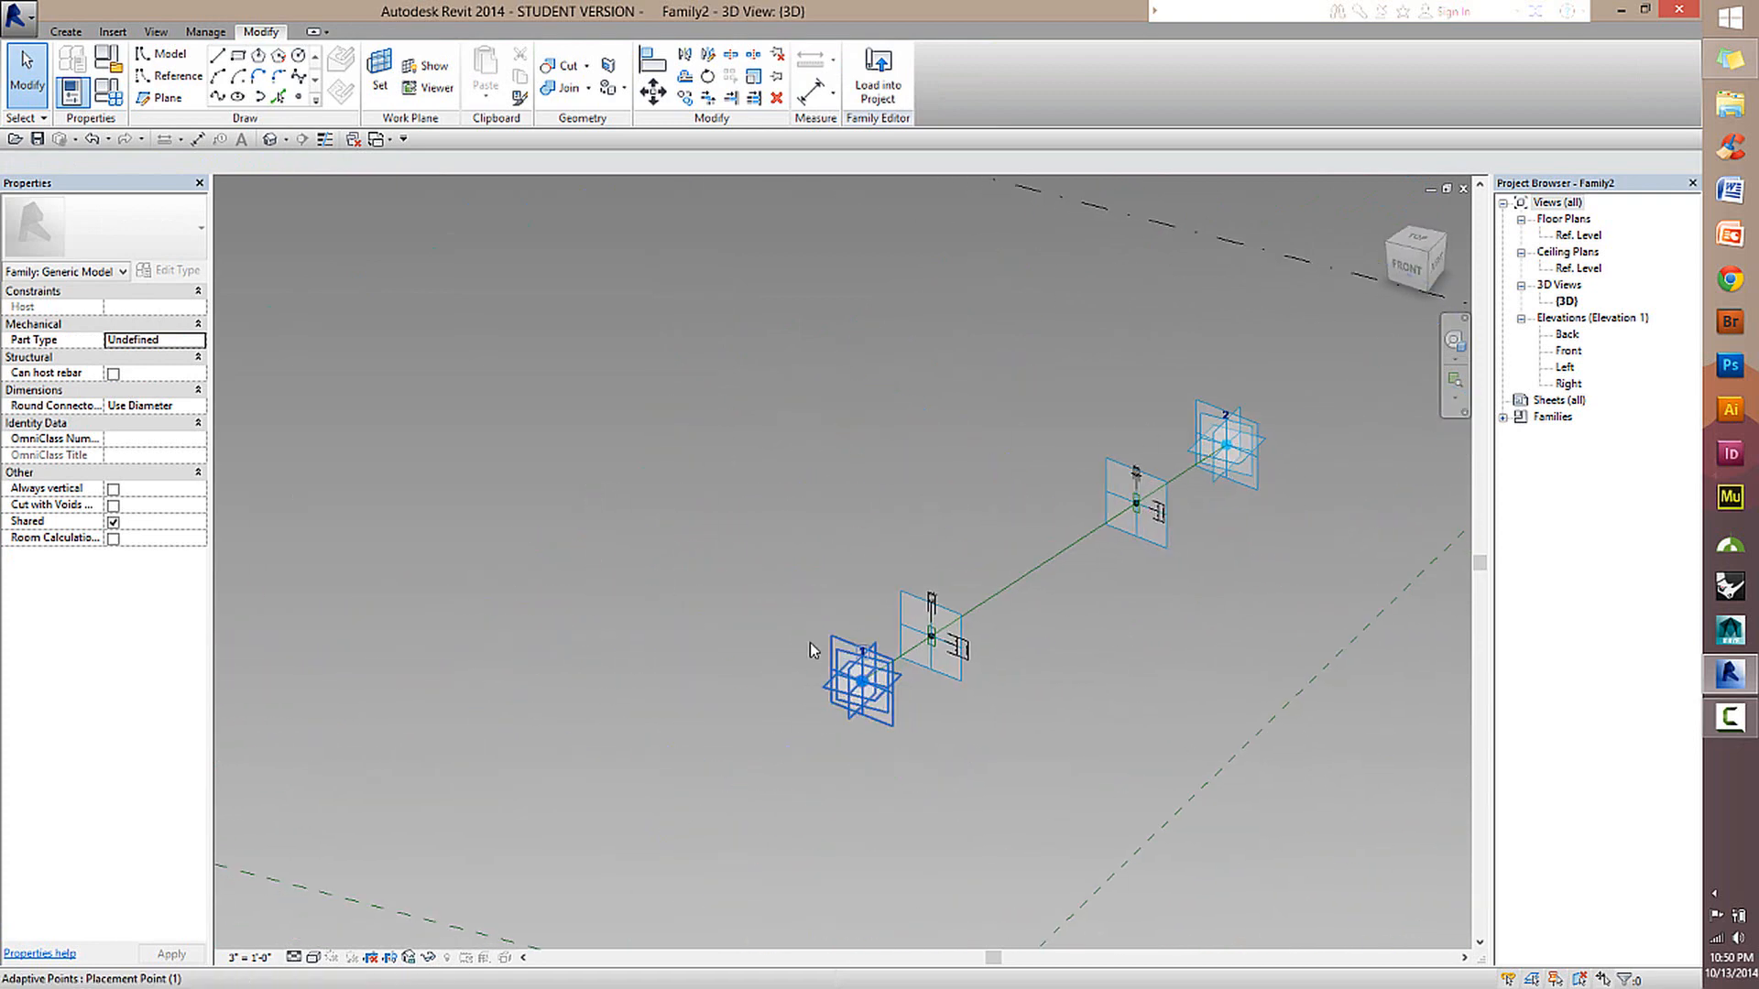
left_click_drag(863, 683, 710, 451)
middle_click_drag(825, 519, 1156, 520, "shift")
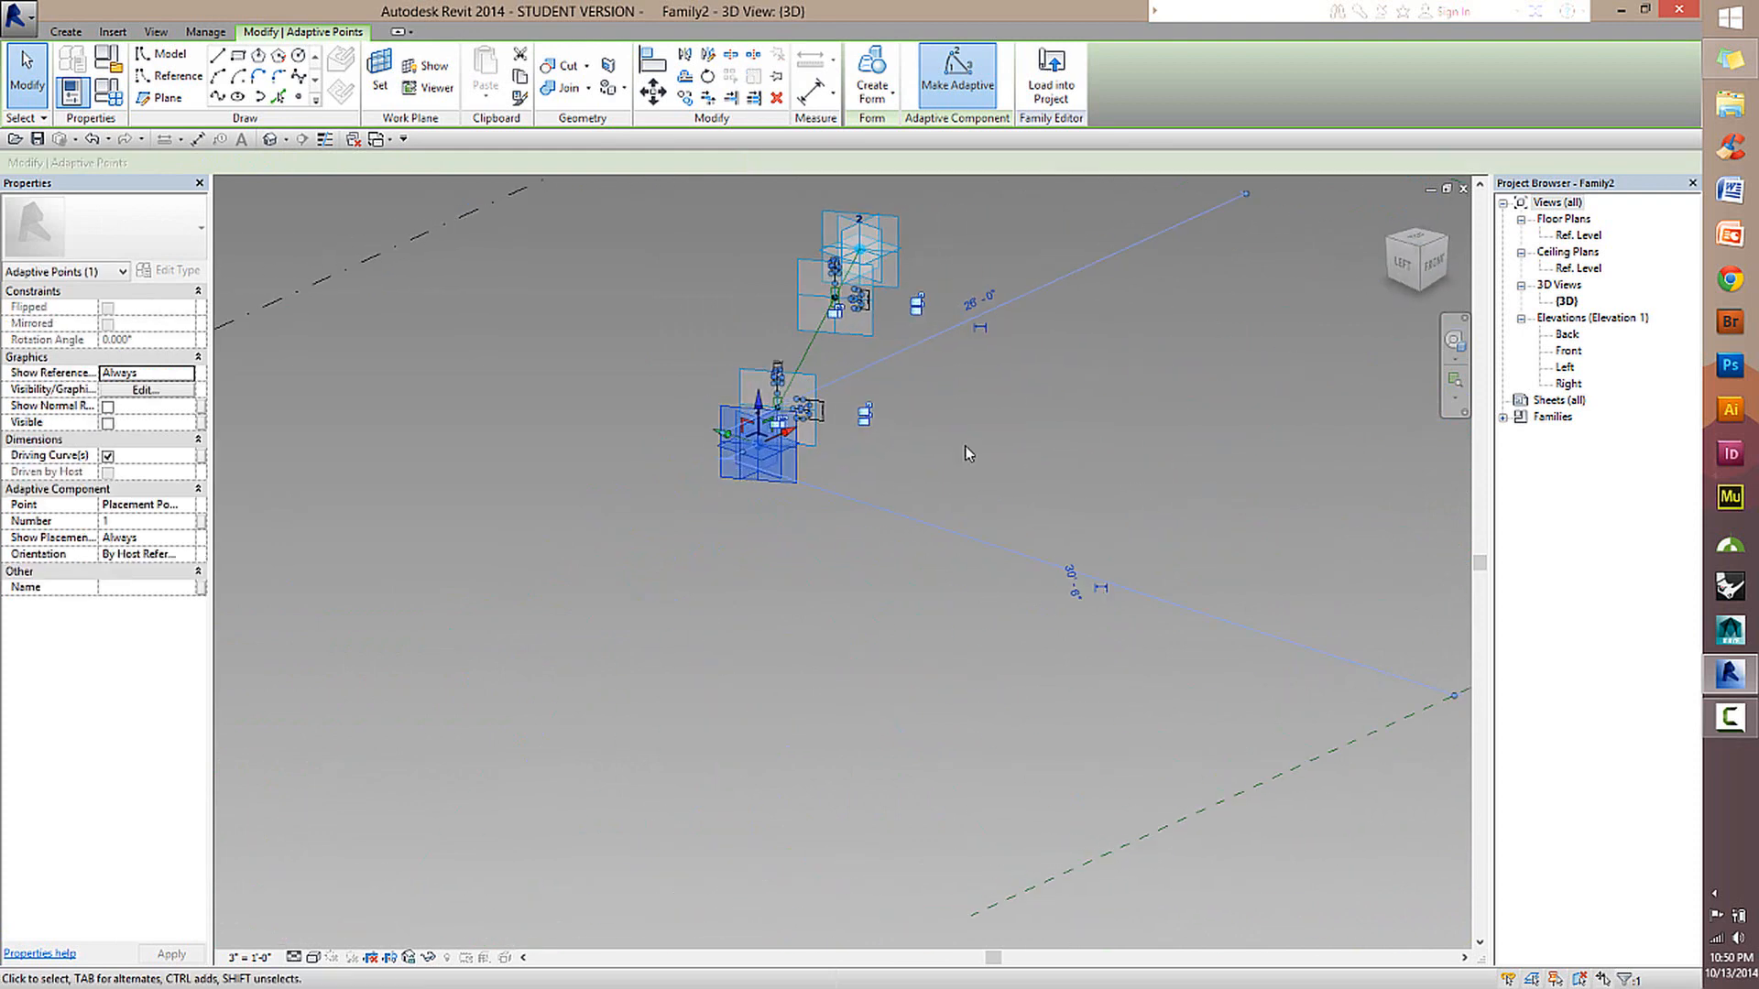
left_click_drag(762, 465, 1317, 454)
middle_click_drag(1317, 455, 938, 381, "shift")
scroll(938, 381, "up", 3)
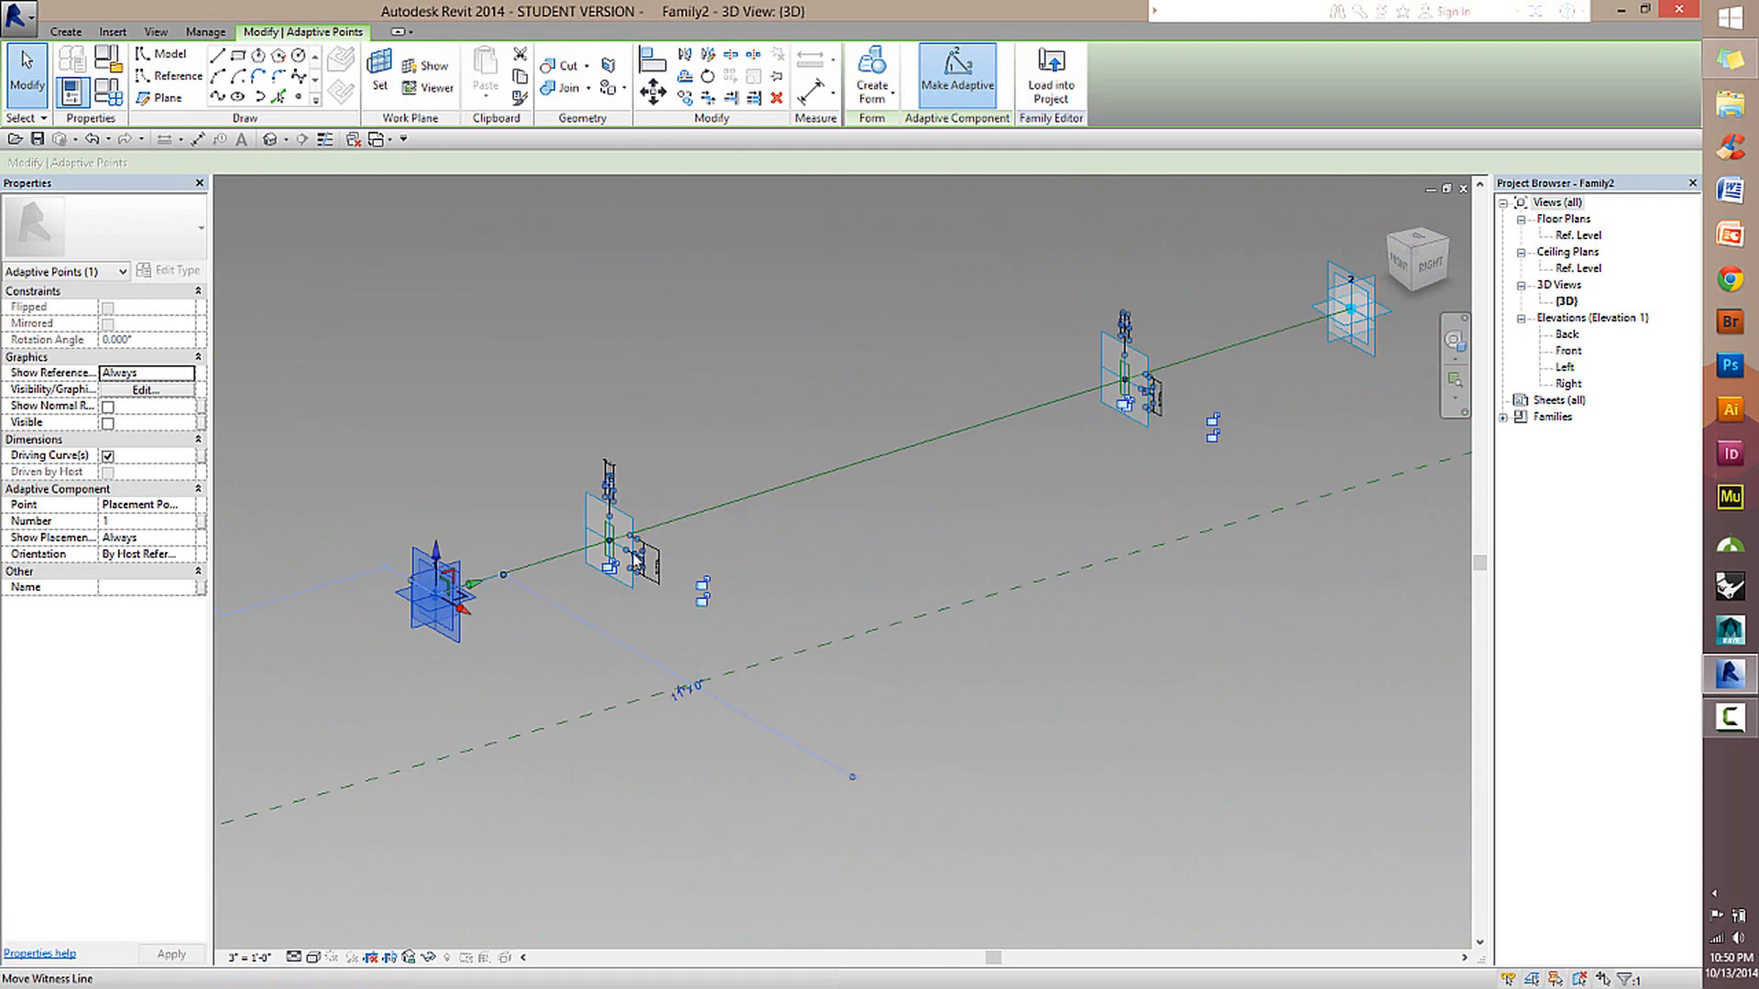
left_click(718, 501)
scroll(674, 518, "up", 3)
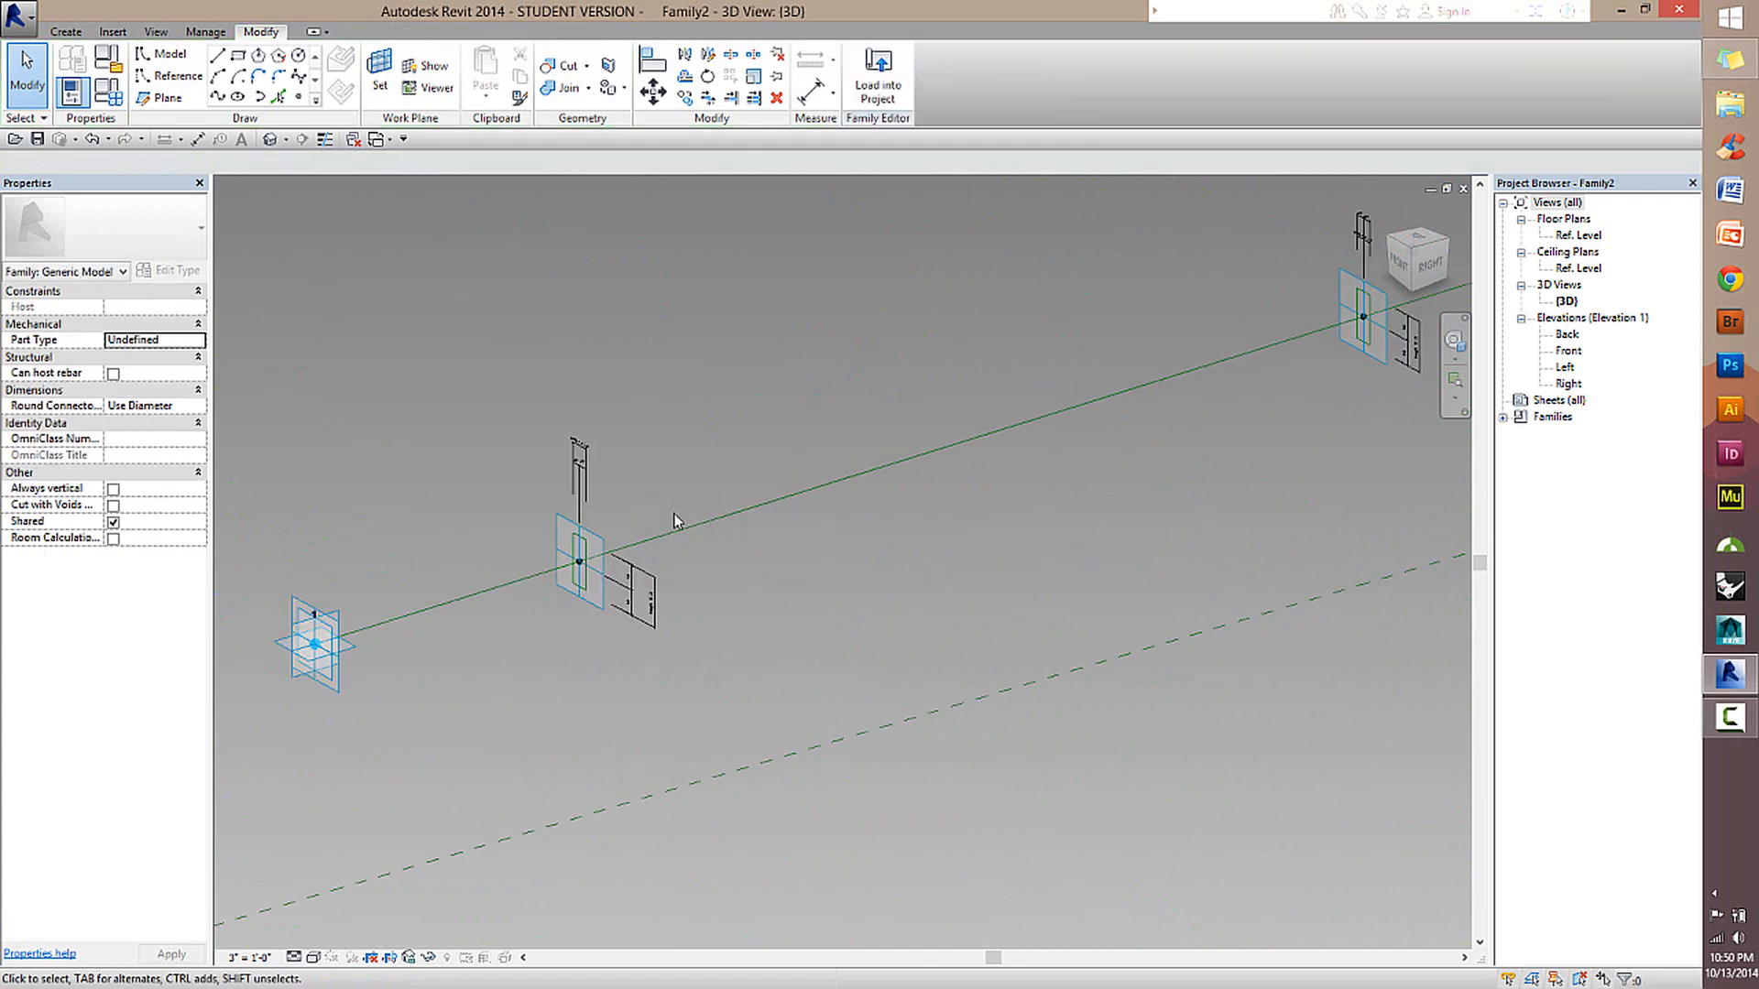
Select the full chains of both rectangular profiles and create a solid form between them.
scroll(674, 518, "down", 2)
middle_click_drag(701, 591, 546, 648)
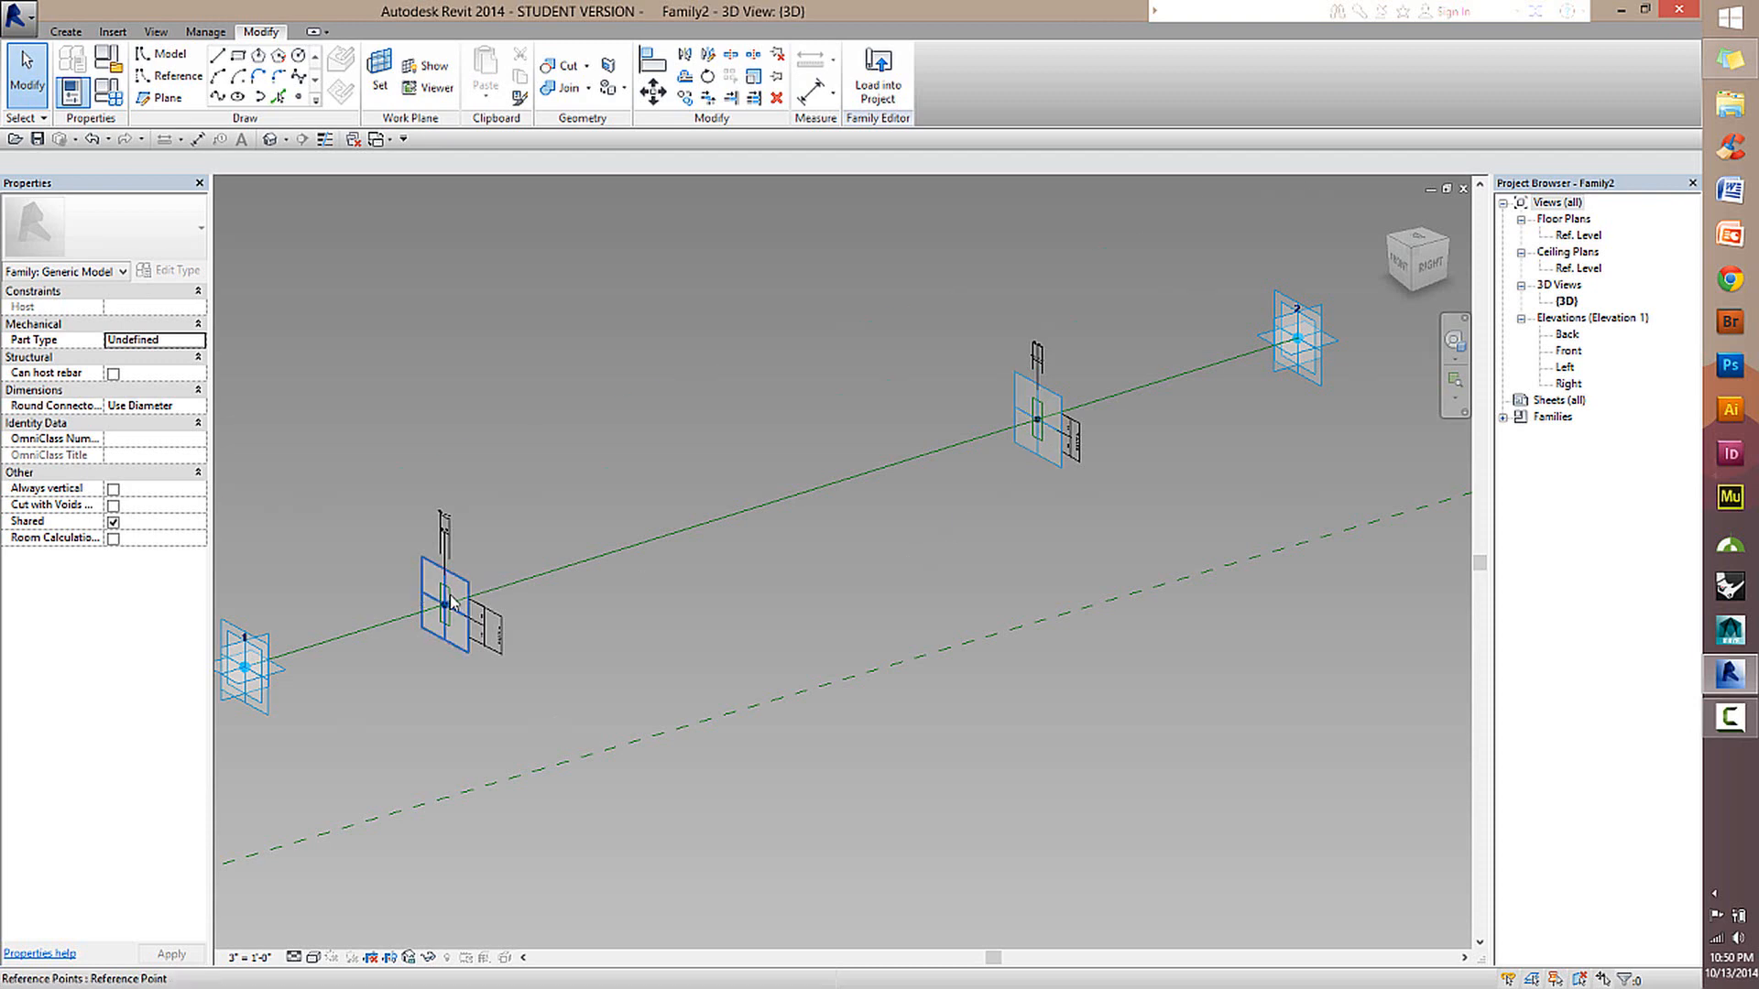
scroll(472, 594, "up", 4)
scroll(467, 600, "up", 2)
key("Tab")
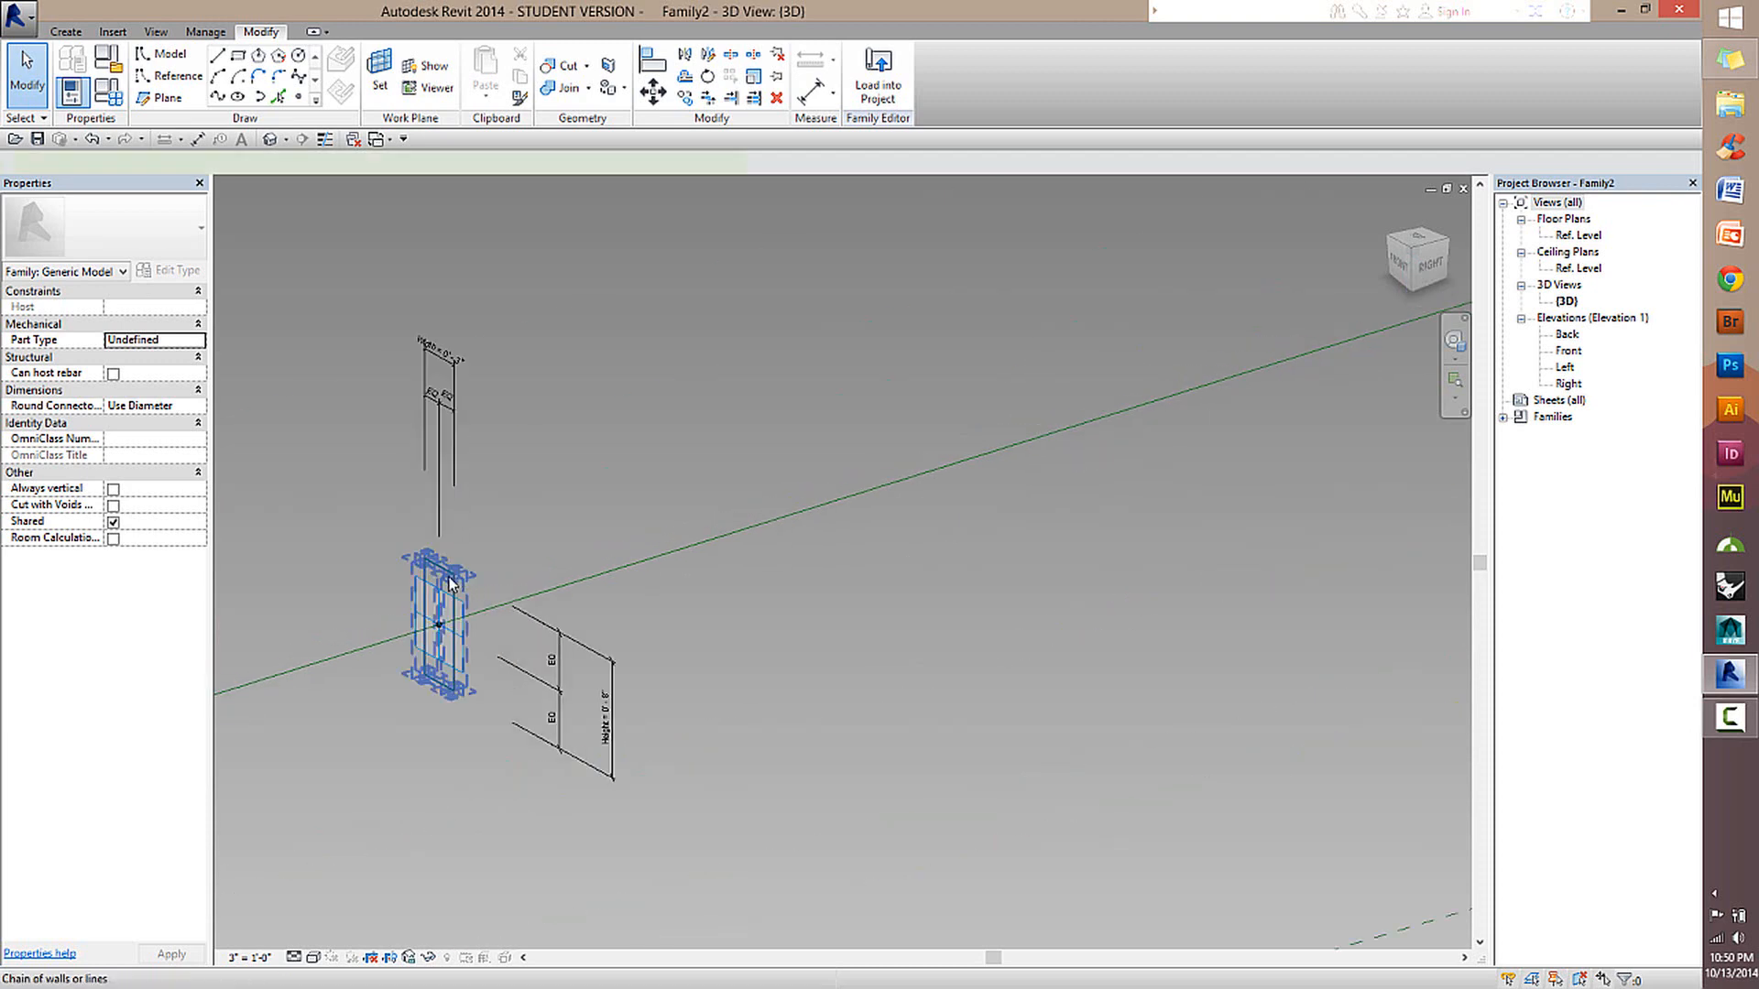
left_click(456, 598)
middle_click_drag(836, 573, 348, 664)
middle_click_drag(1171, 467, 658, 668)
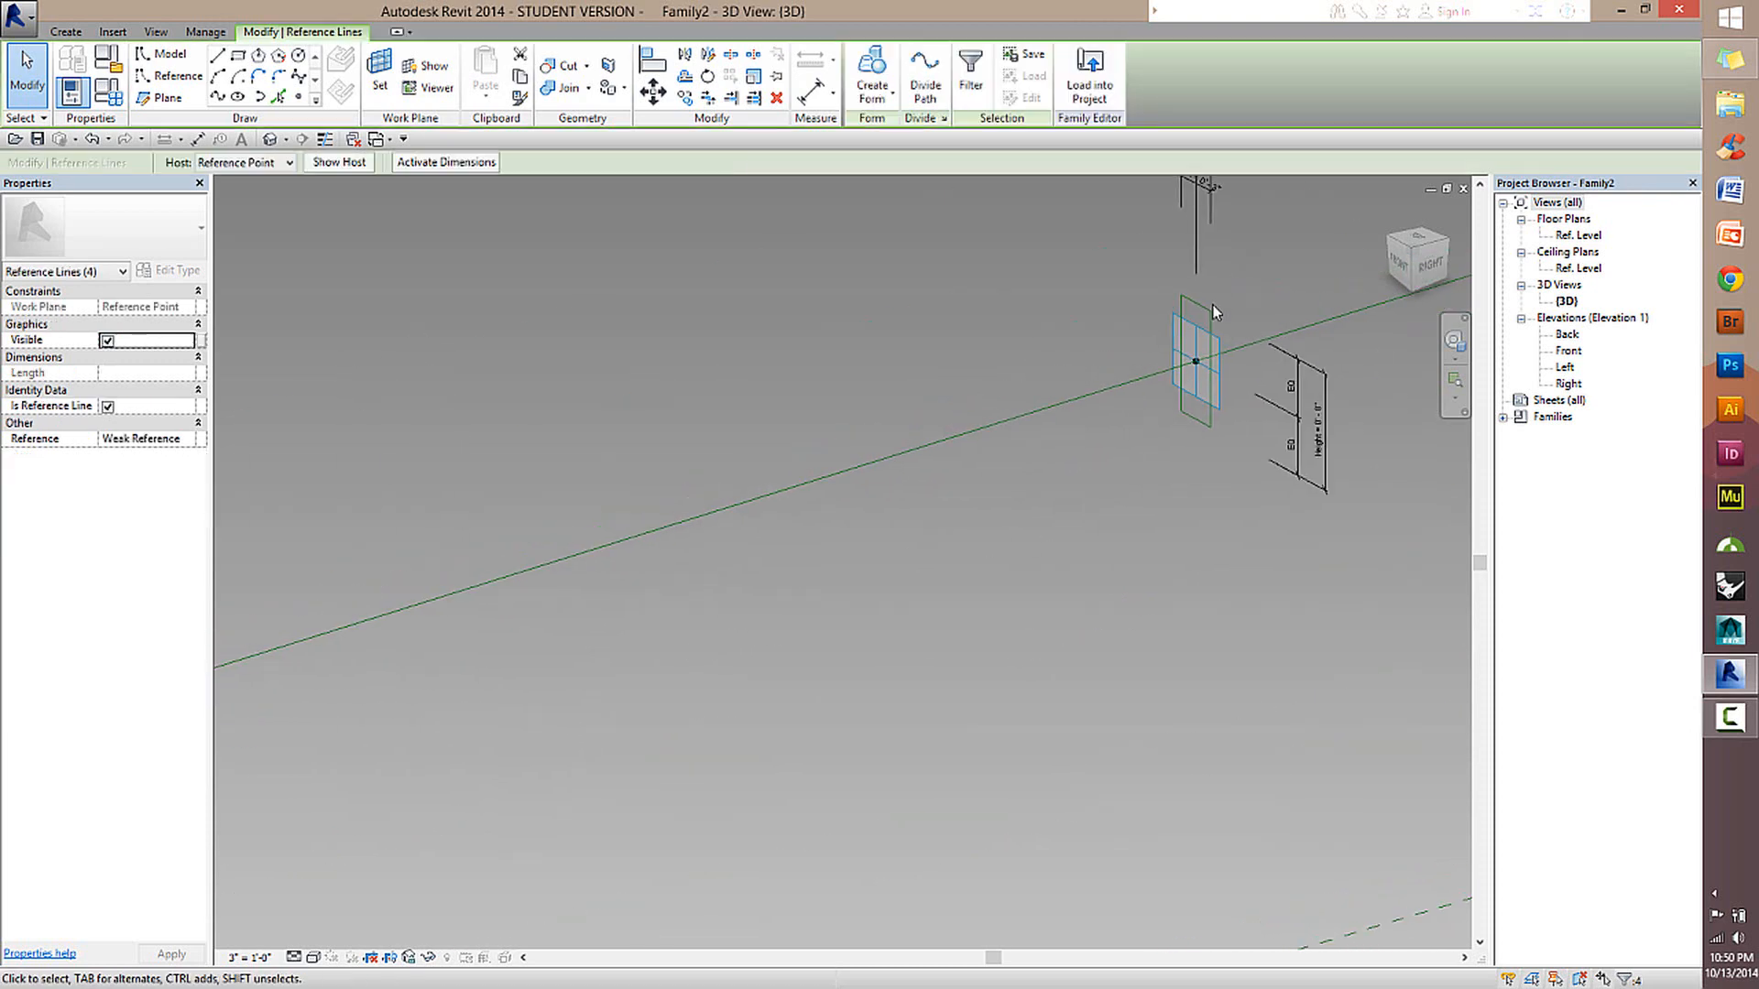
key("Tab")
left_click(1212, 309, "ctrl")
scroll(1060, 628, "down", 3)
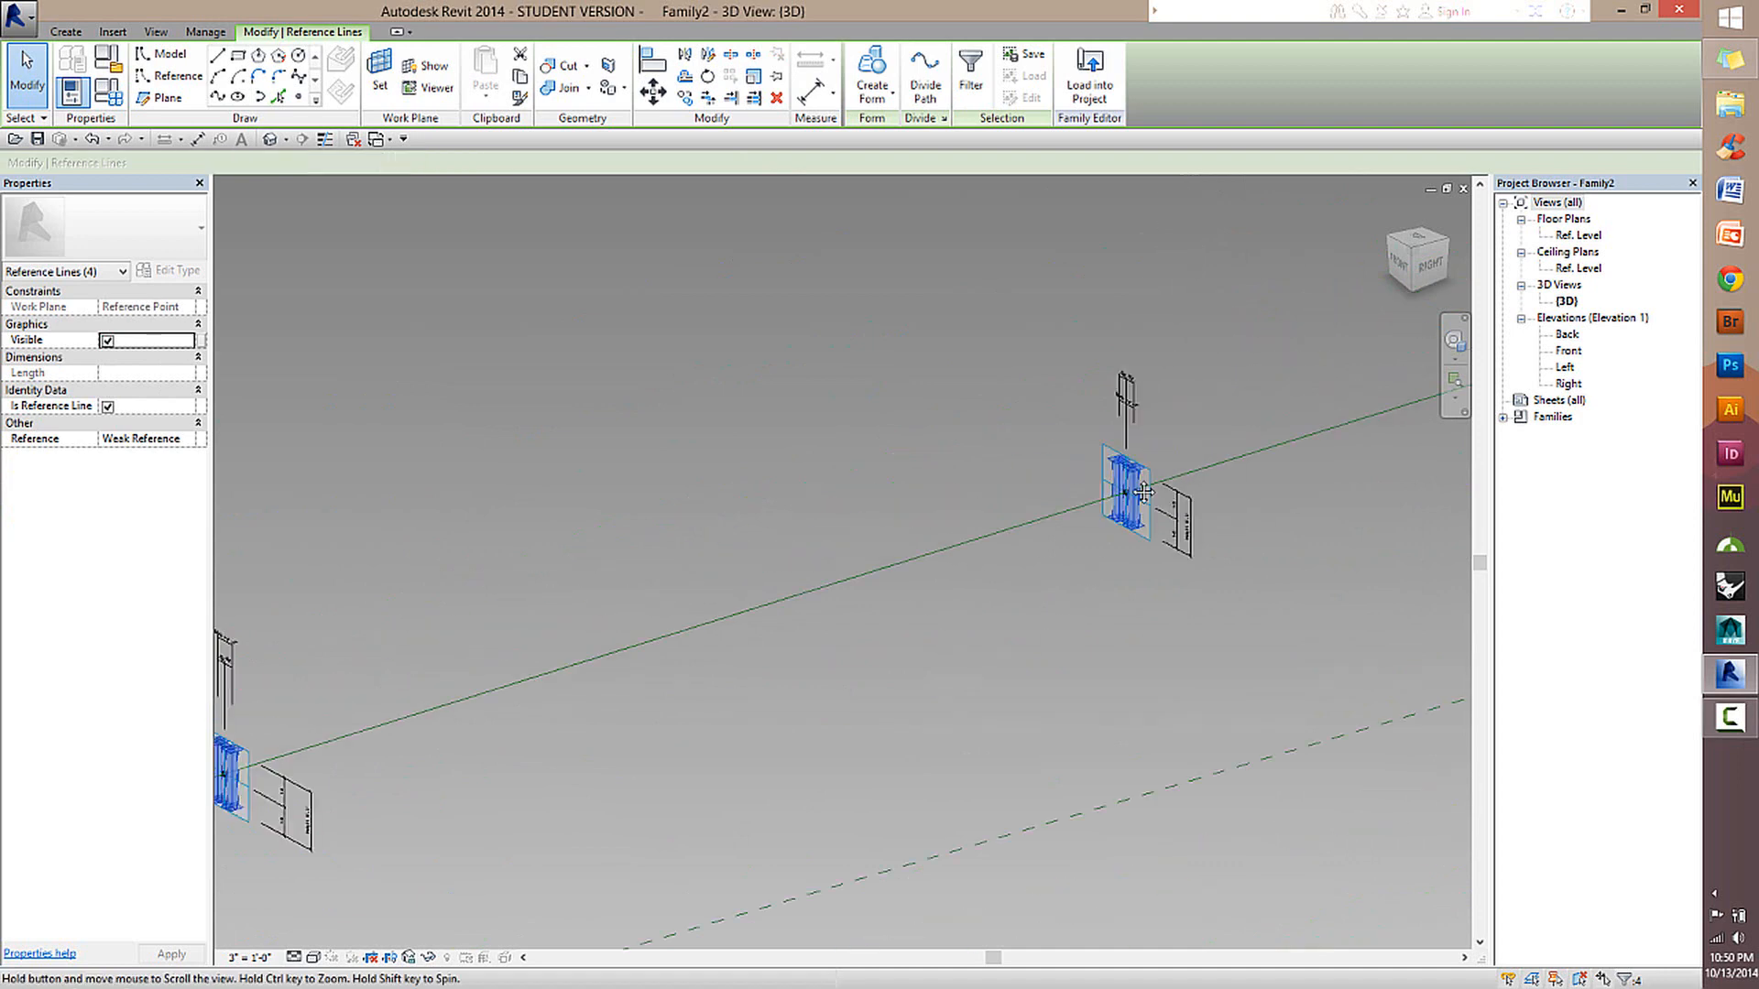
middle_click_drag(1060, 629, 1305, 497)
left_click(867, 63)
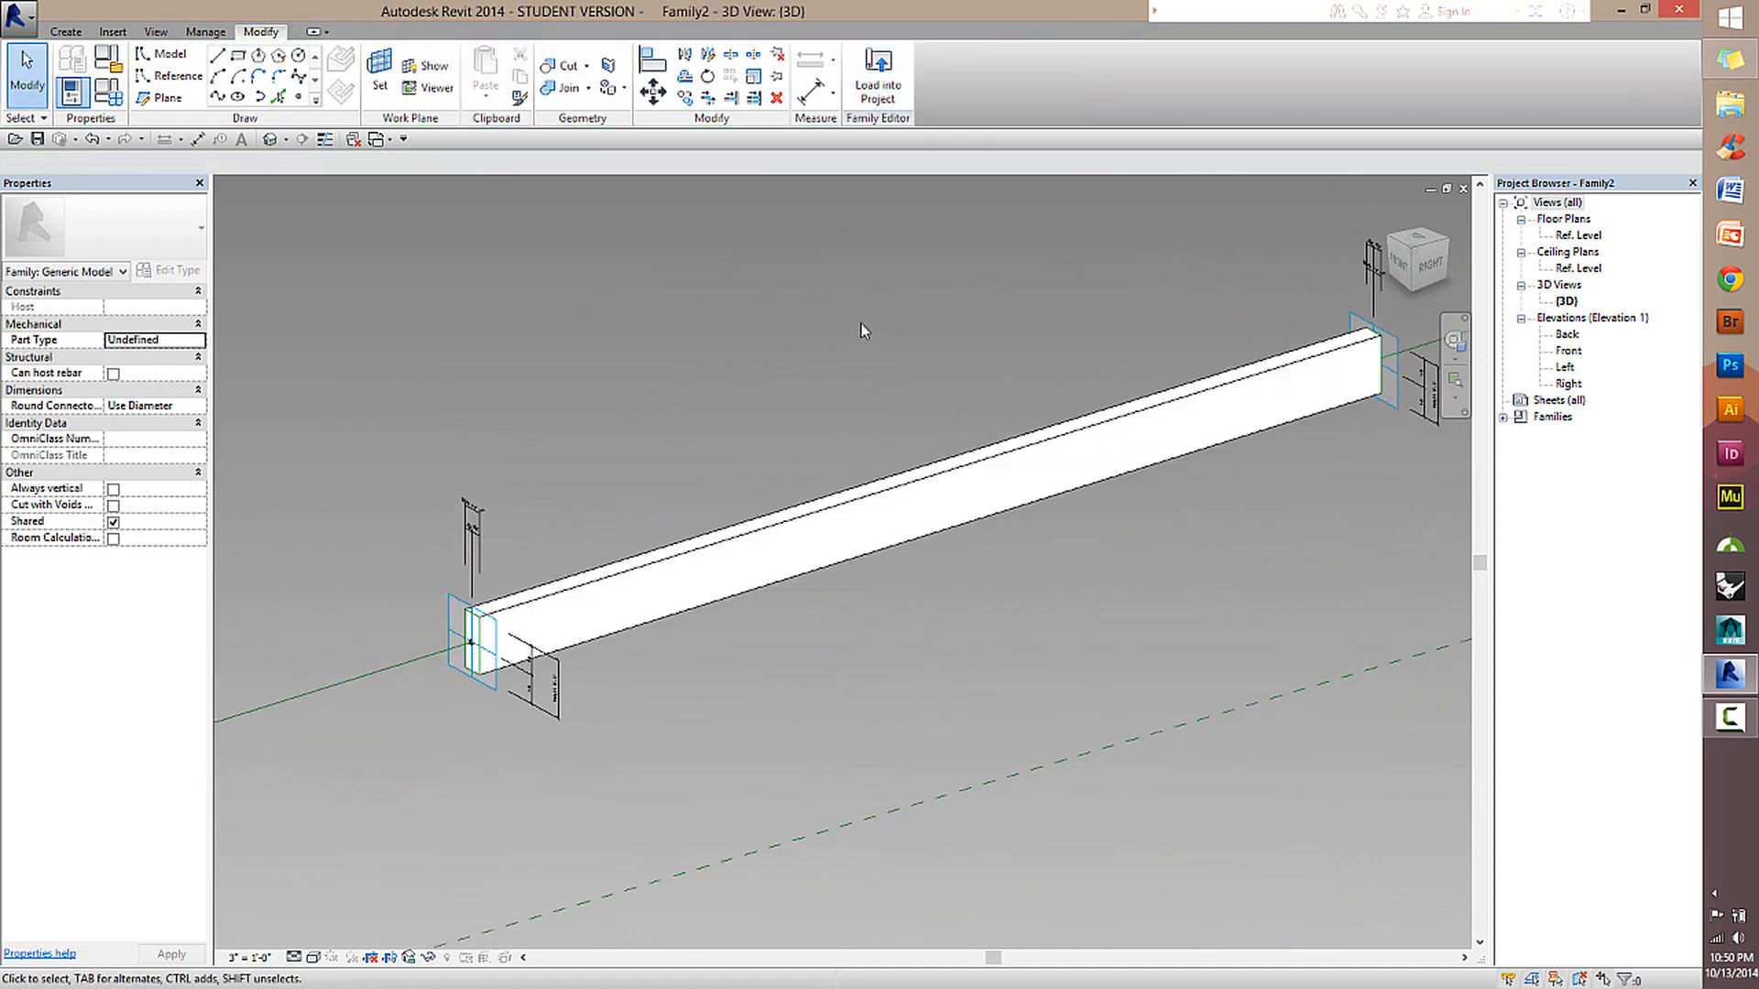
left_click(36, 75)
scroll(1031, 447, "down", 3)
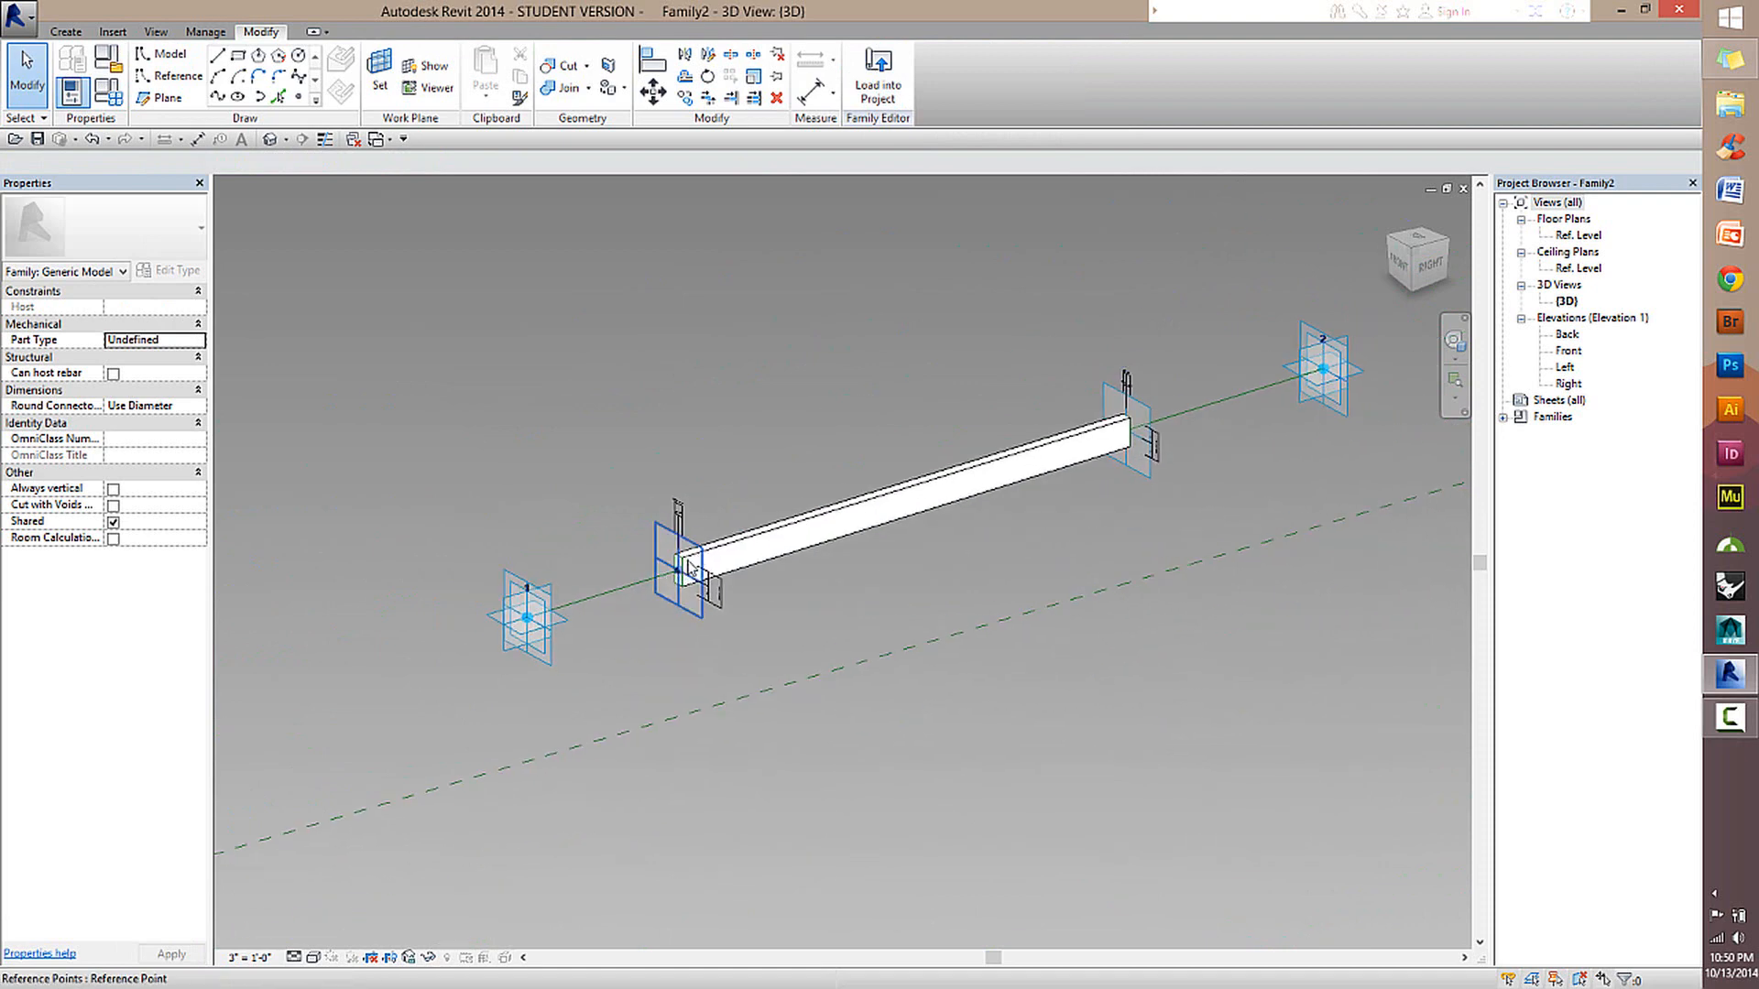
scroll(927, 640, "up", 3)
scroll(883, 630, "down", 2)
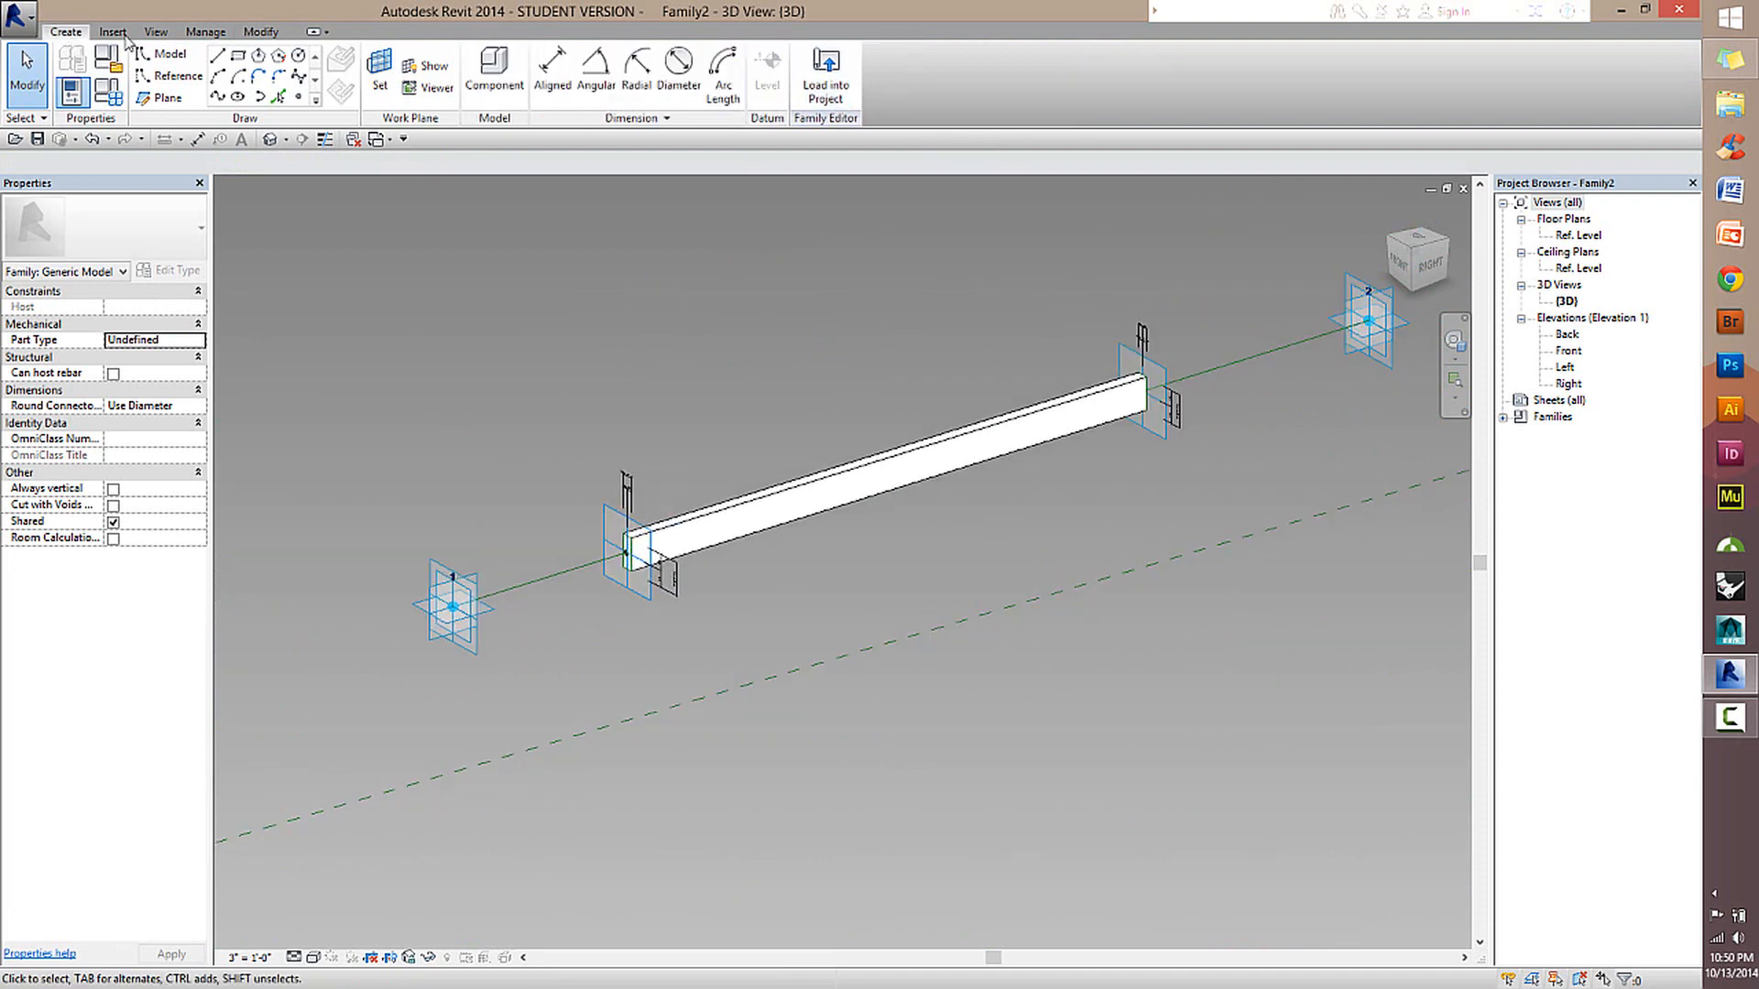
left_click(167, 76)
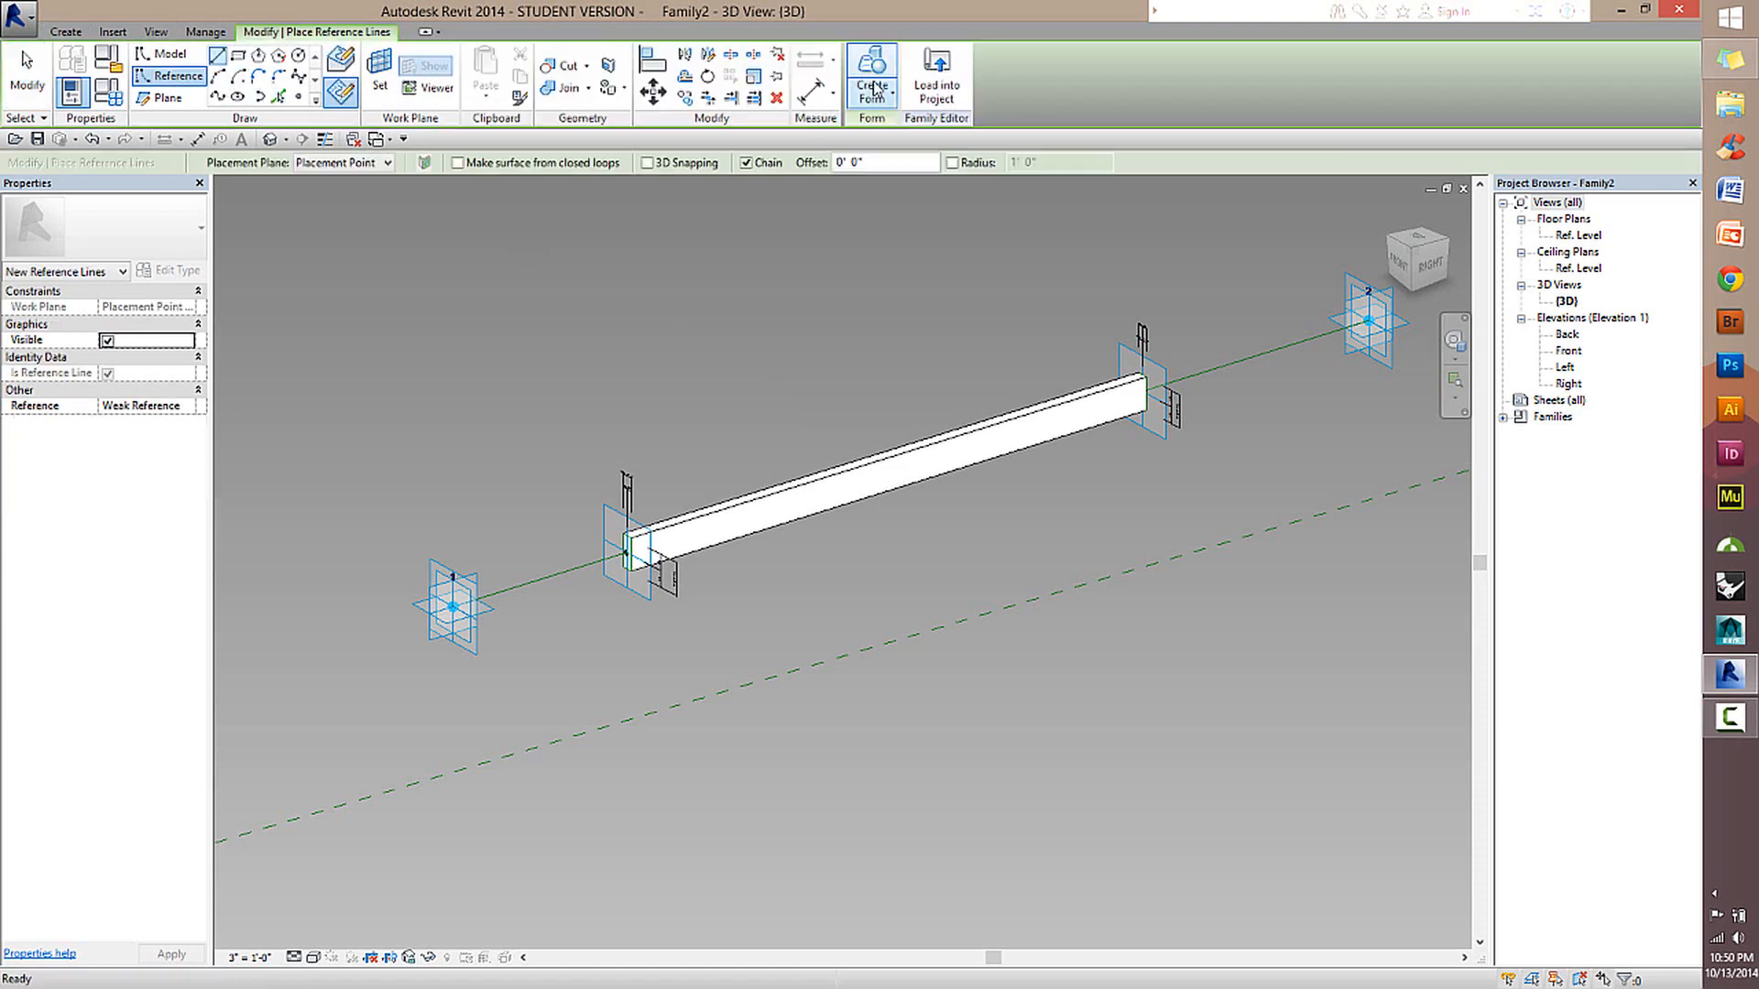
key("Escape")
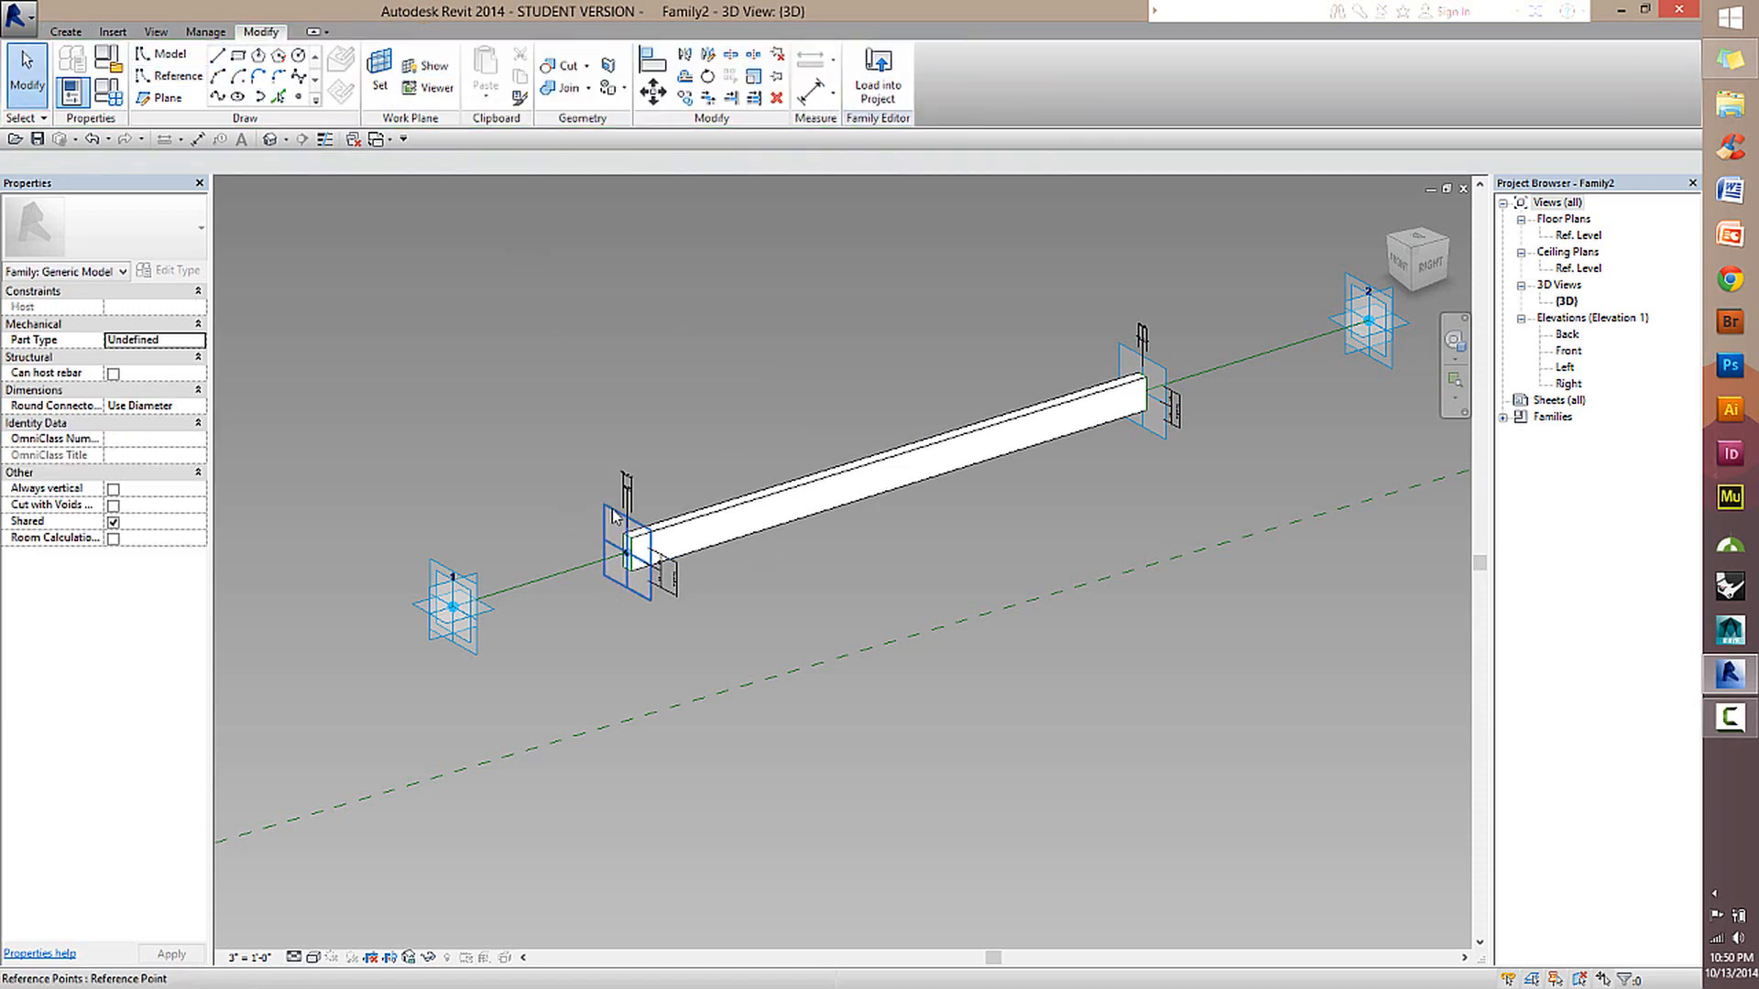
Examine the solid form and the reference point hosting its first profile from several angles.
left_click(627, 552)
scroll(1012, 544, "up", 1)
middle_click_drag(1010, 544, 1050, 531)
left_click(788, 467)
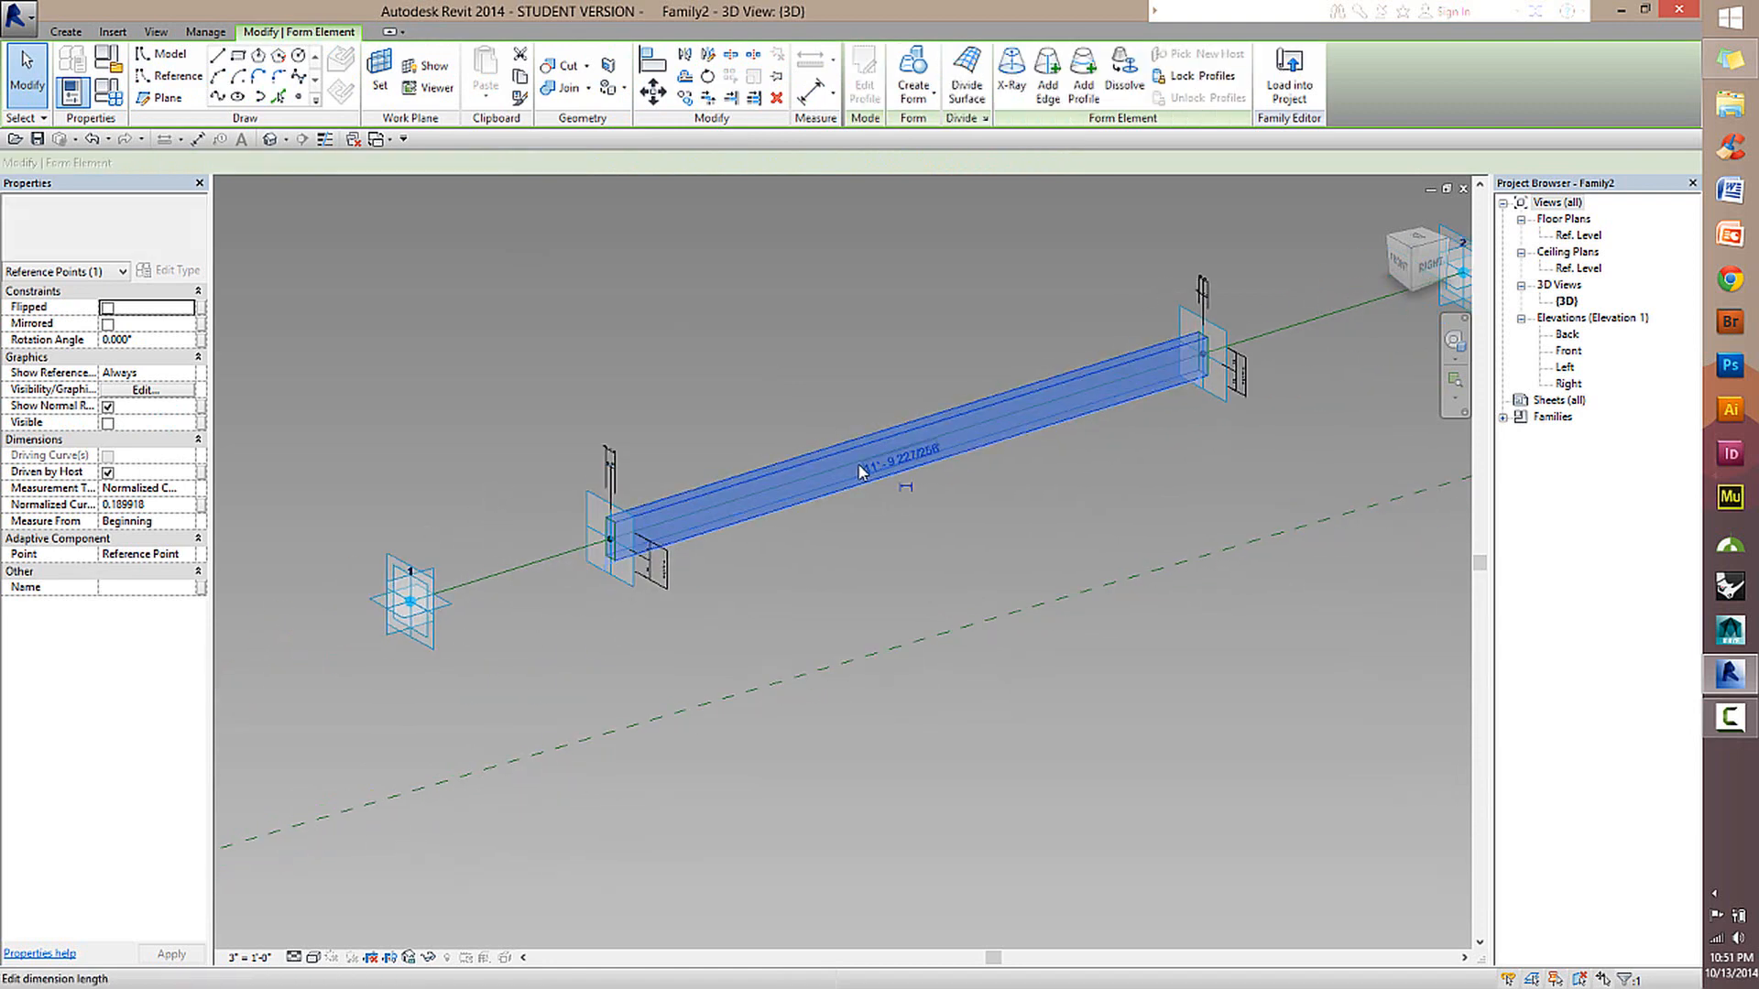
scroll(861, 470, "up", 2)
scroll(838, 483, "down", 3)
mouse_move(838, 483)
middle_mouse_down()
mouse_move(722, 487)
mouse_move(825, 503)
middle_mouse_up()
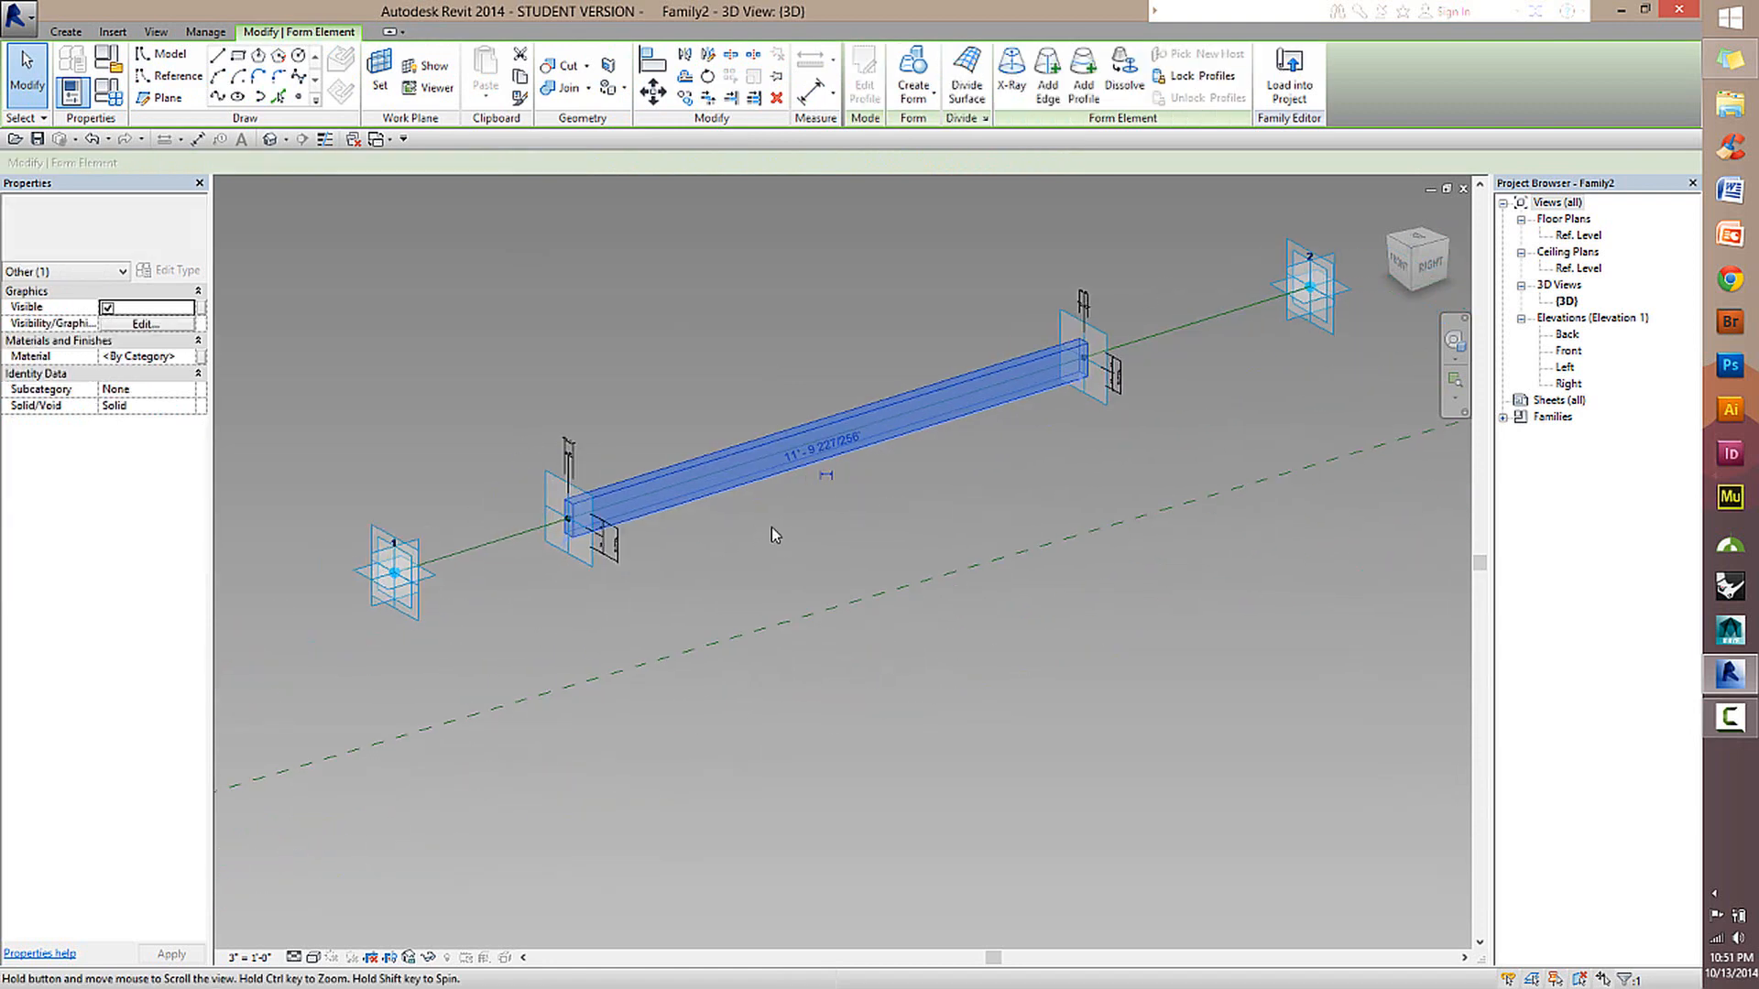
left_click(723, 537)
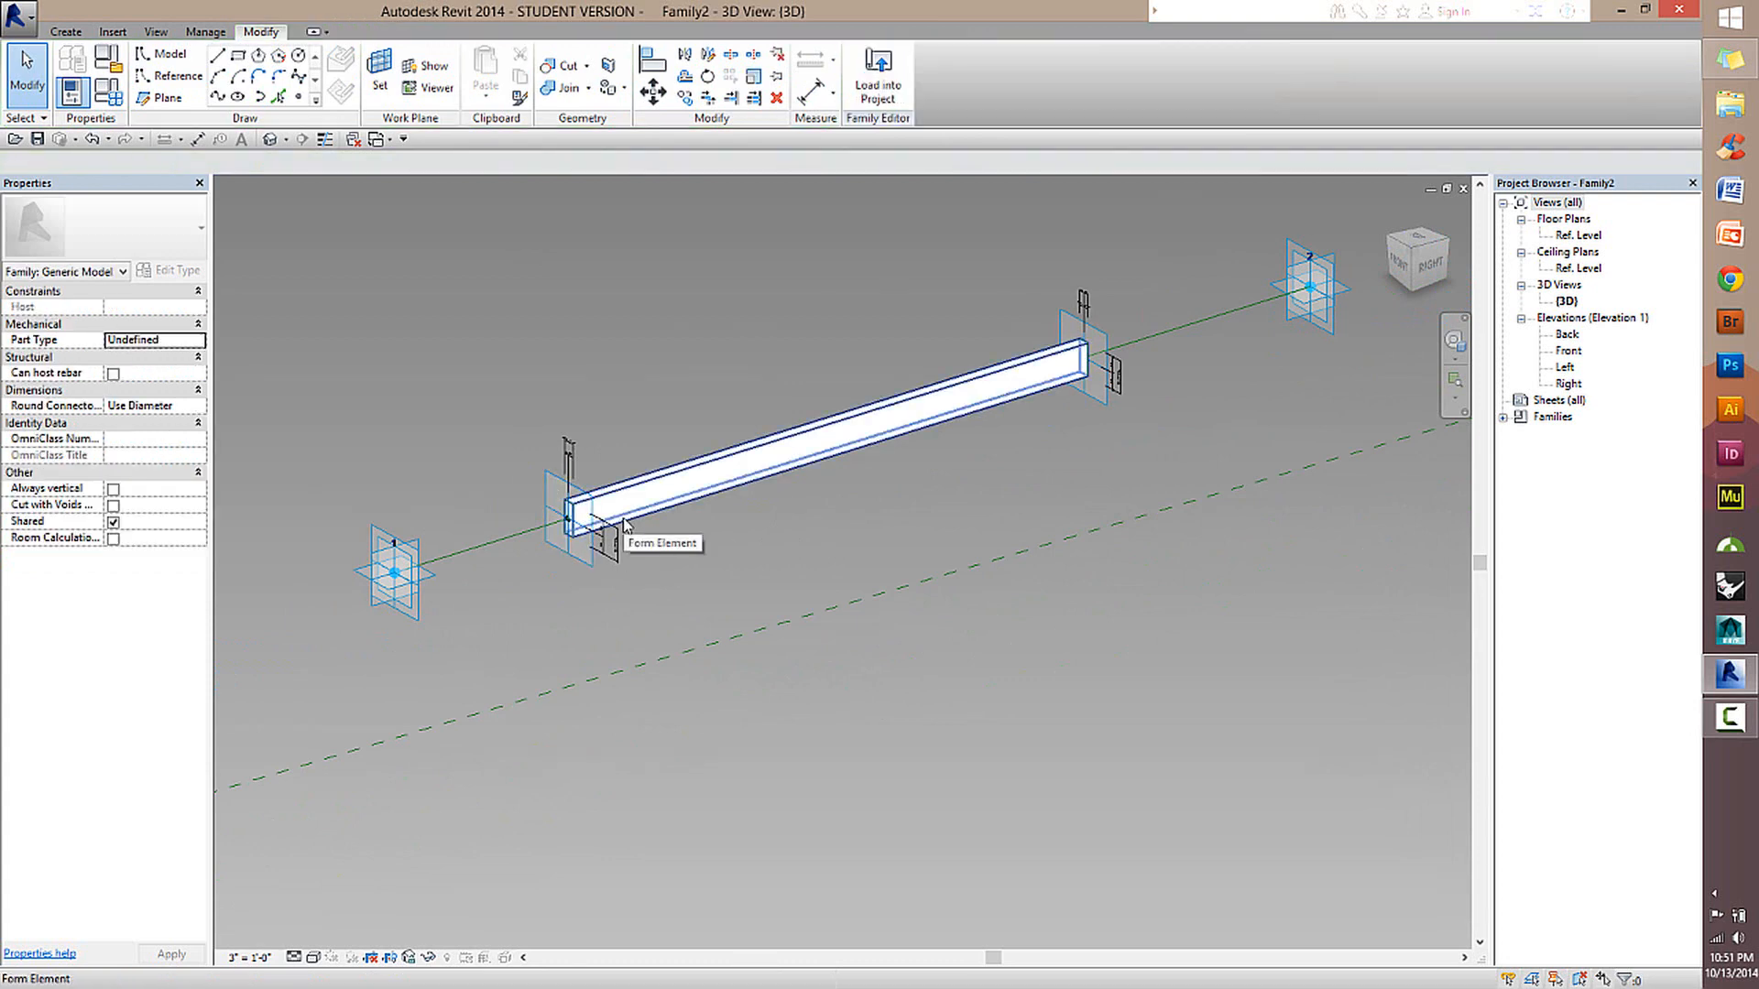
left_click(570, 570)
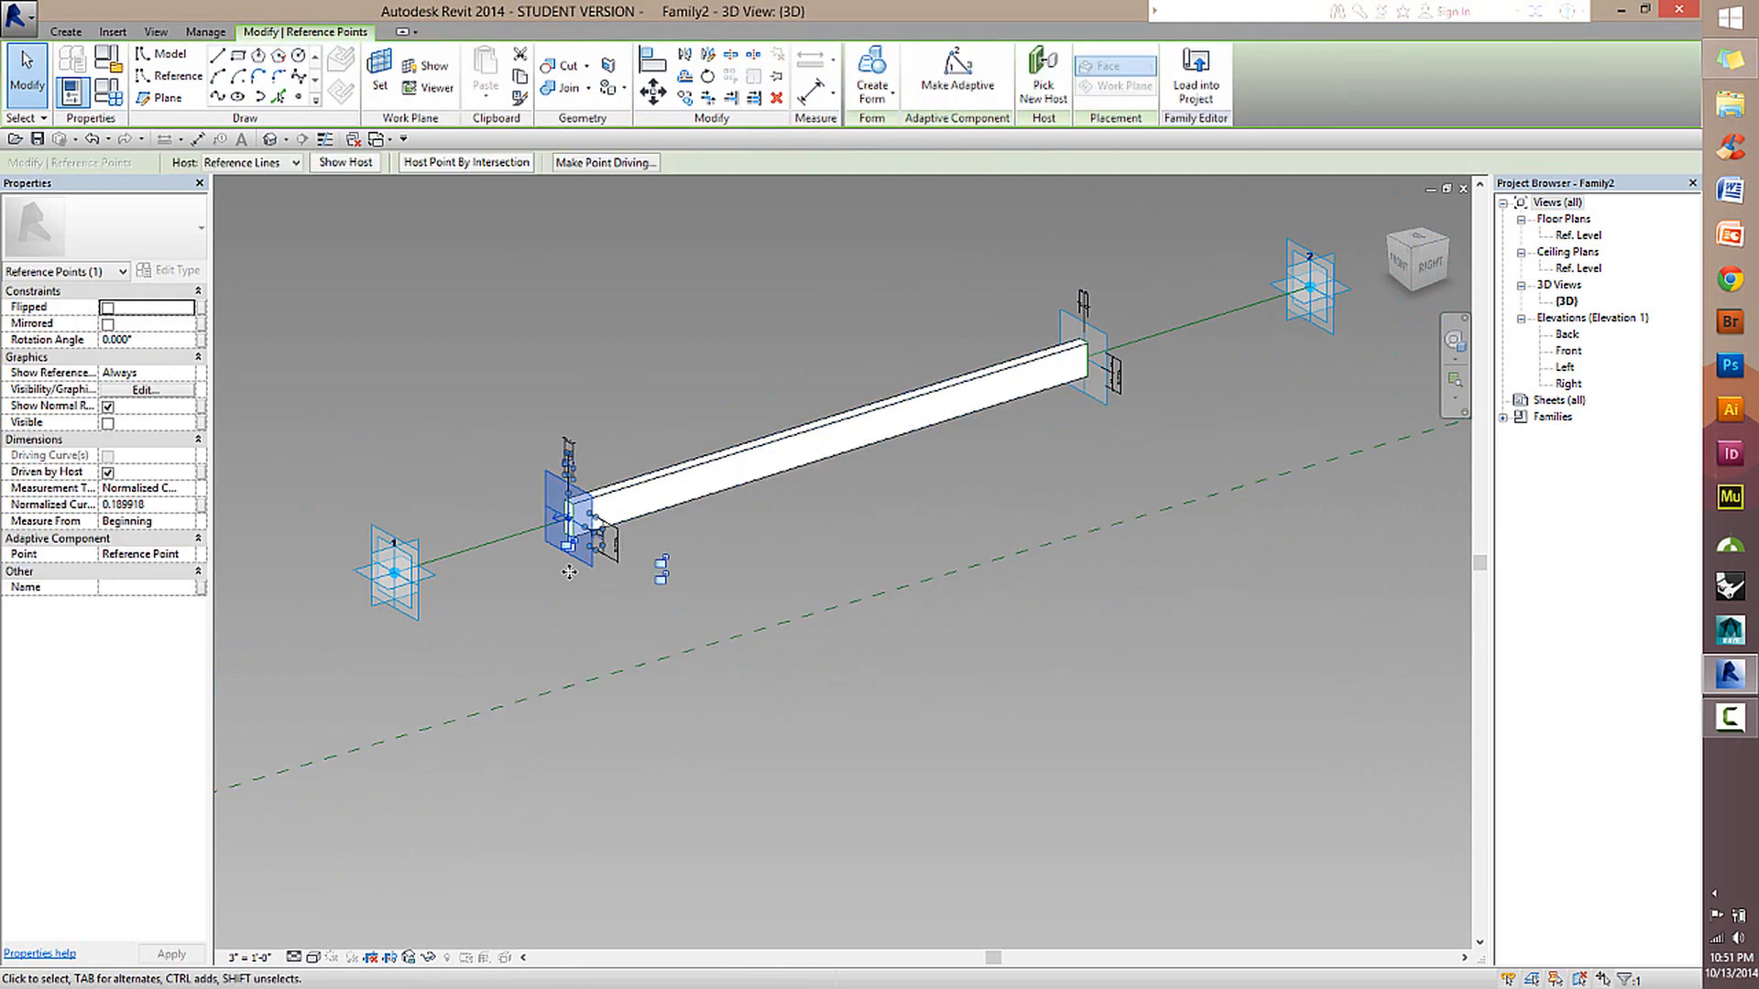
middle_click_drag(1048, 491, 1169, 536, "shift")
left_click_drag(1168, 536, 1158, 383)
left_click(1074, 554)
middle_click_drag(1073, 554, 1021, 472, "shift")
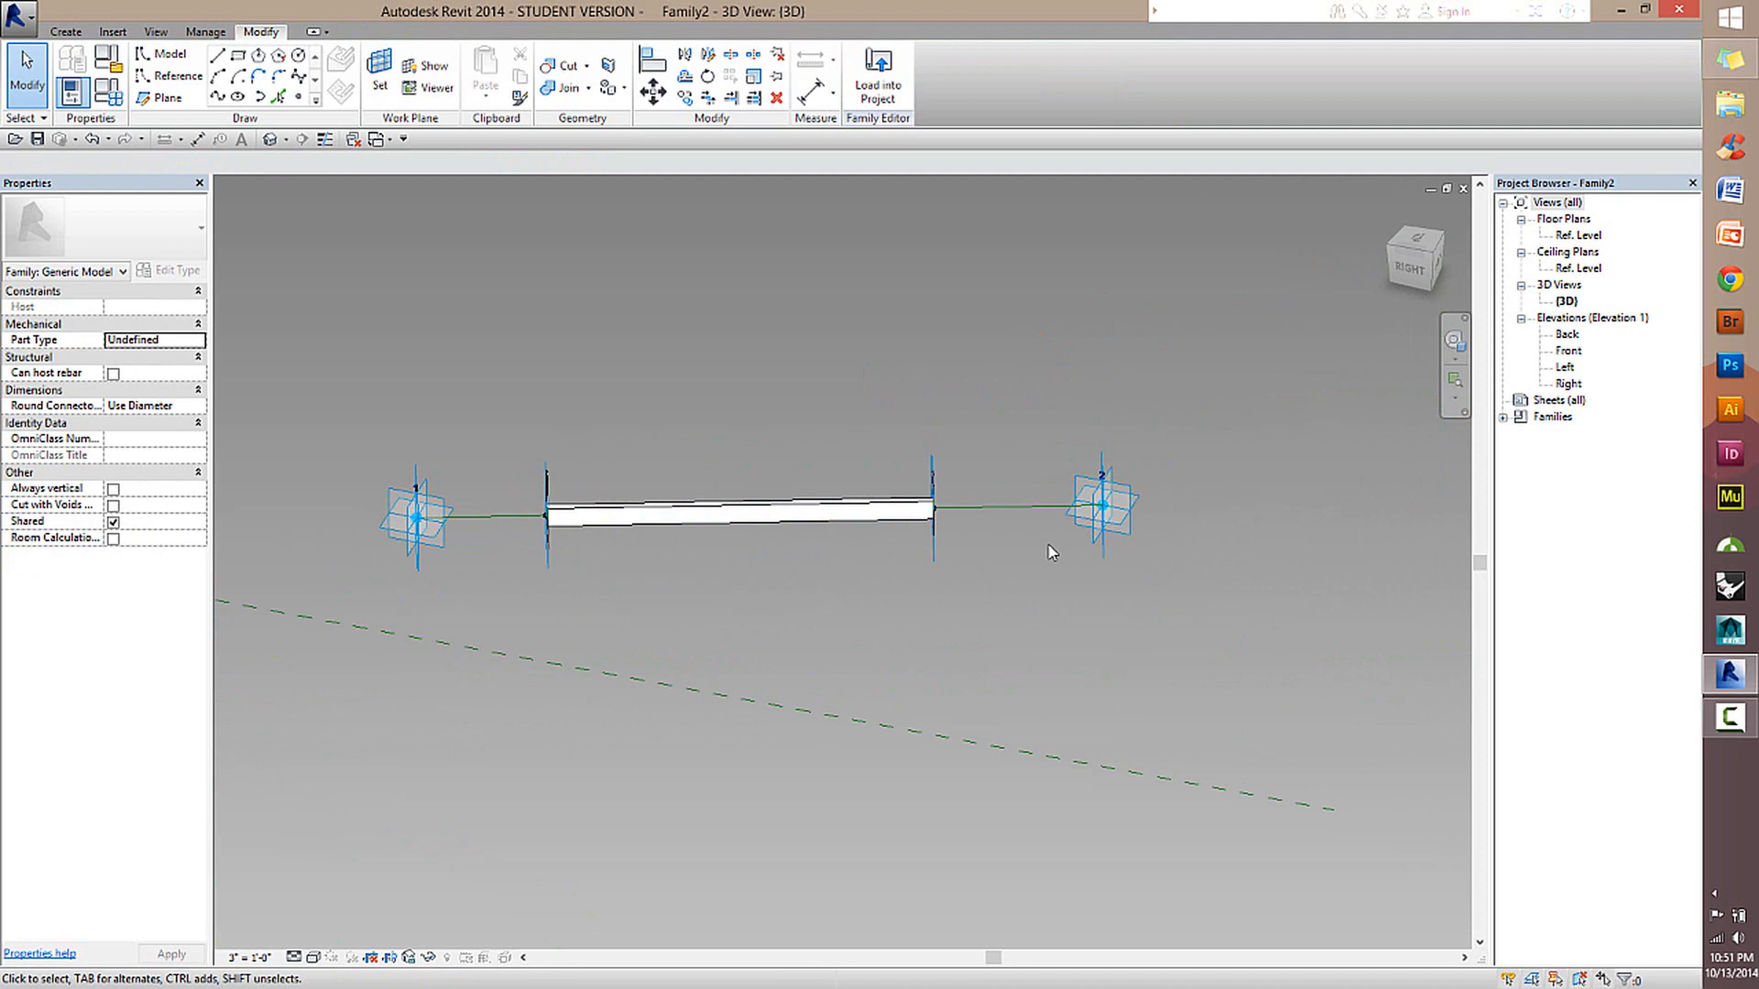
Load the Family2 beam component into the Family1 roof mass without saving the project.
left_click(877, 75)
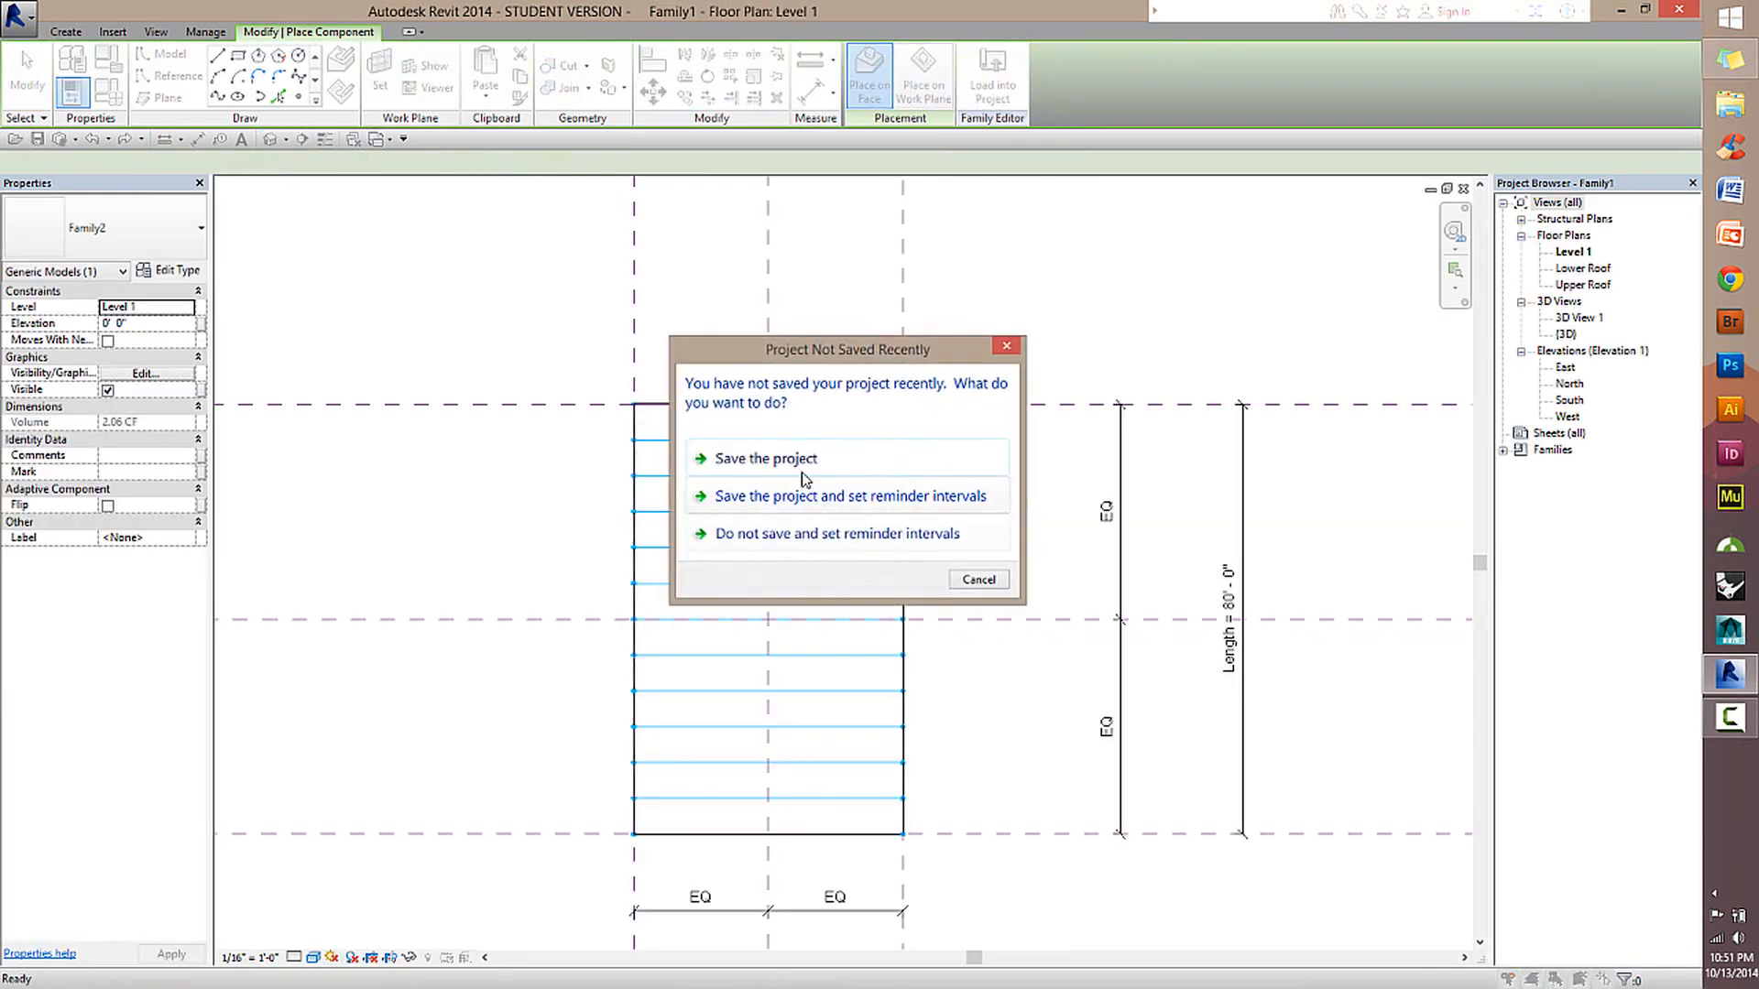
left_click(806, 457)
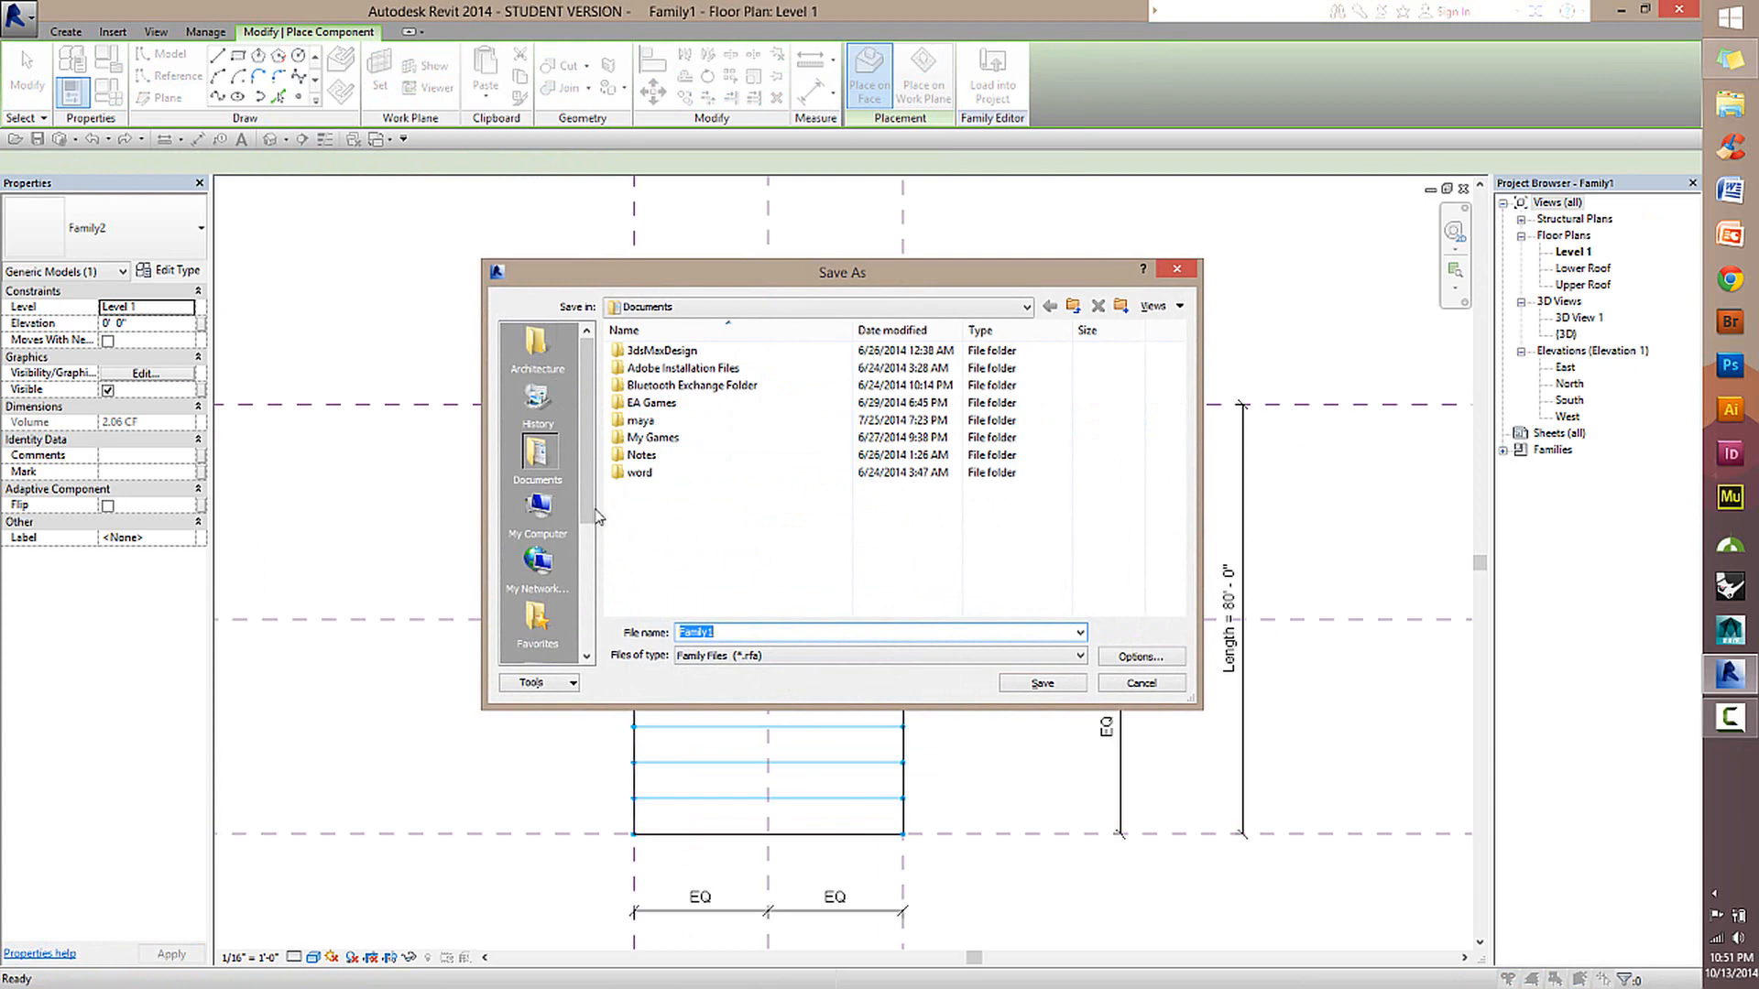
left_click(1141, 684)
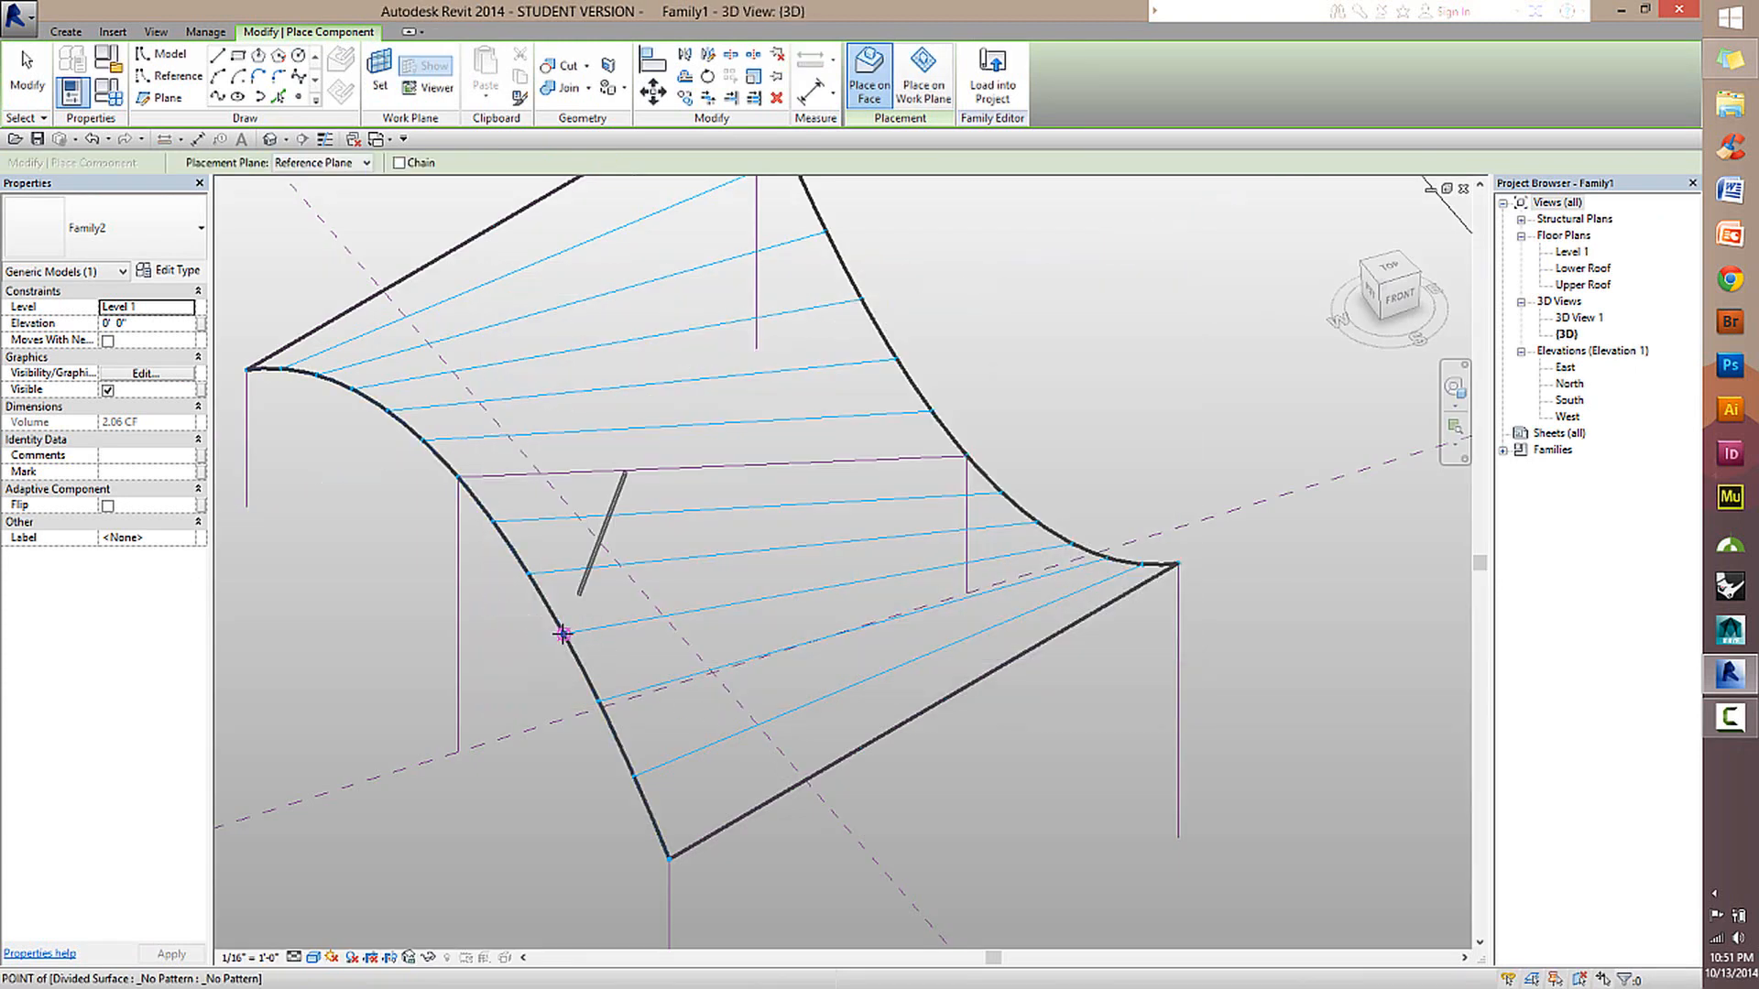
Place one Family2 beam between matching division points on the roof's two curved edges and inspect how it spans.
left_click(564, 634)
left_click(1068, 543)
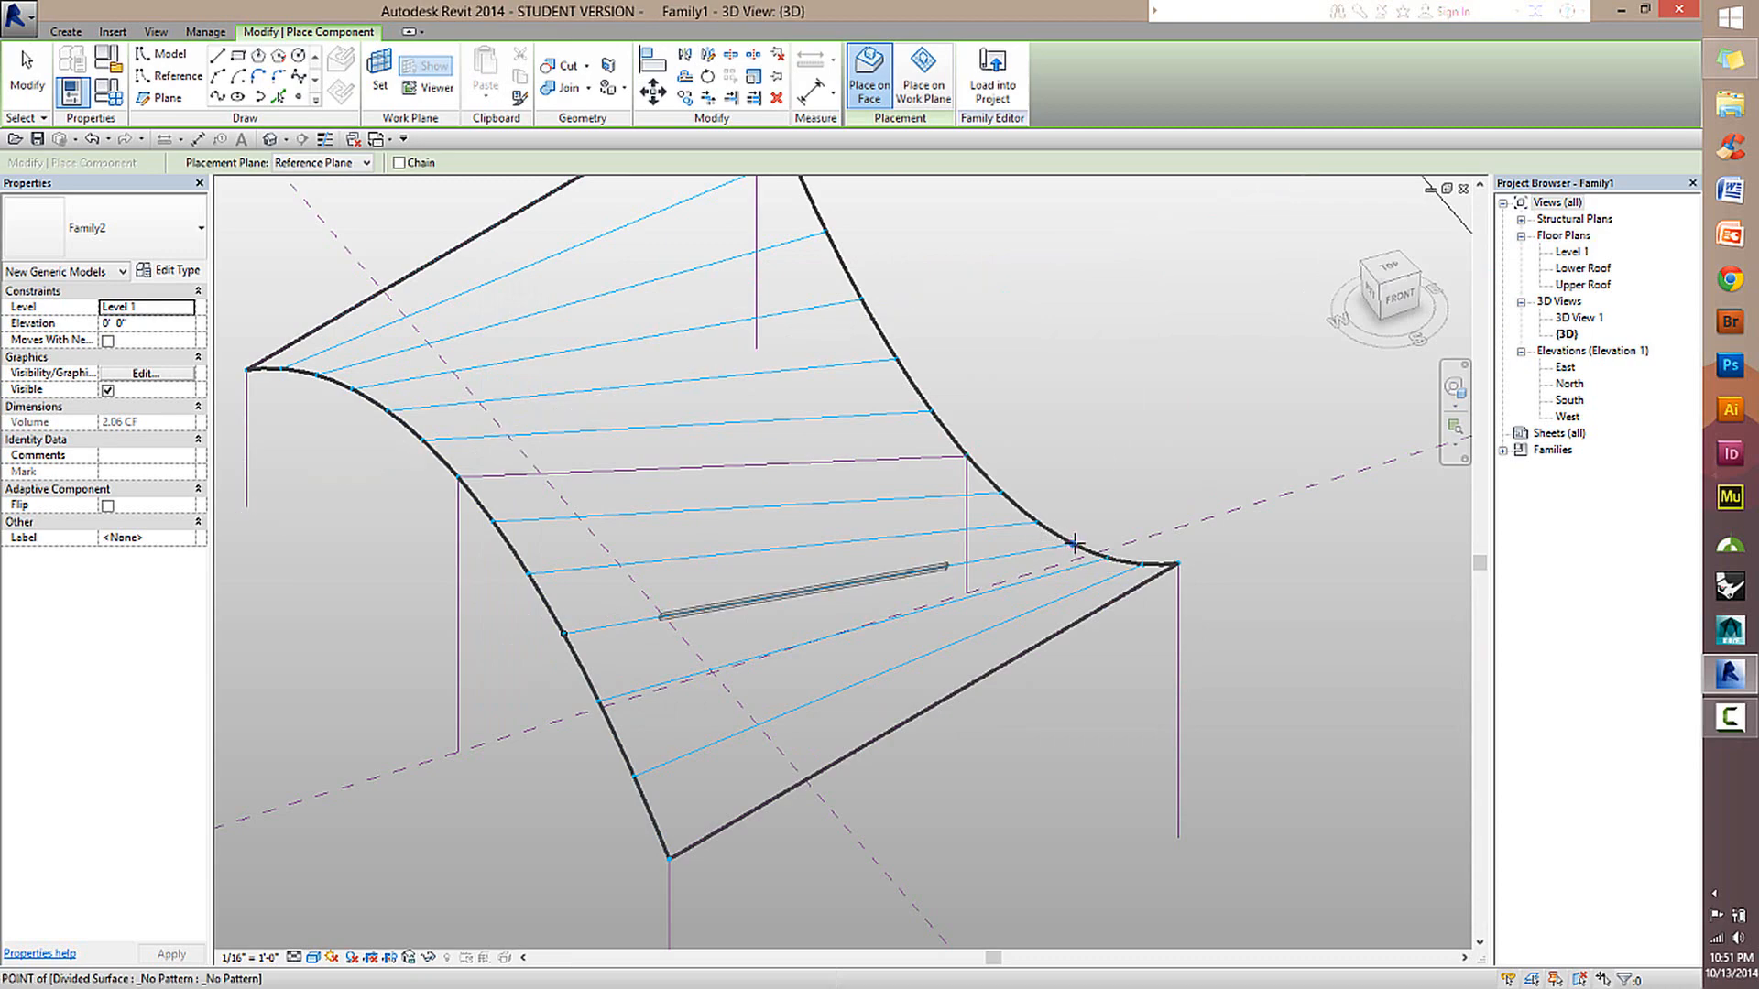
left_click(14, 68)
scroll(667, 642, "up", 5)
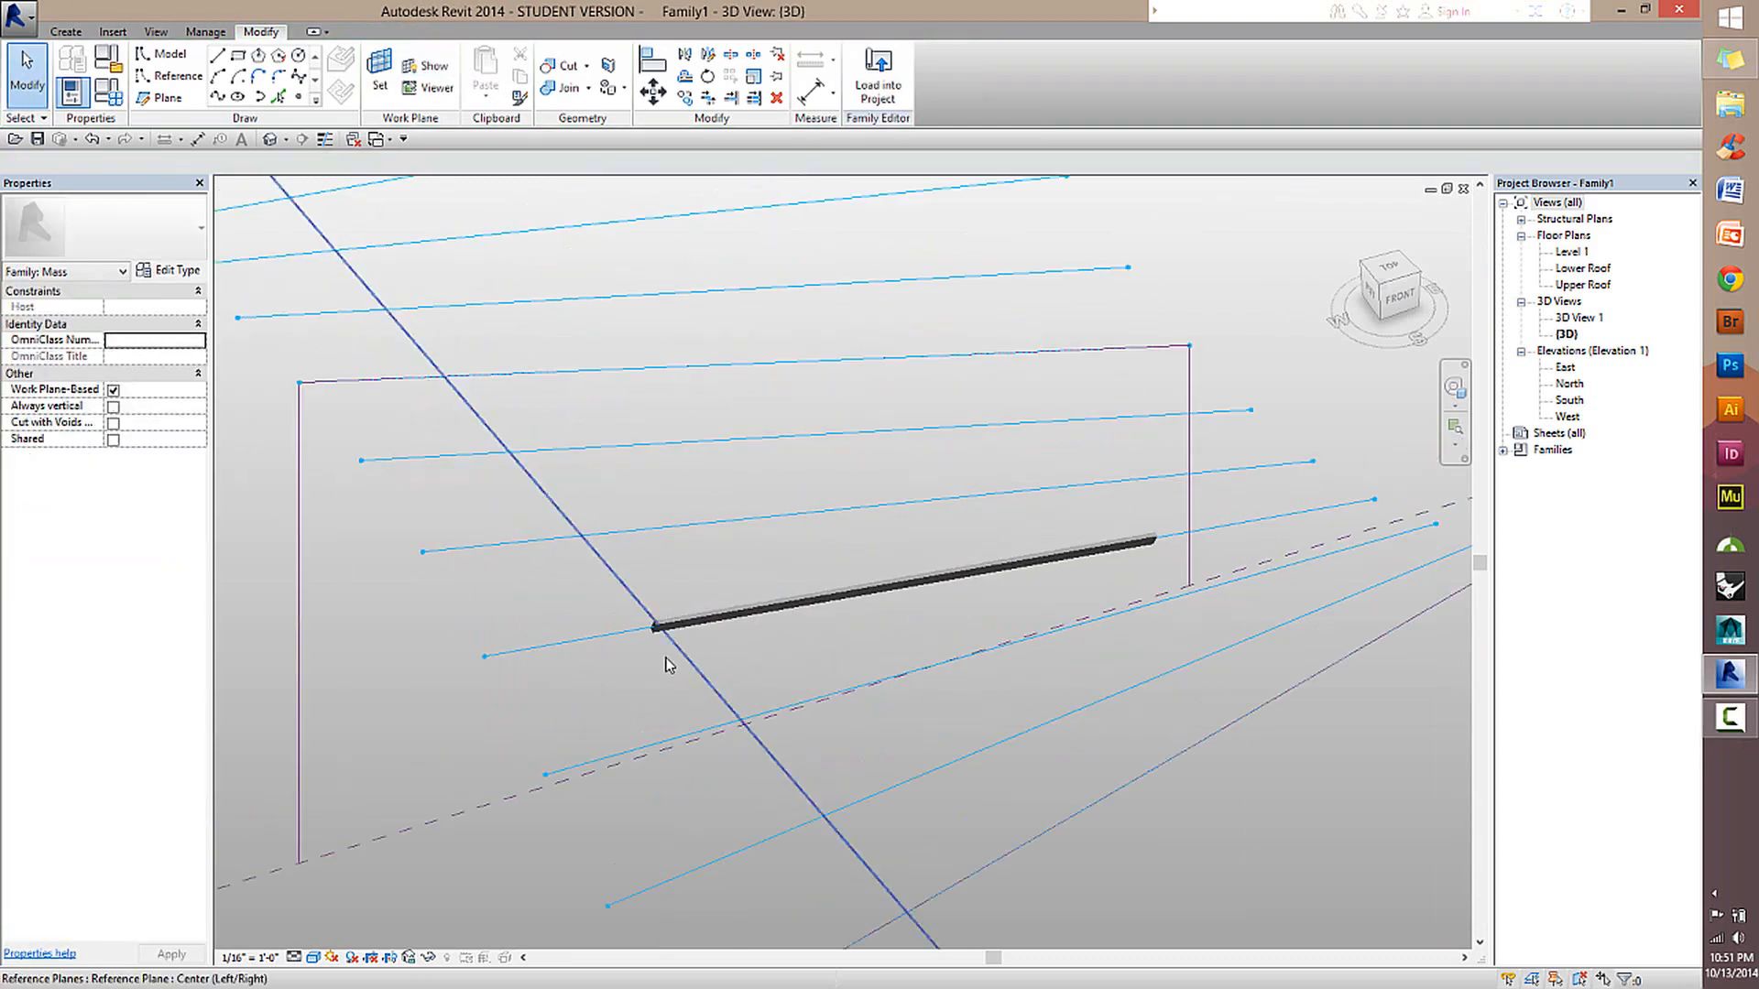
middle_click_drag(654, 591, 1008, 646, "shift")
scroll(1005, 641, "down", 2)
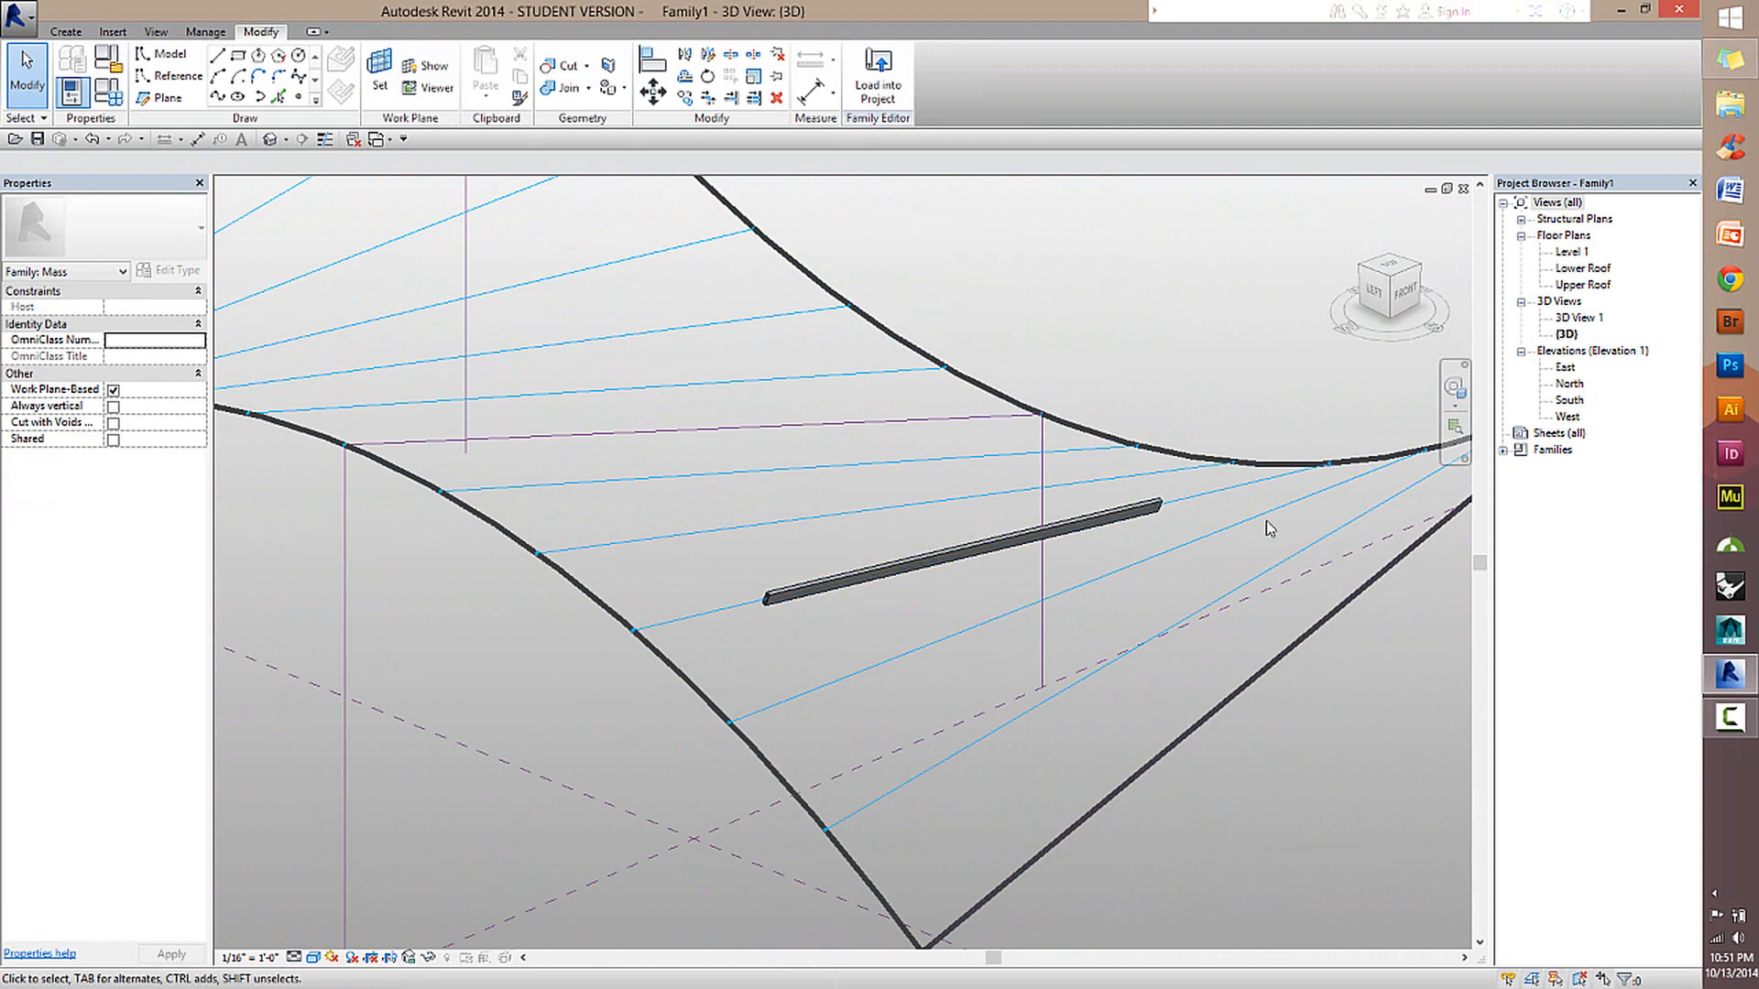
middle_click_drag(1269, 529, 1139, 656, "shift")
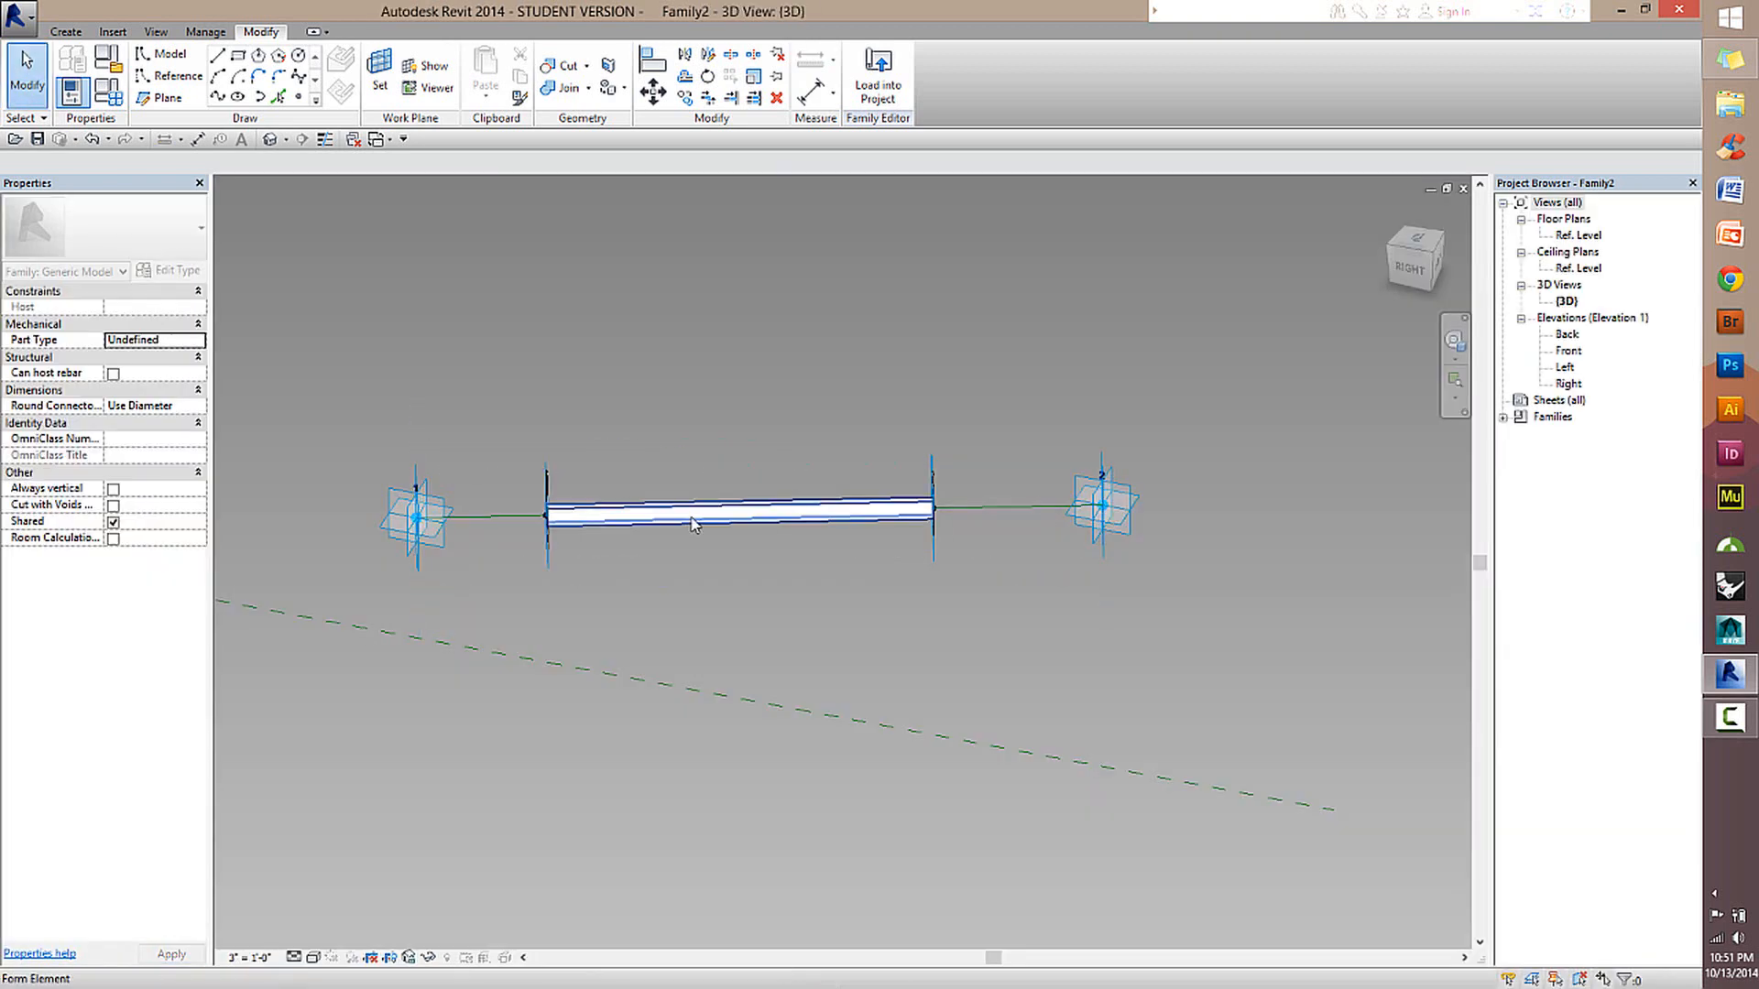
Set the normalized curve parameter of the reference point hosting the beam's first profile to 0, measured from the beginning.
scroll(1020, 591, "up", 2)
middle_click_drag(1082, 611, 1352, 633)
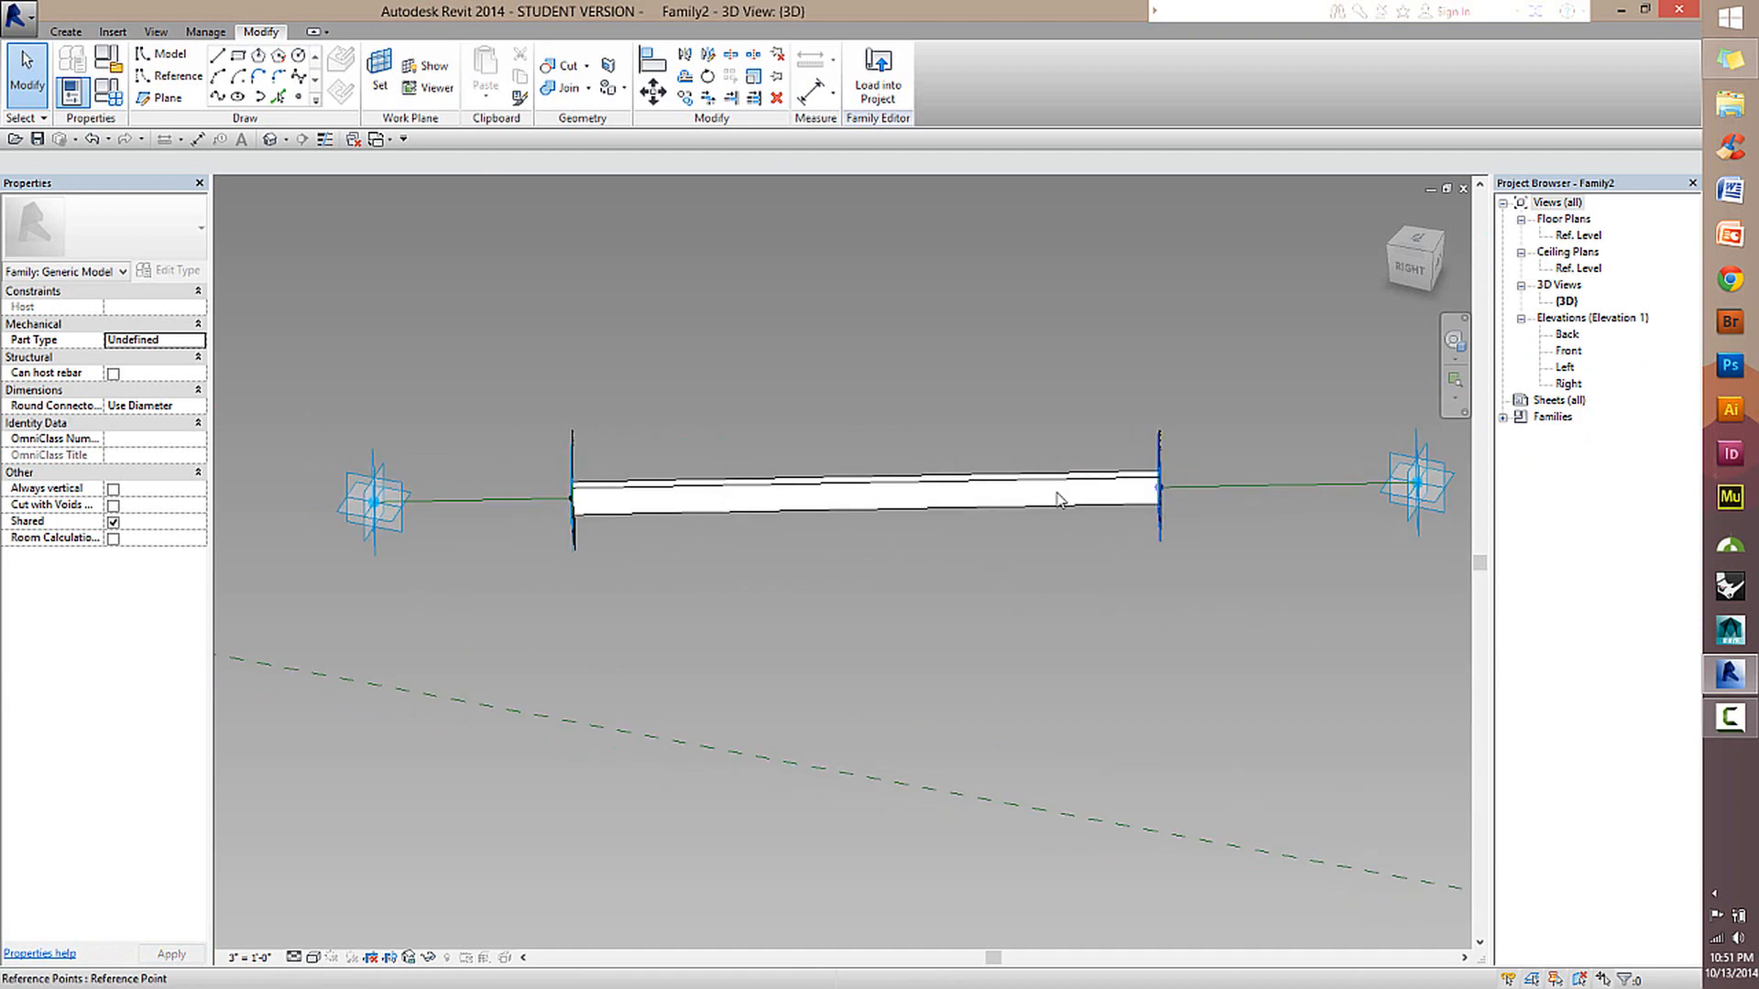
middle_click_drag(595, 494, 697, 469, "shift")
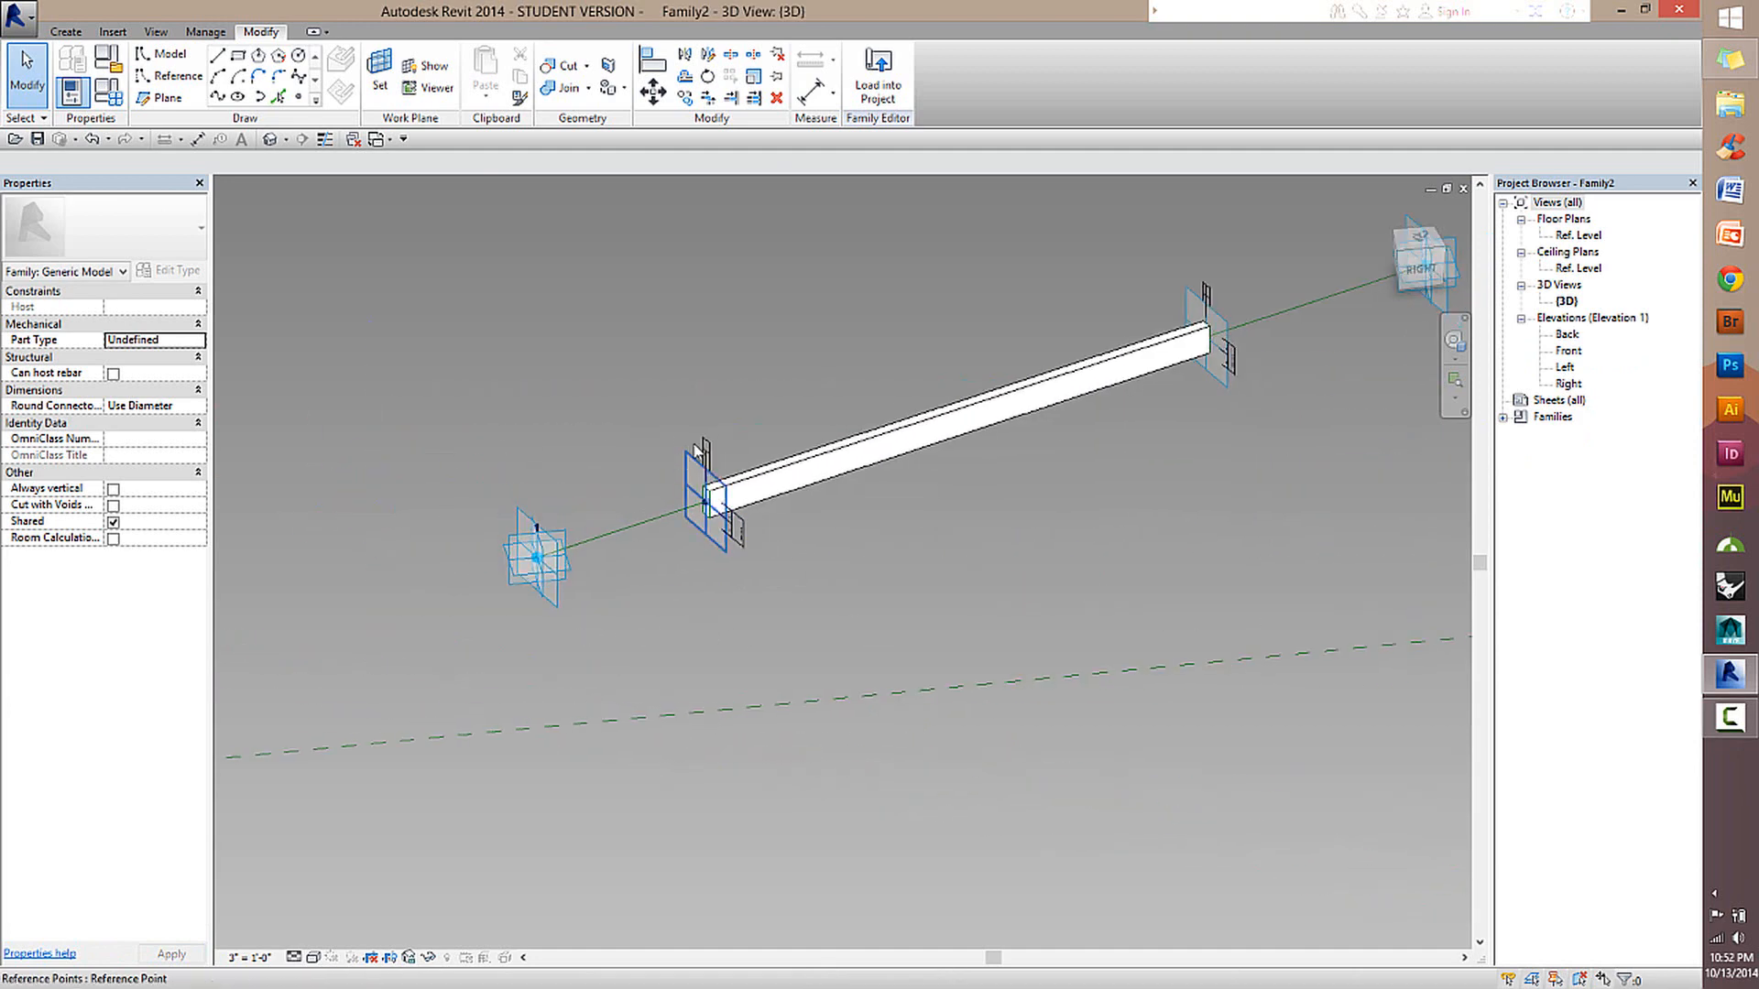
left_click(694, 465)
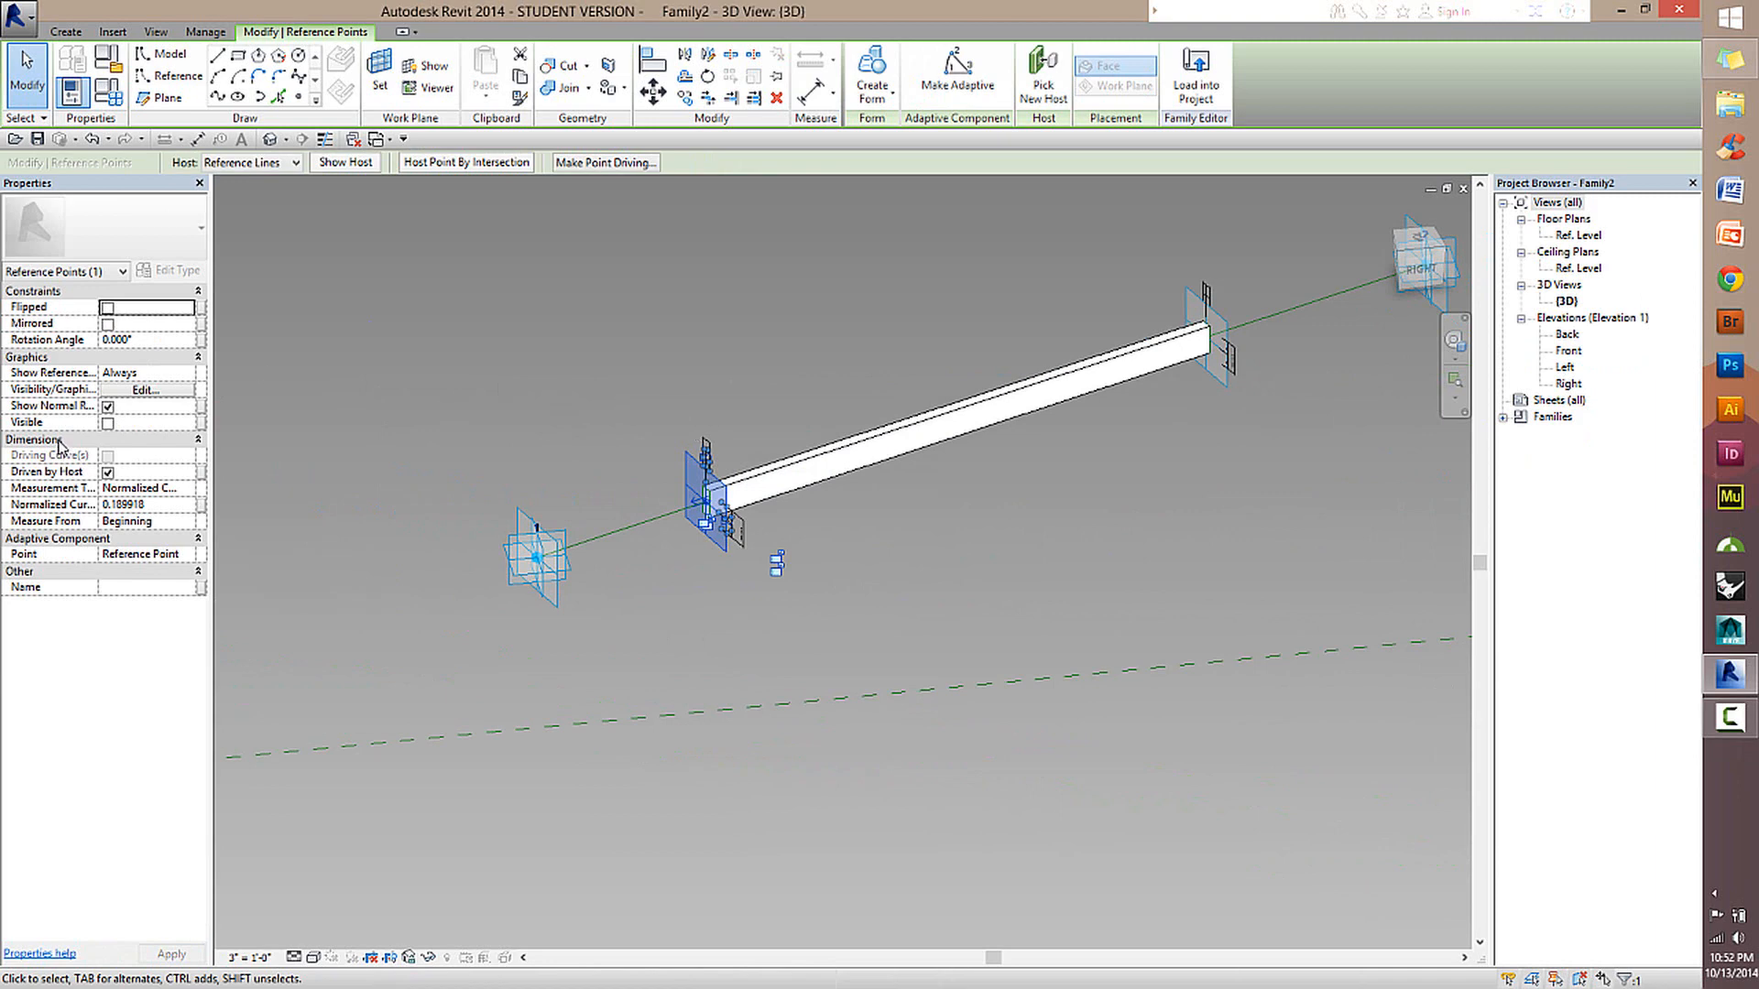
left_click(639, 396)
left_click(689, 463)
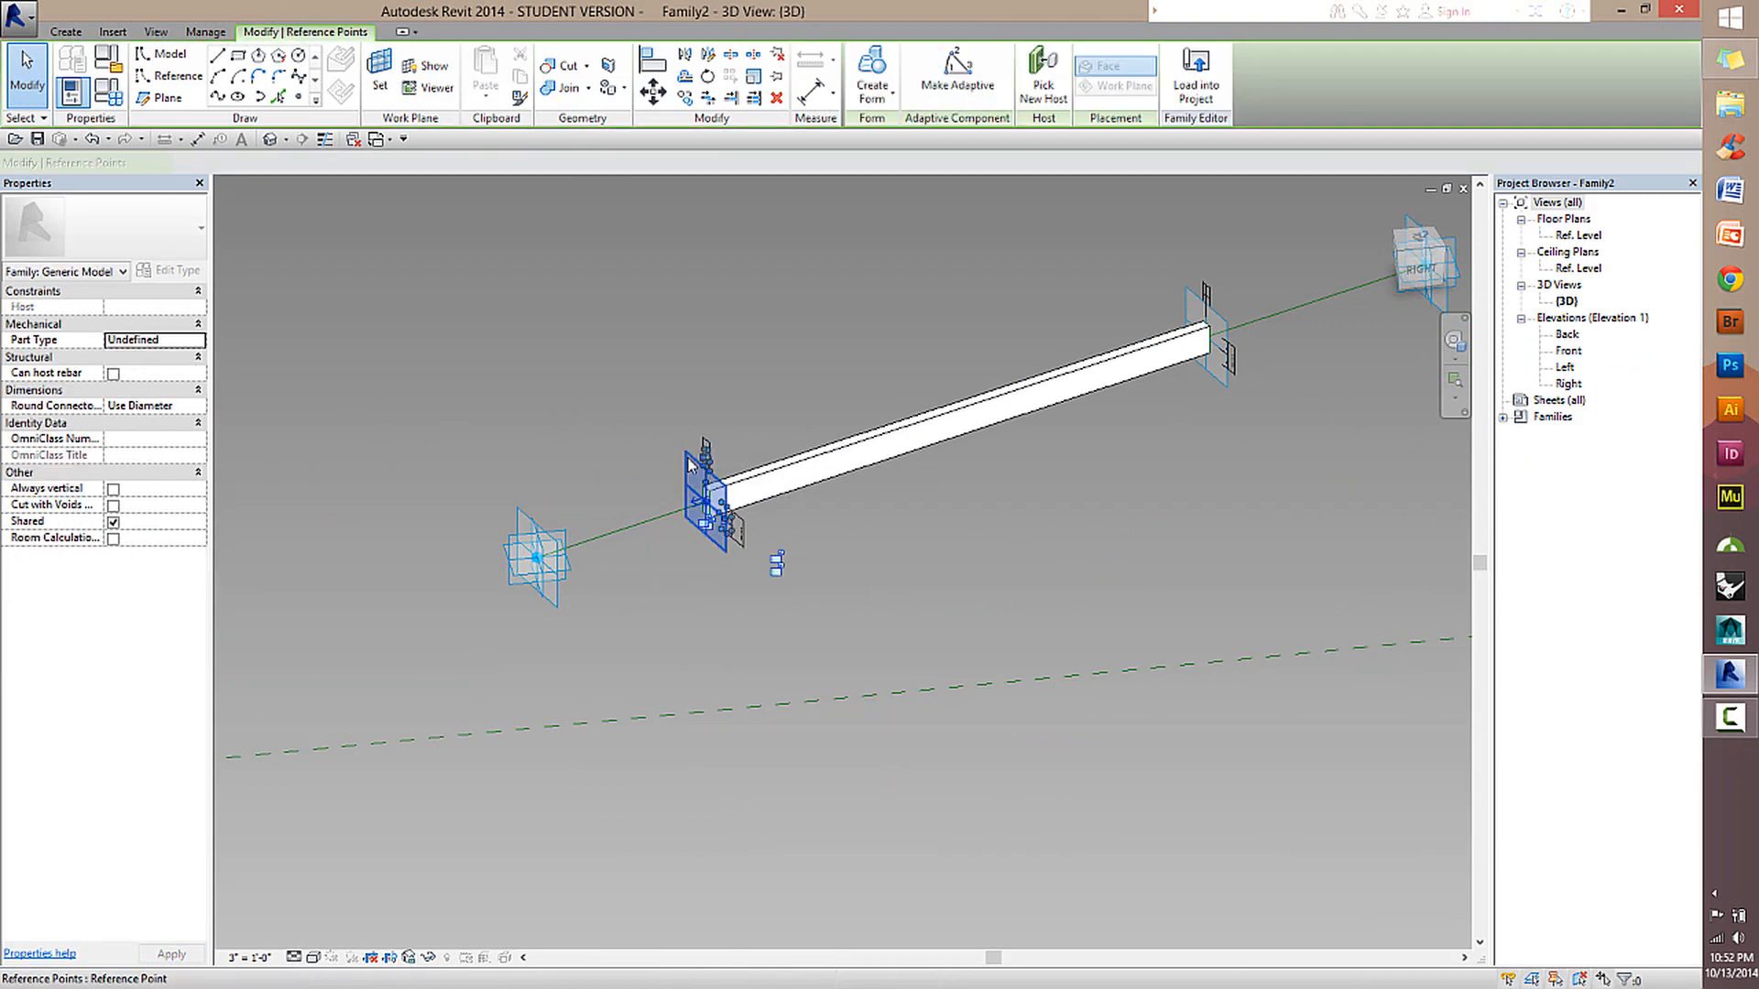
scroll(722, 514, "up", 2)
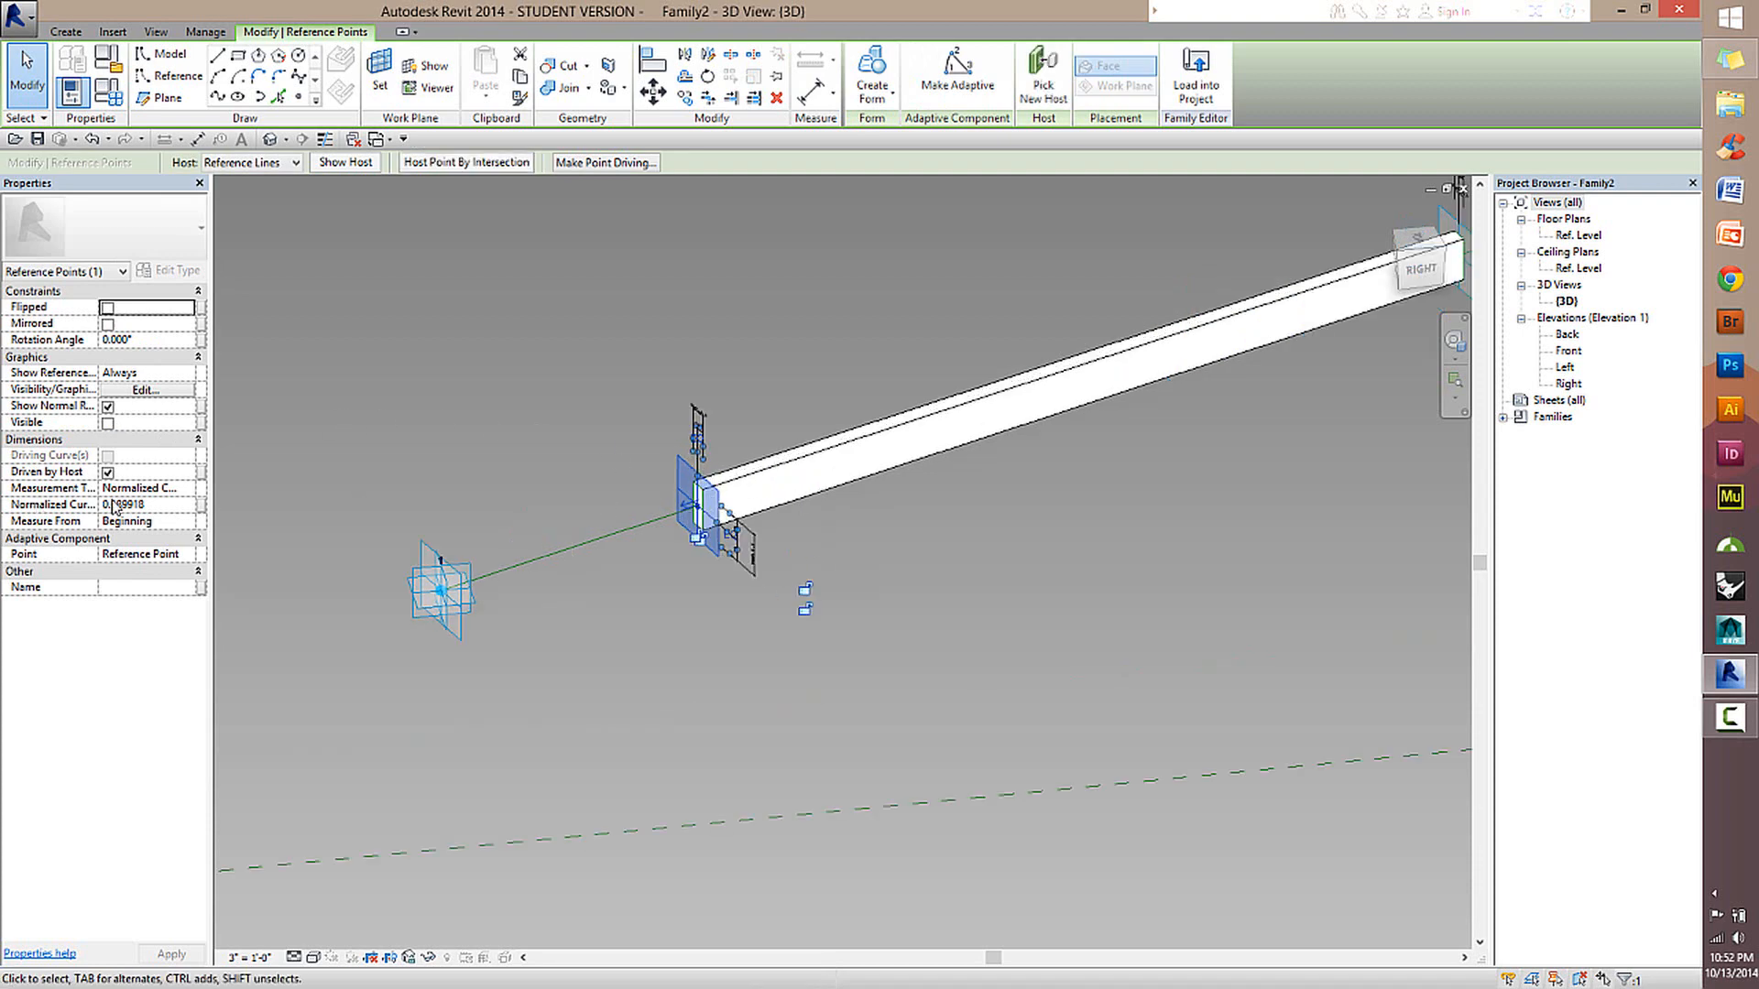
scroll(114, 505, "up", 1)
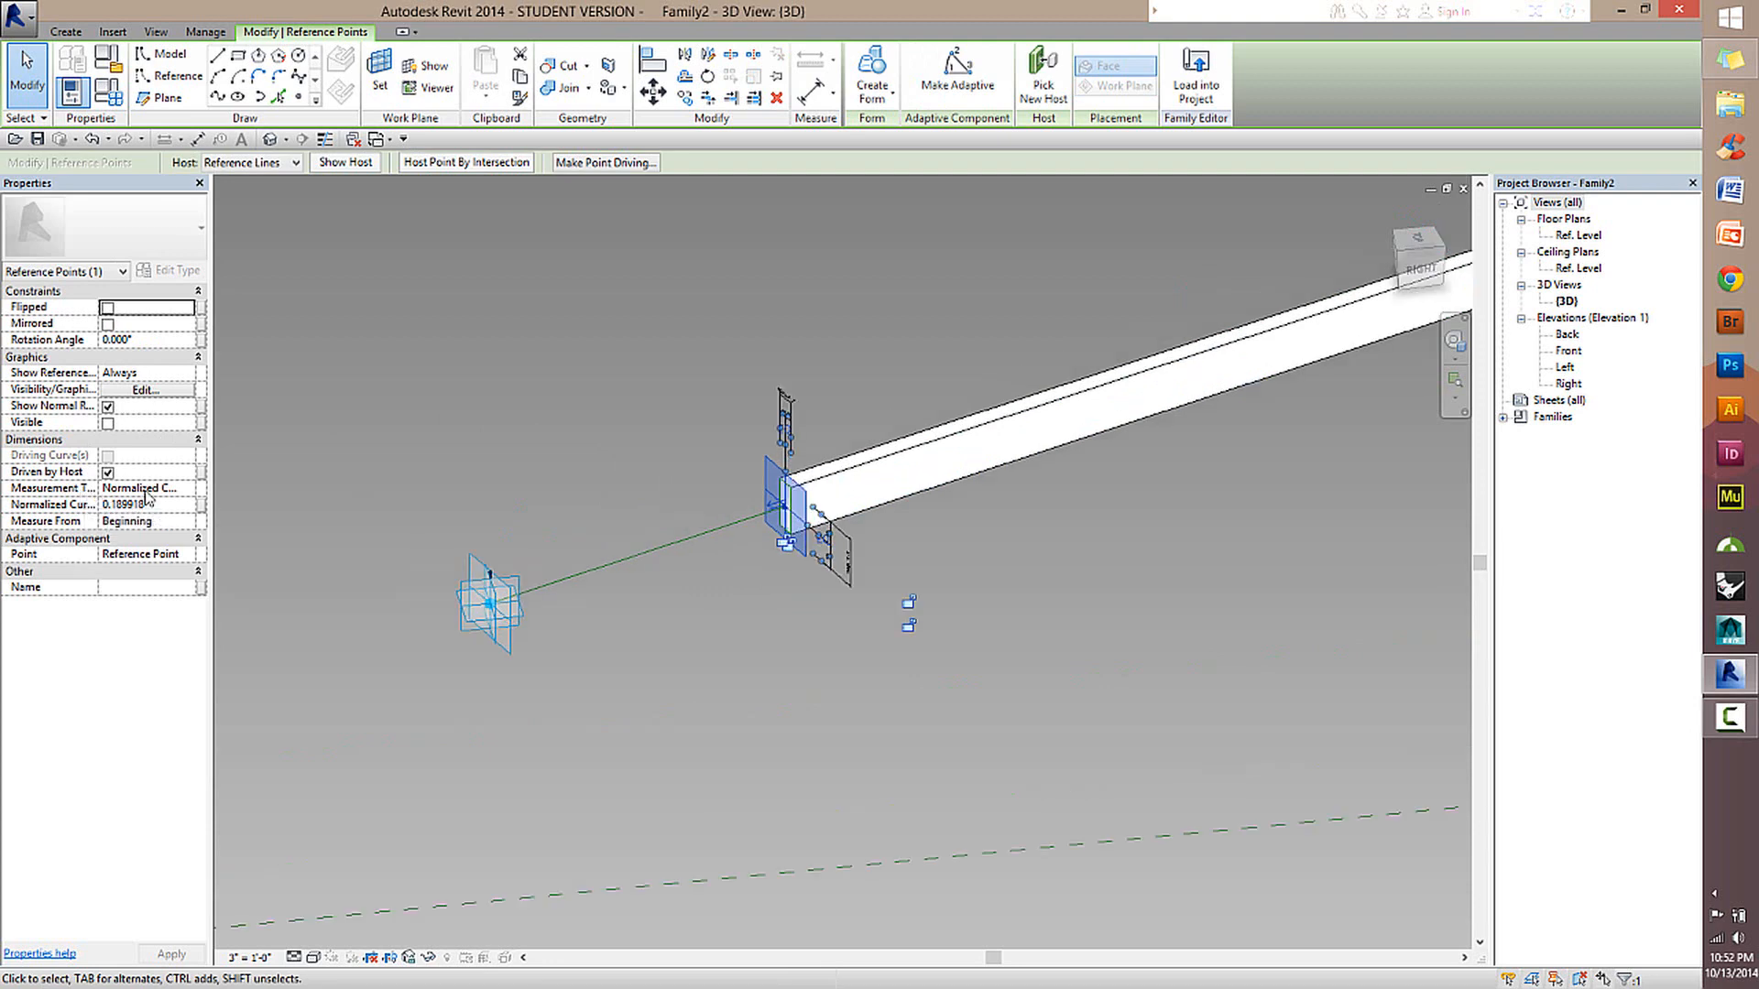
left_click_drag(227, 480, 300, 480)
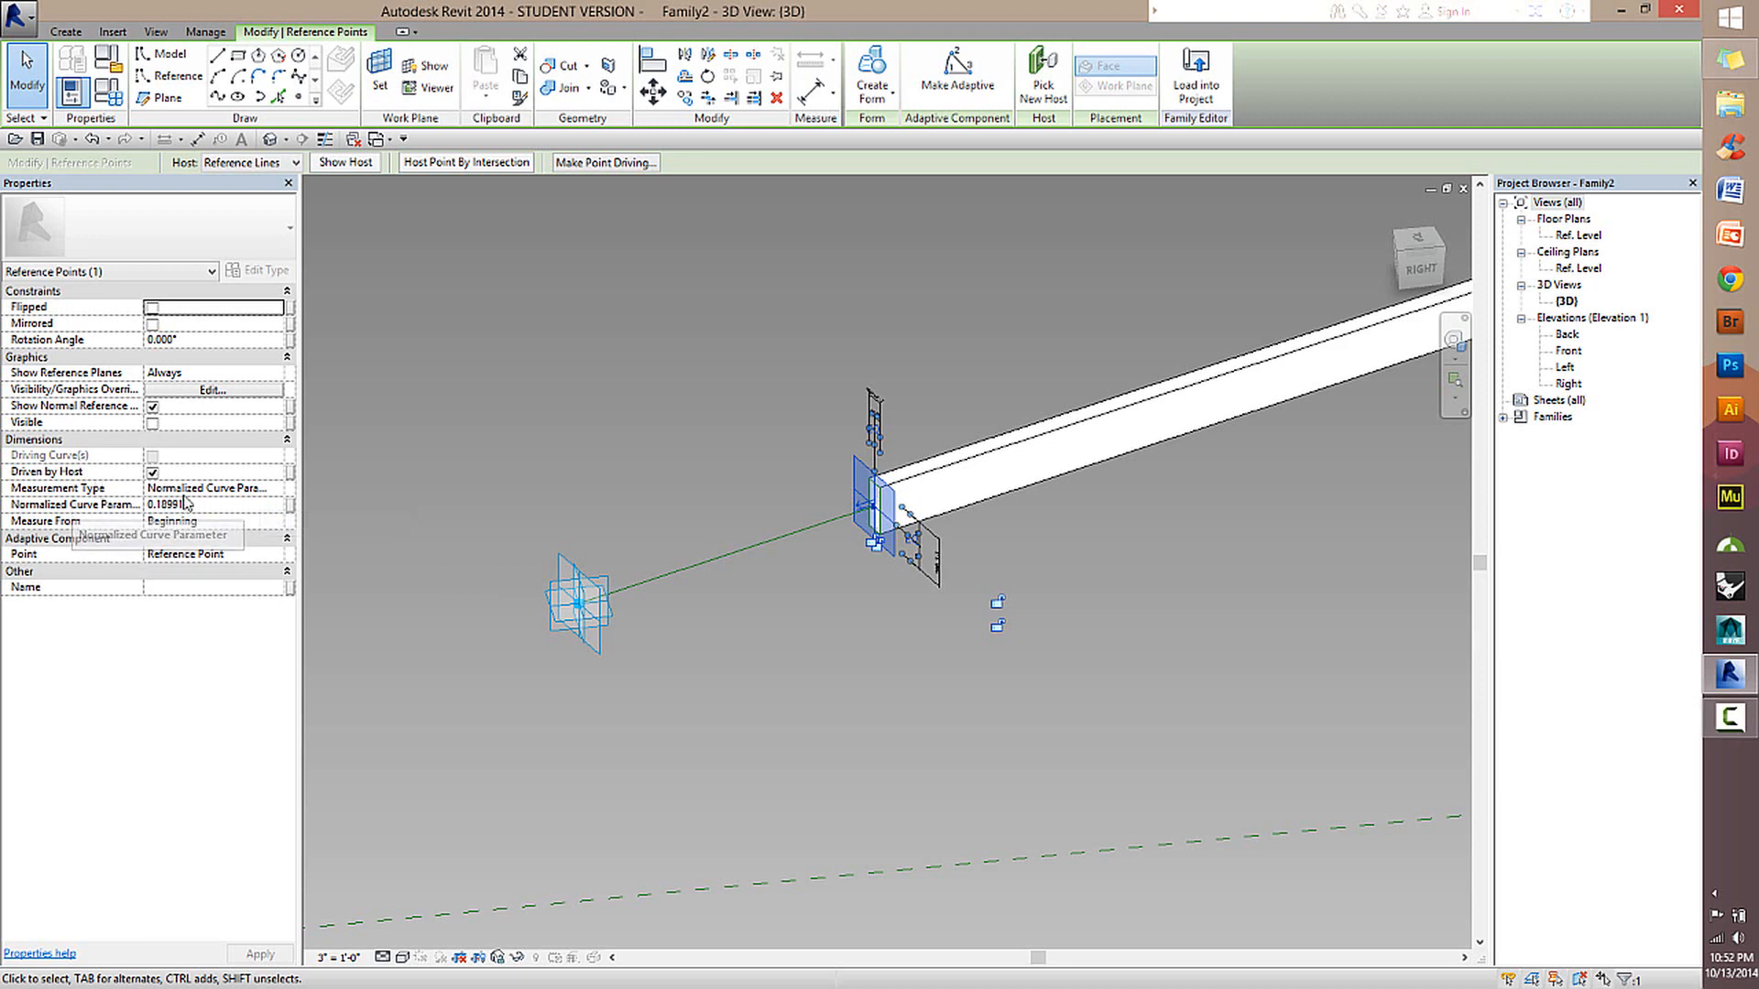
left_click(216, 508)
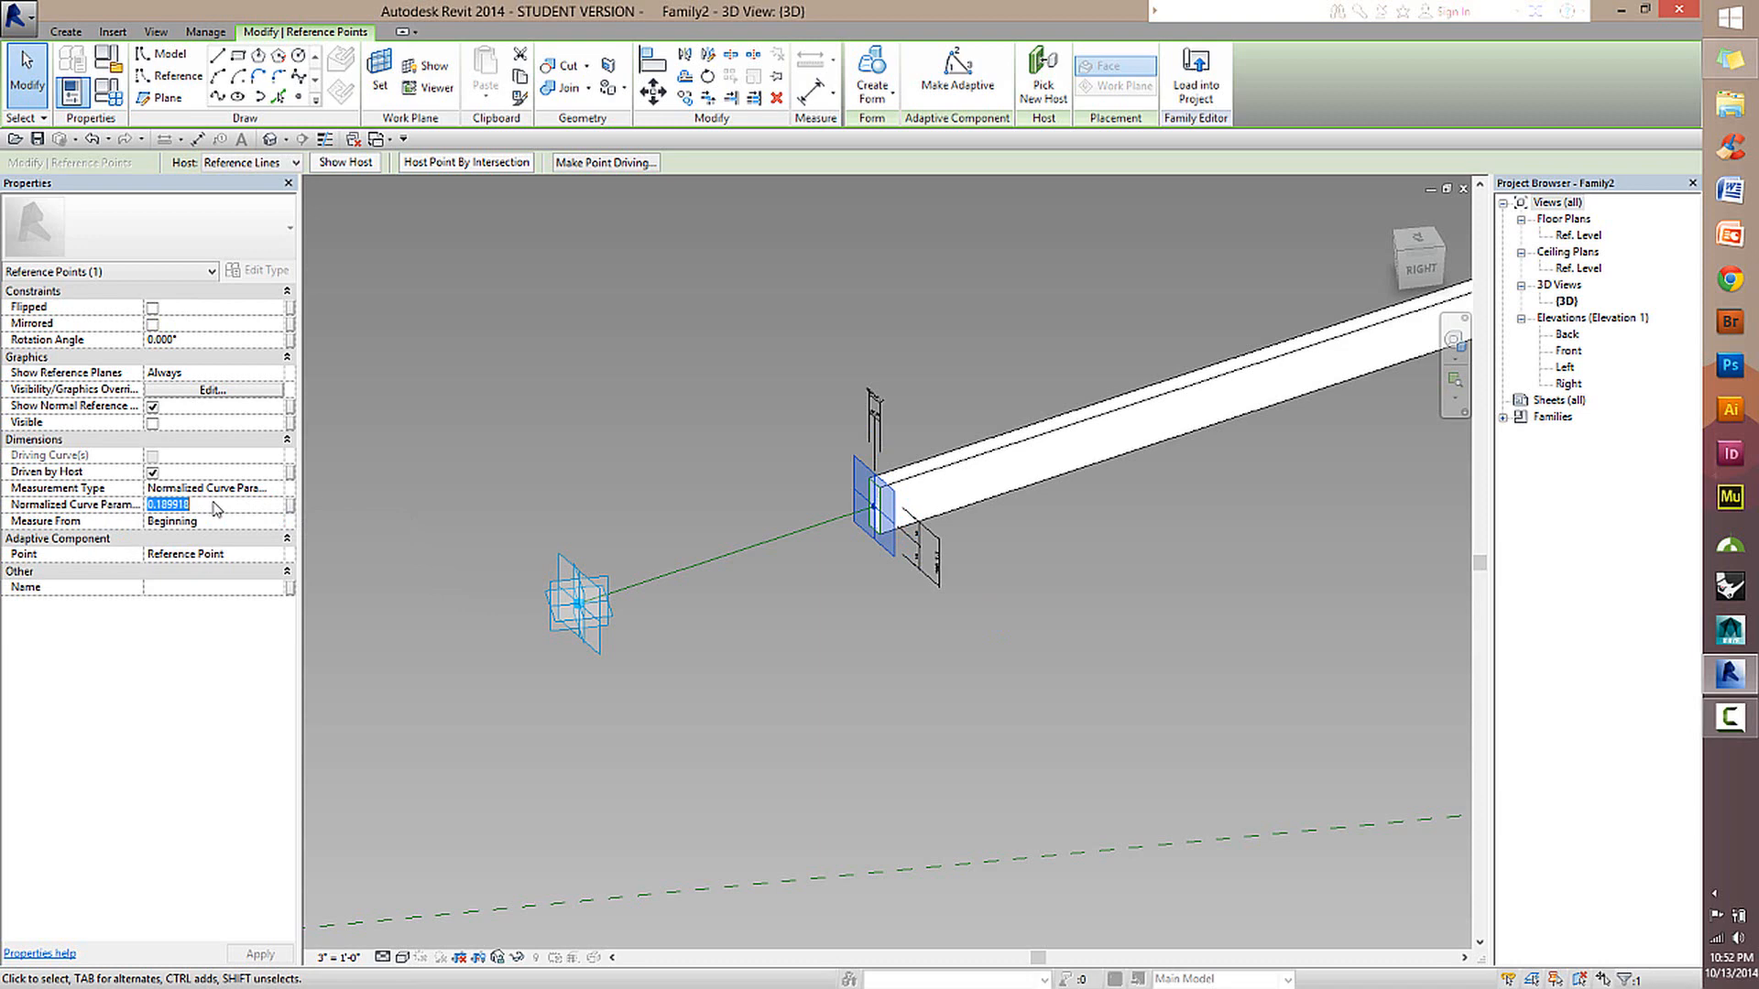
type("0")
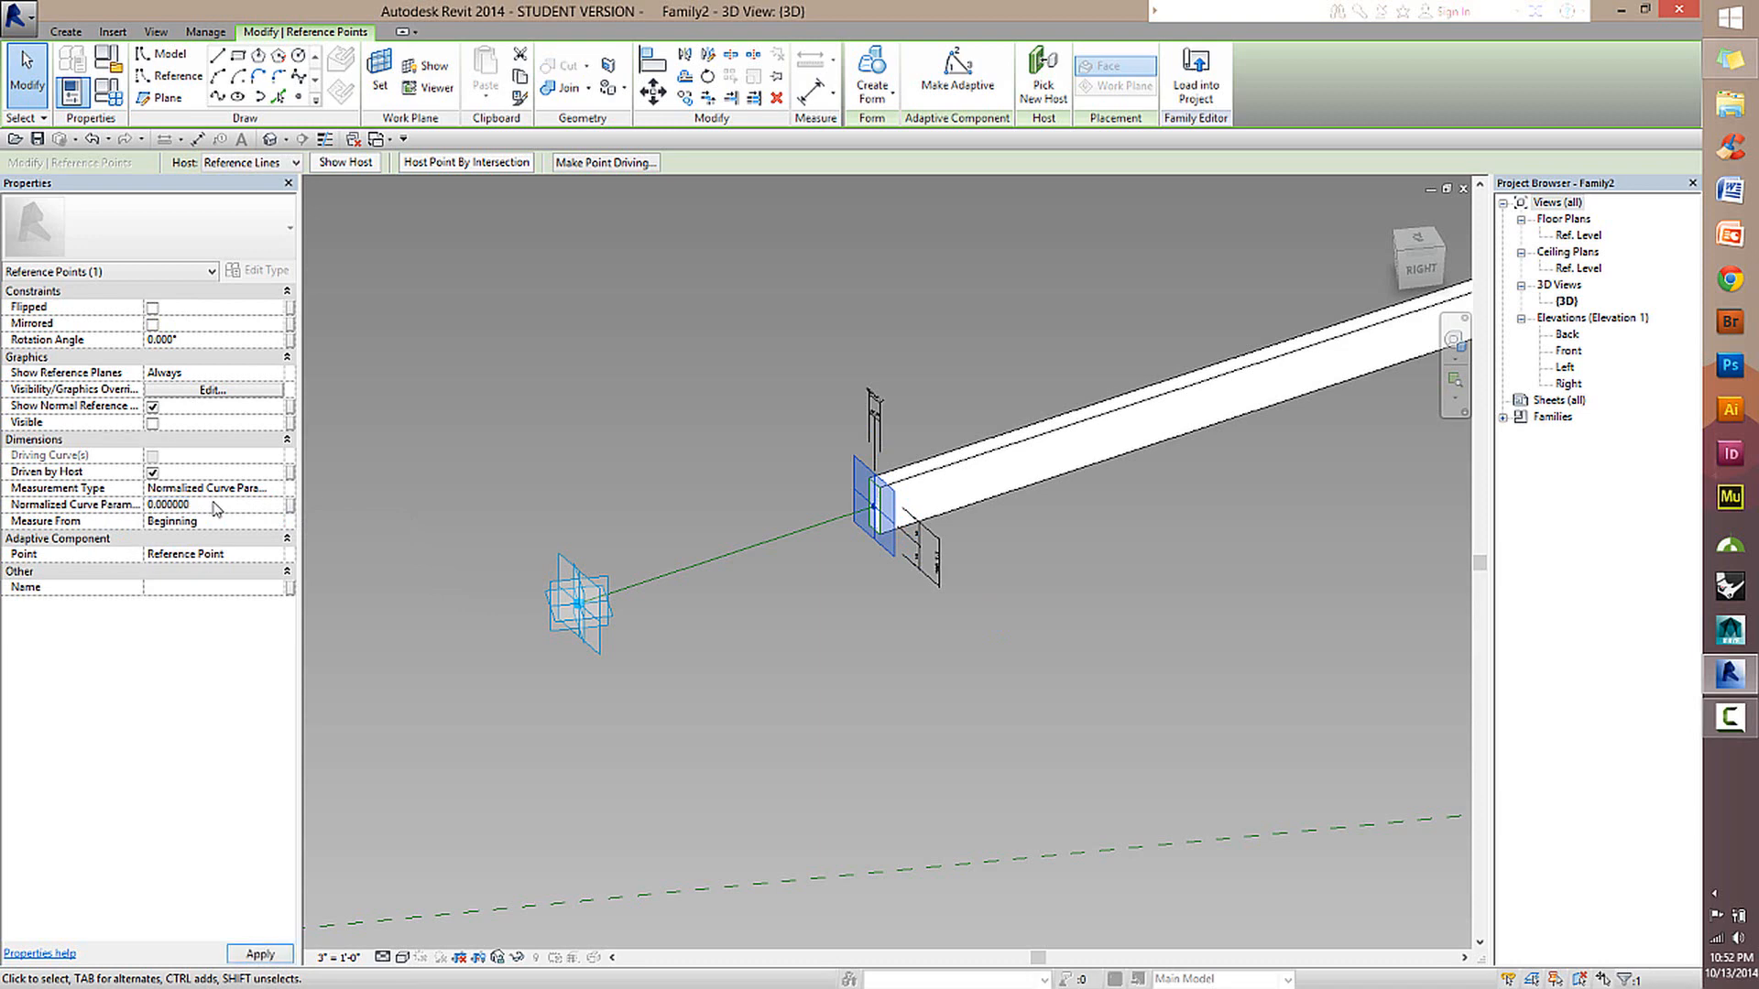
key("Return")
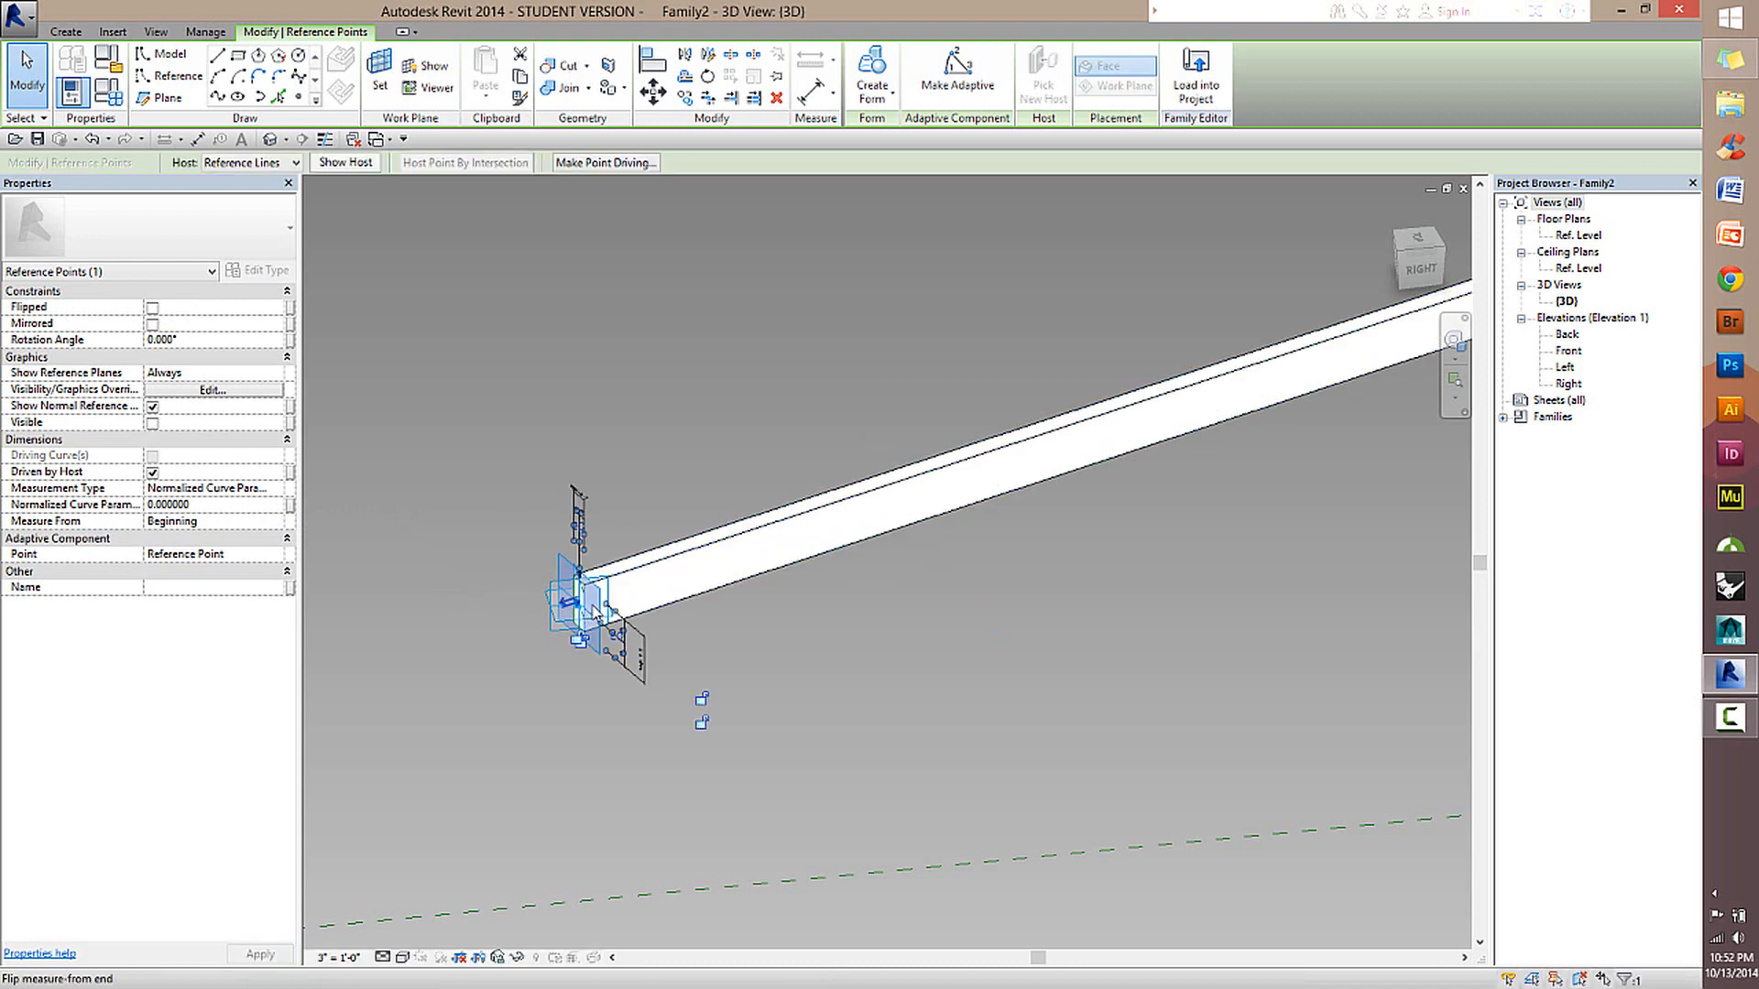
left_click(702, 372)
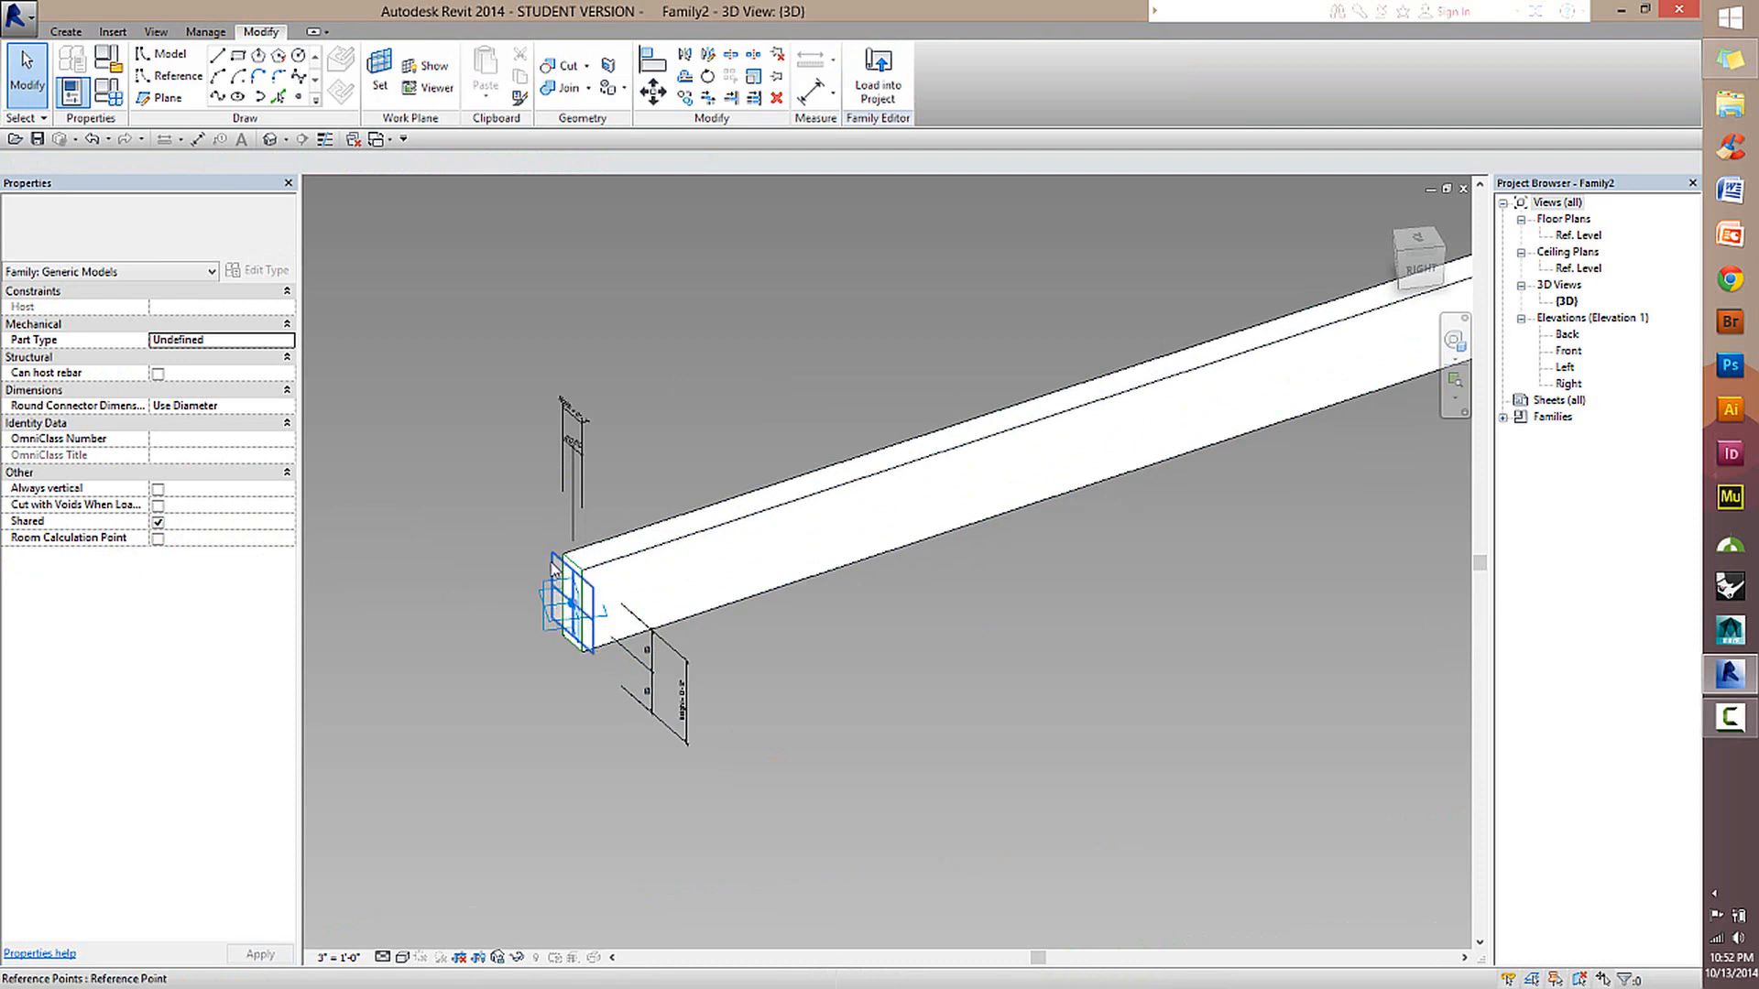
Change the reference point hosting the second profile to measure its curve position from the End of the reference line.
left_click(570, 604)
scroll(1019, 568, "down", 6)
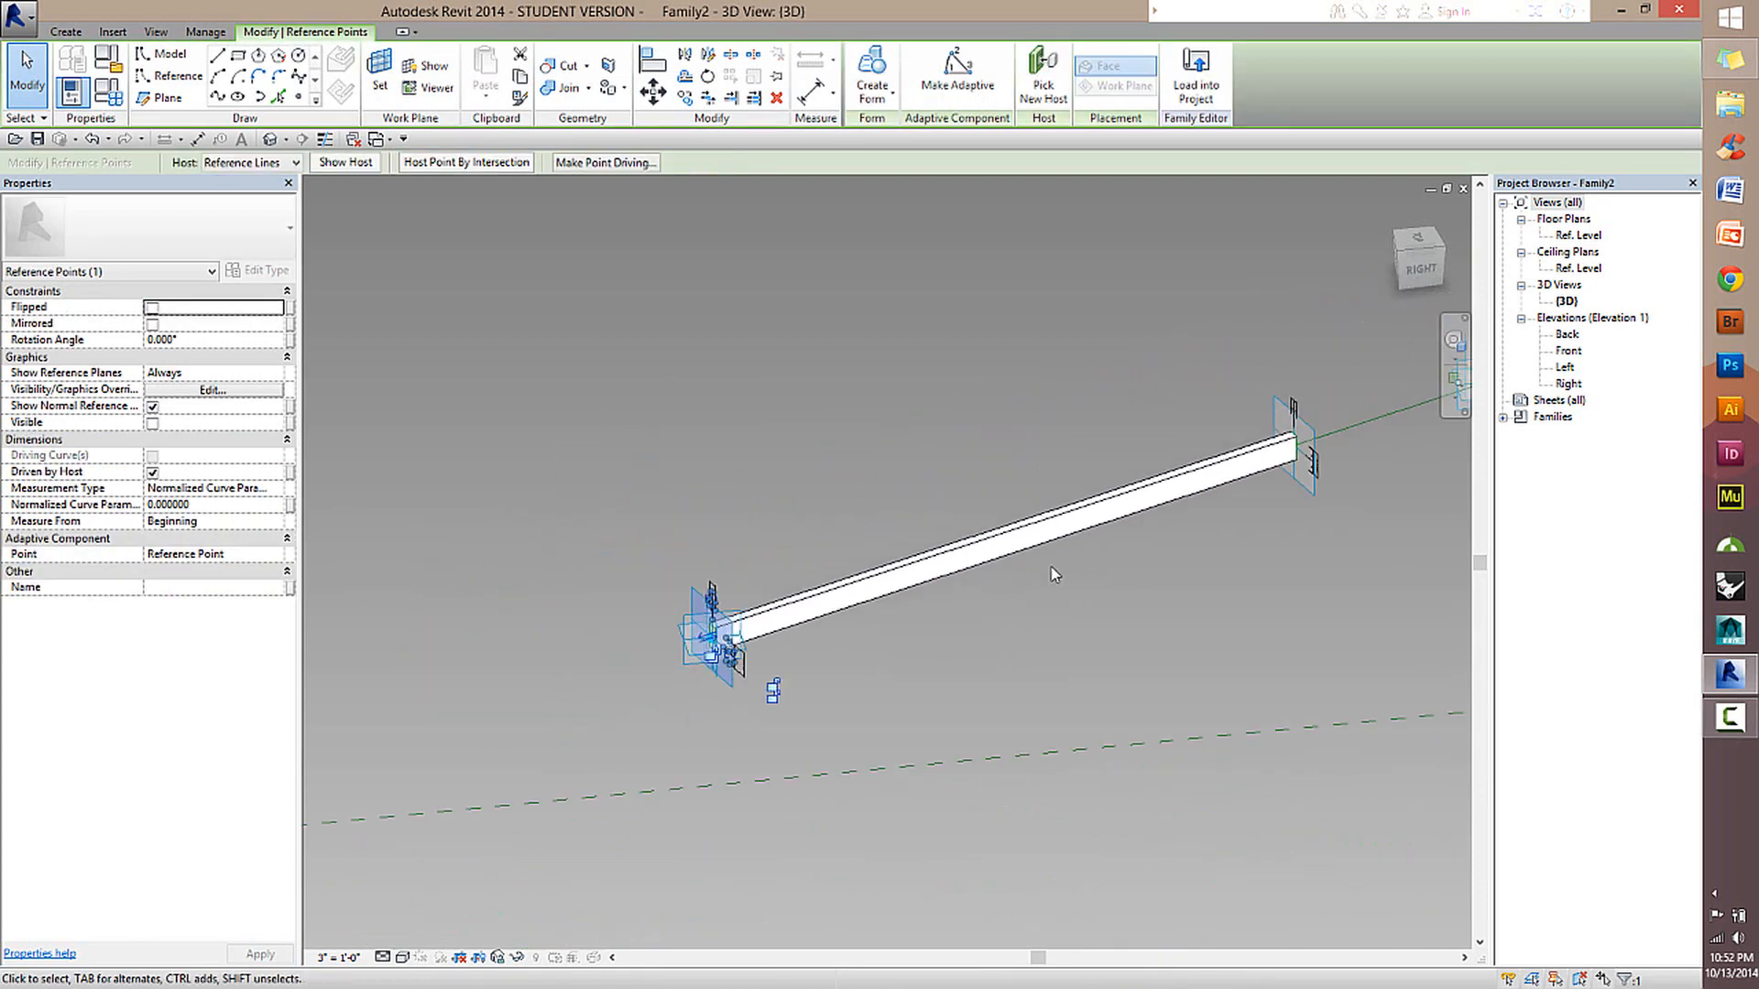
scroll(1019, 549, "up", 1)
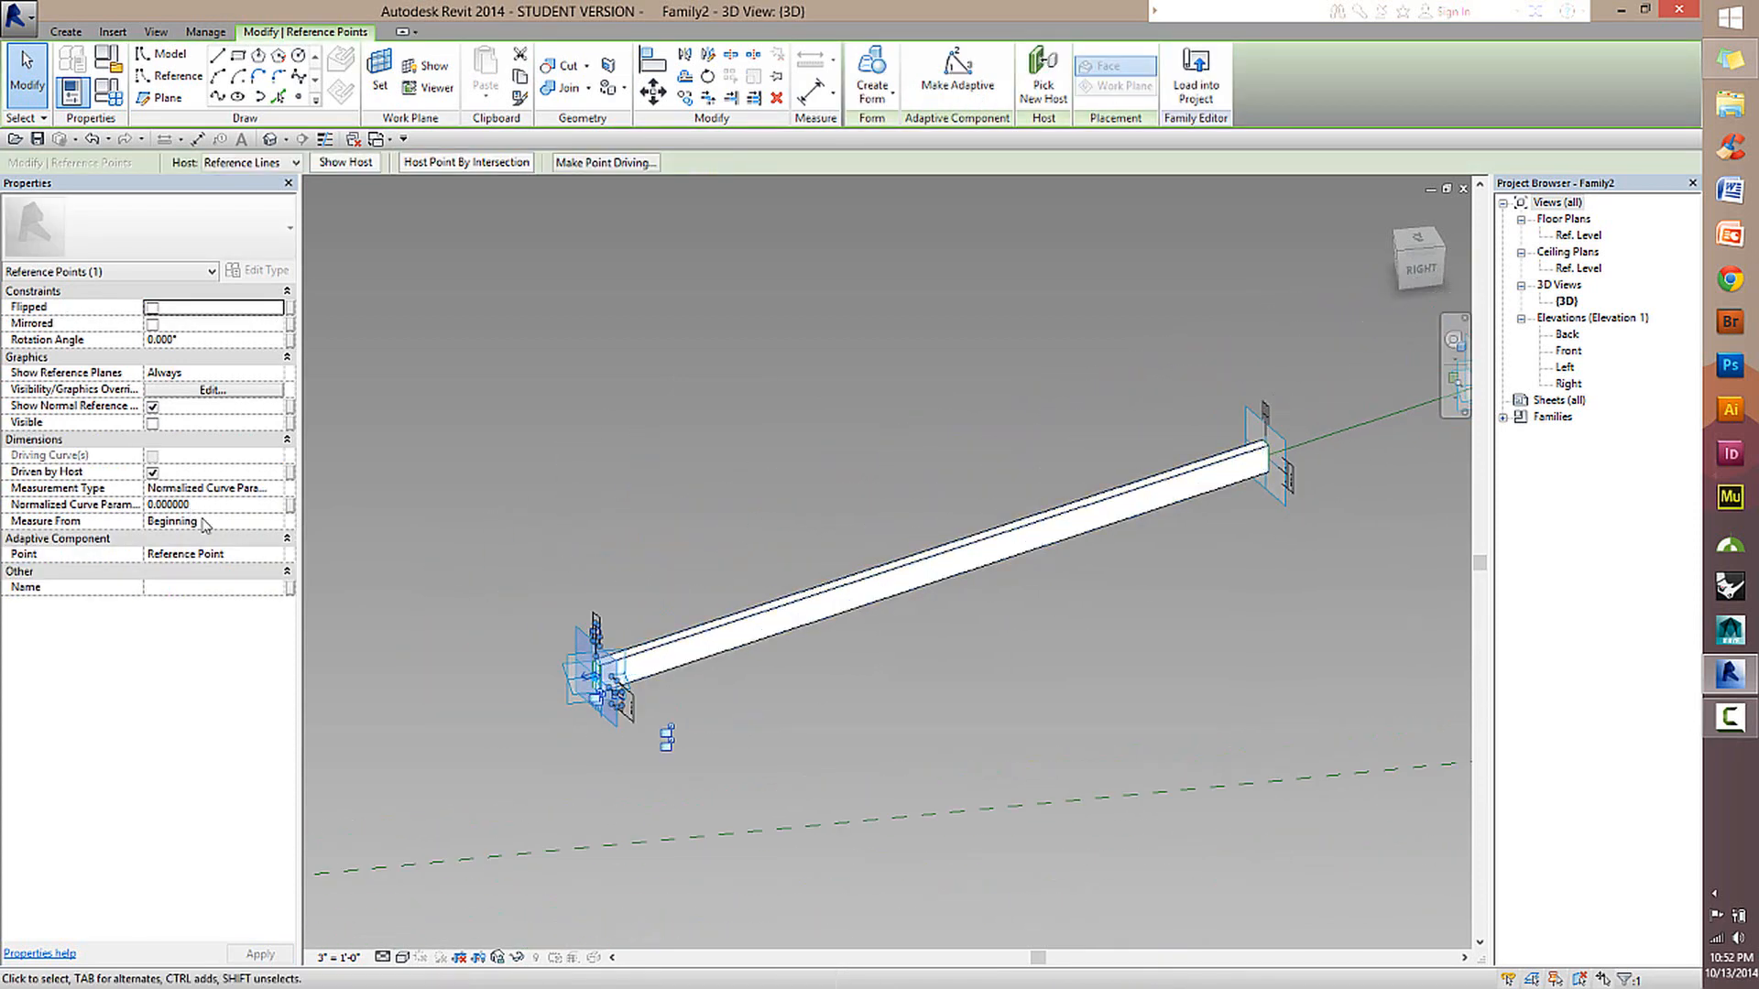
middle_click_drag(1087, 464, 835, 563)
scroll(679, 626, "down", 2)
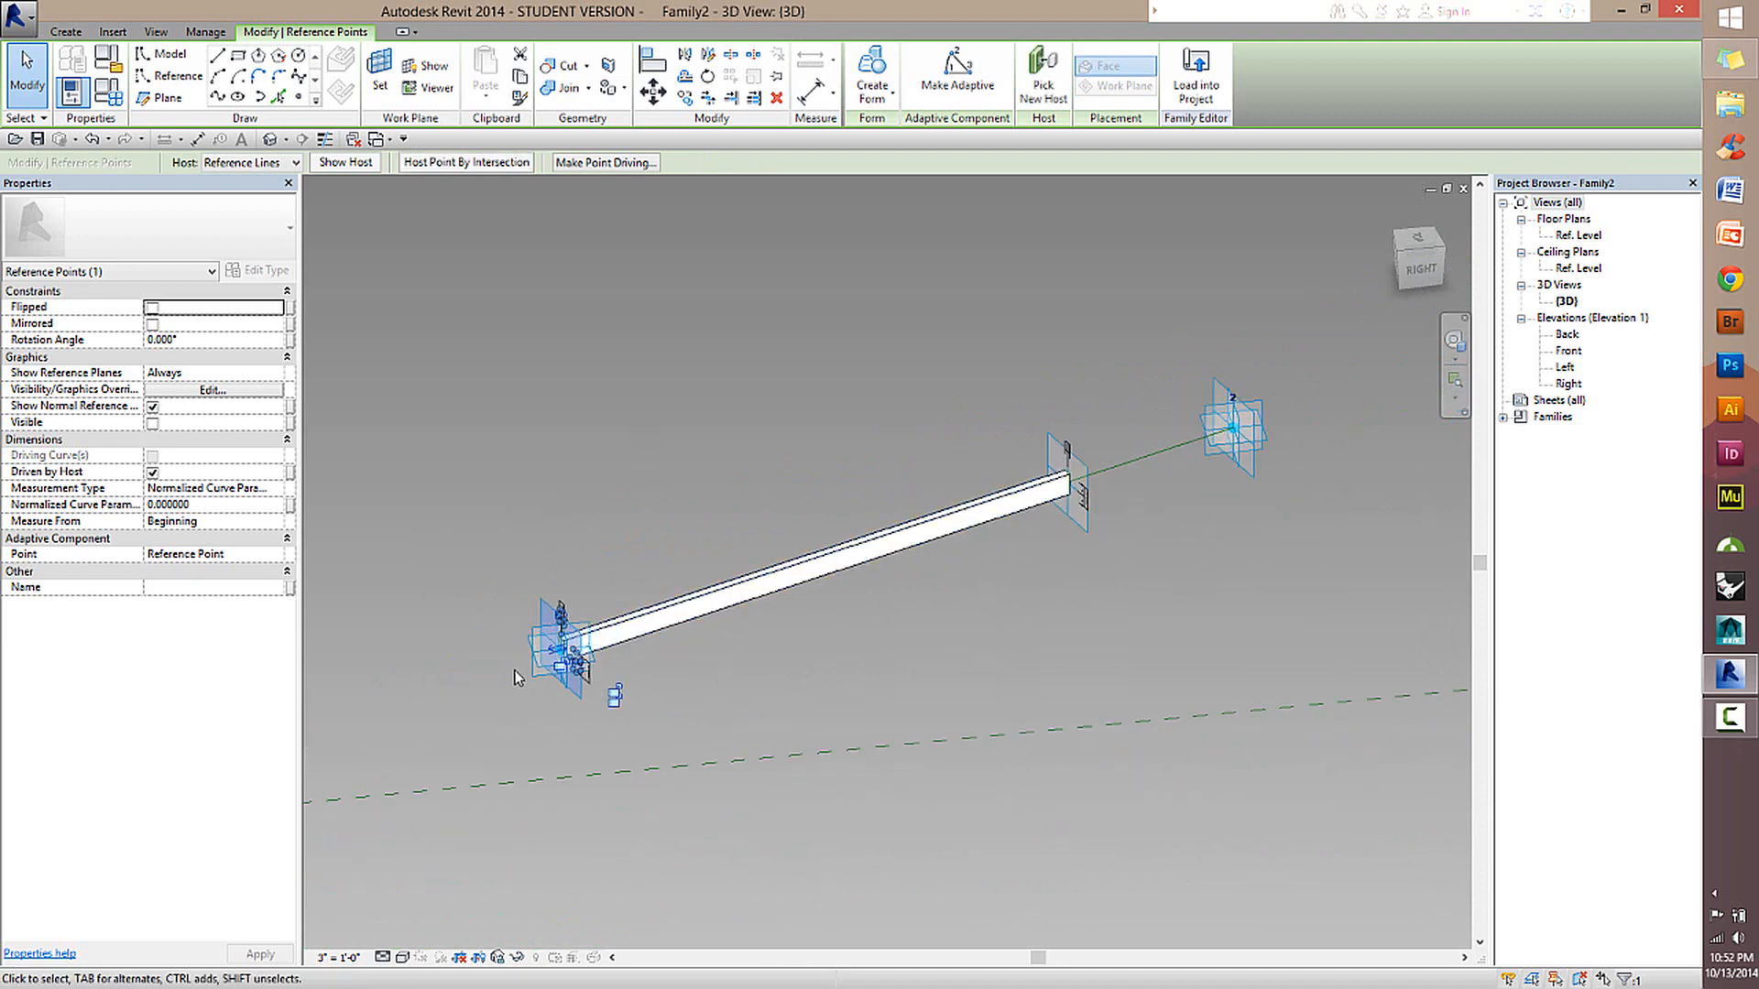
left_click(1203, 426)
middle_click_drag(1056, 620, 832, 641)
left_click(861, 533)
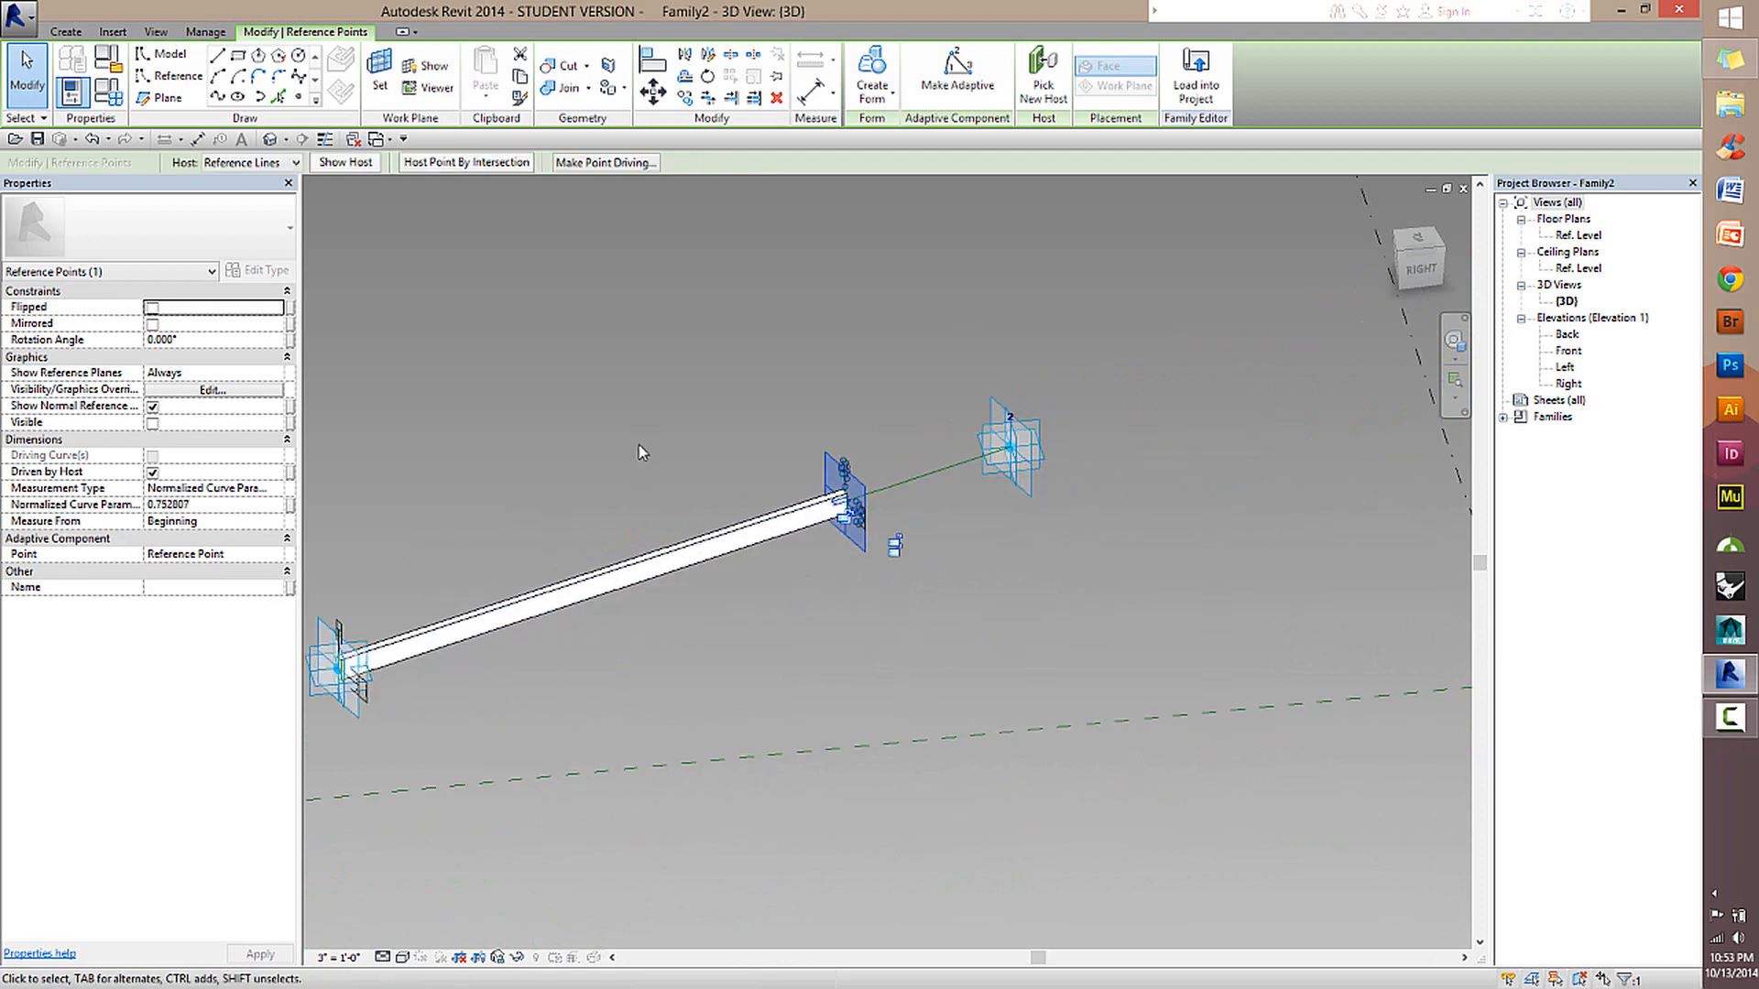
middle_click_drag(643, 453, 556, 492)
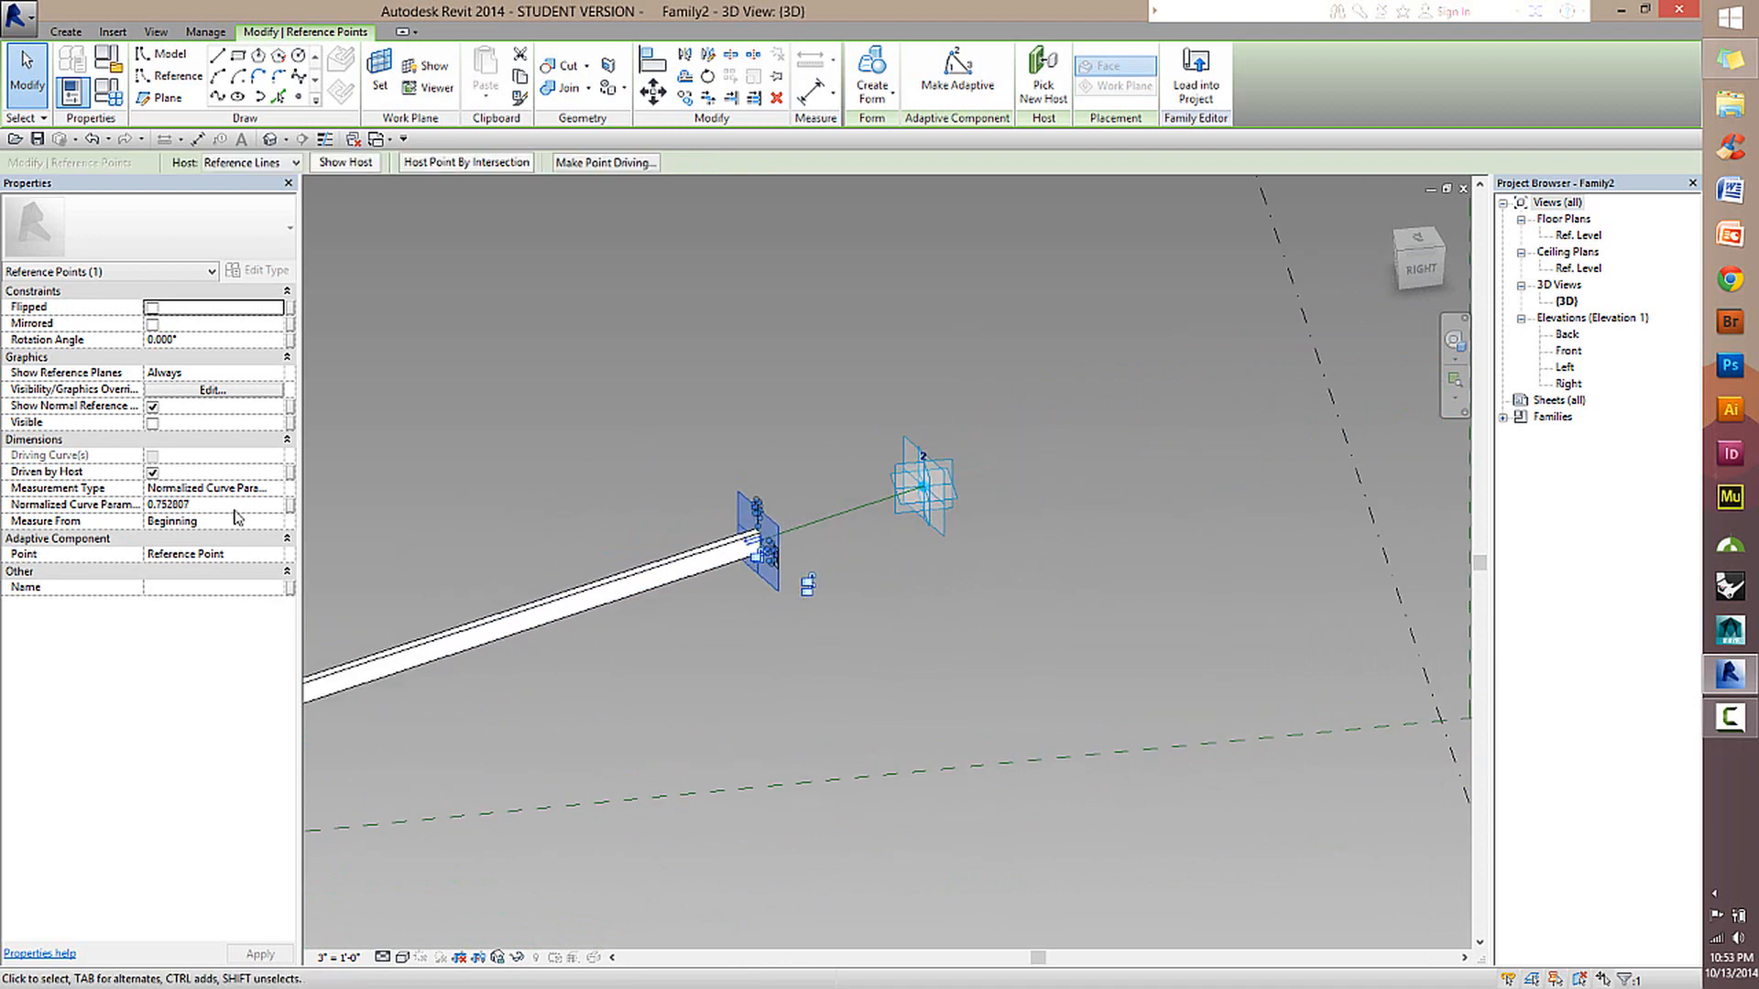
left_click(280, 528)
left_click(277, 522)
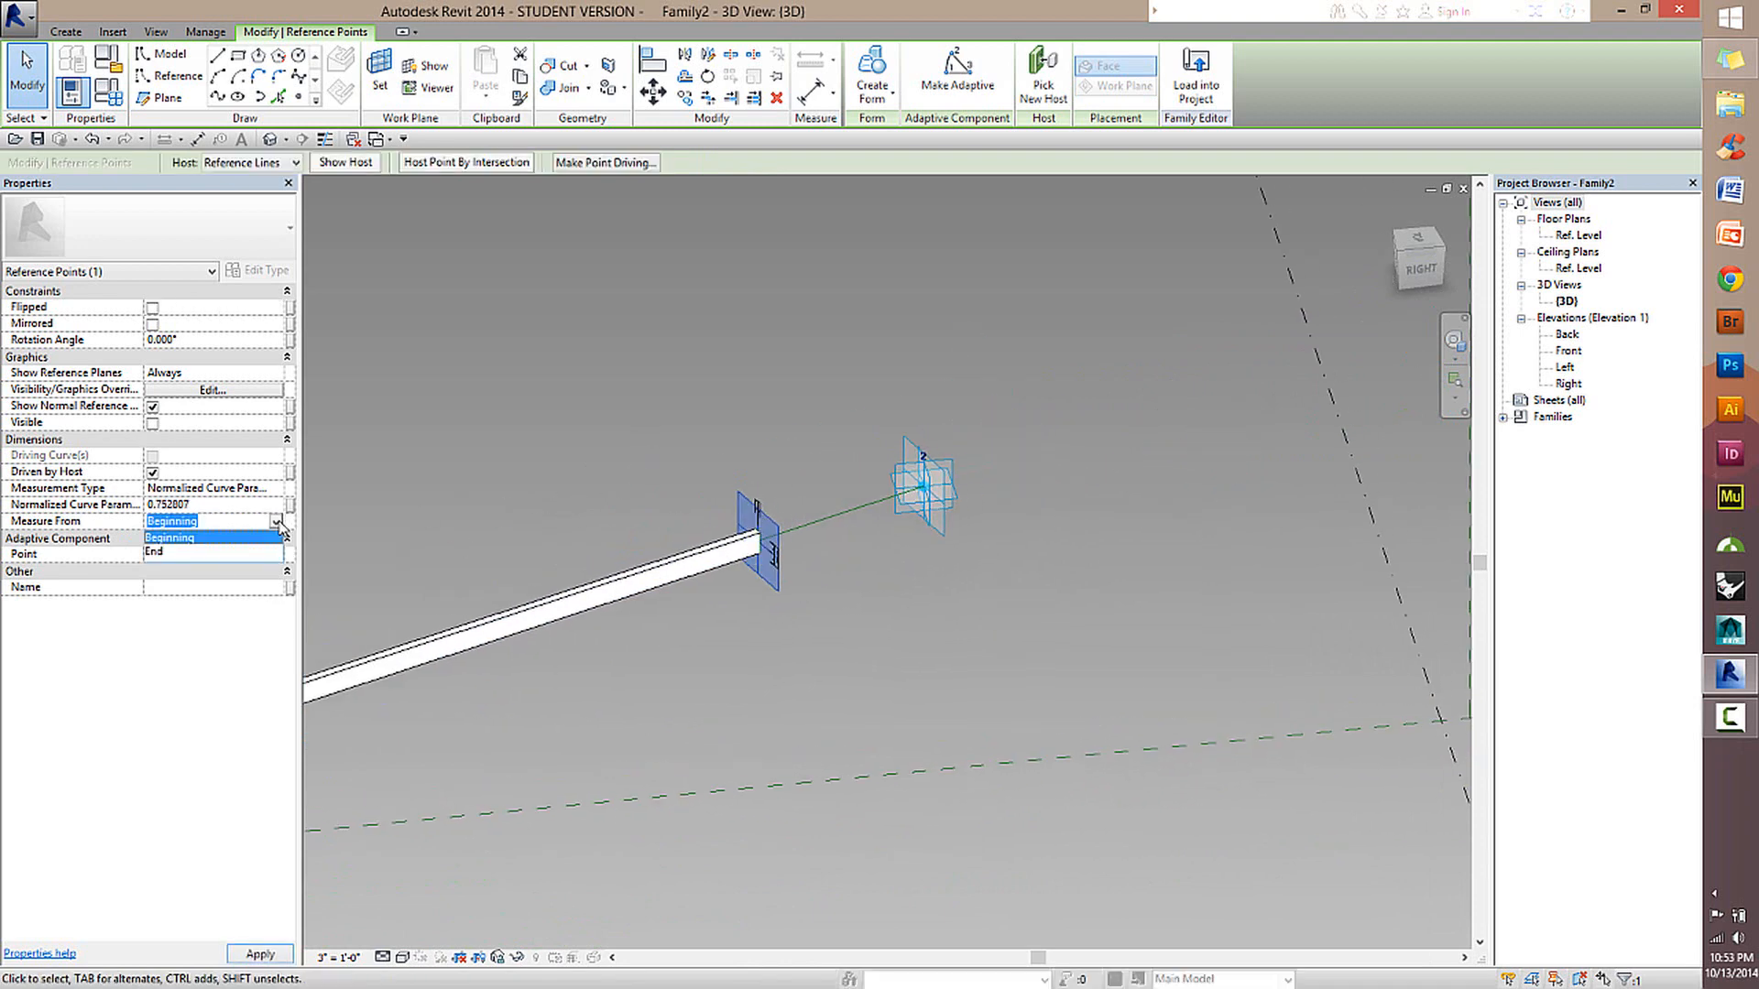
left_click(271, 551)
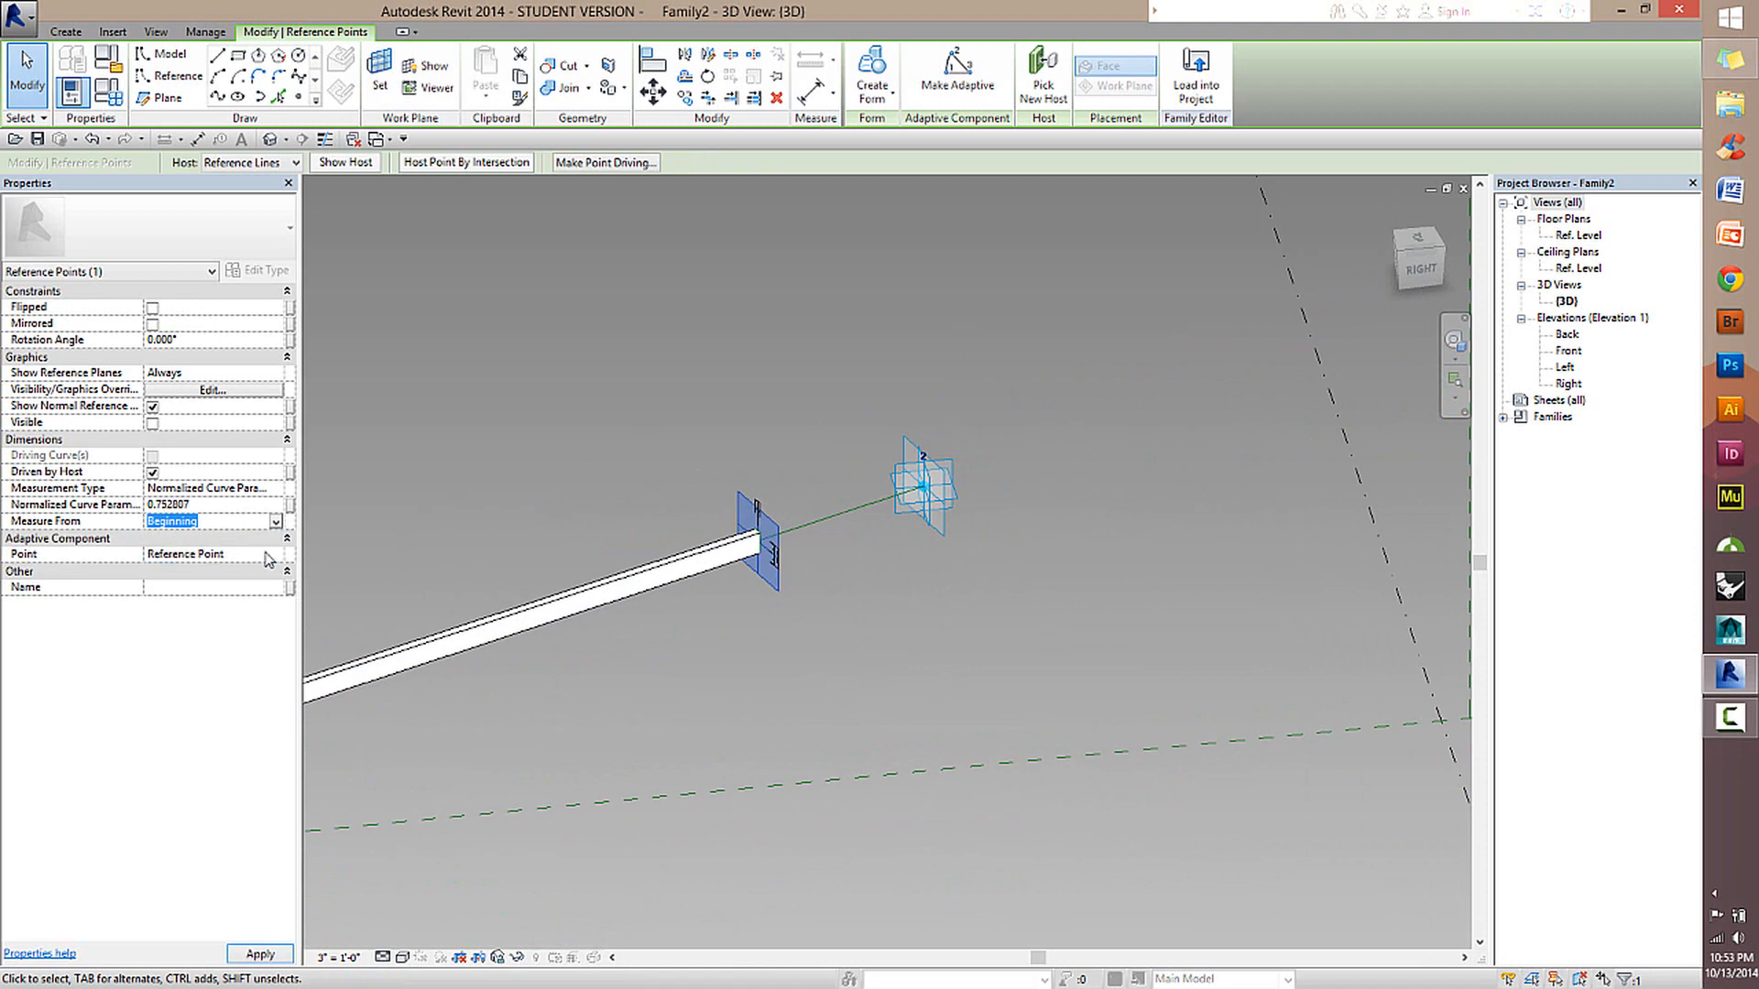
Set the normalized curve parameter of the second profile's reference point to 0.
left_click(202, 507)
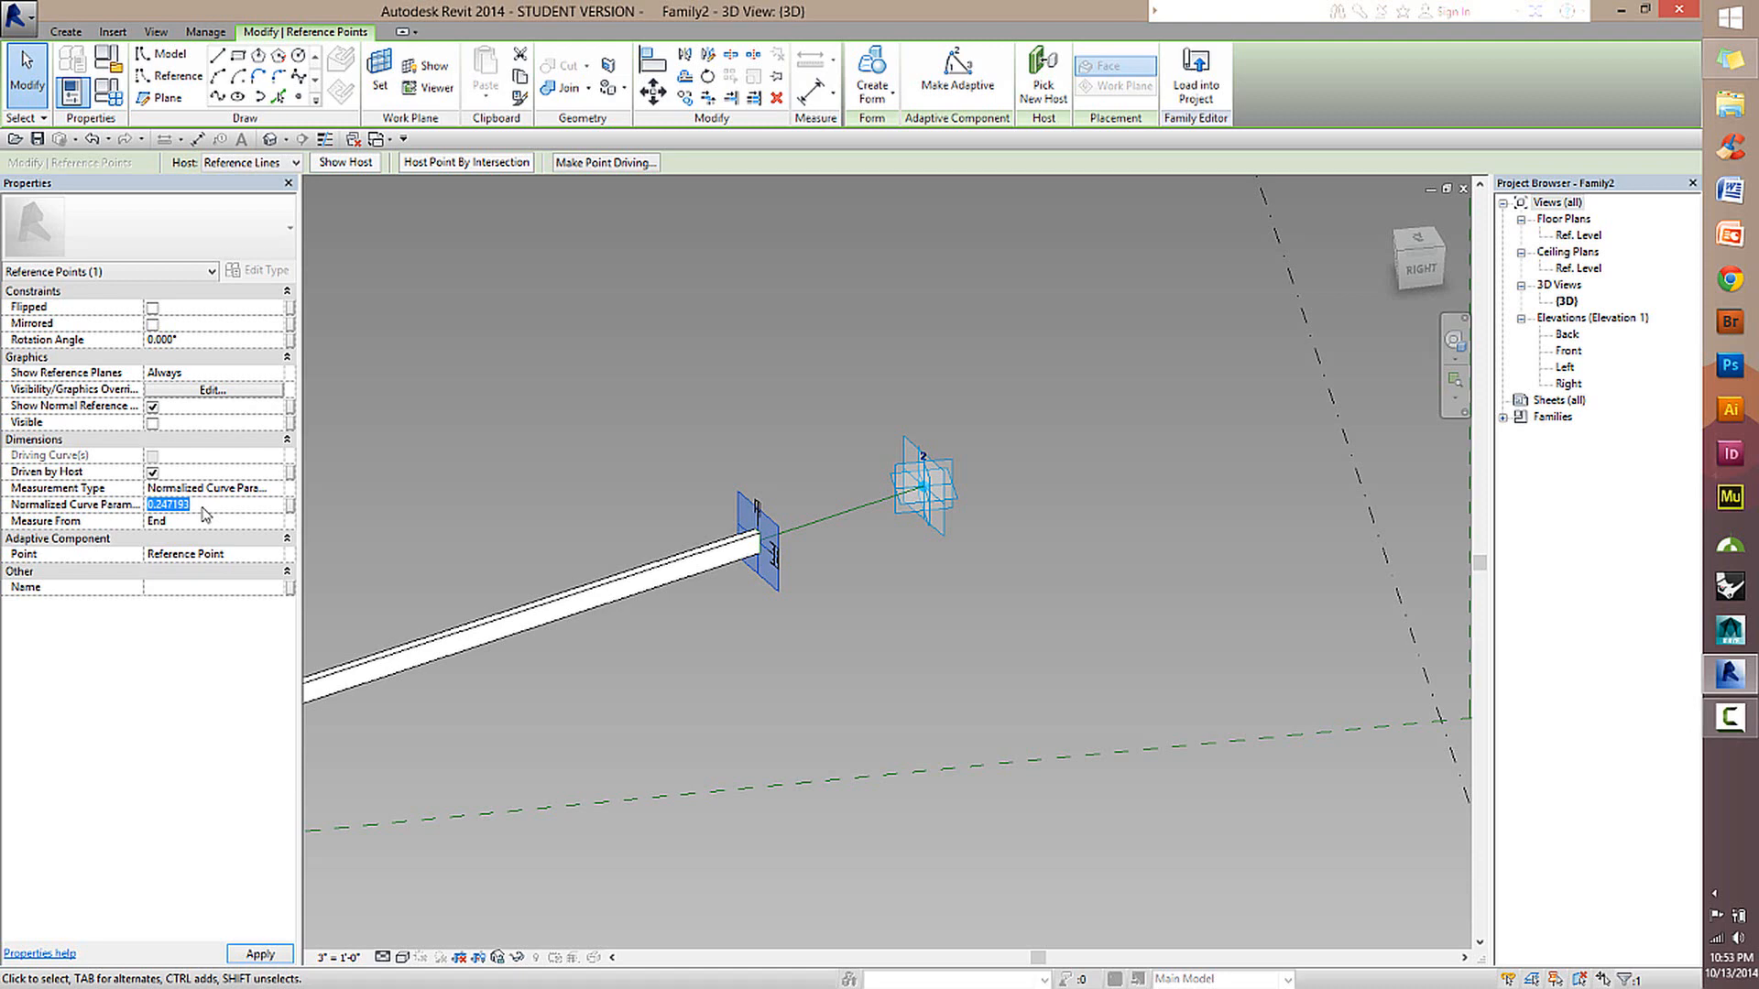
type("0")
key("Return")
left_click(725, 298)
scroll(760, 536, "down", 3)
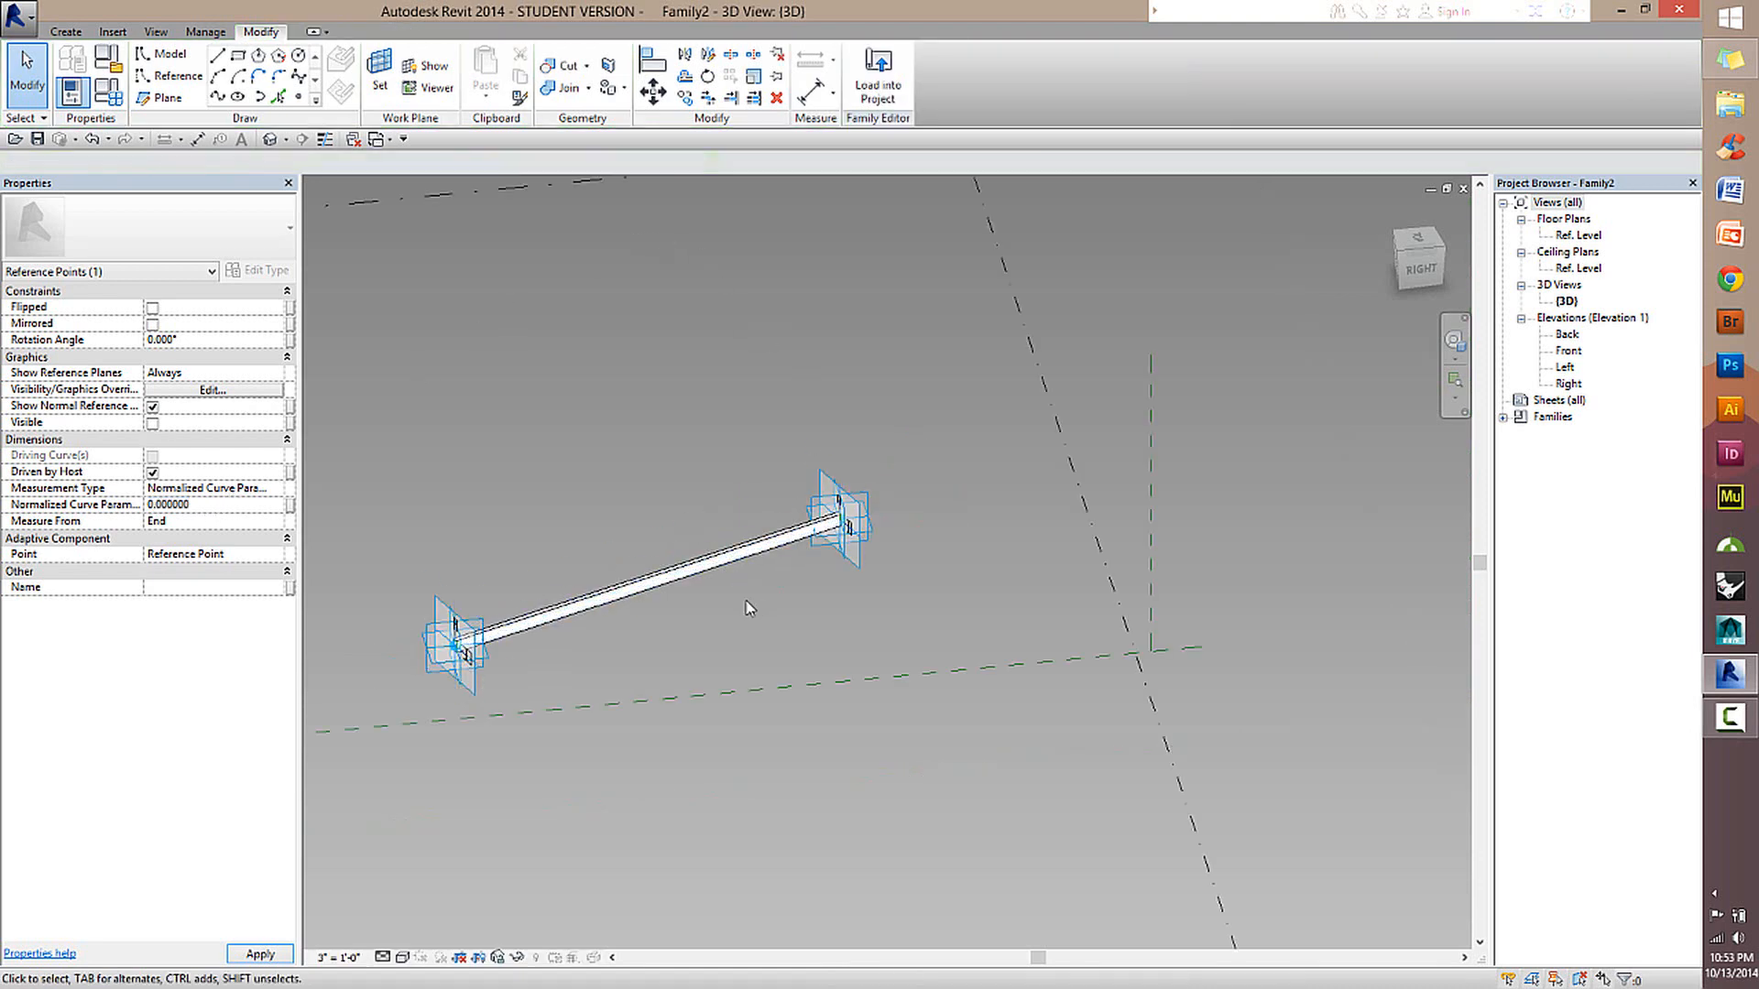
Move adaptive point 1 upward to test how the beam follows it, and check both ends of the beam.
scroll(751, 600, "up", 2)
scroll(600, 616, "up", 1)
middle_click_drag(719, 622, 1127, 564)
scroll(807, 583, "up", 2)
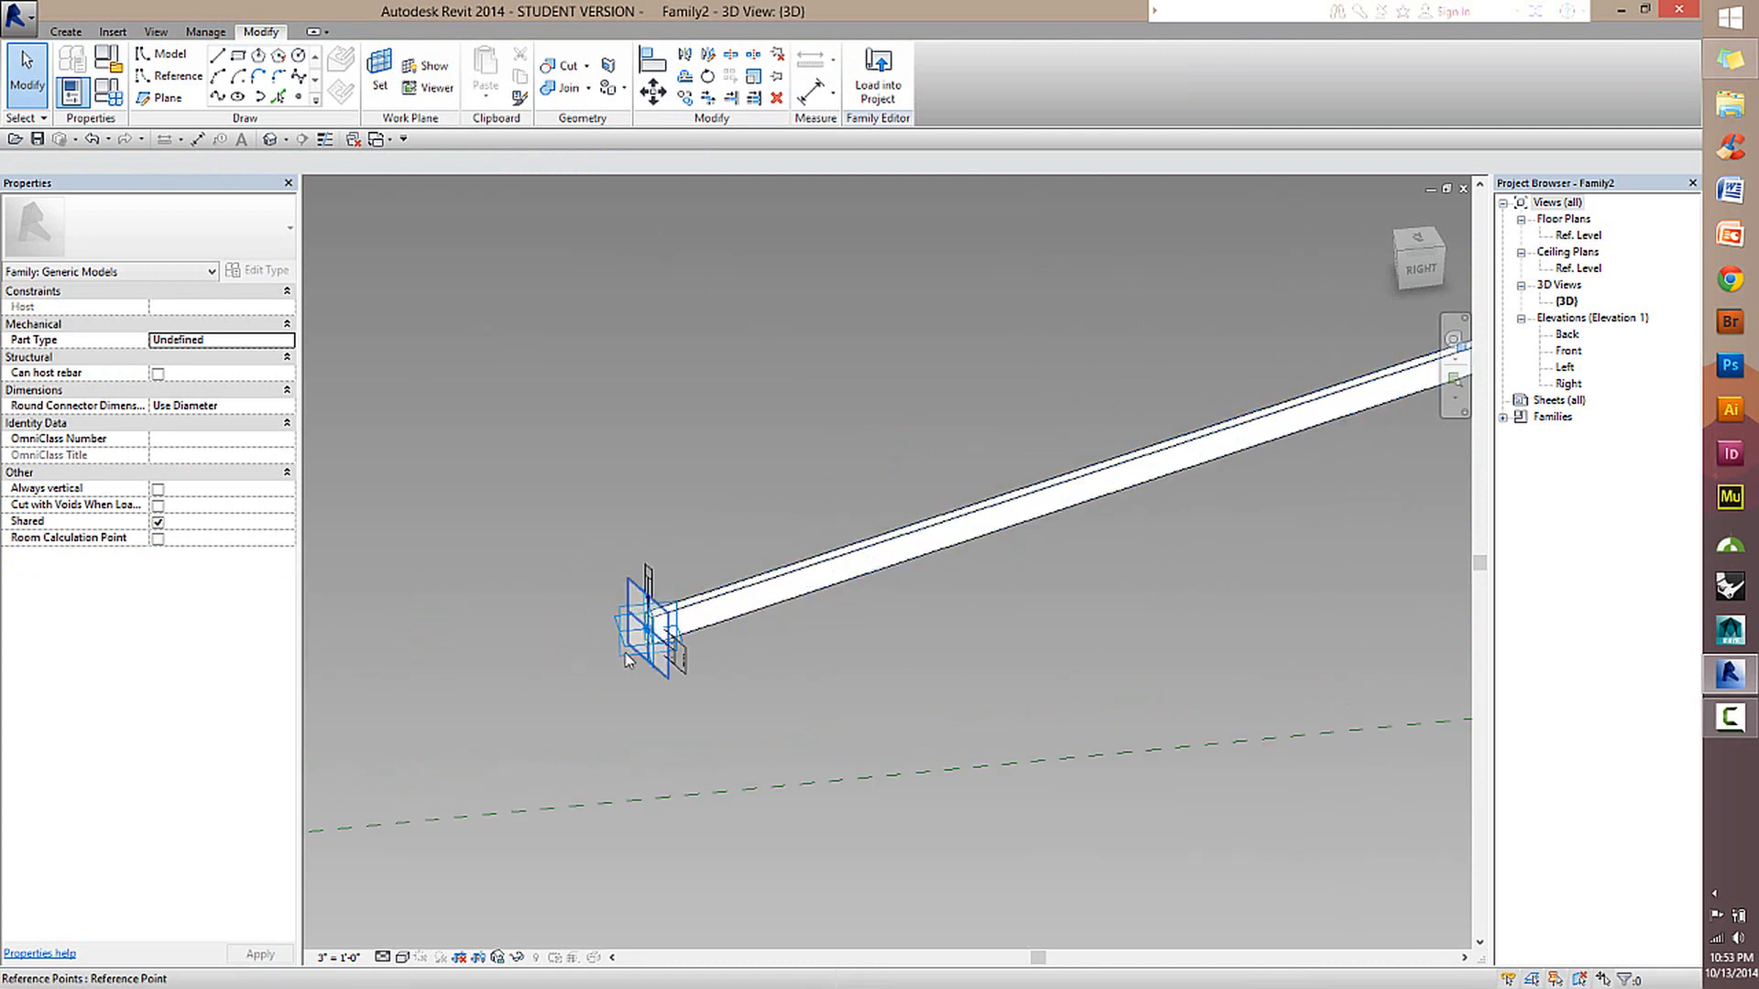
left_click_drag(647, 625, 654, 453)
scroll(883, 409, "down", 2)
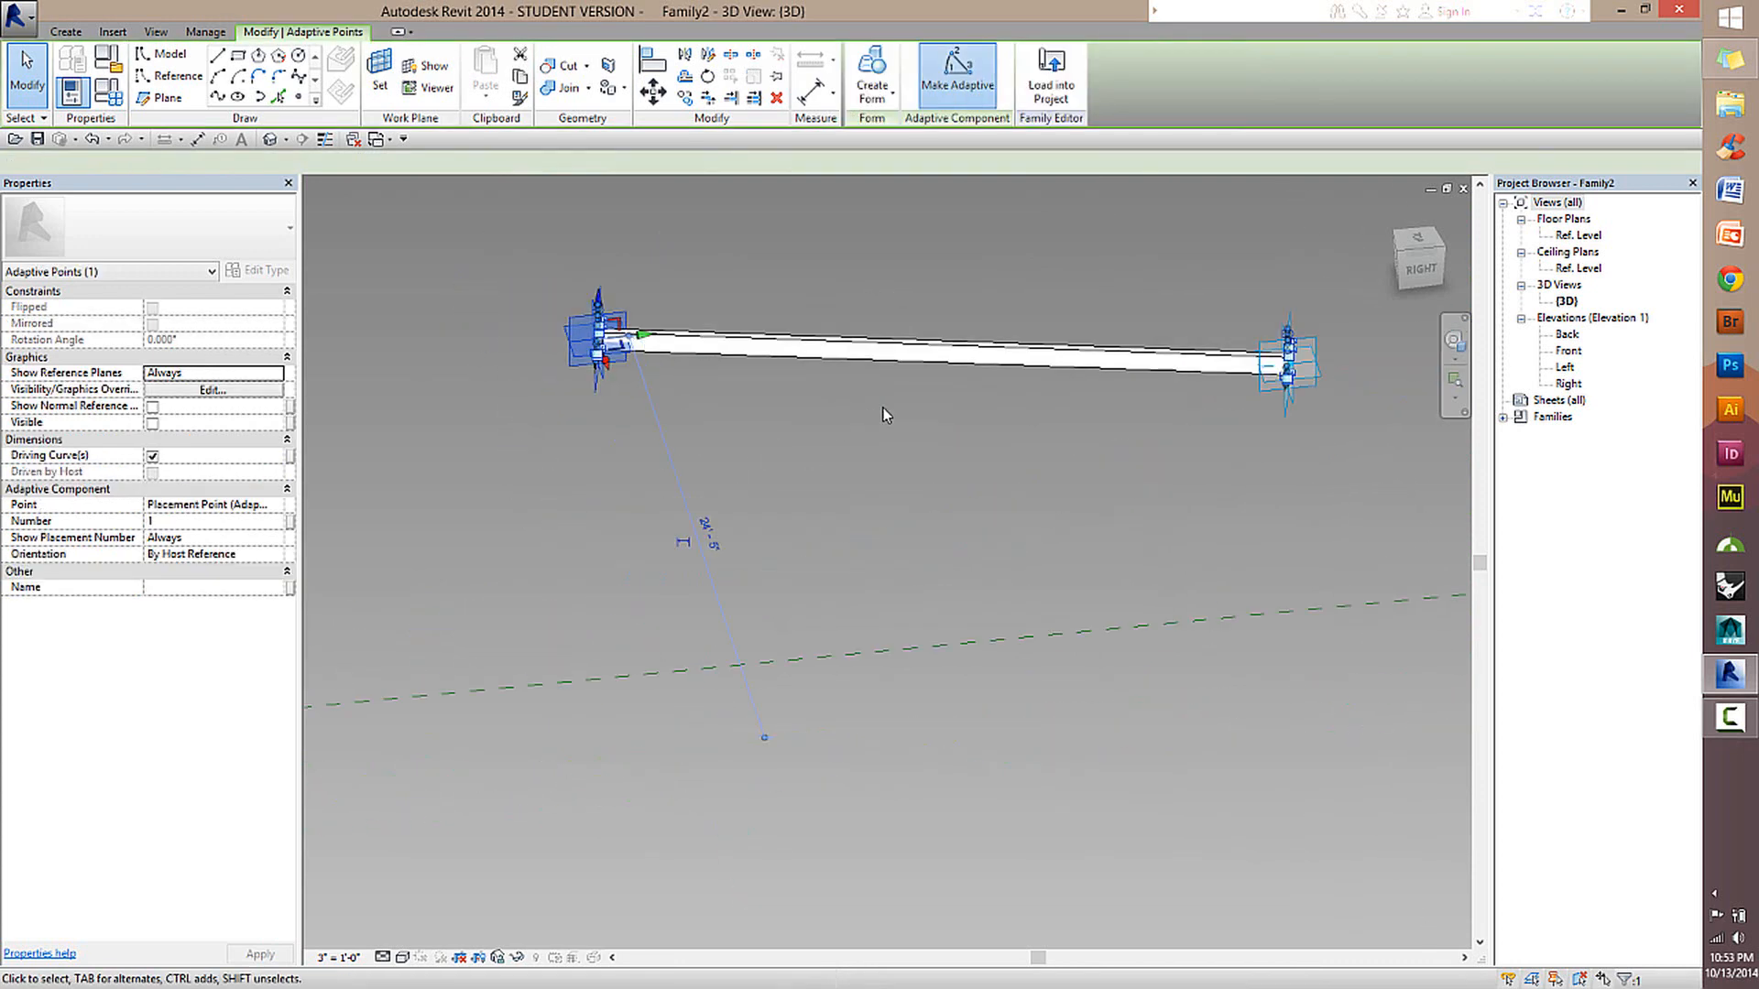
middle_click_drag(883, 410, 845, 465)
scroll(500, 591, "up", 3)
scroll(499, 591, "down", 3)
middle_click_drag(1056, 422, 1024, 496)
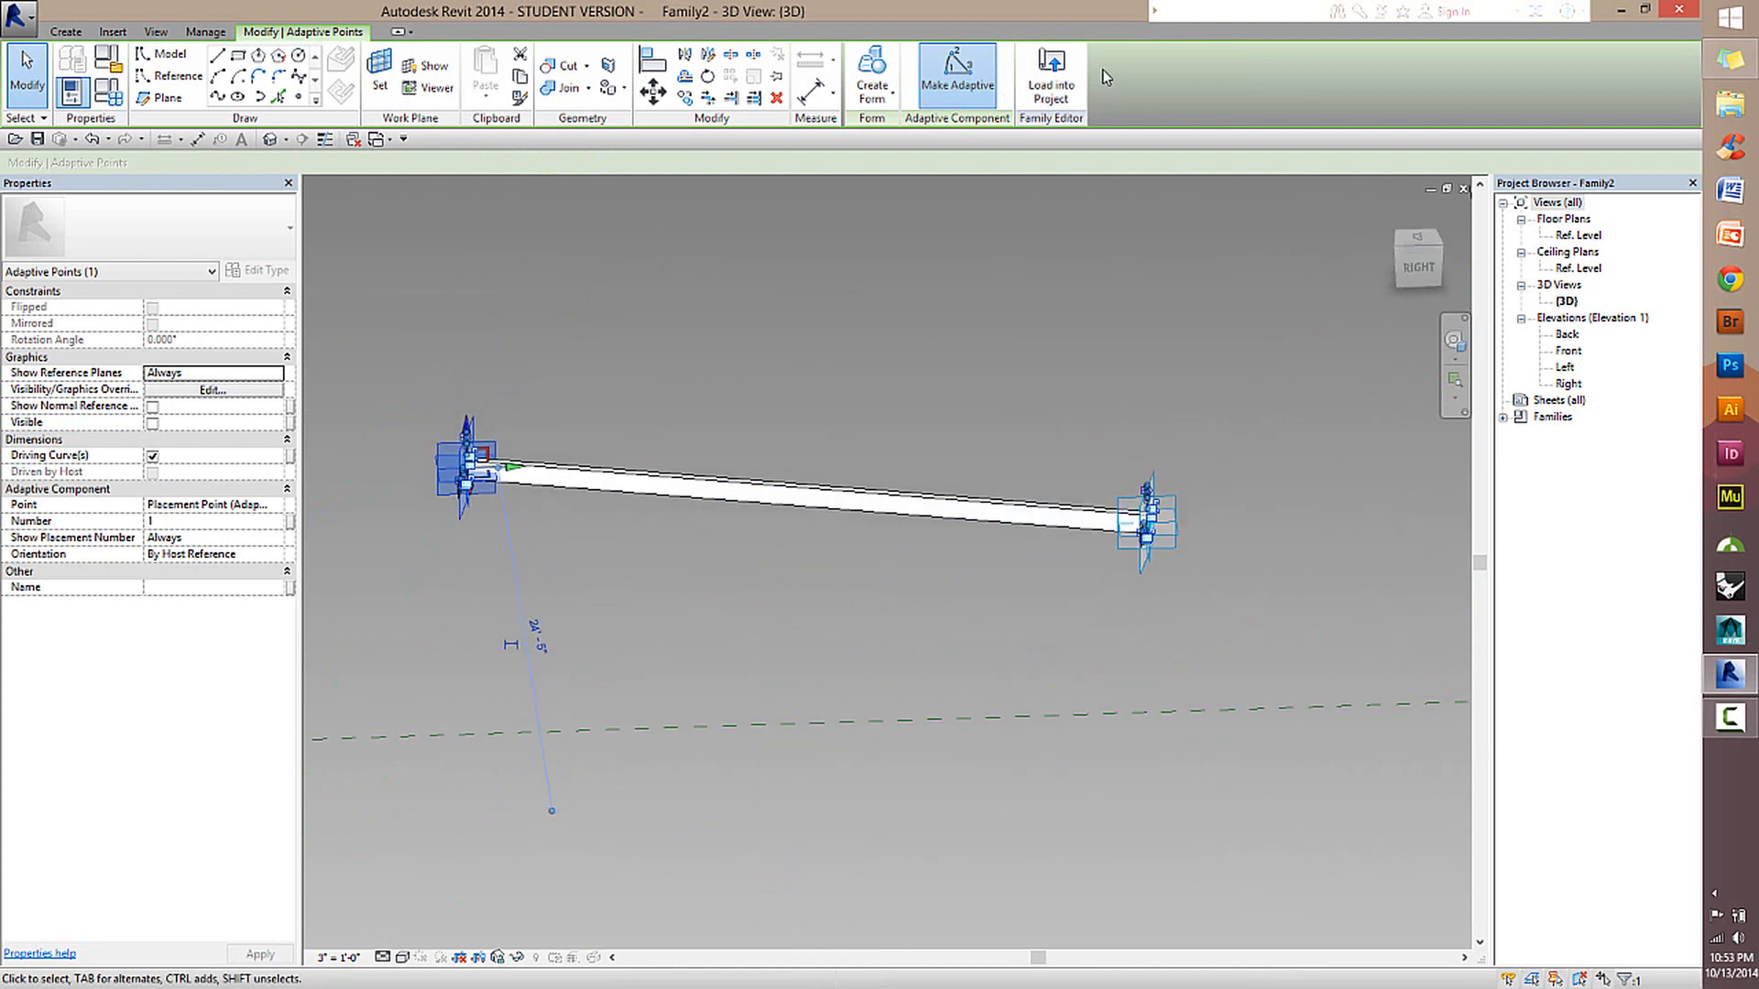
Reload the Family2 beam into the Family1 roof mass, overwriting the existing version.
left_click(1058, 87)
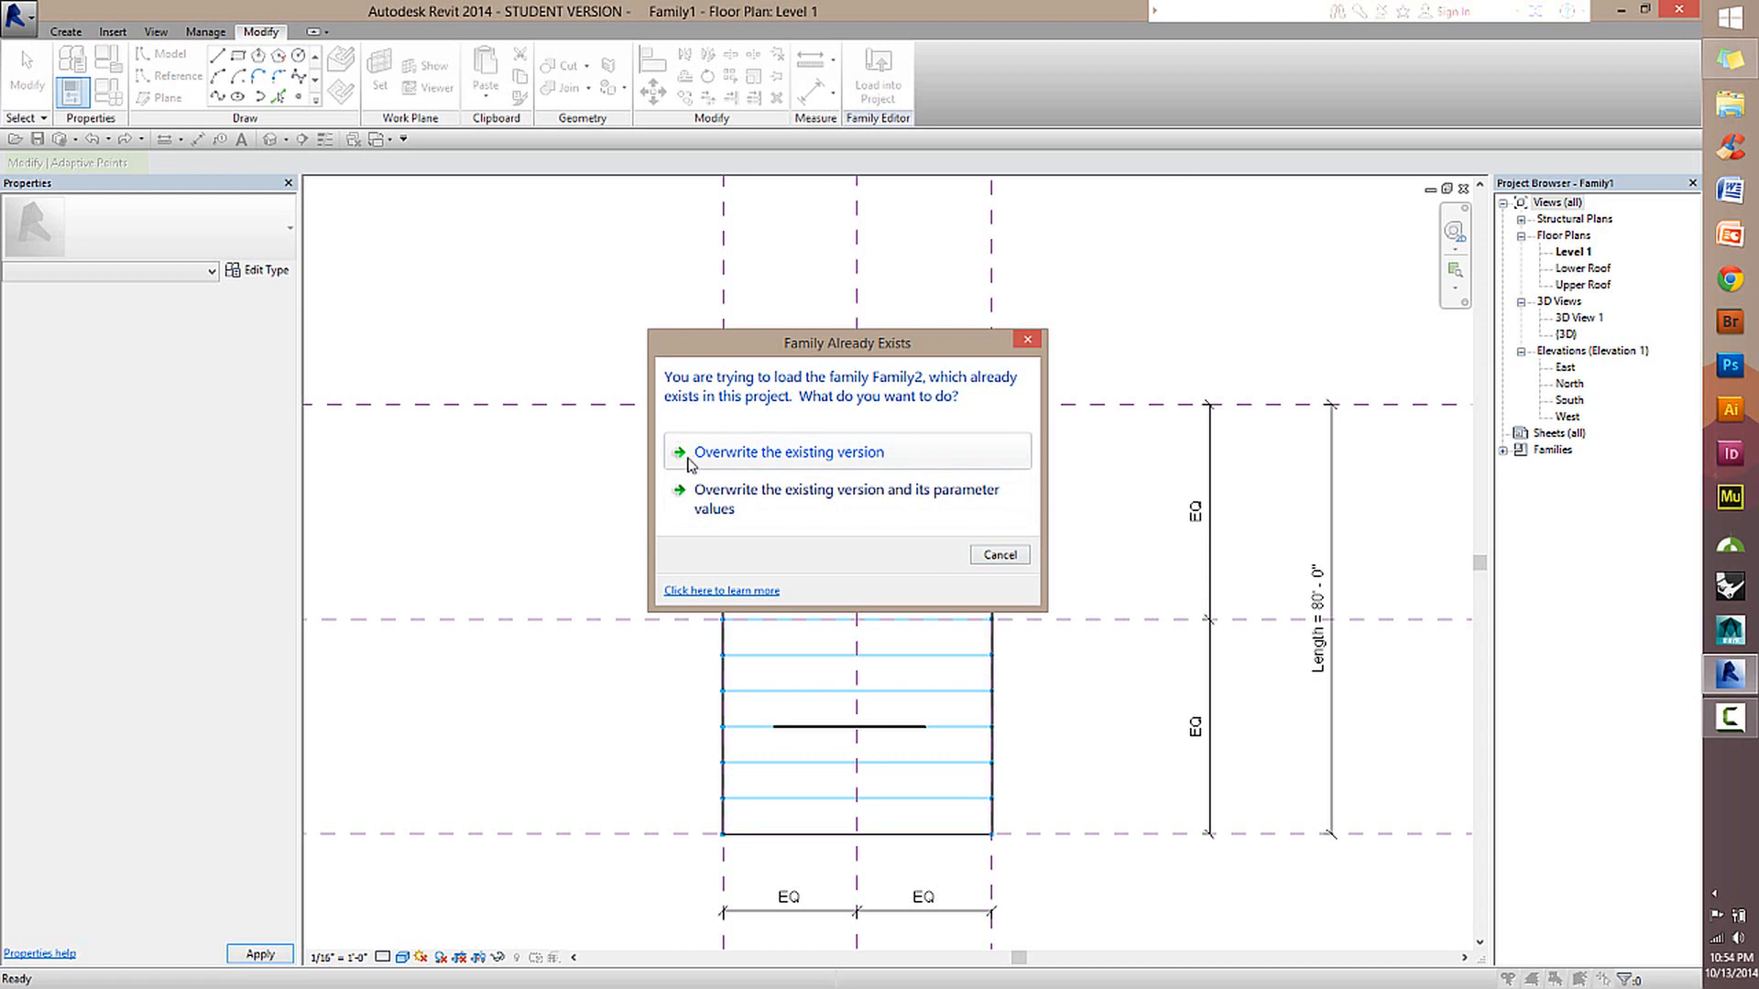
left_click(908, 460)
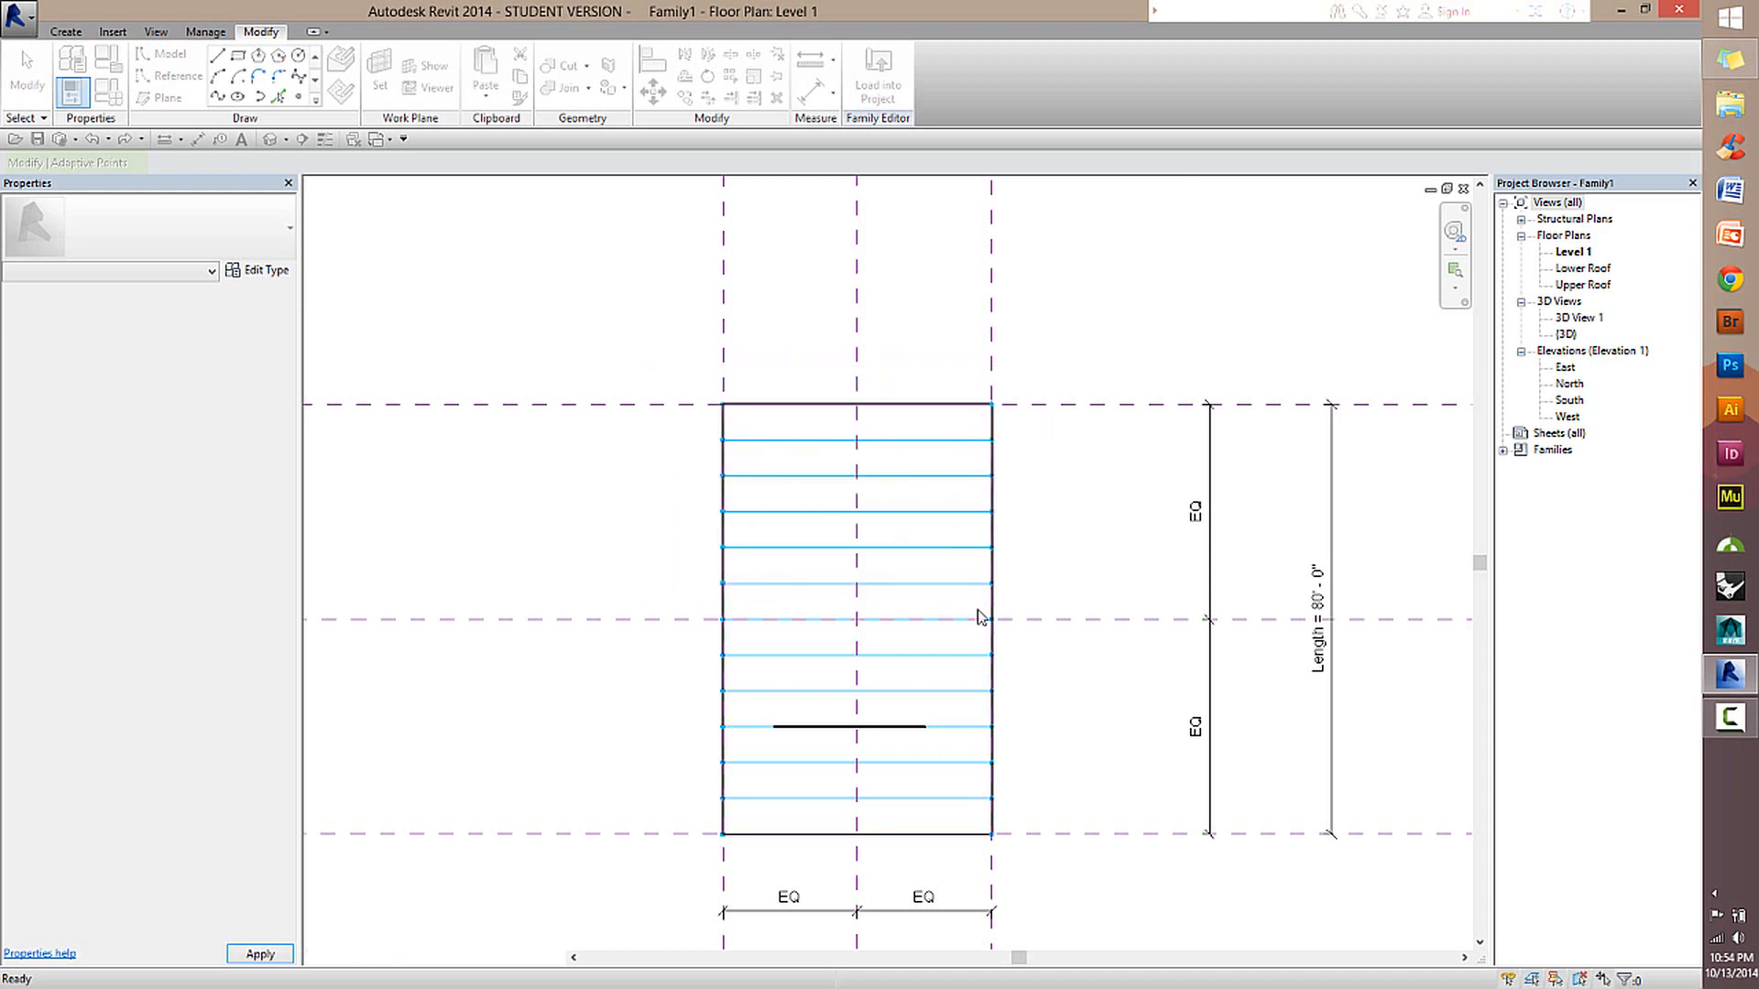
scroll(898, 751, "up", 3)
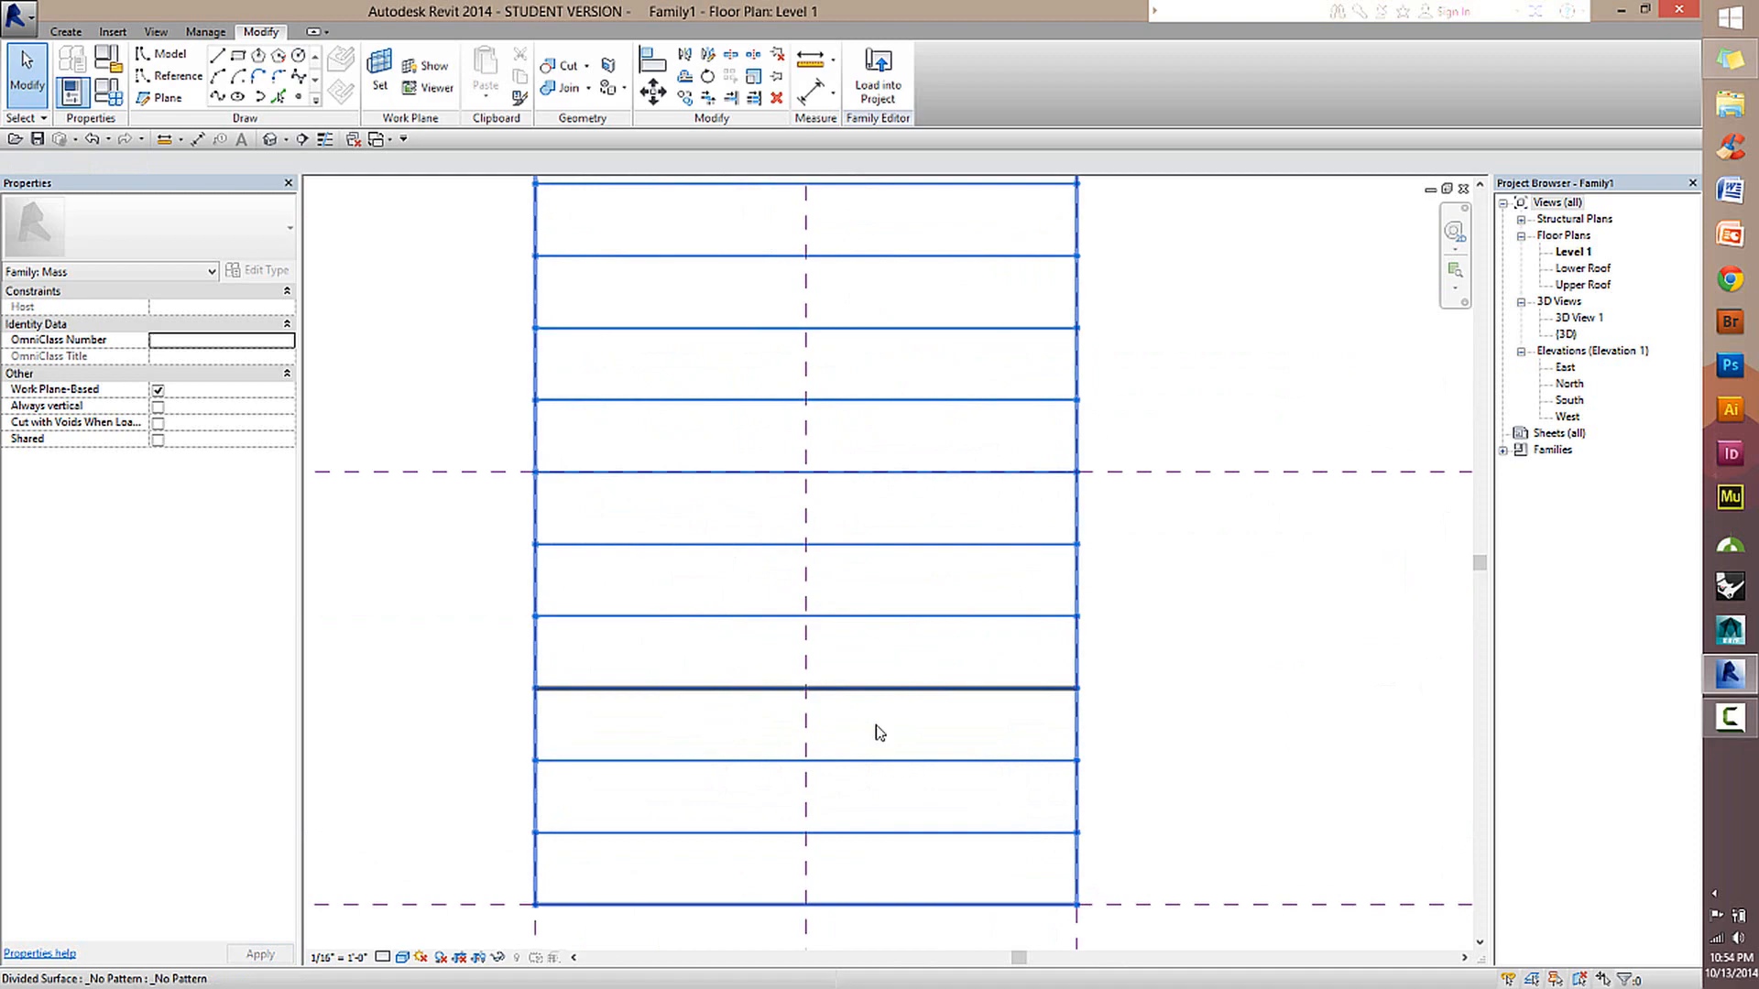
Open the 3D view of the roof mass and examine the updated beam's span between the two curved edges.
left_click(276, 139)
middle_click_drag(860, 742, 1200, 575, "shift")
scroll(1042, 656, "up", 3)
middle_click_drag(857, 641, 998, 550, "shift")
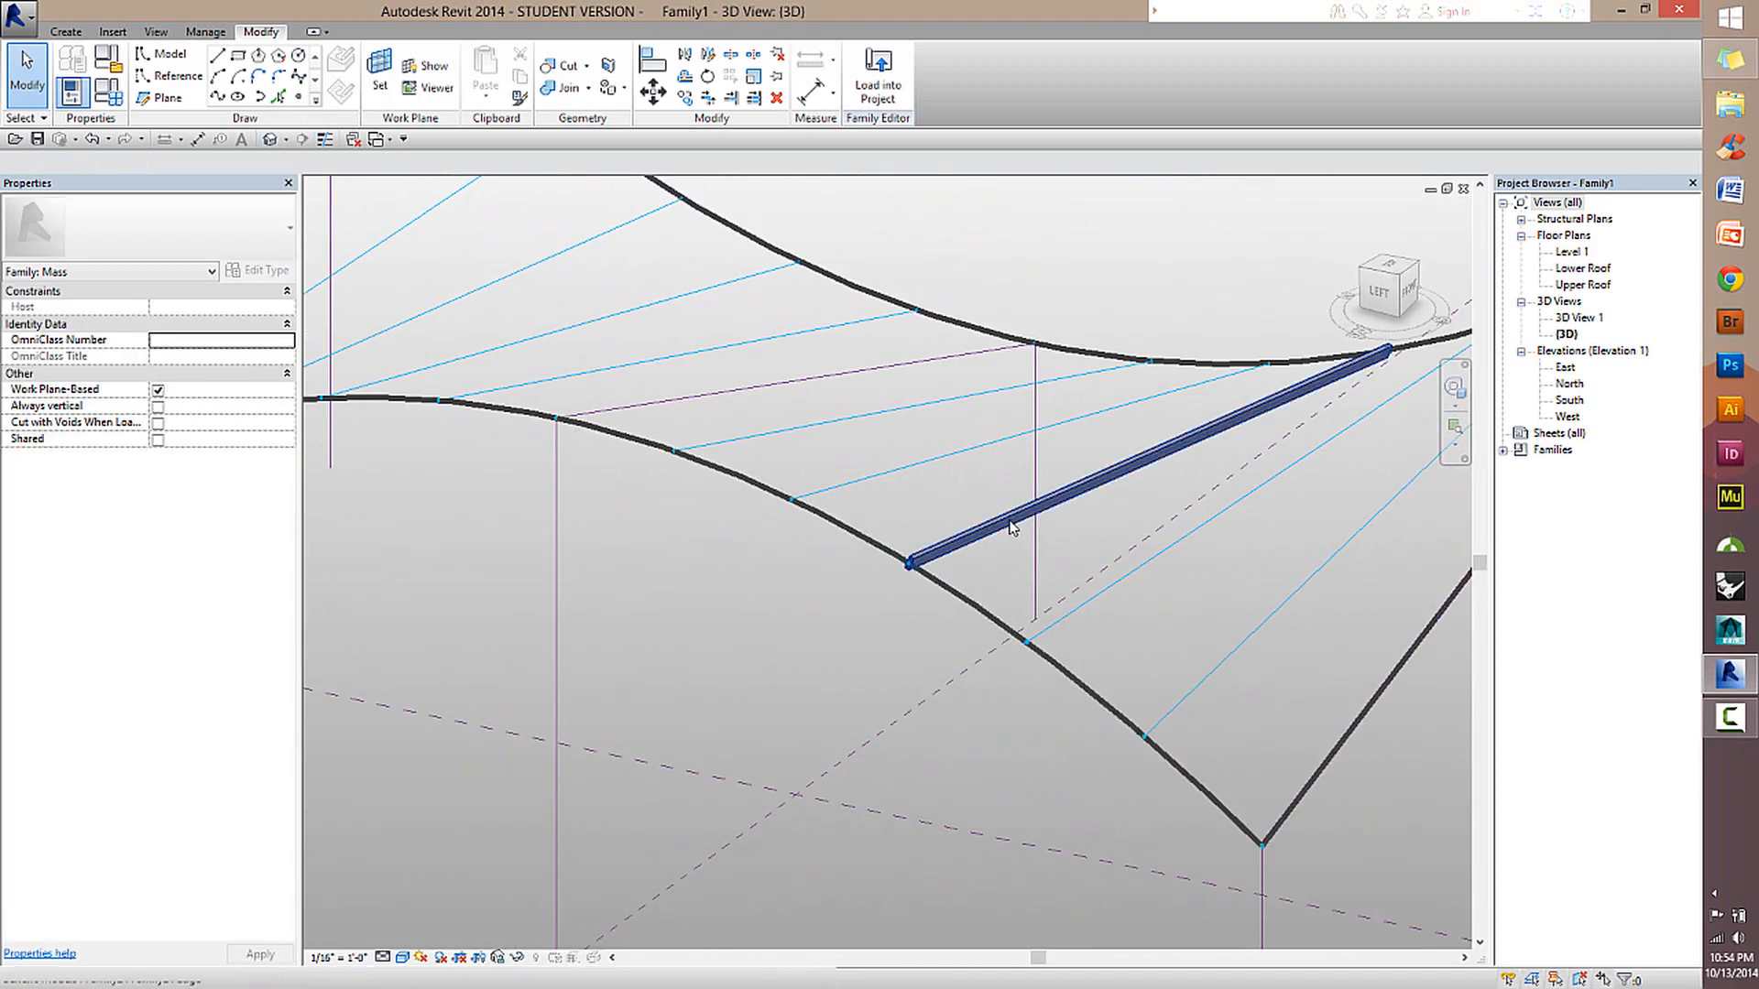
left_click(1011, 536)
scroll(1036, 589, "up", 2)
scroll(893, 541, "down", 2)
middle_click_drag(1245, 517, 1059, 581)
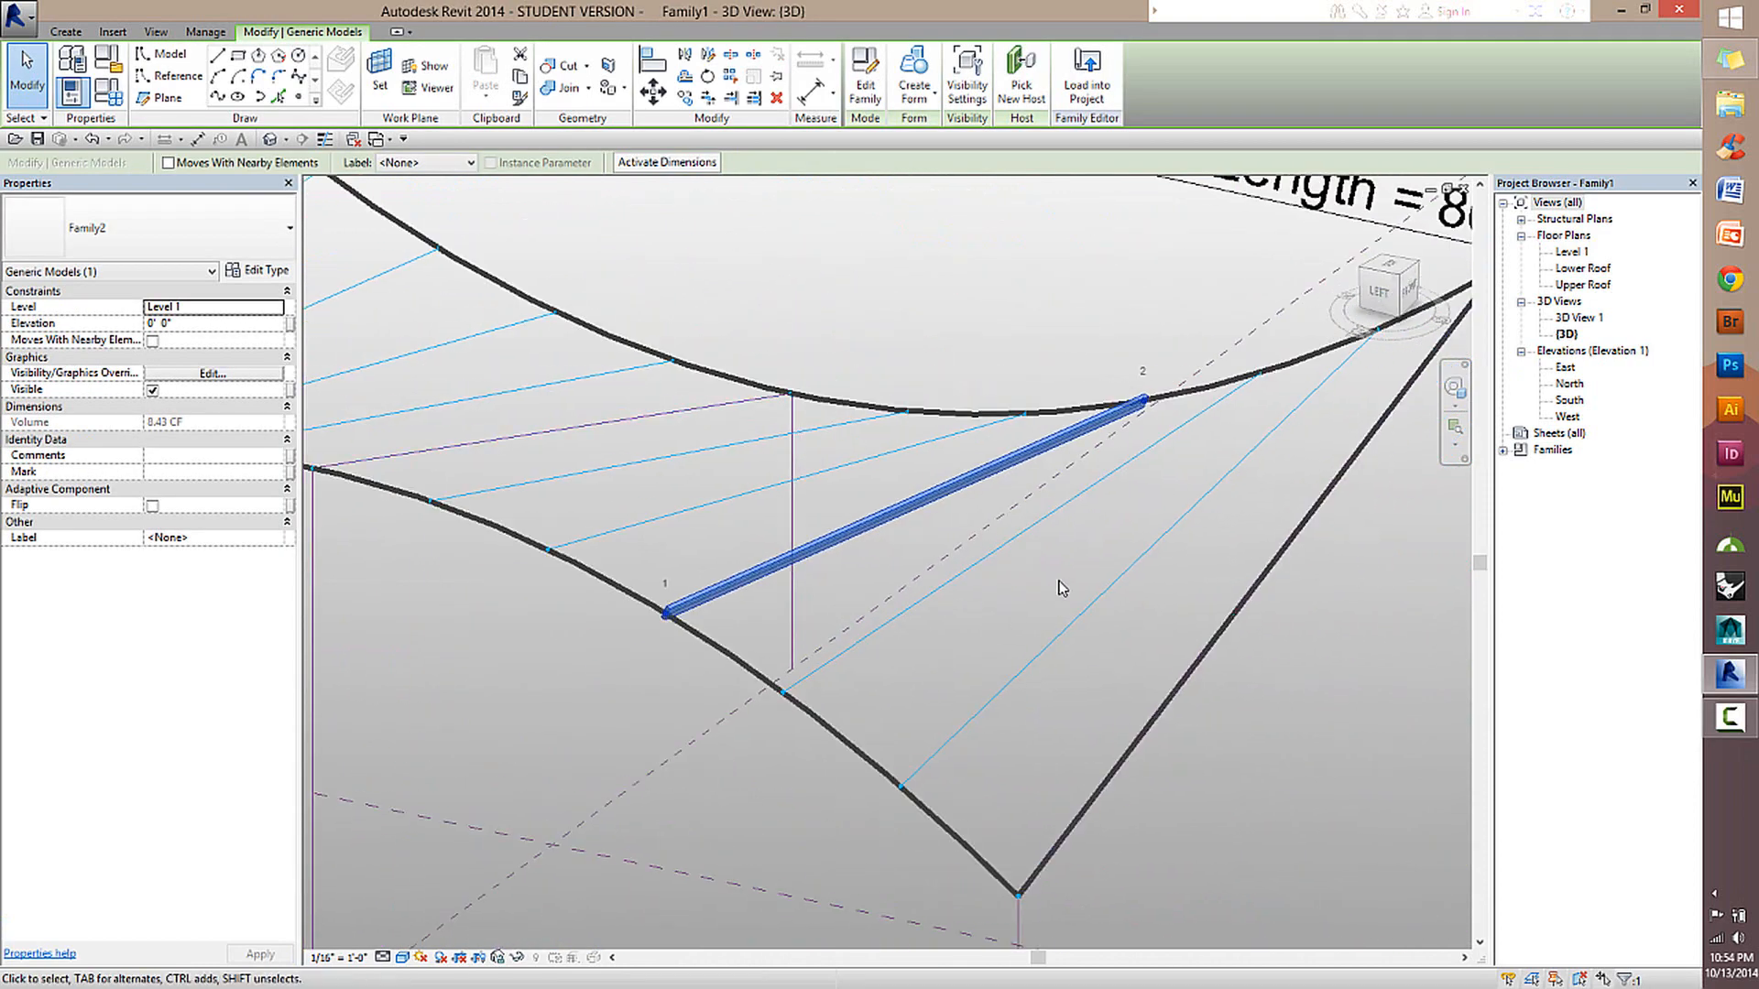
left_click(996, 595)
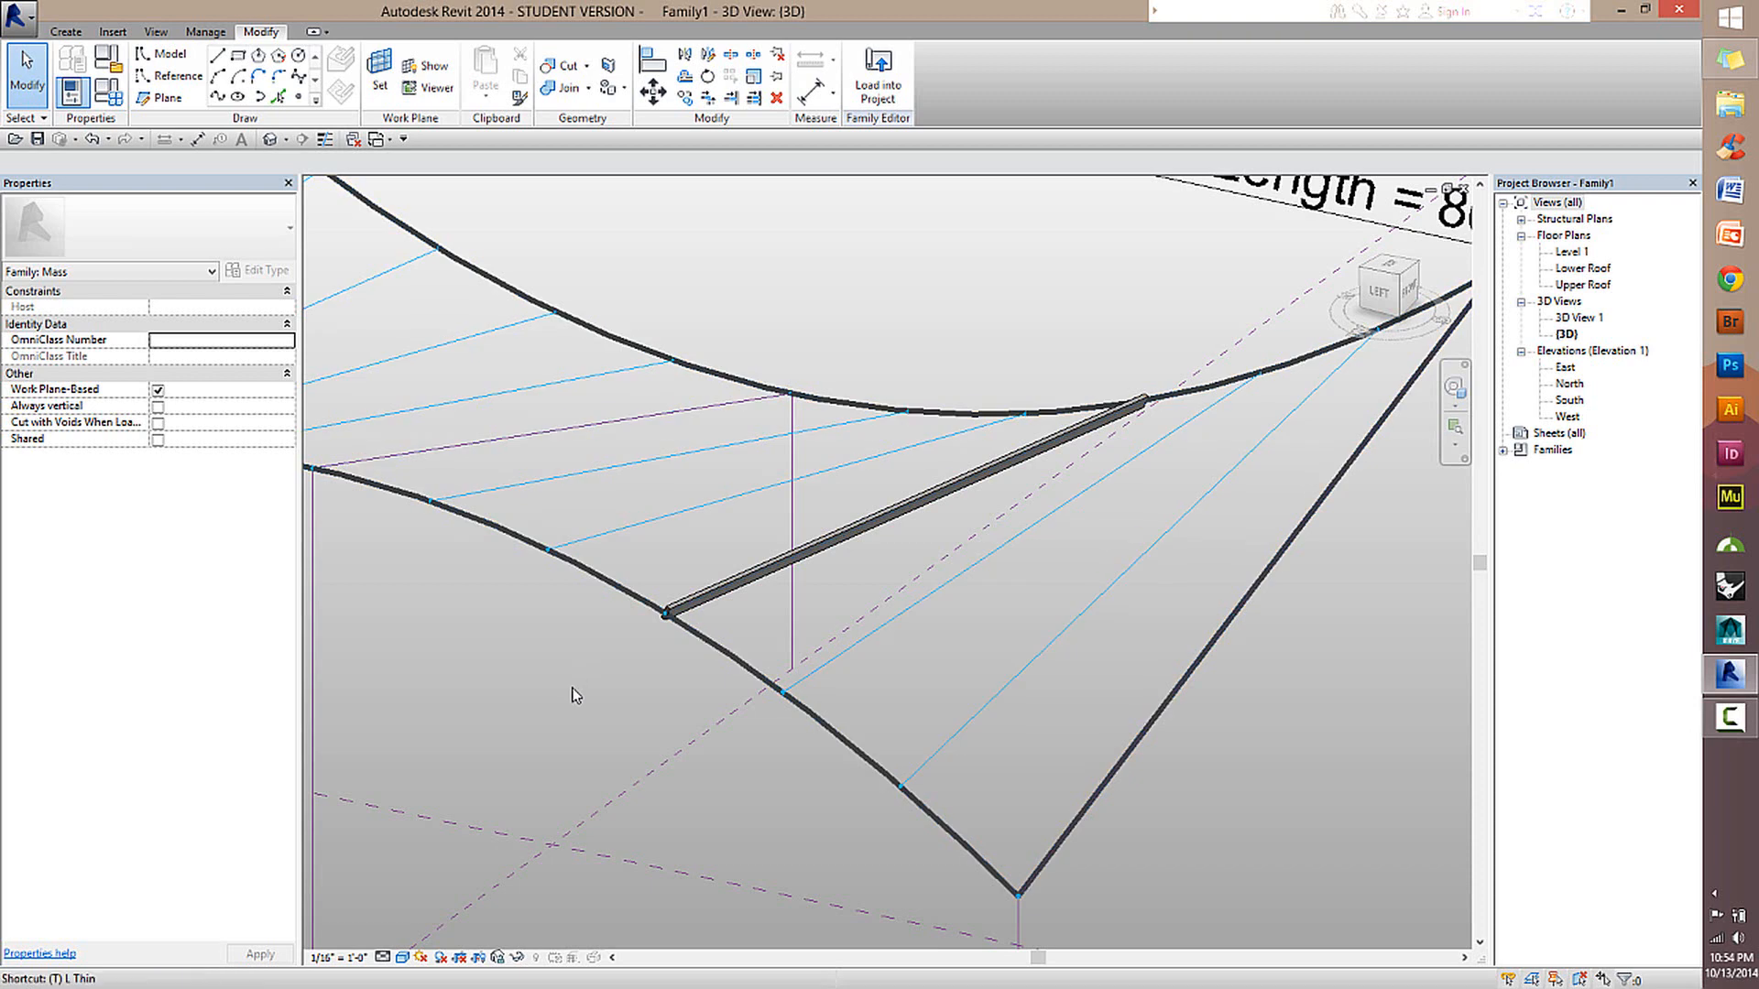
Turn on thin line display and examine the beam and its ends on the roof edges from several angles.
key("t")
key("l")
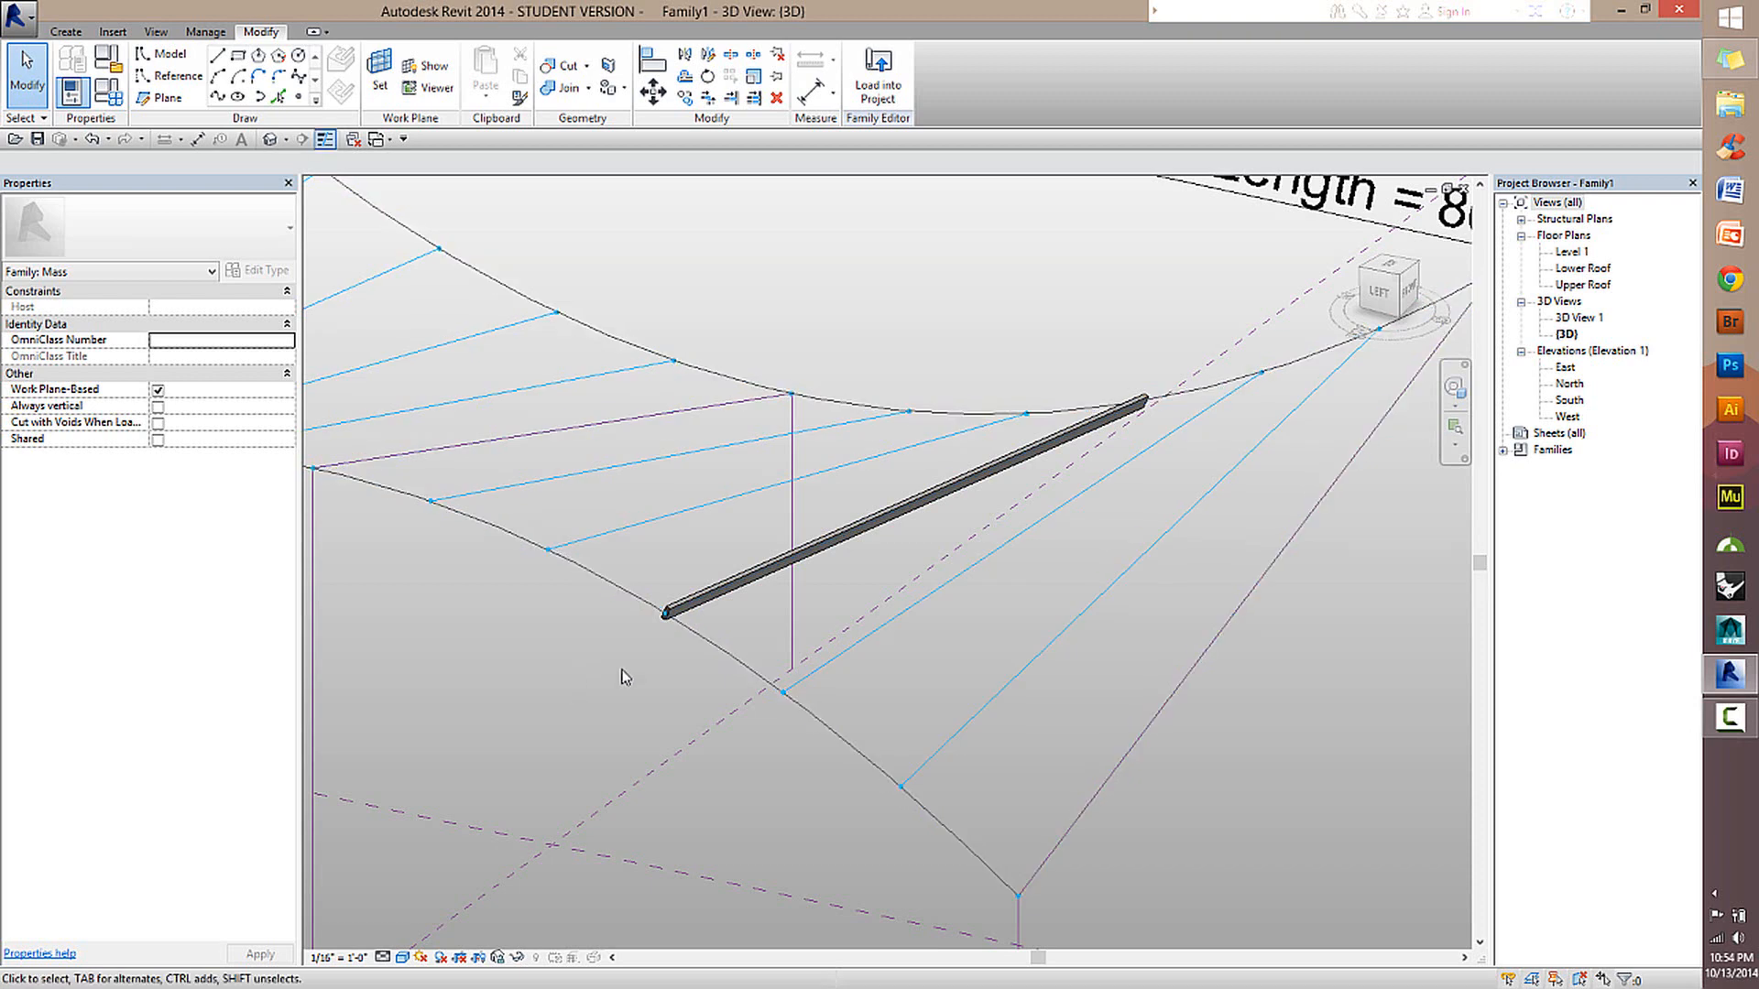
scroll(697, 630, "up", 3)
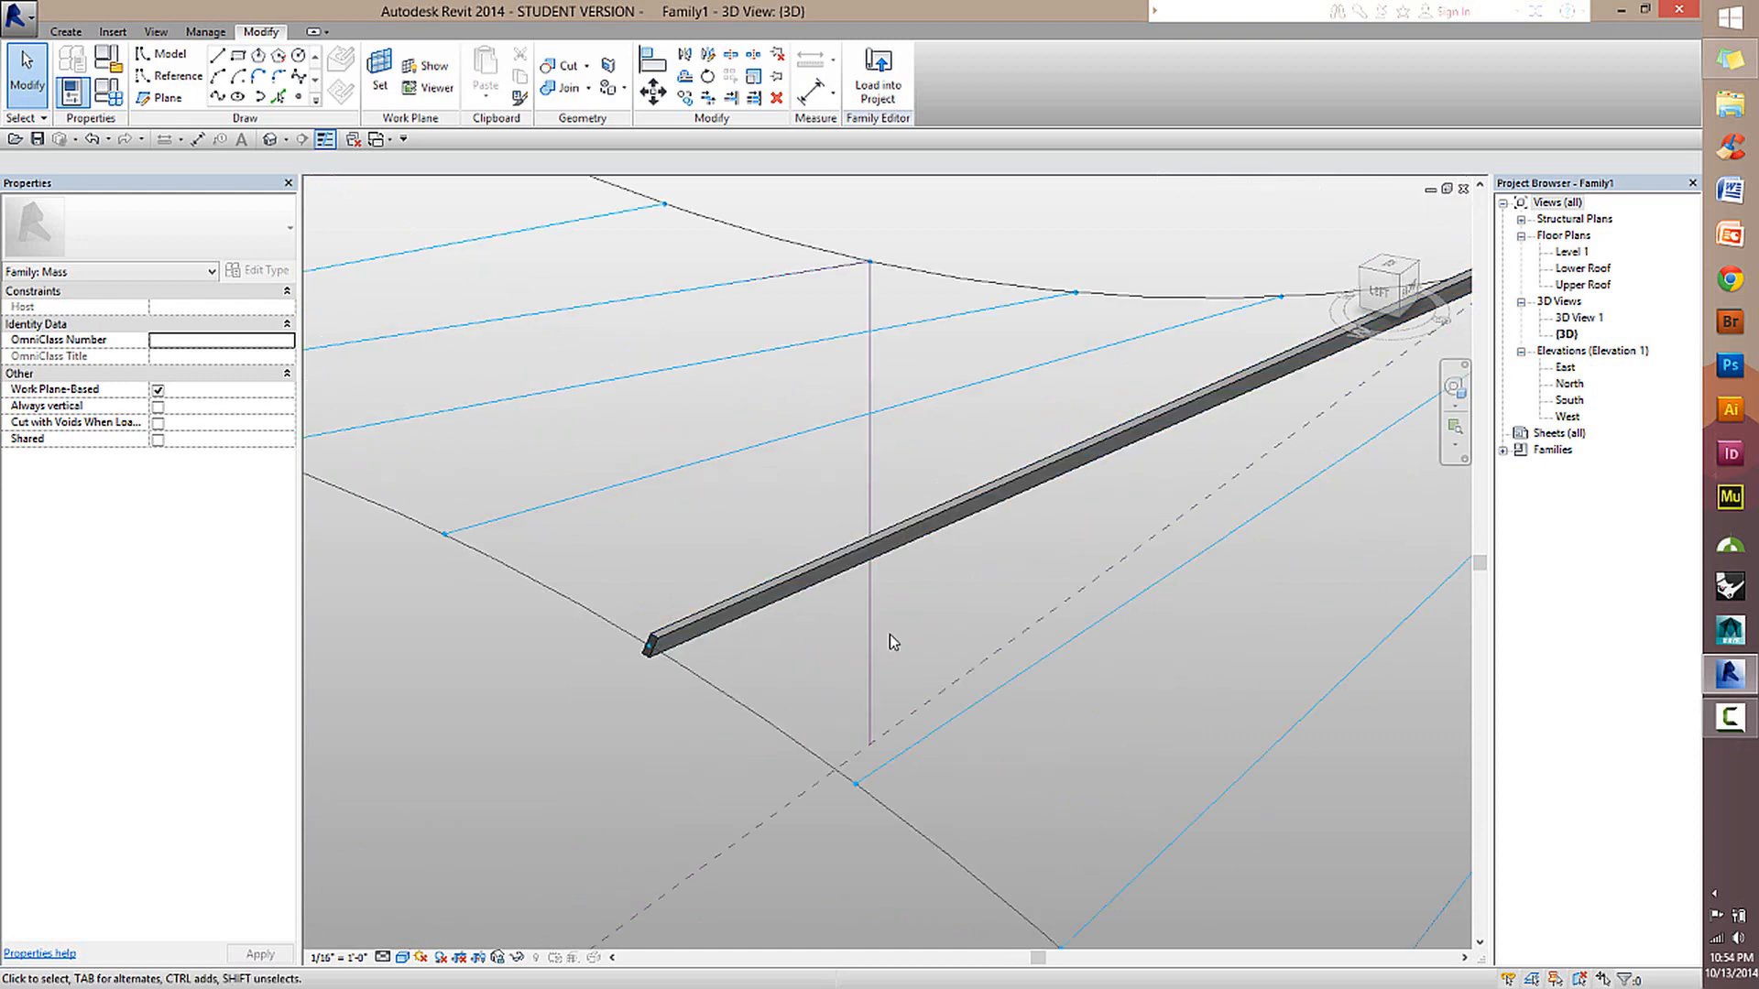
scroll(889, 634, "down", 4)
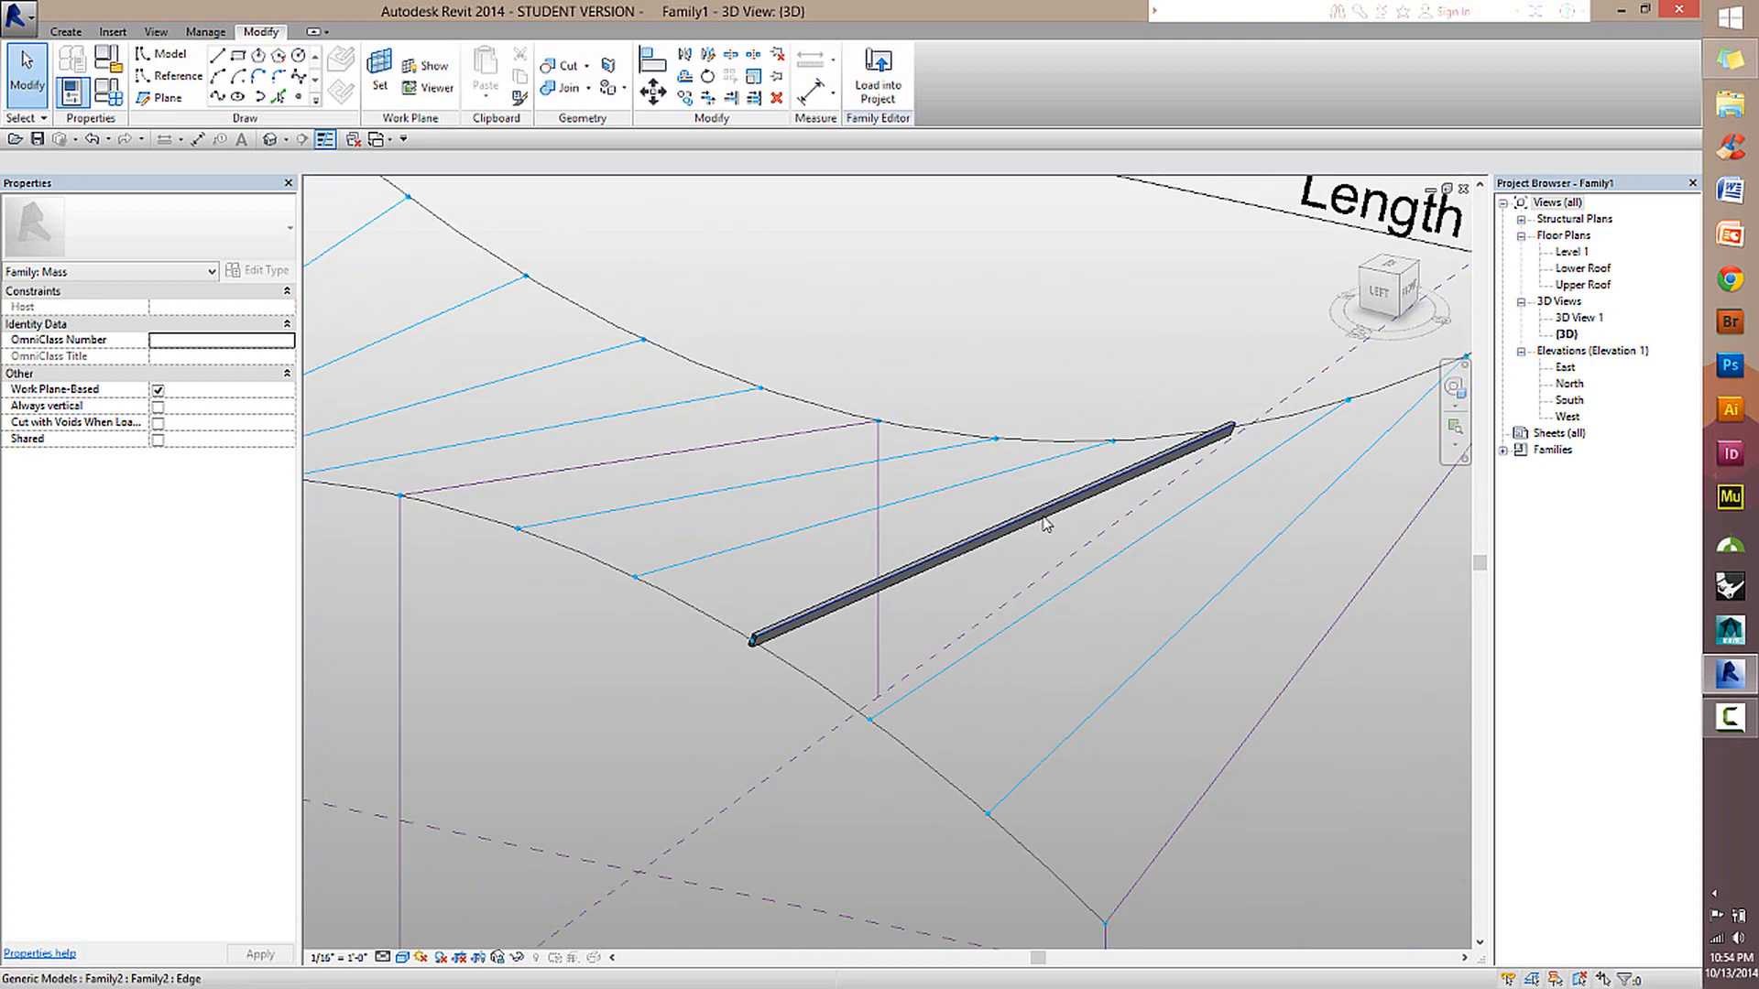
middle_click_drag(1045, 523, 989, 570, "shift")
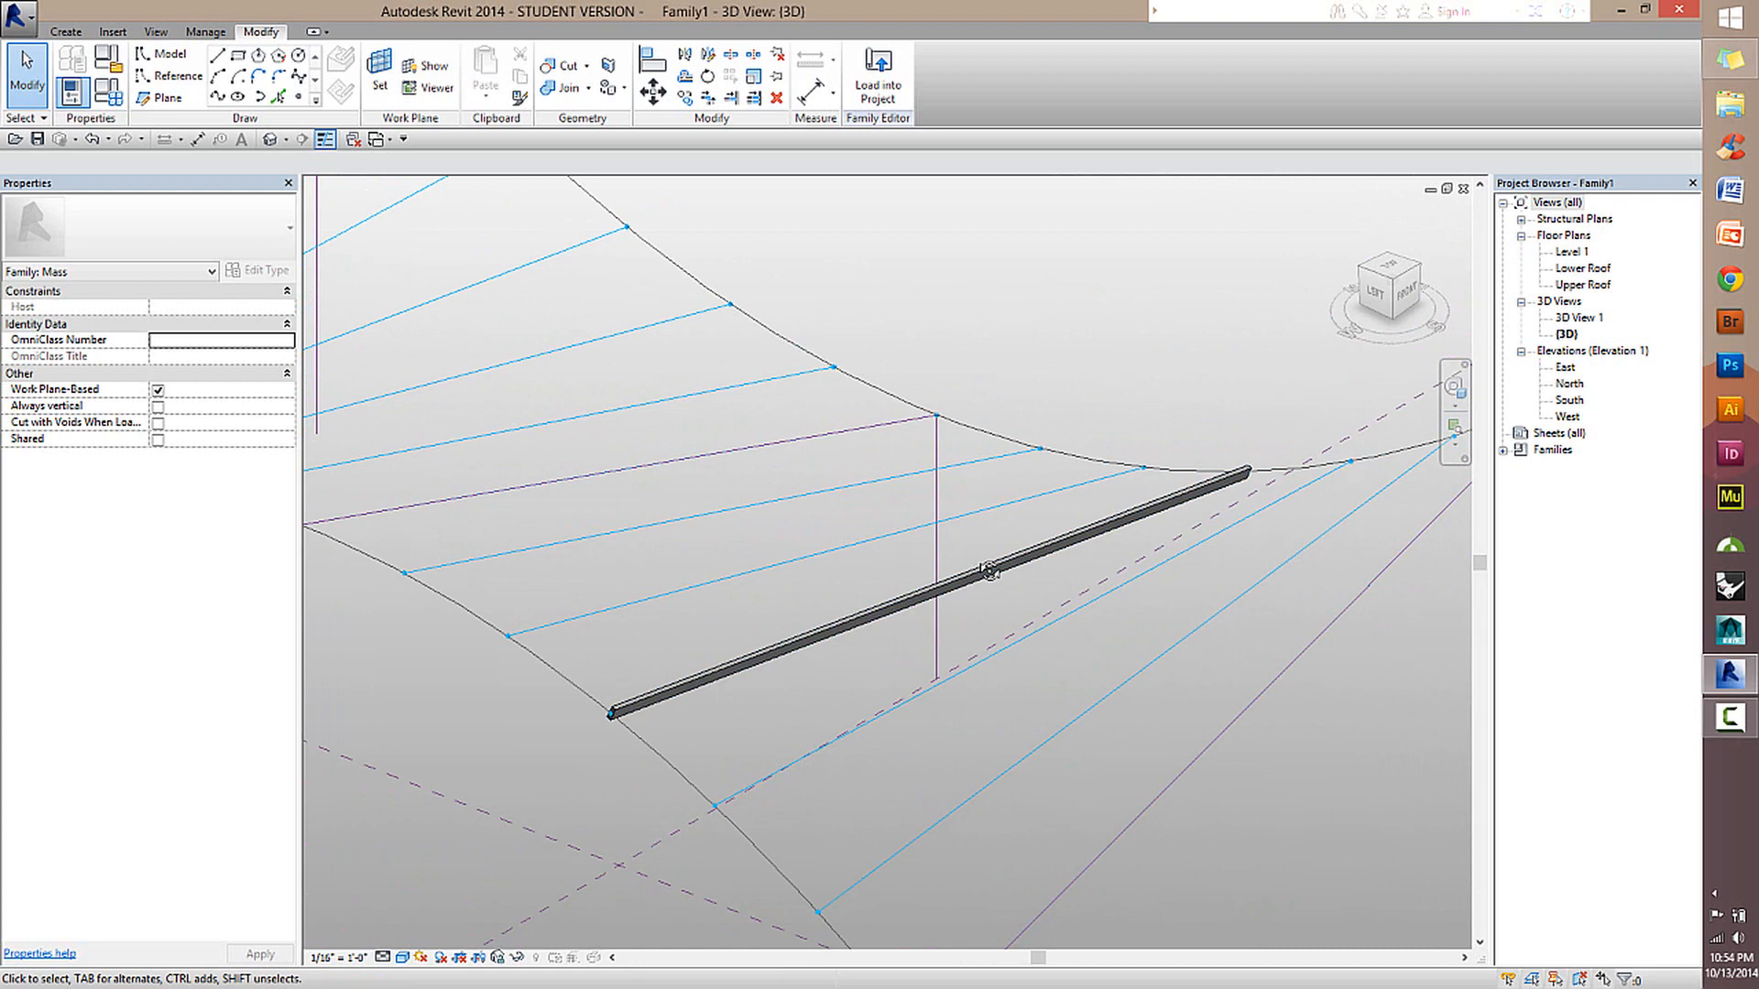
middle_click_drag(727, 574, 1046, 601, "shift")
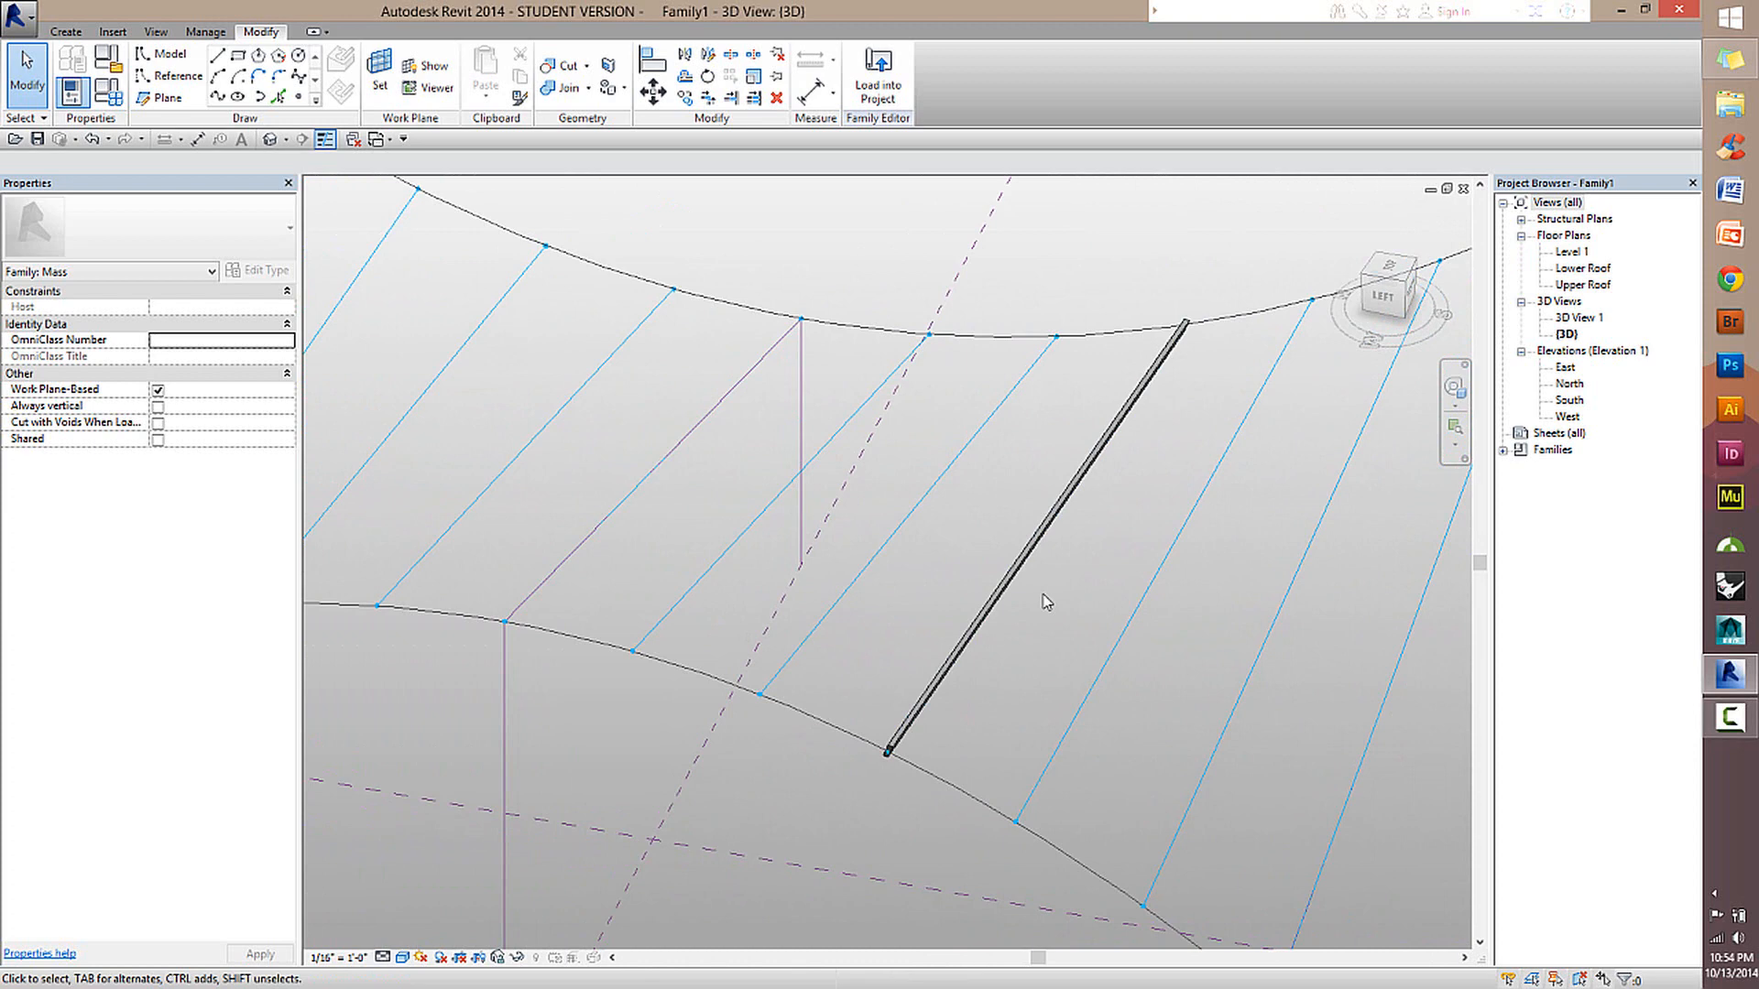
Place a second Family2 beam between the next pair of division points beside the existing beam, from the lower to the upper curve.
scroll(1056, 600, "down", 3)
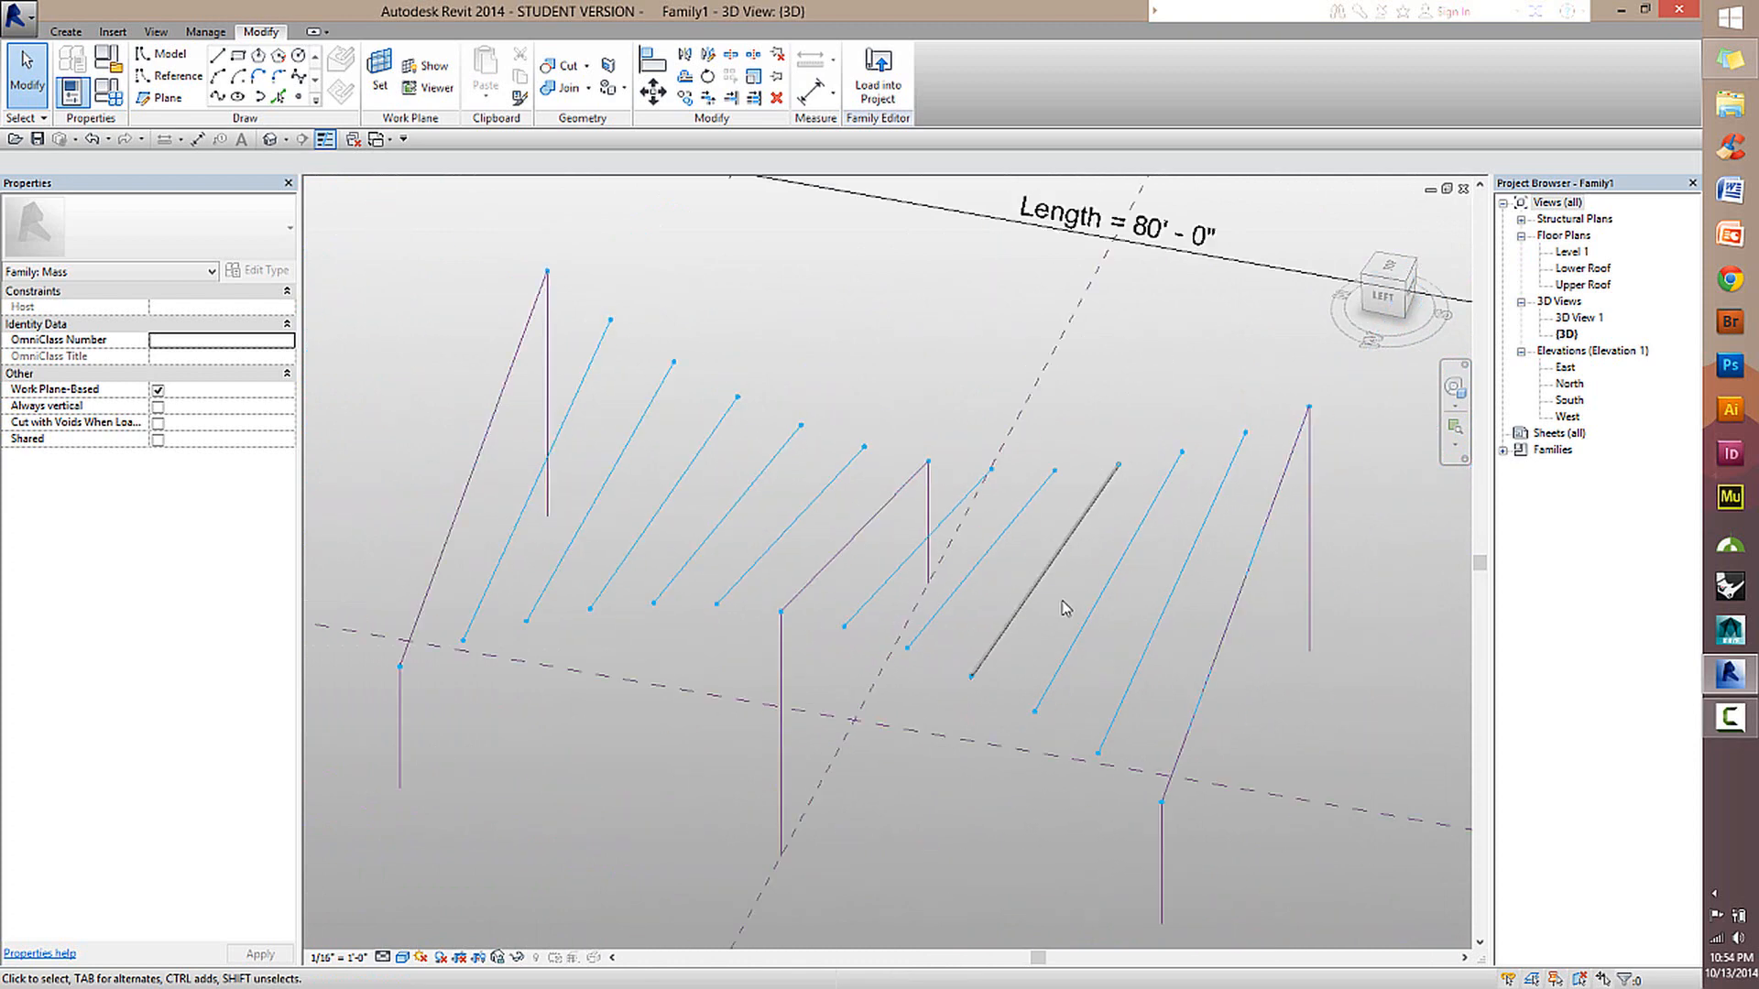
left_click(1090, 513)
scroll(1093, 576, "up", 1)
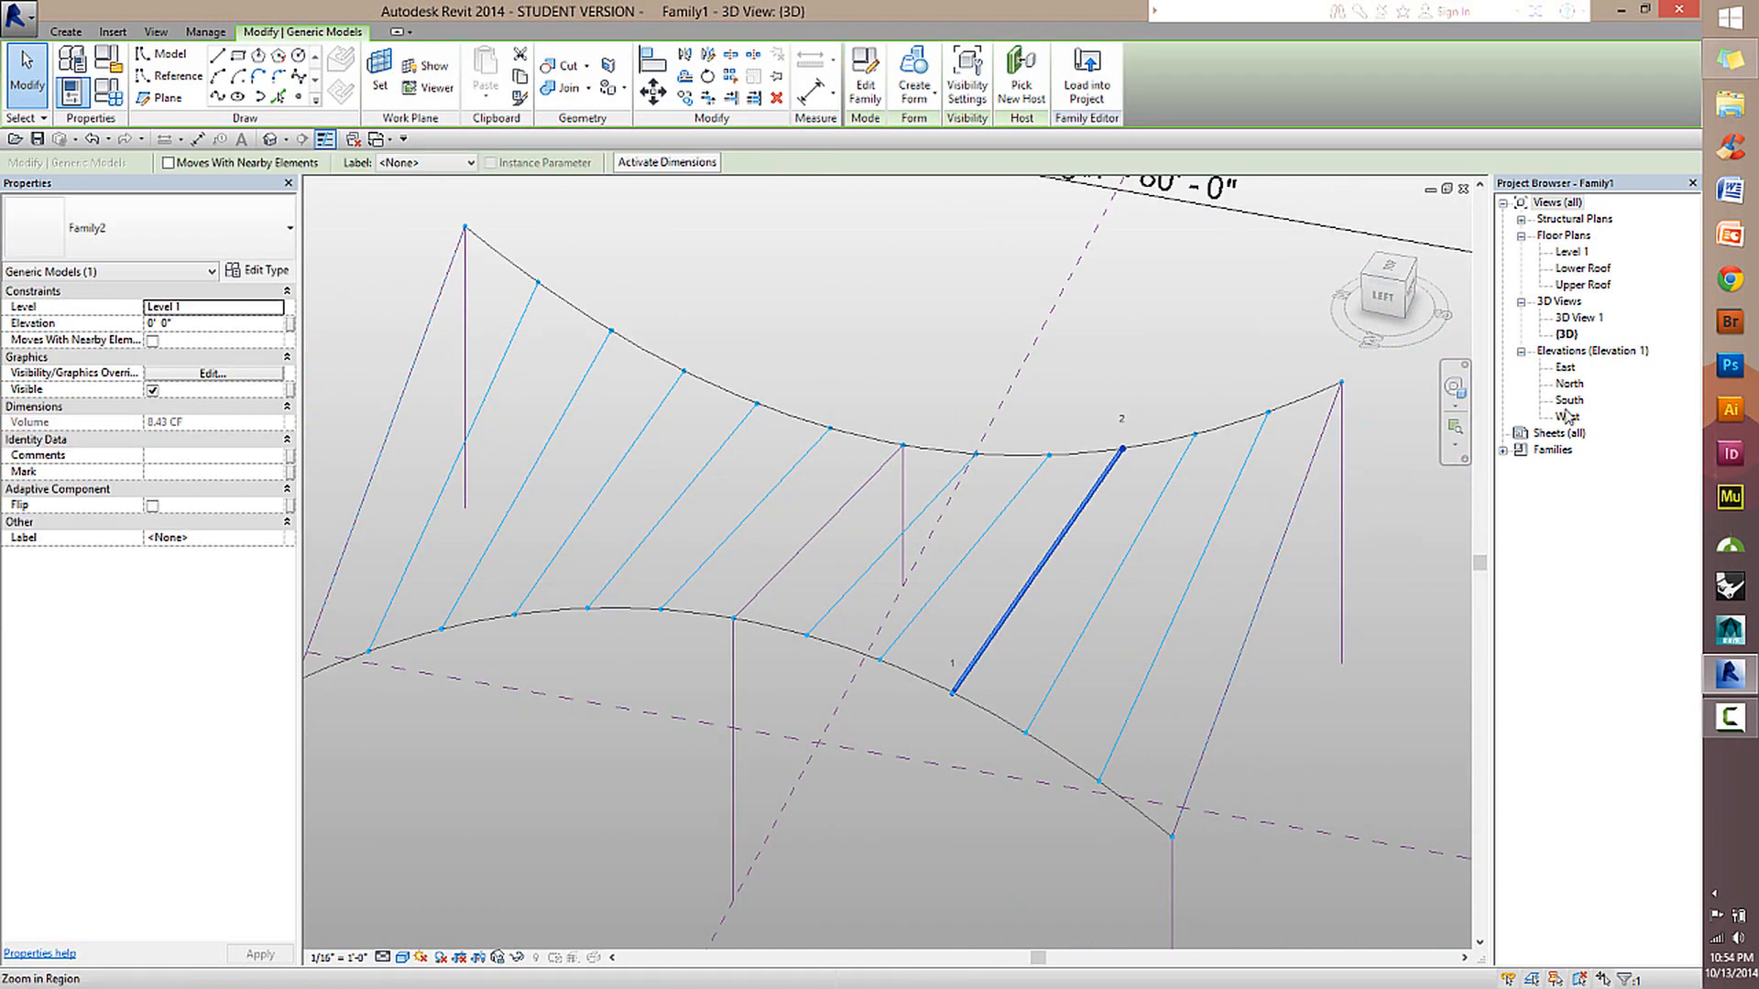
left_click(1505, 450)
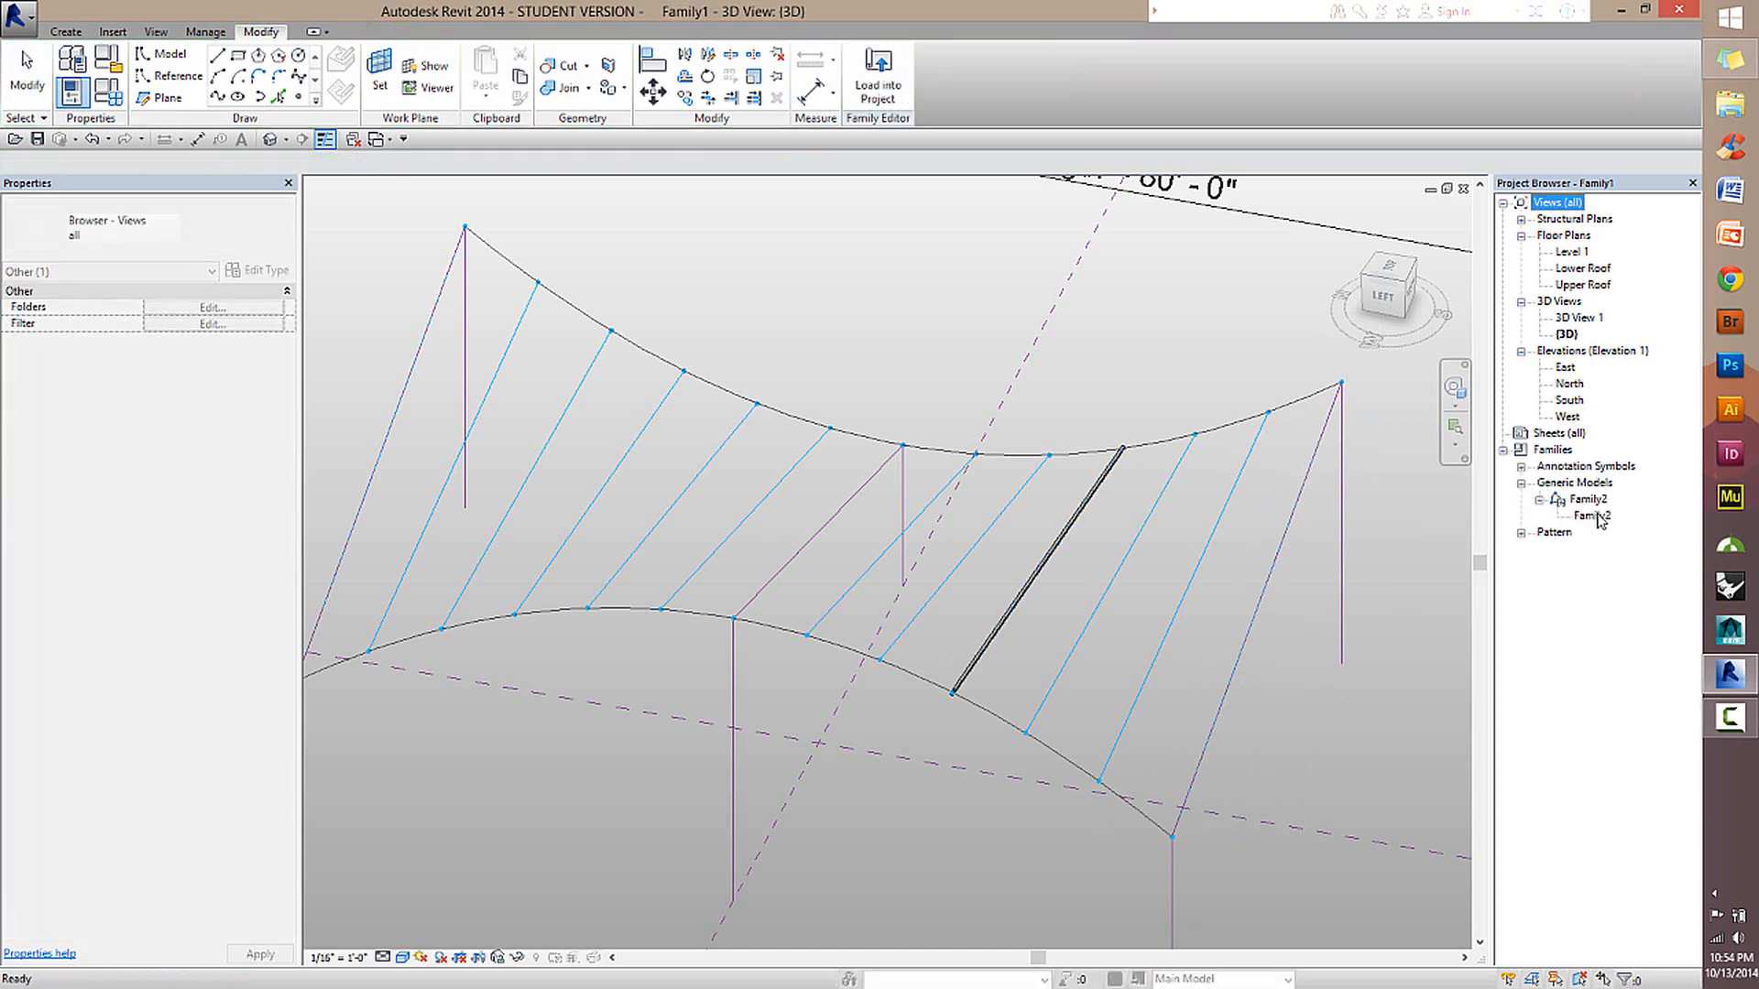
left_click(1597, 516)
right_click(1597, 515)
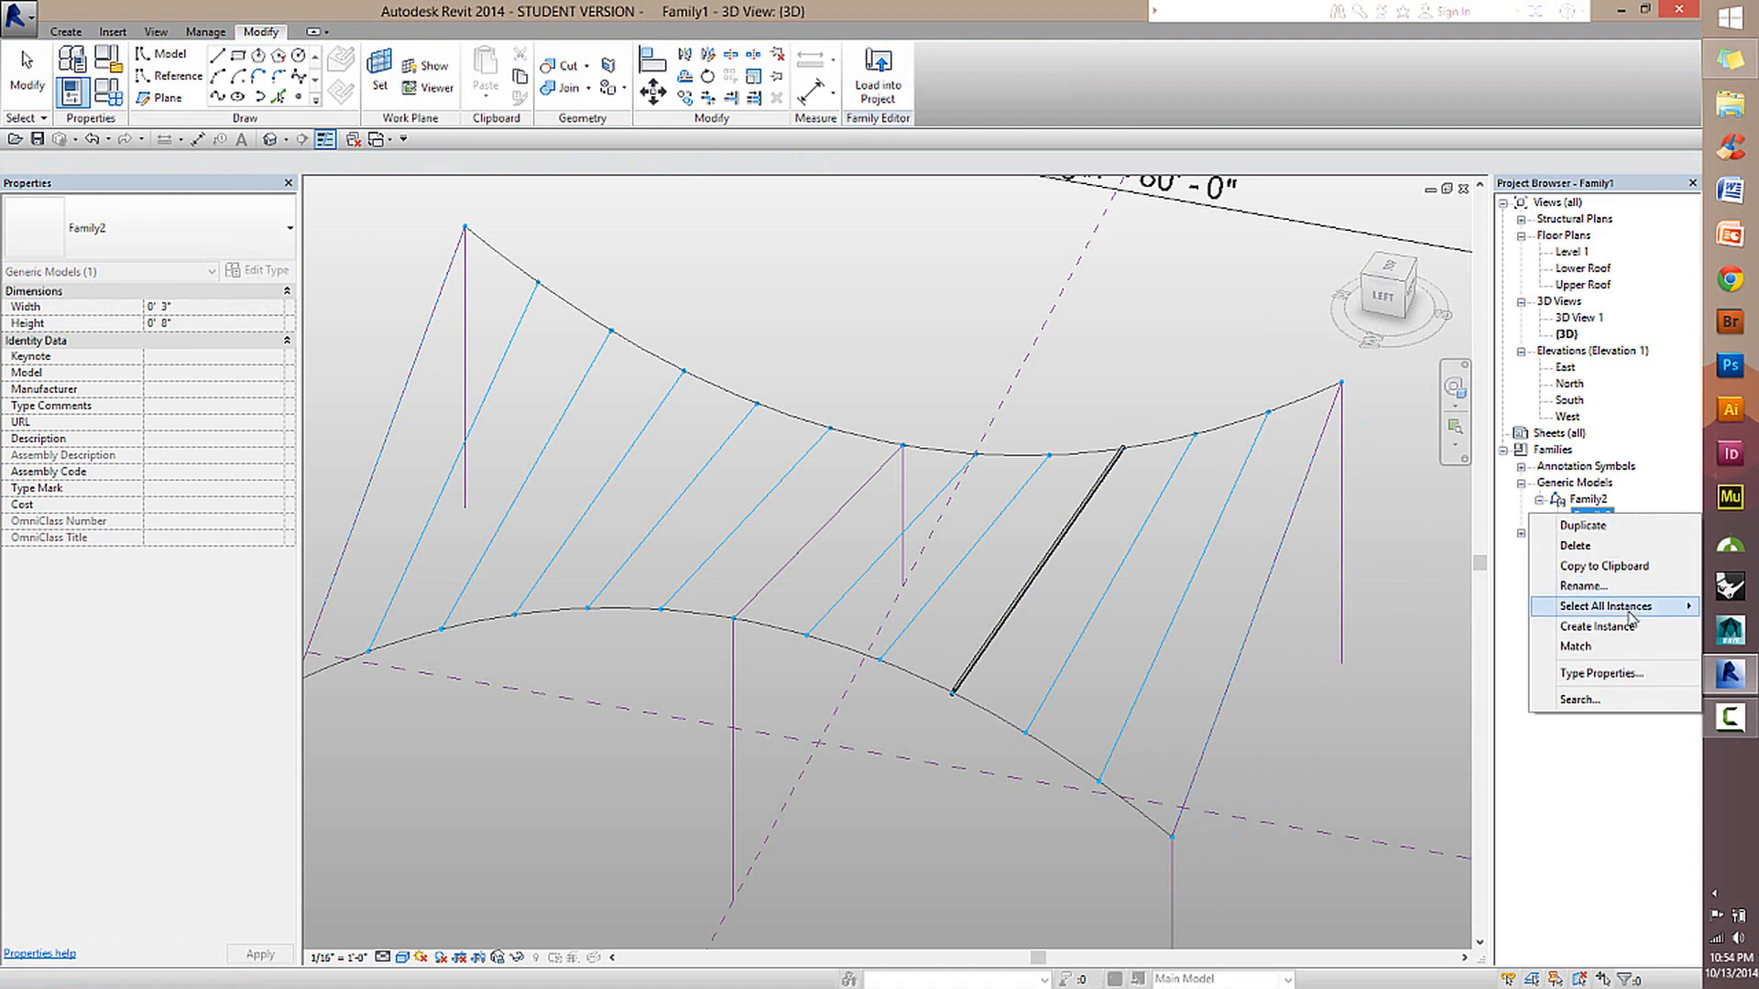
left_click(1597, 625)
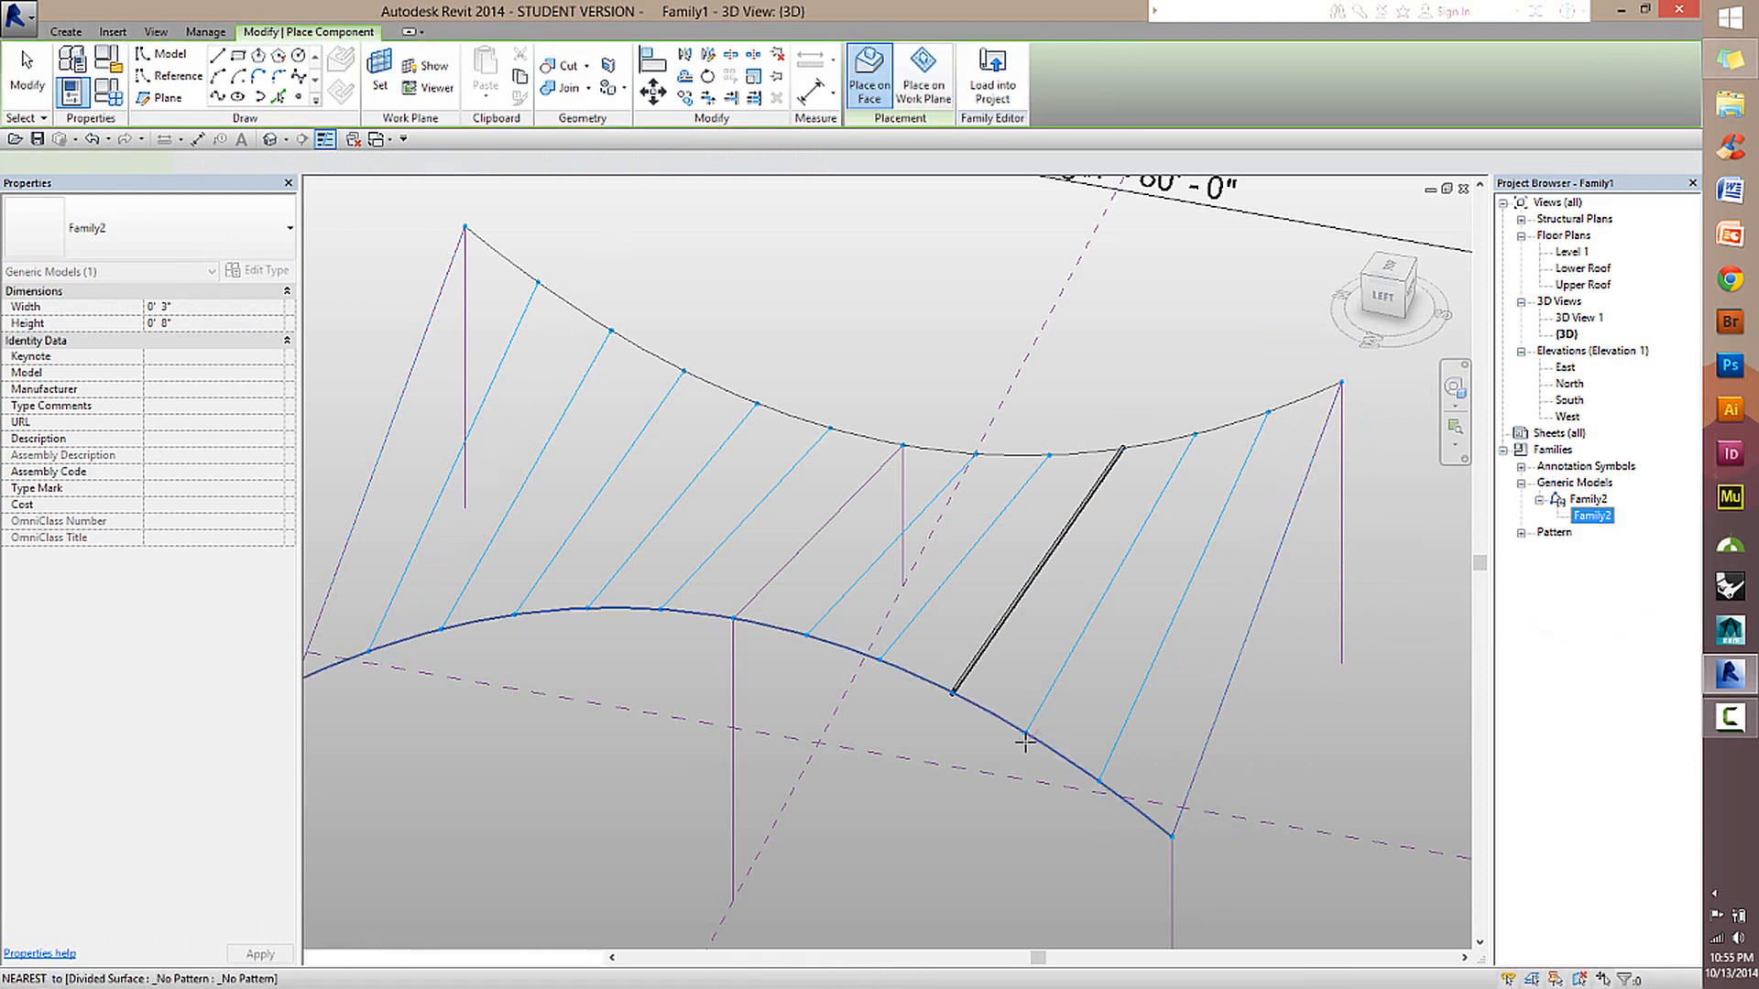
left_click(1025, 740)
left_click(1195, 434)
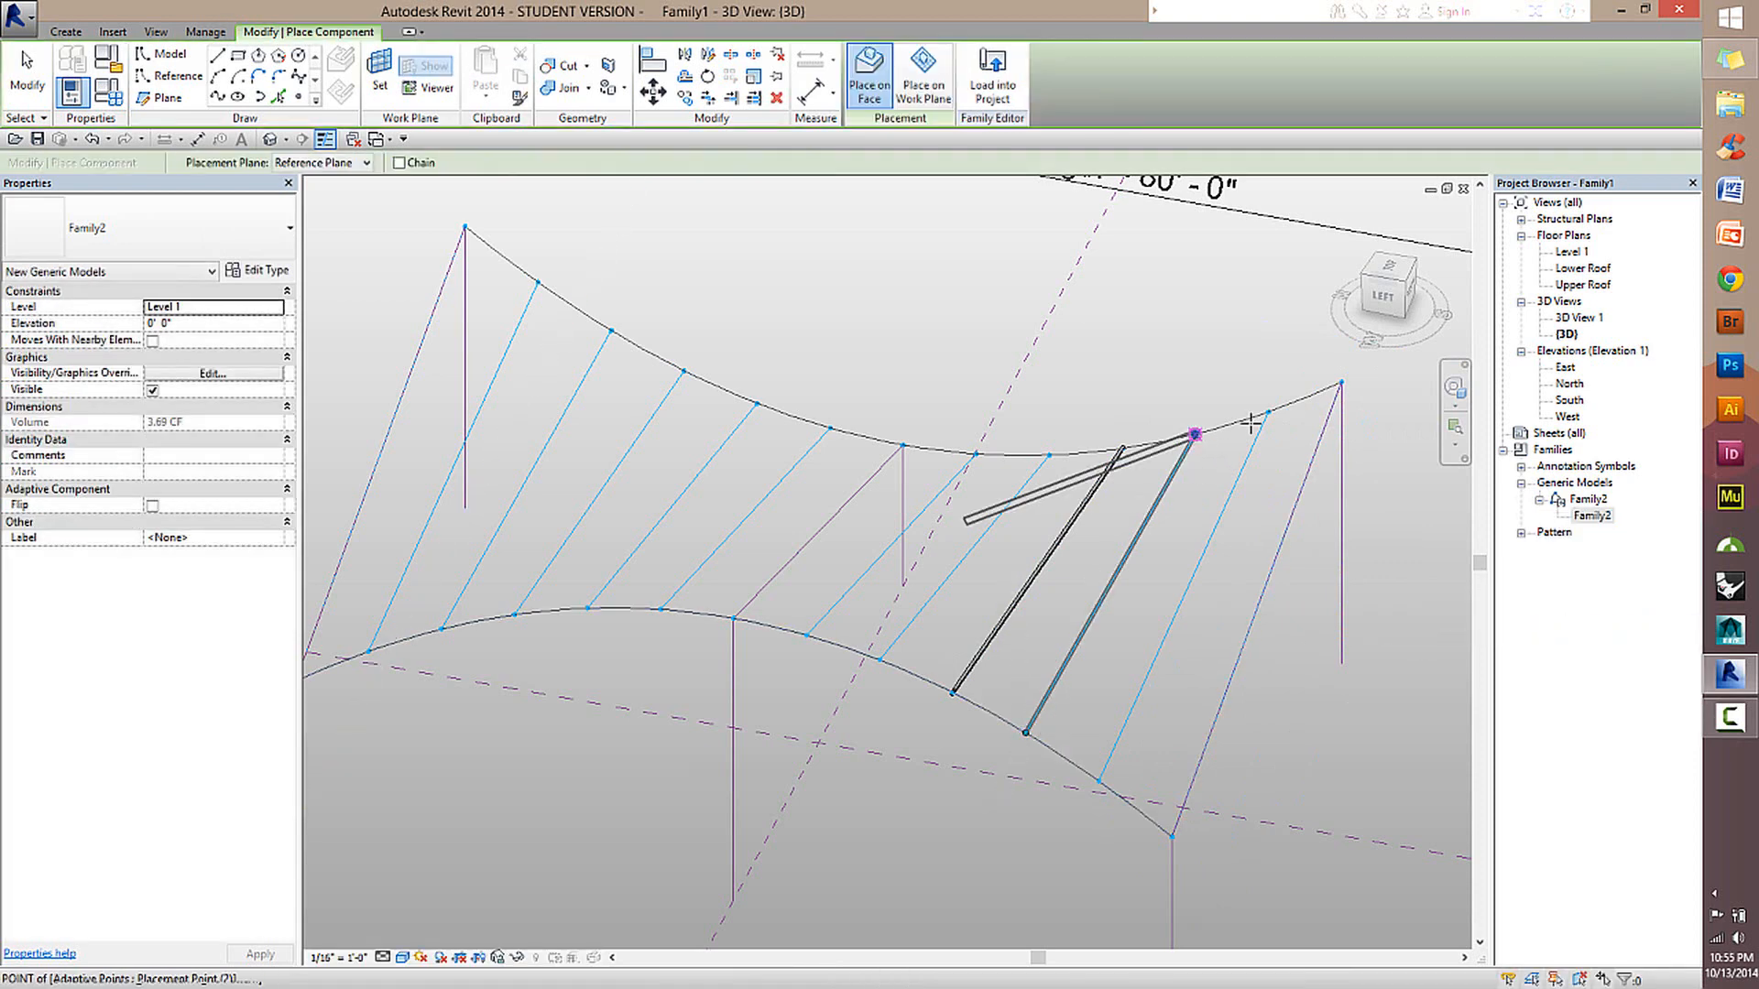
Undo the second beam and end the component placement.
scroll(1160, 571, "up", 3)
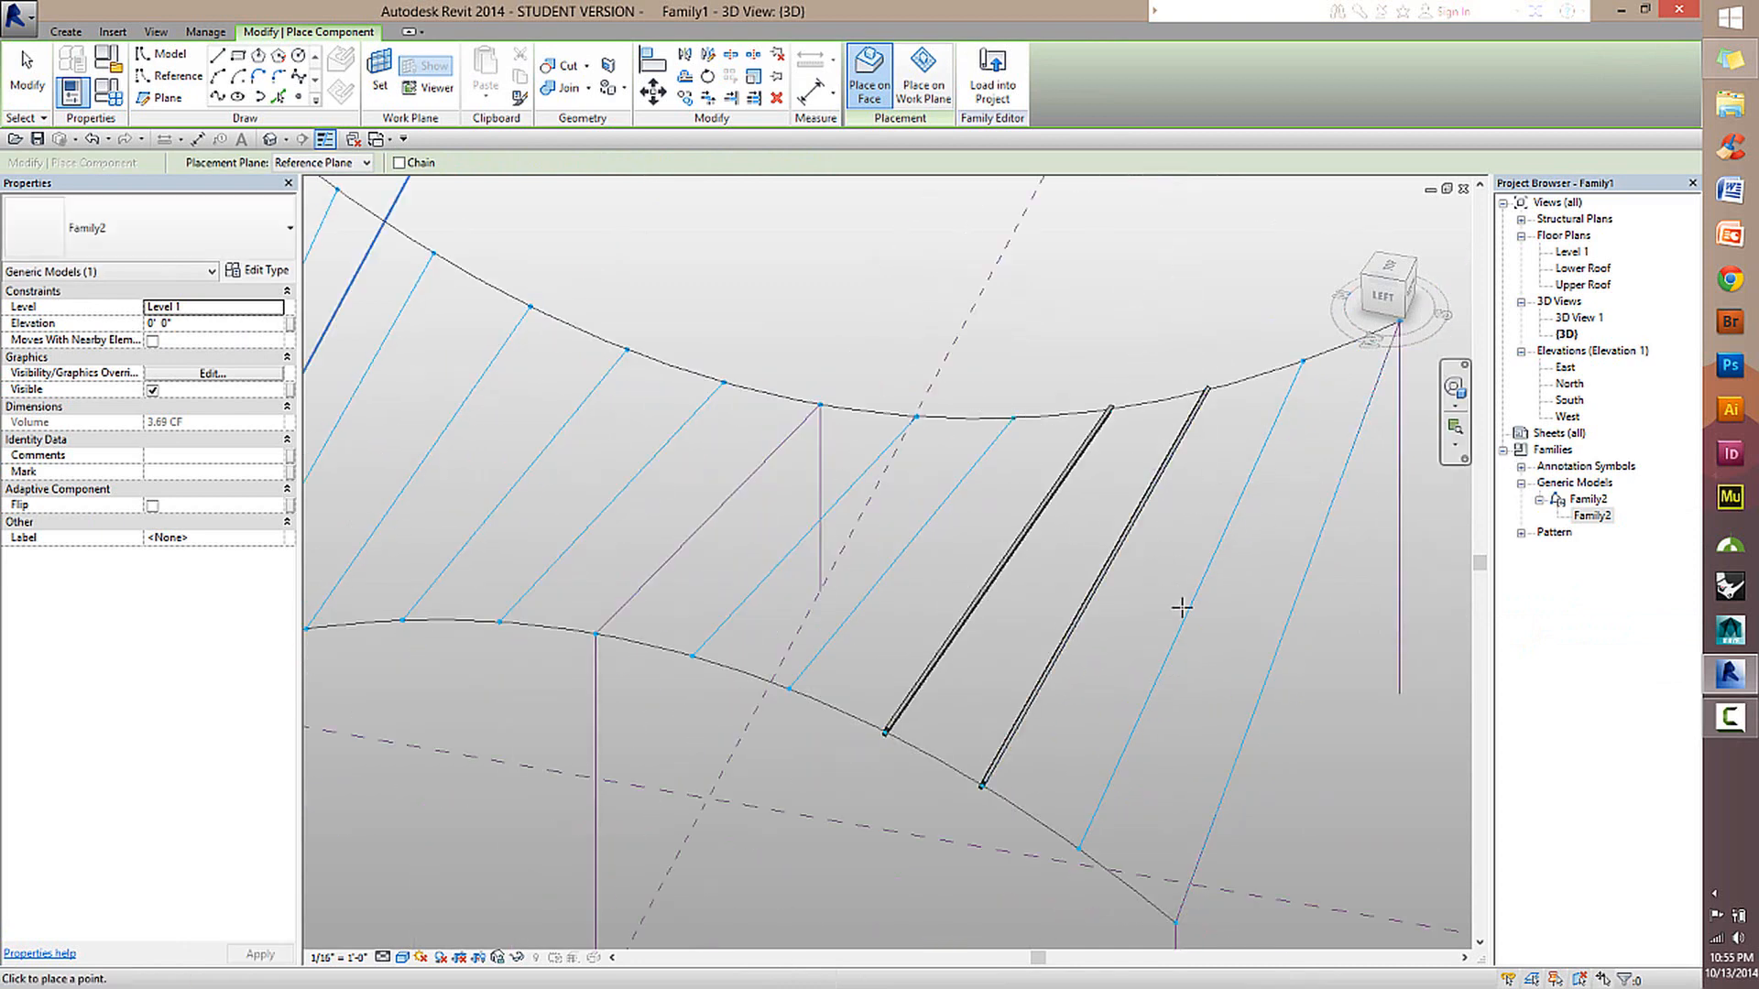
scroll(1284, 674, "down", 3)
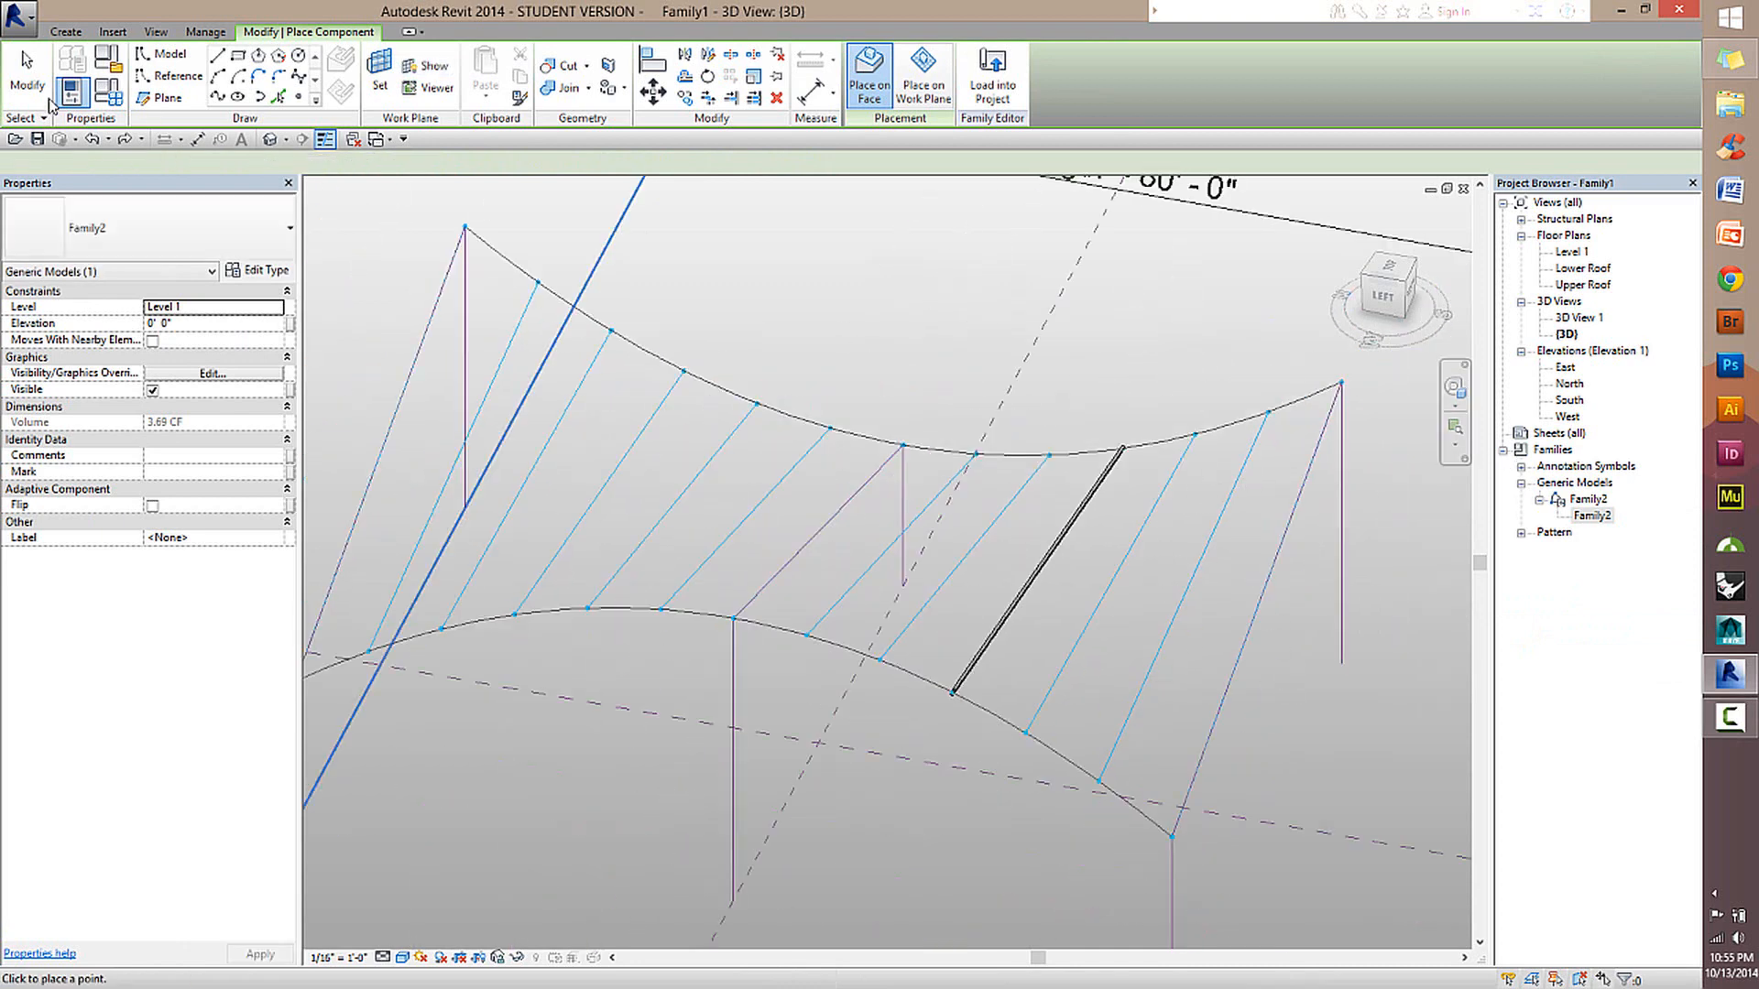
key("Escape")
key("Escape")
Repeat the remaining beam across all division points of the two curved roof edges.
left_click(1132, 473)
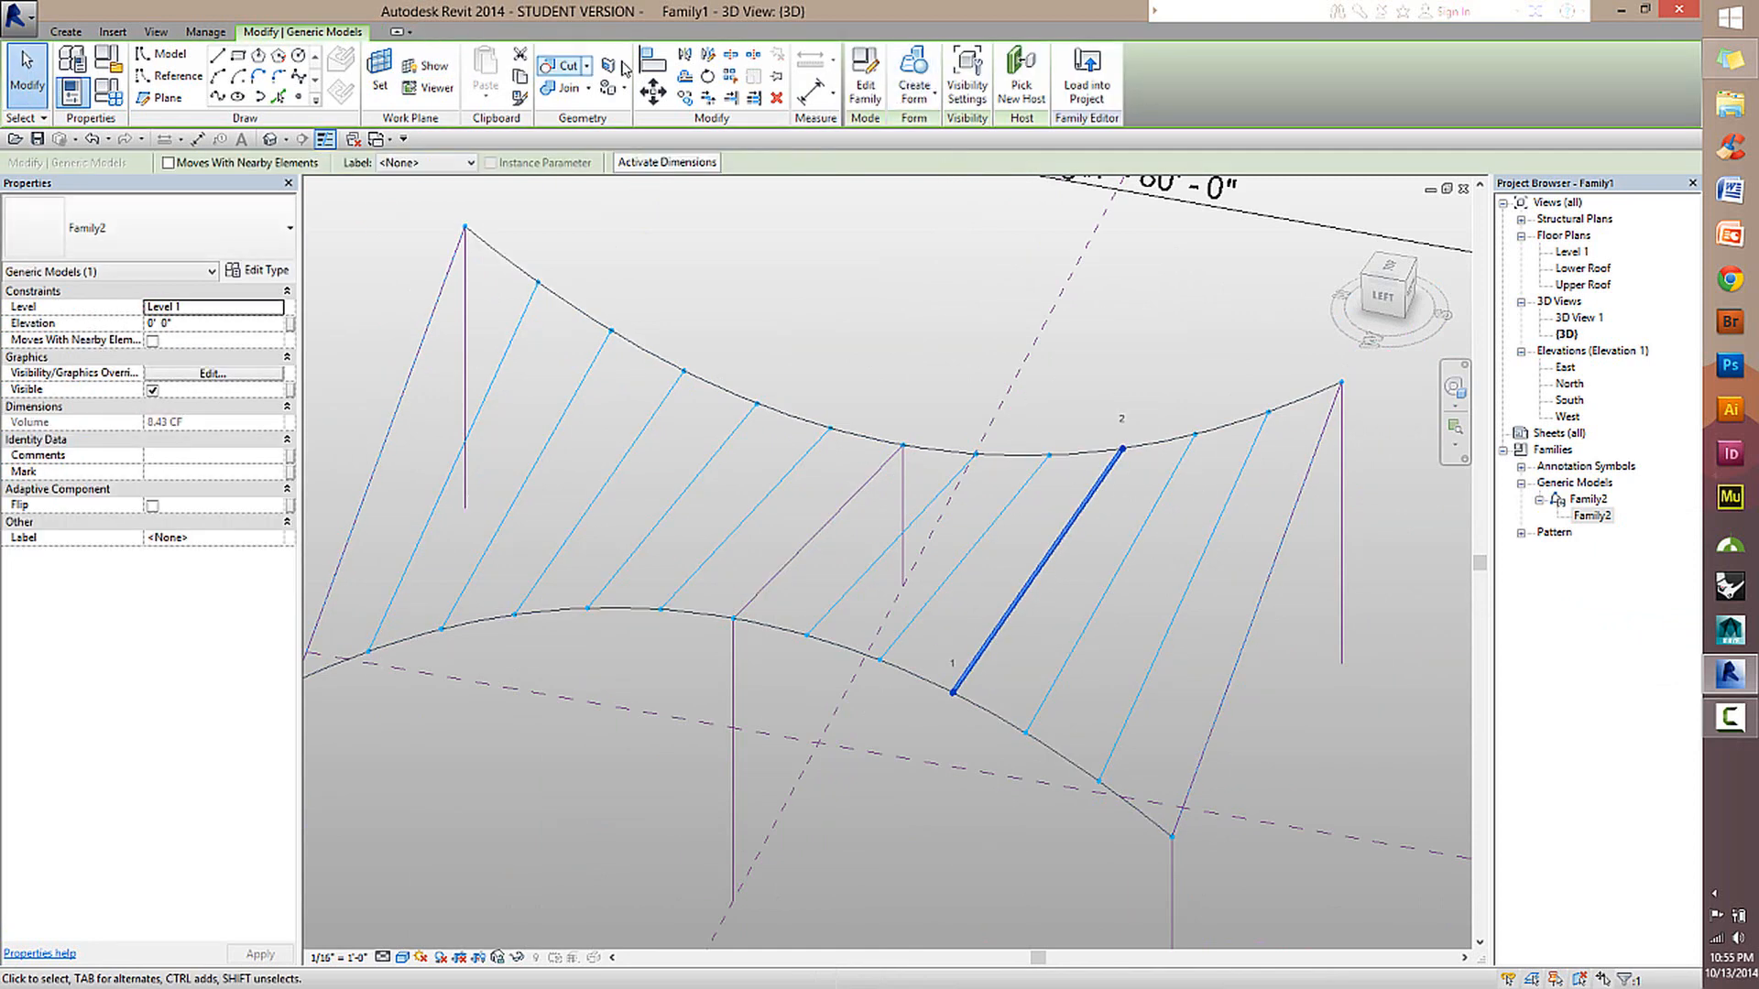
left_click(731, 76)
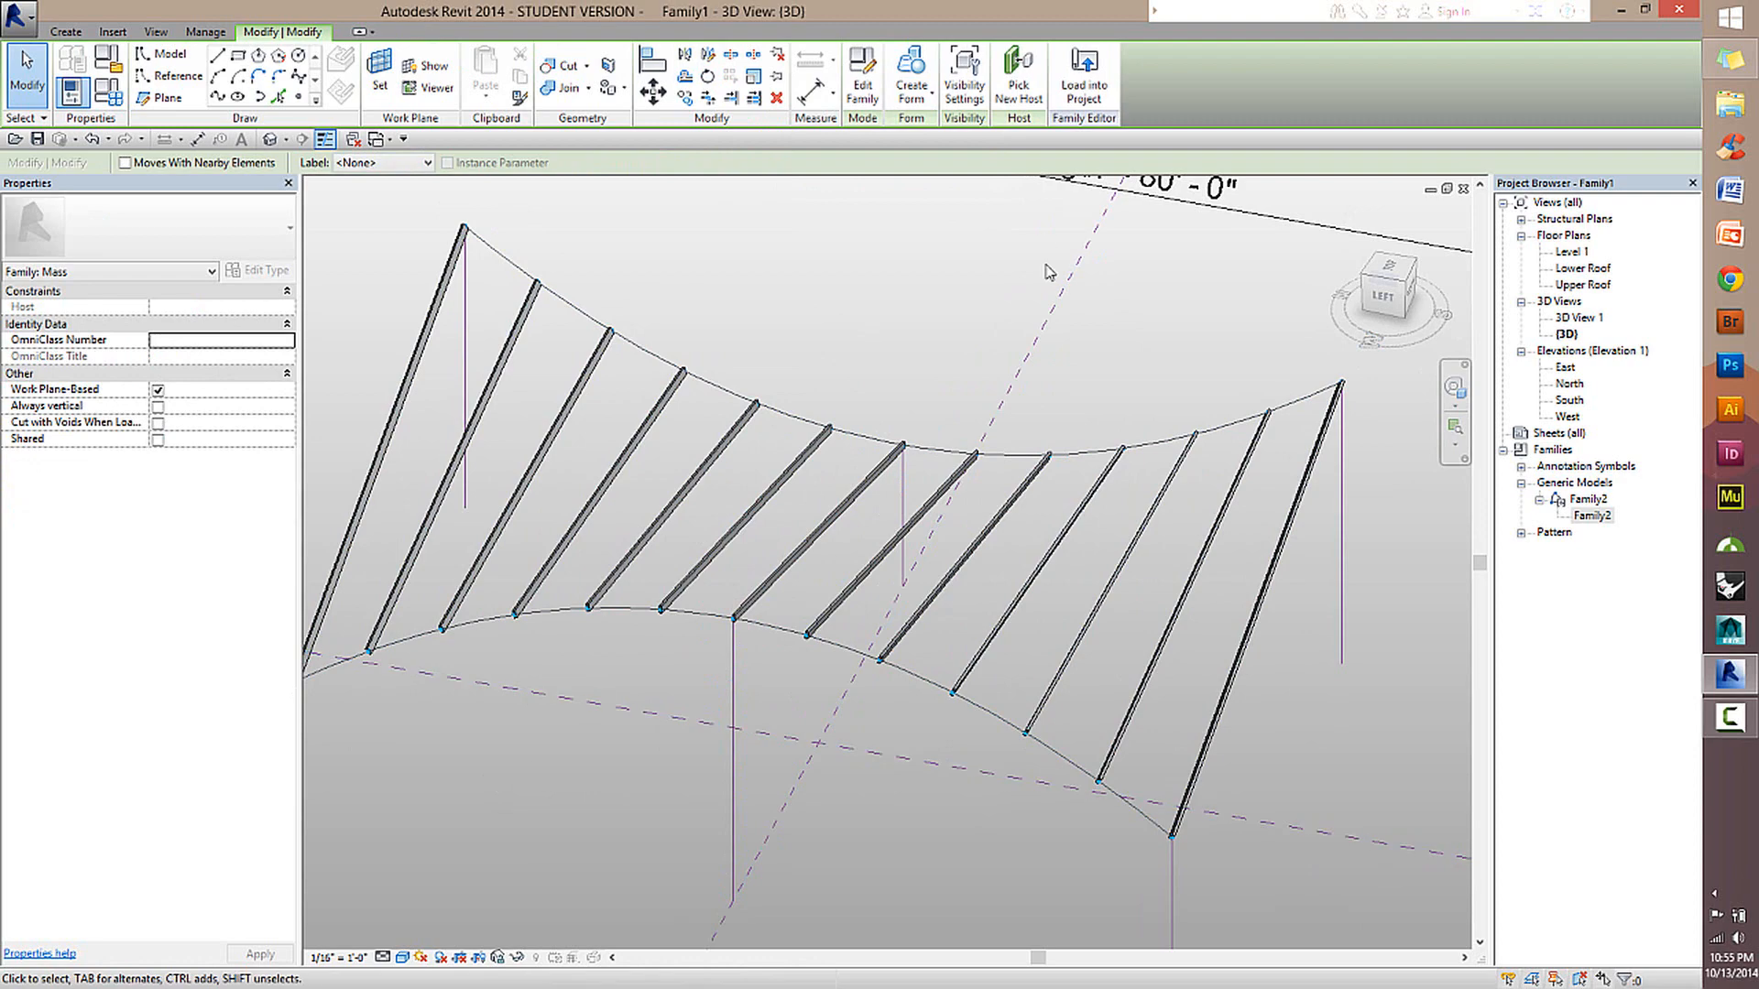
middle_click_drag(625, 489, 1104, 586, "shift")
scroll(946, 275, "up", 4)
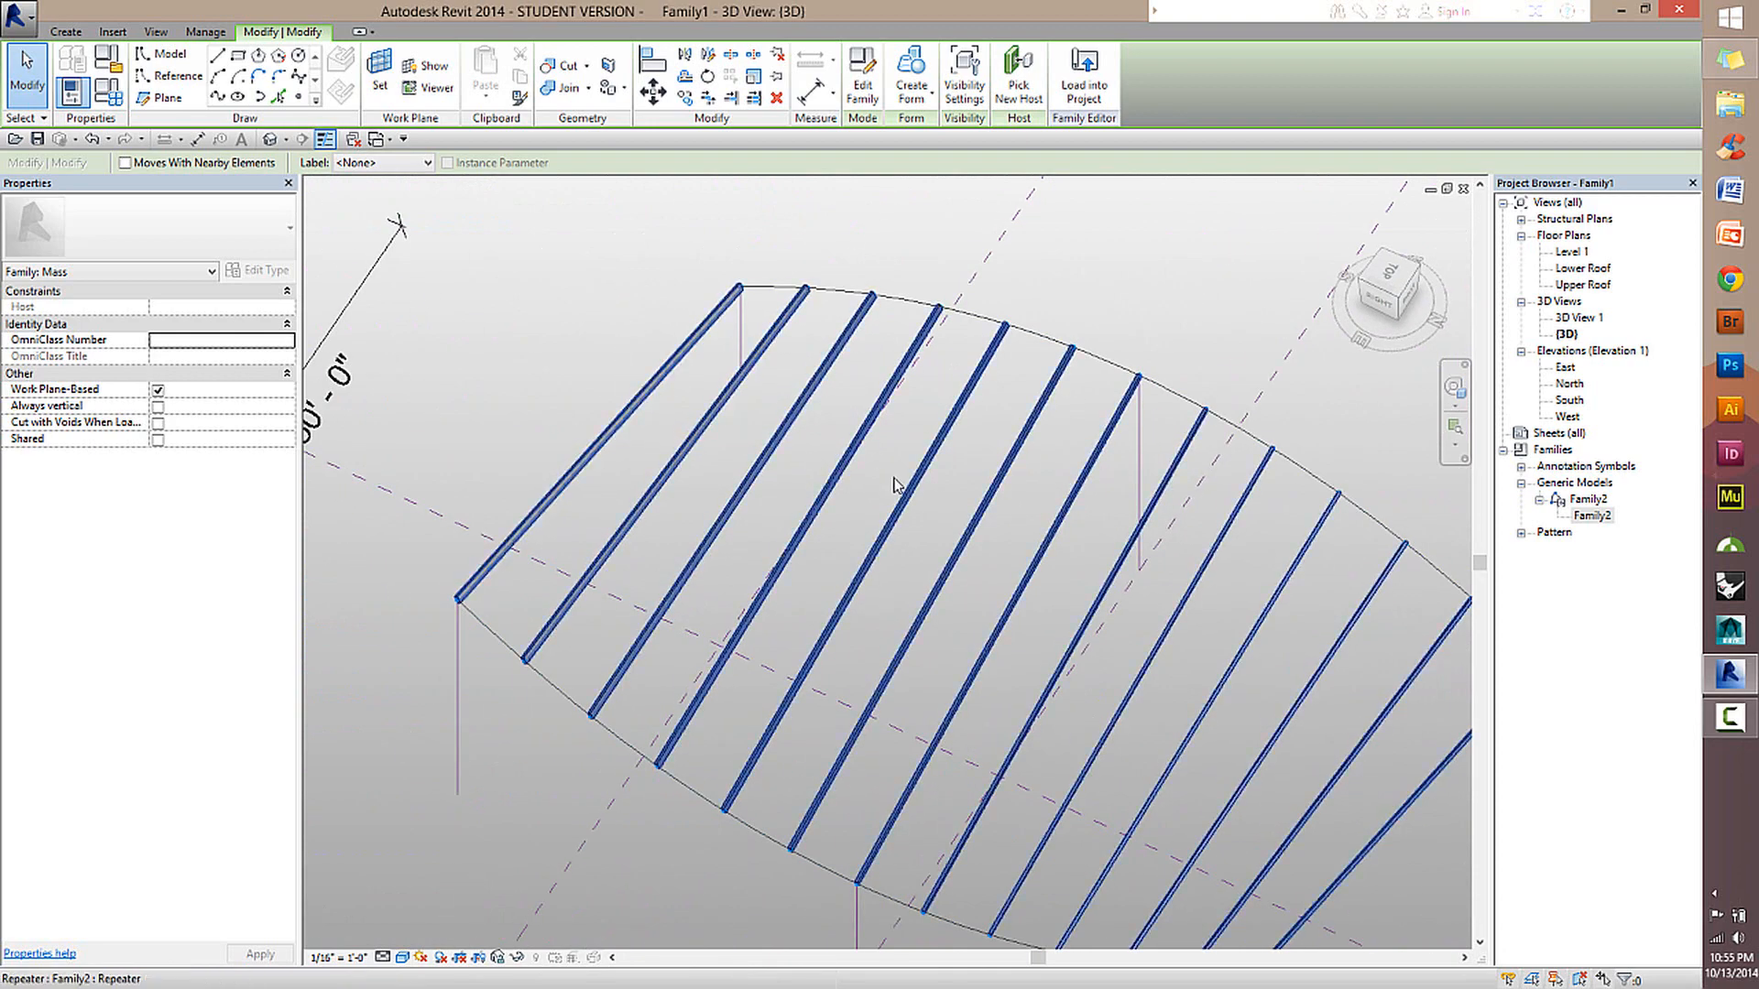
Examine the orientation of the repeated beams along the roof, especially where the two edge curves cross.
scroll(916, 673, "up", 2)
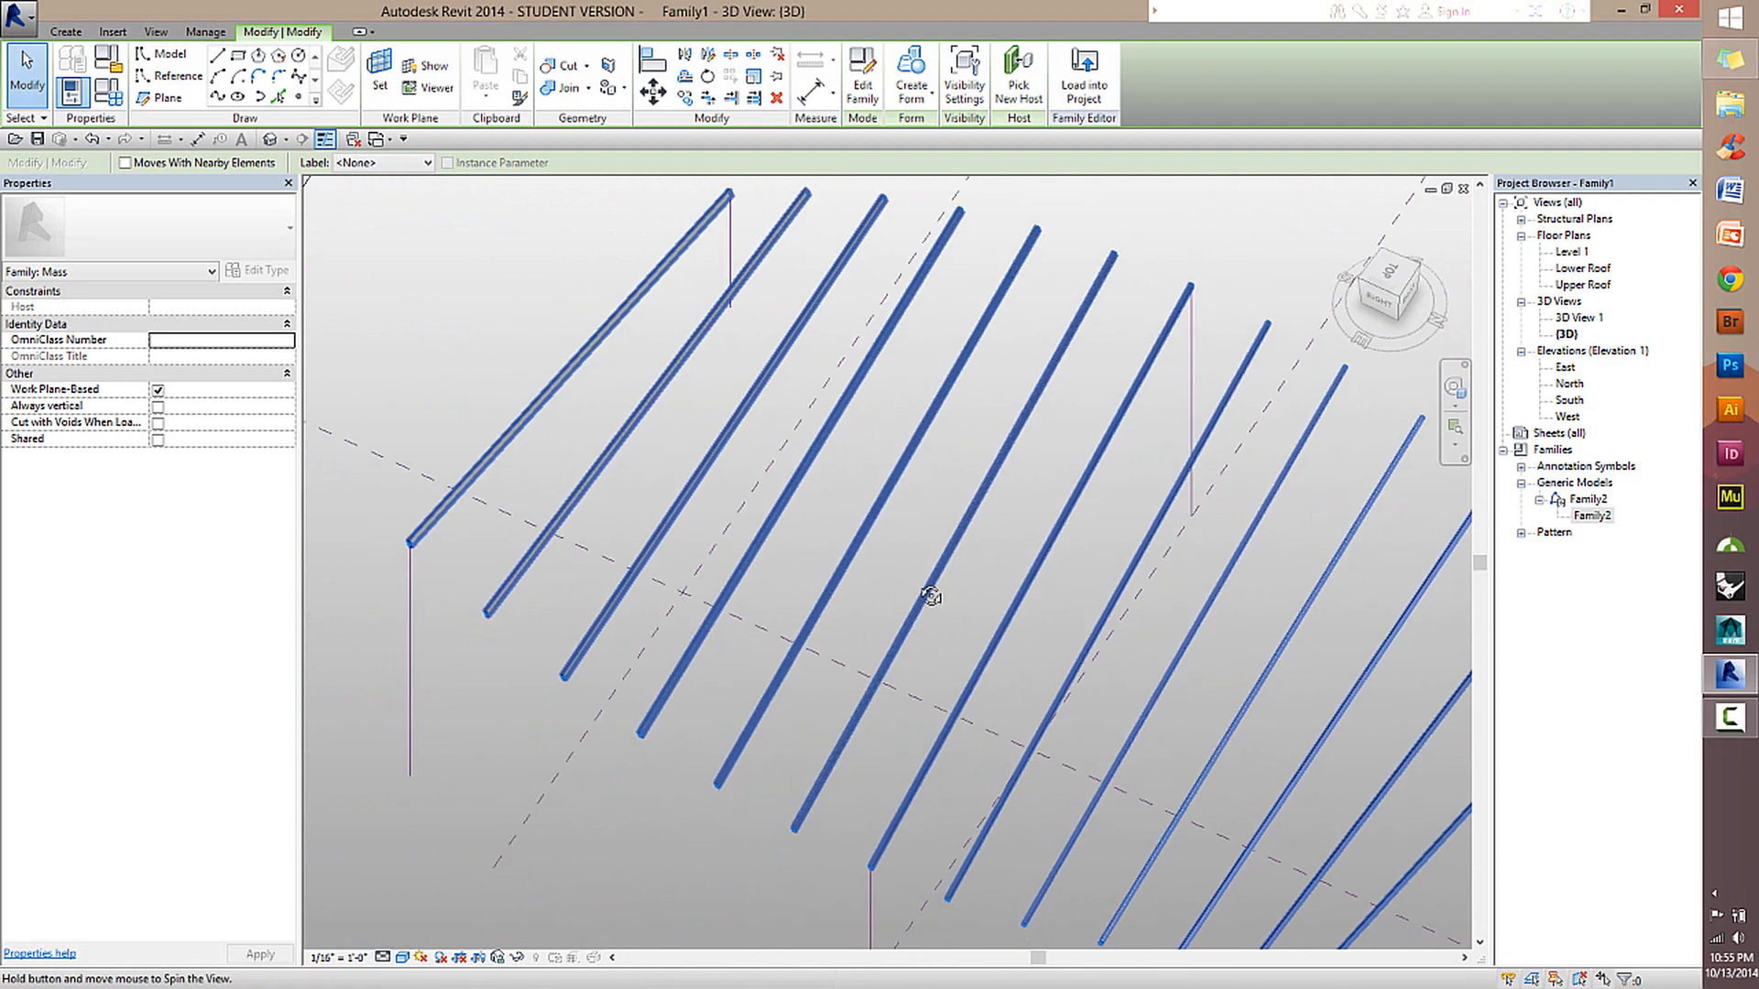
middle_click_drag(912, 678, 1253, 460, "shift")
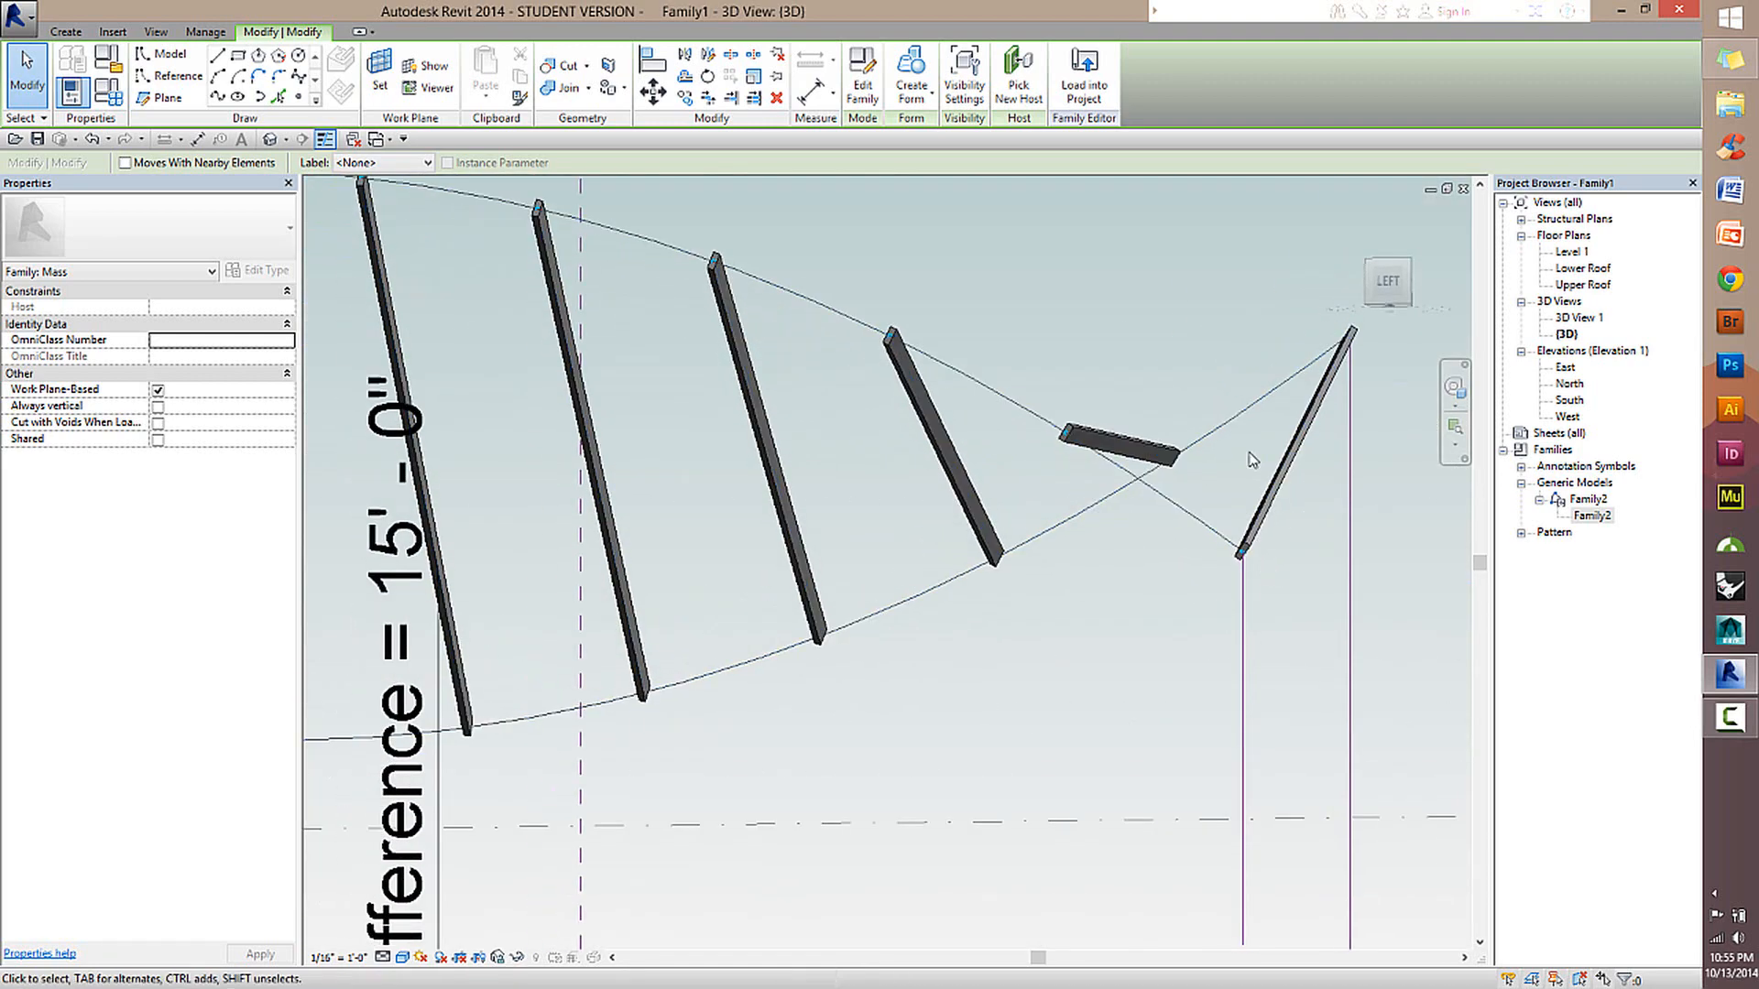
scroll(1072, 527, "down", 3)
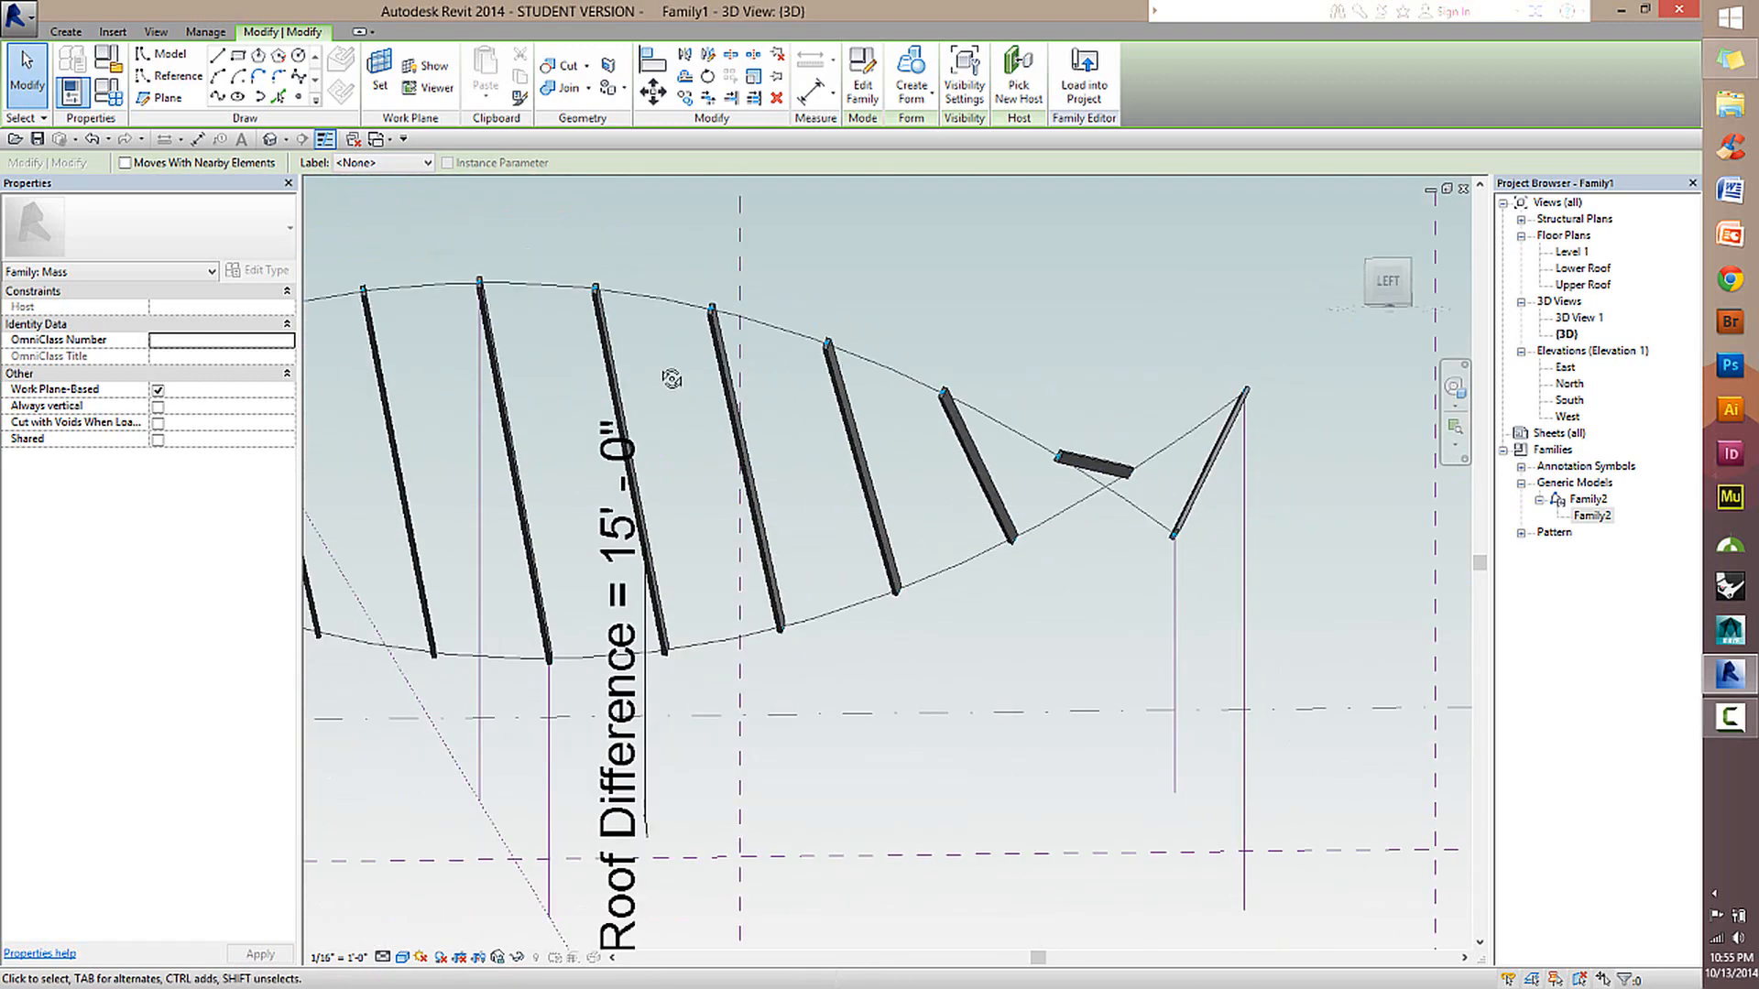
middle_click_drag(675, 377, 718, 534, "shift")
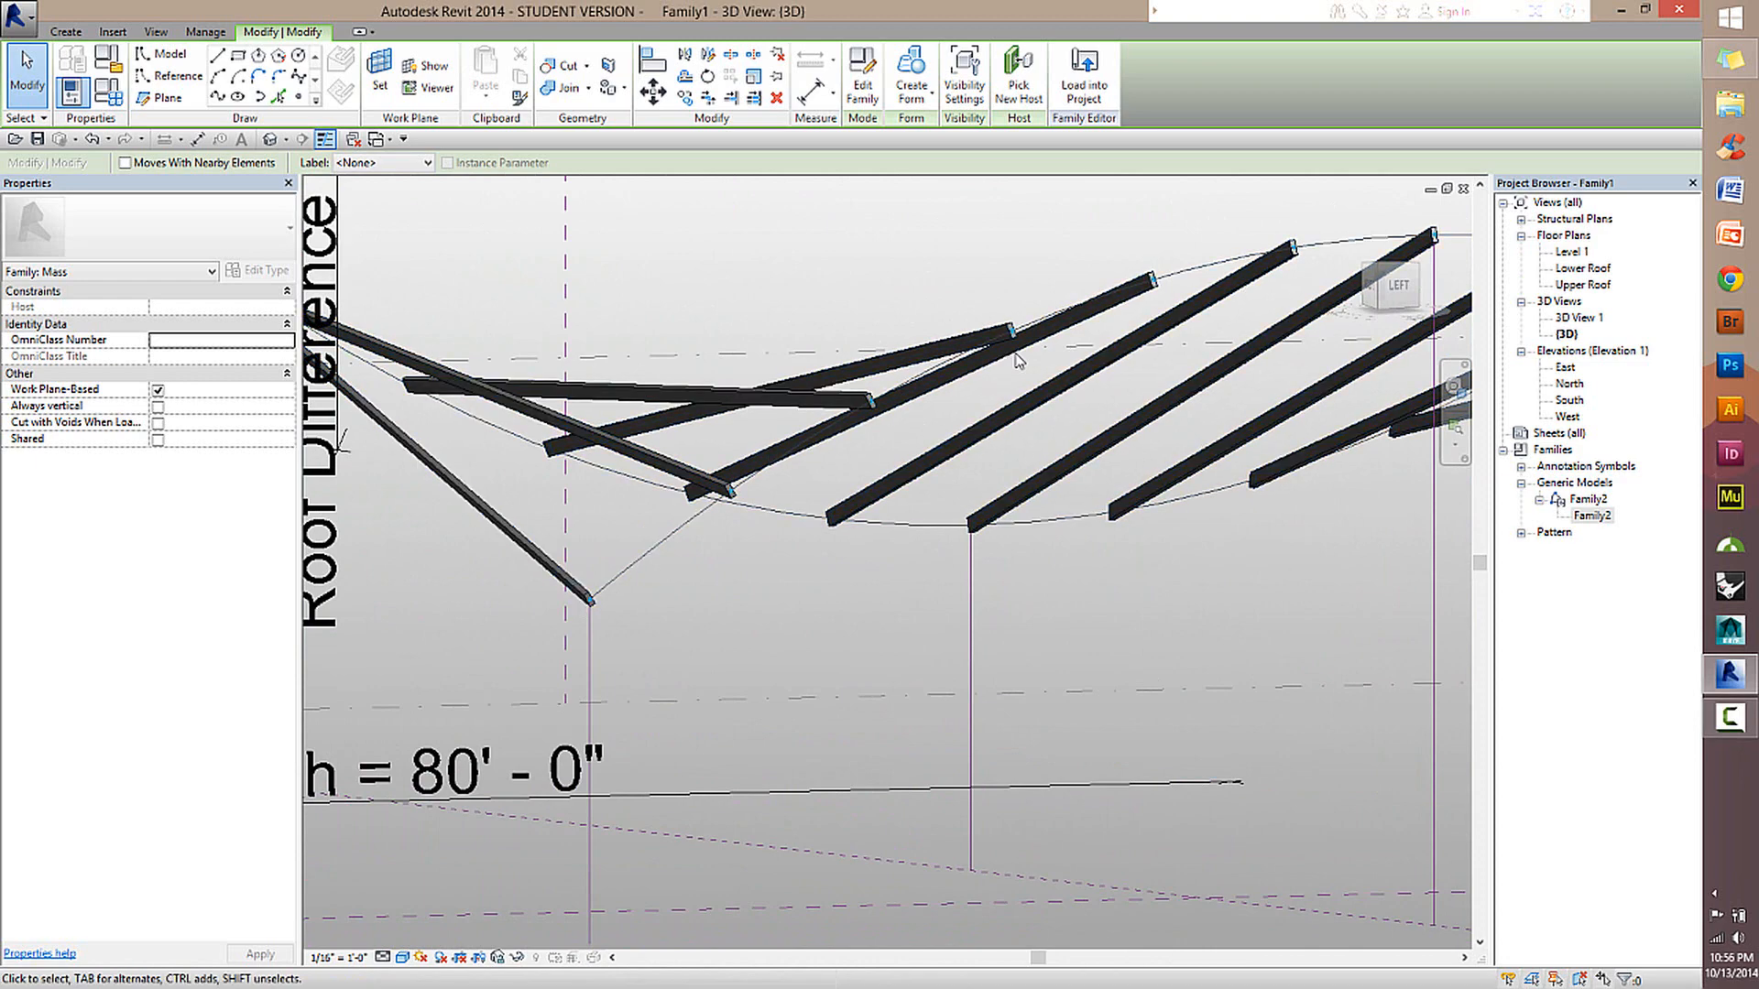
scroll(1143, 478, "down", 1)
middle_click_drag(1143, 479, 642, 367, "shift")
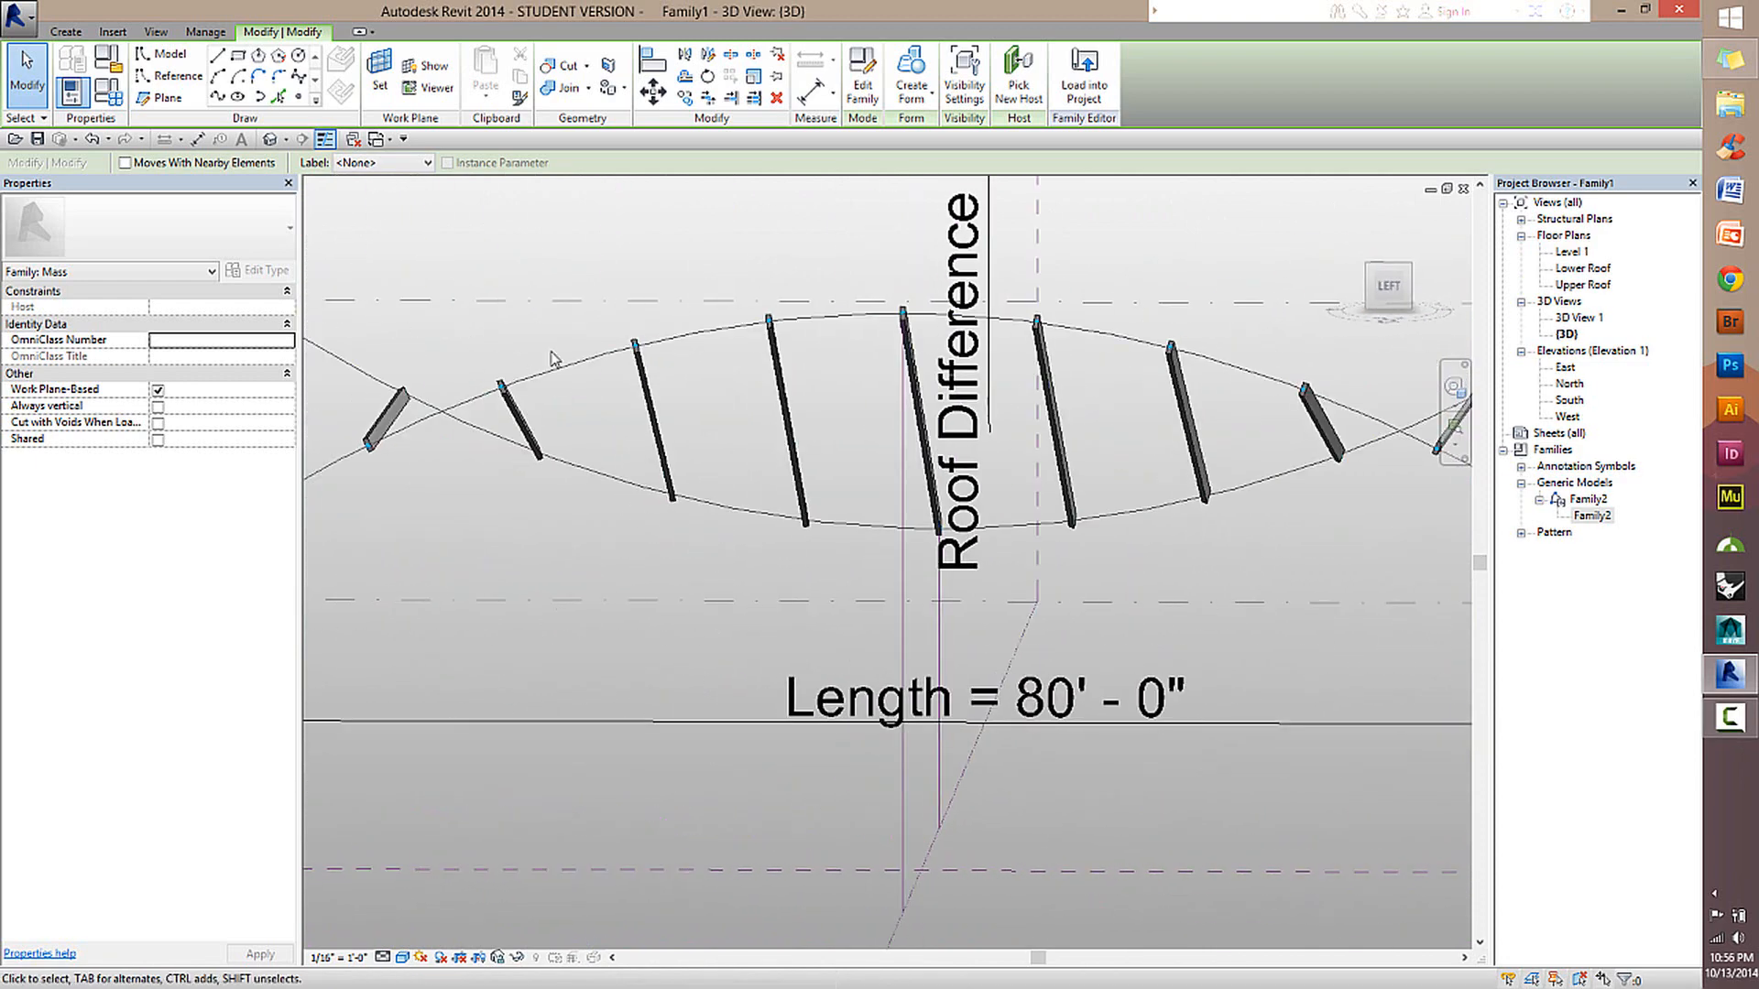
middle_click_drag(1045, 384, 1225, 560, "shift")
middle_click_drag(1303, 616, 1044, 476, "shift")
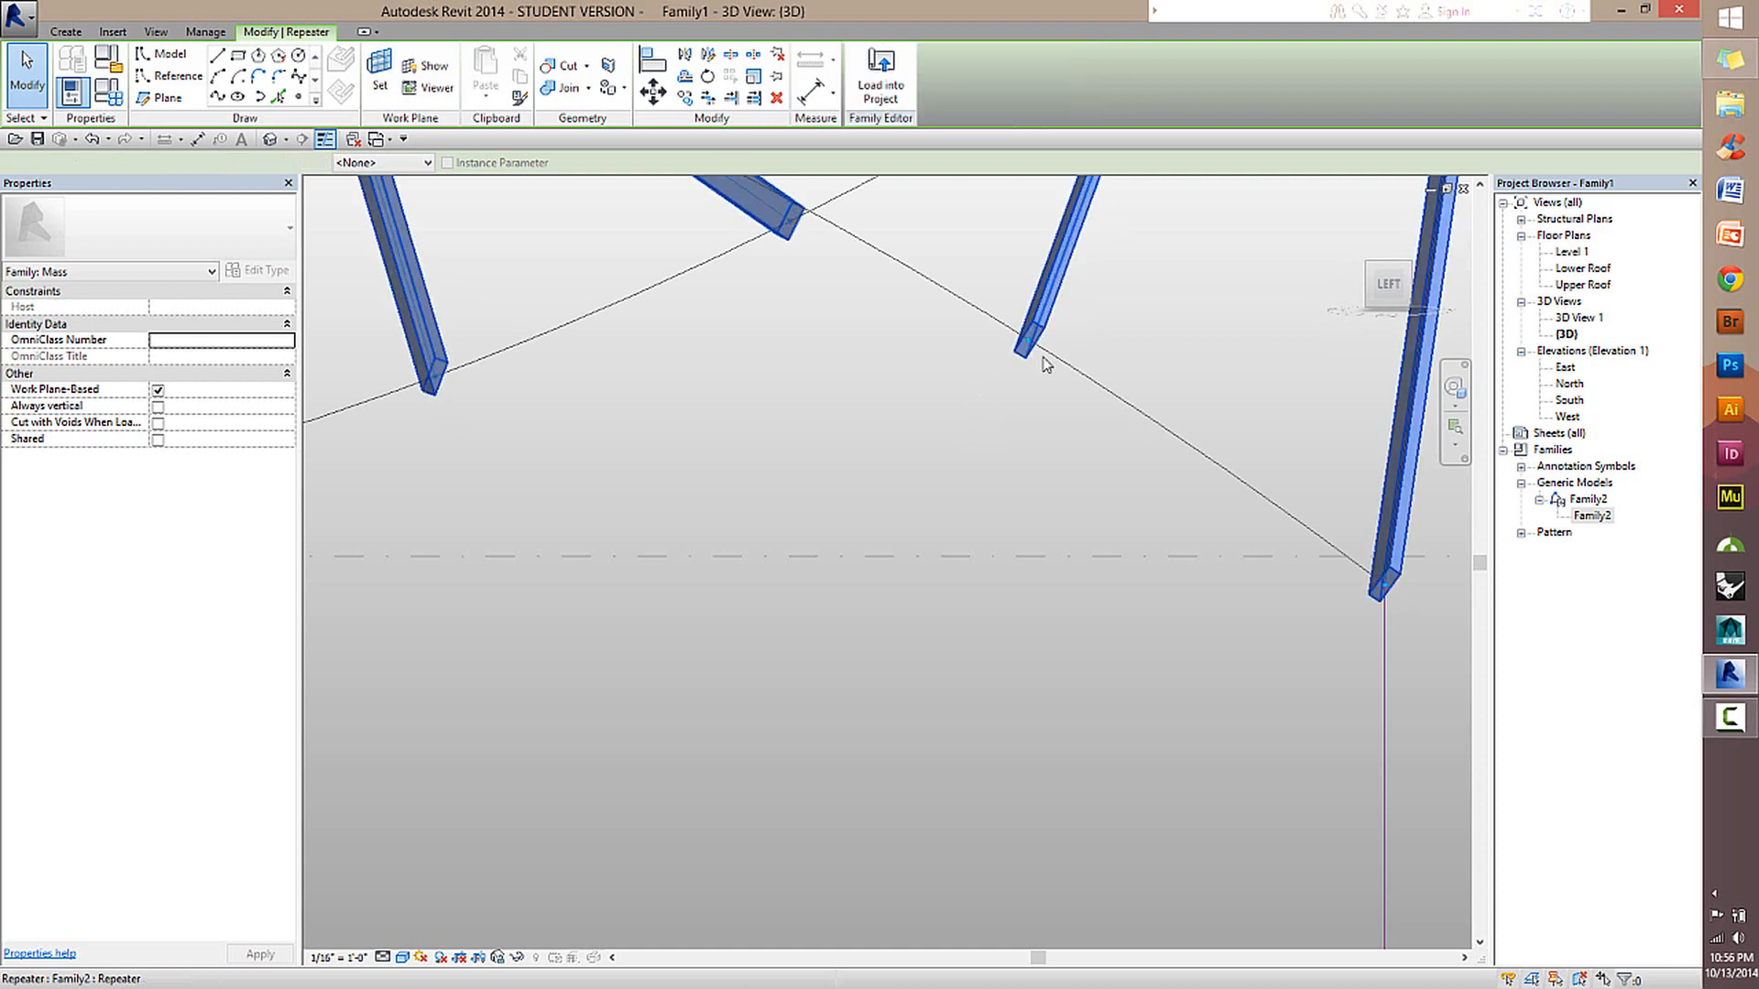
key("Escape")
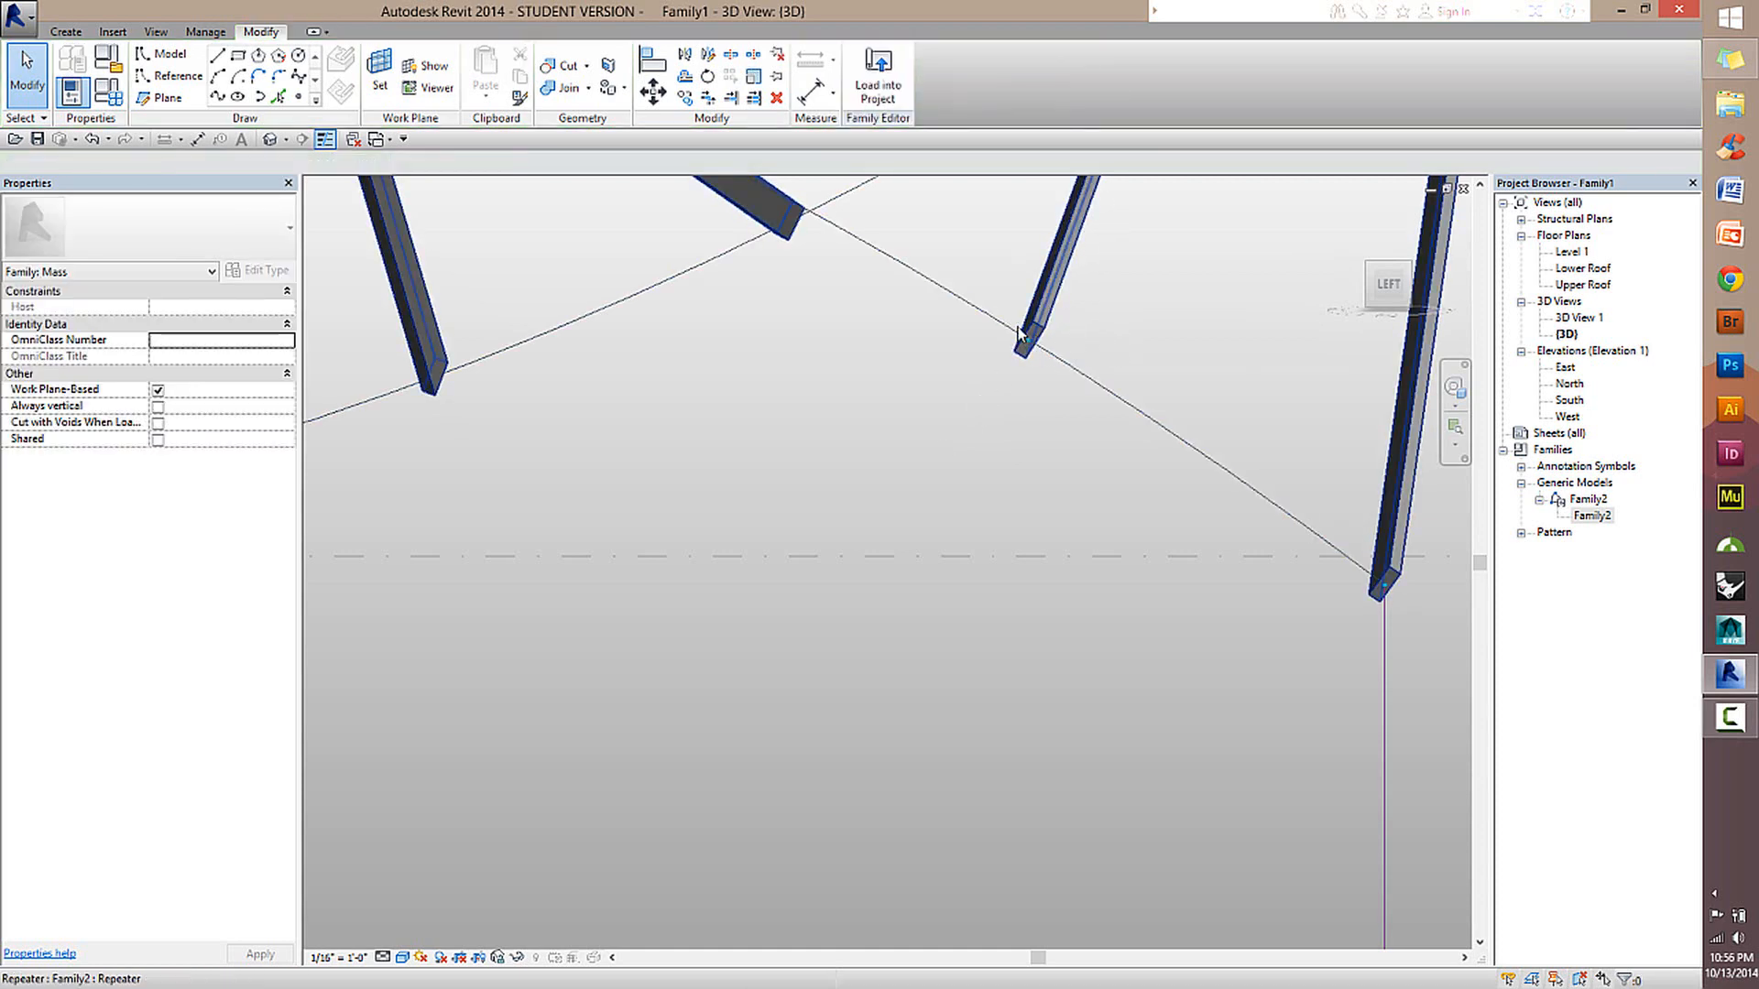
Inspect the repeated beams and their end faces from the opposite side of the roof, checking how each one meets the curves.
scroll(1156, 531, "down", 5)
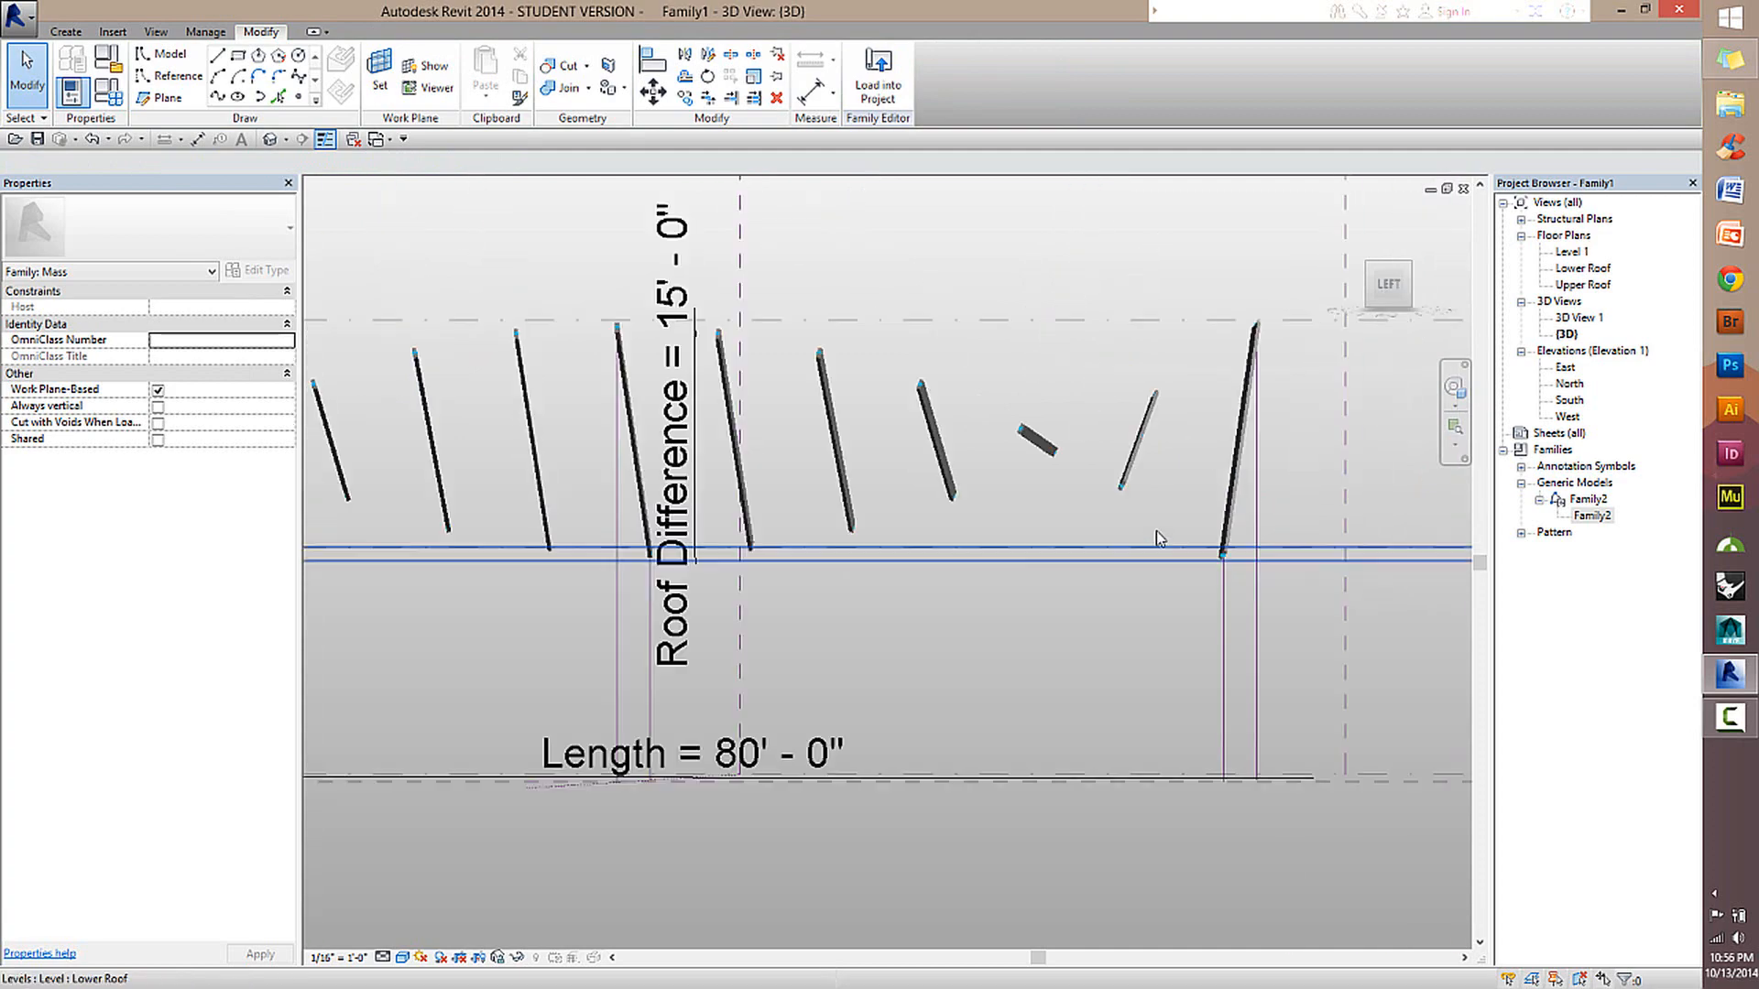
middle_click_drag(1156, 530, 455, 449, "shift")
scroll(409, 425, "up", 4)
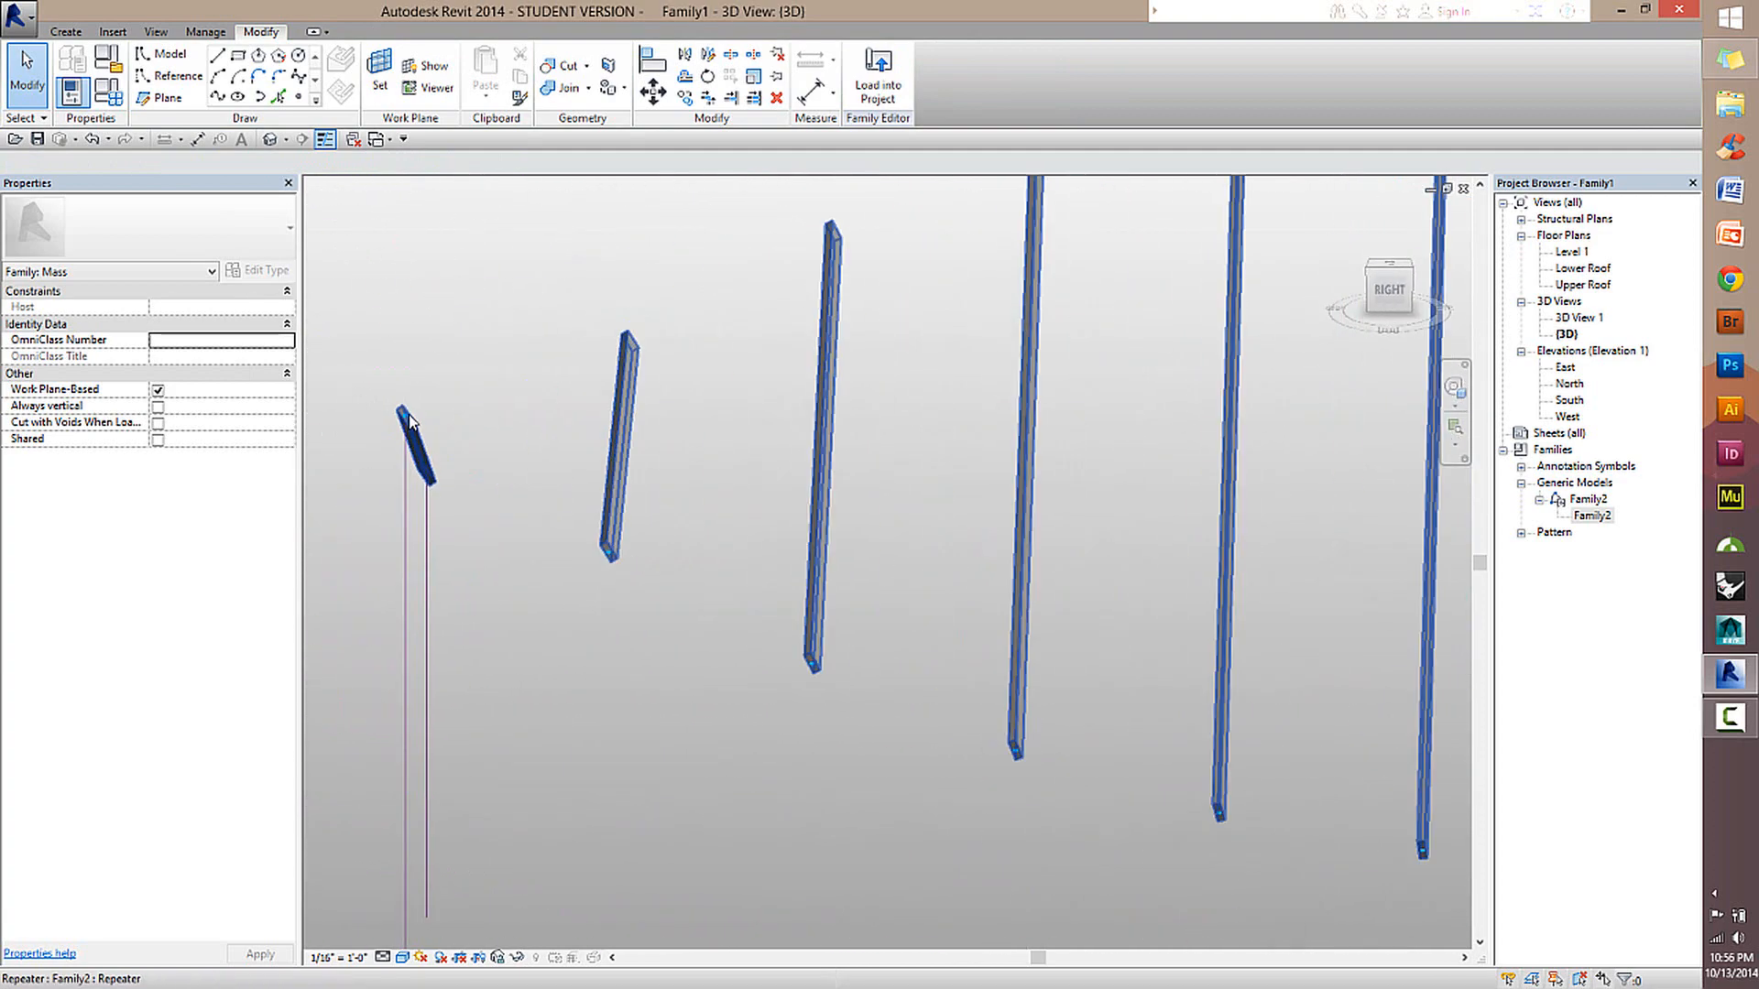
middle_click_drag(749, 625, 712, 607)
scroll(703, 616, "up", 3)
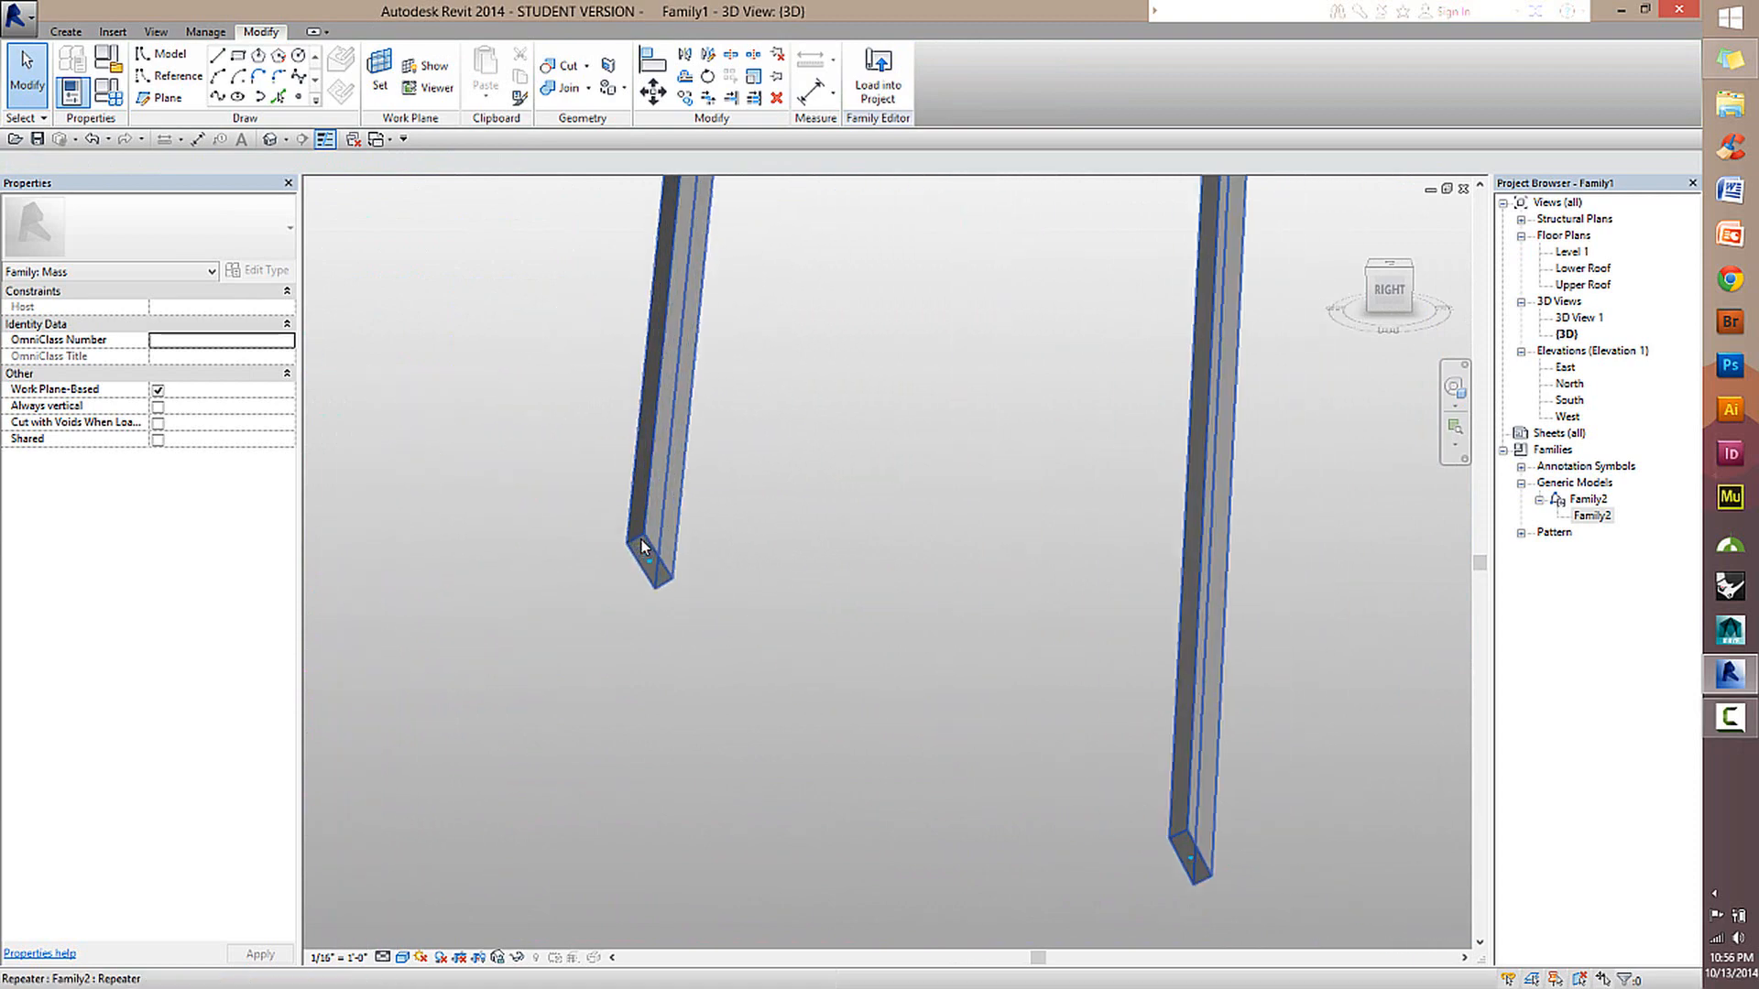
middle_click_drag(725, 539, 805, 503, "shift")
scroll(750, 559, "down", 2)
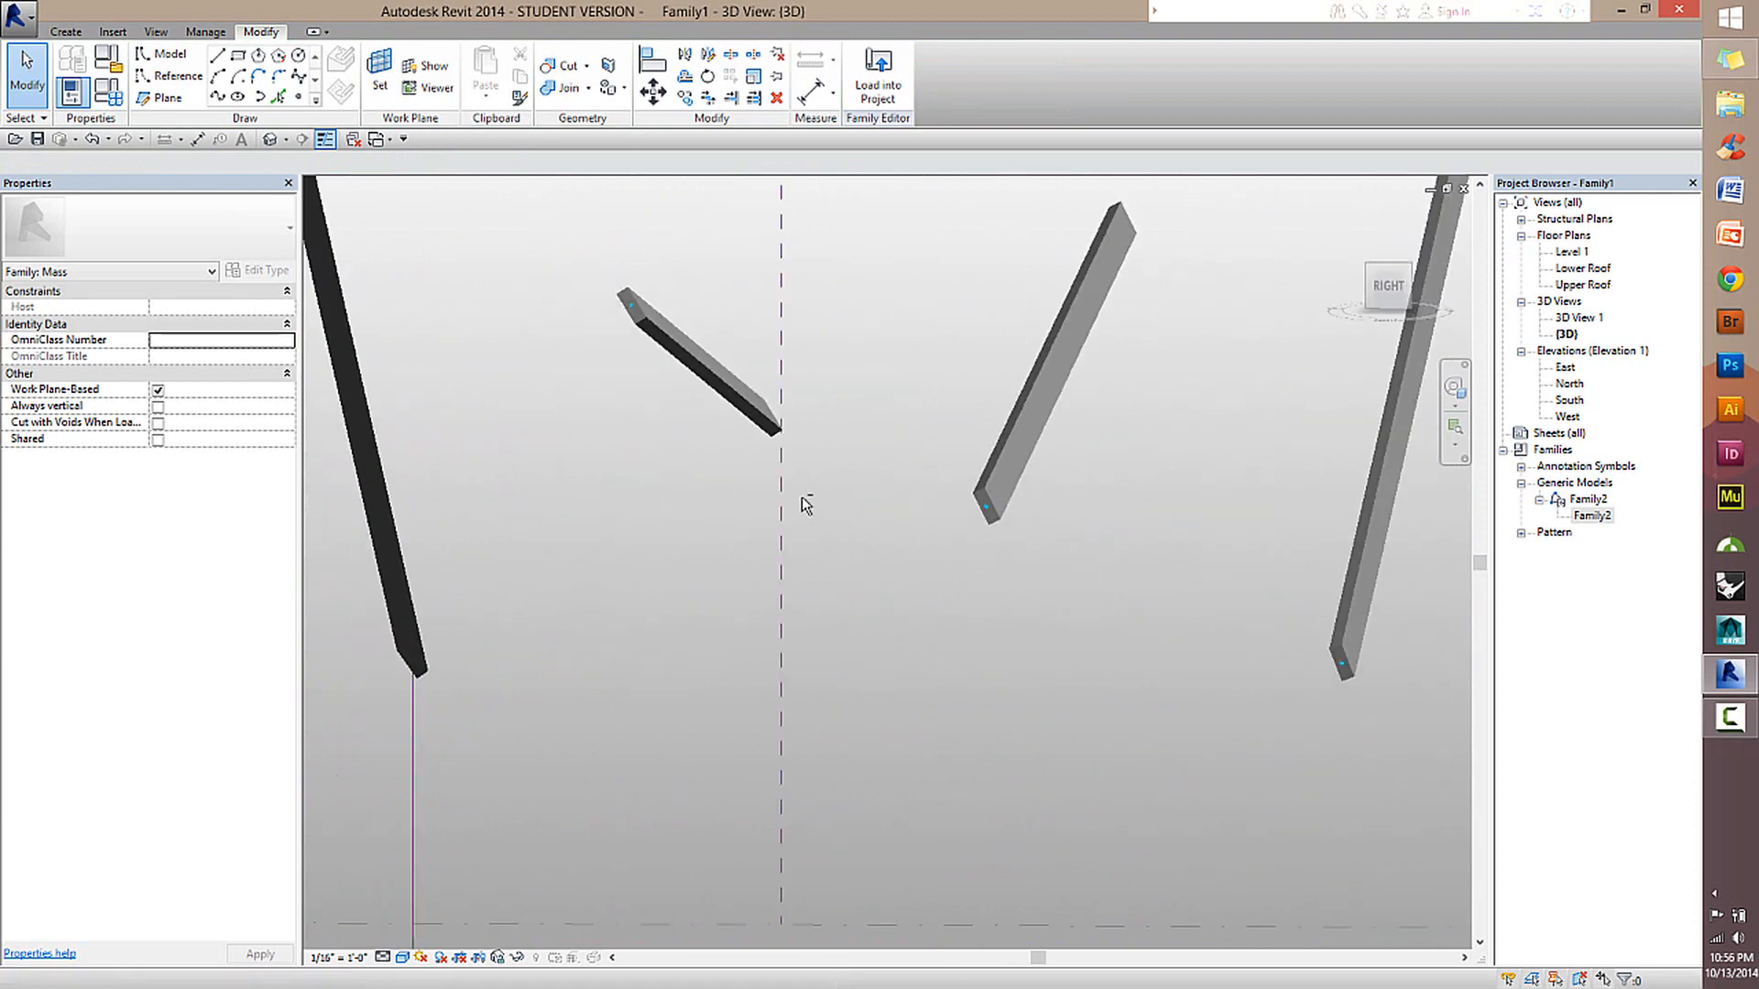
scroll(1099, 554, "down", 3)
middle_click_drag(1149, 582, 862, 445)
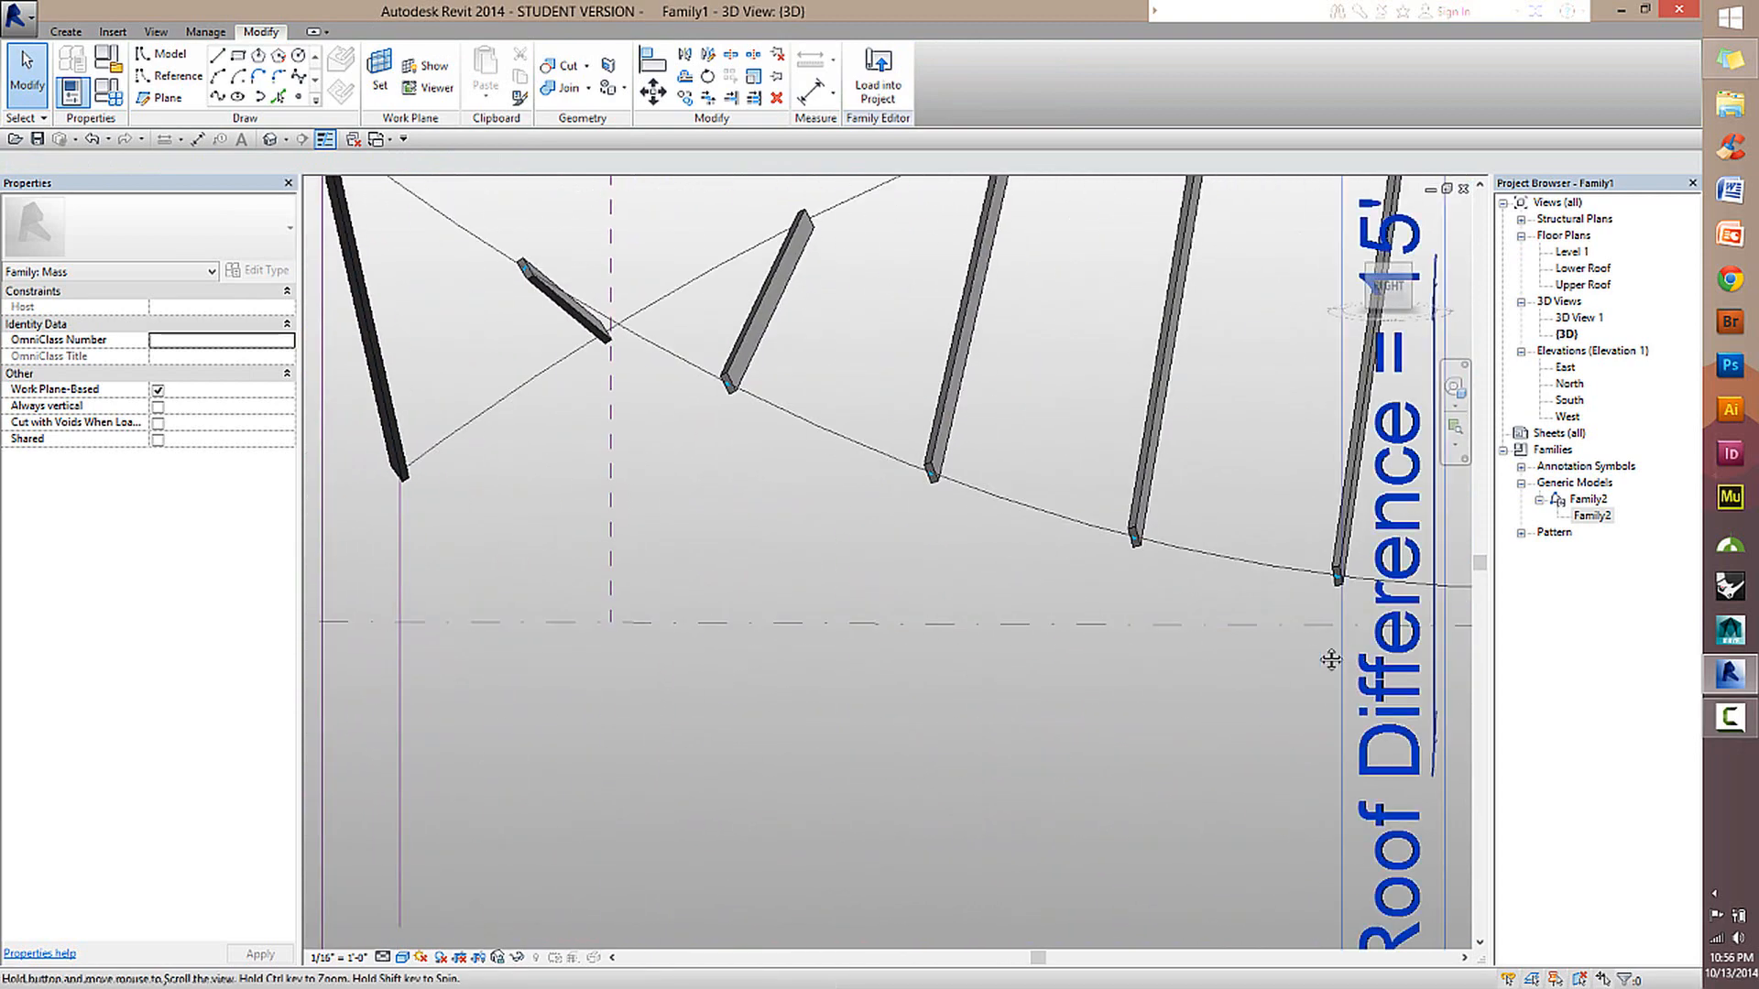
middle_click_drag(1332, 659, 821, 589)
middle_click_drag(1339, 589, 818, 597)
middle_click_drag(1439, 388, 907, 428)
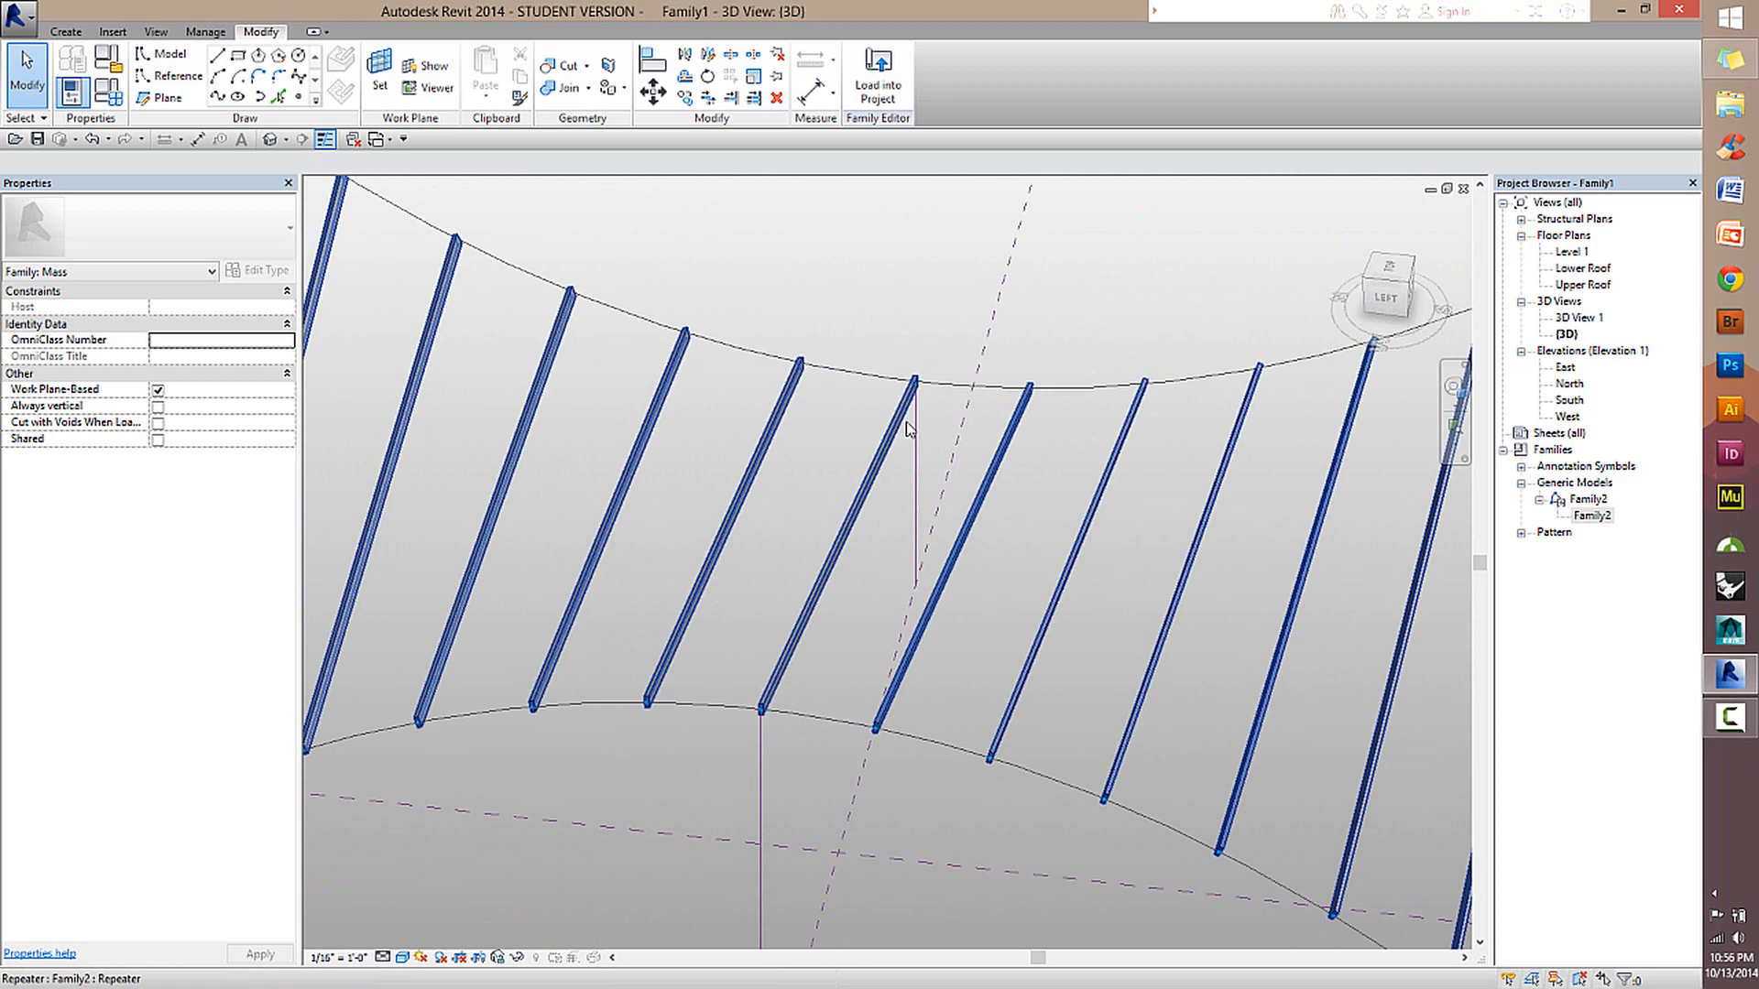
left_click(1001, 474)
key("Escape")
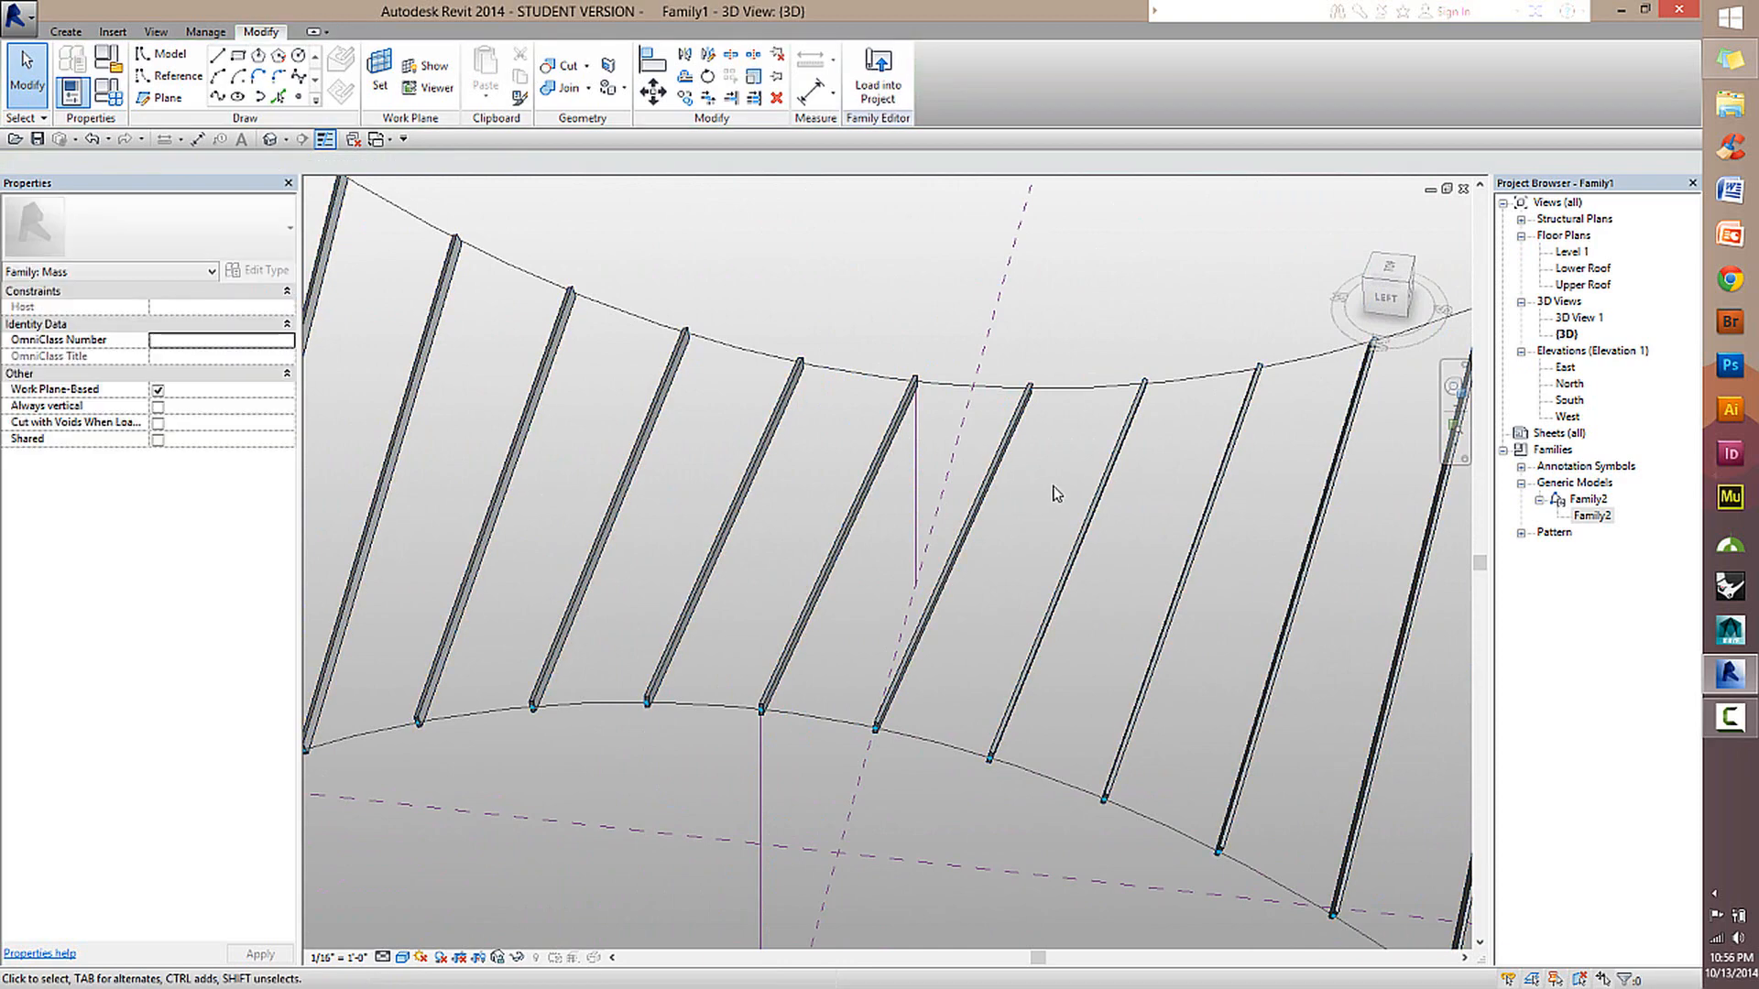
left_click(1008, 452)
key("Escape")
Switch to the Family2 beam's 3D view and examine the beam and its end profile.
key("ctrl+Tab")
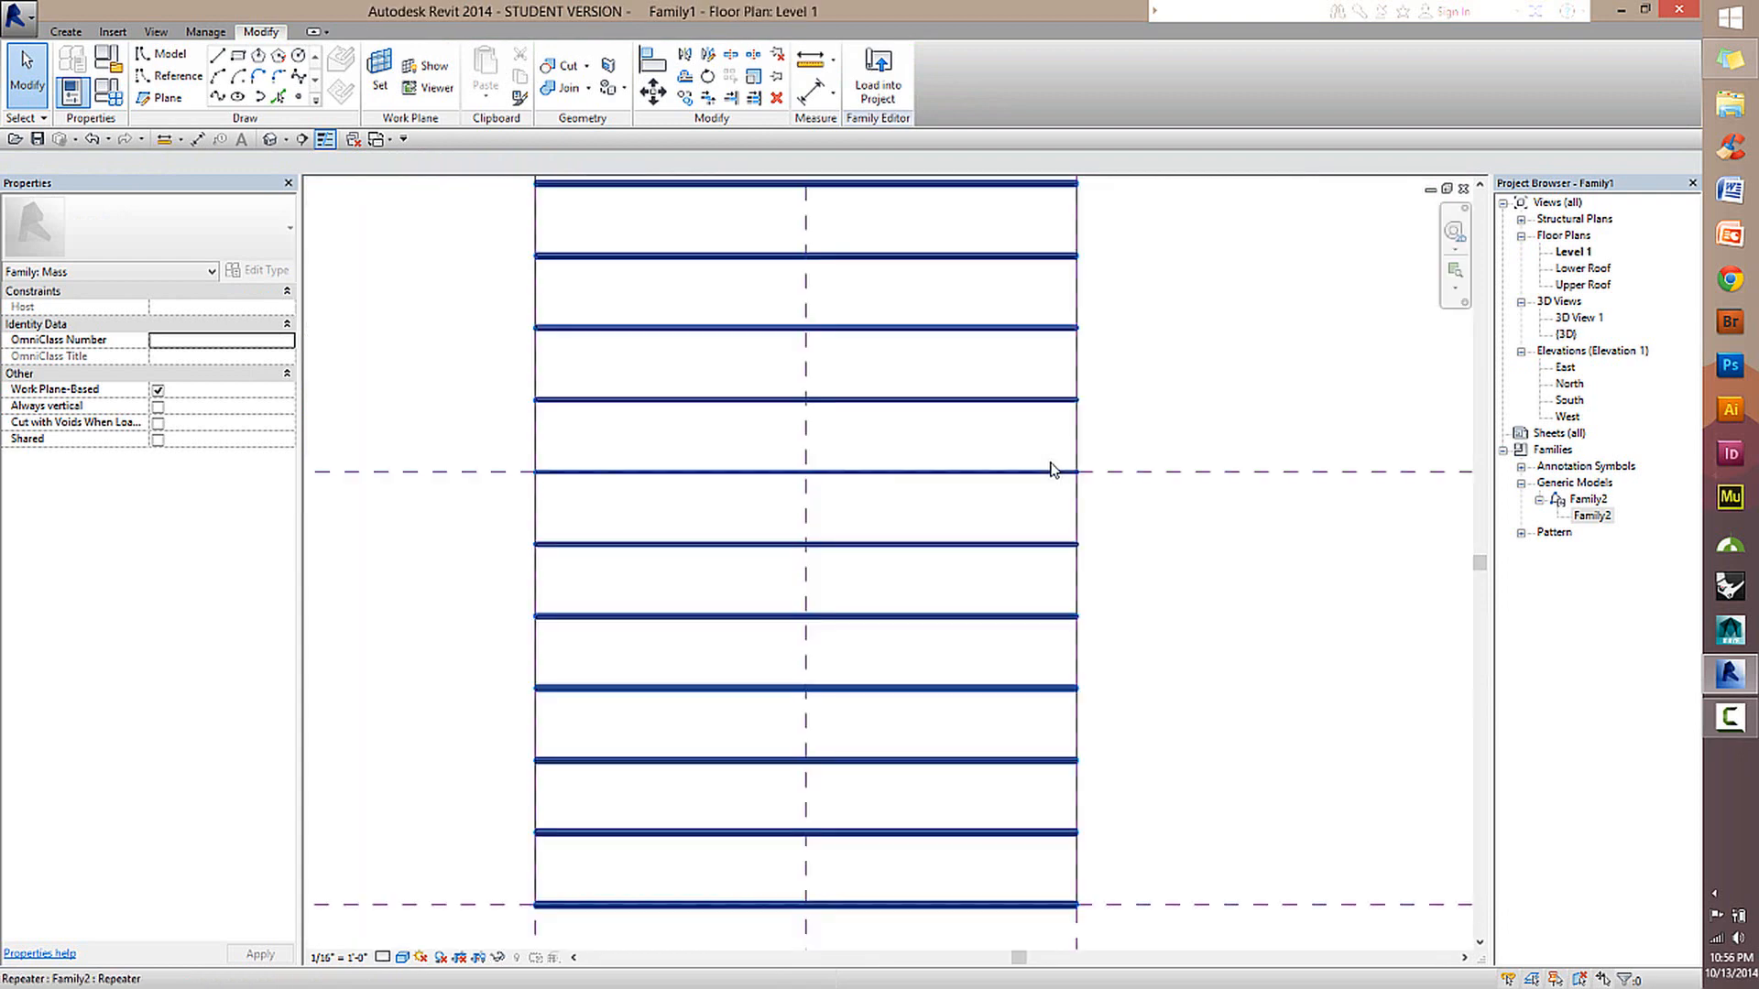
key("ctrl+Tab")
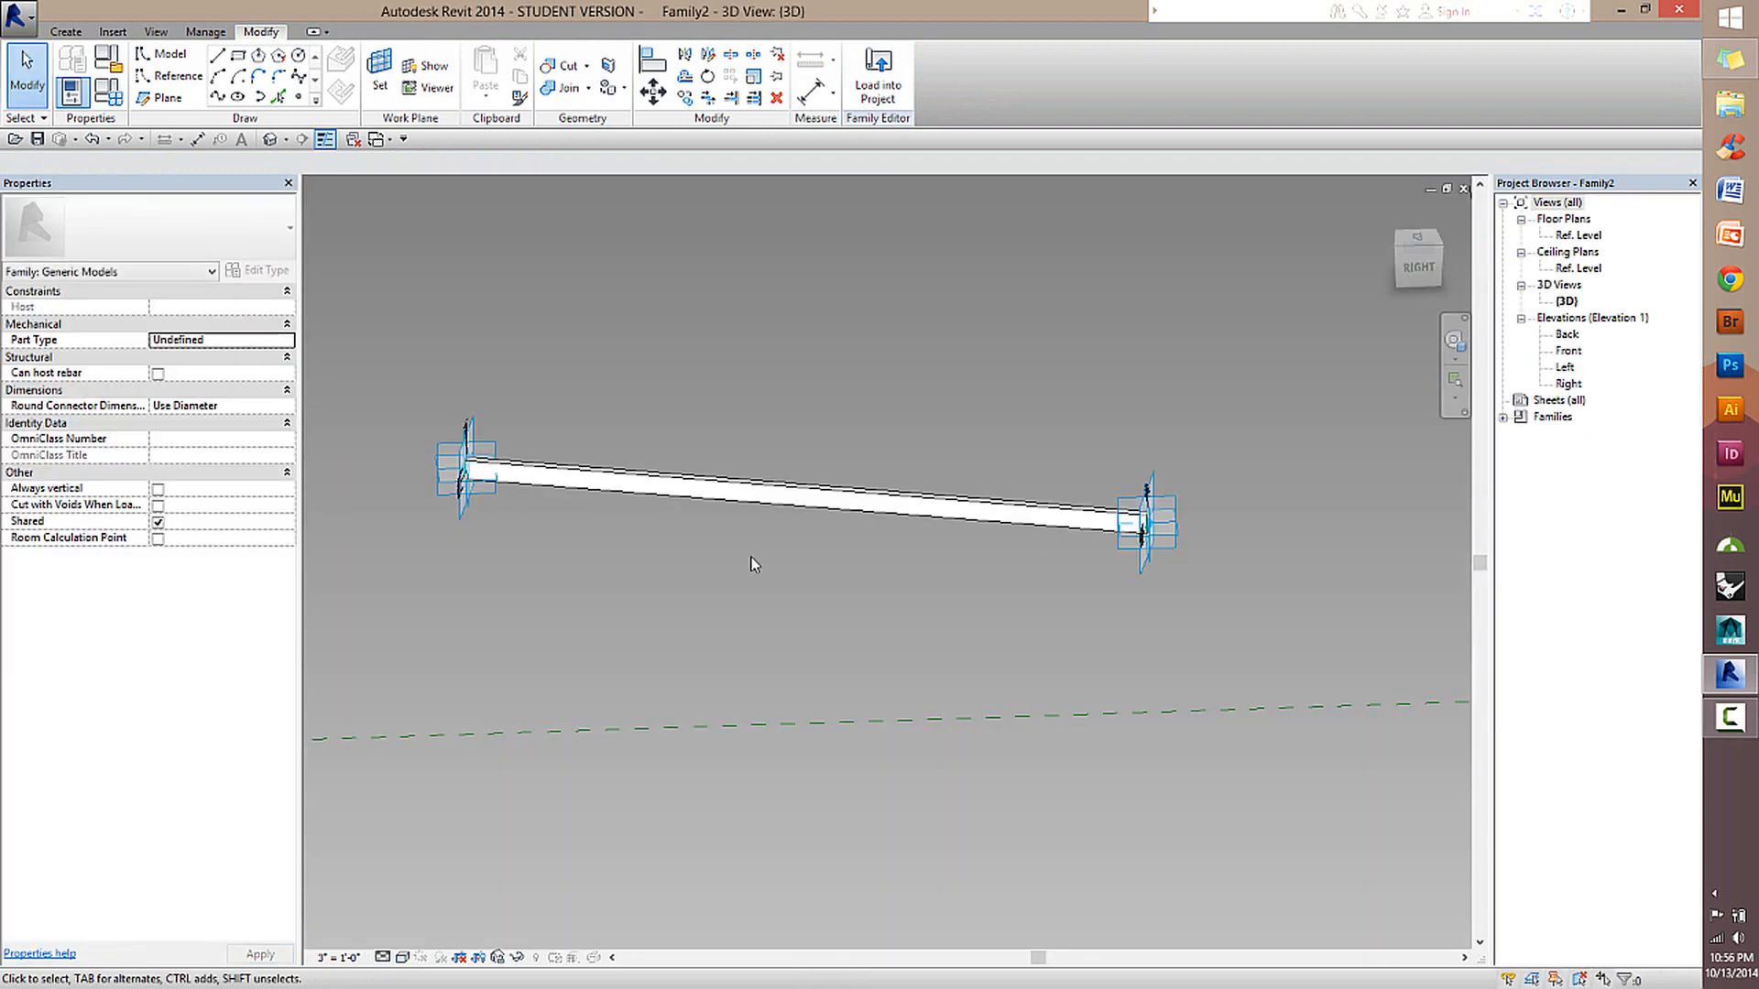
middle_click_drag(703, 574, 1080, 643, "shift")
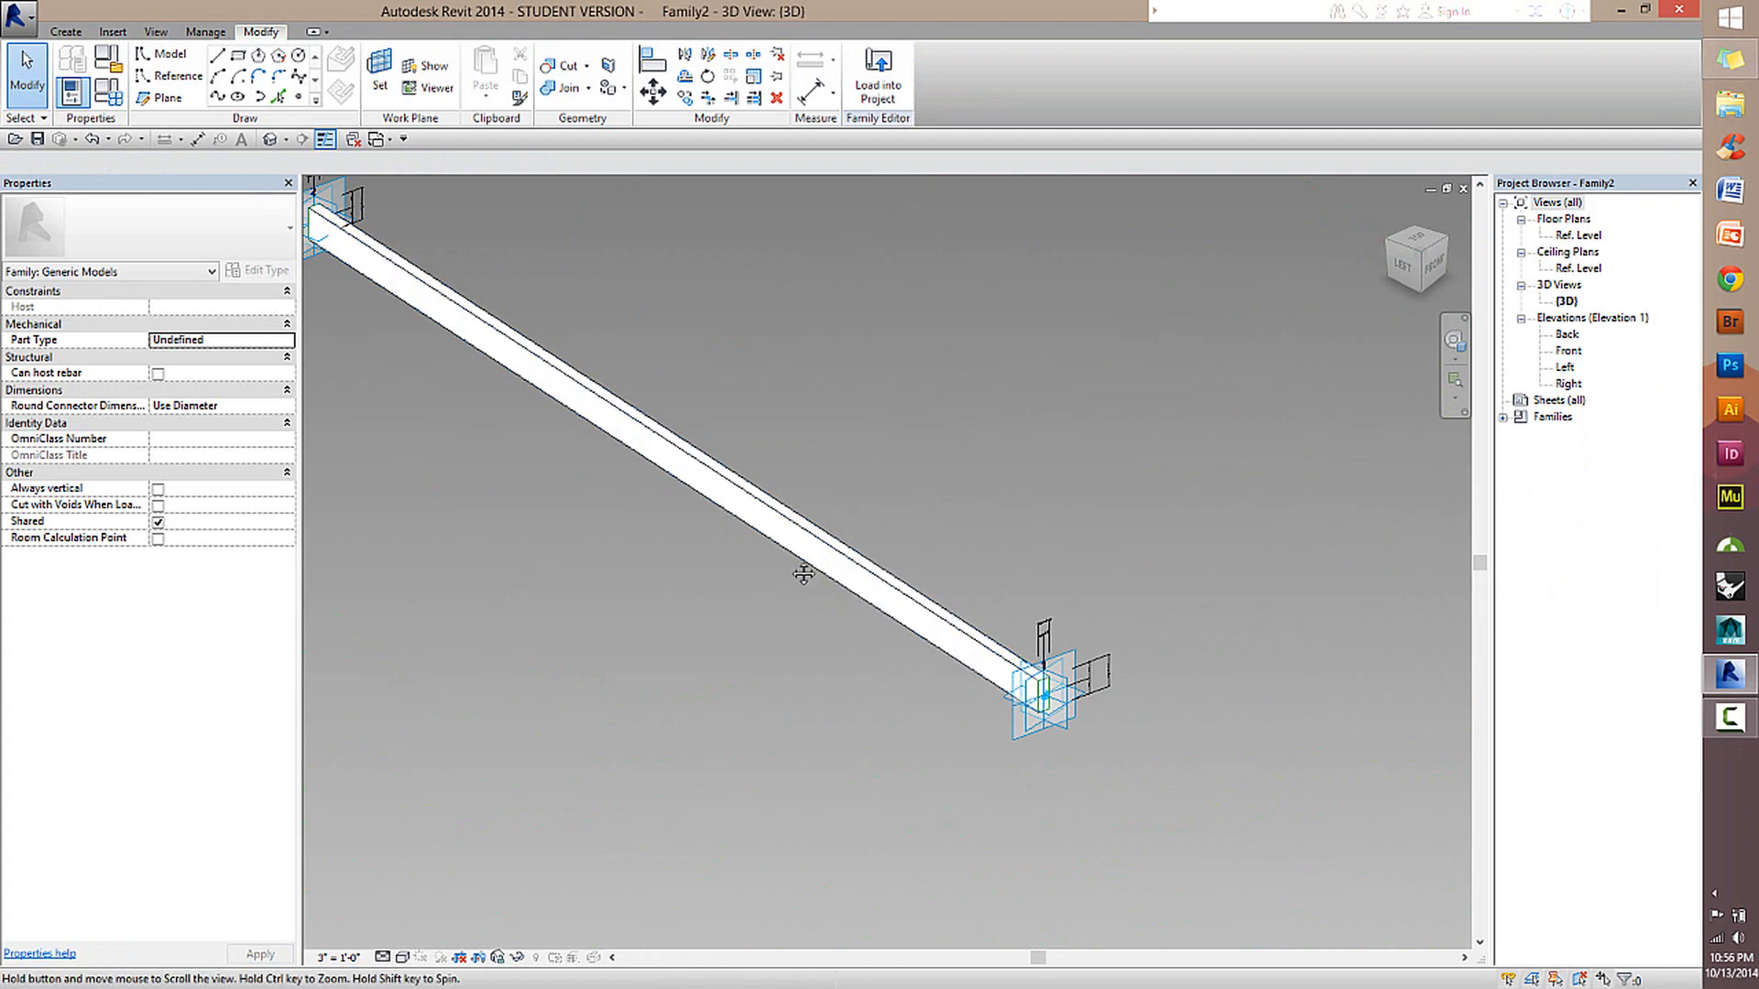
middle_click_drag(805, 573, 967, 632)
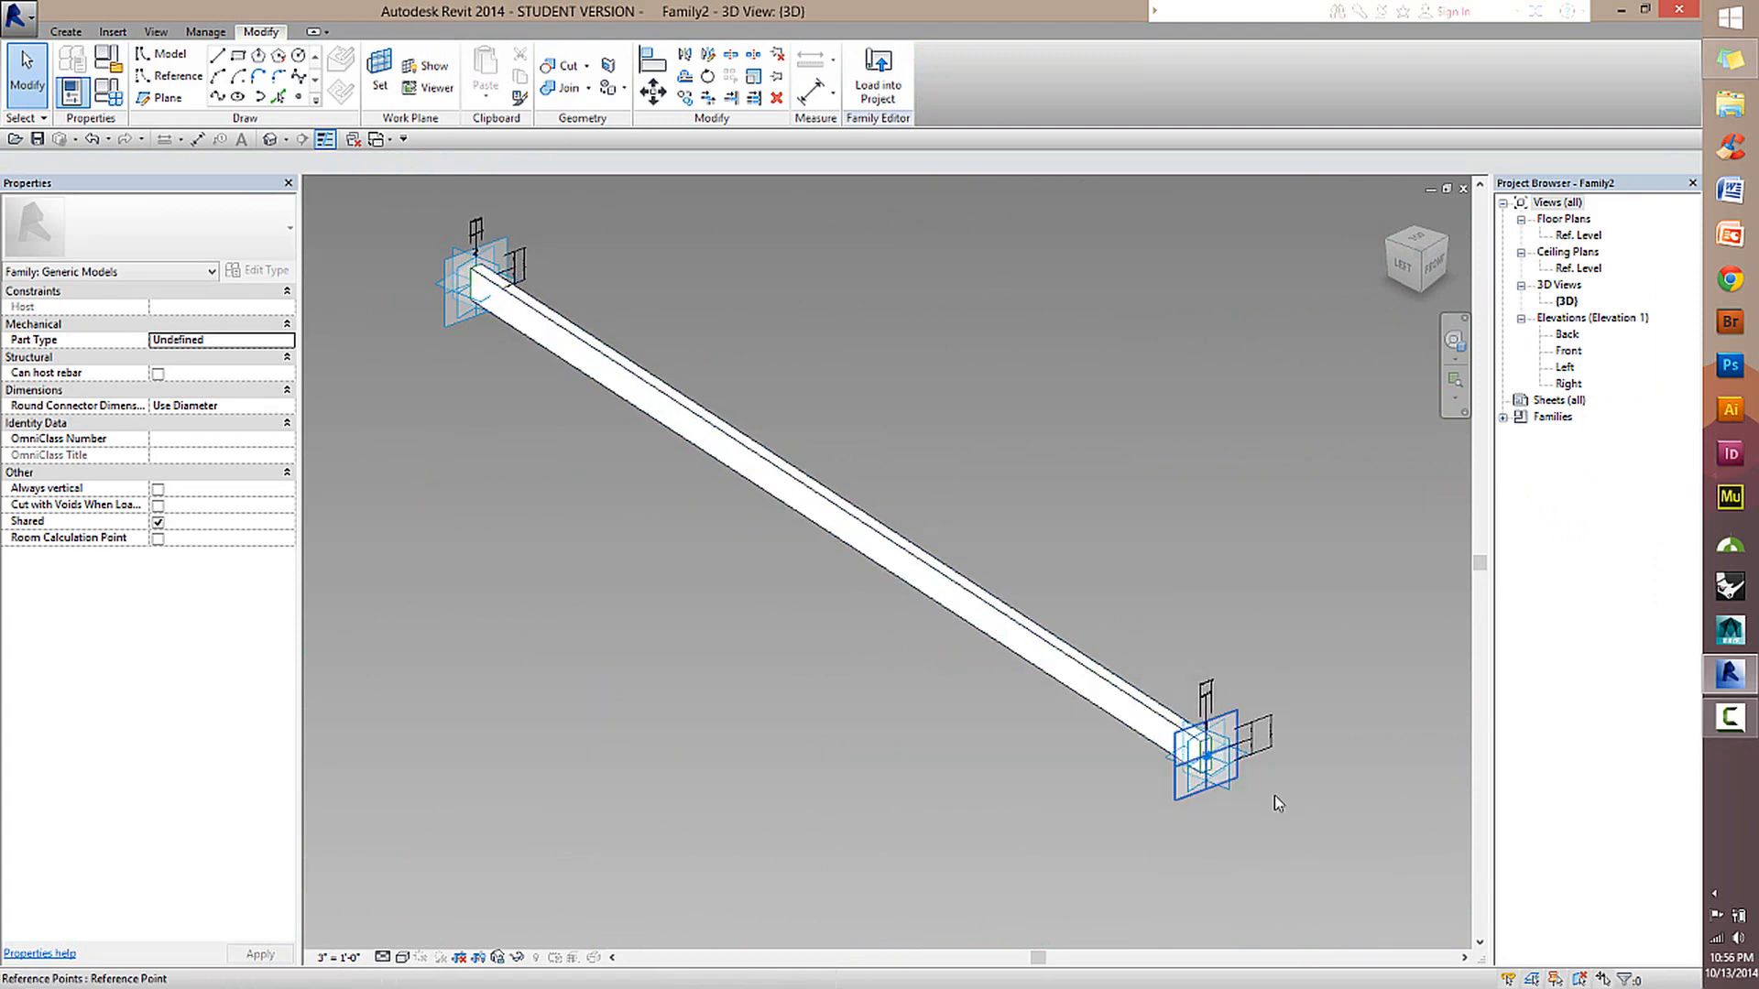
scroll(1272, 811, "up", 3)
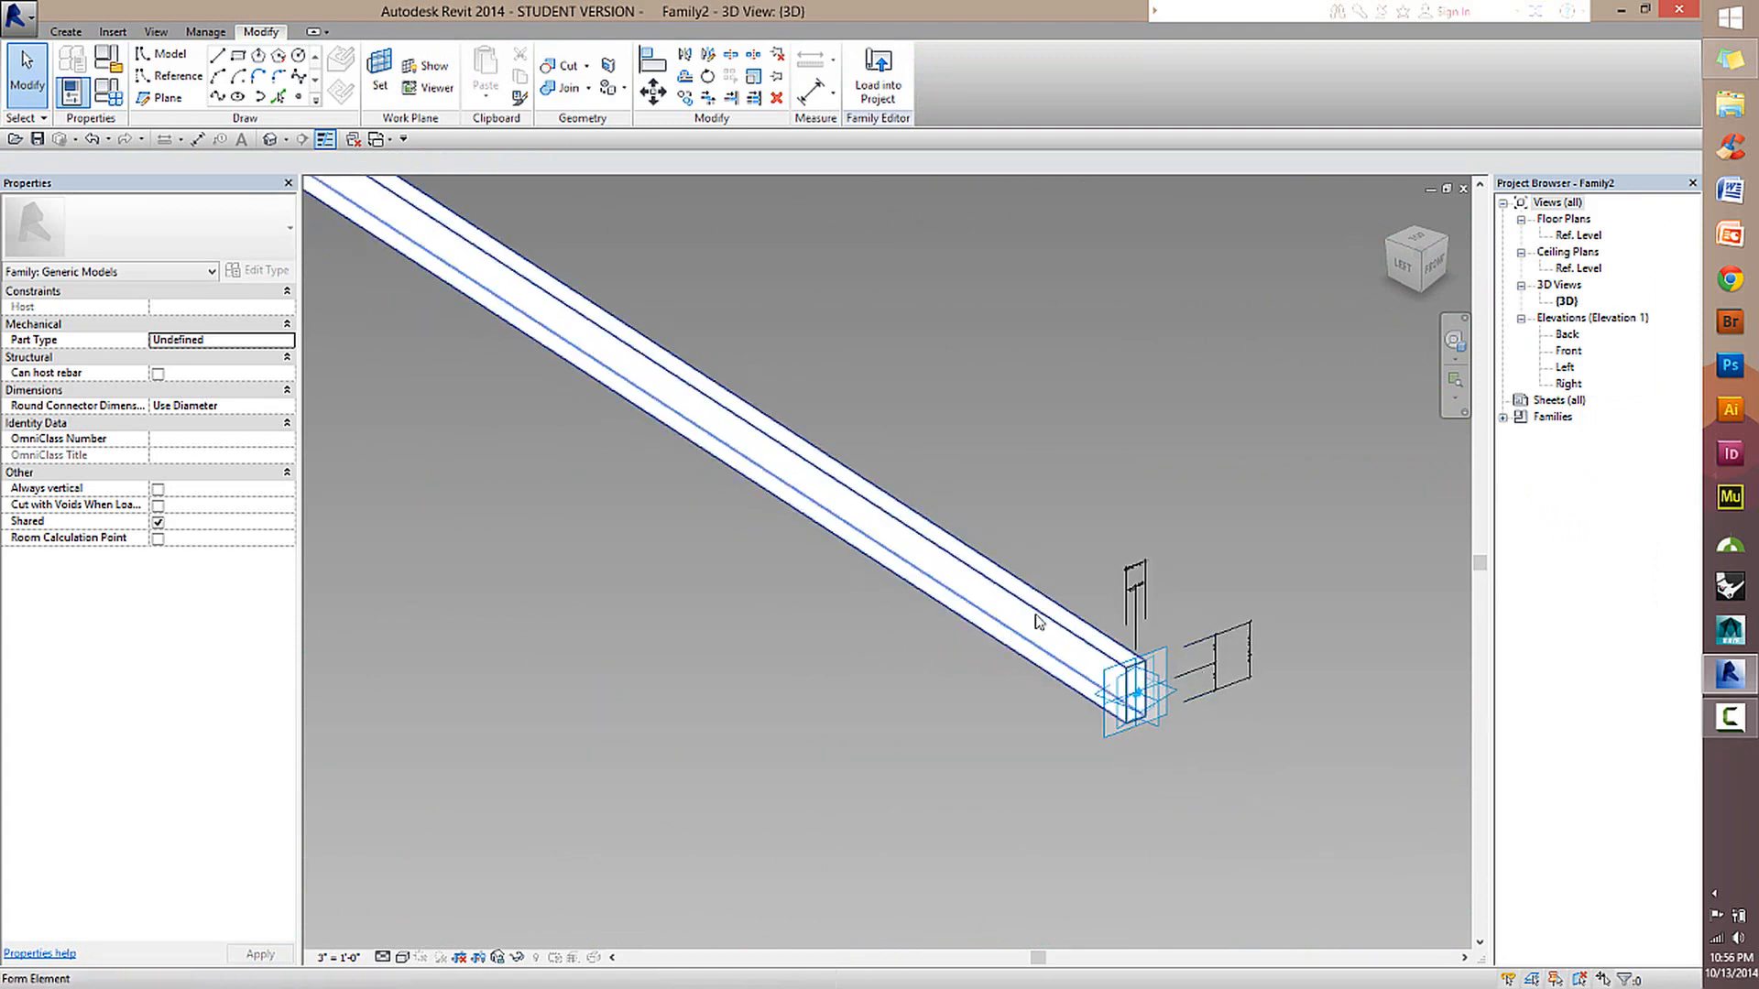
Select adaptive points 1 and 2 at the beam's ends in turn and review their orientation settings.
left_click(1156, 706)
left_click(1212, 758)
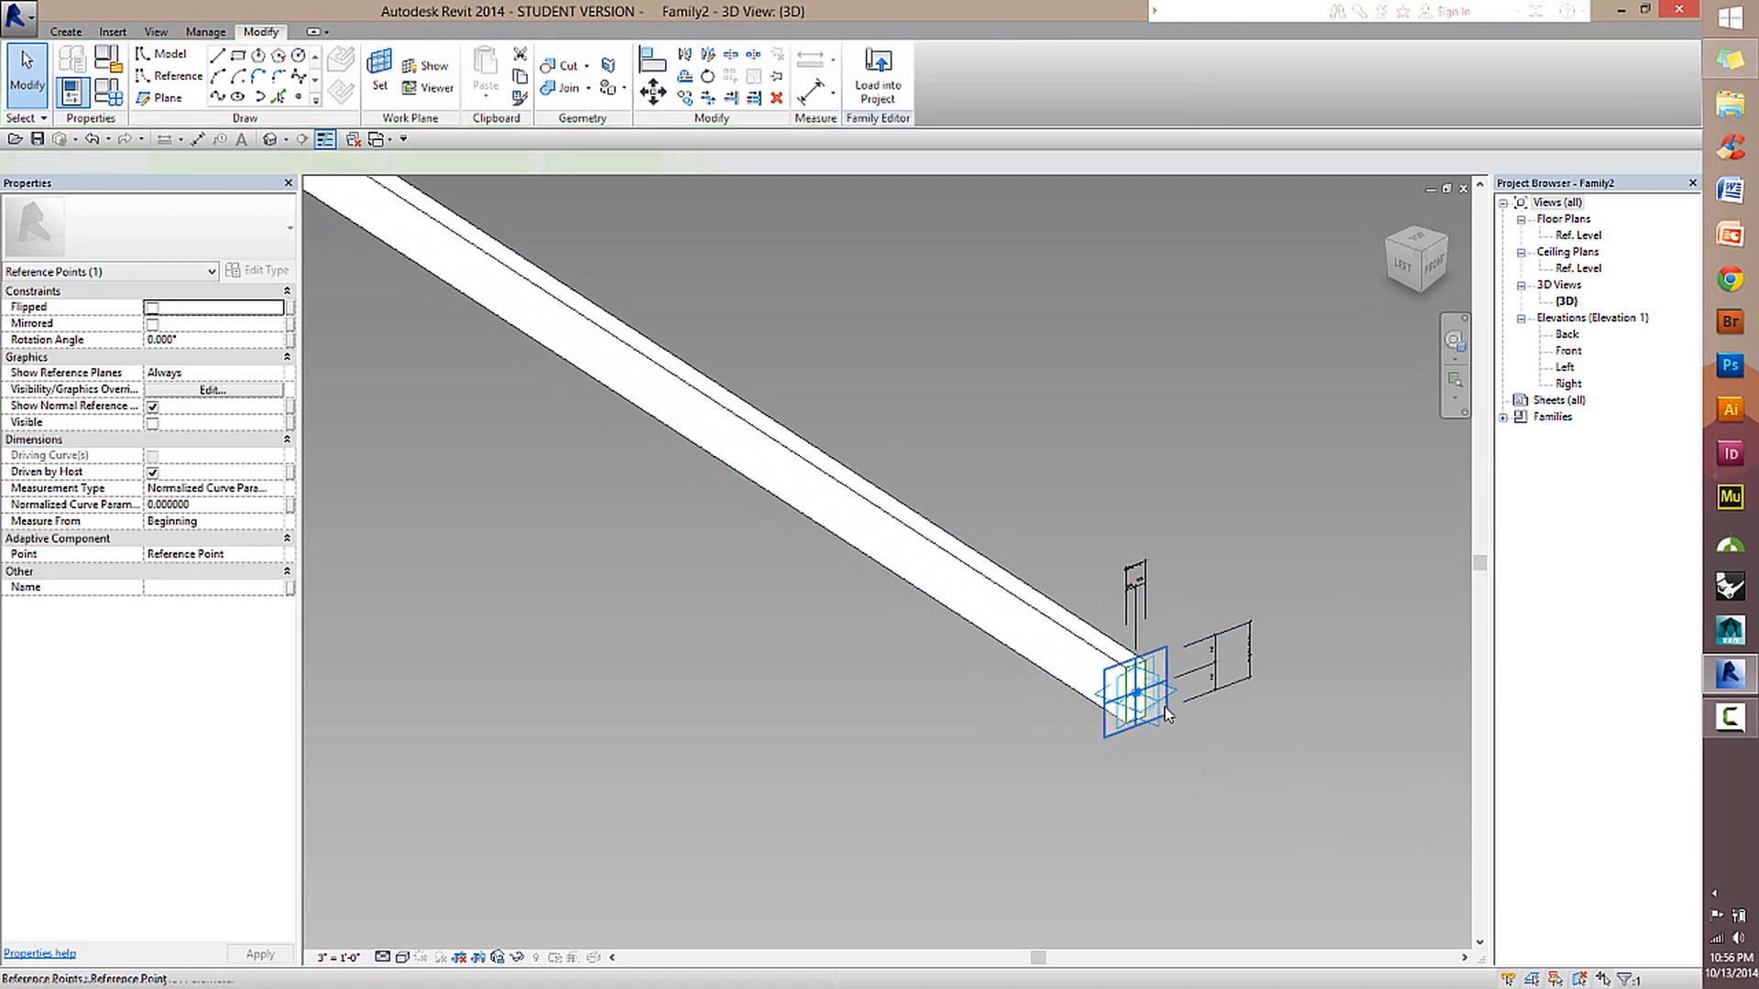
left_click(1153, 717)
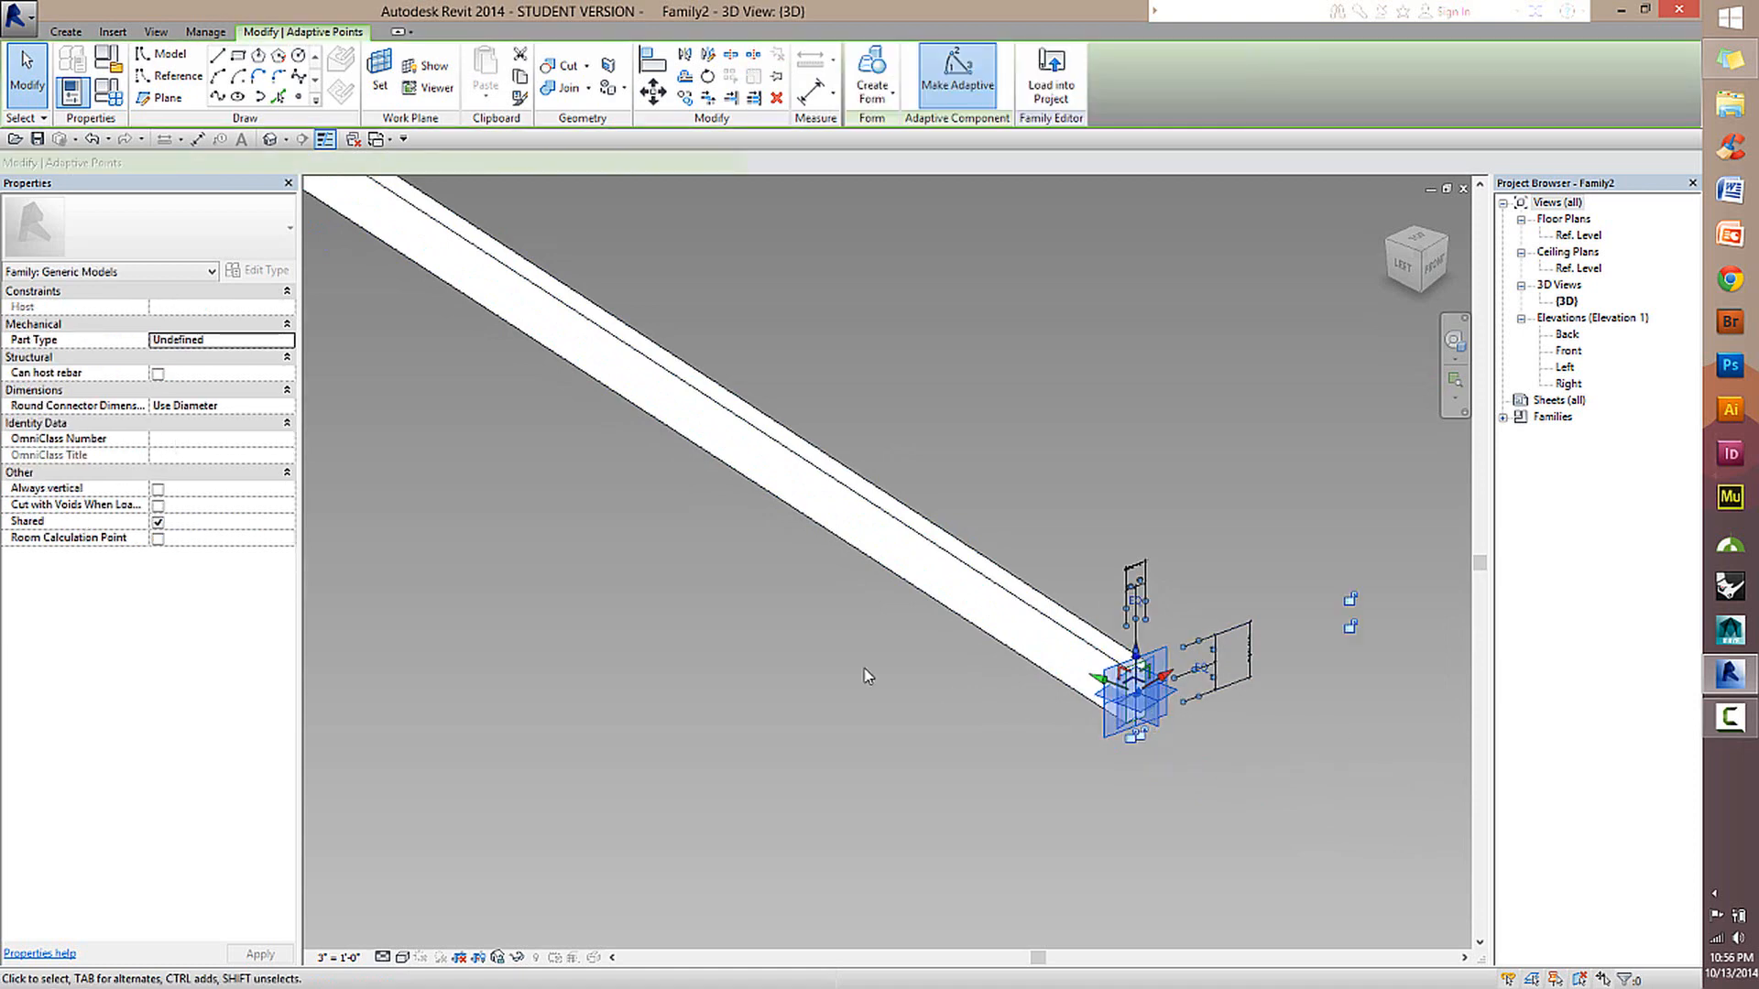
scroll(724, 603, "down", 3)
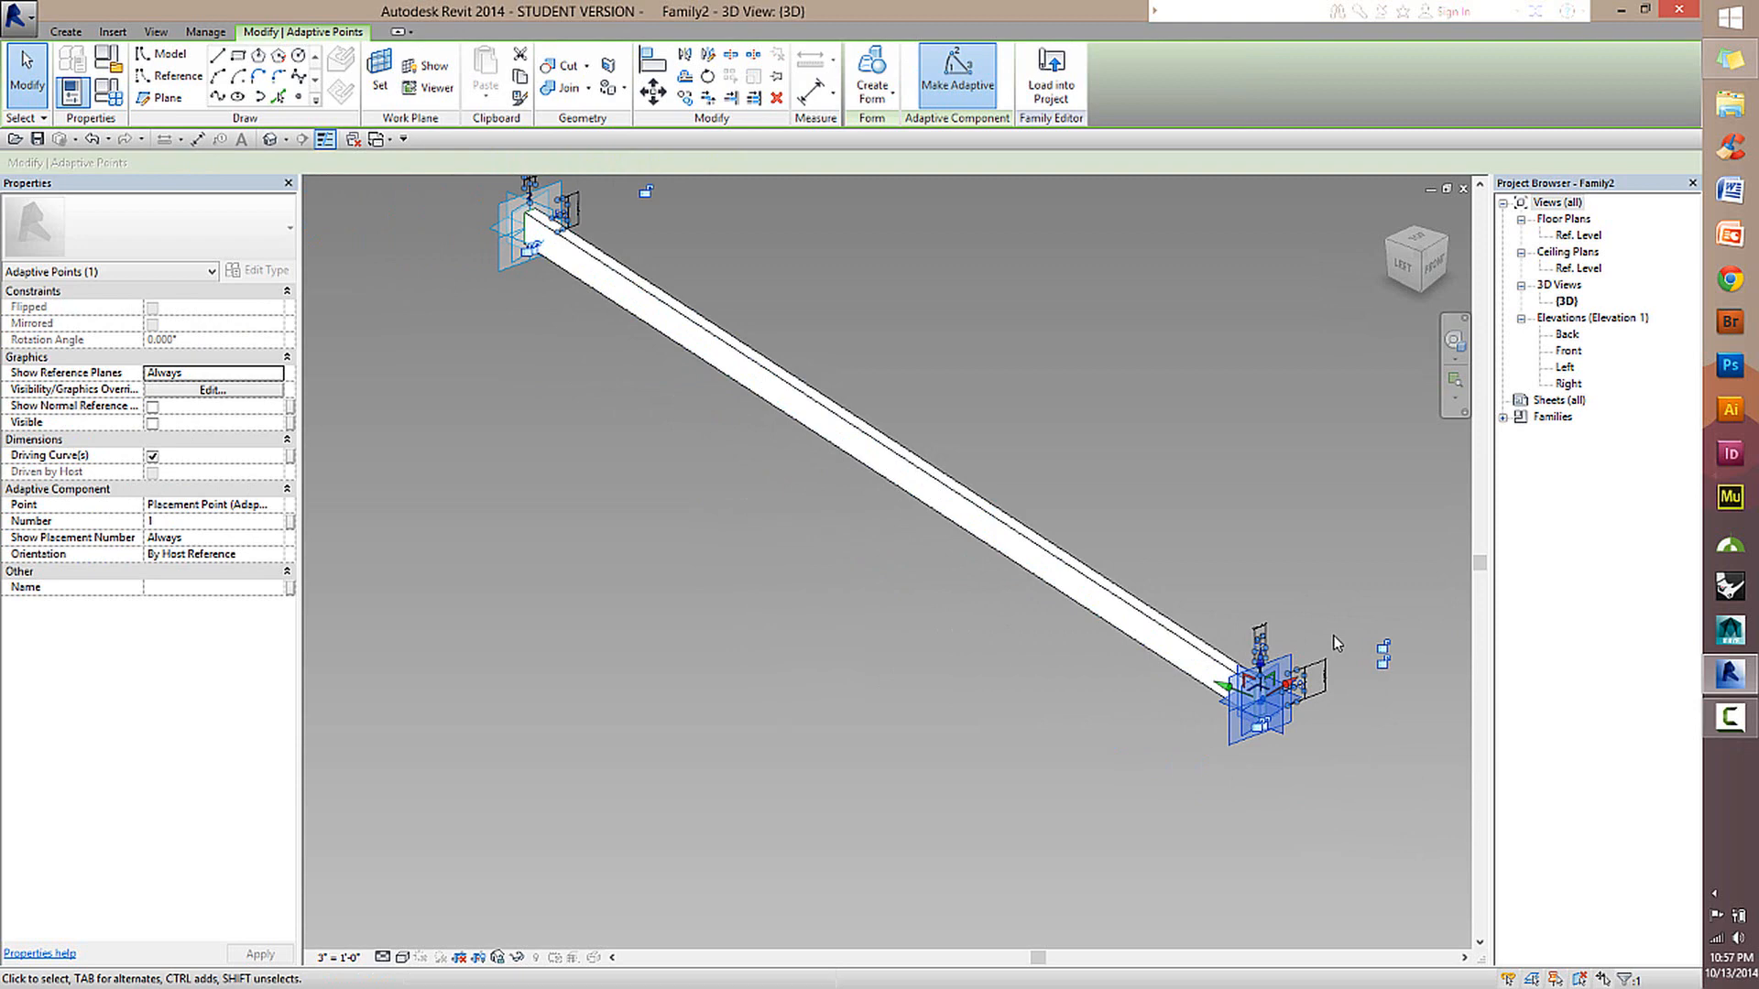
middle_click_drag(751, 800, 1214, 626, "shift")
scroll(1048, 684, "down", 2)
middle_click_drag(1048, 683, 848, 601)
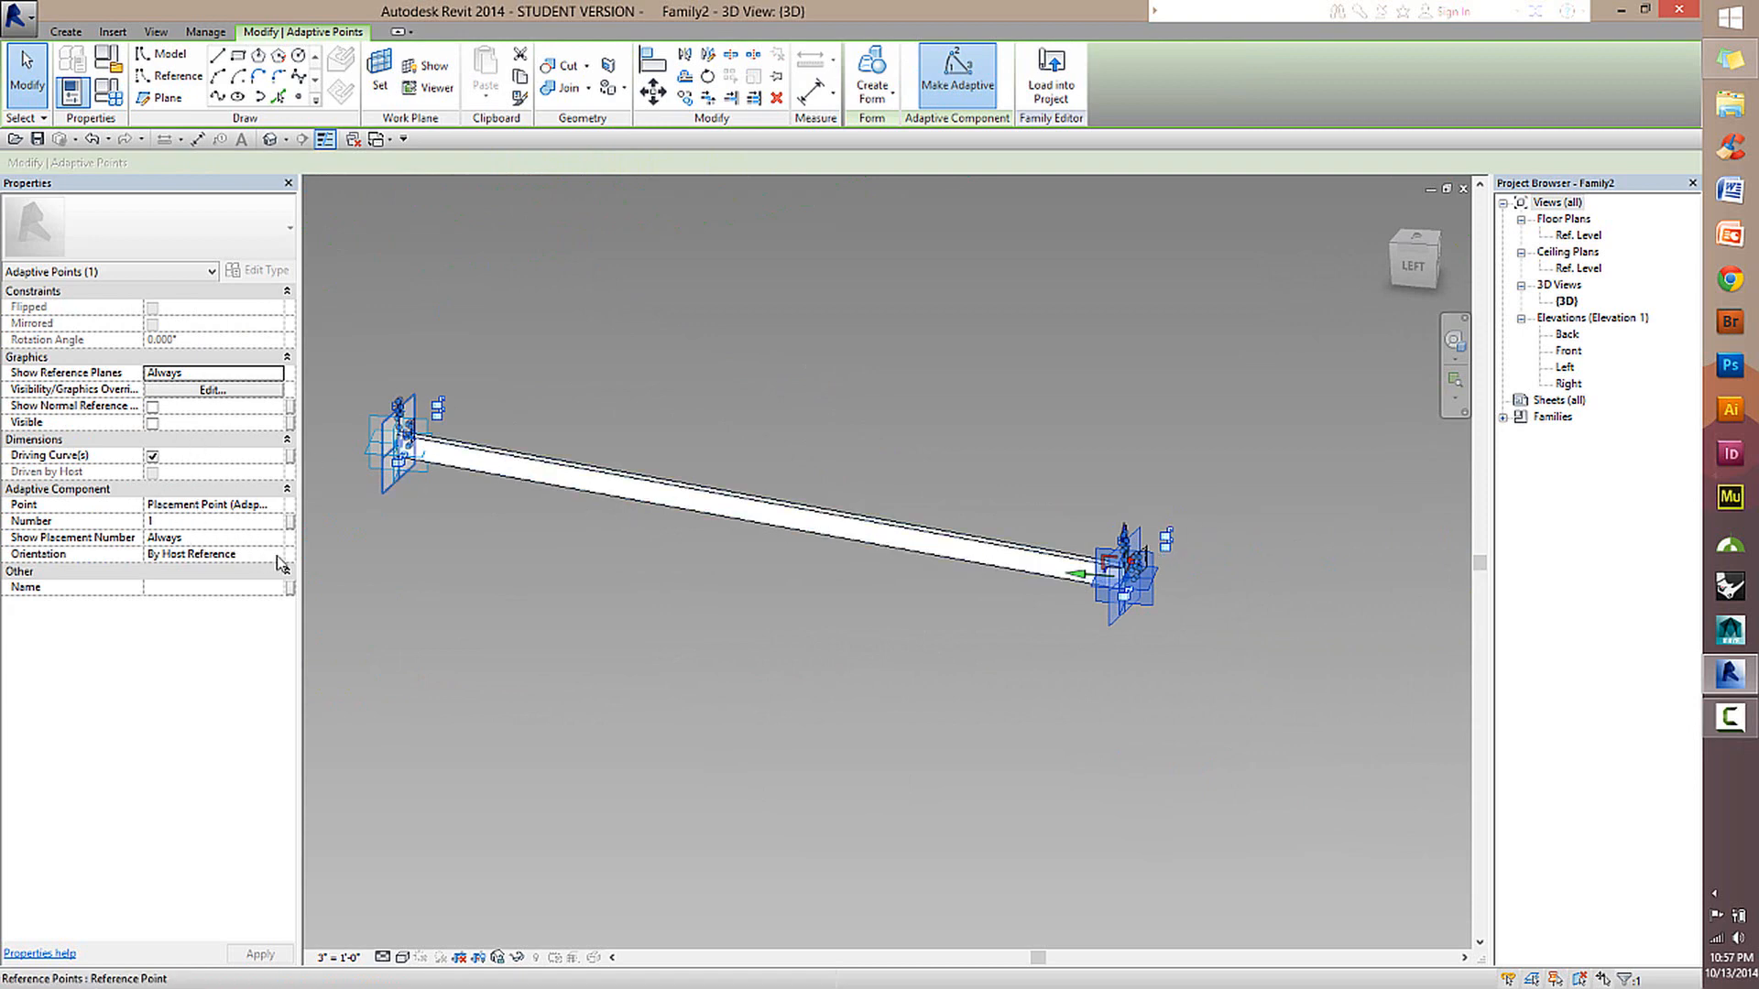
left_click(368, 431)
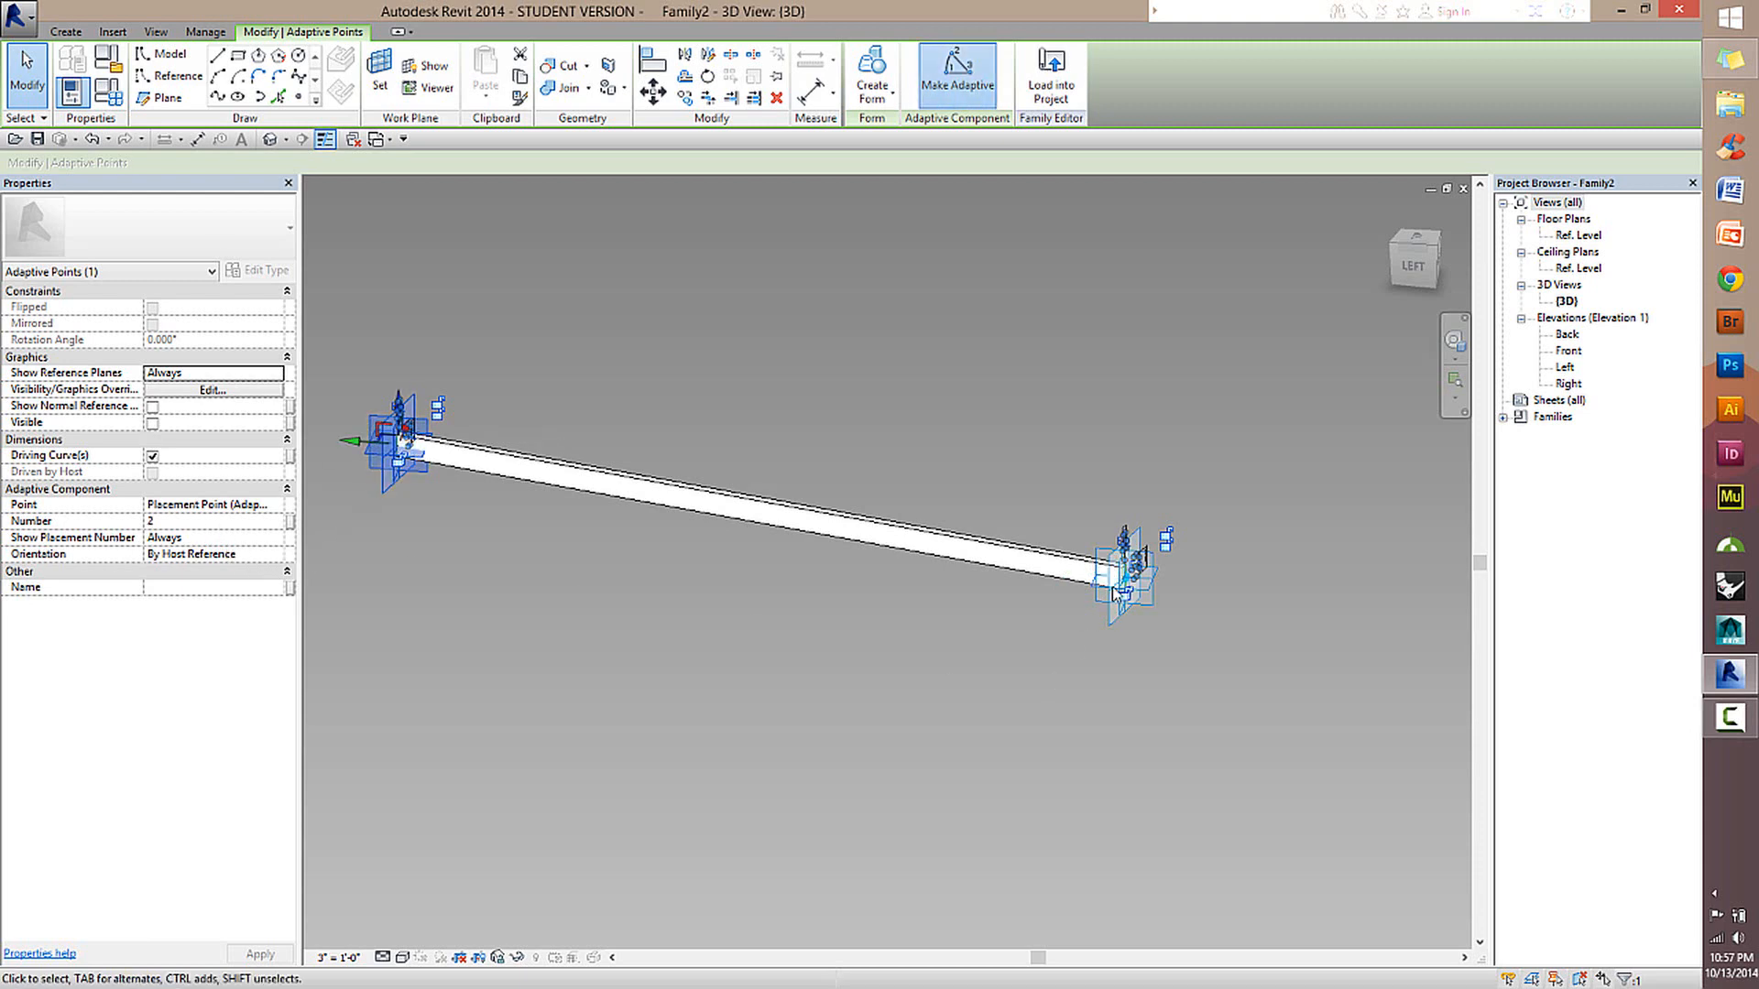
Inspect the adaptive points, the hosted reference point and the beam form at both ends of the beam, comparing their properties.
scroll(988, 628, "up", 2)
scroll(652, 560, "down", 2)
middle_click_drag(683, 583, 817, 645)
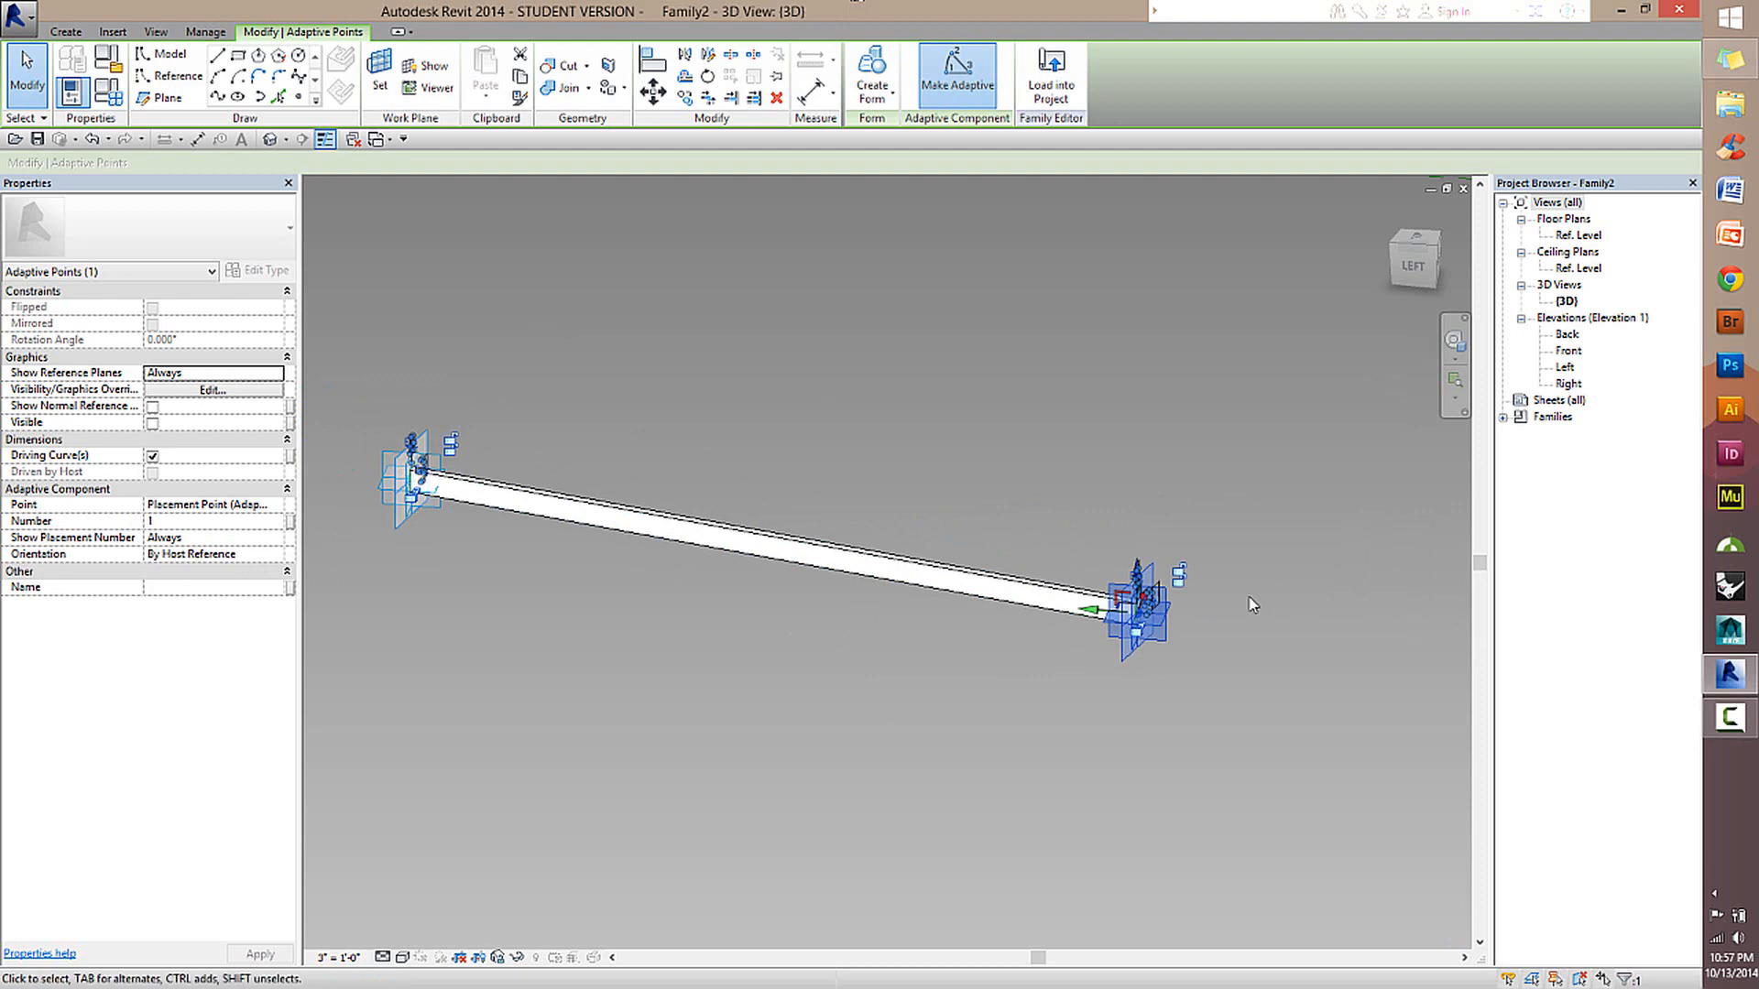
left_click(383, 473)
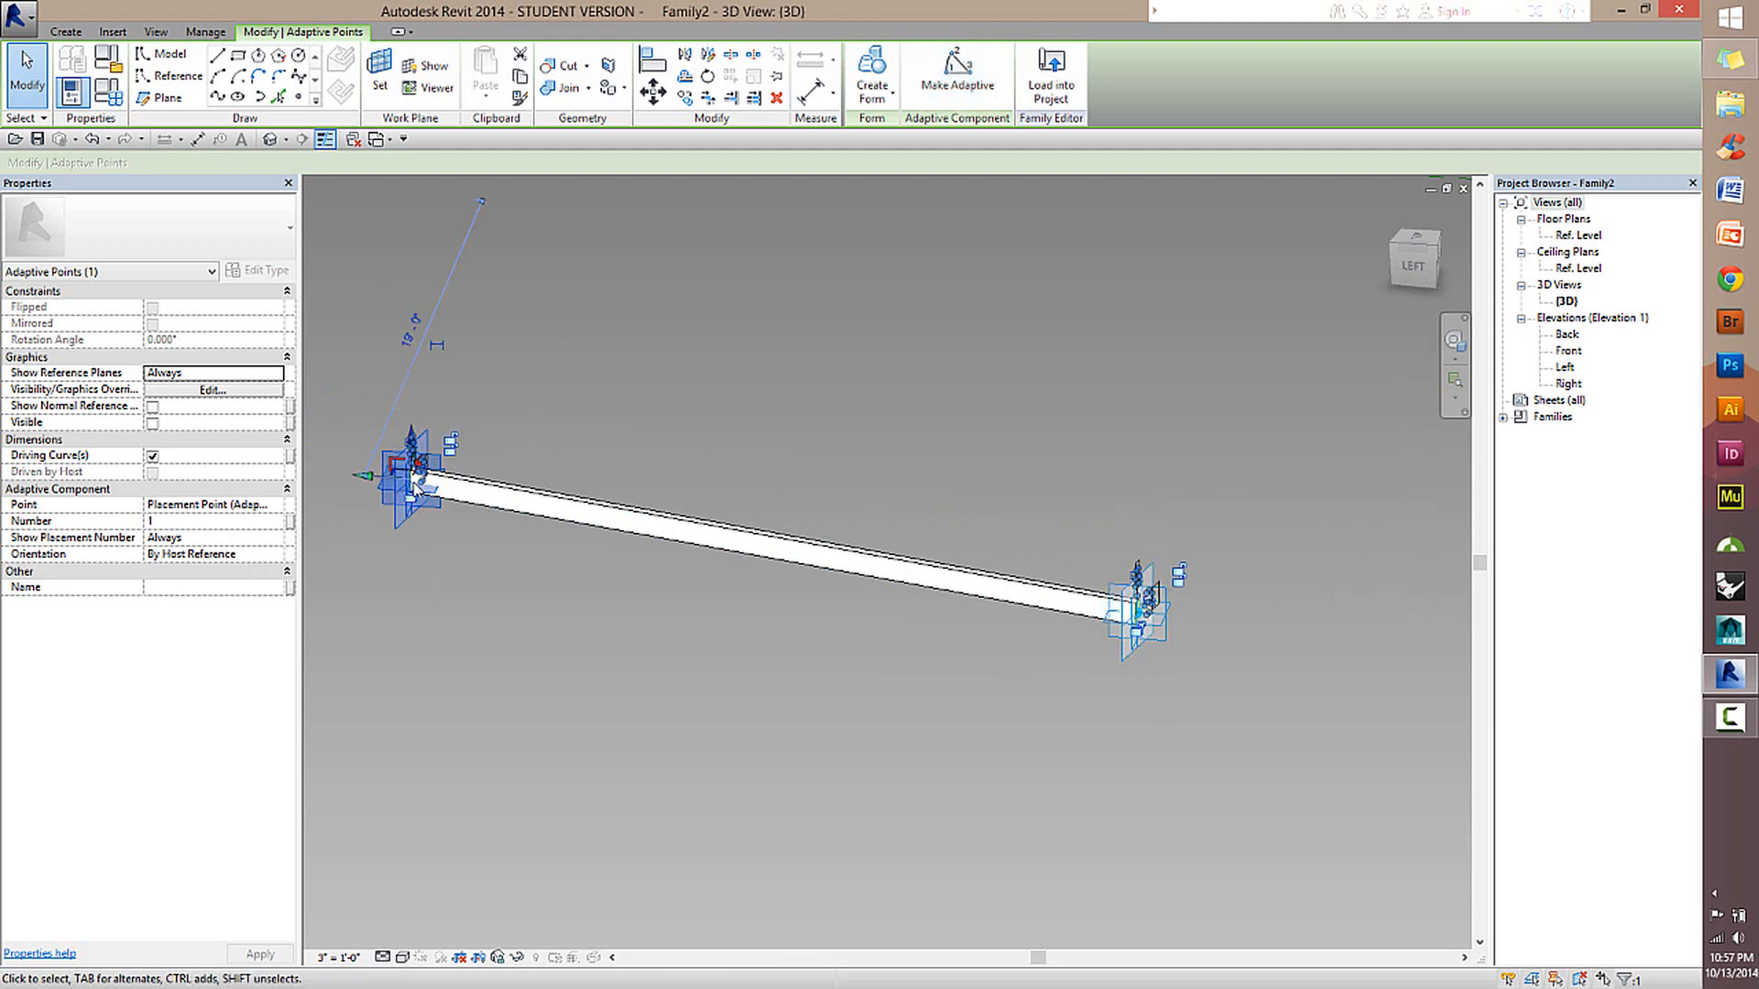
left_click(492, 491)
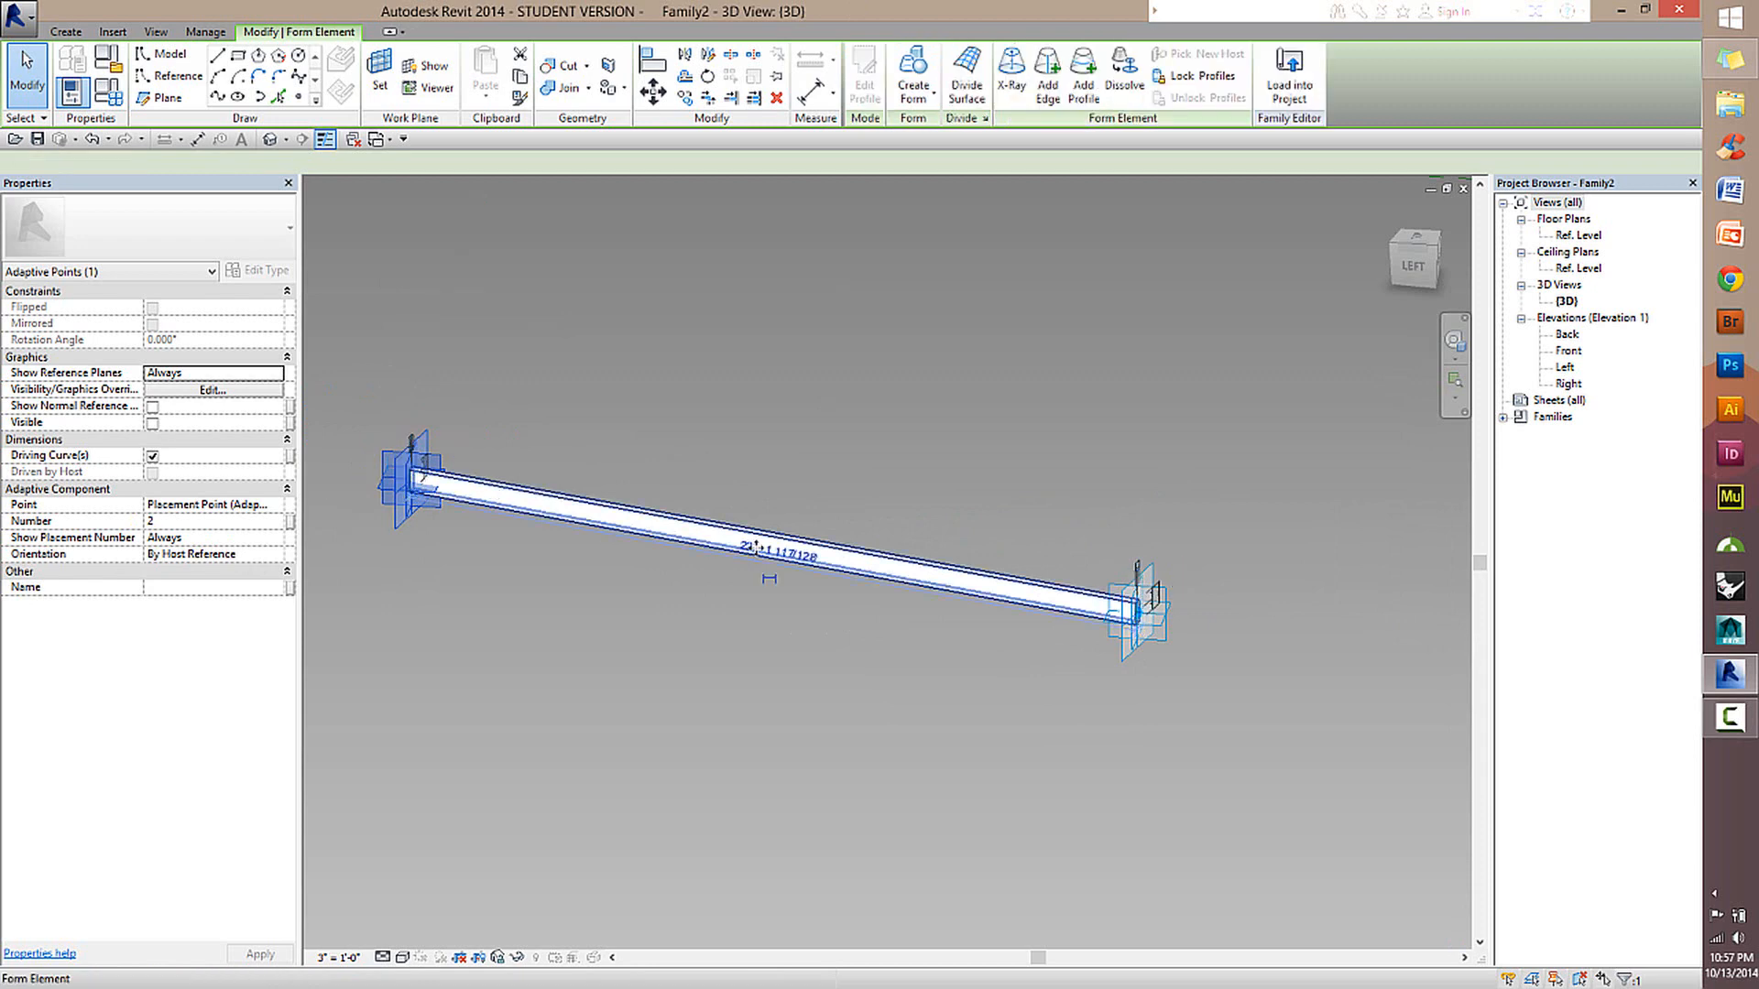
left_click(1140, 612)
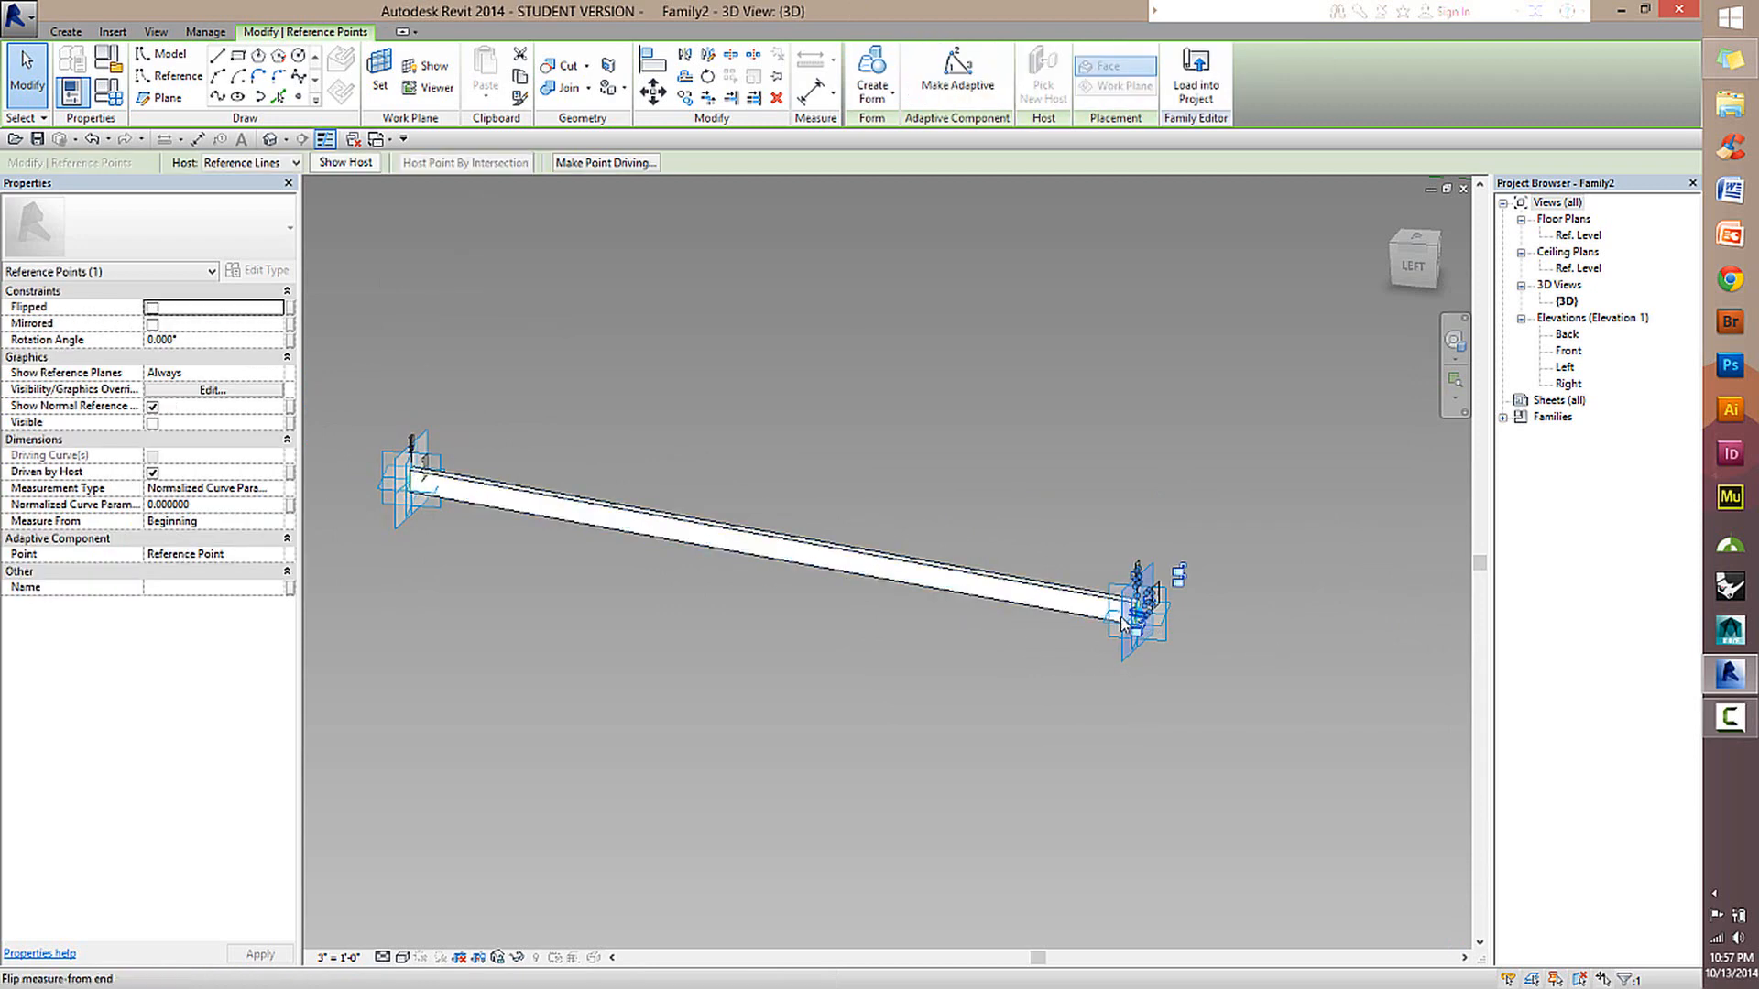
left_click(1167, 627)
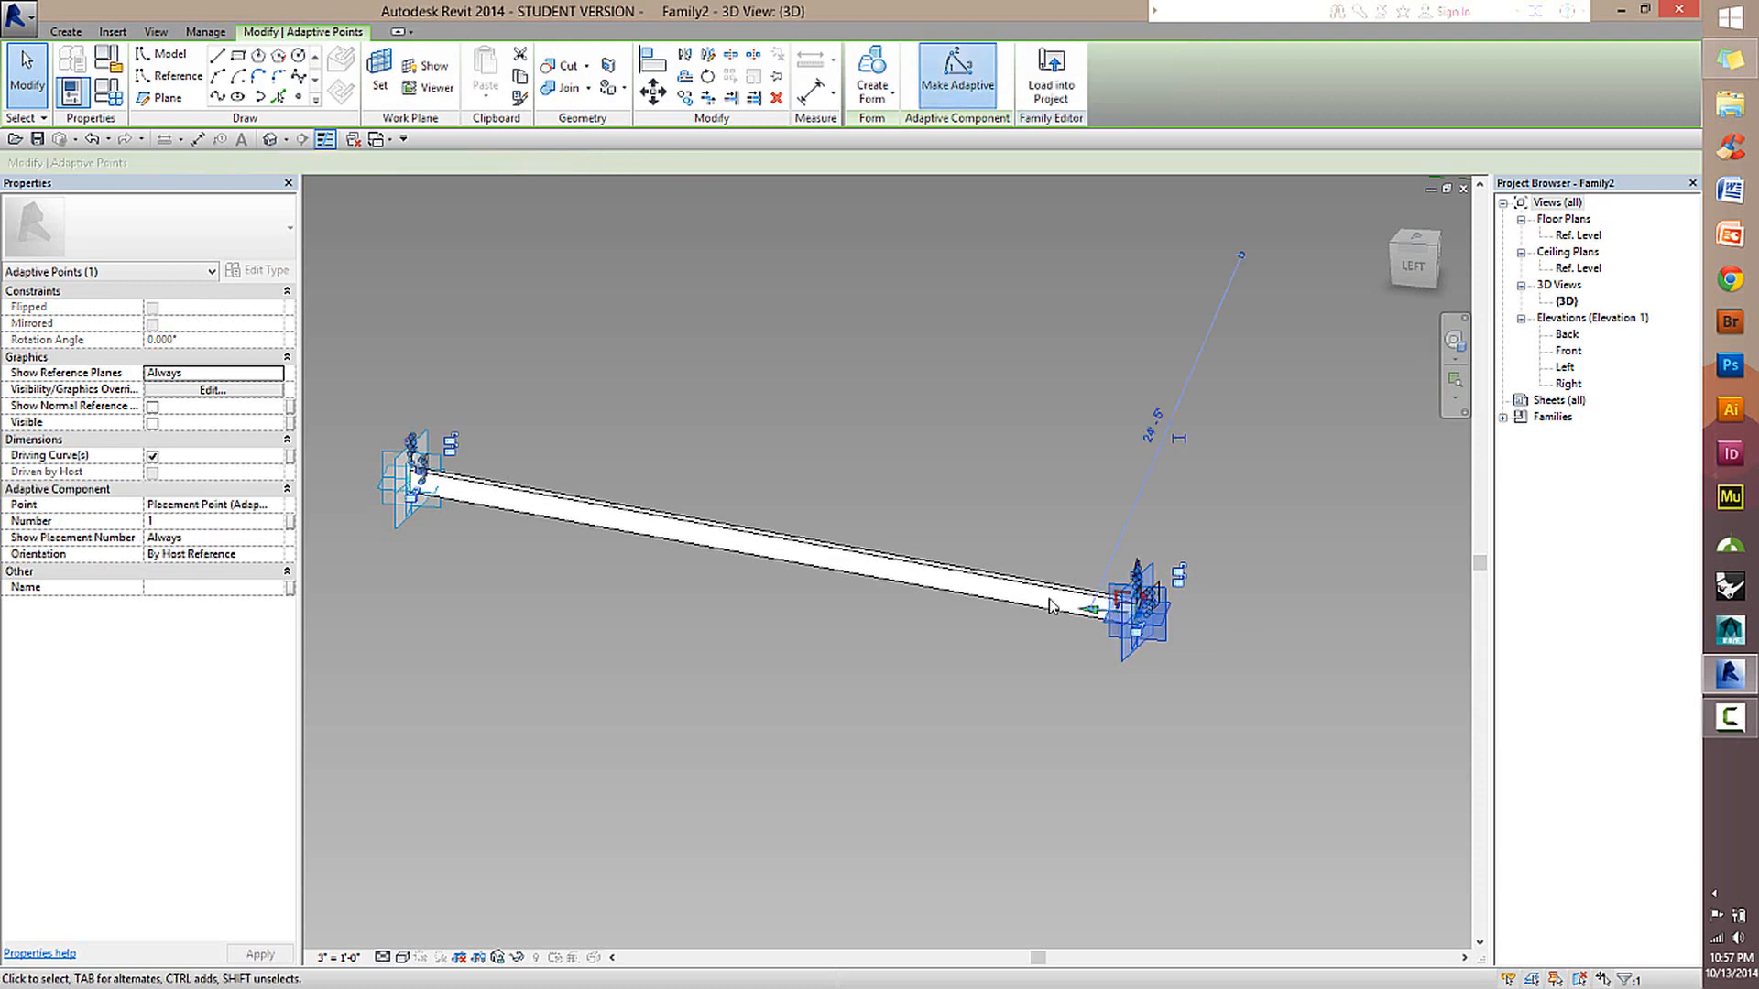
left_click(1010, 587)
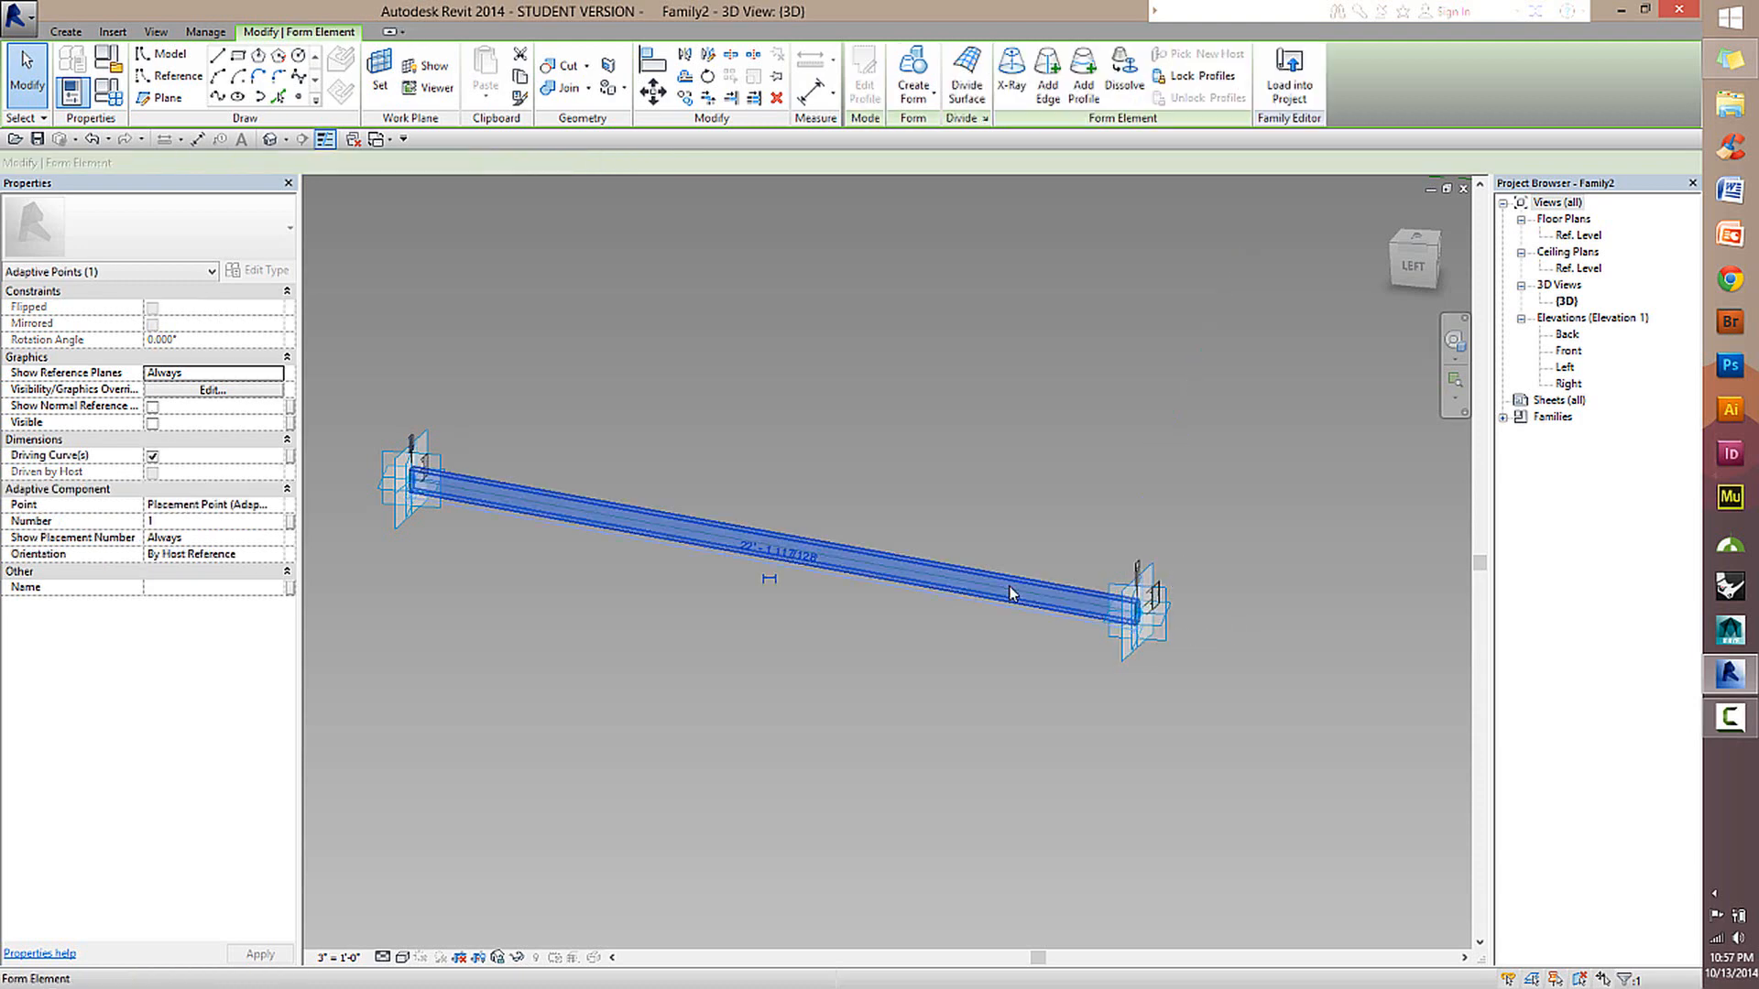
left_click(580, 510)
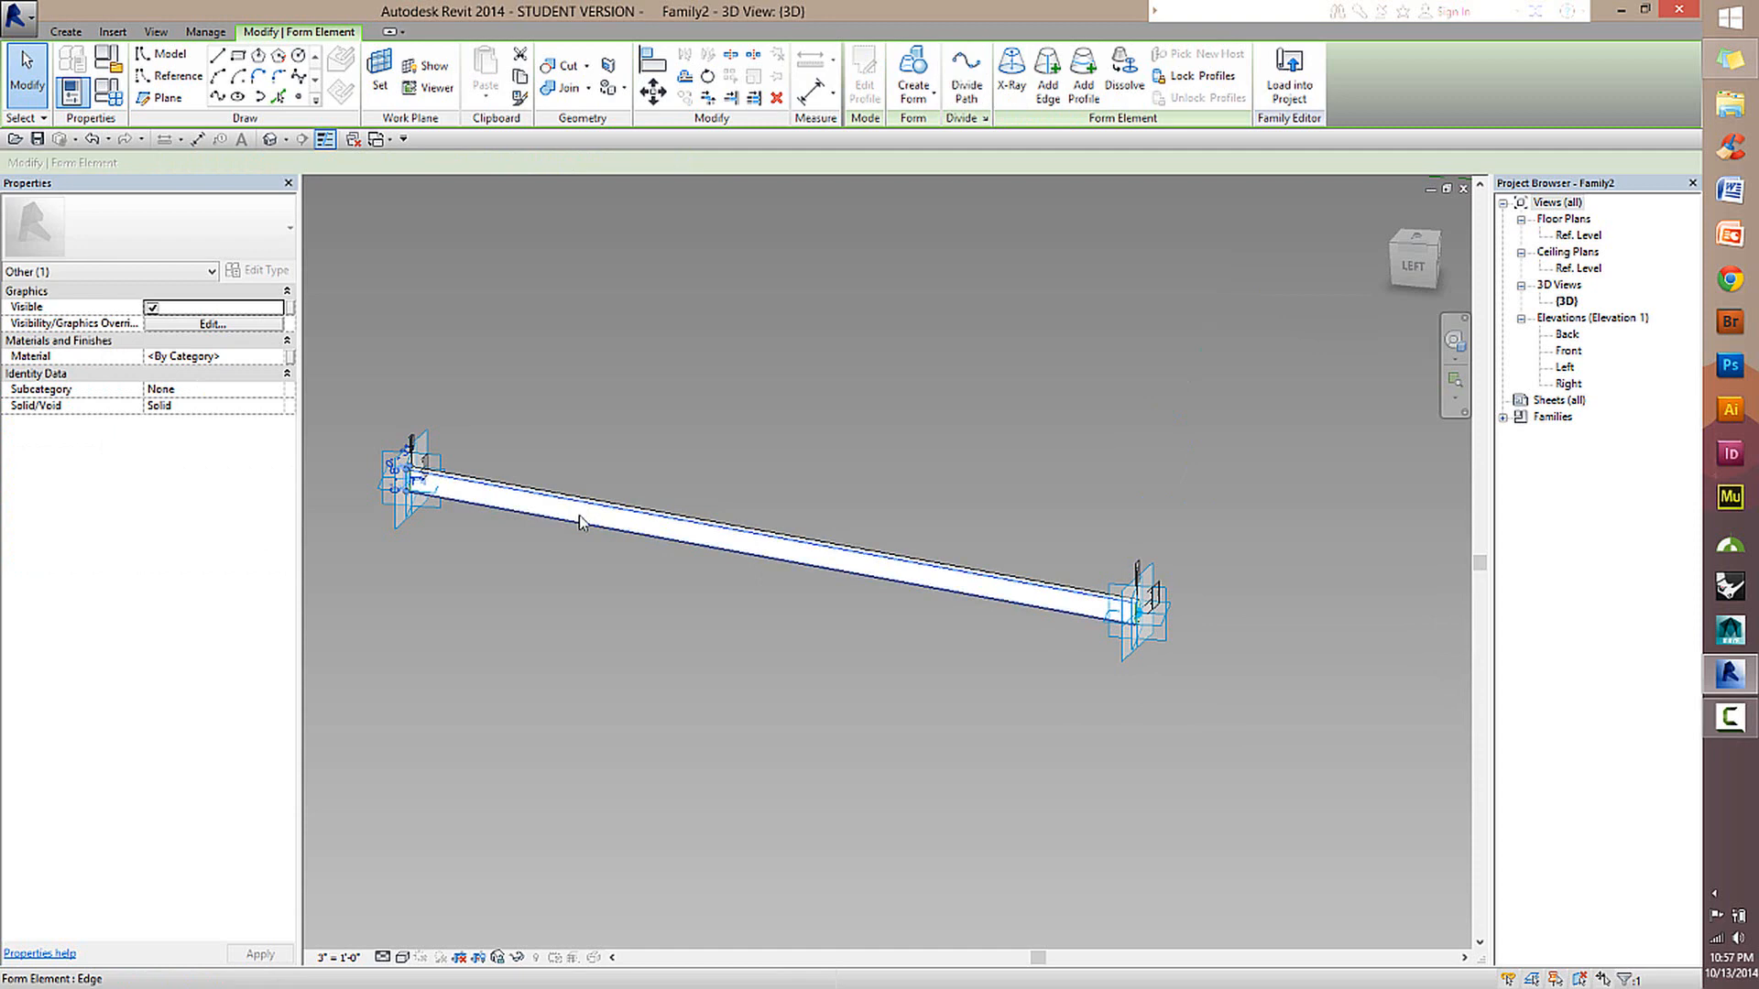
left_click(590, 521)
left_click(671, 623)
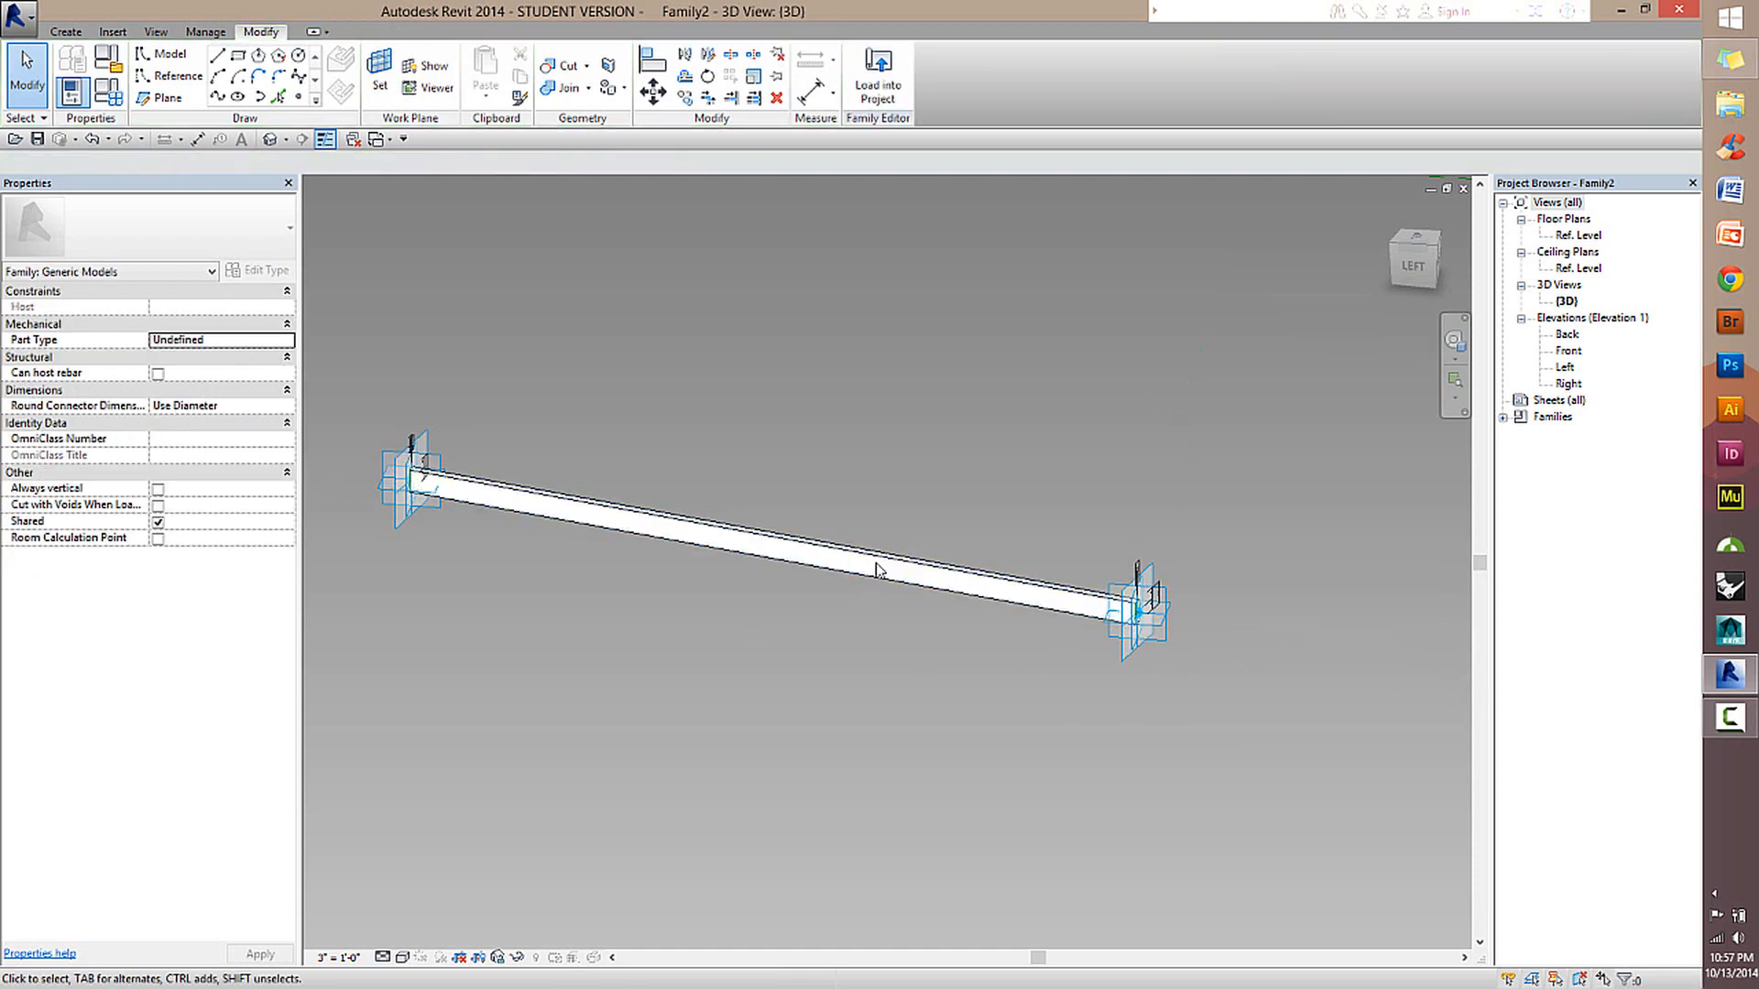
Set the orientation of adaptive points 1 and 2 to Orthogonal on Placement.
left_click(1134, 614)
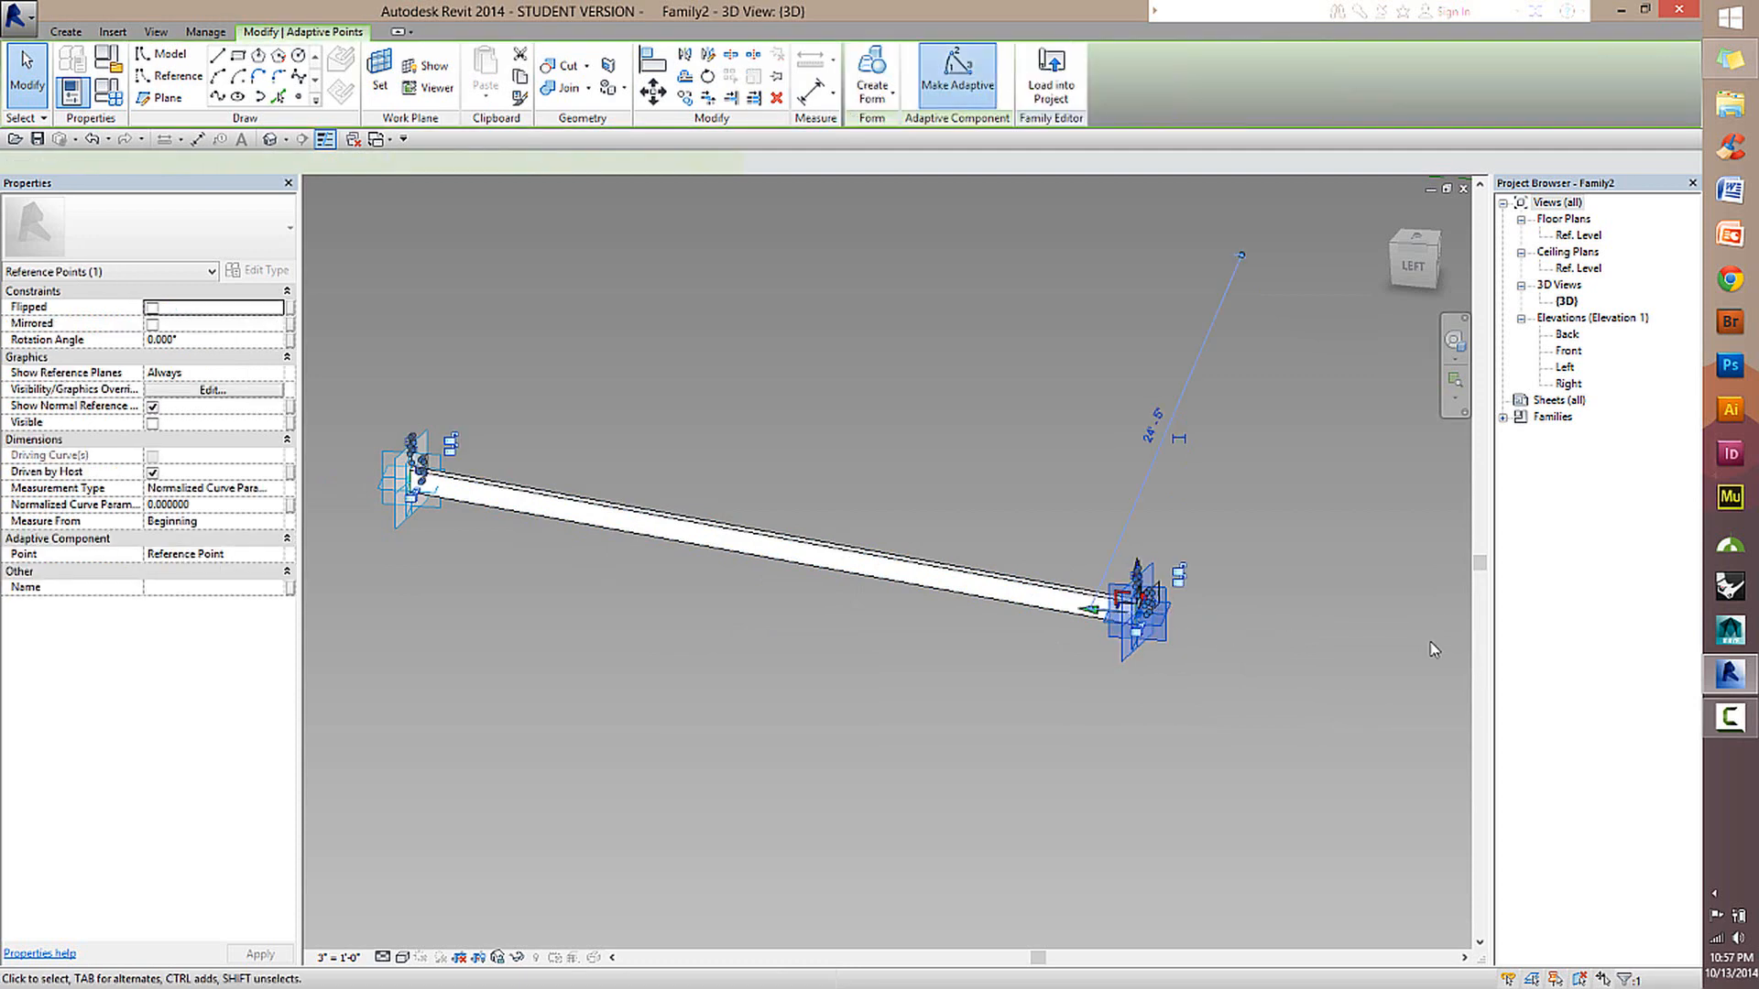
left_click(414, 461)
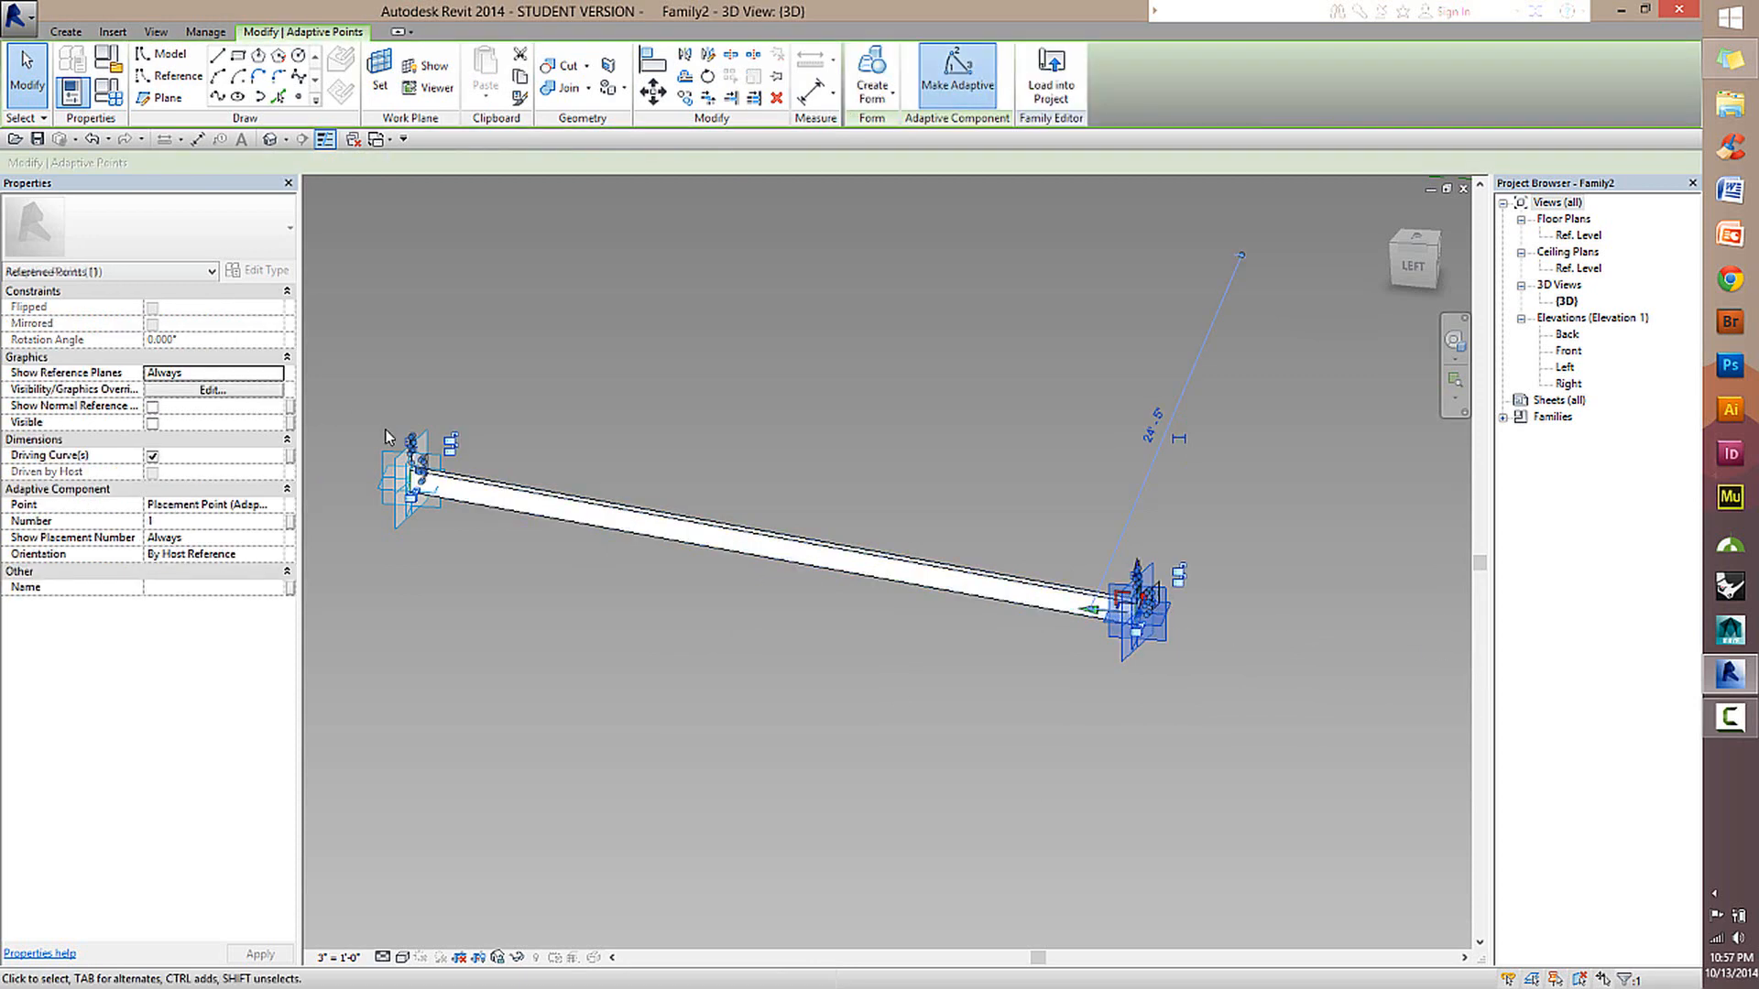
left_click(1136, 597)
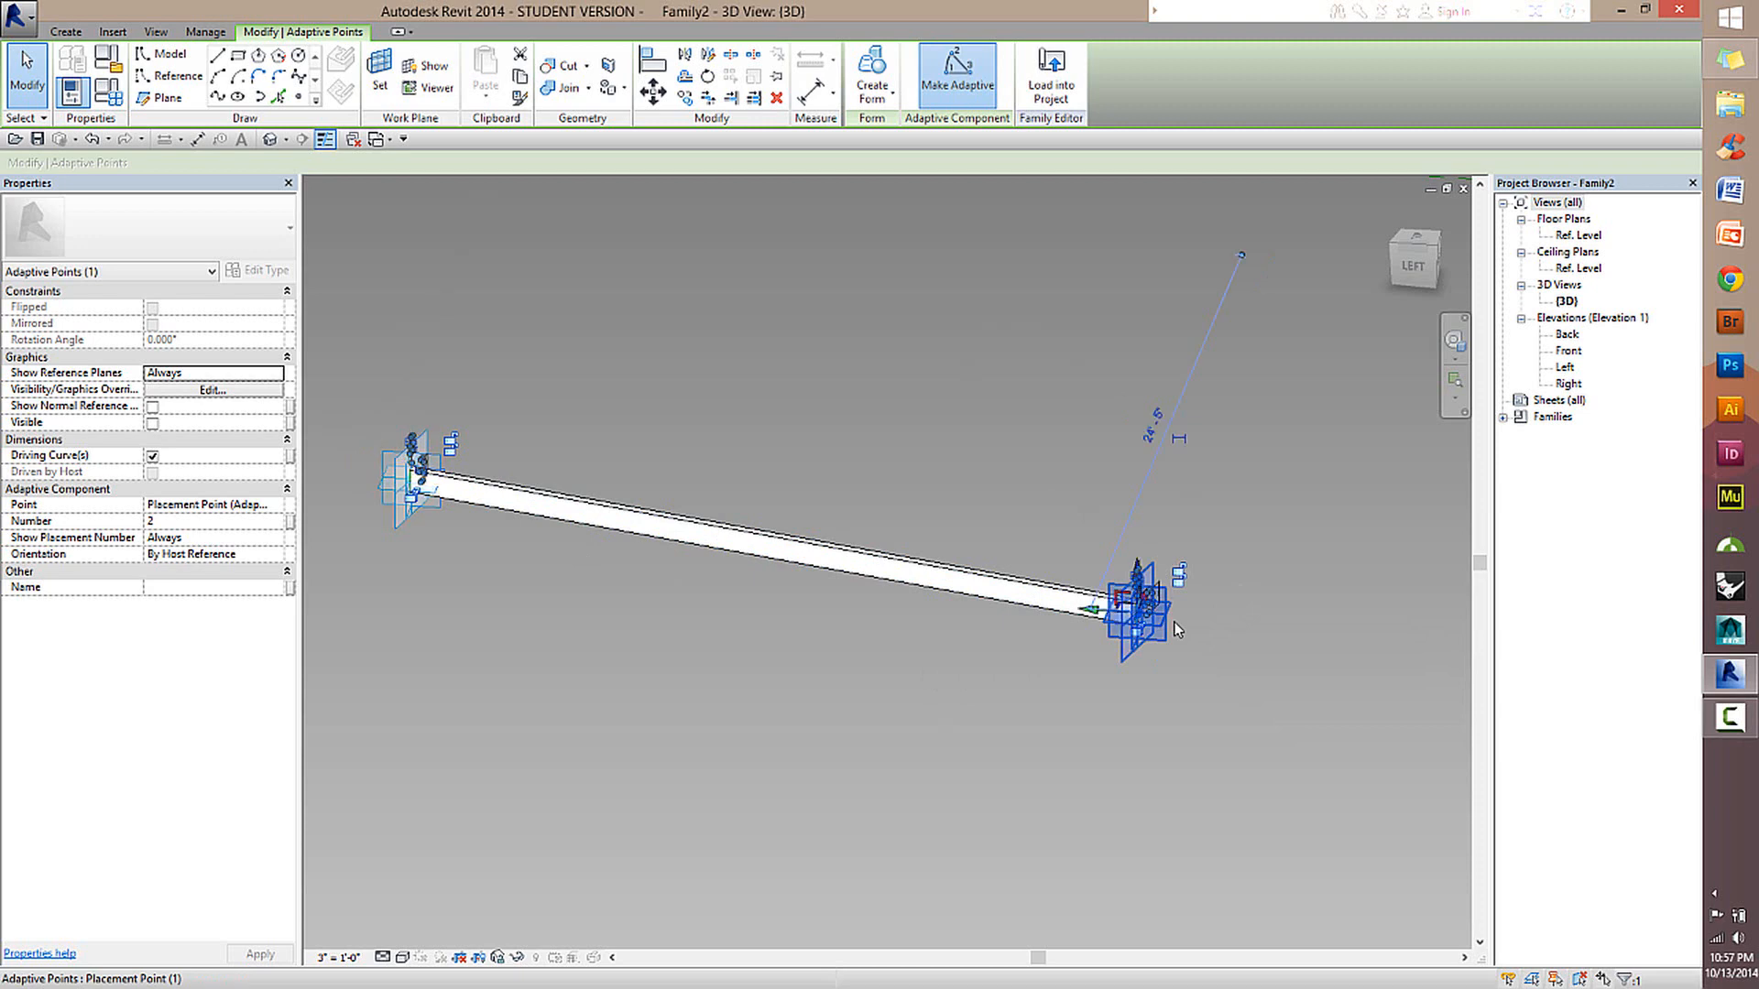
left_click(278, 555)
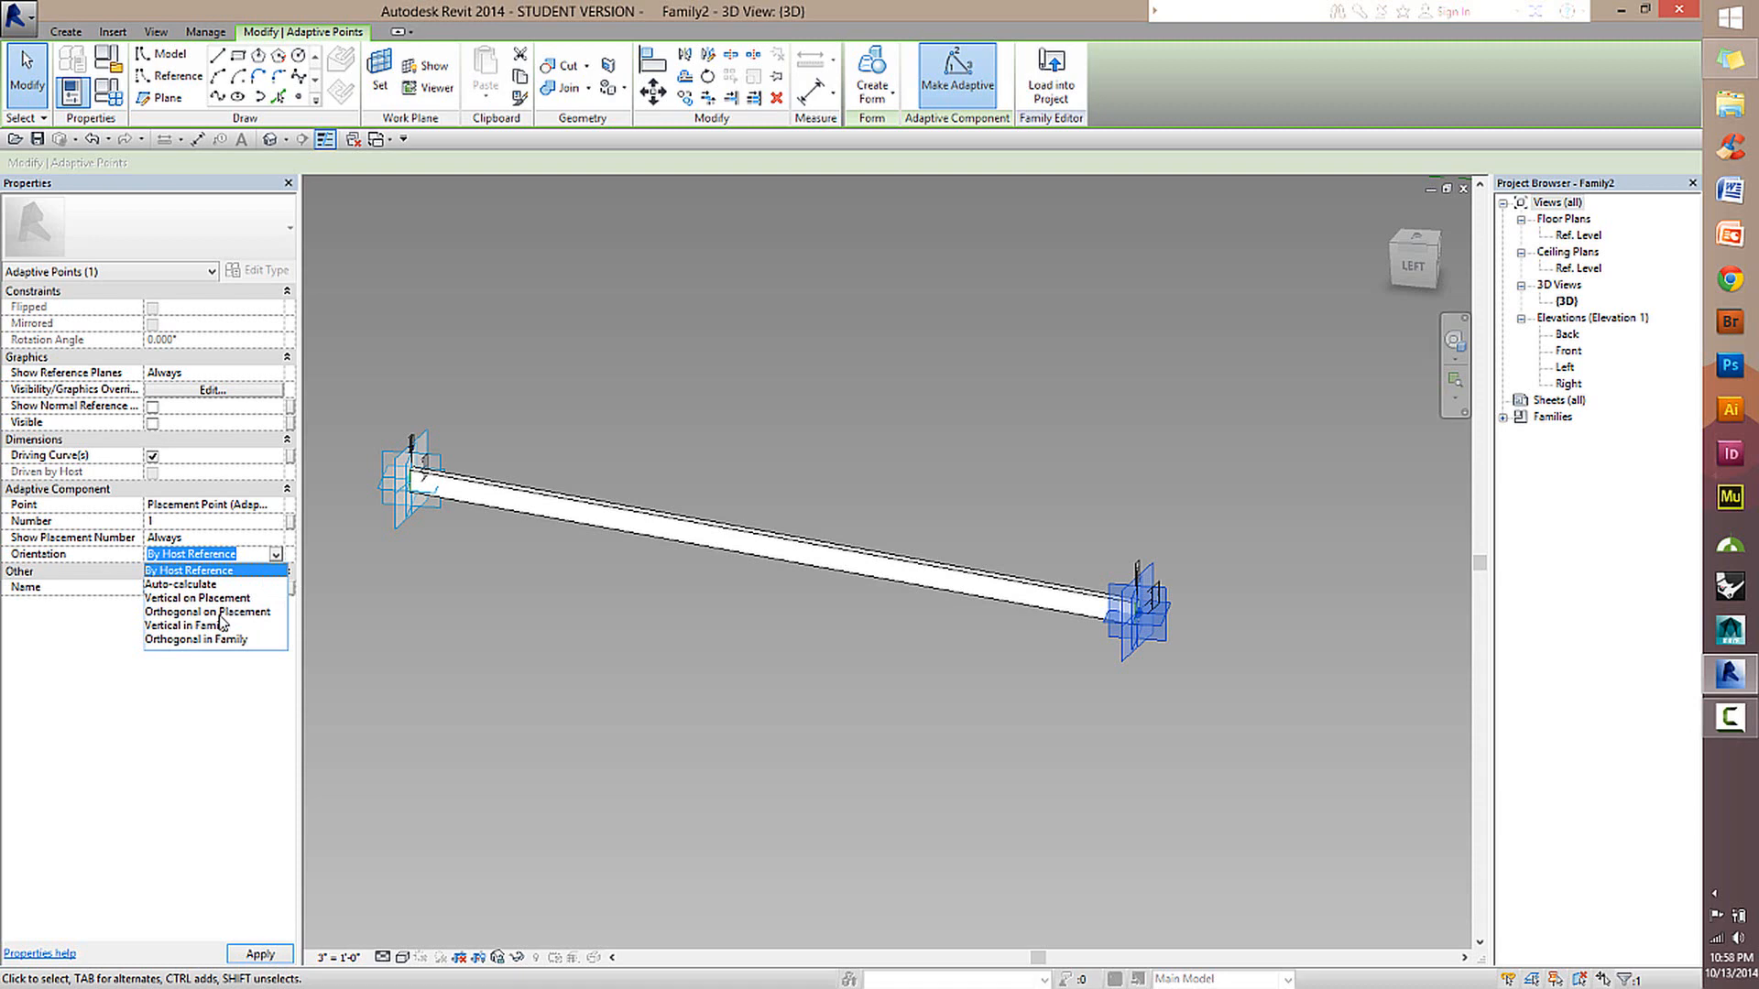
left_click(219, 612)
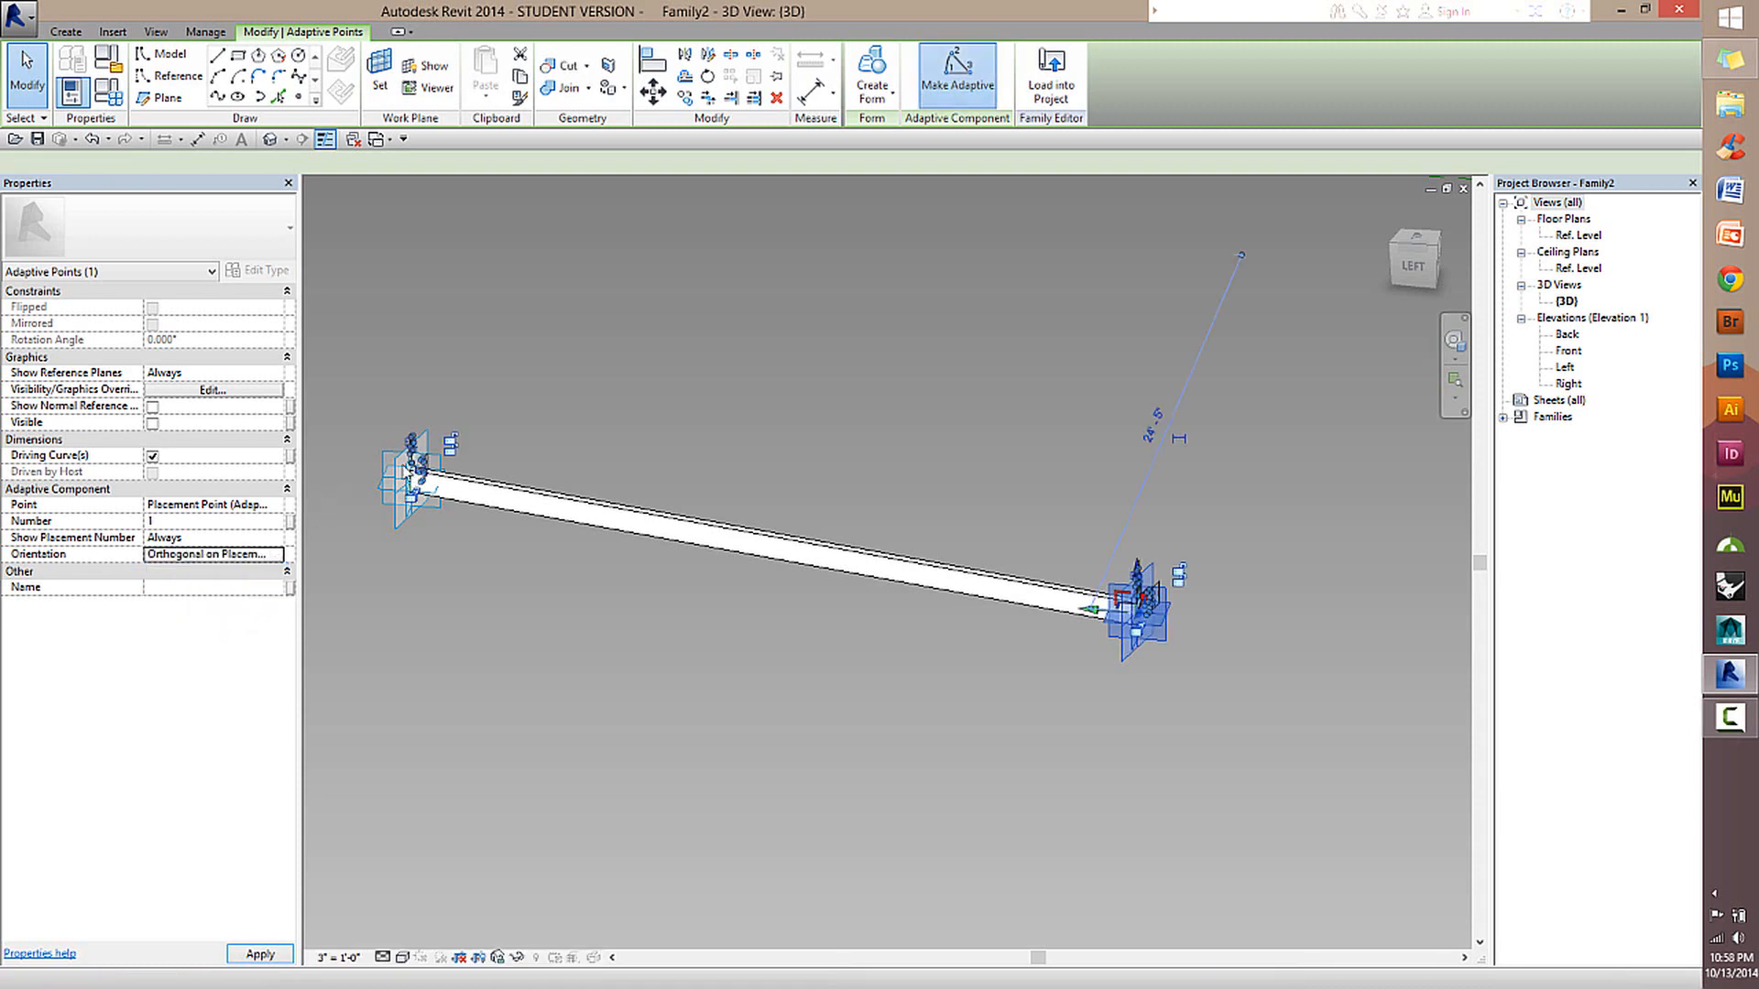
left_click(385, 471)
left_click(276, 554)
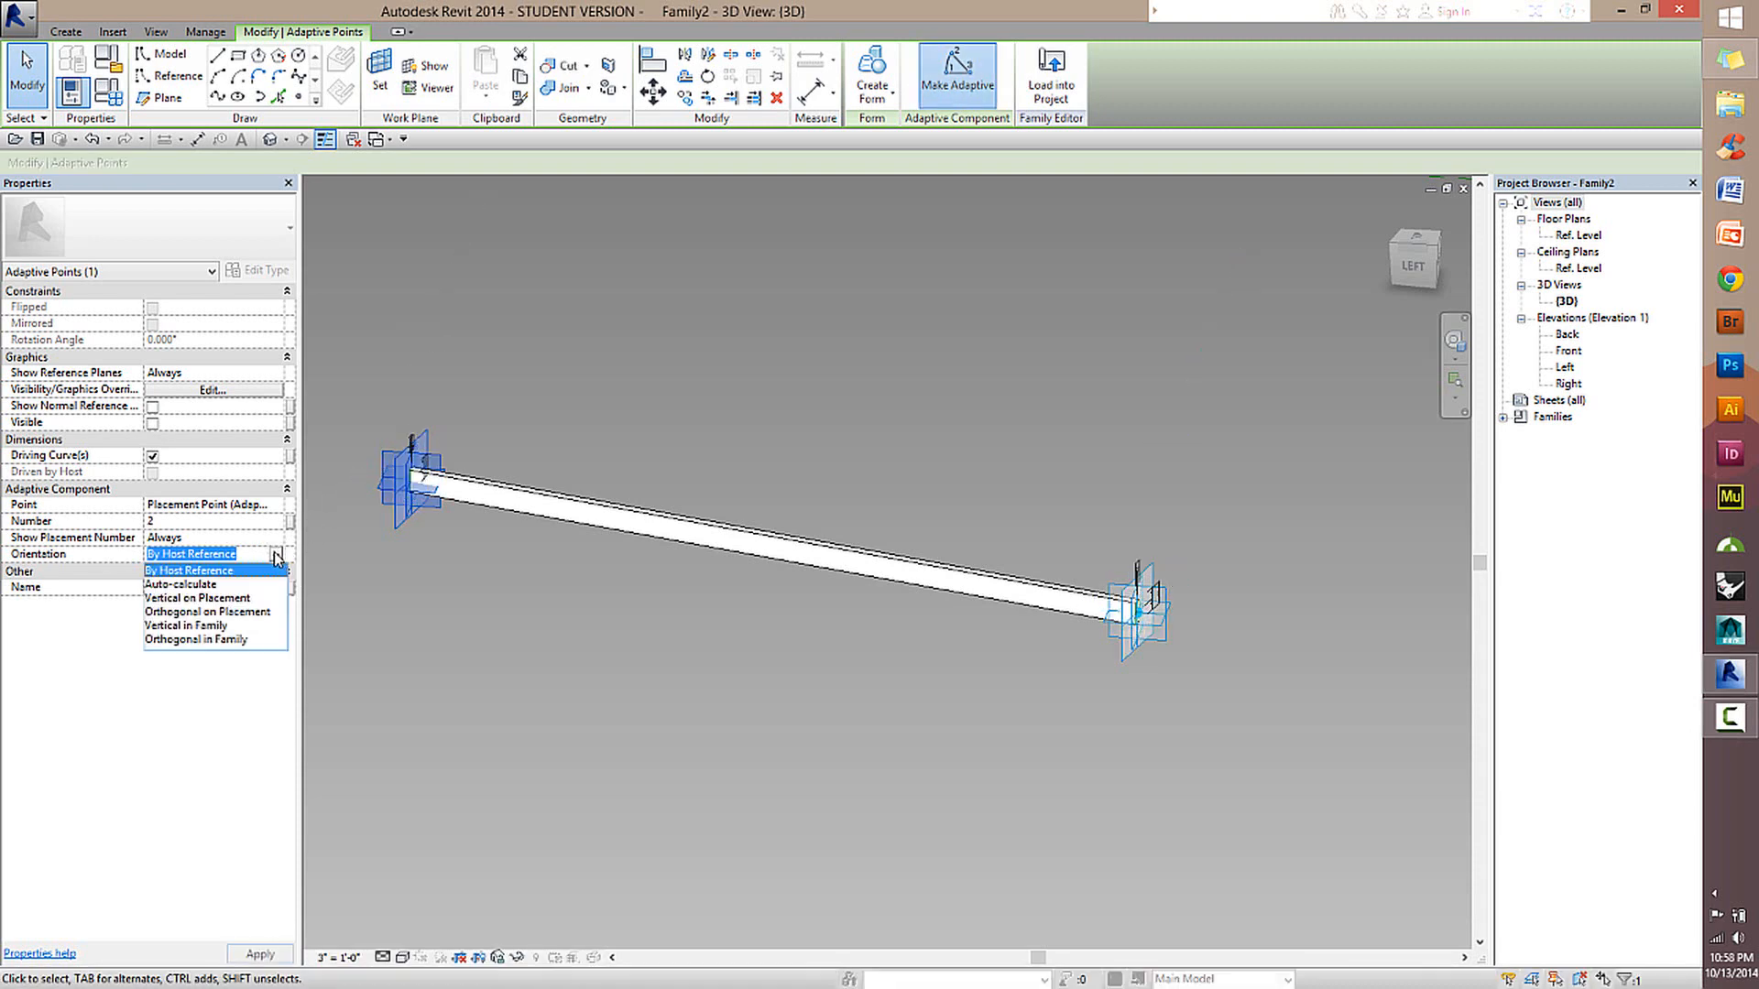
left_click(221, 613)
left_click(690, 668)
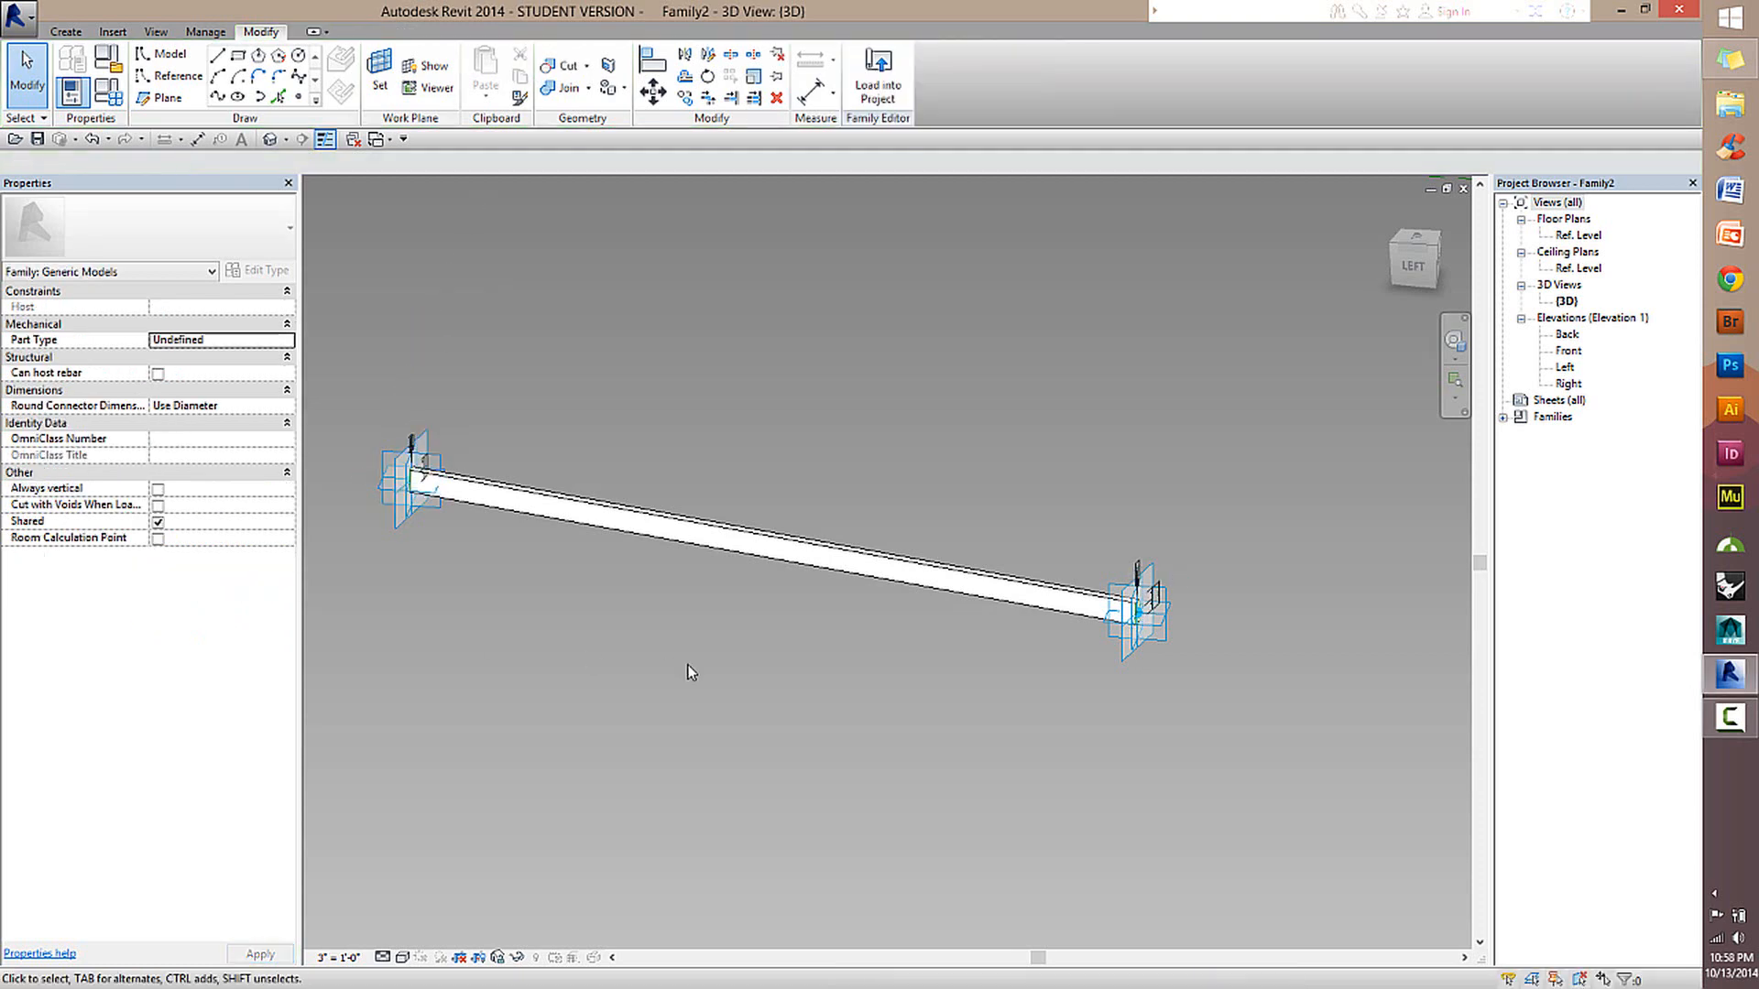
Recheck both adaptive points' orientation and load the beam family into the Family1 mass, overwriting the existing version.
left_click(404, 462)
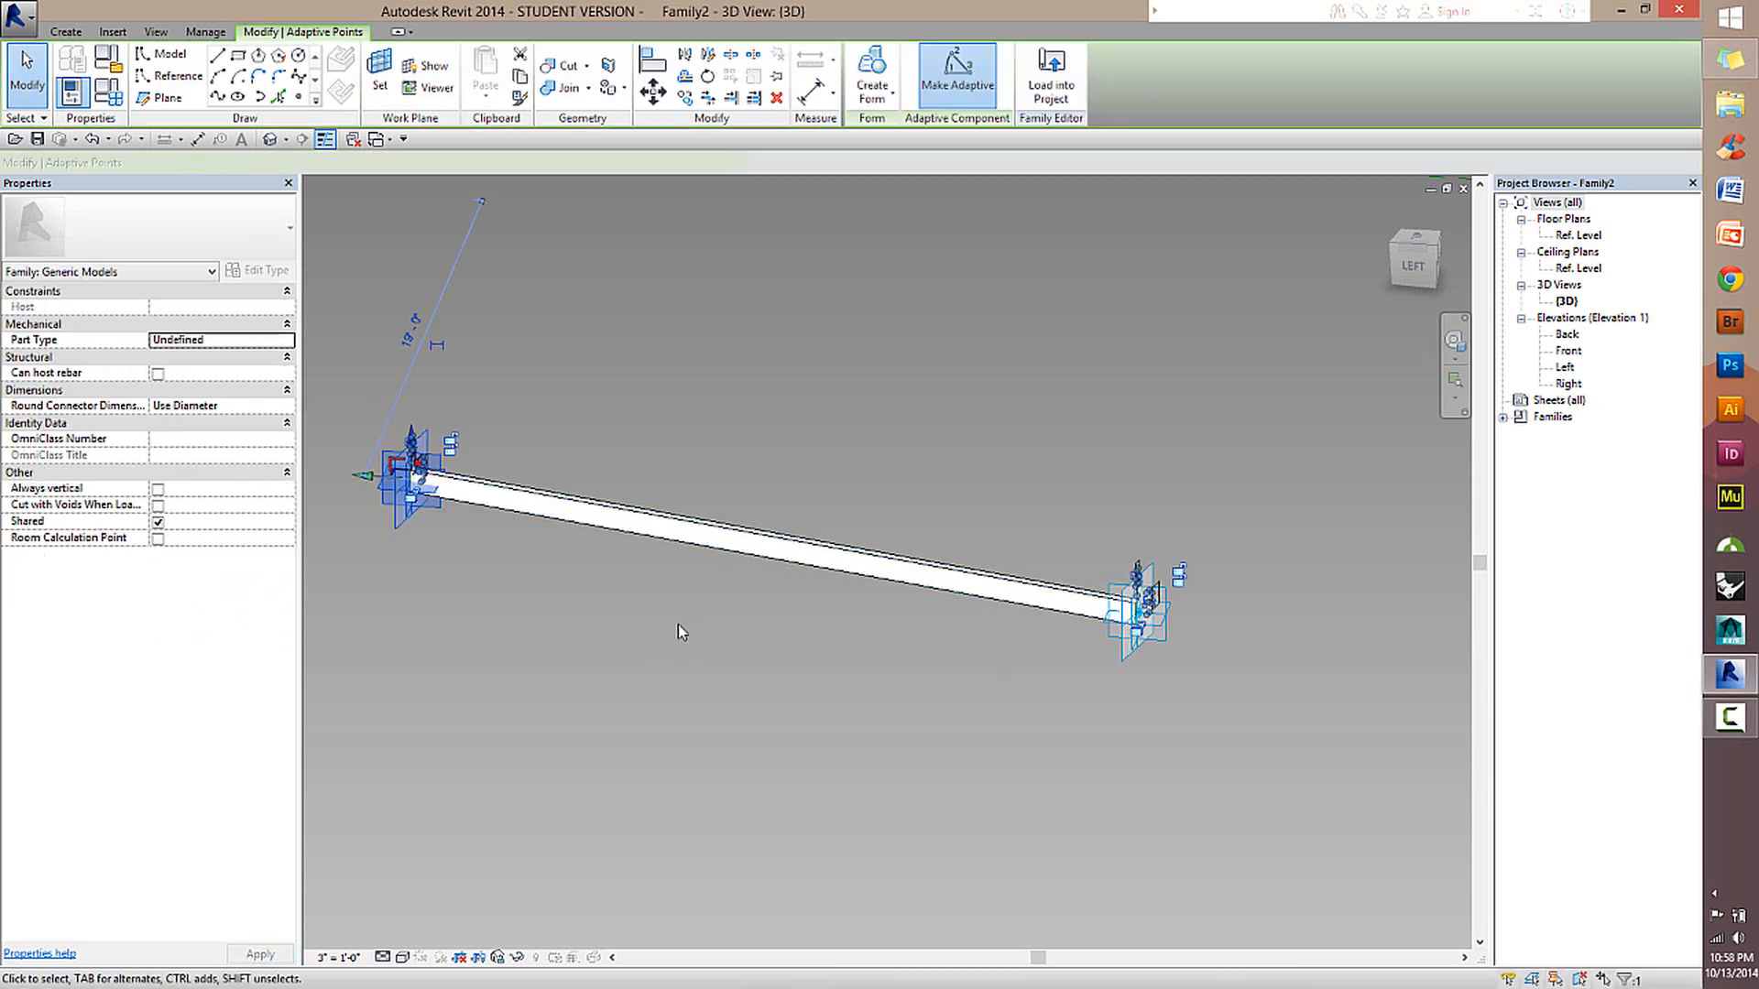
left_click(1138, 595)
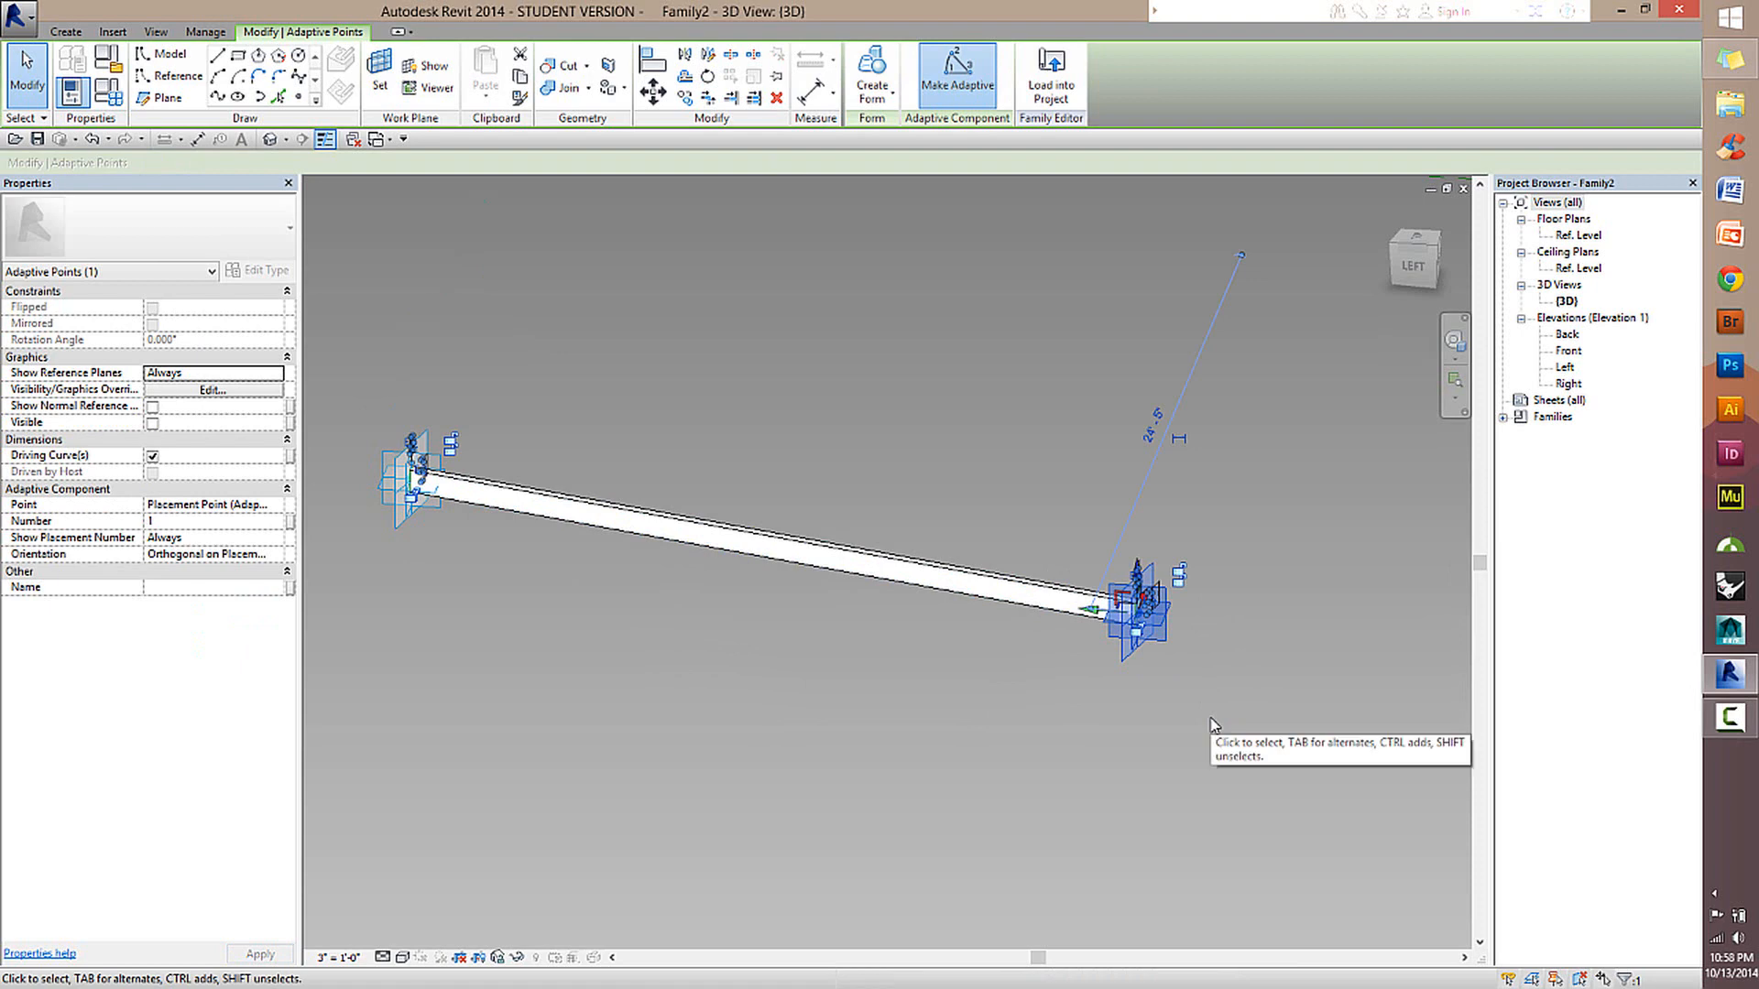
left_click(1248, 415)
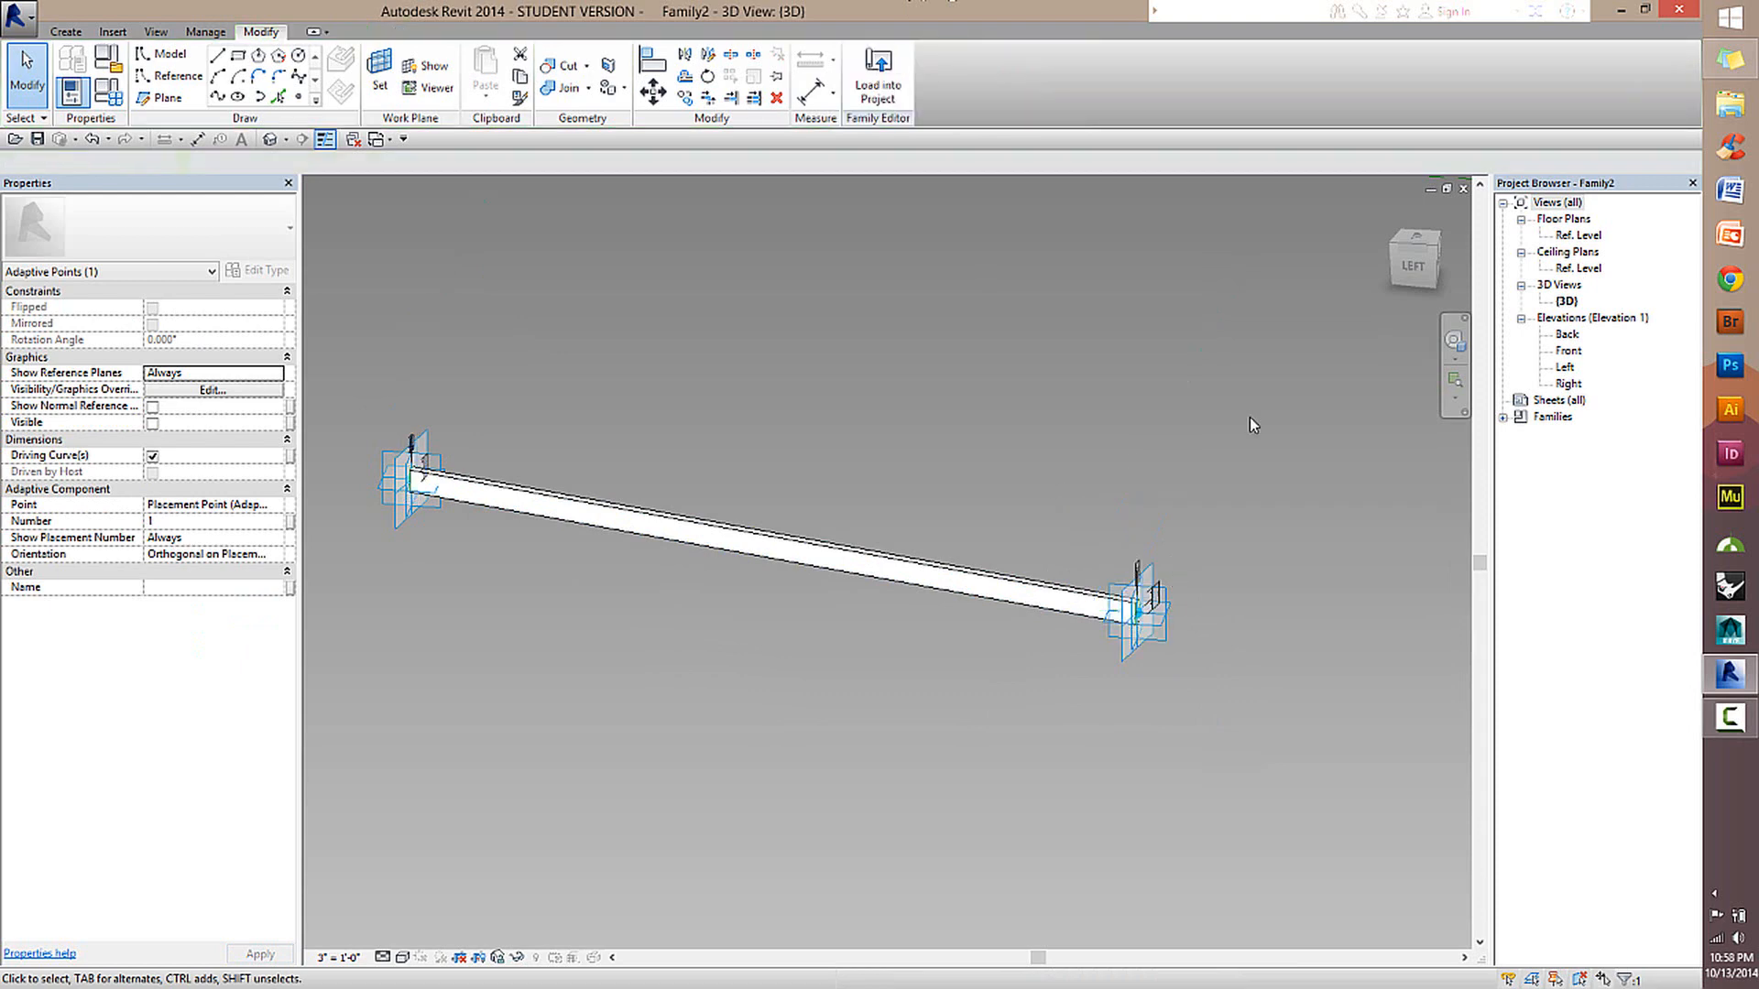
left_click(1162, 612)
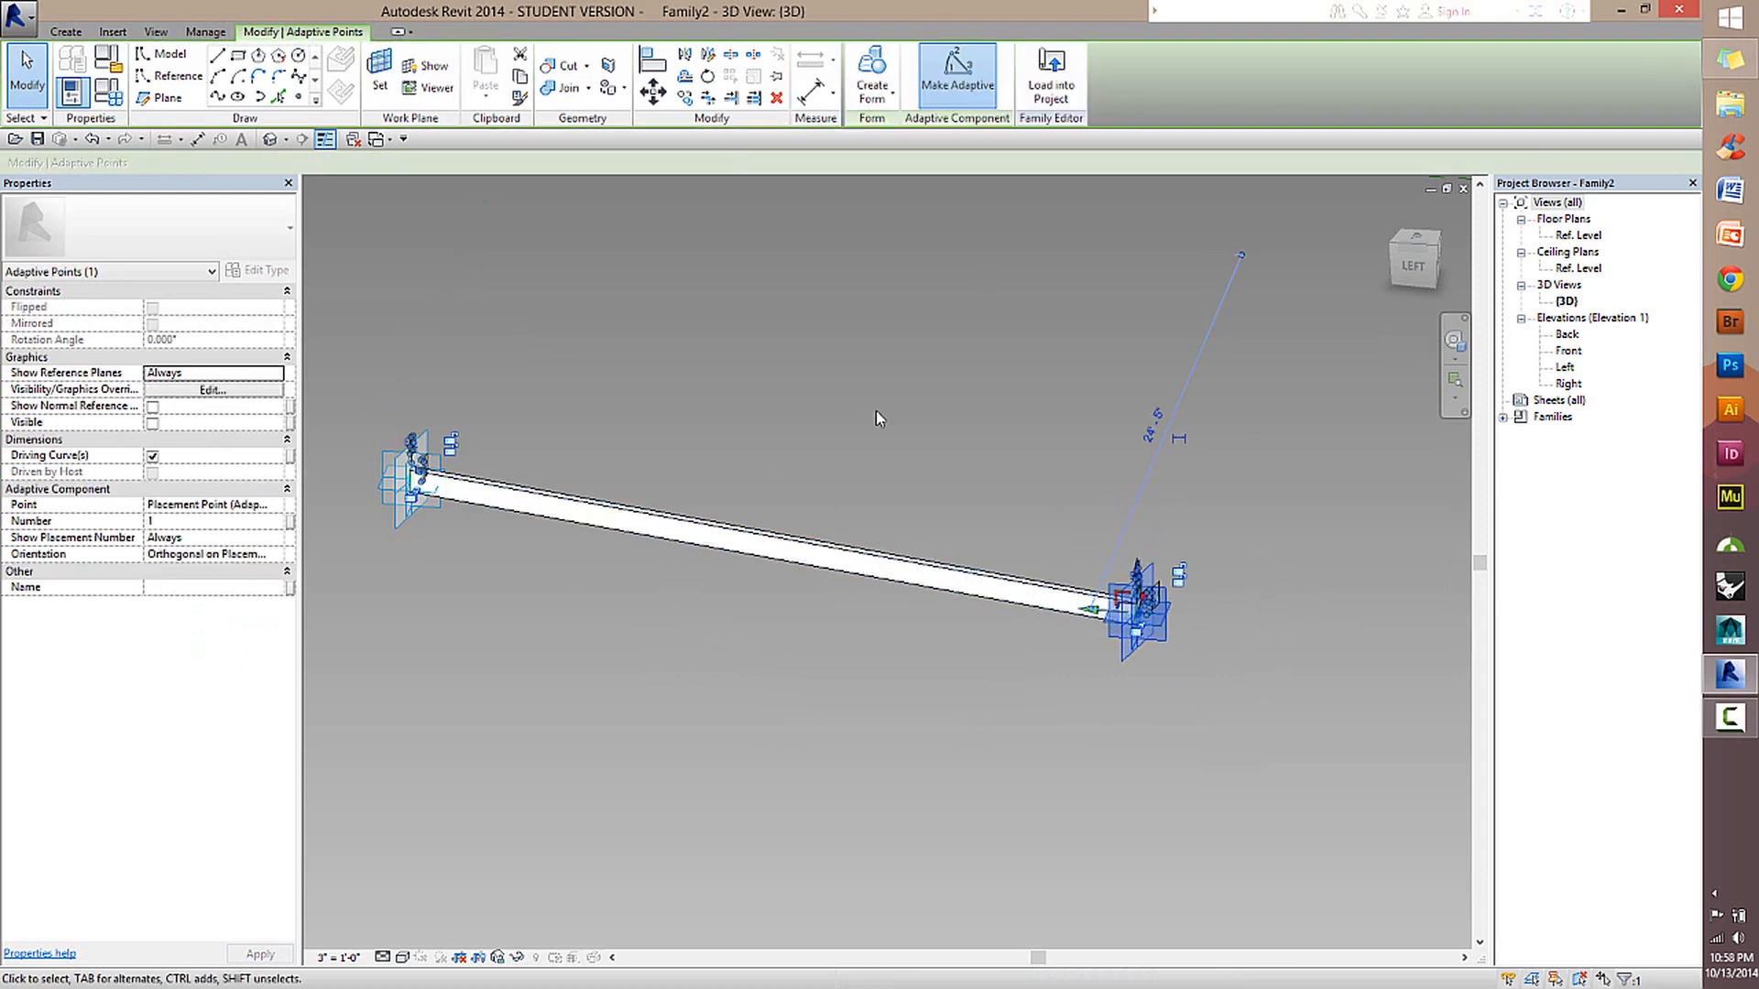
left_click(926, 381)
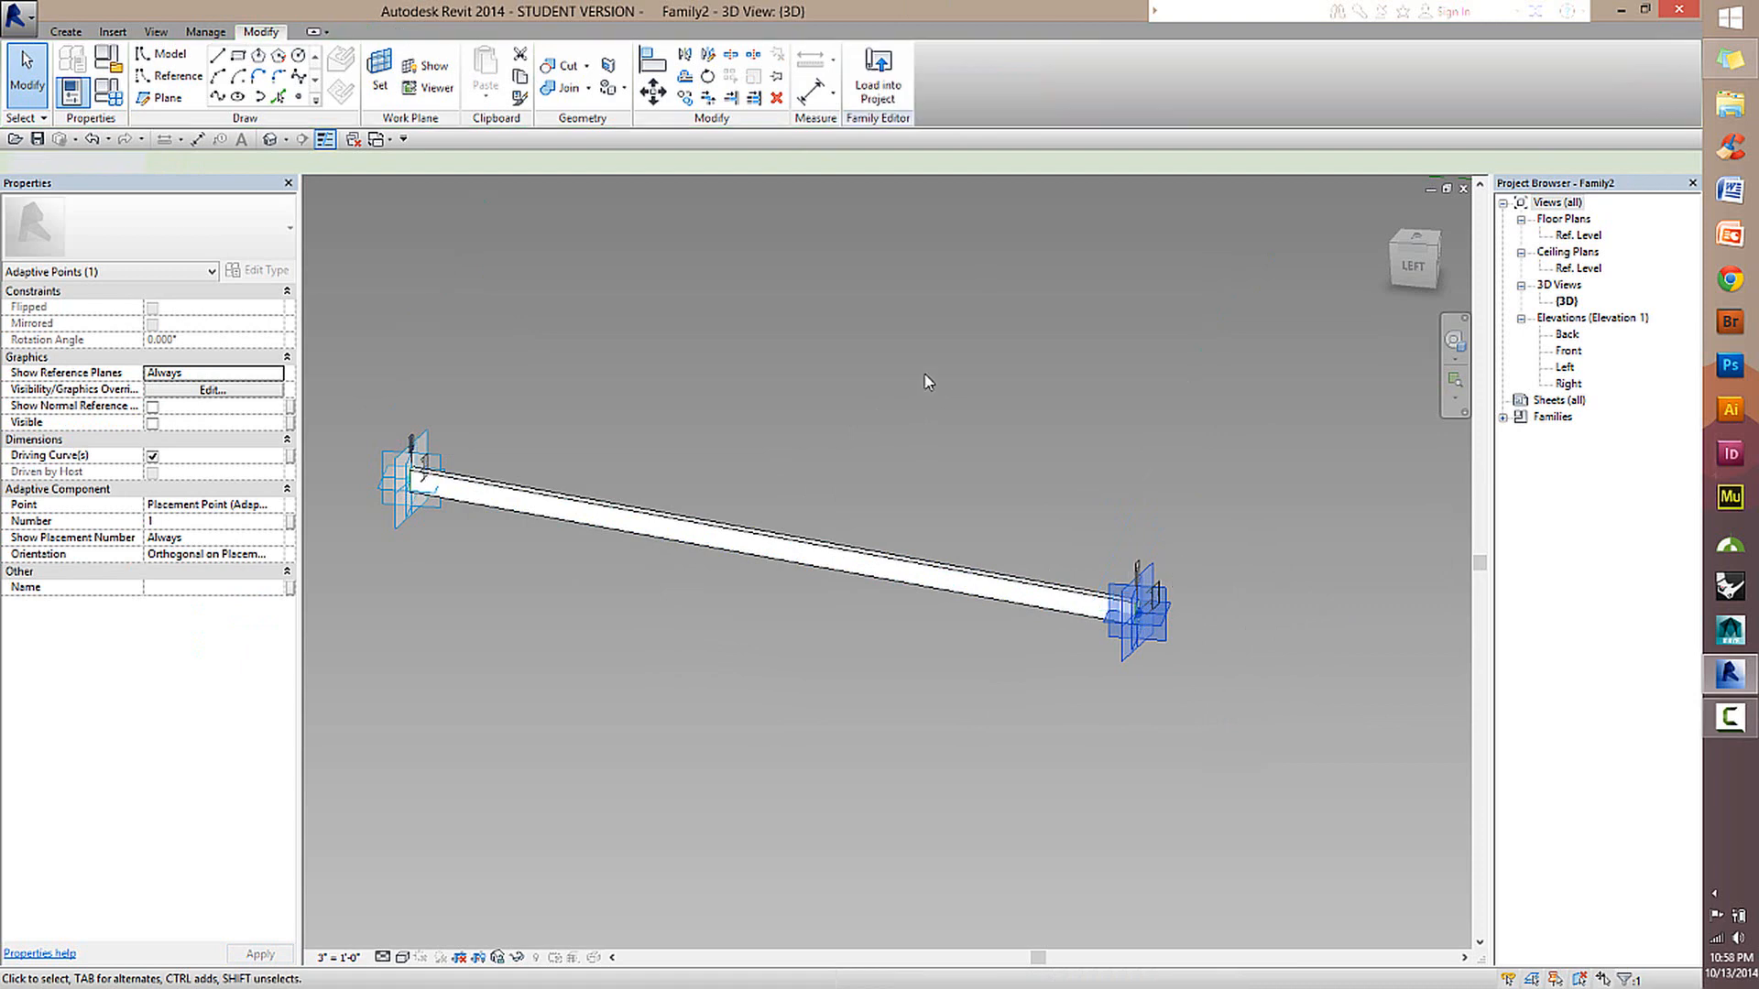
left_click(887, 73)
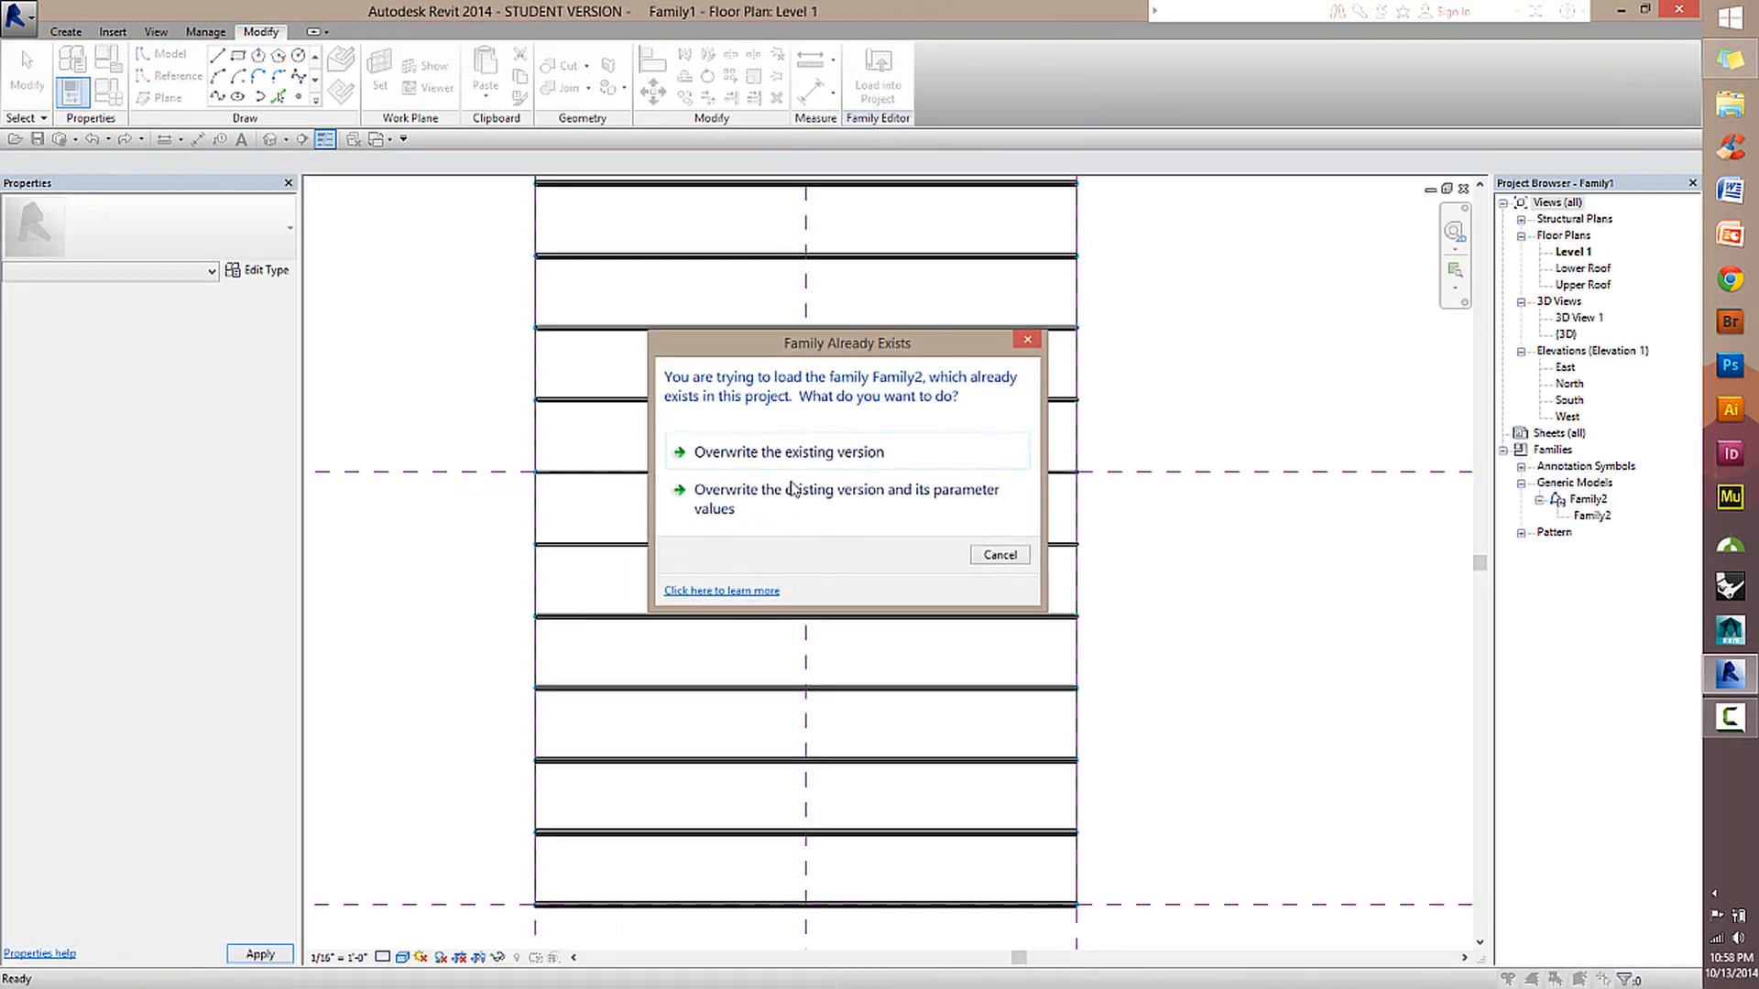
left_click(797, 460)
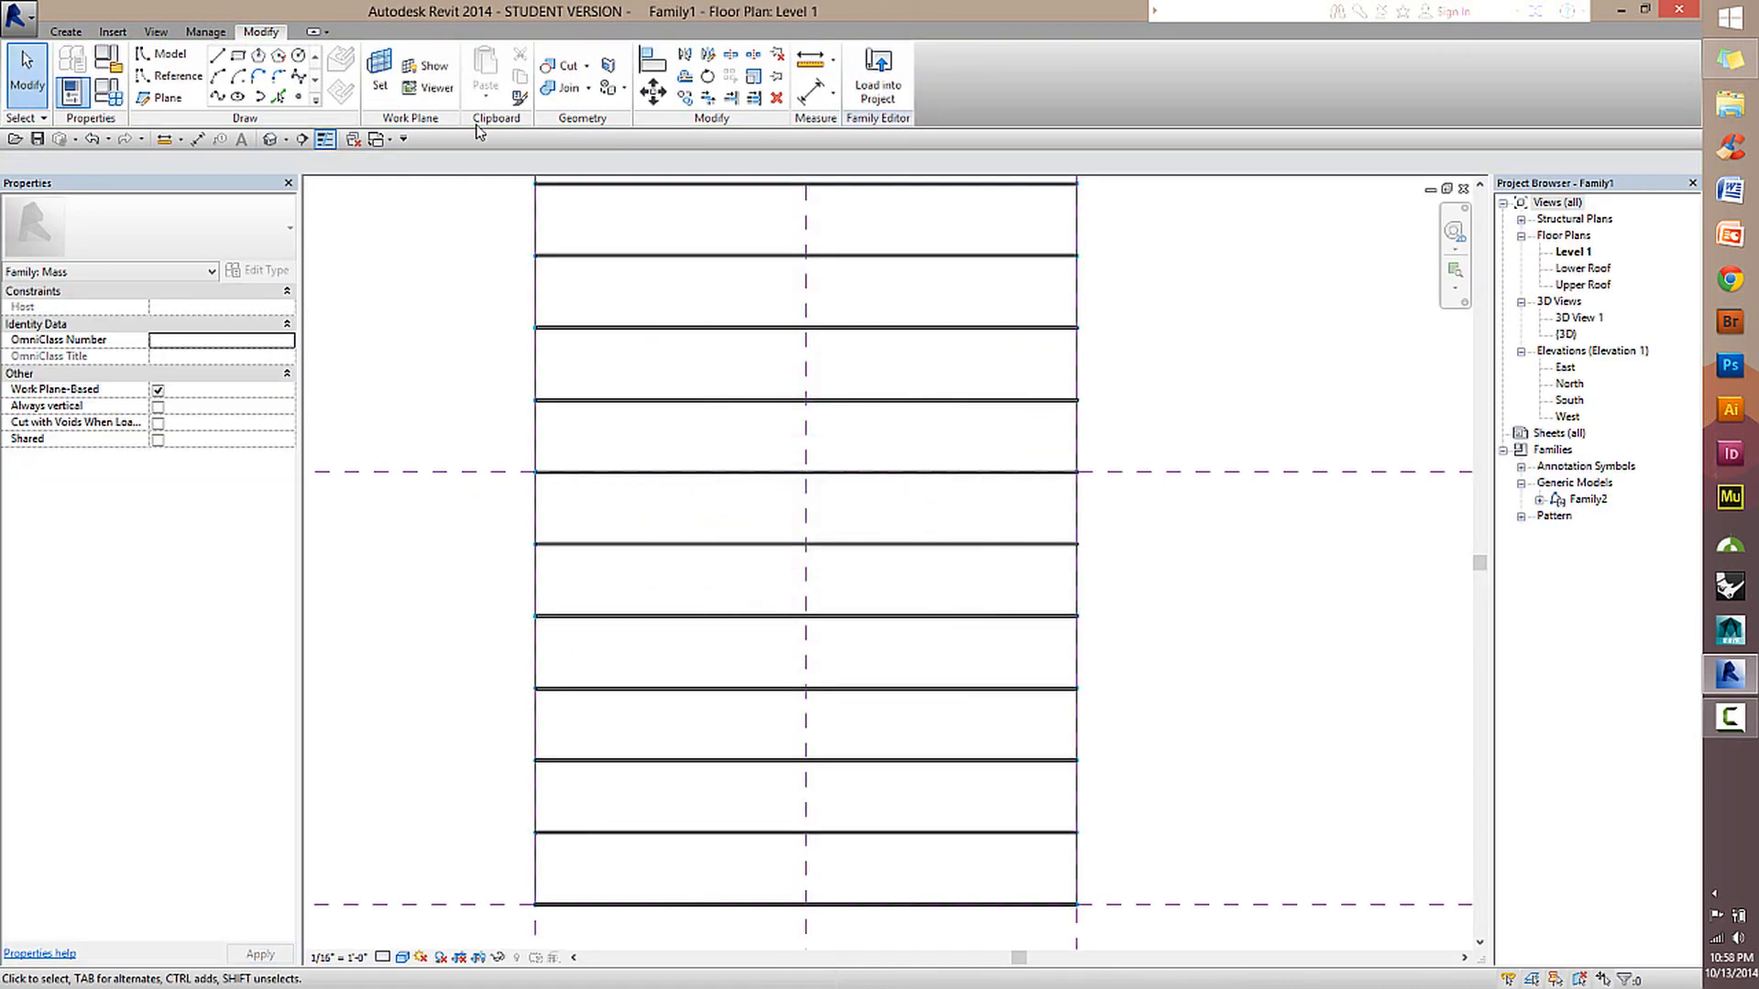
Open Family1's 3D view and examine how the reloaded beams sit along the two roof edge curves.
left_click(270, 144)
middle_click_drag(703, 687, 800, 623, "shift")
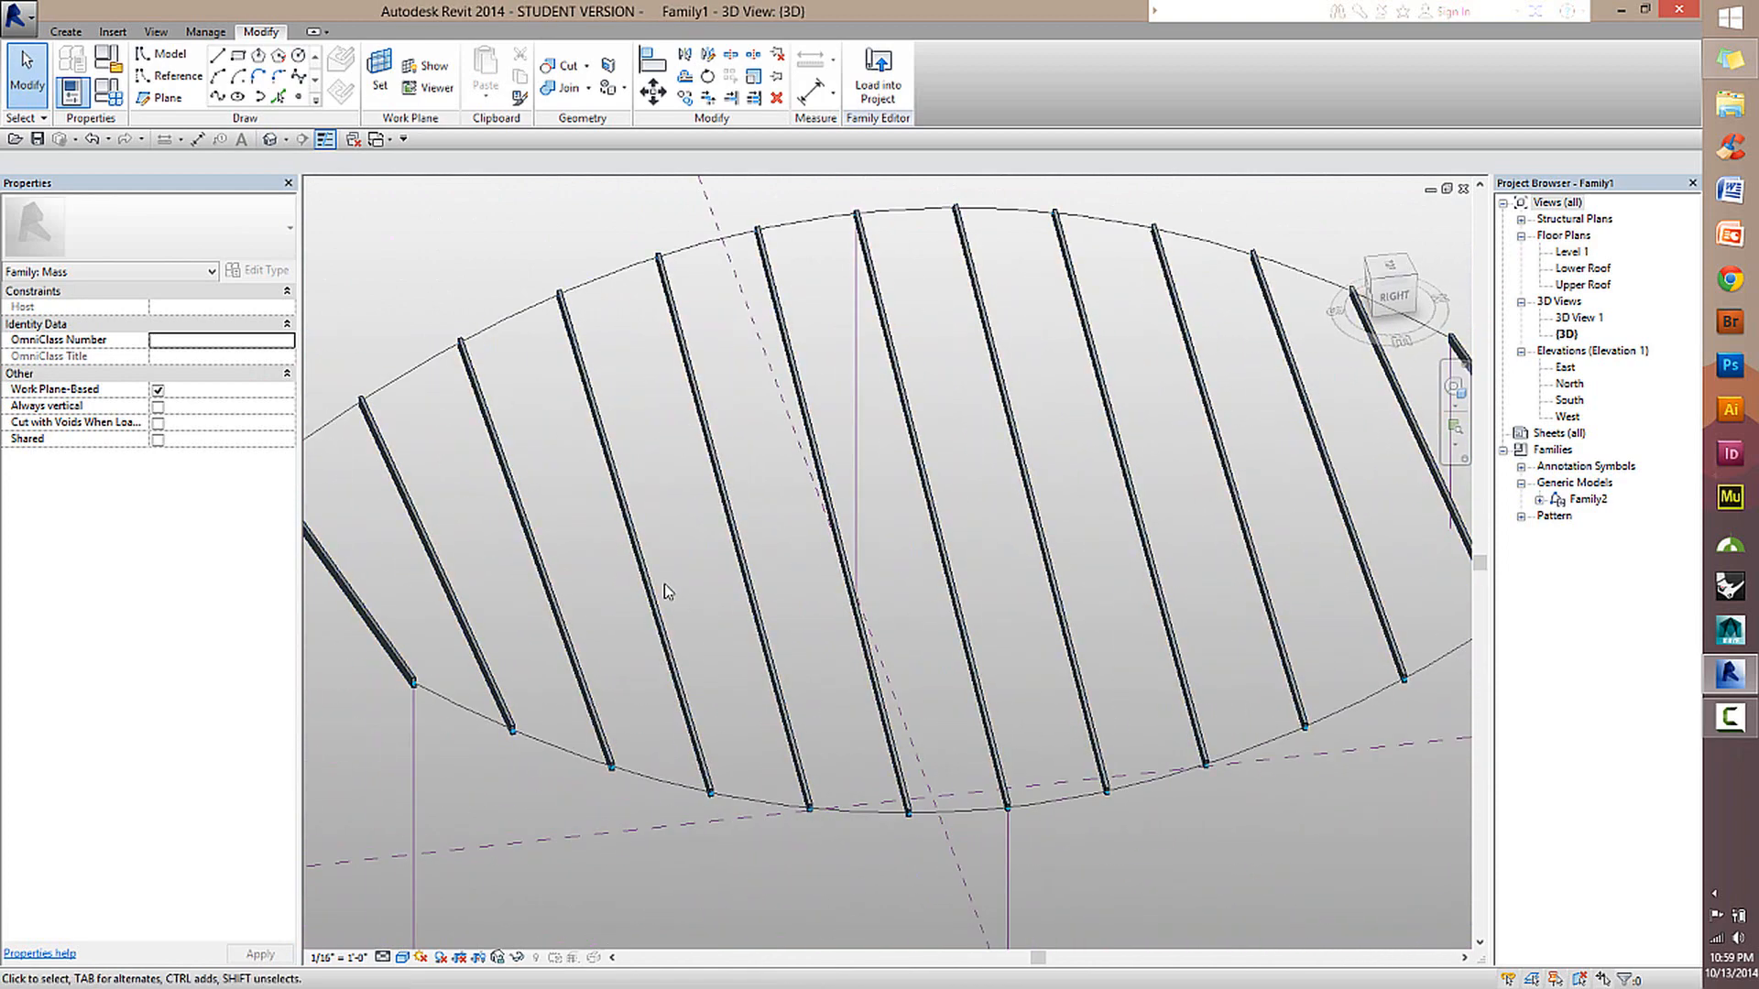
scroll(619, 605, "down", 2)
scroll(618, 637, "up", 2)
middle_click_drag(621, 628, 894, 701, "shift")
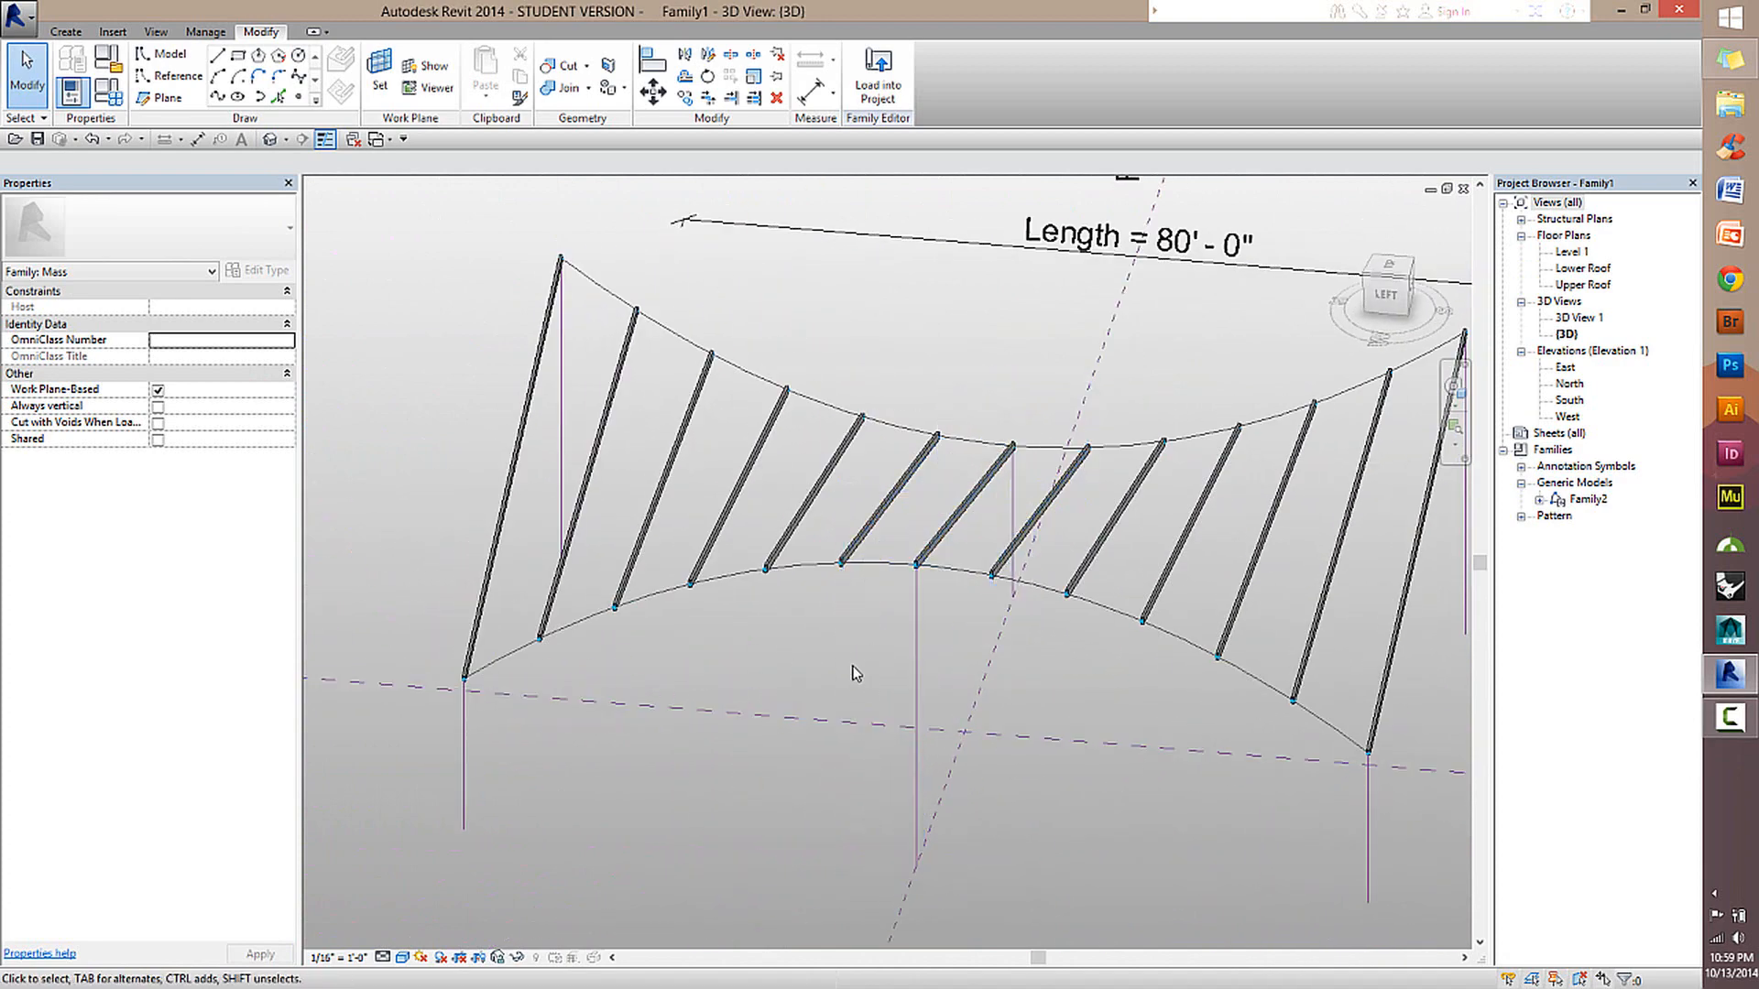
scroll(821, 570, "up", 3)
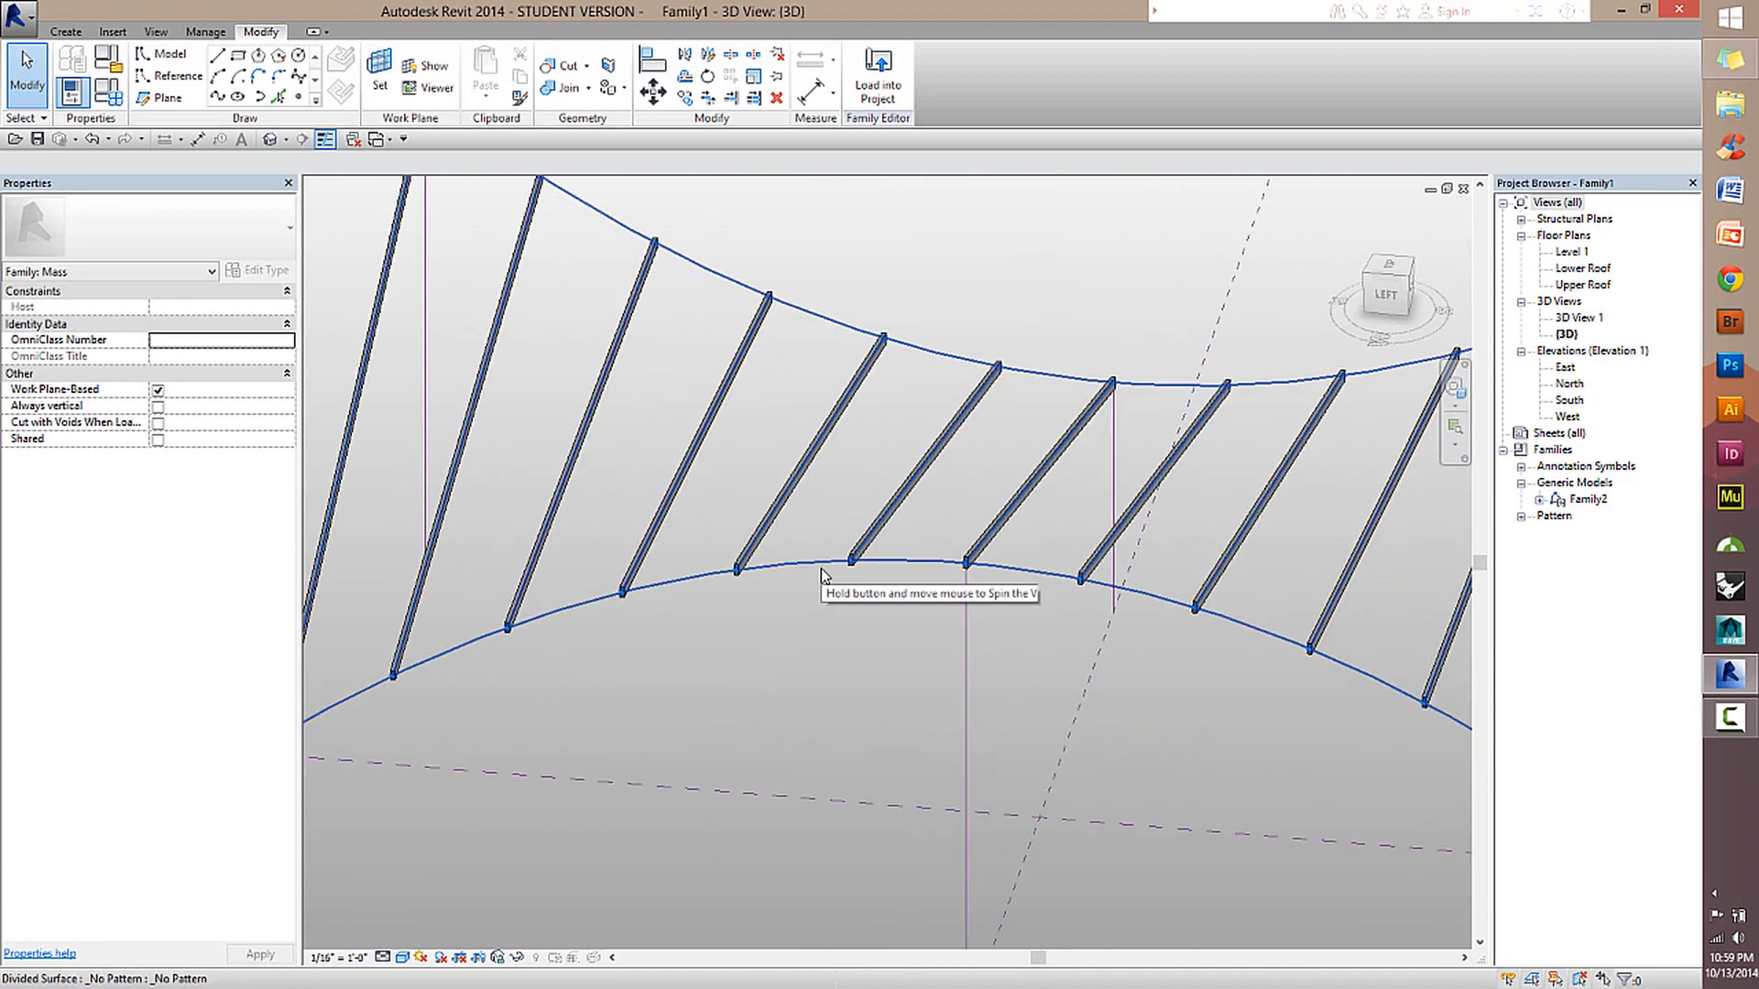
scroll(856, 640, "down", 3)
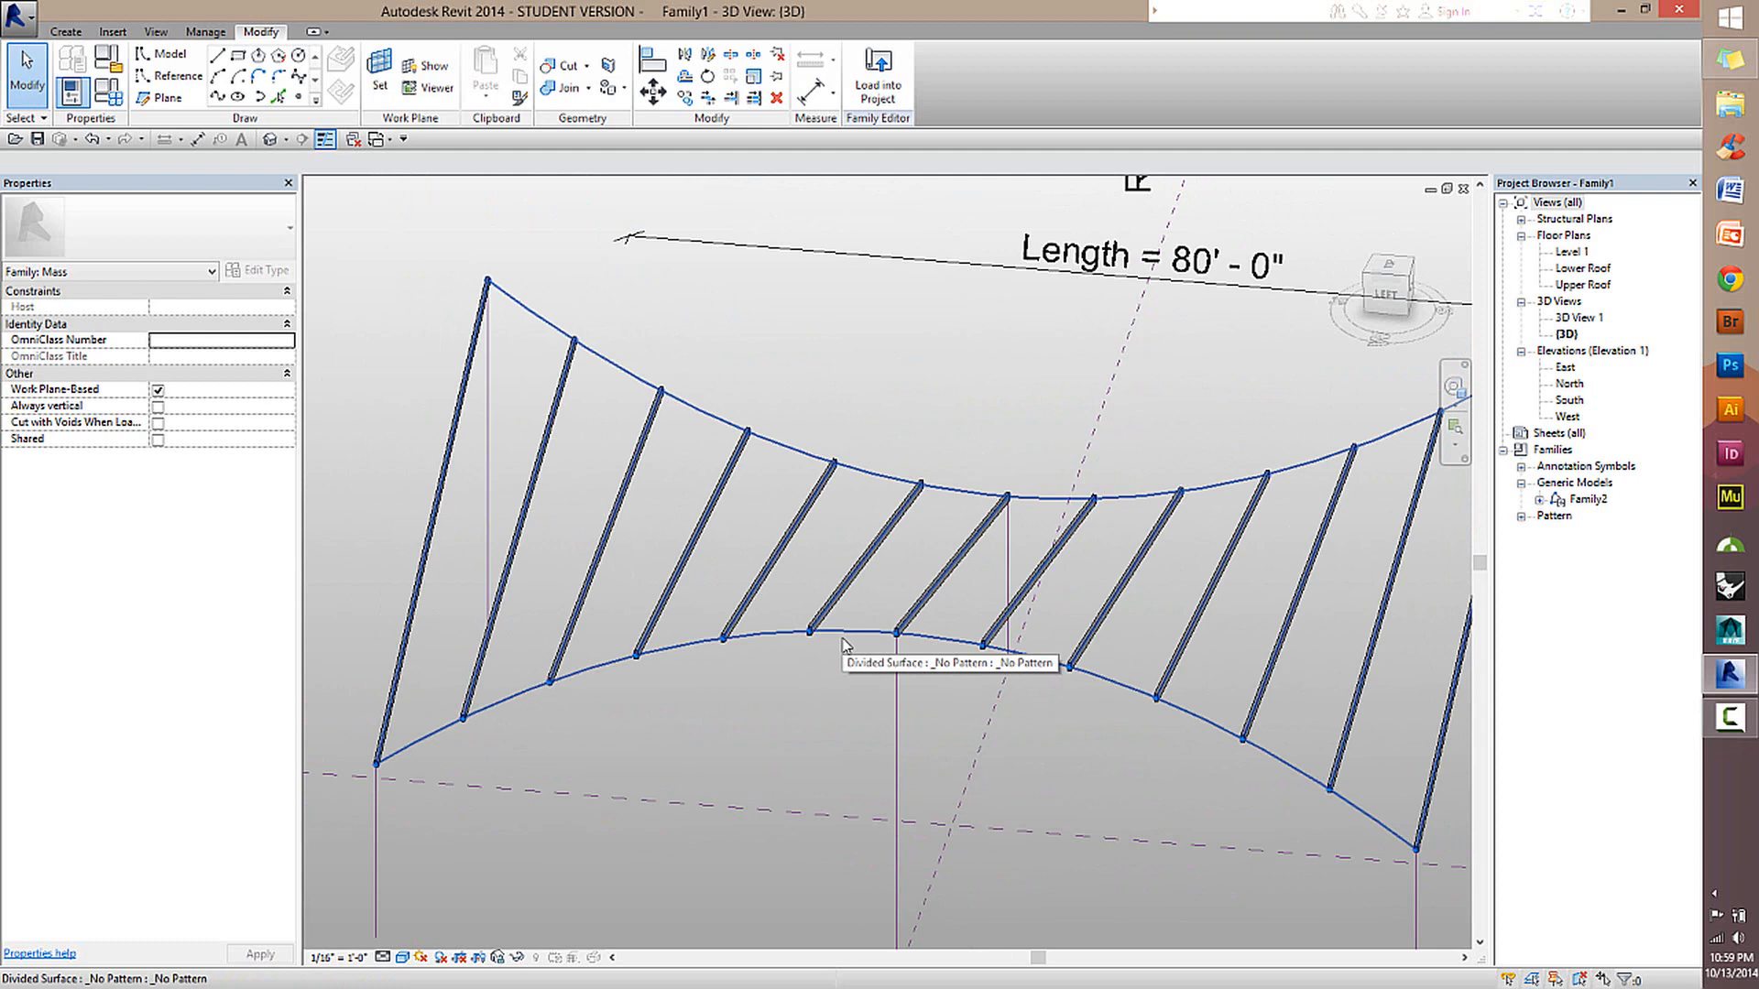
left_click(834, 656)
mouse_move(837, 656)
middle_mouse_down("shift")
mouse_move(871, 656)
mouse_move(830, 672)
middle_mouse_up("shift")
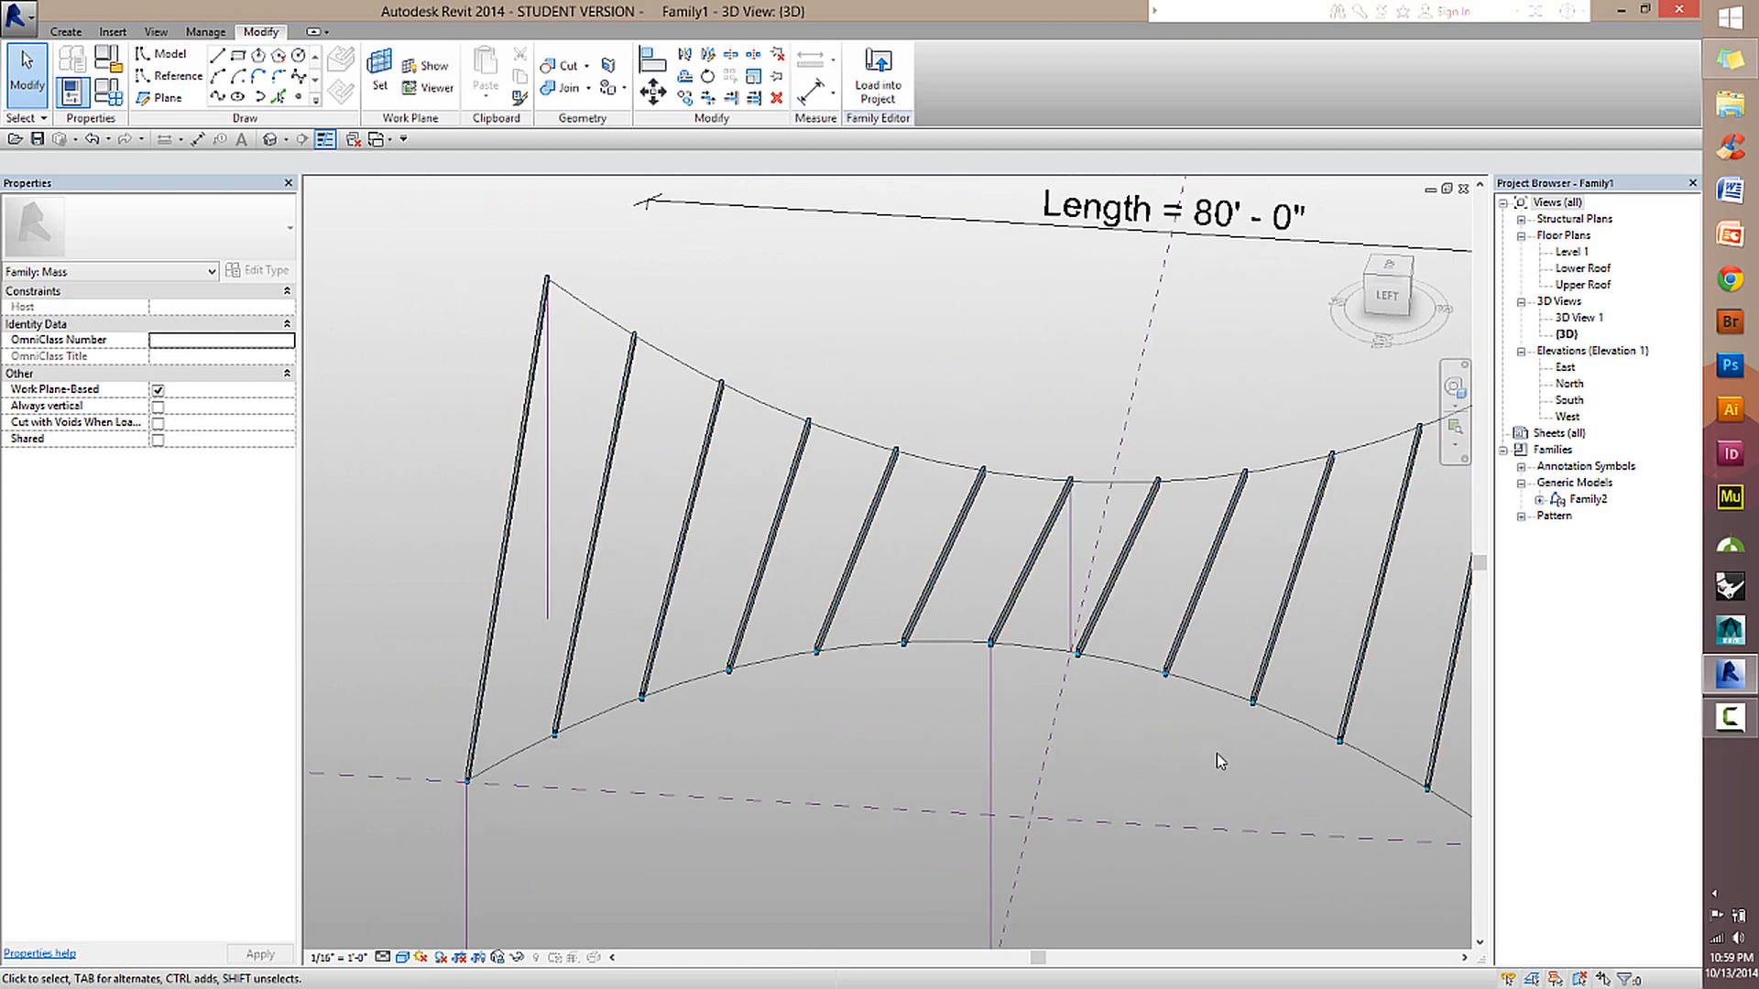
Inspect the reloaded beams from the front and right sides of the roof, checking the orientation of the twisted array.
middle_click_drag(1217, 753, 1135, 852, "shift")
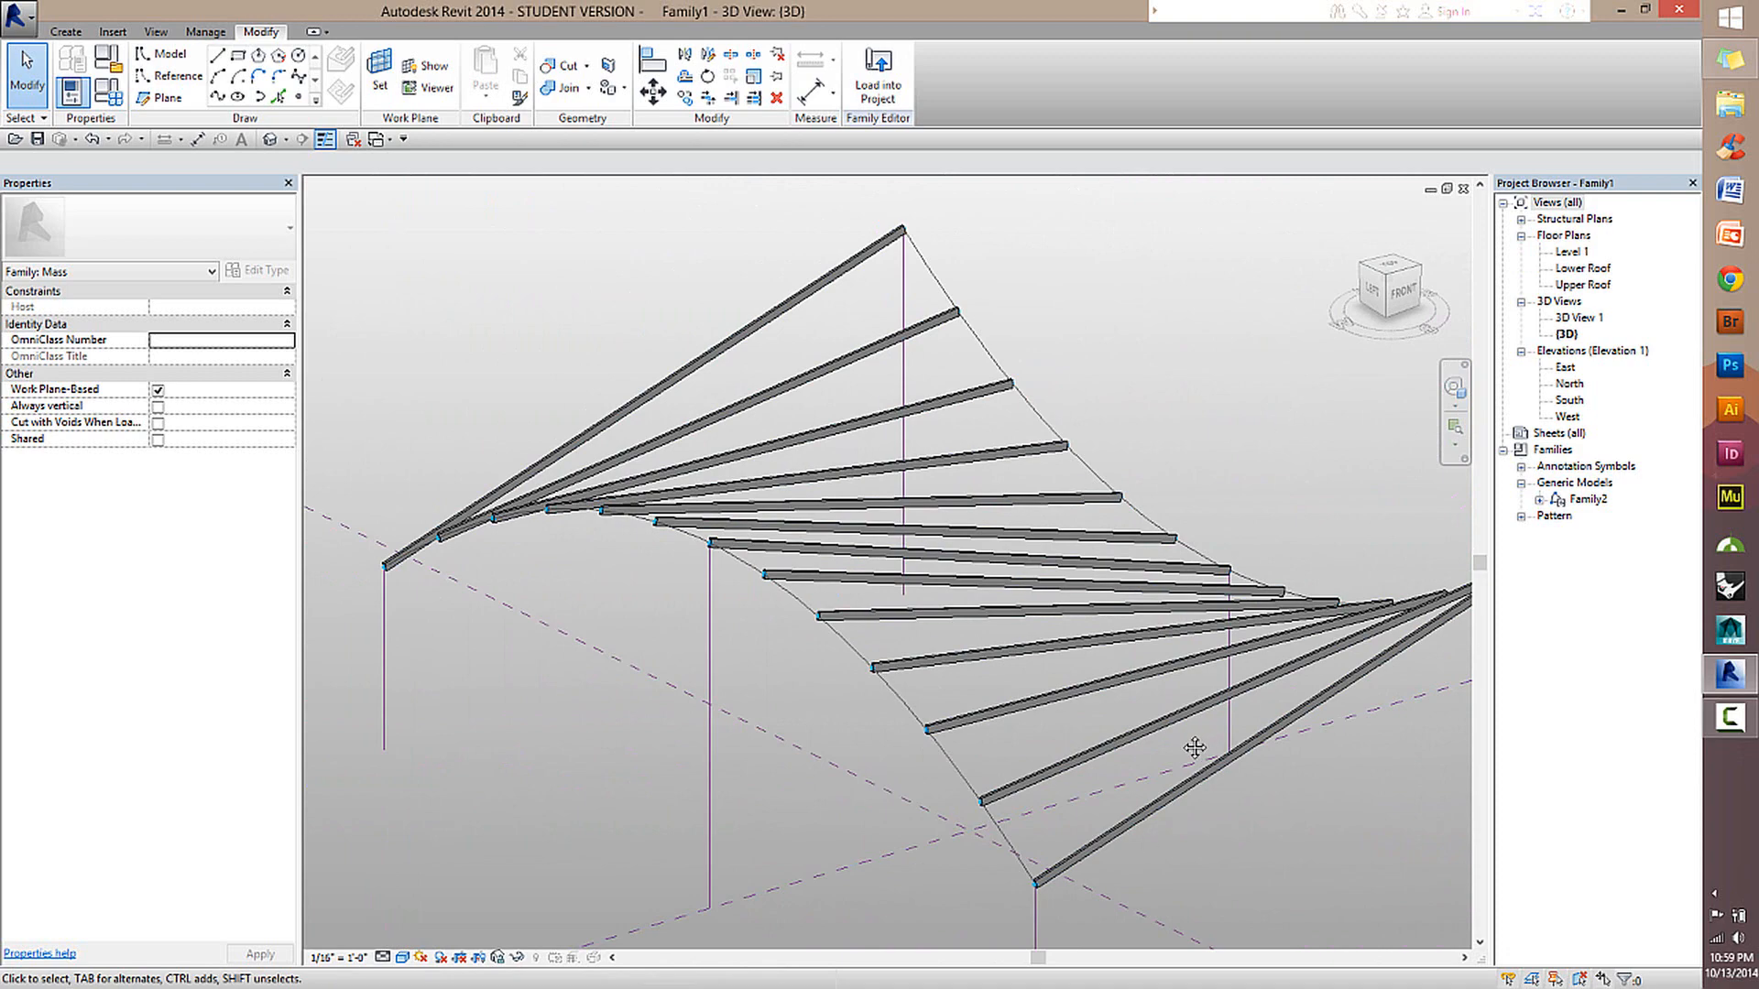
middle_click_drag(1195, 747, 1164, 640, "shift")
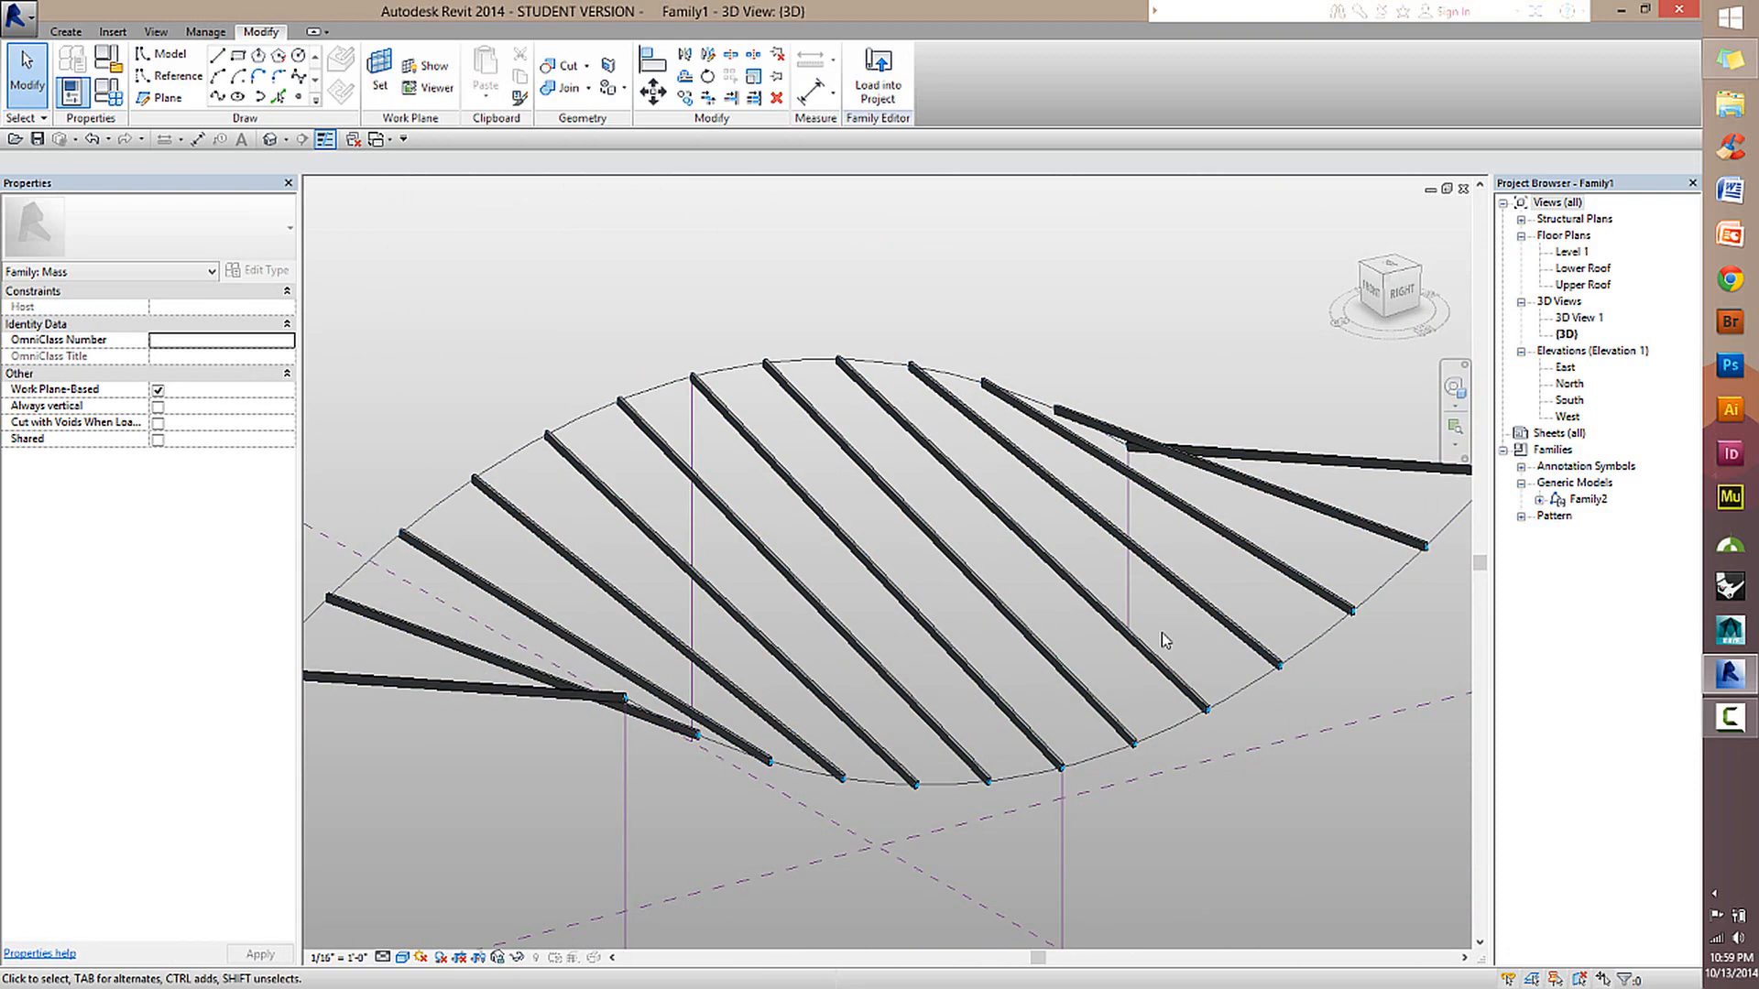
middle_click_drag(833, 541, 958, 581, "shift")
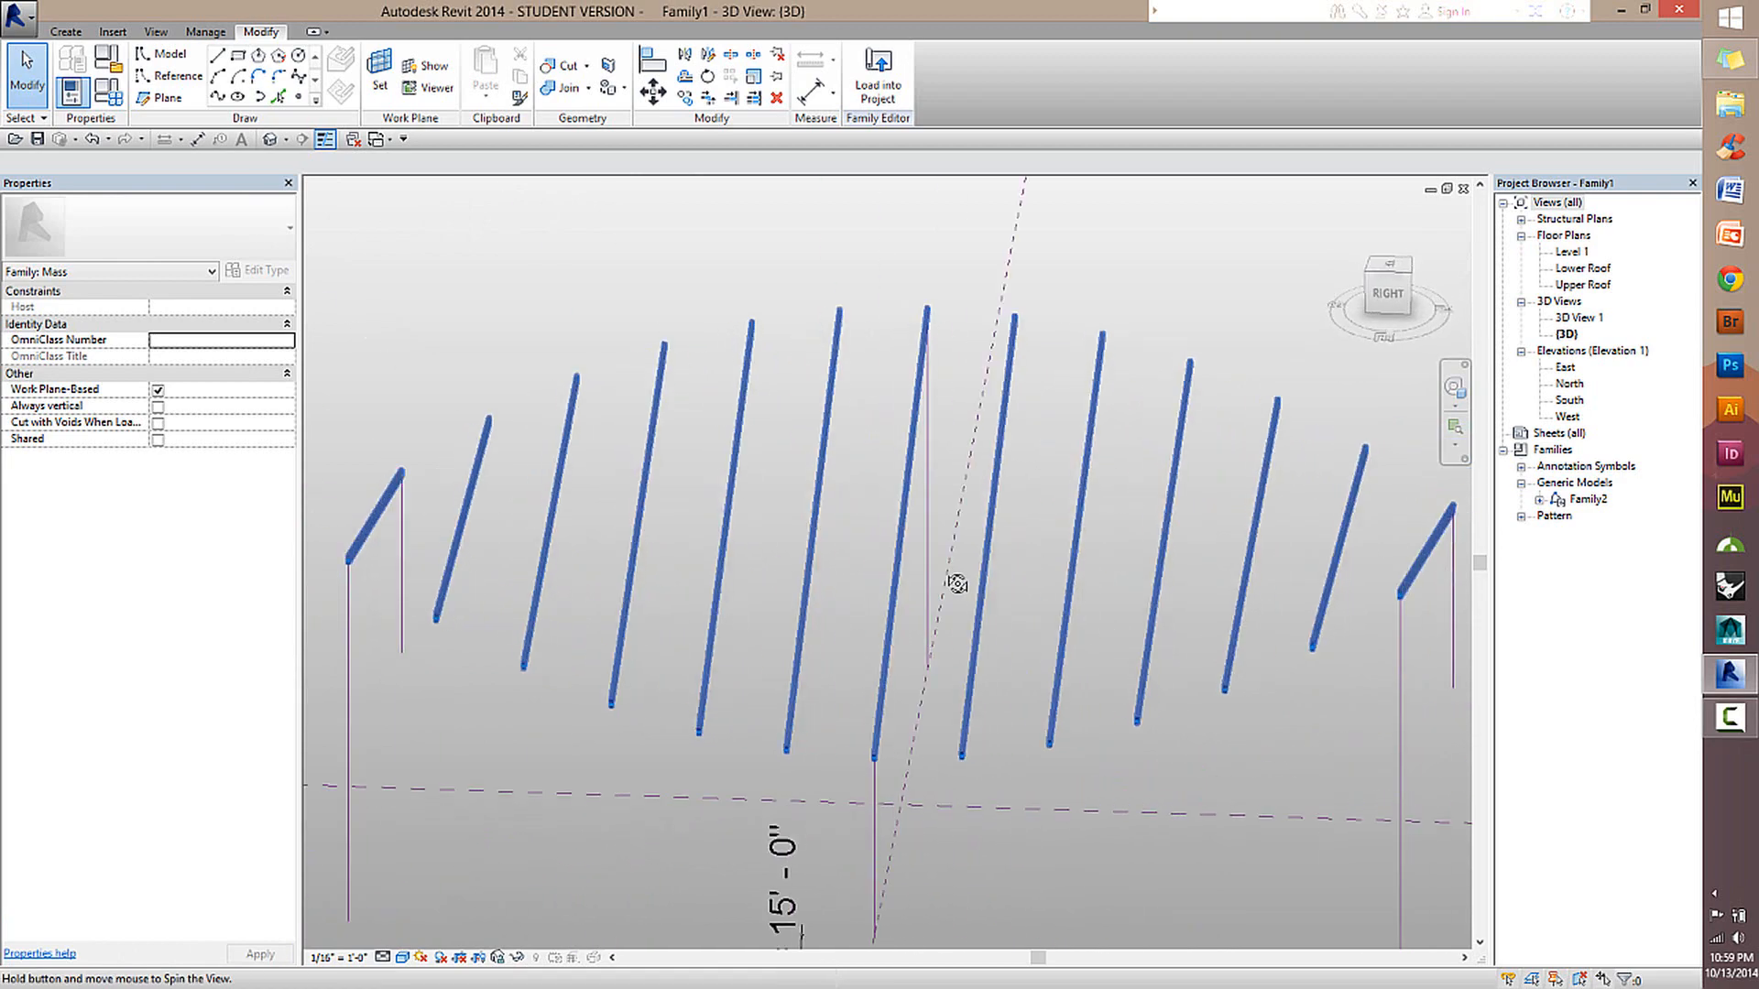
scroll(931, 527, "up", 2)
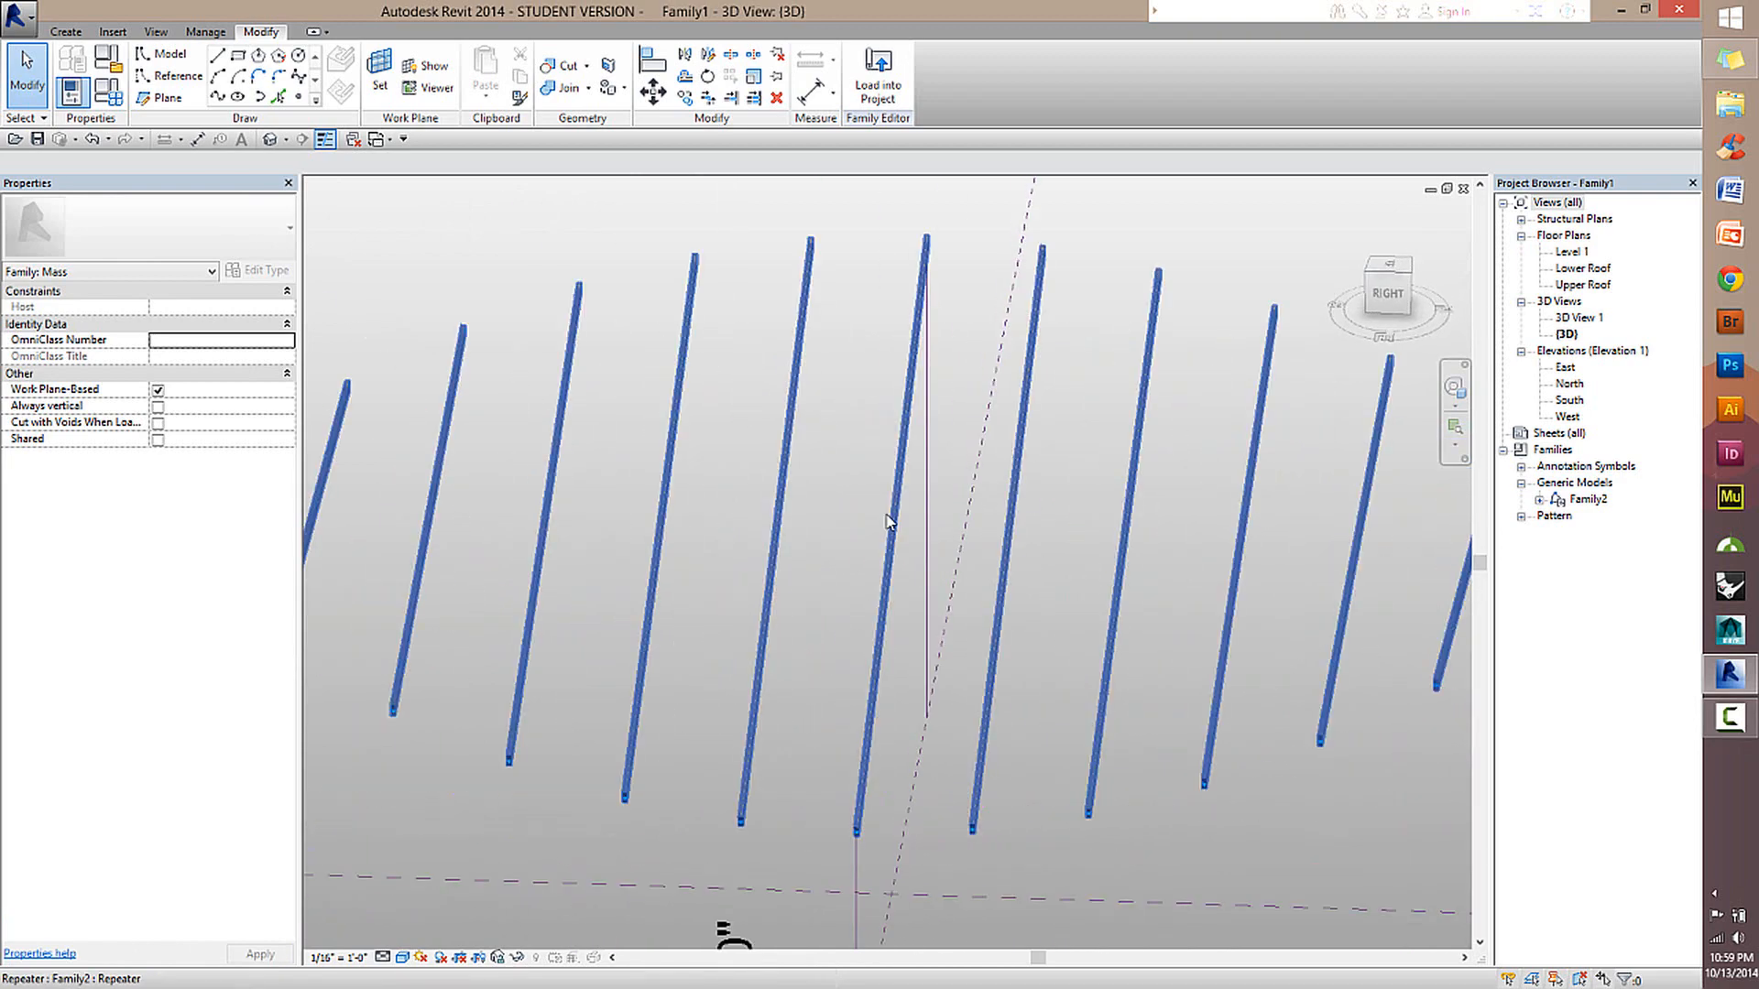
scroll(890, 518, "down", 3)
middle_click_drag(905, 499, 934, 587)
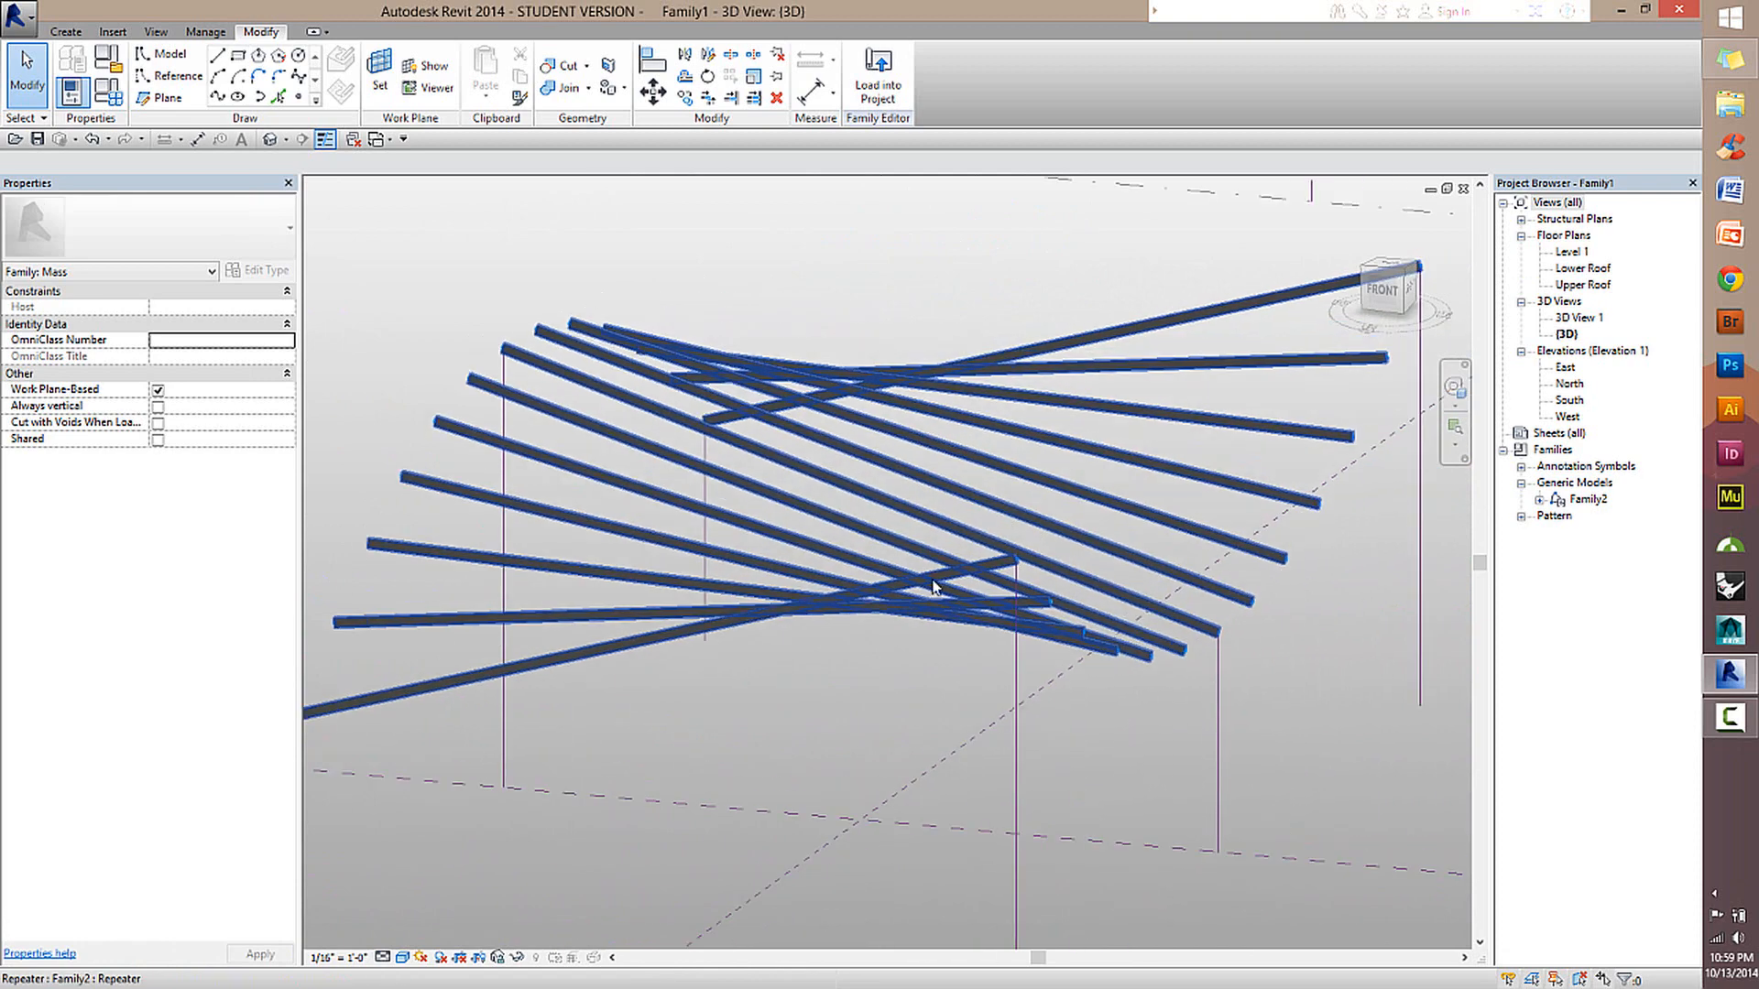
Set the mass family's Width to 65', Roof Difference to 30' and Length to 125'.
left_click(108, 93)
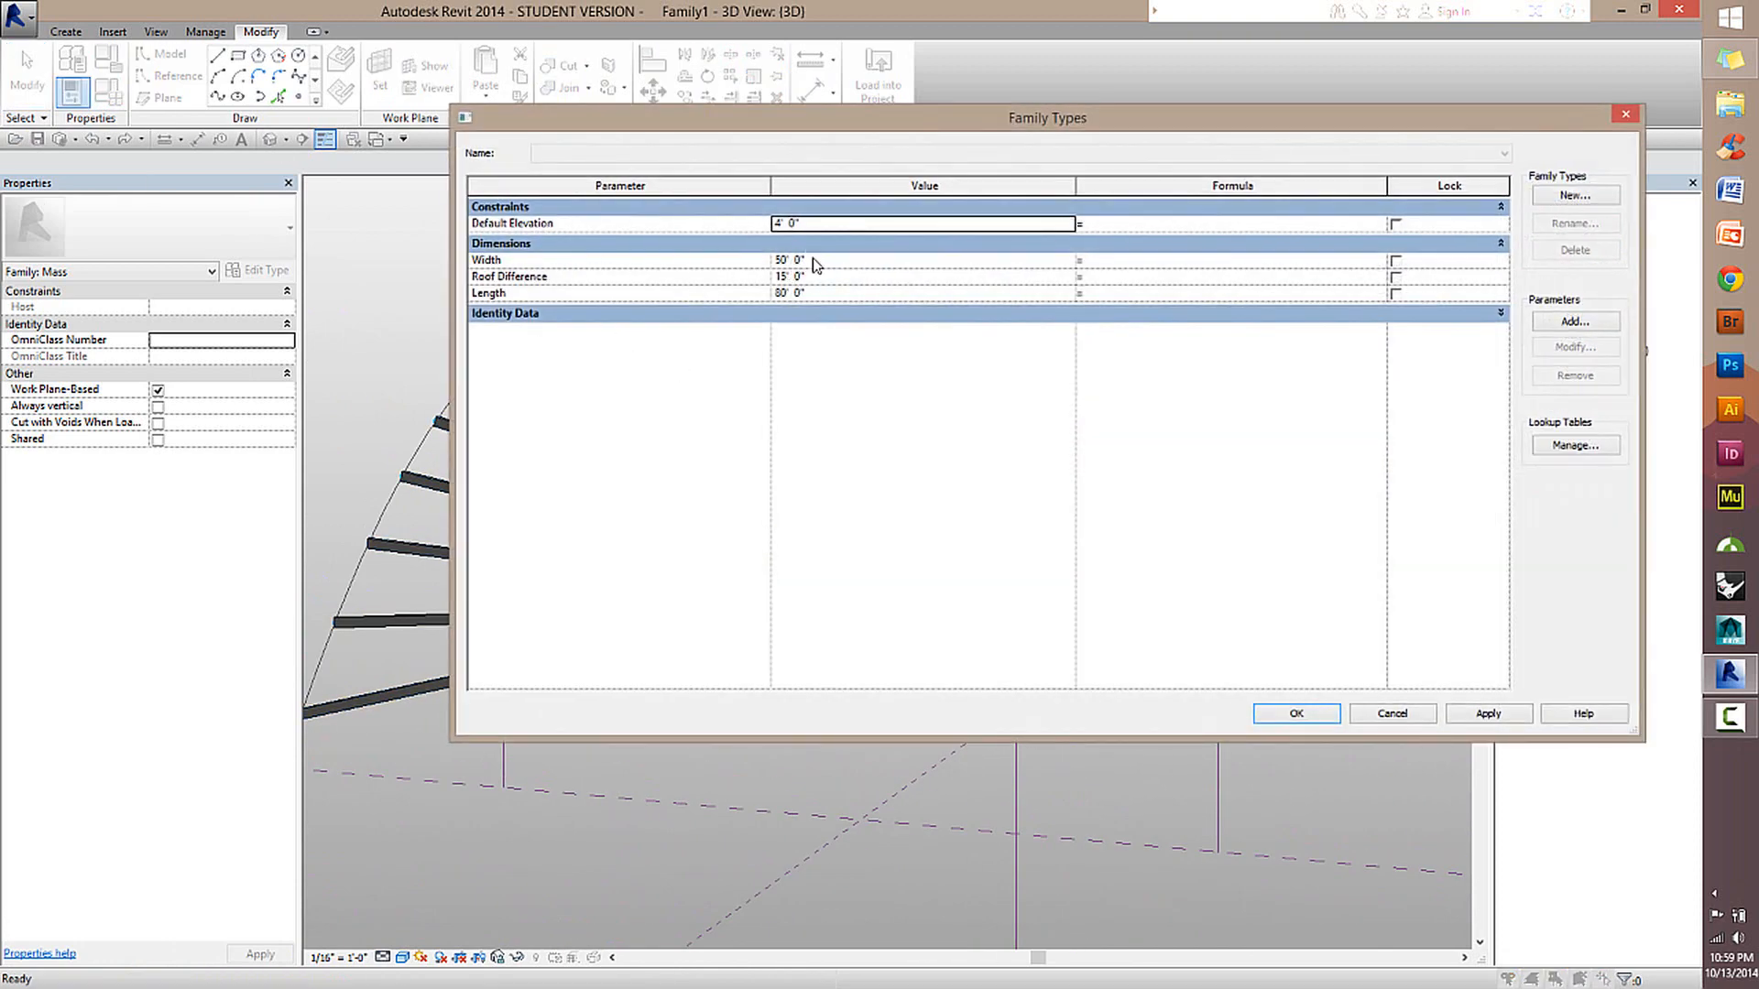
left_click(878, 261)
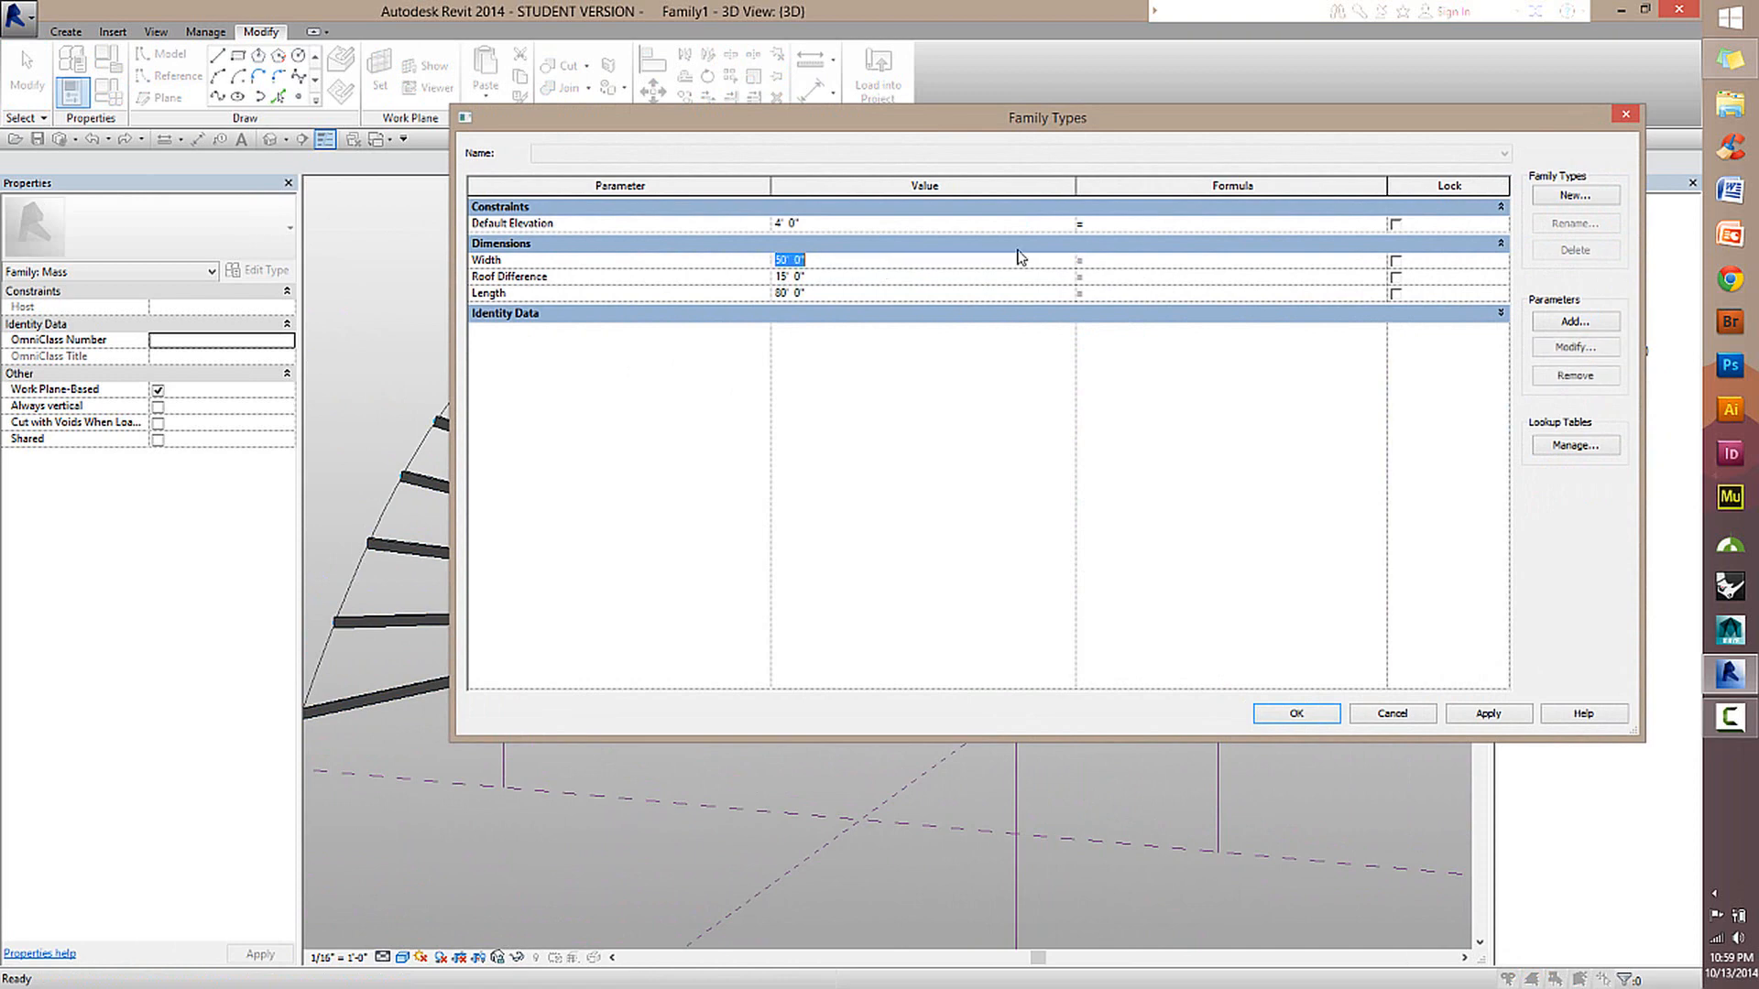
type("6")
key("Tab")
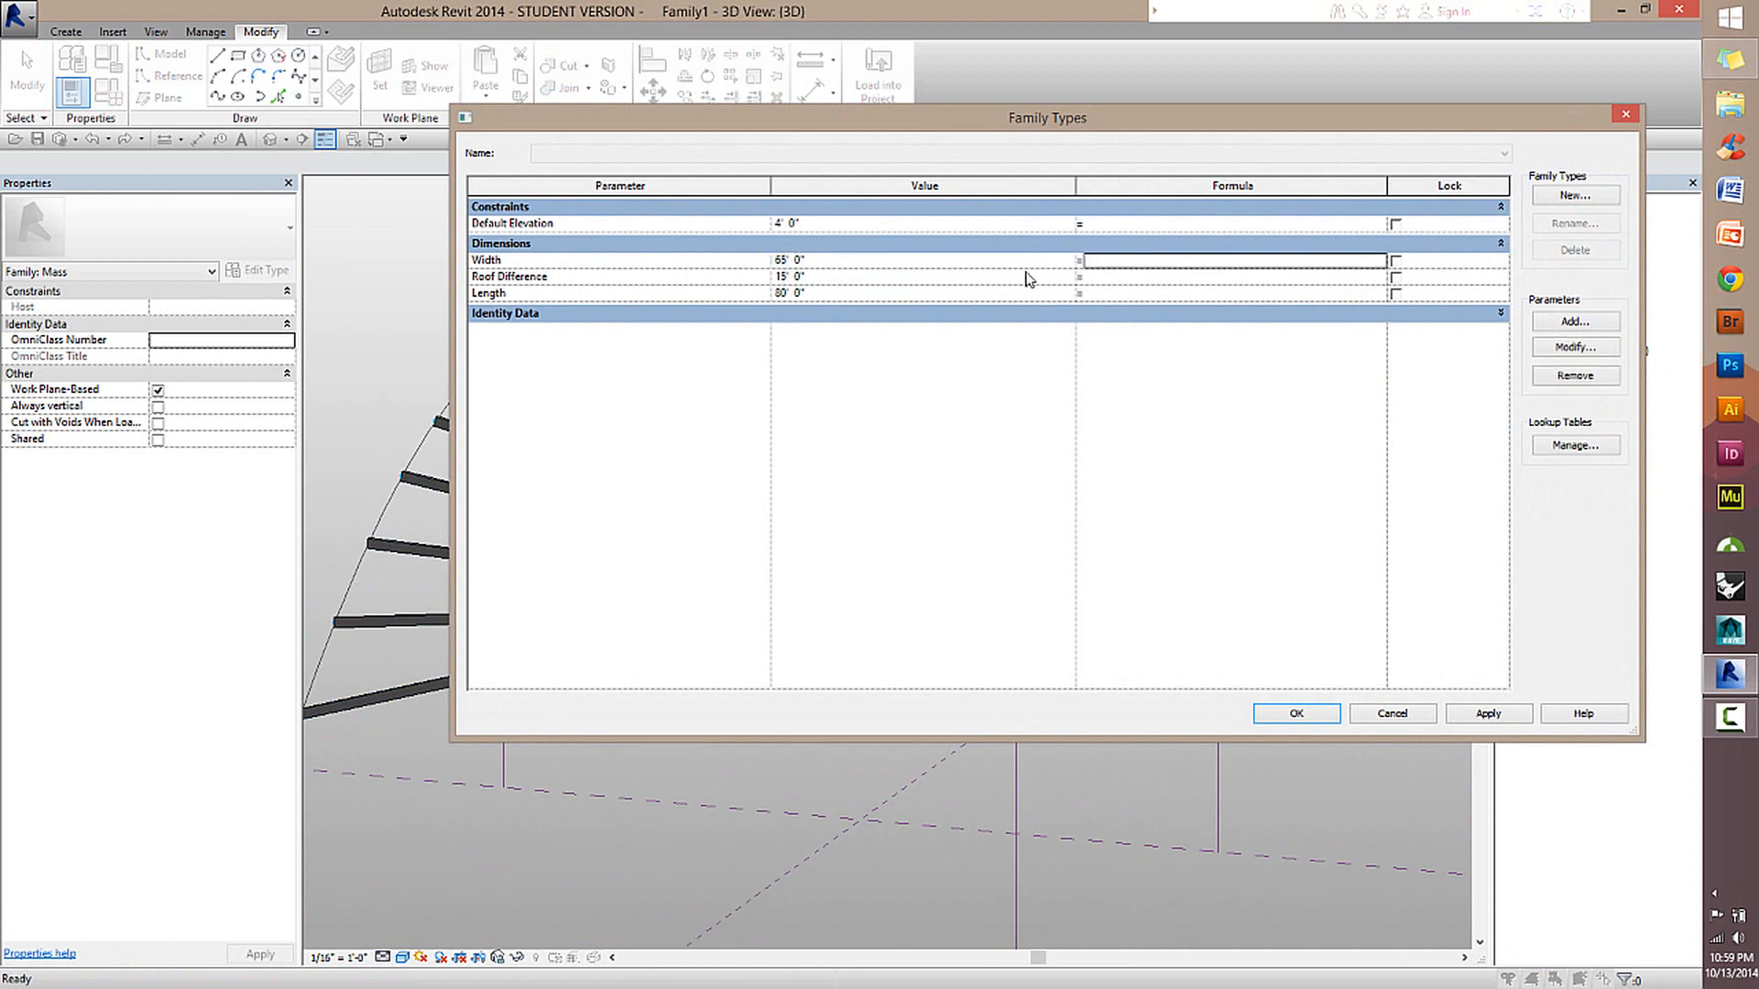
key("Tab")
type("30")
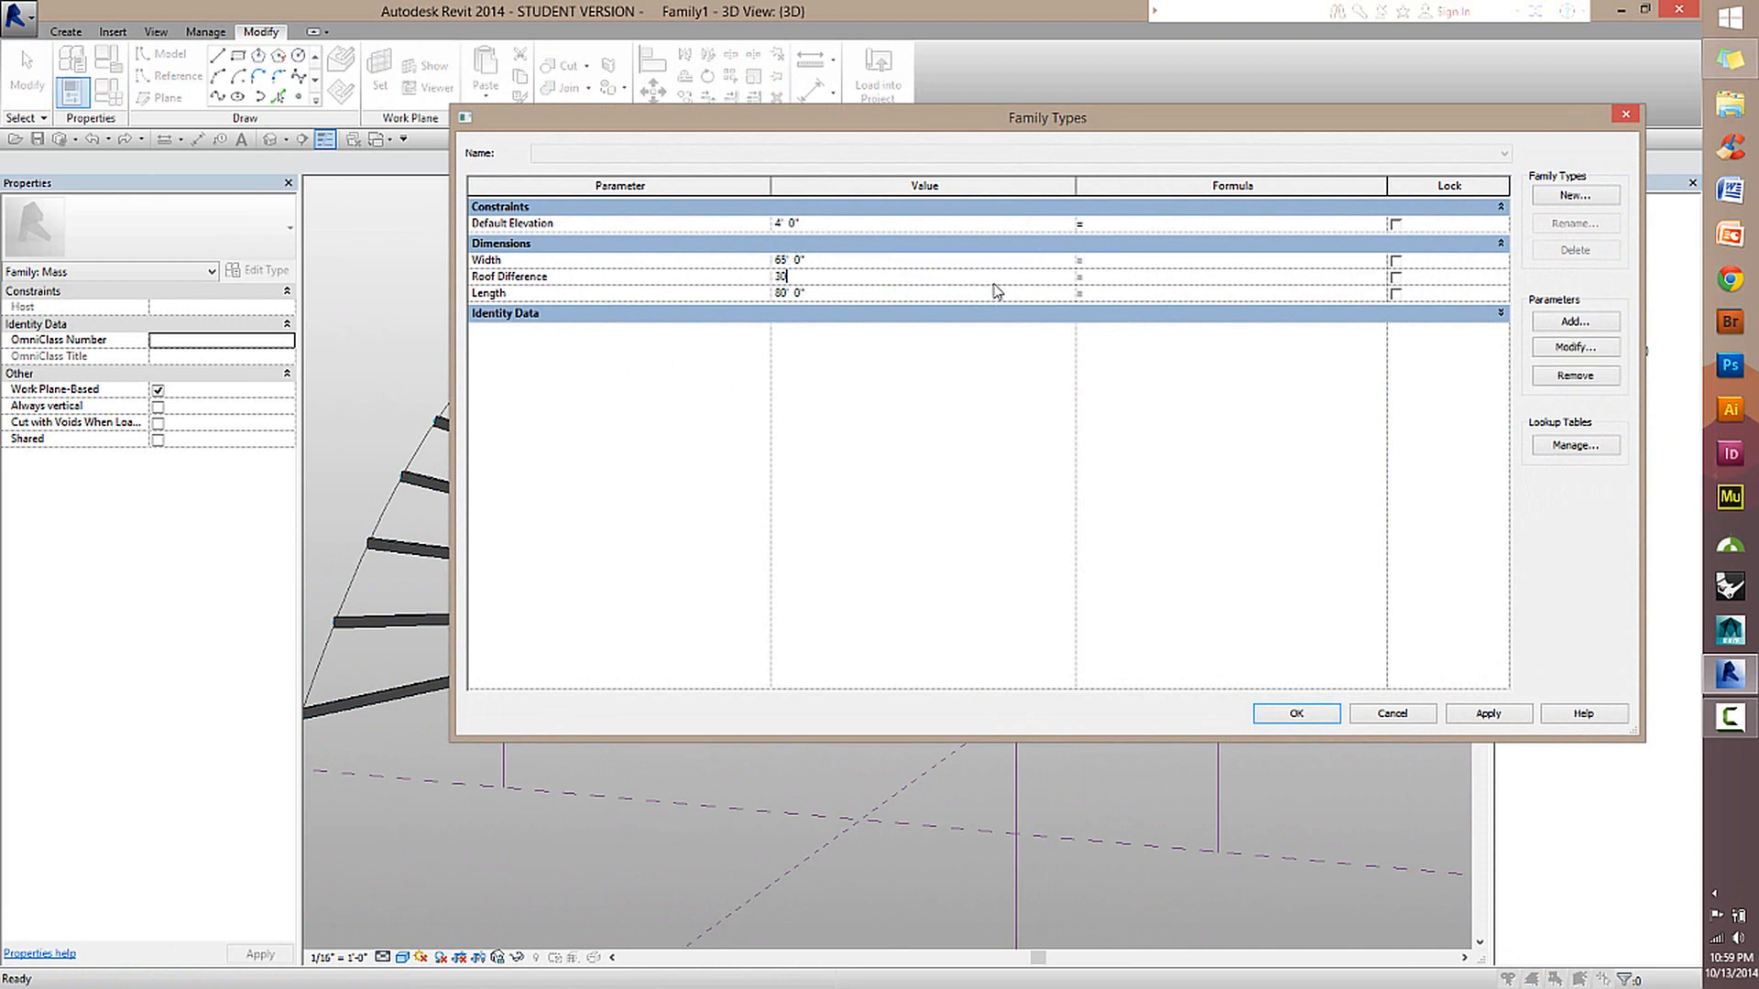
key("Tab")
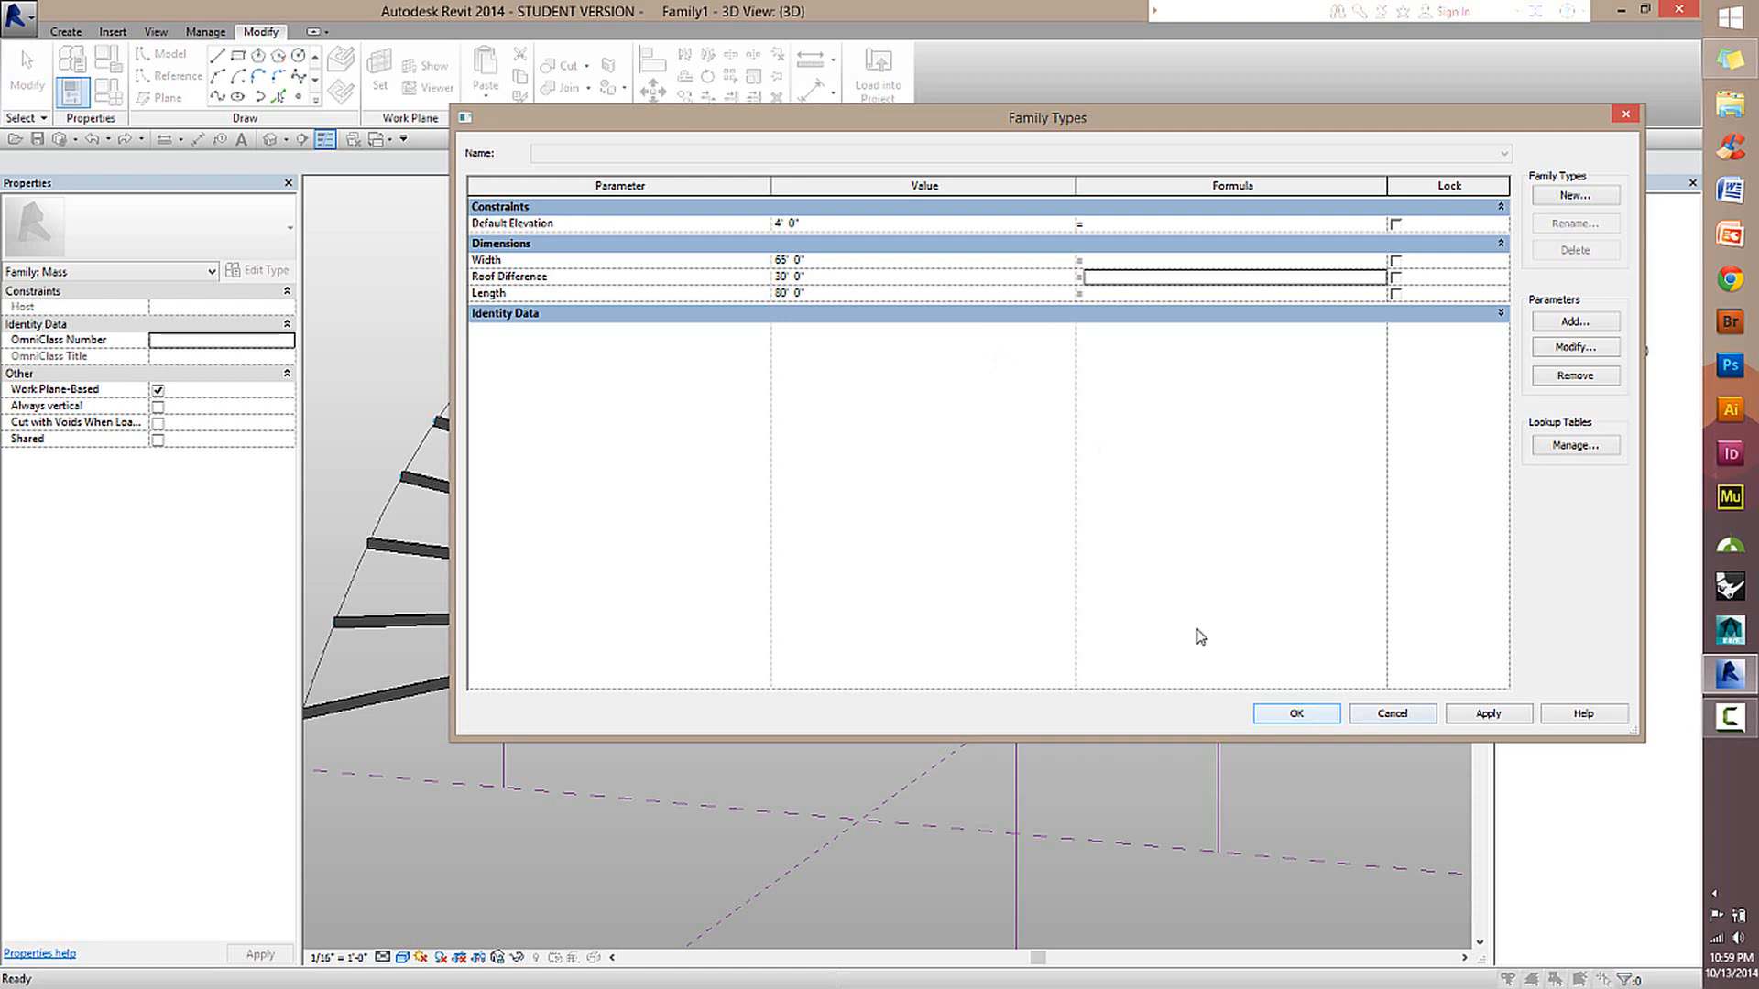
left_click(843, 293)
type("125")
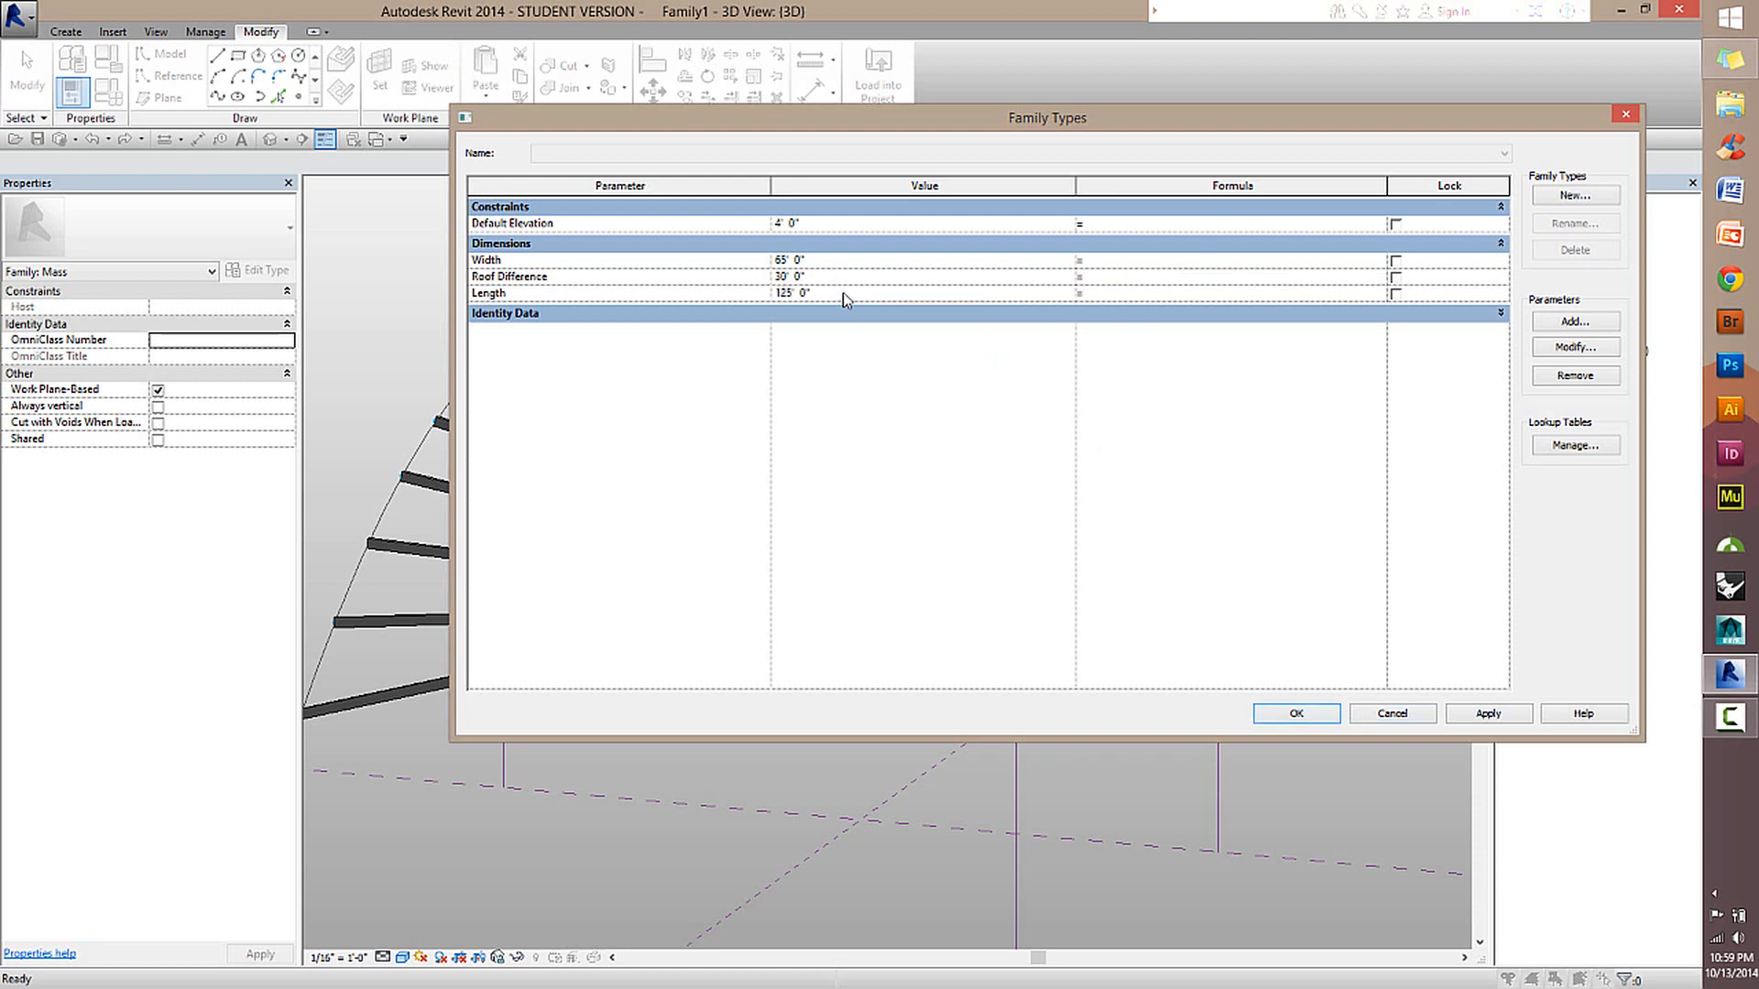
key("Tab")
left_click(1308, 713)
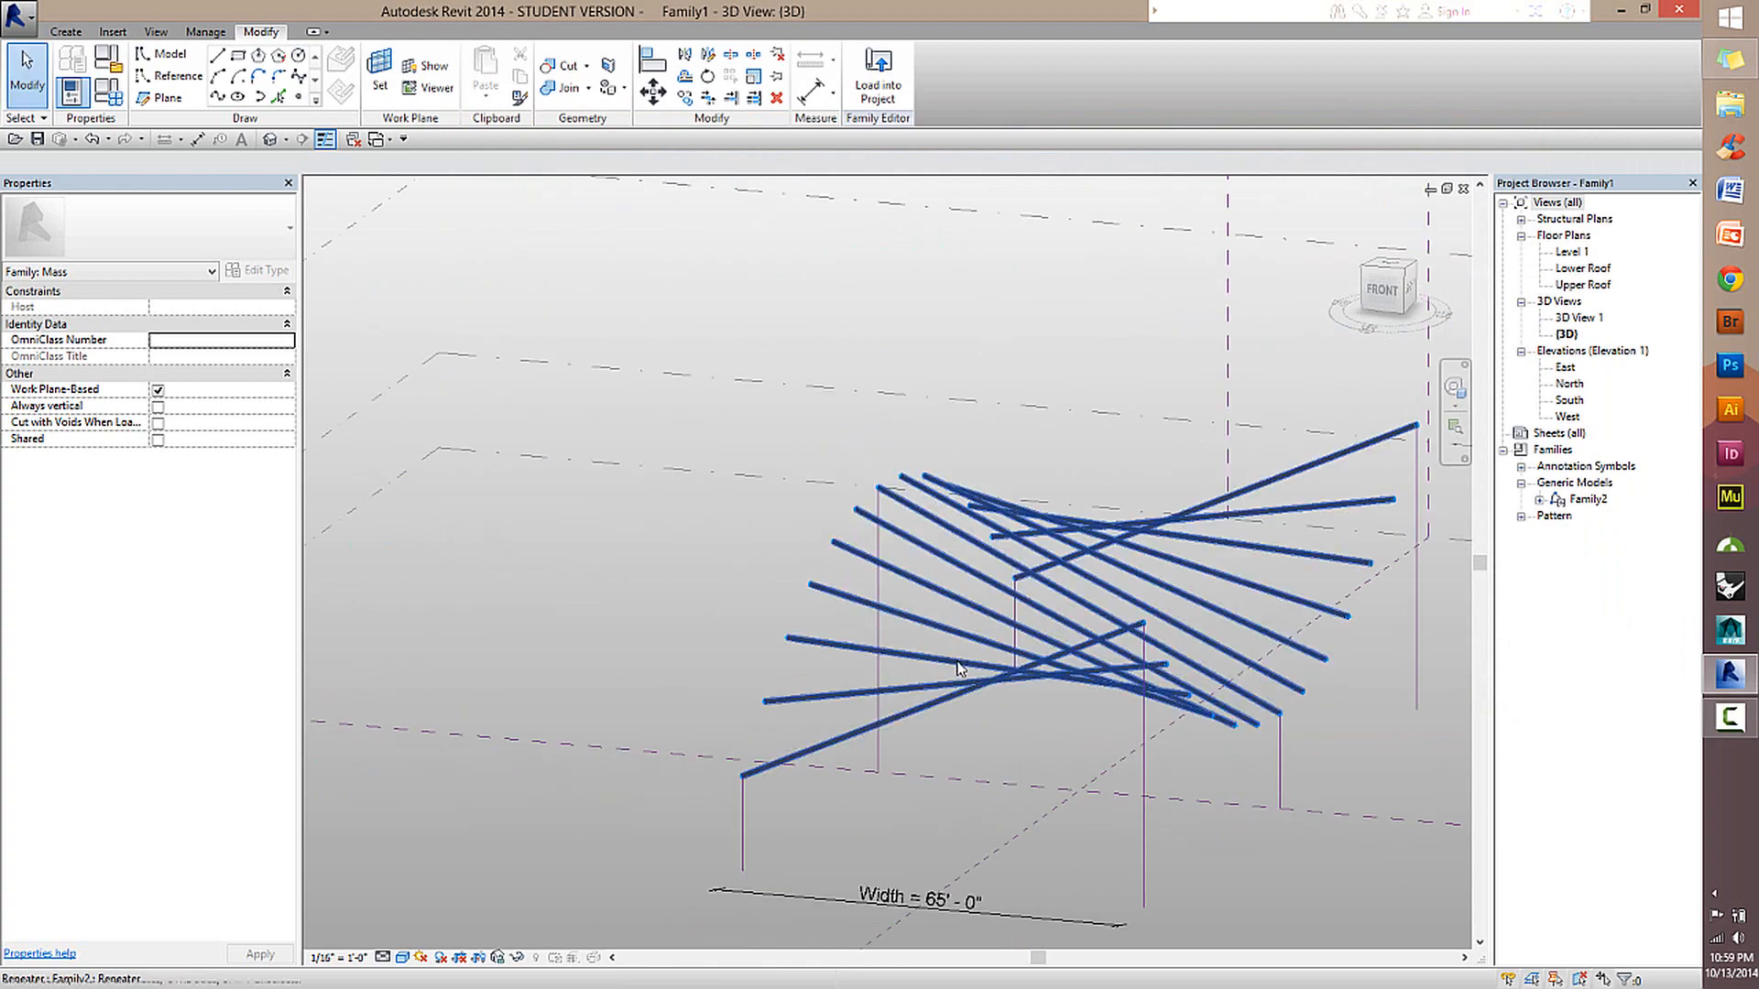
Show the roof's divided surface between the beams and hide it again.
middle_click_drag(959, 669, 899, 758, "shift")
left_click(790, 894)
middle_click_drag(786, 714, 710, 555)
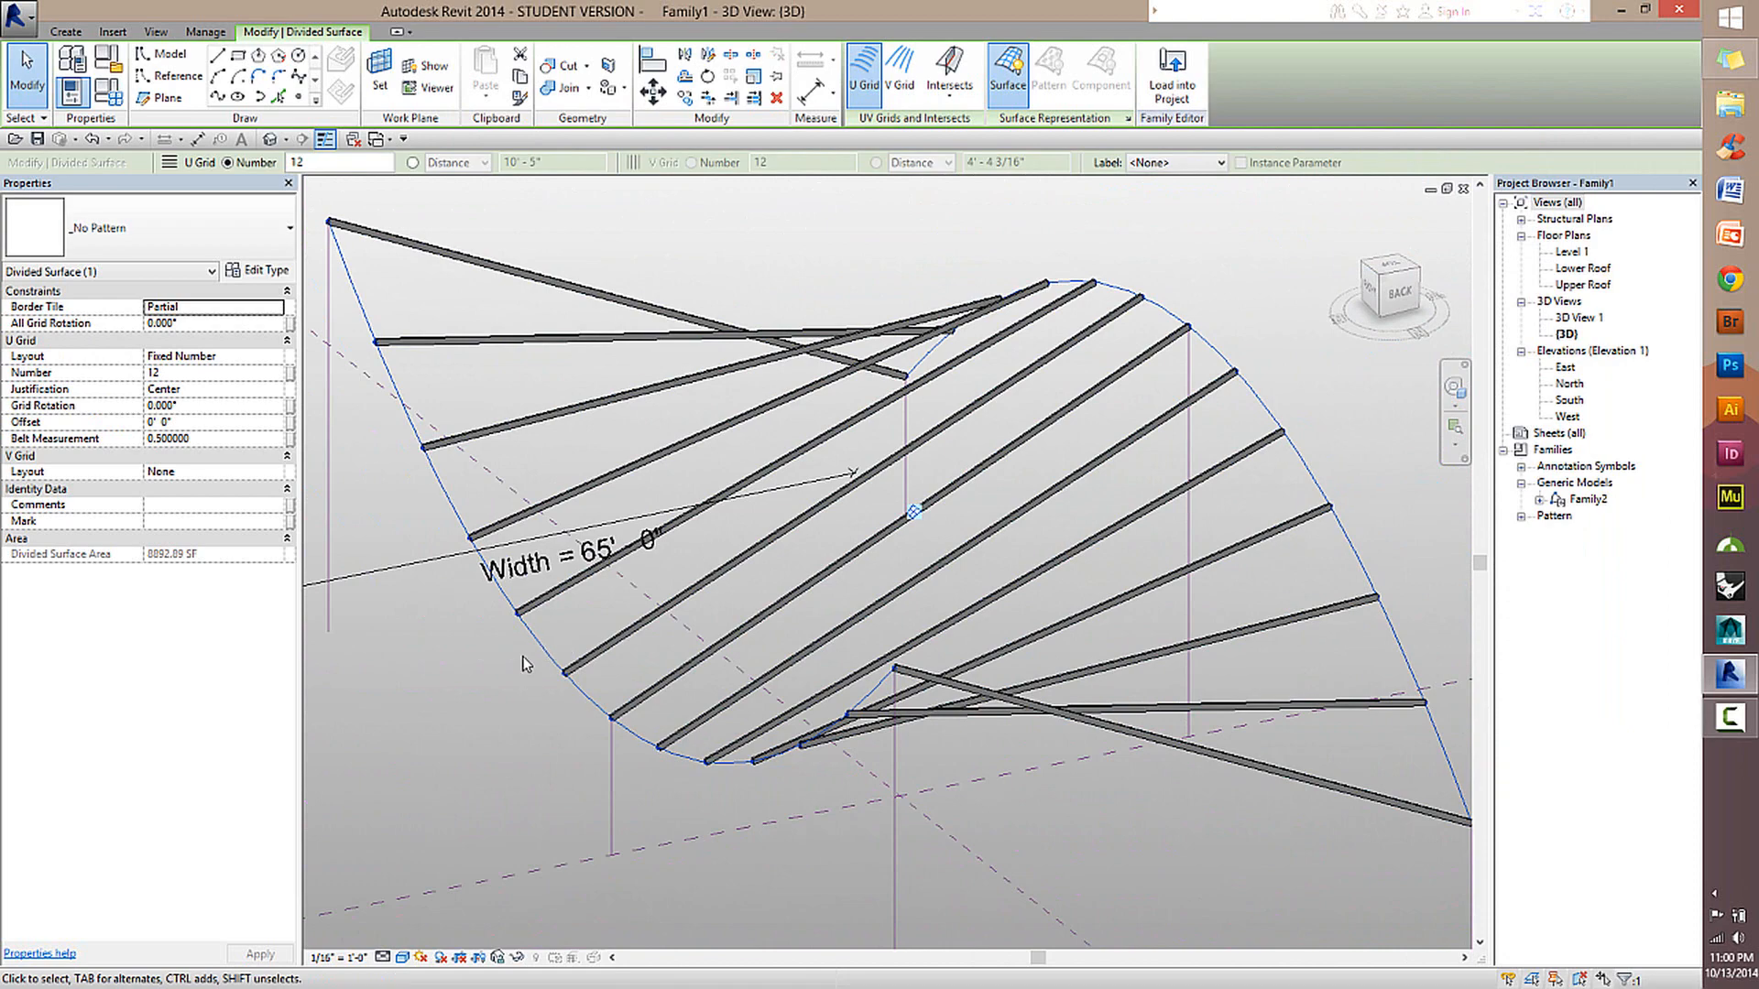
left_click(421, 690)
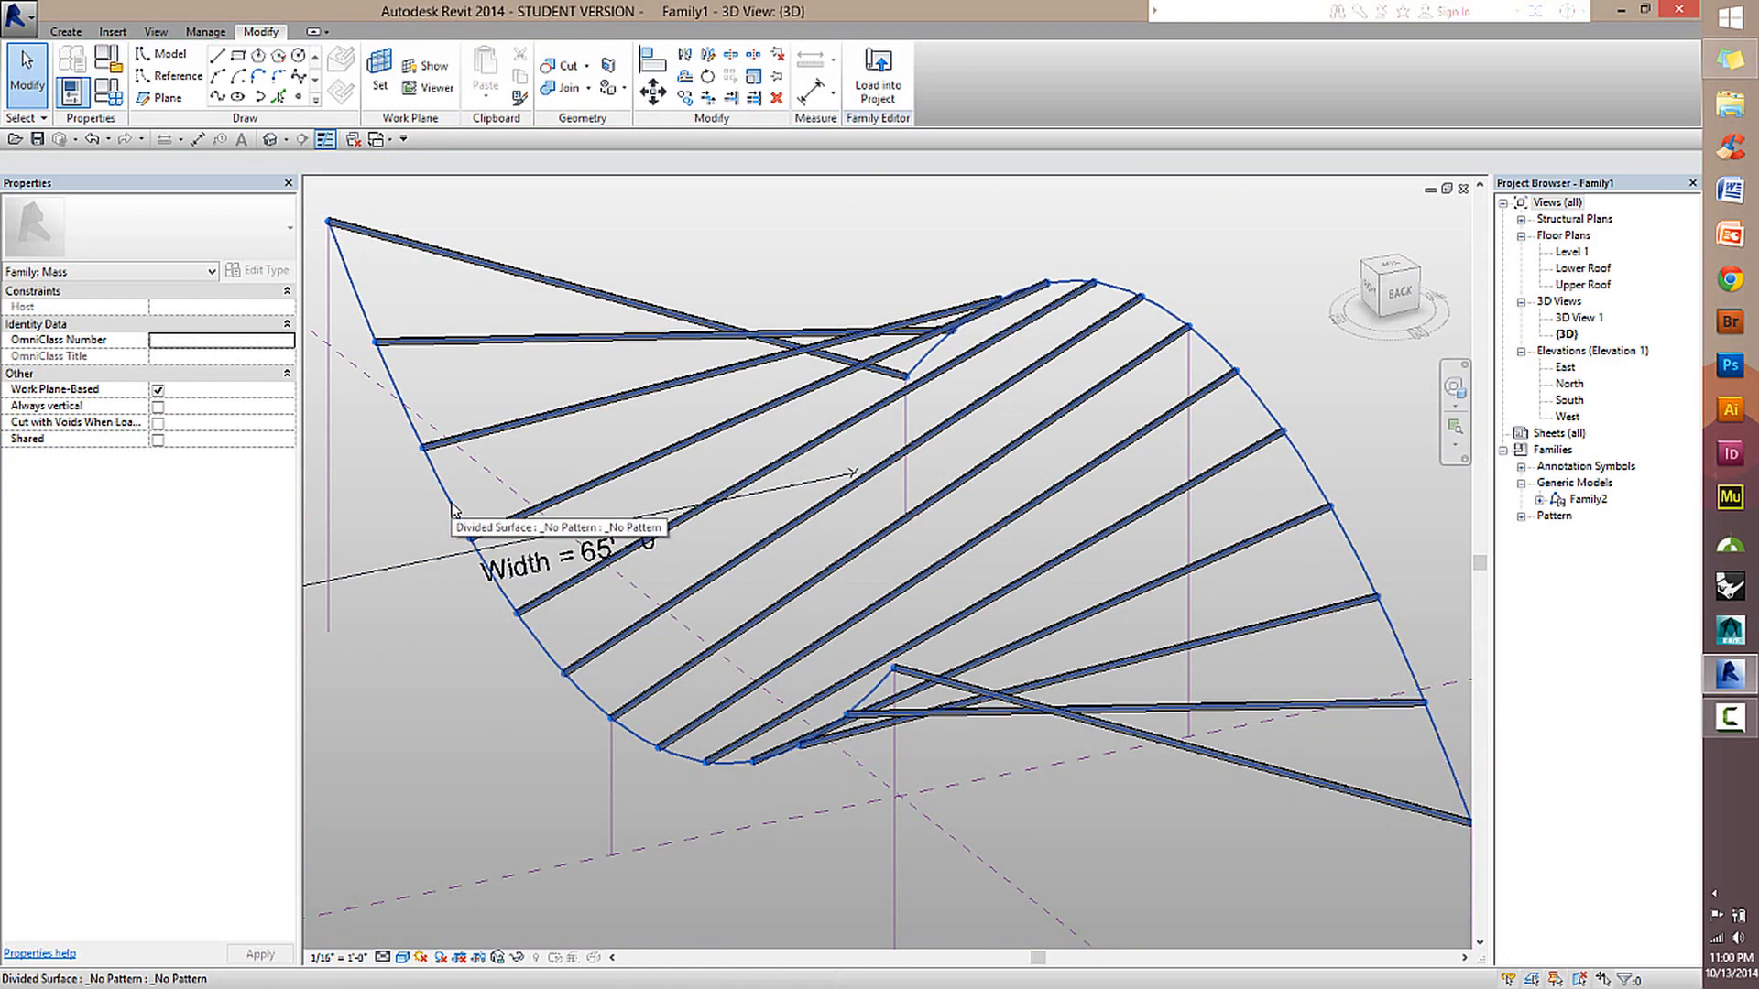
left_click(452, 510)
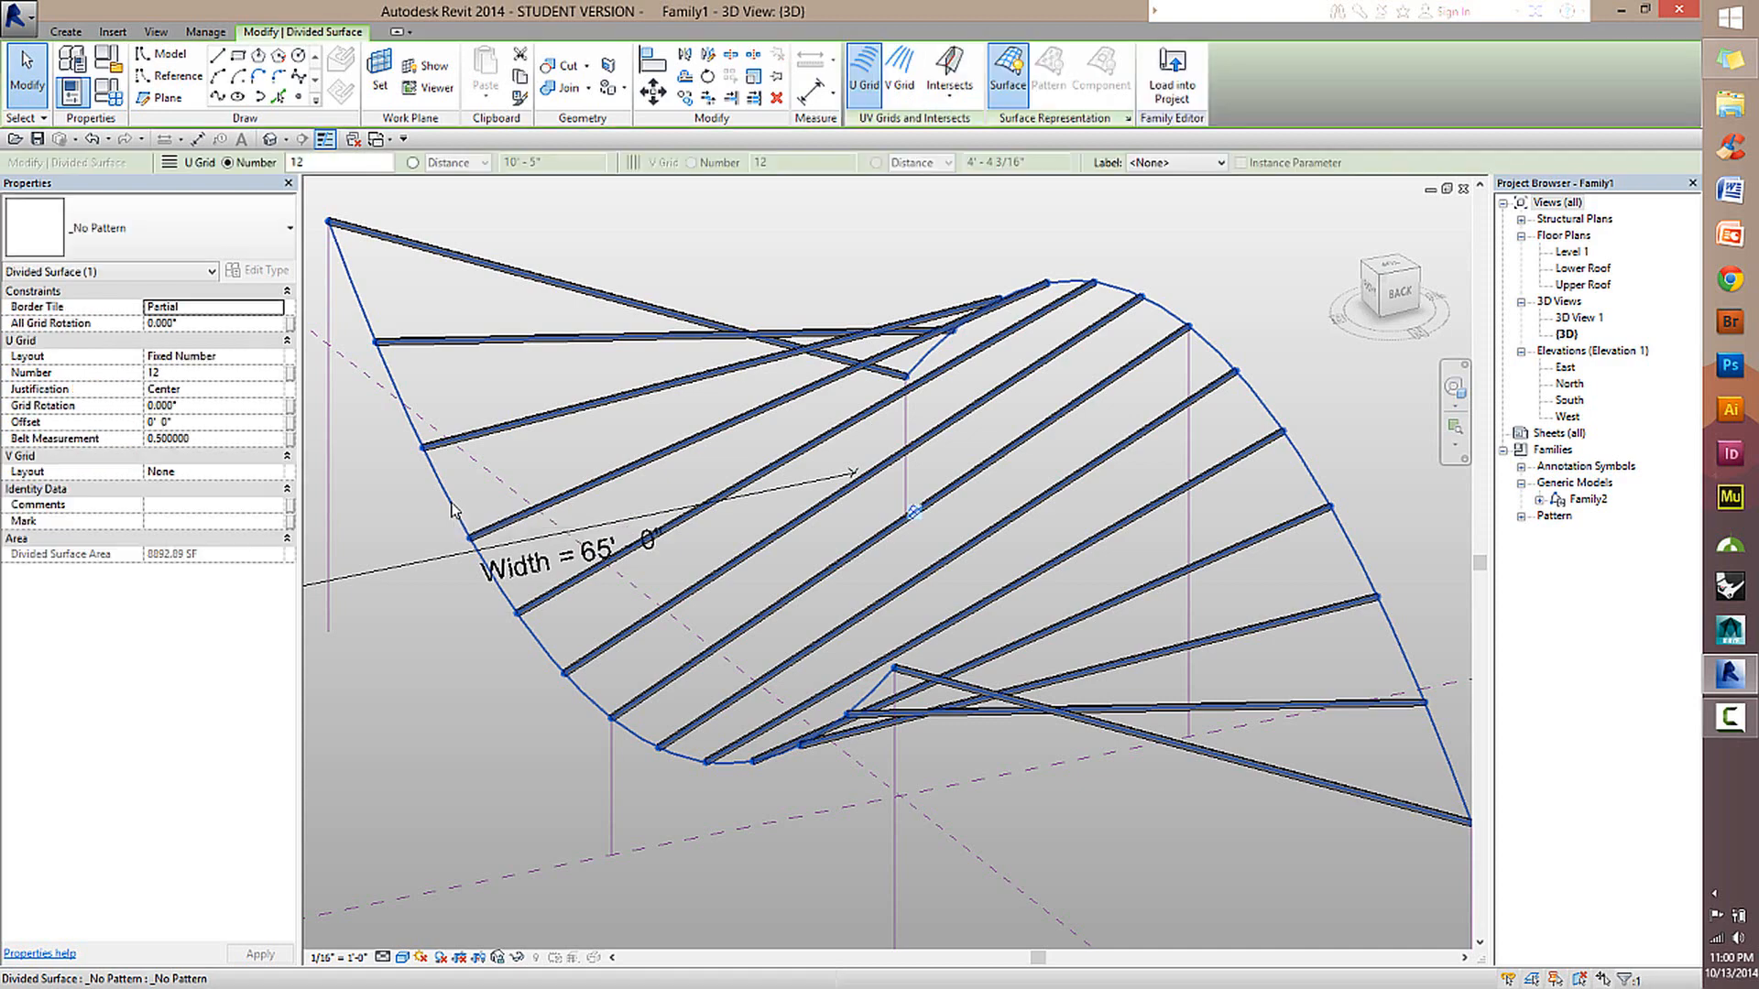
left_click(1002, 91)
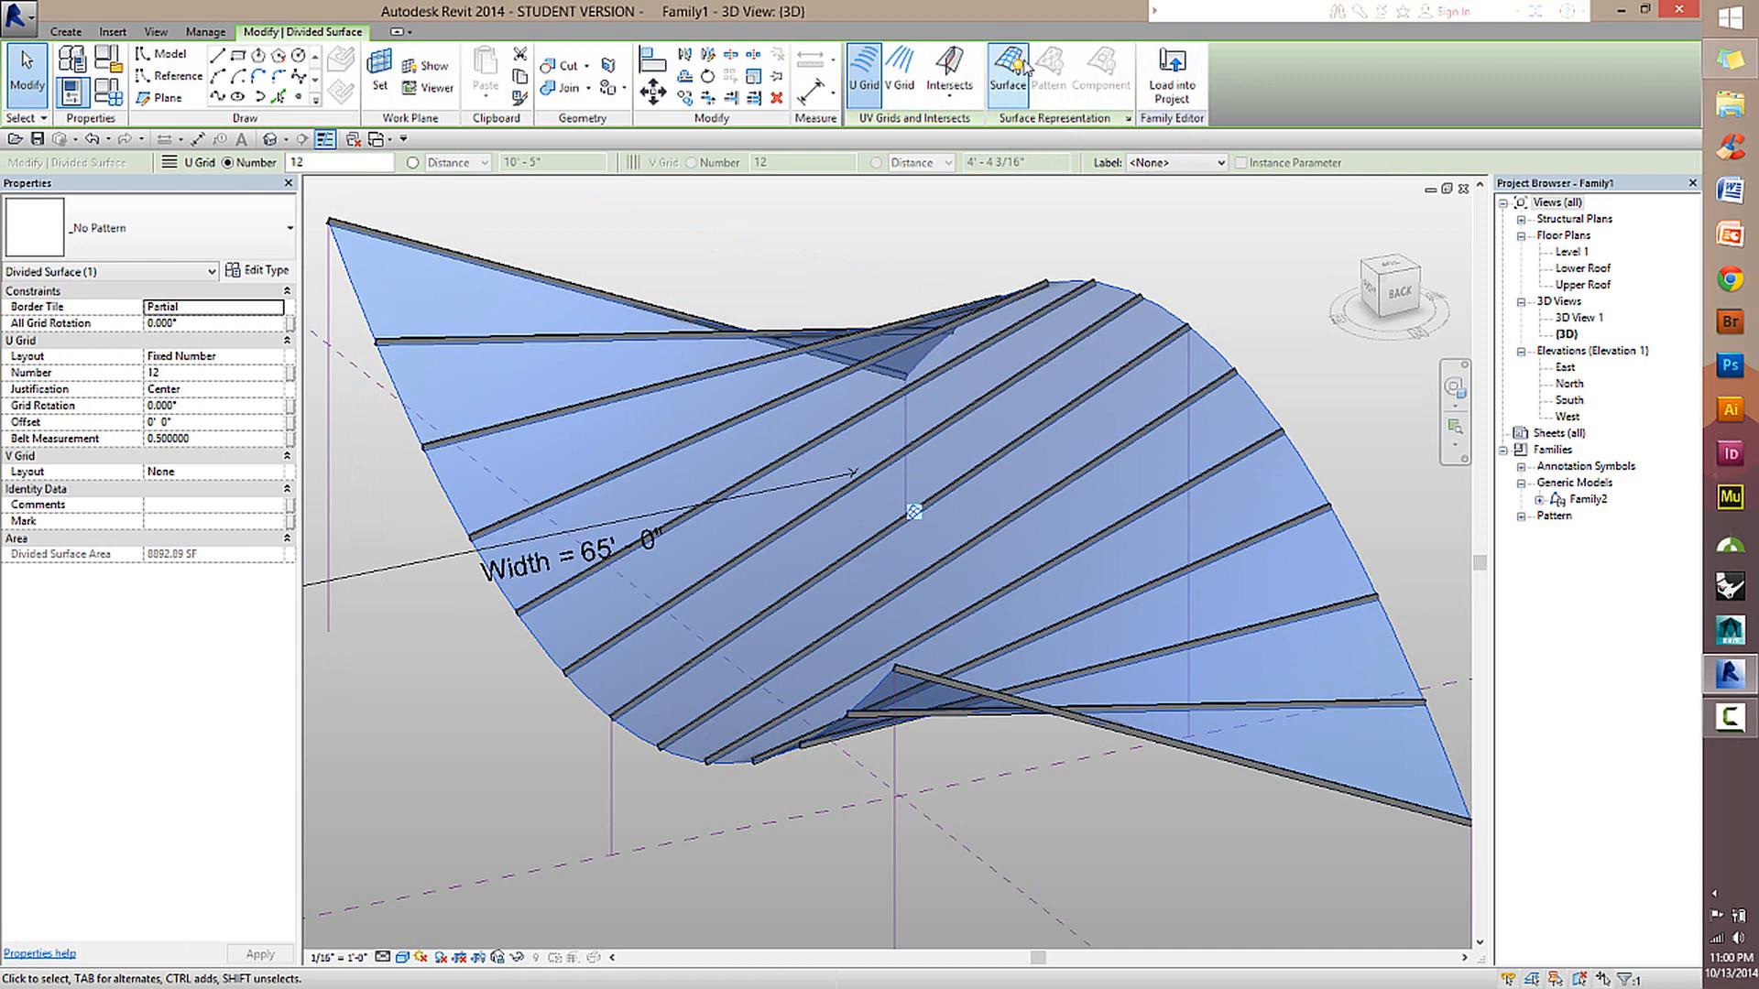
left_click(1286, 392)
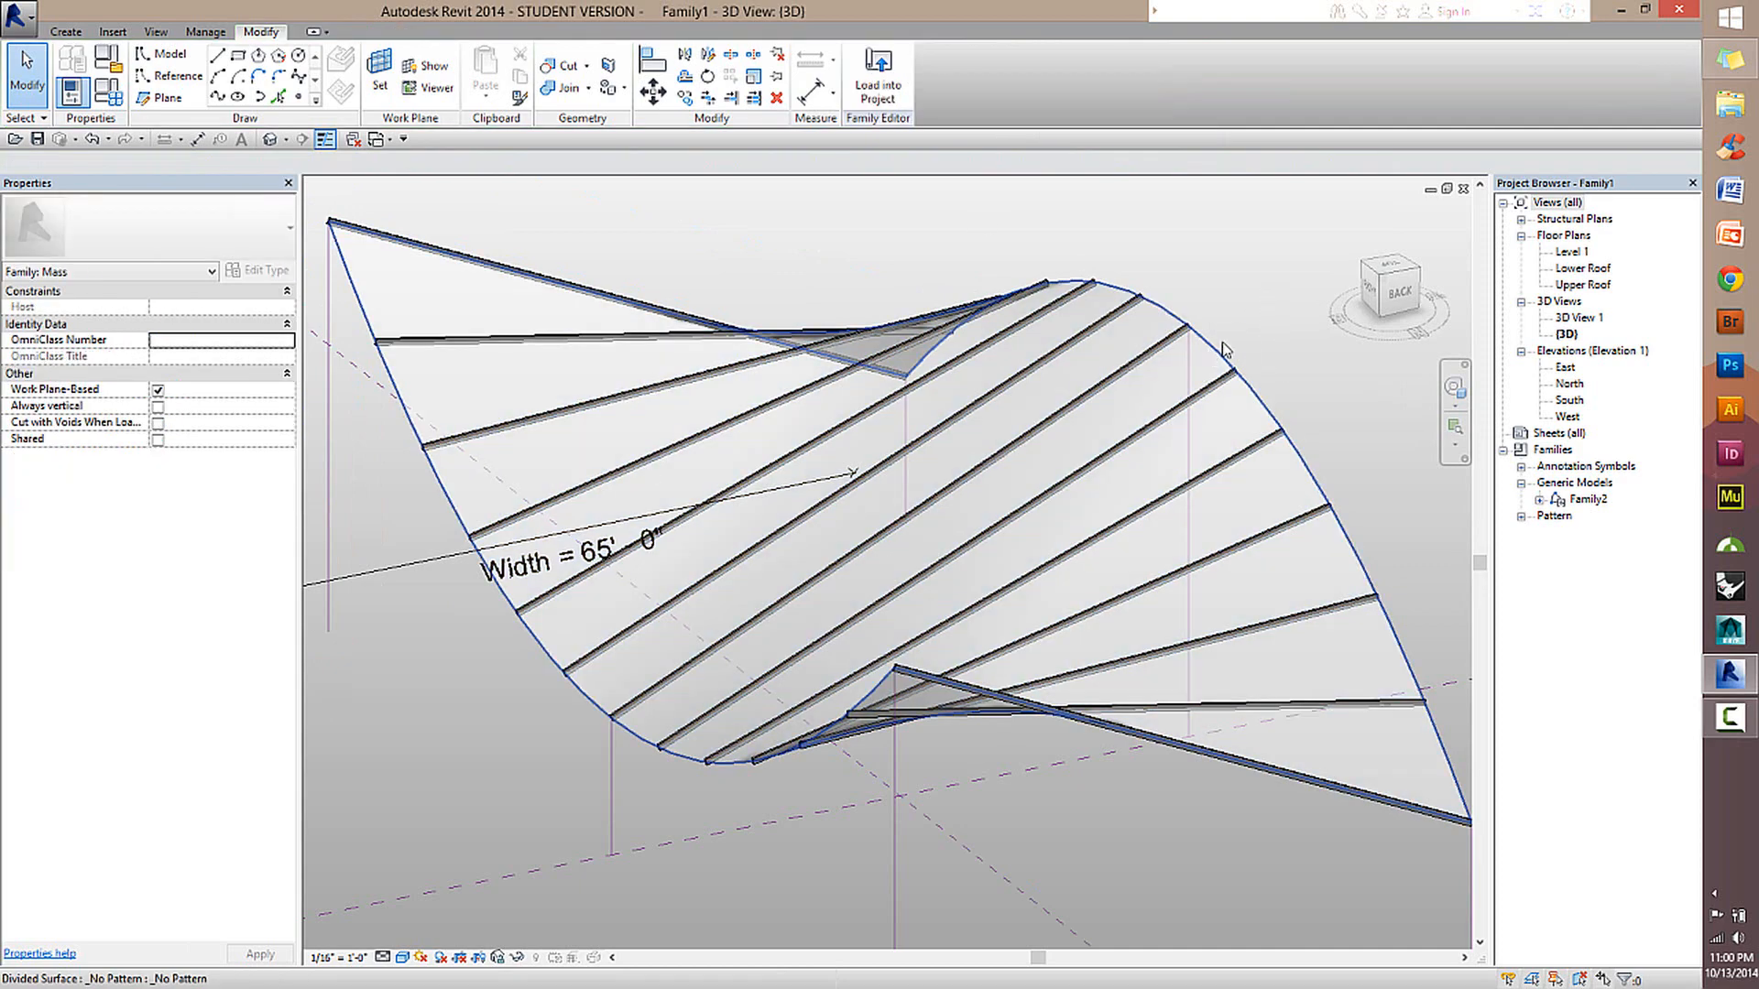
left_click(1213, 356)
left_click(1002, 91)
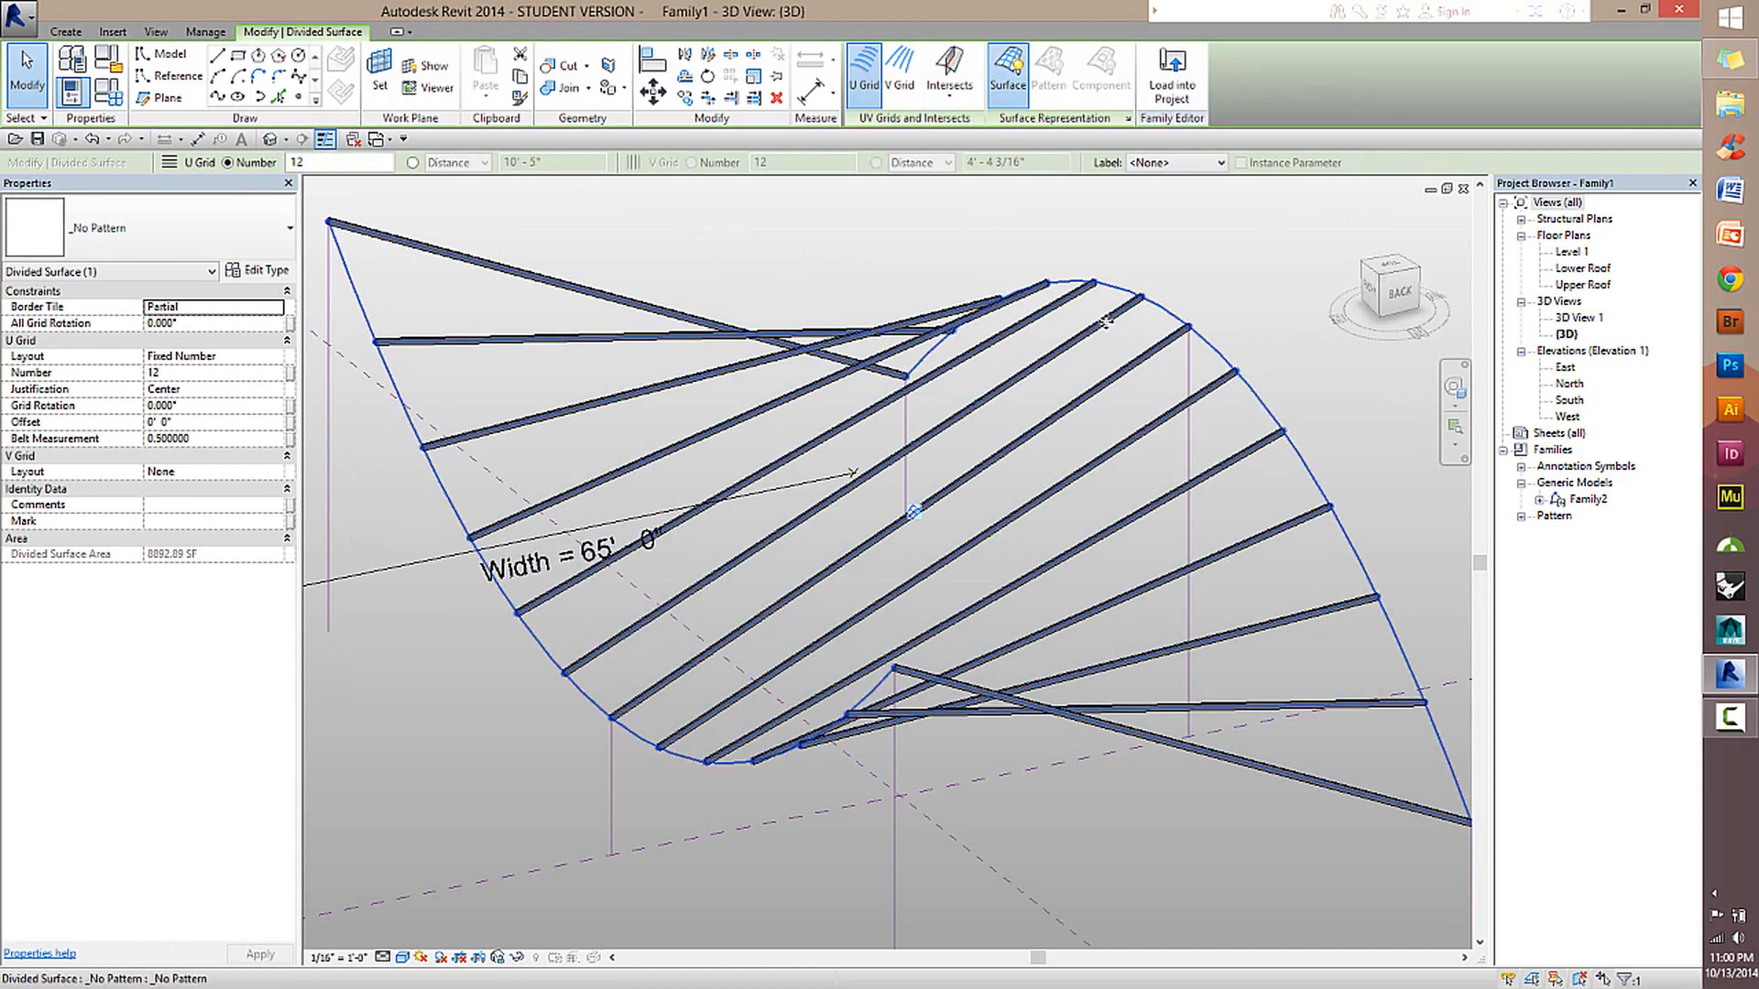
left_click(1189, 241)
Set the divided surface's U Grid number to 50 to increase the number of repeated beams.
left_click(1059, 348)
scroll(910, 442, "up", 2)
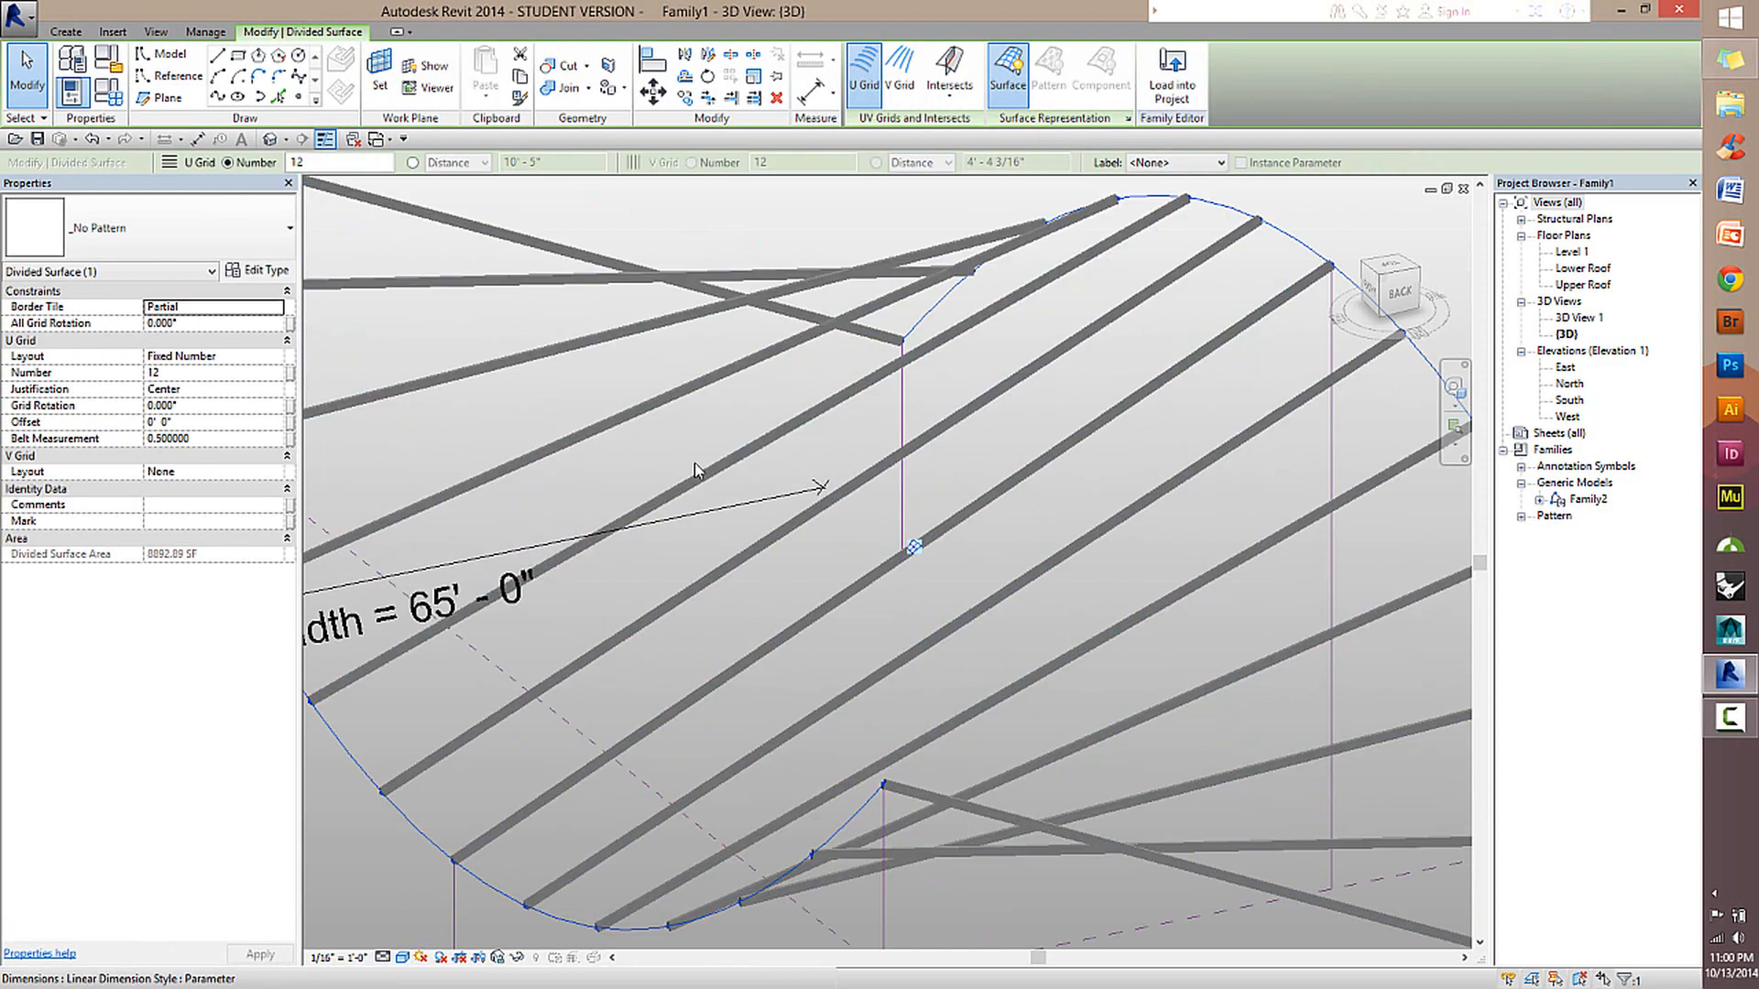
middle_click_drag(852, 446, 703, 529, "shift")
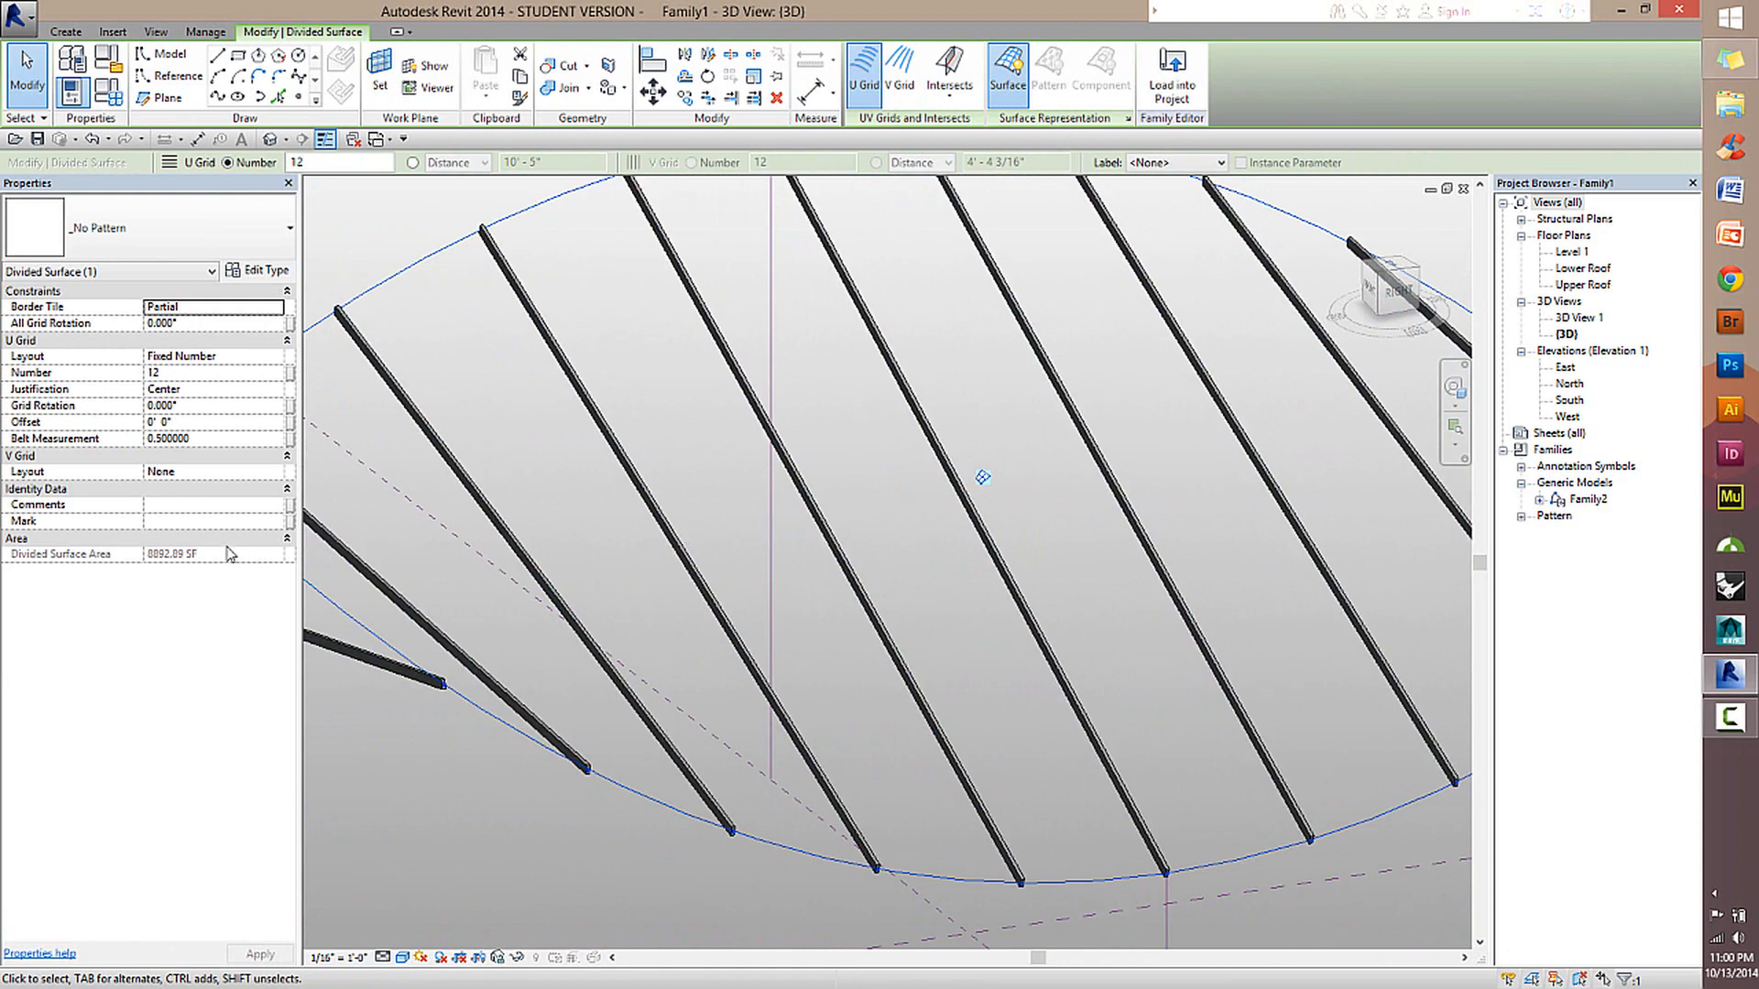
left_click(186, 375)
scroll(895, 588, "down", 2)
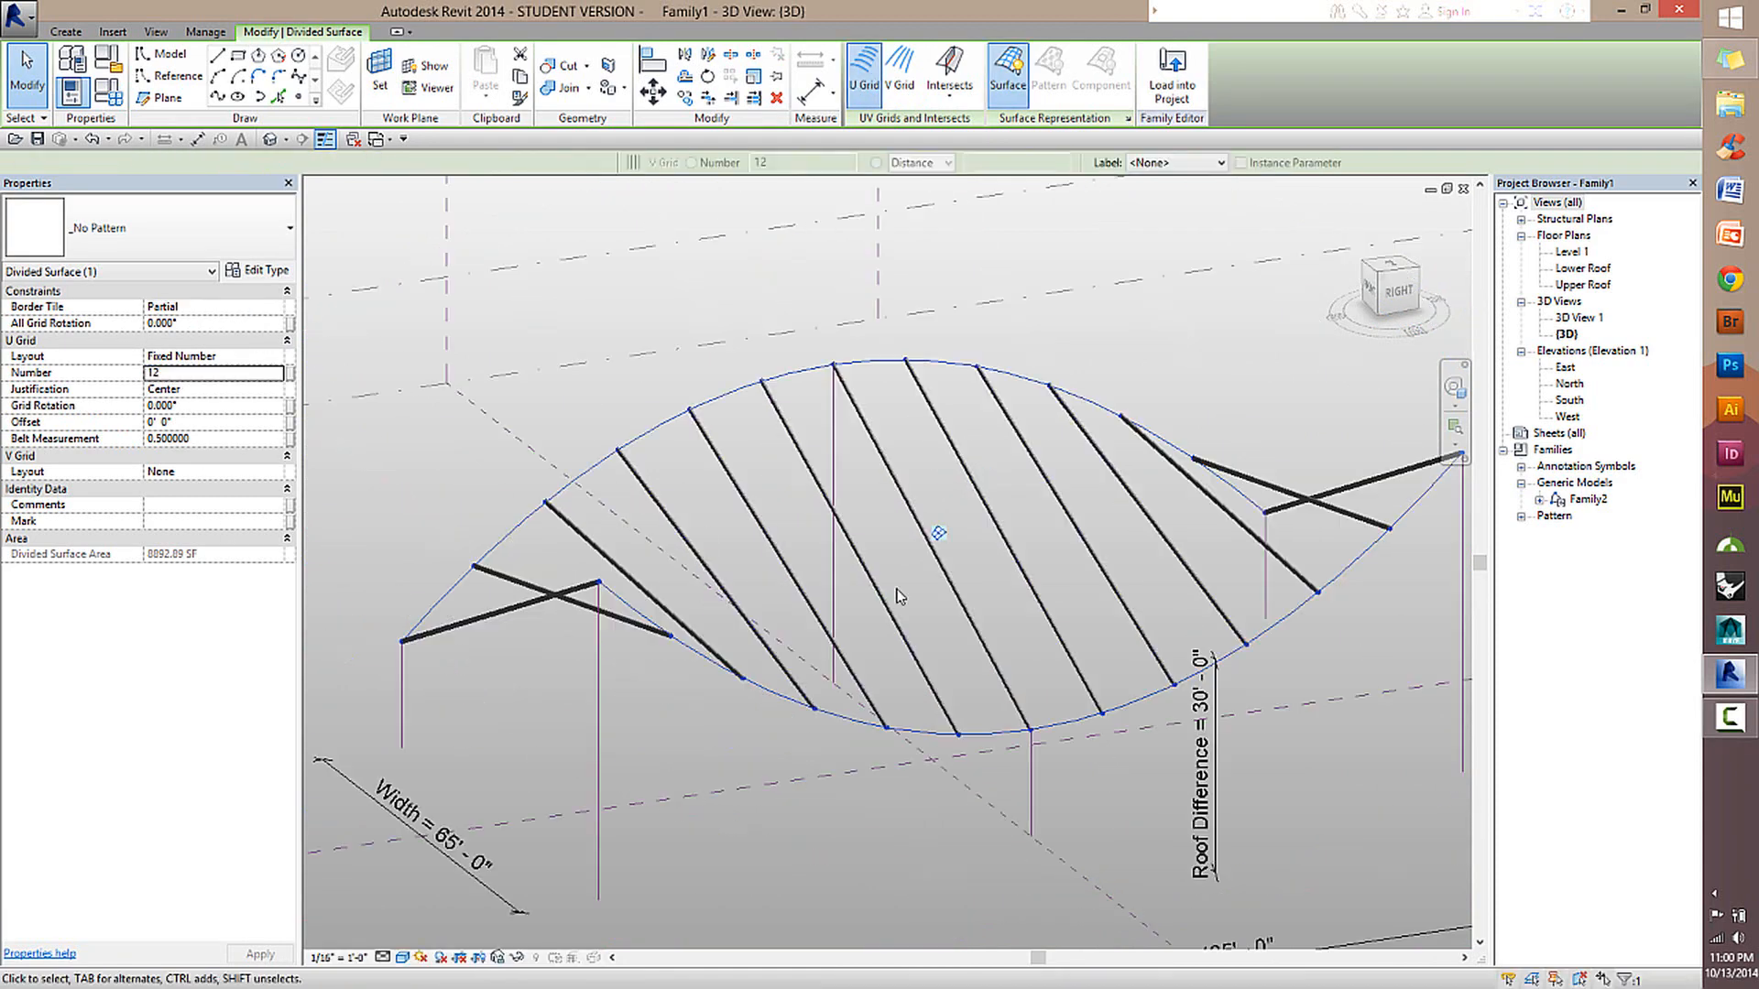
left_click(202, 377)
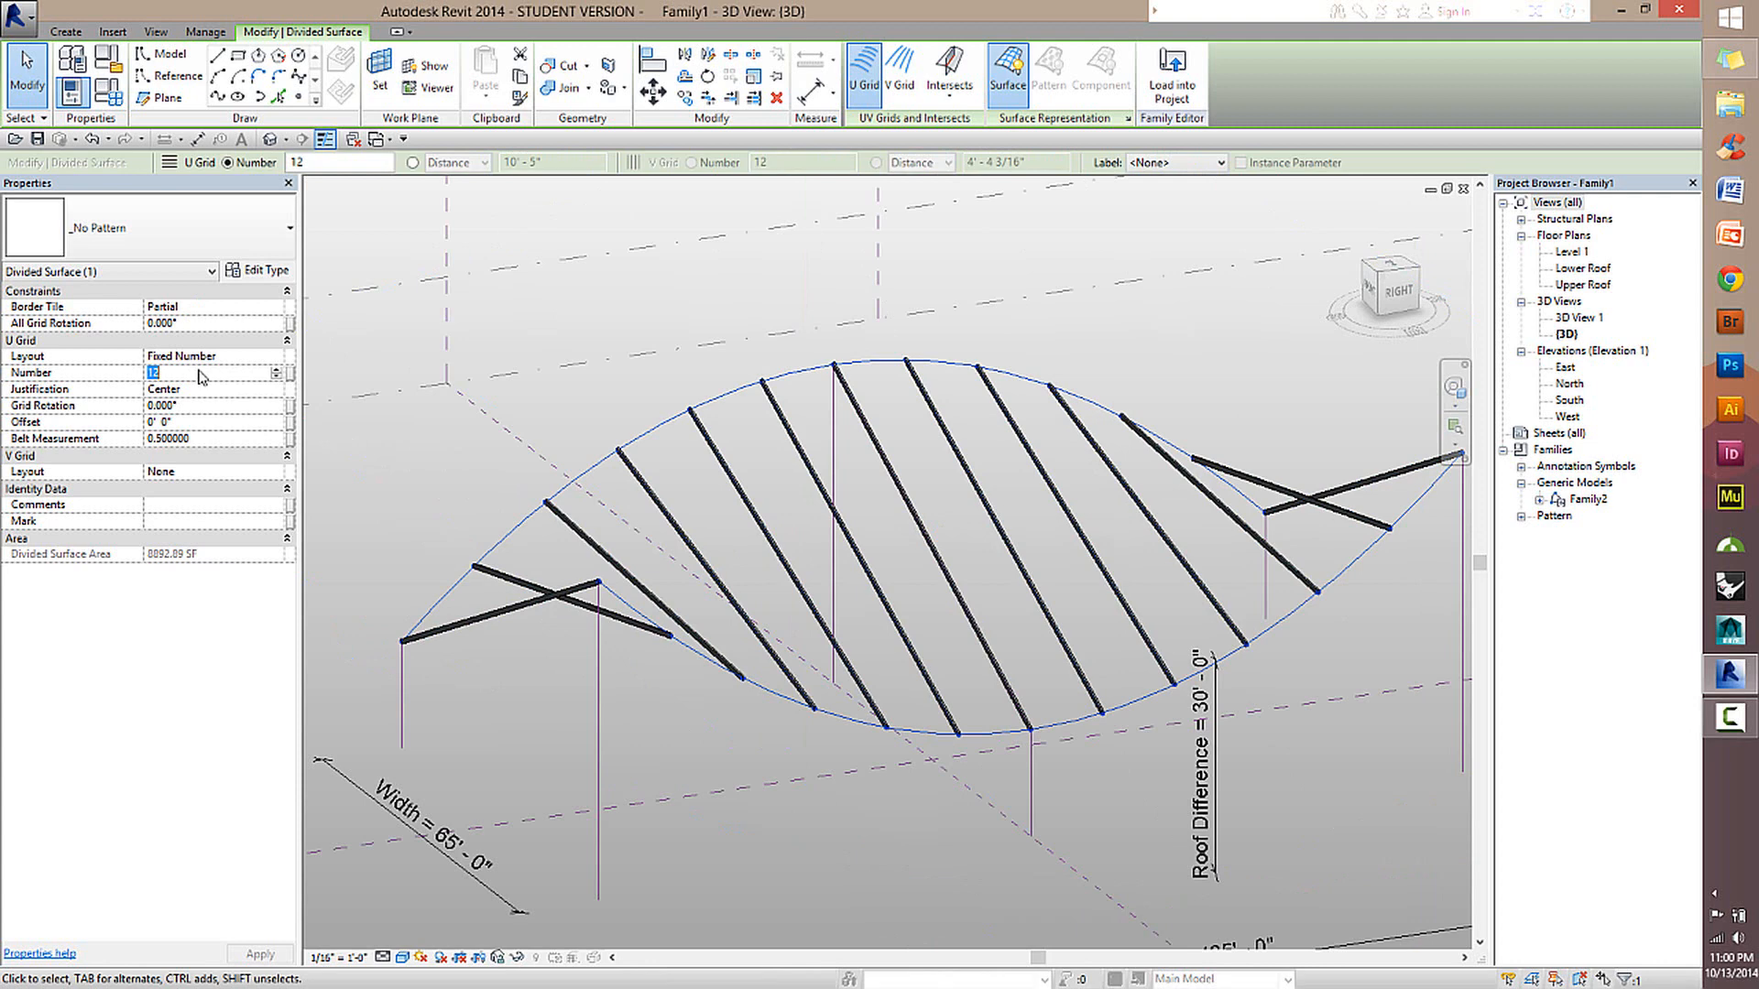
type("50")
left_click(1360, 658)
Associate the divided surface's U Grid number with a new family type parameter named Number of Beams.
scroll(863, 628, "up", 3)
middle_click_drag(1089, 710, 1320, 709, "shift")
scroll(811, 577, "up", 1)
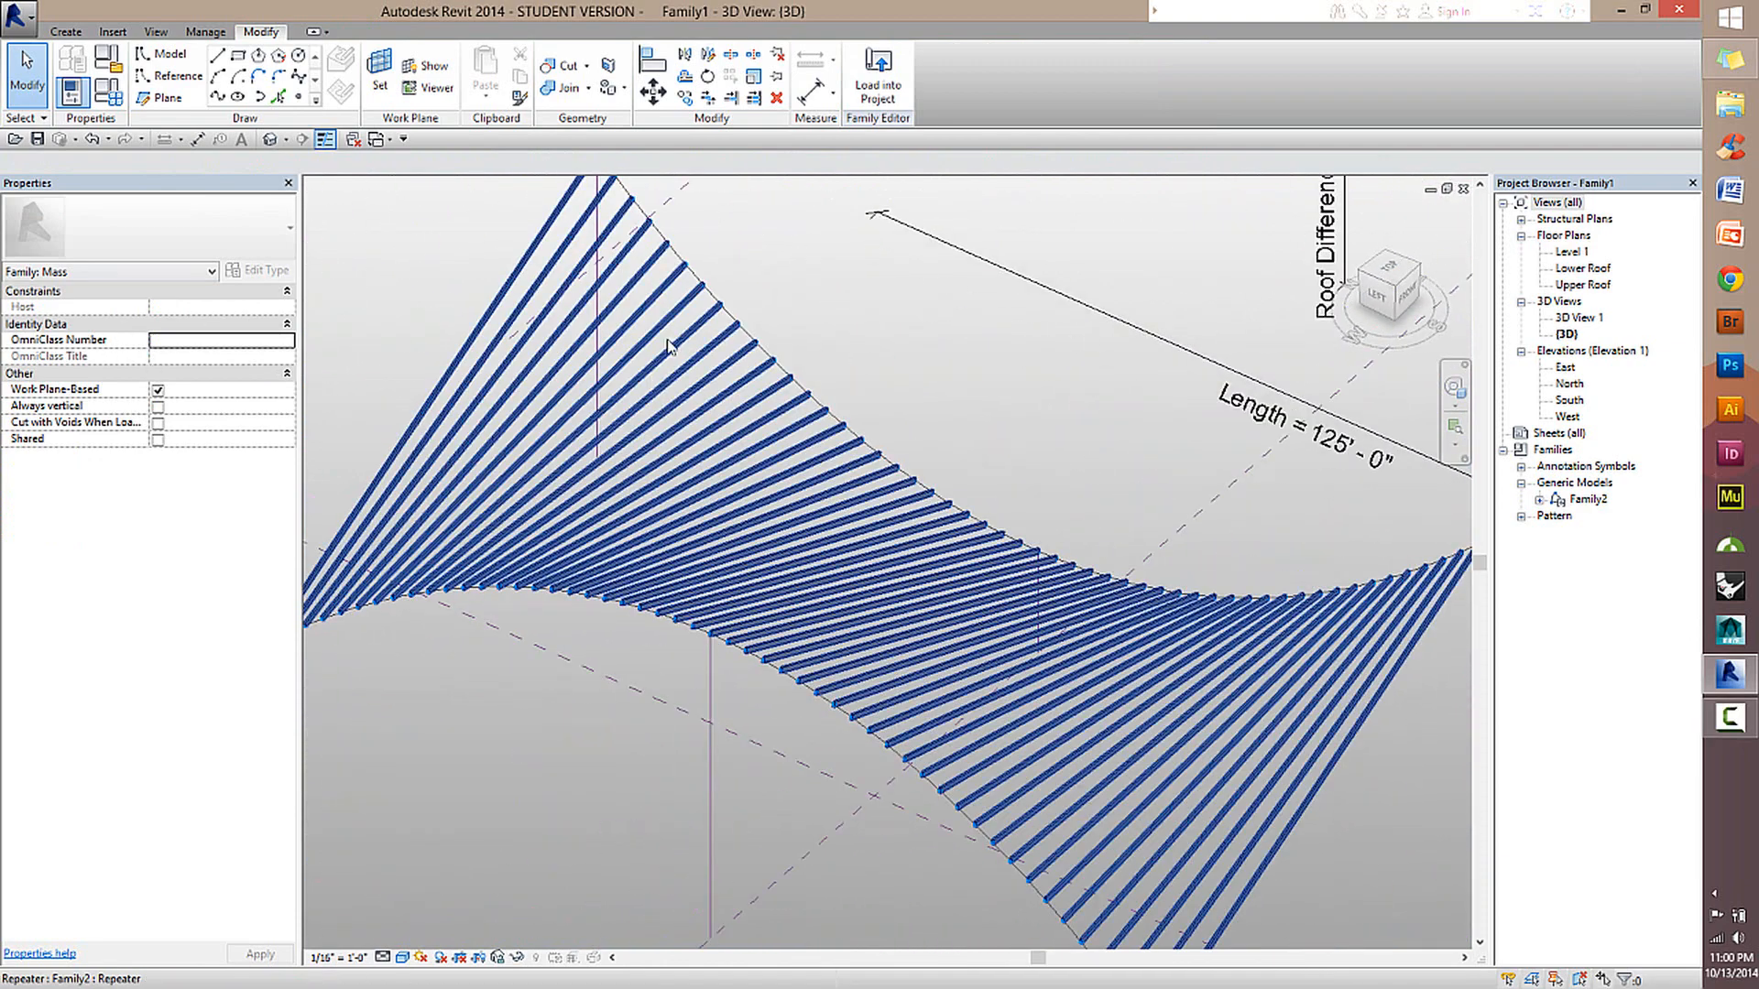
left_click(699, 280)
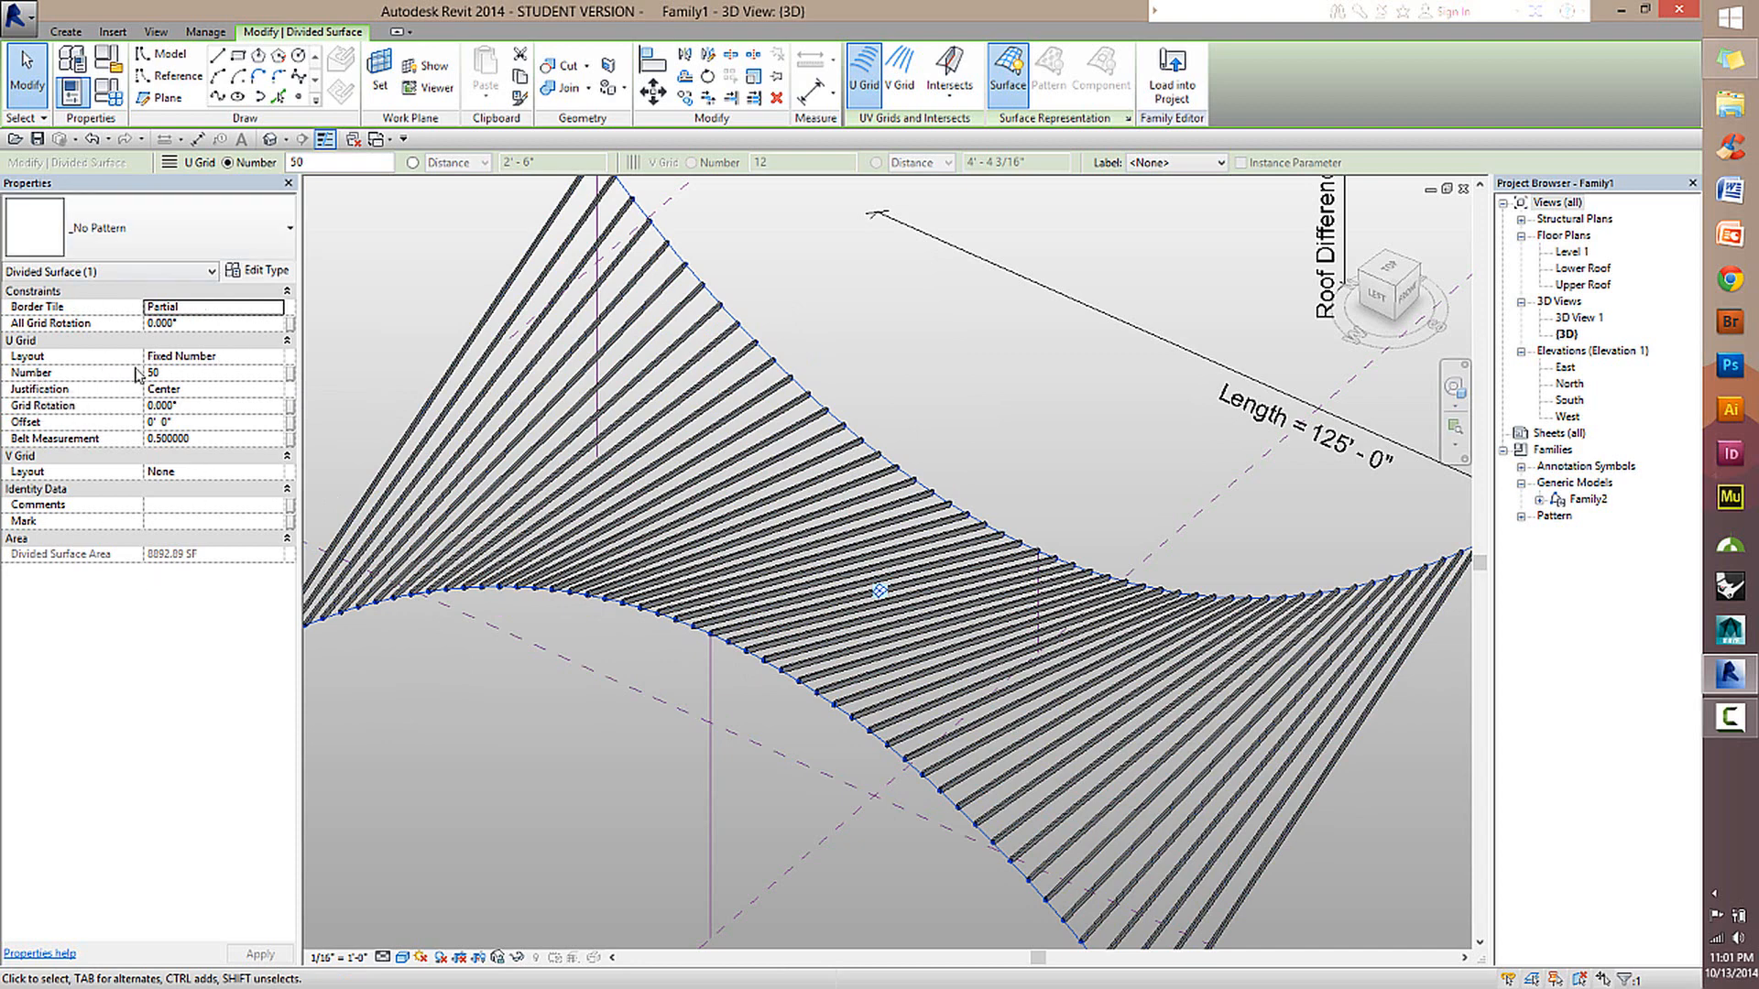
left_click(291, 376)
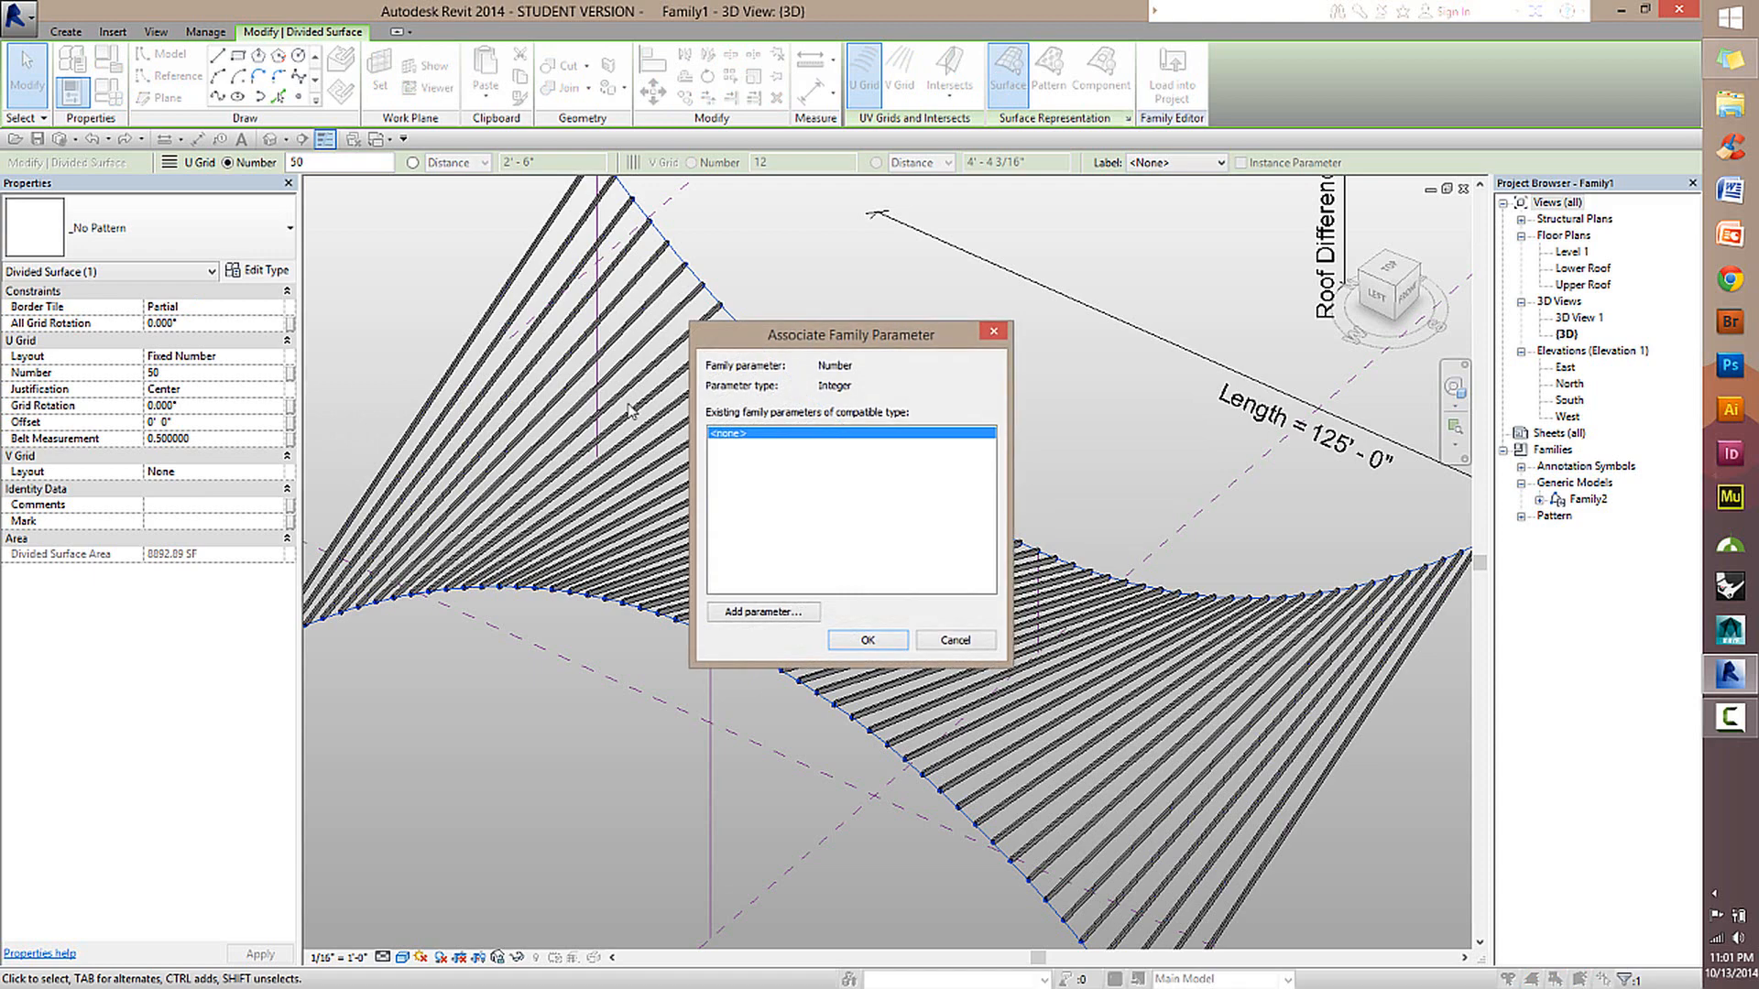
left_click(792, 613)
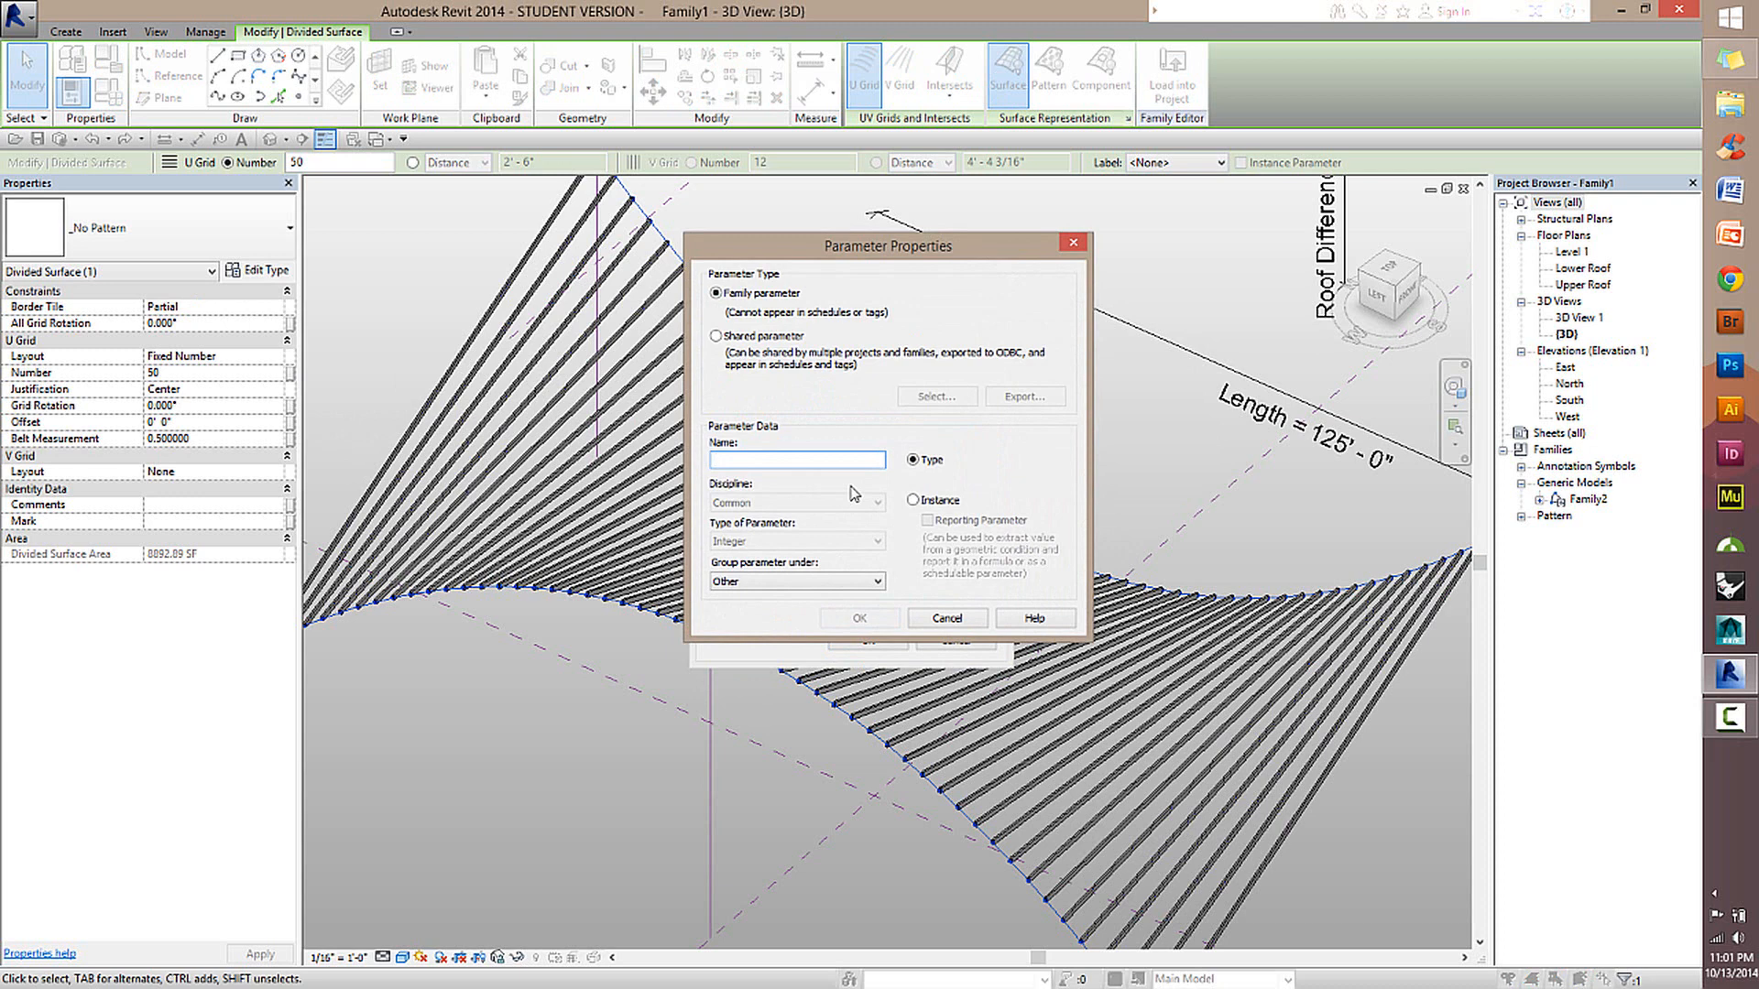
type("Number of Beams")
key("Return")
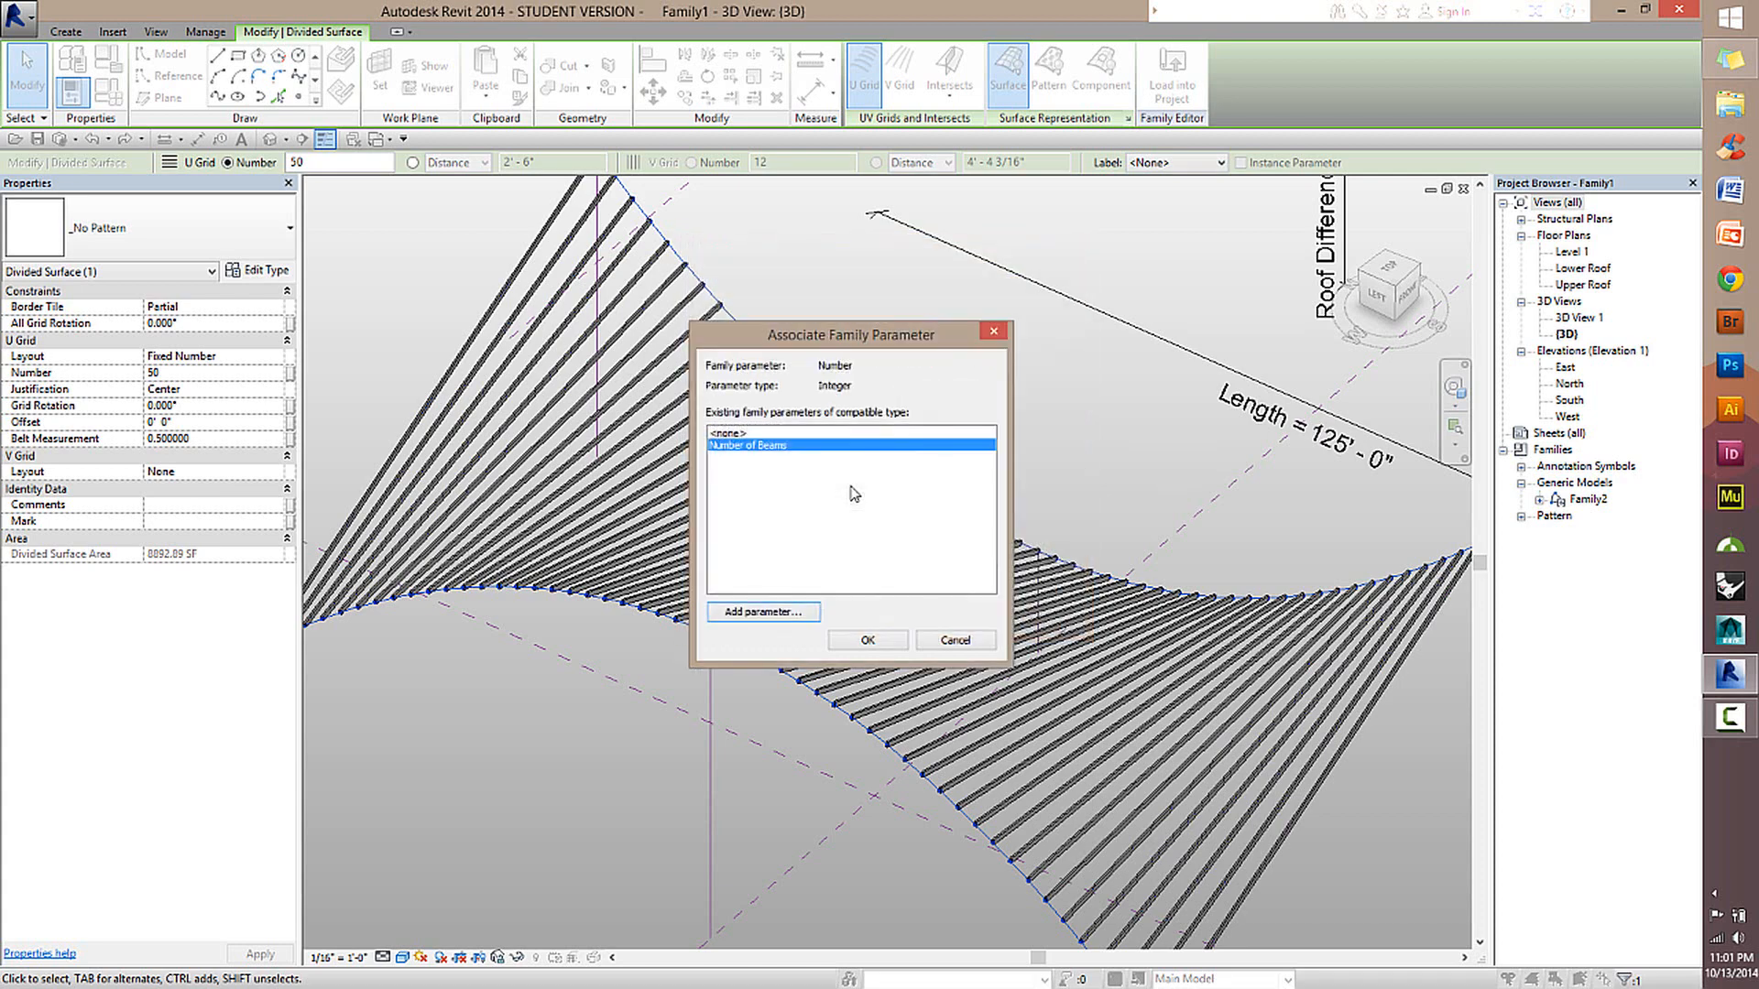
left_click(866, 640)
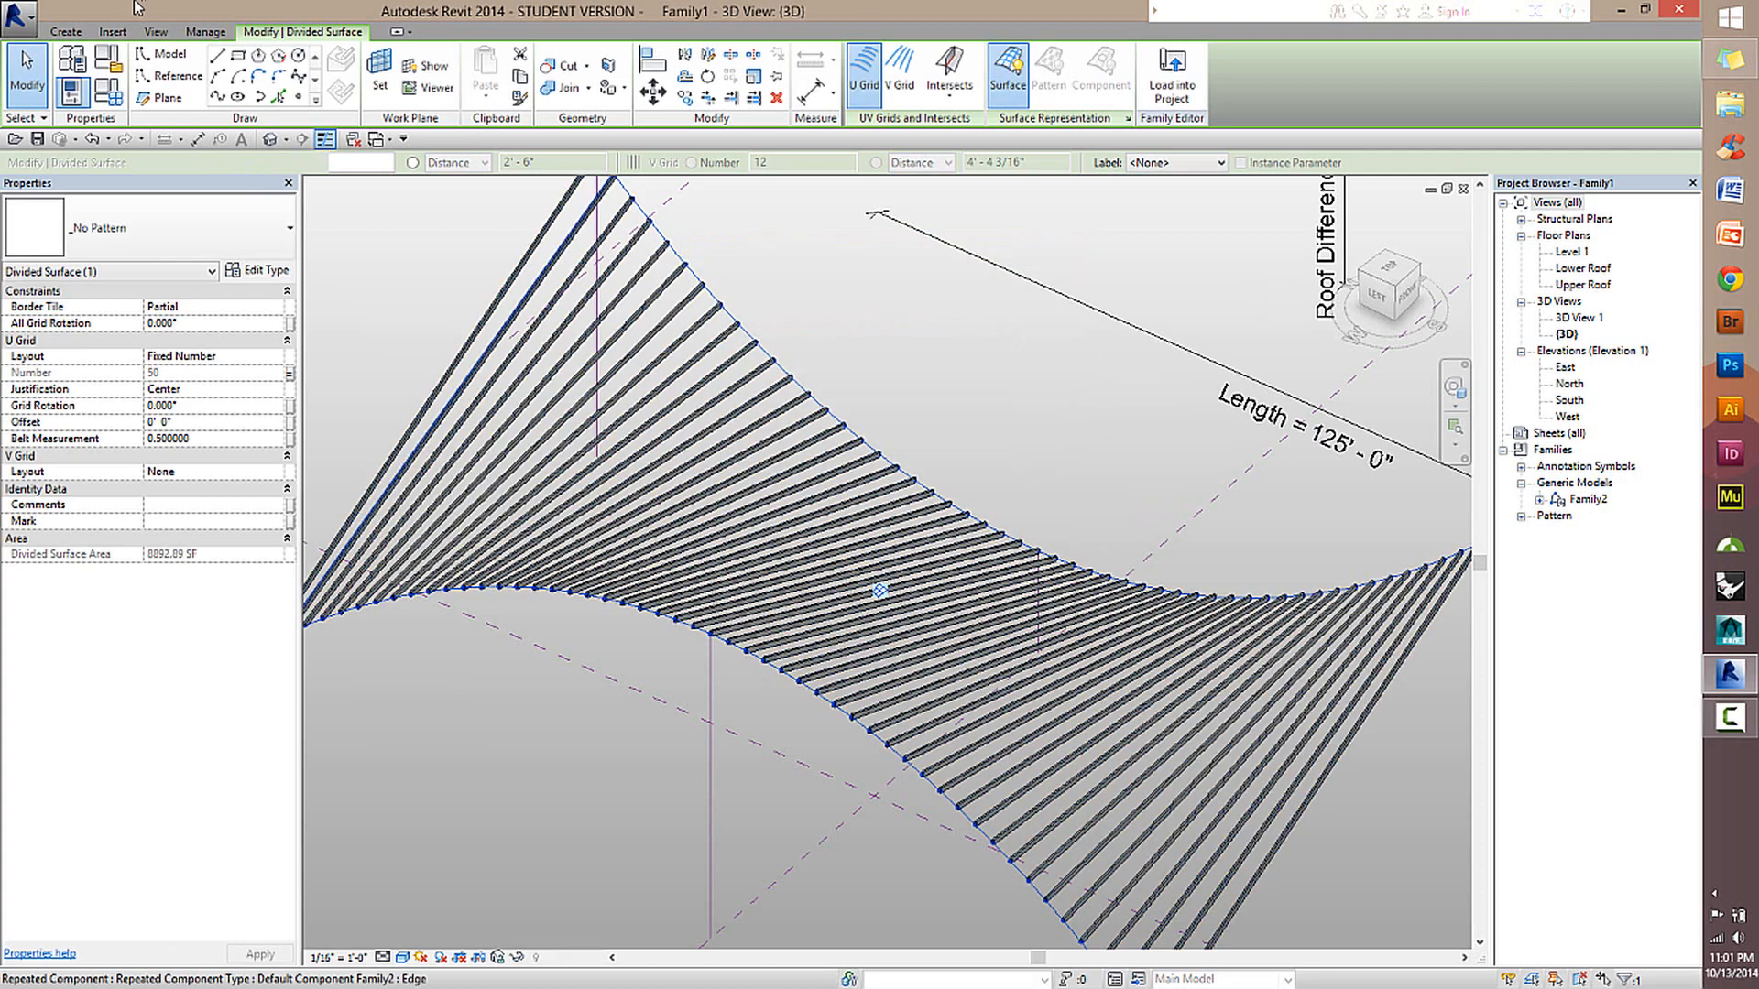
Set the family's Number of Beams parameter to 35.
left_click(91, 91)
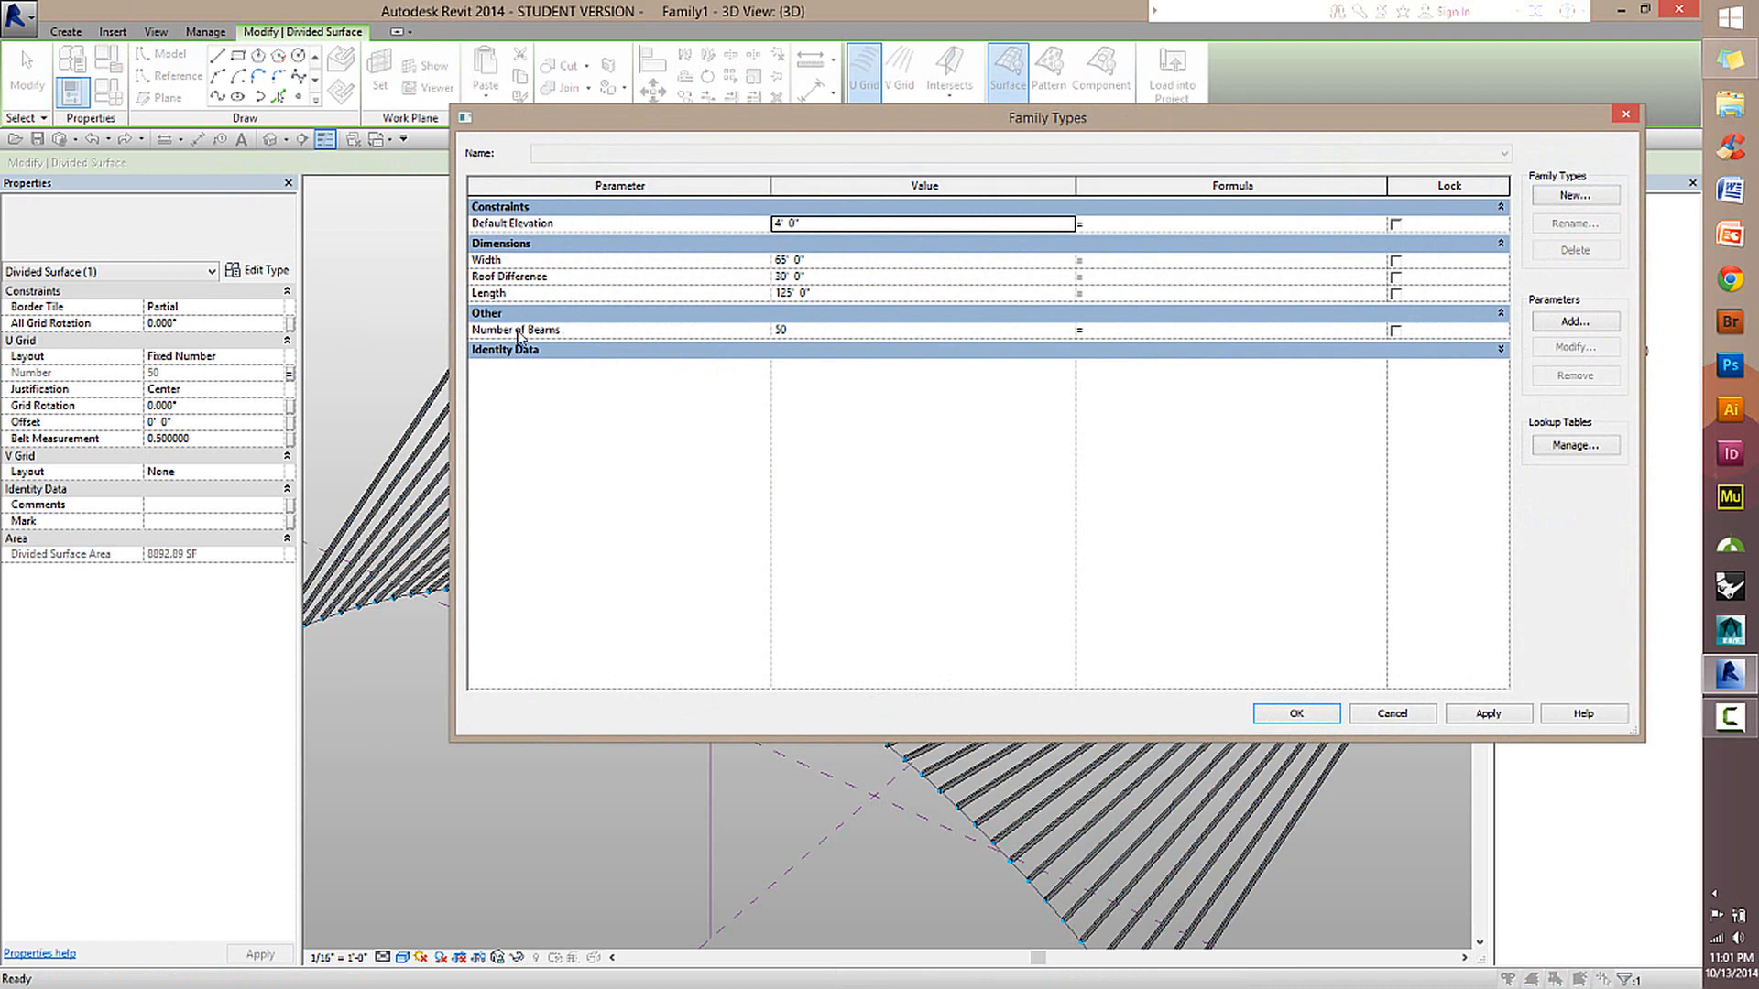
left_click(810, 330)
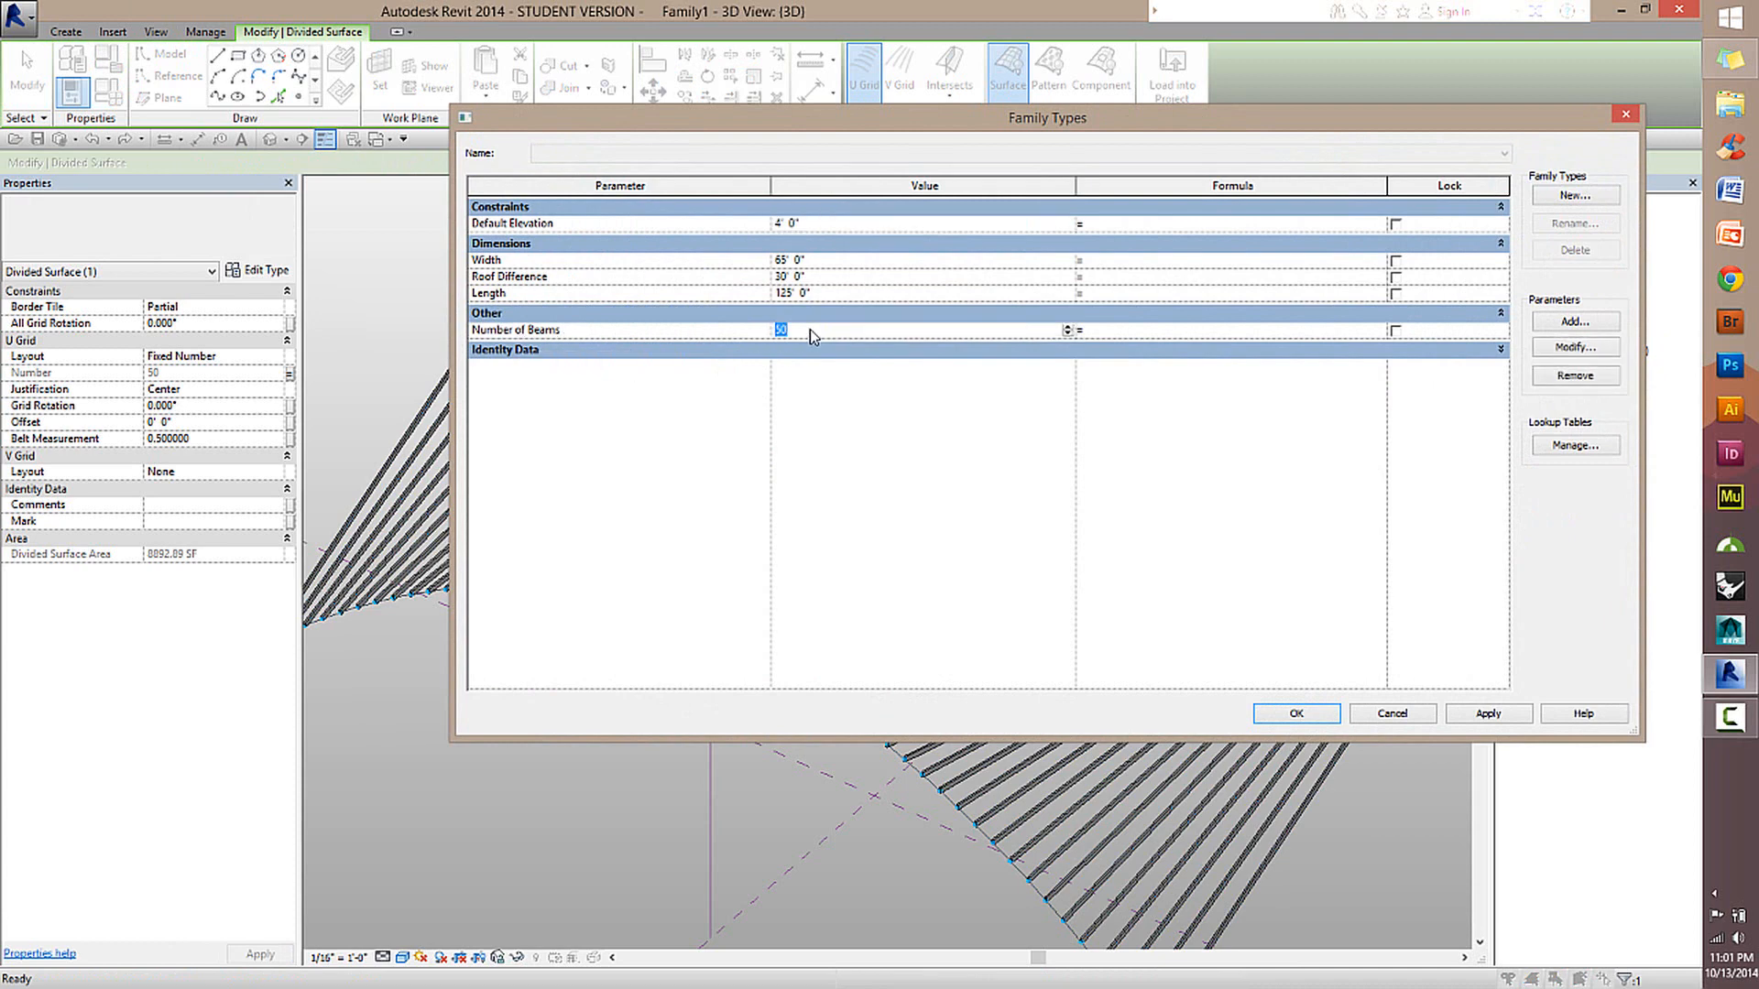
key("Tab")
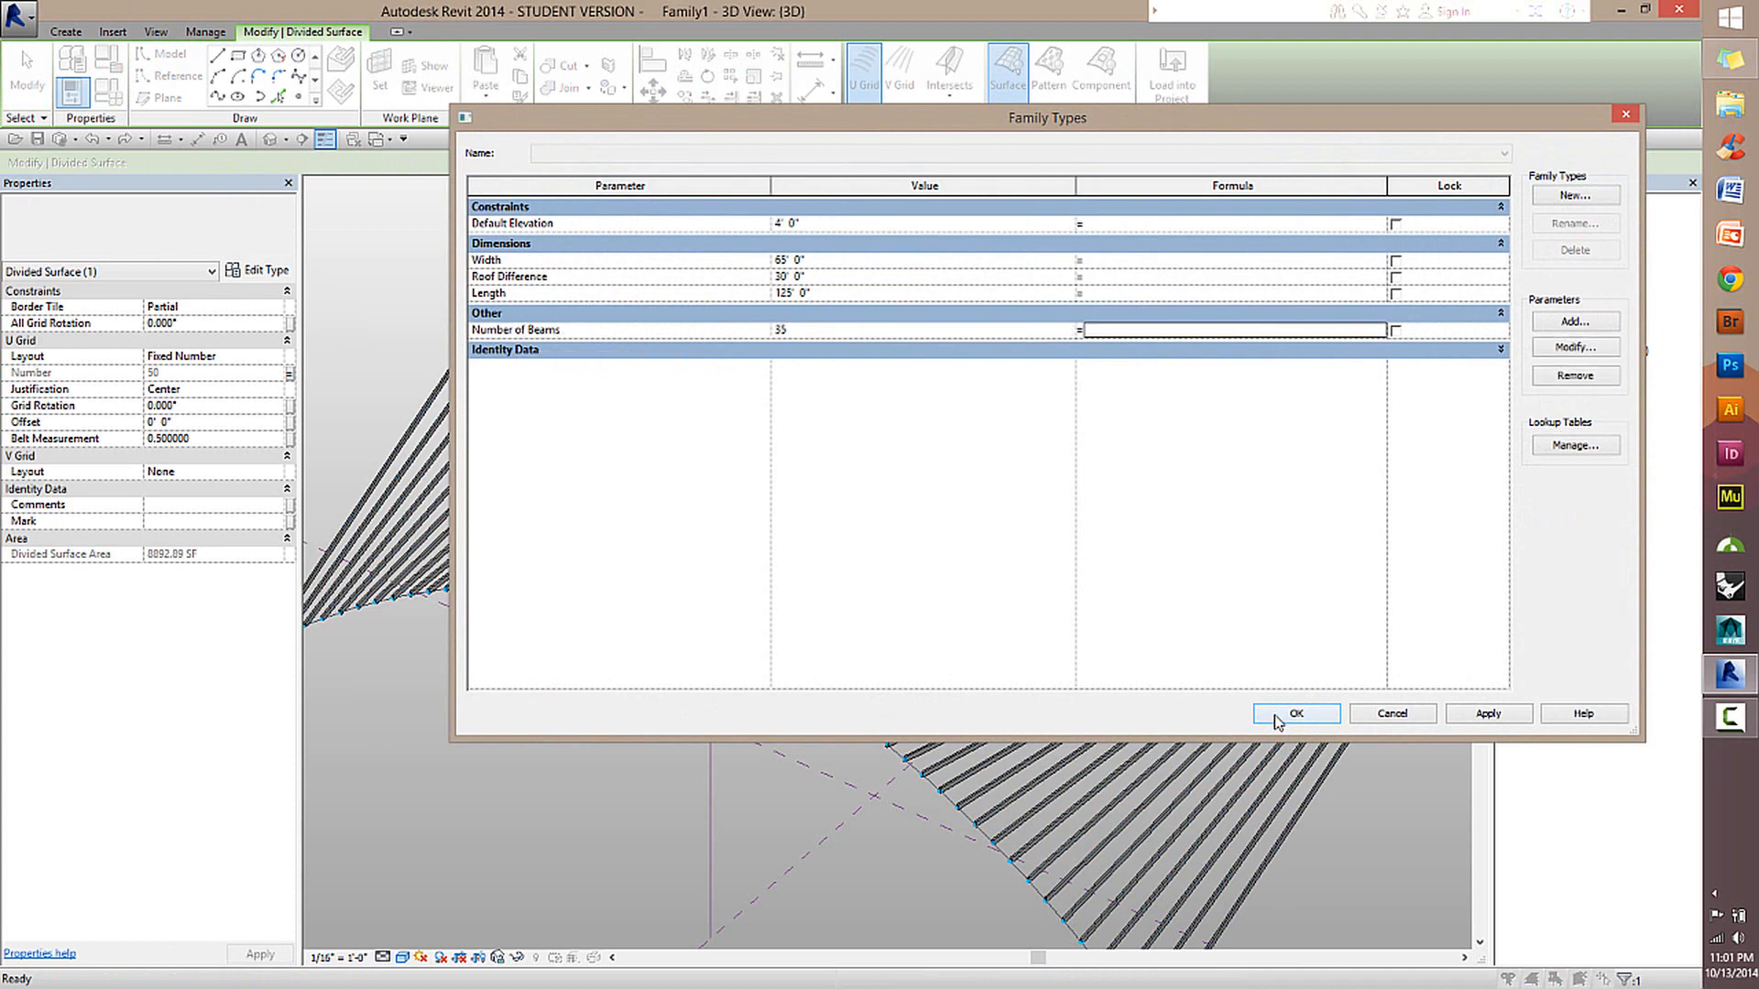
key("Return")
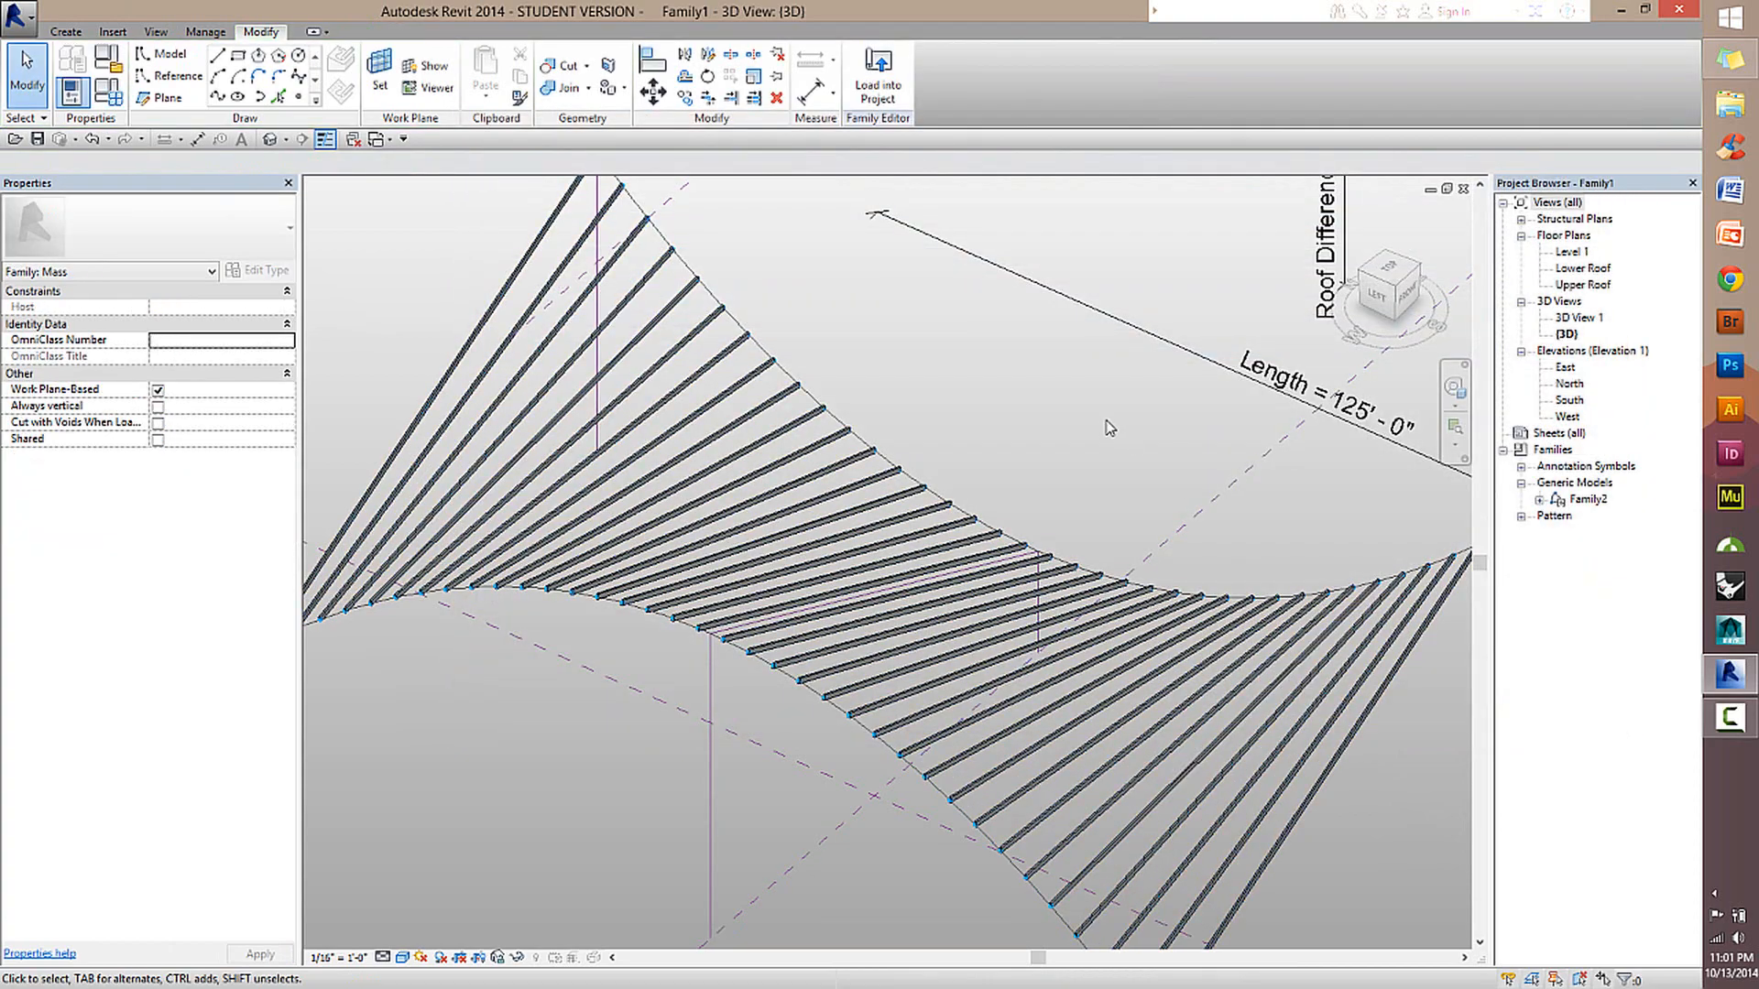
scroll(1113, 573, "up", 3)
middle_click_drag(904, 534, 770, 394, "shift")
left_click(773, 381)
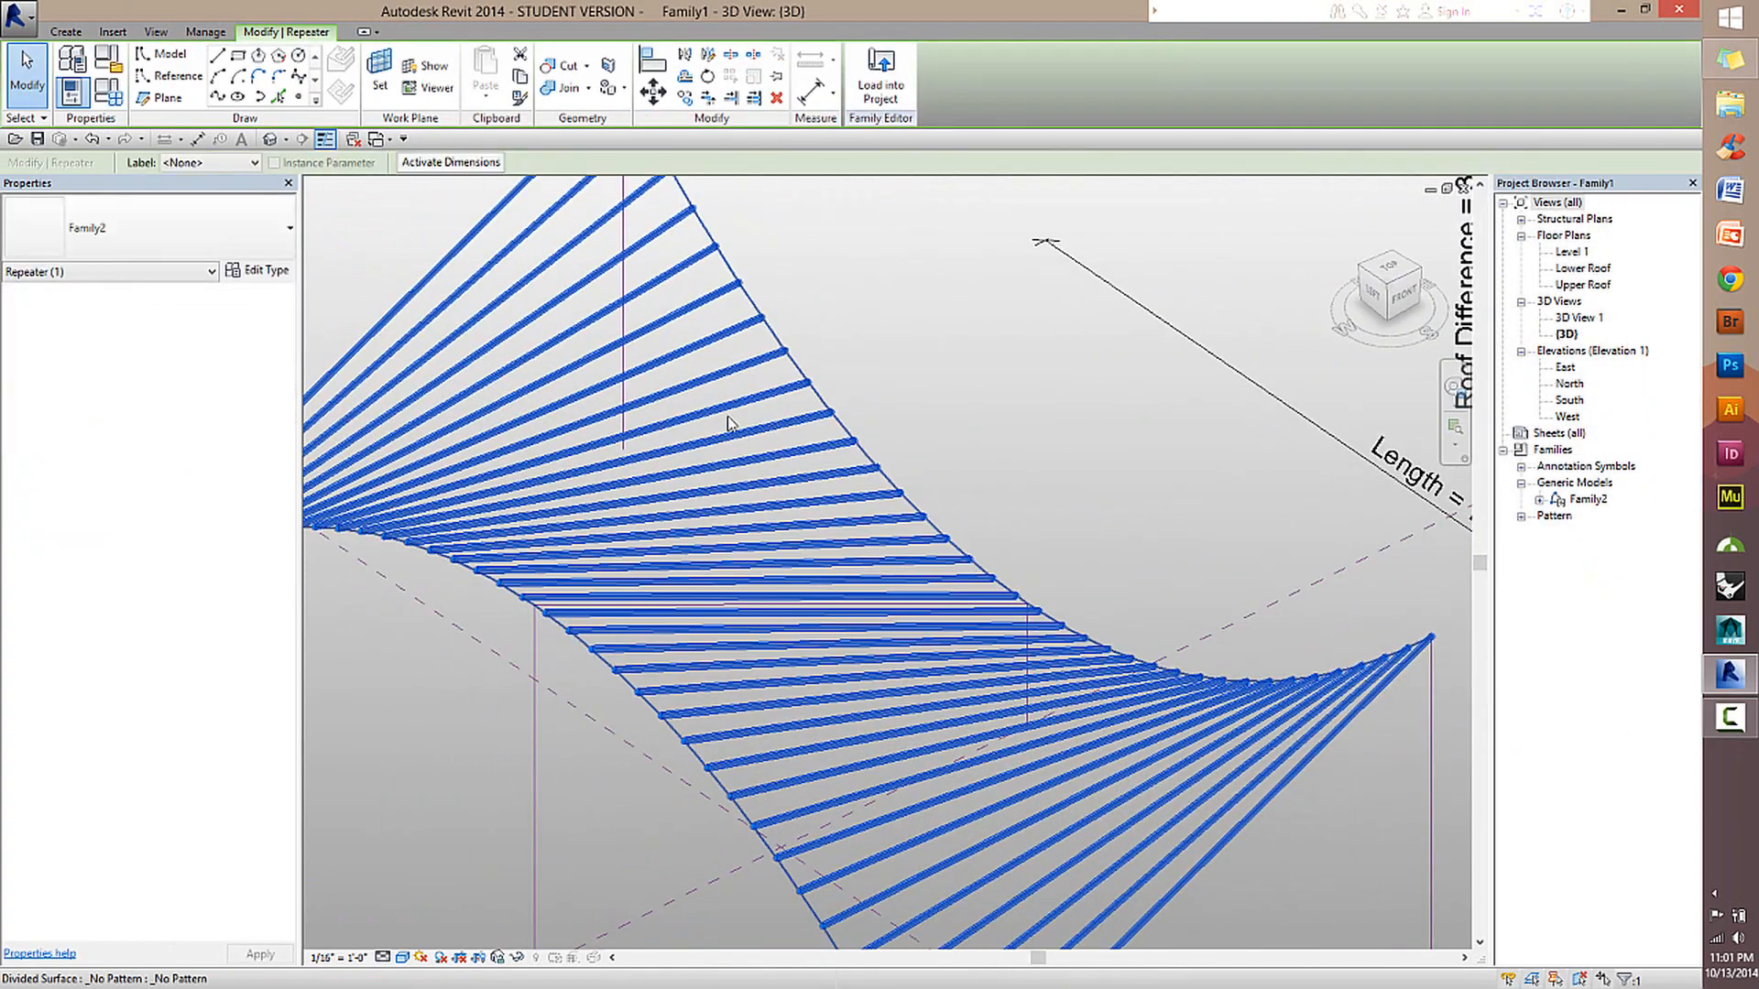
scroll(836, 403, "down", 2)
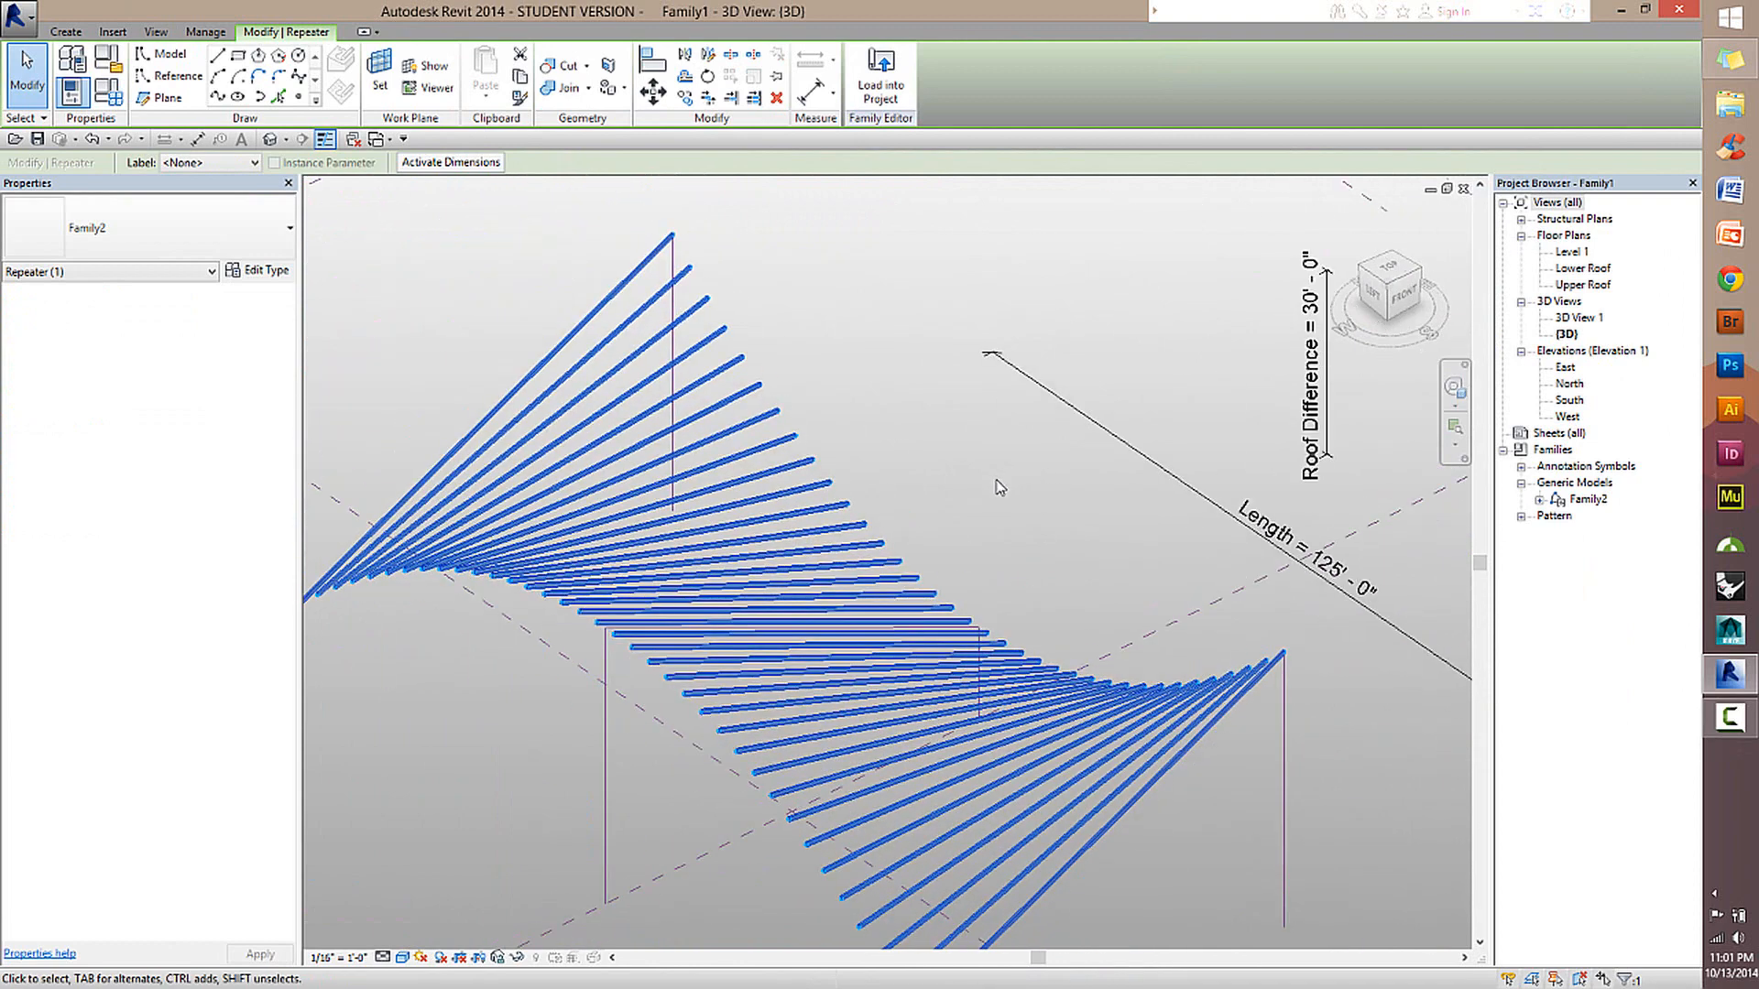
left_click(259, 270)
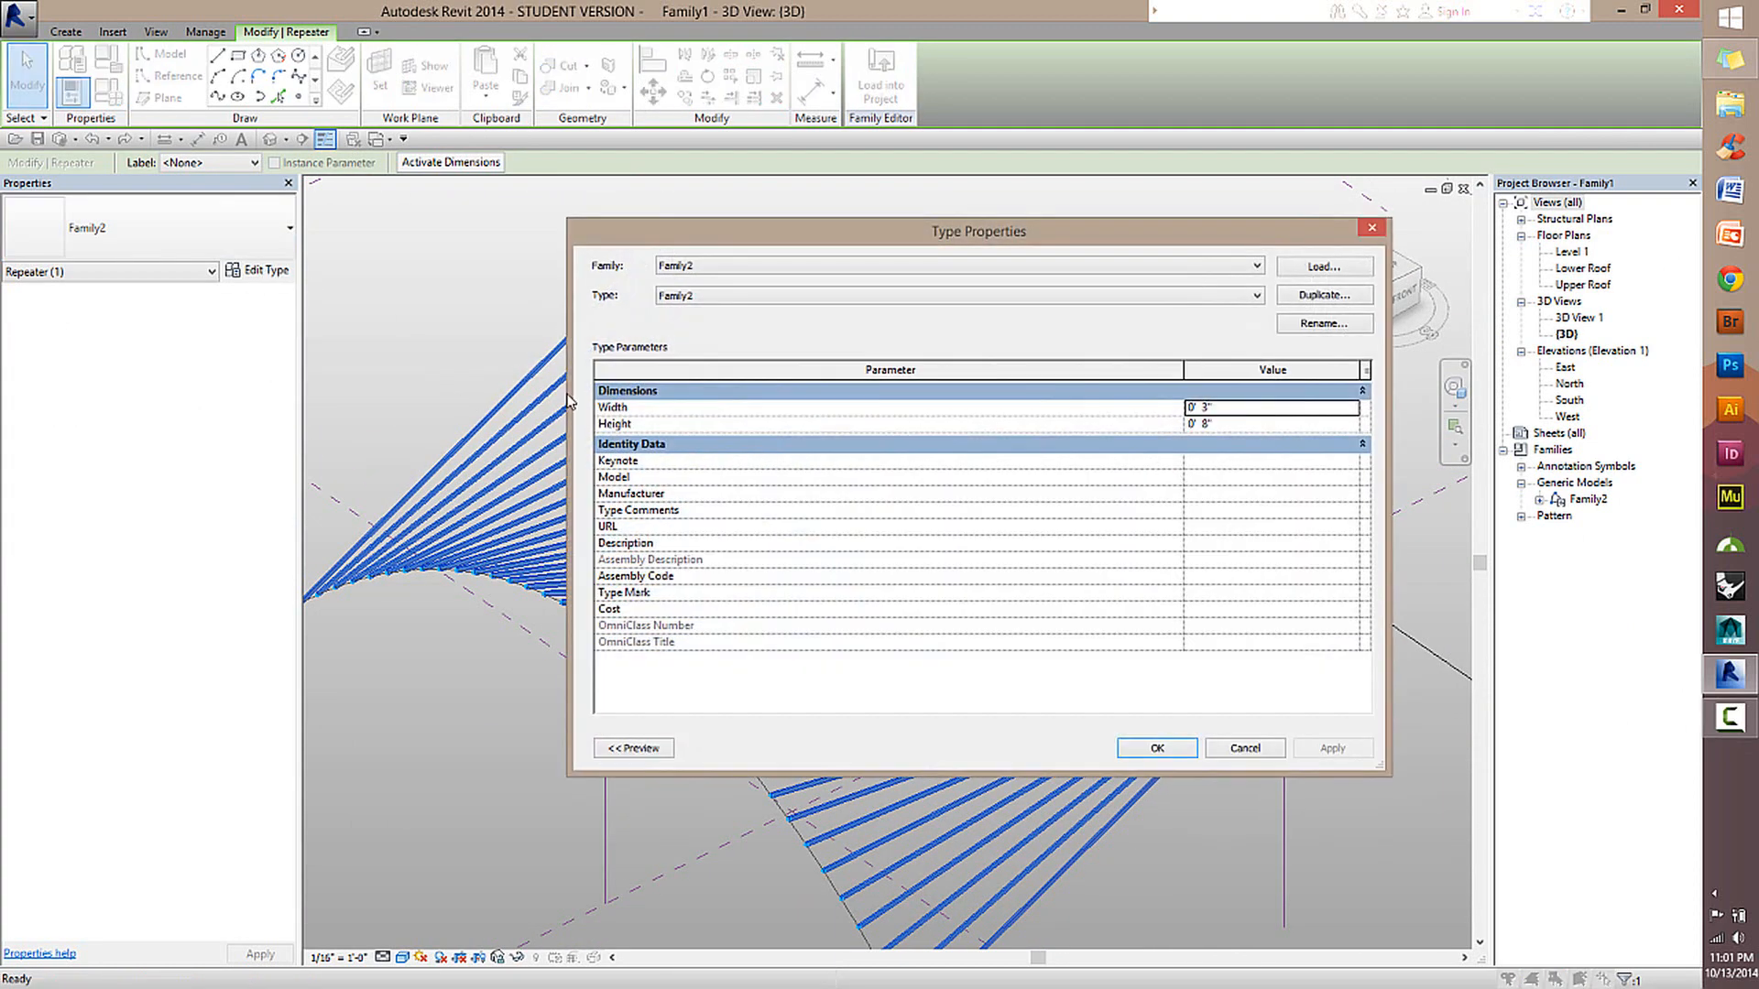
left_click(1234, 749)
left_click(922, 410)
Set the repeated beam type's Width to 6" and Height to 1' 0" in its type properties.
left_click(628, 279)
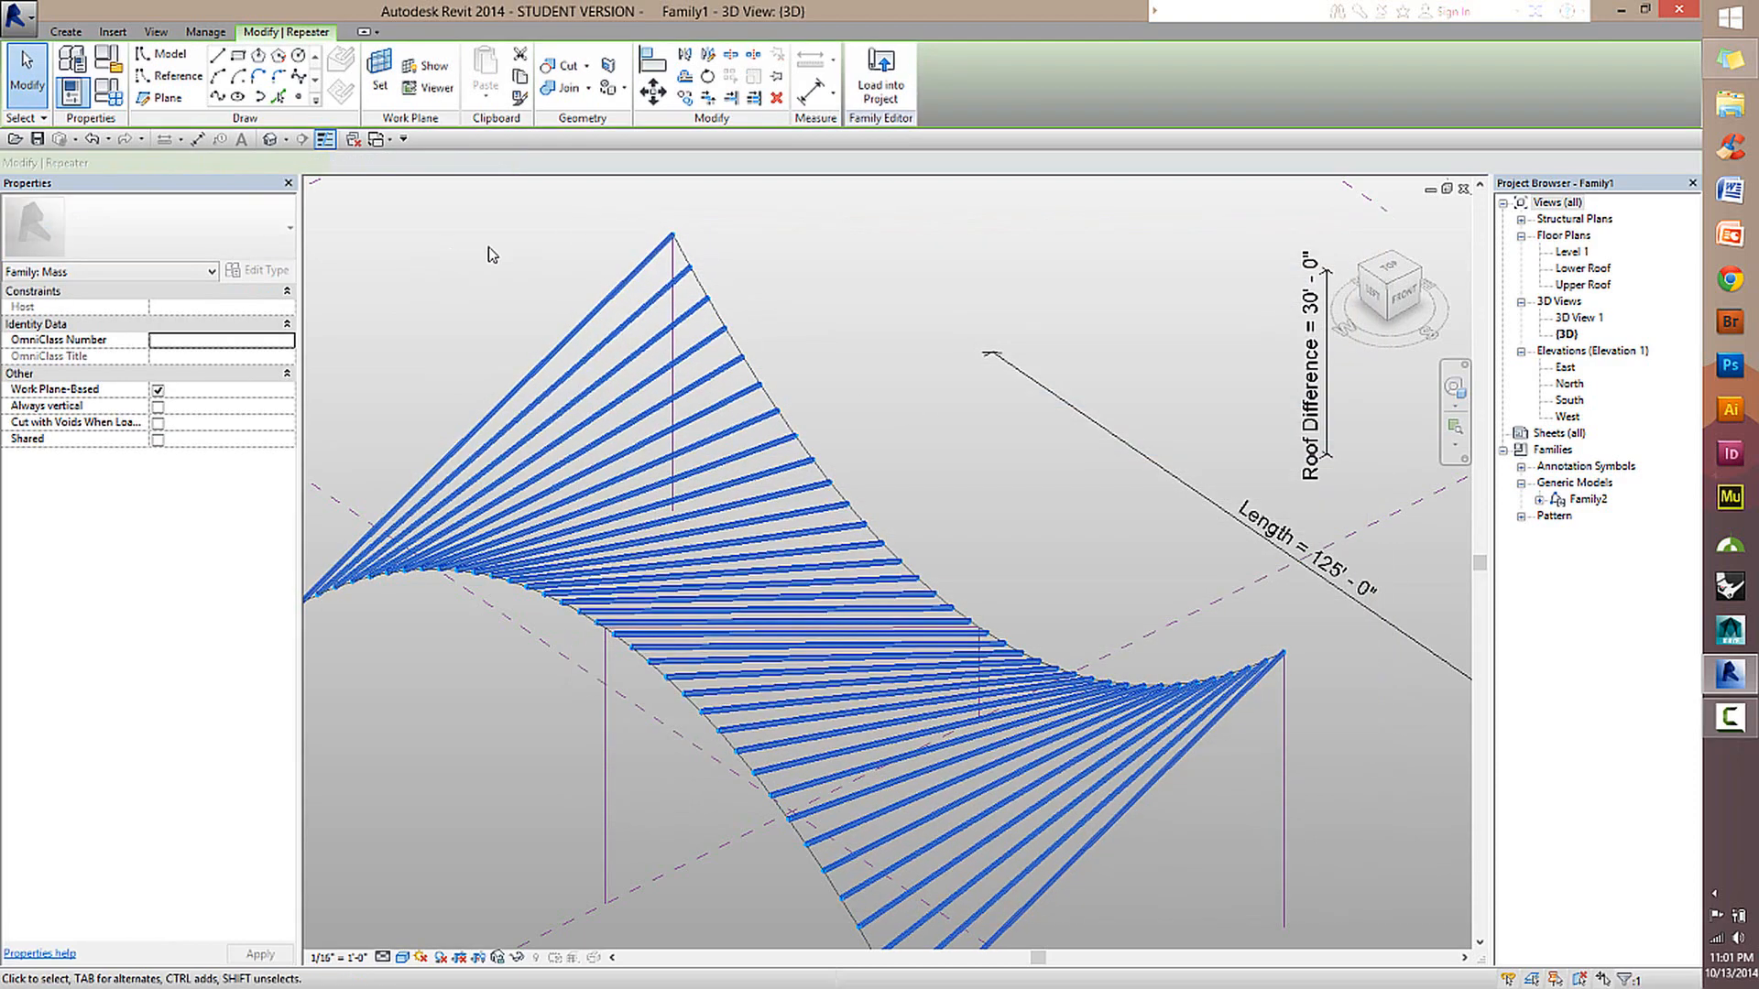
left_click(254, 273)
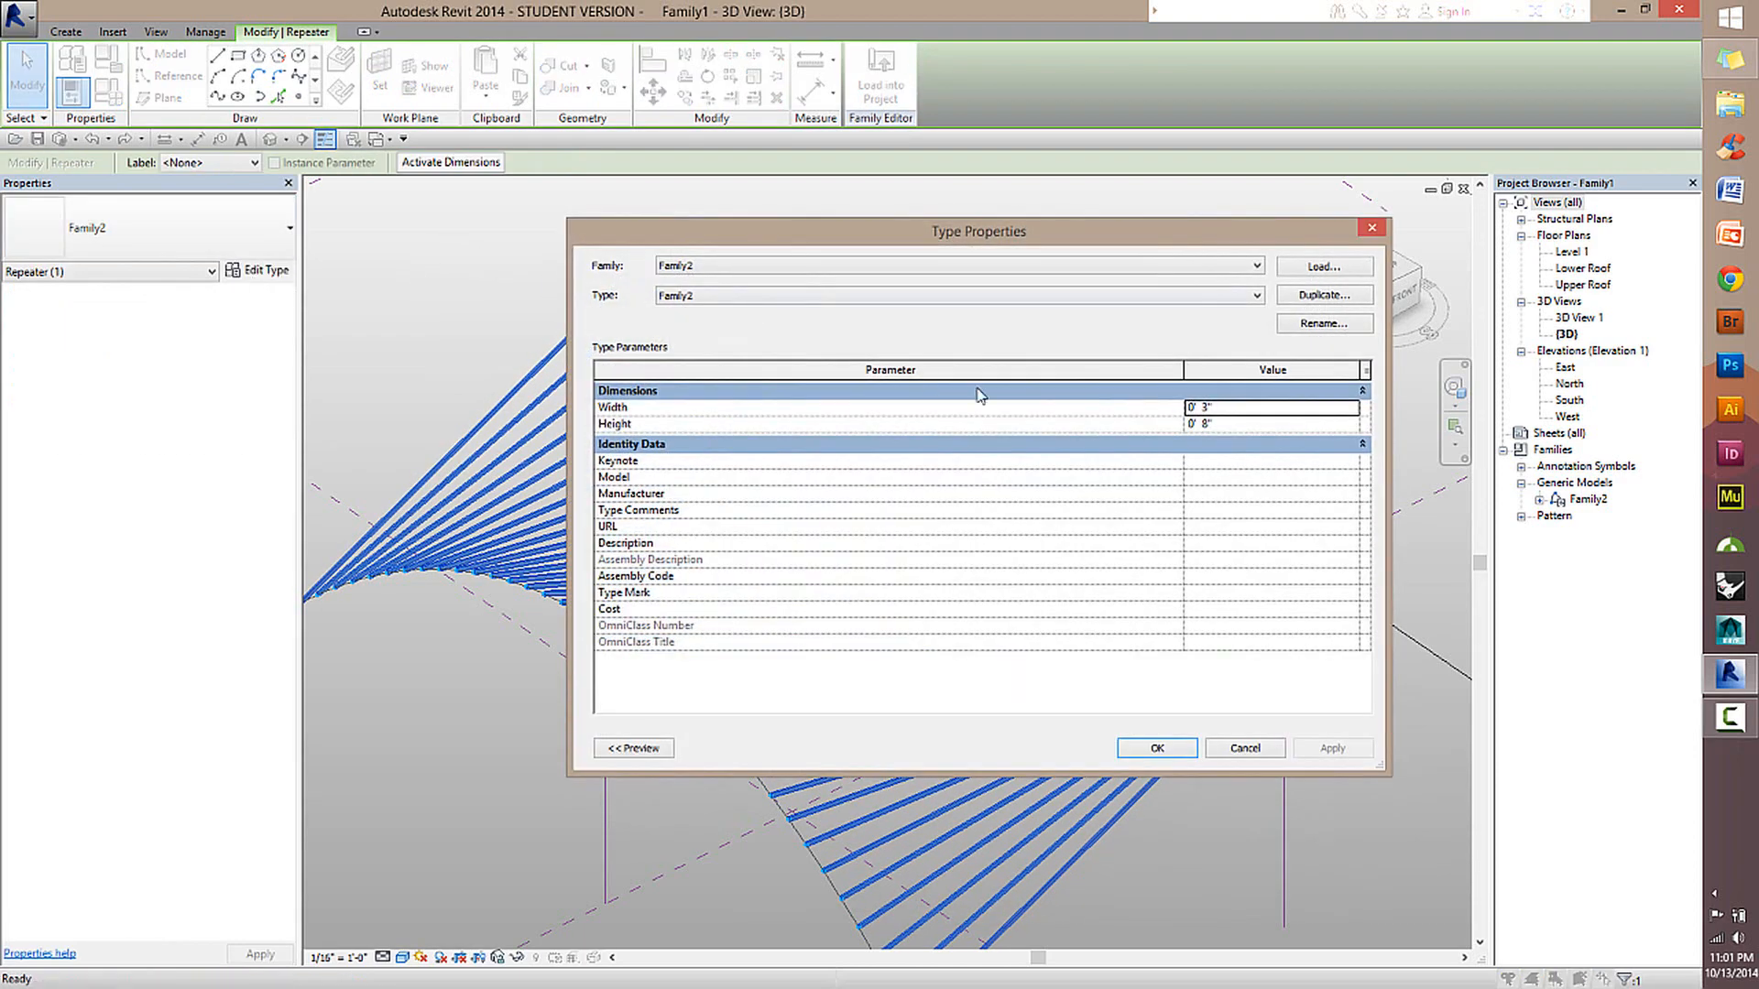
left_click(1193, 409)
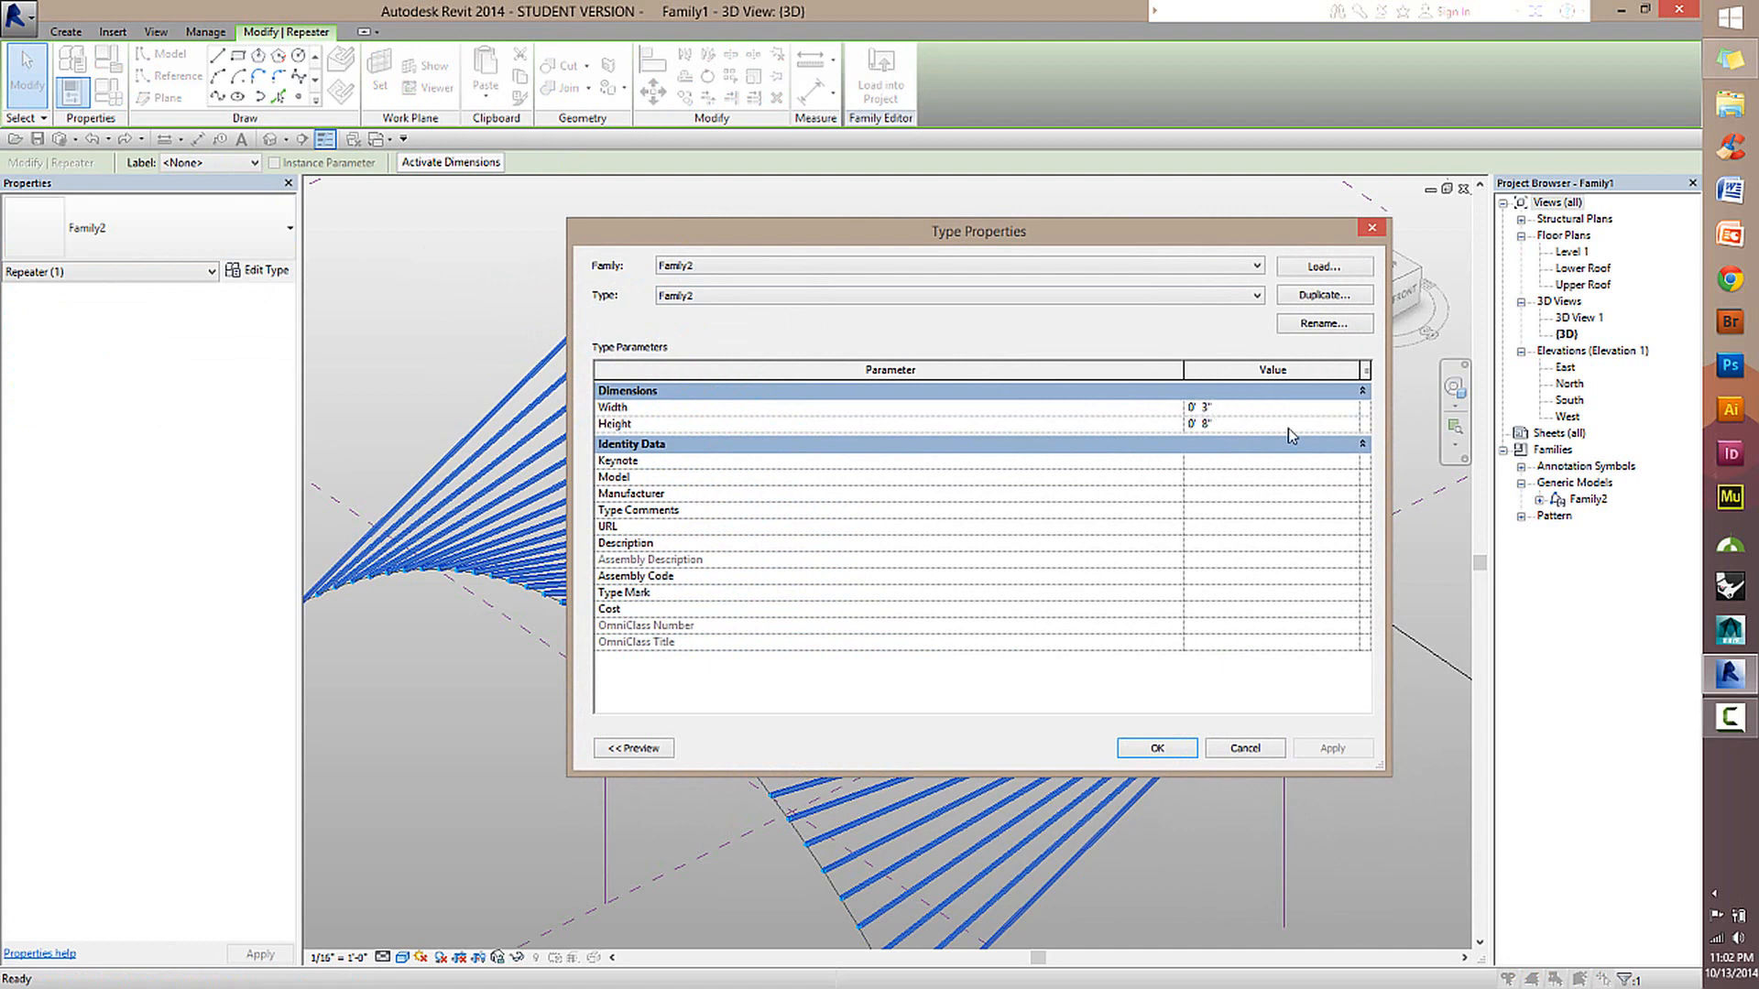
left_click_drag(1221, 412, 1017, 425)
type("6\"")
left_click(1236, 426)
type("1")
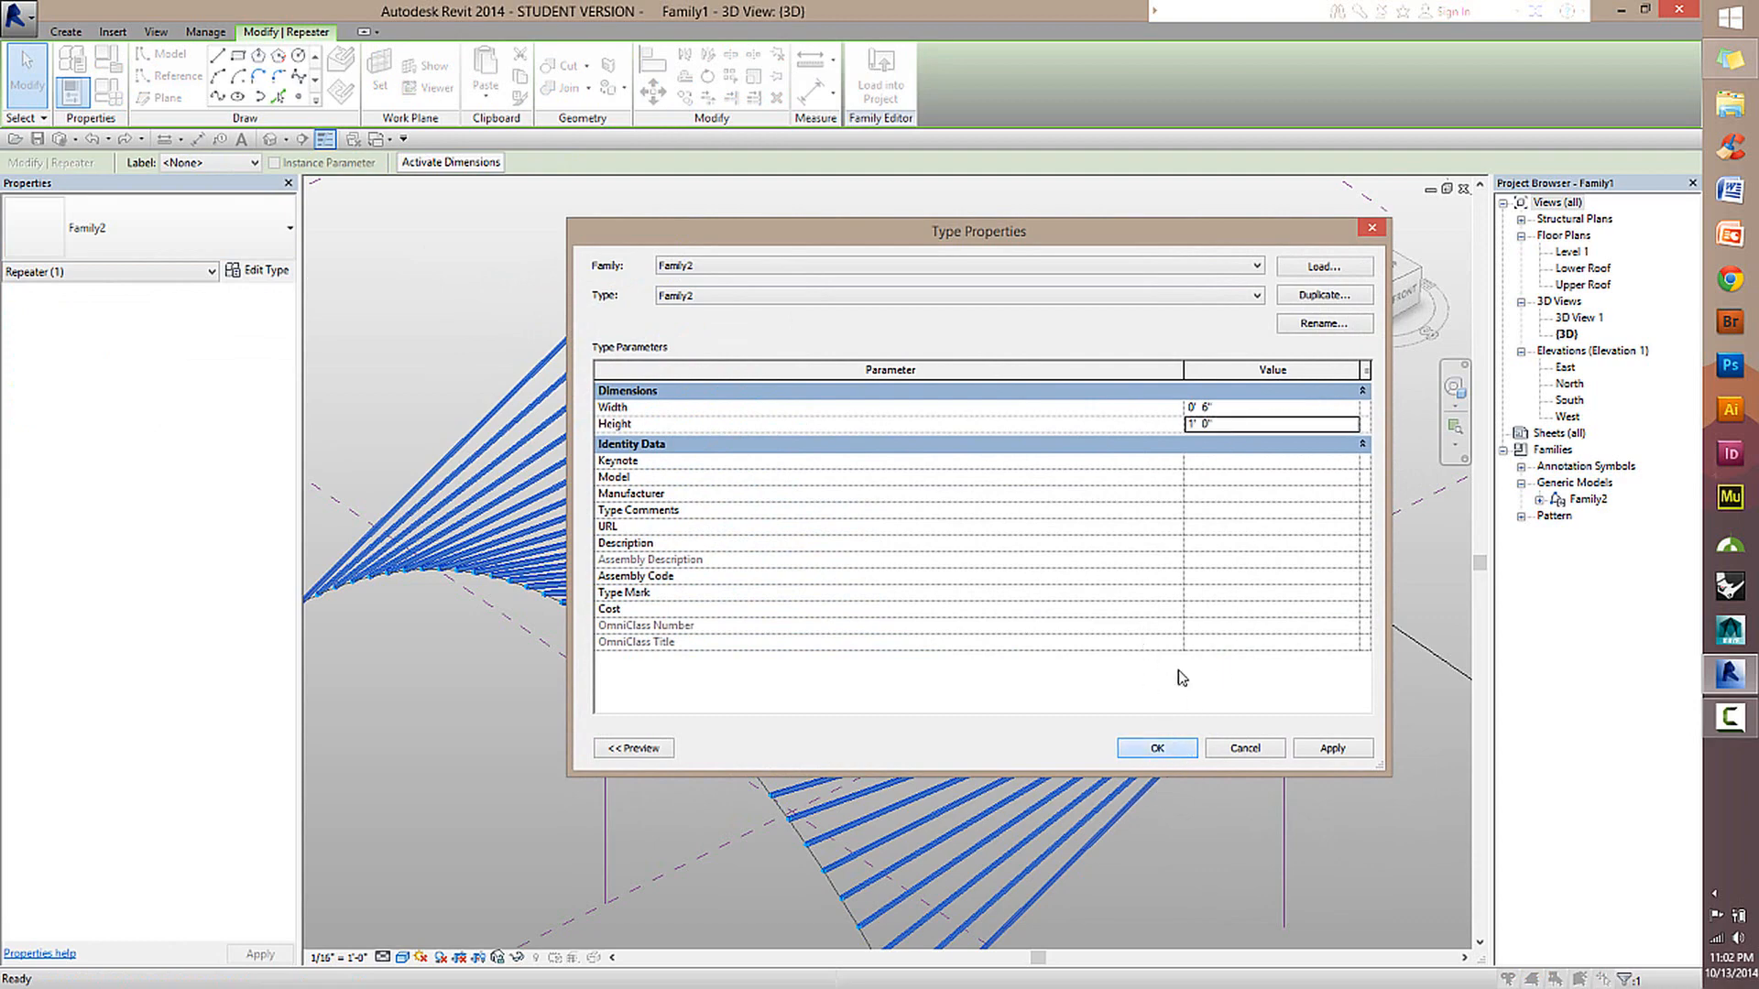
left_click(1156, 747)
left_click(1076, 510)
Examine the resized beam repeater across the twisted roof from several 3D angles, including the back elevation.
scroll(931, 636, "up", 5)
scroll(931, 637, "down", 5)
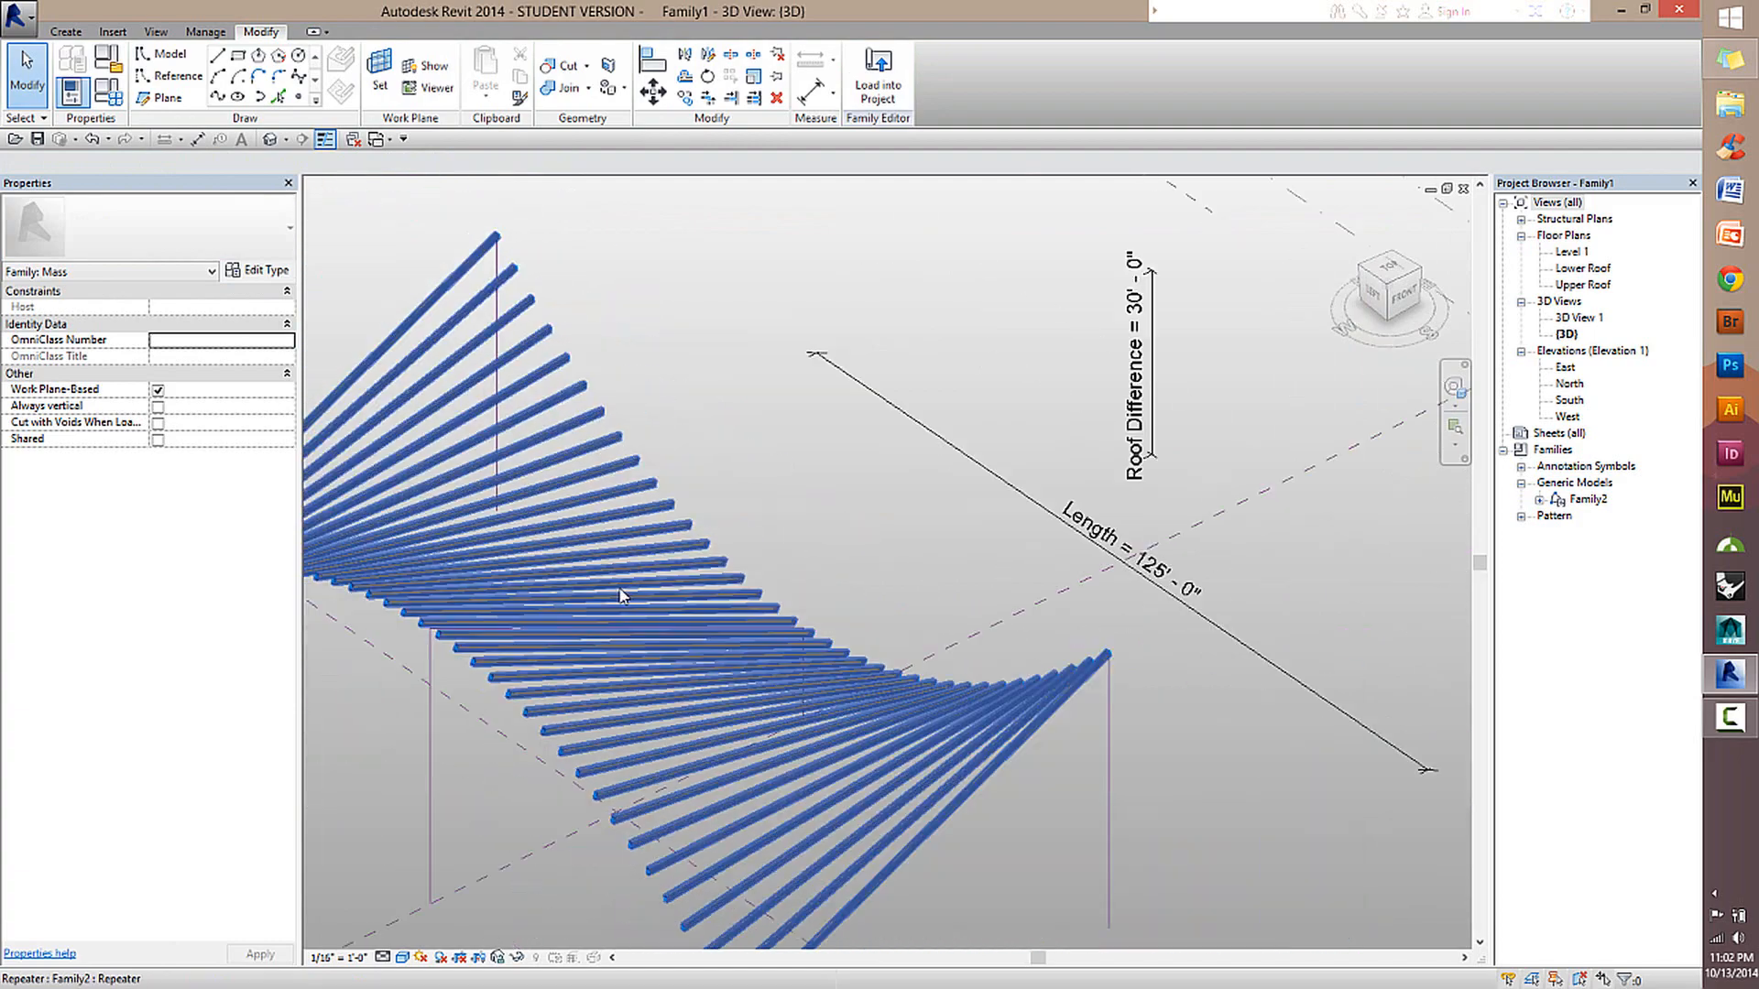
middle_click_drag(629, 597, 1145, 620, "shift")
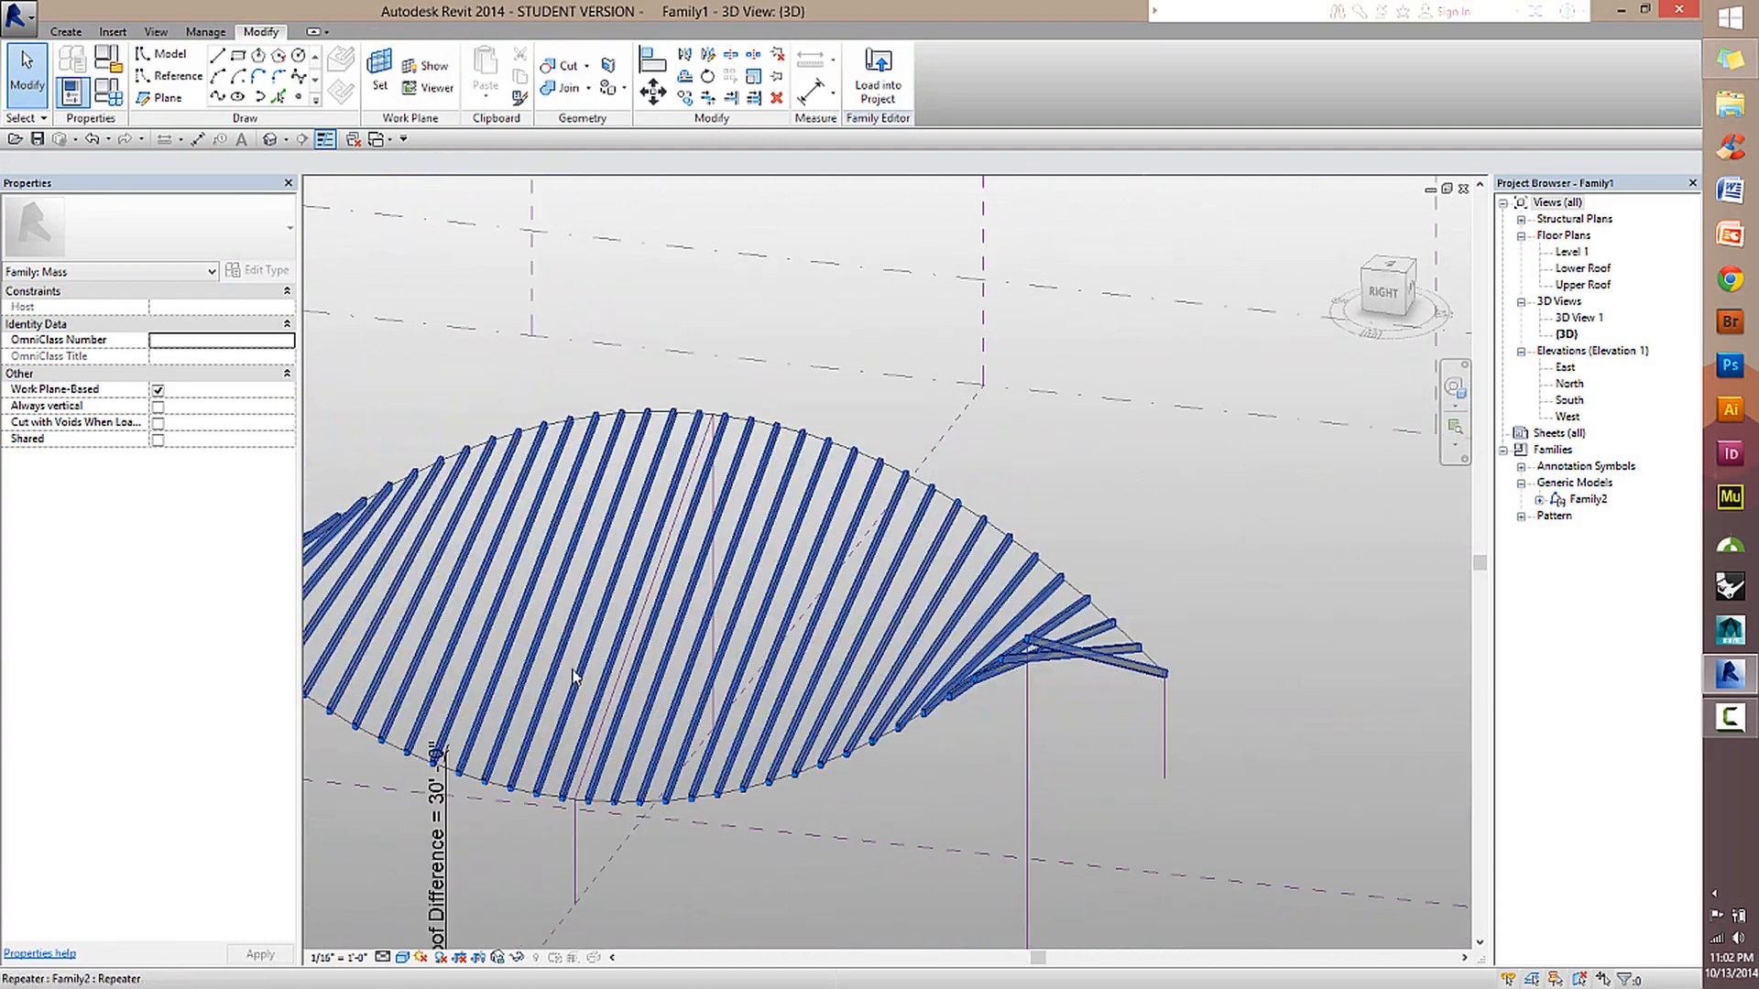
scroll(680, 652, "up", 1)
middle_click_drag(680, 652, 1260, 600)
middle_click_drag(1131, 597, 1296, 376, "shift")
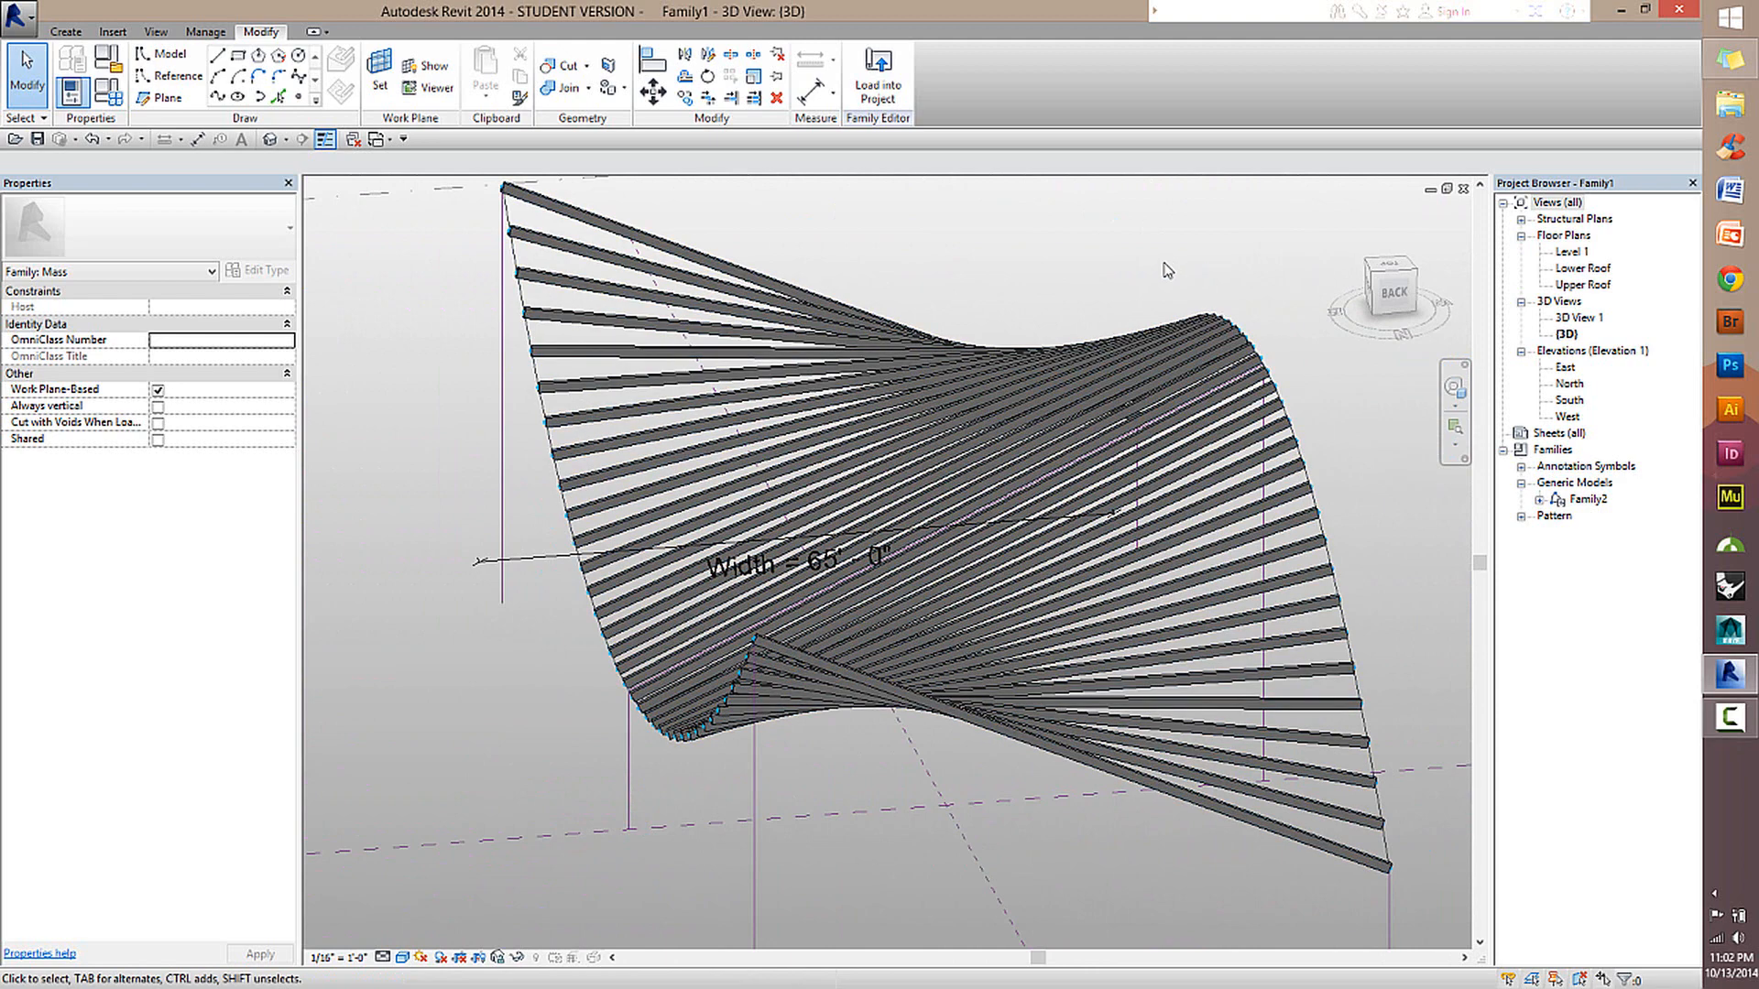
scroll(1058, 838, "down", 1)
scroll(993, 842, "up", 1)
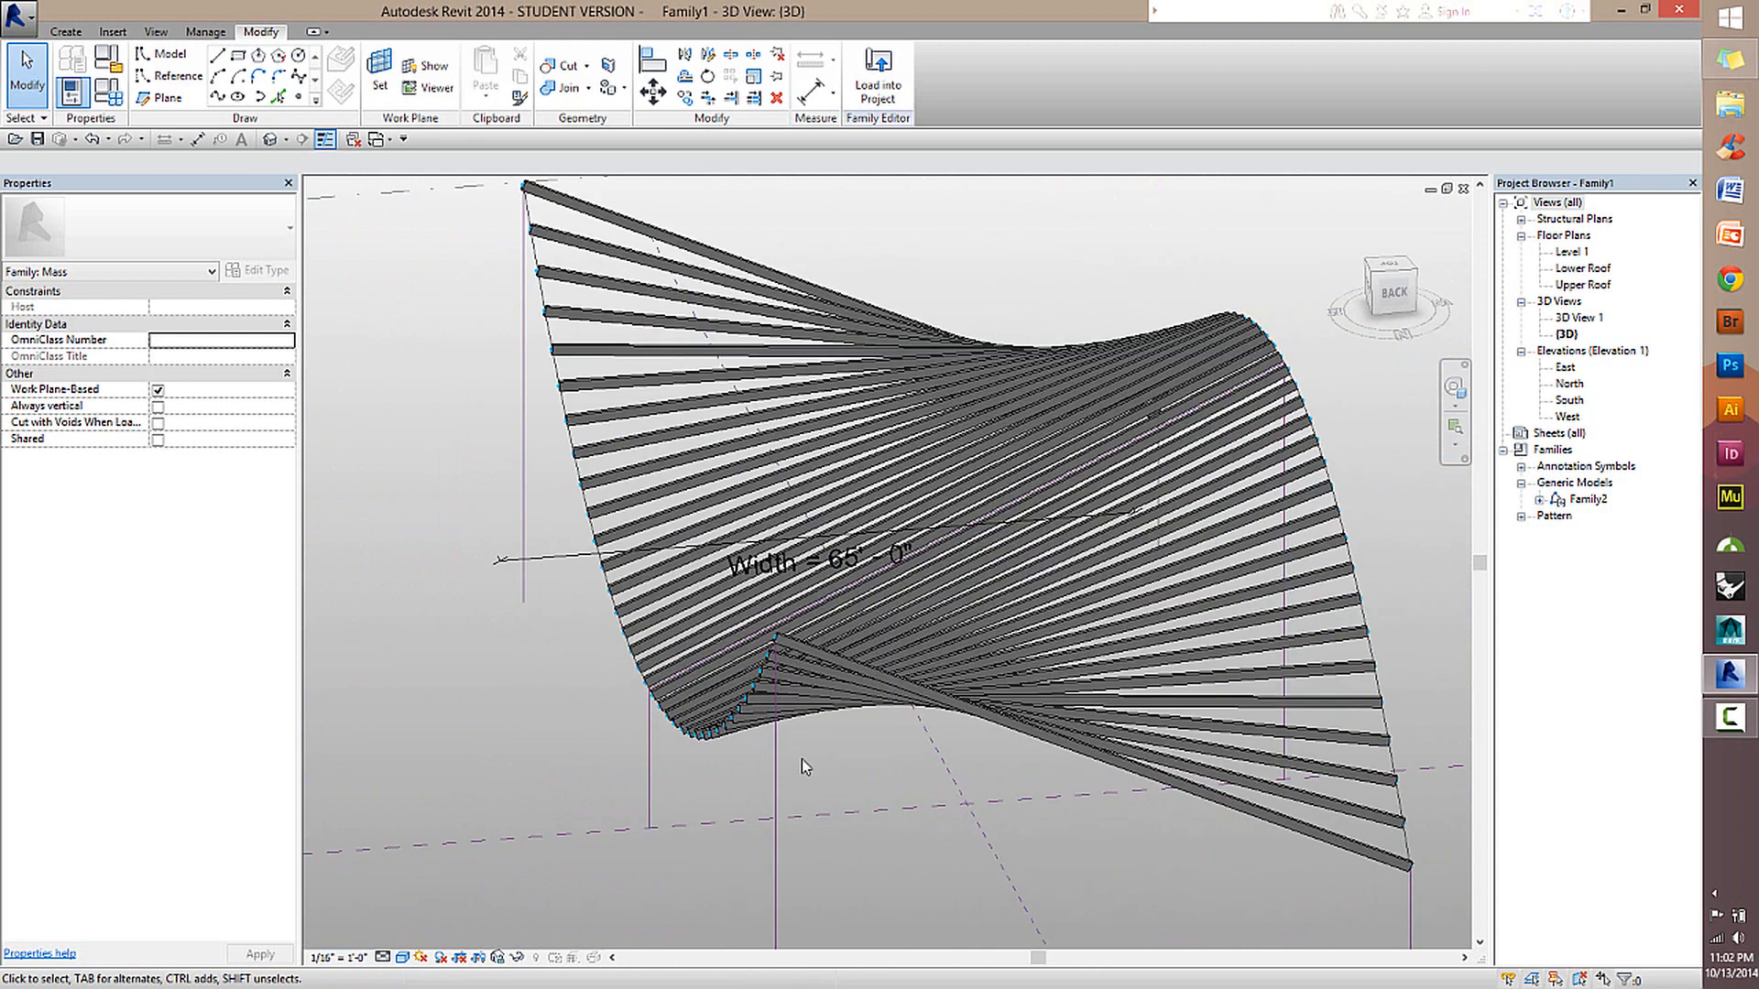
middle_click_drag(1062, 605, 647, 813, "shift")
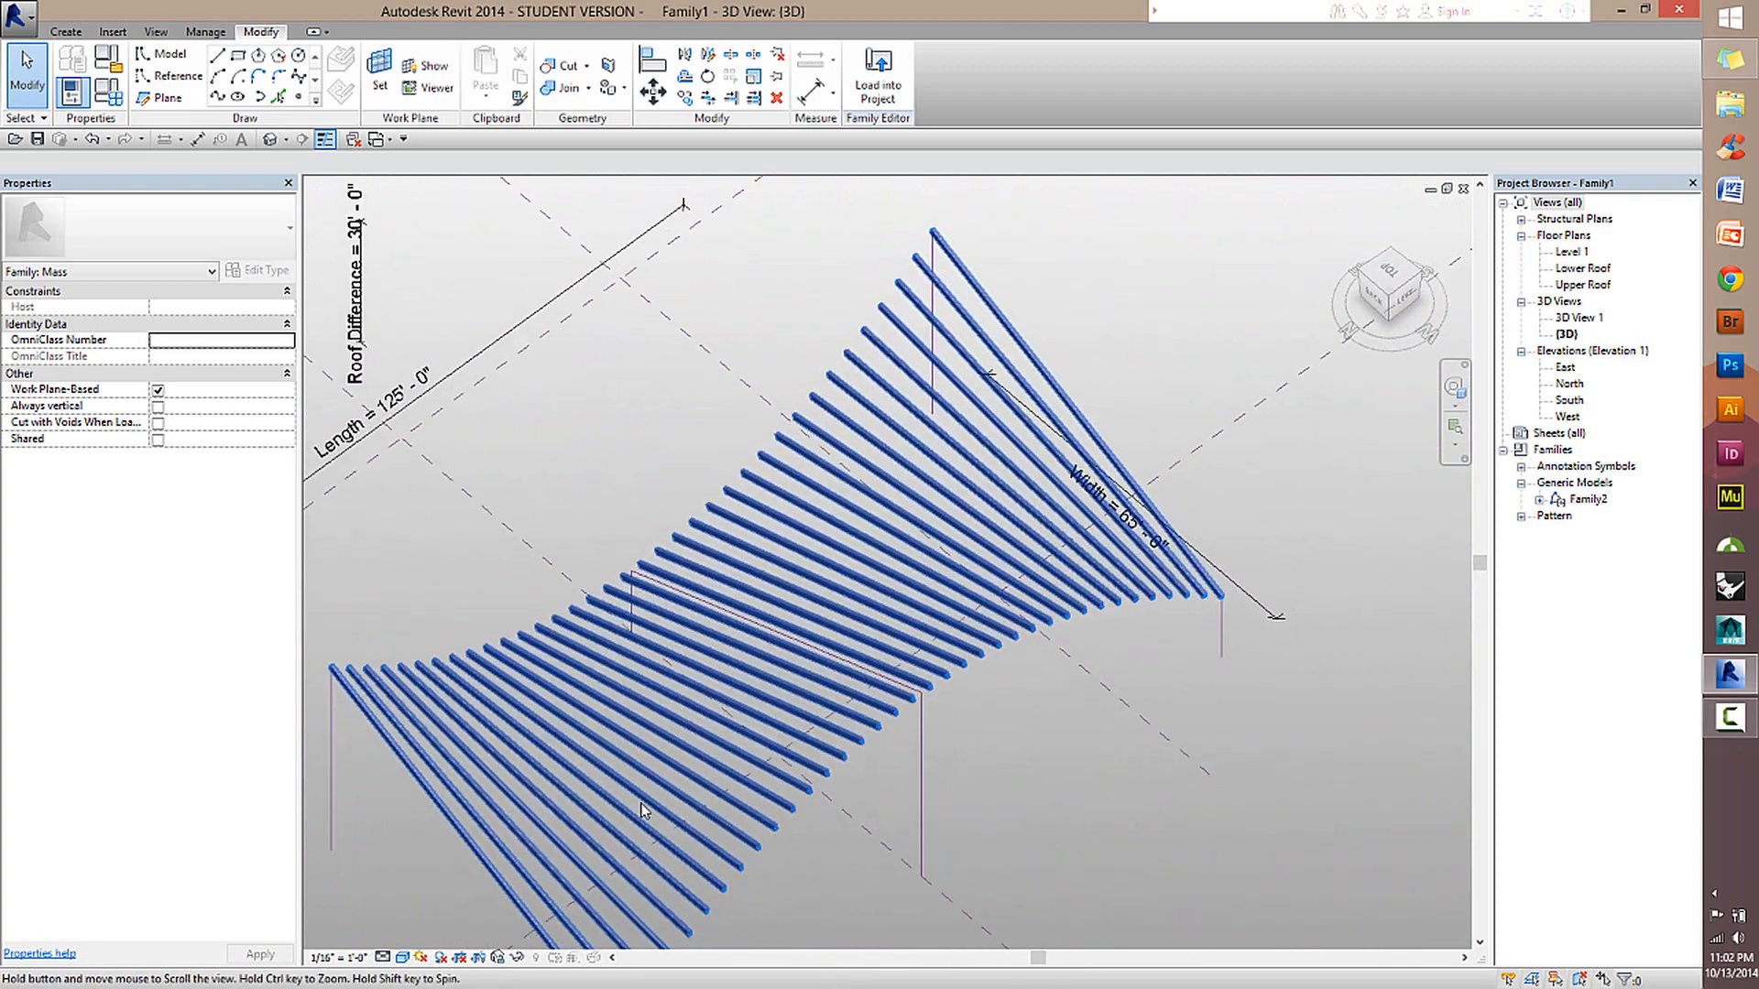
scroll(761, 678, "up", 1)
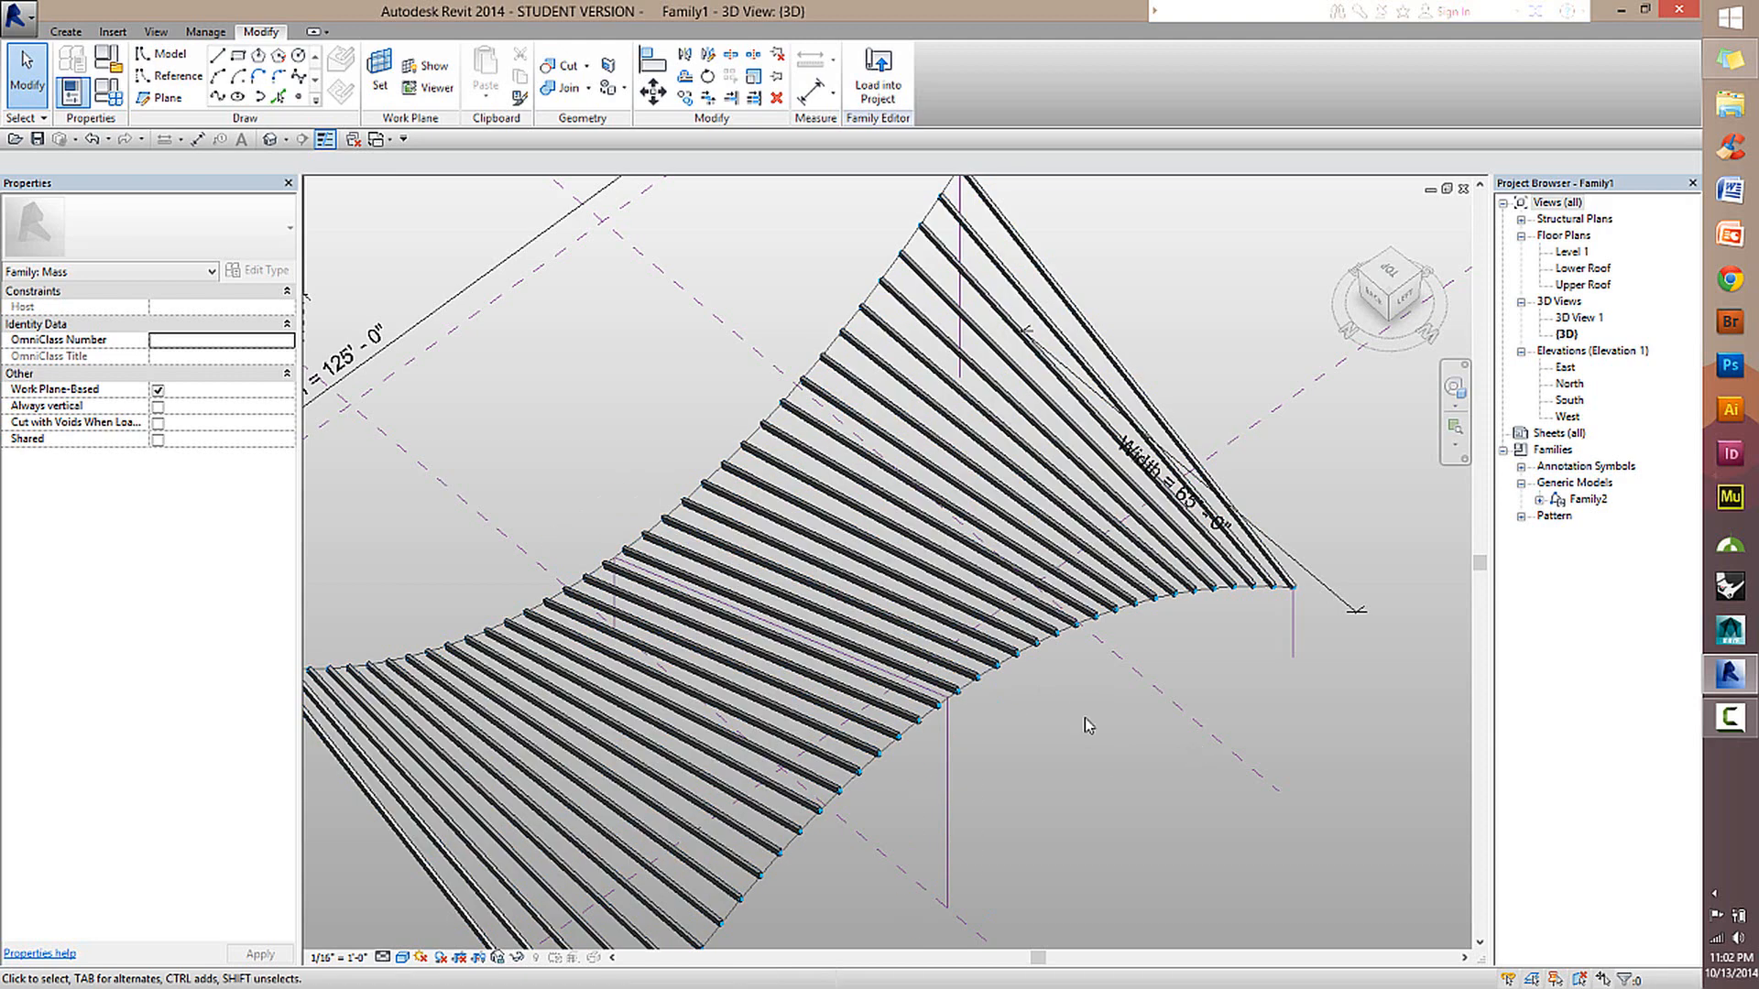
scroll(951, 715, "down", 2)
scroll(907, 712, "up", 1)
middle_click_drag(878, 683, 1008, 587)
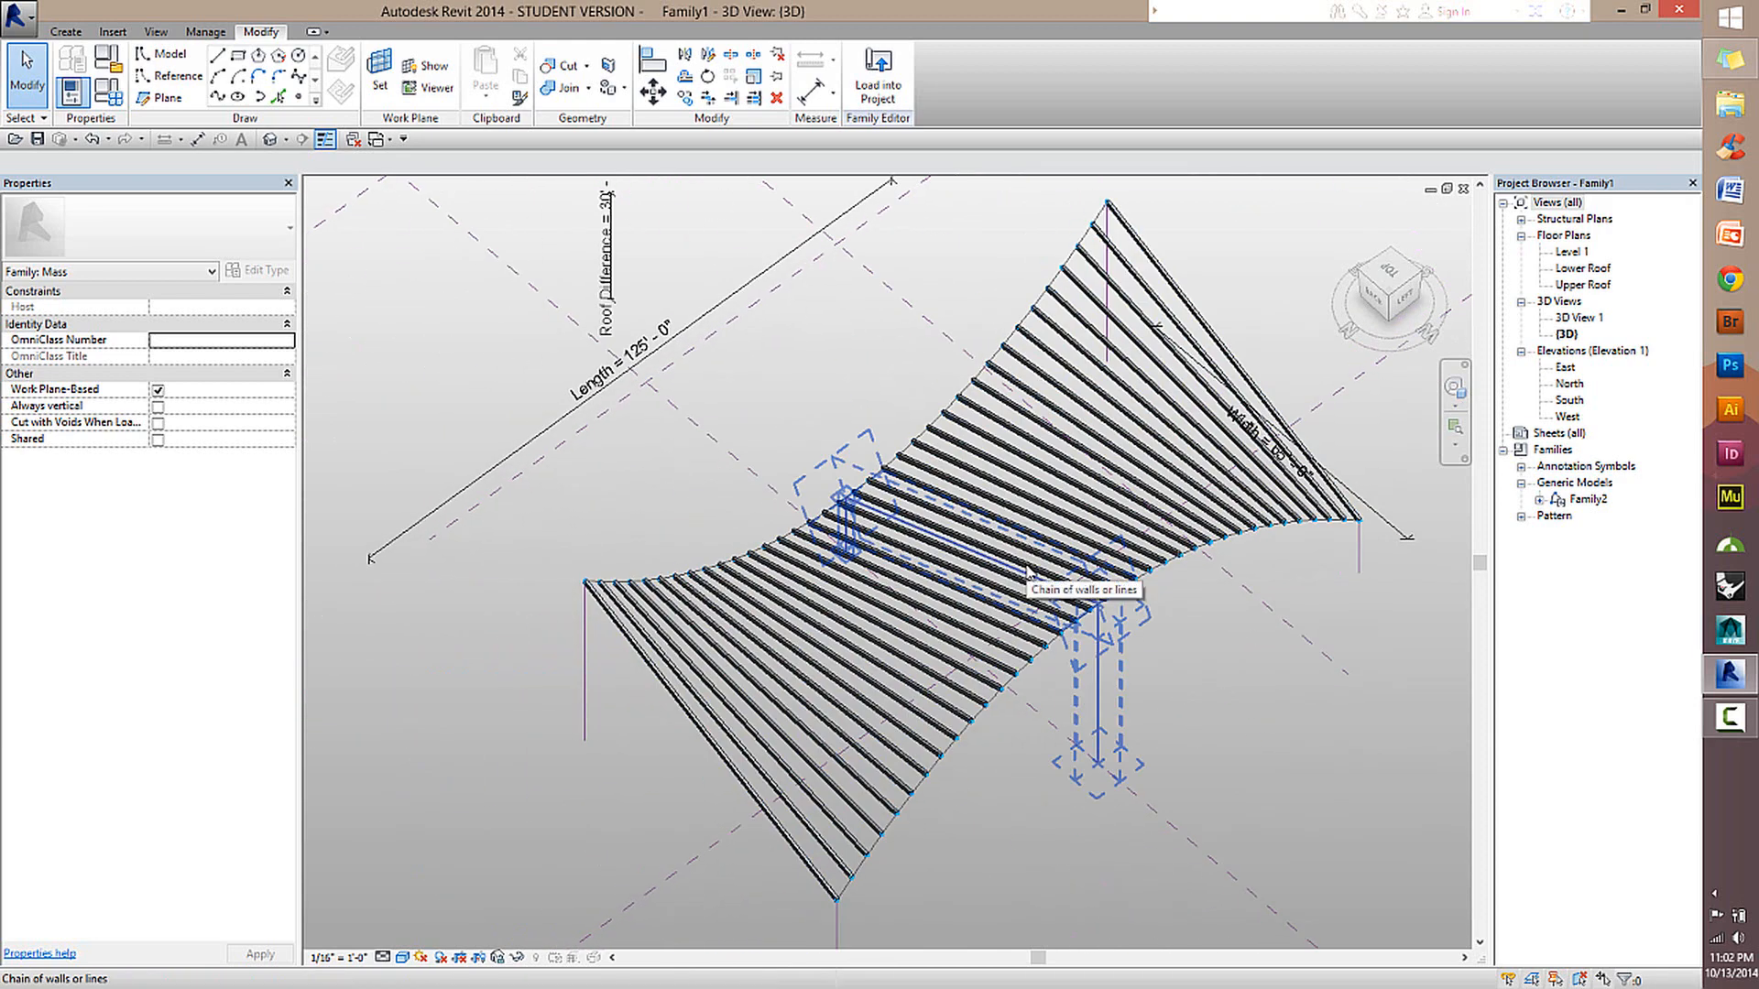
left_click(1166, 486)
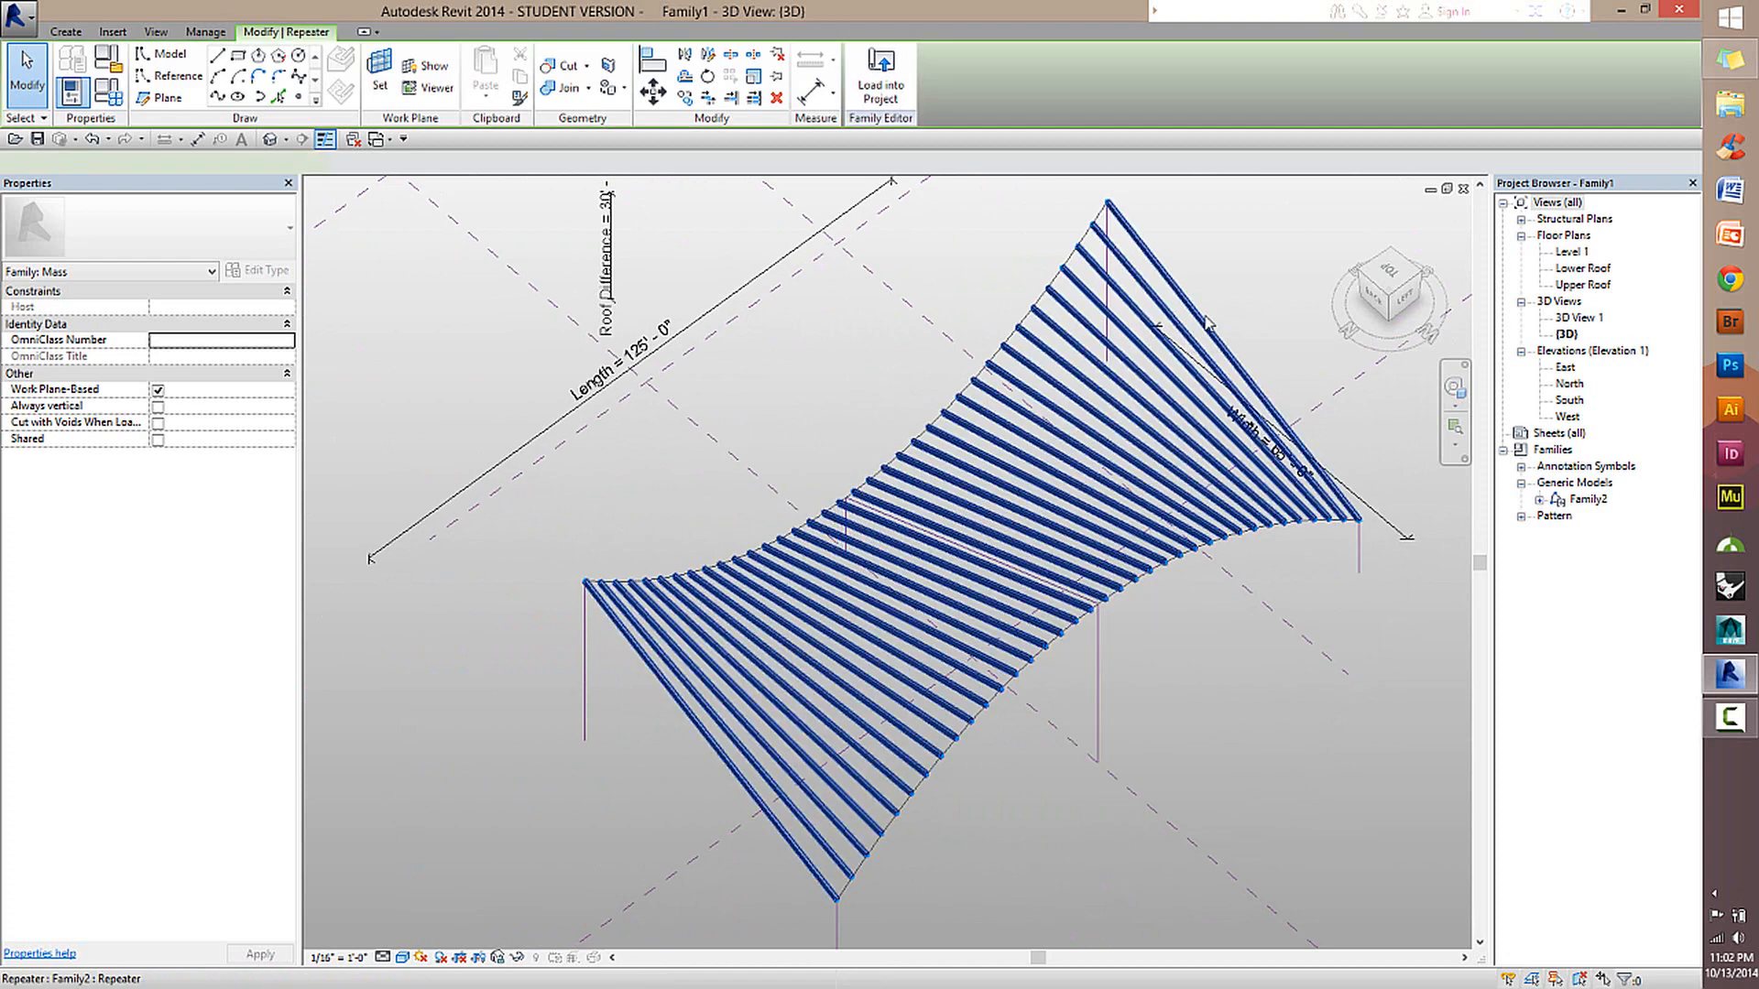
left_click(1167, 714)
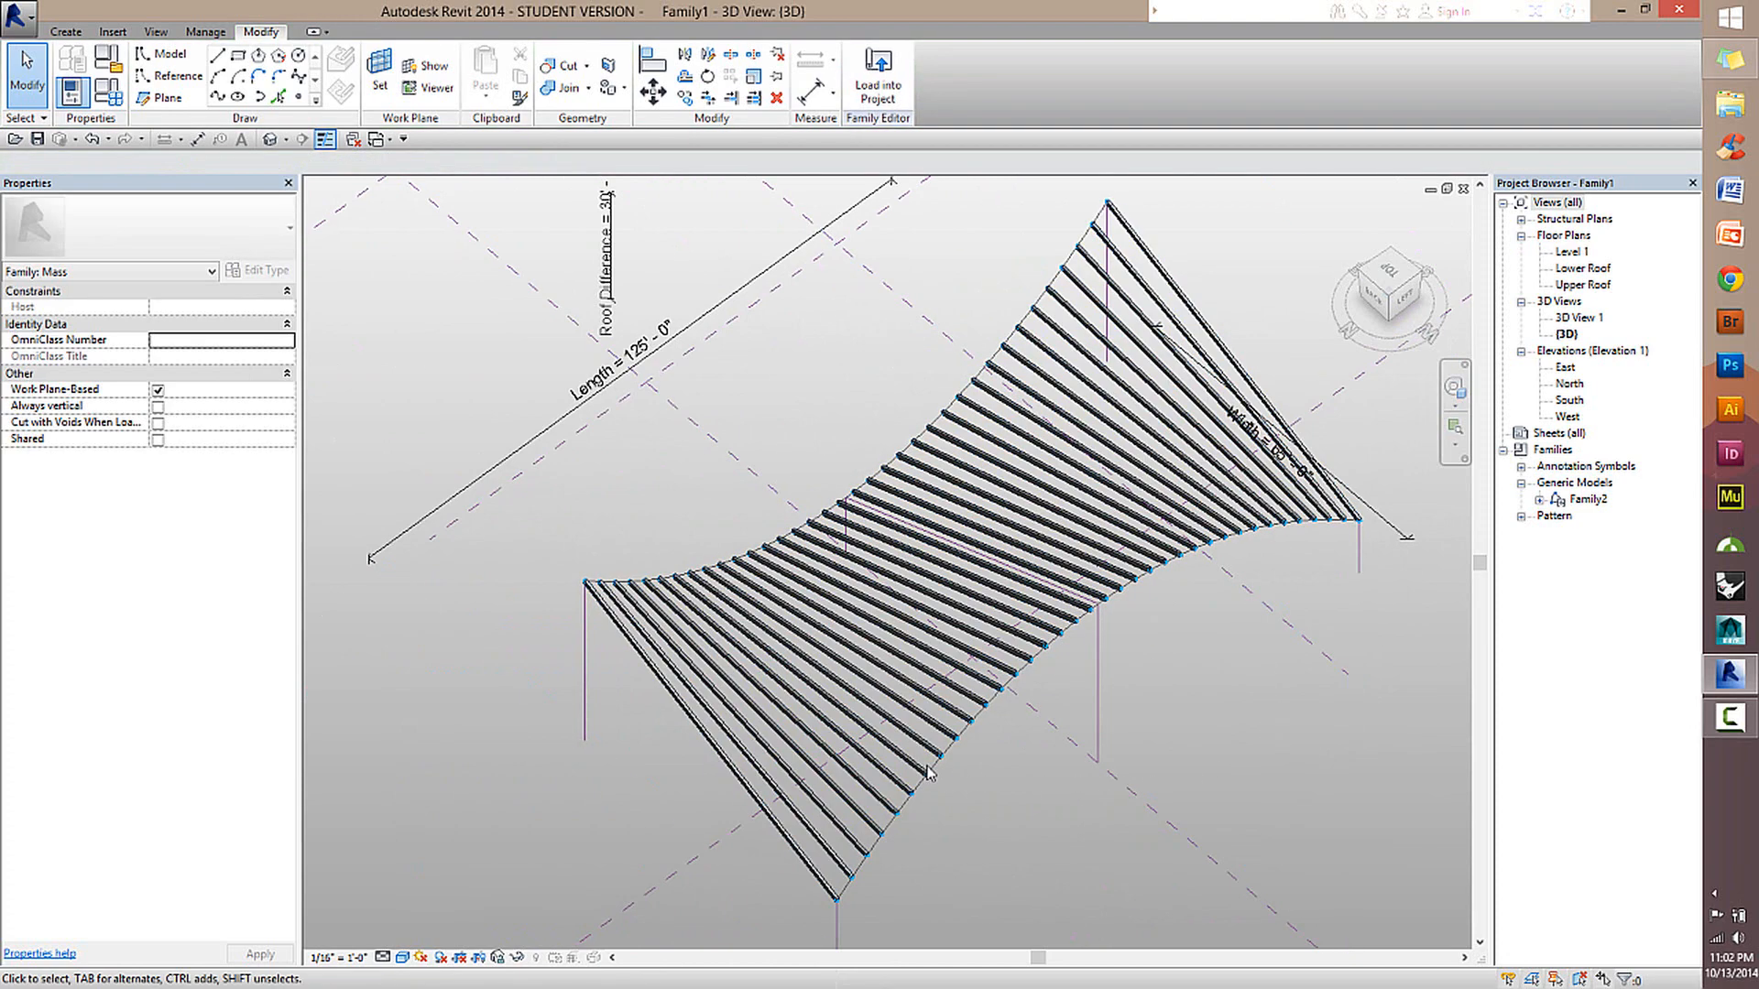
middle_click_drag(705, 790, 1127, 579, "shift")
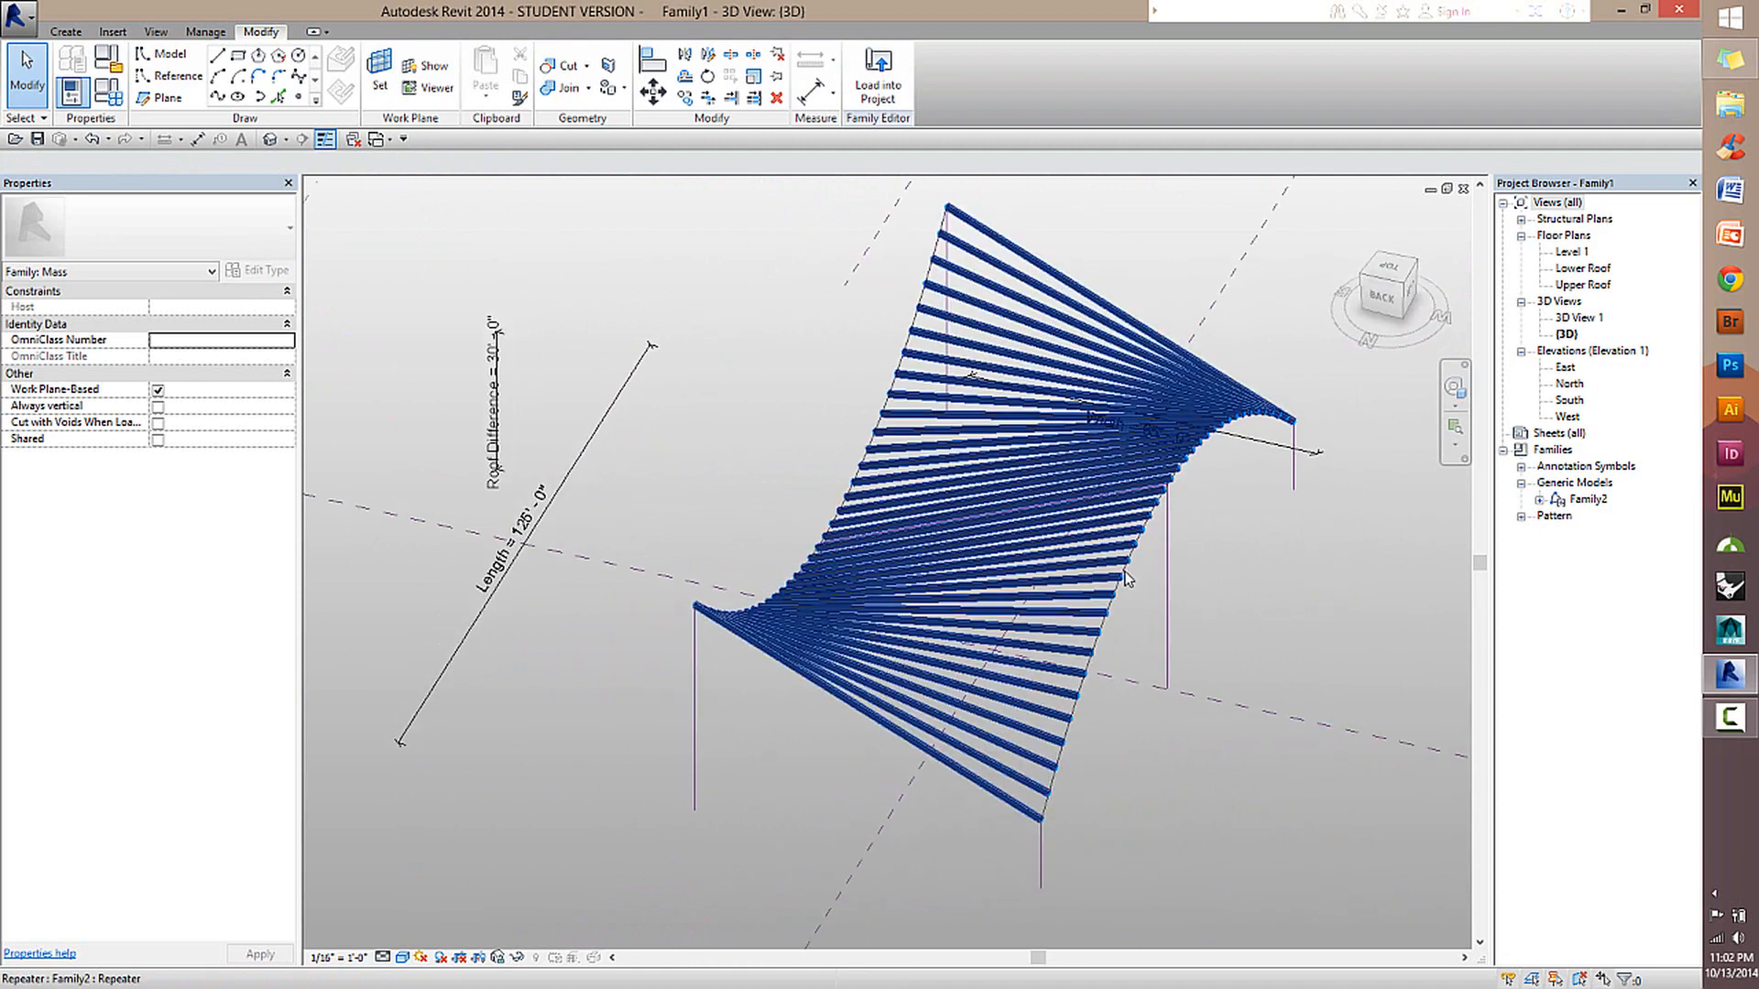
middle_click_drag(1343, 666, 988, 693, "shift")
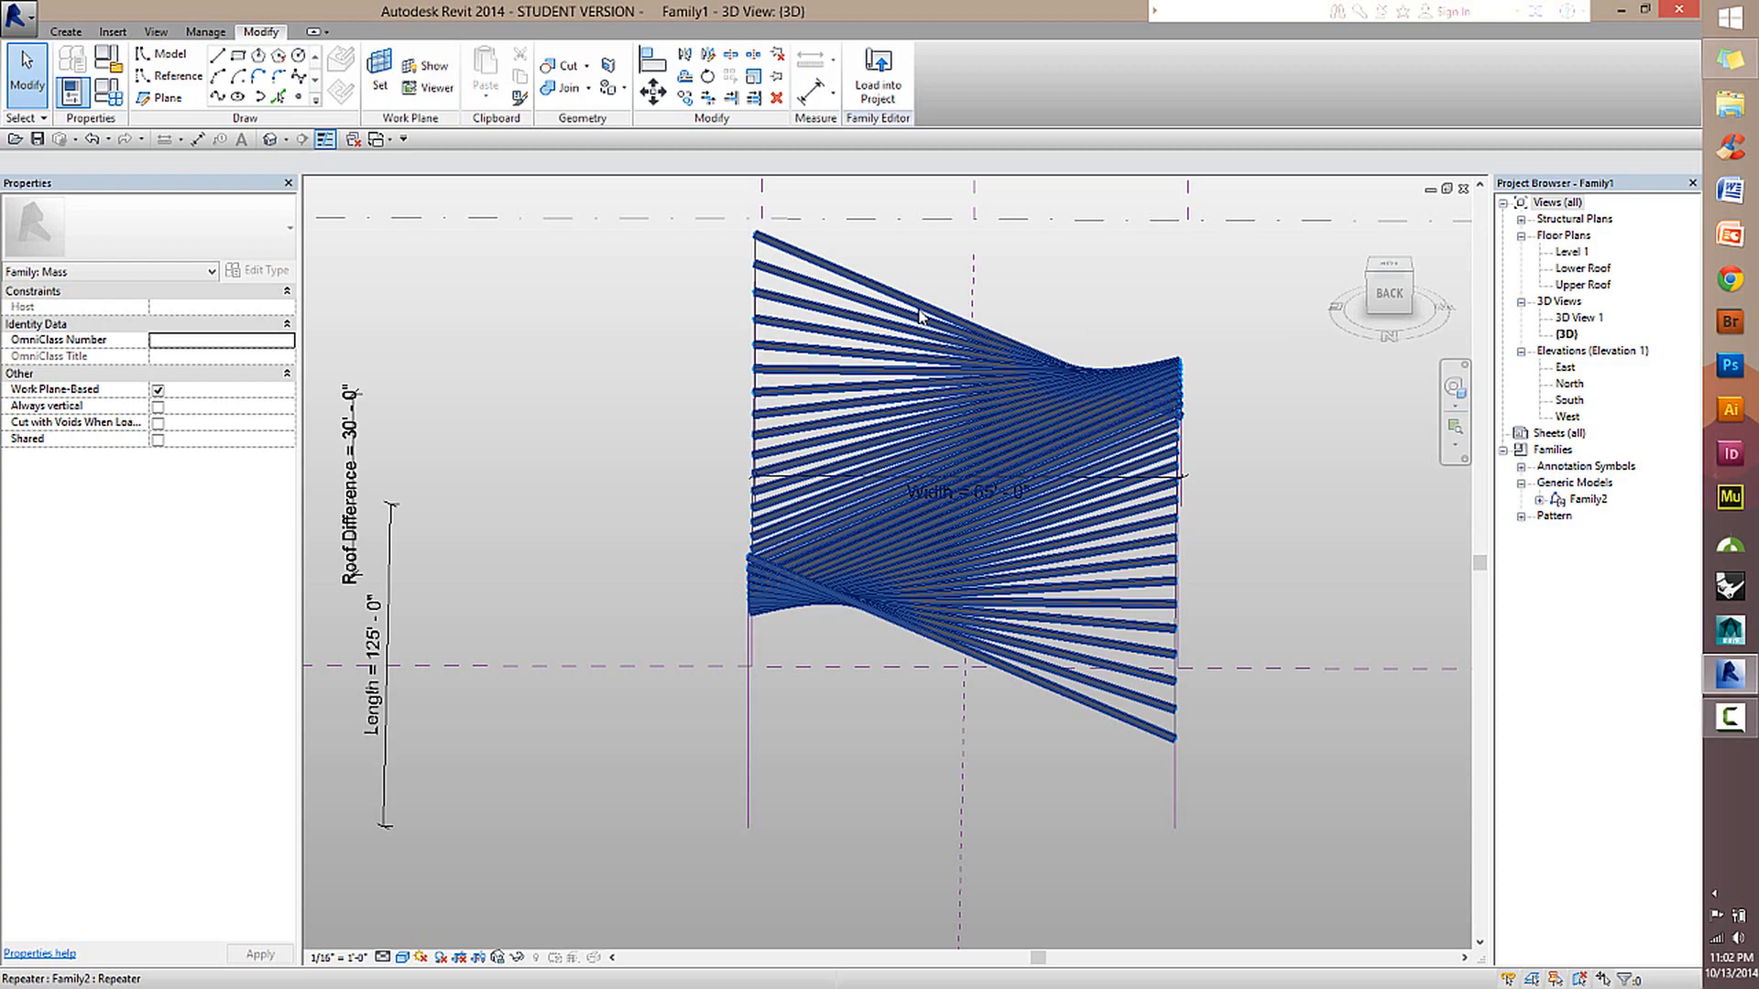
scroll(858, 517, "up", 2)
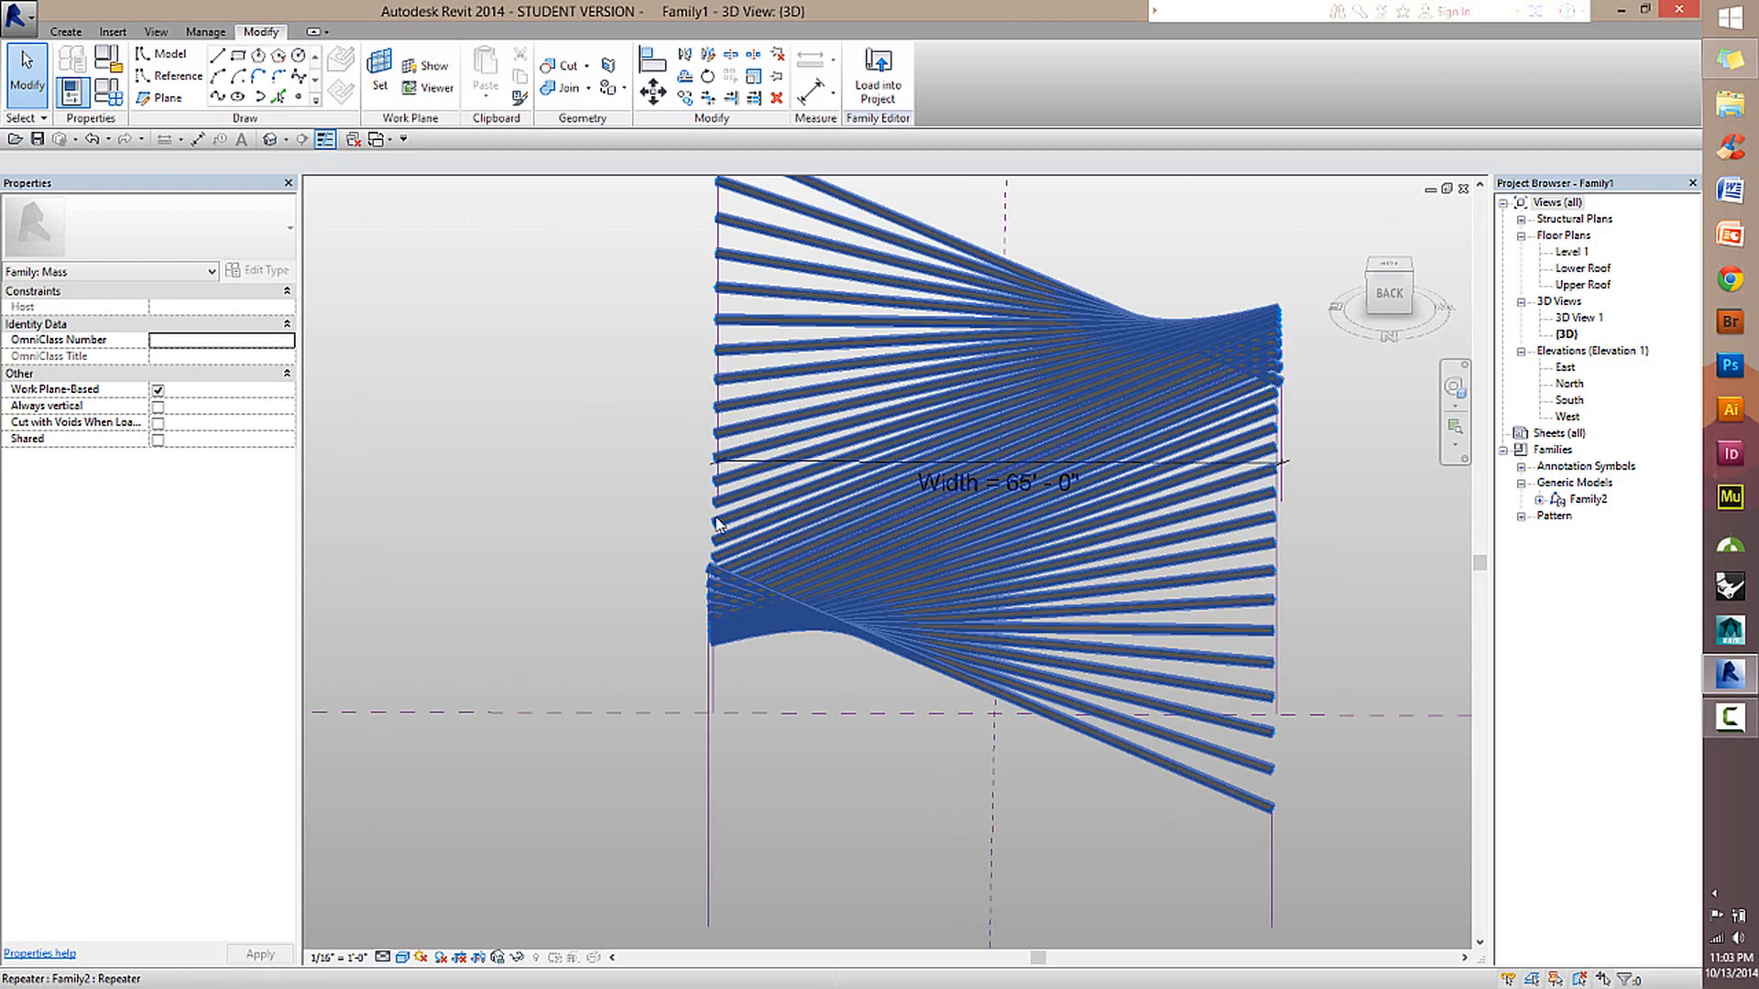
middle_click_drag(715, 519, 1014, 545, "shift")
scroll(1027, 618, "down", 2)
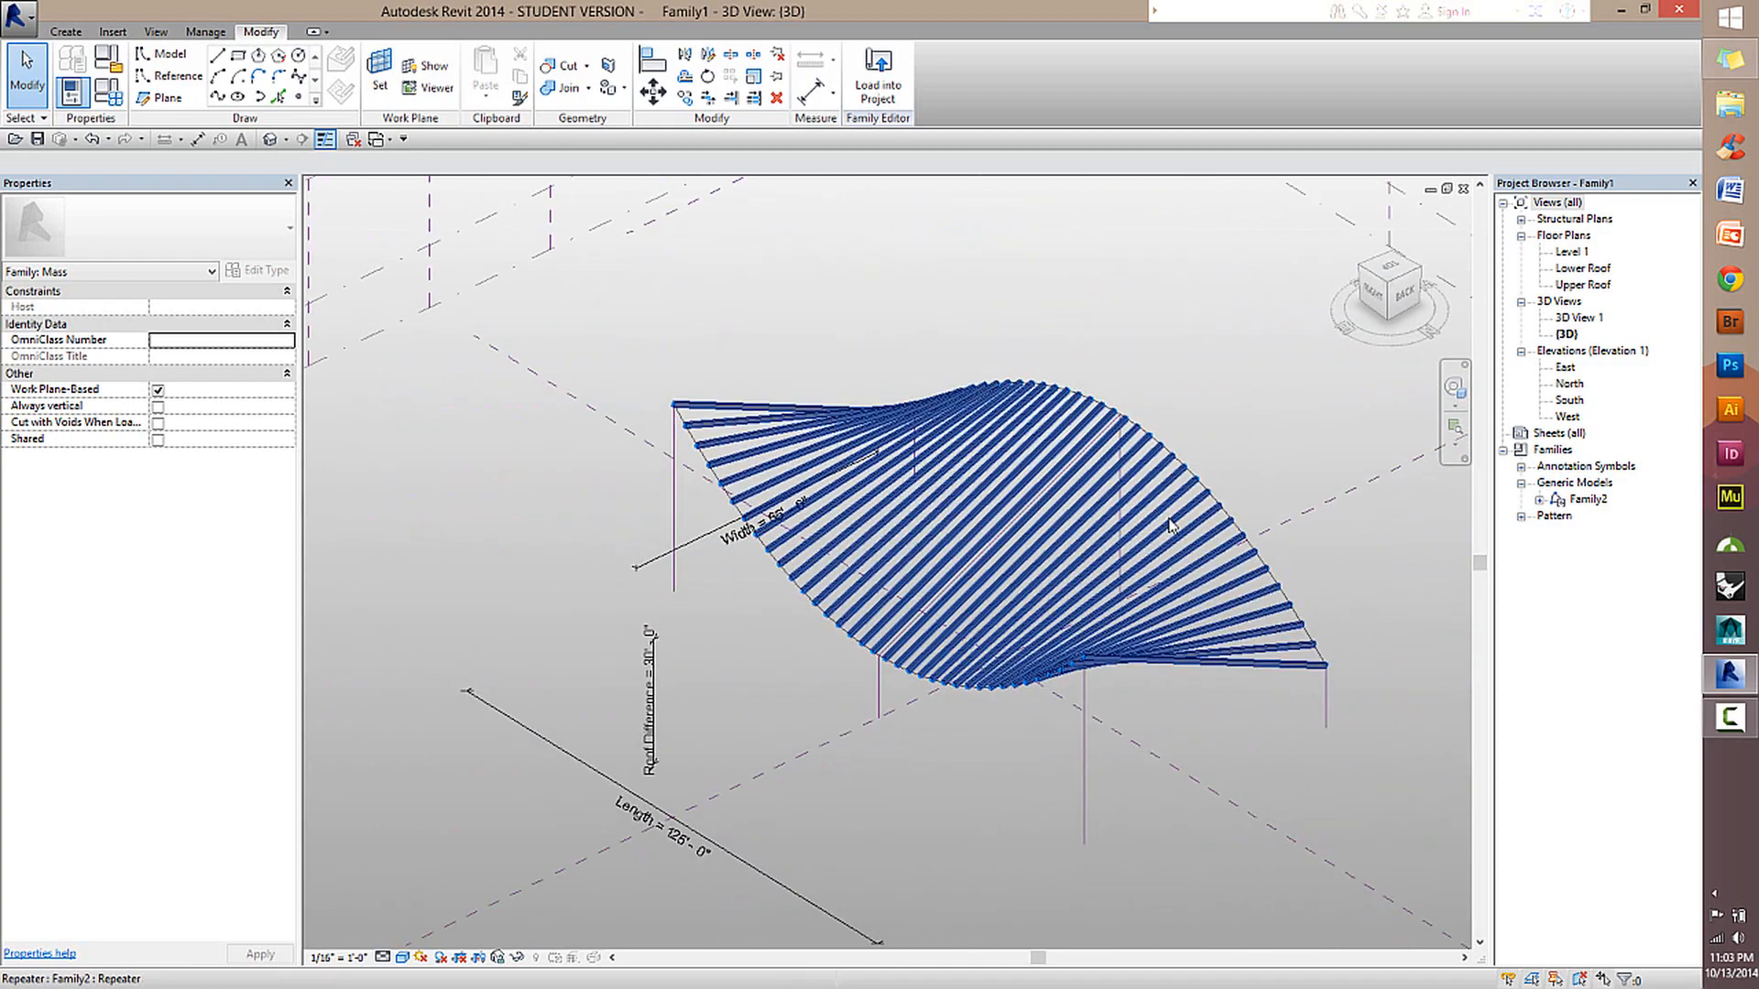